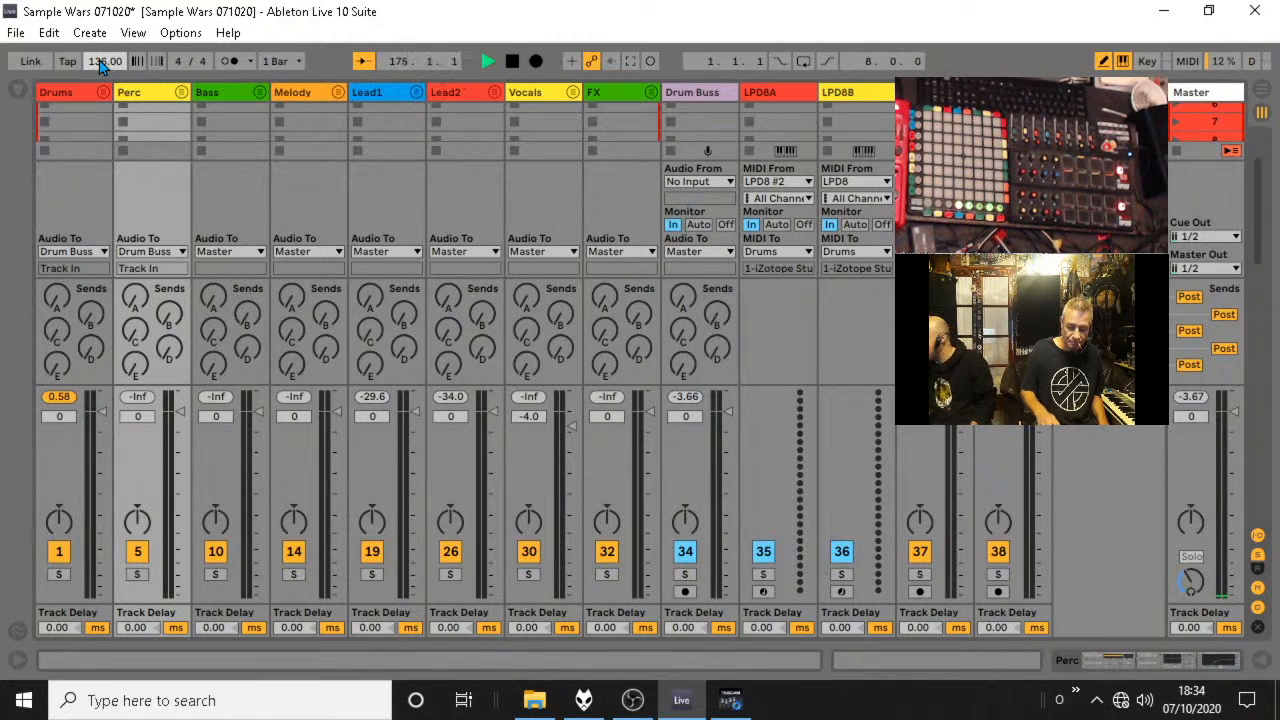
# Set the project tempo to 147 BPM.
pyautogui.click(100, 62)
pyautogui.write('147')
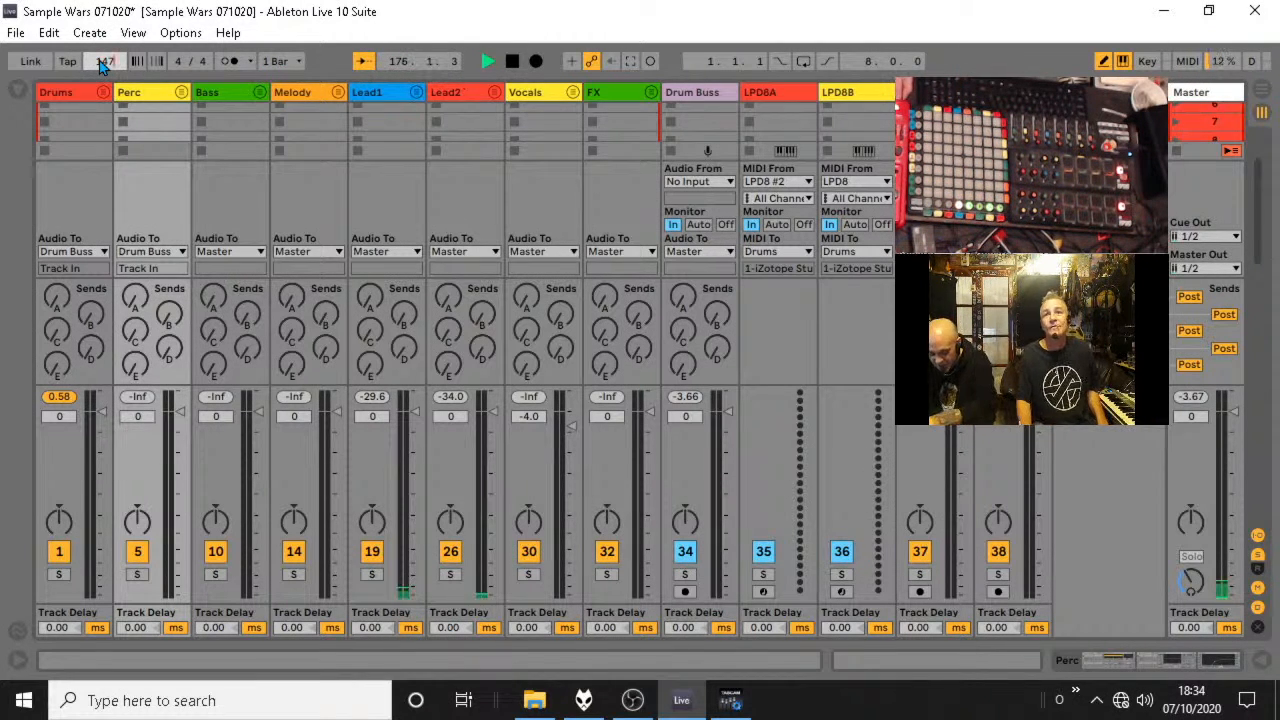
pyautogui.press('Return')
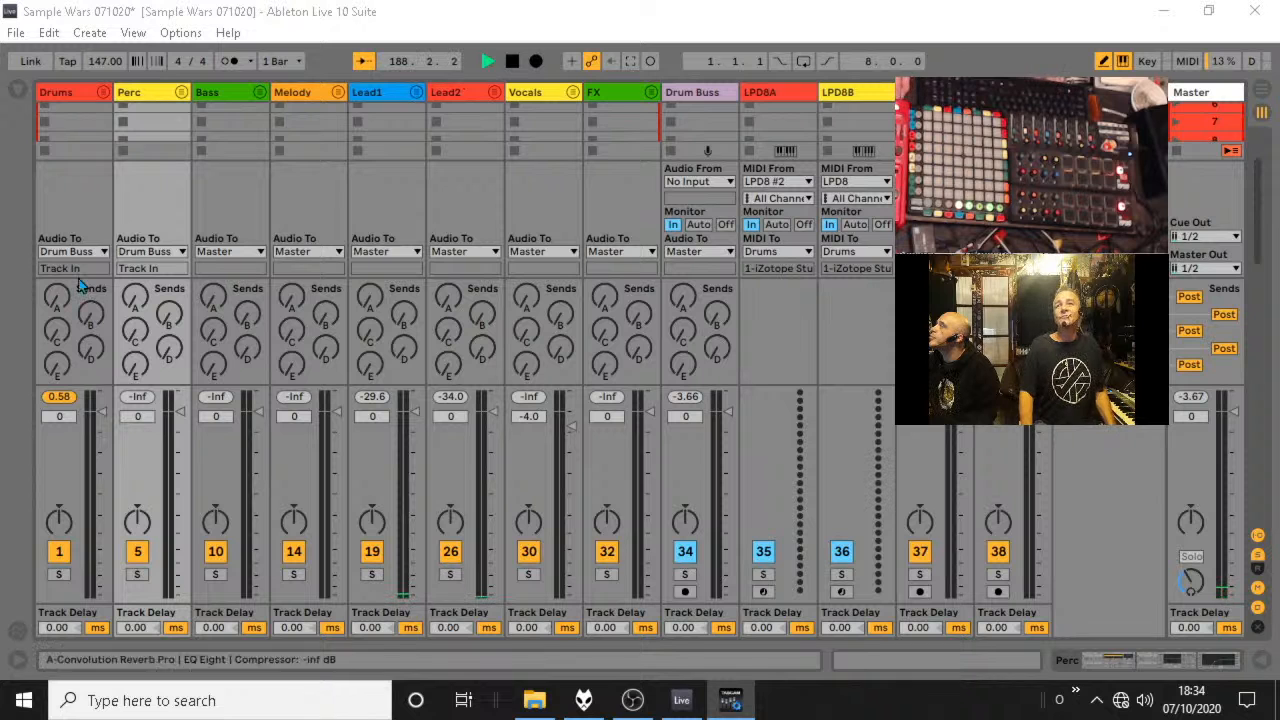
# Unfold the Drums group and add a new MIDI track inside it, placed directly before the Snare Mega track, with the browser open.
pyautogui.click(102, 93)
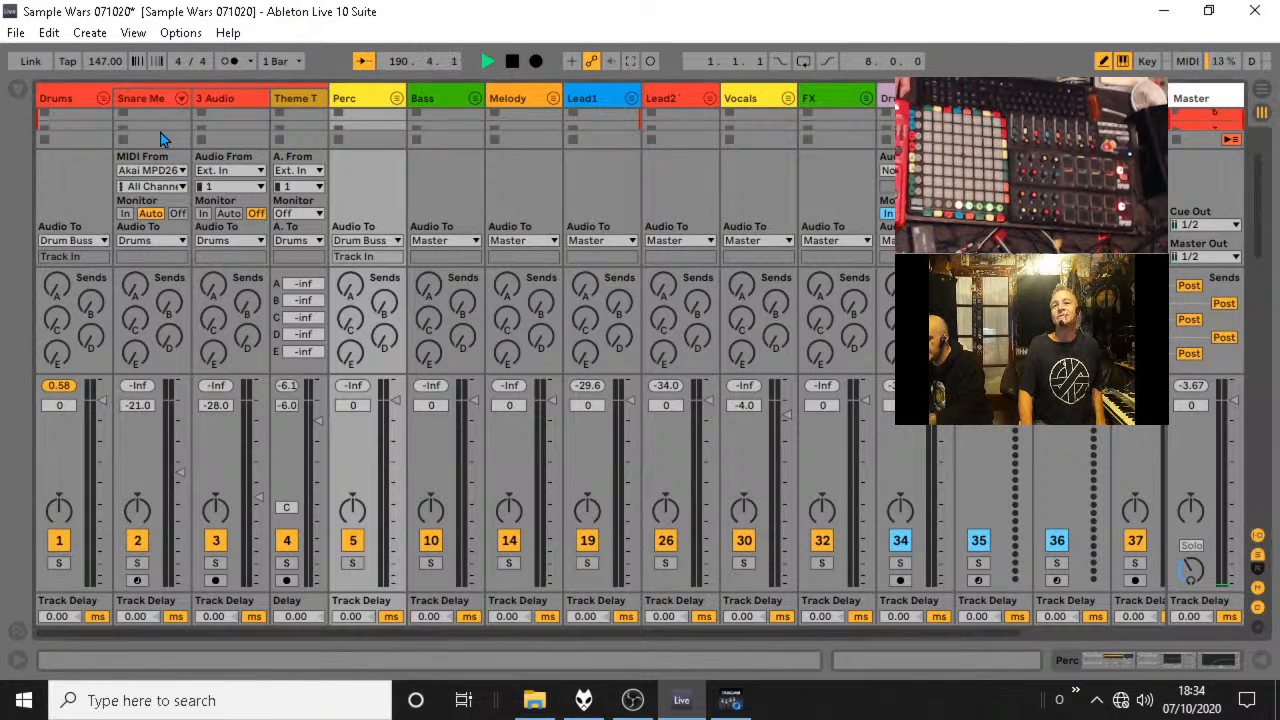
pyautogui.click(151, 104)
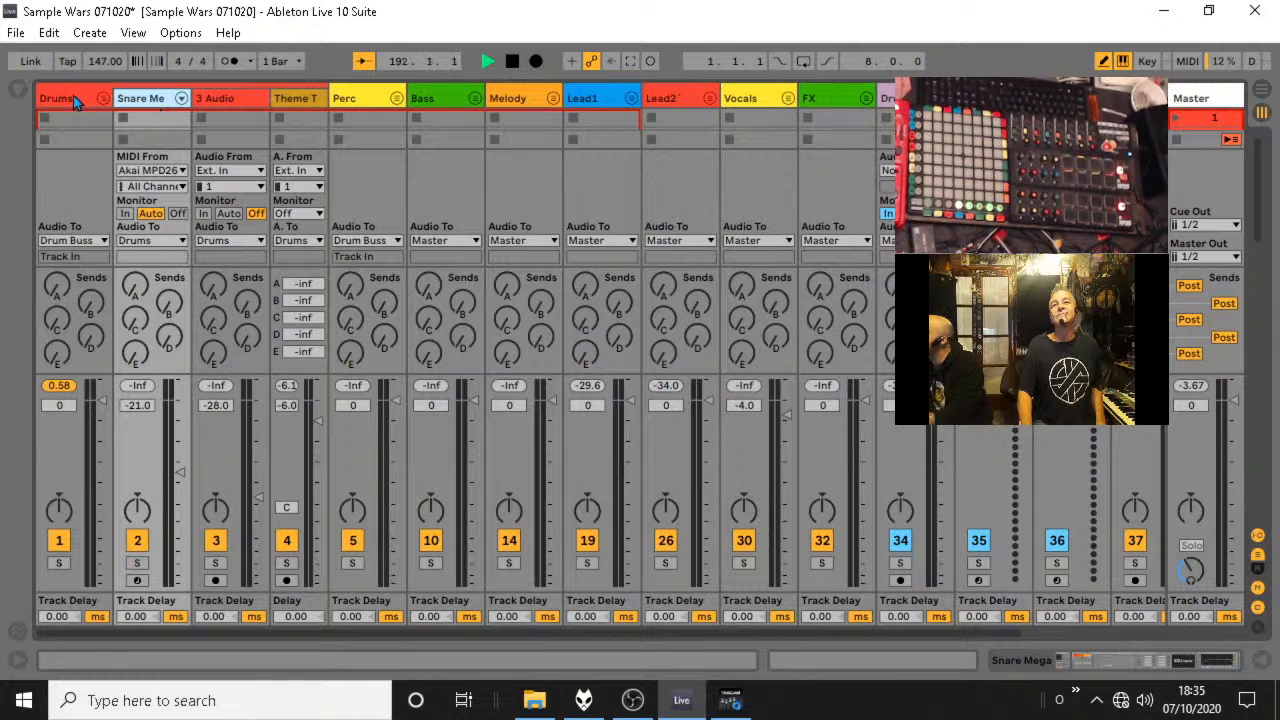
pyautogui.click(20, 91)
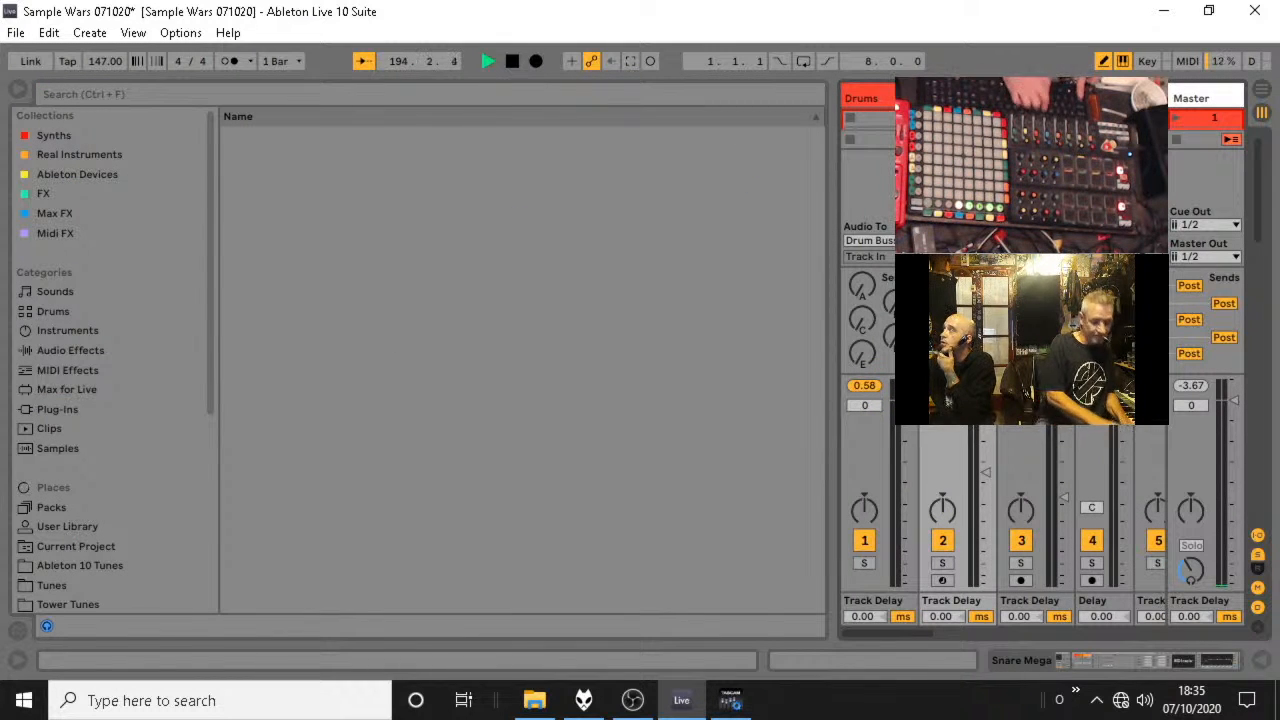
pyautogui.hotkey('ctrl', 'shift', 't')
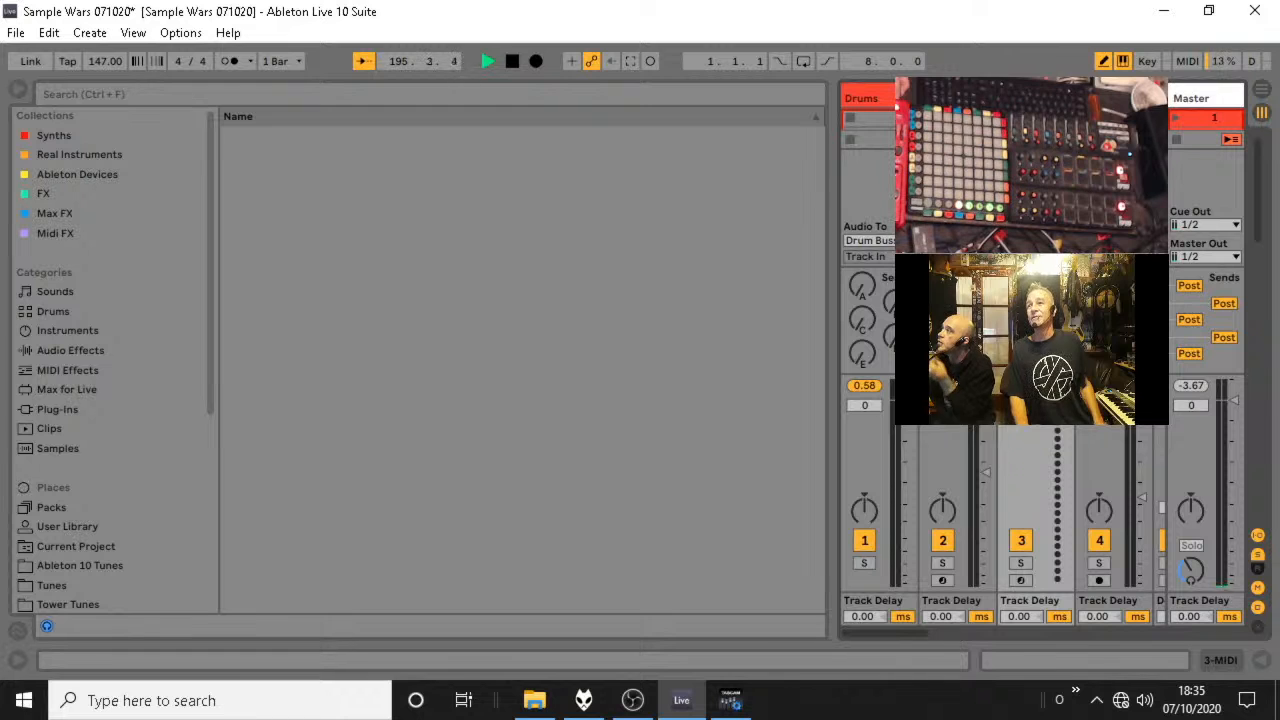
pyautogui.moveTo(1025, 98); pyautogui.dragTo(935, 98)
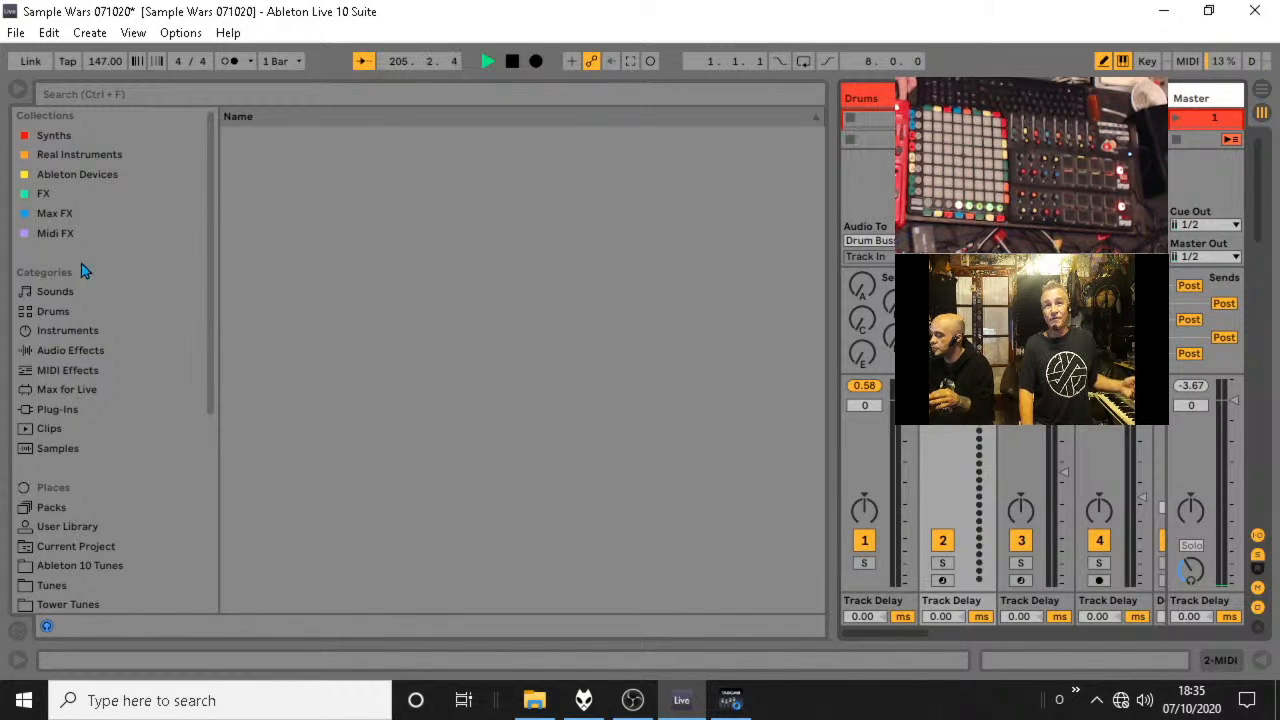
# Load the Techno Kick and Snare Mega Rack drum rack preset onto the new MIDI track.
pyautogui.click(68, 332)
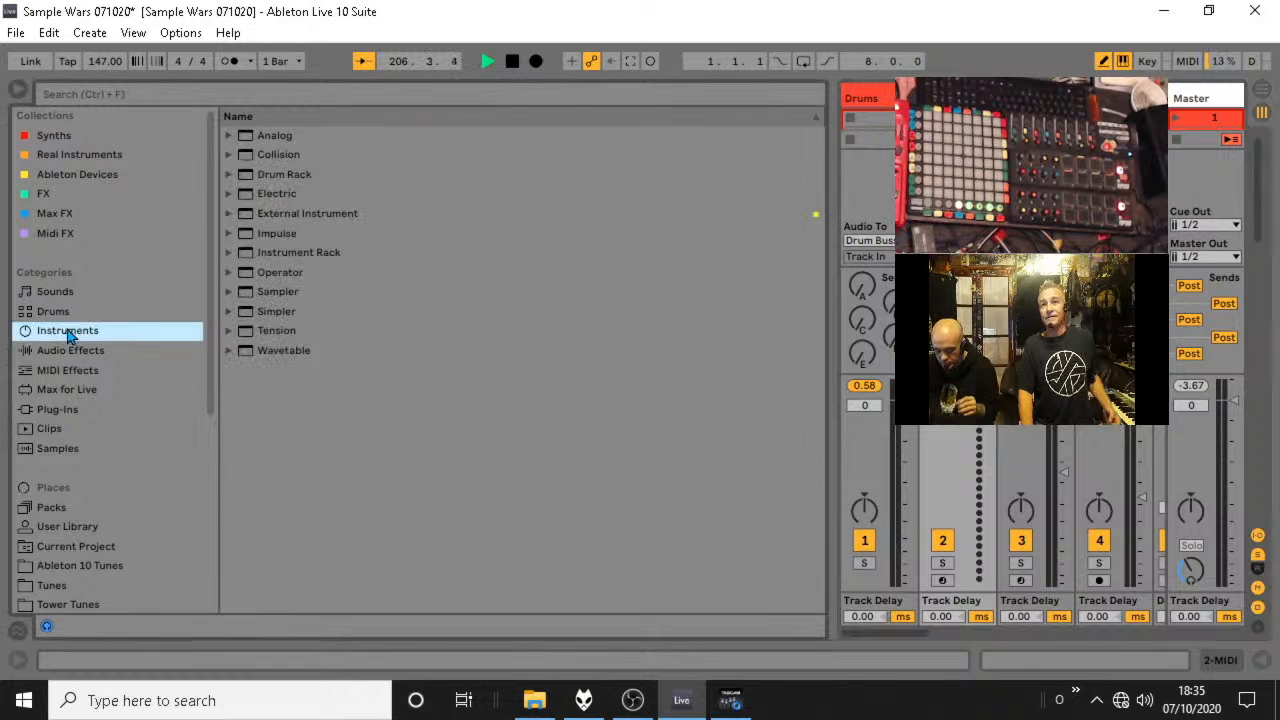
pyautogui.click(228, 253)
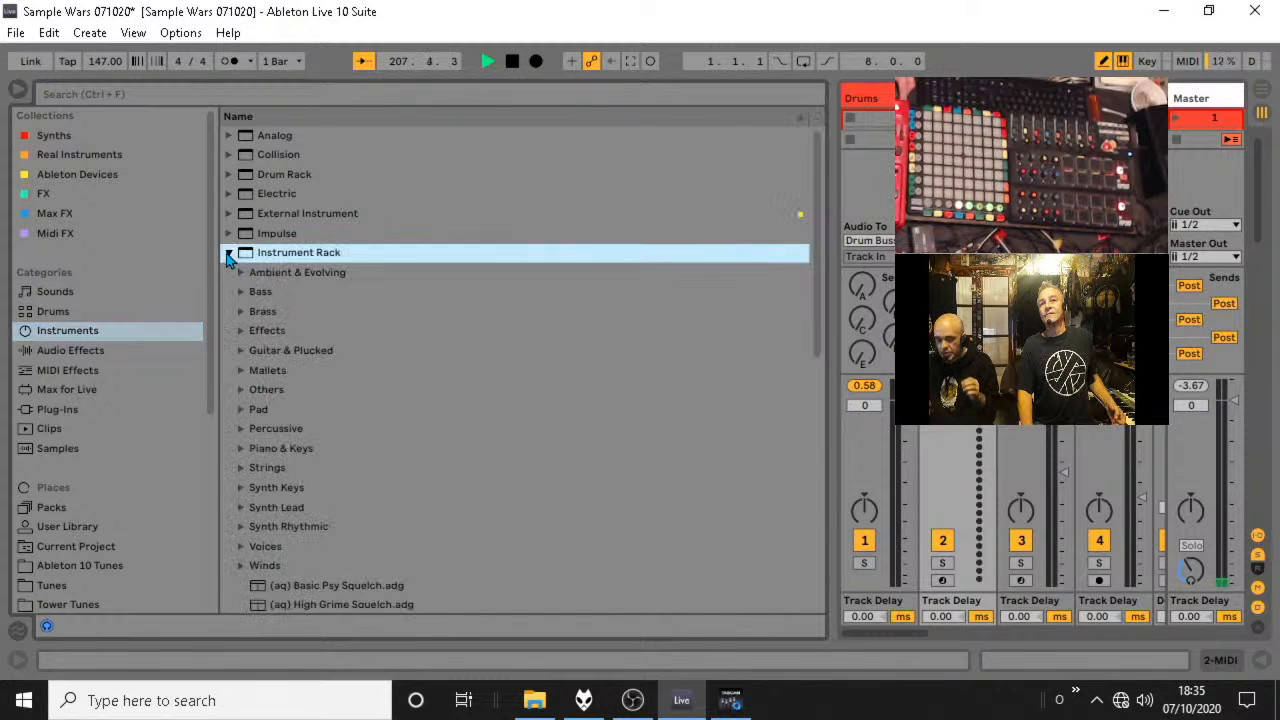
pyautogui.scroll(-2, 374, 510)
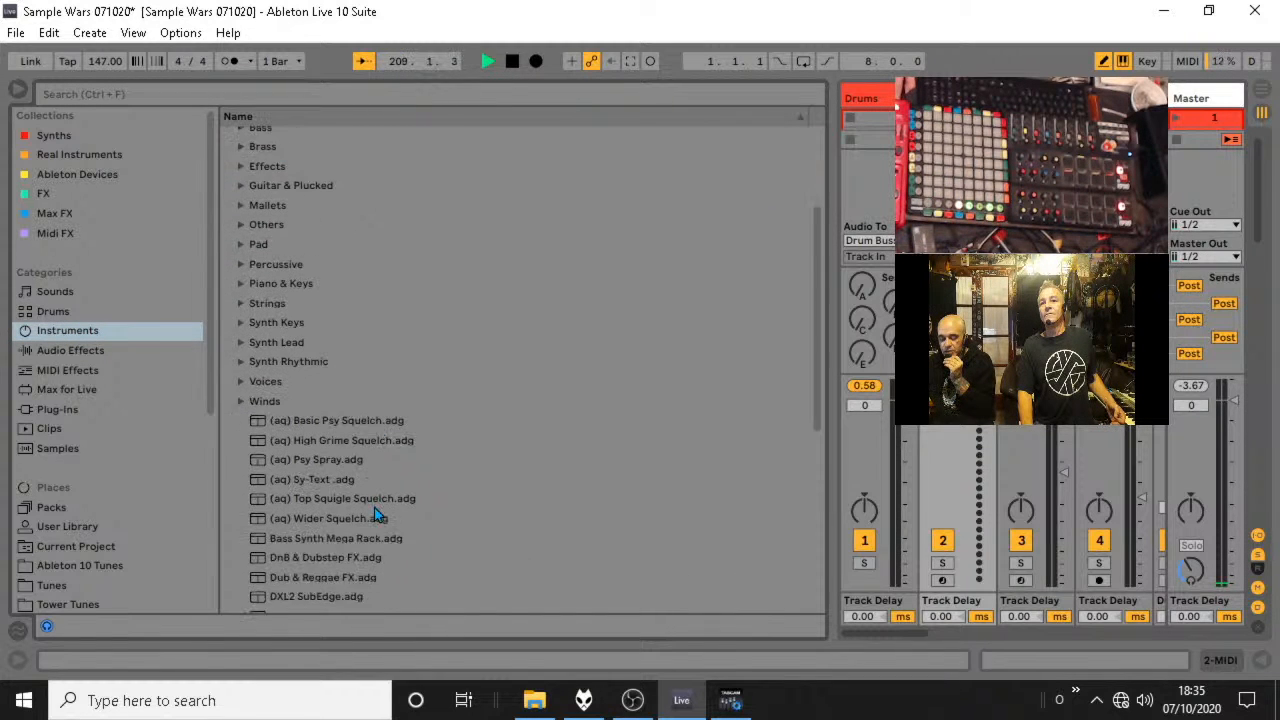
pyautogui.scroll(-5, 374, 507)
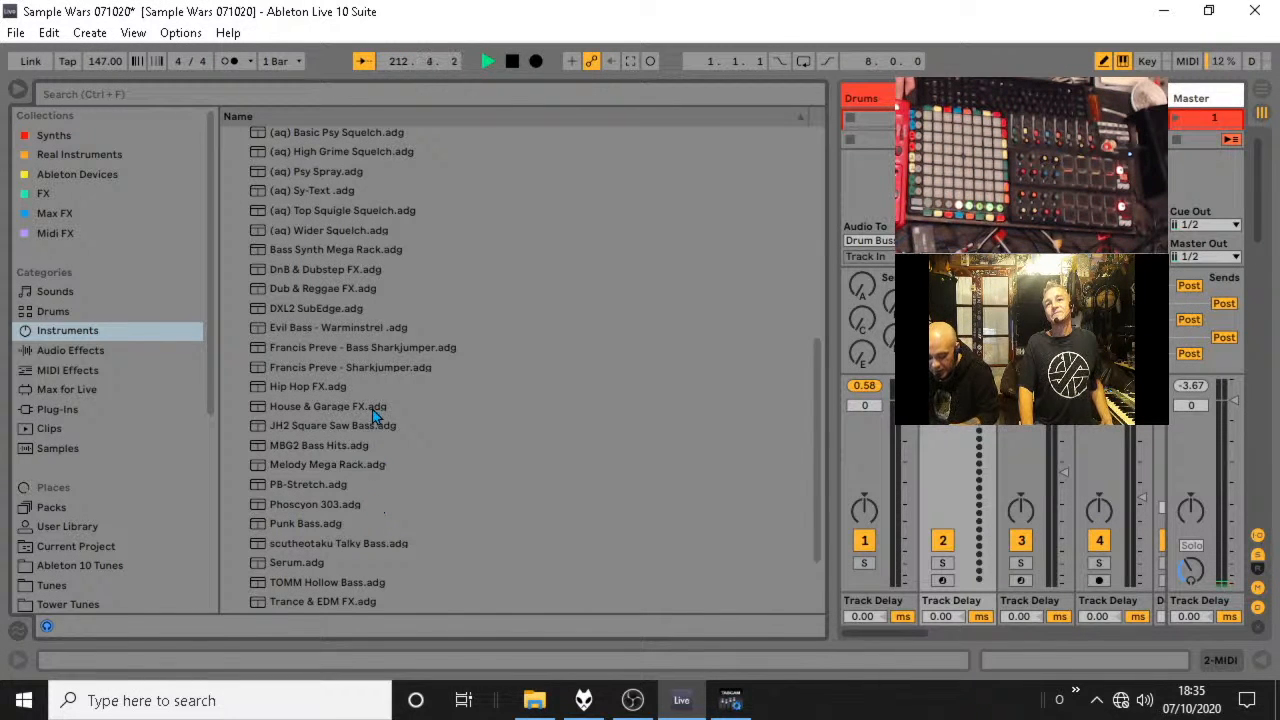
pyautogui.scroll(-1, 371, 409)
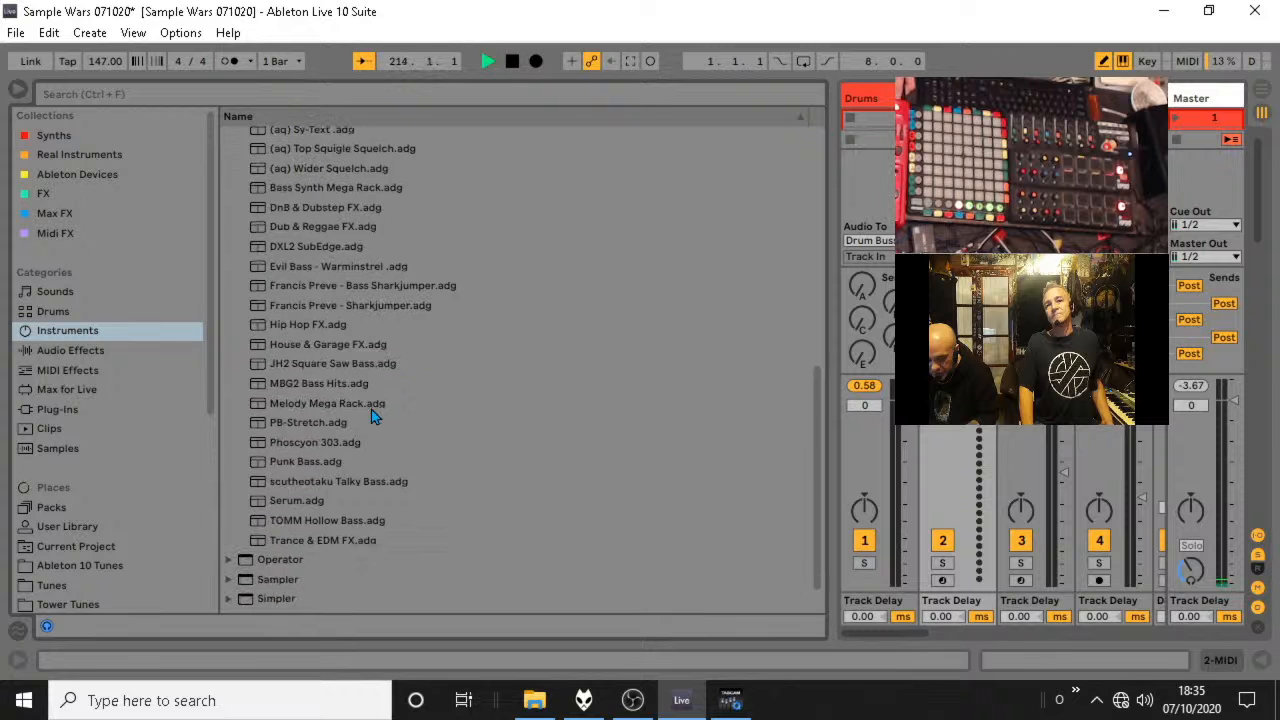
pyautogui.scroll(2, 371, 409)
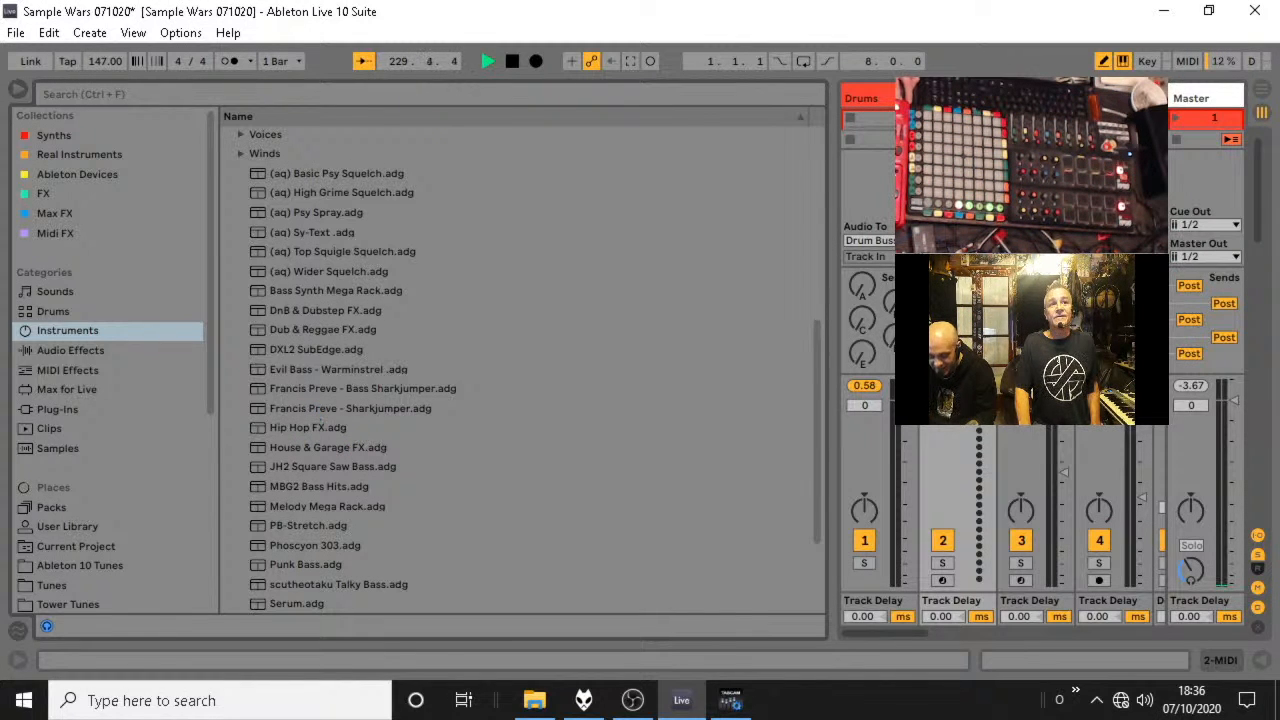
pyautogui.hotkey('alt', 'Tab')
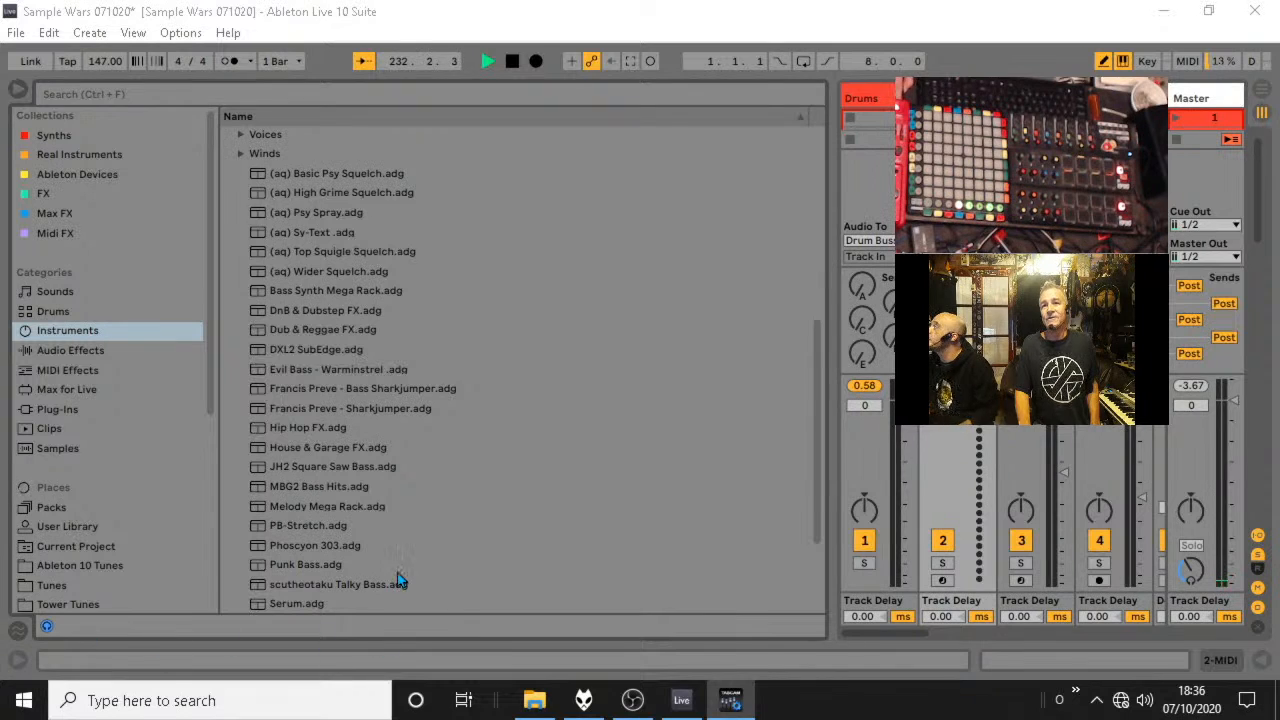
pyautogui.scroll(7, 337, 305)
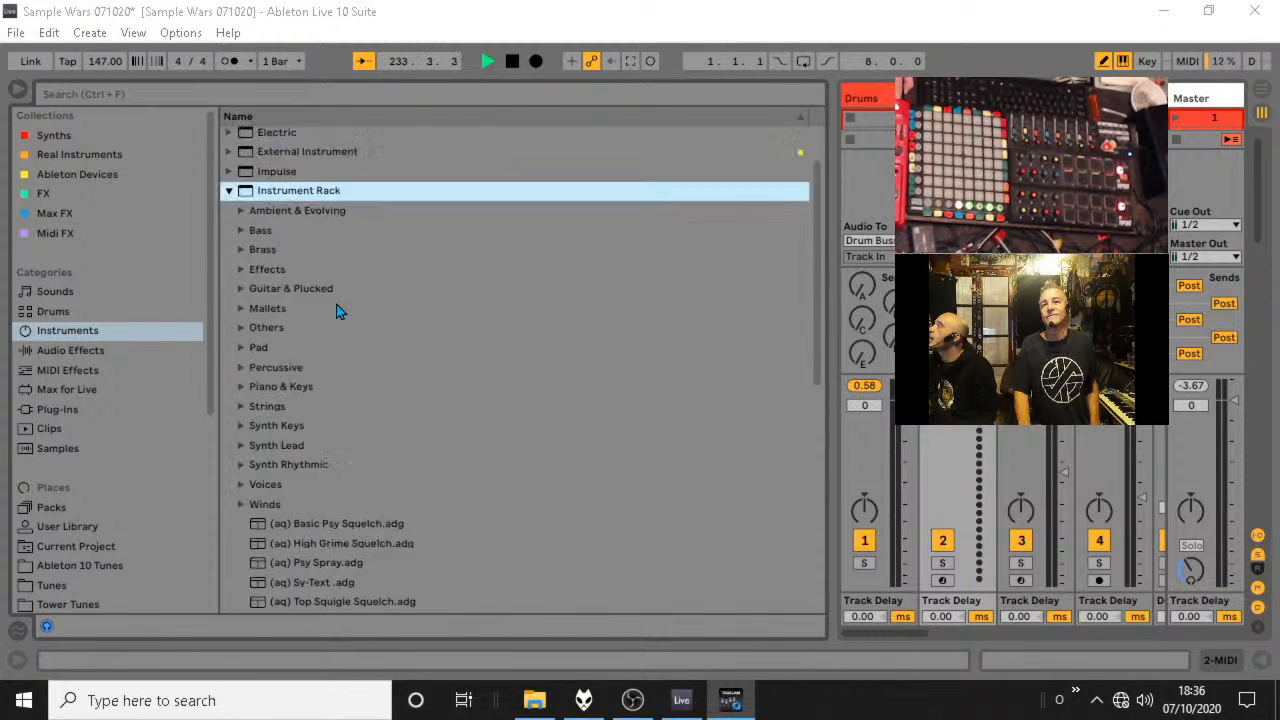
pyautogui.click(229, 174)
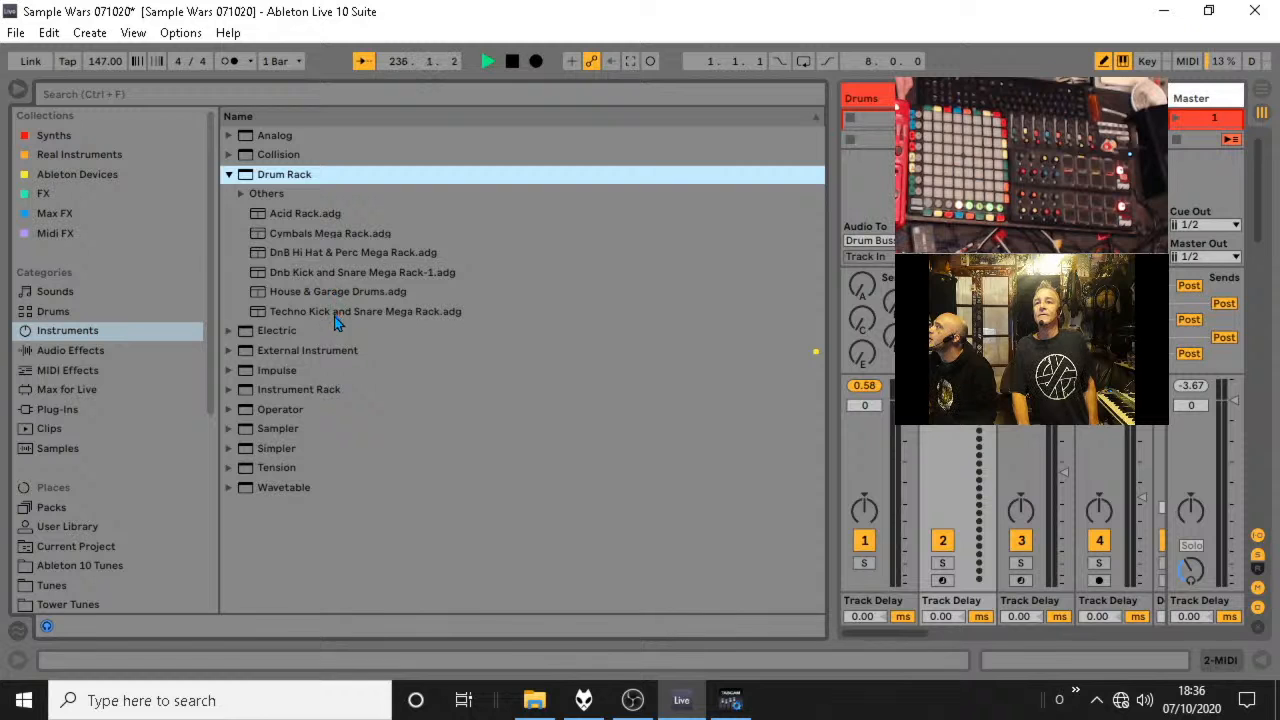
pyautogui.click(345, 313)
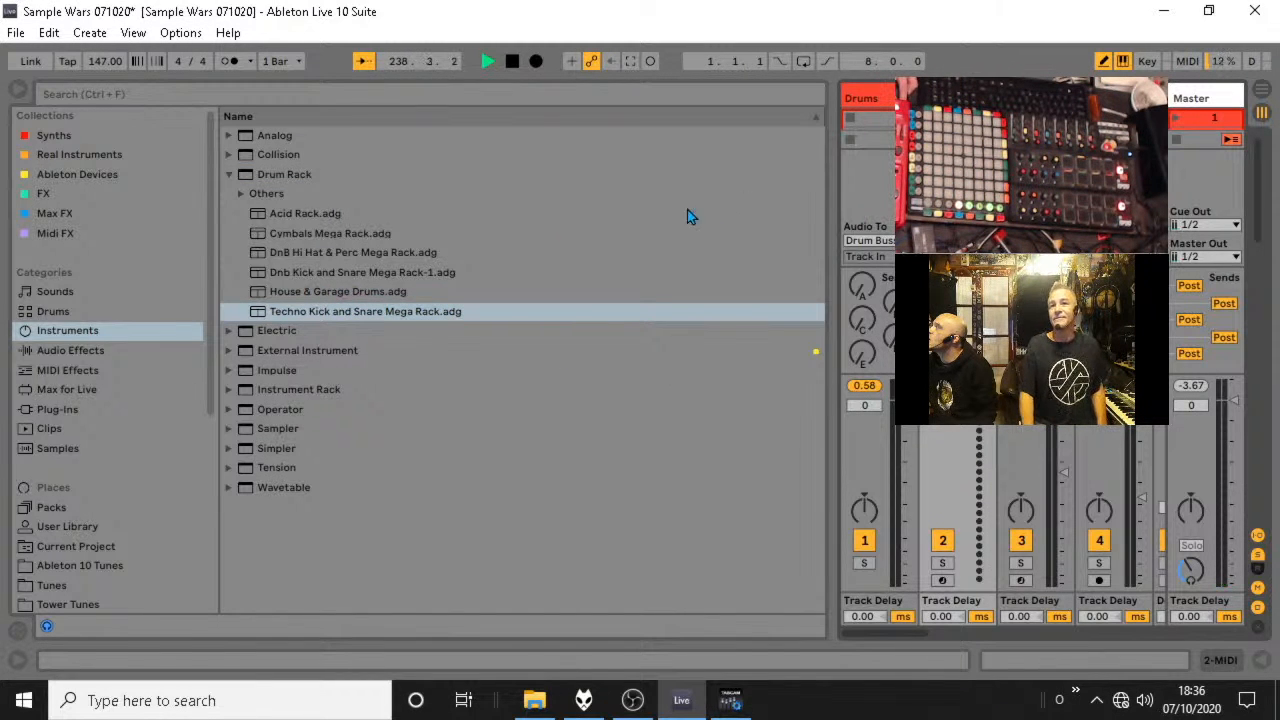
pyautogui.moveTo(372, 309); pyautogui.dragTo(950, 195)
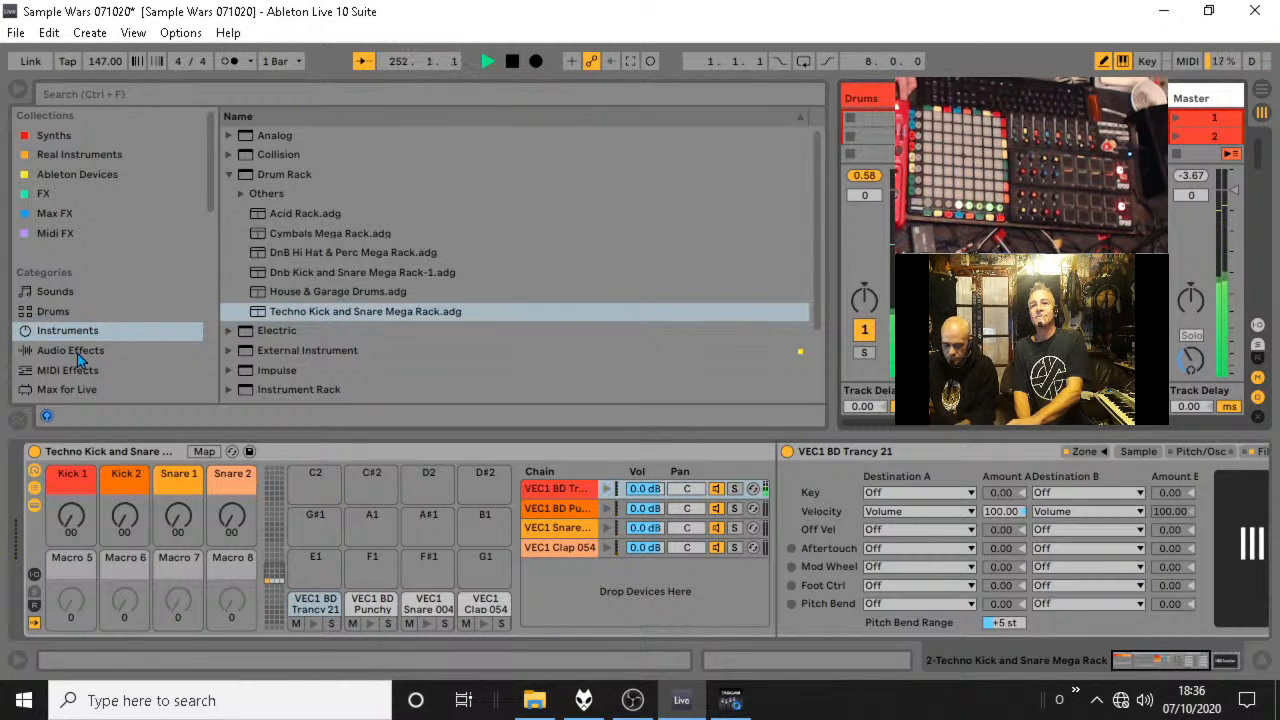
# Add a Velocity MIDI effect before the drum rack, with Drive at -0.19 and Out Low at 96.
pyautogui.scroll(-2, 63, 372)
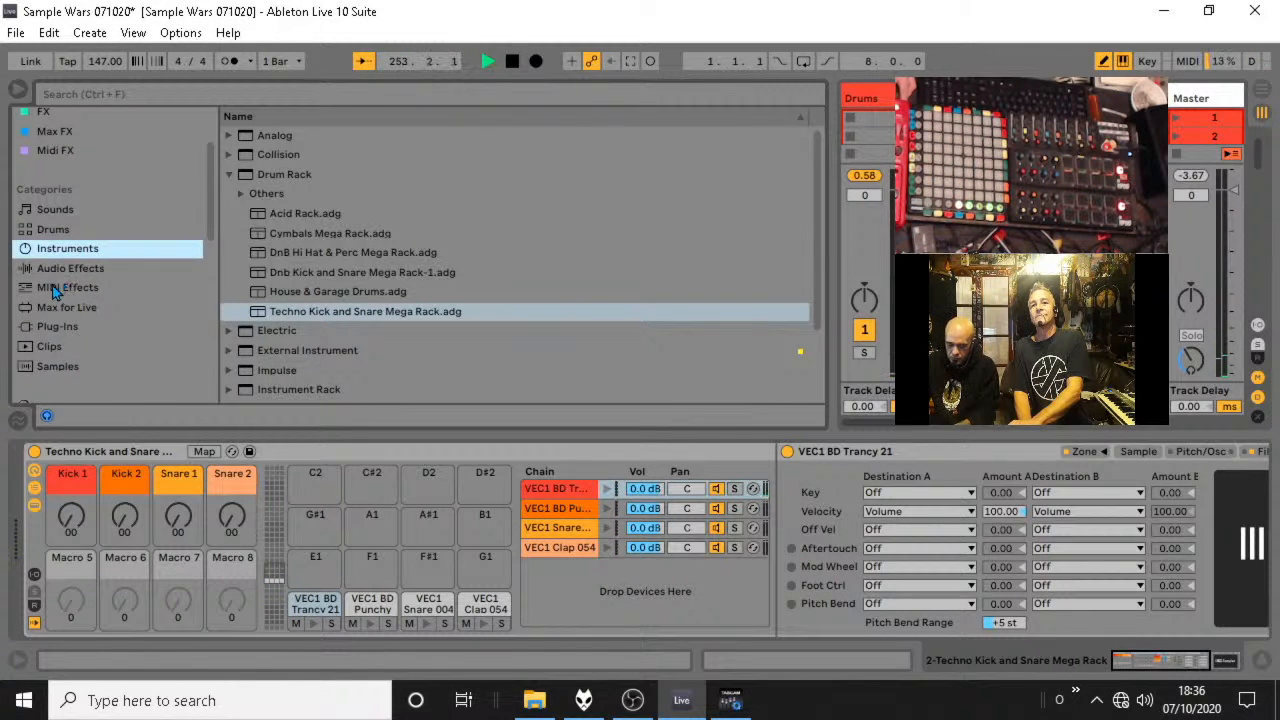
pyautogui.click(57, 288)
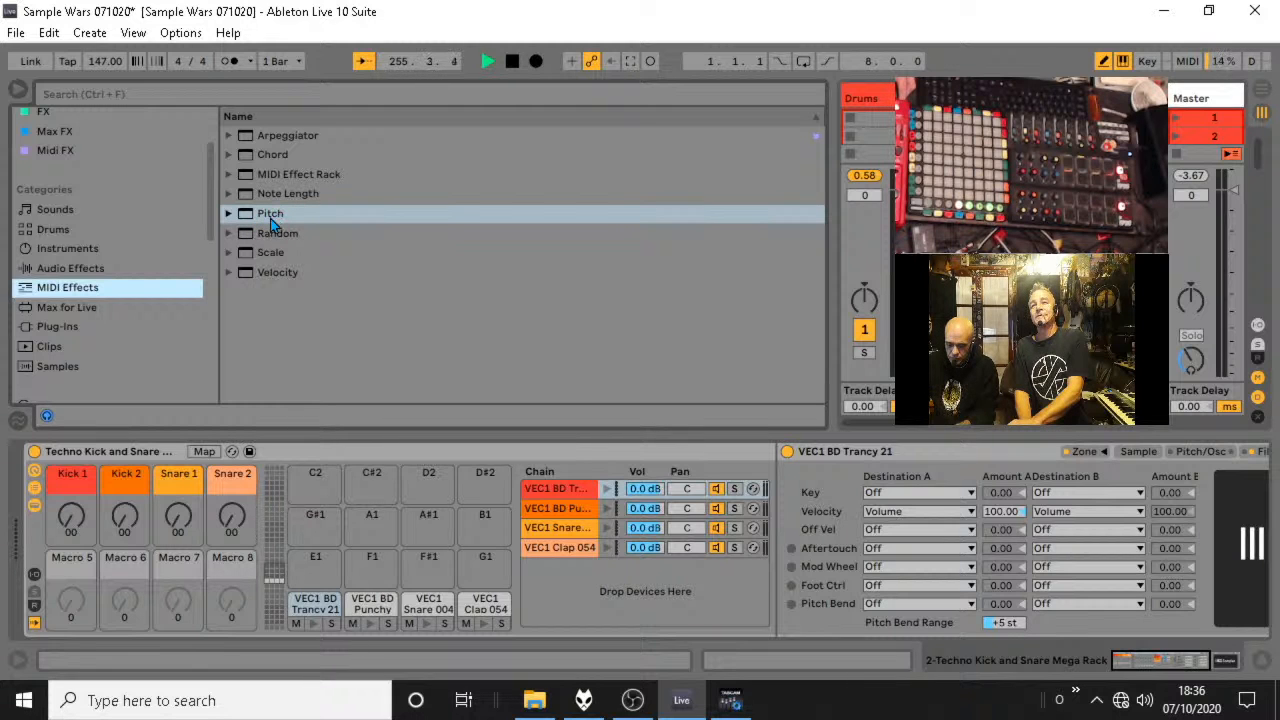
pyautogui.click(267, 279)
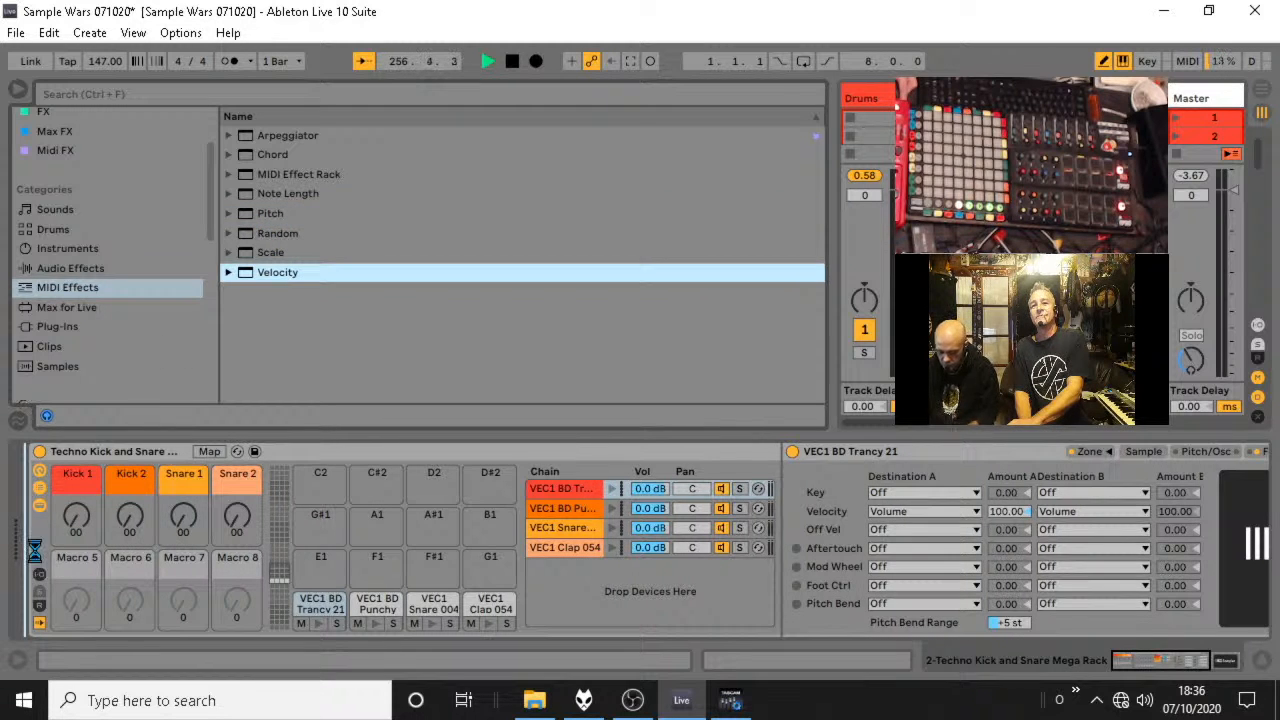
pyautogui.moveTo(34, 550); pyautogui.dragTo(36, 548)
pyautogui.moveTo(121, 497); pyautogui.dragTo(171, 584)
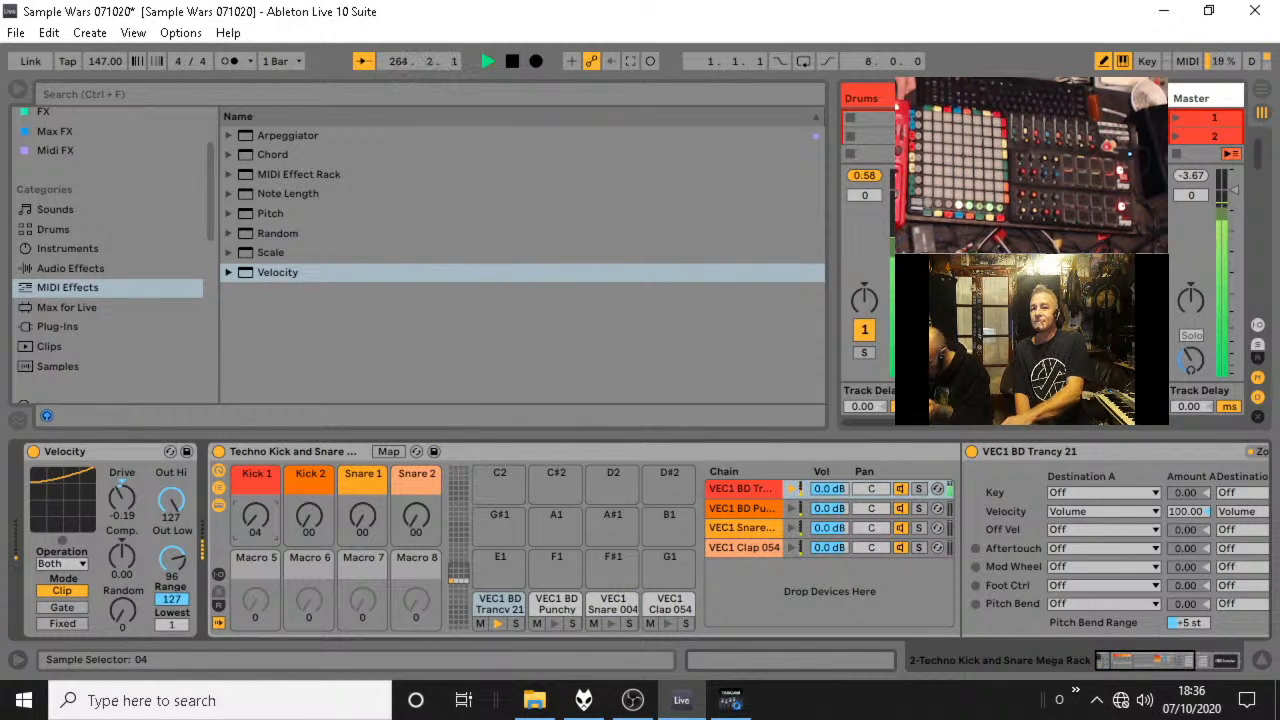
# Choose a different kick sample by setting the drum rack's Kick 1 macro to 28.
pyautogui.moveTo(256, 516); pyautogui.dragTo(256, 500)
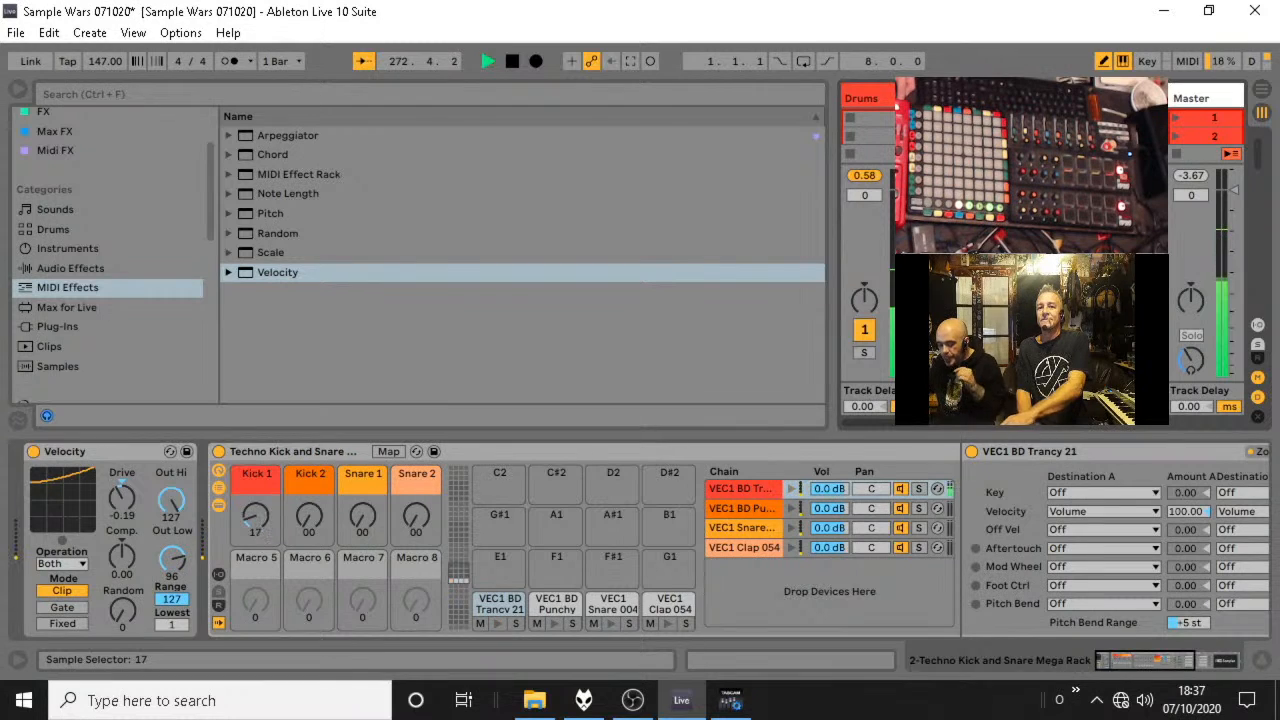
pyautogui.moveTo(255, 516); pyautogui.dragTo(255, 507)
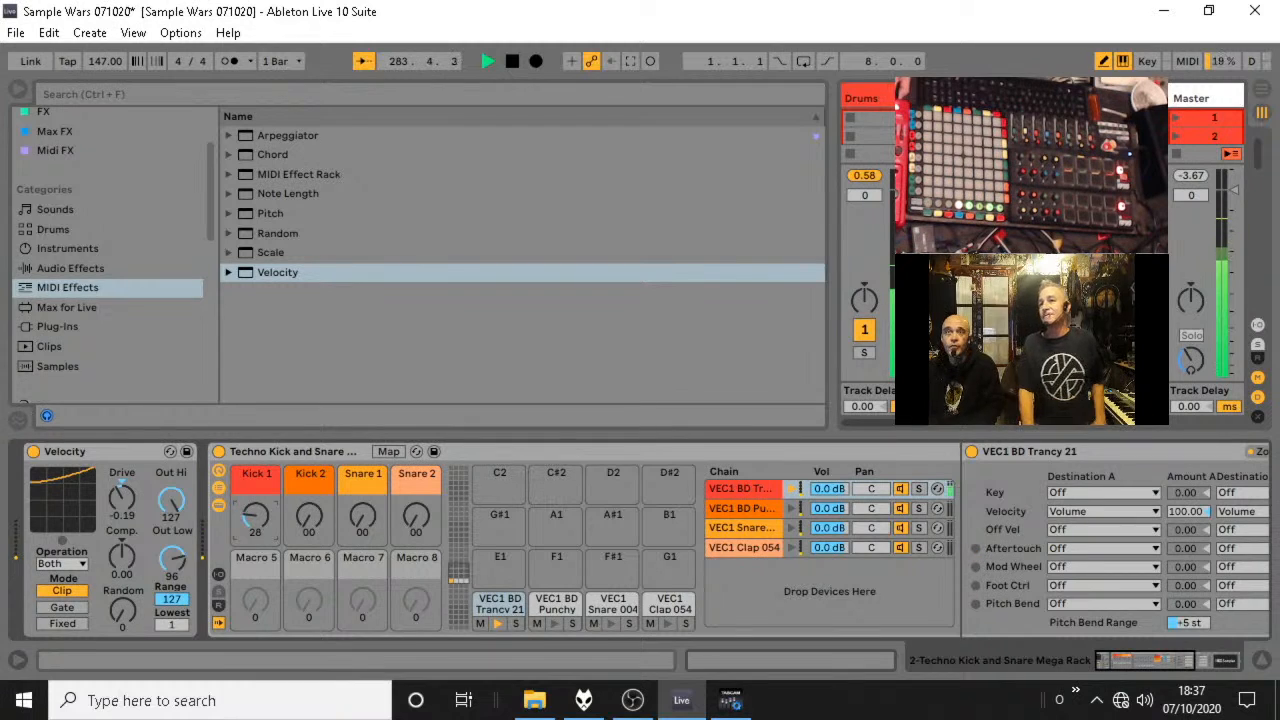
# Create a one-bar MIDI clip on the new kick track with sixteenth-note kicks at 1.1.1 and 1.3.3.
pyautogui.doubleClick(888, 118)
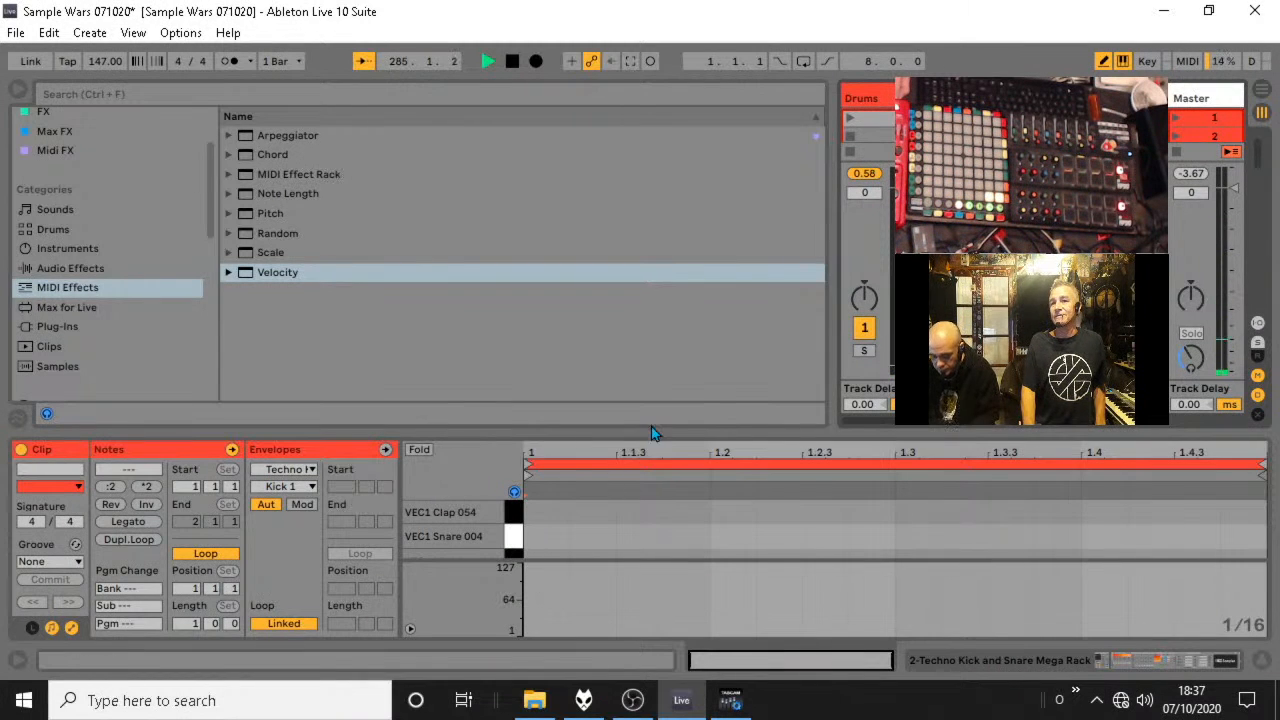
pyautogui.moveTo(672, 432); pyautogui.dragTo(672, 124)
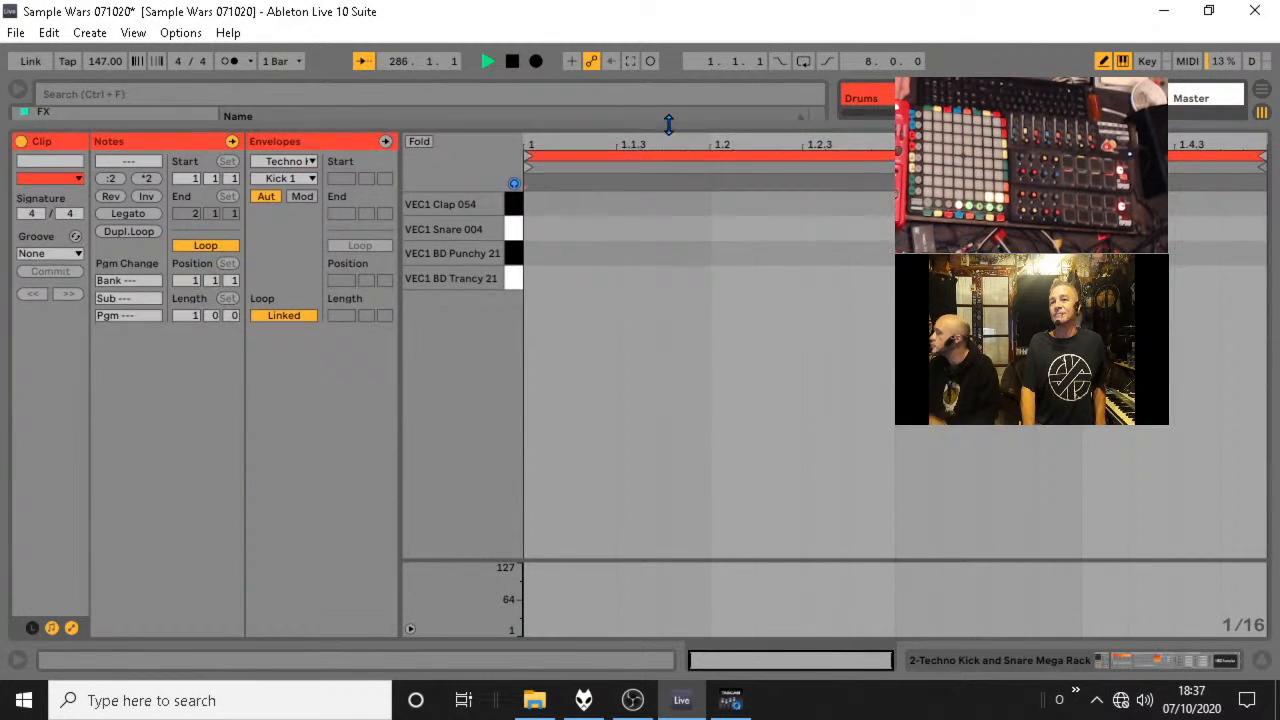
pyautogui.click(552, 277)
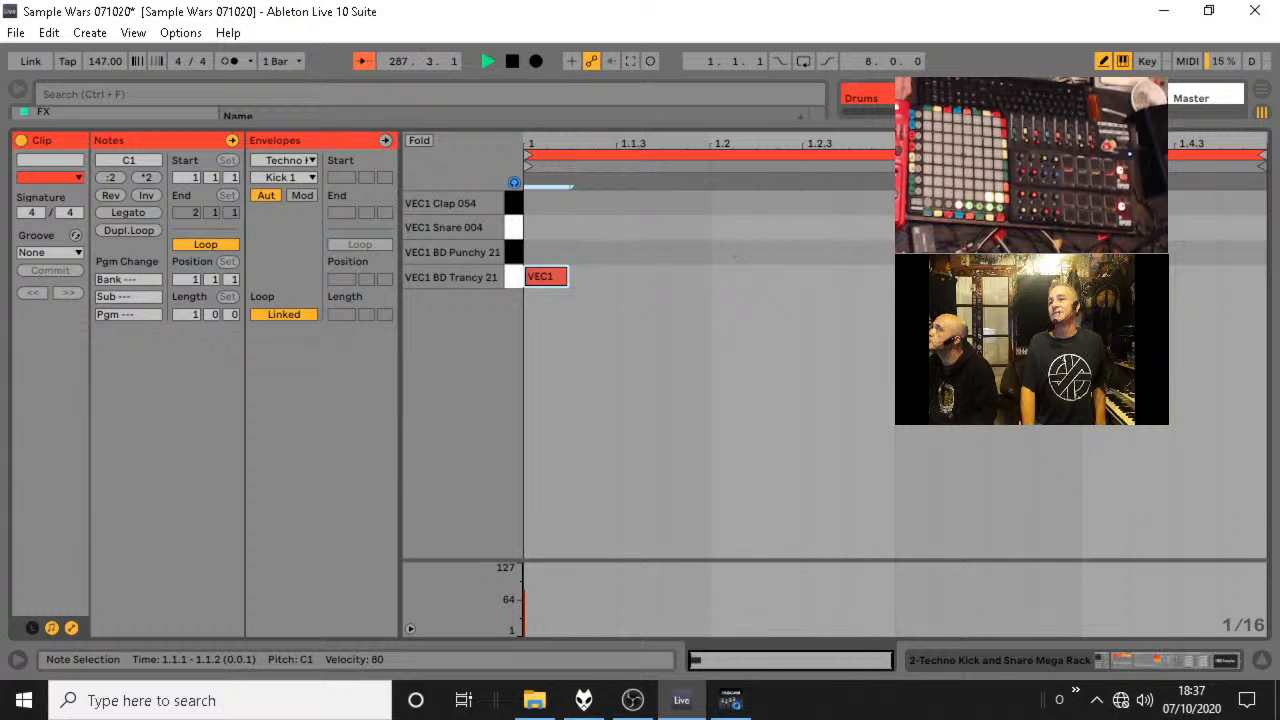
pyautogui.click(712, 250)
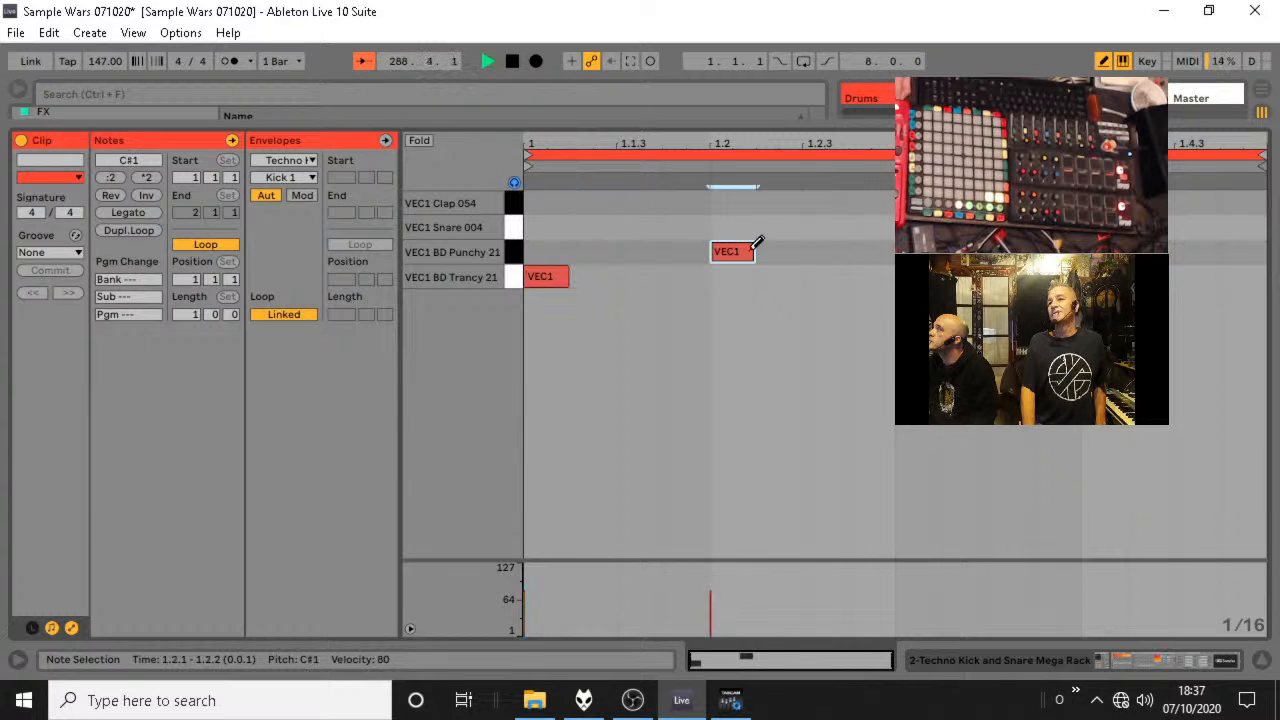
pyautogui.click(737, 249)
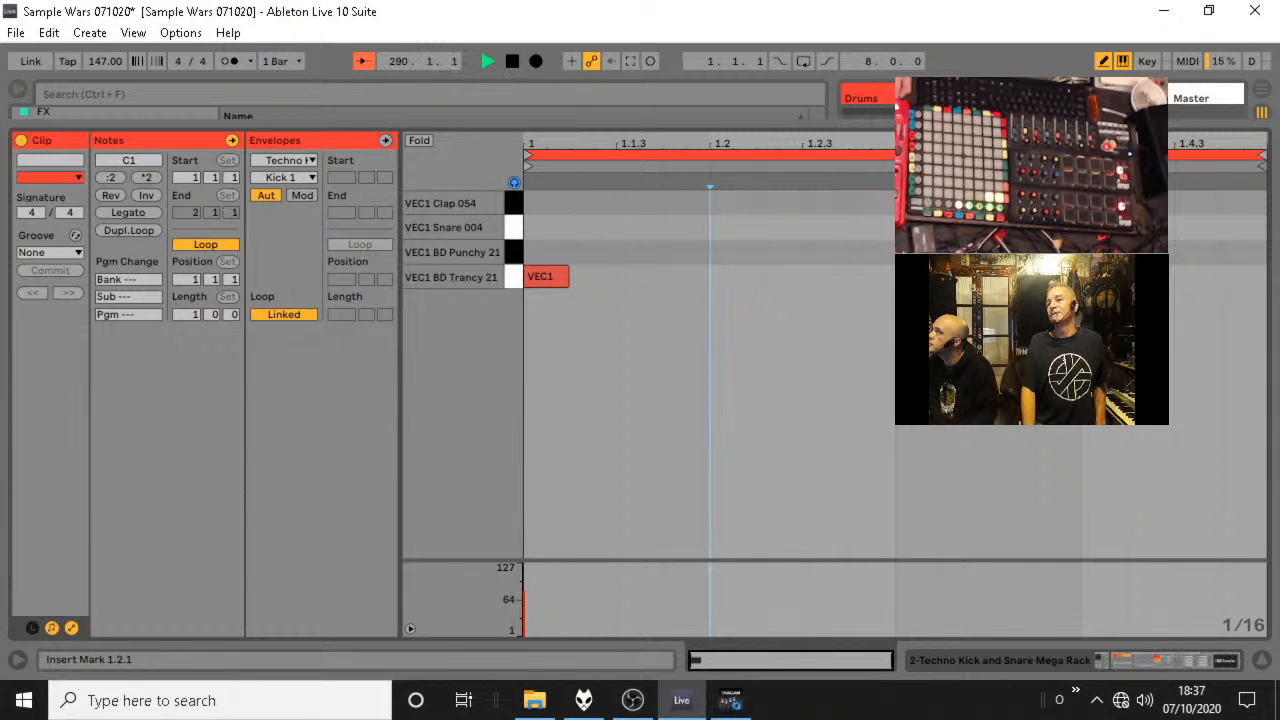
pyautogui.click(1010, 251)
pyautogui.click(1262, 660)
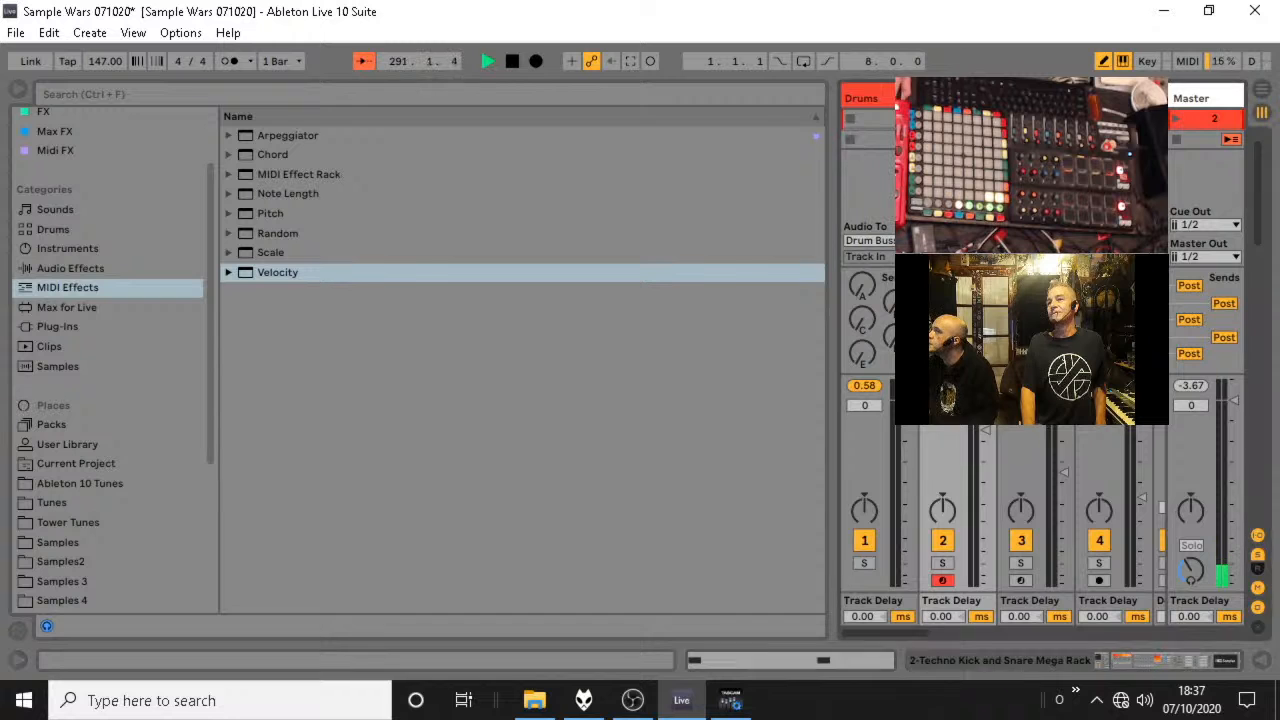
# Create a one-bar MIDI clip on the Snare Mega track with VEC1 Snare 004 notes at 1.2.1 and 1.4.1.
pyautogui.doubleClick(1036, 119)
pyautogui.click(728, 227)
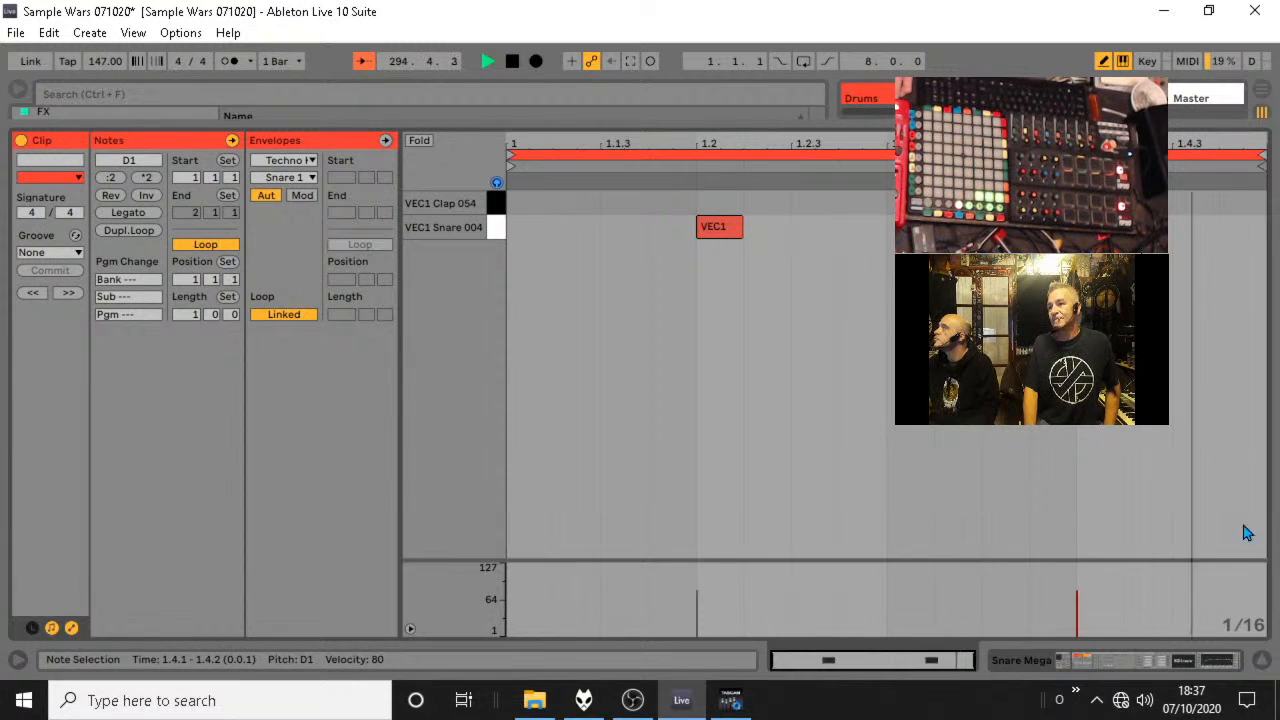
pyautogui.click(1261, 657)
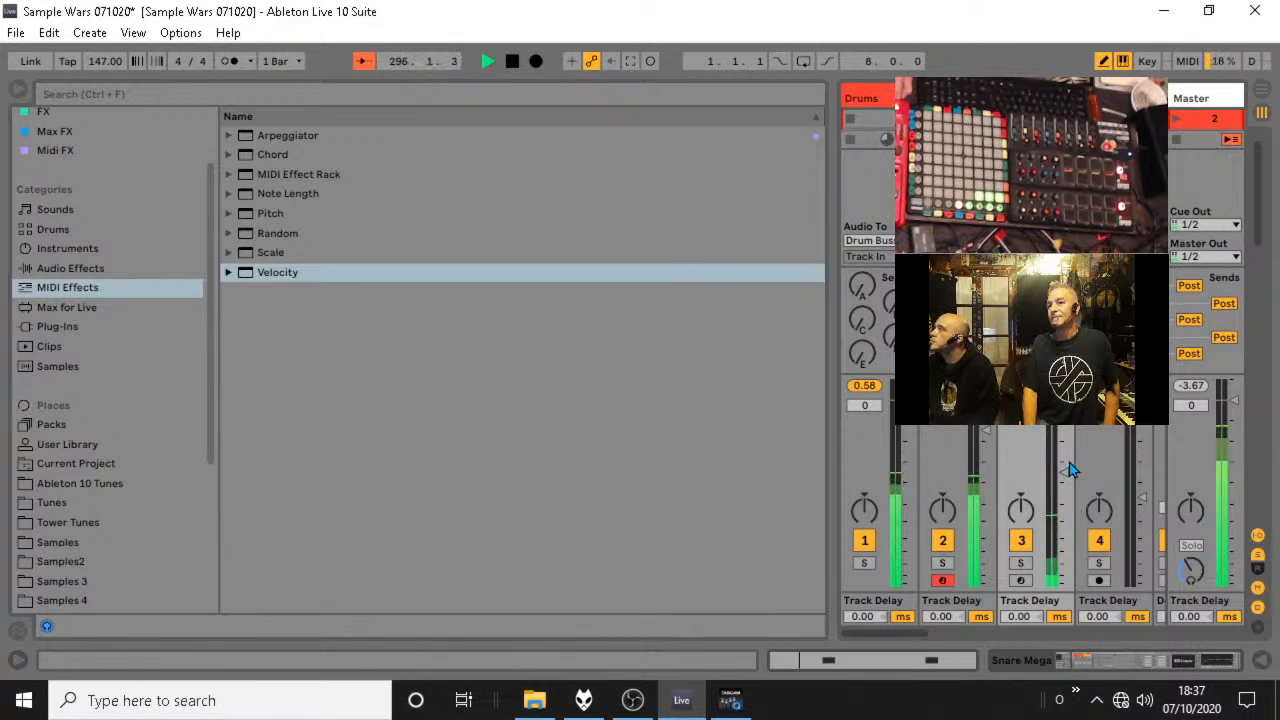
# Balance the drums by raising the snare track's volume to about -3 dB and lowering the kick track's to about -7.4 dB.
pyautogui.moveTo(1064, 398)
pyautogui.mouseDown()
pyautogui.moveTo(1064, 449)
pyautogui.moveTo(1064, 400)
pyautogui.mouseUp()
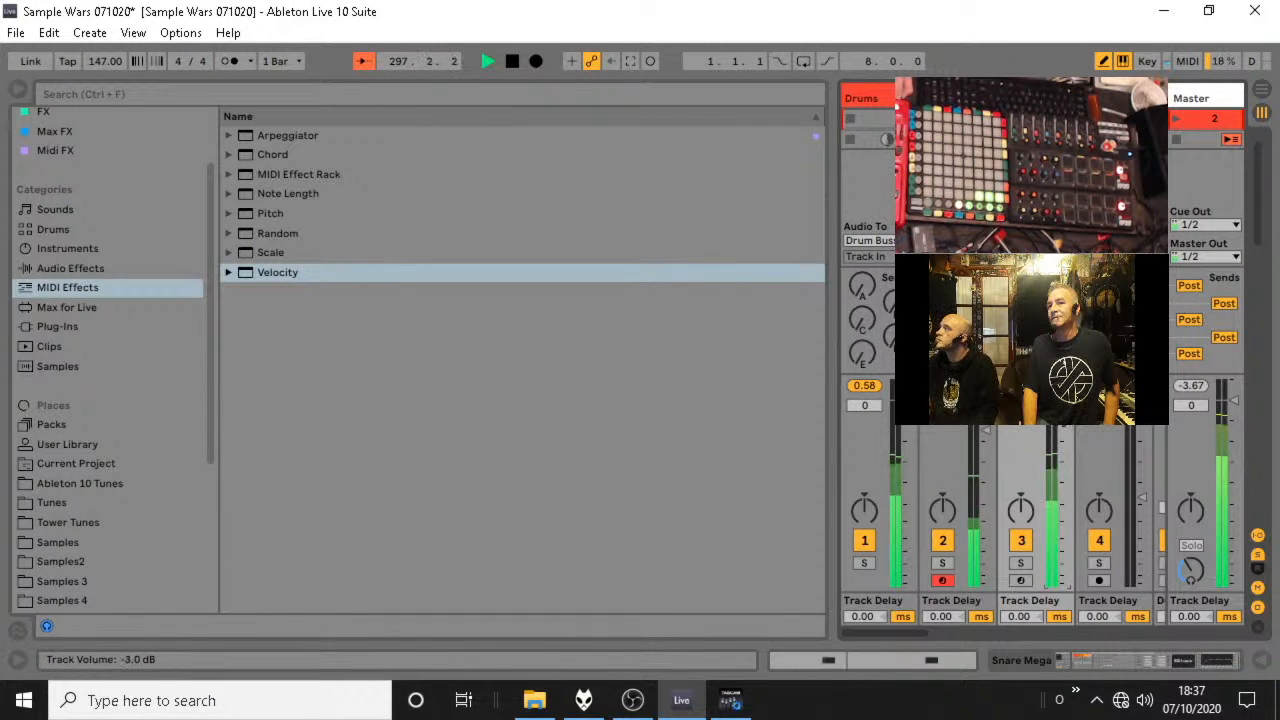
pyautogui.moveTo(986, 430); pyautogui.dragTo(986, 433)
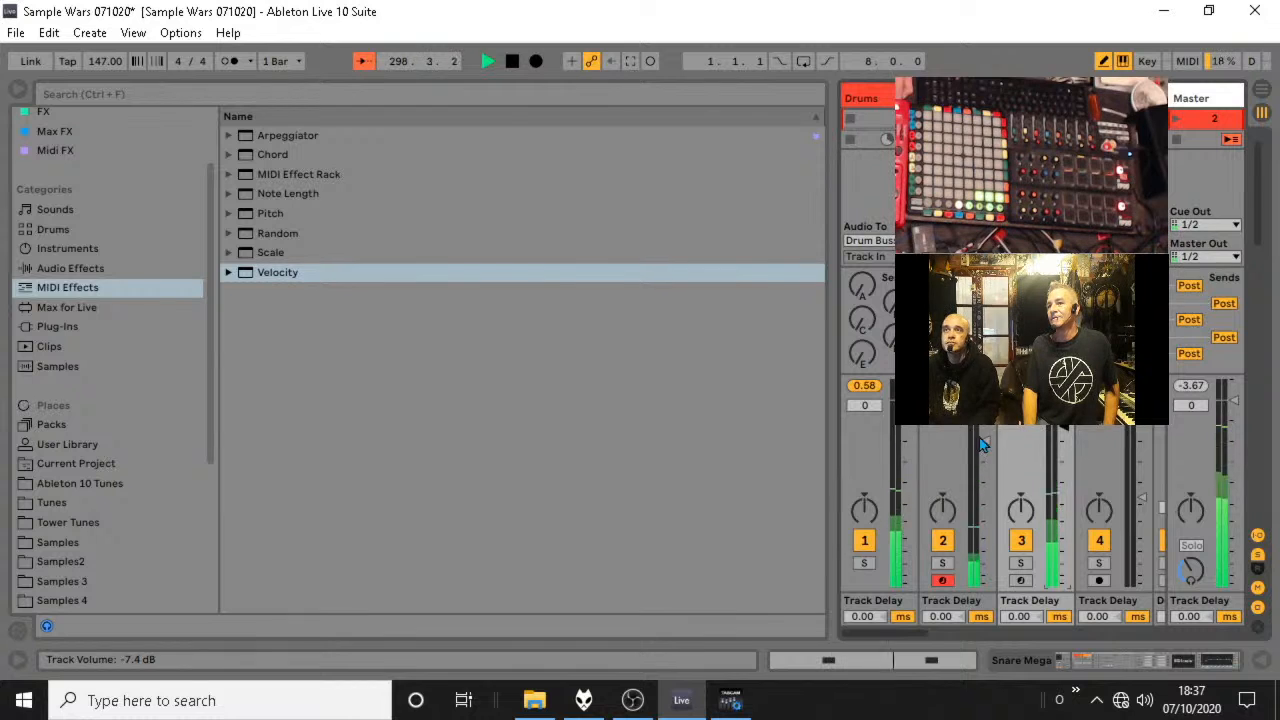
# Narrow the browser so the drum tracks show in full, and hide the tracks' In/Out routing section.
pyautogui.click(1104, 660)
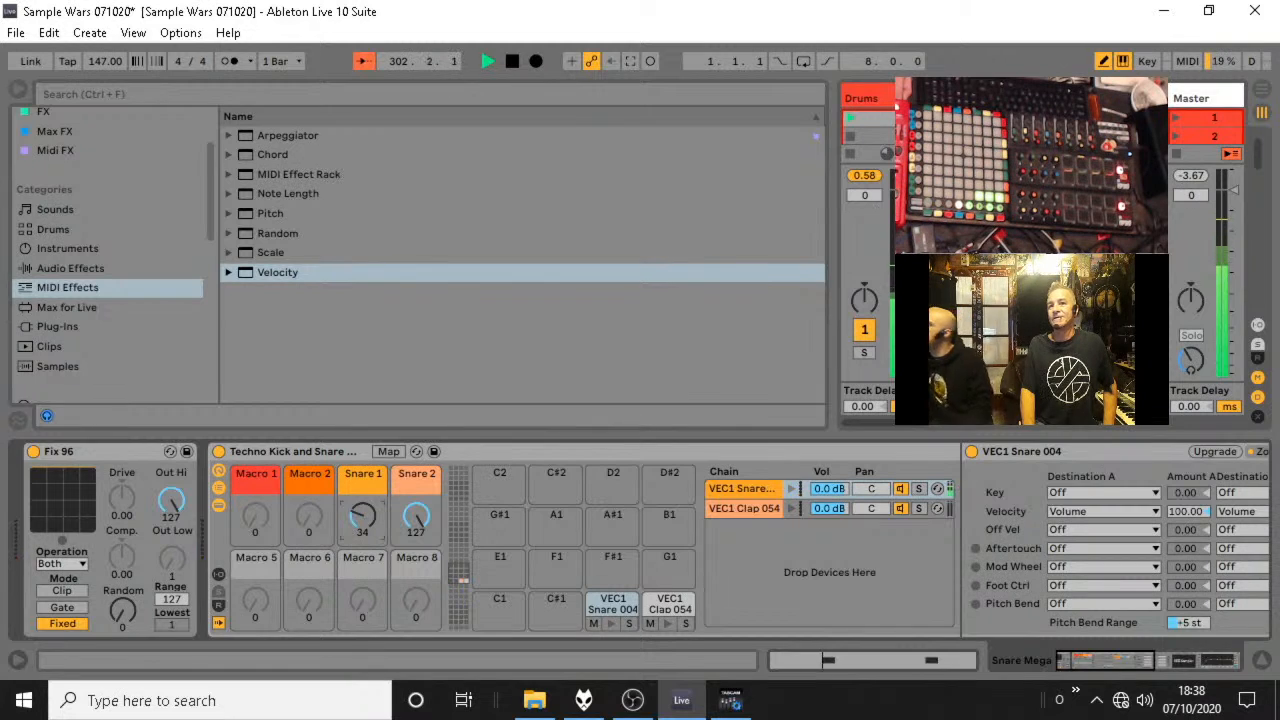
pyautogui.click(945, 98)
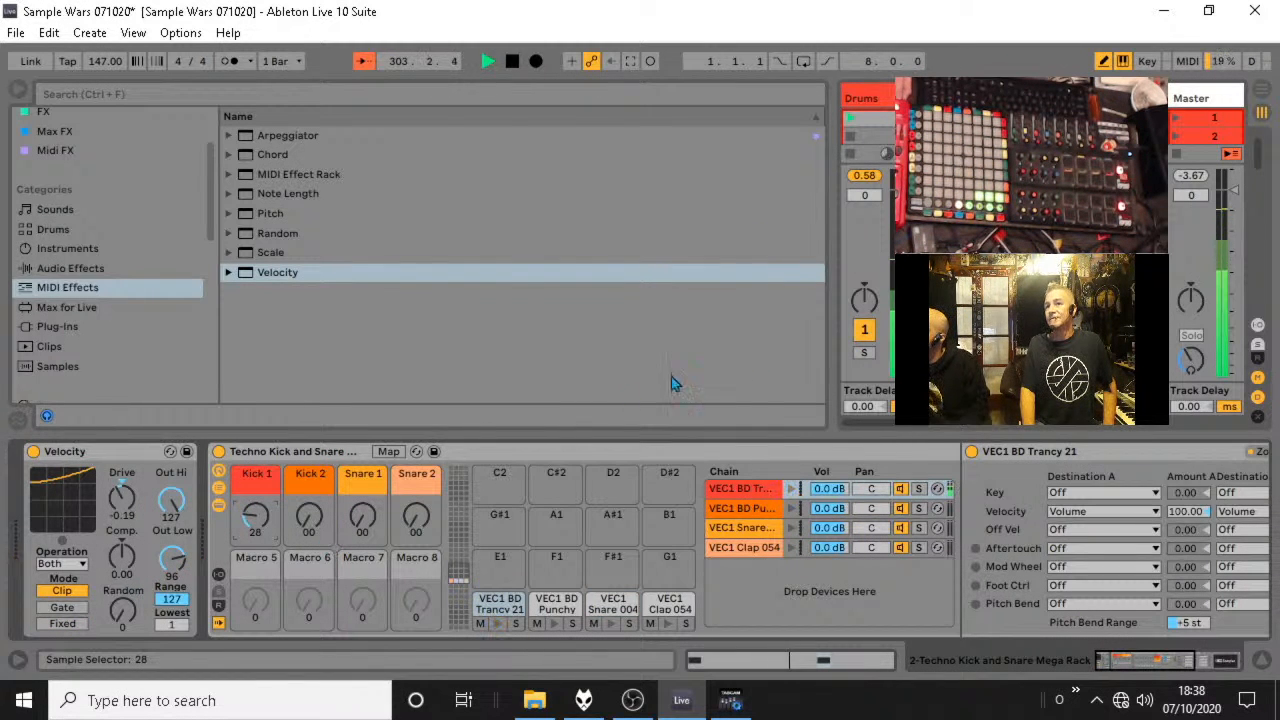
pyautogui.moveTo(835, 258); pyautogui.dragTo(387, 259)
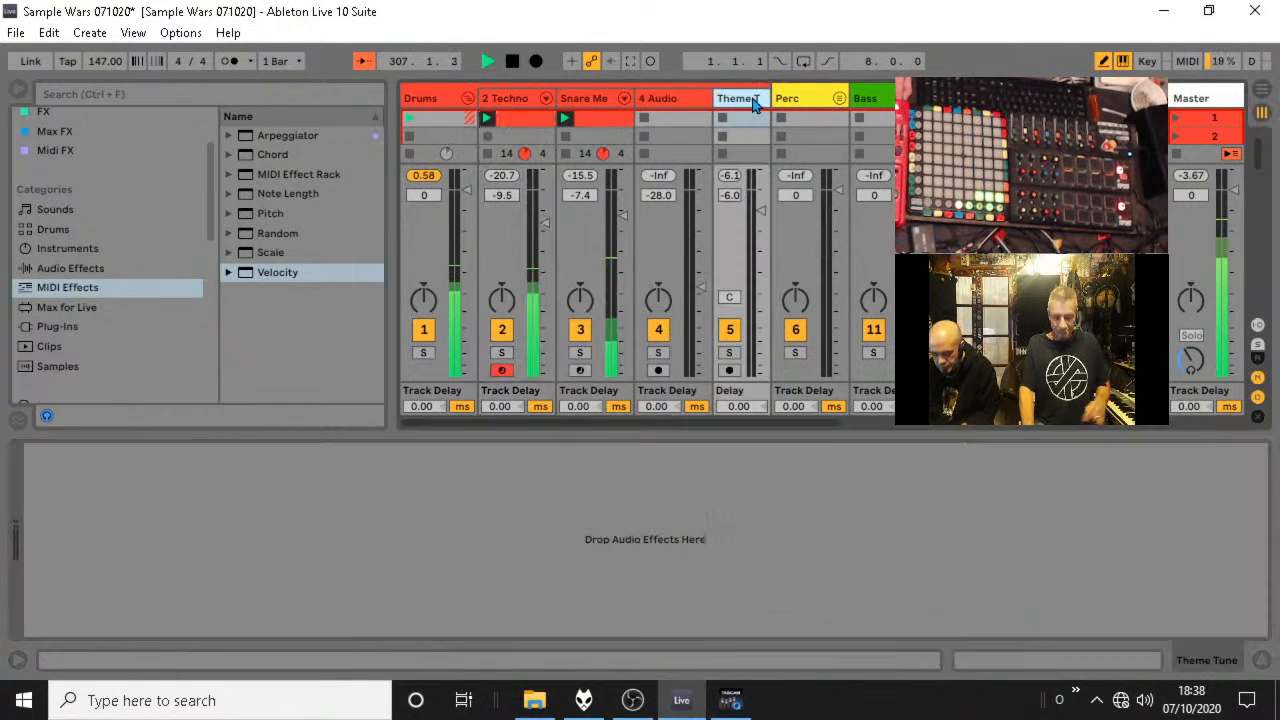
pyautogui.click(755, 105)
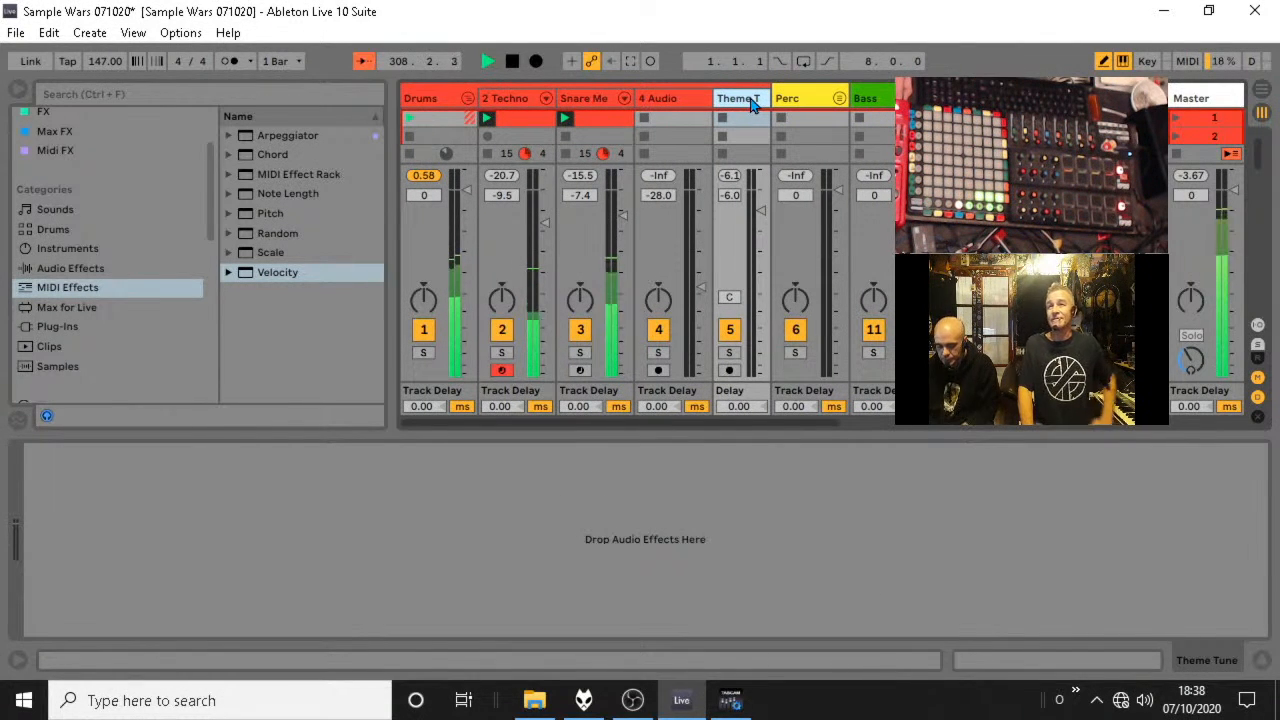
pyautogui.click(710, 98)
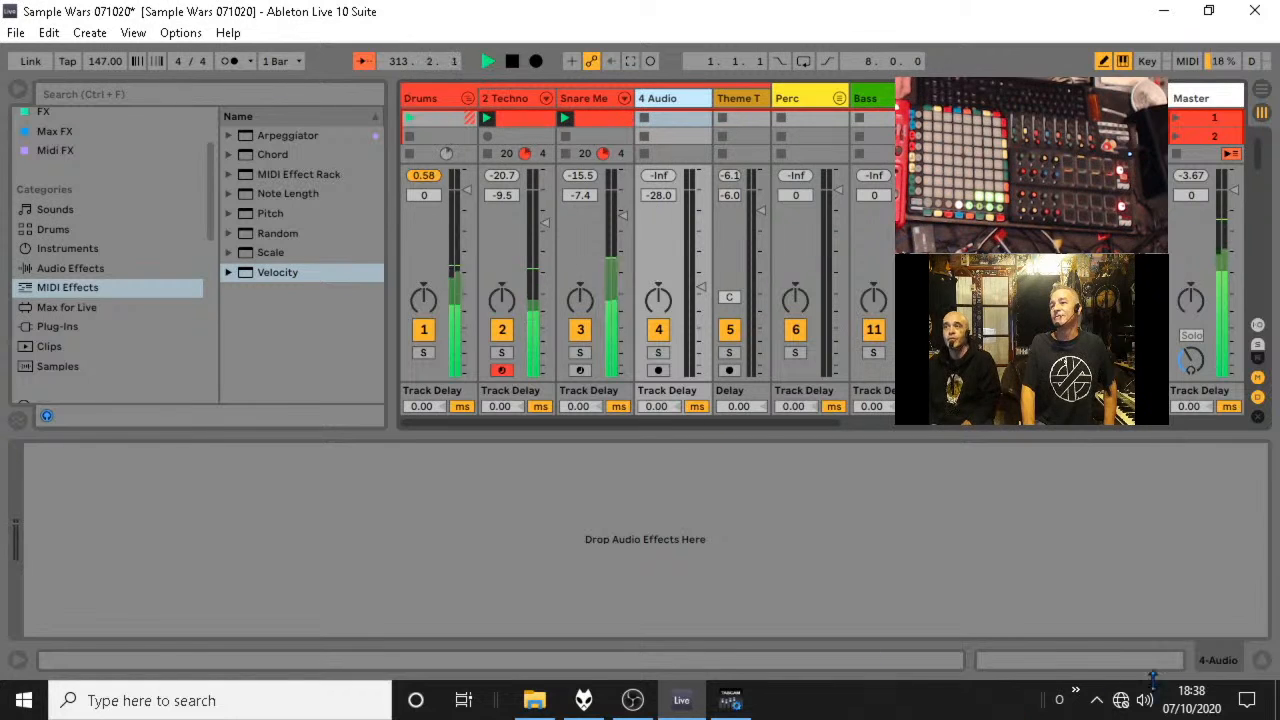
pyautogui.click(1262, 660)
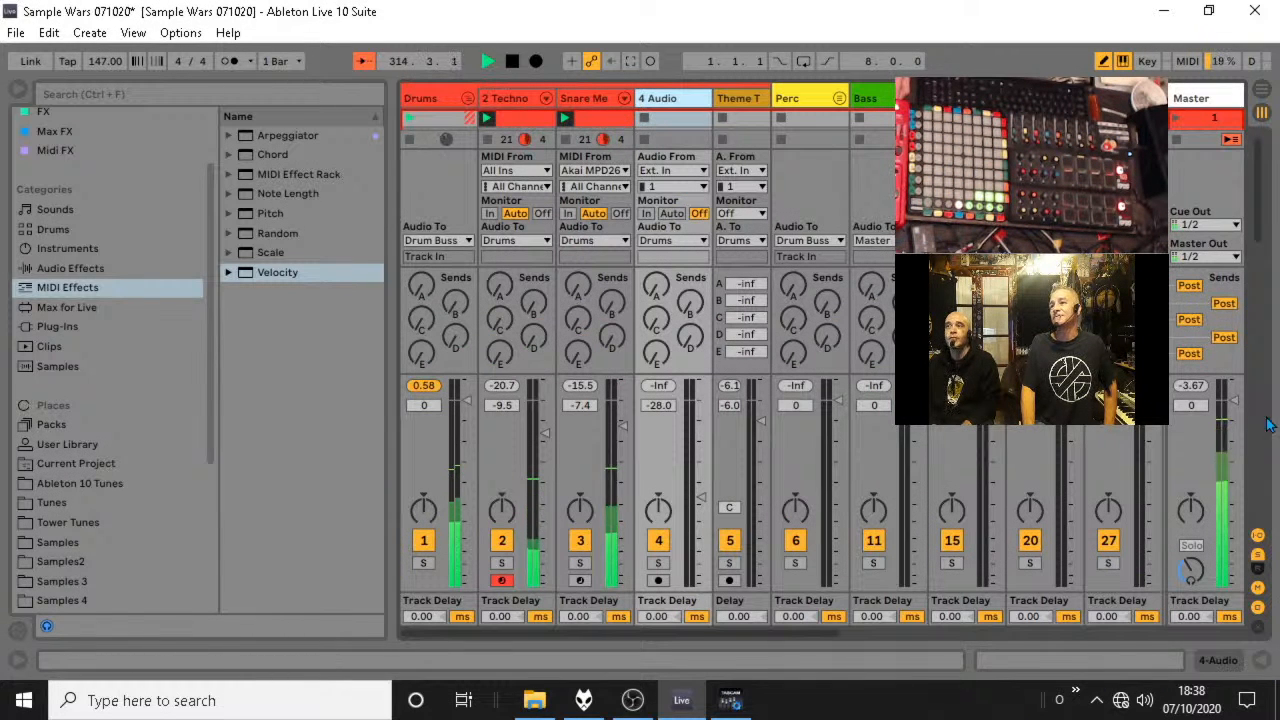
pyautogui.click(1258, 535)
# Show the kick and snare clips together in the MIDI note editor, with the kick clip in focus.
pyautogui.click(570, 135)
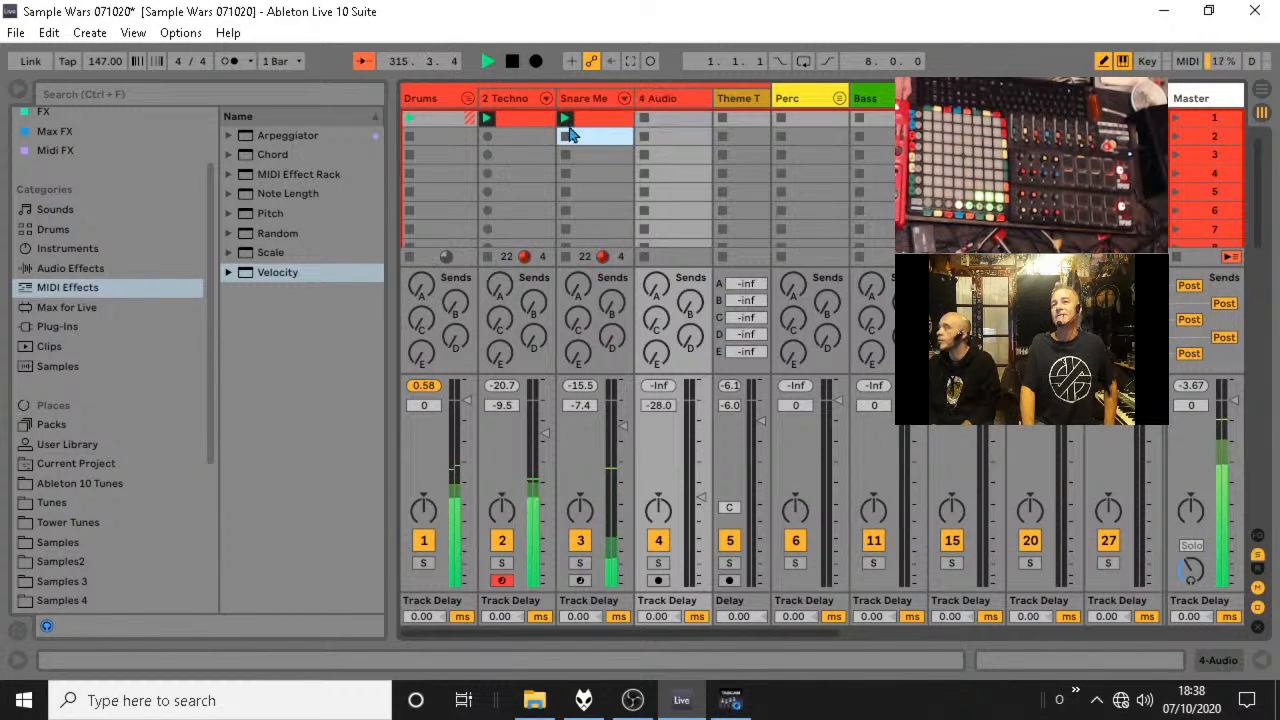
pyautogui.moveTo(572, 135); pyautogui.dragTo(512, 135)
pyautogui.click(1261, 660)
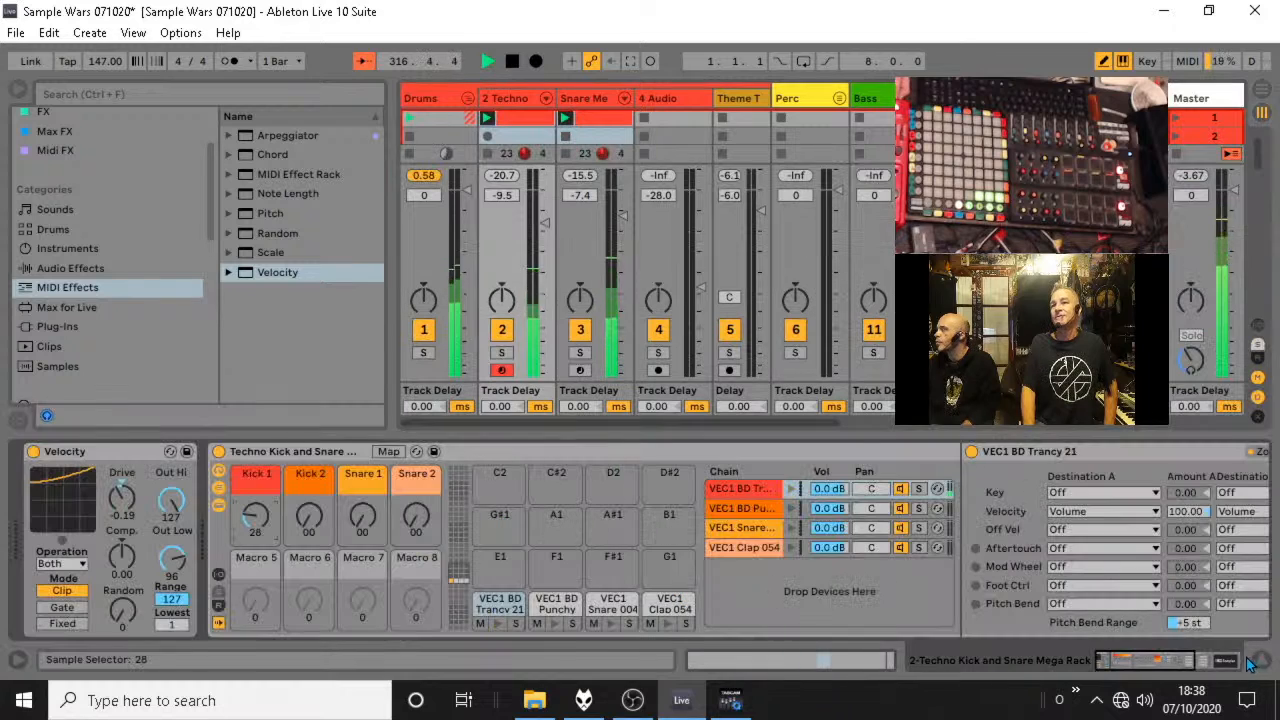
pyautogui.click(600, 137)
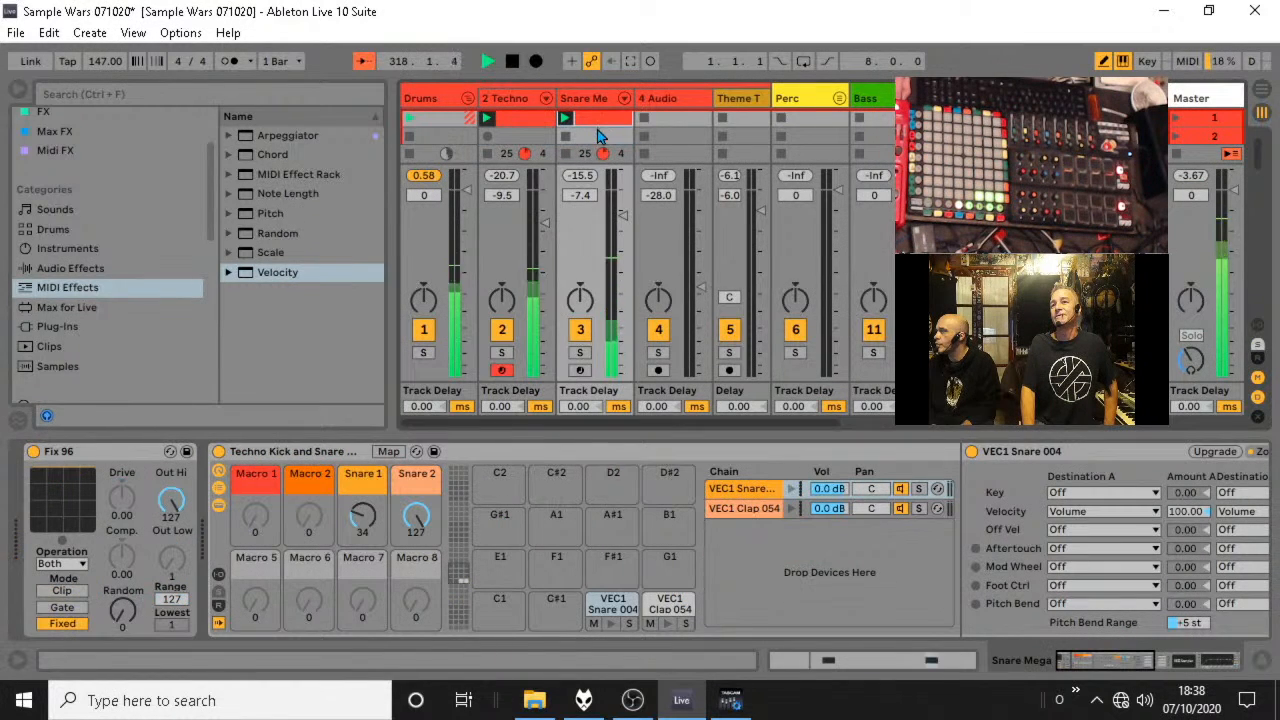
pyautogui.doubleClick(608, 121)
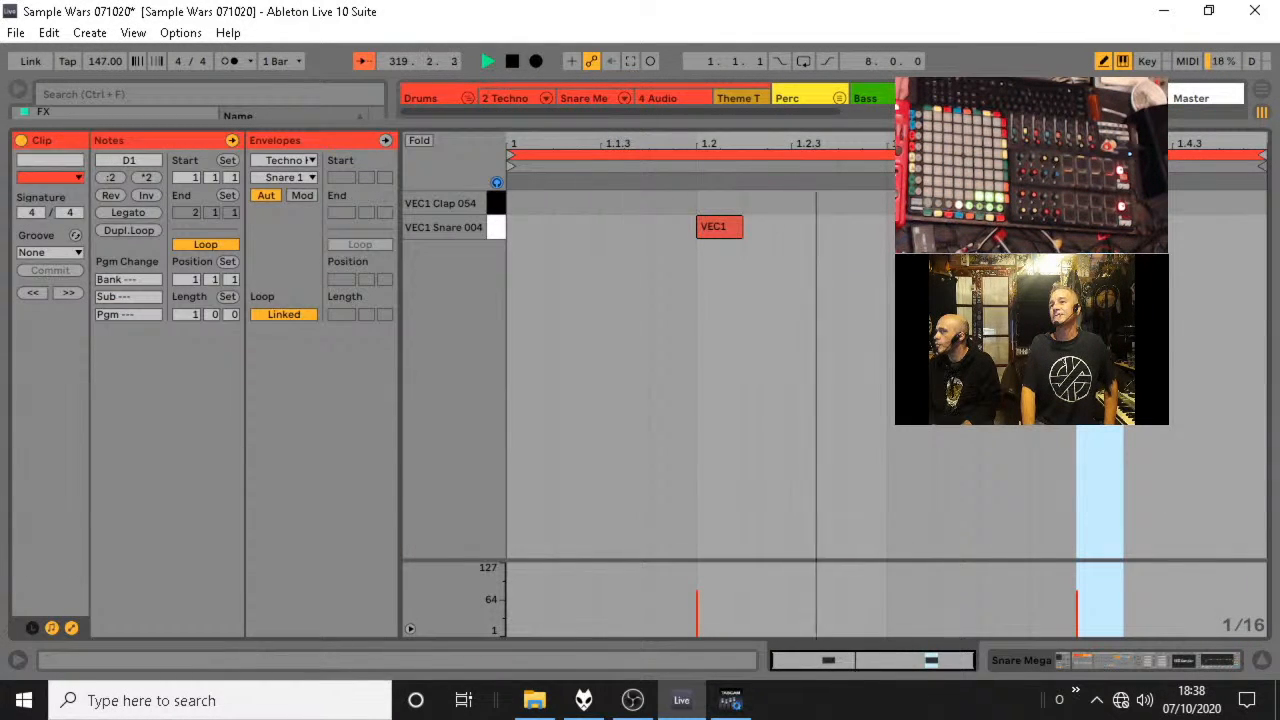
pyautogui.click(1261, 662)
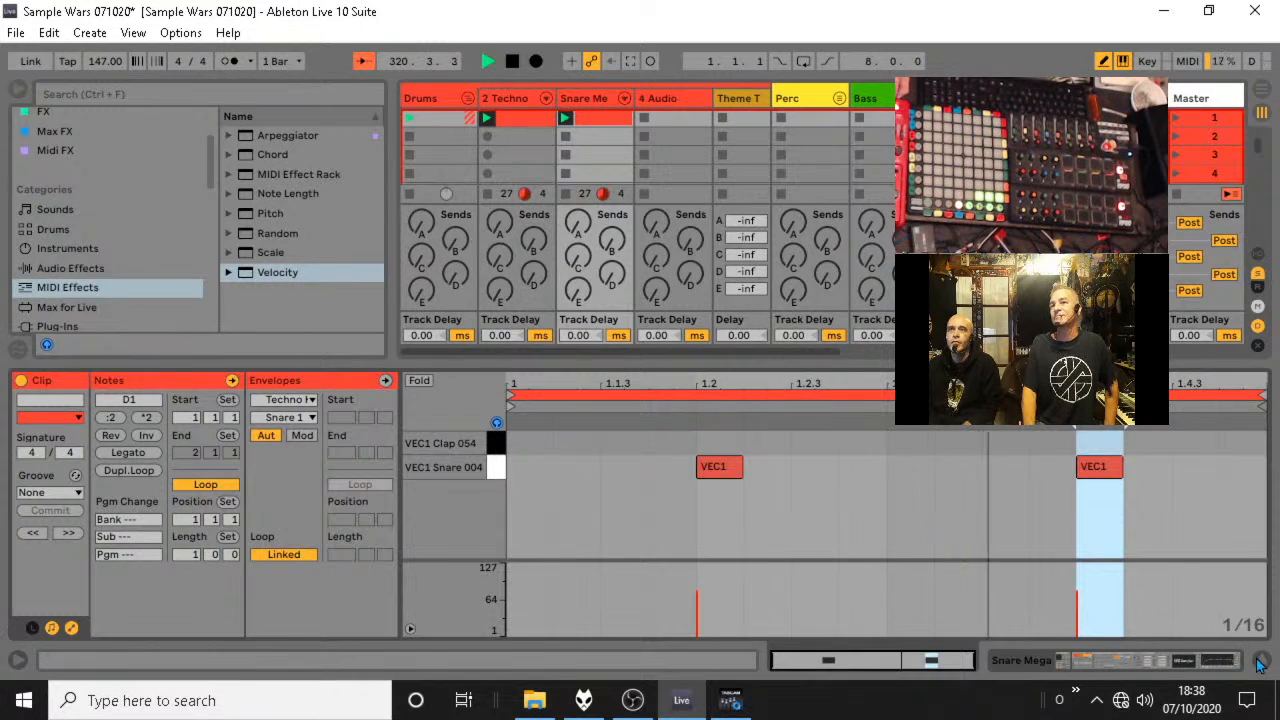
pyautogui.click(1261, 662)
pyautogui.click(555, 141)
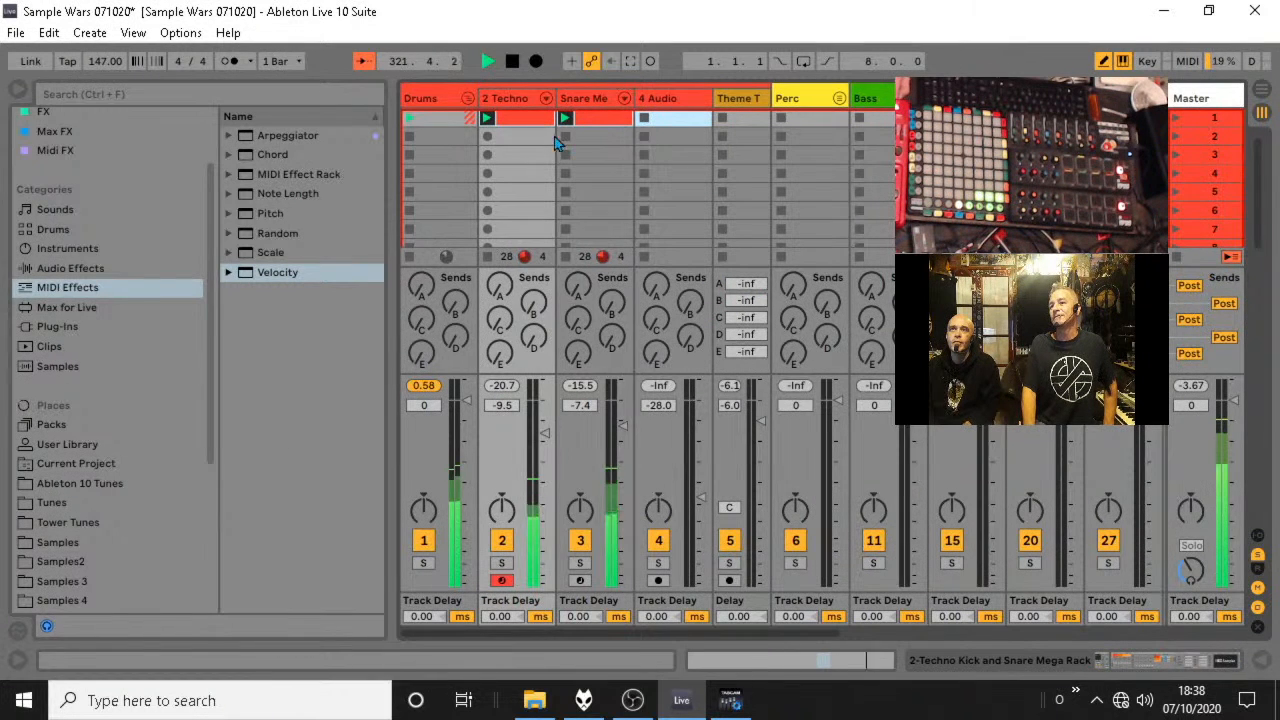
pyautogui.click(1261, 662)
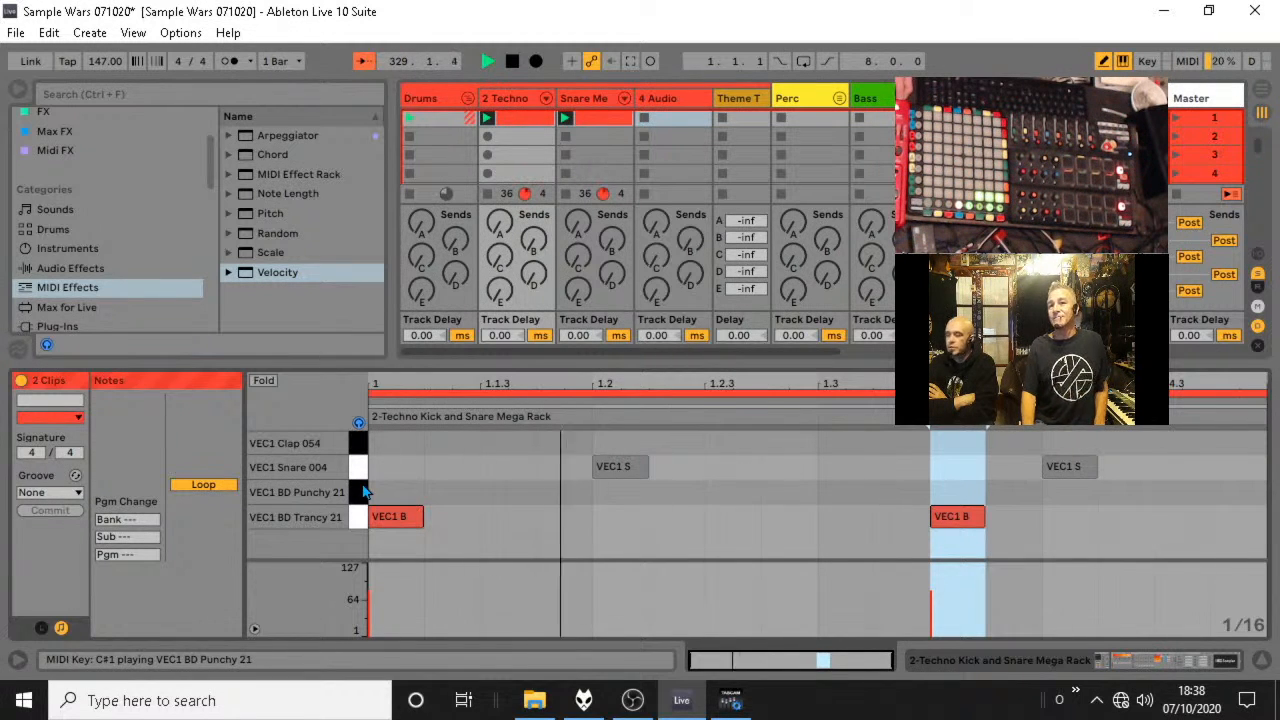
pyautogui.doubleClick(505, 516)
pyautogui.click(503, 516)
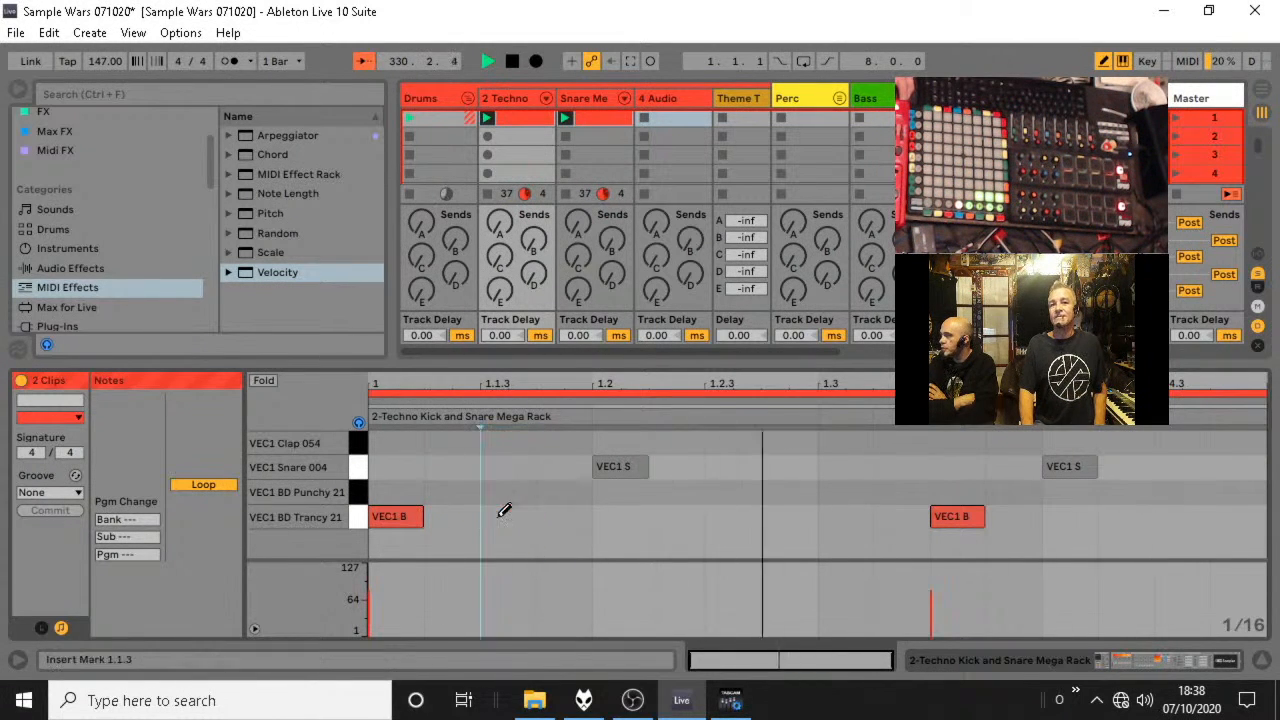
# Duplicate the kick clip's loop twice to four bars and add VEC1 BD Trancy 21 kicks at 2.4.3 and 4.4.4.
pyautogui.click(40, 626)
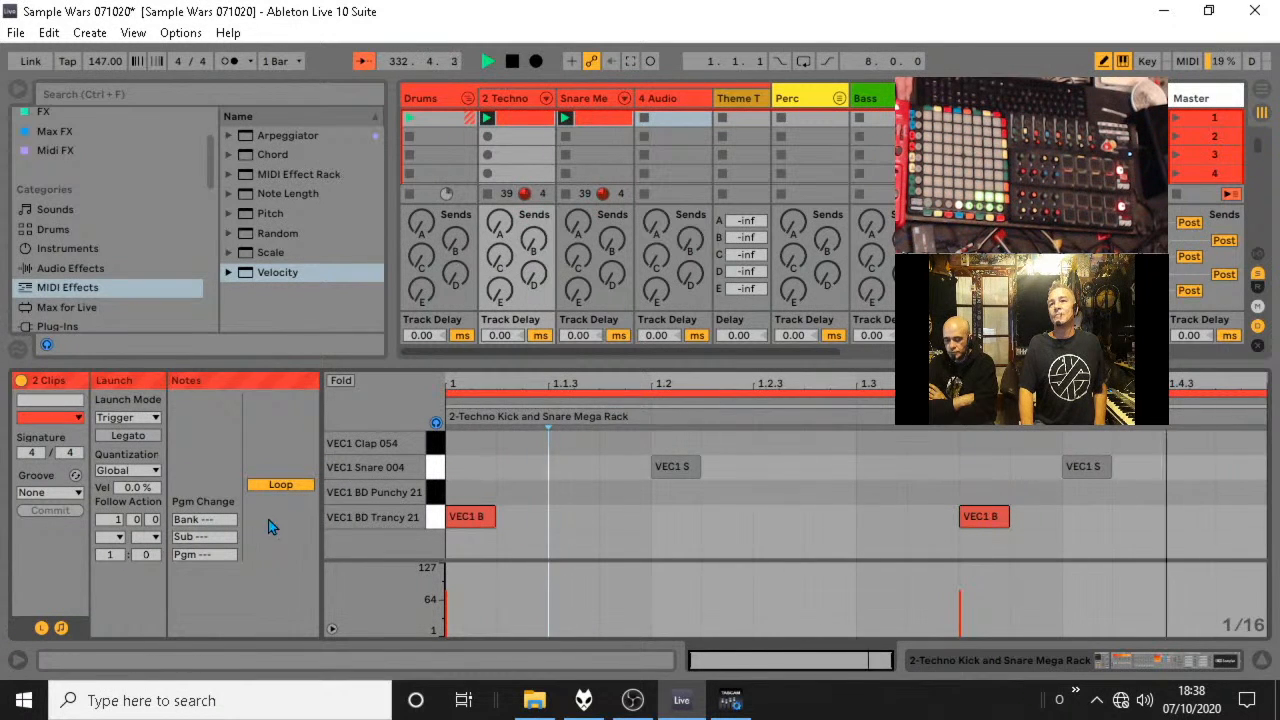
pyautogui.click(533, 120)
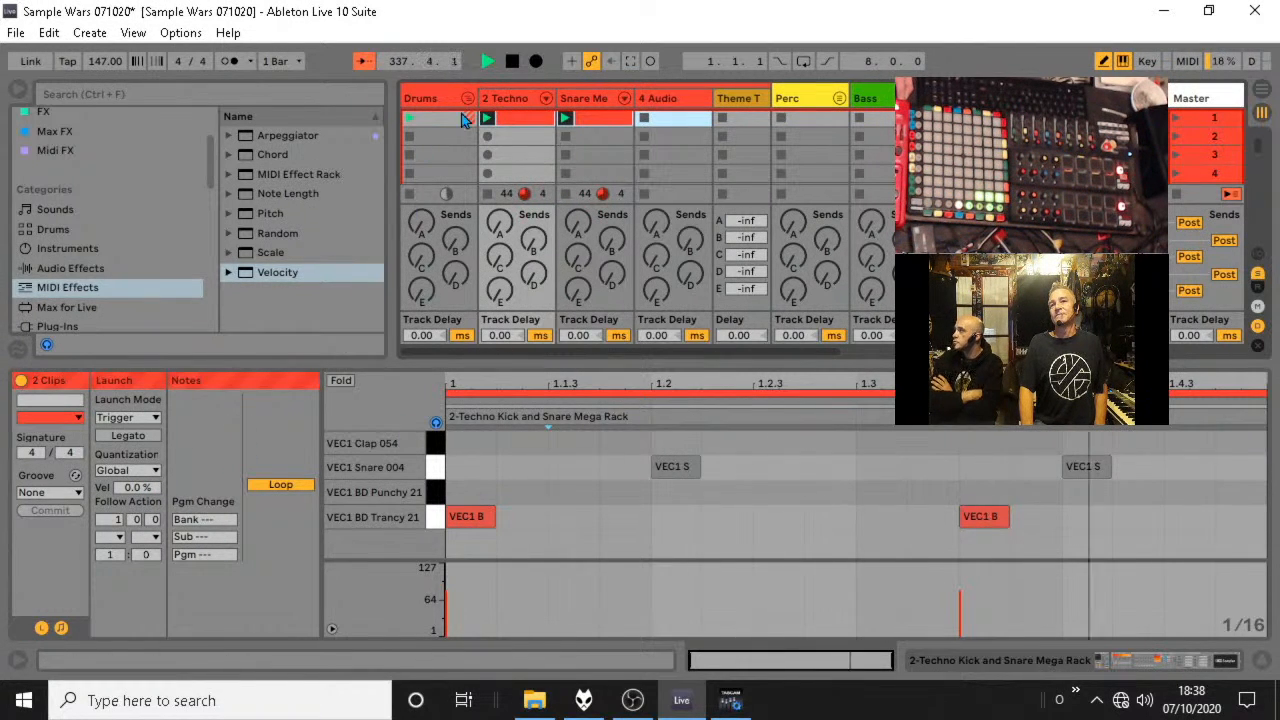
pyautogui.click(516, 120)
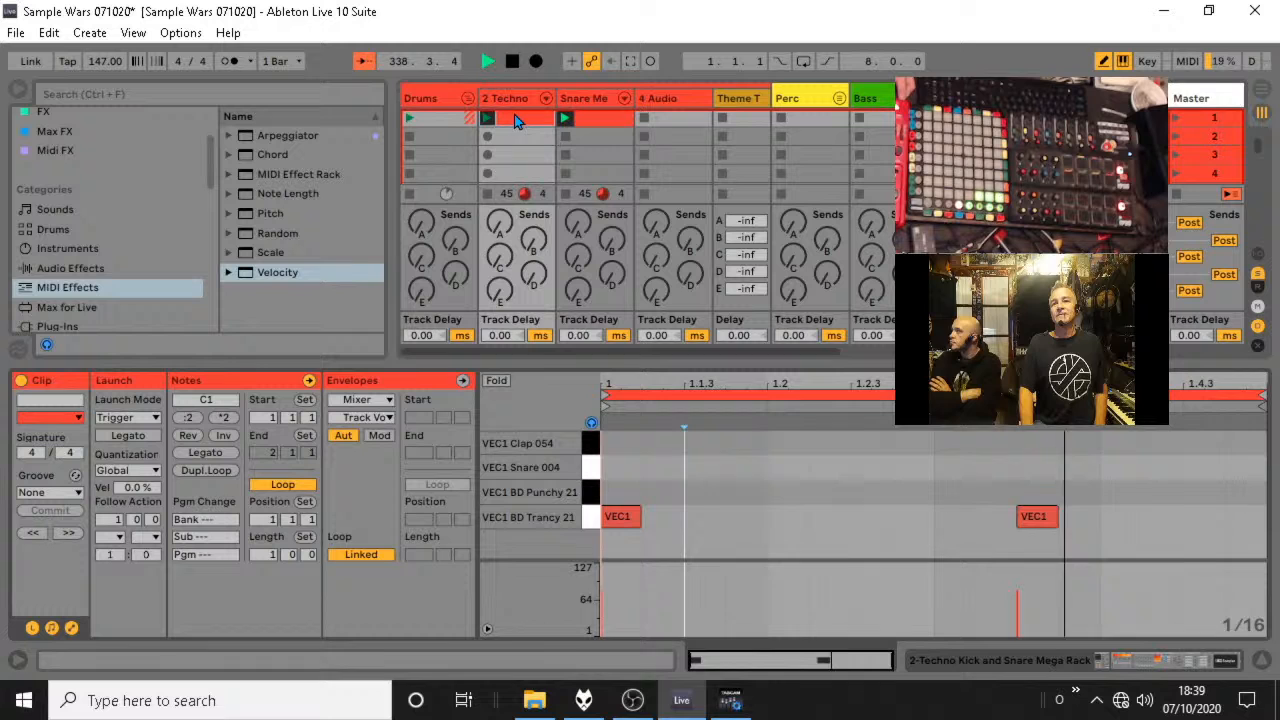
pyautogui.click(197, 472)
pyautogui.click(197, 472)
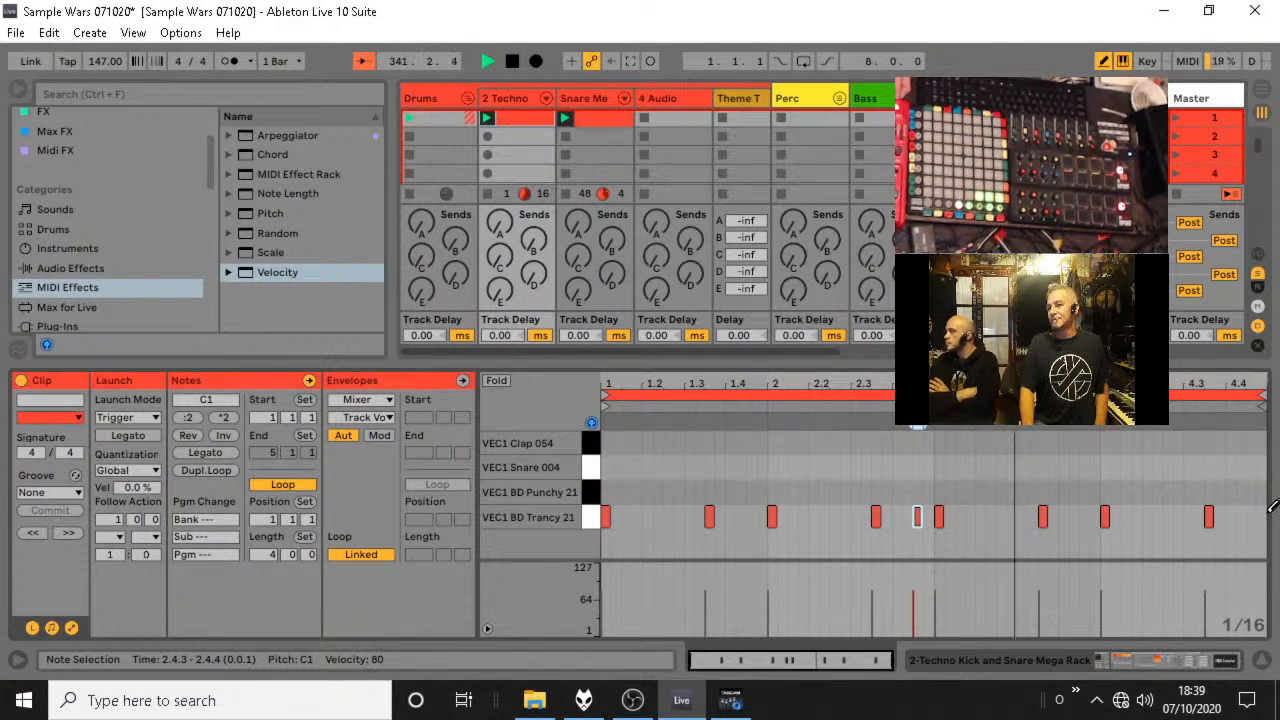
pyautogui.click(1261, 516)
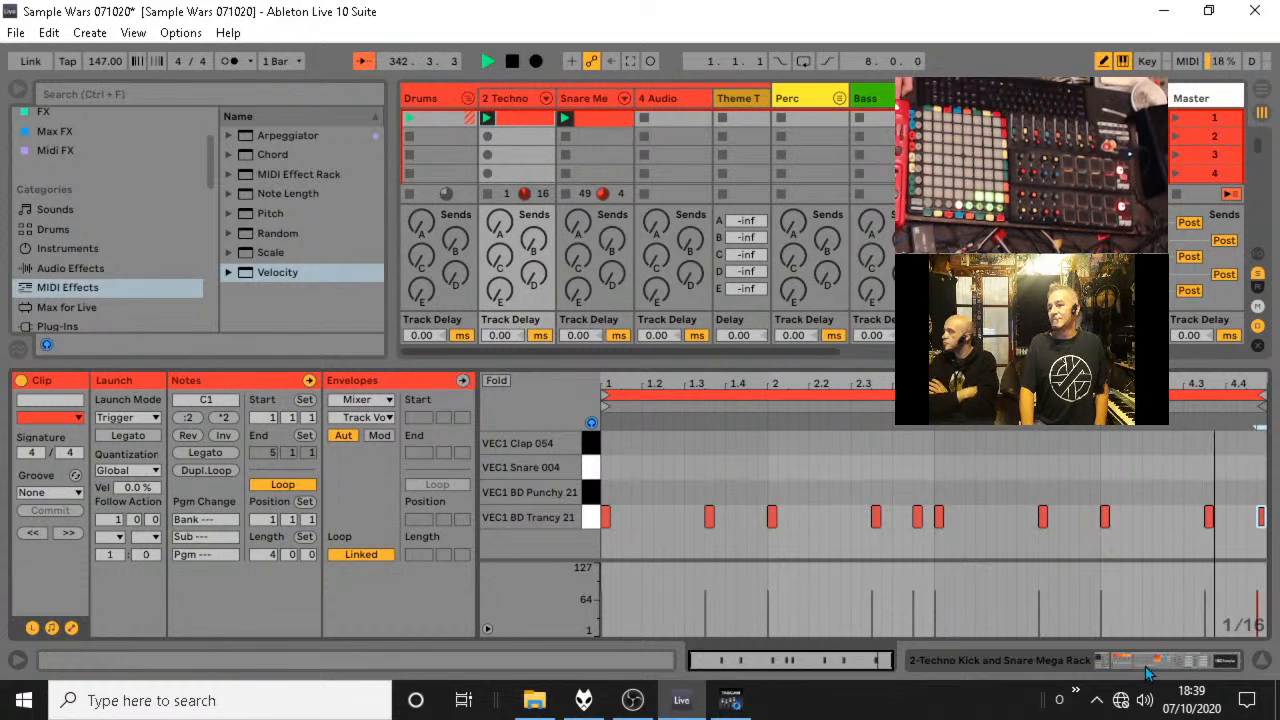
# Duplicate the snare clip's loop twice to four bars and add a VEC1 Snare 004 note at 1.4.4.
pyautogui.click(598, 117)
pyautogui.click(205, 471)
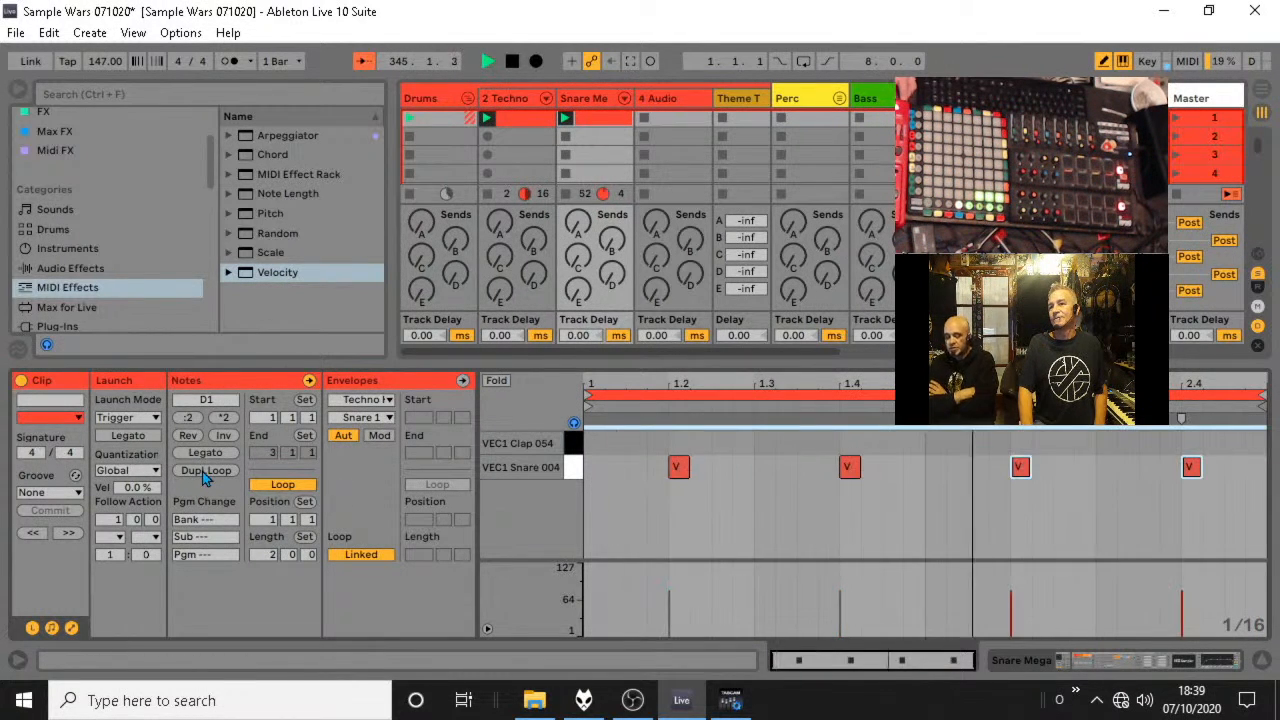
pyautogui.click(205, 471)
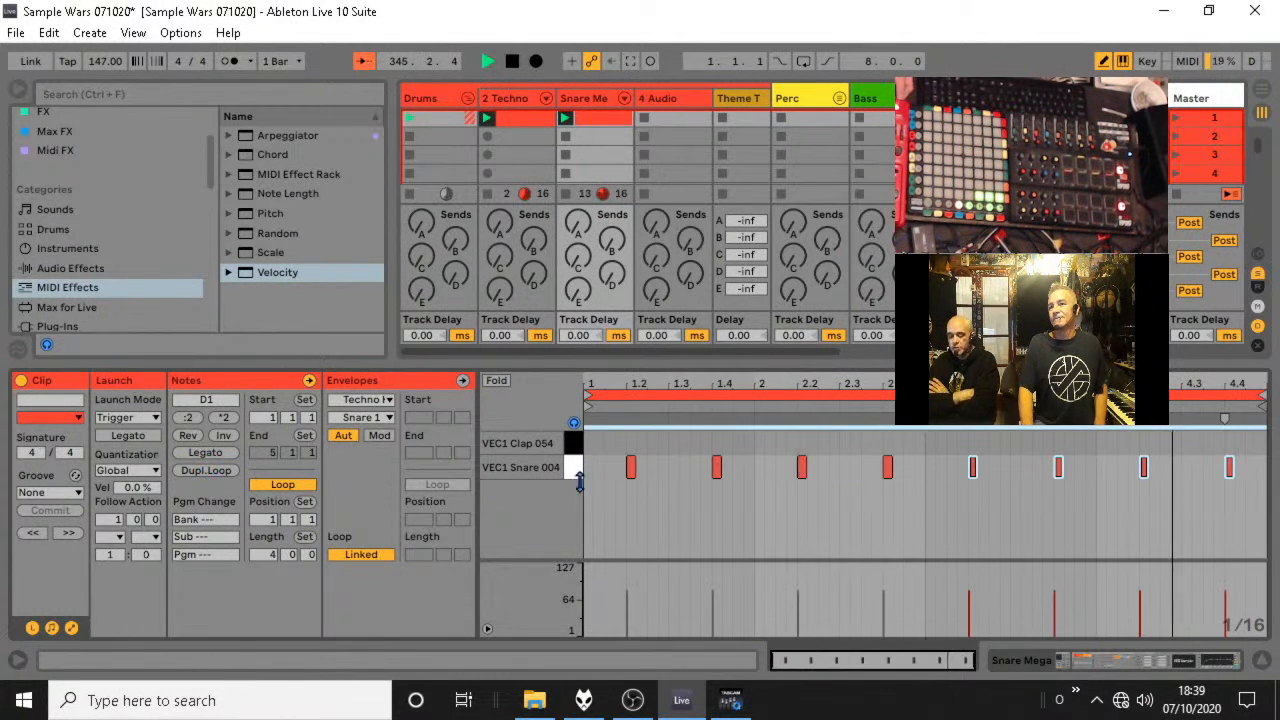
pyautogui.click(748, 467)
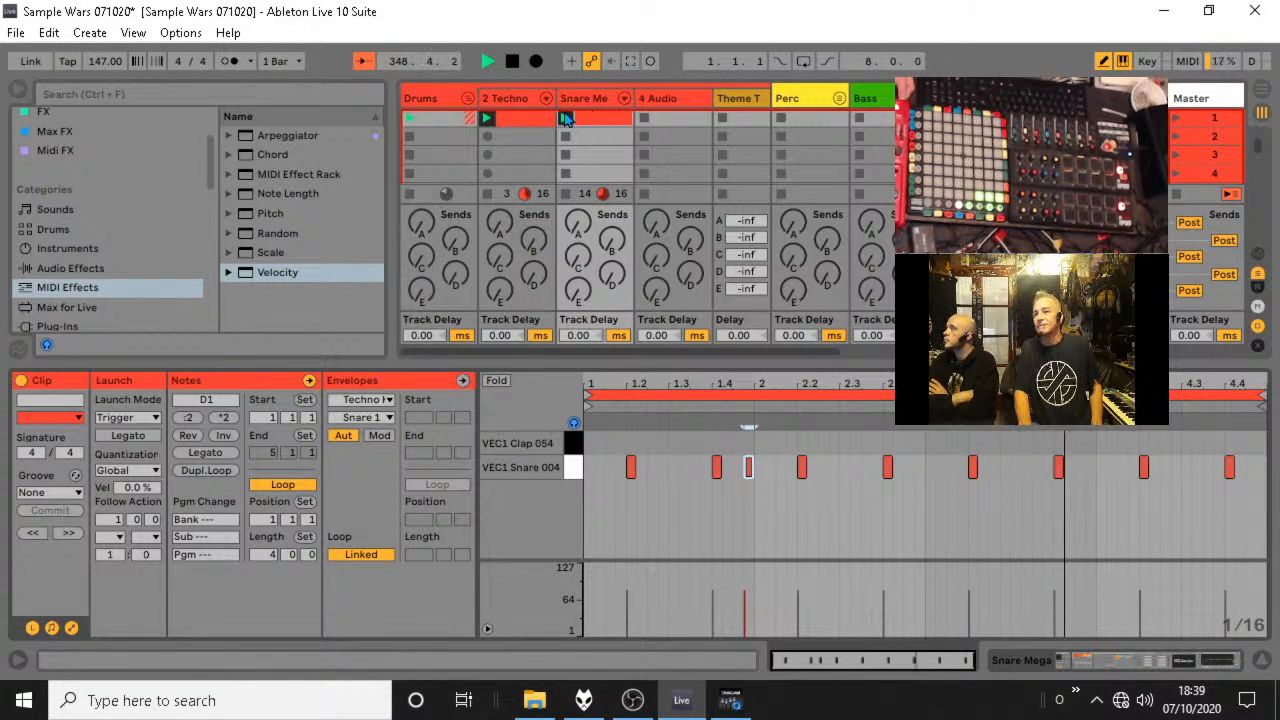
# In the kick clip, replace the kick at 4.4.4 with kicks at 4.4.3 and 4.4.1.
pyautogui.click(522, 118)
pyautogui.click(1260, 513)
pyautogui.click(1260, 513)
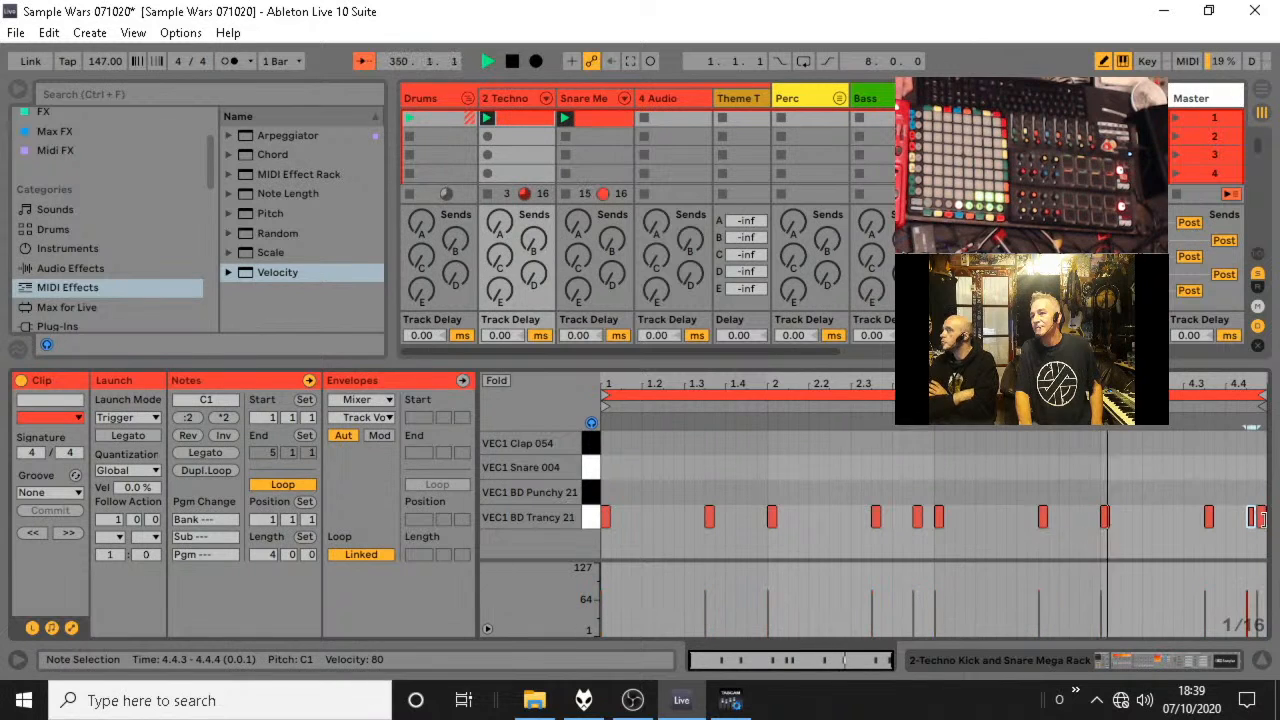
pyautogui.moveTo(1260, 515); pyautogui.dragTo(1230, 515)
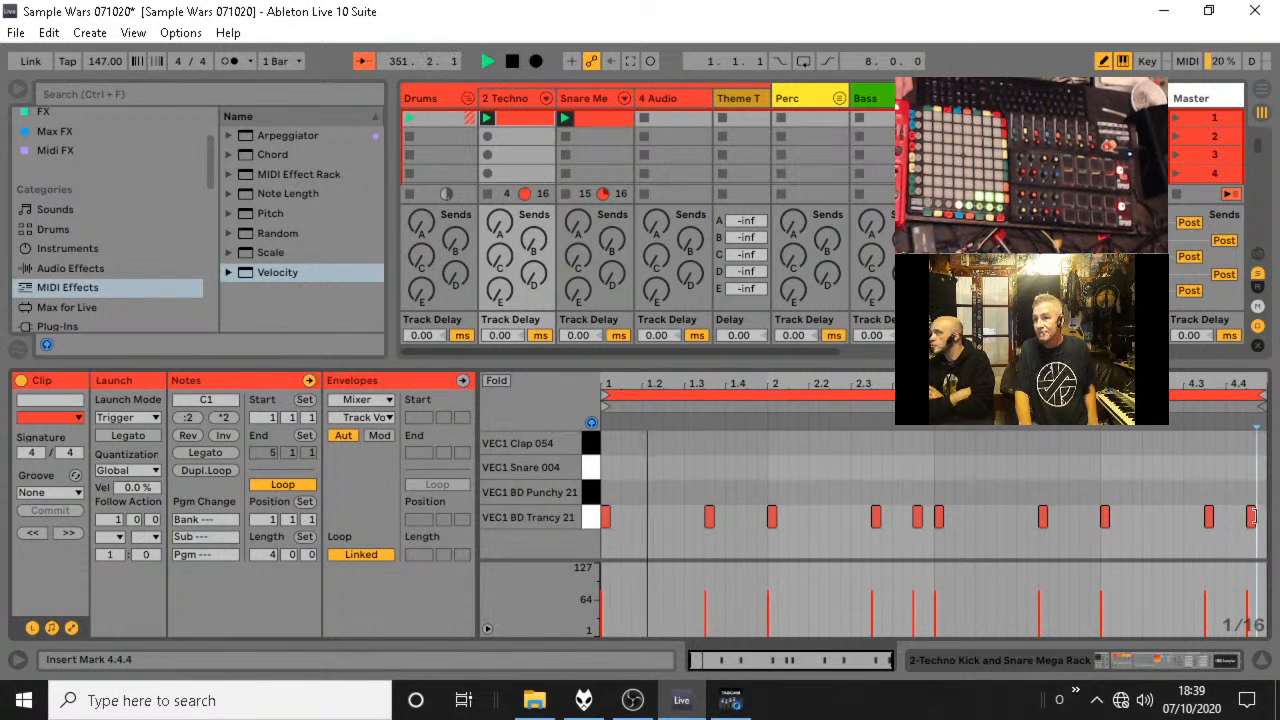
# In the snare clip, delete the snares at 1.4.4 and 2.2.1 and add snares at 4.4.4 and 1.4.3.
pyautogui.click(594, 113)
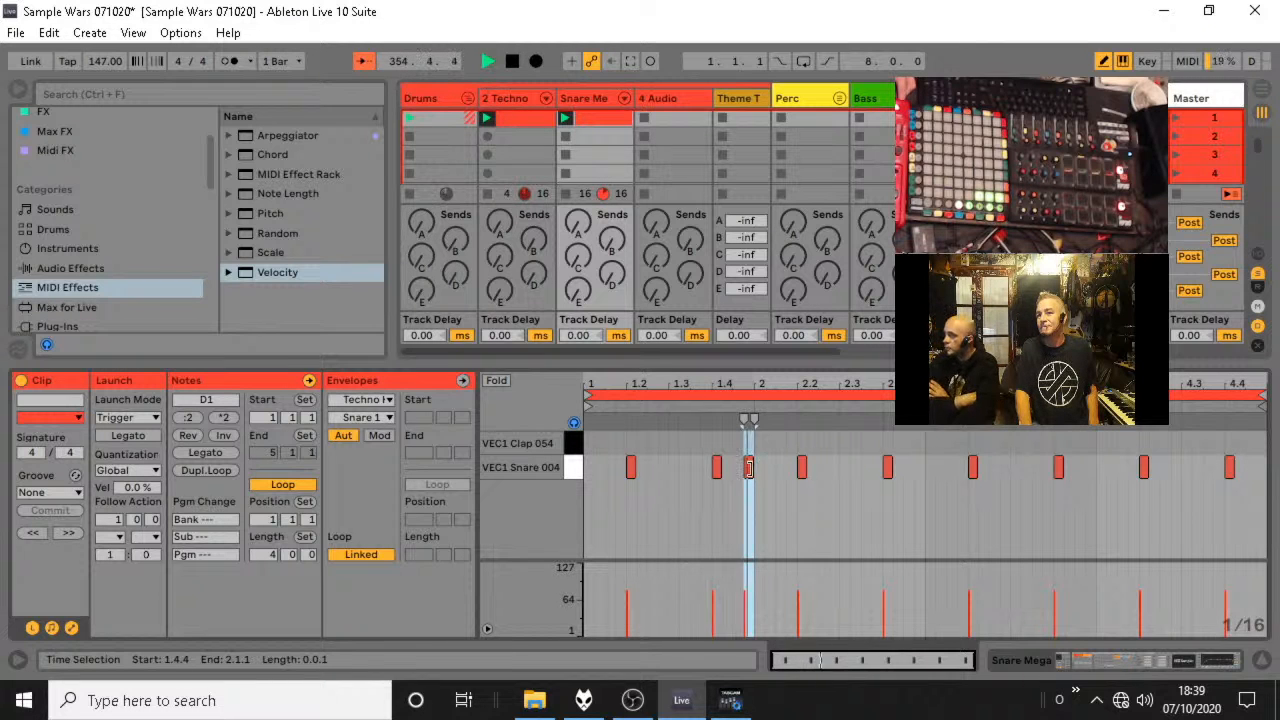
pyautogui.click(801, 467)
pyautogui.click(748, 467)
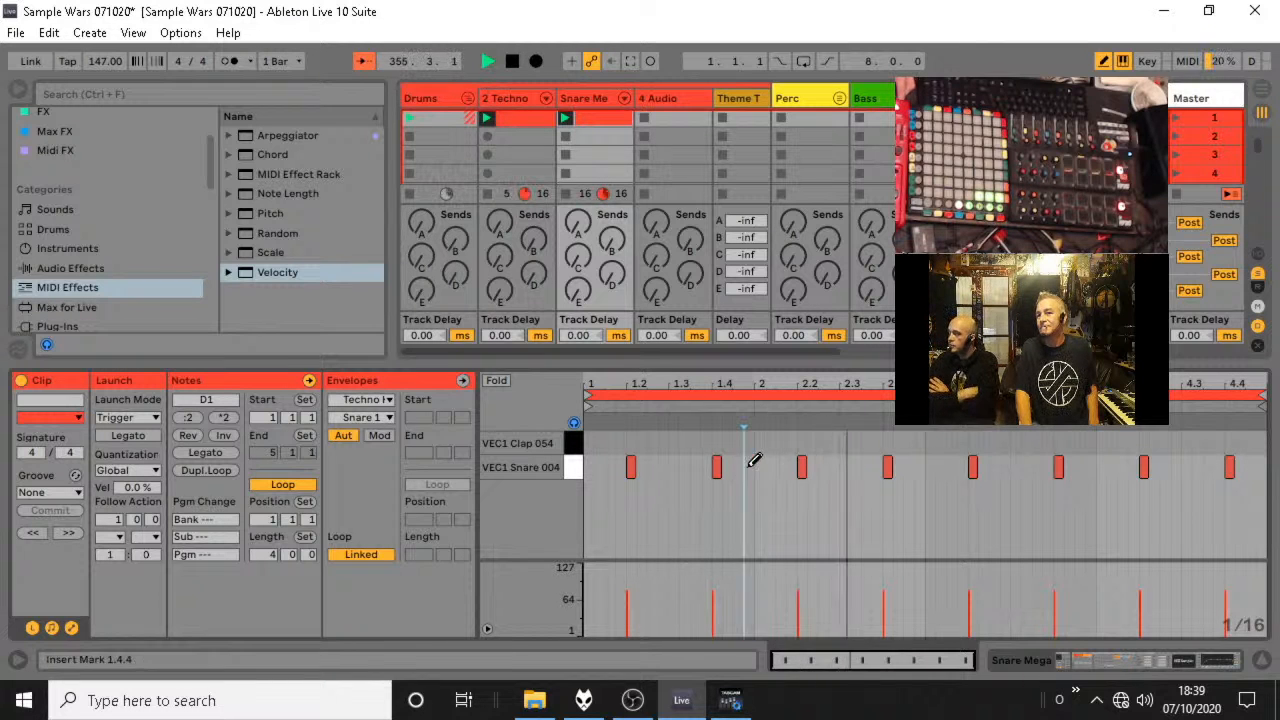
pyautogui.click(1260, 467)
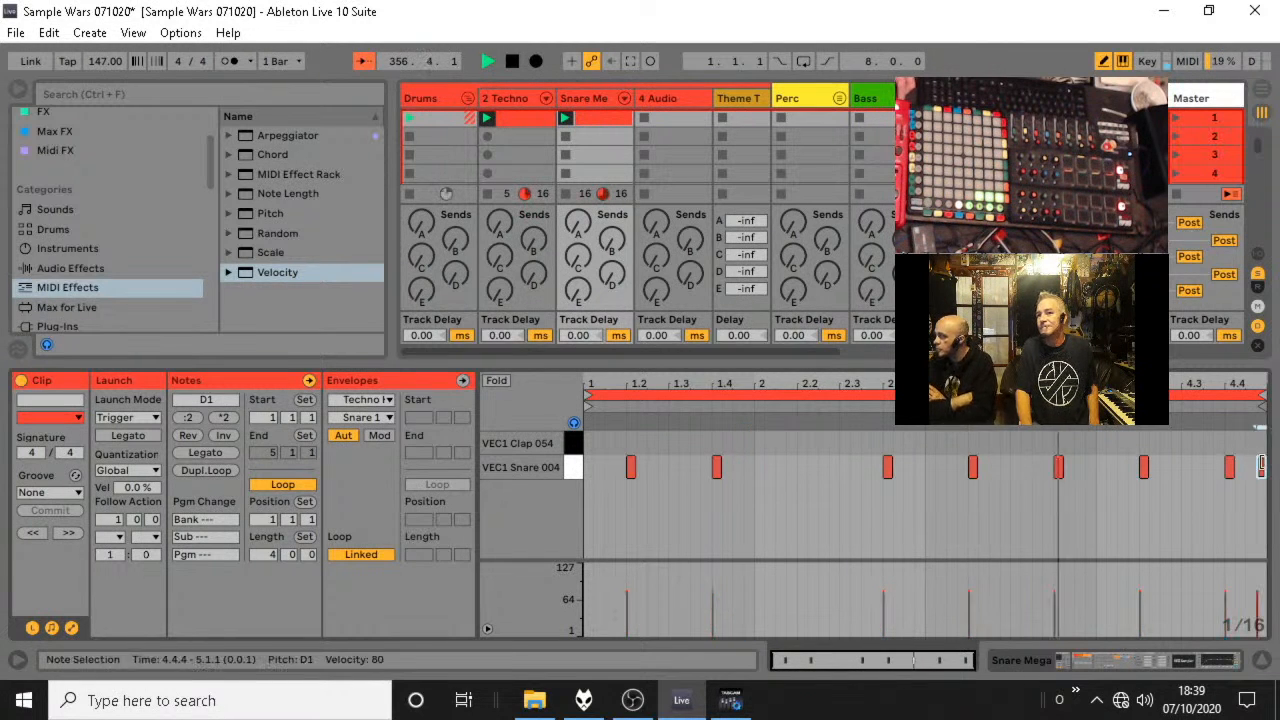
pyautogui.click(737, 467)
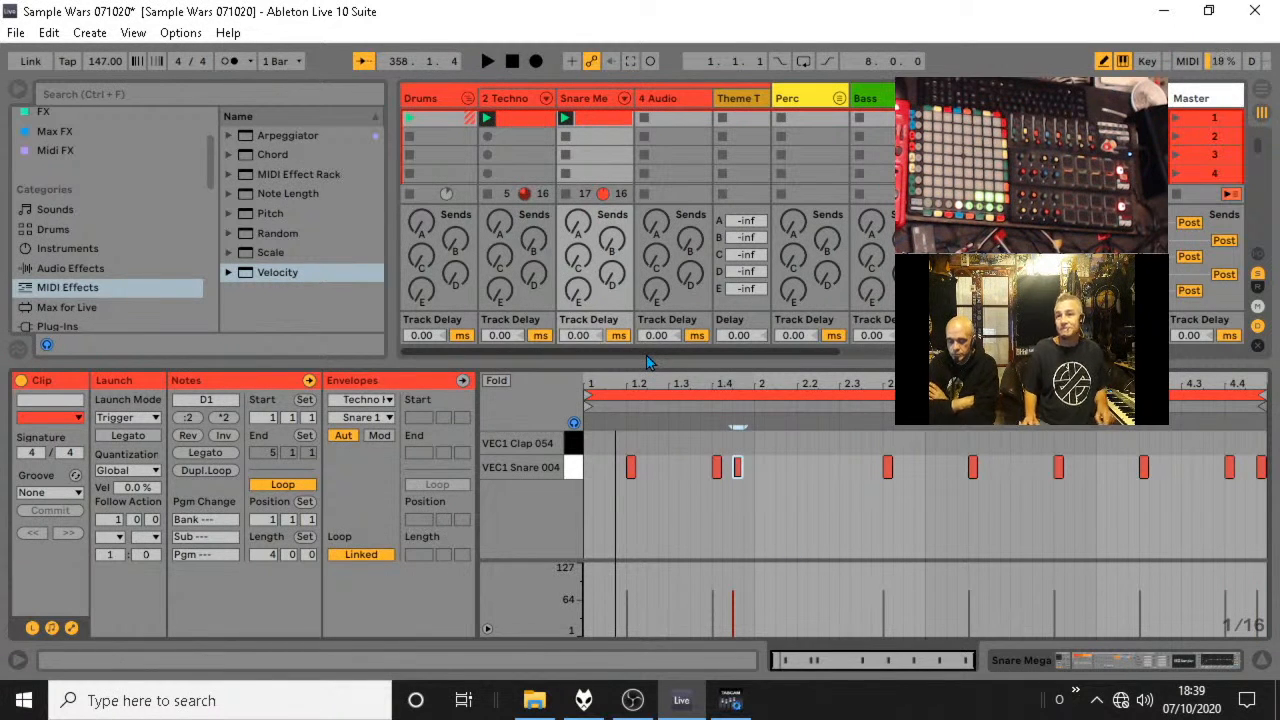
# Restart playback to check the beat and add snares at 2.2.1, 2.4.4 and 4.4.3 in the snare clip.
pyautogui.press('space')
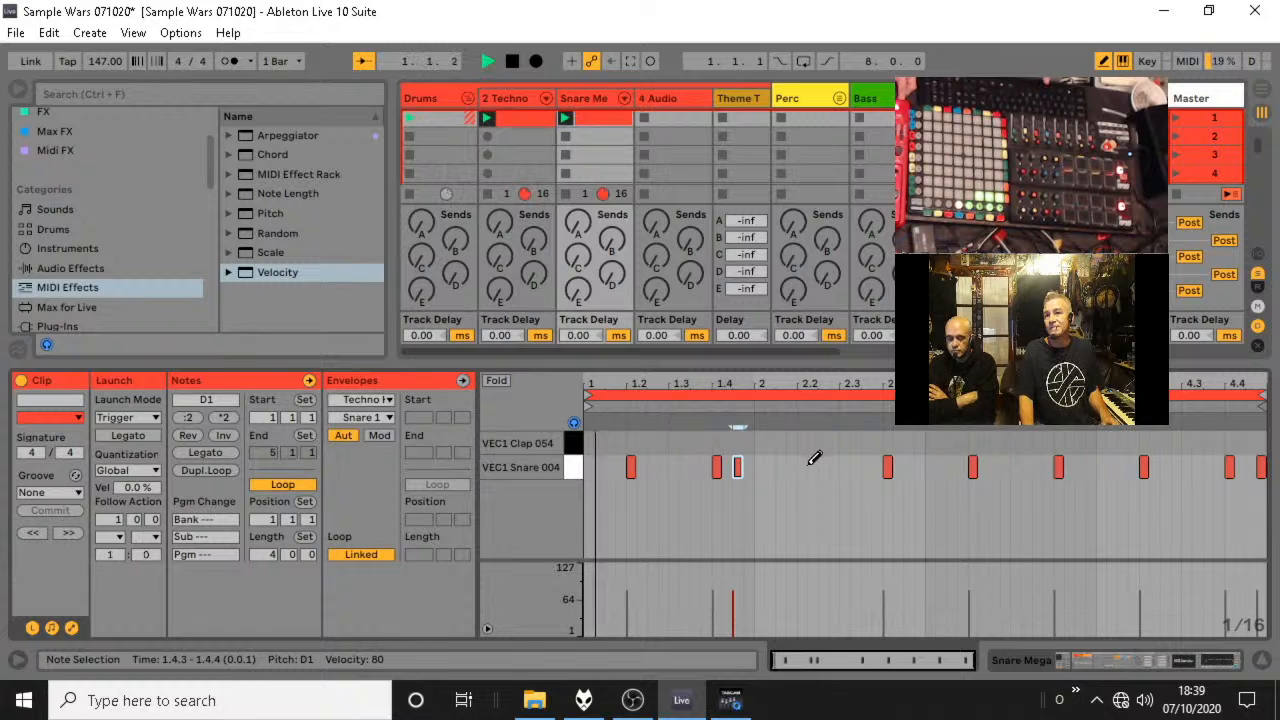
pyautogui.press('space')
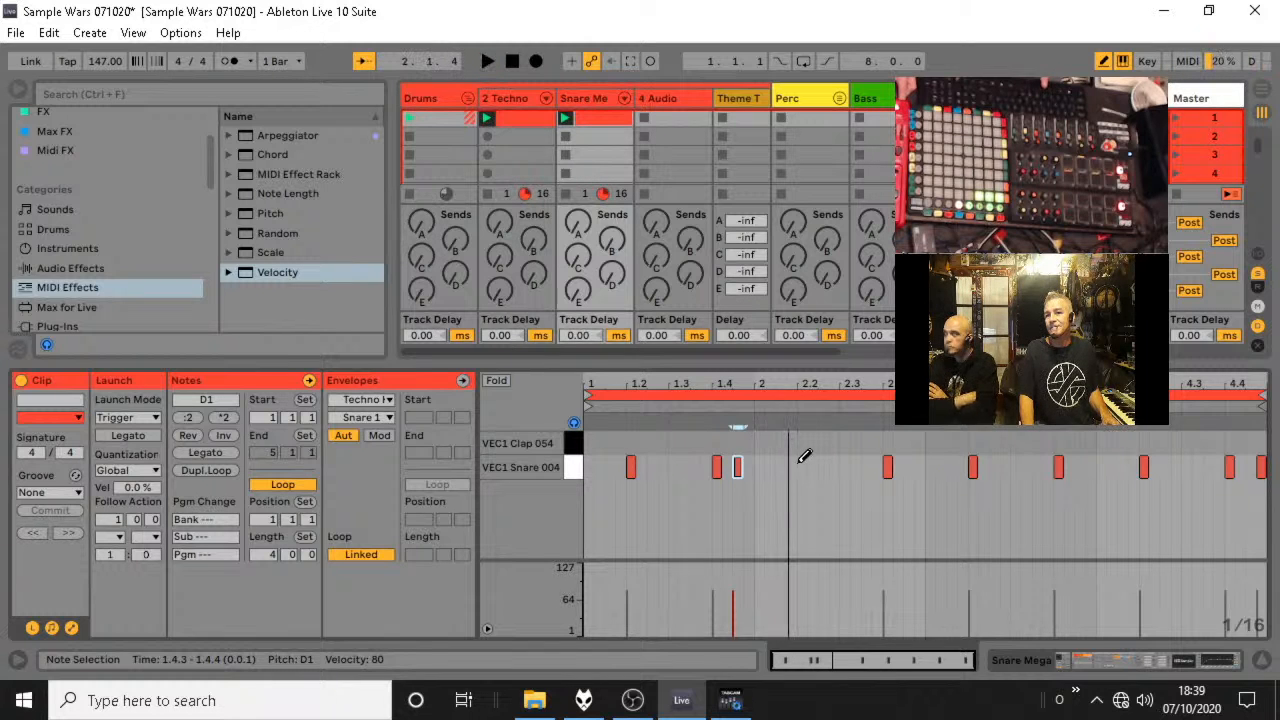
pyautogui.press('space')
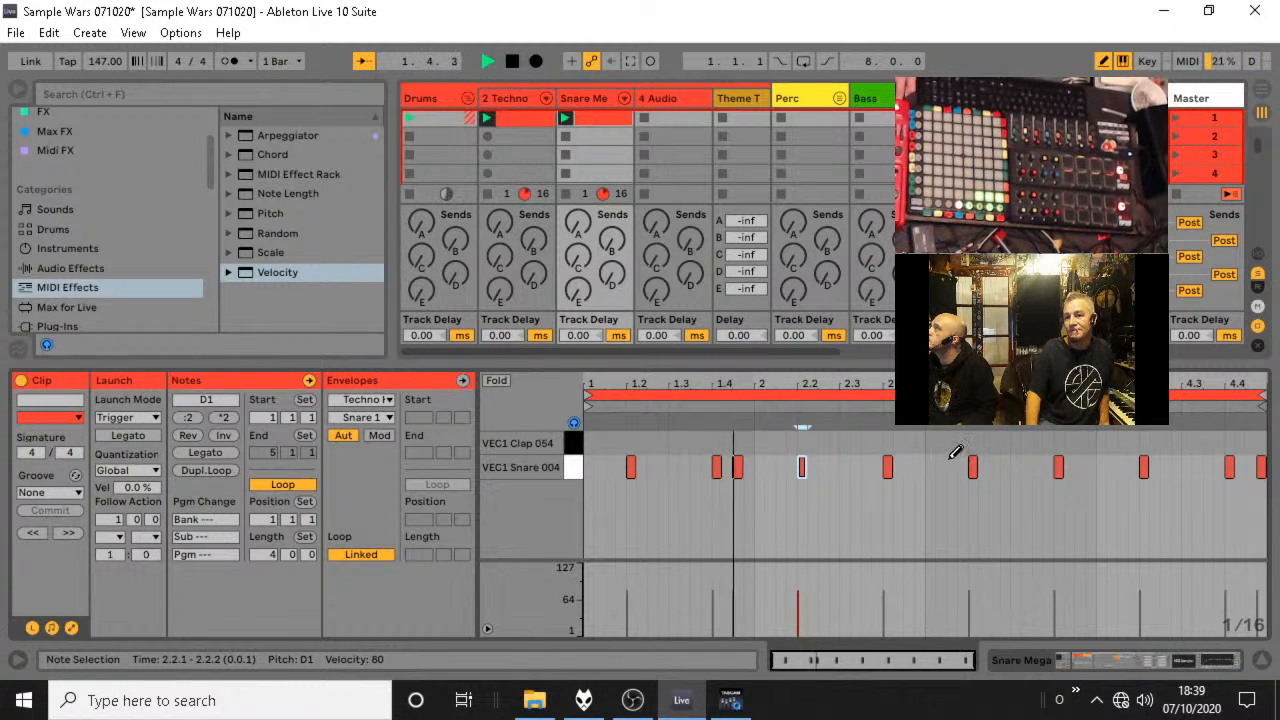
pyautogui.click(920, 467)
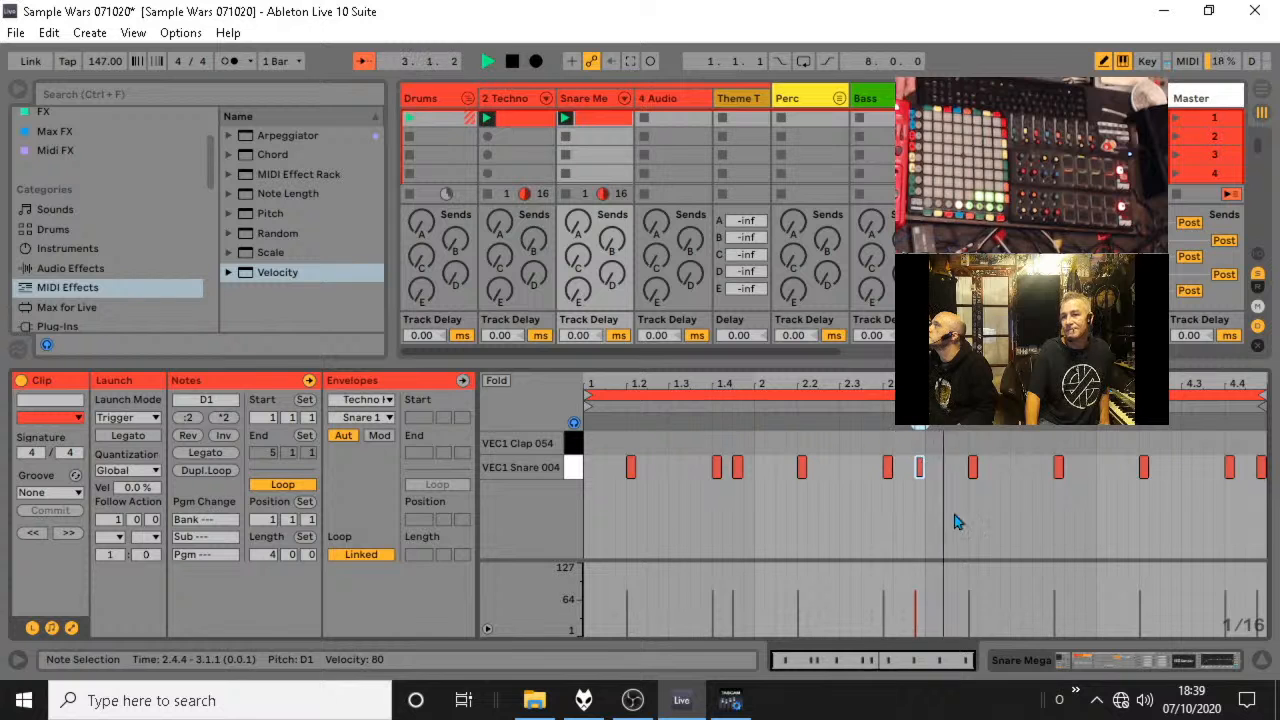
pyautogui.click(1250, 467)
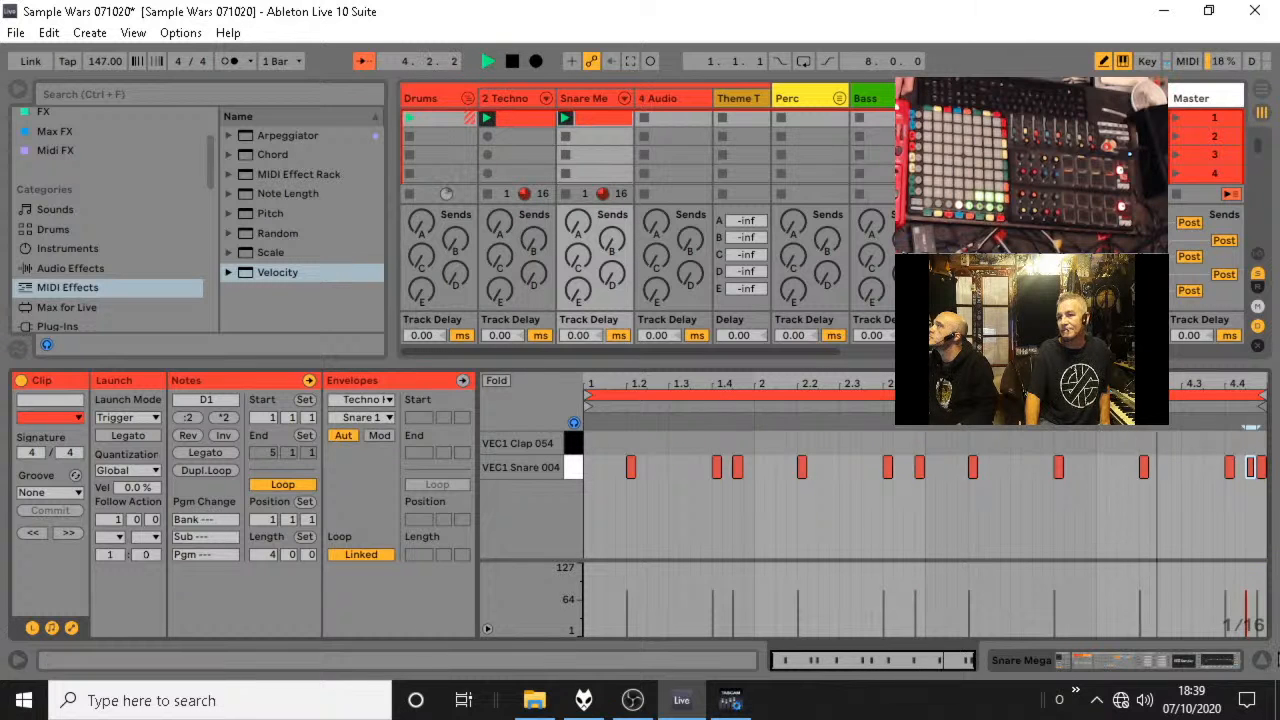
# Fold the Drums group and create an empty one-bar MIDI clip on the Cymbals track in the Perc group.
pyautogui.click(468, 98)
pyautogui.click(545, 98)
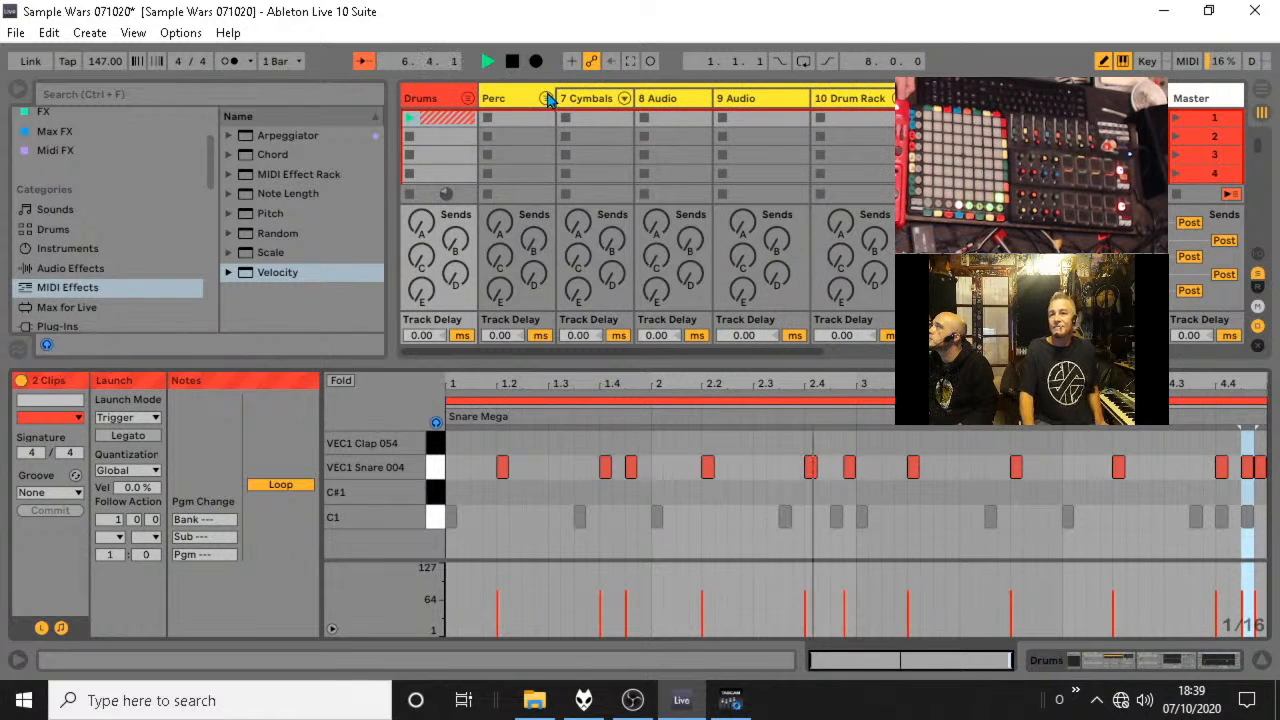
pyautogui.doubleClick(596, 119)
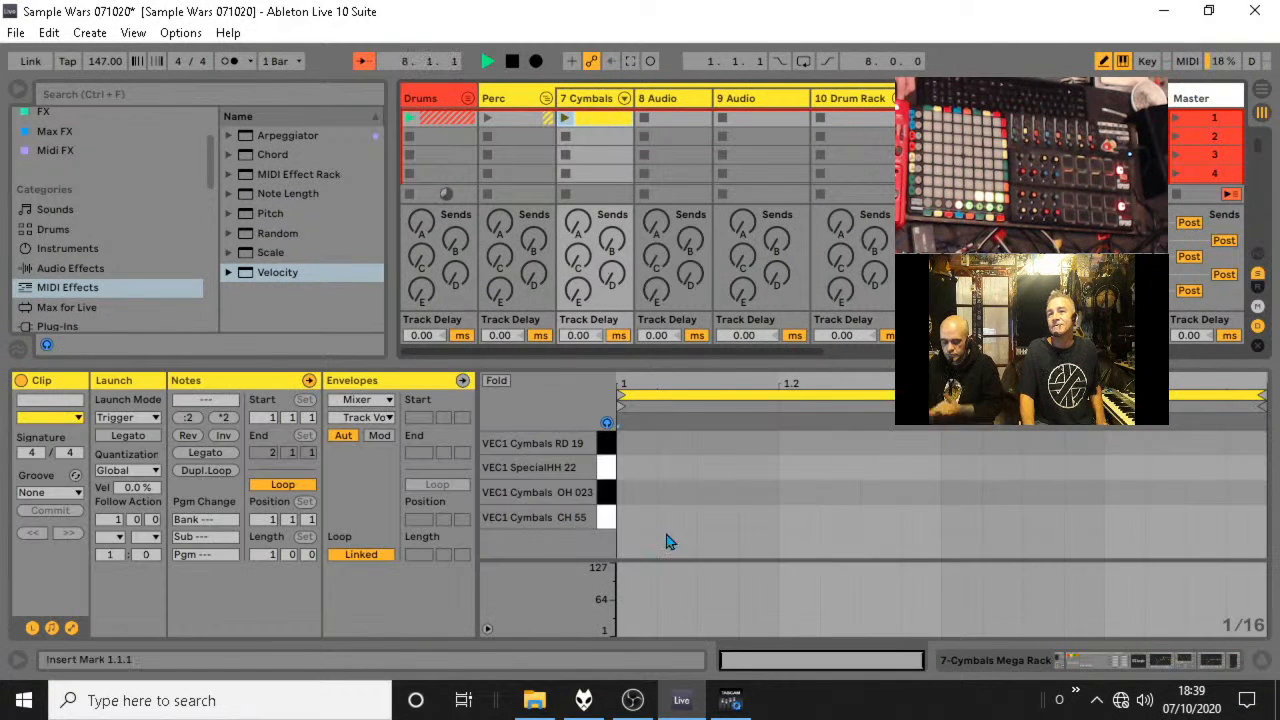
# In the Cymbals clip, add closed hi-hat notes on VEC1 Cymbals CH 55 at 1.1.1 and 1.1.3.
pyautogui.click(655, 516)
pyautogui.click(720, 516)
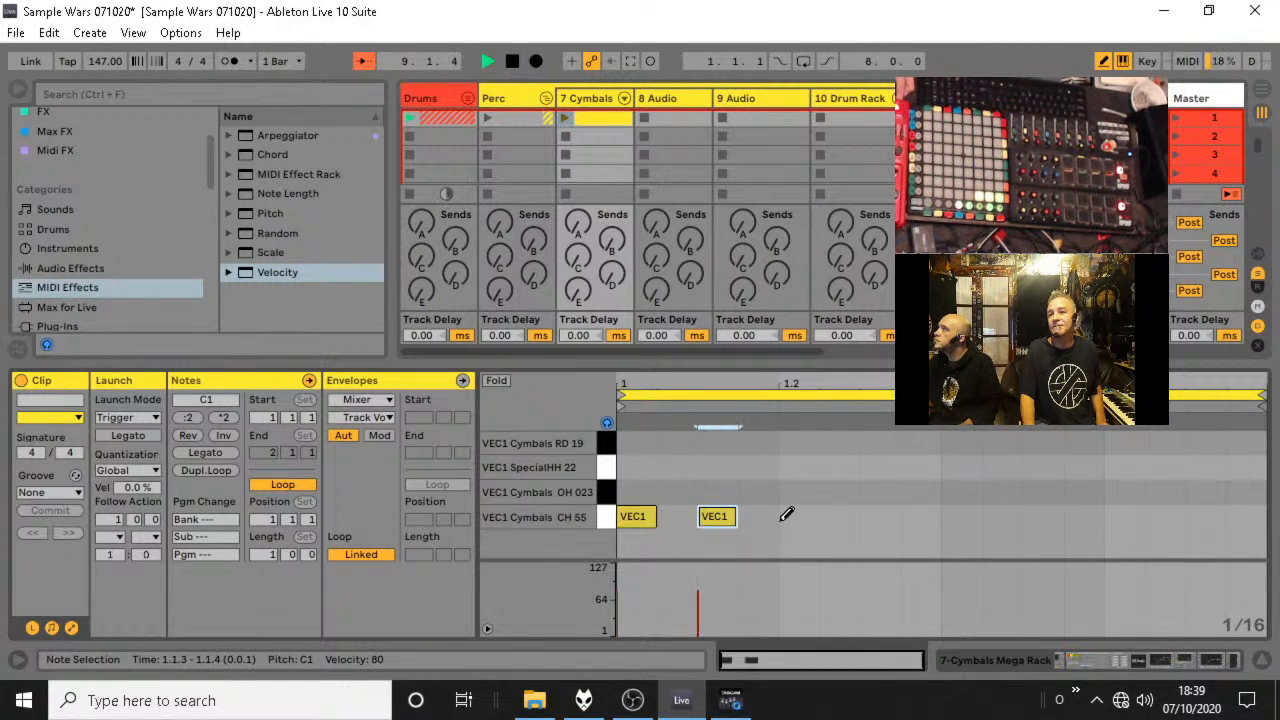
pyautogui.click(638, 493)
pyautogui.click(638, 519)
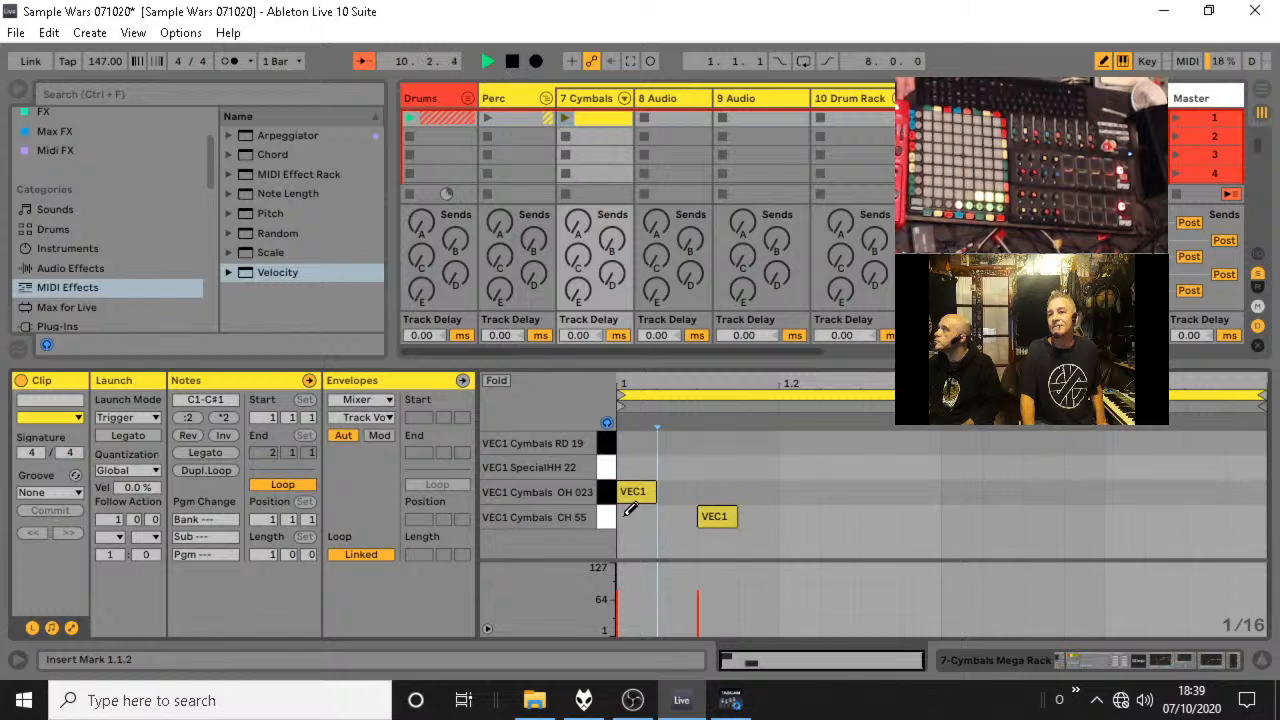
pyautogui.click(645, 515)
pyautogui.click(643, 494)
# Add closed hi-hat notes at 1.2.1, 1.2.3, 1.3.1, 1.3.3 and 1.4.1 in the Cymbals clip.
pyautogui.click(795, 516)
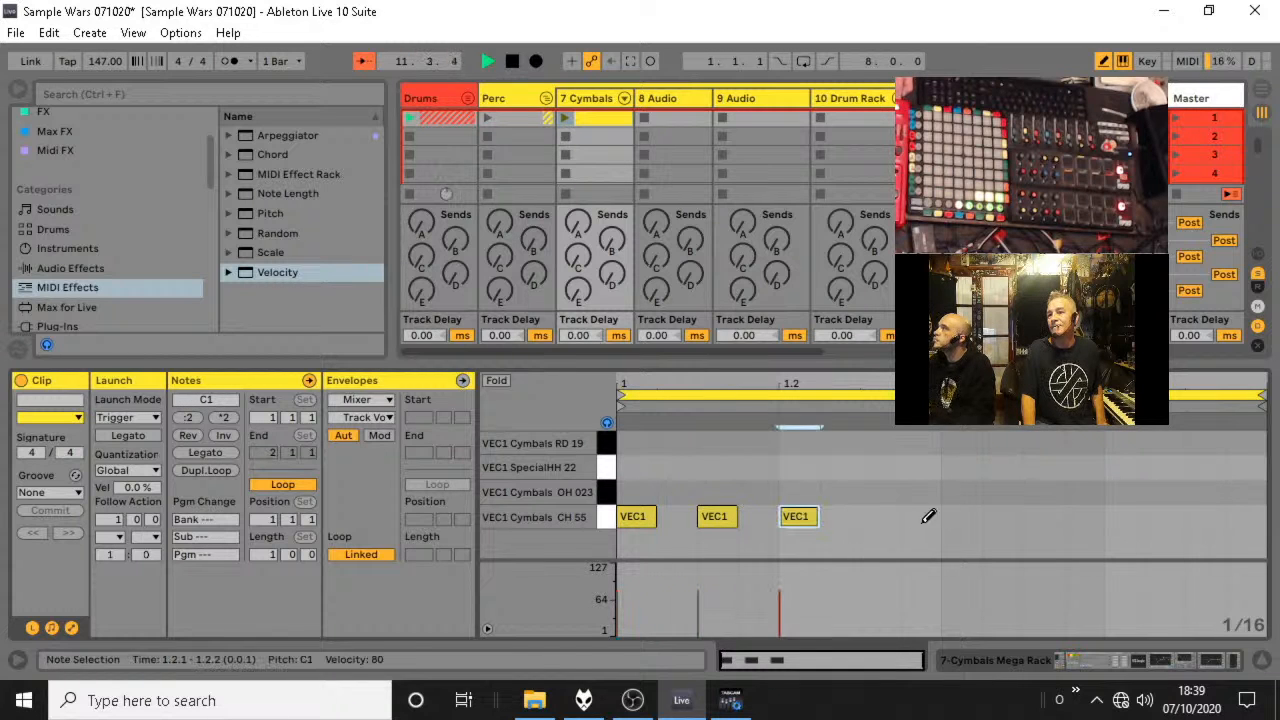
pyautogui.click(876, 516)
pyautogui.click(957, 516)
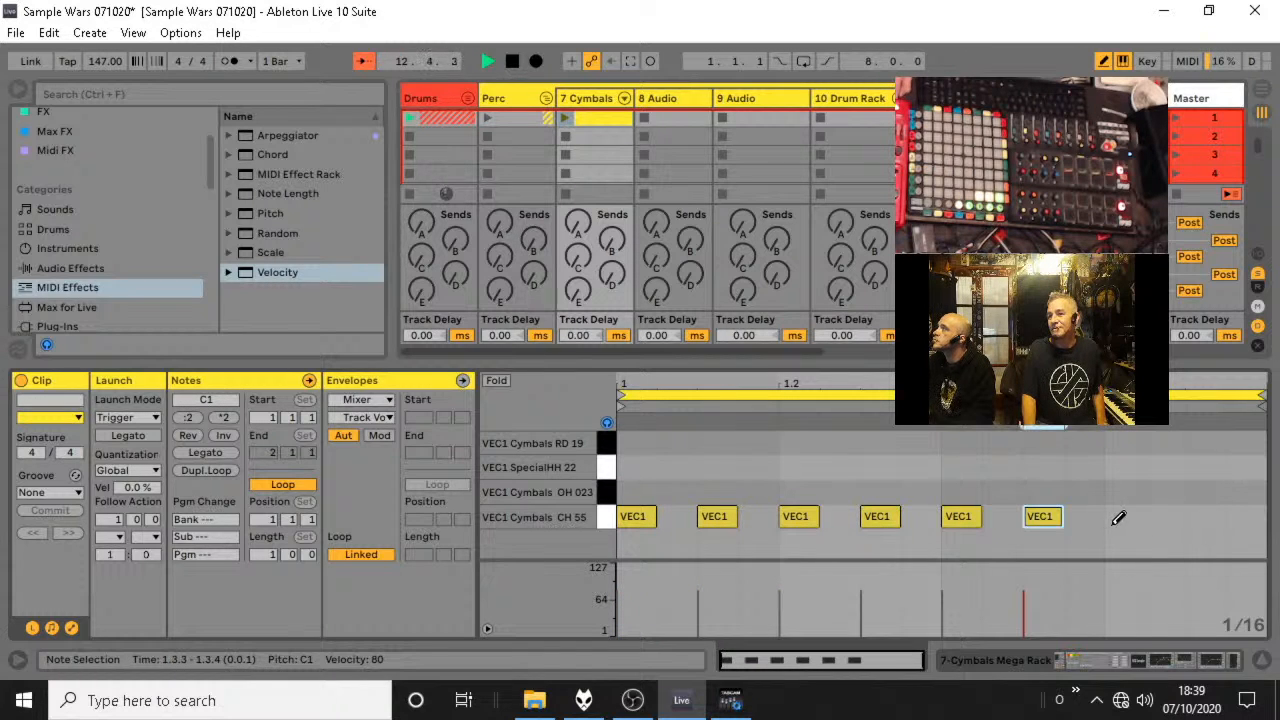
pyautogui.click(1118, 518)
# Launch the cymbal clip, raise the Cymbals track volume to -15.2 dB and fold the Perc group.
pyautogui.click(1262, 663)
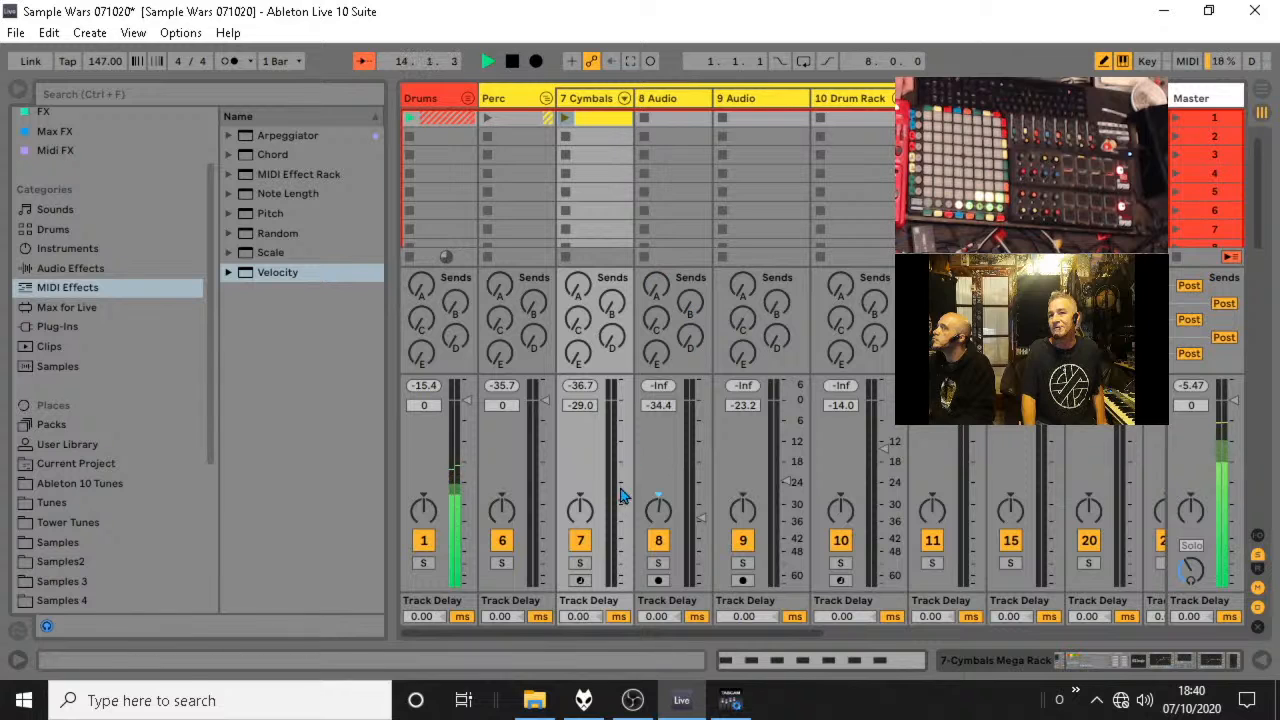
pyautogui.click(565, 119)
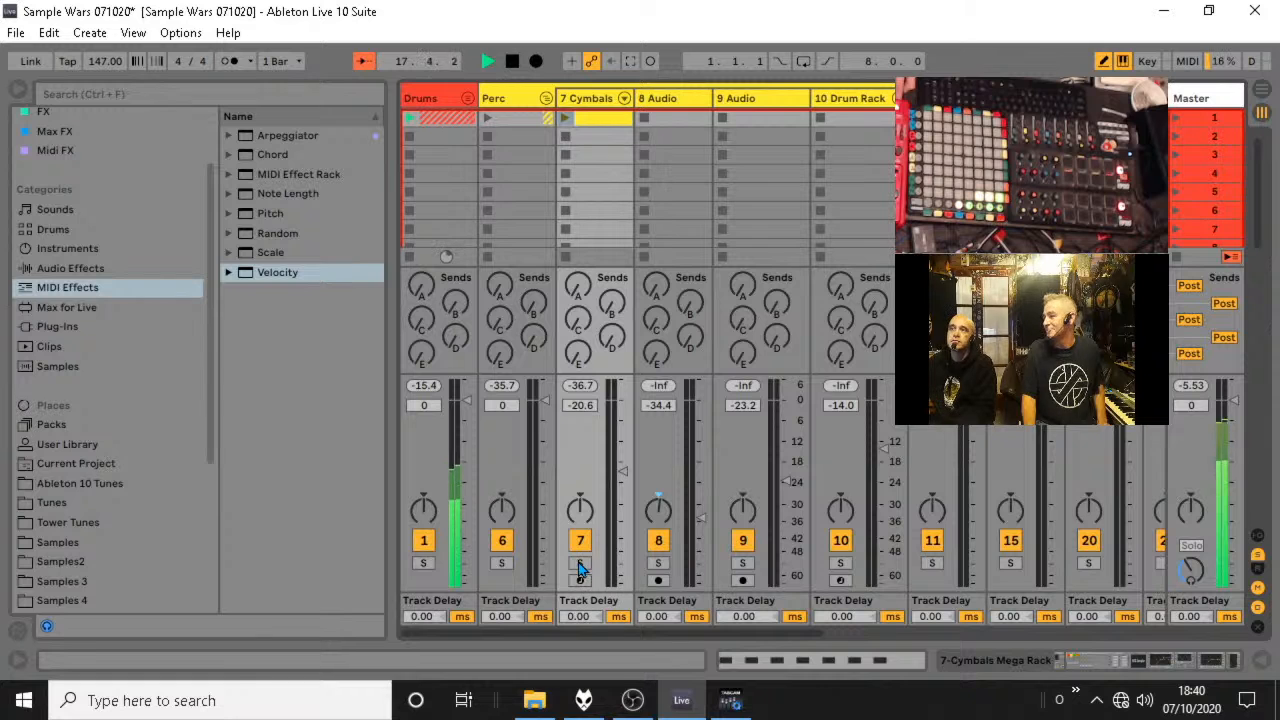
pyautogui.click(565, 120)
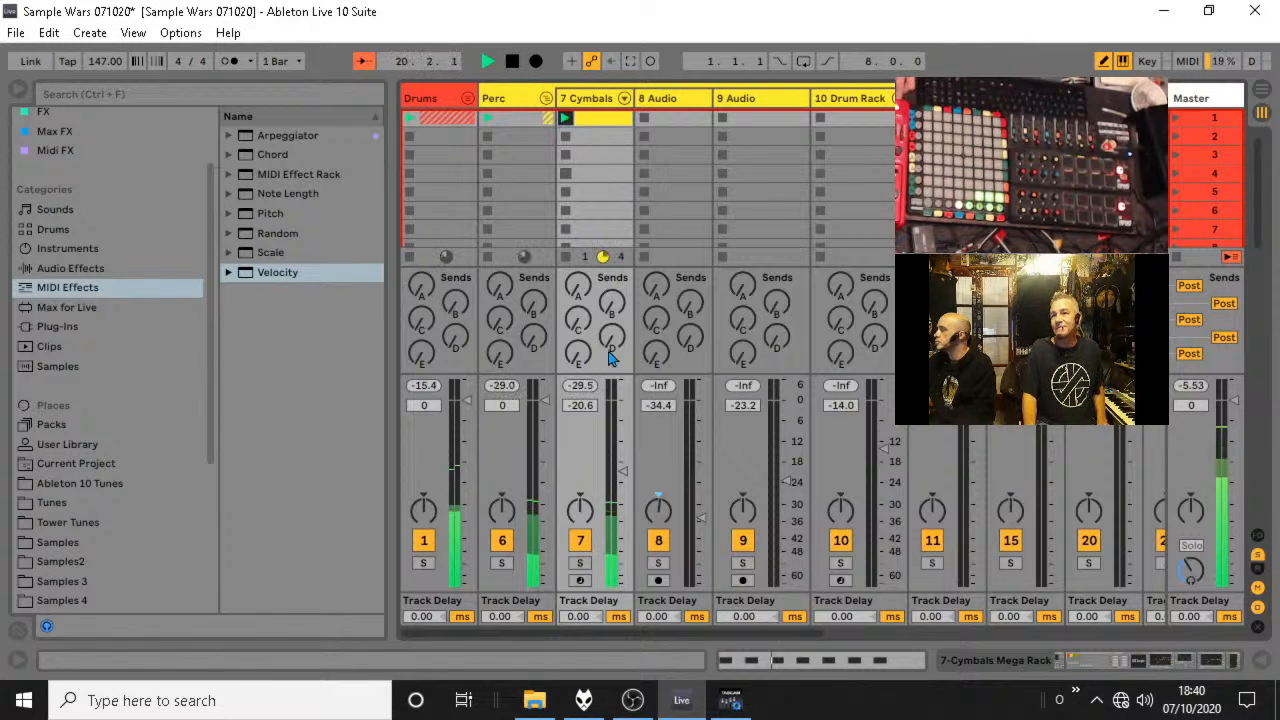
pyautogui.moveTo(616, 476); pyautogui.dragTo(618, 452)
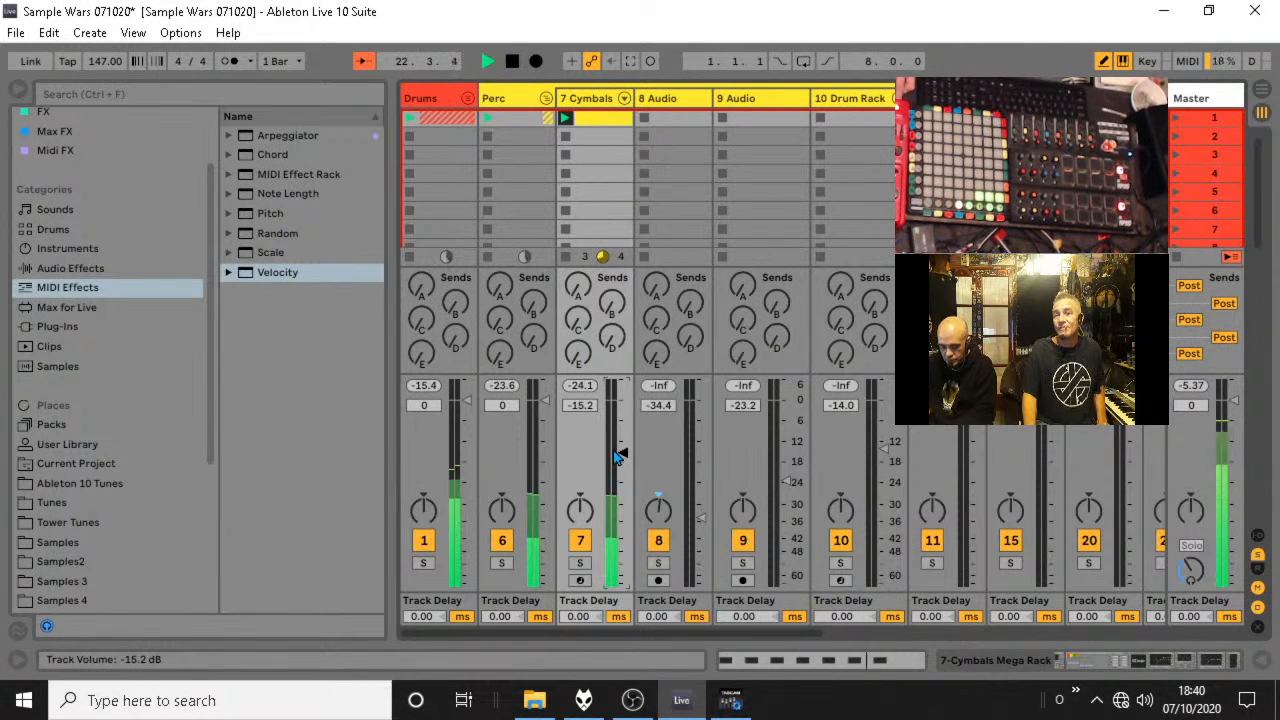
pyautogui.click(546, 98)
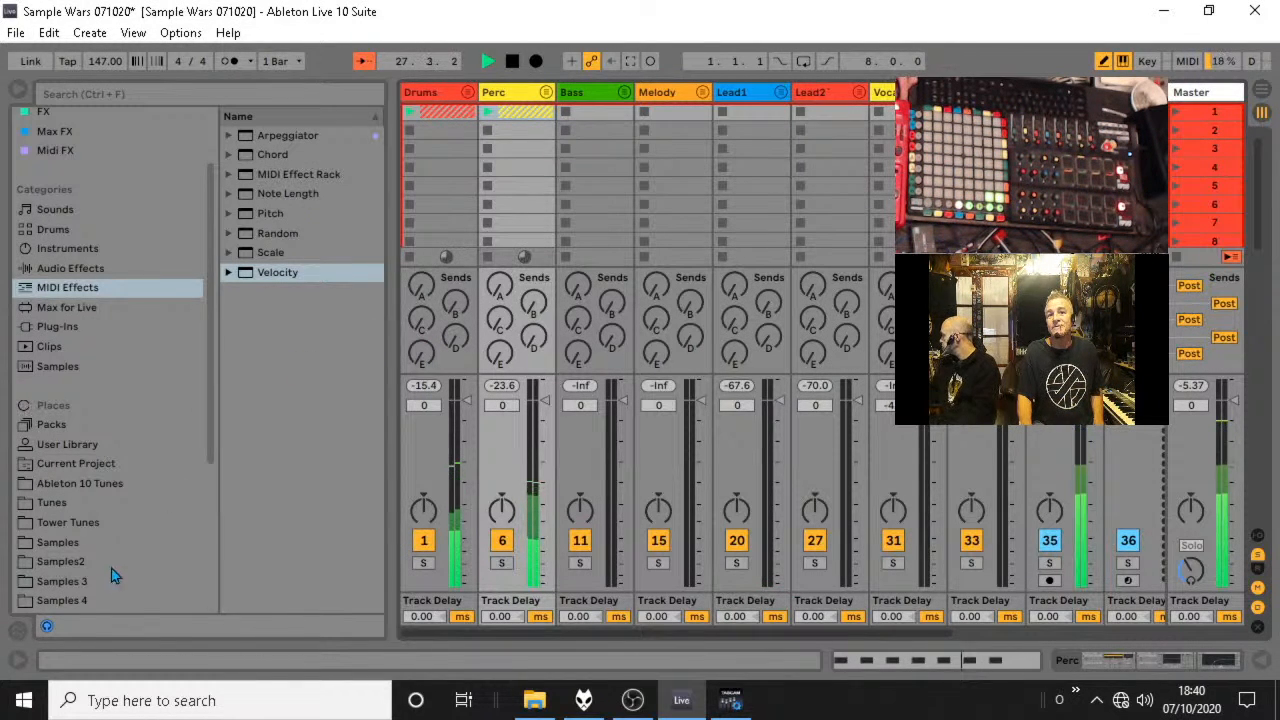
# Show the groove pool, enlarge it and select the Hip Hop 1 groove.
pyautogui.click(20, 633)
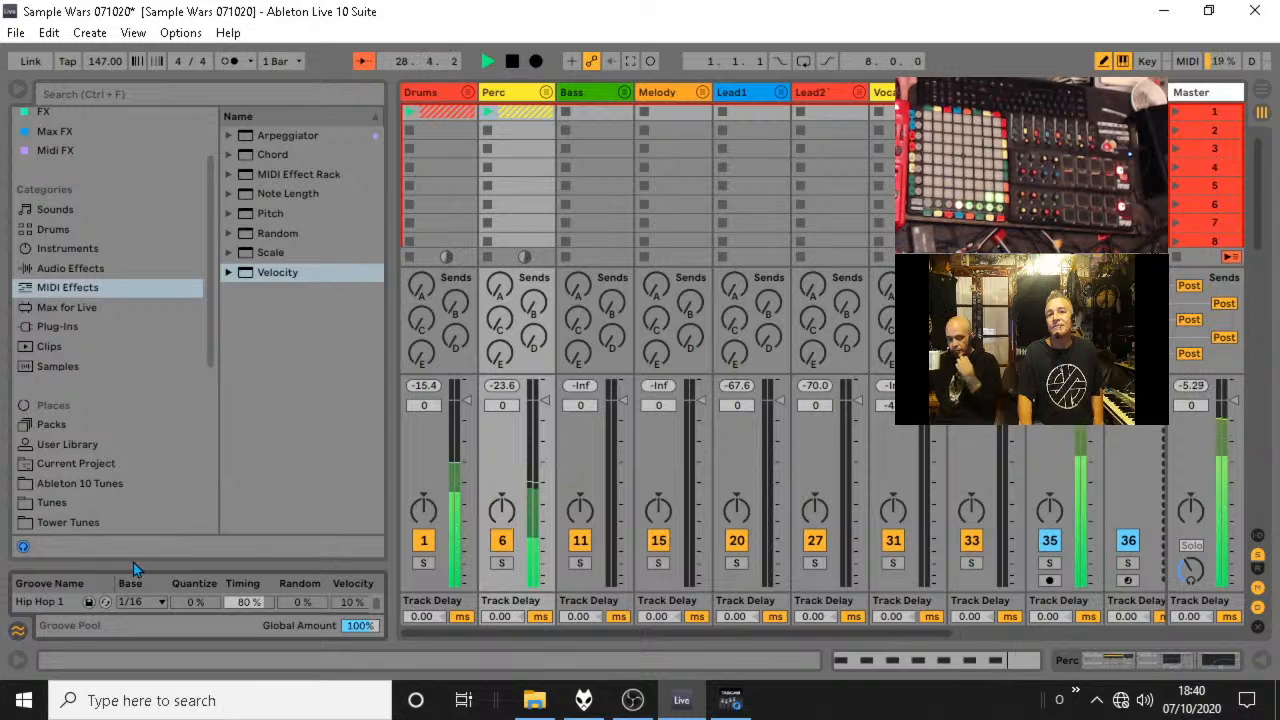
pyautogui.moveTo(138, 567); pyautogui.dragTo(160, 390)
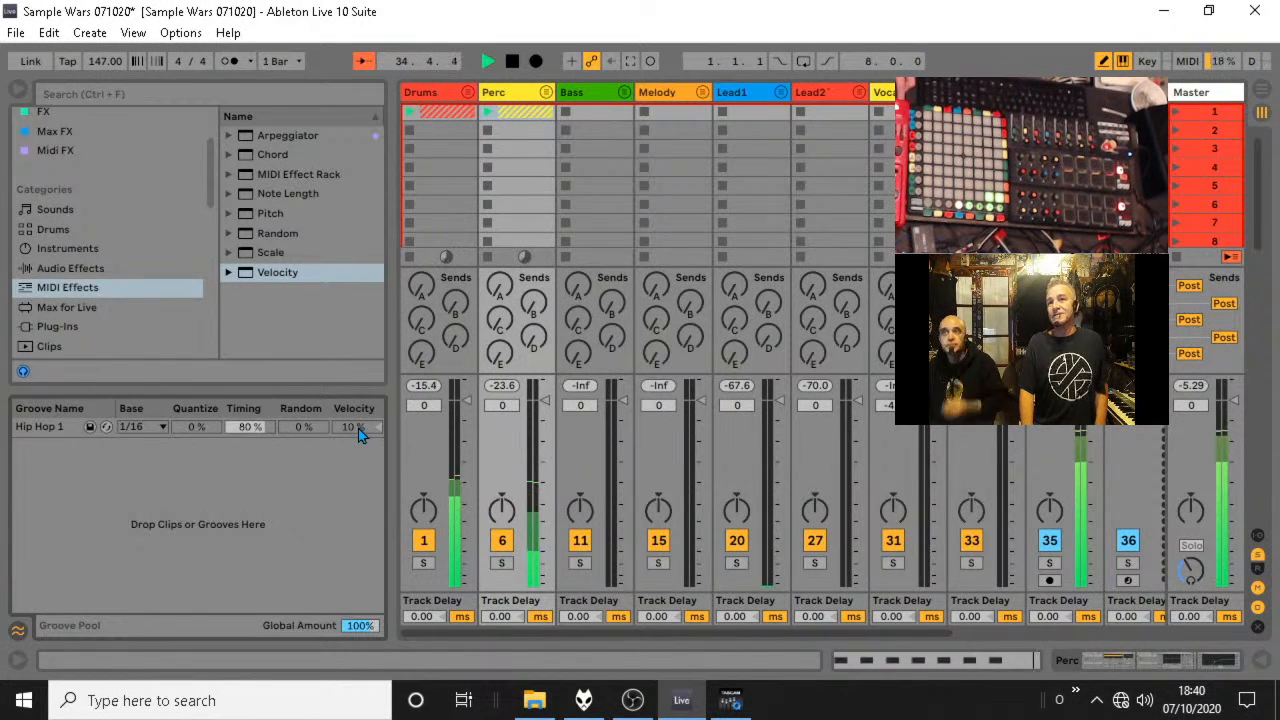
pyautogui.moveTo(604, 115); pyautogui.dragTo(461, 105)
pyautogui.click(105, 428)
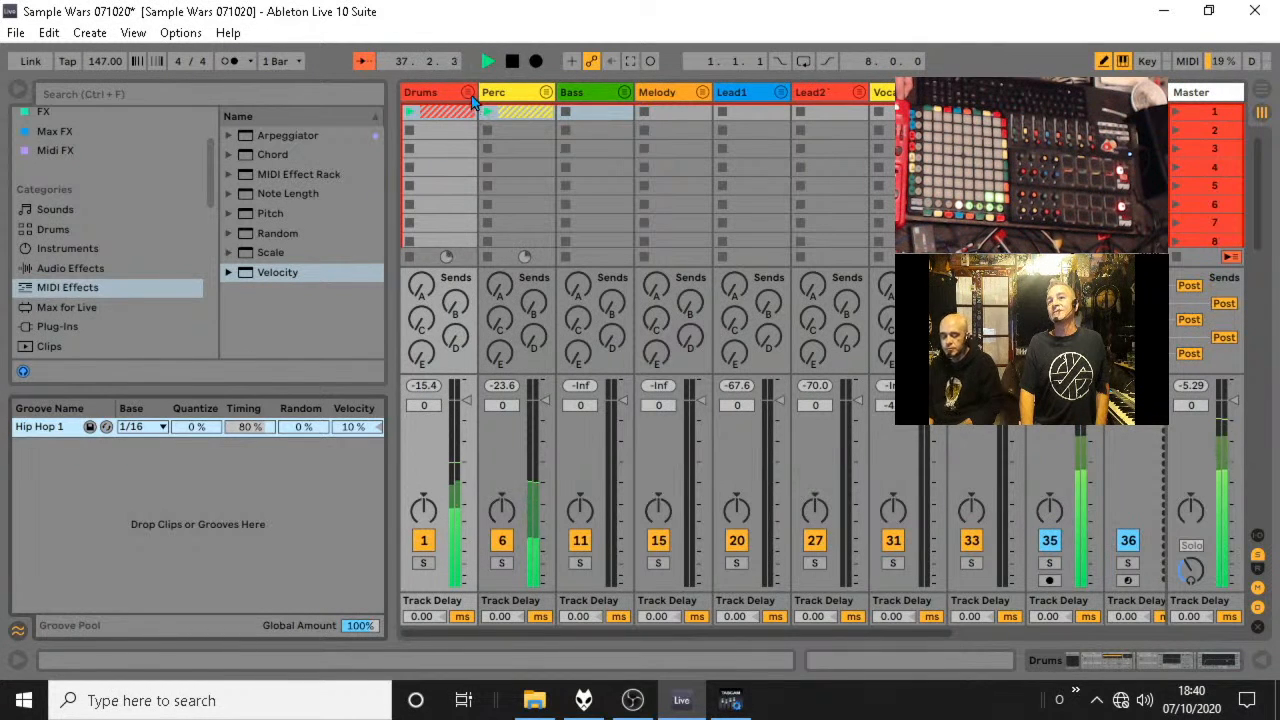
# Unfold the Drums group and assign the Hip Hop 1 groove to the snare clip.
pyautogui.click(469, 92)
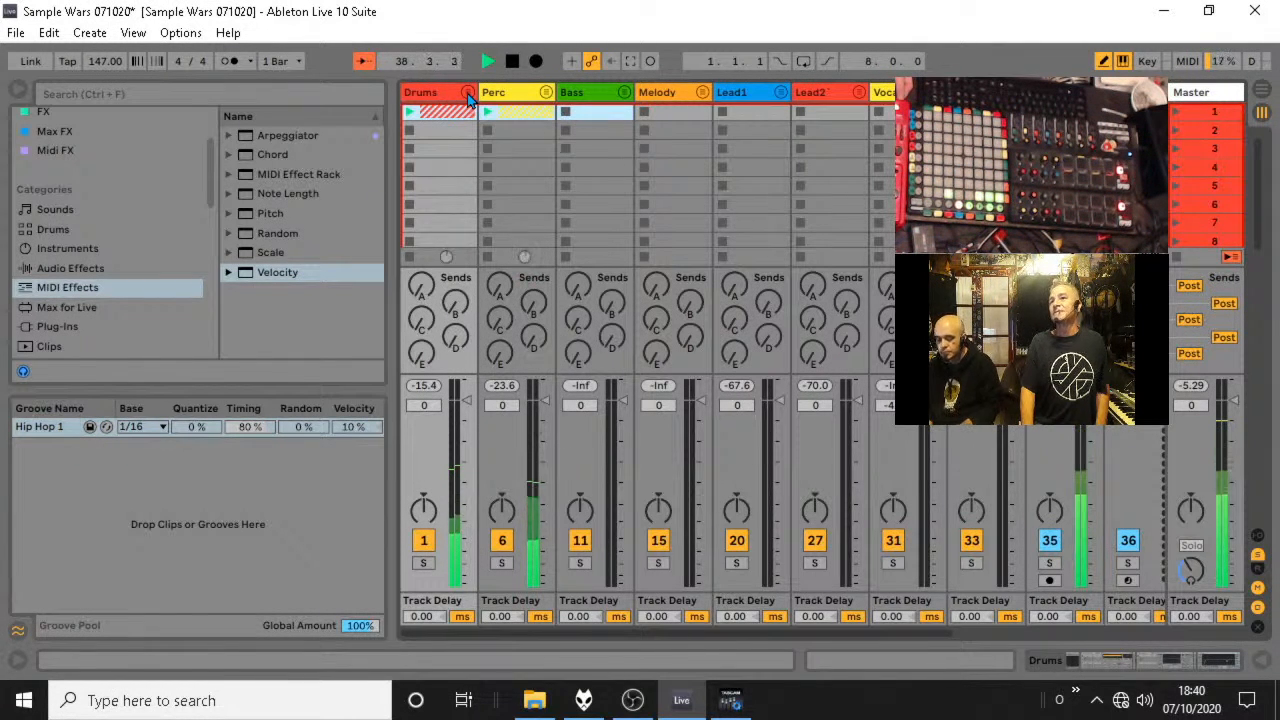
pyautogui.click(468, 95)
pyautogui.doubleClick(596, 126)
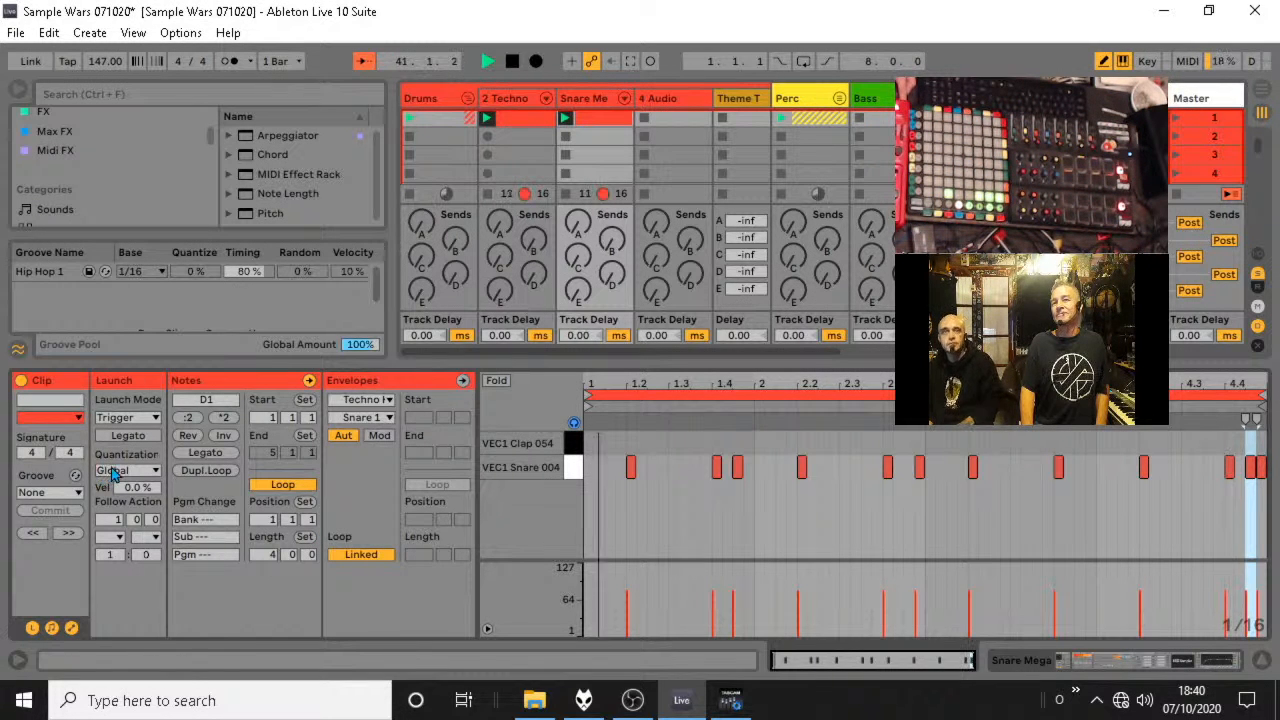
pyautogui.click(79, 493)
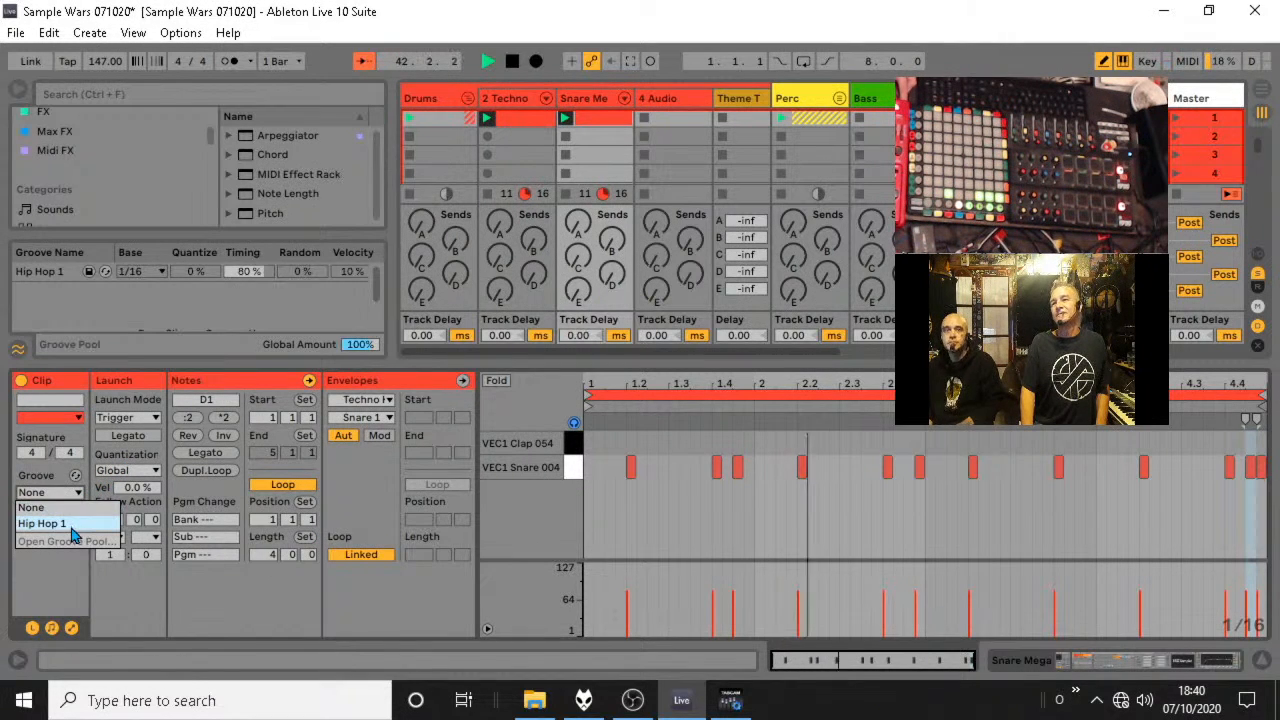
pyautogui.click(55, 523)
# Assign the Hip Hop 1 groove to the cymbal clip in the Perc group, and fold the Perc and Drums groups.
pyautogui.click(841, 100)
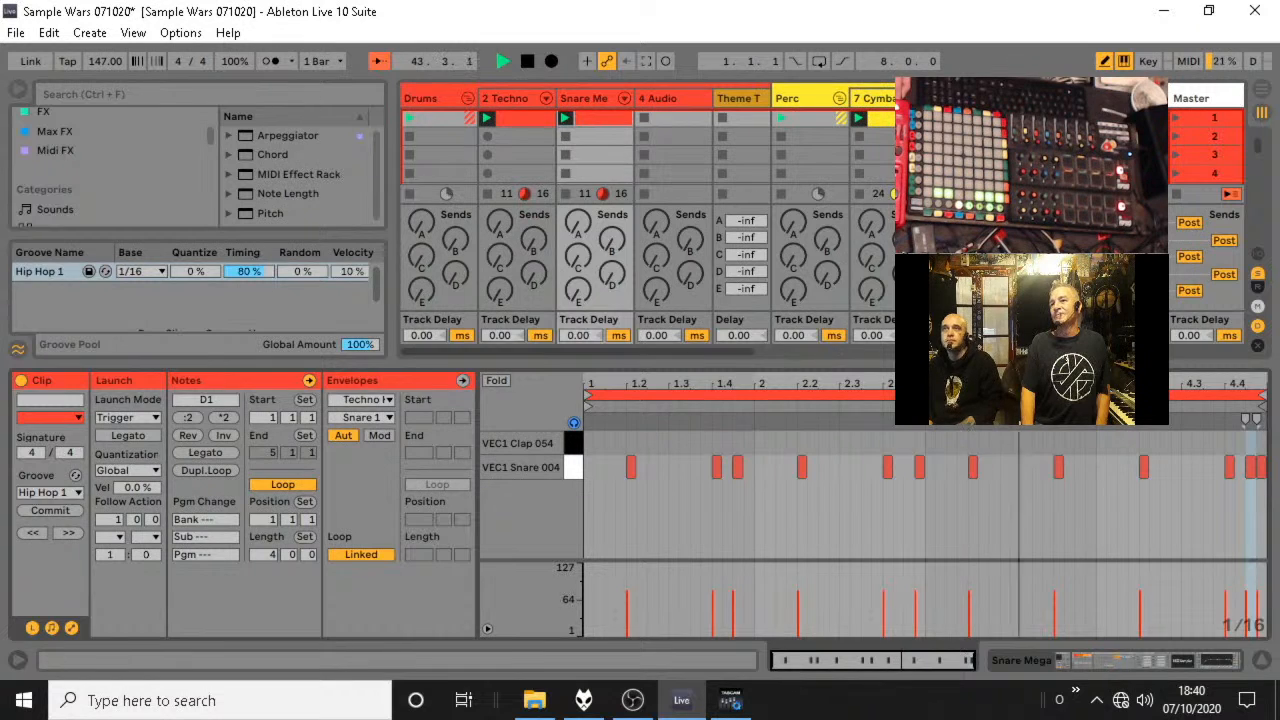
pyautogui.click(880, 118)
pyautogui.click(78, 494)
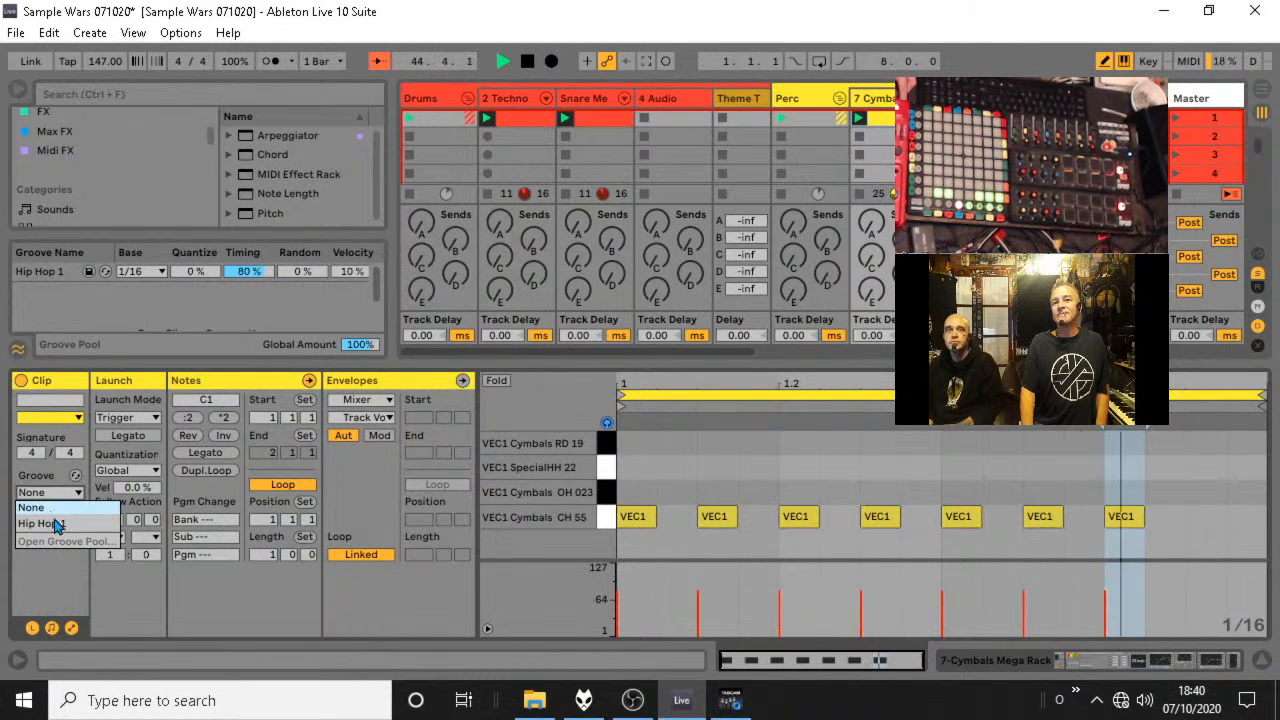
pyautogui.click(55, 523)
pyautogui.click(838, 98)
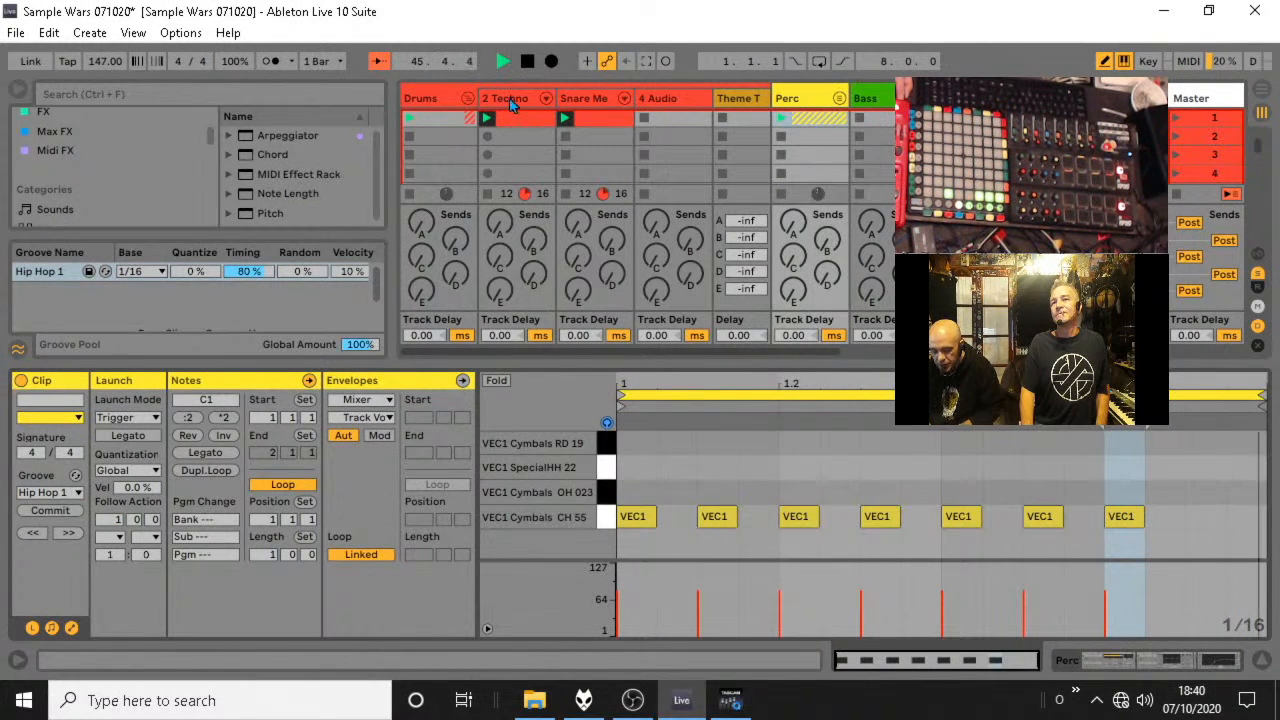
pyautogui.click(467, 98)
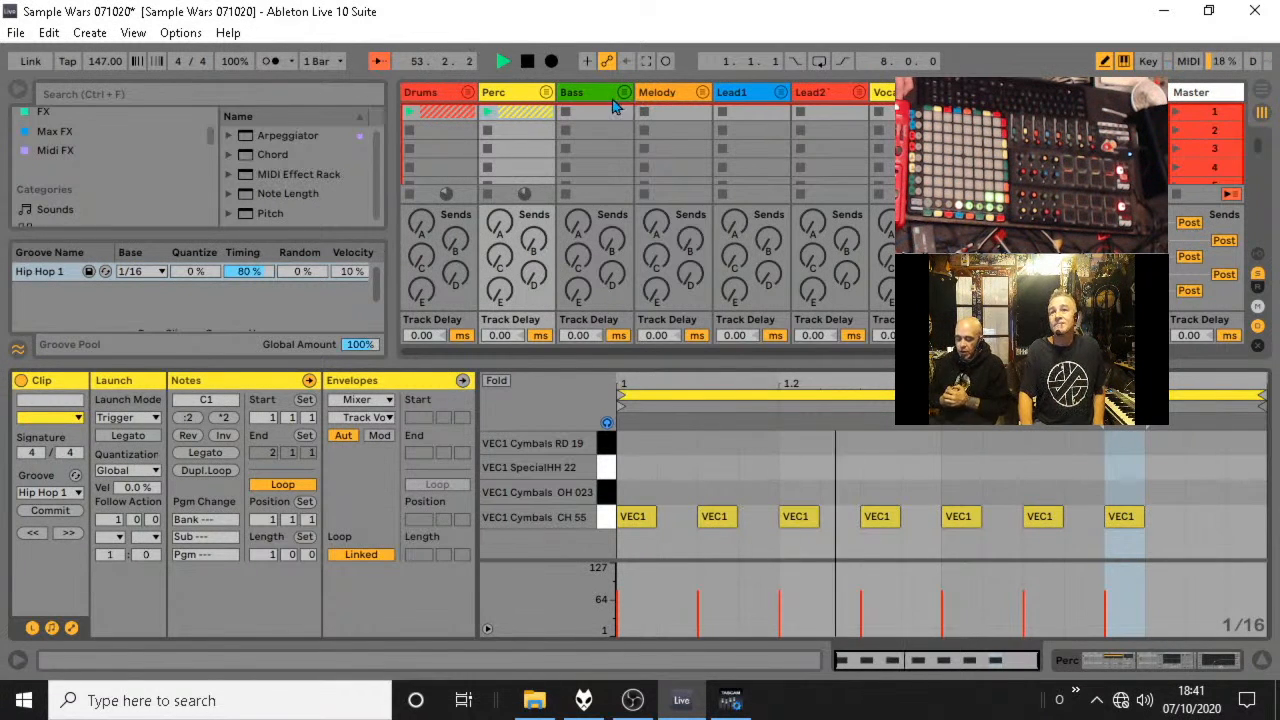
# Open the iZotope Stutter Edit plug-in on the Drums group, examine its stutter settings and close it.
pyautogui.click(420, 94)
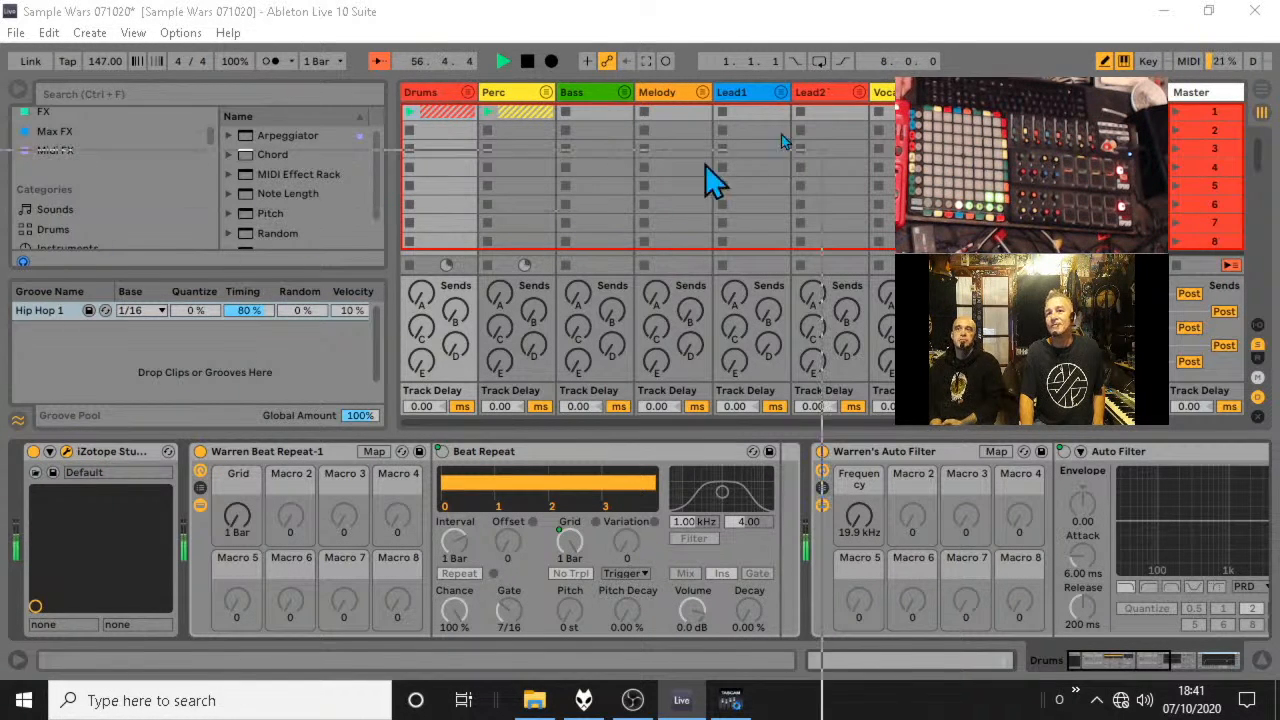
pyautogui.click(67, 452)
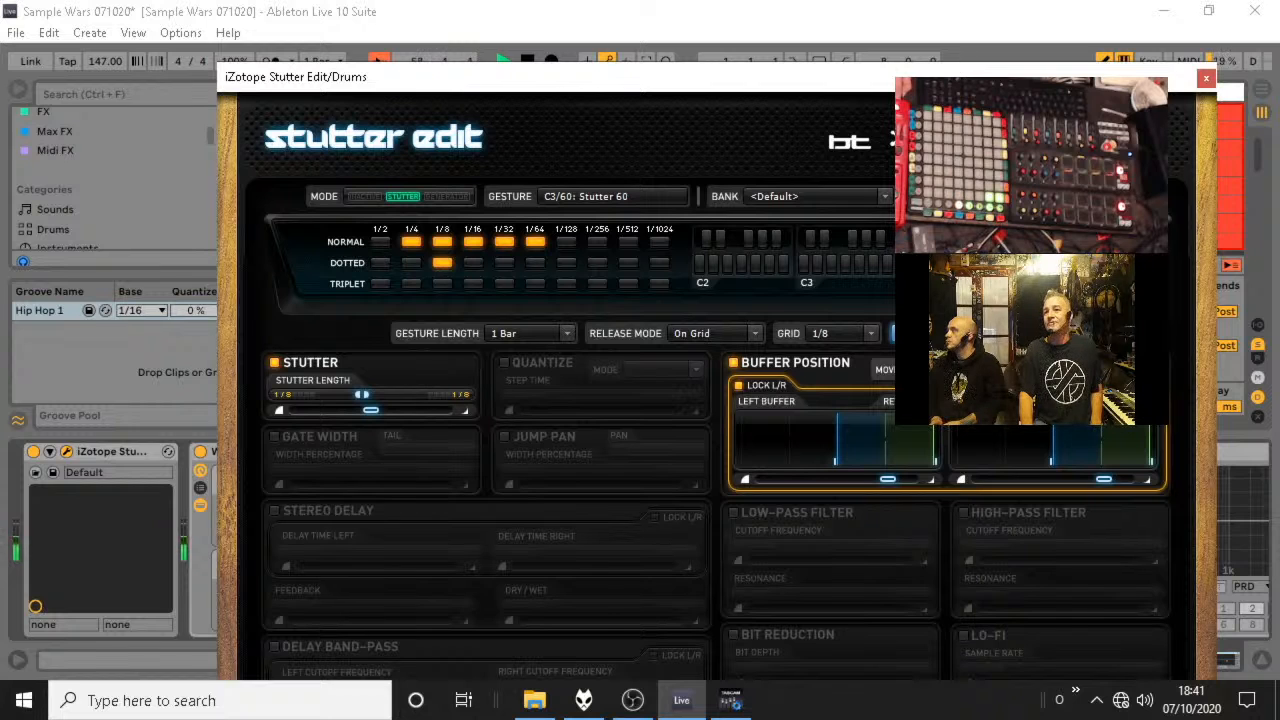
pyautogui.moveTo(1006, 86); pyautogui.dragTo(997, 36)
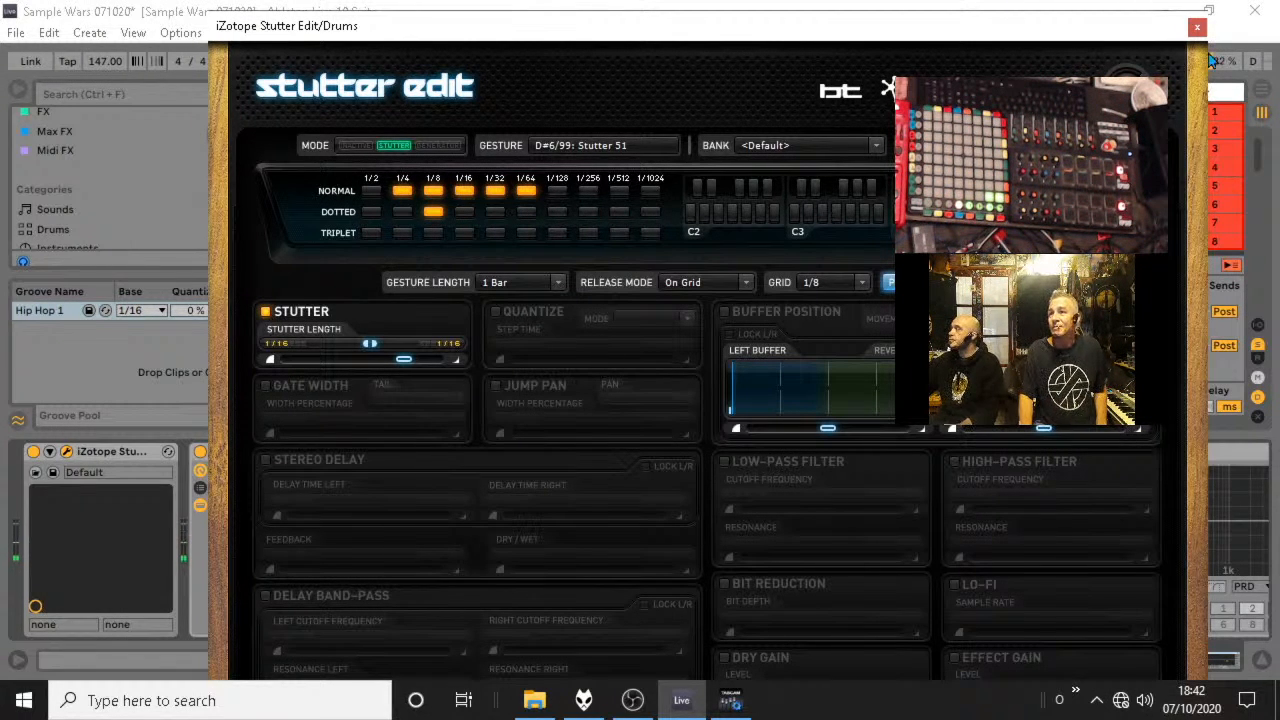
pyautogui.click(1196, 27)
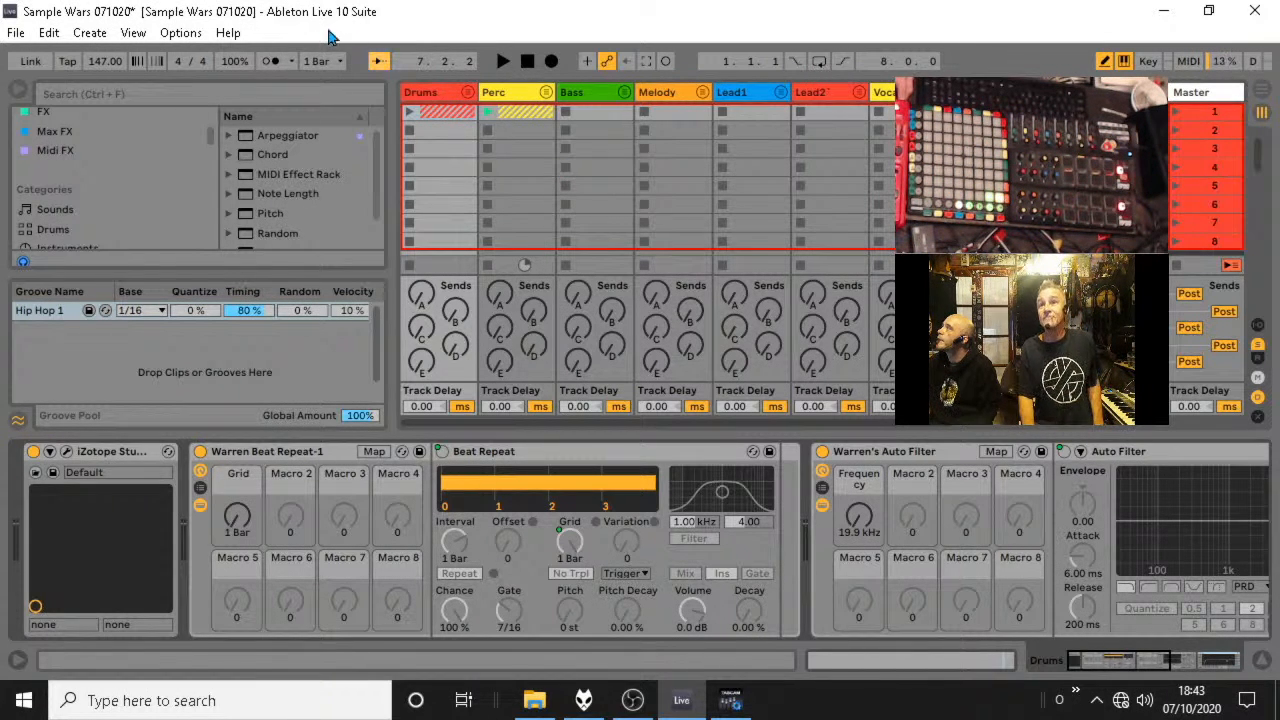
# Examine the Auto Filter rack in the Drums group's device chain.
pyautogui.click(433, 92)
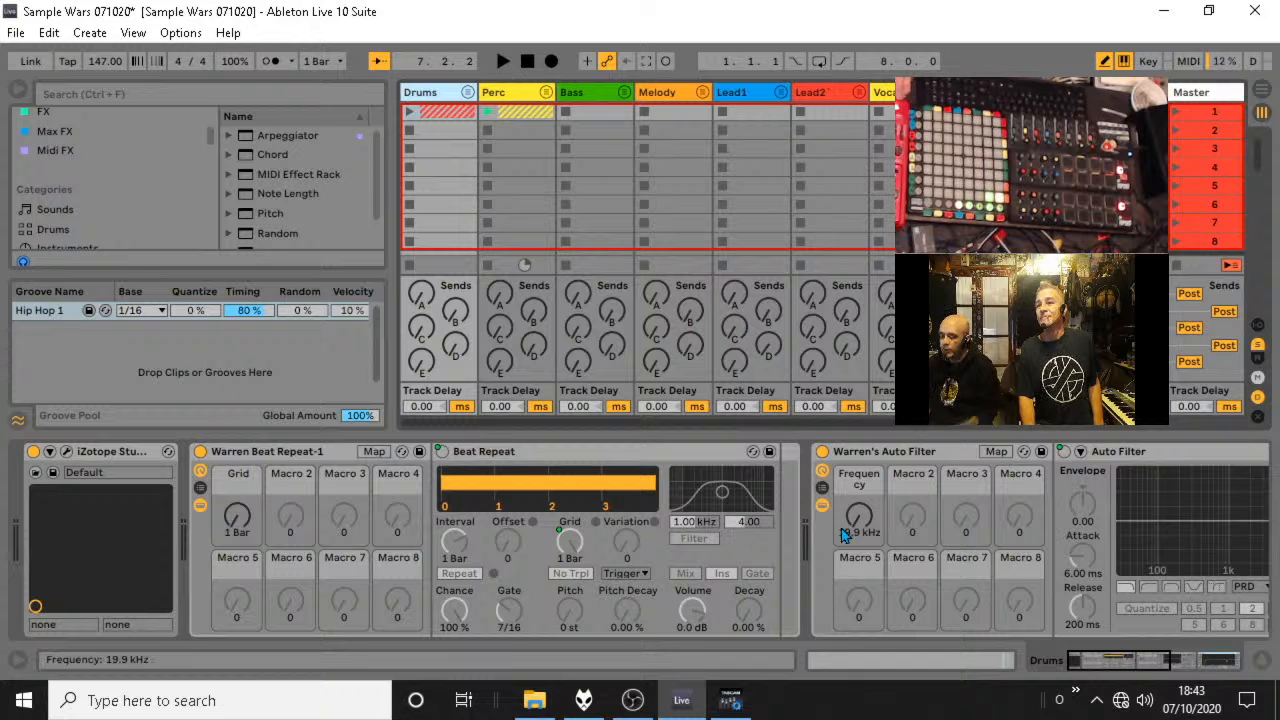
pyautogui.click(923, 455)
pyautogui.moveTo(1114, 658); pyautogui.dragTo(1158, 667)
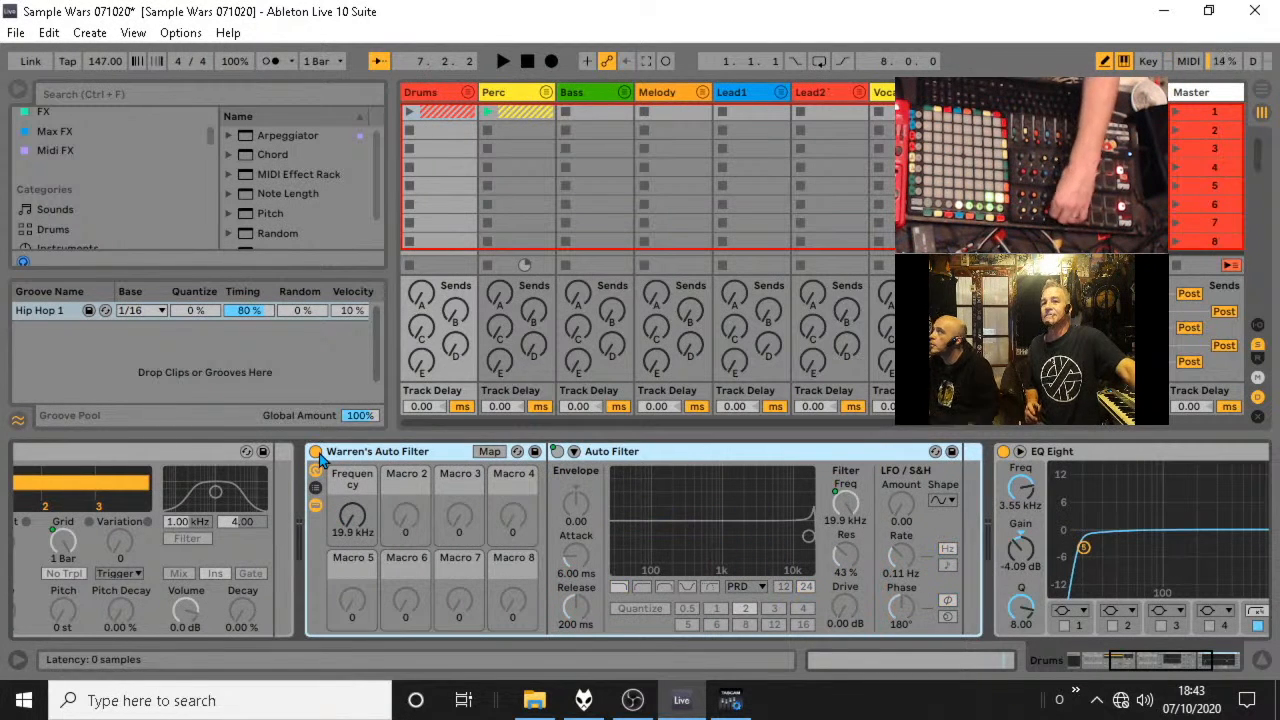
# Inspect the Frequency macro mappings of the Perc group's Auto Filter rack, including its Device On mapping.
pyautogui.click(540, 225)
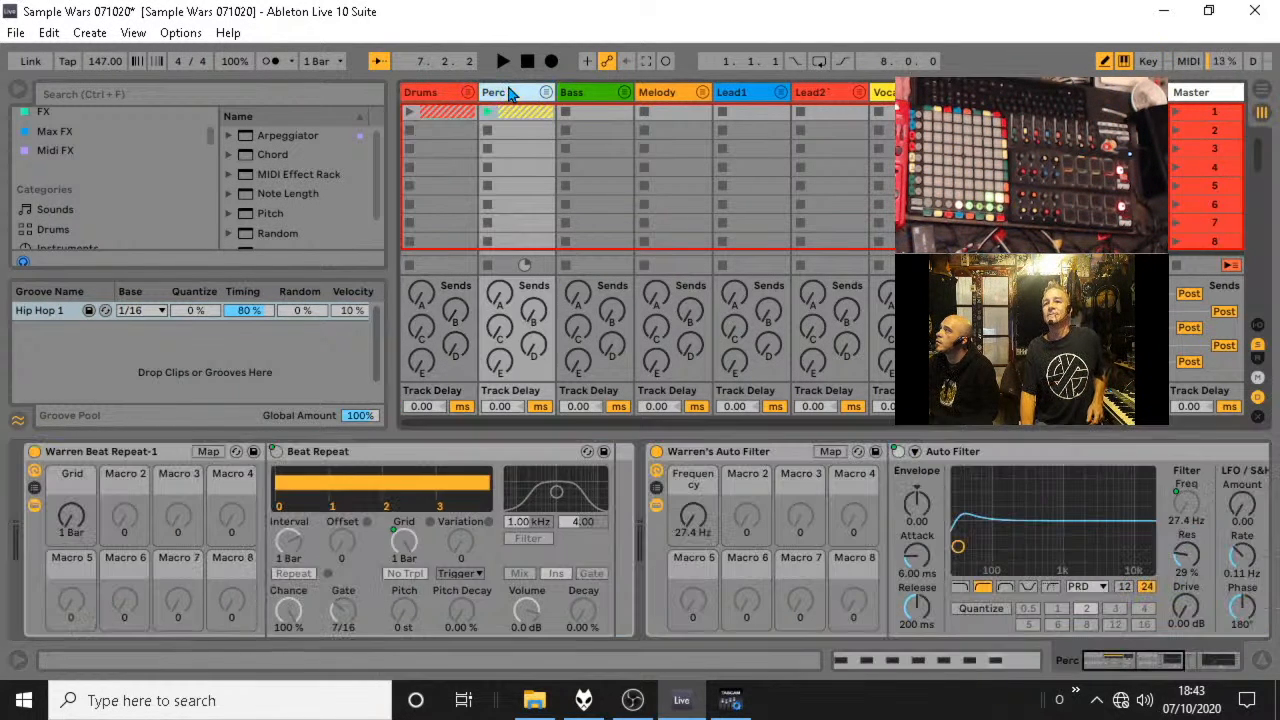
pyautogui.click(752, 459)
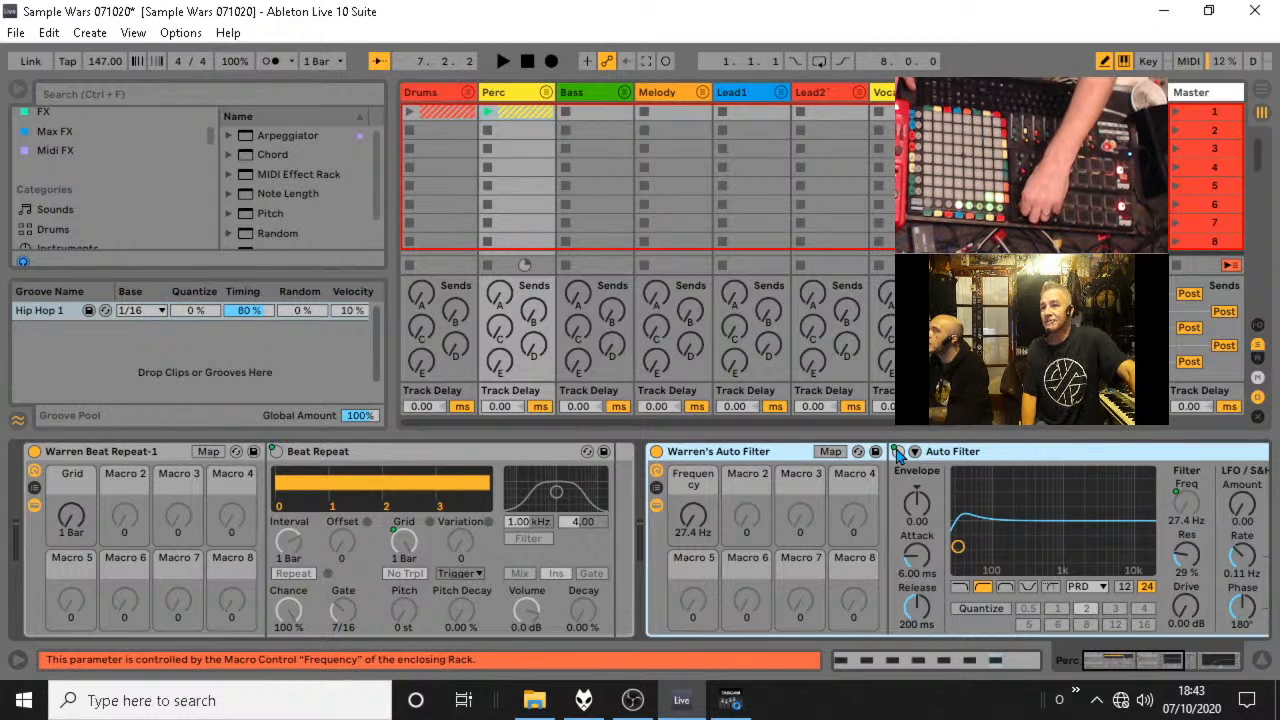
pyautogui.click(898, 452)
pyautogui.click(898, 452)
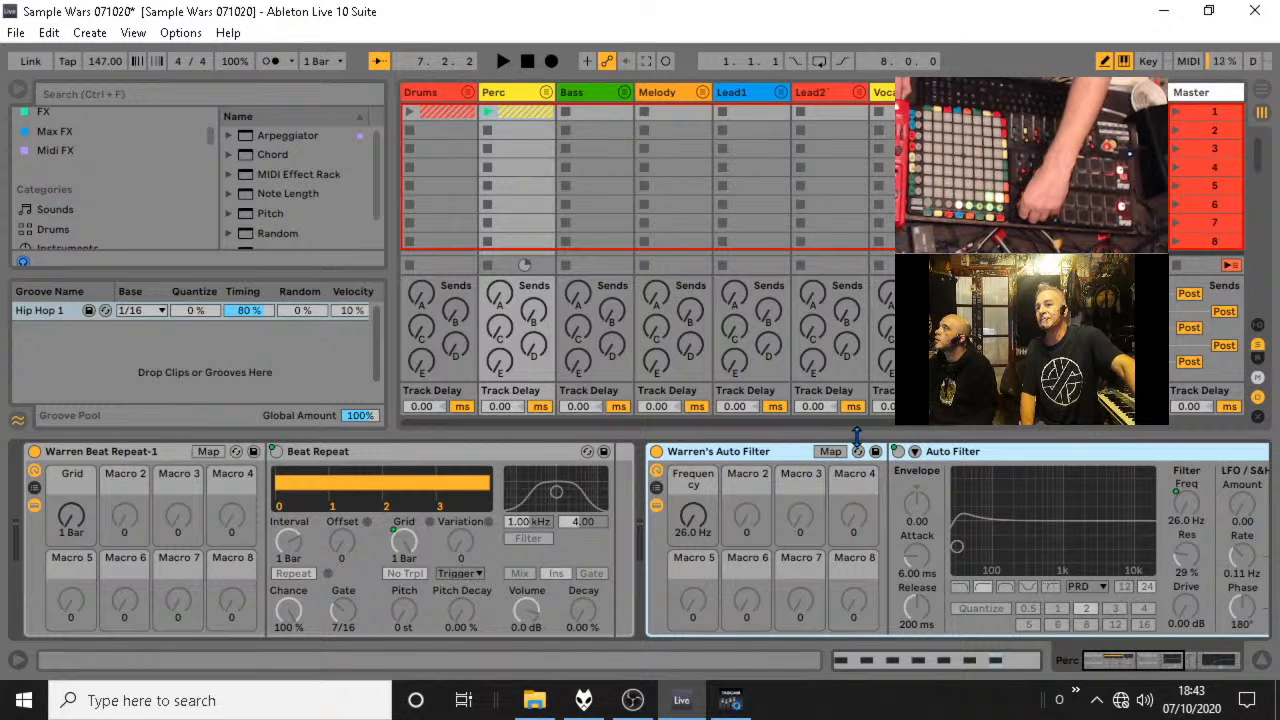
pyautogui.click(830, 451)
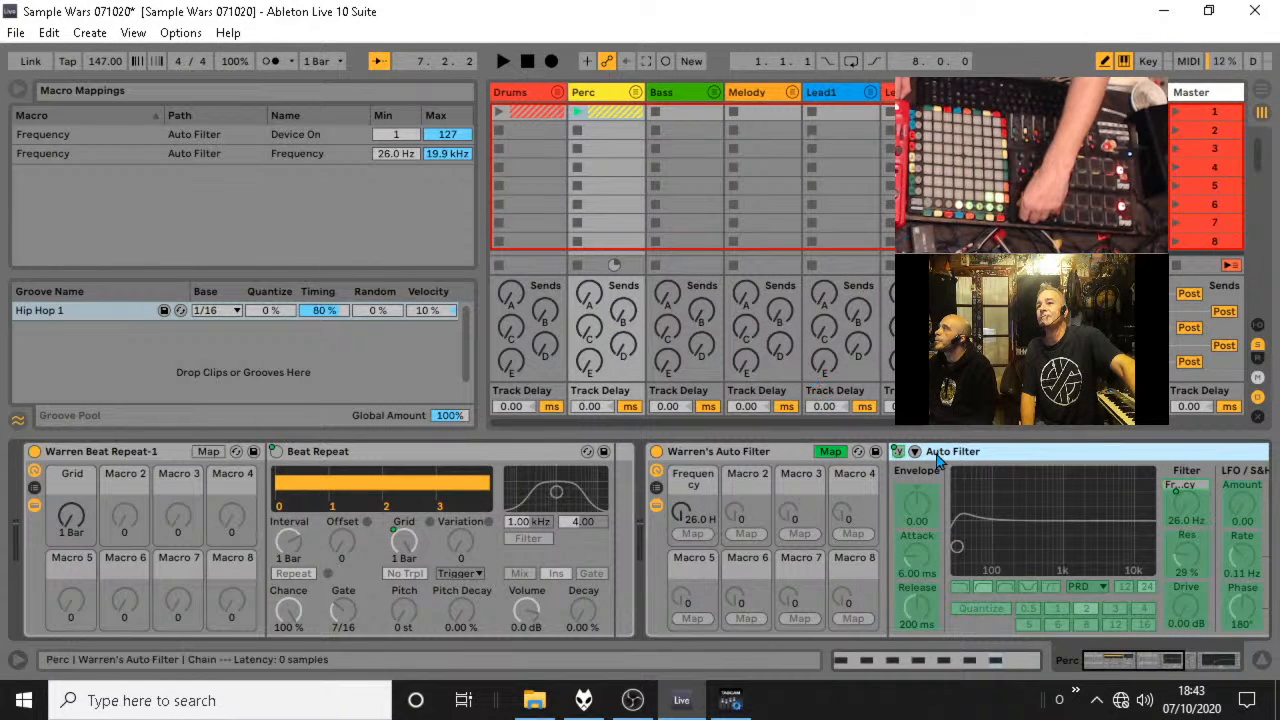
pyautogui.click(898, 453)
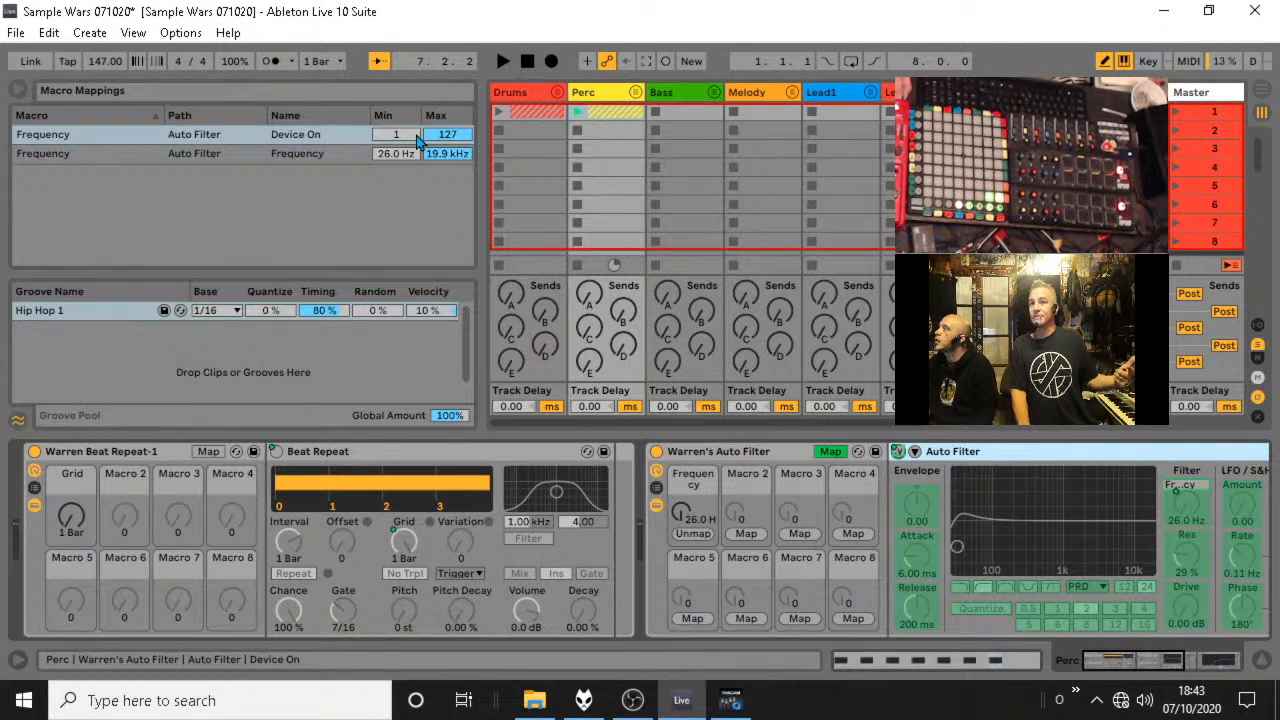
pyautogui.click(830, 453)
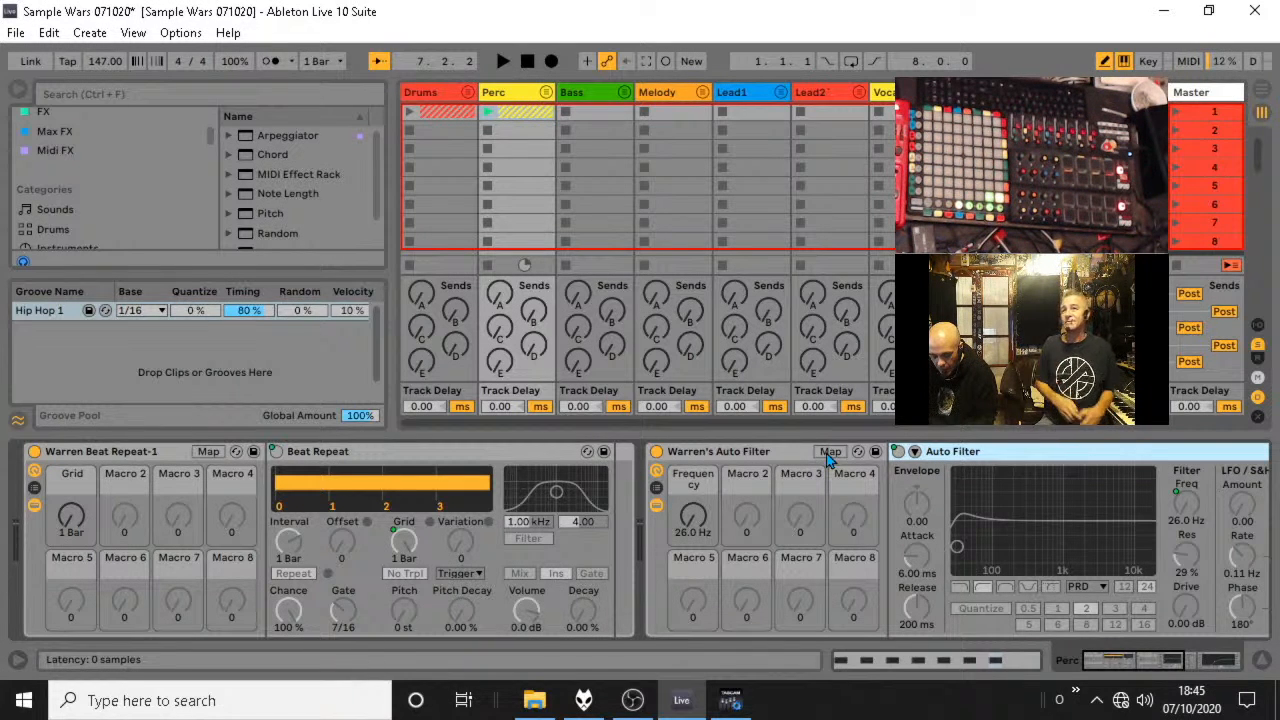
# Restart playback, open the kick clip in the Drums group, add a kick at 3.4.3 and hide the clip editor.
pyautogui.press('space')
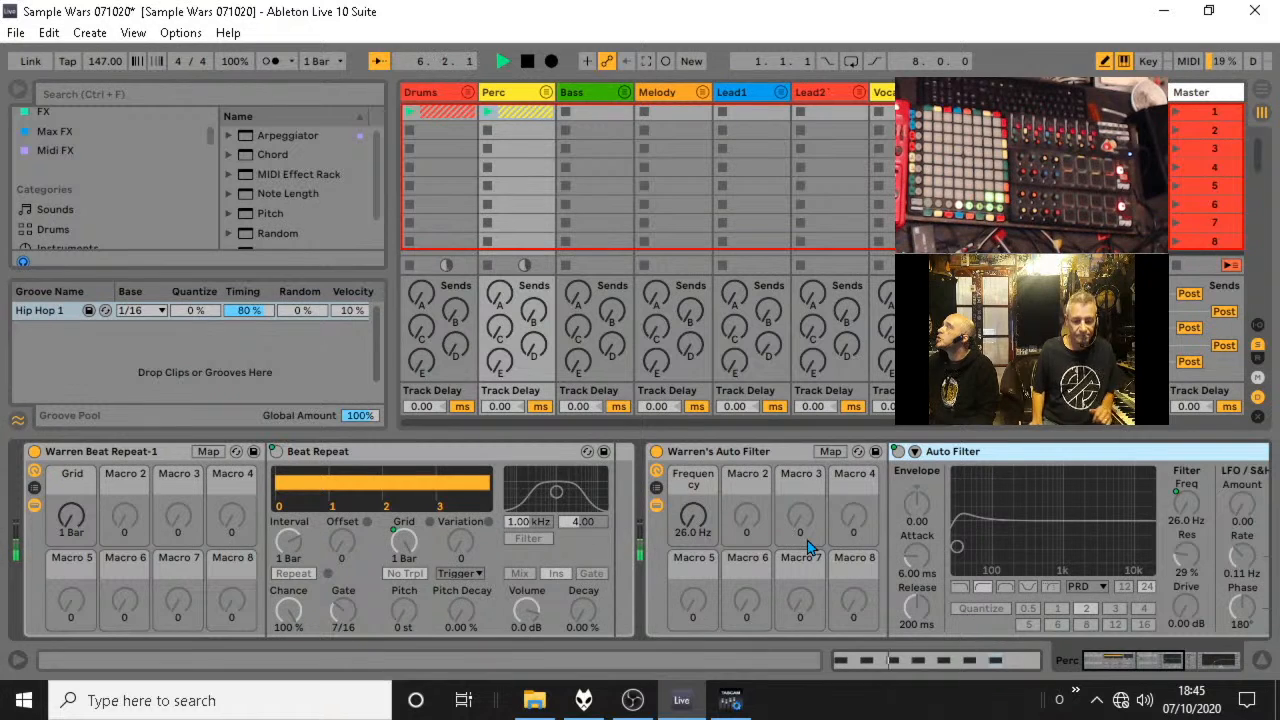
pyautogui.click(469, 93)
pyautogui.doubleClick(511, 122)
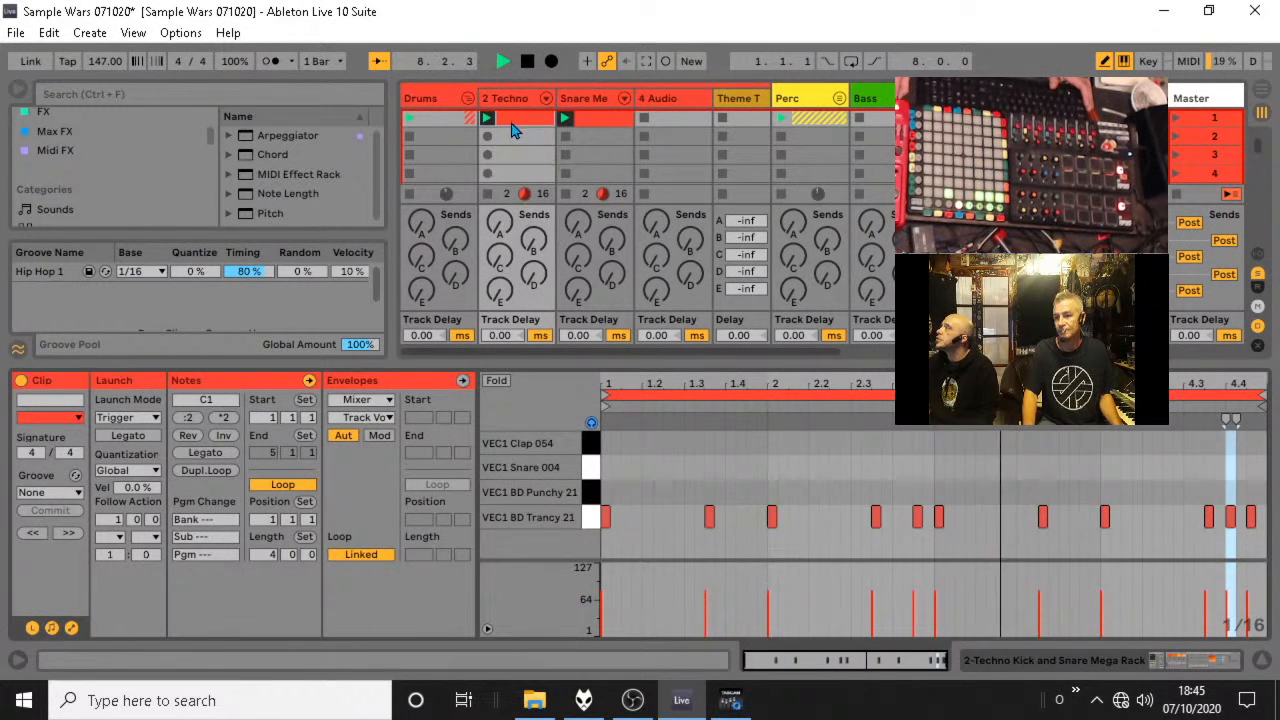
pyautogui.click(1086, 517)
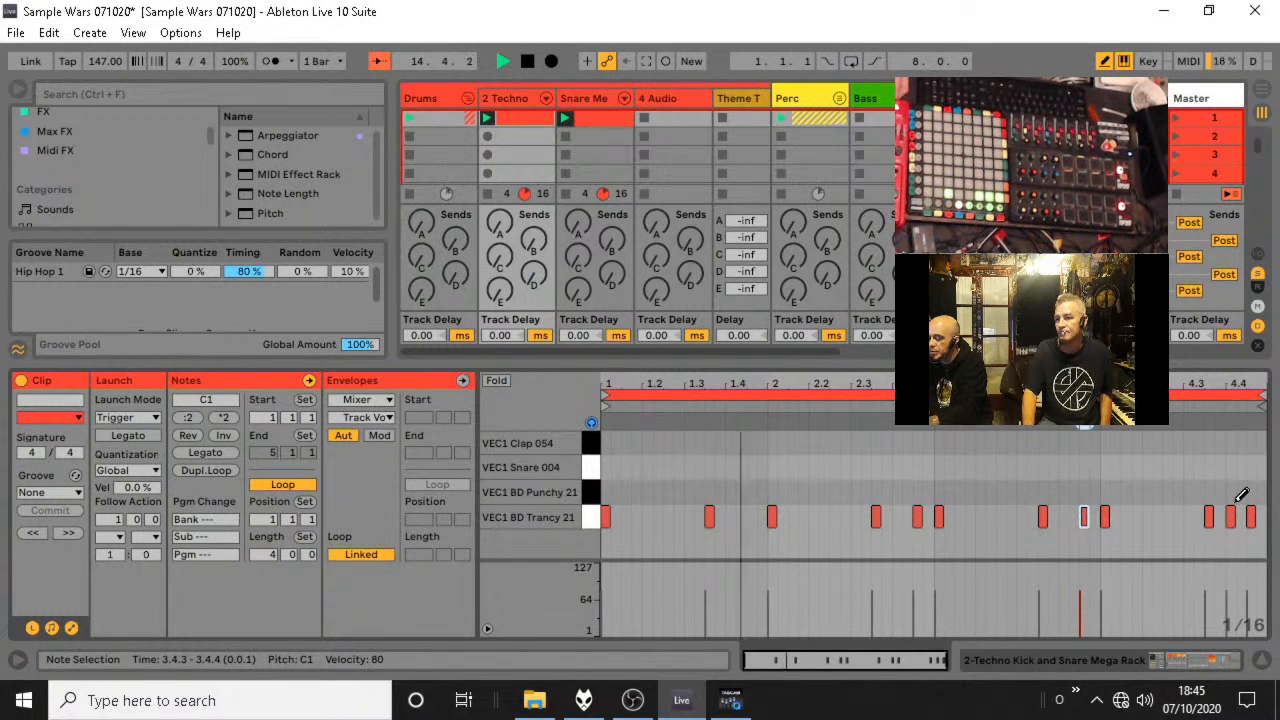
pyautogui.click(1262, 660)
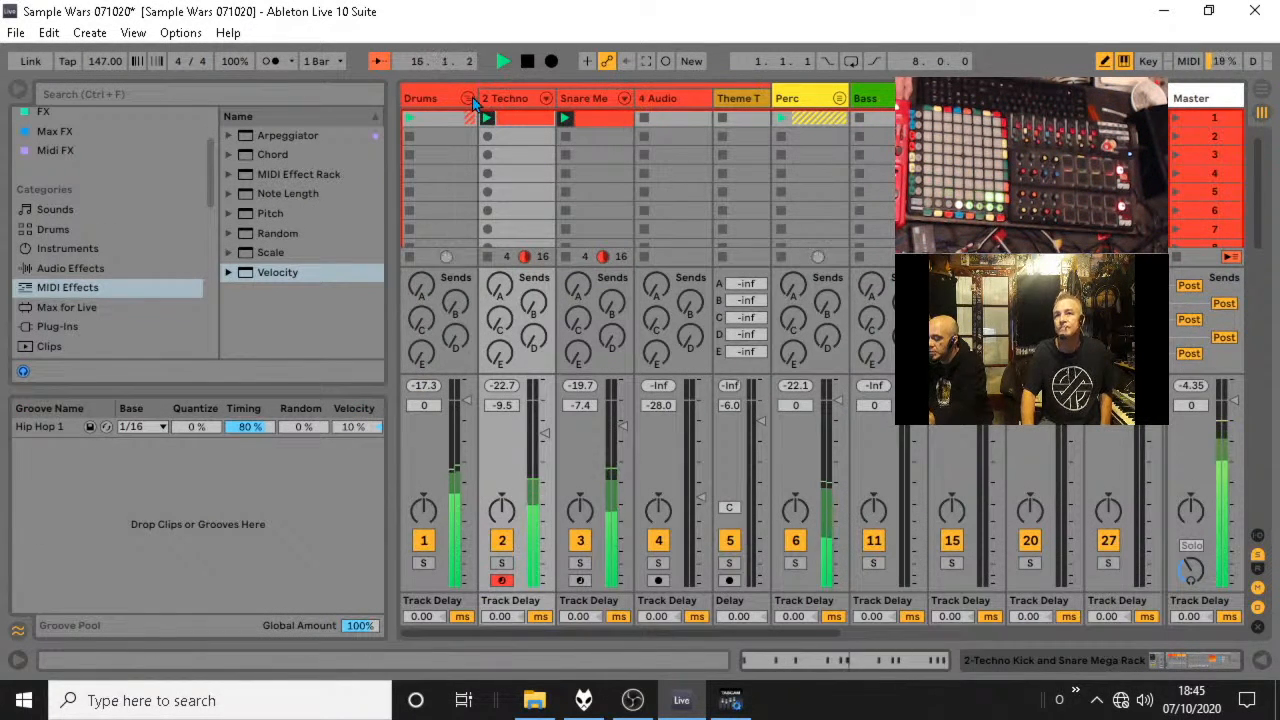
# Collapse the Drums group and inspect the macro mappings of the Auto Filter rack in its device chain.
pyautogui.click(470, 99)
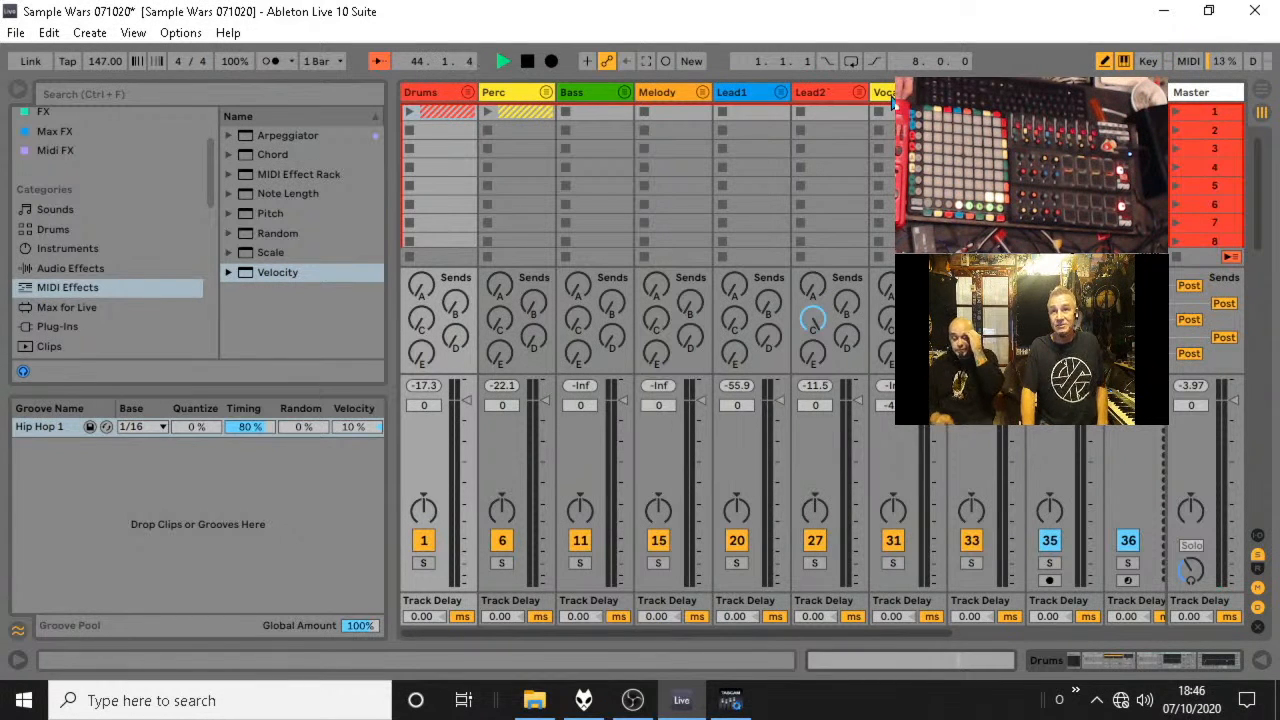
pyautogui.doubleClick(420, 96)
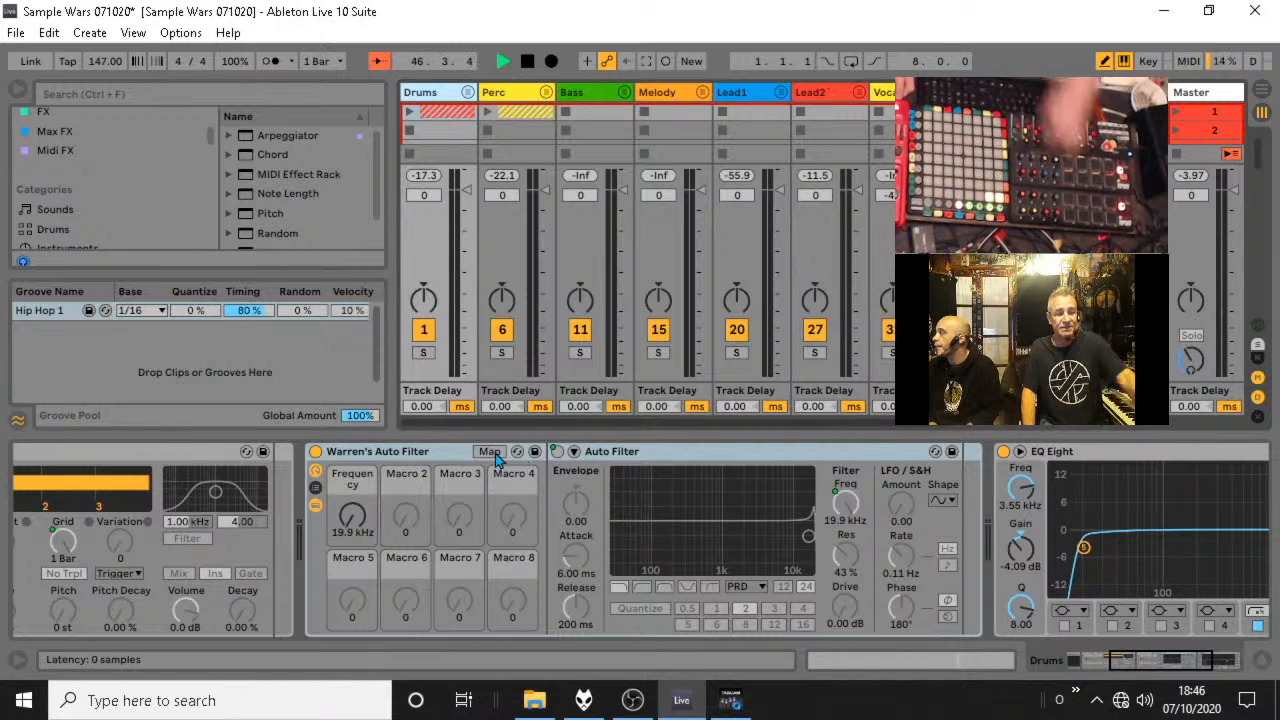
pyautogui.click(317, 455)
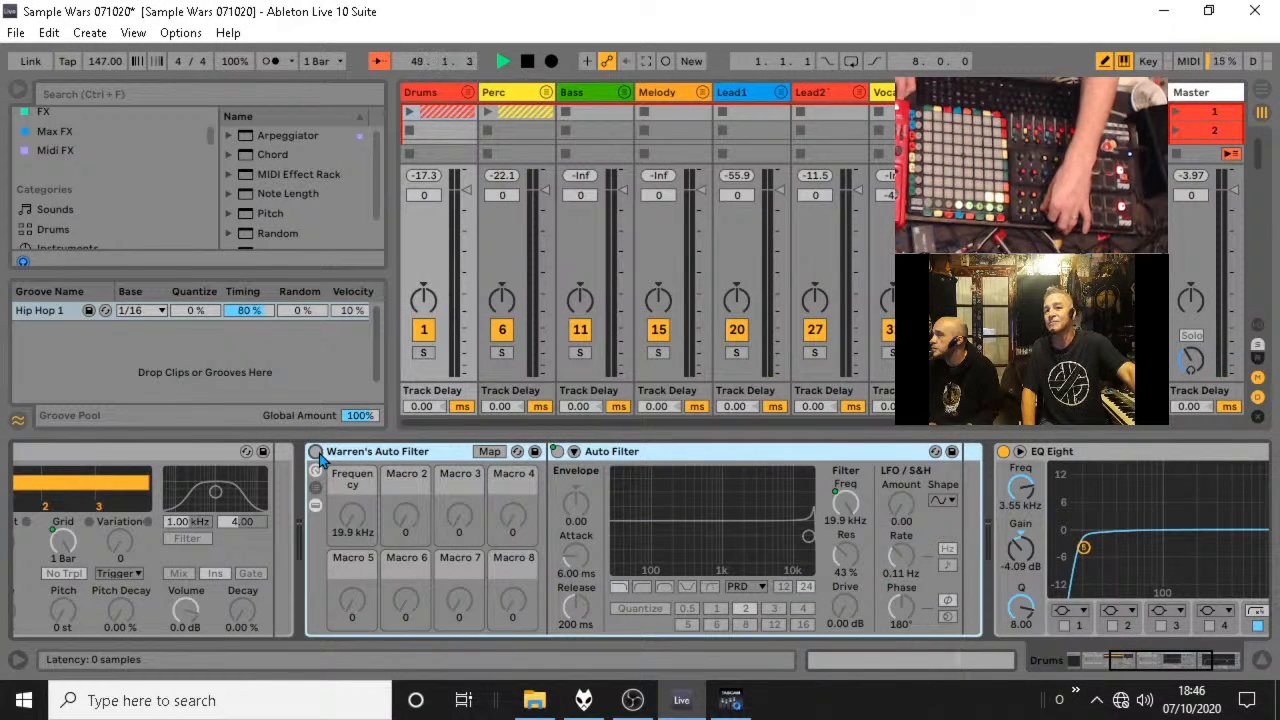
pyautogui.click(357, 523)
pyautogui.click(843, 508)
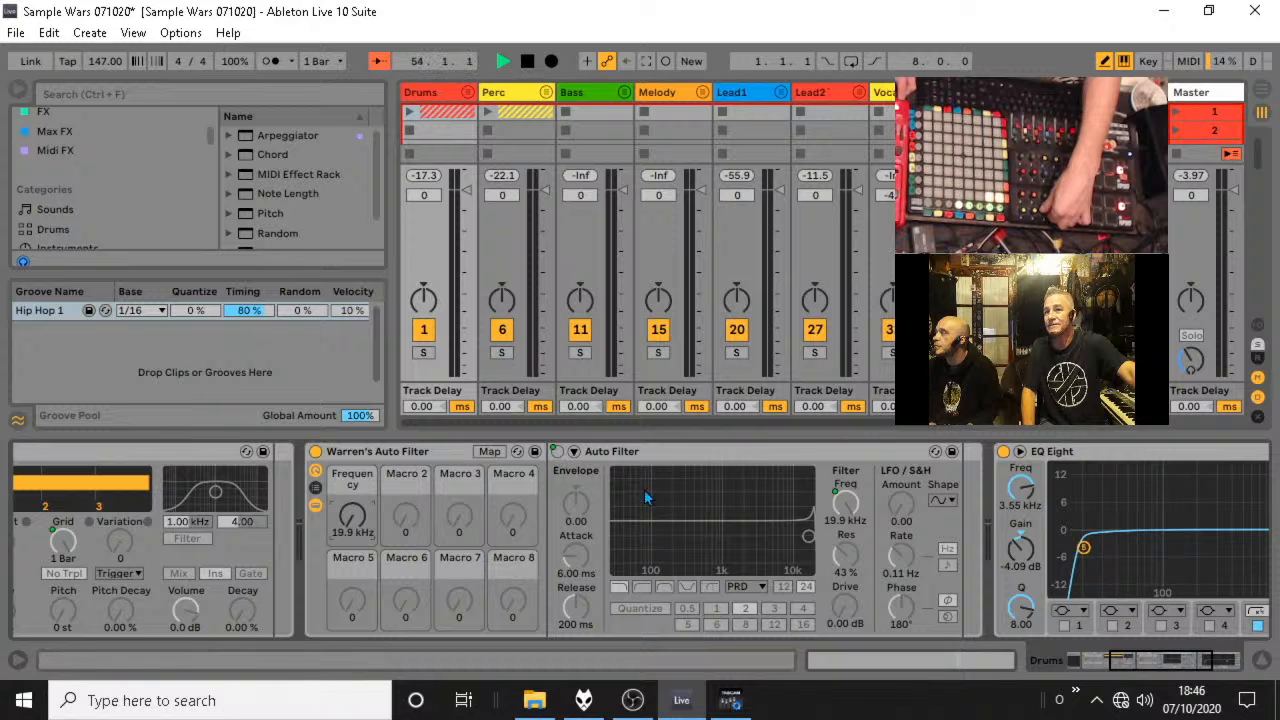
pyautogui.click(489, 451)
pyautogui.click(408, 139)
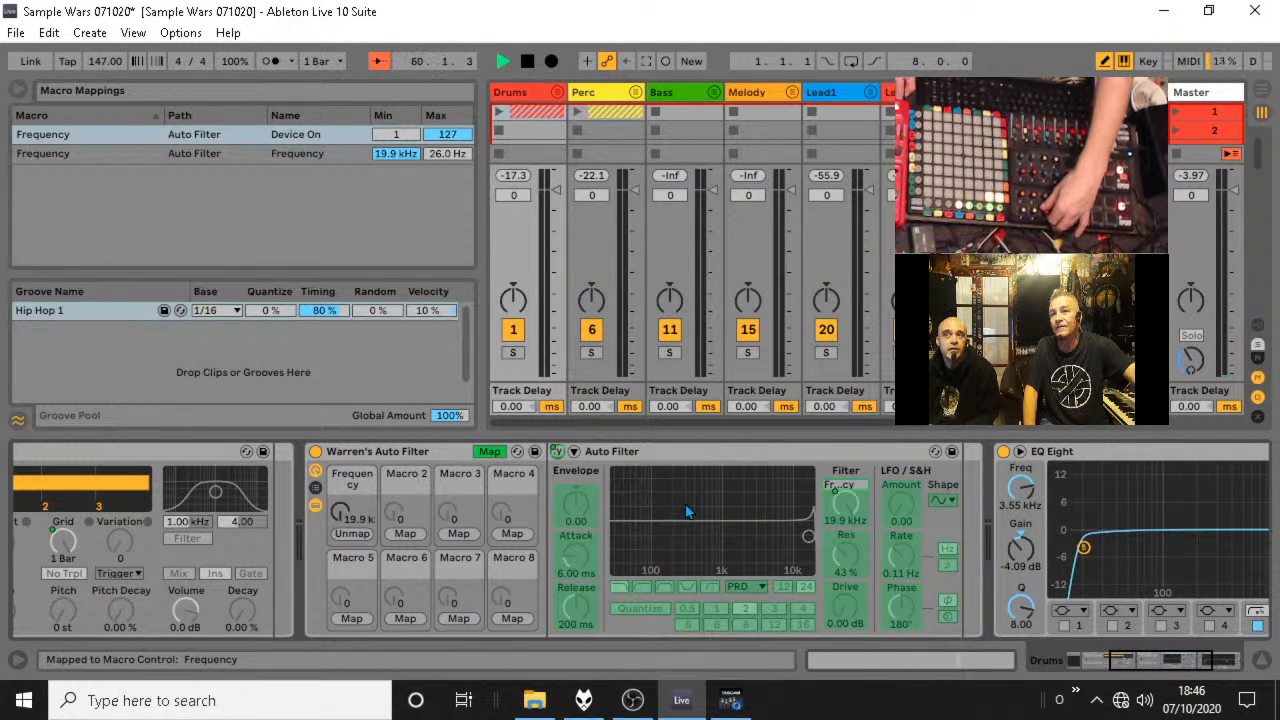
pyautogui.click(488, 451)
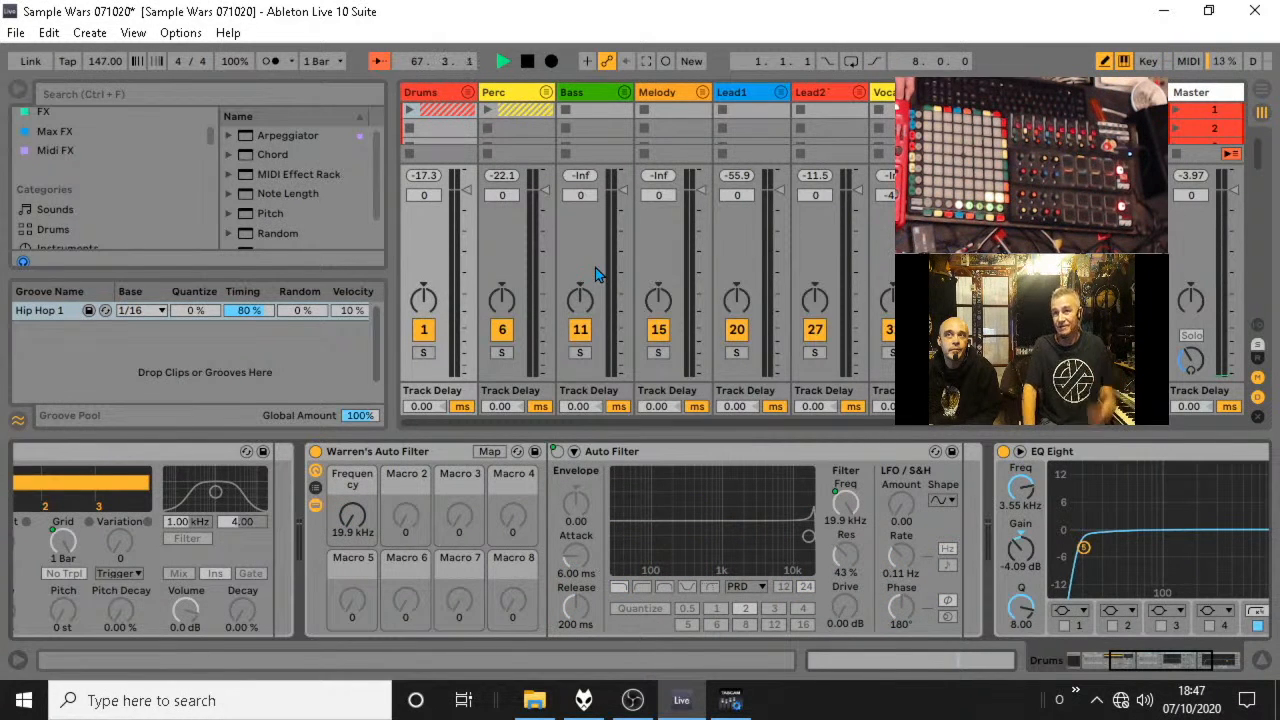
# Look at the Bass group's Auto Filter racks and review the Beat Repeat rack in the Drums group's device chain.
pyautogui.click(590, 104)
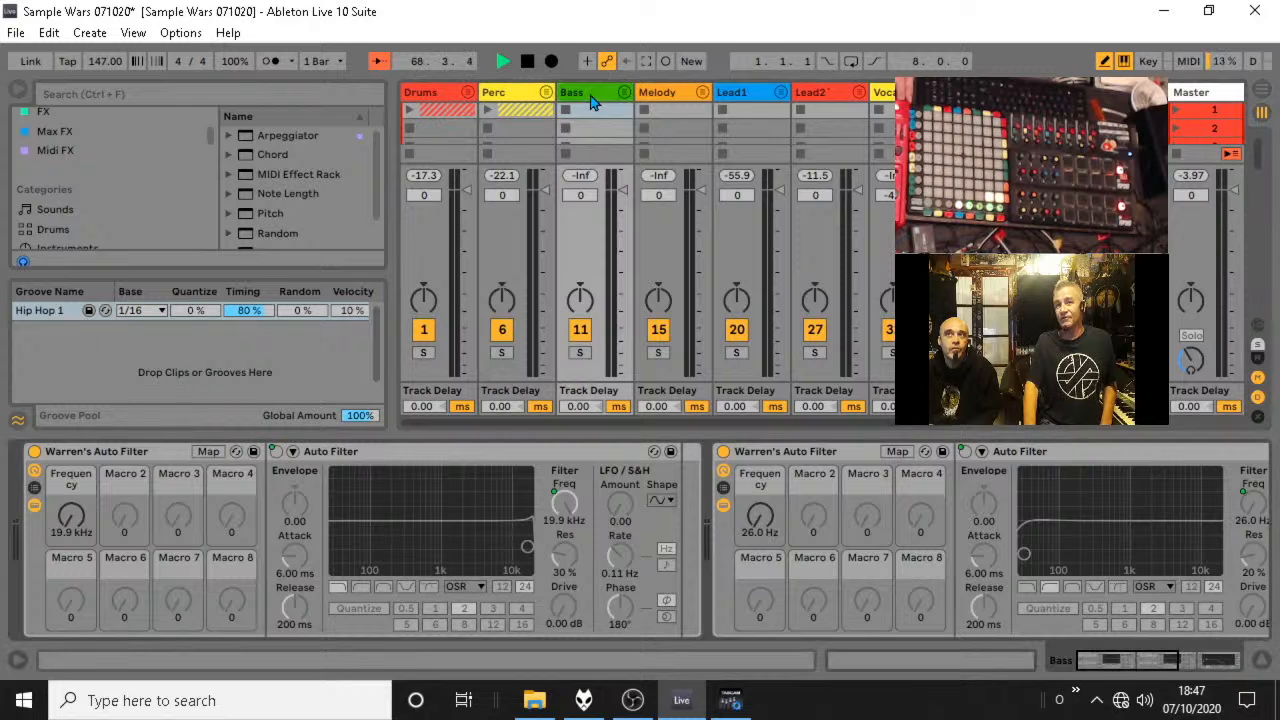
pyautogui.click(435, 93)
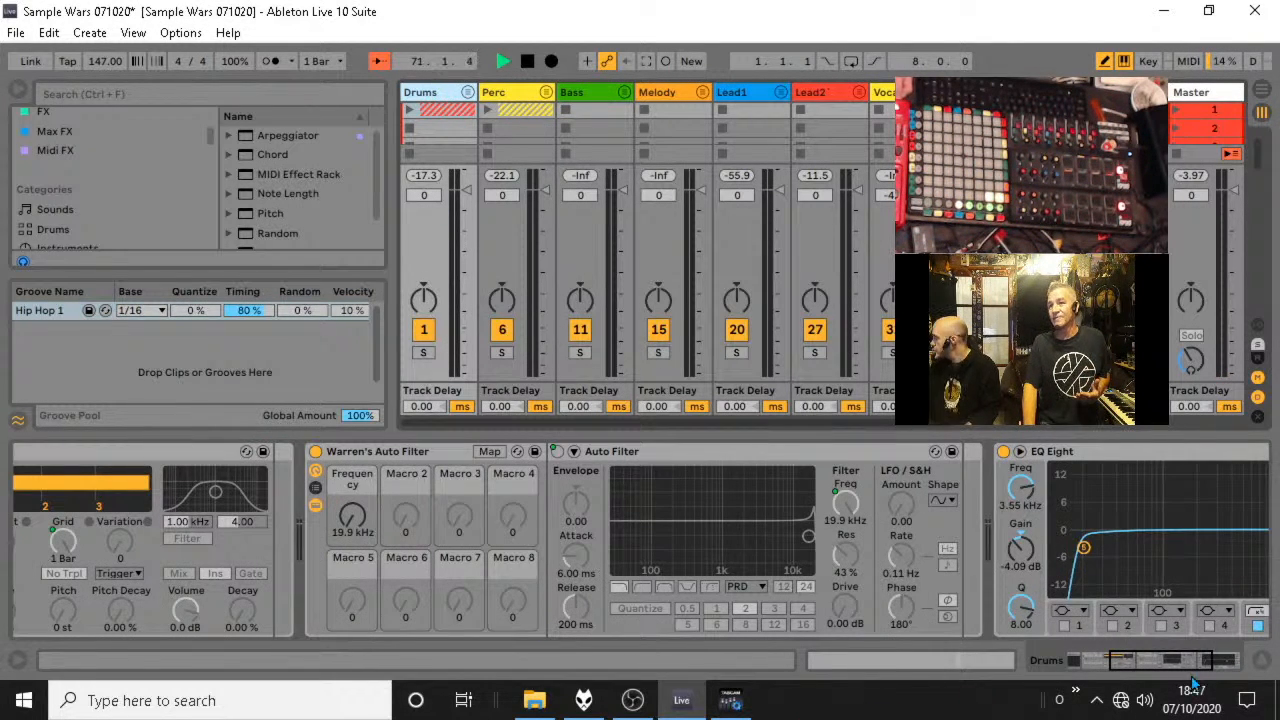
pyautogui.moveTo(1190, 667); pyautogui.dragTo(1079, 668)
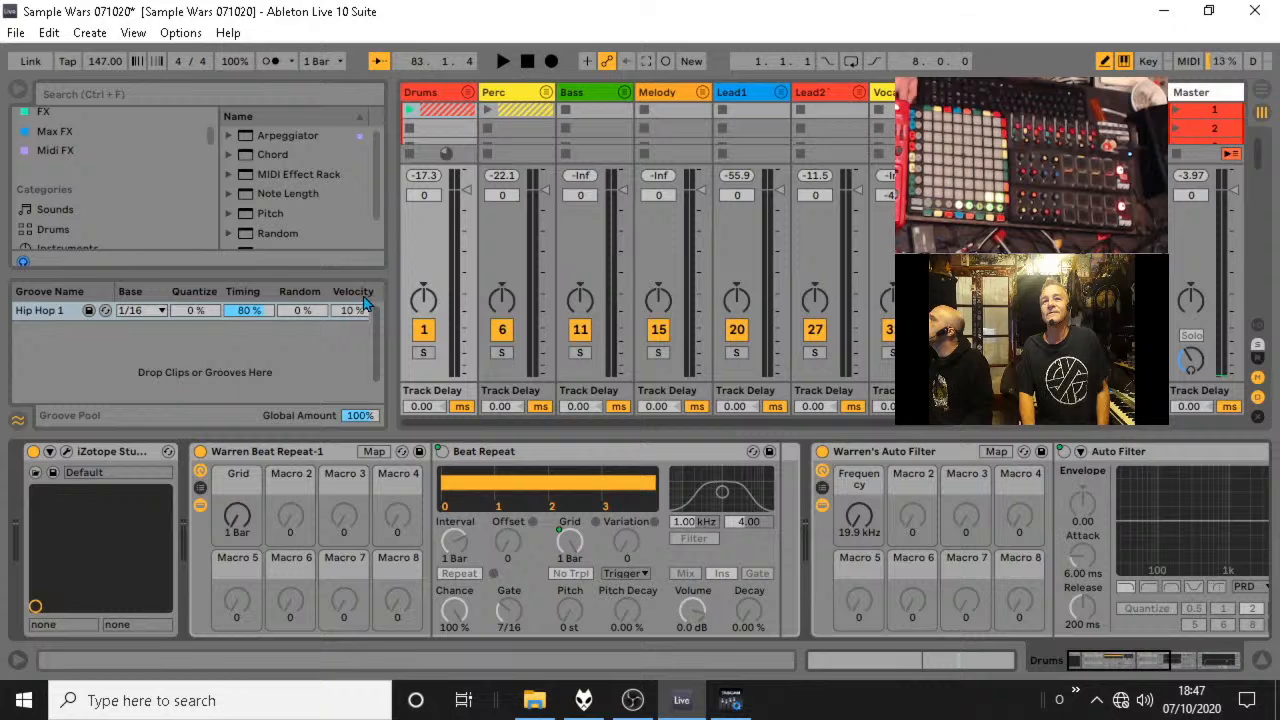
# Hide the Groove Pool and open the Sample Wars Samples folder in the browser.
pyautogui.click(17, 421)
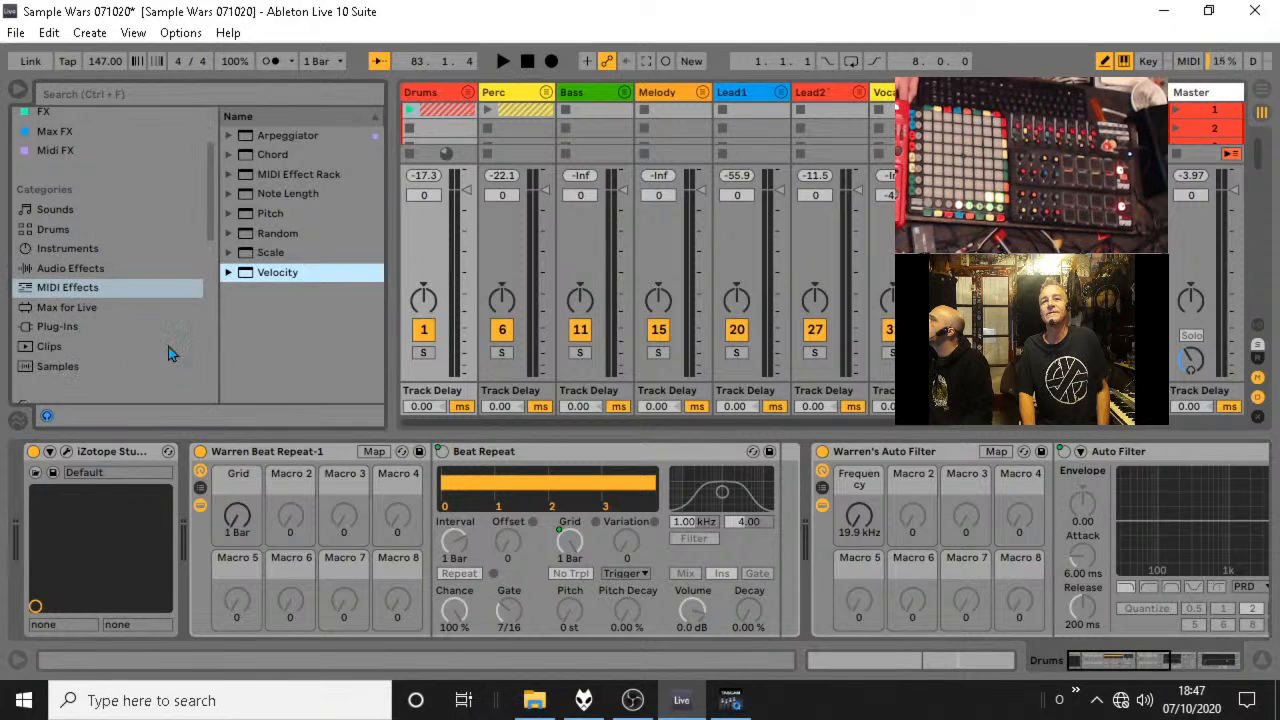
pyautogui.scroll(-10, 108, 346)
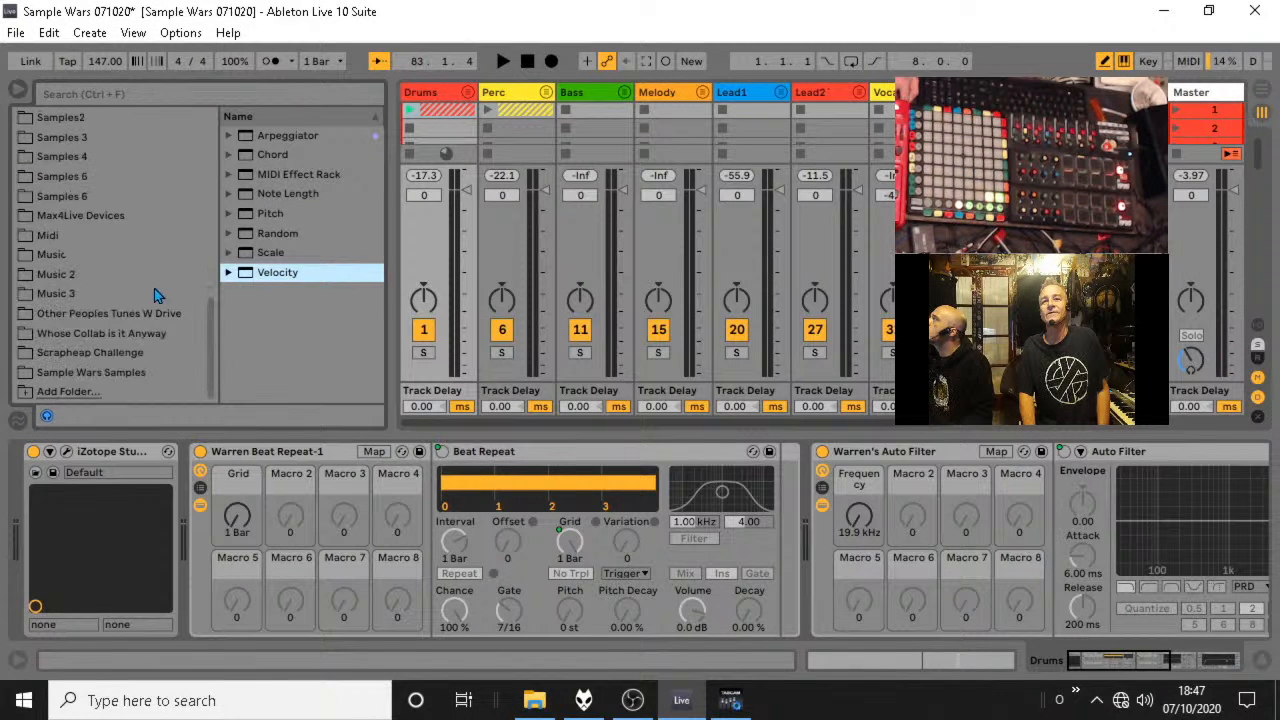
pyautogui.click(105, 370)
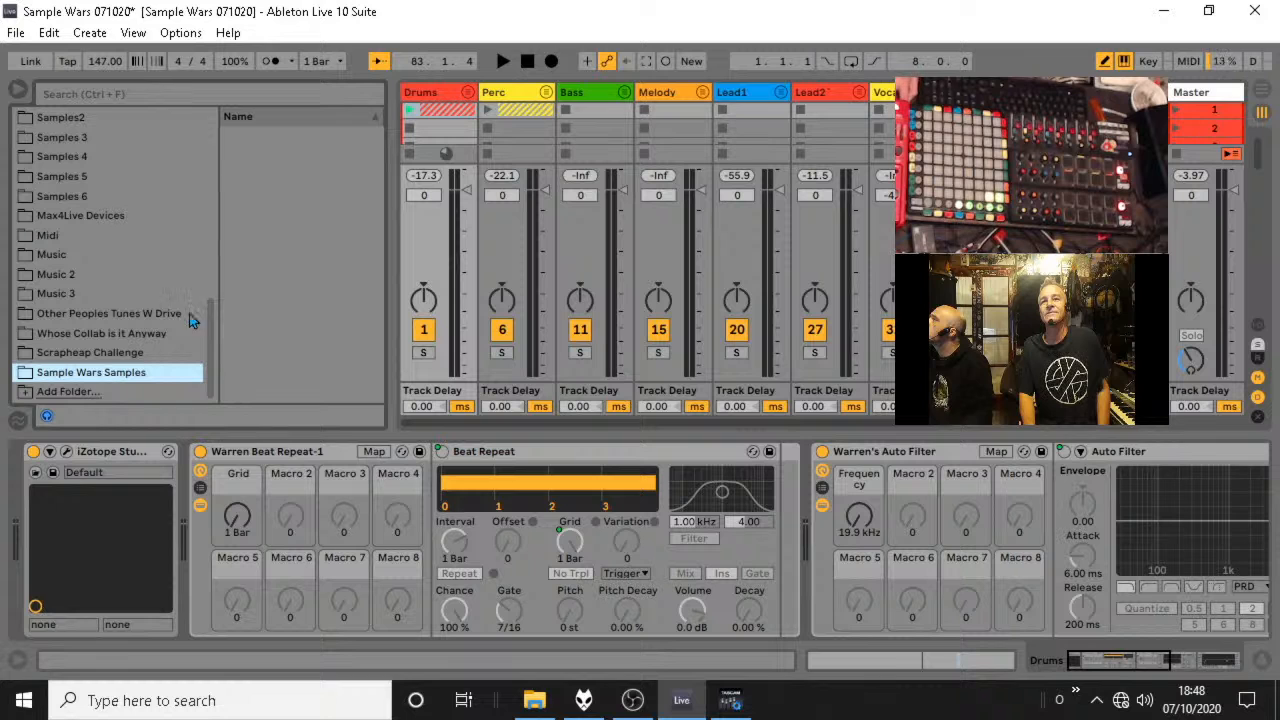
# Expand the Bass group, load bassline.wav into the first clip slot of track 13 Audio and hide the browser.
pyautogui.click(624, 92)
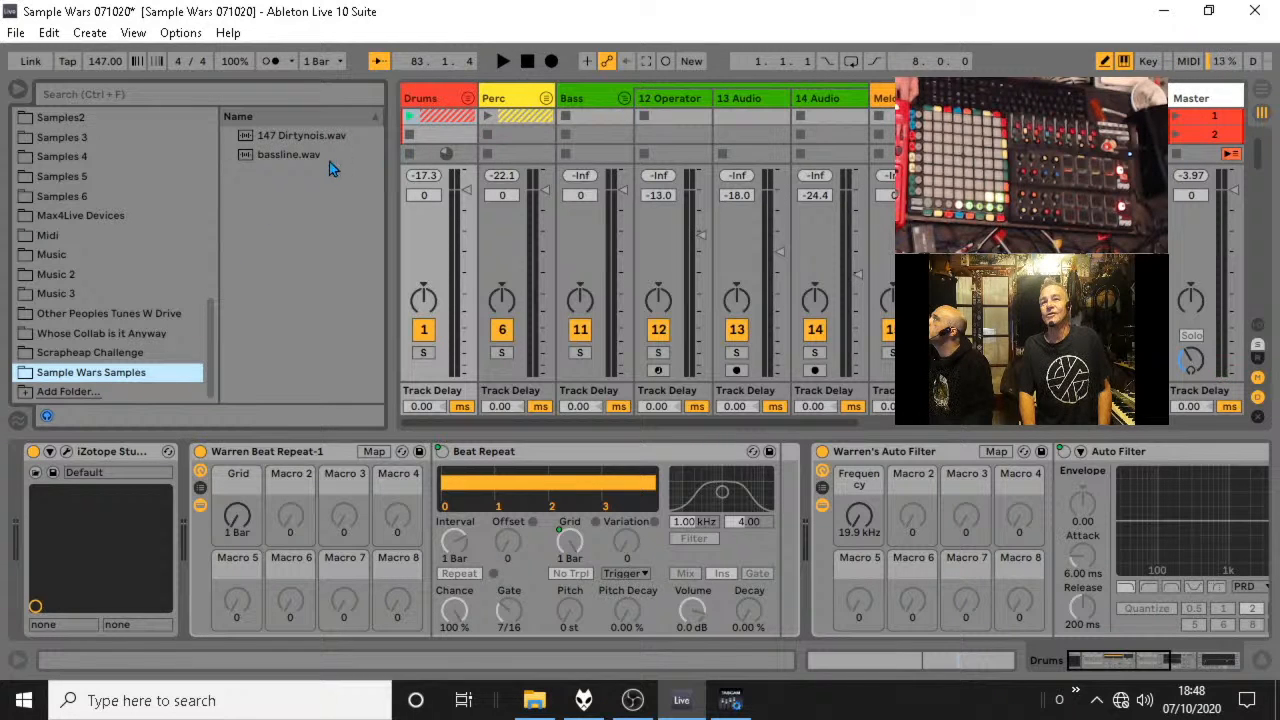
pyautogui.moveTo(306, 158); pyautogui.dragTo(725, 120)
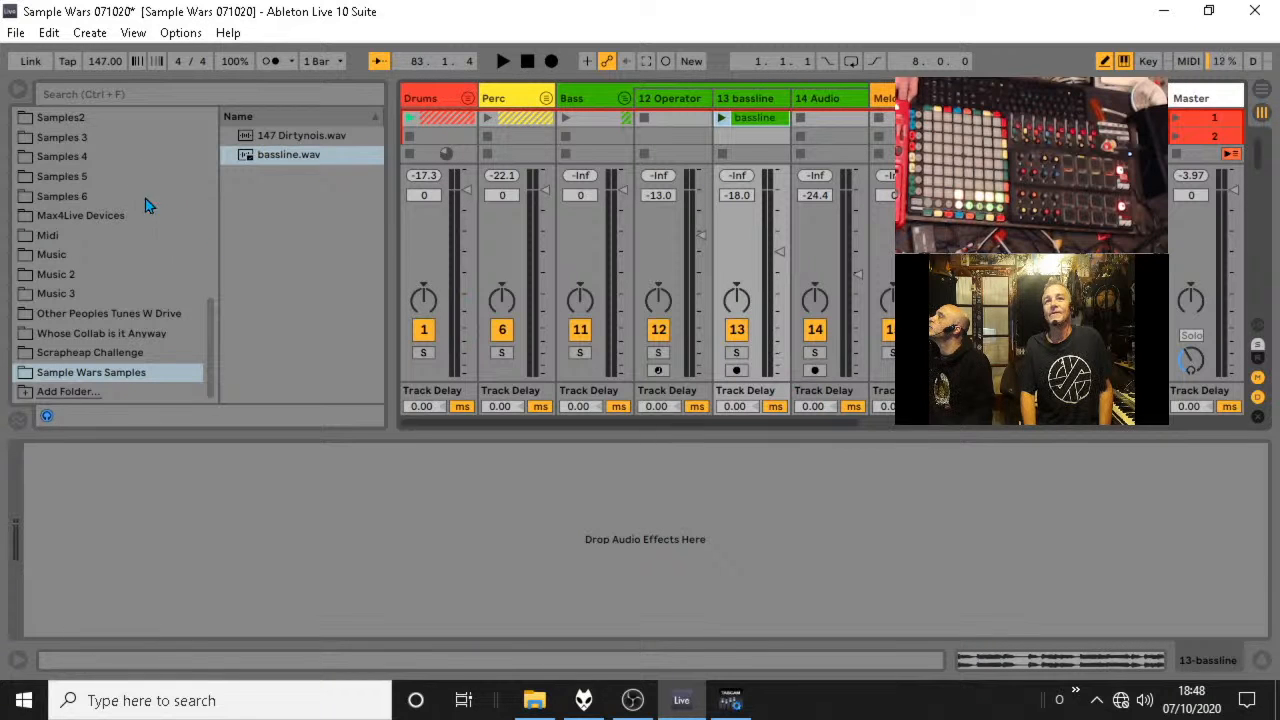
pyautogui.click(27, 90)
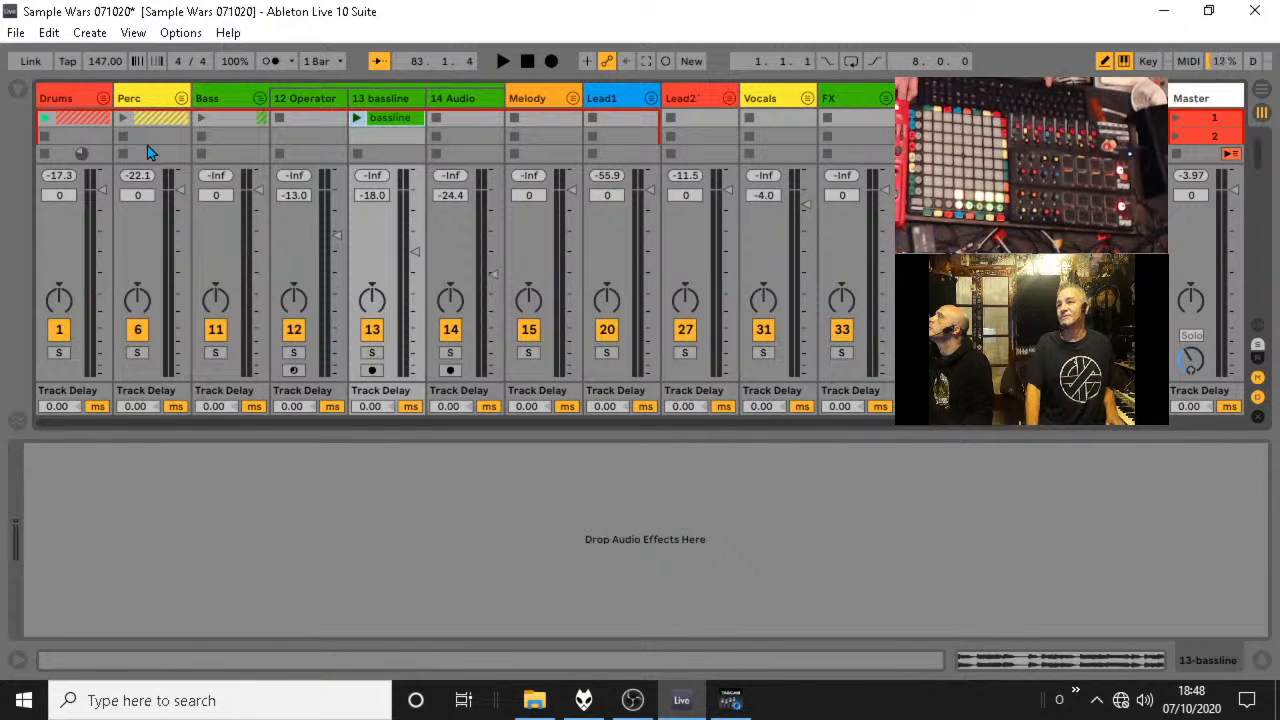
# Expand the Drums group and balance it during playback, with 2 Techno at -9.2 dB and the snare track at -8.3 dB.
pyautogui.press('space')
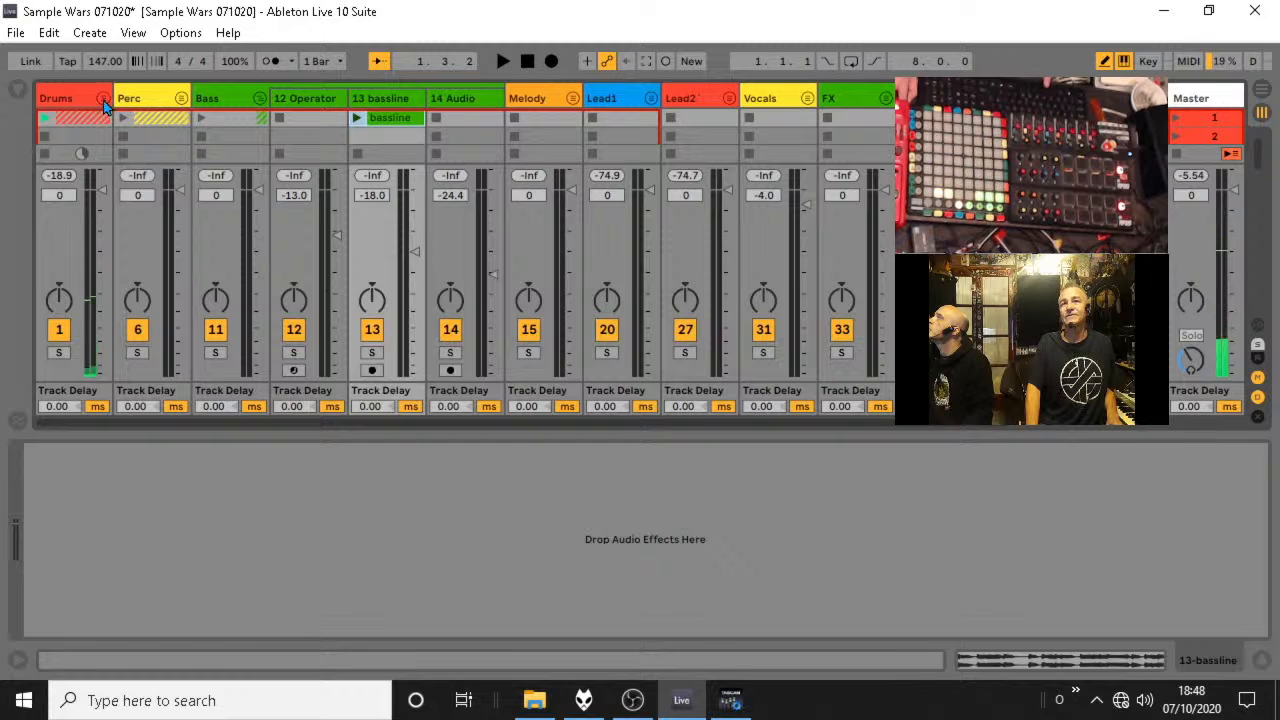
pyautogui.click(103, 98)
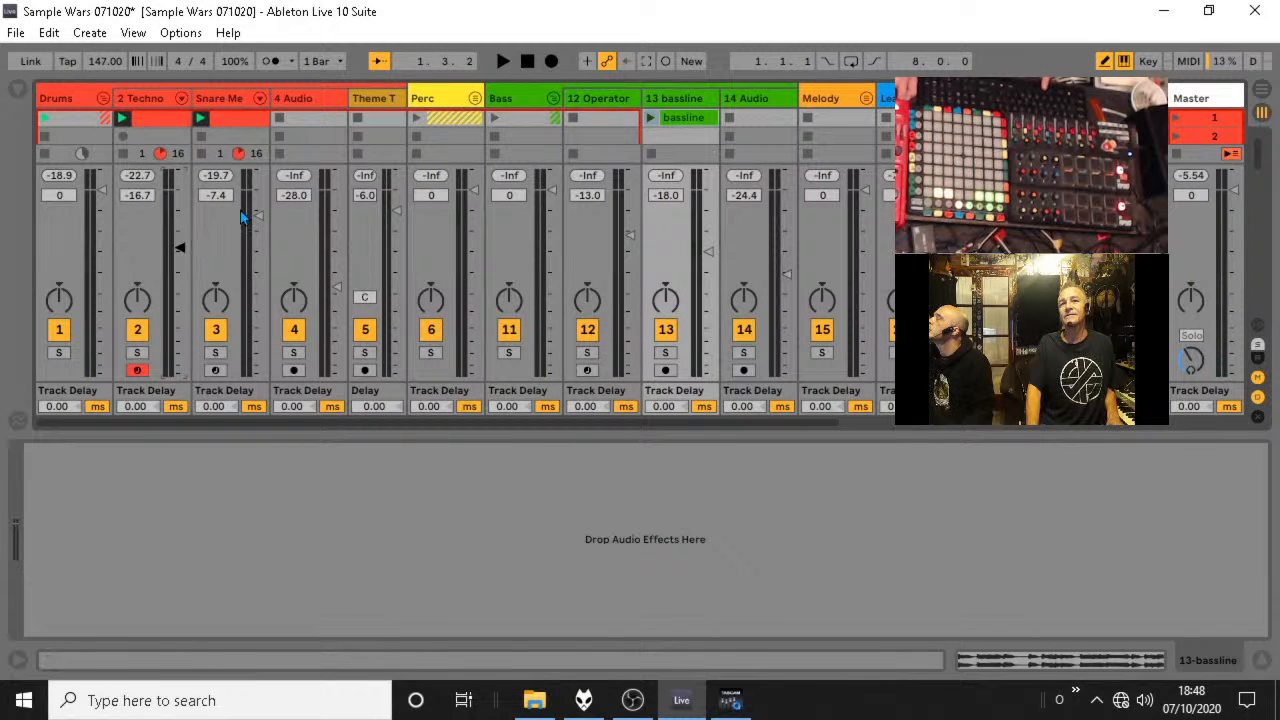
pyautogui.moveTo(258, 215); pyautogui.dragTo(257, 269)
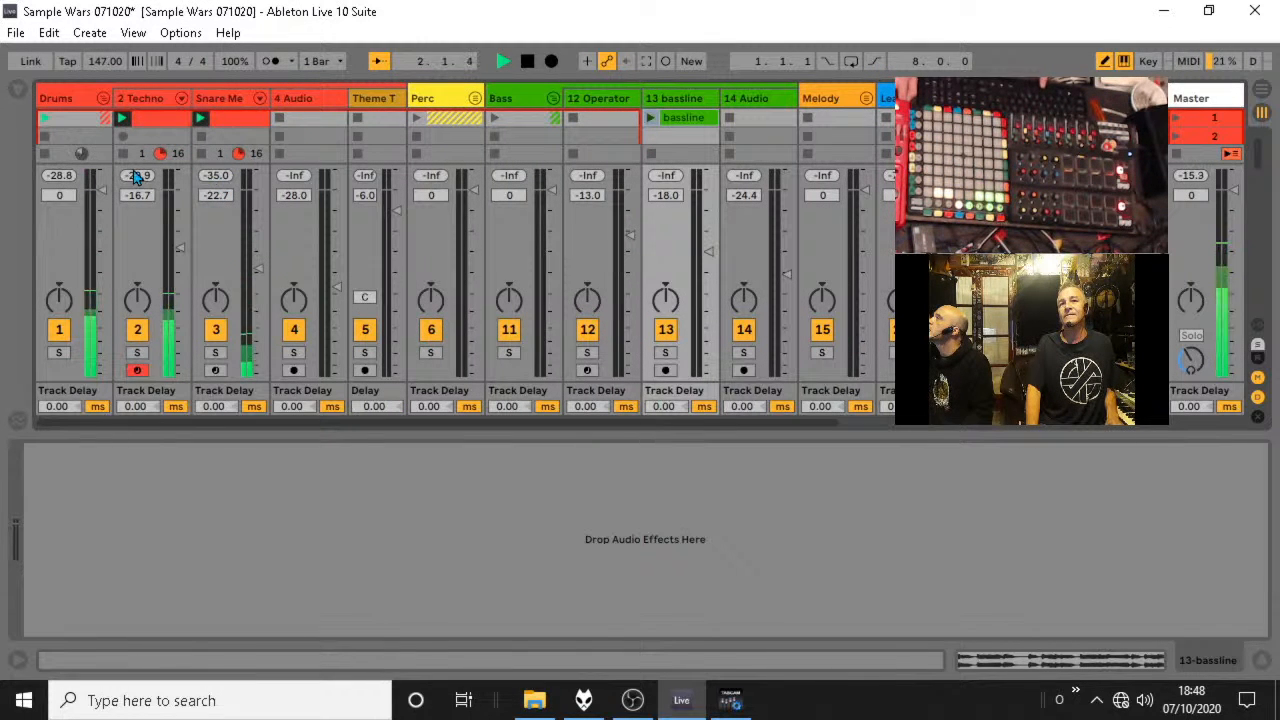
pyautogui.moveTo(180, 247)
pyautogui.mouseDown()
pyautogui.moveTo(180, 270)
pyautogui.moveTo(180, 222)
pyautogui.mouseUp()
pyautogui.moveTo(258, 266); pyautogui.dragTo(258, 218)
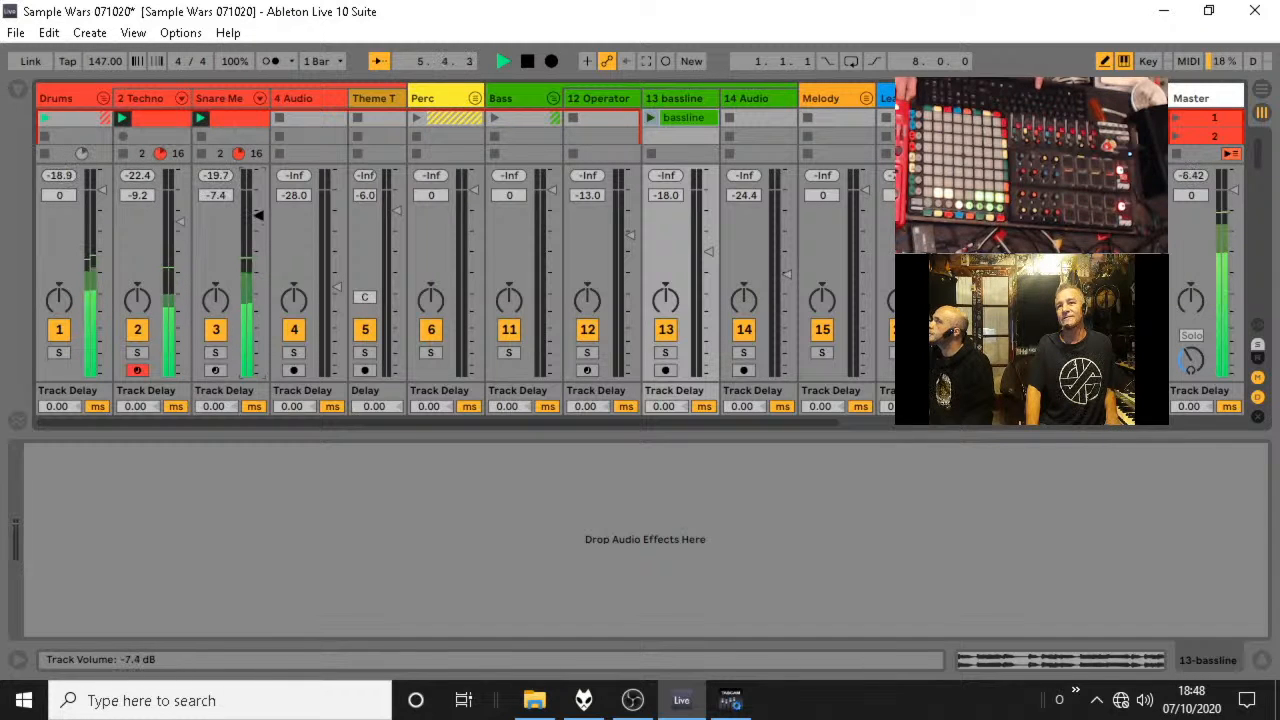
pyautogui.press('space')
# Launch the bassline clip with its track volume at -6.8 dB and collapse the Drums group.
pyautogui.click(651, 119)
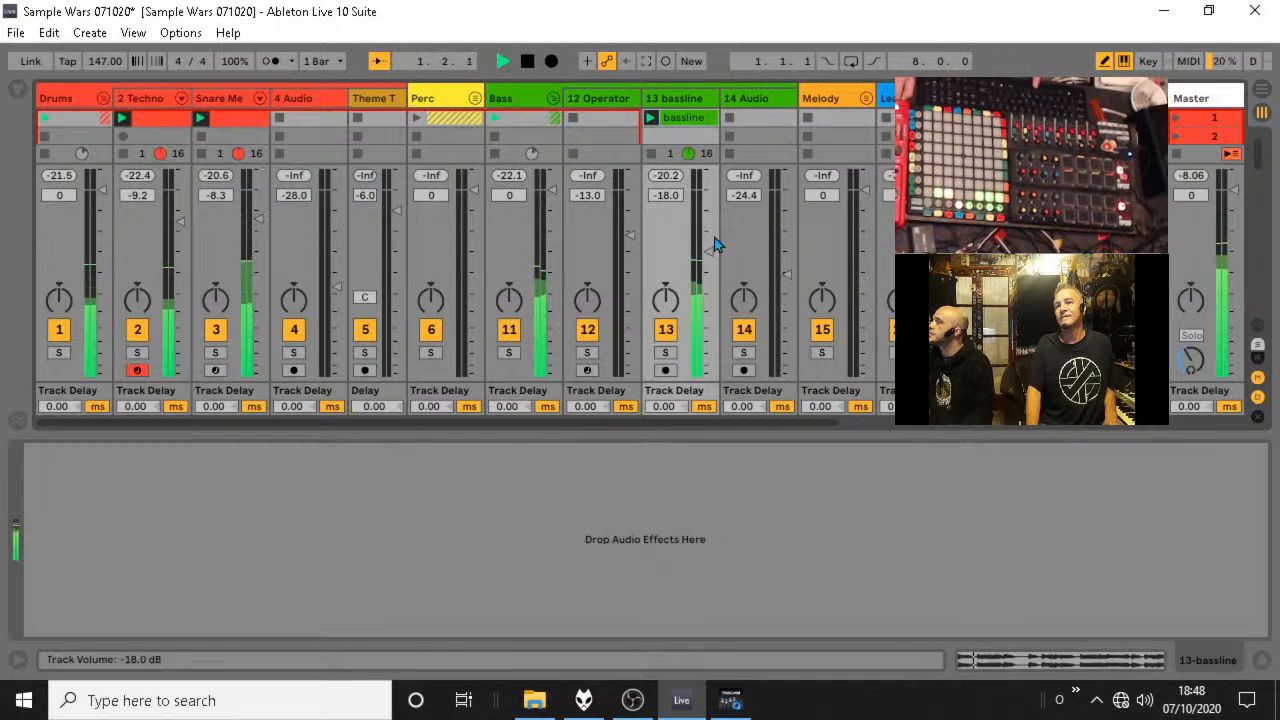
pyautogui.moveTo(708, 251); pyautogui.dragTo(708, 213)
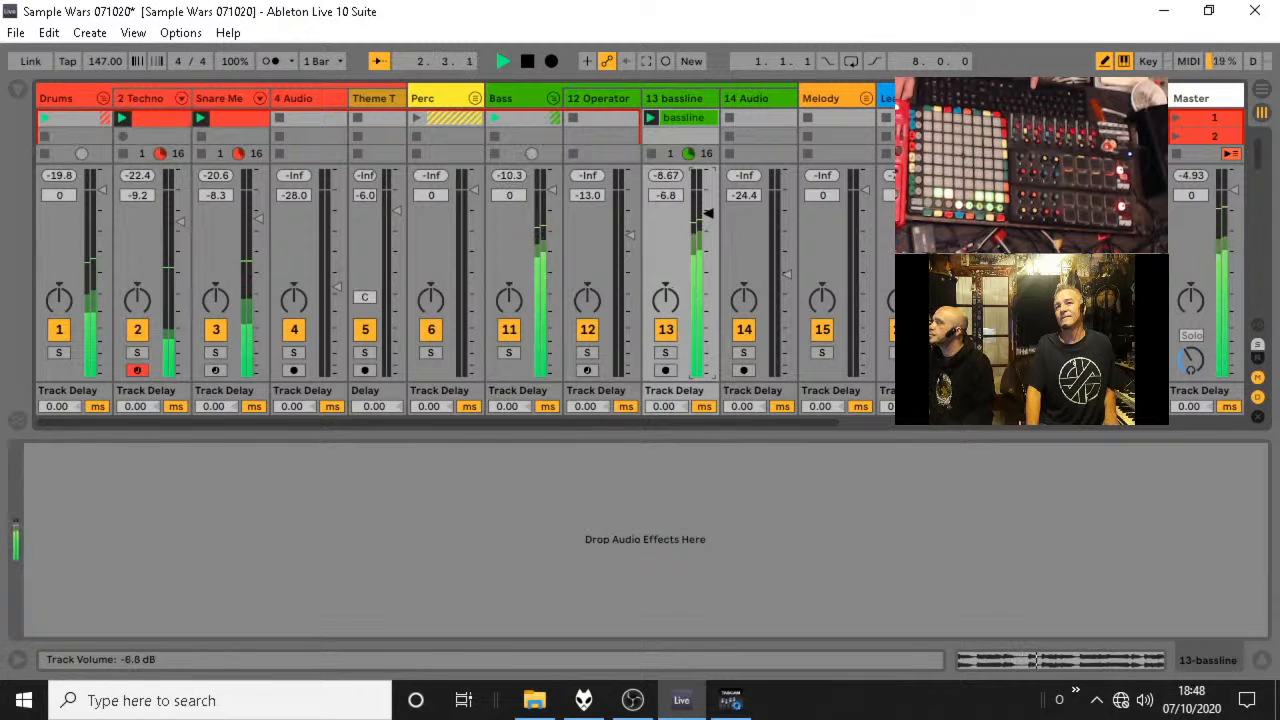
pyautogui.click(103, 98)
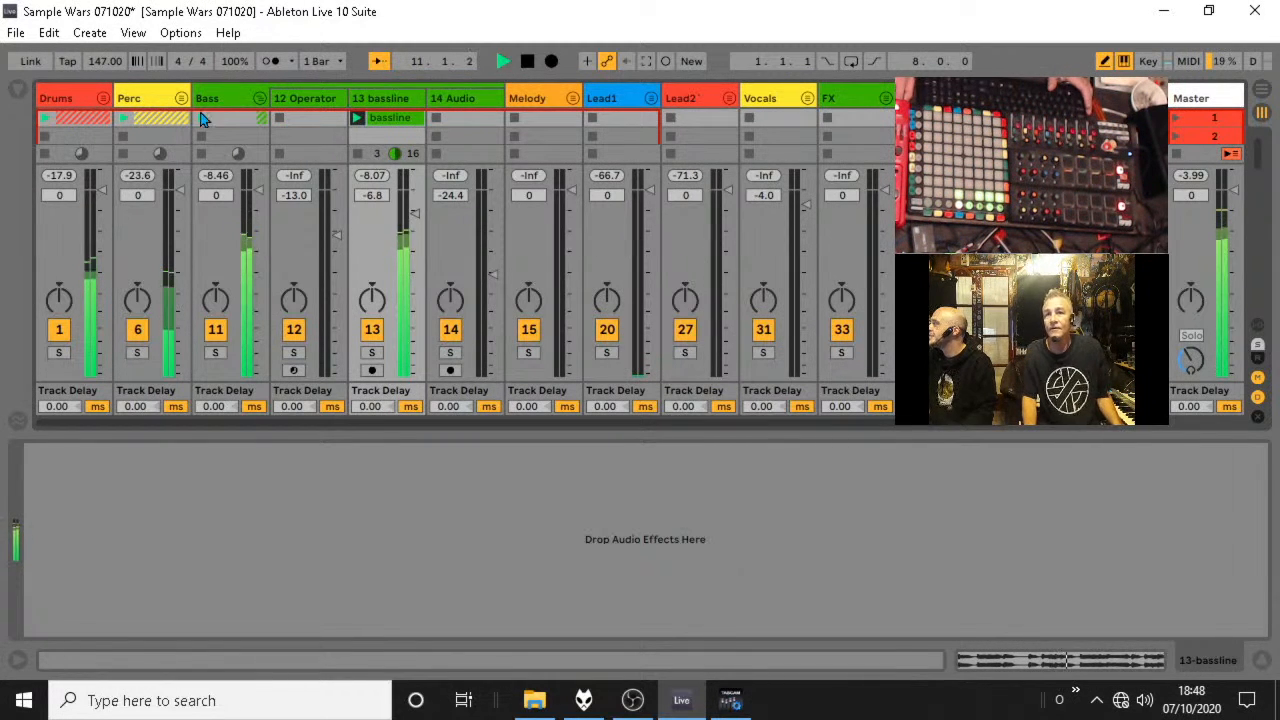
# Open the bassline audio clip and insert warp markers at the note onsets across its four bars.
pyautogui.click(389, 118)
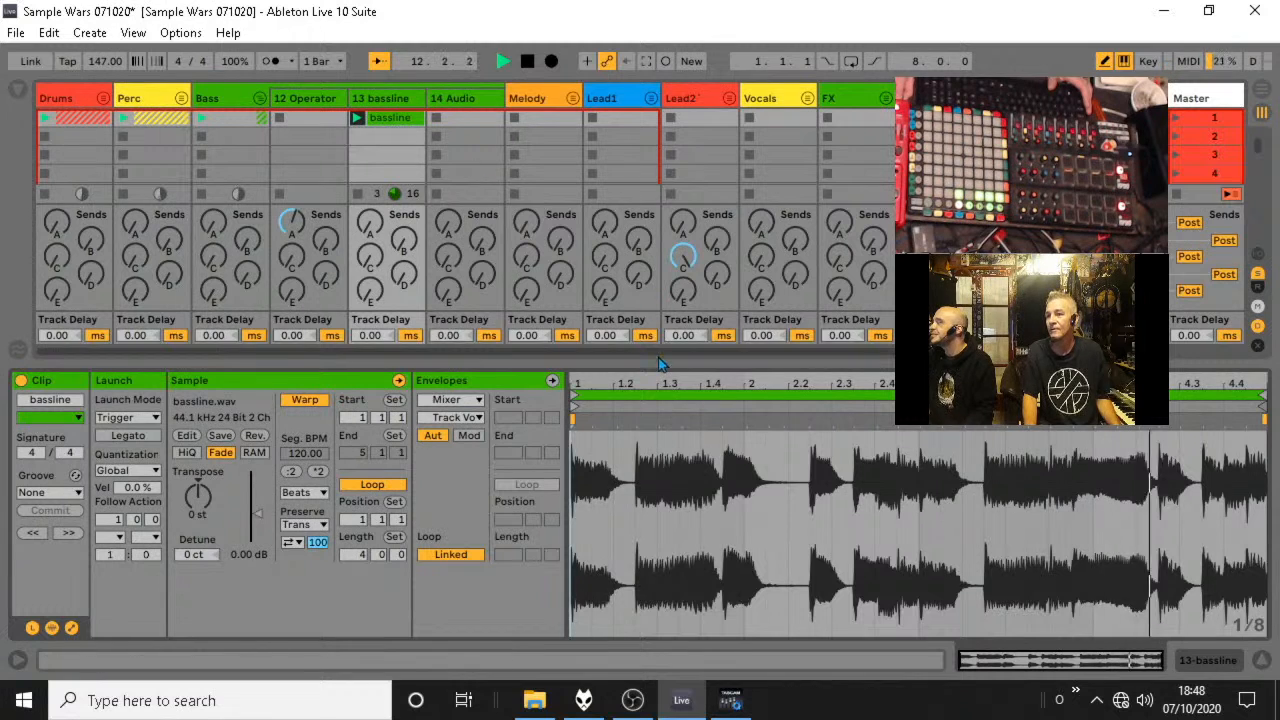
pyautogui.rightClick(395, 118)
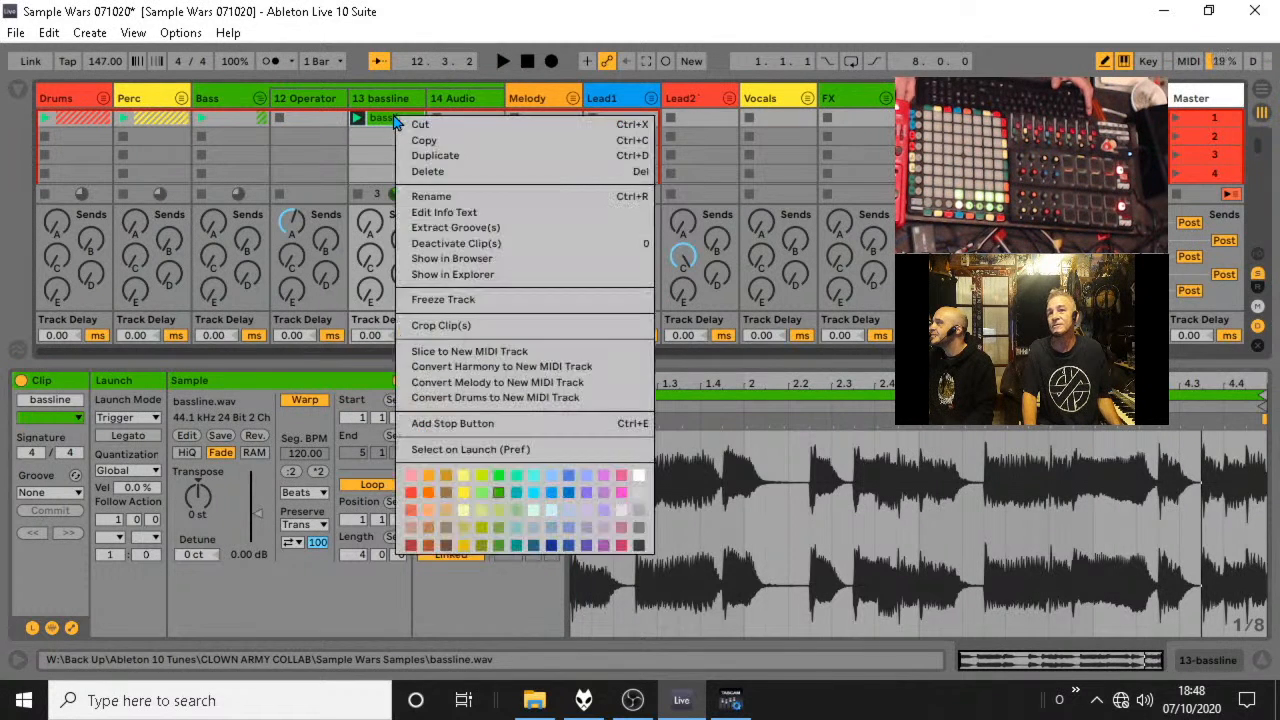
pyautogui.click(367, 125)
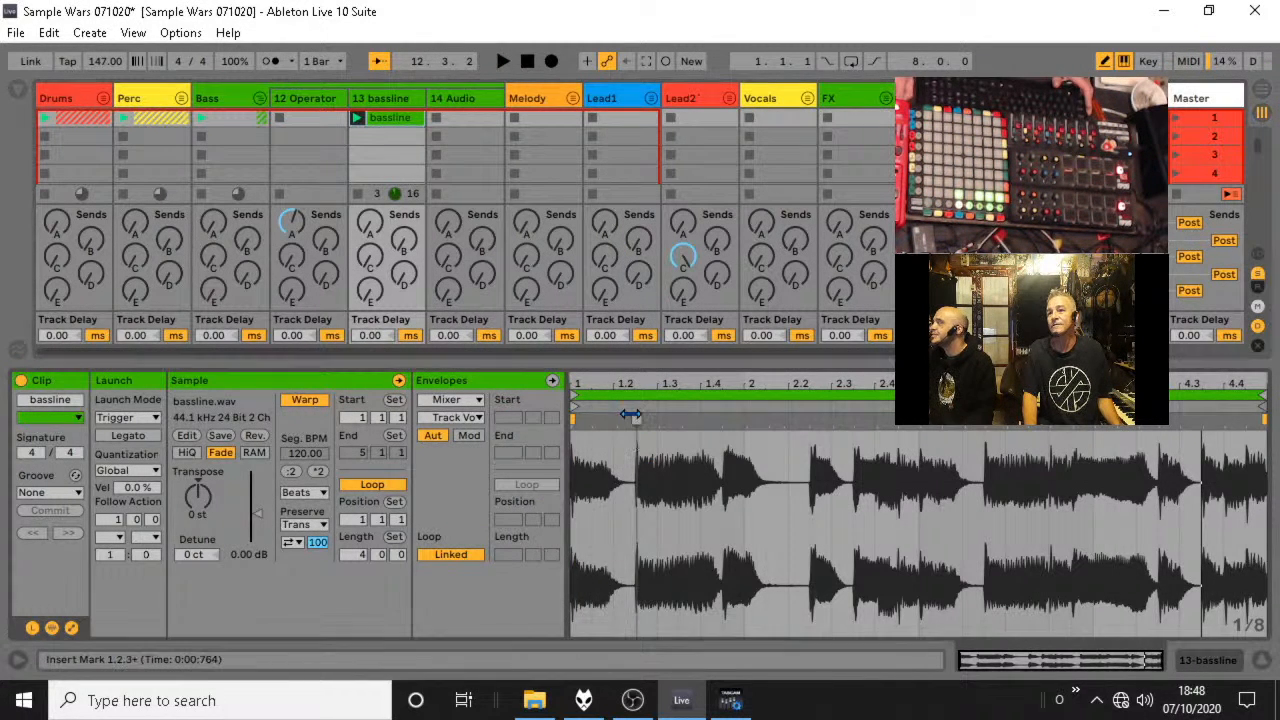
pyautogui.doubleClick(636, 420)
pyautogui.doubleClick(722, 420)
pyautogui.doubleClick(810, 420)
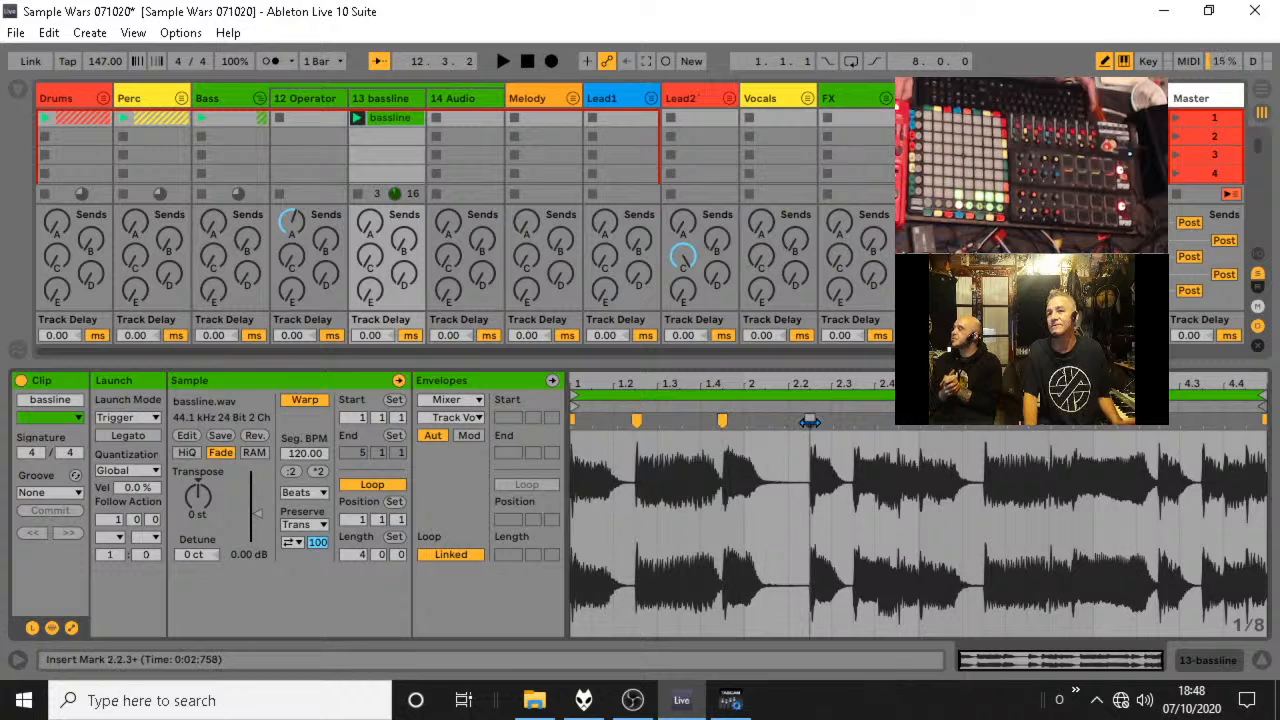
pyautogui.doubleClick(854, 420)
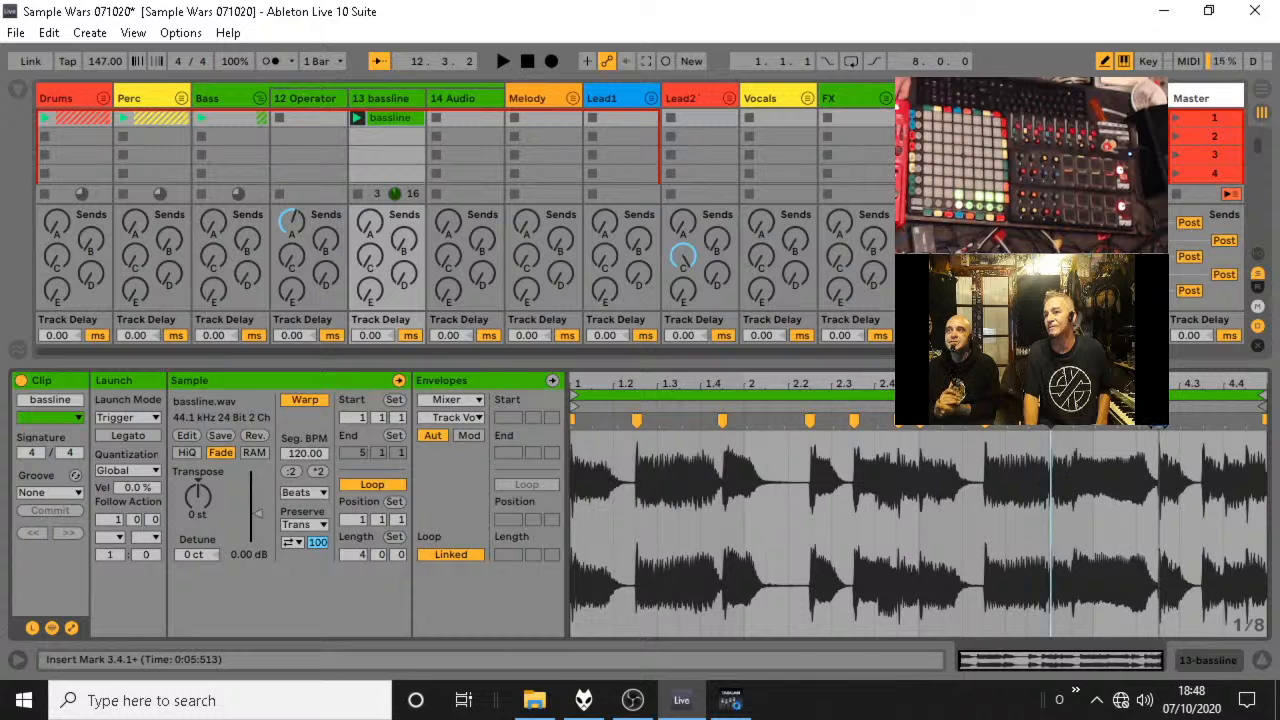
pyautogui.doubleClick(1246, 421)
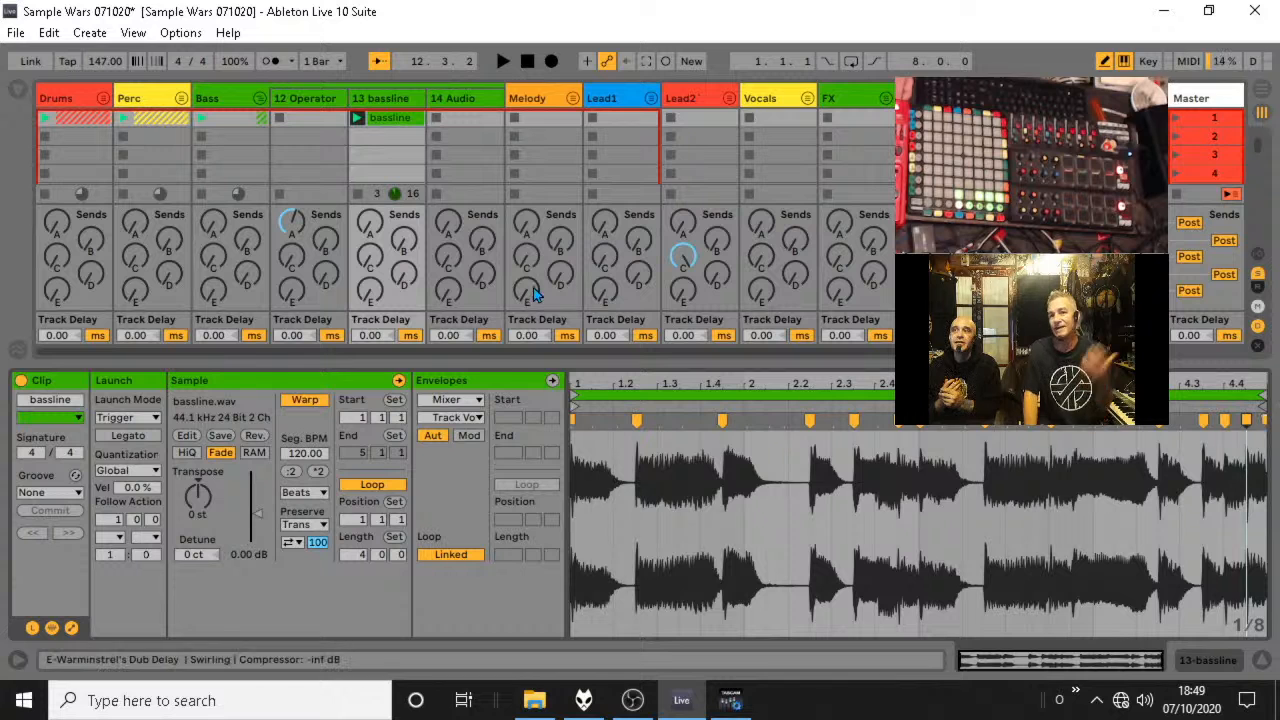
# Slice the bassline clip to a new MIDI track and delete the original 13 bassline audio track.
pyautogui.rightClick(397, 125)
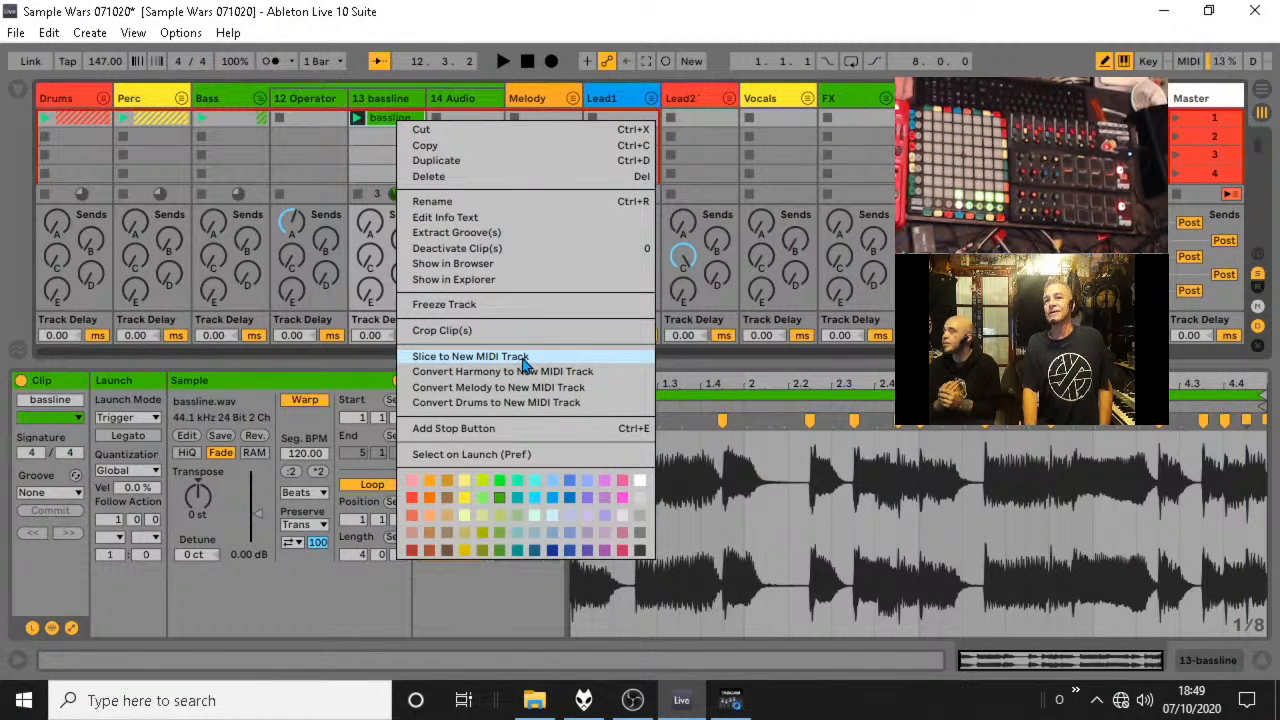
pyautogui.click(470, 356)
pyautogui.click(619, 411)
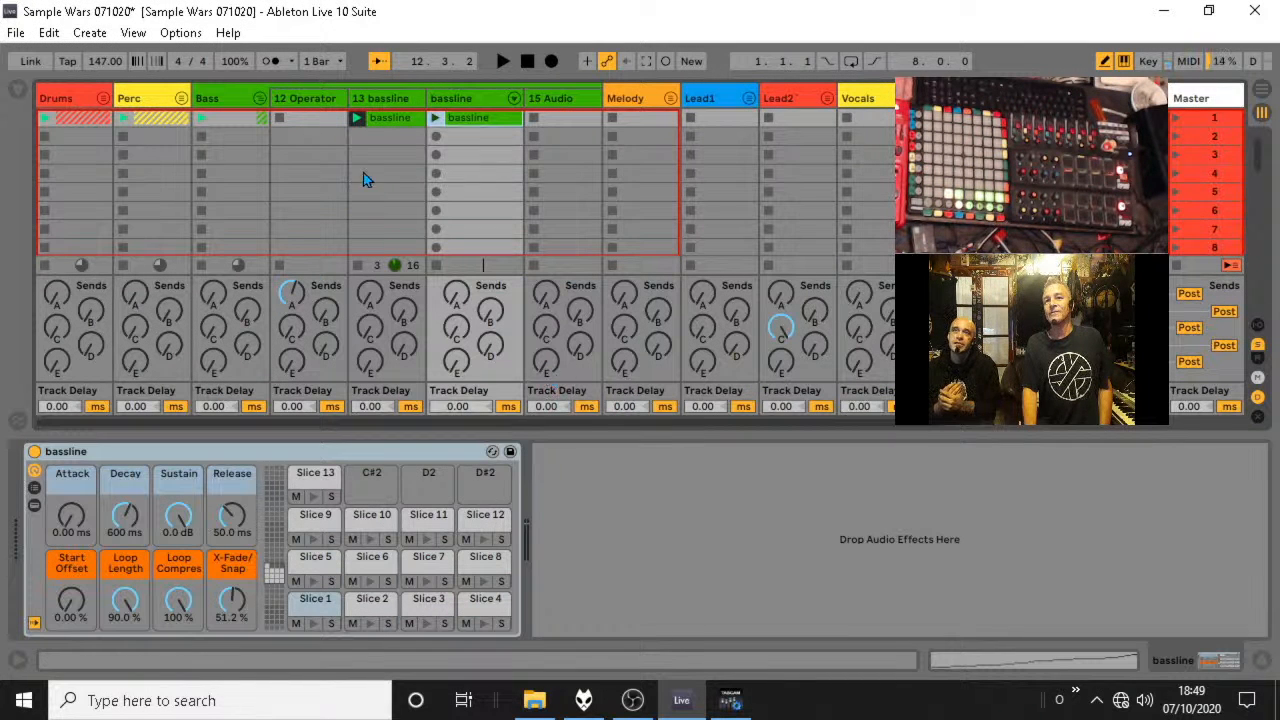
pyautogui.click(389, 100)
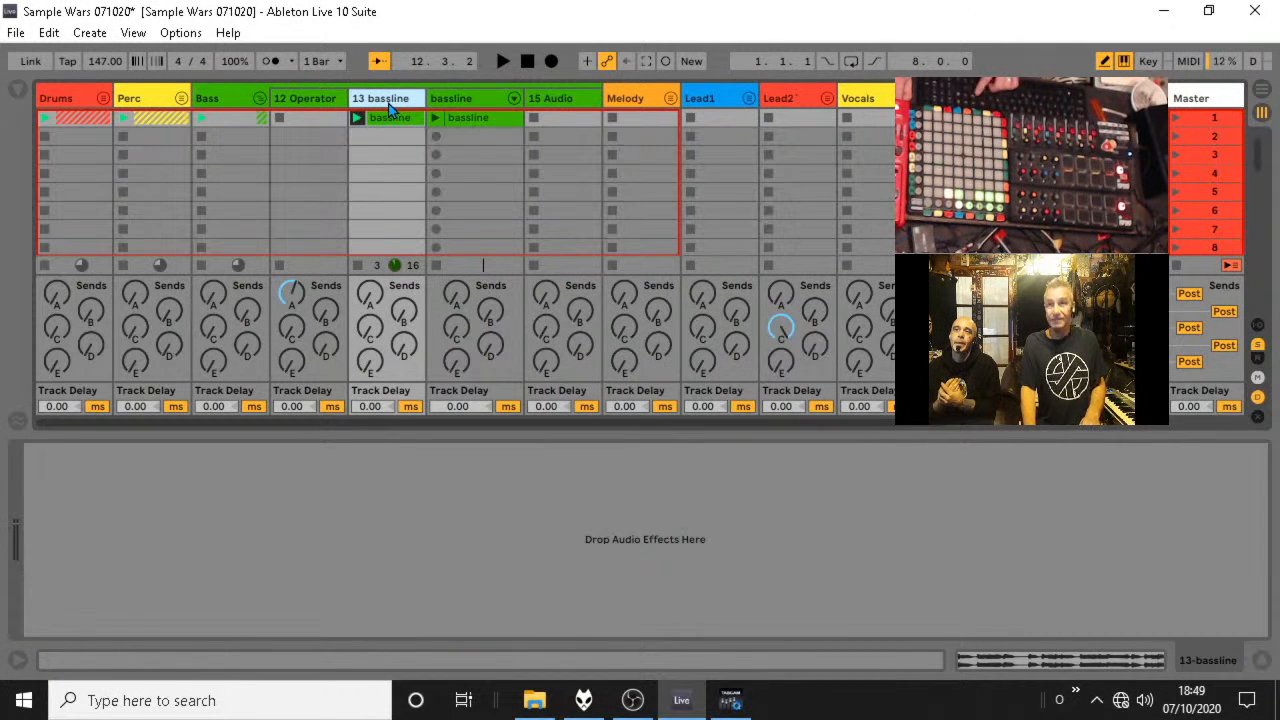
pyautogui.press('Delete')
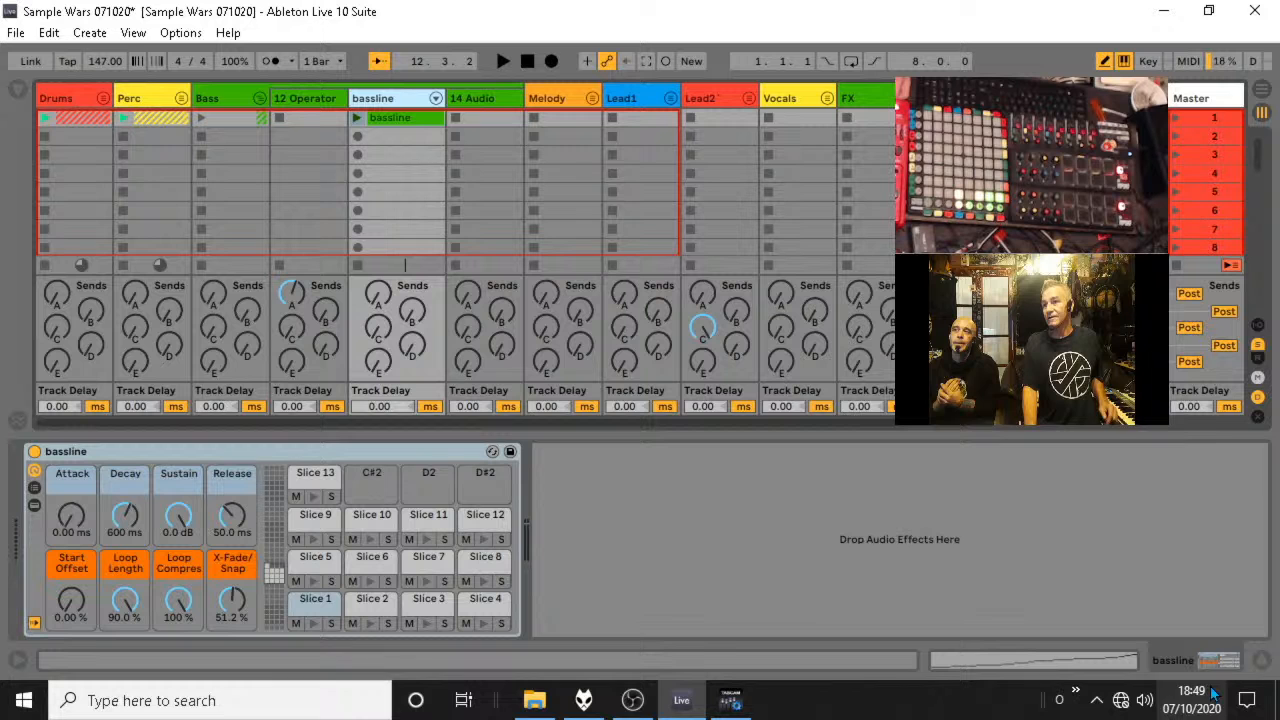
# Hide the device view, then launch the sliced bassline clip and open its MIDI notes.
pyautogui.click(1263, 661)
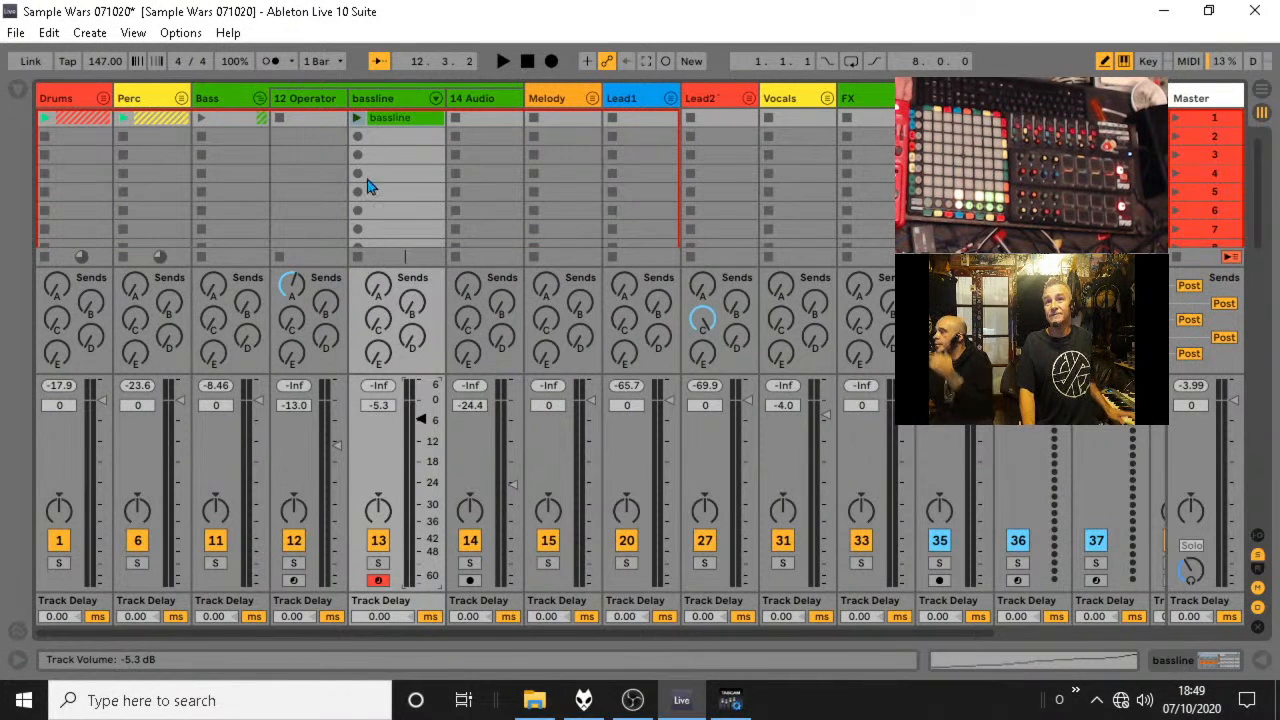
pyautogui.click(357, 118)
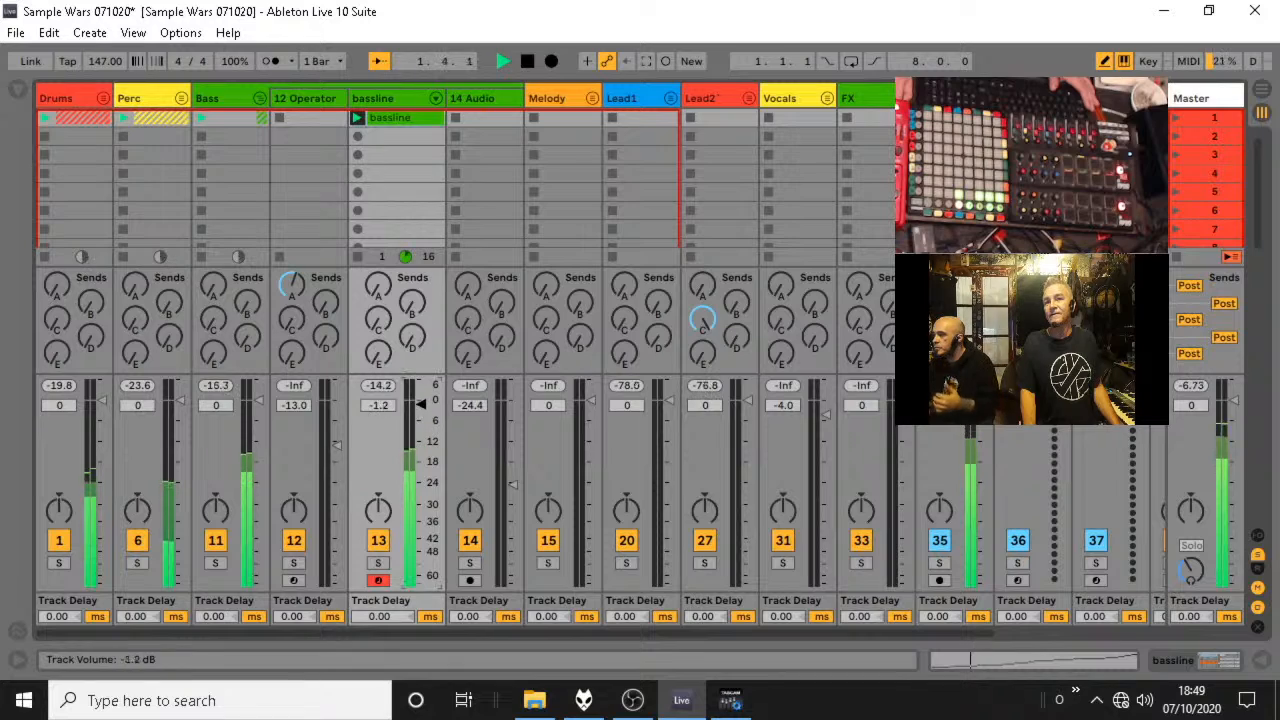
pyautogui.doubleClick(390, 119)
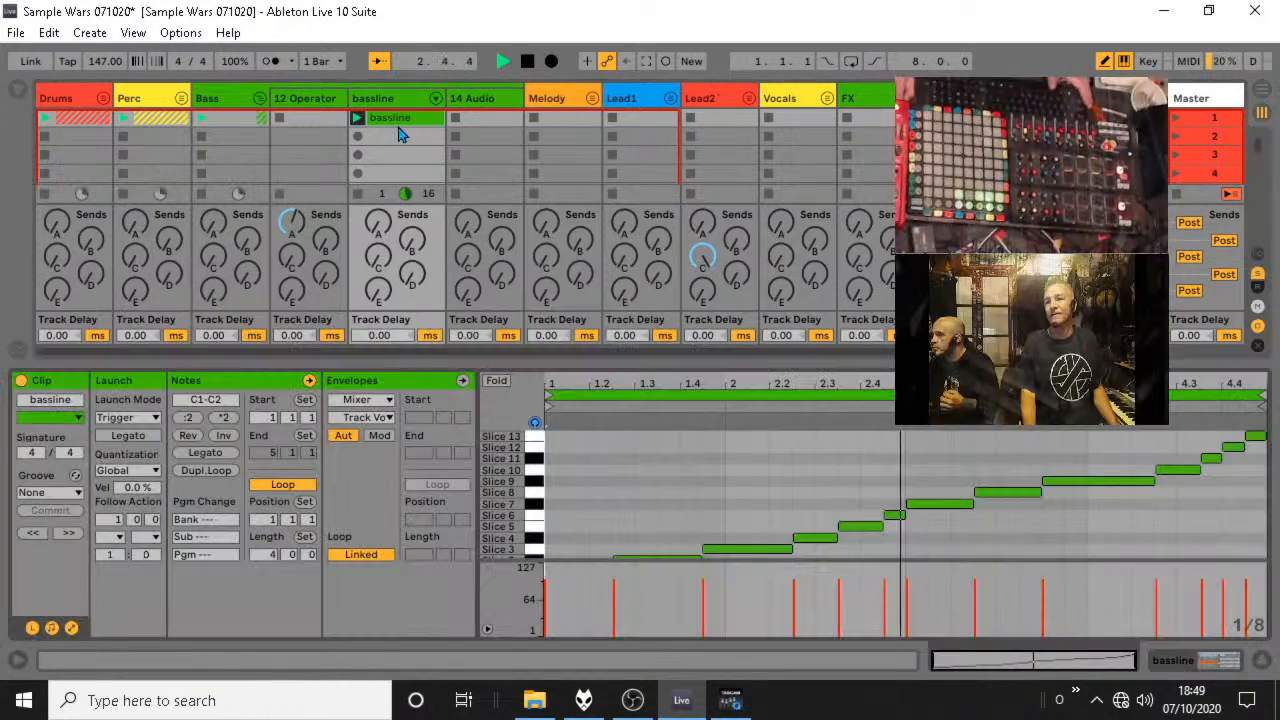
# Enlarge the bassline clip's note editor and duplicate its loop to a length of 8 bars.
pyautogui.moveTo(791, 362); pyautogui.dragTo(763, 71)
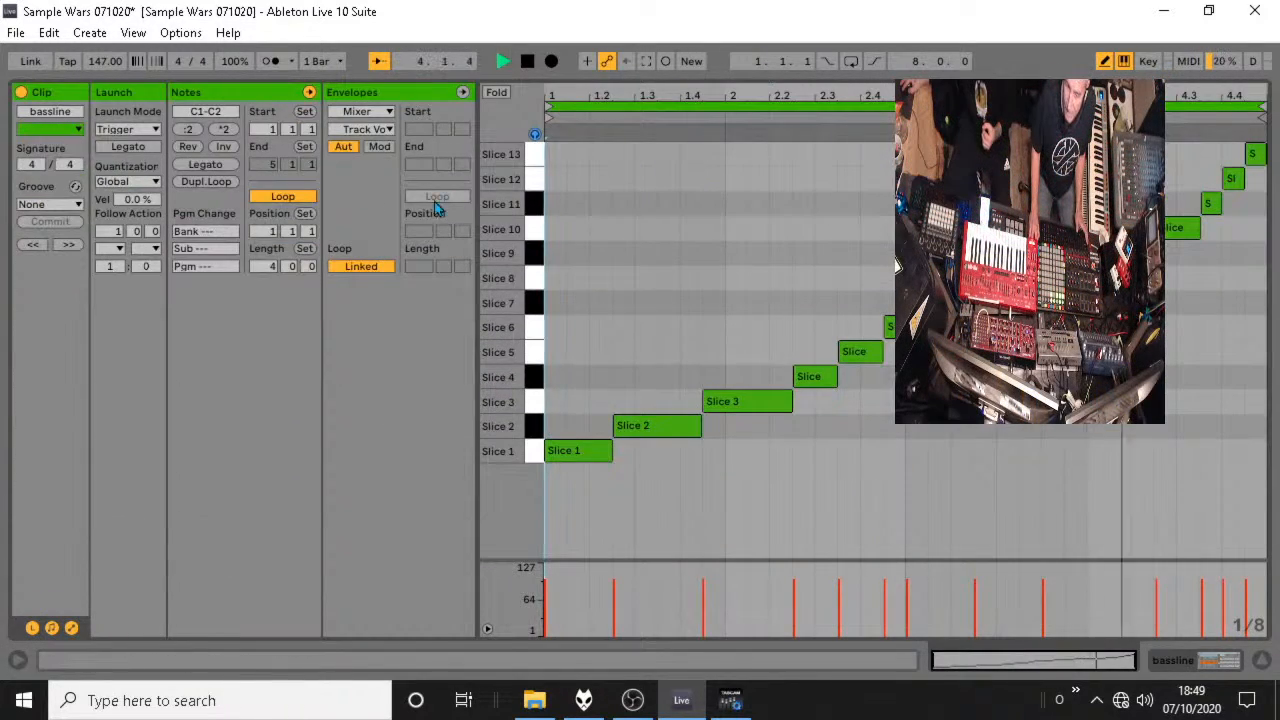
pyautogui.click(206, 183)
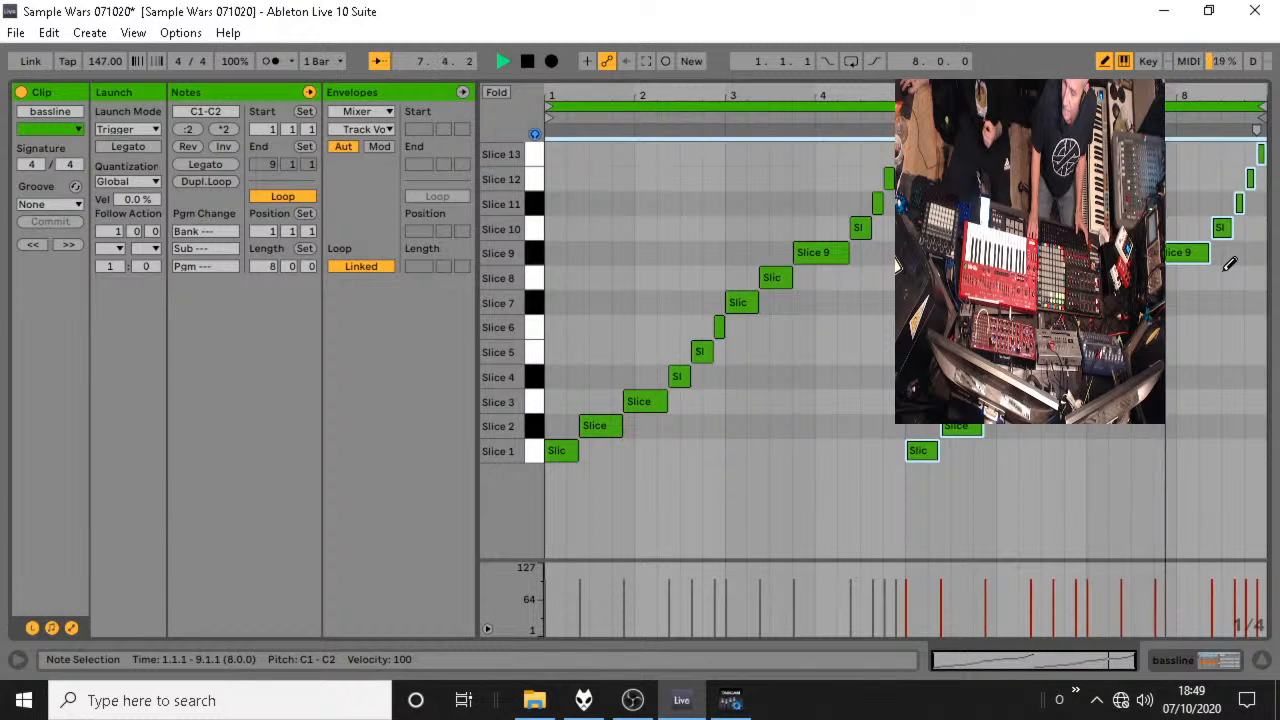
pyautogui.press('space')
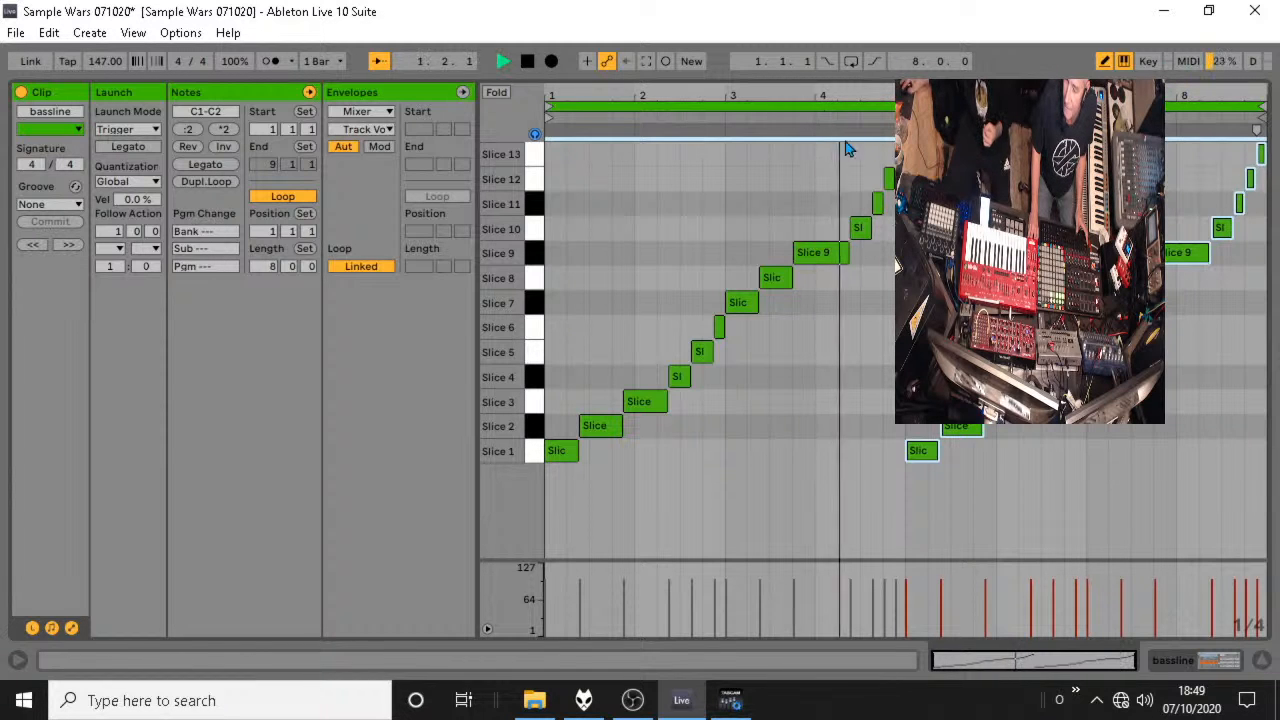
# Delete the Slice 10 to Slice 13 notes at the end of bar 4 in the bassline clip.
pyautogui.click(860, 229)
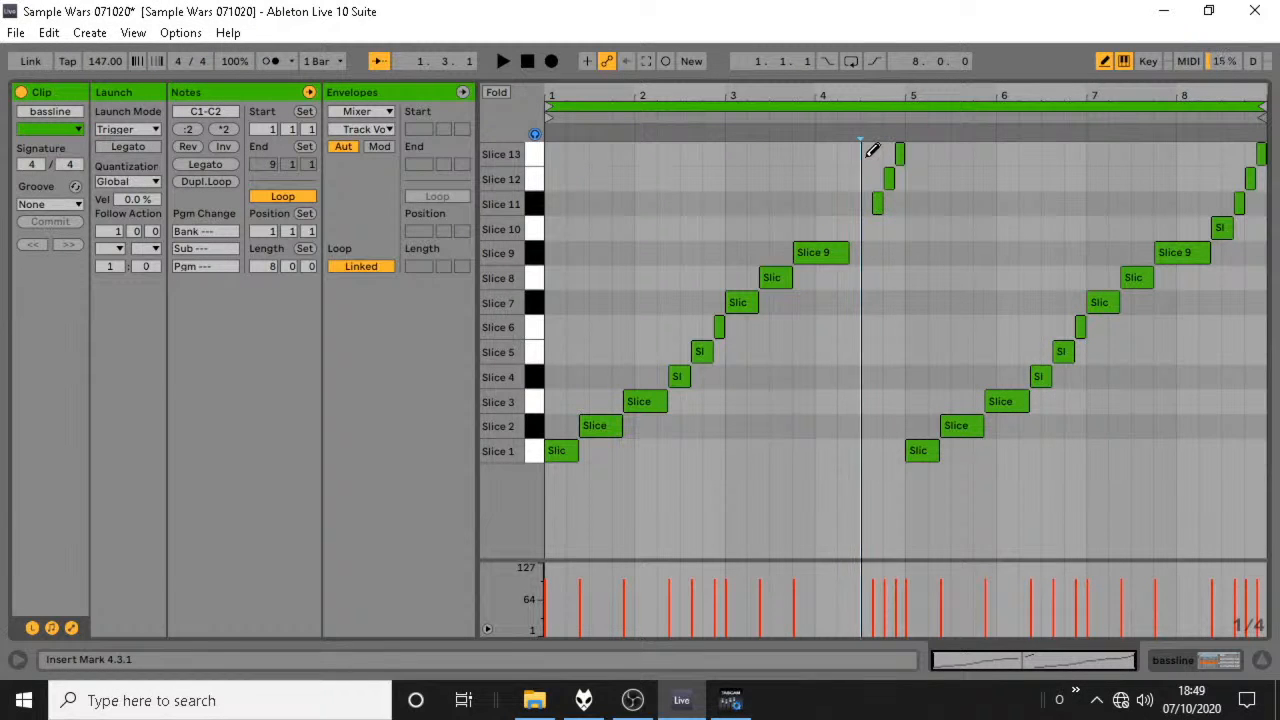
pyautogui.press('b')
pyautogui.moveTo(935, 155)
pyautogui.mouseDown()
pyautogui.moveTo(894, 175)
pyautogui.moveTo(867, 216)
pyautogui.mouseUp()
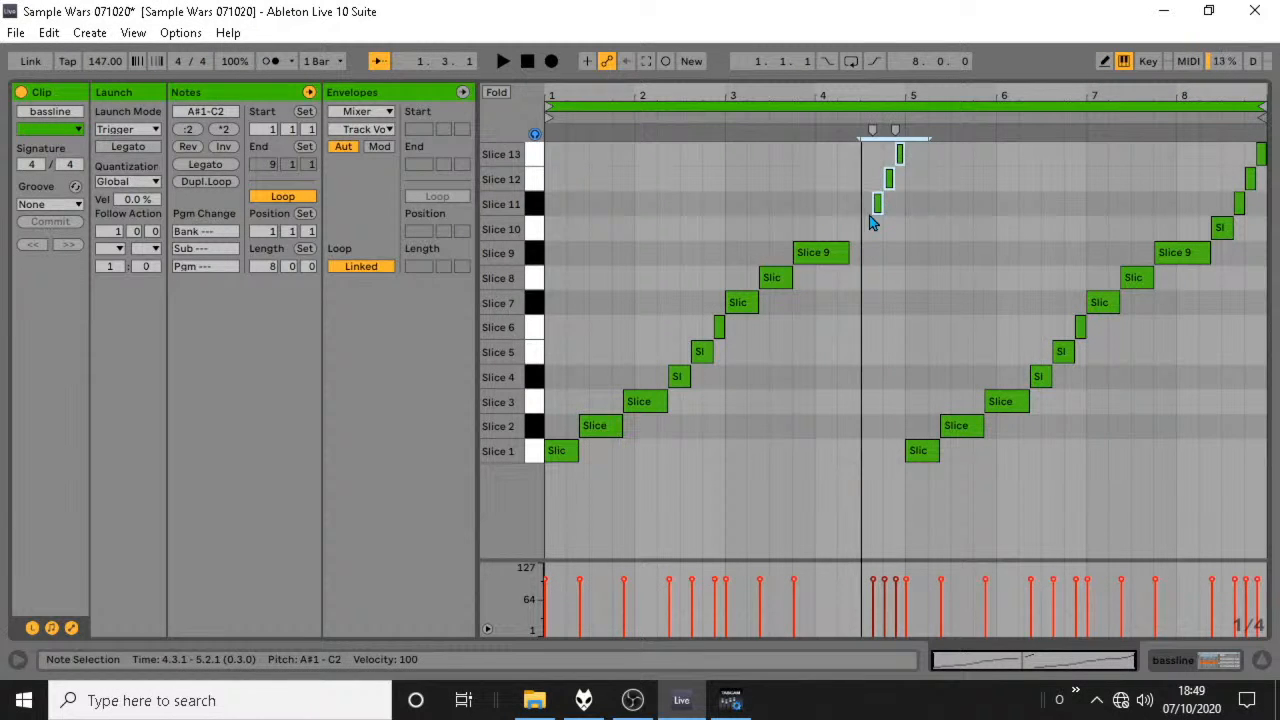
pyautogui.press('Delete')
# Add a Slice 4 note at 4.2.1 and Slice 2 notes at 4.3.1 and 4.4.1, and play the edited bassline.
pyautogui.doubleClick(852, 381)
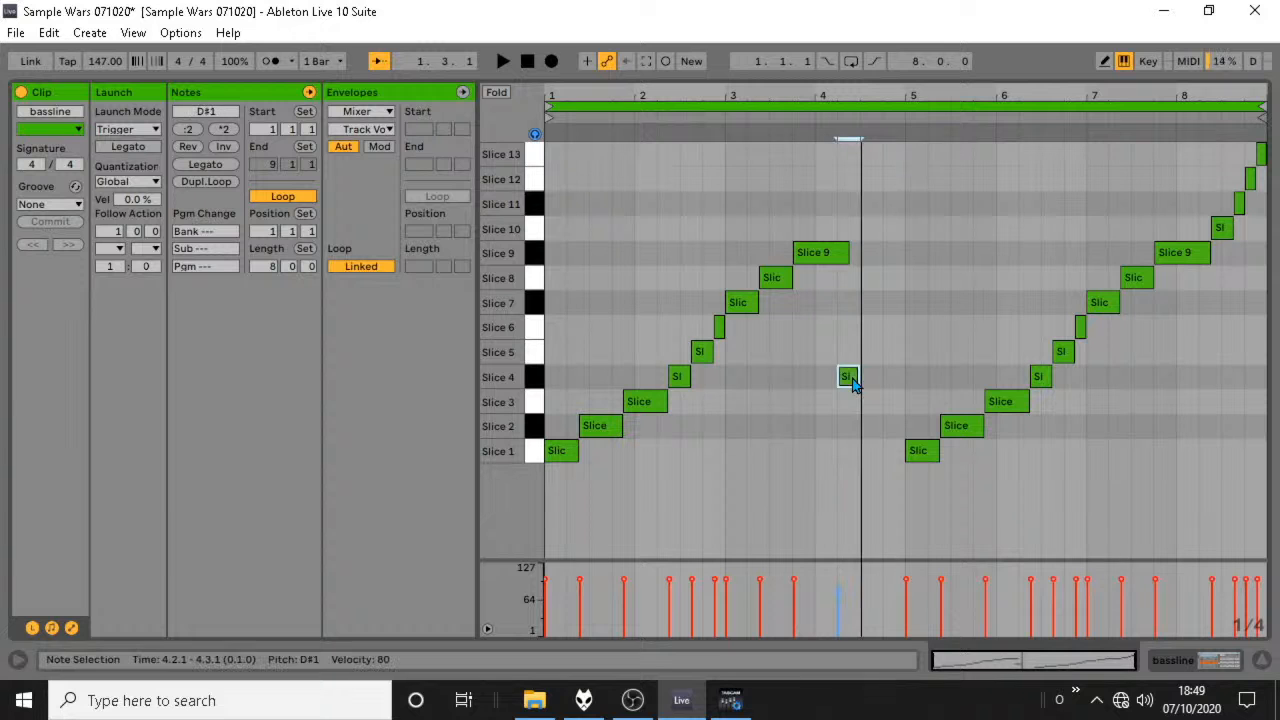
pyautogui.click(722, 128)
pyautogui.press('space')
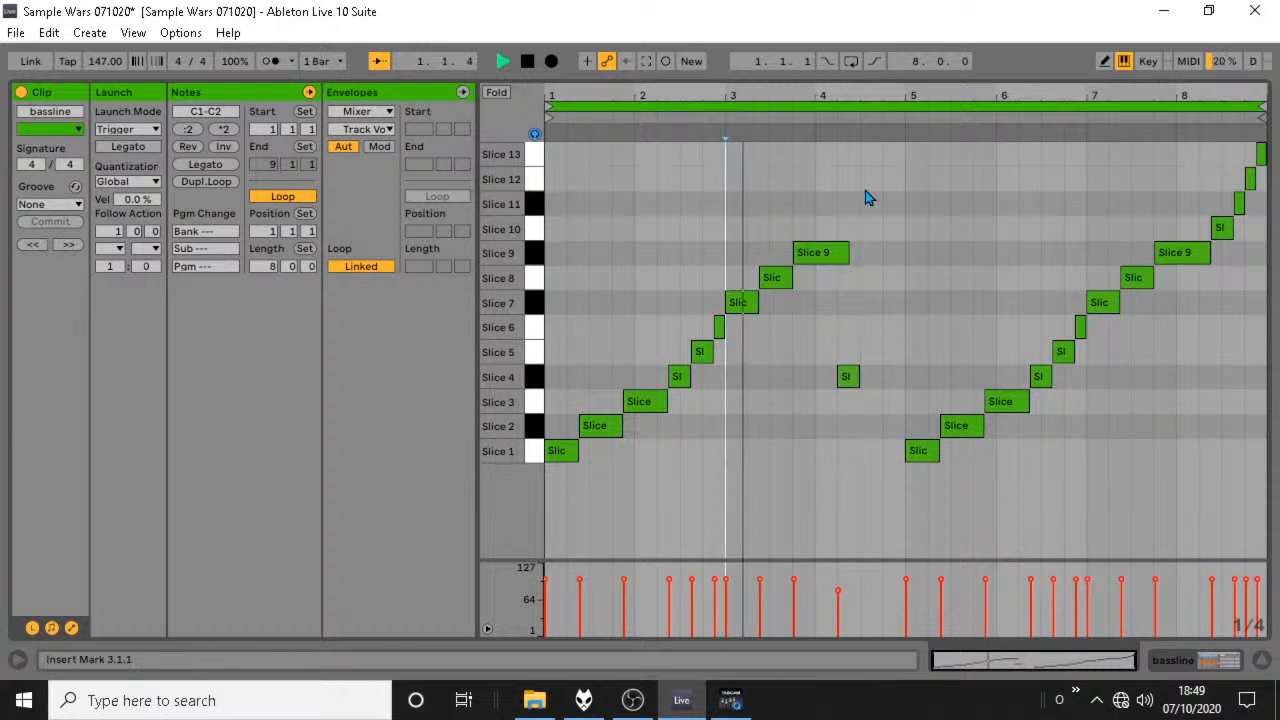
pyautogui.press('space')
pyautogui.click(852, 382)
pyautogui.doubleClick(873, 403)
pyautogui.moveTo(873, 408)
pyautogui.mouseDown()
pyautogui.moveTo(871, 454)
pyautogui.moveTo(871, 430)
pyautogui.mouseUp()
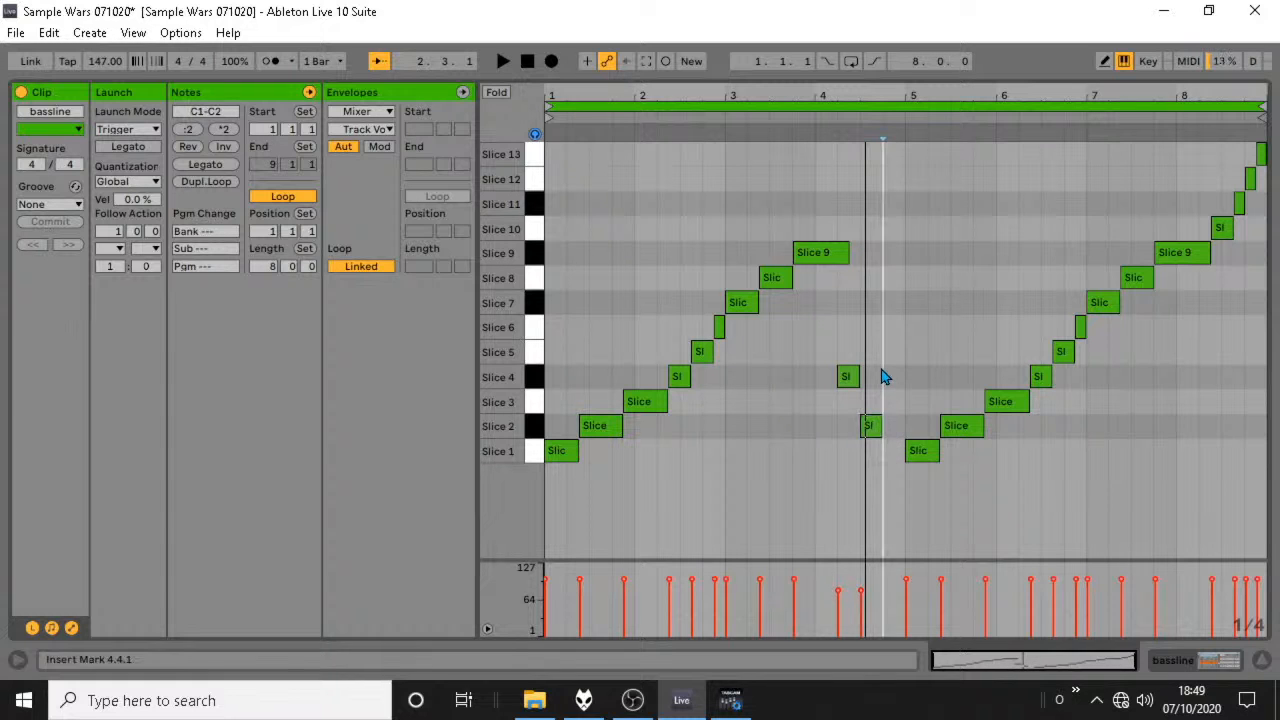
pyautogui.doubleClick(884, 378)
pyautogui.moveTo(884, 378); pyautogui.dragTo(895, 432)
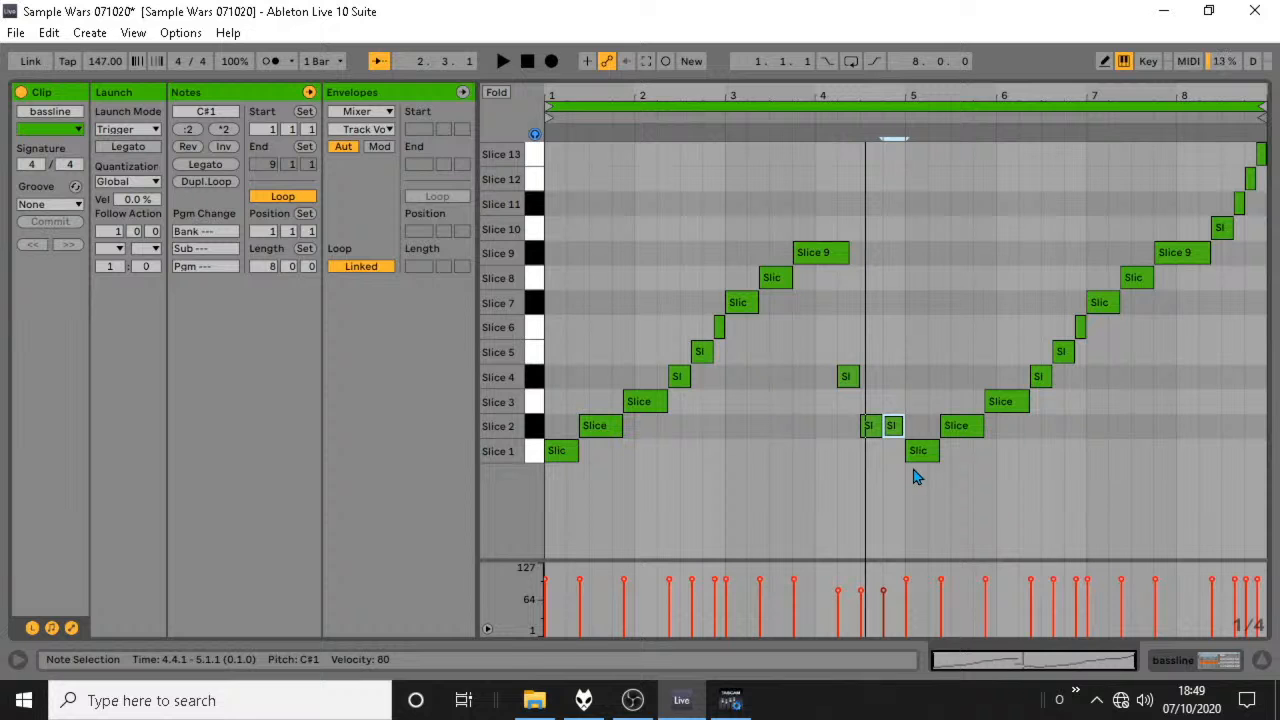
pyautogui.press('space')
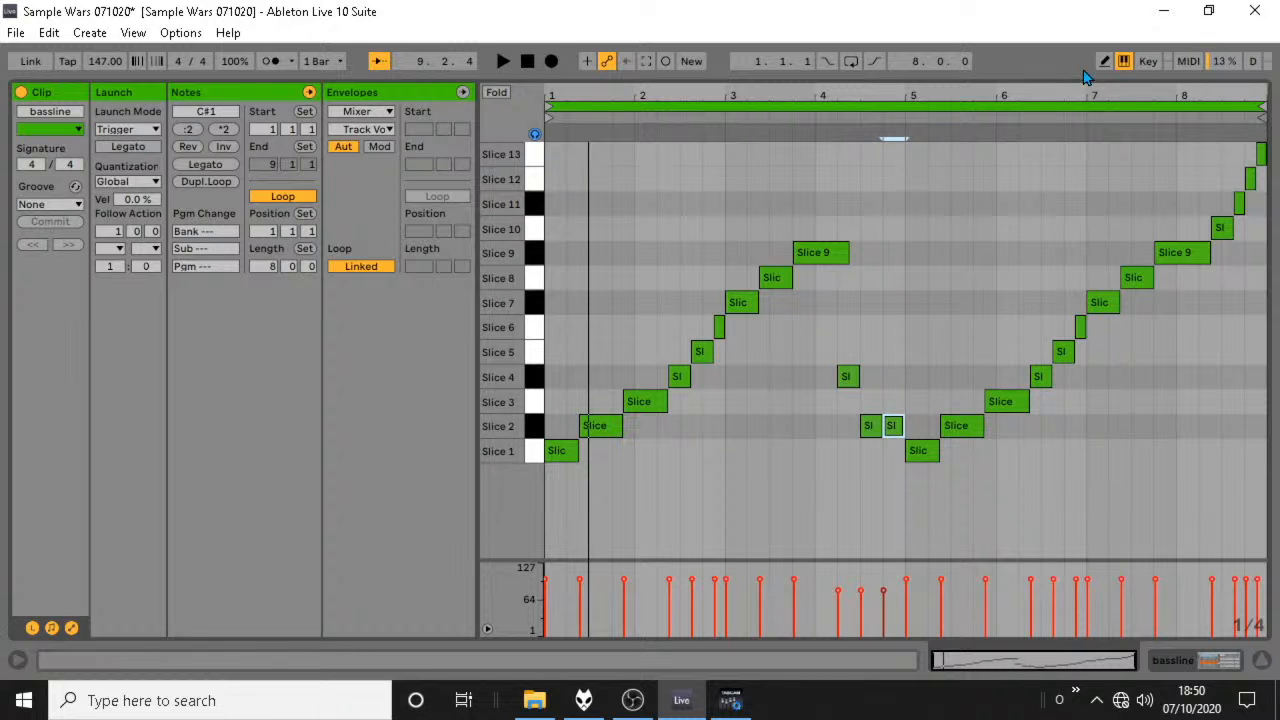
# Close the note editor, show the browser and load 147 Dirtynois.wav into the first clip slot of audio track 17.
pyautogui.moveTo(1088, 80); pyautogui.dragTo(1105, 290)
pyautogui.click(1264, 662)
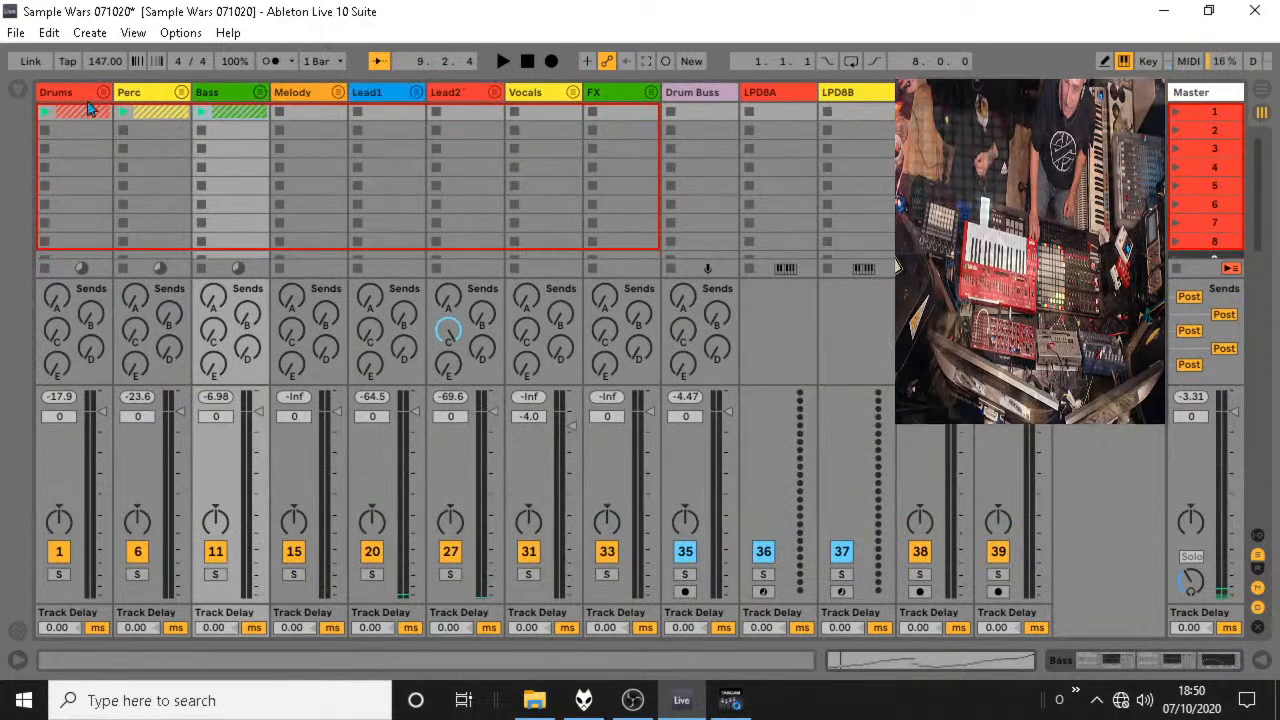
pyautogui.click(18, 90)
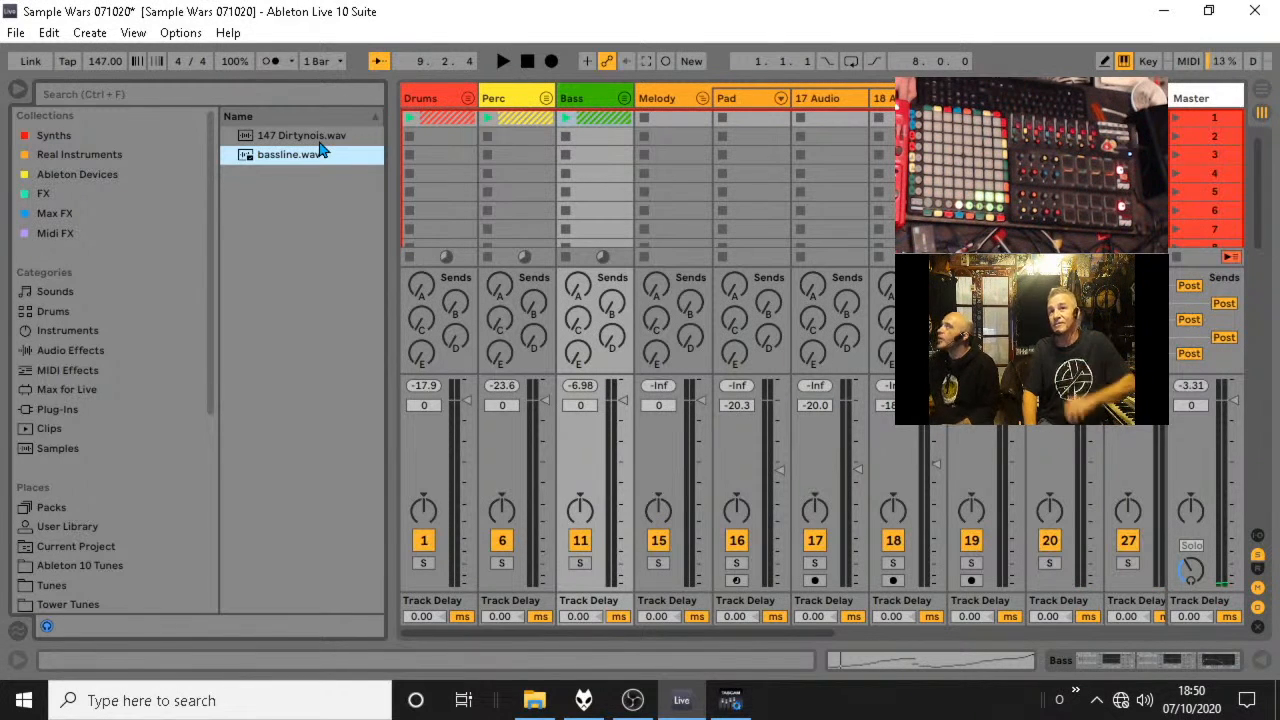
pyautogui.moveTo(323, 143); pyautogui.dragTo(813, 119)
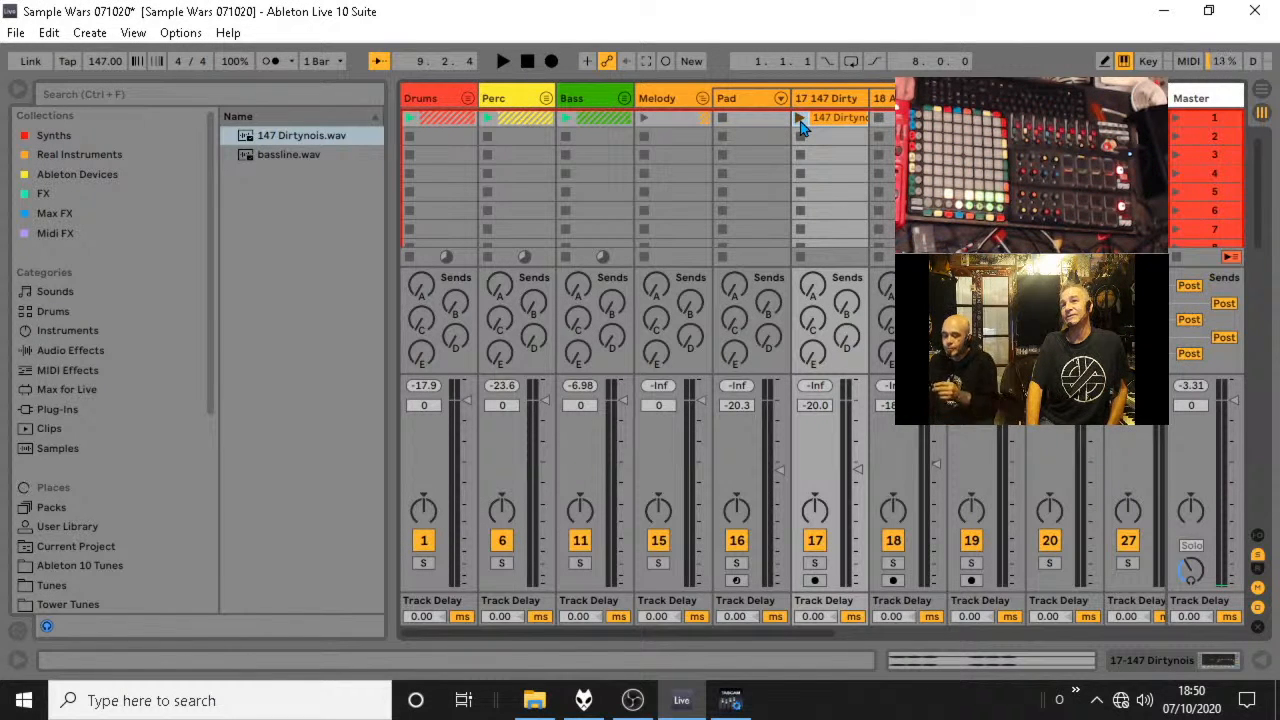
# Launch the 147 Dirtynois clip on its own and raise its track volume to -3.8 dB.
pyautogui.click(801, 120)
pyautogui.moveTo(858, 470); pyautogui.dragTo(858, 424)
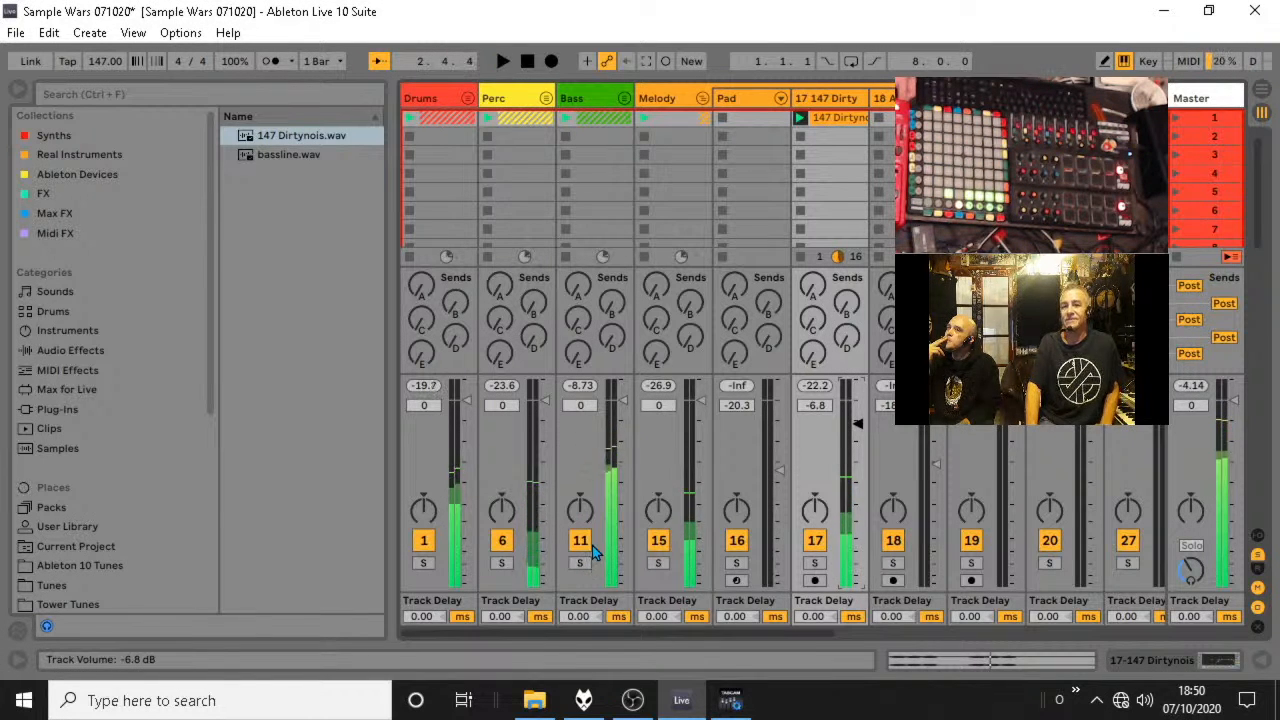
pyautogui.press('space')
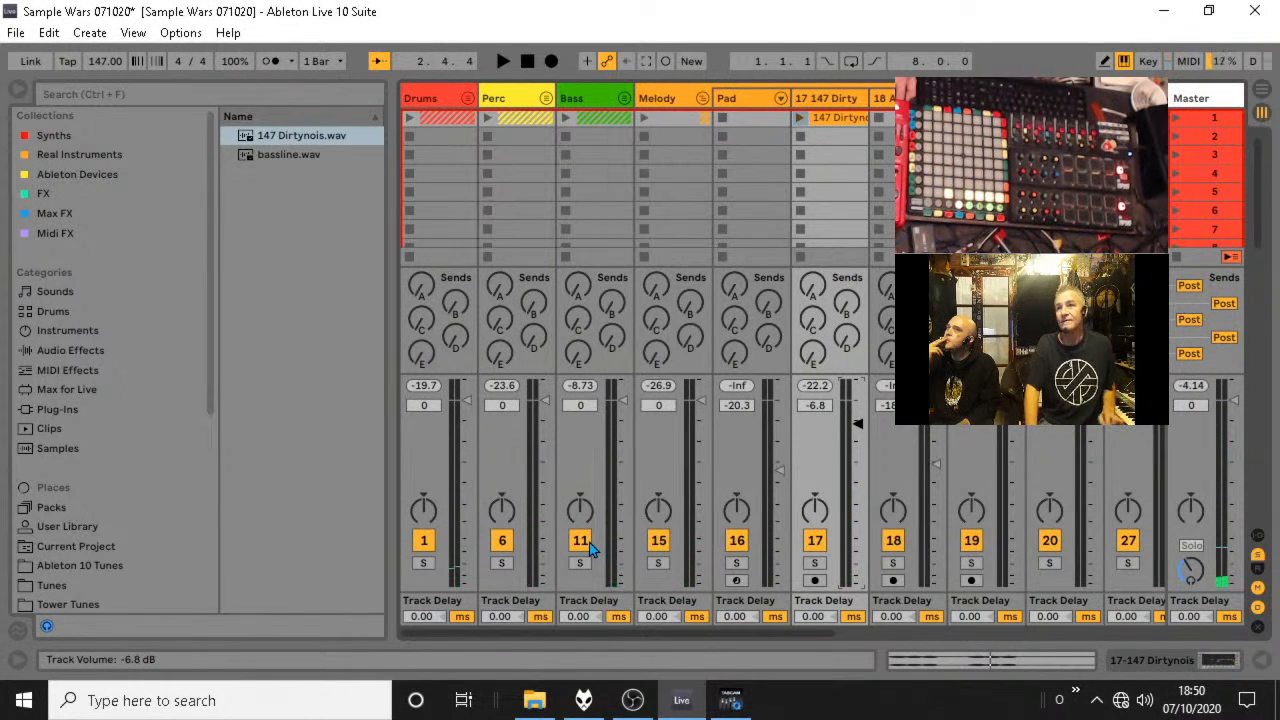
pyautogui.press('space')
pyautogui.click(801, 118)
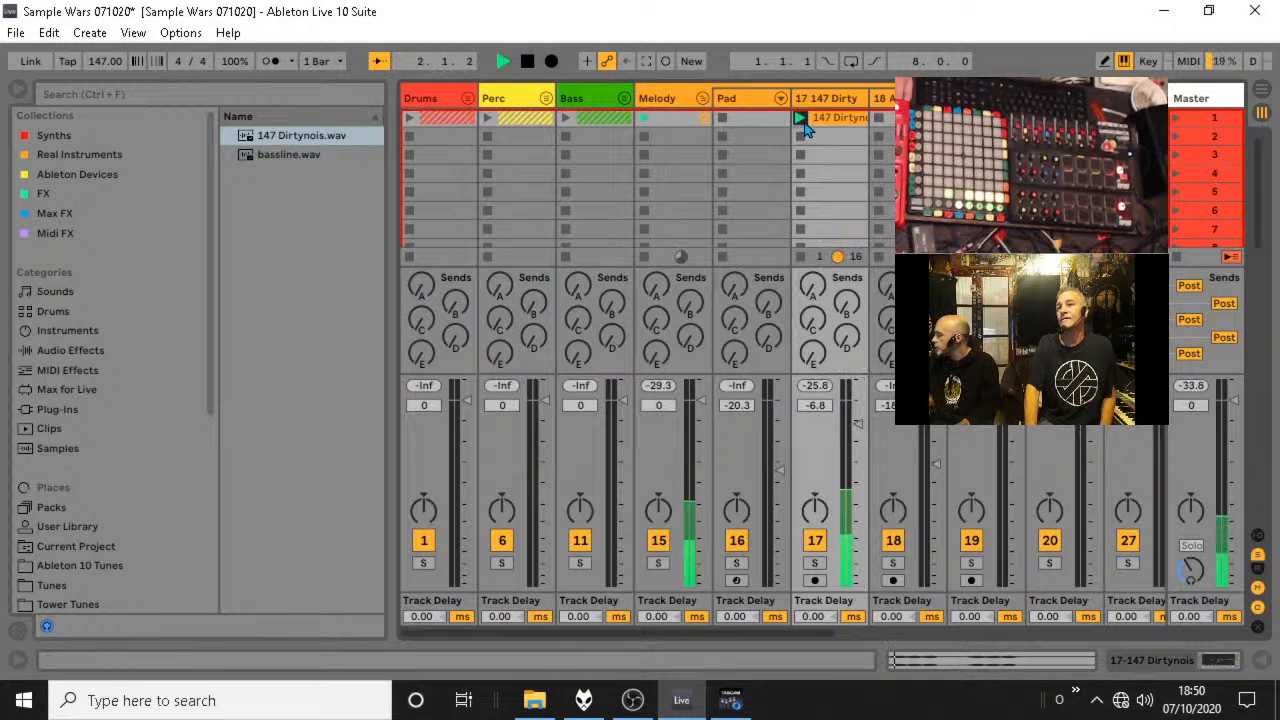
pyautogui.moveTo(857, 424); pyautogui.dragTo(857, 412)
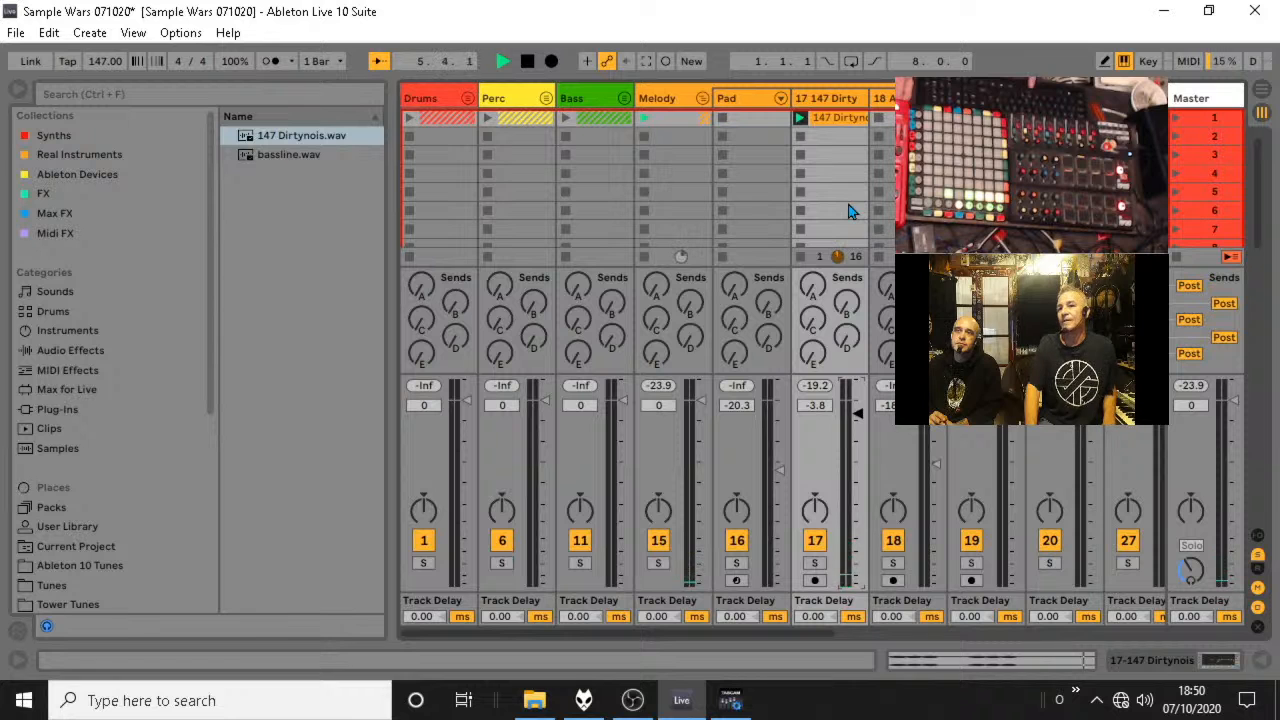
pyautogui.press('space')
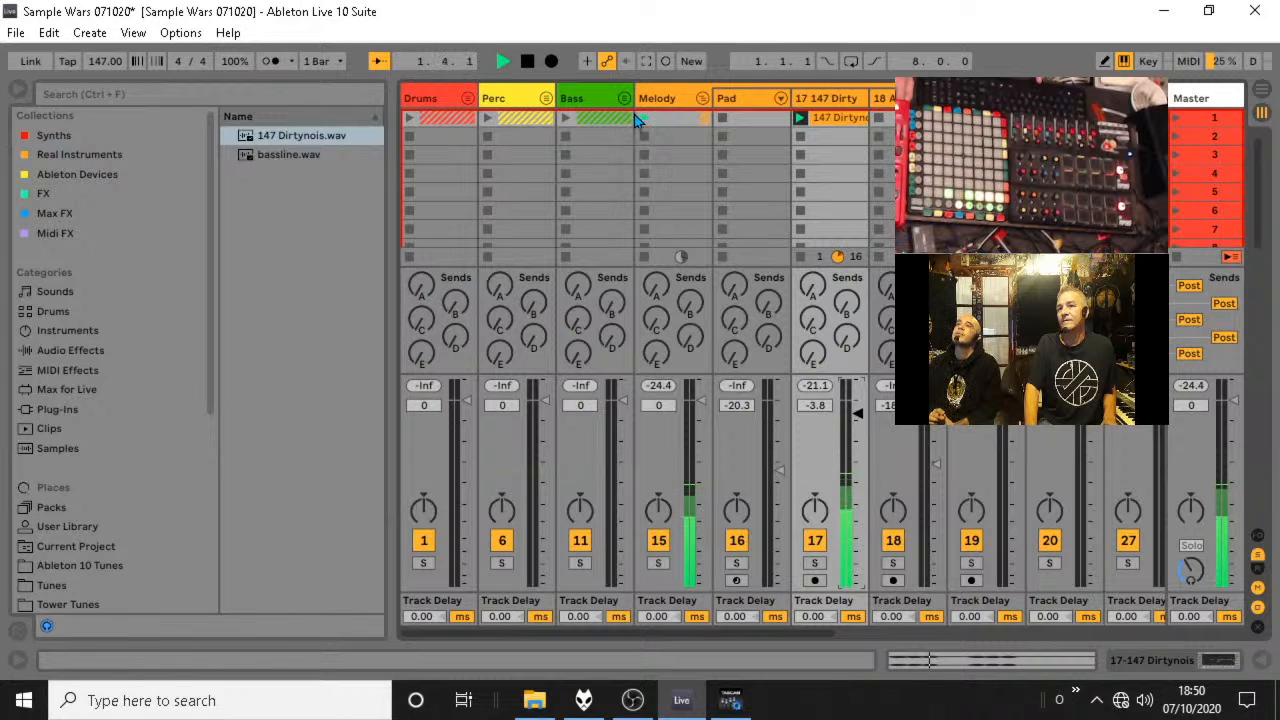
# Launch the Bass group clip alongside the 147 Dirtynois clip and stop playback after listening.
pyautogui.doubleClick(833, 119)
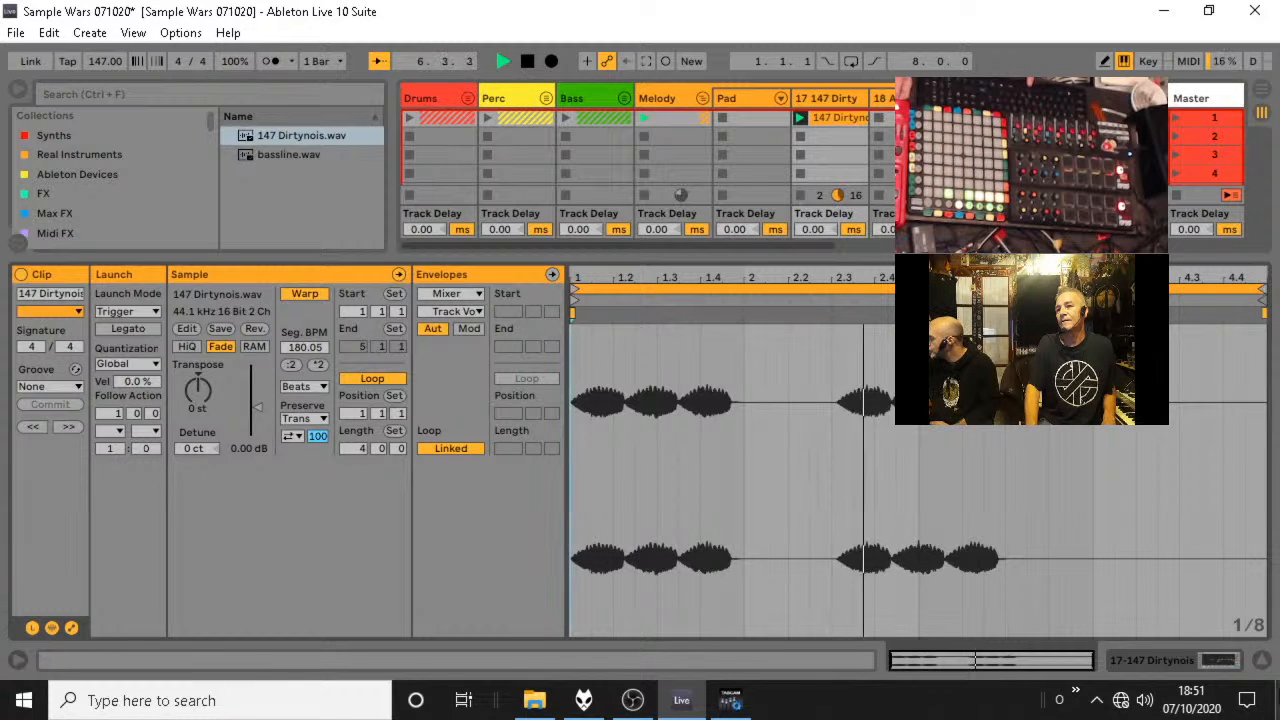
pyautogui.click(1262, 661)
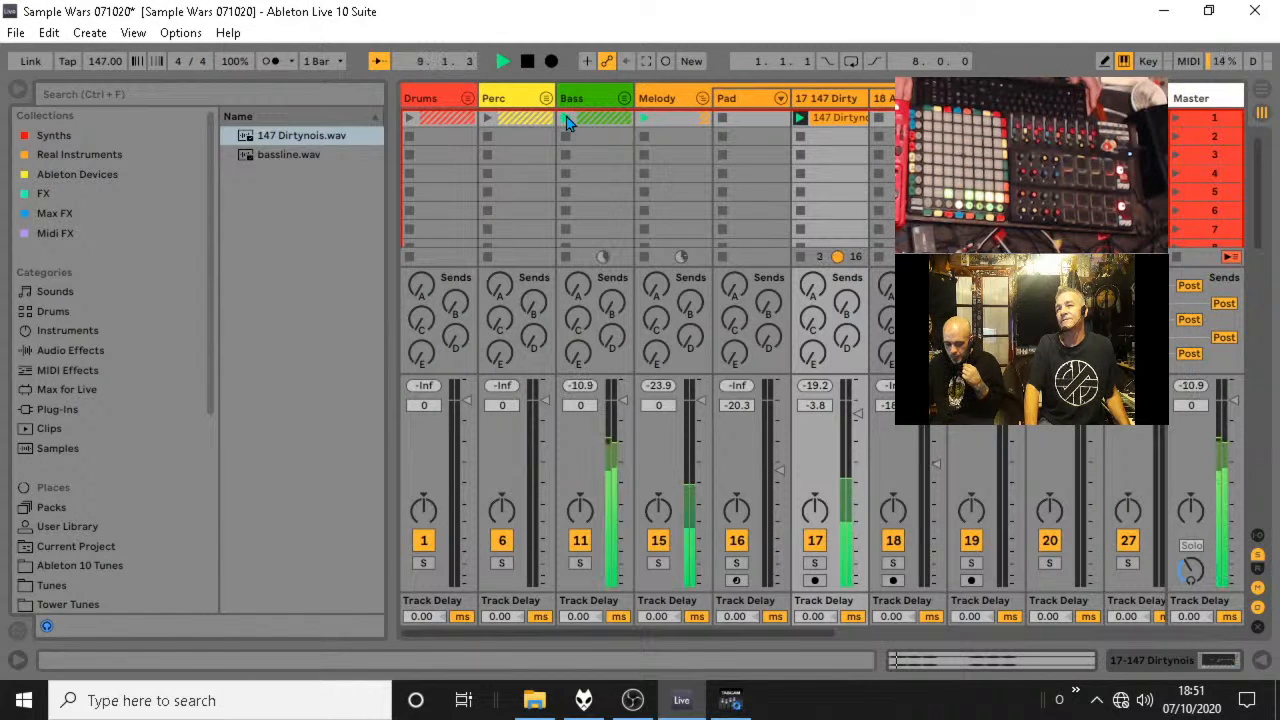
pyautogui.press('space')
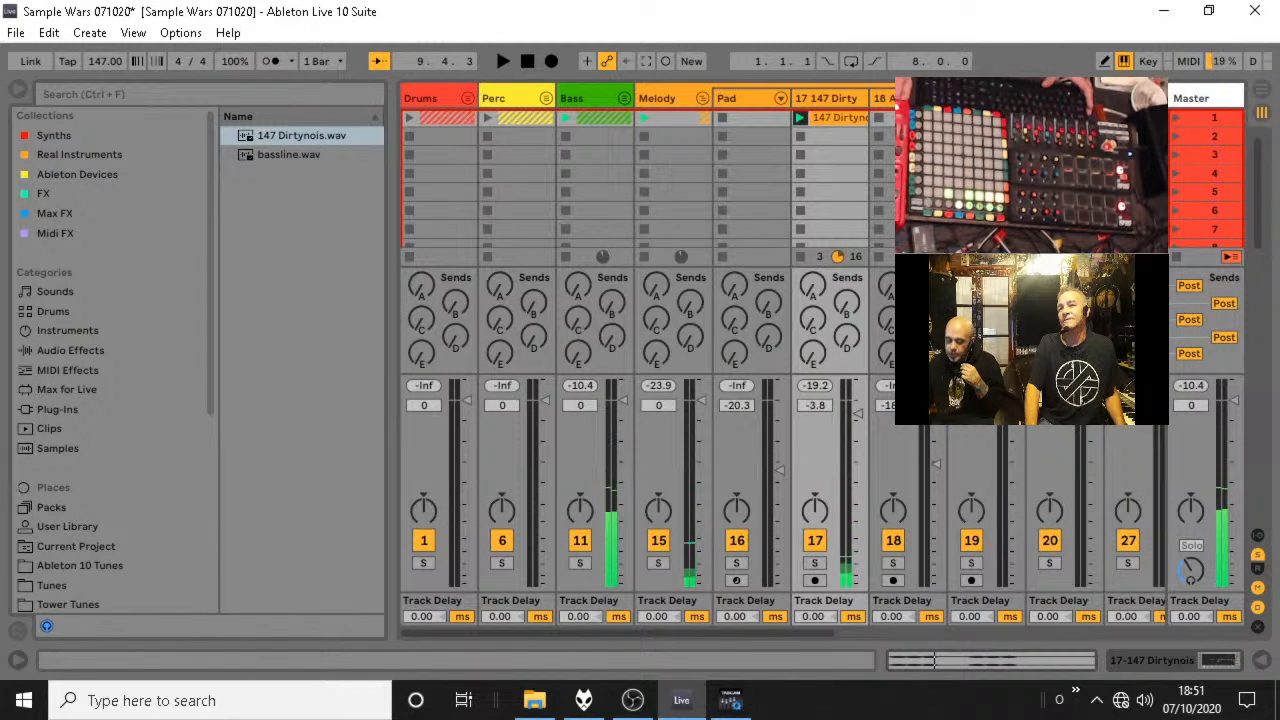
# Try transposing the 147 Dirtynois clip up to 15 st while repeatedly auditioning it against the bassline.
pyautogui.doubleClick(856, 119)
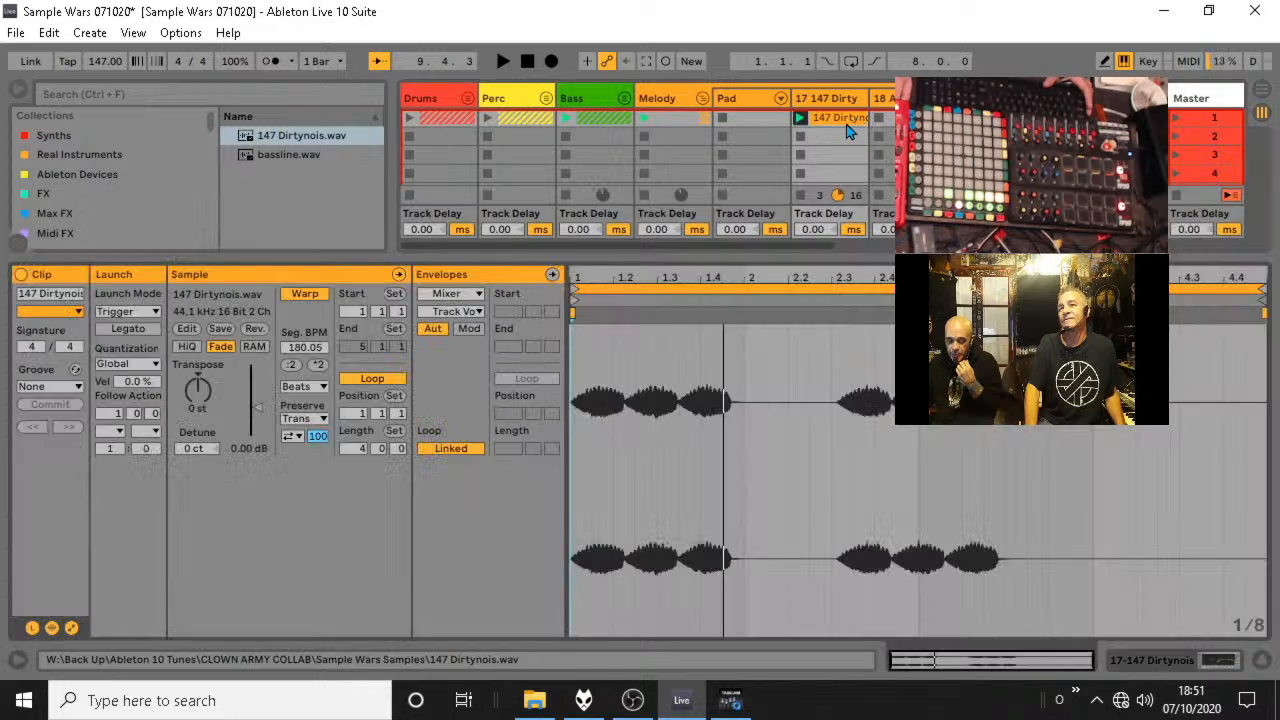
pyautogui.press('space')
pyautogui.press('space')
pyautogui.press('space')
pyautogui.moveTo(198, 407); pyautogui.dragTo(198, 382)
pyautogui.press('space')
pyautogui.press('space')
pyautogui.press('space')
pyautogui.press('space')
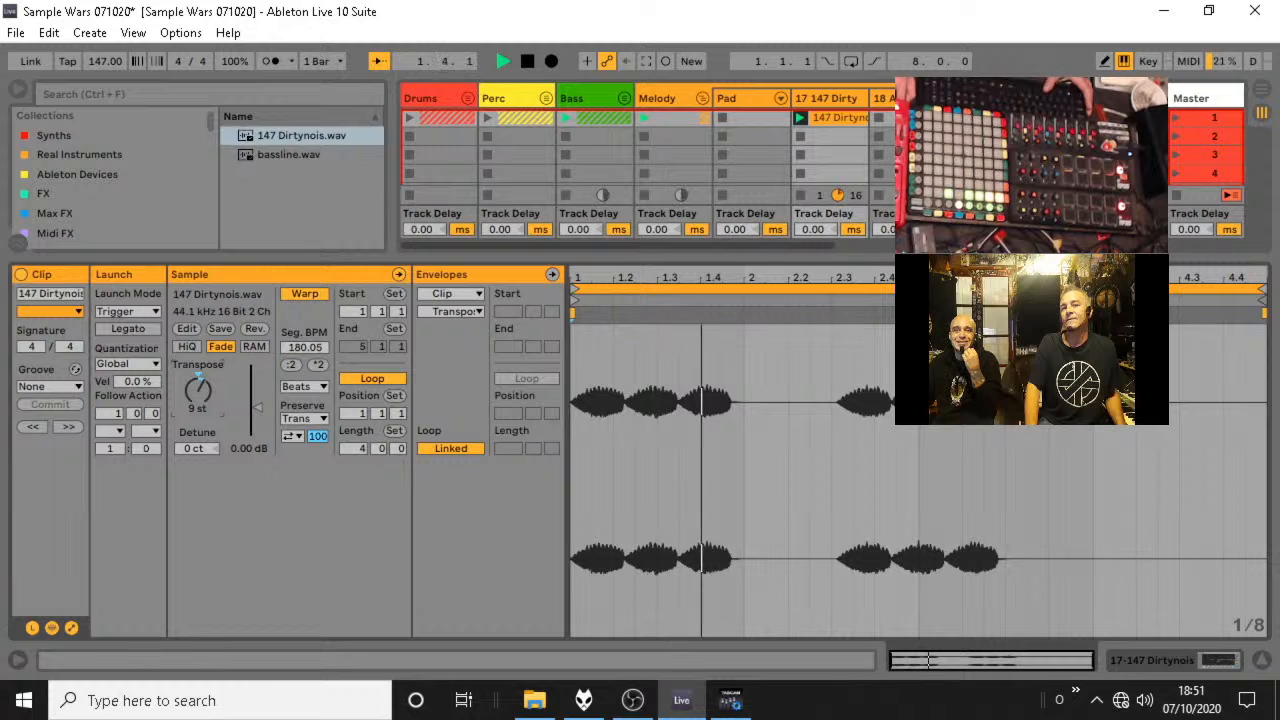
pyautogui.press('space')
pyautogui.press('space')
pyautogui.press('space')
# Try a transposition of 6 st on the 147 Dirtynois clip, restarting playback to compare it with the bassline.
pyautogui.press('space')
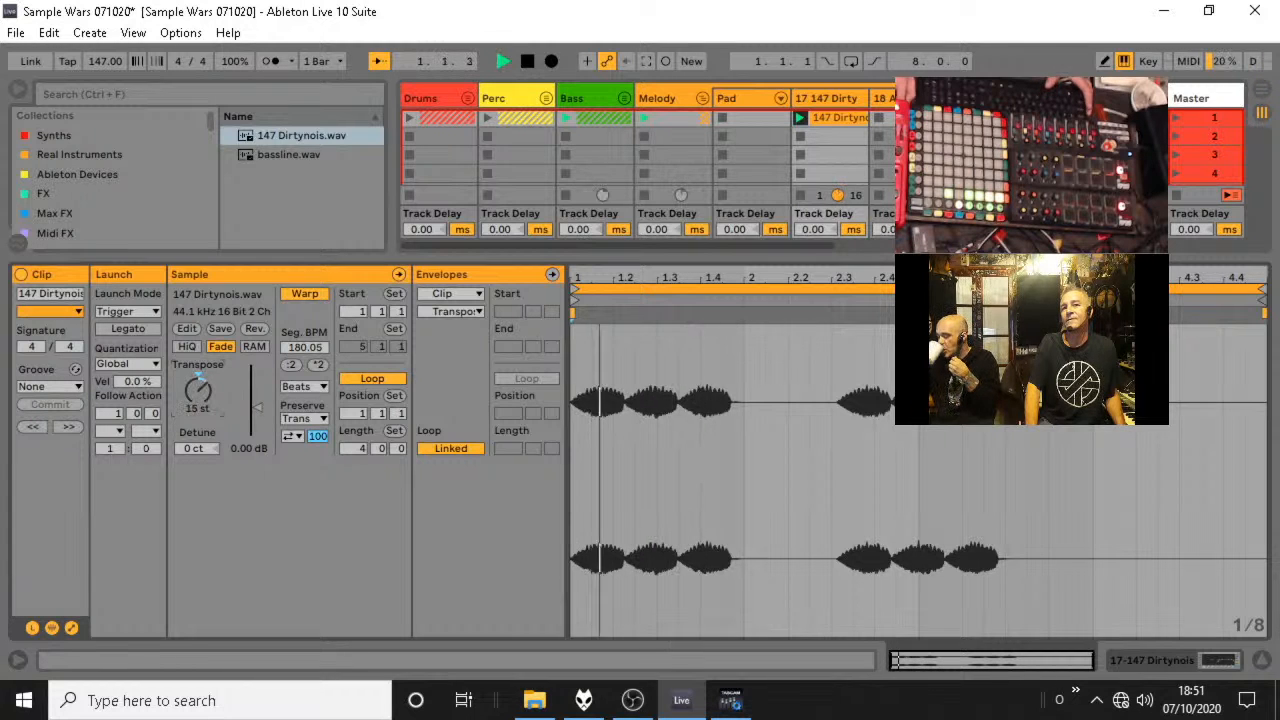
pyautogui.press('space')
pyautogui.press('space')
pyautogui.moveTo(198, 382); pyautogui.dragTo(198, 388)
pyautogui.press('space')
pyautogui.press('space')
pyautogui.press('space')
pyautogui.press('space')
pyautogui.press('space')
pyautogui.press('space')
pyautogui.press('space')
pyautogui.press('space')
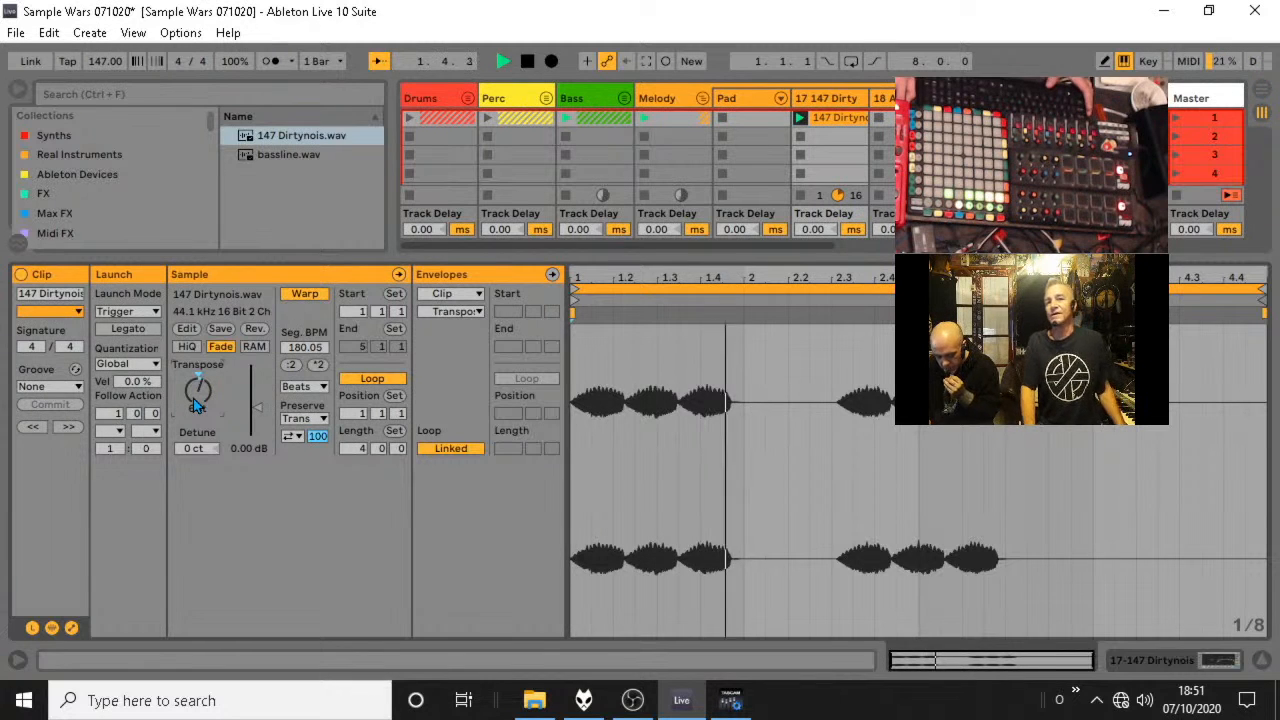
pyautogui.press('space')
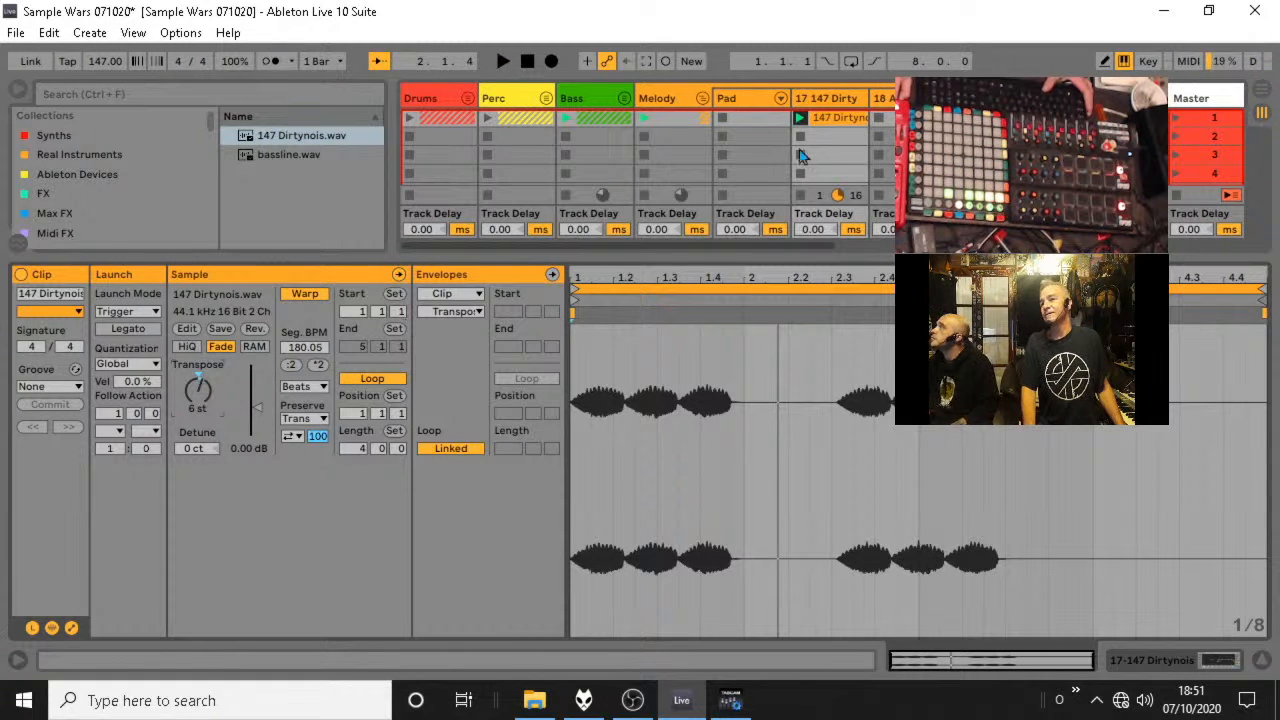
# Hide the clip view, audition the 147 Dirtynois track in solo and unsolo it to hear it with the bass.
pyautogui.press('space')
pyautogui.click(1262, 661)
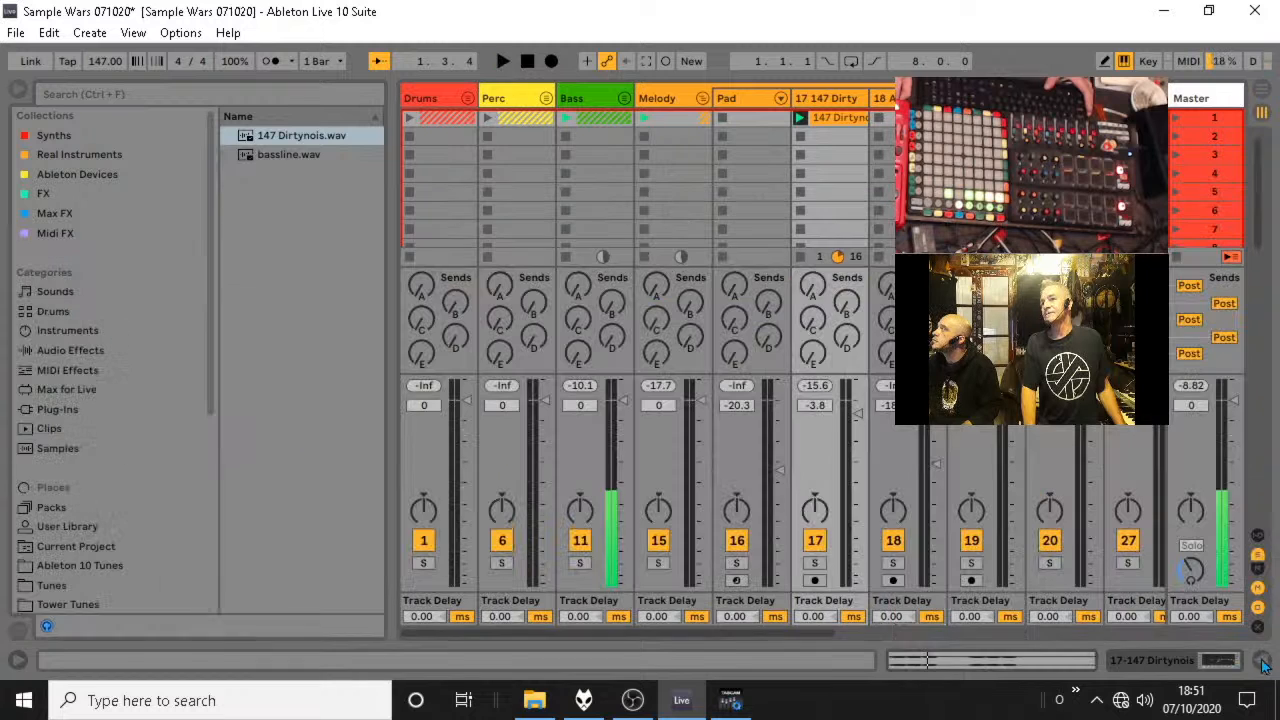
pyautogui.click(815, 564)
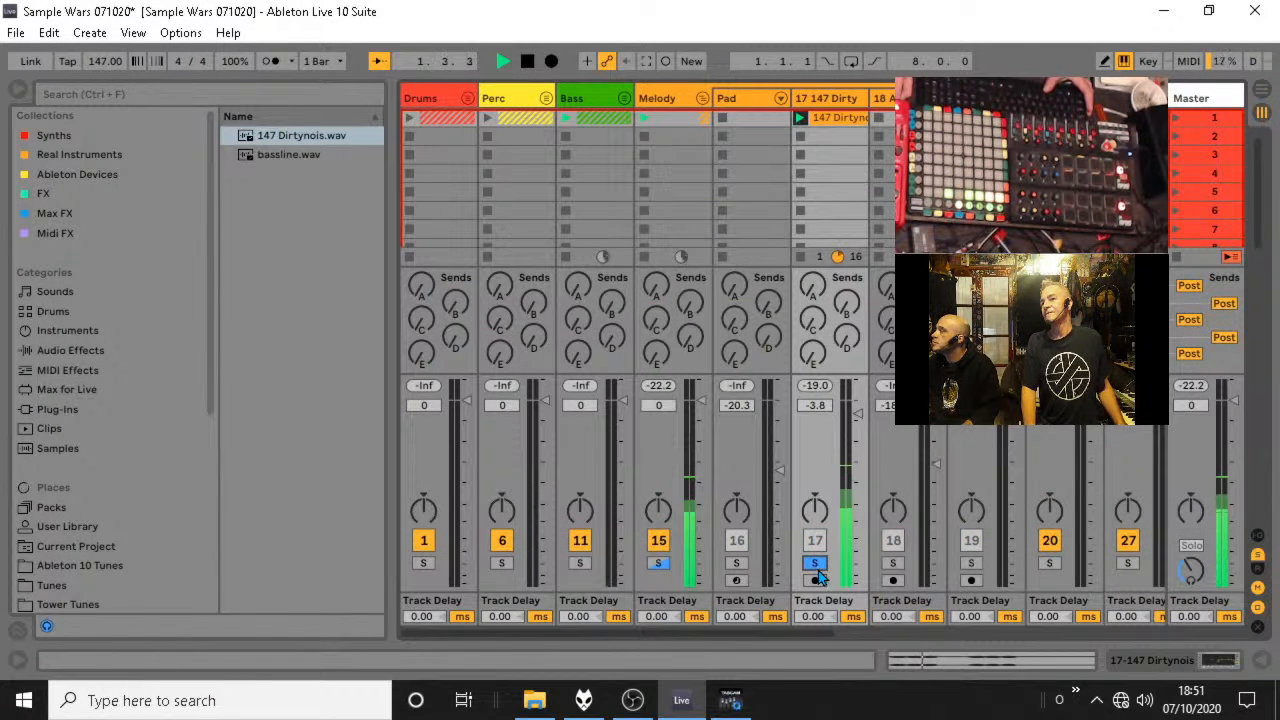
pyautogui.click(815, 564)
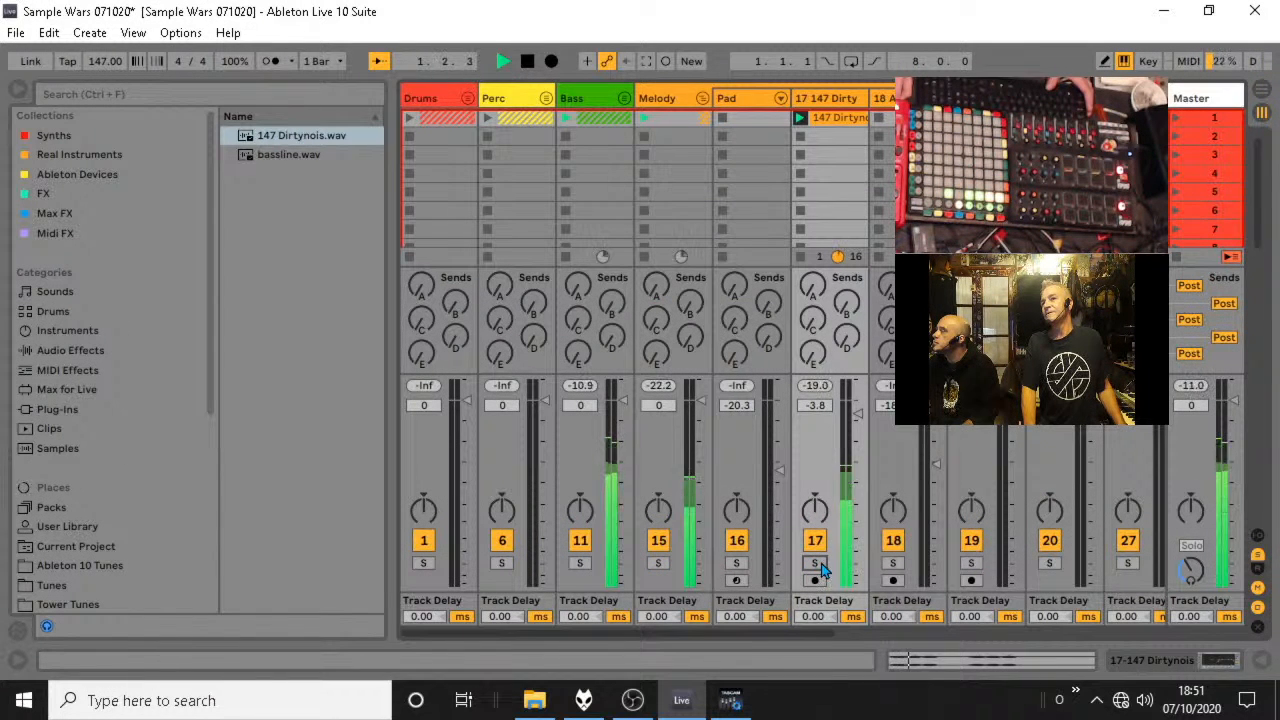
# Reset the 147 Dirtynois clip's transposition, set it to 2 st and play it with the bassline in the full mixer view.
pyautogui.doubleClick(826, 118)
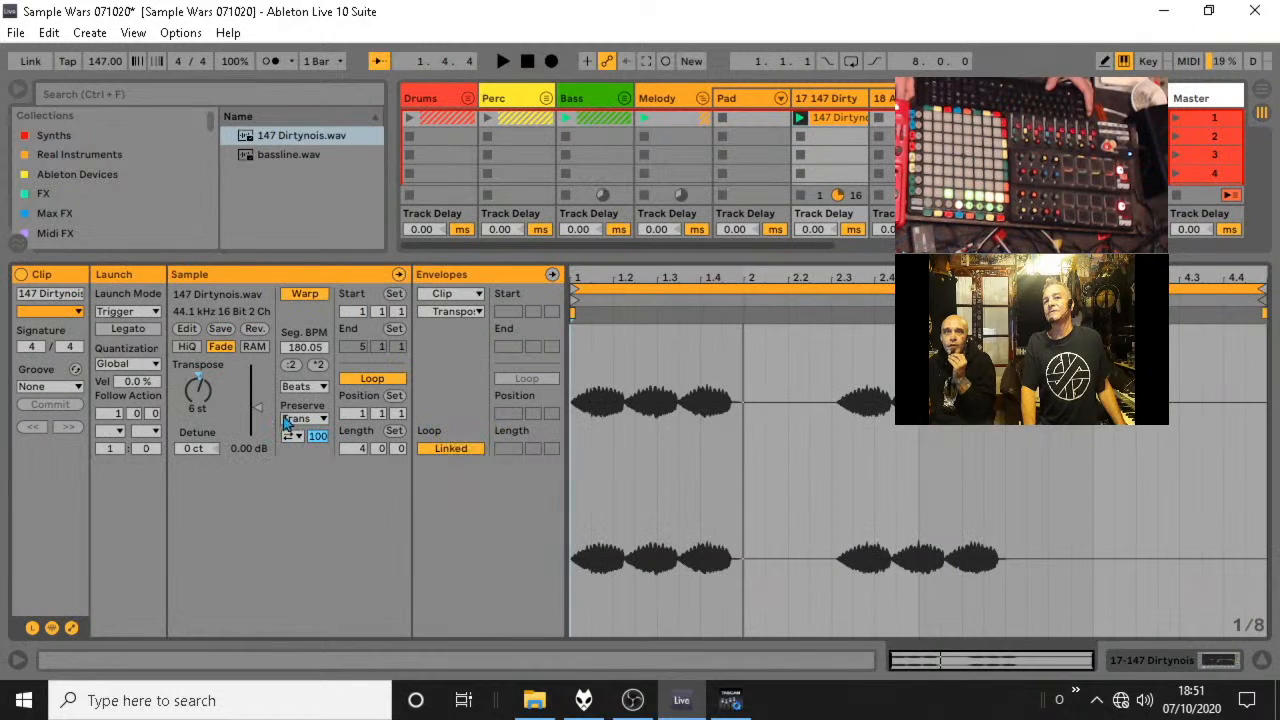
pyautogui.click(199, 374)
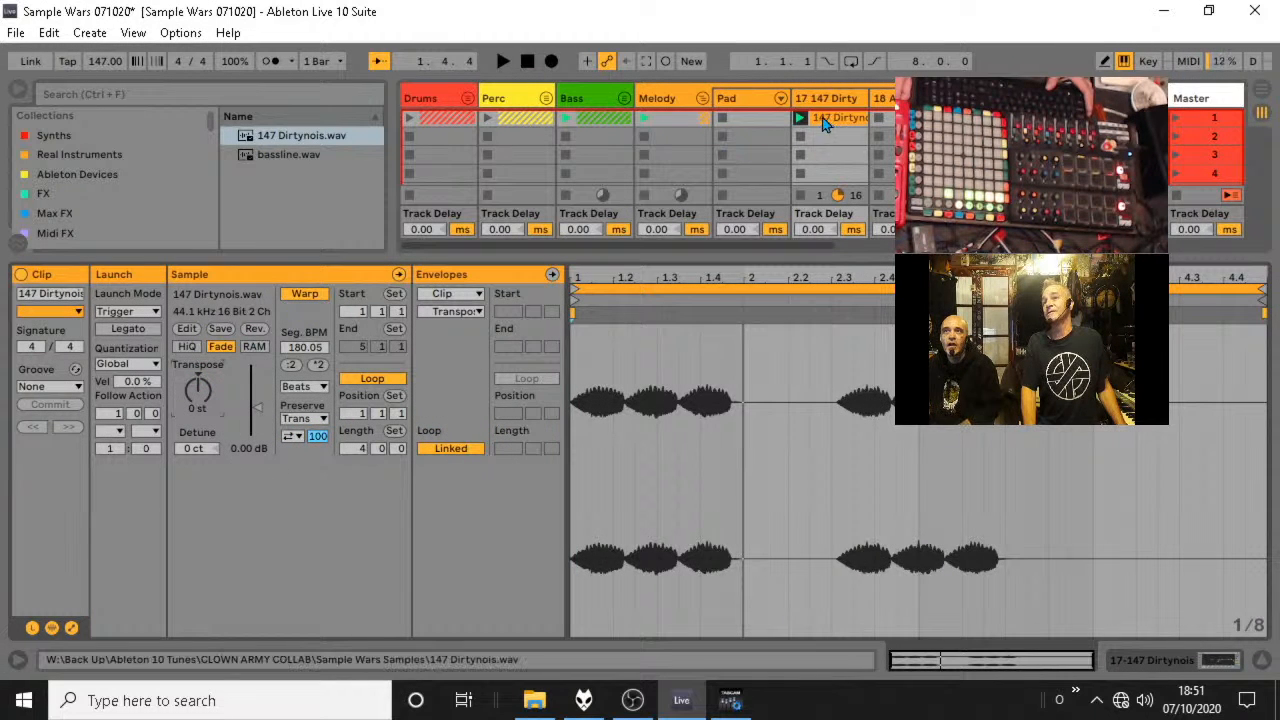
pyautogui.click(803, 118)
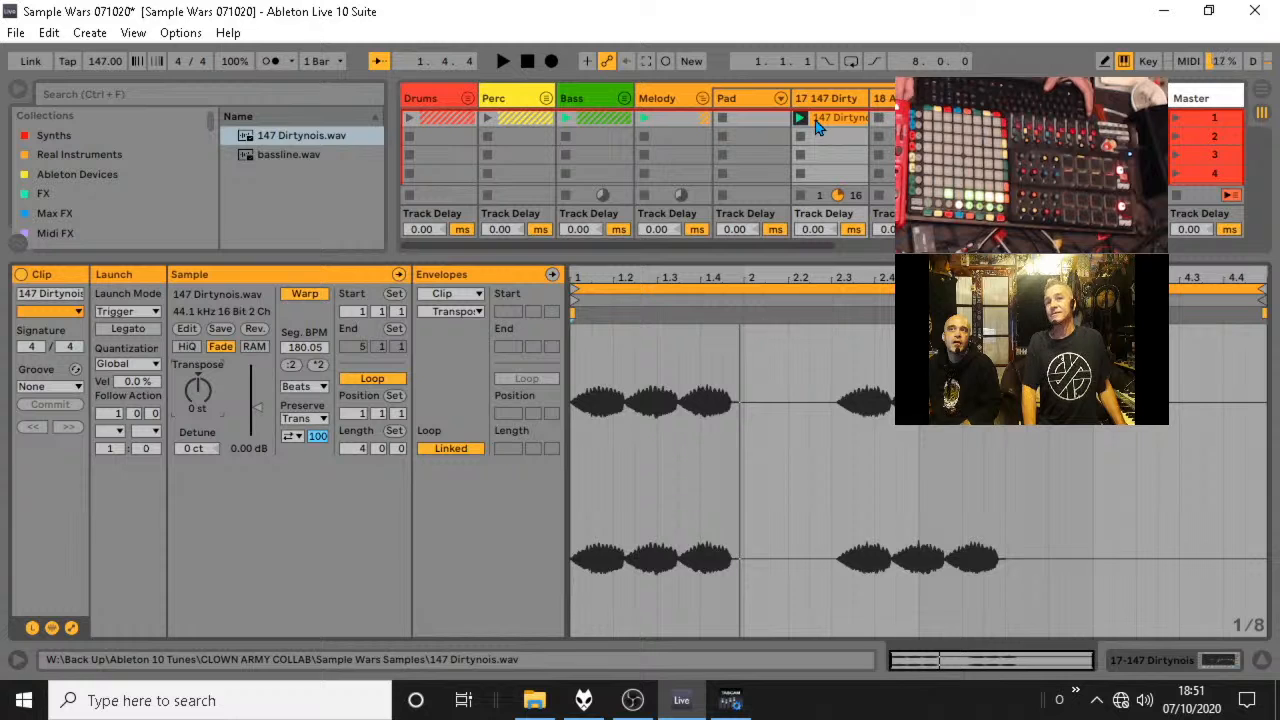
pyautogui.press('space')
pyautogui.press('space')
pyautogui.press('space')
pyautogui.moveTo(200, 390); pyautogui.dragTo(200, 378)
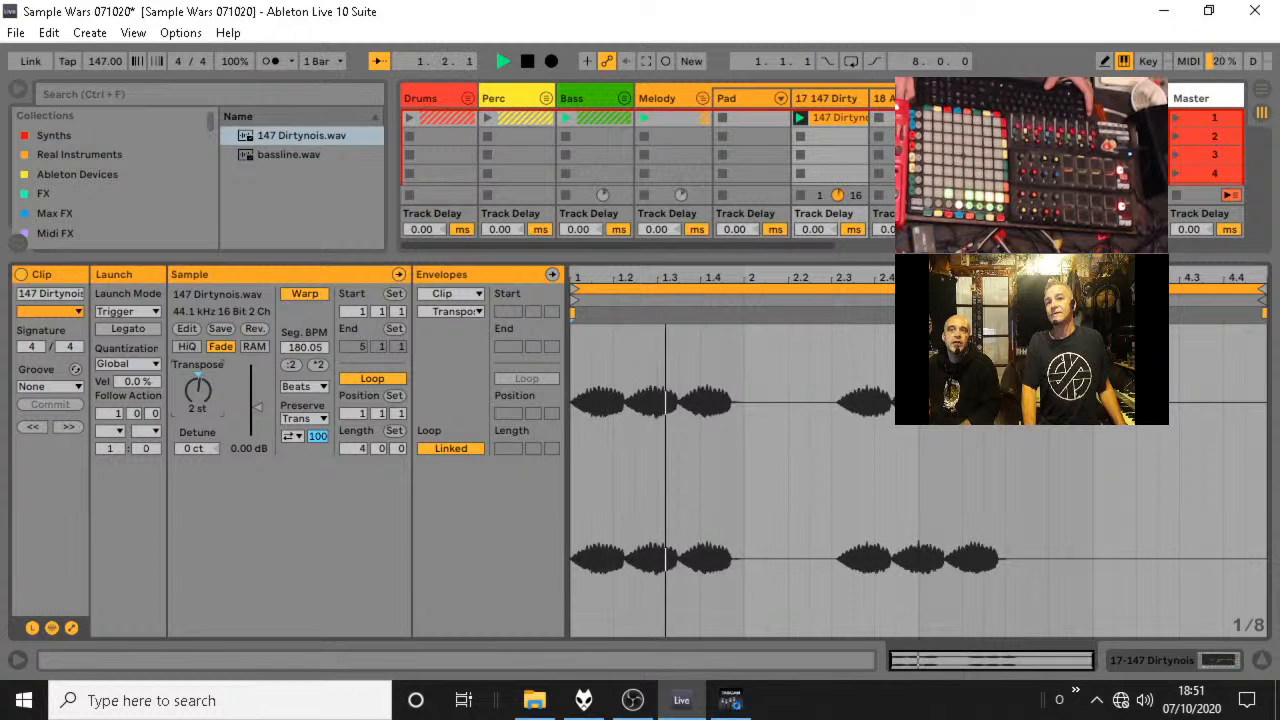
pyautogui.press('space')
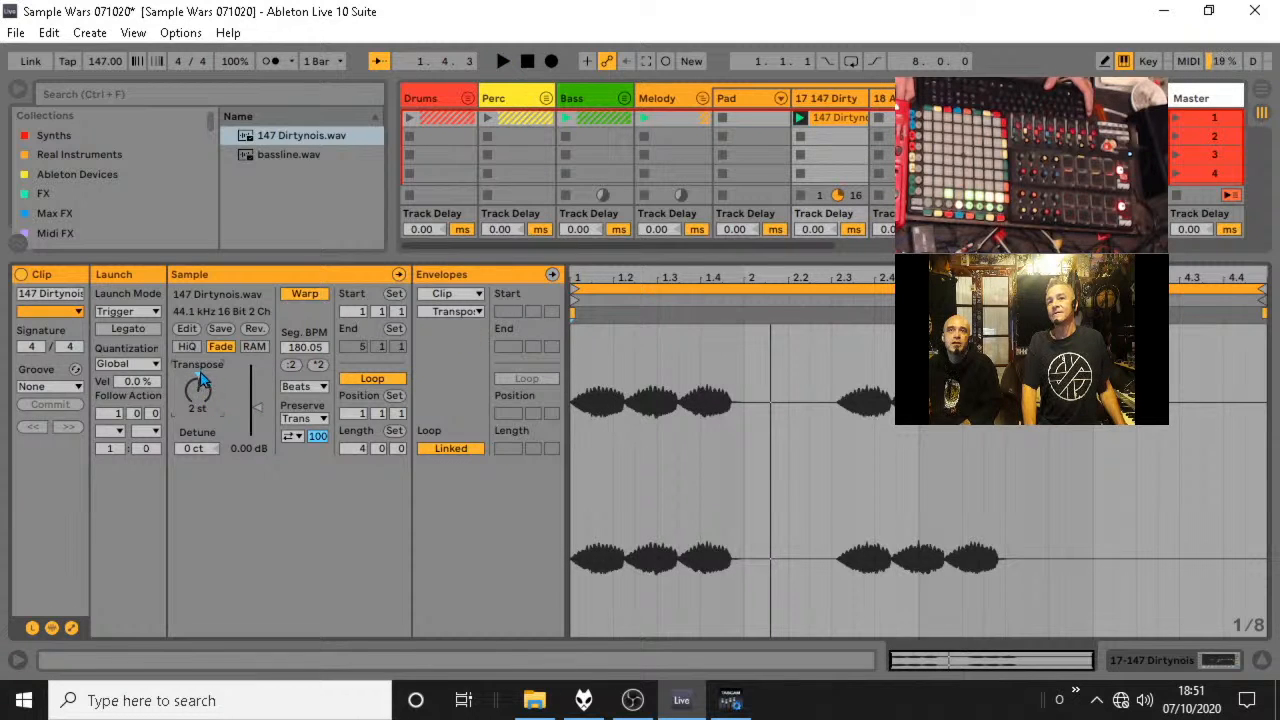
# Audition the 147 Dirtynois track in solo, raise its volume to 6.0 dB and unsolo it to compare it with the bass.
pyautogui.press('space')
pyautogui.click(1262, 660)
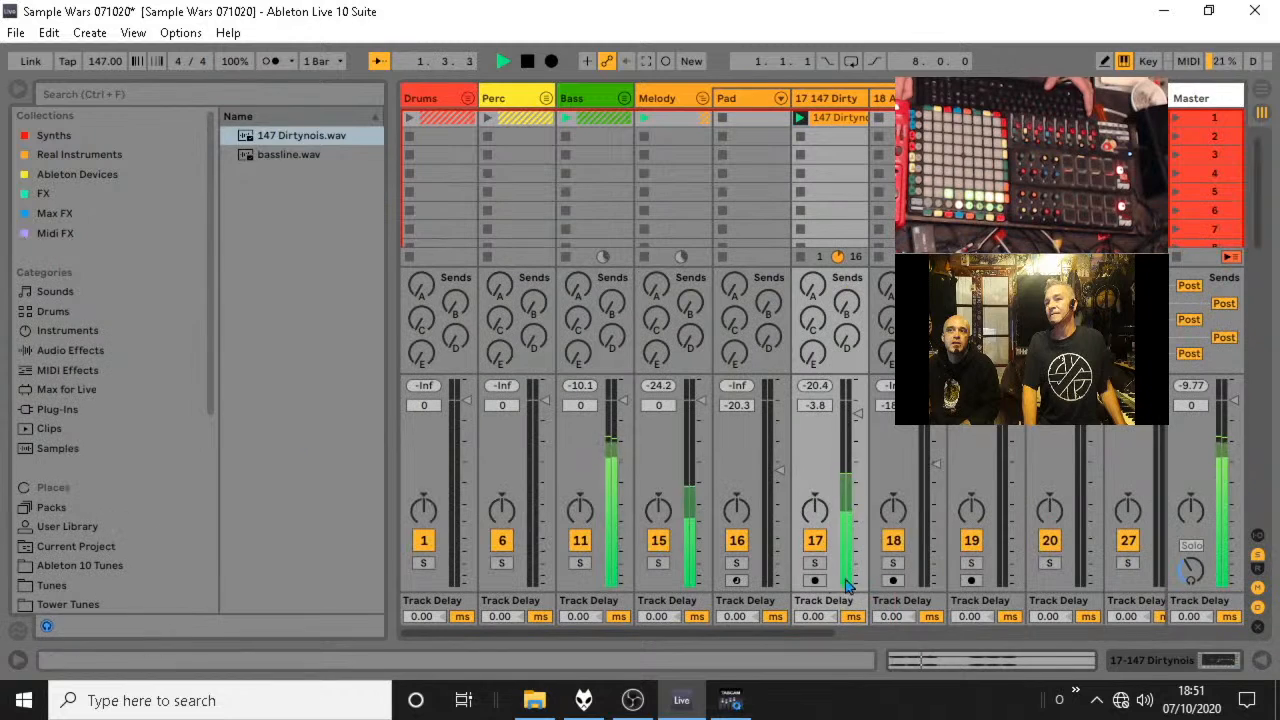
pyautogui.click(816, 564)
pyautogui.press('space')
pyautogui.press('space')
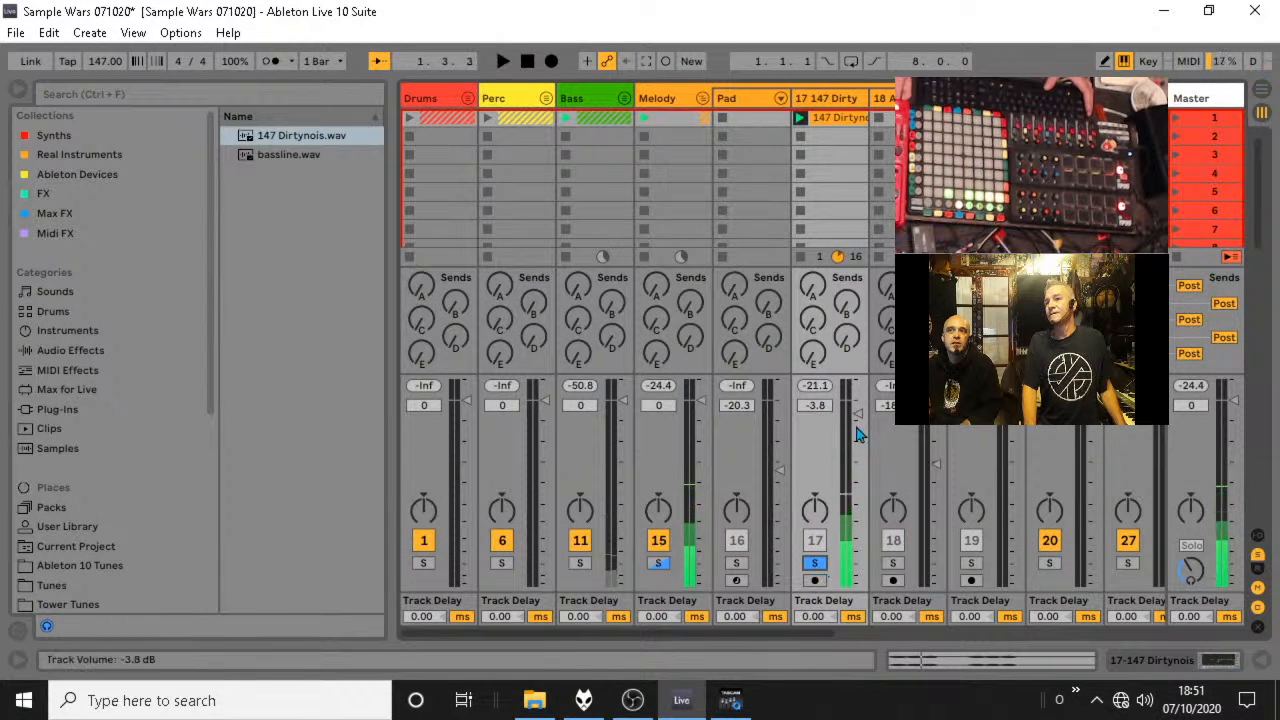
pyautogui.click(660, 564)
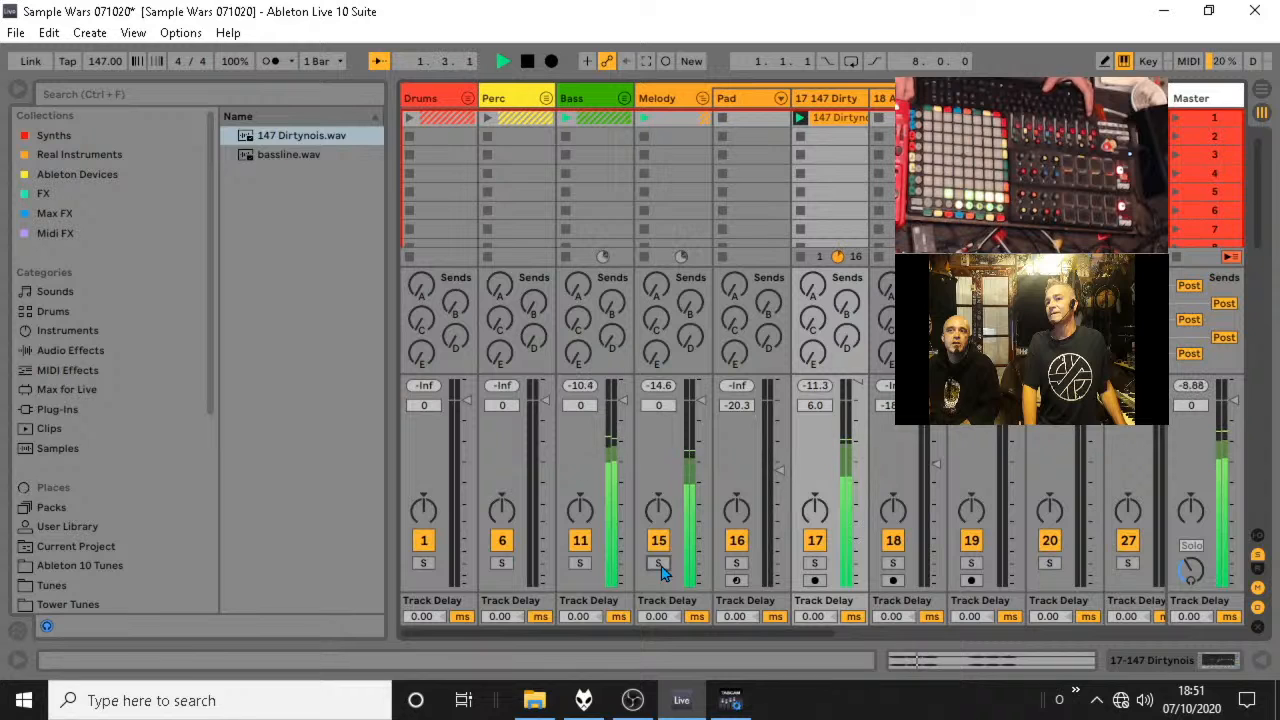
pyautogui.press('space')
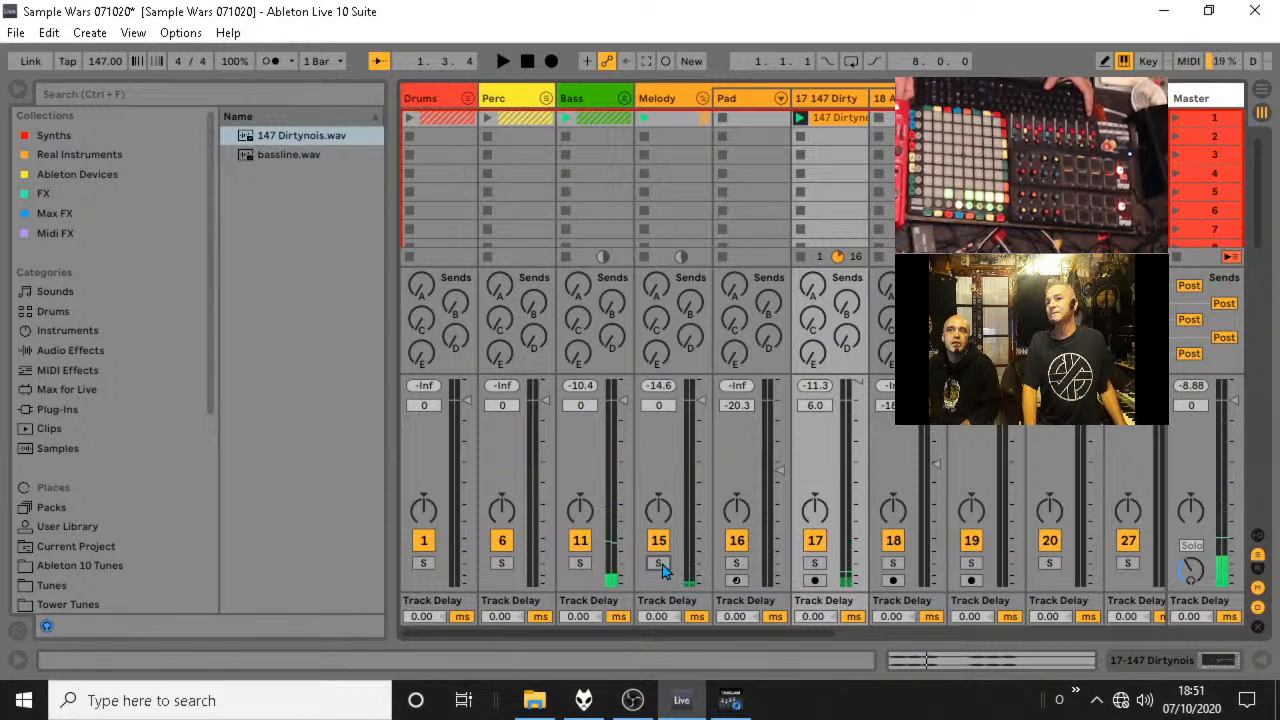
pyautogui.press('space')
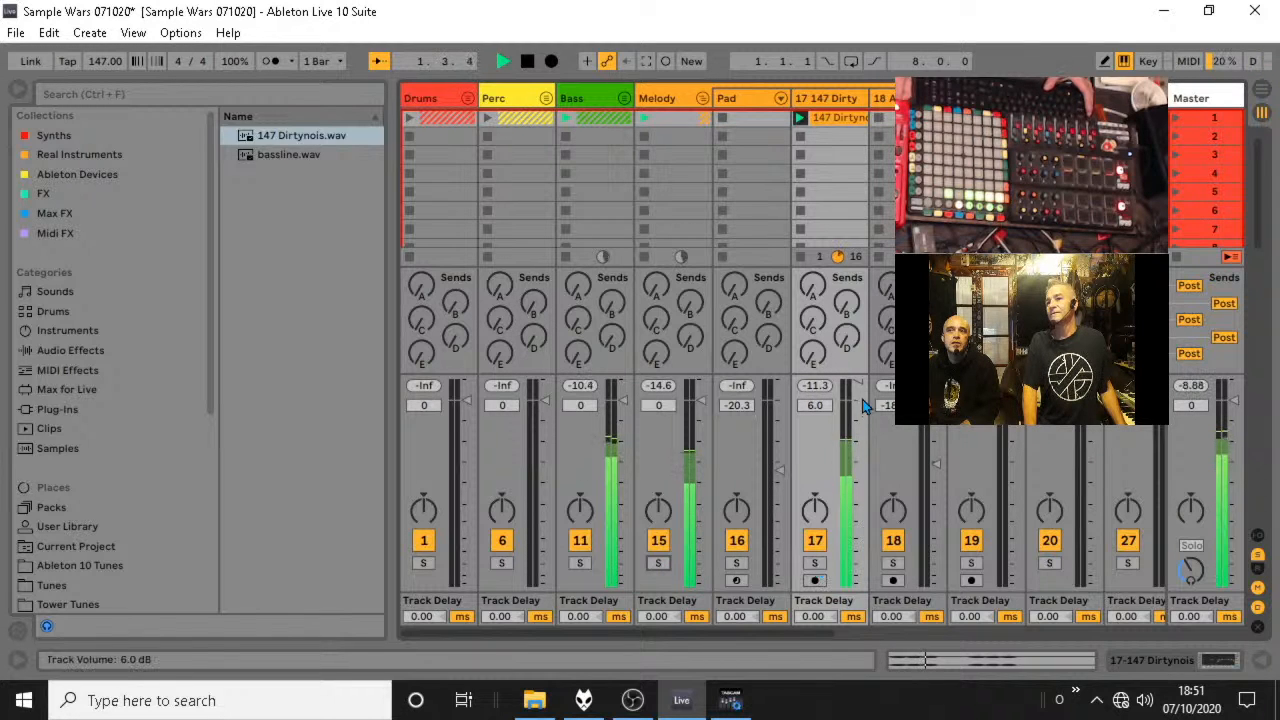
# Set the 147 Dirtynois clip's transposition to 6 st and return to the full mixer view.
pyautogui.doubleClick(835, 118)
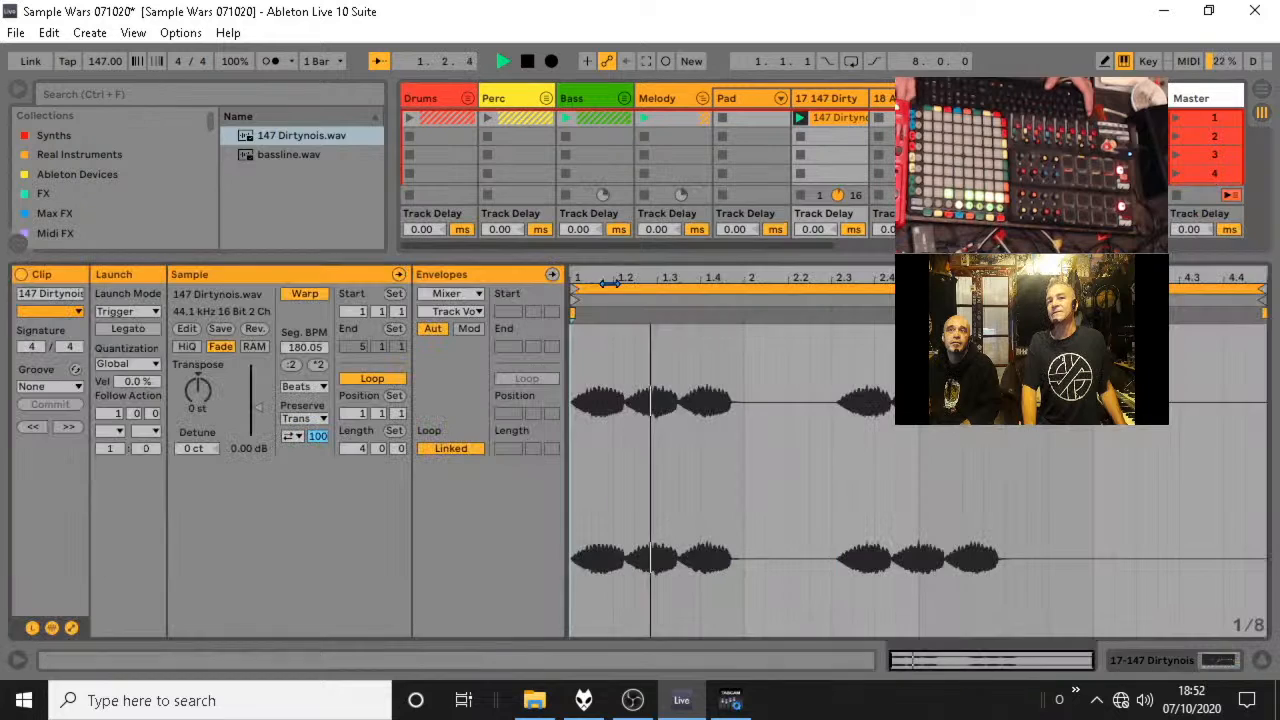
pyautogui.moveTo(198, 406); pyautogui.dragTo(198, 396)
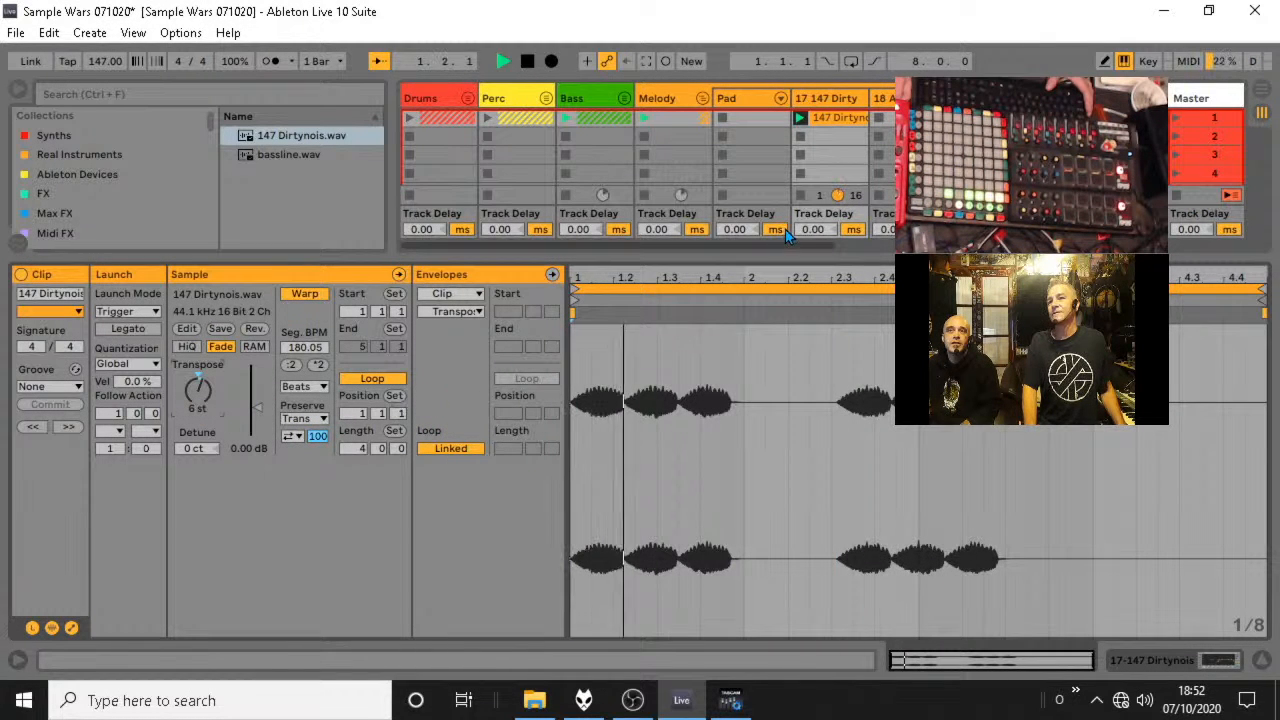
pyautogui.press('space')
pyautogui.click(1263, 660)
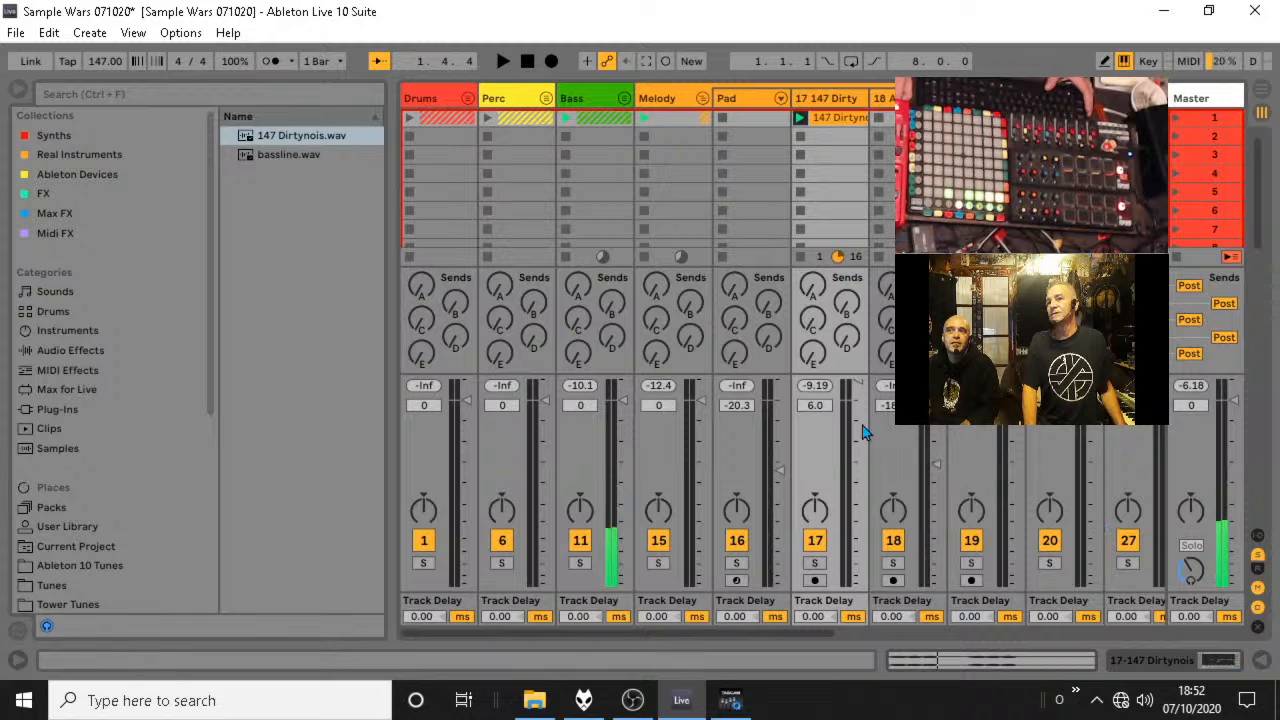
# During playback, set the 147 Dirtynois track's volume to -7.0 dB and the Pad track's volume to -24.7 dB.
pyautogui.moveTo(866, 432); pyautogui.dragTo(866, 437)
pyautogui.press('space')
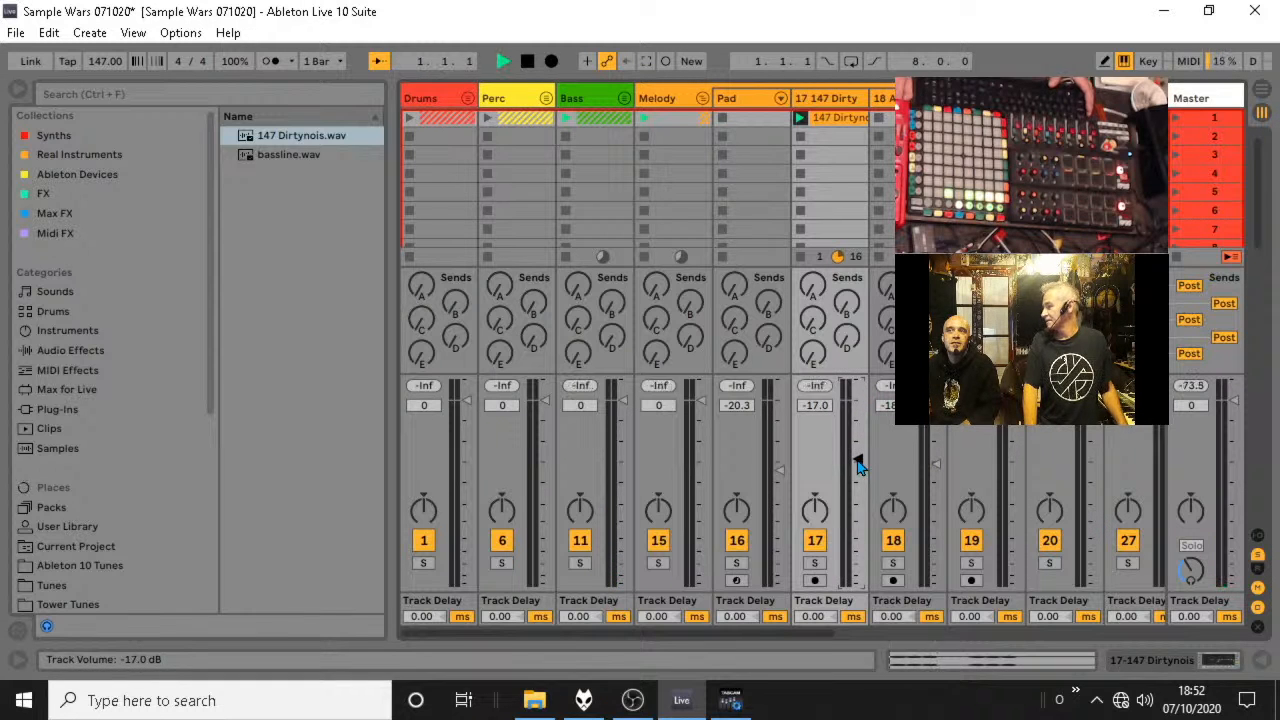
pyautogui.moveTo(780, 470); pyautogui.dragTo(780, 486)
pyautogui.moveTo(858, 461); pyautogui.dragTo(858, 425)
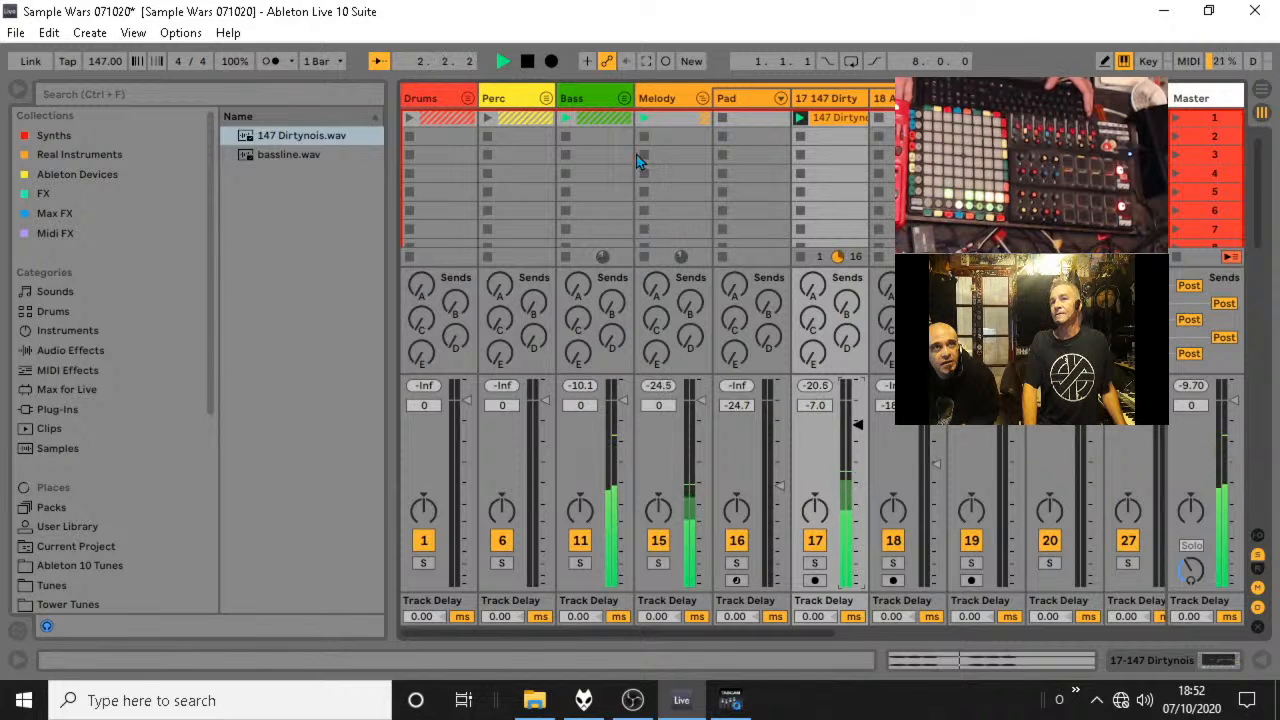
# Stop playback, unfold the Bass group and show the bassline track's devices.
pyautogui.press('space')
pyautogui.doubleClick(592, 100)
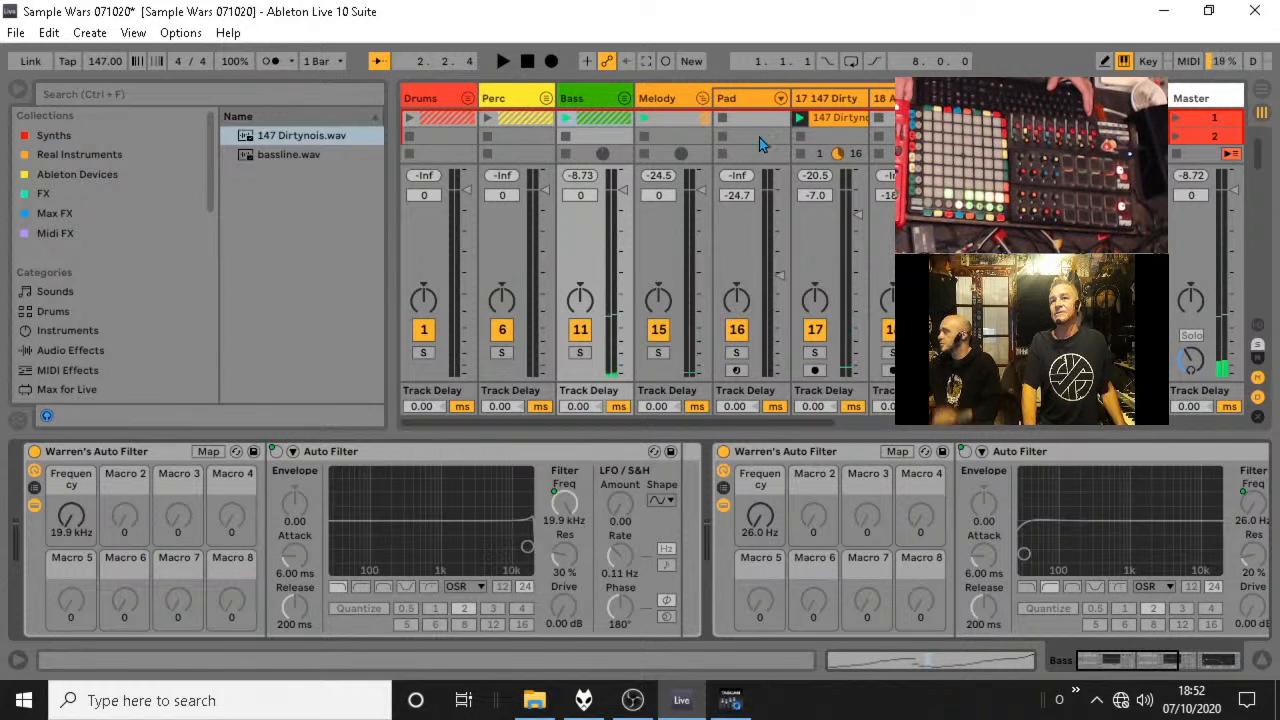
pyautogui.click(623, 95)
pyautogui.click(718, 97)
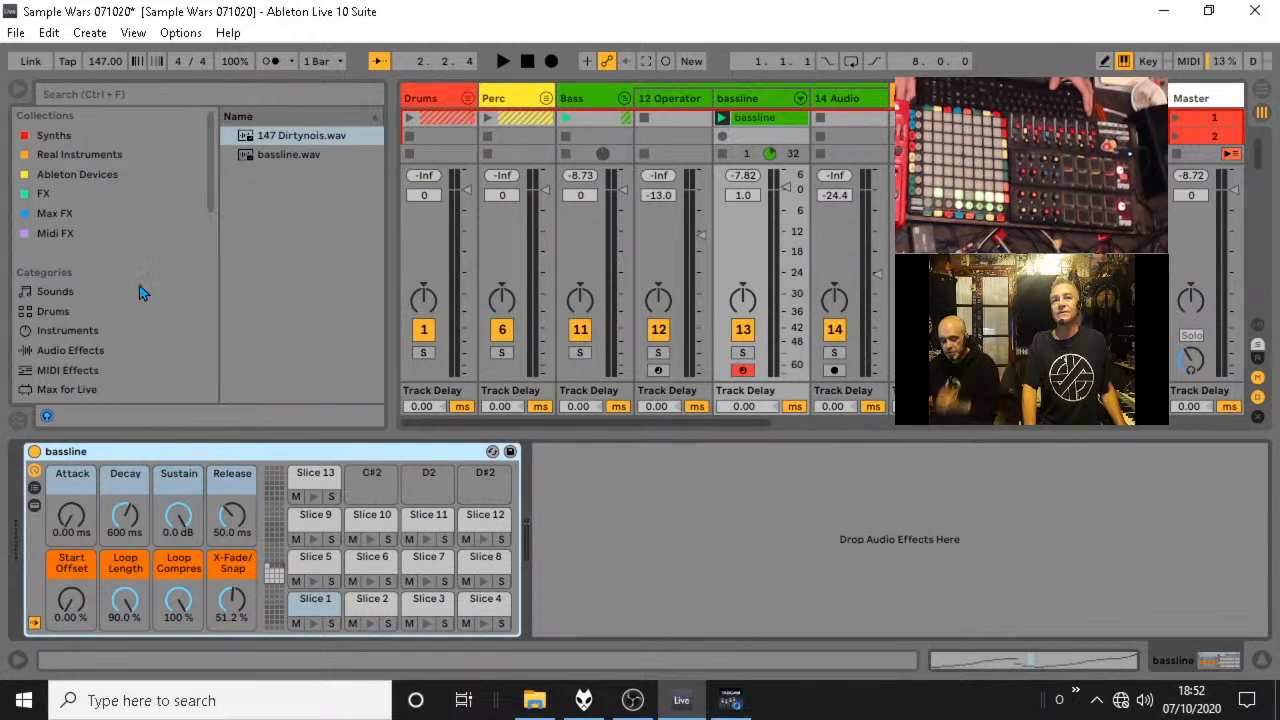
# Insert MannyM Distortion Stereo from the FX collection after the bassline rack and close its plug-in window.
pyautogui.click(55, 196)
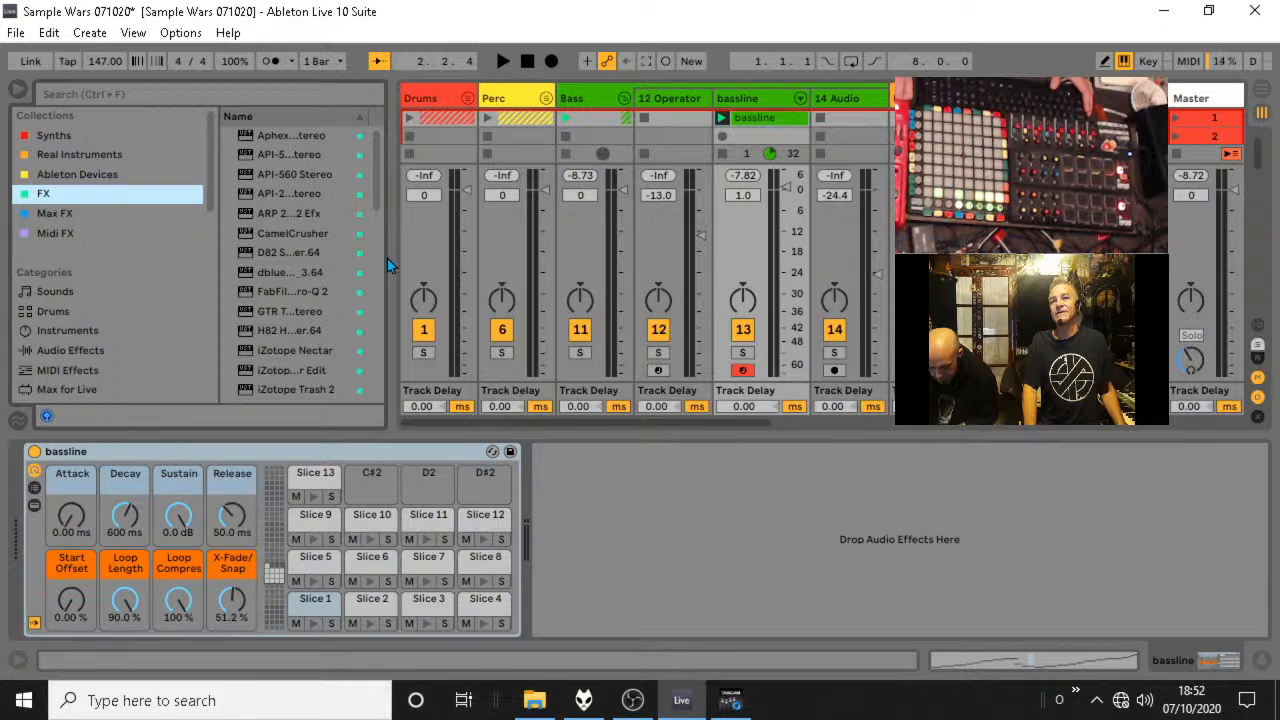
pyautogui.moveTo(392, 257); pyautogui.dragTo(550, 251)
pyautogui.scroll(-15, 416, 313)
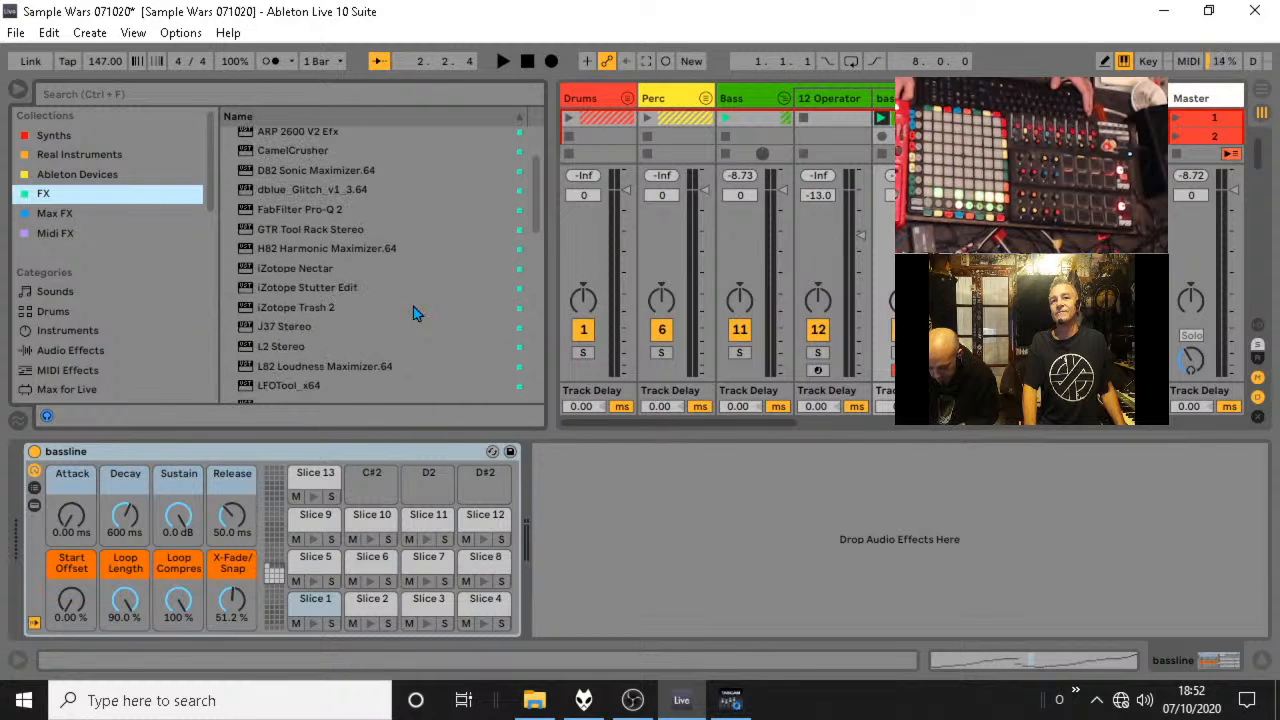
pyautogui.scroll(5, 416, 310)
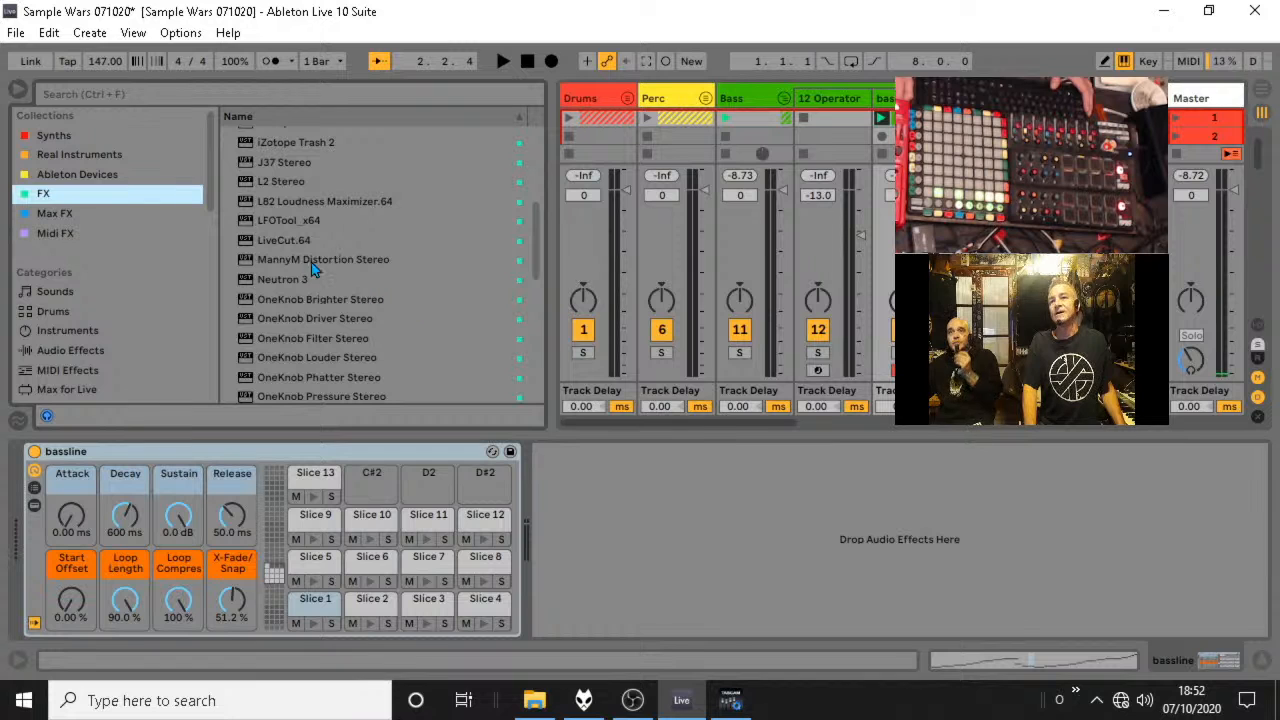
pyautogui.moveTo(311, 262); pyautogui.dragTo(591, 485)
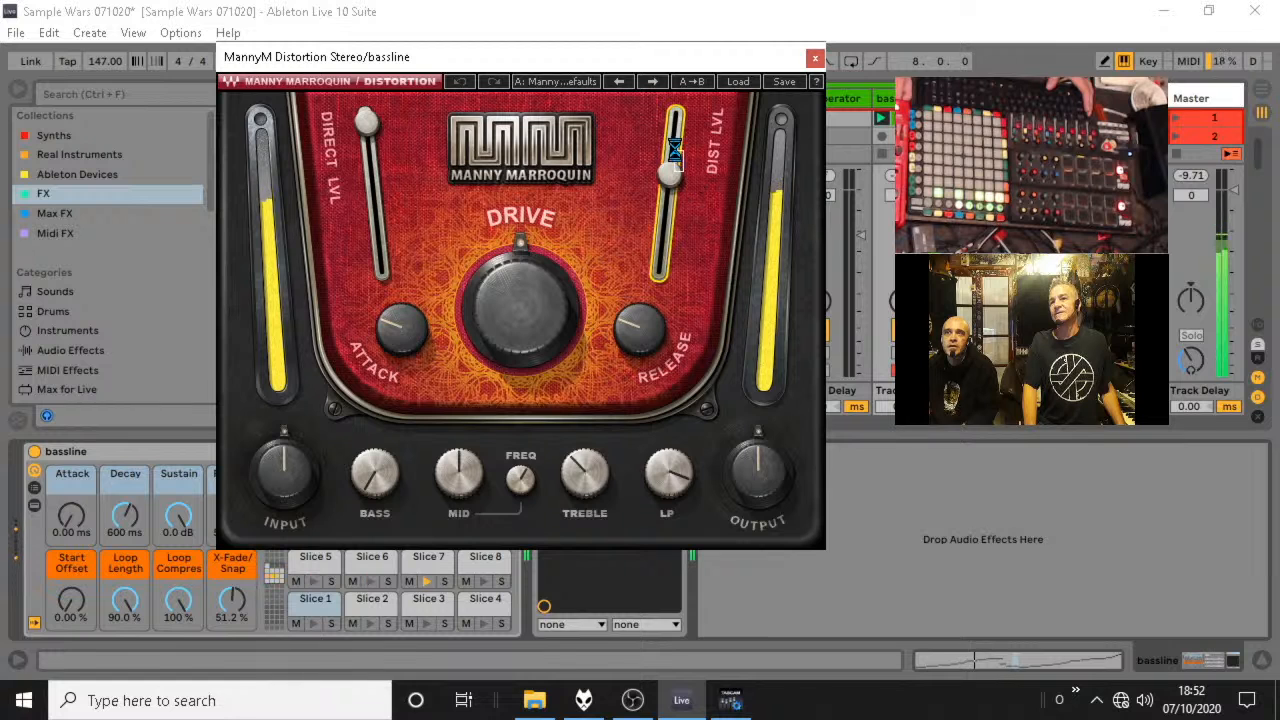
pyautogui.click(816, 58)
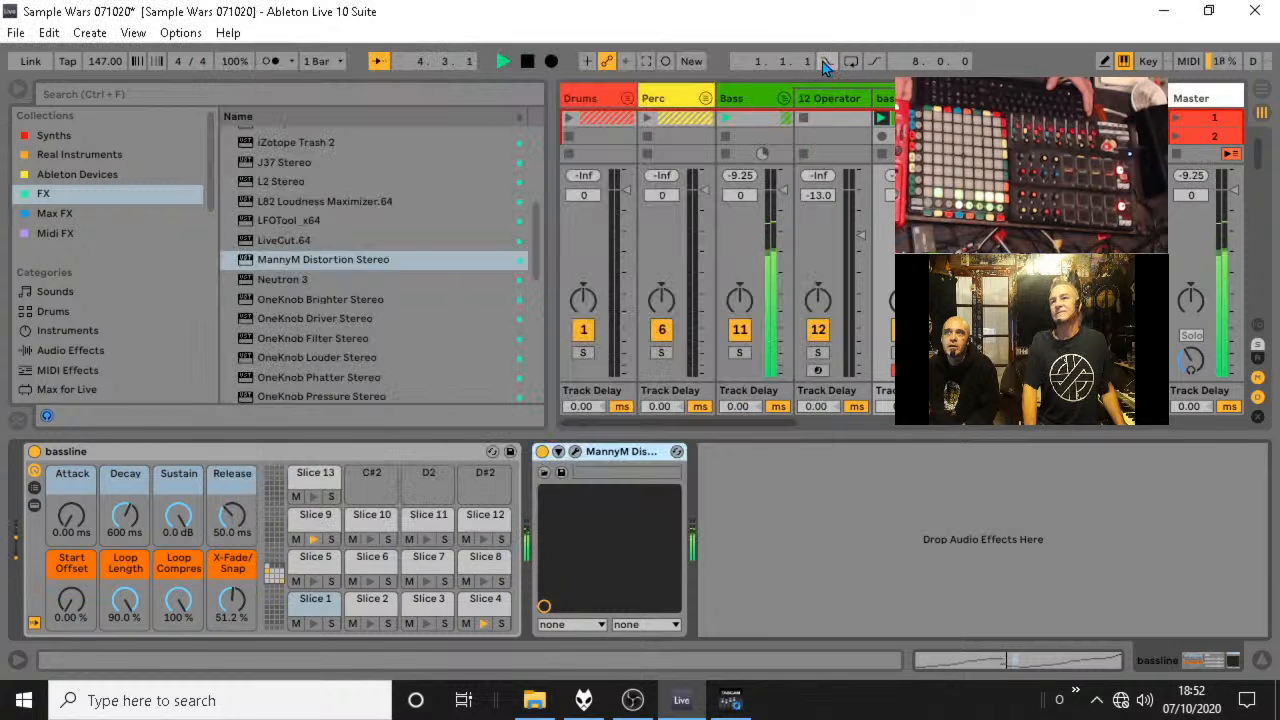
# Hide the browser and audition the distorted bassline track in solo and together with the melody.
pyautogui.click(20, 90)
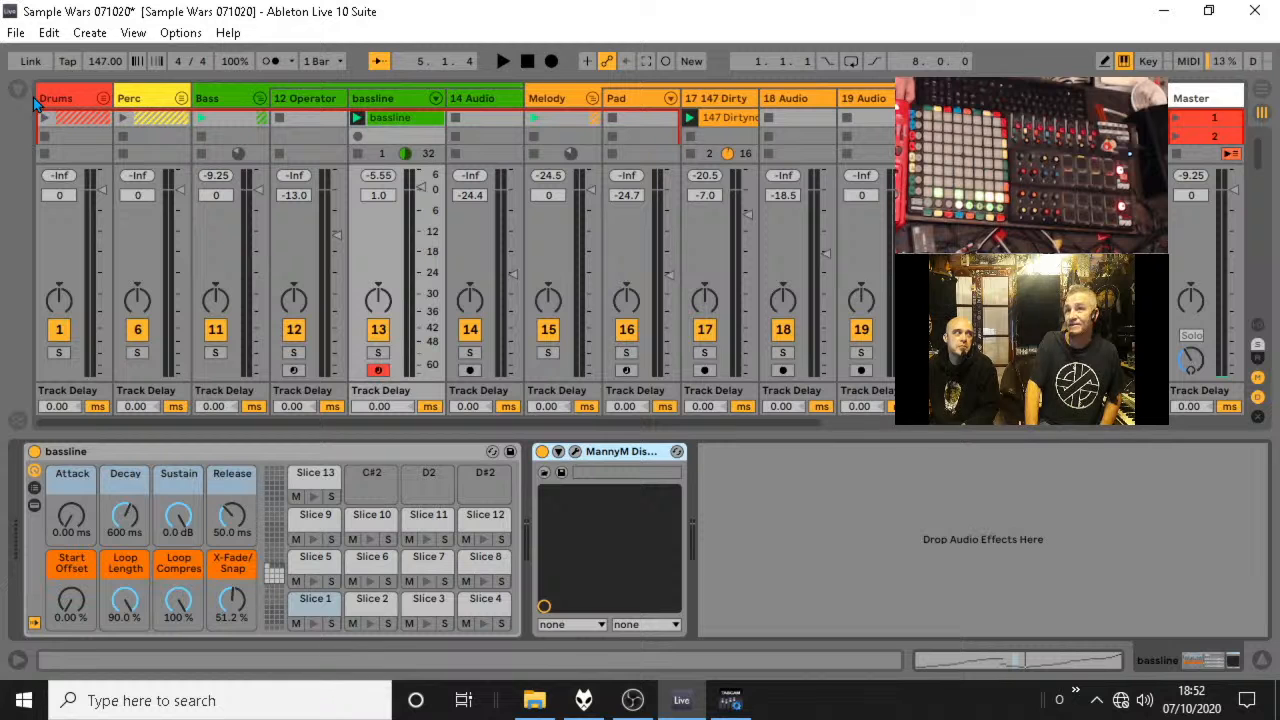
pyautogui.press('space')
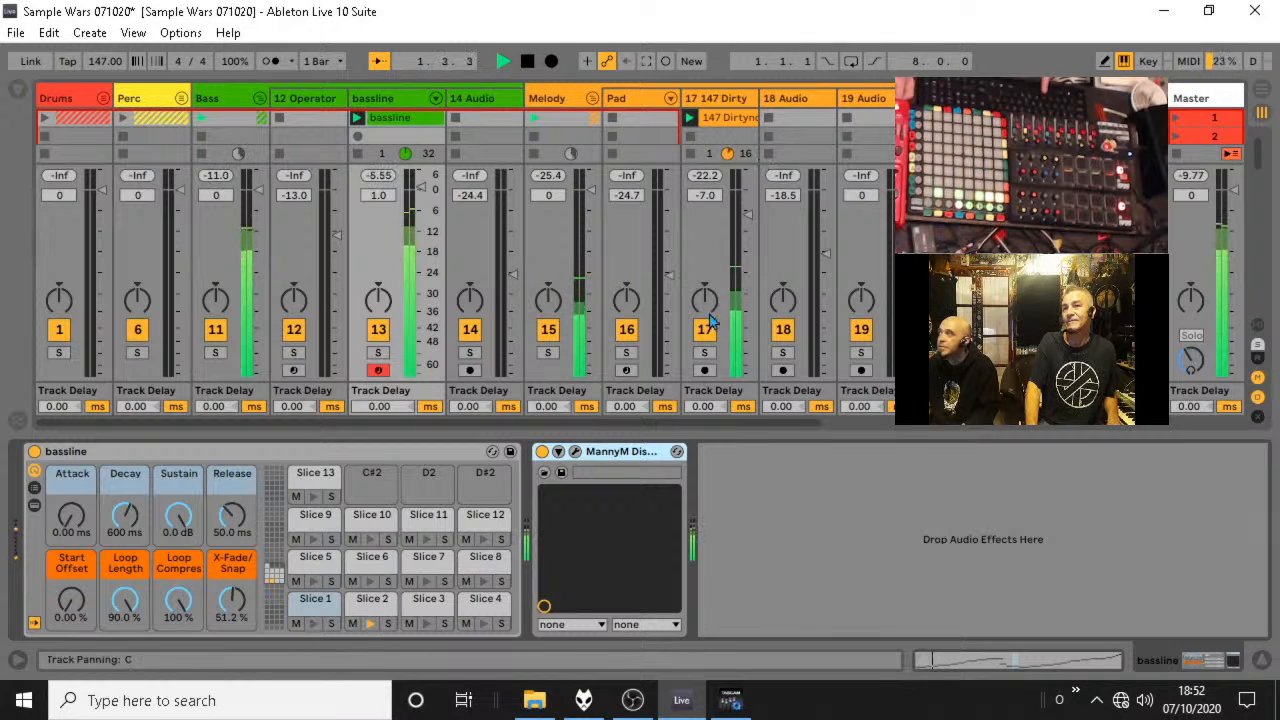
pyautogui.click(379, 353)
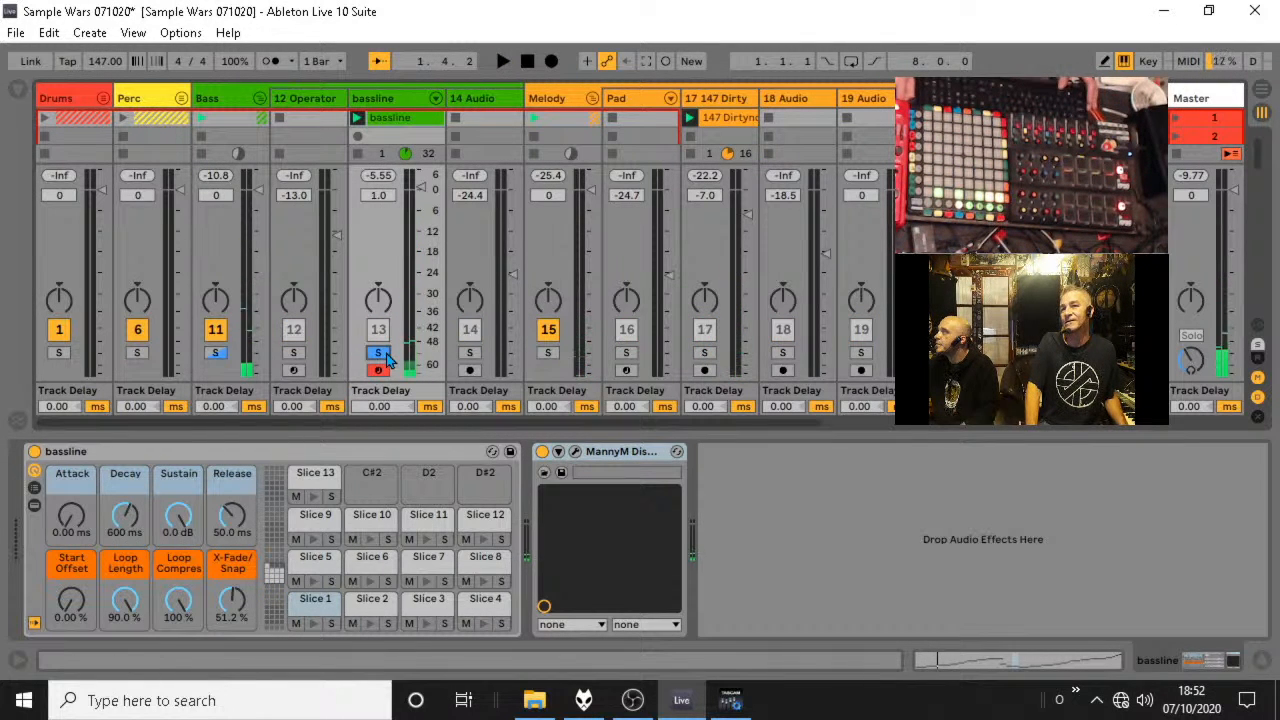
pyautogui.press('space')
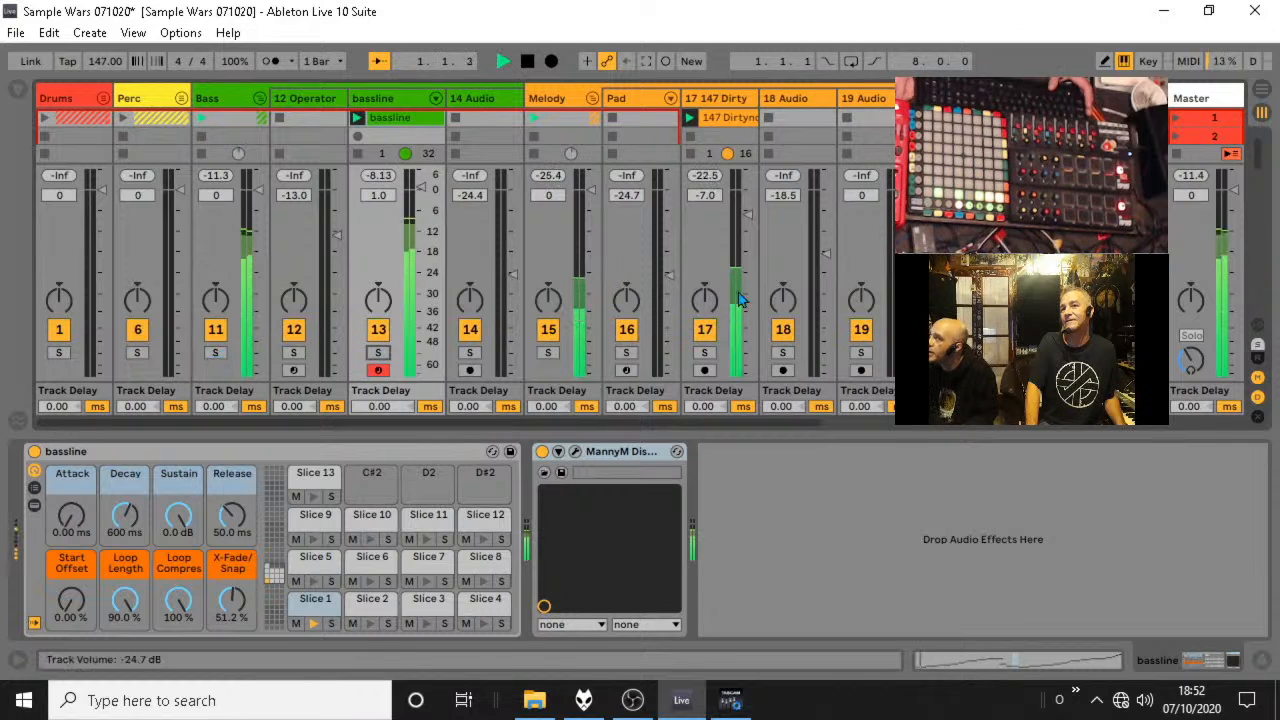
# Solo the 147 Dirtynois track, set its volume to -3.6 dB and compare it with the bassline by switching solos.
pyautogui.click(704, 353)
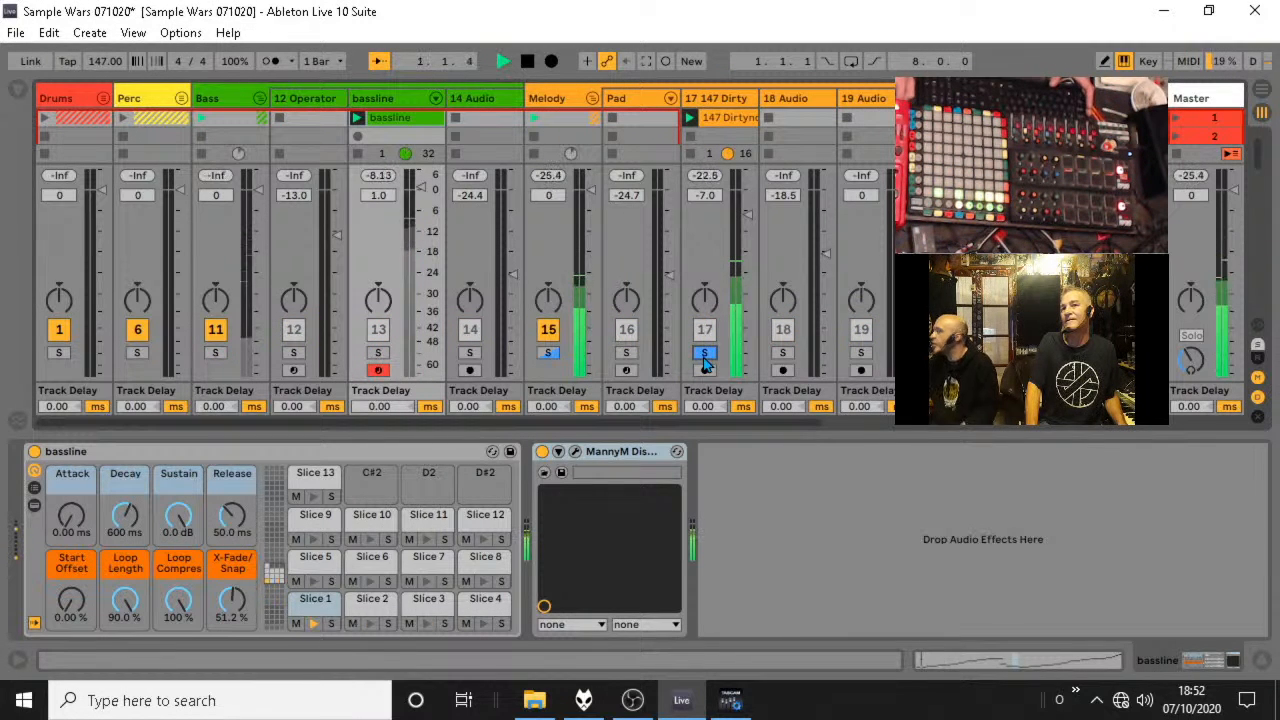
pyautogui.moveTo(748, 213); pyautogui.dragTo(748, 202)
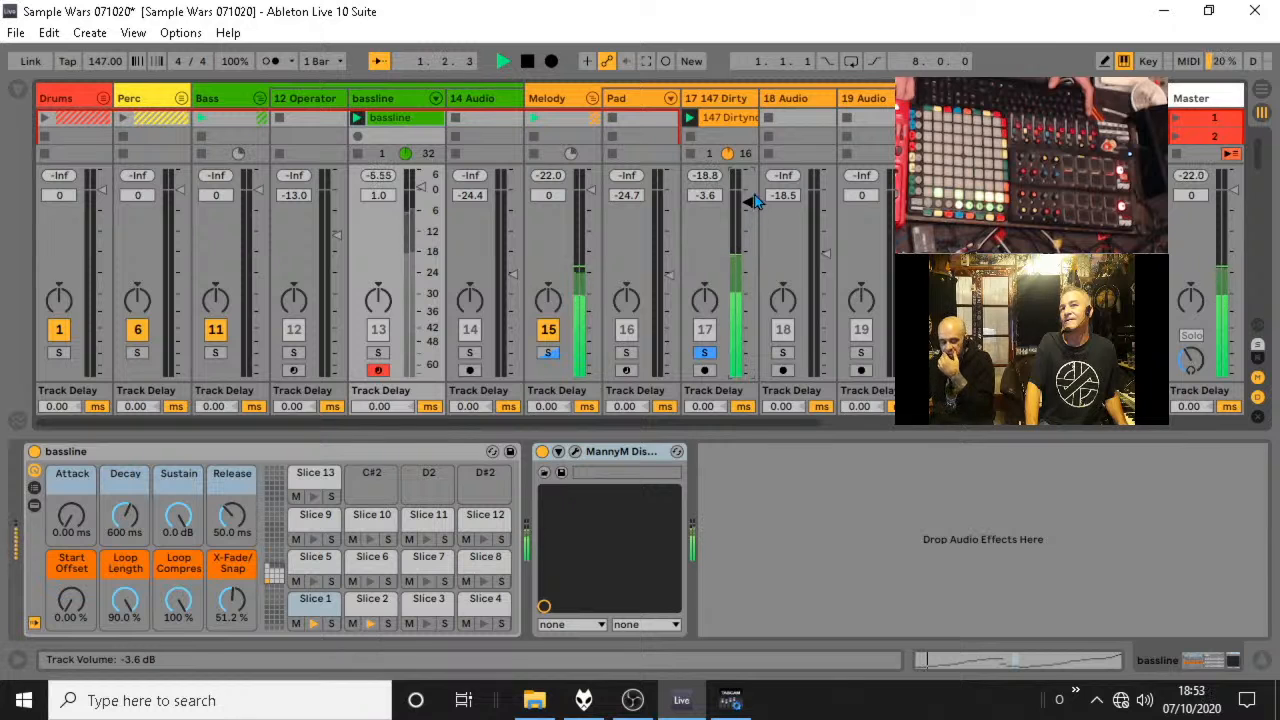
pyautogui.click(378, 354)
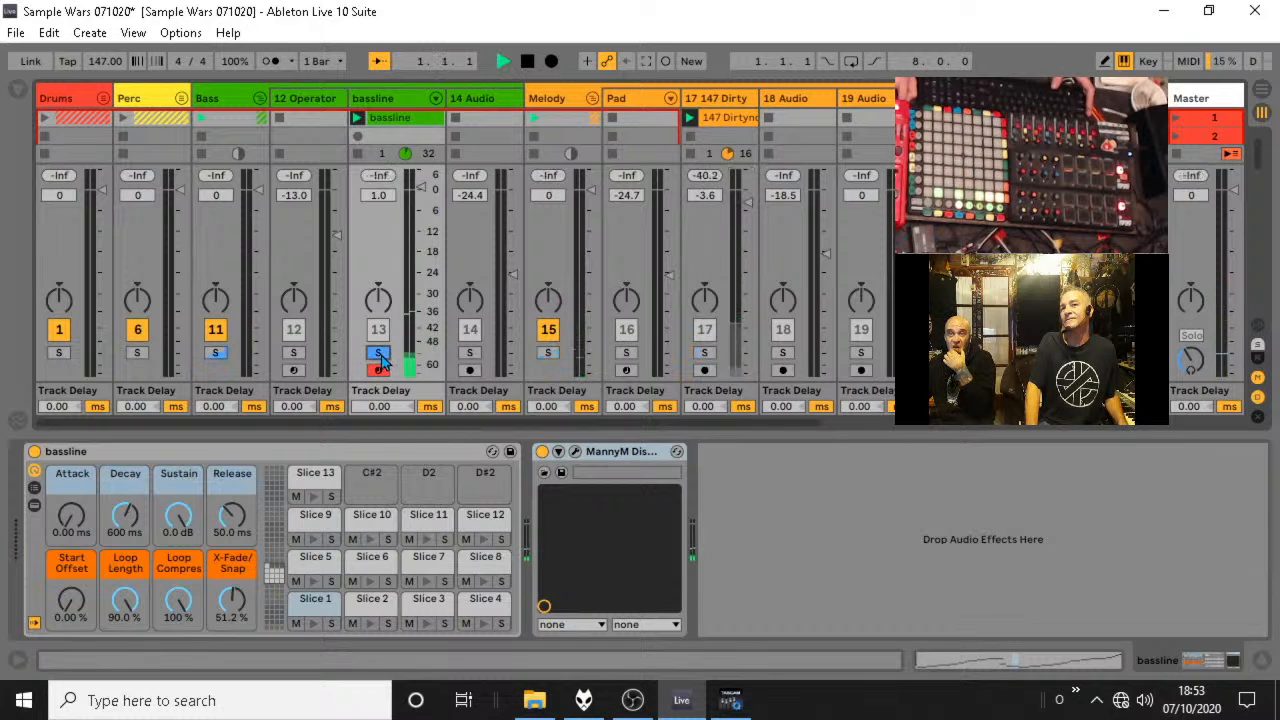
pyautogui.click(705, 354)
pyautogui.click(705, 354)
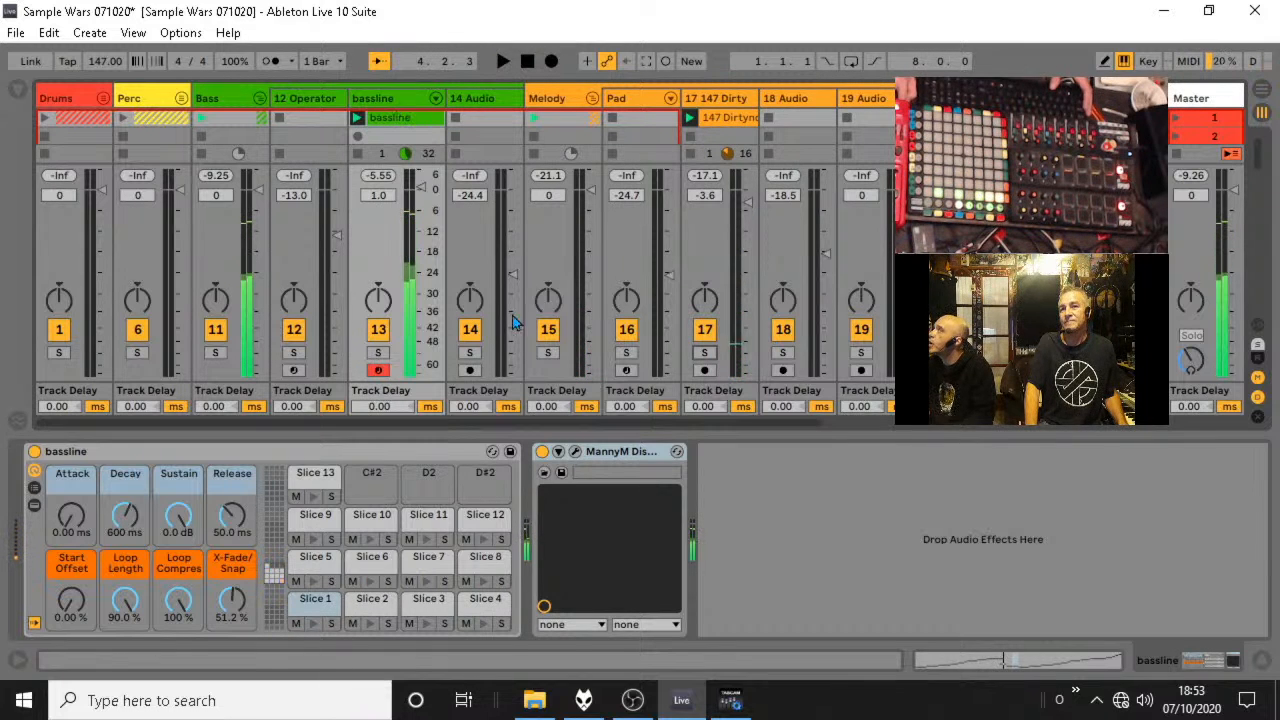
# Reopen the bassline's MannyM Distortion, lower its distortion level to 17.1 and close the plug-in window.
pyautogui.click(575, 451)
pyautogui.moveTo(668, 176); pyautogui.dragTo(663, 236)
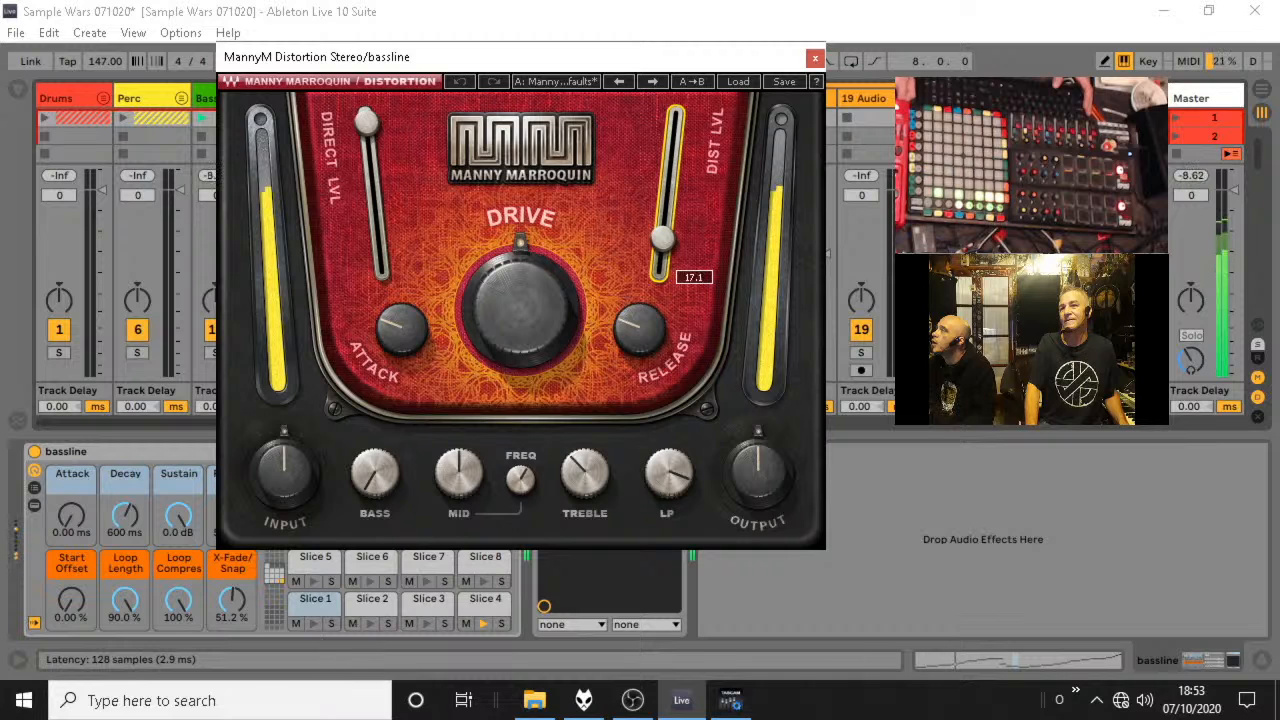
pyautogui.click(815, 57)
# Solo the 147 Dirtynois track, show its clip settings and start playback.
pyautogui.click(735, 118)
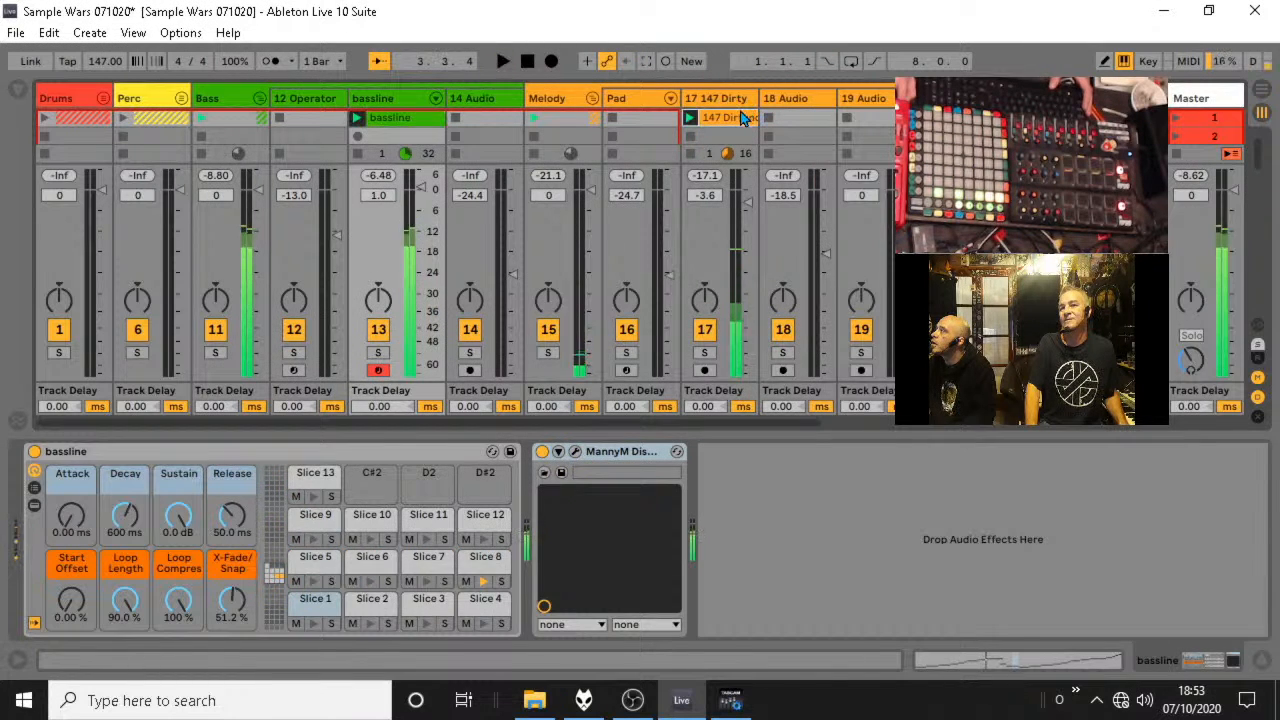
pyautogui.click(1262, 662)
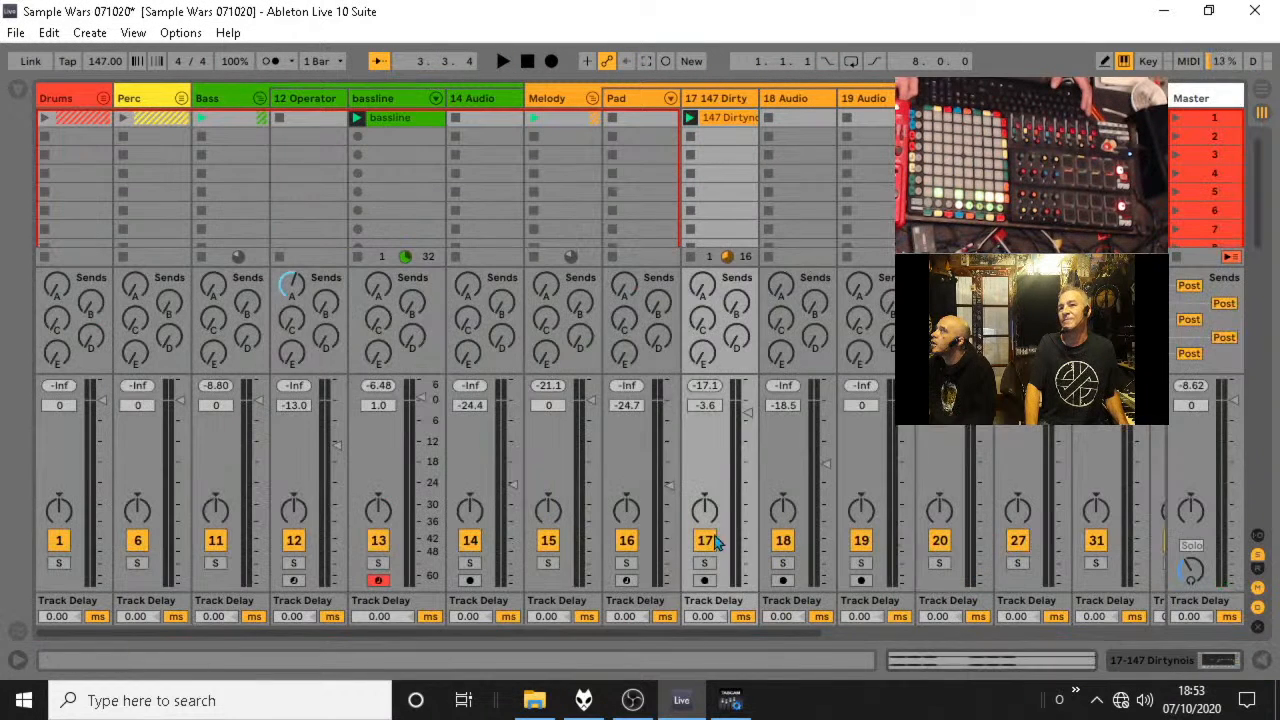
pyautogui.doubleClick(729, 118)
pyautogui.press('space')
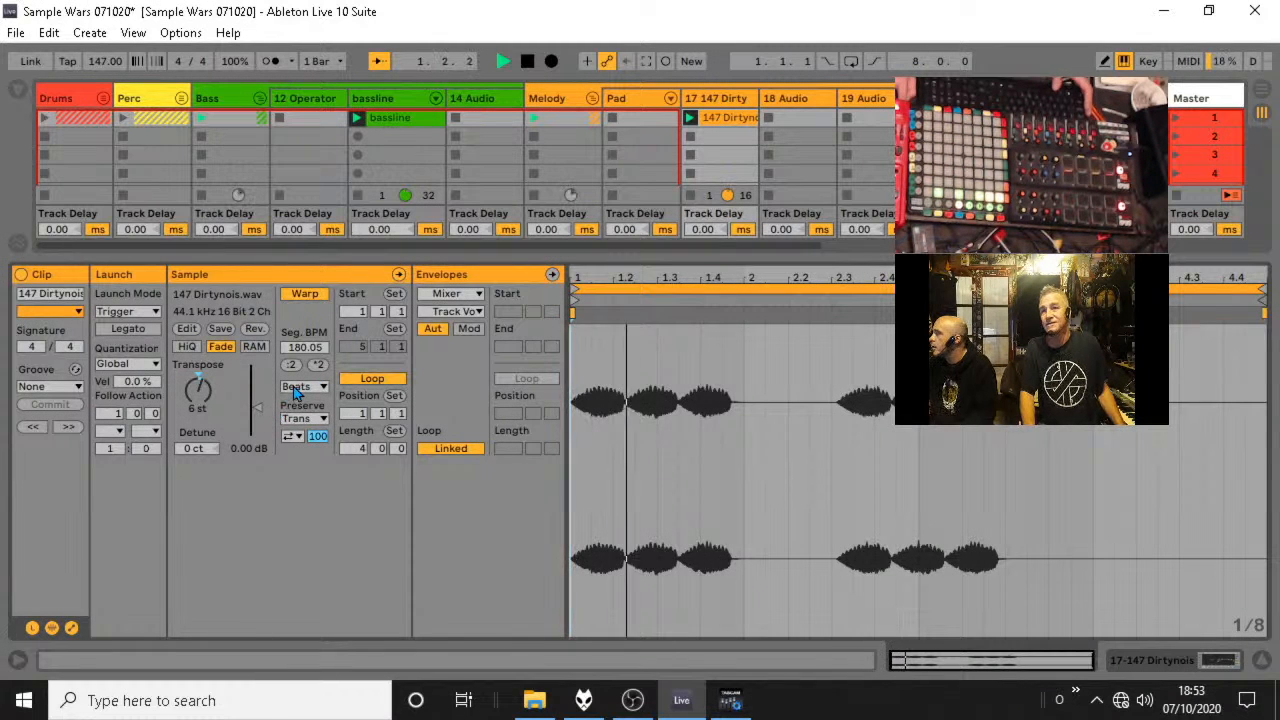
# Try the Tones, Texture, Re-Pitch and Complex warp modes on the 147 Dirtynois clip while auditioning it.
pyautogui.click(300, 386)
pyautogui.click(309, 422)
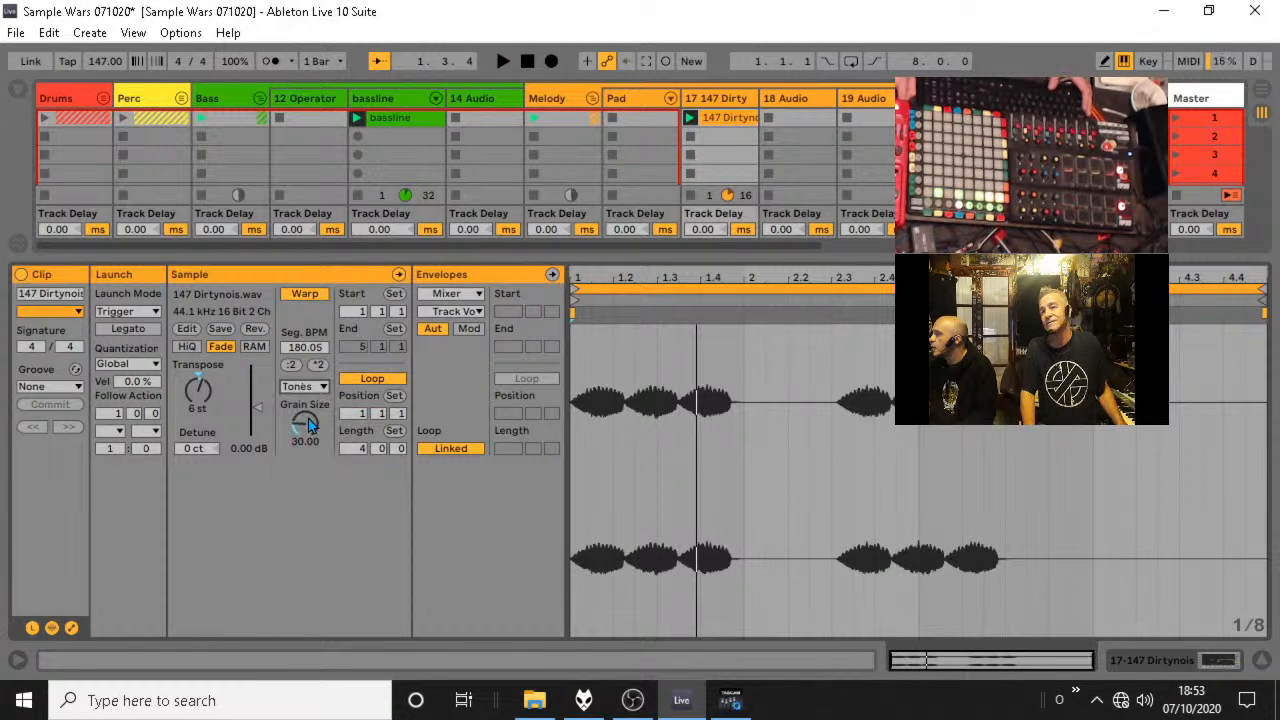
pyautogui.click(310, 388)
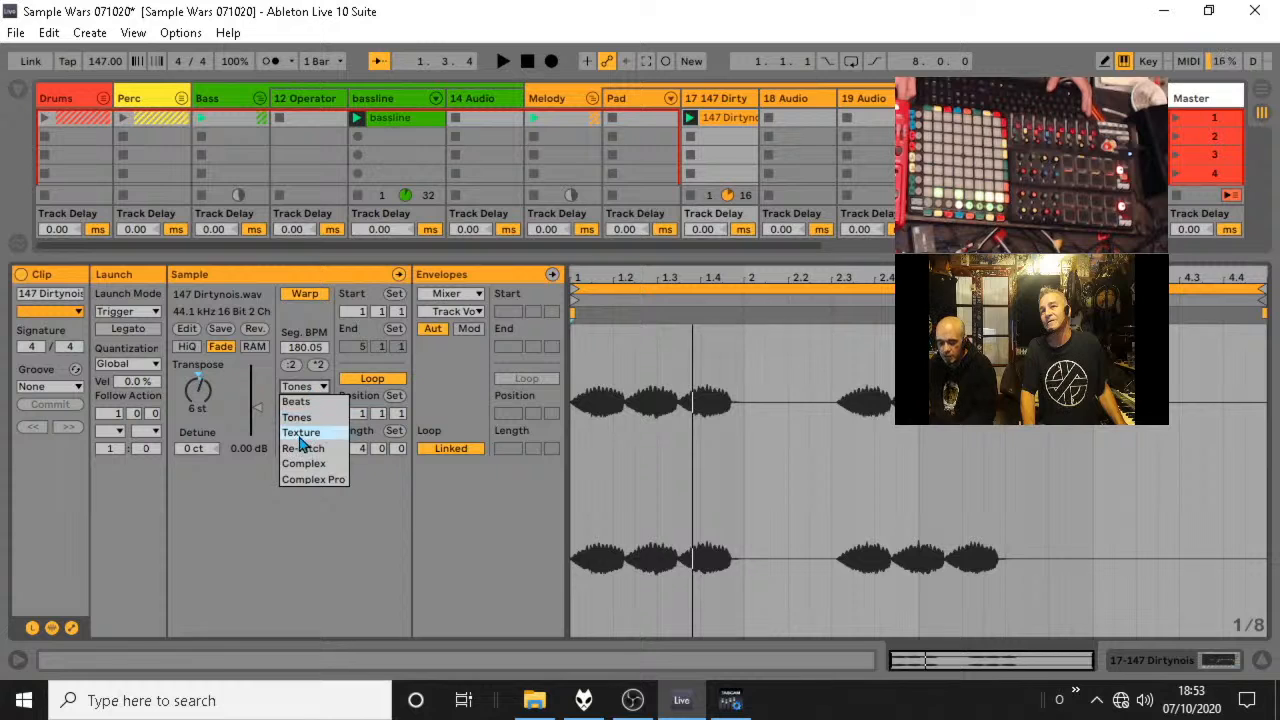
pyautogui.click(302, 432)
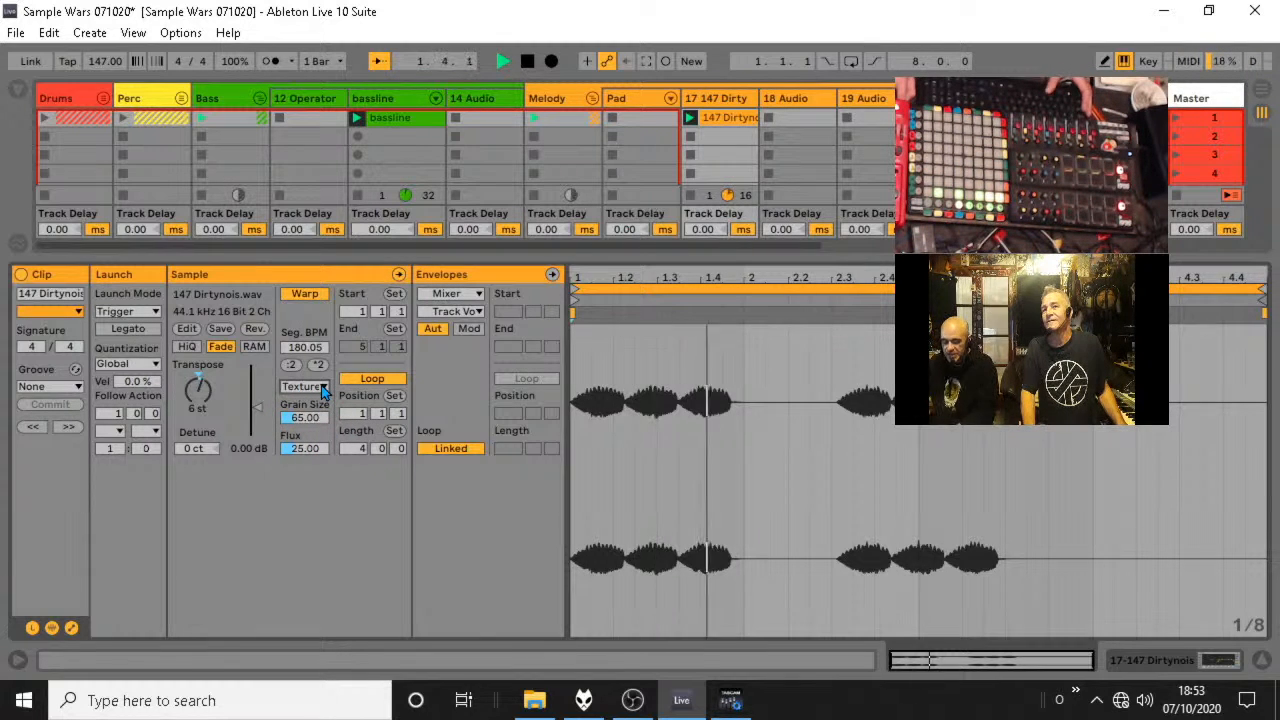
pyautogui.click(322, 388)
pyautogui.click(316, 444)
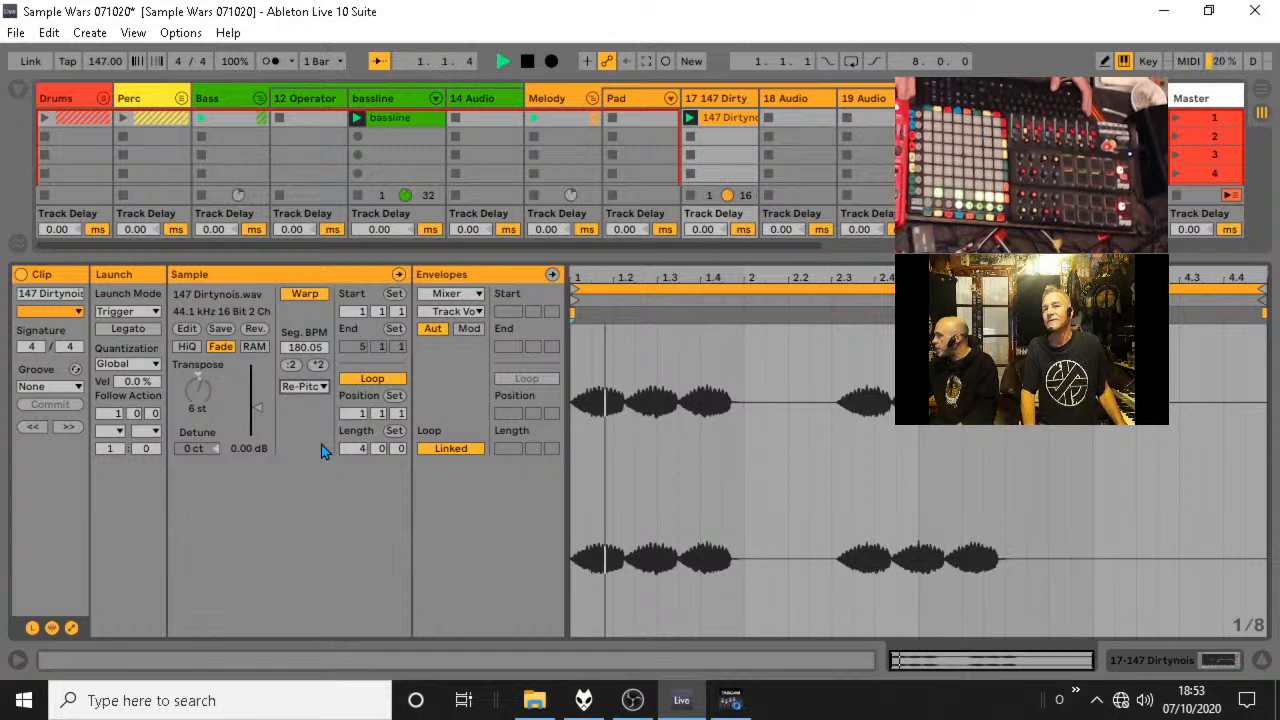
pyautogui.click(322, 388)
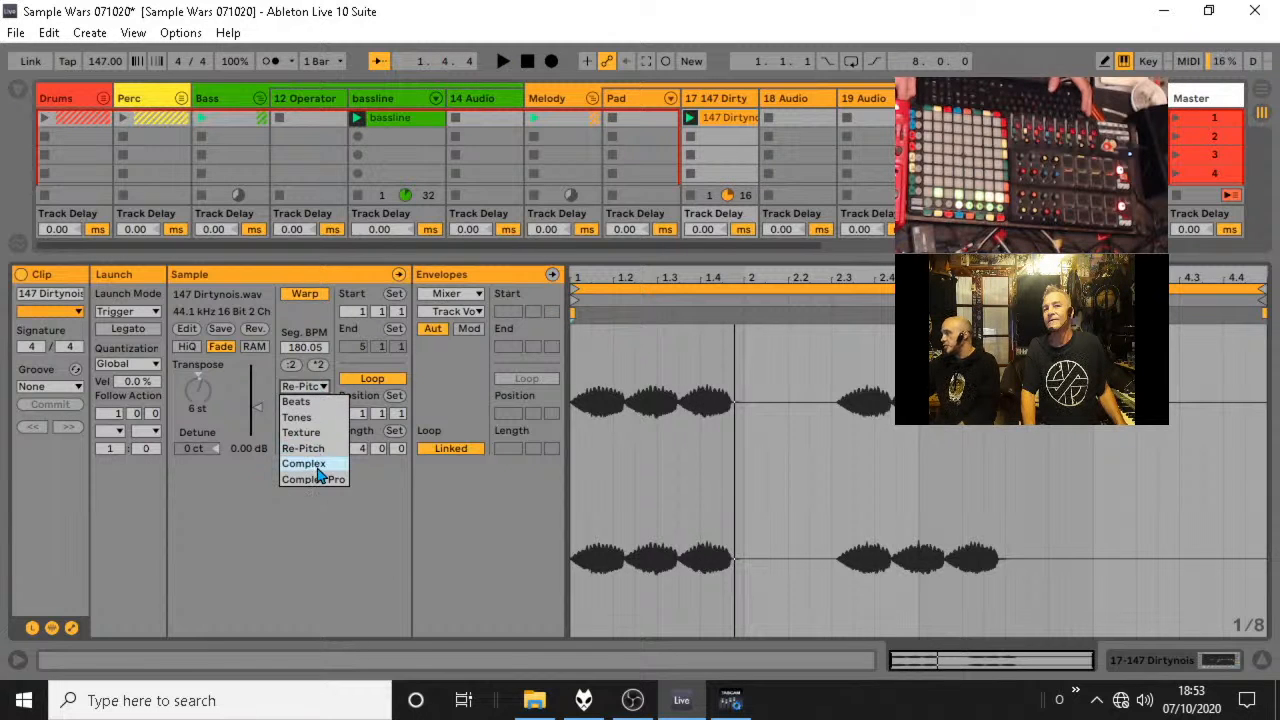
pyautogui.click(320, 465)
# Set the 147 Dirtynois clip's warp mode to Texture.
pyautogui.click(322, 388)
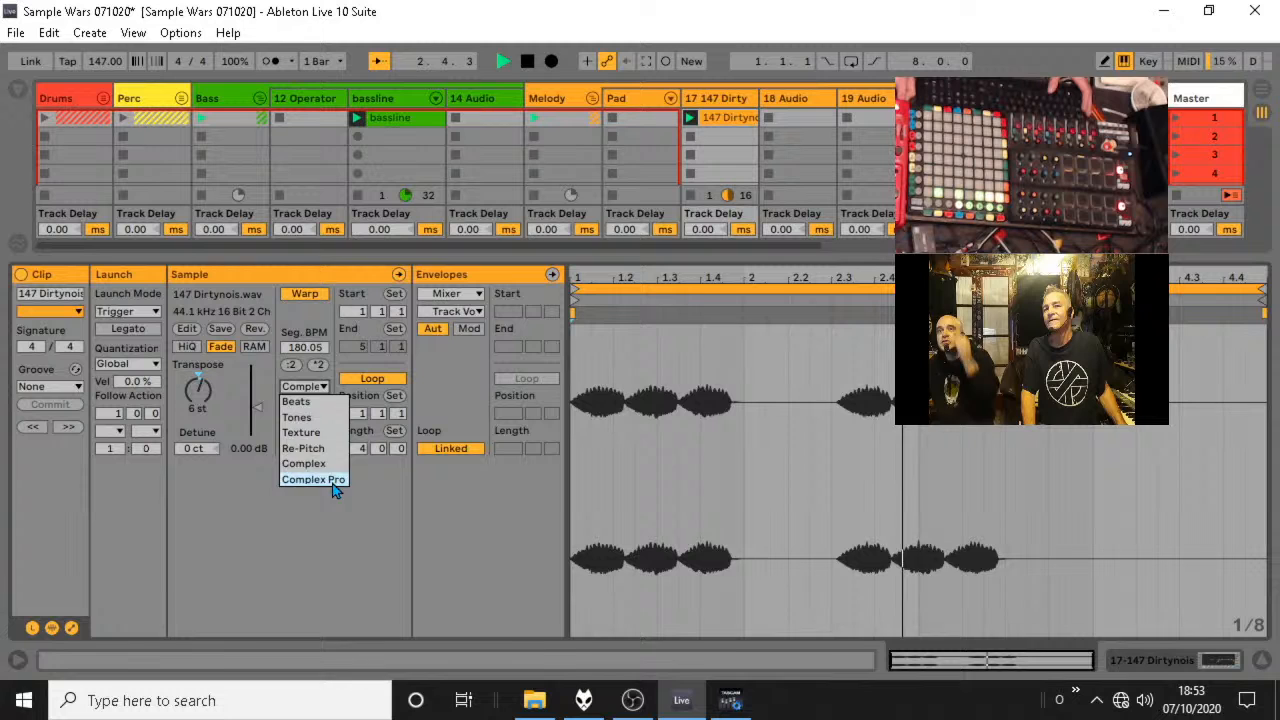
pyautogui.click(302, 432)
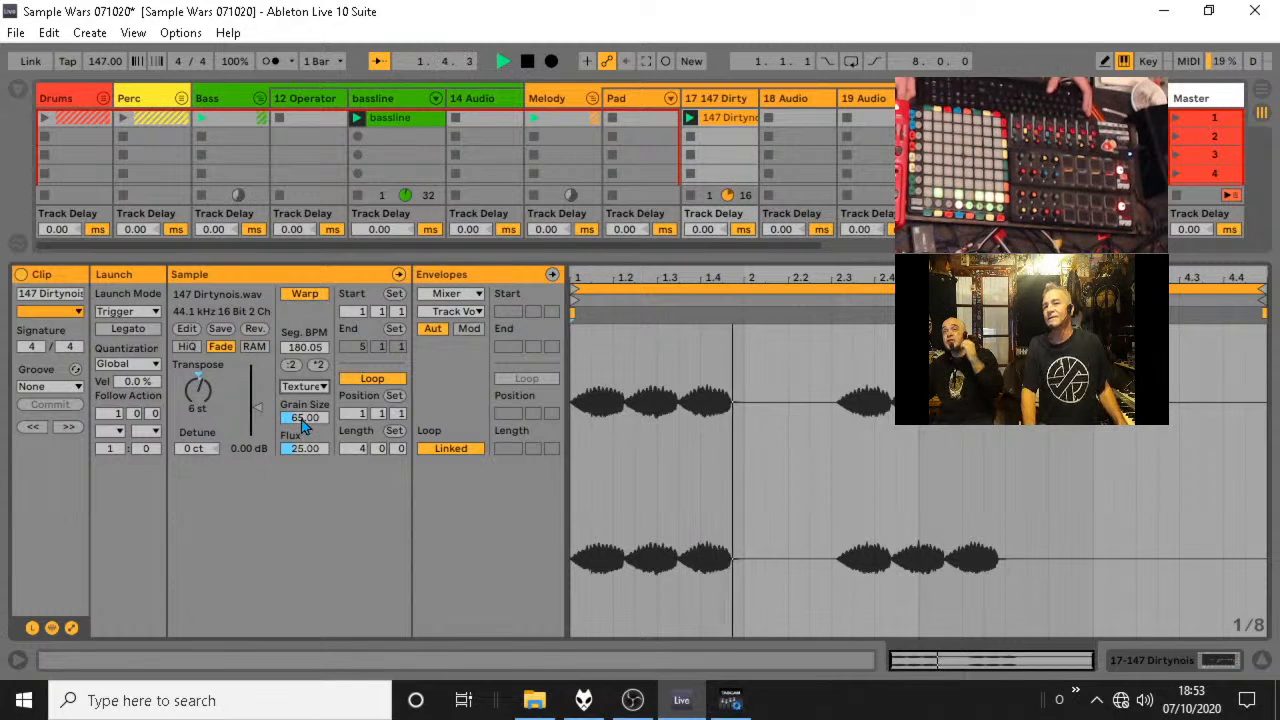
# Add the Tantra effect from the FX collection to the 147 Dirtynois track.
pyautogui.click(1262, 659)
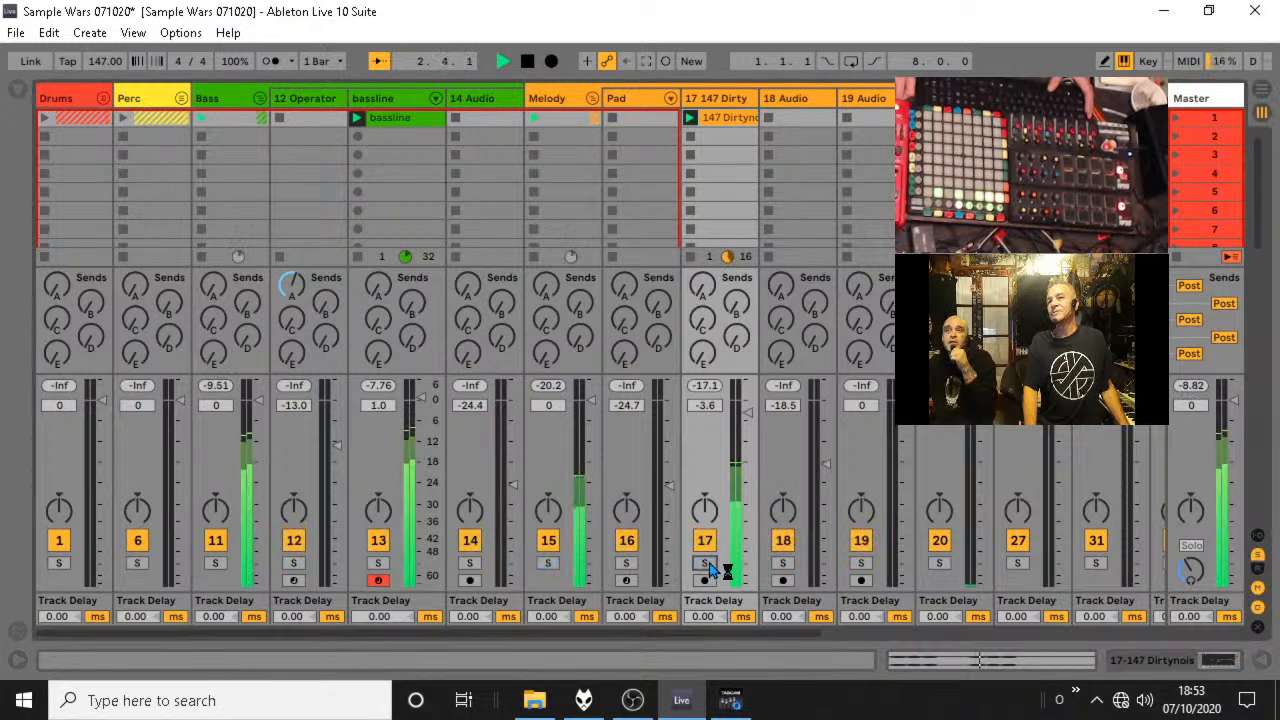
pyautogui.click(19, 91)
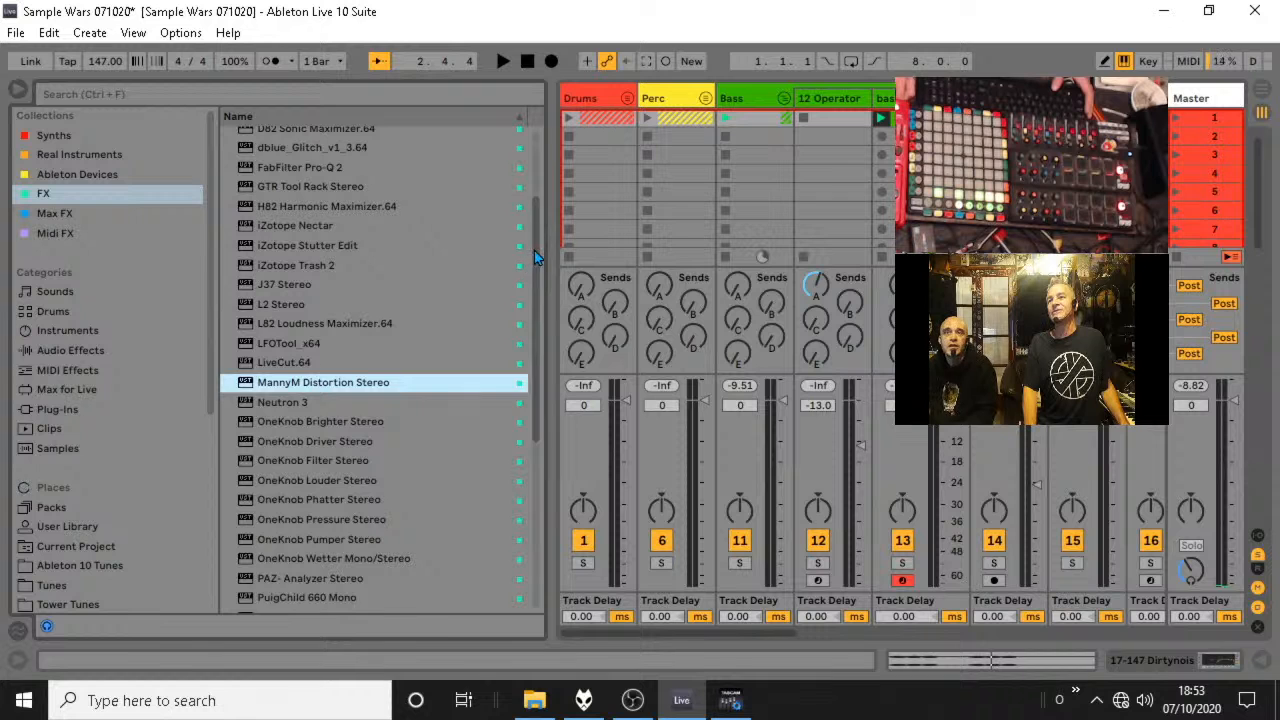
pyautogui.moveTo(536, 262); pyautogui.dragTo(549, 514)
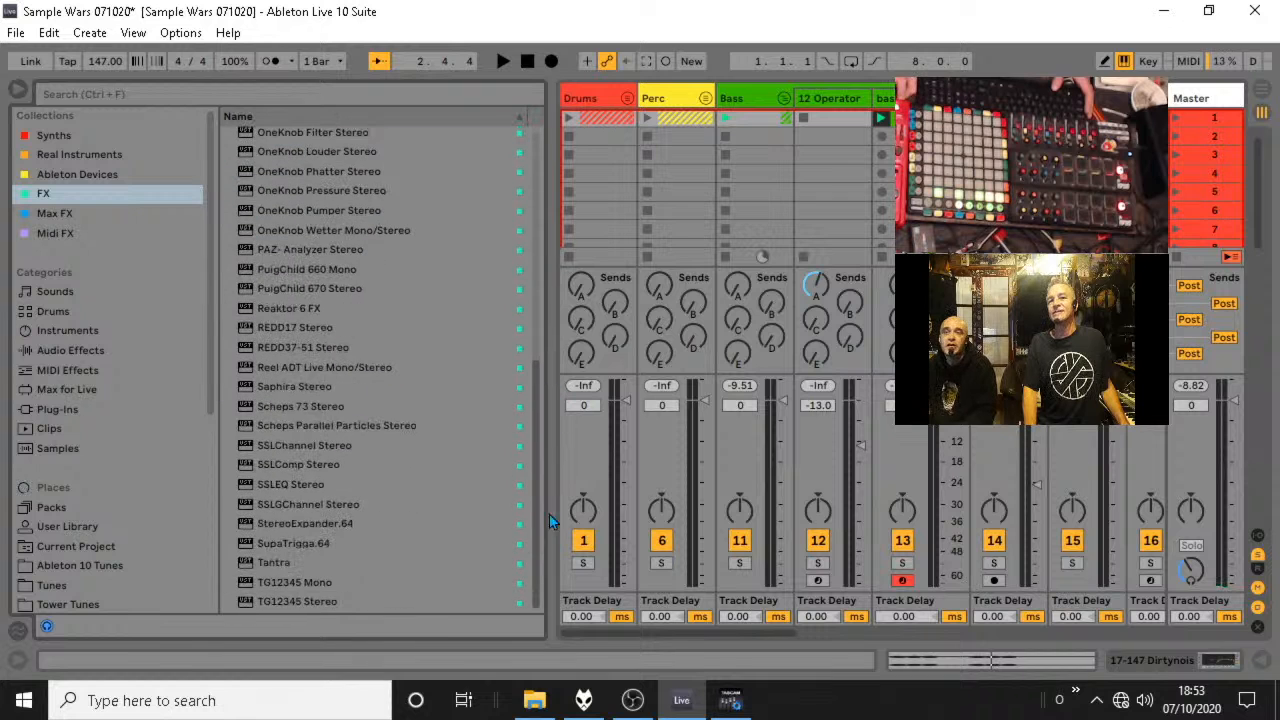
pyautogui.click(276, 563)
pyautogui.moveTo(276, 563); pyautogui.dragTo(1060, 300)
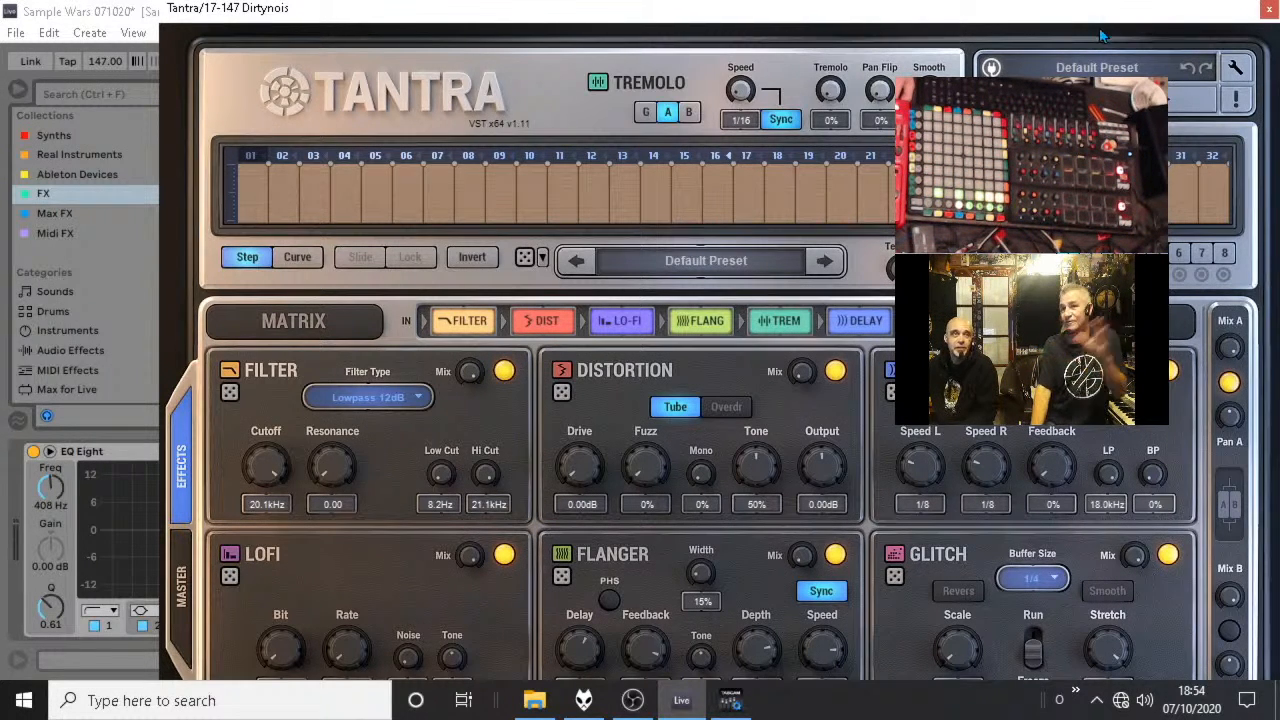
# Load the FLT Clouds preset in Tantra and close the plug-in window.
pyautogui.click(1193, 99)
pyautogui.click(1193, 99)
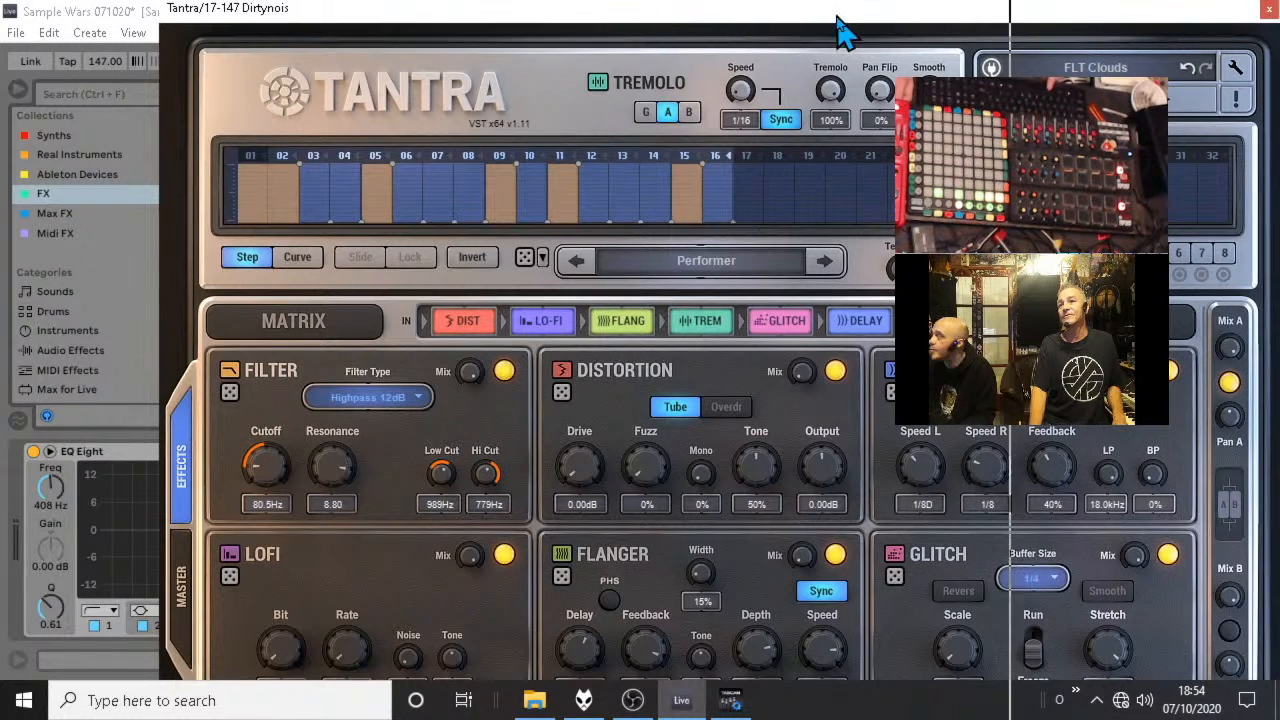
pyautogui.moveTo(838, 17); pyautogui.dragTo(1071, 19)
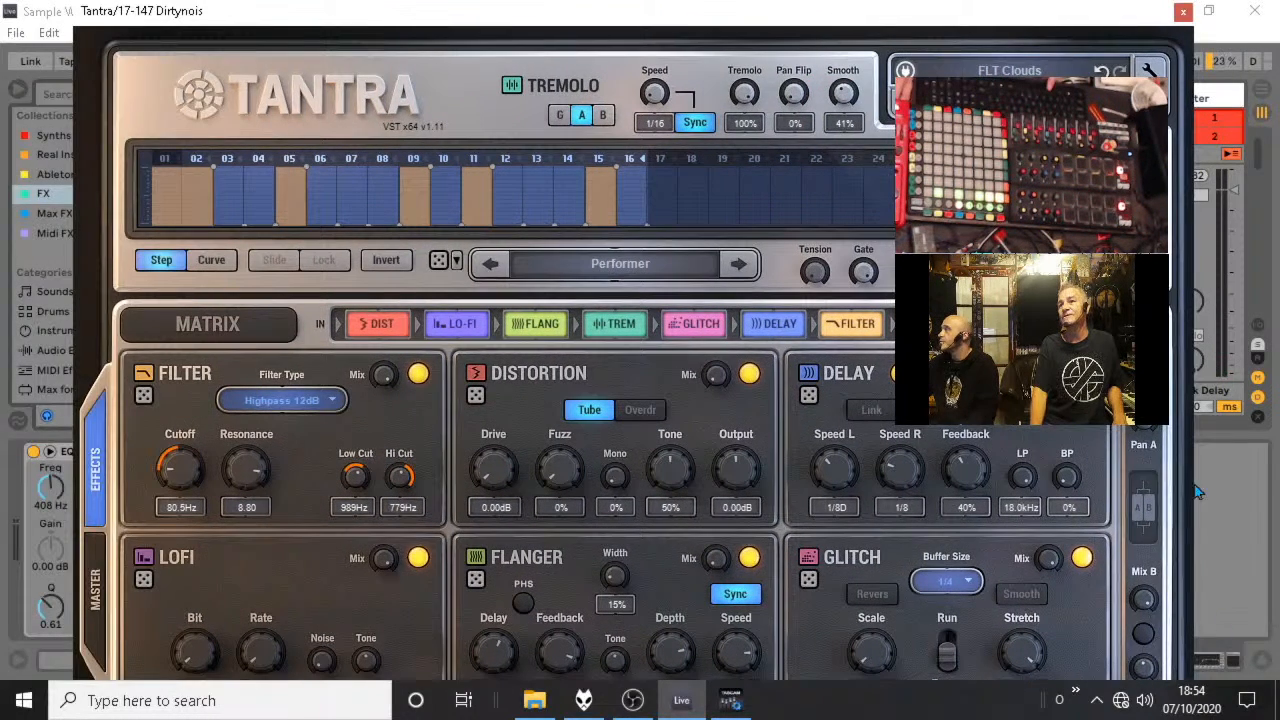
pyautogui.click(1183, 11)
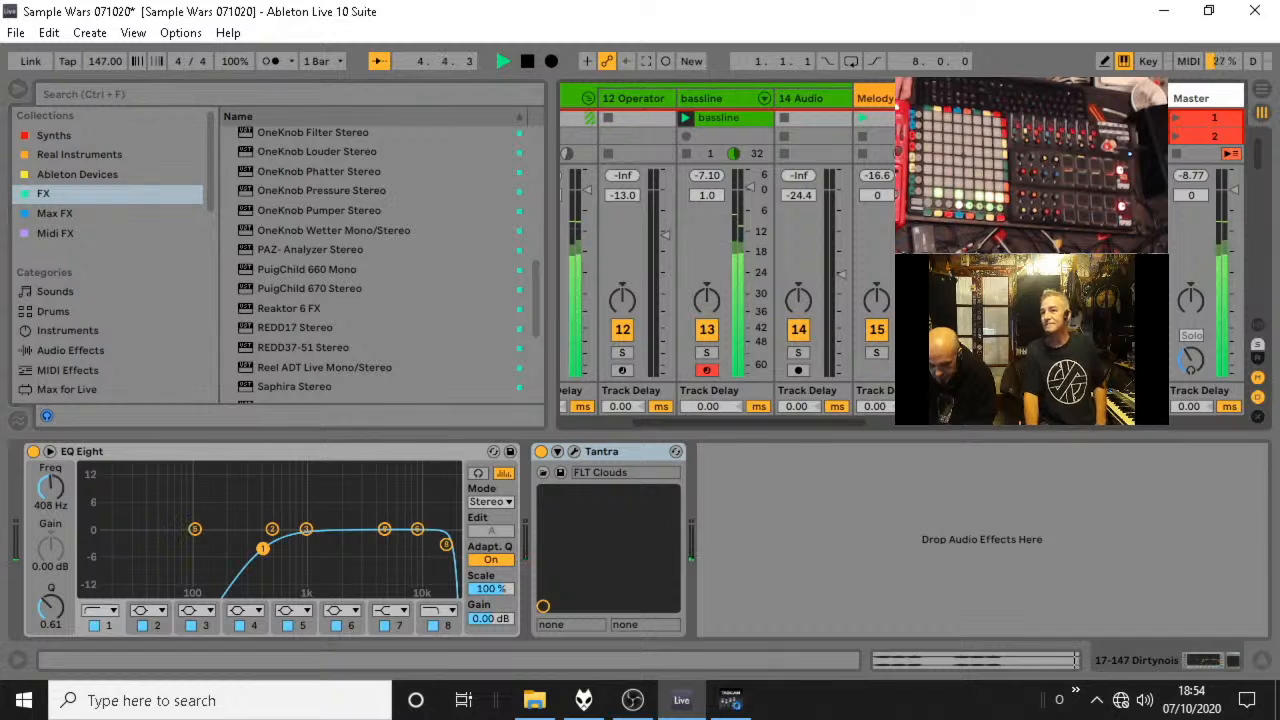
# Solo the Melody group briefly to audition it, unsolo it and bring the 147 Dirtynois track into view.
pyautogui.click(876, 352)
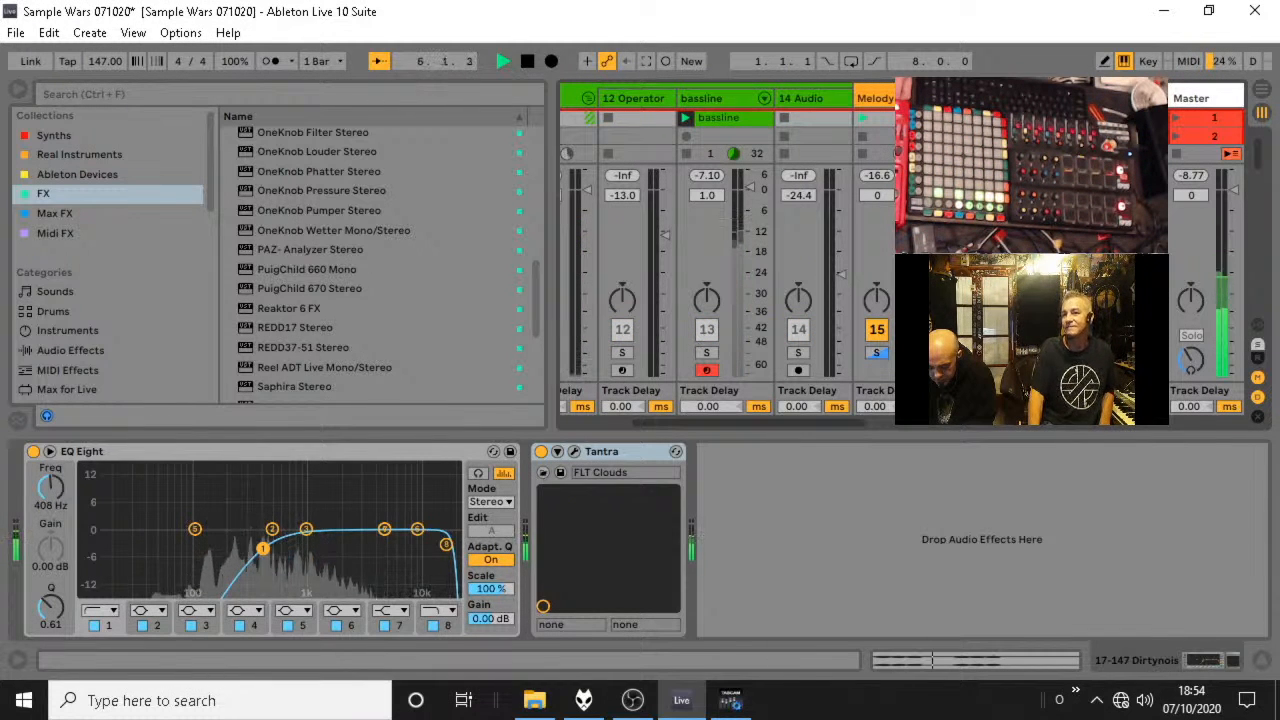
pyautogui.click(876, 352)
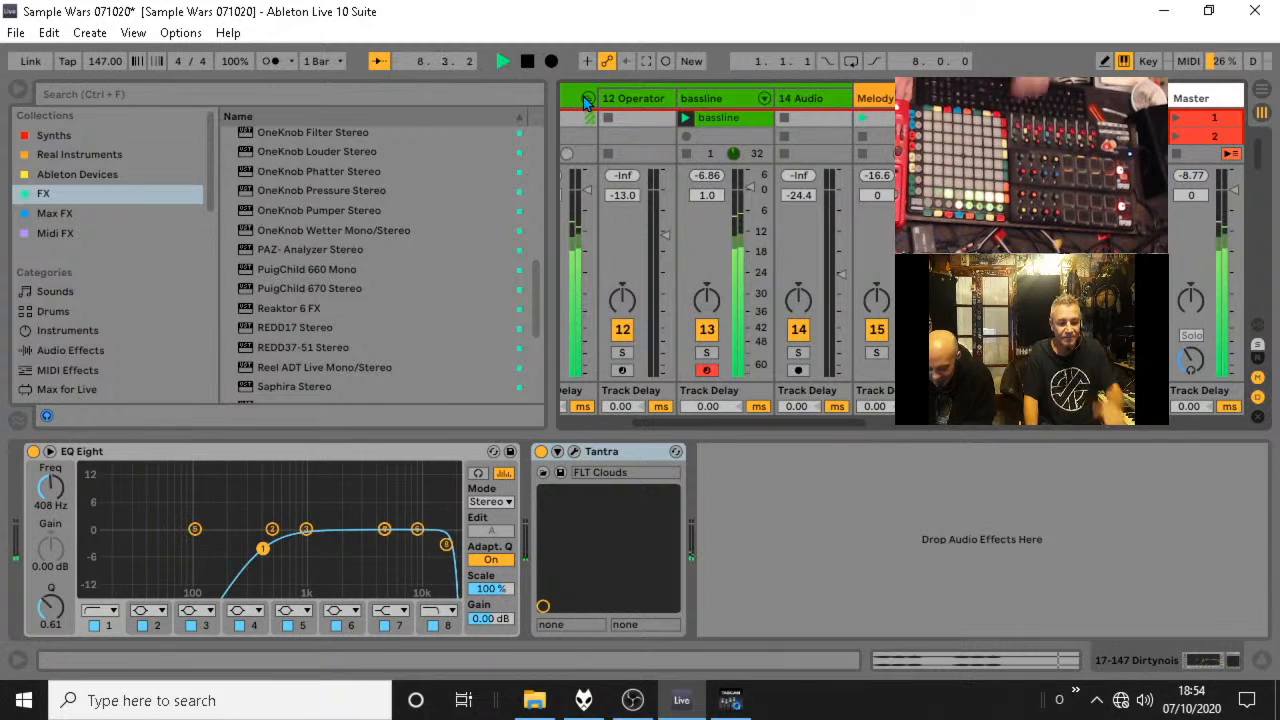
pyautogui.hscroll(3, 586, 94)
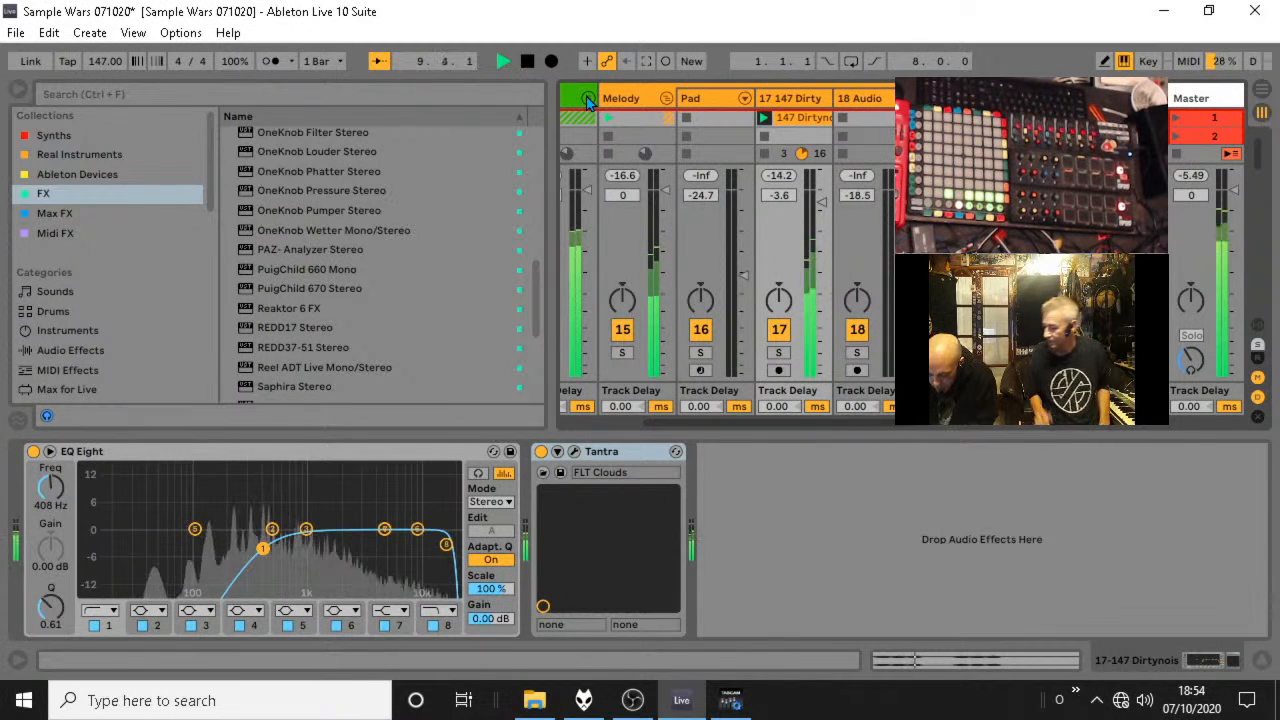
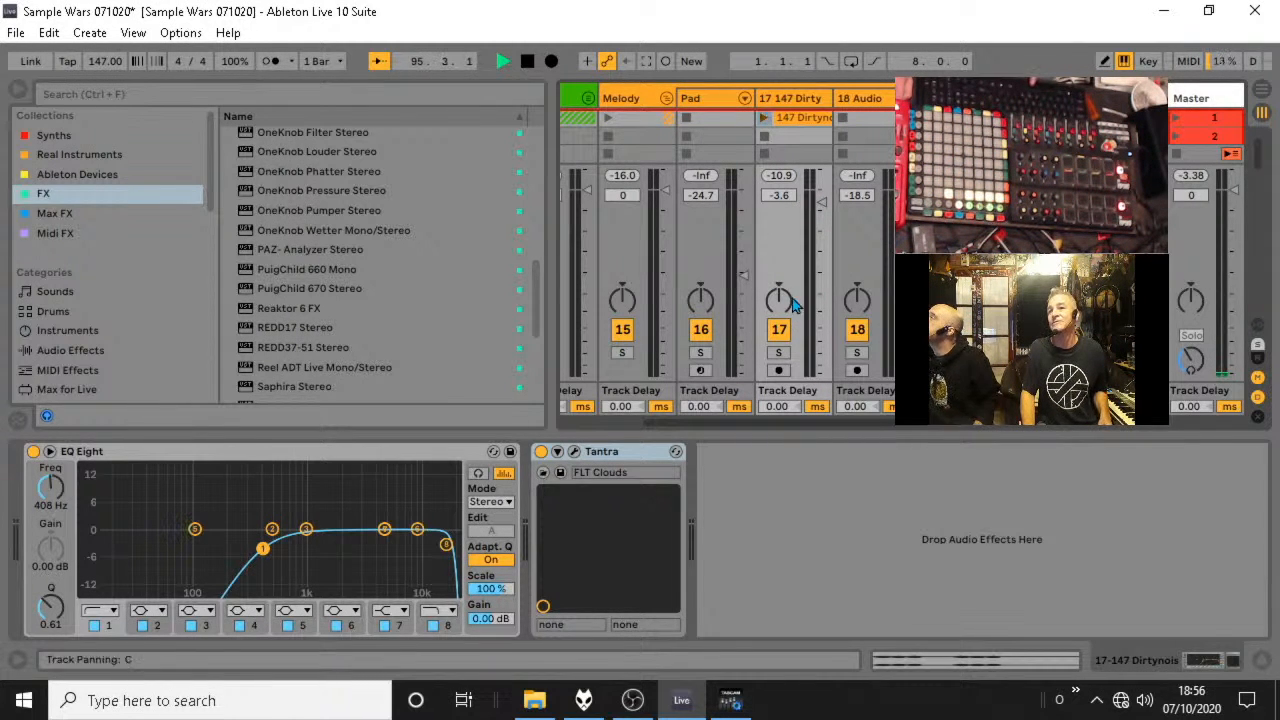
# Solo the 147 Dirtynois track and restart playback from the beginning.
pyautogui.click(779, 352)
pyautogui.press('space')
pyautogui.press('space')
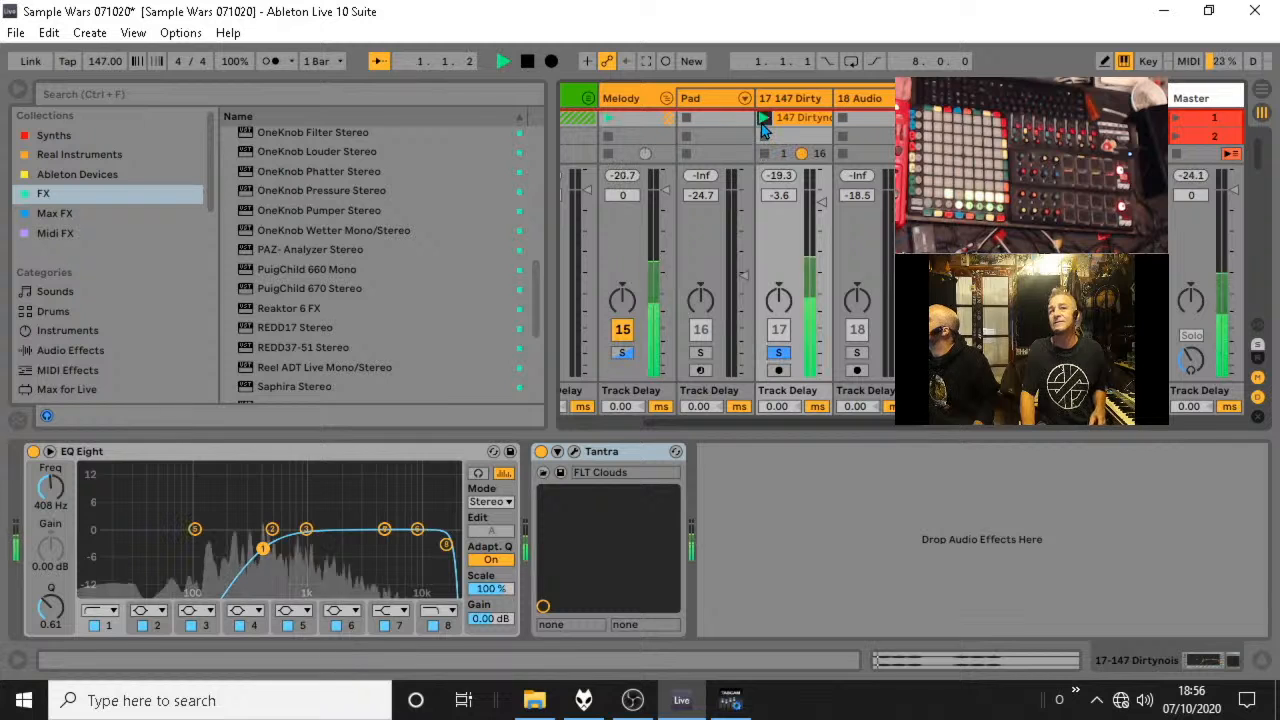
# Open Tantra on the soloed track, bypass and re-enable it to compare the sound, and close the plug-in window.
pyautogui.click(575, 452)
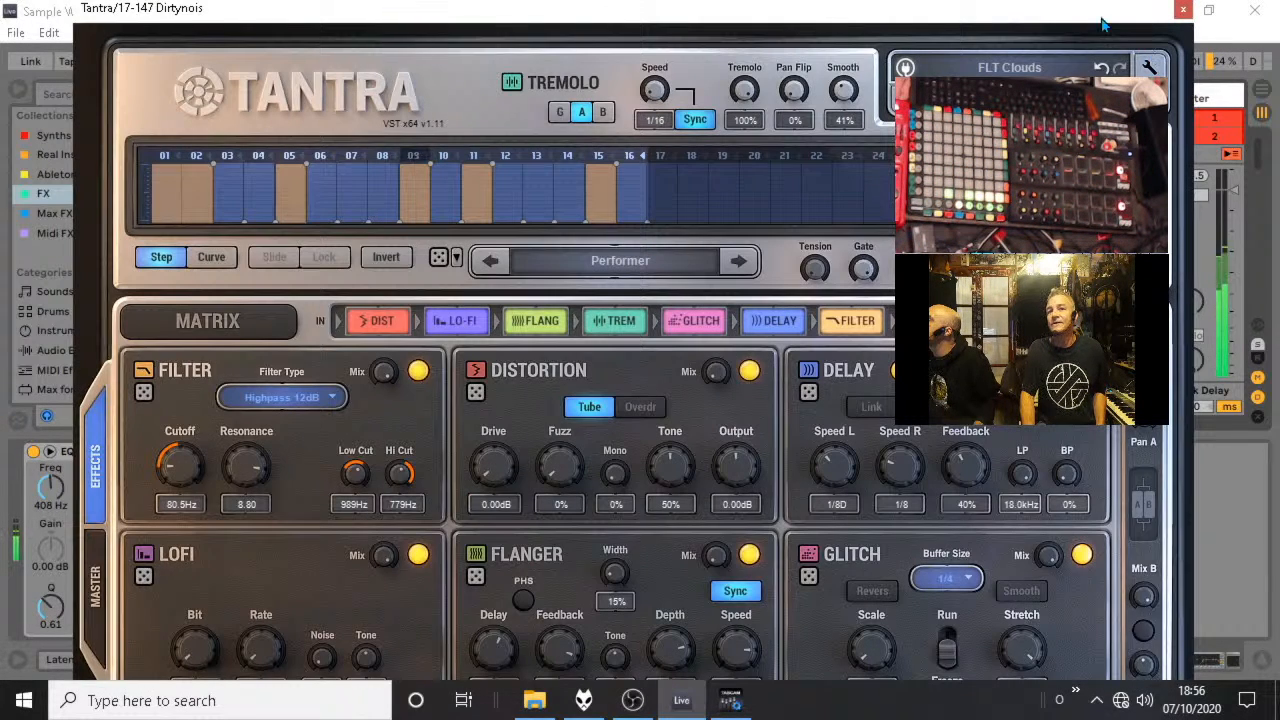
pyautogui.moveTo(1101, 15); pyautogui.dragTo(1248, 23)
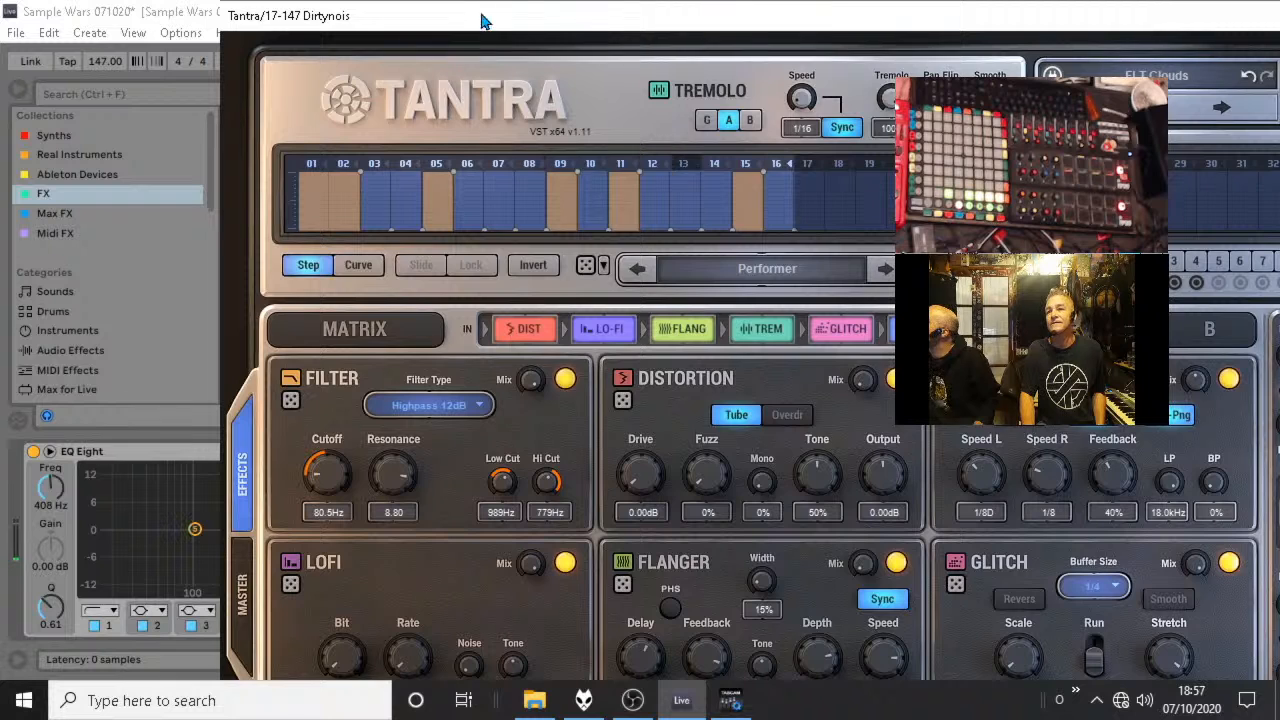
pyautogui.moveTo(480, 16); pyautogui.dragTo(830, 4)
pyautogui.click(541, 453)
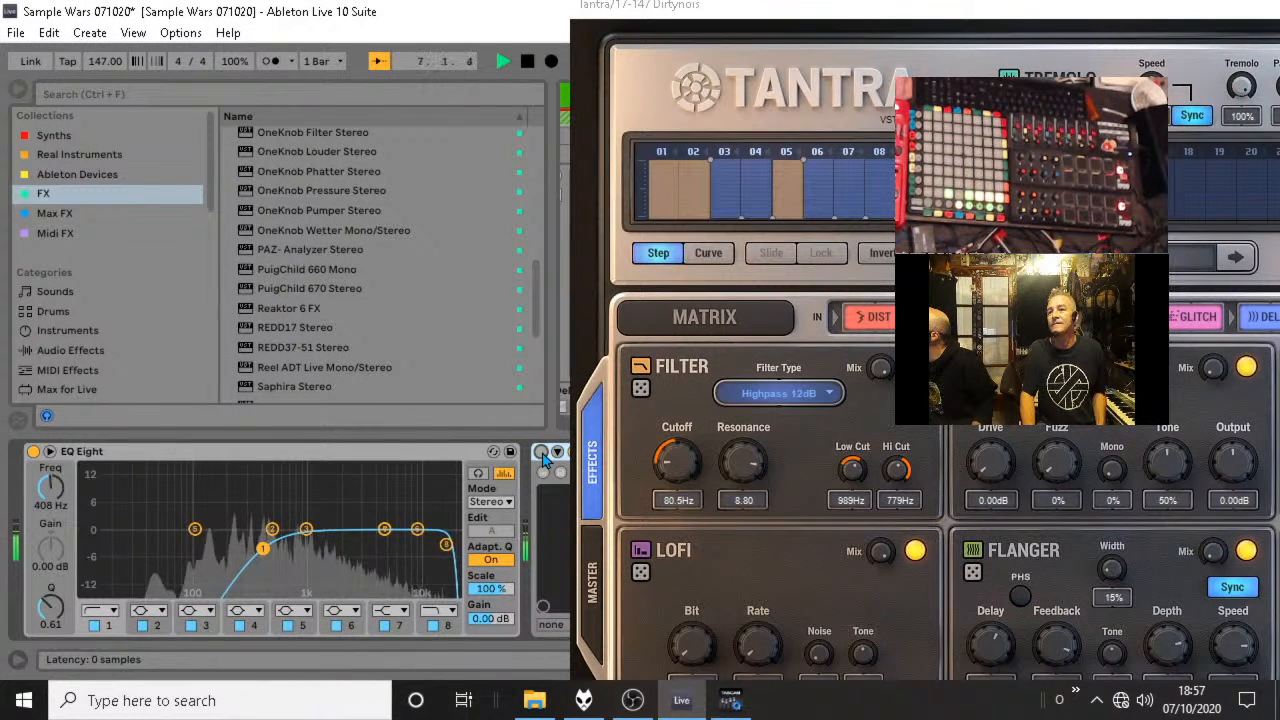
pyautogui.click(541, 453)
pyautogui.moveTo(705, 30); pyautogui.dragTo(311, 32)
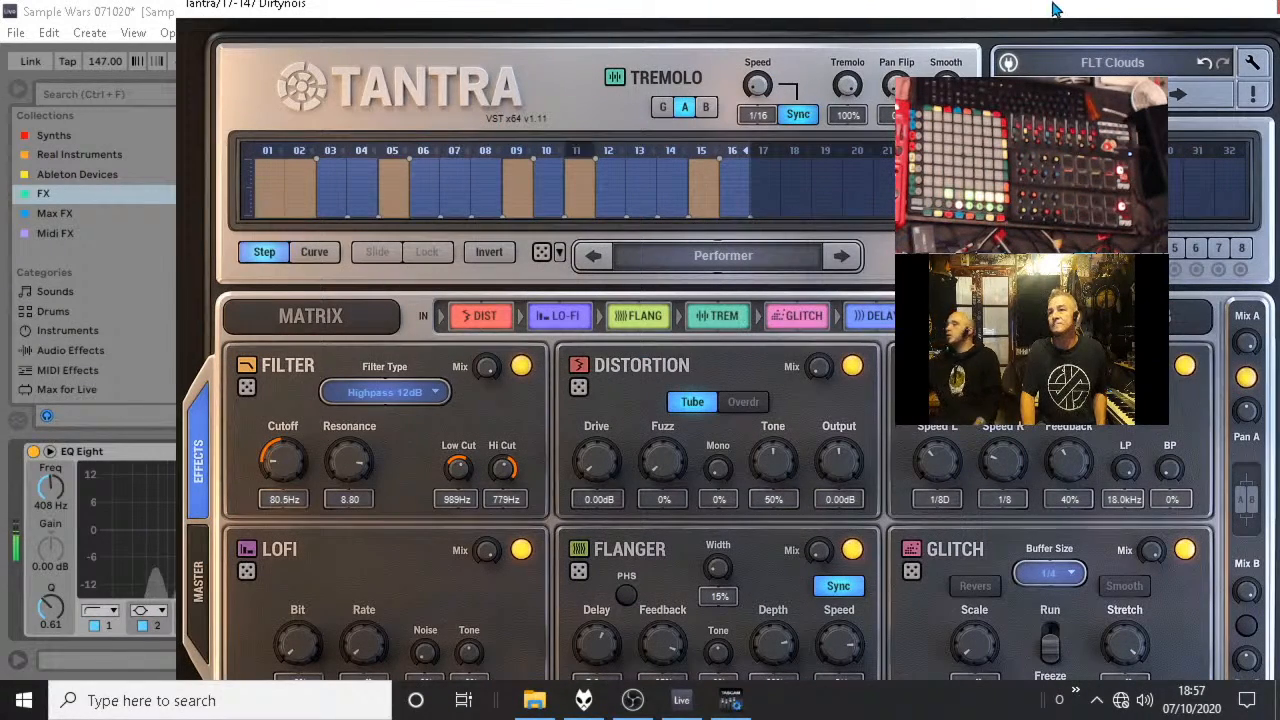
pyautogui.moveTo(1190, 6); pyautogui.dragTo(876, 33)
pyautogui.click(971, 32)
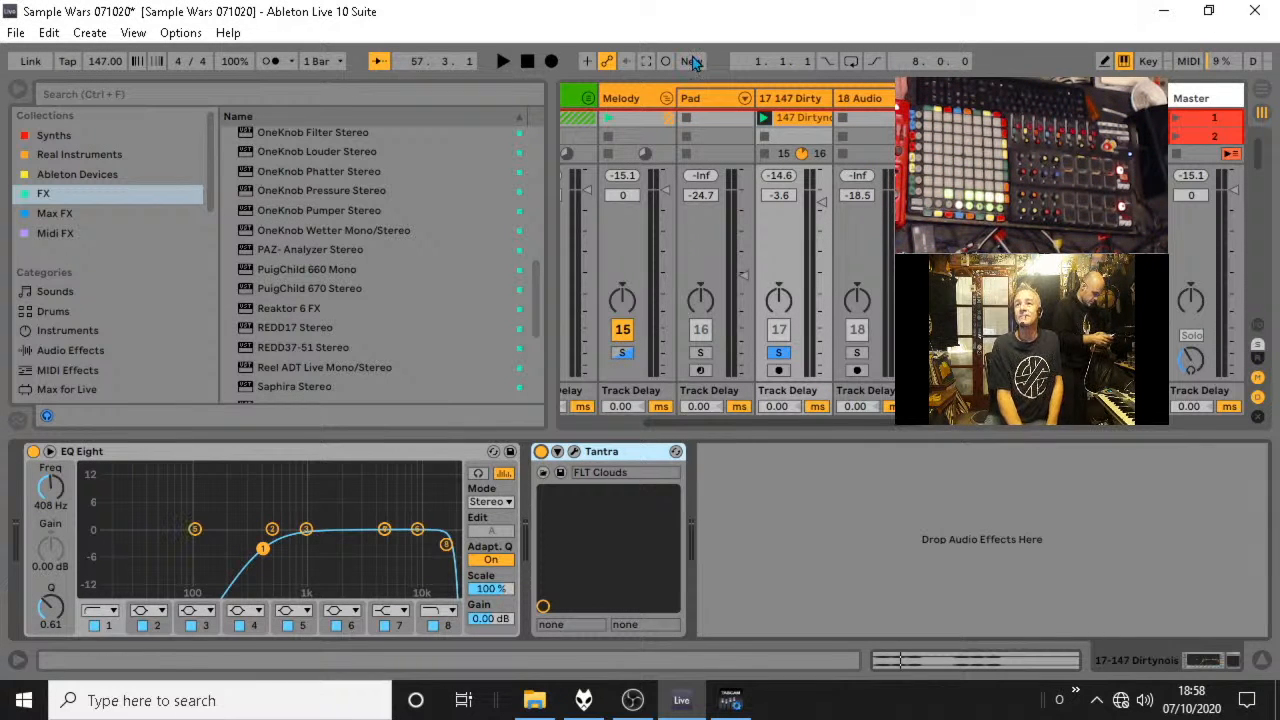
# Select audio track 32 in the Vocals group, reveal the input/output routing and choose its input channel.
pyautogui.click(664, 100)
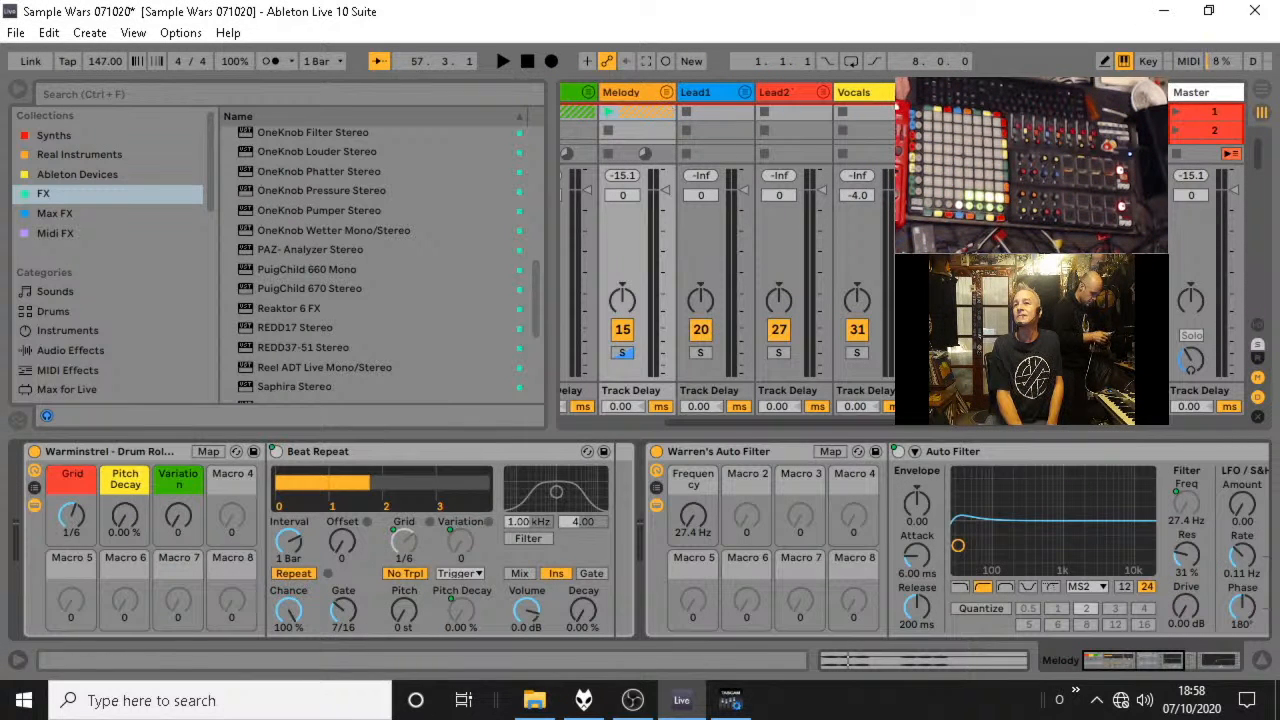
pyautogui.click(855, 93)
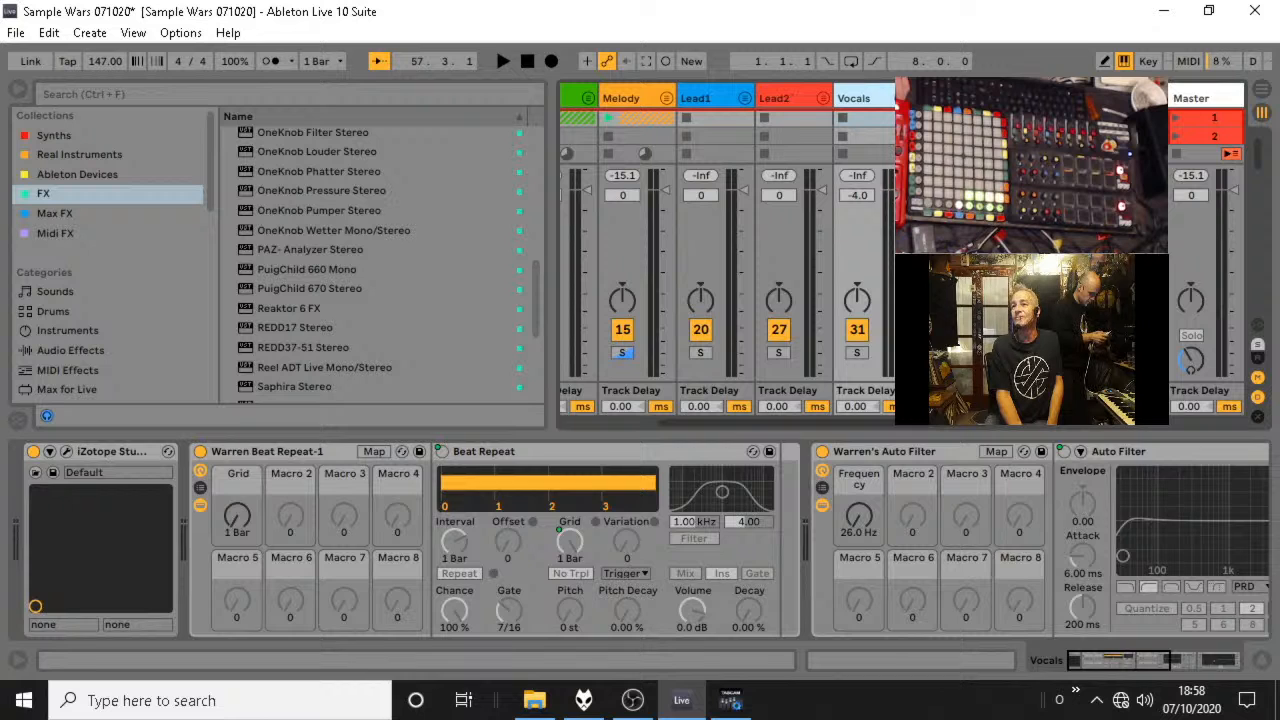
pyautogui.click(938, 98)
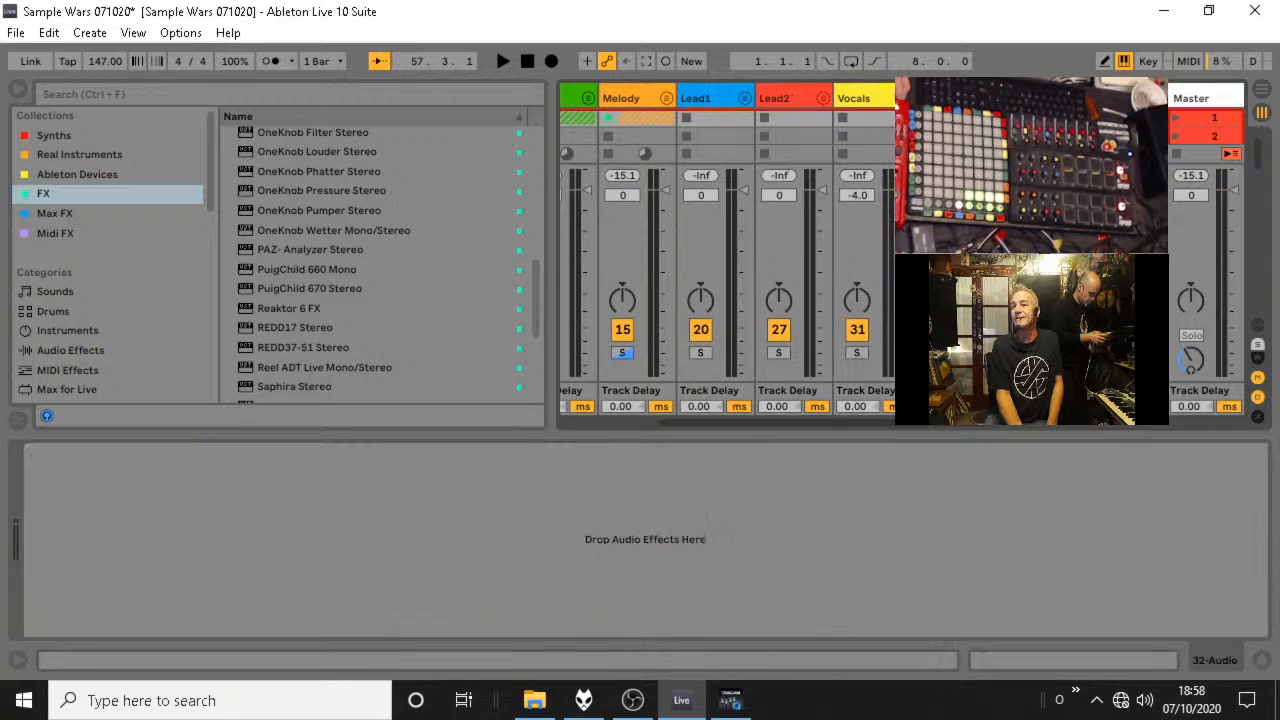
pyautogui.click(1262, 658)
pyautogui.click(1258, 537)
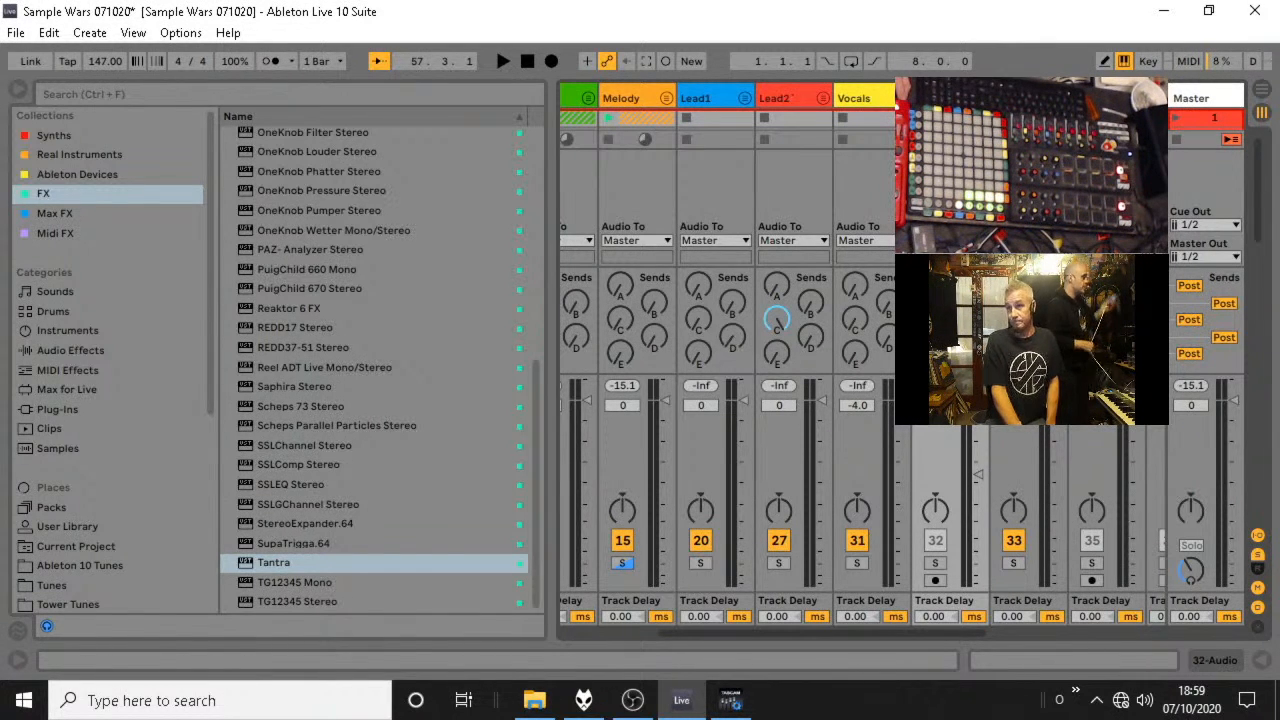
pyautogui.click(950, 187)
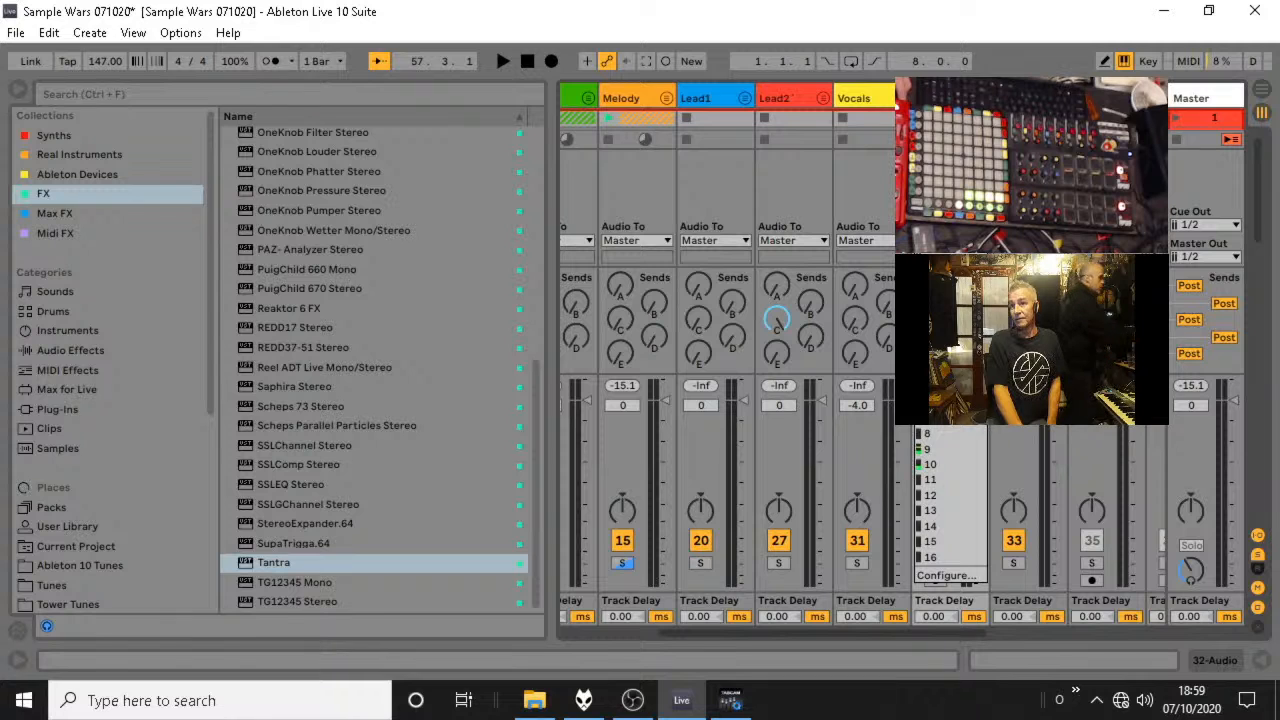
pyautogui.click(945, 259)
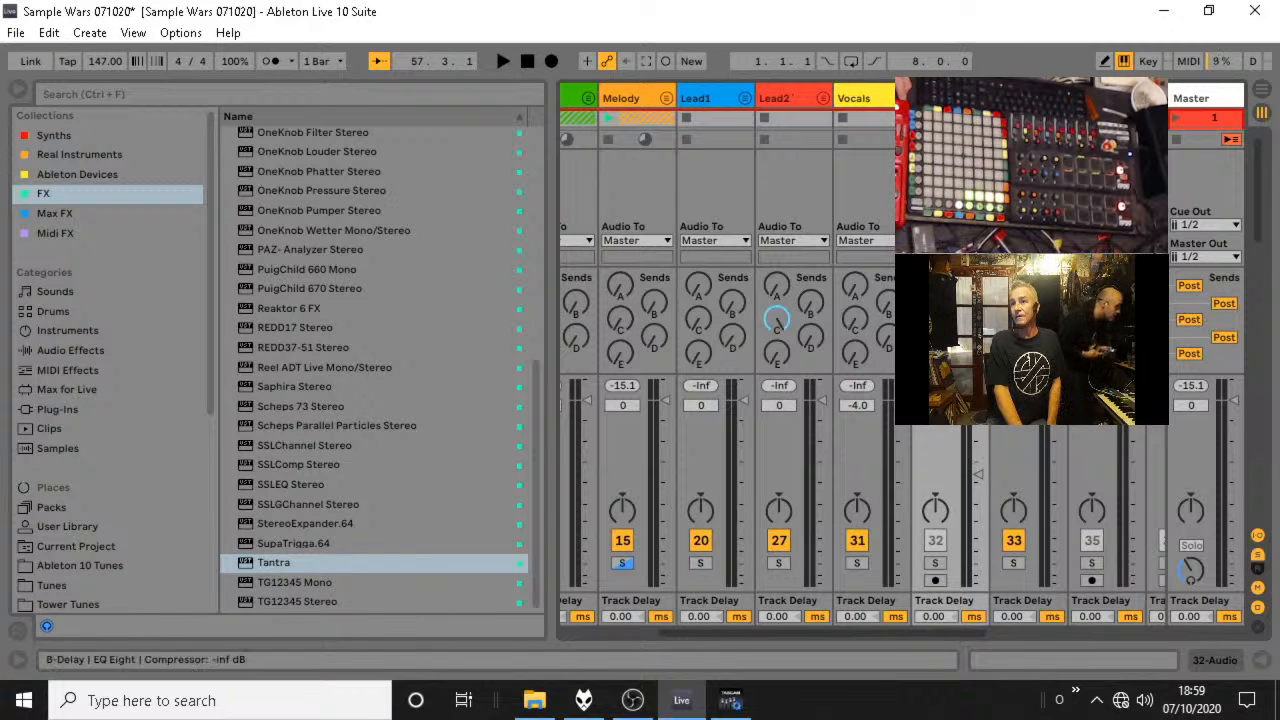
# Arm audio track 32 for recording, solo it and raise its volume.
pyautogui.click(935, 580)
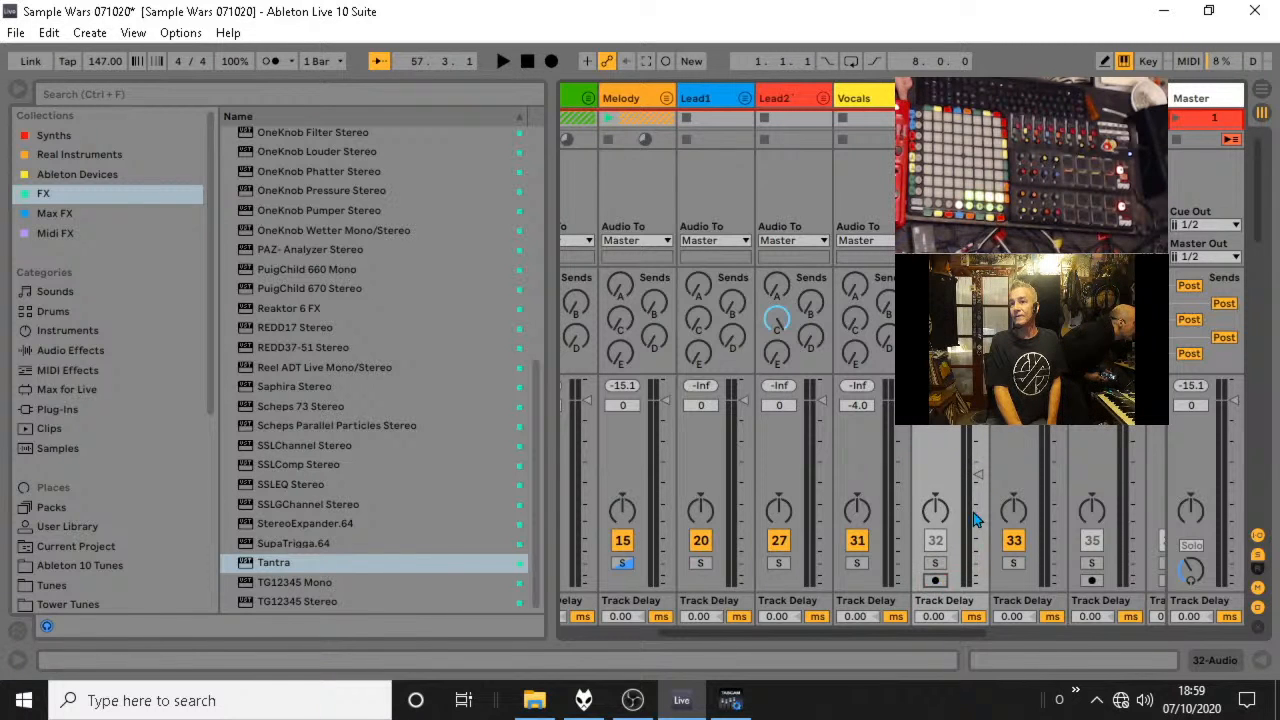
pyautogui.click(935, 563)
pyautogui.moveTo(978, 466); pyautogui.dragTo(978, 450)
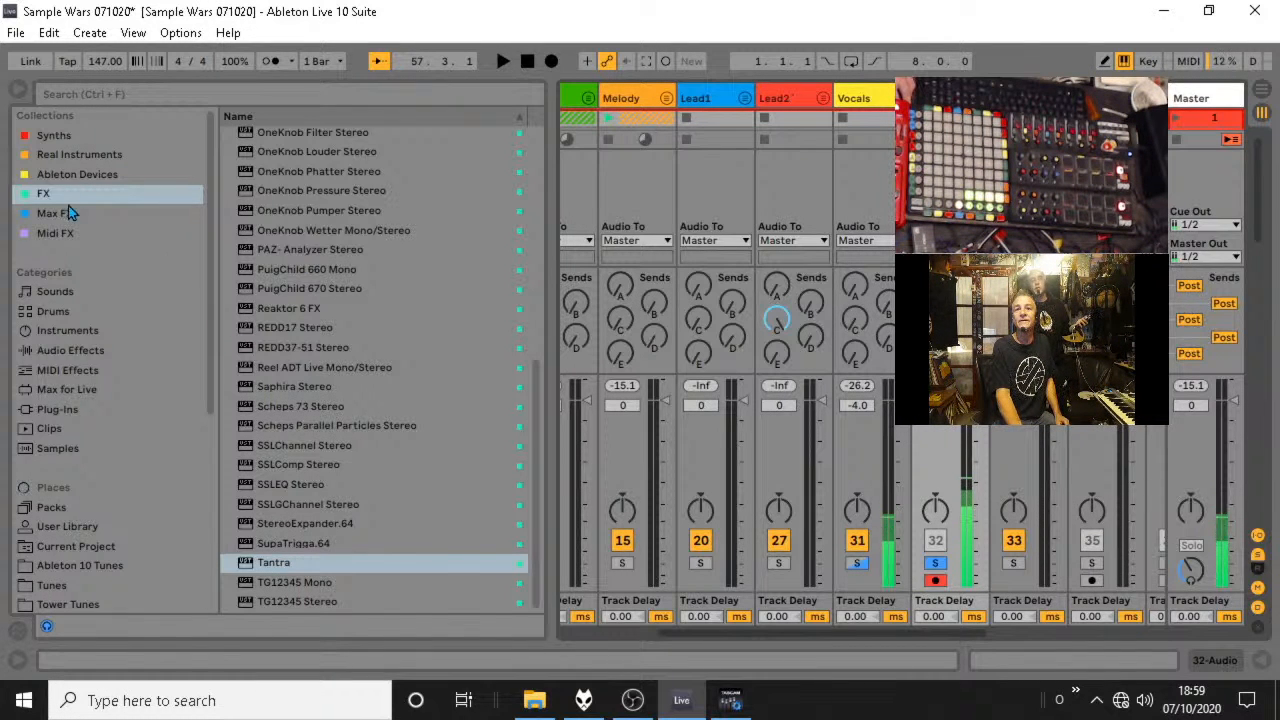
# Add the Utility audio effect to track 32 with a gain of 21.1 dB and hide the input/output routing.
pyautogui.click(72, 330)
pyautogui.click(72, 350)
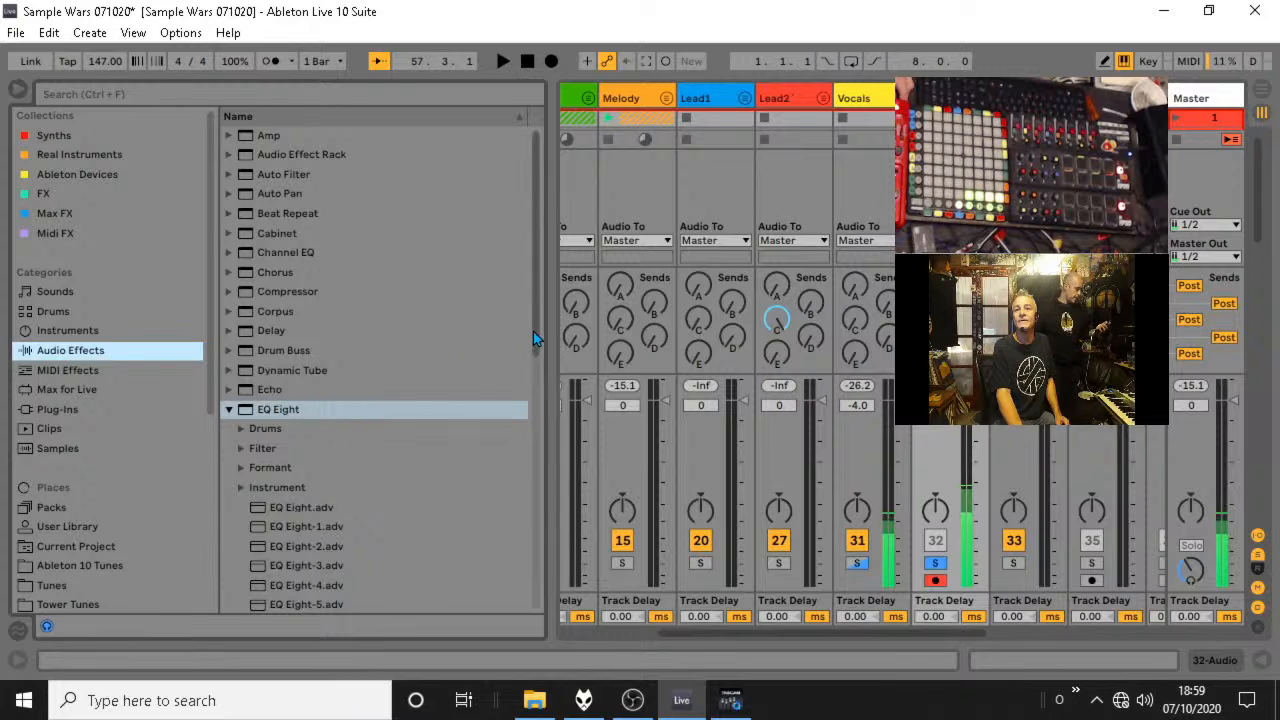
pyautogui.scroll(-10, 533, 338)
pyautogui.moveTo(300, 562); pyautogui.dragTo(868, 390)
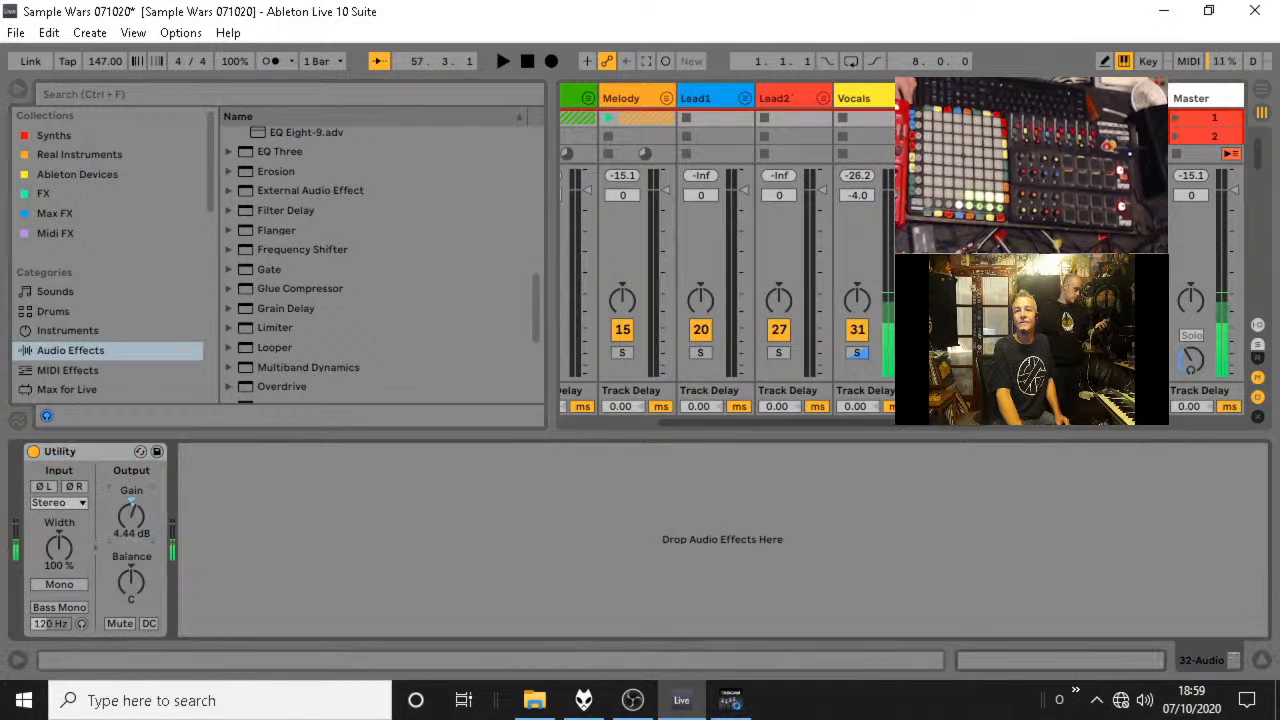
pyautogui.moveTo(131, 515); pyautogui.dragTo(131, 470)
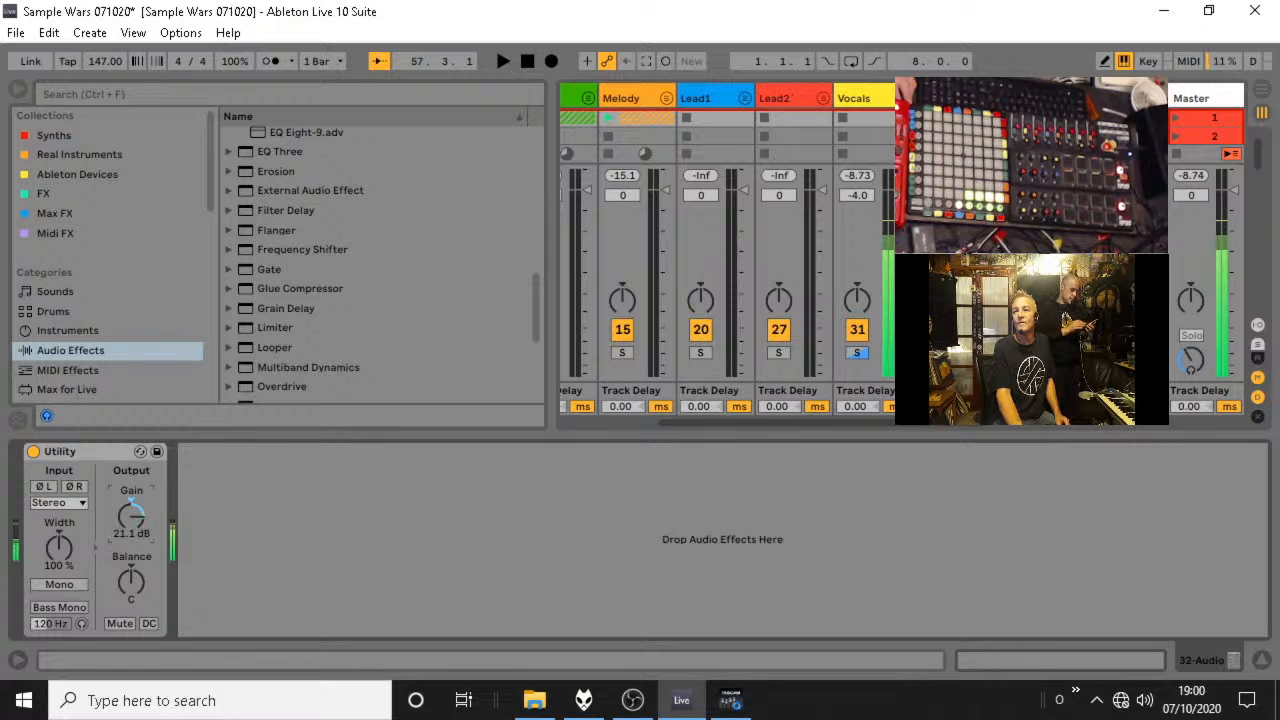
pyautogui.click(1263, 660)
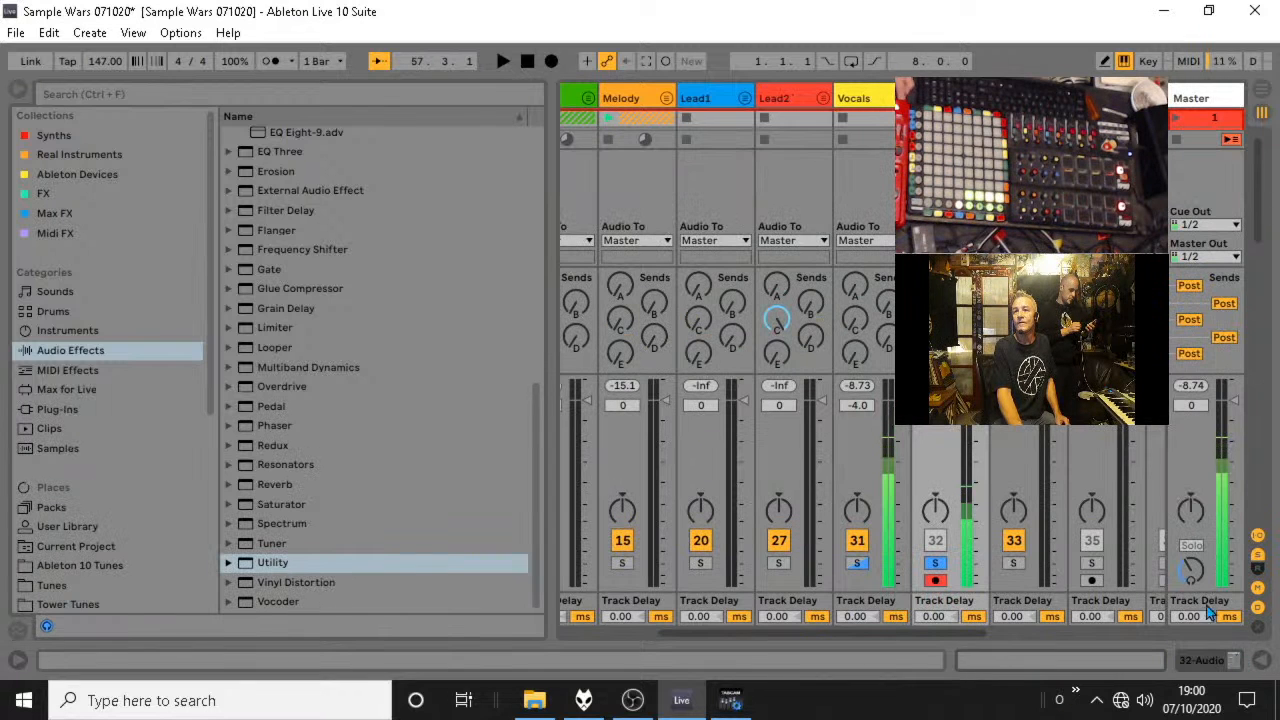
pyautogui.click(1258, 535)
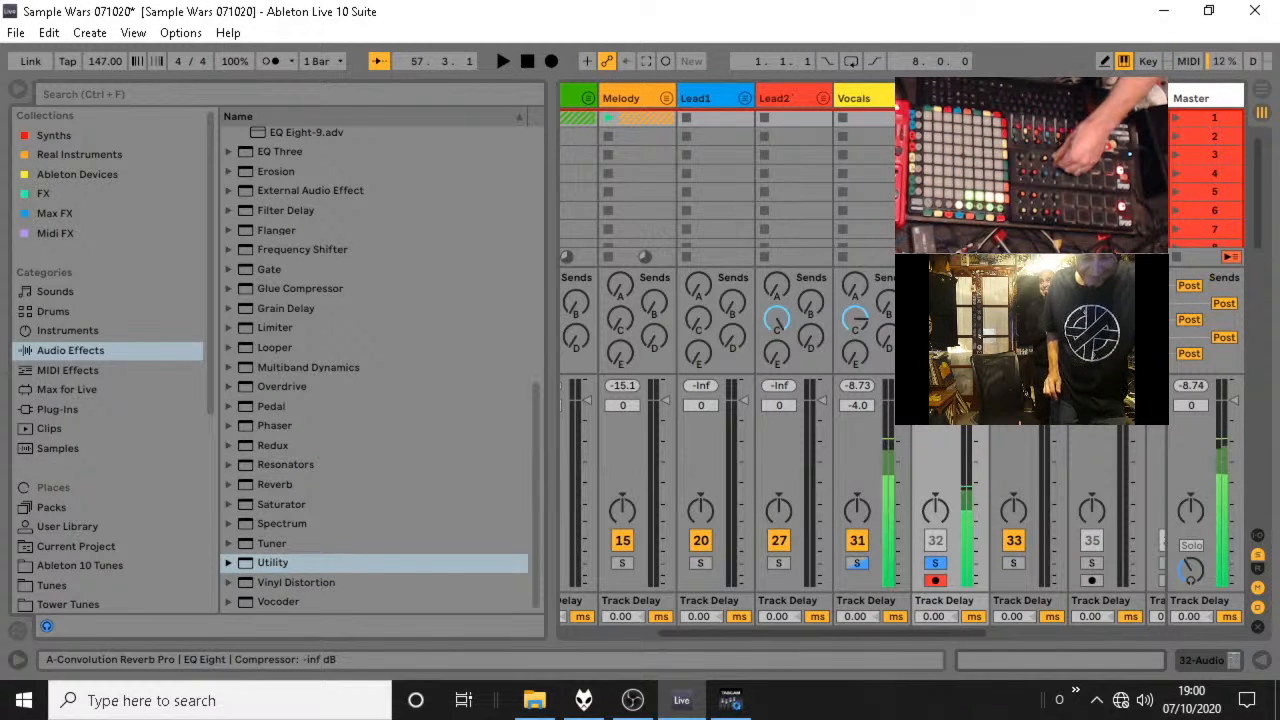
# Test the live input against brief playback, lower track 32's volume to the minimum and unsolo it.
pyautogui.press('space')
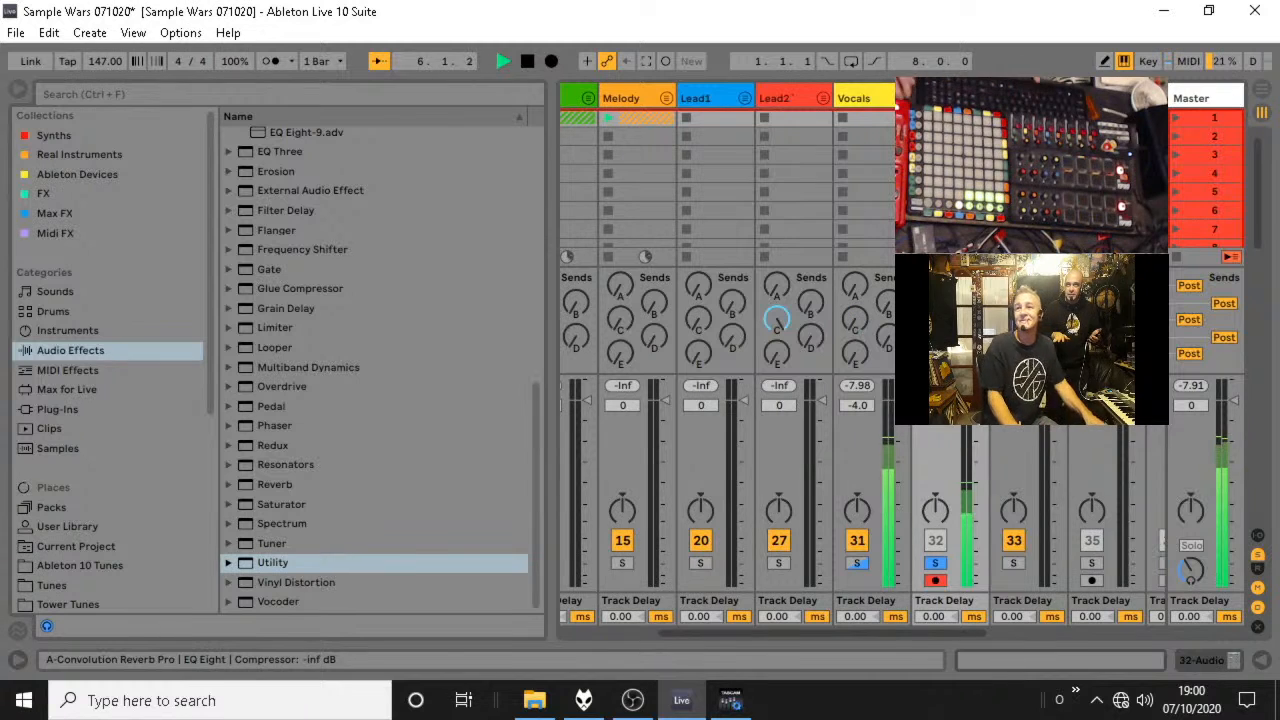
pyautogui.press('space')
pyautogui.press('space')
pyautogui.press('space')
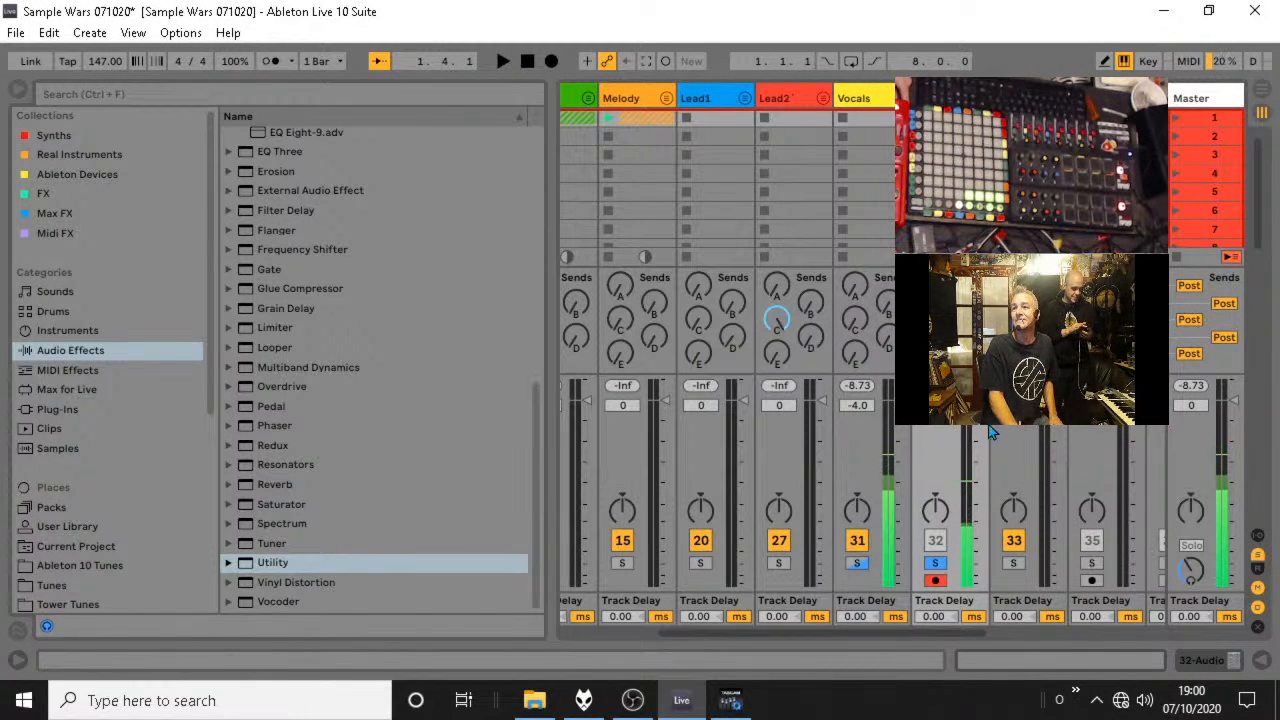
pyautogui.moveTo(979, 402); pyautogui.dragTo(979, 585)
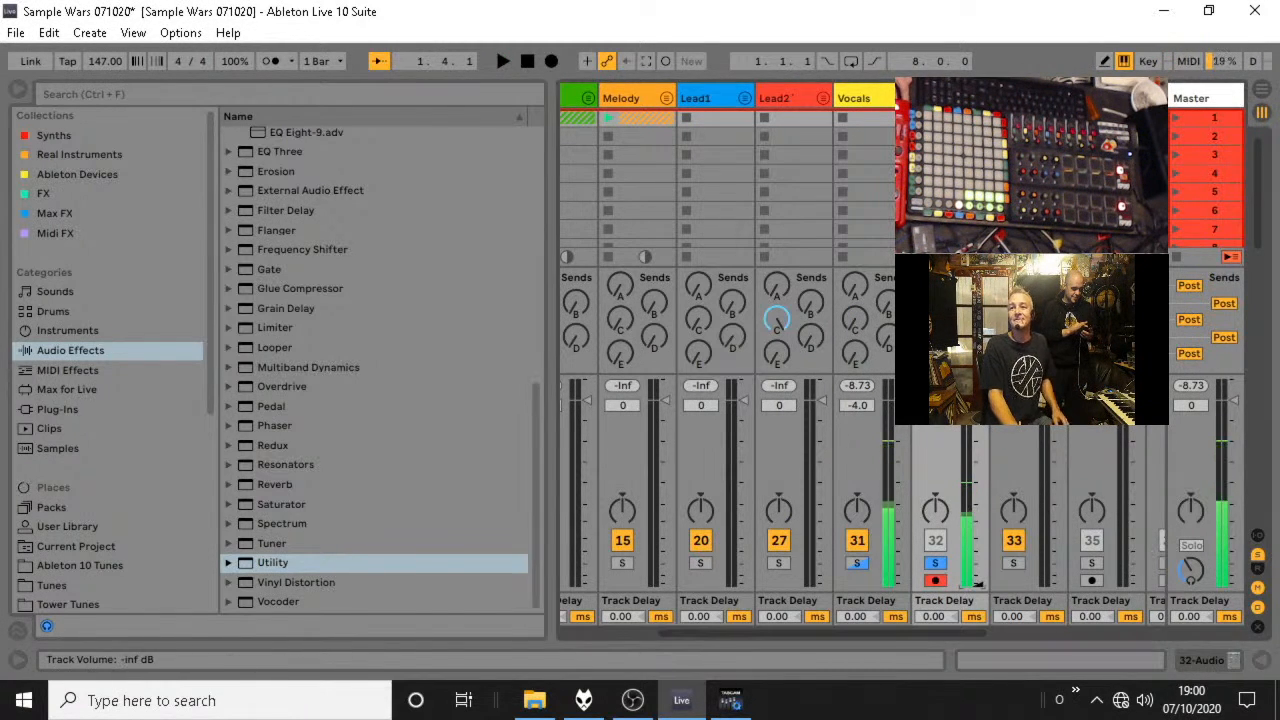
pyautogui.click(937, 566)
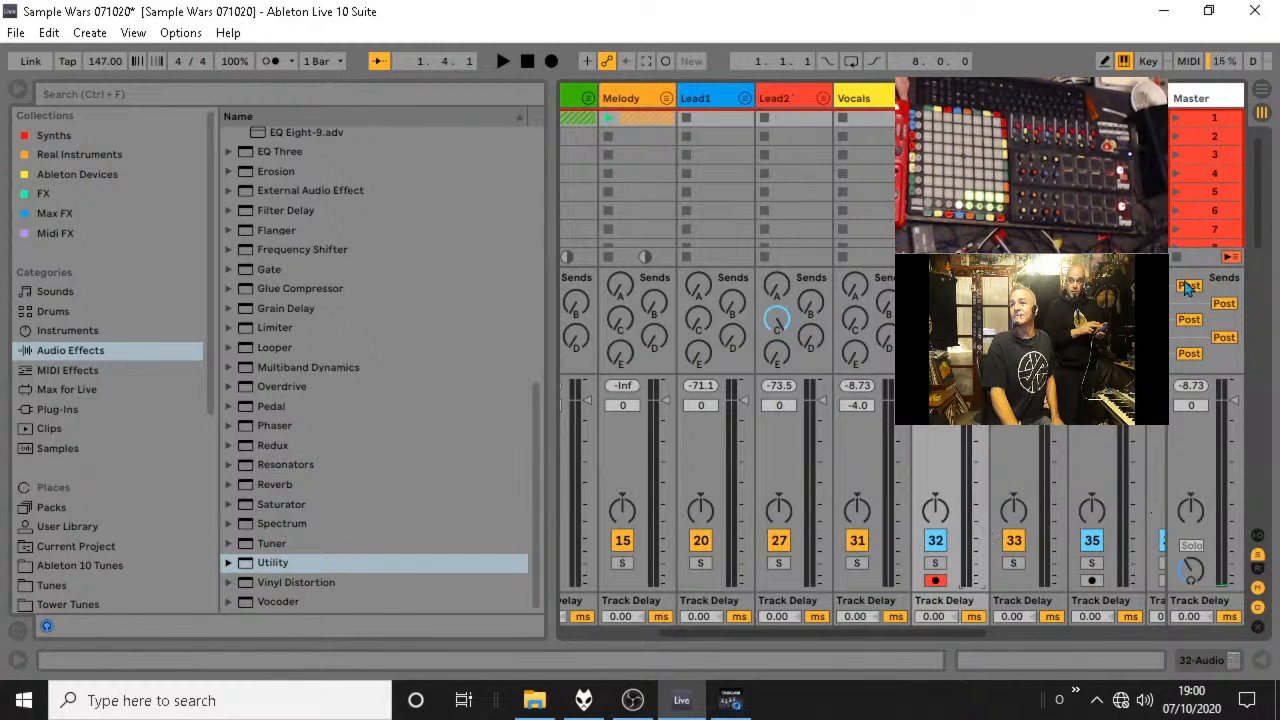
# Record a take into the first clip slot of track 32 and play it back.
pyautogui.click(921, 118)
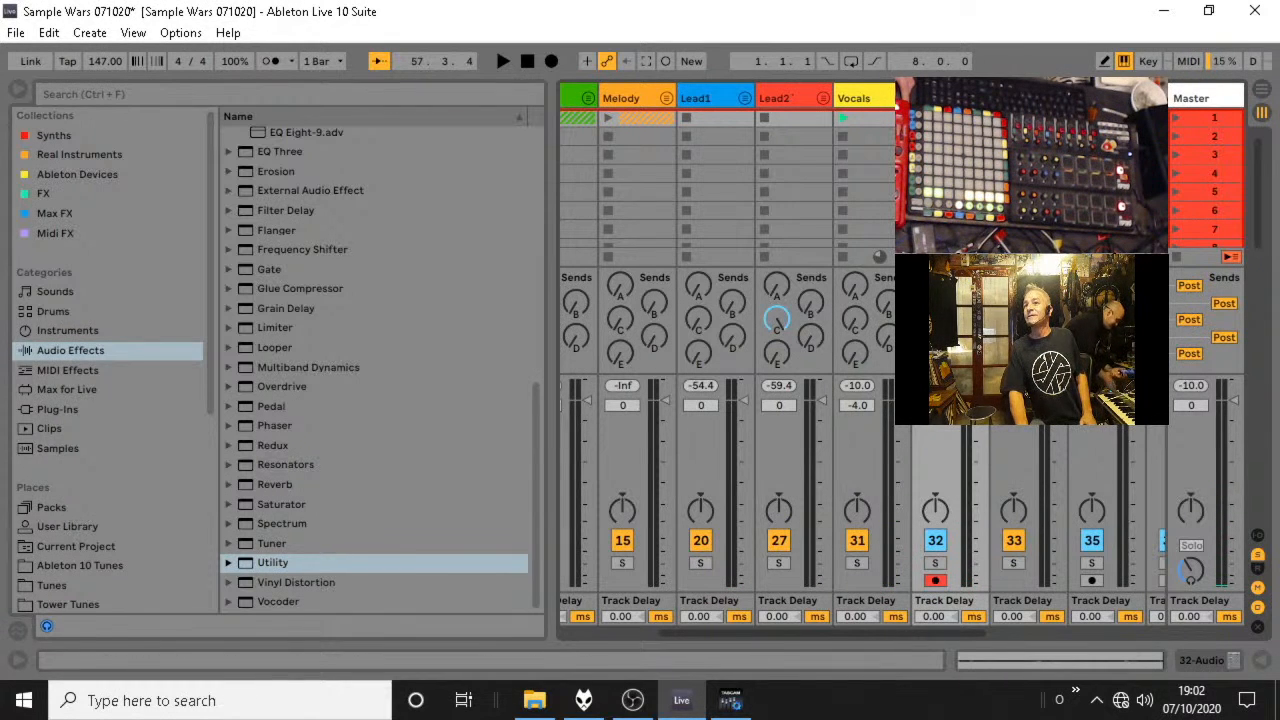
pyautogui.press('space')
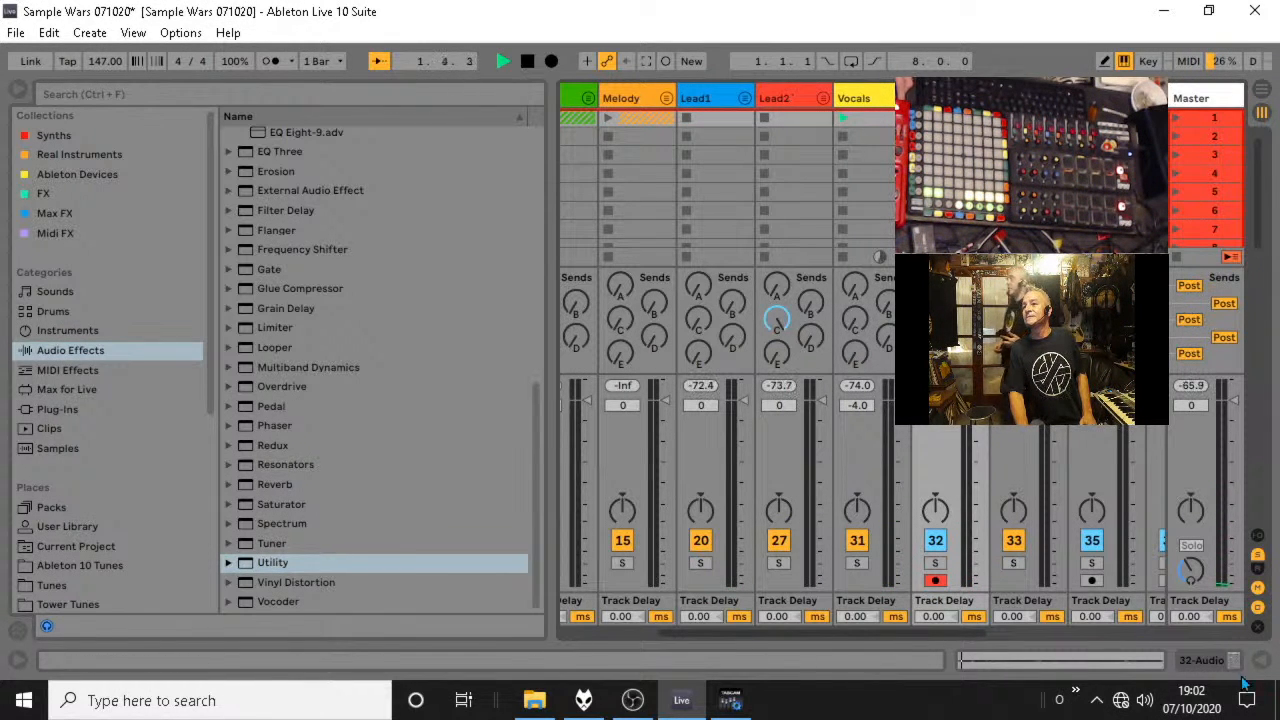
pyautogui.click(1258, 536)
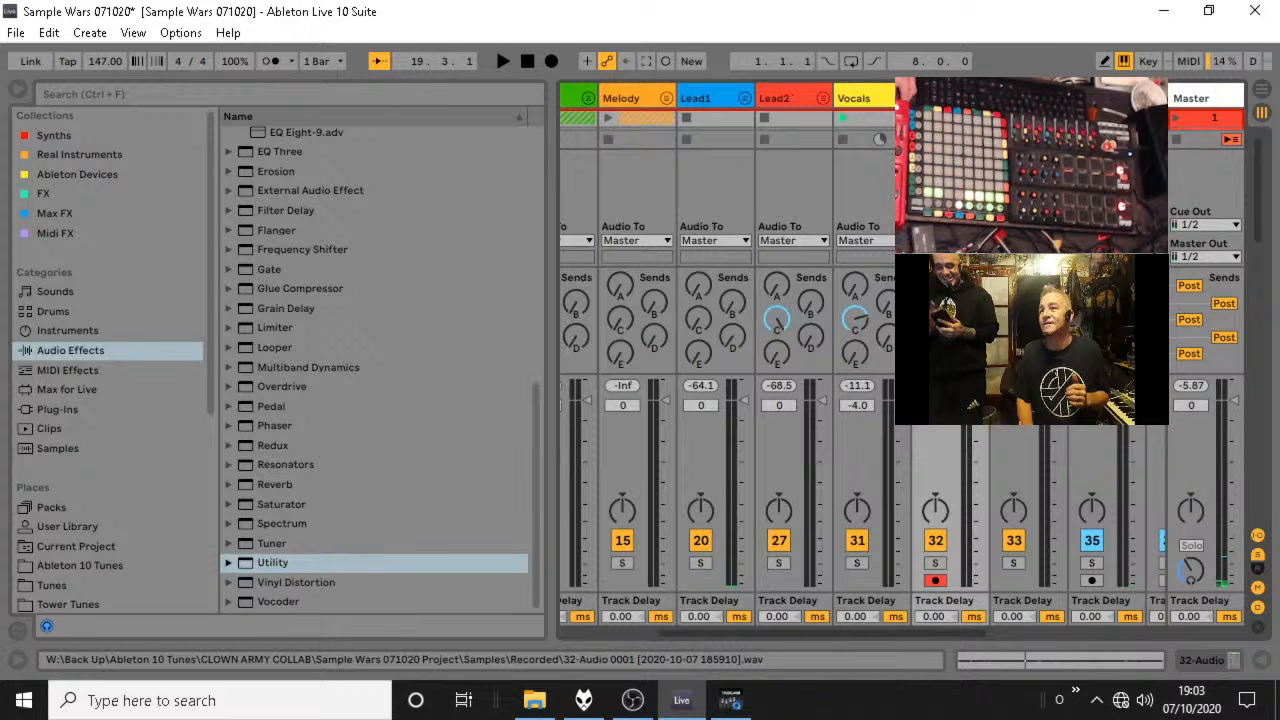
# Open the recorded 32-Audio clip, set 1.1.1 where the sound begins and move the loop start to that point.
pyautogui.doubleClick(945, 118)
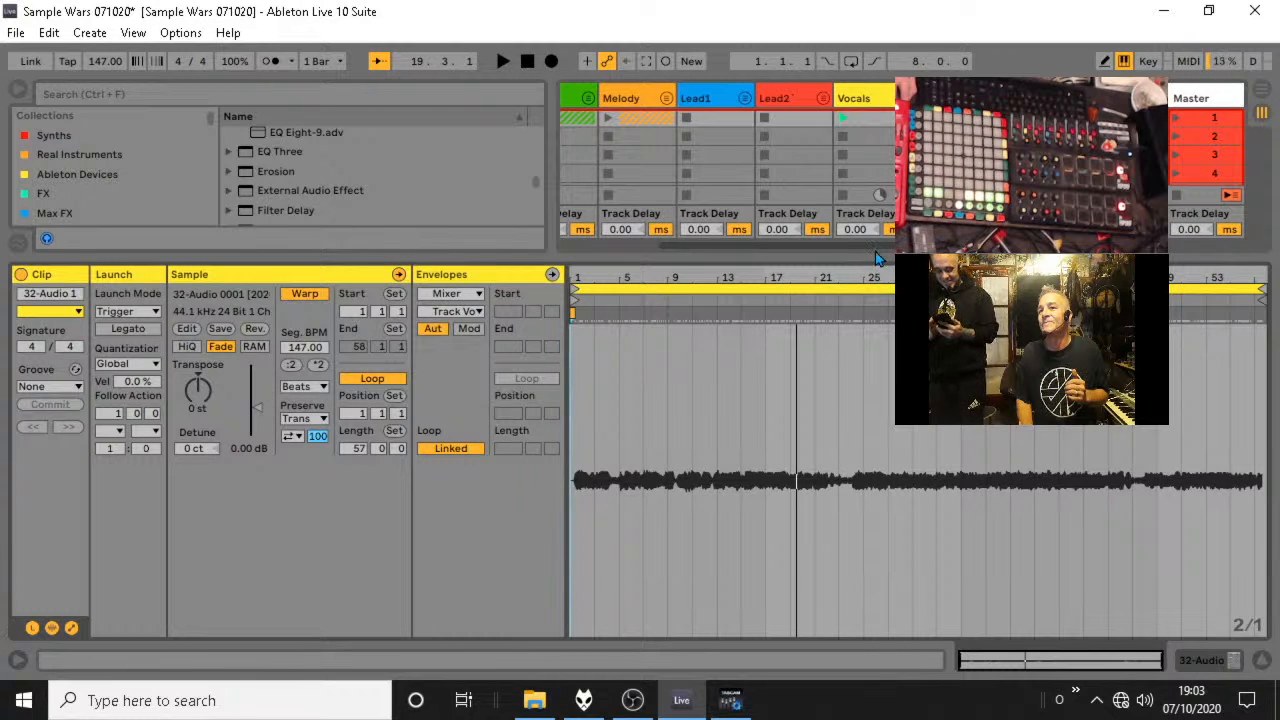
pyautogui.moveTo(875, 258); pyautogui.dragTo(875, 63)
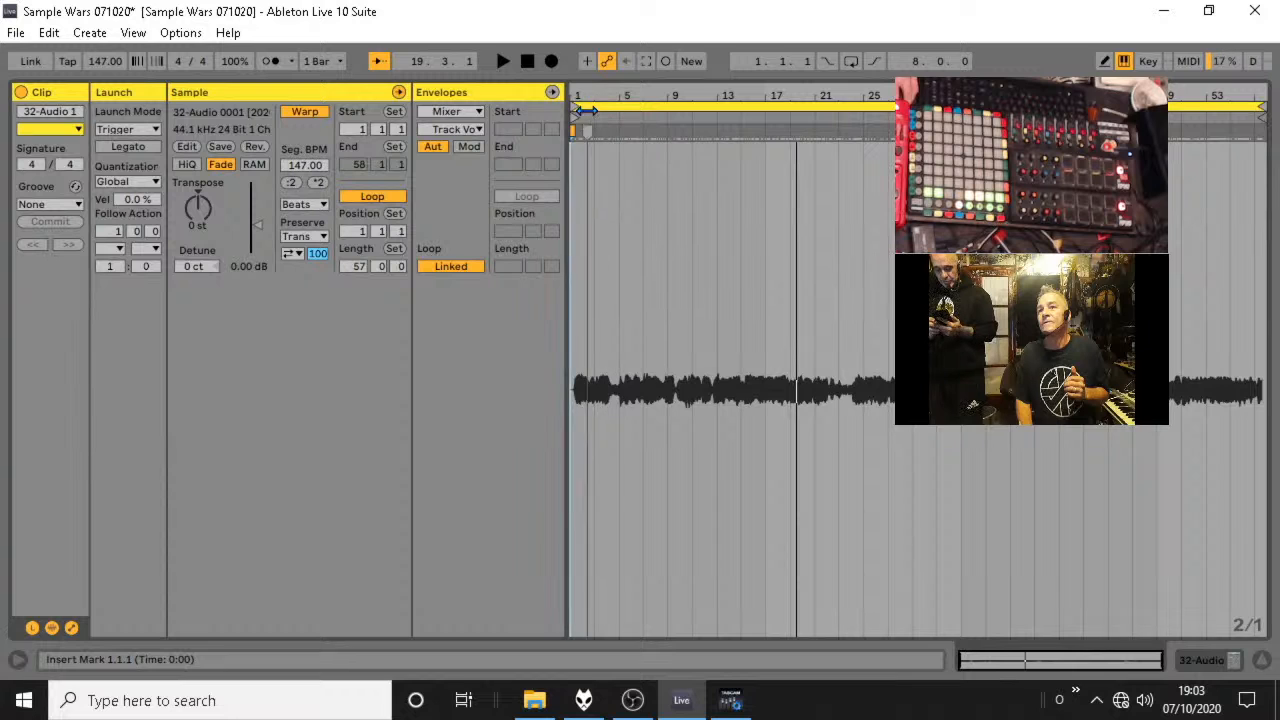
pyautogui.moveTo(587, 97); pyautogui.dragTo(572, 144)
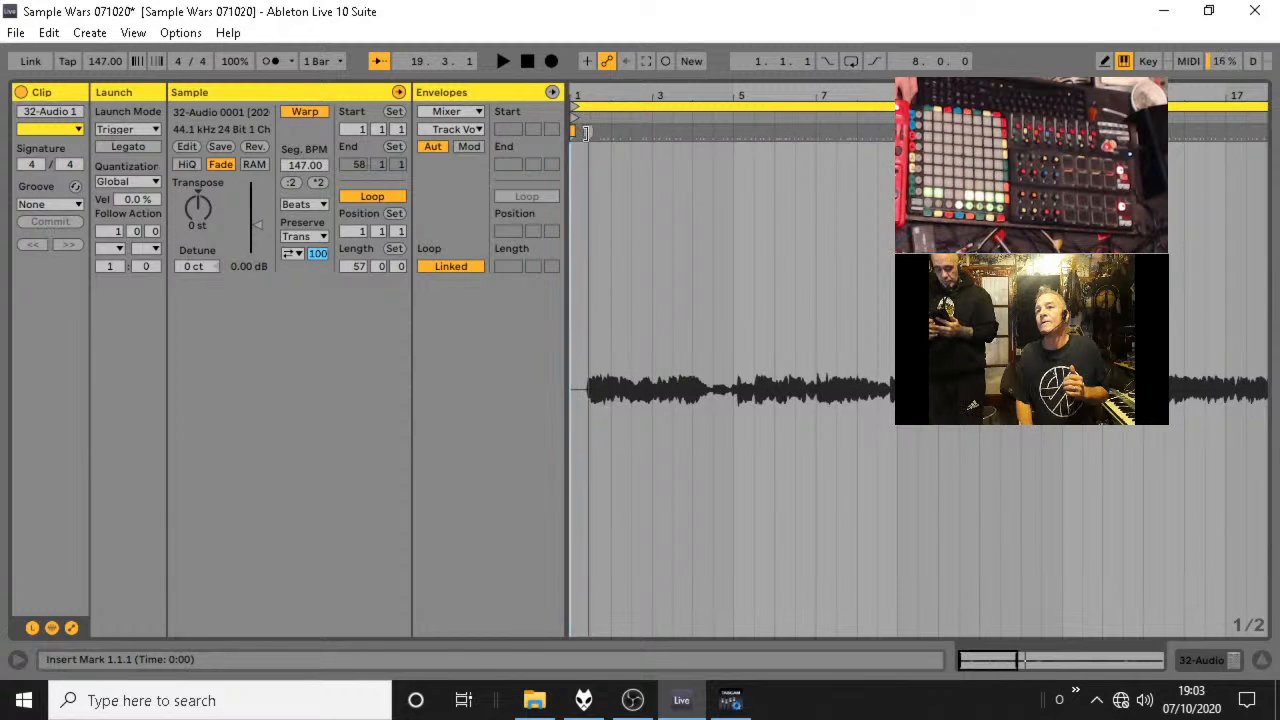
pyautogui.rightClick(587, 131)
pyautogui.click(655, 428)
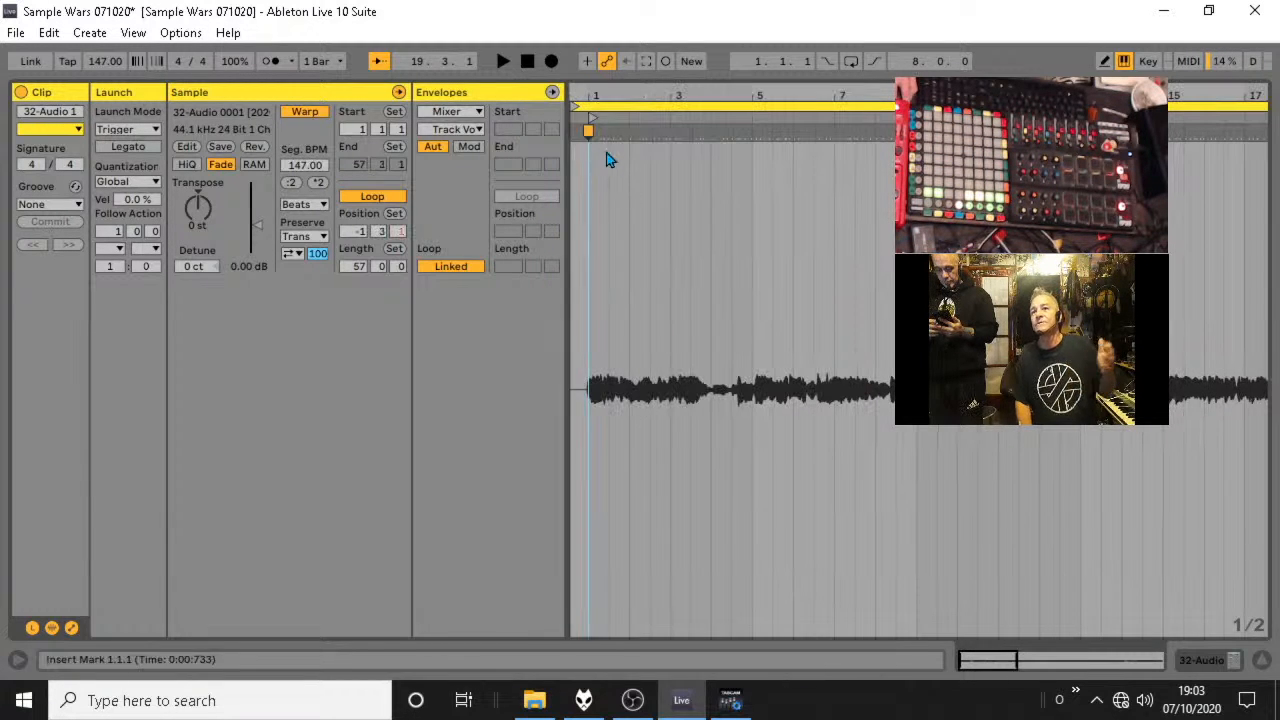
pyautogui.moveTo(575, 107); pyautogui.dragTo(586, 107)
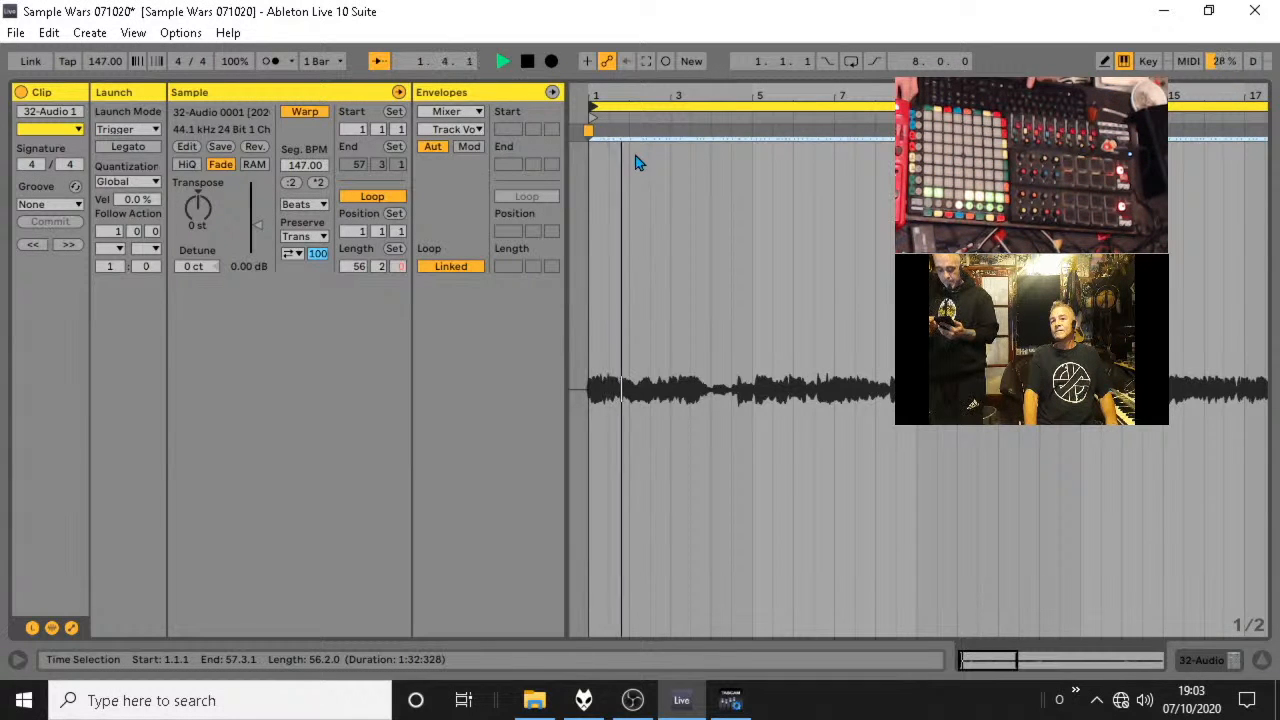
# Audition the opening of the 32-Audio clip, shorten its loop length to 2 bars and return to the mixer.
pyautogui.press('space')
pyautogui.moveTo(624, 92); pyautogui.dragTo(723, 91)
pyautogui.press('space')
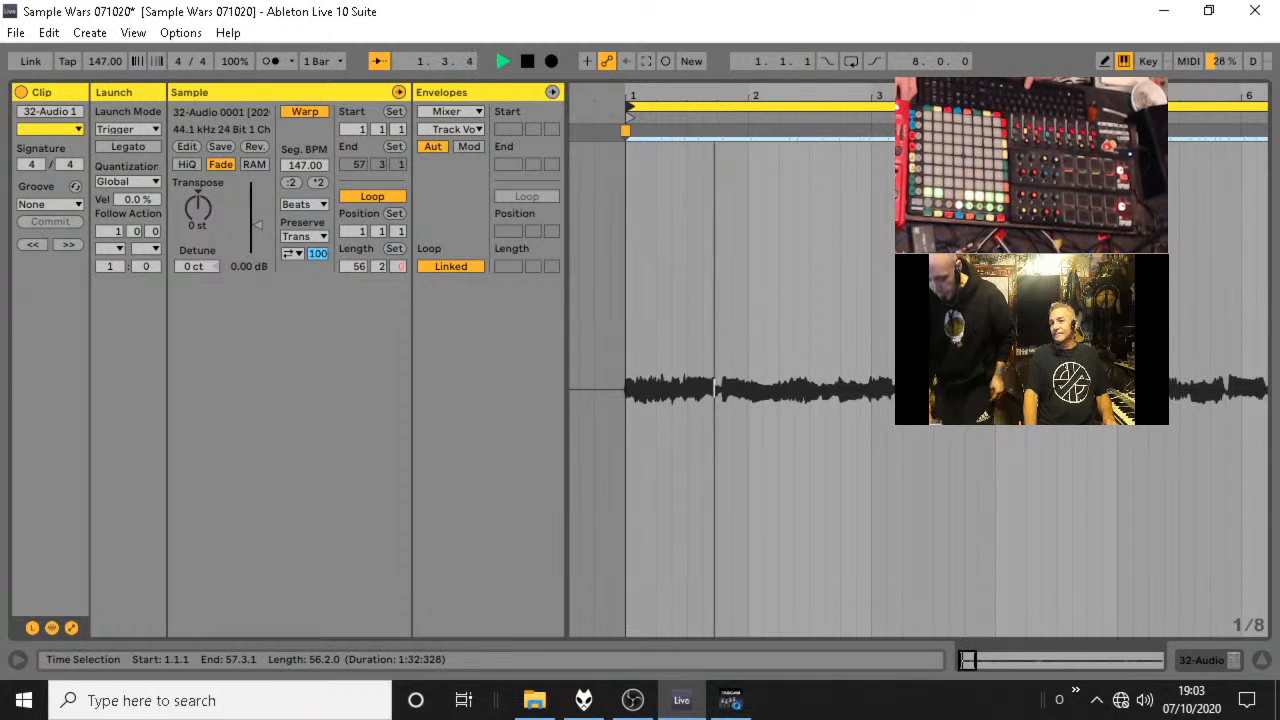
pyautogui.press('space')
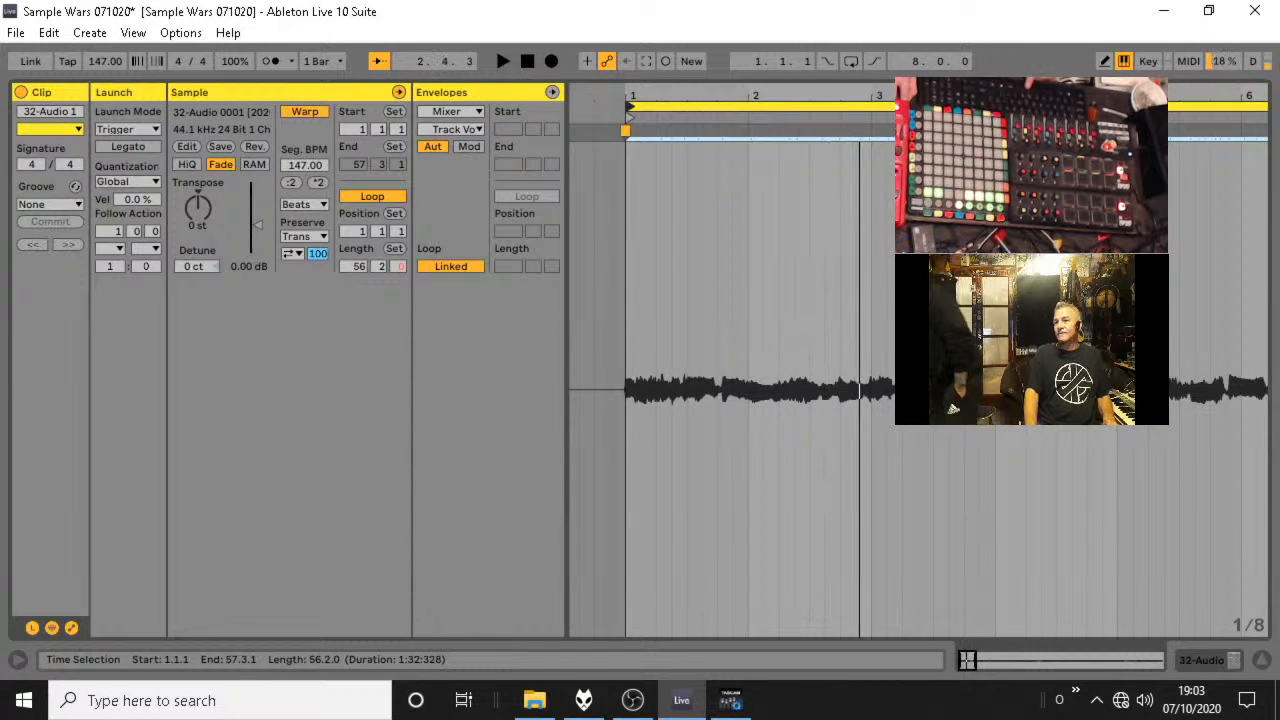
pyautogui.moveTo(1261, 107); pyautogui.dragTo(870, 131)
pyautogui.press('space')
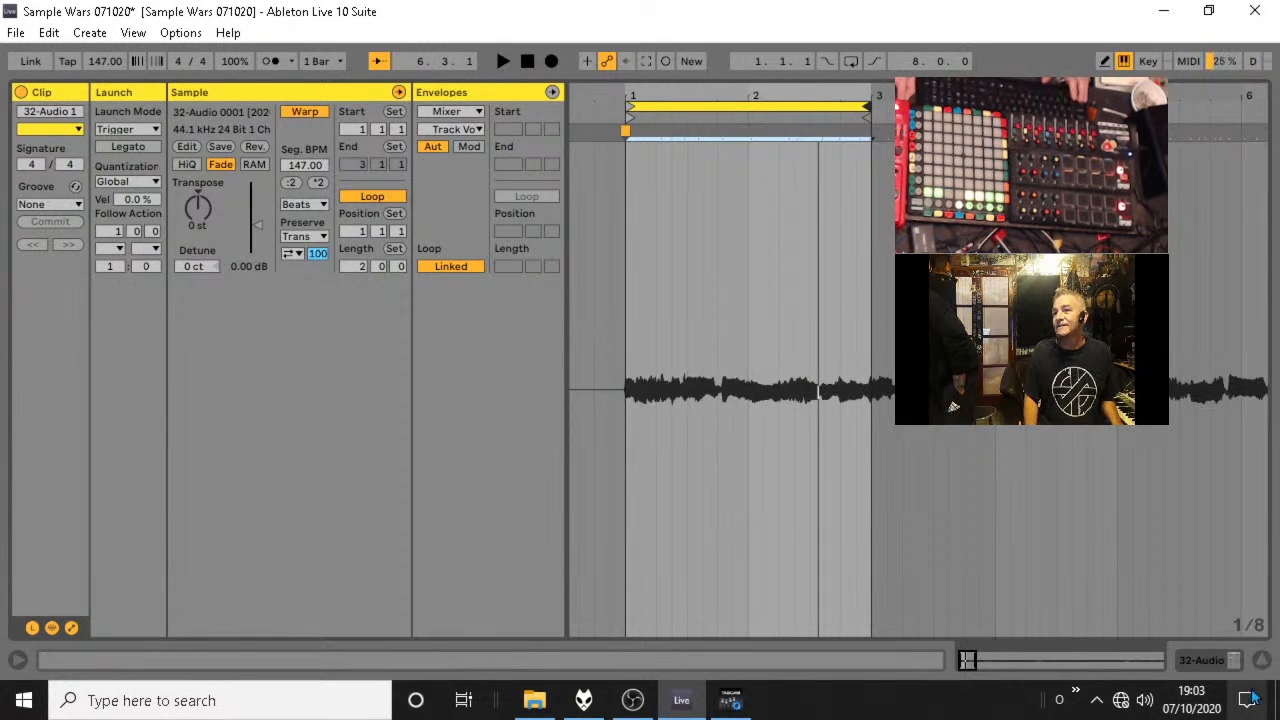
pyautogui.press('Tab')
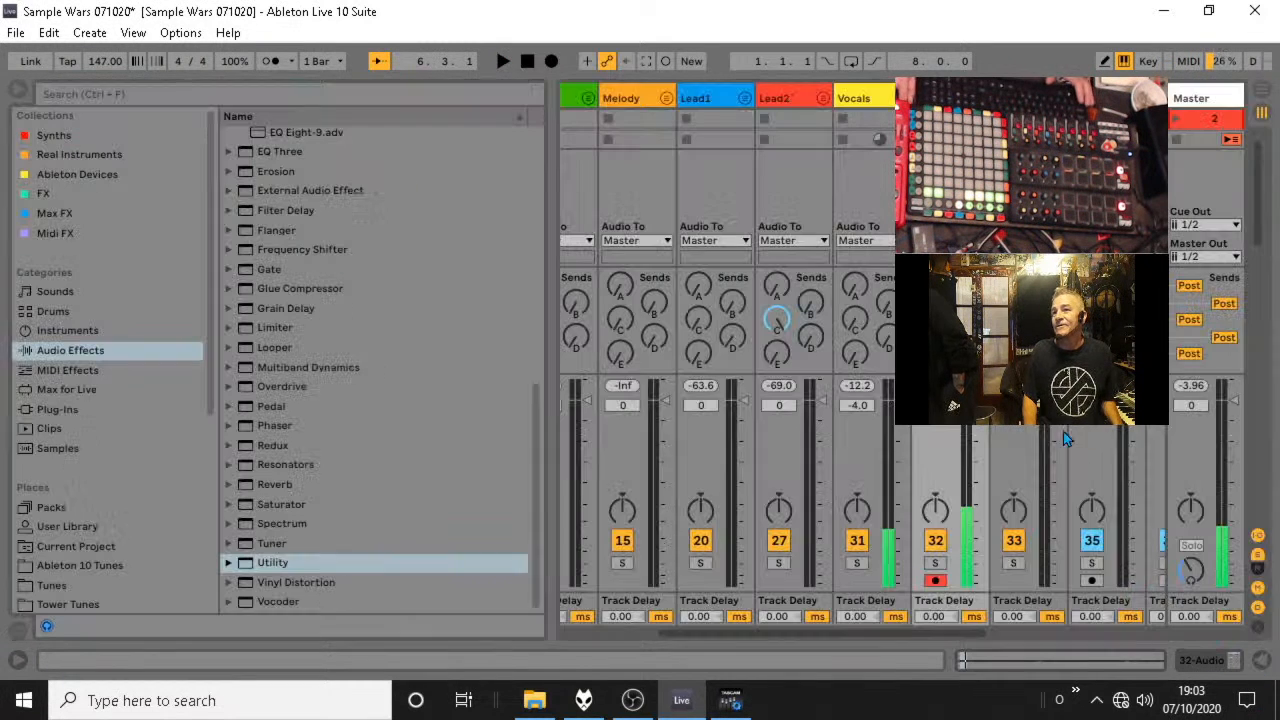
# Hide the mixer's input/output and sends sections, then duplicate the 32-Audio clip into track 32's second slot and play it briefly.
pyautogui.click(1259, 537)
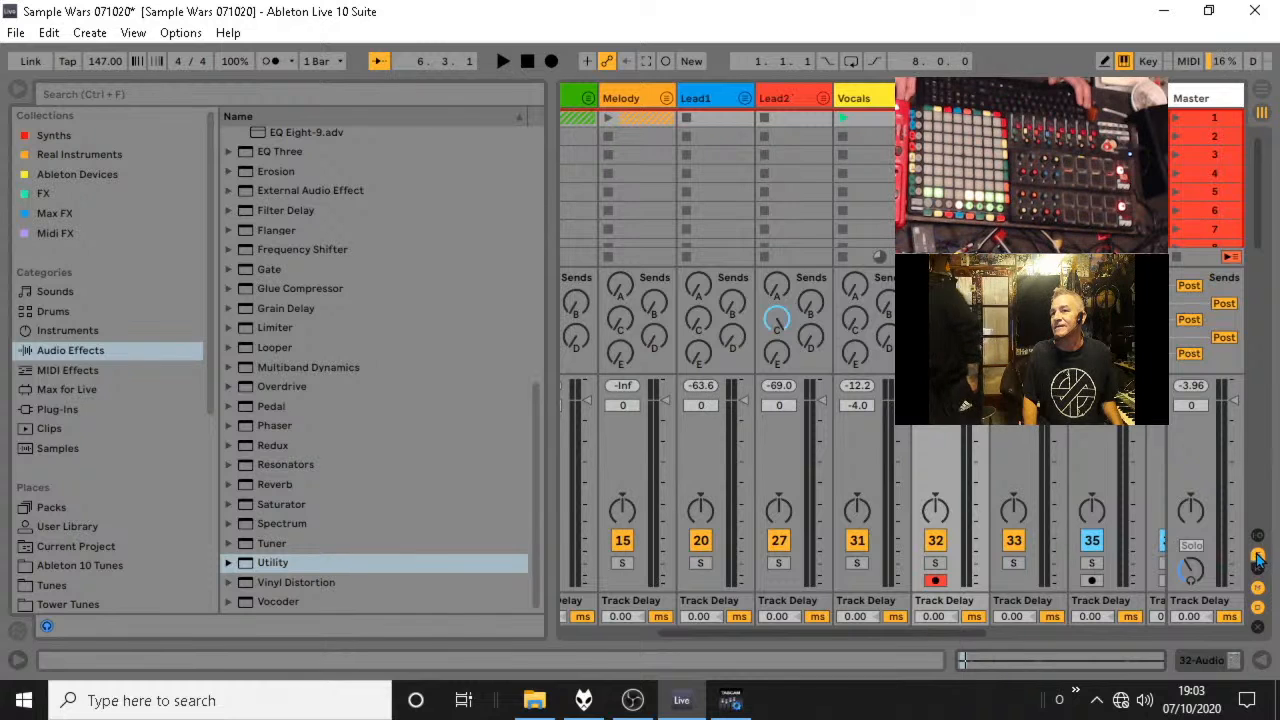
pyautogui.click(1259, 556)
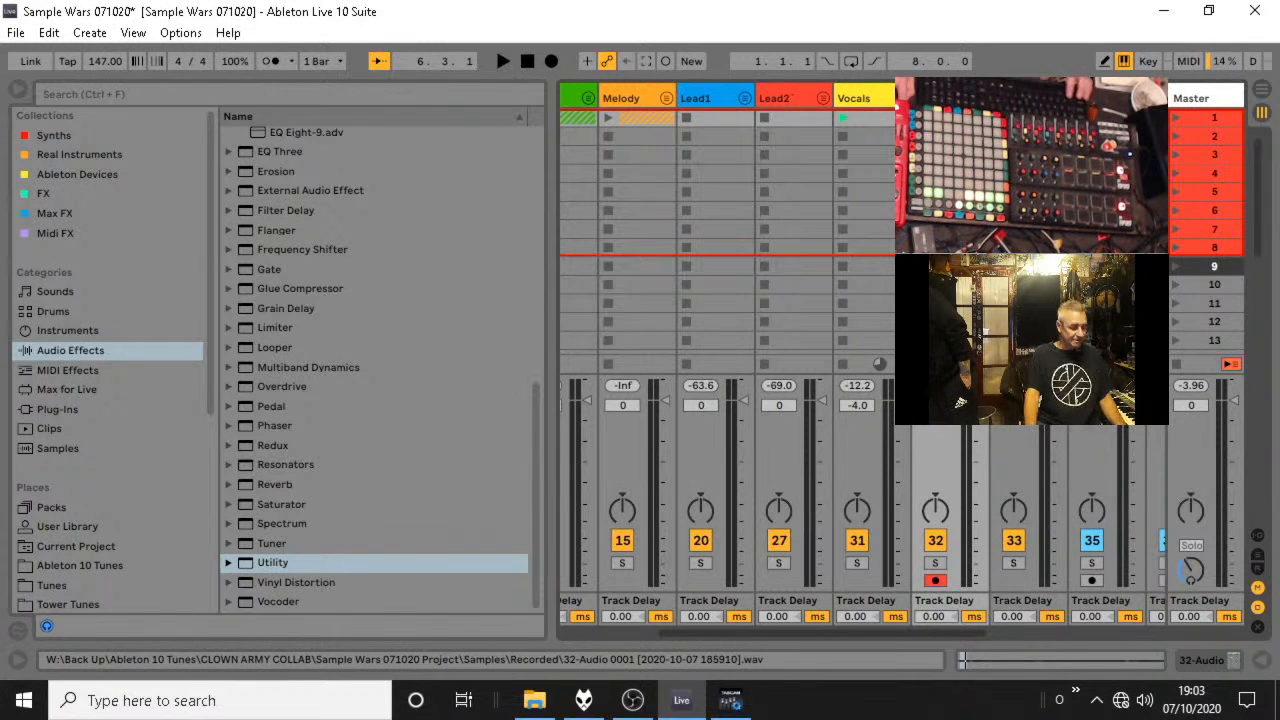
pyautogui.press('space')
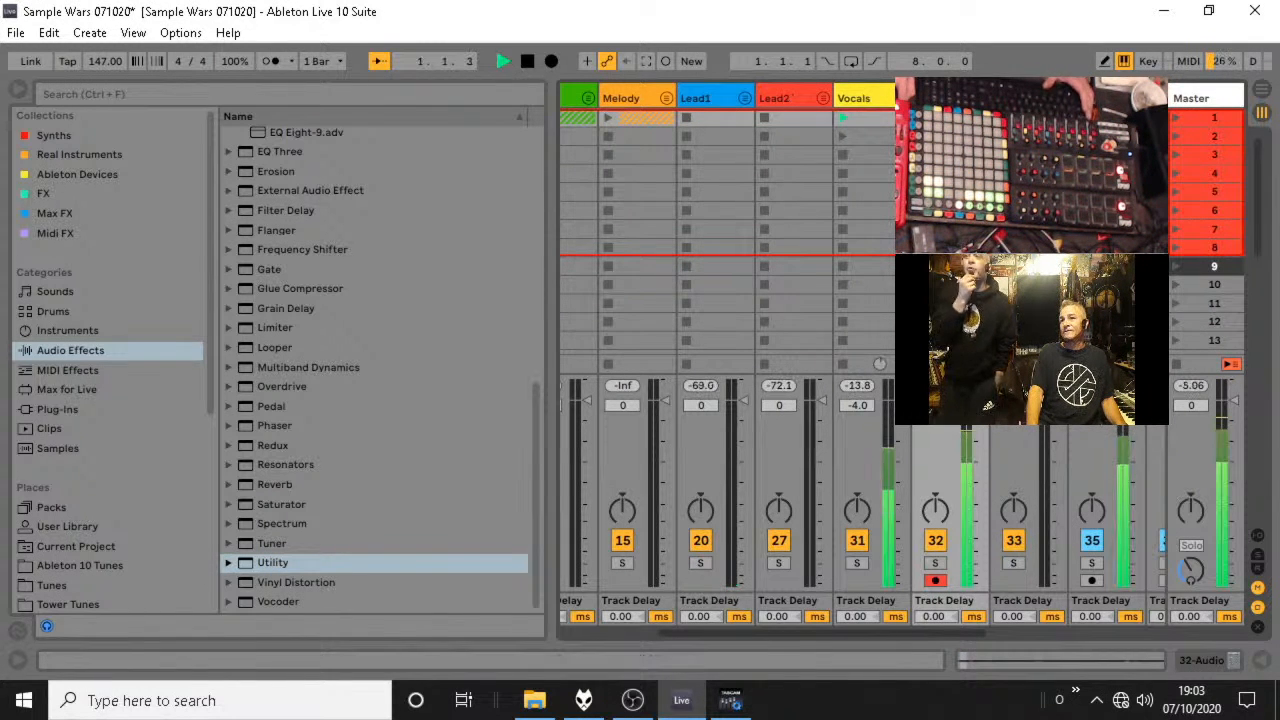
pyautogui.press('space')
# Open the second-slot copy of 32-Audio and move its 2-bar loop to start at 3.1.1.
pyautogui.doubleClick(945, 136)
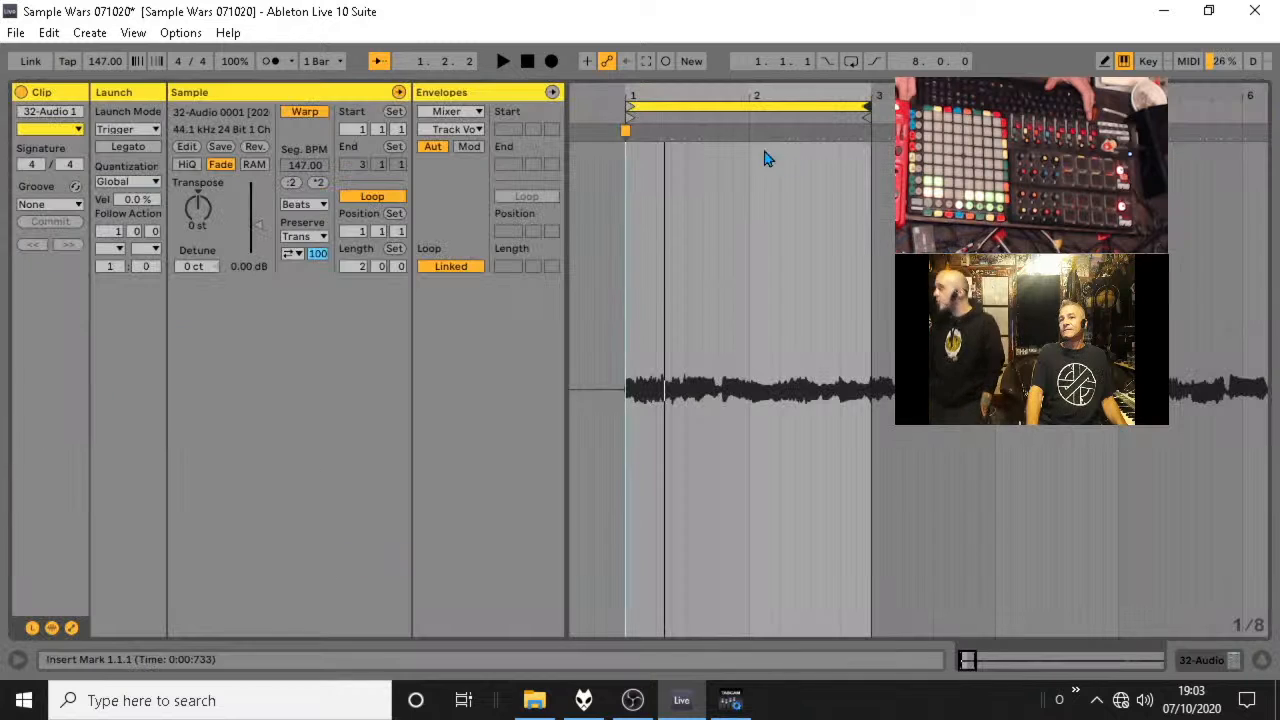
pyautogui.moveTo(748, 107); pyautogui.dragTo(995, 107)
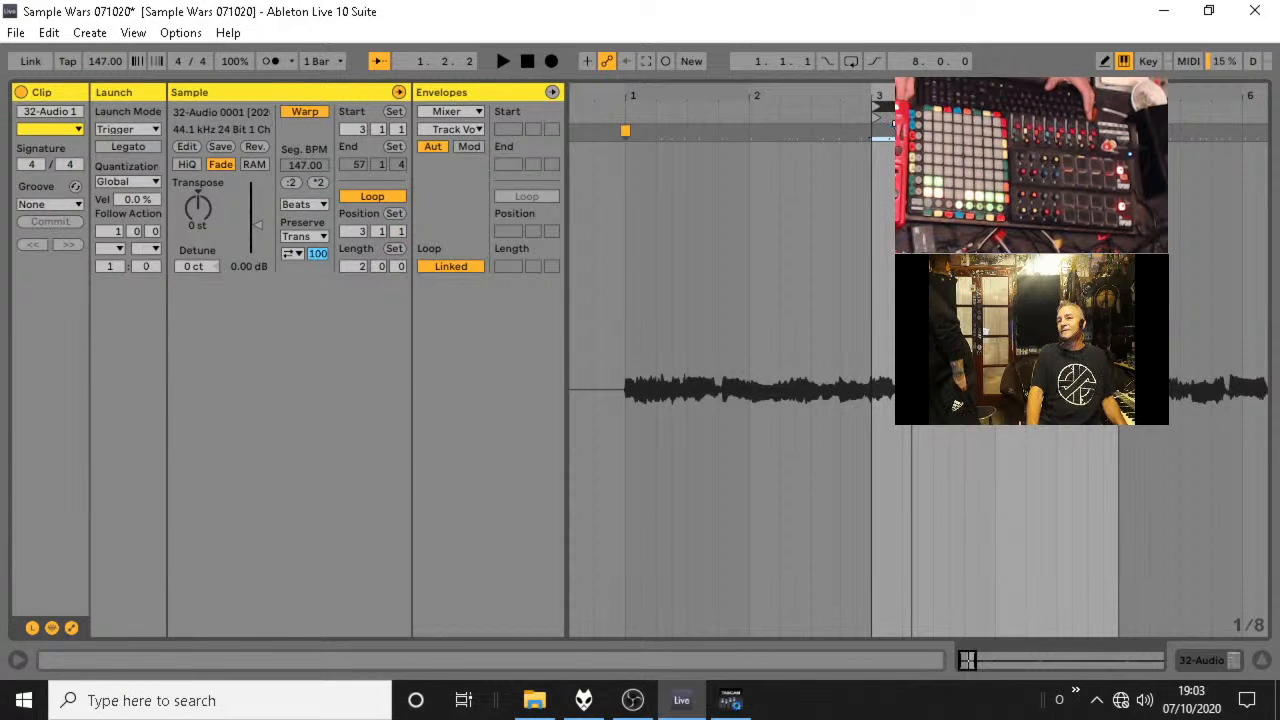
# Audition the shifted loop and pin the quiet point just before bar 4 to 4.1.1 with a warp marker.
pyautogui.press('space')
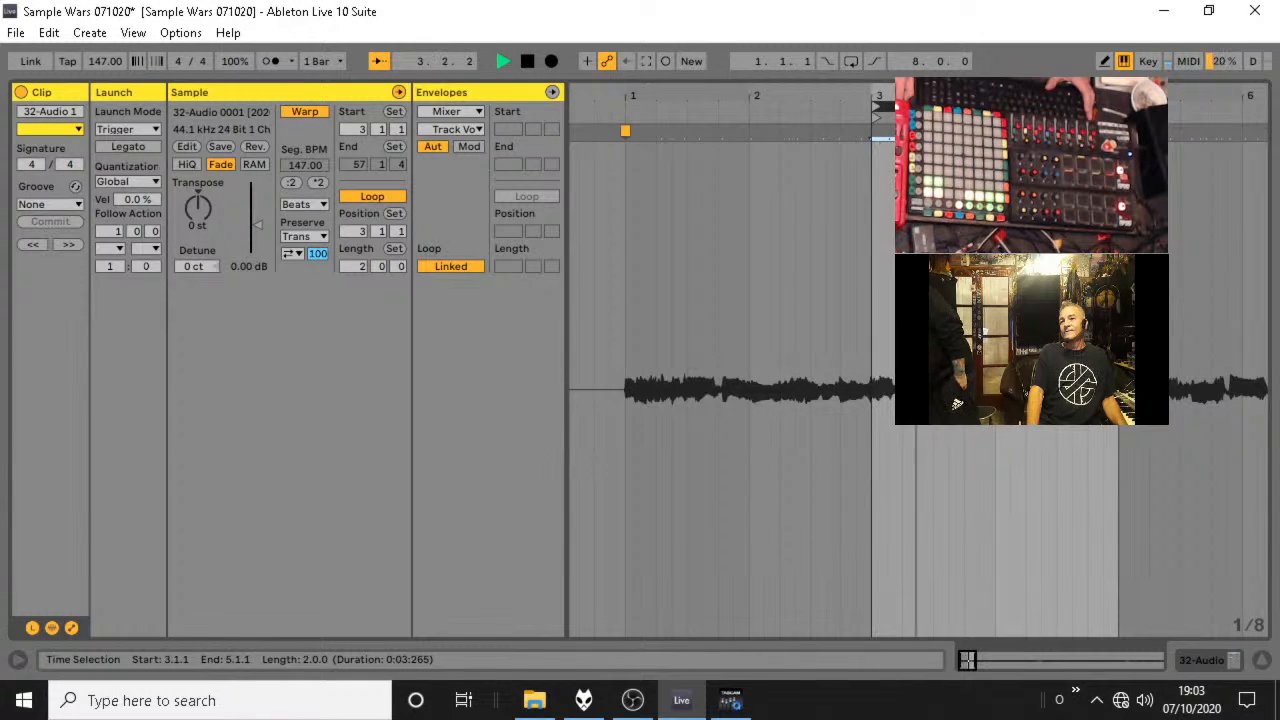
pyautogui.press('space')
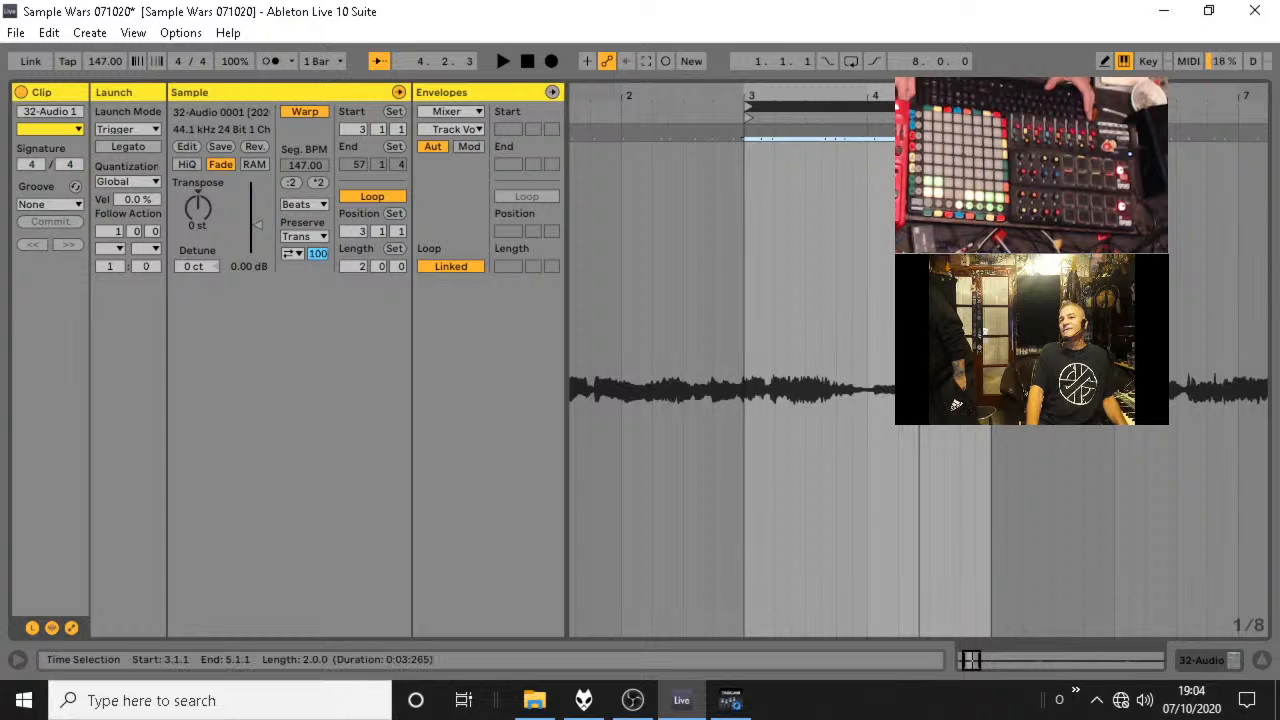
pyautogui.moveTo(878, 135); pyautogui.dragTo(862, 137)
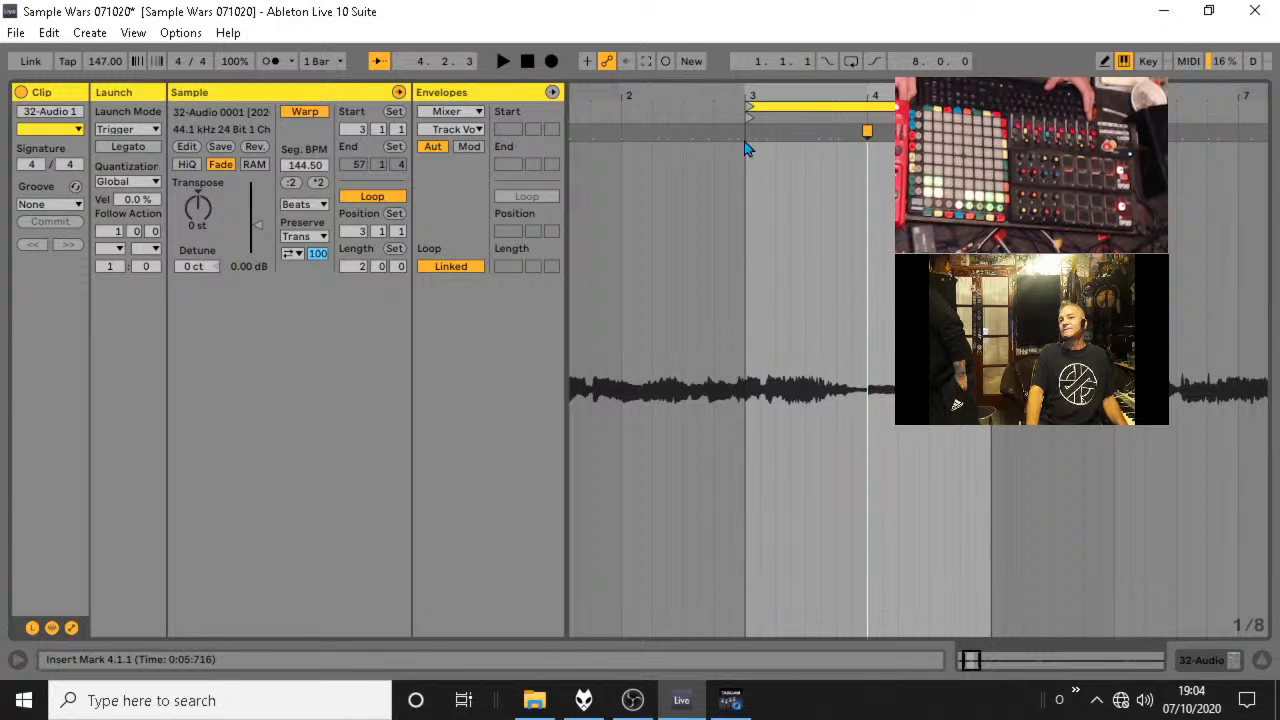
pyautogui.moveTo(737, 131); pyautogui.dragTo(753, 131)
pyautogui.press('space')
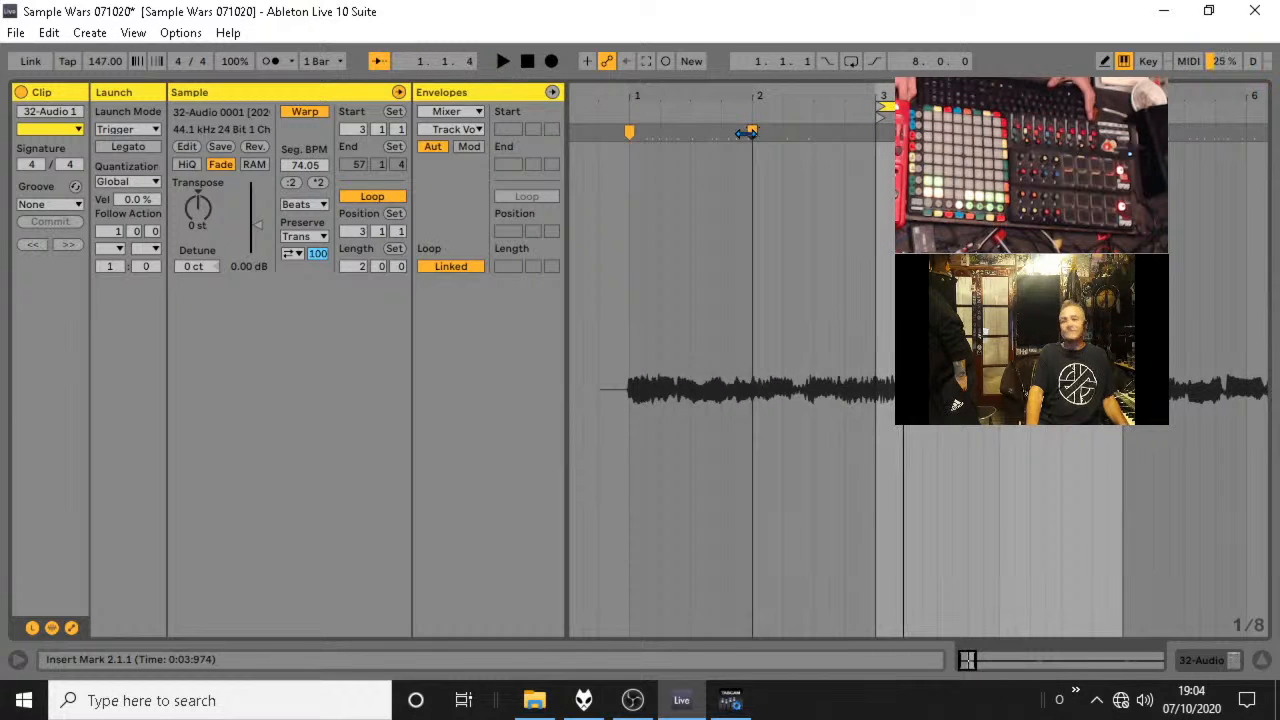
pyautogui.hotkey('ctrl', 'z')
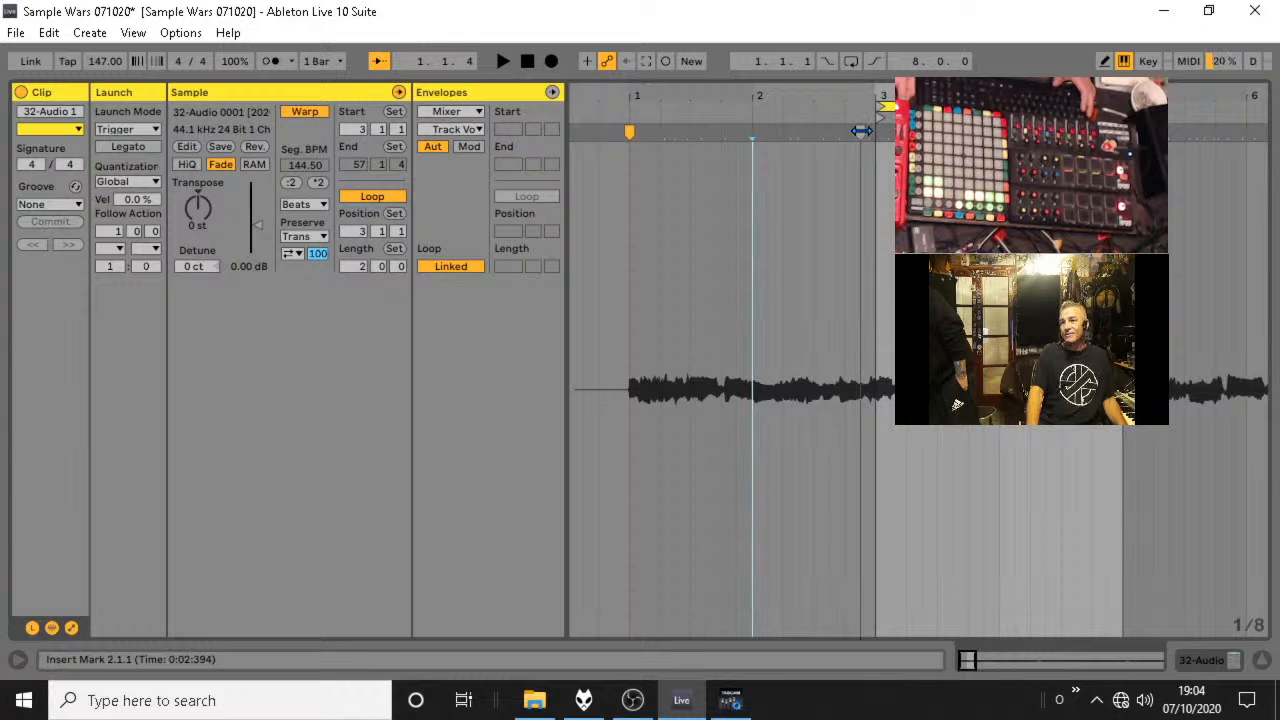
# Add a warp marker just before bar 3, align it to 3.1.1 and audition the loop start.
pyautogui.doubleClick(868, 131)
pyautogui.moveTo(868, 131); pyautogui.dragTo(878, 131)
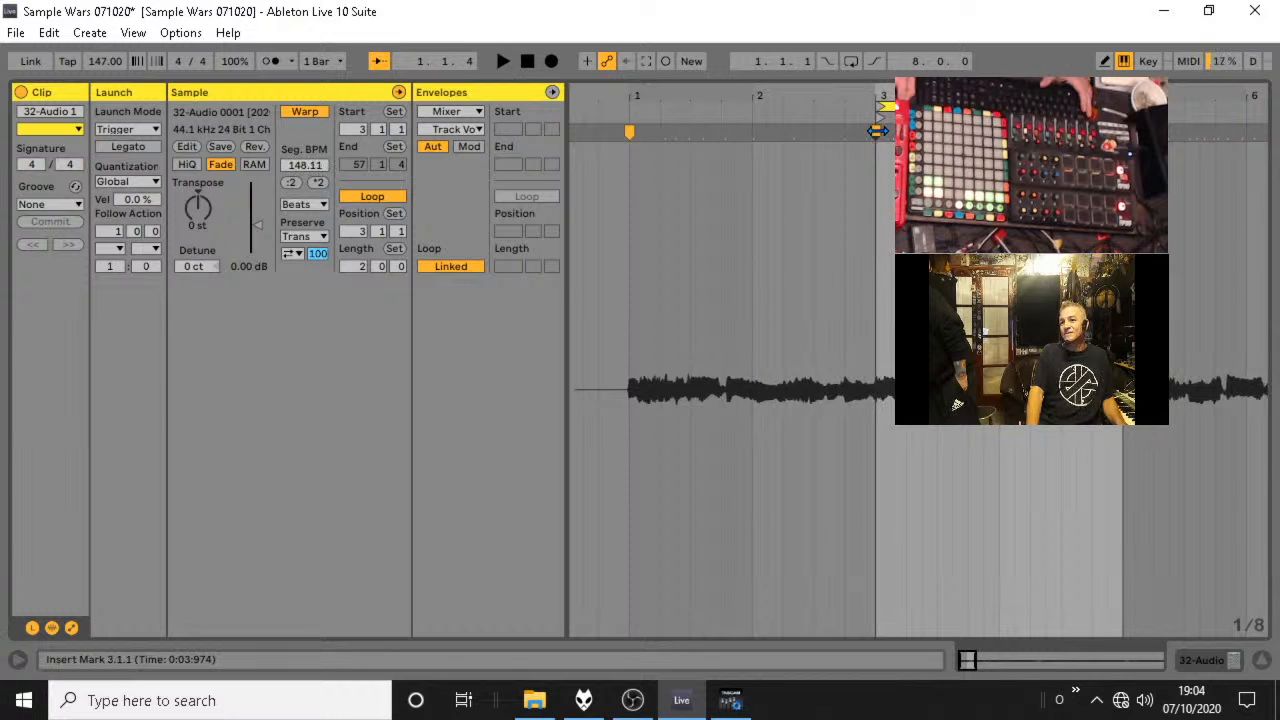
pyautogui.press('space')
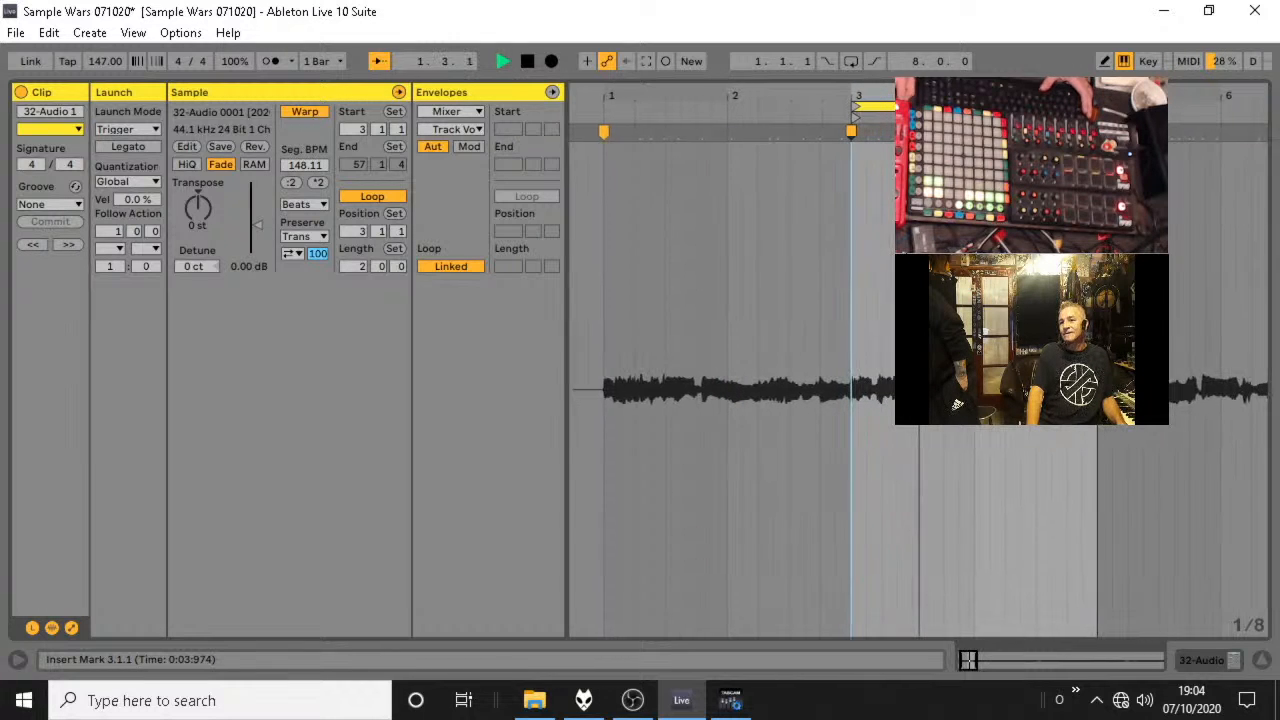
pyautogui.press('space')
pyautogui.moveTo(862, 91); pyautogui.dragTo(878, 130)
pyautogui.press('space')
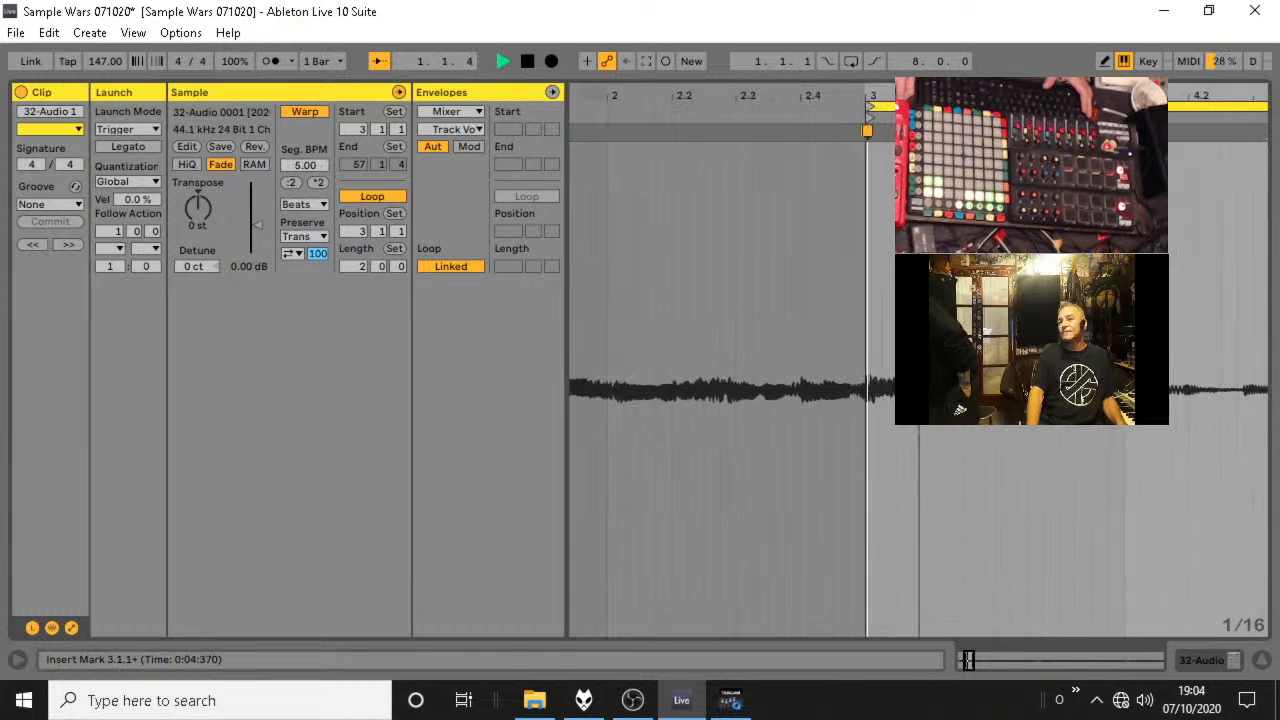
pyautogui.press('space')
pyautogui.hotkey('ctrl', 'z')
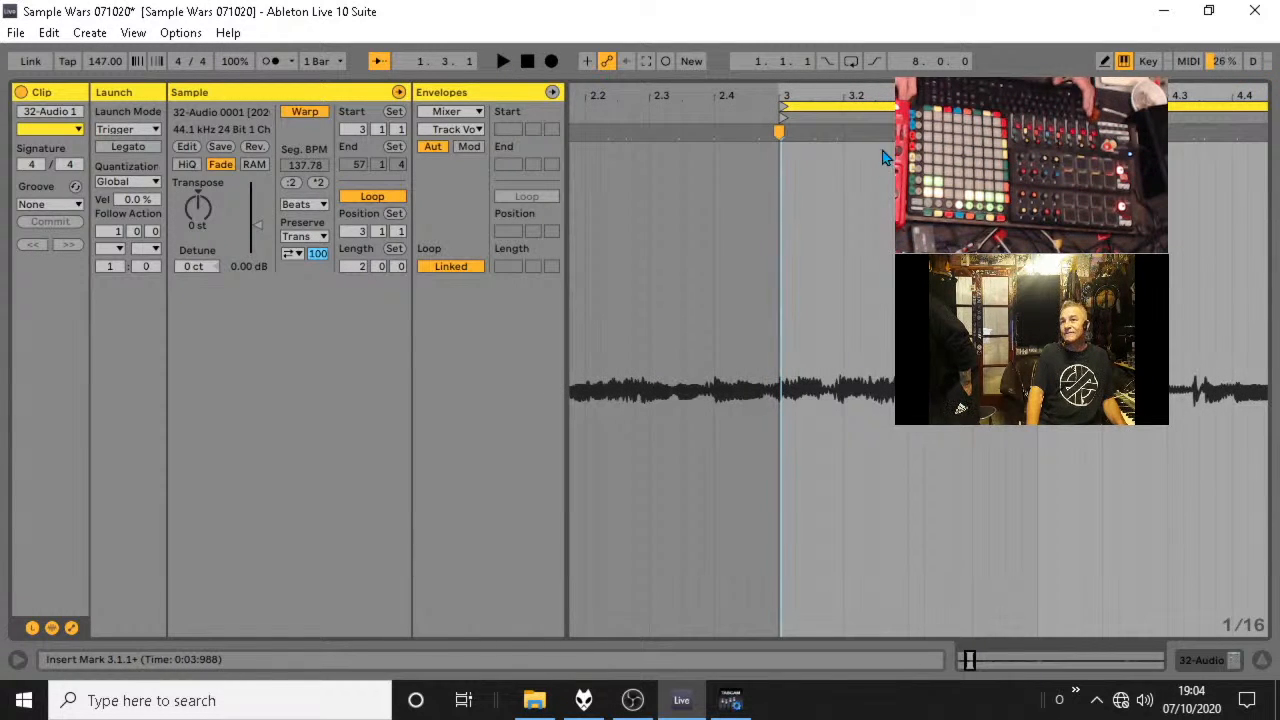
# Add a warp marker at 3.2.1 on the second sound of the loop and audition the result.
pyautogui.moveTo(845, 133); pyautogui.dragTo(887, 146)
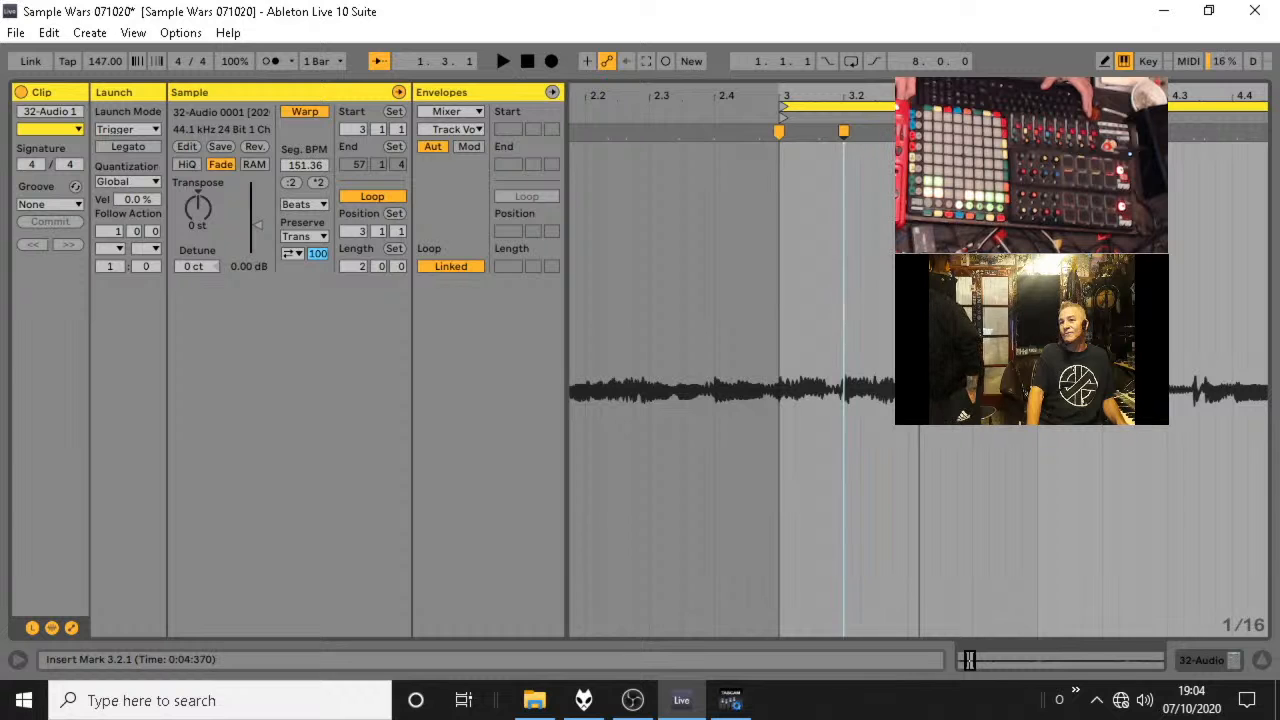
pyautogui.press('space')
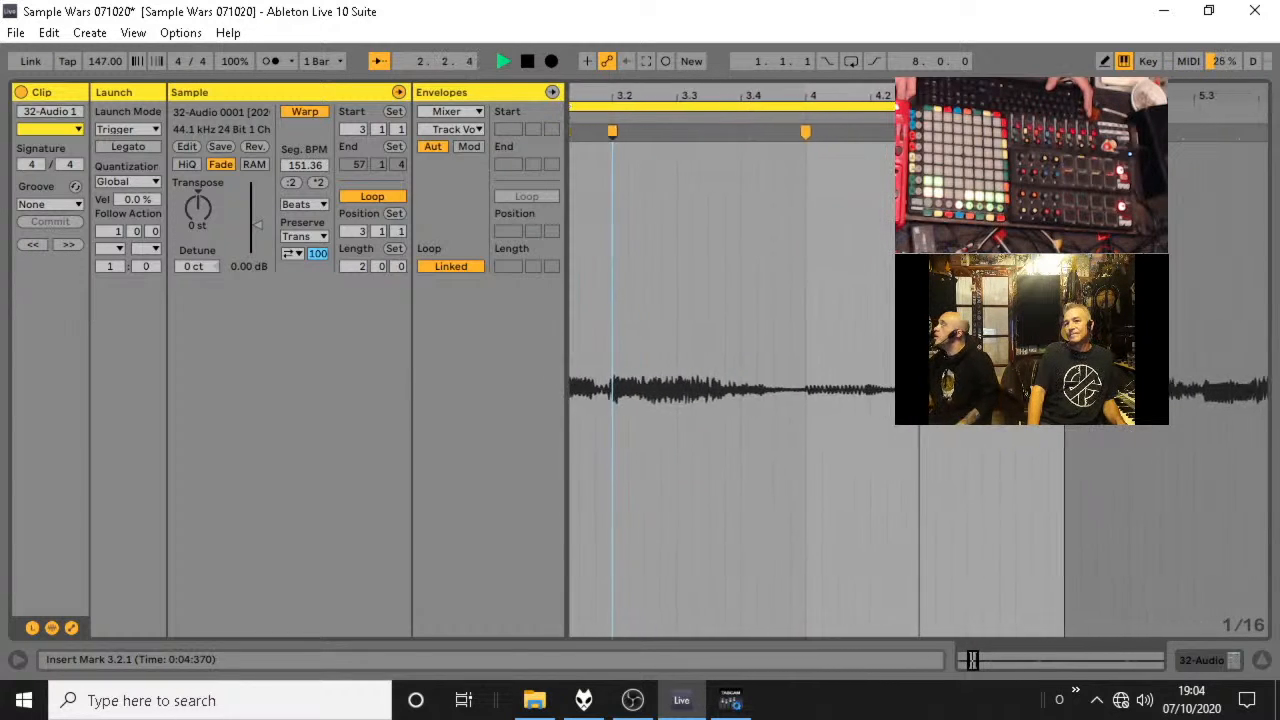
pyautogui.press('space')
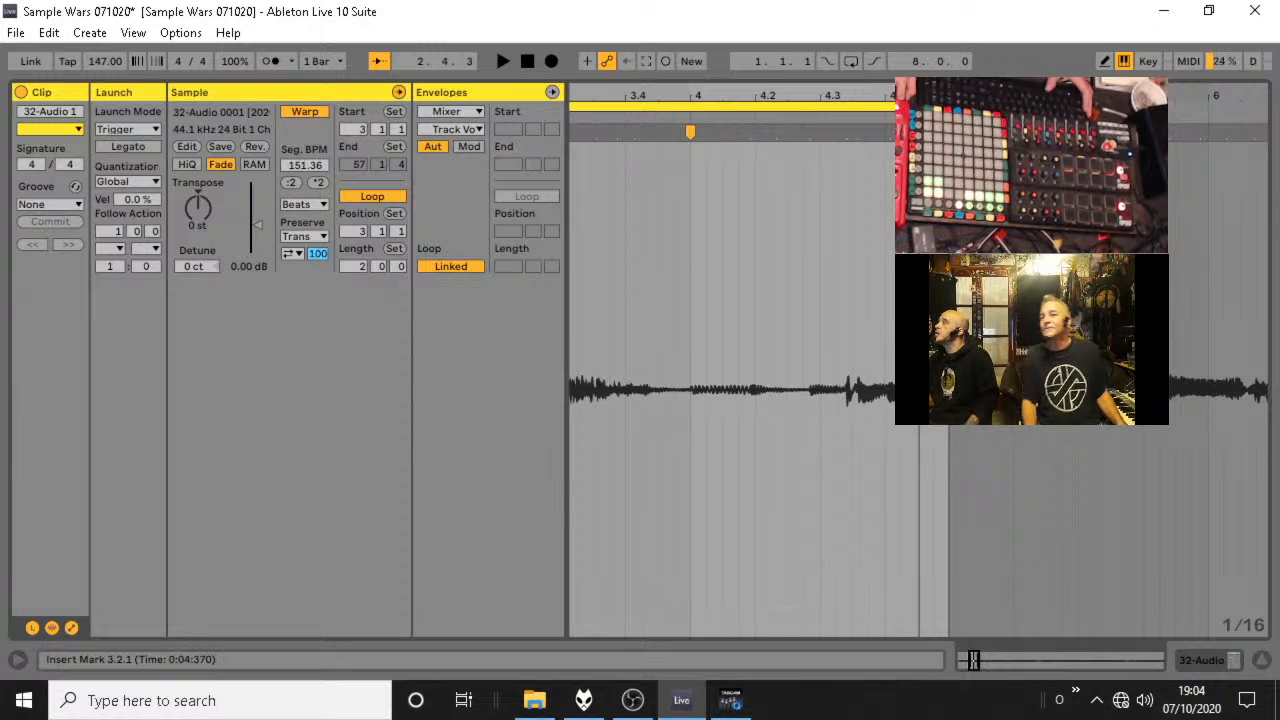
pyautogui.press('space')
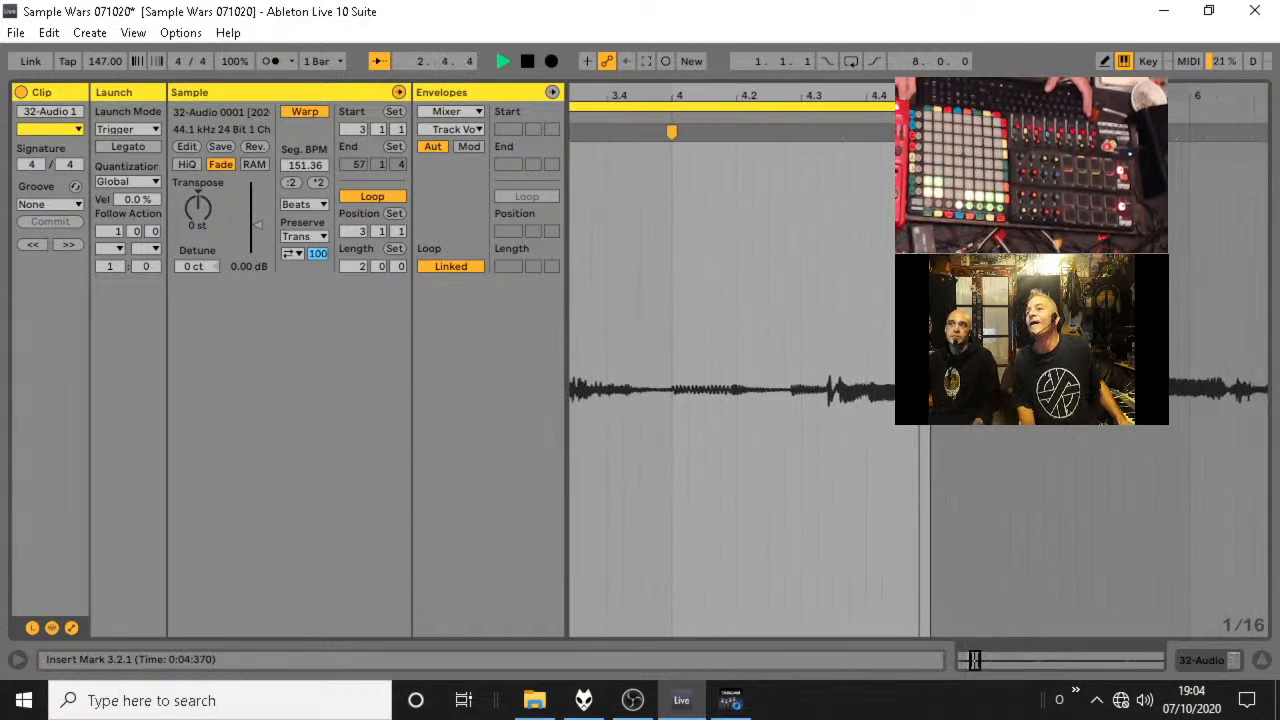
pyautogui.press('space')
# Try a warp marker at 4.3.1 on the soft onset in the loop's second bar and audition it.
pyautogui.moveTo(919, 96); pyautogui.dragTo(623, 58)
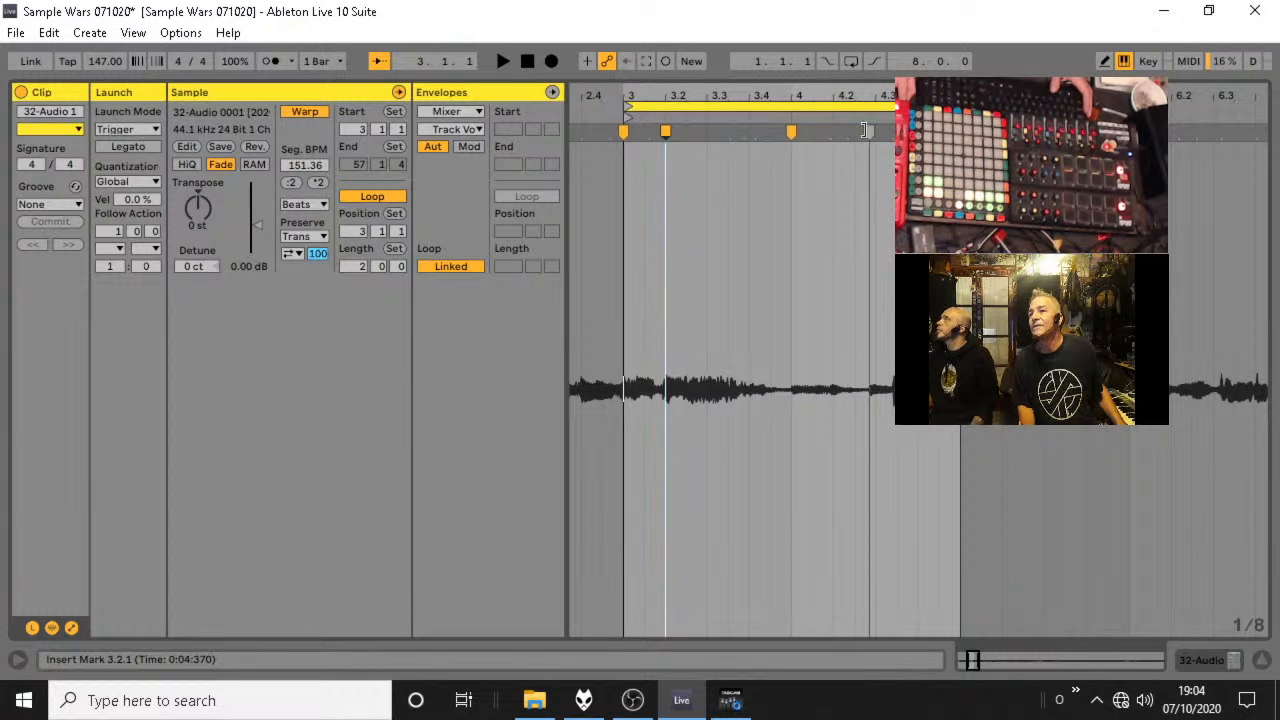
pyautogui.click(872, 138)
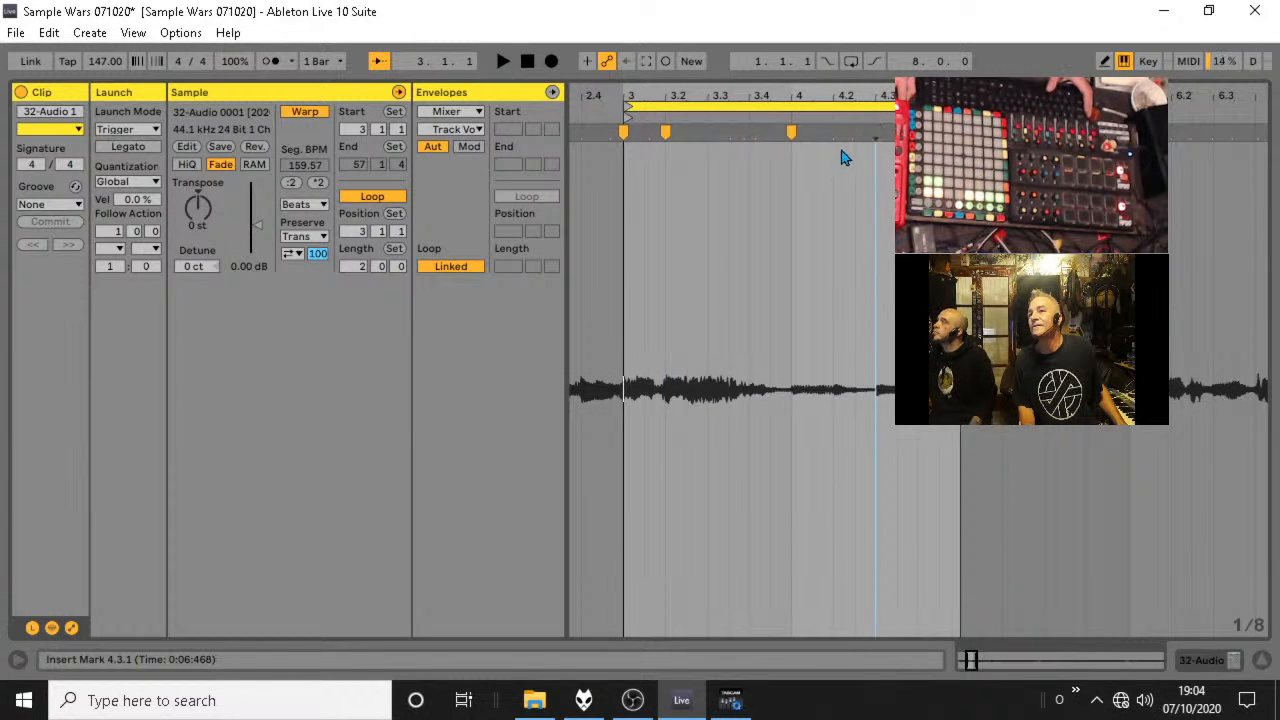
pyautogui.press('space')
pyautogui.press('space')
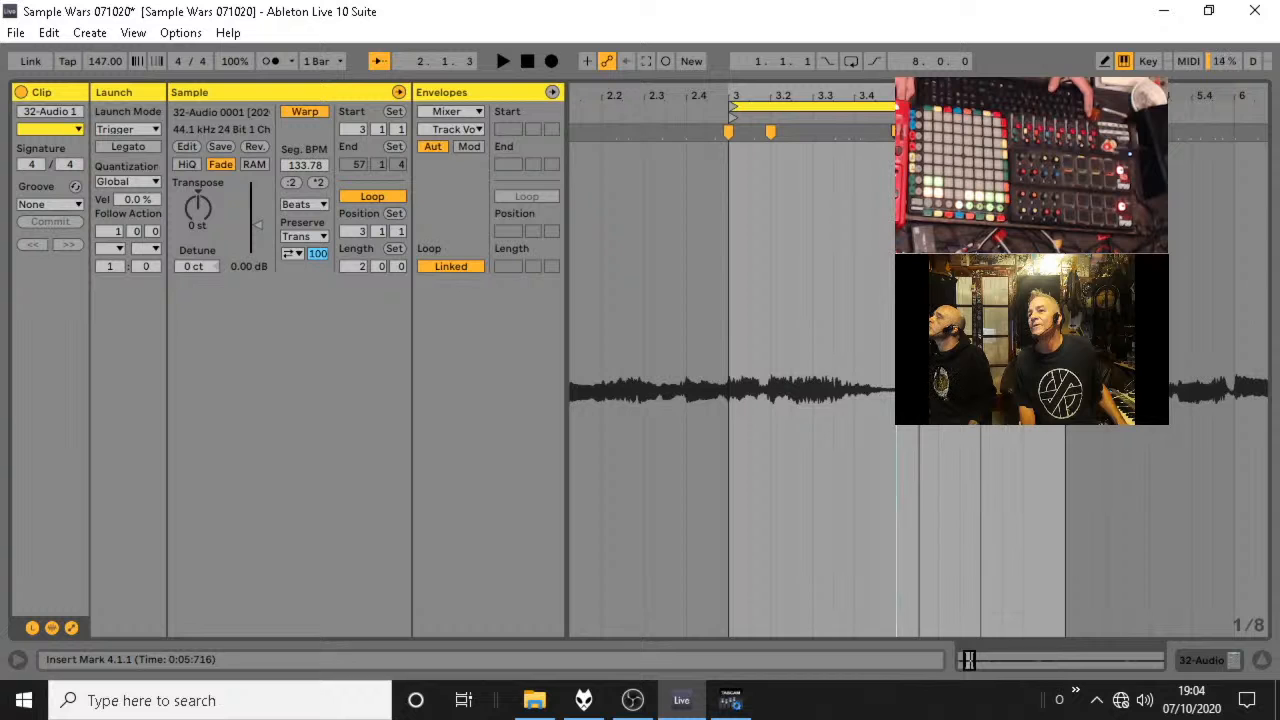
# Replace the 4.3.1 warp marker with one that aligns the following sharp transient to 4.3.1, and audition the loop.
pyautogui.moveTo(980, 132); pyautogui.dragTo(899, 132)
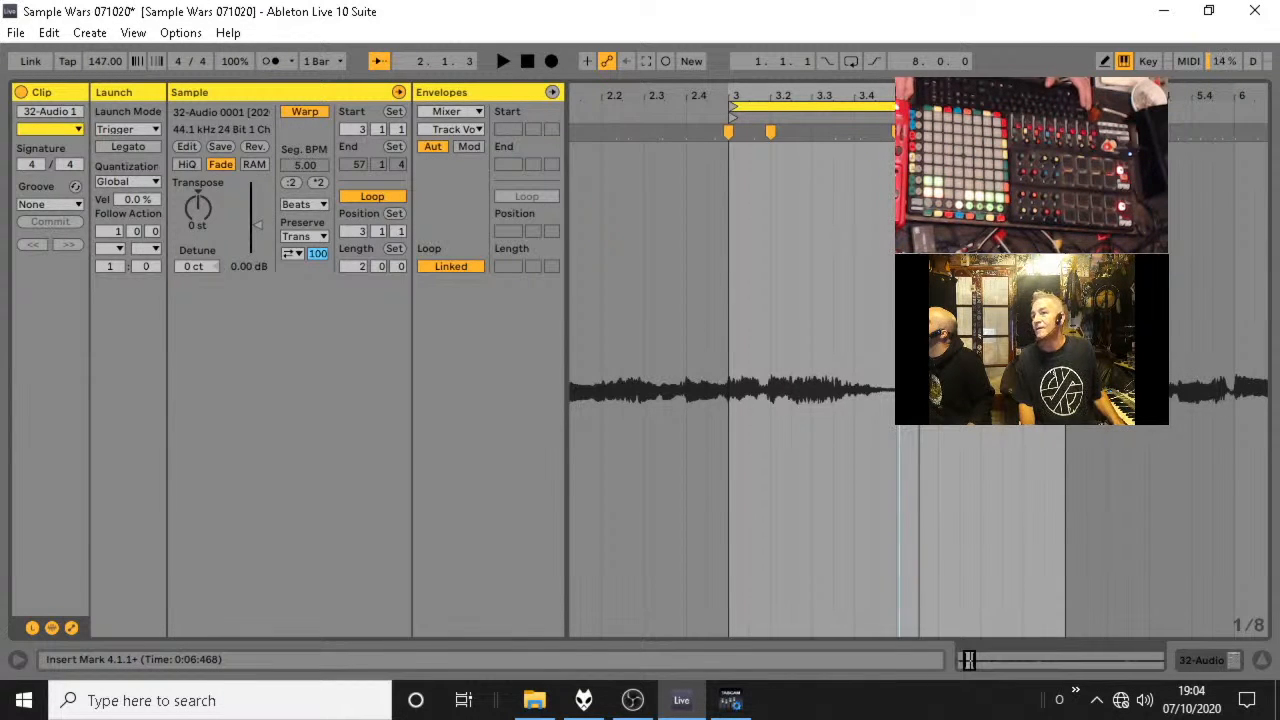
pyautogui.moveTo(1201, 94); pyautogui.dragTo(1201, 22)
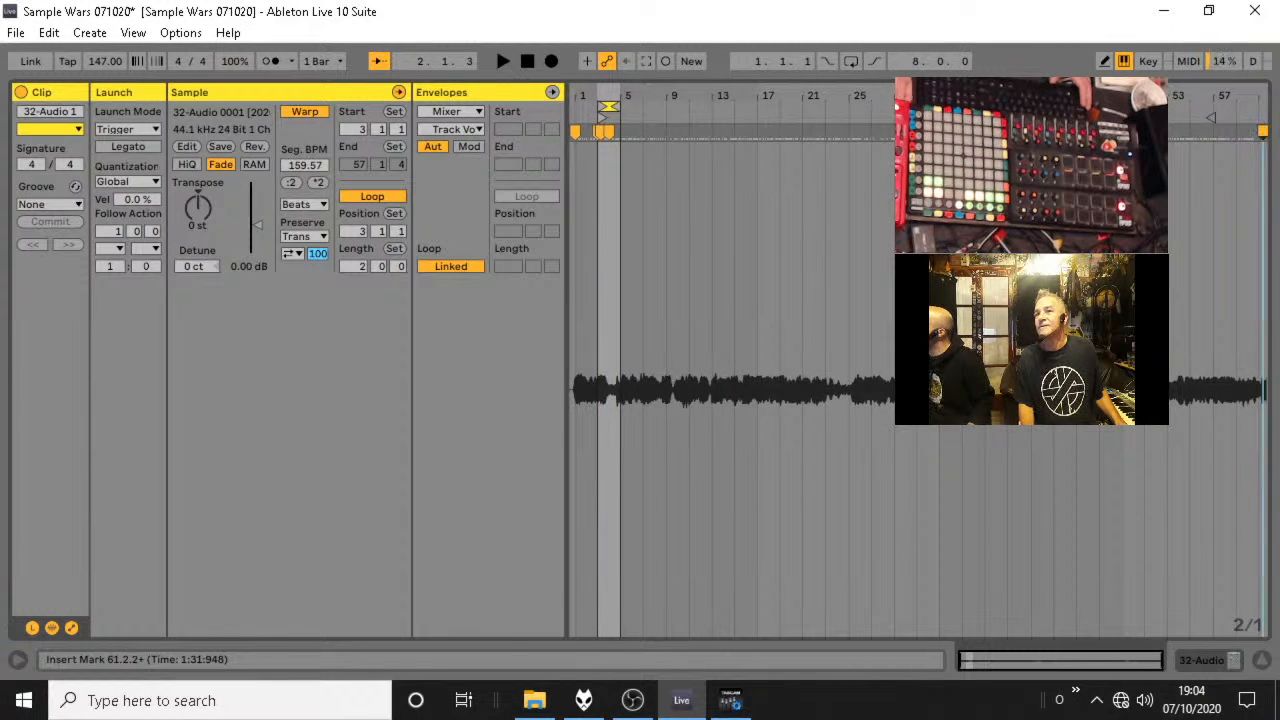
pyautogui.moveTo(615, 97); pyautogui.dragTo(678, 155)
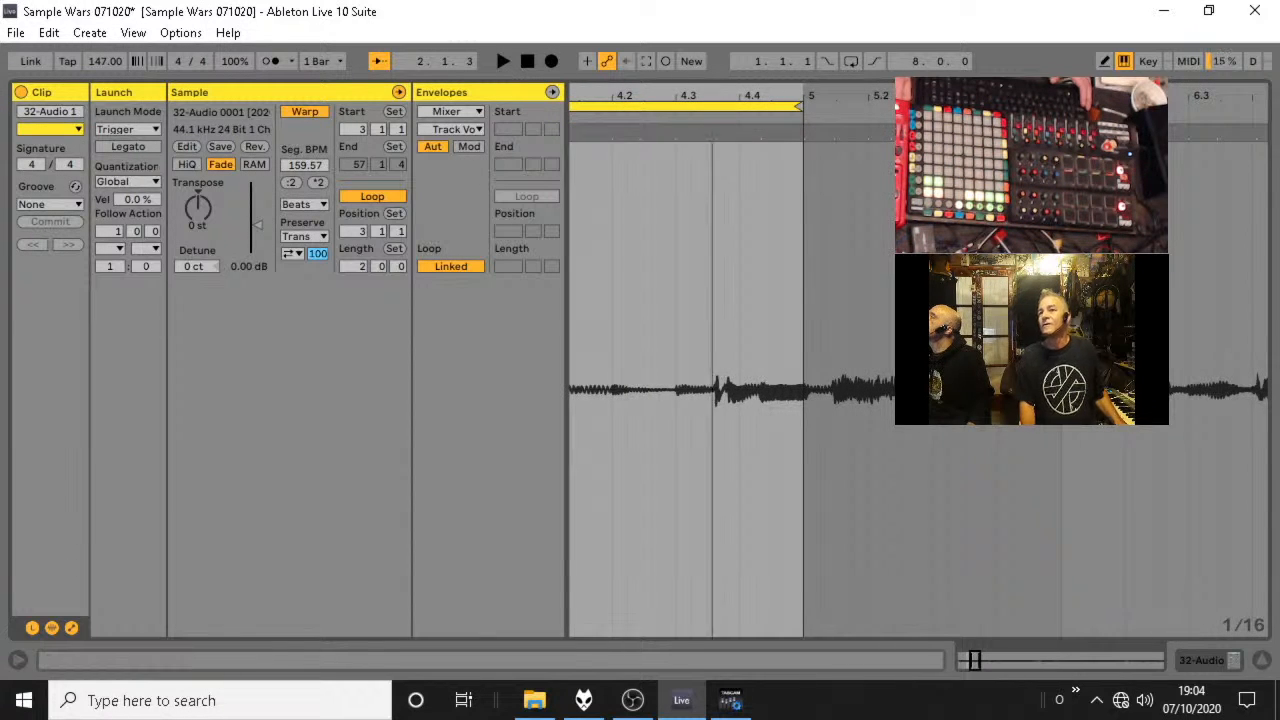
pyautogui.moveTo(712, 99)
pyautogui.mouseDown()
pyautogui.moveTo(903, 97)
pyautogui.moveTo(867, 146)
pyautogui.mouseUp()
pyautogui.press('space')
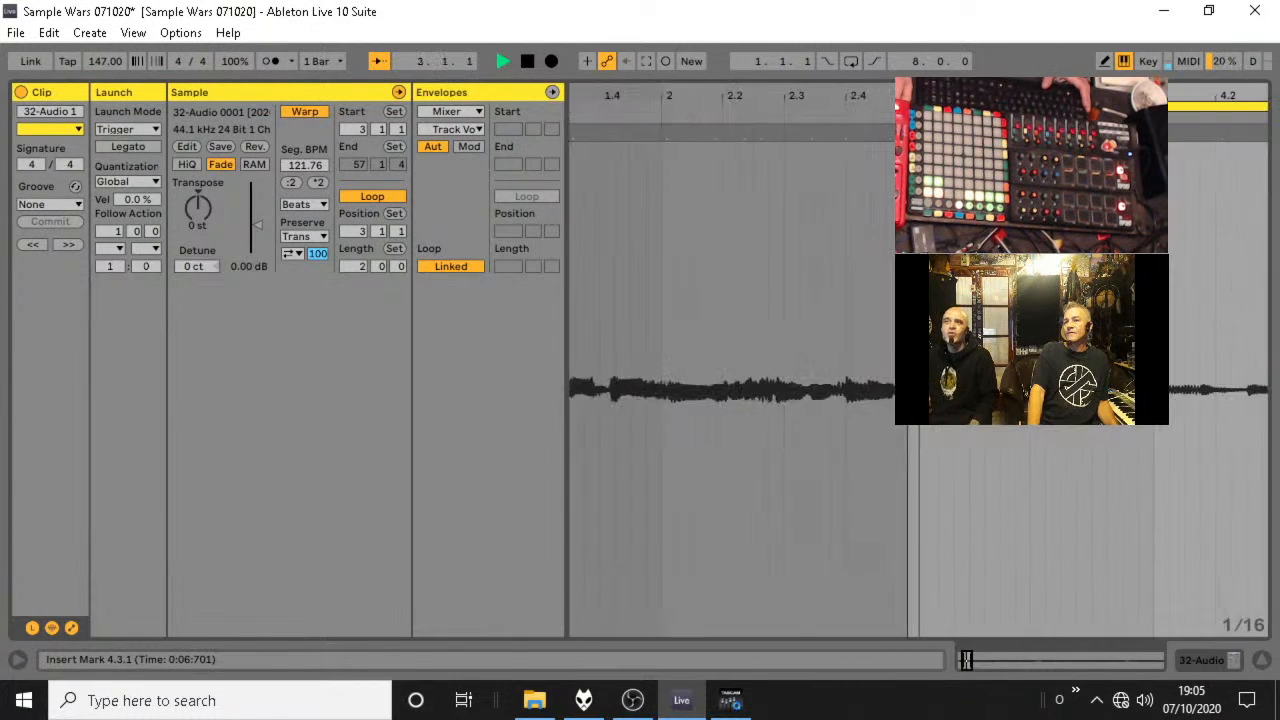
pyautogui.press('space')
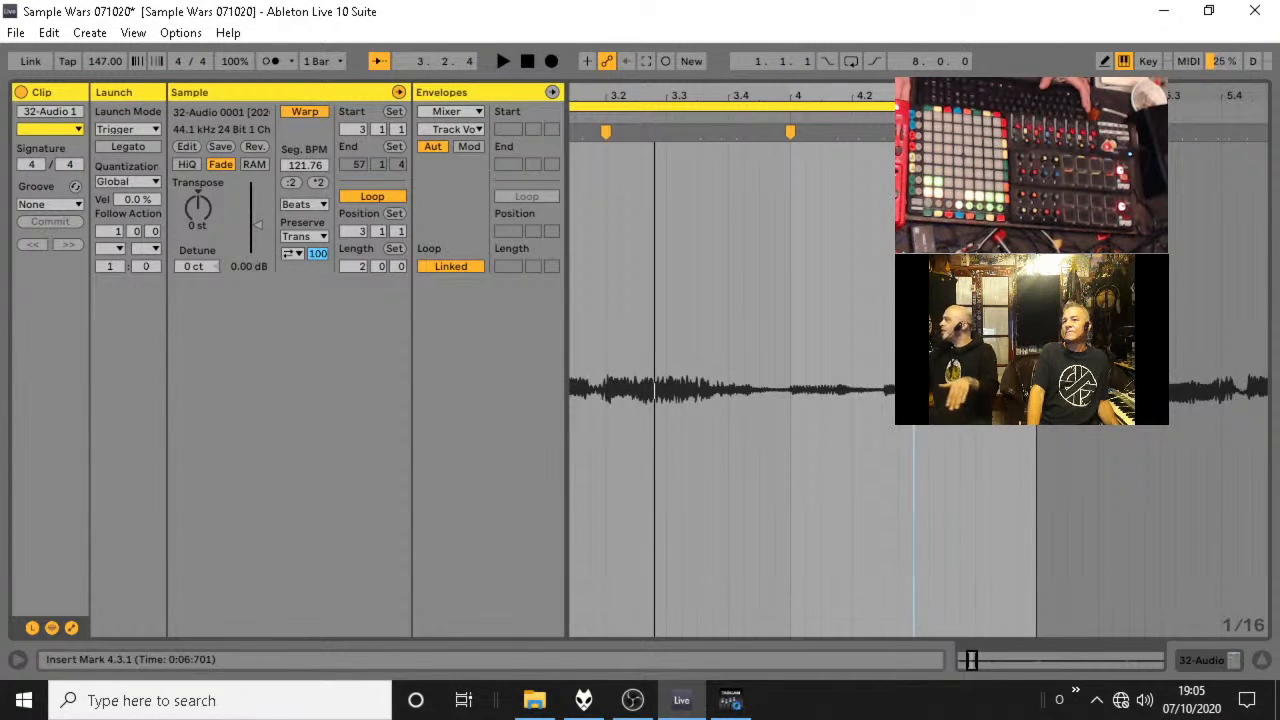
# Play the warped loop in the mixer view and duplicate its clip into track 32's third slot.
pyautogui.press('space')
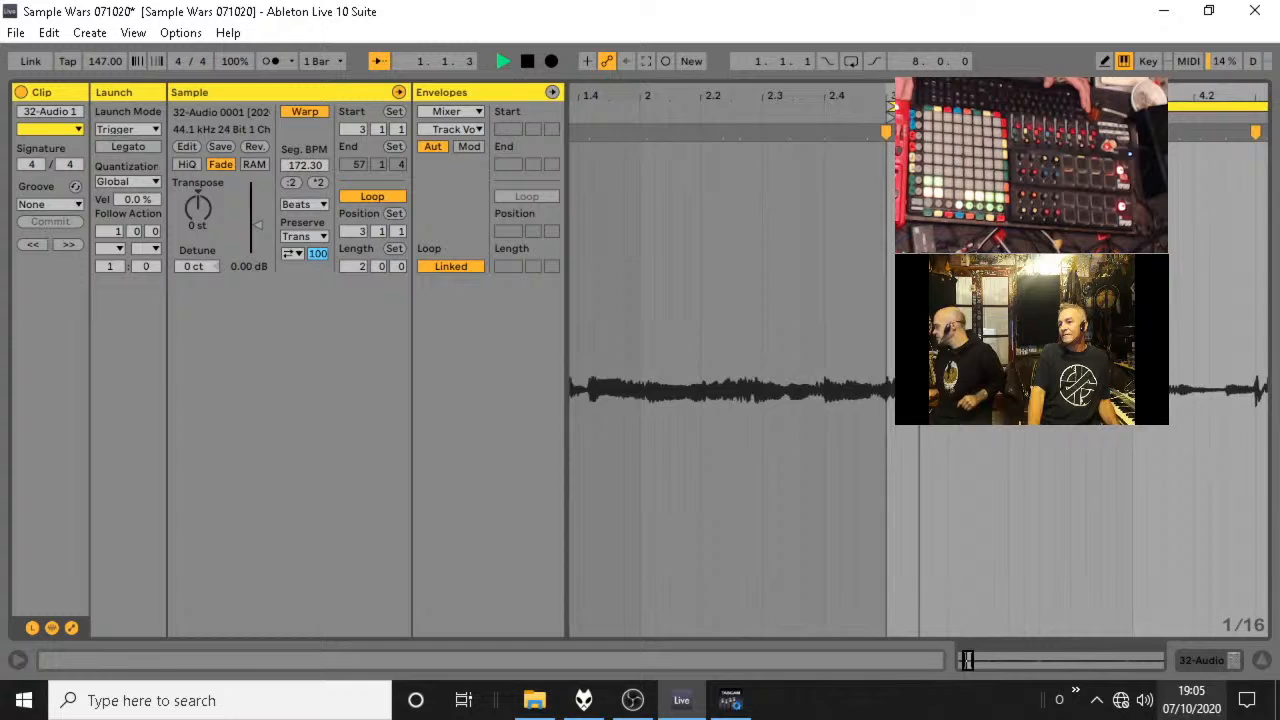
pyautogui.click(1262, 664)
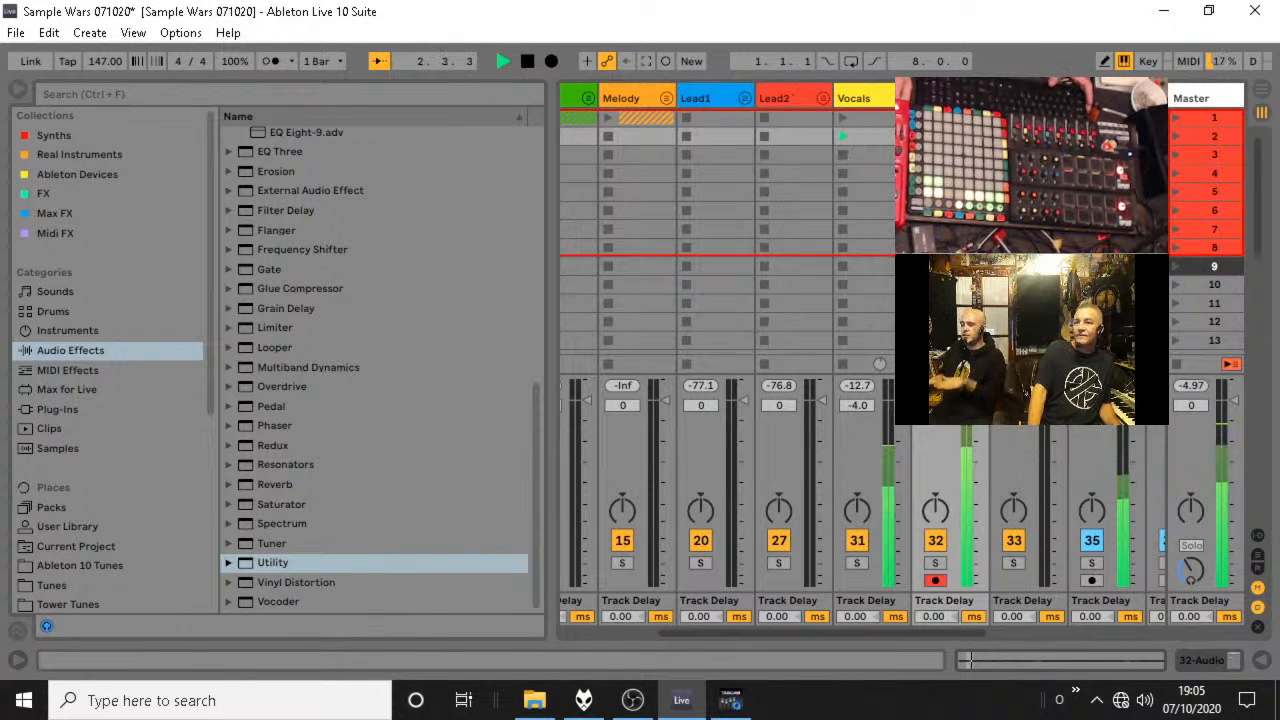
pyautogui.press('space')
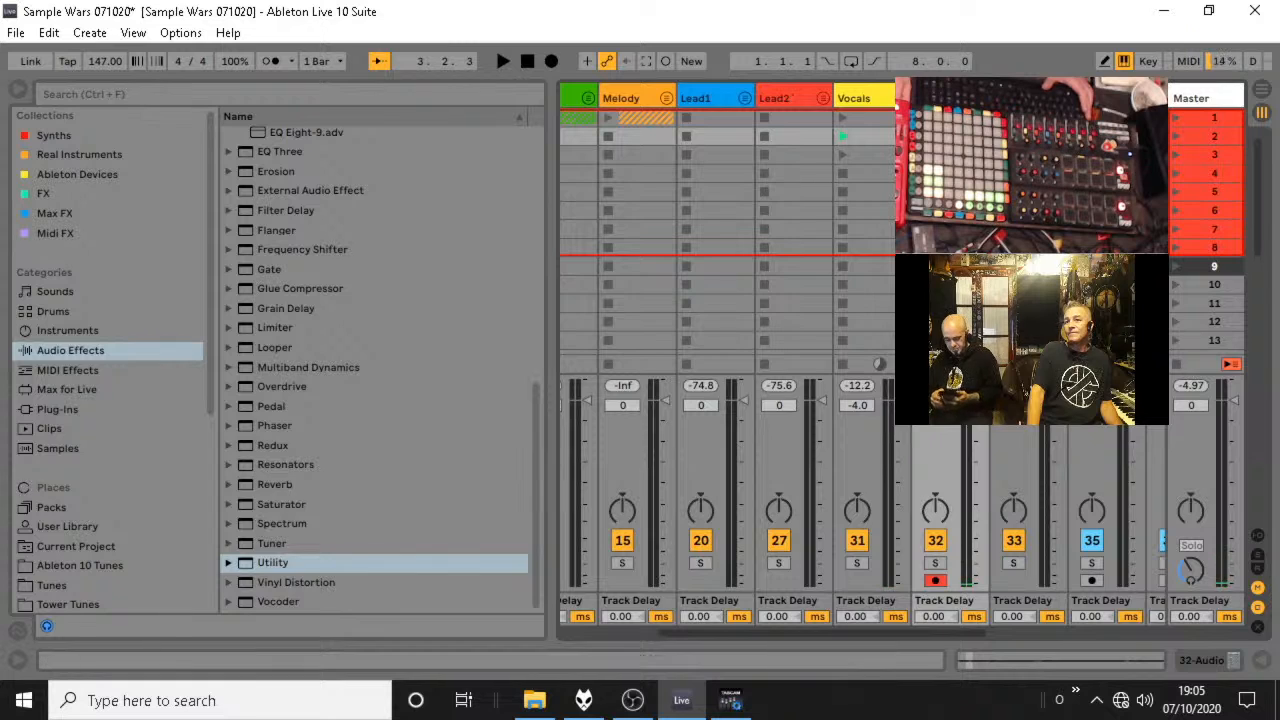
# Check track 32's Utility device during brief playback and return to the full mixer view.
pyautogui.doubleClick(940, 98)
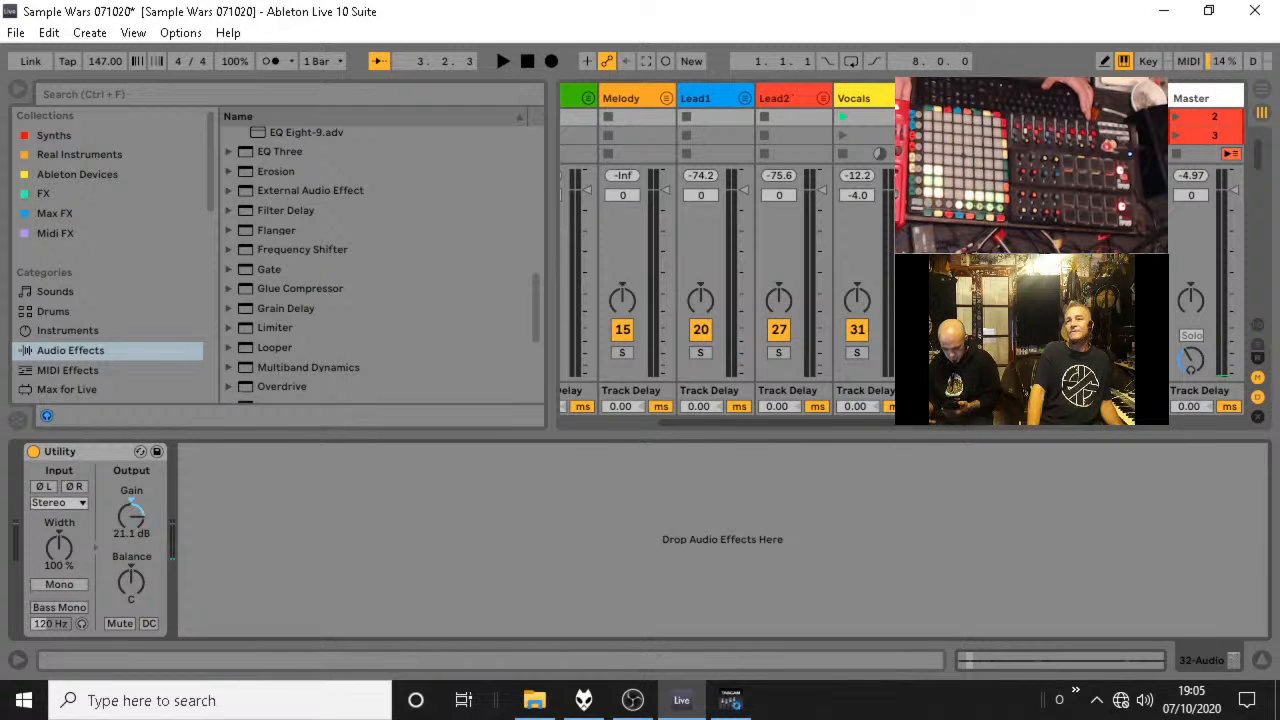
pyautogui.press('space')
pyautogui.press('space')
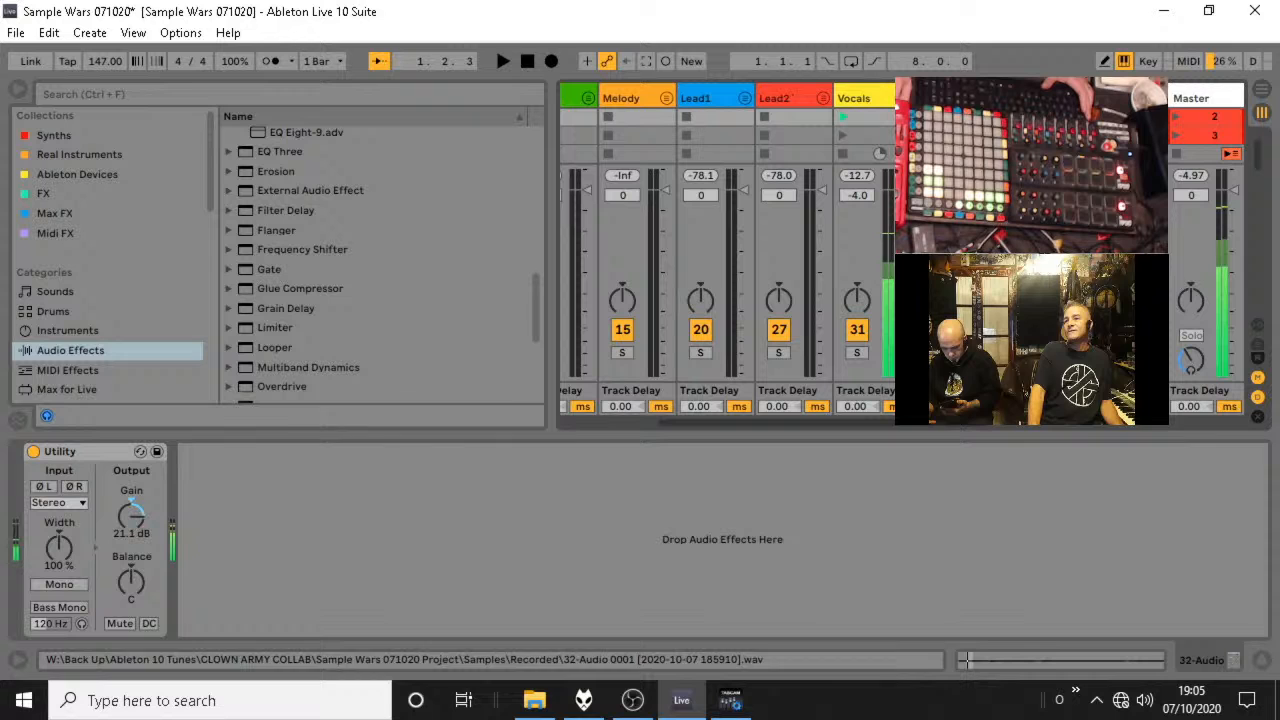
pyautogui.click(1260, 660)
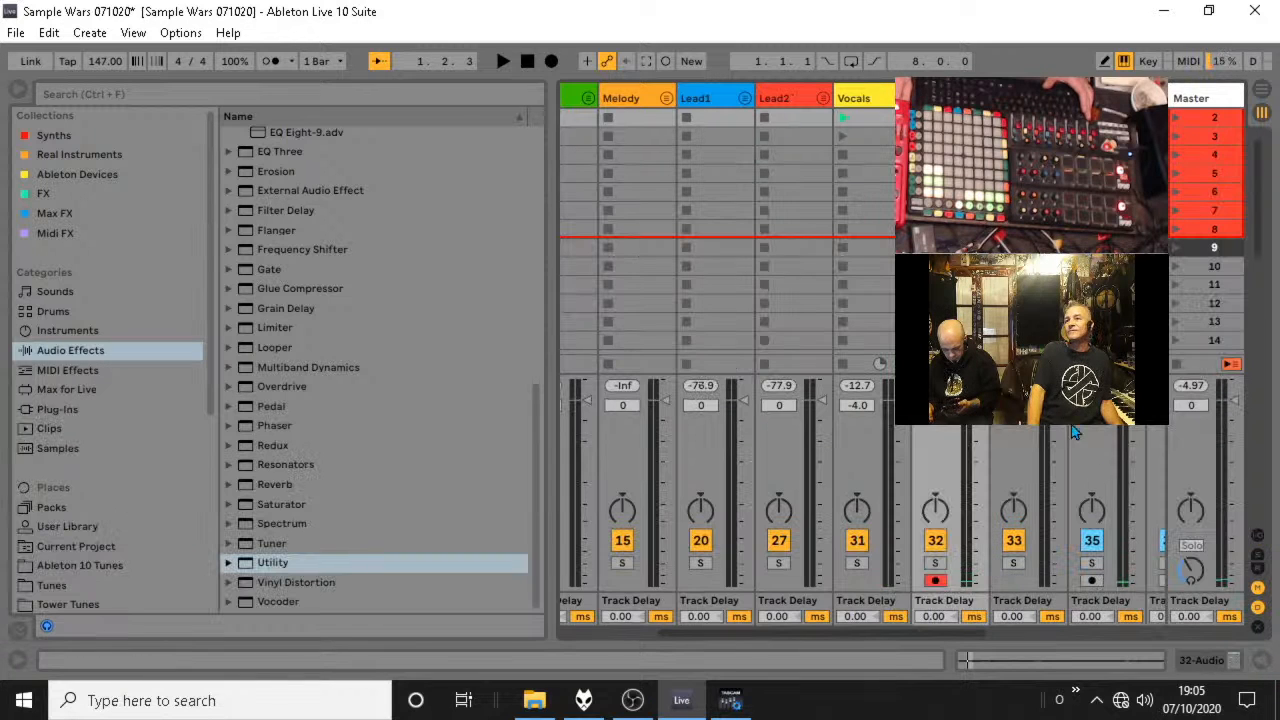
# Audition briefly, open the third-slot copy of 32-Audio and move its 2-bar loop to start at 5.1.1.
pyautogui.click(945, 136)
pyautogui.scroll(1, 945, 136)
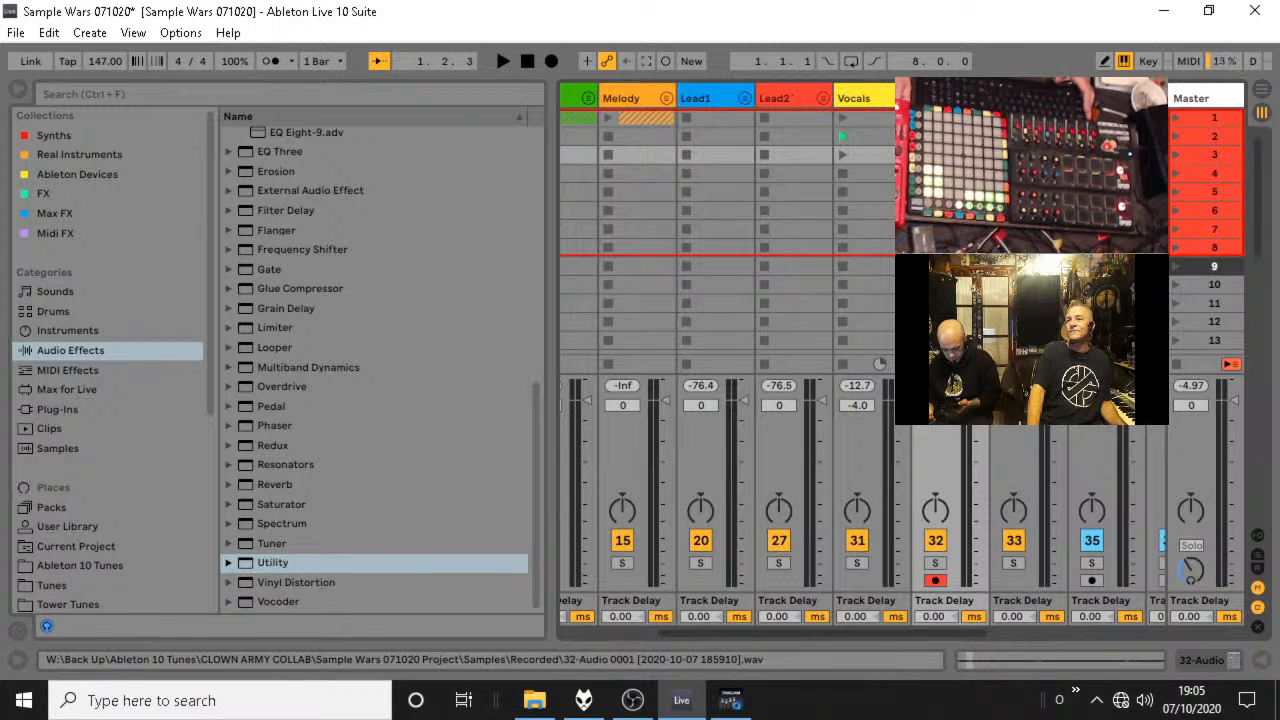
pyautogui.press('space')
pyautogui.press('space')
pyautogui.press('space')
pyautogui.press('space')
pyautogui.doubleClick(945, 155)
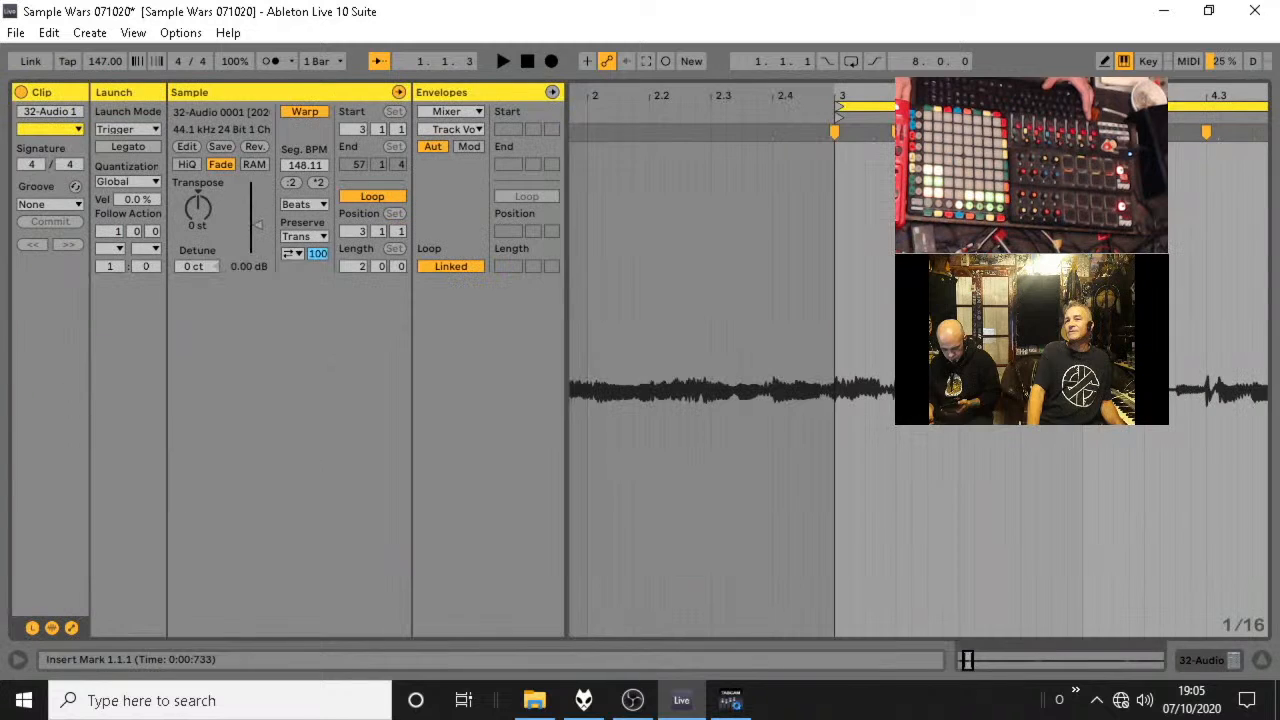
pyautogui.moveTo(782, 97); pyautogui.dragTo(922, 101)
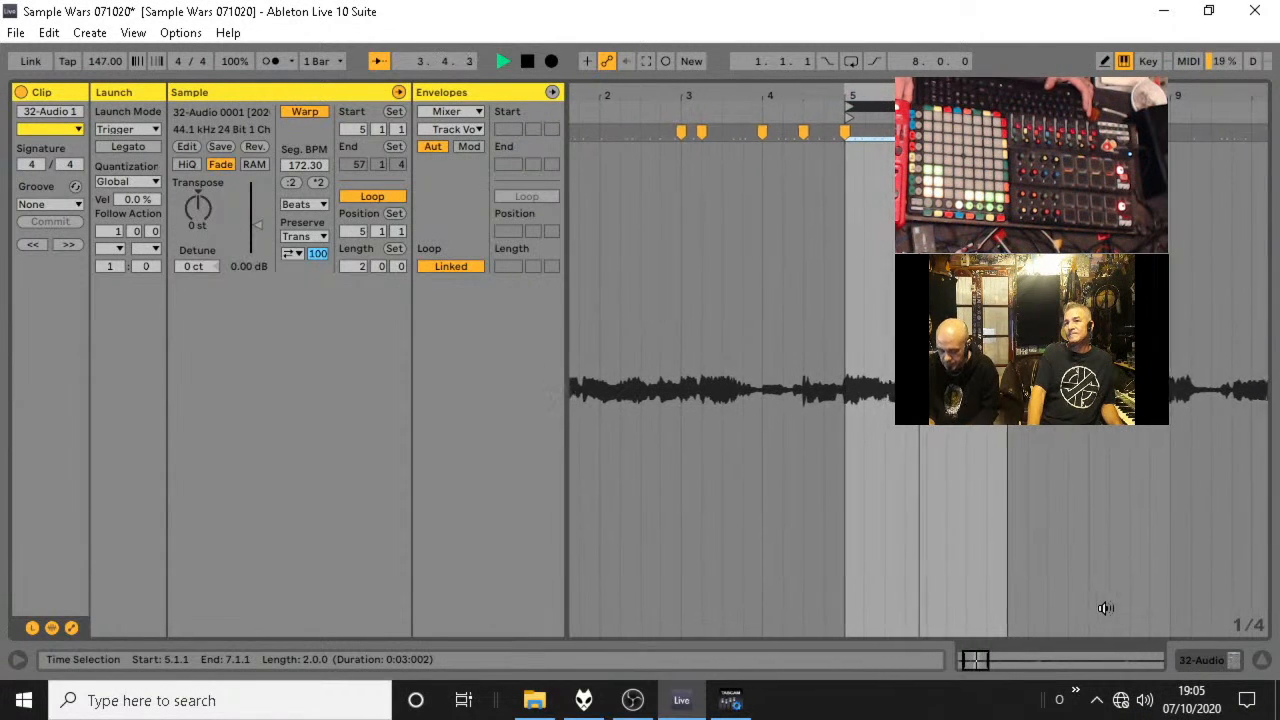
# Audition the 2-bar loop starting at 5.1.1 and add a warp marker at 6.3.3 within it.
pyautogui.press('space')
pyautogui.press('space')
pyautogui.moveTo(975, 95); pyautogui.dragTo(975, 135)
pyautogui.press('space')
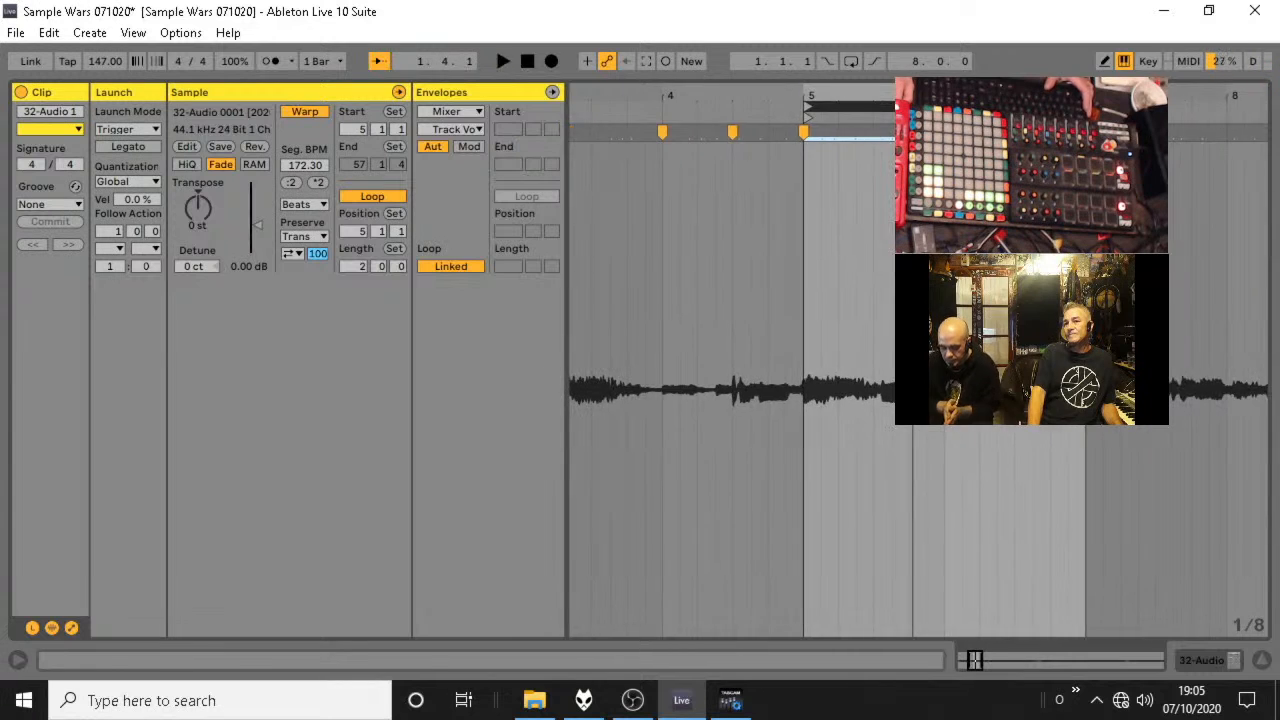
pyautogui.press('space')
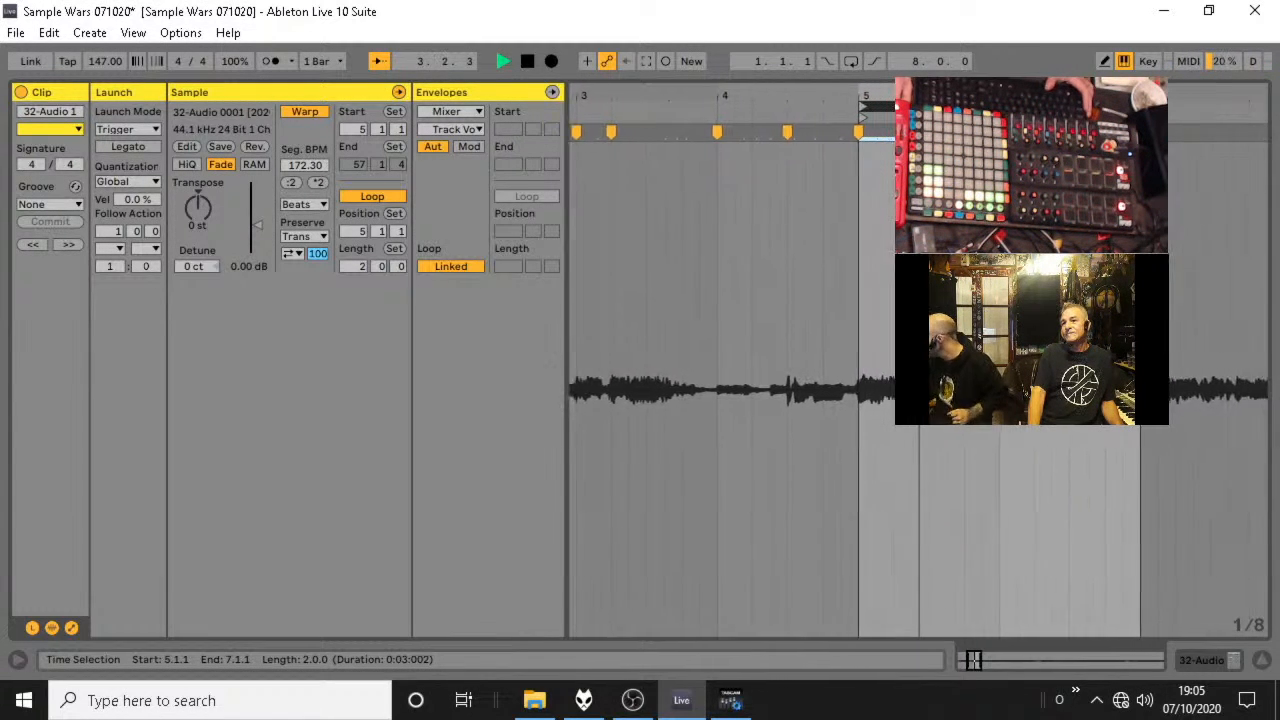
pyautogui.press('space')
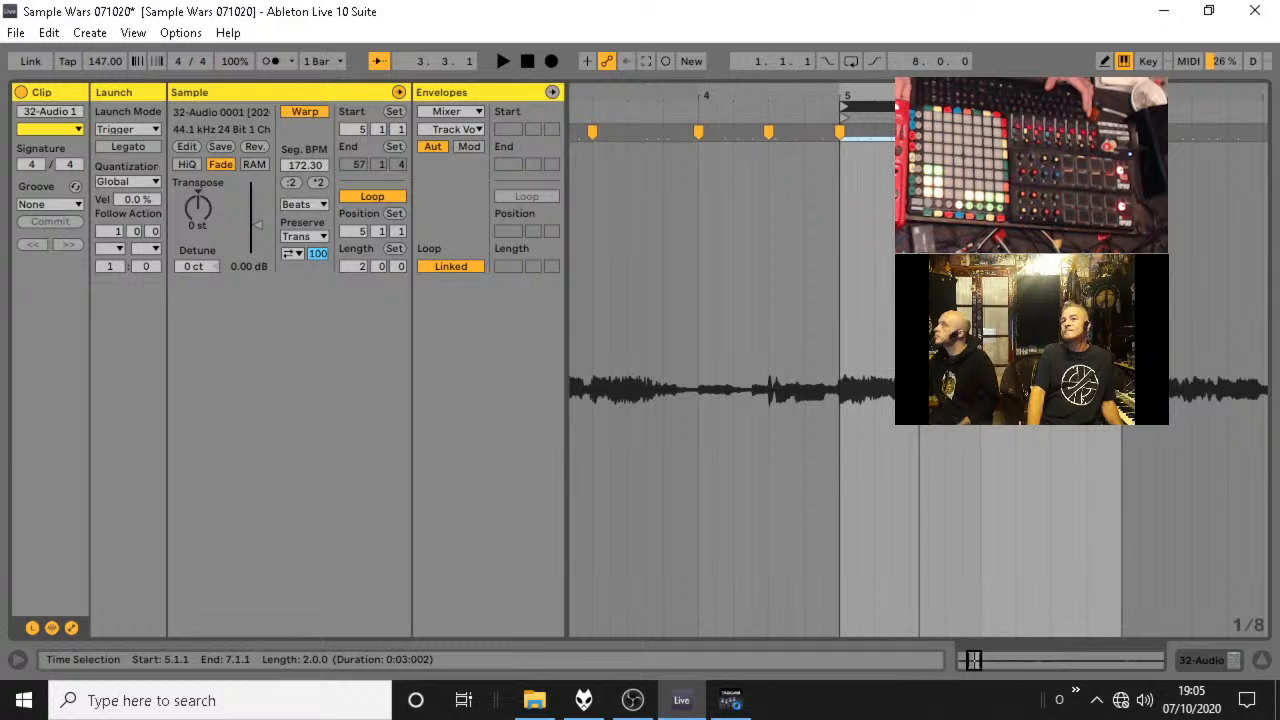
pyautogui.click(1078, 300)
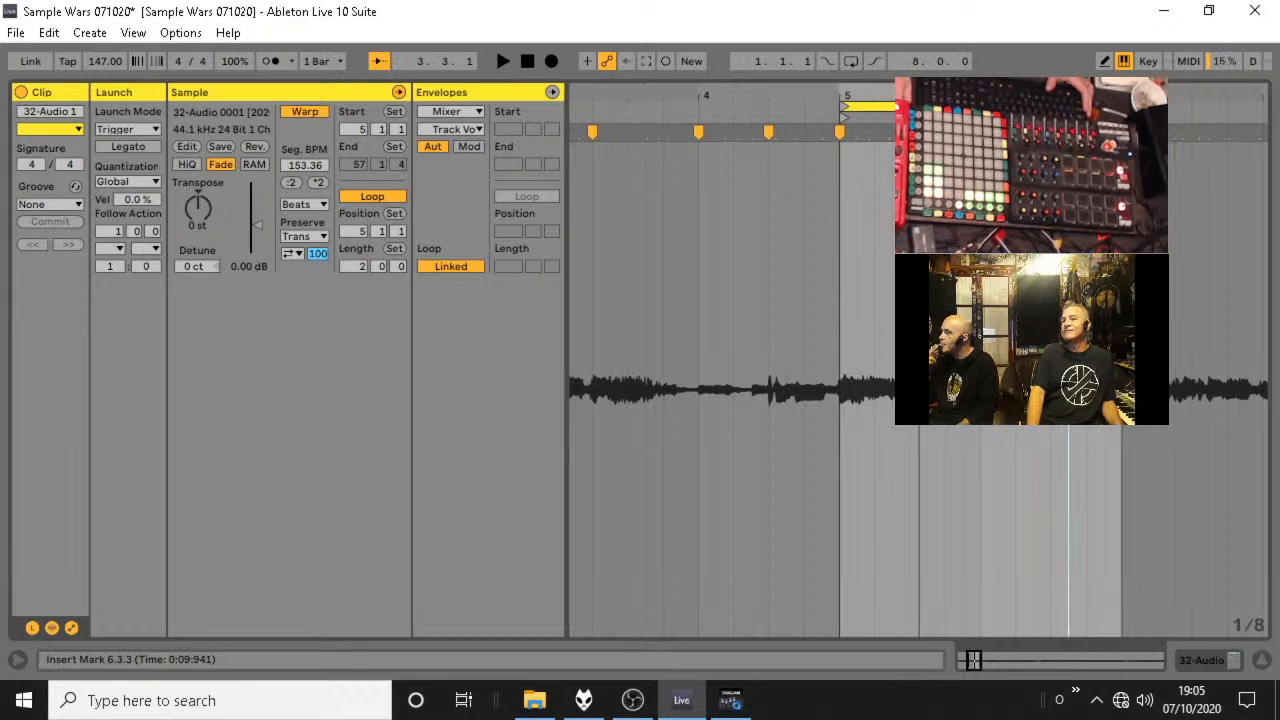
# Try warping the transient after the loop start back to 5.3.1, undo that change and audition the loop again.
pyautogui.moveTo(960, 132); pyautogui.dragTo(911, 132)
pyautogui.press('space')
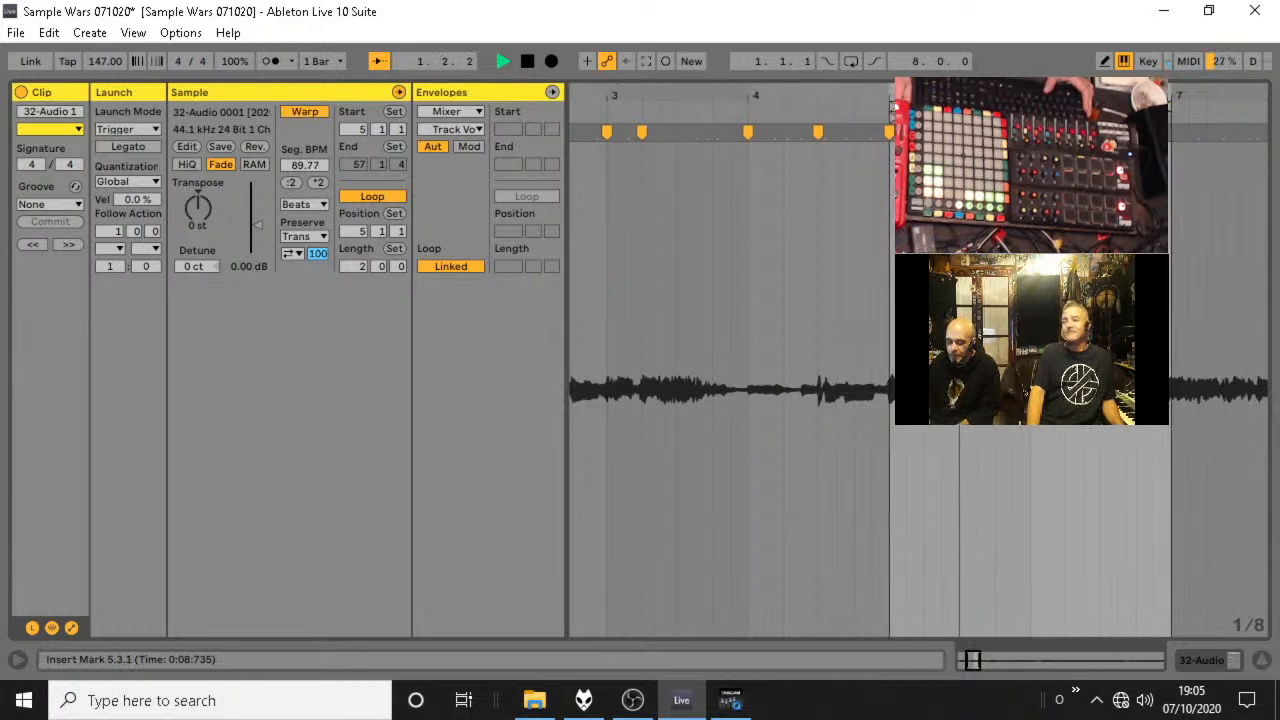
pyautogui.press('space')
pyautogui.hotkey('ctrl', 'z')
pyautogui.press('space')
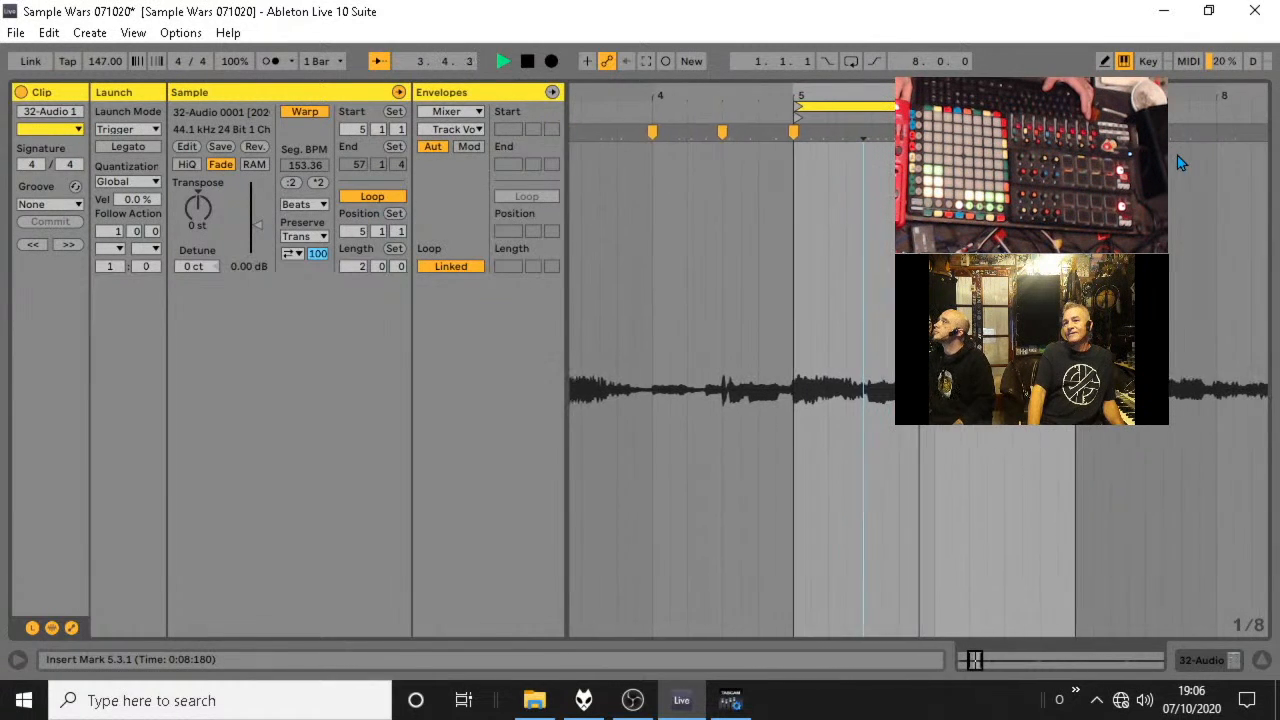
pyautogui.press('space')
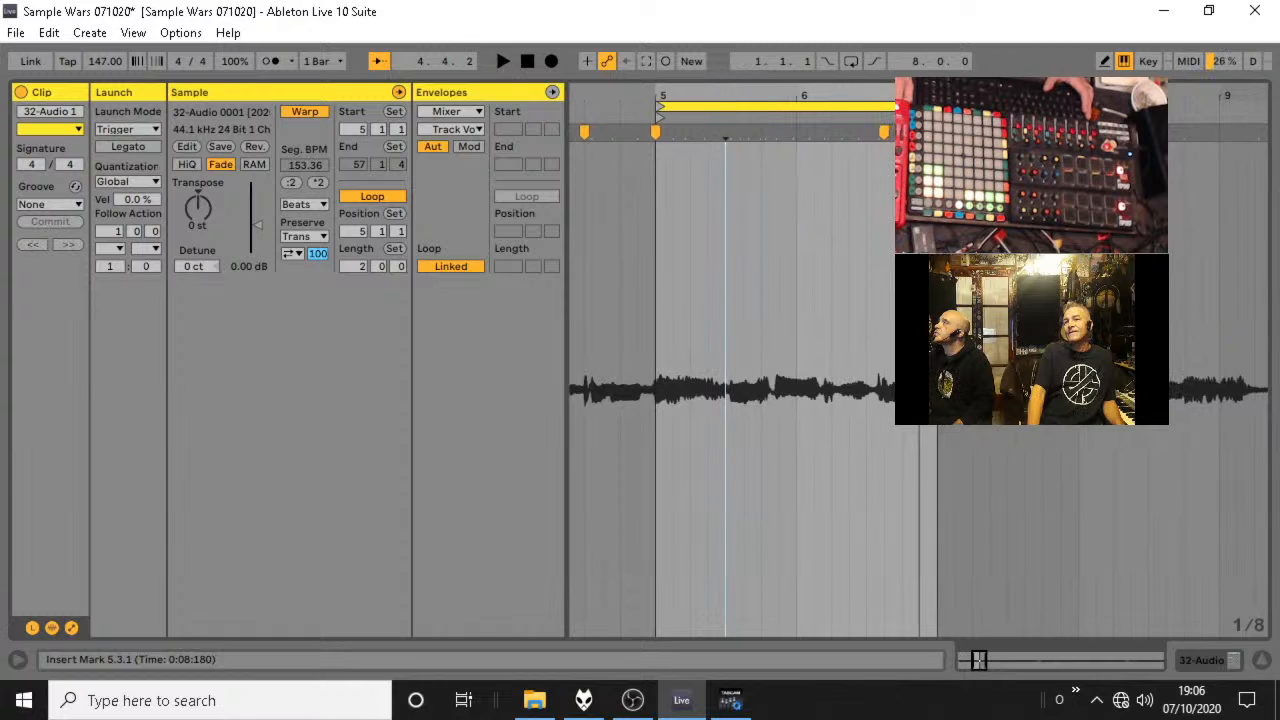
# Replace the 6.3.3 warp marker with one that aligns the nearby transient to 6.2.3, and audition the loop.
pyautogui.click(880, 131)
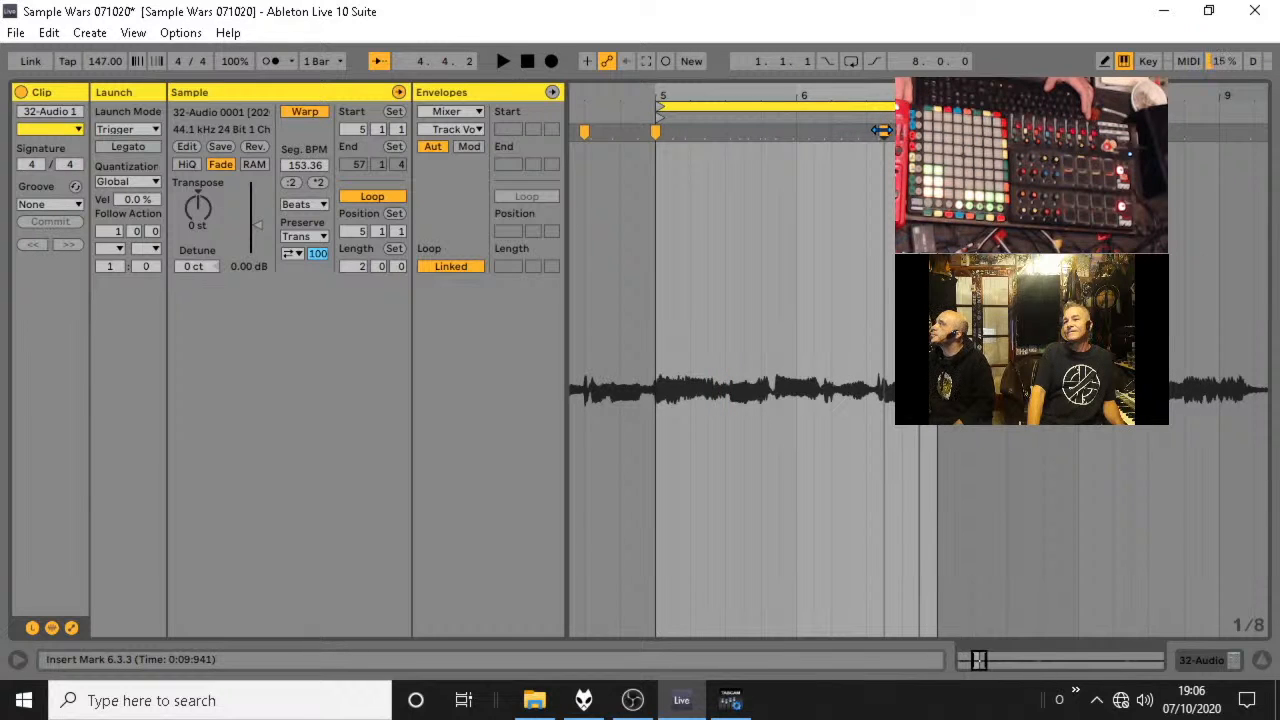
pyautogui.click(874, 133)
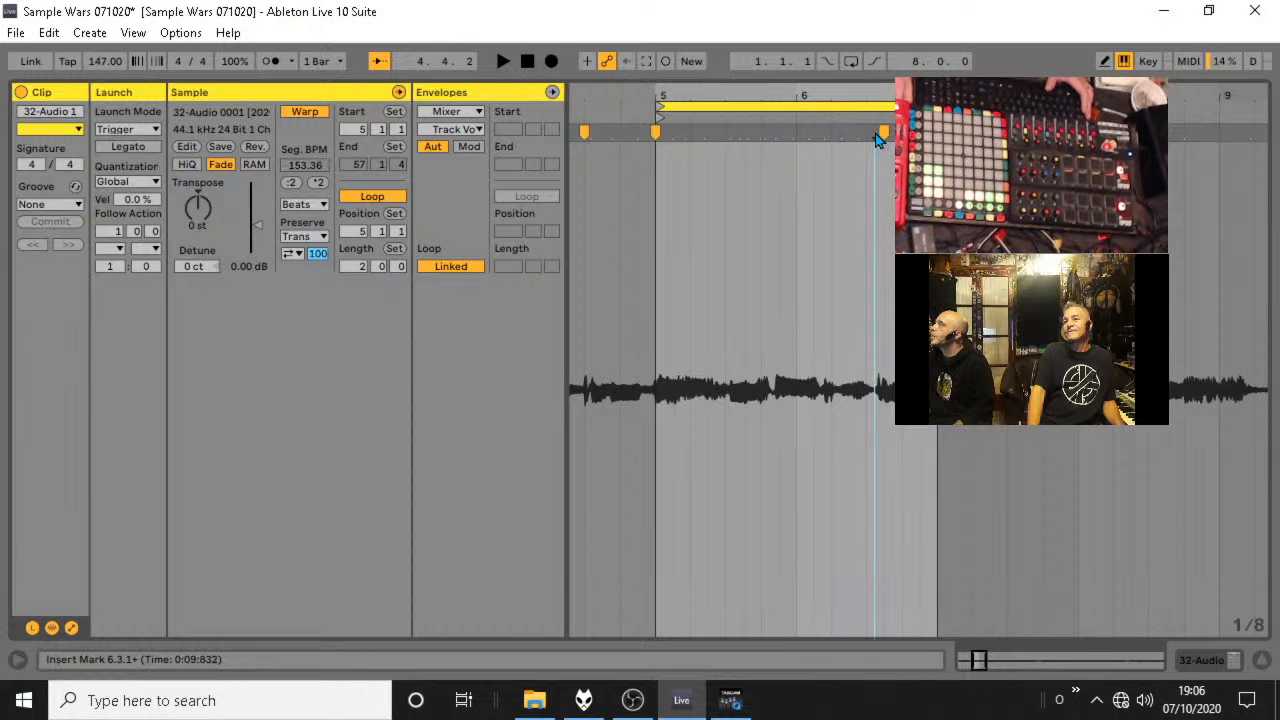
pyautogui.moveTo(876, 137); pyautogui.dragTo(850, 137)
pyautogui.press('space')
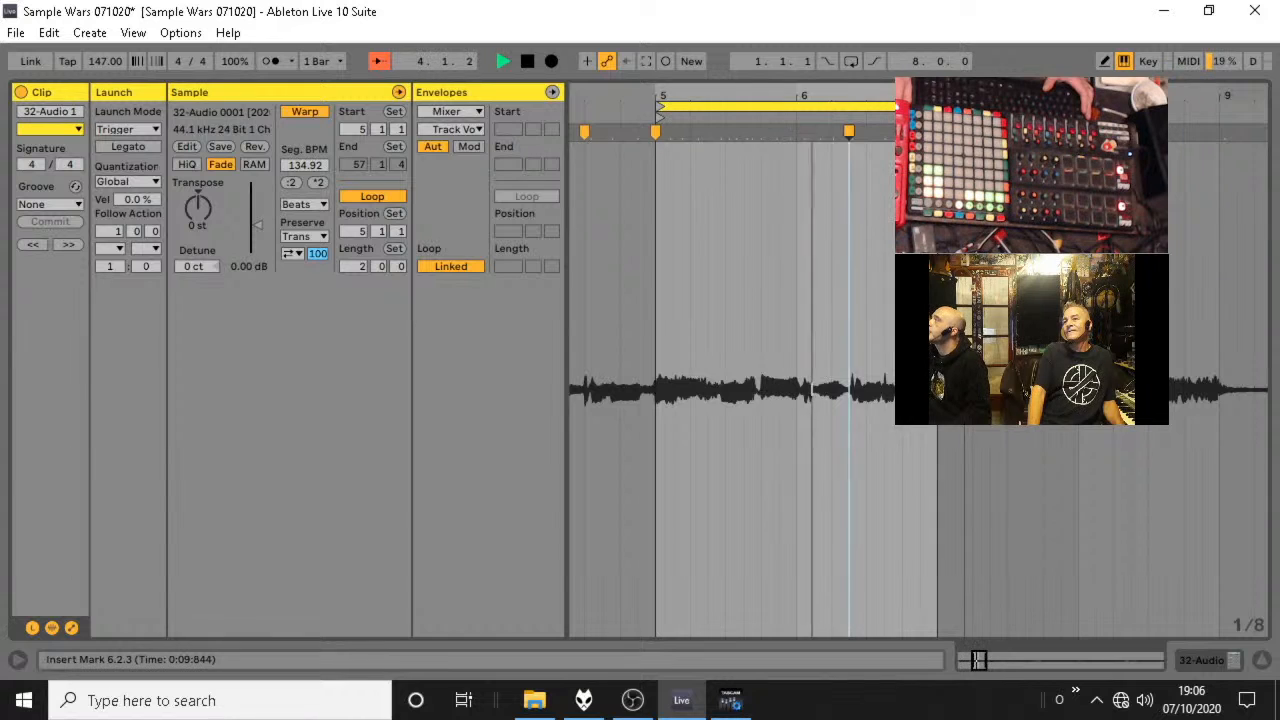
pyautogui.press('space')
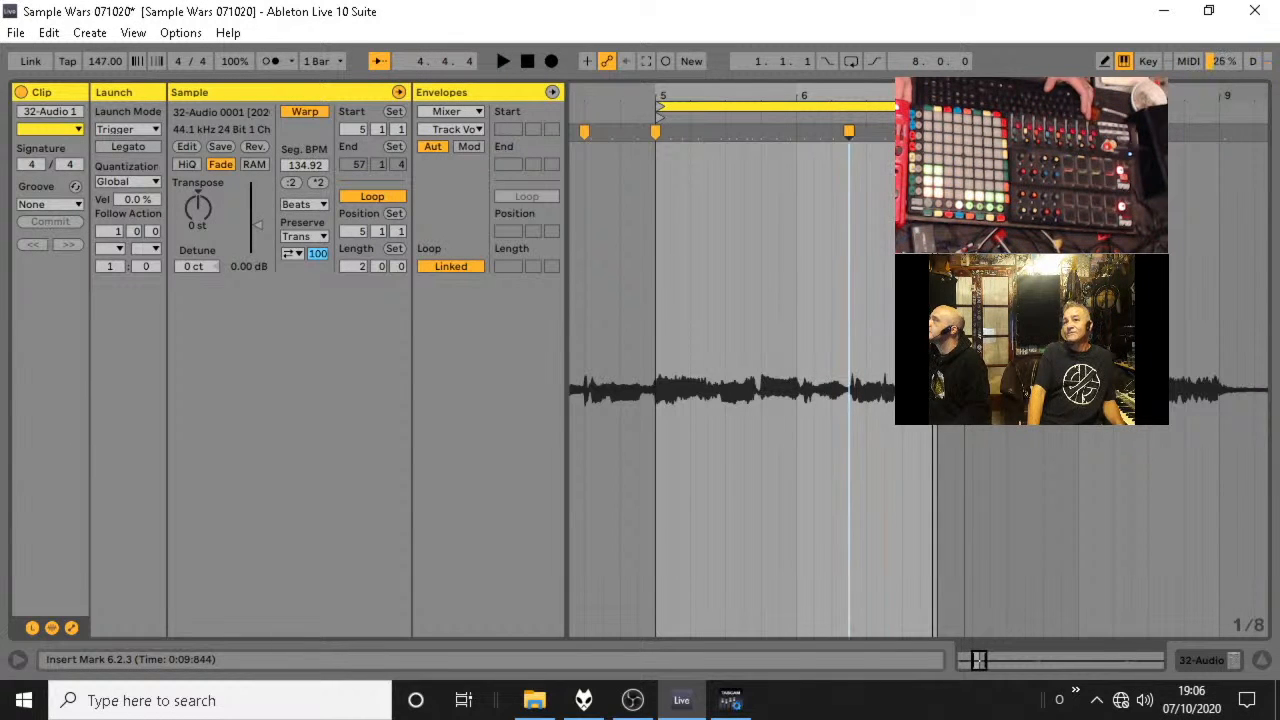
# Duplicate the clip into track 32's fourth slot and audition the copy with its 2-bar loop at 9.1.1 and 17.1.1.
pyautogui.press('Tab')
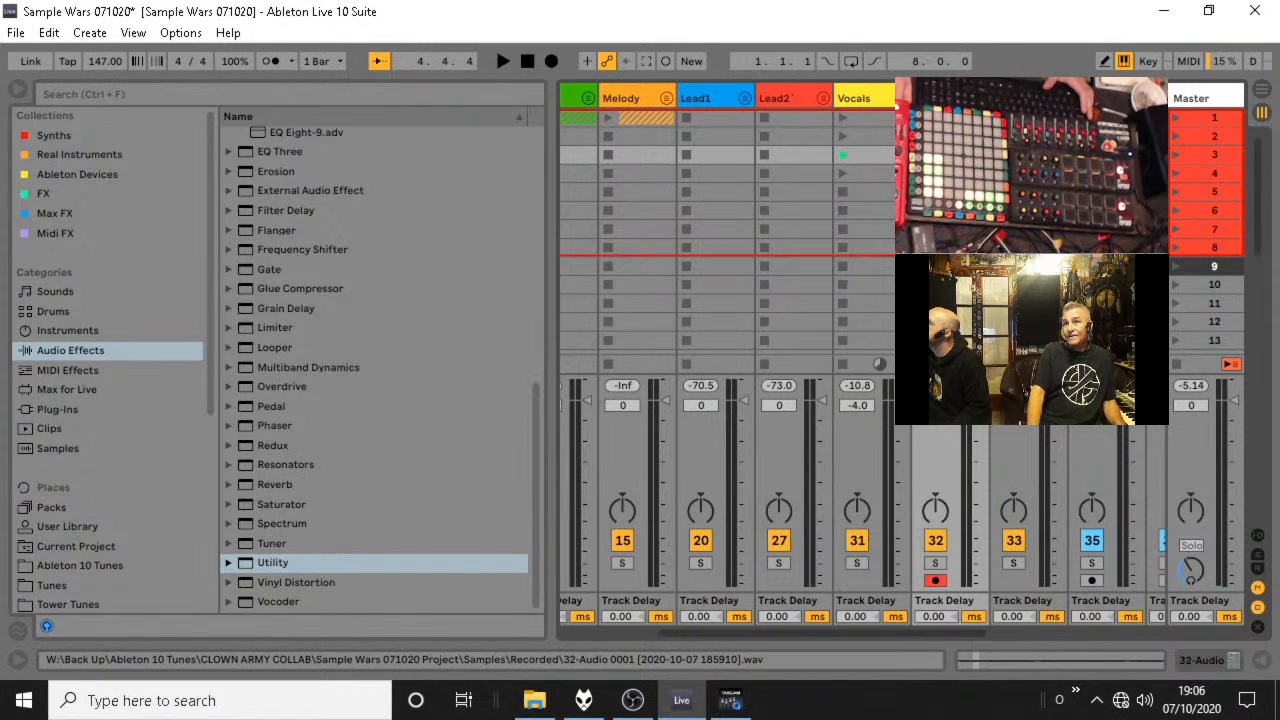
pyautogui.doubleClick(947, 173)
pyautogui.moveTo(888, 94)
pyautogui.mouseDown()
pyautogui.moveTo(769, 97)
pyautogui.moveTo(909, 97)
pyautogui.mouseUp()
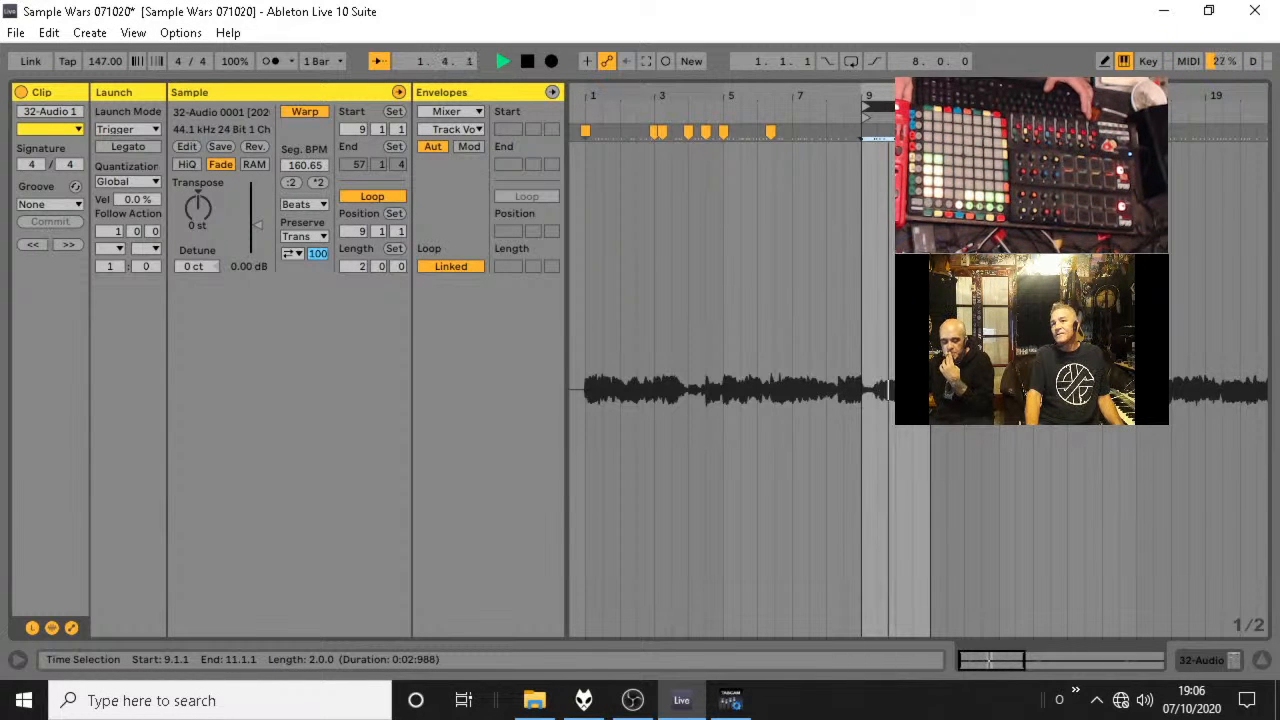
pyautogui.press('space')
pyautogui.moveTo(910, 106); pyautogui.dragTo(986, 106)
pyautogui.press('space')
pyautogui.press('space')
pyautogui.press('space')
pyautogui.press('space')
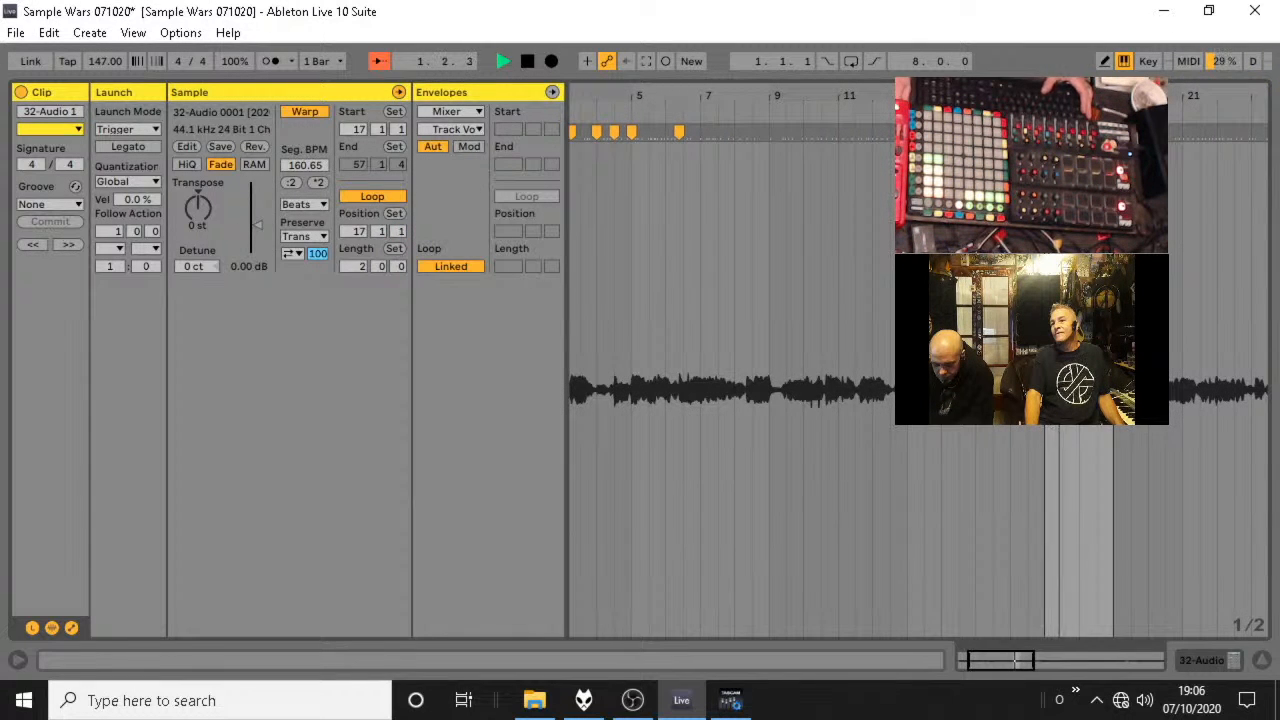
# Shift the fourth-slot clip's 2-bar loop forward to 30.1.4 with the clip start at 31.1.1, and audition it.
pyautogui.press('Right')
pyautogui.press('Right')
pyautogui.press('Right')
pyautogui.press('Right')
pyautogui.press('Right')
pyautogui.press('Right')
pyautogui.press('Right')
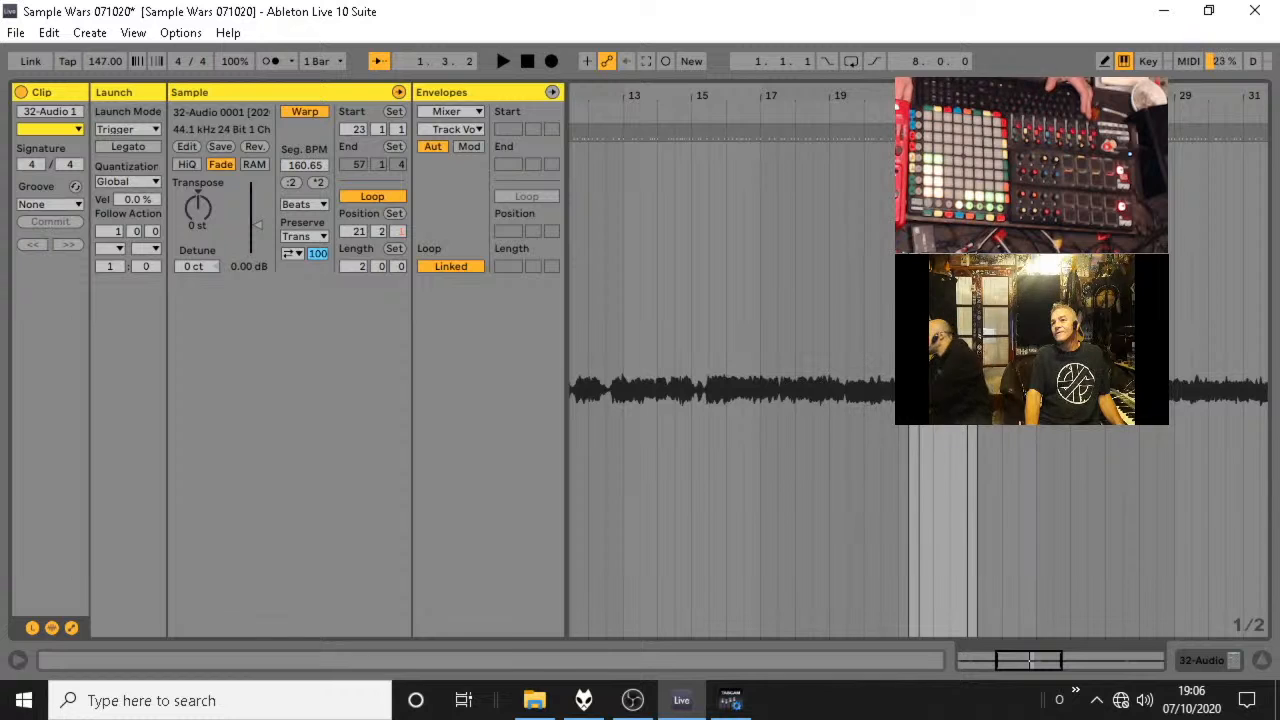
pyautogui.press('Right')
pyautogui.press('Right')
pyautogui.press('Right')
pyautogui.press('Right')
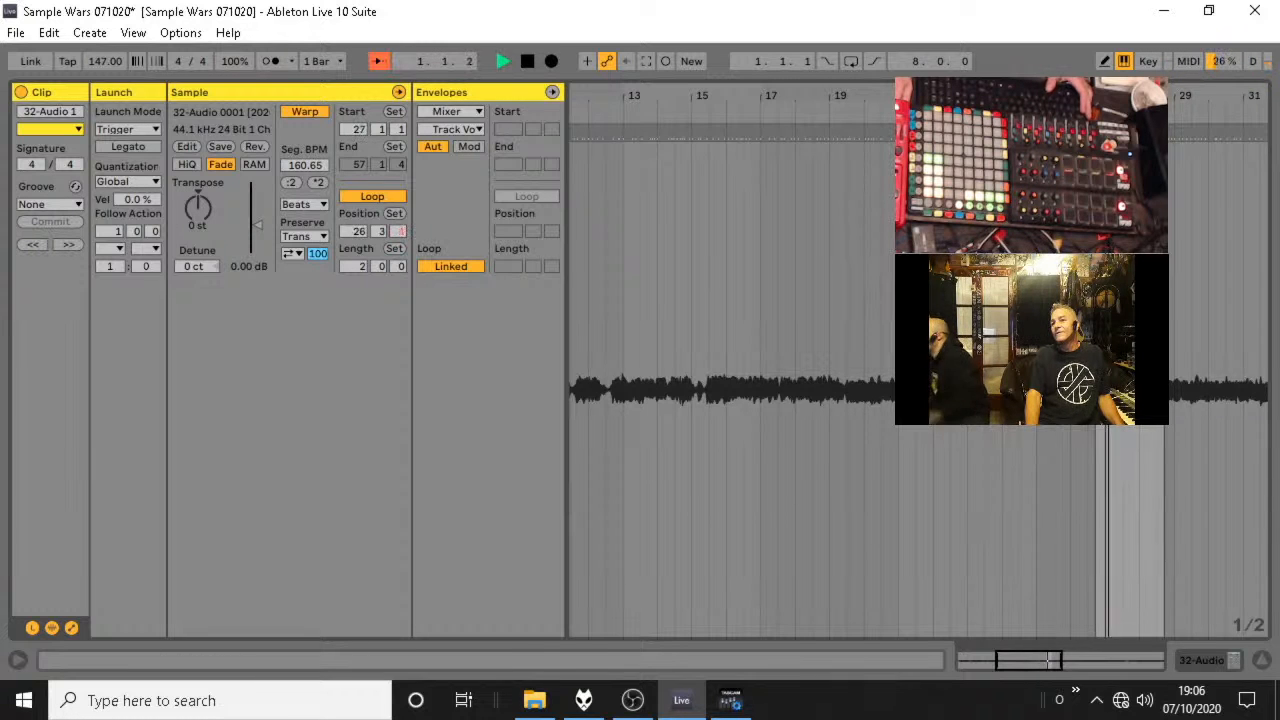
pyautogui.press('Right')
pyautogui.press('Right')
pyautogui.moveTo(1217, 90); pyautogui.dragTo(882, 98)
pyautogui.press('space')
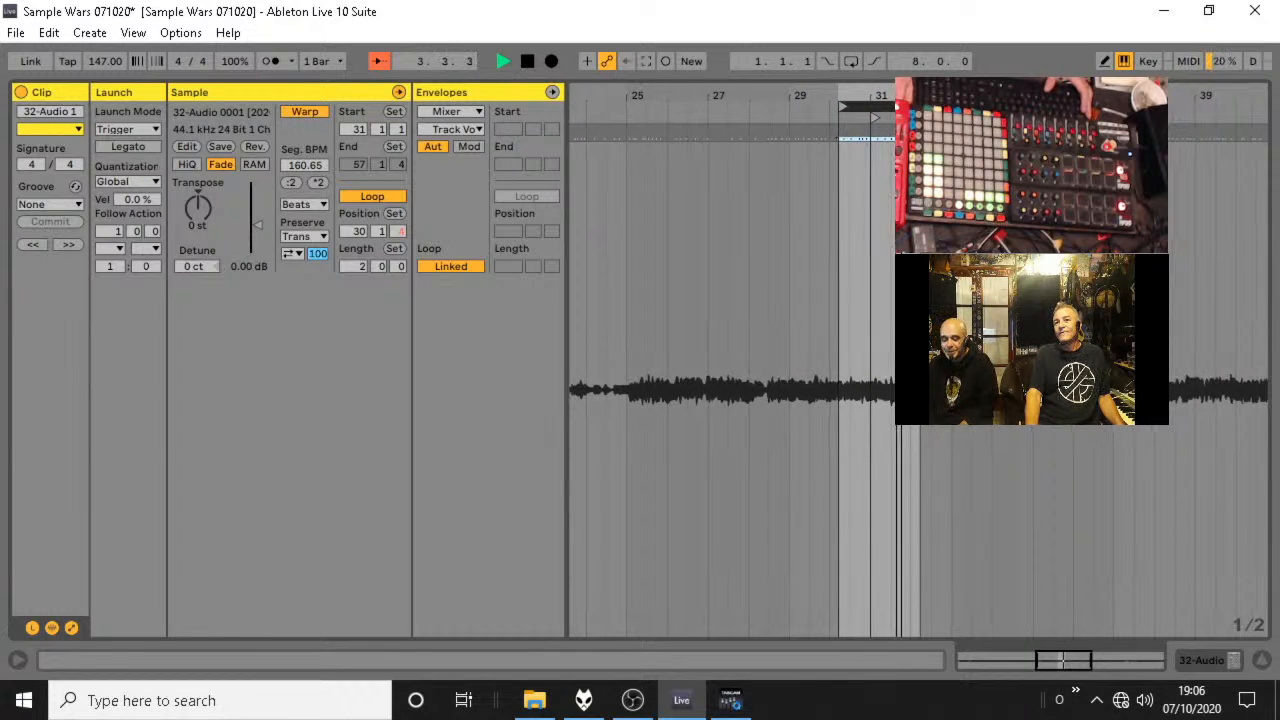
pyautogui.moveTo(902, 95); pyautogui.dragTo(902, 122)
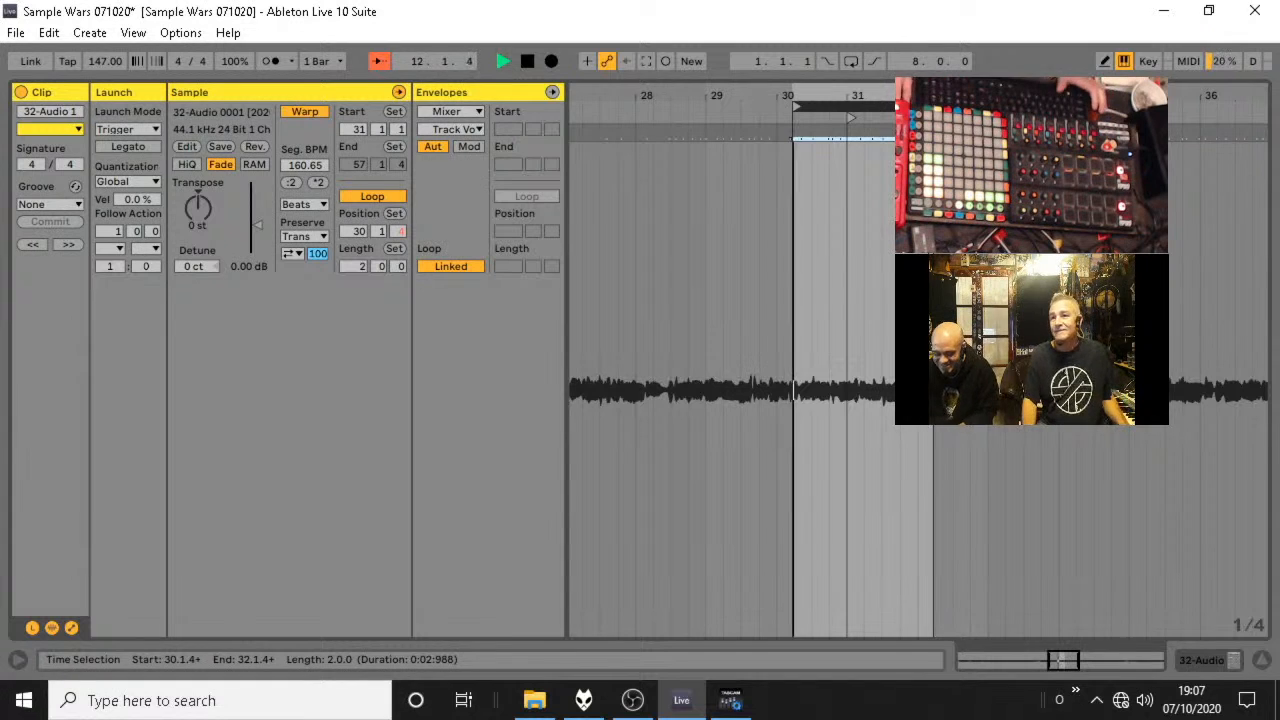
# Try moving the clip start to 31.2.1 during playback and undo the move.
pyautogui.press('space')
pyautogui.moveTo(875, 96); pyautogui.dragTo(906, 150)
pyautogui.press('space')
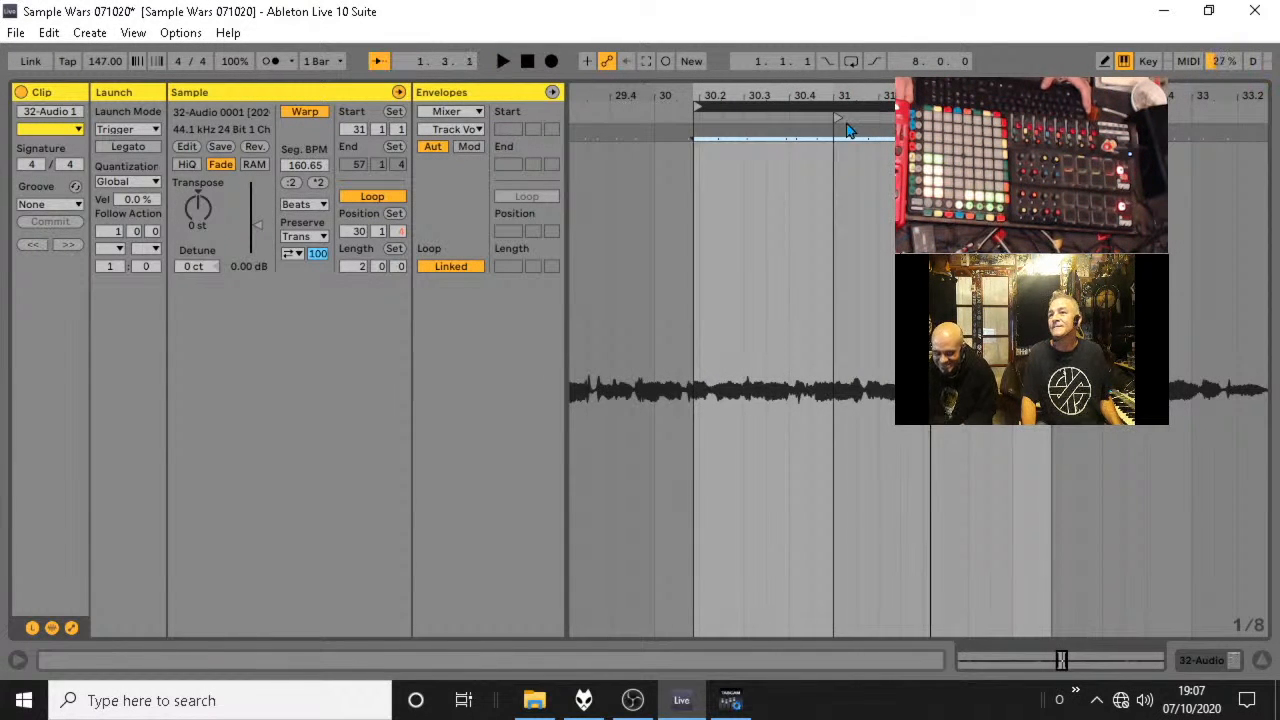
pyautogui.moveTo(840, 119); pyautogui.dragTo(886, 119)
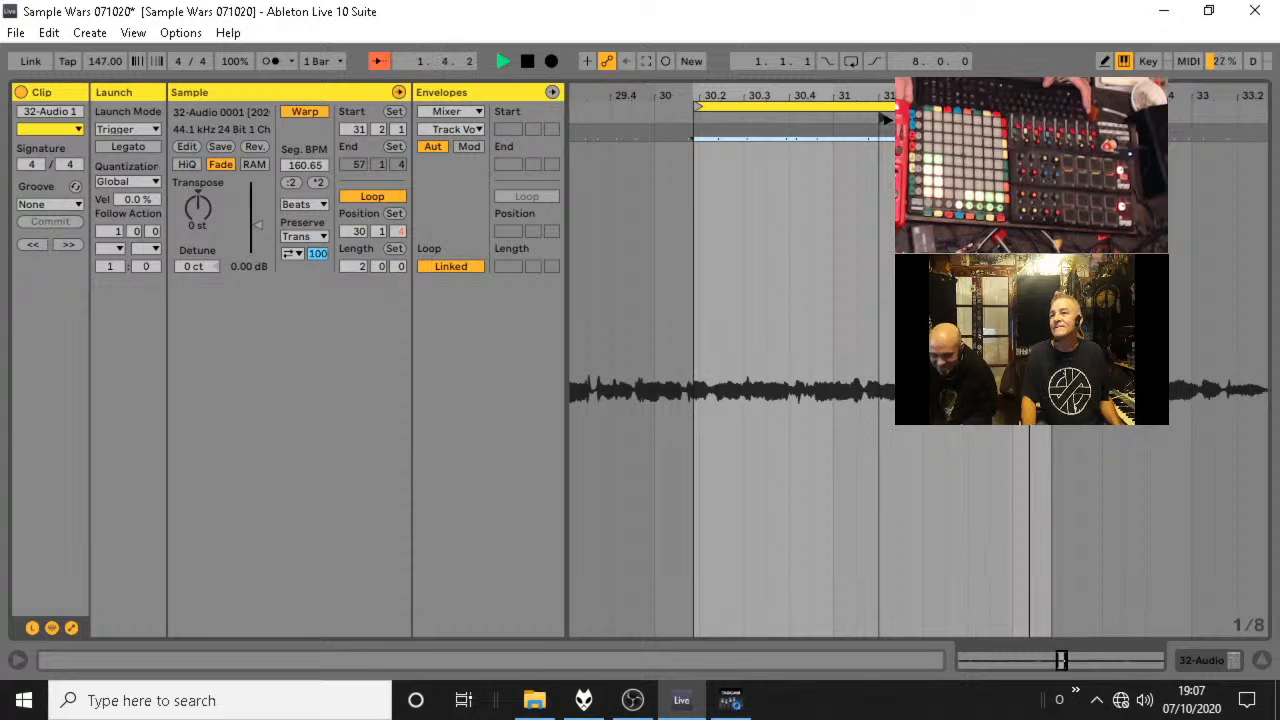
pyautogui.press('space')
pyautogui.hotkey('ctrl', 'z')
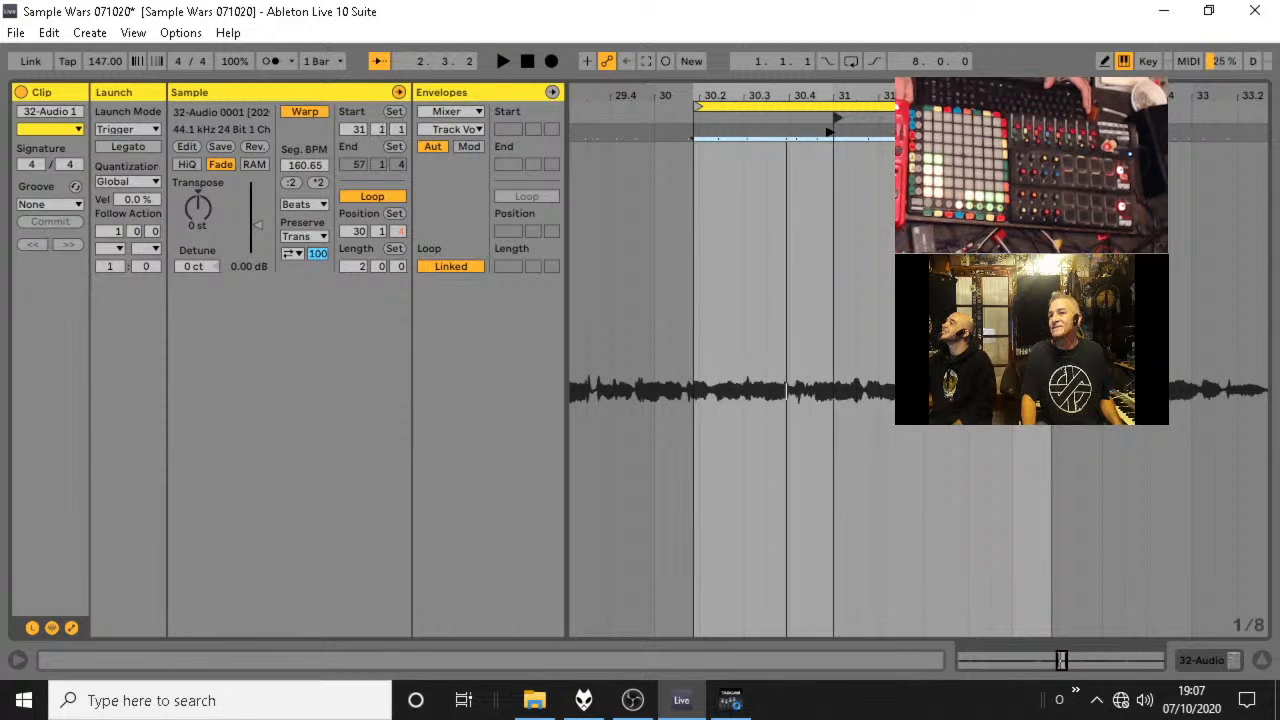
# Try a warp marker that aligns the nearby transient with the loop start at 30.1.4, auditioning before and after.
pyautogui.moveTo(829, 132)
pyautogui.mouseDown()
pyautogui.moveTo(806, 138)
pyautogui.moveTo(874, 138)
pyautogui.moveTo(838, 148)
pyautogui.mouseUp()
pyautogui.press('space')
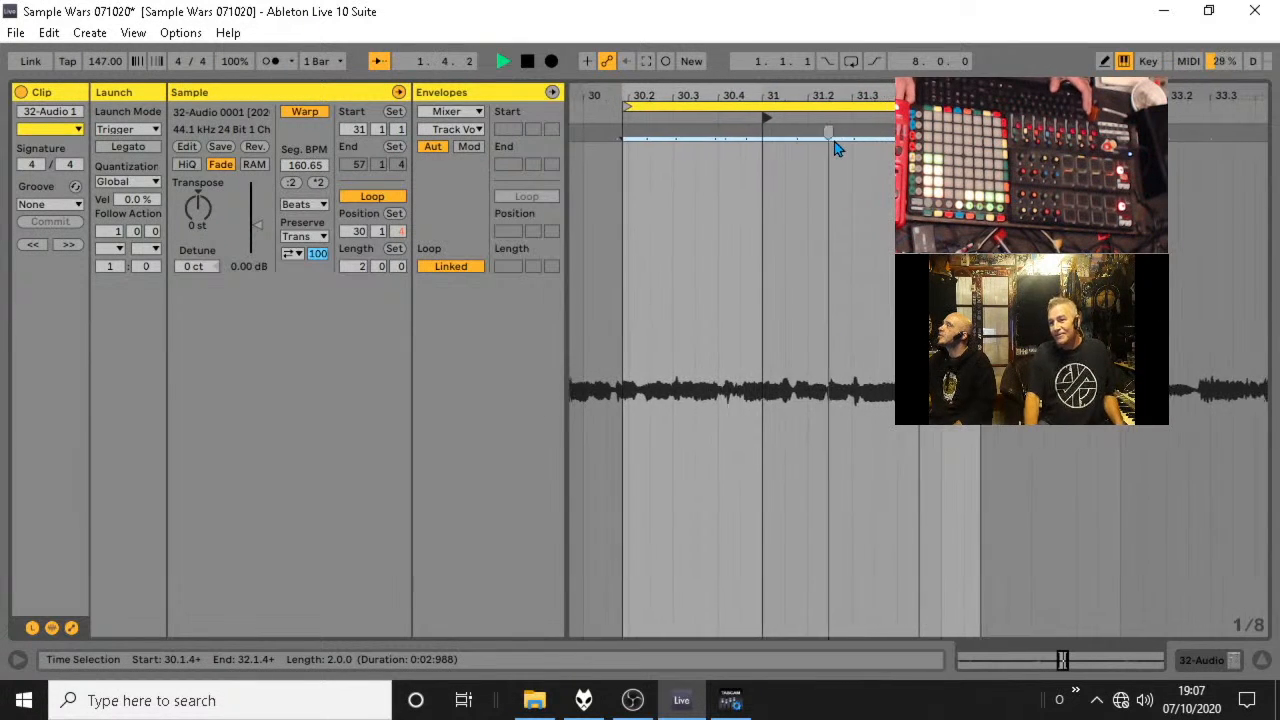
pyautogui.press('space')
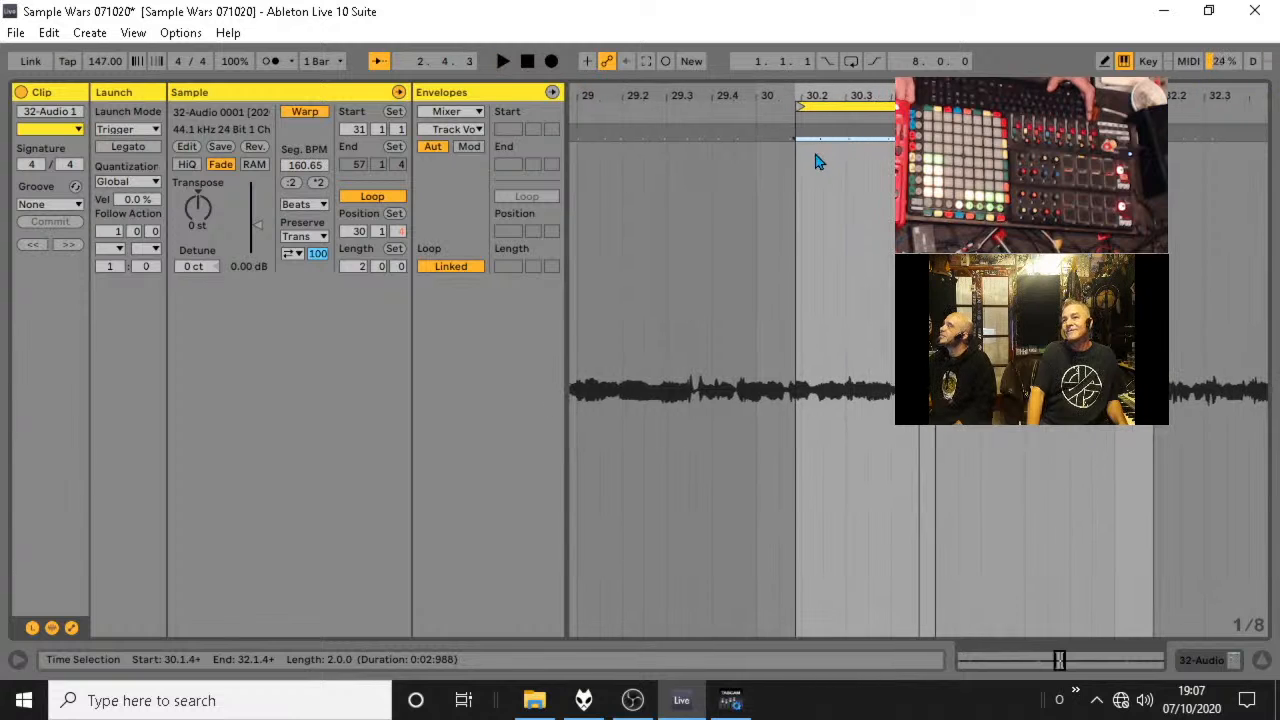
pyautogui.moveTo(814, 91); pyautogui.dragTo(797, 179)
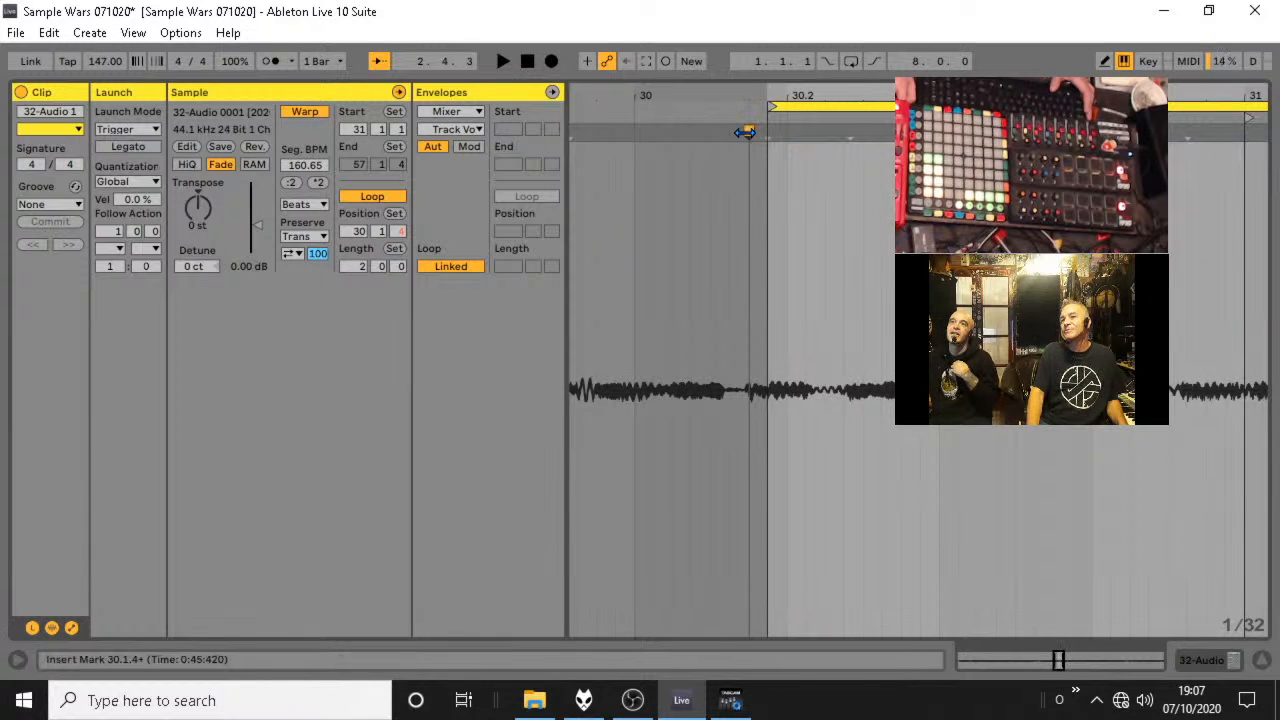
pyautogui.click(763, 133)
pyautogui.moveTo(767, 96); pyautogui.dragTo(705, 40)
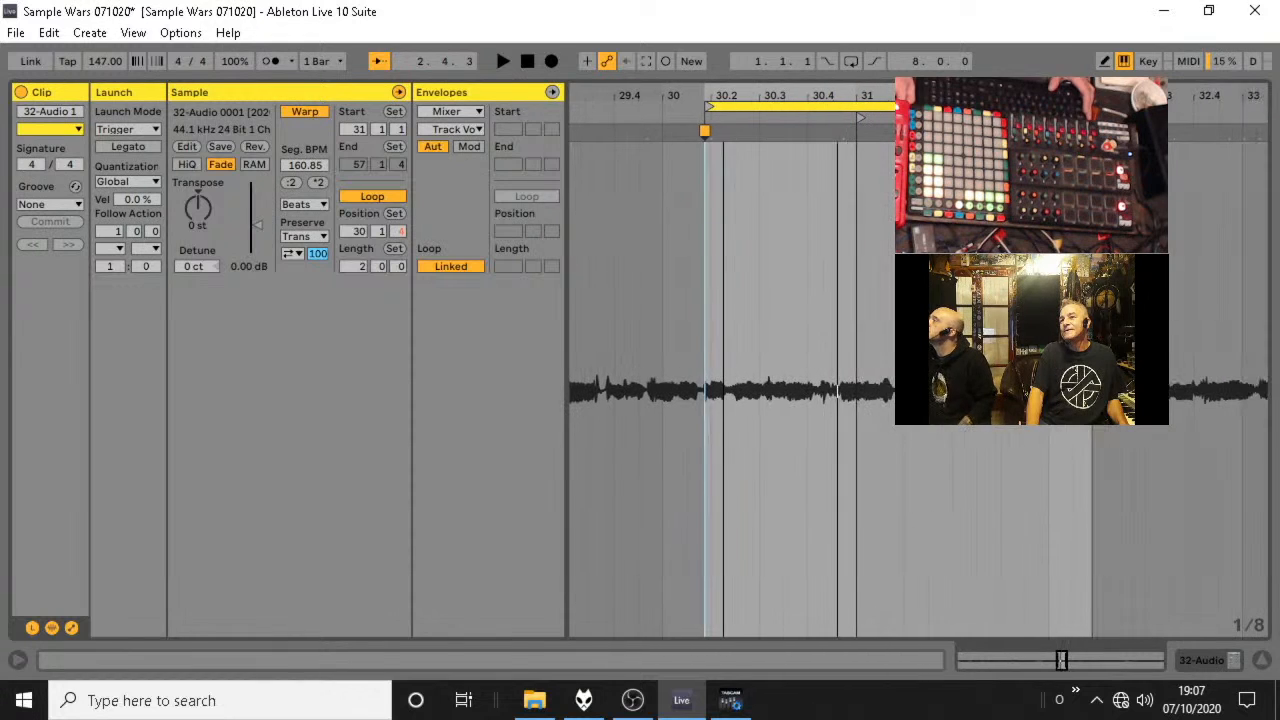
pyautogui.press('space')
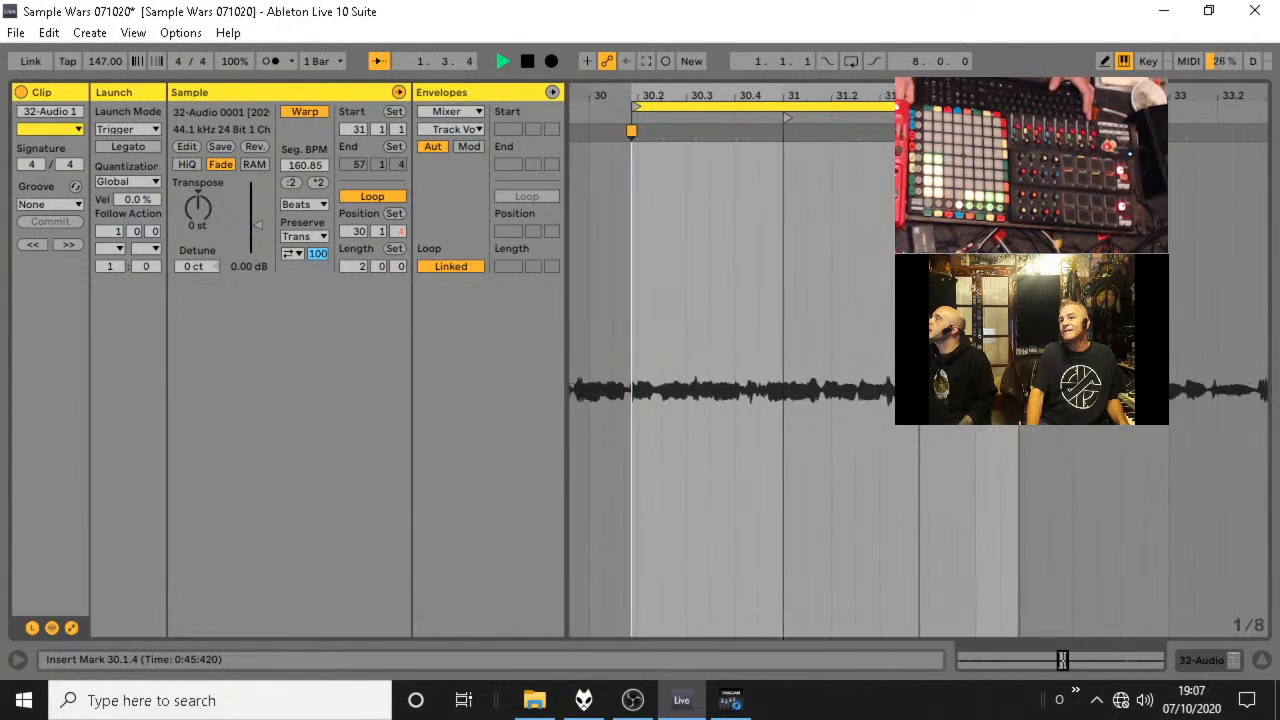
pyautogui.press('space')
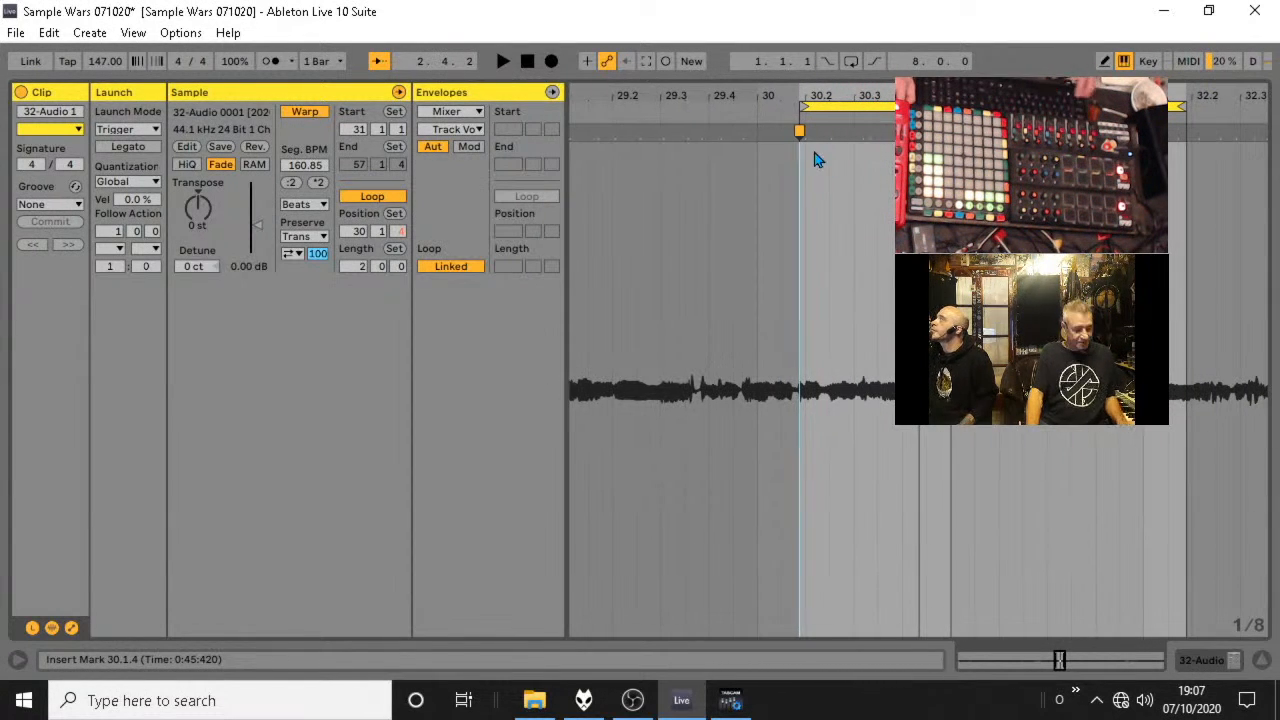
# Audition the loop without the added warp marker, duplicate its clip into track 32's fifth slot and reopen the clip view.
pyautogui.press('space')
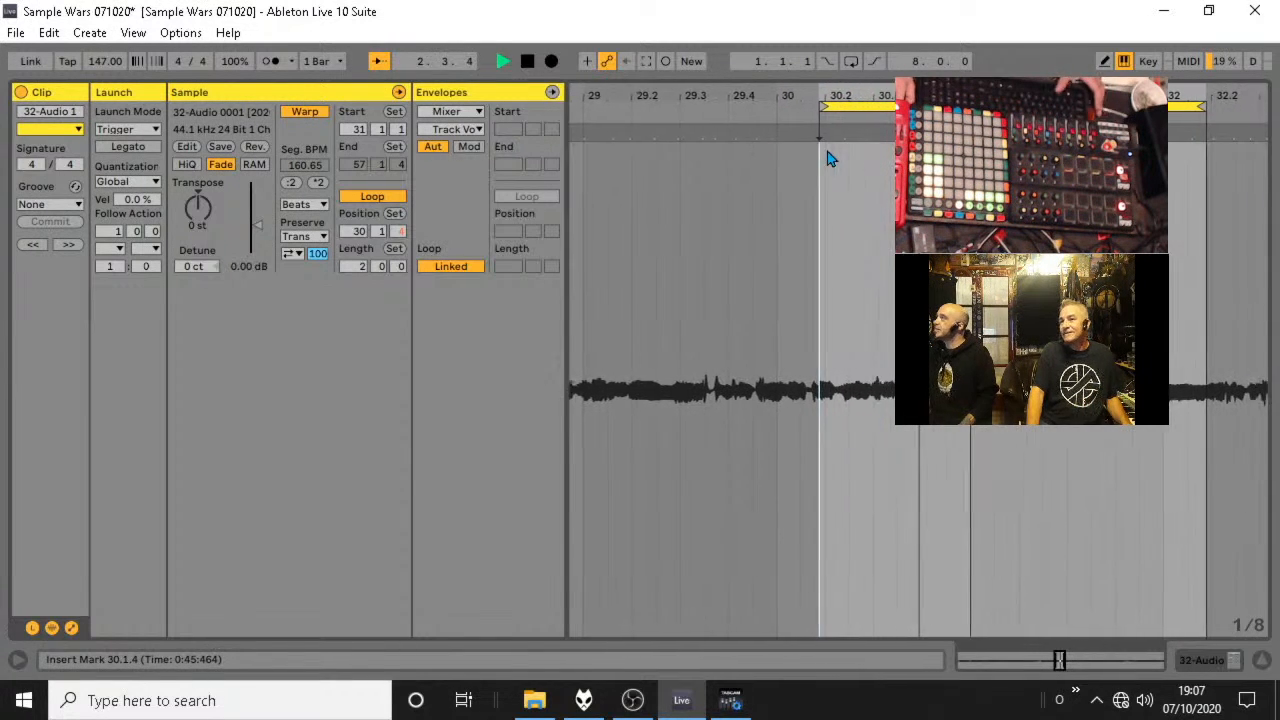
pyautogui.press('space')
pyautogui.click(1261, 662)
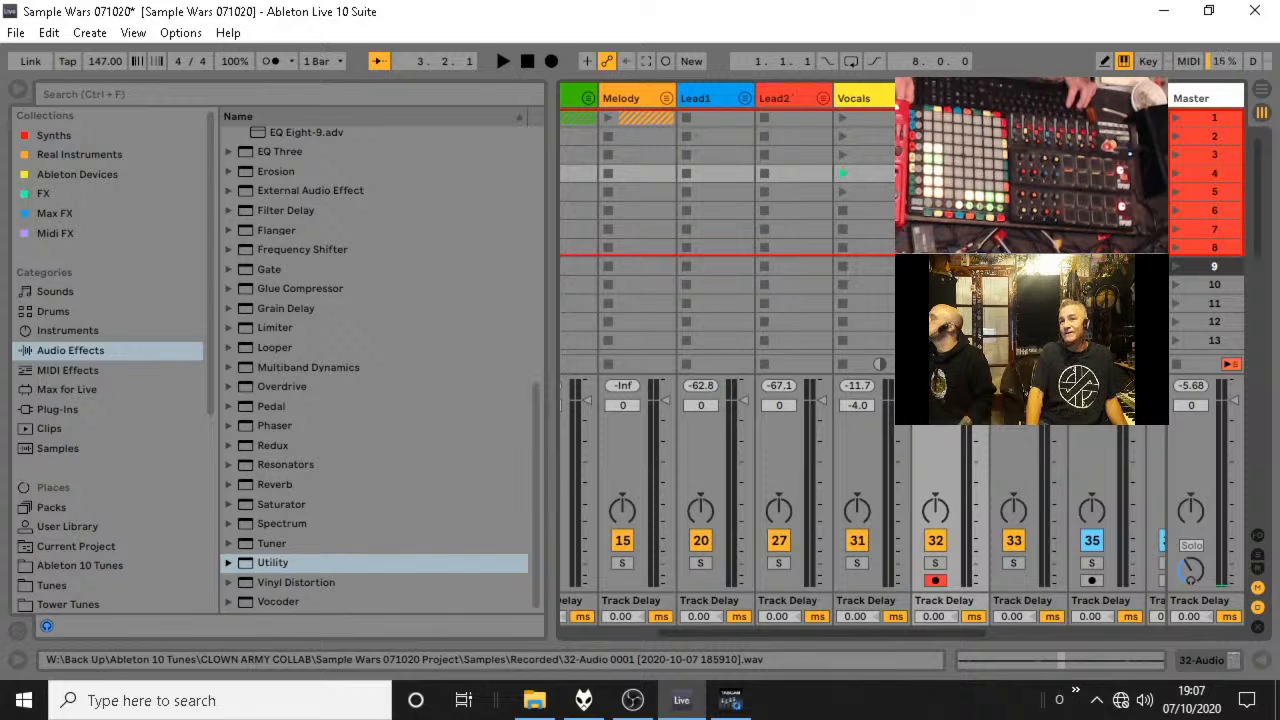
pyautogui.press('space')
pyautogui.click(1261, 661)
pyautogui.press('space')
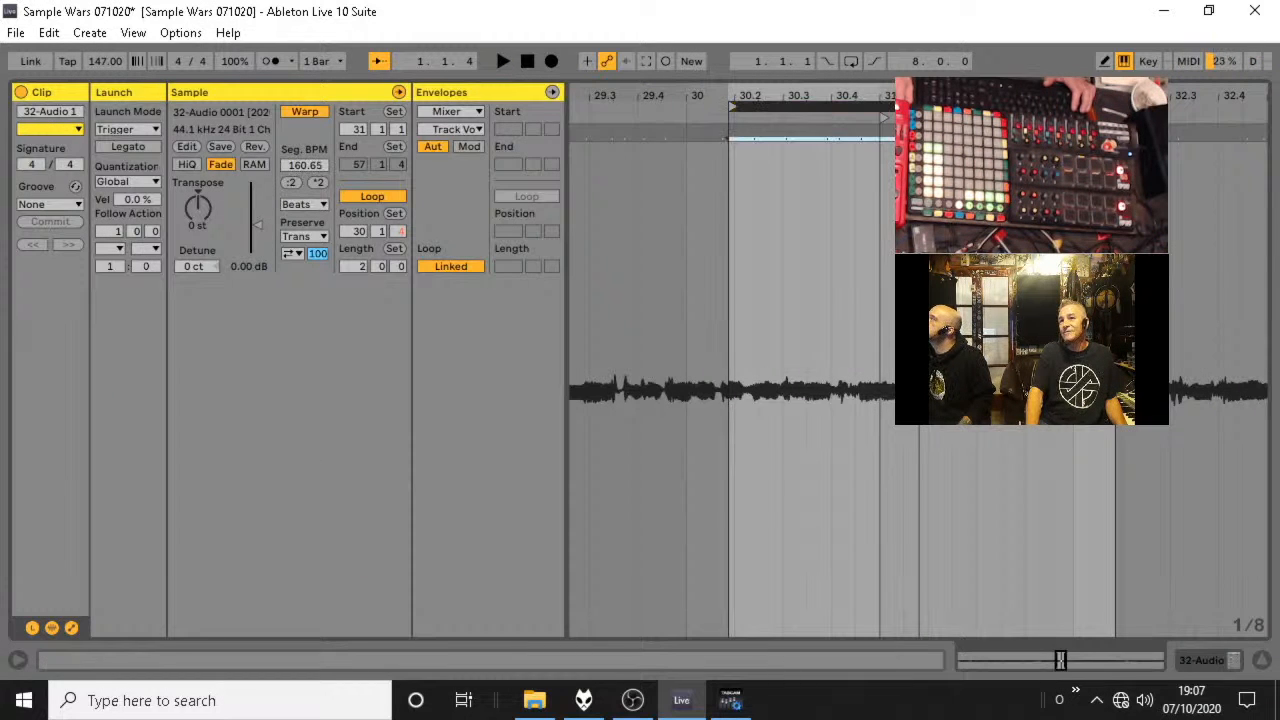
# Move the clip's 2-bar loop onward through the take to 42.2.1 with the start at 43.1.1, auditioning each position.
pyautogui.press('Left')
pyautogui.press('Right')
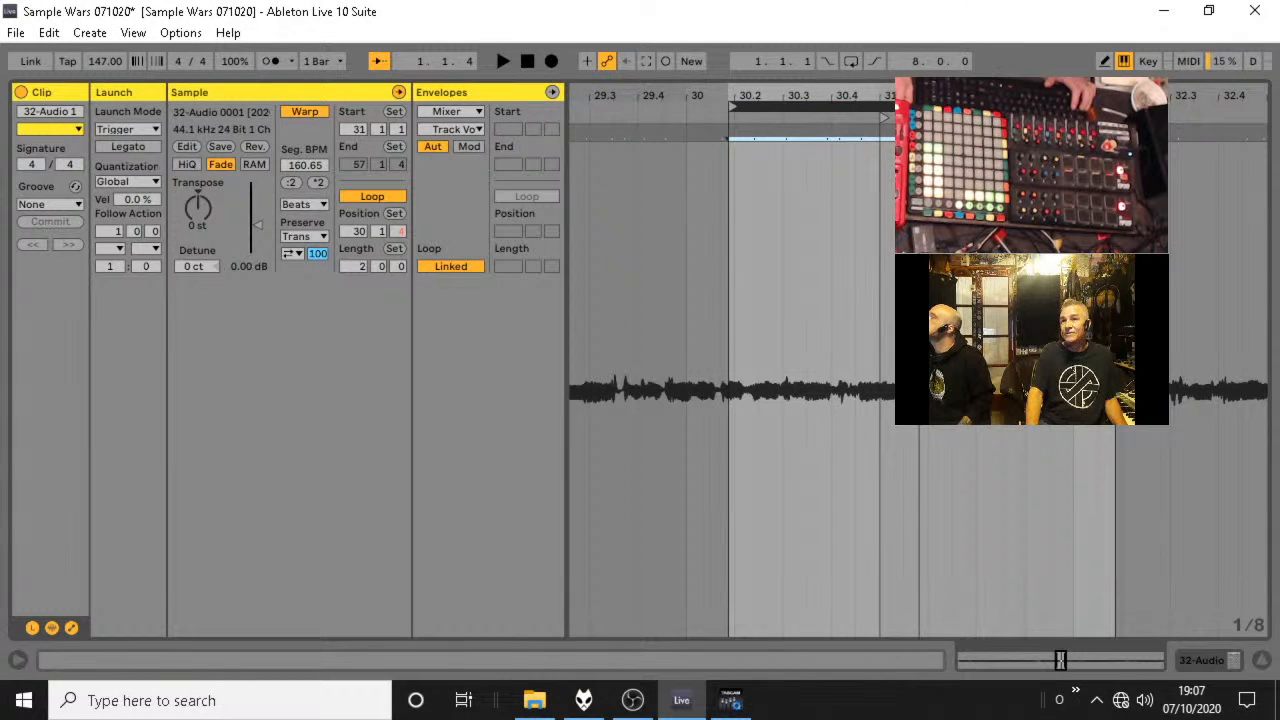
pyautogui.moveTo(982, 96); pyautogui.dragTo(1140, 106)
pyautogui.press('space')
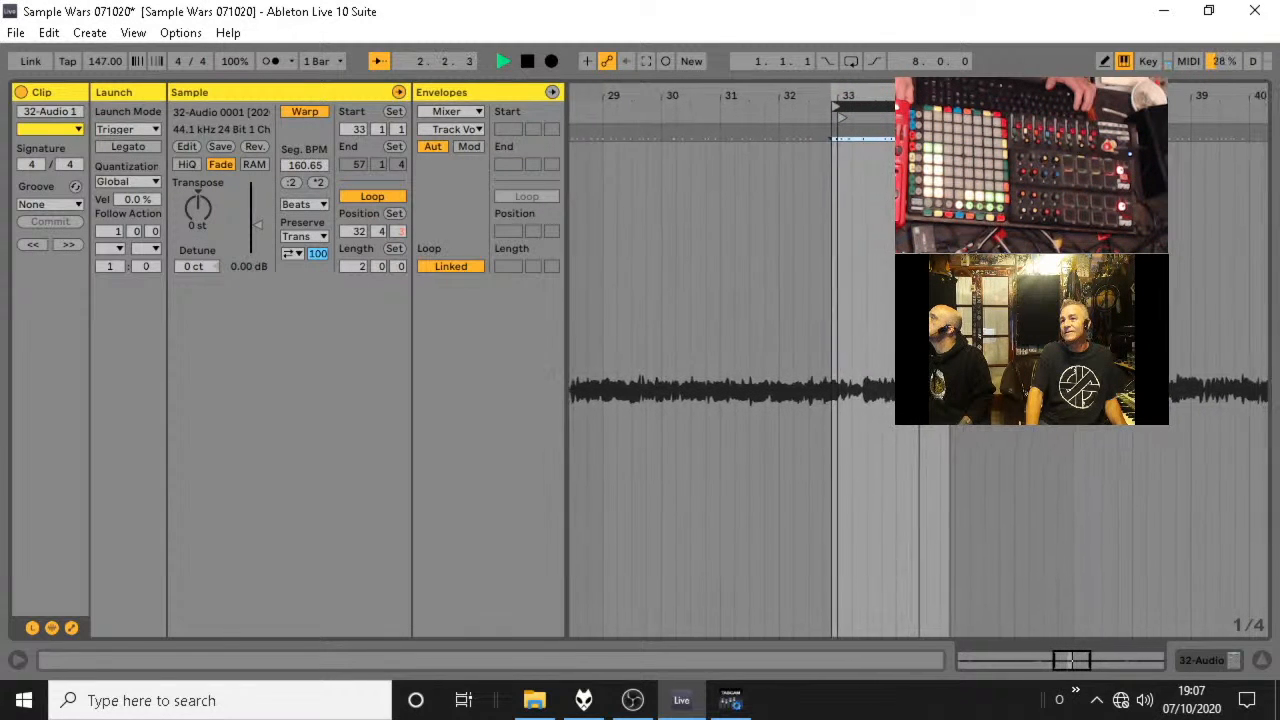
pyautogui.press('space')
pyautogui.moveTo(982, 106); pyautogui.dragTo(1136, 106)
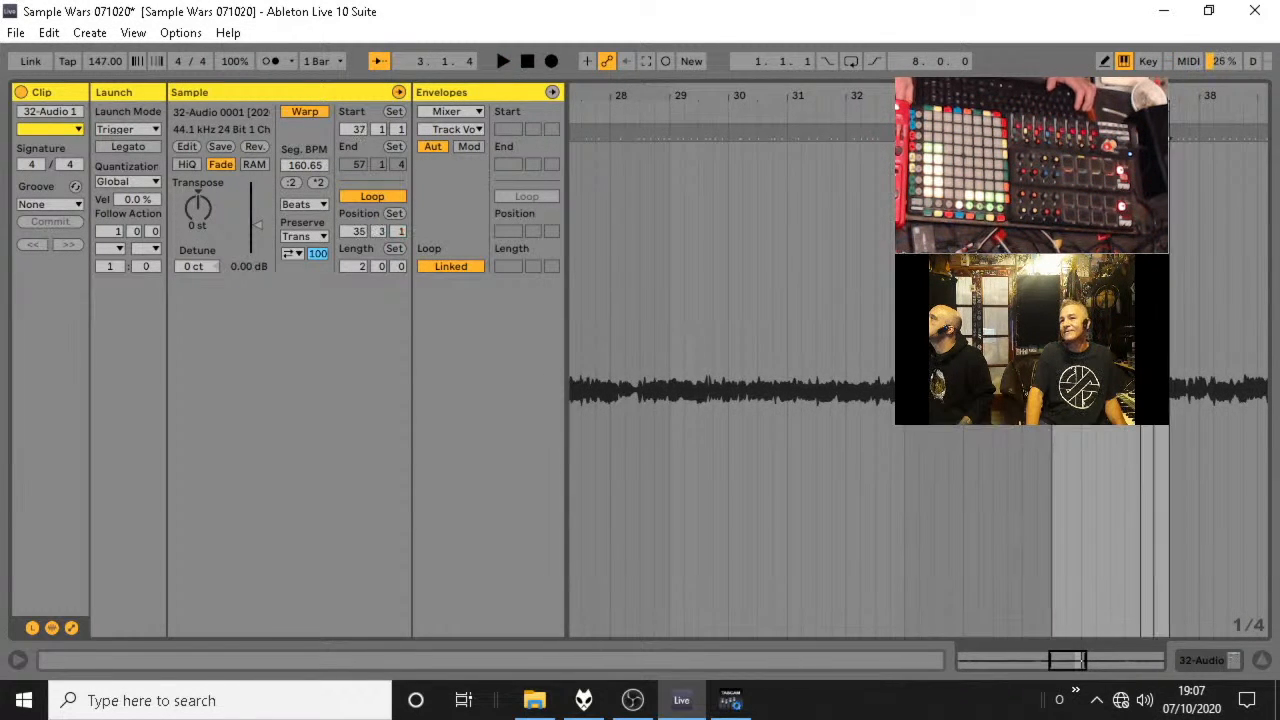
pyautogui.press('space')
pyautogui.press('space')
pyautogui.moveTo(908, 106); pyautogui.dragTo(1071, 106)
pyautogui.press('space')
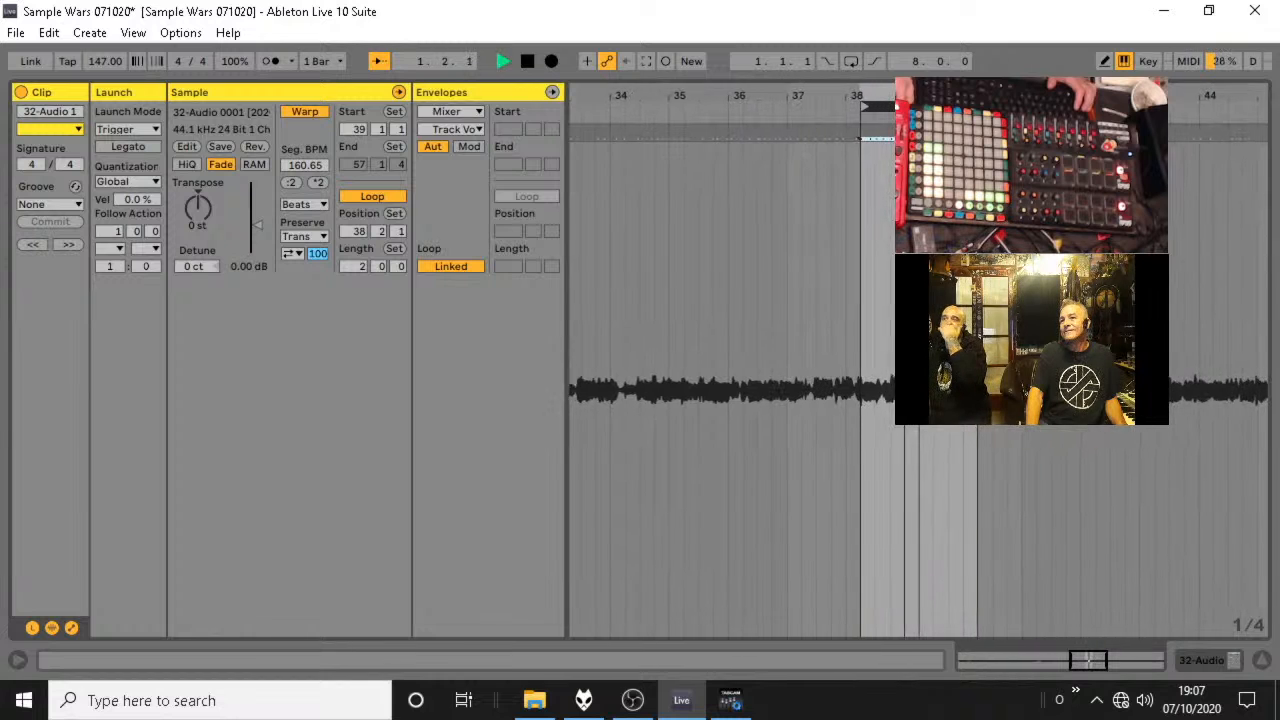
# Move the 2-bar loop onward to 45.3.1 and 49.3.1 with starts at 47.1.1 and 51.1.1, auditioning the take.
pyautogui.press('space')
pyautogui.press('space')
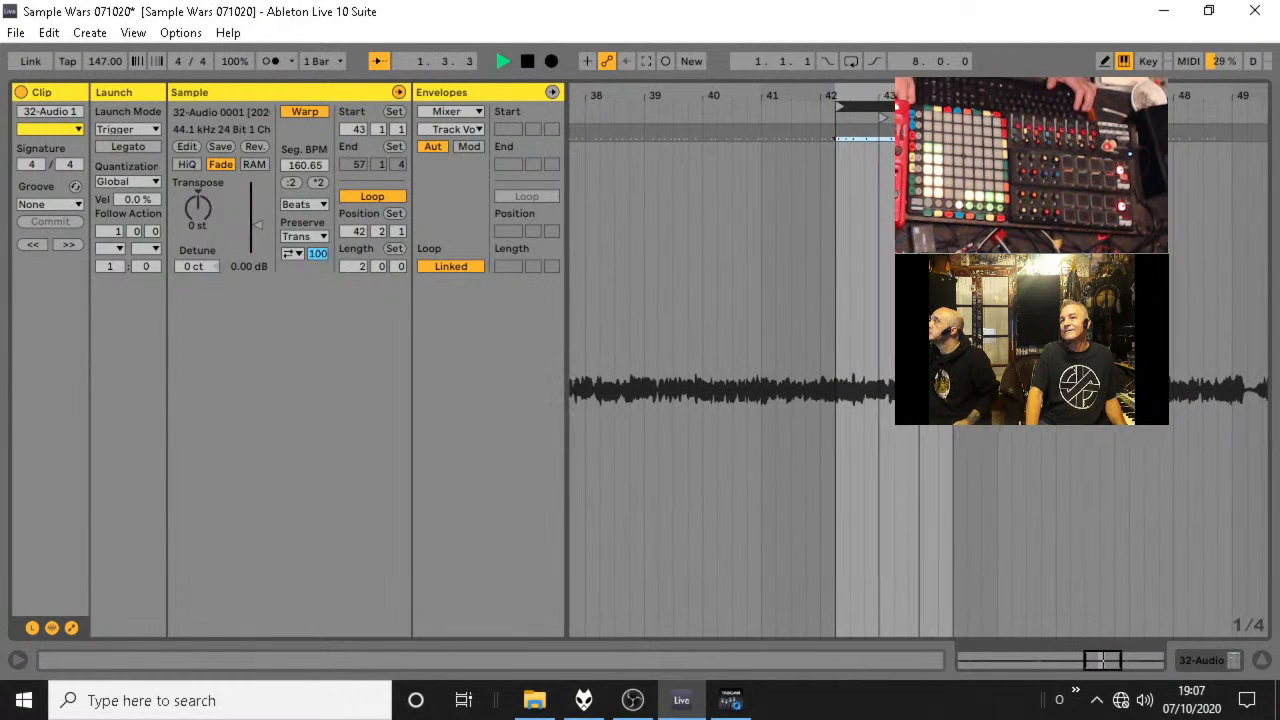
pyautogui.press('space')
pyautogui.press('space')
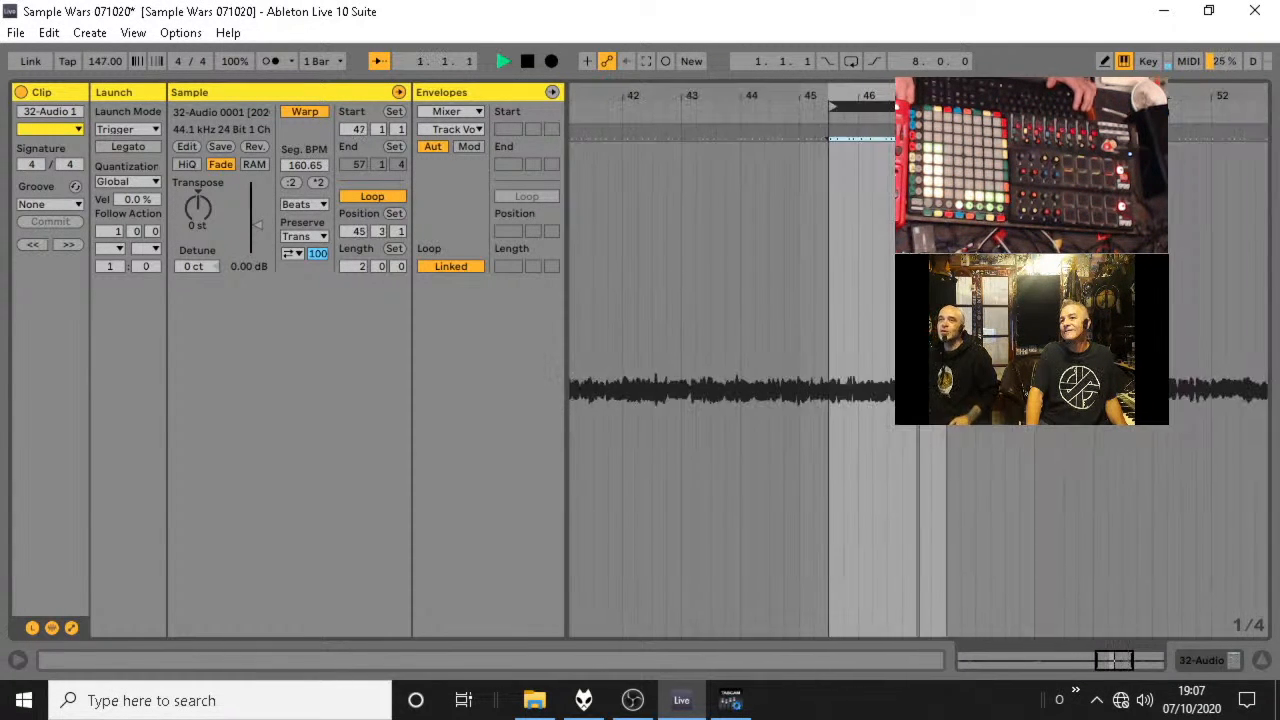
pyautogui.press('space')
pyautogui.press('space')
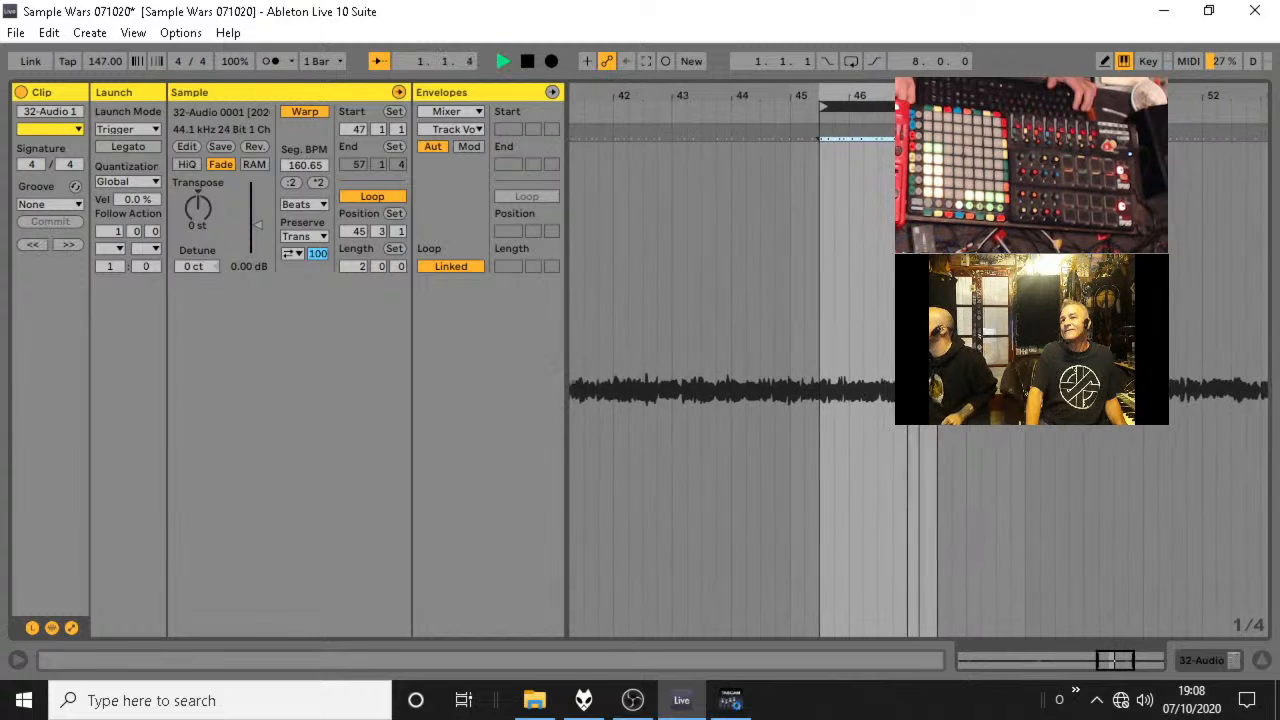
pyautogui.press('space')
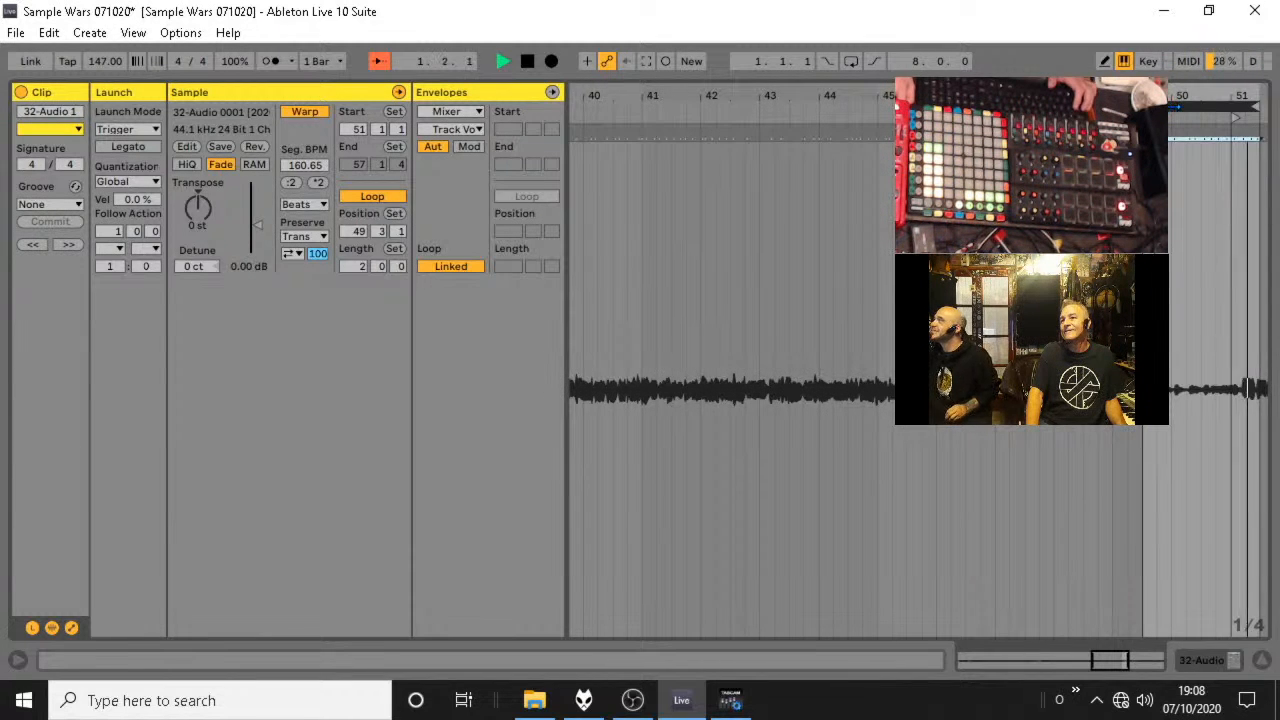
# Try the 2-bar loop around bars 51 and 52, settling at position 51.3.2 with the clip start at 51.3.1, and audition it.
pyautogui.moveTo(1181, 91); pyautogui.dragTo(1181, 38)
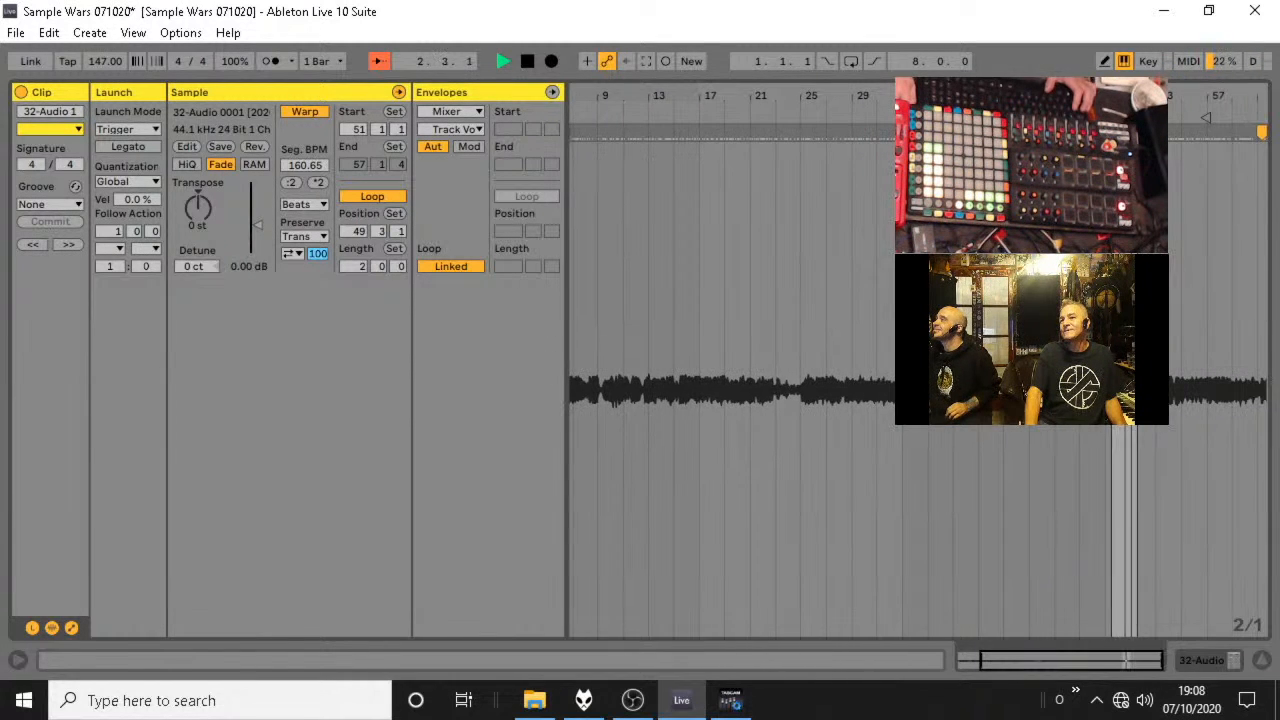
pyautogui.press('space')
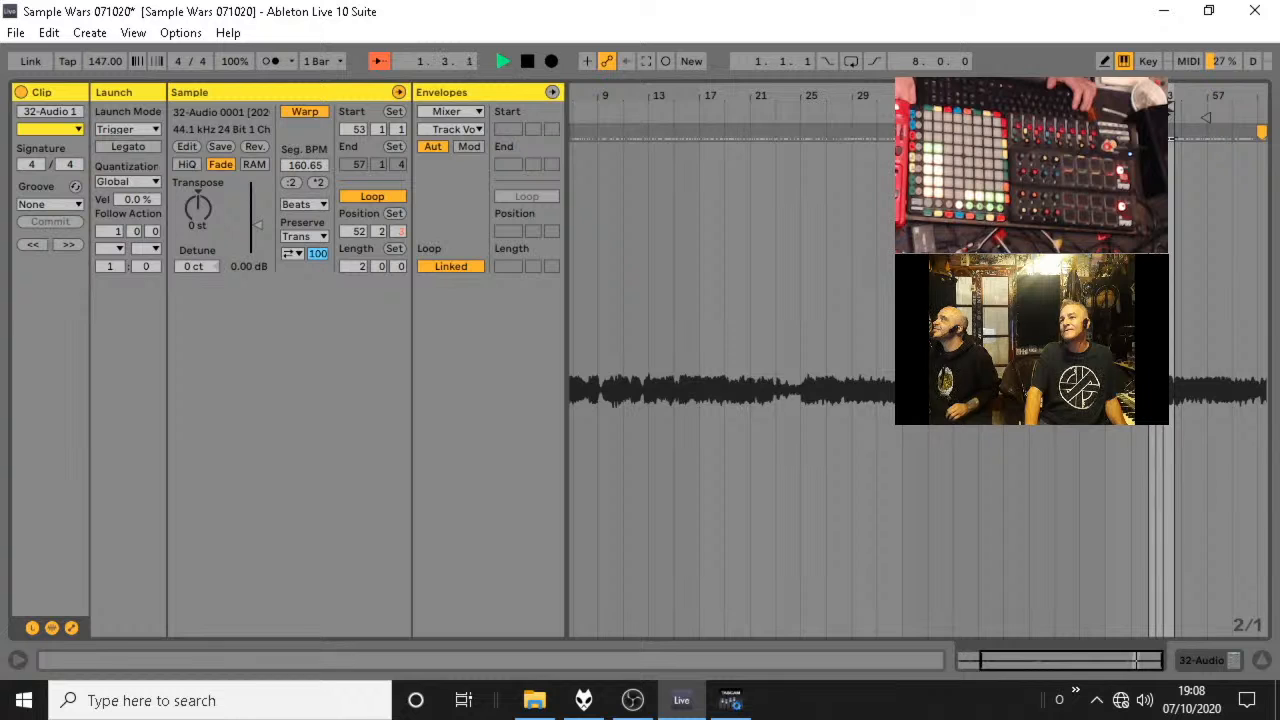
pyautogui.press('space')
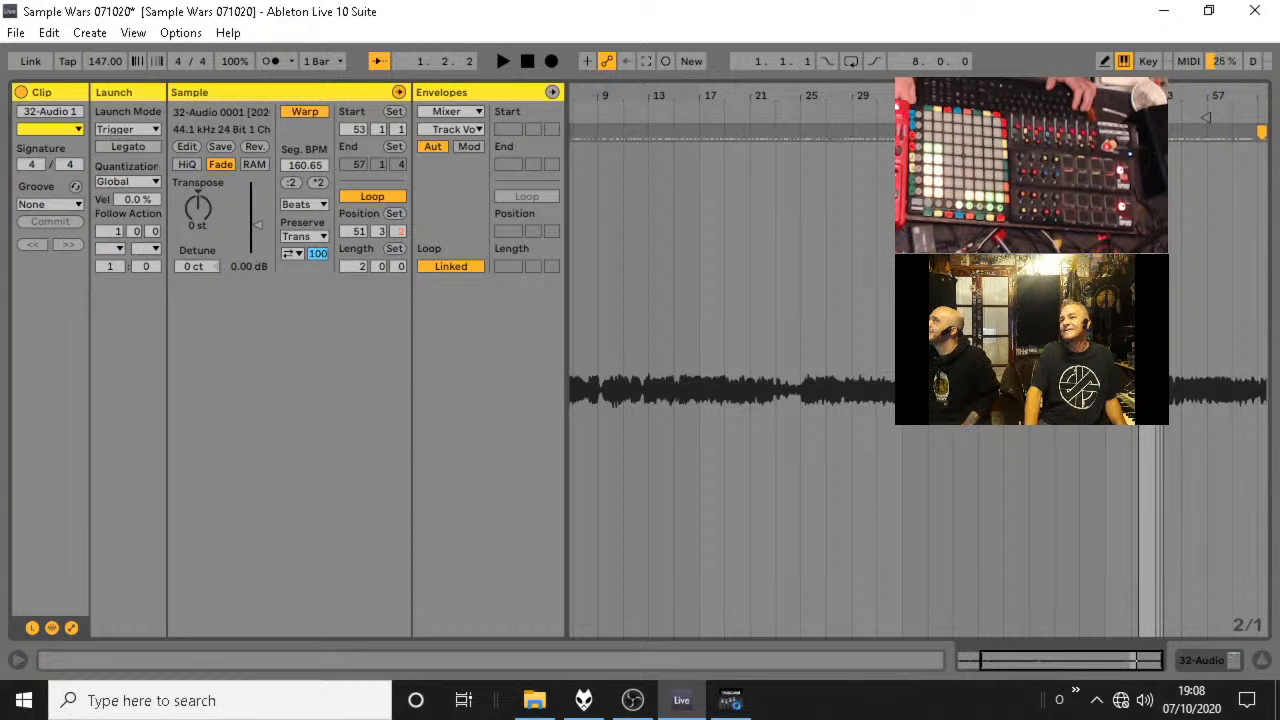
pyautogui.moveTo(1183, 92); pyautogui.dragTo(1184, 106)
pyautogui.press('space')
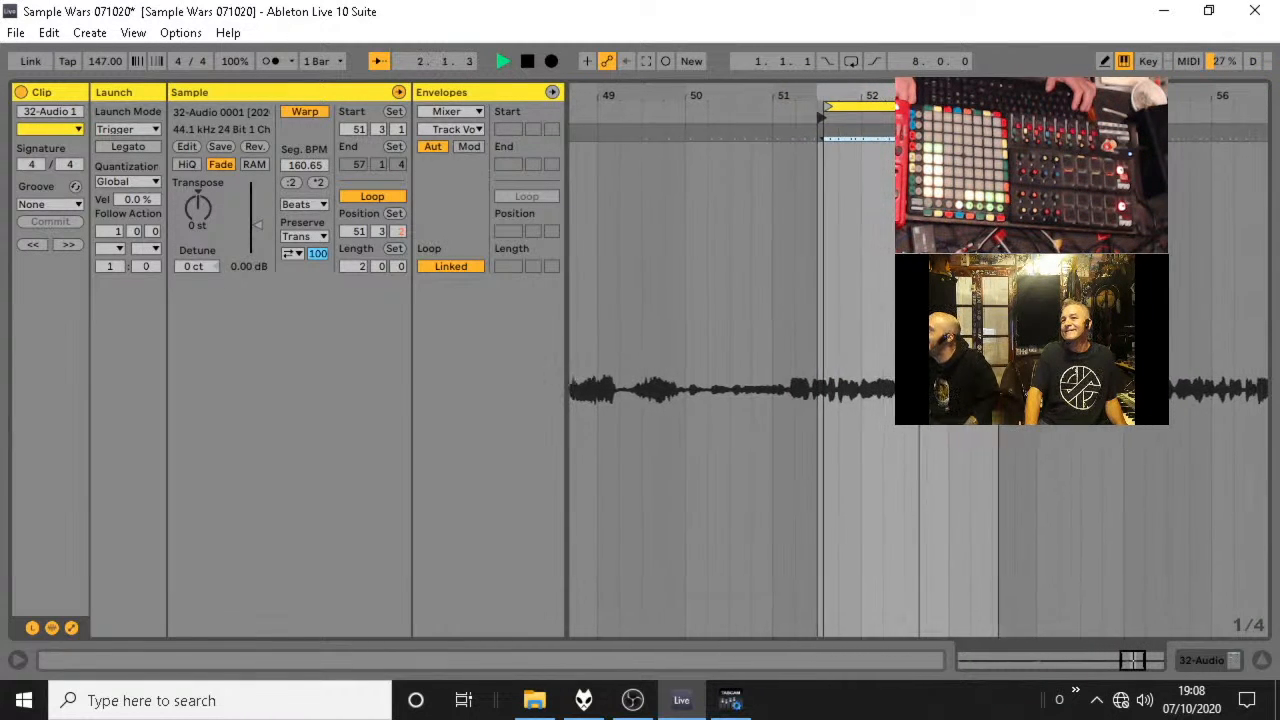
# Extend the loop to 4 bars and set the clip start to 53.1.1, auditioning from the new start.
pyautogui.press('space')
pyautogui.moveTo(938, 106); pyautogui.dragTo(1117, 106)
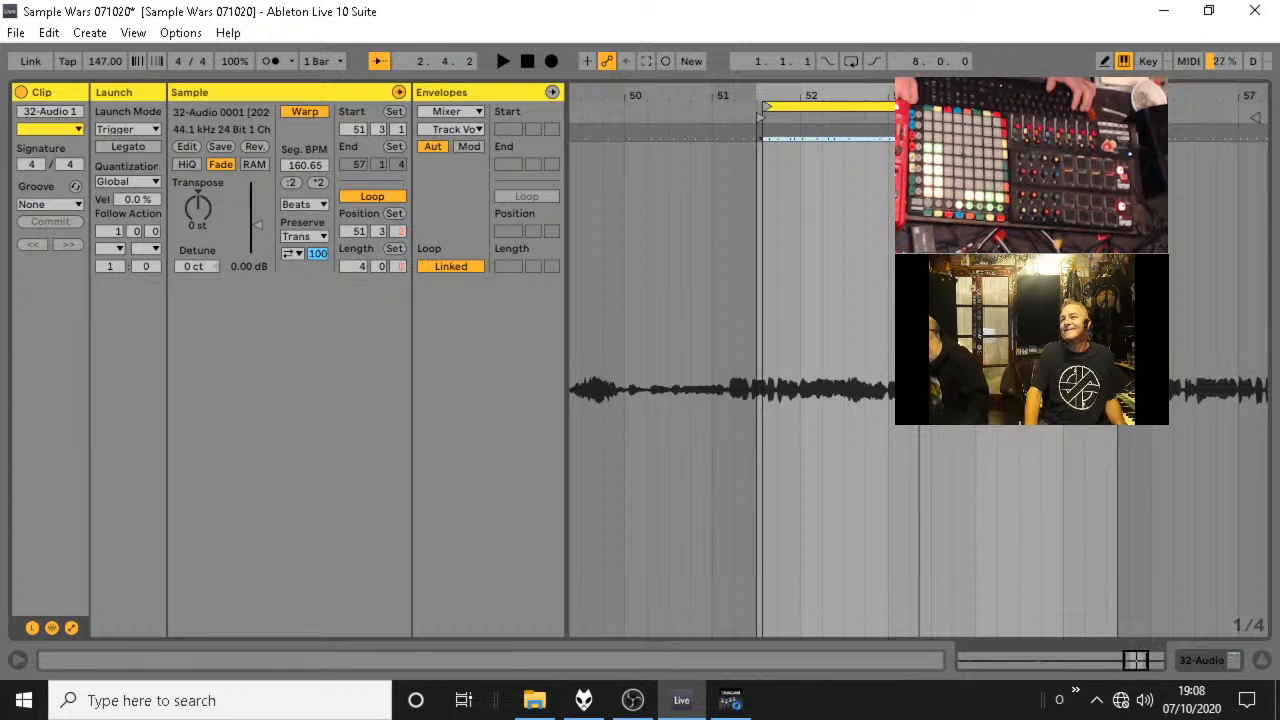
pyautogui.moveTo(763, 117); pyautogui.dragTo(892, 145)
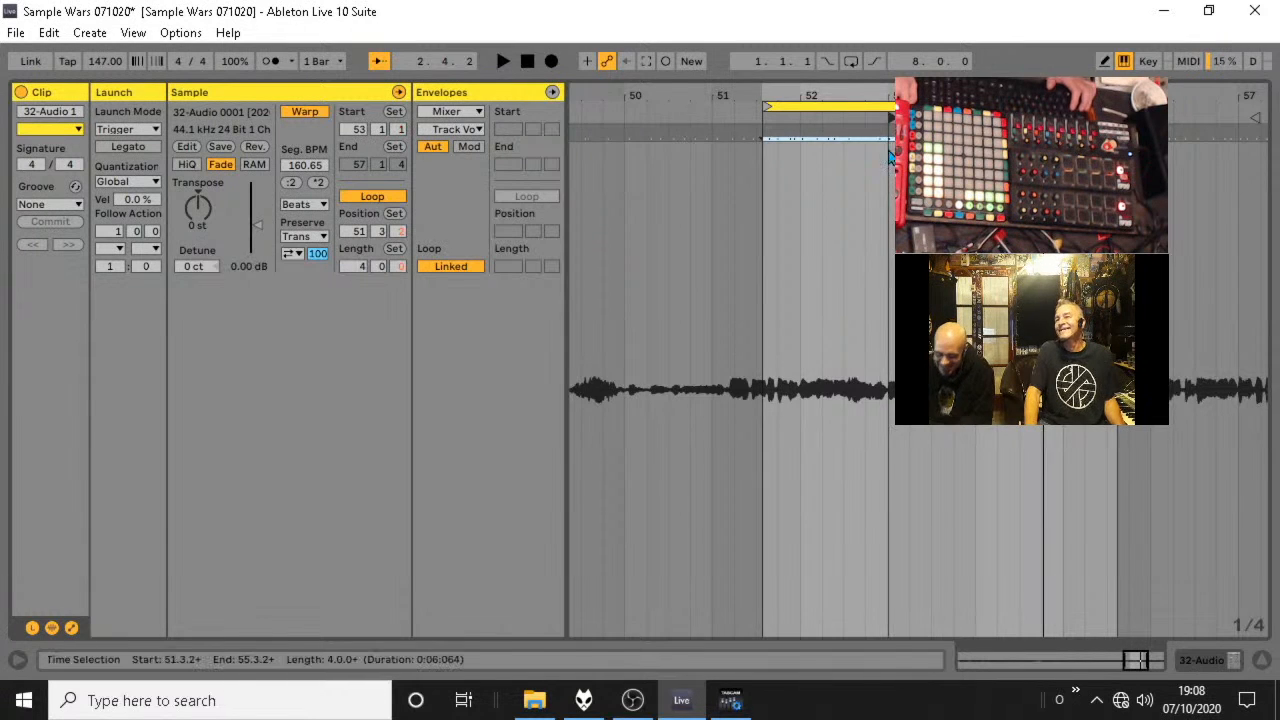
pyautogui.press('space')
pyautogui.press('space')
pyautogui.press('space')
pyautogui.press('space')
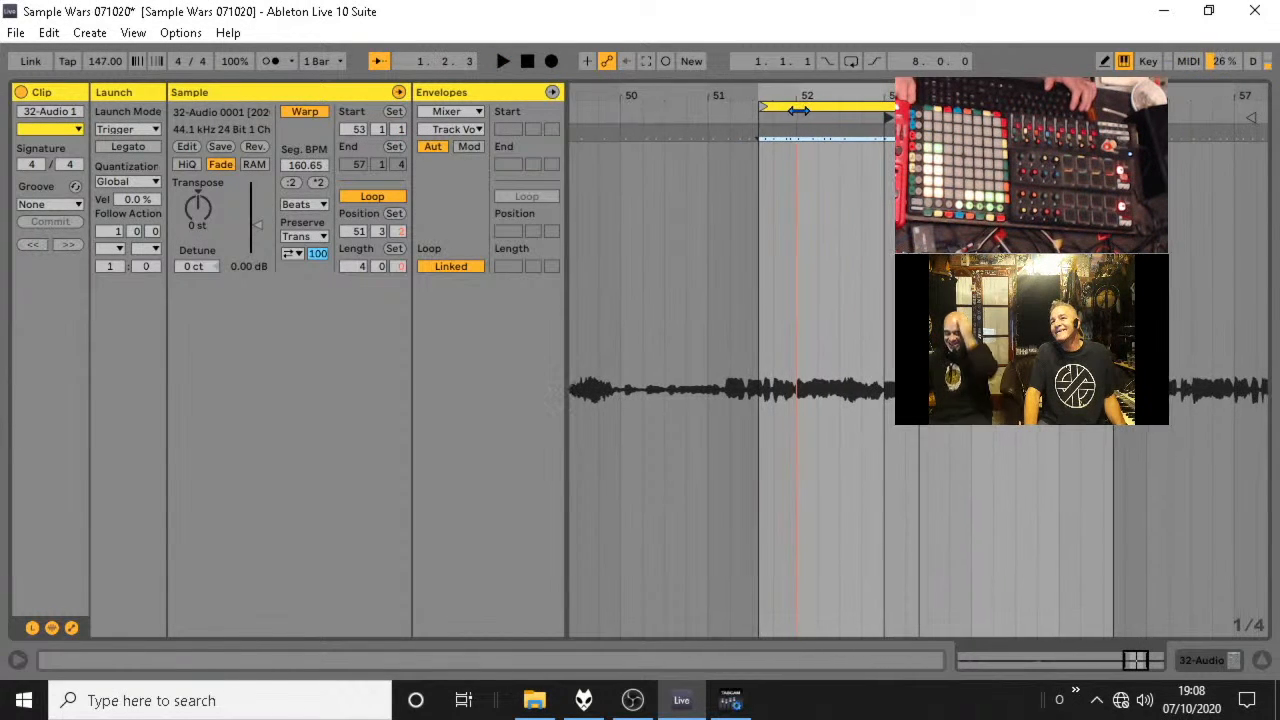
# Trim the beginning of the loop to 53.1.1, keeping its end in place, and audition the shortened loop.
pyautogui.moveTo(763, 106); pyautogui.dragTo(886, 108)
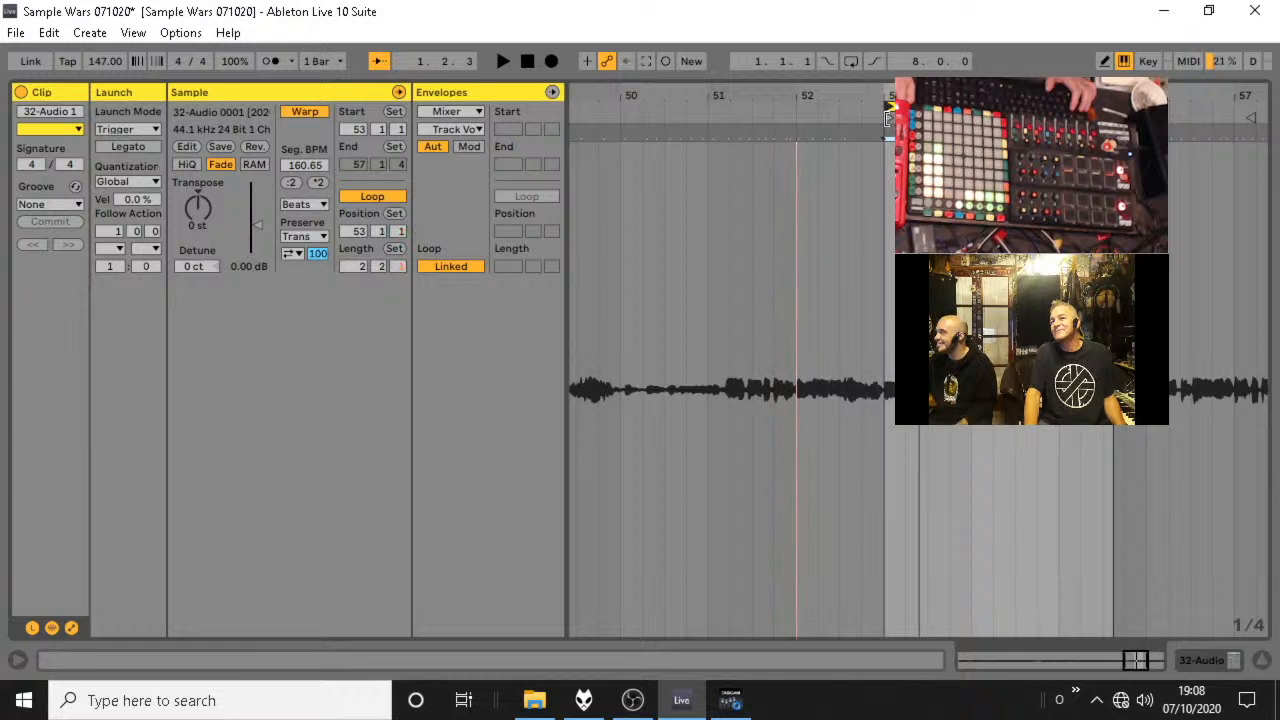
pyautogui.press('space')
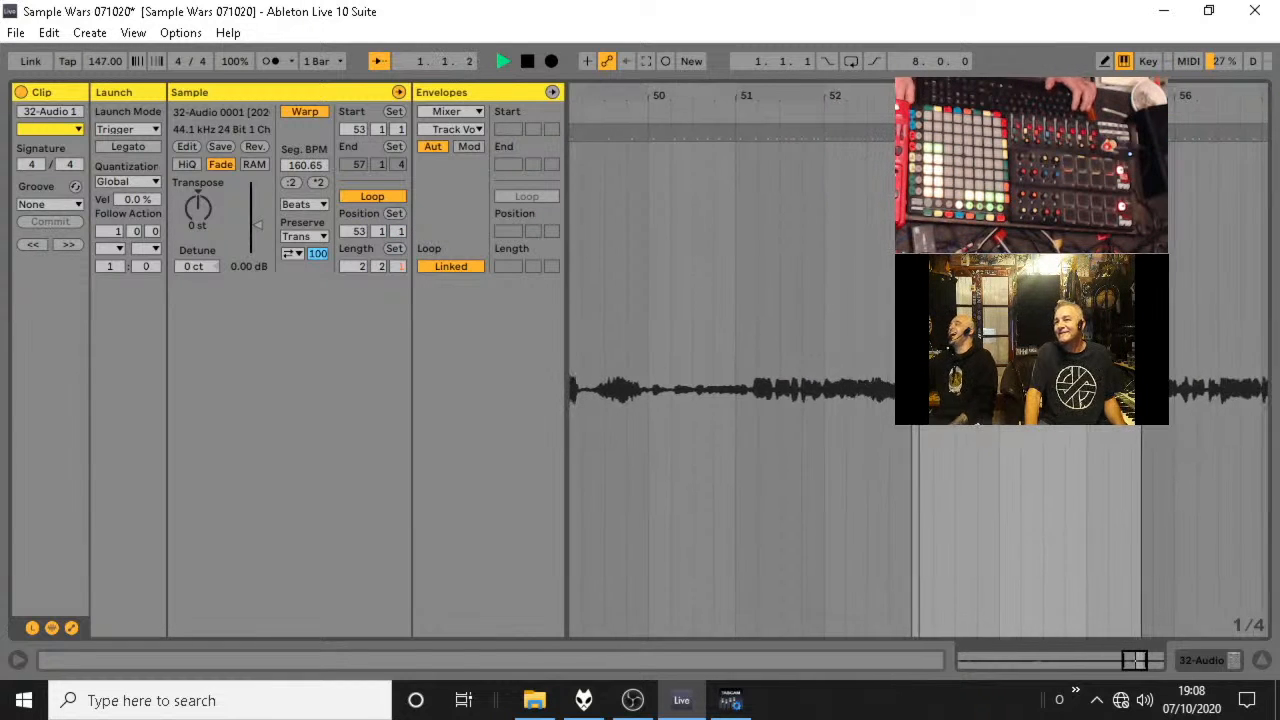
pyautogui.press('space')
pyautogui.press('space')
# Align the transient just after the loop start with 53.1.1 using a warp marker.
pyautogui.press('space')
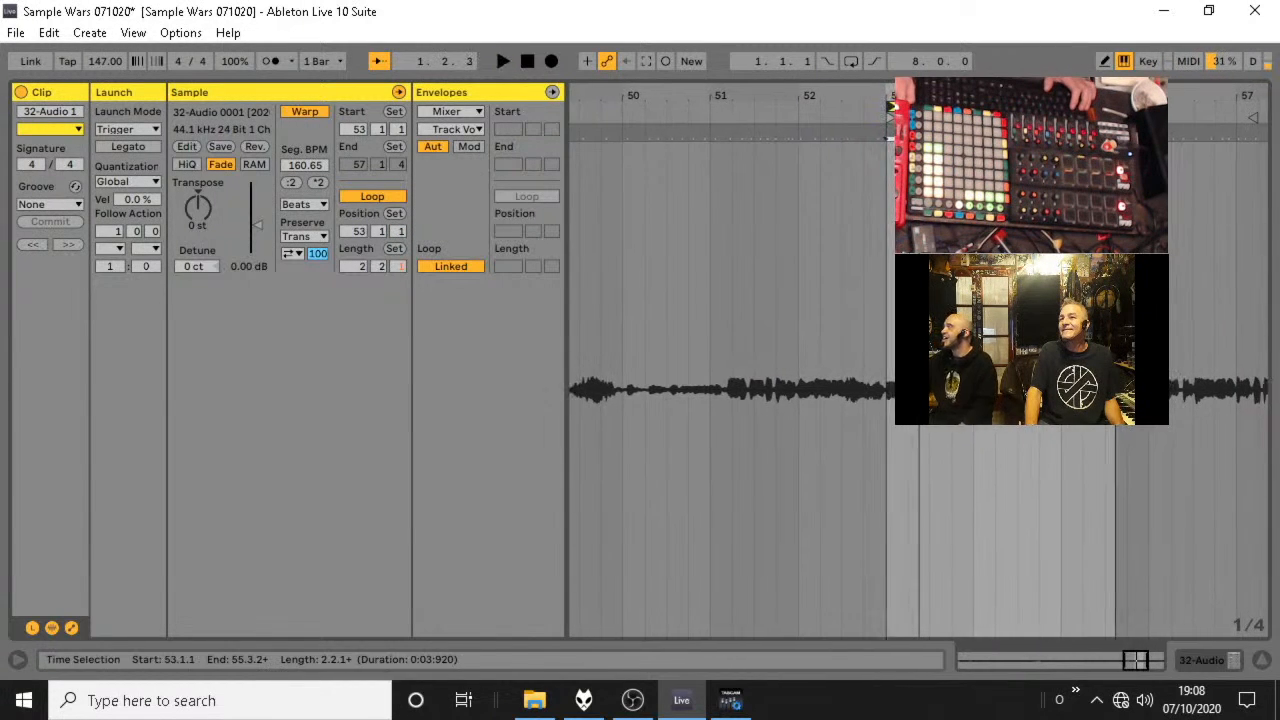
pyautogui.moveTo(911, 96); pyautogui.dragTo(911, 150)
pyautogui.press('space')
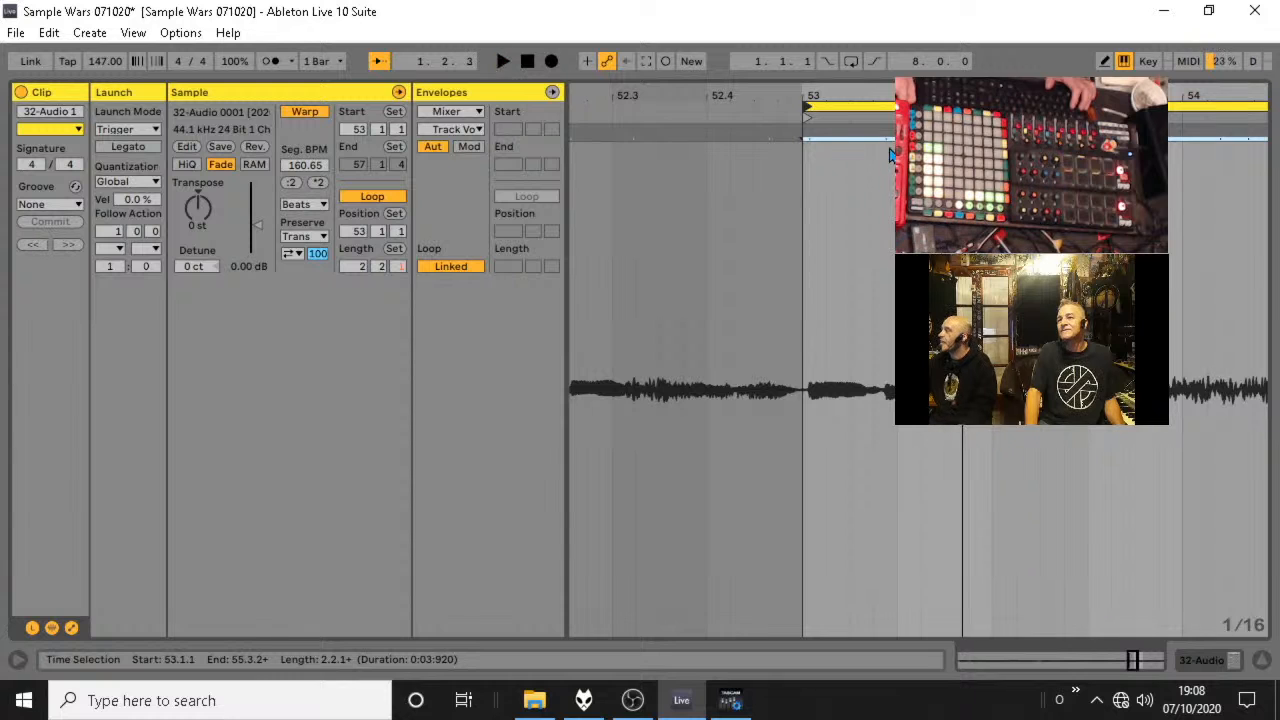
pyautogui.click(886, 140)
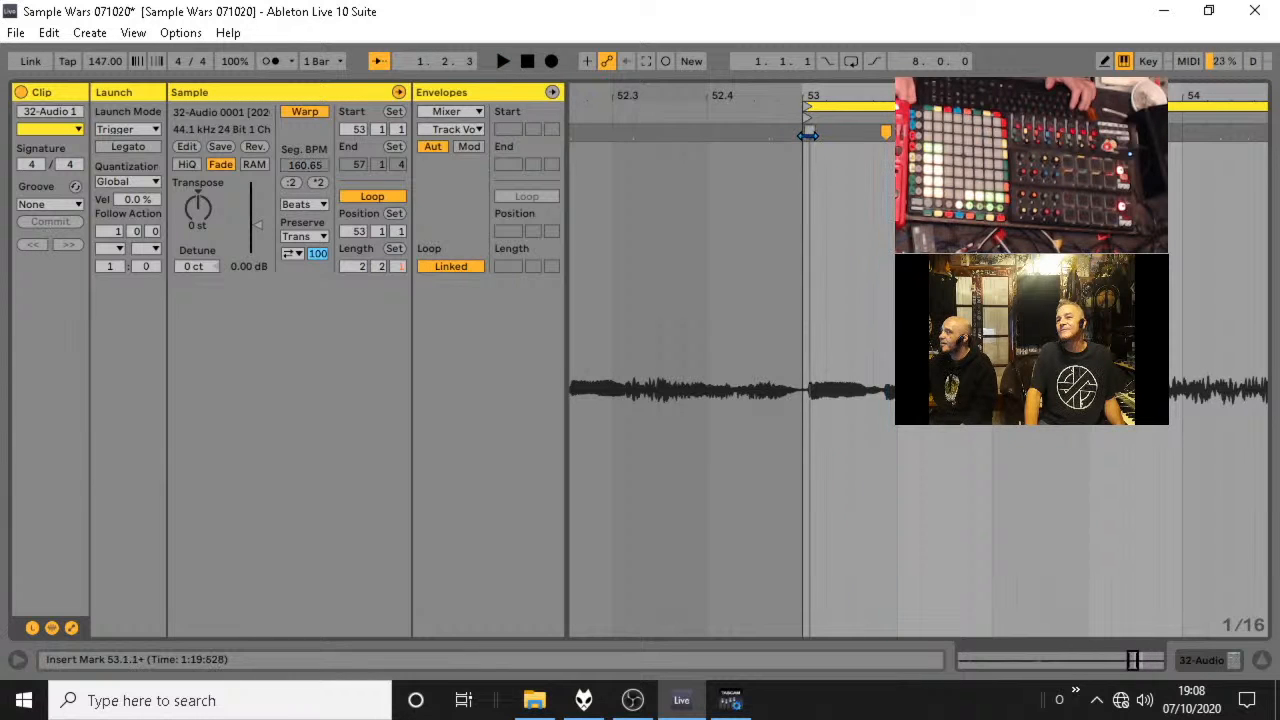
pyautogui.moveTo(803, 135); pyautogui.dragTo(806, 135)
pyautogui.doubleClick(886, 131)
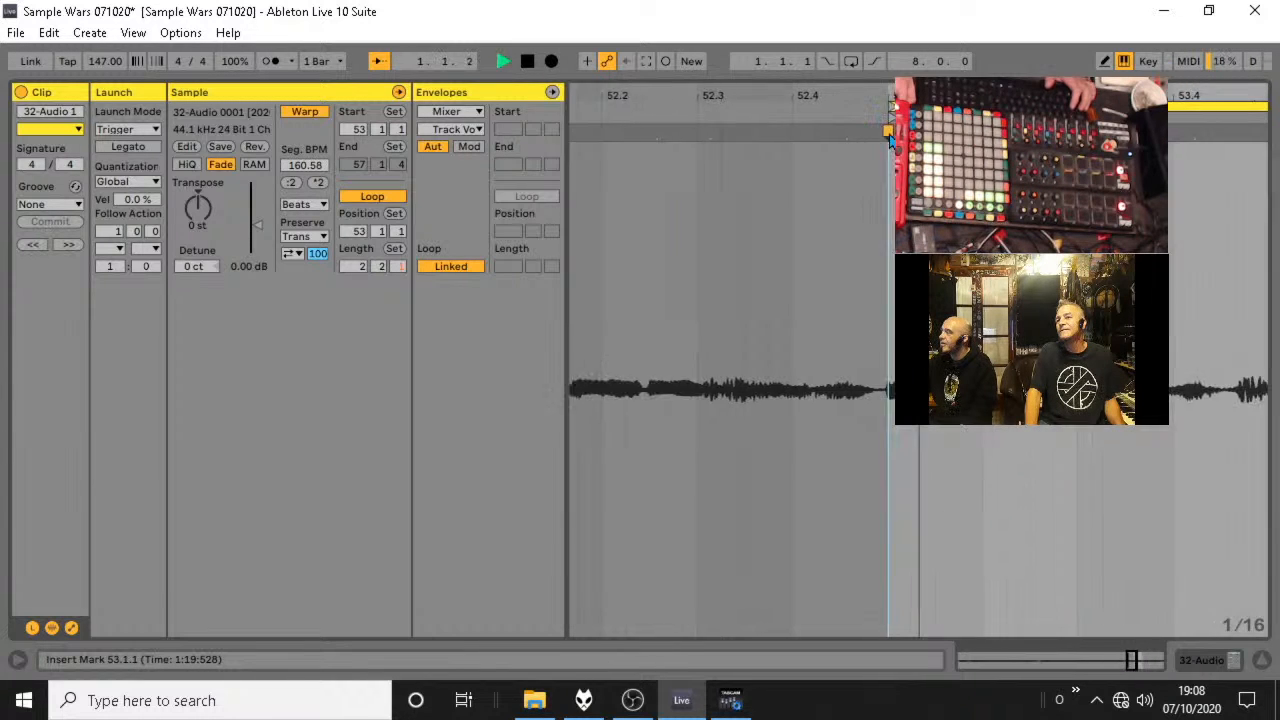
# Align the next two vocal transients with 53.2.1 and 53.2.3 using warp markers, auditioning between adjustments.
pyautogui.moveTo(855, 131); pyautogui.dragTo(872, 132)
pyautogui.press('space')
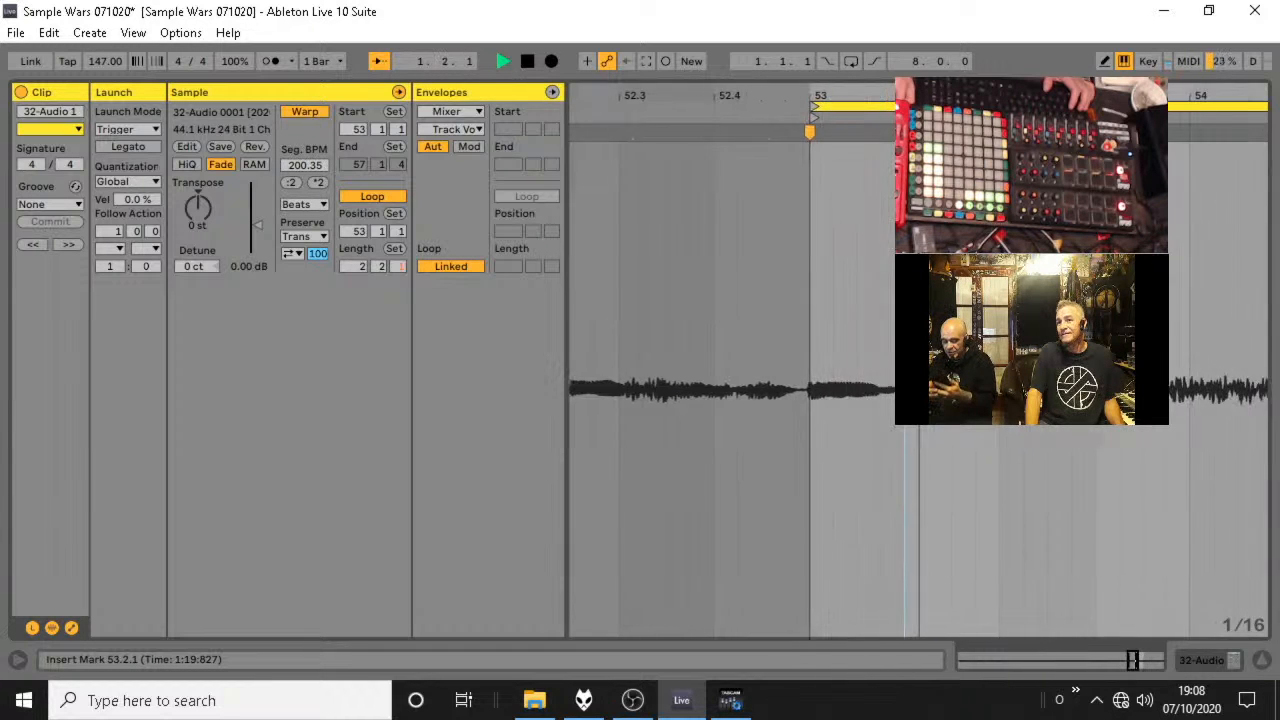
pyautogui.press('space')
pyautogui.moveTo(790, 137); pyautogui.dragTo(797, 137)
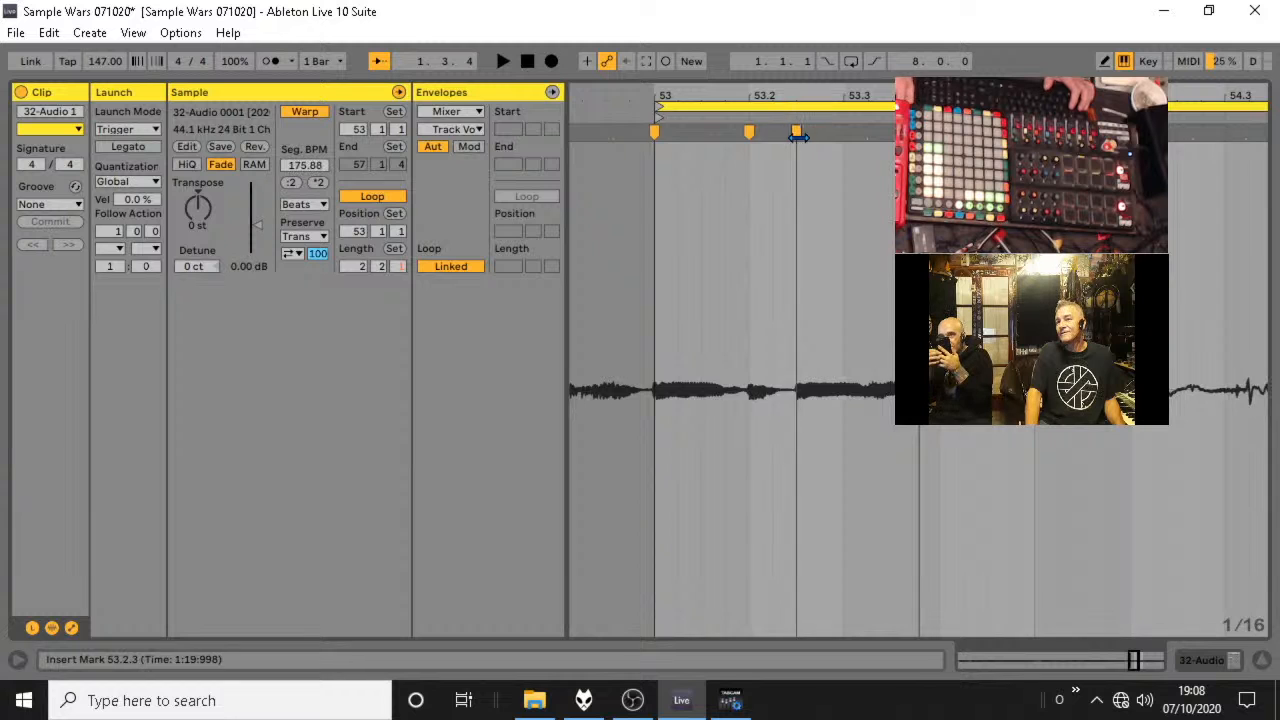
pyautogui.press('space')
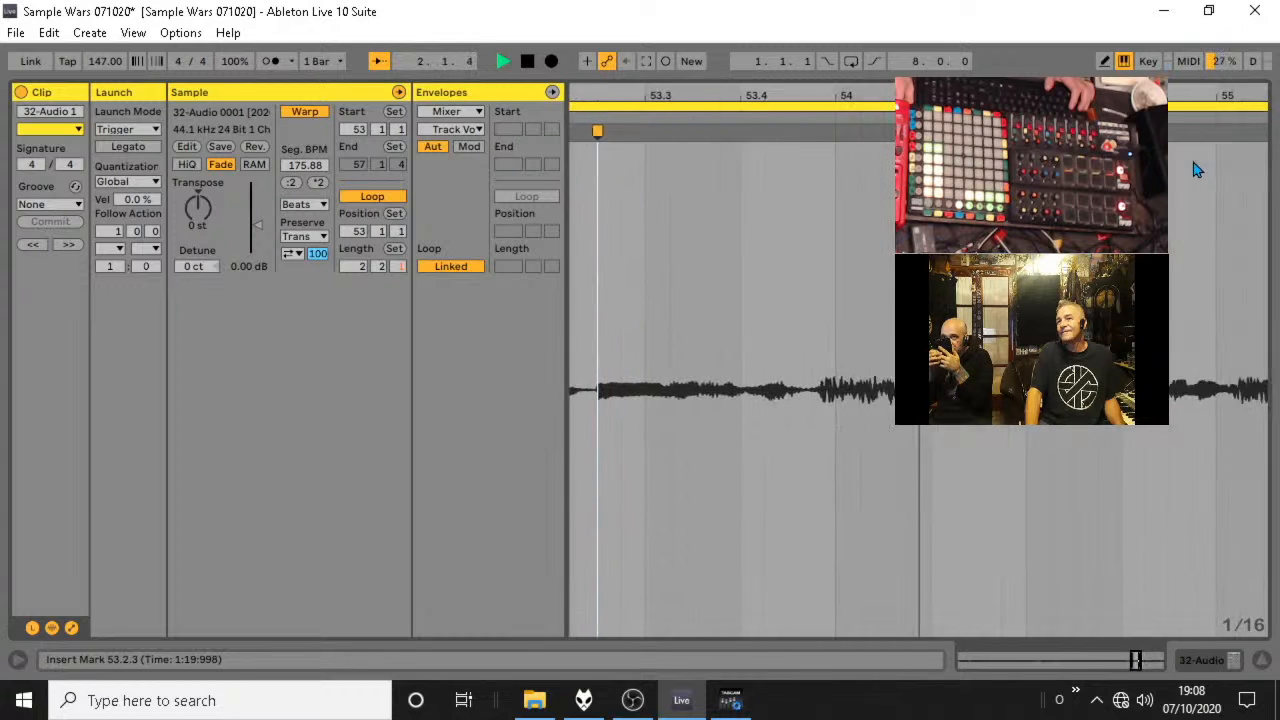
# Audition the warped phrase and shorten the loop to 2 bars so it ends at 55.1.1.
pyautogui.moveTo(1051, 95); pyautogui.dragTo(1051, 62)
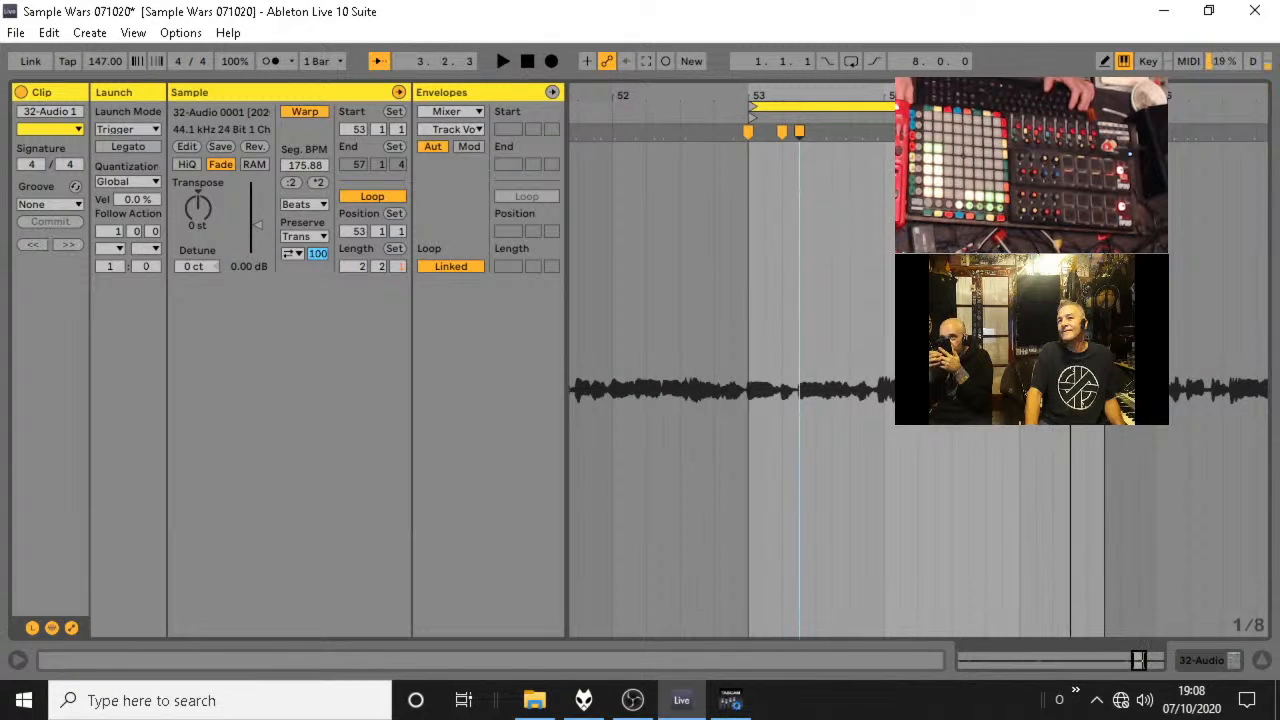
pyautogui.press('space')
pyautogui.press('space')
pyautogui.press('space')
pyautogui.press('space')
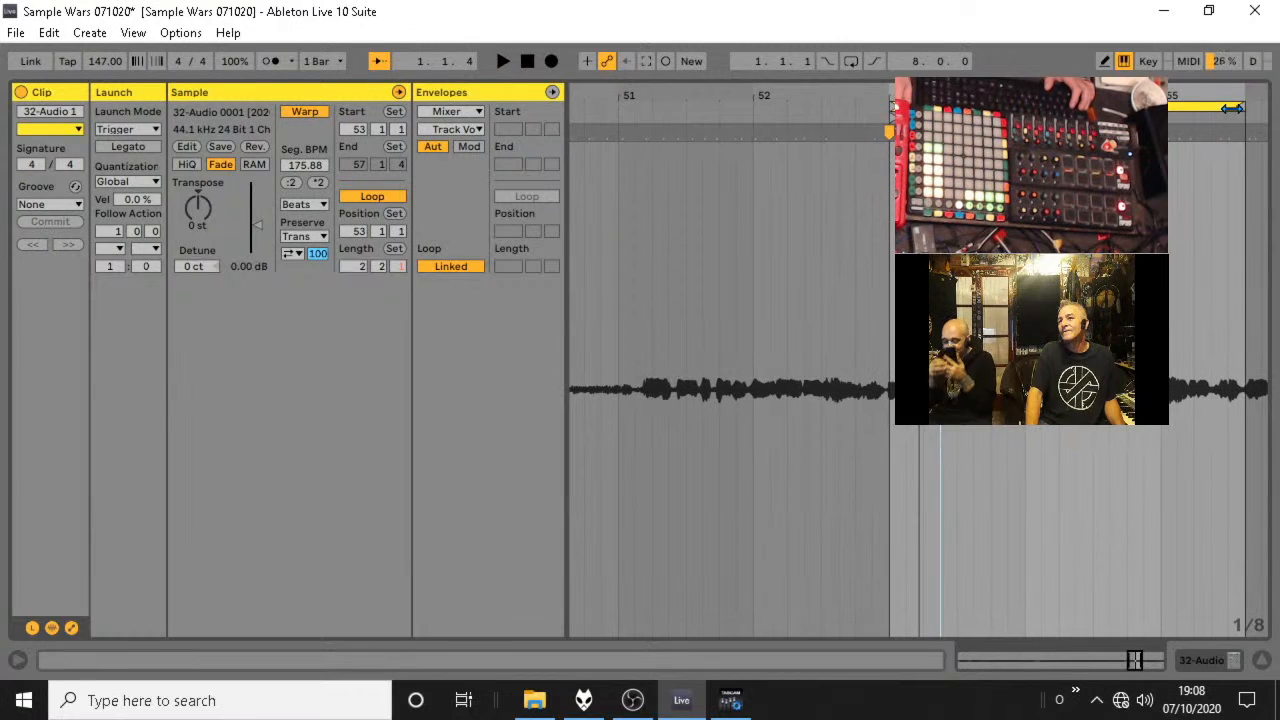
pyautogui.moveTo(1238, 108); pyautogui.dragTo(1168, 108)
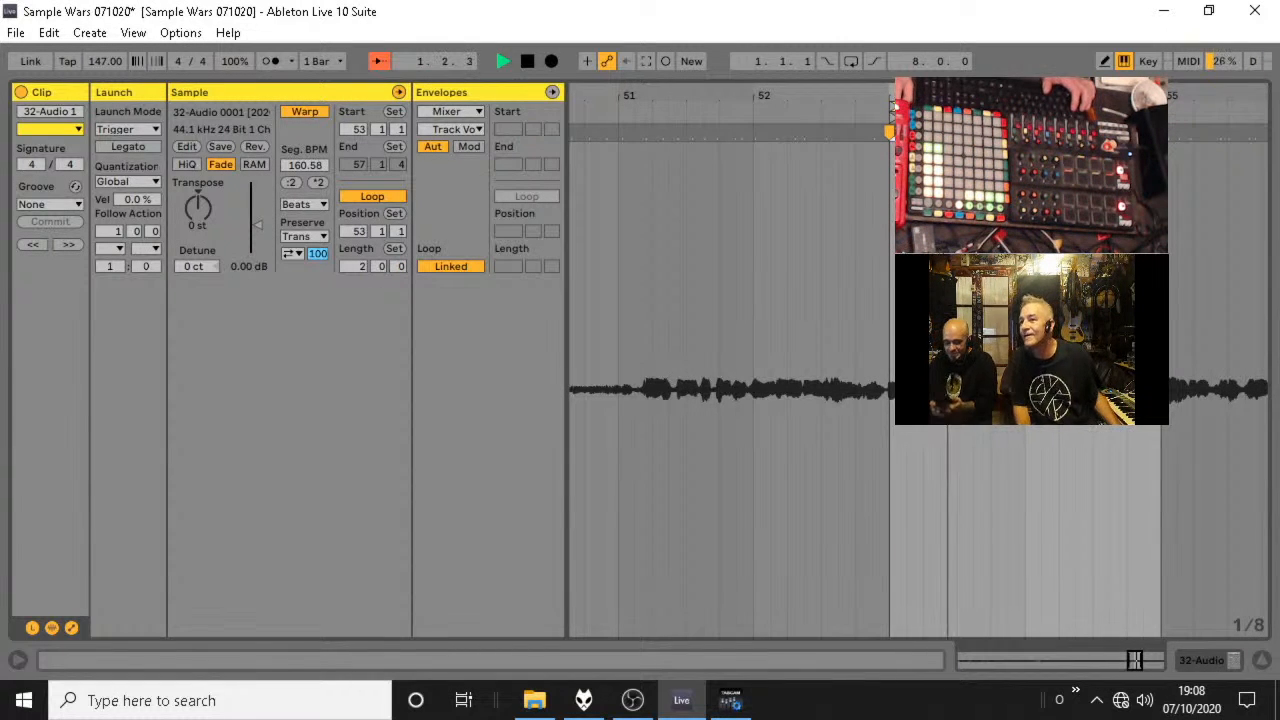
# Place warp markers at 54.1.1, in the second half of bar 54 and at 55.1.1, auditioning the loop between adjustments.
pyautogui.press('space')
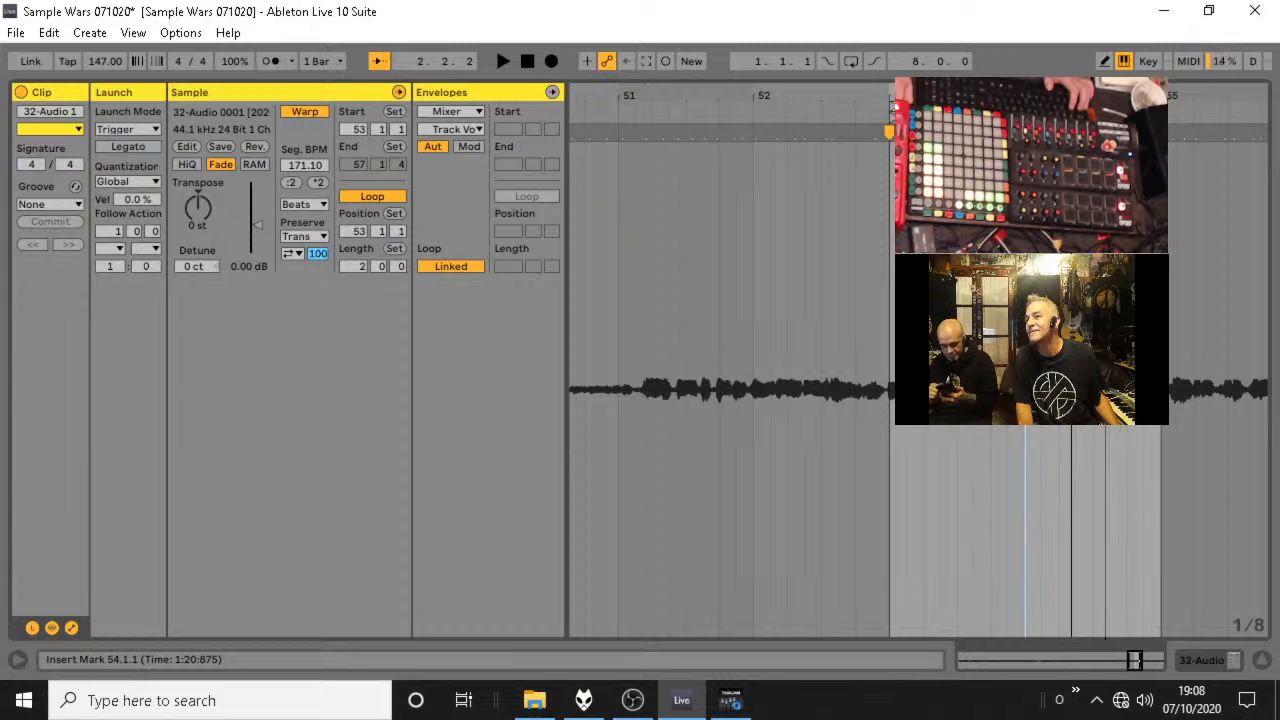
pyautogui.press('space')
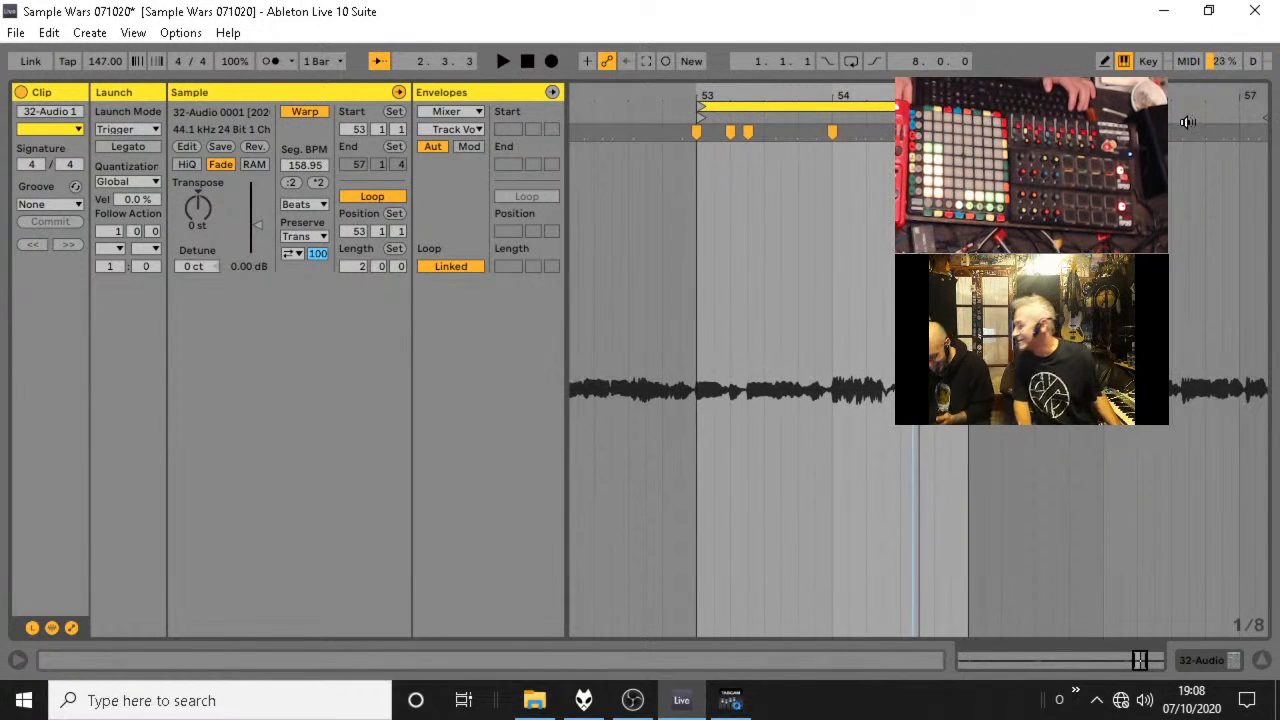
pyautogui.press('space')
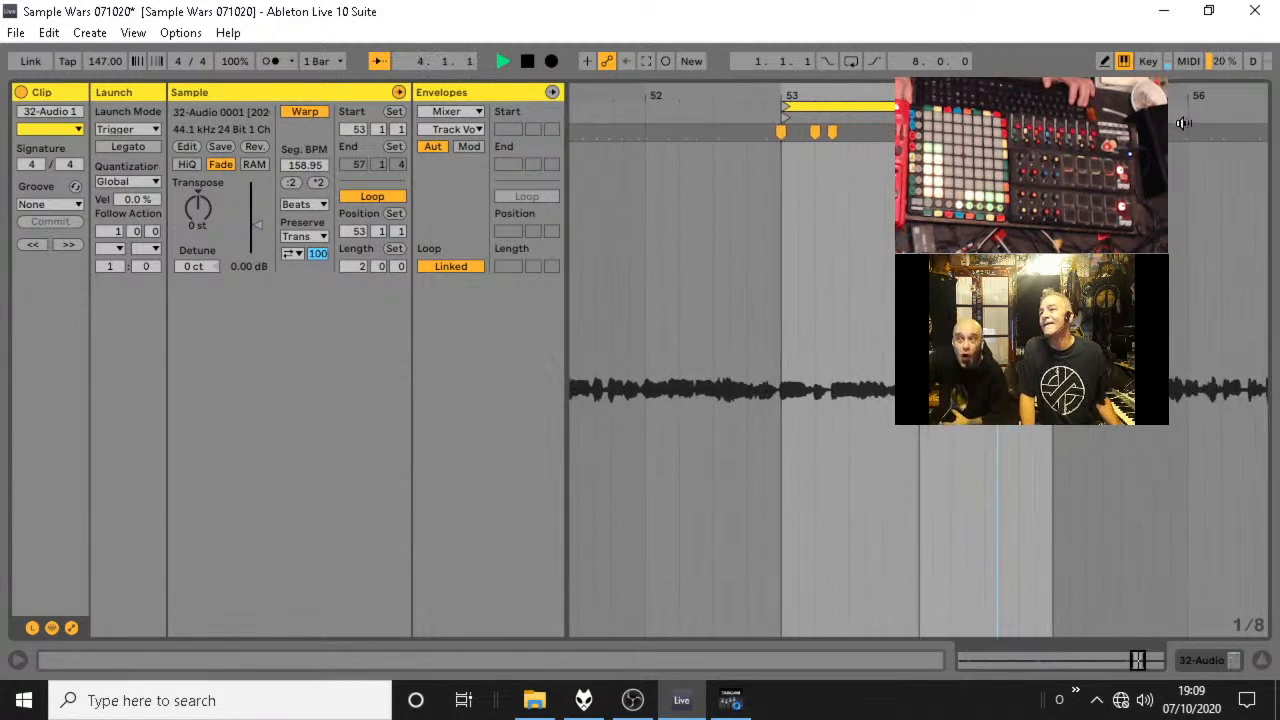
pyautogui.press('space')
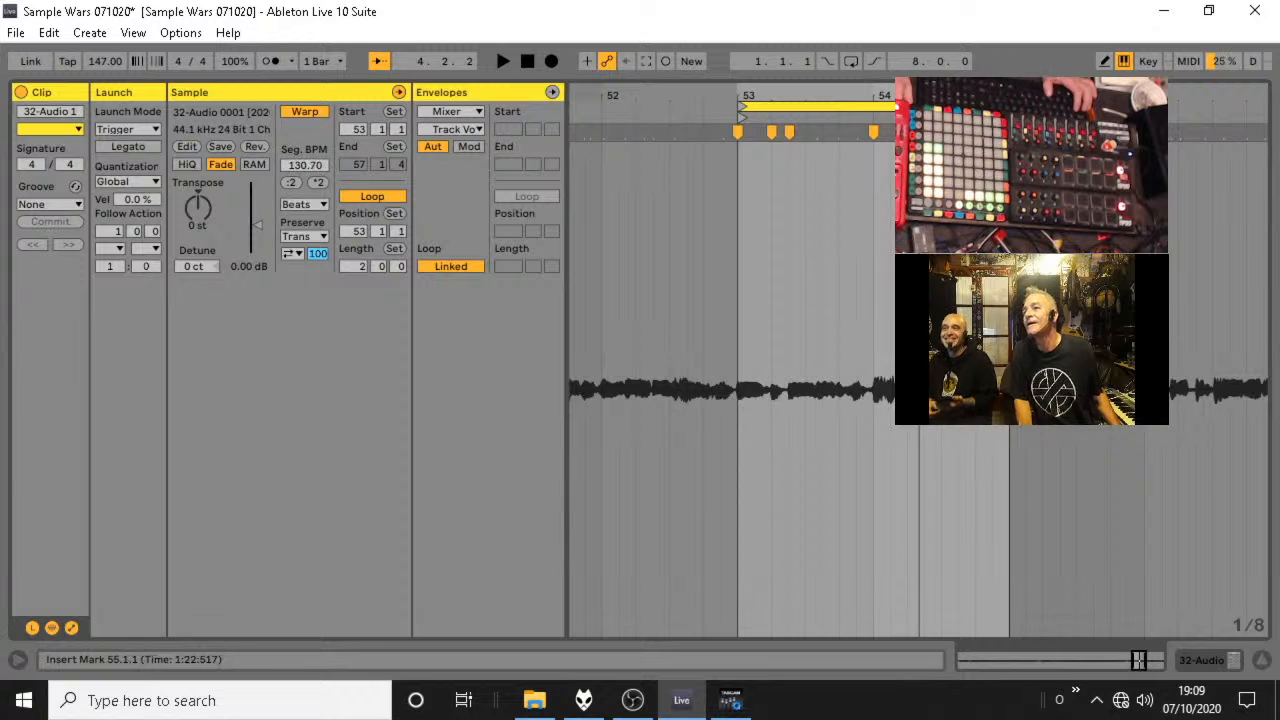
pyautogui.press('space')
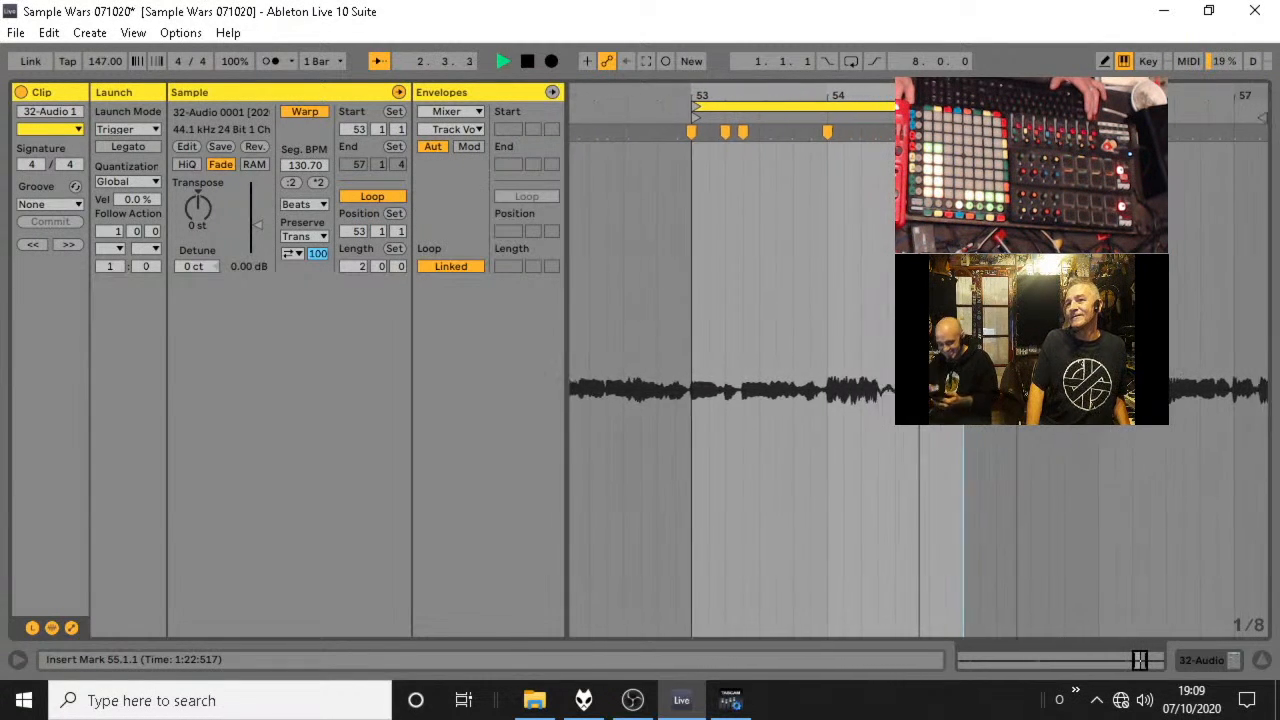
# Close the clip view, duplicate the warped clip into track 32's sixth slot and save the set.
pyautogui.click(1264, 662)
pyautogui.press('space')
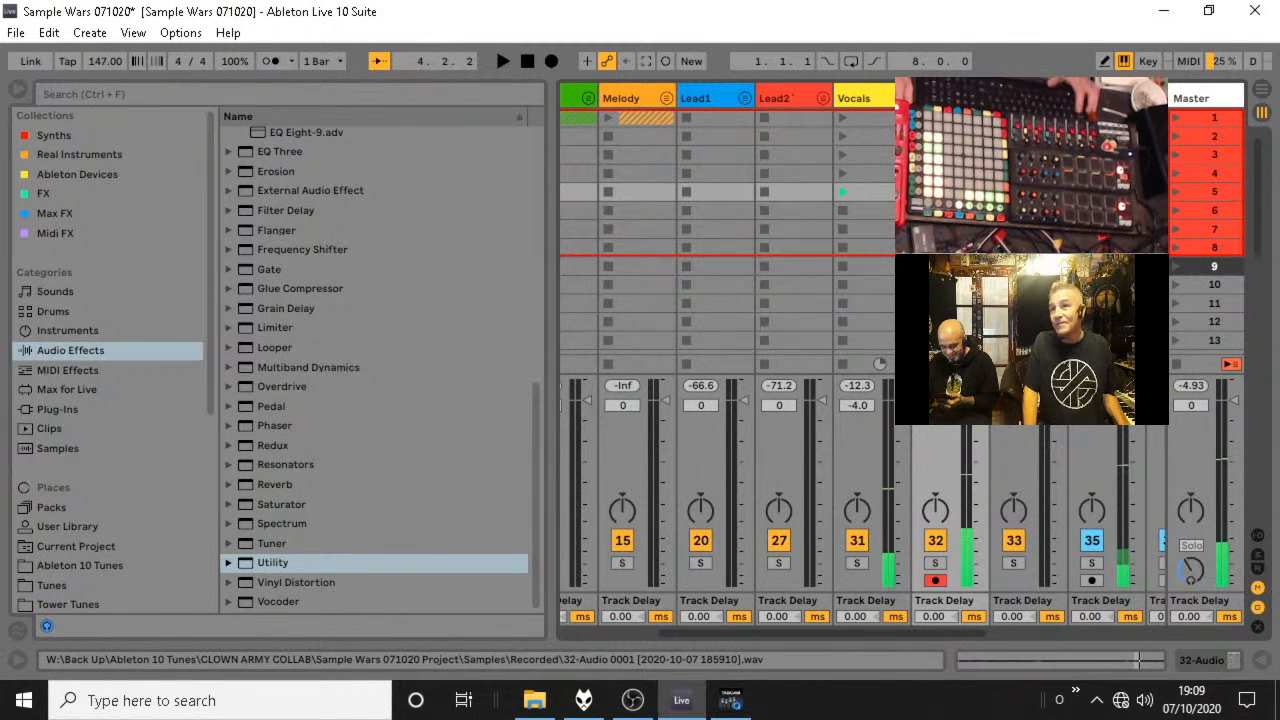
pyautogui.hotkey('ctrl', 's')
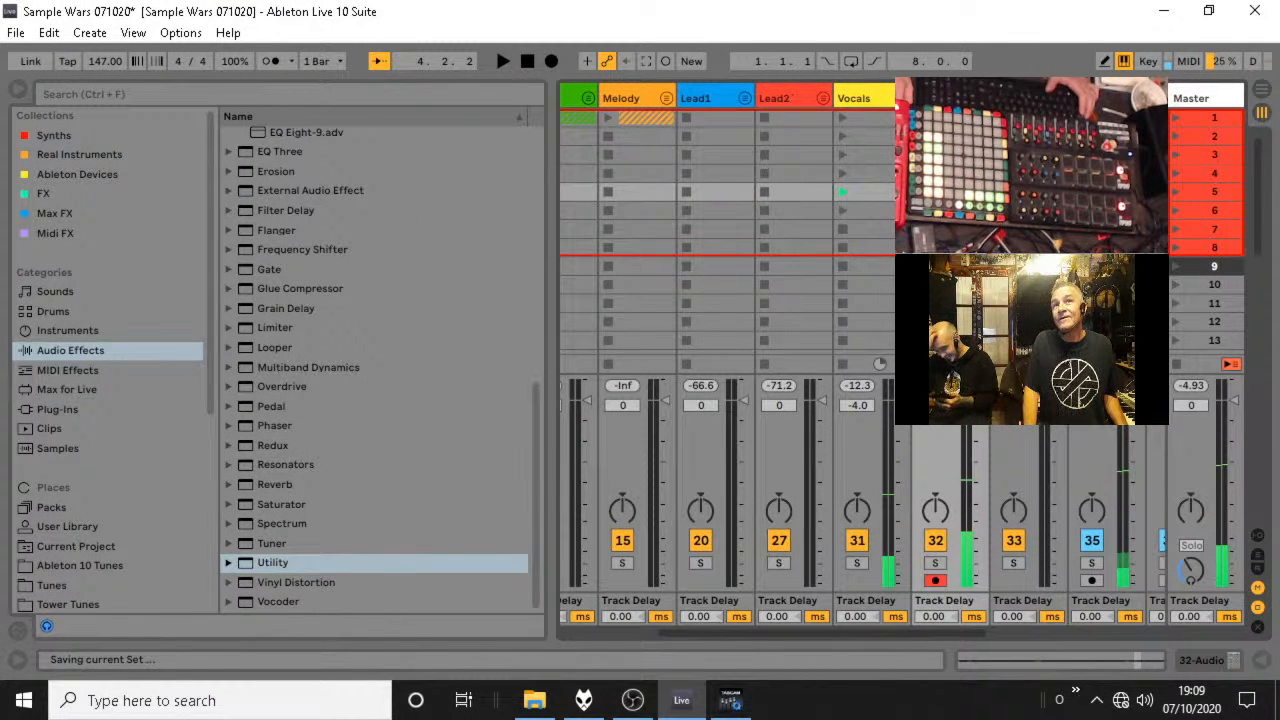
# Launch and open the sixth-slot clip, and move its 2-bar loop and clip start to 55.1.1.
pyautogui.click(920, 210)
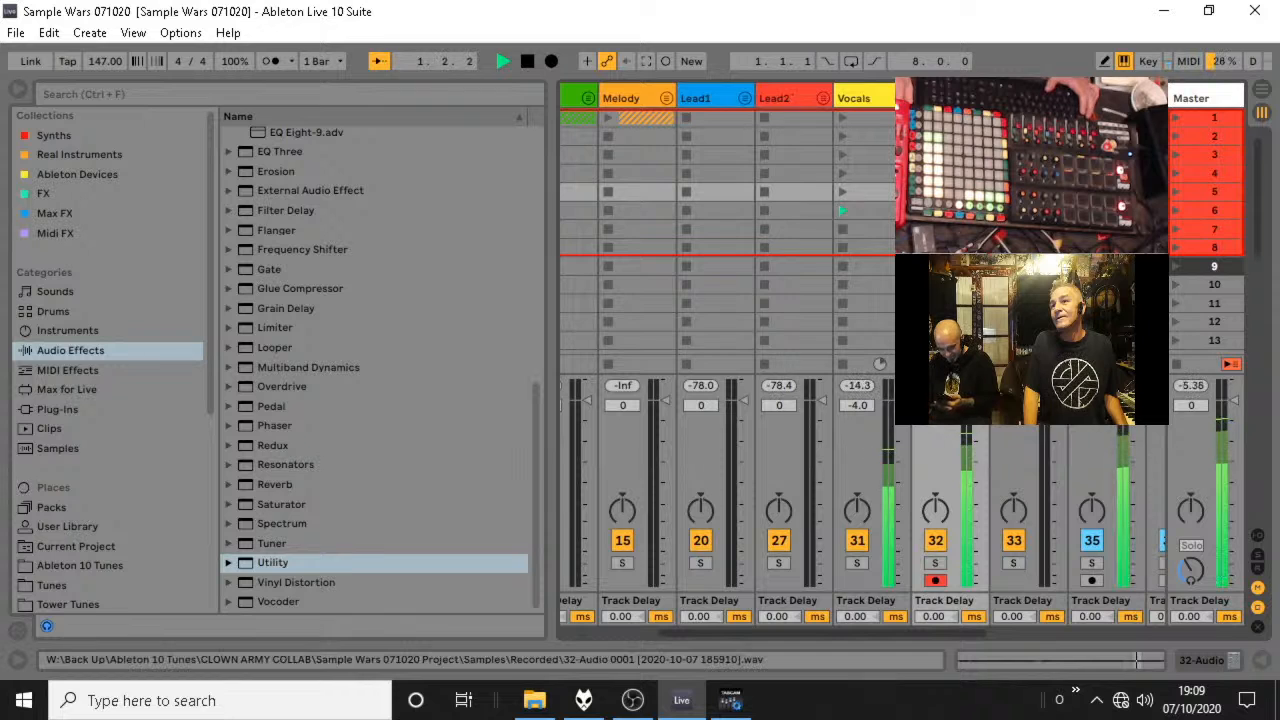
pyautogui.press('space')
pyautogui.doubleClick(946, 210)
pyautogui.moveTo(960, 97); pyautogui.dragTo(1002, 106)
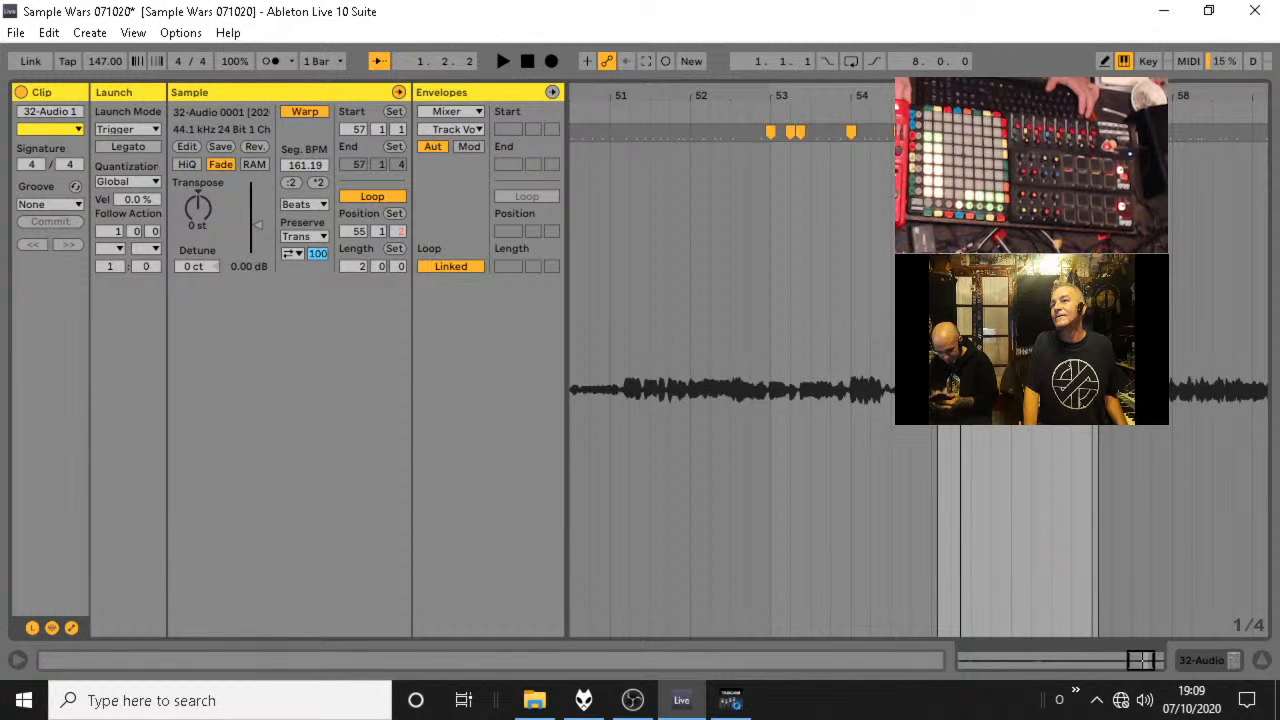
pyautogui.press('space')
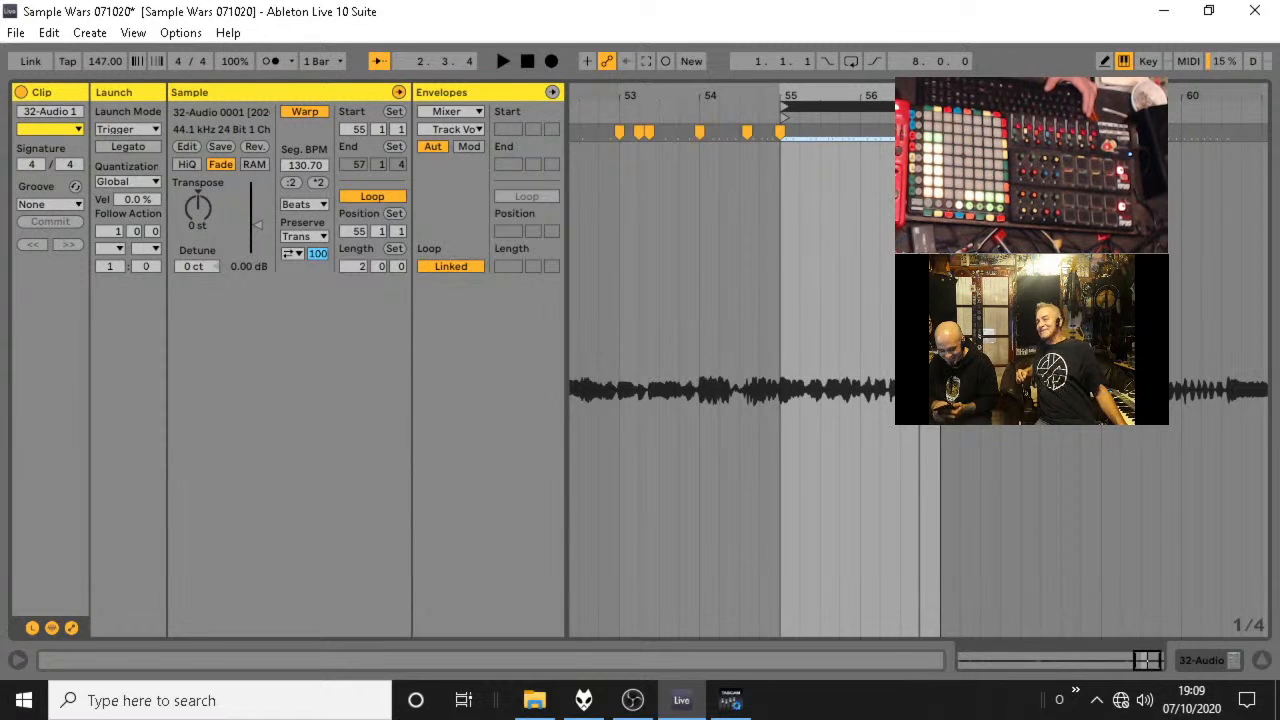
# Audition the sixth-slot clip's 2-bar loop from 55.1.1, restarting playback to check its timing.
pyautogui.press('space')
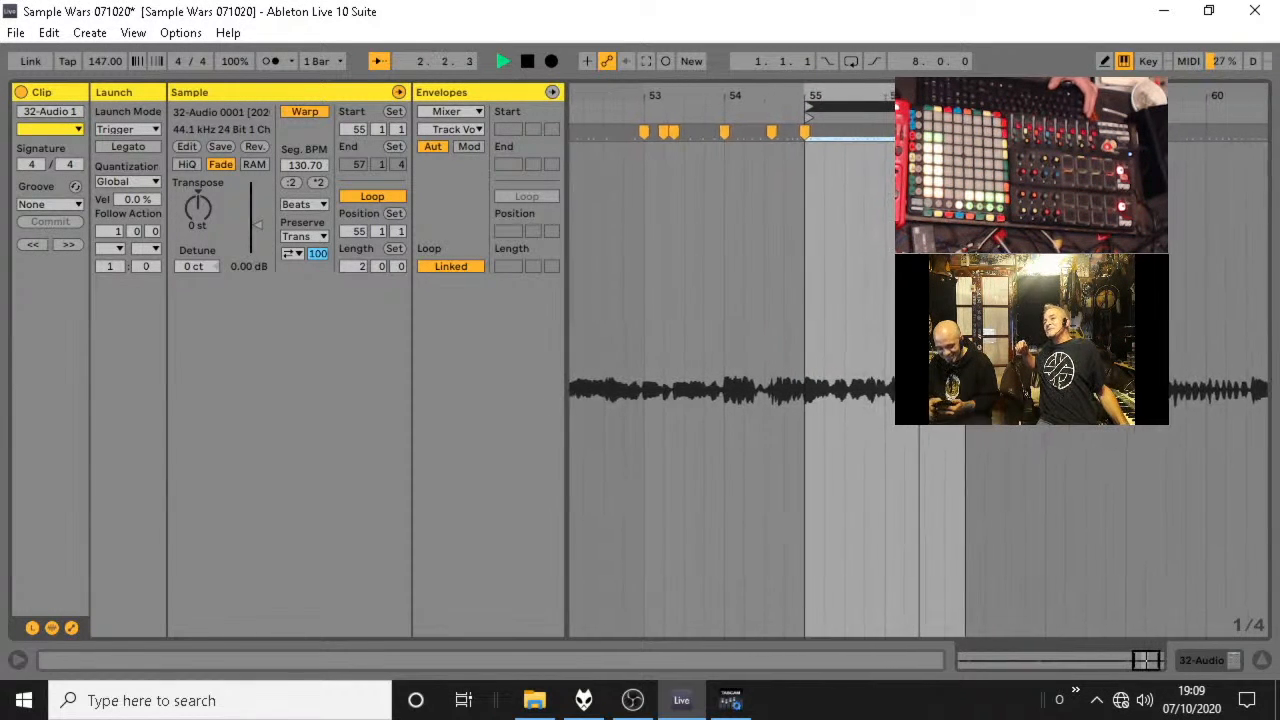
pyautogui.press('space')
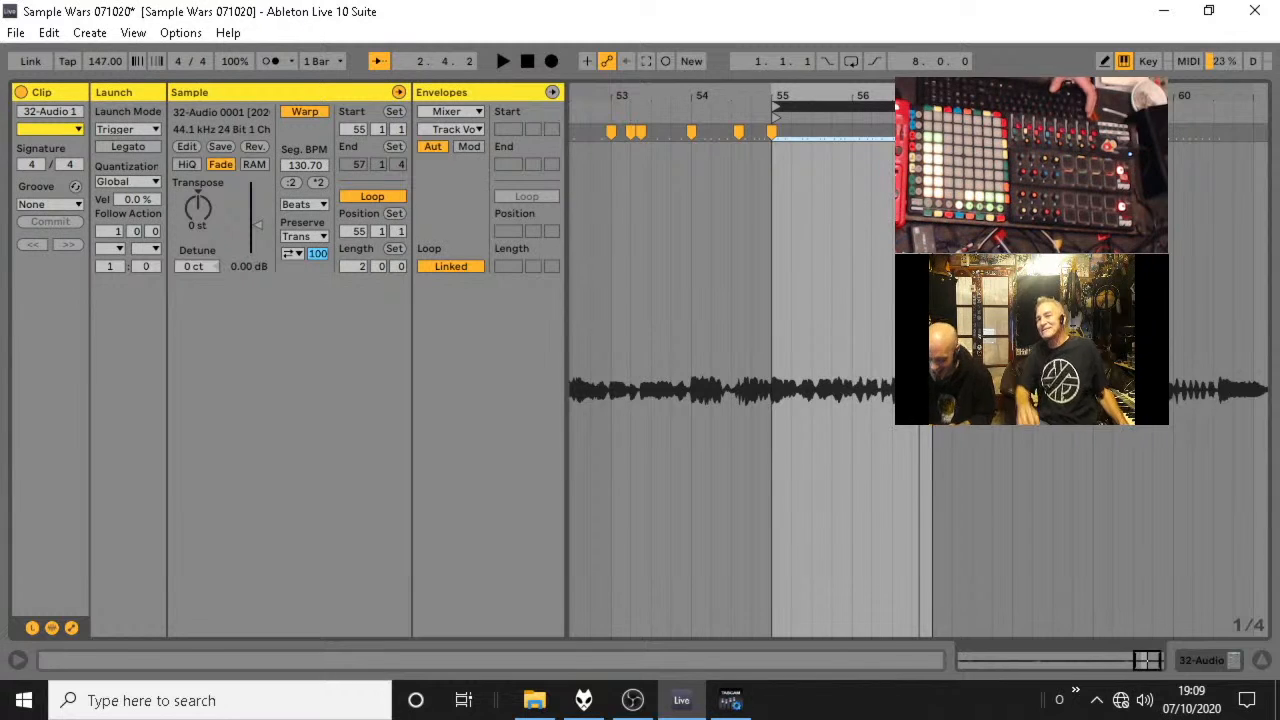
pyautogui.press('space')
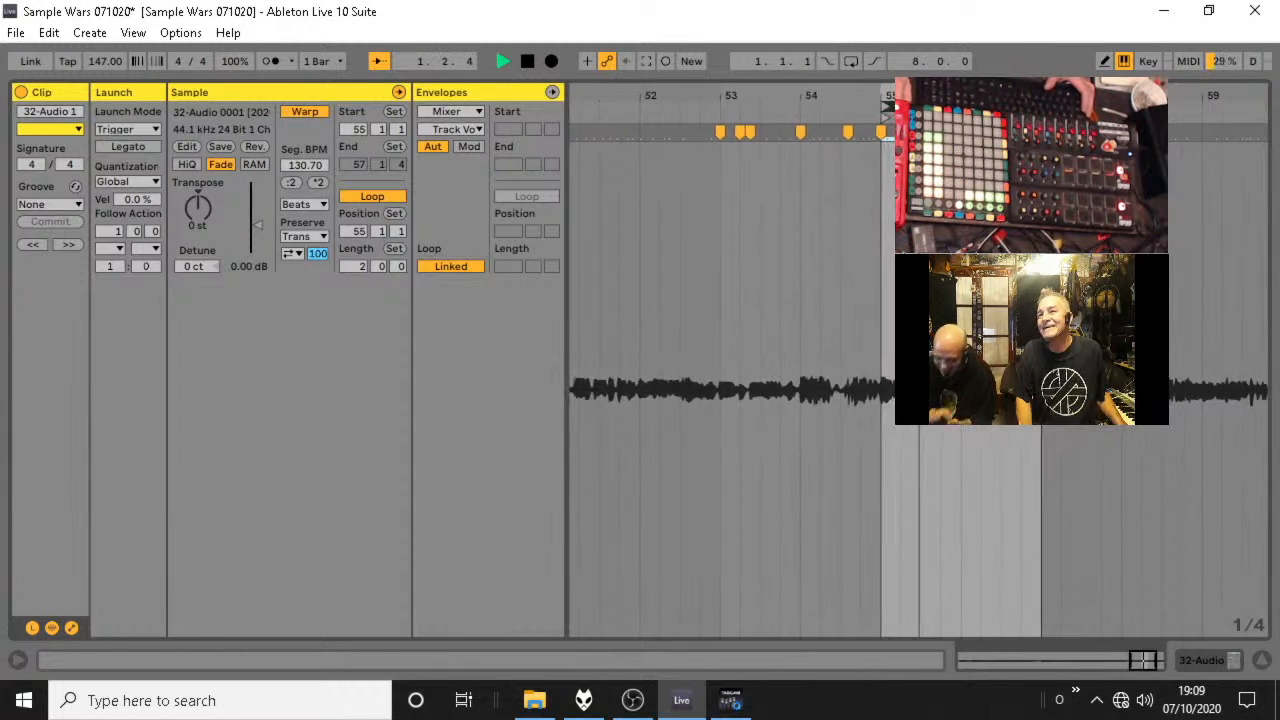
# Restart playback of the sixth-slot clip's loop repeatedly while examining its waveform closely around 55.1.1.
pyautogui.press('space')
pyautogui.press('space')
pyautogui.moveTo(922, 98); pyautogui.dragTo(911, 126)
pyautogui.press('space')
pyautogui.press('space')
pyautogui.press('space')
pyautogui.press('space')
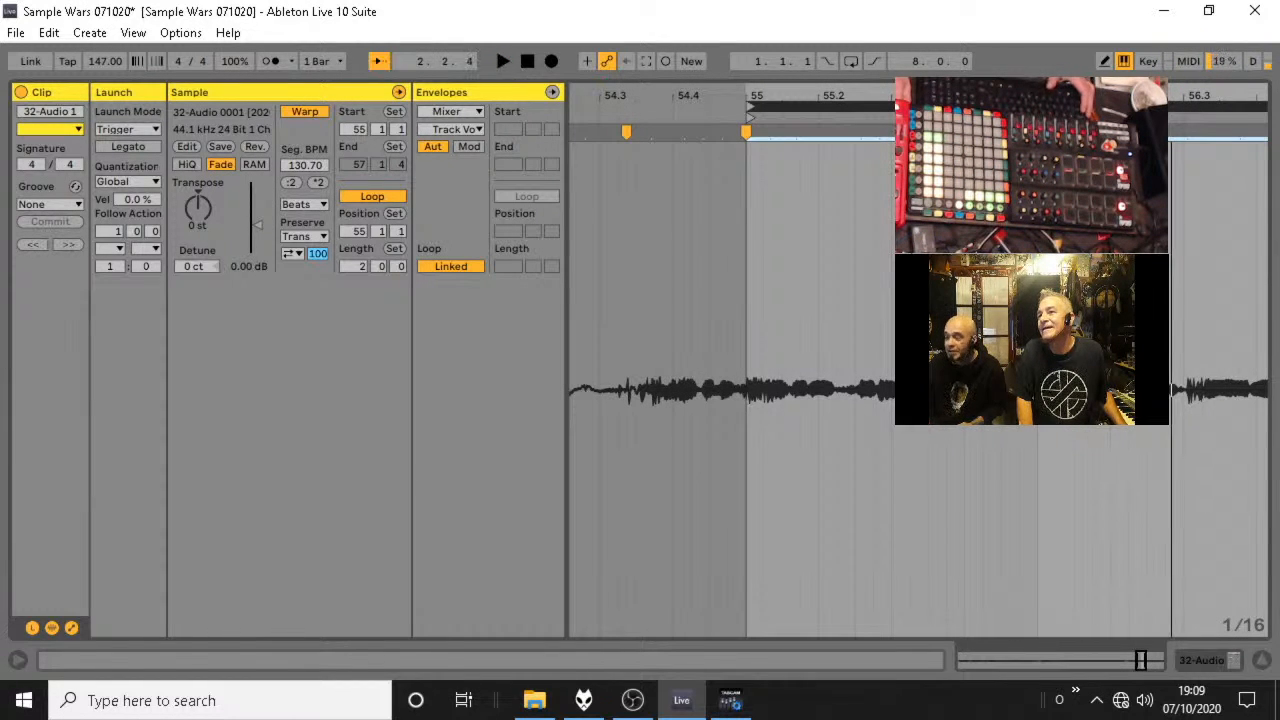
pyautogui.press('space')
pyautogui.press('space')
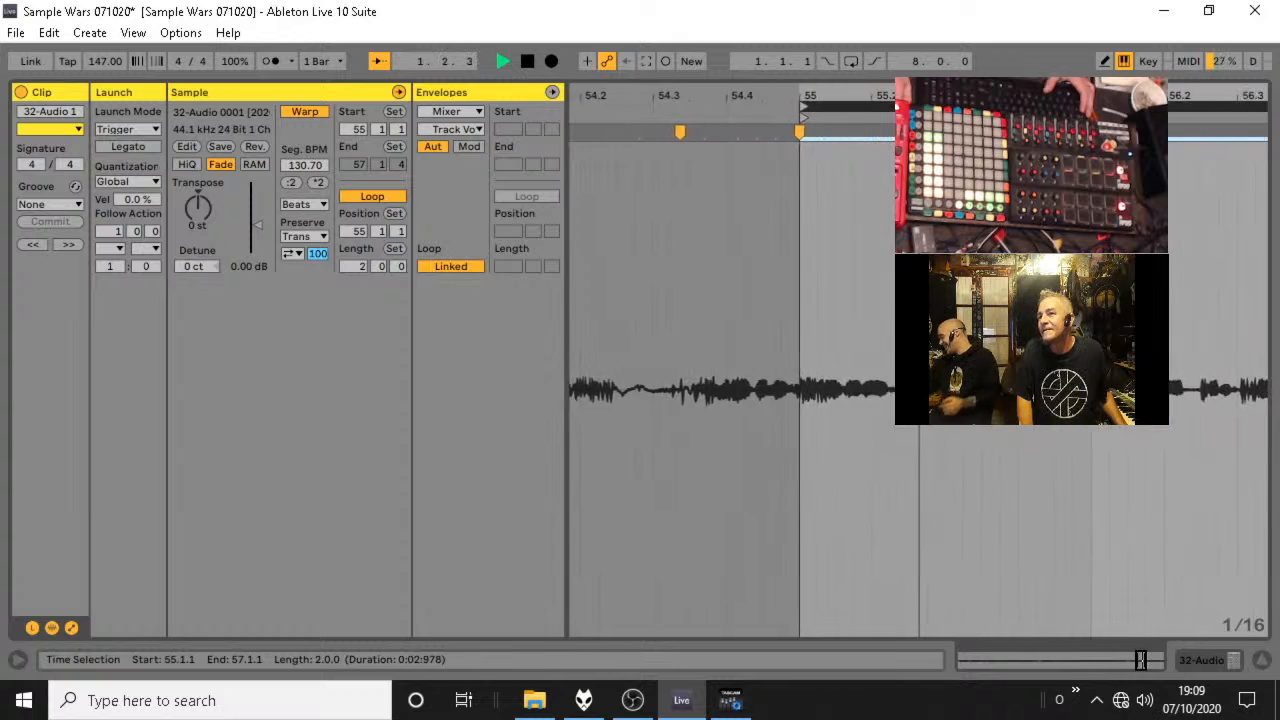
# Place a warp marker on the transient near 55.2.3, refine its placement and audition the loop.
pyautogui.doubleClick(852, 135)
pyautogui.moveTo(852, 135)
pyautogui.mouseDown()
pyautogui.moveTo(842, 140)
pyautogui.moveTo(848, 128)
pyautogui.mouseUp()
pyautogui.press('space')
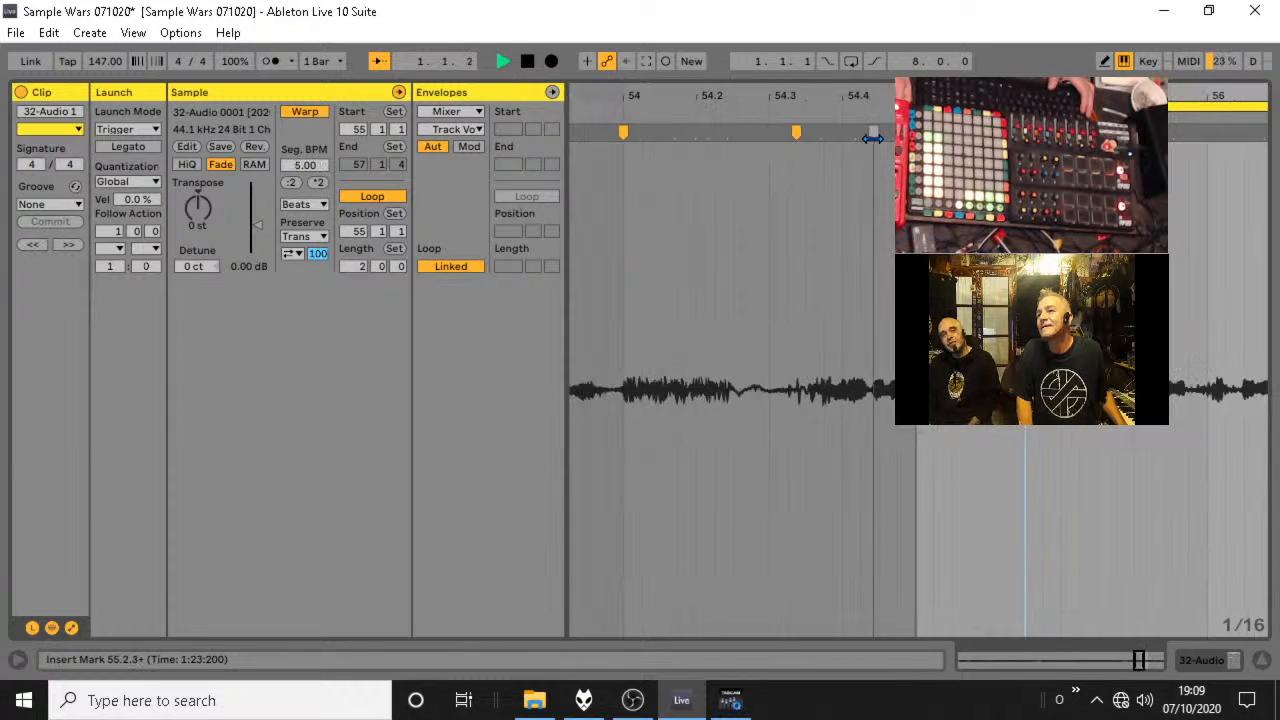
pyautogui.press('space')
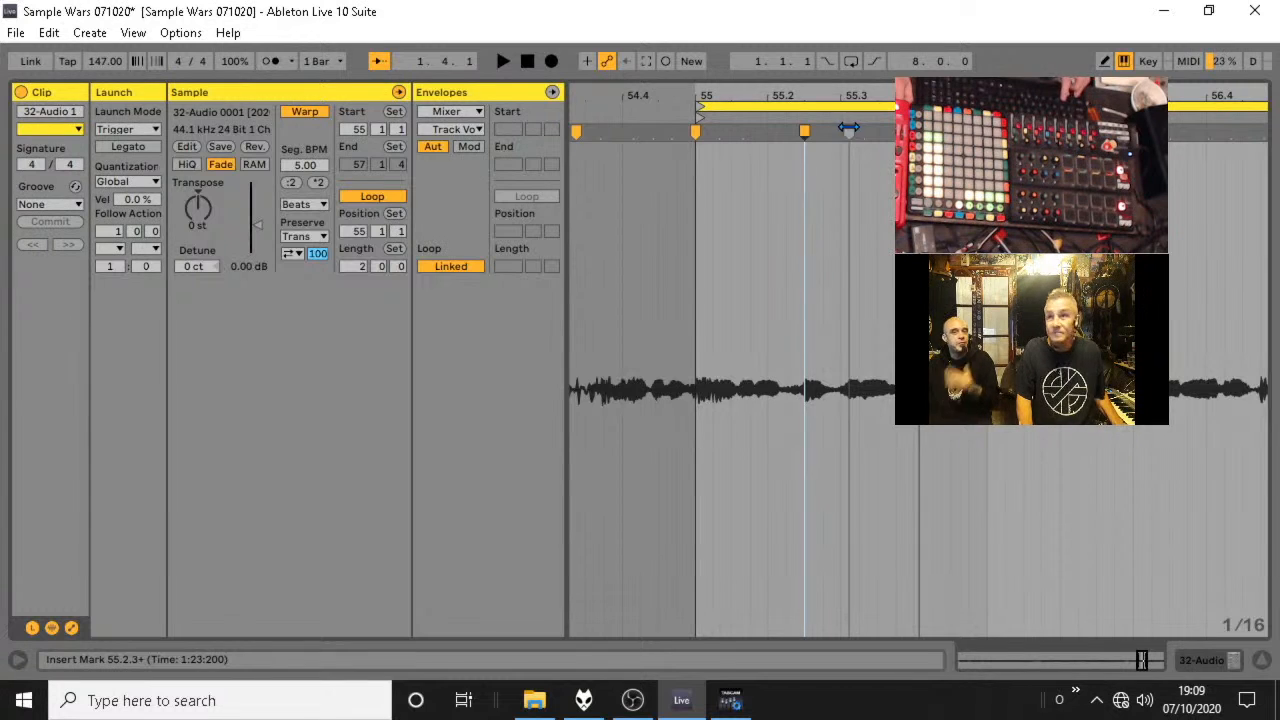
pyautogui.doubleClick(852, 129)
pyautogui.press('space')
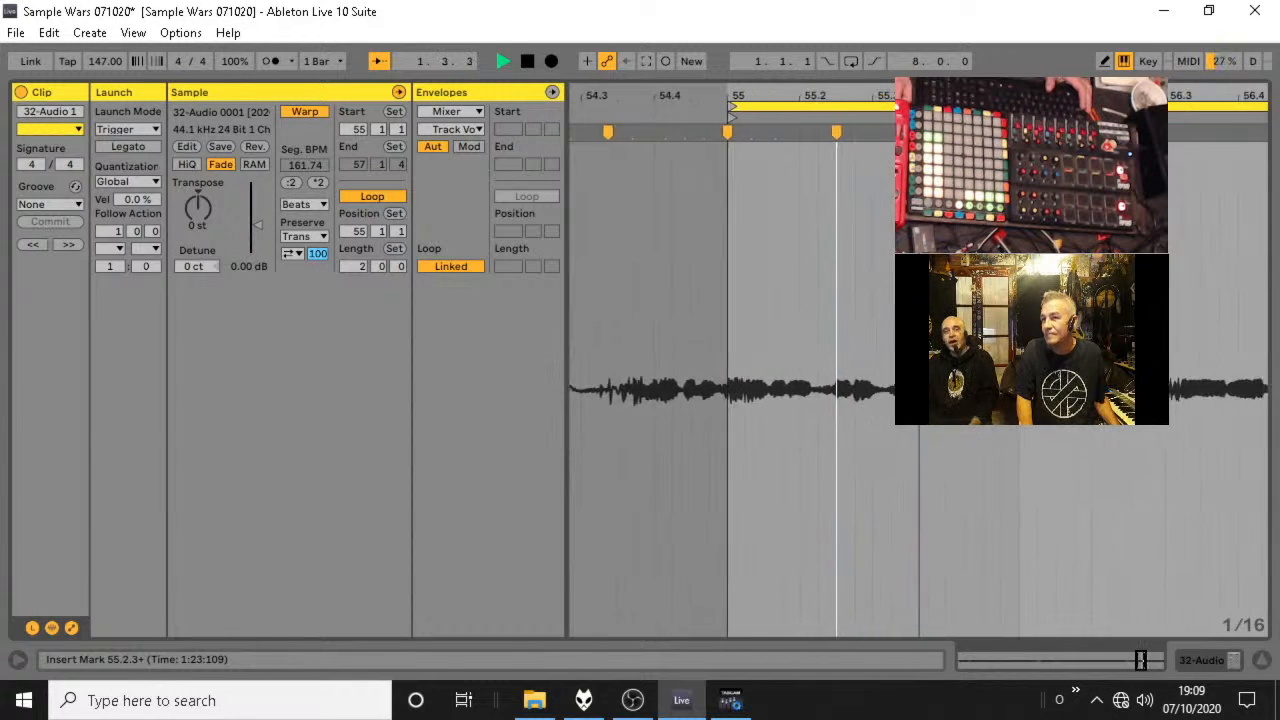
pyautogui.press('space')
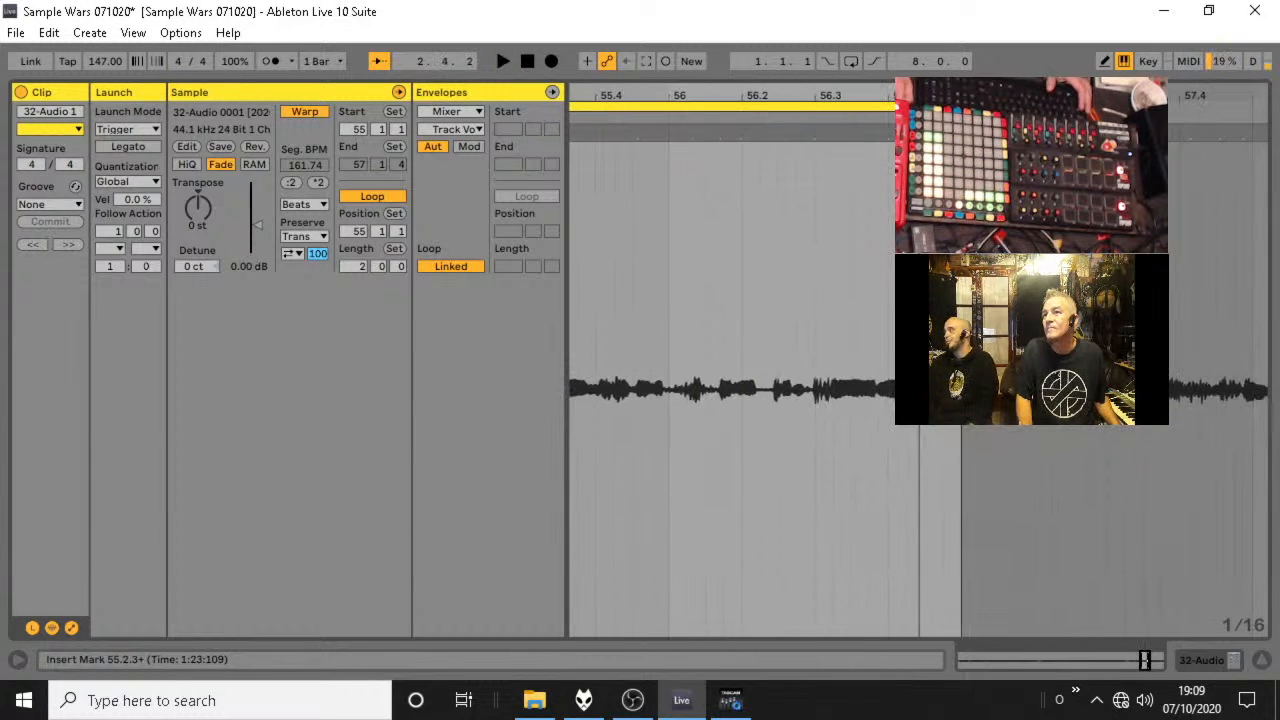
pyautogui.moveTo(812, 134); pyautogui.dragTo(749, 143)
pyautogui.press('space')
pyautogui.press('space')
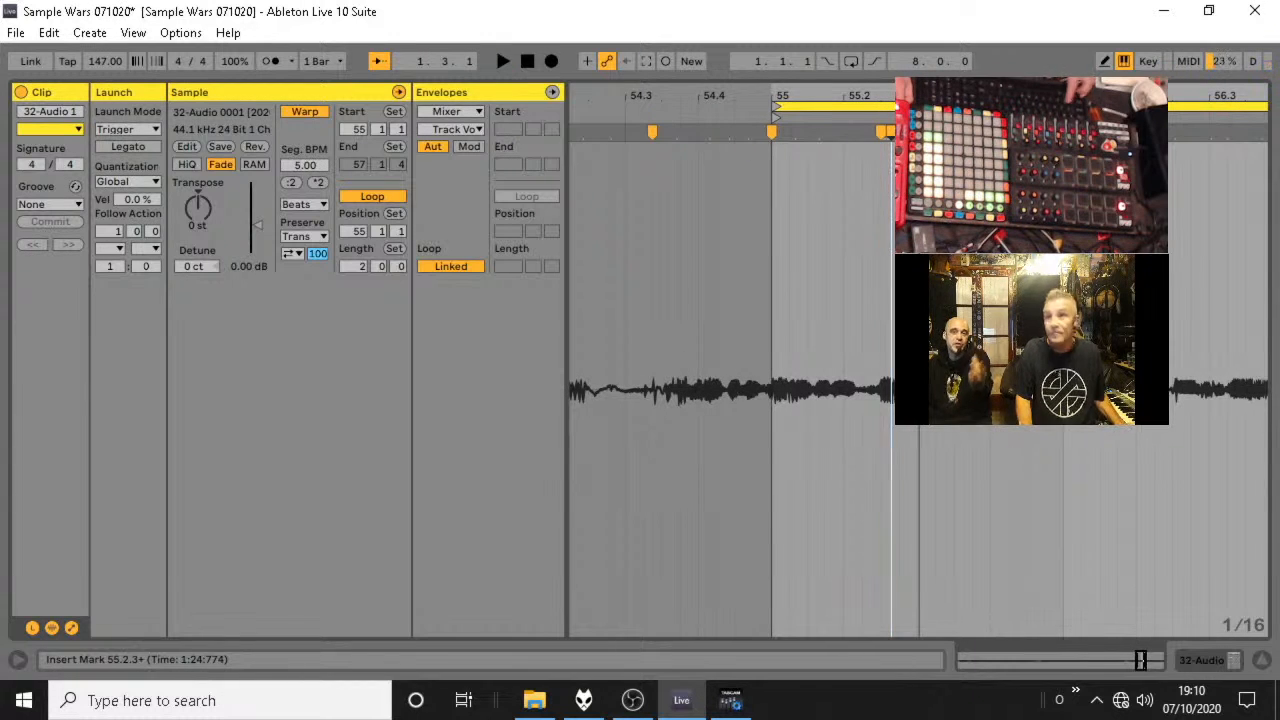
pyautogui.hotkey('ctrl', 'z')
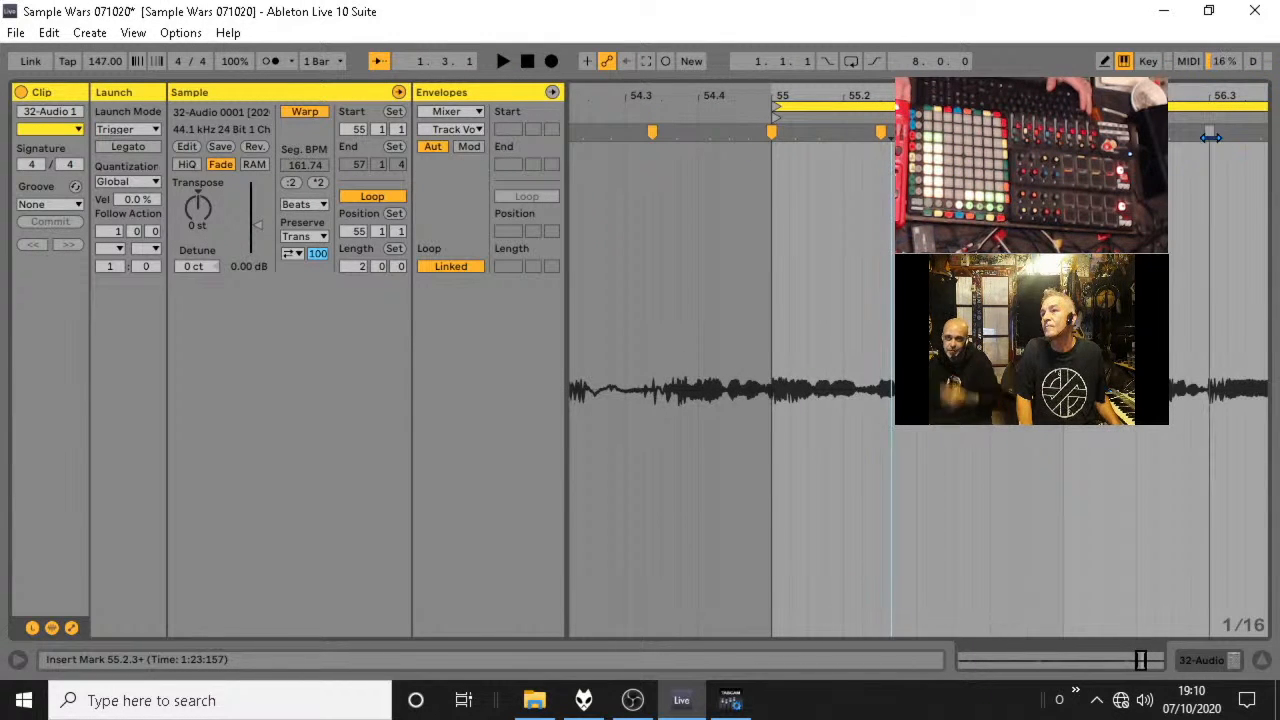
# Place a warp marker at 56.2.1, audition the loop, and move the marker to 56.2.3.
pyautogui.moveTo(1210, 137); pyautogui.dragTo(1136, 136)
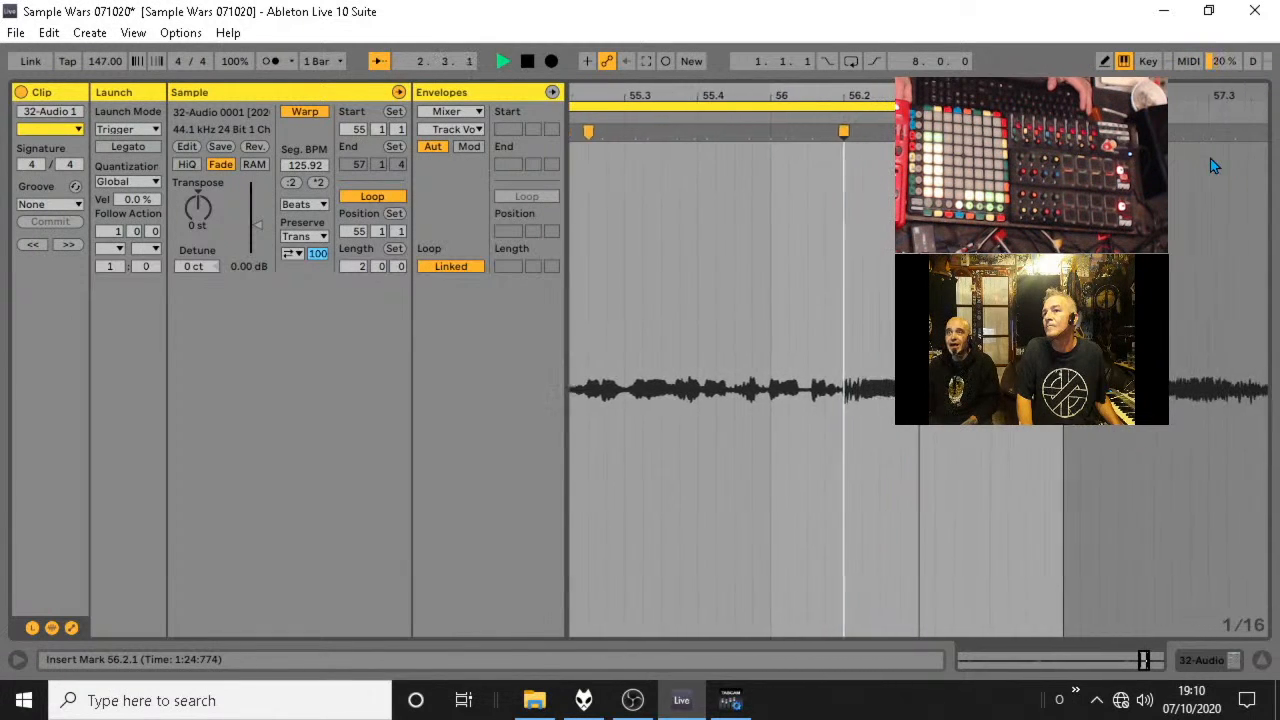
pyautogui.press('space')
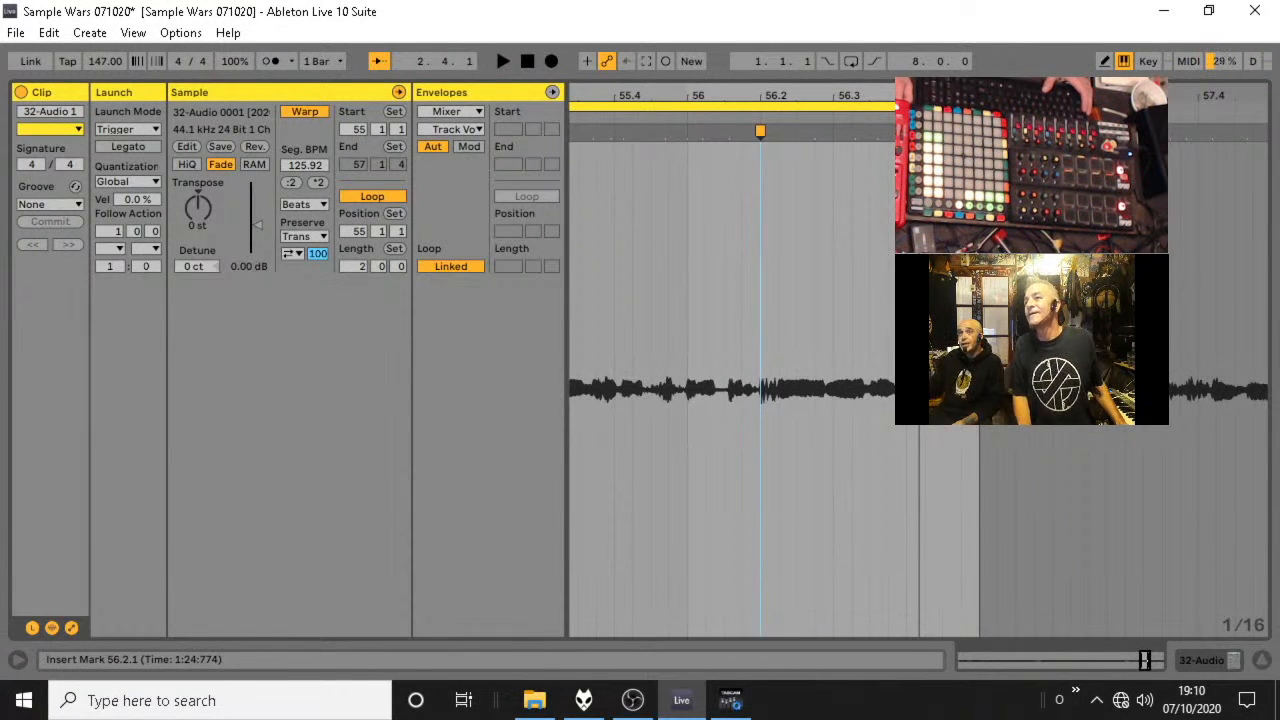
pyautogui.press('space')
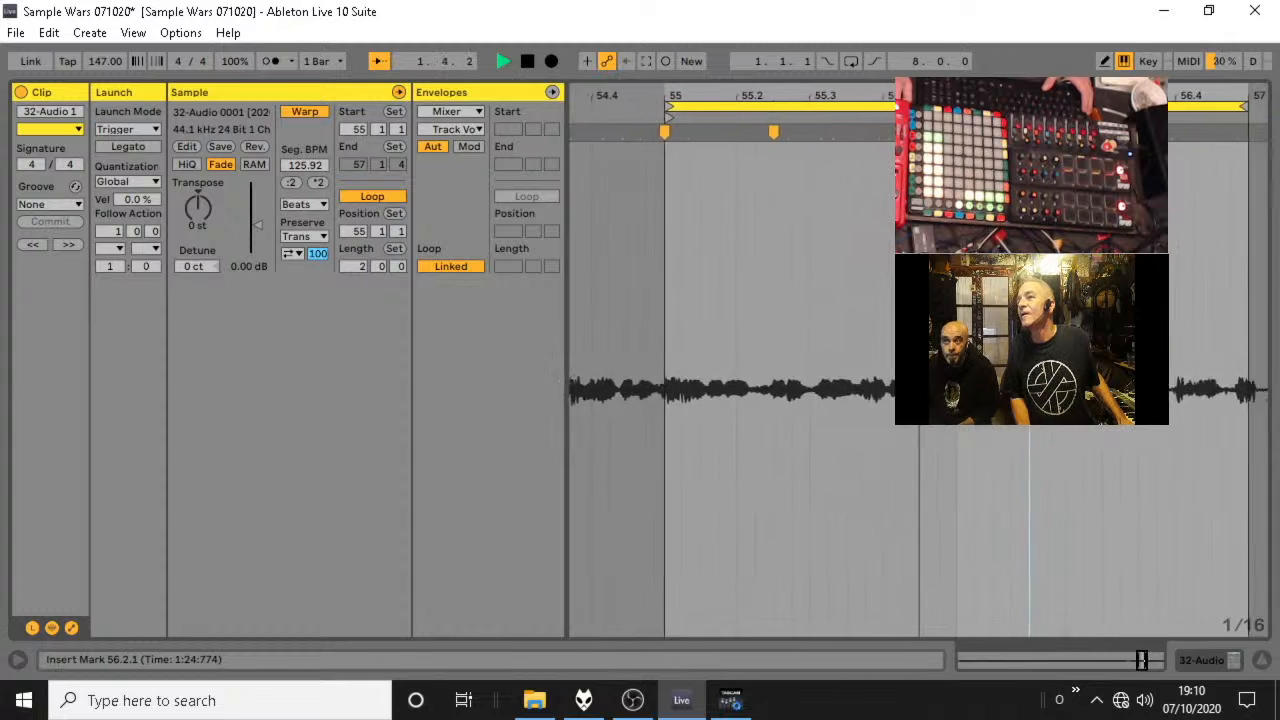
pyautogui.press('space')
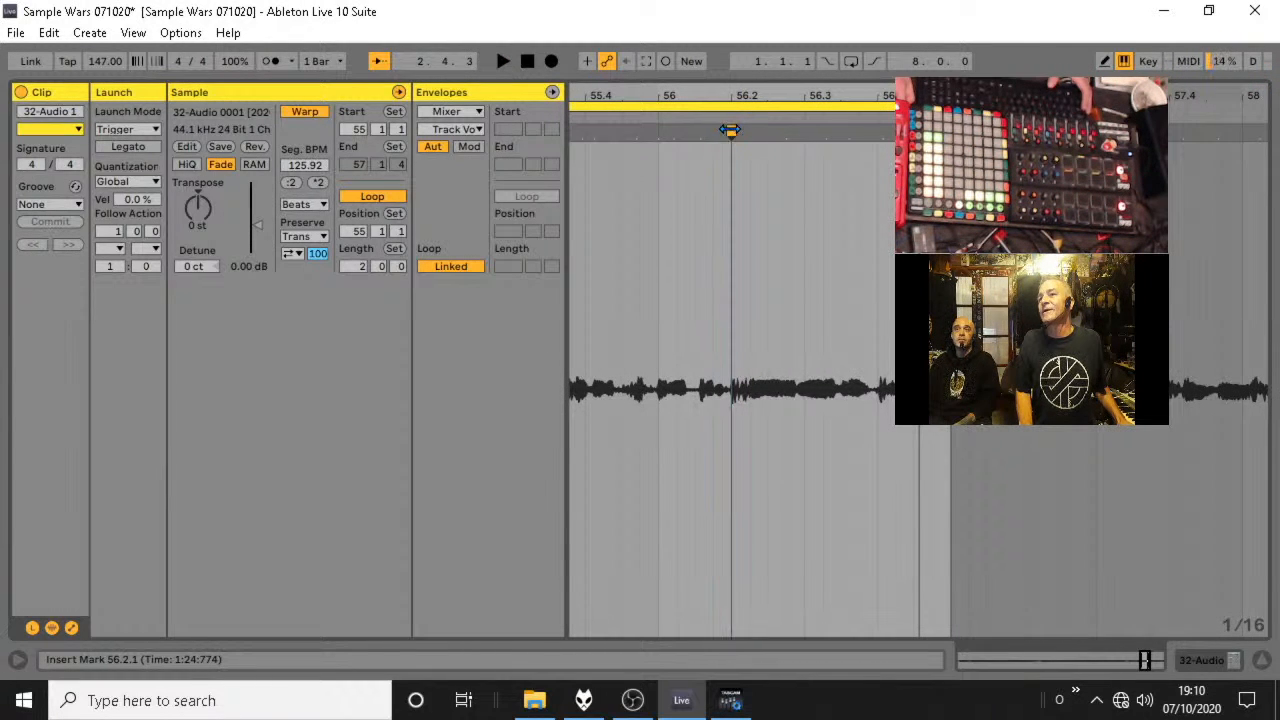
pyautogui.moveTo(729, 130)
pyautogui.mouseDown()
pyautogui.moveTo(770, 131)
pyautogui.moveTo(818, 87)
pyautogui.mouseUp()
pyautogui.press('space')
pyautogui.press('space')
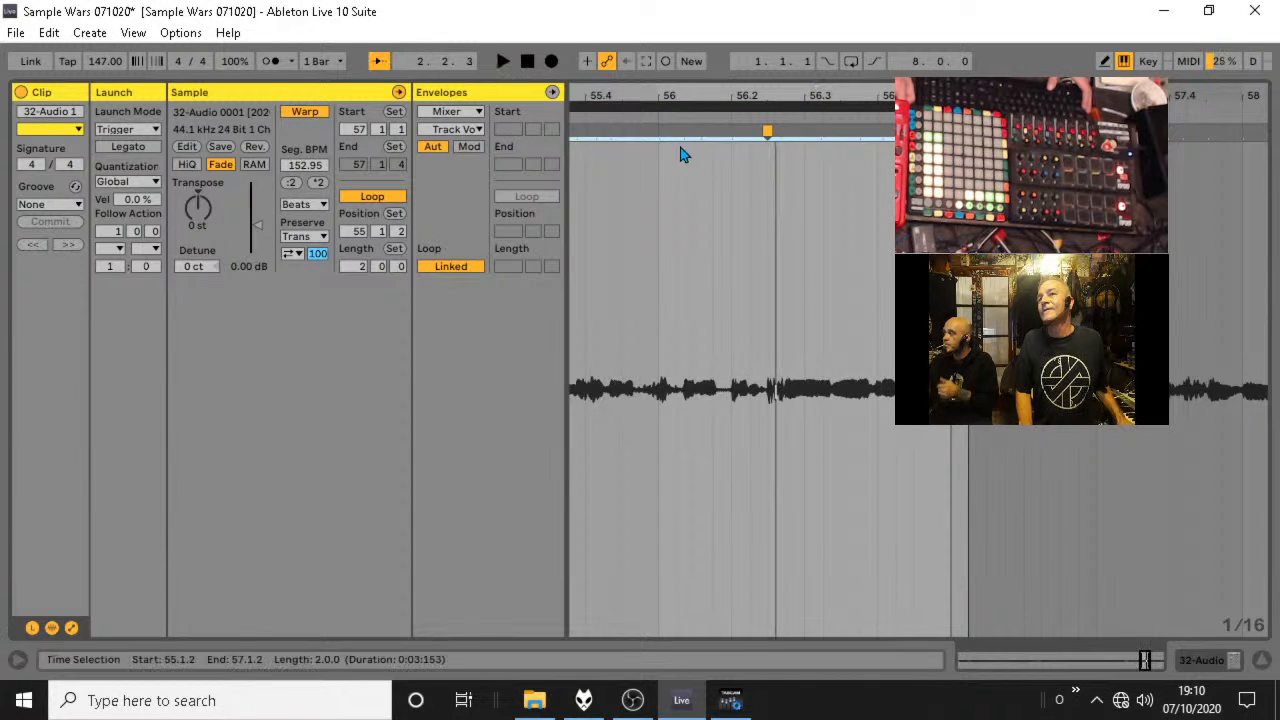
# Insert further warp markers in bar 56 at 56.1.1, 56.1.3, 56.4.3 and 56.2.1.
pyautogui.doubleClick(658, 131)
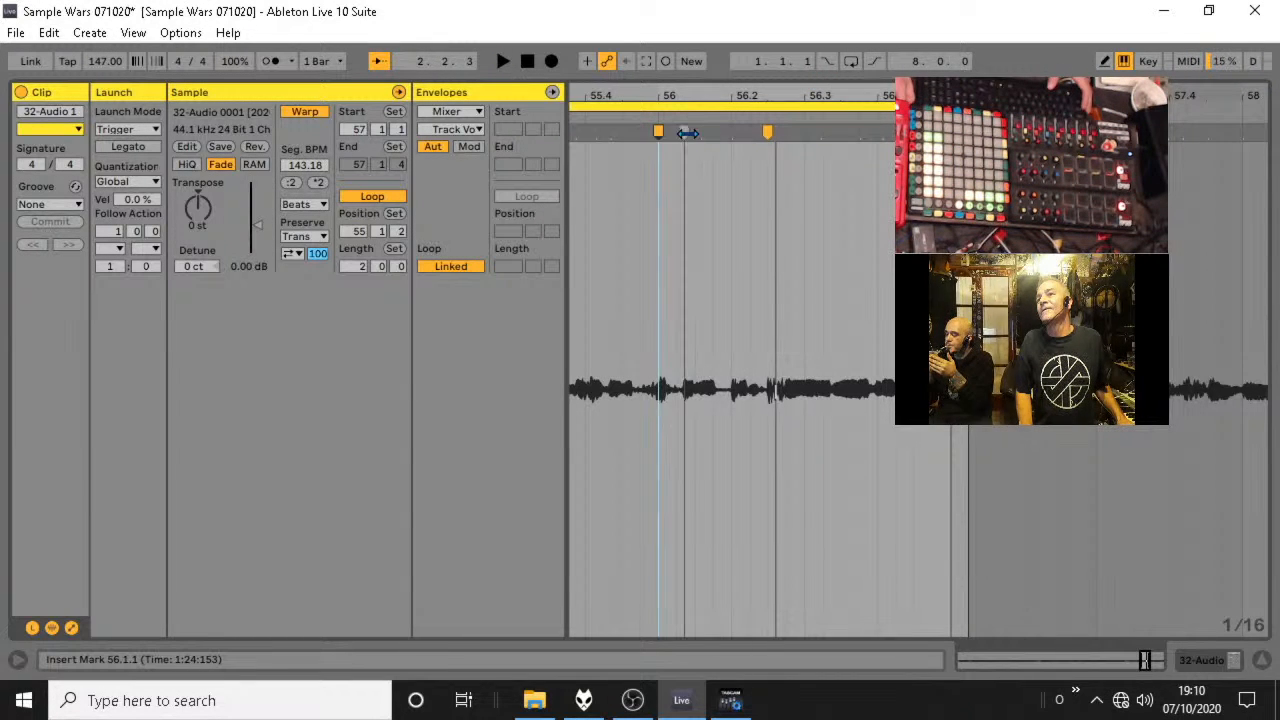
pyautogui.doubleClick(694, 131)
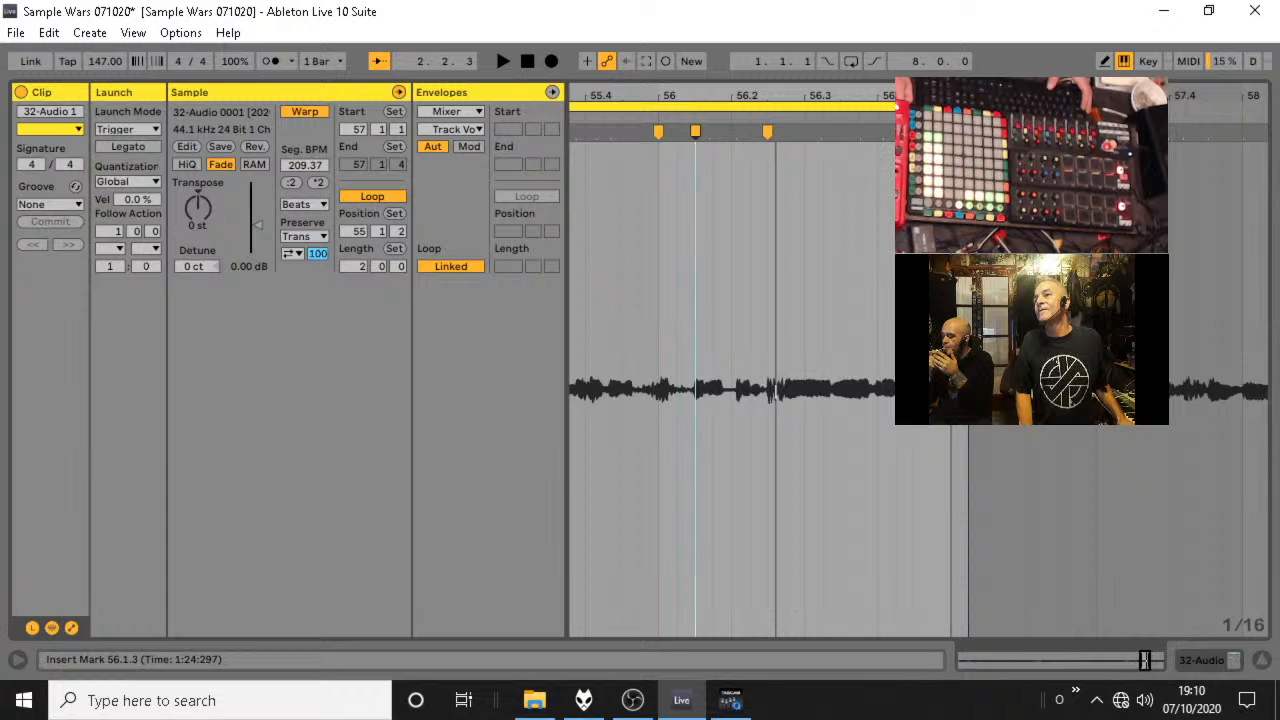
pyautogui.click(916, 172)
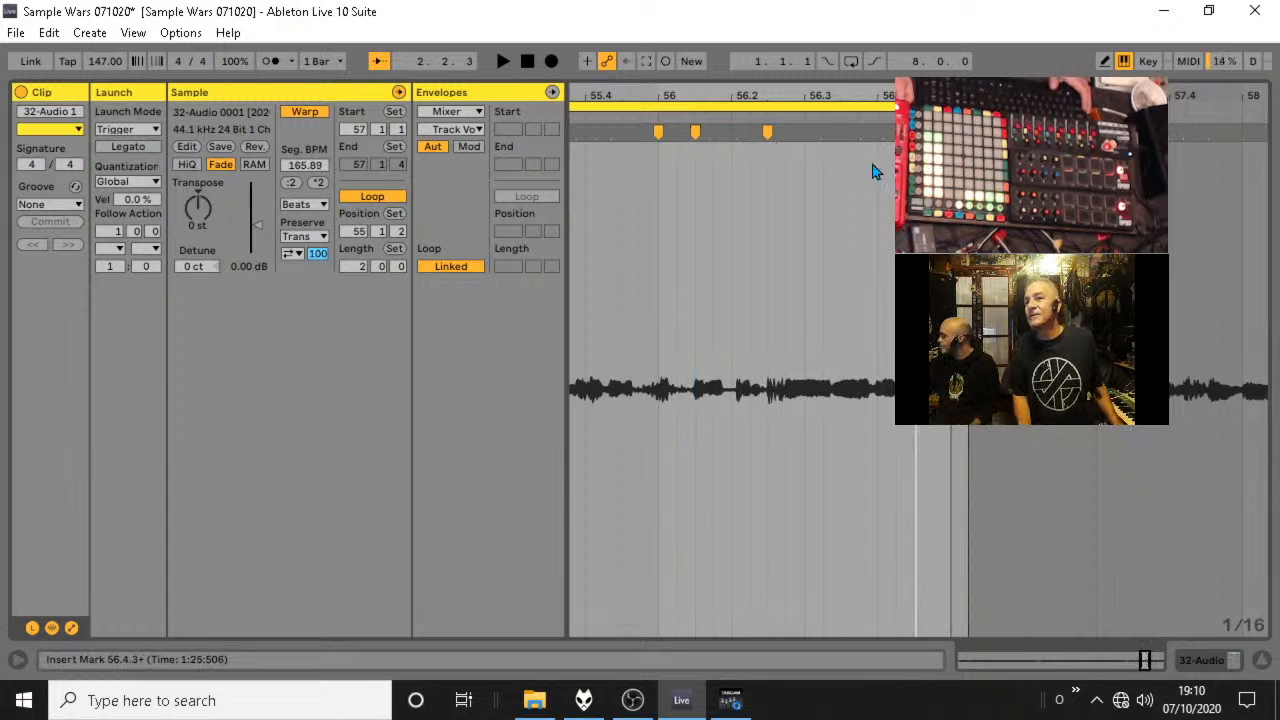
pyautogui.doubleClick(731, 131)
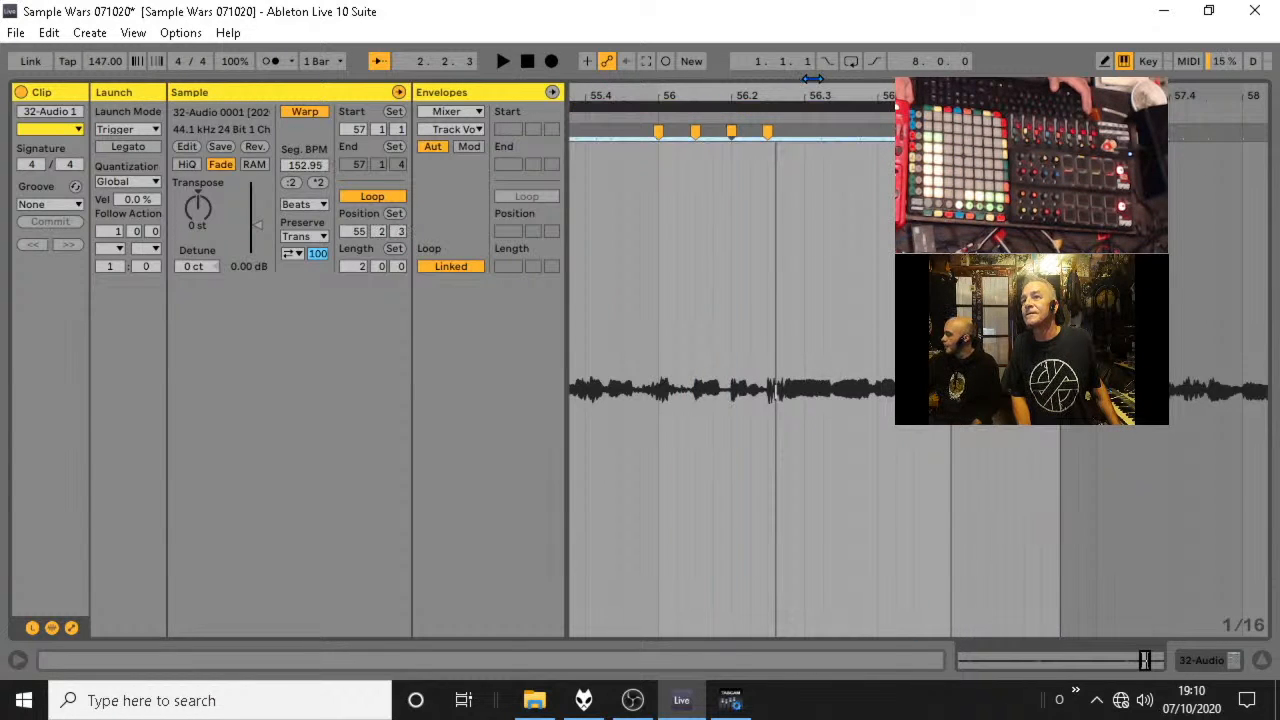
# Reset the clip's loop and start to 55.1.1 with a loop length of 2 bars.
pyautogui.moveTo(1060, 106); pyautogui.dragTo(968, 80)
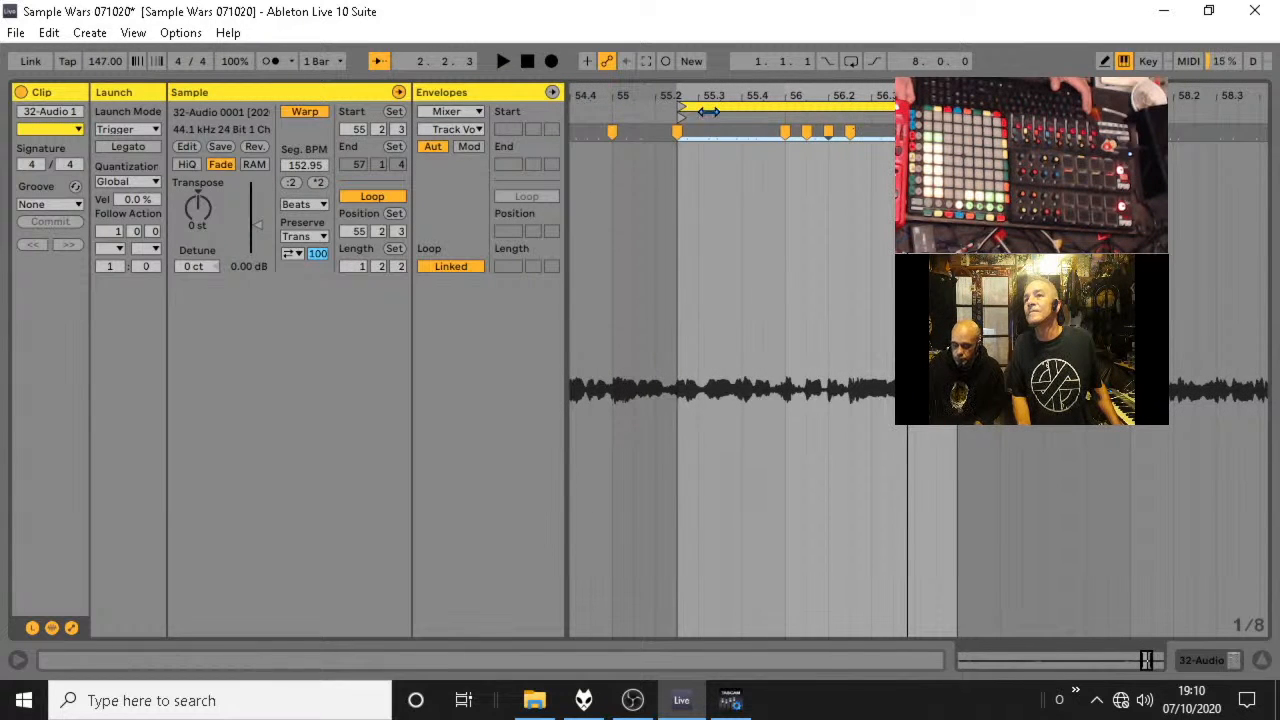
pyautogui.moveTo(684, 108); pyautogui.dragTo(613, 106)
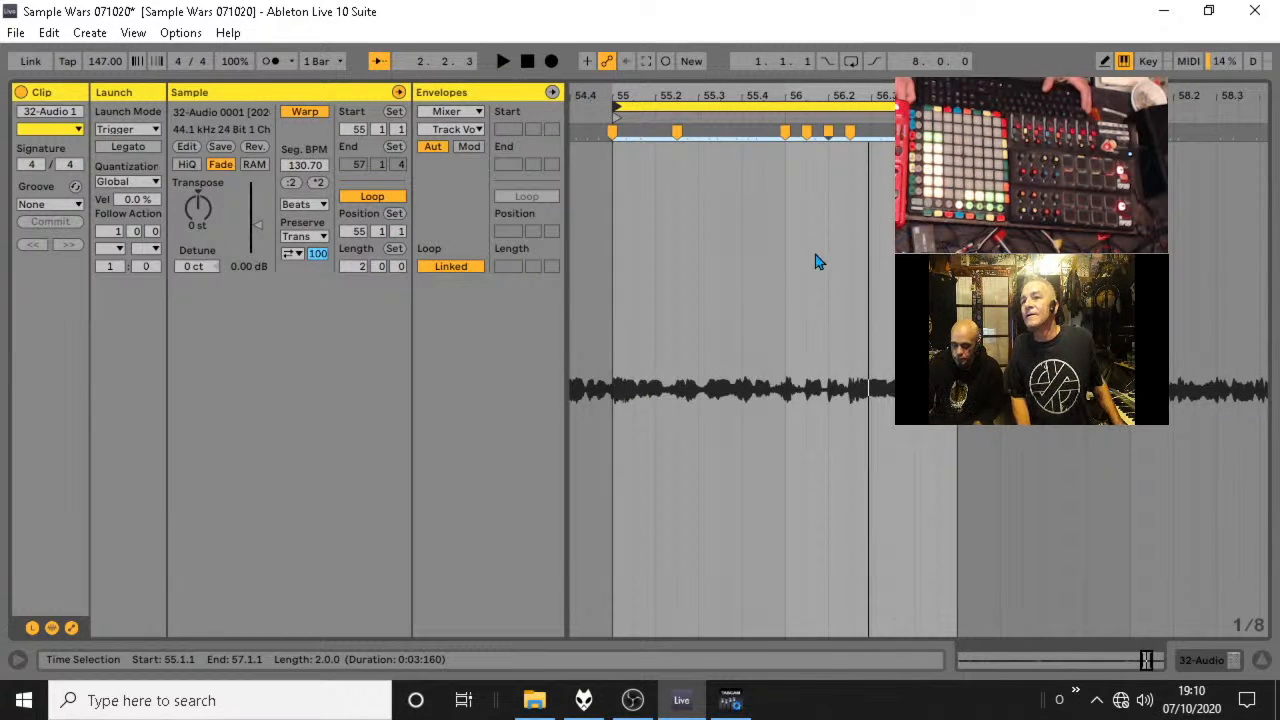
# Place warp markers in bar 55 at 55.1.3, 55.4.1 and 55.4.2, undoing a misplaced trial marker along the way.
pyautogui.moveTo(703, 91); pyautogui.dragTo(800, 105)
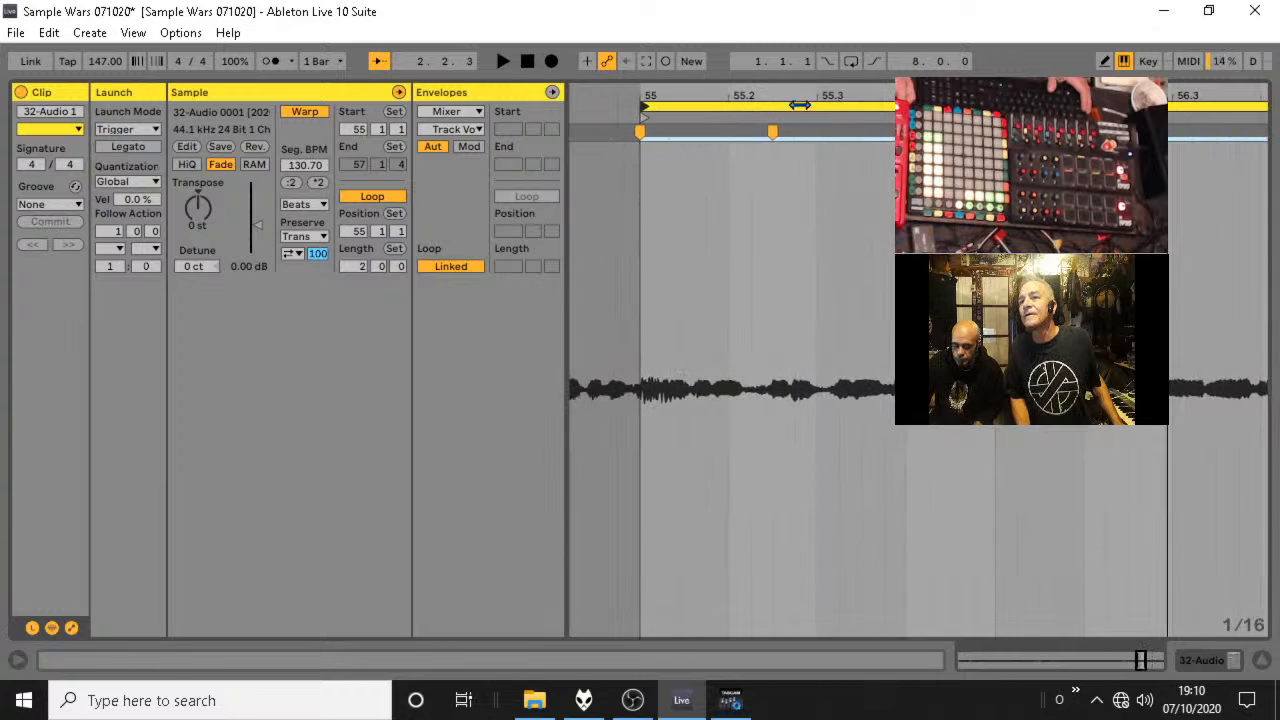
pyautogui.doubleClick(703, 131)
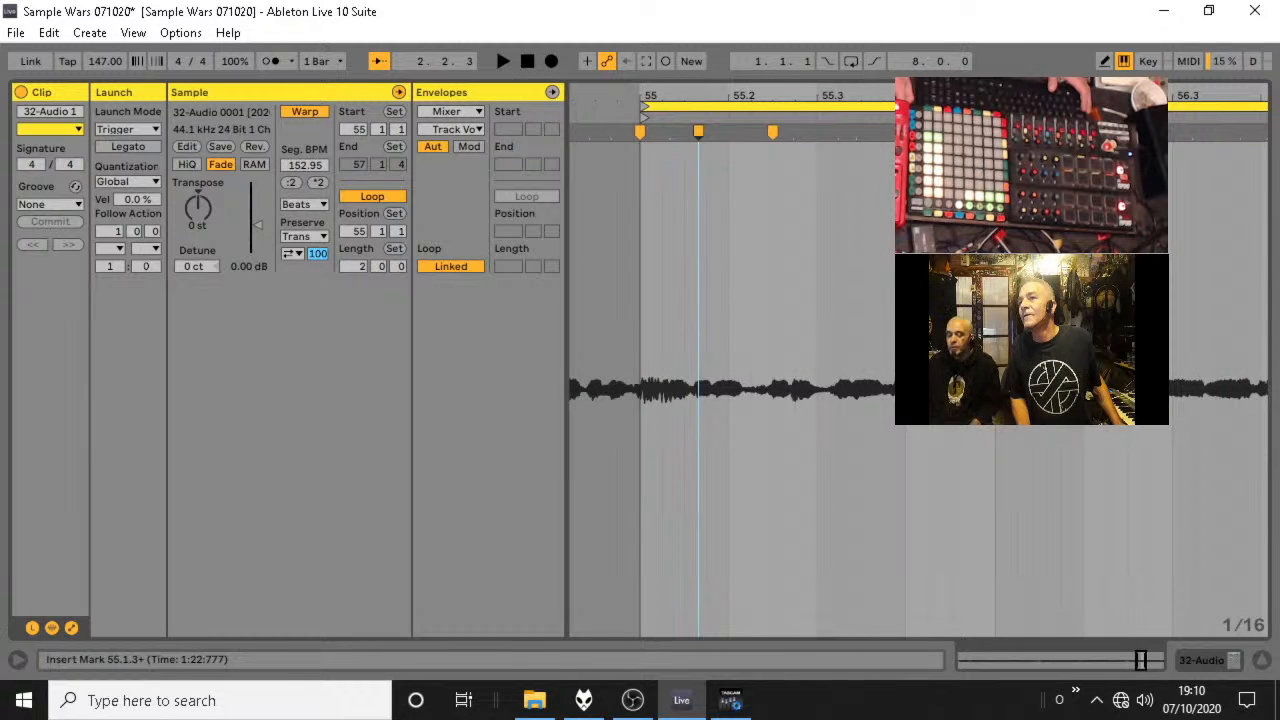
pyautogui.moveTo(919, 131)
pyautogui.mouseDown()
pyautogui.moveTo(905, 131)
pyautogui.moveTo(928, 131)
pyautogui.mouseUp()
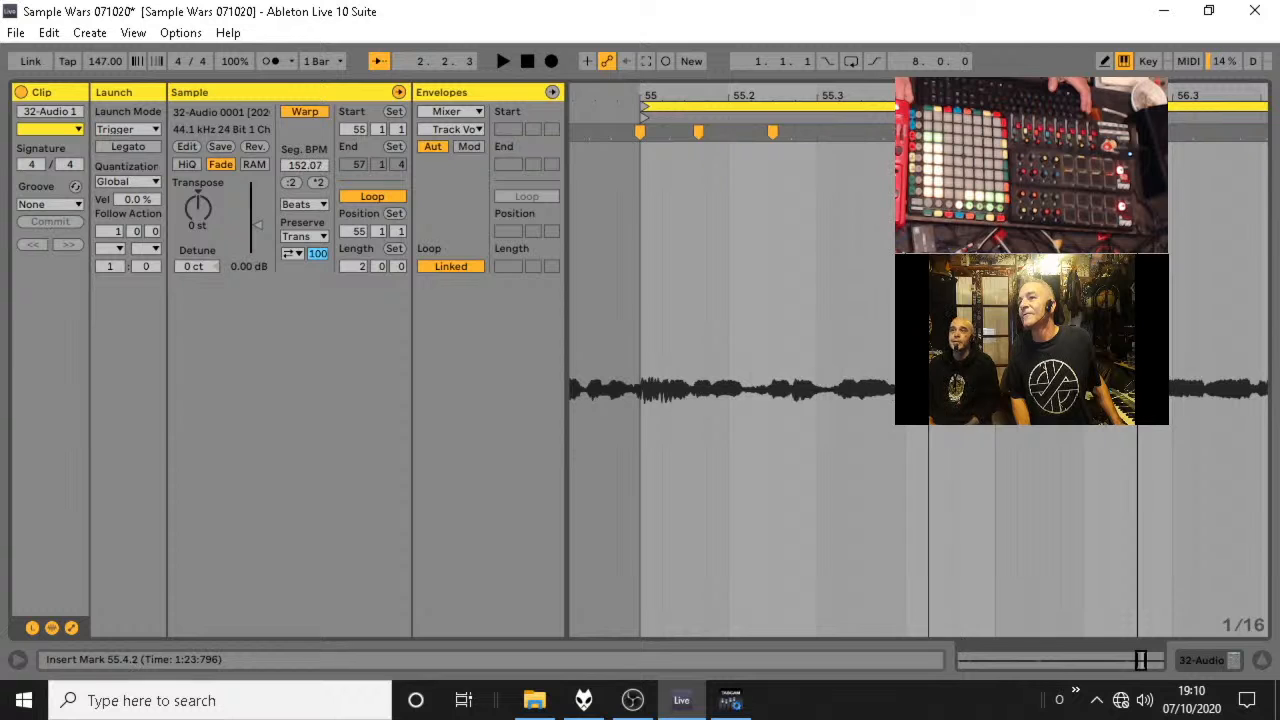
pyautogui.scroll(1, 925, 131)
pyautogui.hotkey('ctrl', 'z')
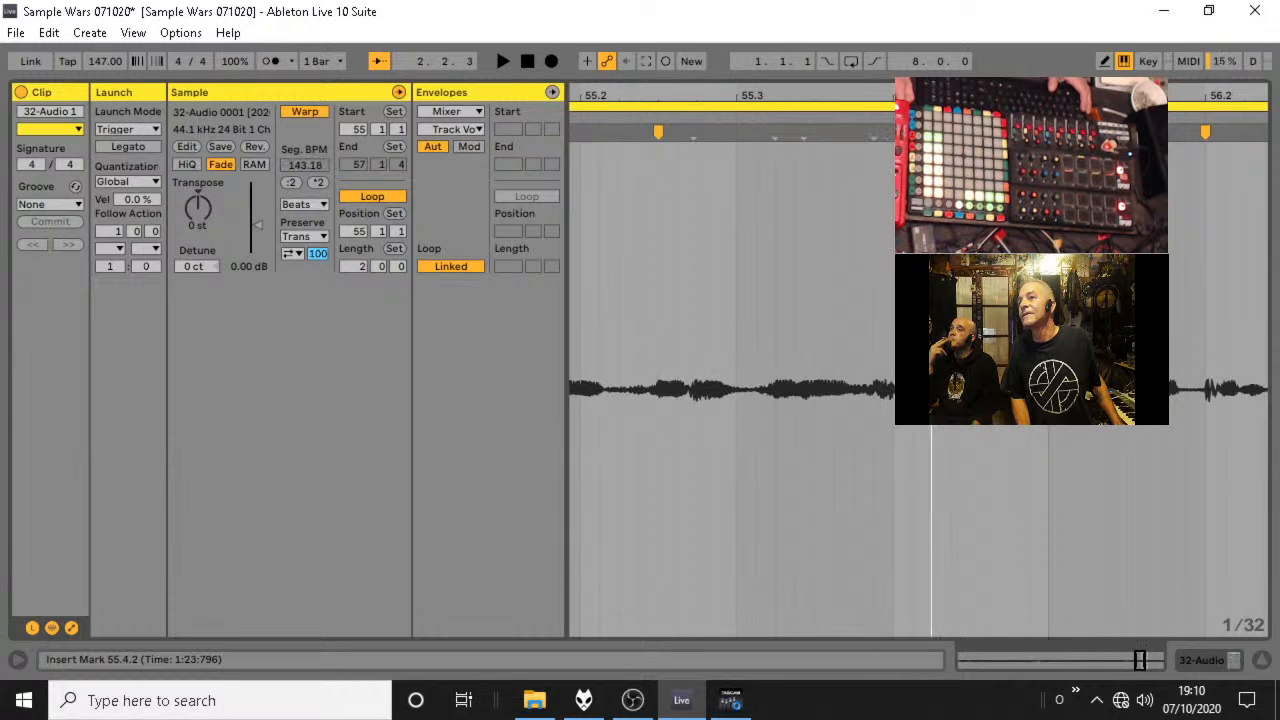
pyautogui.click(909, 131)
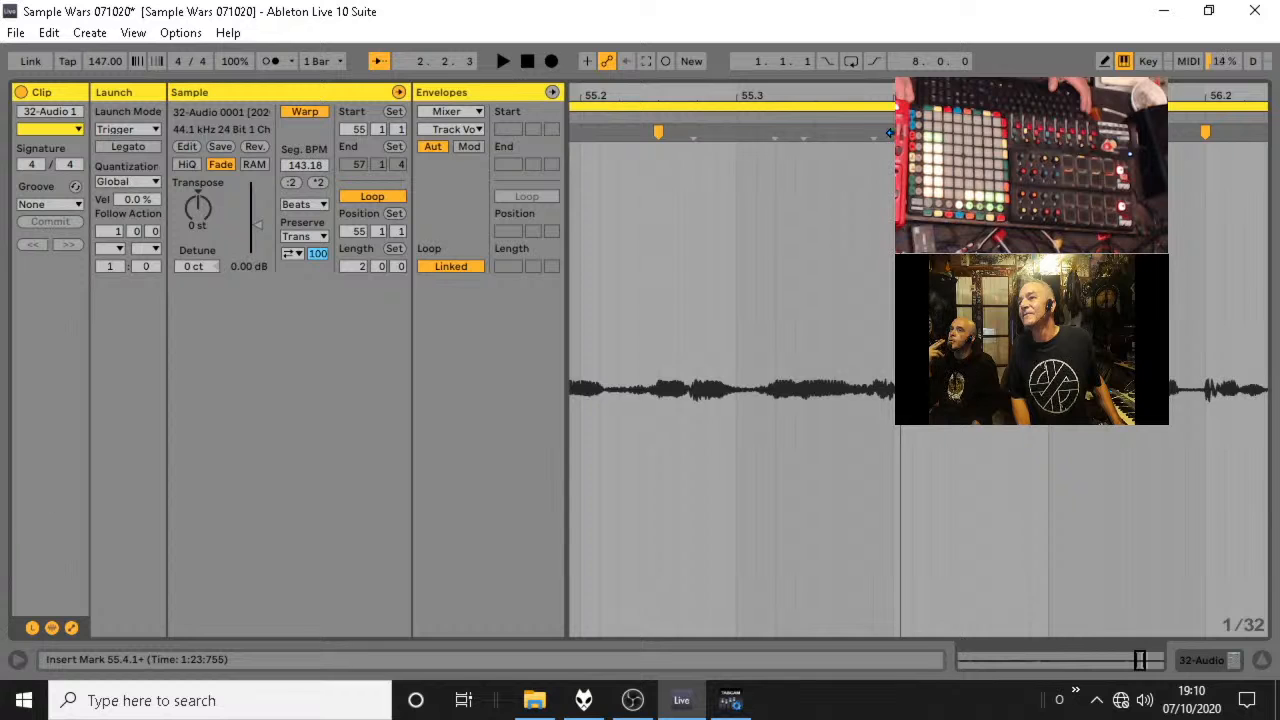
pyautogui.moveTo(899, 132); pyautogui.dragTo(893, 132)
pyautogui.doubleClick(940, 132)
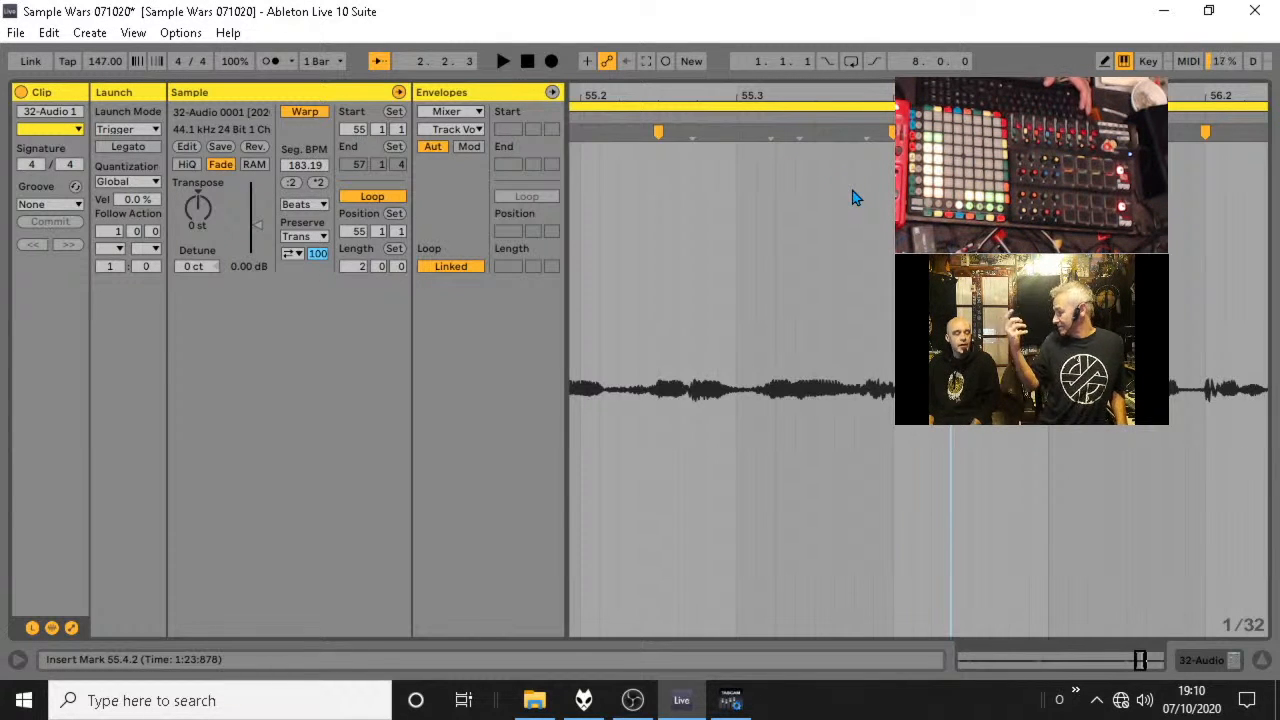
# Audition the newly warped 2-bar loop across bars 55 and 56, and close the clip view.
pyautogui.press('space')
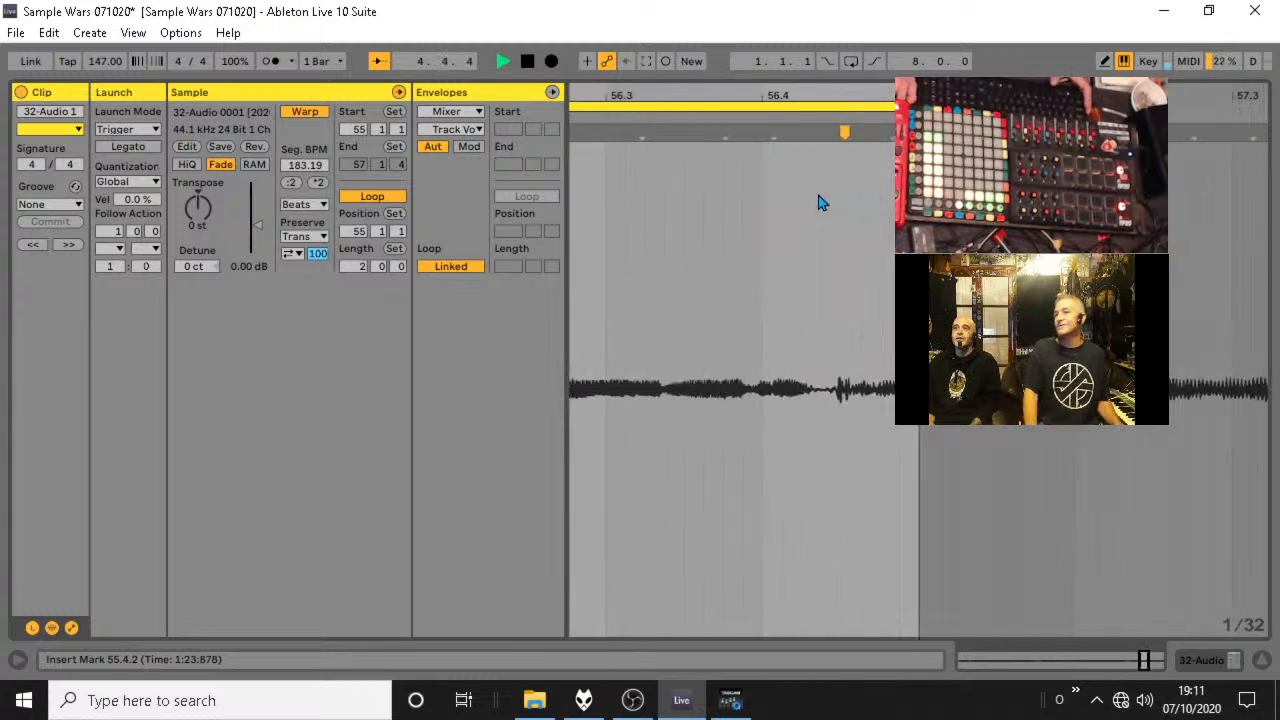
pyautogui.press('space')
pyautogui.press('-')
pyautogui.press('-')
pyautogui.press('-')
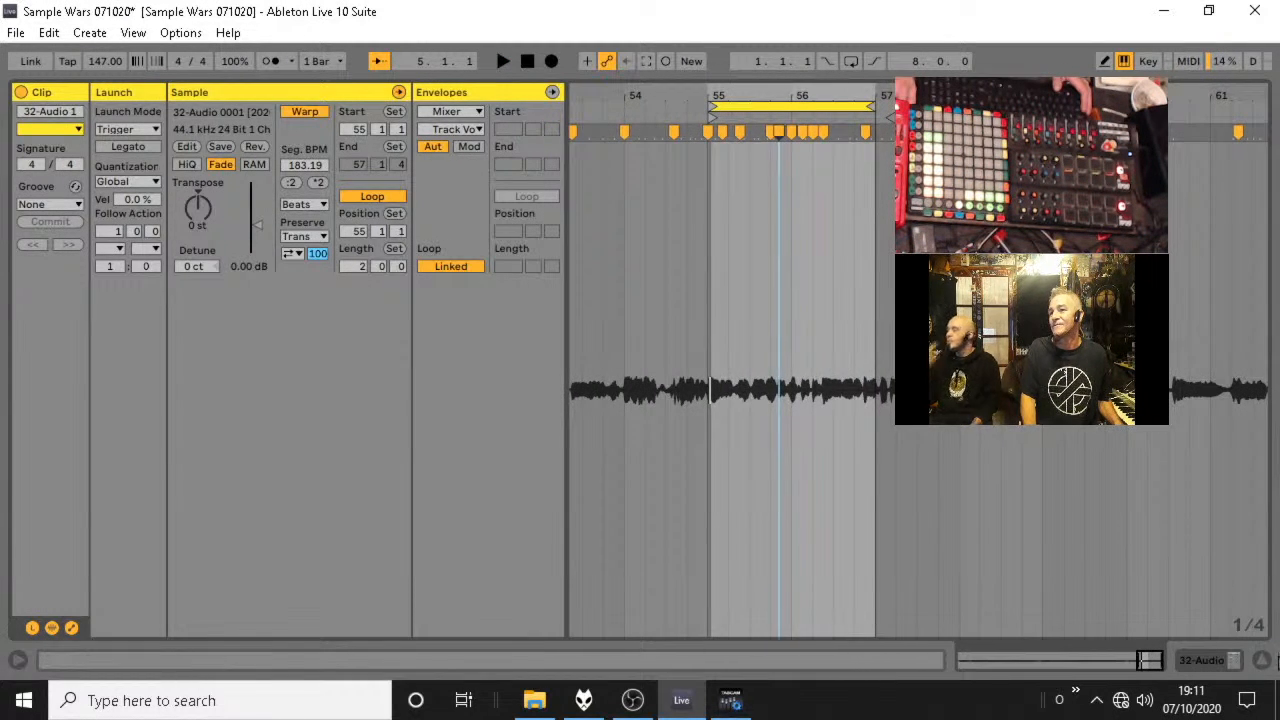
pyautogui.click(1263, 661)
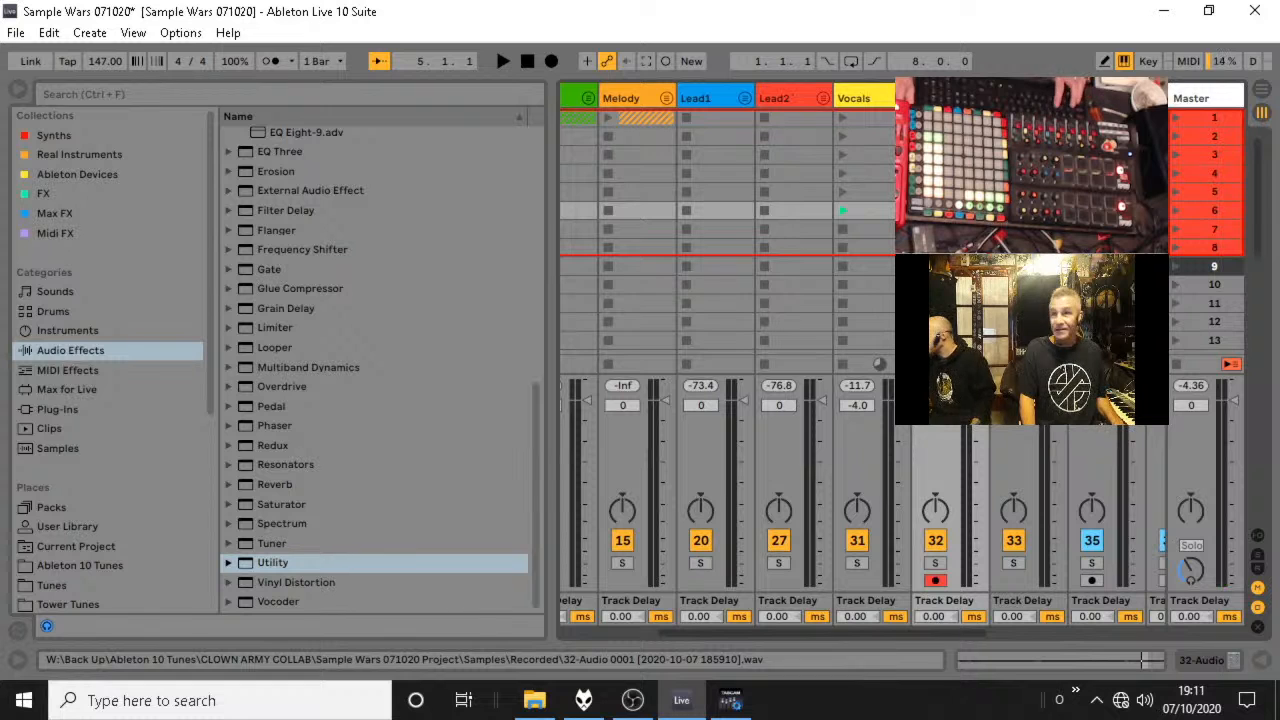
# Launch and open the duplicated clip in track 32's seventh slot, and move its 2-bar loop and start to 7.1.1.
pyautogui.press('space')
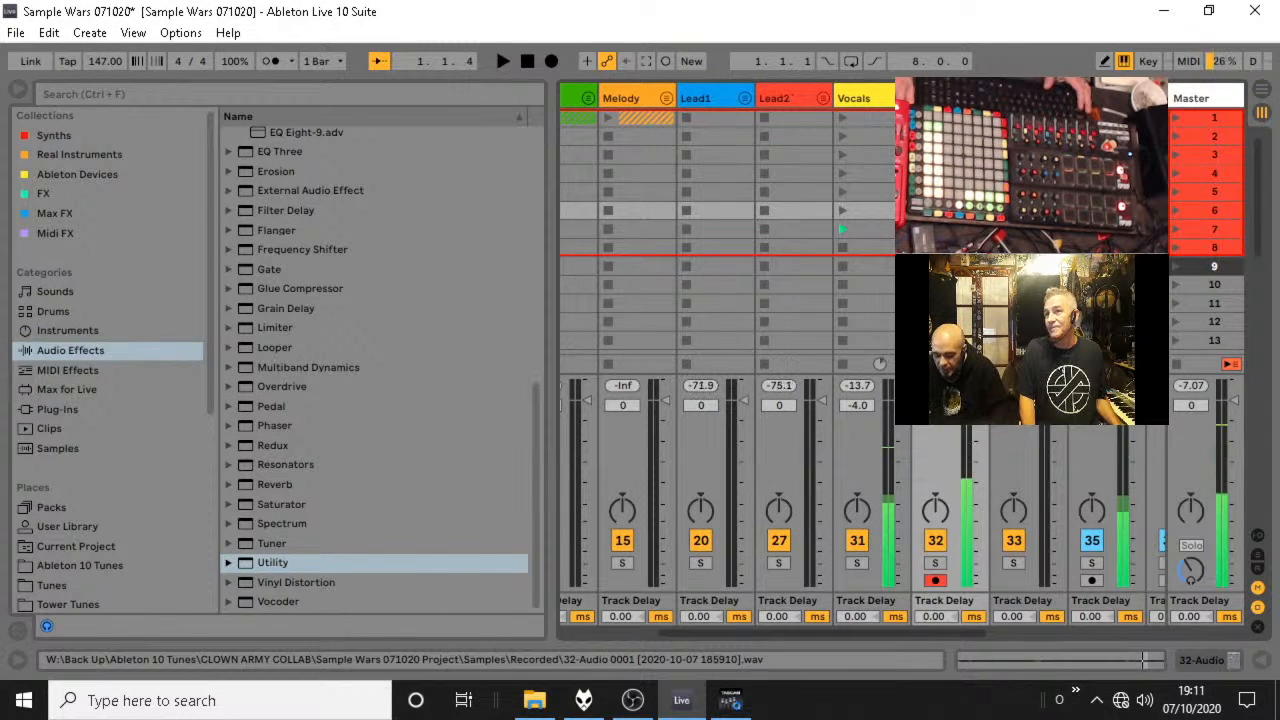
pyautogui.doubleClick(935, 210)
pyautogui.moveTo(1130, 98); pyautogui.dragTo(1136, 75)
pyautogui.moveTo(1175, 113); pyautogui.dragTo(657, 202)
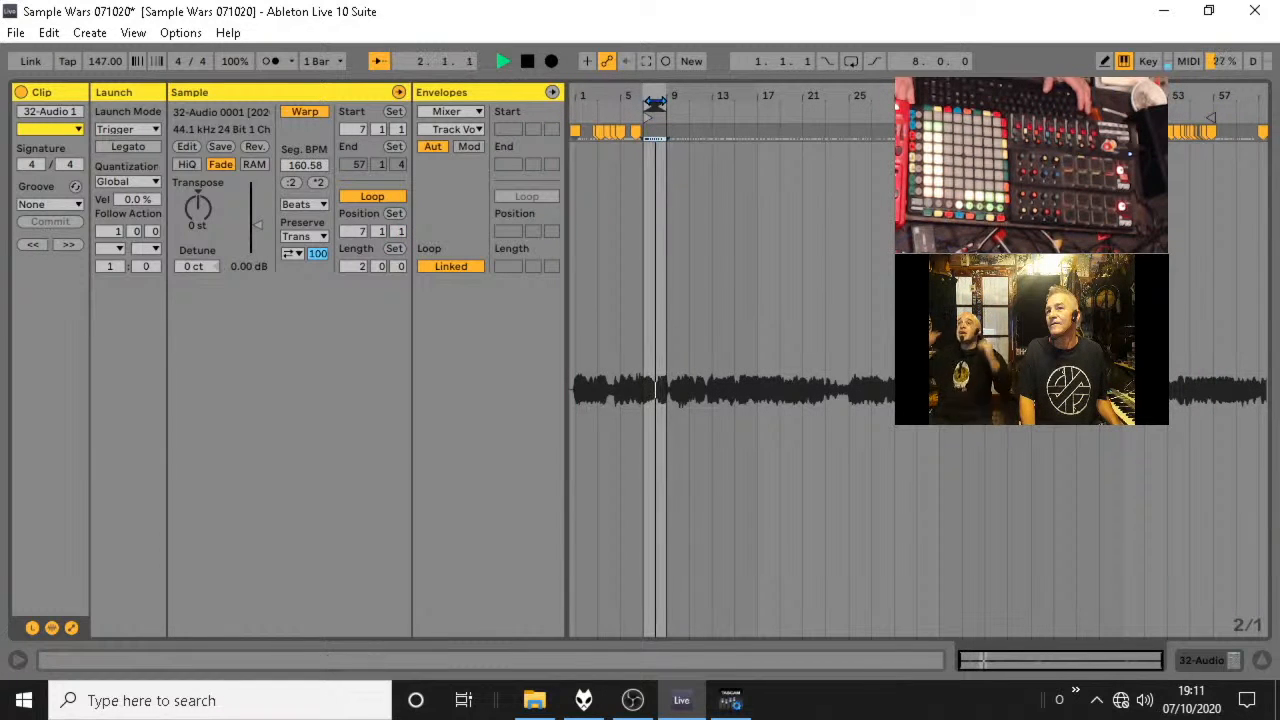
# Audition further passages of the take by moving the 2-bar loop on to bars 13, 15 and 47.
pyautogui.press('space')
pyautogui.press('space')
pyautogui.moveTo(666, 107); pyautogui.dragTo(716, 105)
pyautogui.press('space')
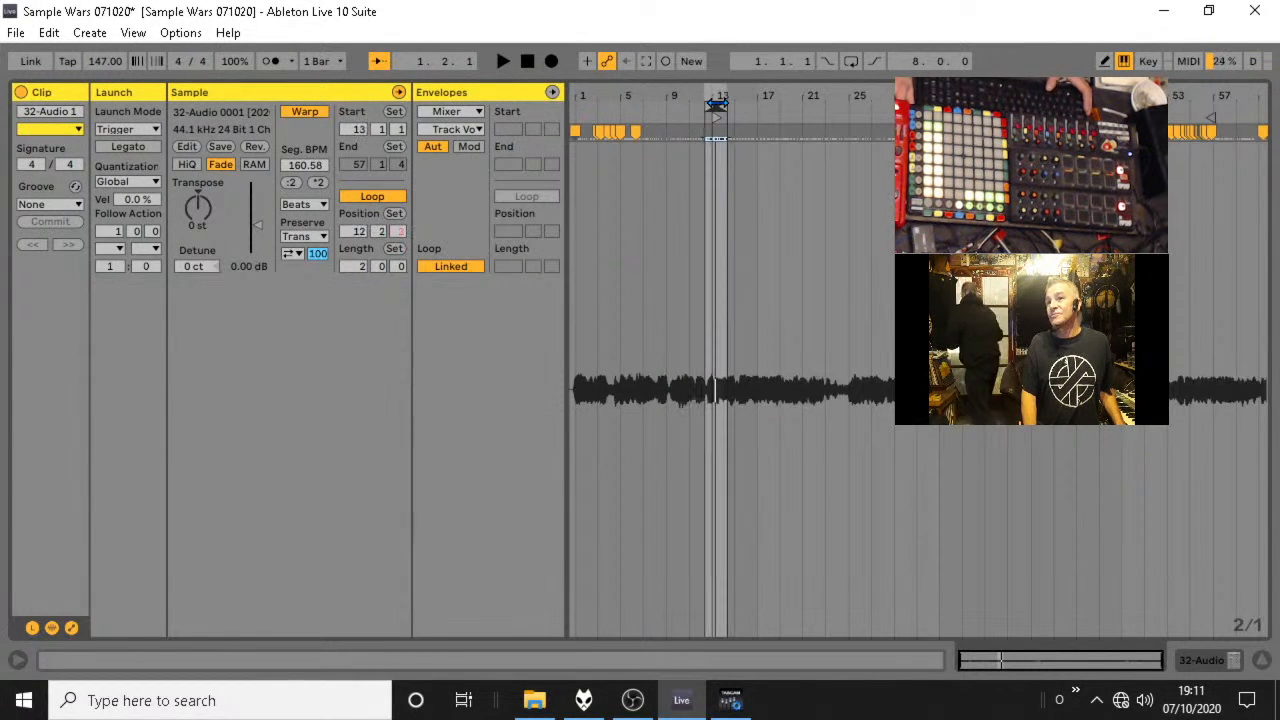
pyautogui.press('space')
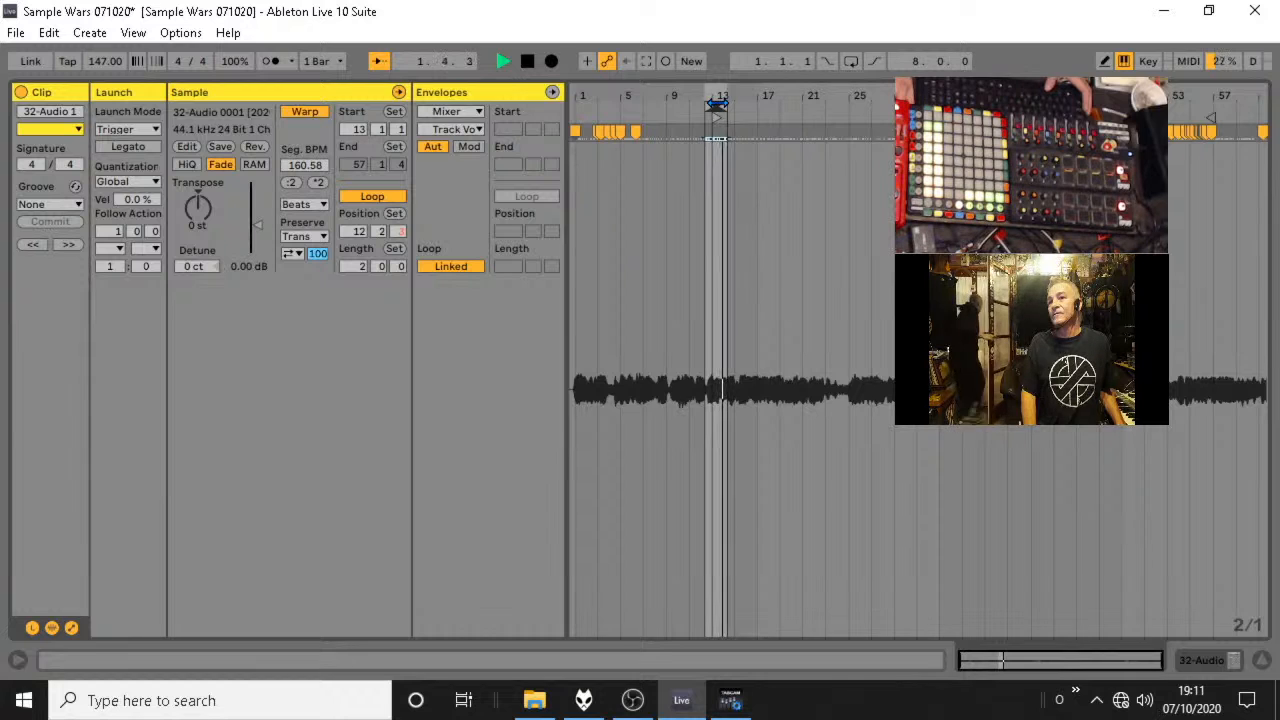
pyautogui.moveTo(716, 103); pyautogui.dragTo(747, 103)
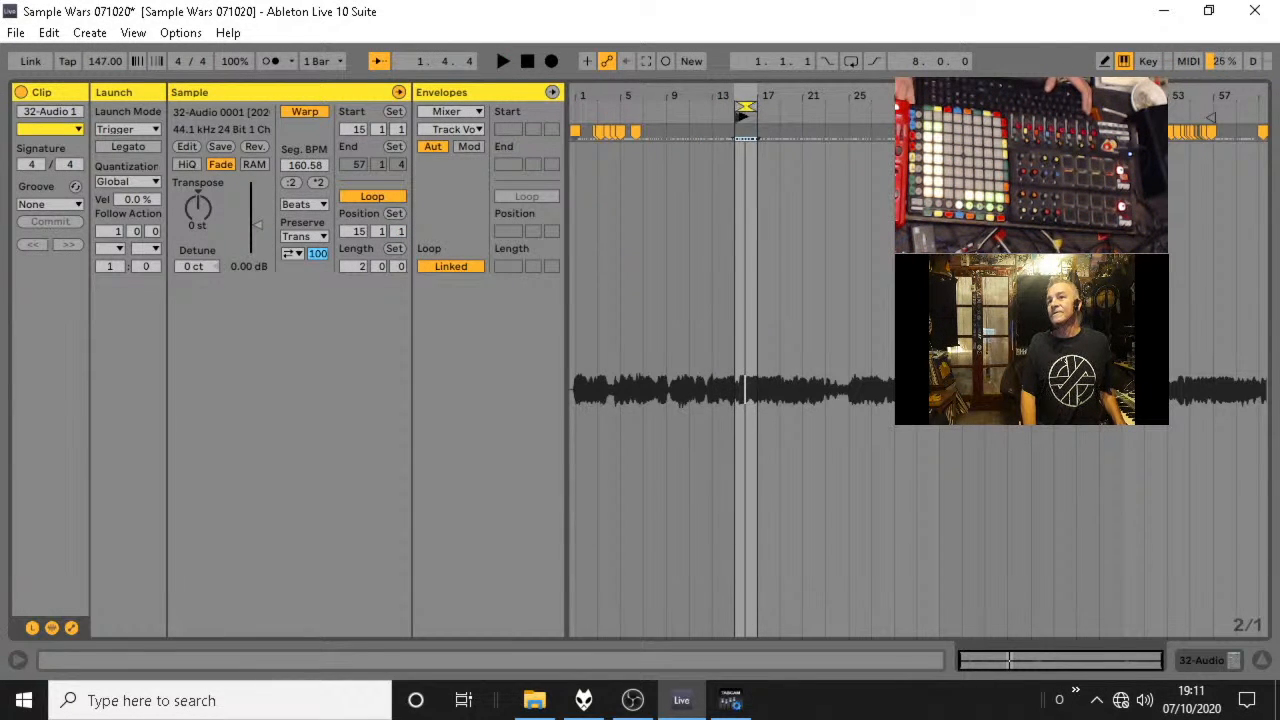
pyautogui.moveTo(743, 114)
pyautogui.mouseDown()
pyautogui.moveTo(606, 118)
pyautogui.moveTo(848, 112)
pyautogui.mouseUp()
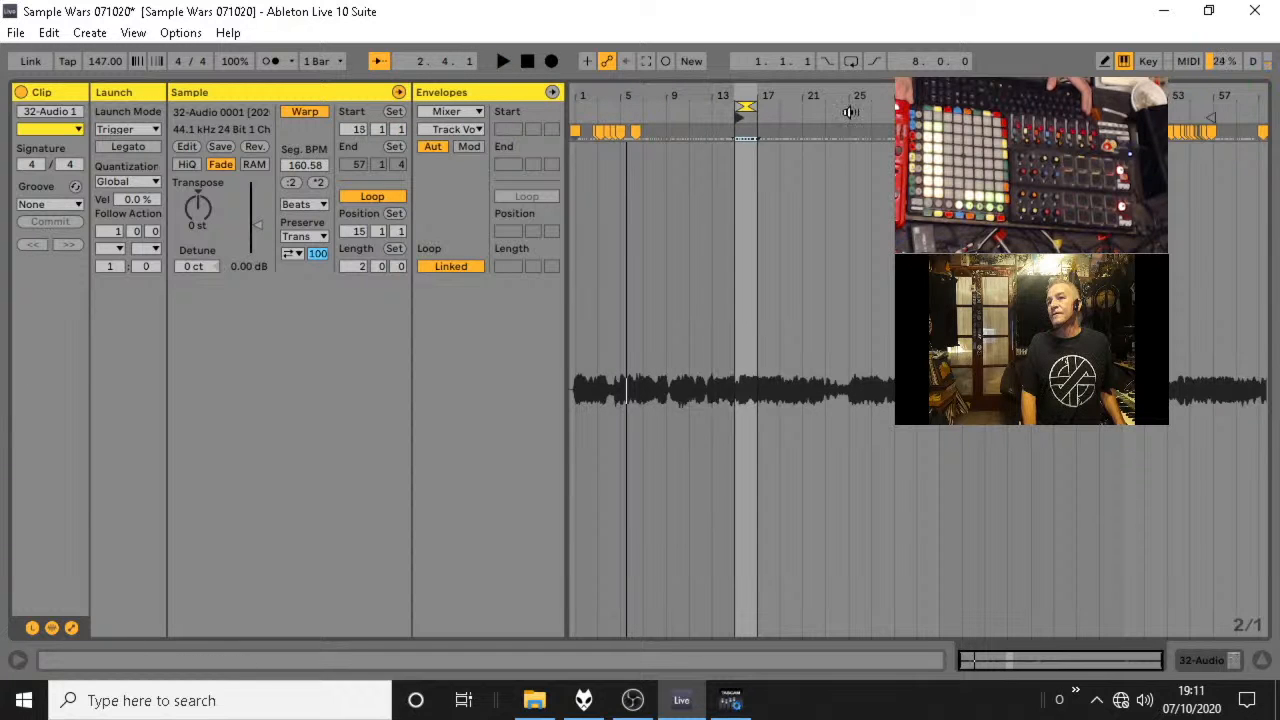
pyautogui.moveTo(746, 109); pyautogui.dragTo(1100, 109)
pyautogui.press('space')
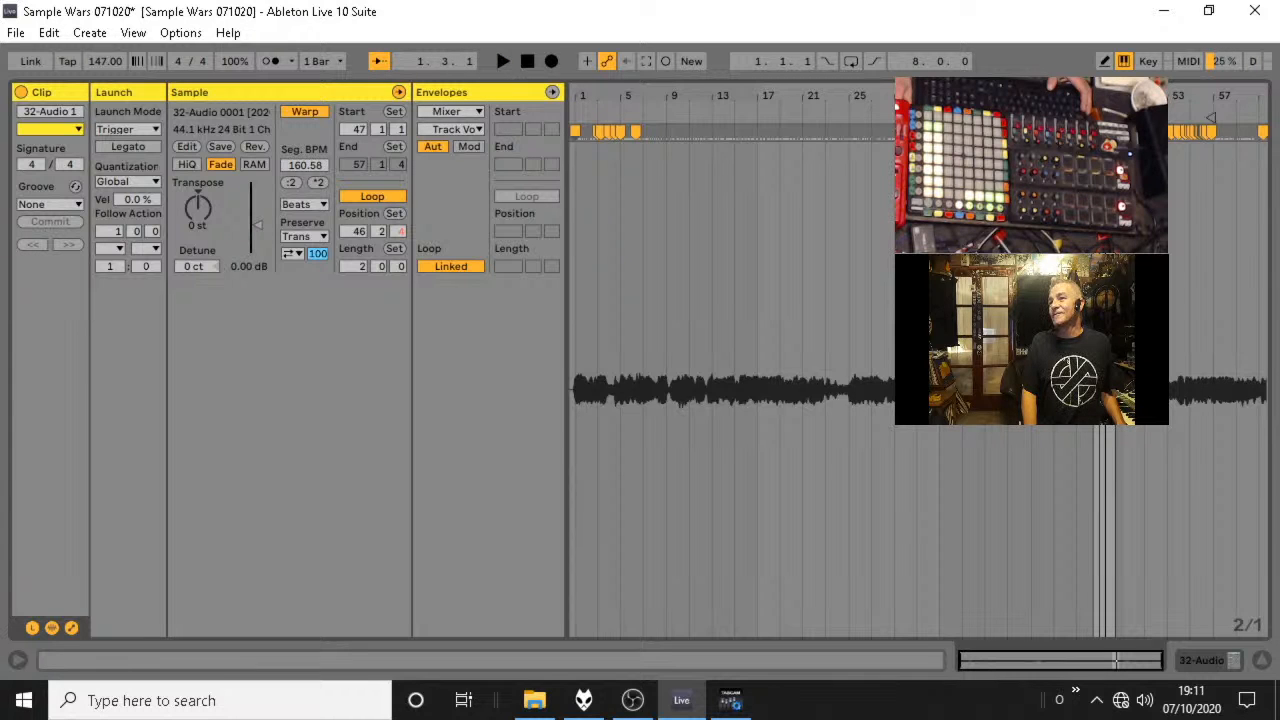
# Audition the end of the take with the loop at 59.3.3, and the passage at 39.1.1.
pyautogui.moveTo(1100, 109); pyautogui.dragTo(1214, 108)
pyautogui.press('space')
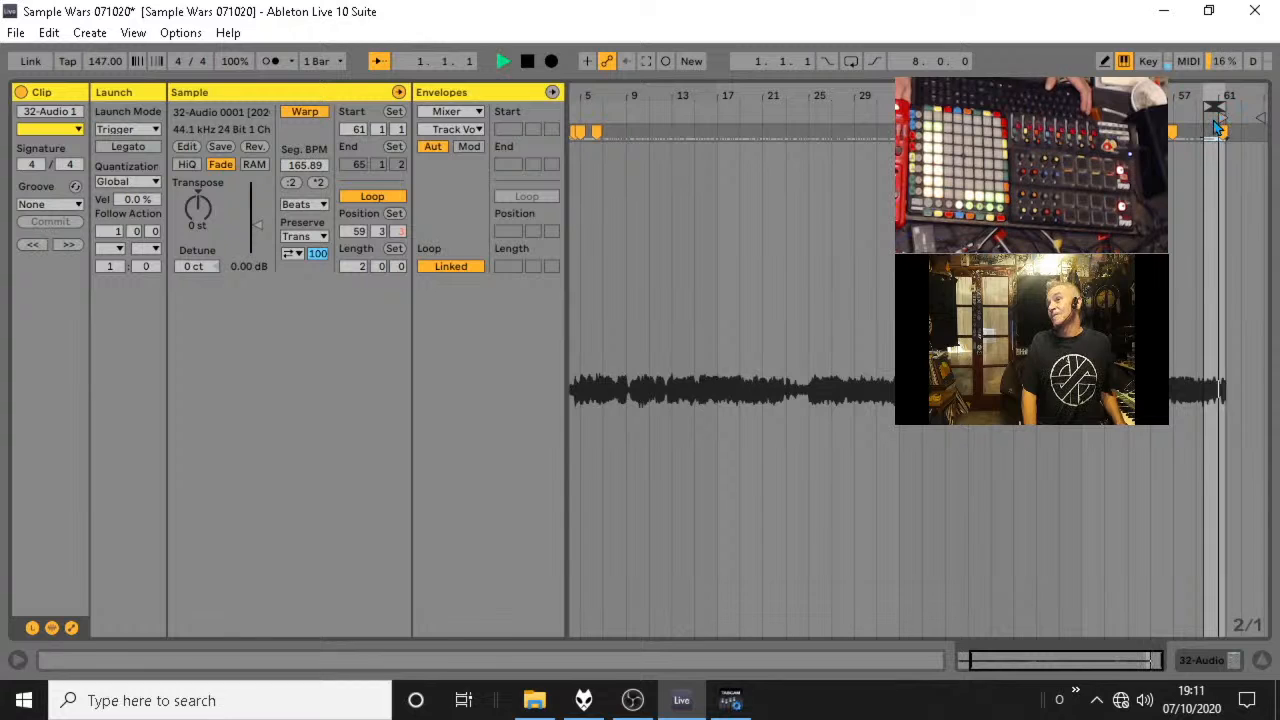
pyautogui.press('space')
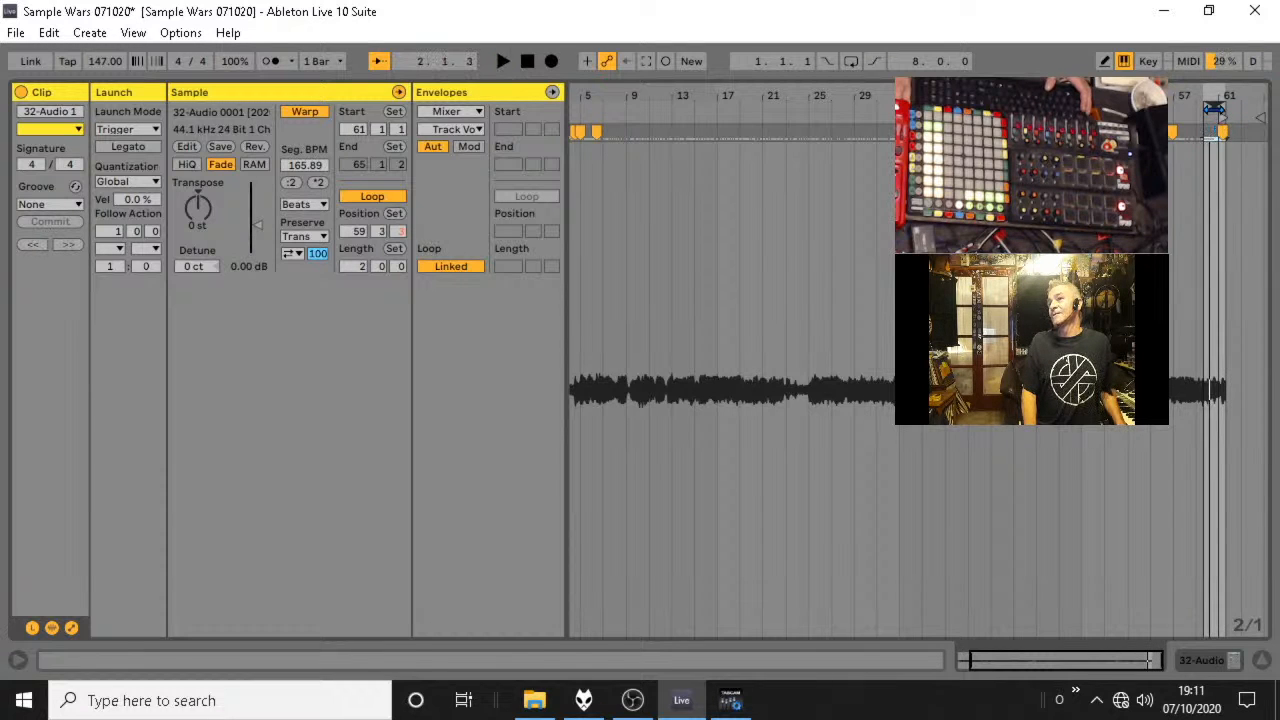
pyautogui.moveTo(1214, 107); pyautogui.dragTo(980, 110)
pyautogui.press('space')
# Move the 2-bar loop position back to 34.2.4 and audition the passage.
pyautogui.press('space')
pyautogui.press('space')
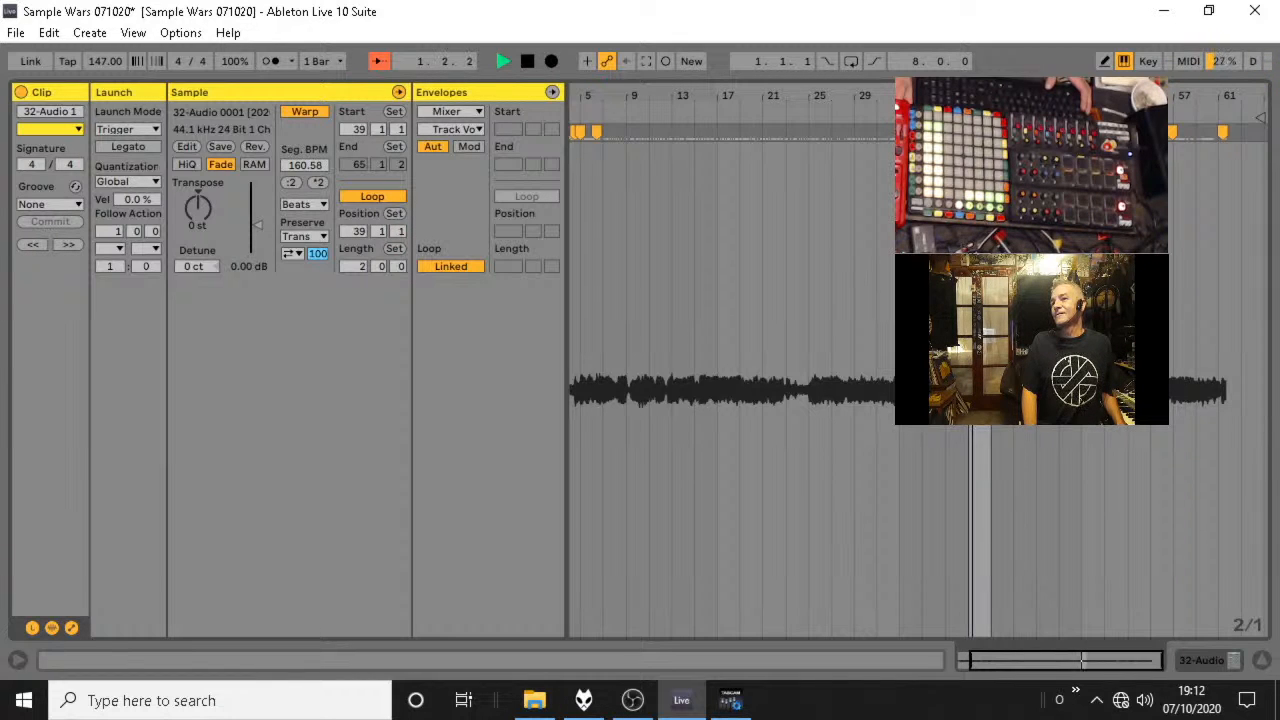
pyautogui.hotkey('shift', 'Left')
pyautogui.hotkey('shift', 'Left')
pyautogui.press('space')
pyautogui.press('space')
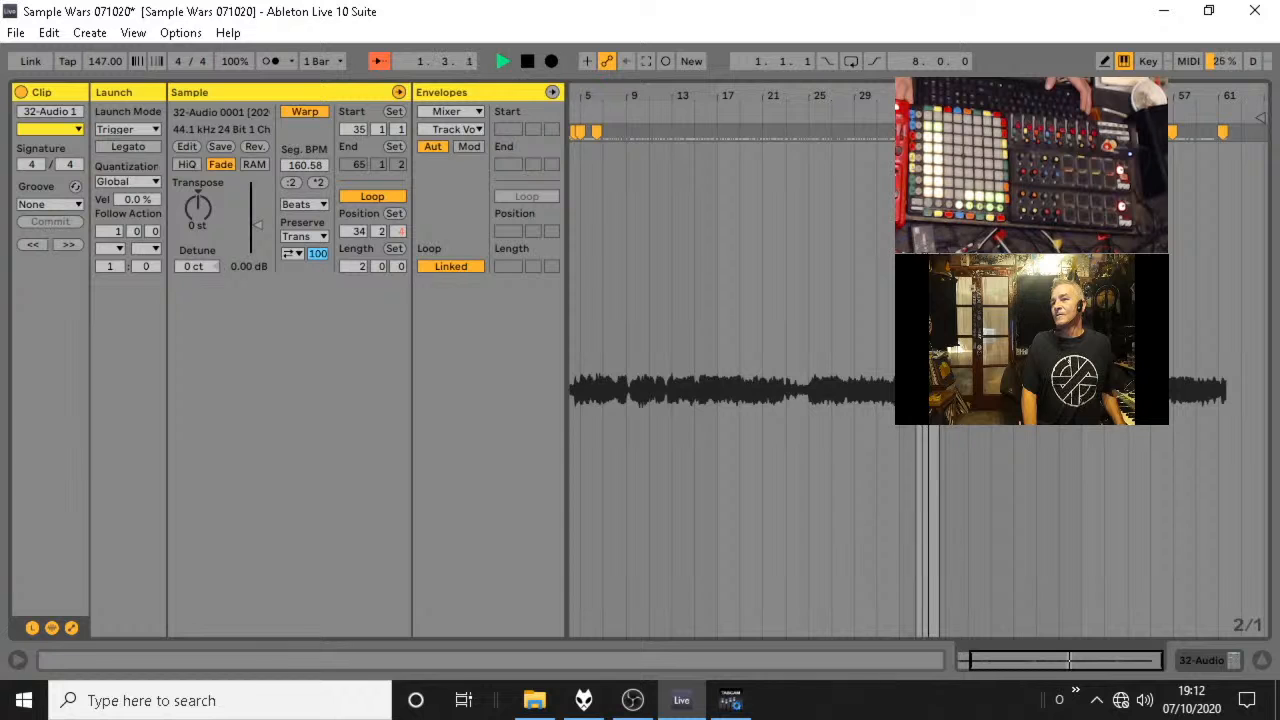
pyautogui.press('space')
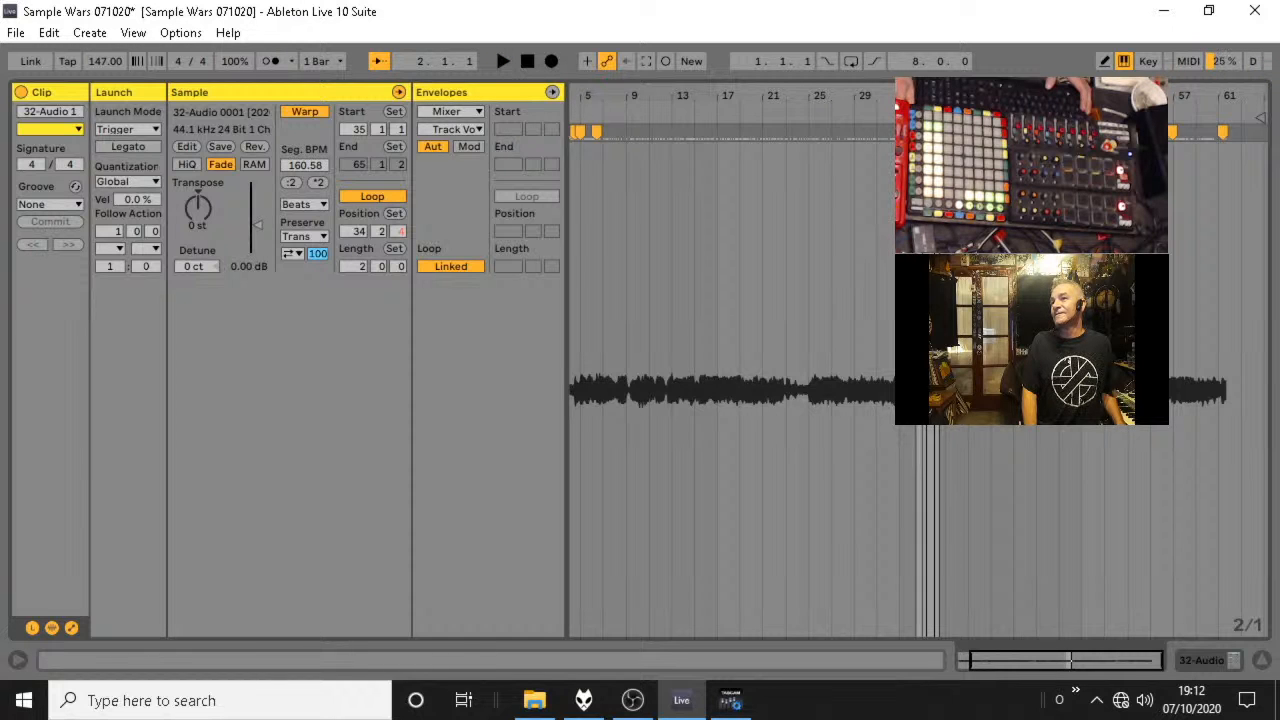
pyautogui.press('+')
pyautogui.press('+')
pyautogui.press('space')
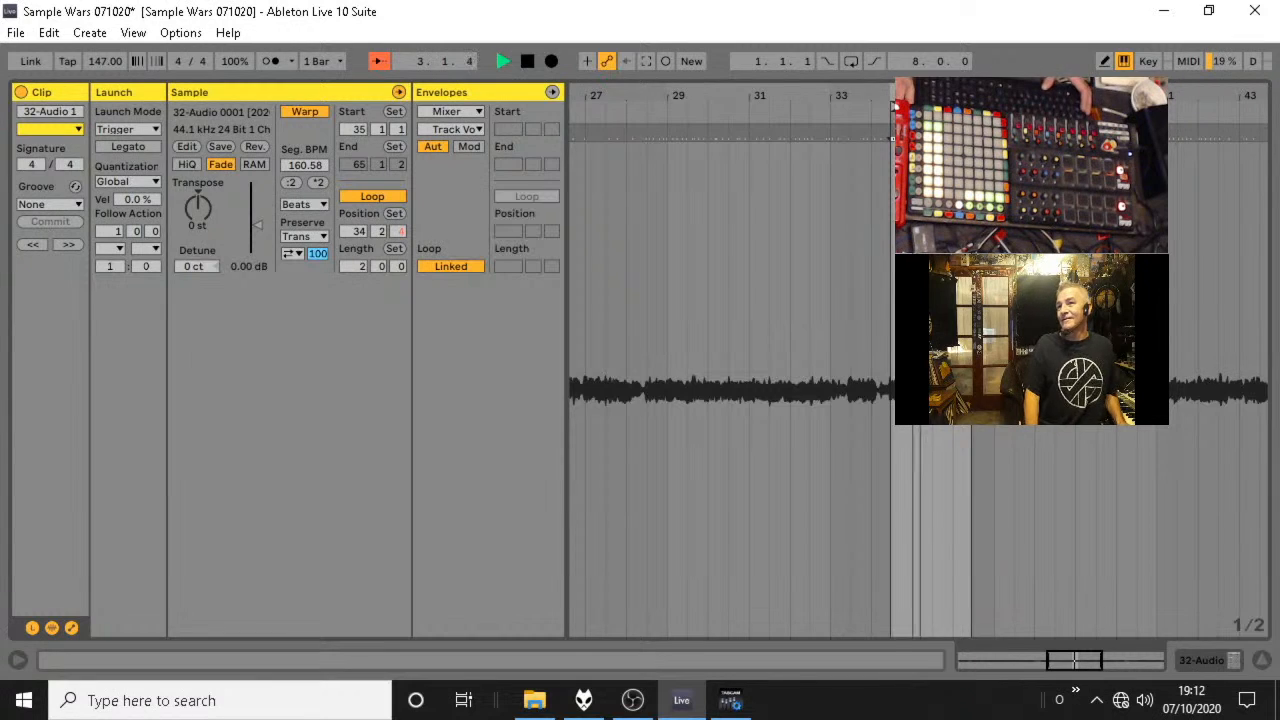
# Set the clip start to 34.2.4, level with the start of the loop, and audition it from there.
pyautogui.press('+')
pyautogui.press('+')
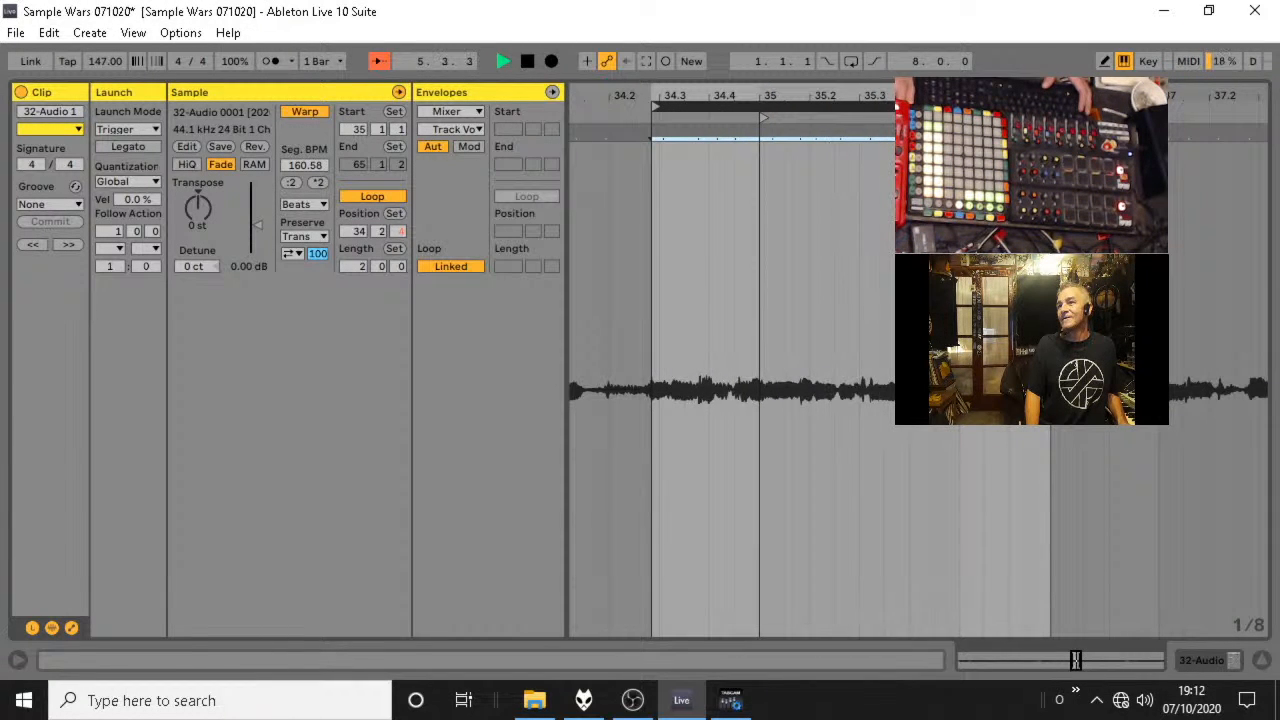
pyautogui.moveTo(760, 96)
pyautogui.mouseDown()
pyautogui.moveTo(863, 96)
pyautogui.moveTo(734, 118)
pyautogui.mouseUp()
pyautogui.click(841, 118)
pyautogui.press('space')
pyautogui.press('space')
pyautogui.press('space')
pyautogui.press('space')
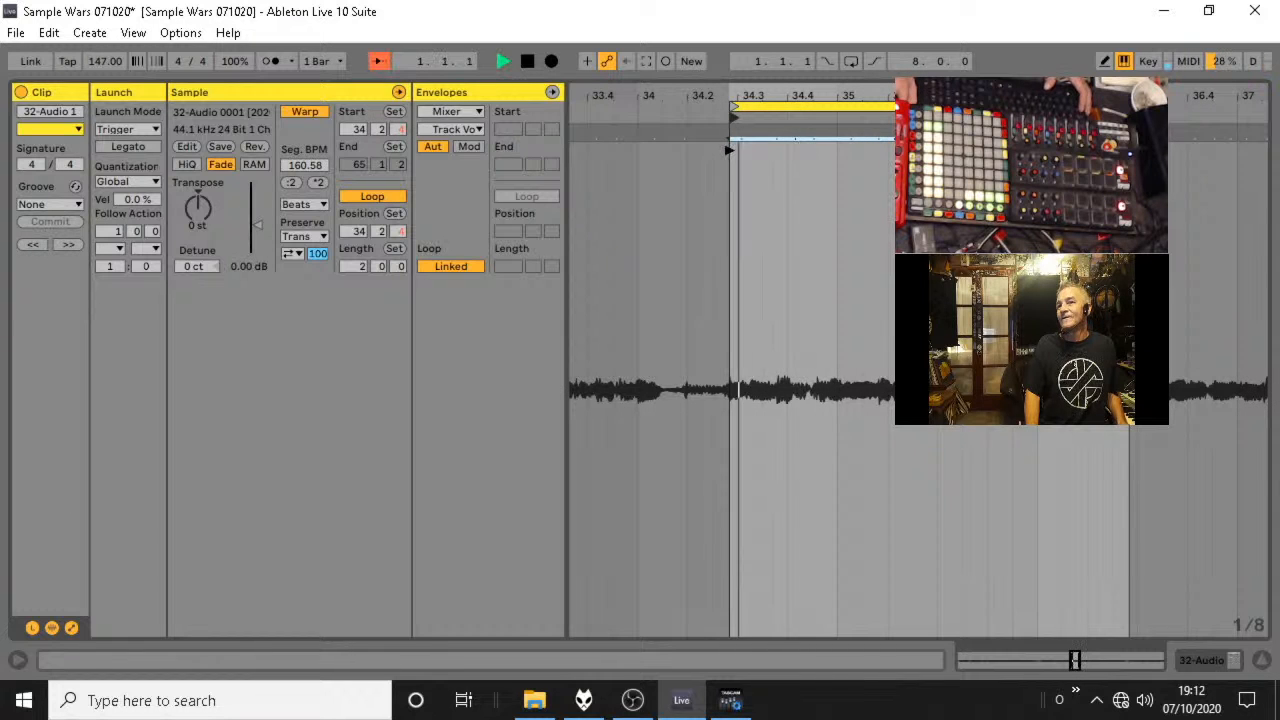
pyautogui.press('space')
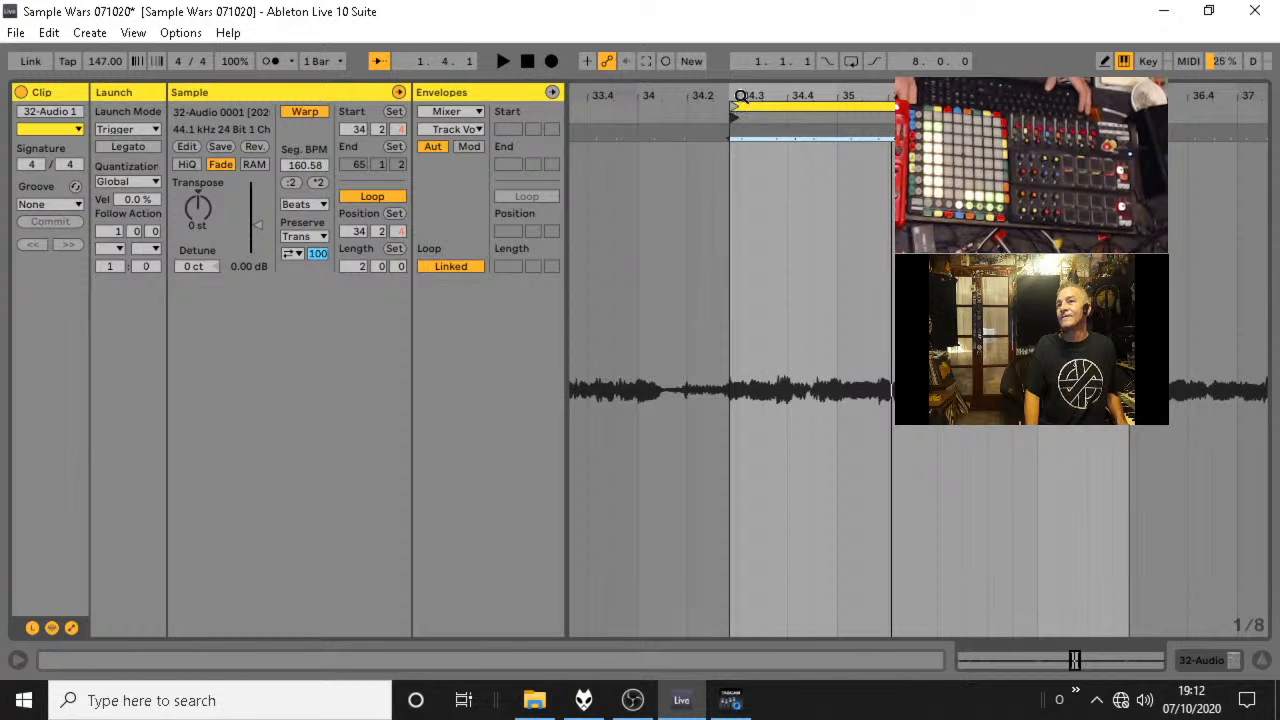
# Place a warp marker at the loop start, 34.2.4, and audition the 2-bar loop.
pyautogui.moveTo(740, 96); pyautogui.dragTo(738, 114)
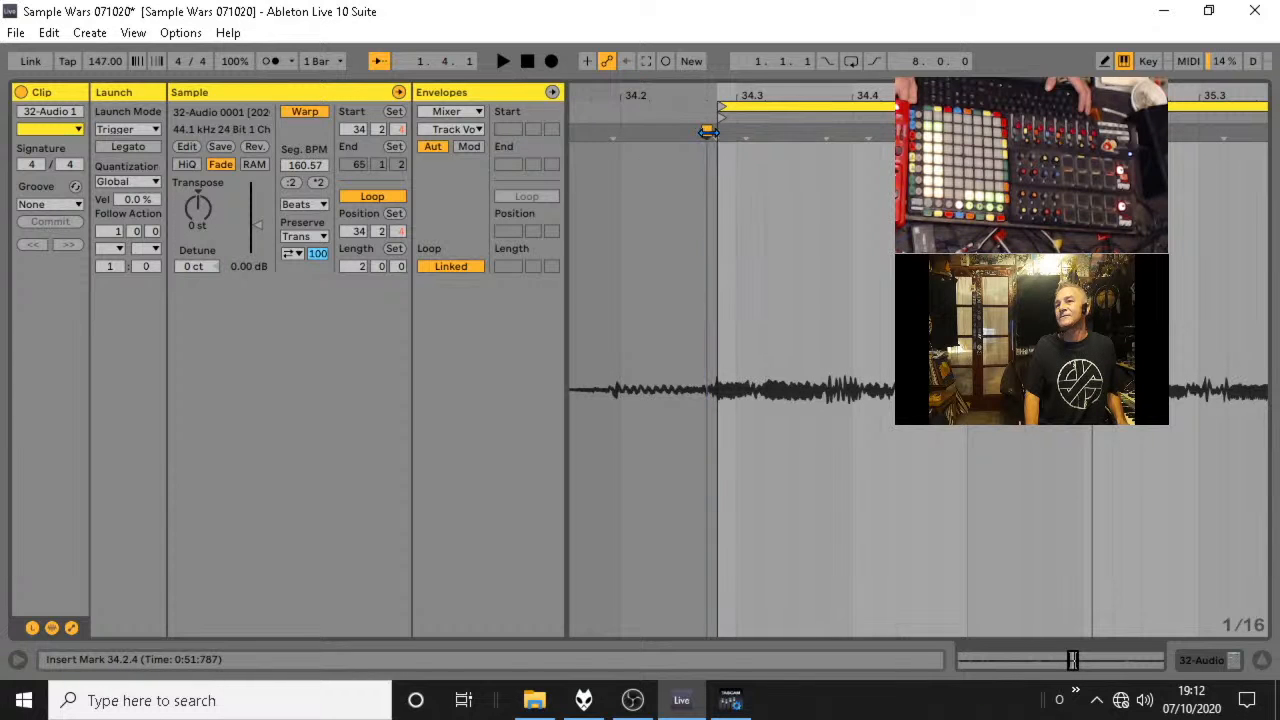
pyautogui.click(717, 136)
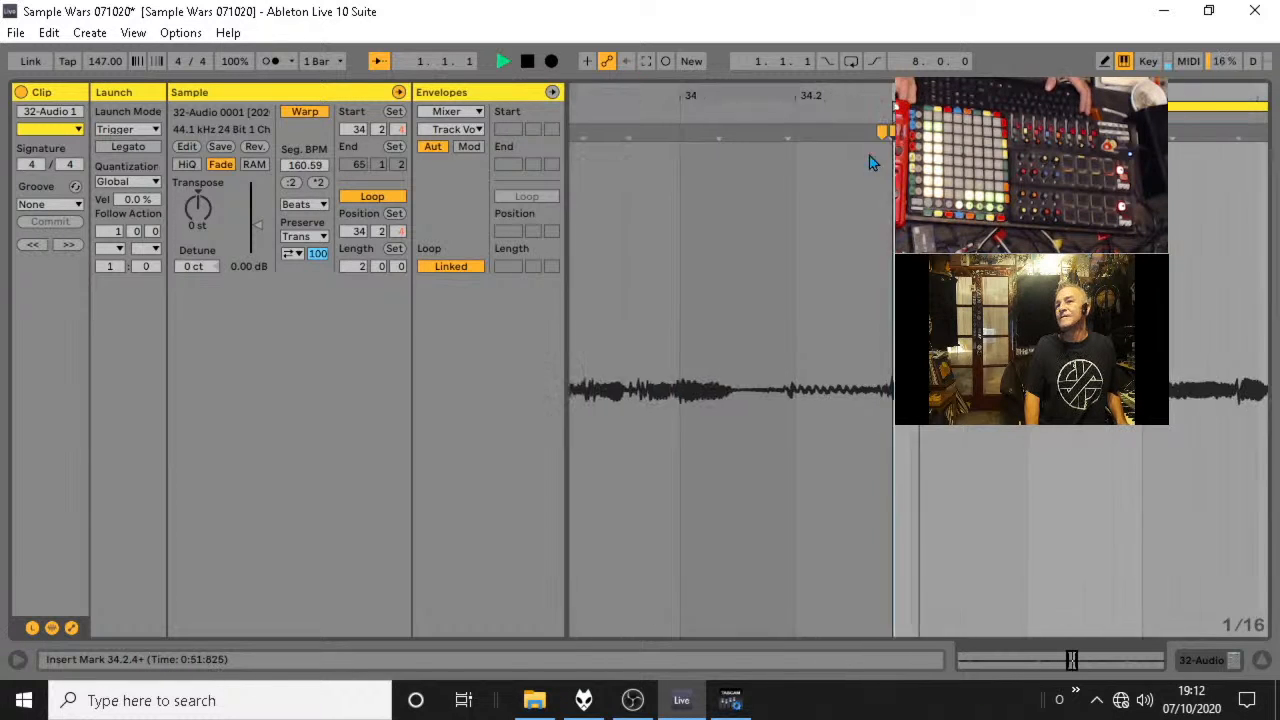
pyautogui.moveTo(938, 96); pyautogui.dragTo(803, 72)
pyautogui.moveTo(879, 96); pyautogui.dragTo(879, 86)
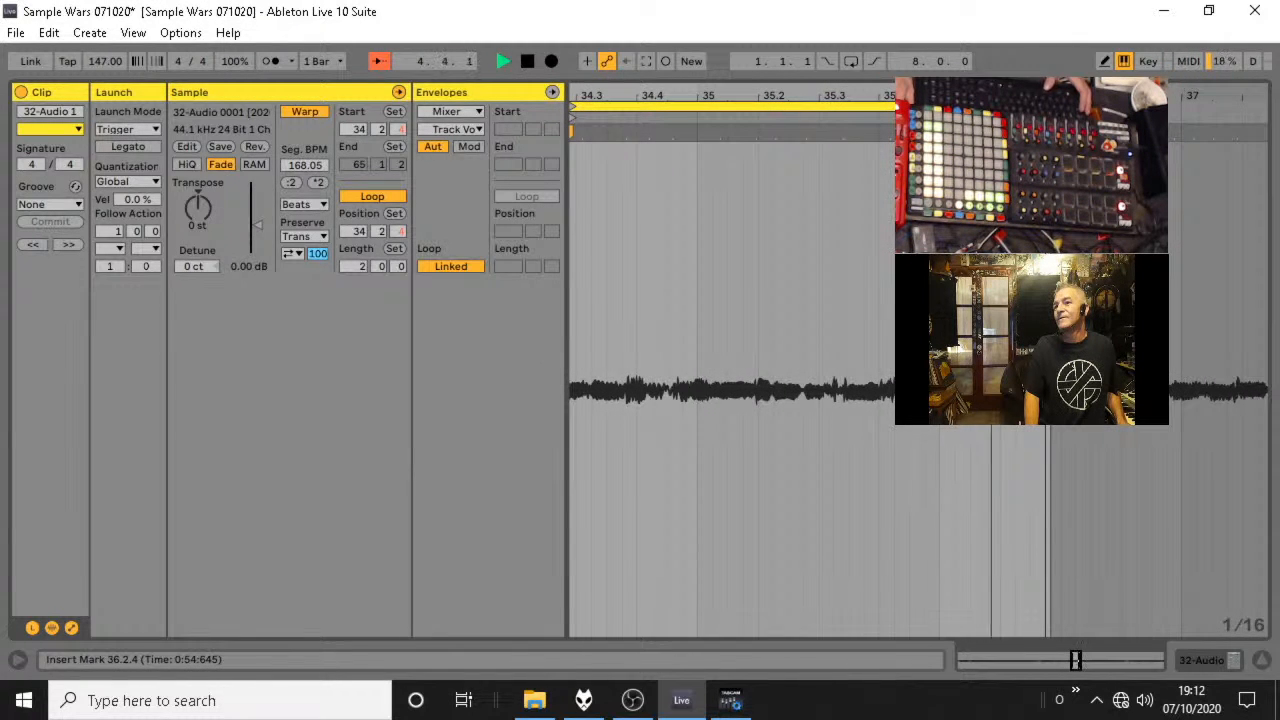
pyautogui.press('space')
pyautogui.press('space')
# Place a warp marker at 35.3.1 on the vocal onset and audition the loop.
pyautogui.press('space')
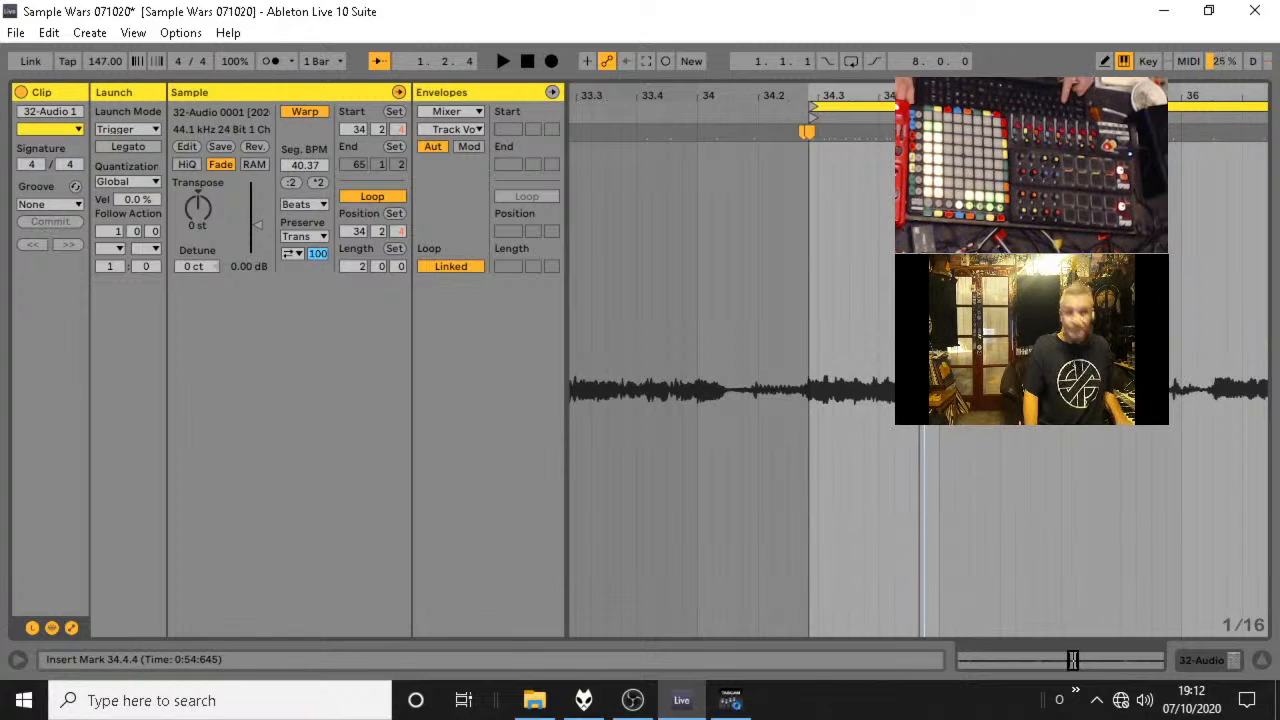
pyautogui.press('space')
pyautogui.moveTo(1070, 96)
pyautogui.mouseDown()
pyautogui.moveTo(813, 96)
pyautogui.moveTo(830, 135)
pyautogui.mouseUp()
pyautogui.press('space')
pyautogui.press('space')
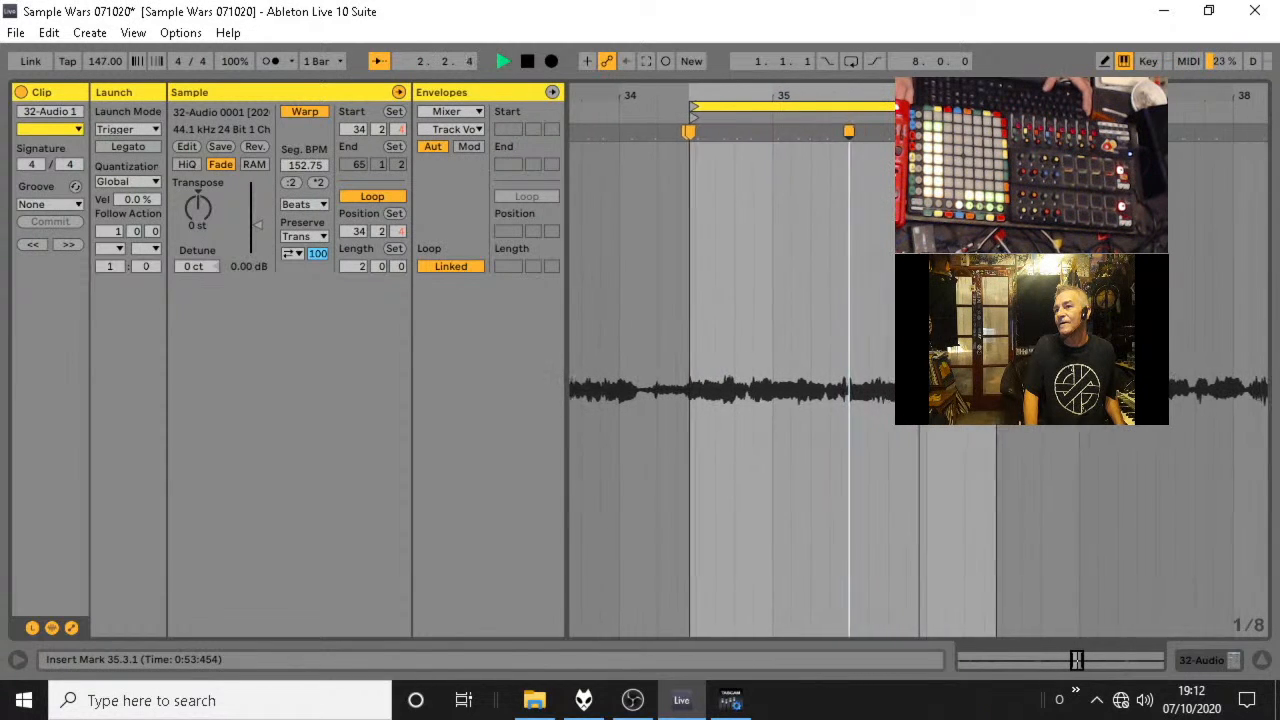
pyautogui.press('space')
# Place warp markers at 36.1.1 and 36.2.1, and audition the corrected loop.
pyautogui.click(901, 136)
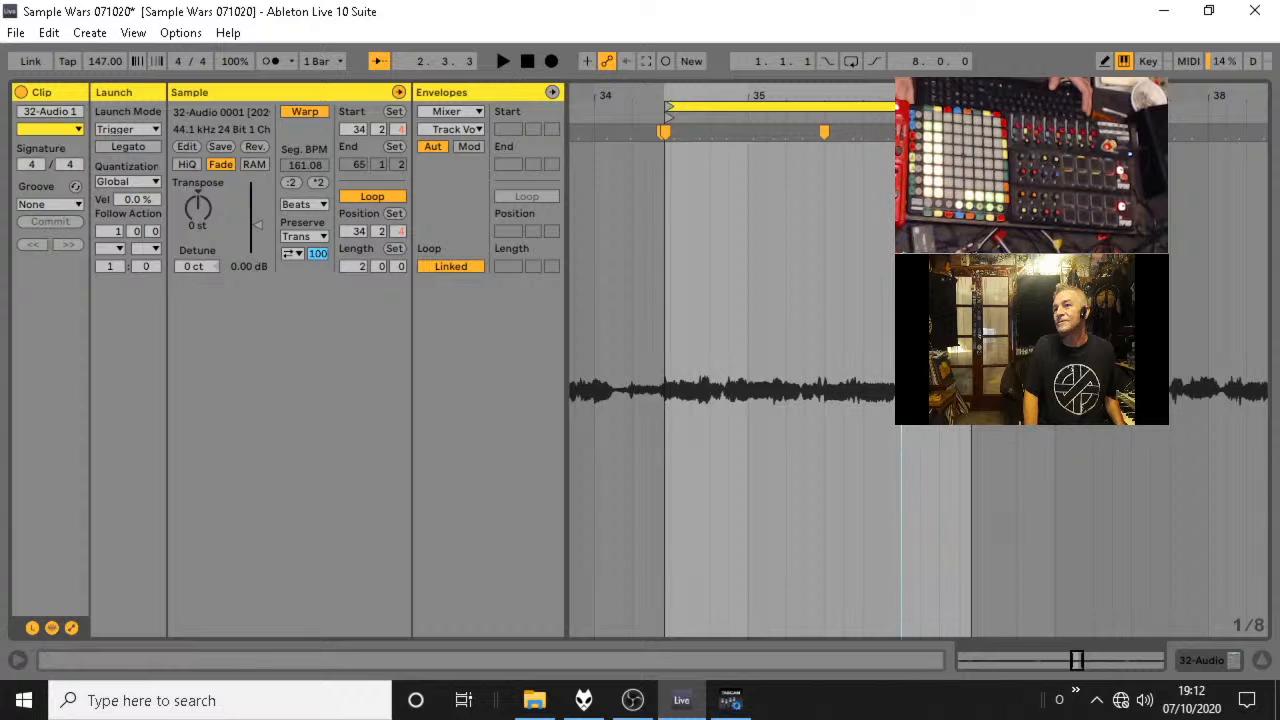
pyautogui.press('+')
pyautogui.doubleClick(885, 150)
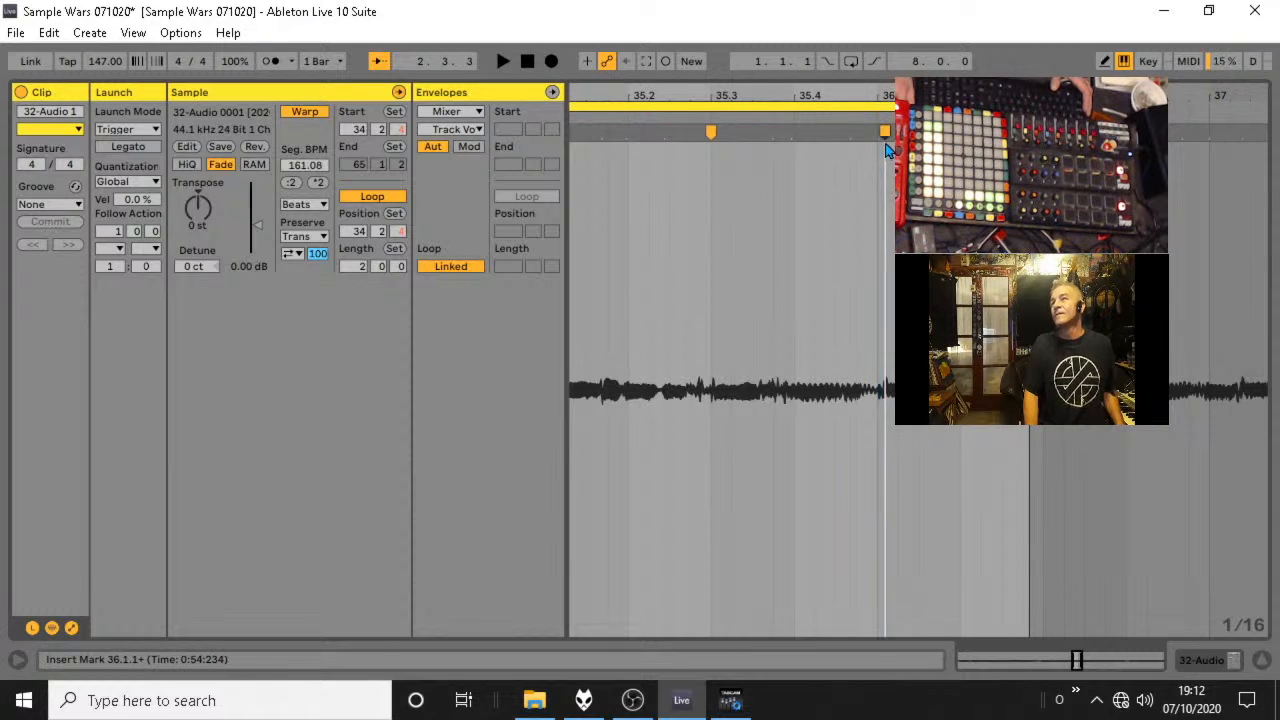
pyautogui.moveTo(884, 132); pyautogui.dragTo(877, 132)
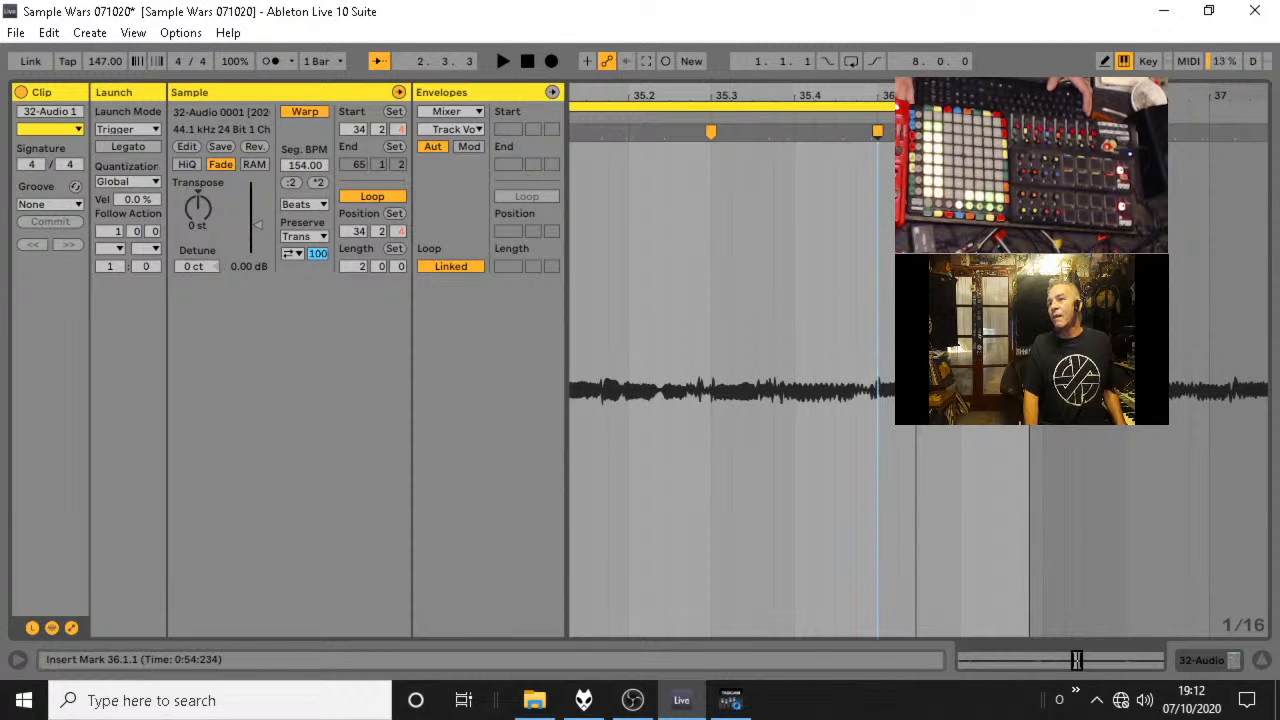
pyautogui.click(966, 160)
pyautogui.press('space')
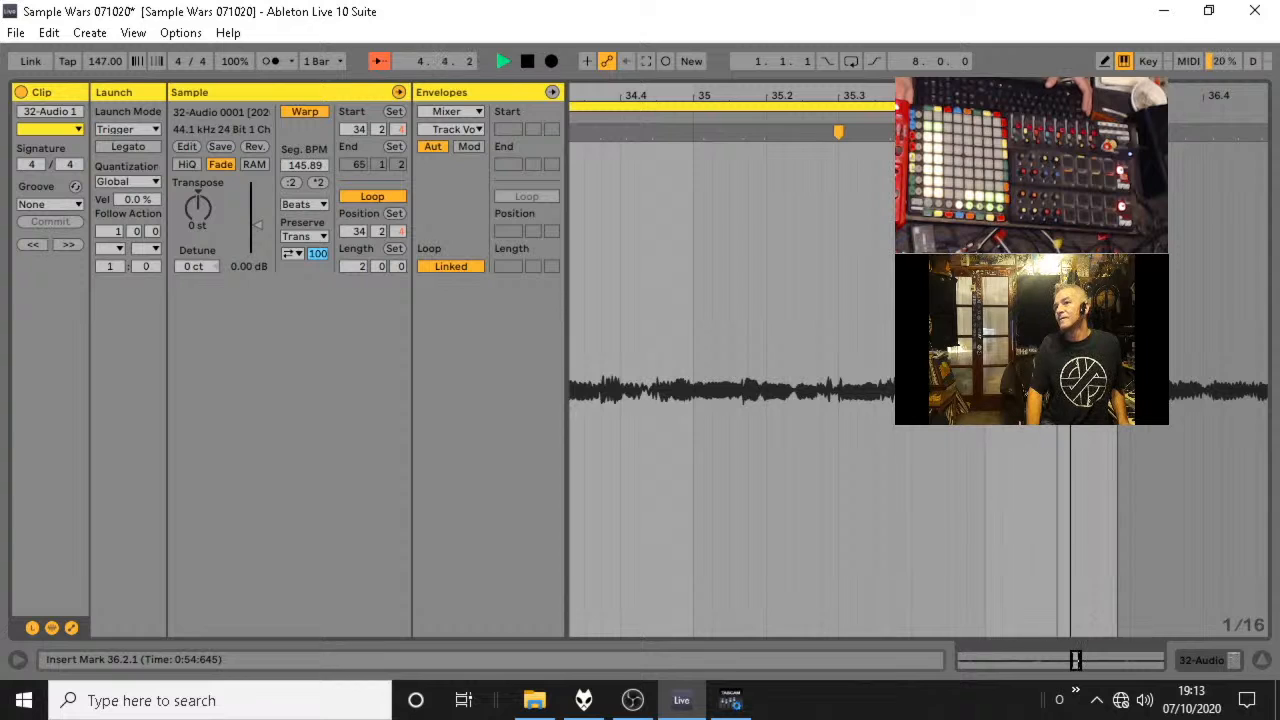
pyautogui.press('space')
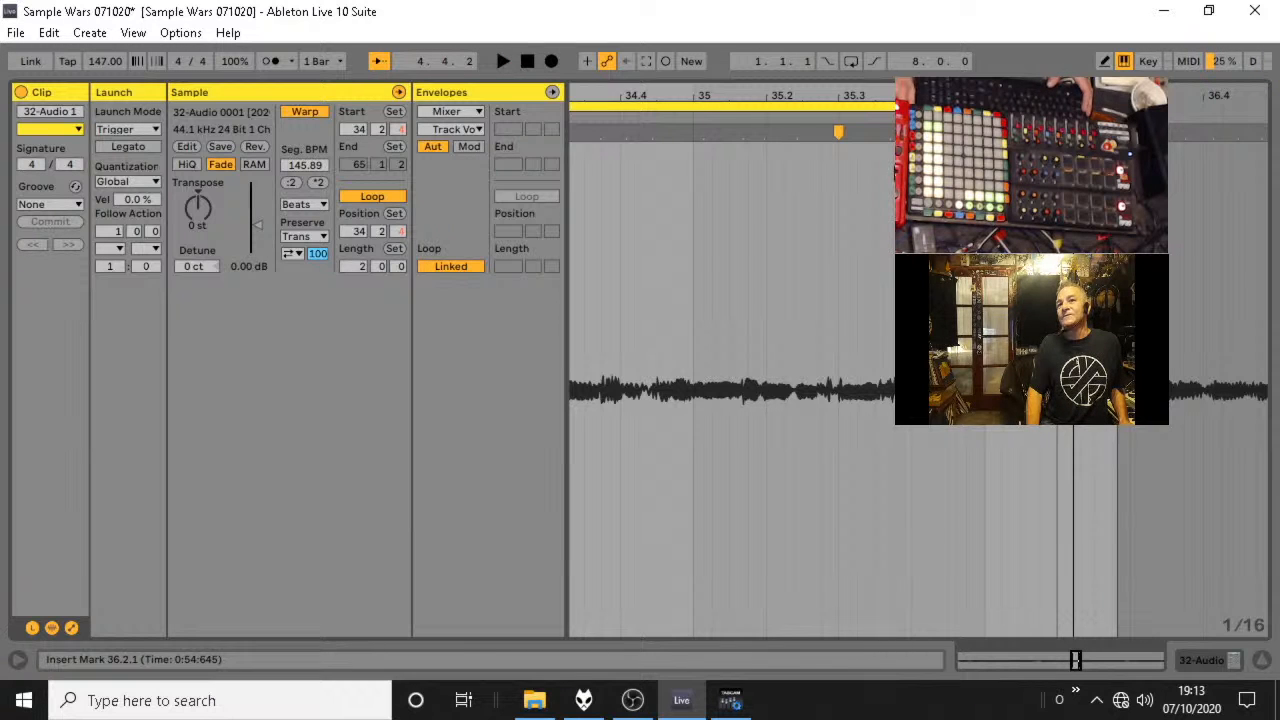
# Show the Clip Volume envelope for the loop and clear it.
pyautogui.click(447, 112)
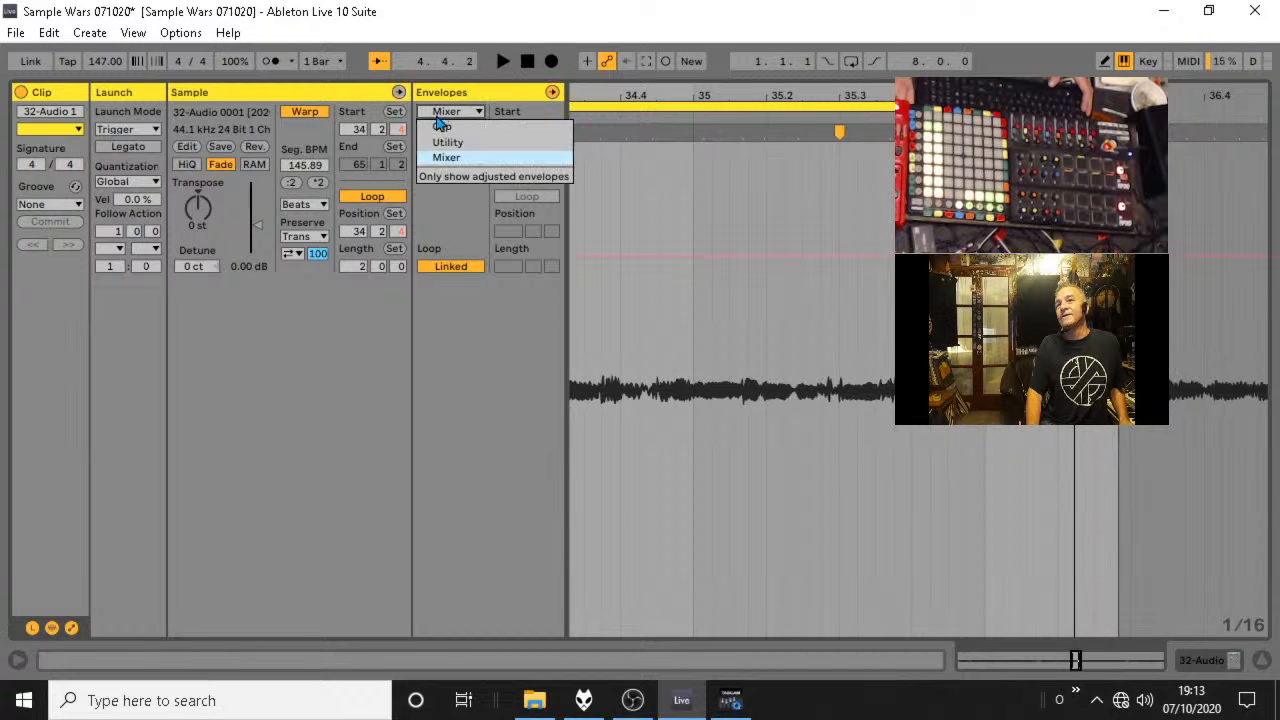
pyautogui.click(466, 126)
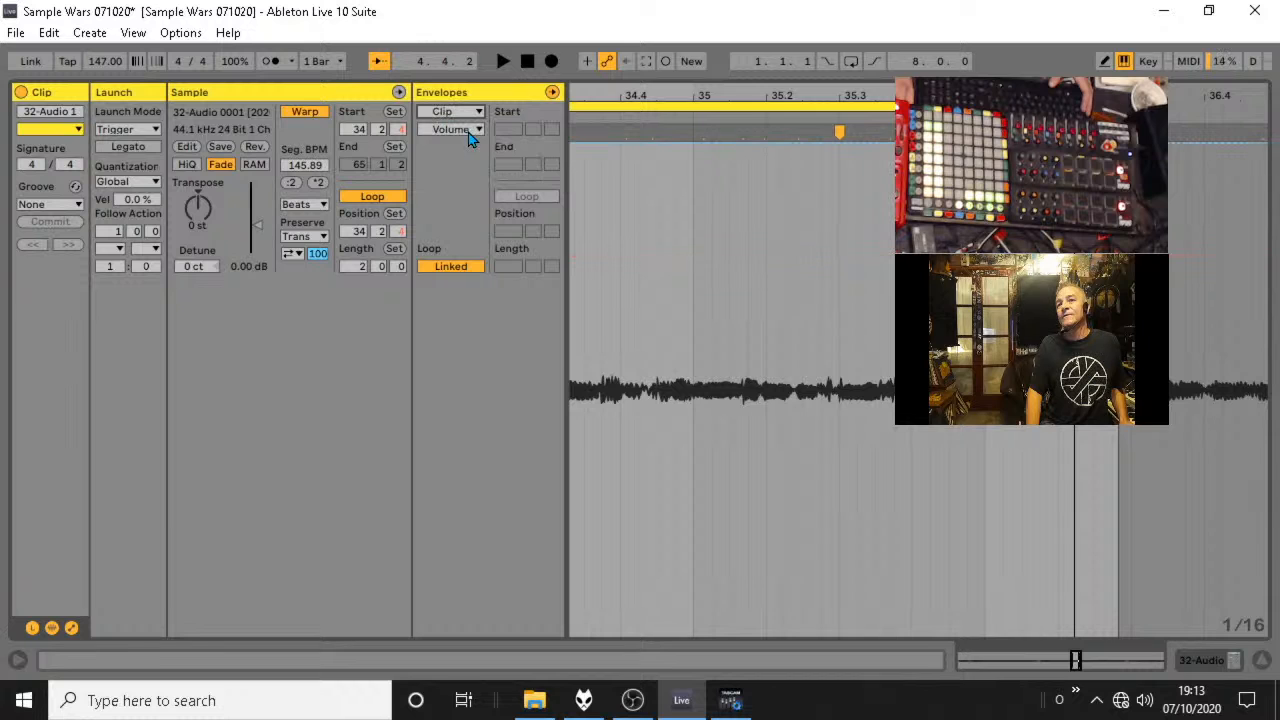
pyautogui.click(460, 130)
pyautogui.click(461, 135)
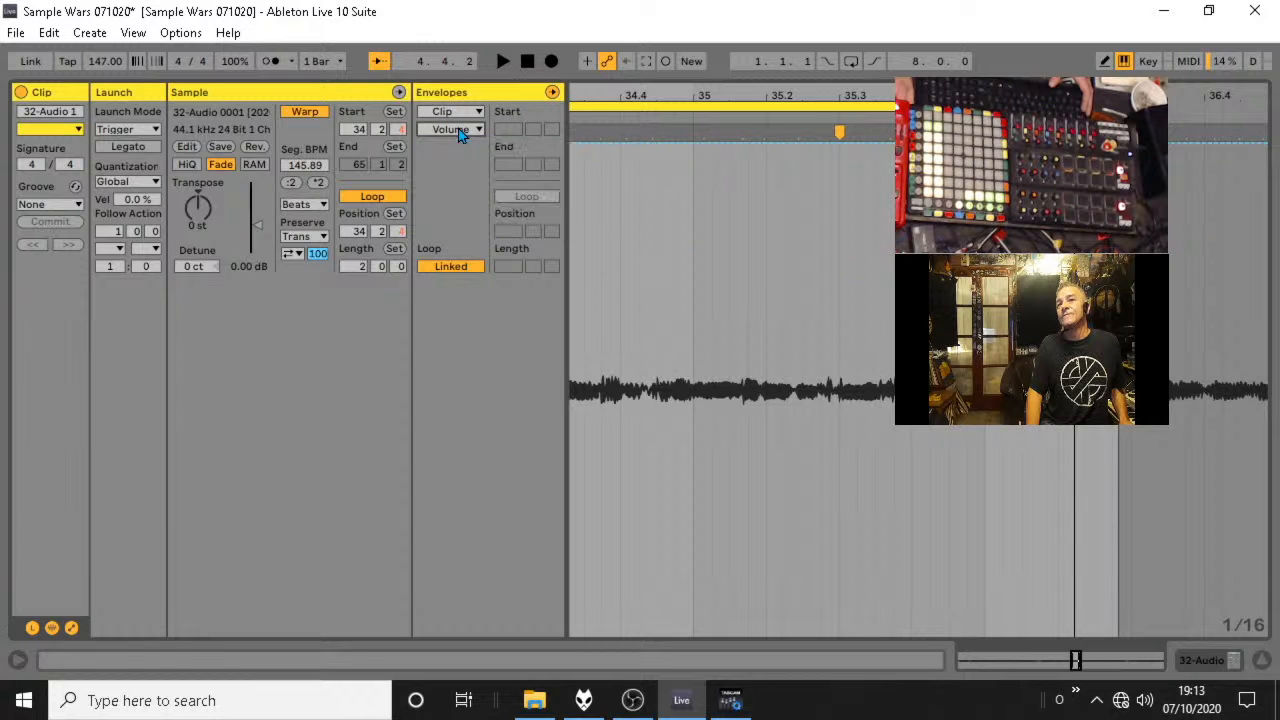
pyautogui.click(461, 135)
pyautogui.click(461, 135)
pyautogui.hotkey('ctrl', 'a')
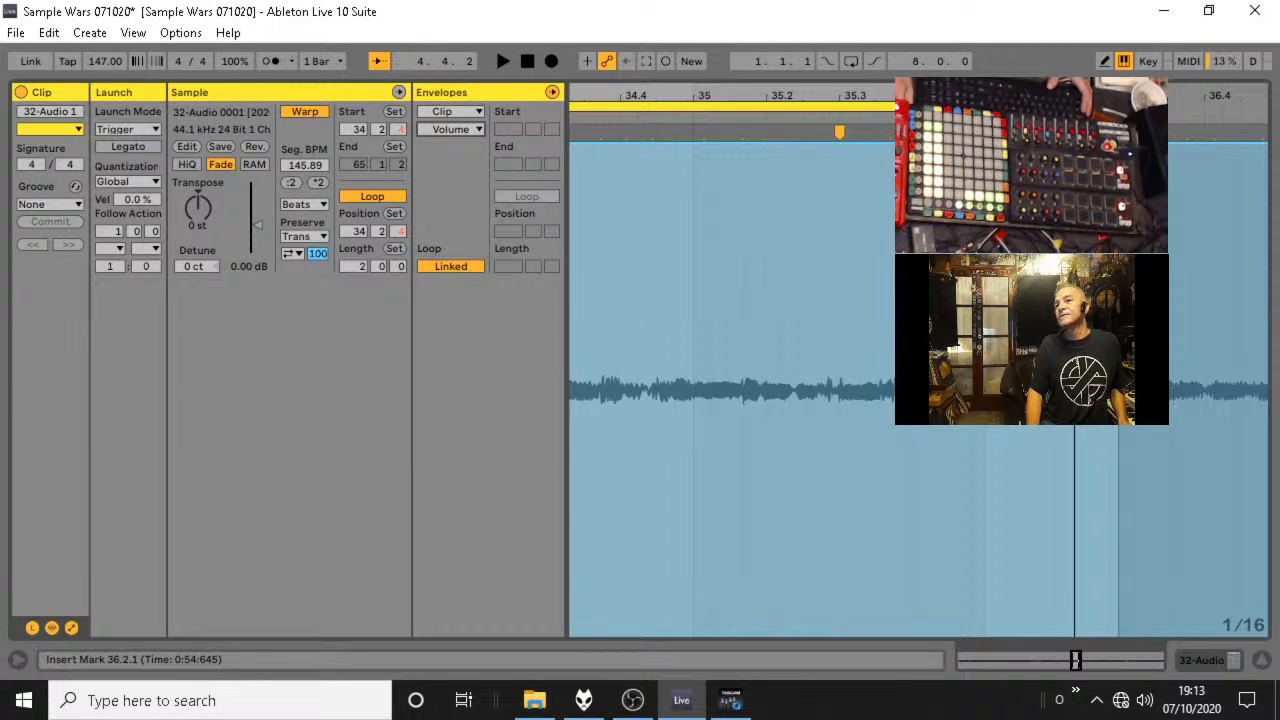
pyautogui.press('Delete')
# Audition the end of the loop and draw a Volume envelope that drops from 100% to 0% just after 36.1.1.
pyautogui.moveTo(1003, 96); pyautogui.dragTo(823, 118)
pyautogui.click(720, 118)
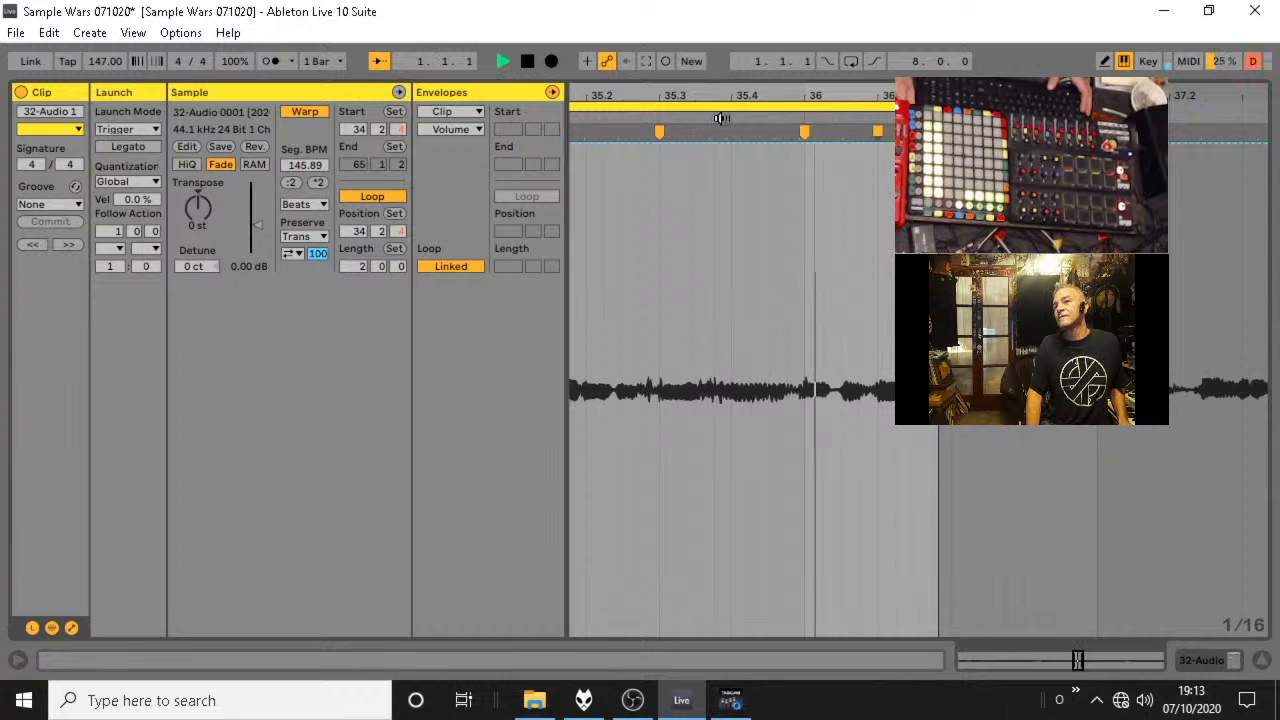
pyautogui.moveTo(720, 118); pyautogui.dragTo(727, 120)
pyautogui.press('space')
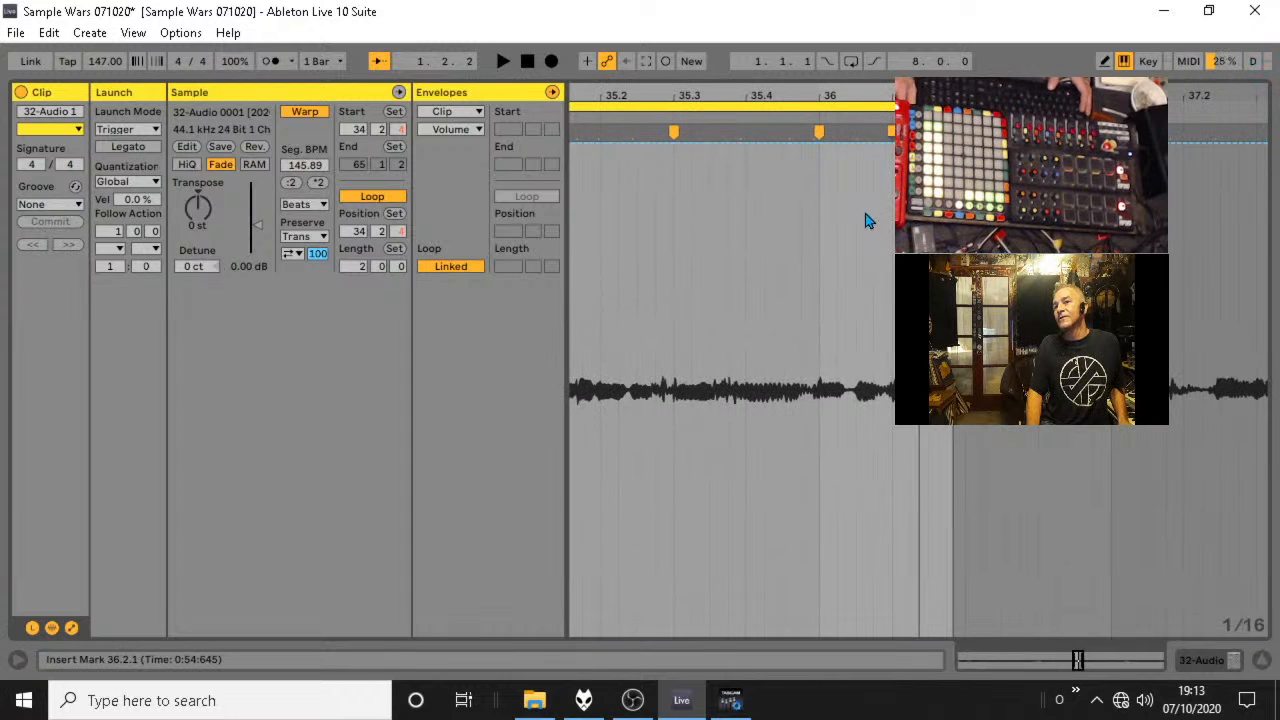
pyautogui.click(862, 144)
pyautogui.moveTo(885, 145); pyautogui.dragTo(864, 635)
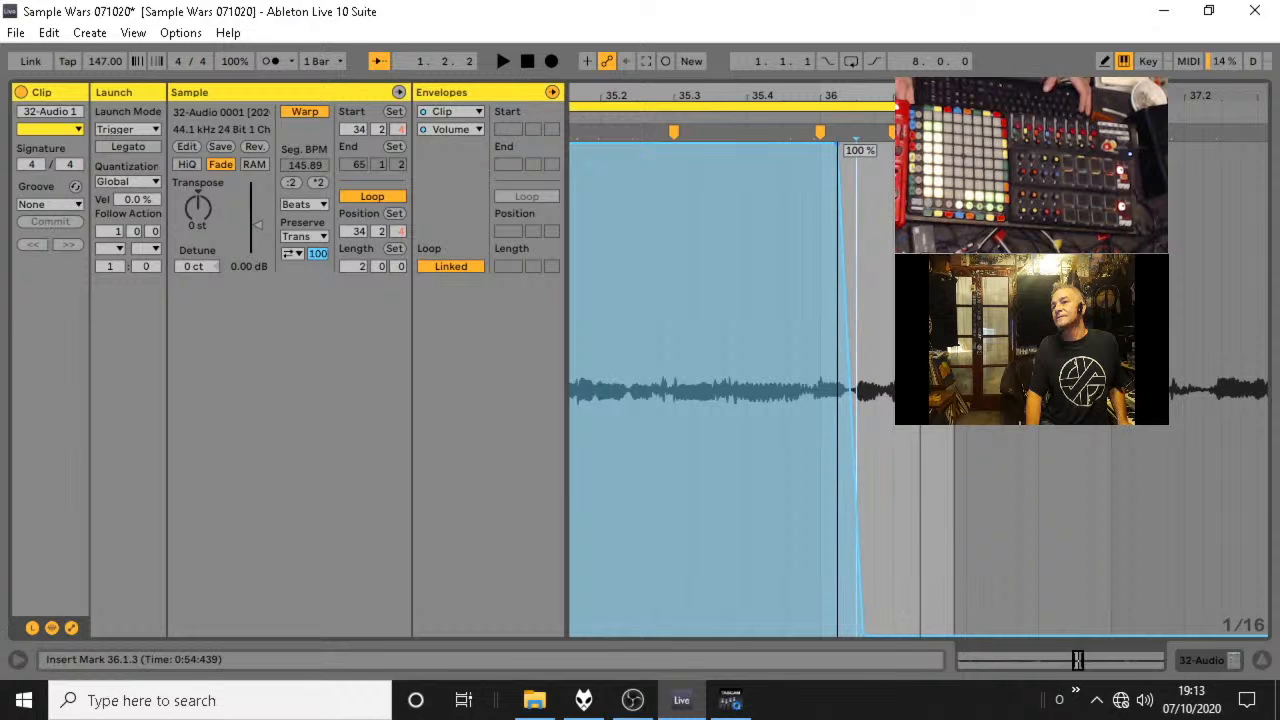
# Audition the volume cut and move its 0% breakpoint slightly later for a softer fade.
pyautogui.press('space')
pyautogui.moveTo(838, 98); pyautogui.dragTo(670, 45)
pyautogui.press('space')
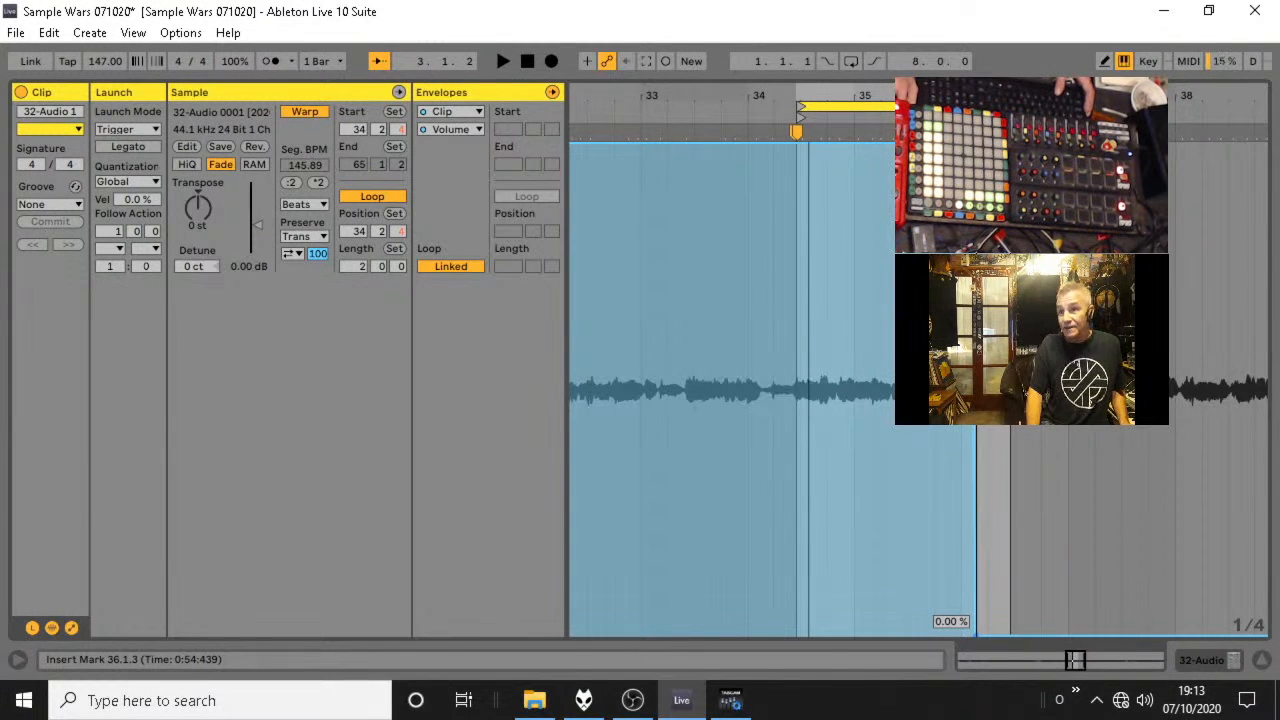
pyautogui.moveTo(975, 635); pyautogui.dragTo(984, 635)
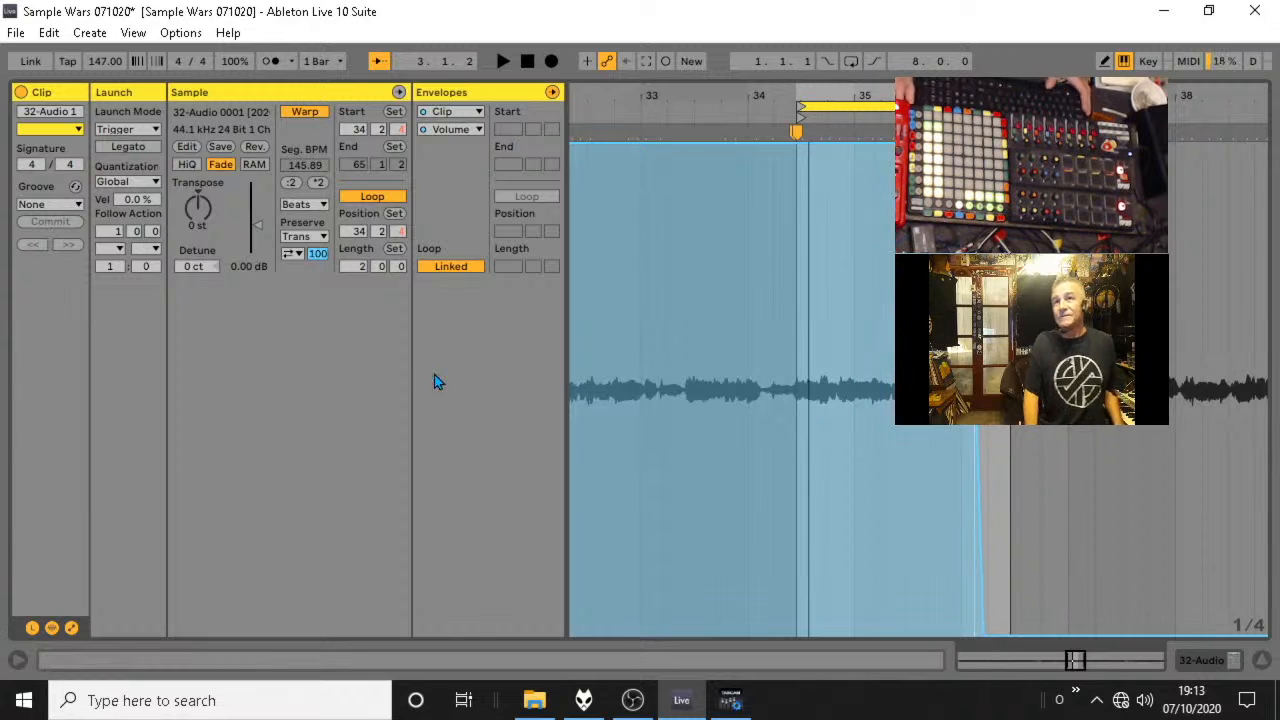
# Show the Mixer envelope for the E-Warminstrel's Dub Delay send and draw a rise from a low level late in bar 35.
pyautogui.click(461, 113)
pyautogui.click(461, 114)
pyautogui.click(461, 113)
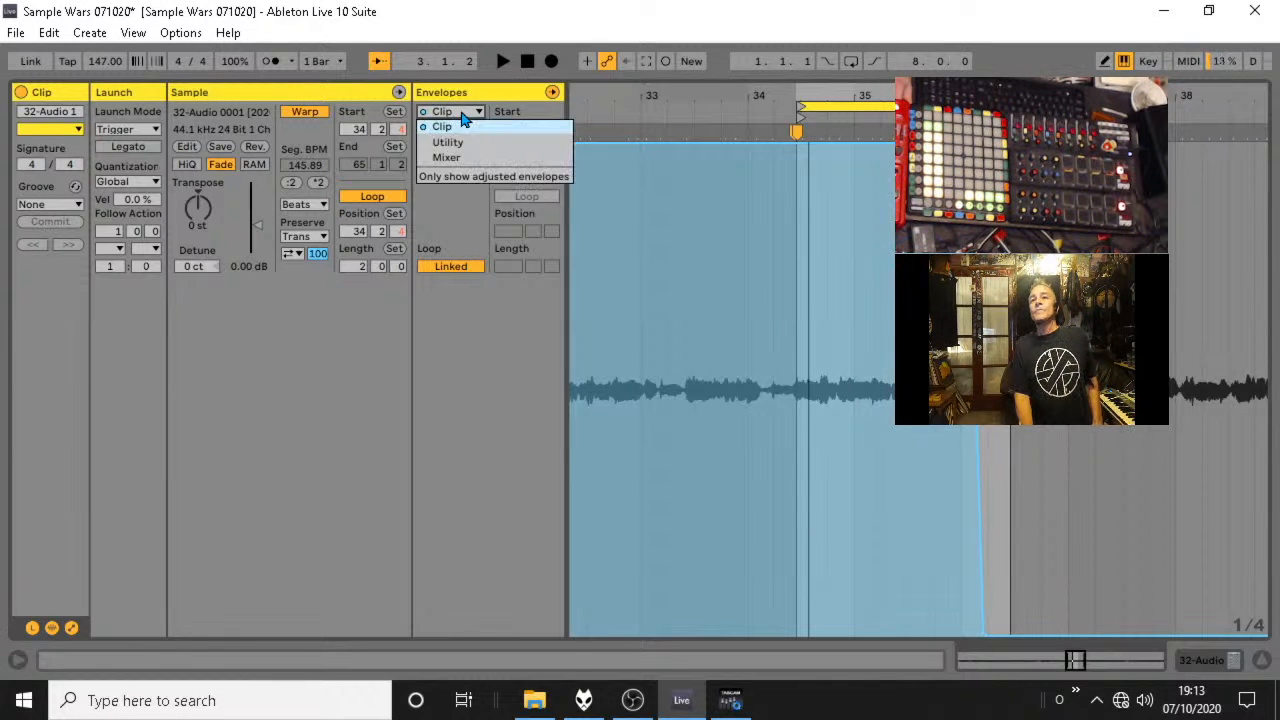
pyautogui.click(462, 160)
pyautogui.click(450, 129)
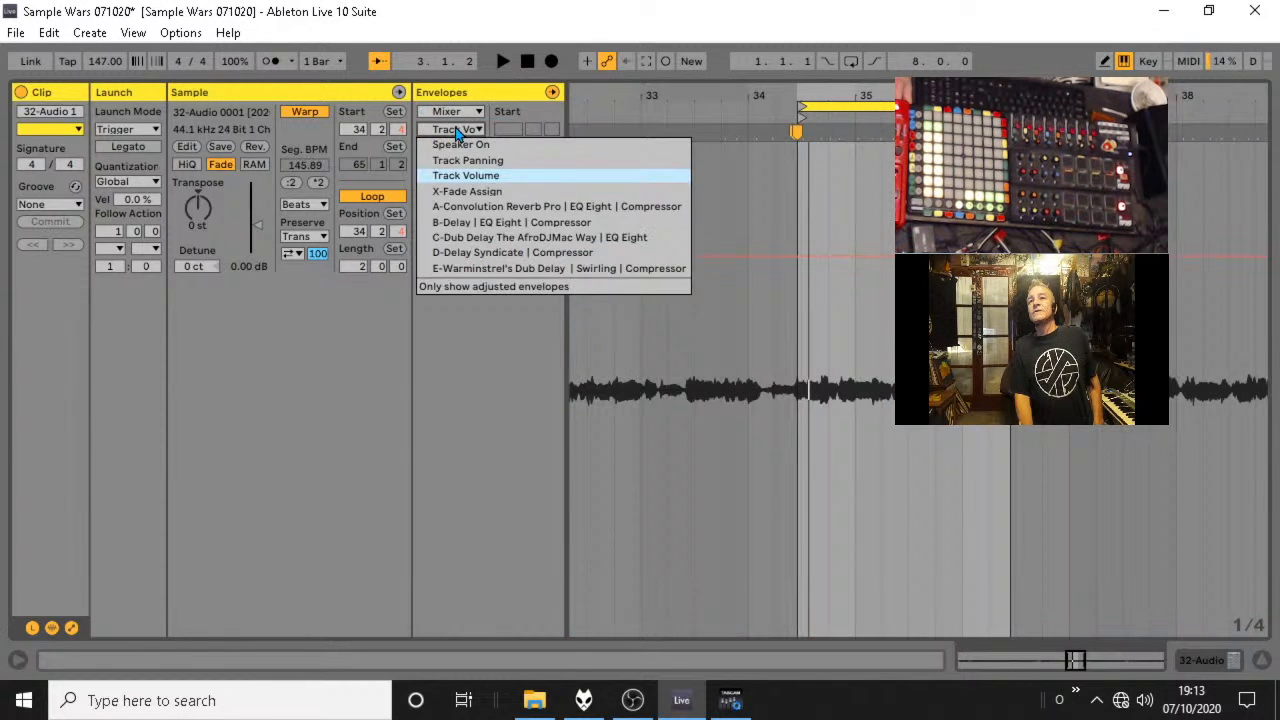
pyautogui.click(590, 268)
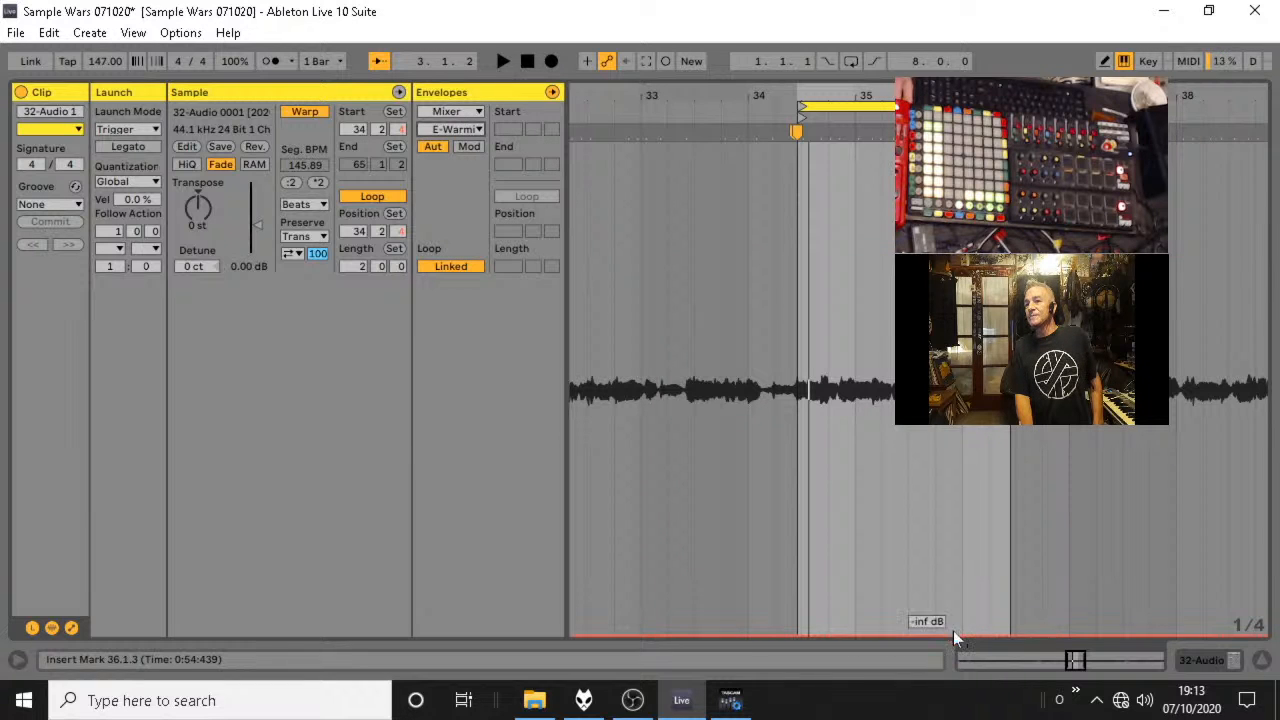
pyautogui.moveTo(957, 634)
pyautogui.mouseDown()
pyautogui.moveTo(957, 228)
pyautogui.moveTo(943, 234)
pyautogui.moveTo(910, 506)
pyautogui.moveTo(943, 500)
pyautogui.moveTo(943, 533)
pyautogui.mouseUp()
# Audition the delay send rise, lower its upper level and make the jump steeper.
pyautogui.press('space')
pyautogui.press('space')
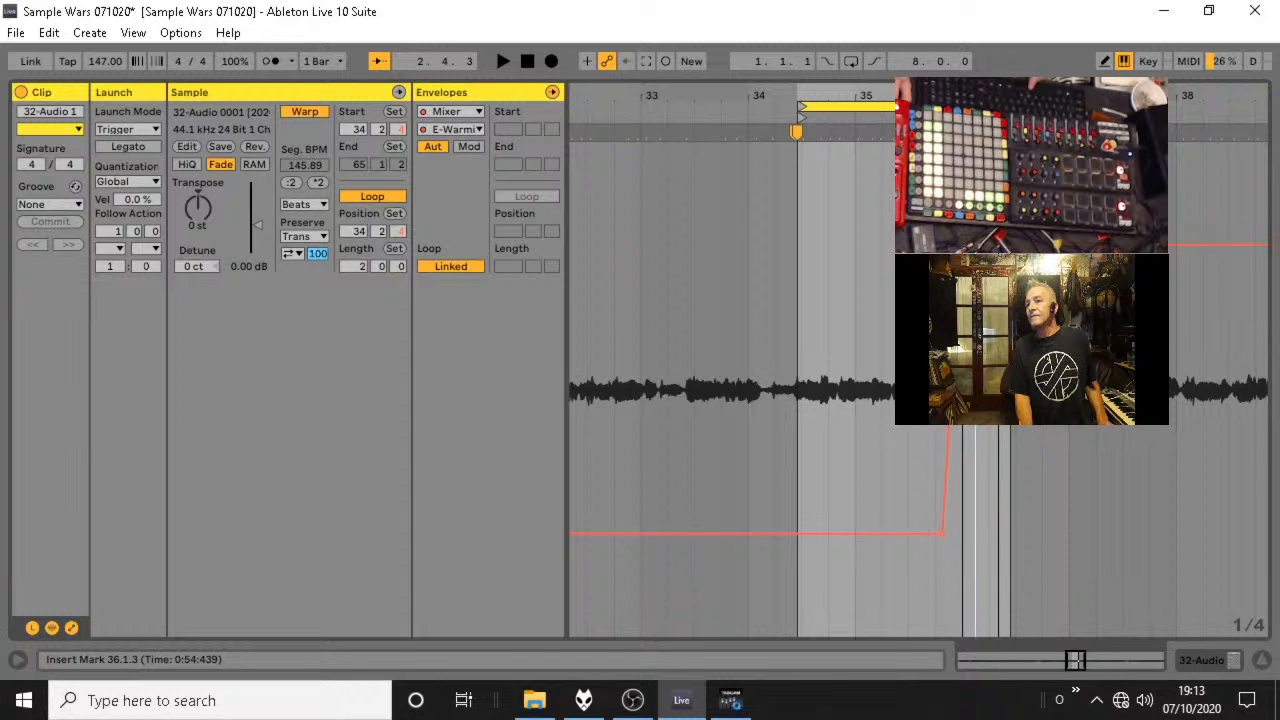
pyautogui.press('space')
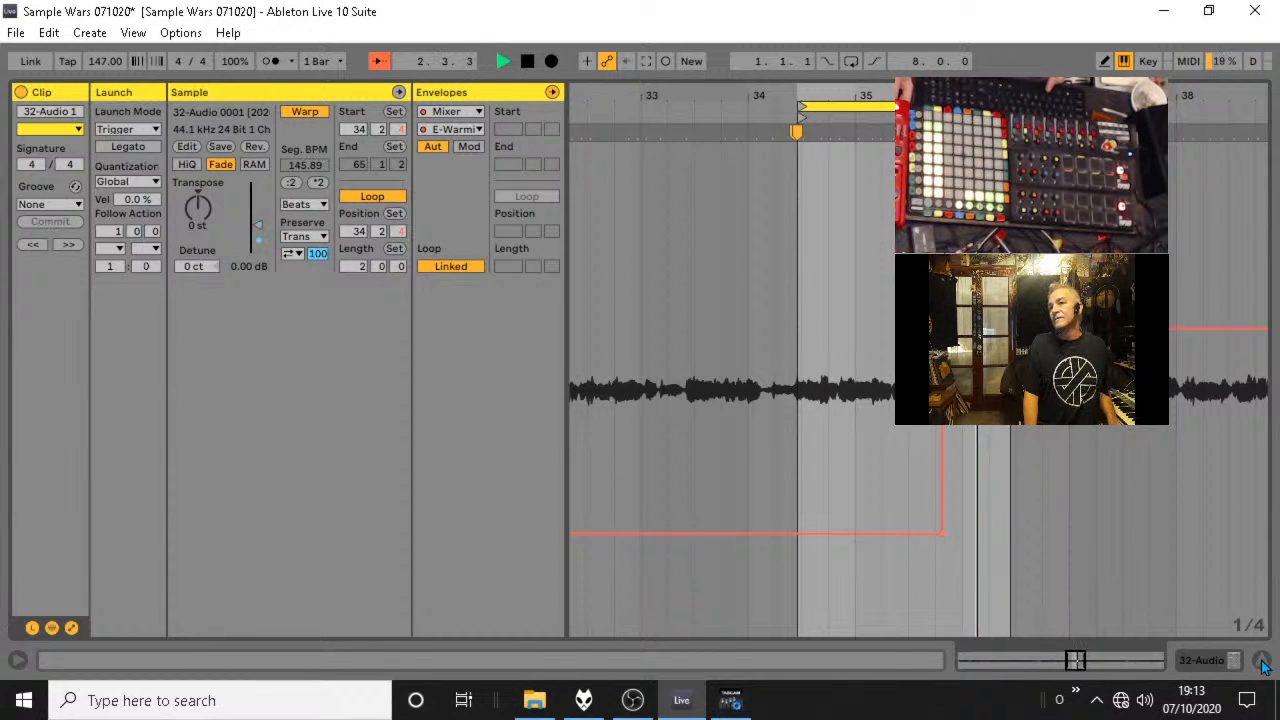
pyautogui.press('space')
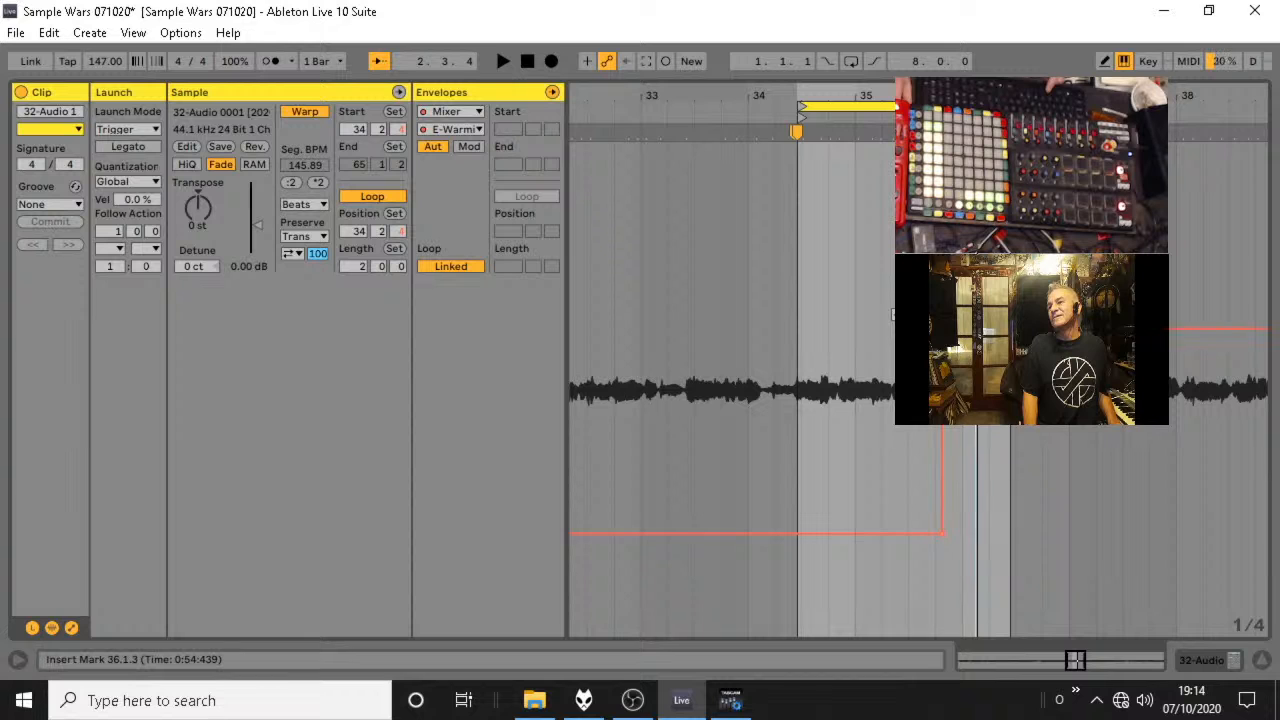
# Delete the raised breakpoint from the delay send envelope and the 0% breakpoint from the Clip Volume envelope.
pyautogui.click(942, 329)
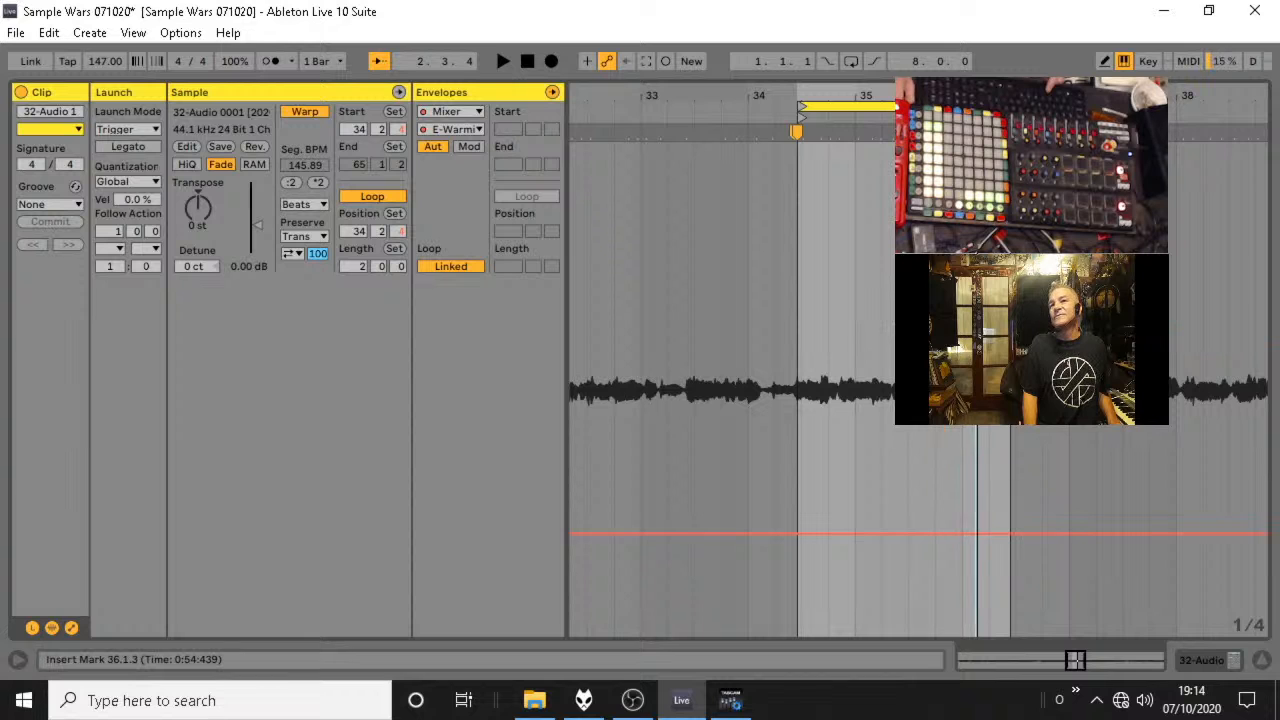
pyautogui.click(72, 628)
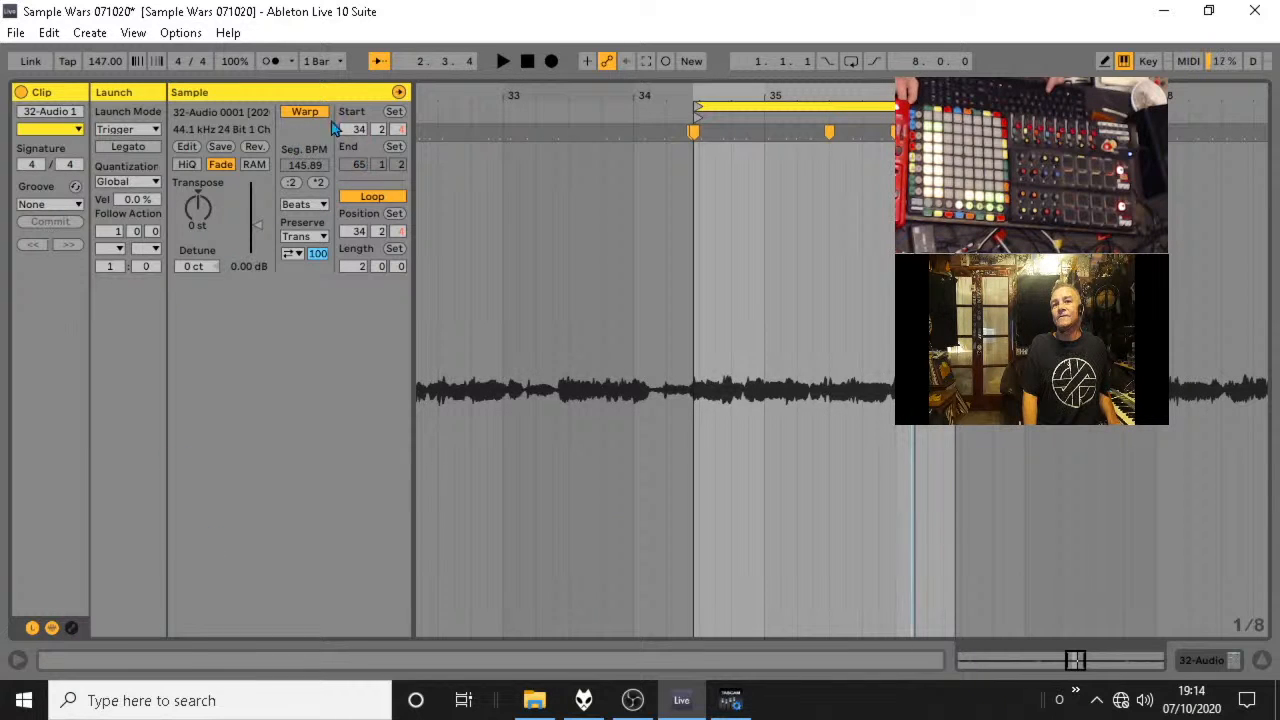
pyautogui.click(72, 628)
pyautogui.click(452, 112)
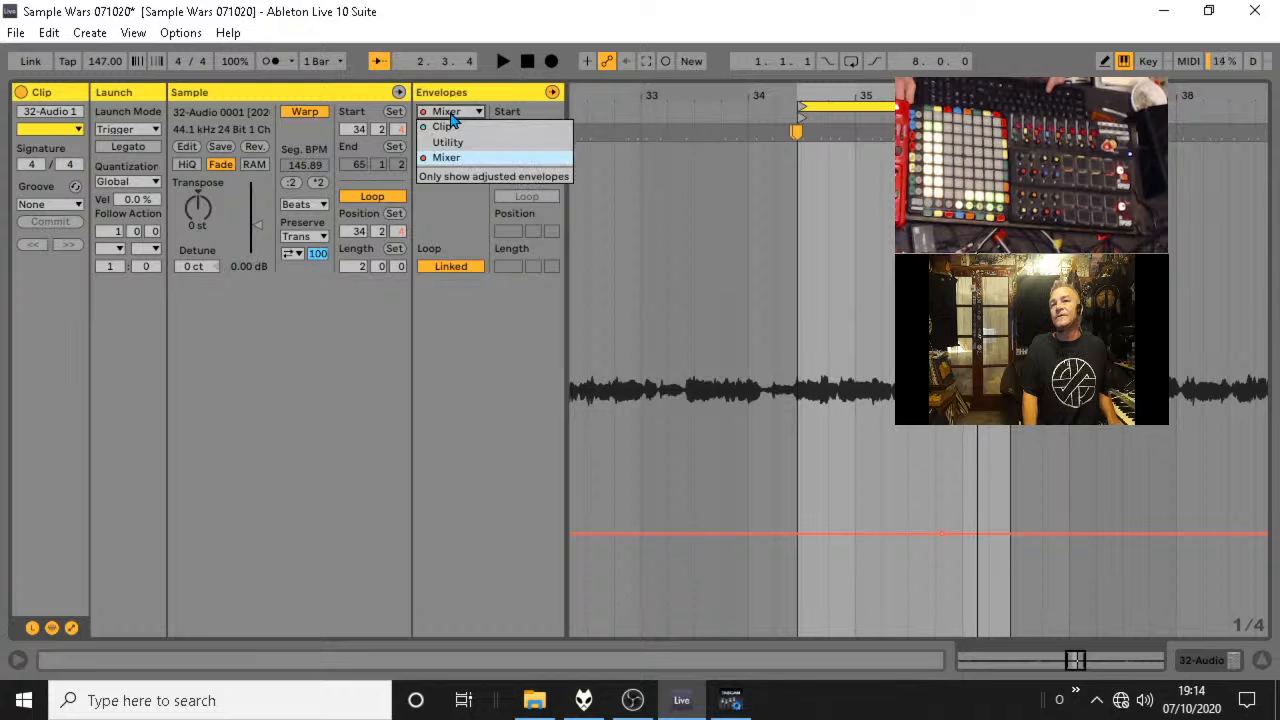
pyautogui.click(448, 128)
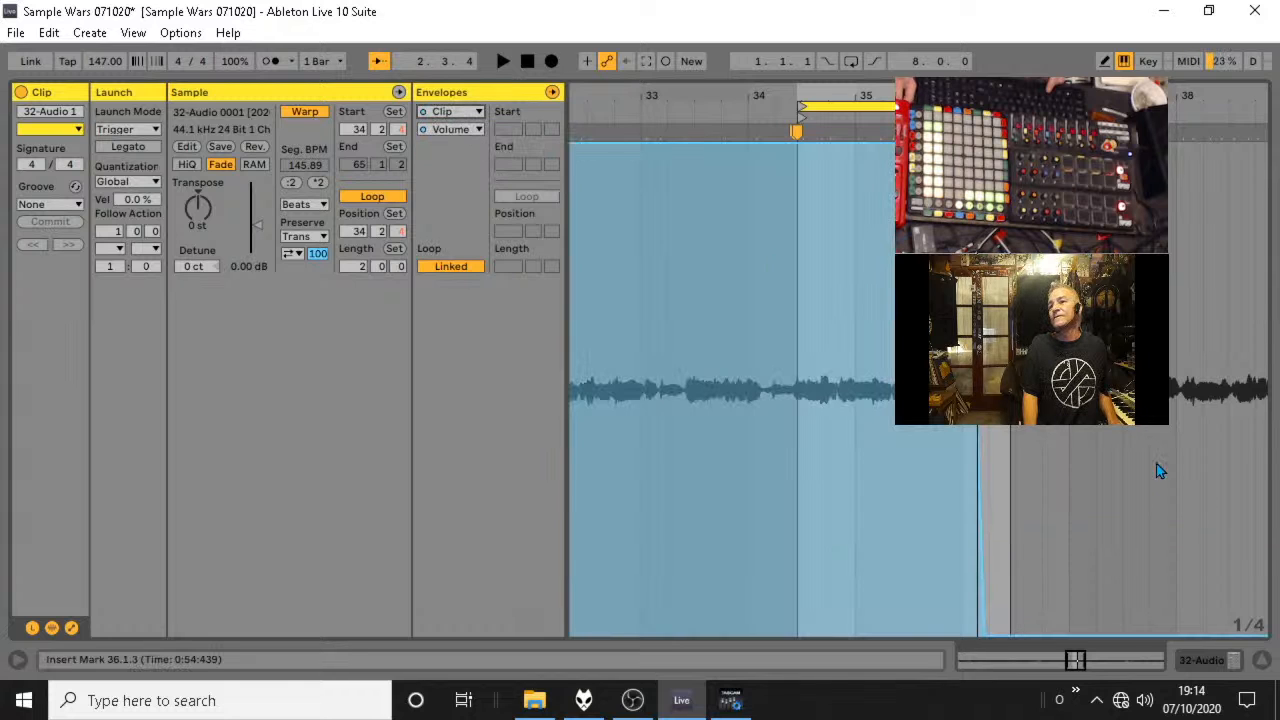
pyautogui.click(986, 634)
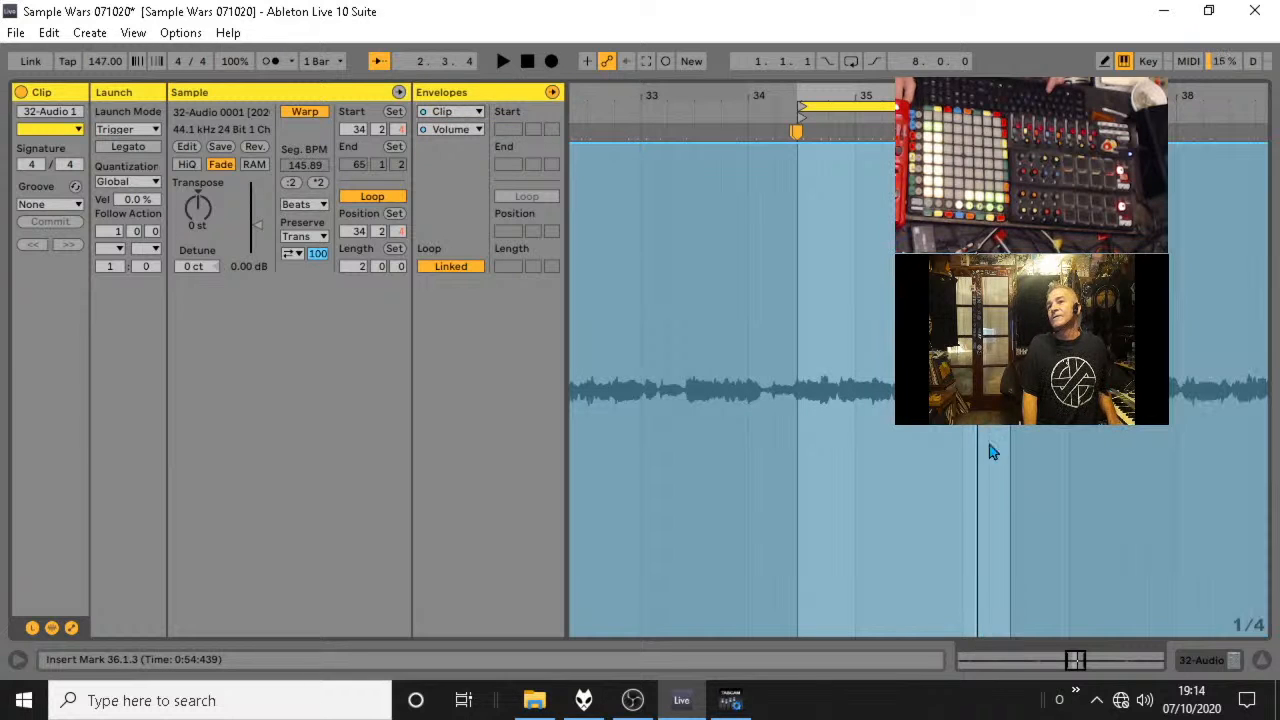
pyautogui.click(1263, 663)
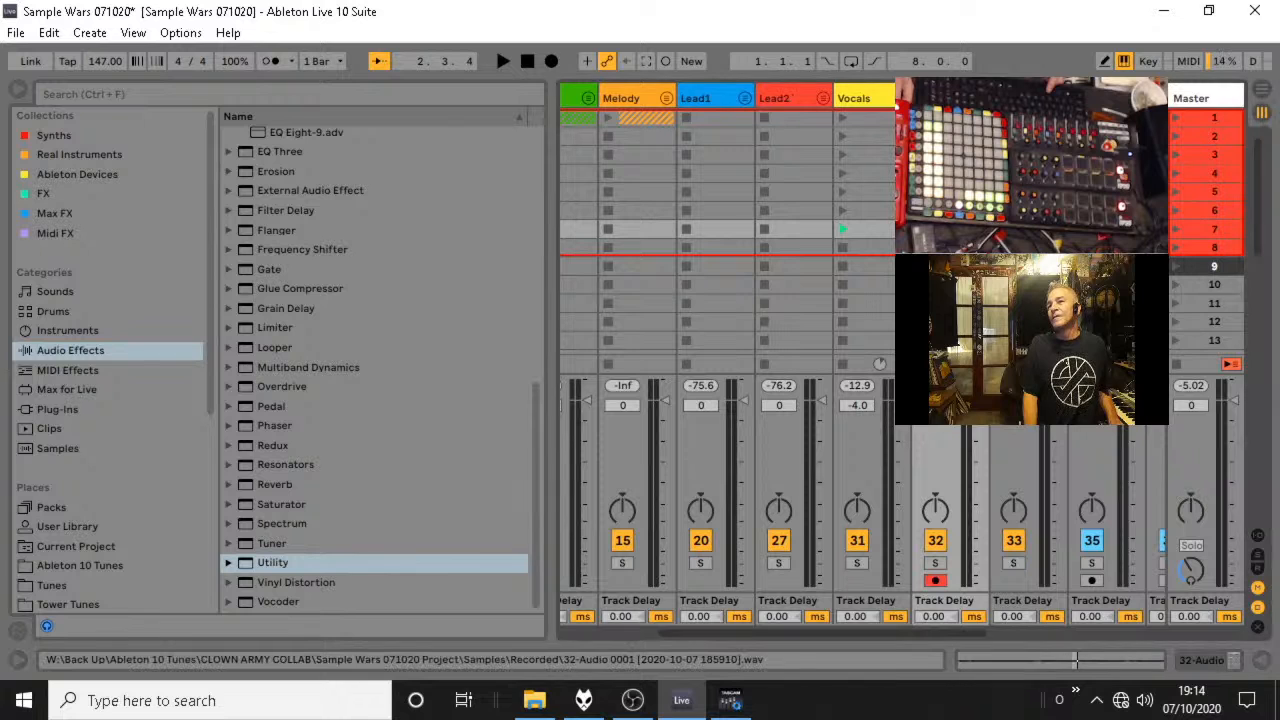
pyautogui.doubleClick(947, 229)
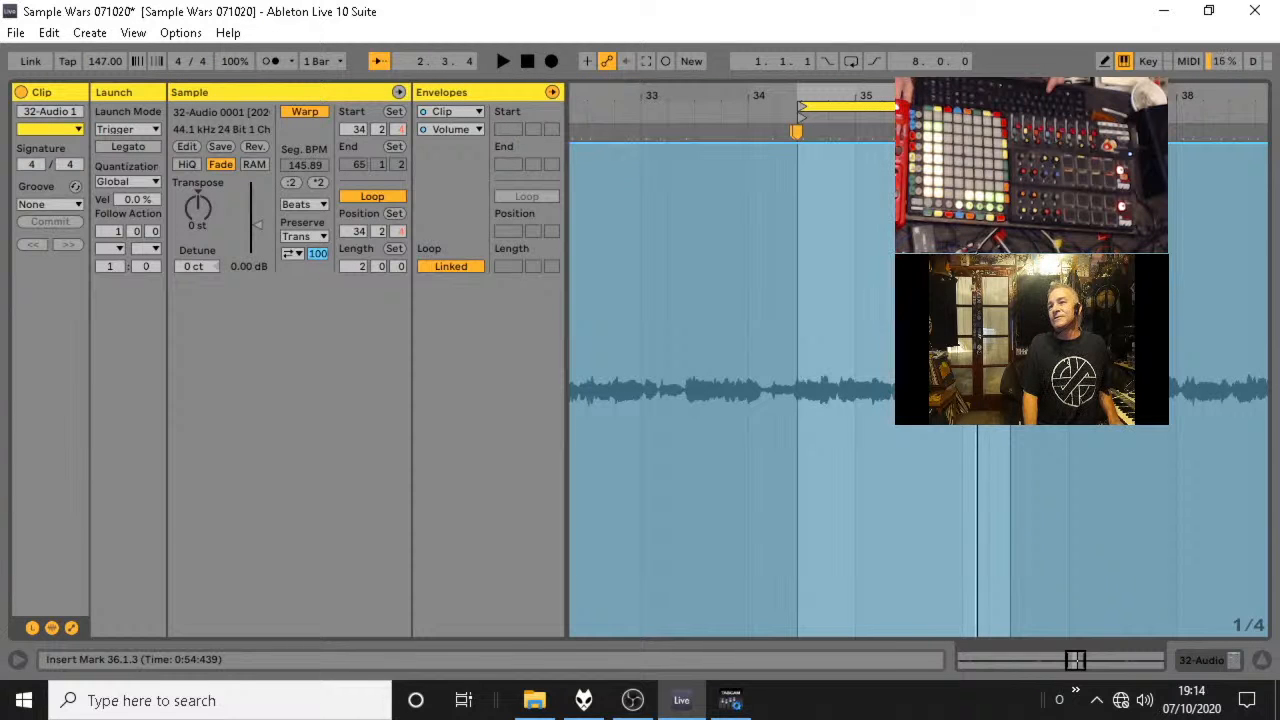
pyautogui.click(1260, 665)
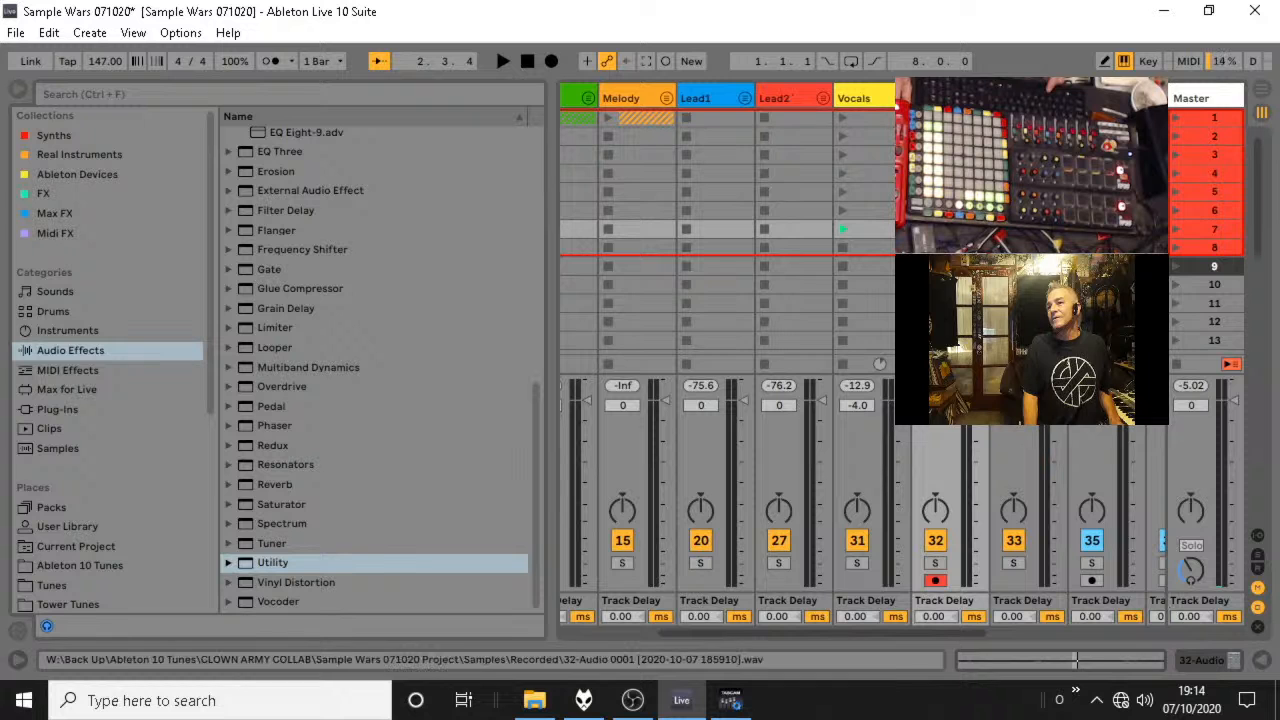
pyautogui.doubleClick(947, 229)
# Audition the loop, hide the clip envelopes and place a warp marker just past the loop end, near 36.3.1.
pyautogui.press('space')
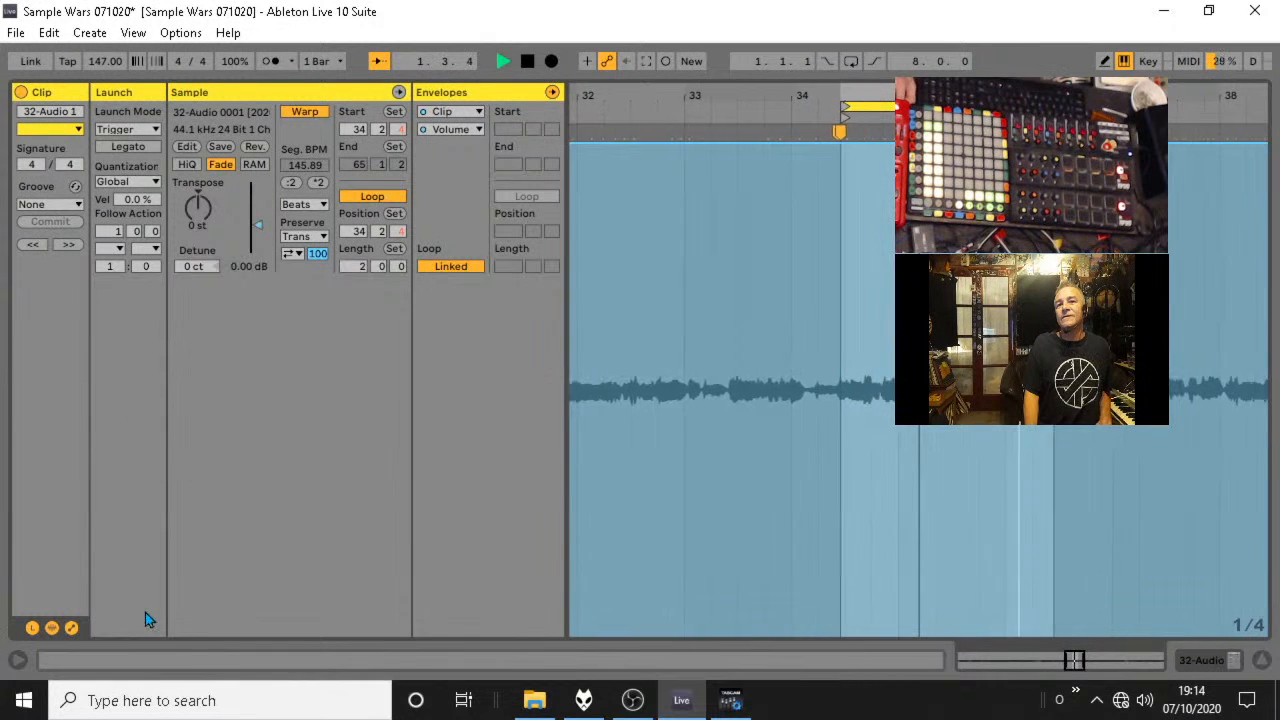
pyautogui.click(71, 627)
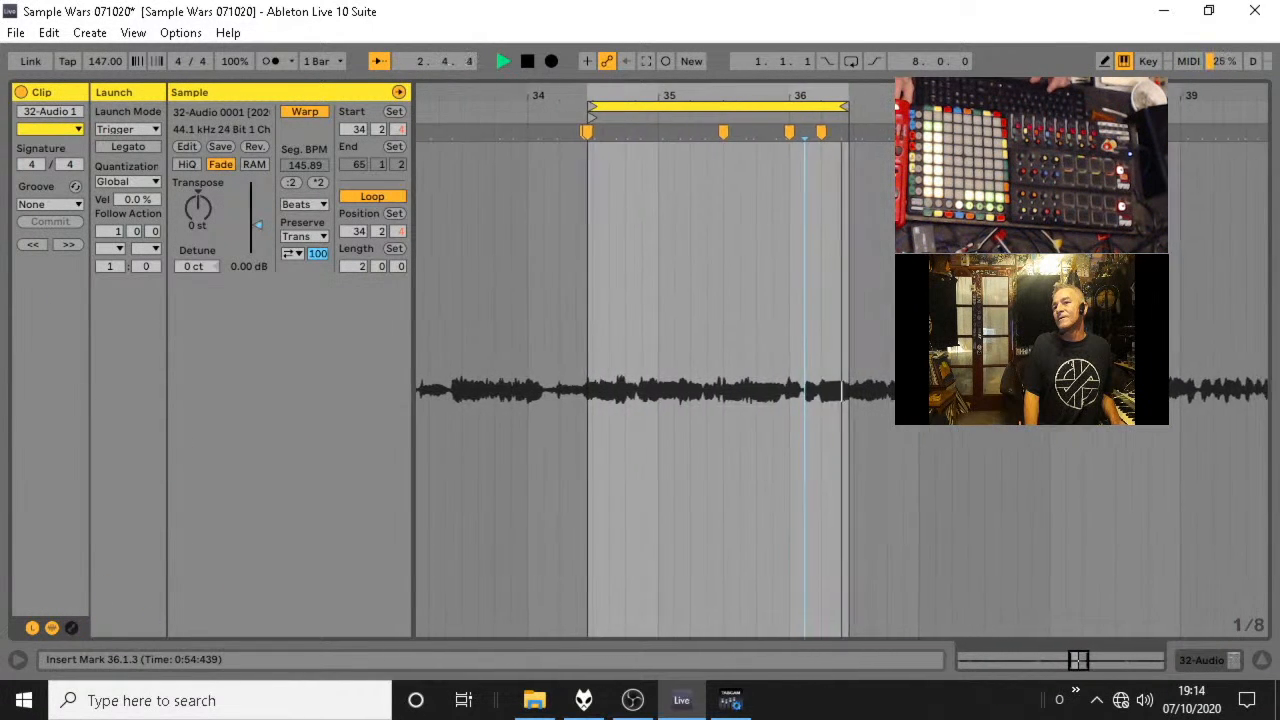
pyautogui.press('space')
pyautogui.click(1064, 390)
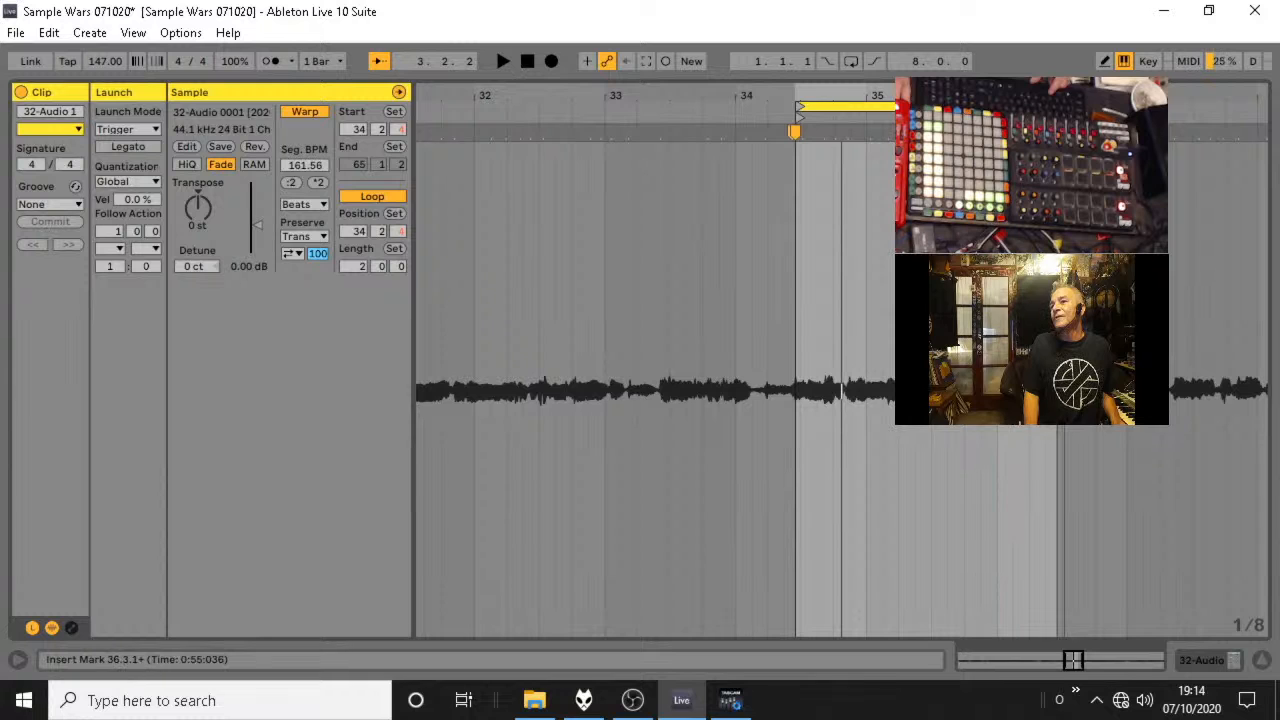
pyautogui.moveTo(1064, 132)
pyautogui.mouseDown()
pyautogui.moveTo(1045, 132)
pyautogui.moveTo(1066, 132)
pyautogui.moveTo(1054, 132)
pyautogui.moveTo(1094, 98)
pyautogui.moveTo(1070, 158)
pyautogui.mouseUp()
# Audition the end of the loop and move its last warp marker slightly earlier, onto the loop end.
pyautogui.press('space')
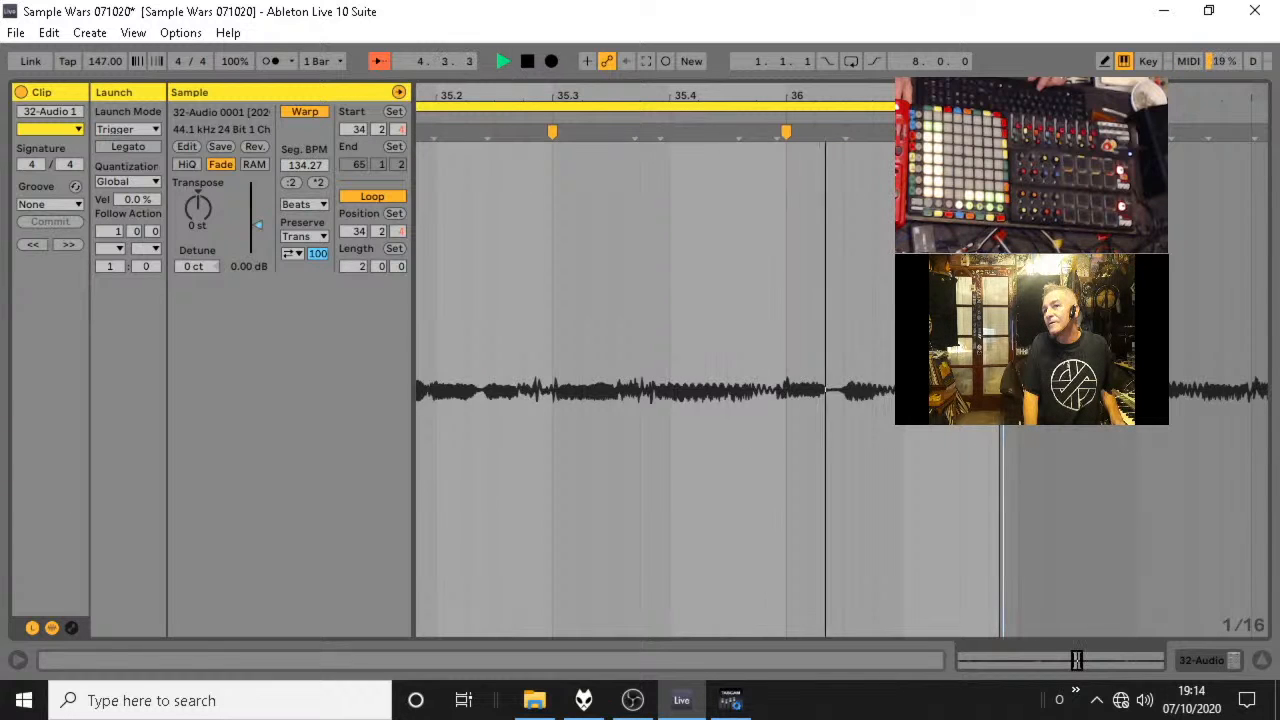
pyautogui.press('space')
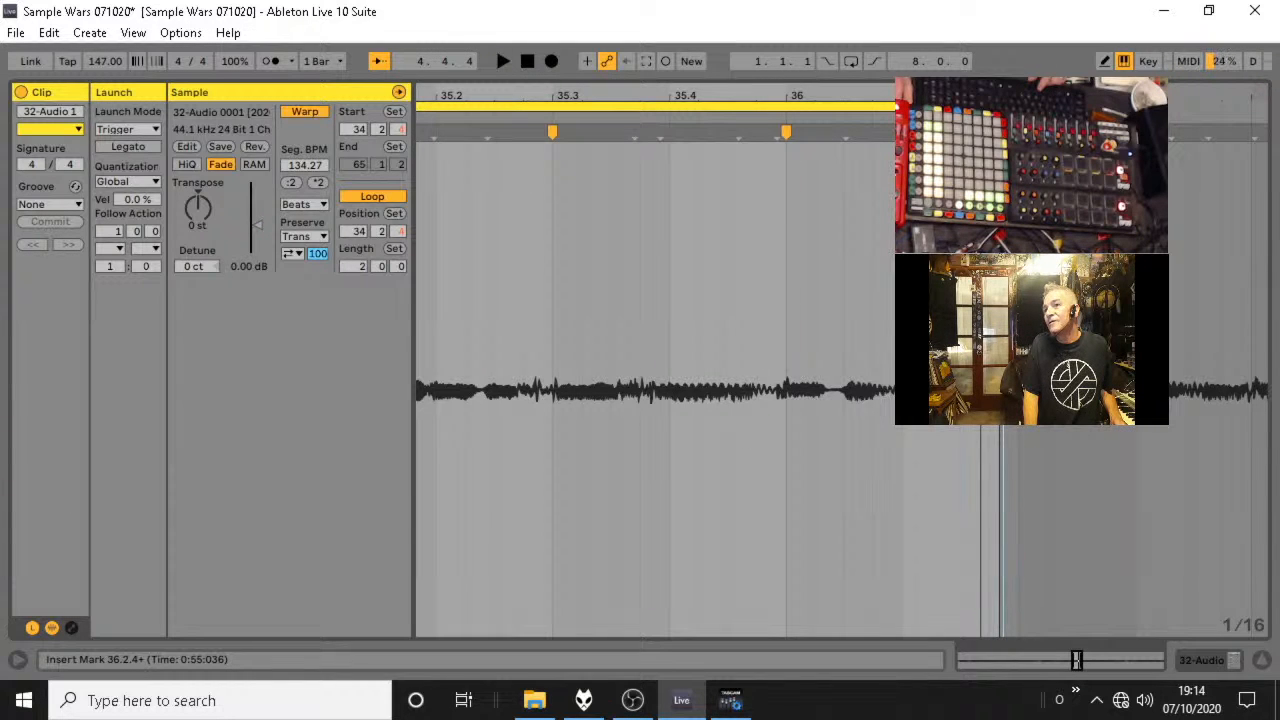
pyautogui.moveTo(1003, 132)
pyautogui.mouseDown()
pyautogui.moveTo(1019, 132)
pyautogui.moveTo(1000, 132)
pyautogui.mouseUp()
pyautogui.press('Left')
# Set the clip's warp mode to Complex Pro and start auditioning the loop.
pyautogui.click(300, 205)
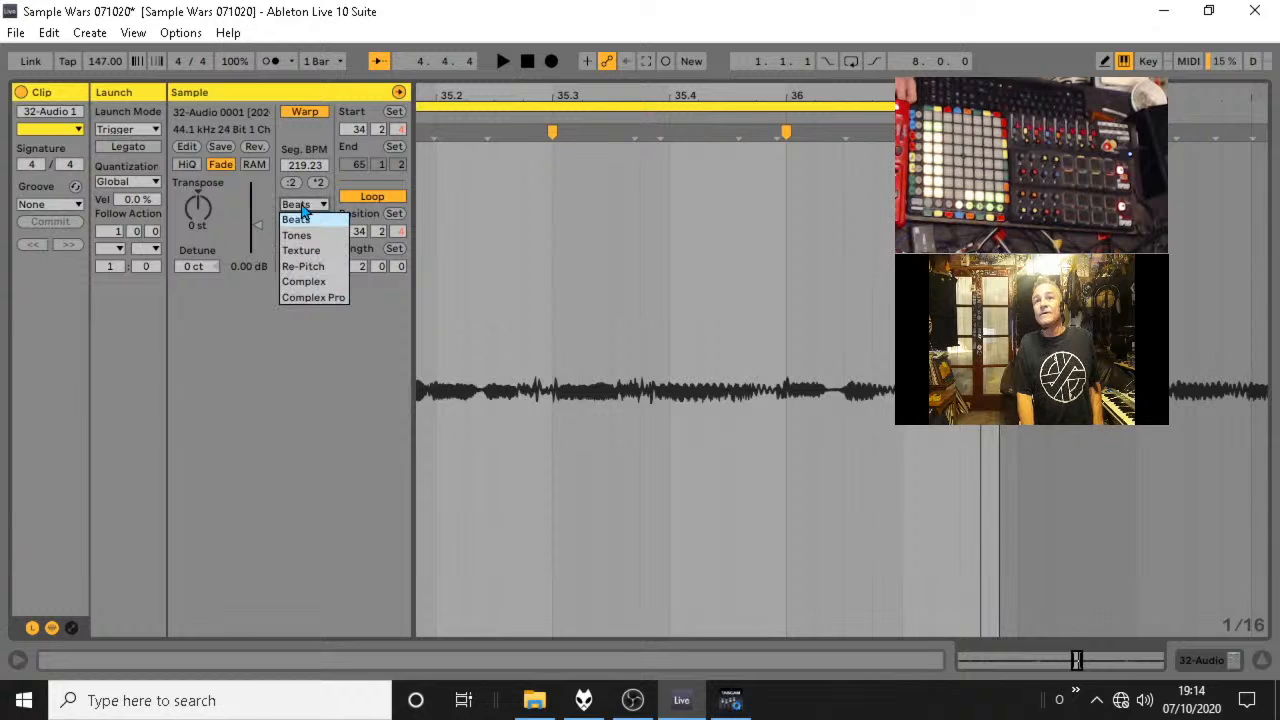
pyautogui.click(331, 296)
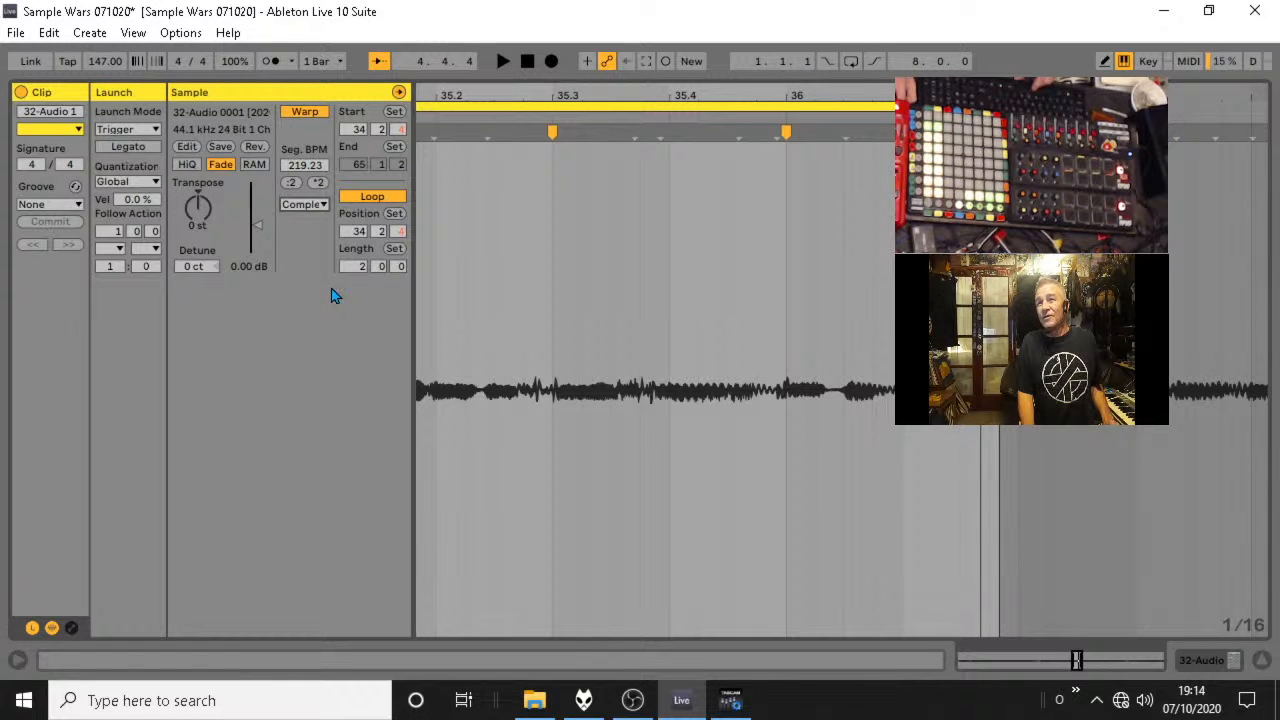
pyautogui.press('space')
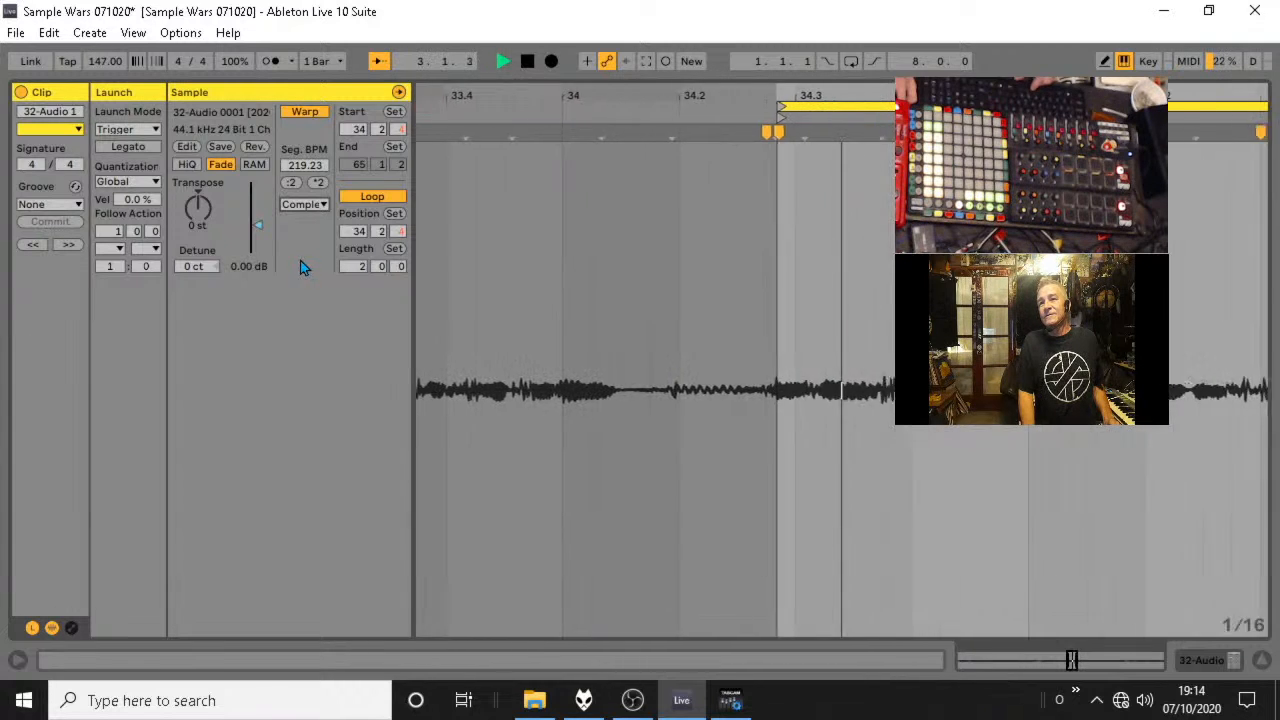
# Return to the session's track overview, stop playback and fold the Vocals group.
pyautogui.click(1262, 660)
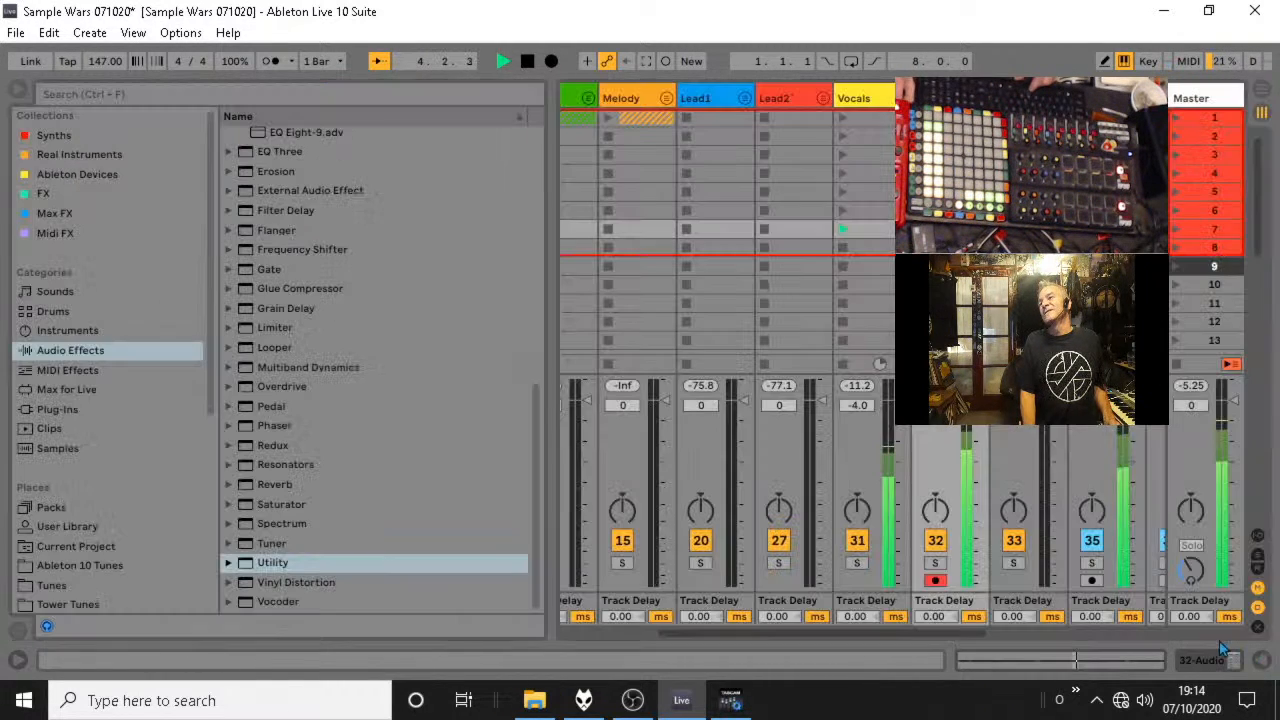
pyautogui.press('space')
pyautogui.click(901, 98)
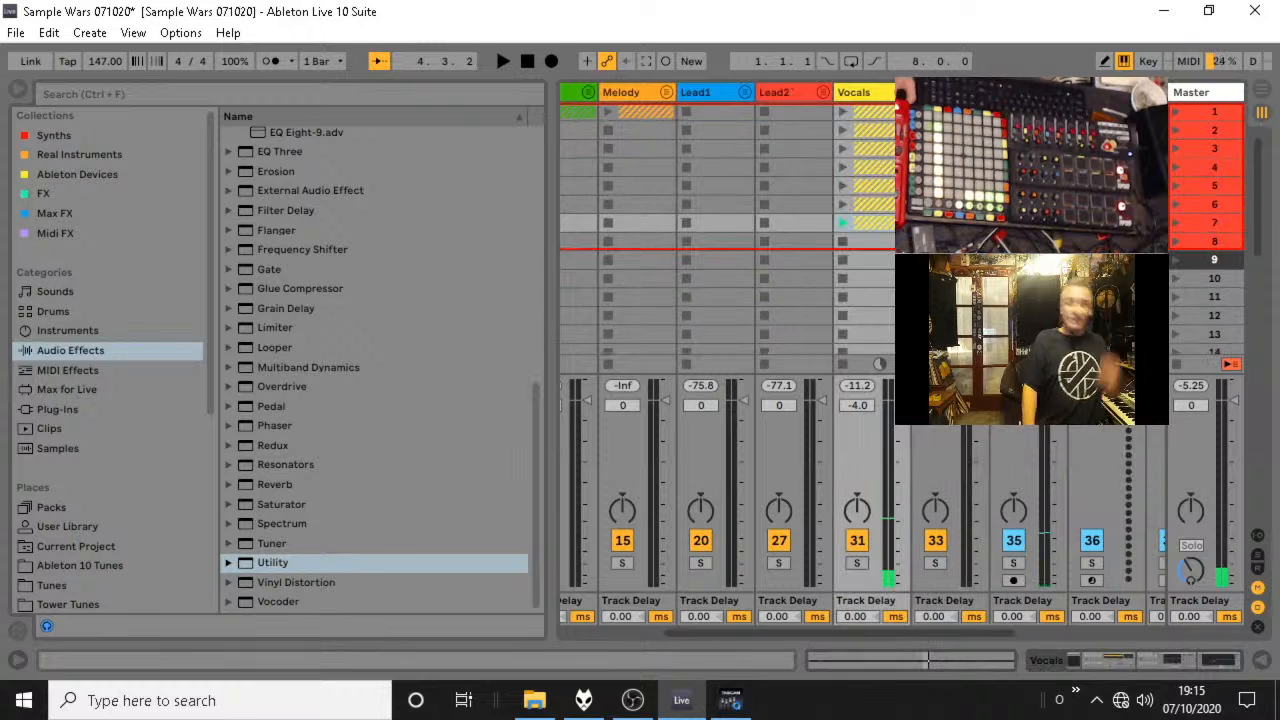
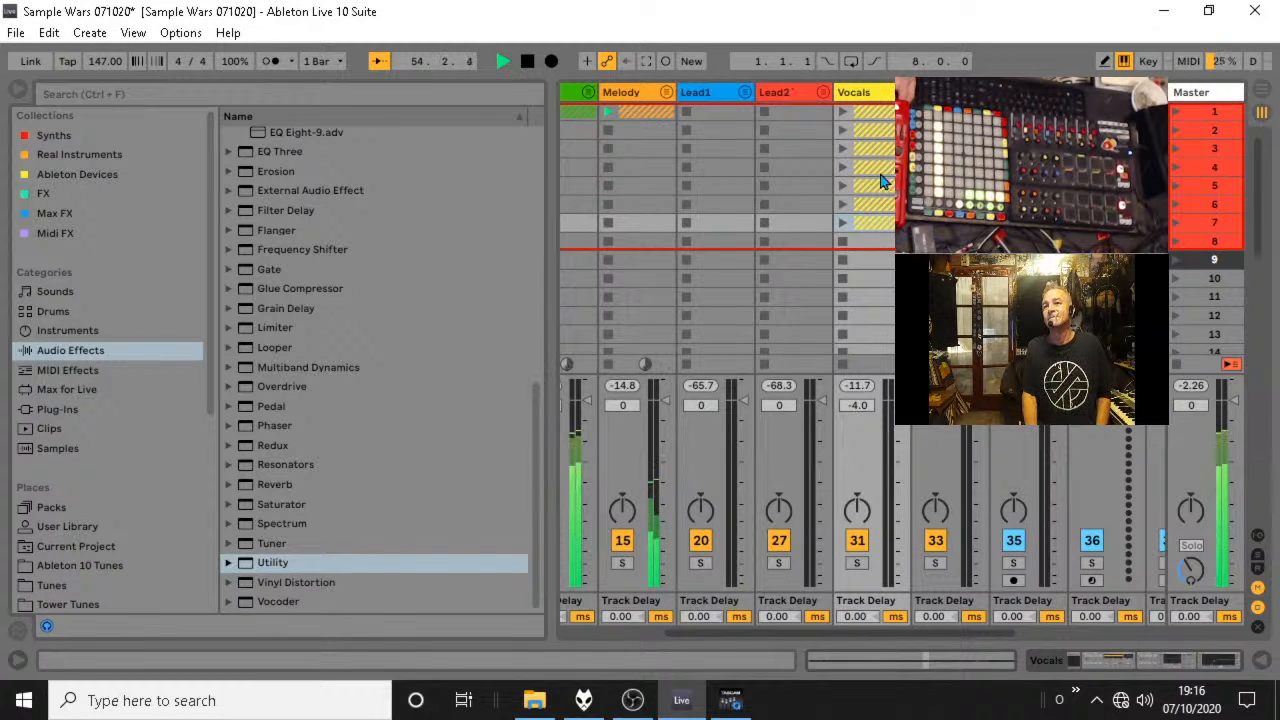
# Unfold the Melody group, raise the EQ Eight low cut on its 17 147 Dirty track to about 958 Hz with Q 0.75, and refold the group.
pyautogui.click(666, 93)
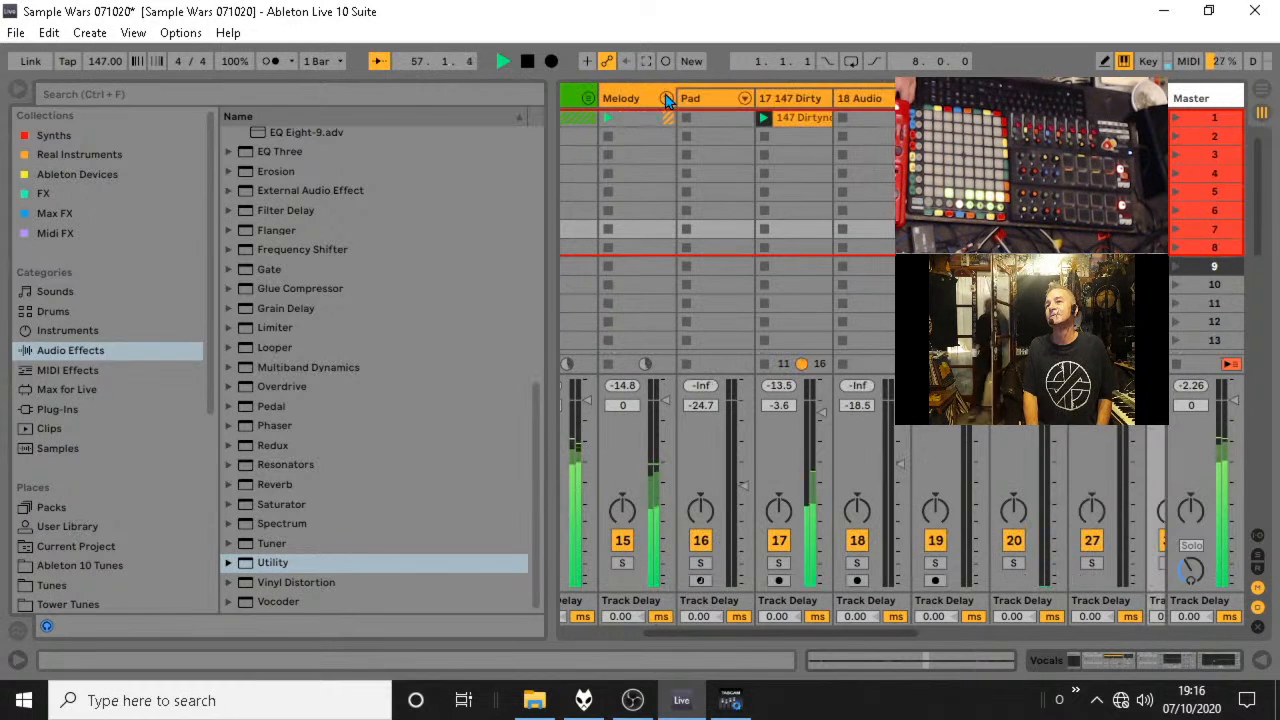
pyautogui.doubleClick(810, 99)
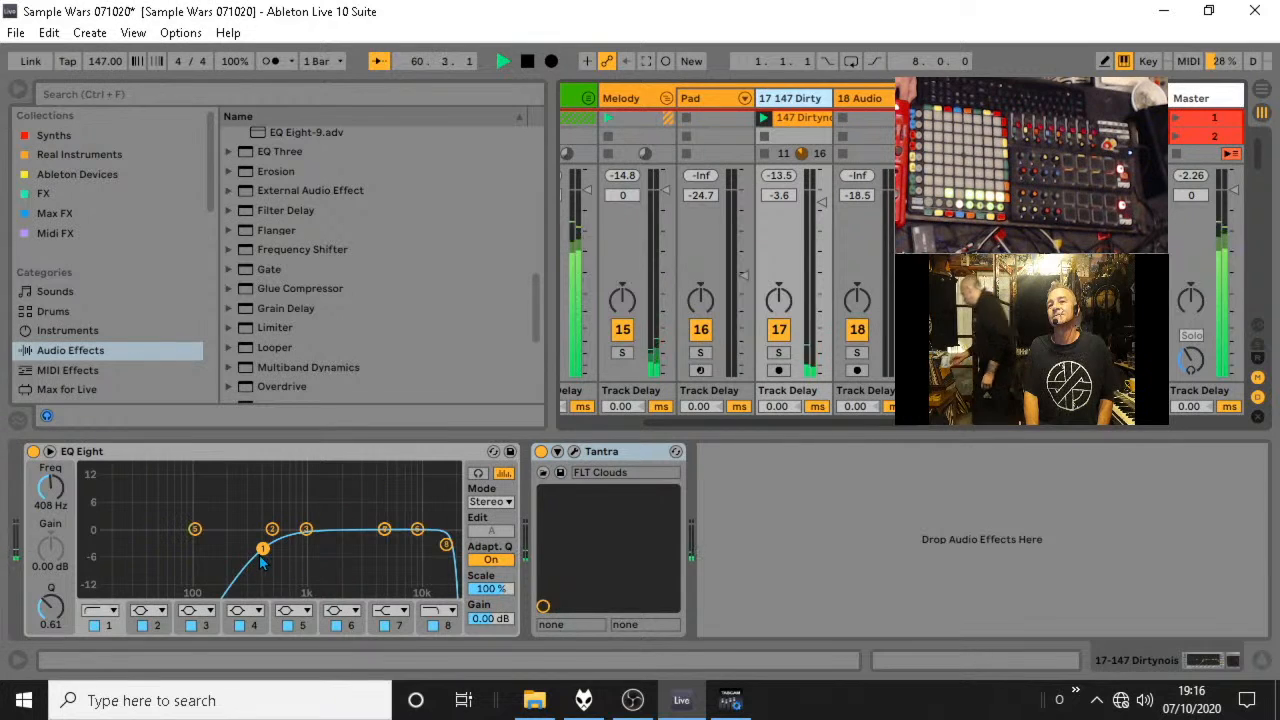
pyautogui.moveTo(262, 556); pyautogui.dragTo(311, 543)
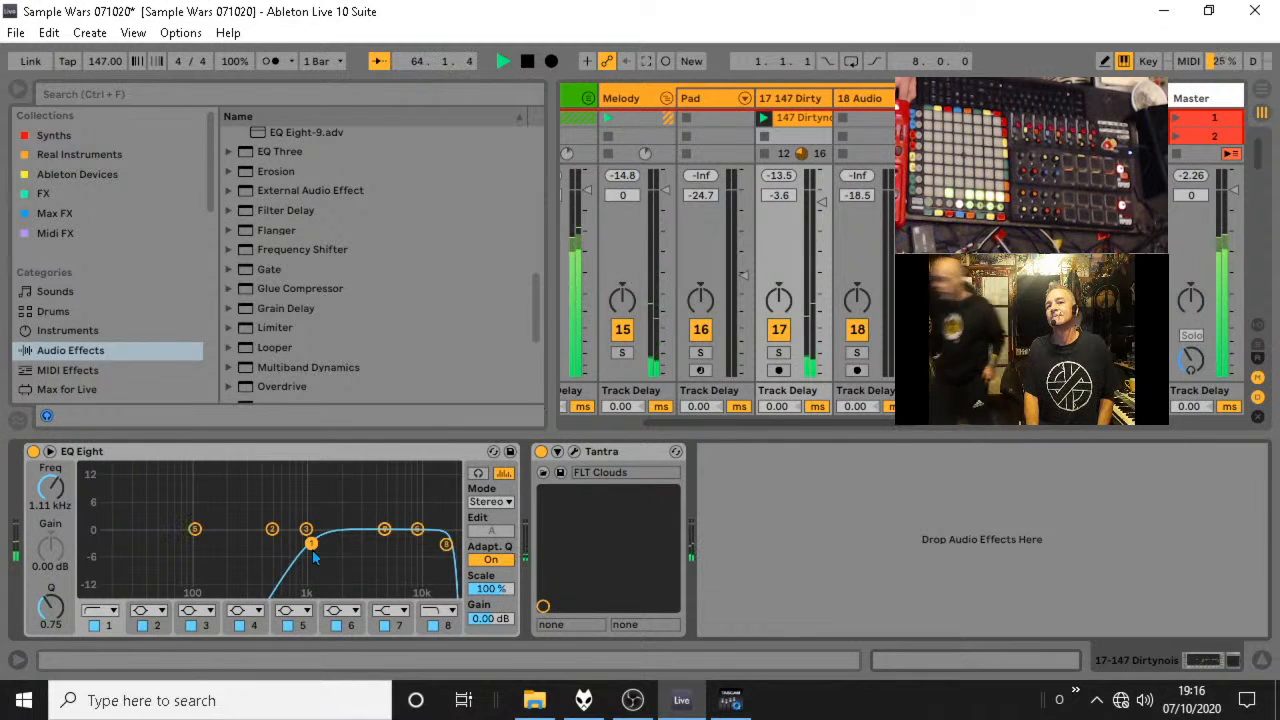
pyautogui.moveTo(311, 543); pyautogui.dragTo(303, 543)
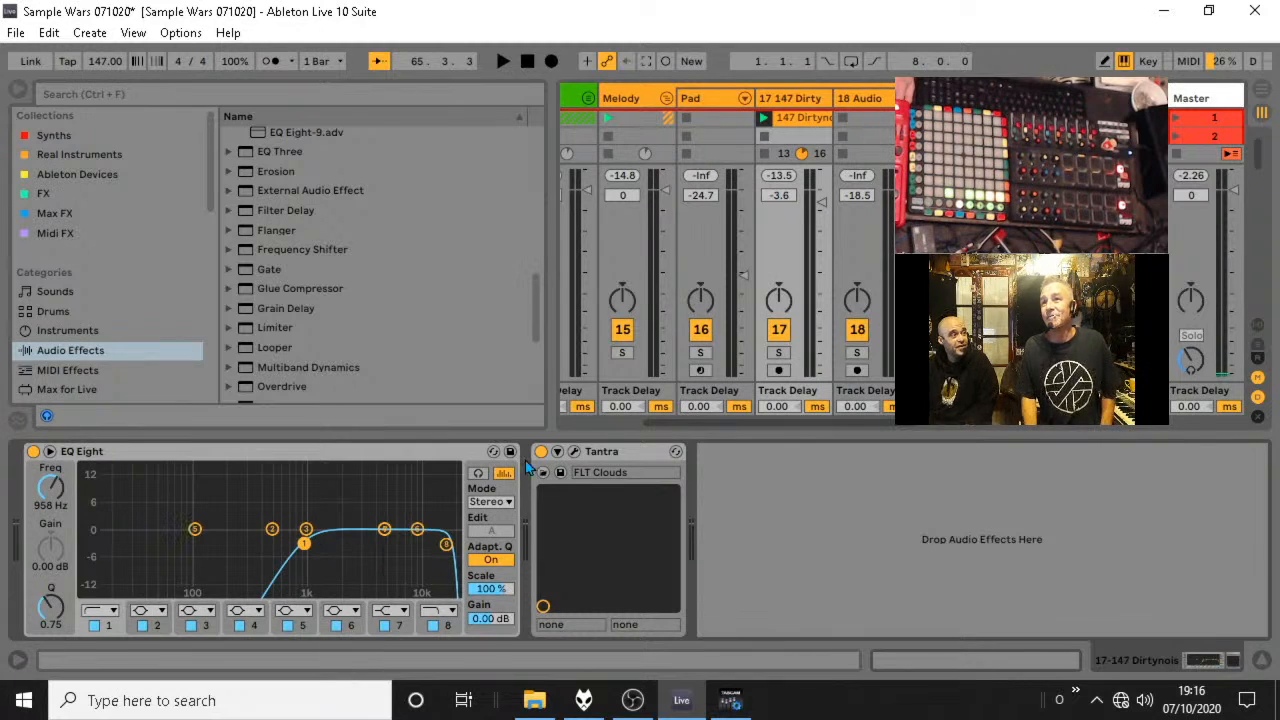
pyautogui.click(667, 100)
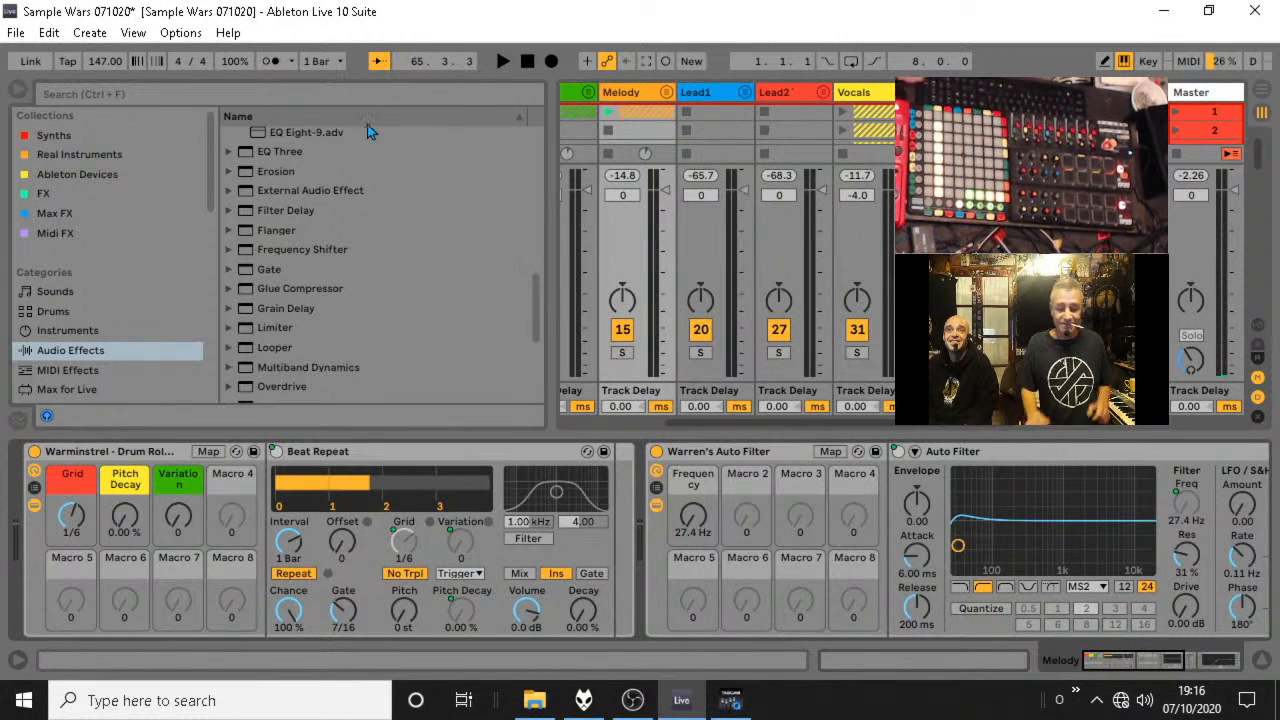
# Audition the session from the start, stop it and show the devices of the 32-Audio track inside the Vocals group.
pyautogui.press('space')
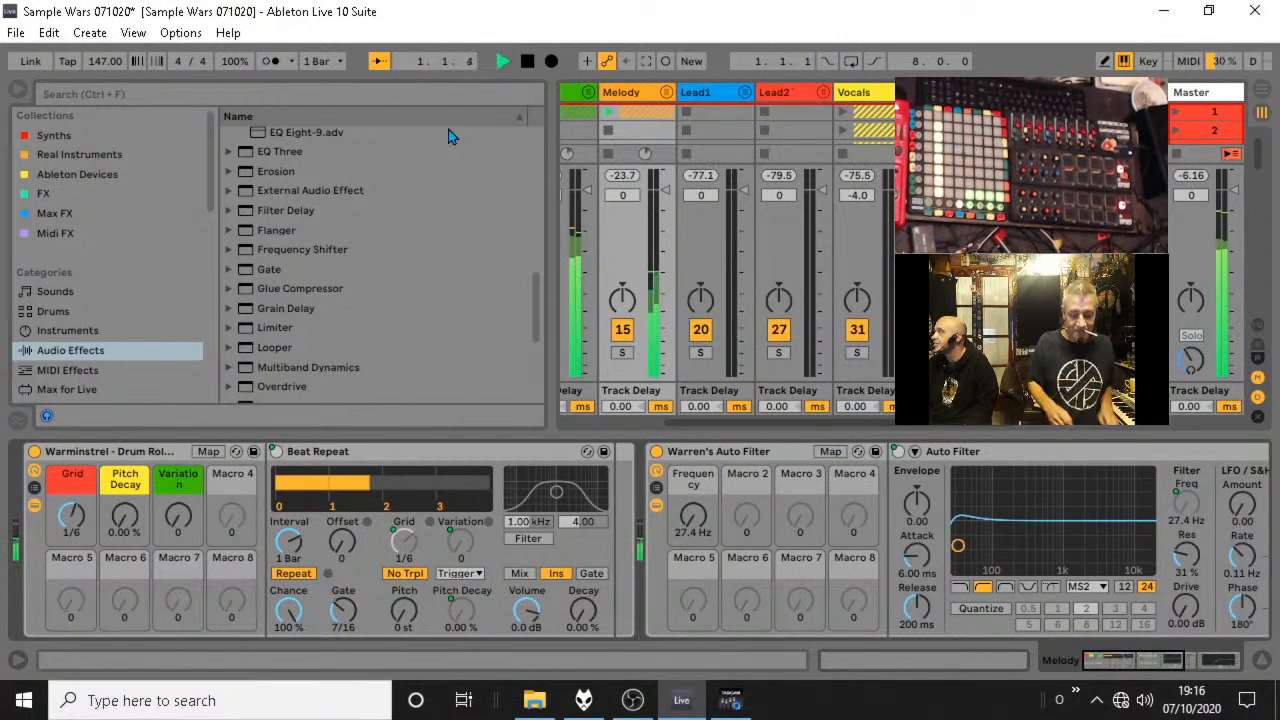
pyautogui.press('space')
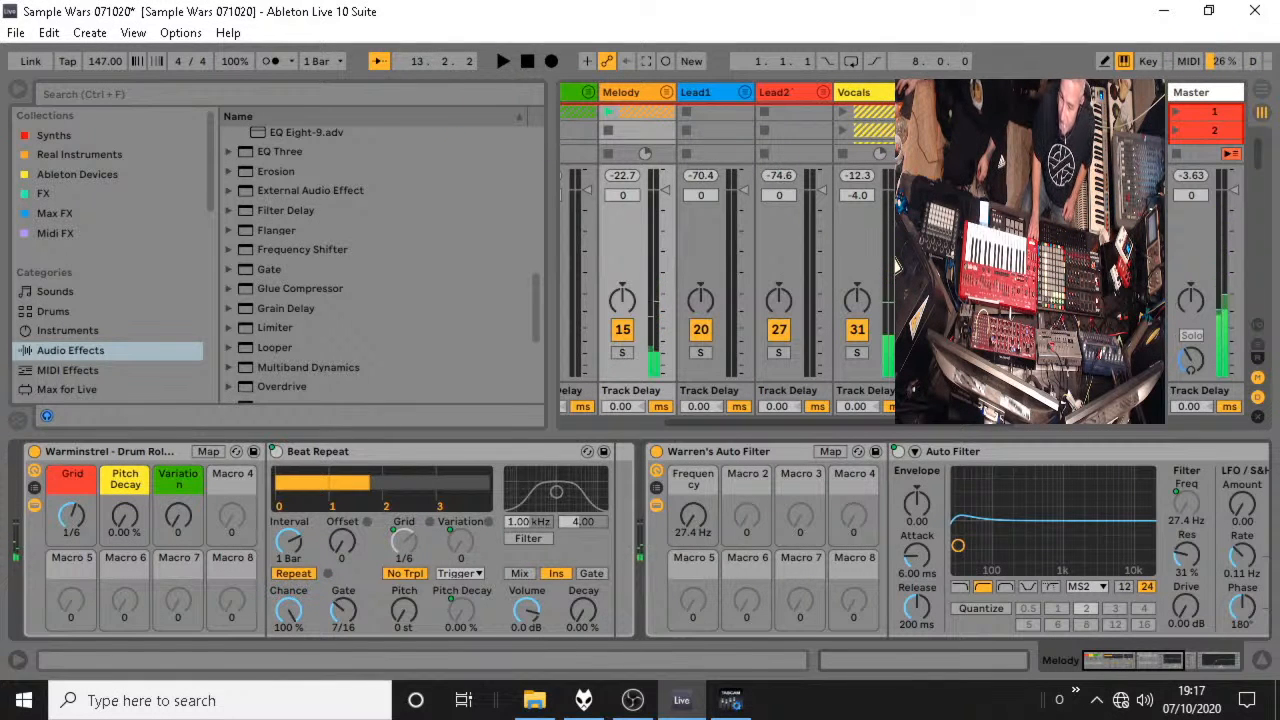
pyautogui.click(901, 92)
pyautogui.click(936, 98)
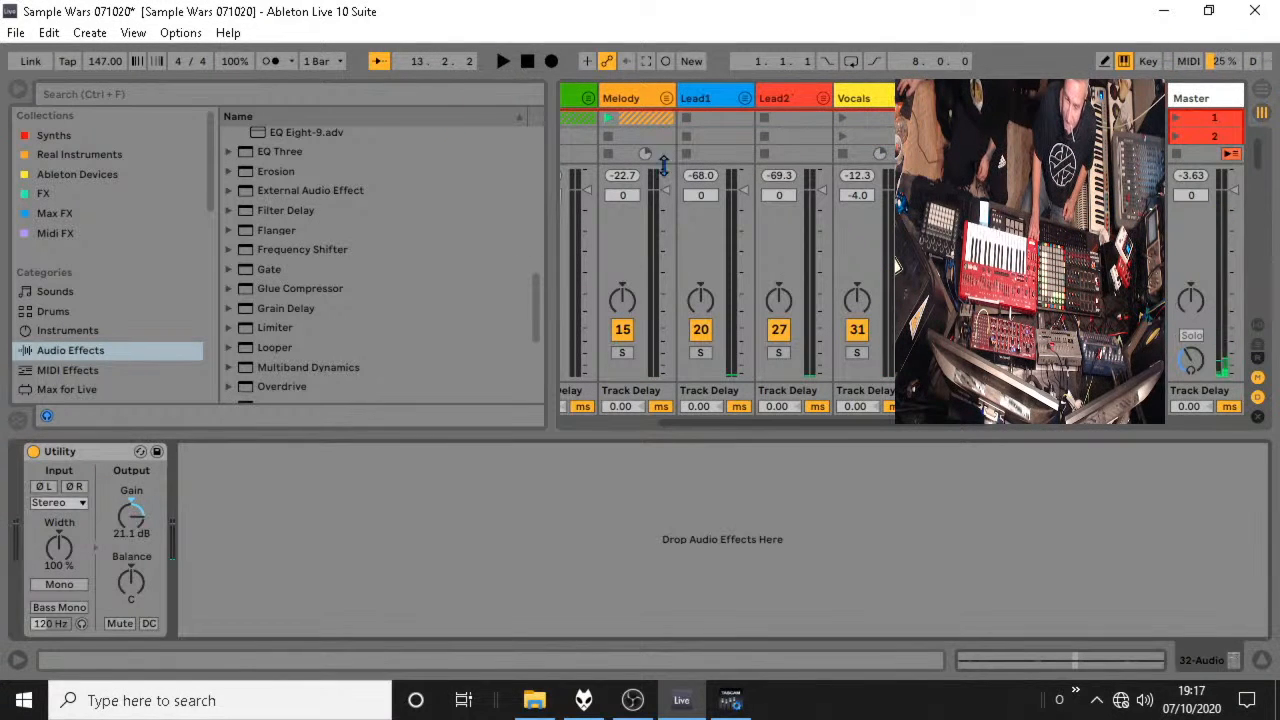
# Browse the installed Waves plug-ins in WaveShell-VST 9.6_x64 down to the end of the list.
pyautogui.click(50, 195)
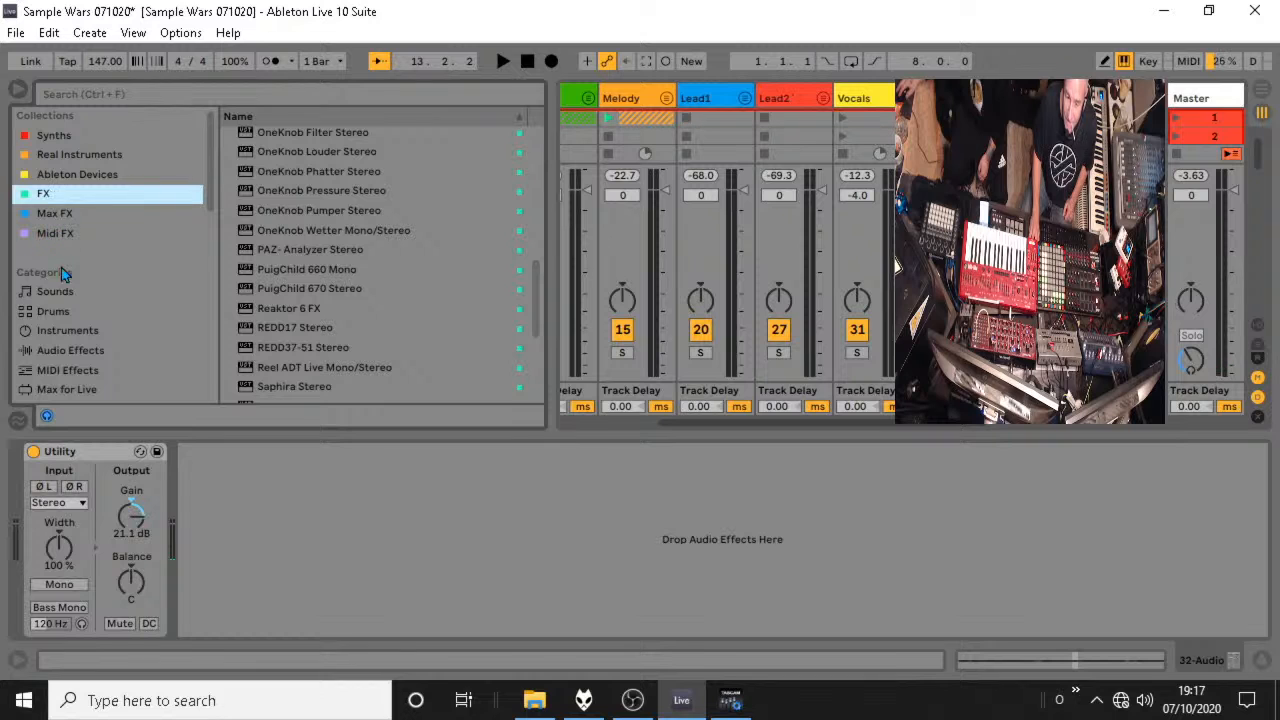
pyautogui.scroll(-3, 70, 382)
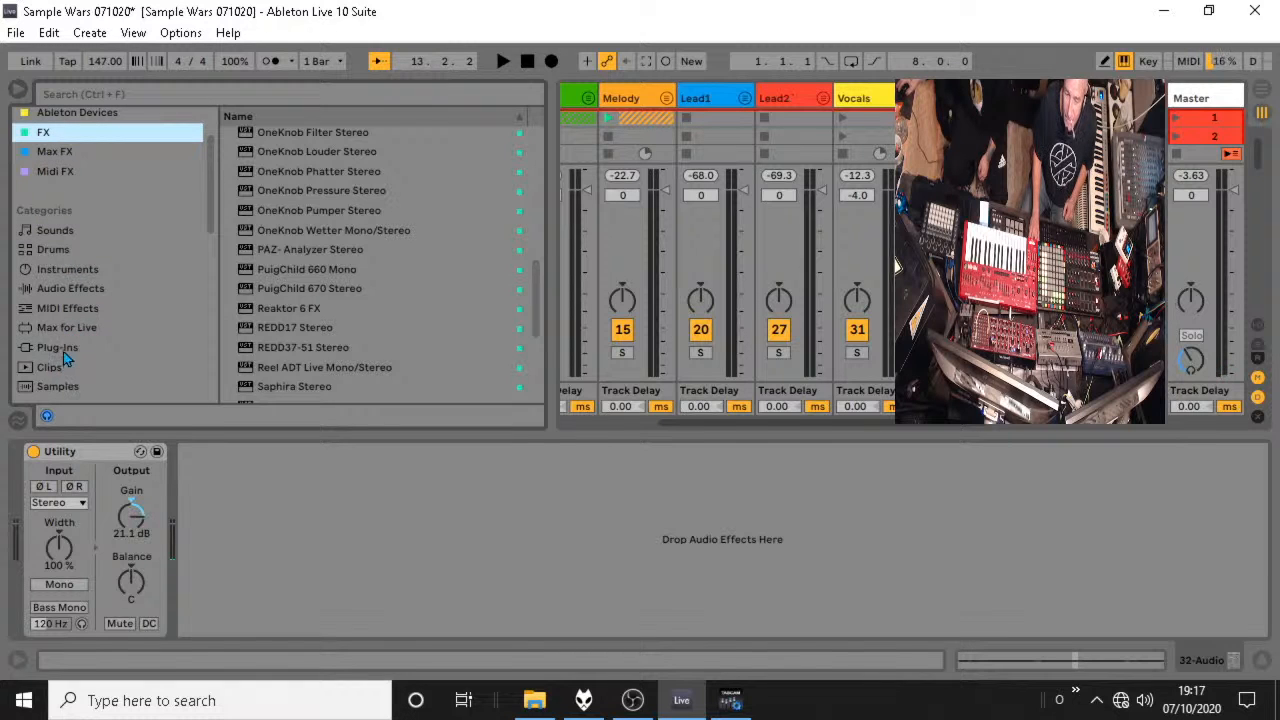
pyautogui.click(60, 350)
pyautogui.click(228, 194)
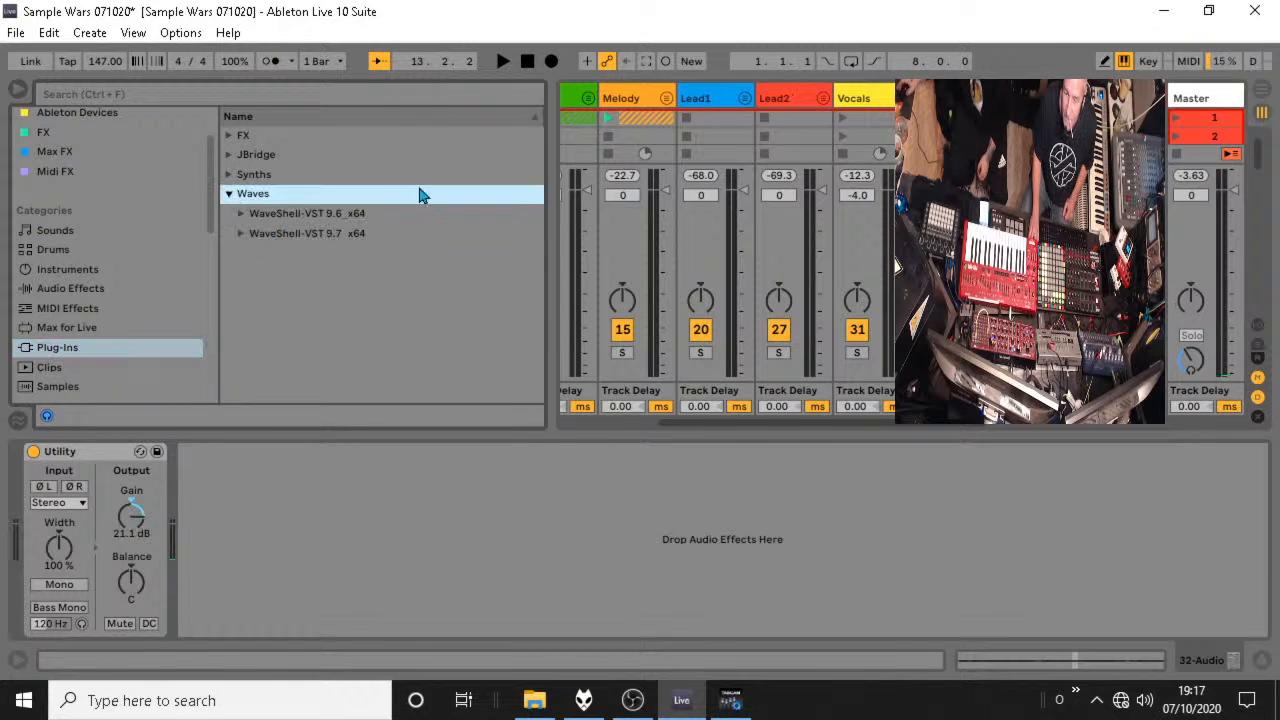
pyautogui.click(240, 214)
pyautogui.moveTo(535, 146); pyautogui.dragTo(530, 397)
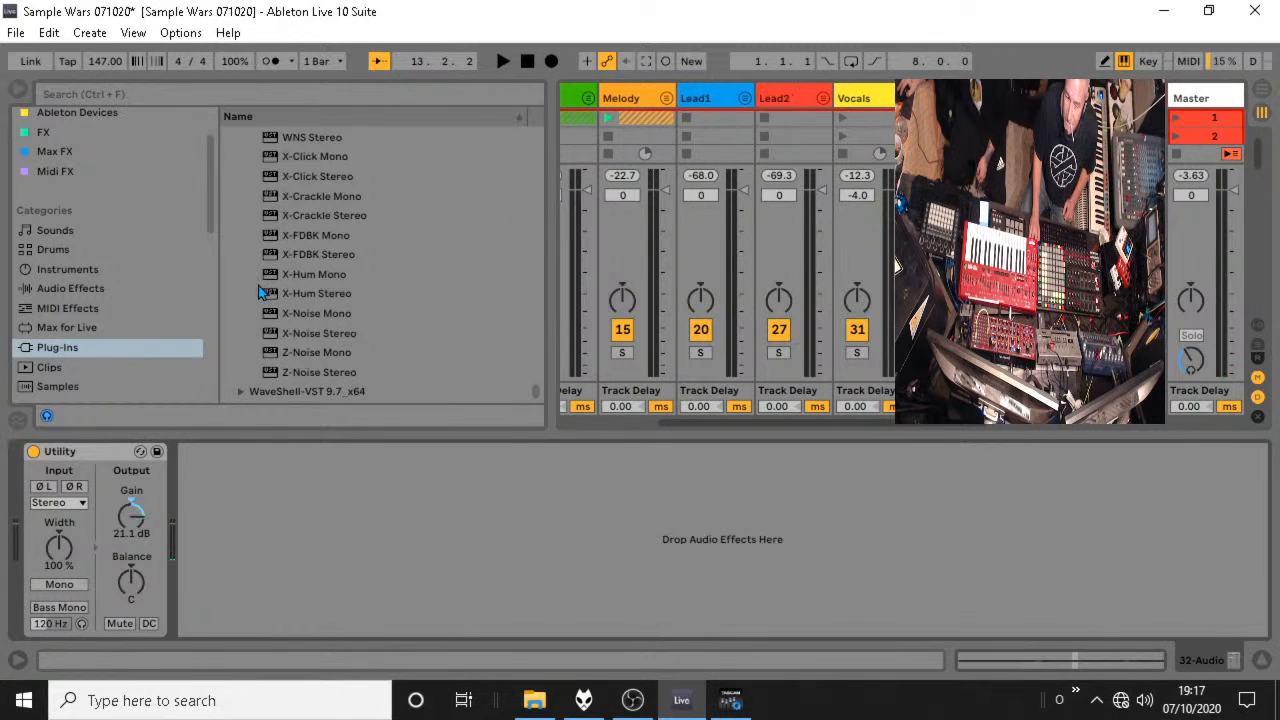
# Add an EQ Eight after Utility on the 32-Audio track and raise its low cut to about 198 Hz during playback.
pyautogui.click(80, 289)
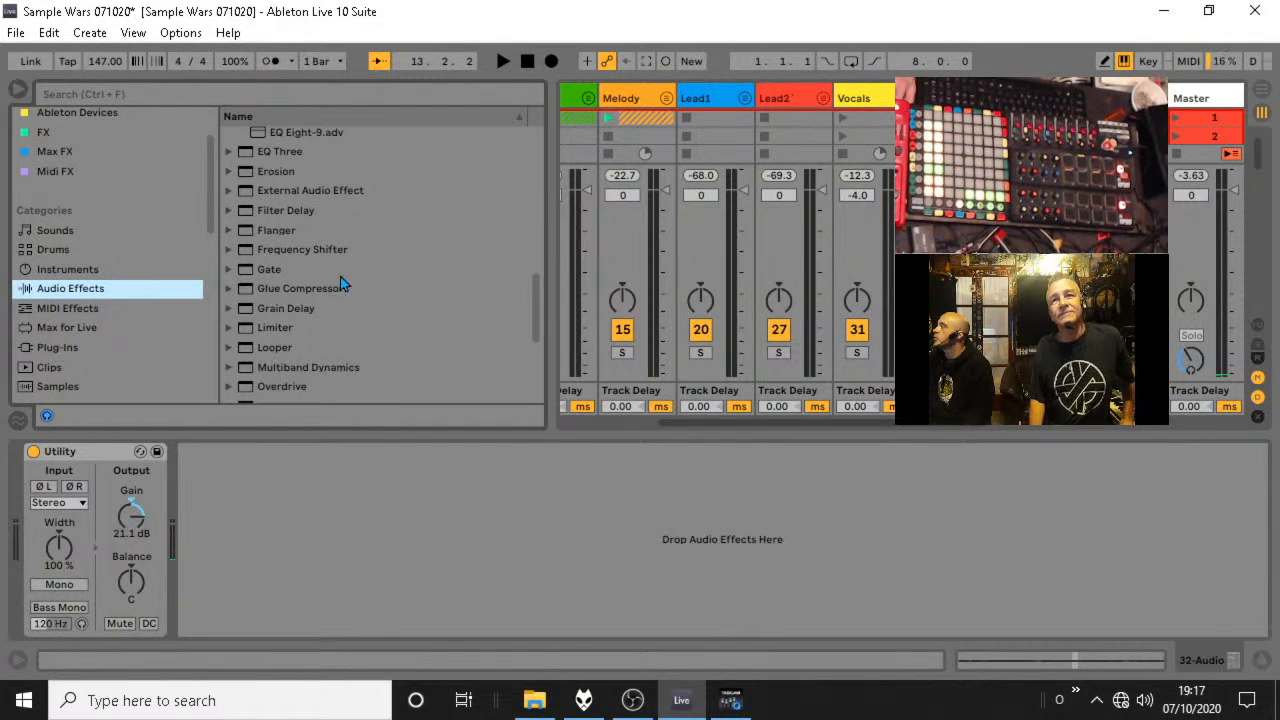
pyautogui.scroll(-1, 302, 327)
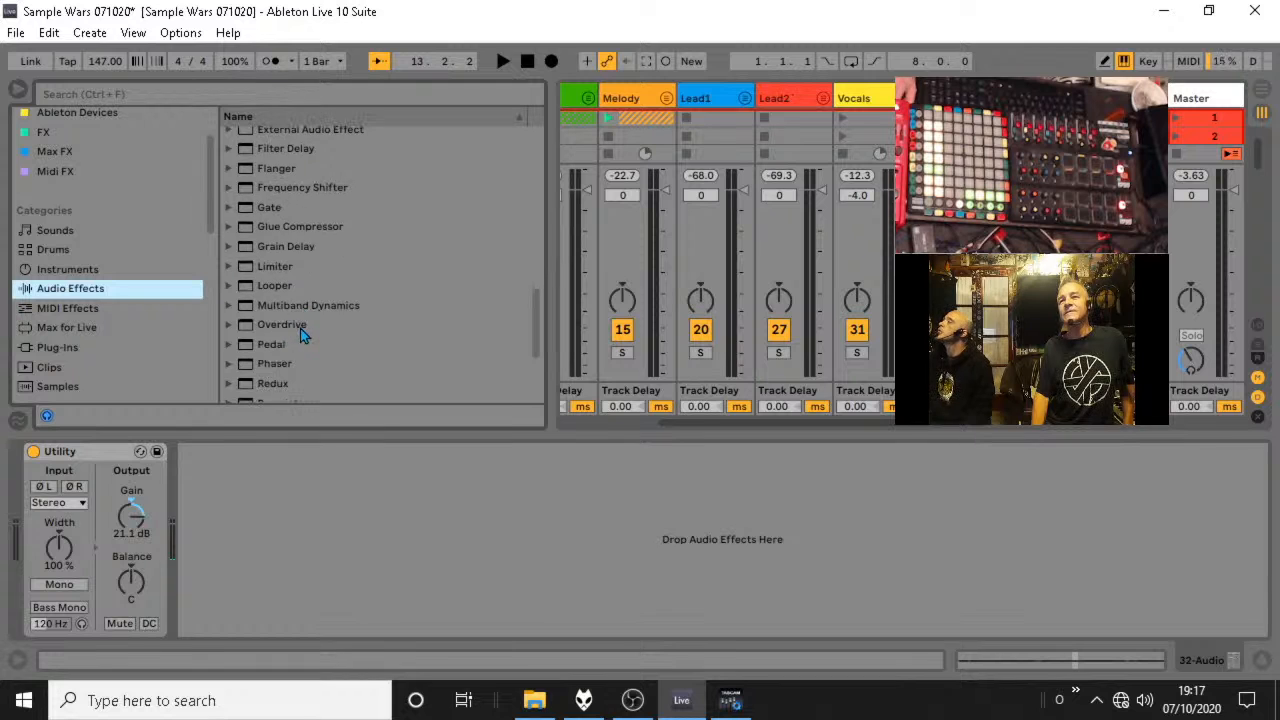
pyautogui.scroll(2, 300, 328)
pyautogui.scroll(6, 319, 228)
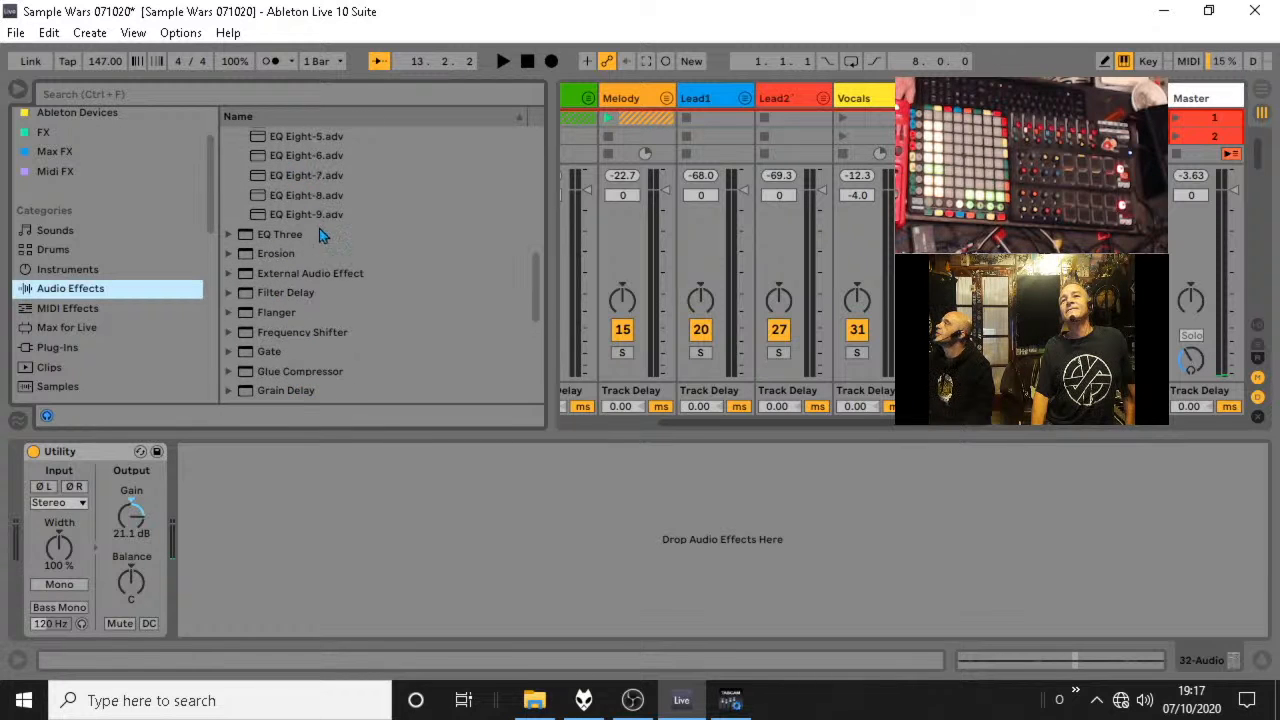
pyautogui.click(228, 190)
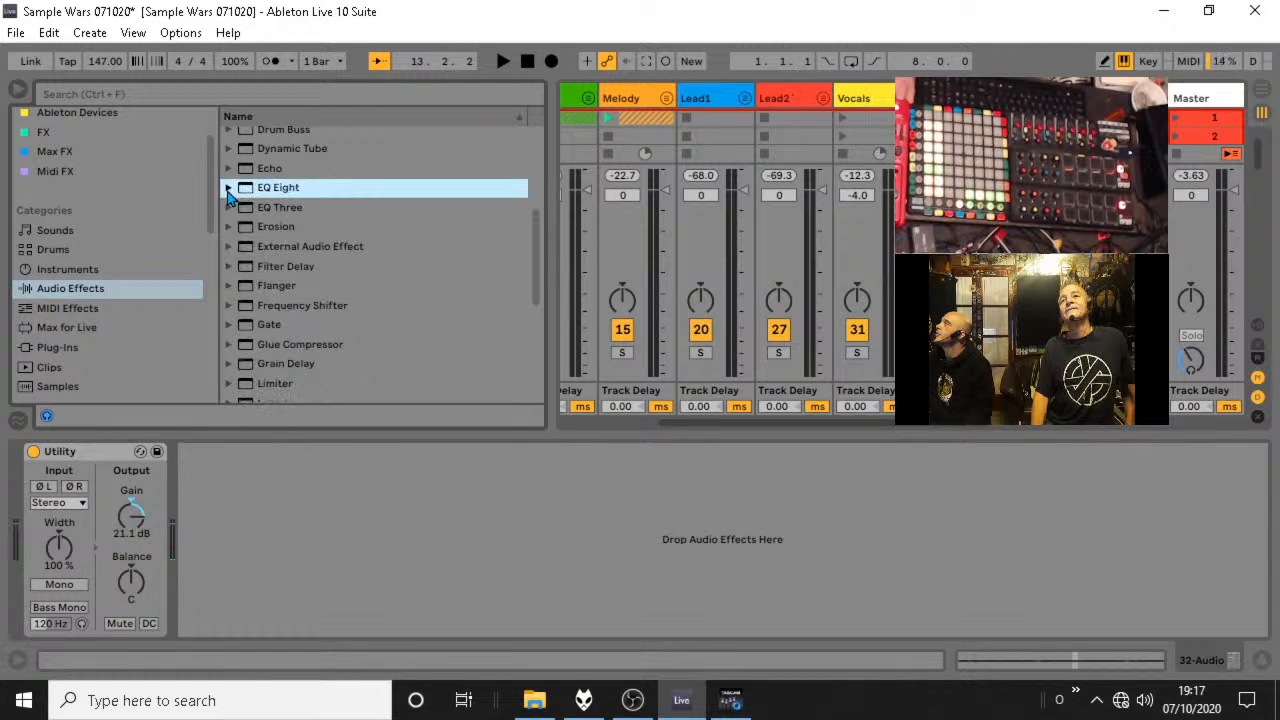
pyautogui.moveTo(707, 150); pyautogui.dragTo(307, 500)
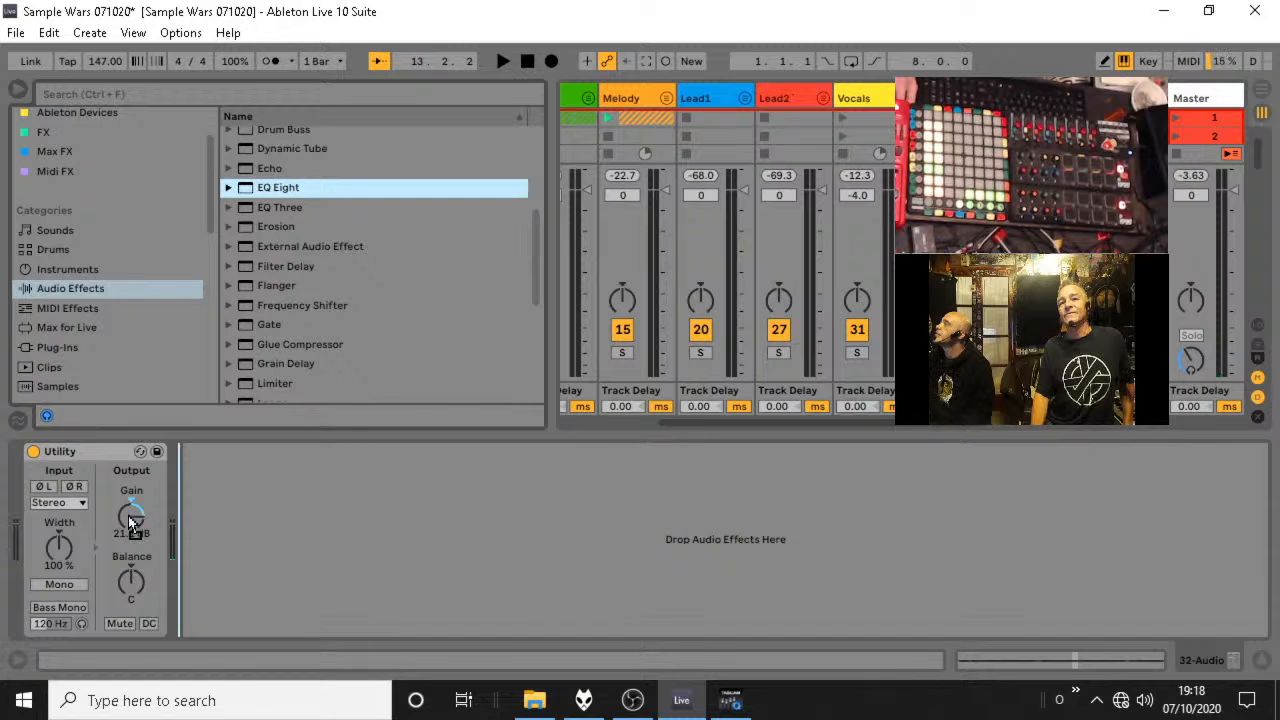
pyautogui.moveTo(197, 507); pyautogui.dragTo(277, 527)
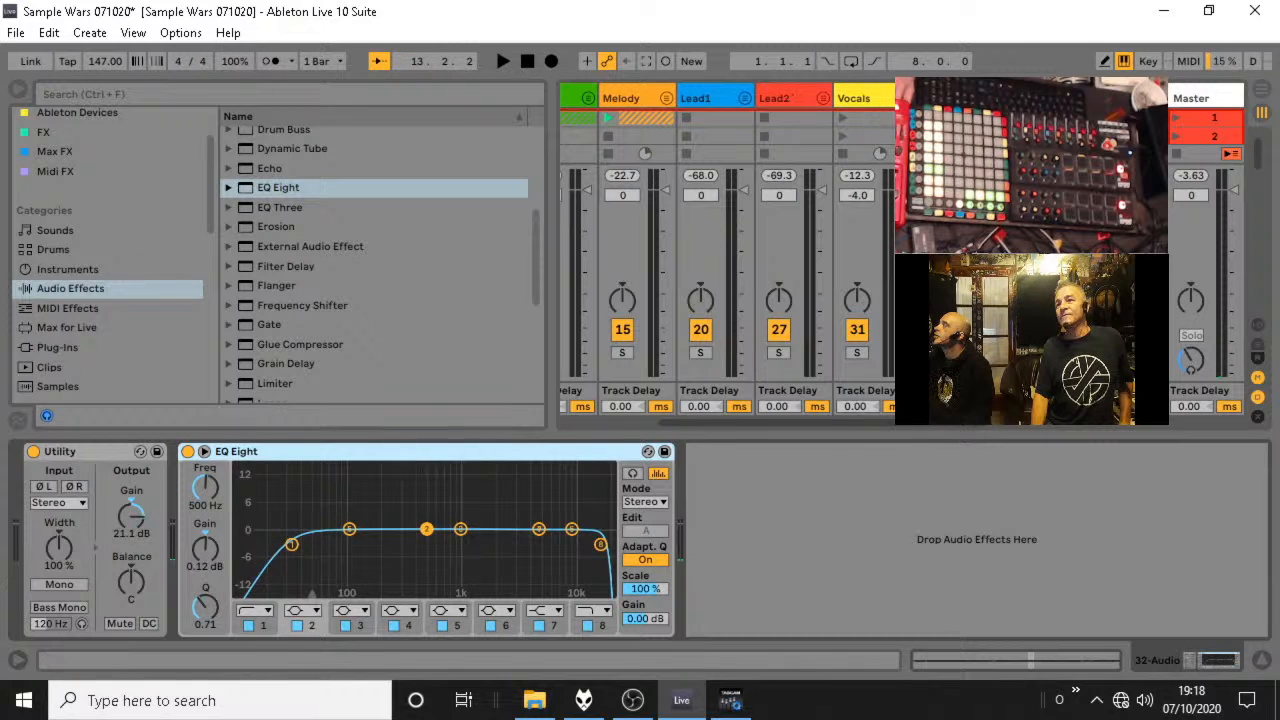
pyautogui.press('space')
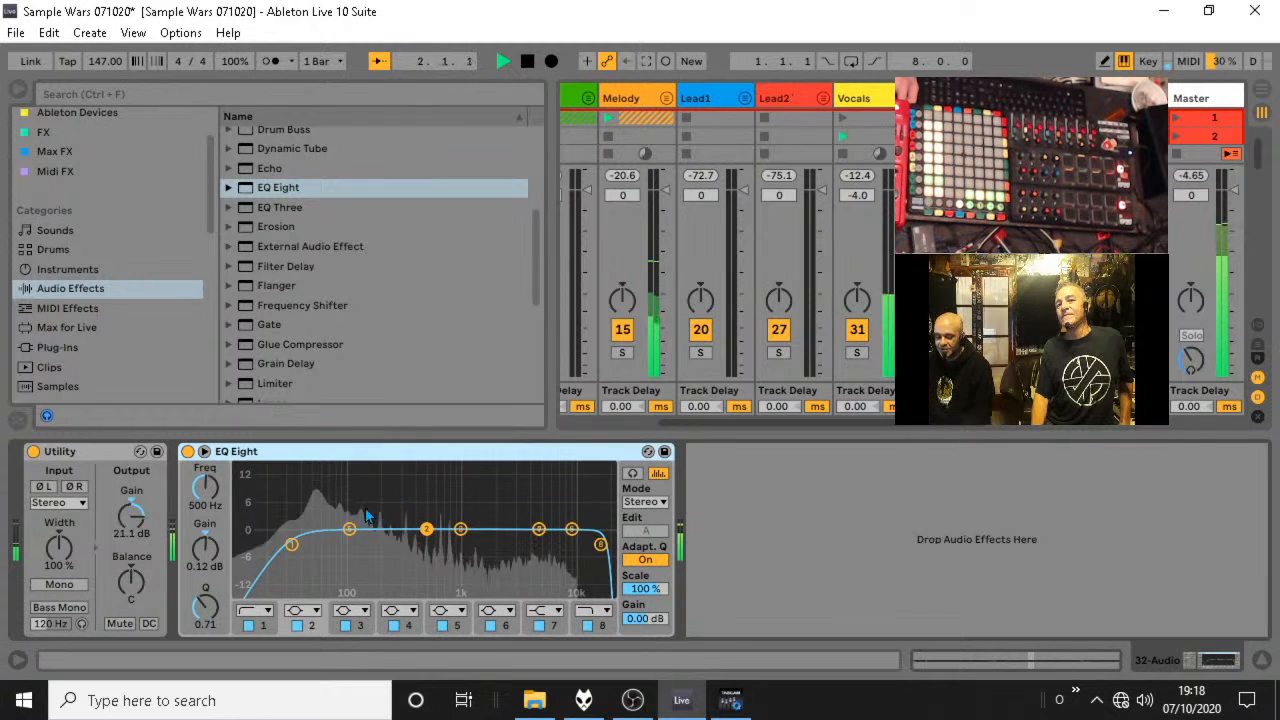
pyautogui.moveTo(292, 545); pyautogui.dragTo(382, 548)
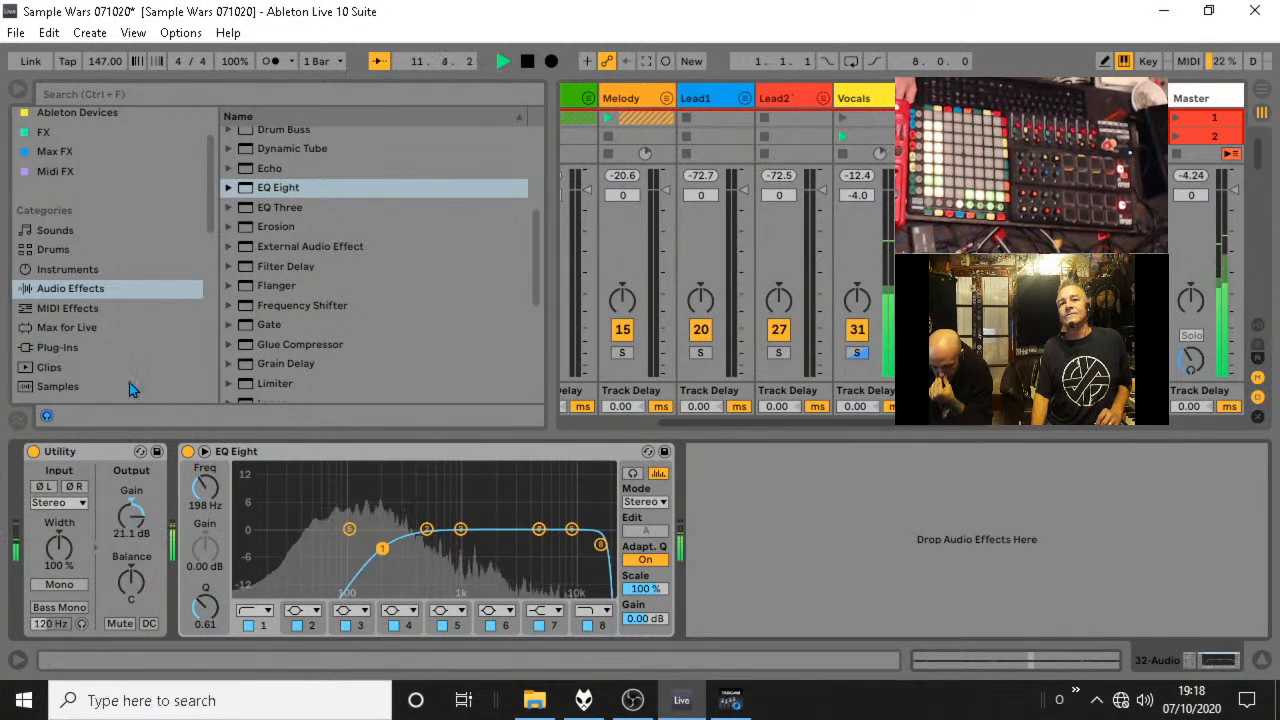
# Add the Waves Z-Noise Stereo plug-in after EQ Eight on the 32-Audio track.
pyautogui.click(57, 348)
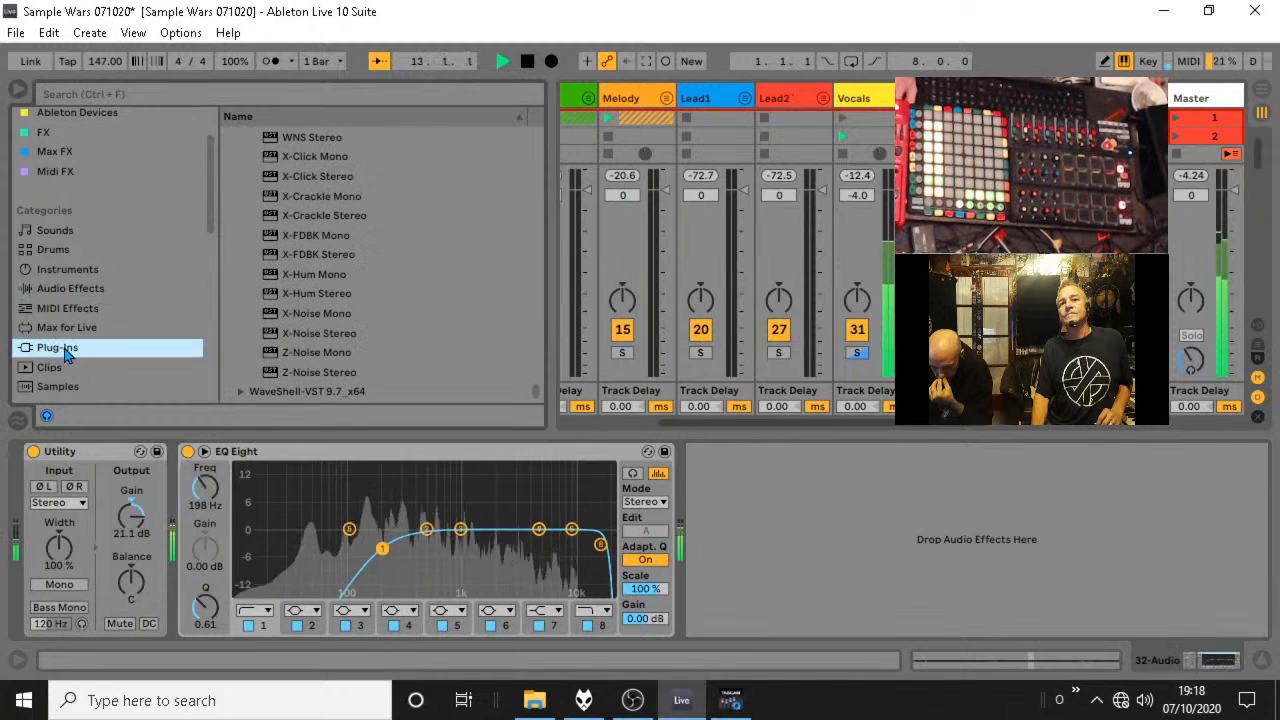
pyautogui.scroll(-1, 58, 388)
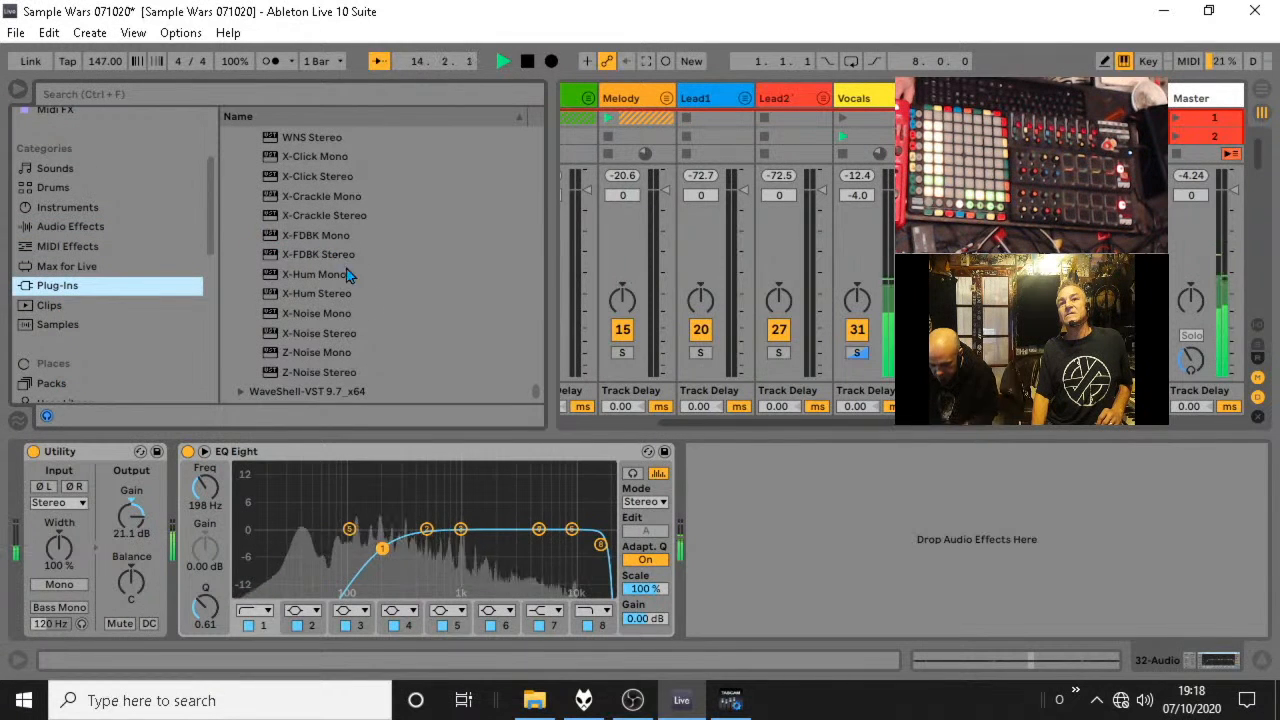
pyautogui.moveTo(337, 372); pyautogui.dragTo(823, 548)
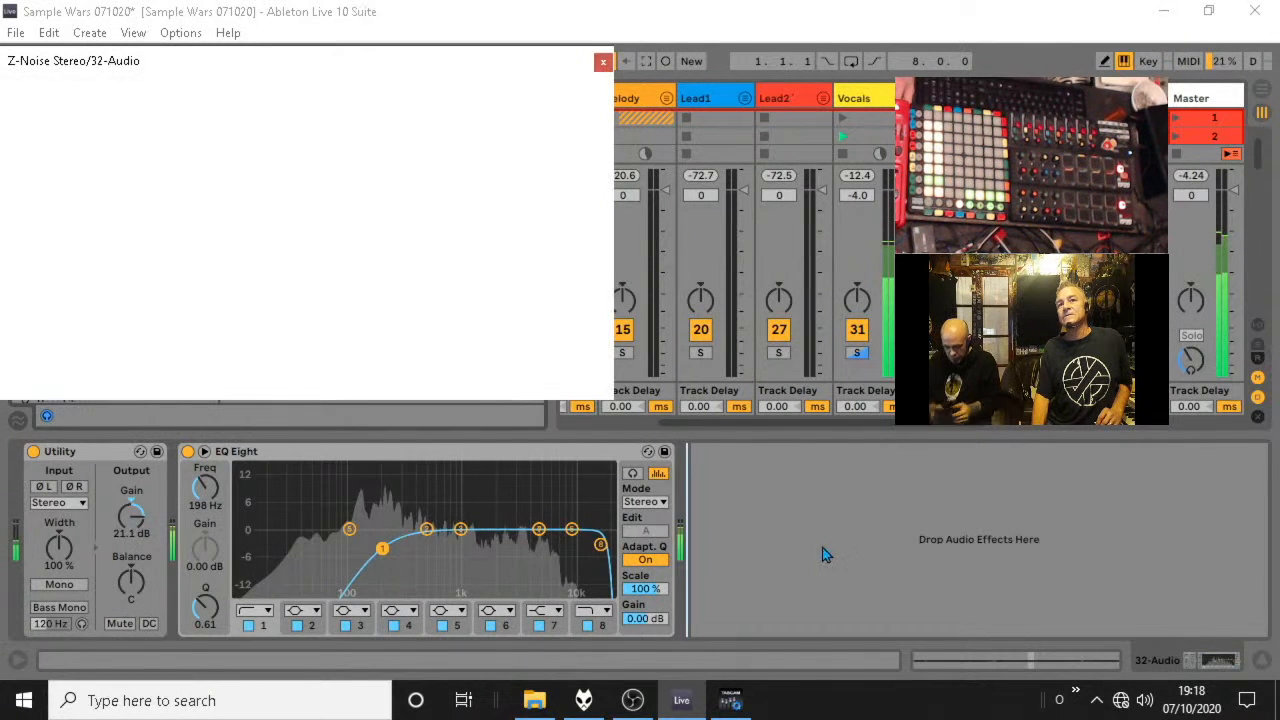
# Start learning the noise profile in Z-Noise, switch it to Extract and raise the Reduction to 35.5.
pyautogui.click(215, 383)
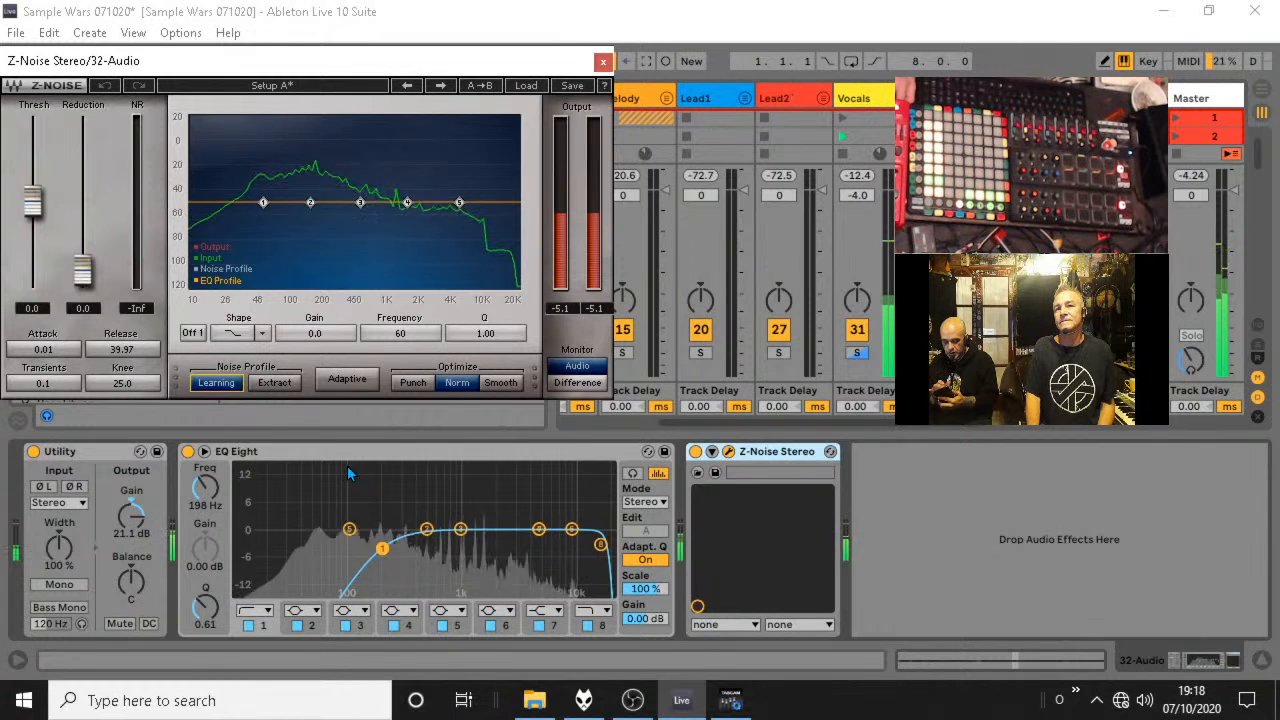
pyautogui.click(258, 382)
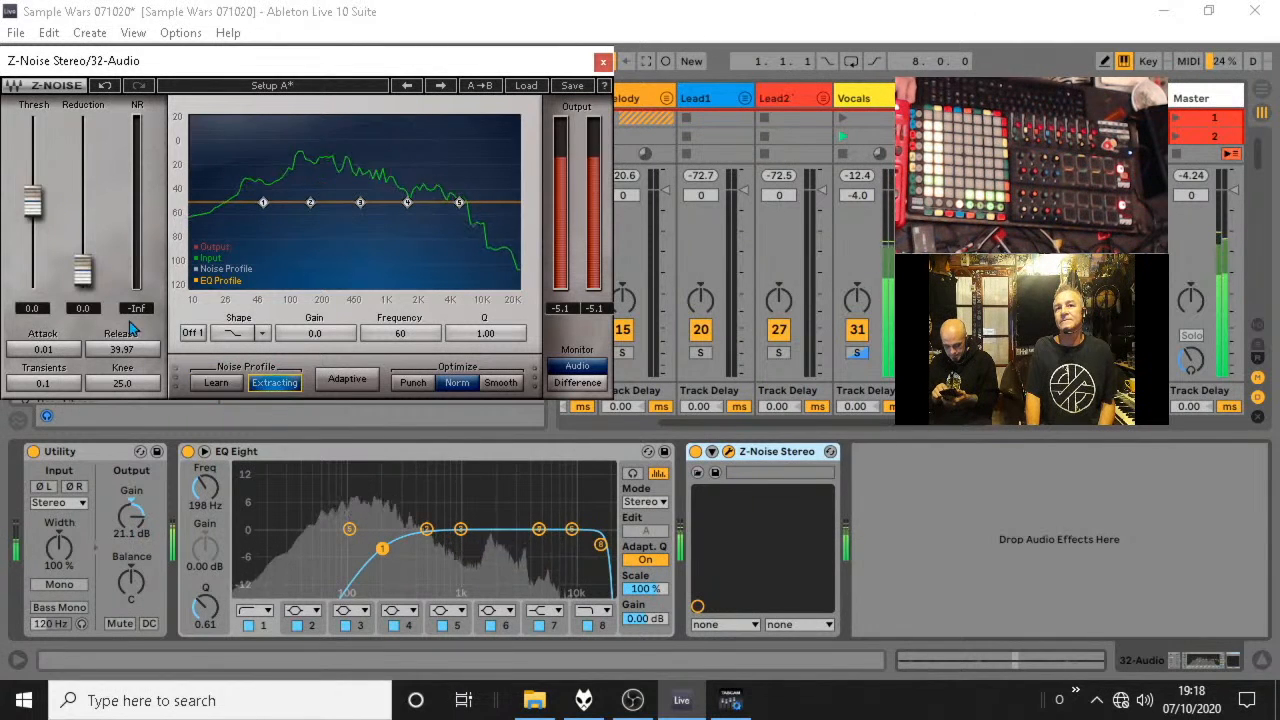
pyautogui.moveTo(95, 300); pyautogui.dragTo(84, 180)
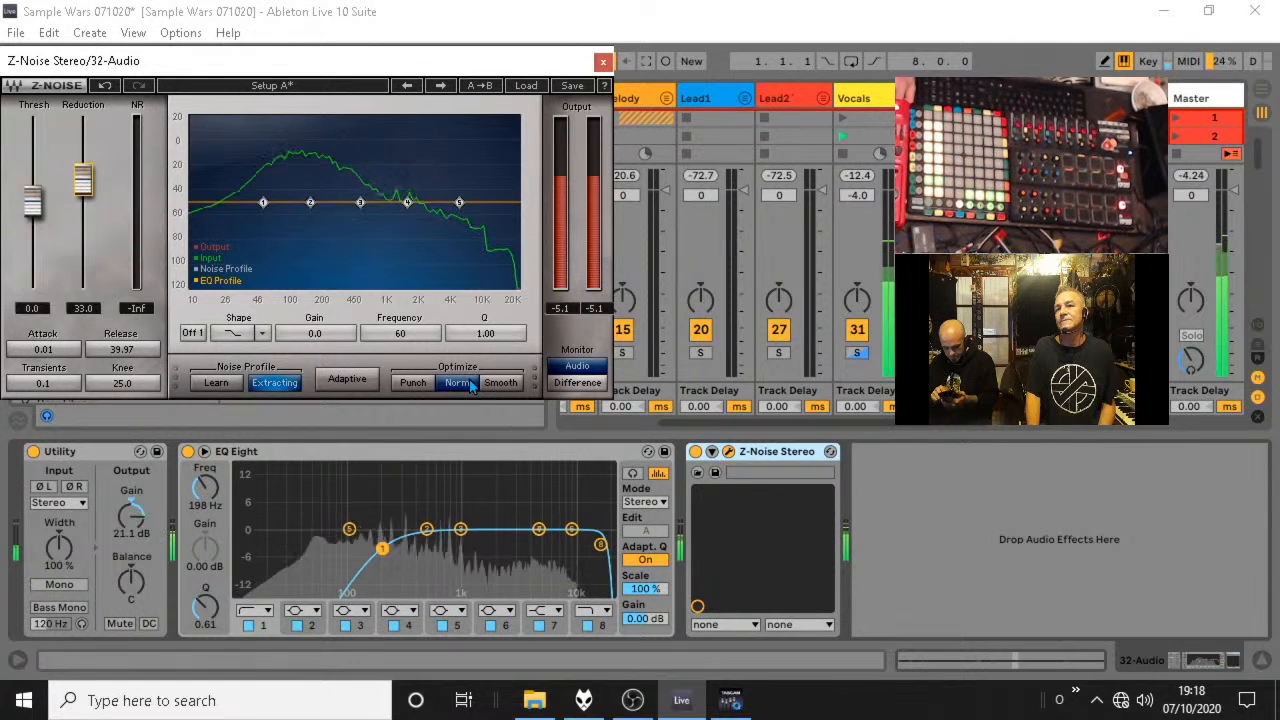
pyautogui.moveTo(88, 179); pyautogui.dragTo(88, 172)
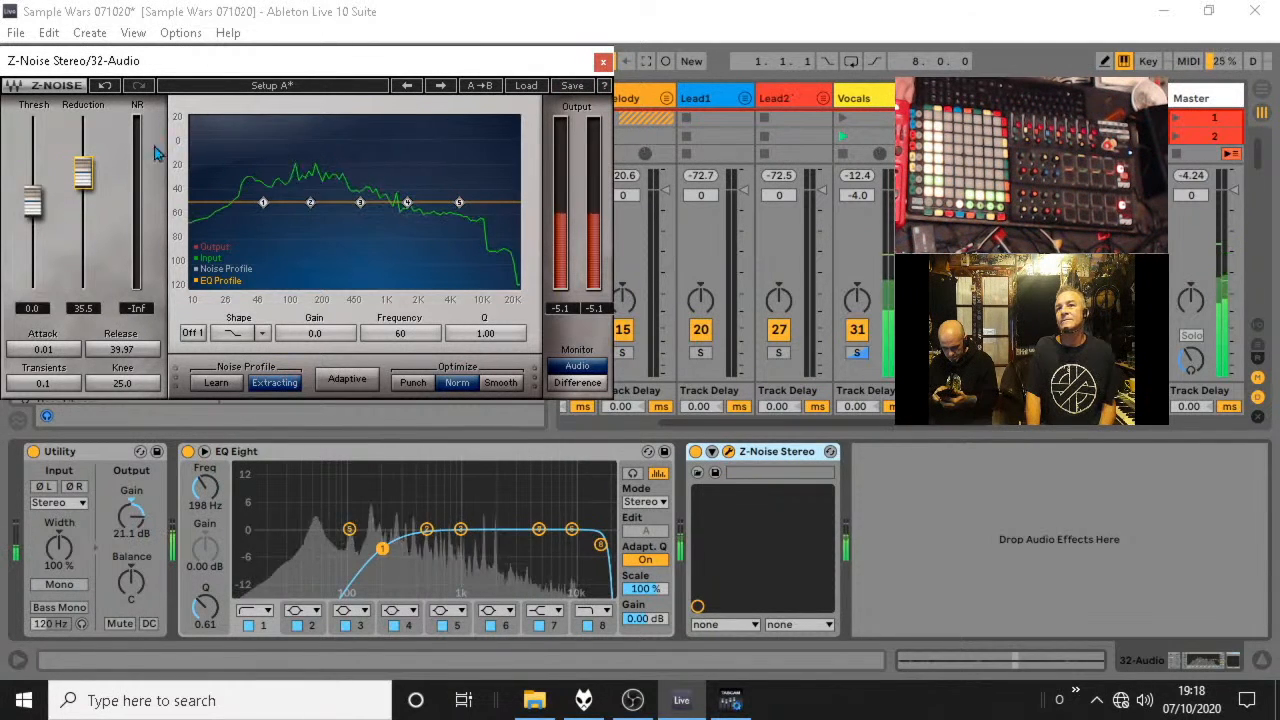
# Close the Z-Noise window and set the 32-Audio EQ Eight low cut to about 261 Hz with Q 0.36.
pyautogui.moveTo(383, 548); pyautogui.dragTo(385, 548)
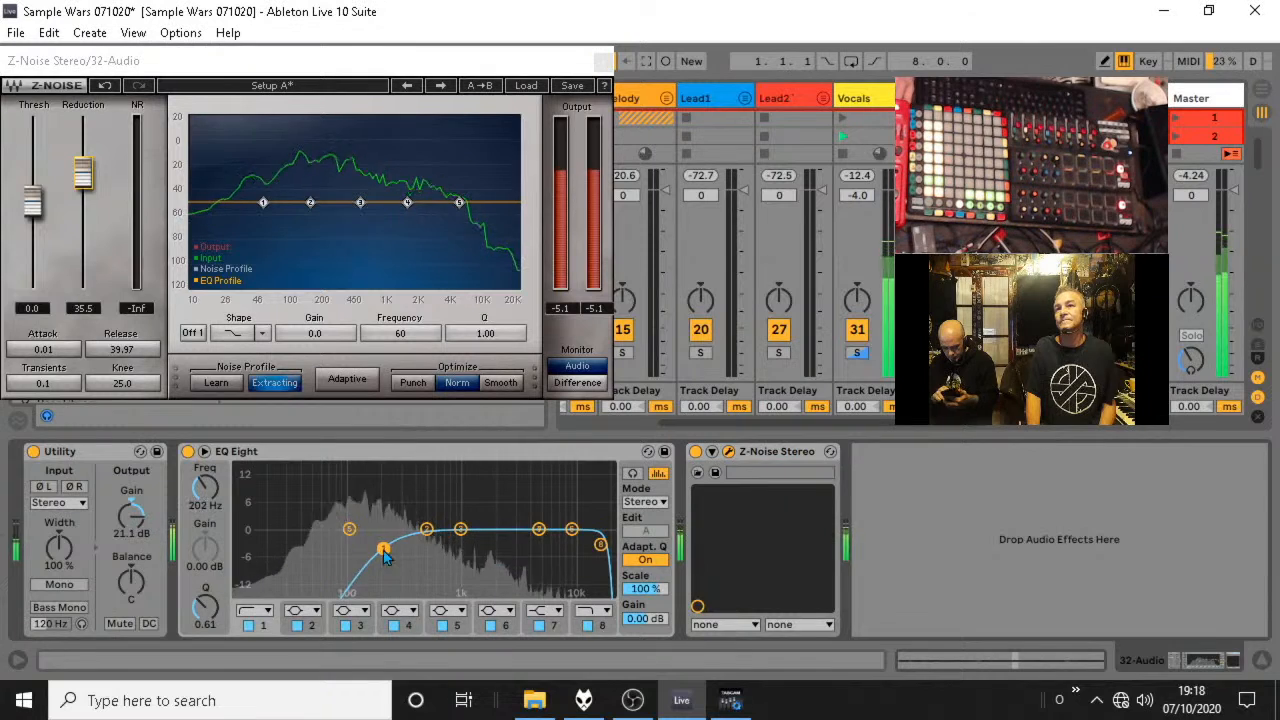
pyautogui.click(601, 64)
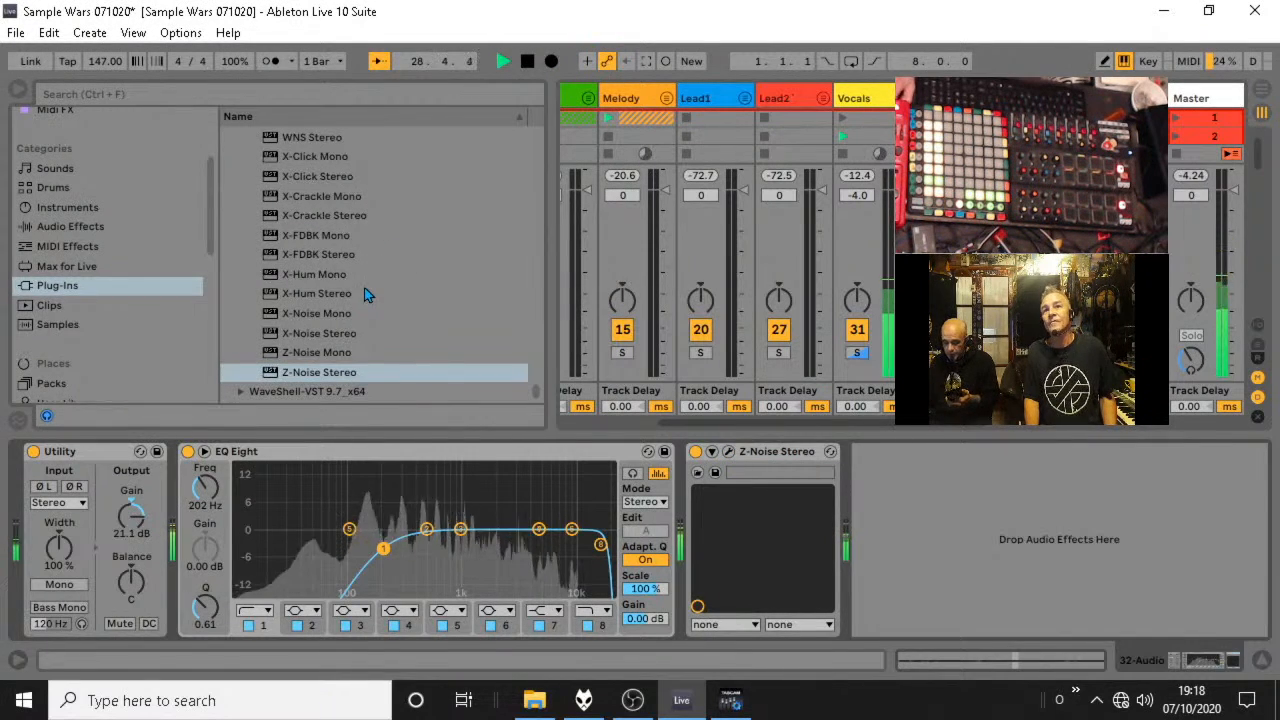
pyautogui.scroll(3, 365, 285)
pyautogui.scroll(8, 365, 285)
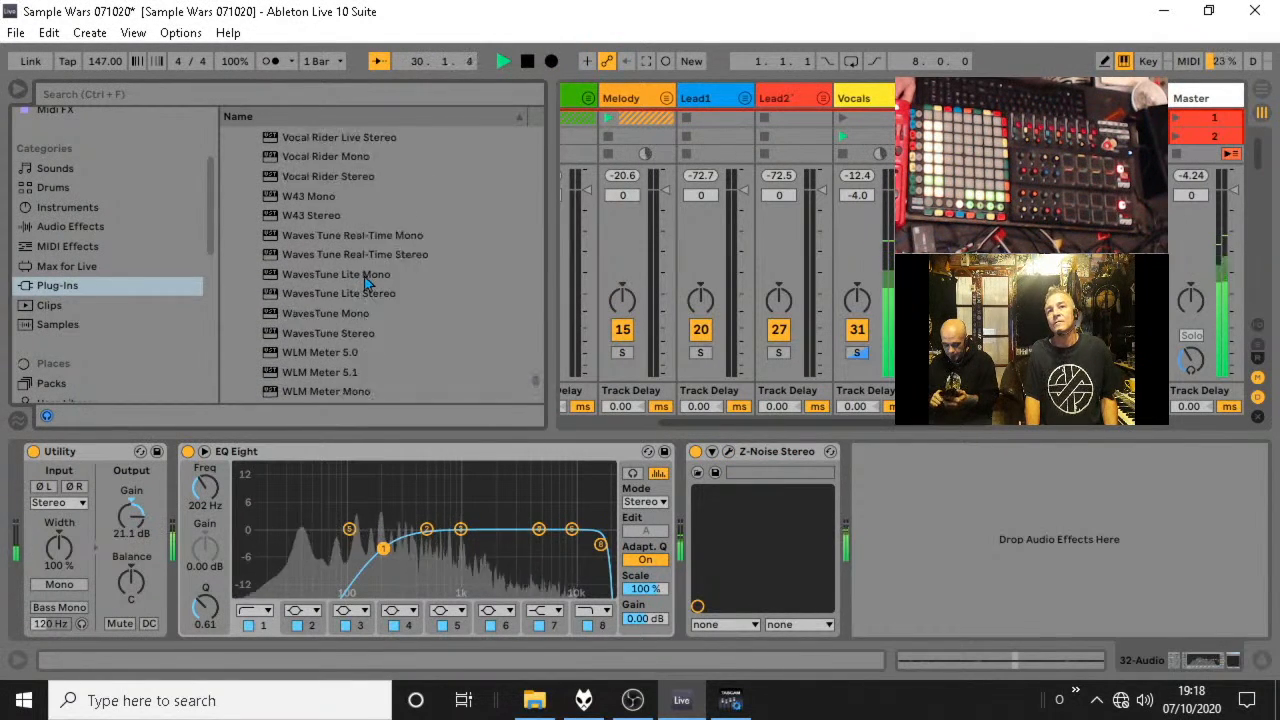
pyautogui.scroll(5, 365, 284)
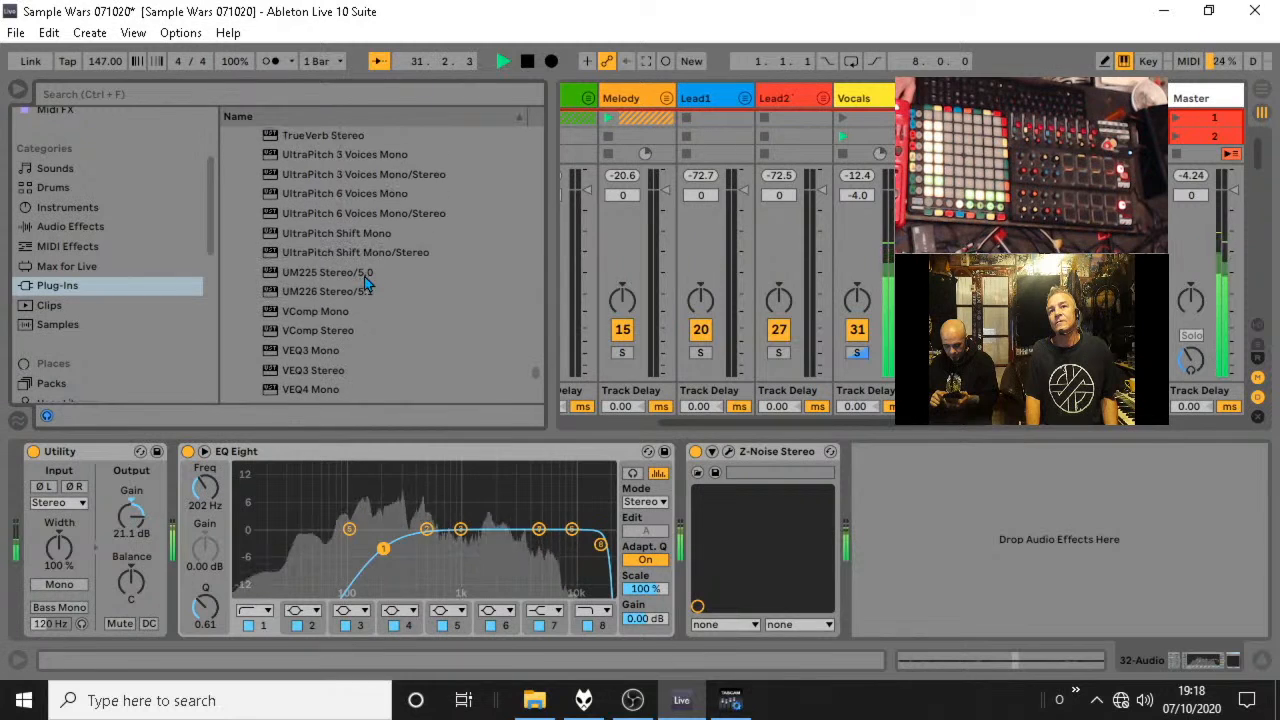
pyautogui.scroll(-3, 364, 276)
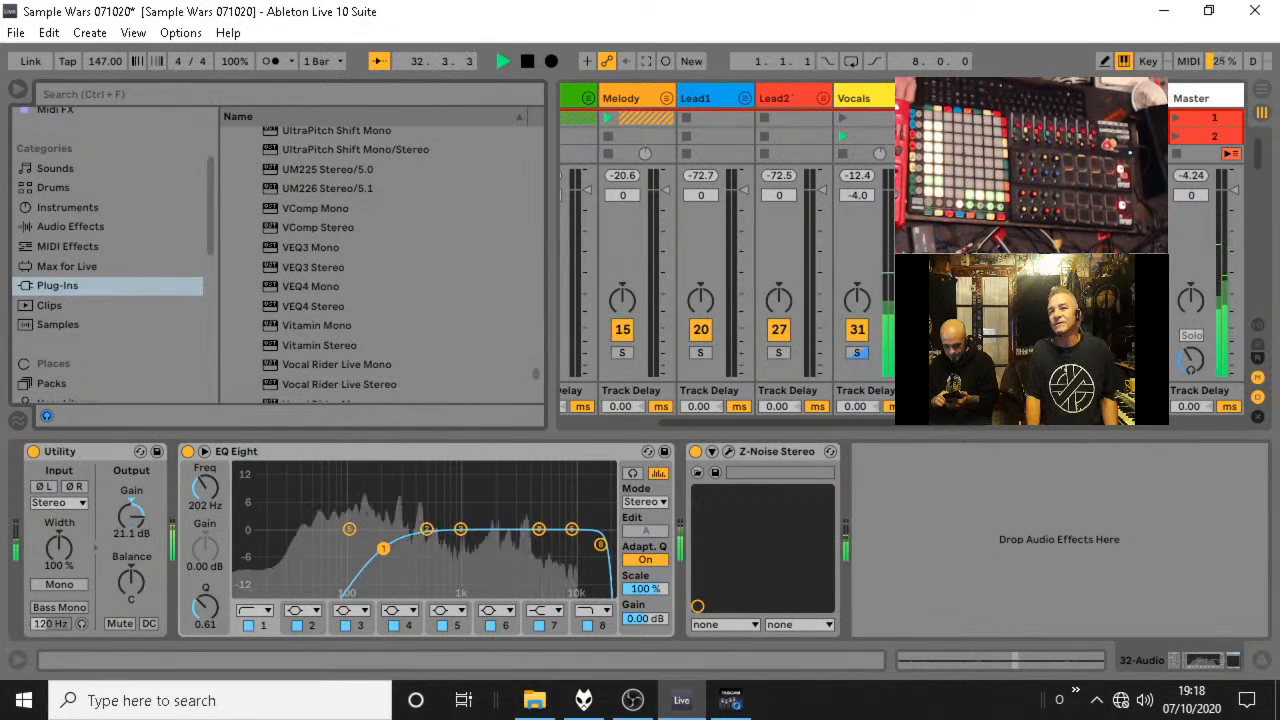
pyautogui.moveTo(383, 548); pyautogui.dragTo(396, 561)
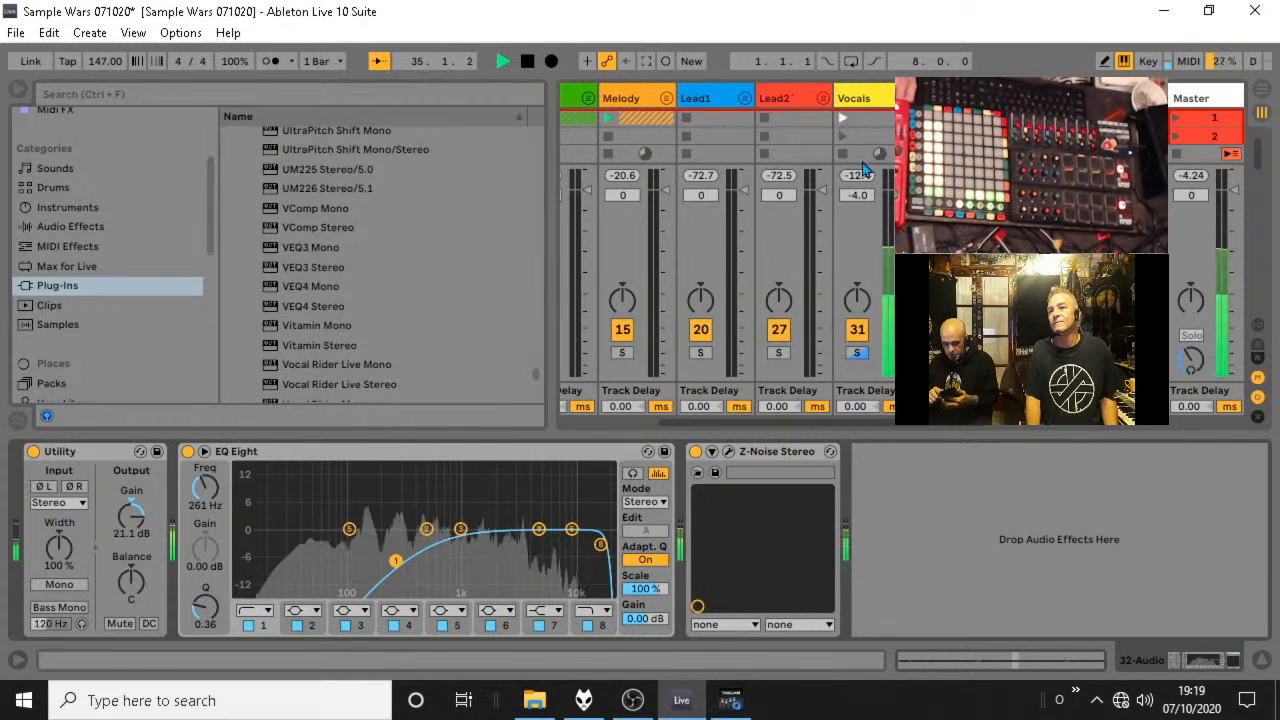
# Turn off solo on the Vocals group and fold the group.
pyautogui.click(857, 353)
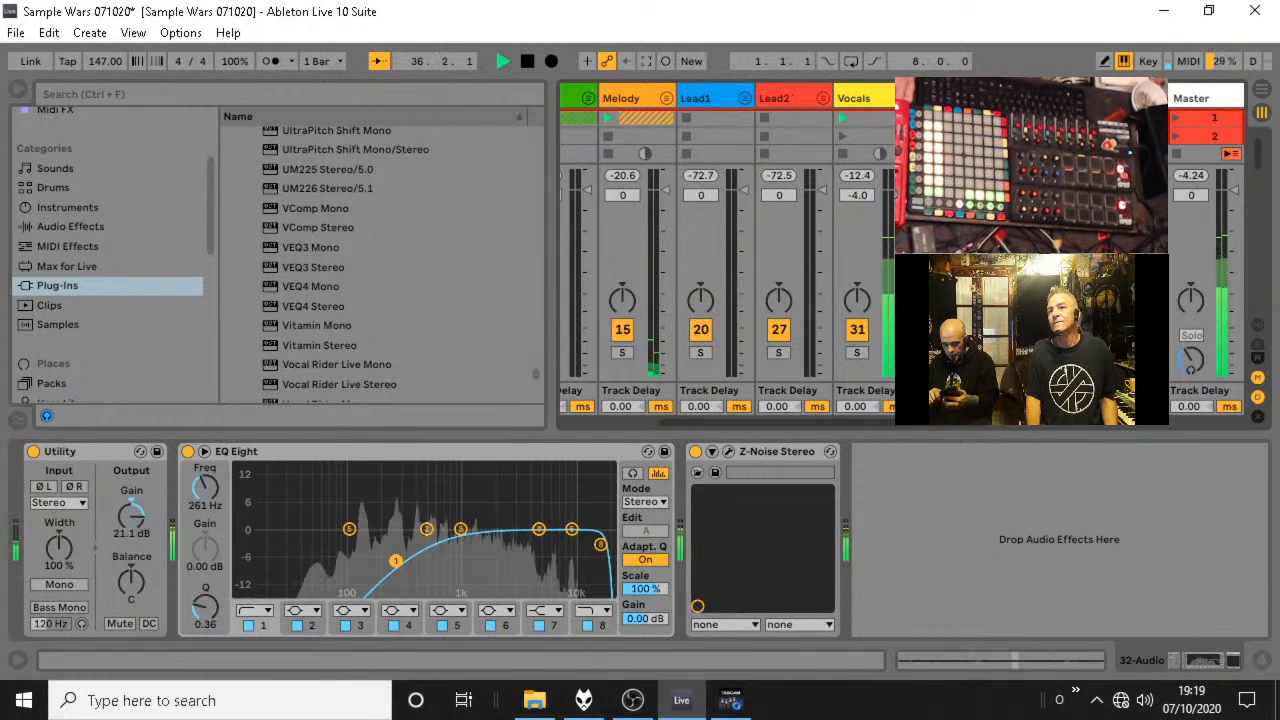
pyautogui.click(901, 98)
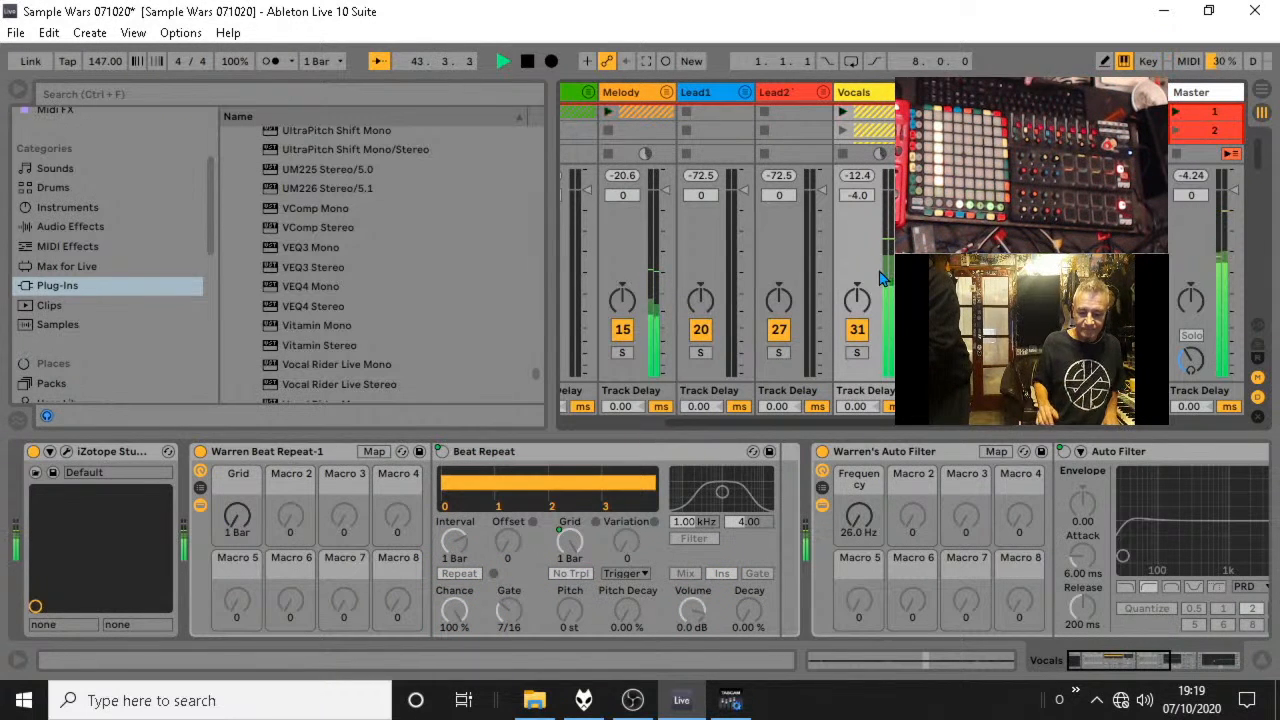
# Stop playback and load 147 Noisepad.wav from the Sample Wars Samples folder into the 21 Audio track of the Lead1 group, scene 1.
pyautogui.press('space')
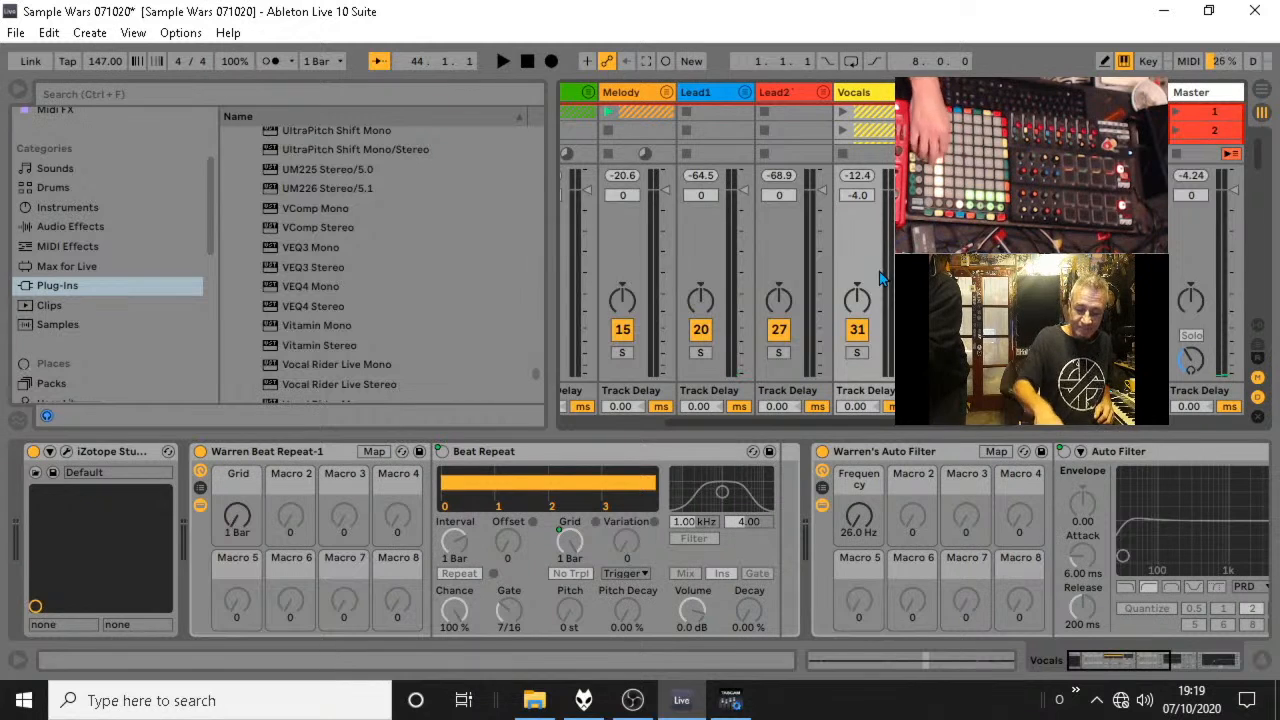
pyautogui.press('space')
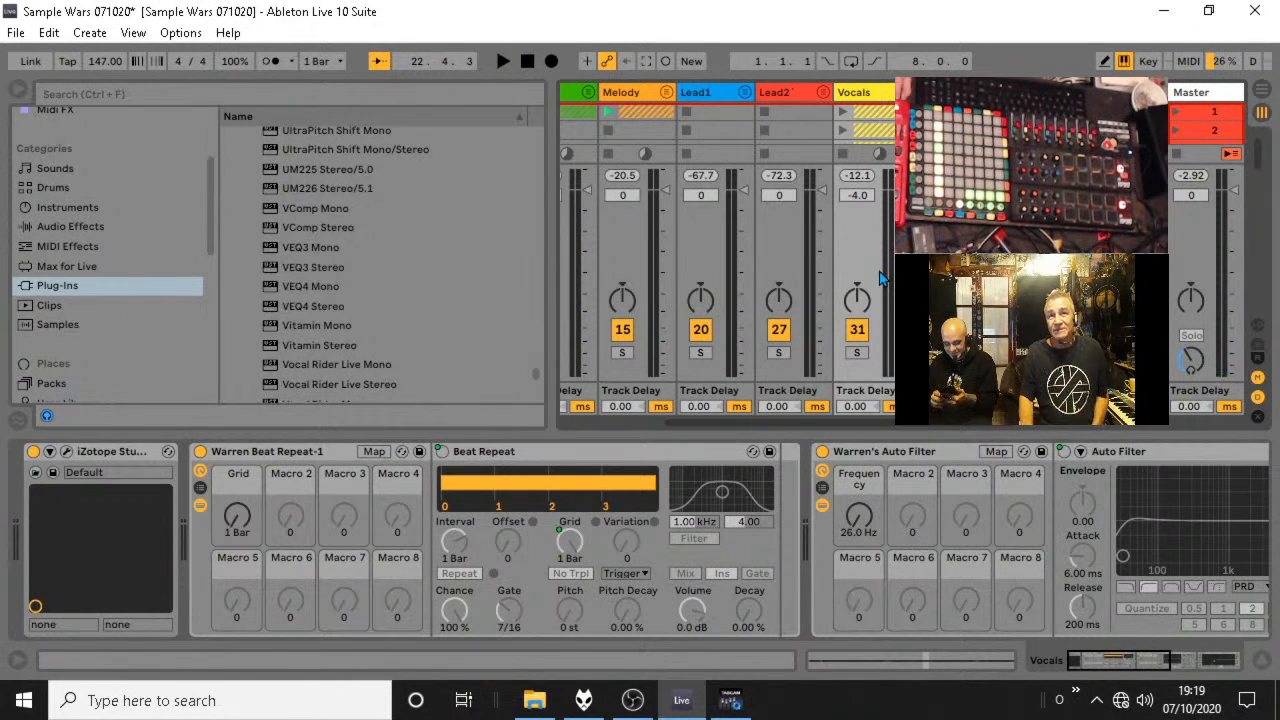
pyautogui.moveTo(212, 203); pyautogui.dragTo(136, 422)
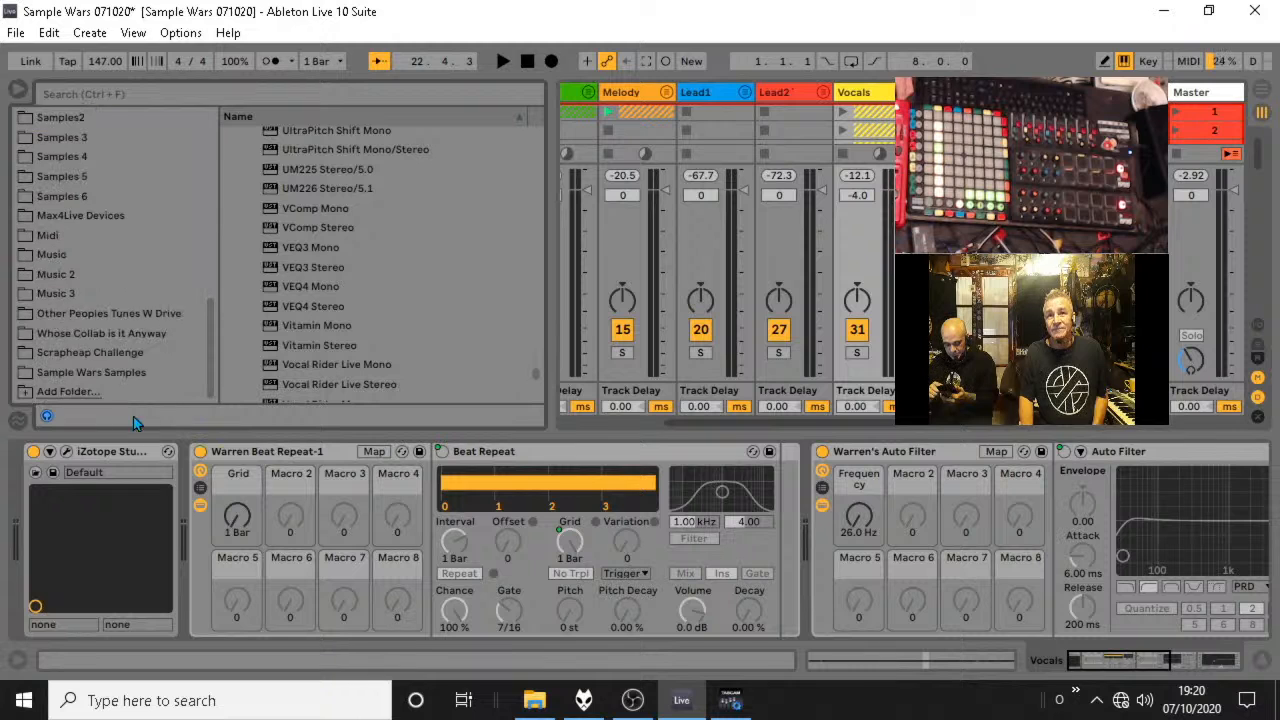
pyautogui.click(112, 373)
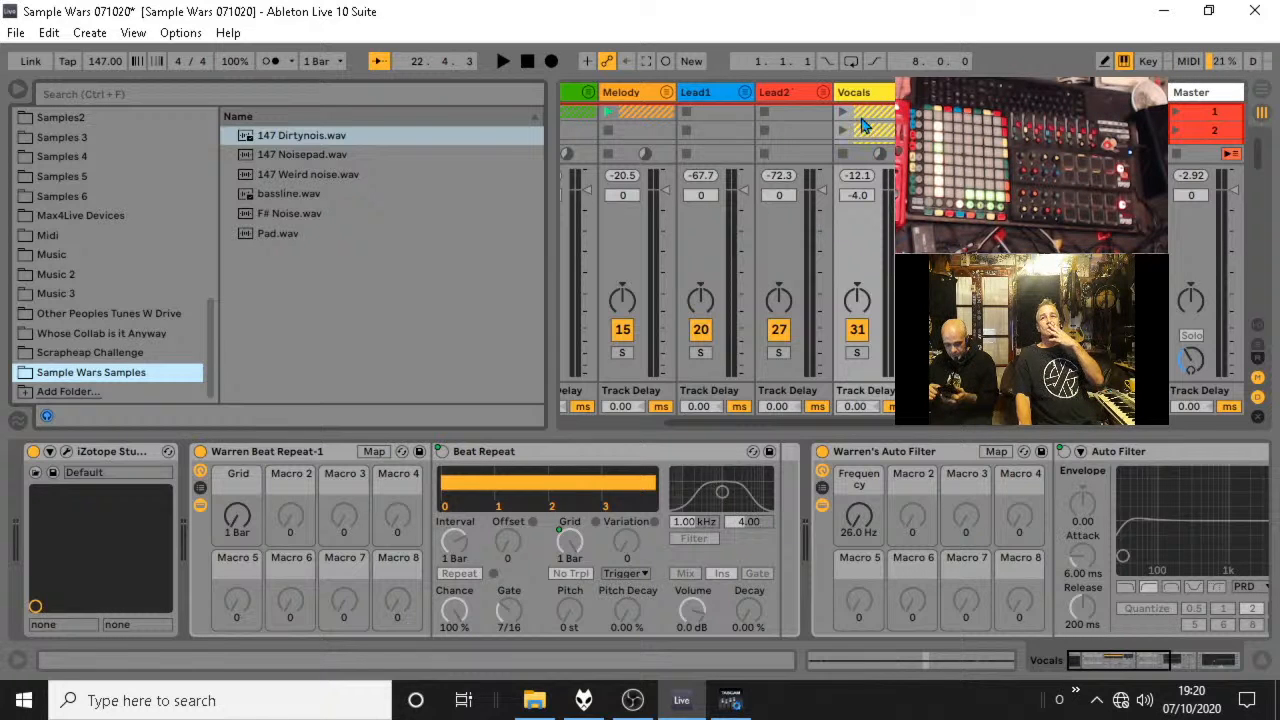
pyautogui.click(745, 93)
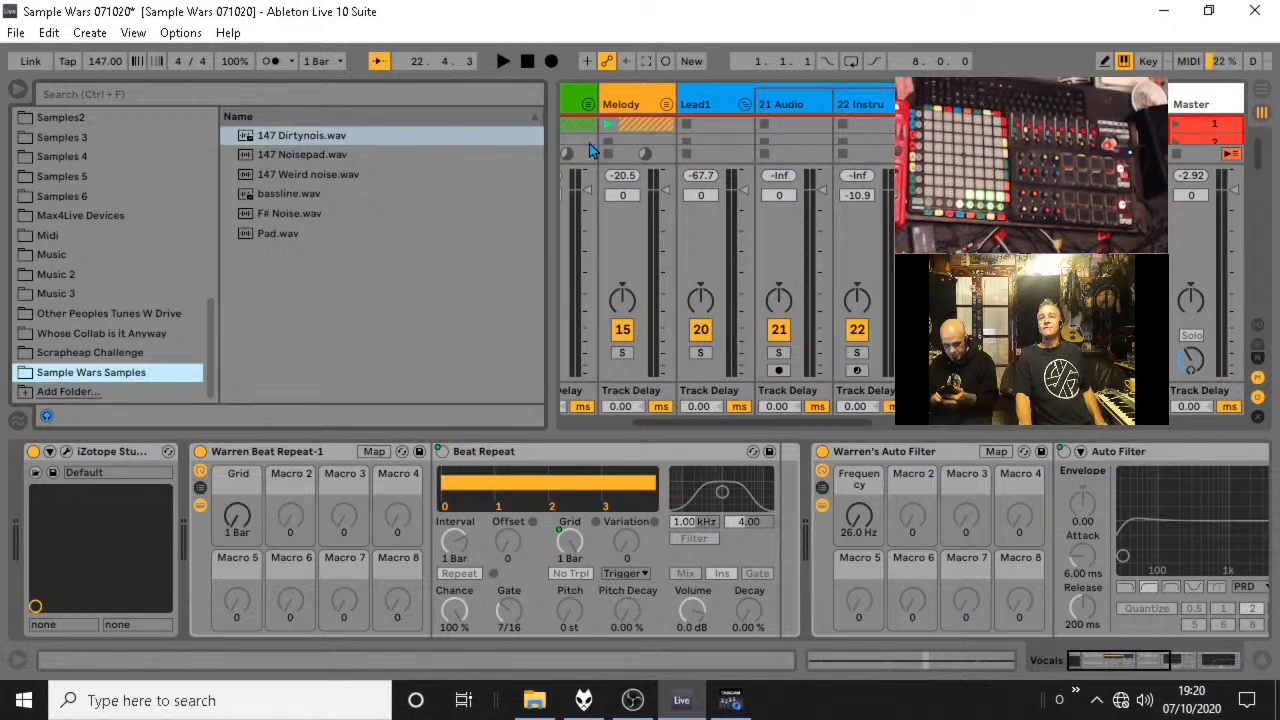
pyautogui.moveTo(313, 157); pyautogui.dragTo(778, 124)
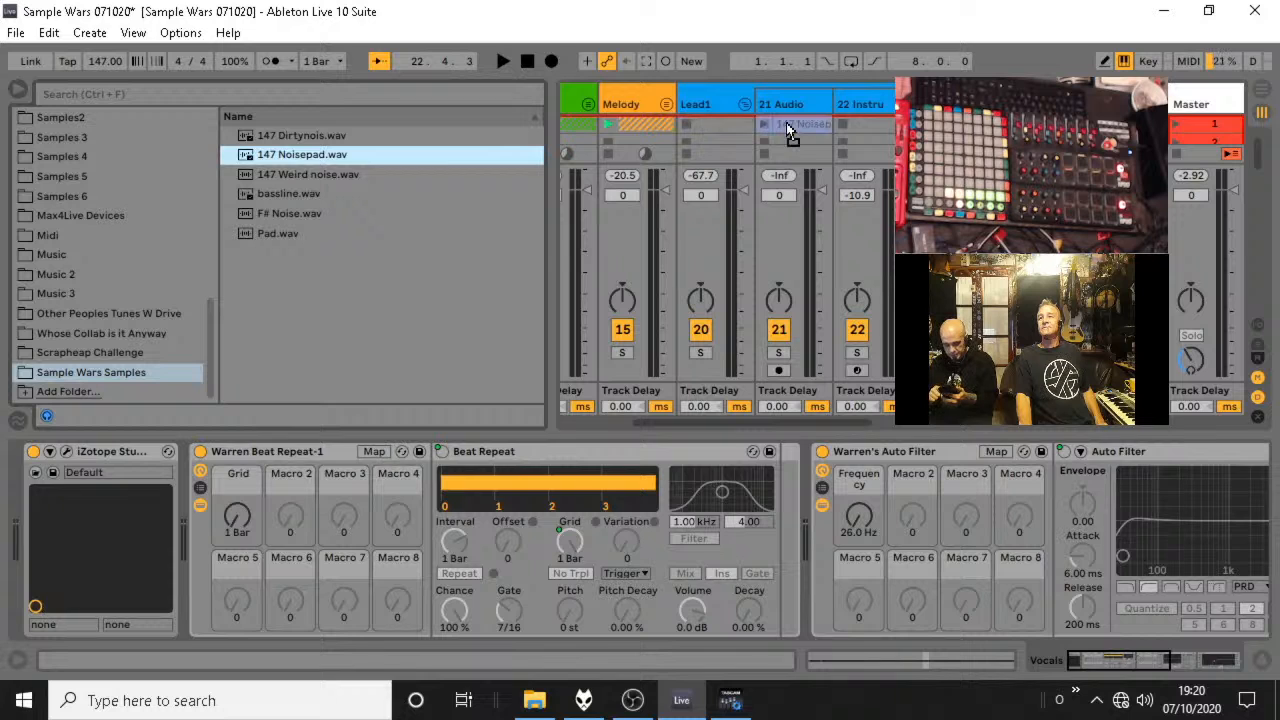
# Audition the 147 Noisepad clip in solo and in the mix, setting its track volume to -12.0 dB, and stop playback.
pyautogui.click(779, 353)
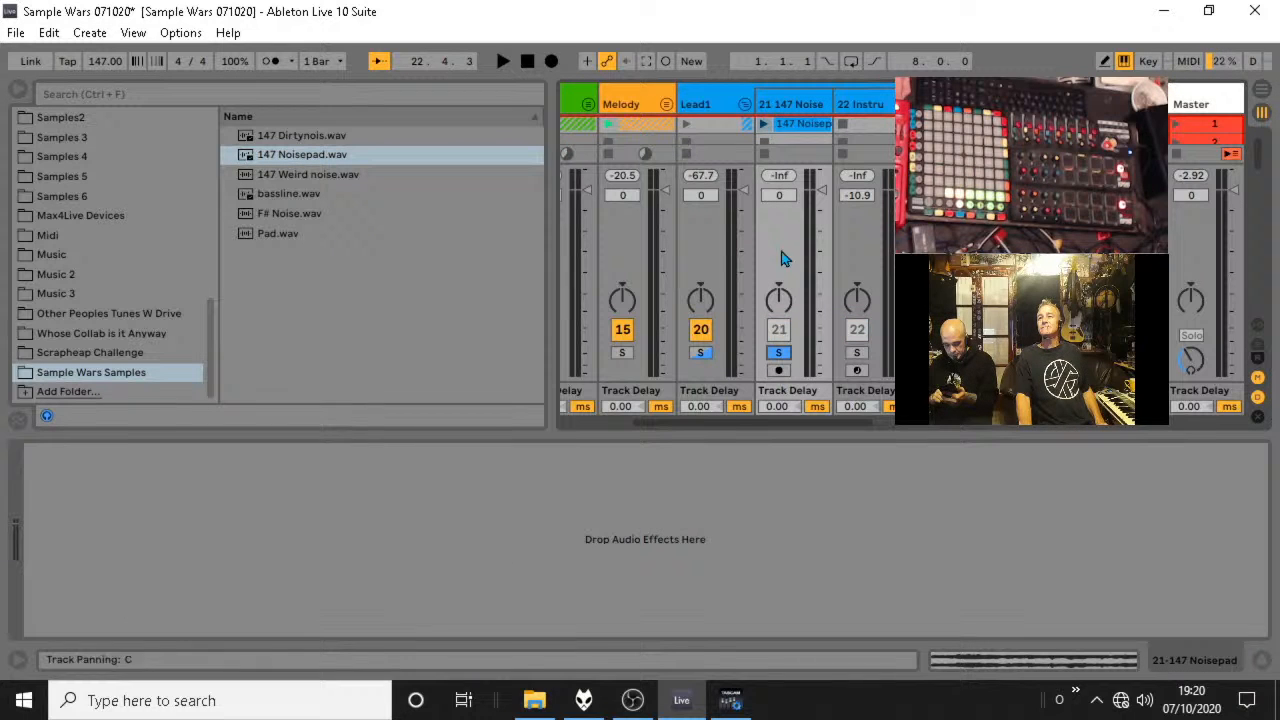
pyautogui.click(765, 124)
pyautogui.moveTo(822, 190); pyautogui.dragTo(822, 228)
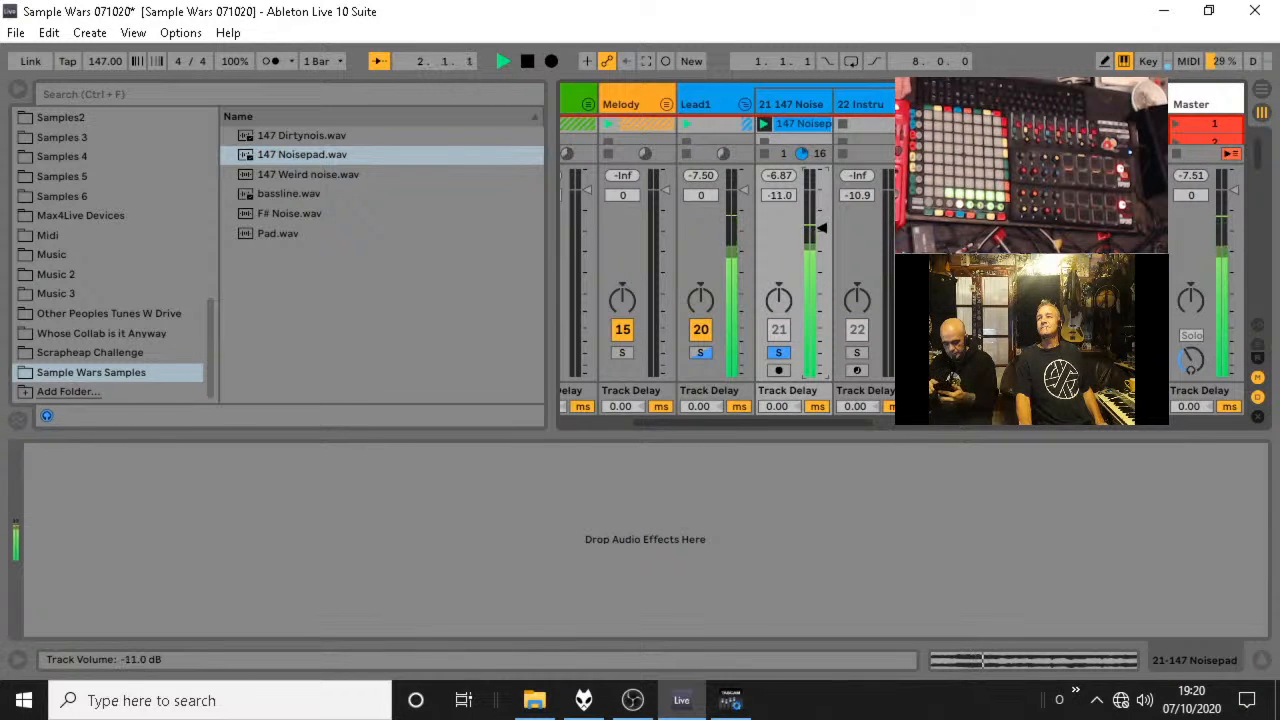
pyautogui.click(781, 355)
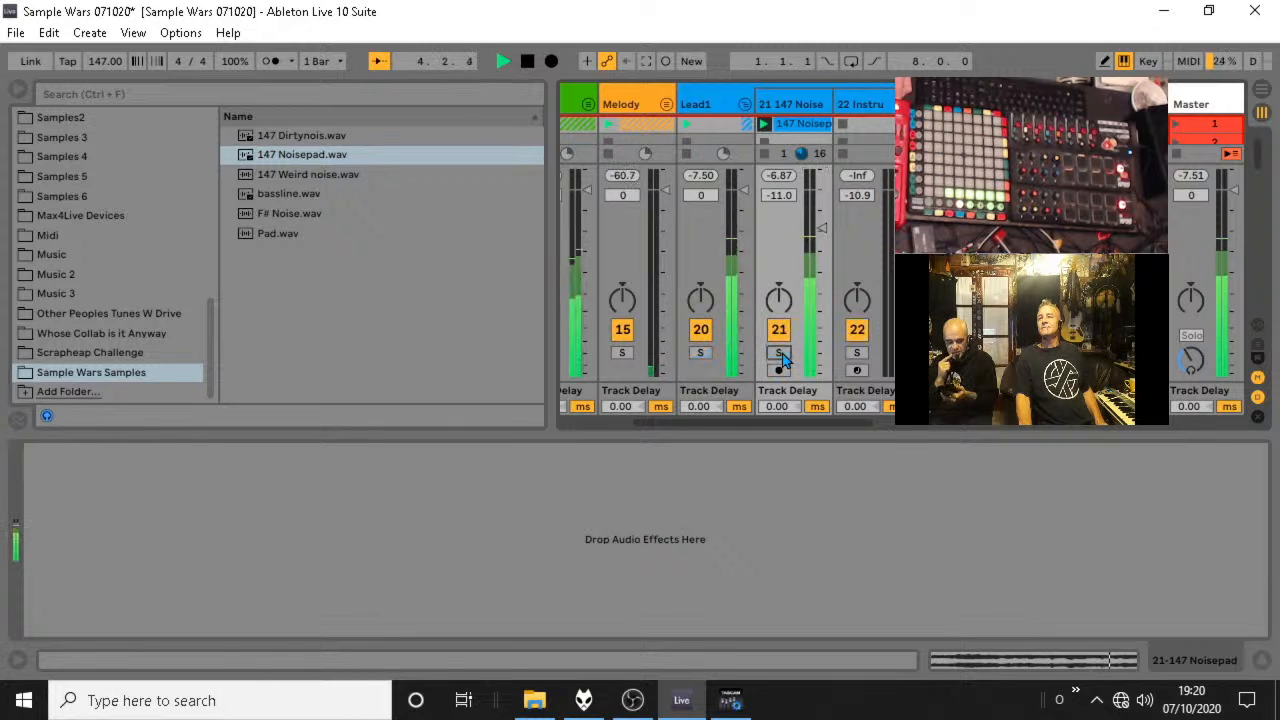
pyautogui.moveTo(814, 252); pyautogui.dragTo(814, 256)
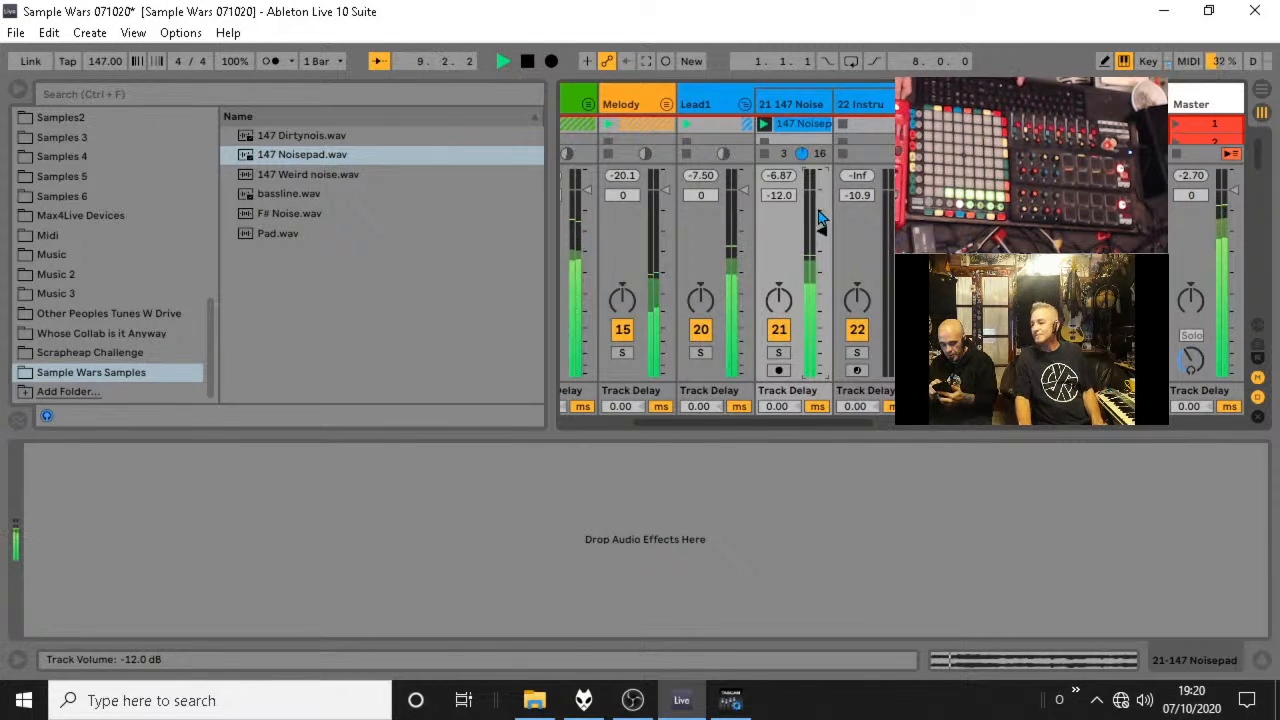
pyautogui.press('space')
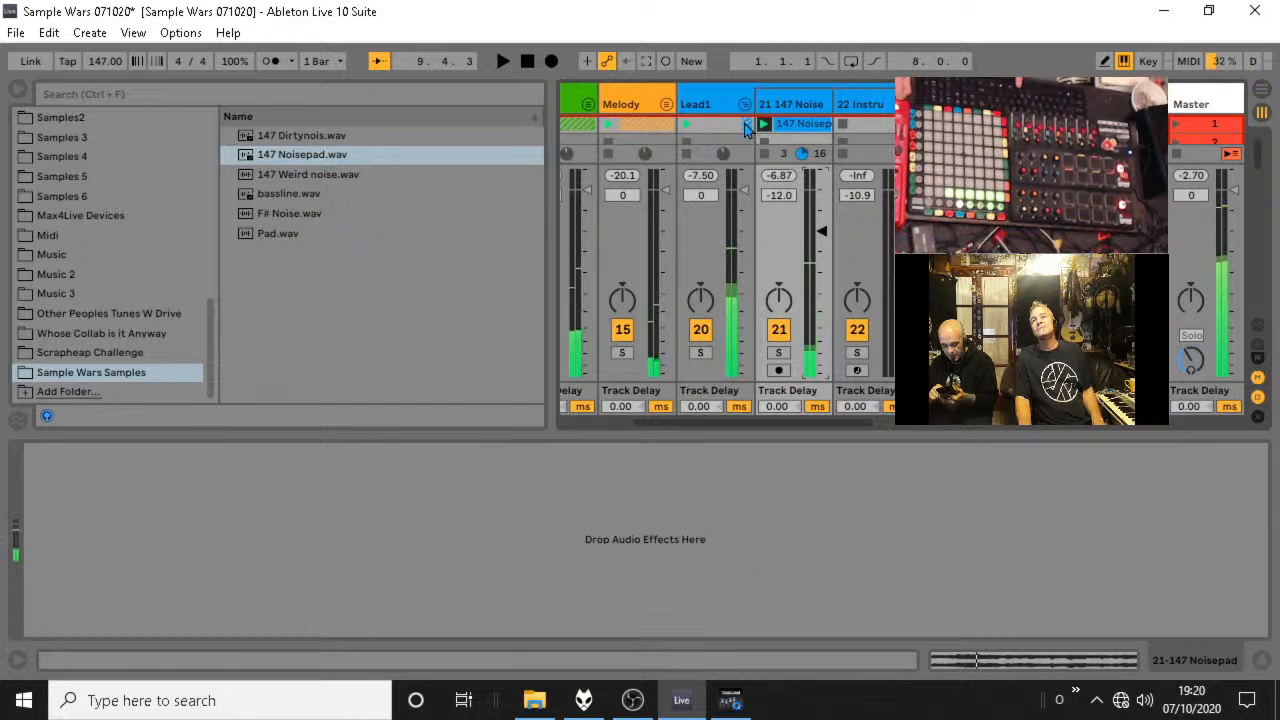
pyautogui.press('space')
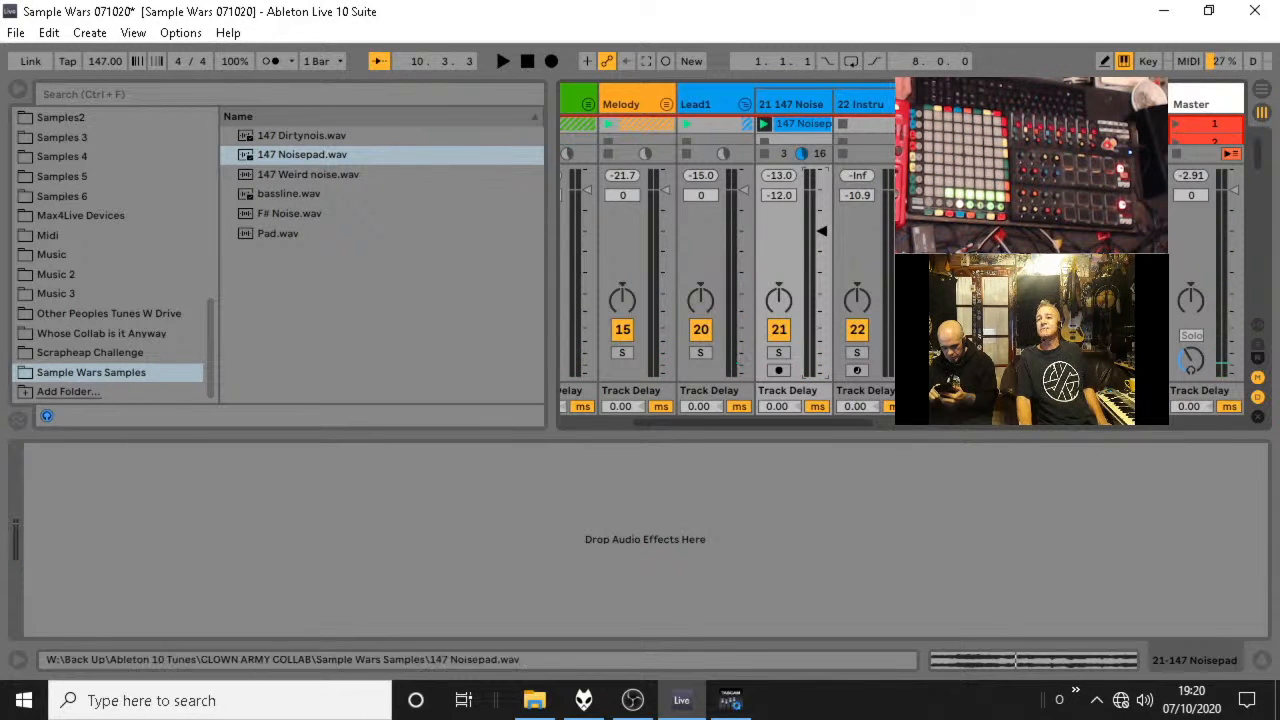
# Fold the Lead1 group and load 147 Weird noise.wav into scene 1 and F# Noise.wav into scene 5 of the 34 Audio track.
pyautogui.click(744, 104)
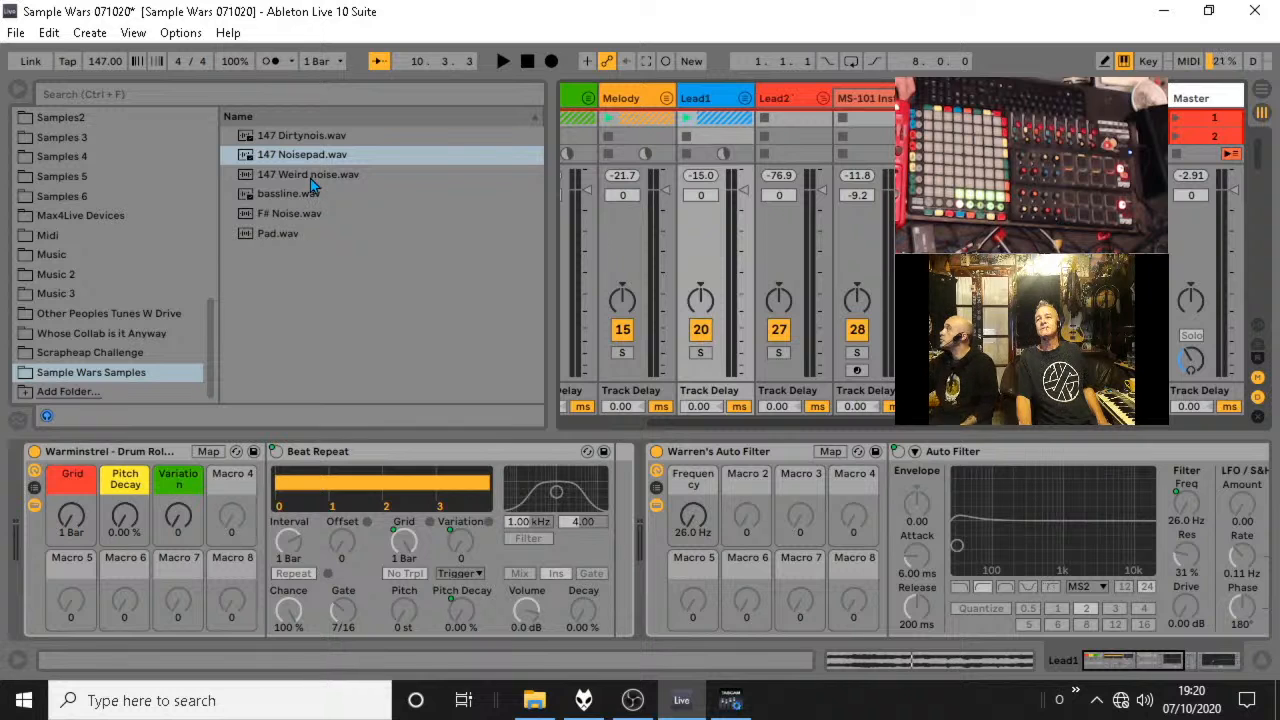
pyautogui.moveTo(678, 421); pyautogui.dragTo(770, 421)
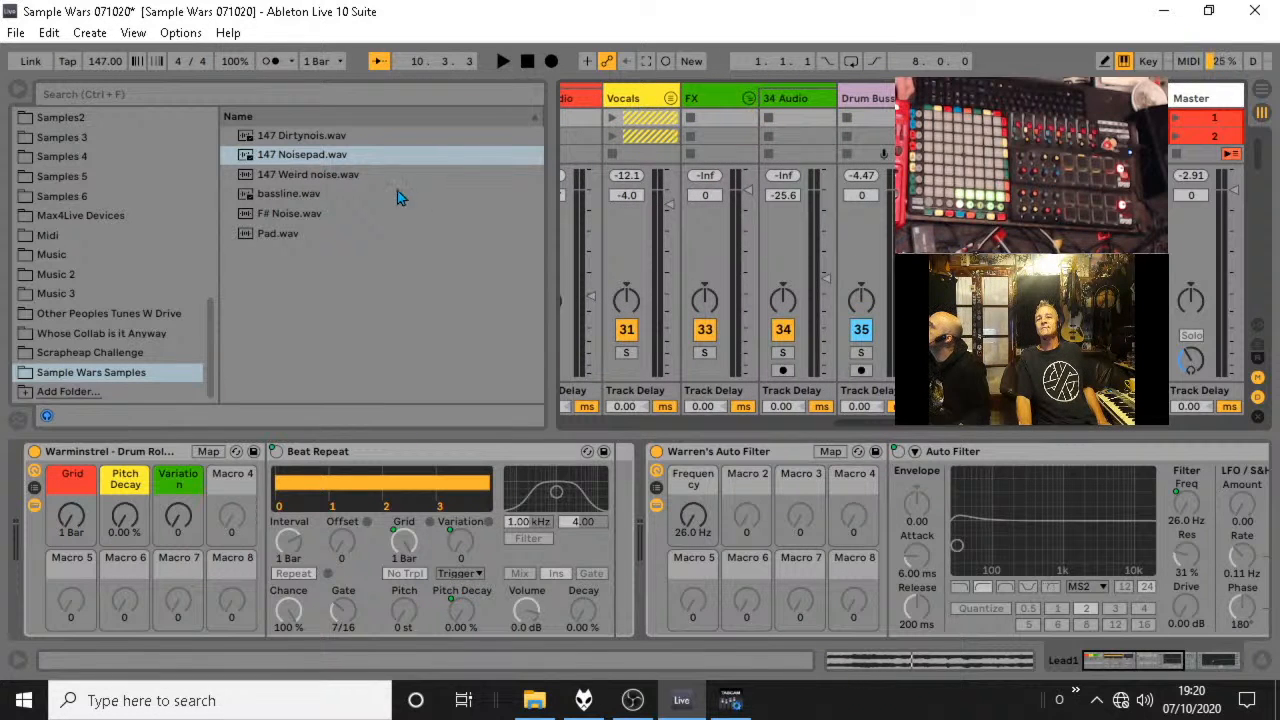
pyautogui.moveTo(313, 180); pyautogui.dragTo(795, 118)
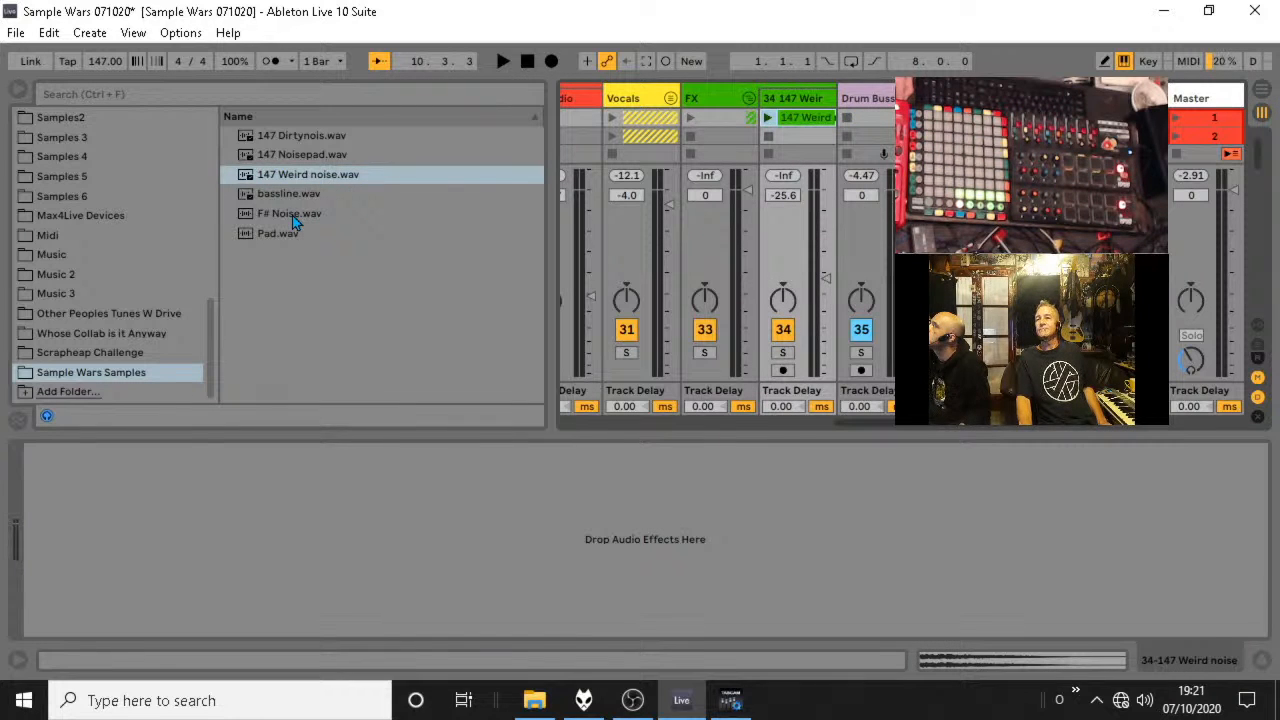
pyautogui.moveTo(292, 215); pyautogui.dragTo(800, 121)
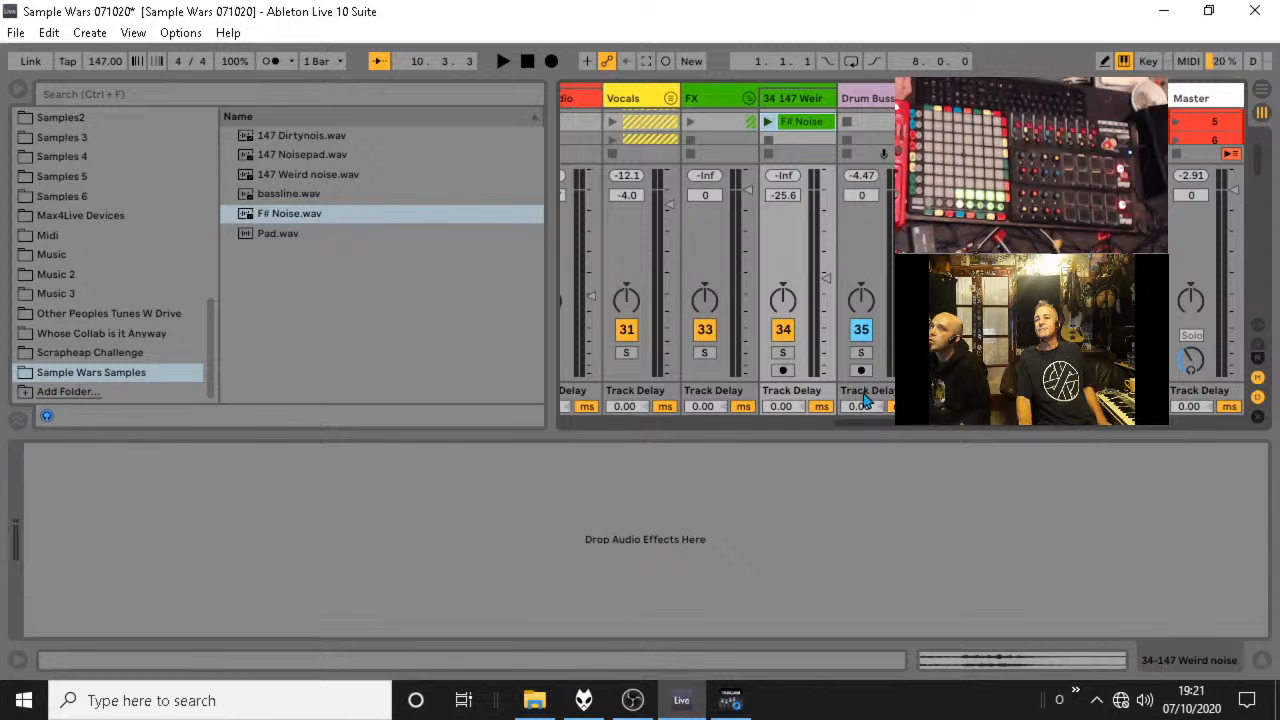
# Unfold the Melody group and move the 147 Dirtynois clip to the scene 2 slot of its track.
pyautogui.moveTo(850, 420); pyautogui.dragTo(570, 422)
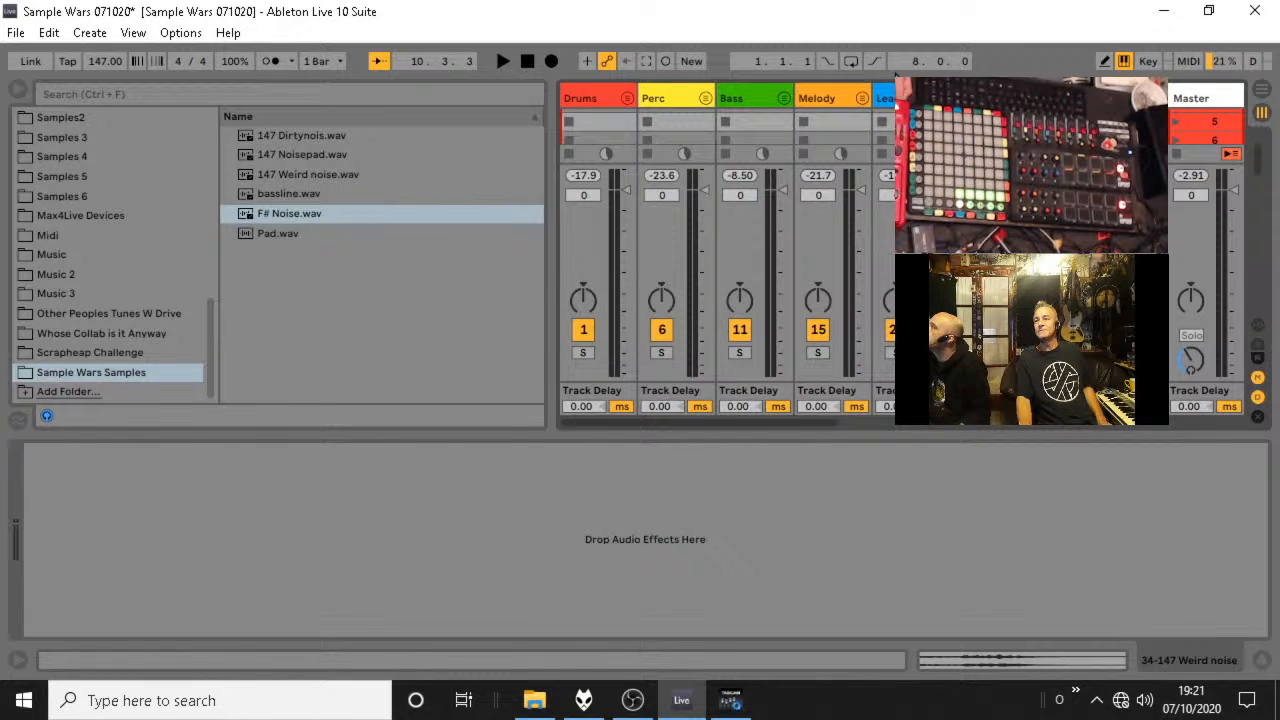
pyautogui.click(861, 99)
pyautogui.click(760, 408)
pyautogui.scroll(3, 905, 127)
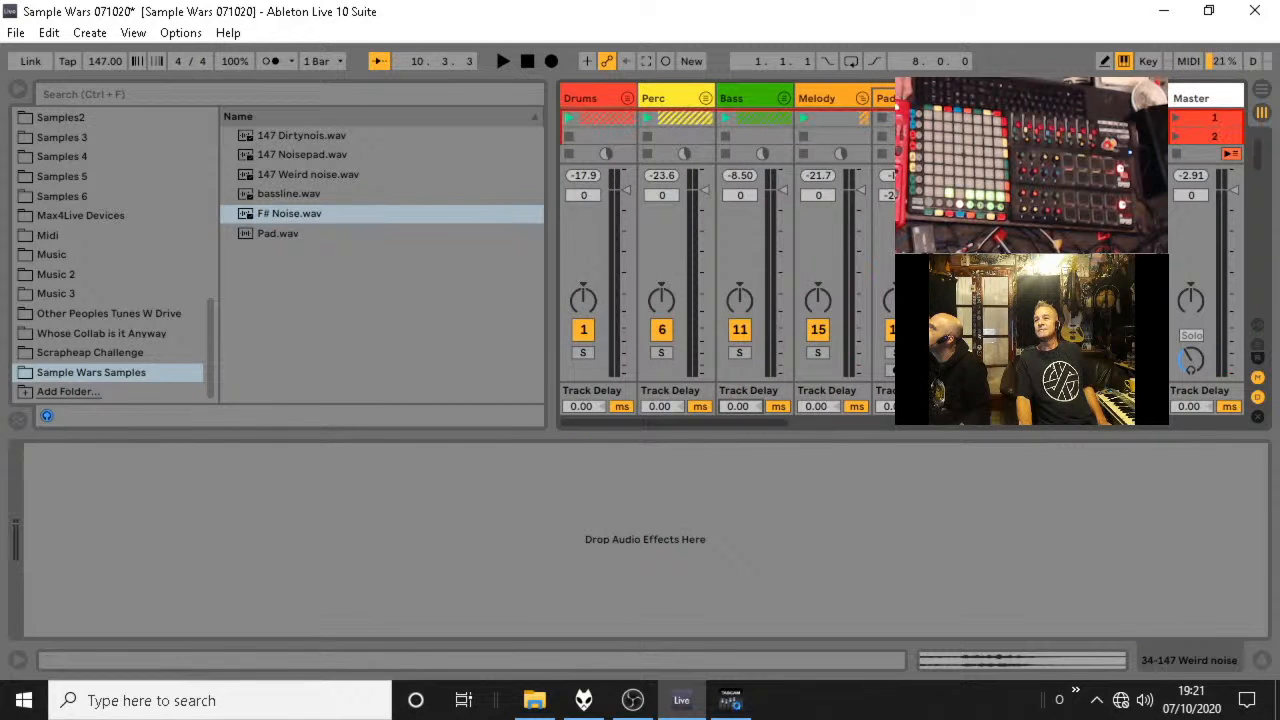
pyautogui.moveTo(985, 118); pyautogui.dragTo(985, 136)
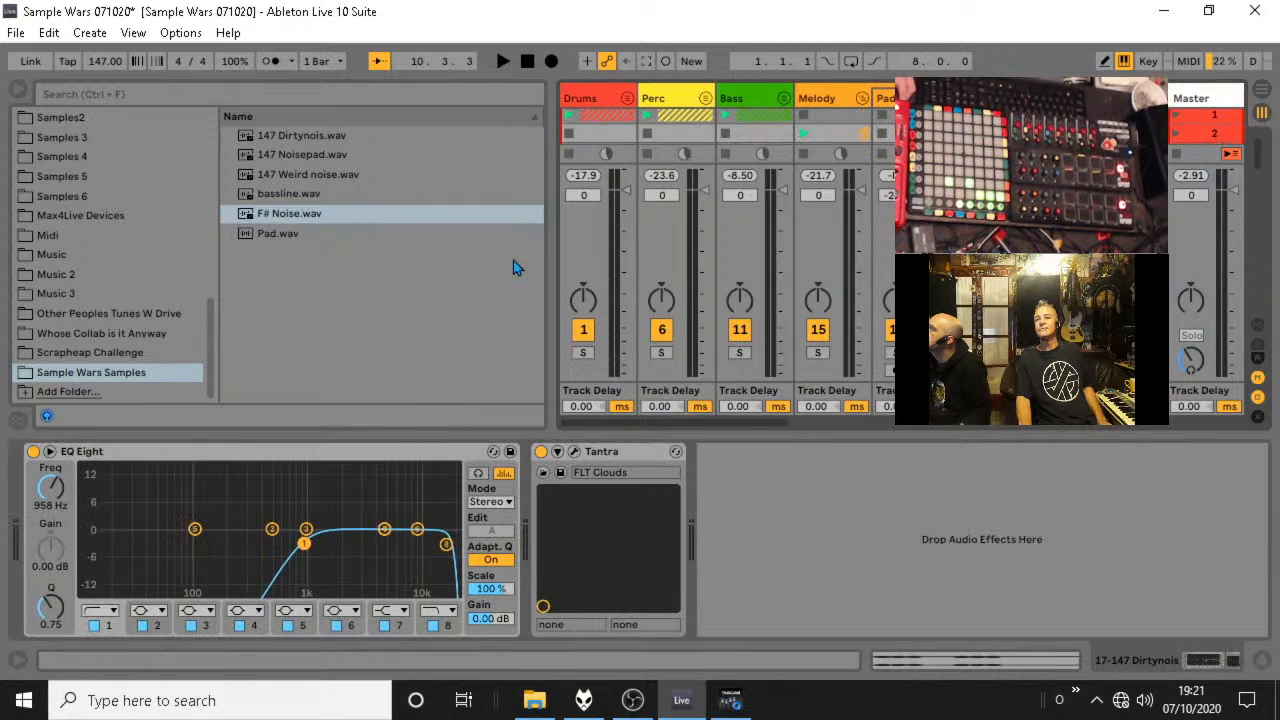
# Load Pad.wav into the scene 1 slot of the 18 Audio track and play it with the mix.
pyautogui.click(278, 234)
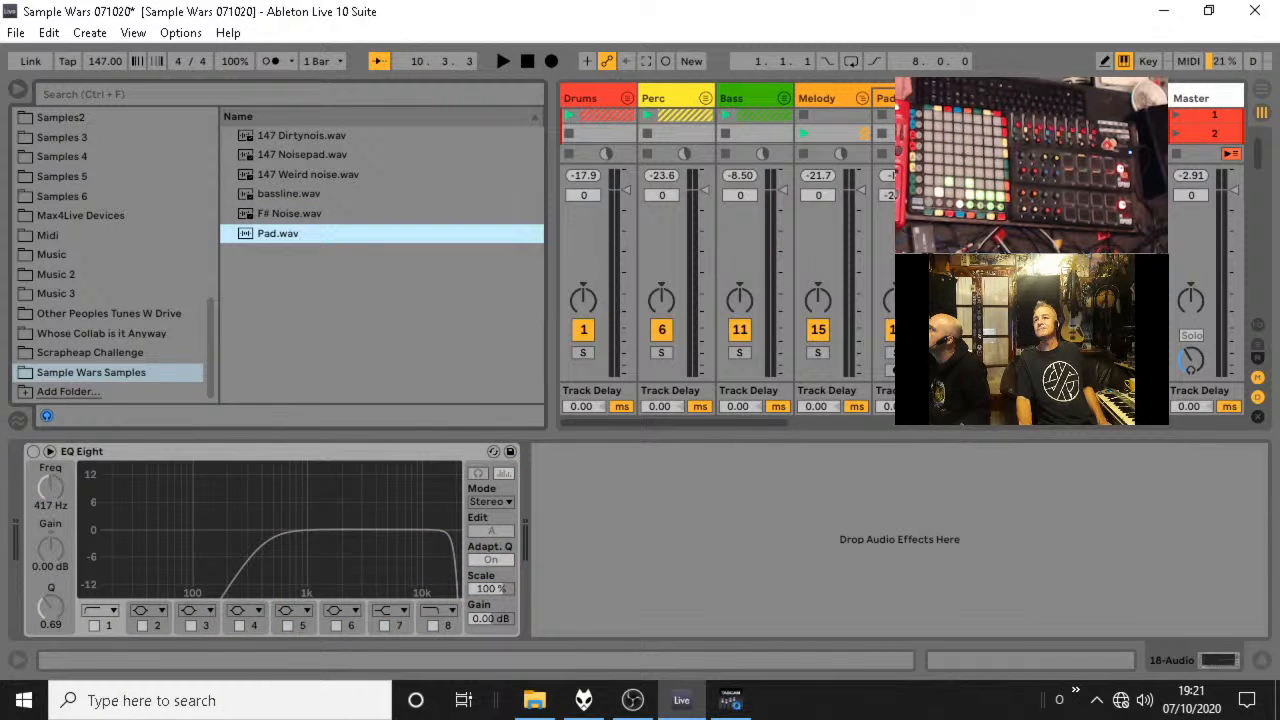
pyautogui.press('space')
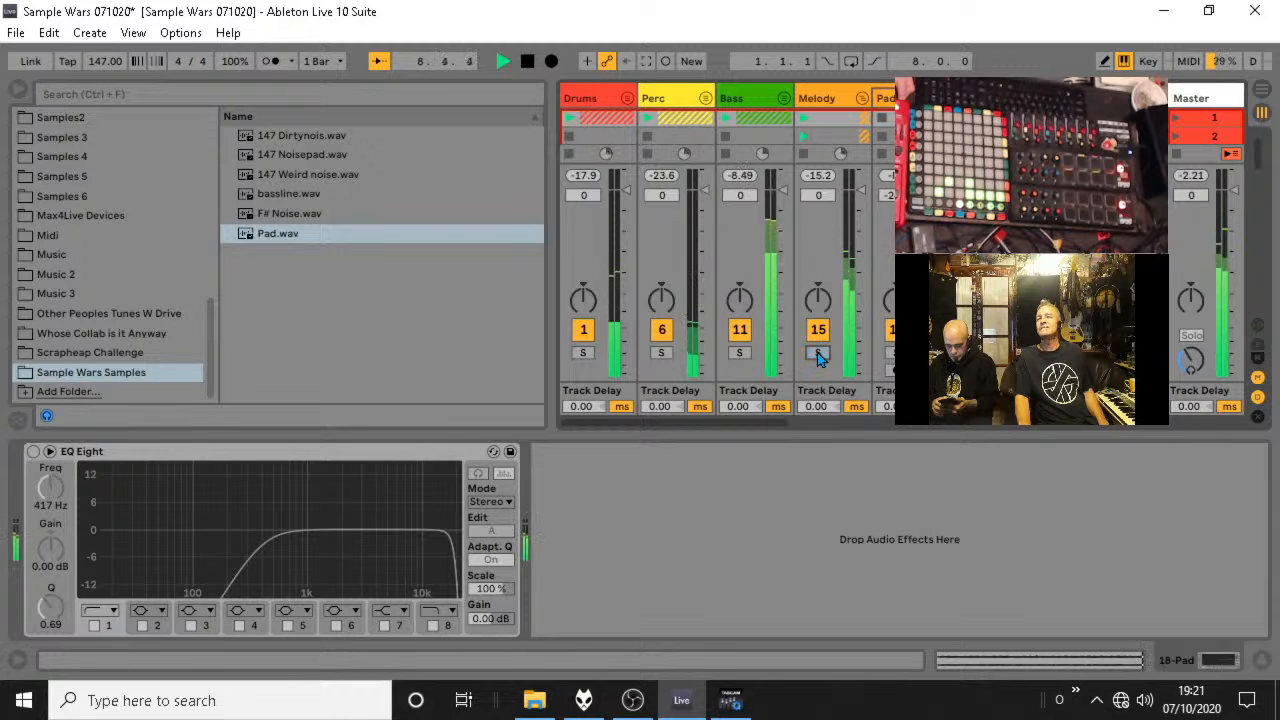
# Hide the browser, unfold the Lead1 group and move the 18 Pad track into it, right after the 147 Noisepad track.
pyautogui.click(17, 90)
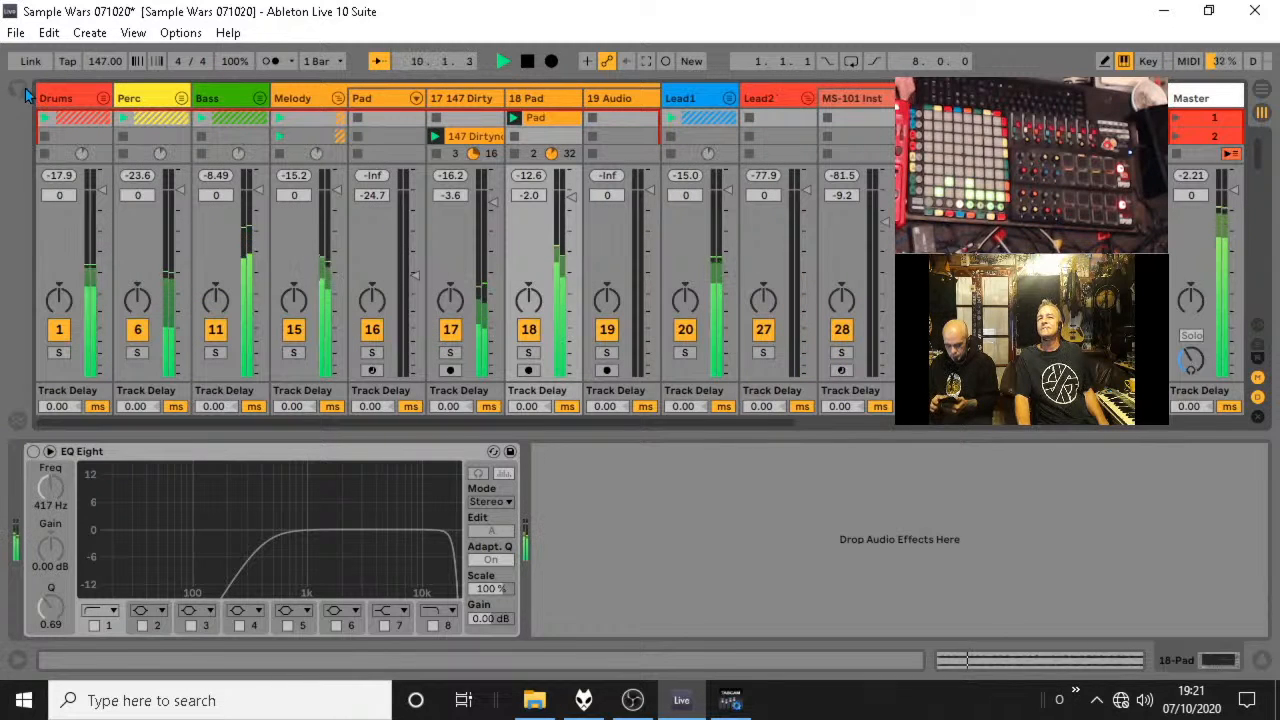
pyautogui.click(700, 98)
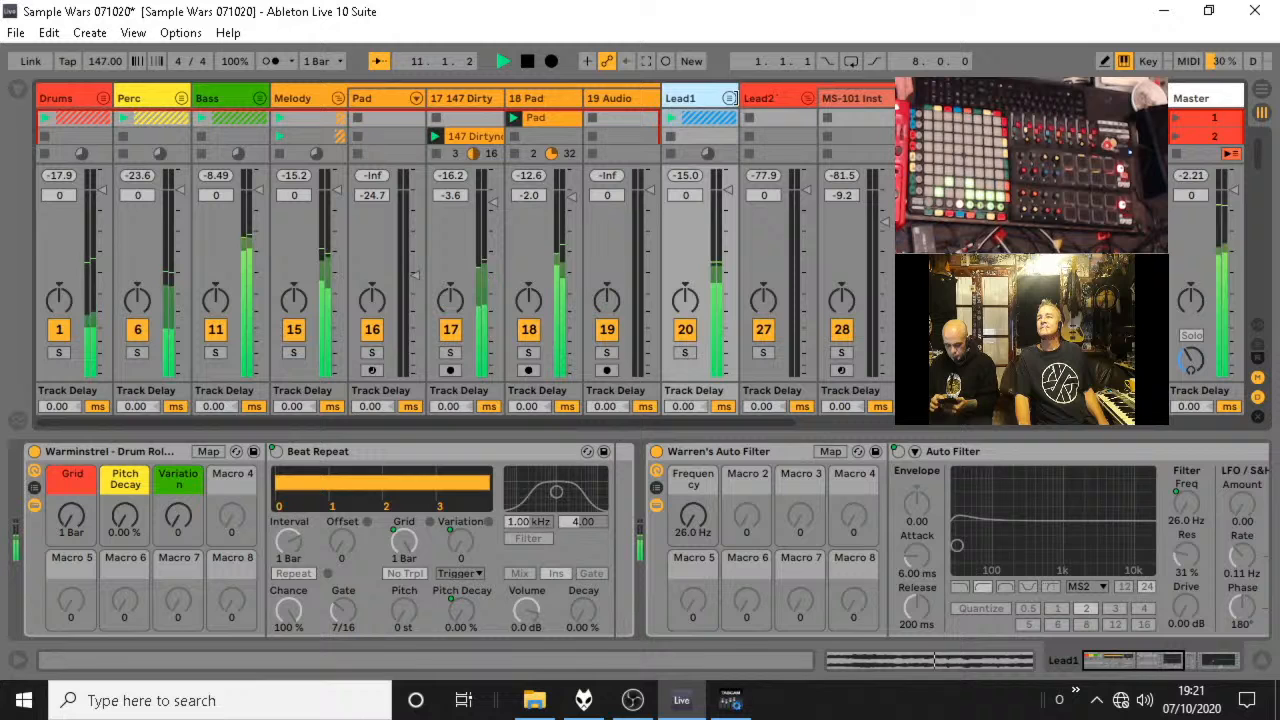
pyautogui.click(730, 99)
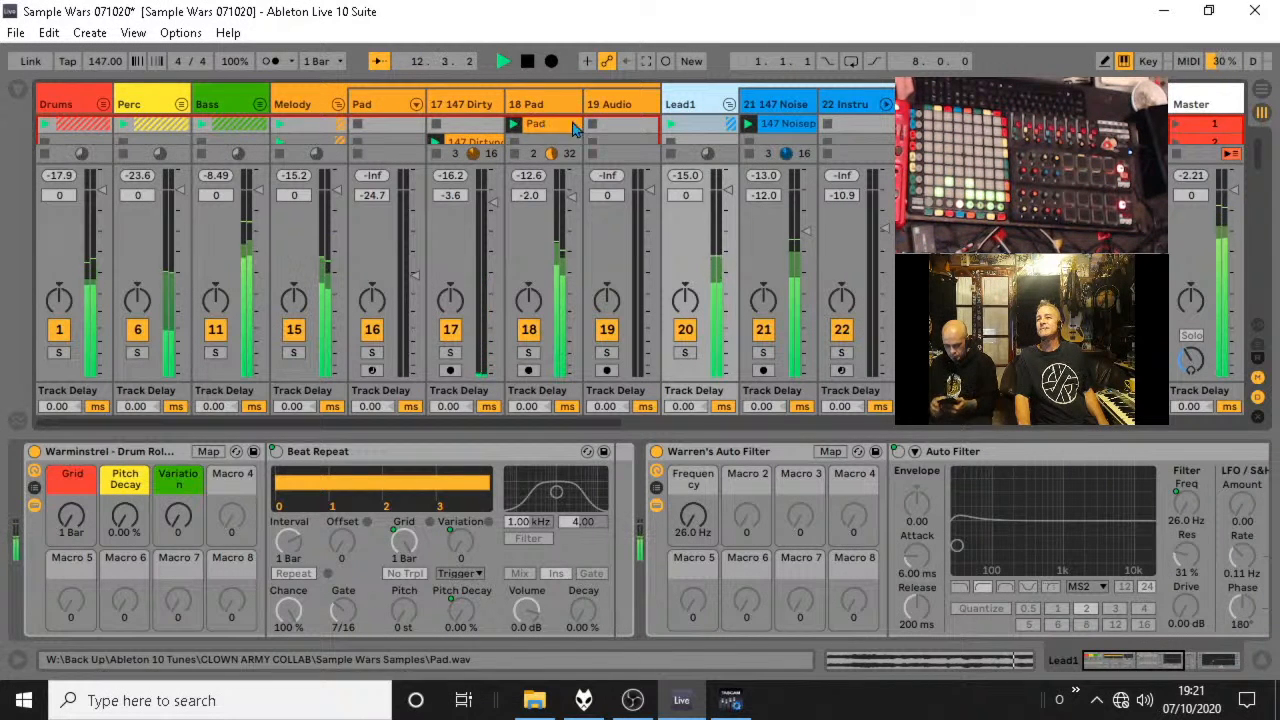
pyautogui.click(560, 104)
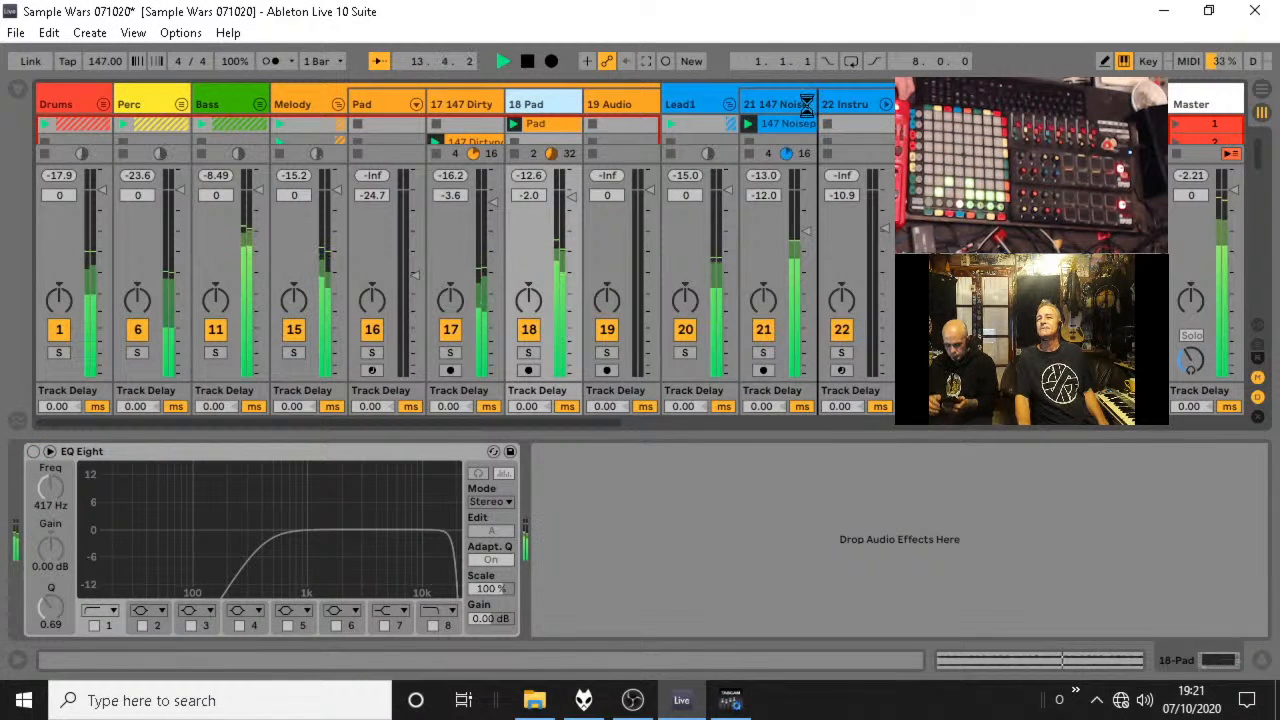
pyautogui.moveTo(806, 104); pyautogui.dragTo(808, 117)
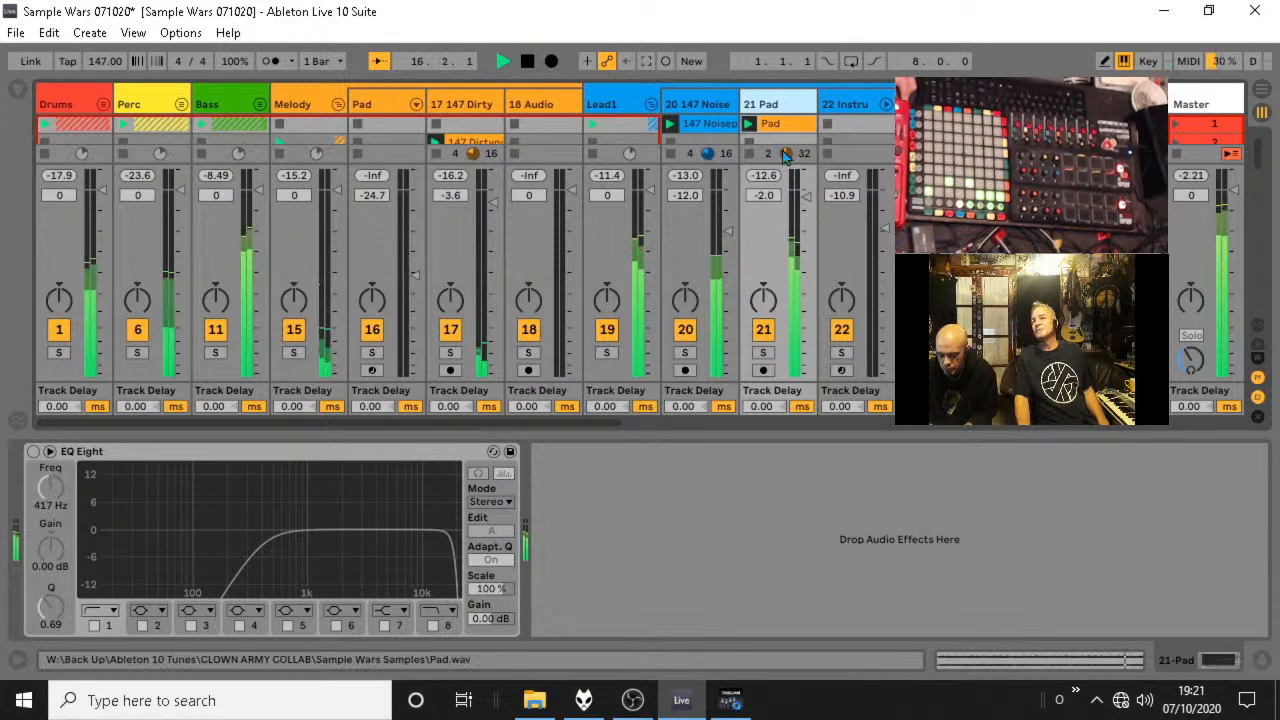
# Solo the Lead1 group and lower the Pad audio track's volume to -9.0 dB.
pyautogui.click(606, 352)
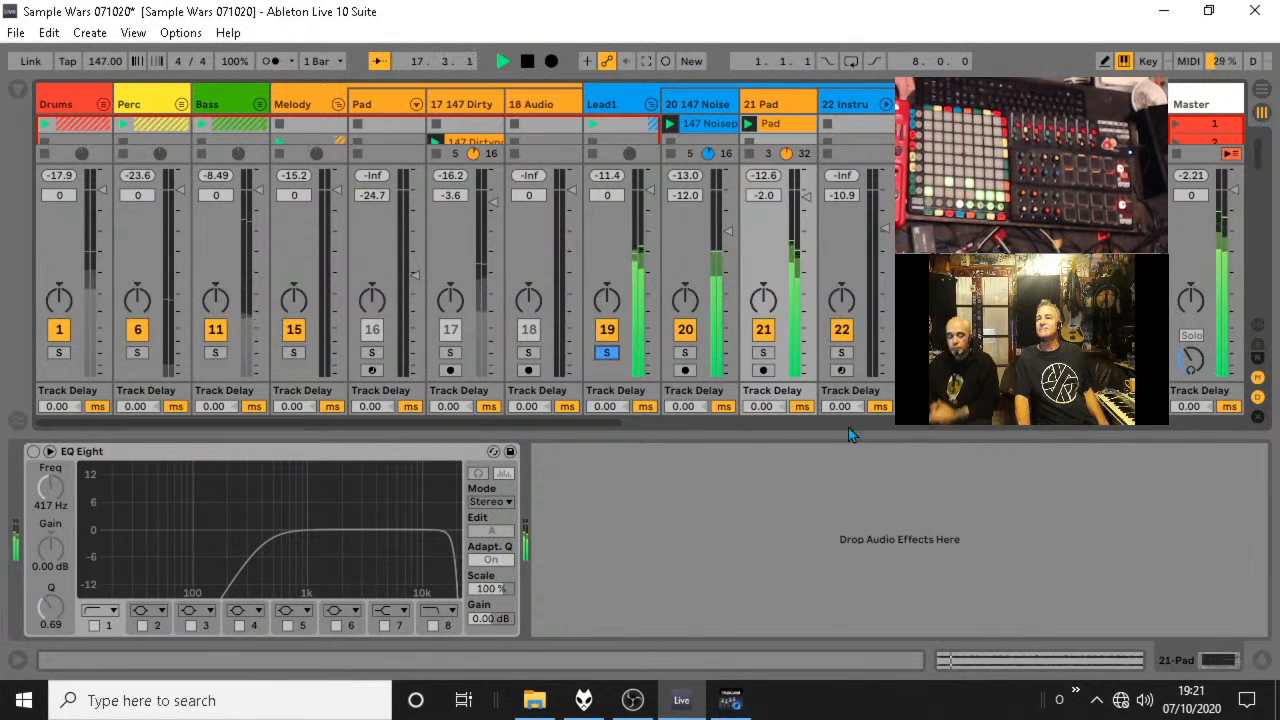
pyautogui.moveTo(812, 220)
pyautogui.mouseDown()
pyautogui.moveTo(812, 234)
pyautogui.moveTo(806, 219)
pyautogui.mouseUp()
# Recolour the 21 Pad track and its Pad clip turquoise.
pyautogui.rightClick(780, 105)
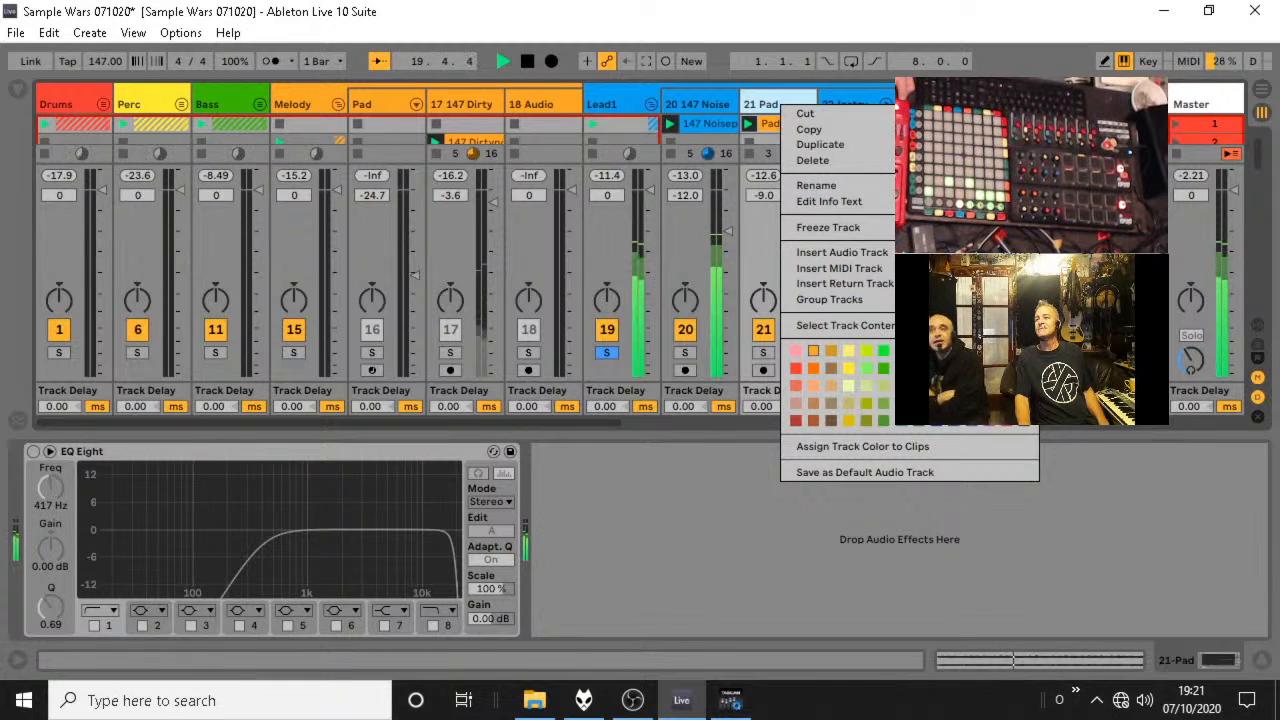
pyautogui.click(919, 351)
pyautogui.rightClick(779, 136)
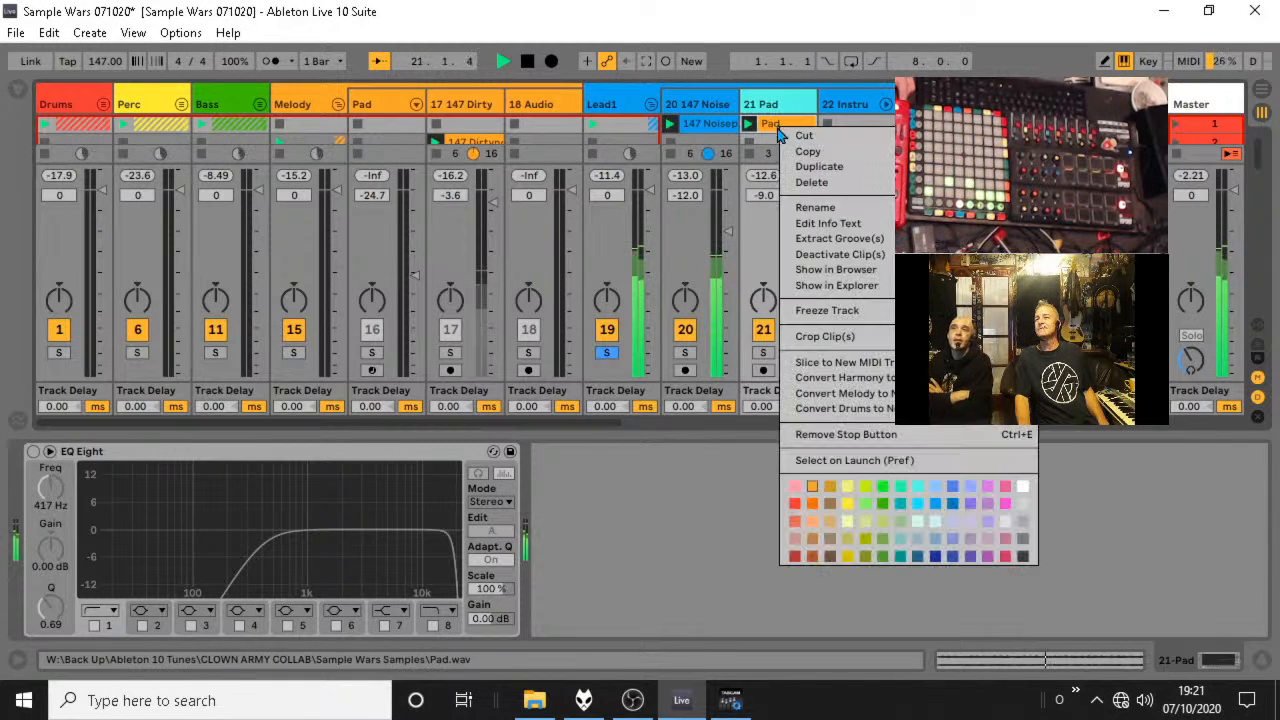
pyautogui.click(919, 502)
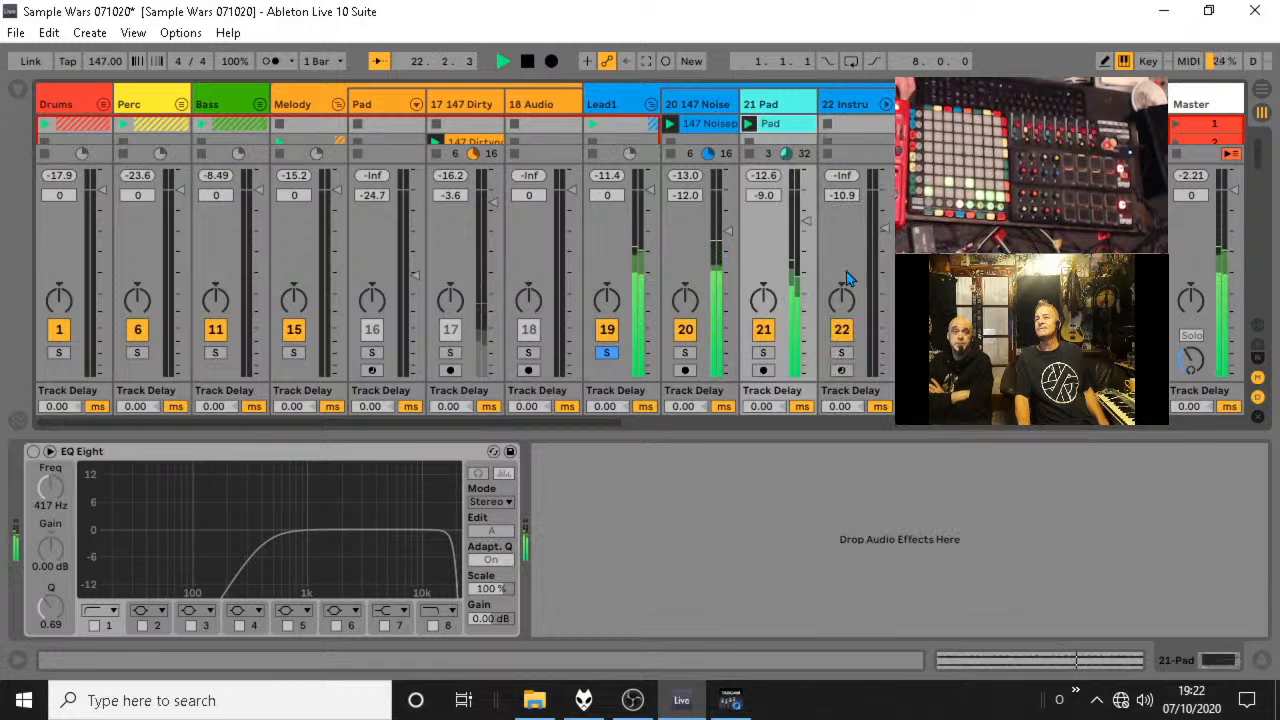
# Move the 147 Dirtynois clip back to scene 1 and fold the Lead1, Melody and Lead2 groups.
pyautogui.click(651, 104)
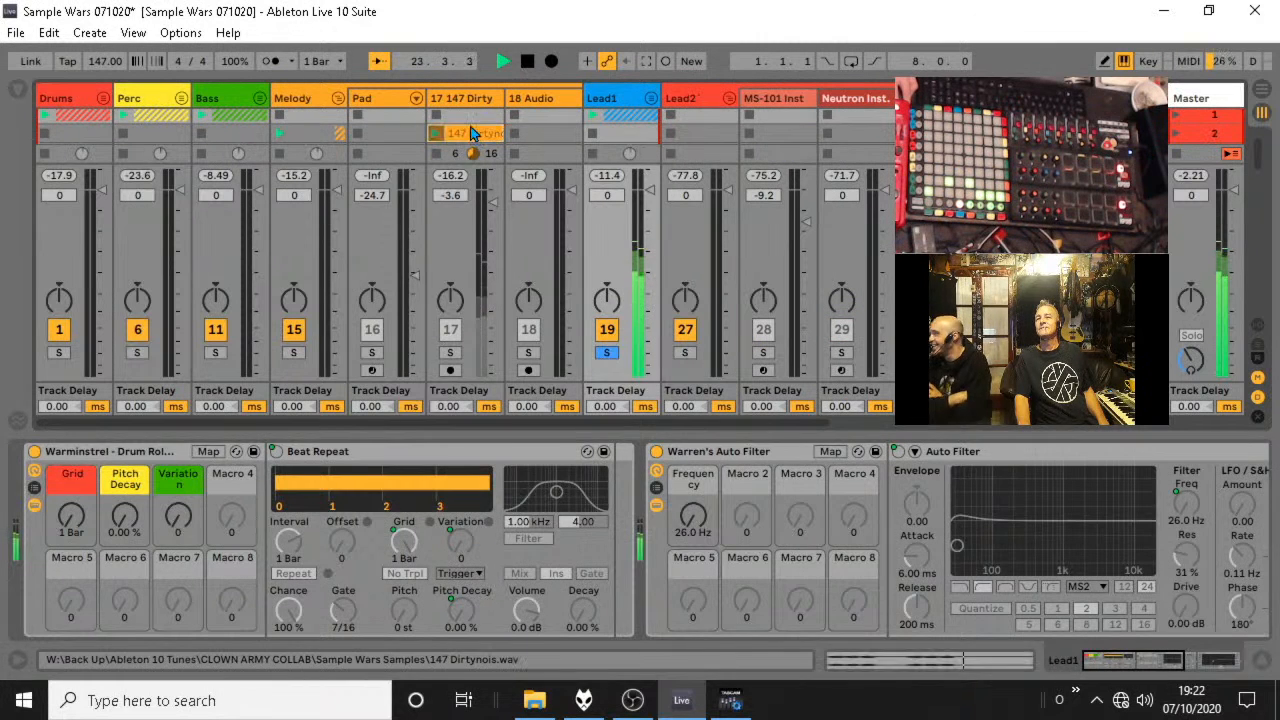
pyautogui.moveTo(503, 131); pyautogui.dragTo(435, 118)
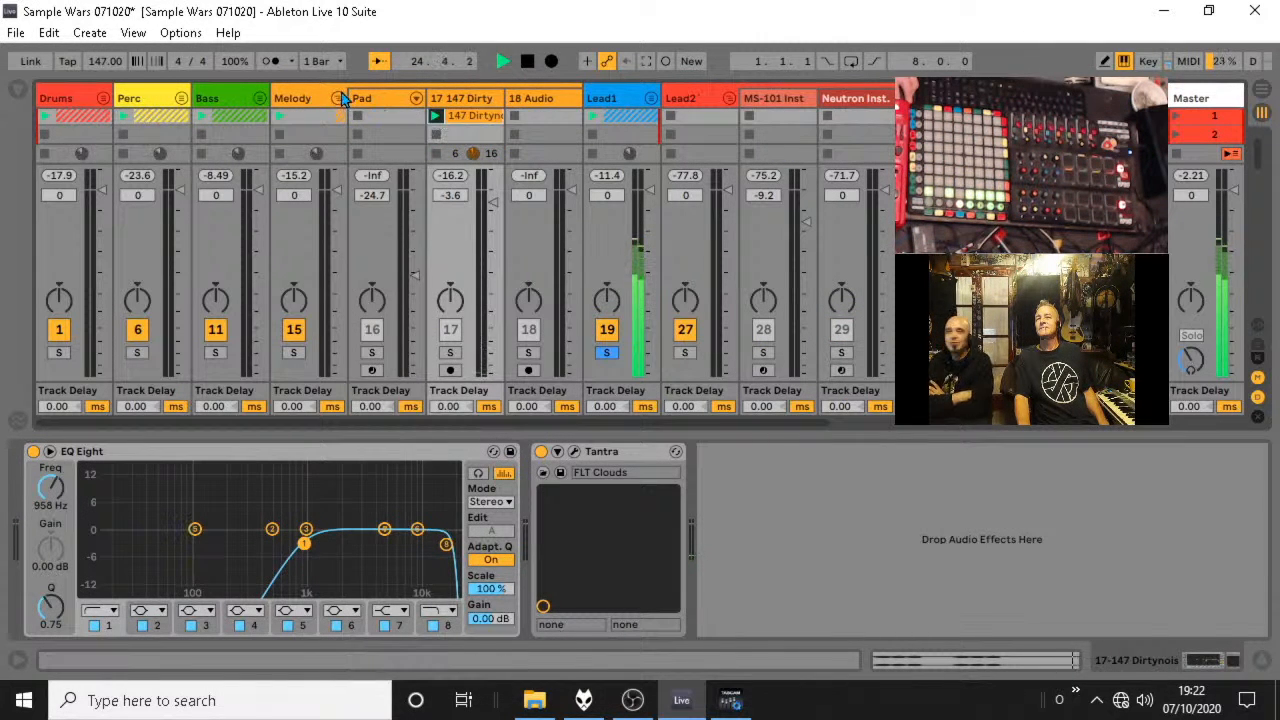
pyautogui.click(338, 100)
pyautogui.click(494, 99)
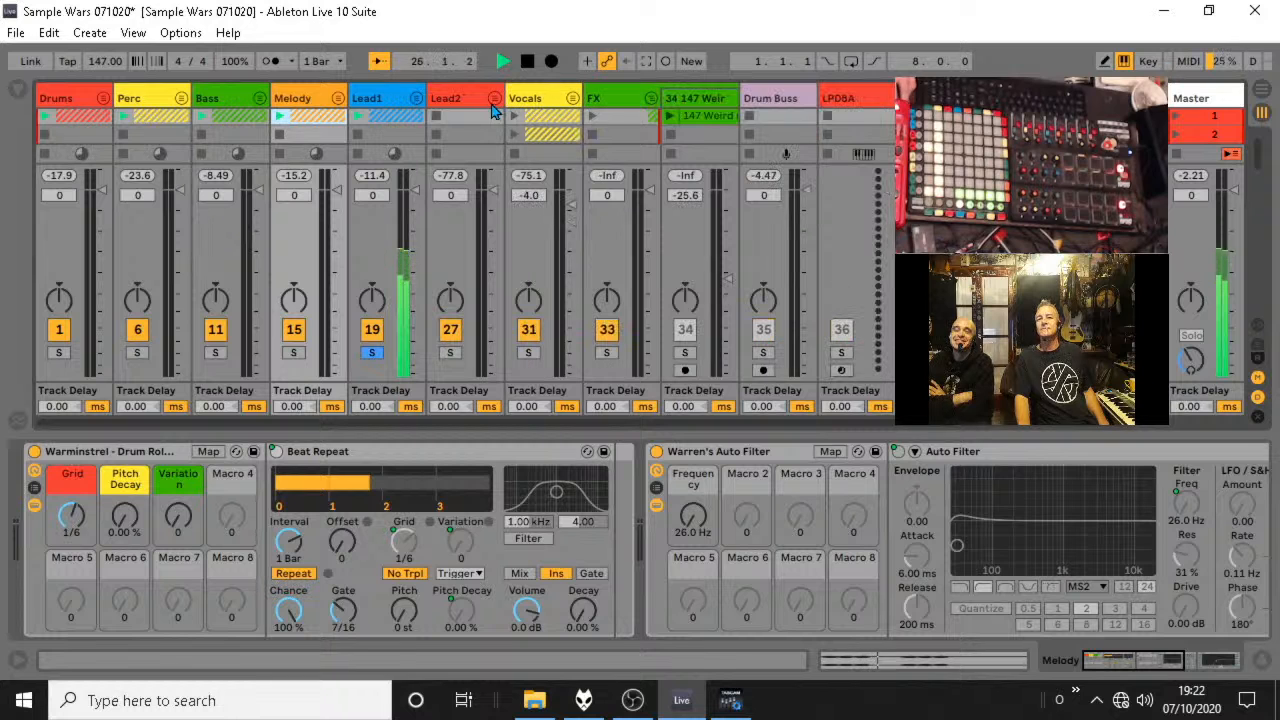
# Show the browser with the sample files and unfold the Lead1 group.
pyautogui.click(14, 92)
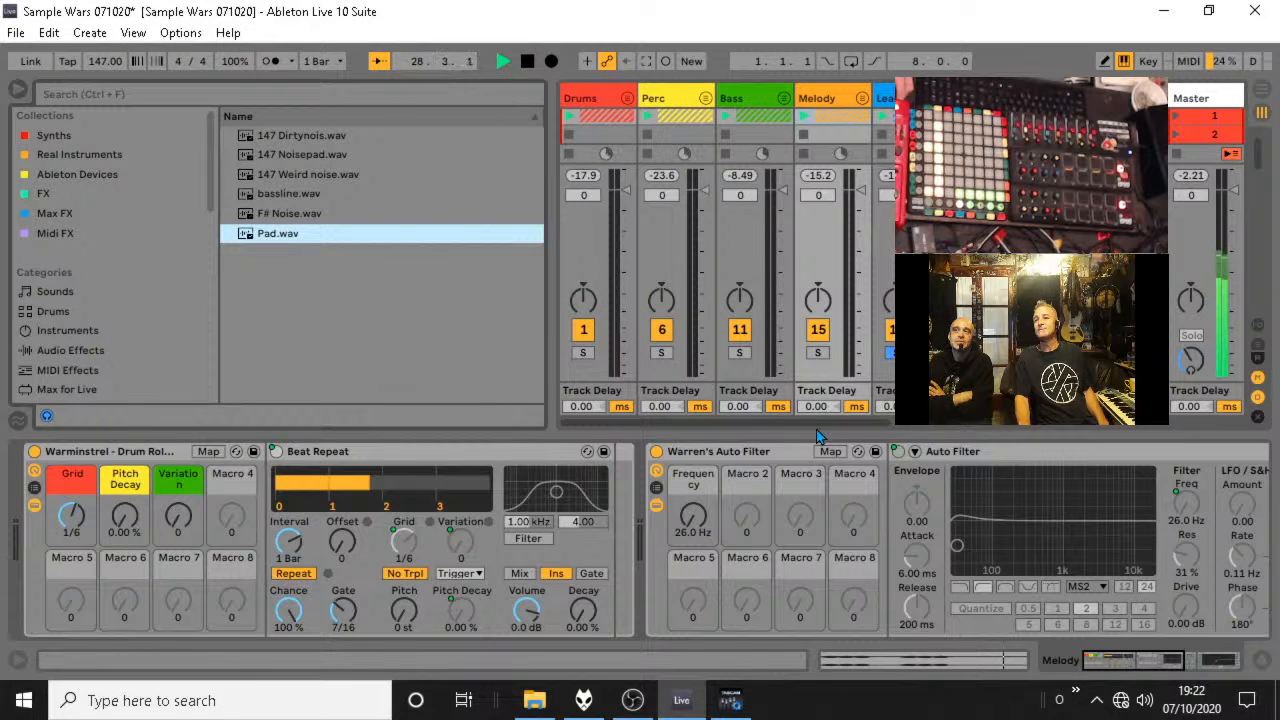
pyautogui.moveTo(793, 421); pyautogui.dragTo(948, 428)
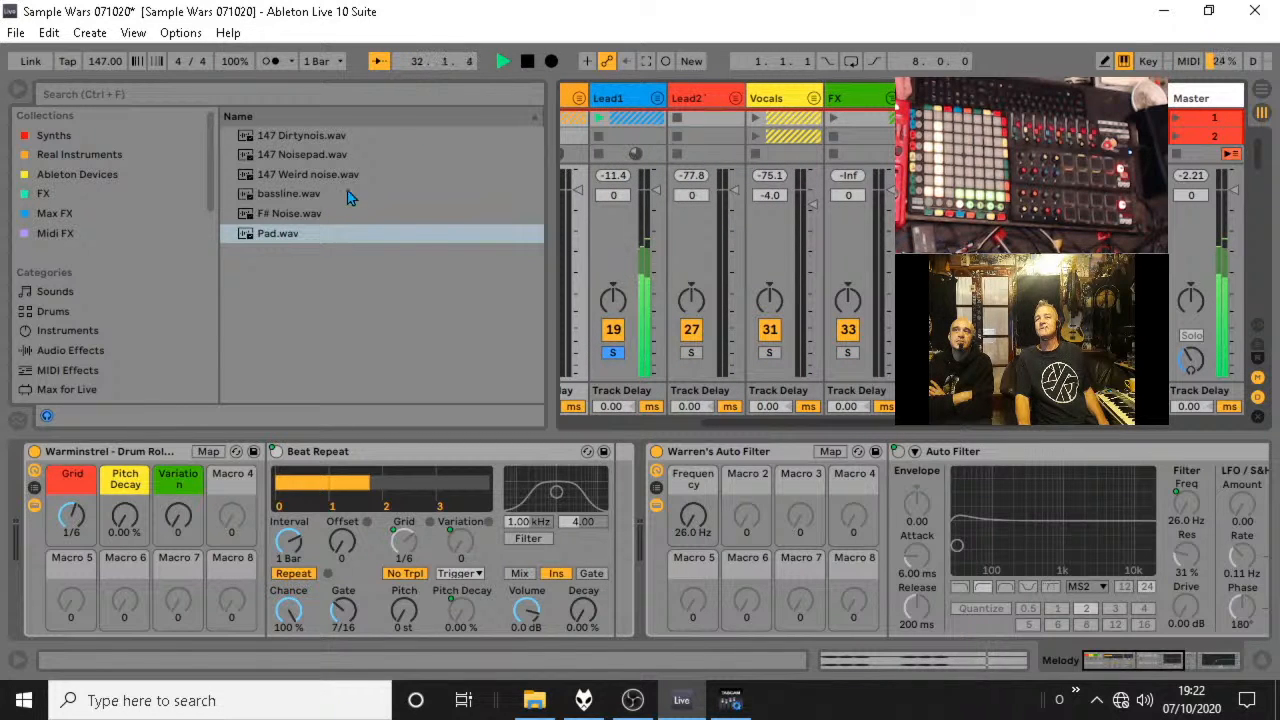
pyautogui.click(657, 99)
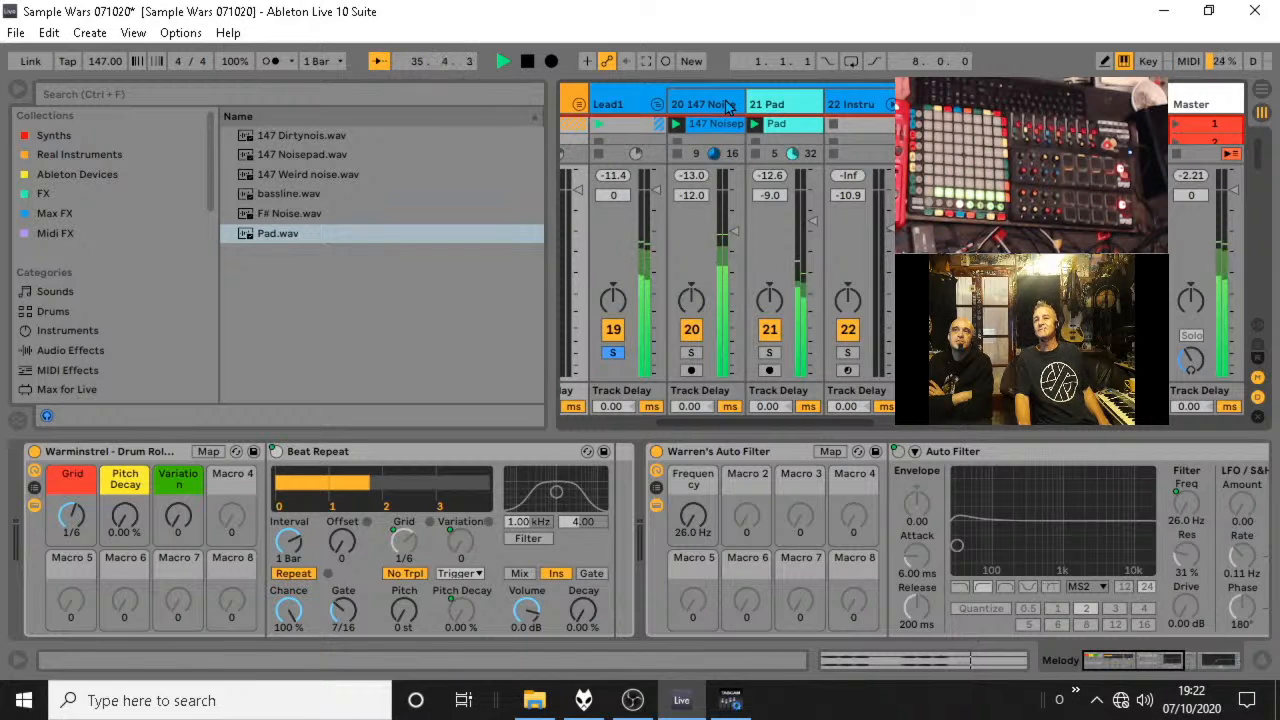
pyautogui.click(580, 104)
pyautogui.click(580, 104)
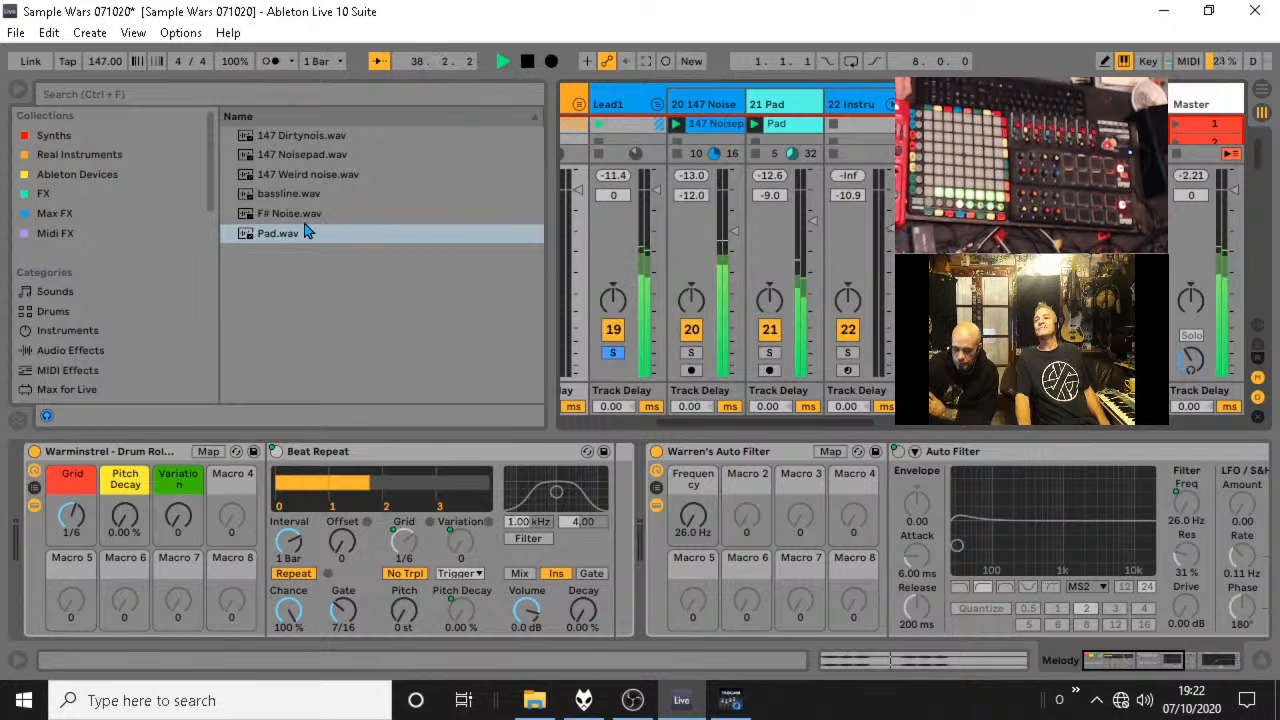
# Hide the device view and solo the 147 Weird noise track in the FX group.
pyautogui.moveTo(774, 420); pyautogui.dragTo(978, 422)
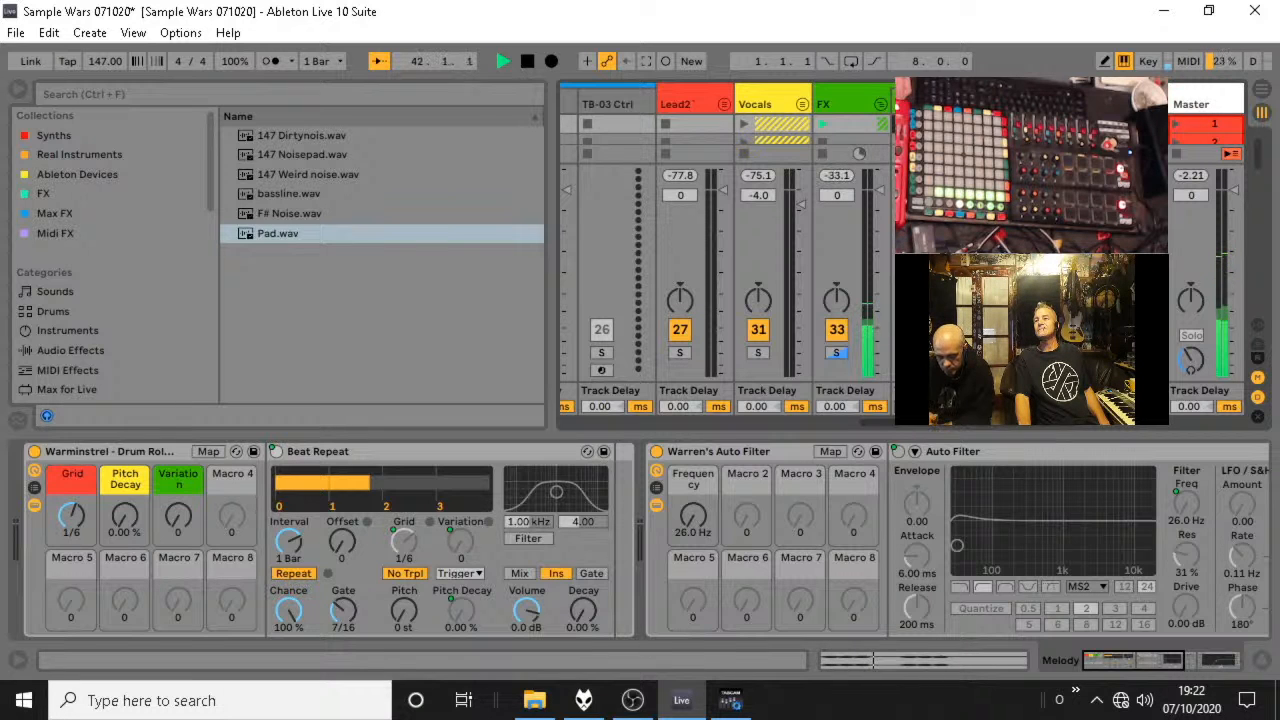
pyautogui.click(836, 352)
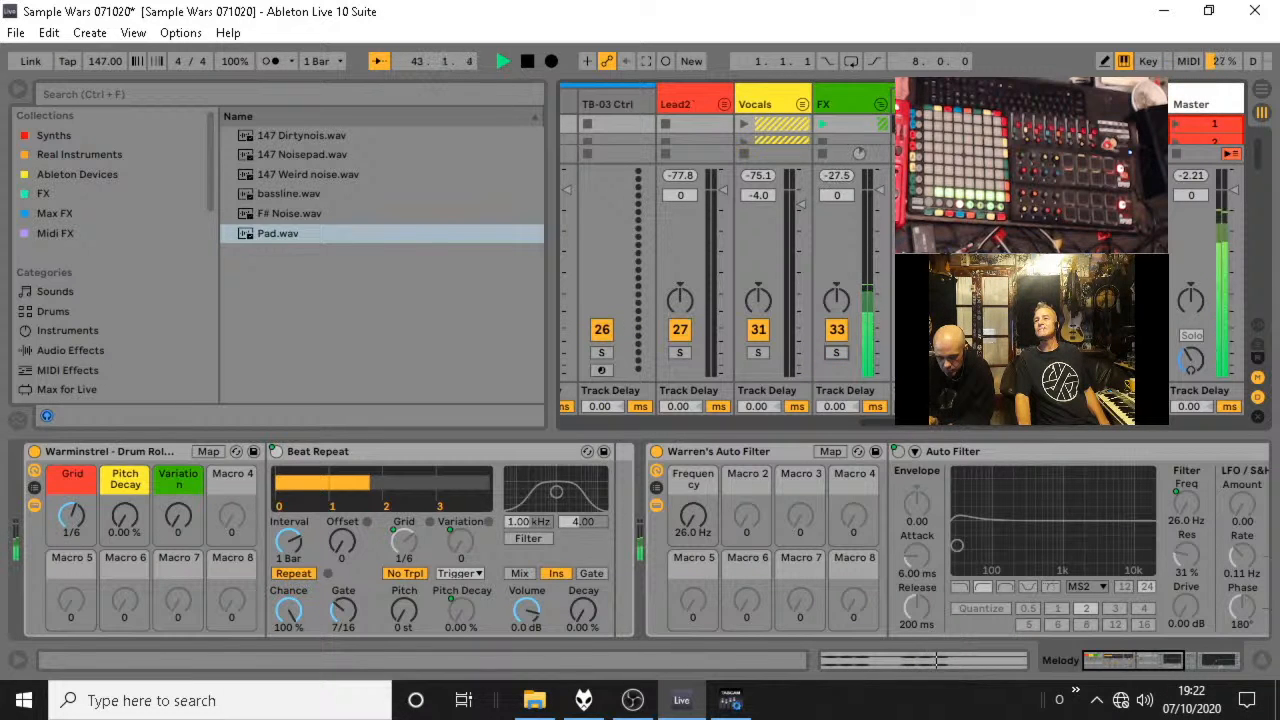
pyautogui.click(1262, 660)
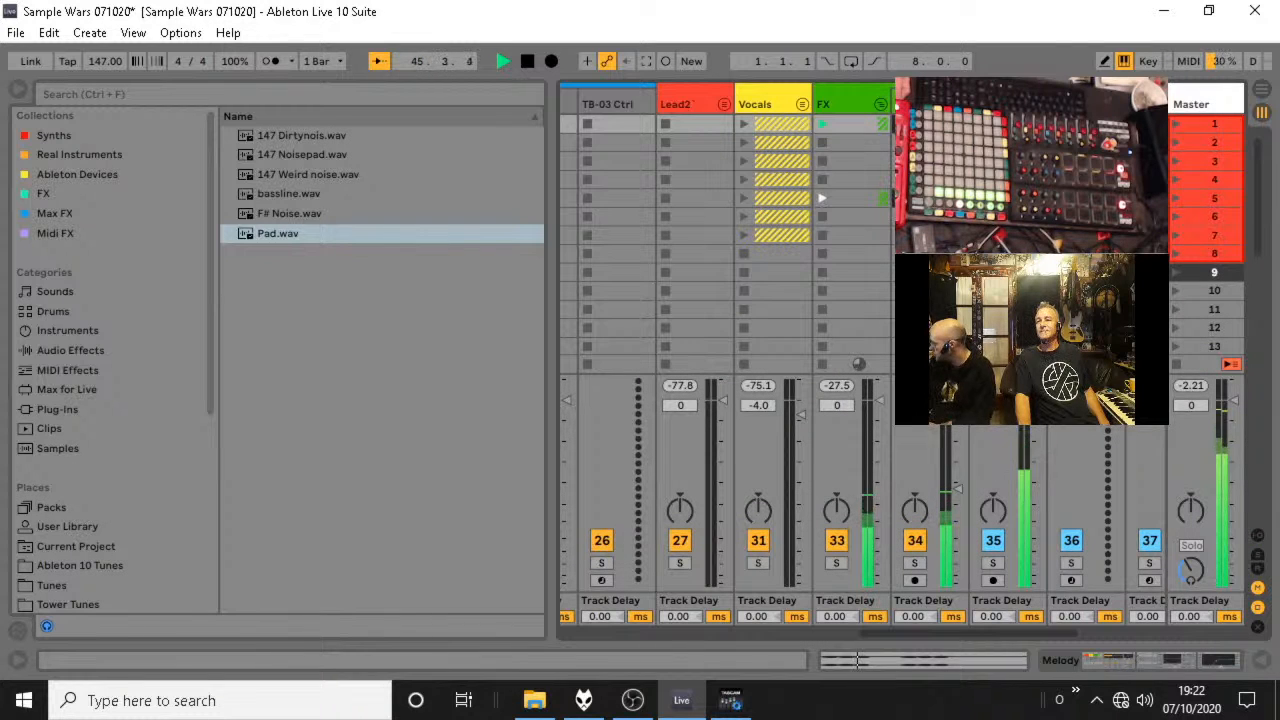
pyautogui.click(914, 563)
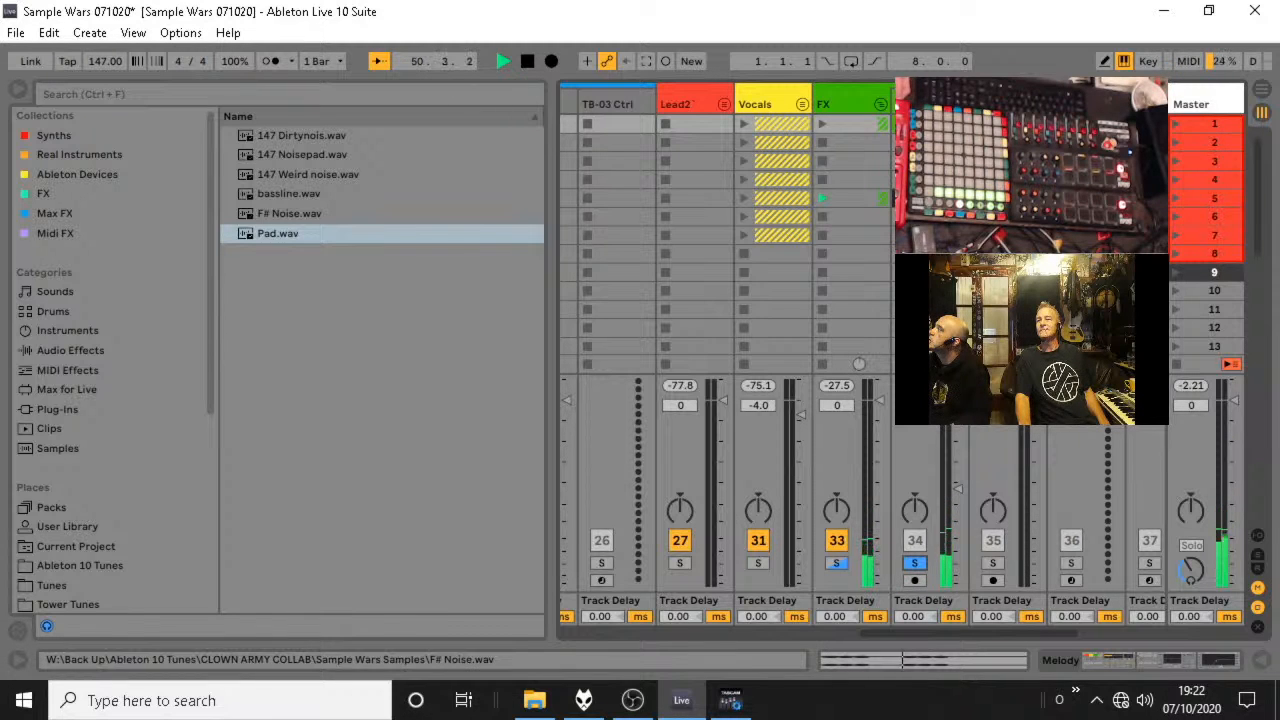
# Add F# Noise.wav on a new audio track after the 147 Weird noise track, and cut that track.
pyautogui.hotkey('ctrl', 's')
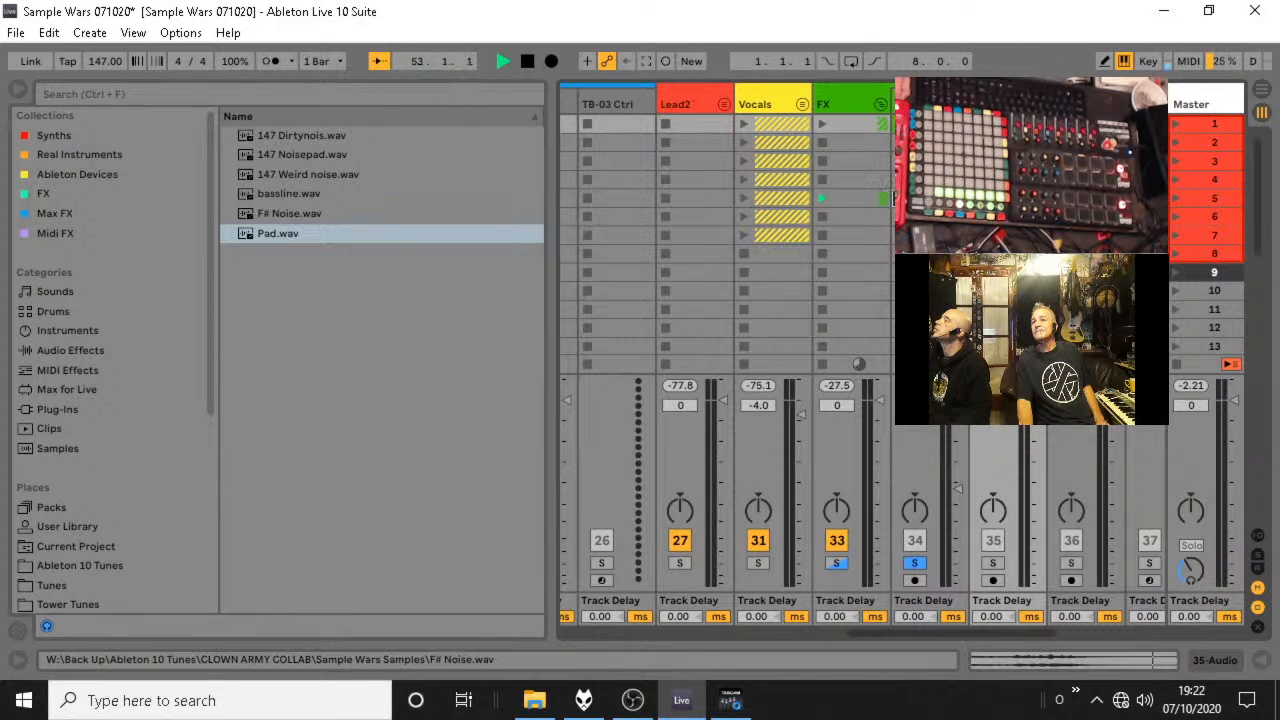
pyautogui.rightClick(1017, 127)
pyautogui.click(1050, 509)
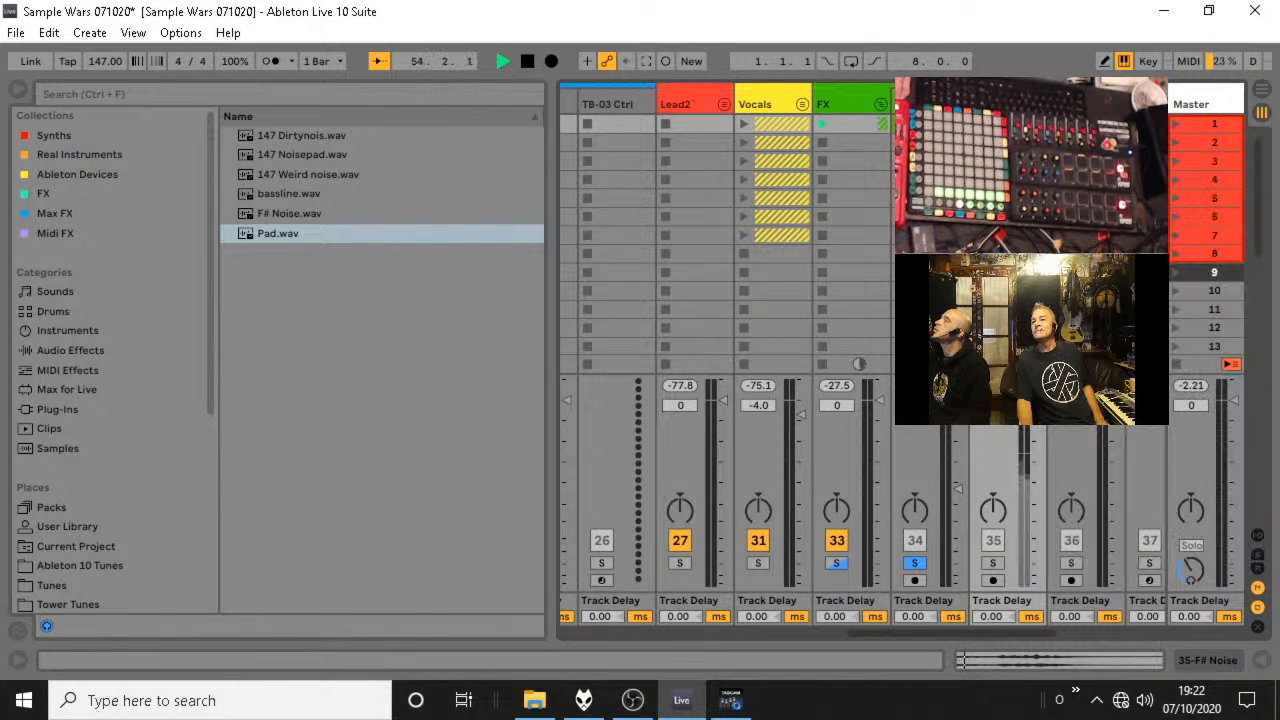
pyautogui.rightClick(1029, 102)
pyautogui.click(802, 366)
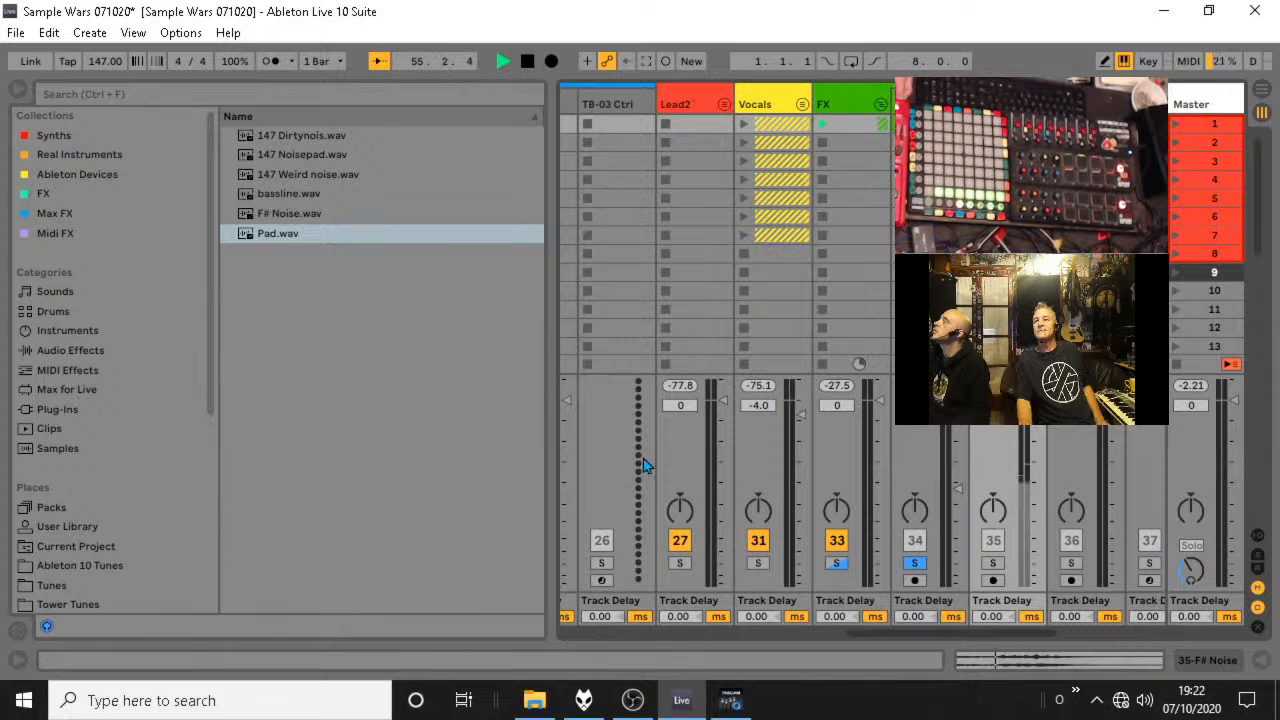
pyautogui.rightClick(992, 99)
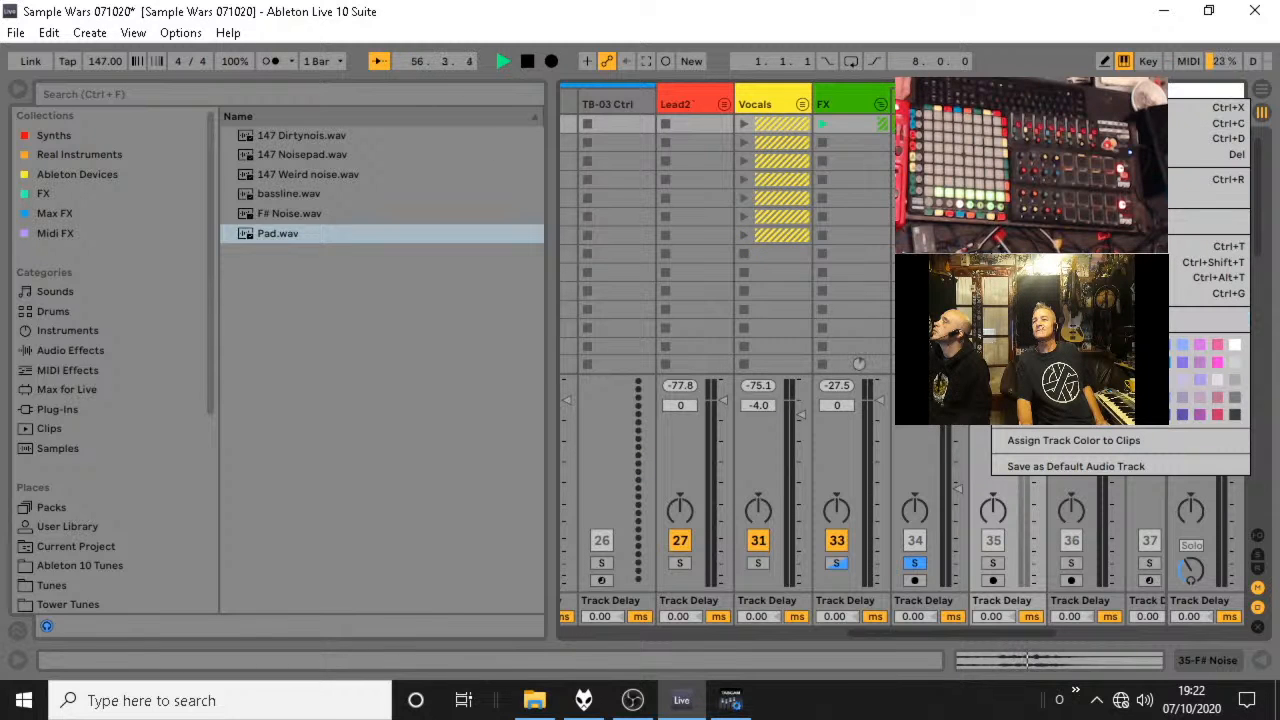
pyautogui.click(1022, 108)
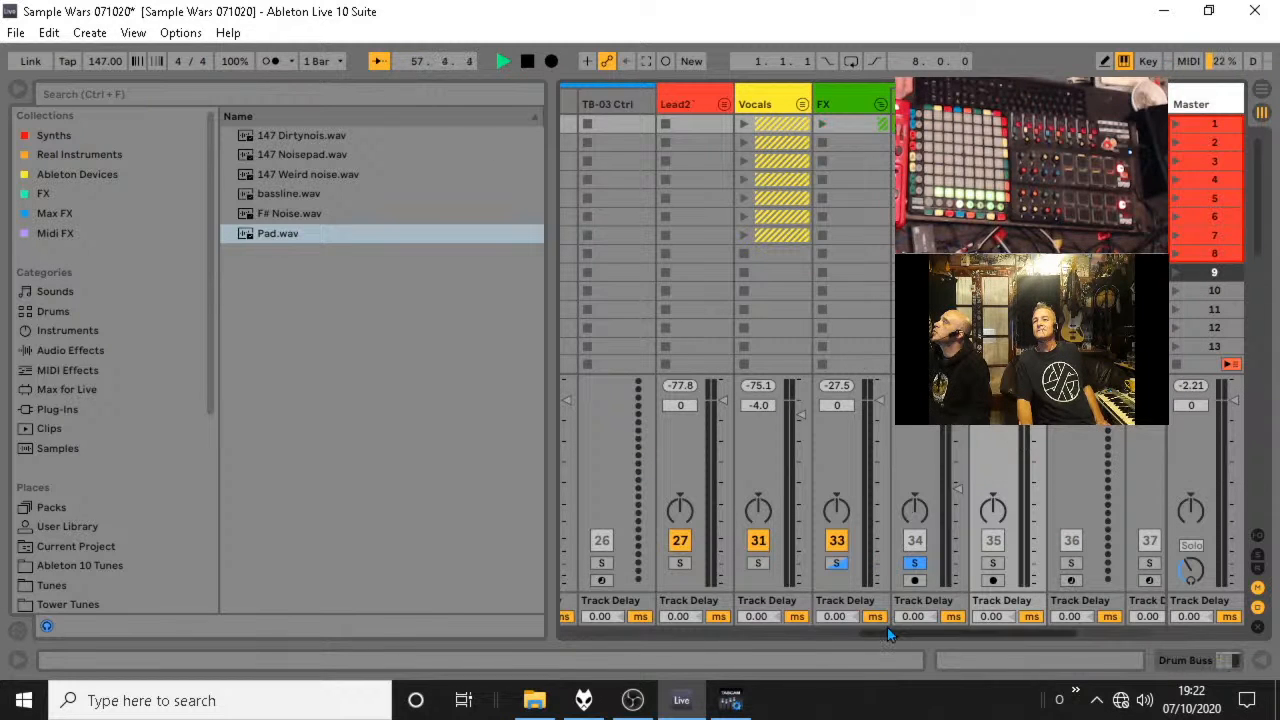
# Unfold the Melody group and paste the F# Noise track into it, ahead of the Pad MIDI track.
pyautogui.moveTo(890, 633); pyautogui.dragTo(576, 643)
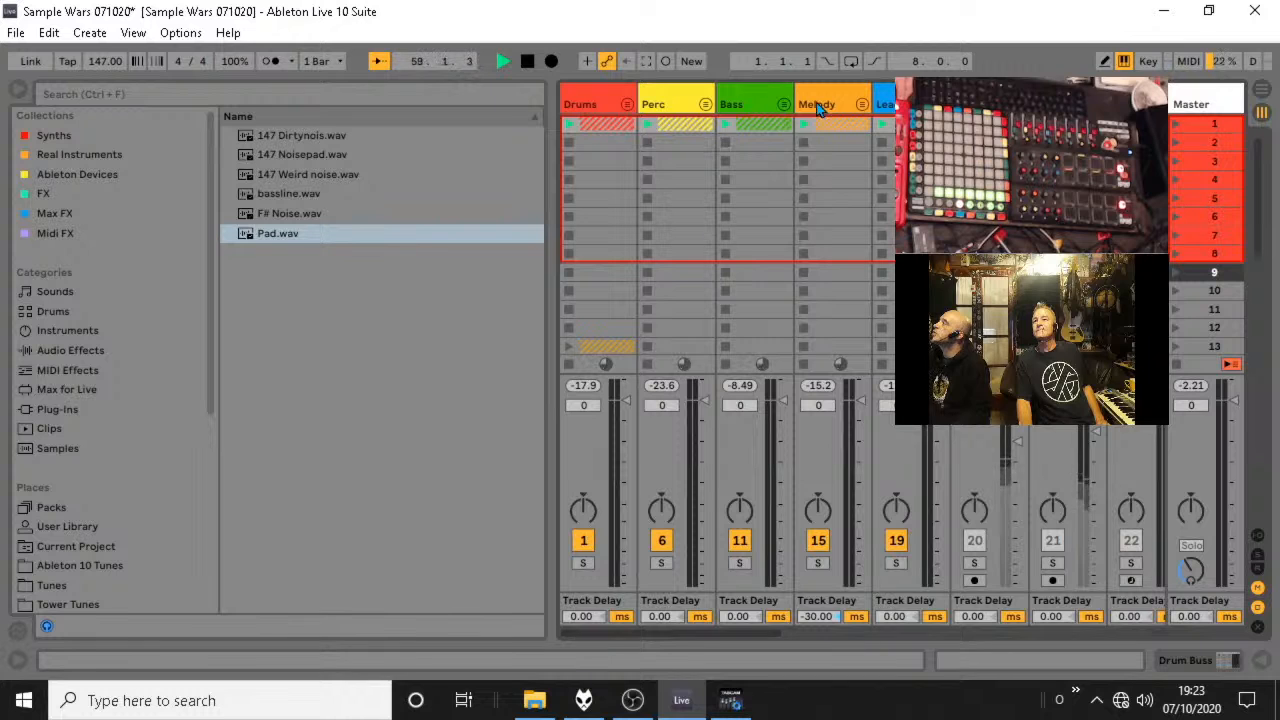
pyautogui.click(861, 104)
pyautogui.rightClick(928, 104)
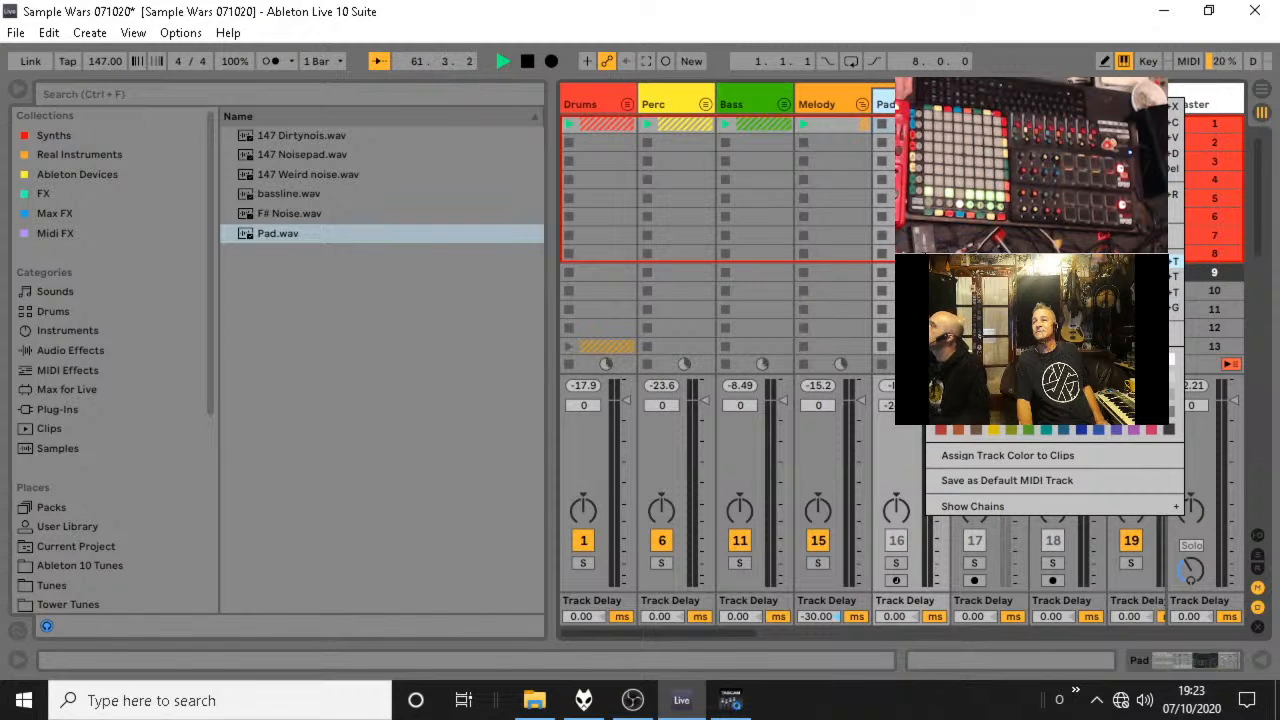
pyautogui.click(980, 124)
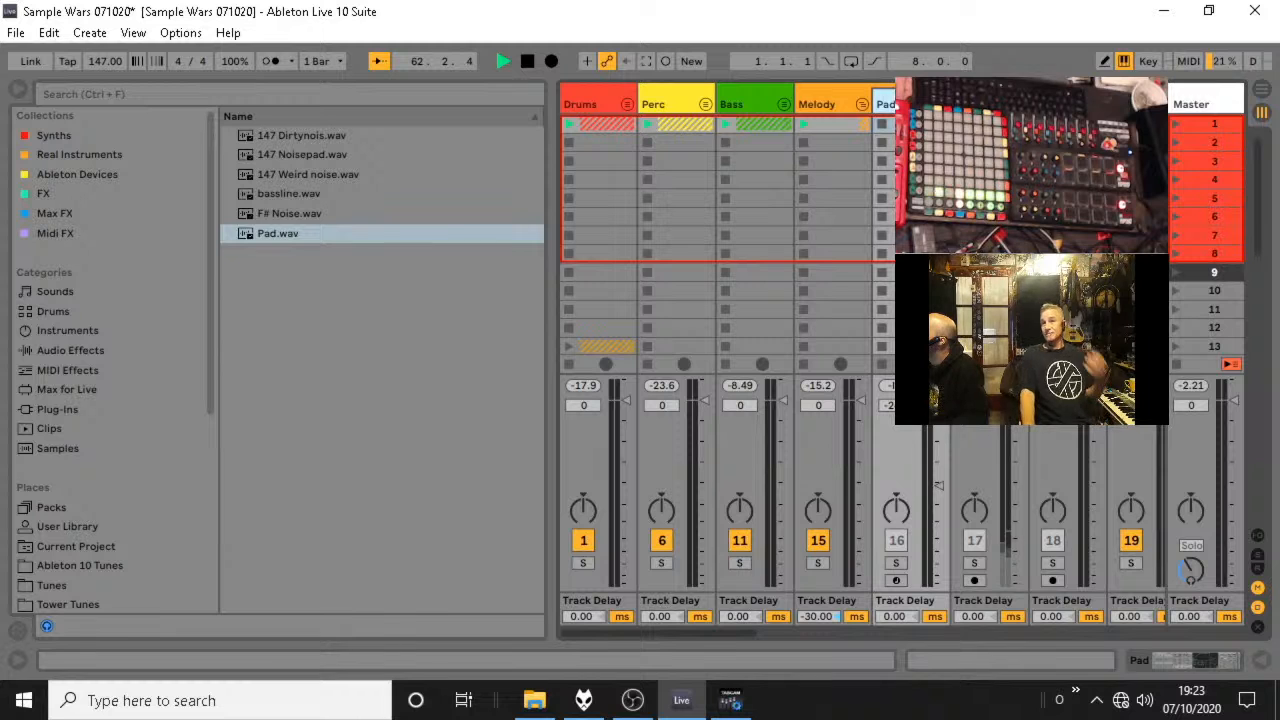
pyautogui.click(984, 104)
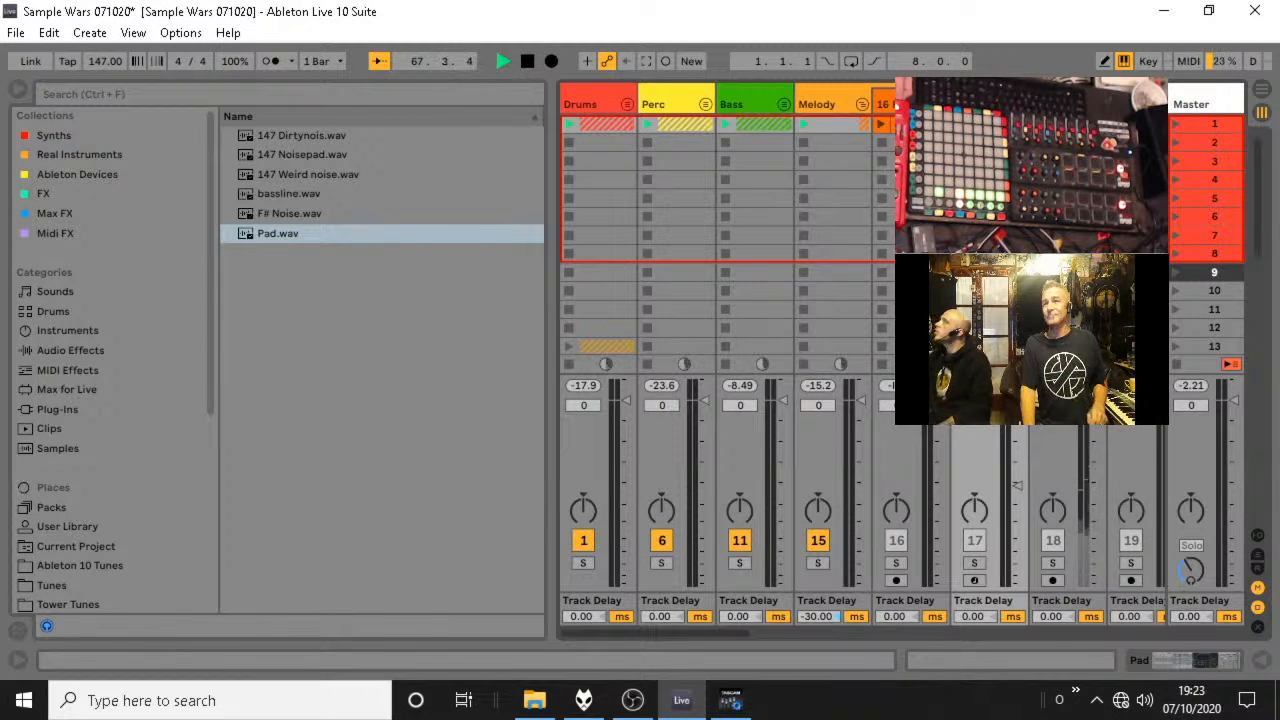
# Launch the F# Noise clip and compare it in the soloed Melody group and in the full mix.
pyautogui.click(882, 125)
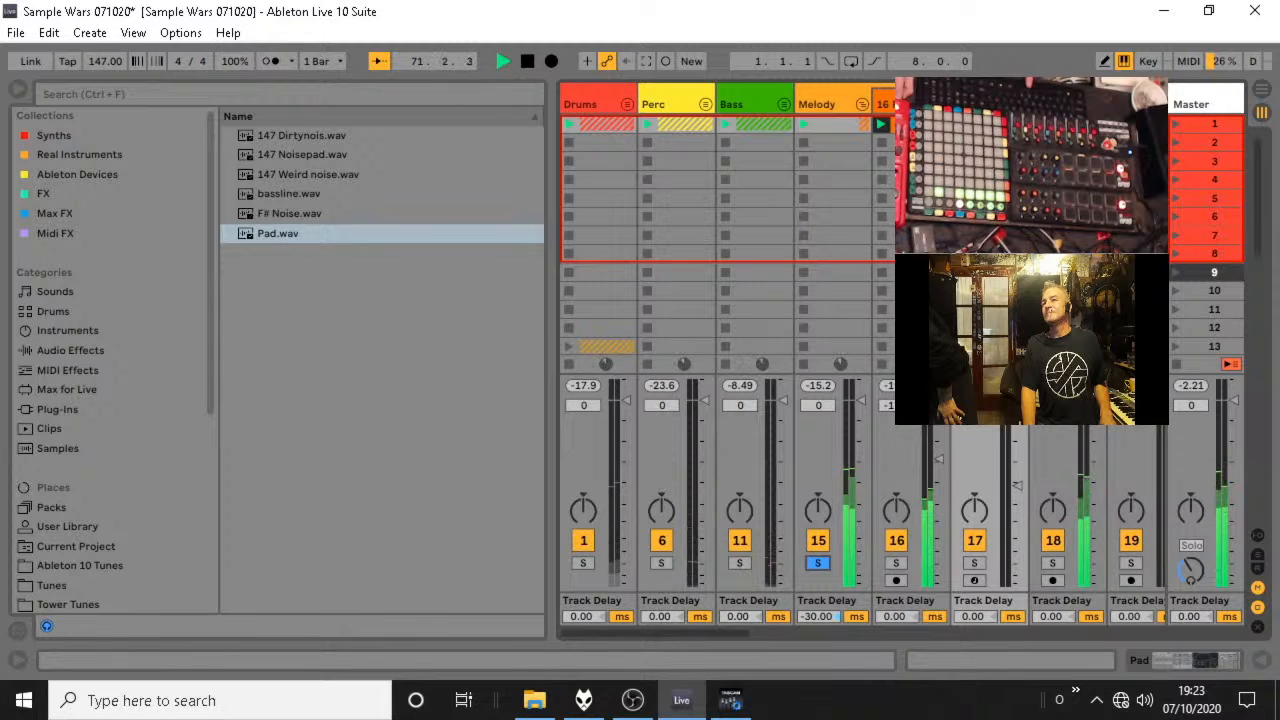
pyautogui.click(819, 564)
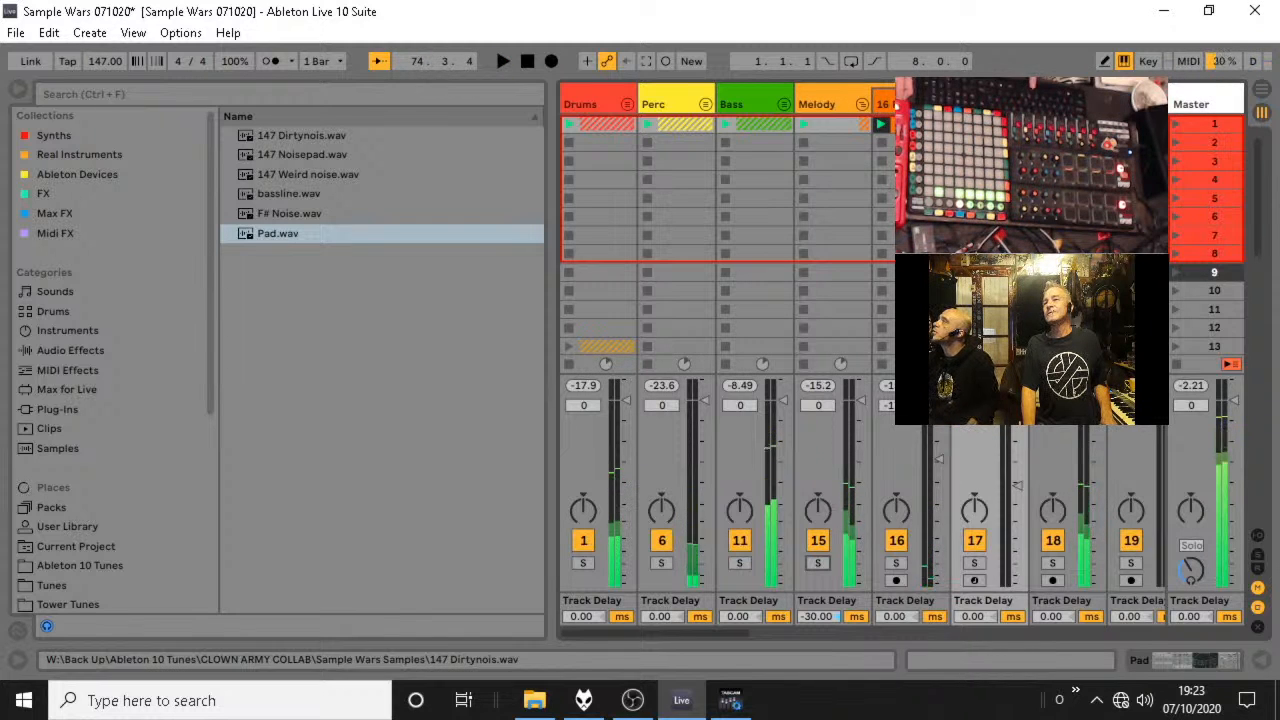
pyautogui.press('space')
pyautogui.press('space')
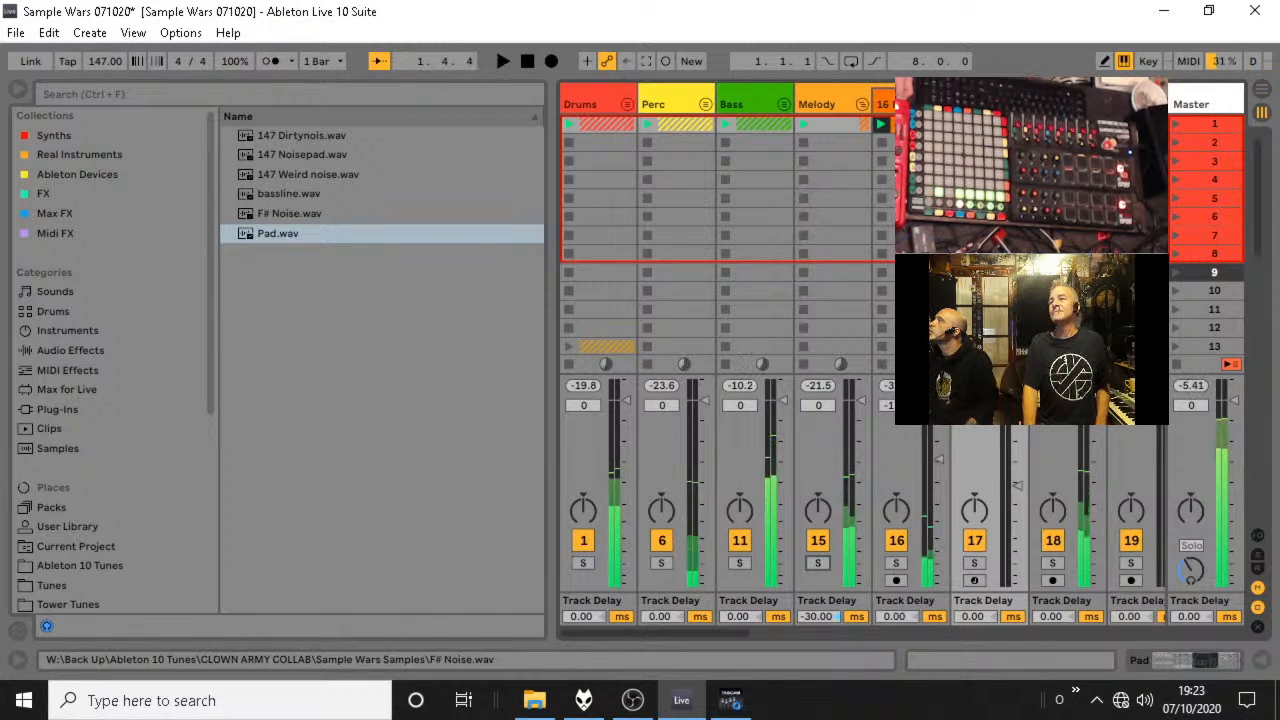
# Move the 147 Dirtynois track to first place in the Melody group, with its clip in scene 1.
pyautogui.click(1062, 104)
pyautogui.moveTo(1062, 104); pyautogui.dragTo(975, 104)
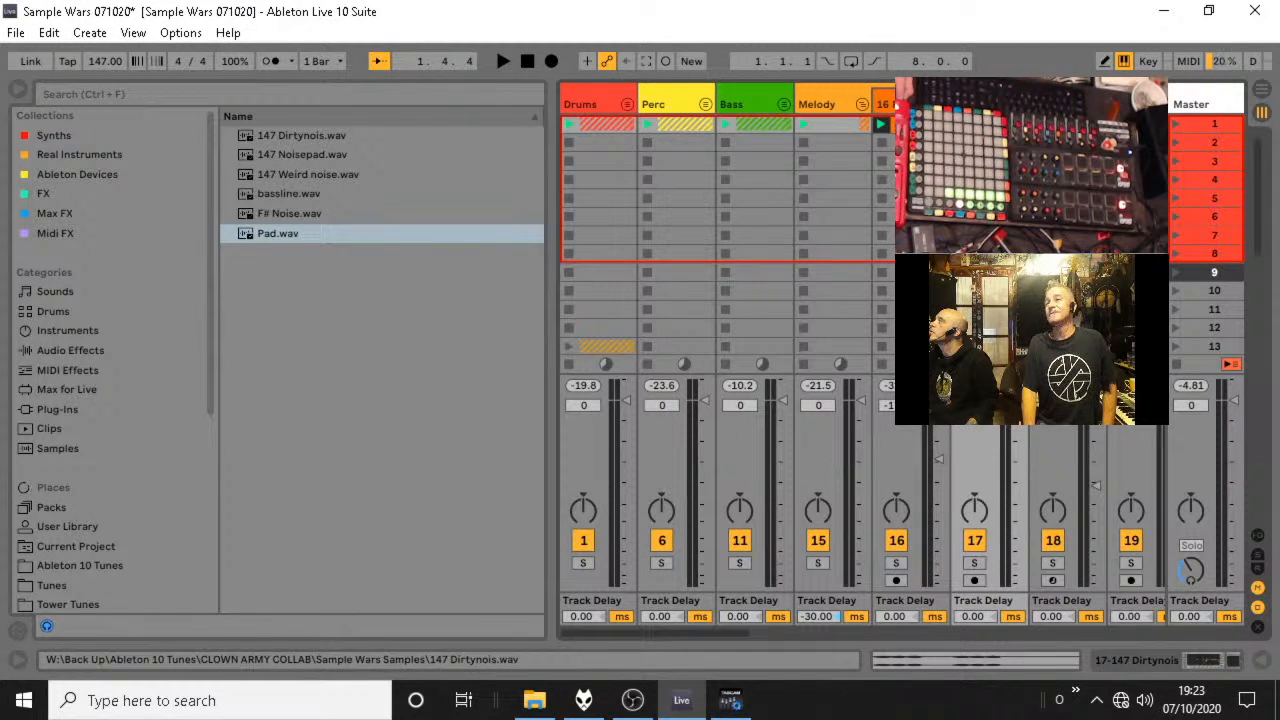
pyautogui.moveTo(990, 124); pyautogui.dragTo(990, 142)
pyautogui.click(915, 124)
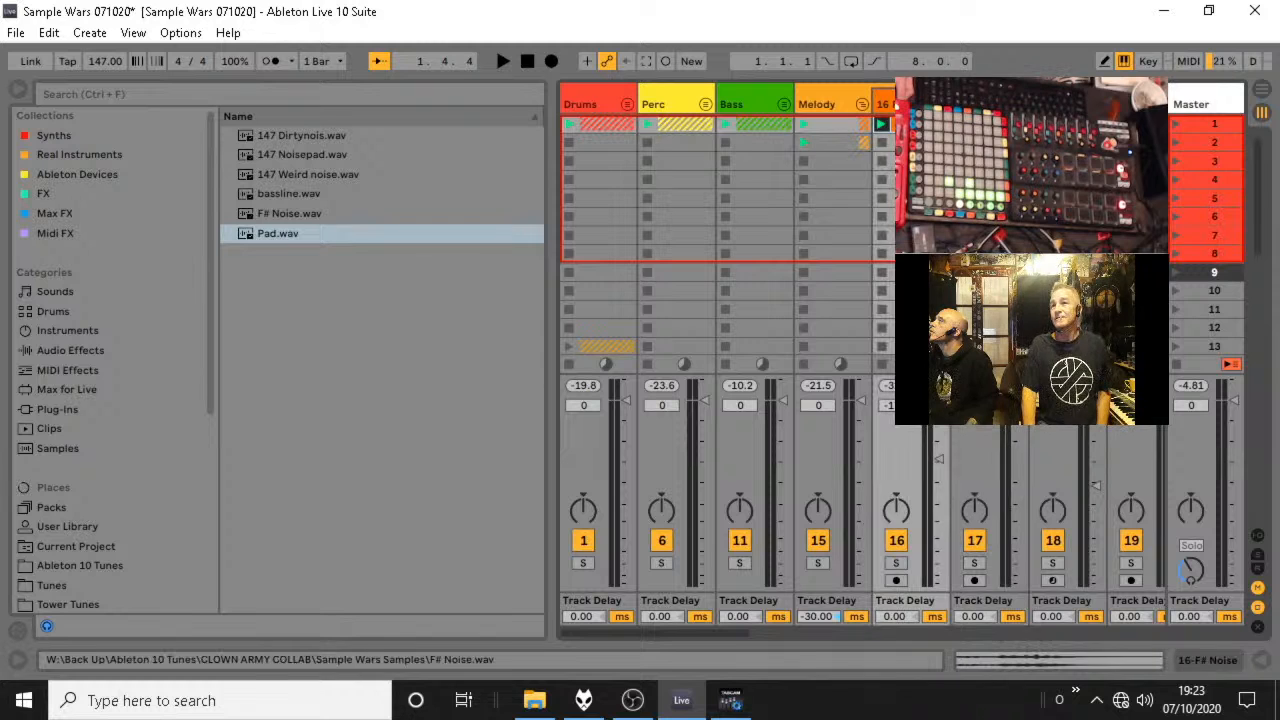
pyautogui.moveTo(985, 104); pyautogui.dragTo(893, 100)
pyautogui.moveTo(912, 142); pyautogui.dragTo(912, 124)
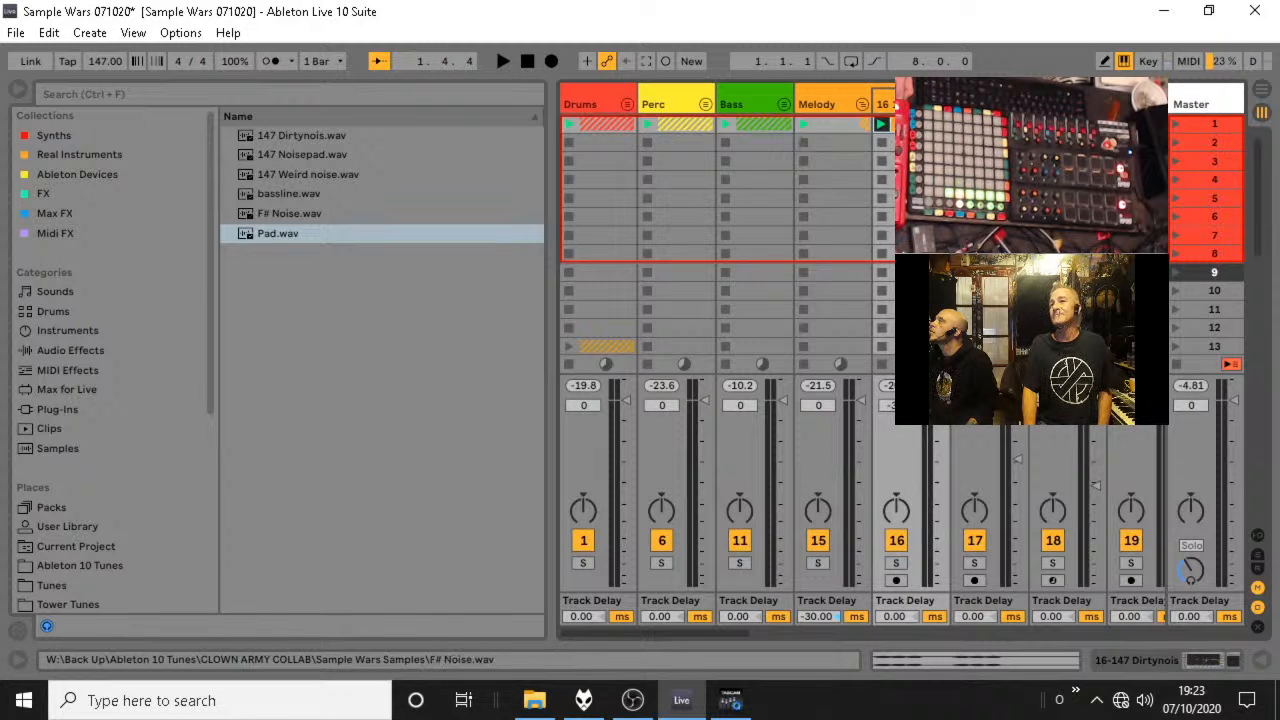
# Move the F# Noise clip to scene 2 and fold the Melody group.
pyautogui.moveTo(990, 124); pyautogui.dragTo(990, 142)
pyautogui.click(915, 124)
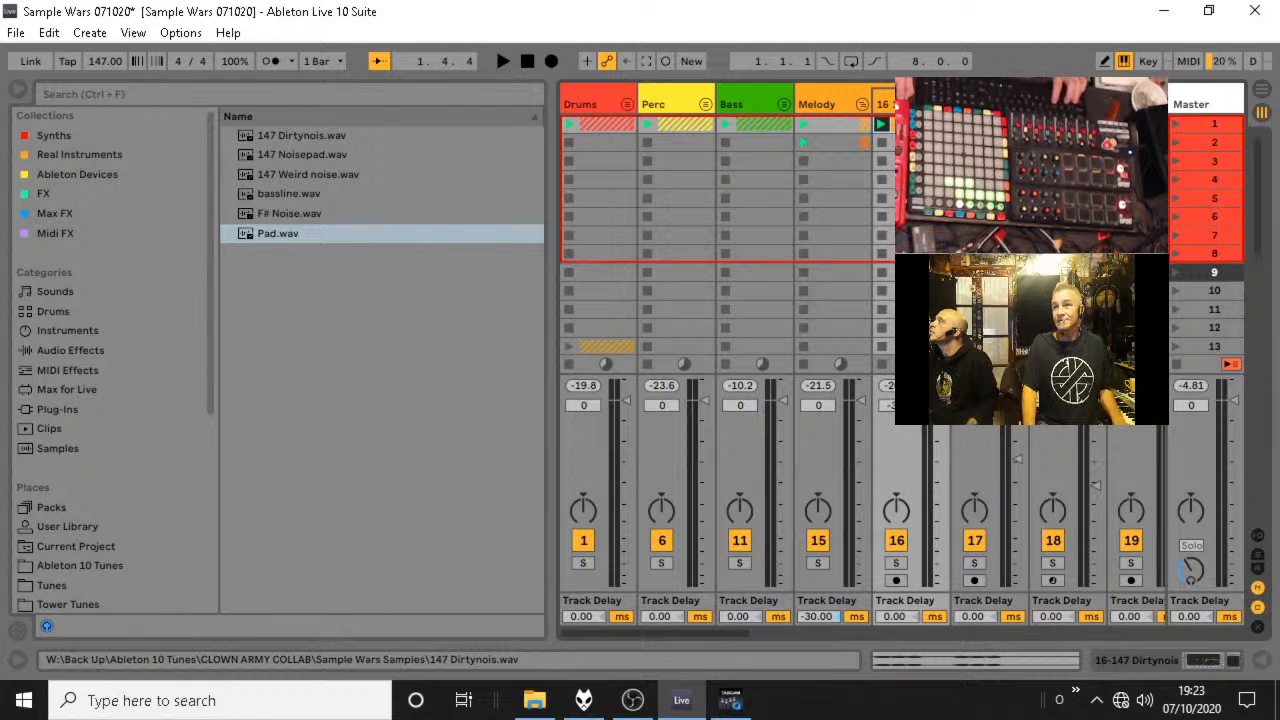
pyautogui.click(861, 106)
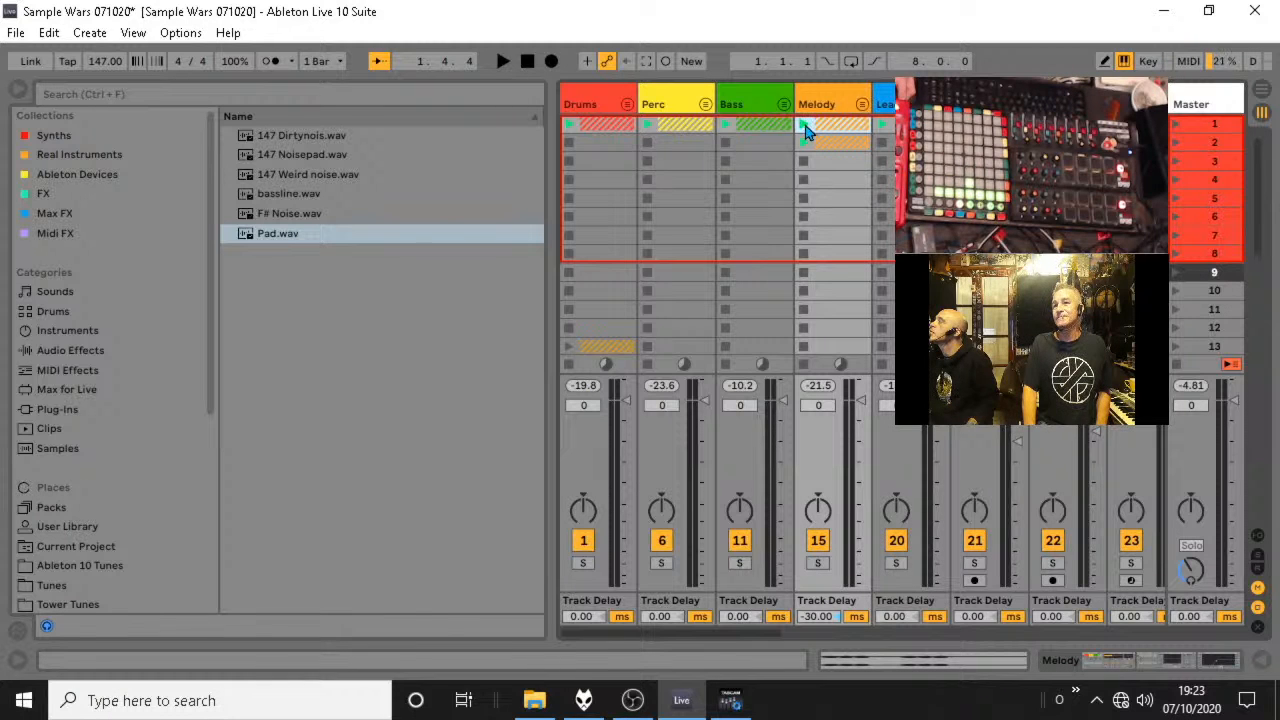
# Solo the Melody group, listen to its clips, and unfold the group again.
pyautogui.click(818, 563)
pyautogui.press('space')
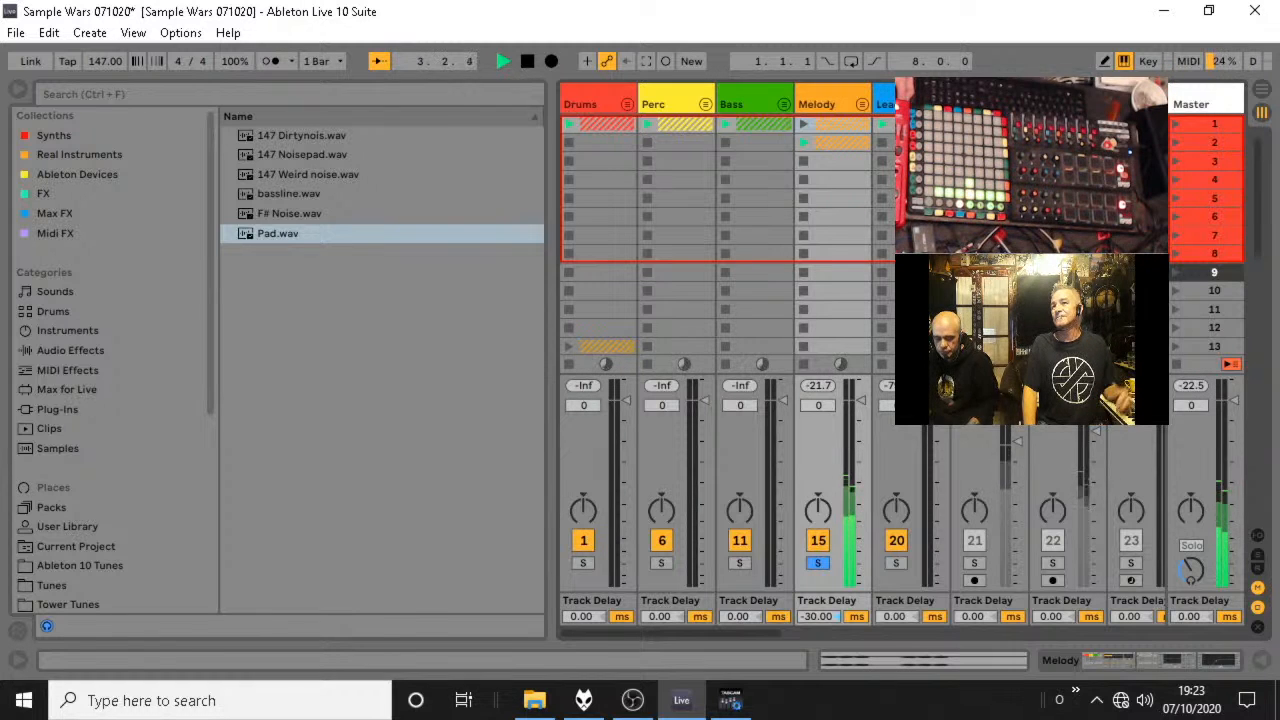
pyautogui.click(862, 106)
pyautogui.press('space')
# Freeze and flatten the 147 Dirtynois track to render its EQ Eight and Tantra effects into audio.
pyautogui.rightClick(909, 104)
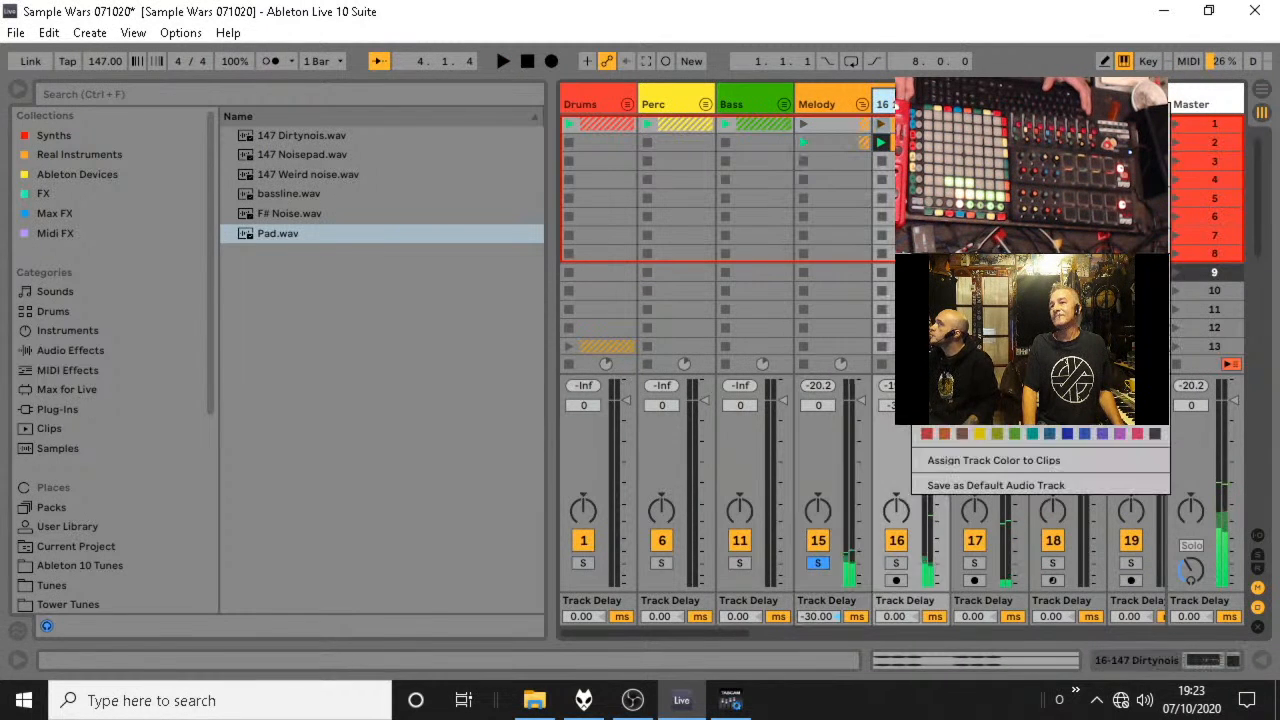
pyautogui.click(955, 275)
pyautogui.doubleClick(905, 104)
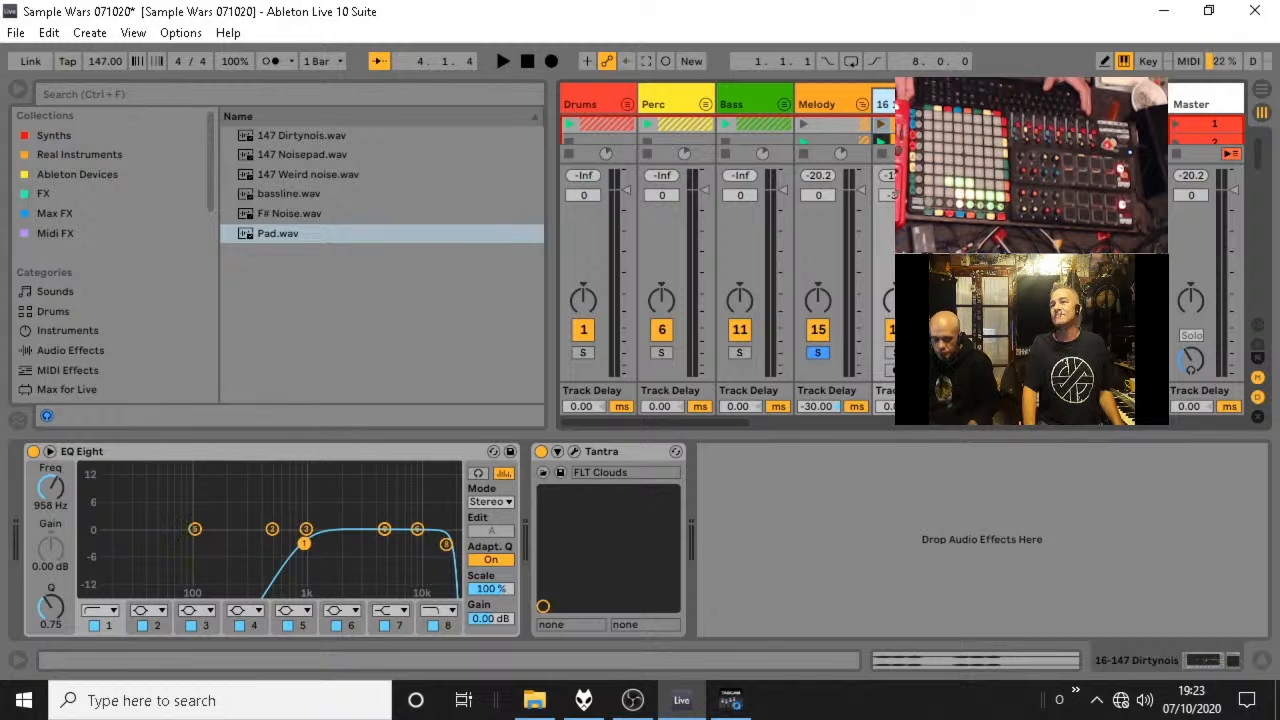
pyautogui.rightClick(901, 104)
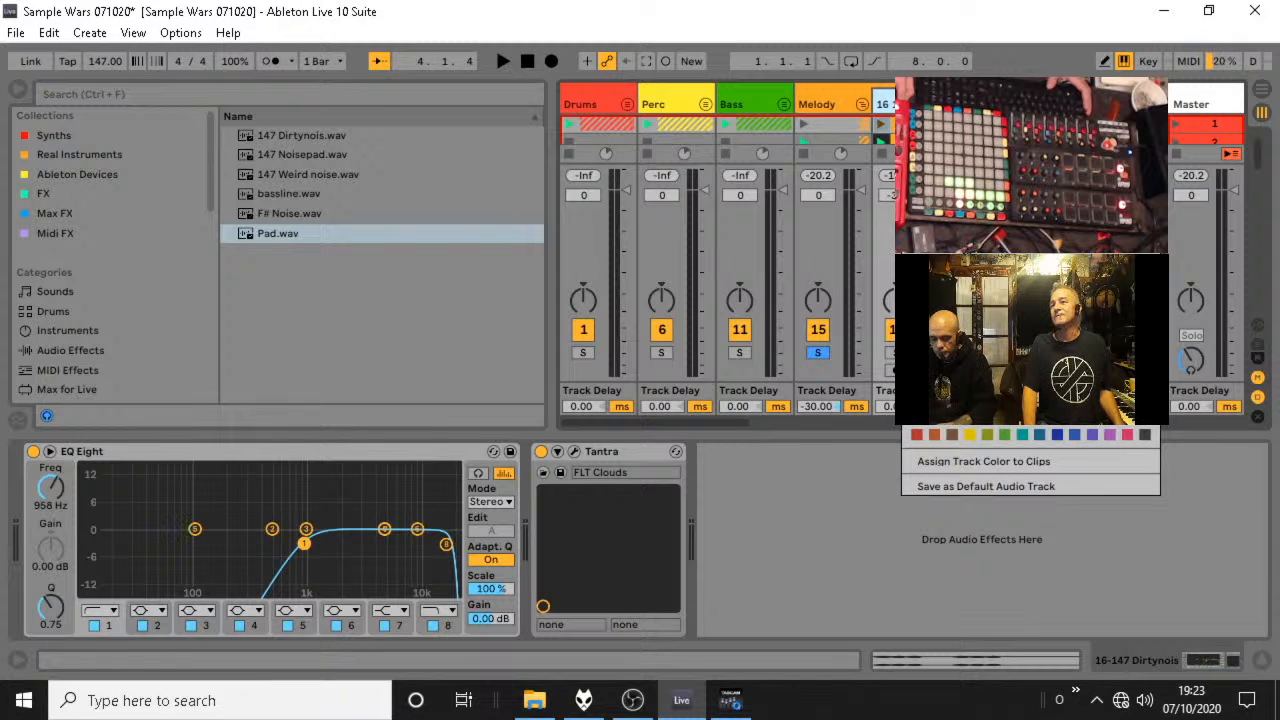
pyautogui.click(957, 266)
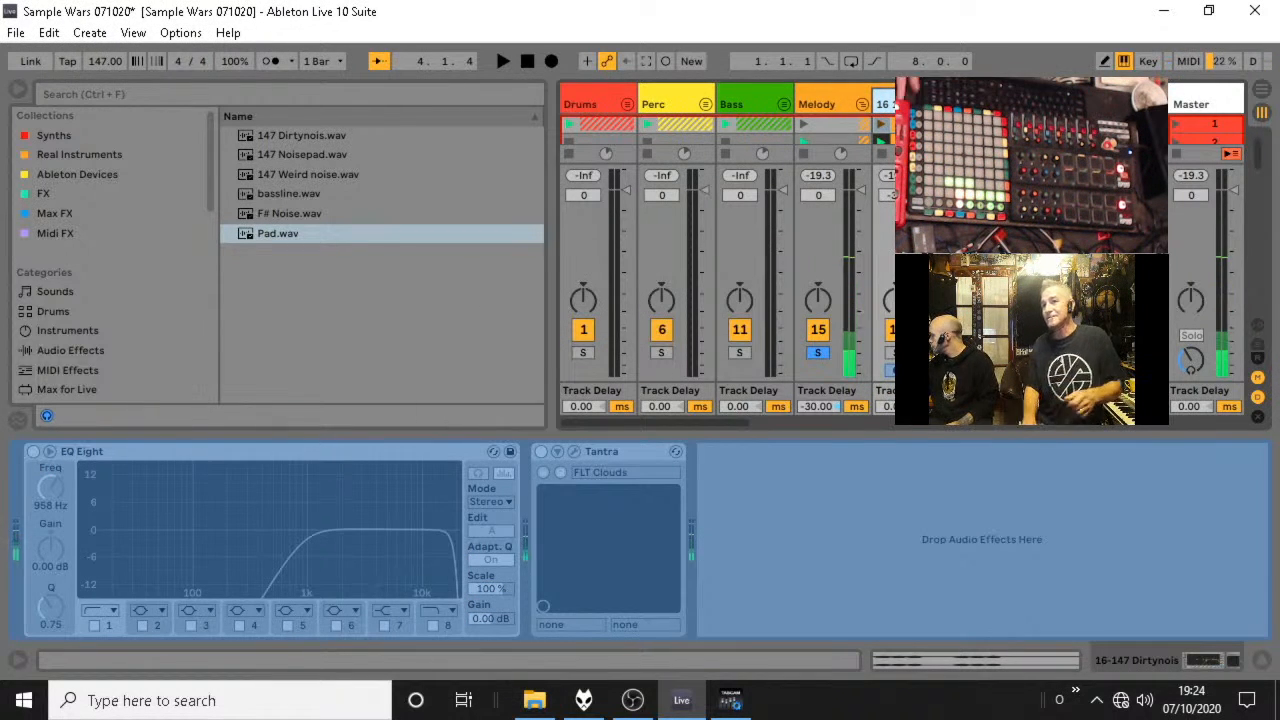
pyautogui.rightClick(938, 103)
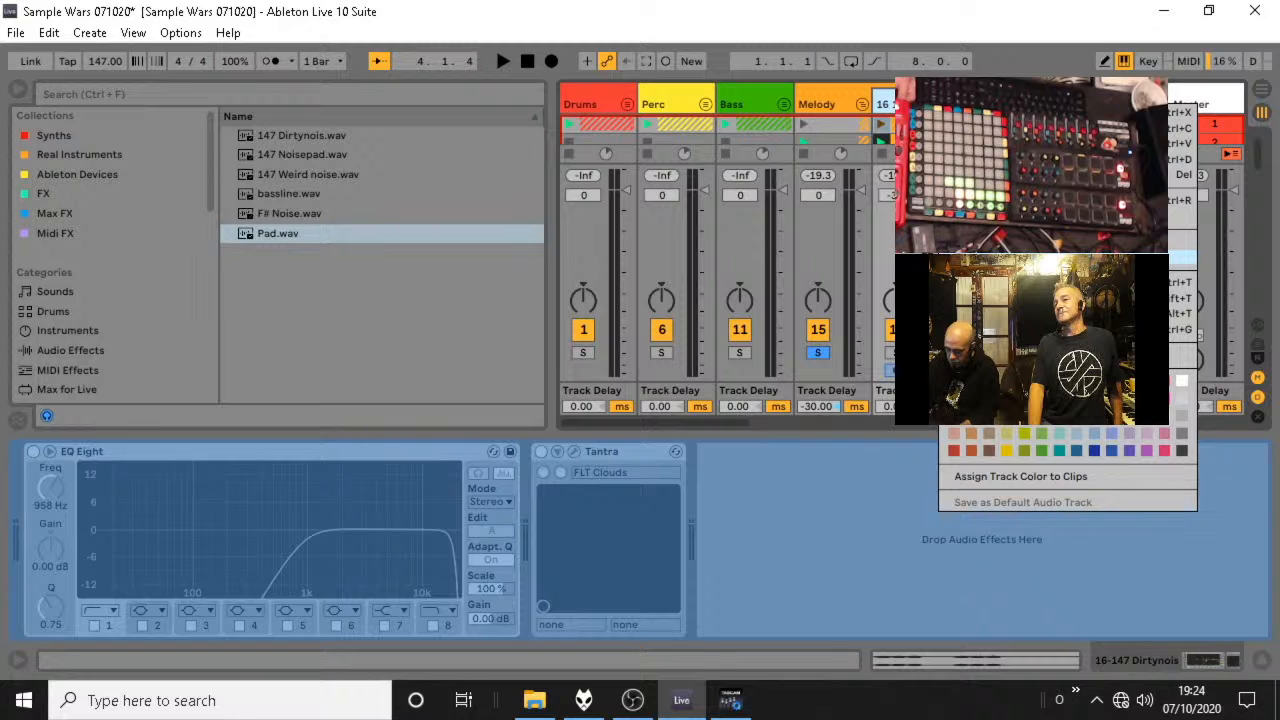
pyautogui.click(990, 257)
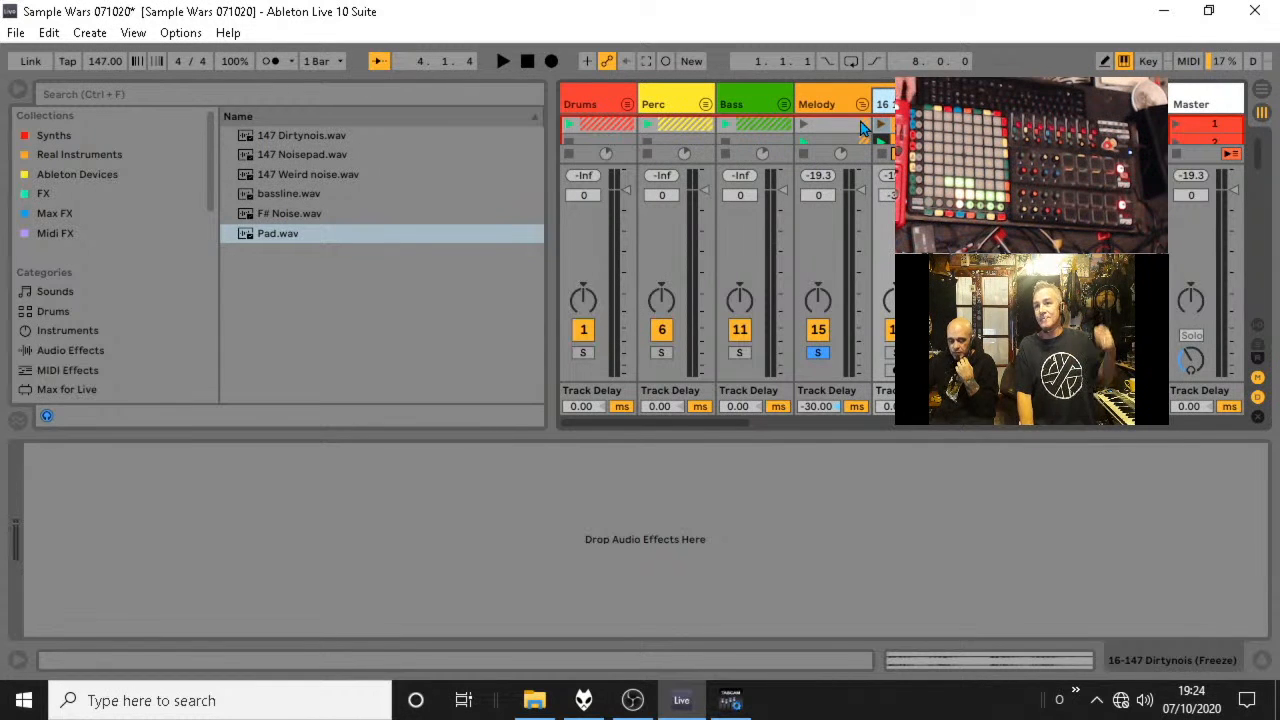
# Turn off solo on the Melody group and leave the group unfolded.
pyautogui.click(817, 353)
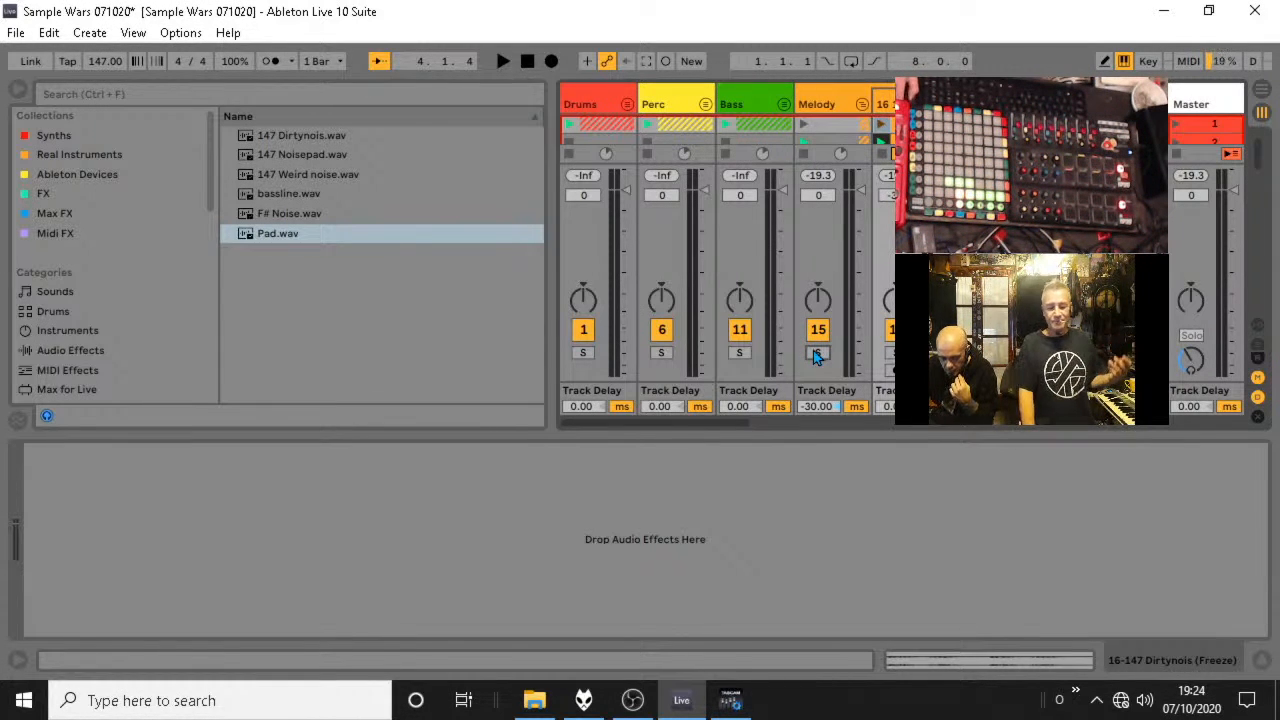
pyautogui.click(863, 107)
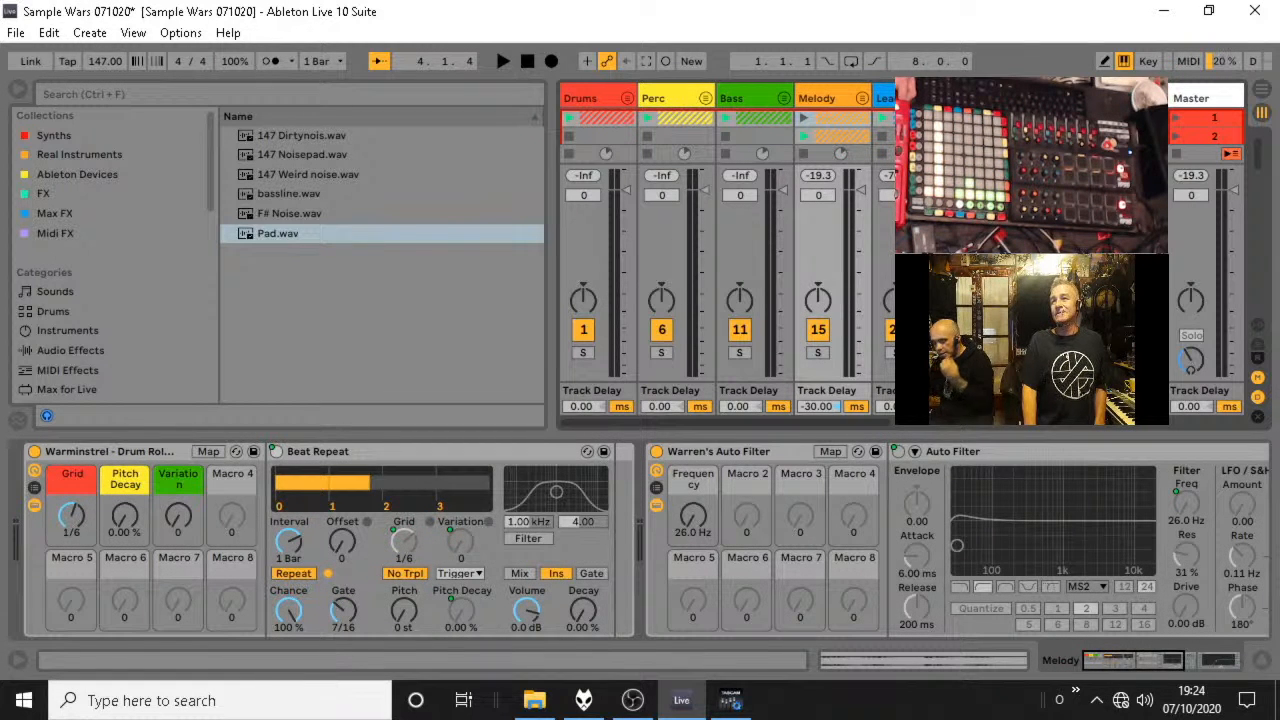
pyautogui.click(862, 98)
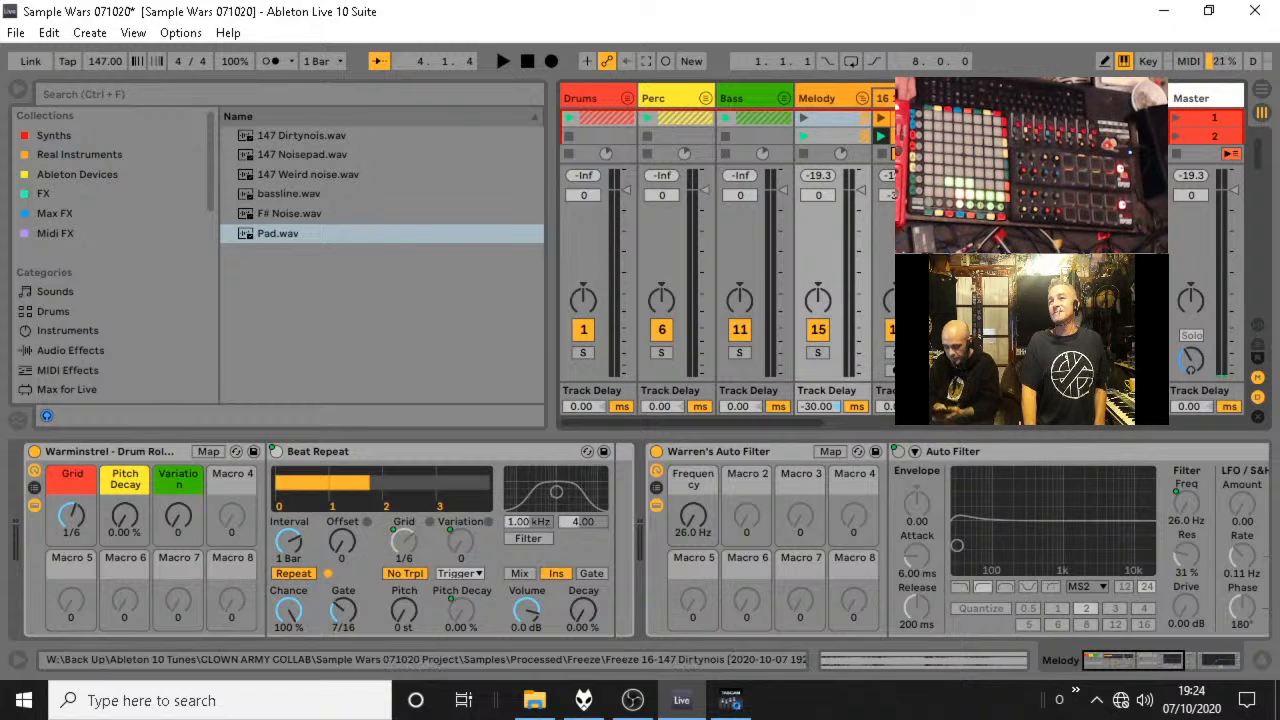
# Play the Melody group's scene 1 and scene 2 clips, listening in the full mix and with the group soloed.
pyautogui.click(806, 119)
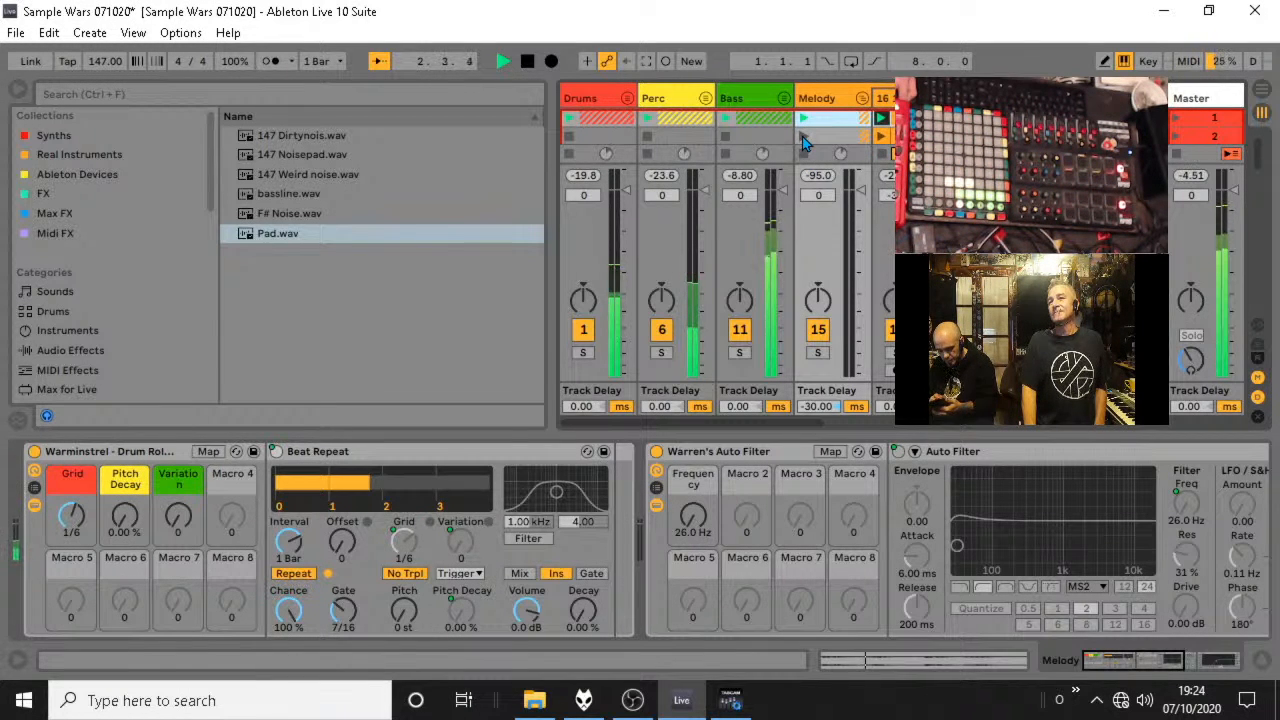
pyautogui.click(806, 138)
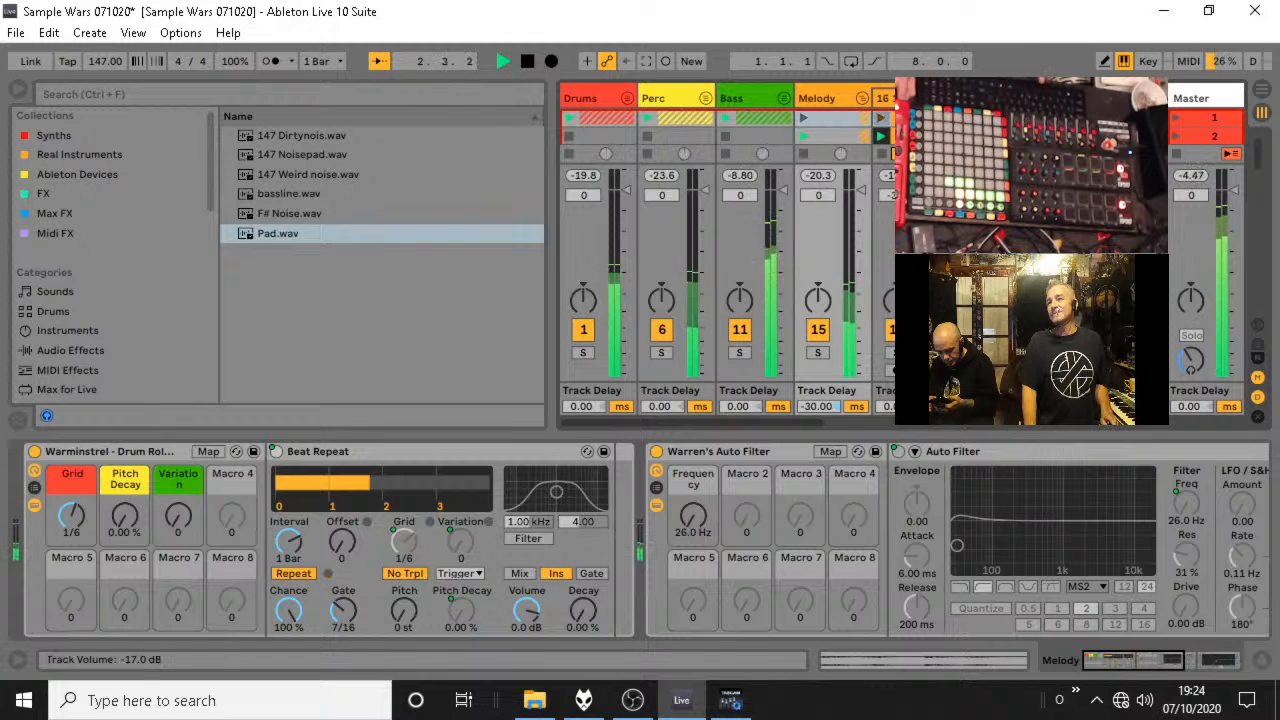
pyautogui.click(818, 354)
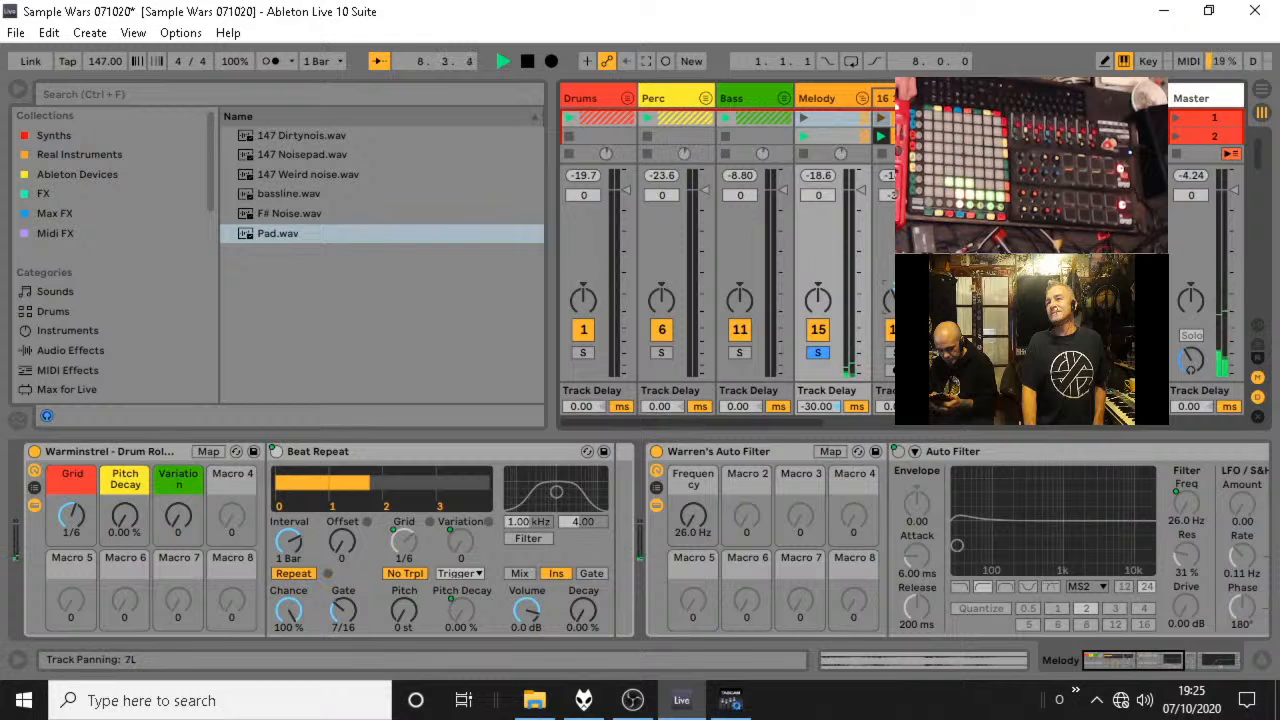
pyautogui.click(818, 356)
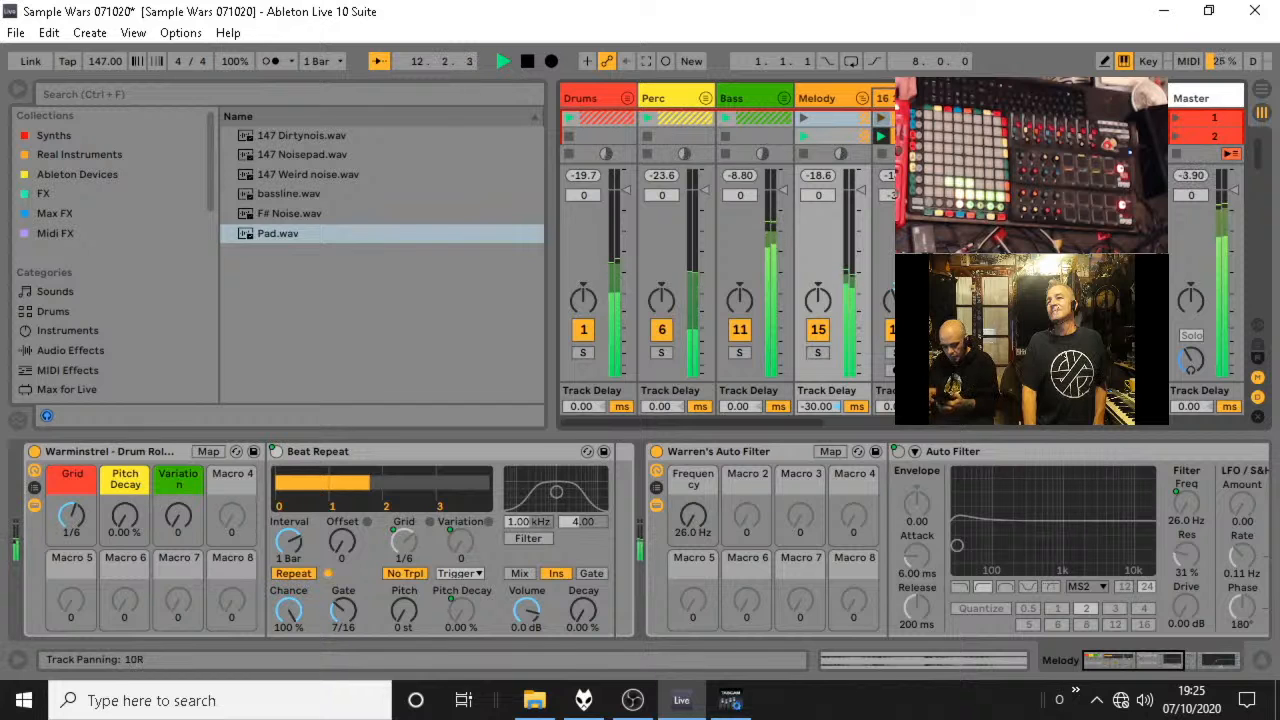
# Fold the Melody group, stop playback, and move the Pad track to the front of the unfolded Lead1 group.
pyautogui.click(862, 99)
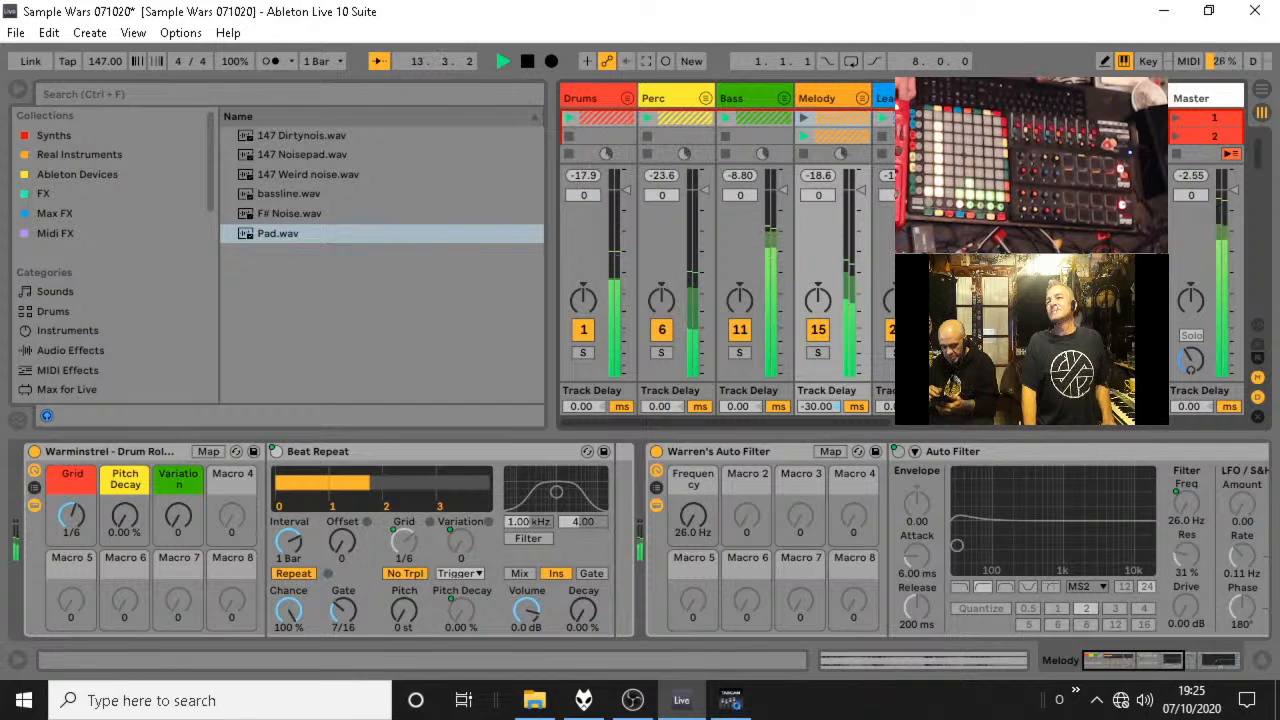
pyautogui.press('space')
pyautogui.click(940, 99)
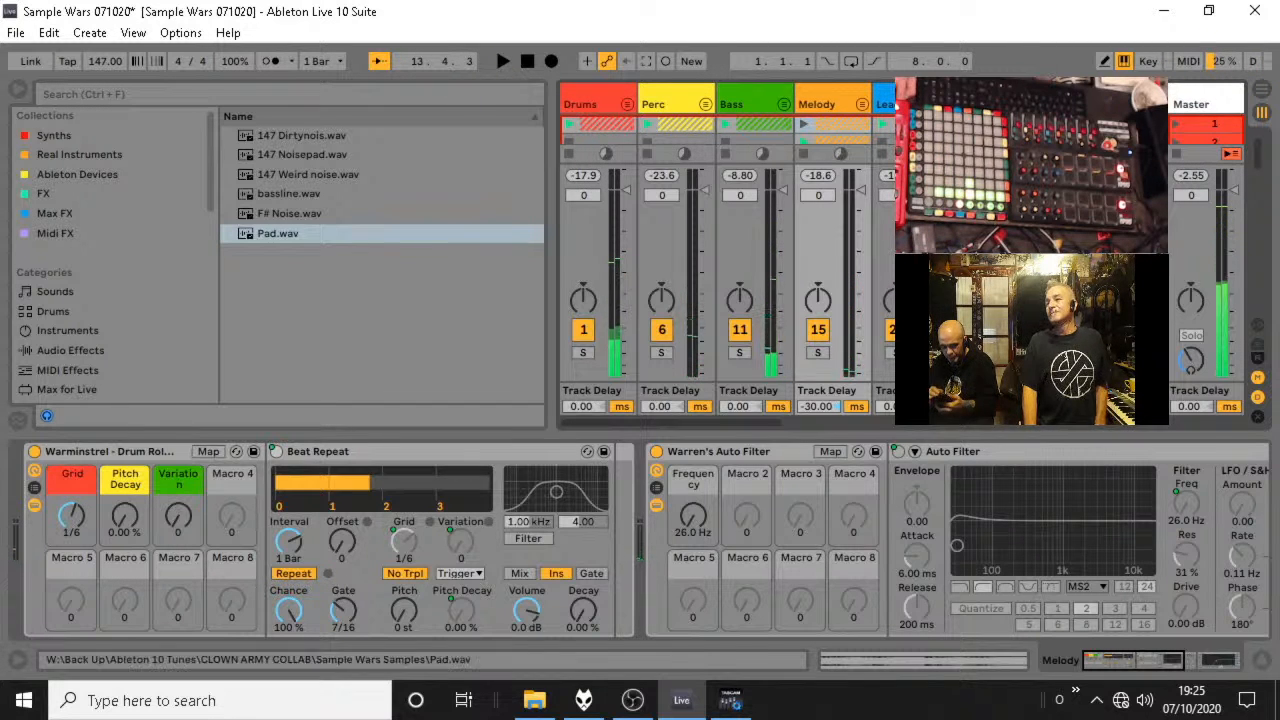
pyautogui.click(1262, 661)
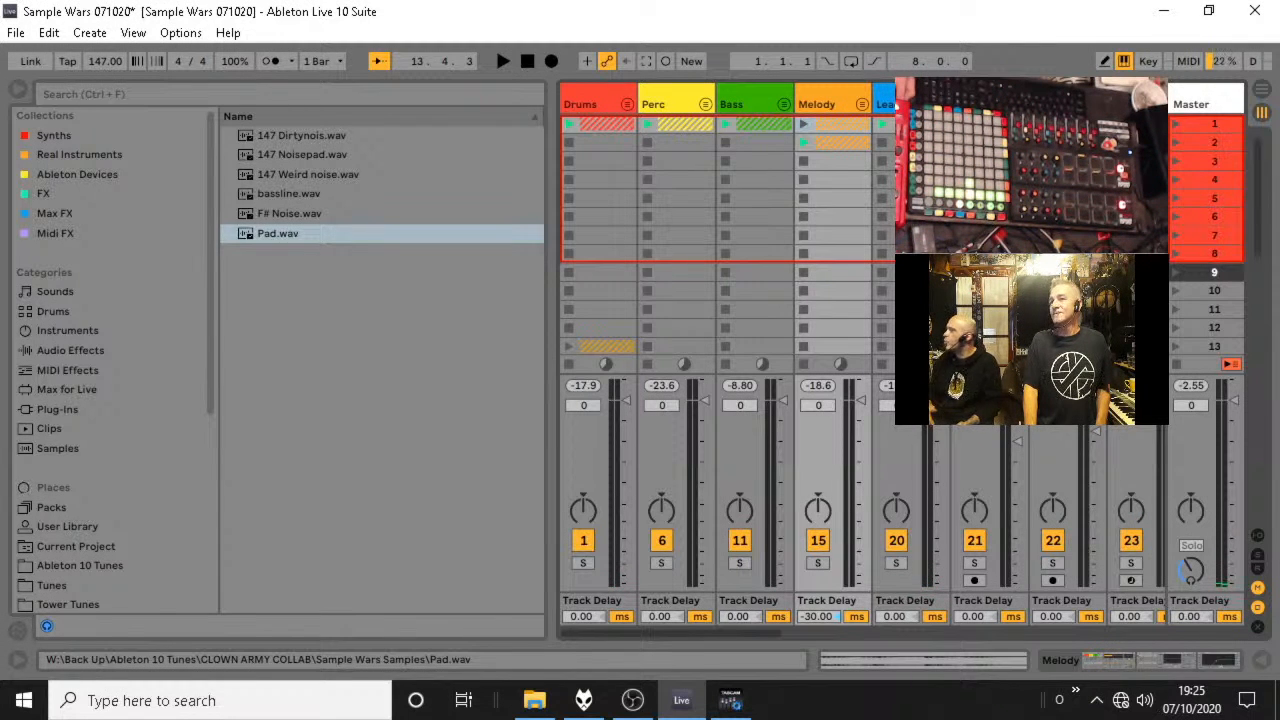
pyautogui.click(1052, 104)
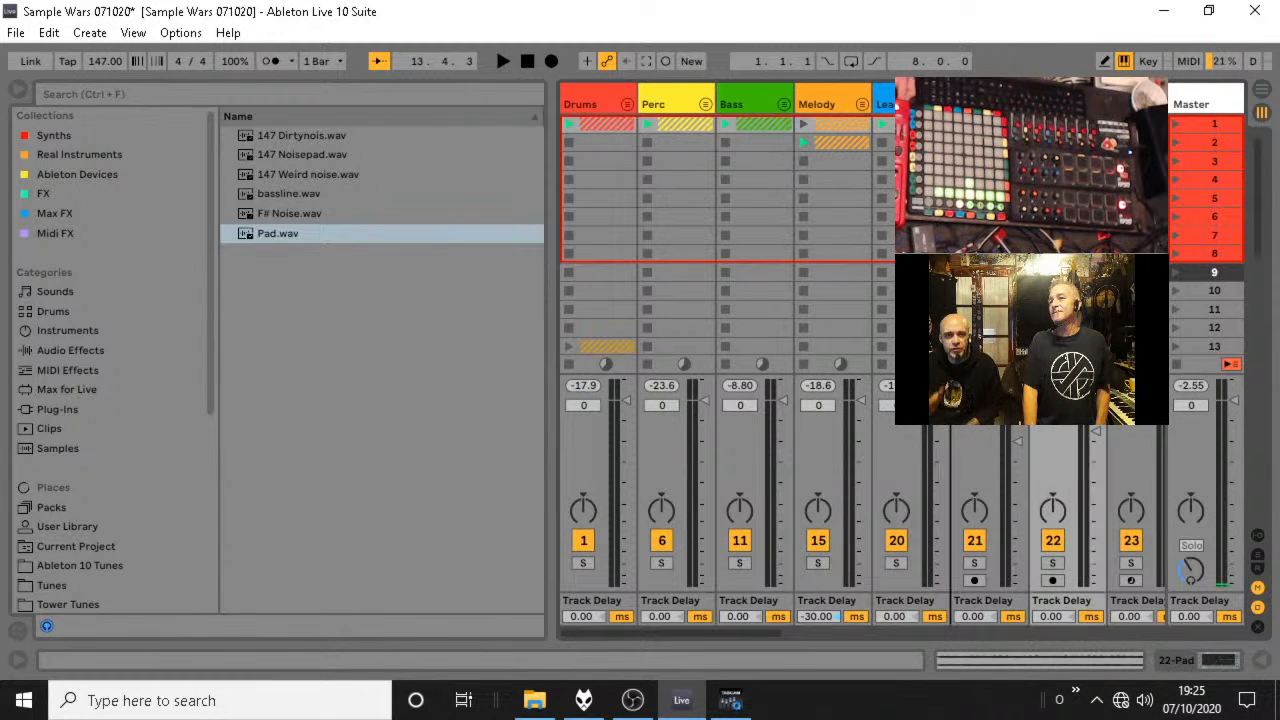
pyautogui.moveTo(933, 585); pyautogui.dragTo(932, 583)
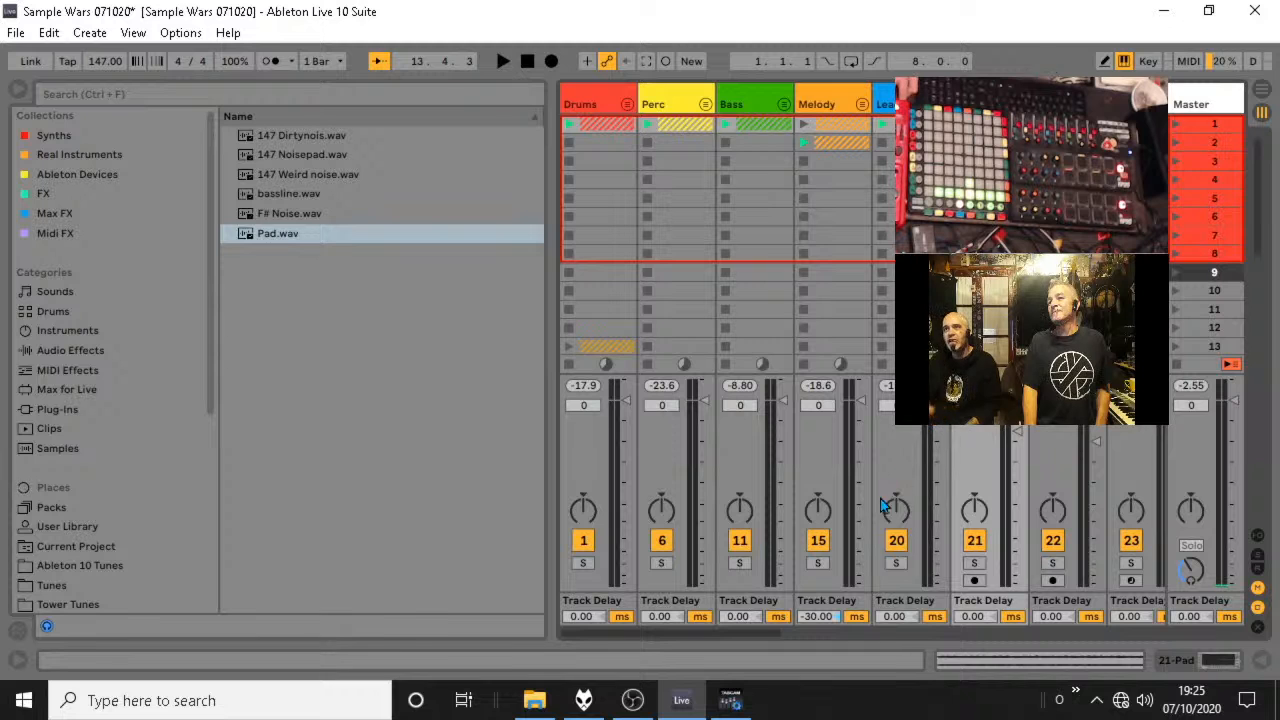
# Listen to the Lead1 group and its Pad track soloed, and move the 147 Noisepad clip to scene 2.
pyautogui.click(895, 563)
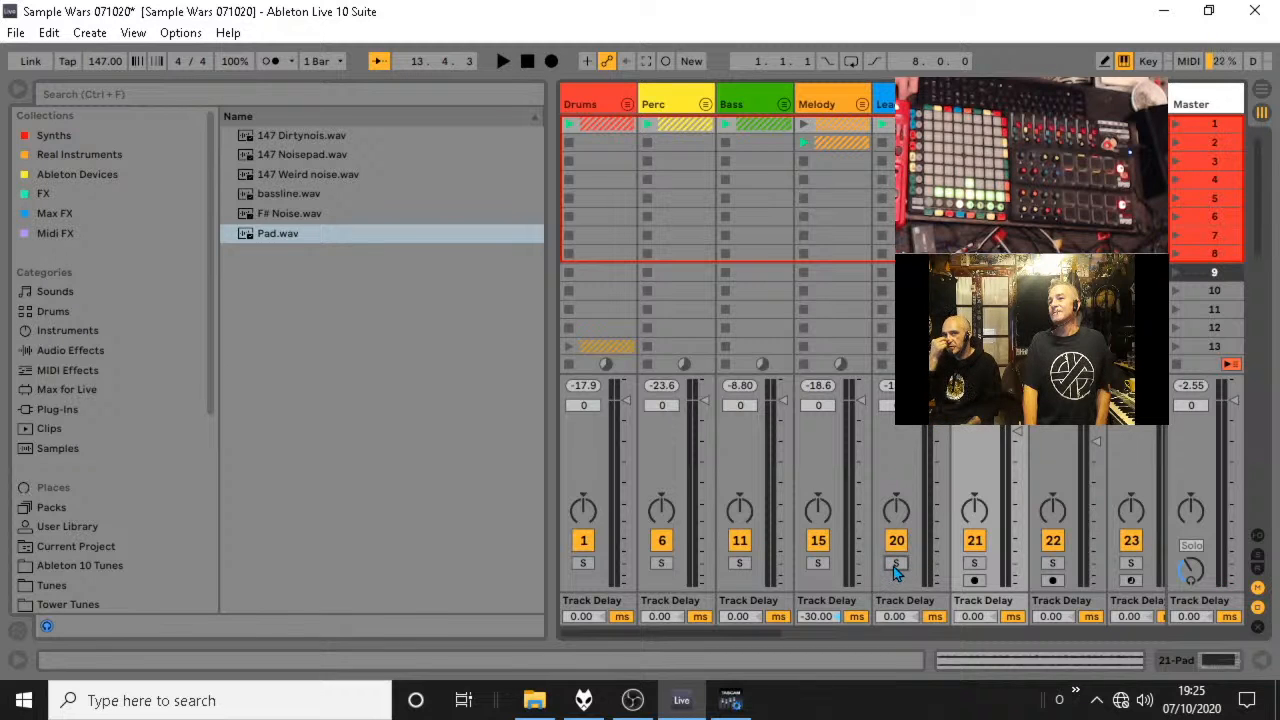
pyautogui.press('space')
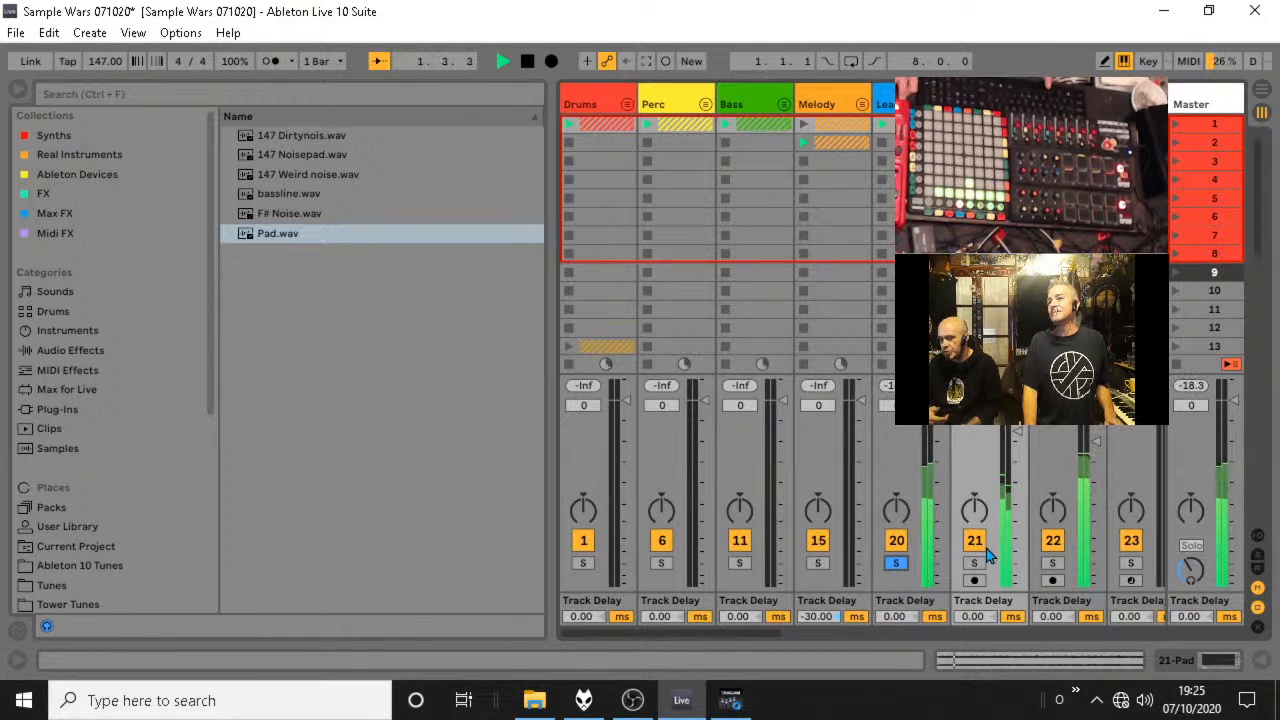
pyautogui.click(976, 566)
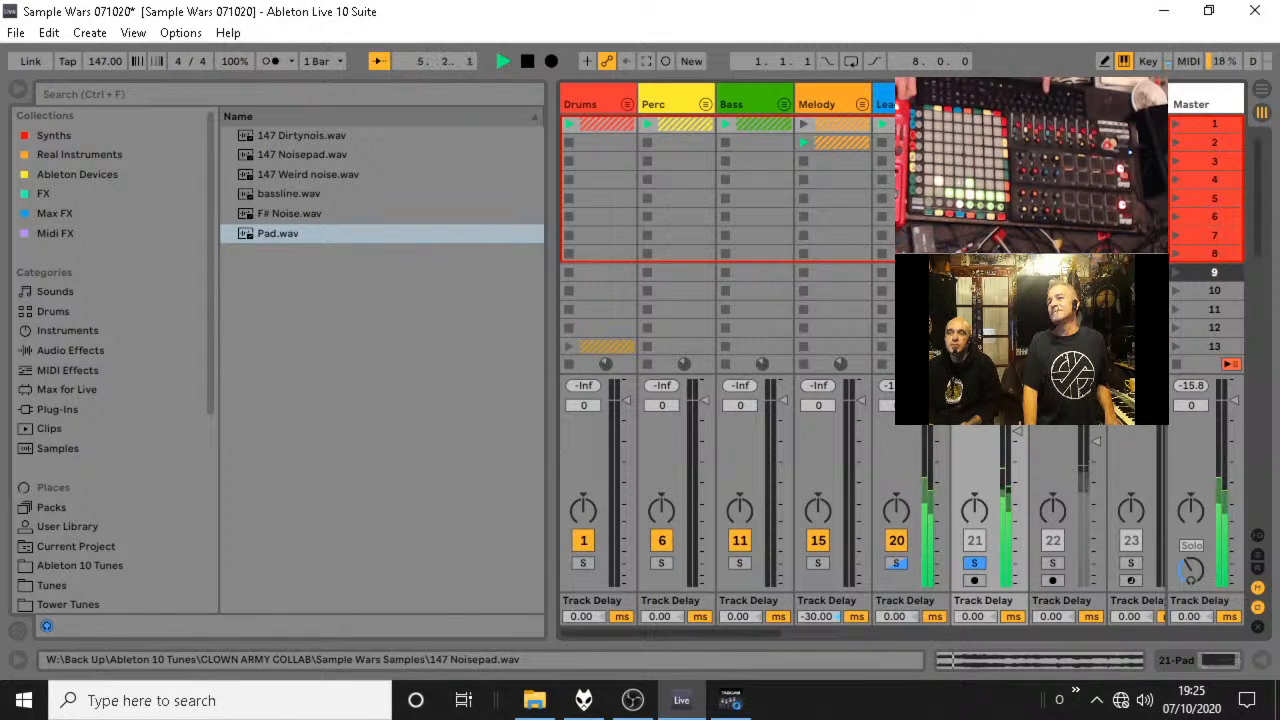
pyautogui.moveTo(1053, 124); pyautogui.dragTo(1053, 142)
pyautogui.press('space')
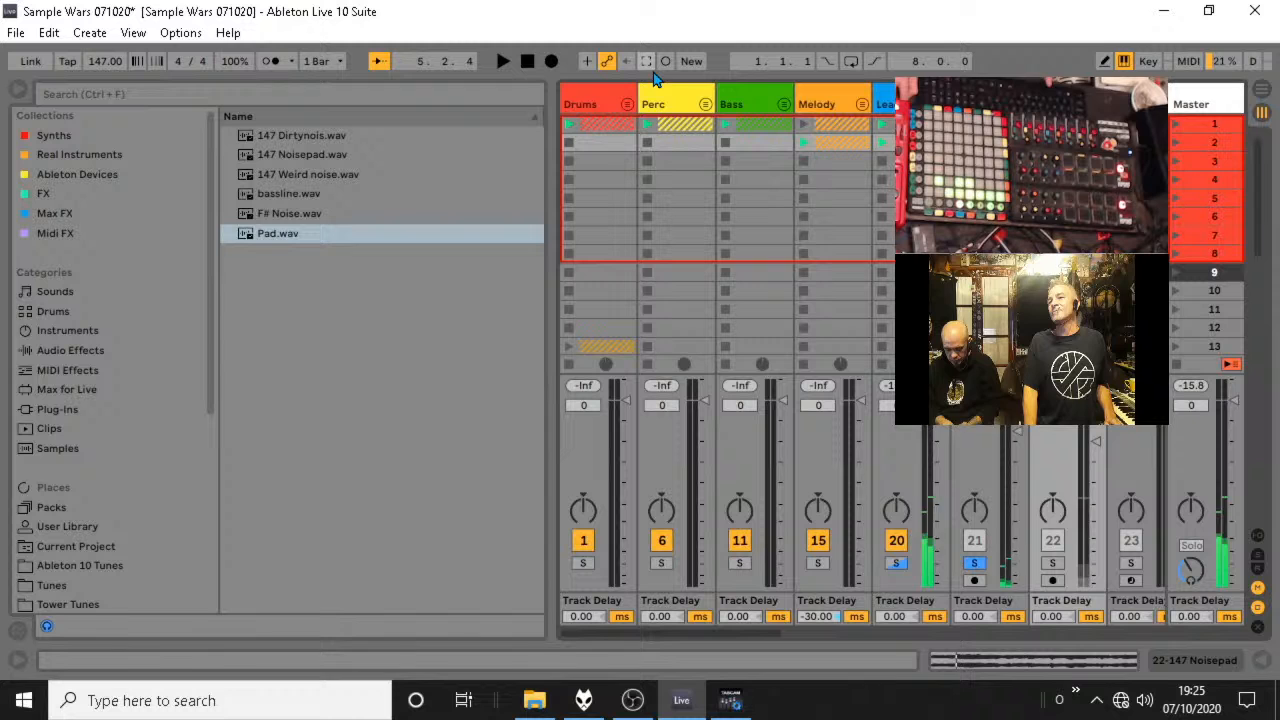
# Unfold the Bass group and move the Pad track from Lead1 into it, directly after the bassline track.
pyautogui.click(784, 106)
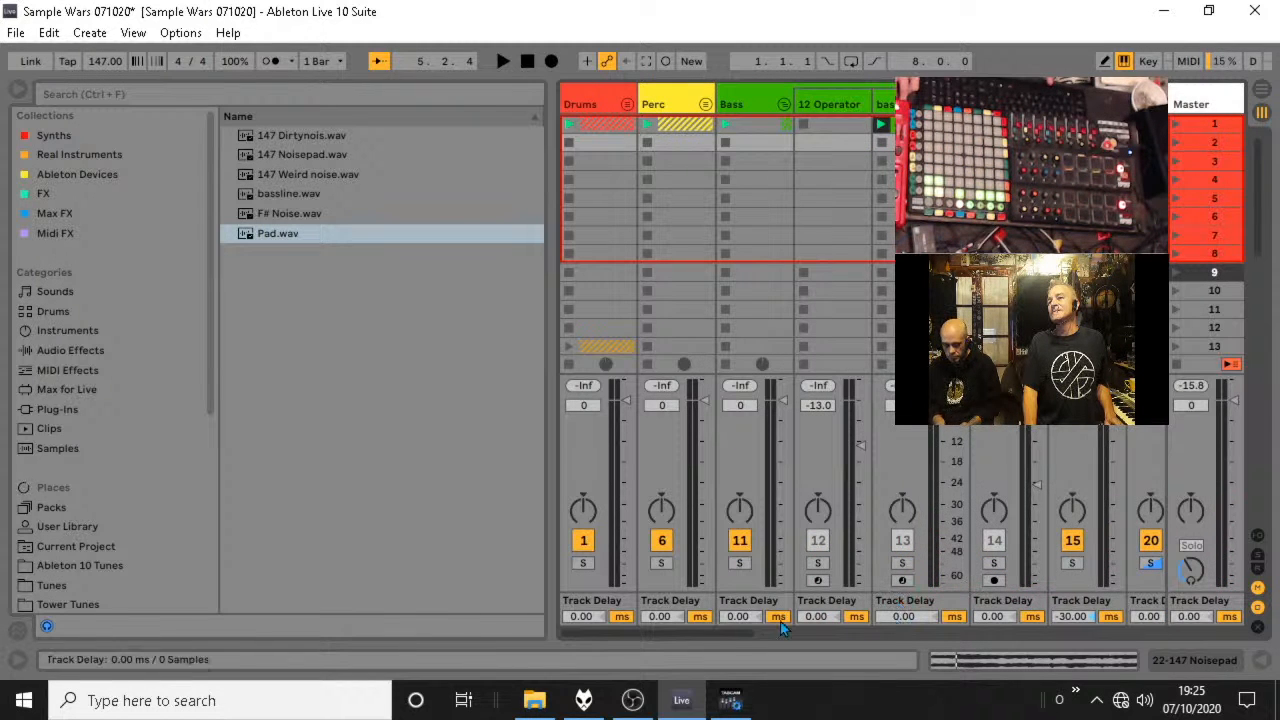
pyautogui.moveTo(746, 633); pyautogui.dragTo(858, 633)
pyautogui.click(852, 104)
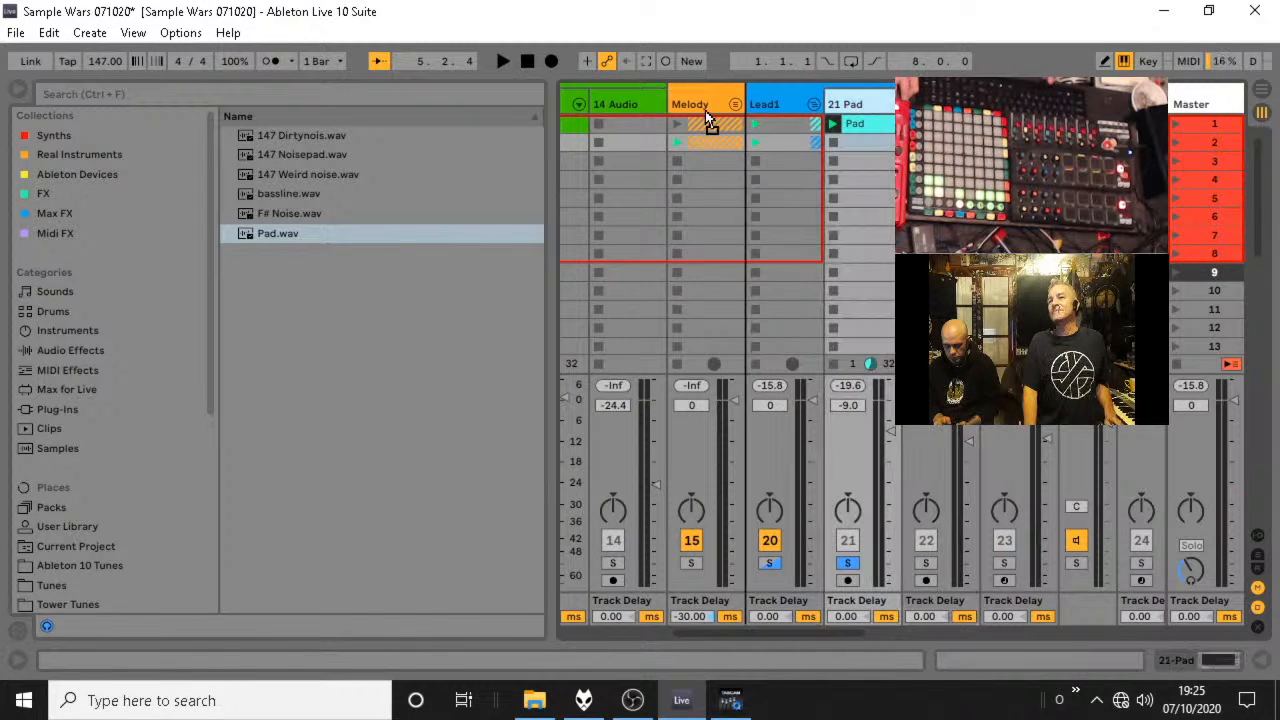
pyautogui.moveTo(633, 95); pyautogui.dragTo(646, 104)
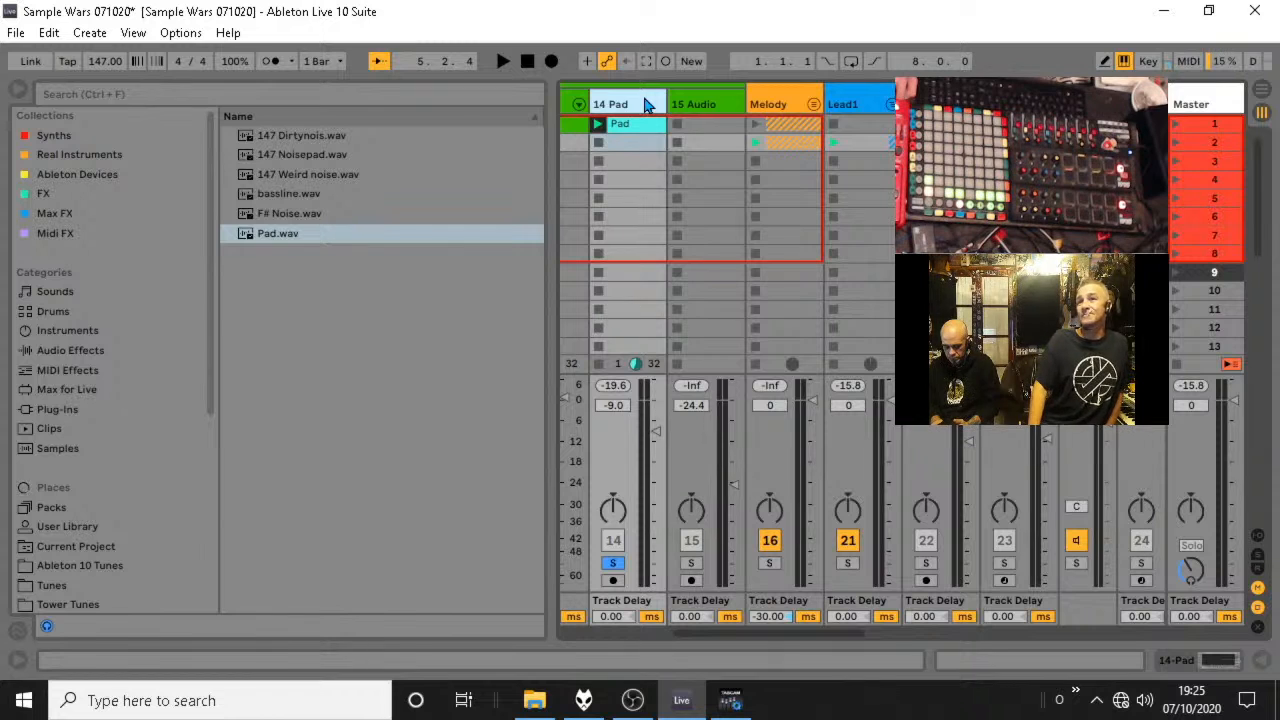
# Recolour the Pad track bright green and its Pad clip a blue-green shade.
pyautogui.rightClick(646, 104)
pyautogui.click(753, 381)
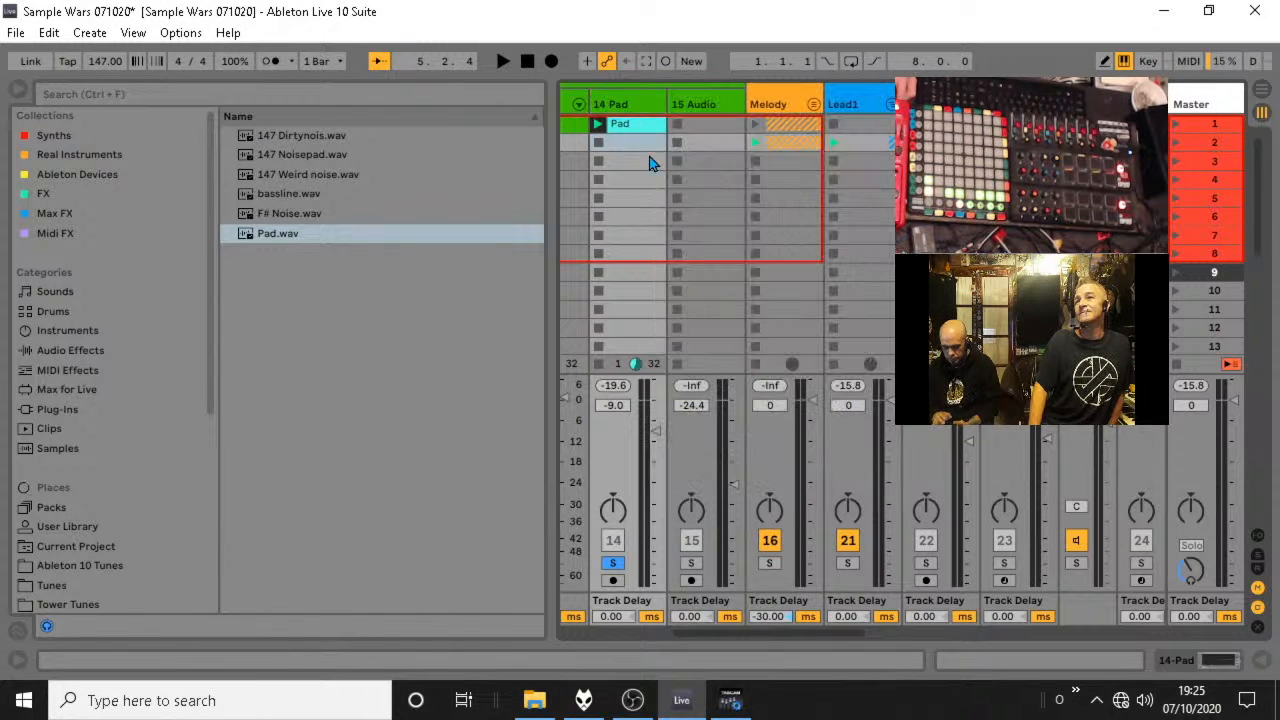
pyautogui.rightClick(636, 99)
pyautogui.click(739, 360)
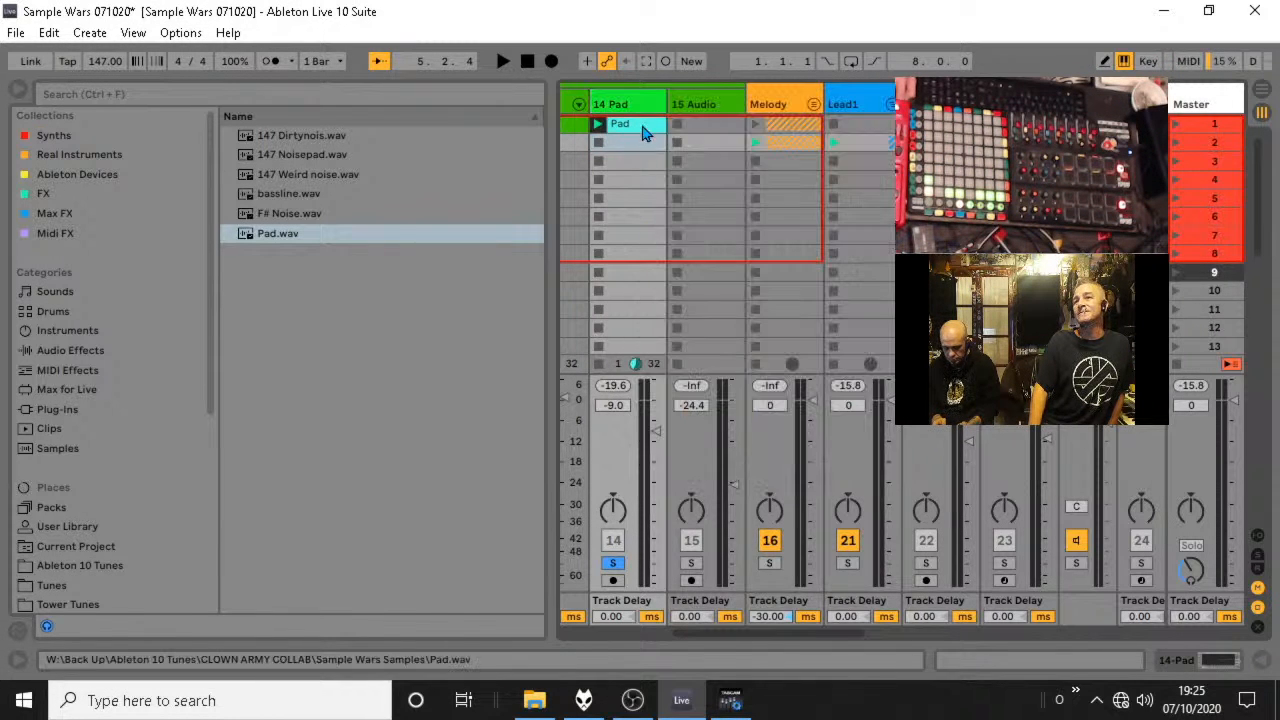
pyautogui.rightClick(645, 125)
pyautogui.click(763, 501)
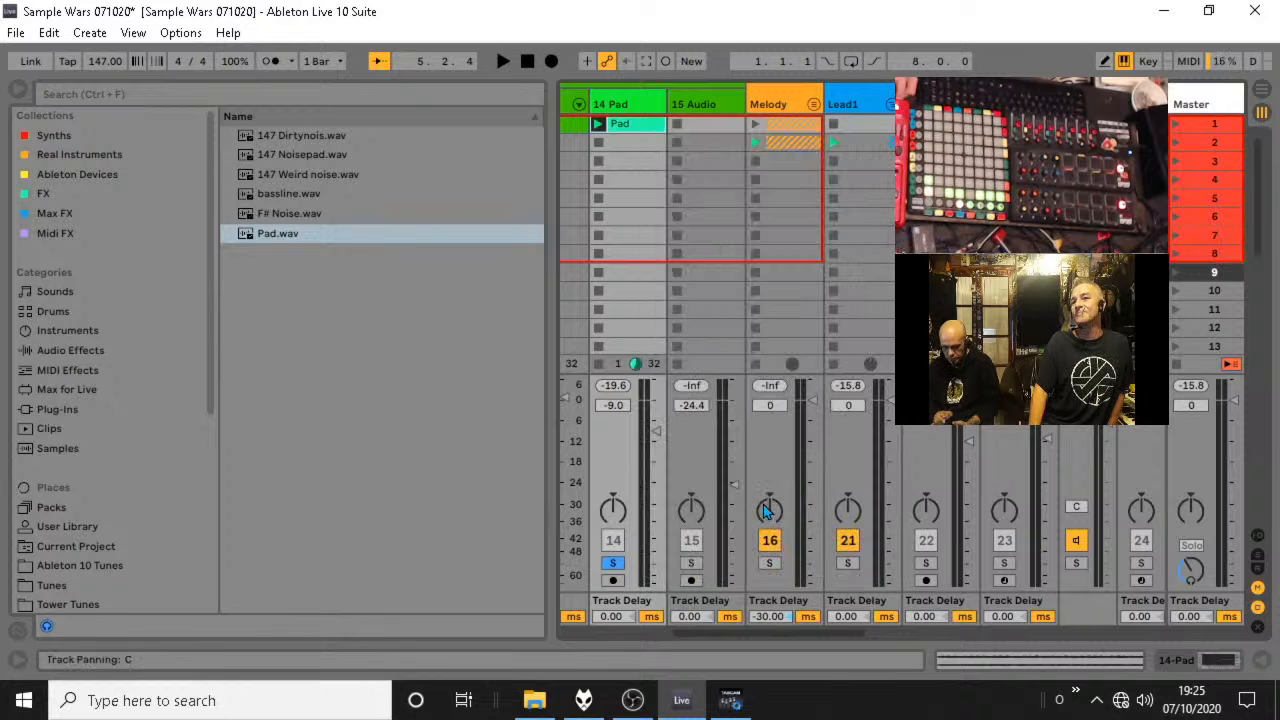
# In the Bass group's EQ Eight, set band 5 to about 12.6 Hz and band 8 to about 11.9 kHz.
pyautogui.moveTo(790, 633); pyautogui.dragTo(739, 634)
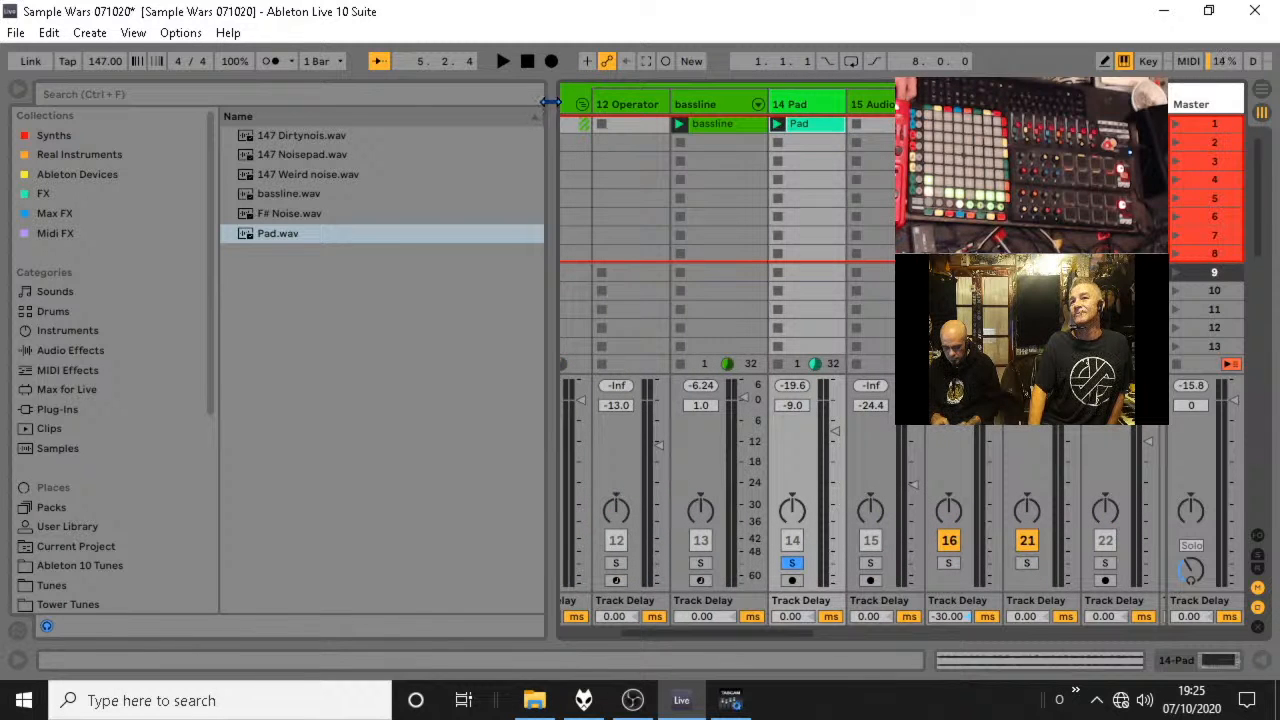
pyautogui.doubleClick(565, 105)
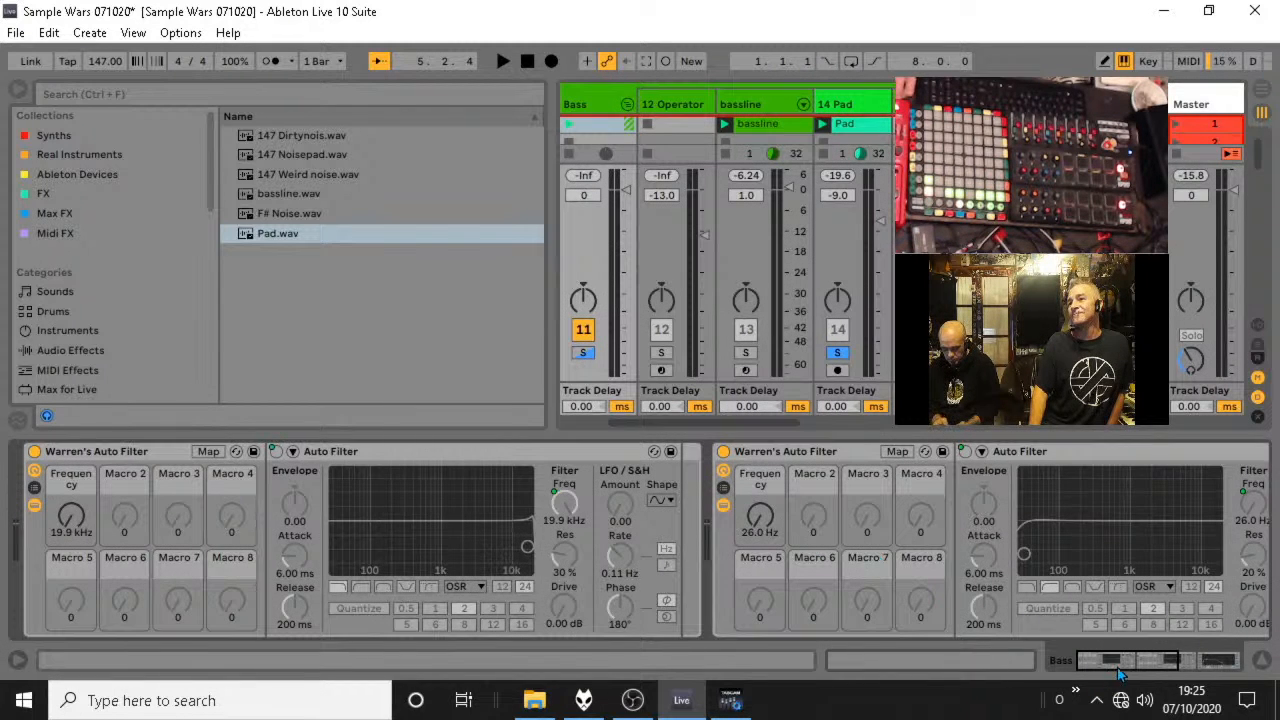
pyautogui.moveTo(1118, 668); pyautogui.dragTo(1178, 656)
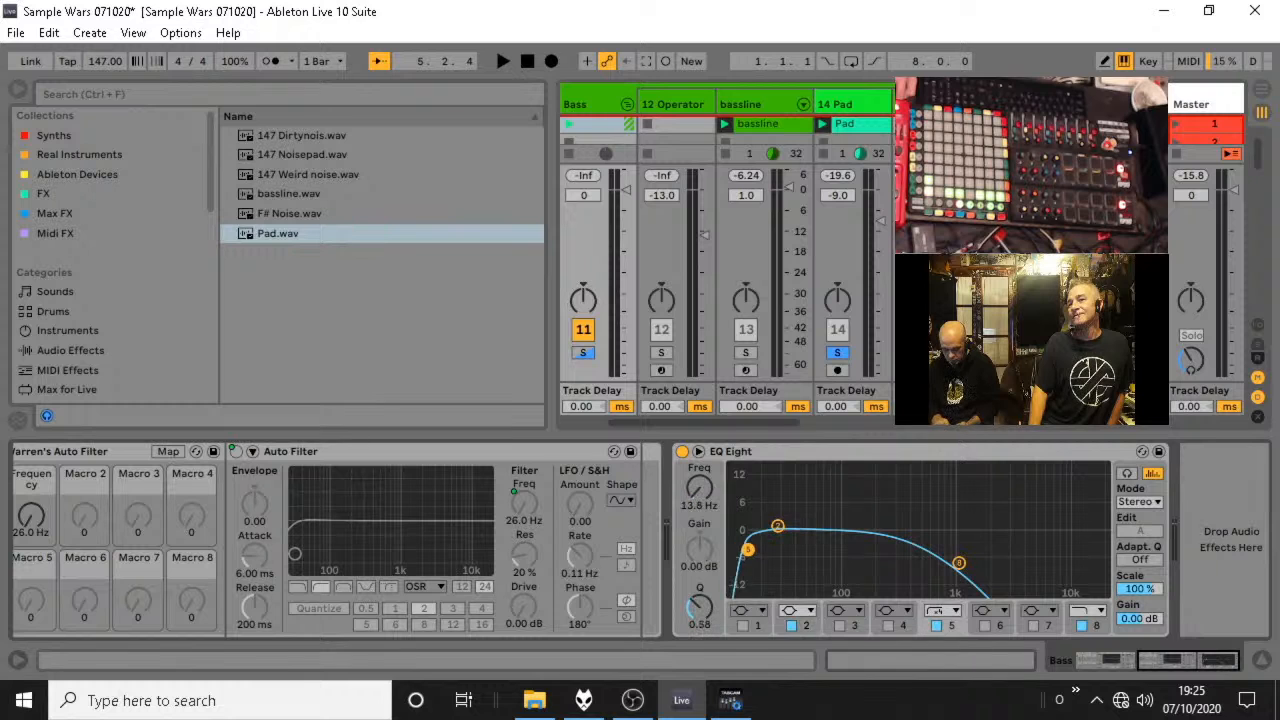
pyautogui.moveTo(741, 550)
pyautogui.mouseDown()
pyautogui.moveTo(748, 542)
pyautogui.moveTo(744, 553)
pyautogui.mouseUp()
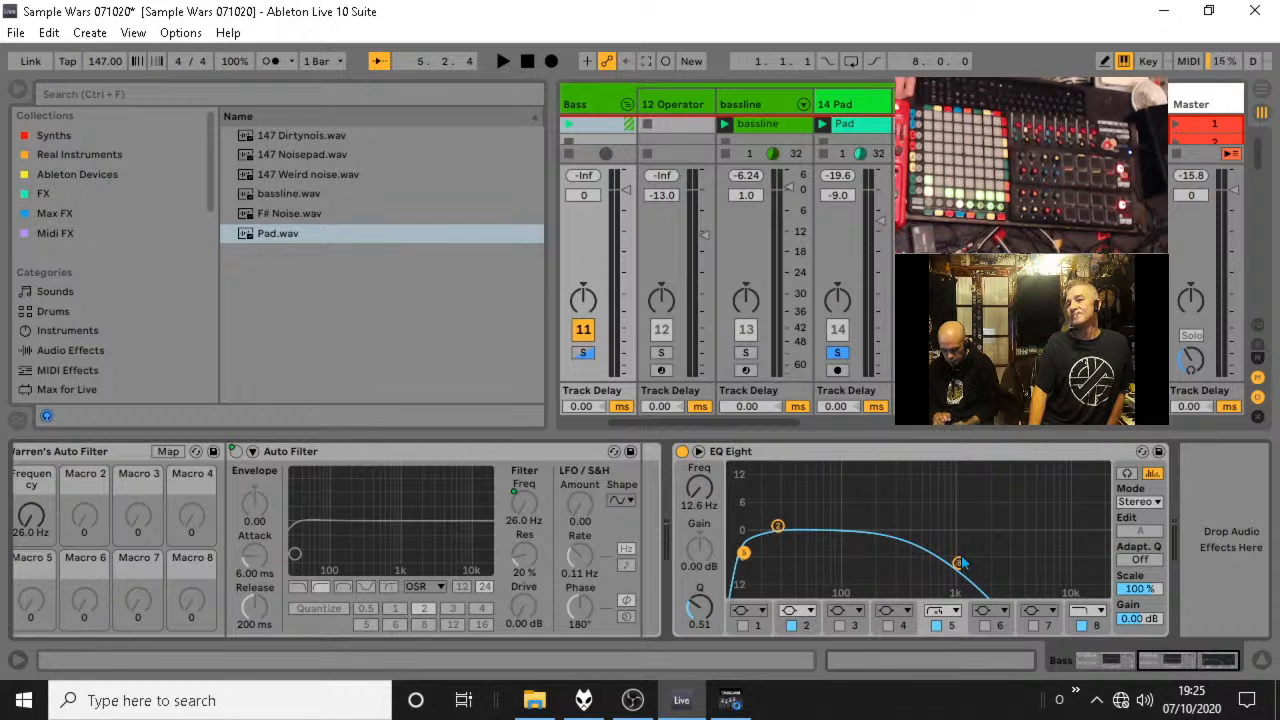
pyautogui.moveTo(959, 563); pyautogui.dragTo(1074, 546)
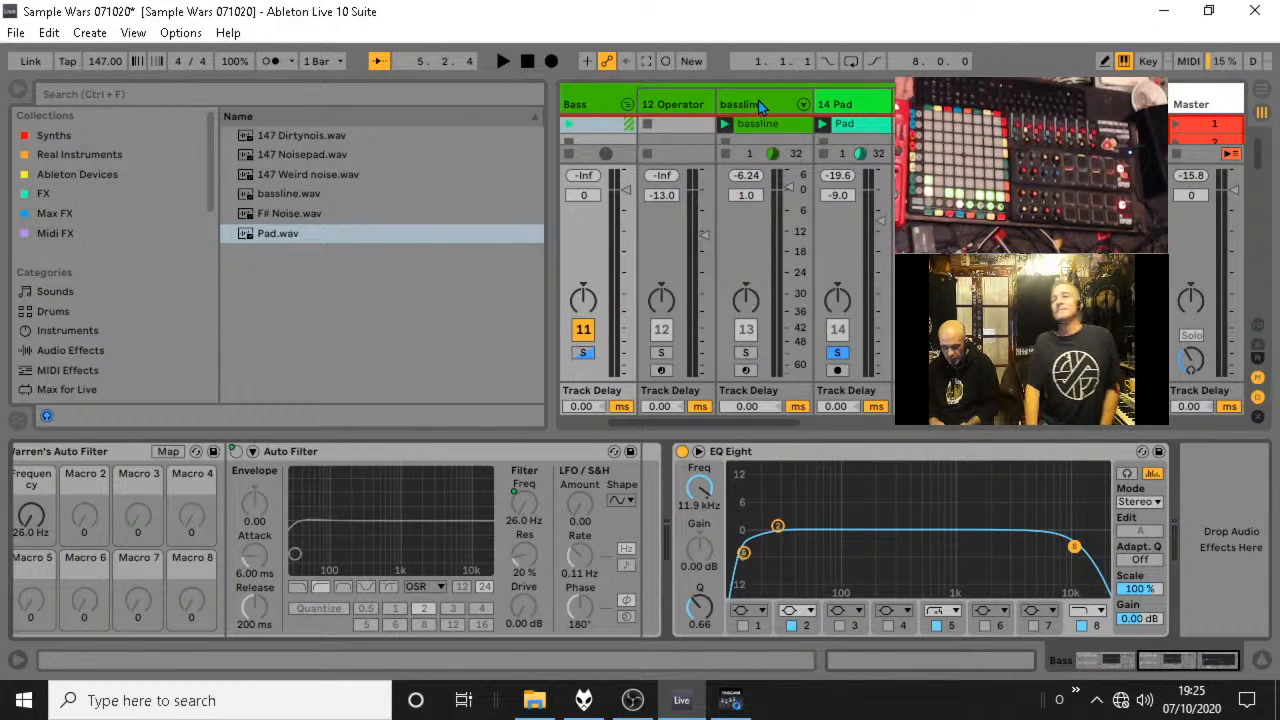
# Play the Bass group soloed and lower its EQ Eight band 8 to about 6.53 kHz with a Q of about 0.56.
pyautogui.click(578, 356)
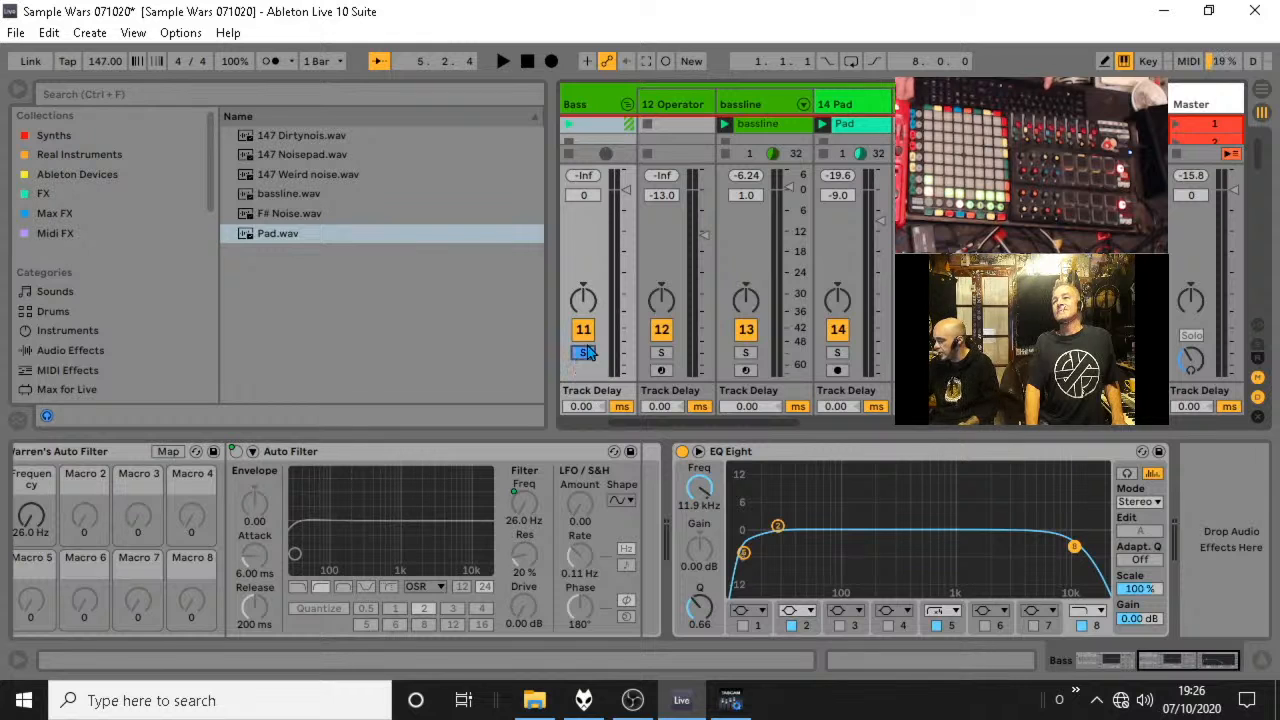
pyautogui.press('space')
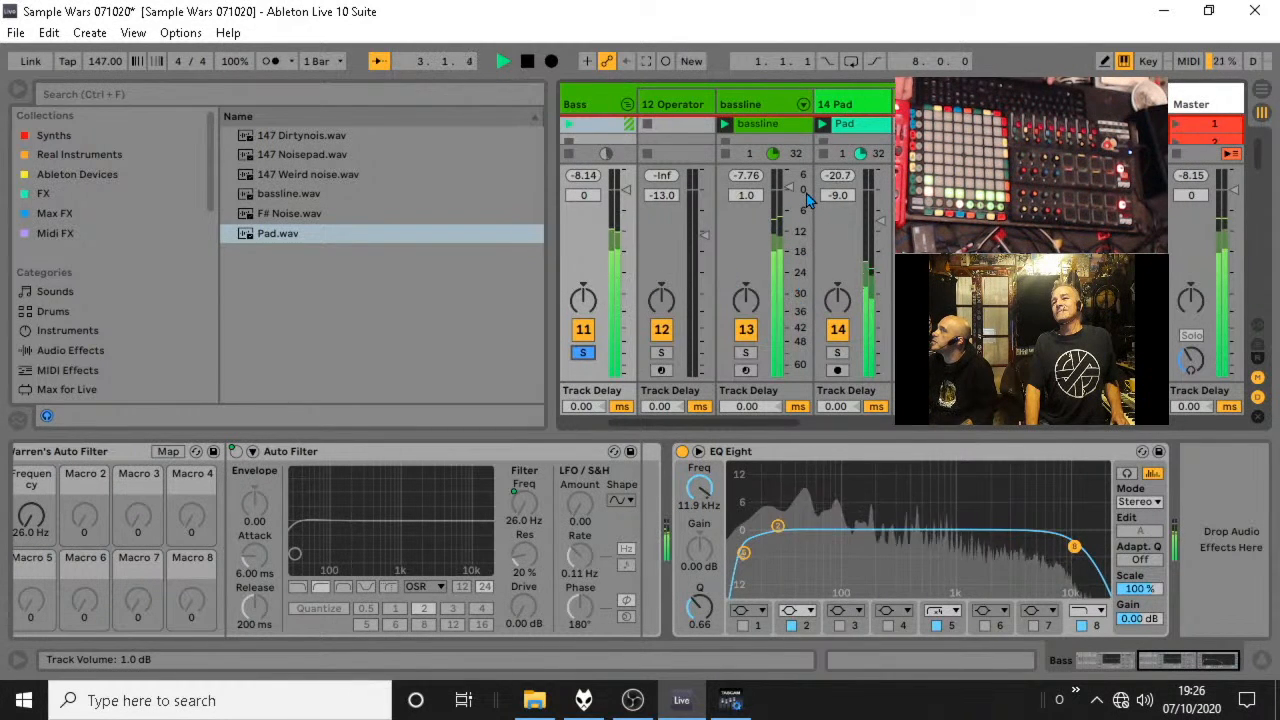
pyautogui.click(744, 553)
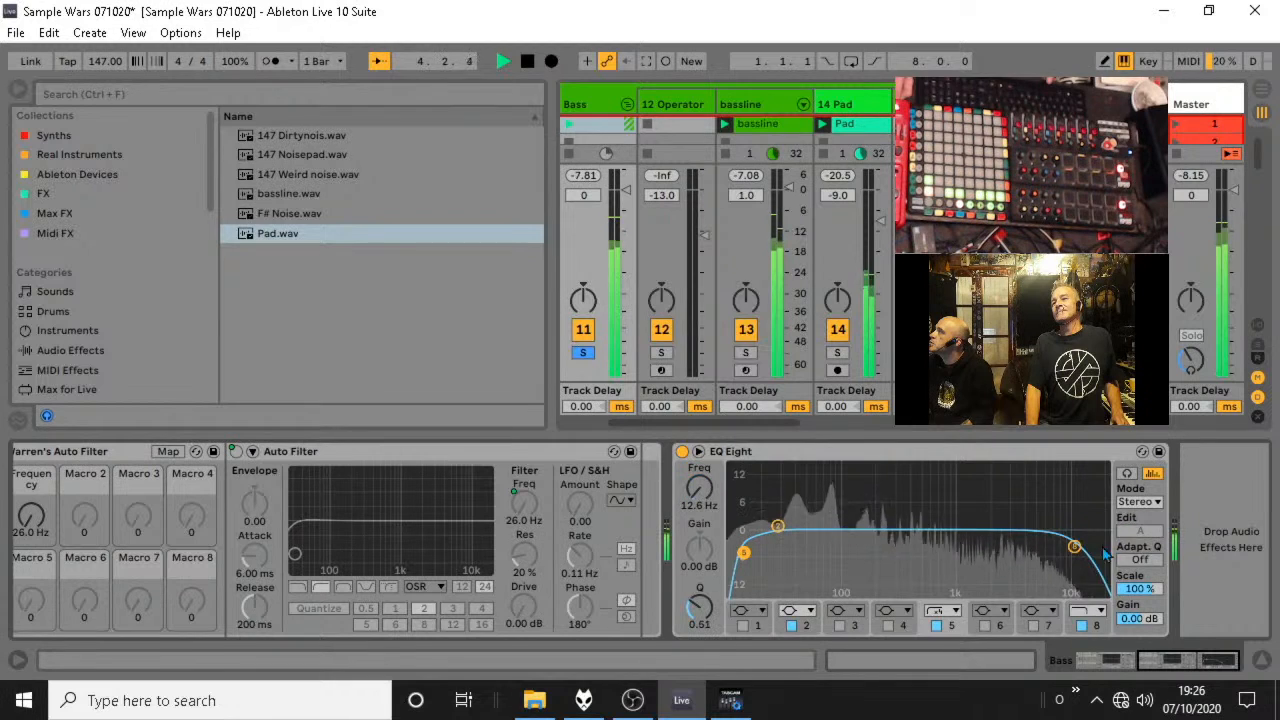
pyautogui.moveTo(1073, 547); pyautogui.dragTo(1004, 543)
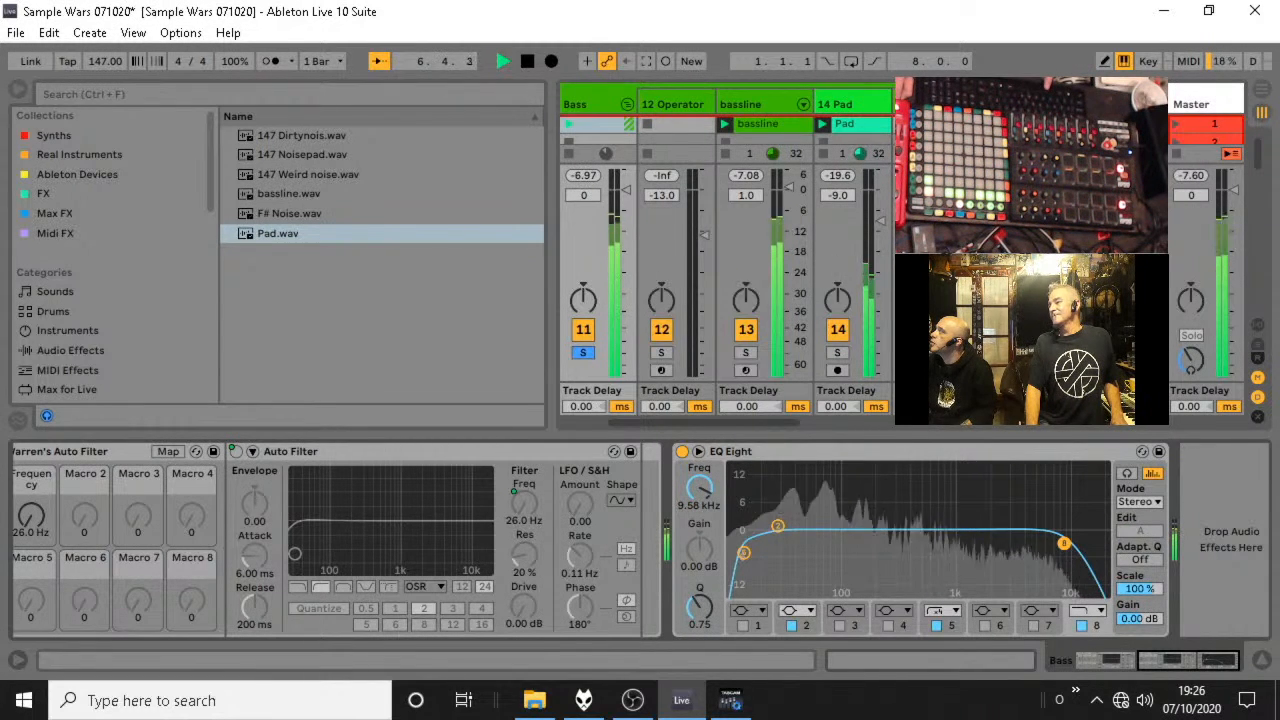
pyautogui.moveTo(1063, 543); pyautogui.dragTo(1059, 546)
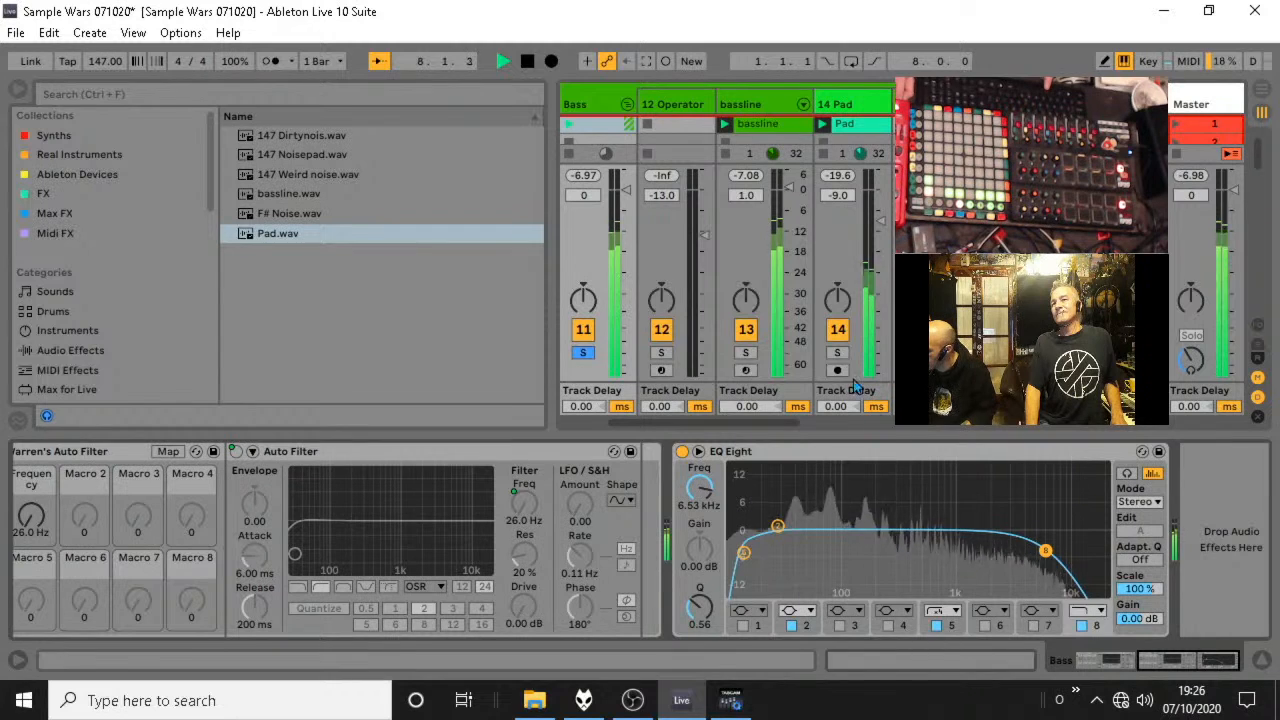
# Solo the bassline track, set its volume to -4.0 dB, and turn the soloing off again.
pyautogui.click(746, 355)
pyautogui.moveTo(789, 188)
pyautogui.mouseDown()
pyautogui.moveTo(789, 236)
pyautogui.moveTo(789, 203)
pyautogui.mouseUp()
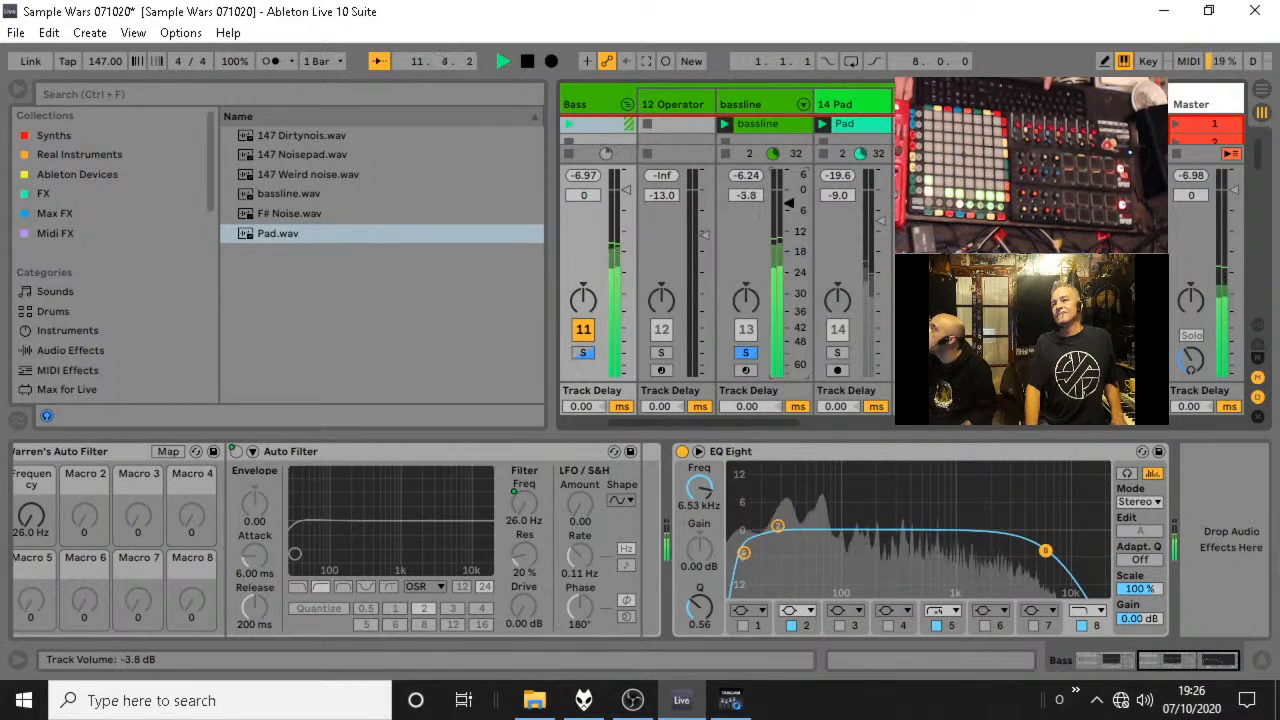
pyautogui.click(752, 354)
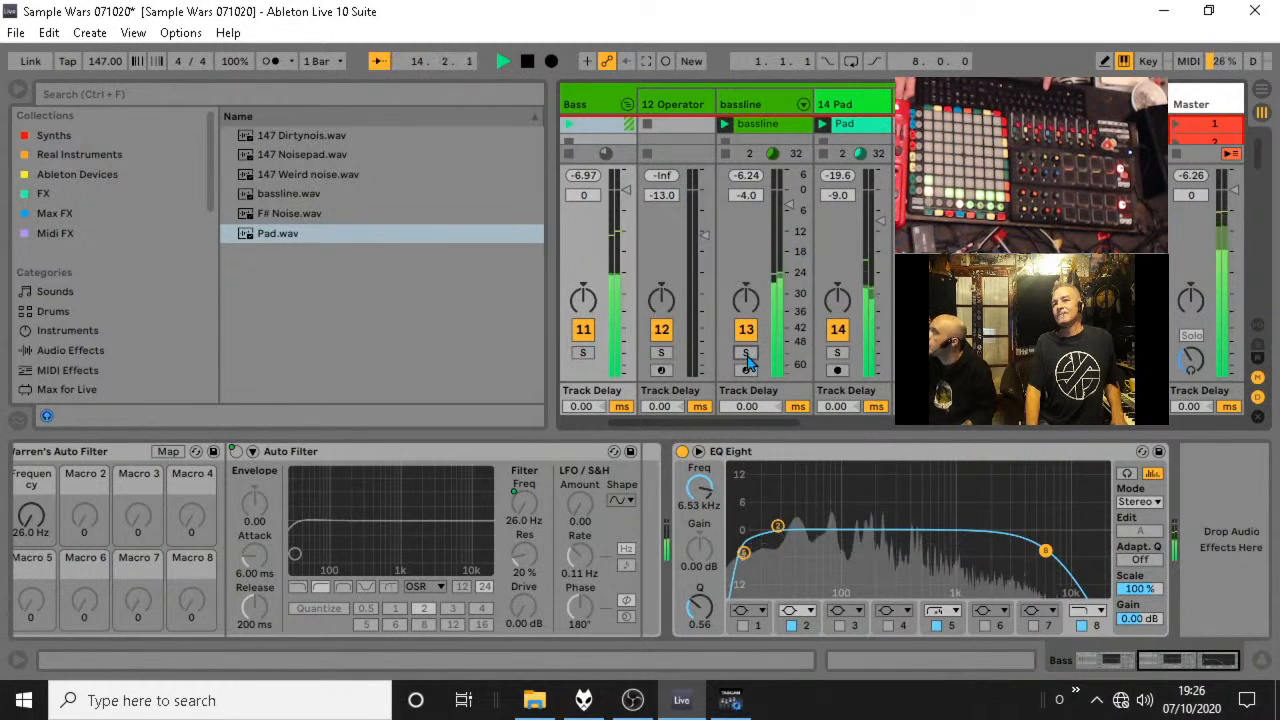
# Fold the Bass and Lead1 groups, and hide the browser and device view to show more of the session.
pyautogui.click(626, 104)
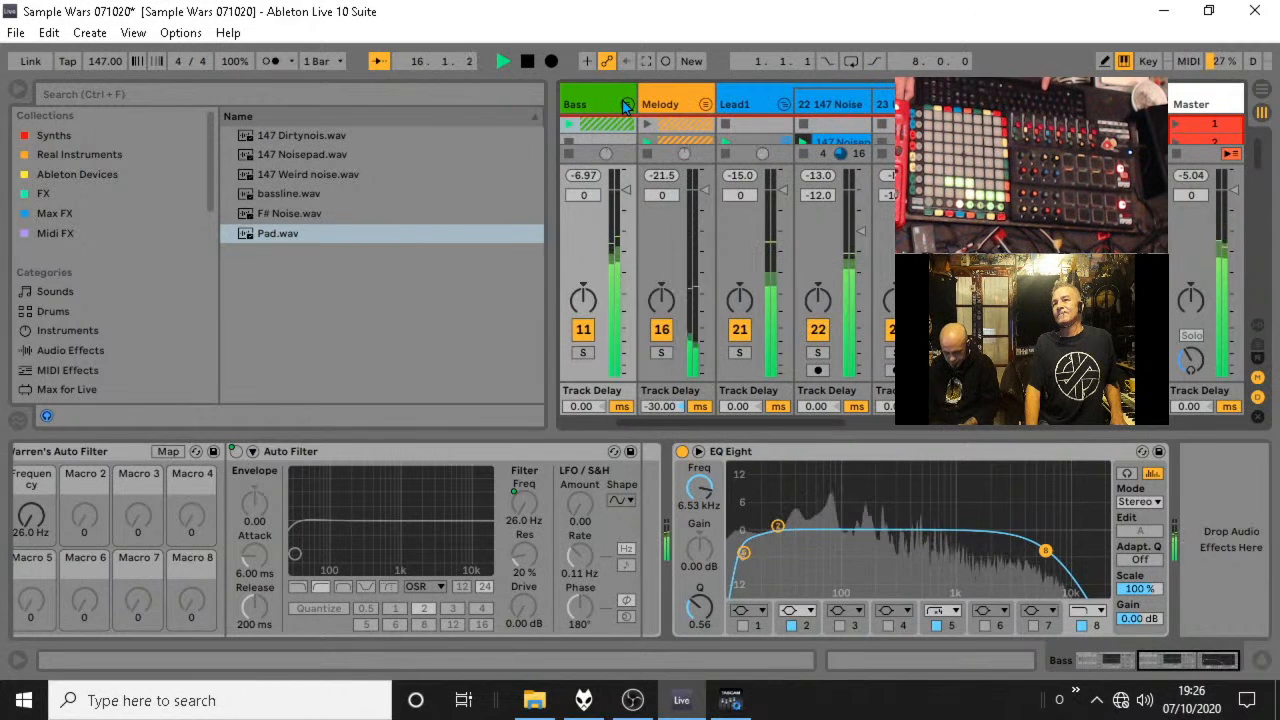
pyautogui.click(783, 105)
pyautogui.click(16, 87)
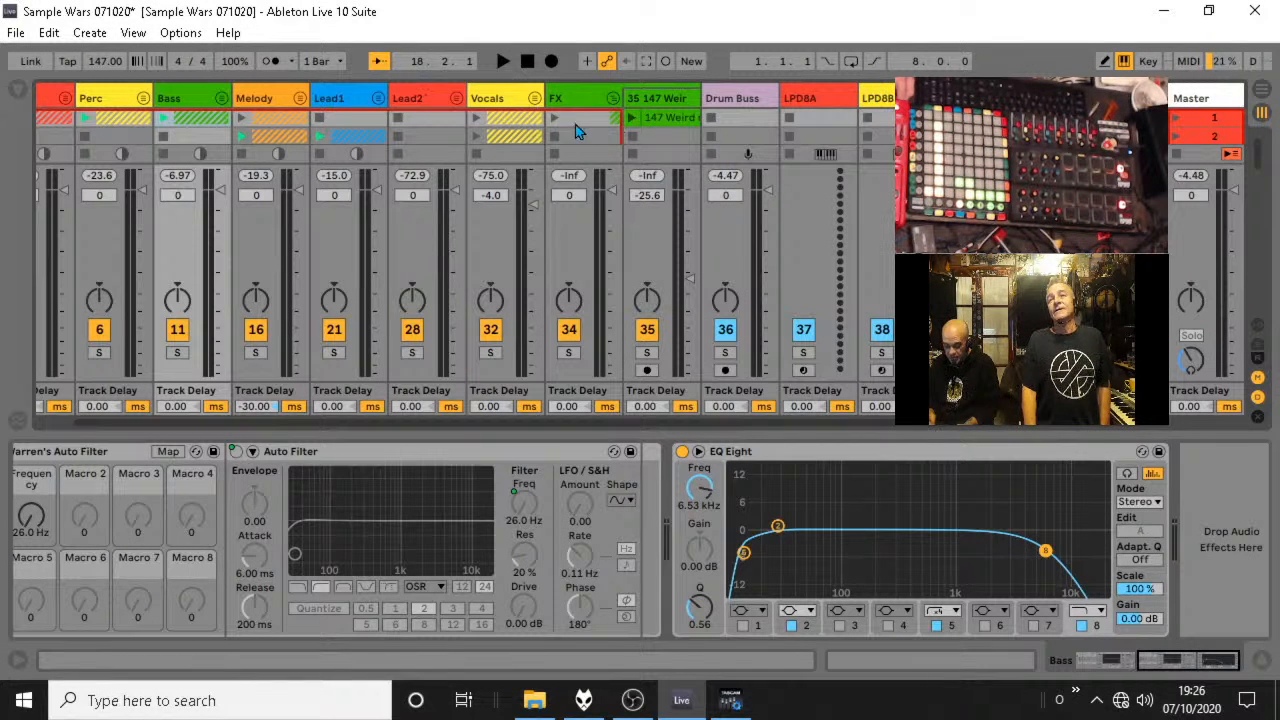
pyautogui.click(1258, 662)
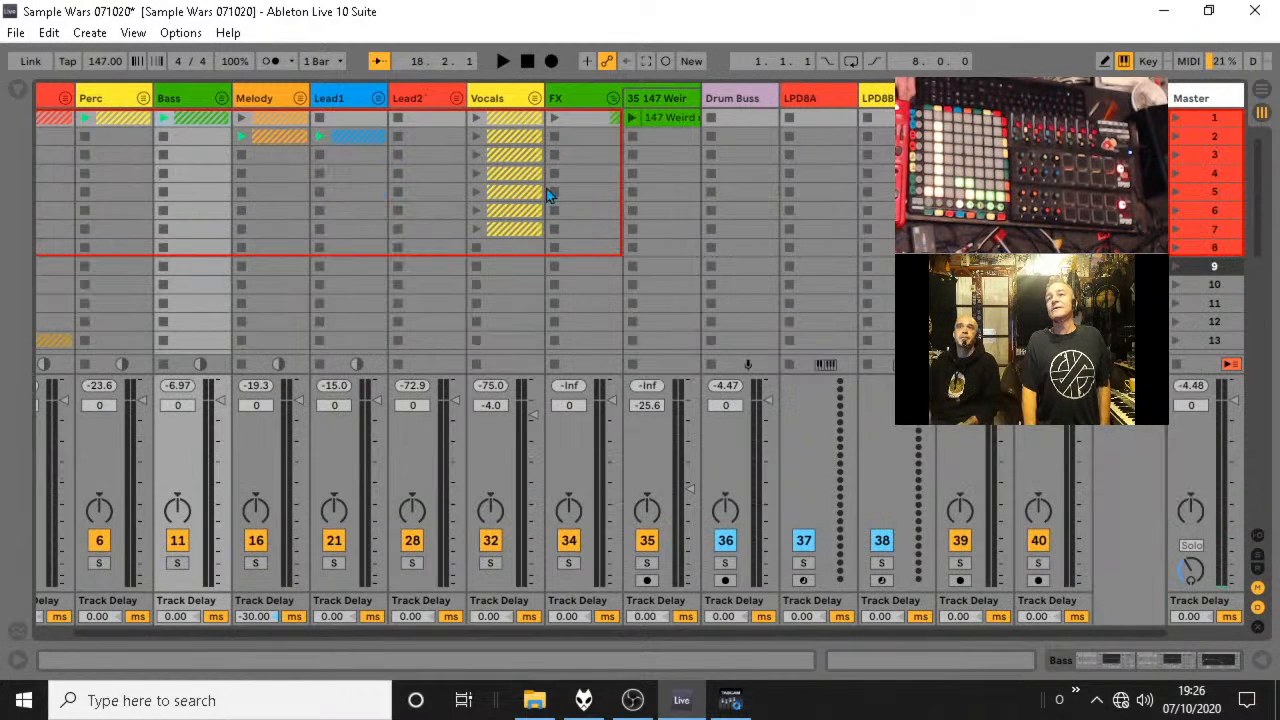
# Unfold the Lead1 group and move its 147 Noisepad clip to scene 1.
pyautogui.click(379, 104)
pyautogui.moveTo(444, 143); pyautogui.dragTo(440, 124)
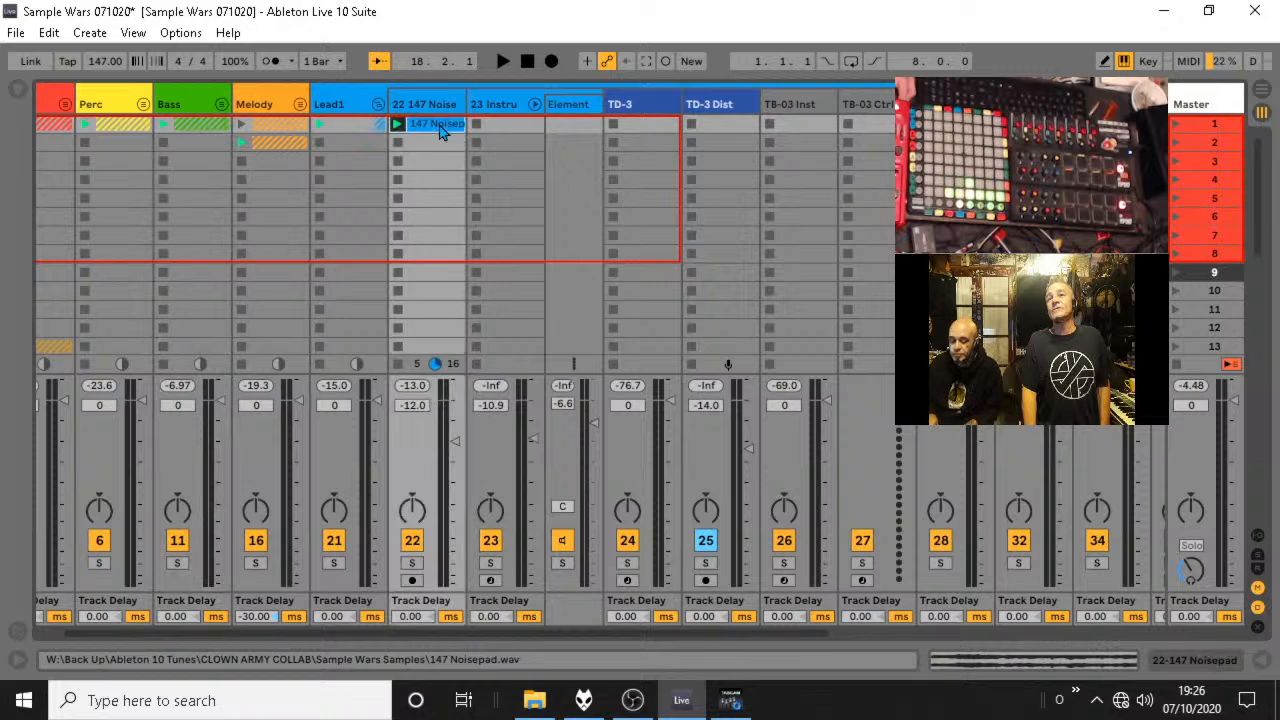
# Play the session with the Bass group unfolded and briefly soloed, and fold the Bass and Lead1 groups.
pyautogui.click(221, 104)
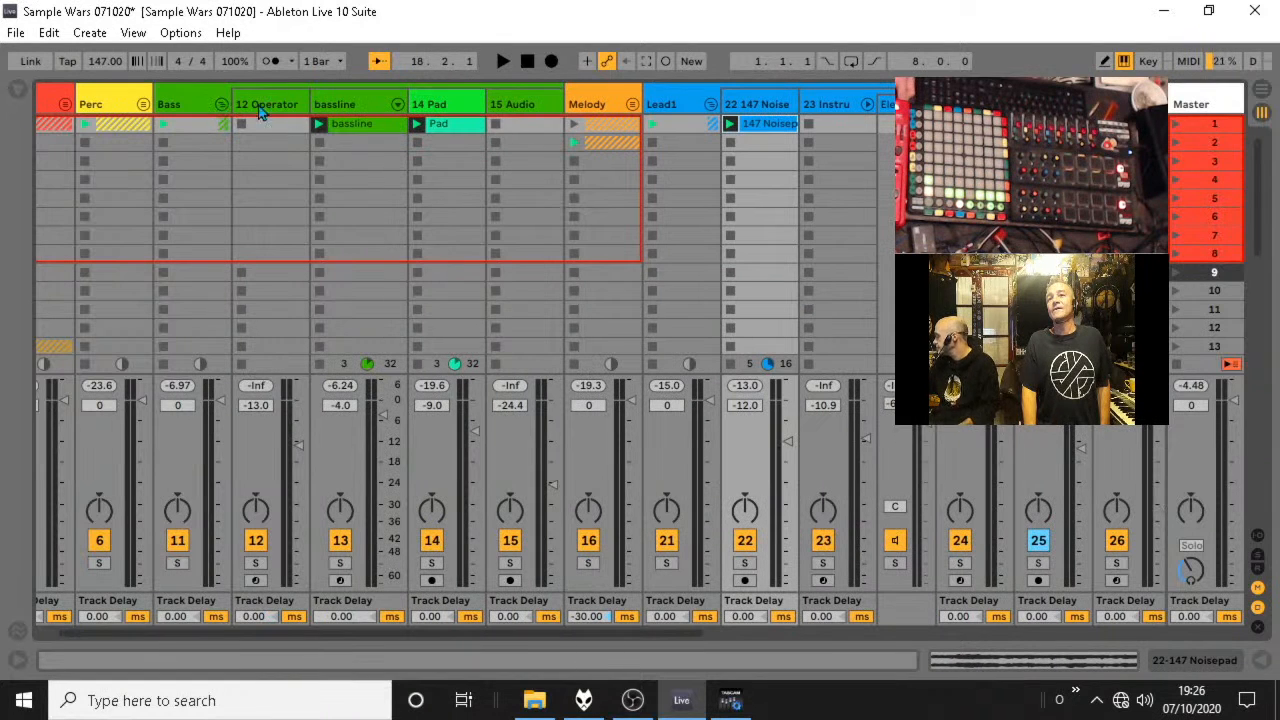
pyautogui.click(445, 124)
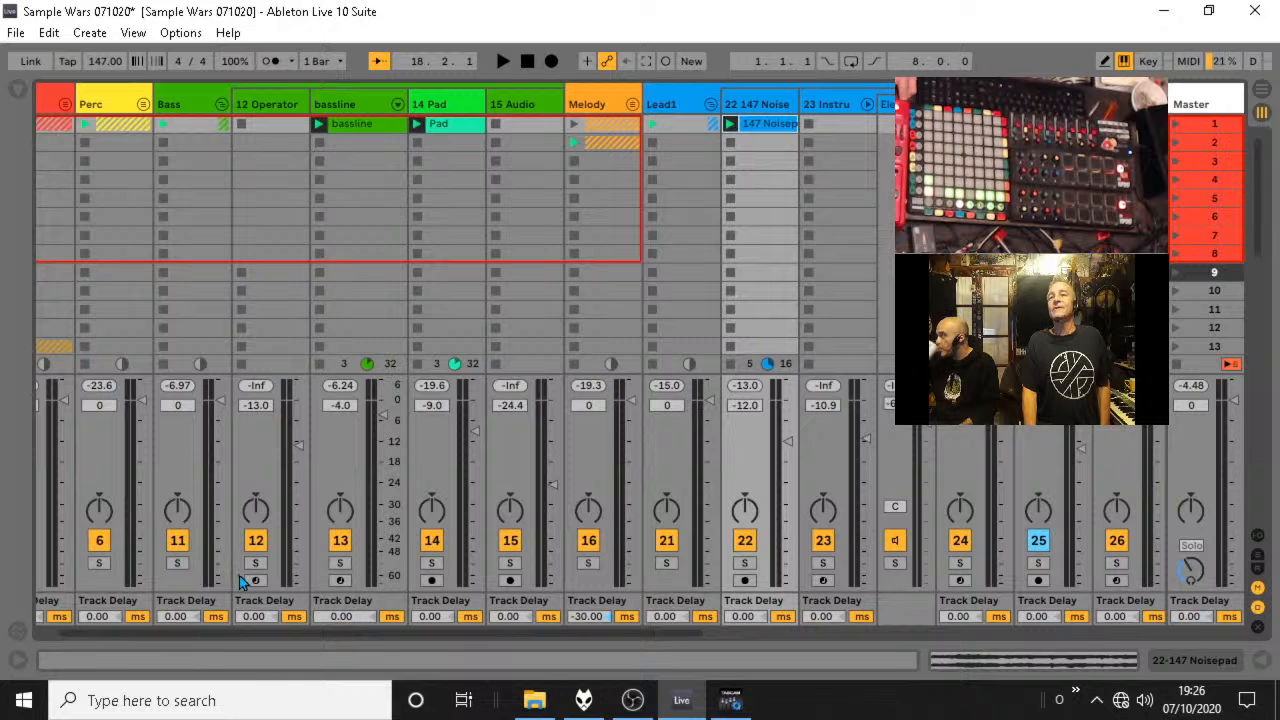
pyautogui.press('space')
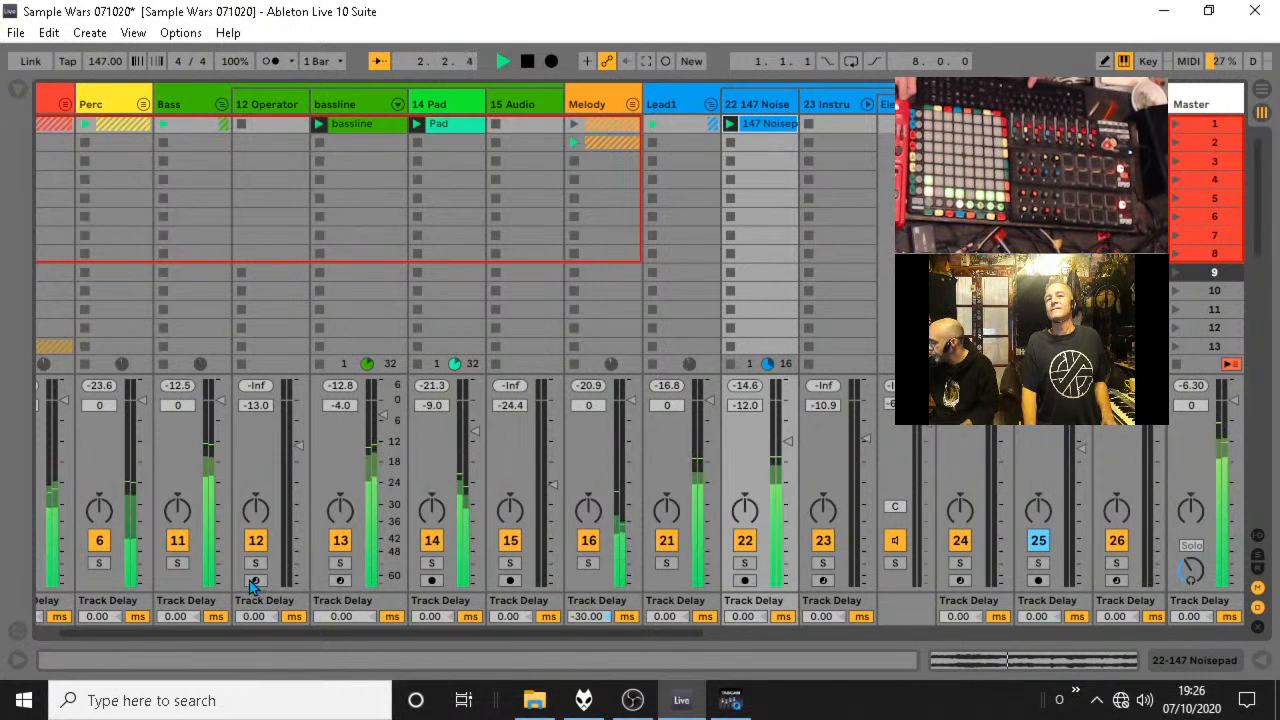
pyautogui.click(177, 564)
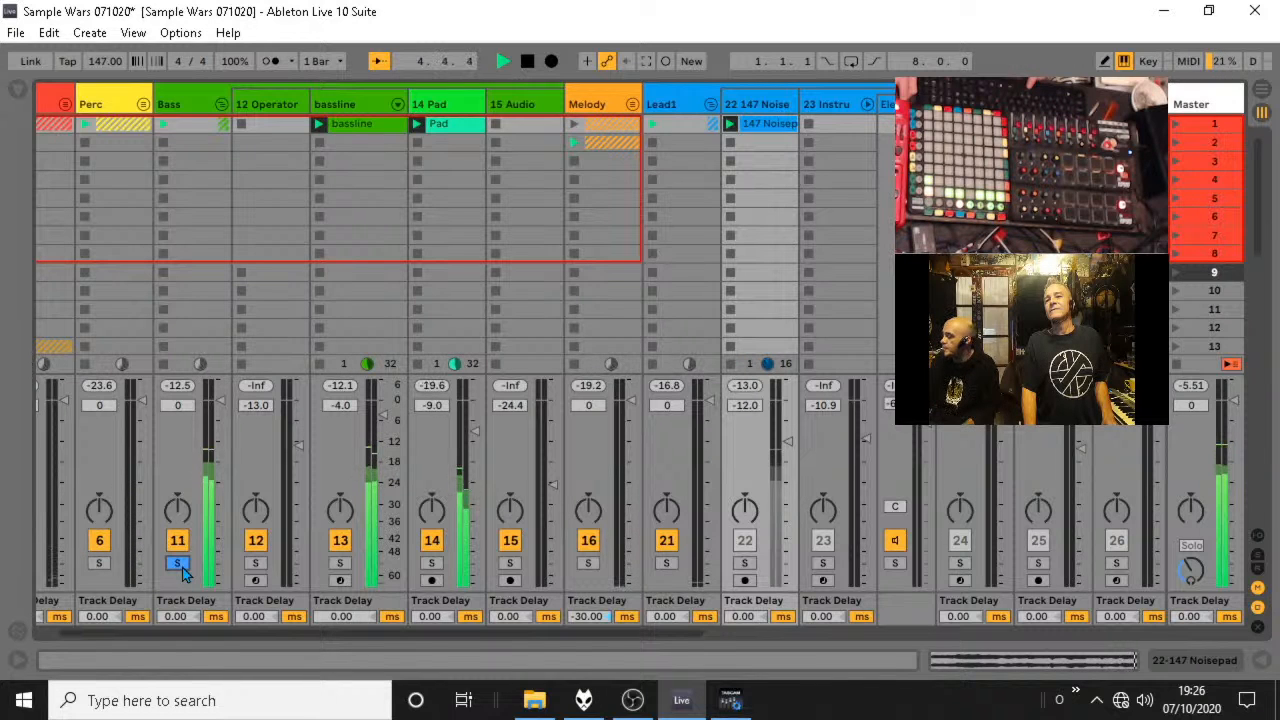
pyautogui.click(177, 564)
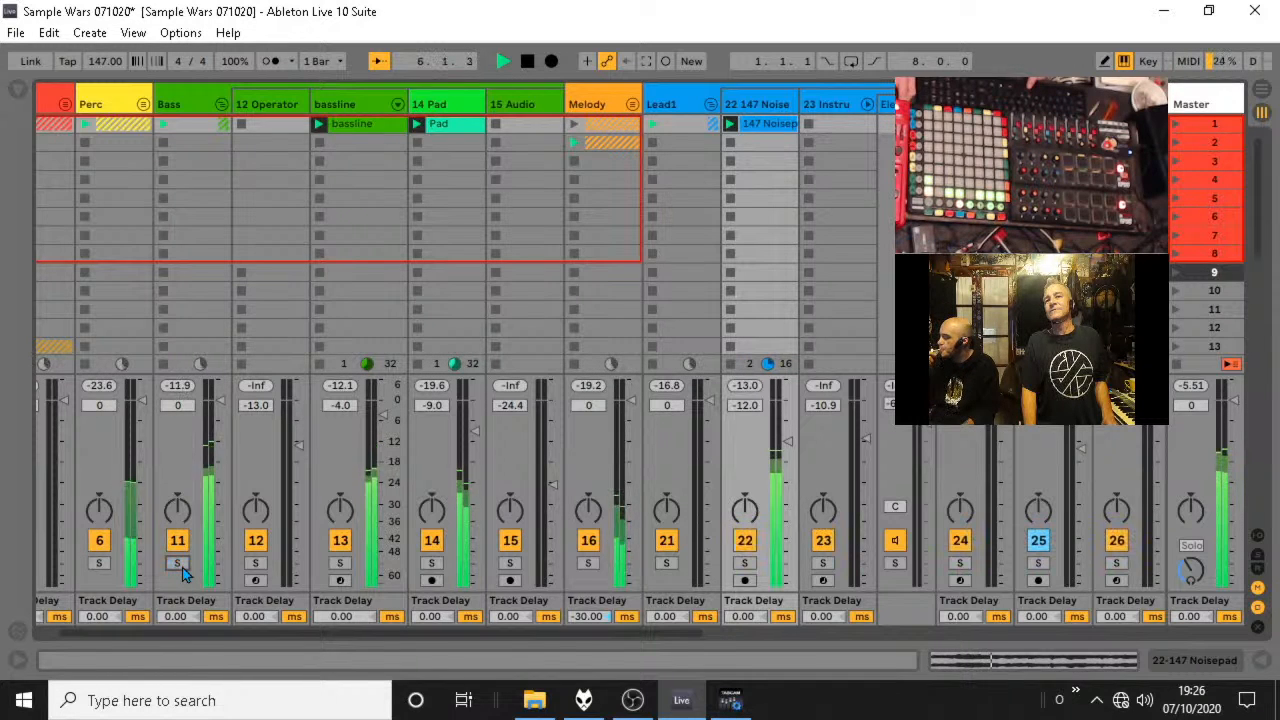
pyautogui.click(220, 104)
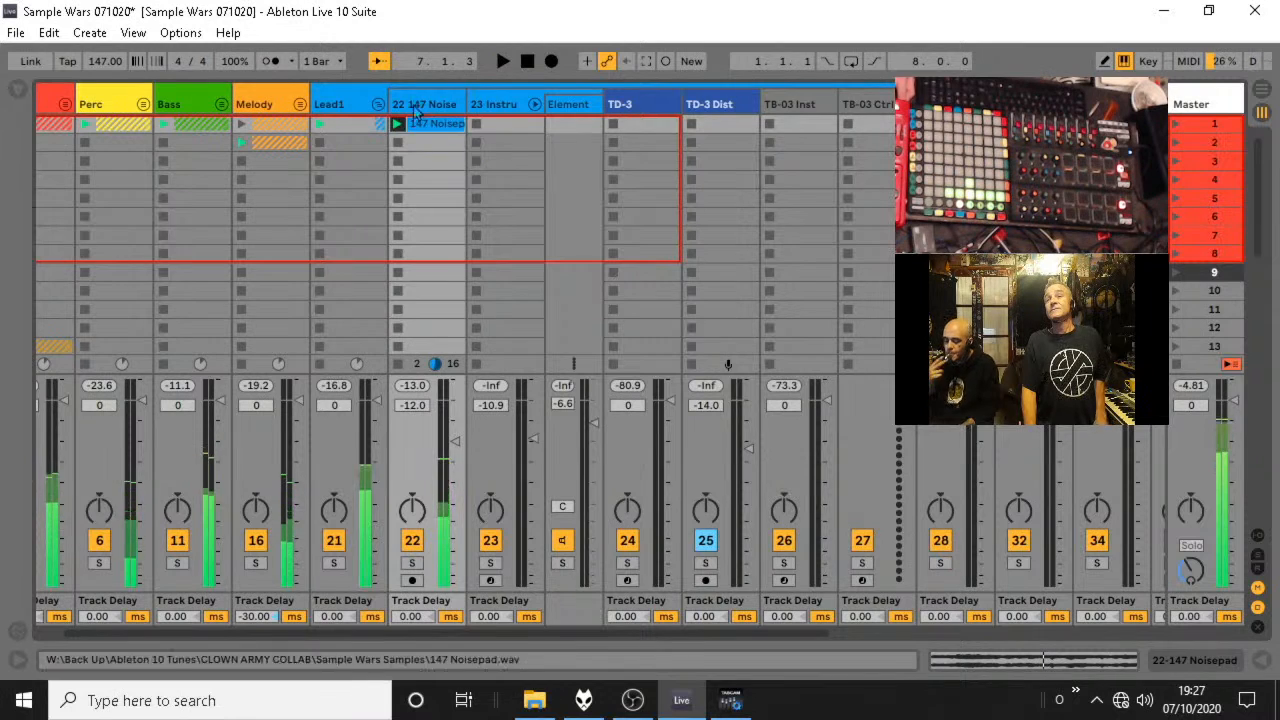
pyautogui.click(377, 105)
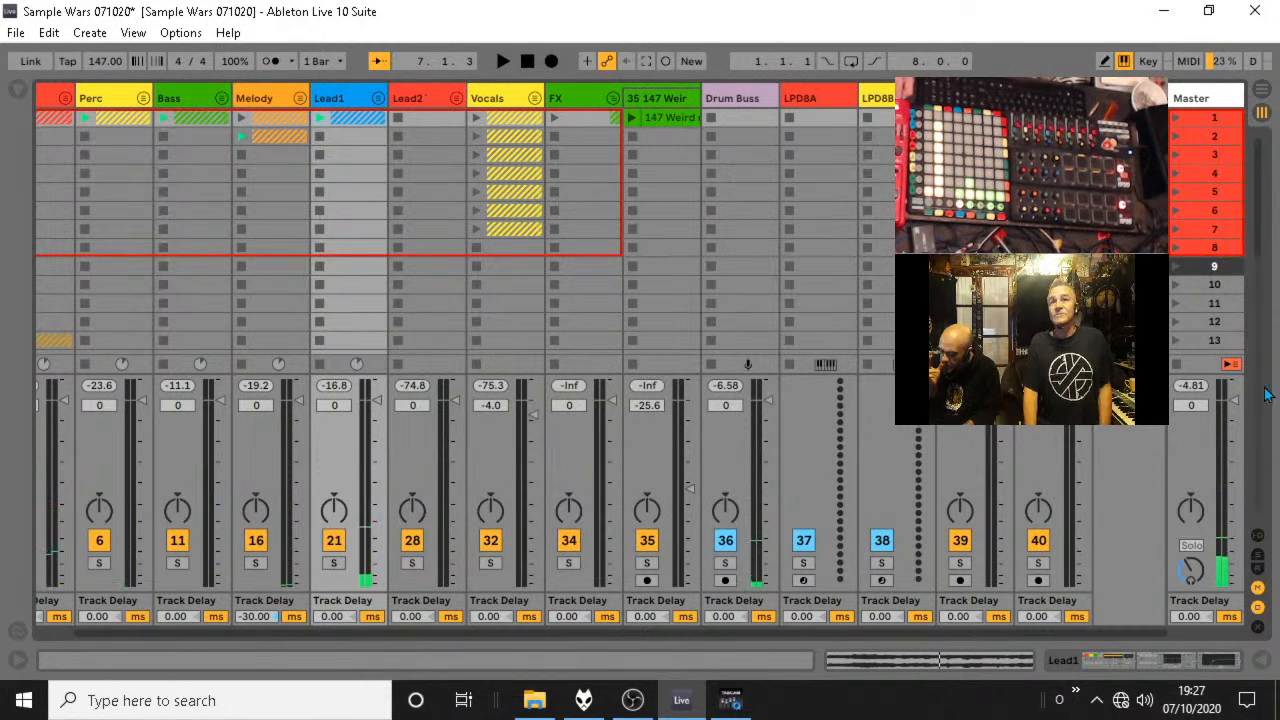
# Solo the 147 Weird noise track in the FX group, play its clip, and set the track volume to -13.4 dB.
pyautogui.click(20, 91)
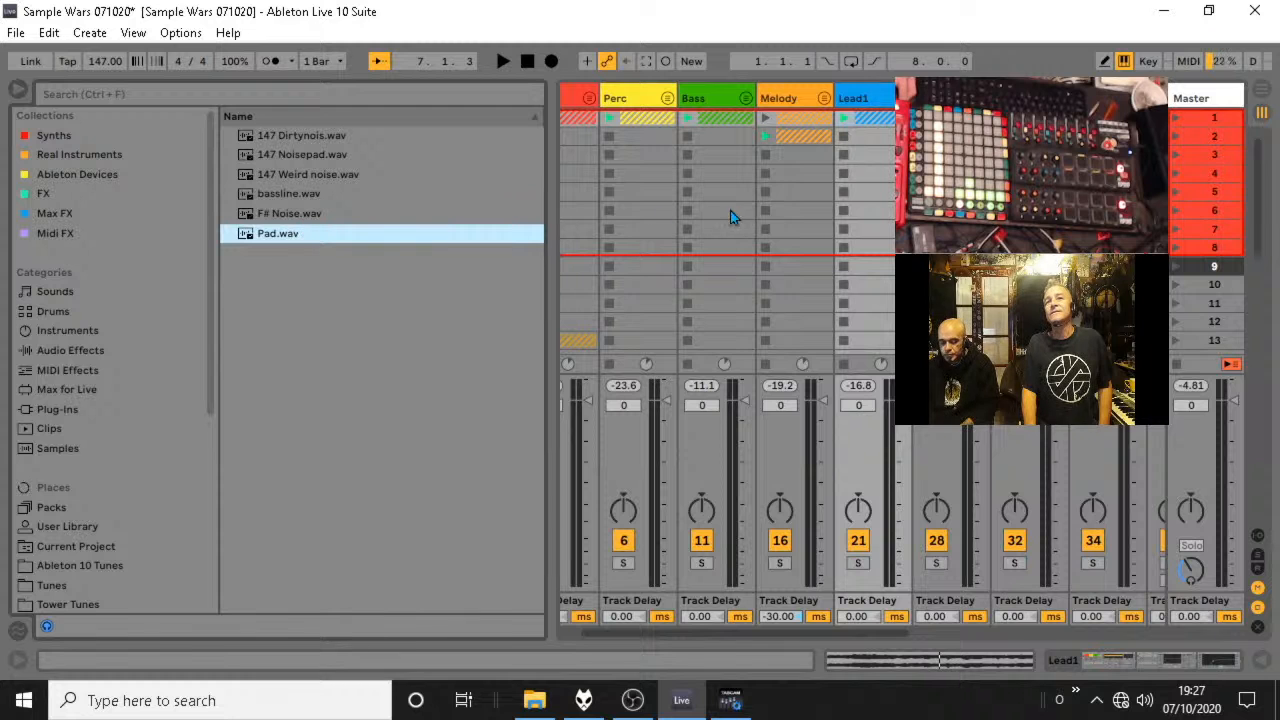
pyautogui.click(22, 91)
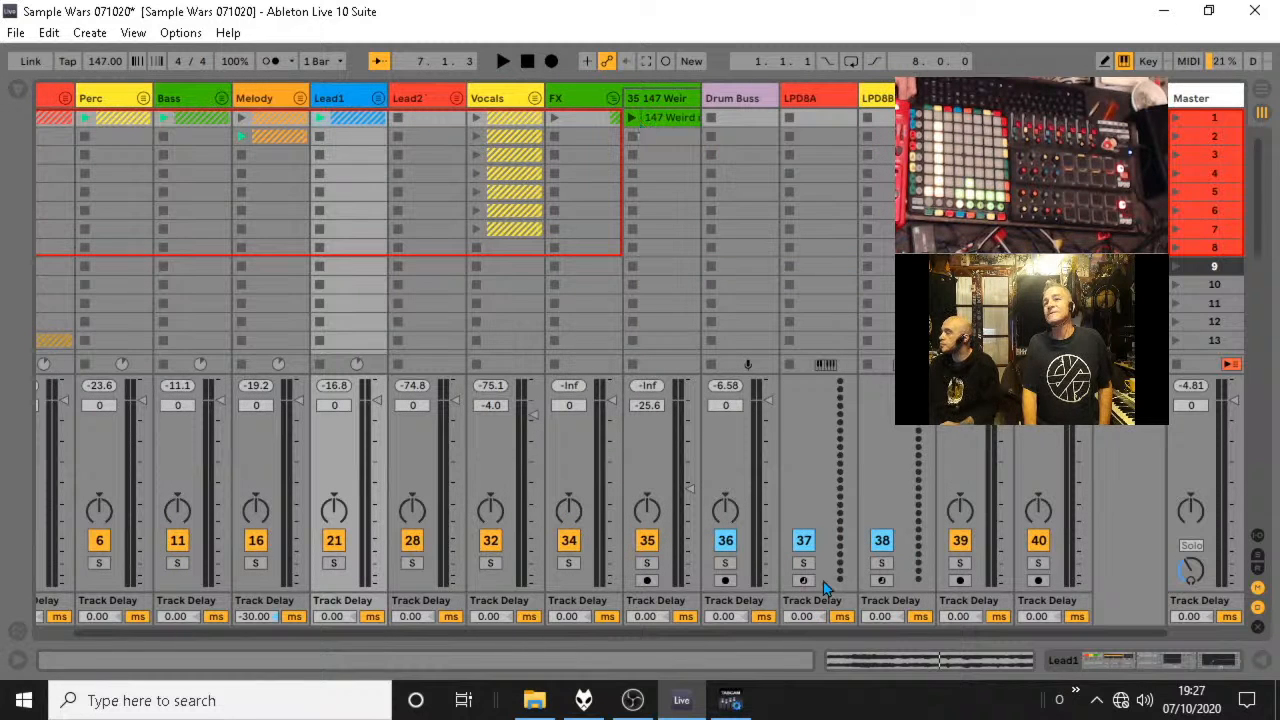
pyautogui.click(643, 564)
pyautogui.click(634, 135)
pyautogui.click(632, 118)
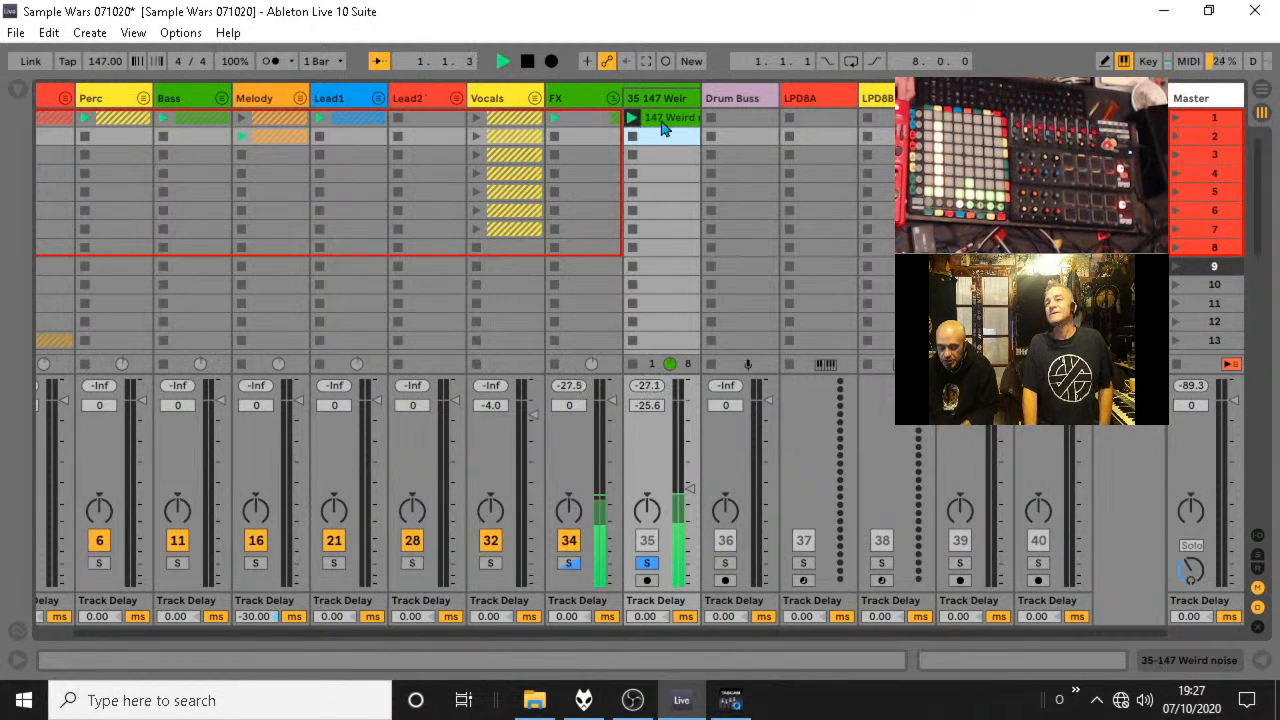
pyautogui.moveTo(690, 488); pyautogui.dragTo(690, 447)
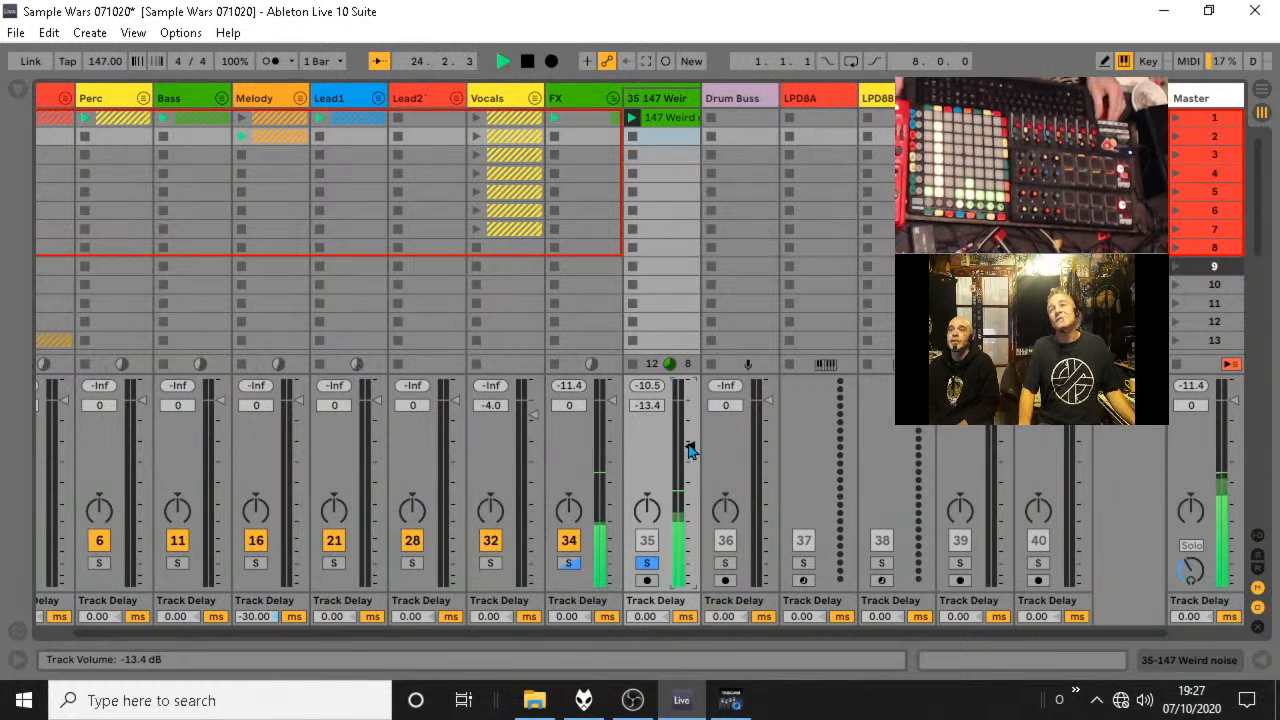
pyautogui.press('space')
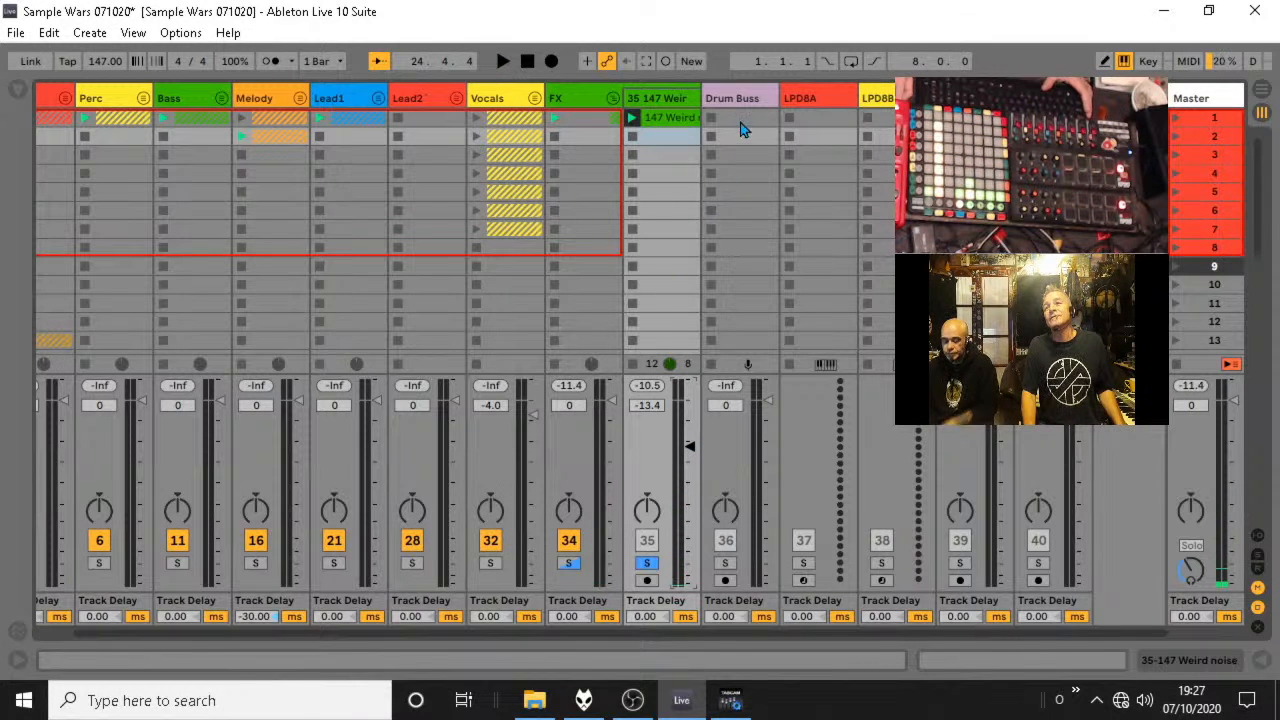
# Move the 147 Weird noise clip to scene 2 of a new audio track in the Lead1 group and colour it teal.
pyautogui.click(378, 98)
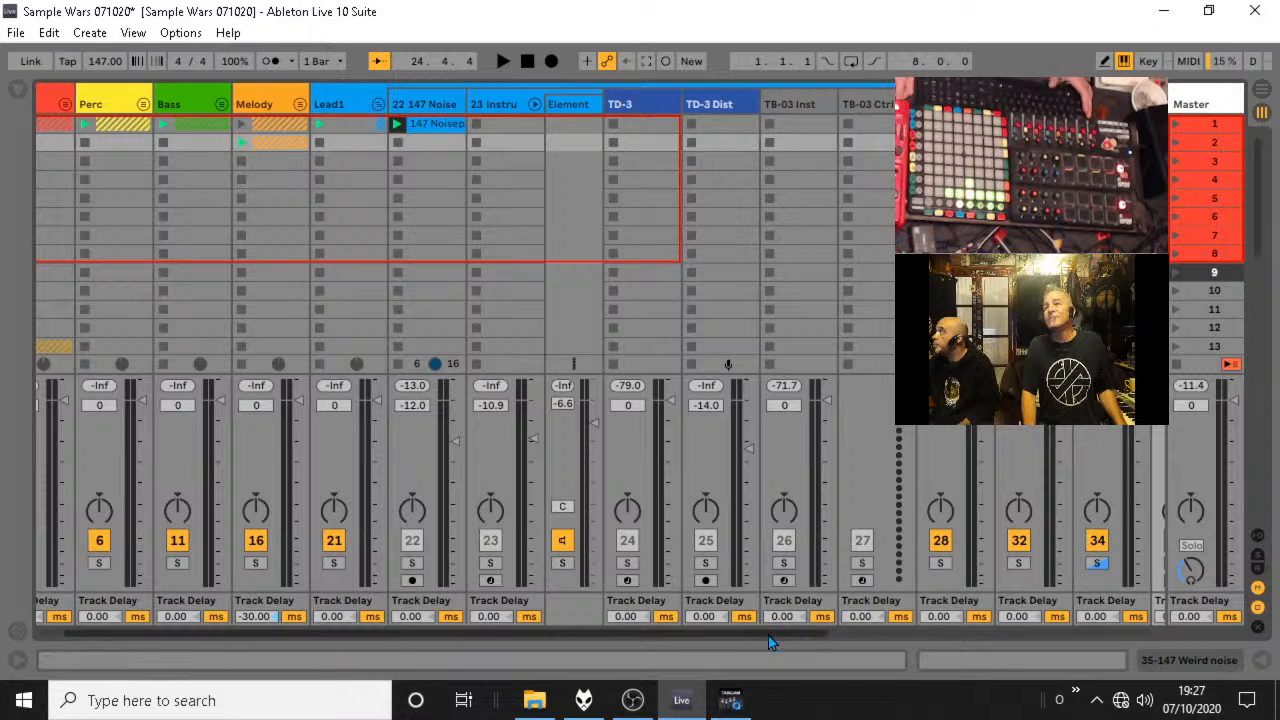
pyautogui.moveTo(768, 635); pyautogui.dragTo(846, 635)
pyautogui.click(1068, 142)
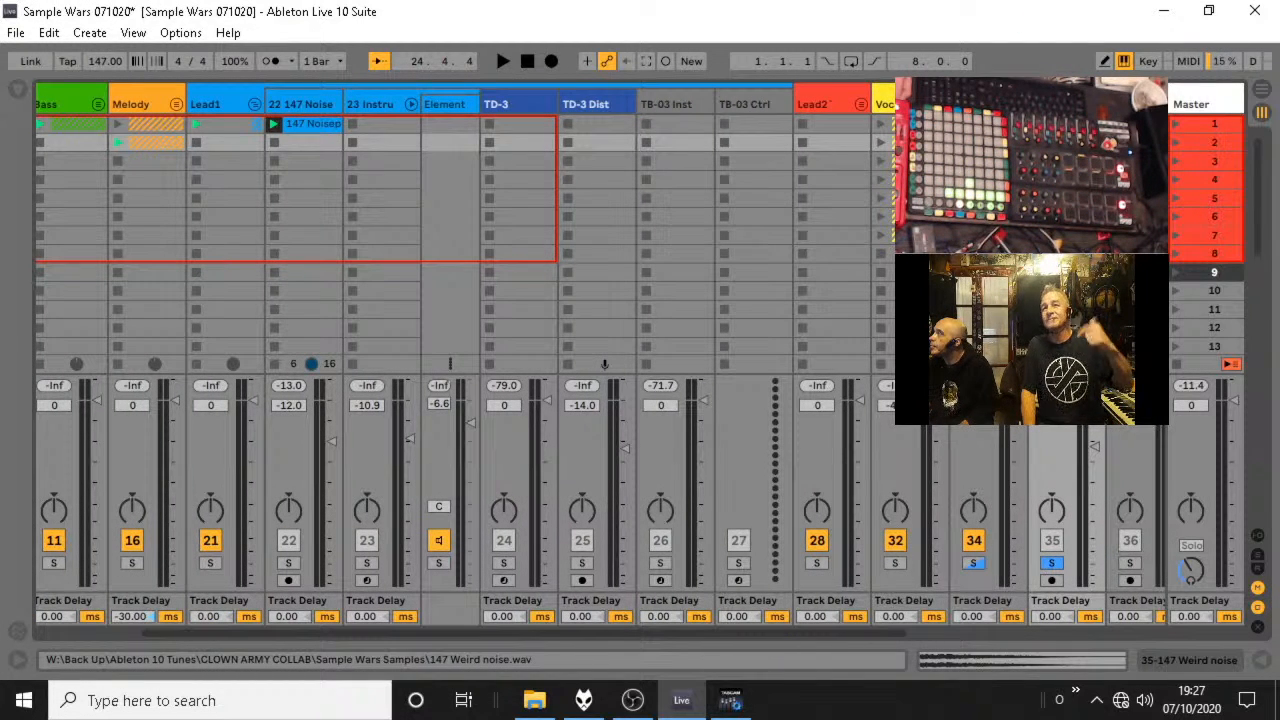
pyautogui.moveTo(1068, 142); pyautogui.dragTo(375, 143)
pyautogui.hotkey('ctrl', 't')
pyautogui.rightClick(378, 145)
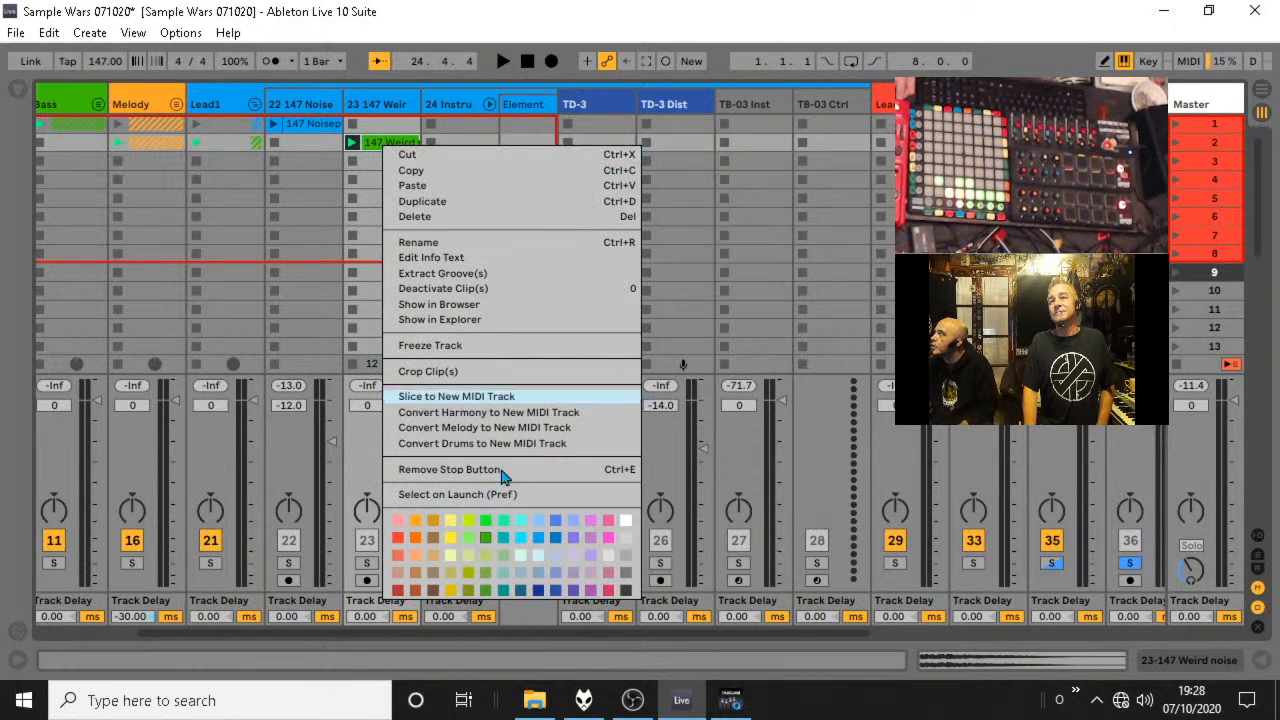
pyautogui.click(505, 538)
# Duplicate the 147 Noisepad clip into scene 2, fold the Lead1 group, and turn off the FX group's solo.
pyautogui.click(325, 128)
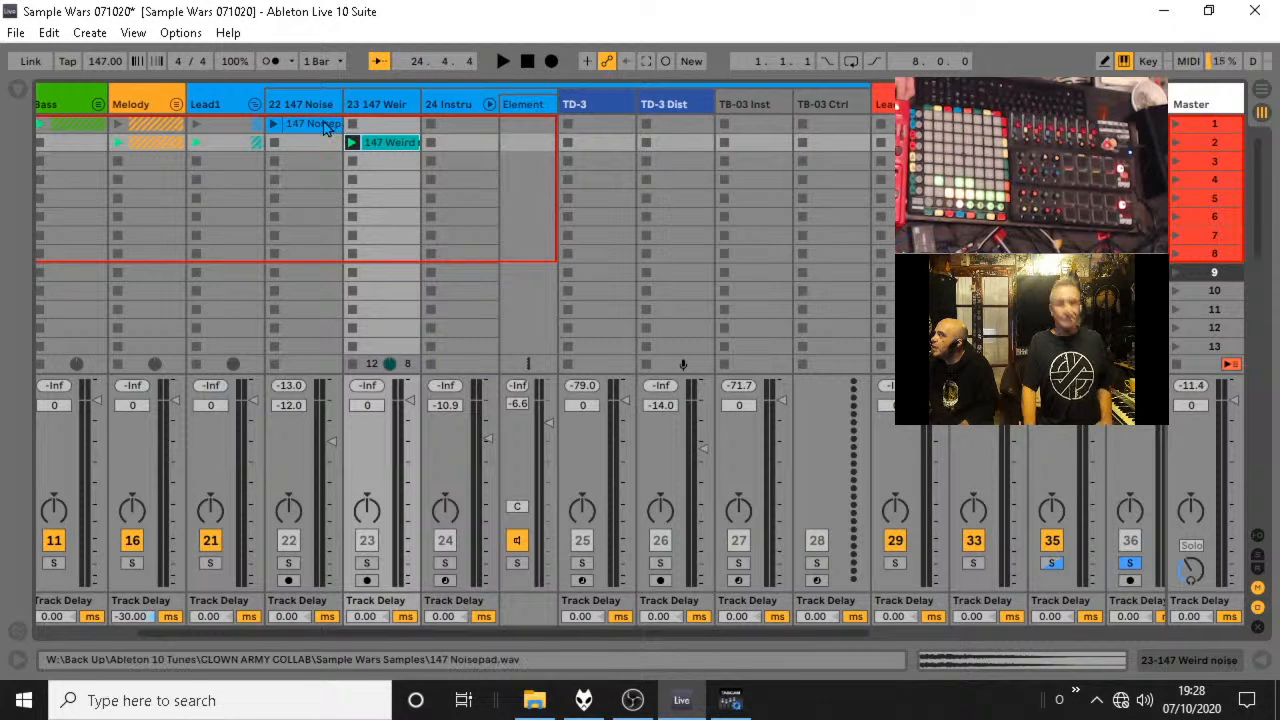
pyautogui.hotkey('ctrl', 'd')
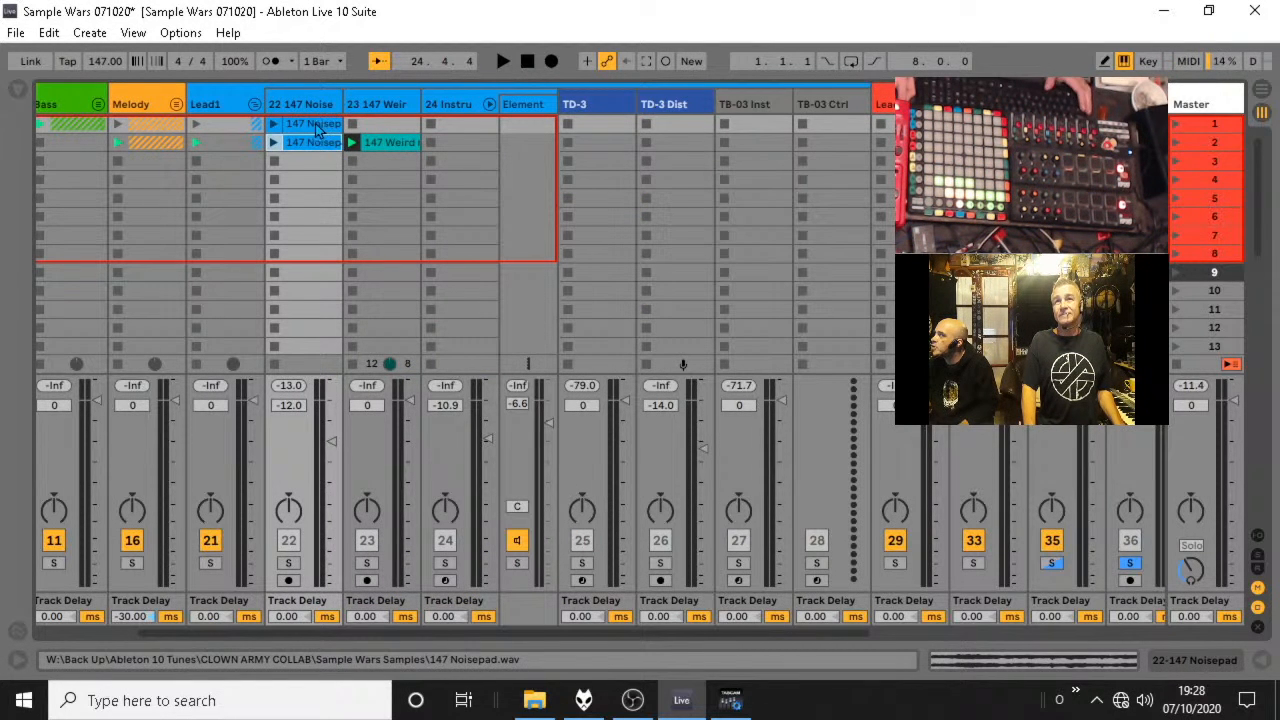
pyautogui.click(256, 106)
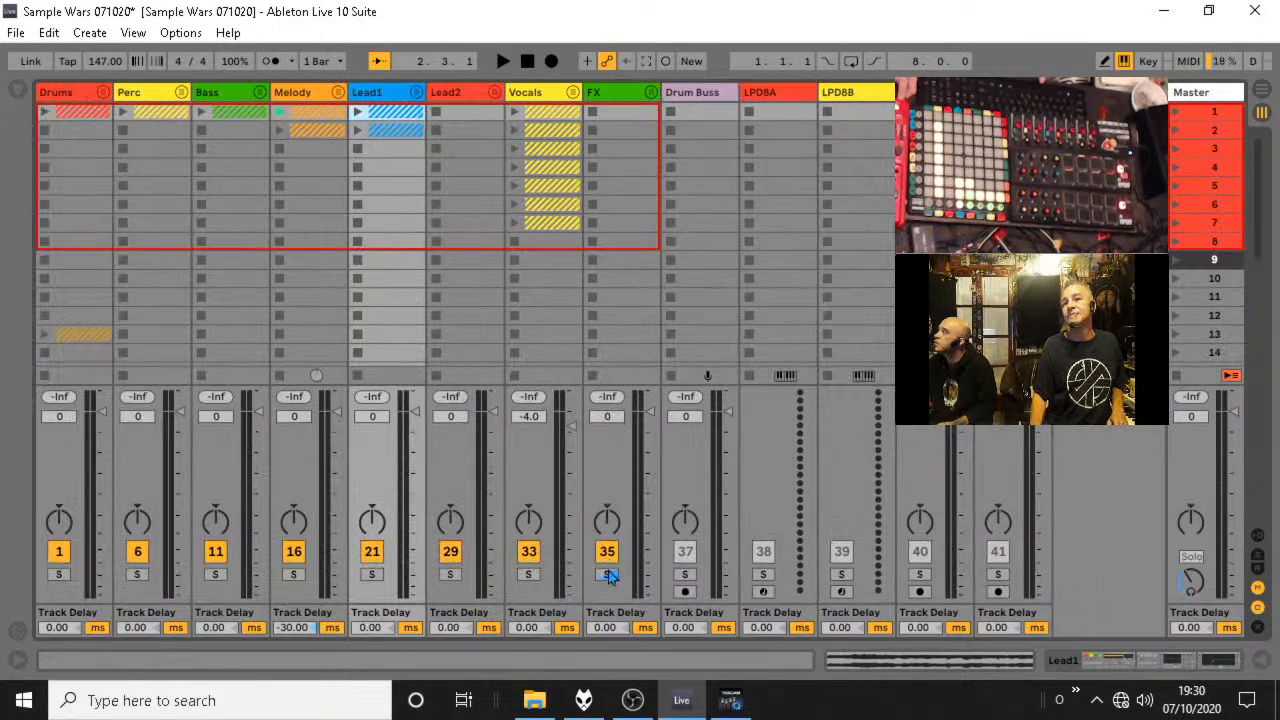
pyautogui.click(607, 575)
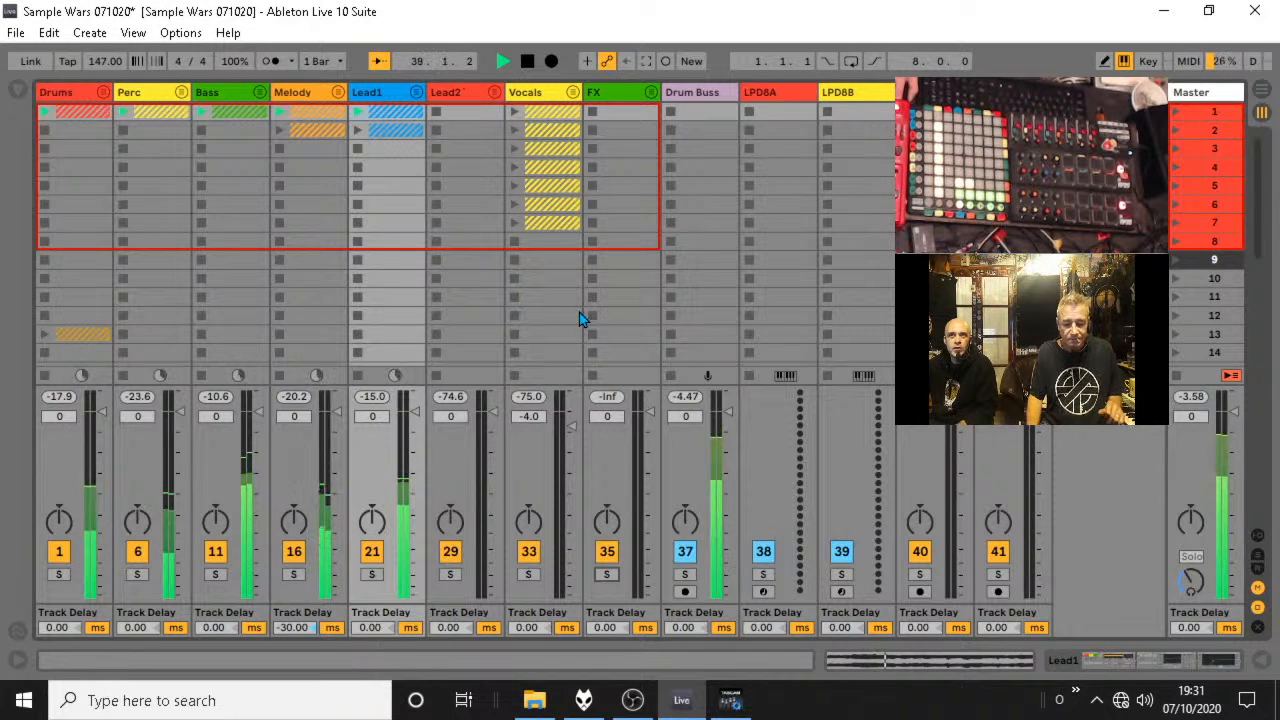
# Unfold the Bass group and lower the Pad track's volume to -19.4 dB.
pyautogui.click(259, 92)
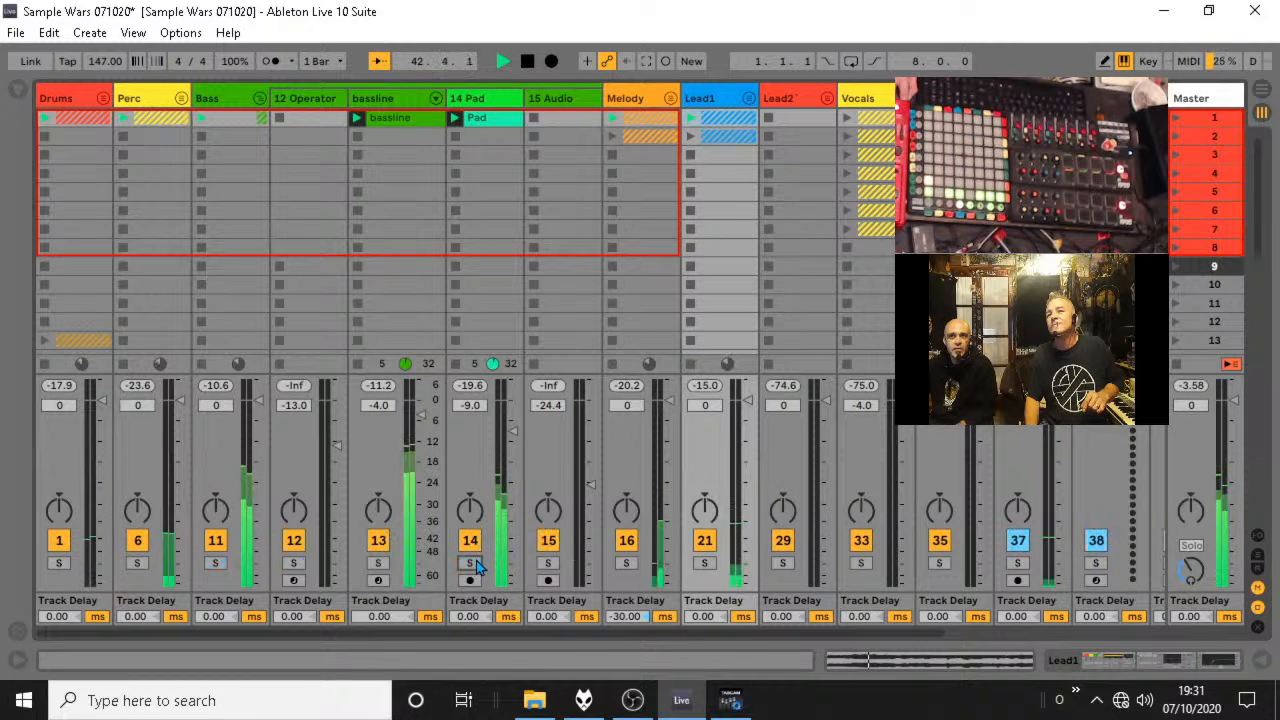
pyautogui.moveTo(513, 431); pyautogui.dragTo(513, 458)
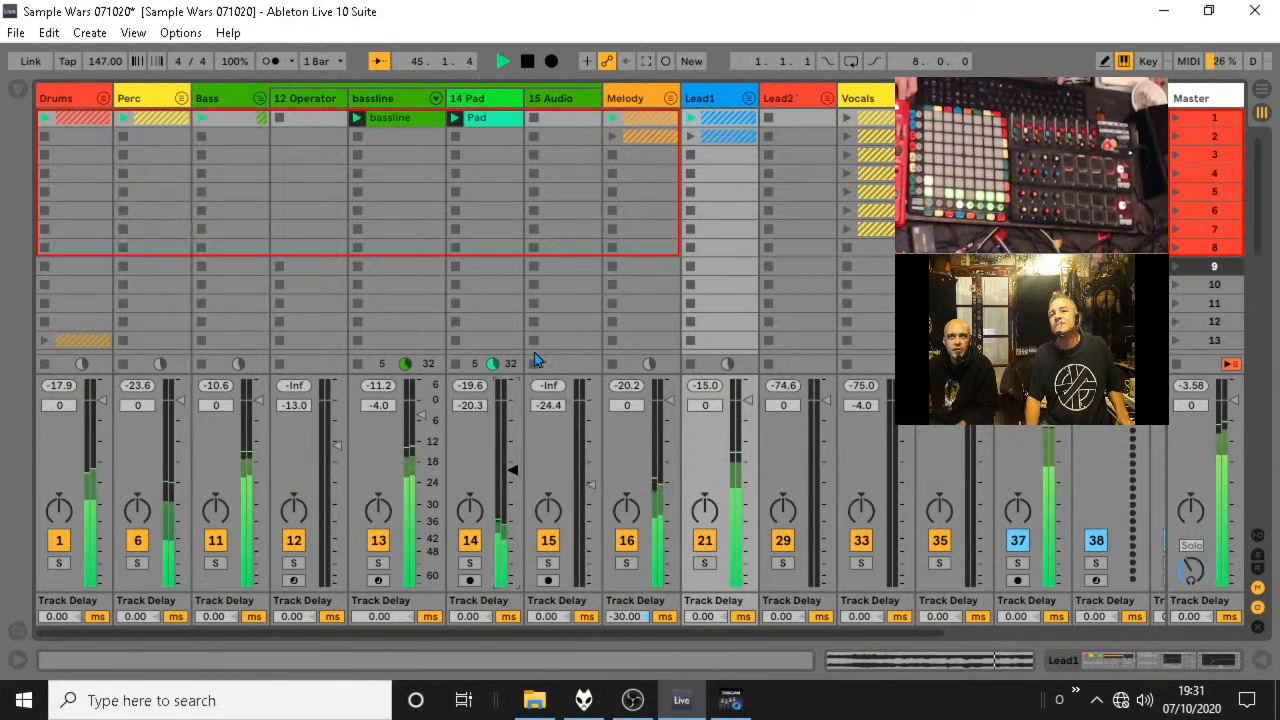
pyautogui.moveTo(513, 470); pyautogui.dragTo(513, 467)
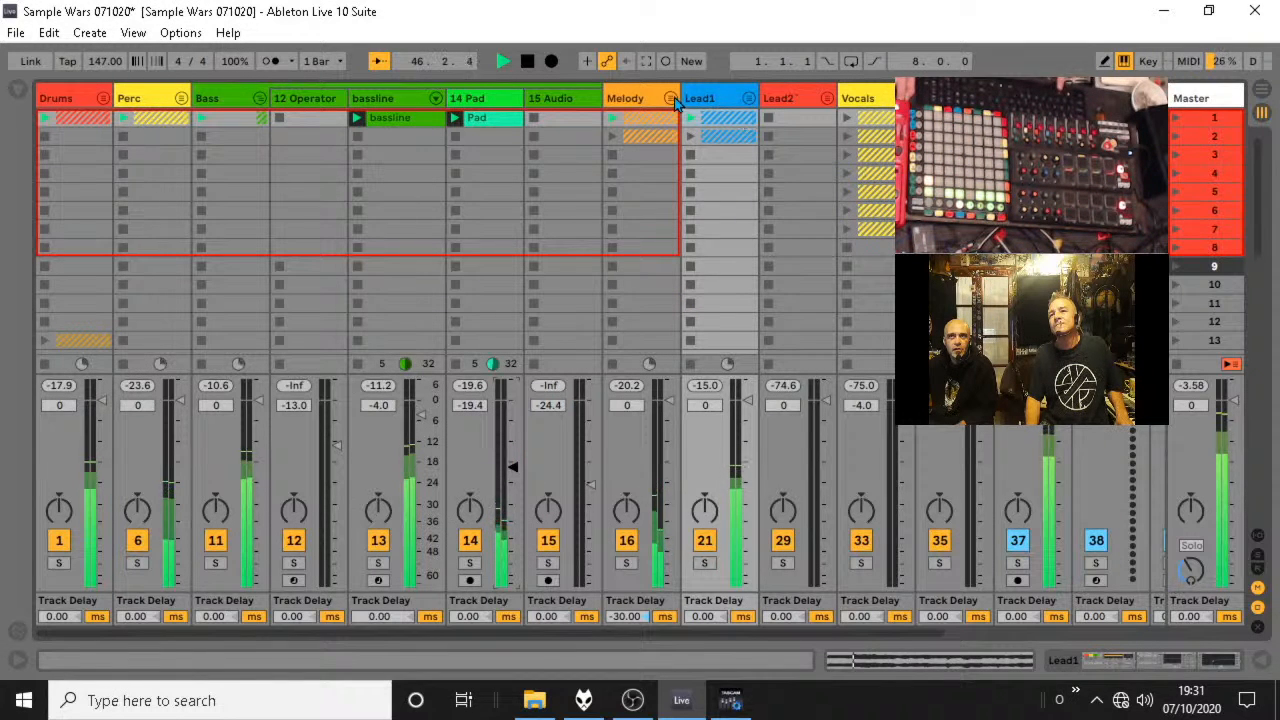
# Unfold the Vocals group, stop playback, and freeze and flatten its audio track carrying Utility, EQ Eight and Z-Noise.
pyautogui.click(905, 98)
pyautogui.doubleClick(935, 98)
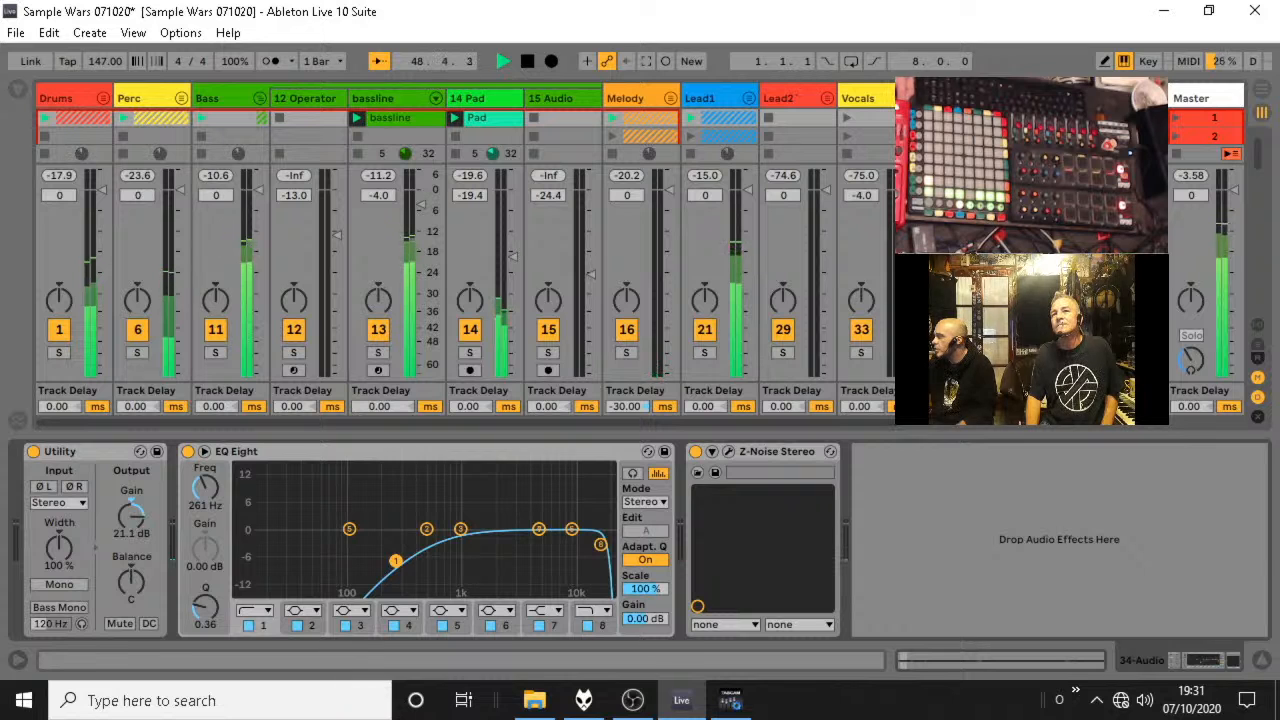
pyautogui.click(528, 64)
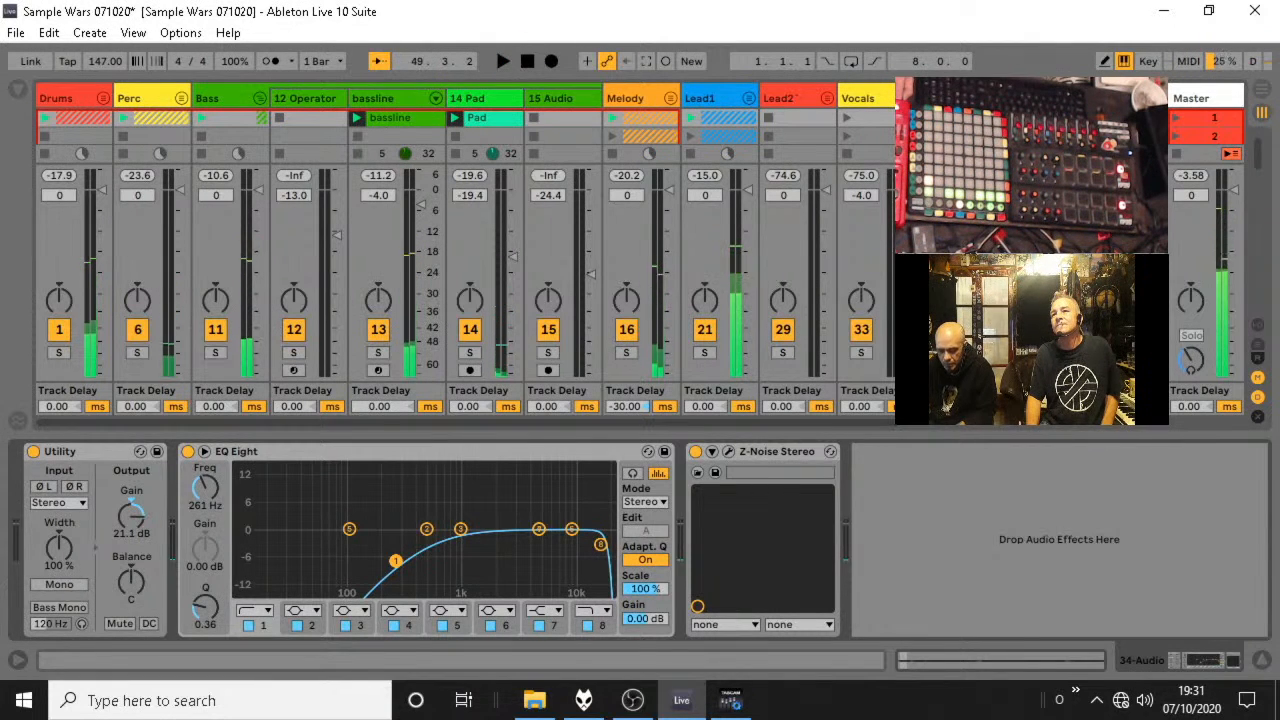
pyautogui.rightClick(952, 98)
pyautogui.click(1000, 203)
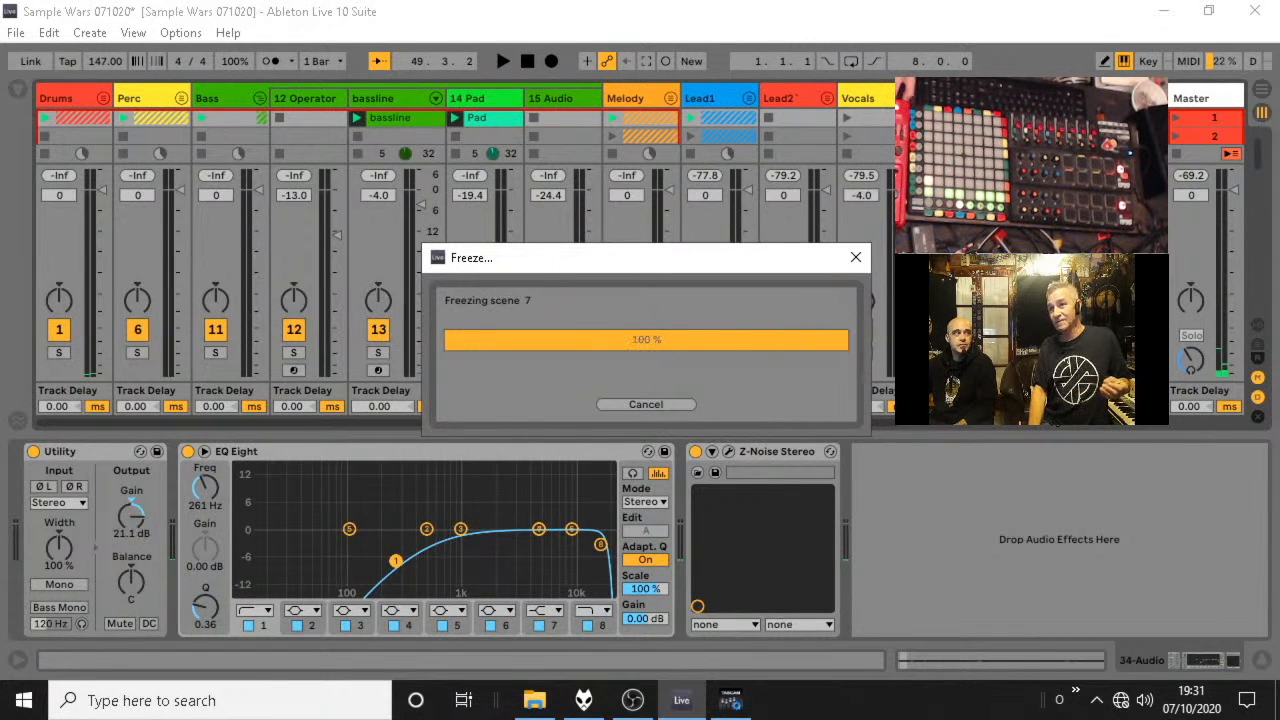
pyautogui.rightClick(960, 99)
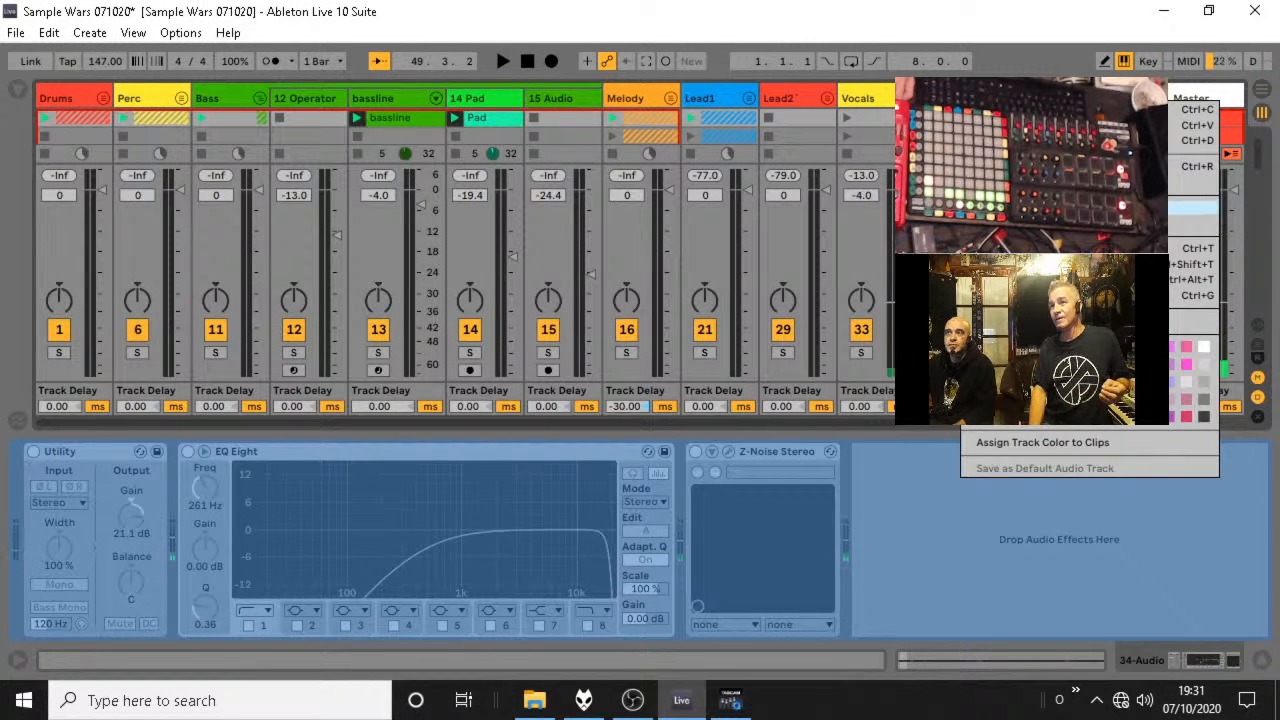
pyautogui.click(1020, 223)
# Check the 147 Noisepad and 147 Weird noise tracks in the Lead1 group for effects, and fold the group.
pyautogui.click(749, 99)
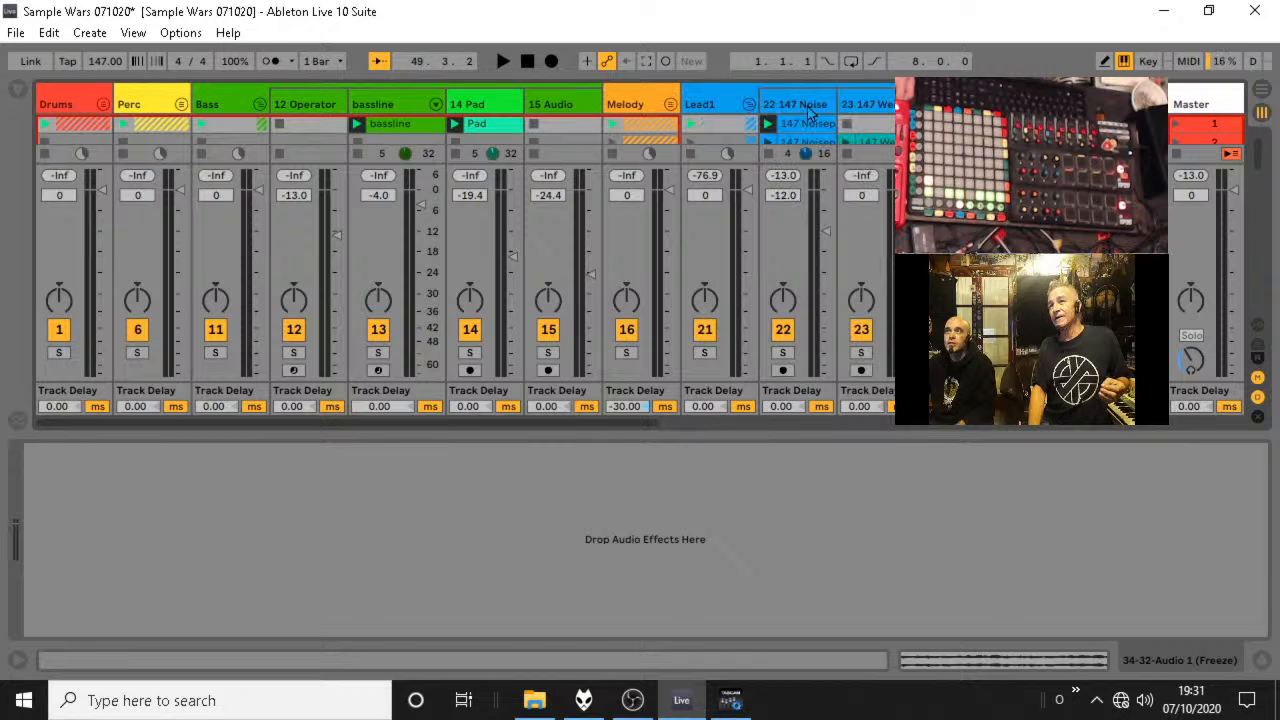
pyautogui.click(812, 106)
pyautogui.click(882, 106)
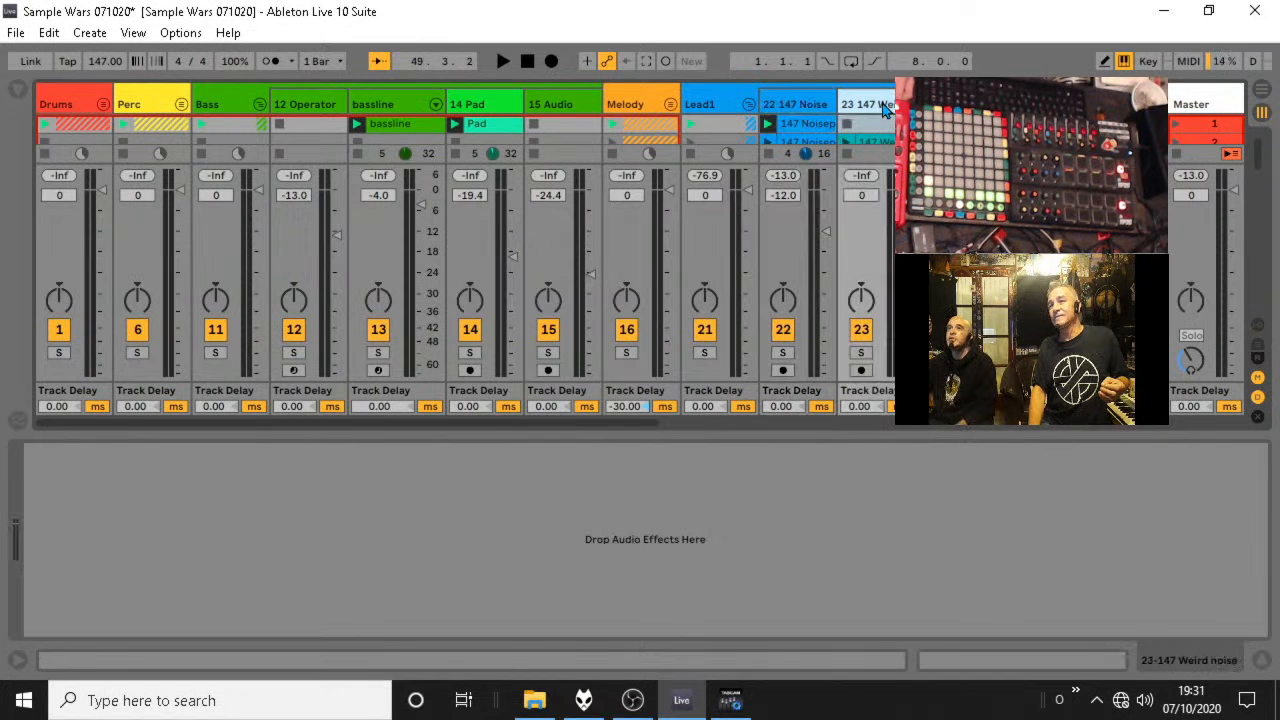
pyautogui.click(748, 104)
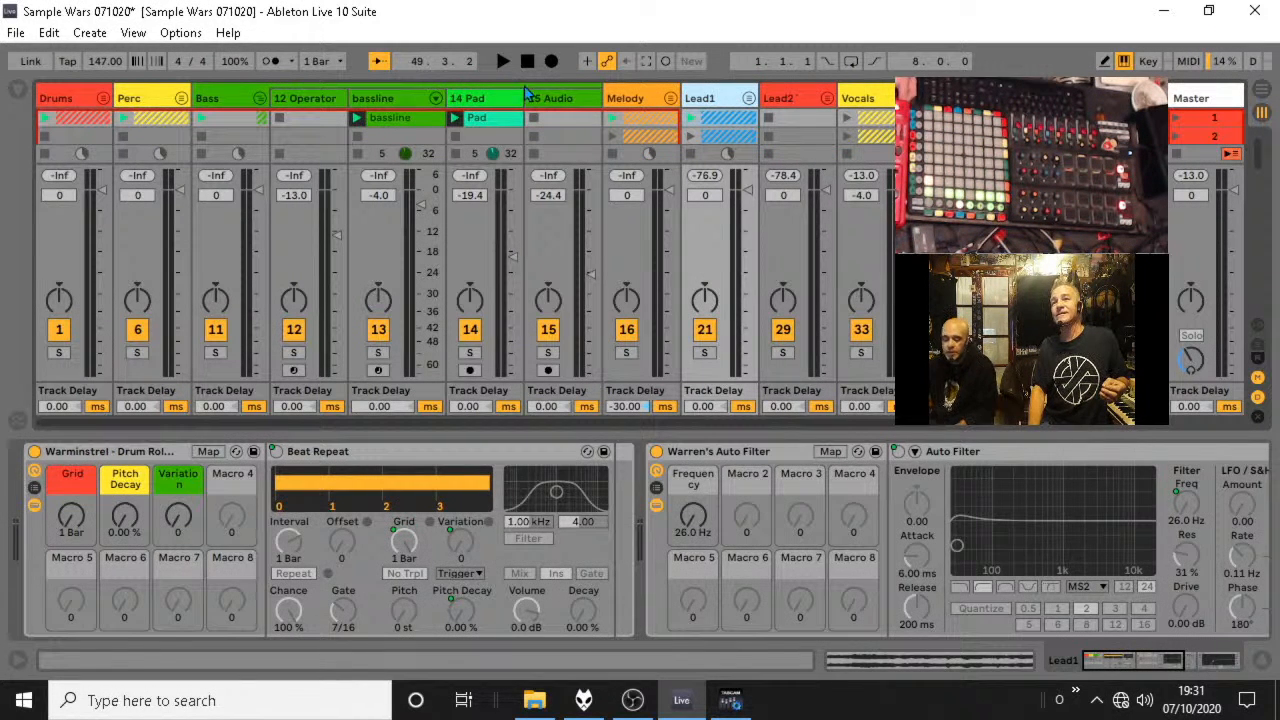
# Check the effects on the Pad, bassline and Operator tracks, fold the Bass group, and check the Perc group's effects.
pyautogui.click(482, 100)
pyautogui.click(405, 101)
pyautogui.click(492, 103)
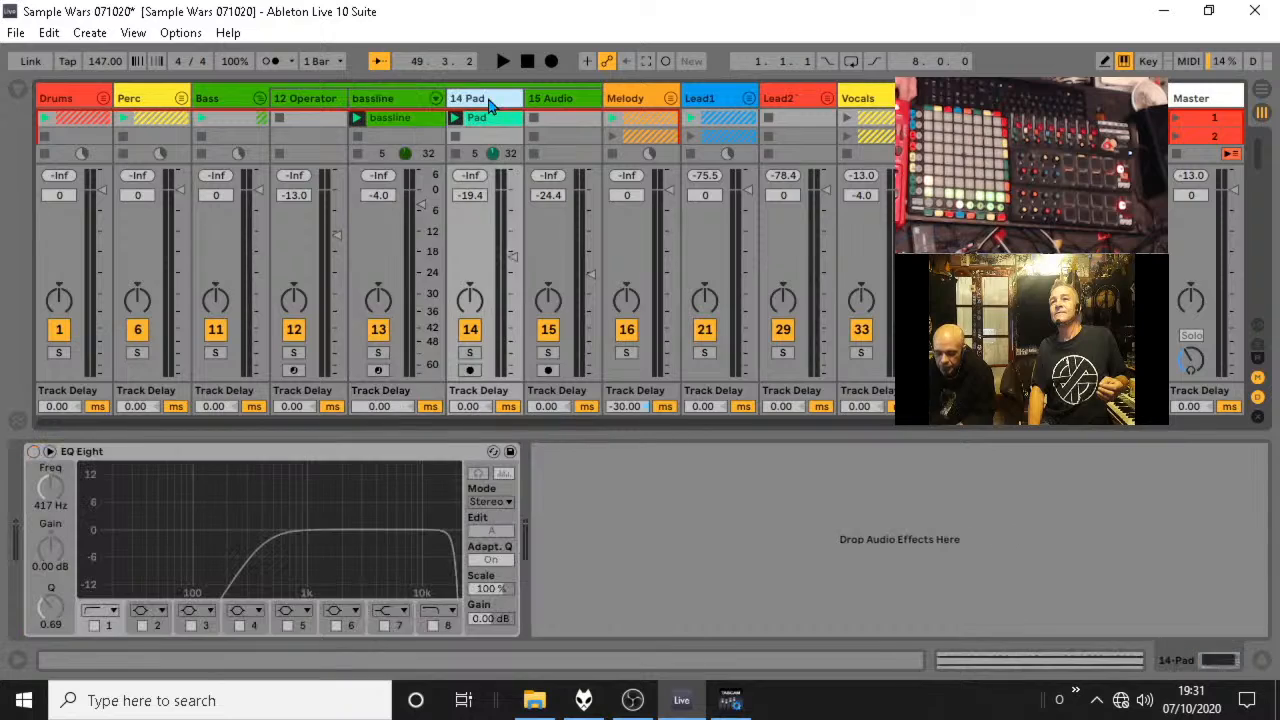
pyautogui.click(398, 103)
pyautogui.click(316, 103)
pyautogui.click(259, 98)
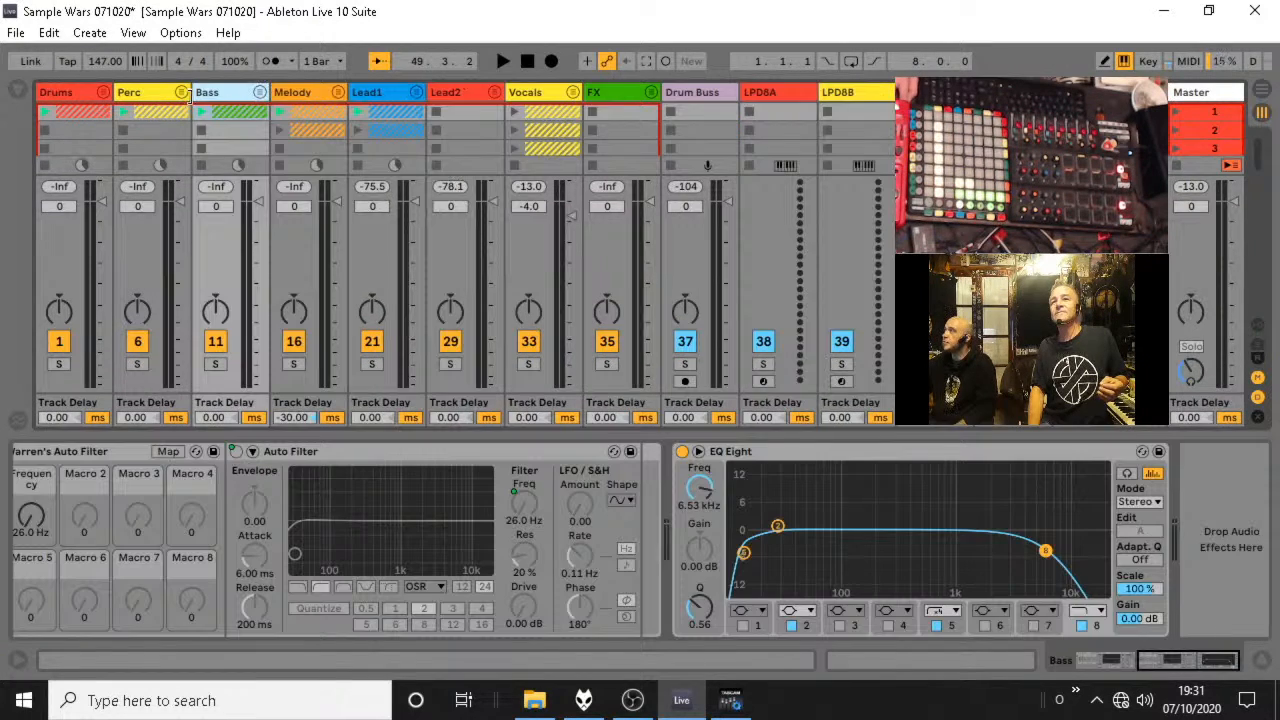
pyautogui.click(181, 98)
pyautogui.click(215, 100)
pyautogui.click(182, 99)
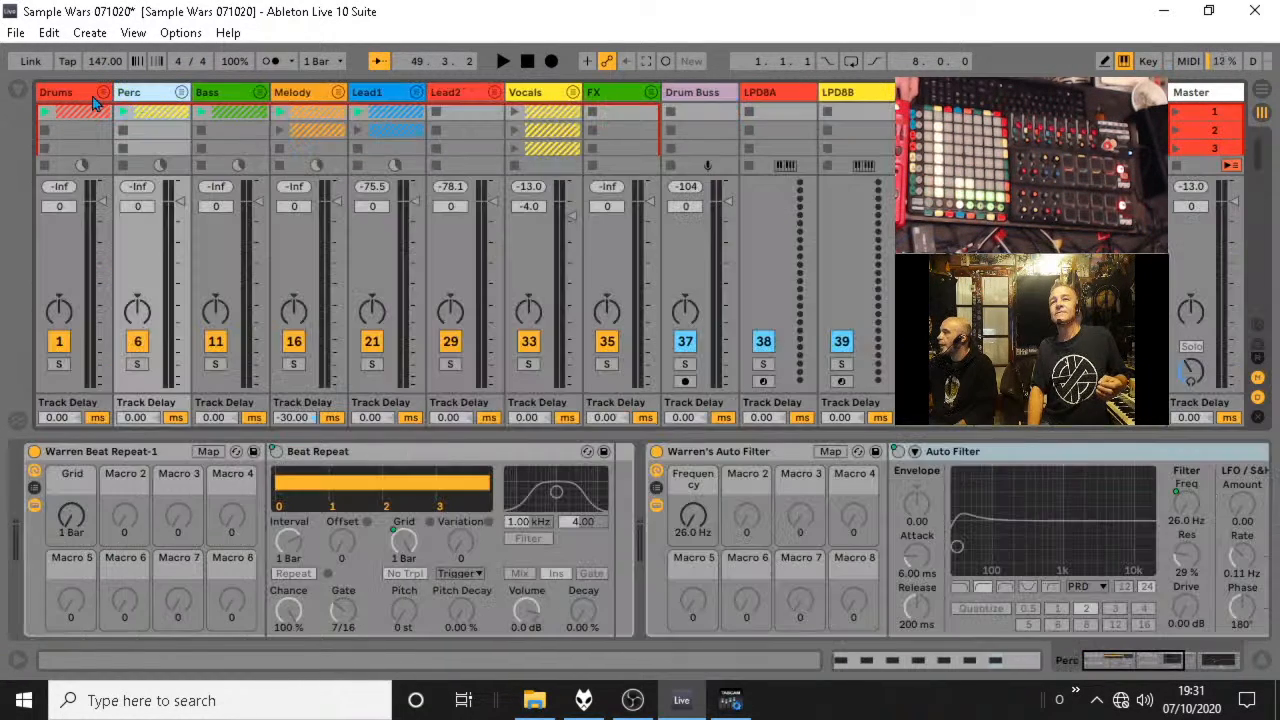
# Play the session, briefly solo the Lead1 group, unfold it, and lower the 147 Noisepad track's volume to -17.0 dB.
pyautogui.press('space')
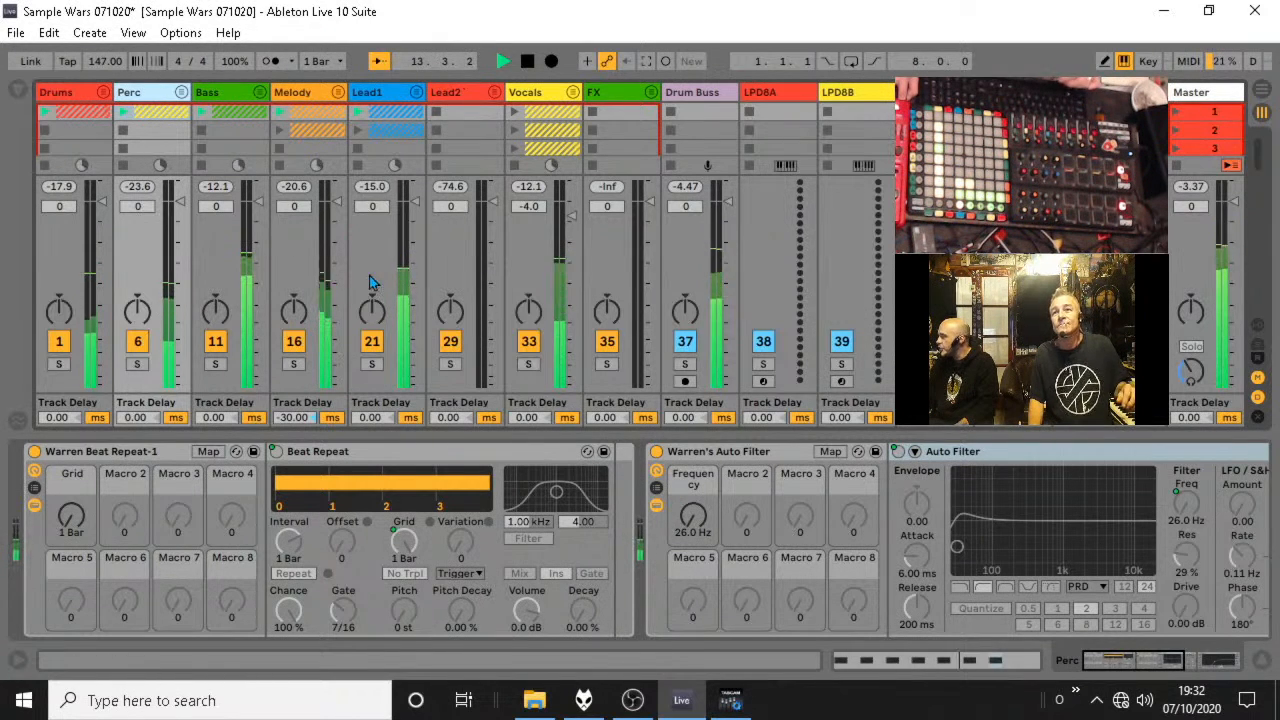
pyautogui.click(372, 365)
pyautogui.click(372, 365)
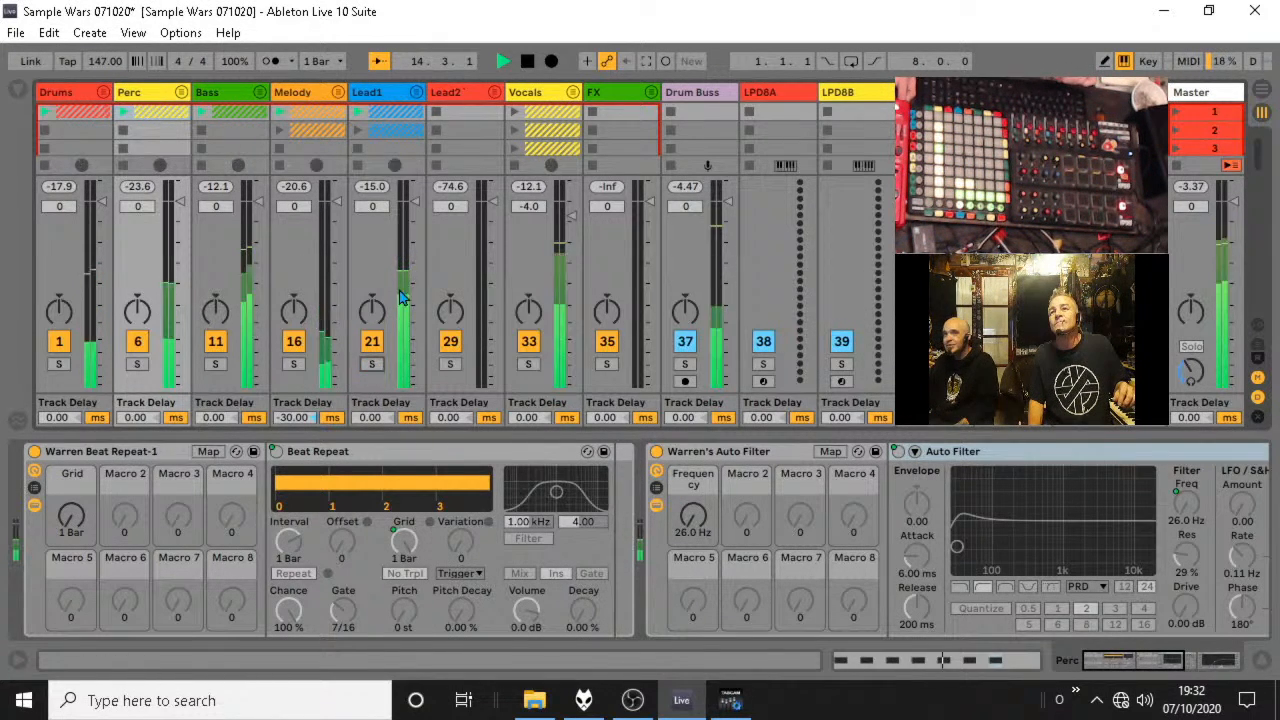
pyautogui.click(417, 92)
pyautogui.moveTo(491, 234); pyautogui.dragTo(488, 254)
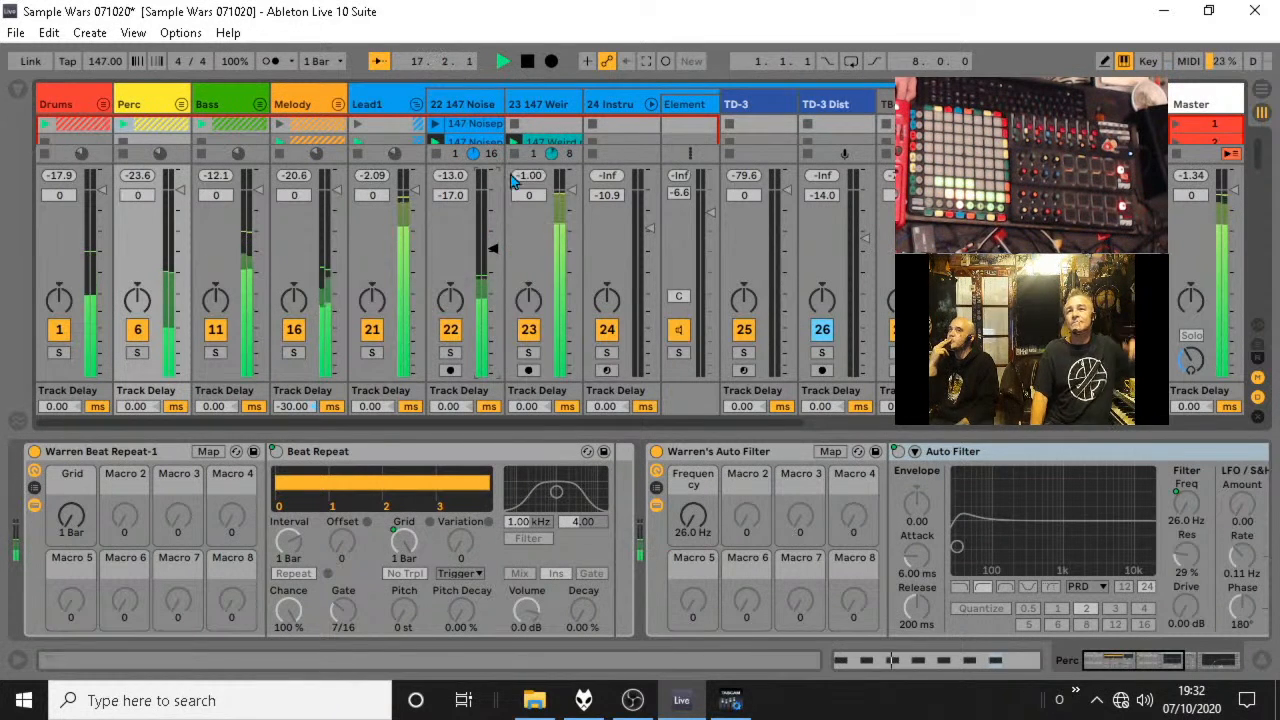
# Solo the 147 Weird noise track in the Lead1 group, play its clip, and set the track's volume to -14.6 dB.
pyautogui.moveTo(552, 215); pyautogui.dragTo(552, 270)
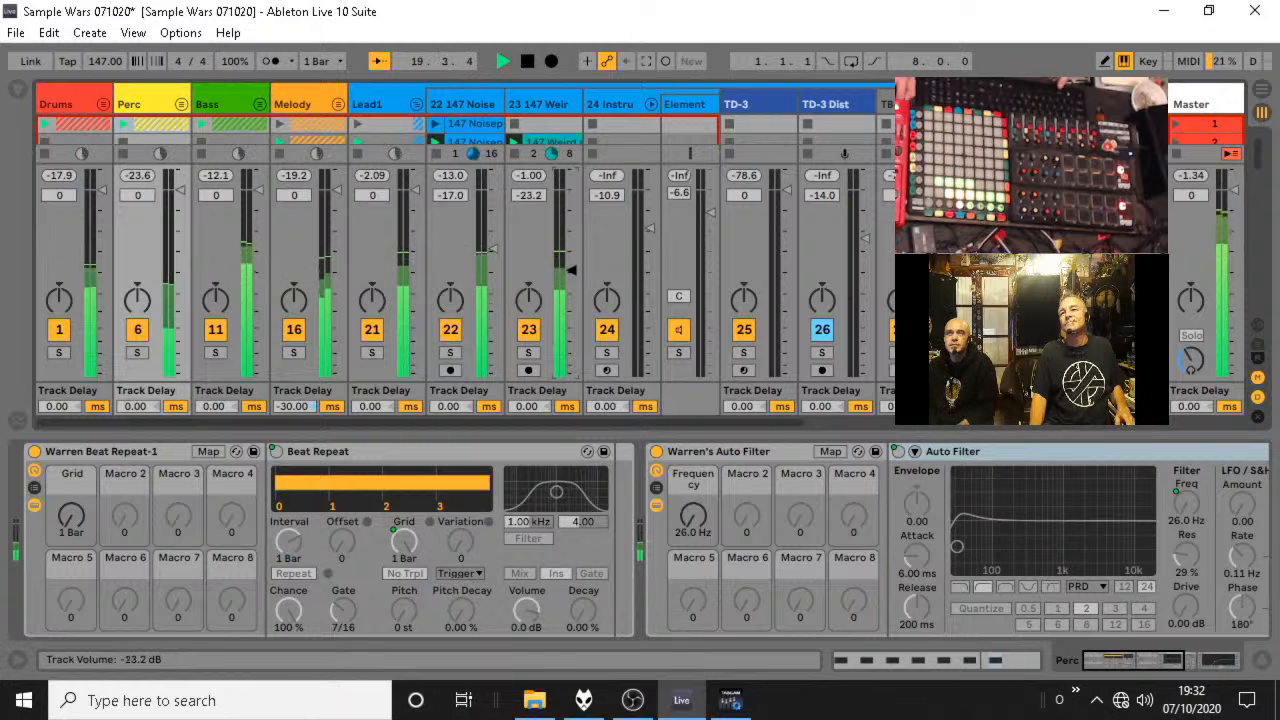
pyautogui.click(416, 103)
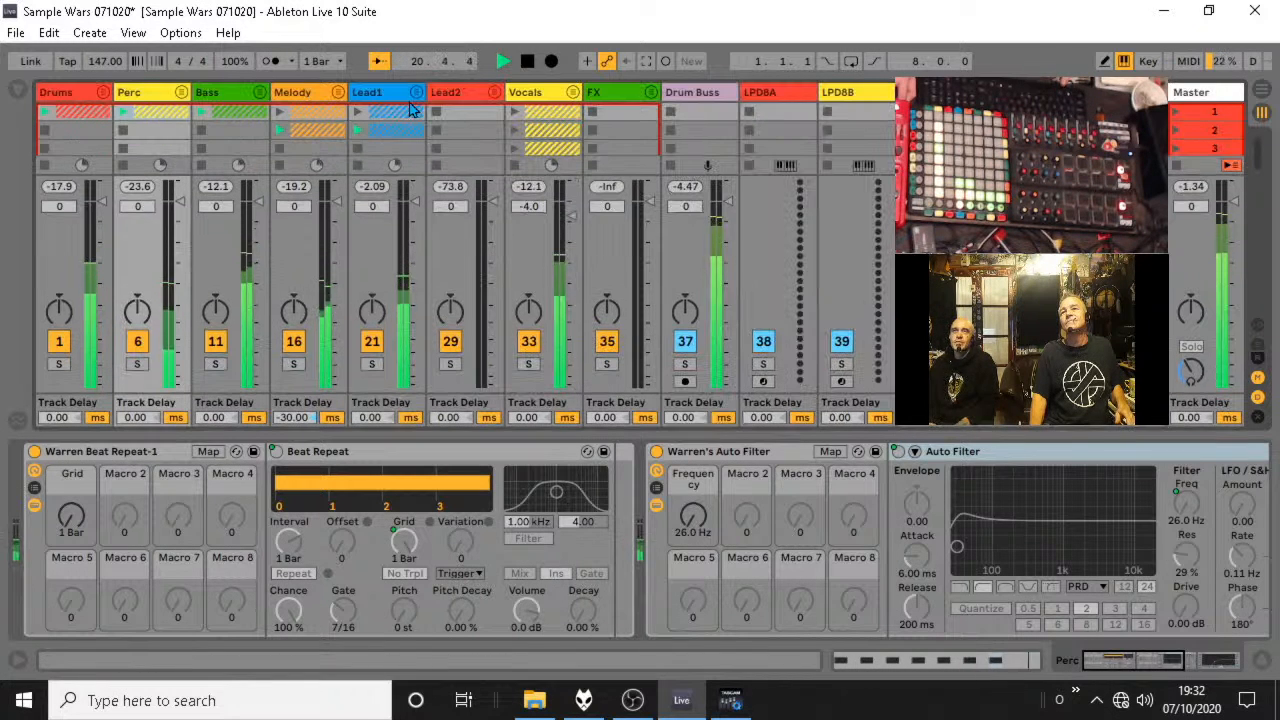
pyautogui.click(416, 92)
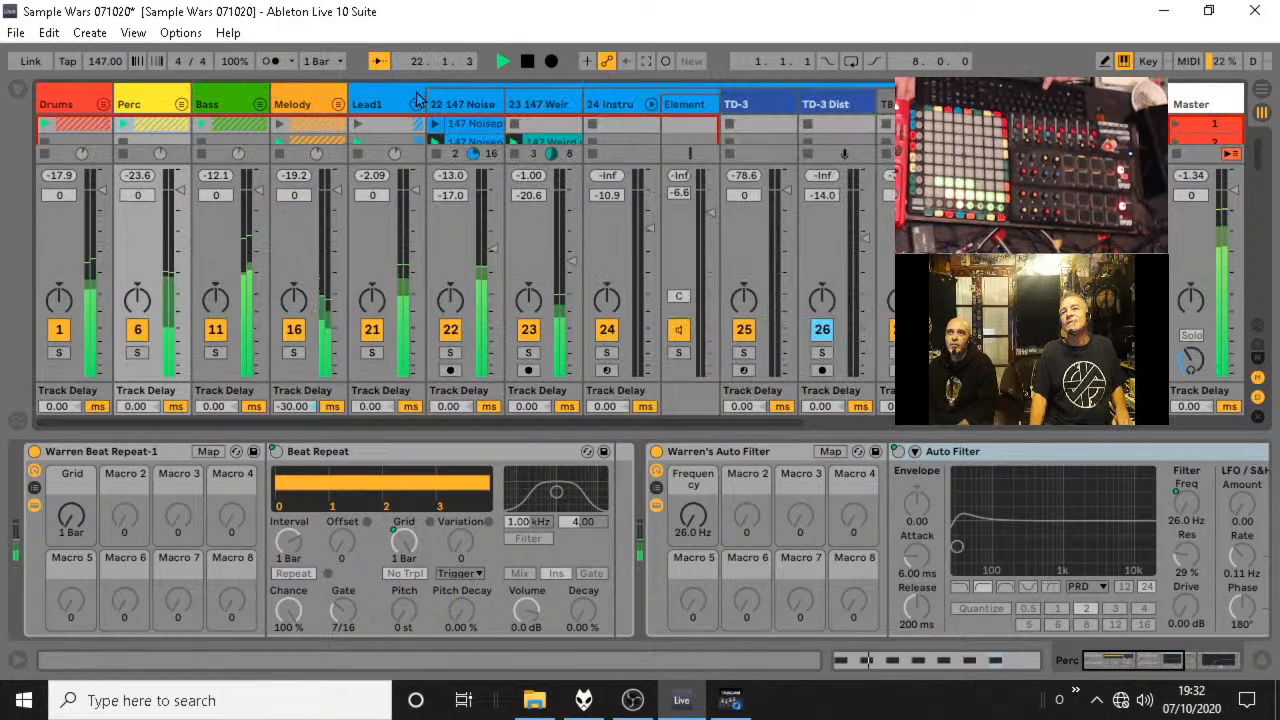
pyautogui.click(528, 356)
pyautogui.click(515, 143)
pyautogui.moveTo(565, 234); pyautogui.dragTo(565, 214)
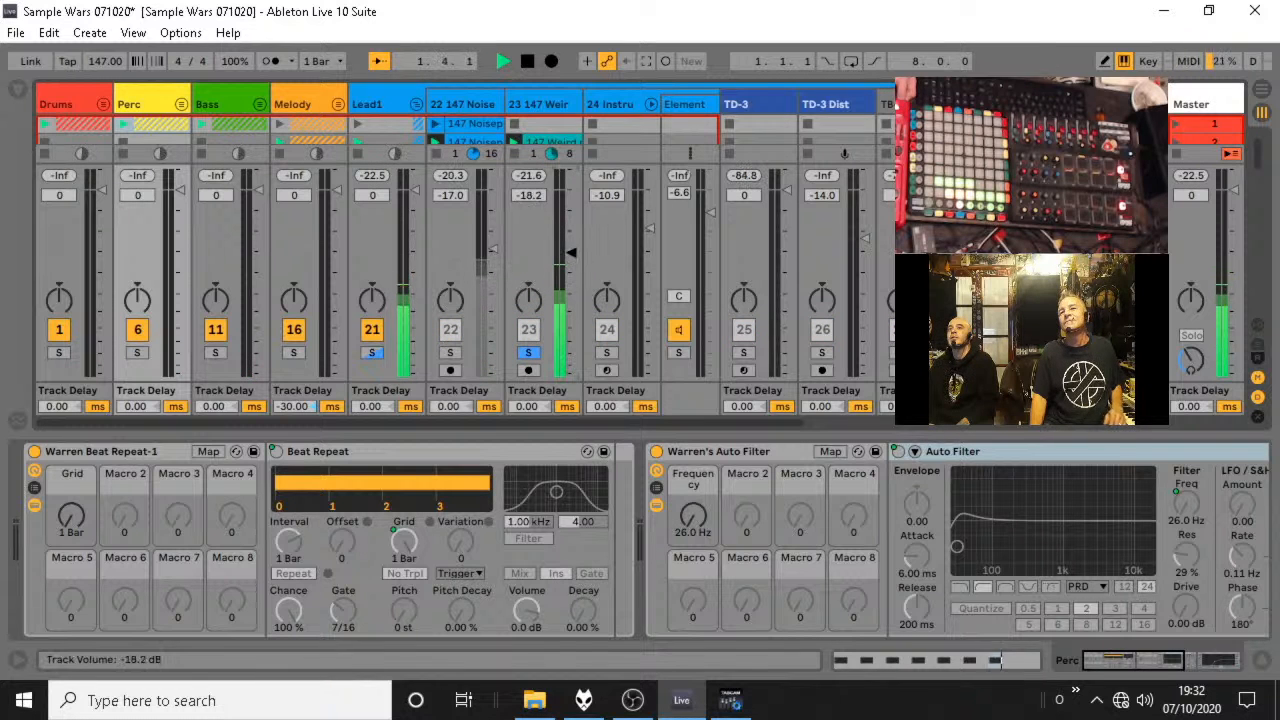
pyautogui.press('space')
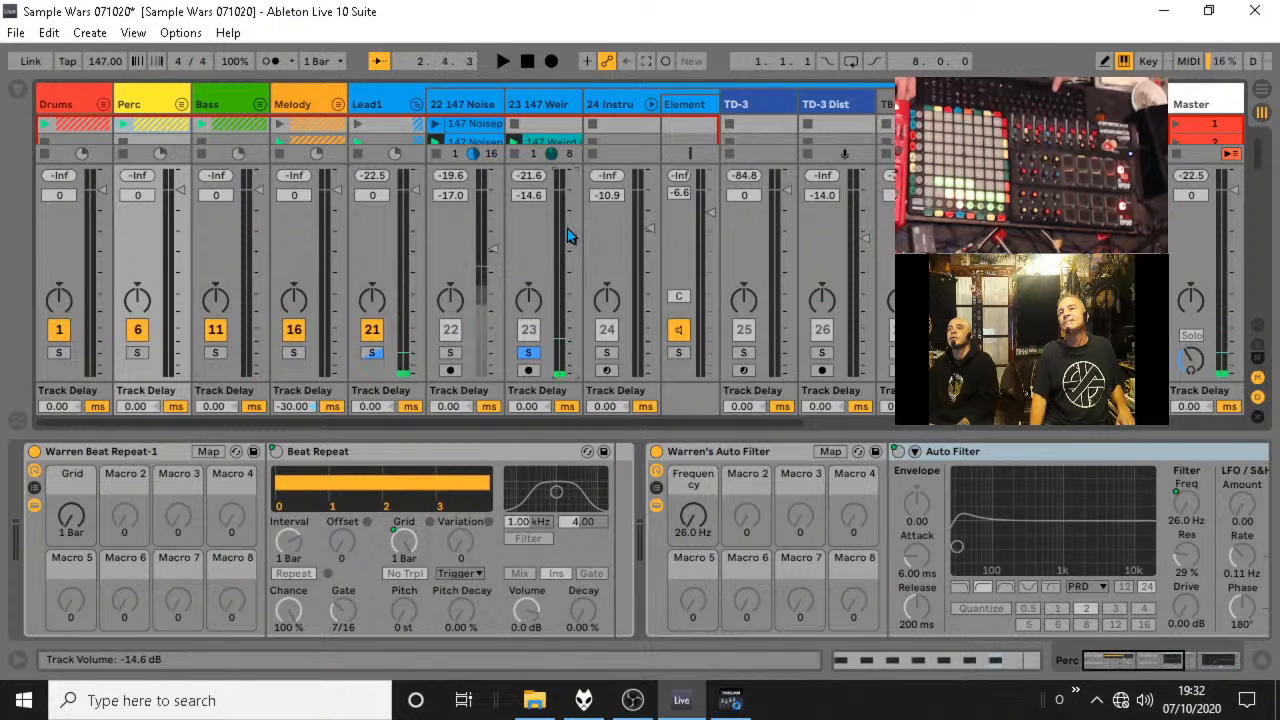
# Hide the device view and move the 147 Weird noise clip from scene 2 to scene 8.
pyautogui.click(1261, 660)
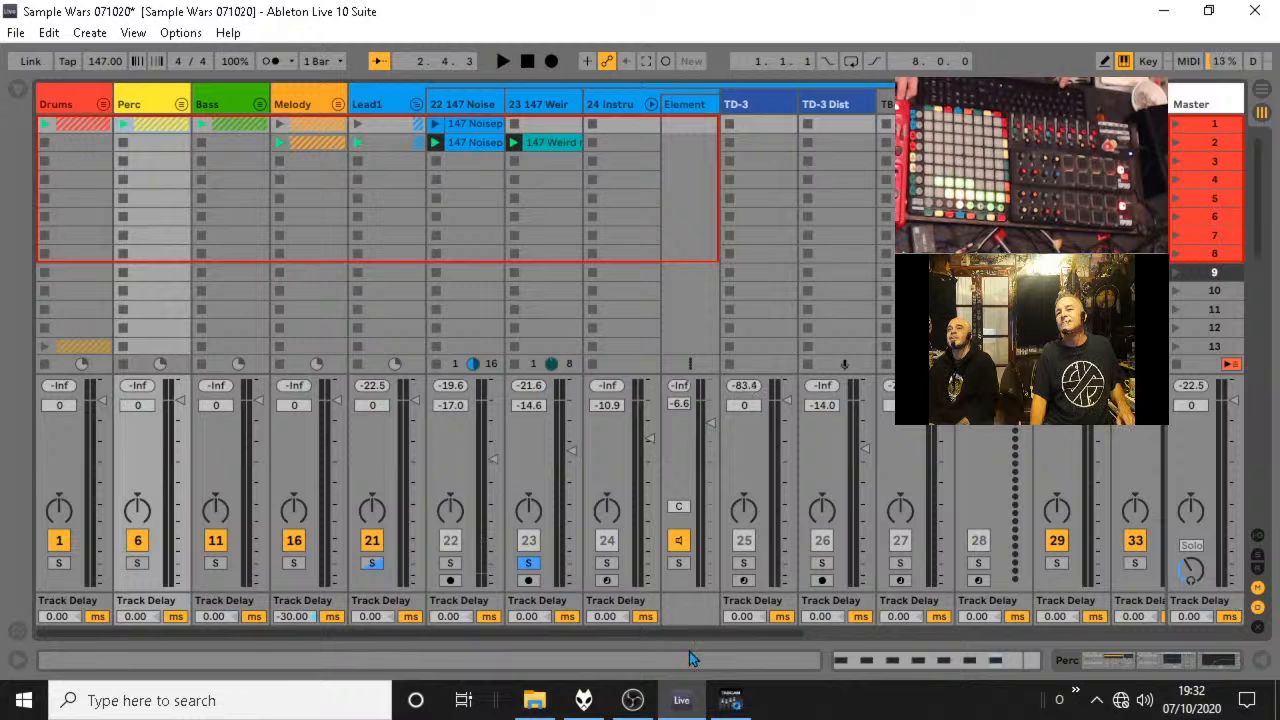
pyautogui.moveTo(545, 171); pyautogui.dragTo(549, 251)
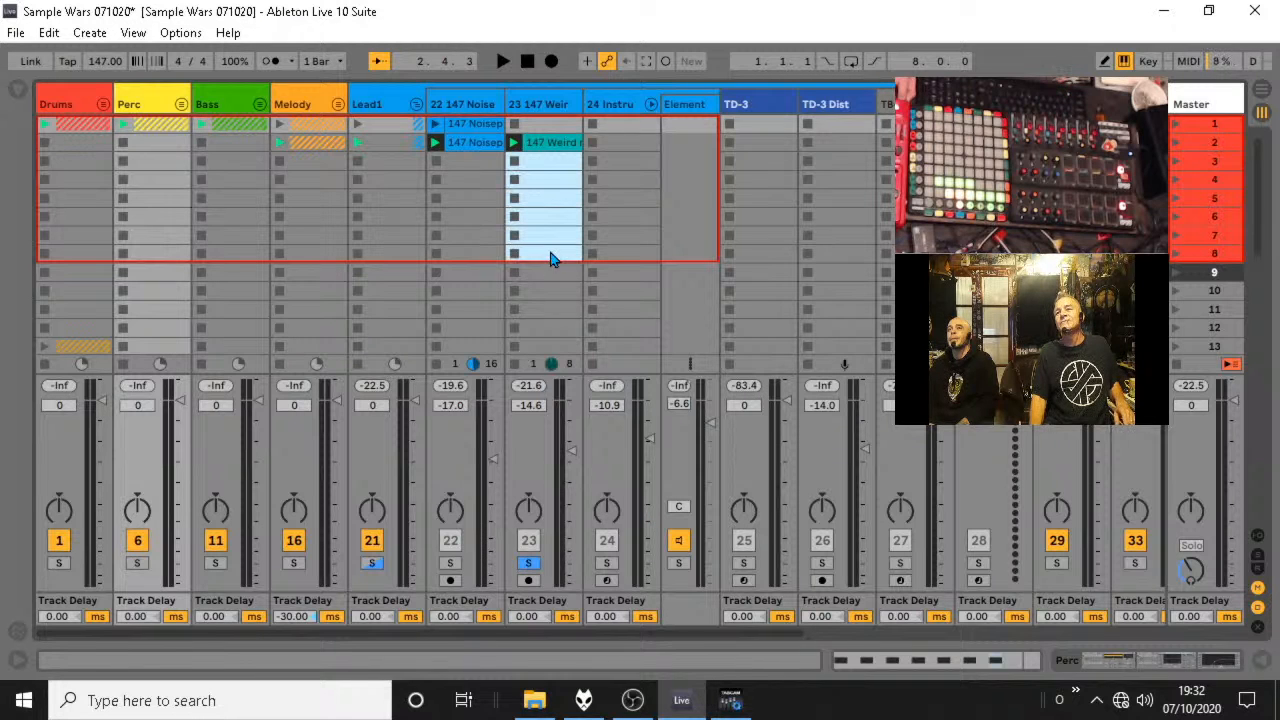
pyautogui.click(557, 142)
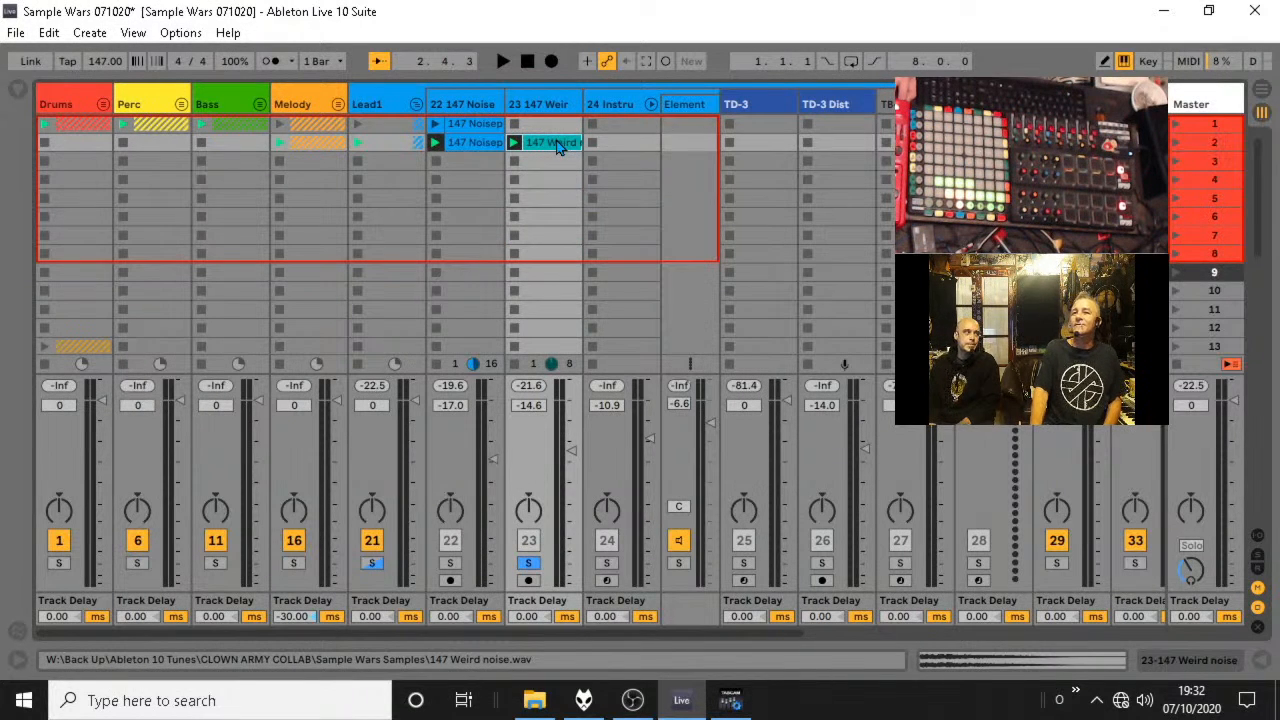
pyautogui.moveTo(557, 145); pyautogui.dragTo(577, 256)
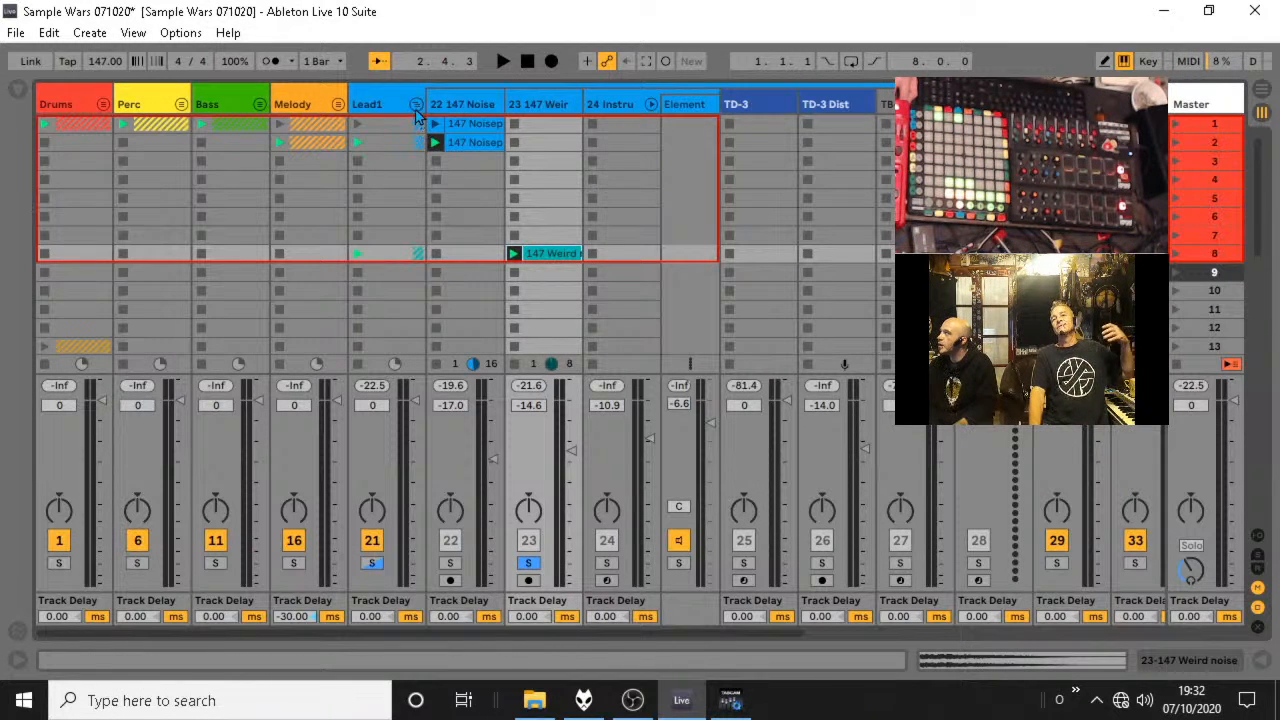
# Delete the scene 2 clip of the 147 Noisepad track, fold Lead1, and play the group's scene 1 clip unsoloed with the session.
pyautogui.click(474, 146)
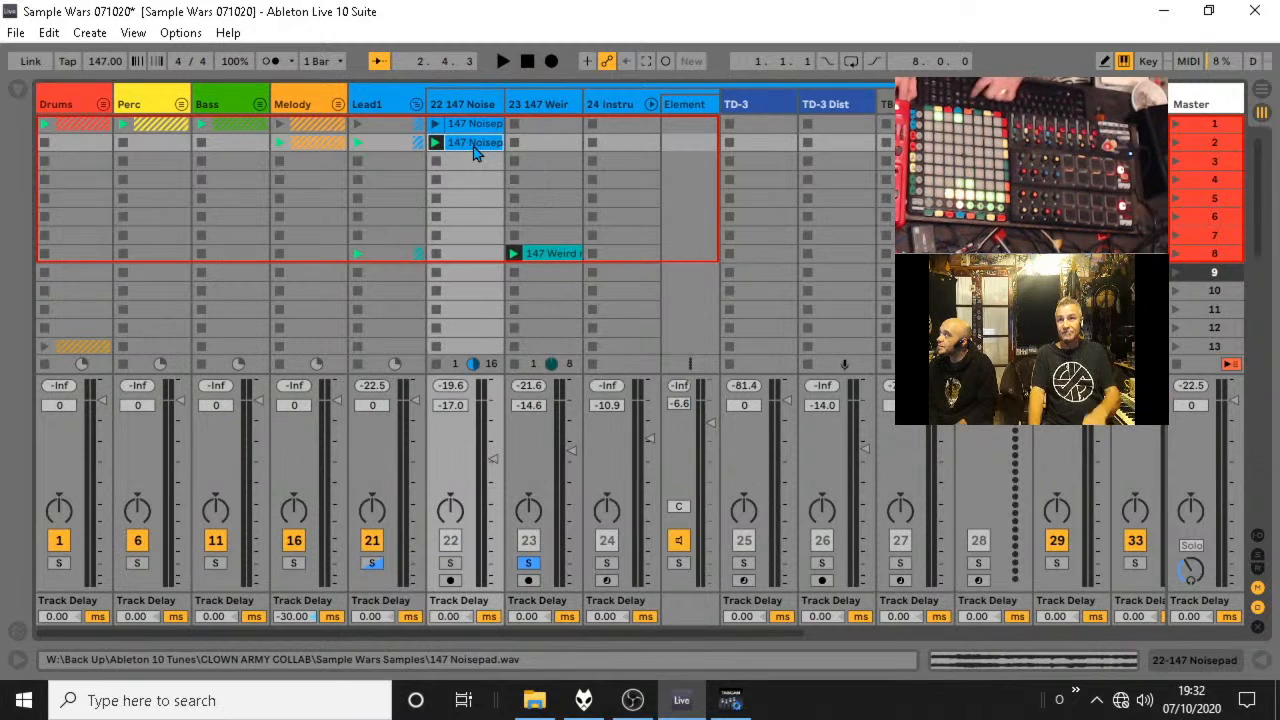
pyautogui.press('Delete')
pyautogui.click(416, 104)
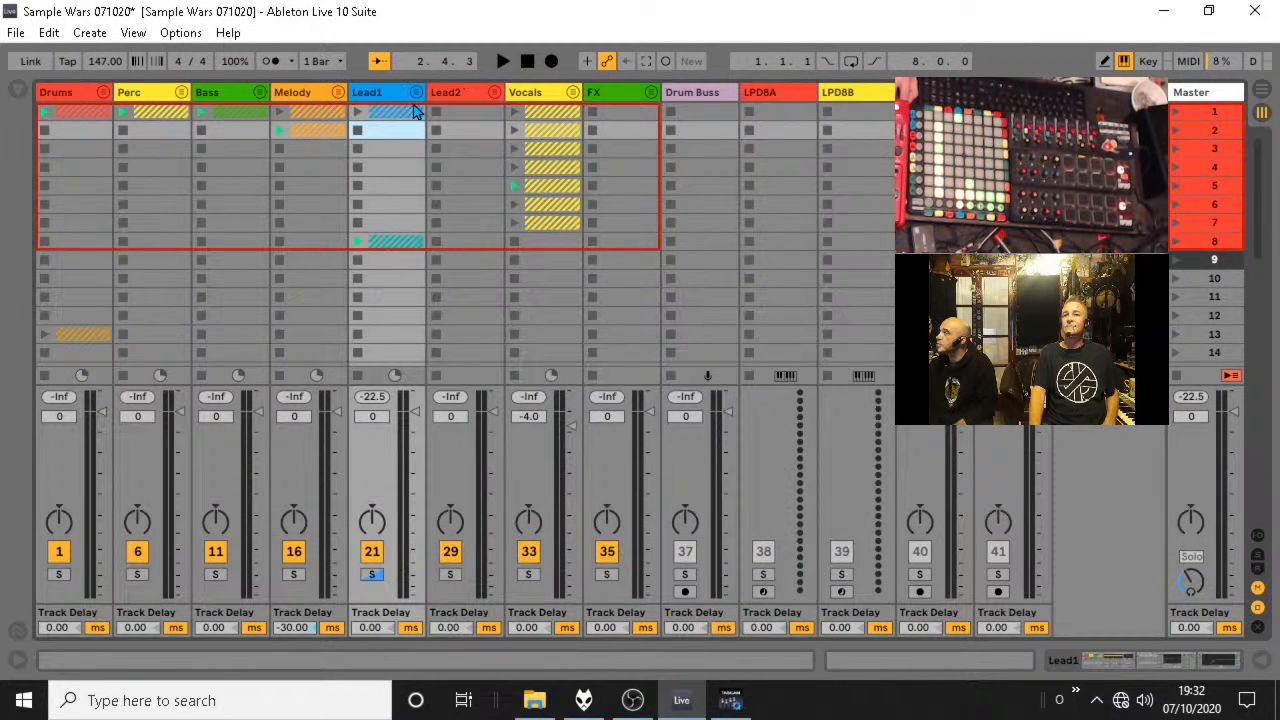
pyautogui.click(357, 116)
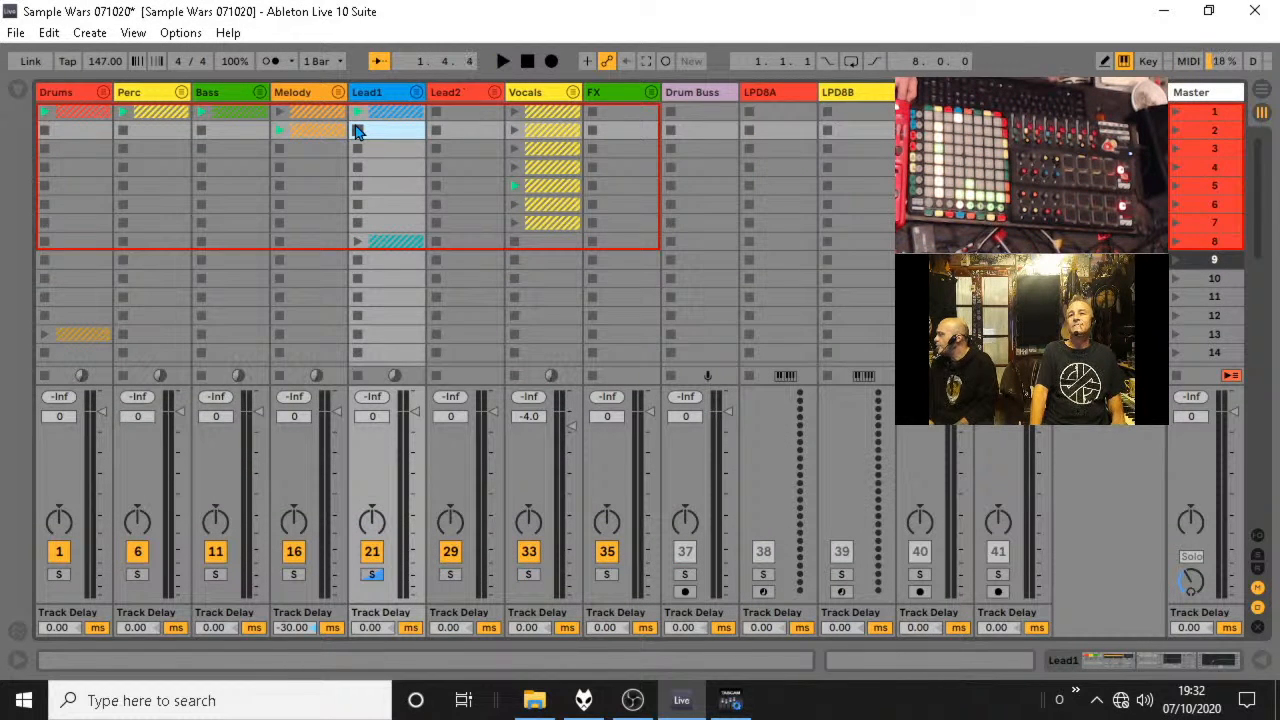
pyautogui.click(372, 576)
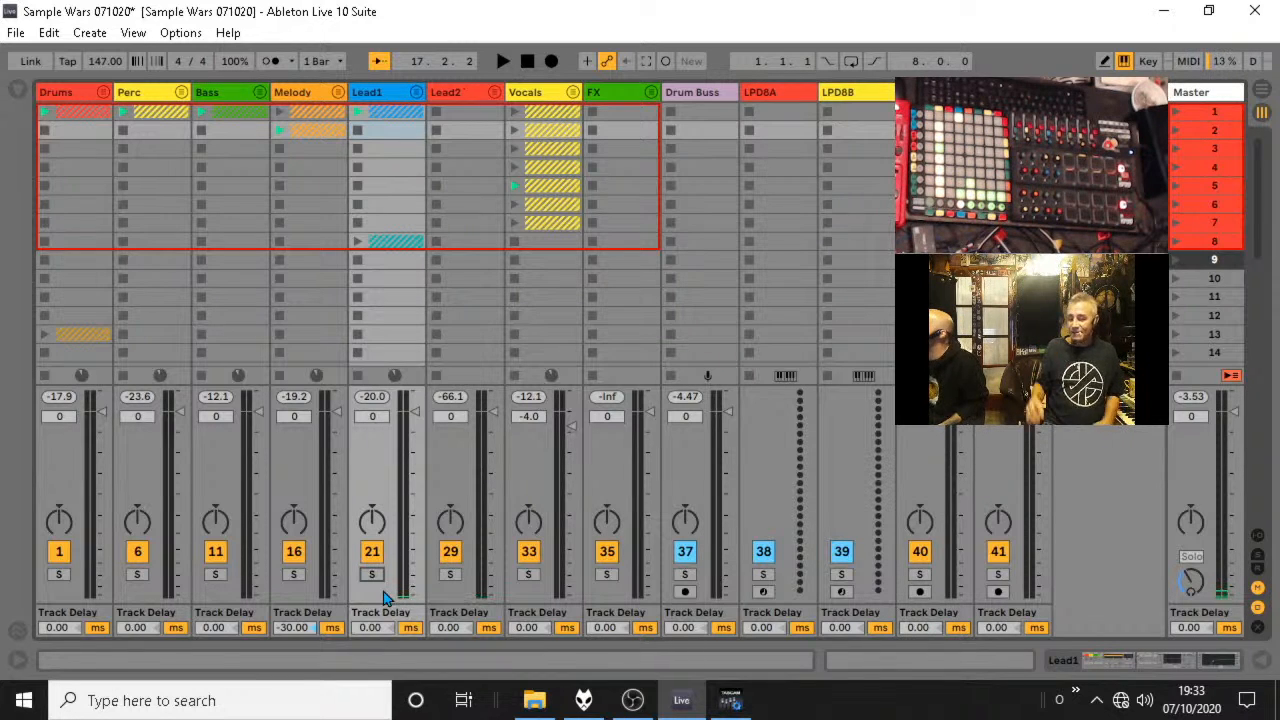
# Unfold the Perc group and insert a MIDI track after its 8 Audio track.
pyautogui.click(176, 92)
pyautogui.click(181, 92)
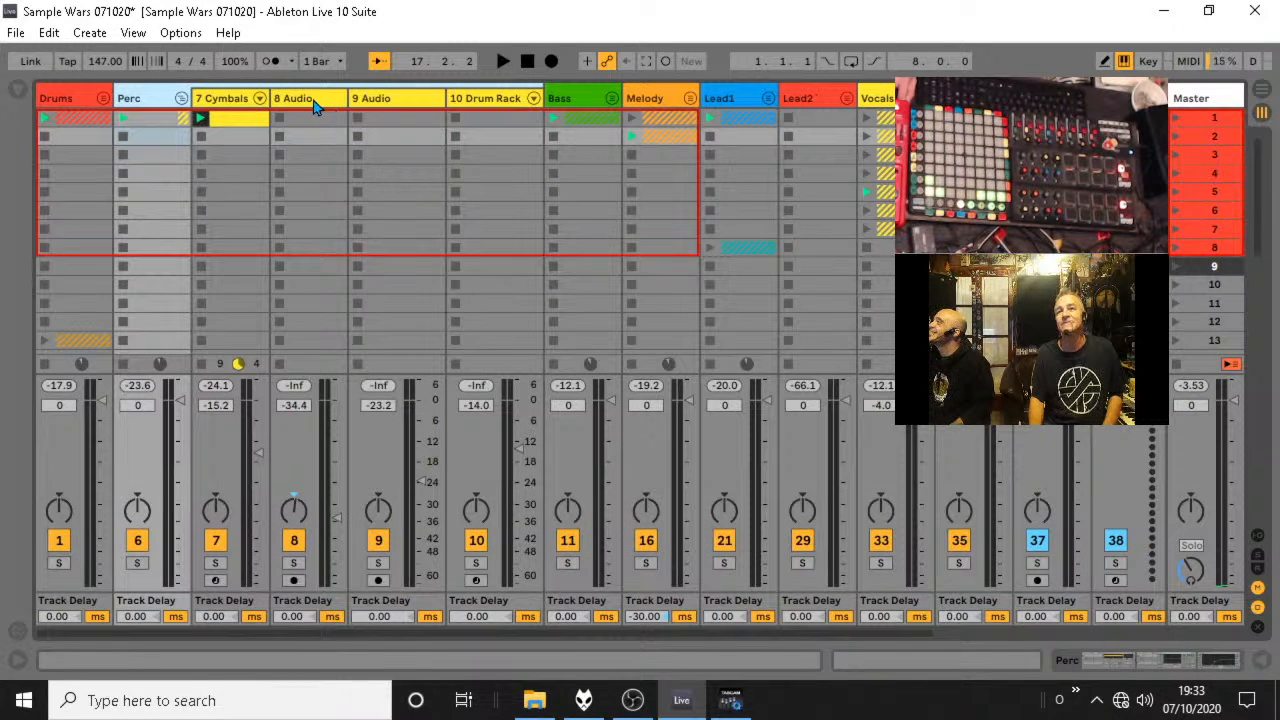
pyautogui.click(312, 100)
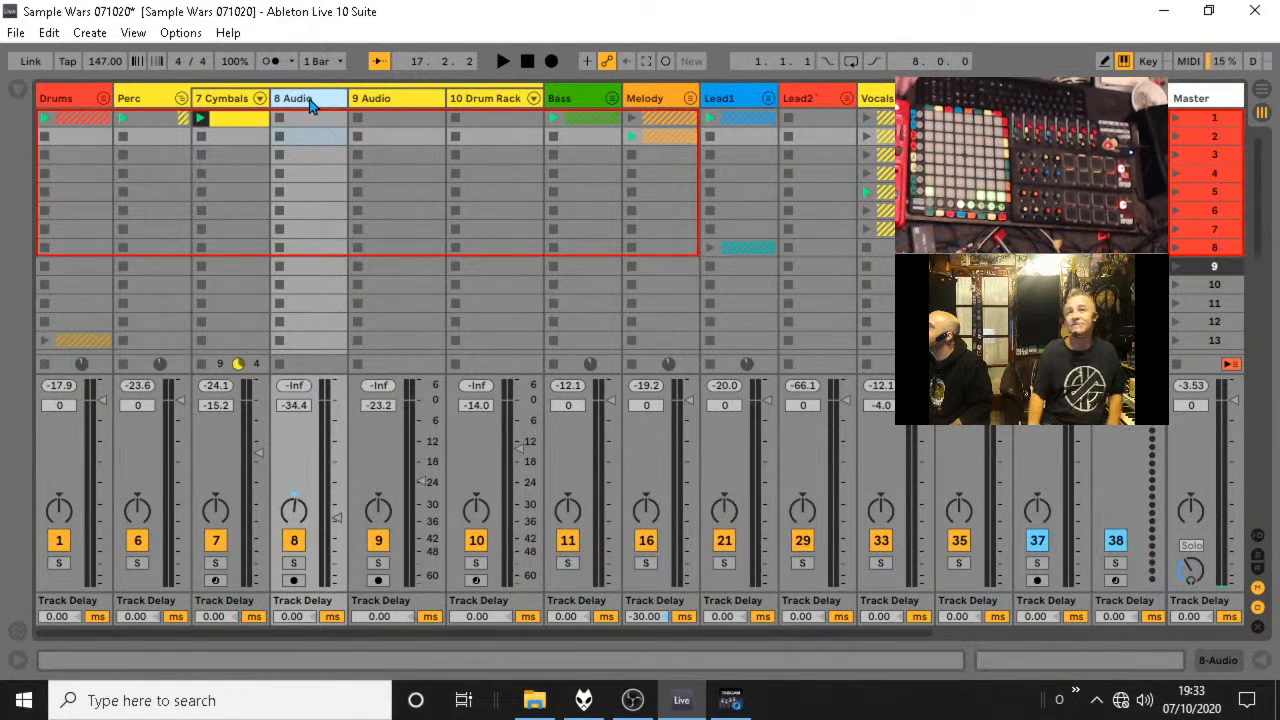
pyautogui.hotkey('ctrl', 'shift', 't')
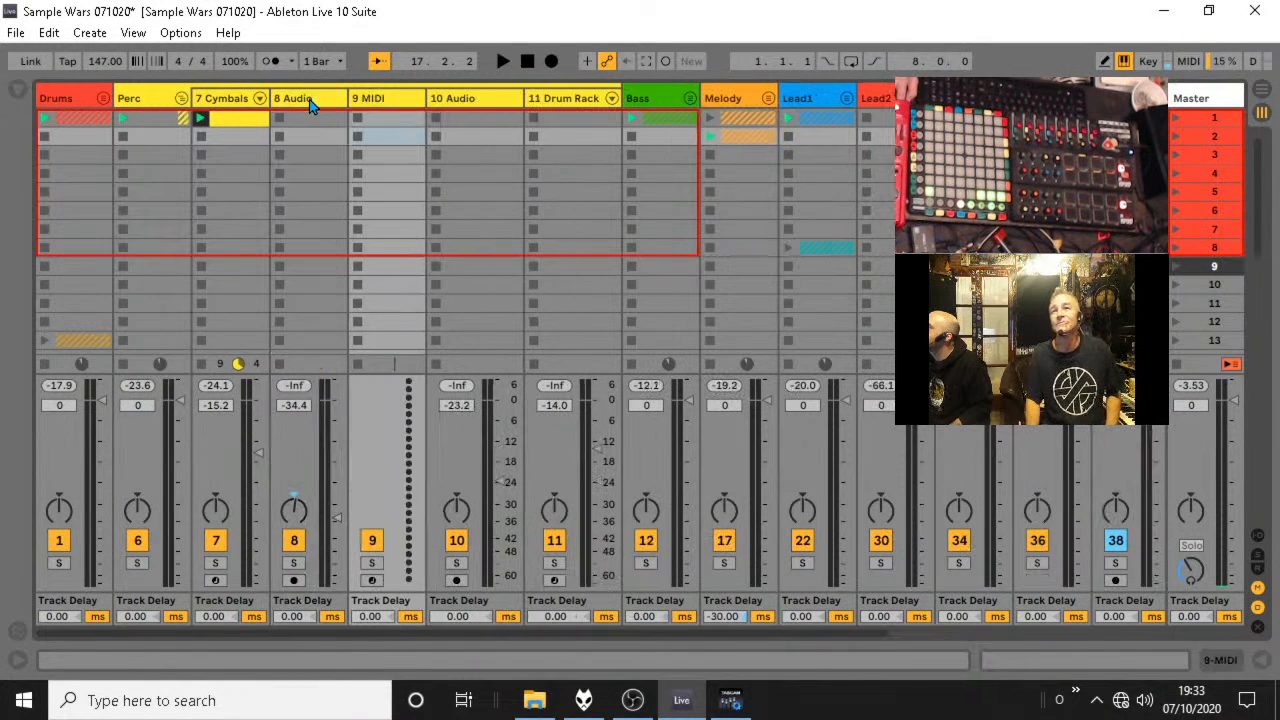
# Show the browser and load an empty Drum Rack from the Drums category onto the new MIDI track.
pyautogui.click(17, 93)
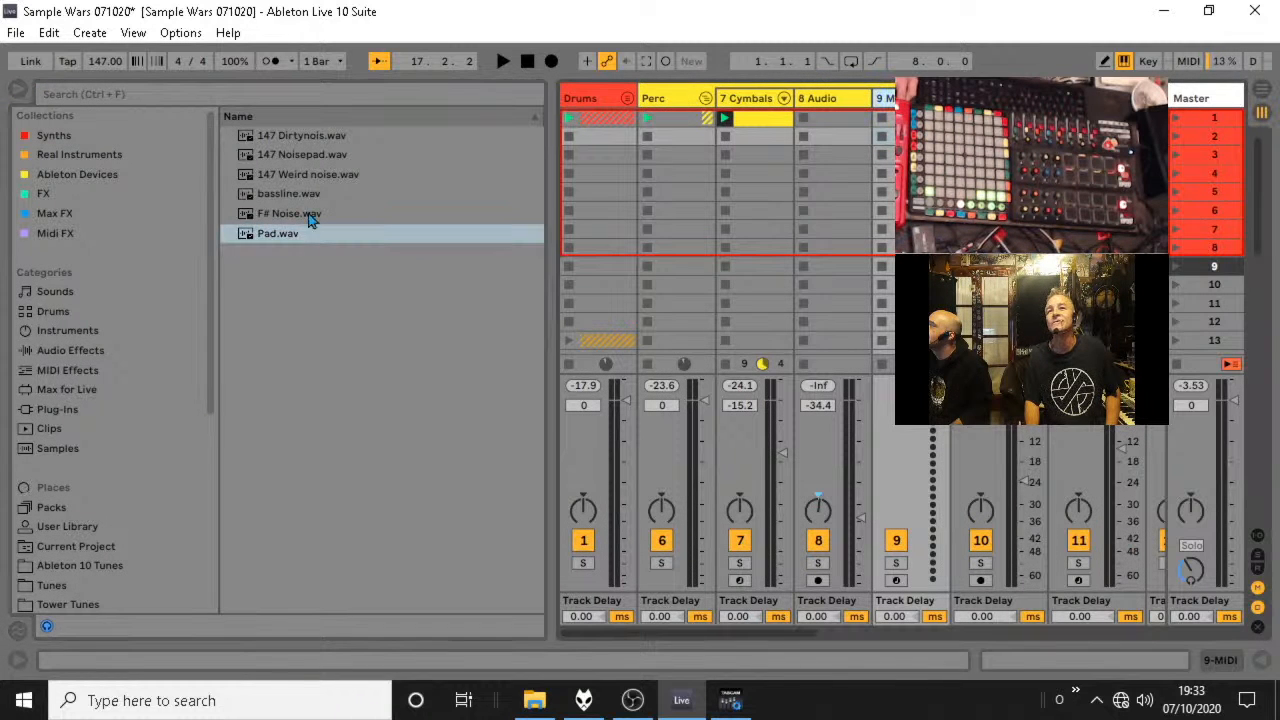
pyautogui.click(61, 314)
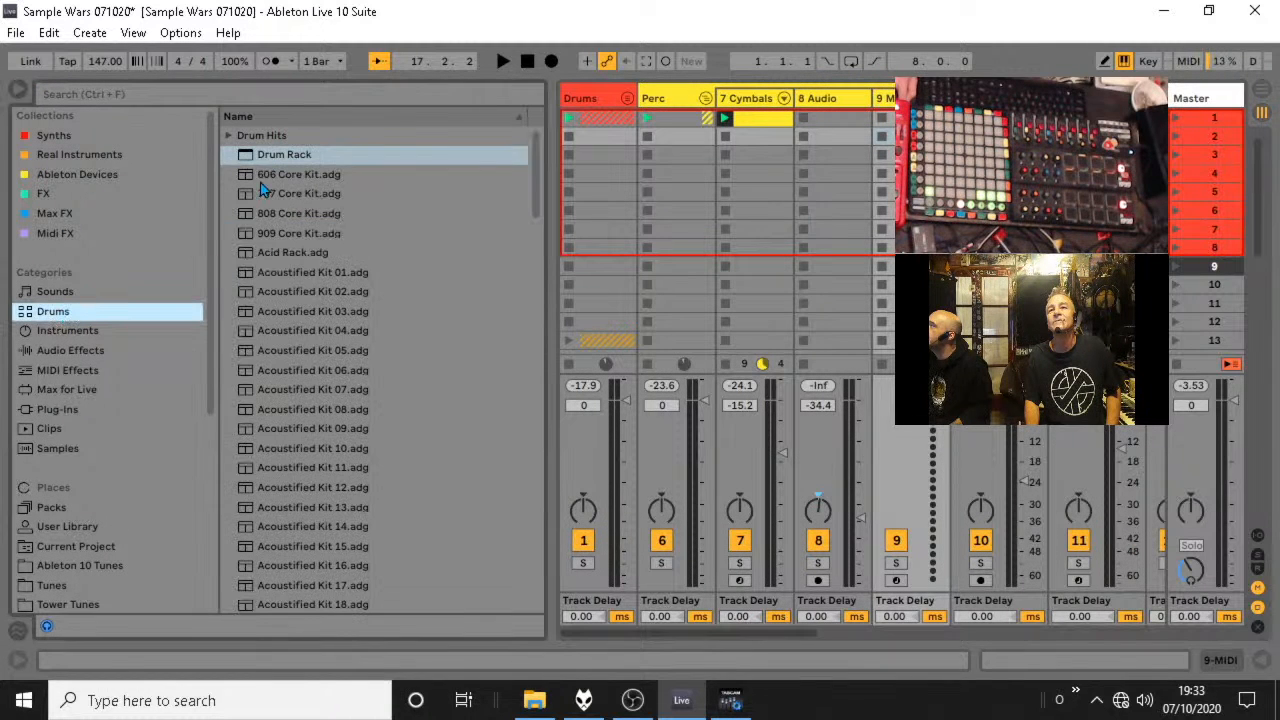
pyautogui.click(268, 155)
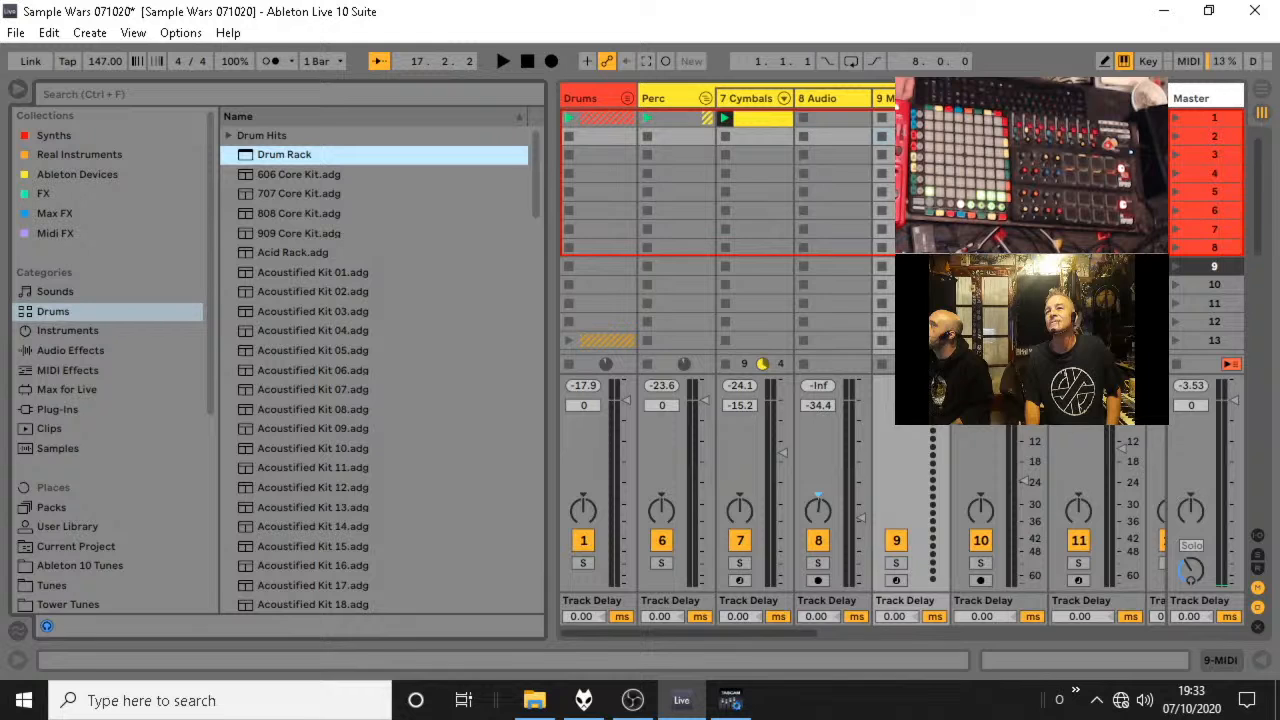
pyautogui.moveTo(268, 155); pyautogui.dragTo(905, 104)
# Delete the 8 Audio track from the Perc group and rename the Drum Rack track as Fart Rack.
pyautogui.click(847, 103)
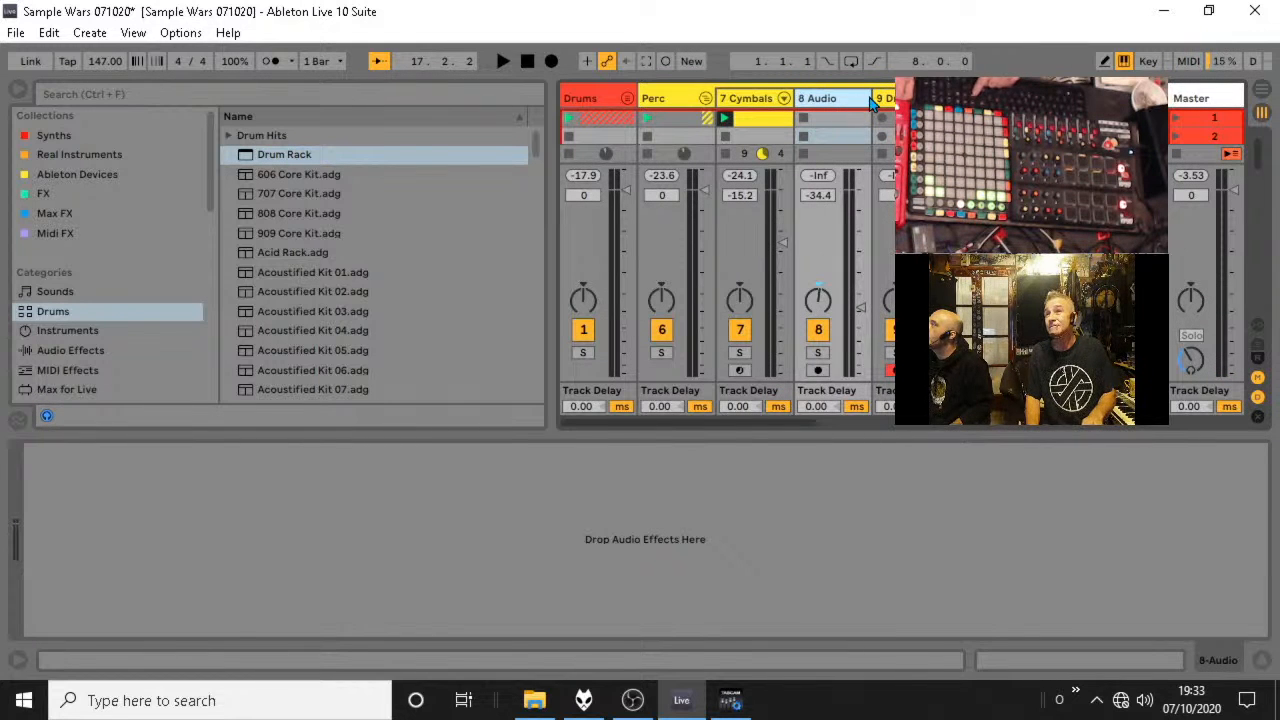
pyautogui.rightClick(837, 101)
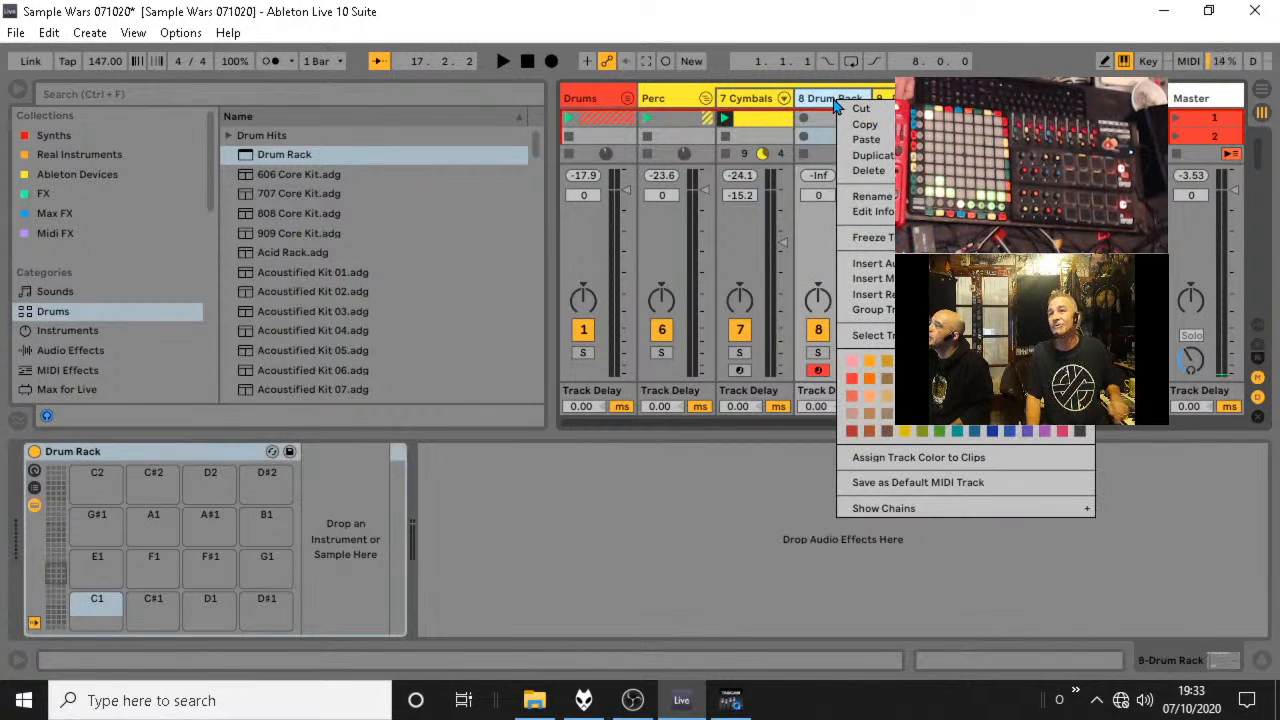
pyautogui.click(874, 196)
pyautogui.write('F')
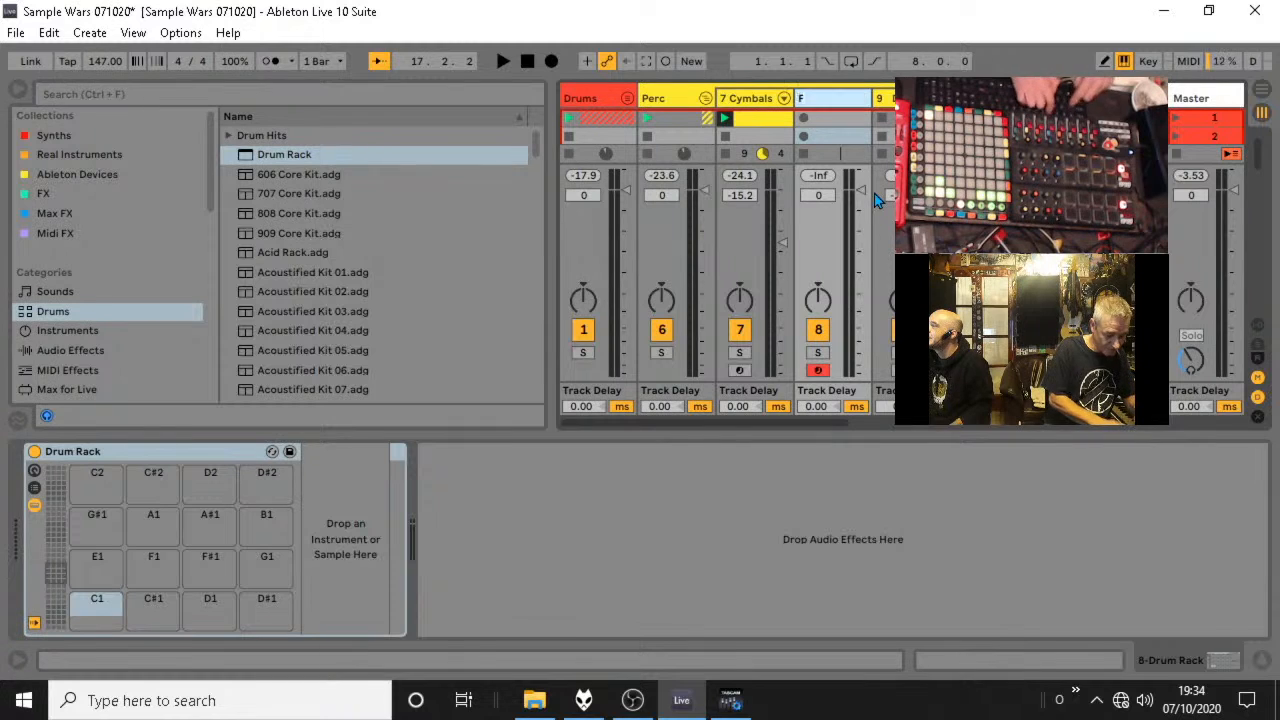
pyautogui.write('art Rack')
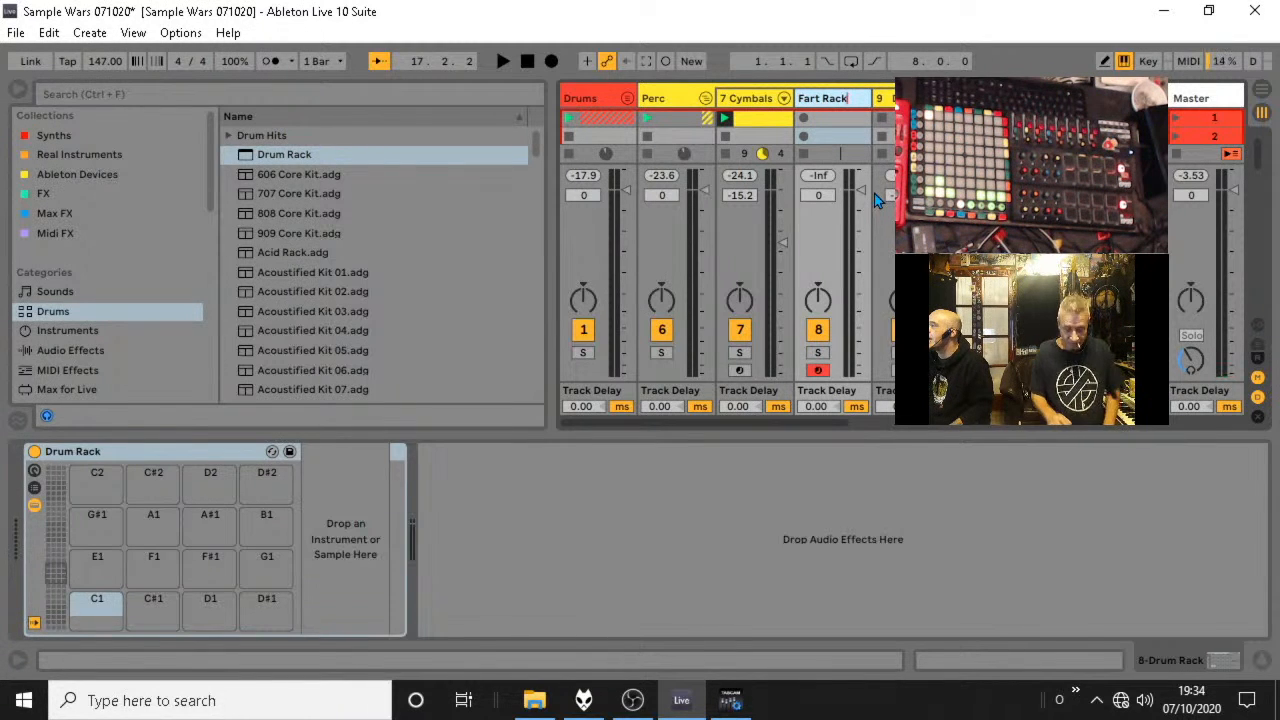
pyautogui.press('Return')
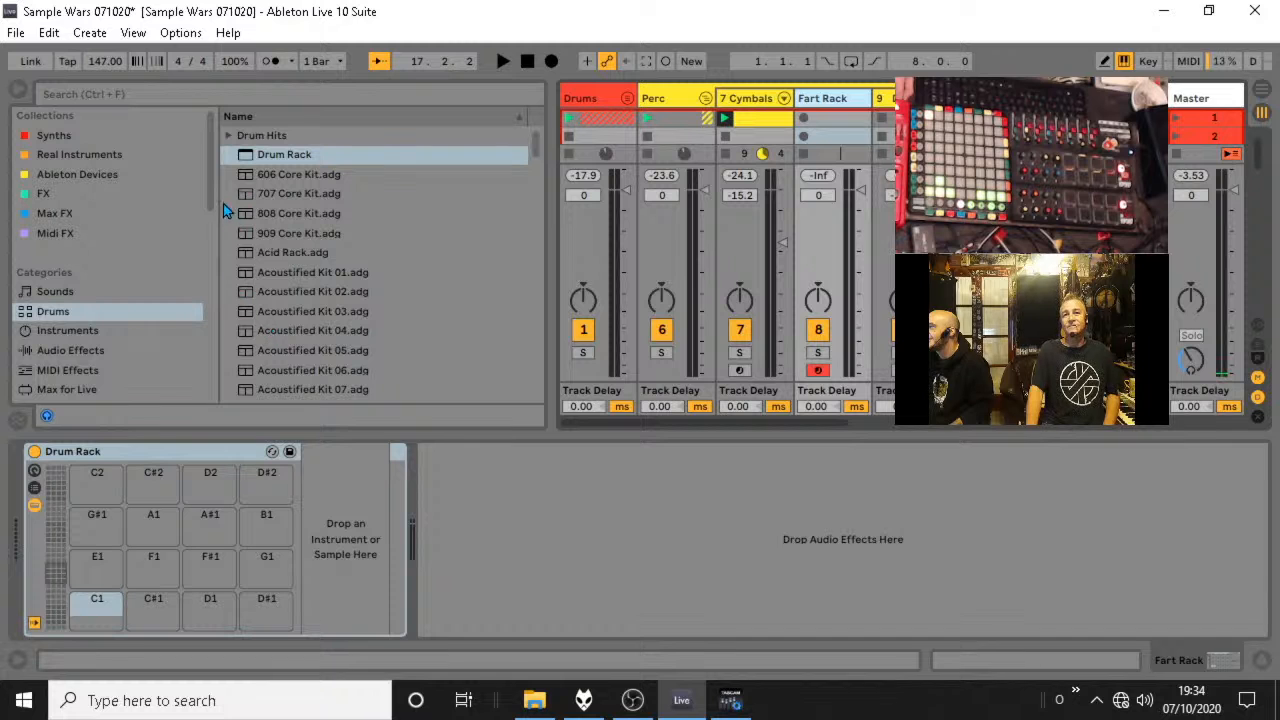
# Browse to the Sample Wars Samples folder and unfold the Lead2 group.
pyautogui.moveTo(209, 194); pyautogui.dragTo(208, 385)
pyautogui.click(118, 372)
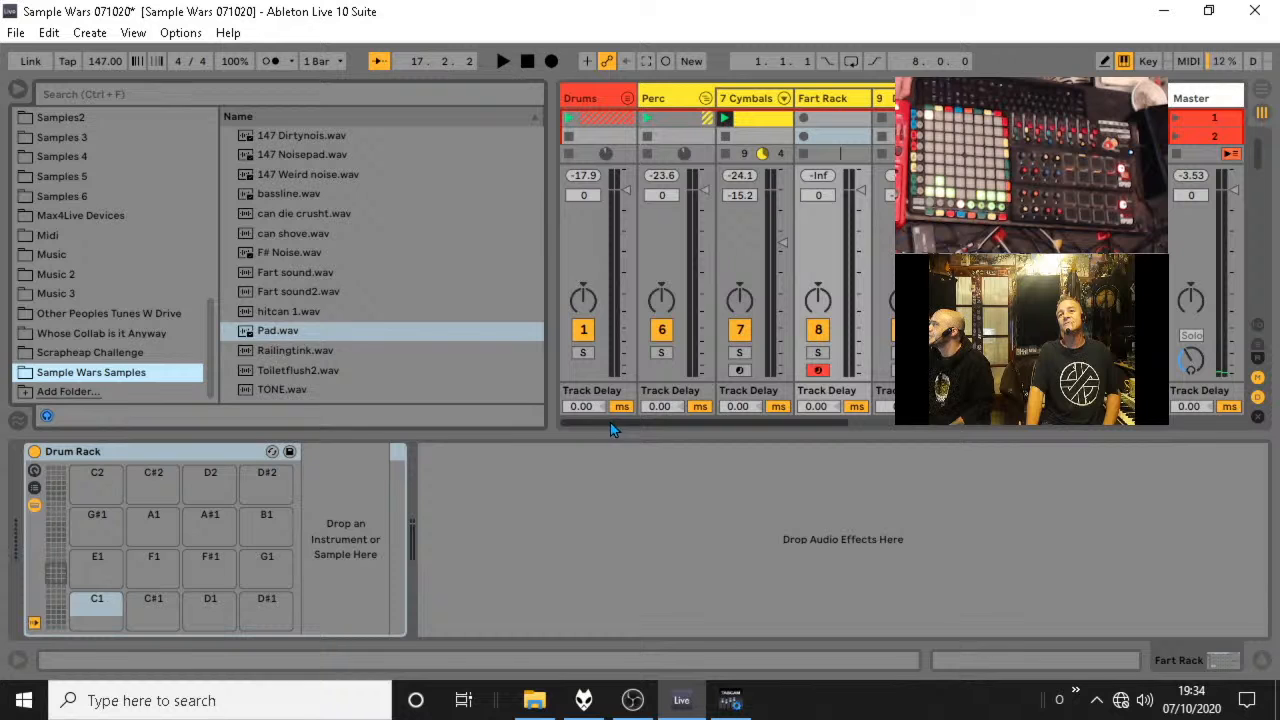
pyautogui.moveTo(610, 422); pyautogui.dragTo(846, 430)
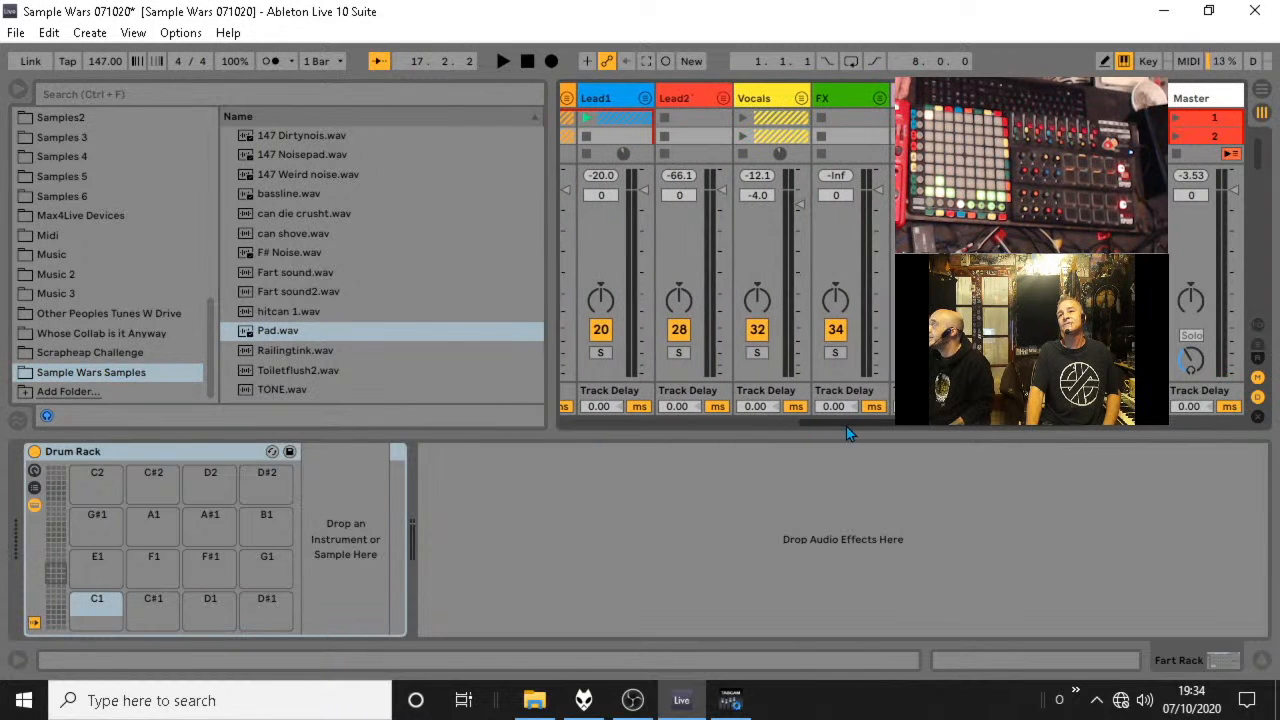
pyautogui.click(723, 99)
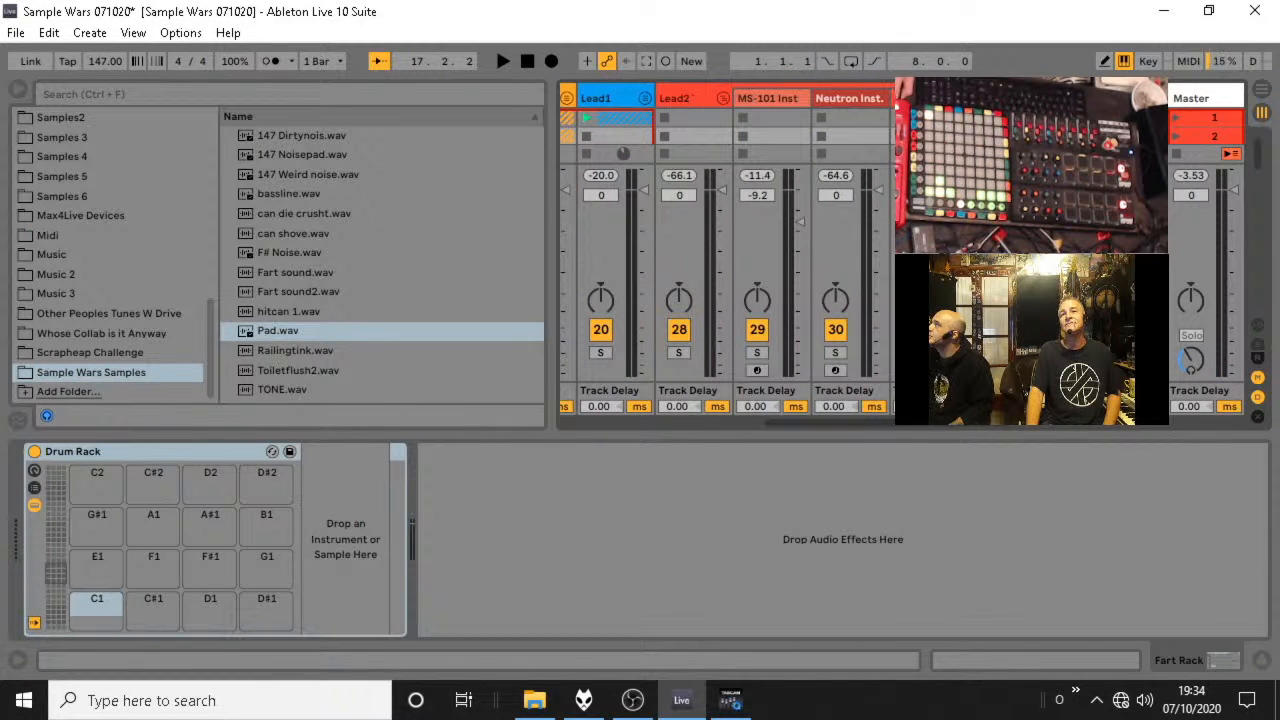
# Try TONE.wav as an audio clip in scene 1 of the Lead2 group and play it soloed.
pyautogui.click(293, 389)
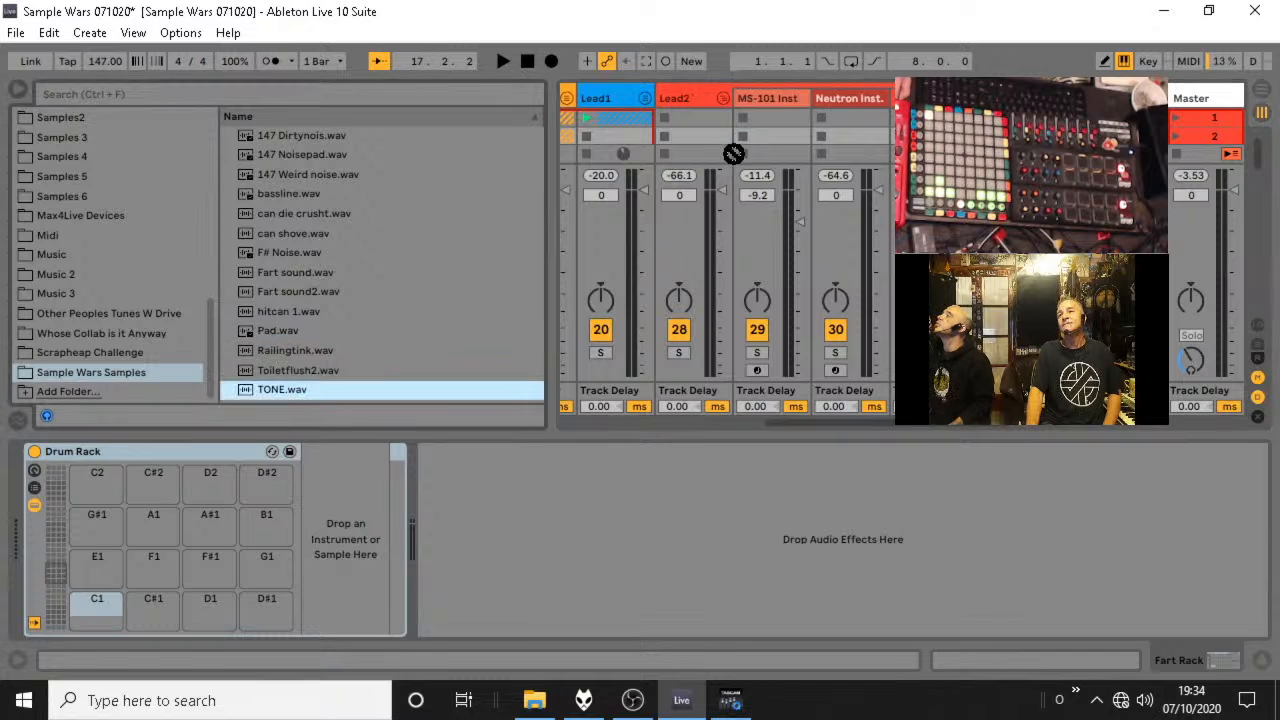
pyautogui.moveTo(293, 389); pyautogui.dragTo(932, 118)
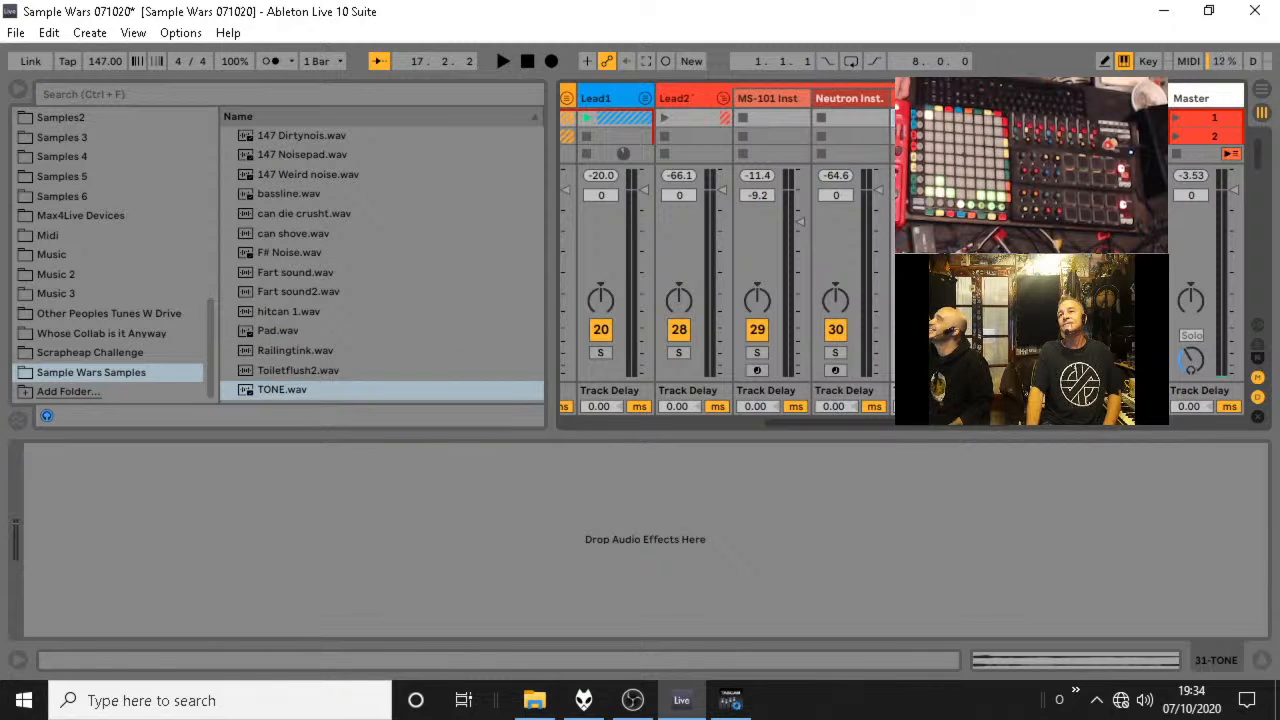
pyautogui.click(914, 353)
pyautogui.click(900, 118)
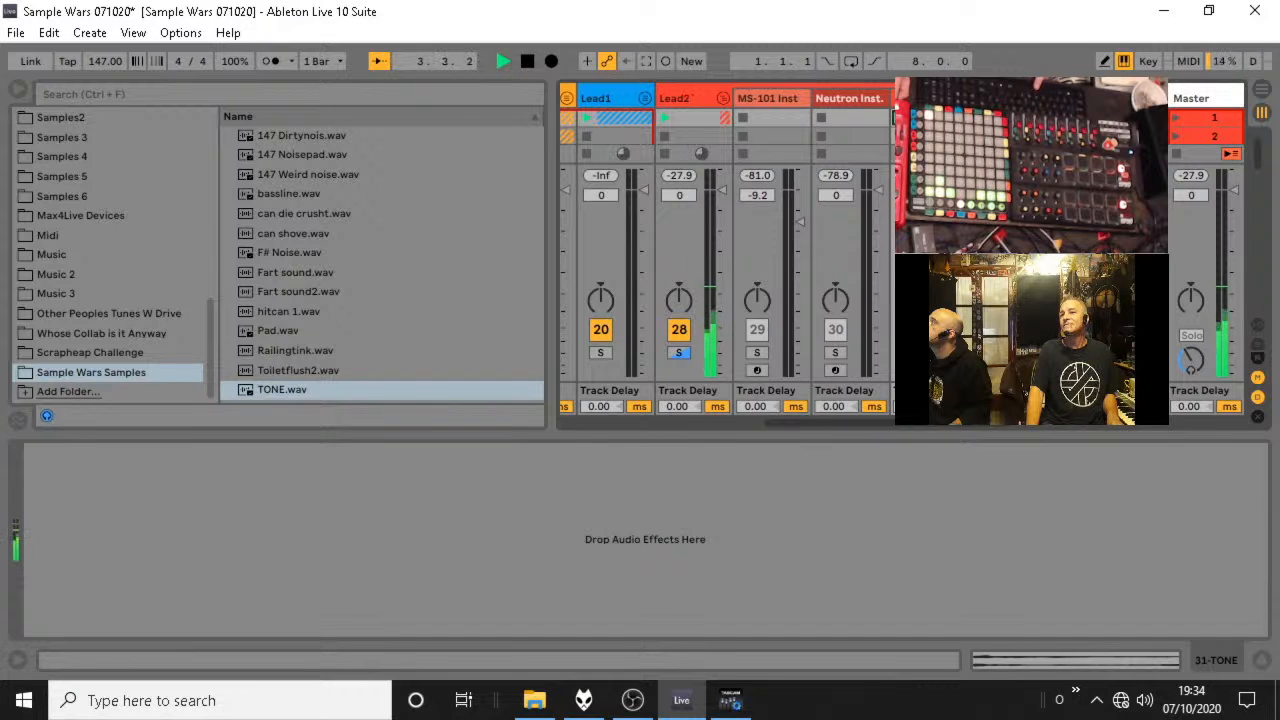
# Insert a MIDI track after Neutron Inst. in the Lead2 group and delete the TONE audio track.
pyautogui.click(843, 99)
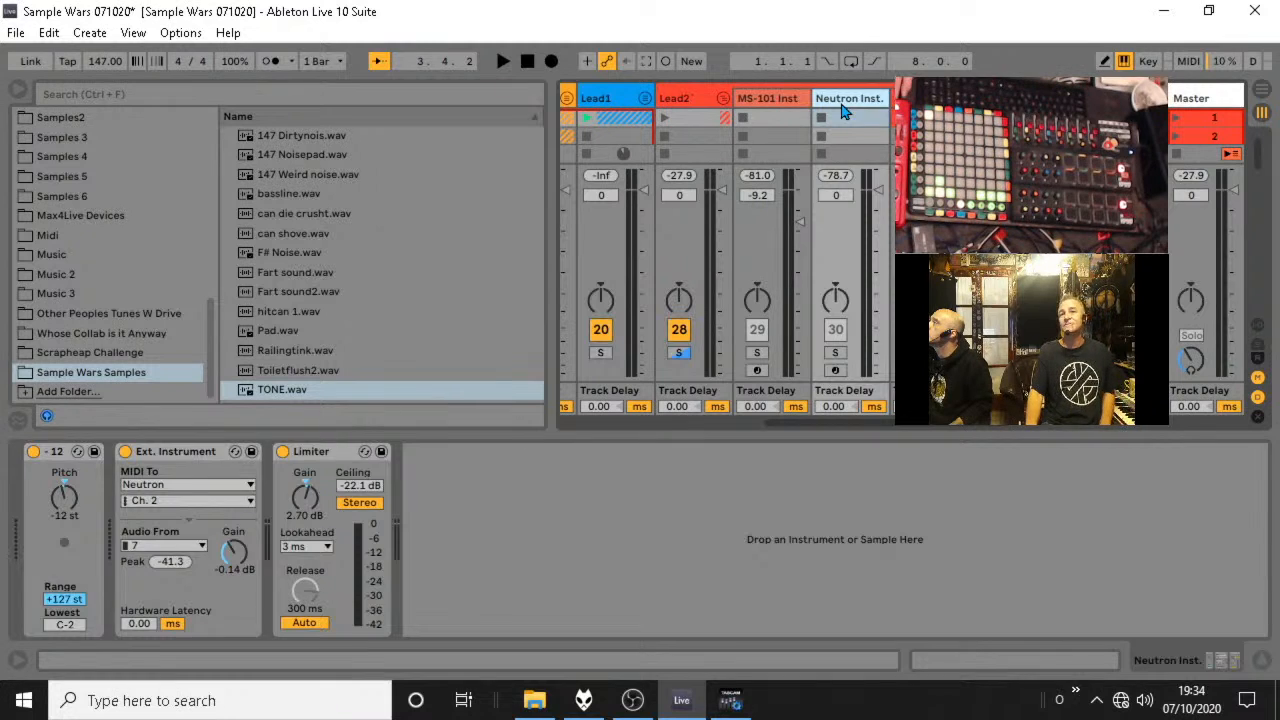
pyautogui.press('Right')
pyautogui.press('Right')
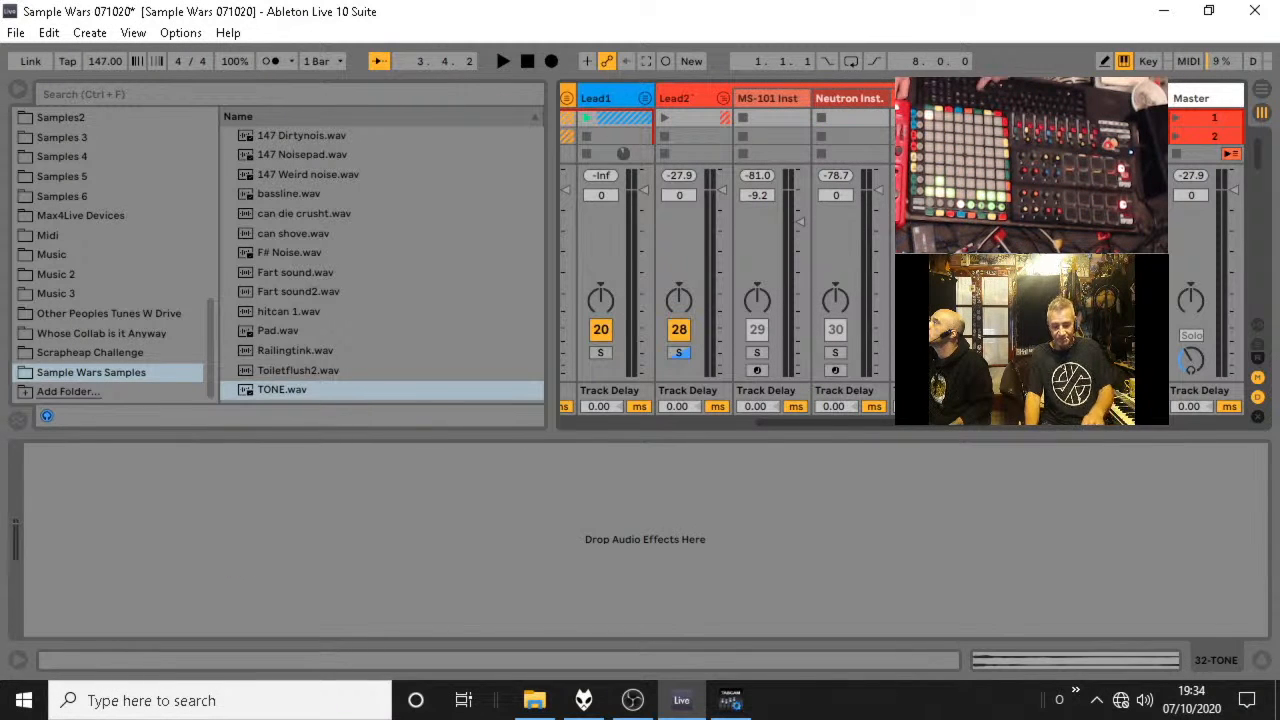
pyautogui.press('Delete')
pyautogui.press('Left')
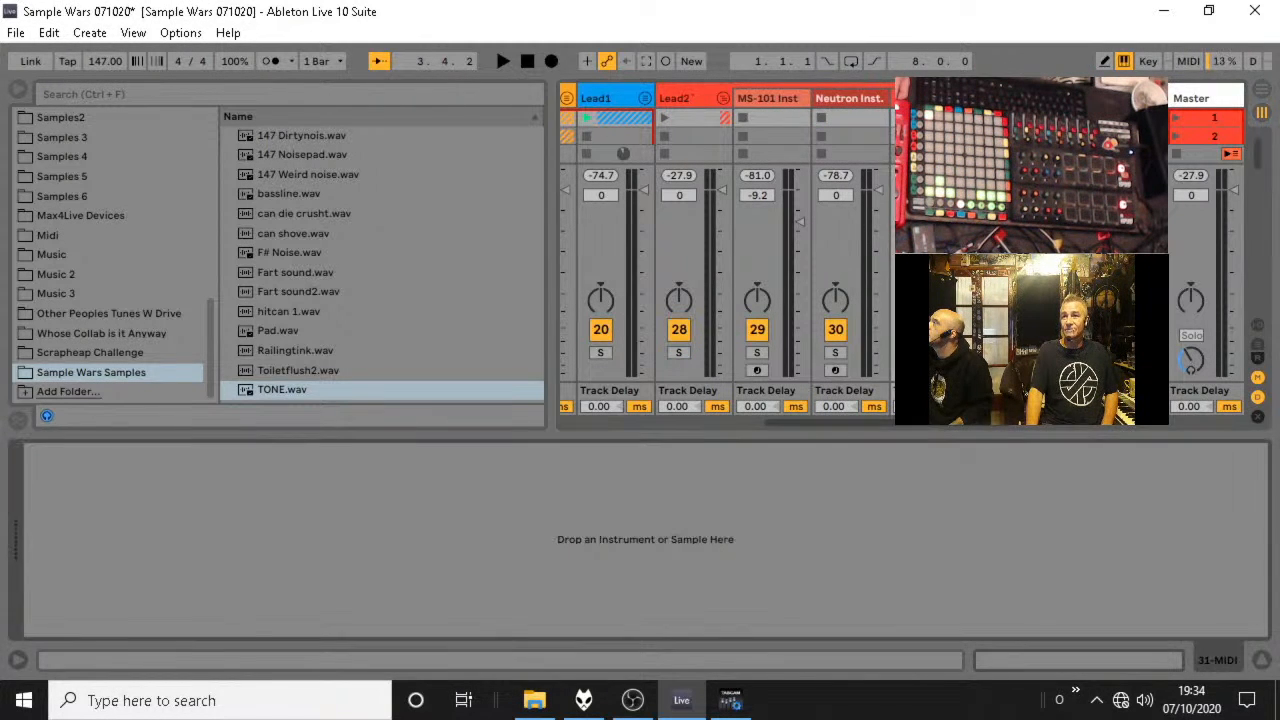
# Load TONE.wav onto the new MIDI track as a playable instrument, try it with the set, and view its clip's notes.
pyautogui.moveTo(272, 390); pyautogui.dragTo(537, 549)
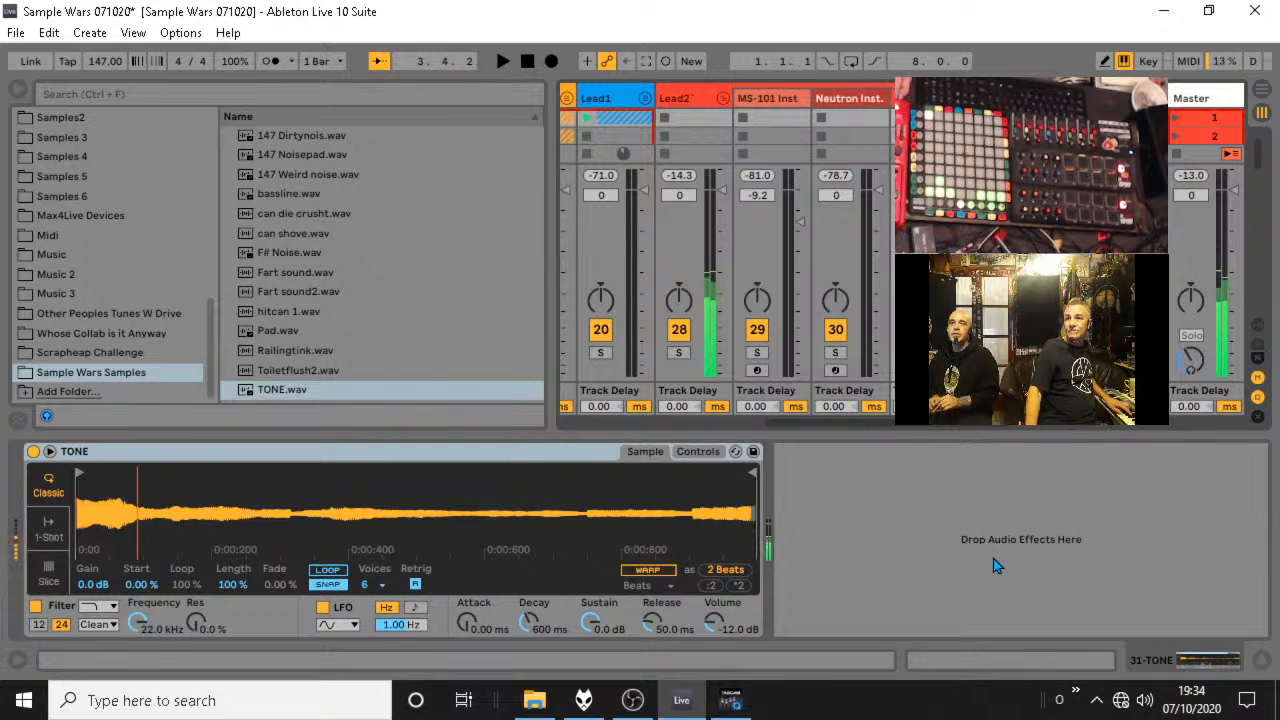
pyautogui.press('space')
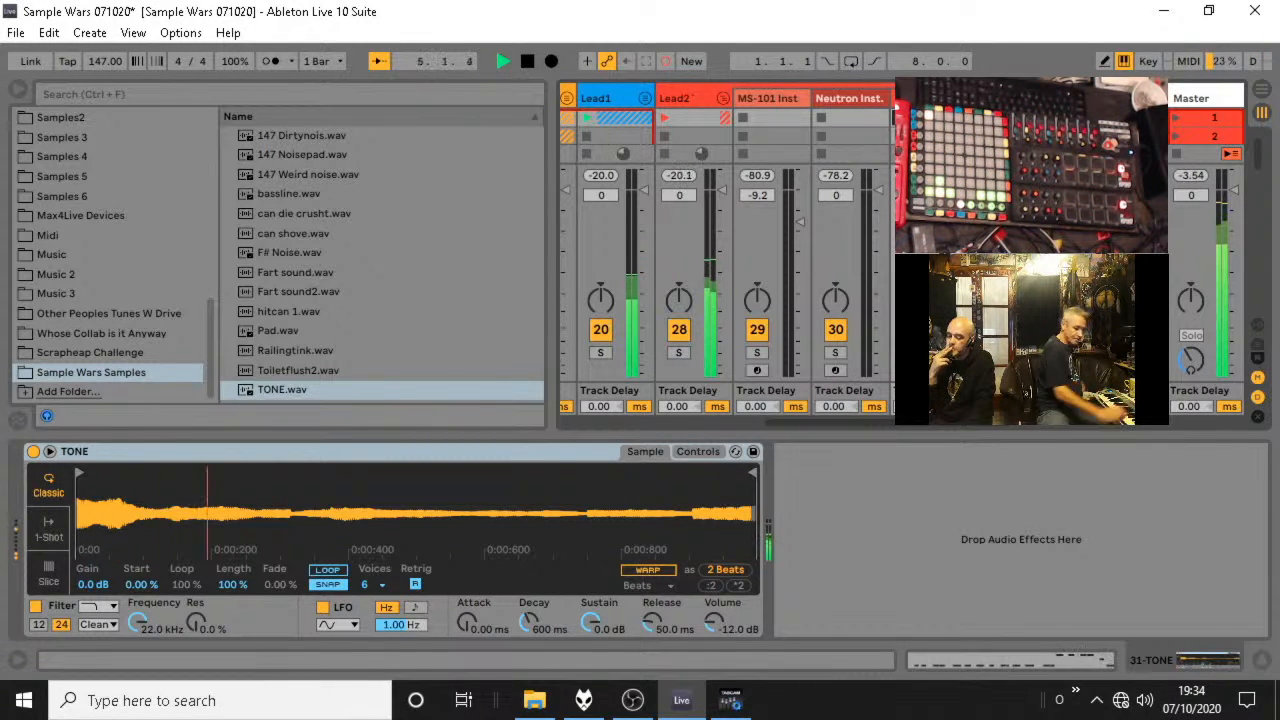
pyautogui.press('space')
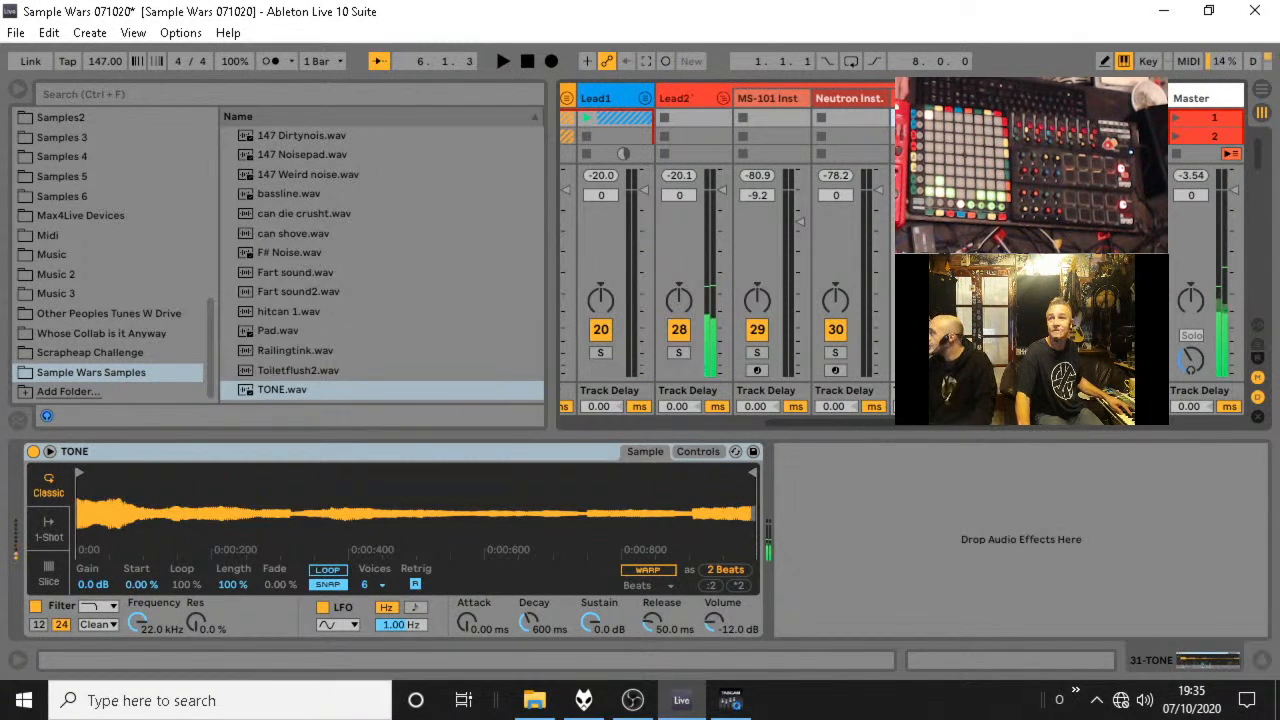
pyautogui.press('space')
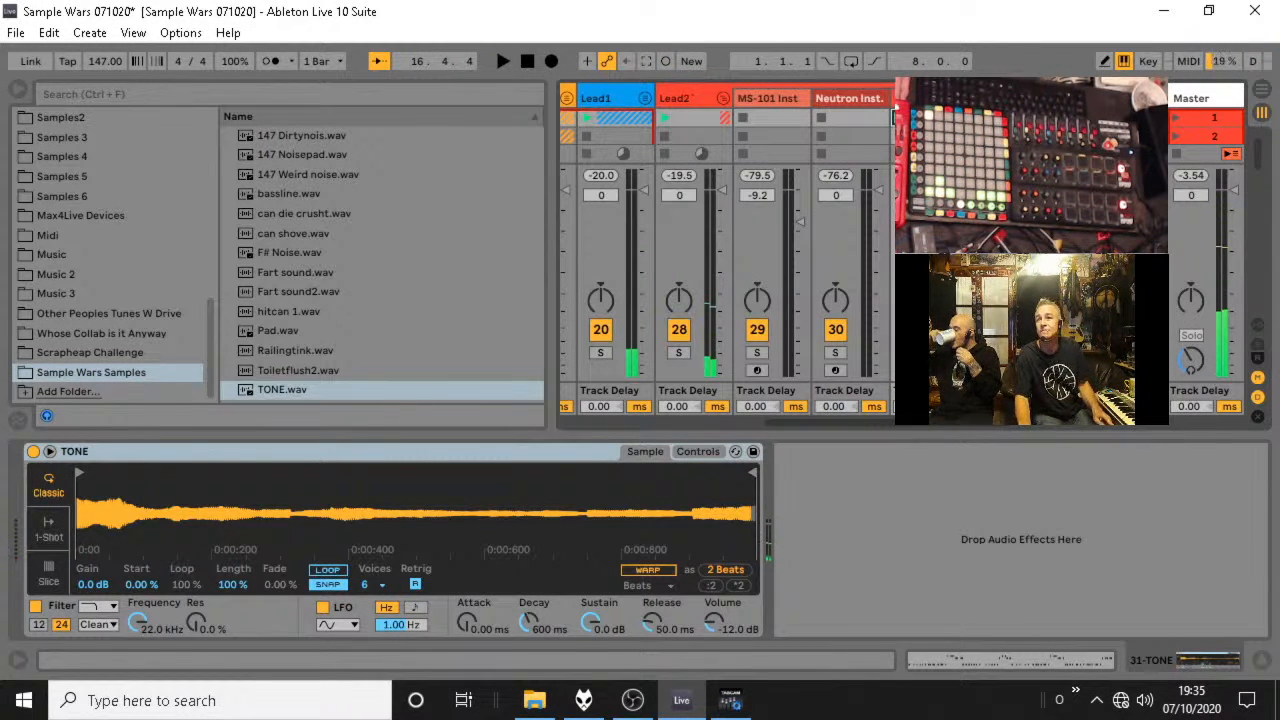
pyautogui.hotkey('shift', 'Tab')
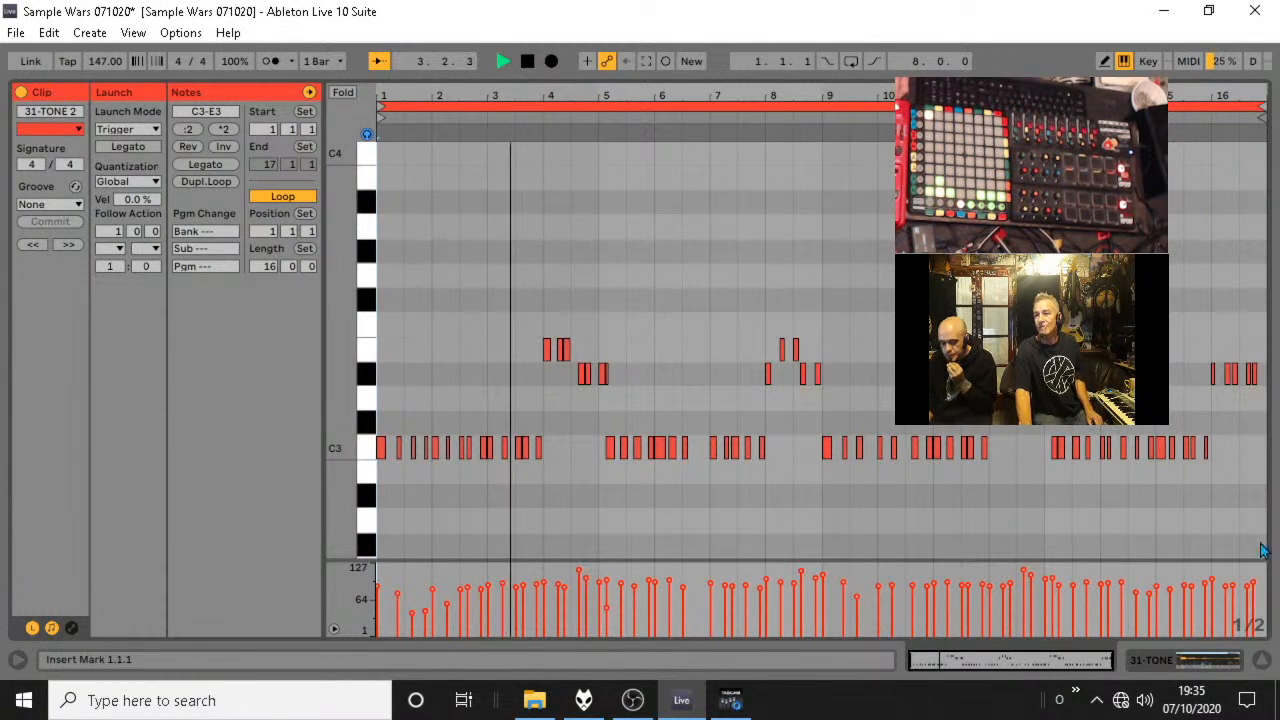
# Unsolo the TONE track and fold the Lead2 group.
pyautogui.click(1262, 665)
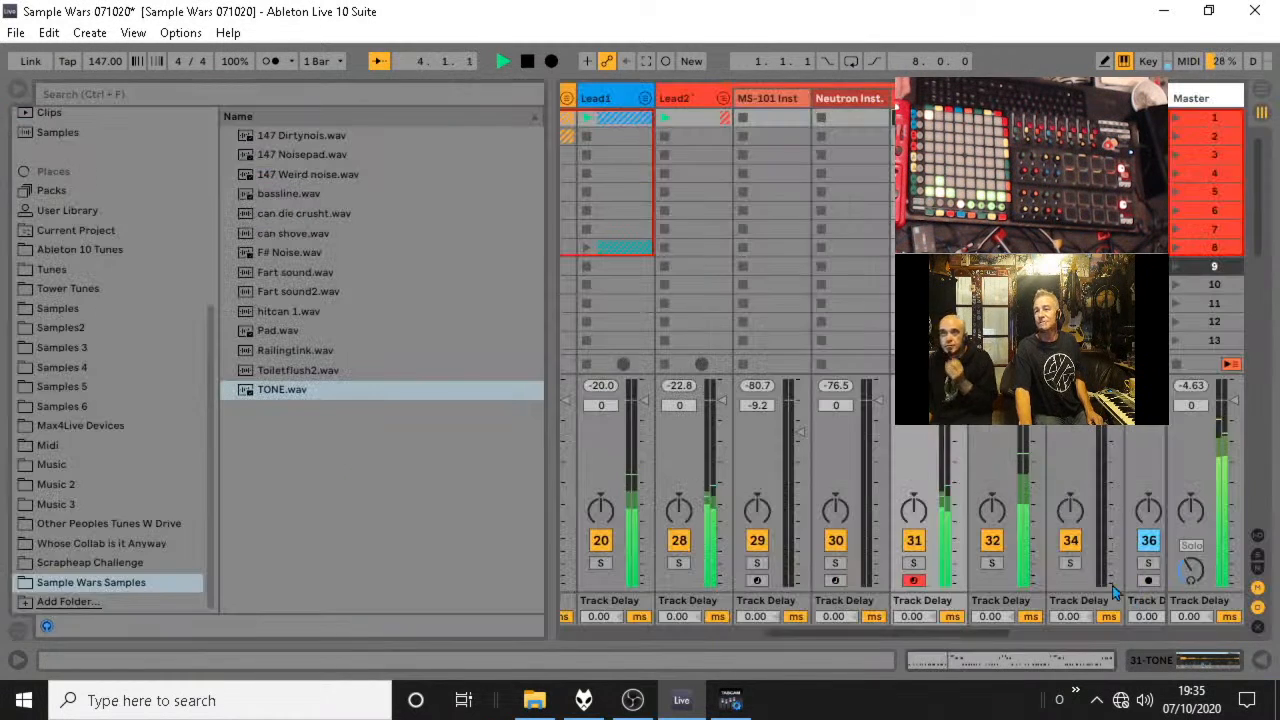
pyautogui.click(914, 565)
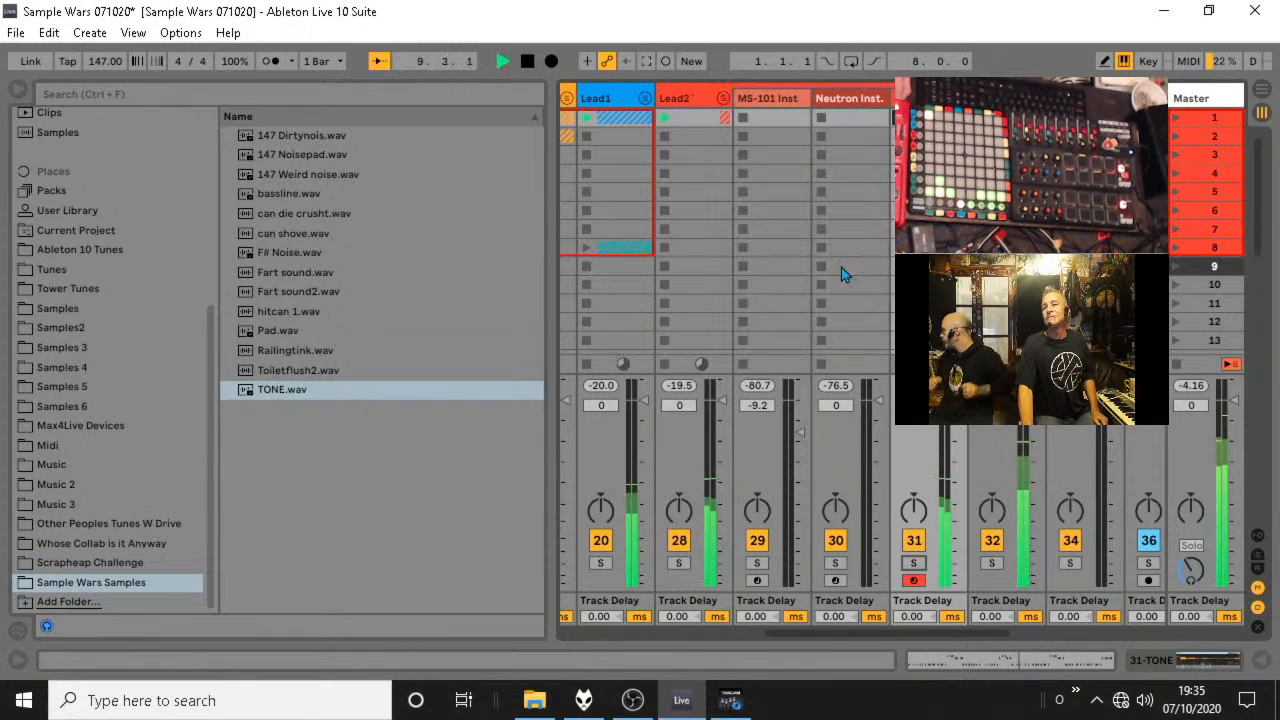
pyautogui.click(723, 99)
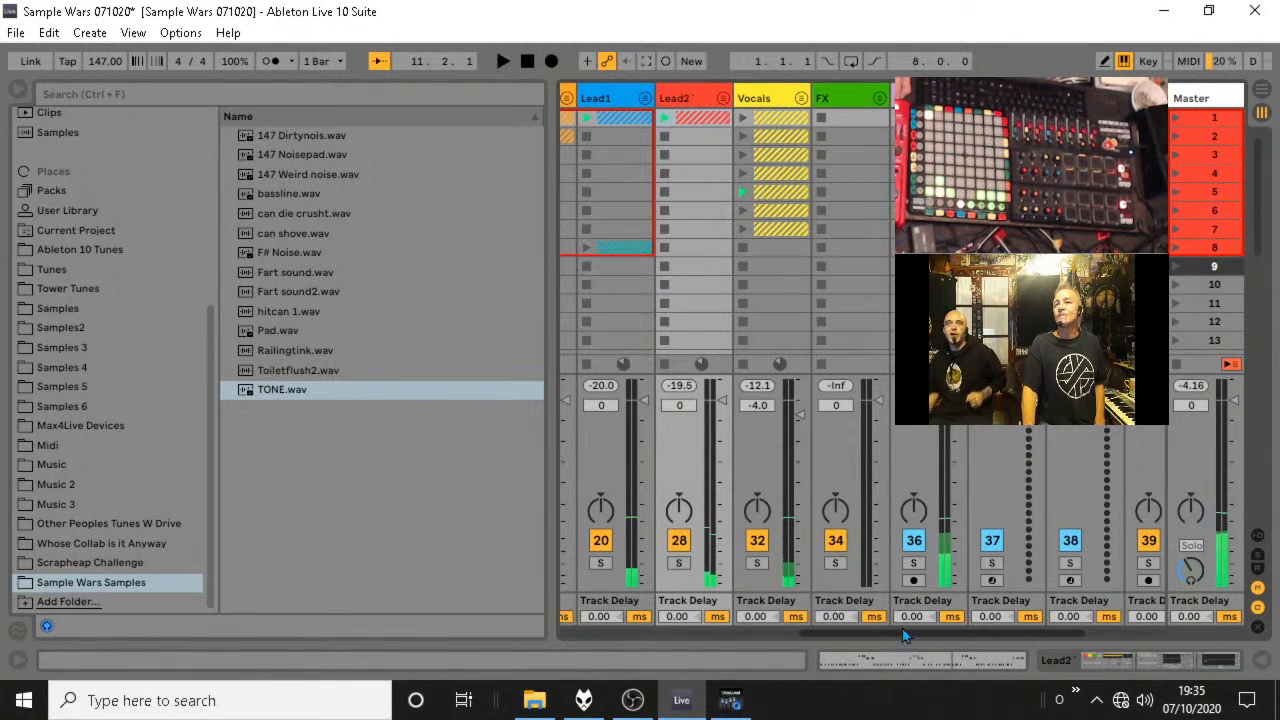
# Load can die crusht, can shove, Fart sound, Fart sound2, hitcan 1, Railingtink and Toiletflush2 onto the Fart Rack's pads starting at C1.
pyautogui.moveTo(840, 636); pyautogui.dragTo(596, 636)
pyautogui.click(832, 99)
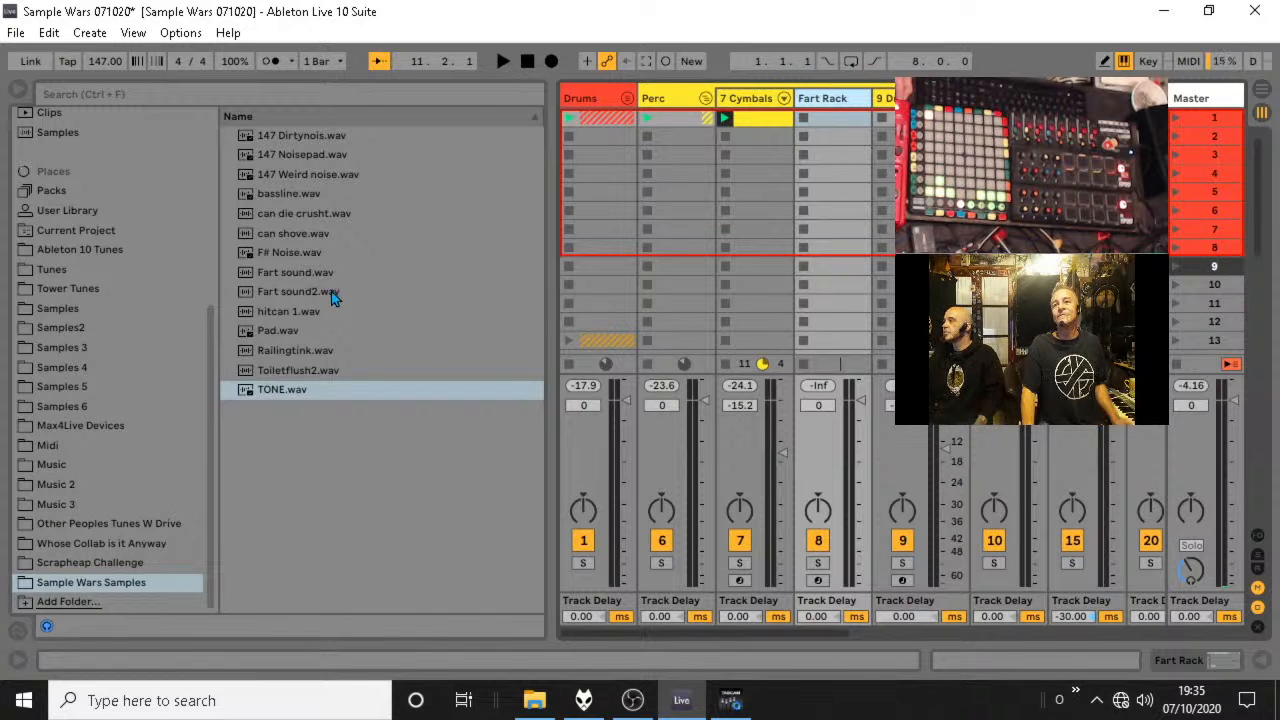
pyautogui.click(310, 215)
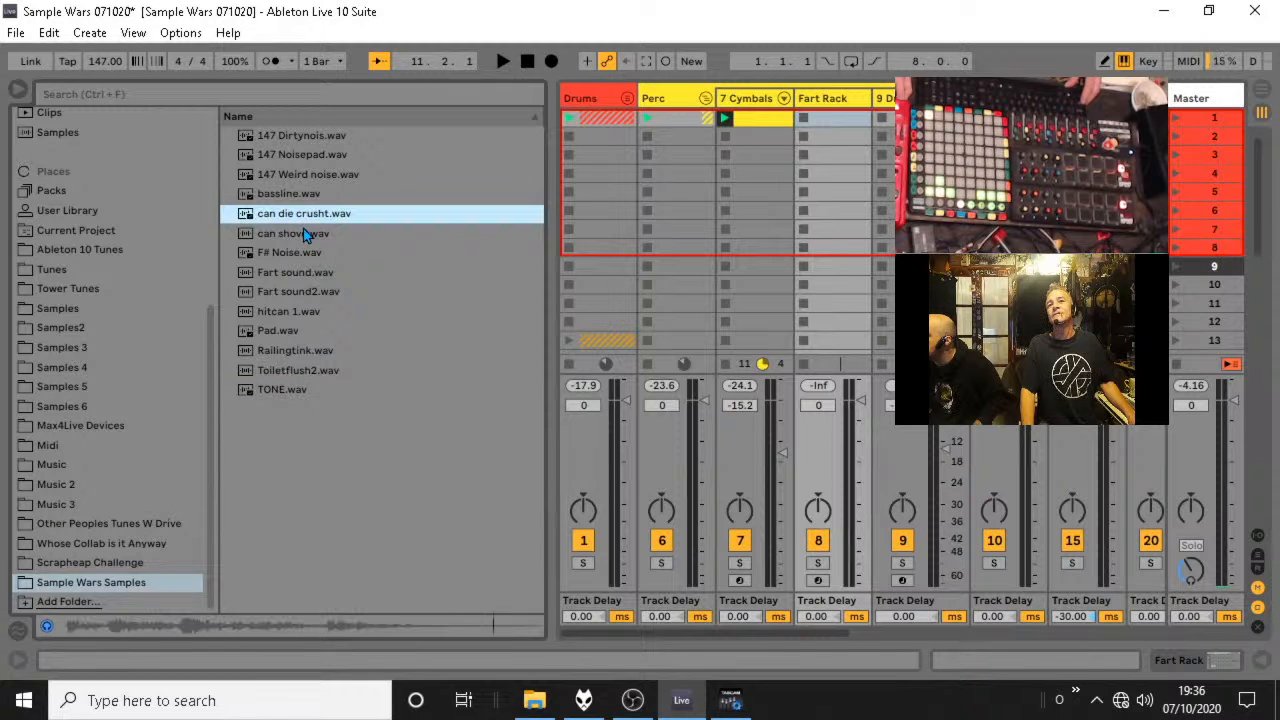
pyautogui.keyDown('shift'); pyautogui.click(299, 239); pyautogui.keyUp('shift')
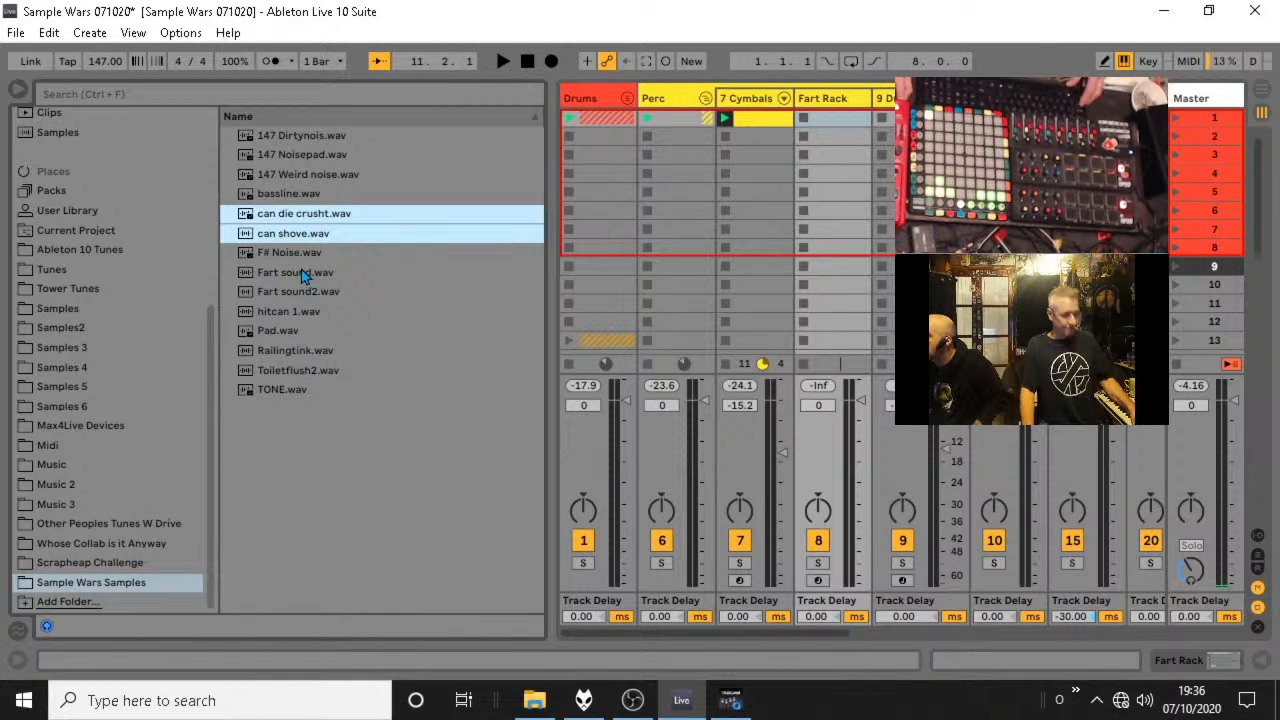
pyautogui.keyDown('ctrl'); pyautogui.click(301, 272); pyautogui.keyUp('ctrl')
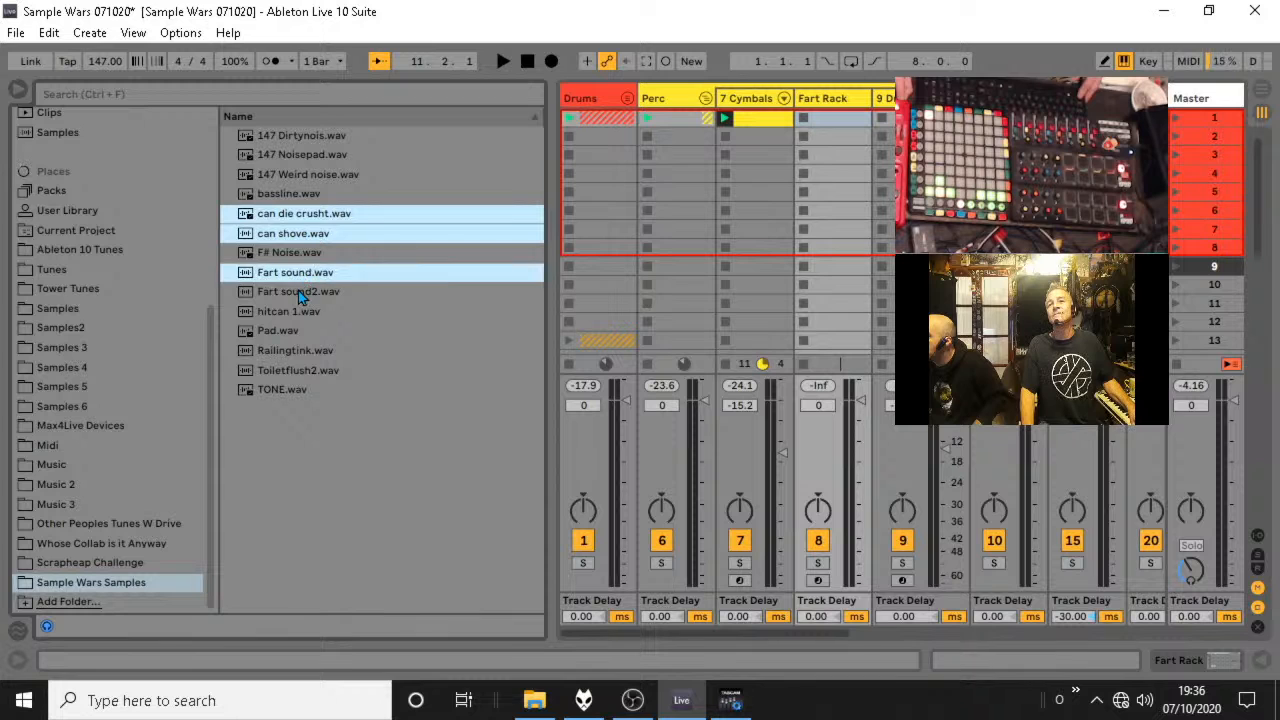
pyautogui.keyDown('ctrl'); pyautogui.click(298, 290); pyautogui.keyUp('ctrl')
pyautogui.keyDown('ctrl'); pyautogui.click(295, 313); pyautogui.keyUp('ctrl')
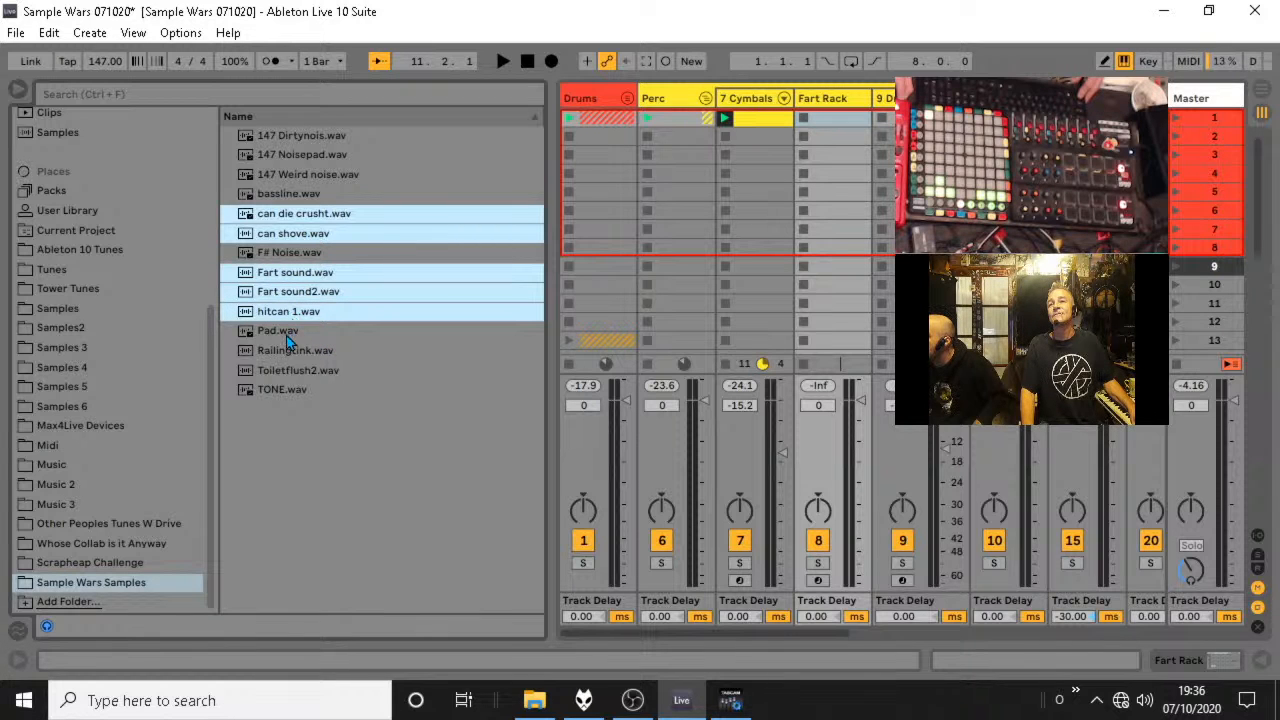
pyautogui.keyDown('ctrl'); pyautogui.click(290, 353); pyautogui.keyUp('ctrl')
pyautogui.keyDown('ctrl'); pyautogui.click(320, 372); pyautogui.keyUp('ctrl')
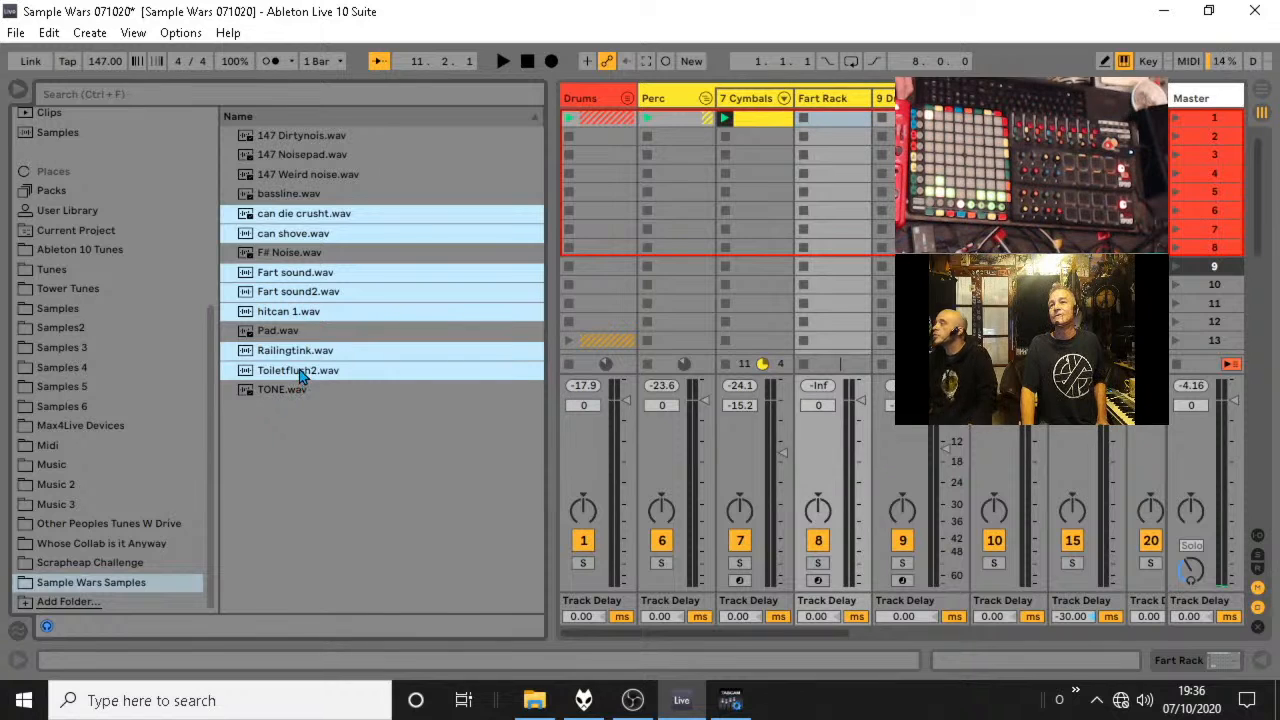
pyautogui.click(838, 106)
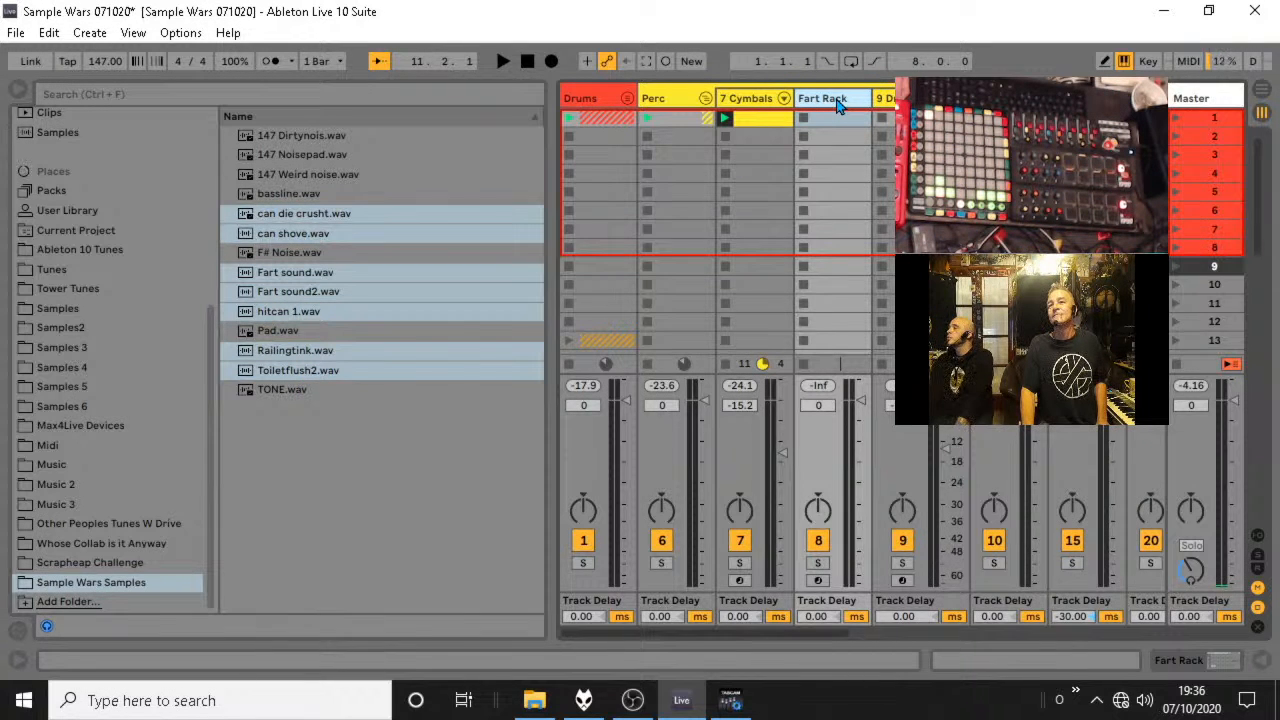
pyautogui.doubleClick(838, 106)
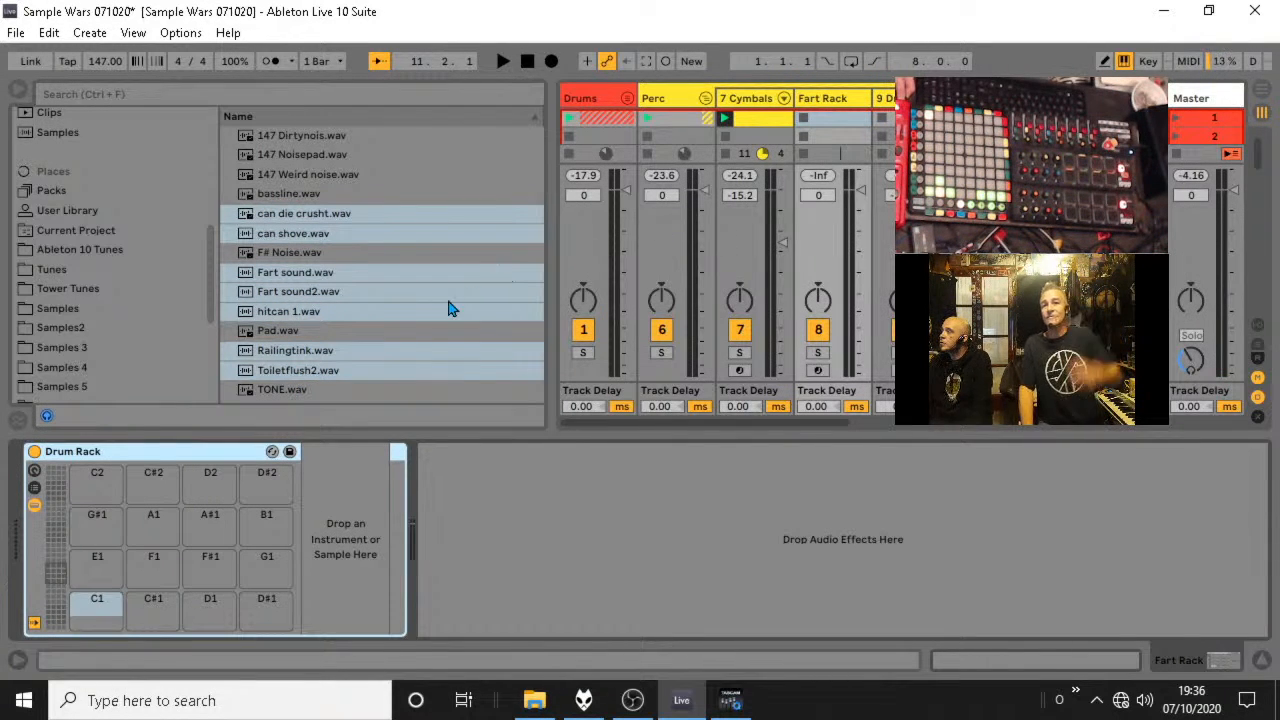
pyautogui.moveTo(252, 372); pyautogui.dragTo(110, 610)
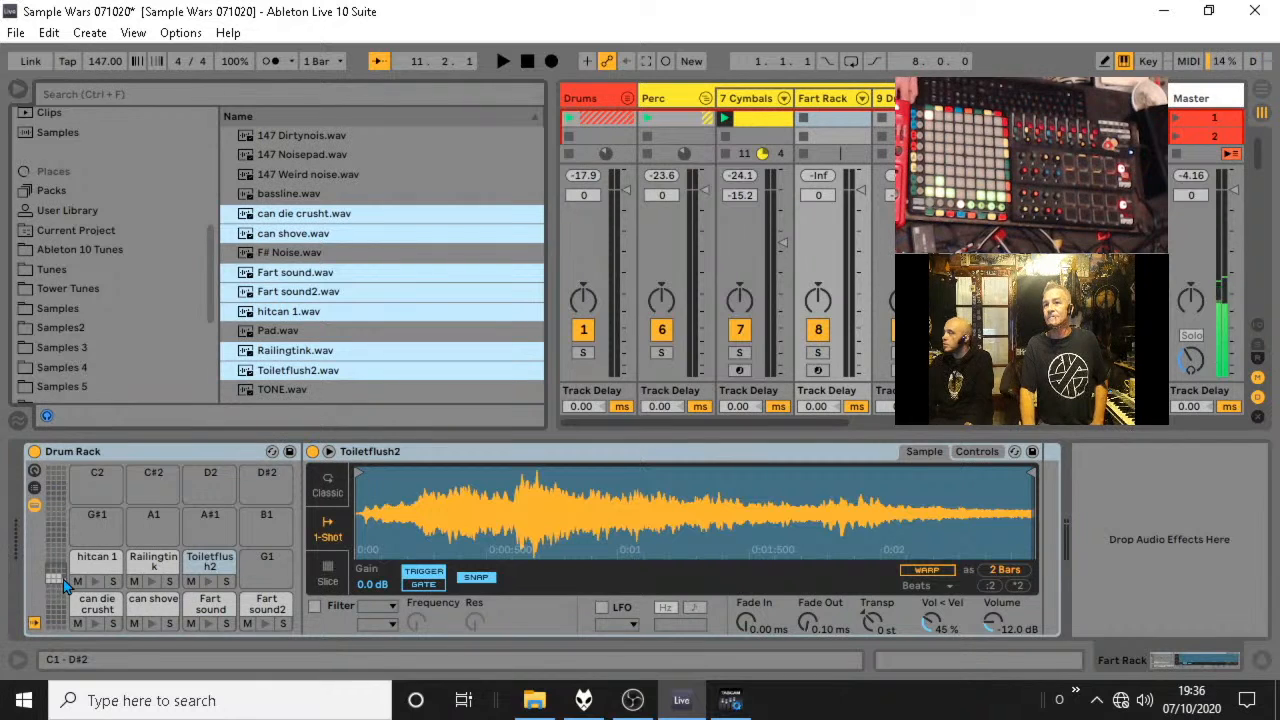
# Arm the Fart Rack track for recording and lower its volume to -5.0 dB.
pyautogui.click(817, 372)
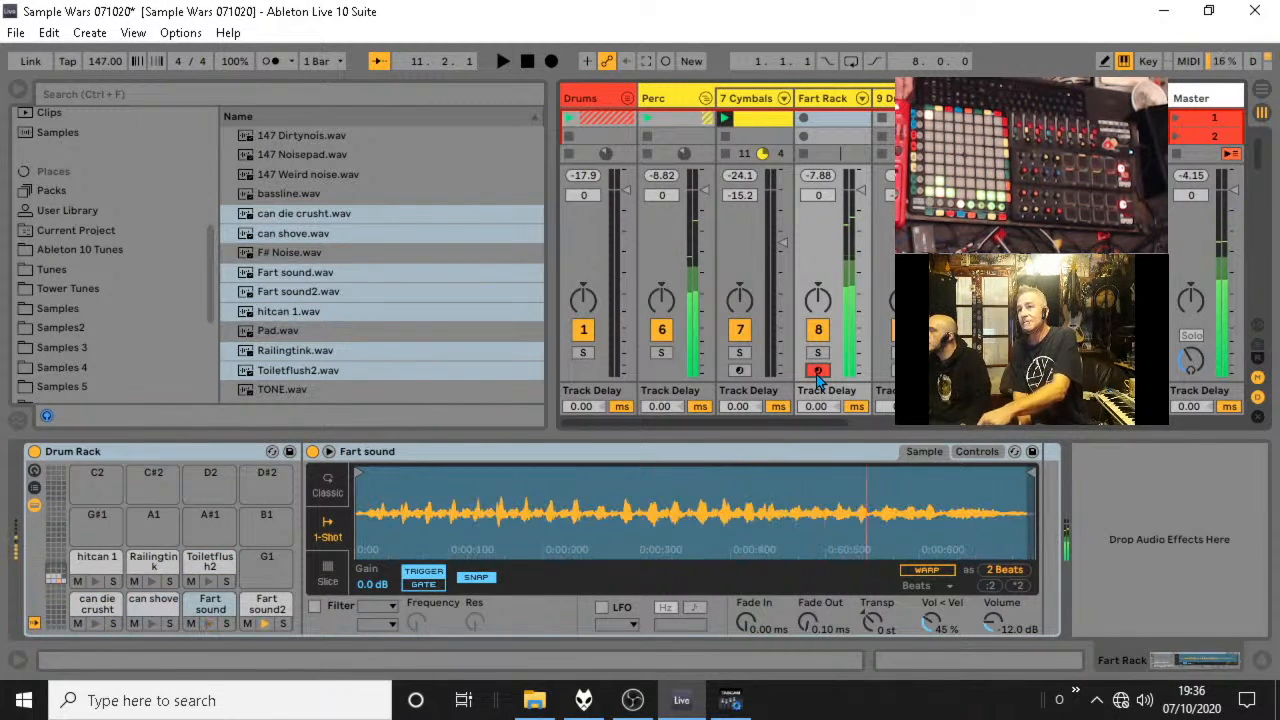
pyautogui.moveTo(862, 190); pyautogui.dragTo(862, 207)
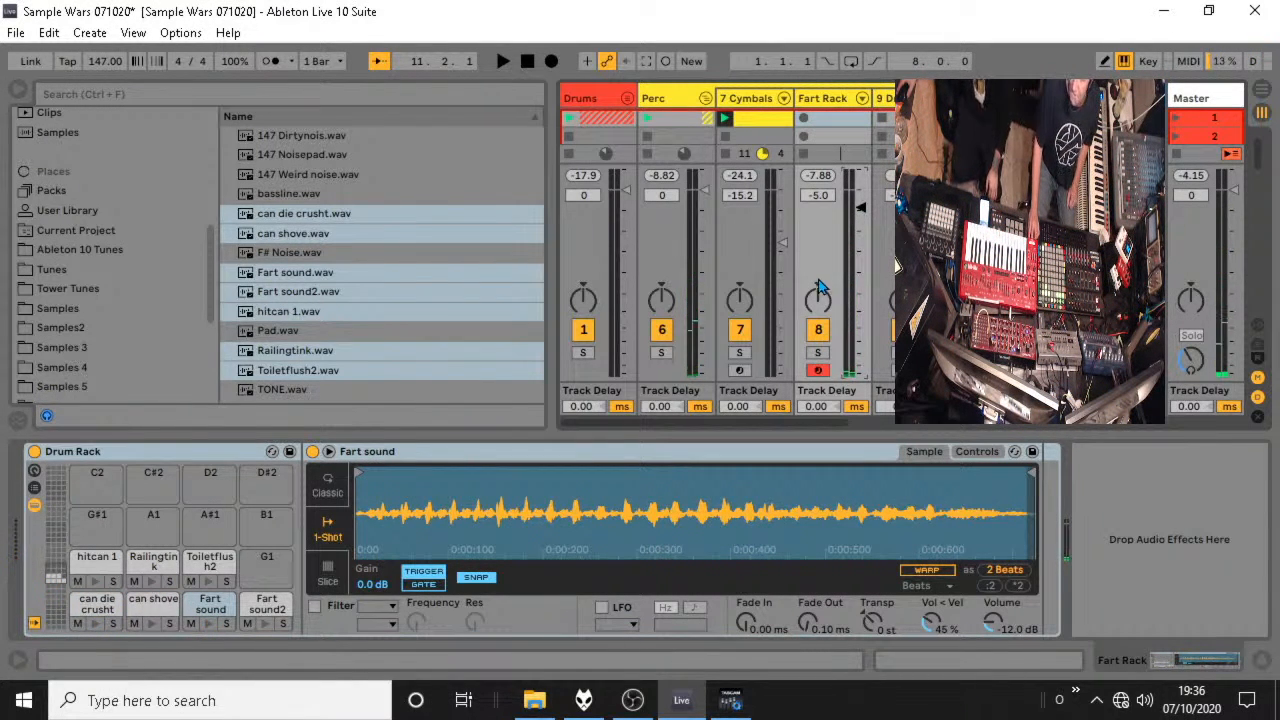
pyautogui.click(198, 453)
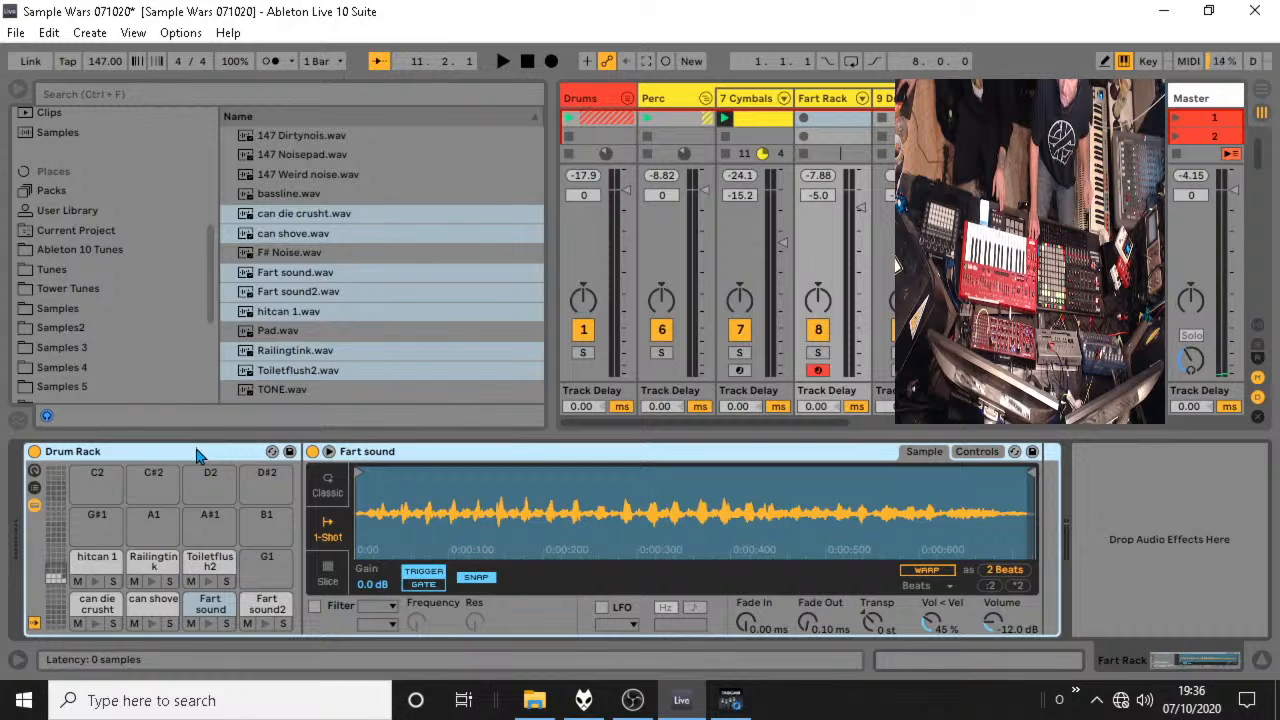
pyautogui.press('Delete')
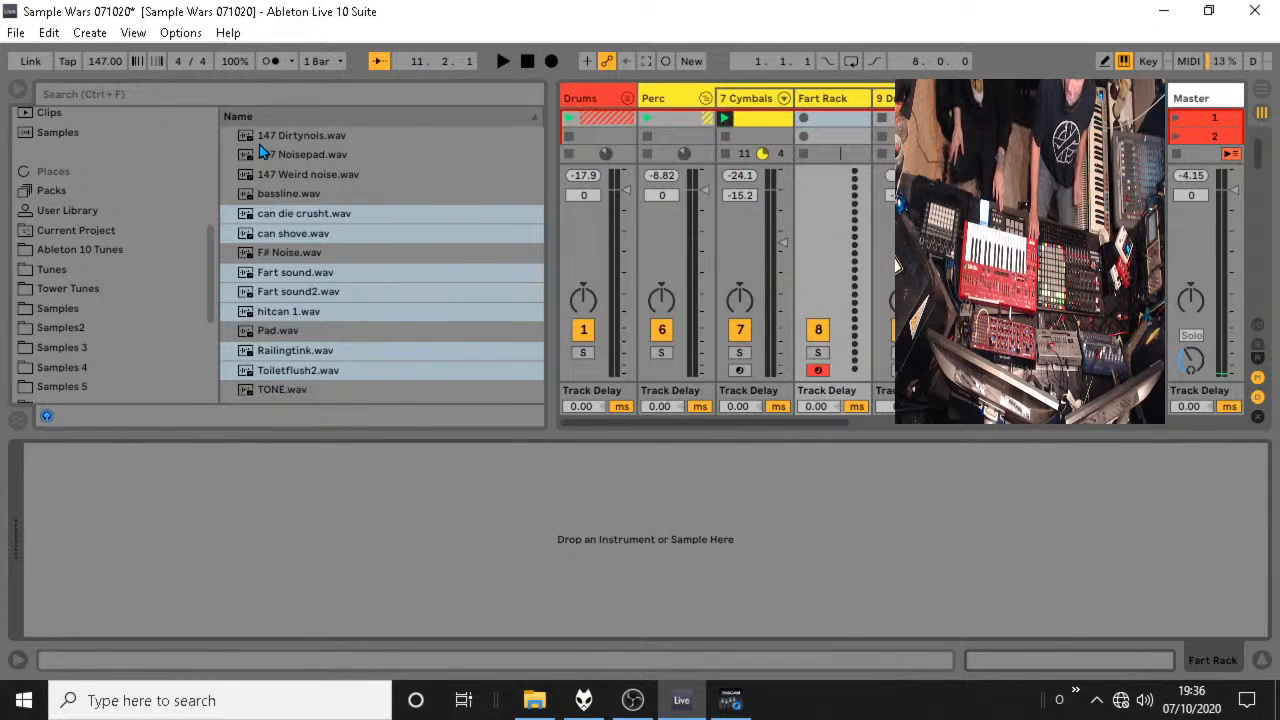
pyautogui.hotkey('ctrl', 'z')
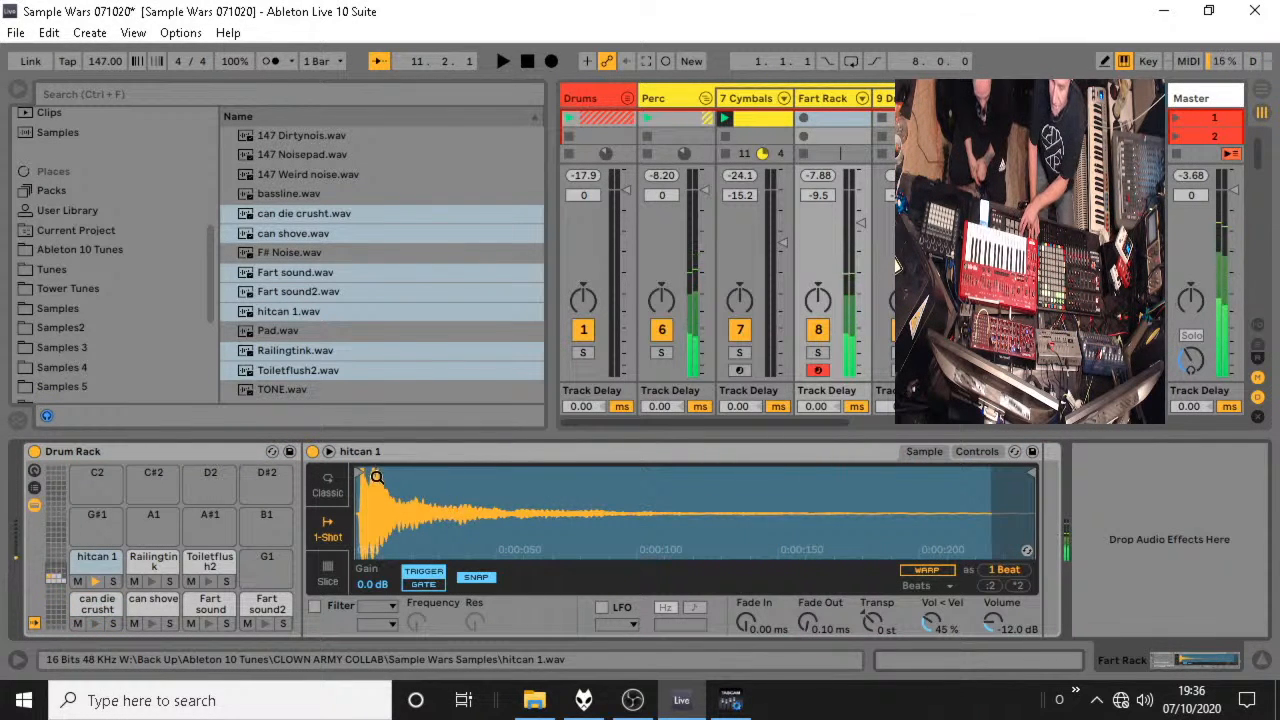
# Trim the sample starts of the hitcan 1 and Railingtink pads so each plays from the beginning of its hit.
pyautogui.moveTo(377, 477)
pyautogui.mouseDown()
pyautogui.moveTo(341, 492)
pyautogui.moveTo(428, 476)
pyautogui.mouseUp()
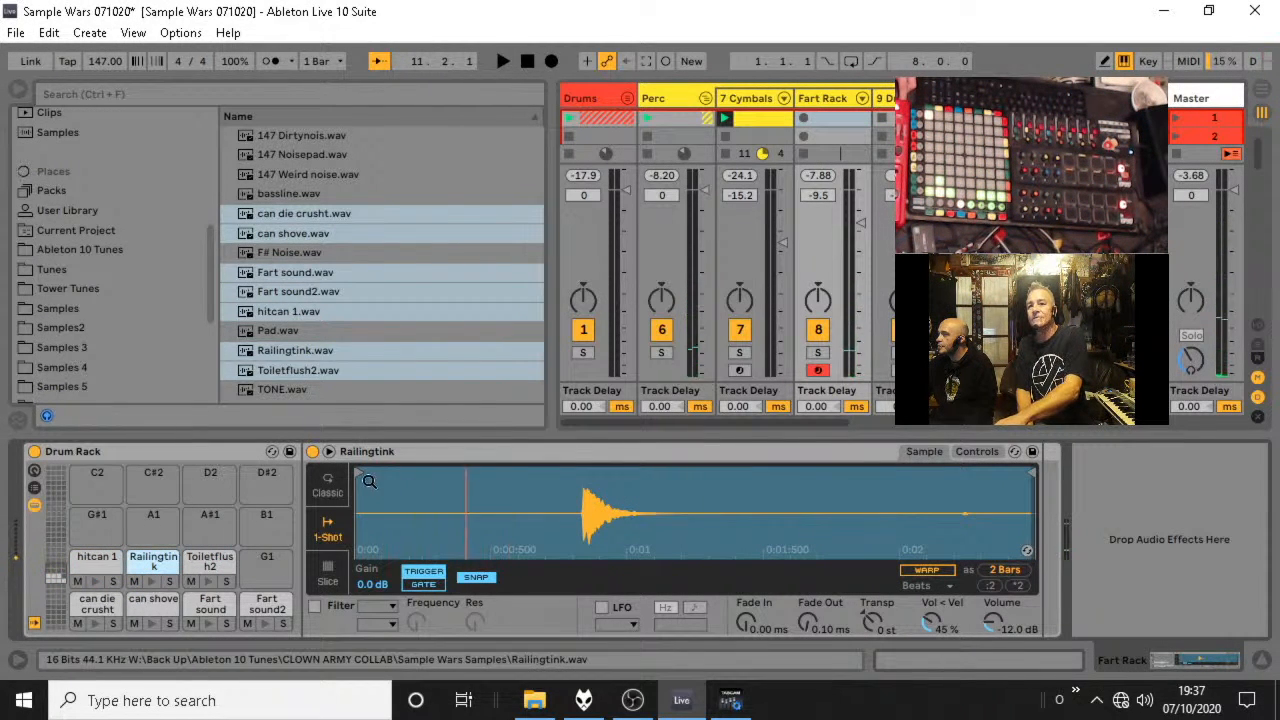
pyautogui.moveTo(362, 474)
pyautogui.mouseDown()
pyautogui.moveTo(591, 475)
pyautogui.moveTo(592, 562)
pyautogui.mouseUp()
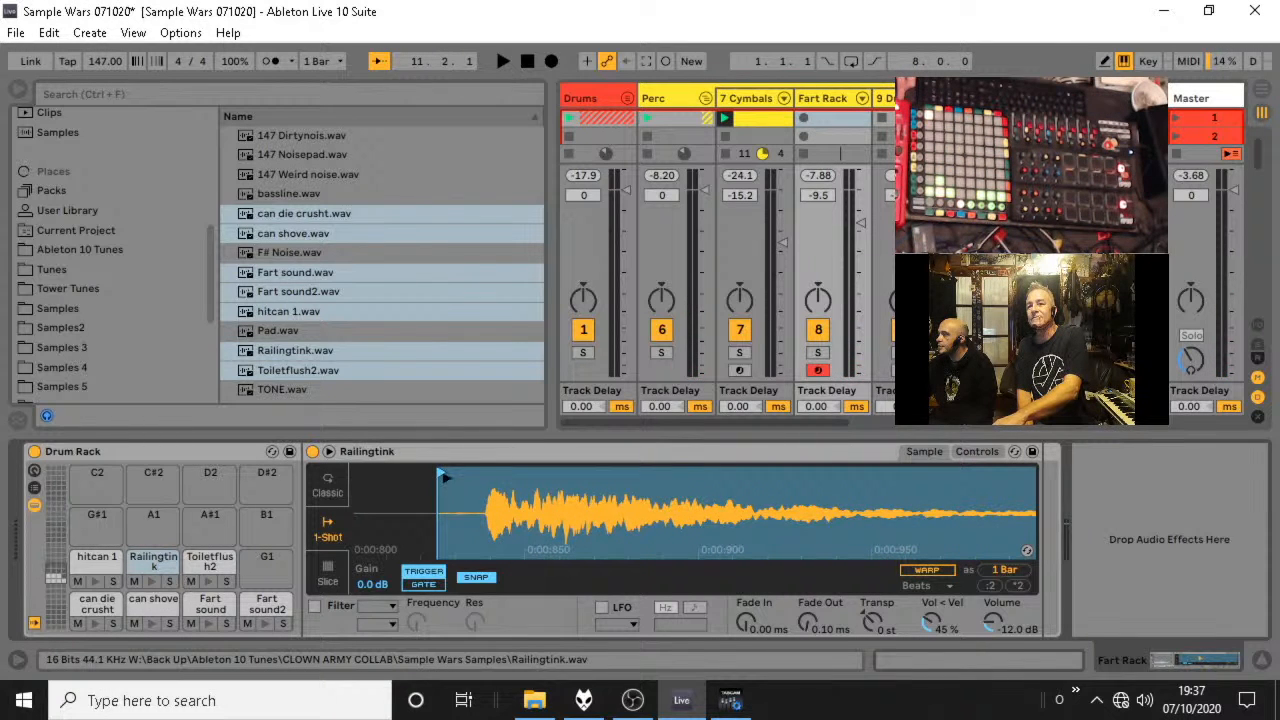
pyautogui.moveTo(446, 478); pyautogui.dragTo(496, 477)
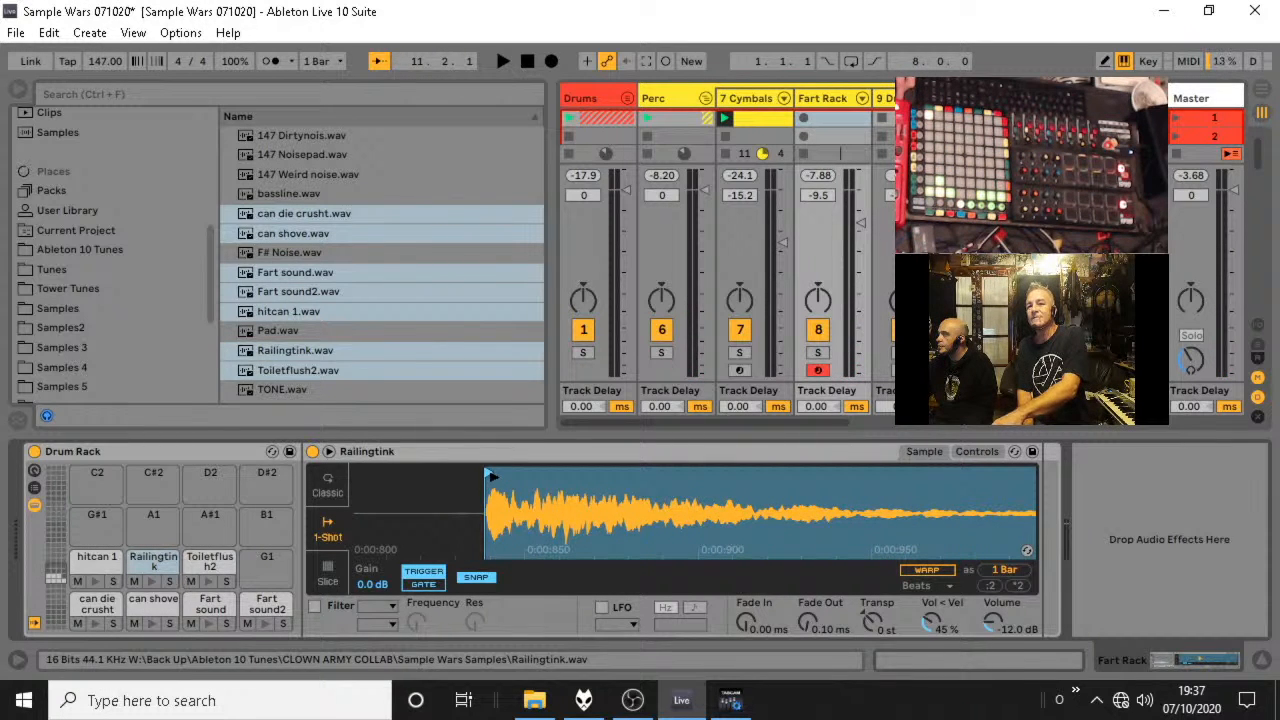
# Trim the sample starts of the Toiletflush2, can shove, Fart sound and Fart sound2 pads and try Fart sound2's transposition.
pyautogui.click(210, 562)
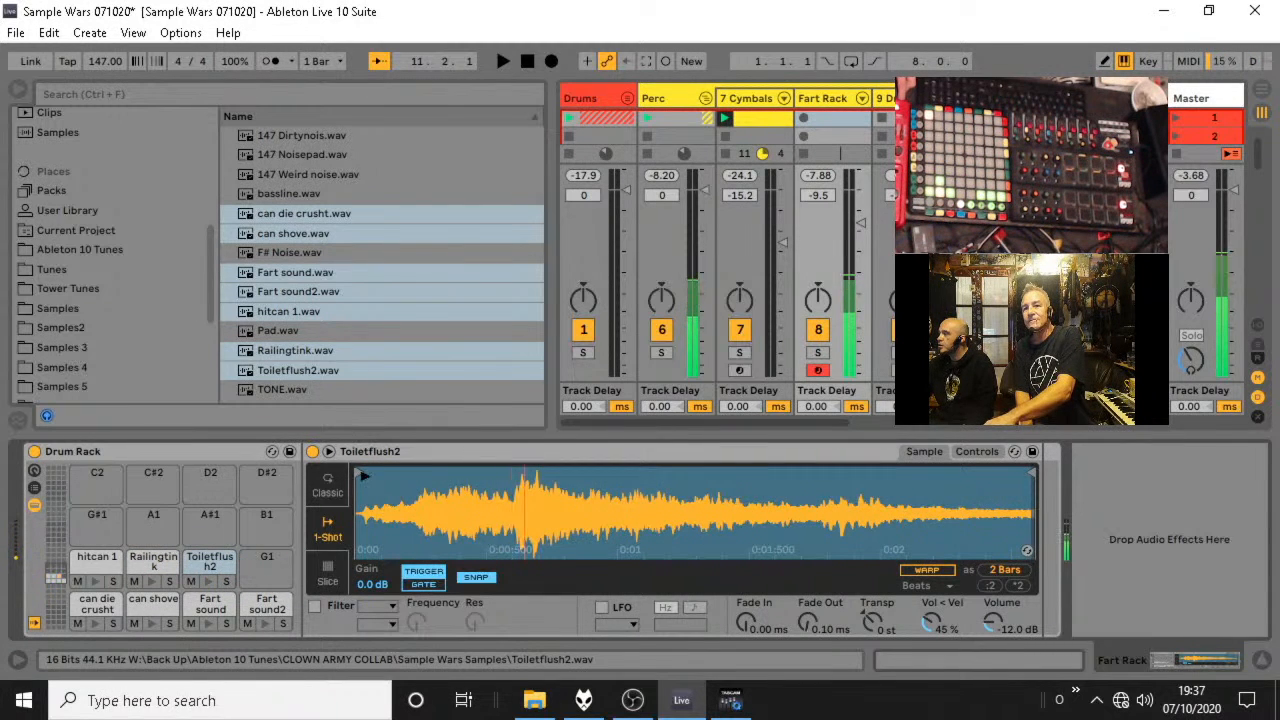
pyautogui.moveTo(365, 476); pyautogui.dragTo(375, 480)
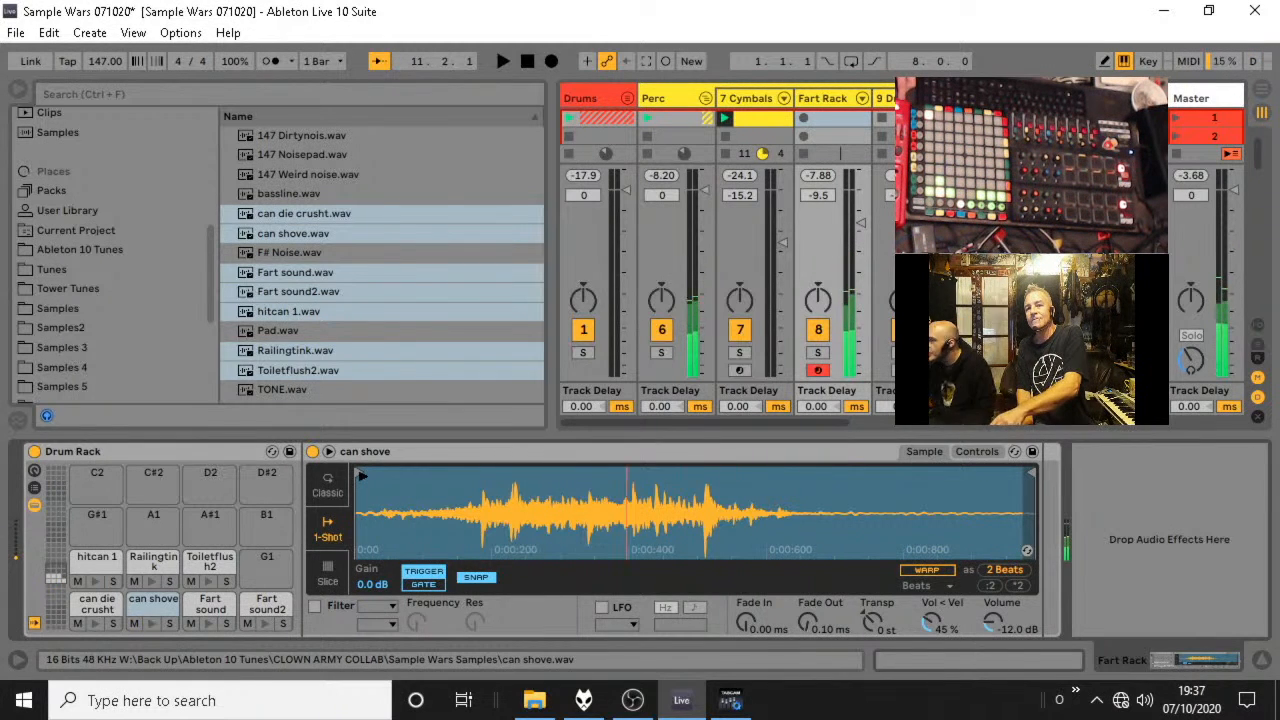
pyautogui.moveTo(362, 476); pyautogui.dragTo(487, 478)
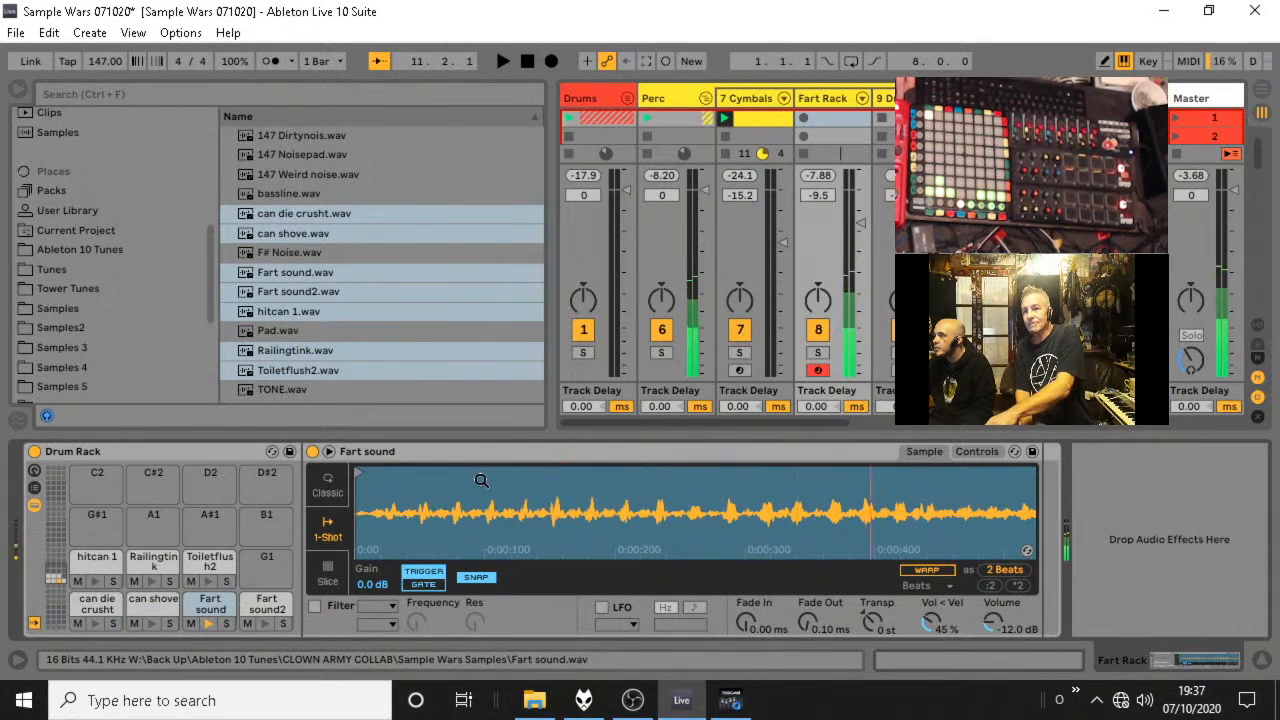
pyautogui.moveTo(362, 476); pyautogui.dragTo(388, 476)
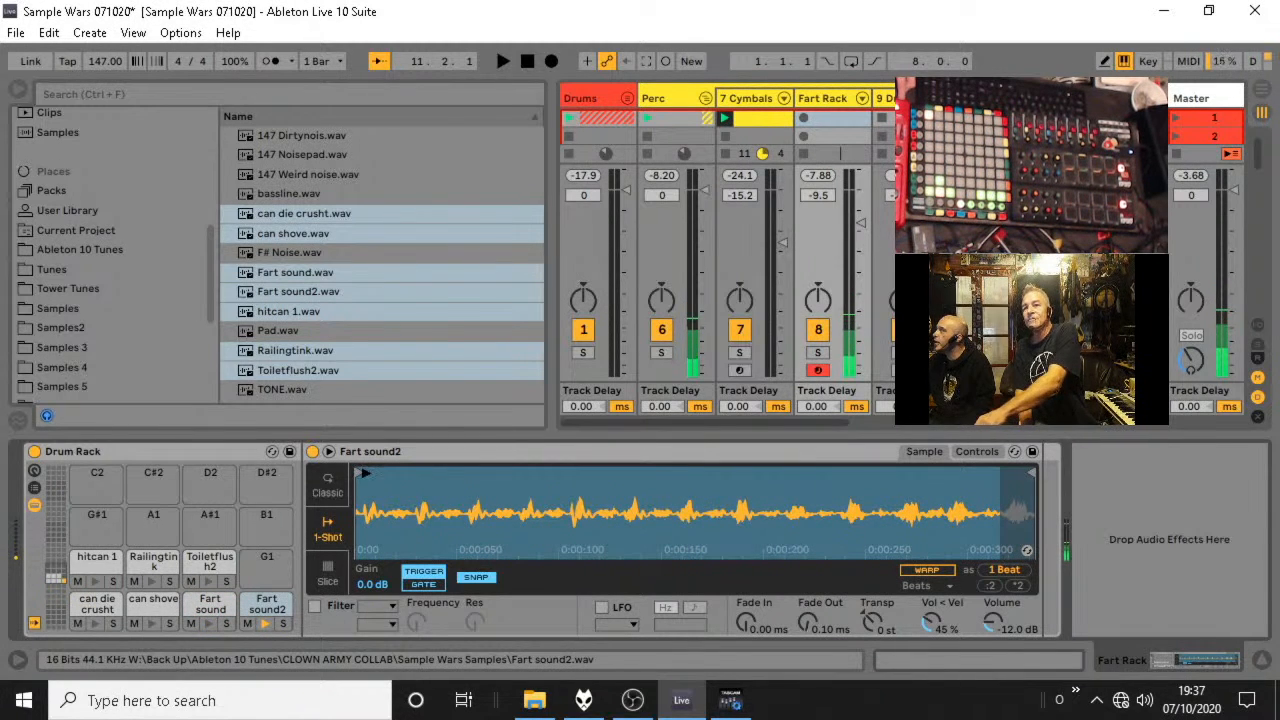
pyautogui.moveTo(364, 476); pyautogui.dragTo(371, 476)
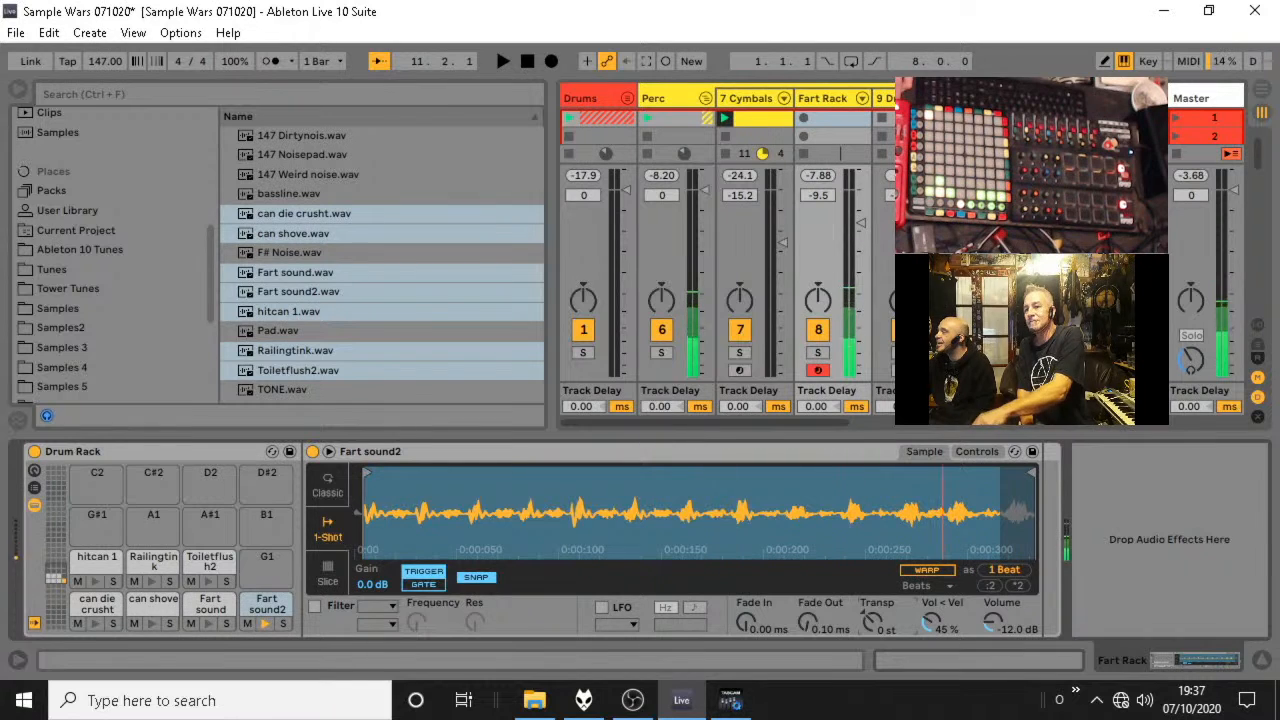
pyautogui.moveTo(873, 622); pyautogui.dragTo(873, 612)
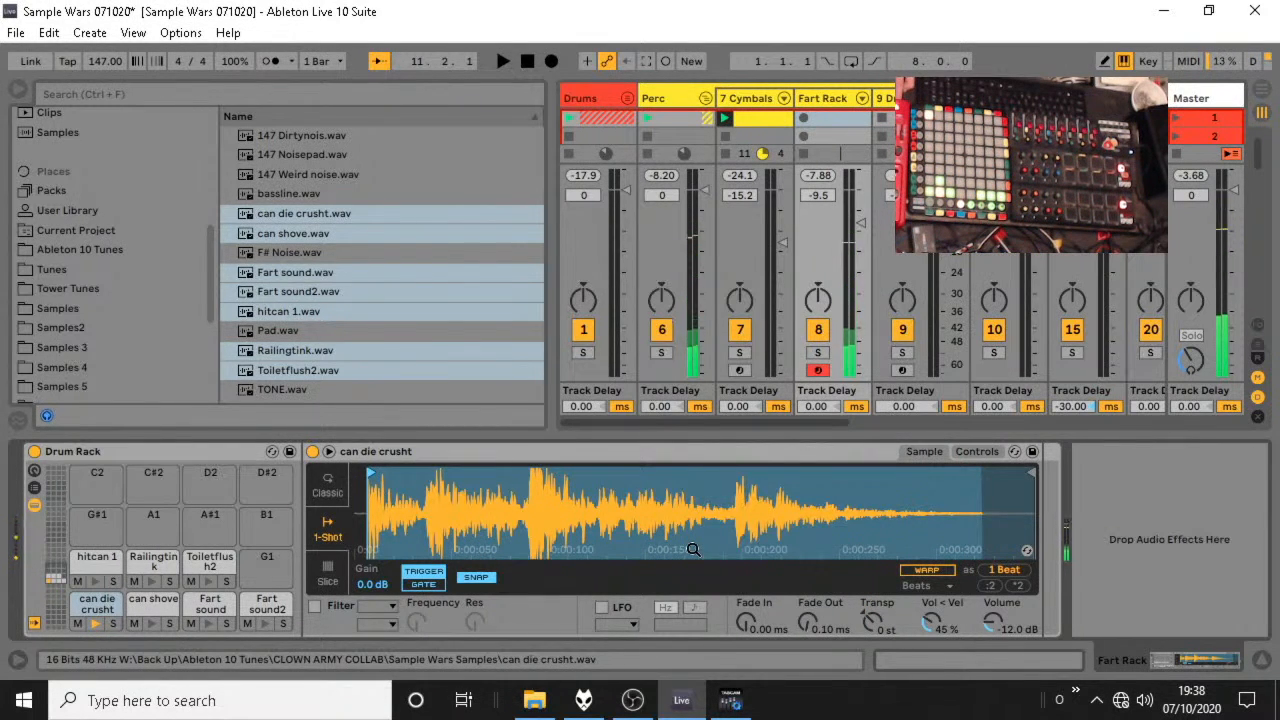
# Copy the can die crusht pad to G1 and trim the copy's start and end to isolate the sample's second hit.
pyautogui.click(95, 611)
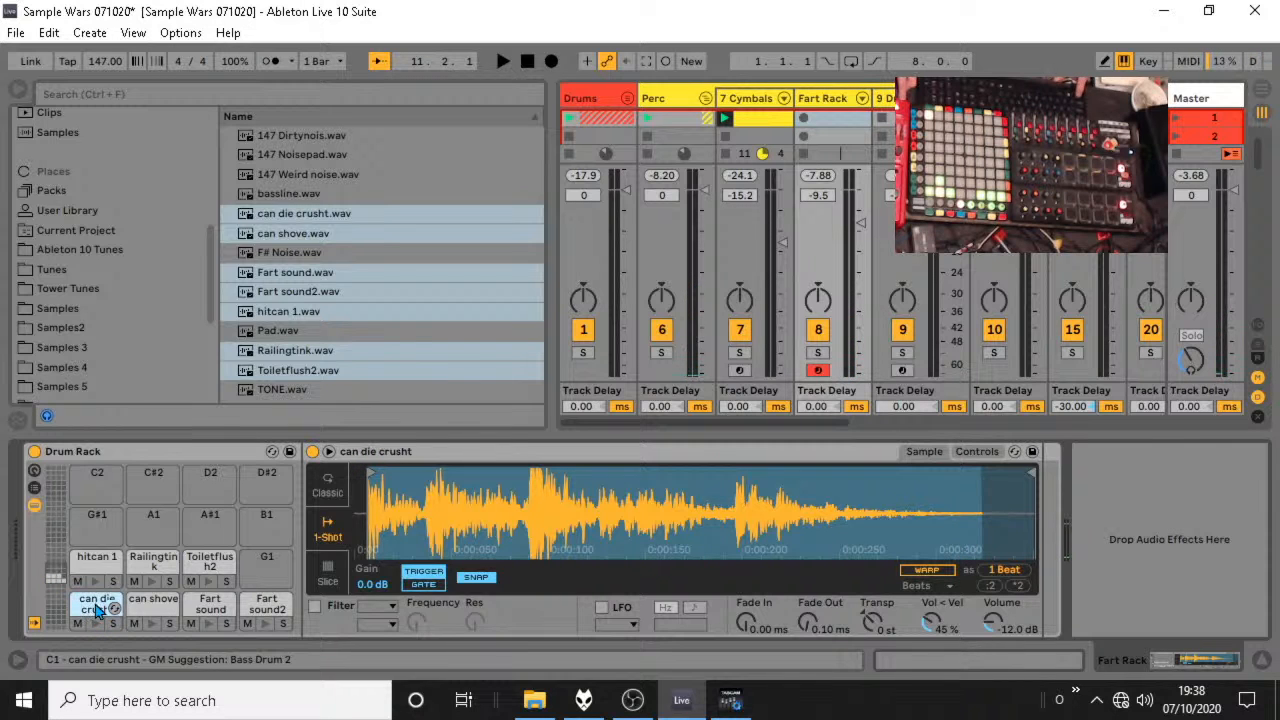
pyautogui.moveTo(95, 611); pyautogui.dragTo(272, 585)
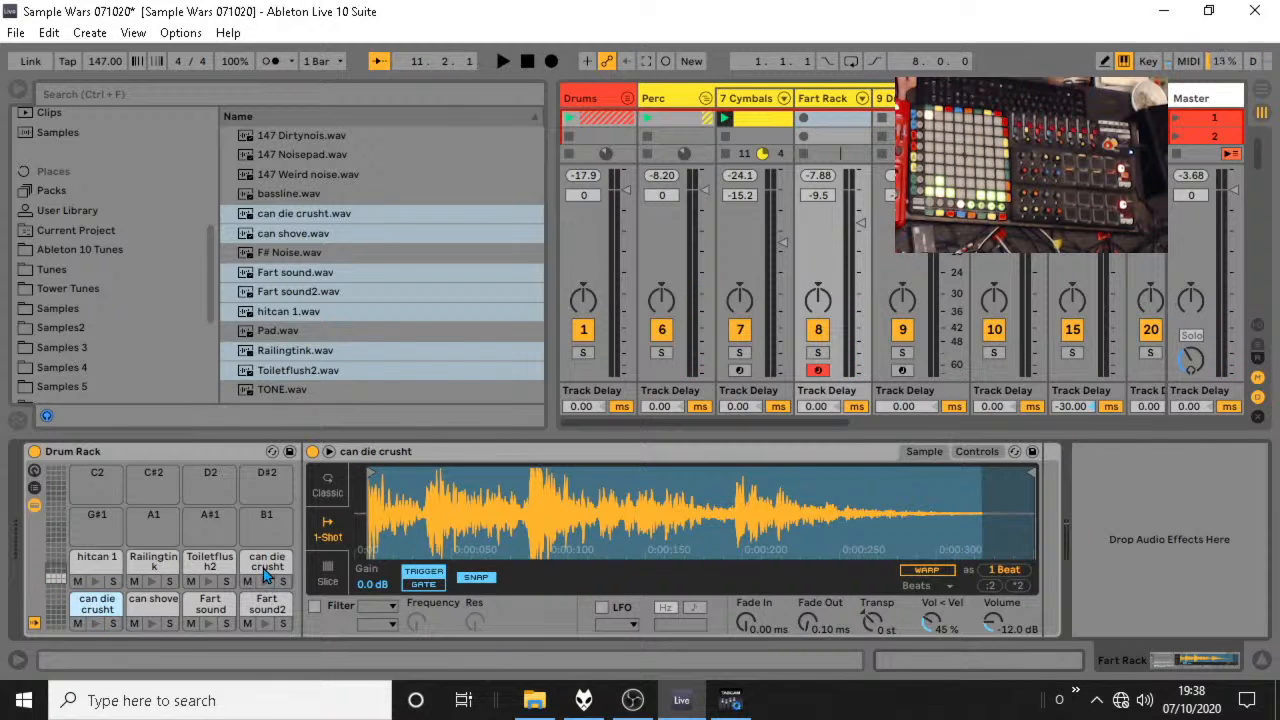
pyautogui.click(253, 572)
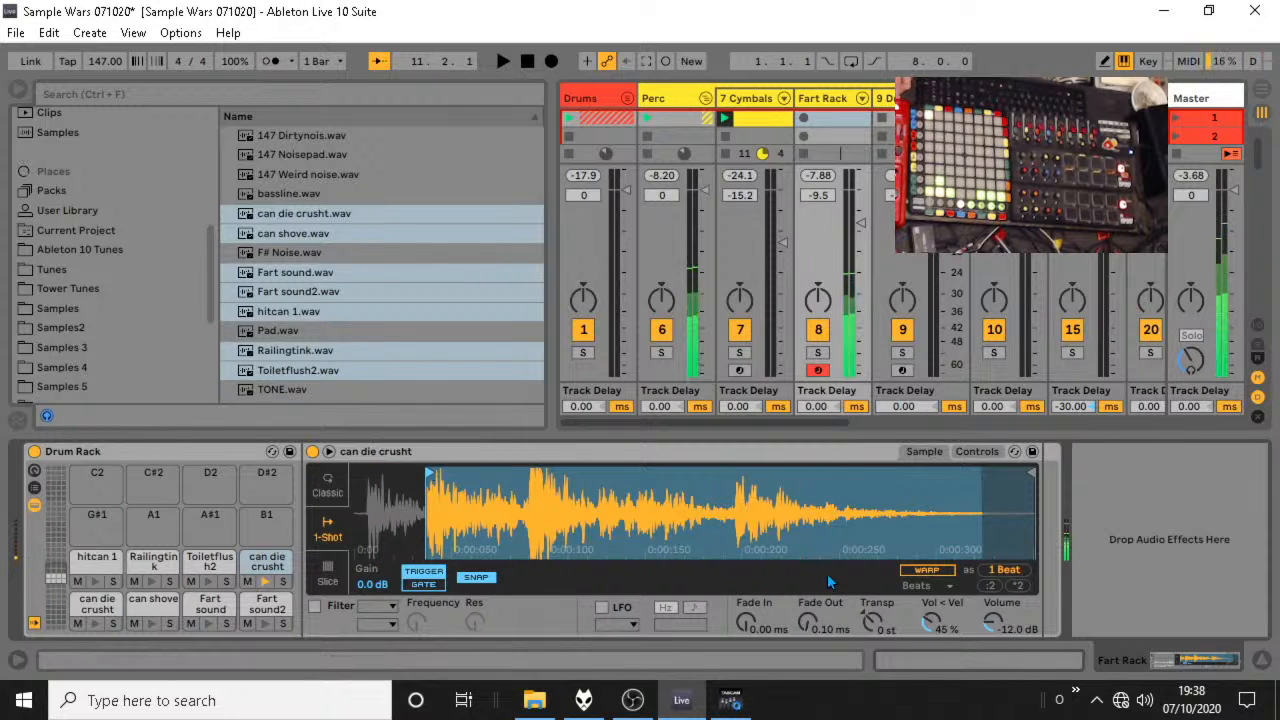
pyautogui.moveTo(1032, 472)
pyautogui.mouseDown()
pyautogui.moveTo(500, 472)
pyautogui.moveTo(530, 472)
pyautogui.moveTo(505, 472)
pyautogui.moveTo(513, 486)
pyautogui.mouseUp()
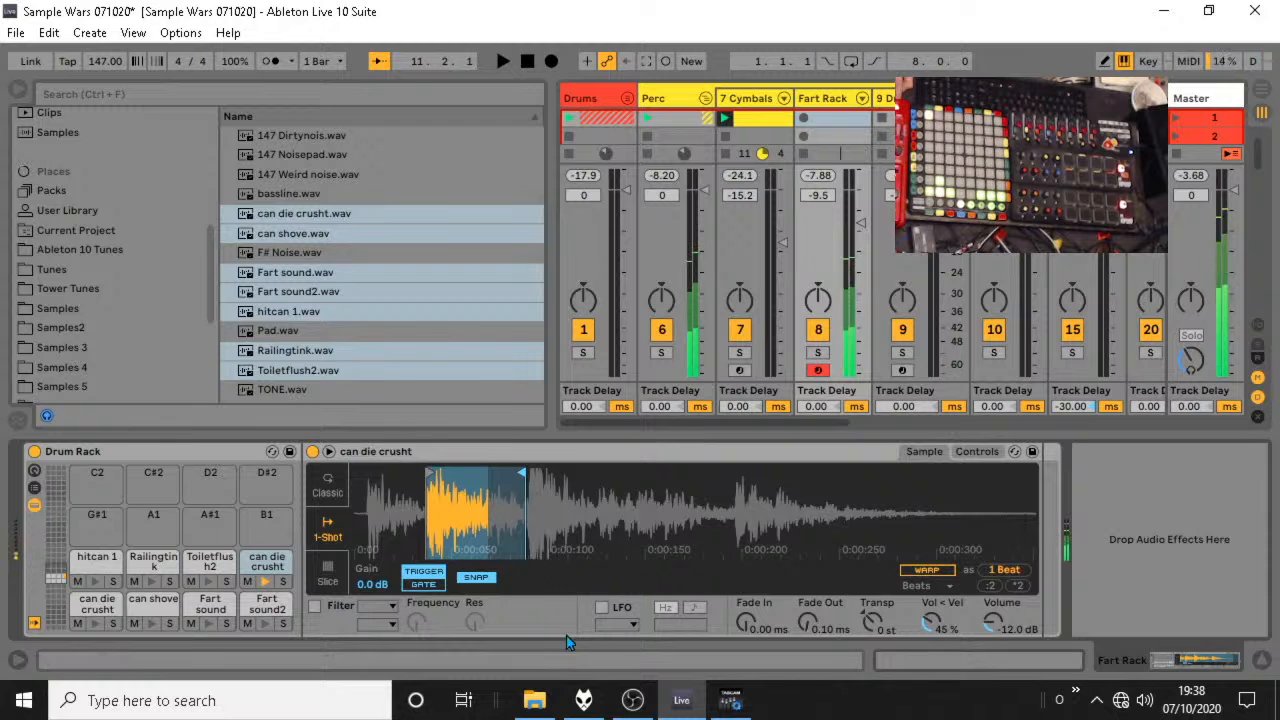
# Extend the G1 can die crusht slice's end slightly, then copy the pad to G#1 and trim the copy to the sample's third hit.
pyautogui.moveTo(523, 476)
pyautogui.mouseDown()
pyautogui.moveTo(559, 476)
pyautogui.moveTo(530, 477)
pyautogui.mouseUp()
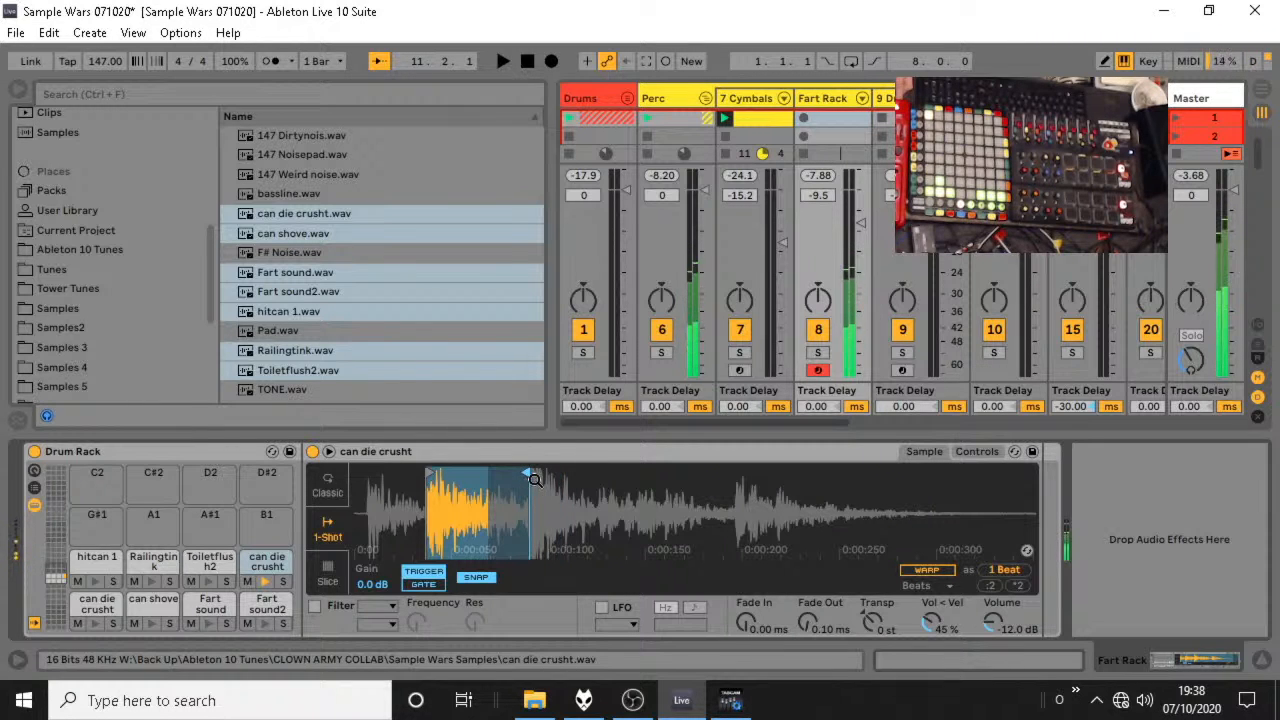
pyautogui.click(265, 566)
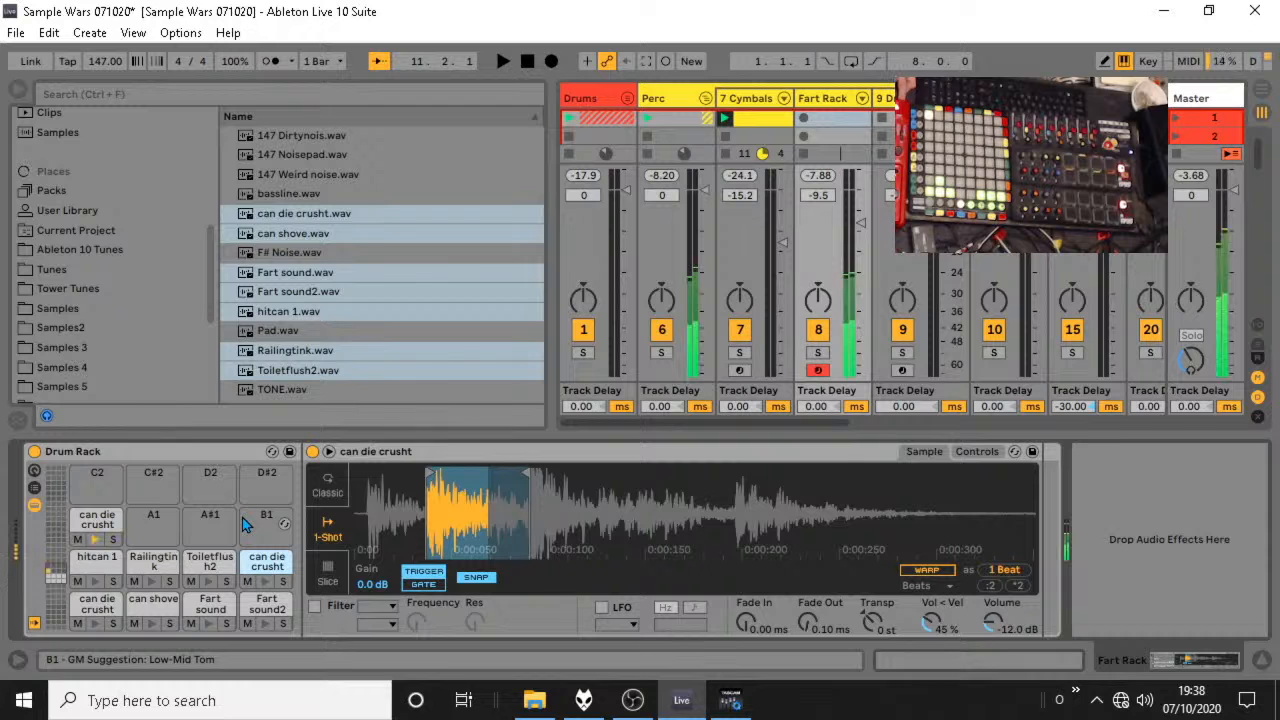
pyautogui.moveTo(525, 472); pyautogui.dragTo(733, 470)
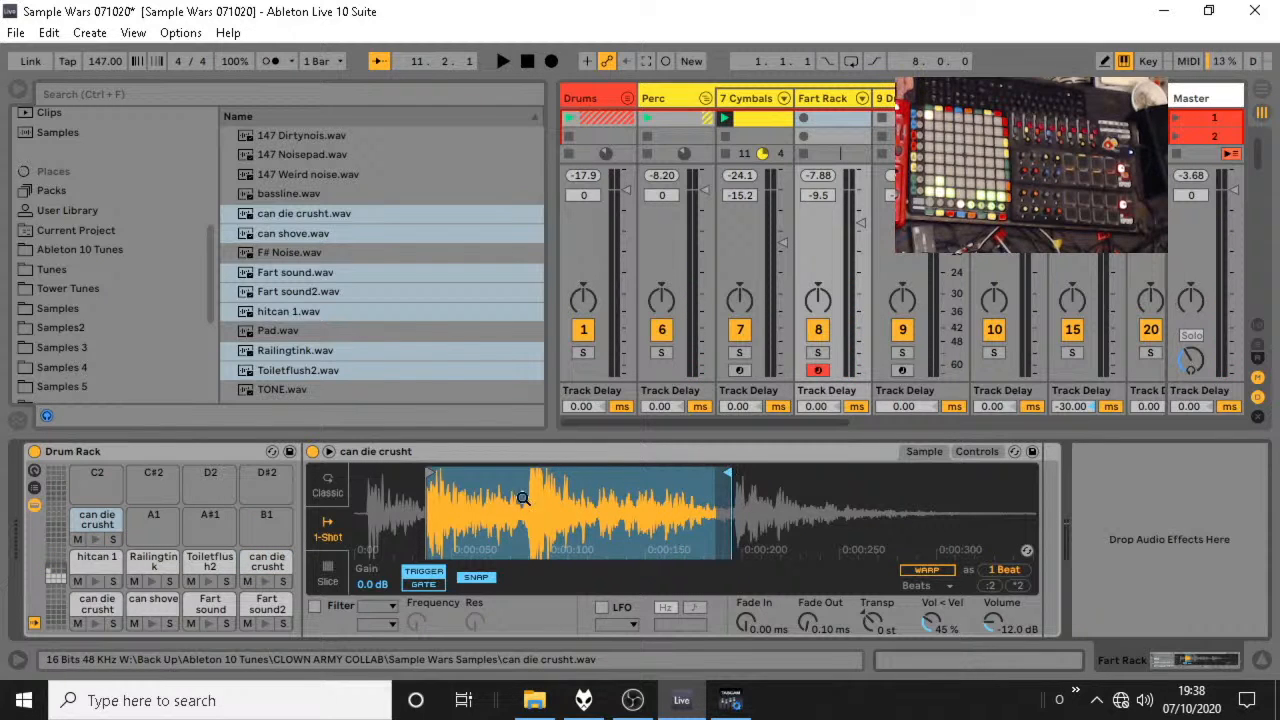
pyautogui.moveTo(425, 481); pyautogui.dragTo(535, 475)
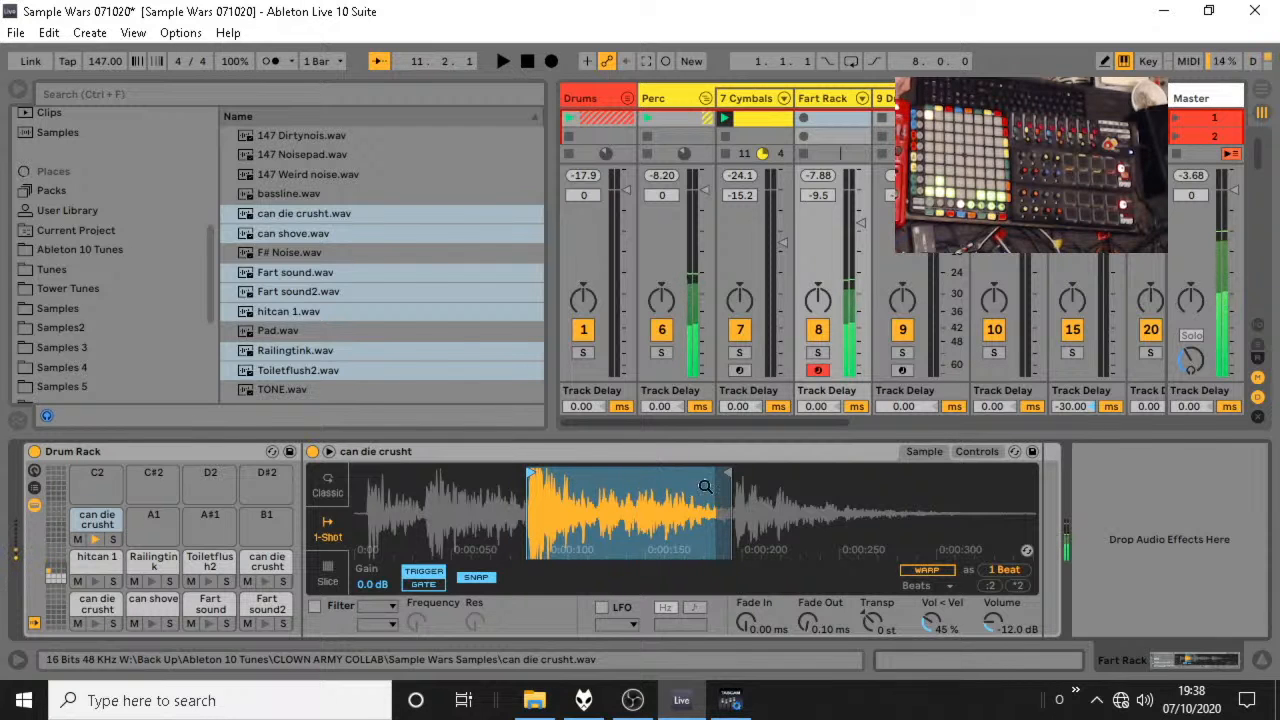
# Copy the G#1 can die crusht pad to A1 and trim the copy to the sample's last hit, through to the sample's end.
pyautogui.click(152, 520)
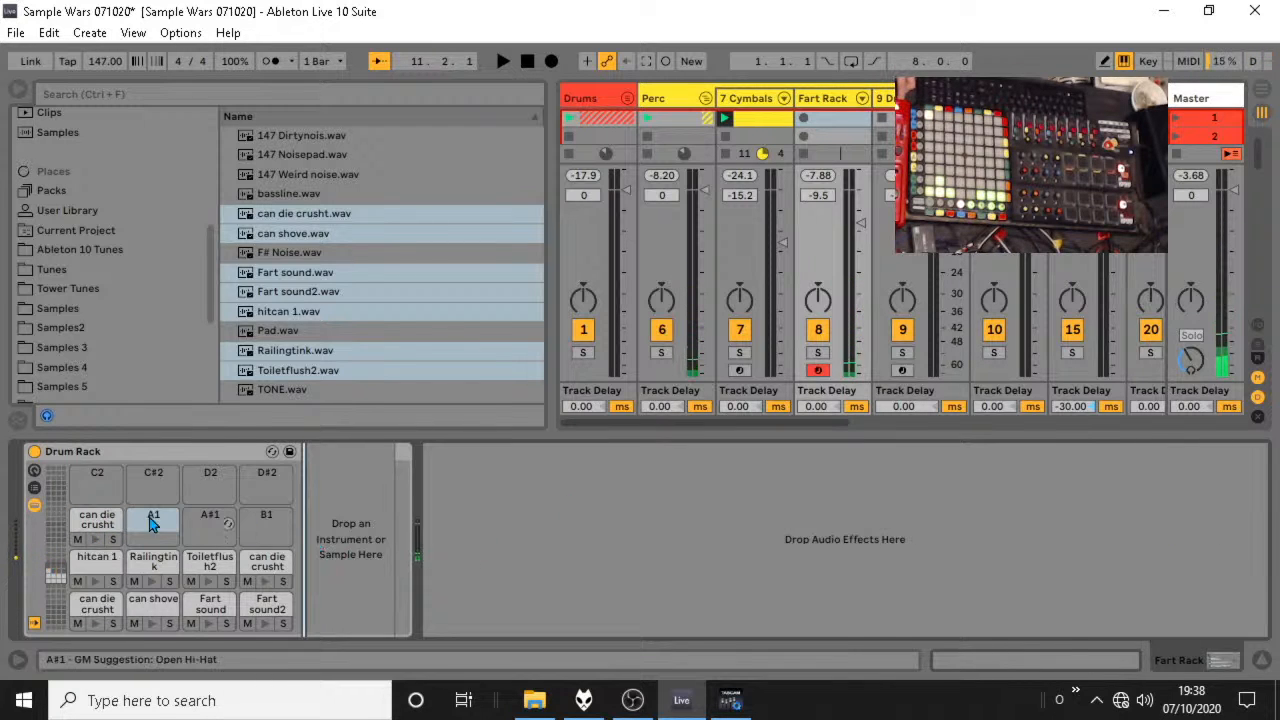
pyautogui.click(93, 522)
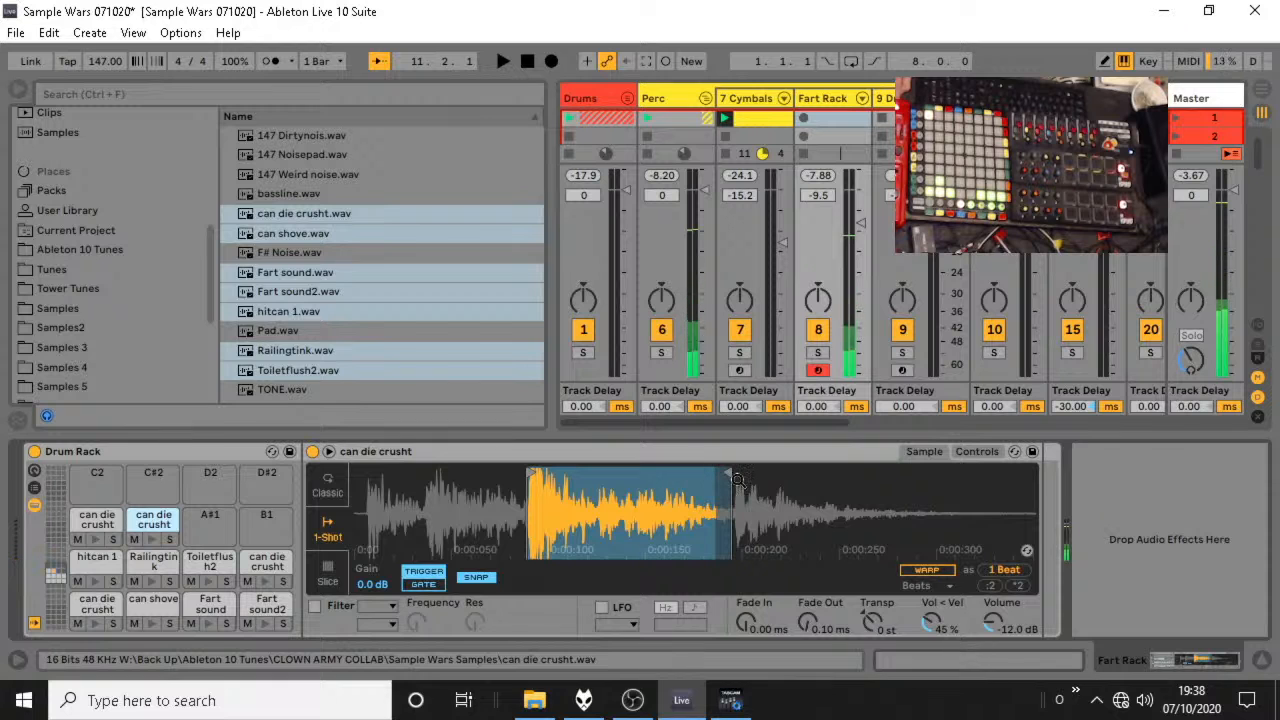
pyautogui.moveTo(727, 470); pyautogui.dragTo(1032, 470)
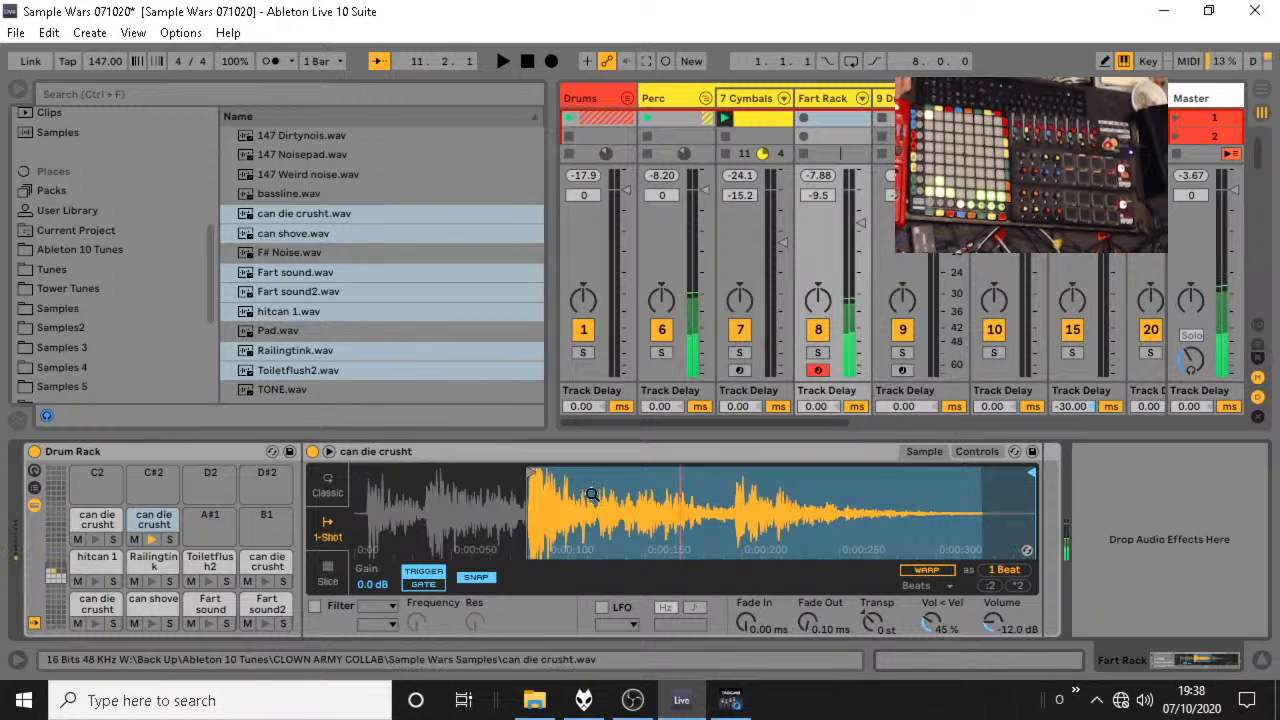
pyautogui.moveTo(533, 480); pyautogui.dragTo(740, 477)
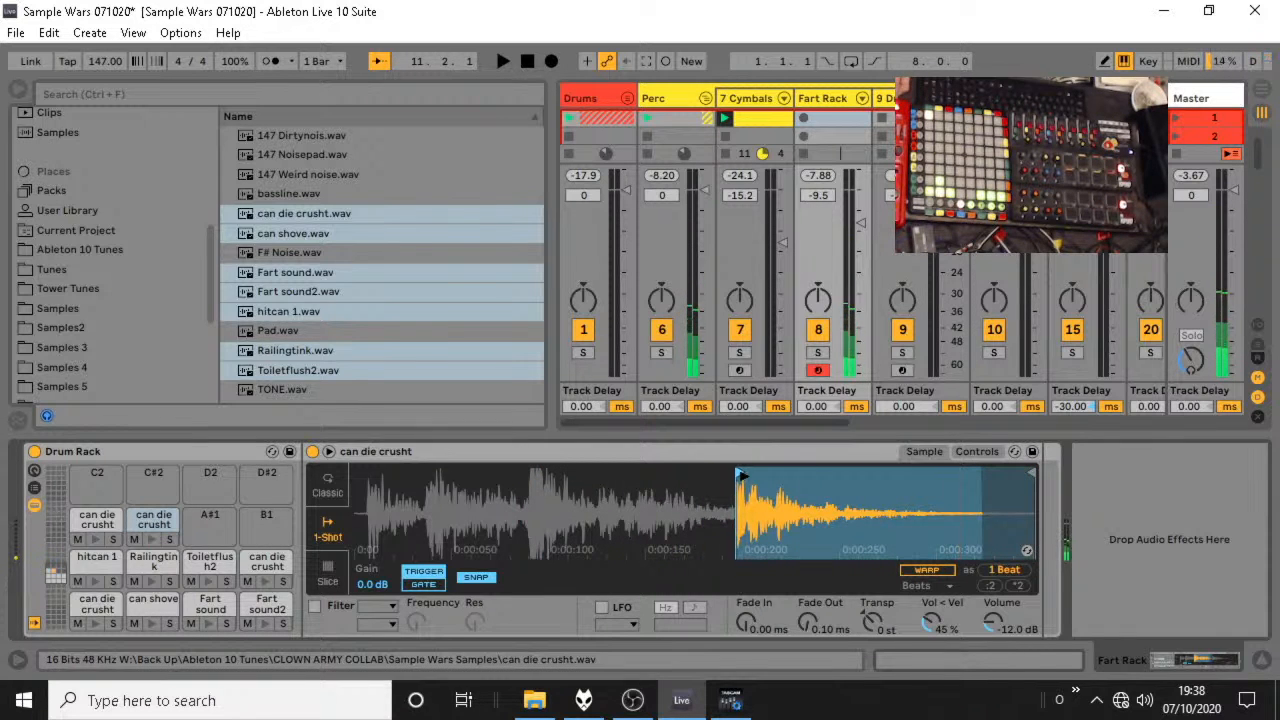
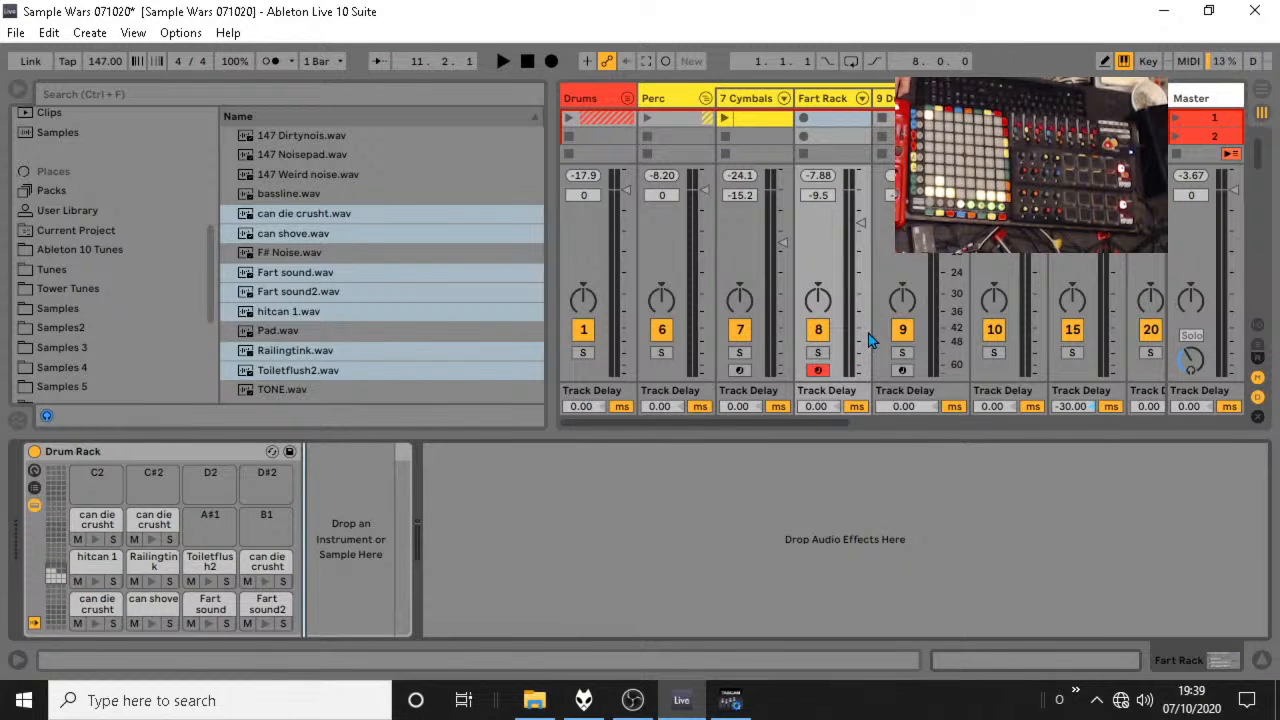
pyautogui.click(1187, 62)
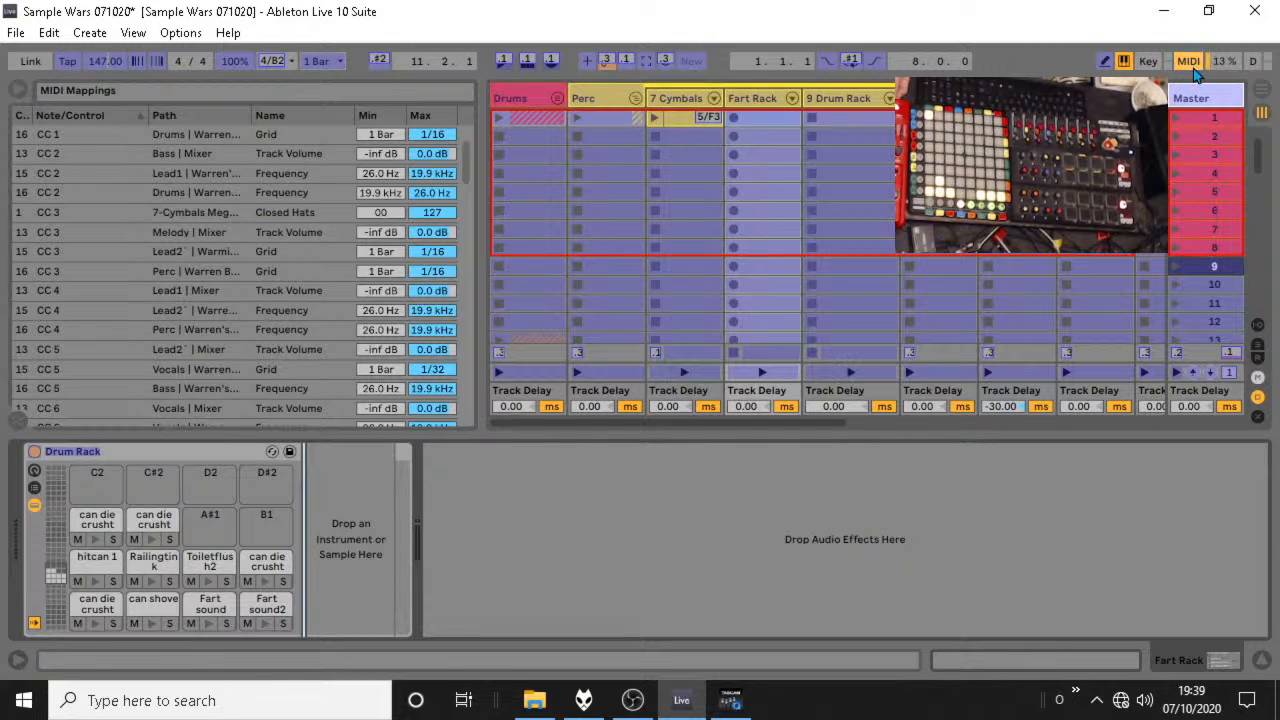
pyautogui.click(1192, 66)
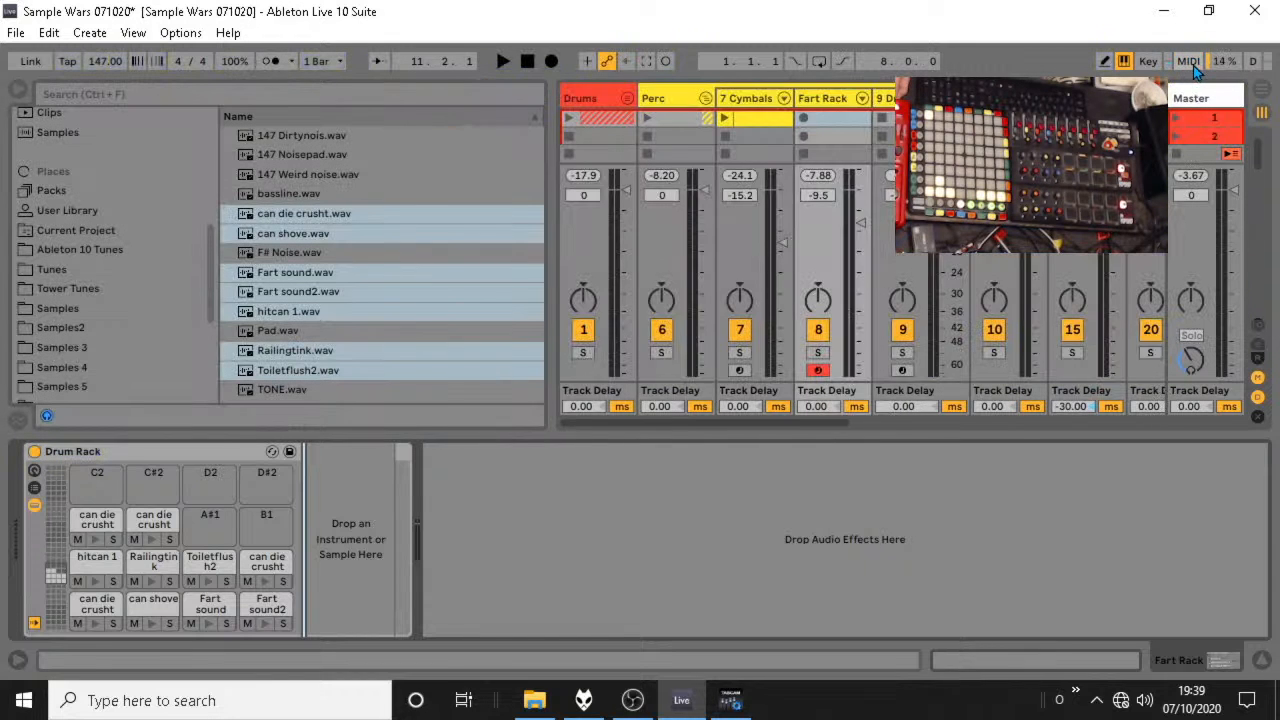
# Launch the first Drums, Perc and Cymbals clips, capture the played pads as a Fart Rack MIDI clip, and stop playback.
pyautogui.click(571, 118)
pyautogui.click(649, 118)
pyautogui.click(724, 118)
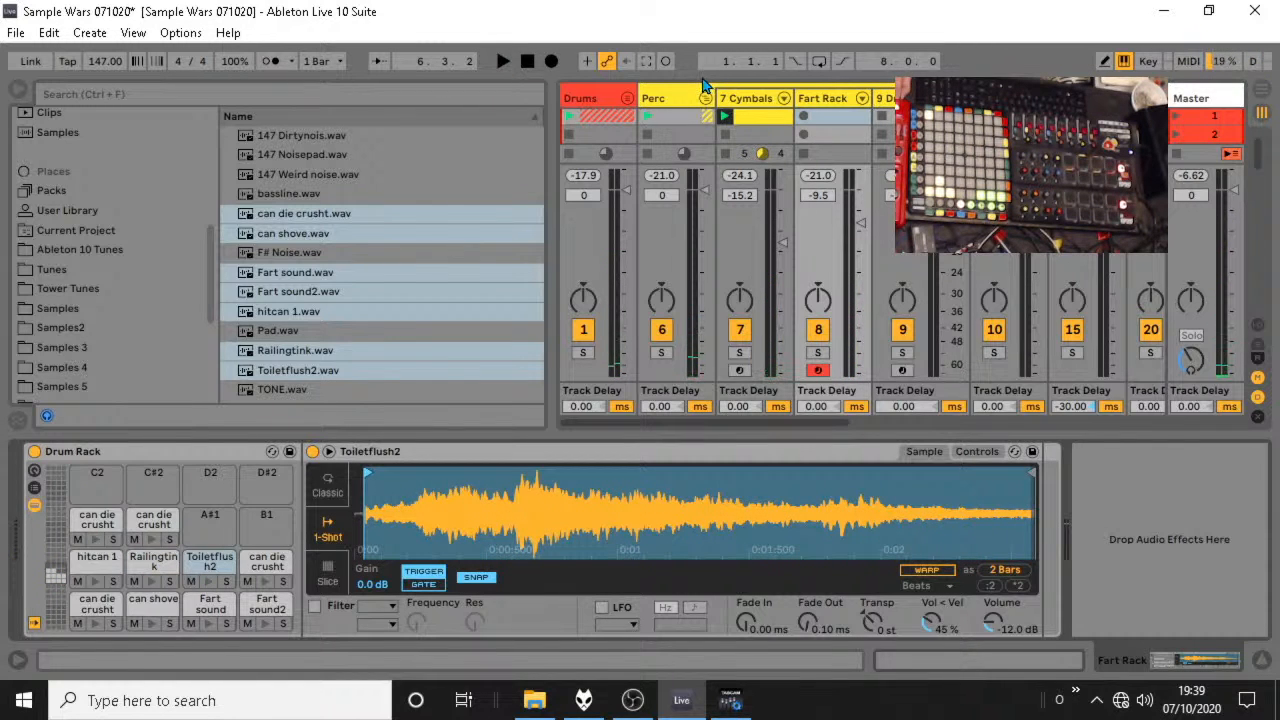
pyautogui.click(650, 66)
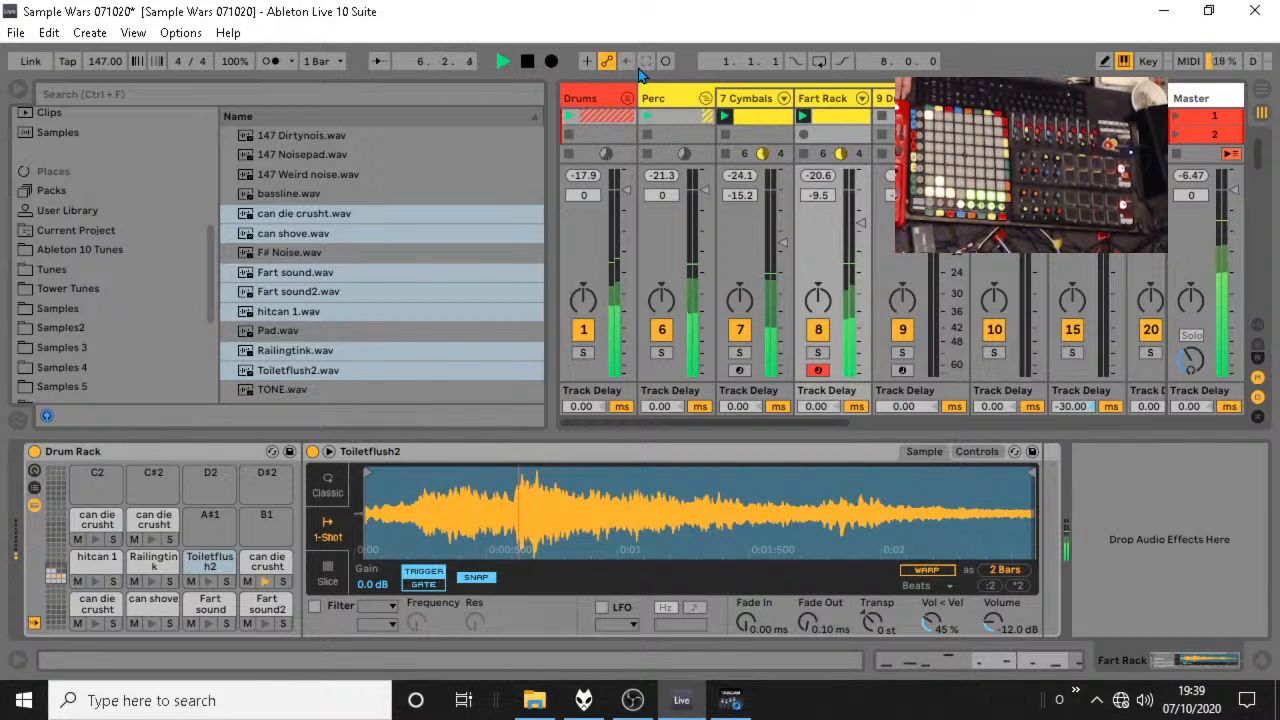
pyautogui.press('space')
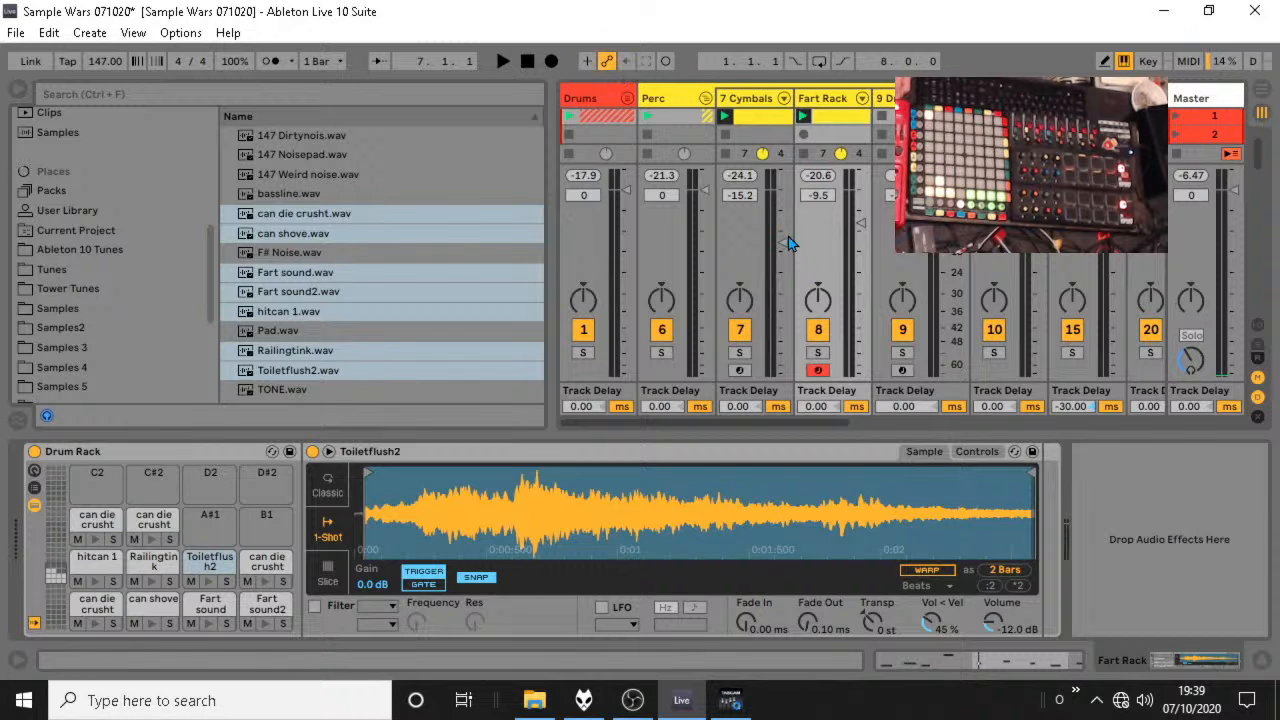
# Open the captured Fart Rack clip and extend its loop back to 1.1.1 for a length of two bars.
pyautogui.click(820, 355)
pyautogui.press('space')
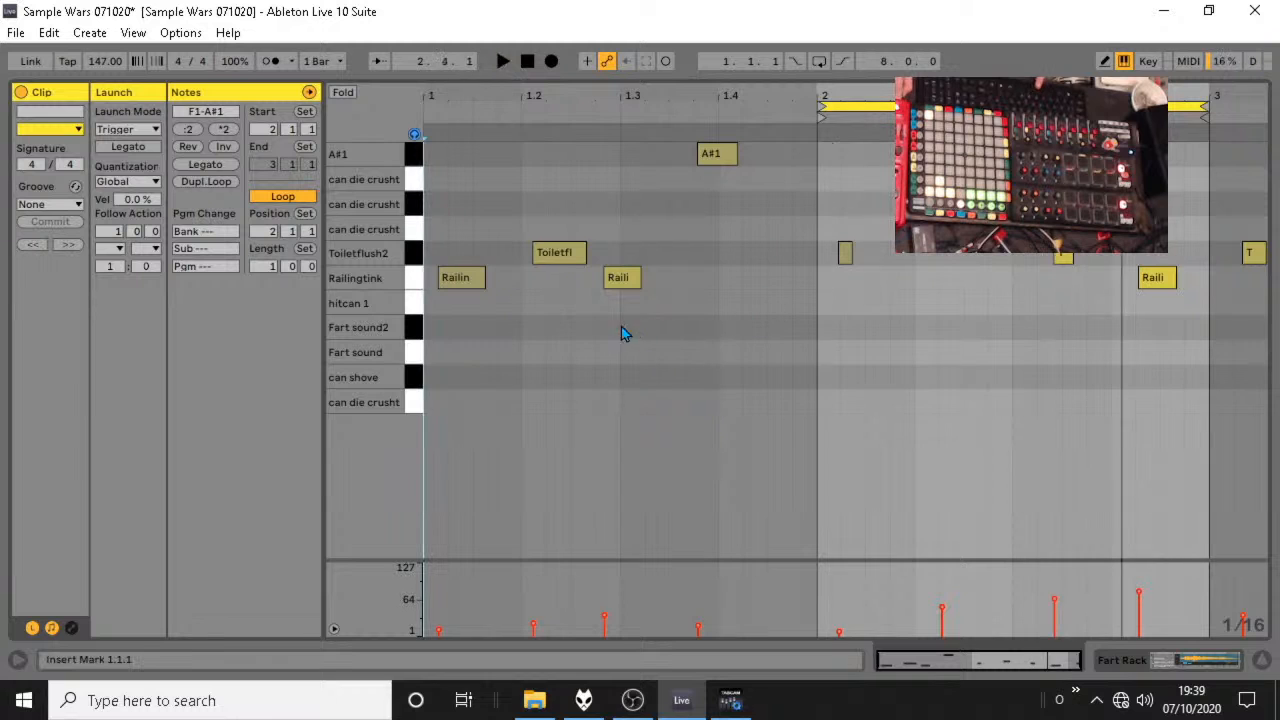
pyautogui.press('space')
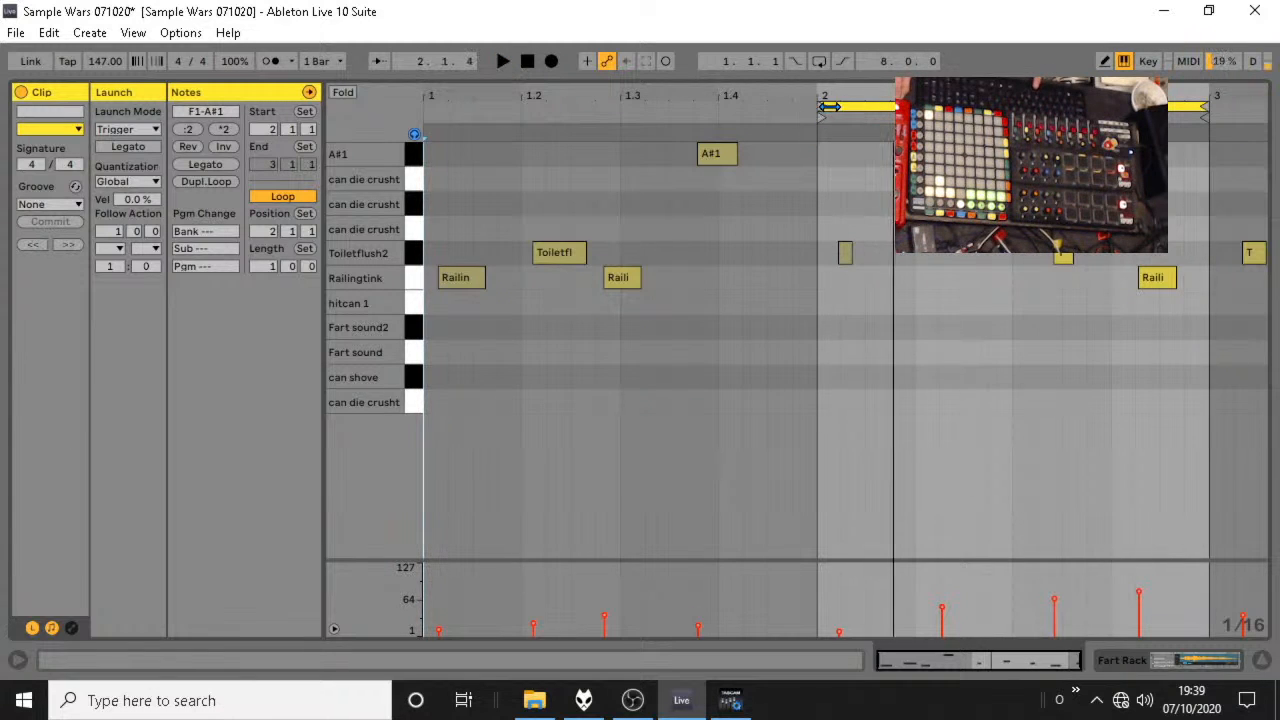
pyautogui.moveTo(829, 107); pyautogui.dragTo(427, 107)
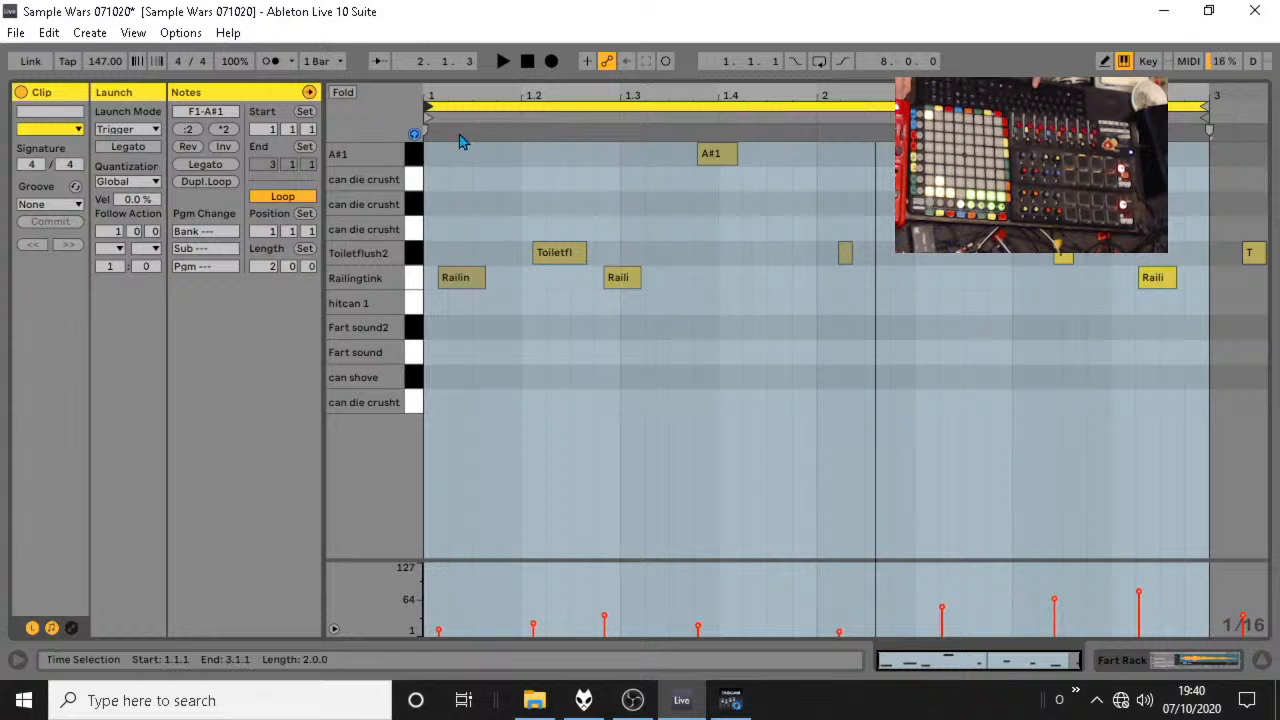
# Set the note grid to 1/32 and set the clip's 1.1.1 near the start of the first Railingtink note.
pyautogui.moveTo(442, 100); pyautogui.dragTo(497, 174)
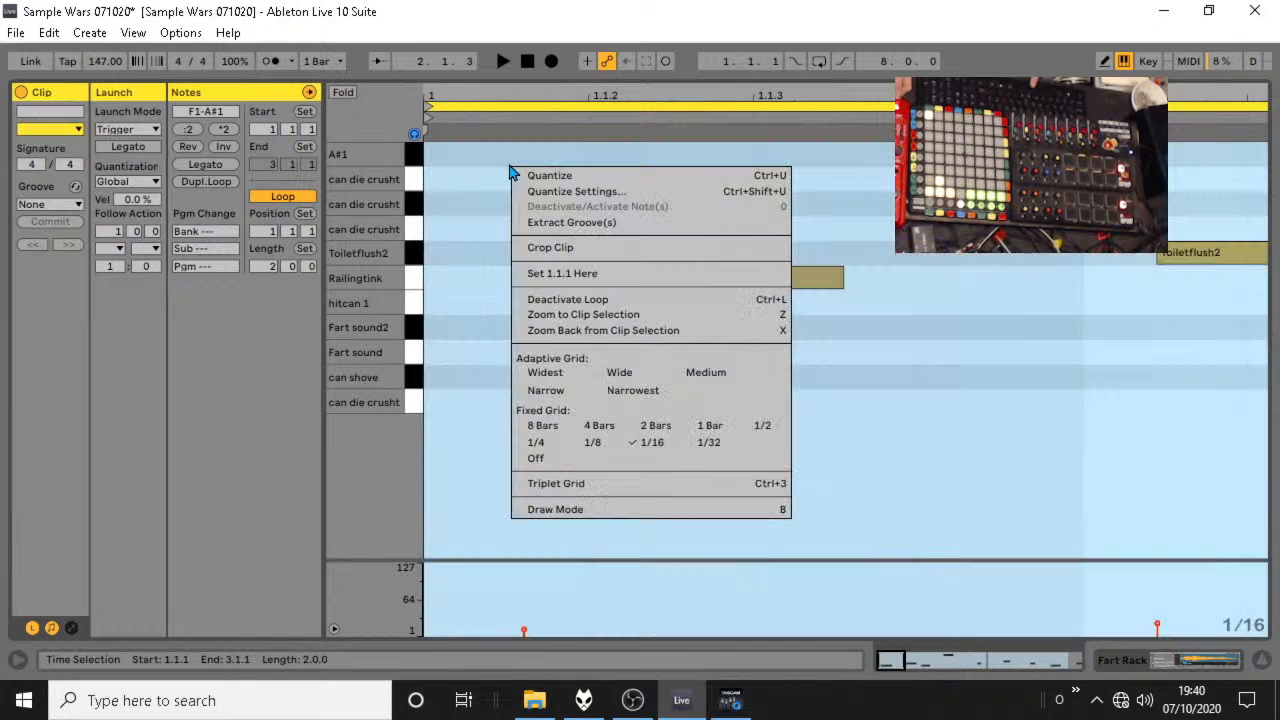
pyautogui.rightClick(510, 167)
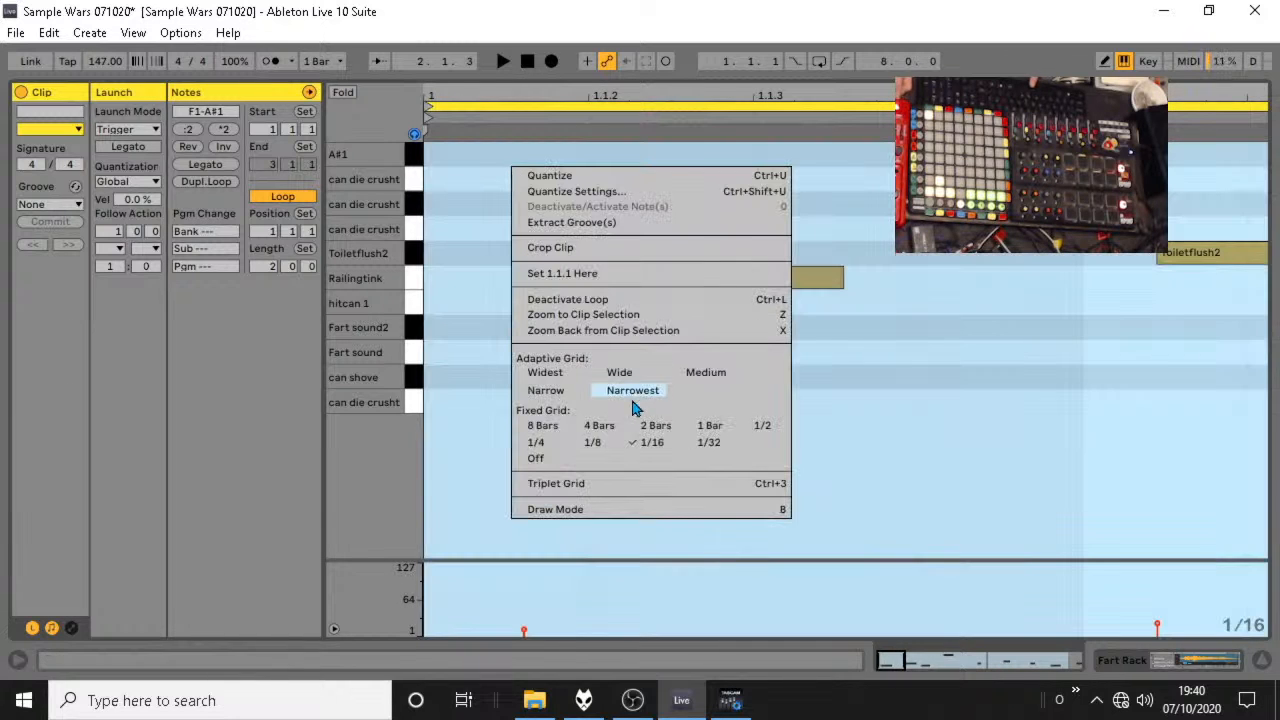
pyautogui.click(708, 444)
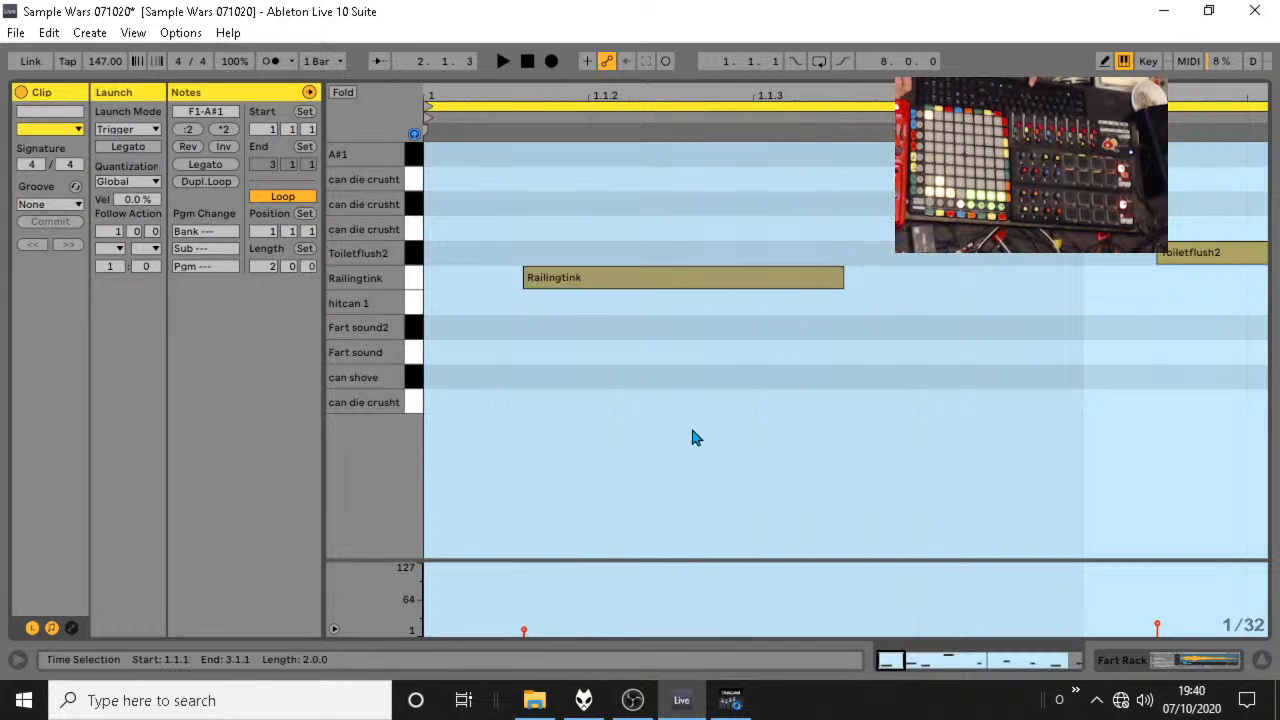
pyautogui.click(520, 290)
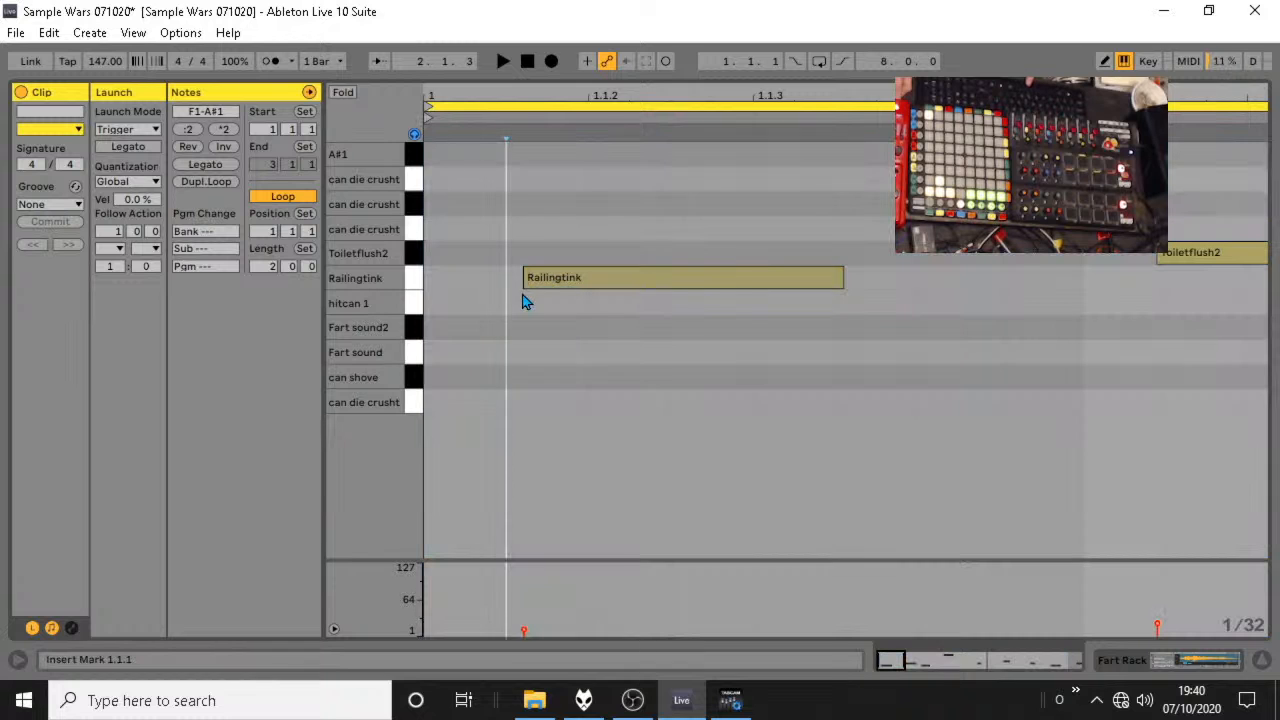
pyautogui.rightClick(524, 145)
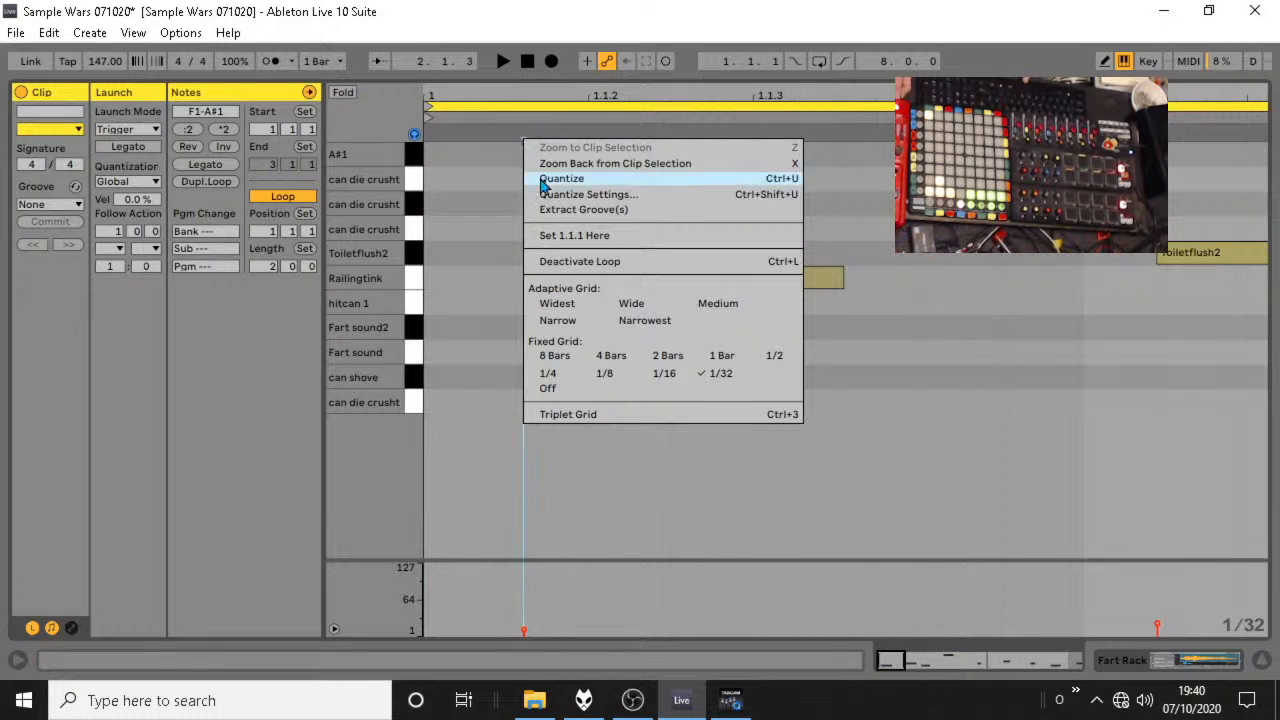
pyautogui.click(572, 237)
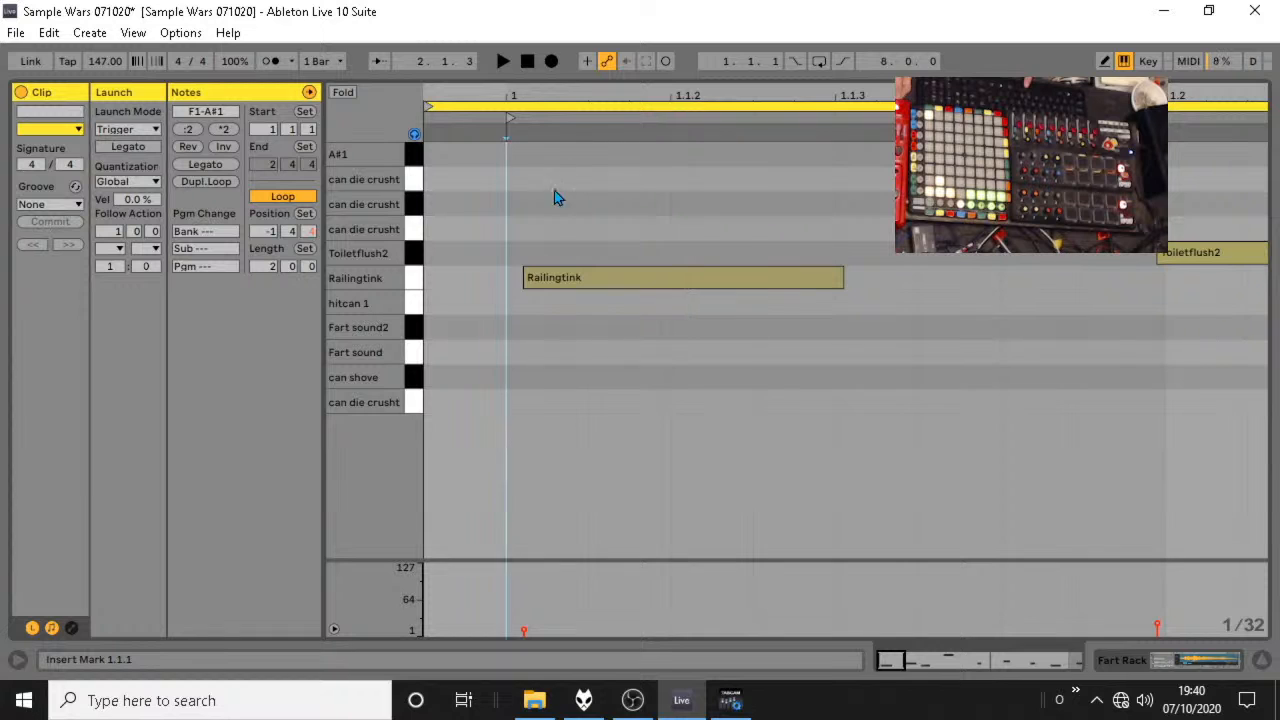
# Turn the note grid off and set the clip's 1.1.1 precisely at the start of the first Railingtink note.
pyautogui.moveTo(518, 90); pyautogui.dragTo(520, 205)
pyautogui.rightClick(541, 292)
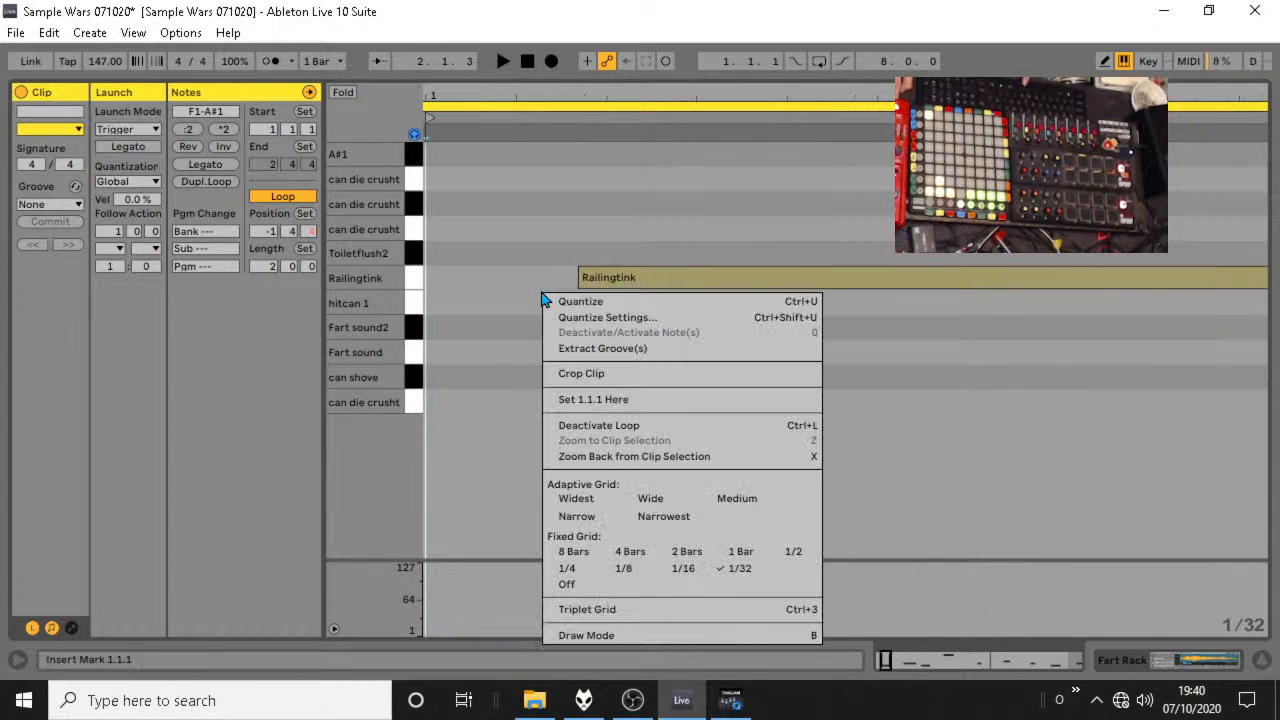
pyautogui.click(594, 587)
pyautogui.click(578, 322)
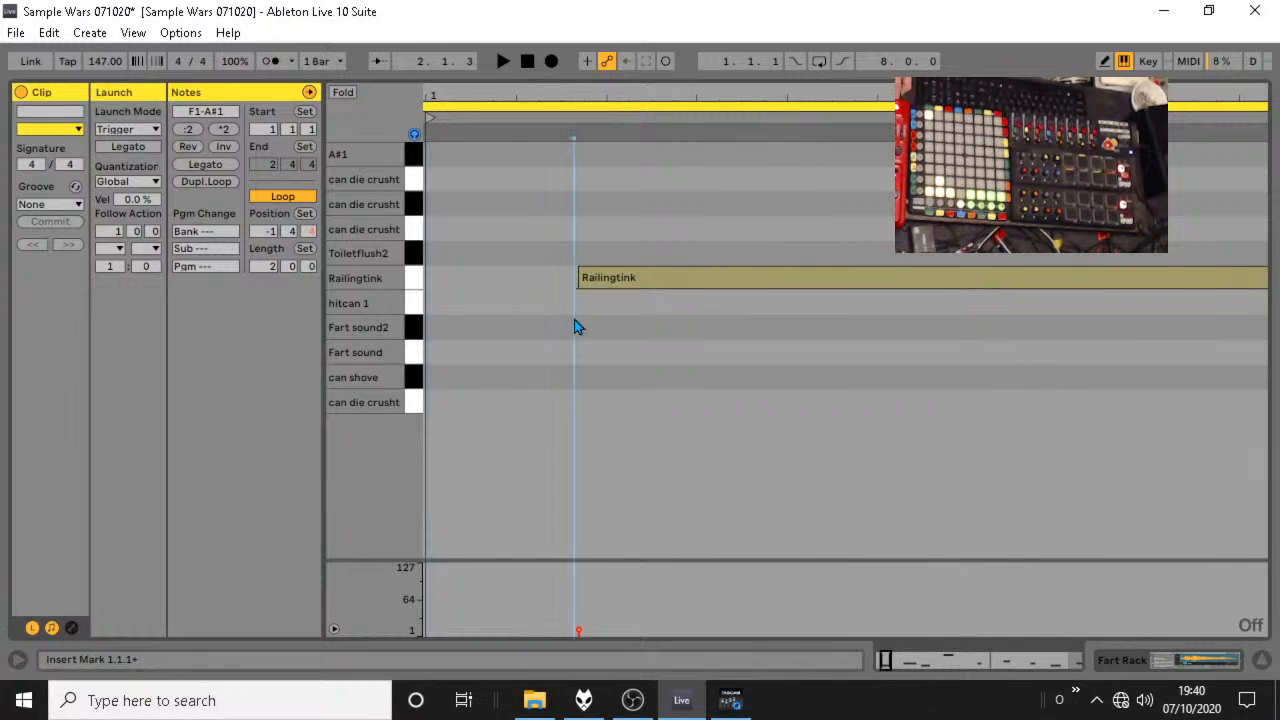
pyautogui.moveTo(571, 93); pyautogui.dragTo(572, 205)
pyautogui.moveTo(774, 96); pyautogui.dragTo(750, 50)
pyautogui.click(852, 309)
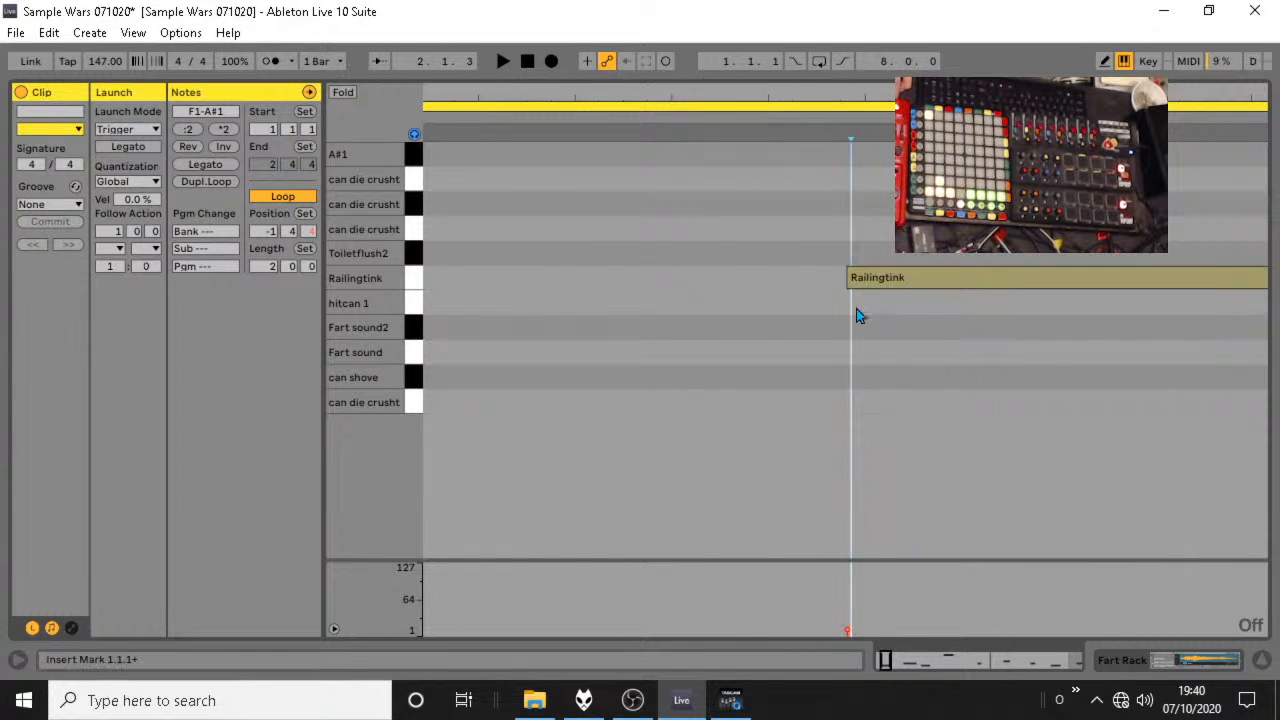
pyautogui.click(847, 321)
pyautogui.click(844, 328)
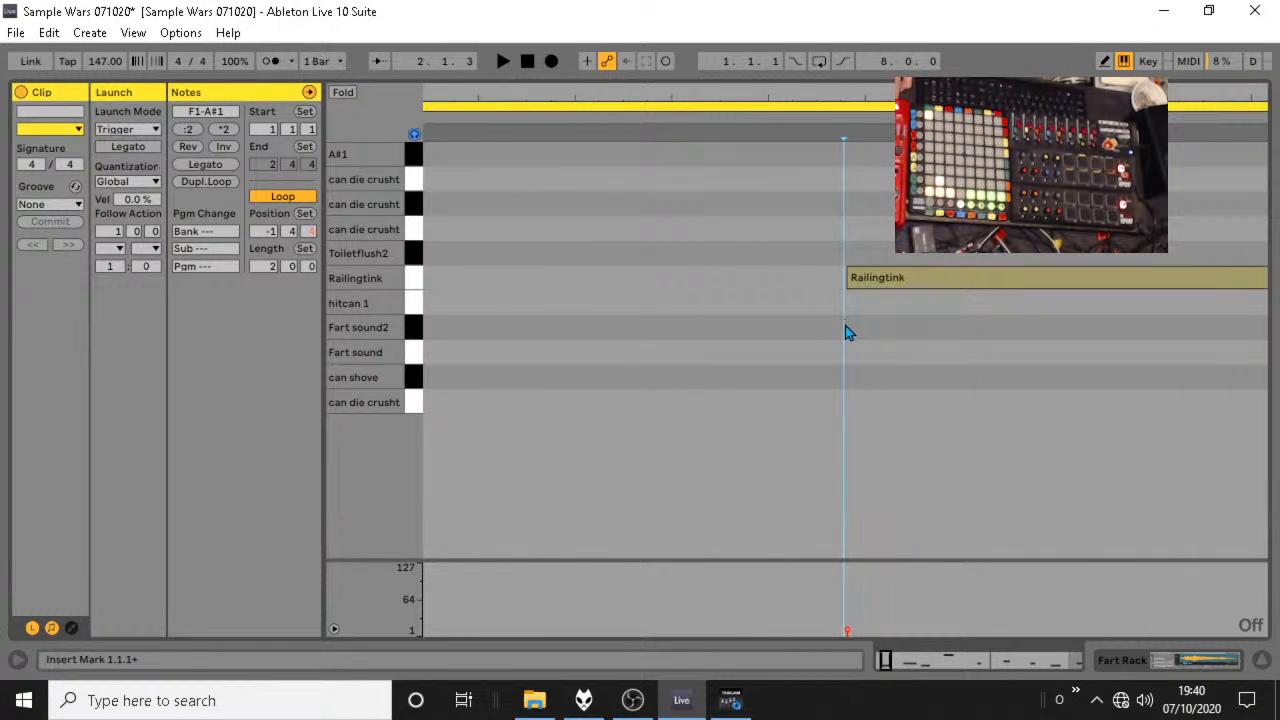
pyautogui.click(850, 334)
pyautogui.click(845, 343)
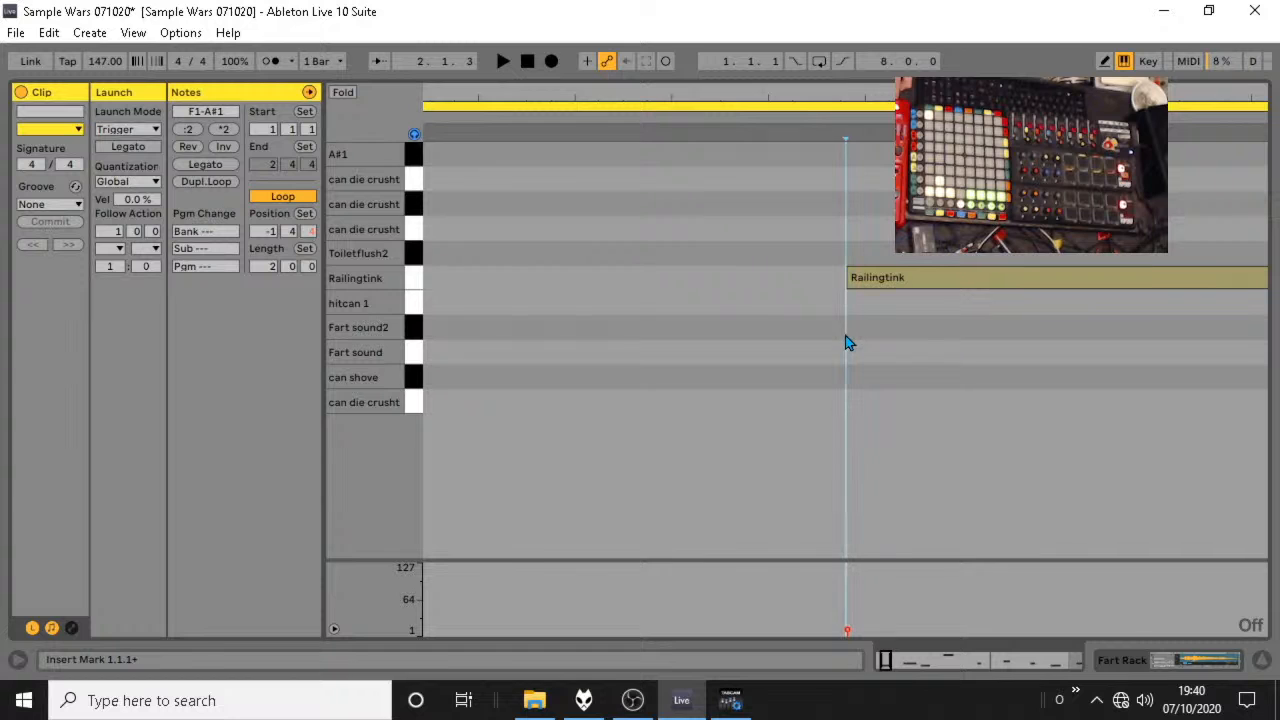
pyautogui.rightClick(840, 170)
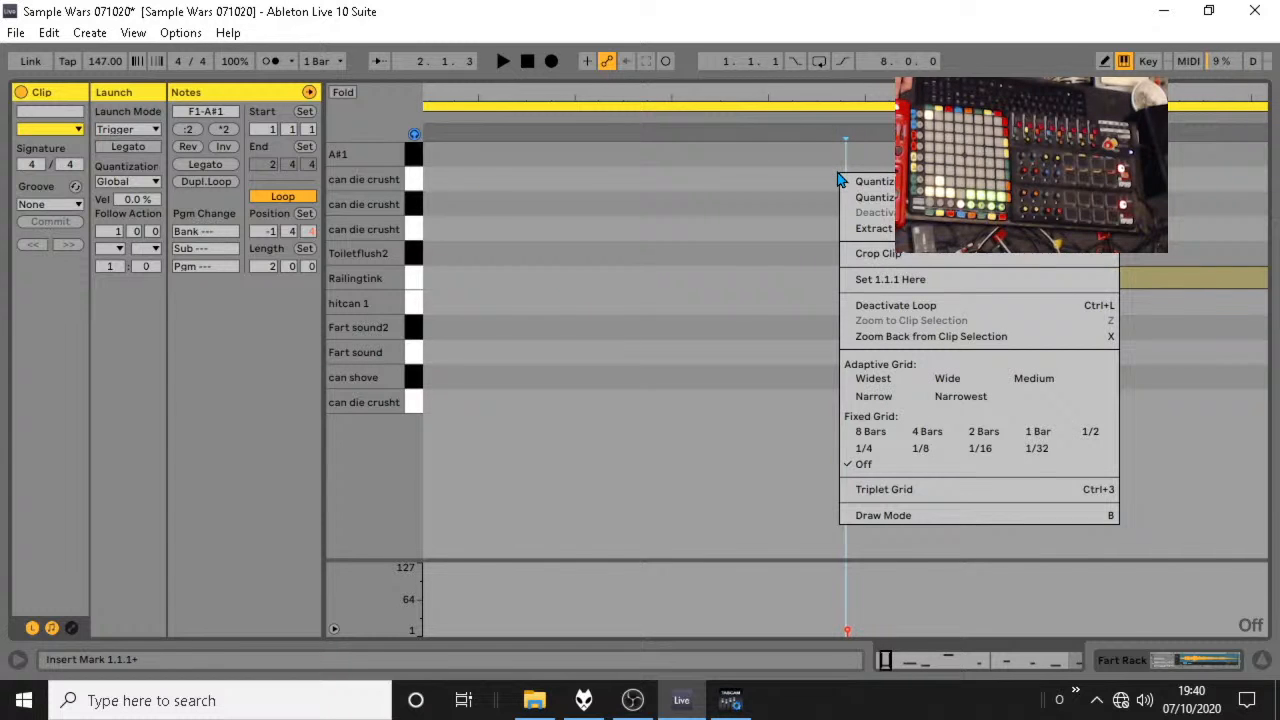
pyautogui.click(884, 283)
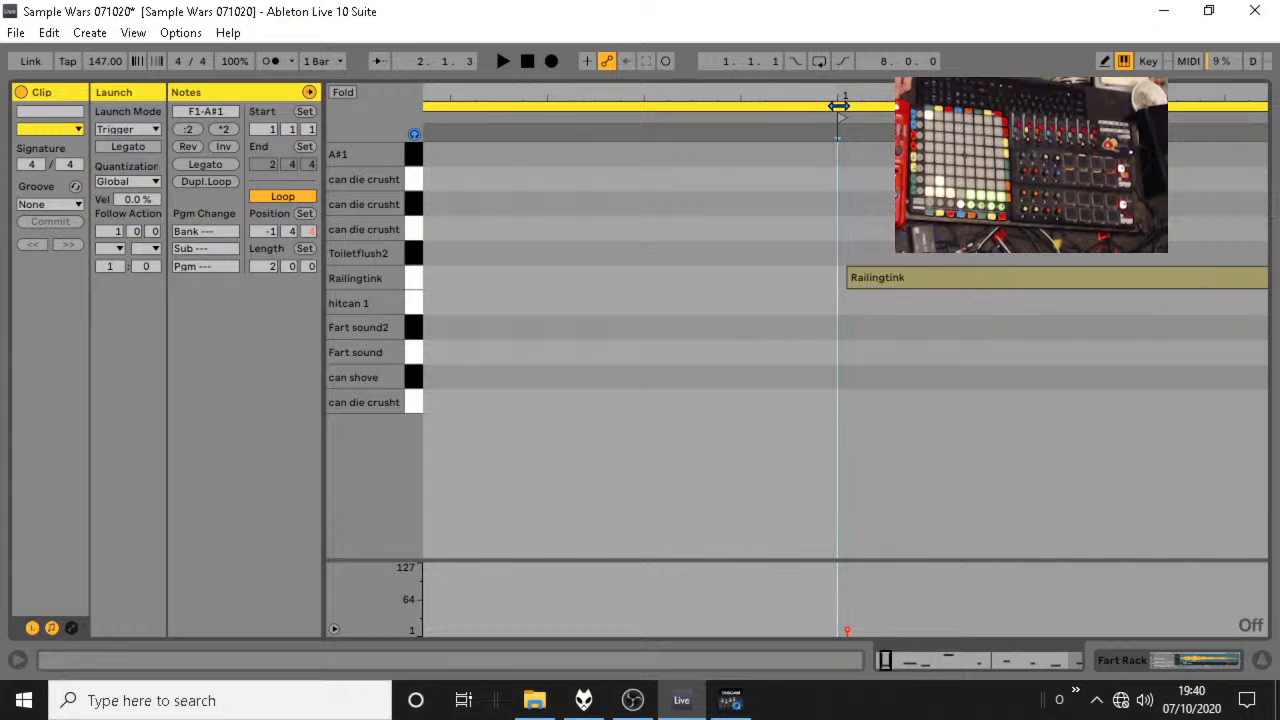
# Set the fixed grid to 2 Bars and fit the clip's loop from 1.1.1 to 3.1.1, two bars long.
pyautogui.moveTo(842, 98); pyautogui.dragTo(514, 86)
pyautogui.moveTo(432, 107); pyautogui.dragTo(482, 106)
pyautogui.rightClick(476, 160)
pyautogui.click(620, 423)
pyautogui.press('space')
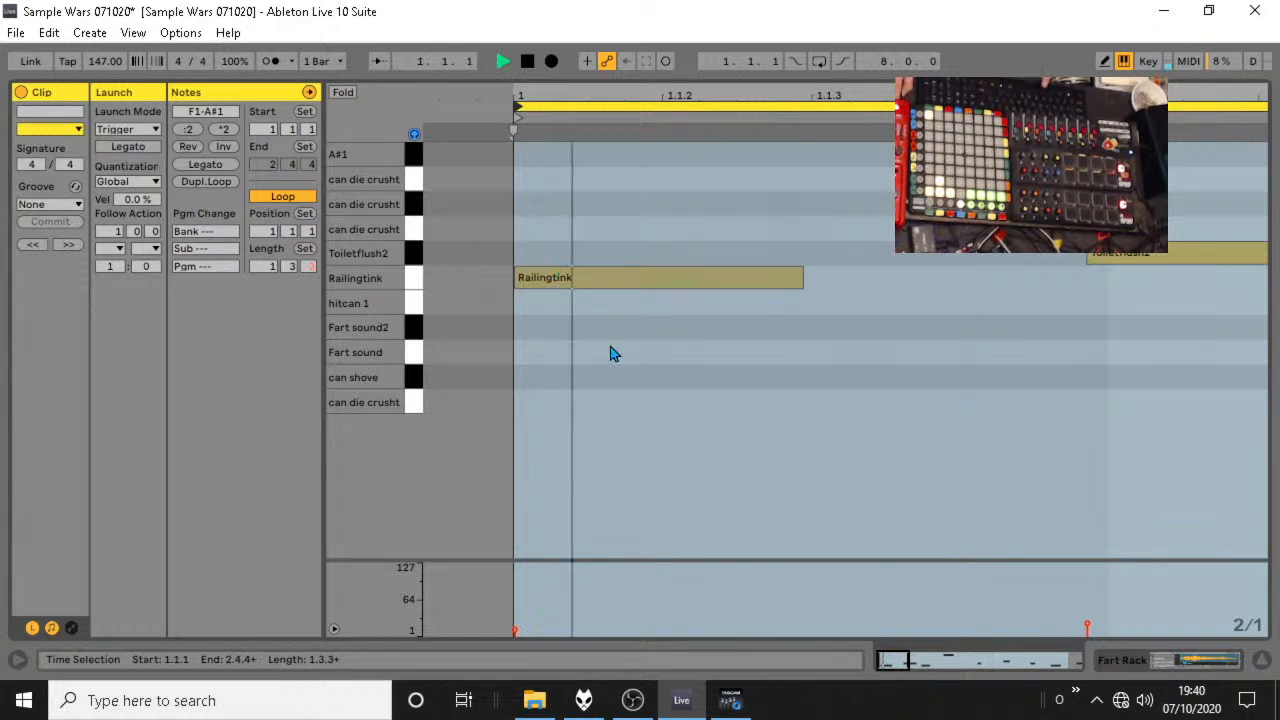
pyautogui.moveTo(543, 97); pyautogui.dragTo(543, 30)
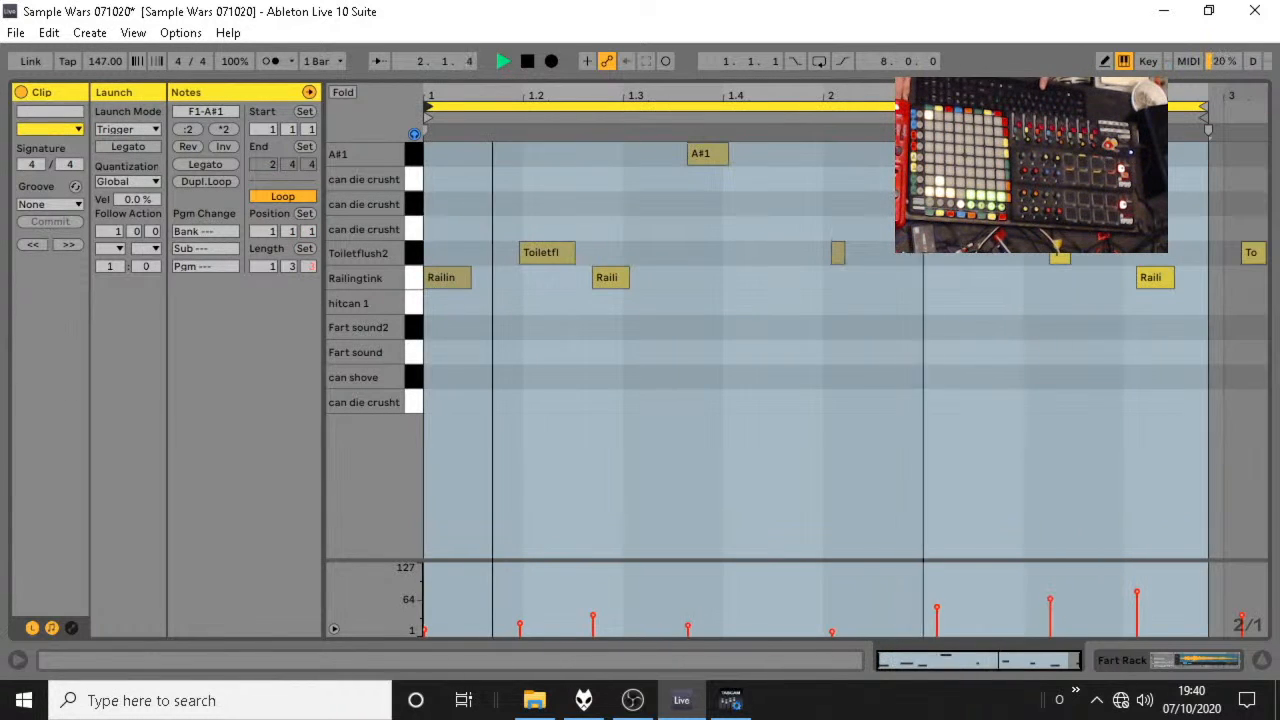
pyautogui.moveTo(1205, 107); pyautogui.dragTo(1058, 108)
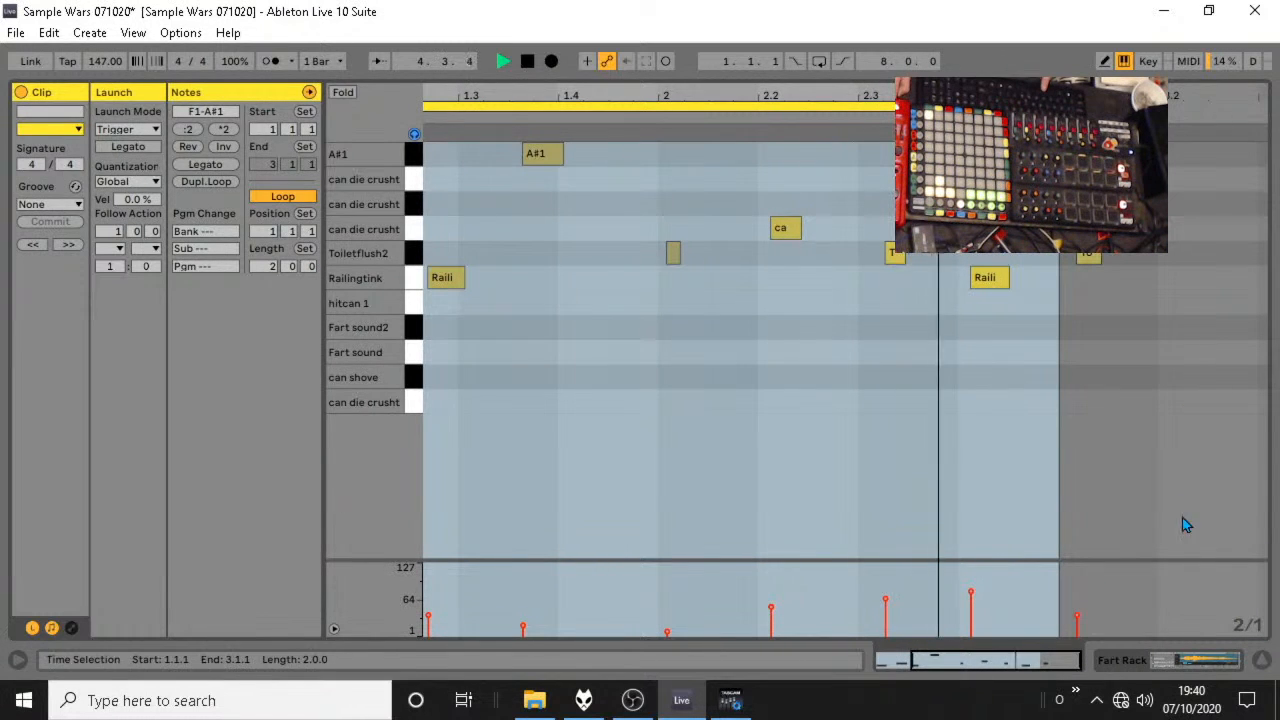
# Solo the Fart Rack track, reopen its clip and audition the loop from the start.
pyautogui.click(1262, 660)
pyautogui.click(818, 564)
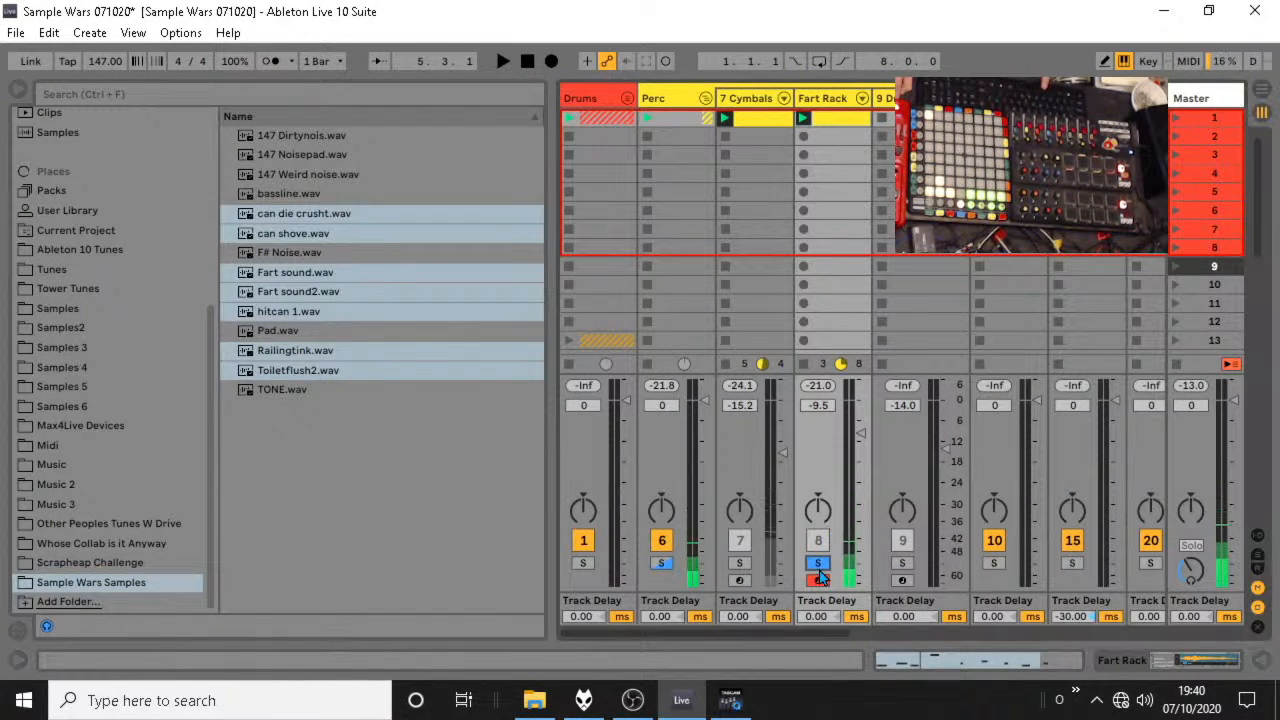
pyautogui.doubleClick(827, 119)
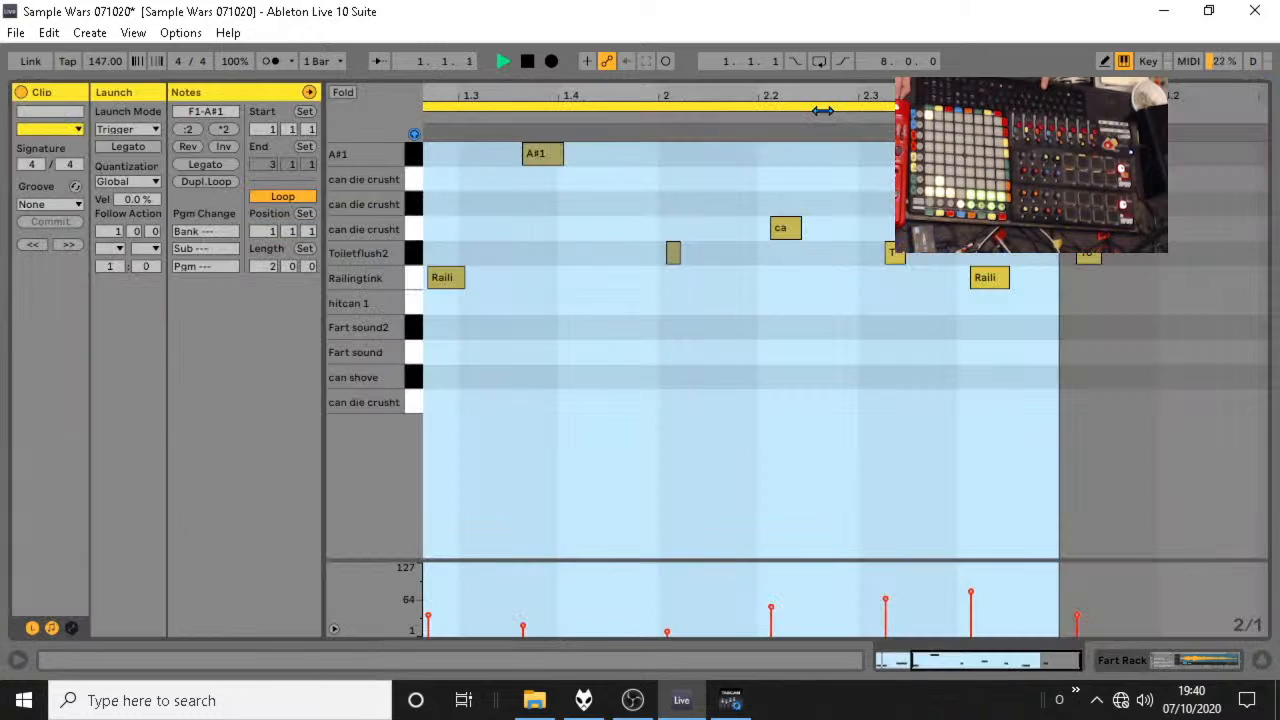
pyautogui.press('space')
pyautogui.moveTo(457, 98); pyautogui.dragTo(622, 98)
pyautogui.press('space')
# Nudge the first Toiletflush2 note to about 1.2.1 and the second Railingtink note to about 1.2.3.
pyautogui.press('space')
pyautogui.press('space')
pyautogui.click(533, 256)
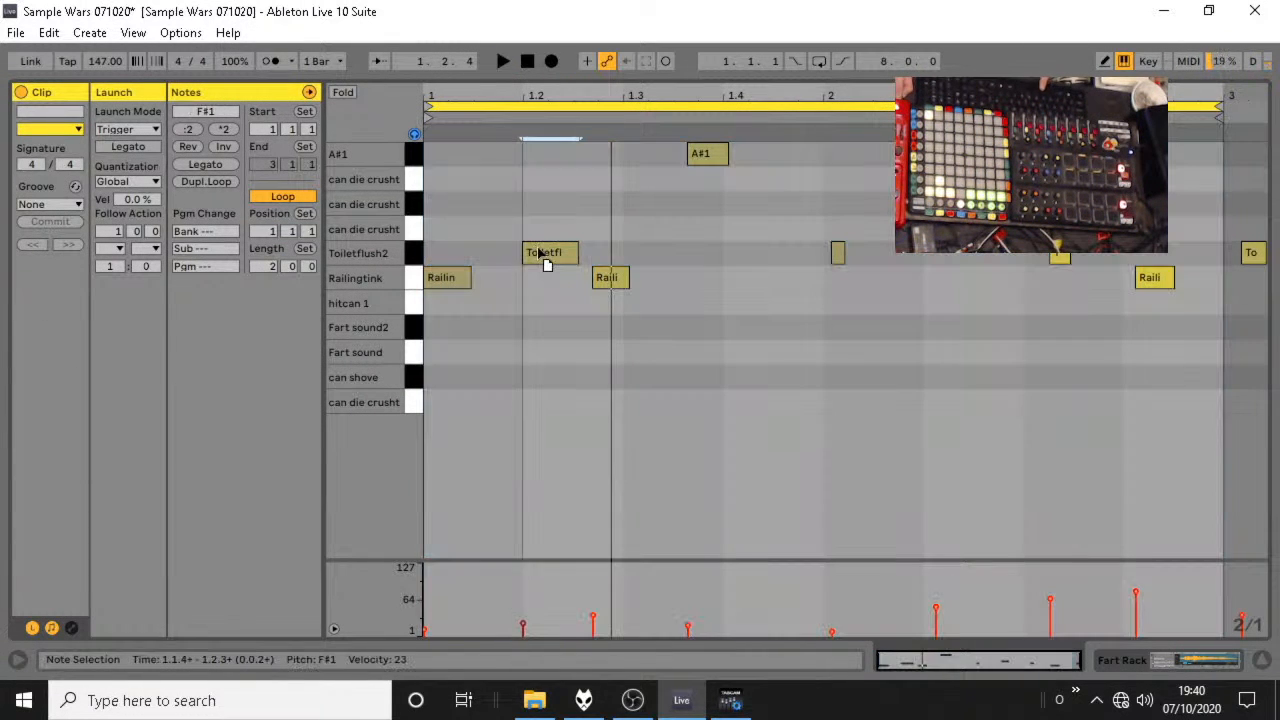
pyautogui.press('space')
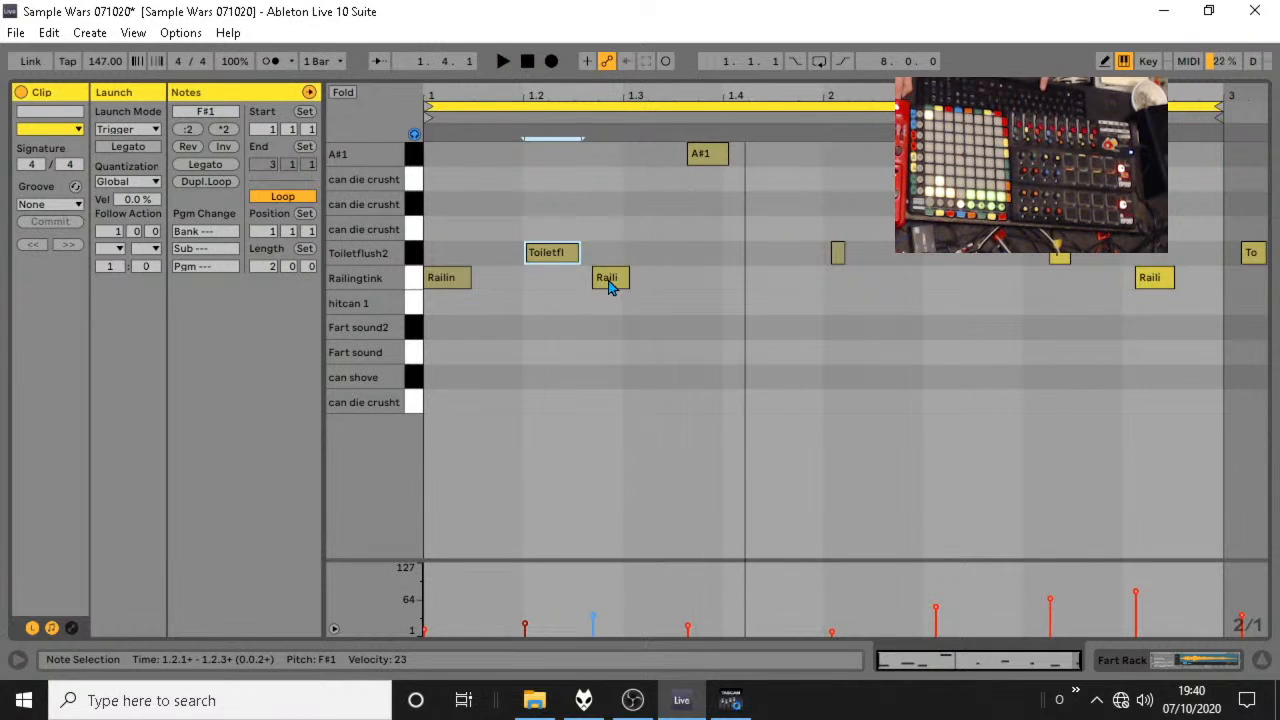
pyautogui.moveTo(608, 284); pyautogui.dragTo(603, 287)
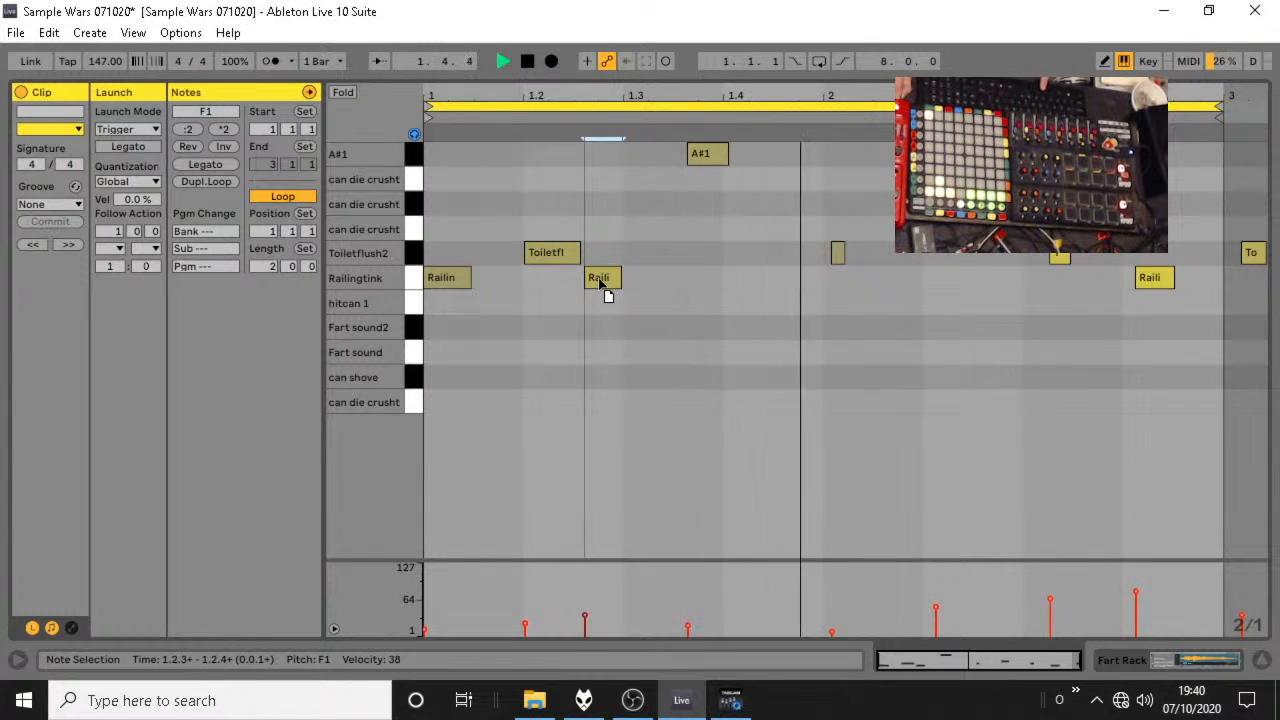
# Try the A#1 note at about 1.3.1, then place it at about 1.3.2, auditioning the loop after each move.
pyautogui.moveTo(704, 157); pyautogui.dragTo(640, 168)
pyautogui.press('space')
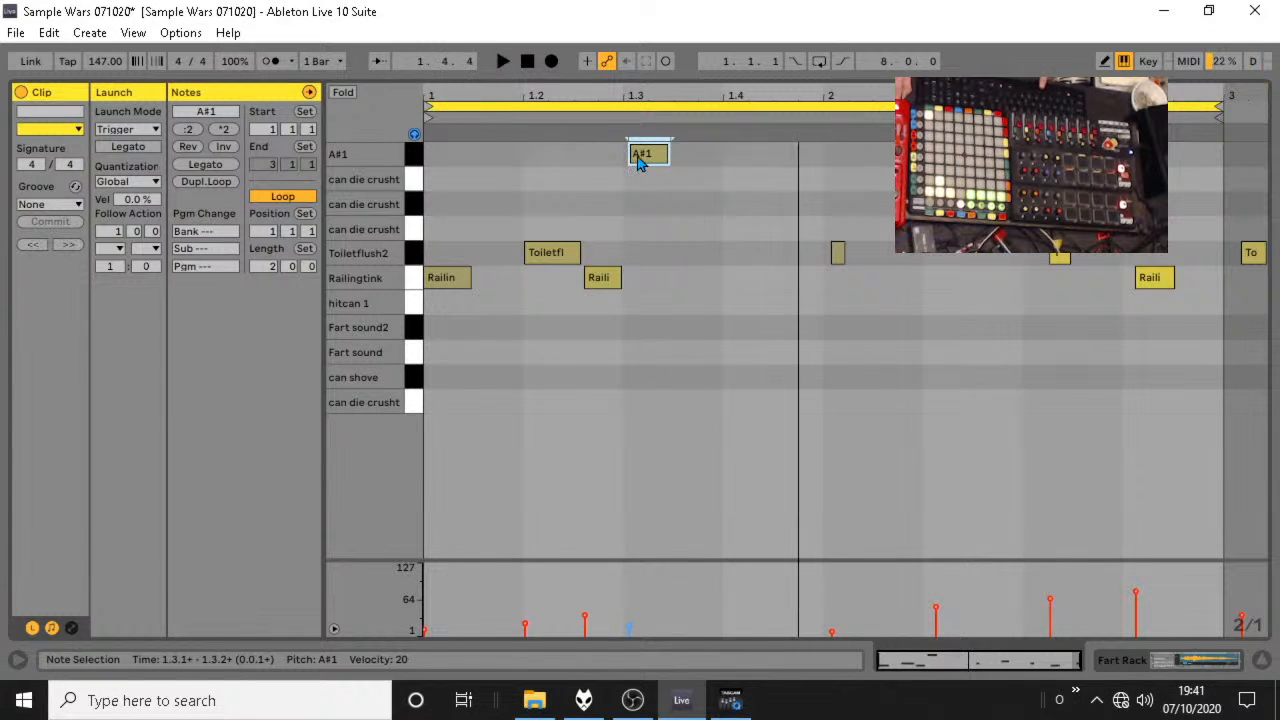
pyautogui.press('space')
pyautogui.press('space')
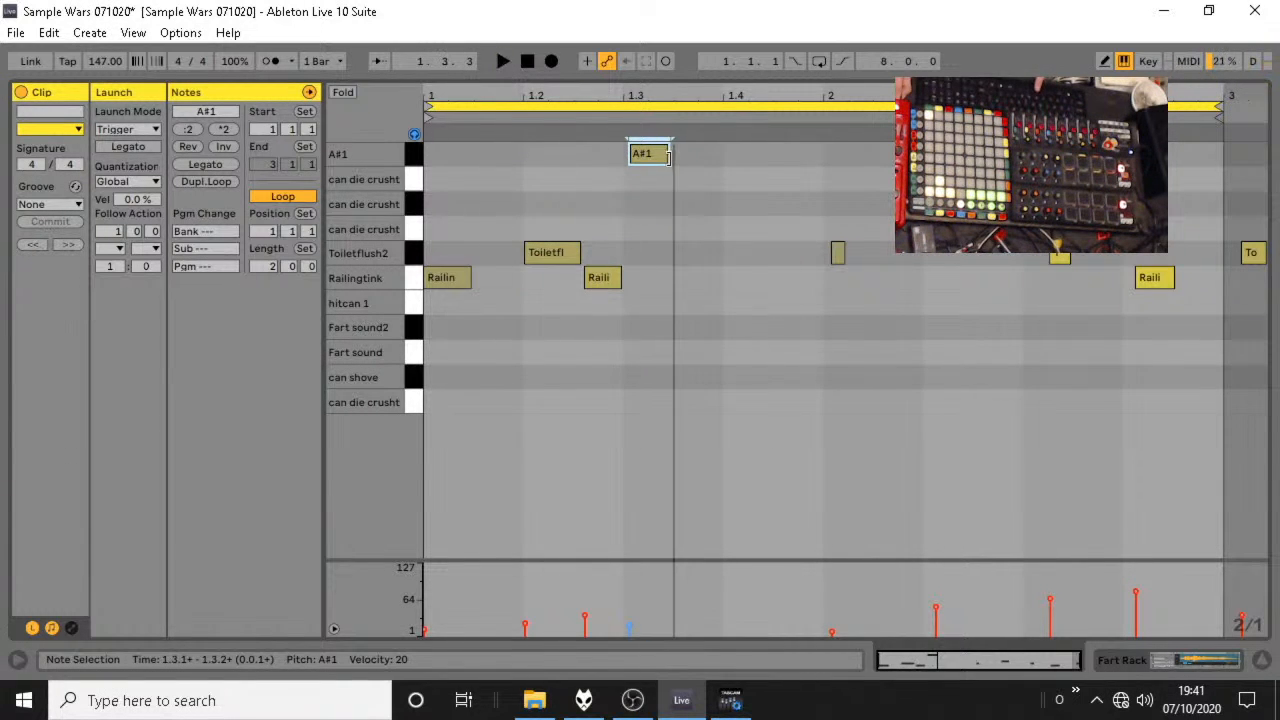
pyautogui.moveTo(645, 161); pyautogui.dragTo(704, 156)
# Move the second Railingtink note earlier to about 1.2.2 and the last Railingtink note to about 2.3.4.
pyautogui.press('space')
pyautogui.press('space')
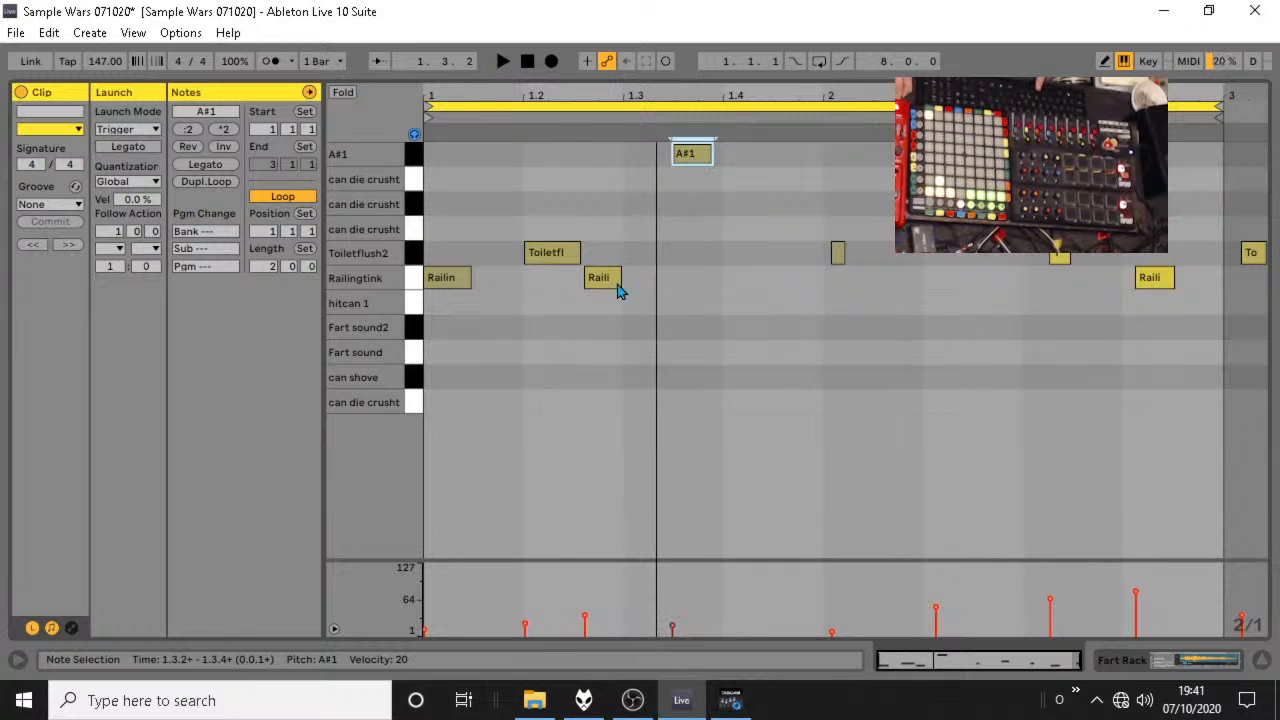
pyautogui.moveTo(603, 278); pyautogui.dragTo(586, 279)
pyautogui.press('space')
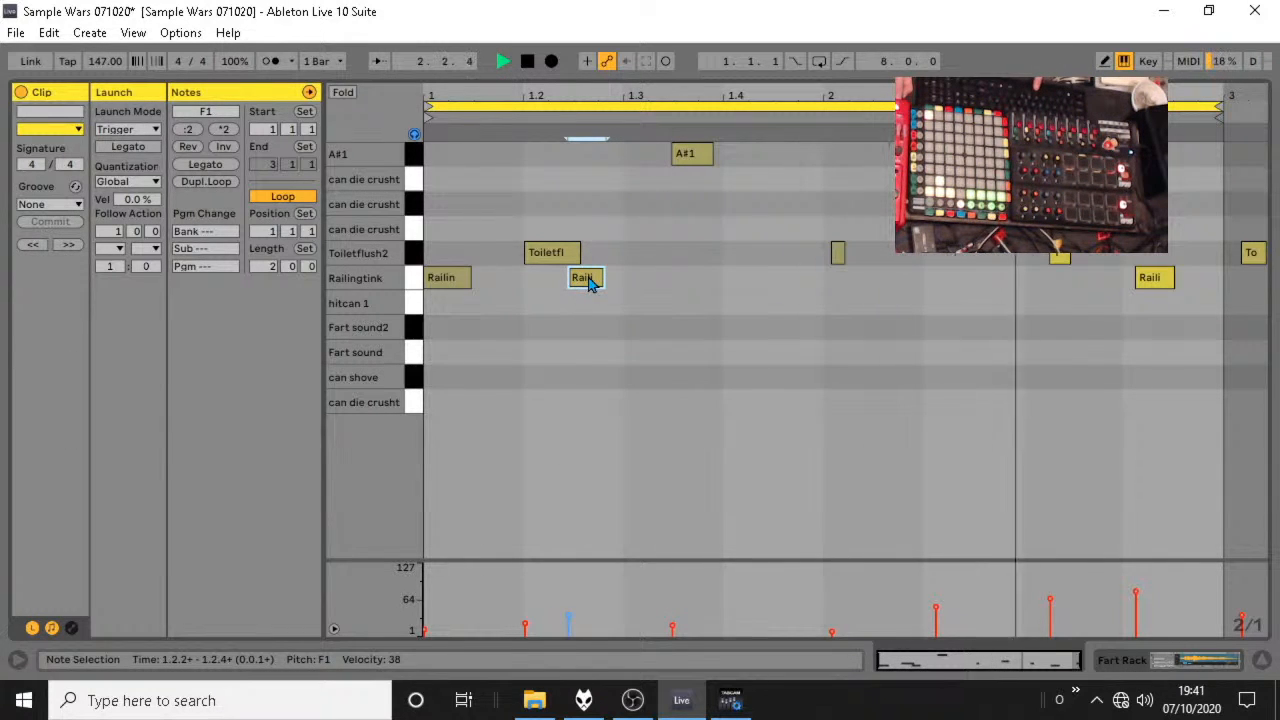
pyautogui.press('space')
pyautogui.click(1152, 279)
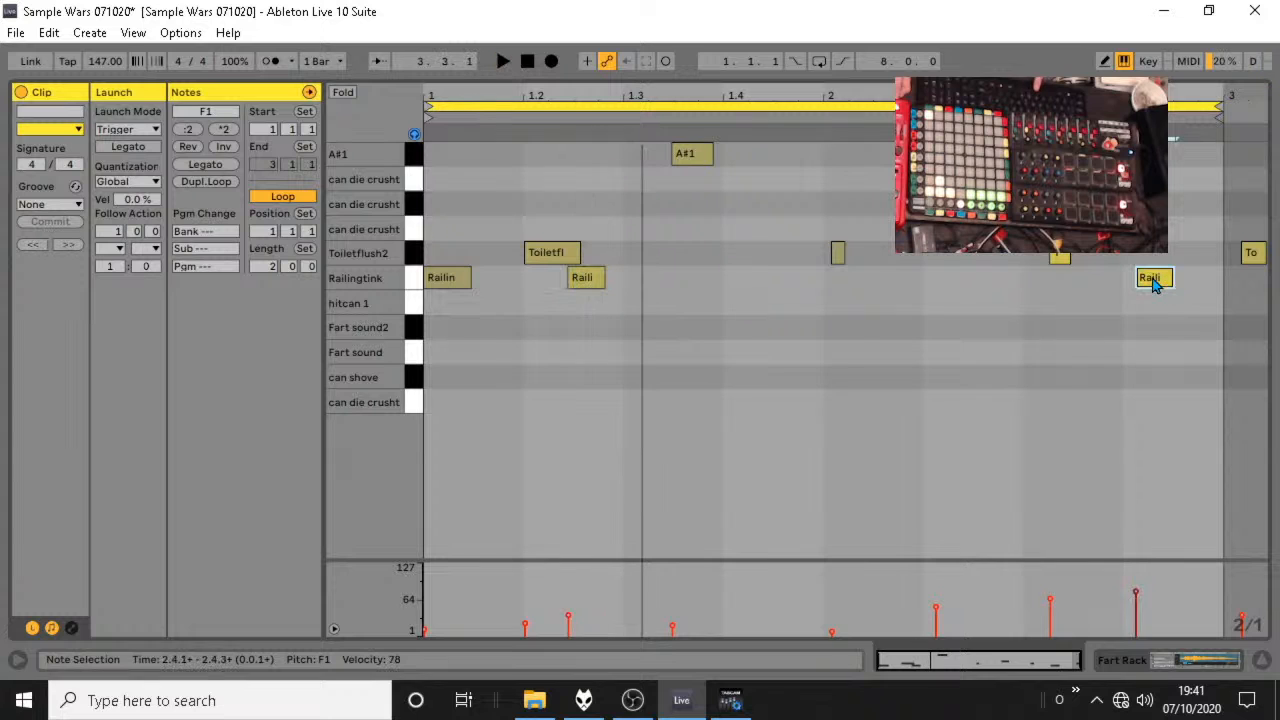
pyautogui.moveTo(1152, 283); pyautogui.dragTo(1136, 285)
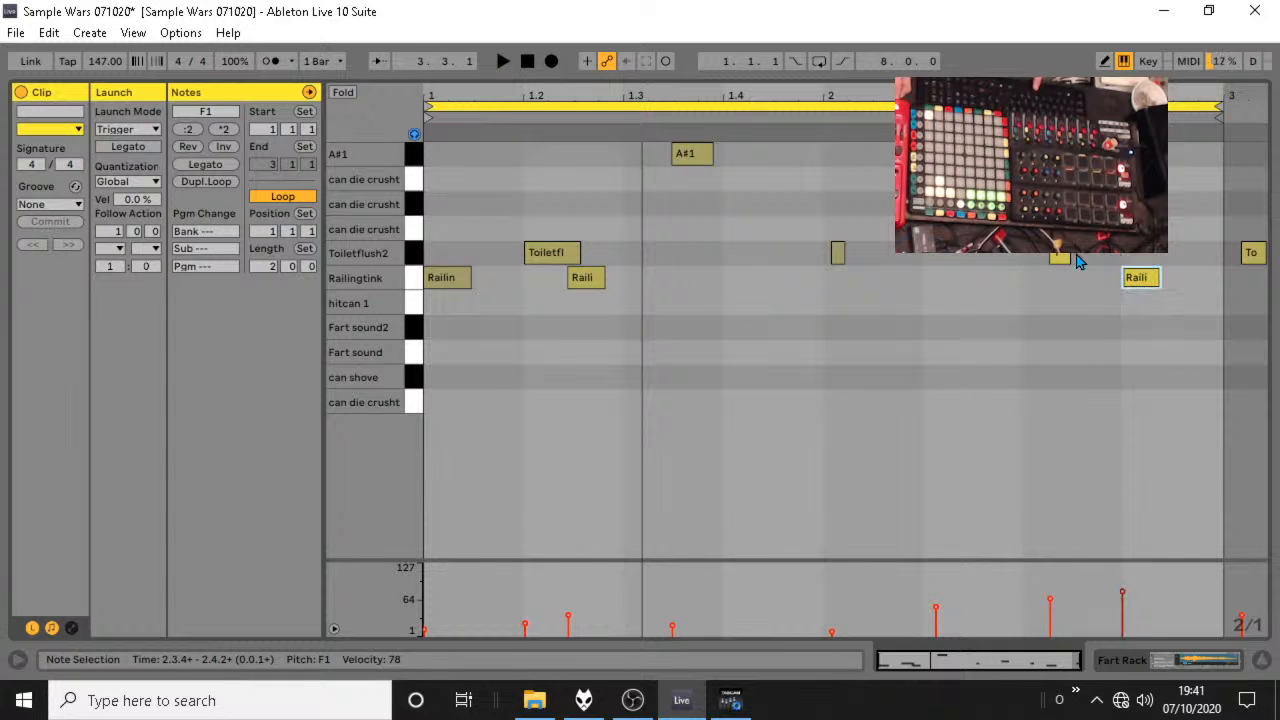
# Move the bar 2 Toiletflush2 note earlier to about 2.2.4 and reduce its velocity to 44 while auditioning the loop.
pyautogui.click(1062, 257)
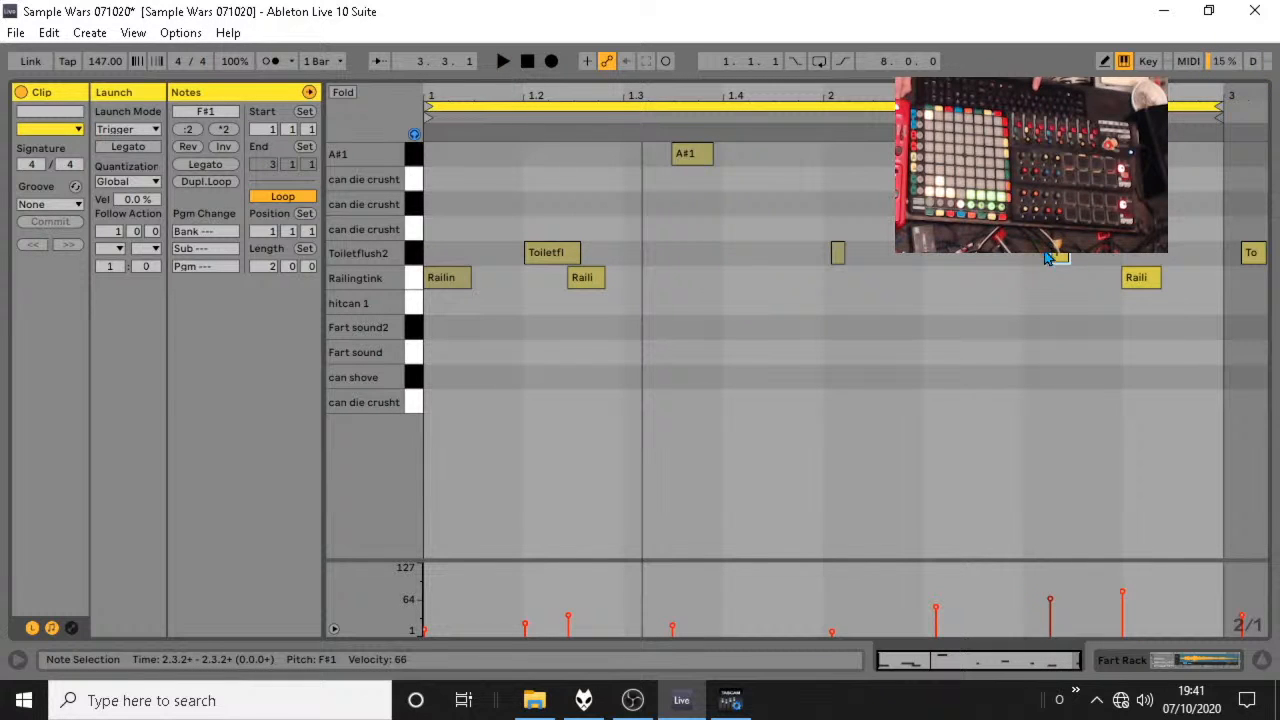
pyautogui.moveTo(1045, 256); pyautogui.dragTo(1037, 257)
pyautogui.press('space')
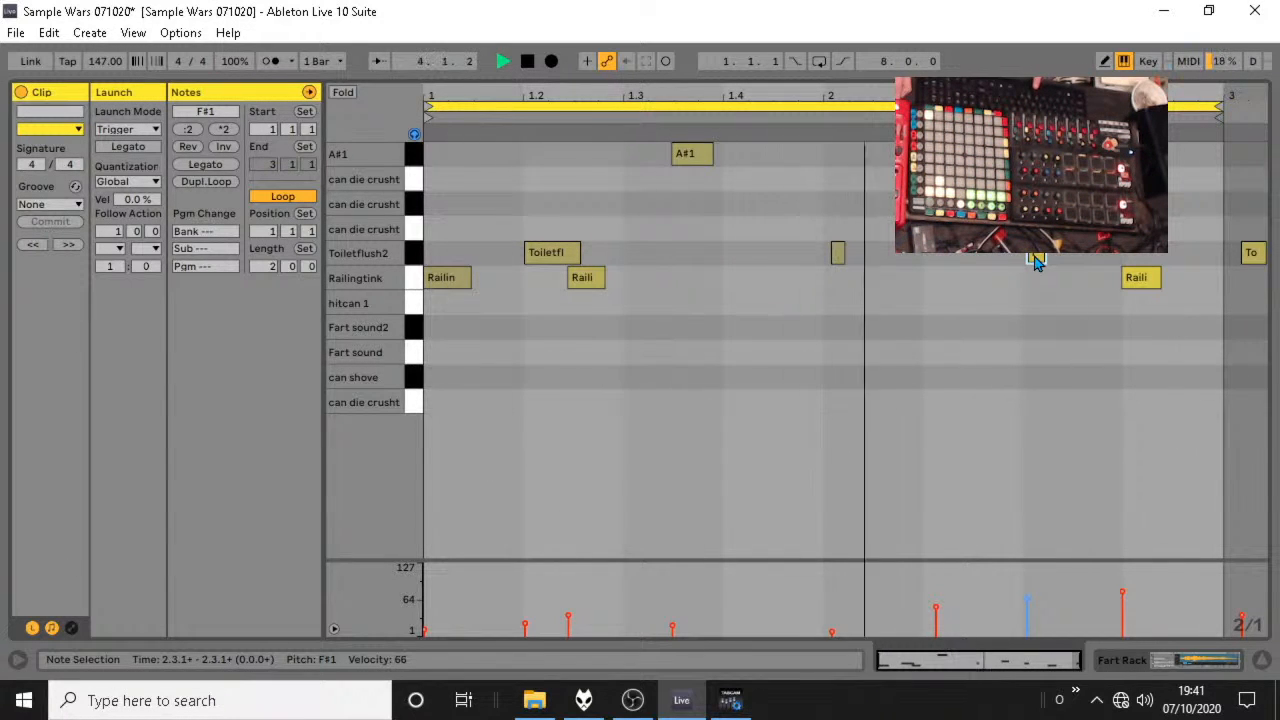
pyautogui.moveTo(1037, 262); pyautogui.dragTo(1033, 262)
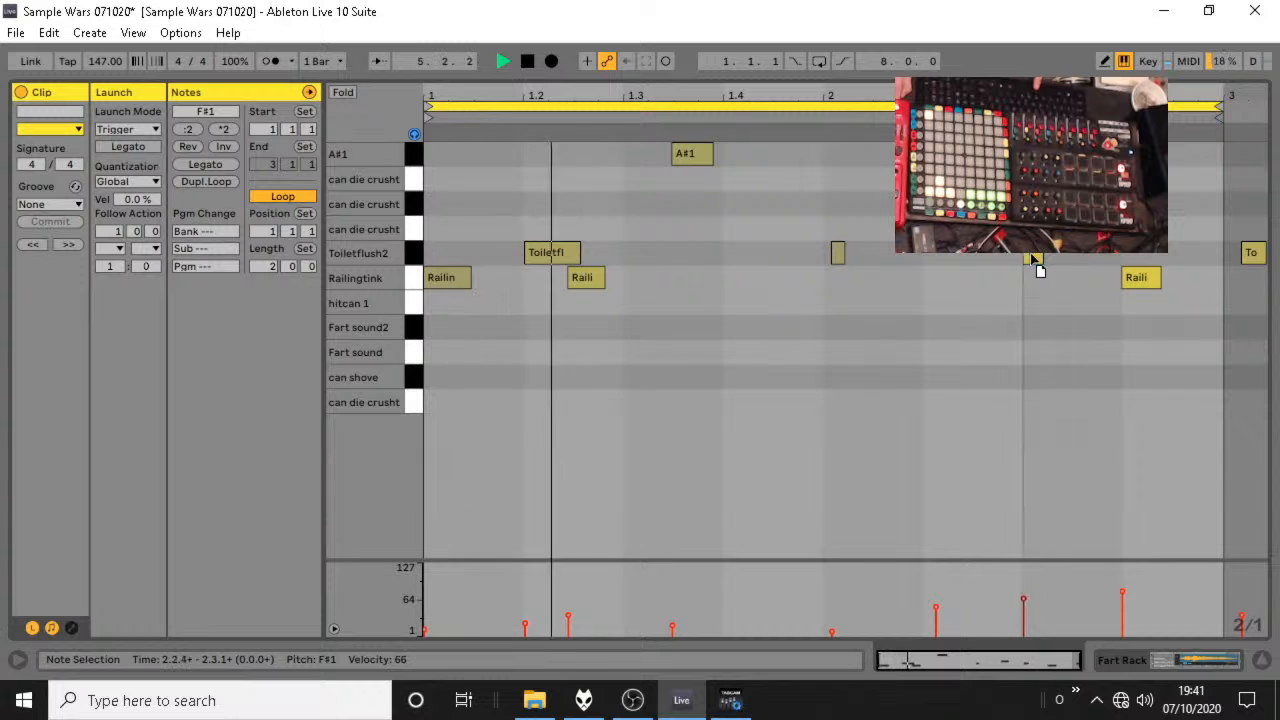
pyautogui.moveTo(1024, 604); pyautogui.dragTo(1024, 616)
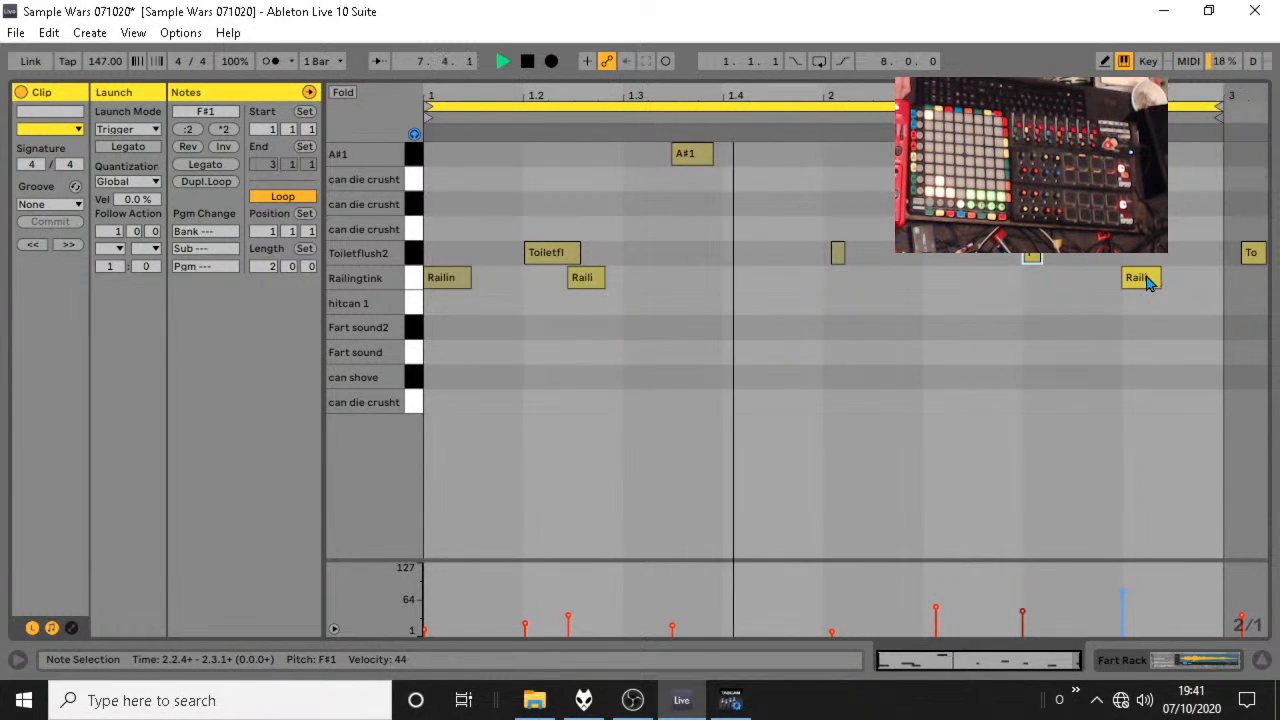
# Add an EQ Eight after the Fart Rack's Drum Rack and raise the frequency of its band 1 low cut.
pyautogui.click(1262, 663)
pyautogui.doubleClick(820, 98)
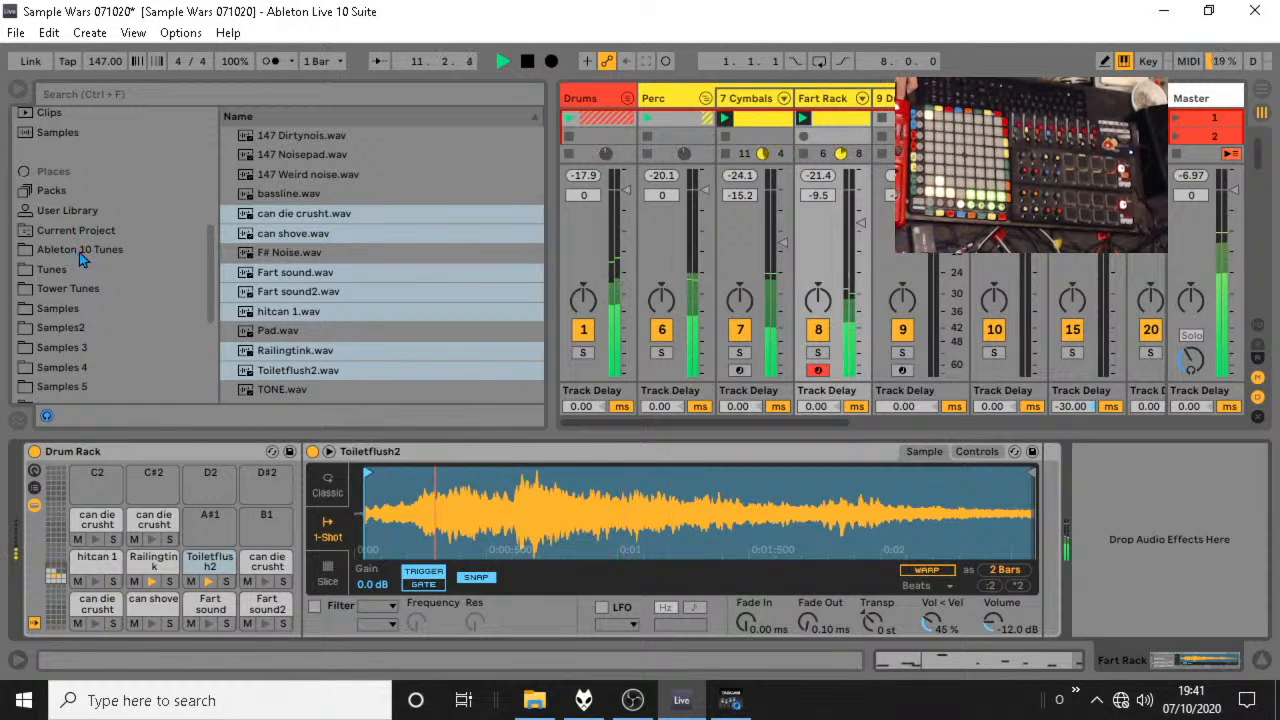
pyautogui.scroll(3, 82, 258)
pyautogui.click(72, 180)
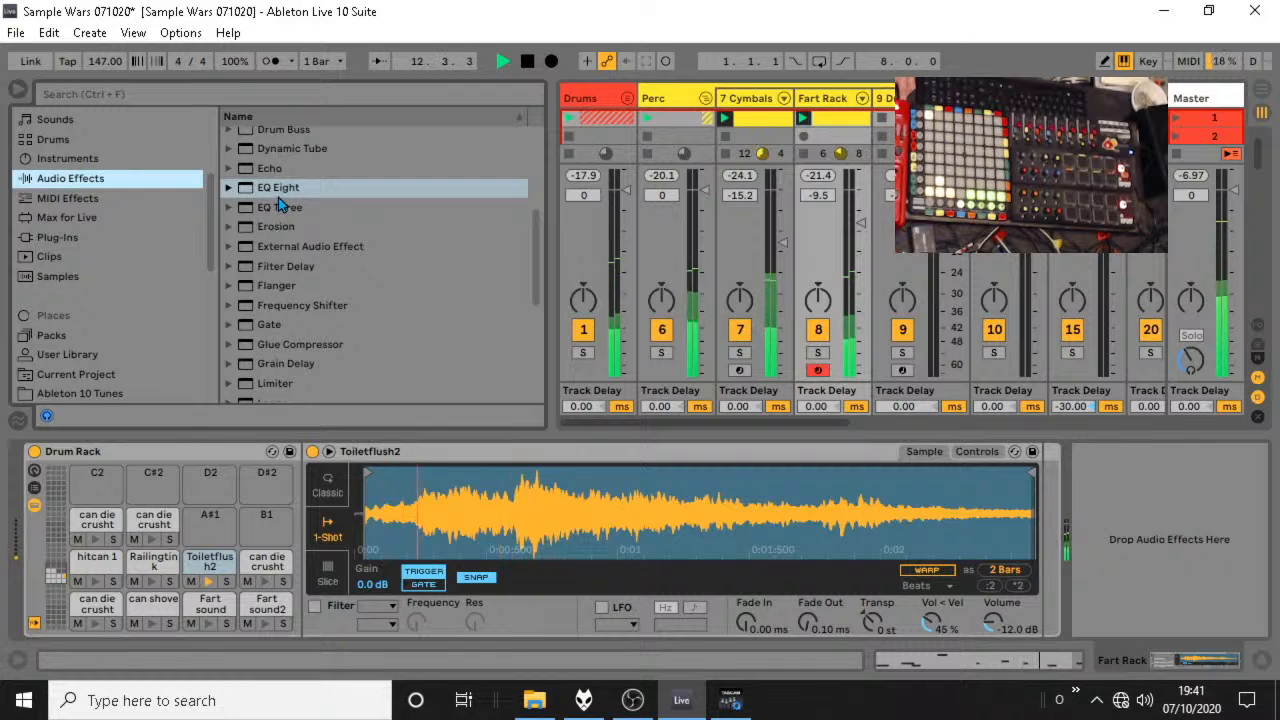
pyautogui.moveTo(279, 190); pyautogui.dragTo(1141, 517)
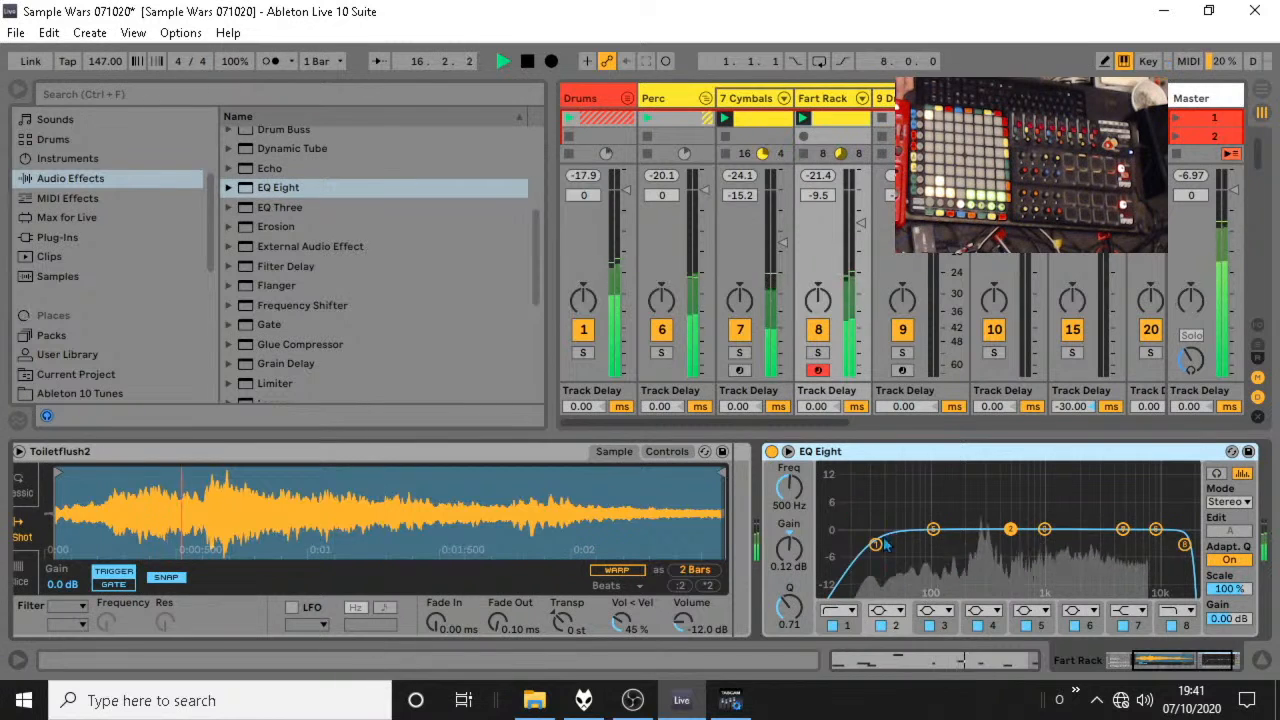
pyautogui.moveTo(875, 544); pyautogui.dragTo(979, 545)
# Stop the loop, move the Fart Rack clip to scene 2 and duplicate the Cymbals clip into scene 2.
pyautogui.doubleClick(839, 117)
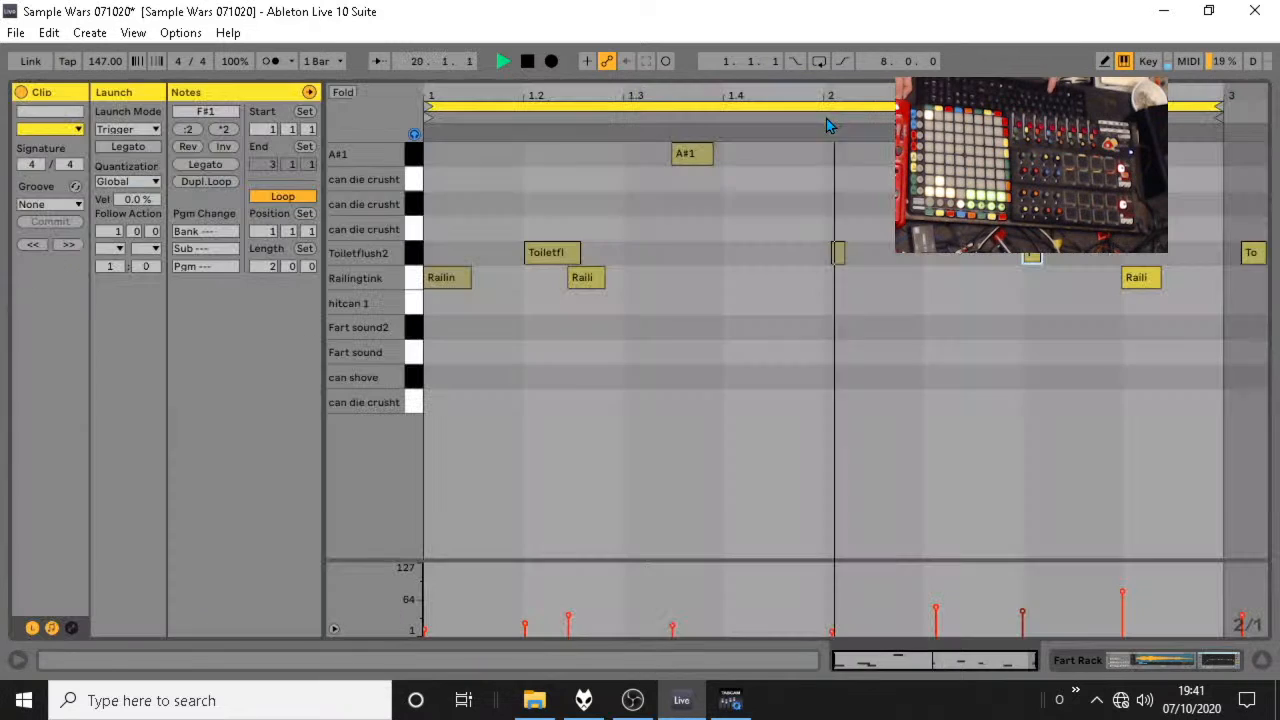
pyautogui.press('space')
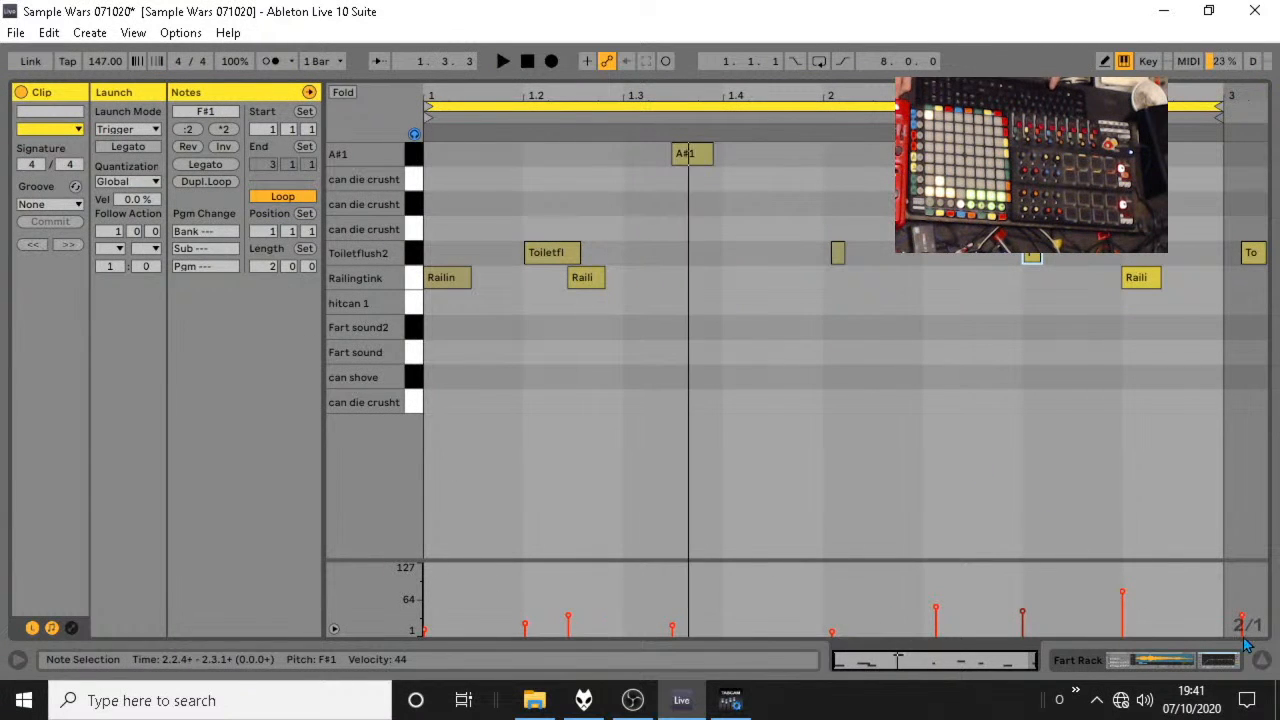
pyautogui.hotkey('ctrl', 'alt', 'l')
pyautogui.moveTo(848, 127)
pyautogui.mouseDown()
pyautogui.moveTo(834, 149)
pyautogui.moveTo(830, 138)
pyautogui.mouseUp()
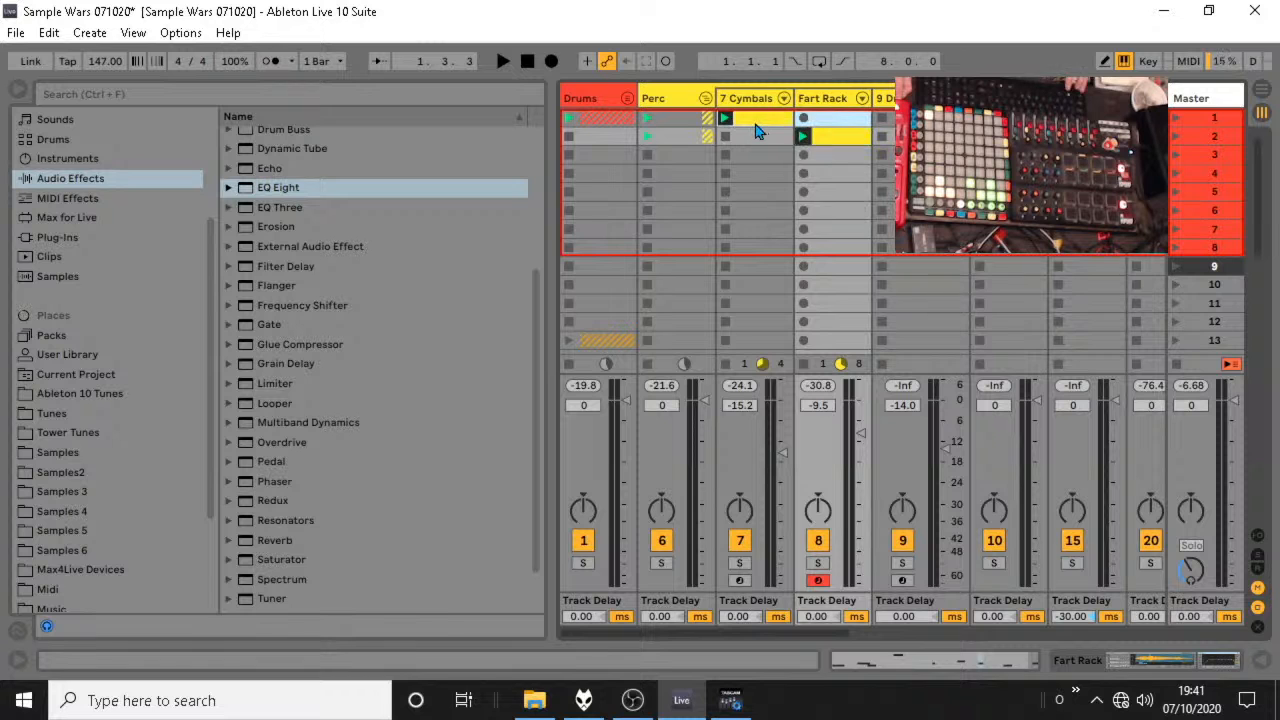
pyautogui.click(757, 132)
pyautogui.hotkey('ctrl', 'd')
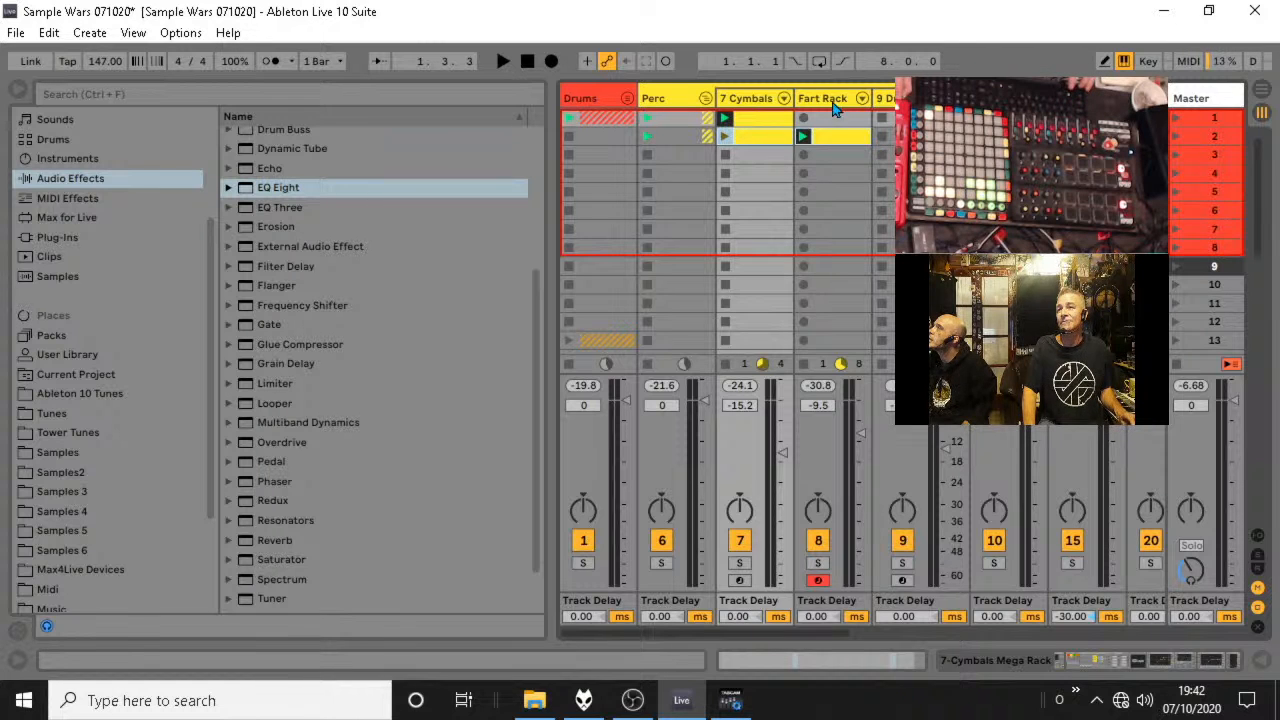
# Reorder the Fart Rack track ahead of Cymbals and duplicate both tracks' scene 2 clips into scene 3.
pyautogui.moveTo(860, 136); pyautogui.dragTo(736, 96)
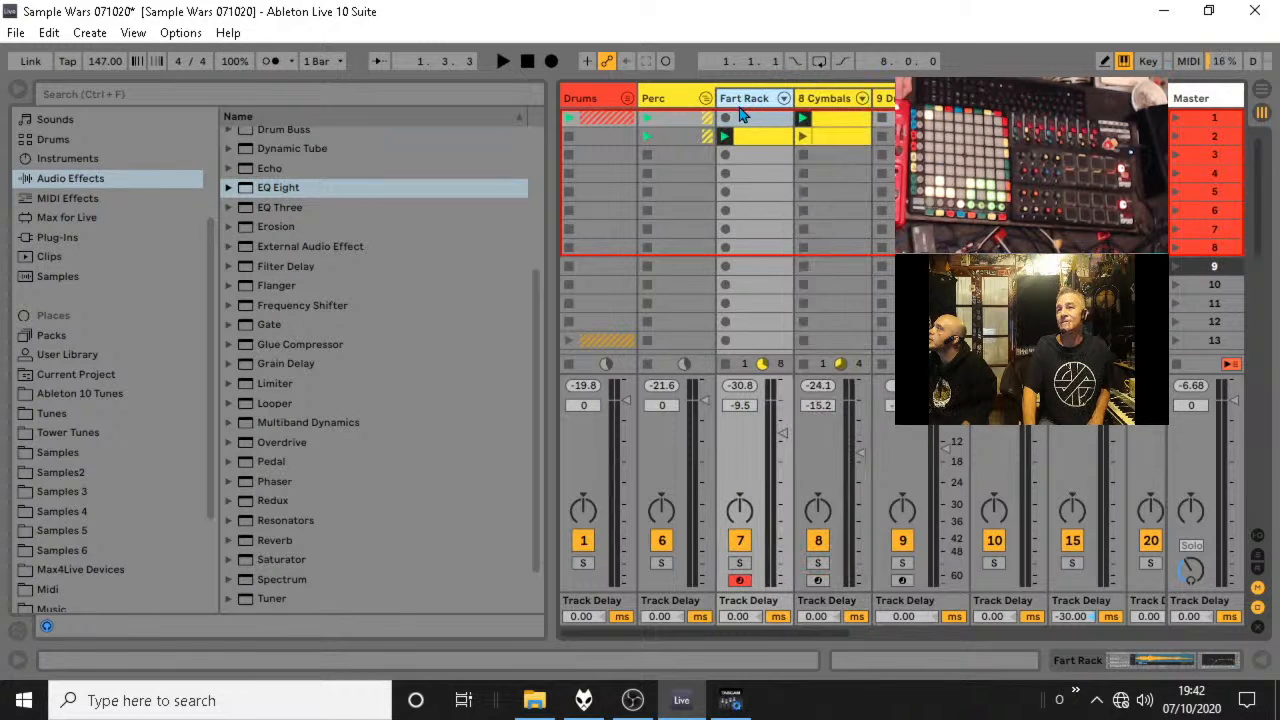
pyautogui.click(826, 147)
pyautogui.hotkey('ctrl', 'd')
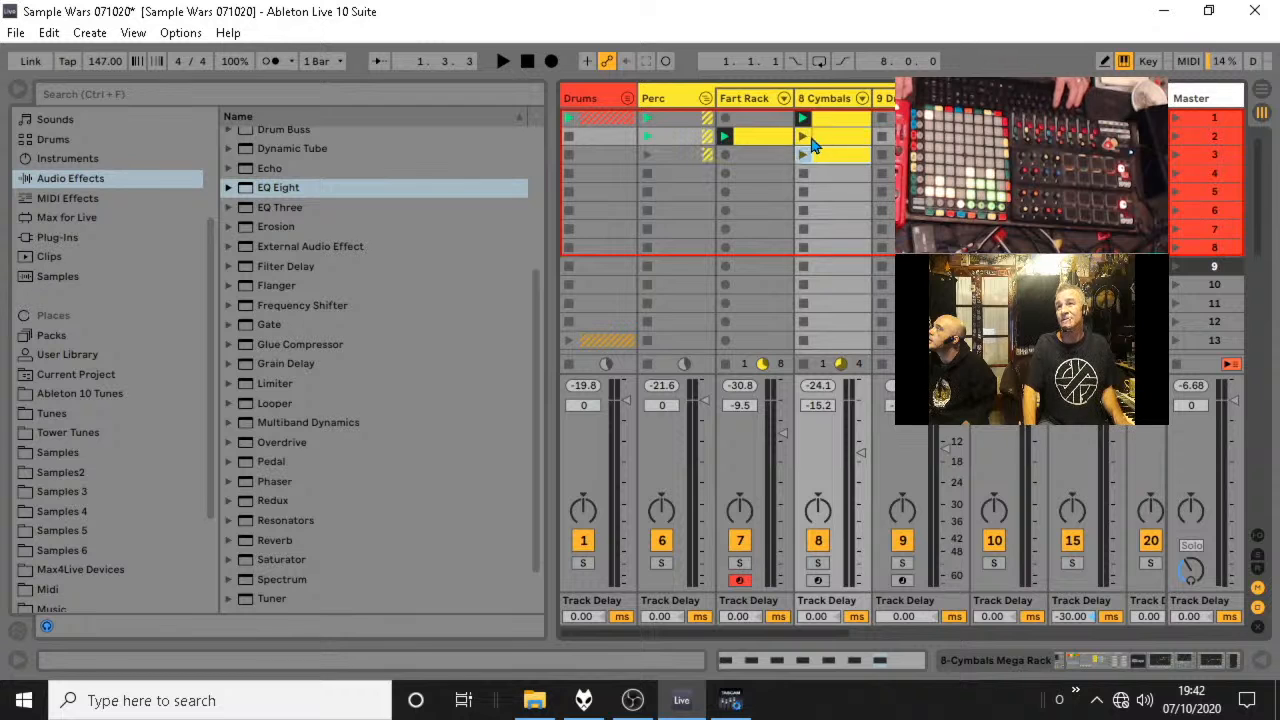
pyautogui.click(778, 145)
pyautogui.hotkey('ctrl', 'd')
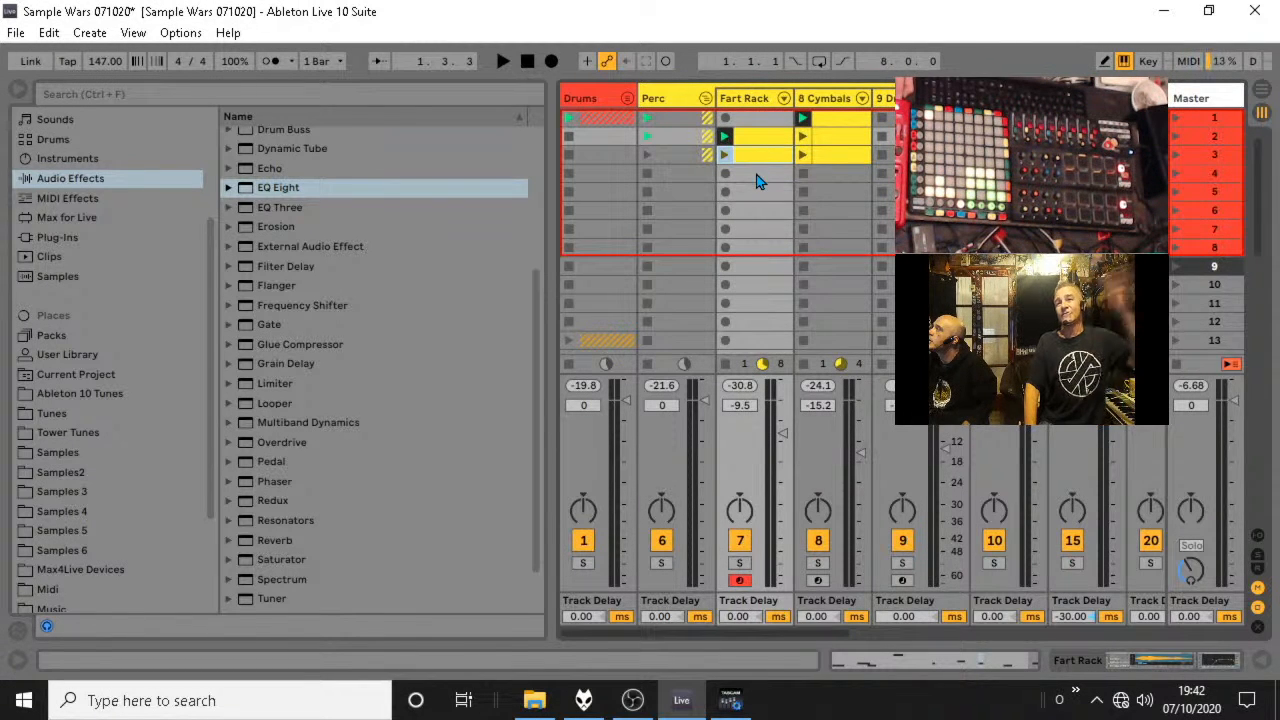
# Recolour the scene 3 Fart Rack clip a dull yellow and compare the Perc group folded and unfolded.
pyautogui.rightClick(742, 157)
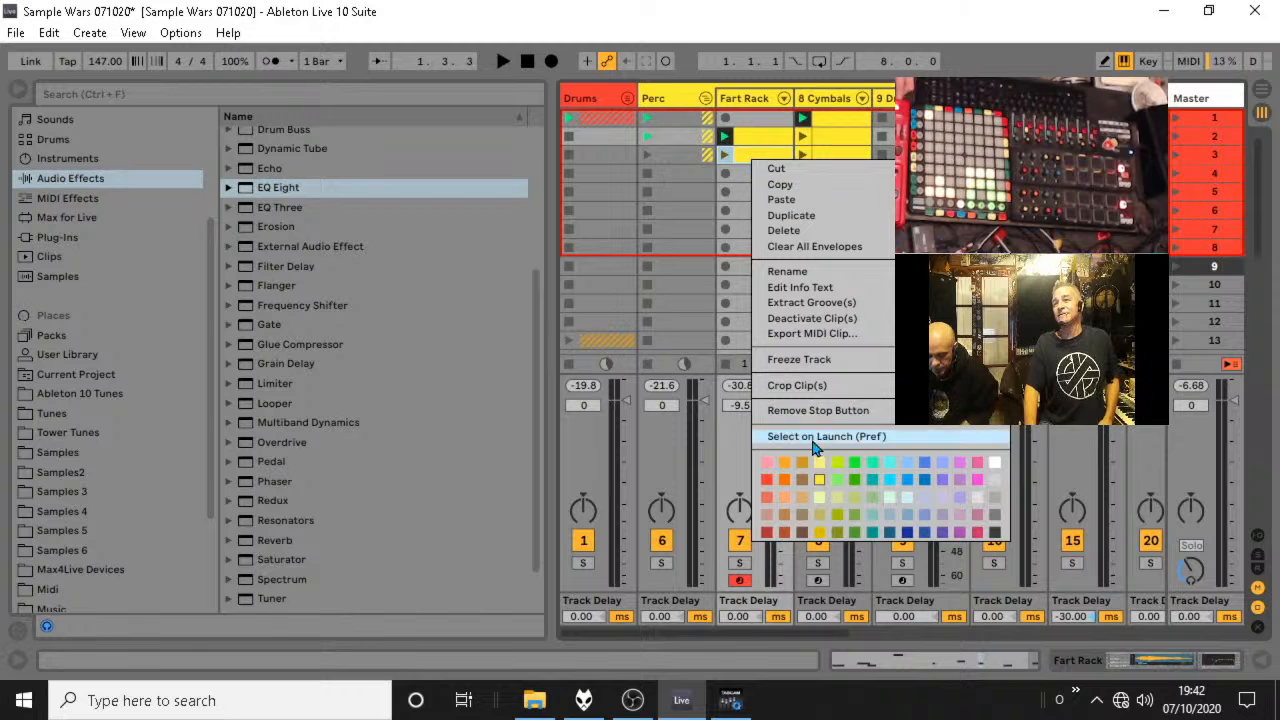
pyautogui.click(823, 520)
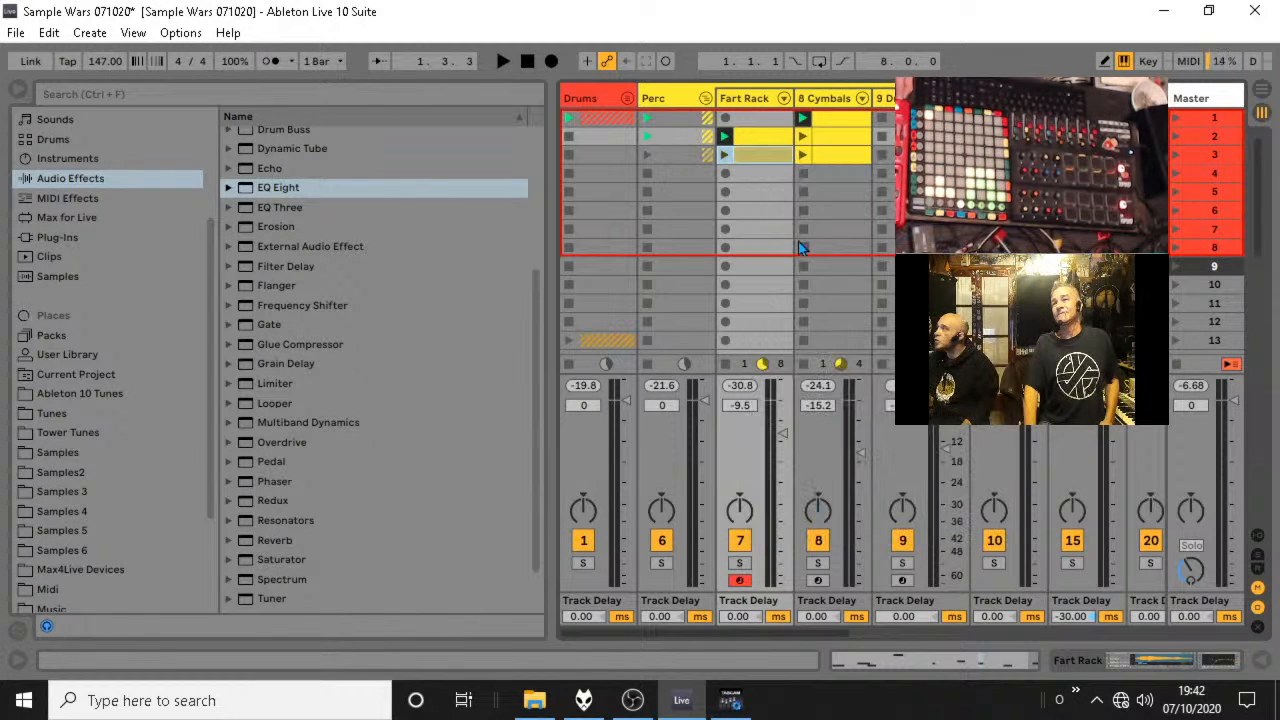
pyautogui.click(706, 98)
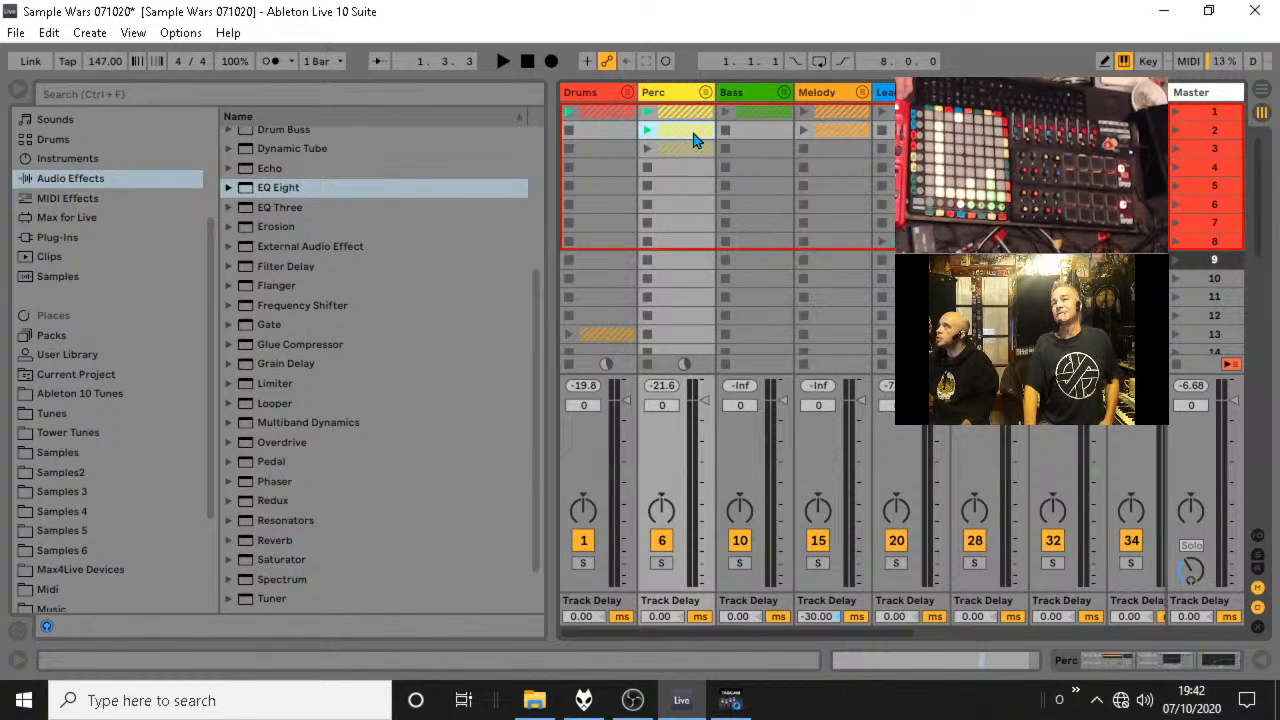
pyautogui.click(706, 93)
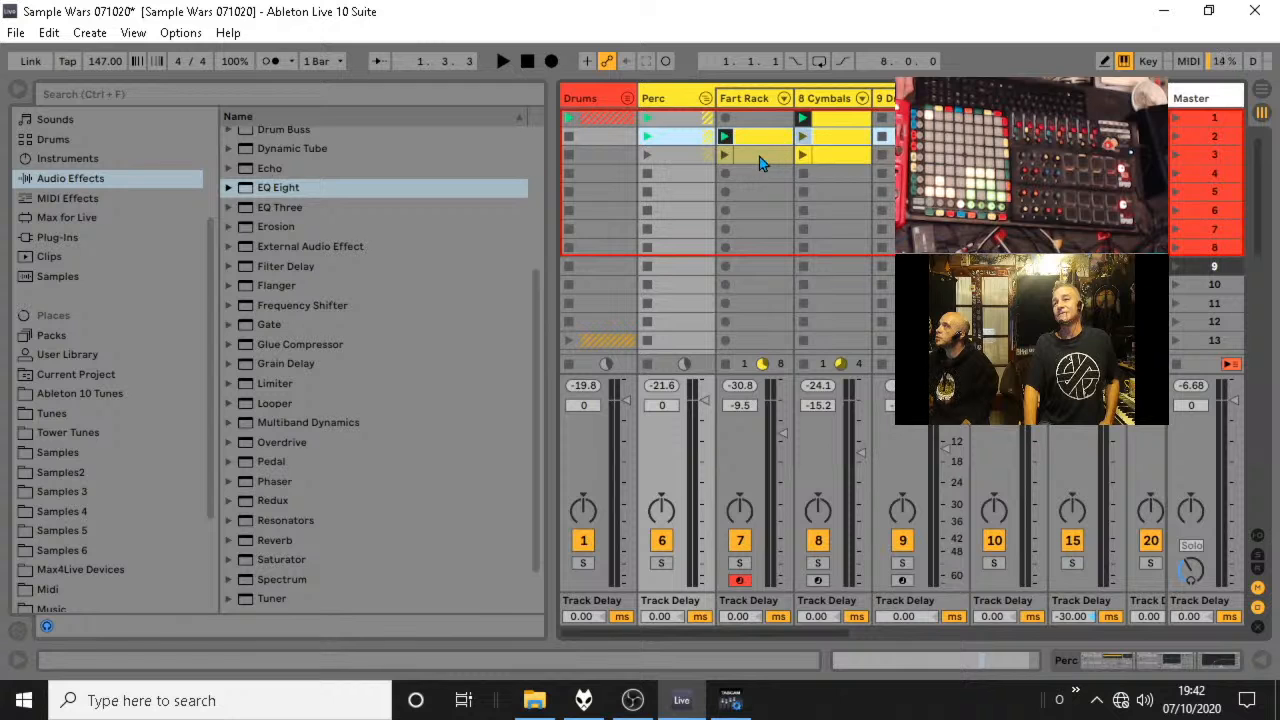
# Launch the scene 3 Fart Rack clip and open its notes for editing.
pyautogui.doubleClick(760, 163)
pyautogui.press('space')
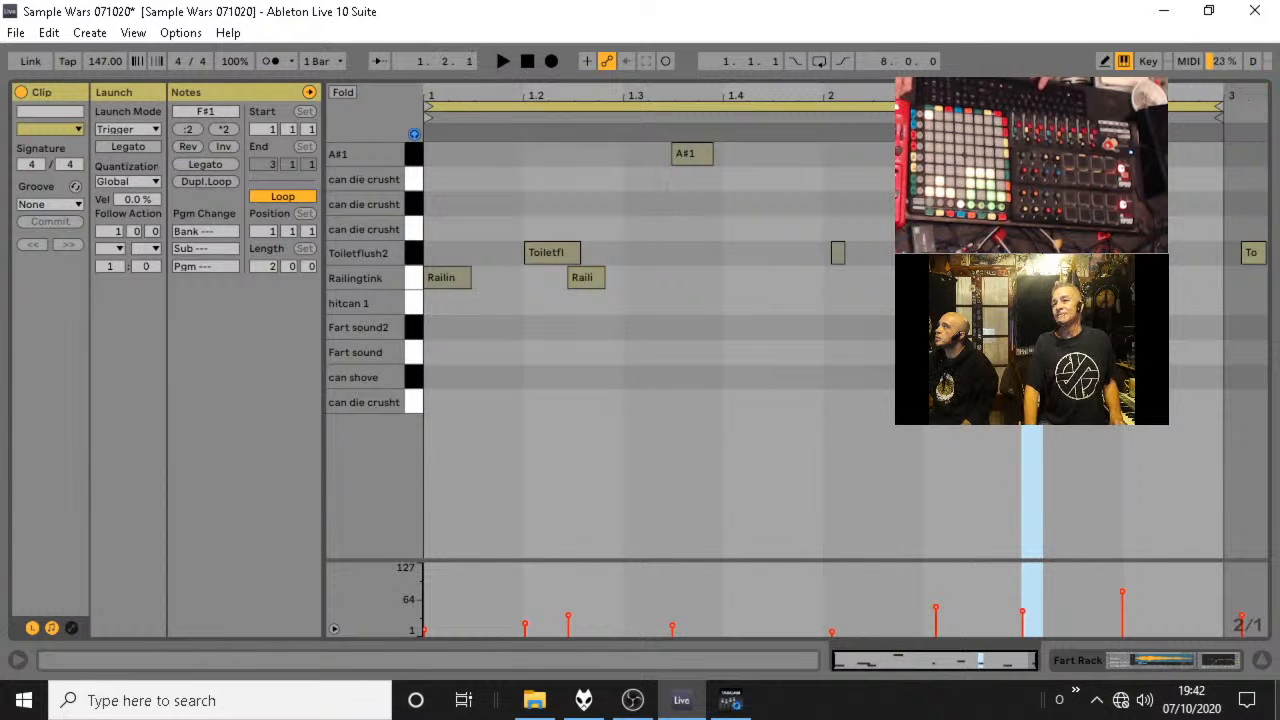
pyautogui.click(1261, 660)
pyautogui.click(724, 155)
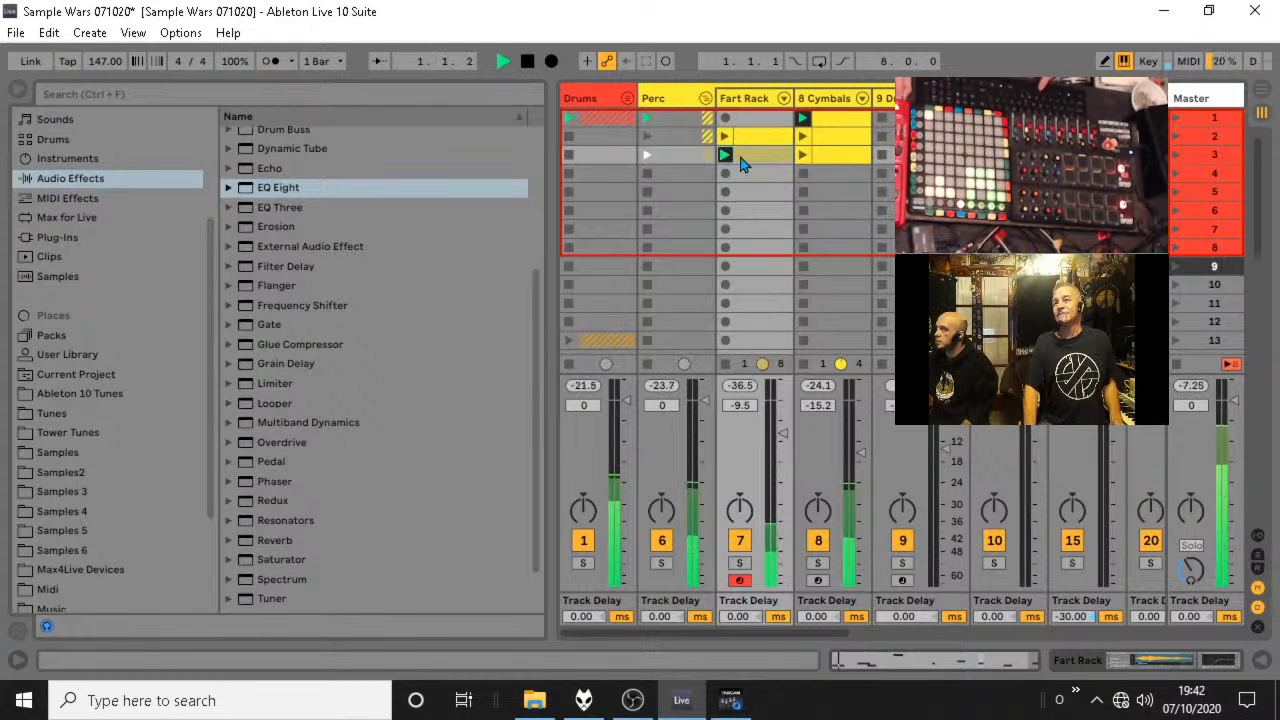
pyautogui.doubleClick(745, 157)
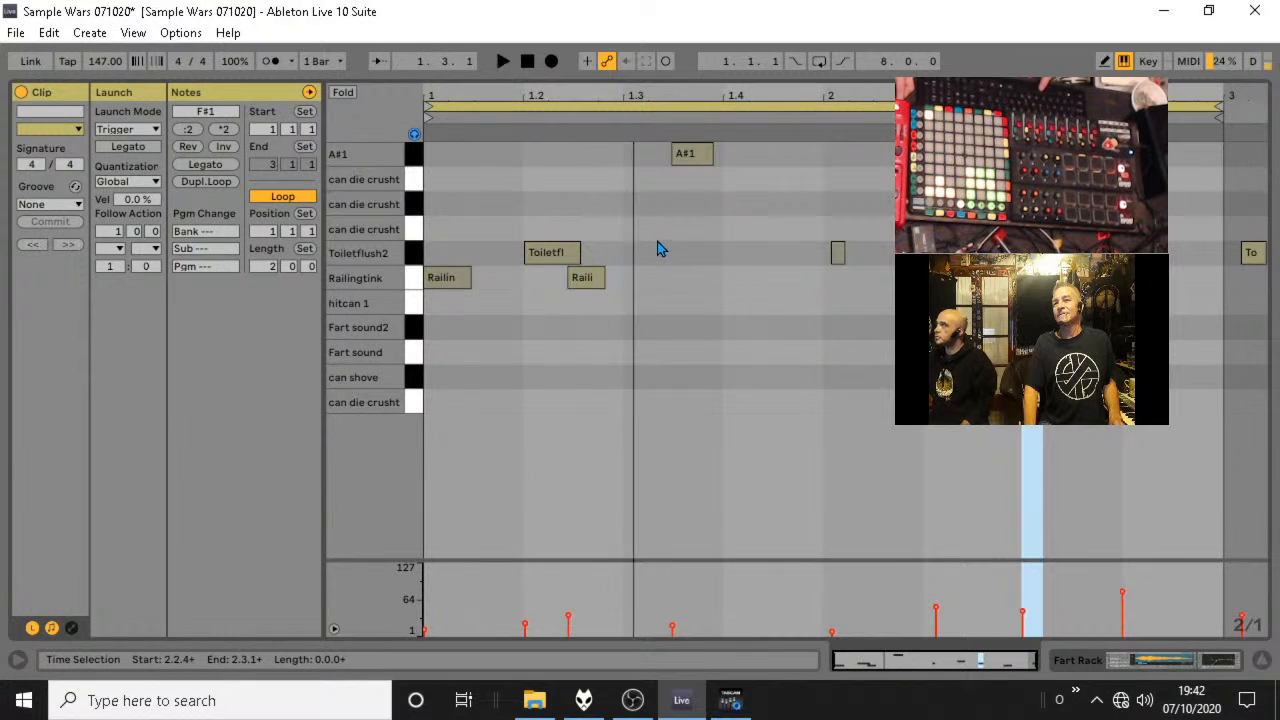
pyautogui.click(592, 280)
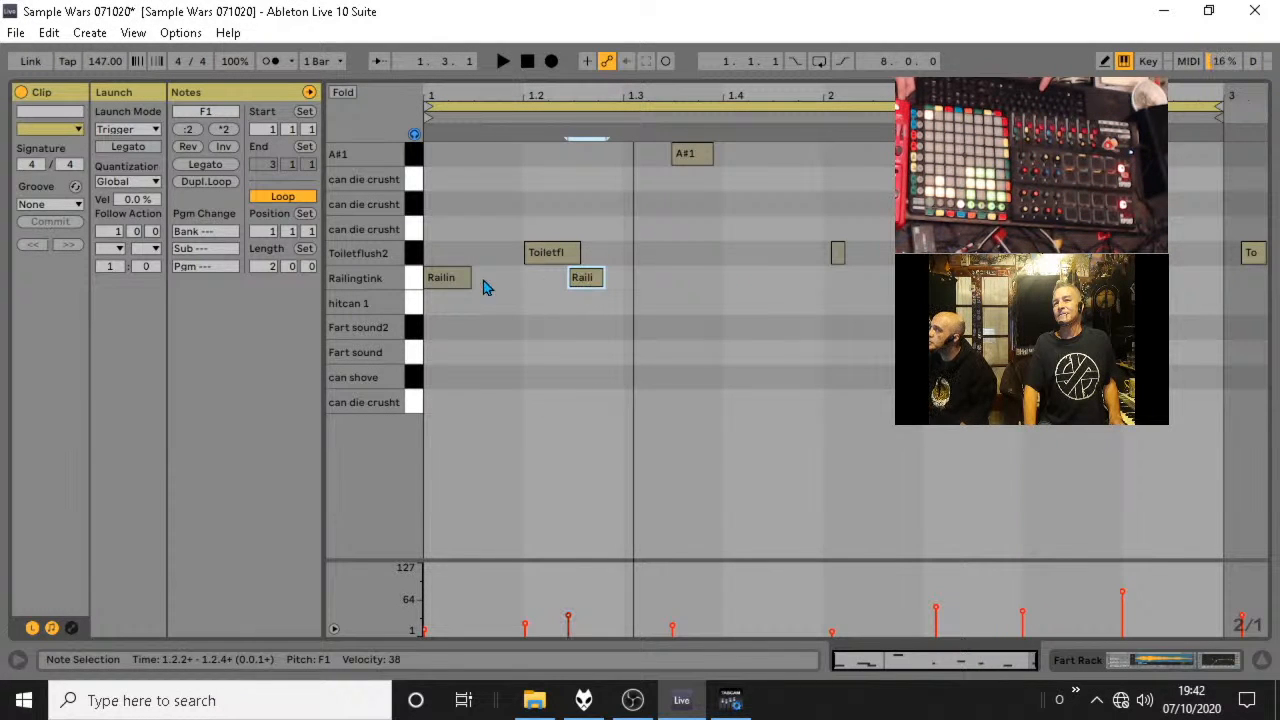
pyautogui.doubleClick(531, 178)
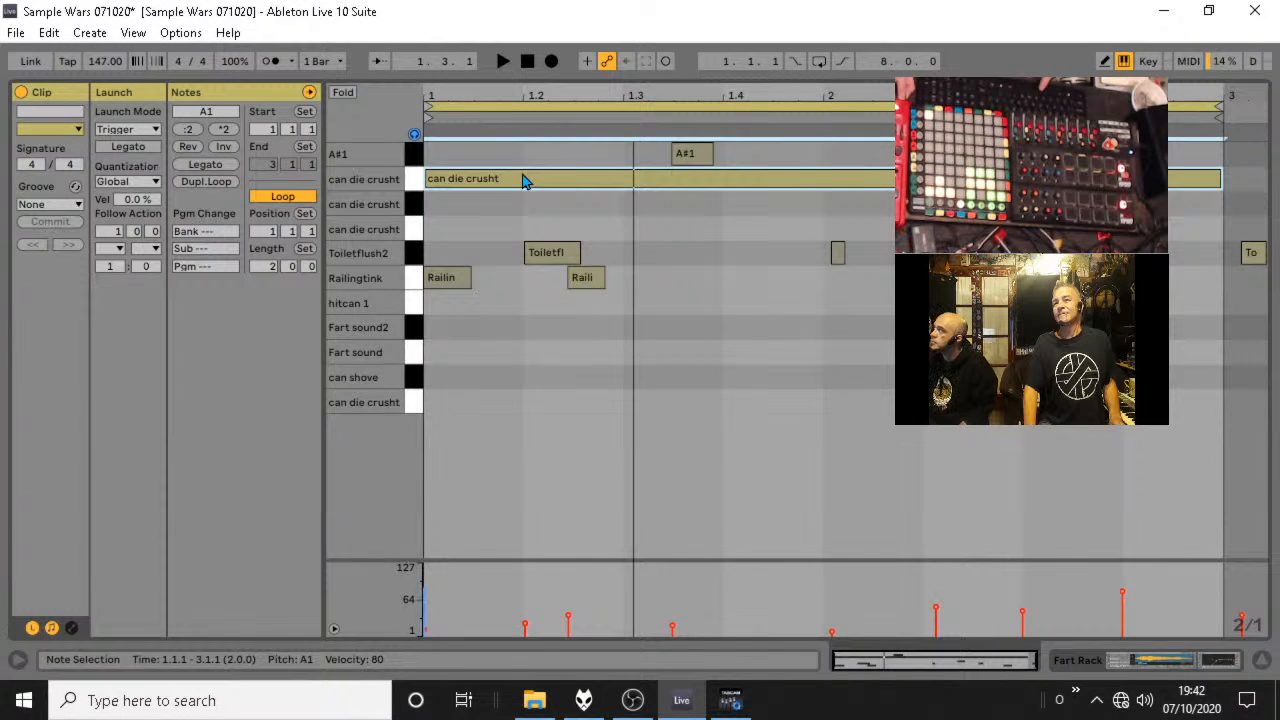
pyautogui.doubleClick(524, 180)
pyautogui.press('space')
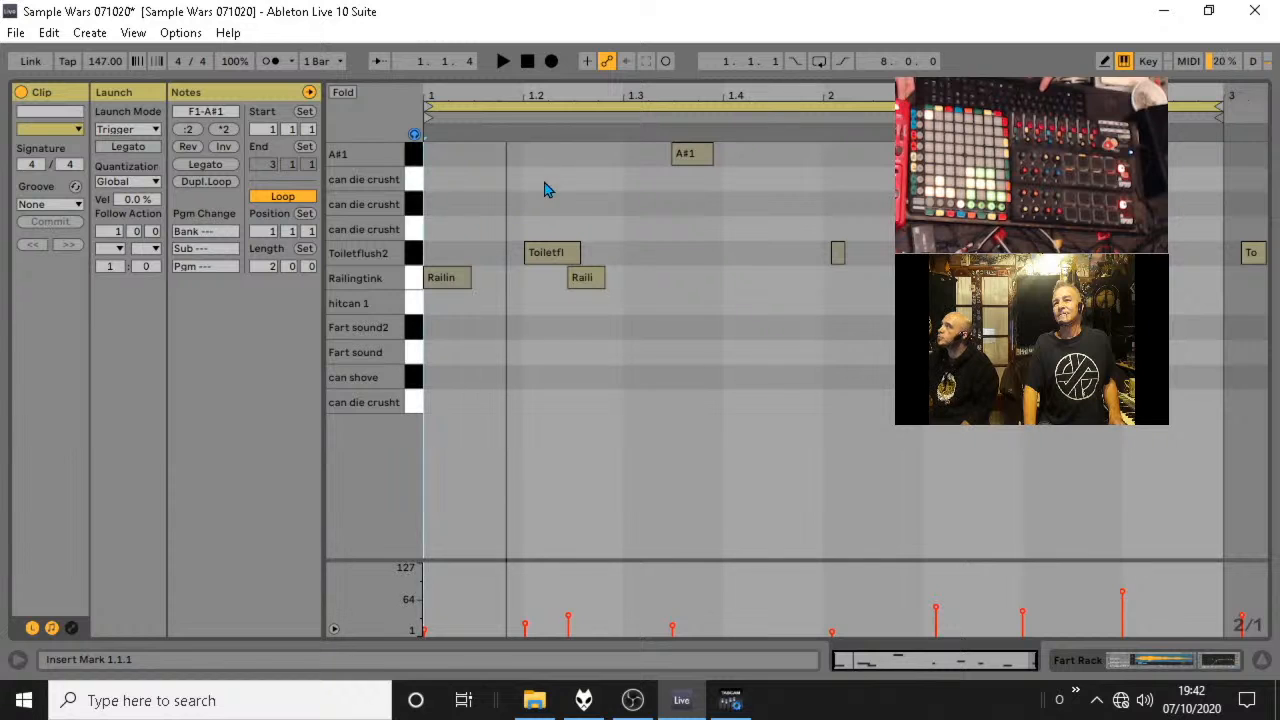
pyautogui.doubleClick(545, 190)
pyautogui.rightClick(520, 206)
pyautogui.click(602, 508)
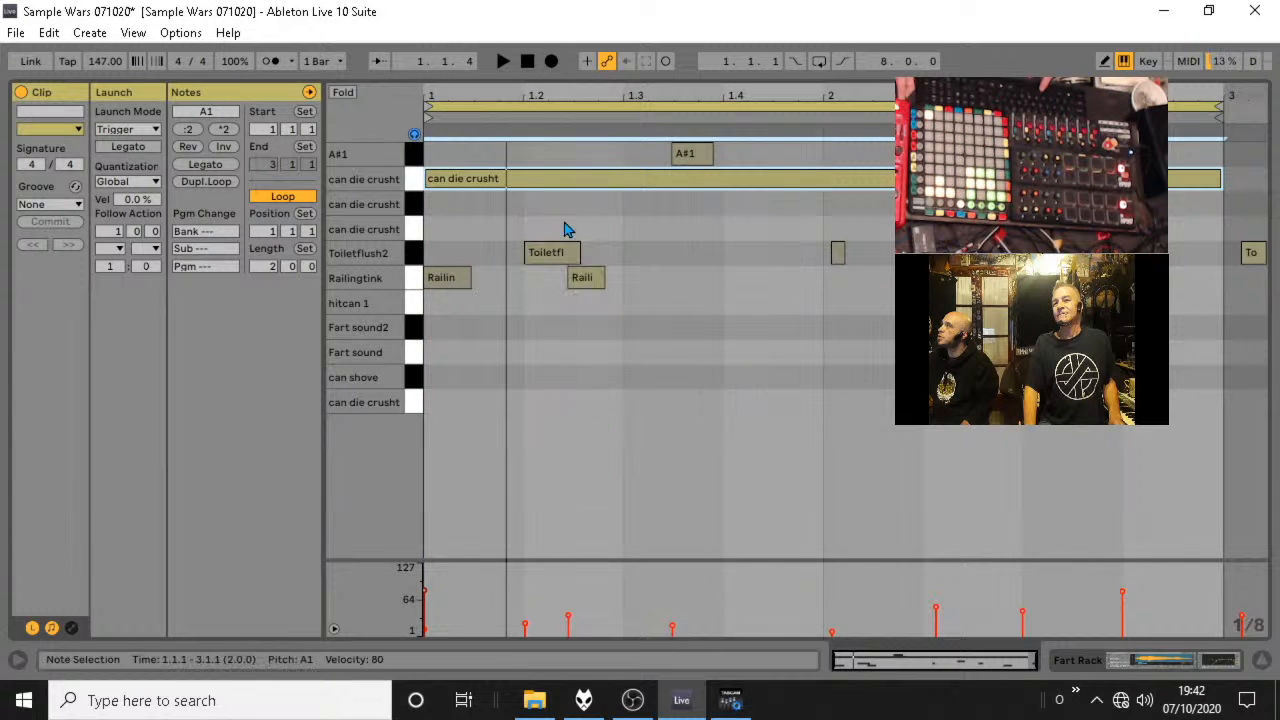
pyautogui.doubleClick(556, 190)
# Set the note grid to 1/16 and add a can die crusht note on A1 at 1.1.4, auditioning the loop.
pyautogui.rightClick(589, 183)
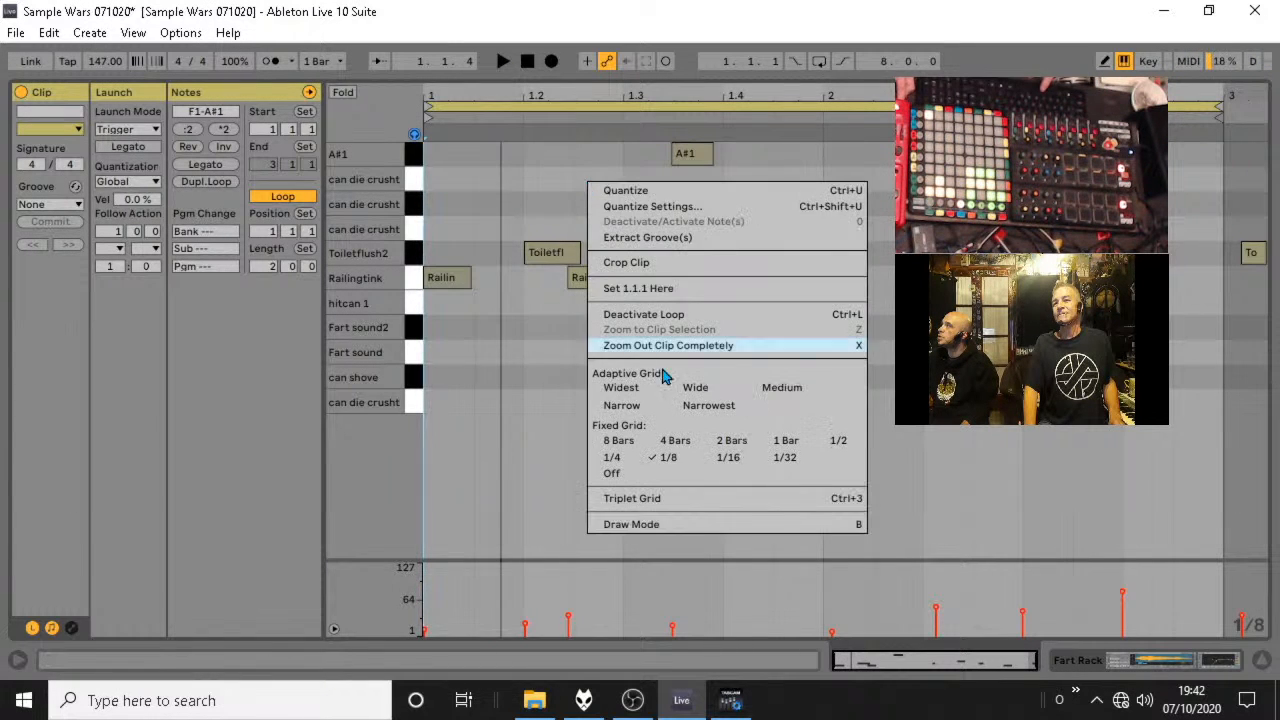
pyautogui.click(738, 466)
pyautogui.doubleClick(510, 180)
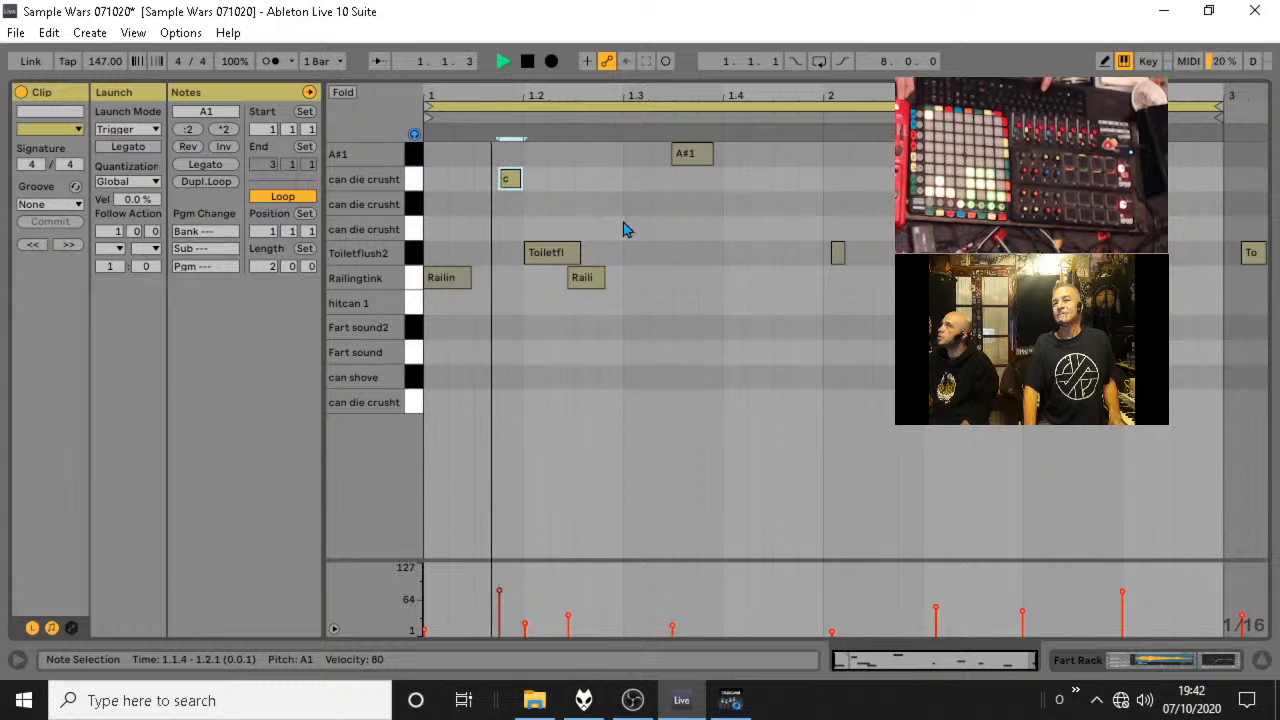
pyautogui.press('space')
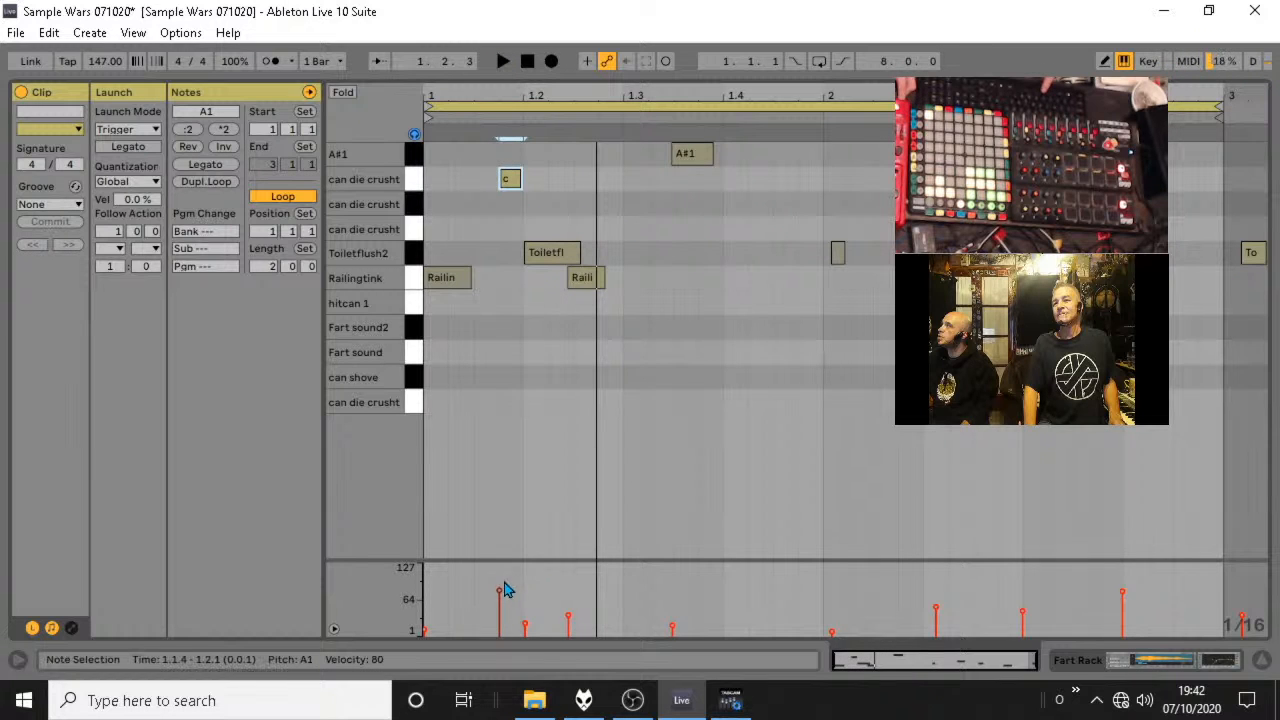
# Lower the velocity of the can die crusht note at 1.1.4 to about 64 and audition the result.
pyautogui.press('space')
pyautogui.press('space')
pyautogui.moveTo(499, 594); pyautogui.dragTo(499, 598)
pyautogui.press('space')
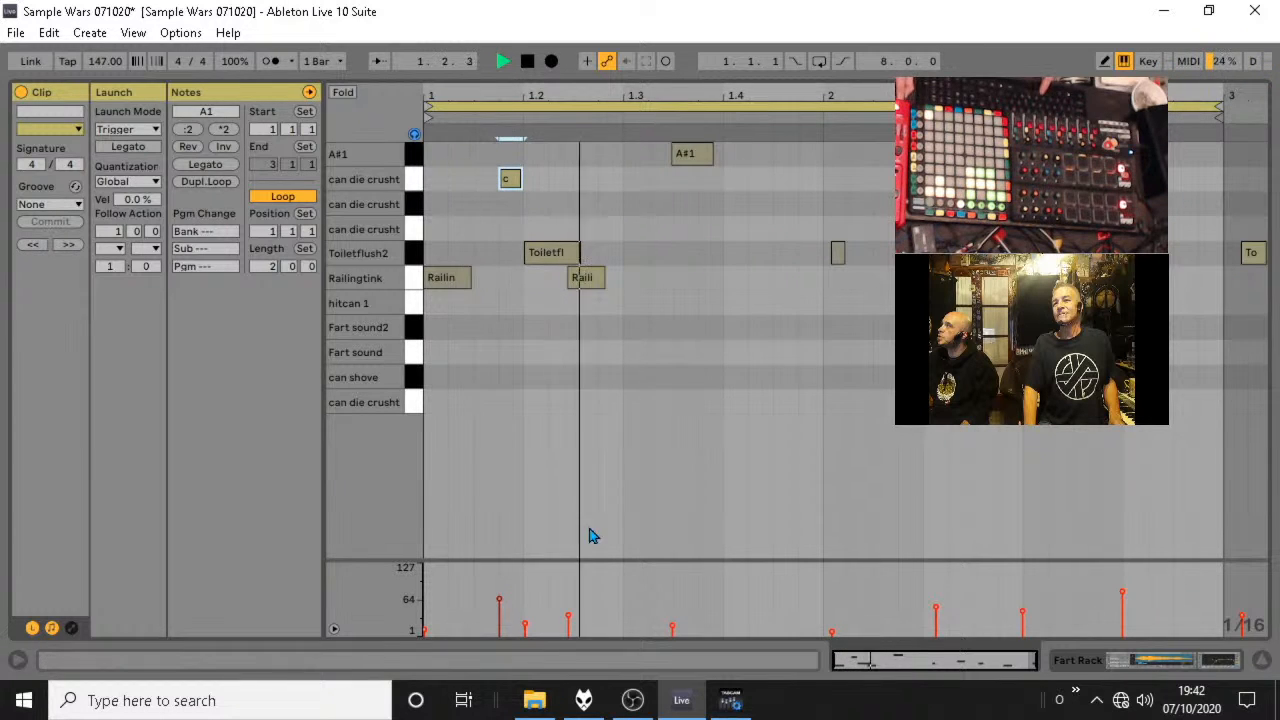
pyautogui.press('space')
# Add a can die crusht note on G#1 at 1.2.4 with velocity 49 and audition the loop.
pyautogui.doubleClick(610, 204)
pyautogui.press('space')
pyautogui.press('space')
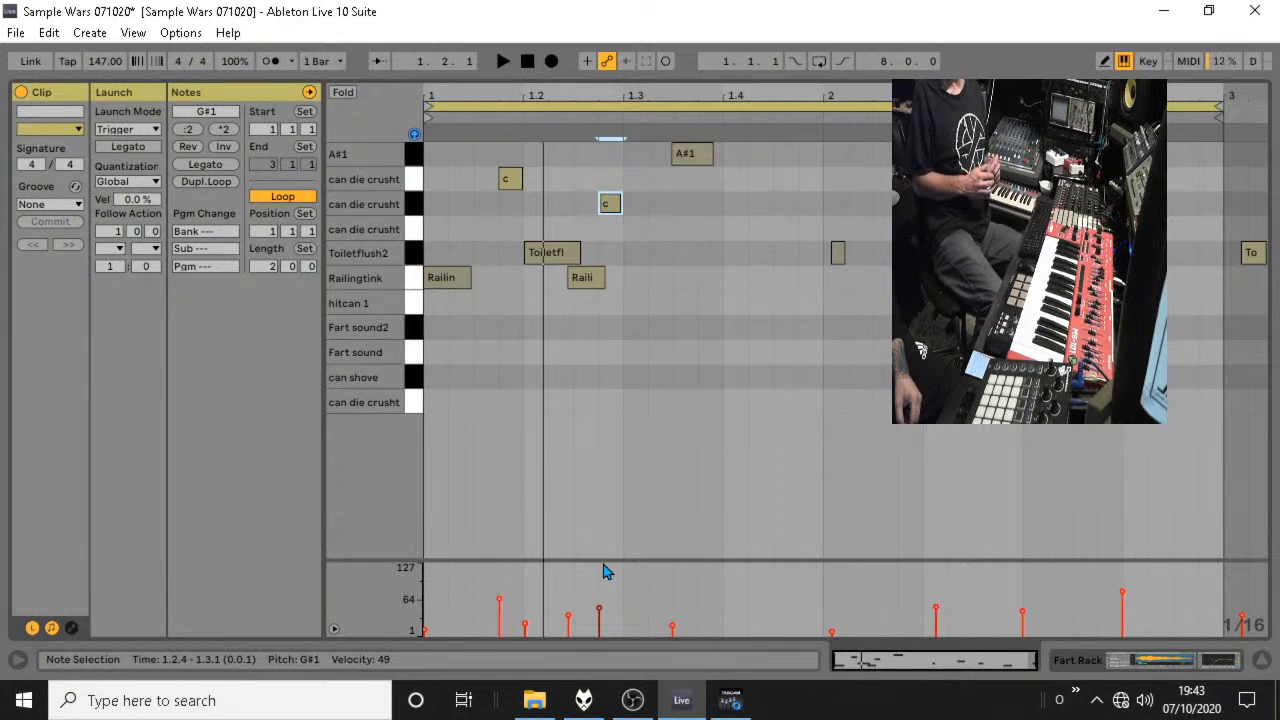
pyautogui.press('space')
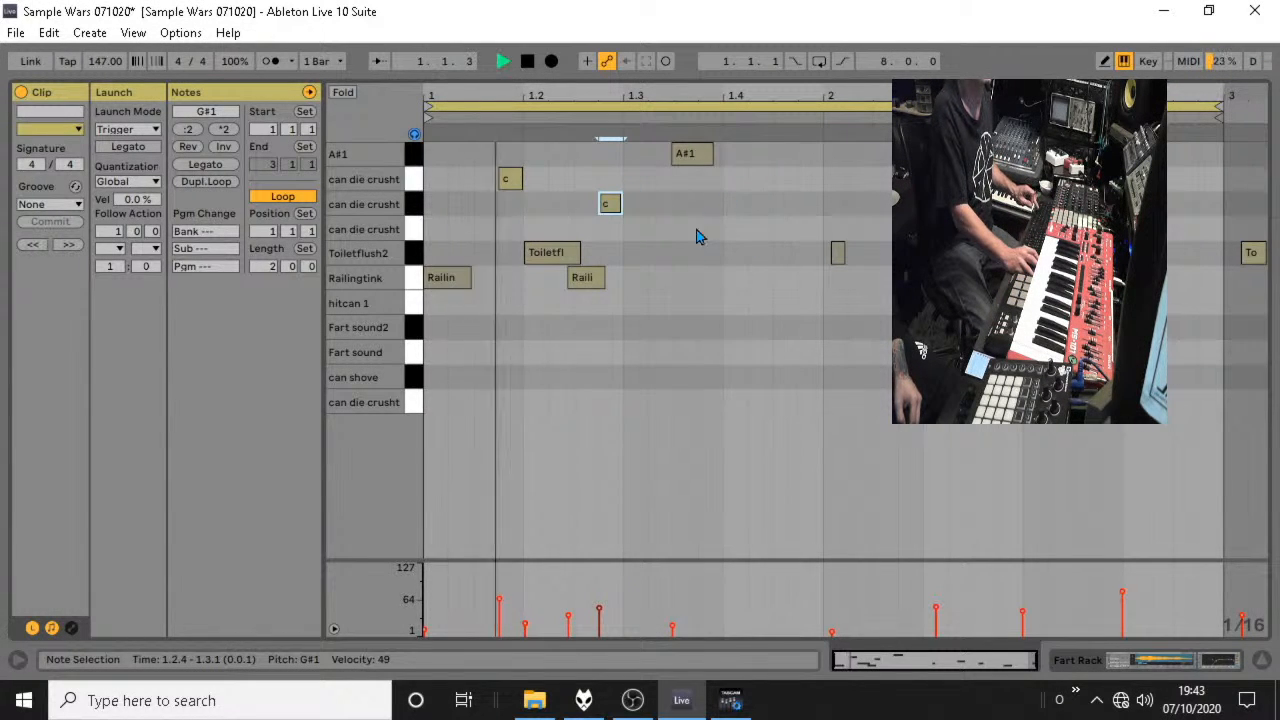
pyautogui.press('space')
# Add two hitcan 1 notes at 1.4.3 and 2.1.1, auditioning the placement of the first.
pyautogui.doubleClick(814, 160)
pyautogui.moveTo(814, 160); pyautogui.dragTo(816, 270)
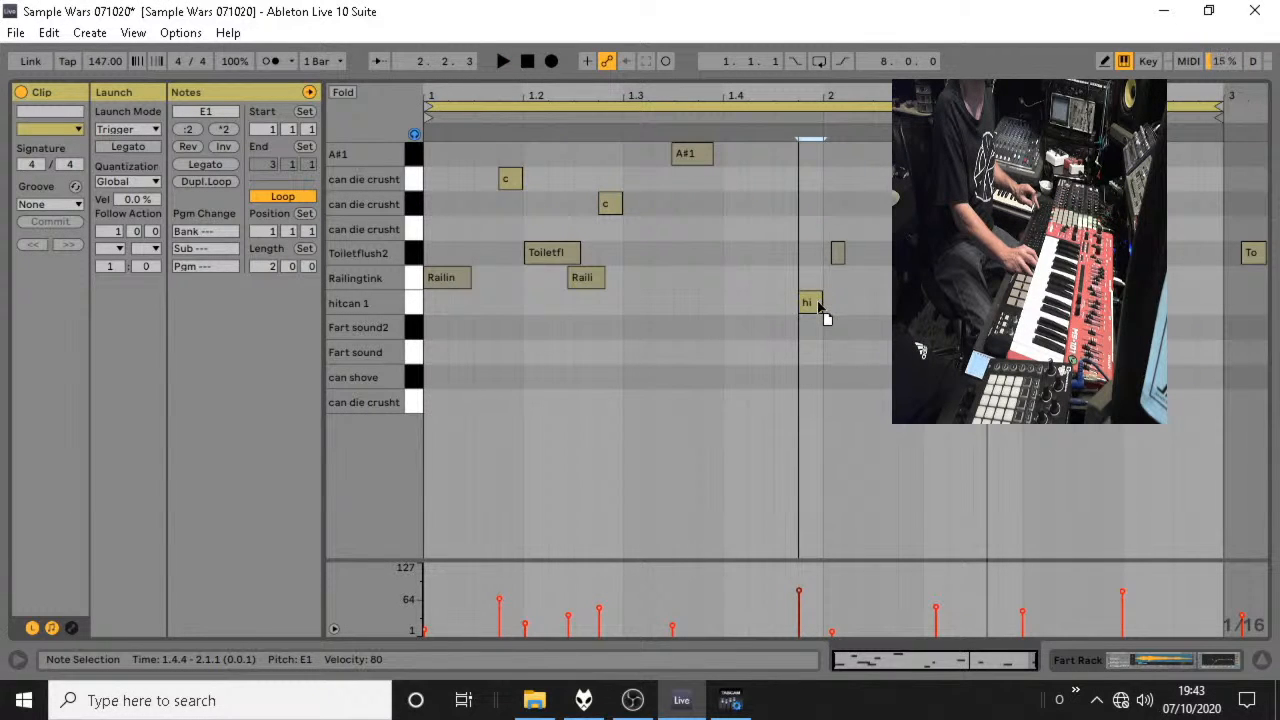
pyautogui.press('space')
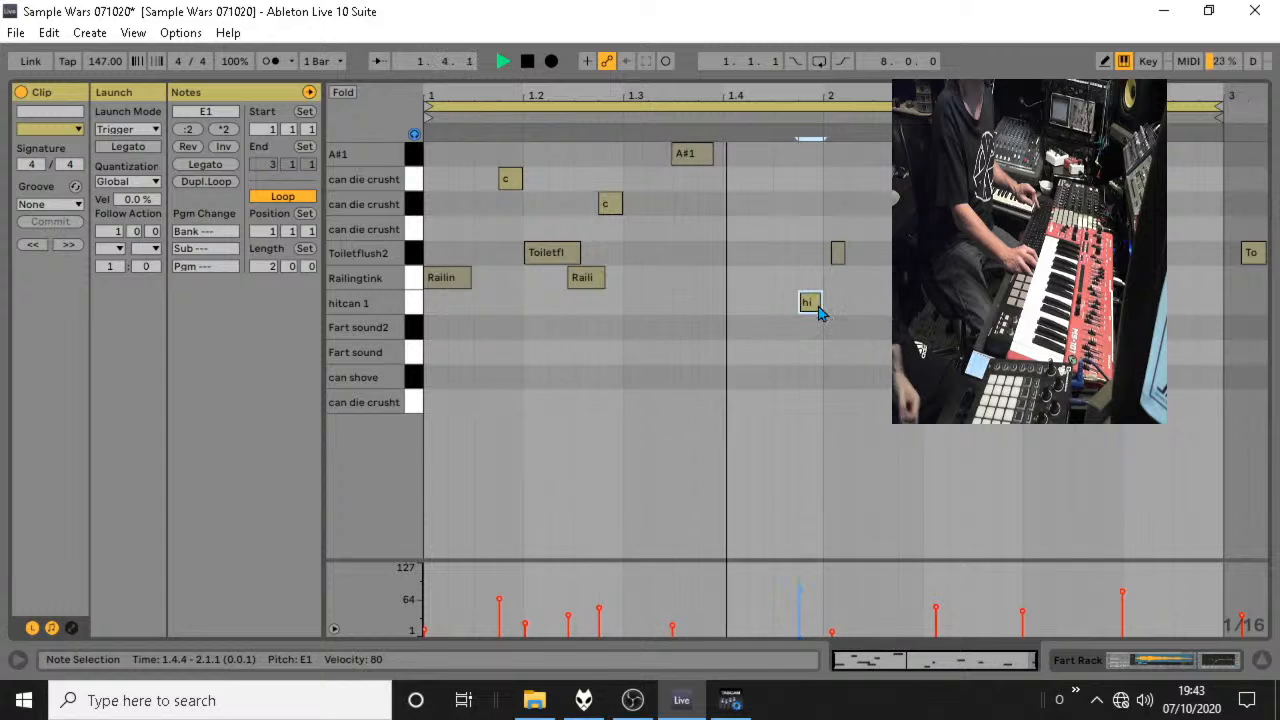
pyautogui.moveTo(812, 305); pyautogui.dragTo(780, 317)
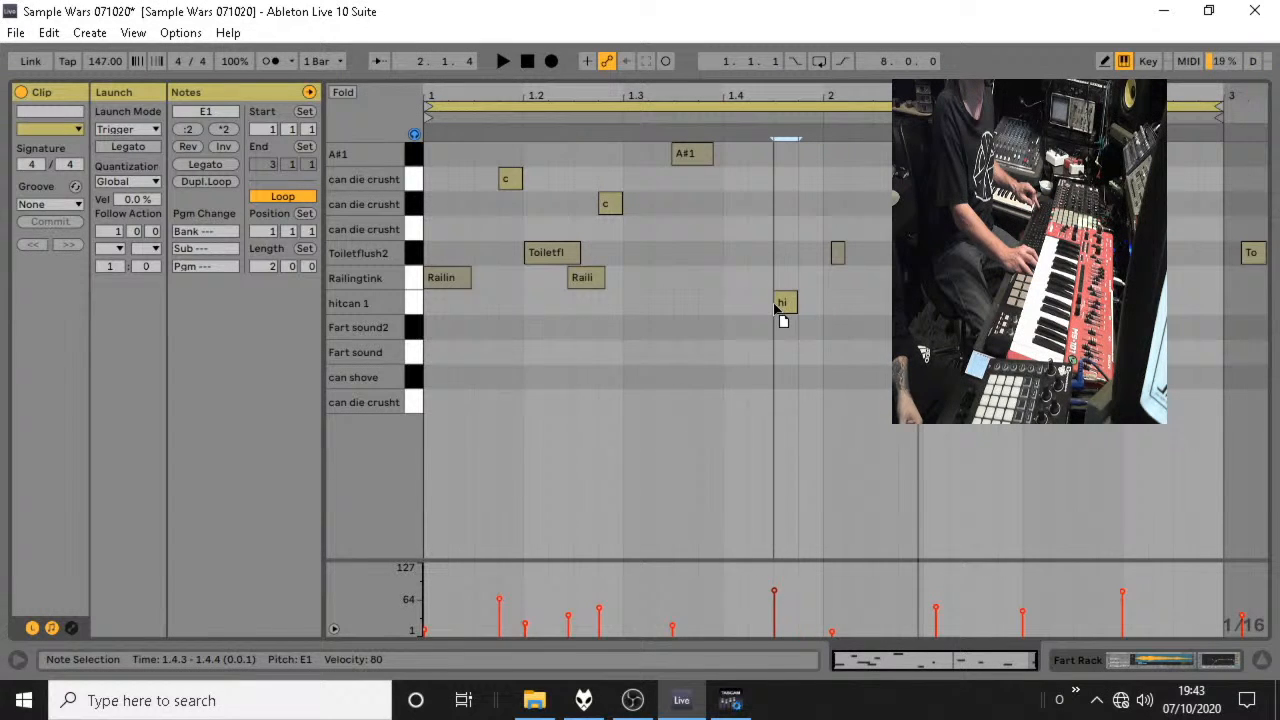
pyautogui.doubleClick(828, 304)
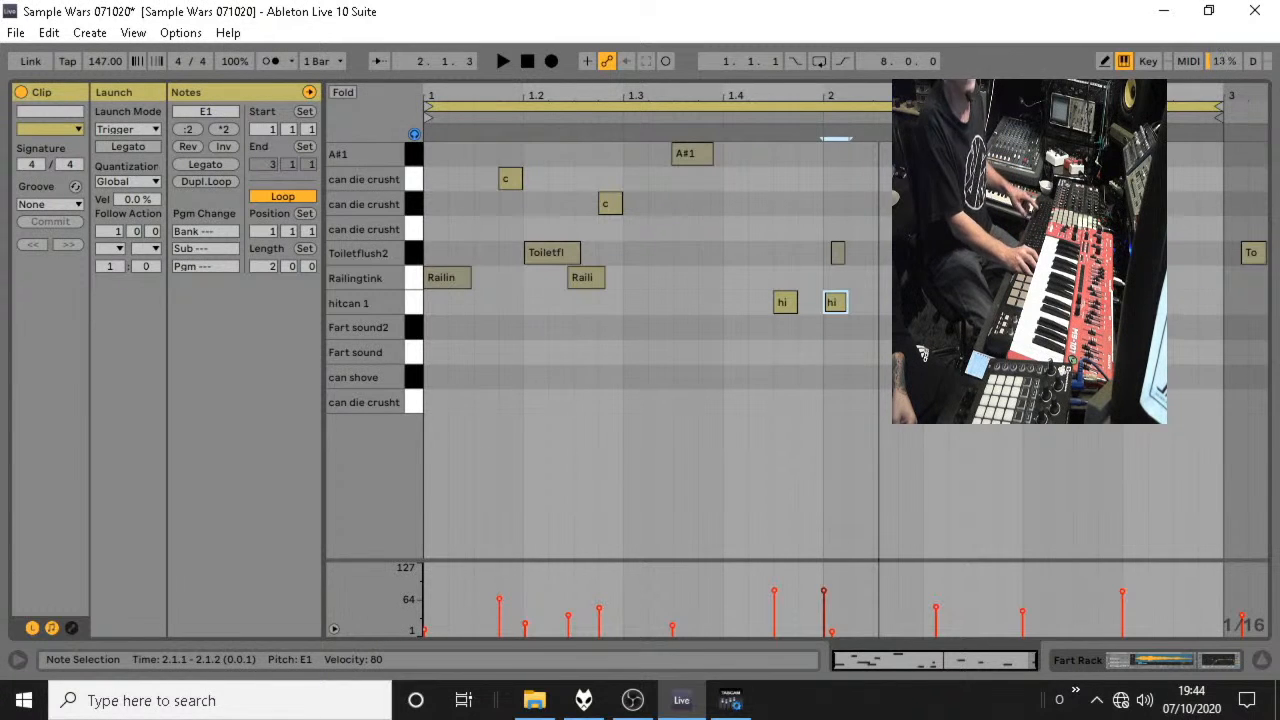
# Add a can shove note on C#1 at 2.4.2 with velocity 80, auditioning the loop before and after.
pyautogui.press('space')
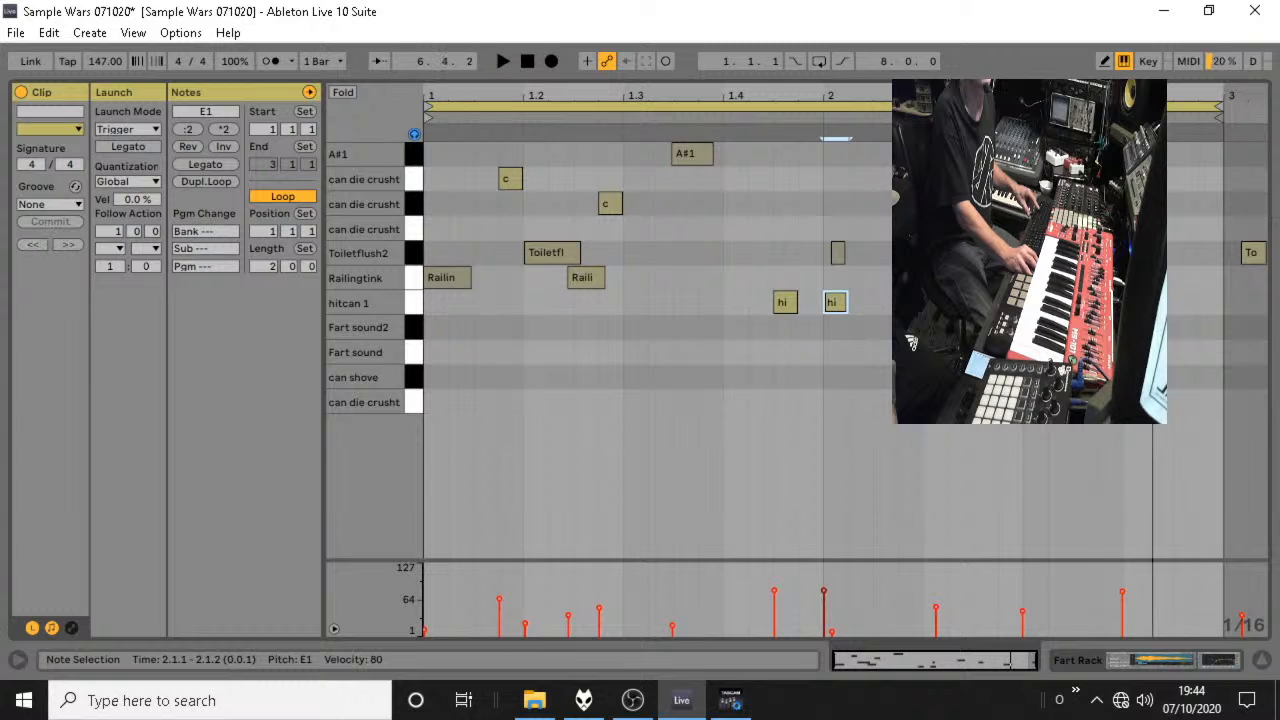
pyautogui.click(1166, 380)
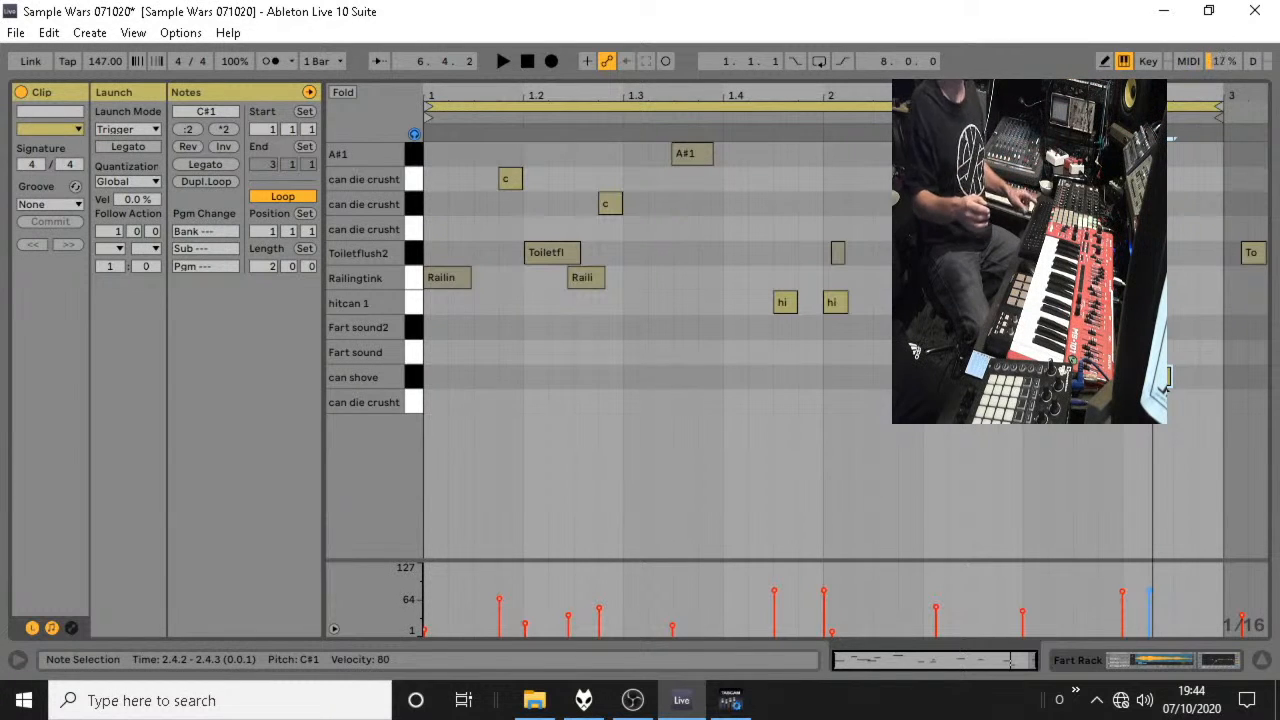
pyautogui.press('space')
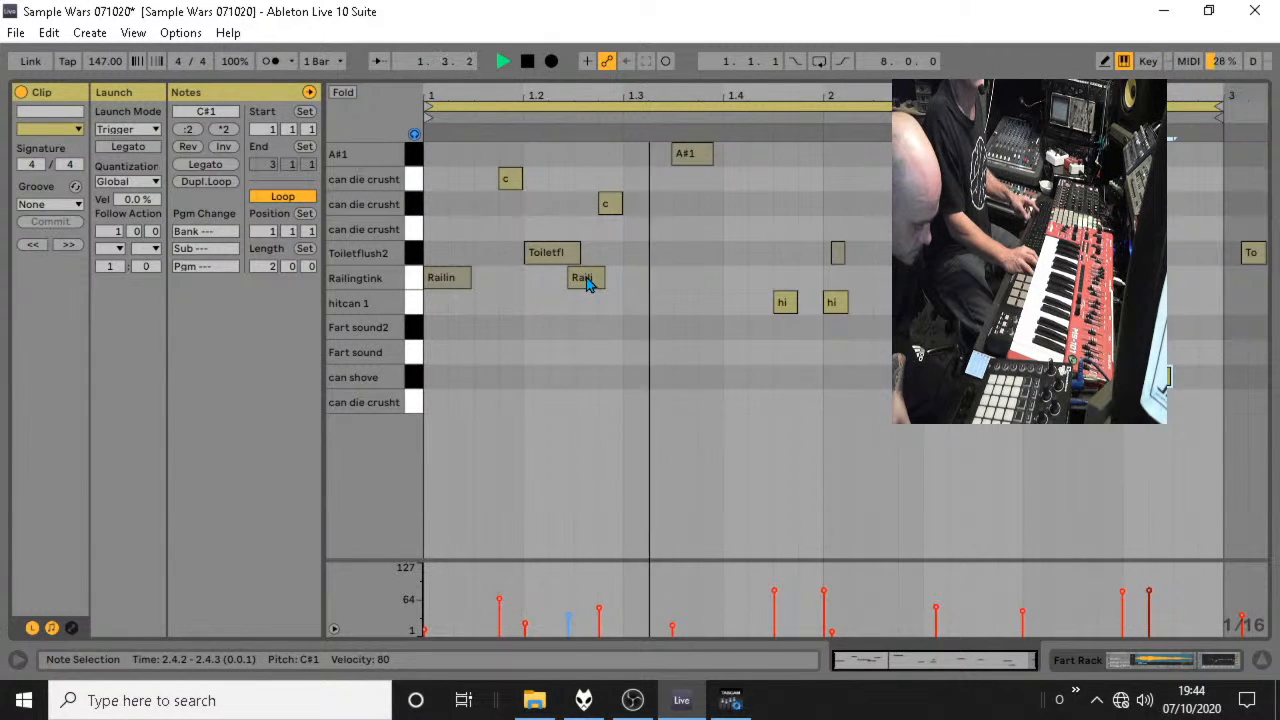
# Shift the second Railingtink note slightly later and move the G#1 can die crusht note to 1.3.1, auditioning the loop.
pyautogui.moveTo(578, 278); pyautogui.dragTo(600, 281)
pyautogui.click(560, 262)
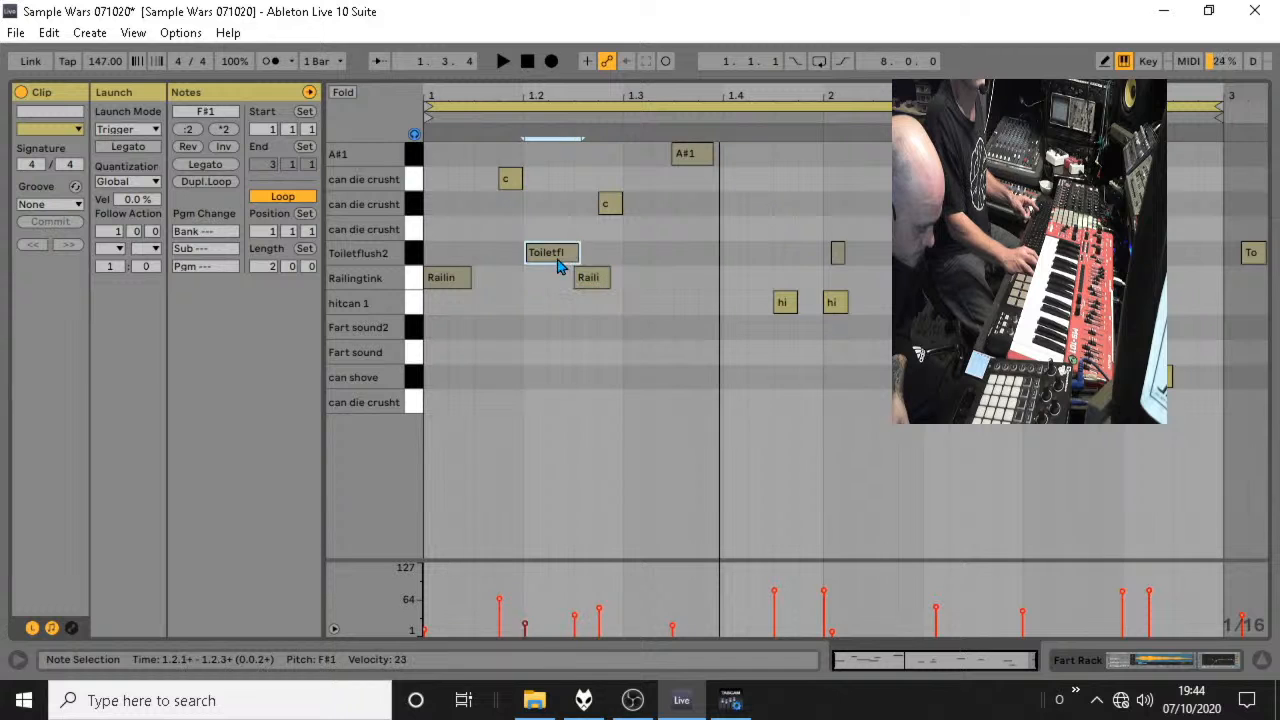
pyautogui.moveTo(621, 207)
pyautogui.mouseDown()
pyautogui.moveTo(606, 217)
pyautogui.moveTo(634, 214)
pyautogui.mouseUp()
pyautogui.press('space')
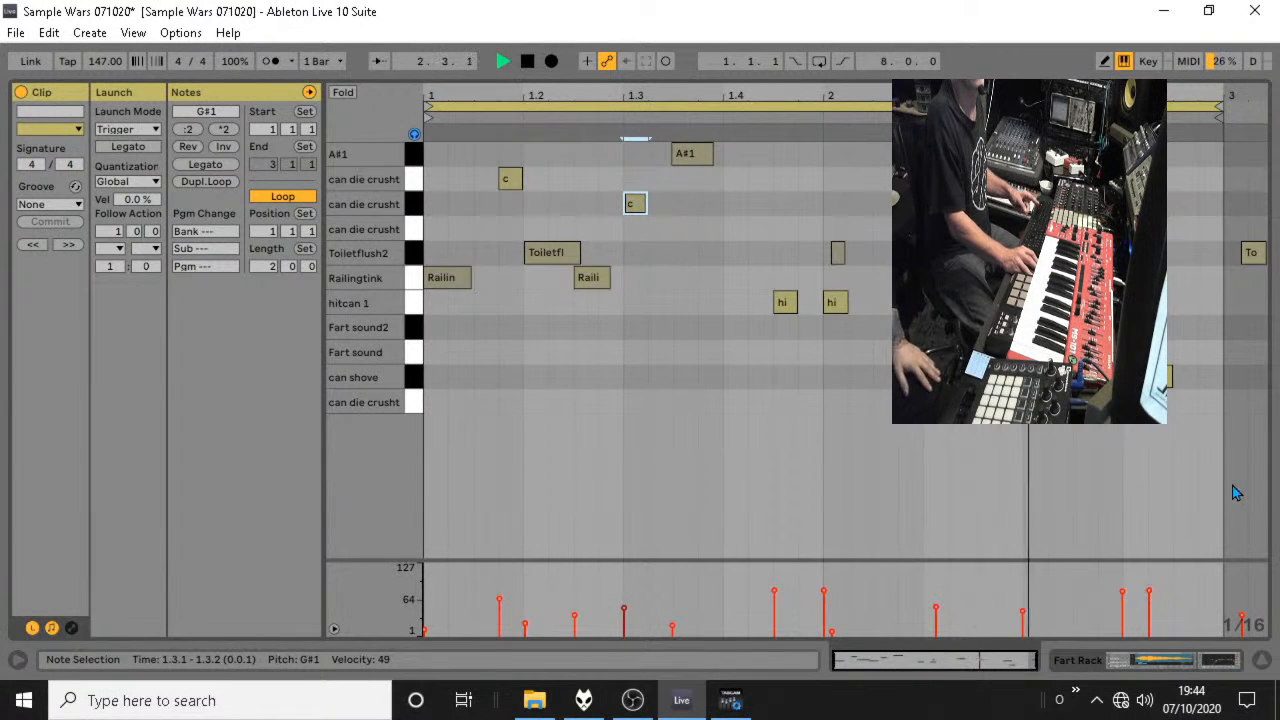
# Return to the session mixer, hide the browser, bring the Drums and Perc tracks into view and stop playback.
pyautogui.click(1263, 662)
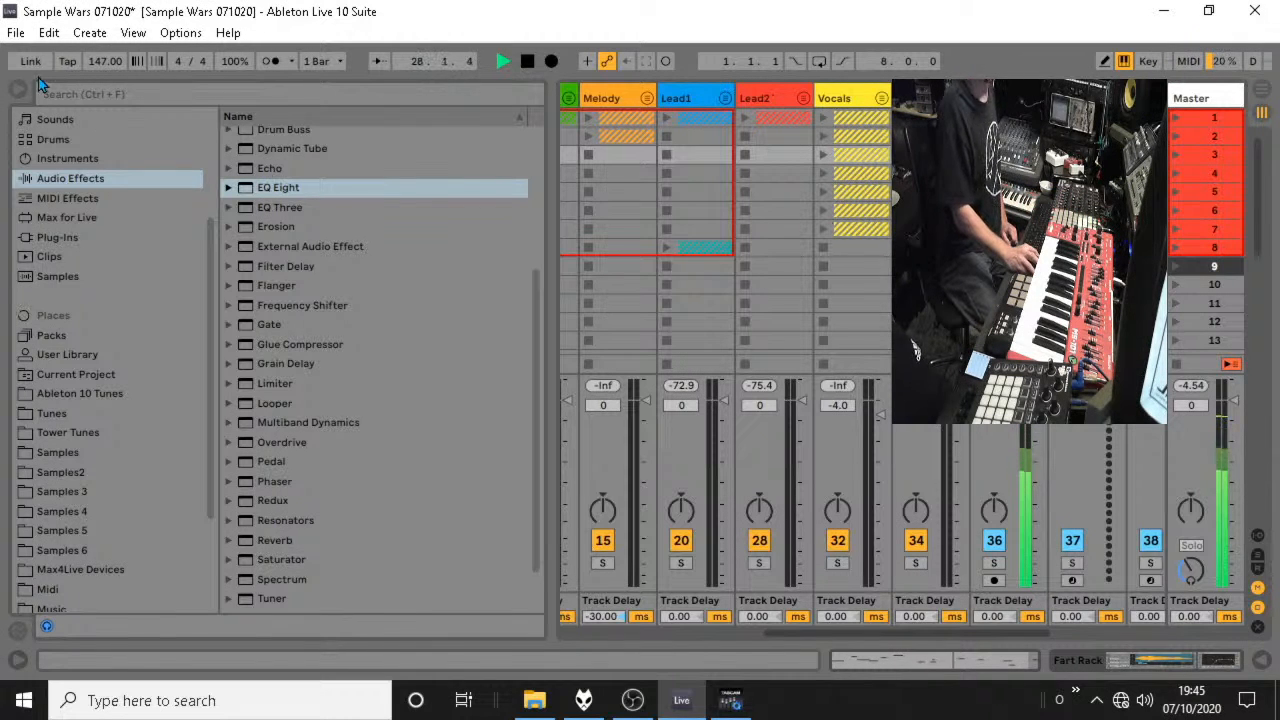
pyautogui.hotkey('alt', 'Tab')
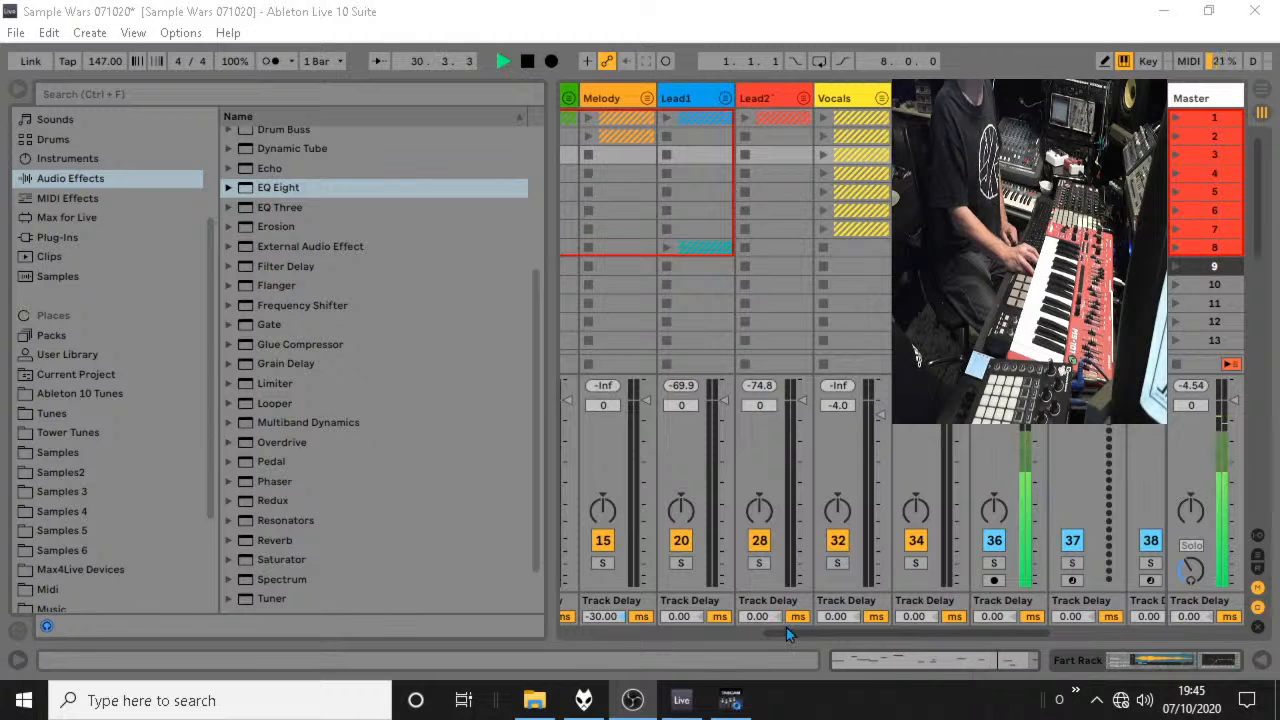
pyautogui.click(16, 89)
pyautogui.hotkey('alt', 'space')
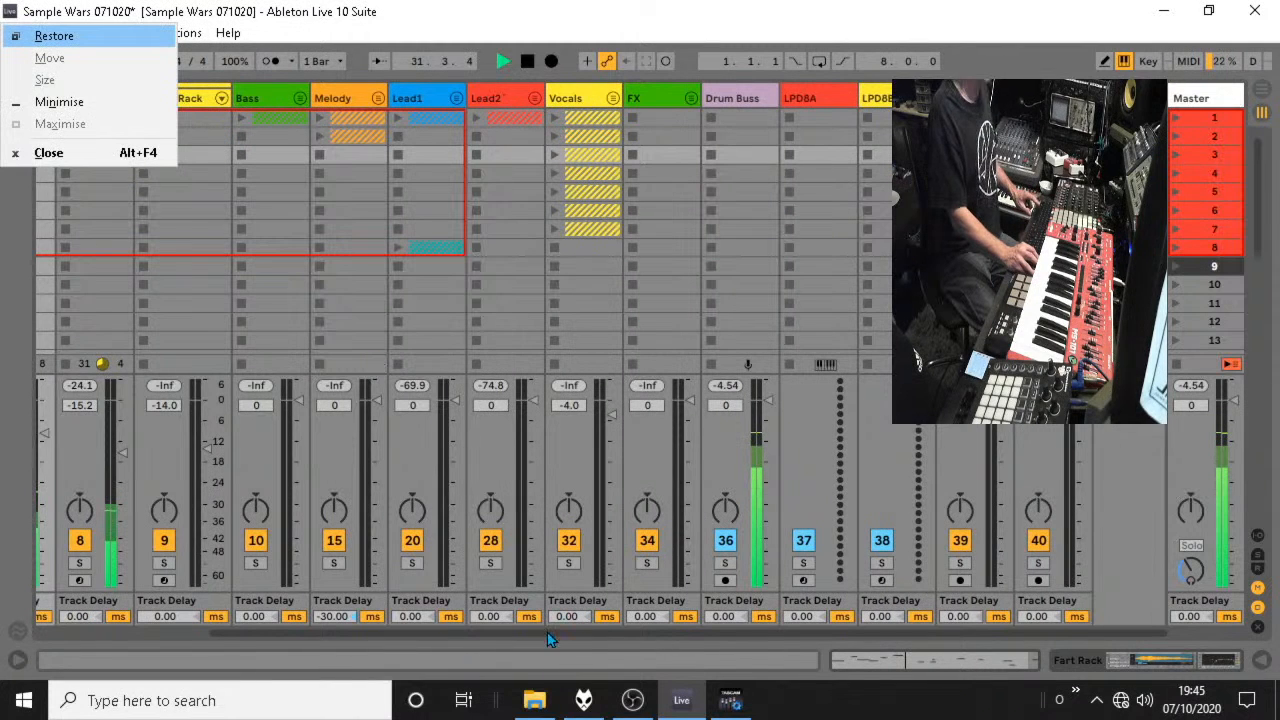
pyautogui.moveTo(522, 629); pyautogui.dragTo(148, 590)
pyautogui.press('space')
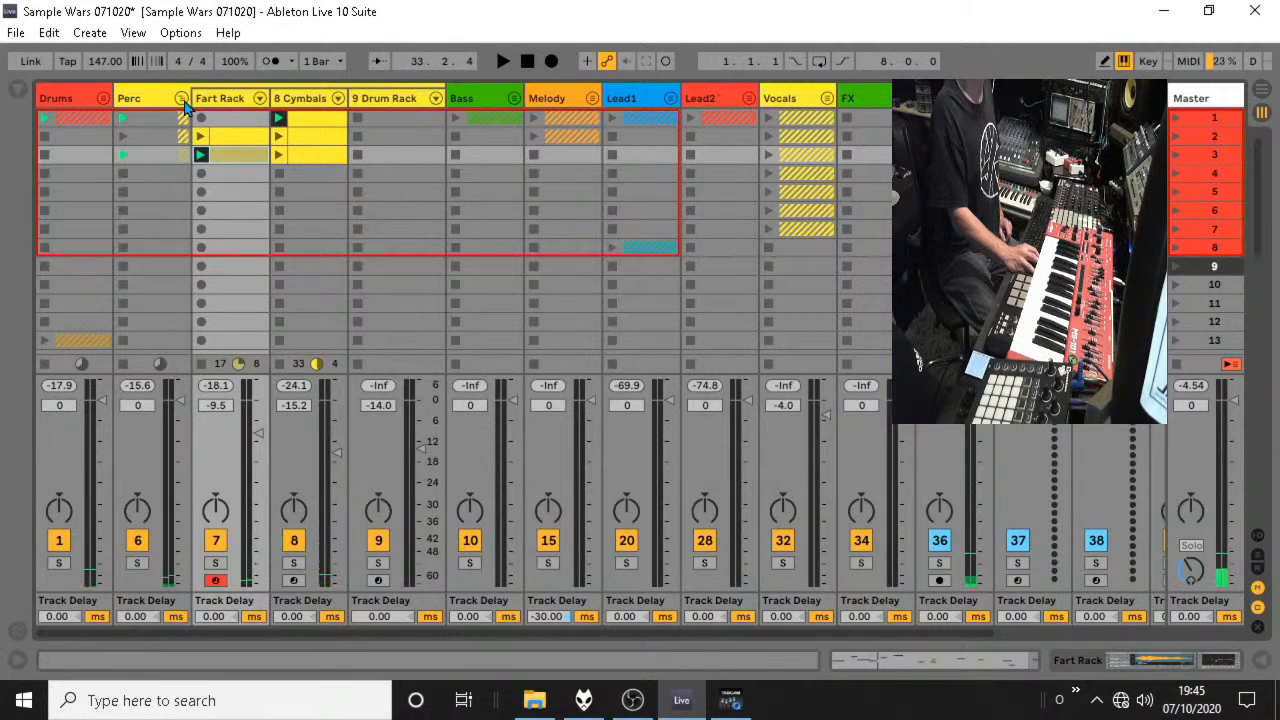
# Fold the Perc group, solo it and launch its clips in scene 3.
pyautogui.click(183, 101)
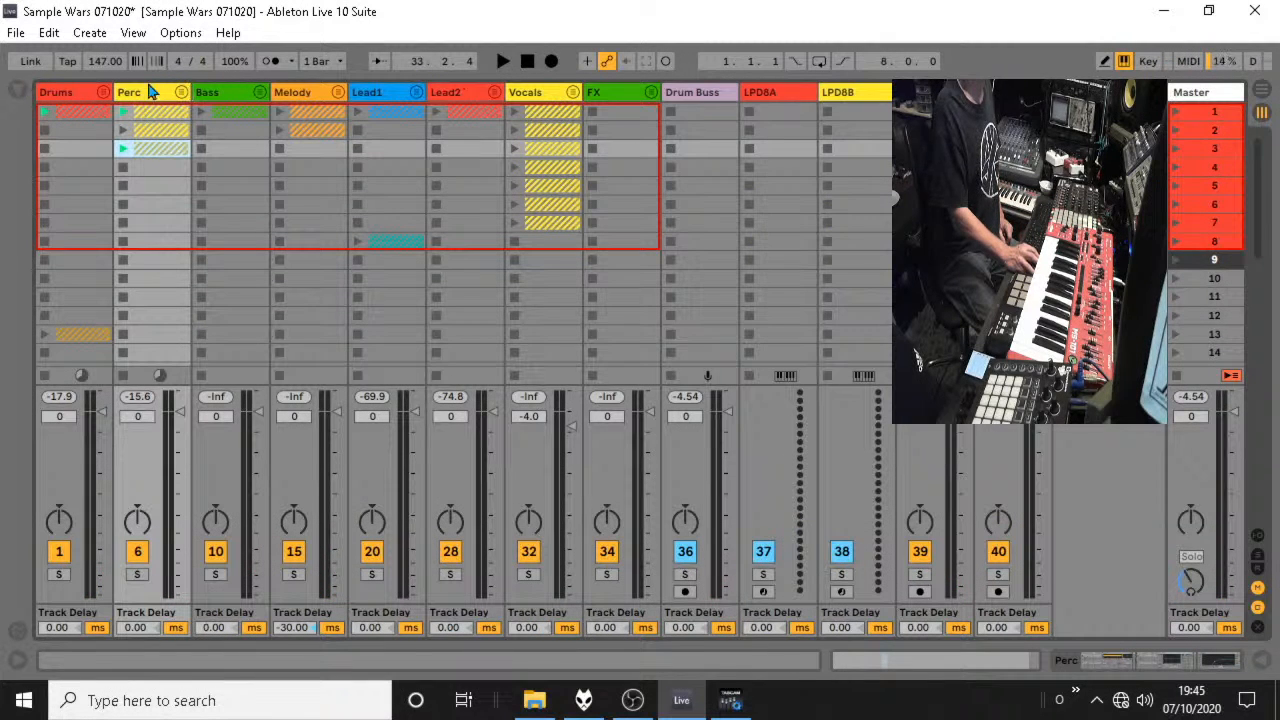
pyautogui.click(137, 574)
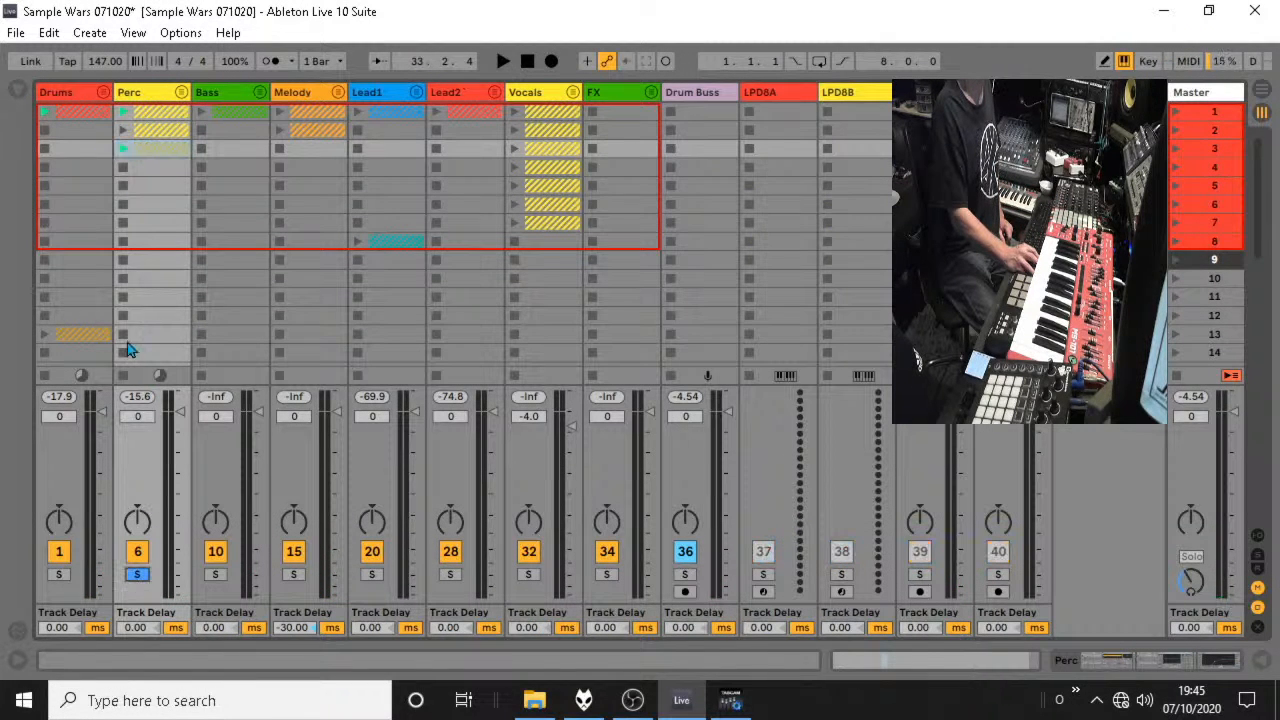
pyautogui.click(123, 150)
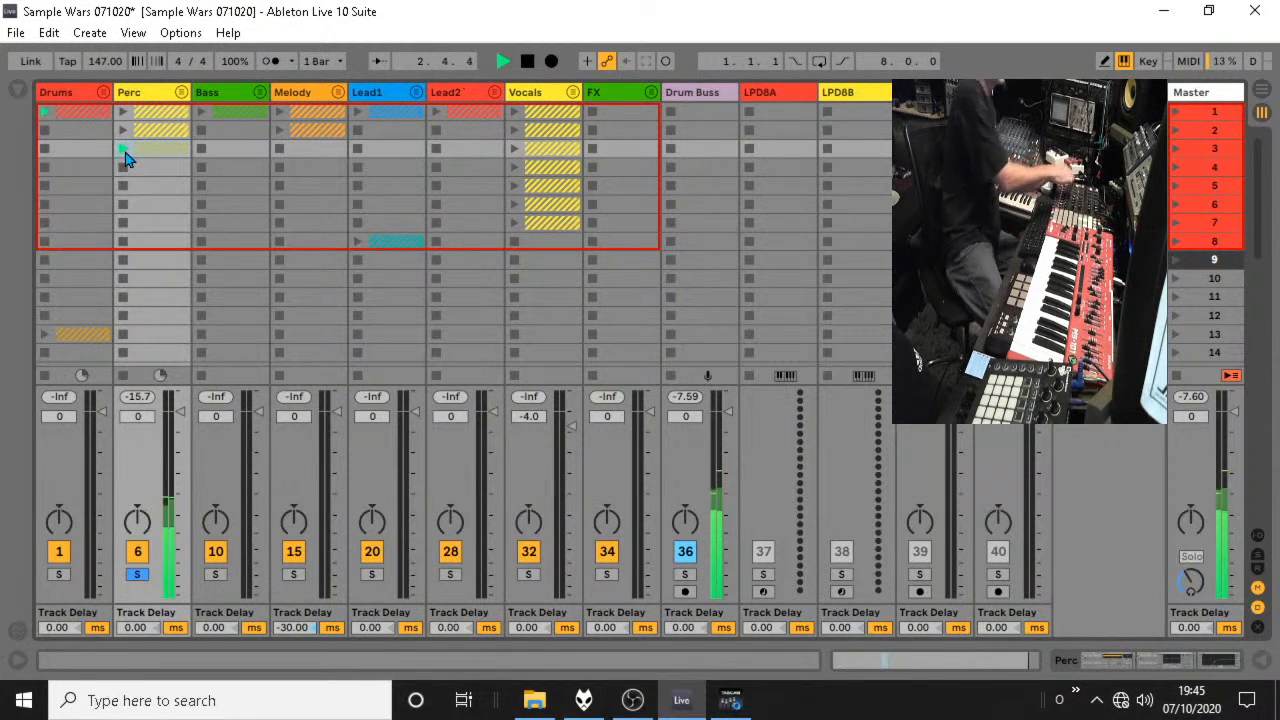
# In the scene 3 Fart Rack clip, move the G1 can die crusht note to 2.2.1 and add another at 2.2.3 with velocity 62.
pyautogui.click(182, 93)
pyautogui.doubleClick(238, 150)
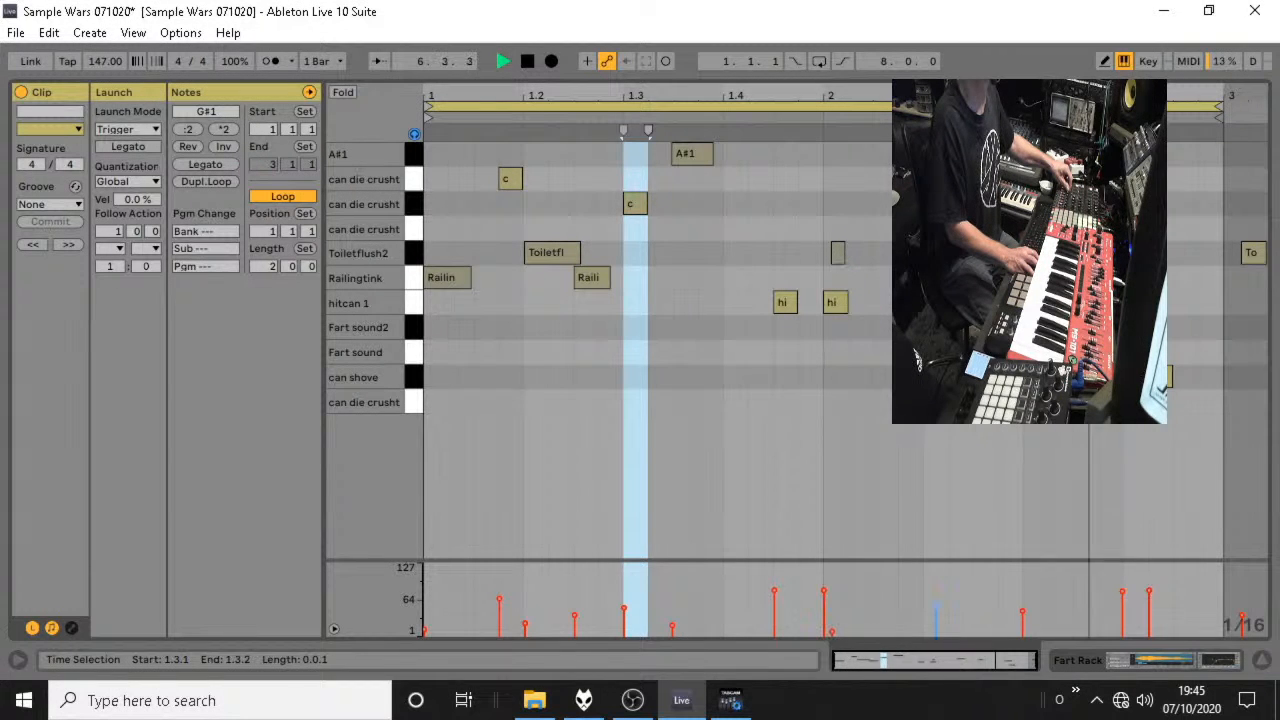
pyautogui.moveTo(945, 229); pyautogui.dragTo(932, 229)
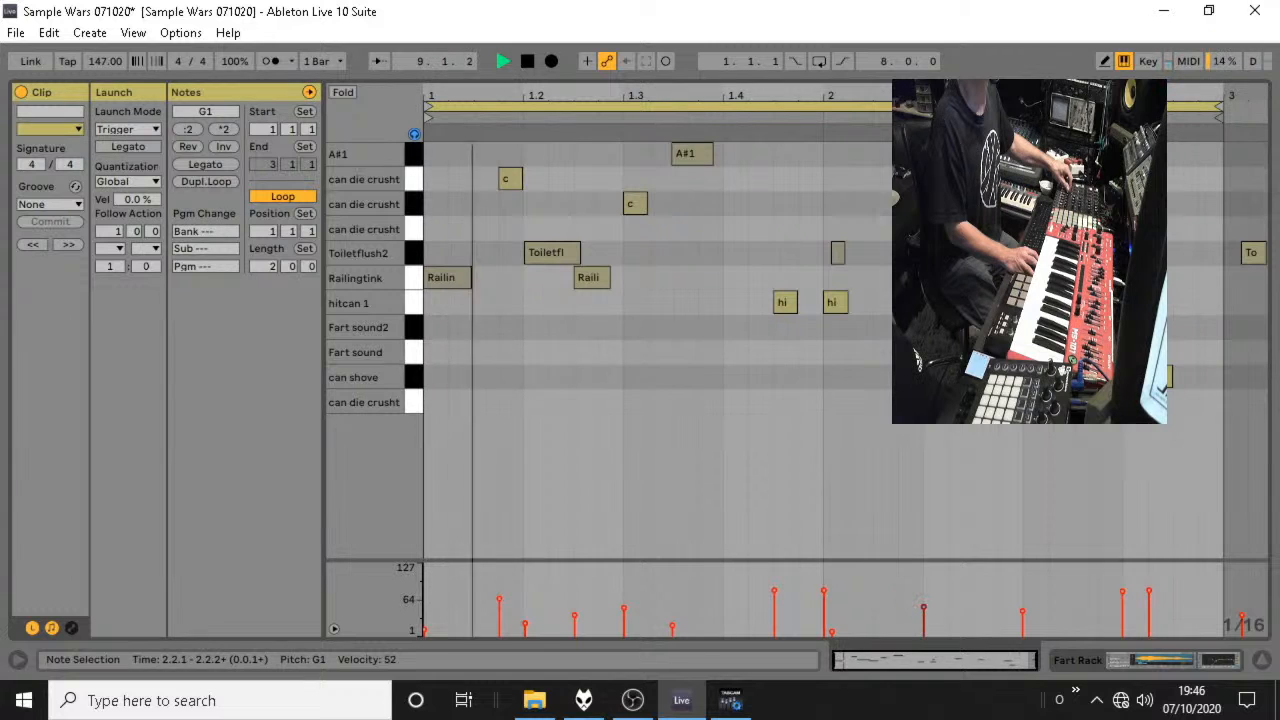
pyautogui.doubleClick(979, 229)
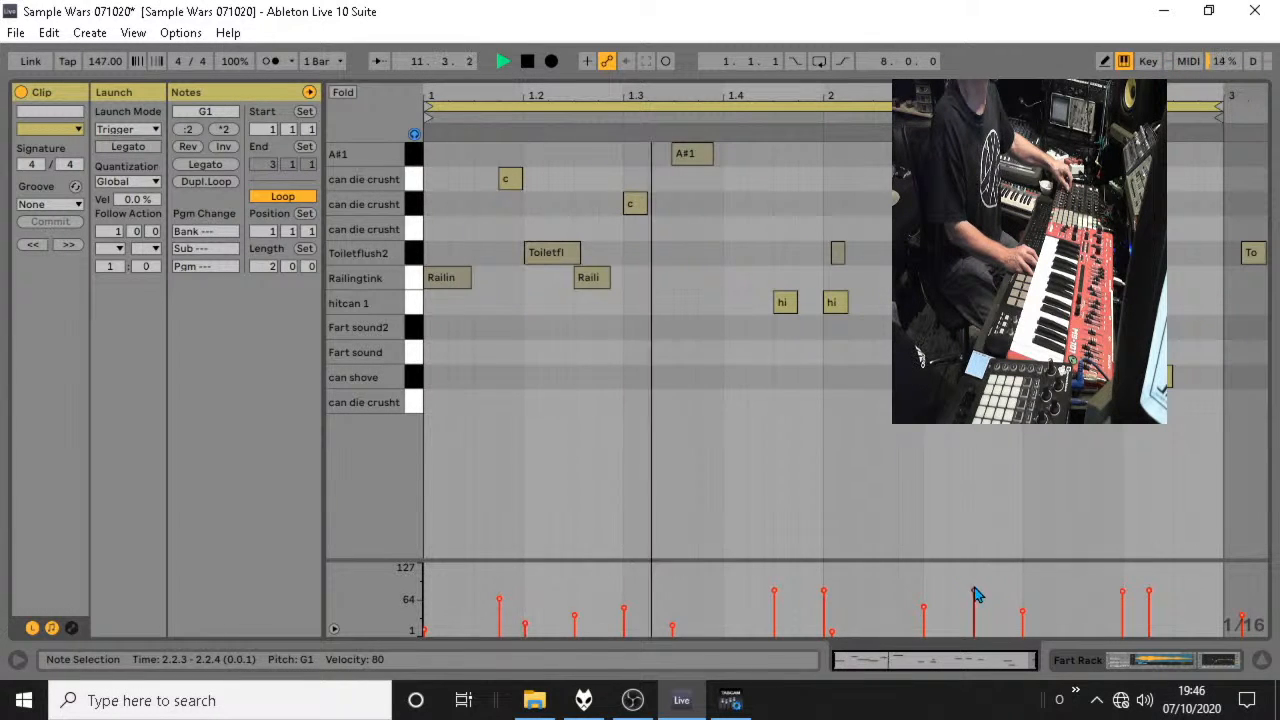
pyautogui.moveTo(977, 591); pyautogui.dragTo(975, 601)
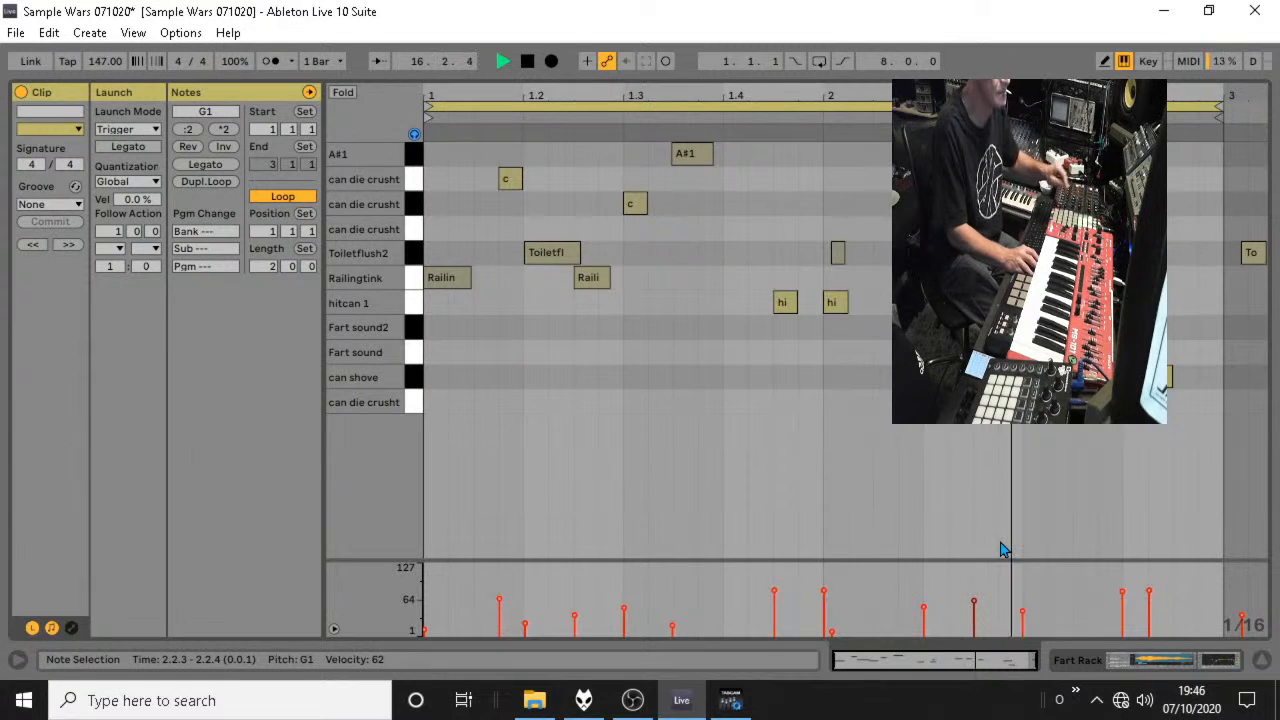
# Unsolo the Perc group in the session mixer and lower the Fart Rack track volume to -11.0 dB.
pyautogui.click(1261, 662)
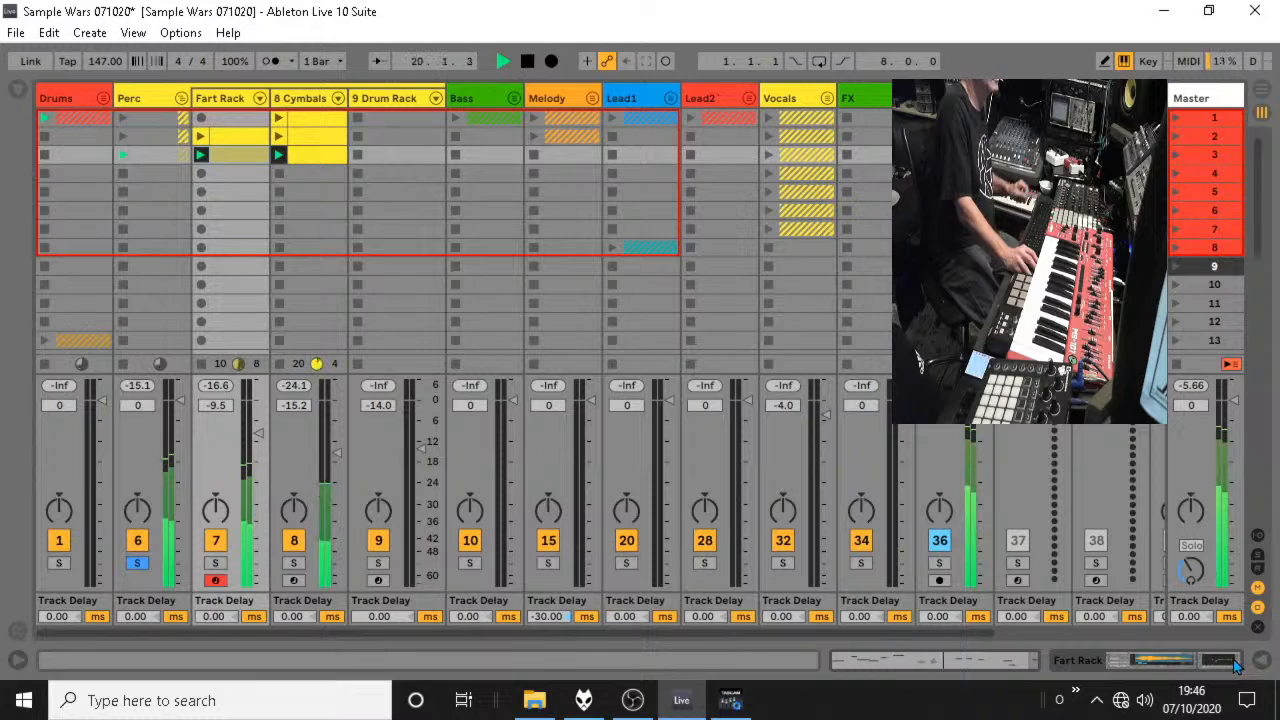
pyautogui.click(137, 563)
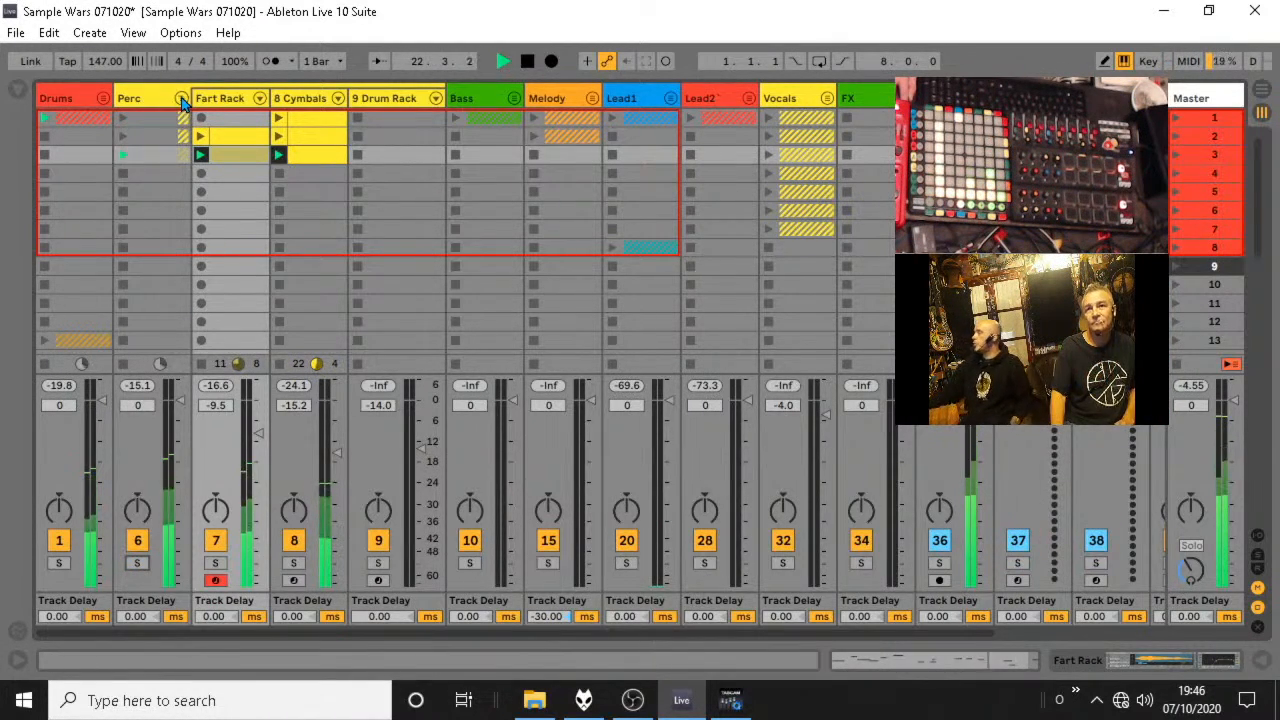
pyautogui.click(181, 99)
pyautogui.click(181, 93)
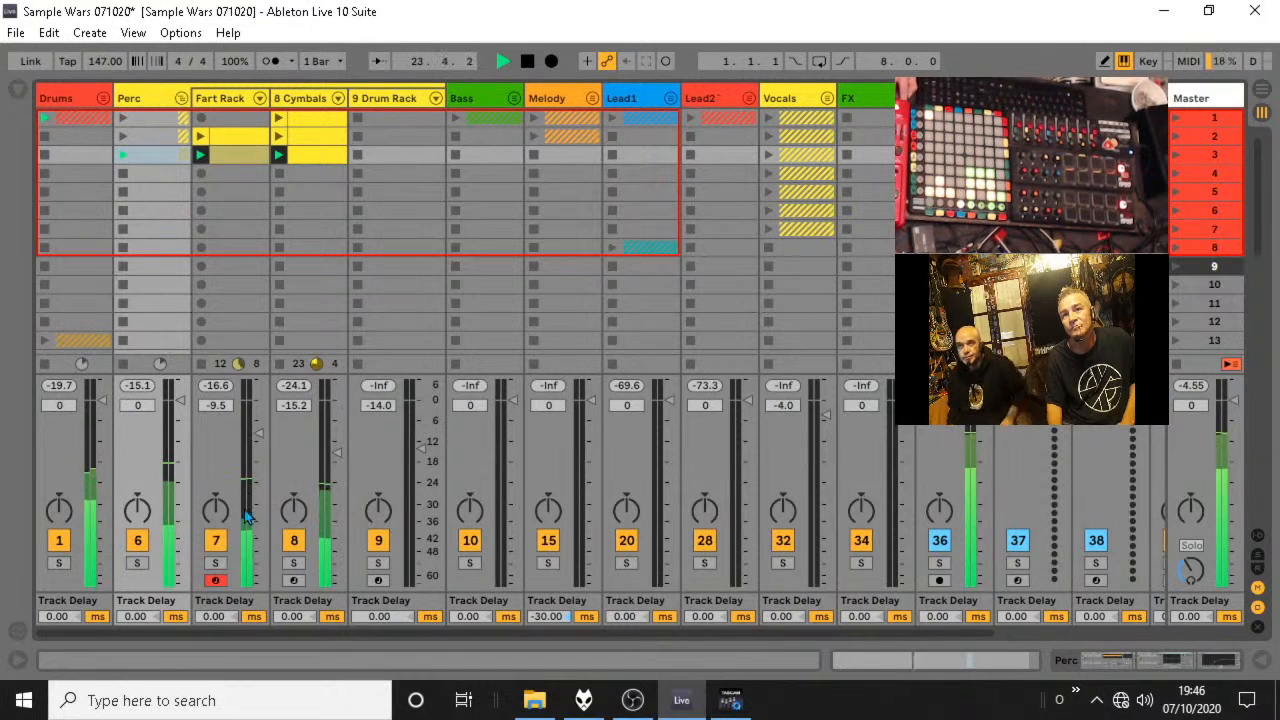
pyautogui.moveTo(257, 447); pyautogui.dragTo(260, 443)
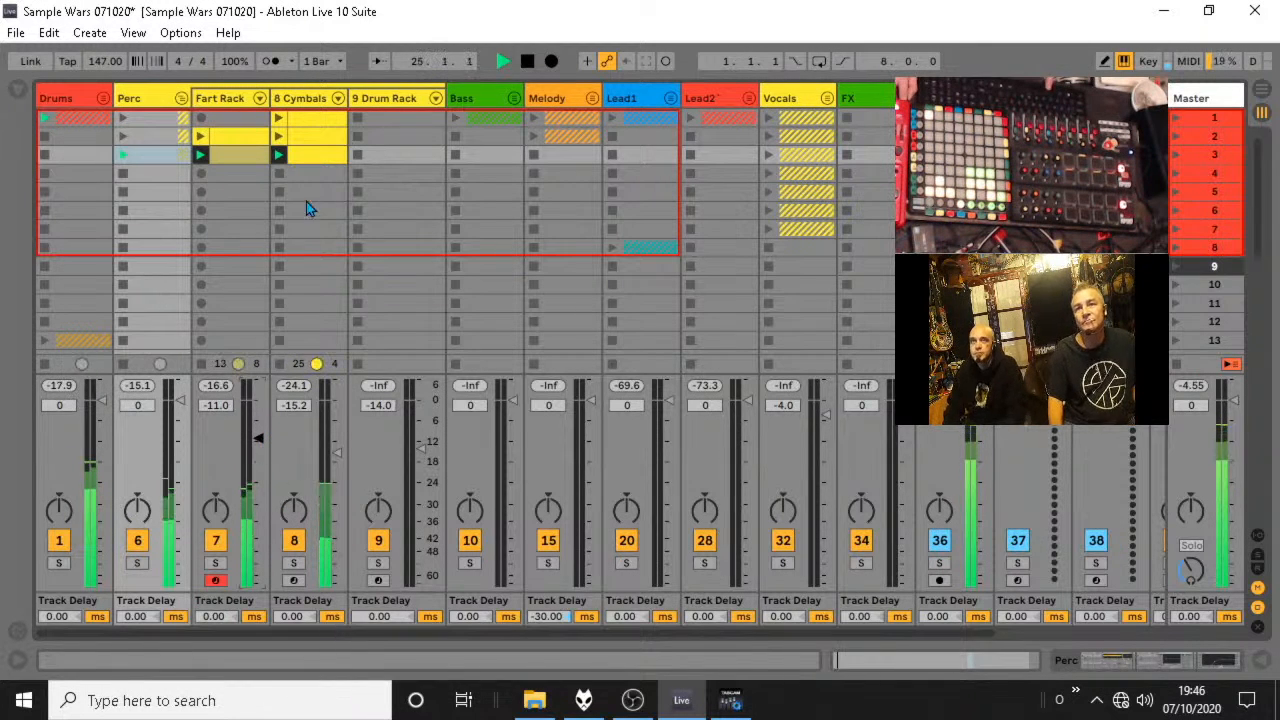
# Reopen the scene 3 Fart Rack clip and audition its note pattern.
pyautogui.doubleClick(243, 156)
pyautogui.click(590, 285)
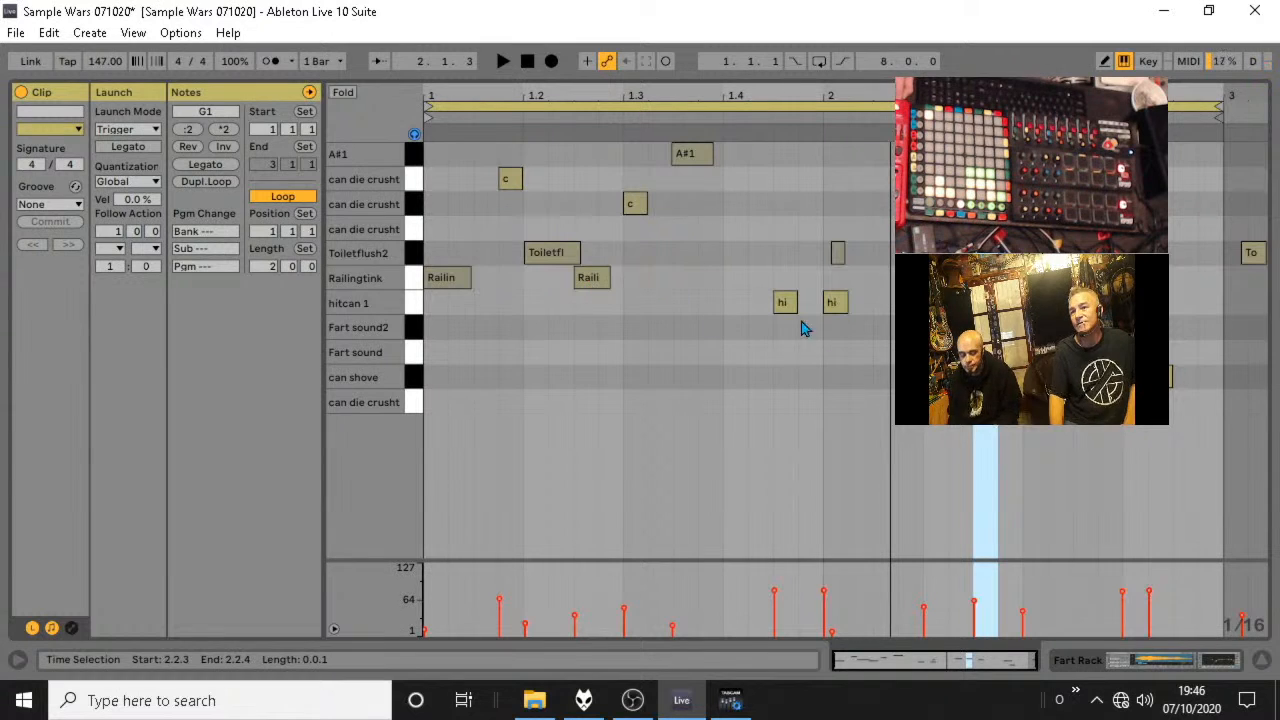
pyautogui.press('space')
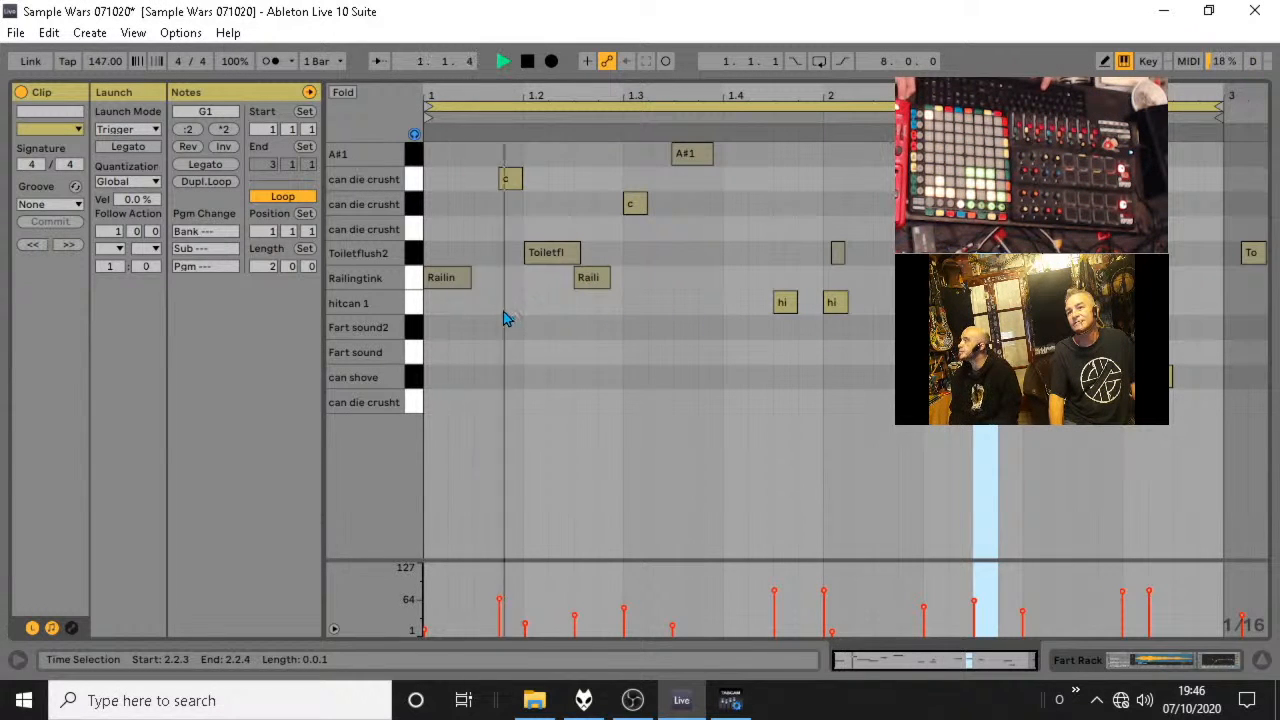
pyautogui.press('space')
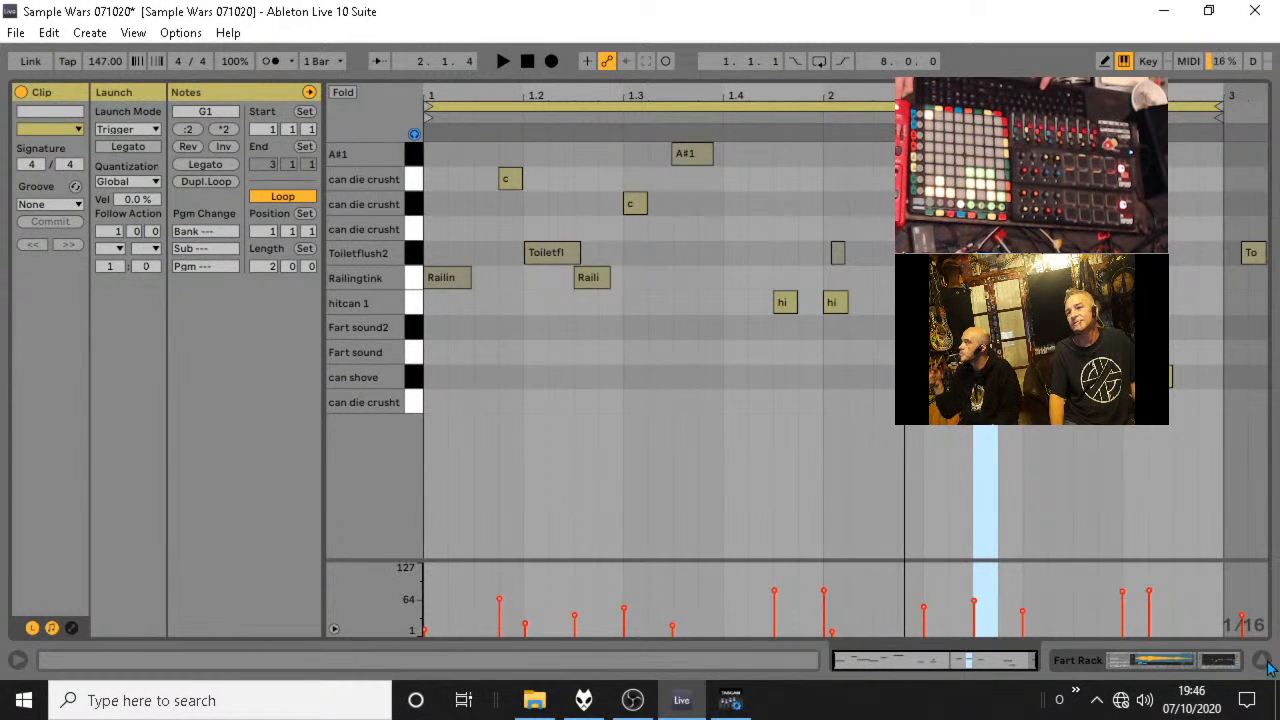
pyautogui.click(1261, 662)
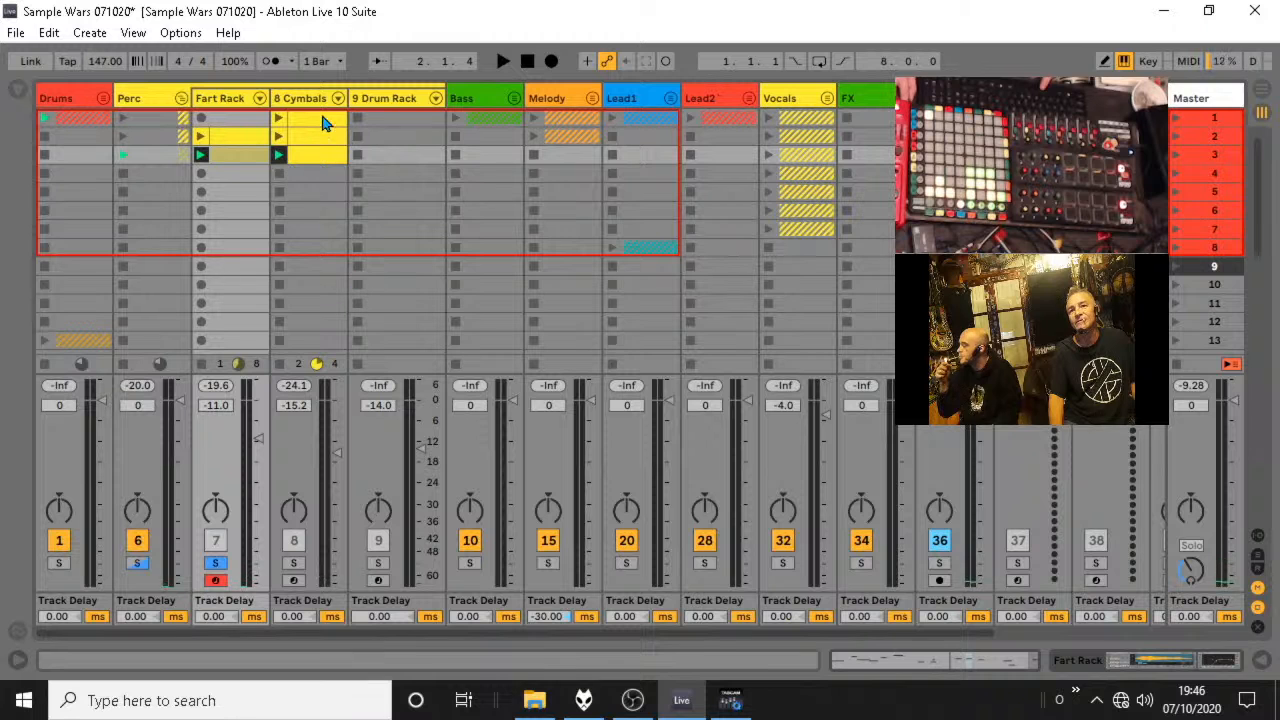
pyautogui.doubleClick(237, 160)
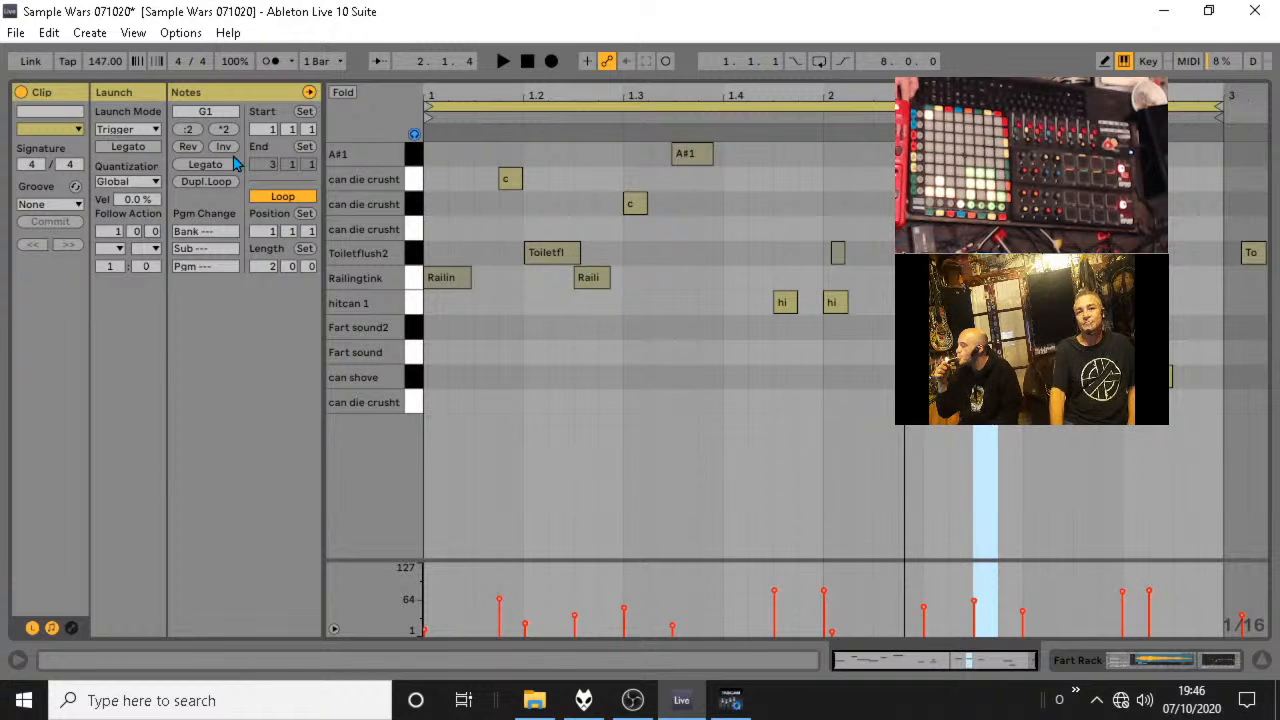
# Show the Fart Rack clip's envelopes, select the C-Dub Delay The AfroDJMac Way send and audition the loop.
pyautogui.click(72, 628)
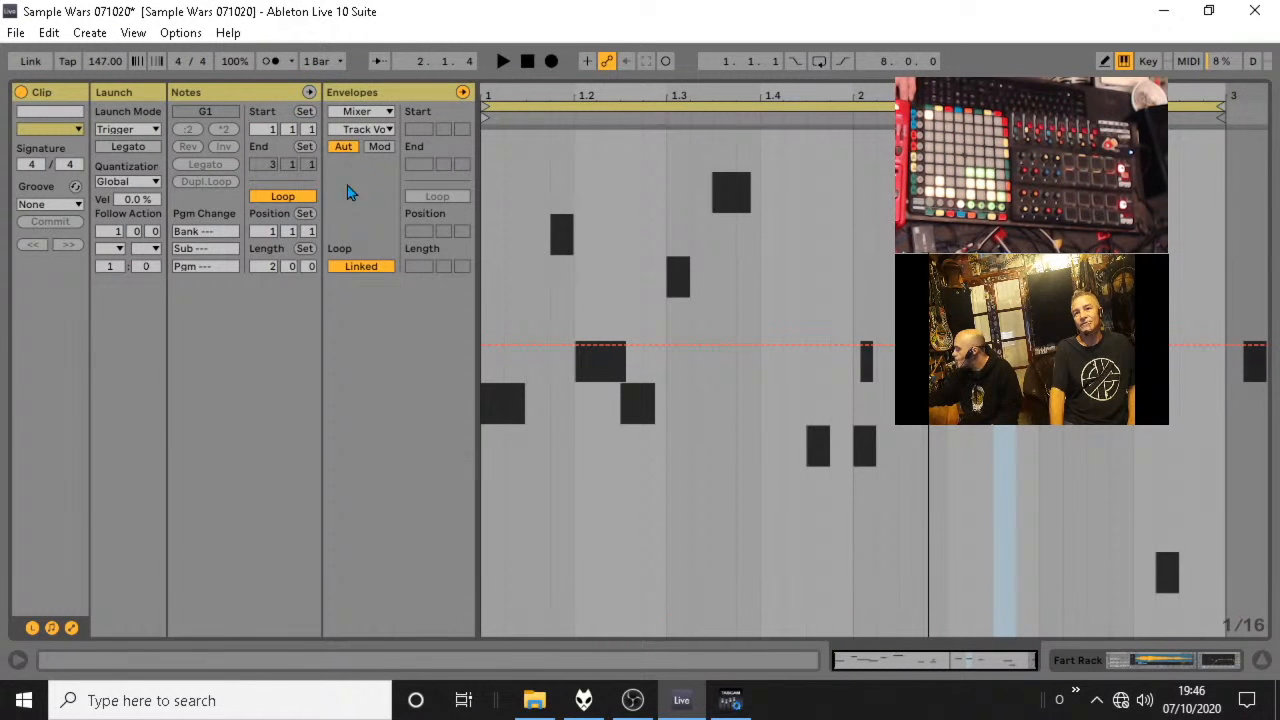
pyautogui.click(369, 131)
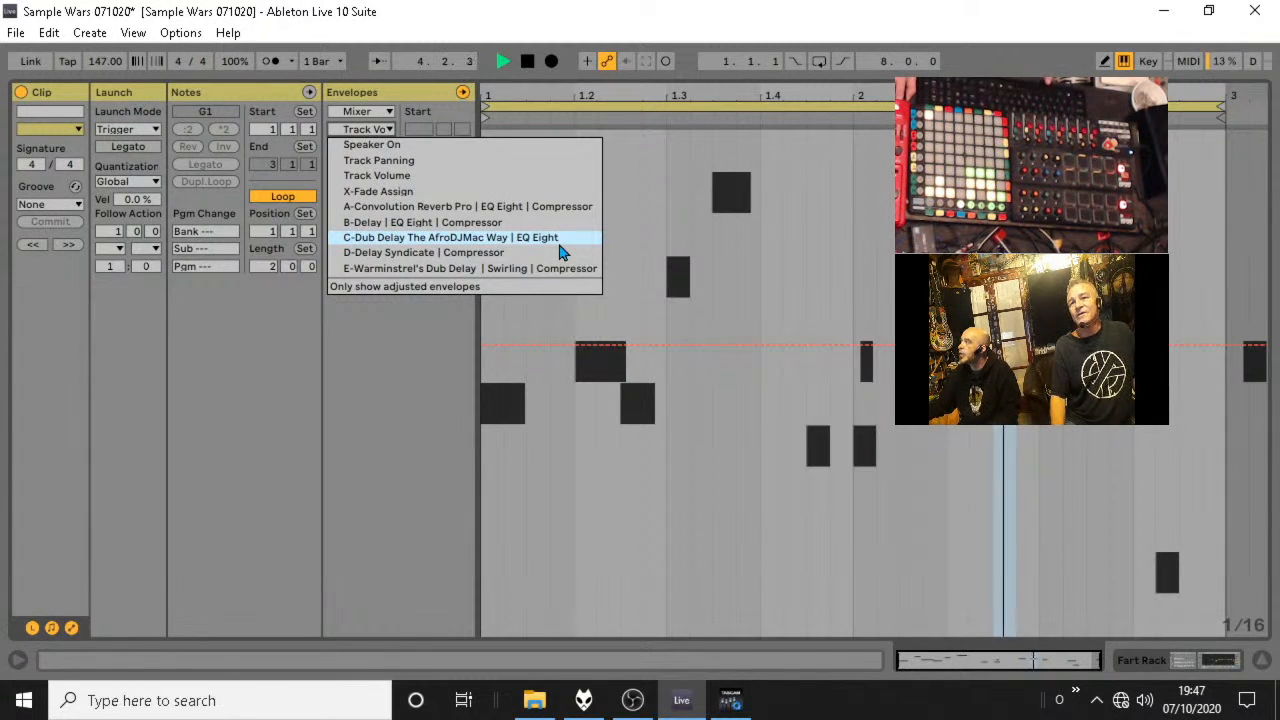
pyautogui.click(559, 243)
pyautogui.press('space')
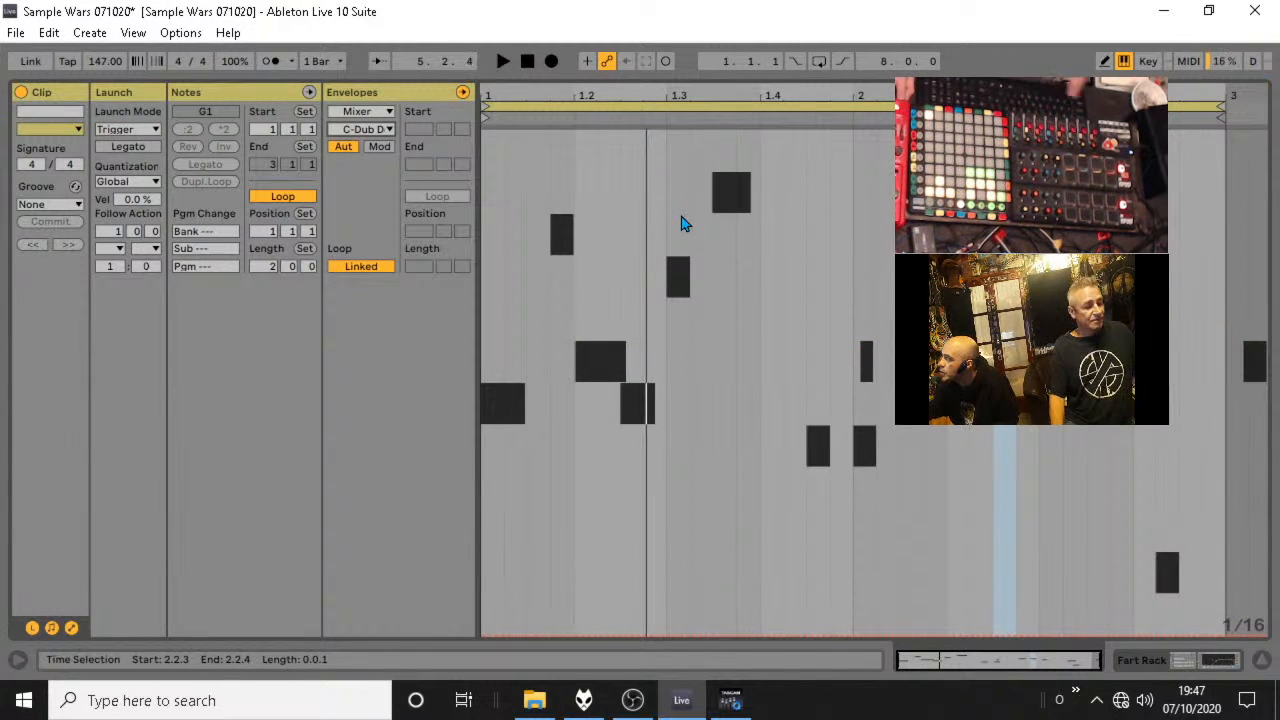
pyautogui.press('space')
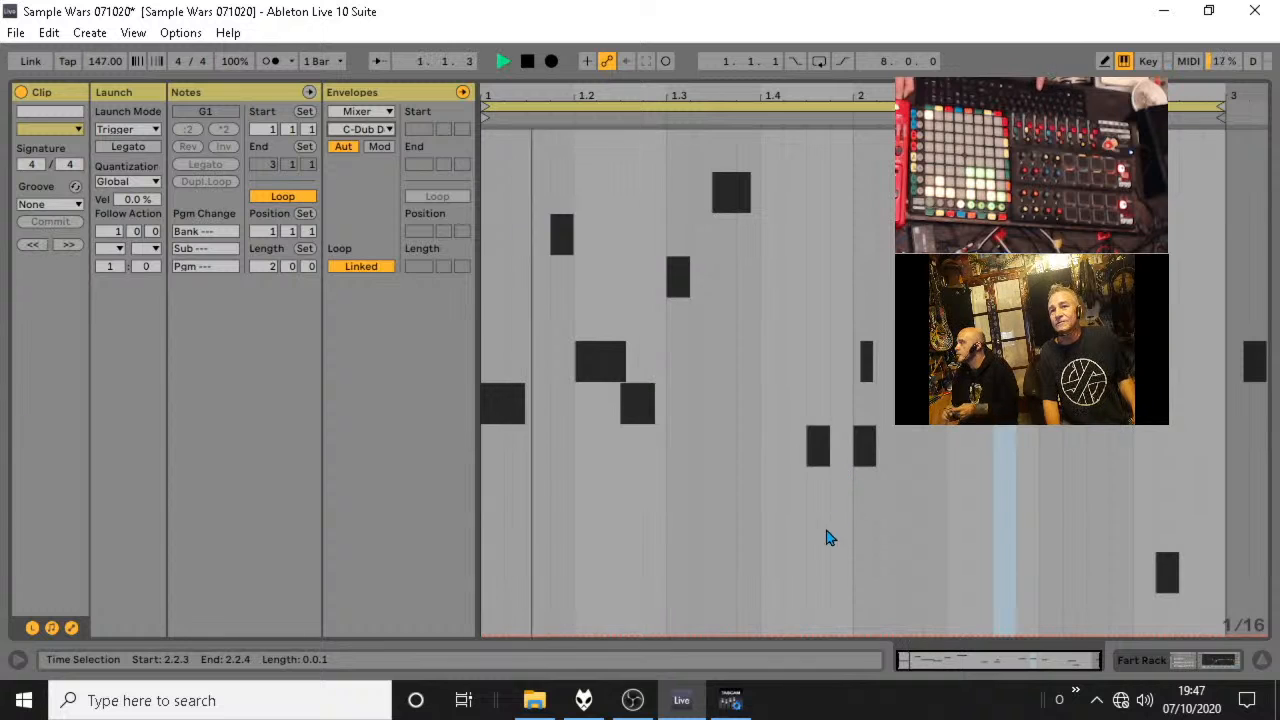
# Draw an E-Warminstrel's Dub Delay send envelope at about -25.9 dB from 1.4.2 to 2.1.3, falling to -inf dB by 2.1.4, and audition it.
pyautogui.click(378, 130)
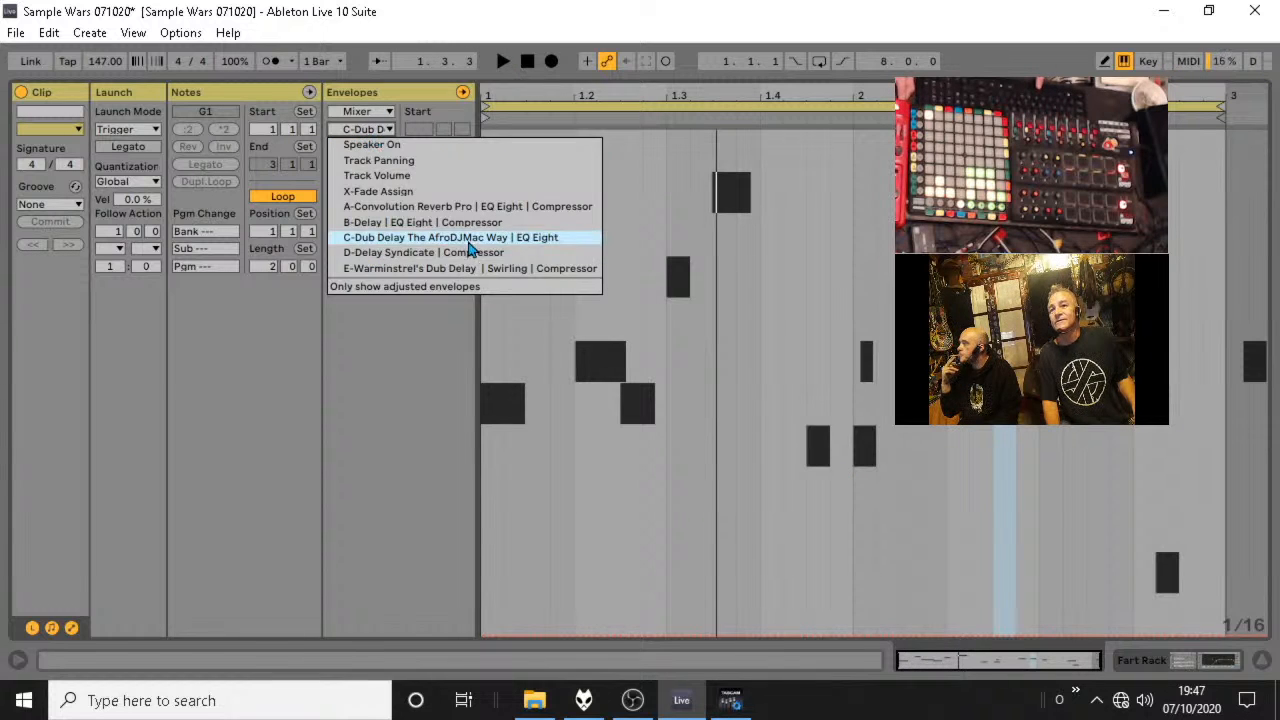
pyautogui.click(489, 268)
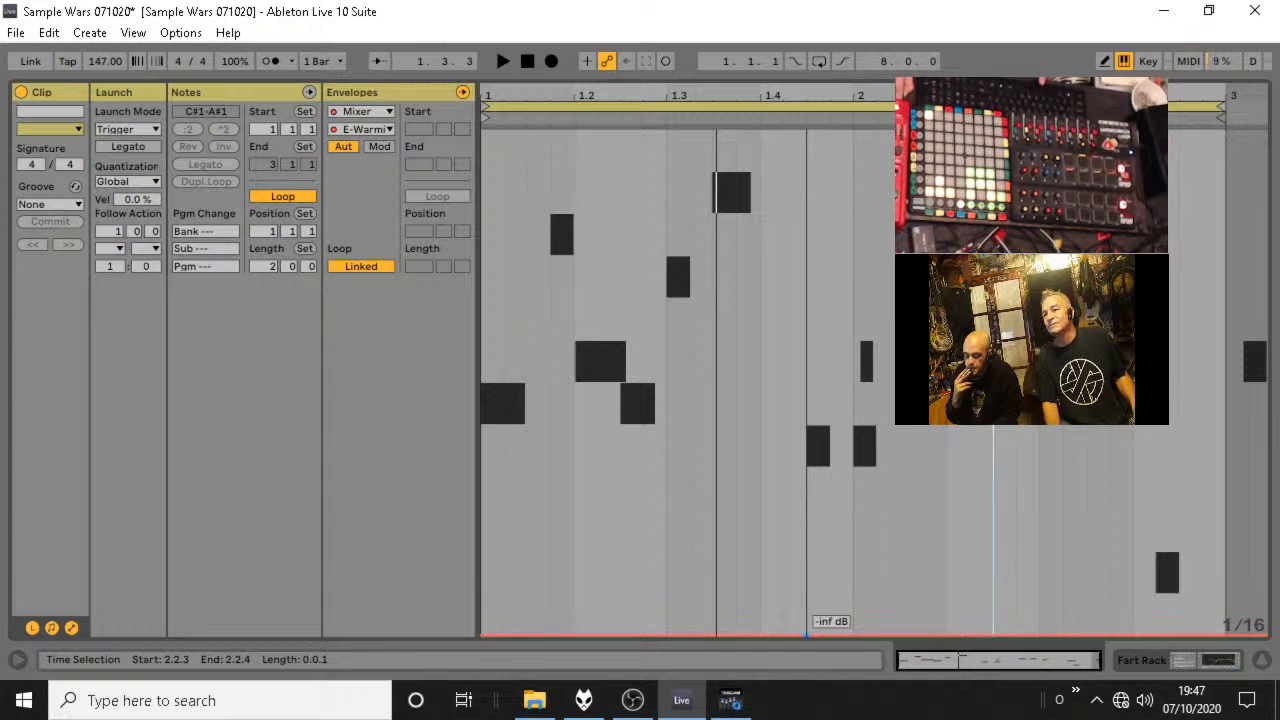
pyautogui.moveTo(803, 636)
pyautogui.mouseDown()
pyautogui.moveTo(812, 463)
pyautogui.moveTo(780, 440)
pyautogui.moveTo(785, 480)
pyautogui.moveTo(757, 457)
pyautogui.moveTo(782, 462)
pyautogui.moveTo(757, 463)
pyautogui.moveTo(786, 632)
pyautogui.mouseUp()
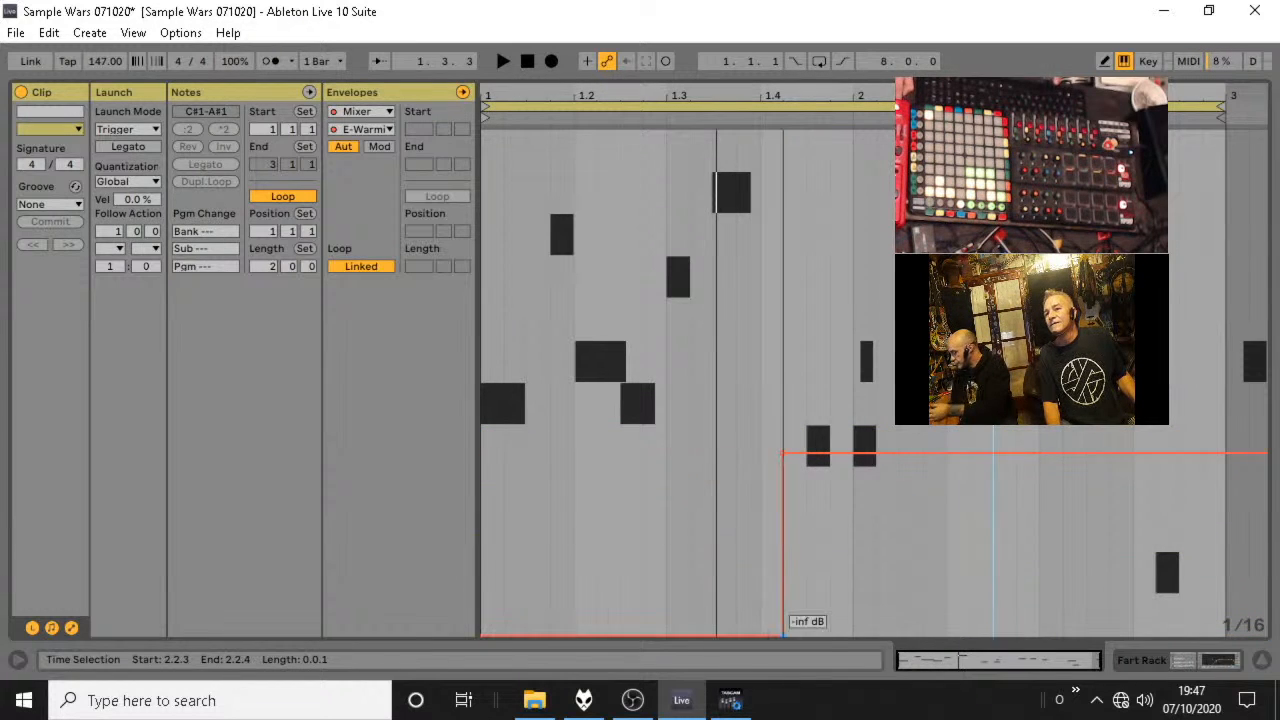
pyautogui.moveTo(897, 462); pyautogui.dragTo(921, 632)
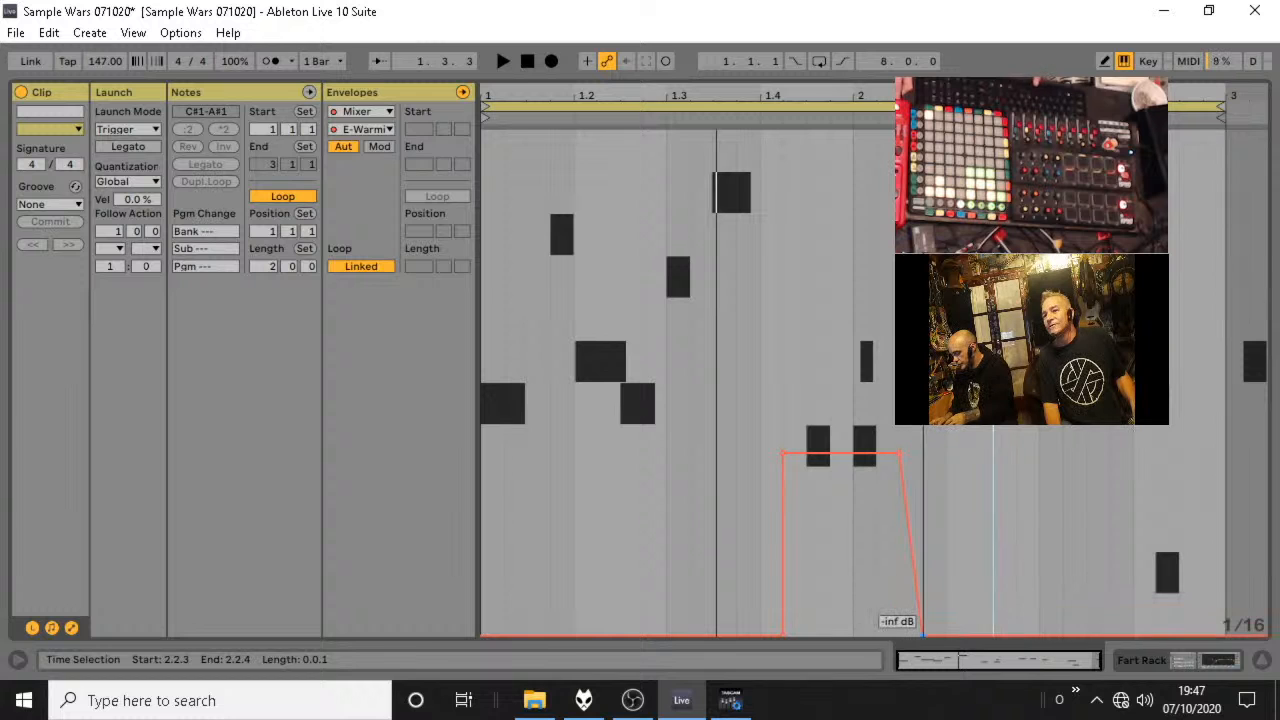
pyautogui.press('space')
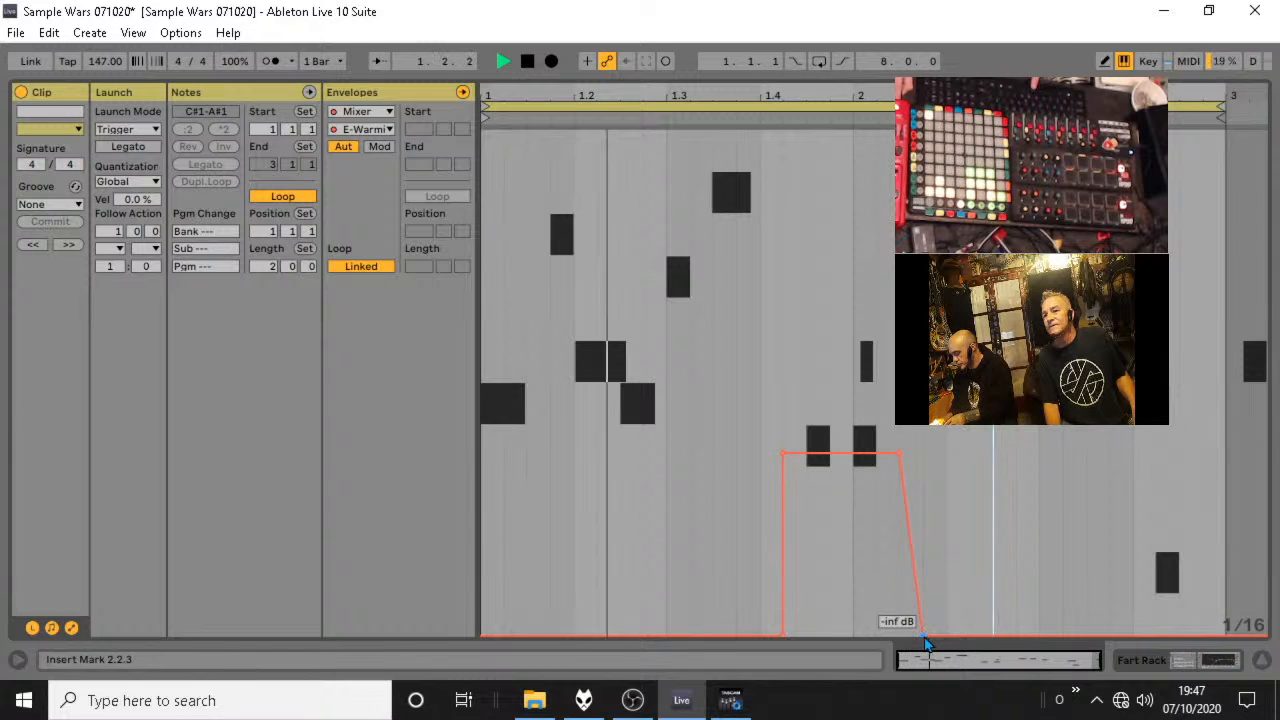
pyautogui.press('space')
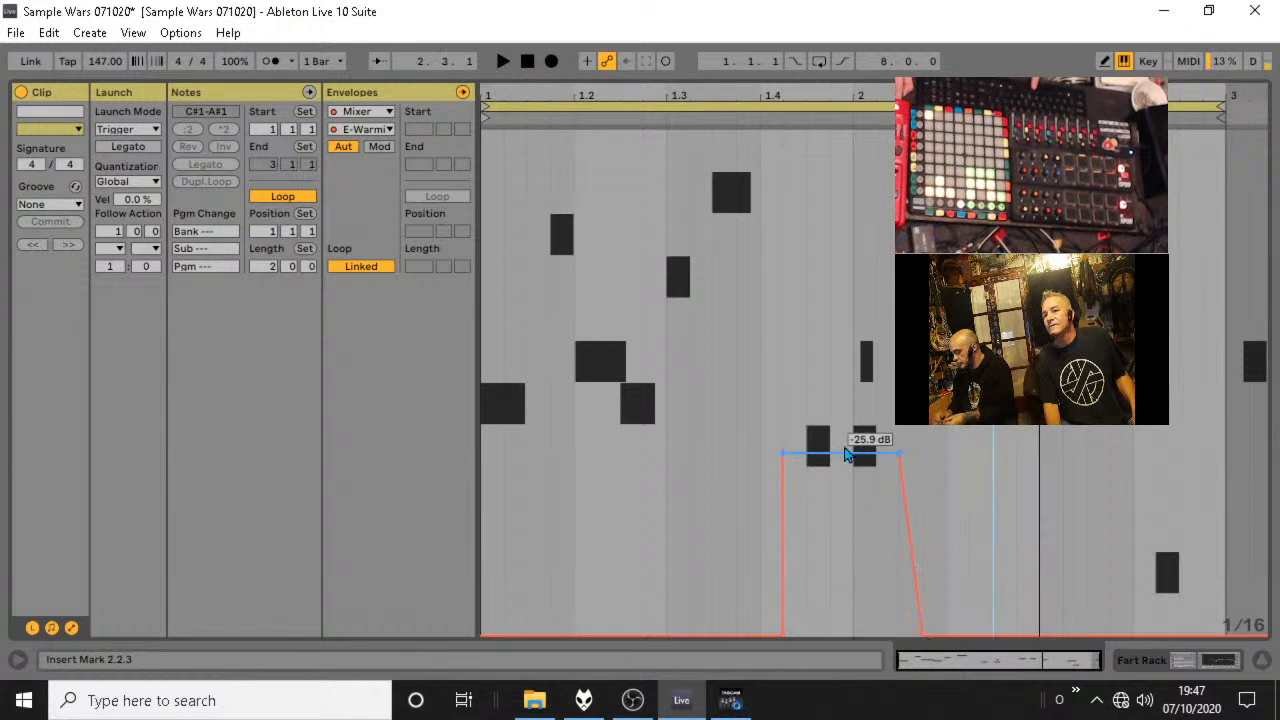
# Raise the E-Warminstrel's Dub Delay send envelope plateau between 1.4.2 and 2.1.3, with its start slightly lower than its end, and audition it.
pyautogui.moveTo(826, 462); pyautogui.dragTo(783, 230)
pyautogui.moveTo(854, 365); pyautogui.dragTo(899, 268)
pyautogui.press('space')
pyautogui.click(783, 286)
pyautogui.moveTo(780, 237); pyautogui.dragTo(786, 277)
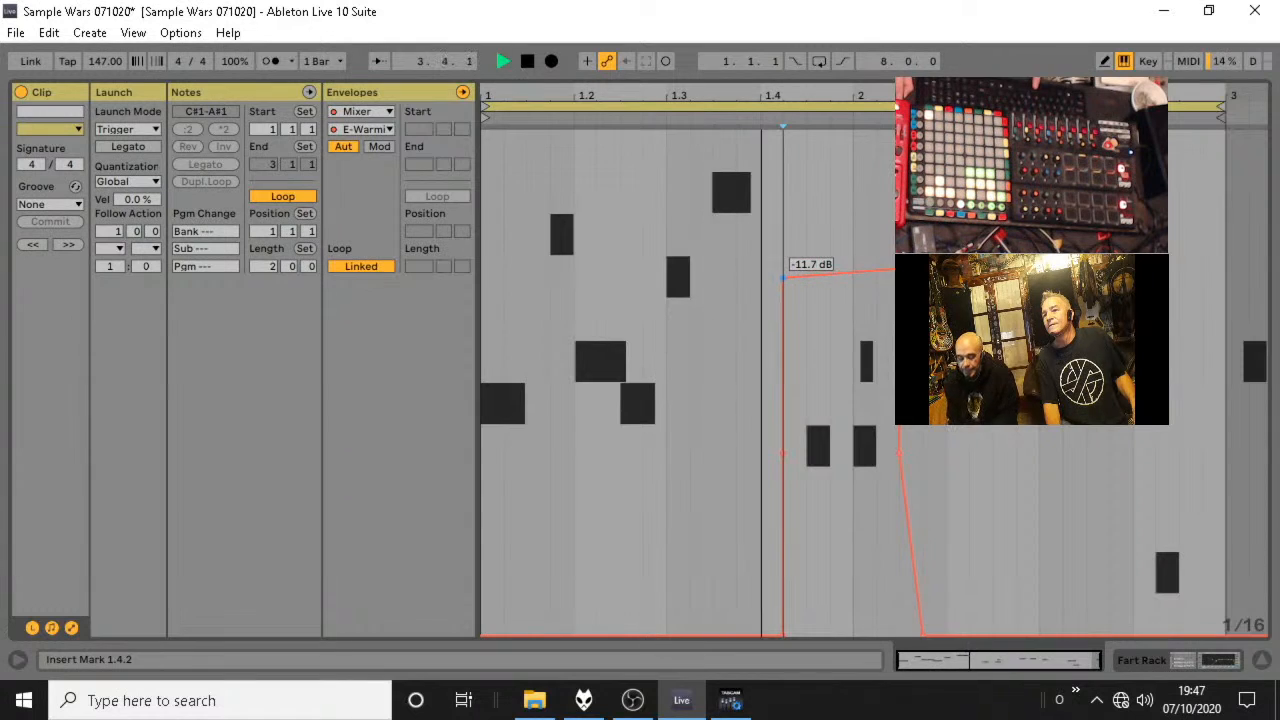
# Return to the session mixer, collapse the Perc group, unsolo it and audition the full mix.
pyautogui.click(1265, 660)
pyautogui.click(181, 99)
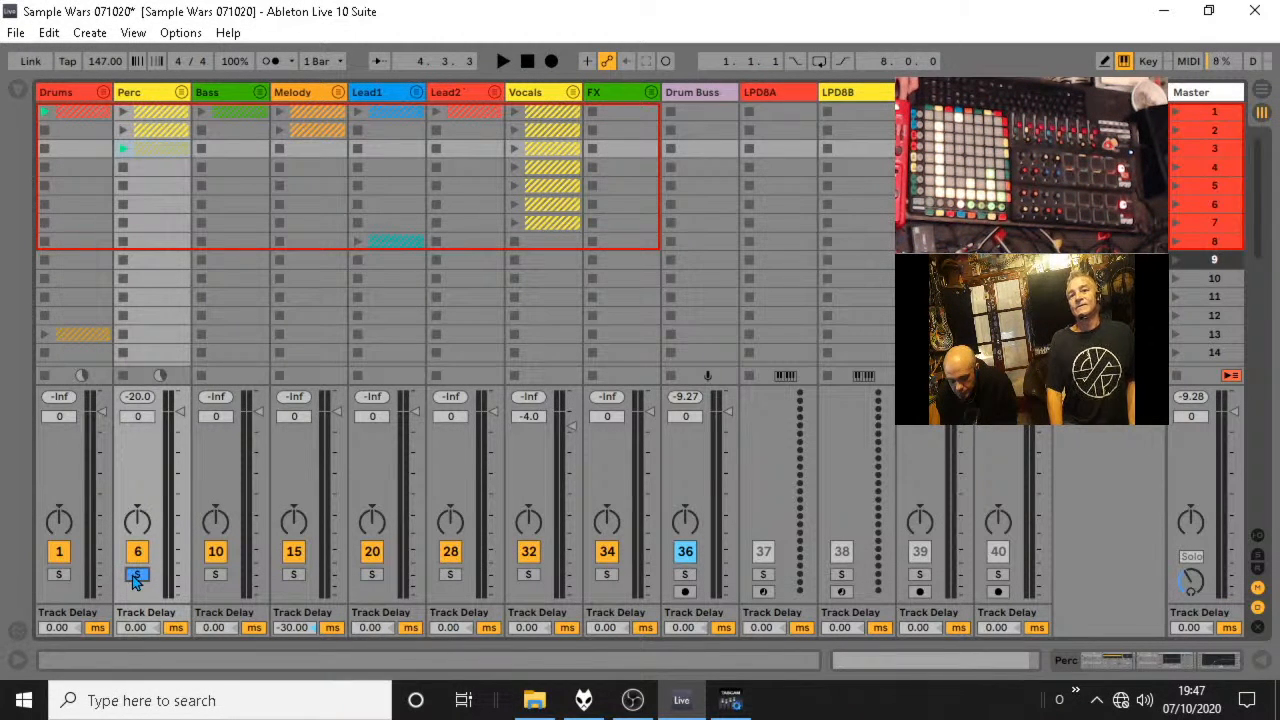
pyautogui.click(137, 576)
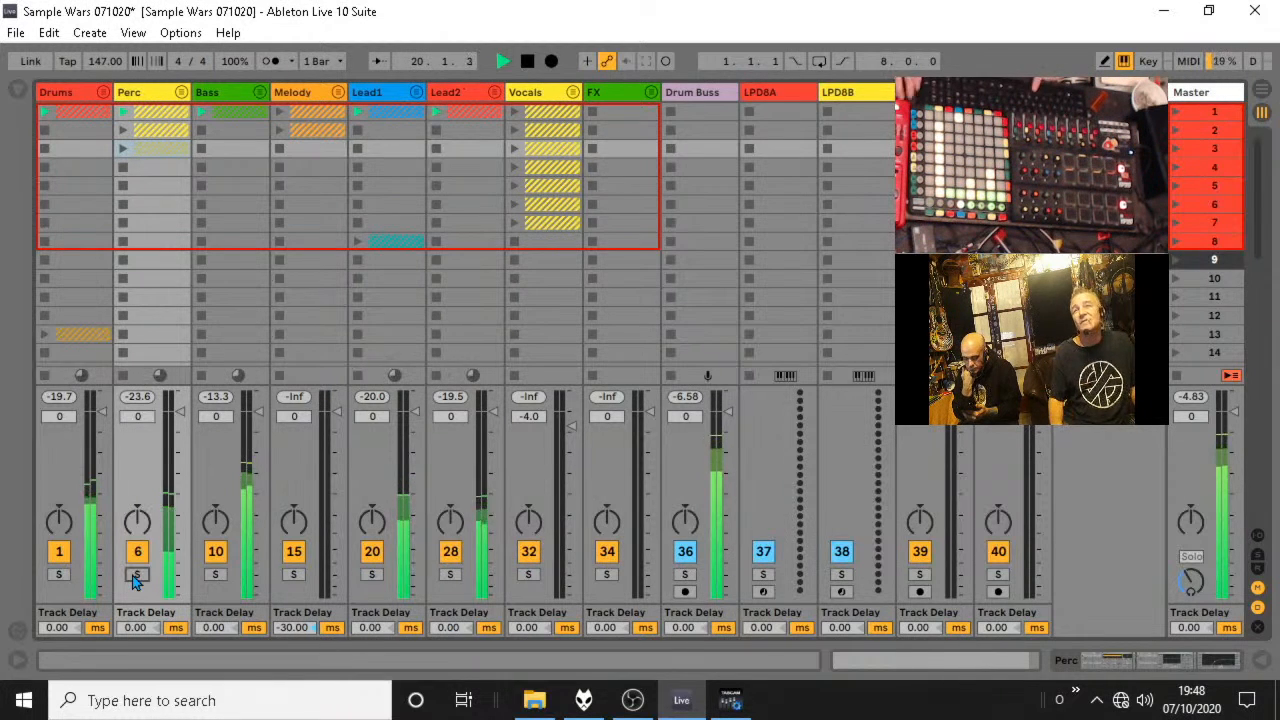
pyautogui.press('space')
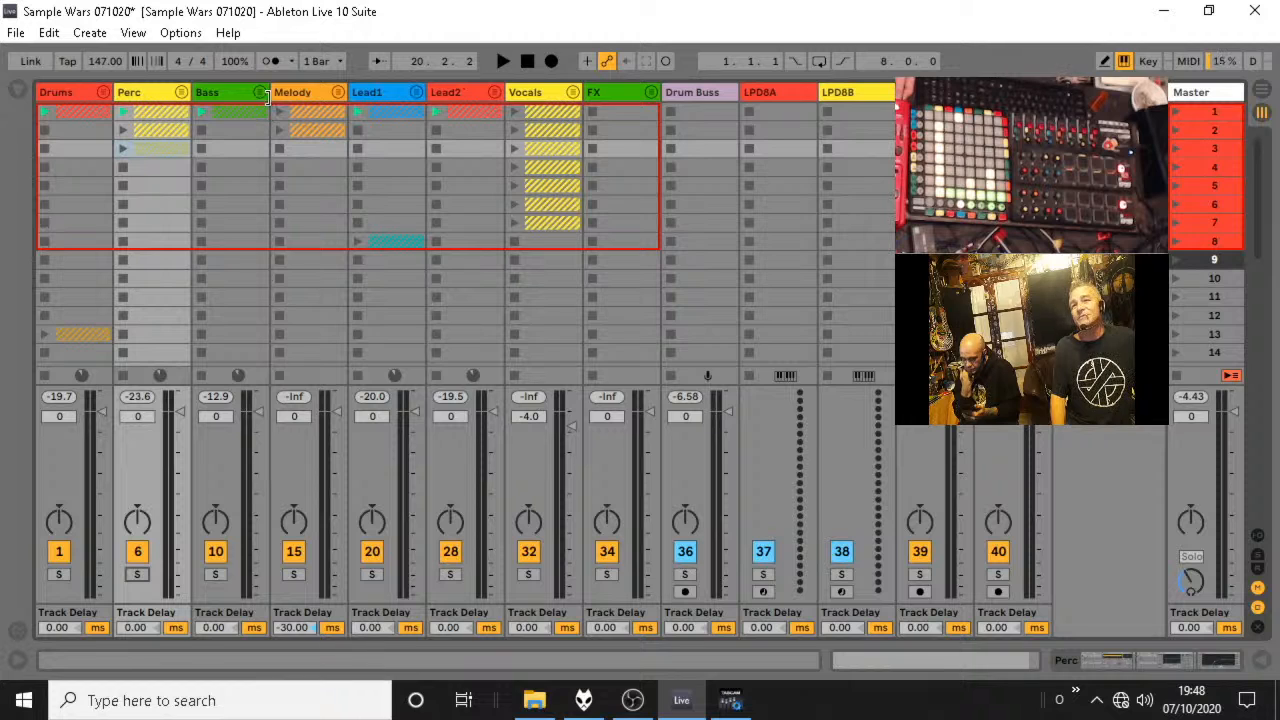
# Expand the Bass group and move its bassline and Pad clips to scene 3, keeping a copy of the bassline clip in scene 1.
pyautogui.click(259, 97)
pyautogui.click(259, 97)
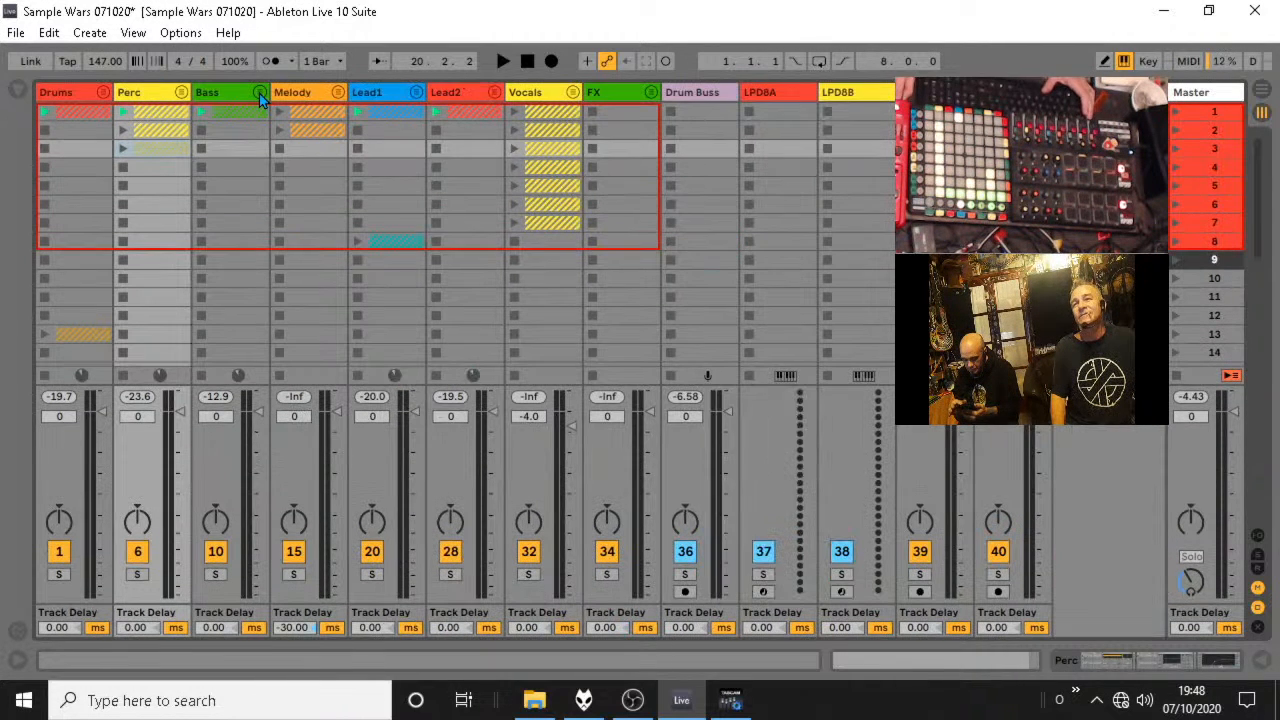
pyautogui.press('space')
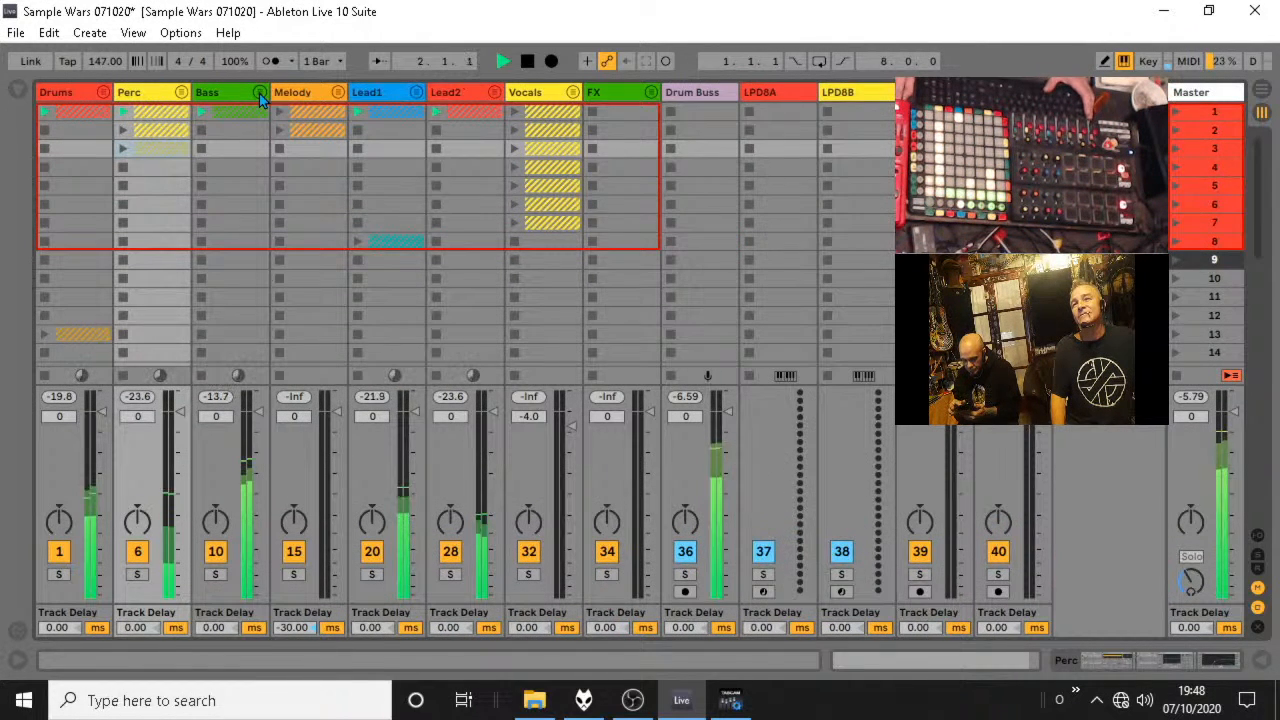
pyautogui.click(259, 93)
pyautogui.click(403, 122)
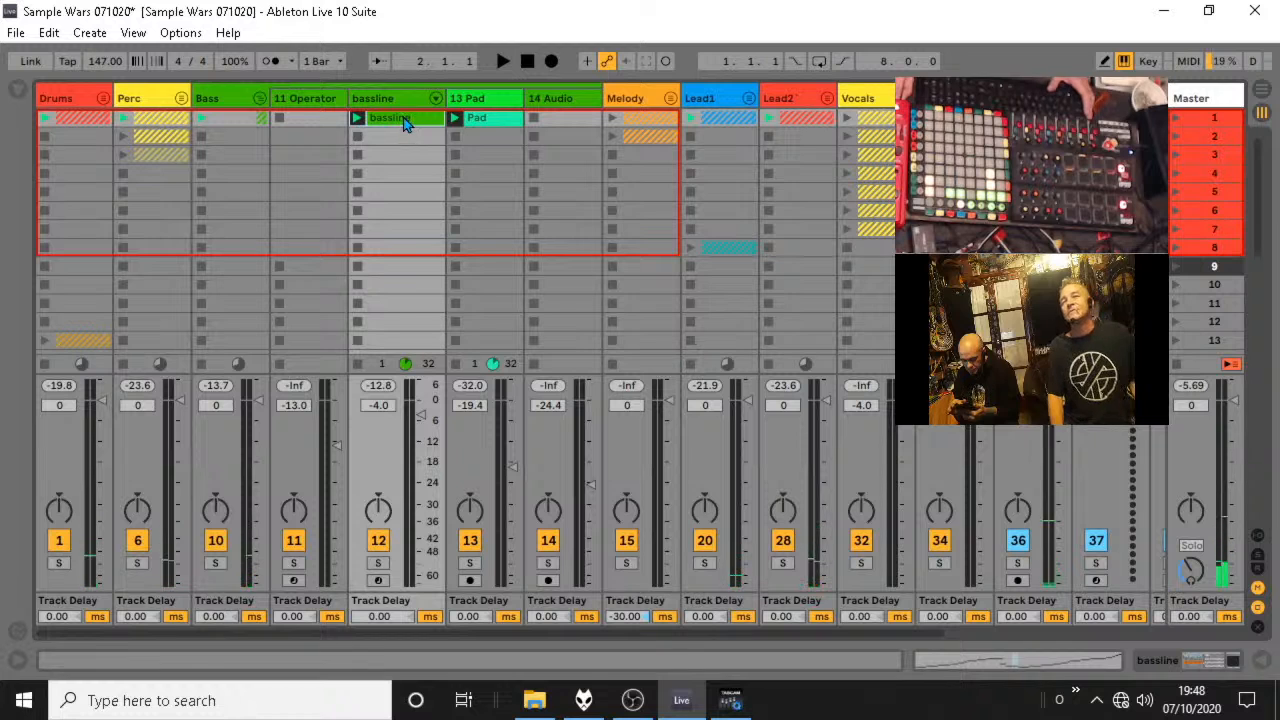
pyautogui.moveTo(405, 127)
pyautogui.mouseDown()
pyautogui.moveTo(404, 157)
pyautogui.moveTo(466, 159)
pyautogui.moveTo(400, 129)
pyautogui.mouseUp()
pyautogui.click(405, 152)
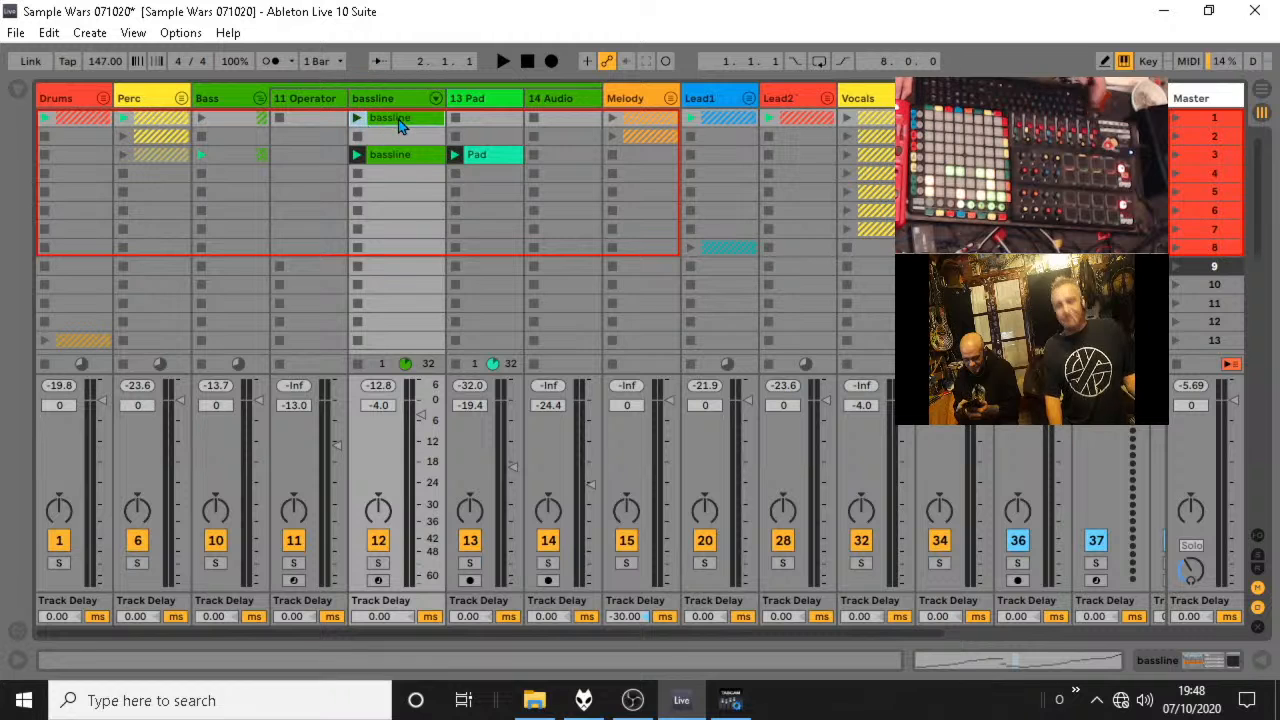
# Delete all notes from the scene 1 bassline clip and return to the session view.
pyautogui.doubleClick(400, 125)
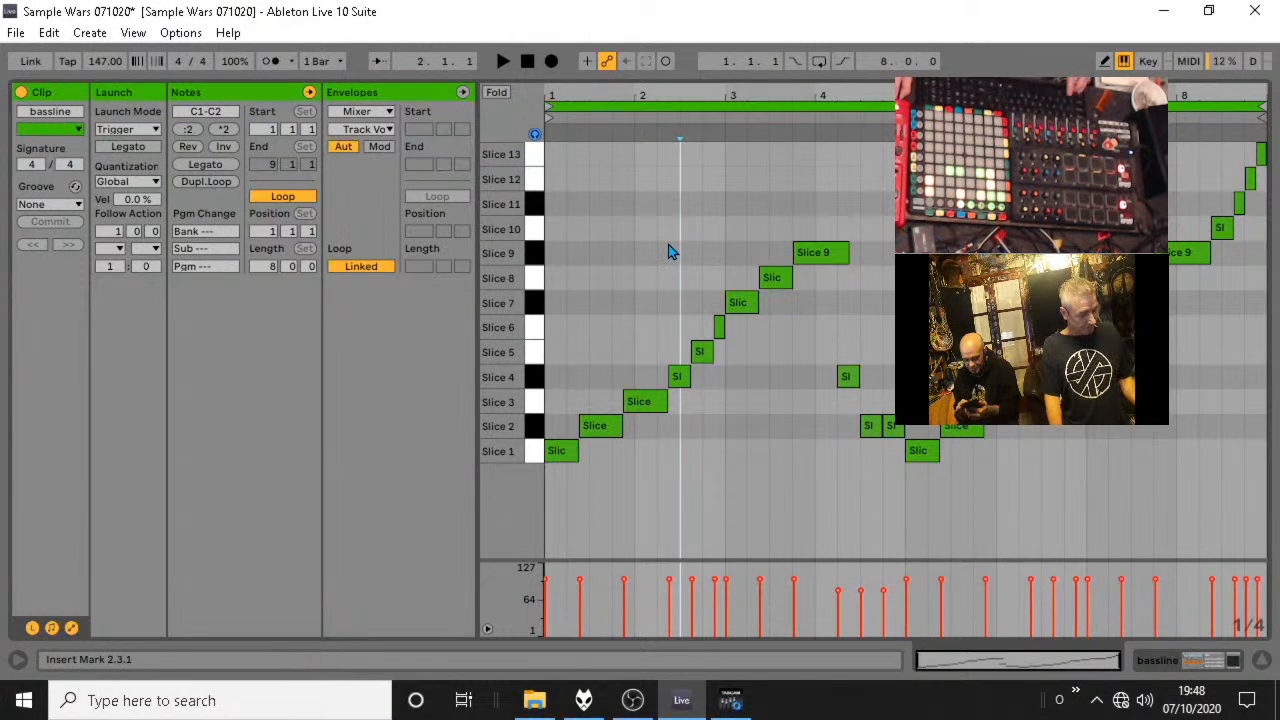
pyautogui.hotkey('ctrl', 'a')
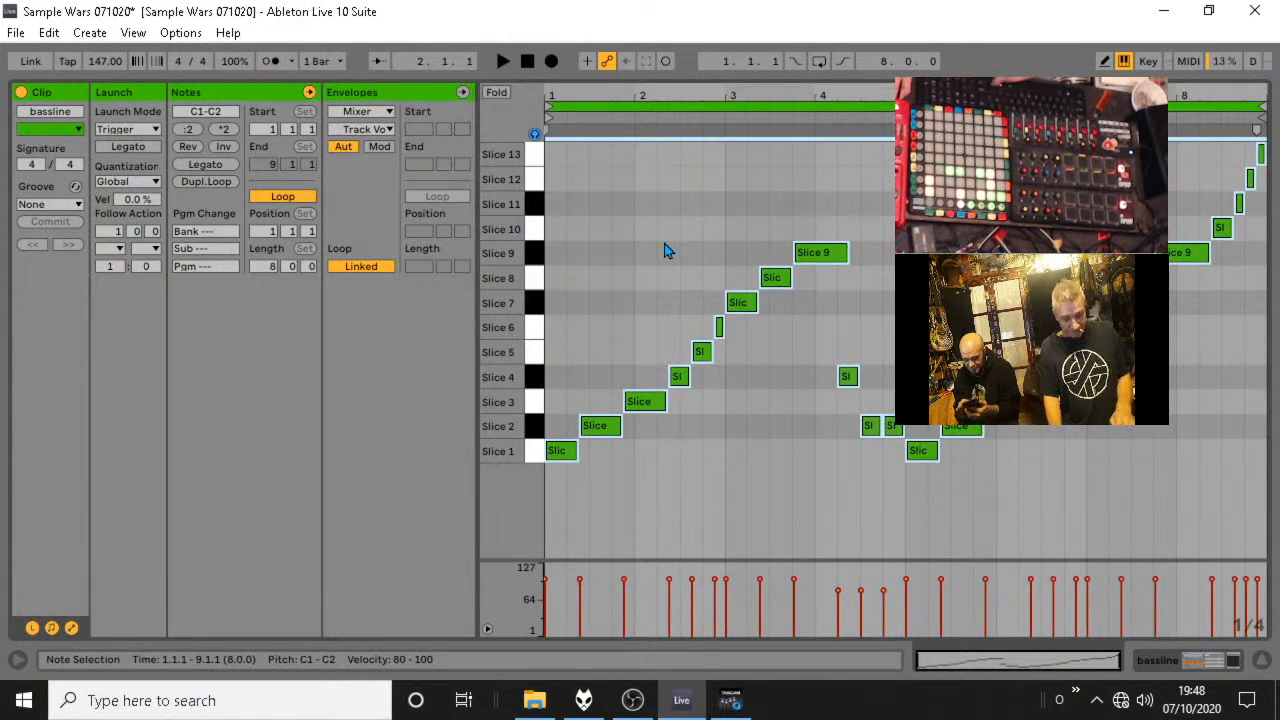
pyautogui.press('Delete')
pyautogui.press('Tab')
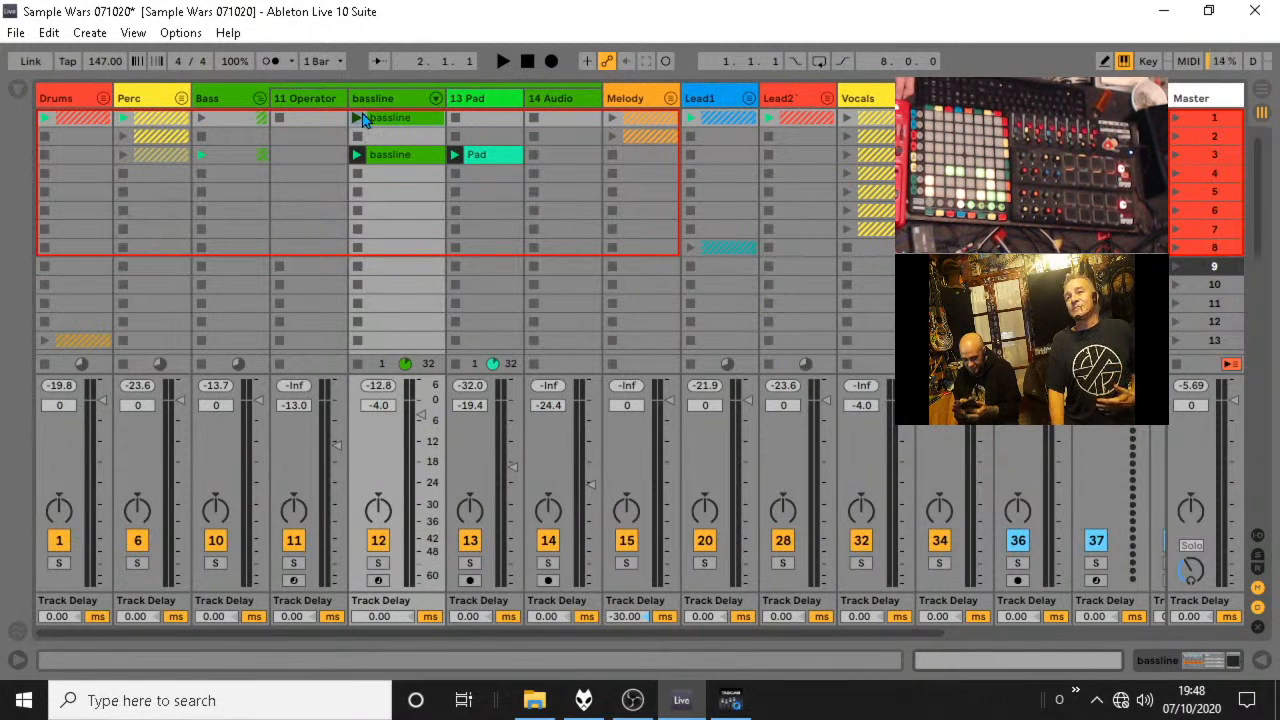
# Add one Slice 7 note in bar 1 of the empty scene 1 bassline clip and launch the clip from the session view.
pyautogui.doubleClick(398, 122)
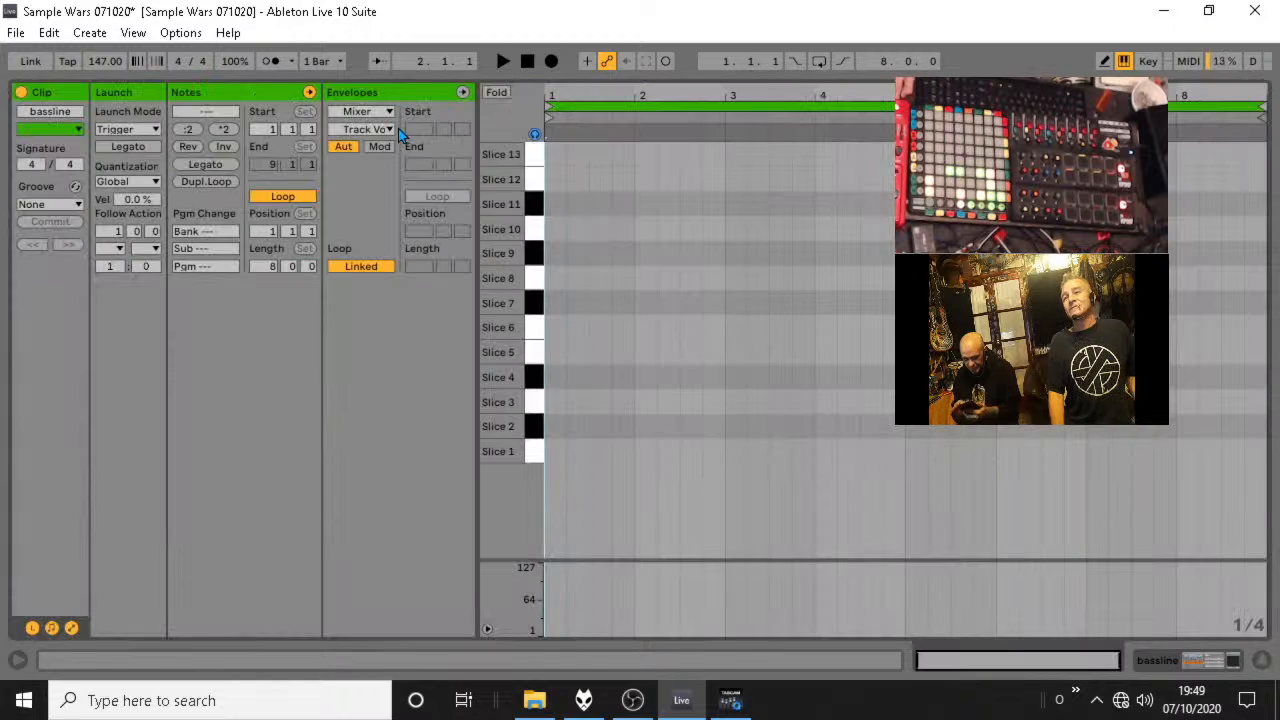
pyautogui.doubleClick(600, 352)
pyautogui.moveTo(598, 347); pyautogui.dragTo(594, 306)
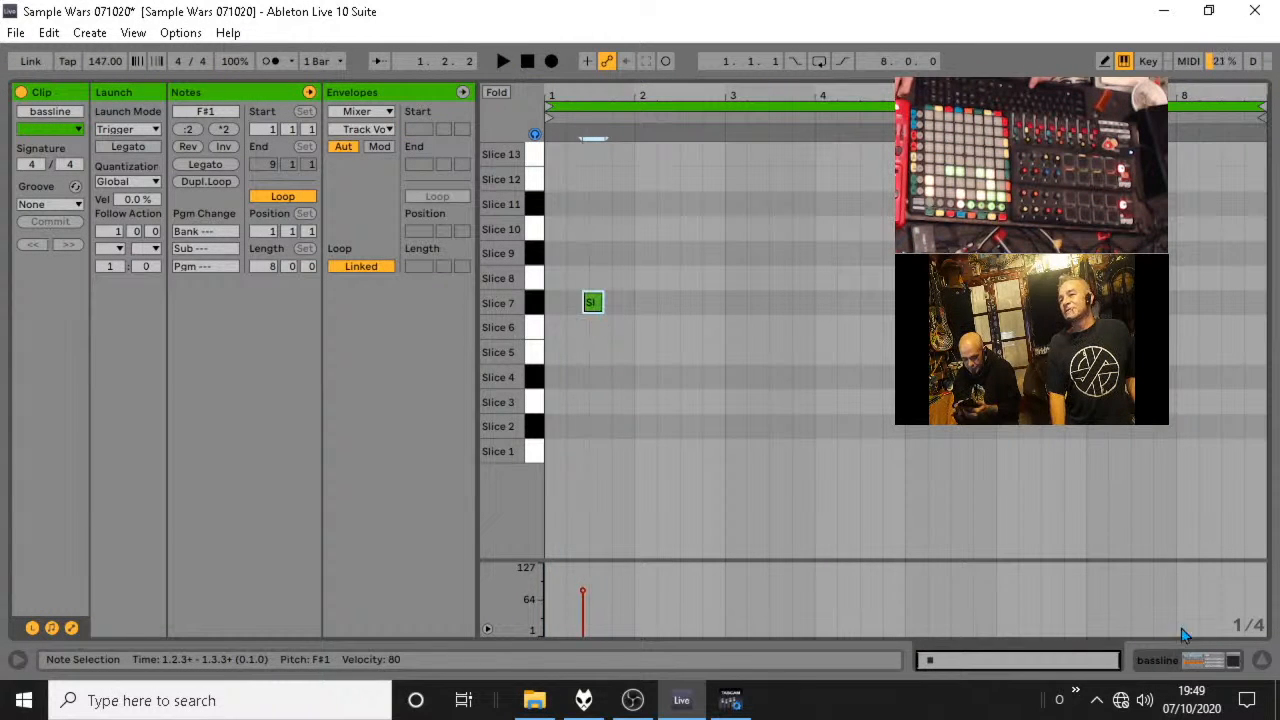
pyautogui.click(1261, 661)
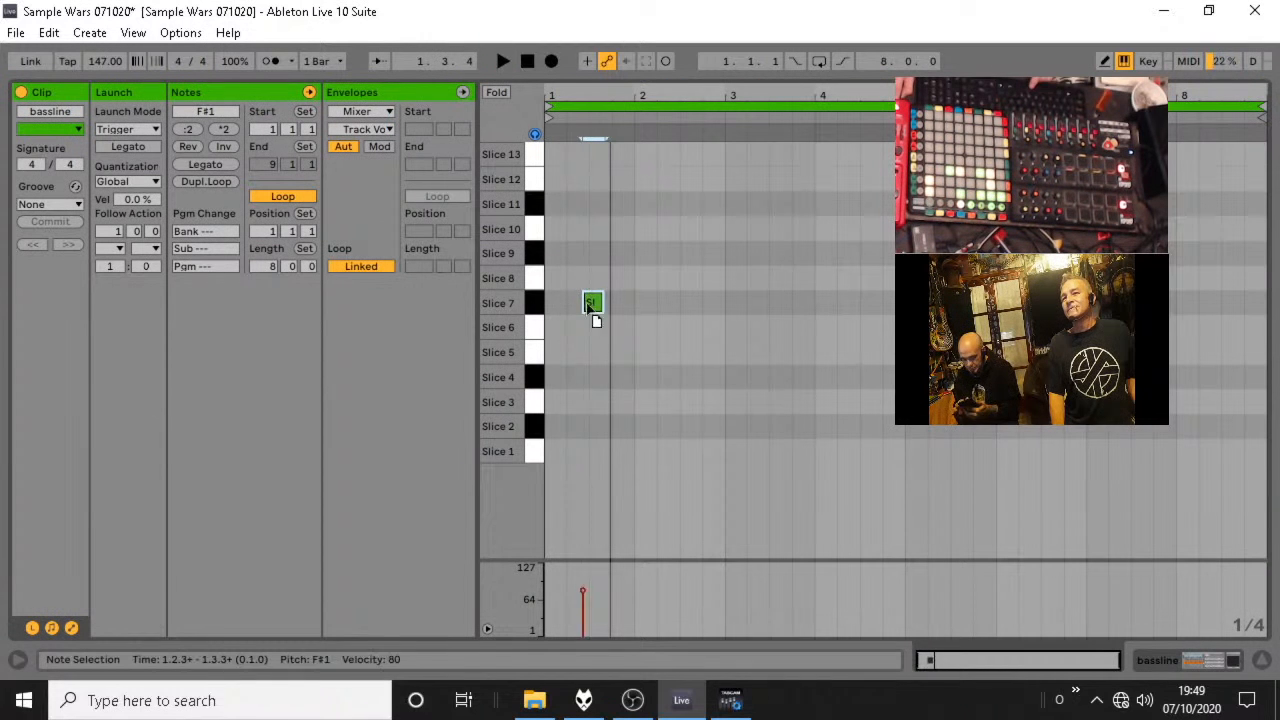
# Place bassline notes on Slice 1 at 1.1.1, Slice 6 at 1.2.1 and Slice 9 at 1.3.1.
pyautogui.moveTo(593, 303); pyautogui.dragTo(563, 477)
pyautogui.click(575, 437)
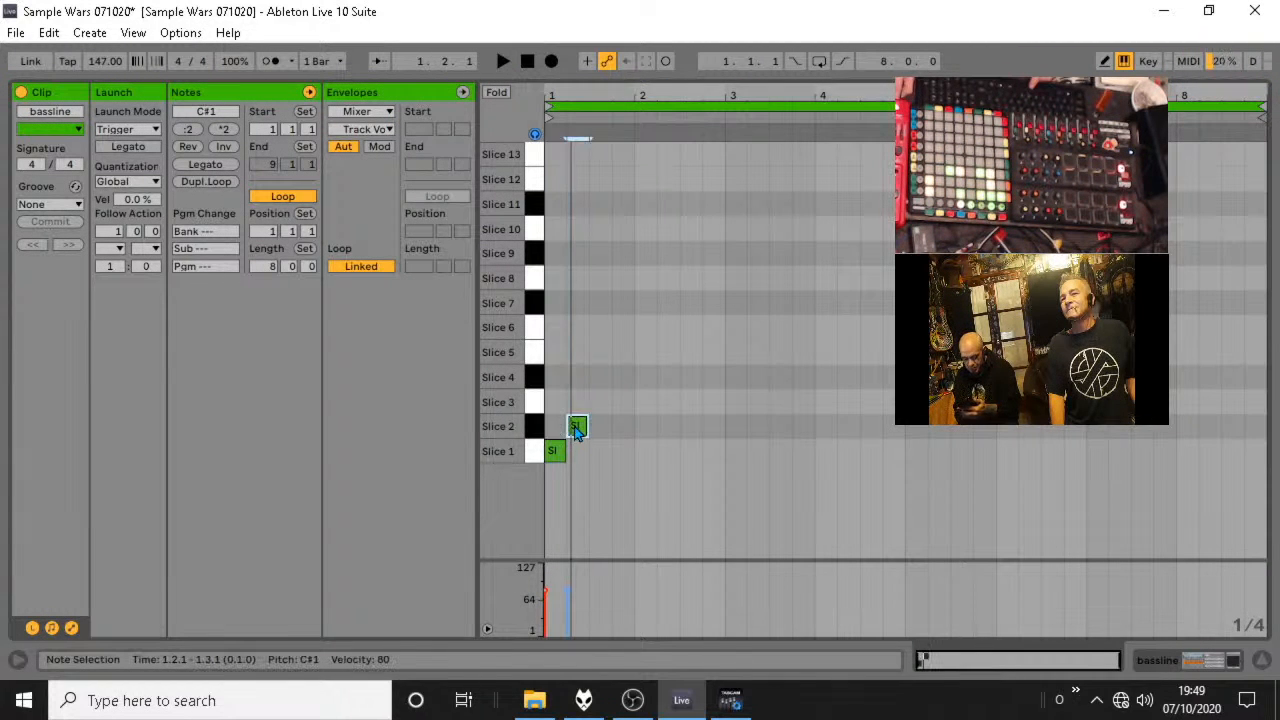
pyautogui.doubleClick(577, 403)
pyautogui.moveTo(577, 403); pyautogui.dragTo(579, 352)
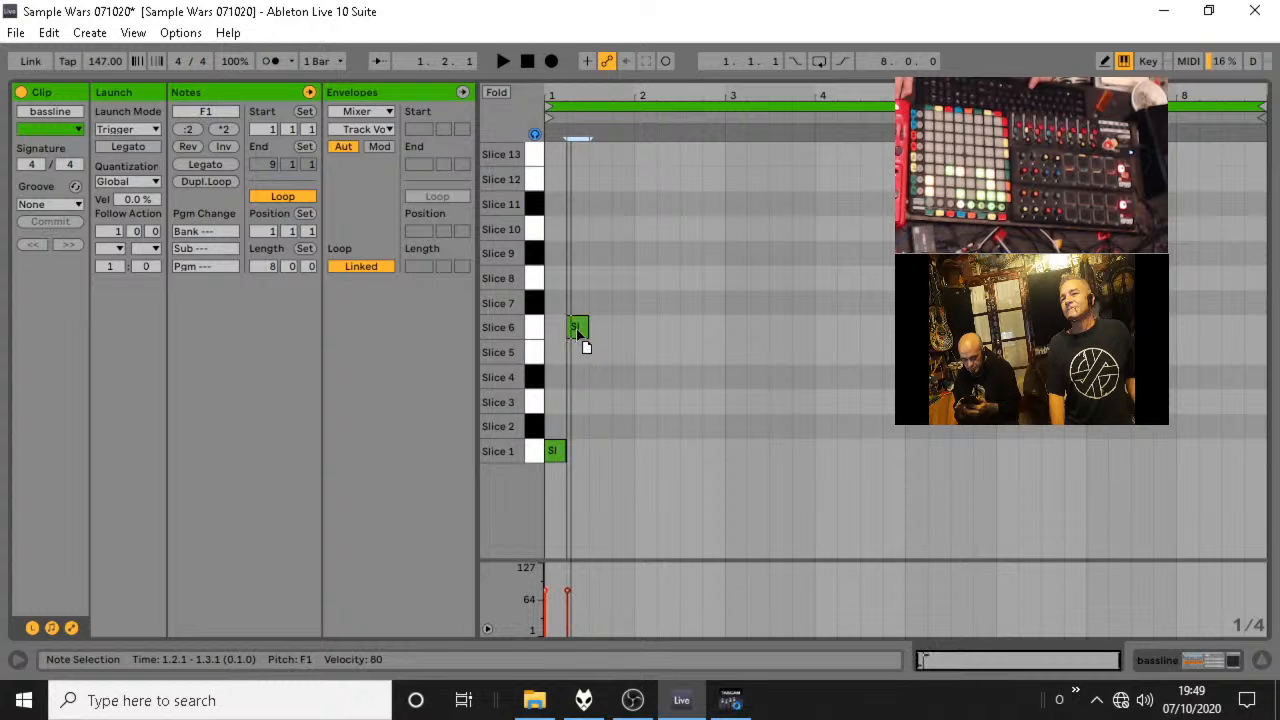
pyautogui.doubleClick(597, 303)
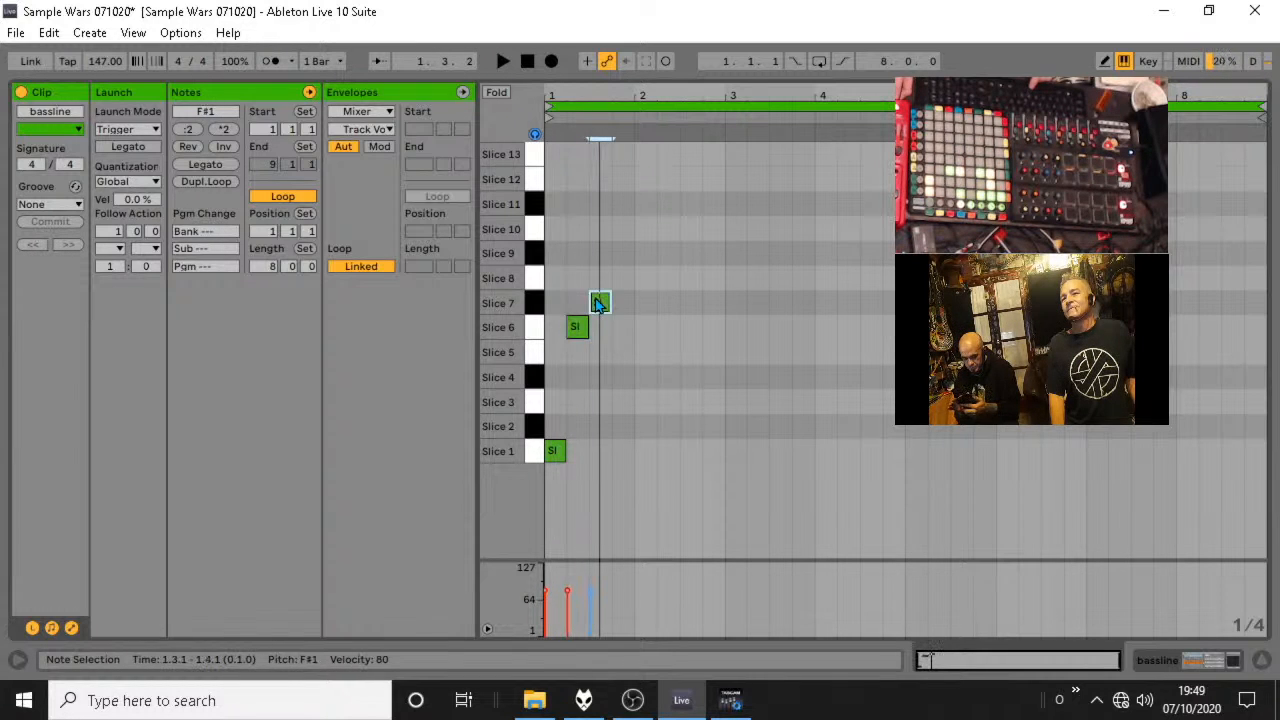
pyautogui.moveTo(598, 303); pyautogui.dragTo(600, 266)
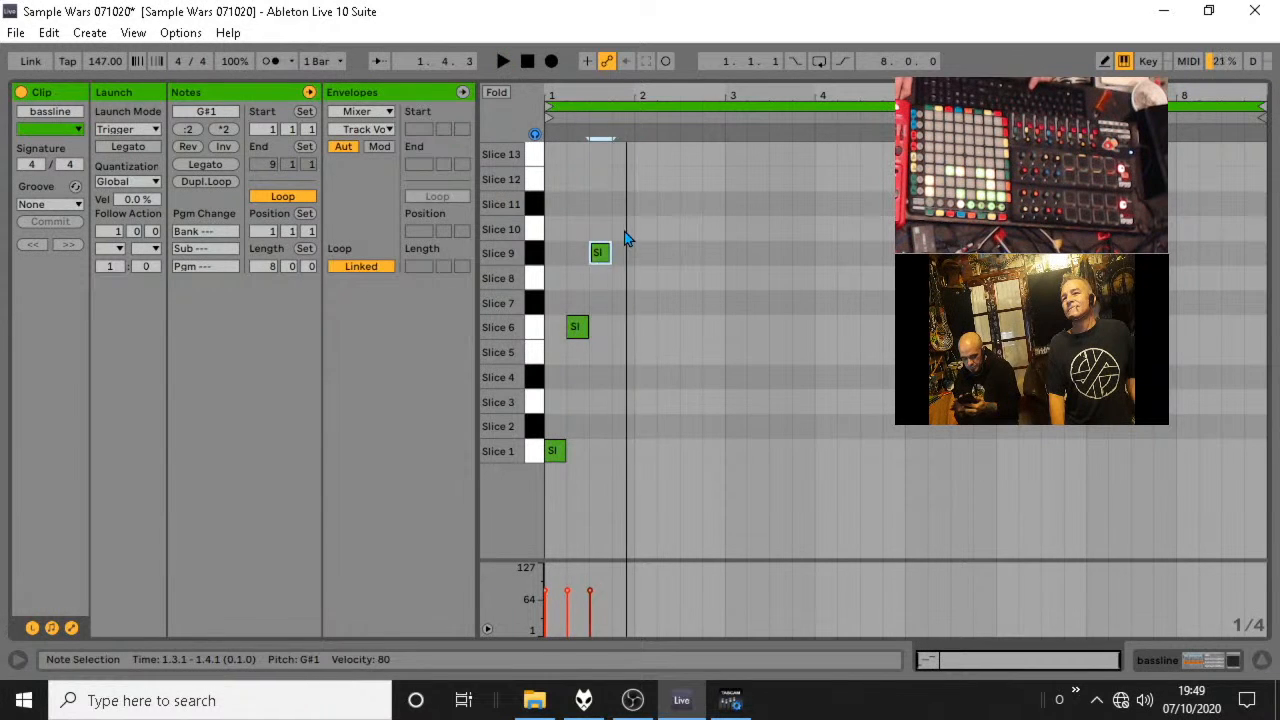
# Add bassline notes on Slice 10 at 1.4.1, Slice 11 at 2.1.1 and Slice 12 at 2.2.1.
pyautogui.doubleClick(625, 236)
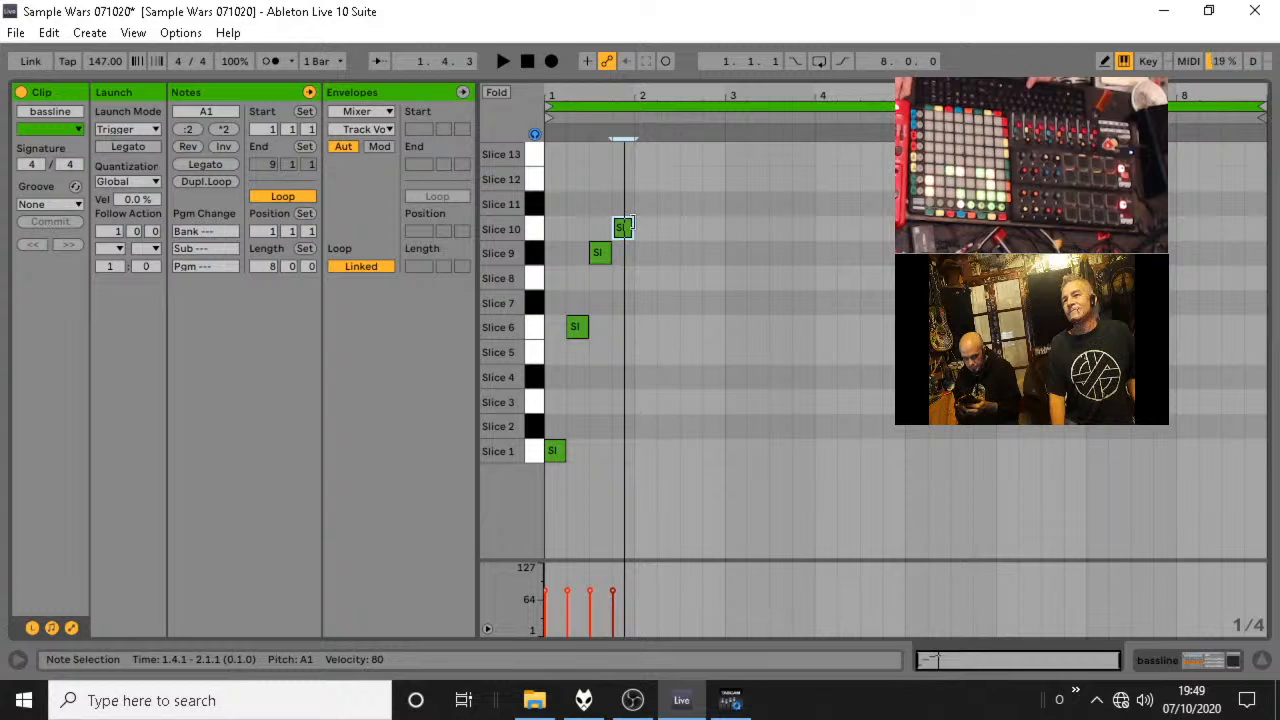
pyautogui.doubleClick(649, 228)
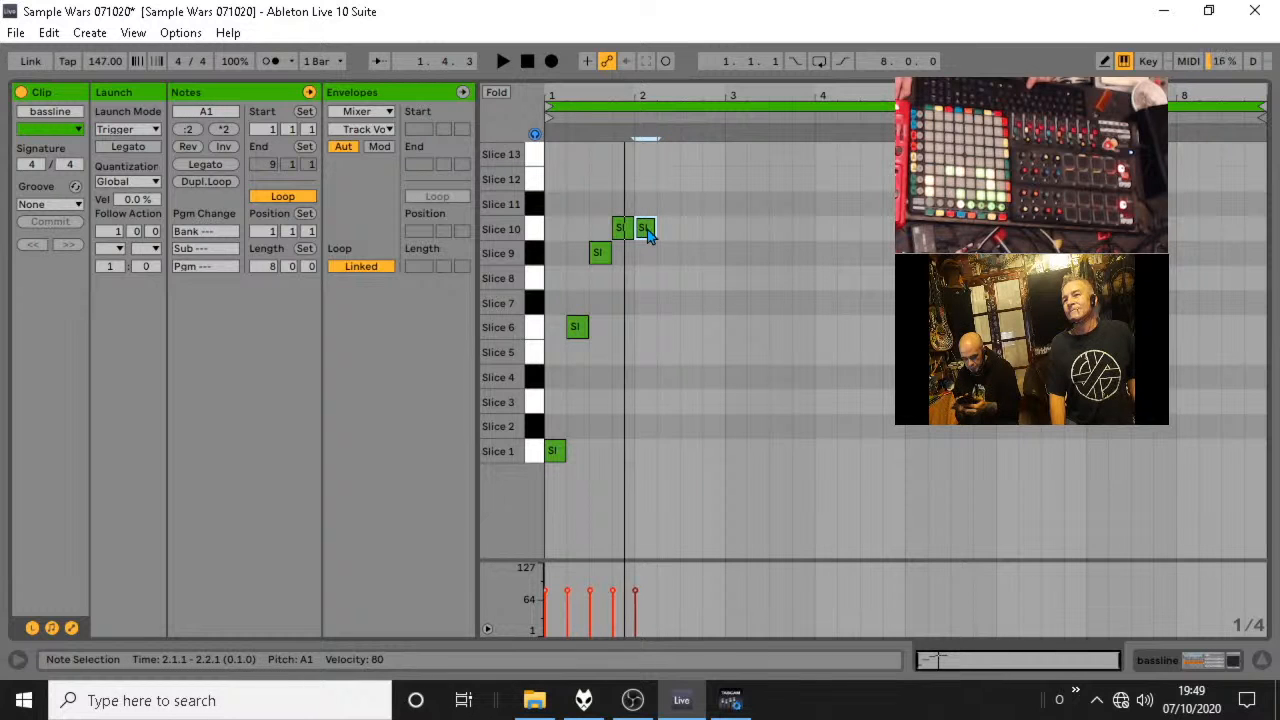
pyautogui.doubleClick(647, 205)
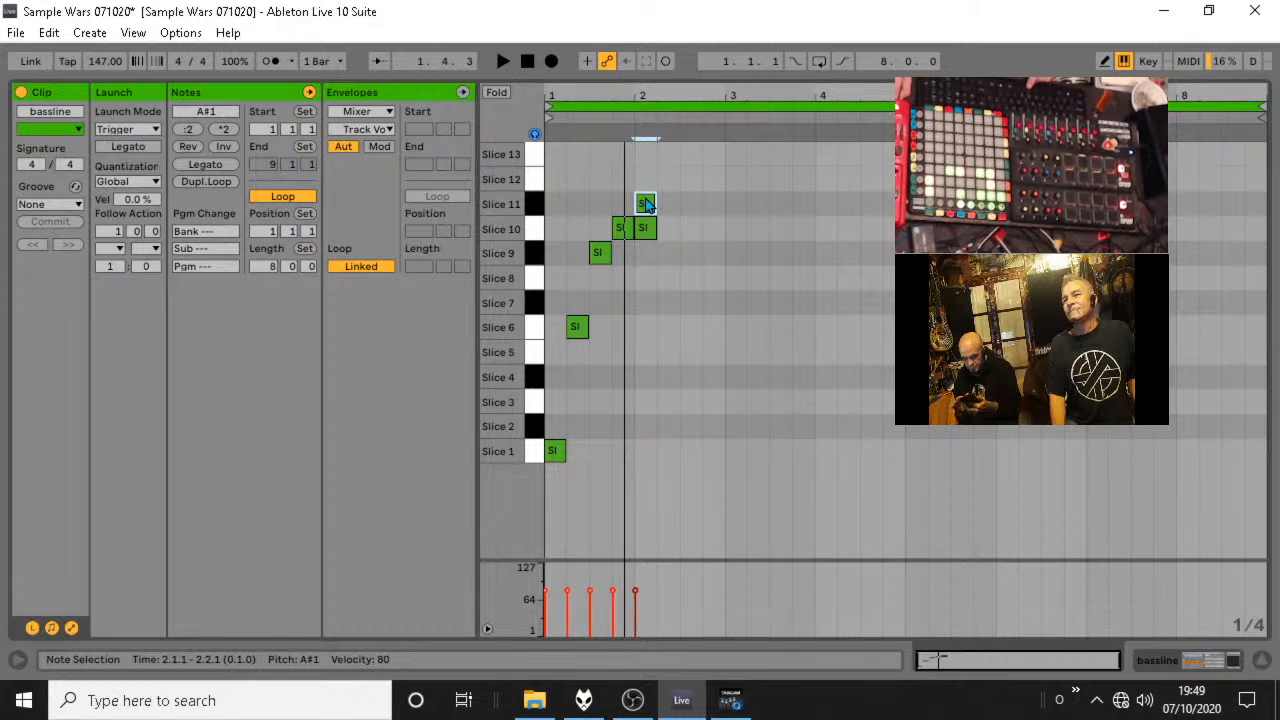
pyautogui.moveTo(651, 230); pyautogui.dragTo(669, 187)
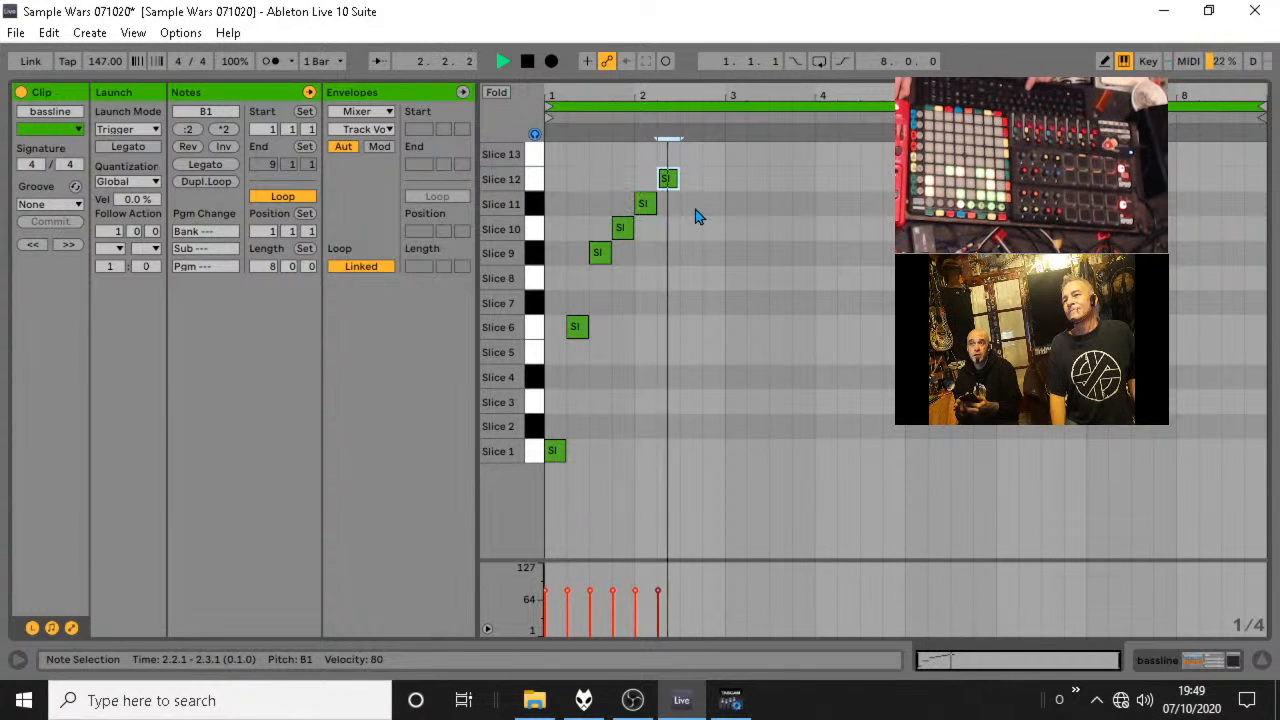
# Lower the bassline note at 2.2.1 to Slice 7 and further down to Slice 5, auditioning each position.
pyautogui.press('space')
pyautogui.moveTo(673, 187); pyautogui.dragTo(677, 298)
pyautogui.press('space')
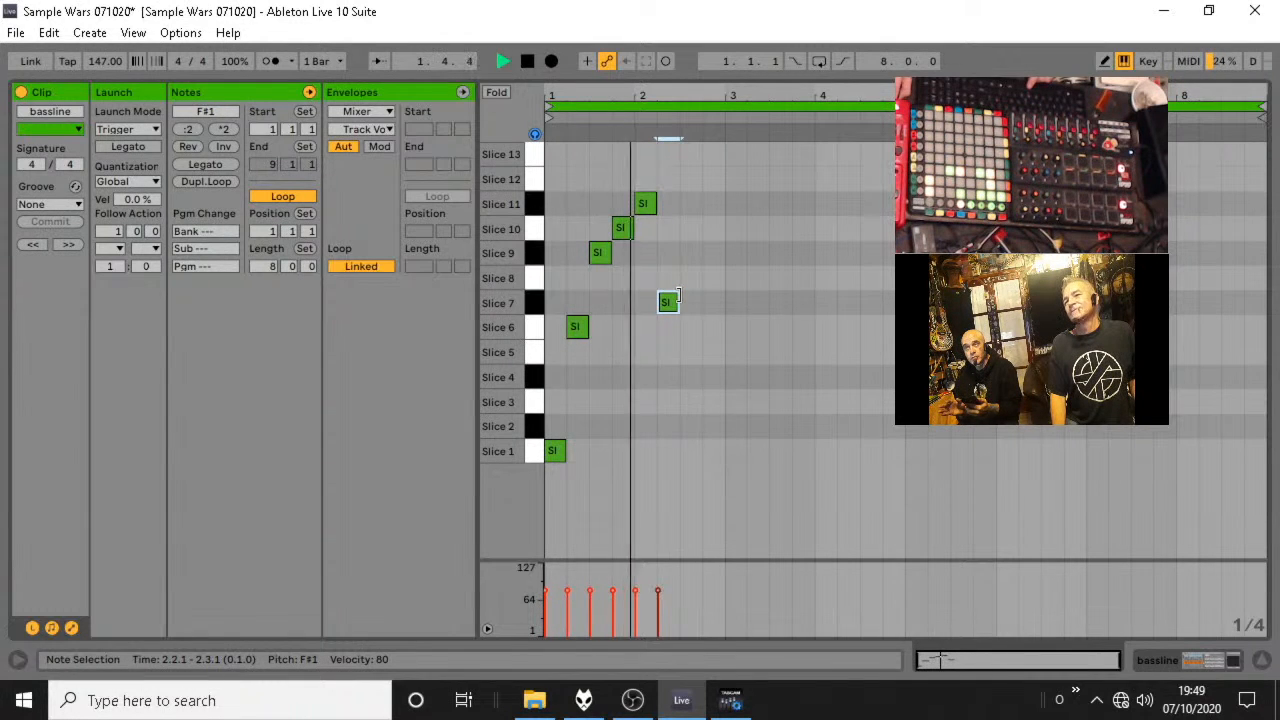
pyautogui.press('space')
pyautogui.moveTo(664, 309); pyautogui.dragTo(668, 349)
pyautogui.press('space')
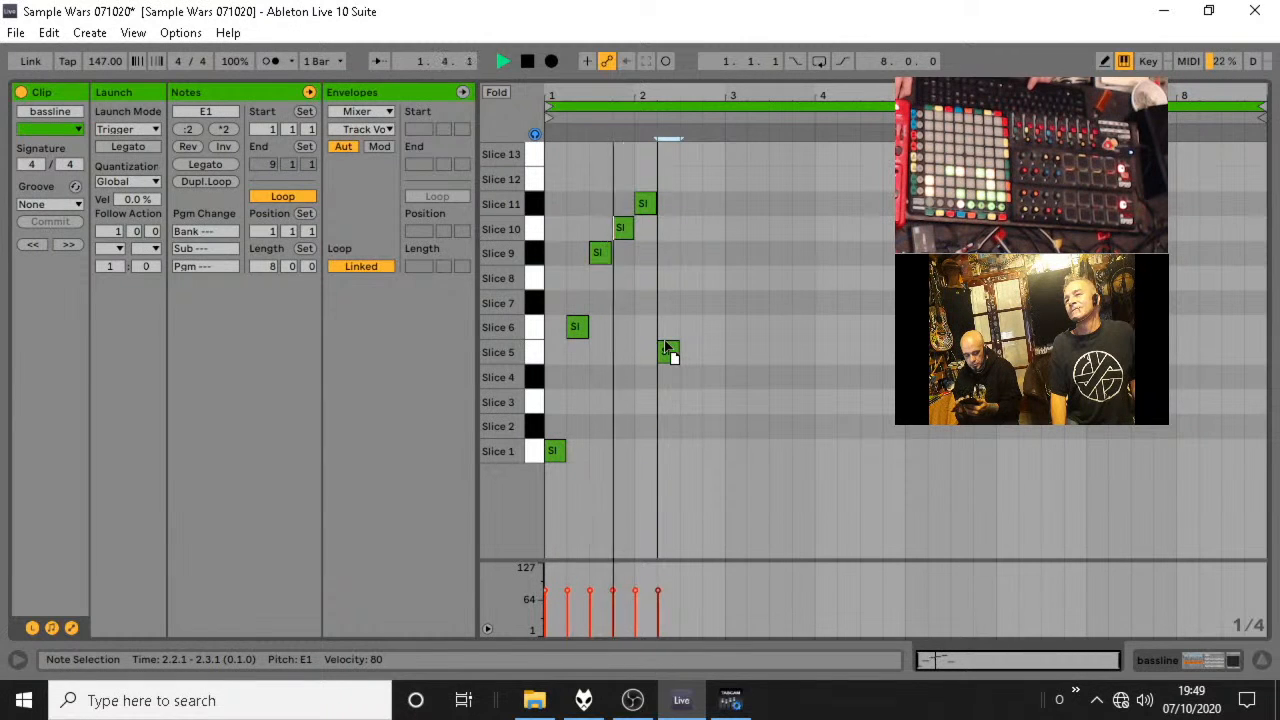
pyautogui.press('space')
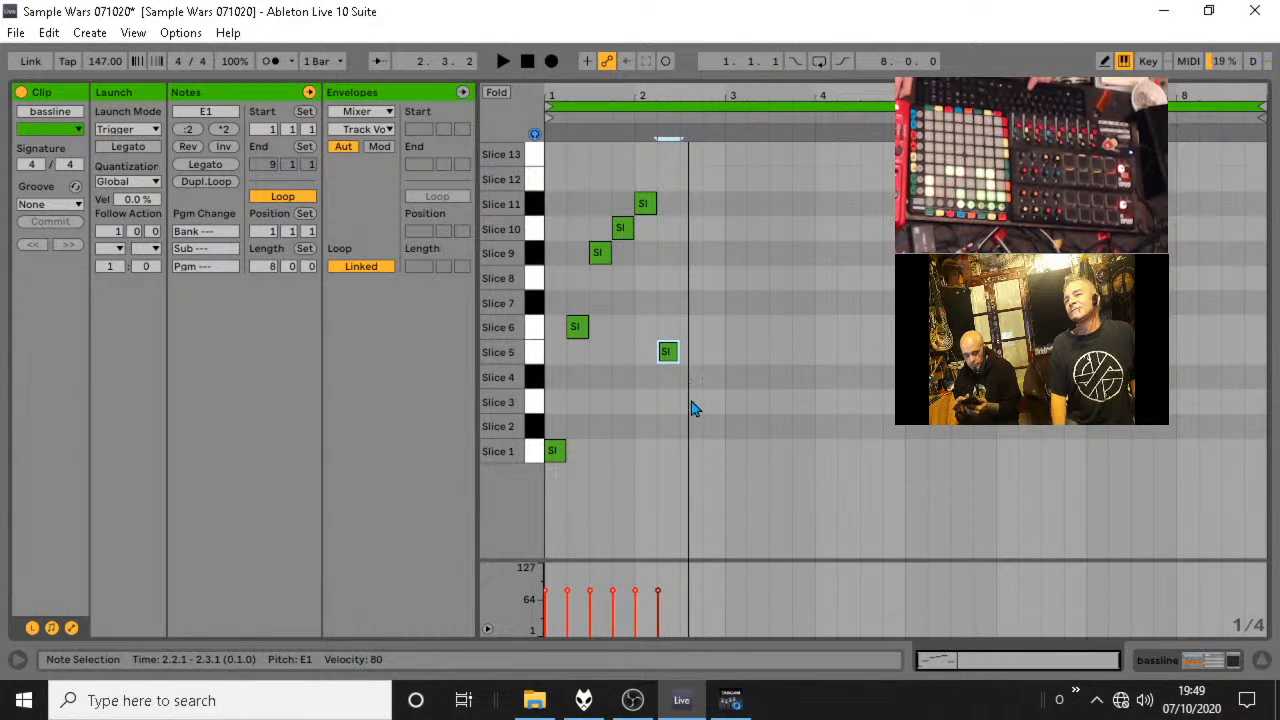
# Add bassline notes on Slice 8 at 2.3.1 and Slice 9 at 2.4.1, shorten the loop to two bars and audition it.
pyautogui.doubleClick(695, 408)
pyautogui.moveTo(695, 405); pyautogui.dragTo(694, 282)
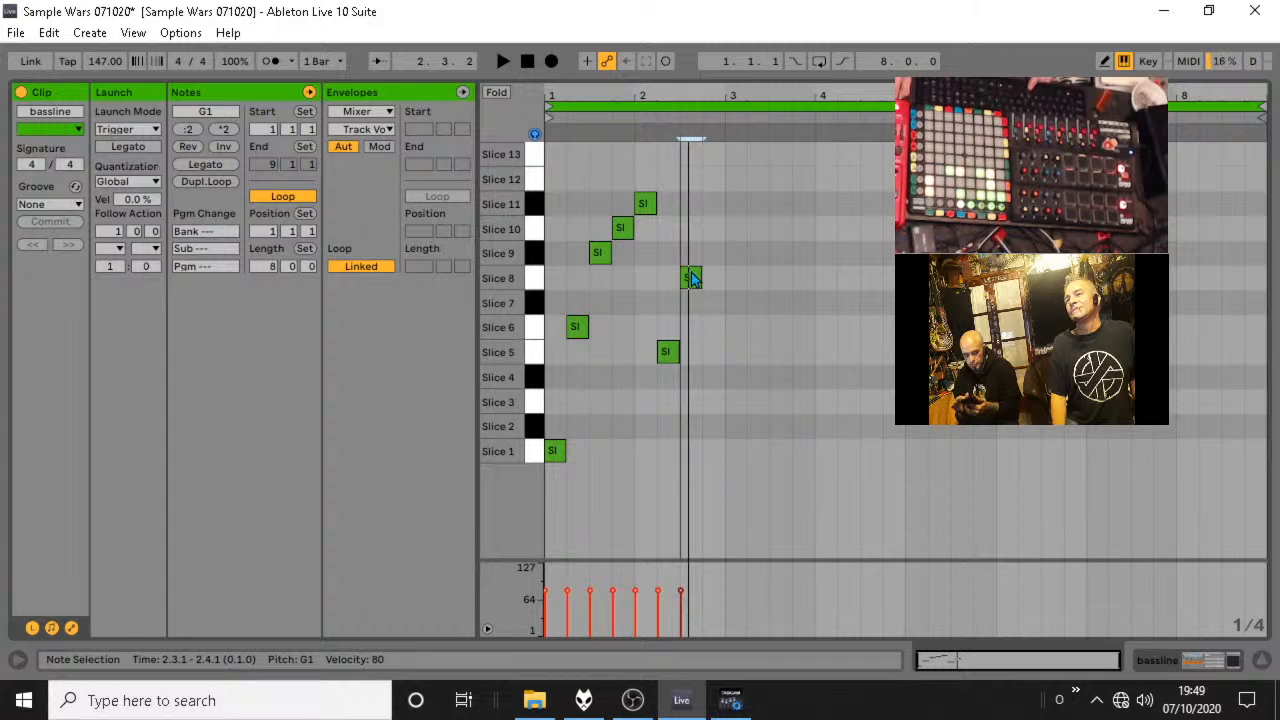
pyautogui.doubleClick(711, 253)
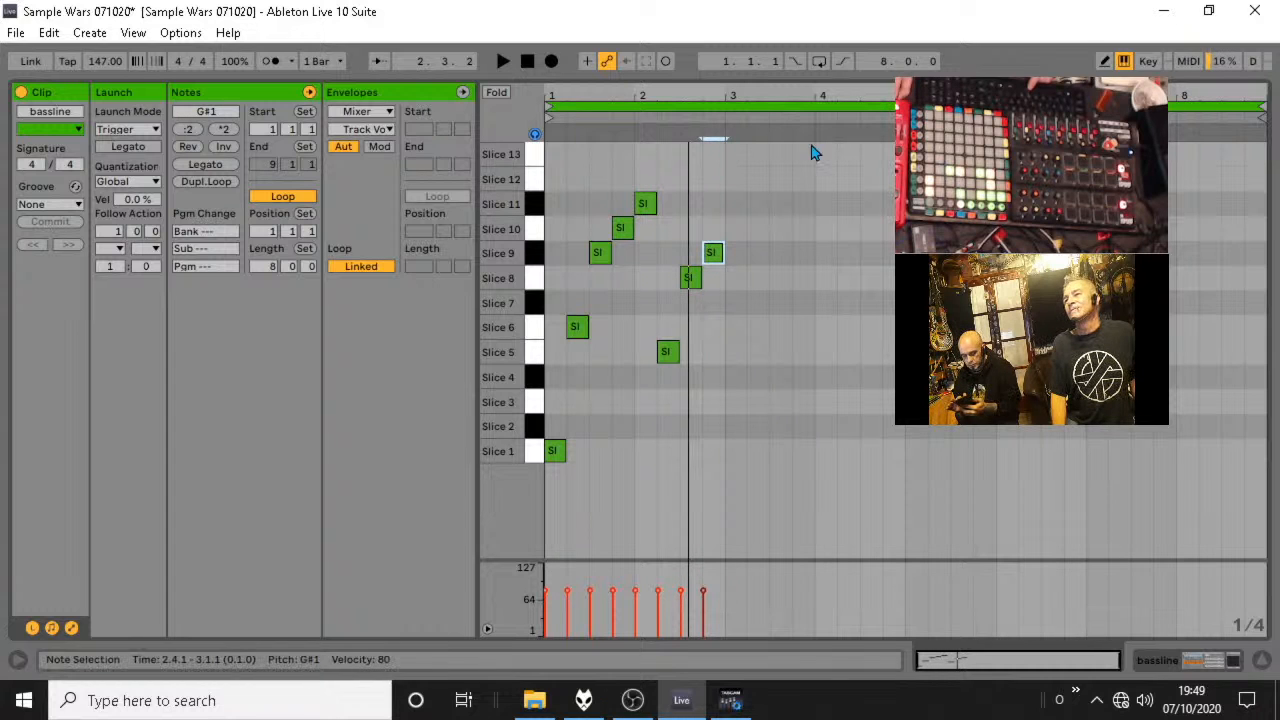
pyautogui.moveTo(1261, 106); pyautogui.dragTo(727, 142)
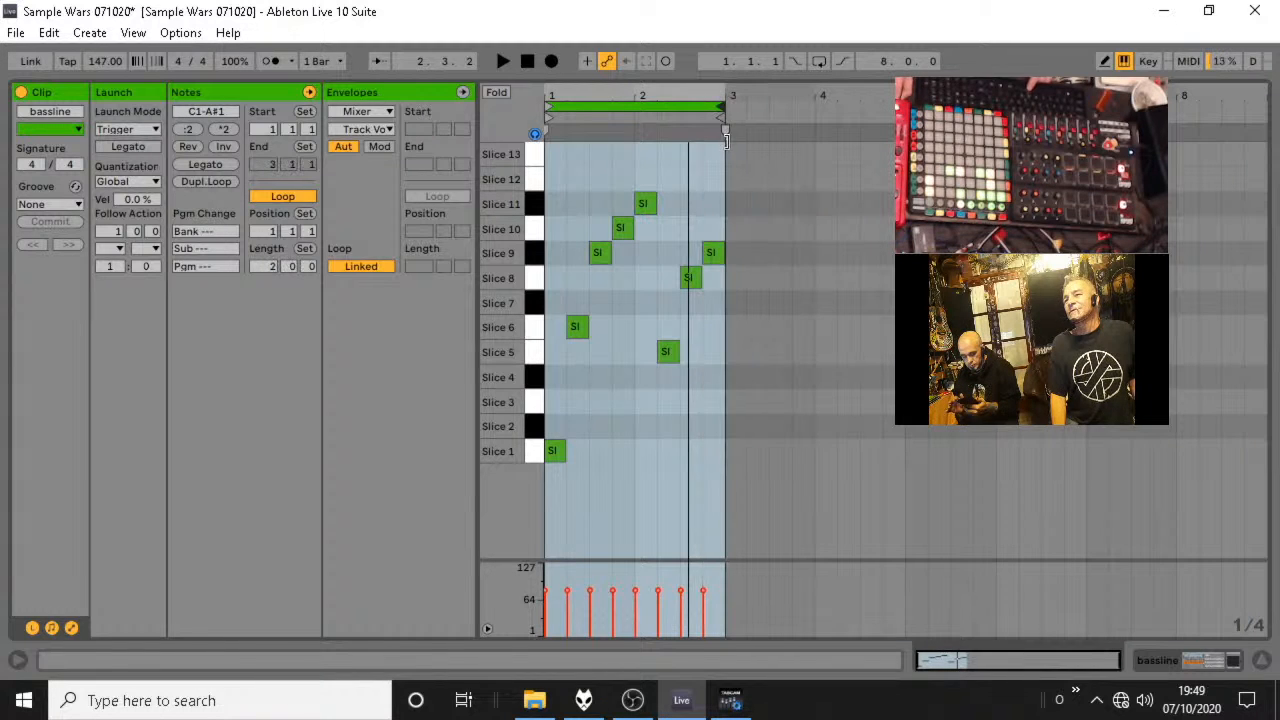
pyautogui.press('space')
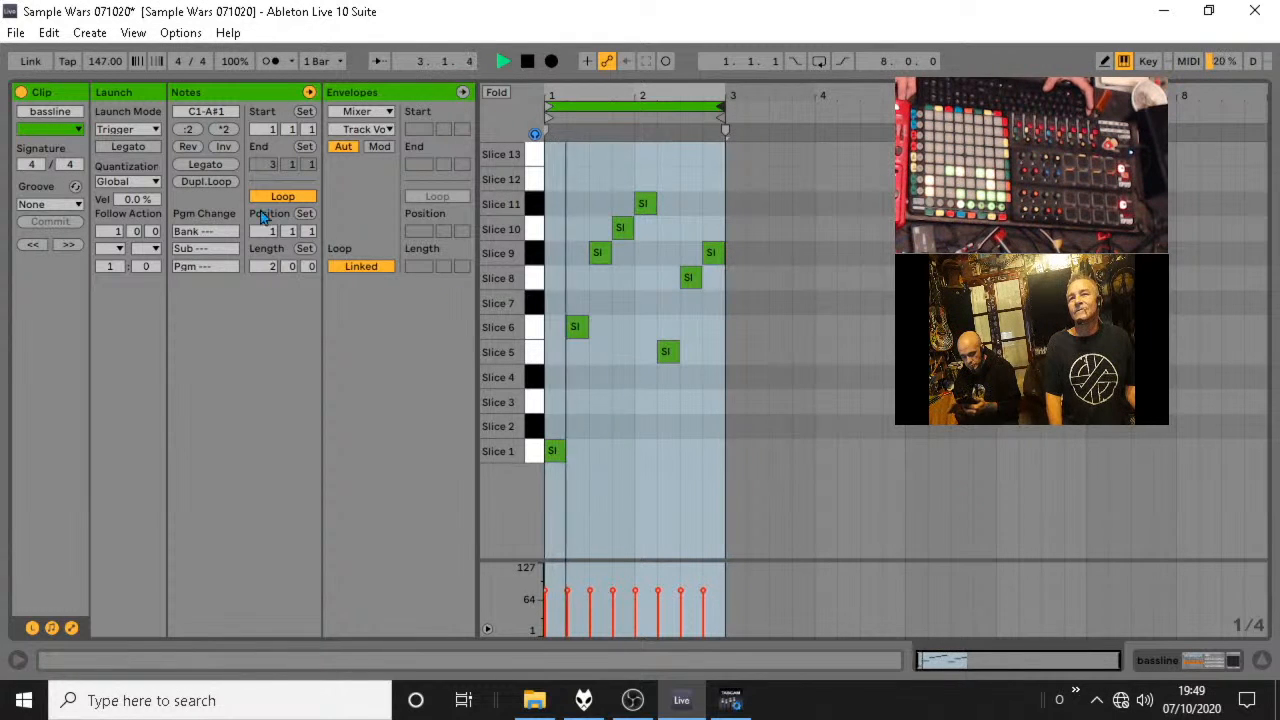
# Duplicate the bassline loop to four bars, then try lengthening the duplicated notes and undo that change.
pyautogui.click(193, 179)
pyautogui.press('space')
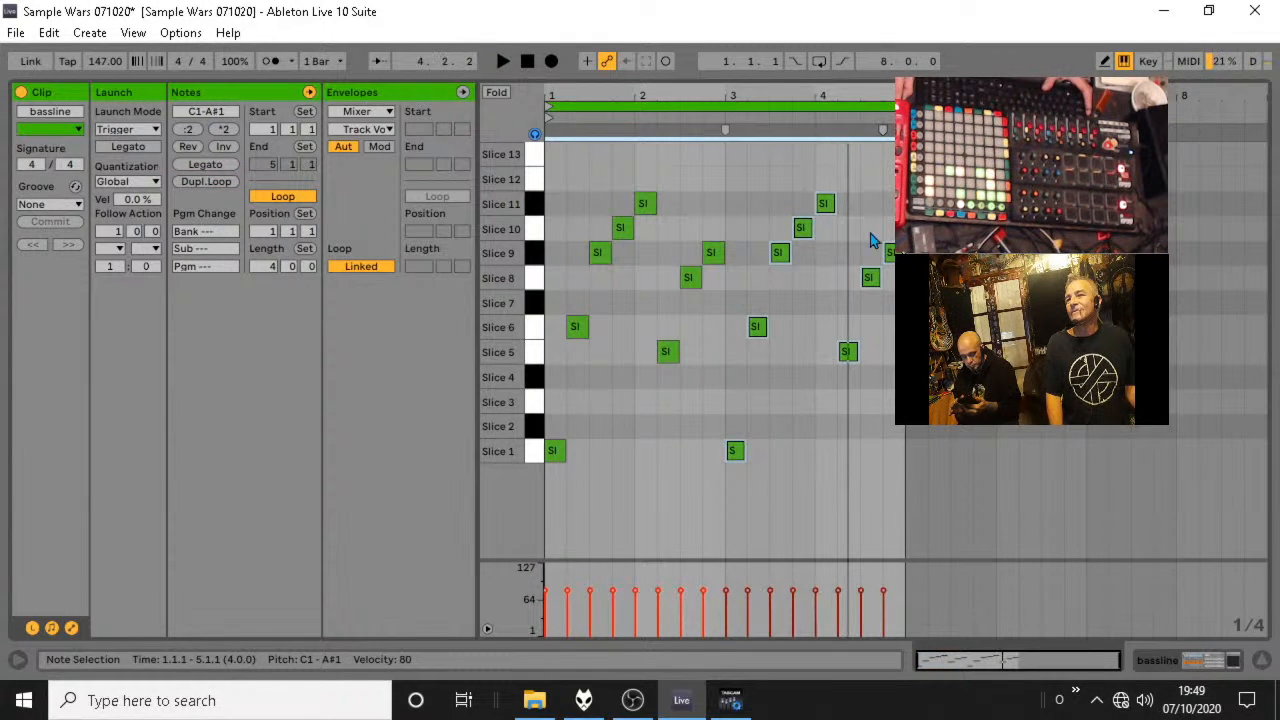
pyautogui.moveTo(857, 352); pyautogui.dragTo(867, 409)
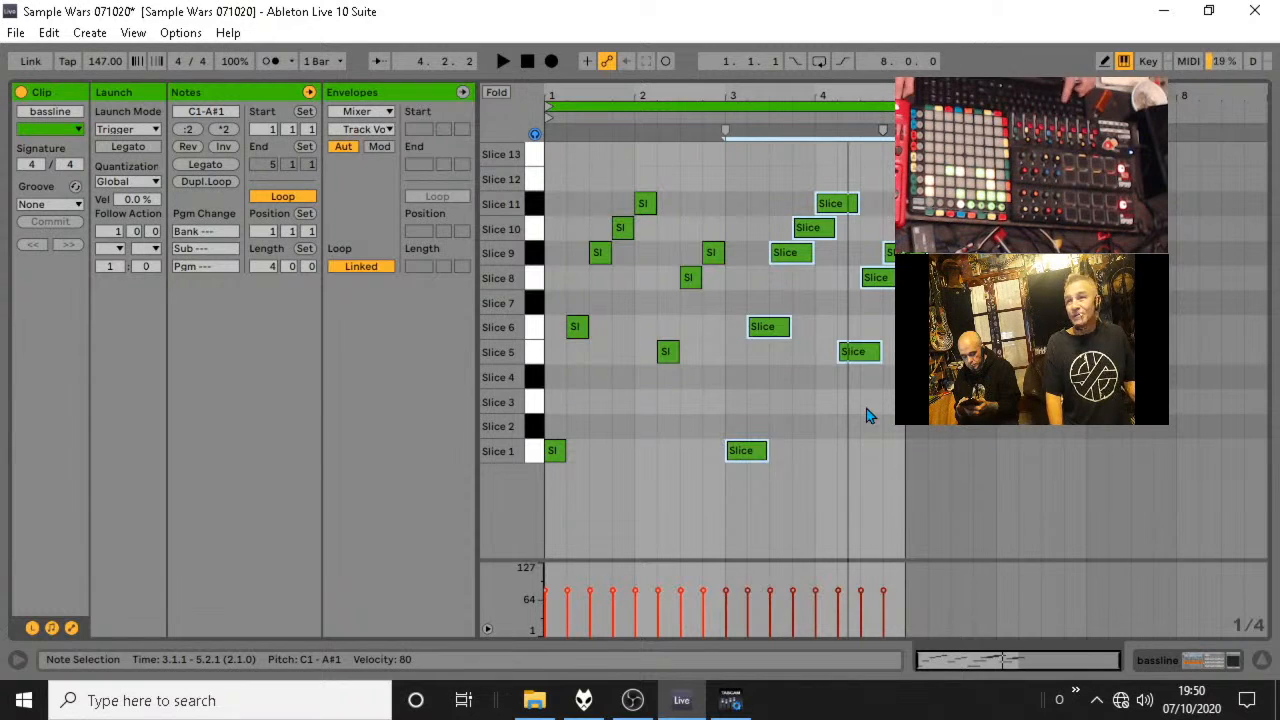
pyautogui.hotkey('ctrl', 'z')
# Invert the pitches of the last three bassline notes in bar 4 and audition the loop.
pyautogui.moveTo(843, 228); pyautogui.dragTo(885, 388)
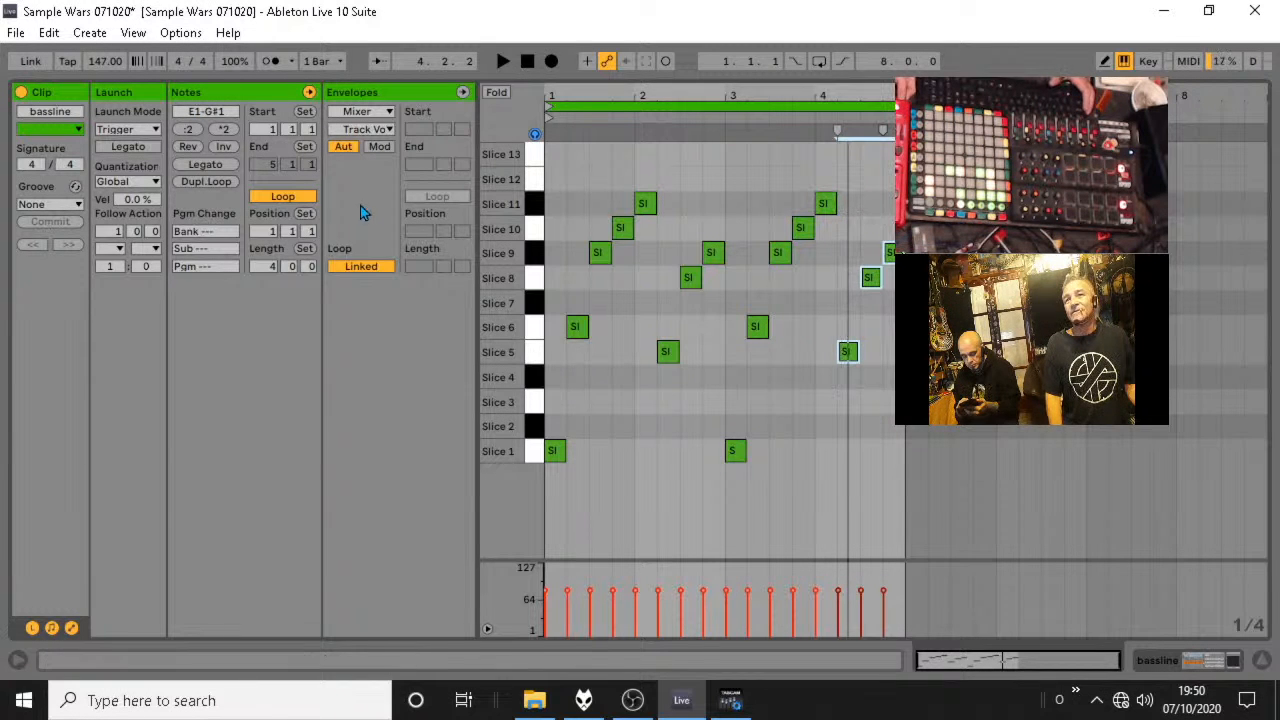
pyautogui.click(226, 147)
pyautogui.press('space')
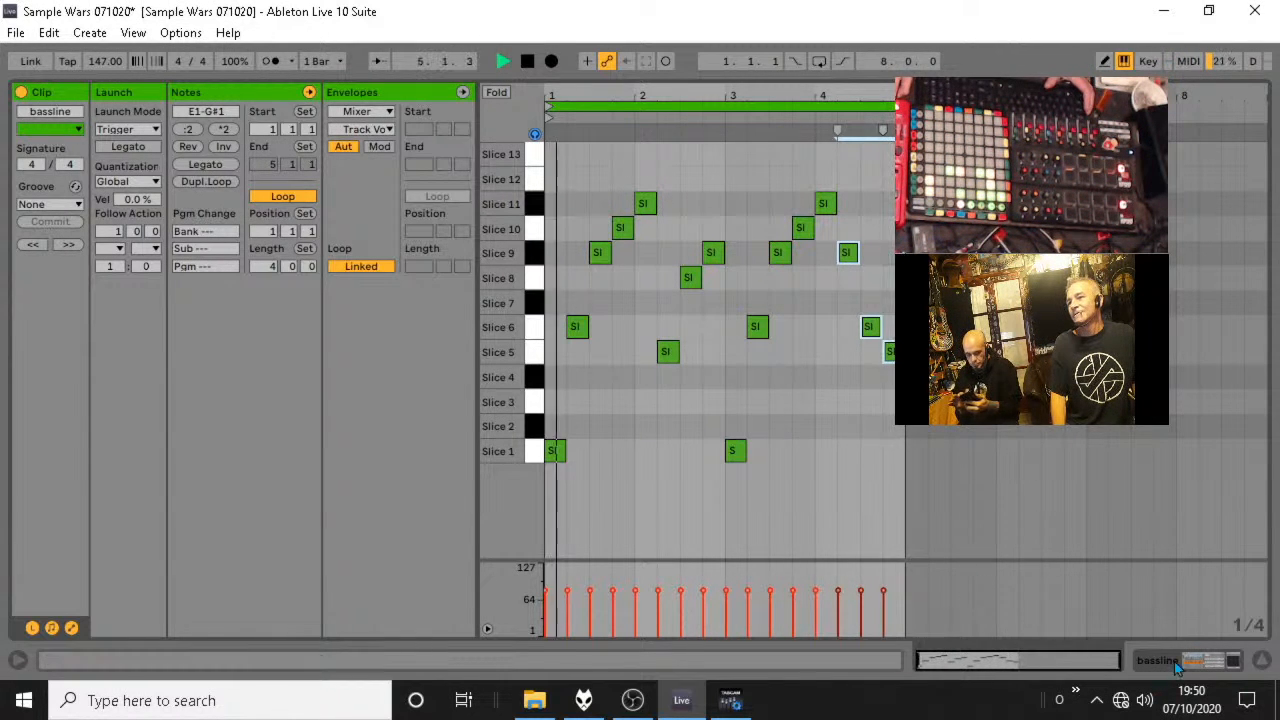
# Return to the session view and assign a dark green colour to the scene 1 bassline clip.
pyautogui.press('Tab')
pyautogui.rightClick(395, 120)
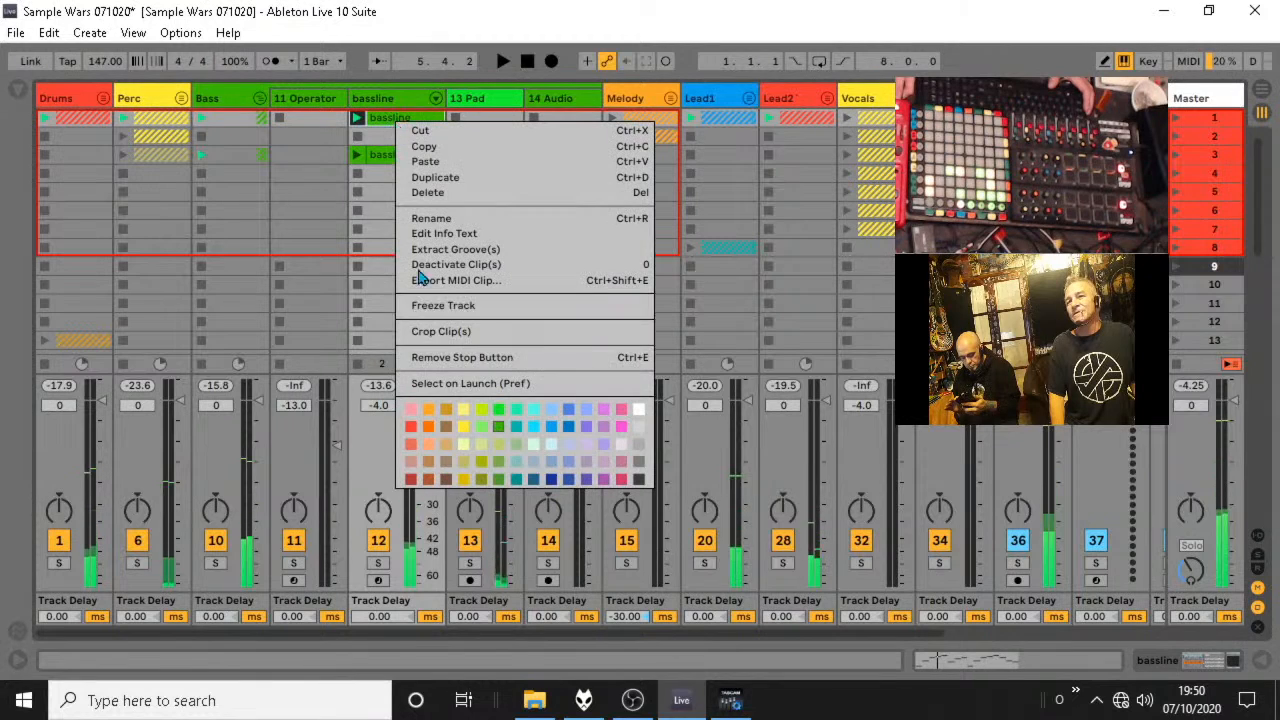
pyautogui.click(493, 431)
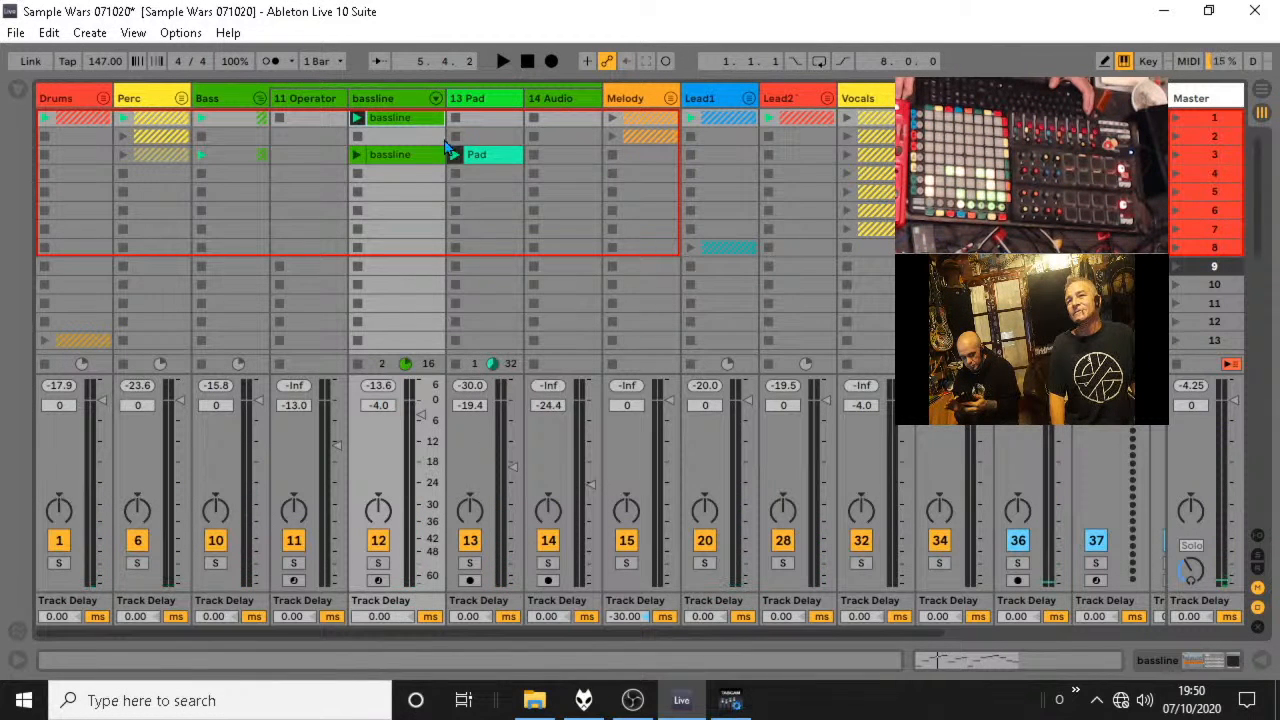
# Colour the scene 1 bassline clip light green and copy the scene 3 Pad clip into scene 1.
pyautogui.rightClick(420, 118)
pyautogui.click(508, 425)
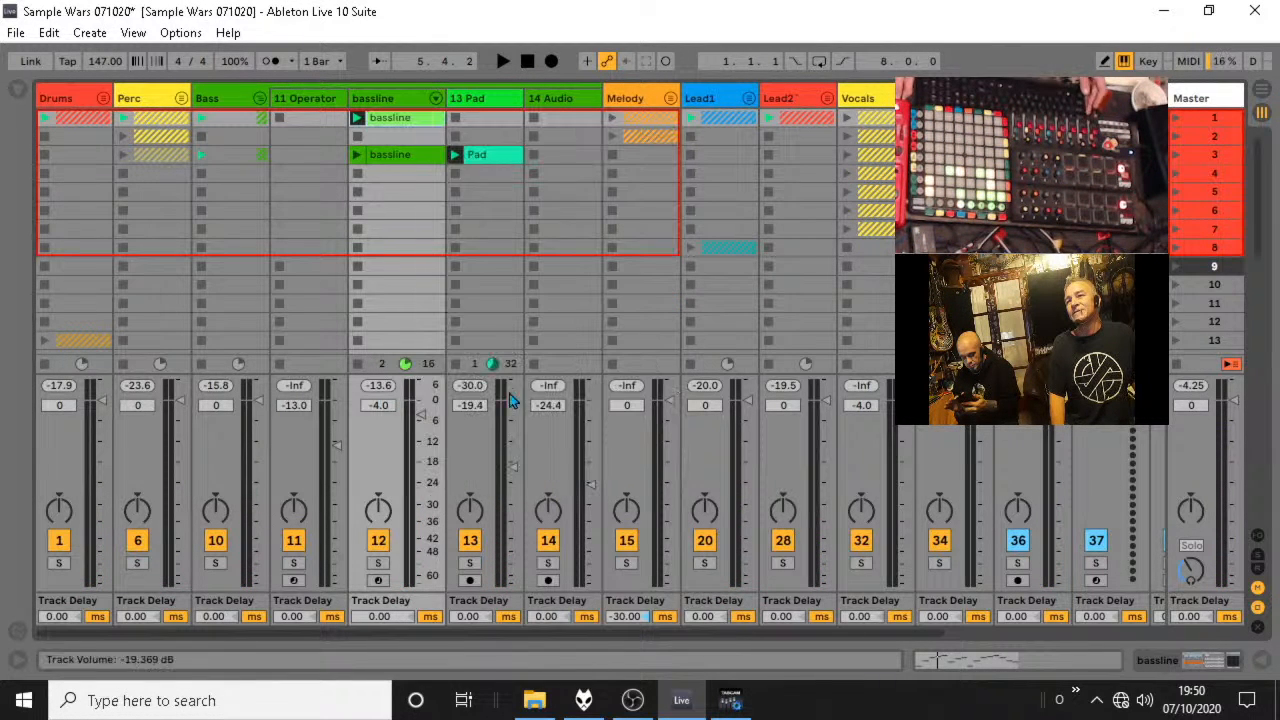
pyautogui.moveTo(482, 156); pyautogui.dragTo(479, 122)
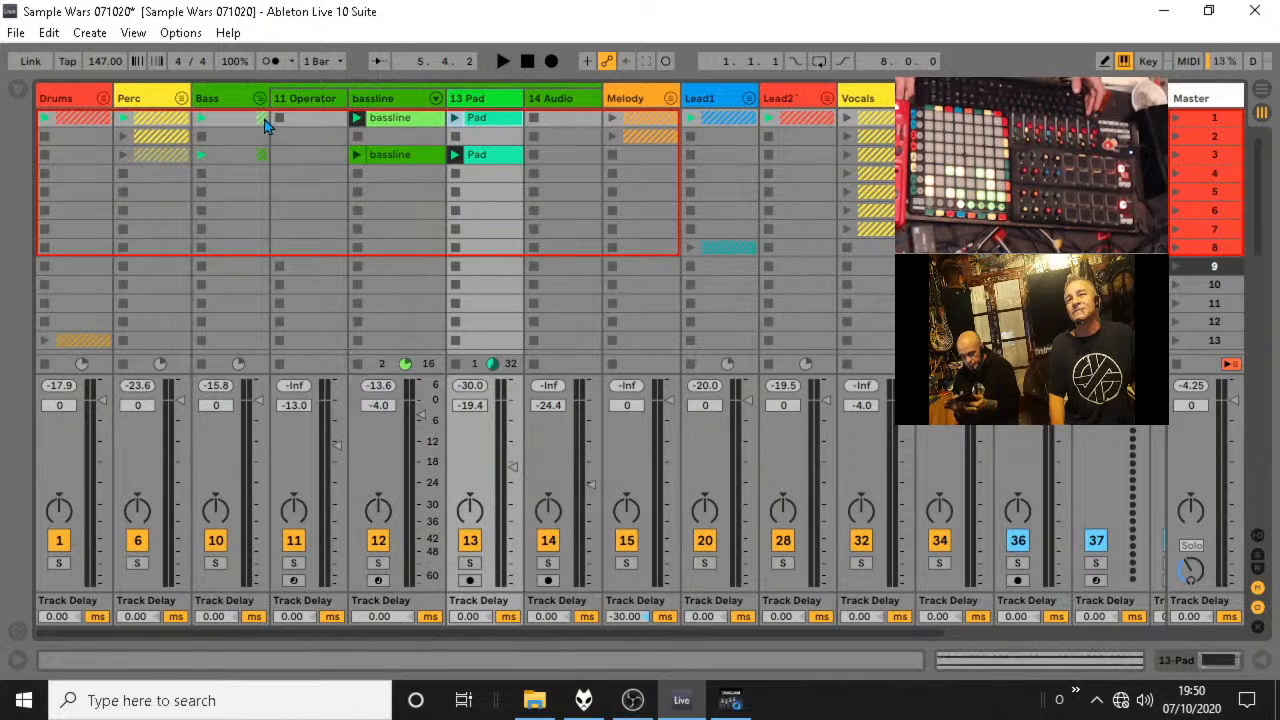
# Audition the scene 3 Bass clips, move the F# Noise clip to scene 3 and delete the scene 2 147 Dirtynois clip.
pyautogui.press('space')
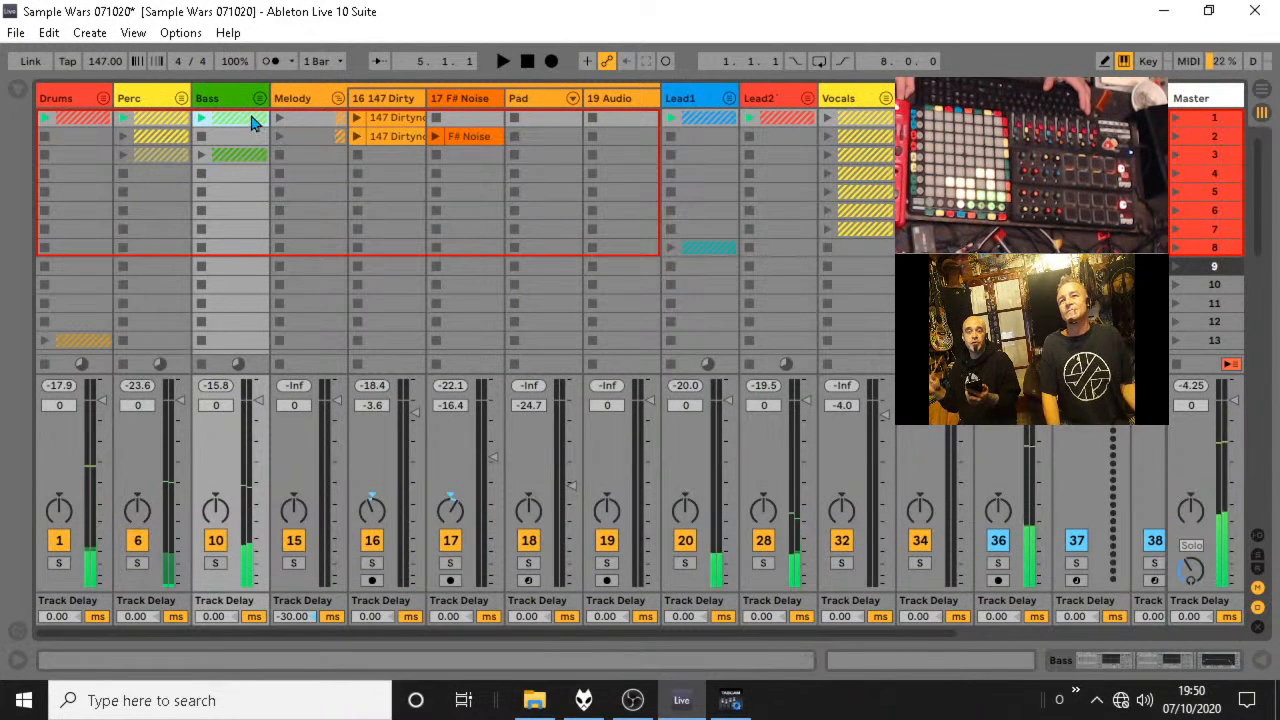
pyautogui.click(199, 156)
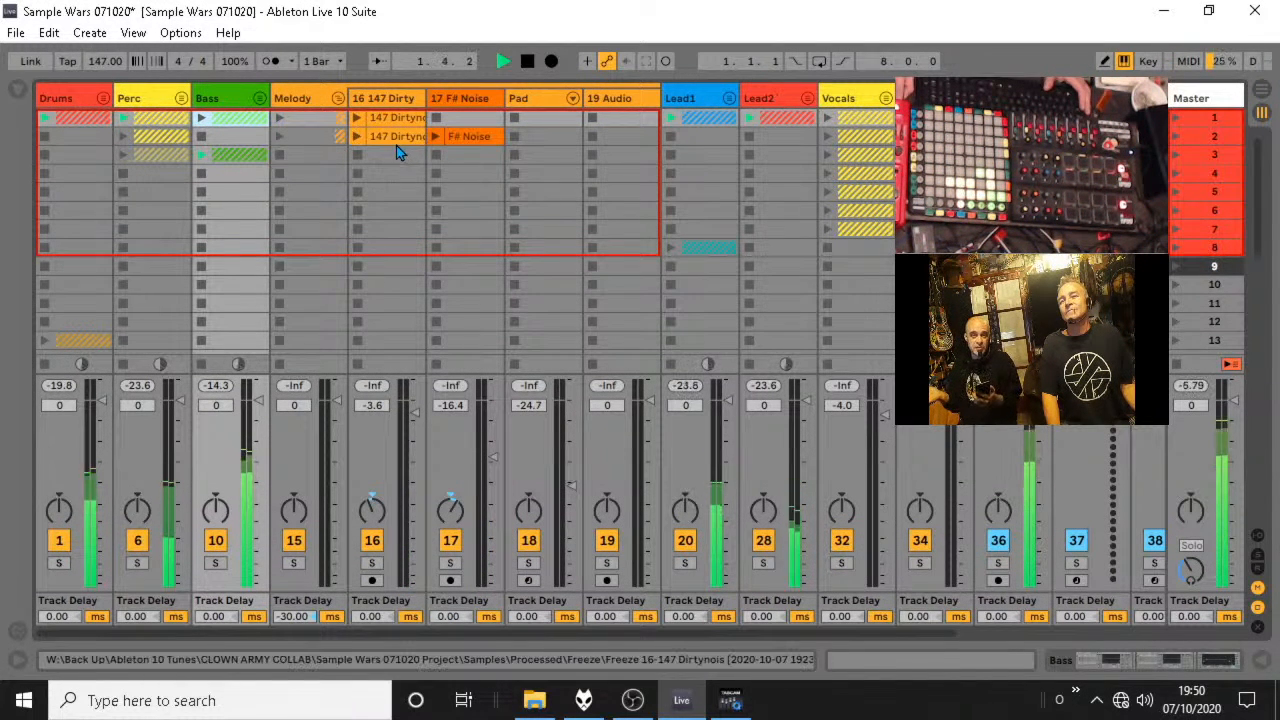
pyautogui.click(393, 138)
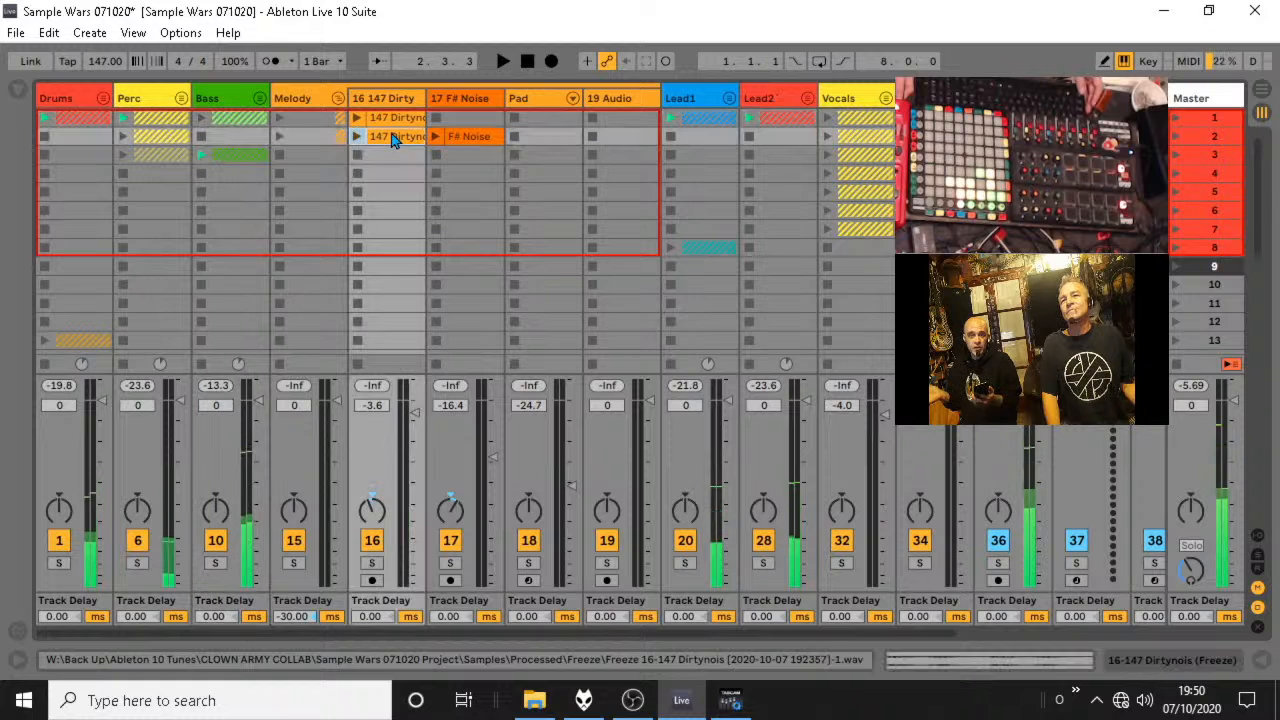
pyautogui.moveTo(388, 147); pyautogui.dragTo(466, 156)
pyautogui.press('Delete')
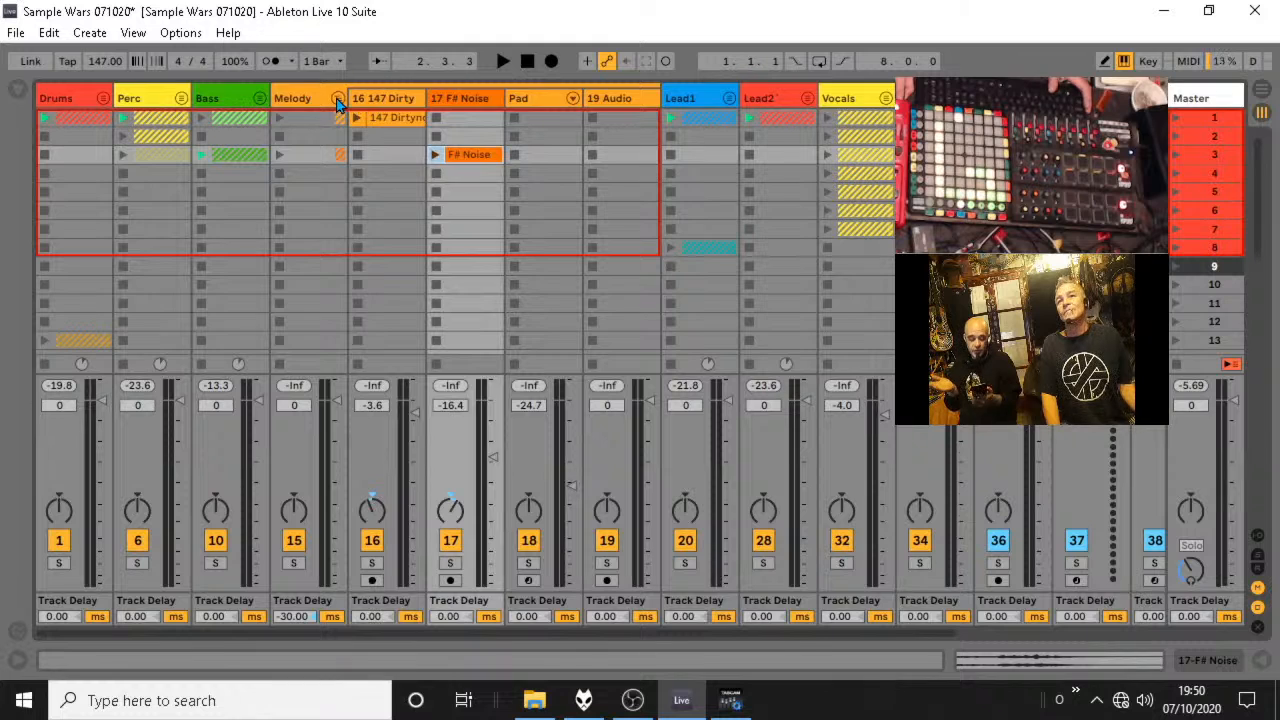
# Copy the scene 1 Techno and Snare clips in the Drums group to scene 3 and colour the copies dark red.
pyautogui.click(338, 100)
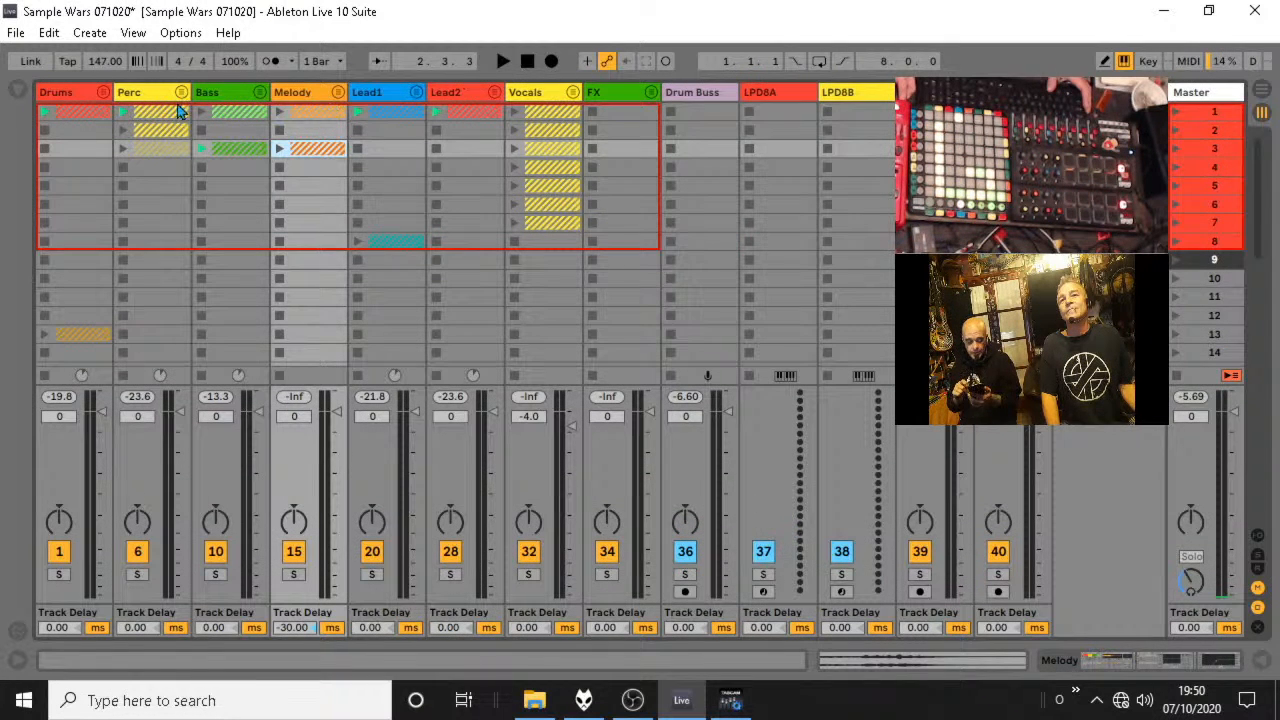
pyautogui.click(101, 93)
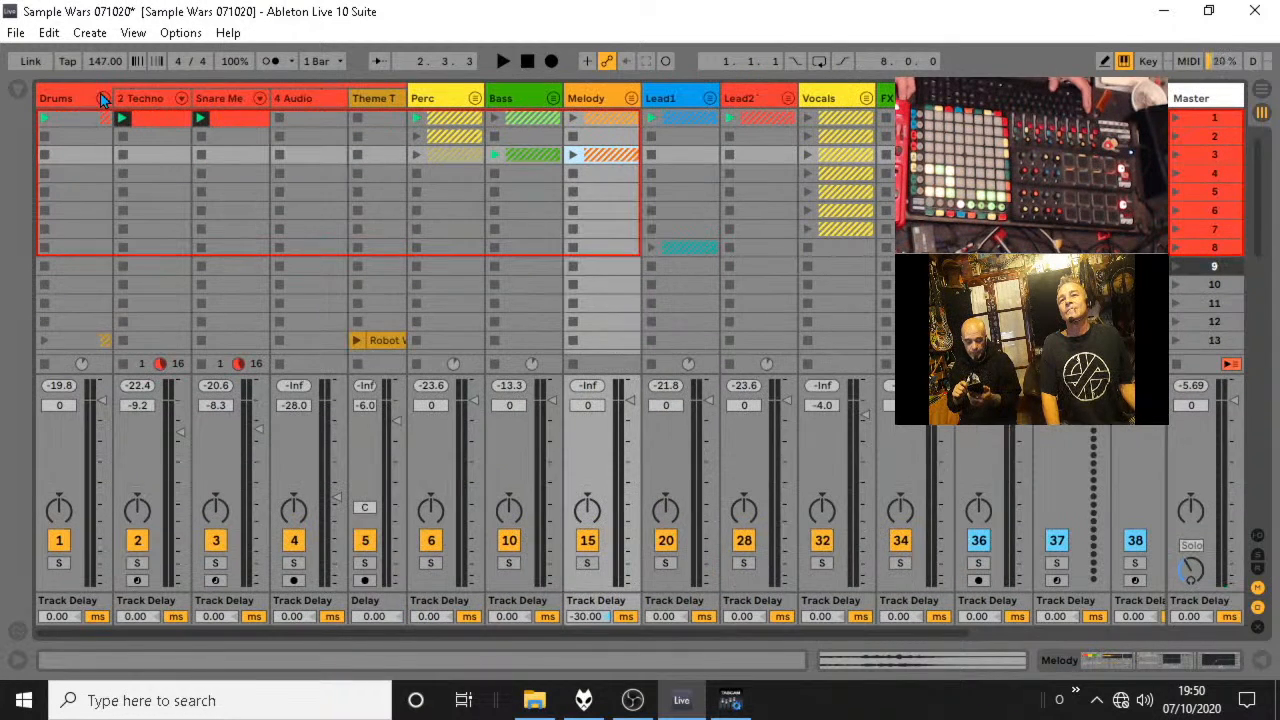
pyautogui.click(153, 122)
pyautogui.rightClick(159, 158)
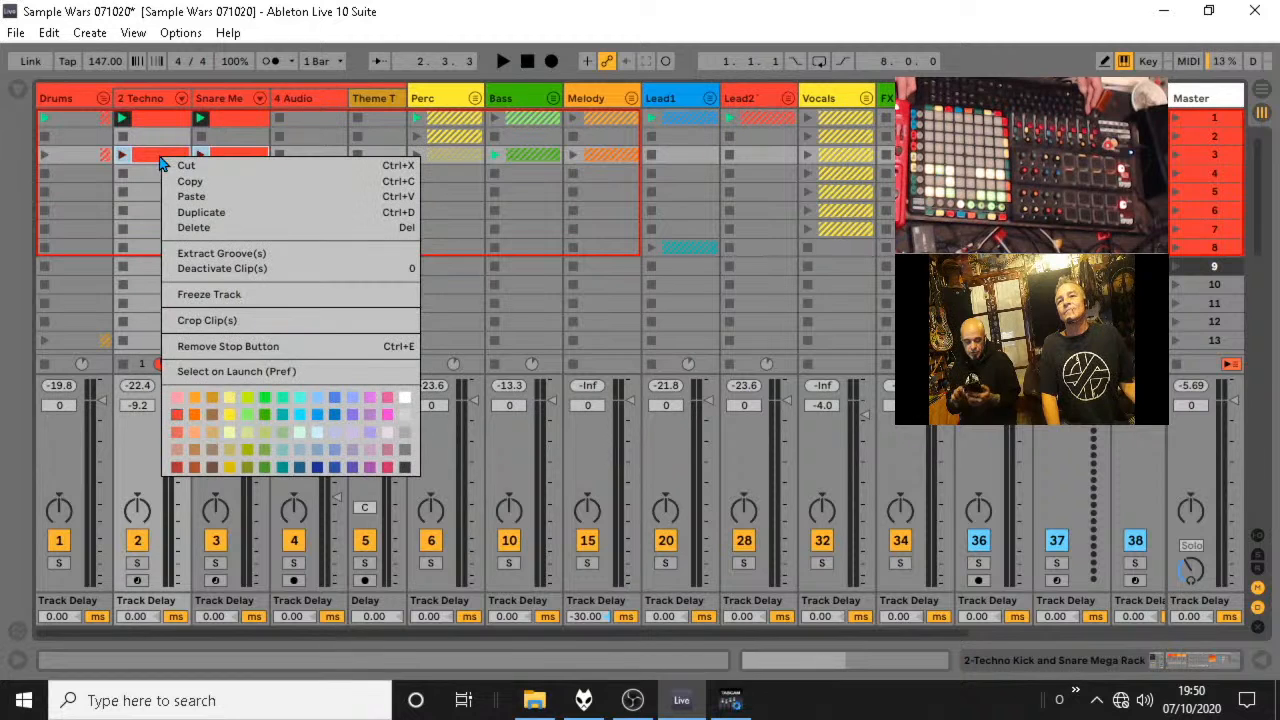
pyautogui.click(193, 416)
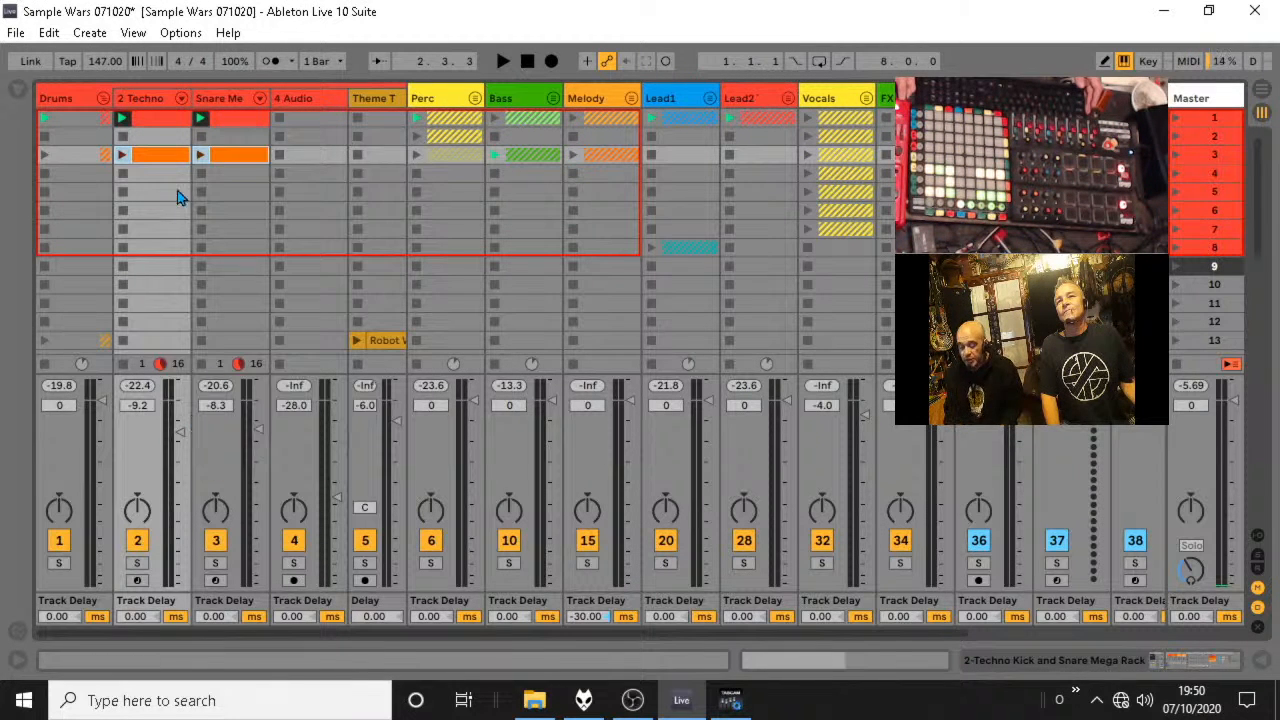
pyautogui.rightClick(167, 160)
pyautogui.click(184, 466)
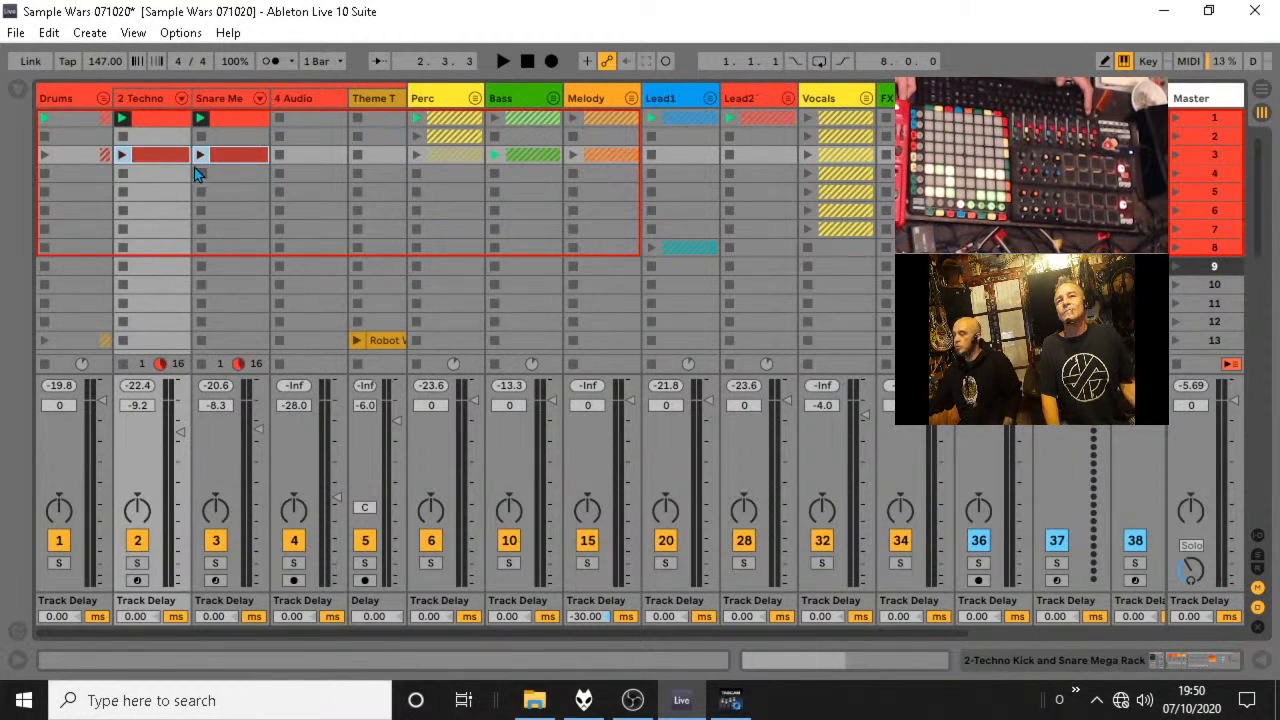
# Add a VEC1 BD Trancy 21 kick note at 1.1.3 in the scene 3 Techno clip and audition it.
pyautogui.doubleClick(166, 158)
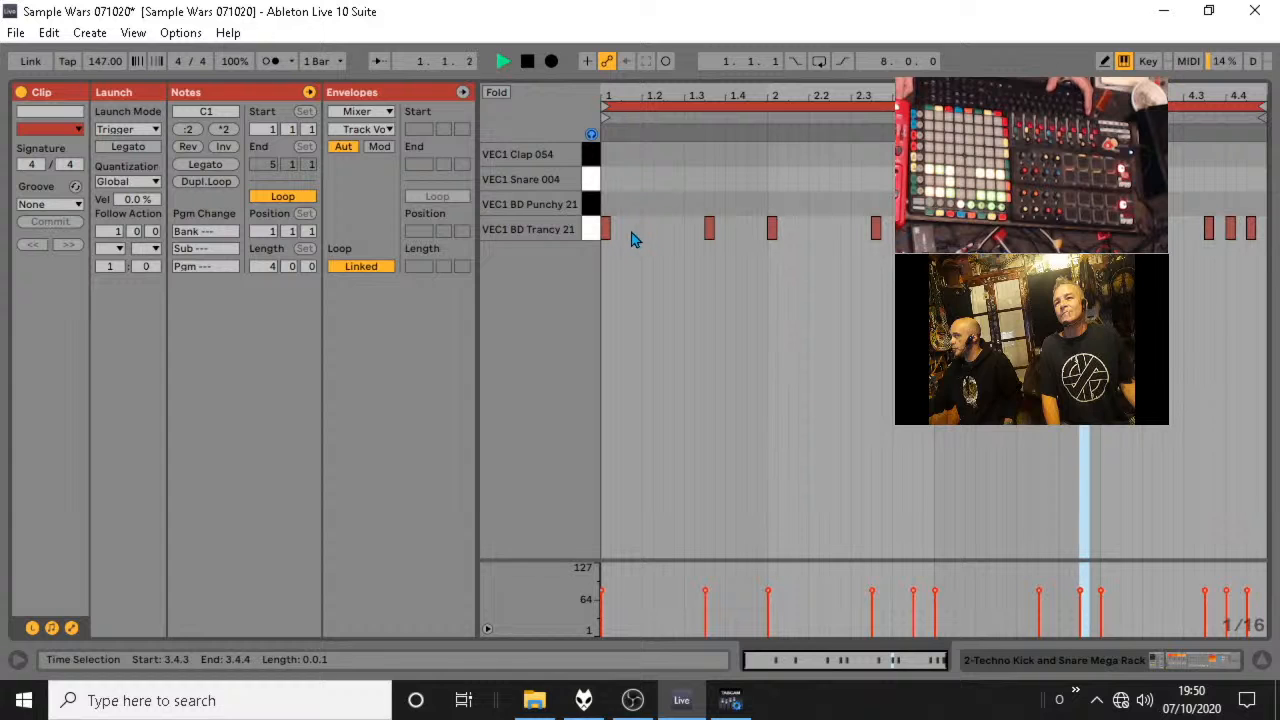
pyautogui.press('space')
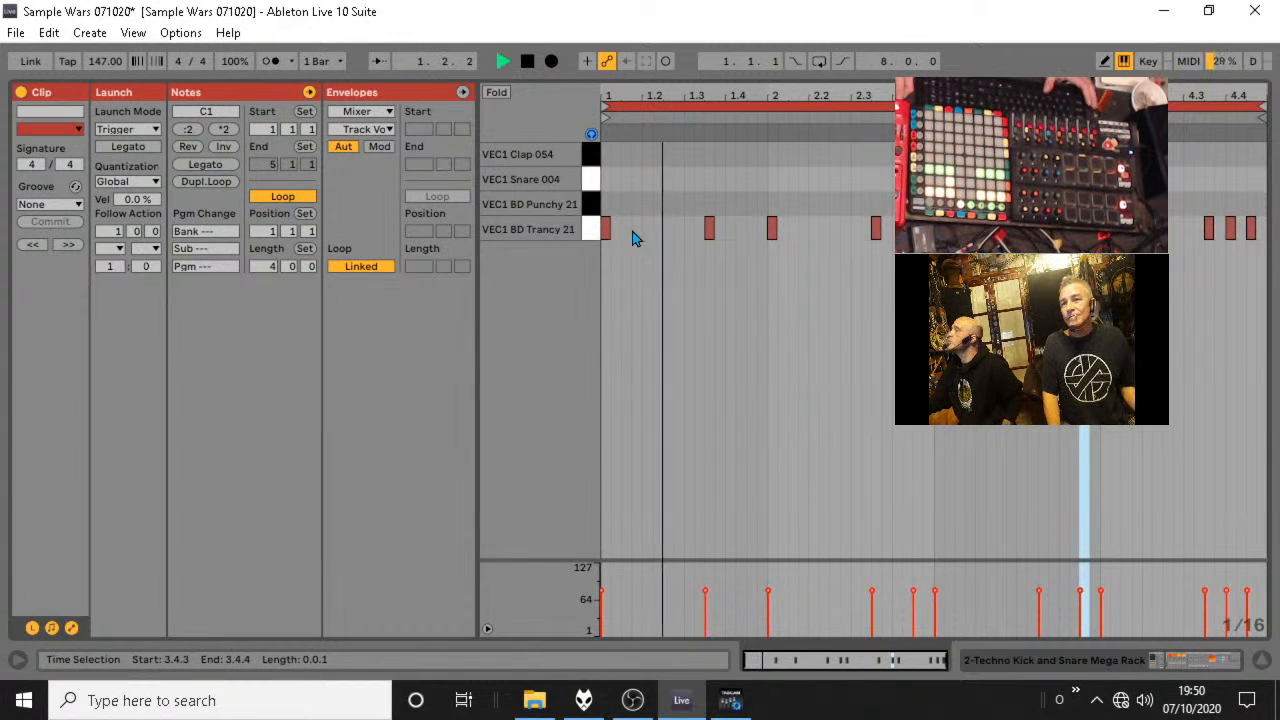
pyautogui.doubleClick(626, 230)
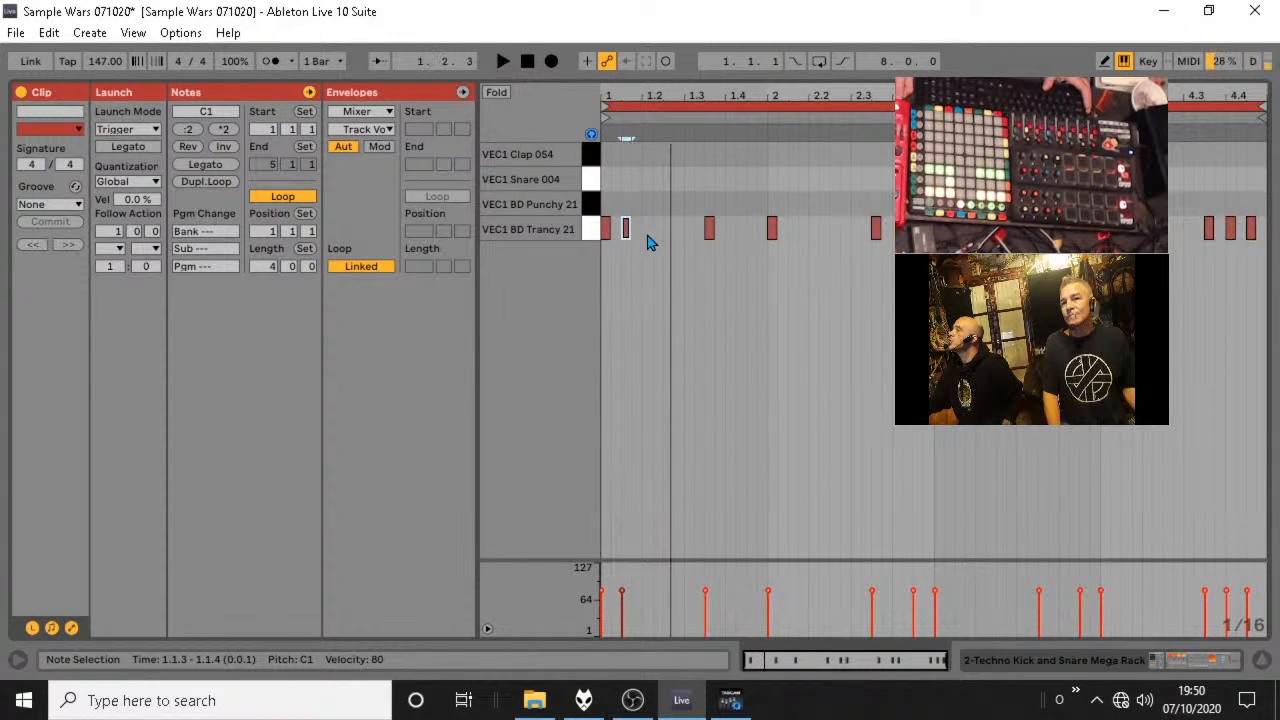
pyautogui.press('space')
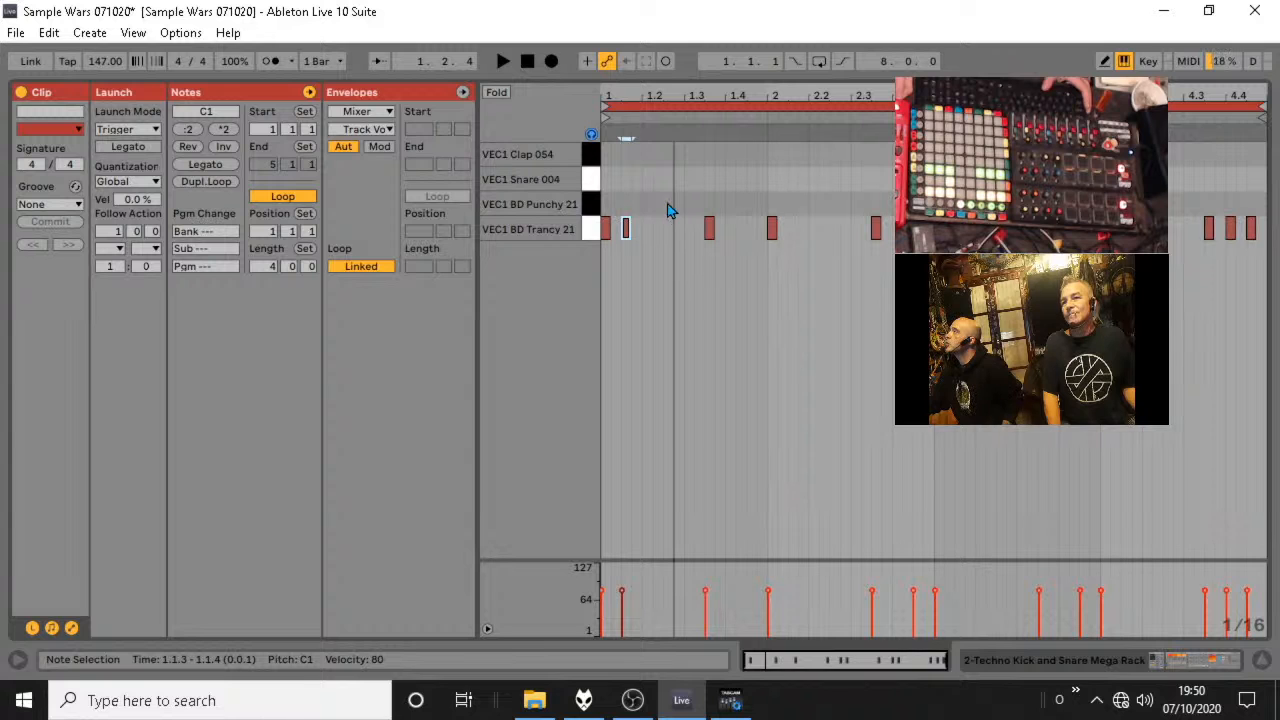
pyautogui.press('space')
pyautogui.press('space')
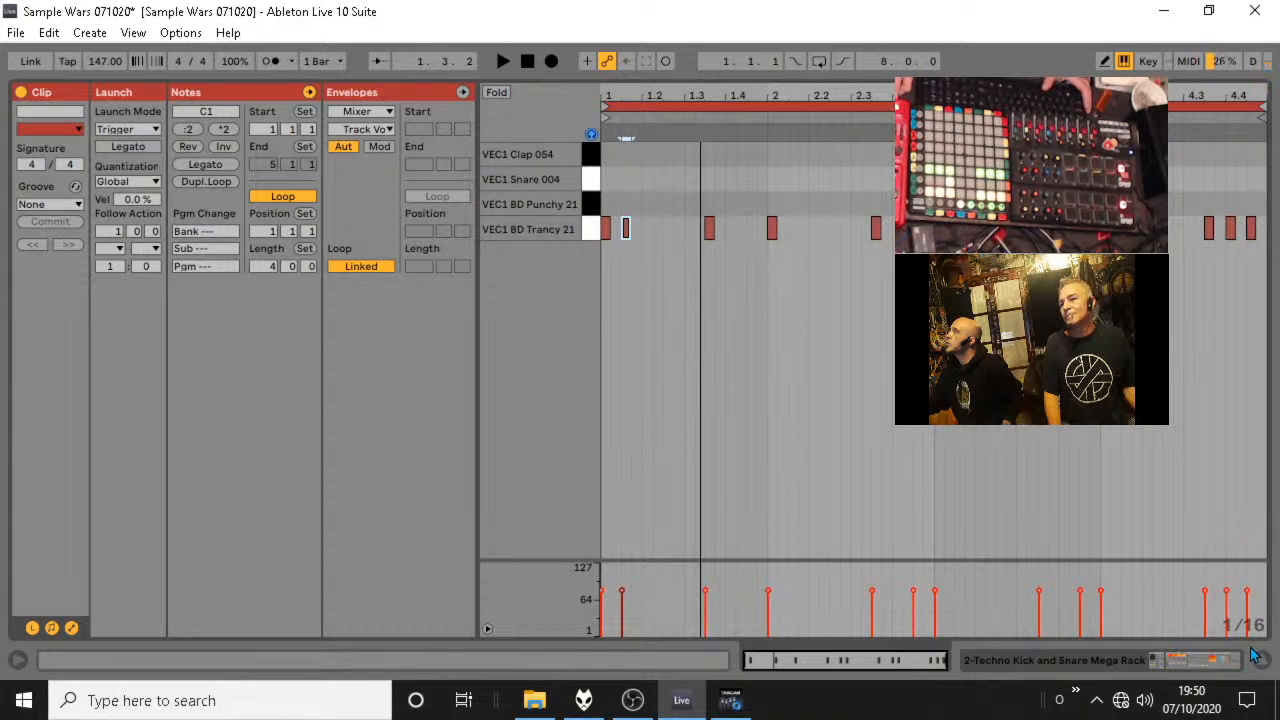
# Open the scene 3 Techno and Snare clips together and add VEC1 Snare 004 notes at 1.2.4 and 2.1.3 while auditioning.
pyautogui.press('Tab')
pyautogui.click(286, 156)
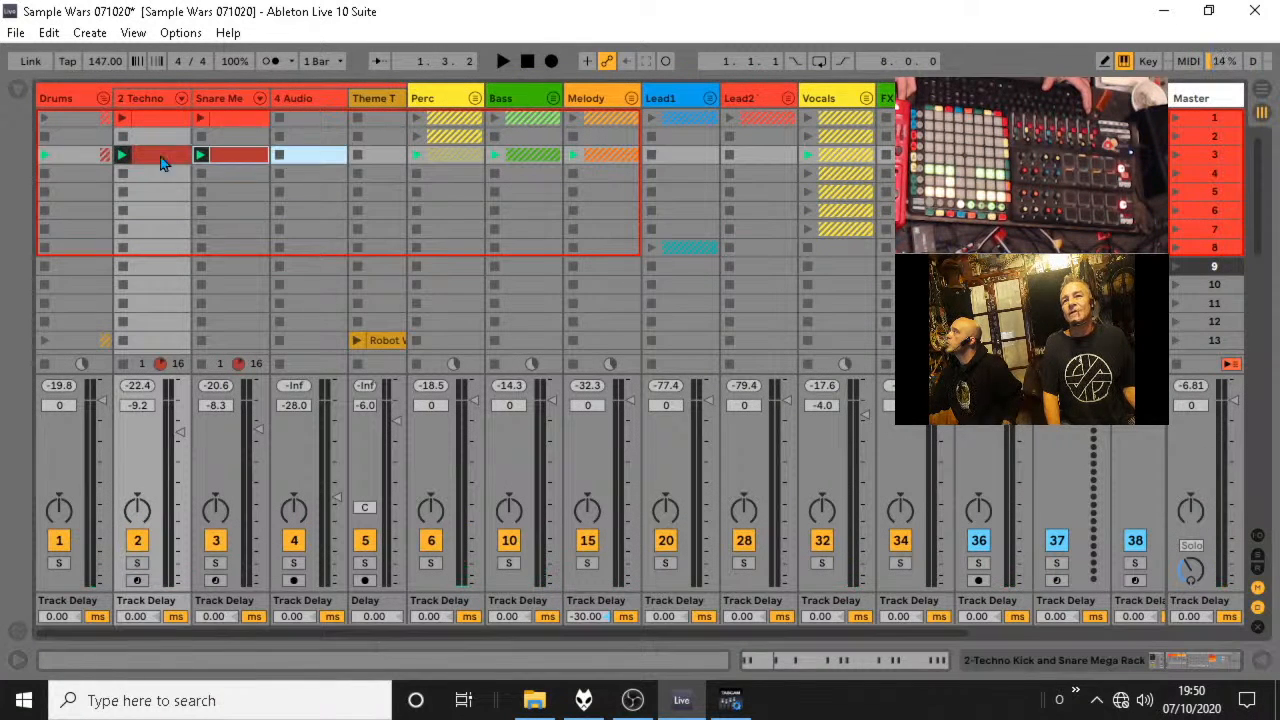
pyautogui.press('Tab')
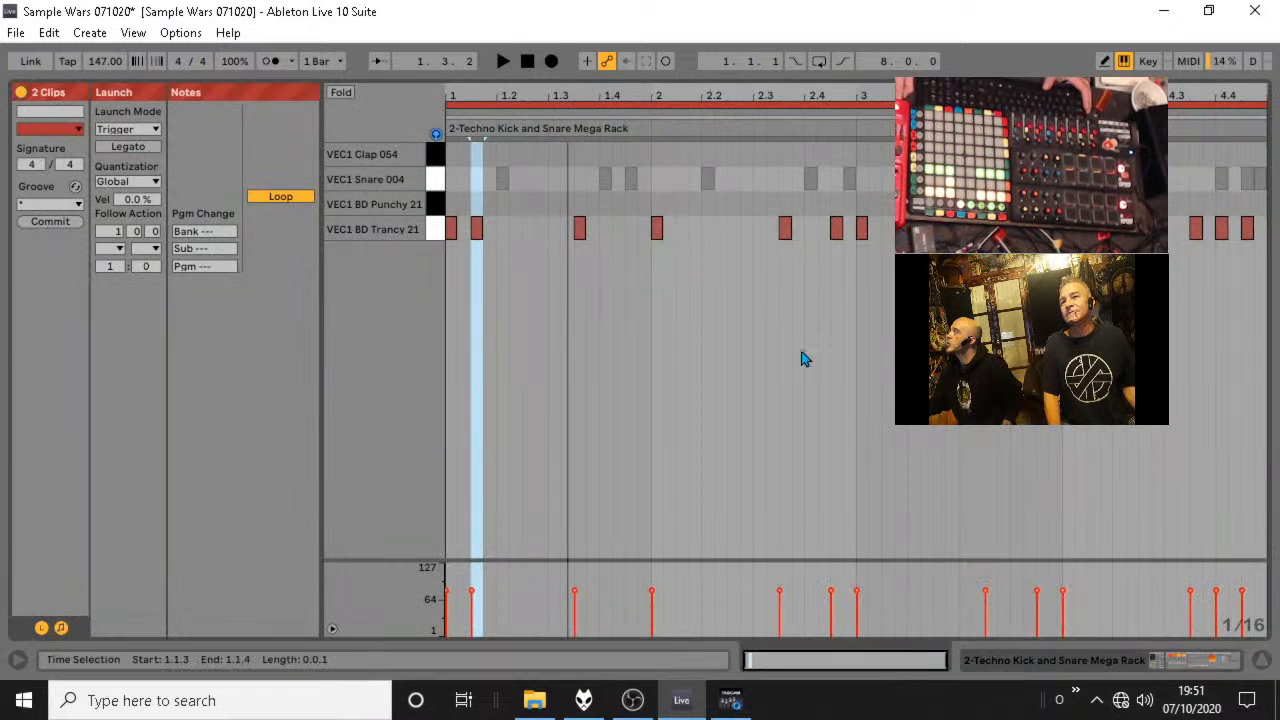
pyautogui.press('space')
pyautogui.doubleClick(540, 180)
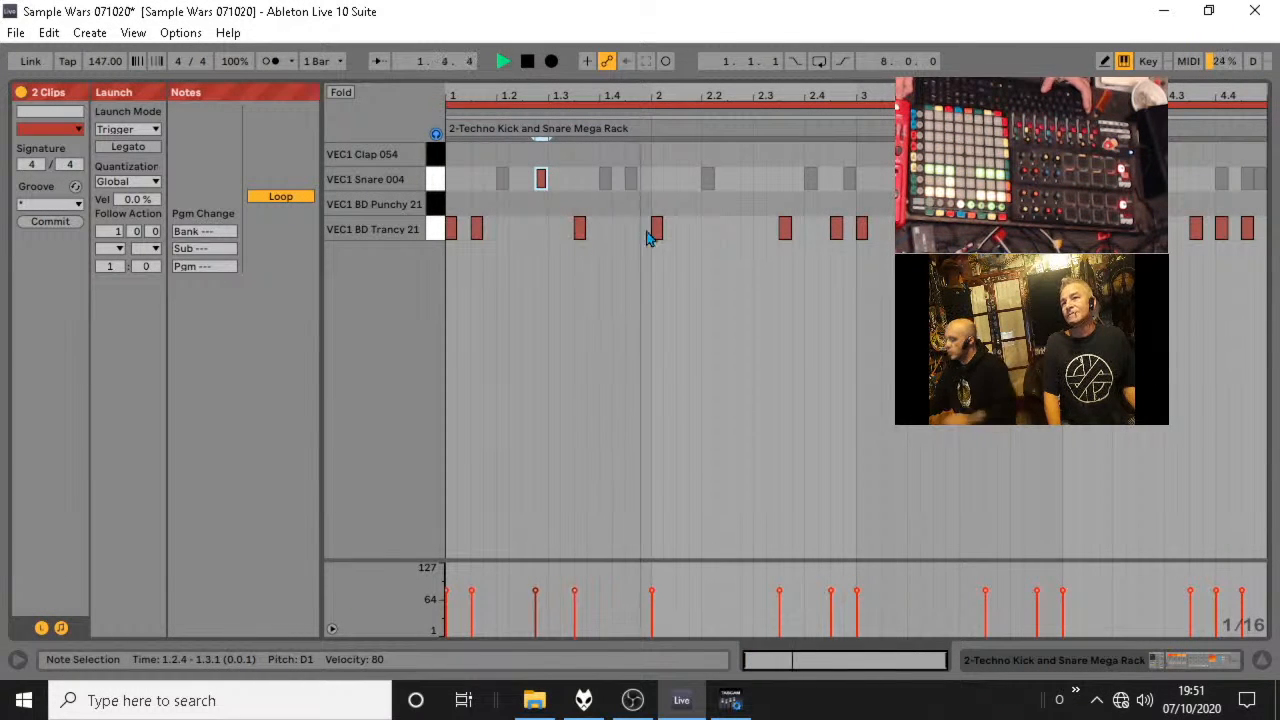
pyautogui.press('space')
pyautogui.press('space')
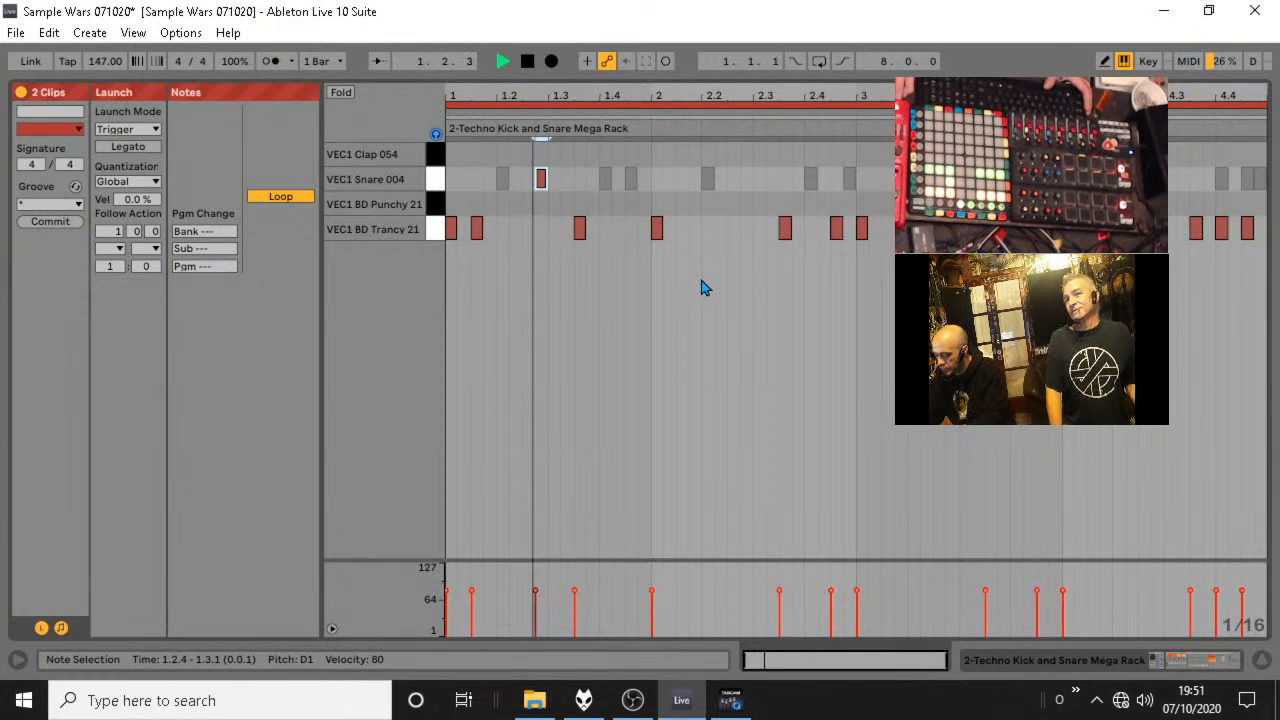
pyautogui.press('space')
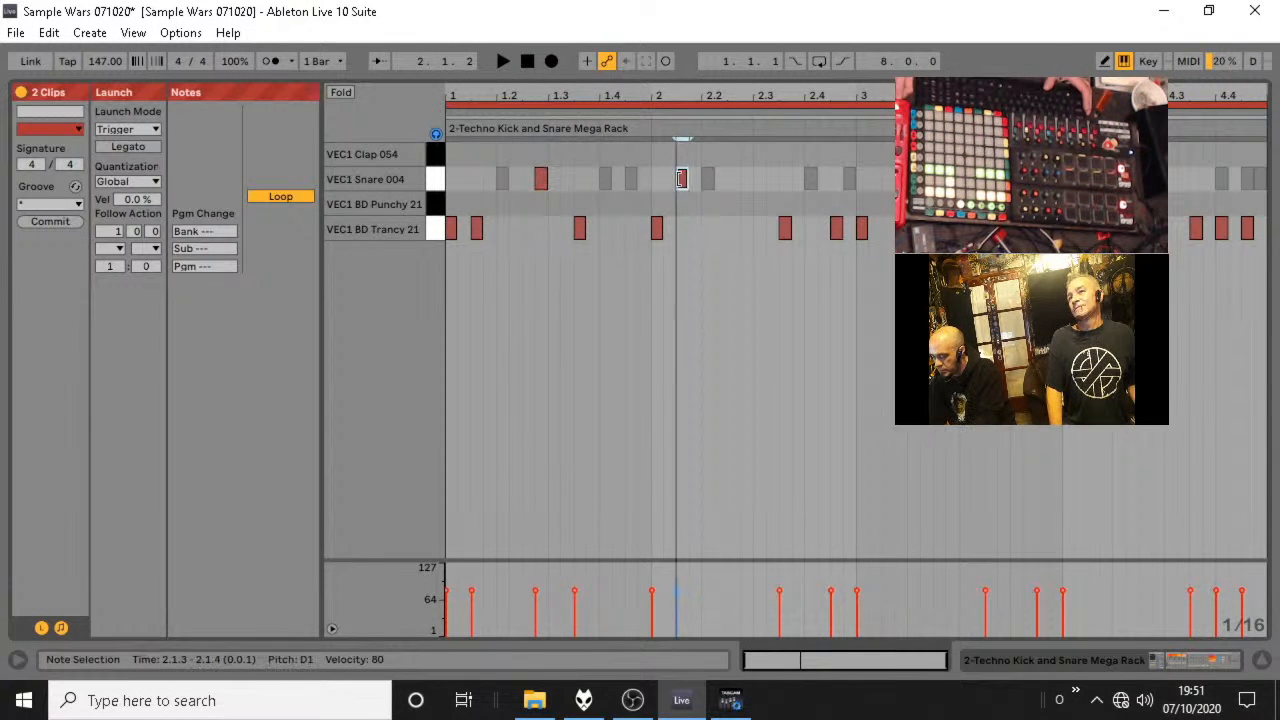
# Add VEC1 BD Trancy 21 kick notes at 2.2.2 and 2.2.4, leave 2.2.3 empty and audition the pattern.
pyautogui.doubleClick(734, 229)
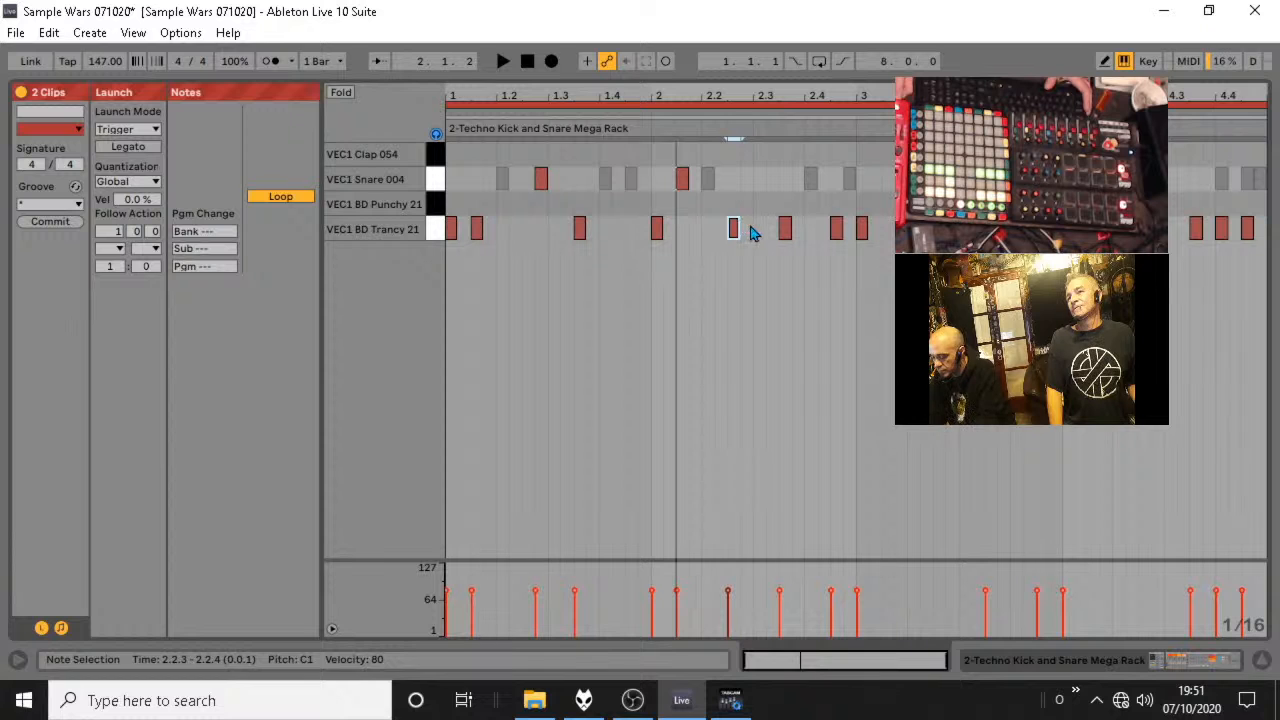
pyautogui.press('space')
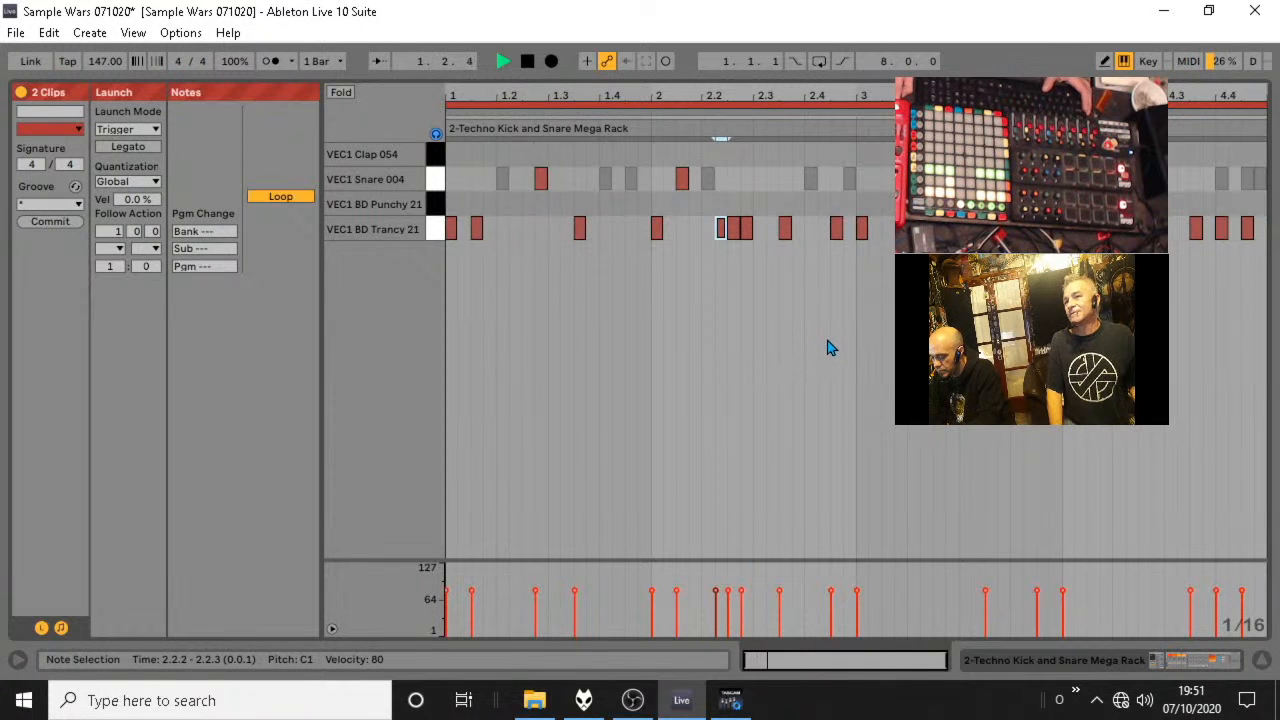
pyautogui.press('space')
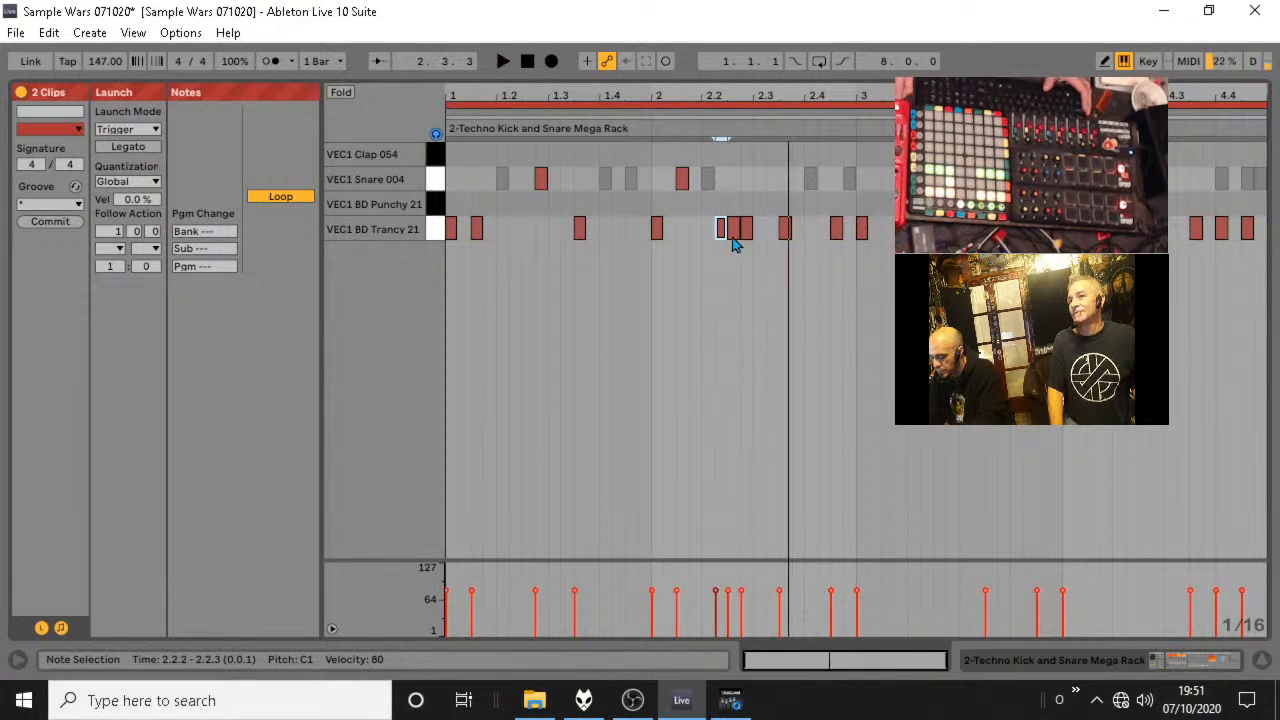
pyautogui.doubleClick(734, 229)
pyautogui.press('space')
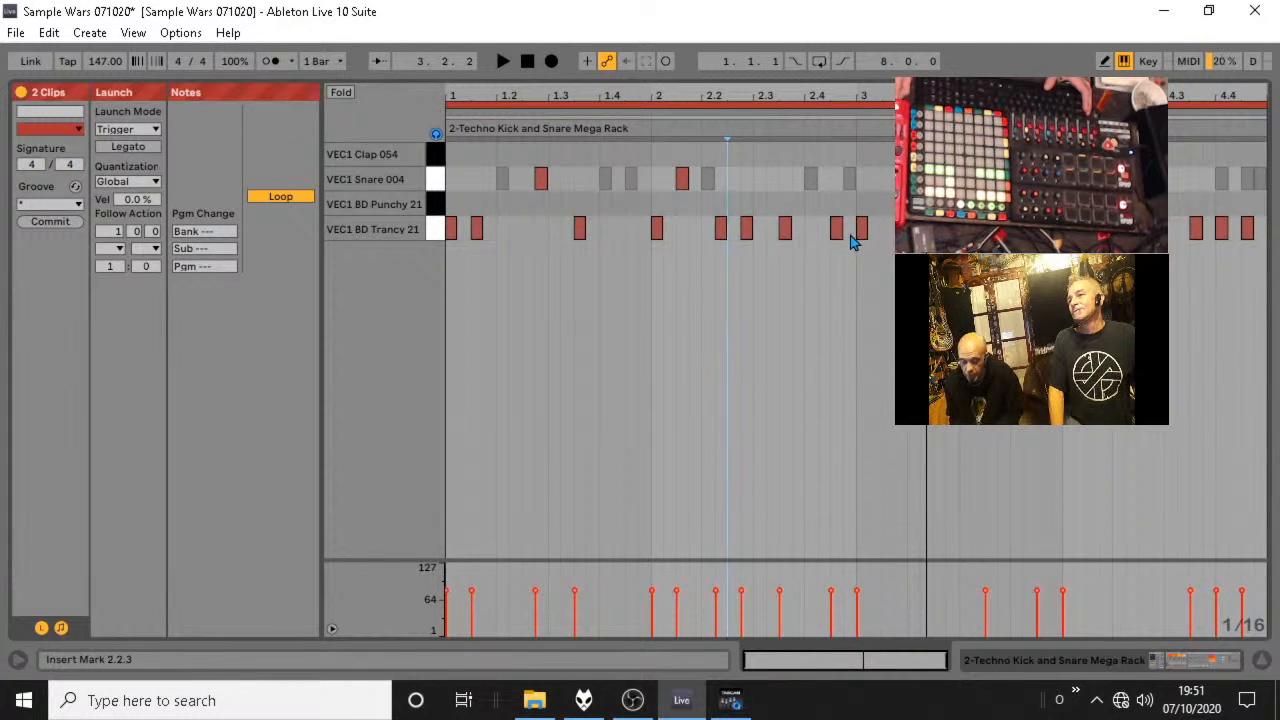
# Try duplicating the selected kick and snare notes from the first two bars, audition the result and undo the duplication.
pyautogui.moveTo(850, 245); pyautogui.dragTo(422, 175)
pyautogui.hotkey('ctrl', 'd')
pyautogui.press('space')
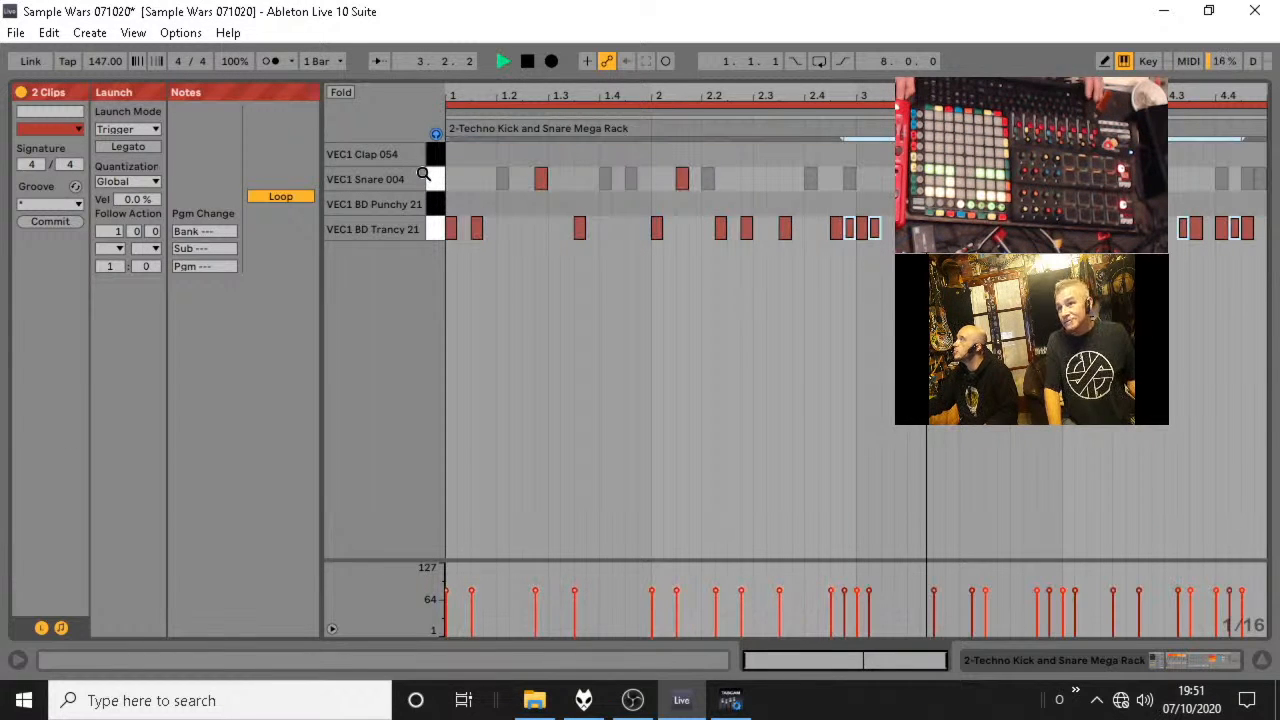
pyautogui.press('space')
pyautogui.click(849, 229)
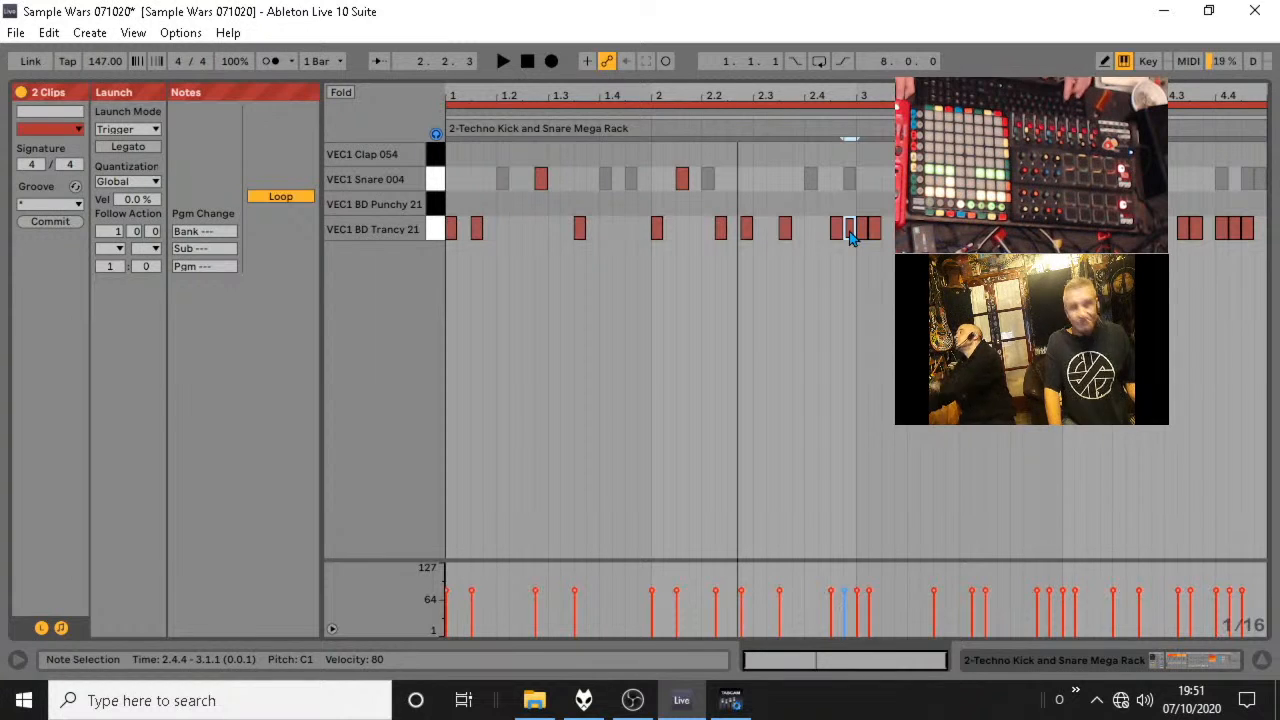
pyautogui.hotkey('ctrl', 'z')
# Duplicate the kick and snare pattern of bars 1 and 2 into bars 3 and 4, audition it and return to the session view.
pyautogui.moveTo(857, 237); pyautogui.dragTo(453, 178)
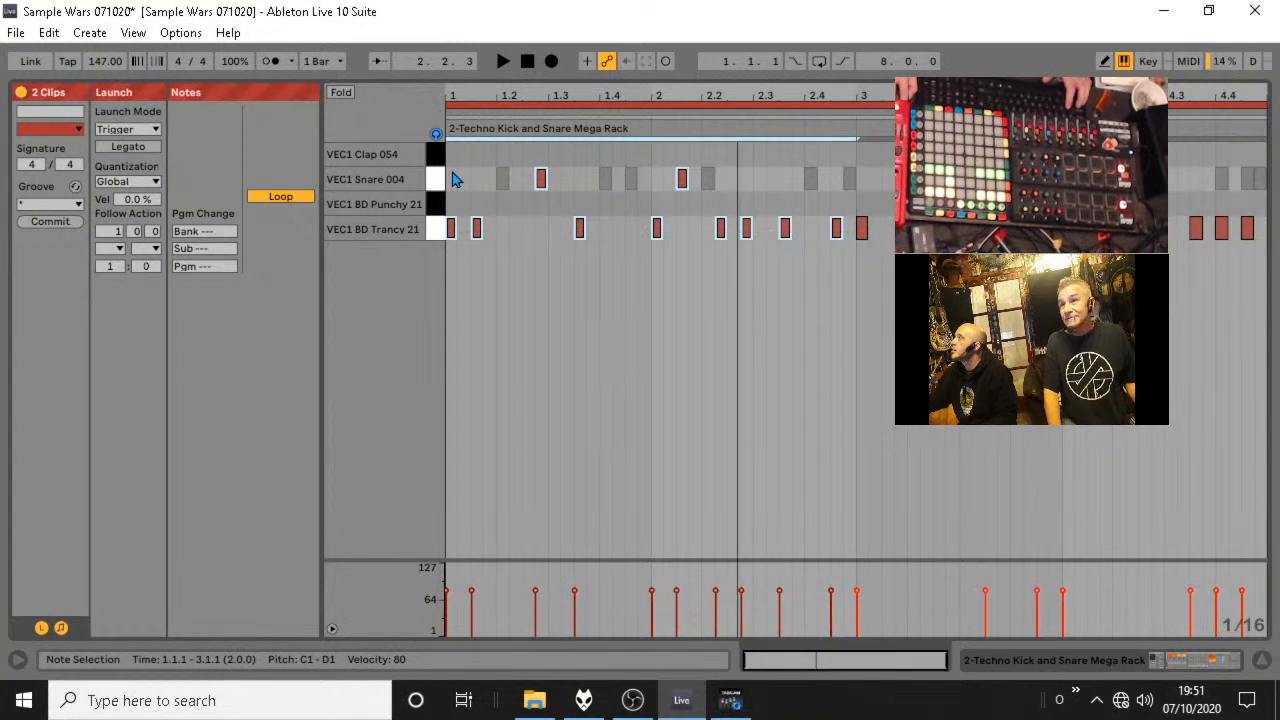
pyautogui.hotkey('ctrl', 'd')
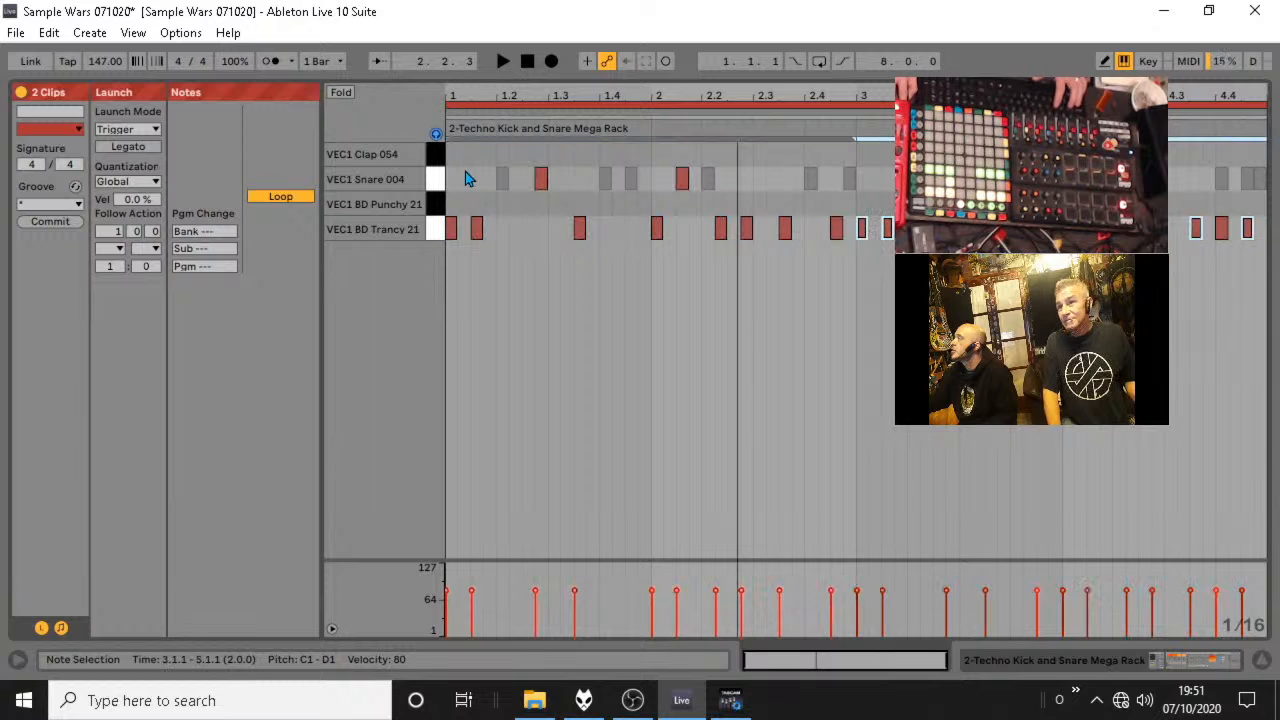
pyautogui.press('space')
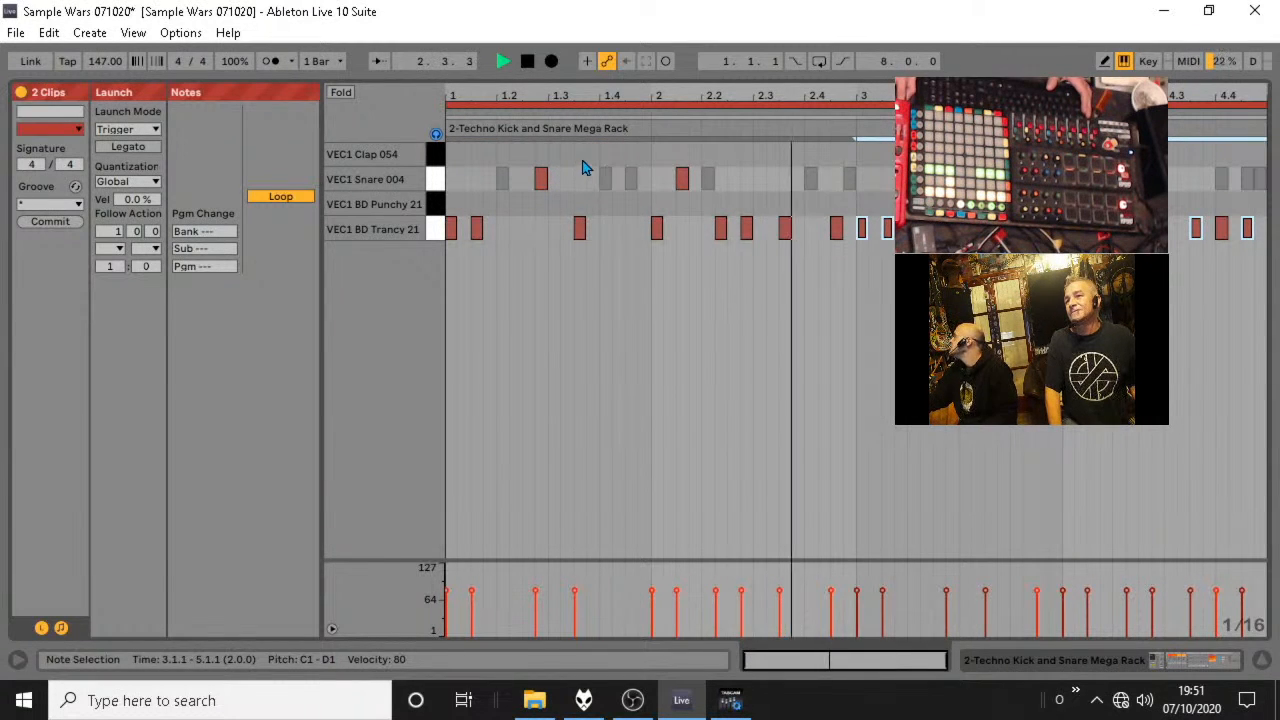
pyautogui.click(1263, 655)
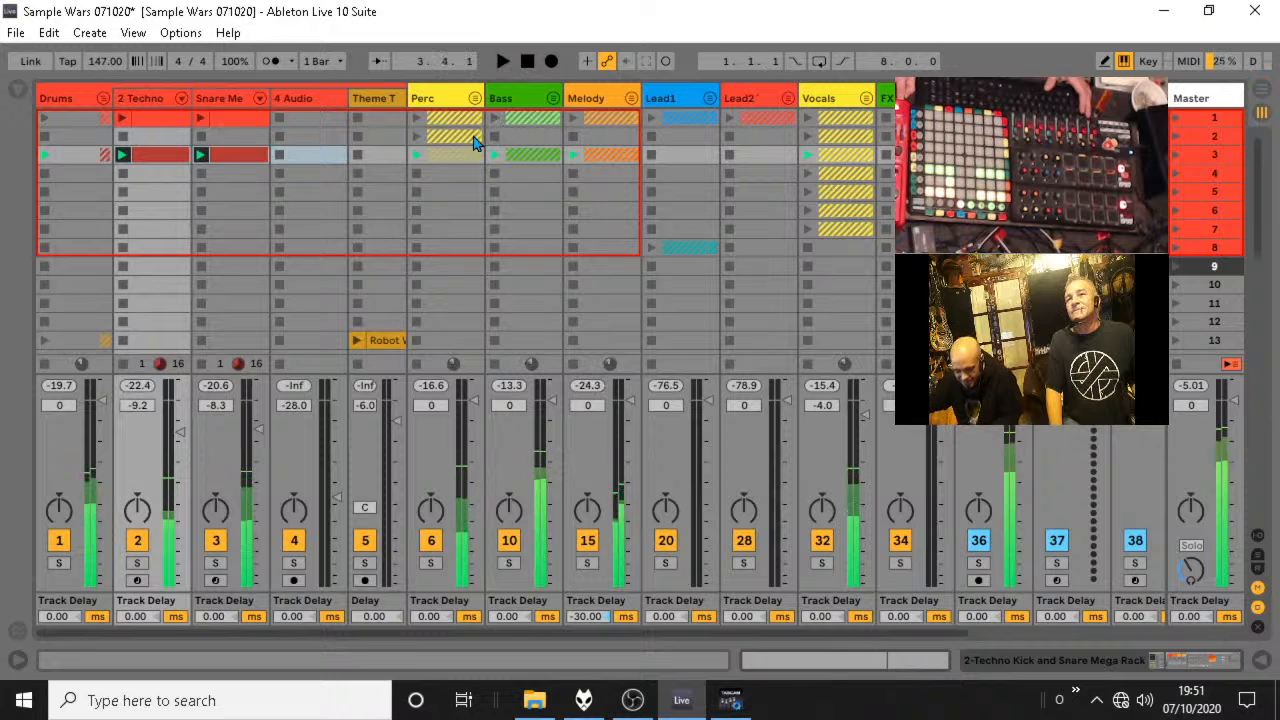
# Expand the Perc group and colour the scene 3 Cymbals clip pale yellow.
pyautogui.click(475, 98)
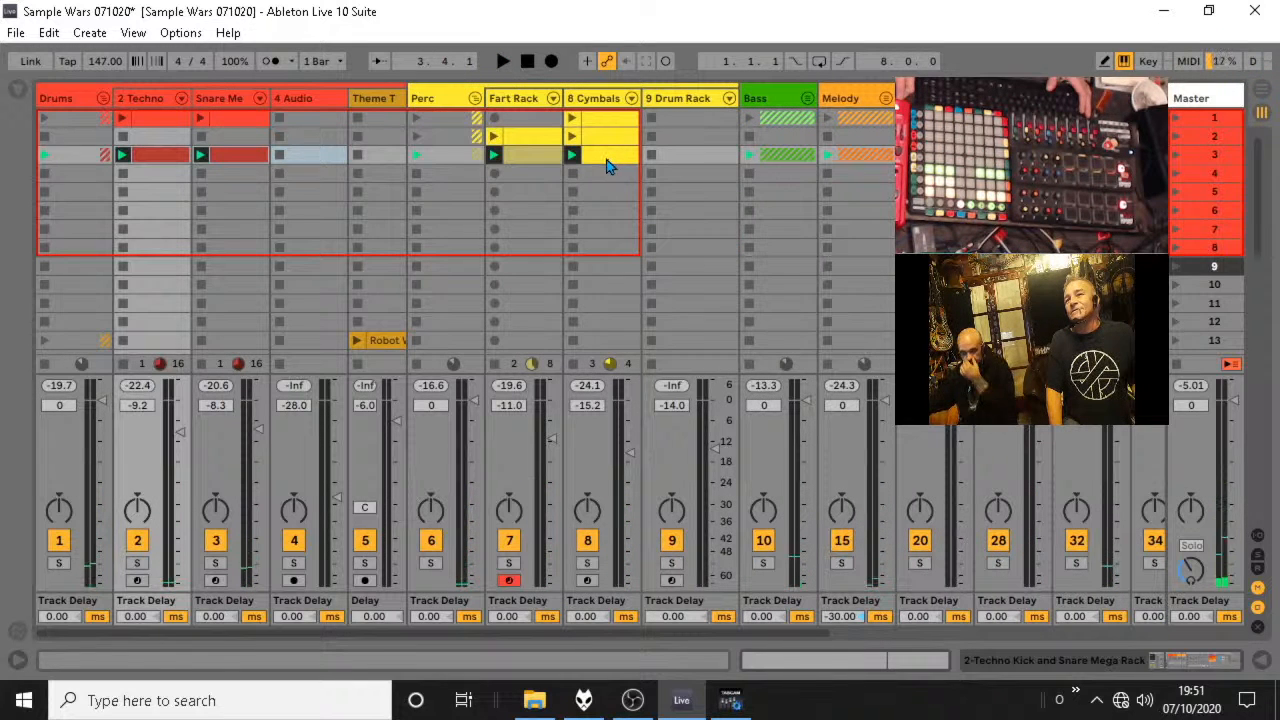
pyautogui.rightClick(612, 160)
pyautogui.click(671, 466)
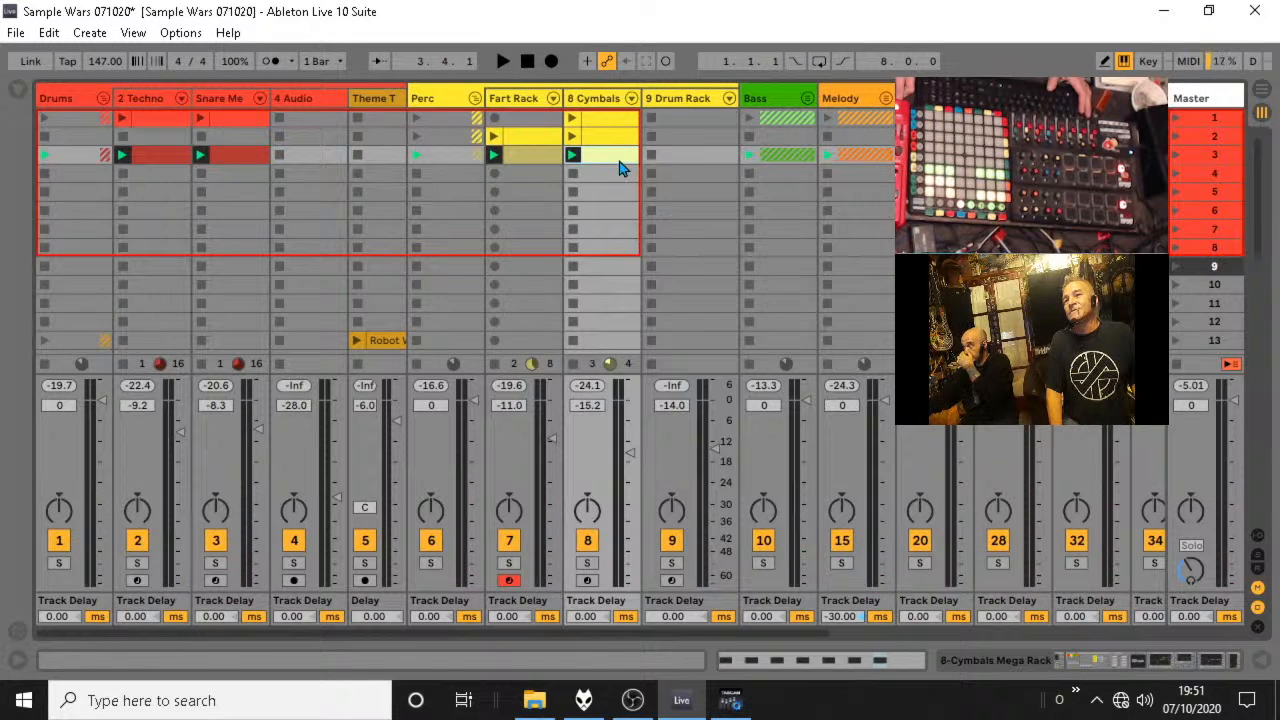
# Add a VEC1 Cymbals RD 19 note at 1.1.1 in the scene 3 Cymbals clip and extend it to 1.1.3.
pyautogui.doubleClick(623, 164)
pyautogui.doubleClick(639, 159)
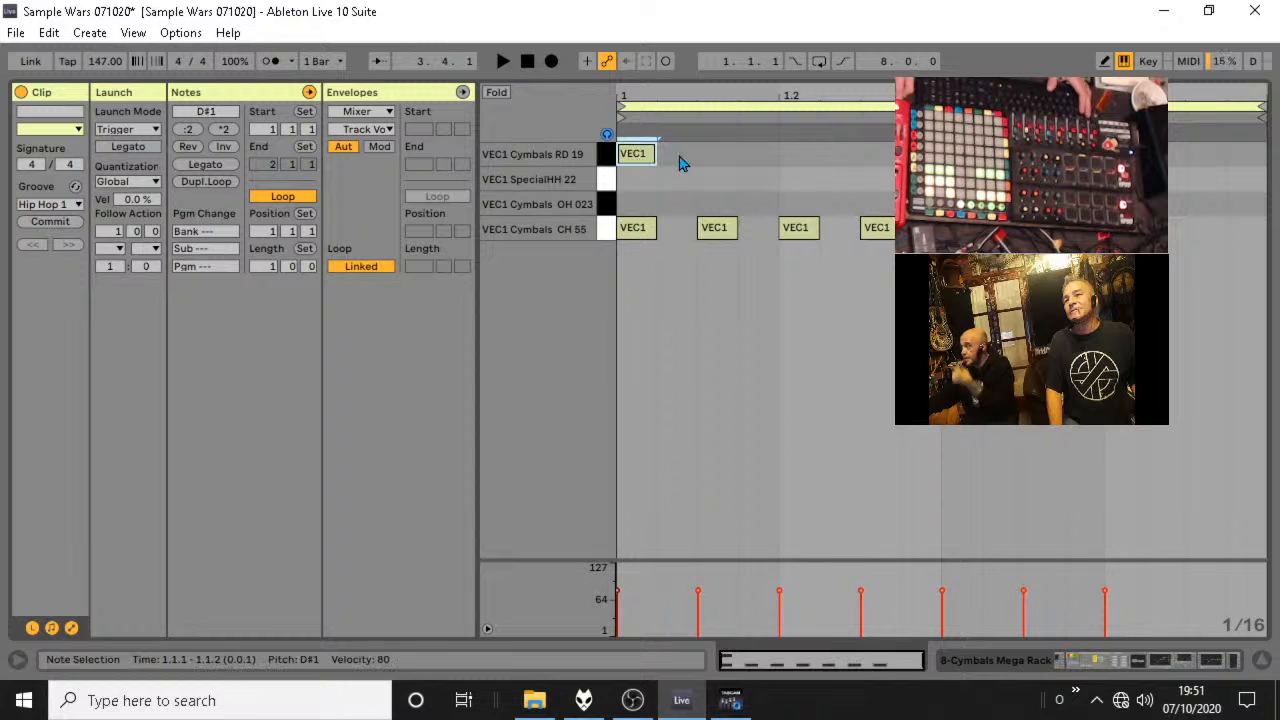
pyautogui.moveTo(655, 154); pyautogui.dragTo(698, 154)
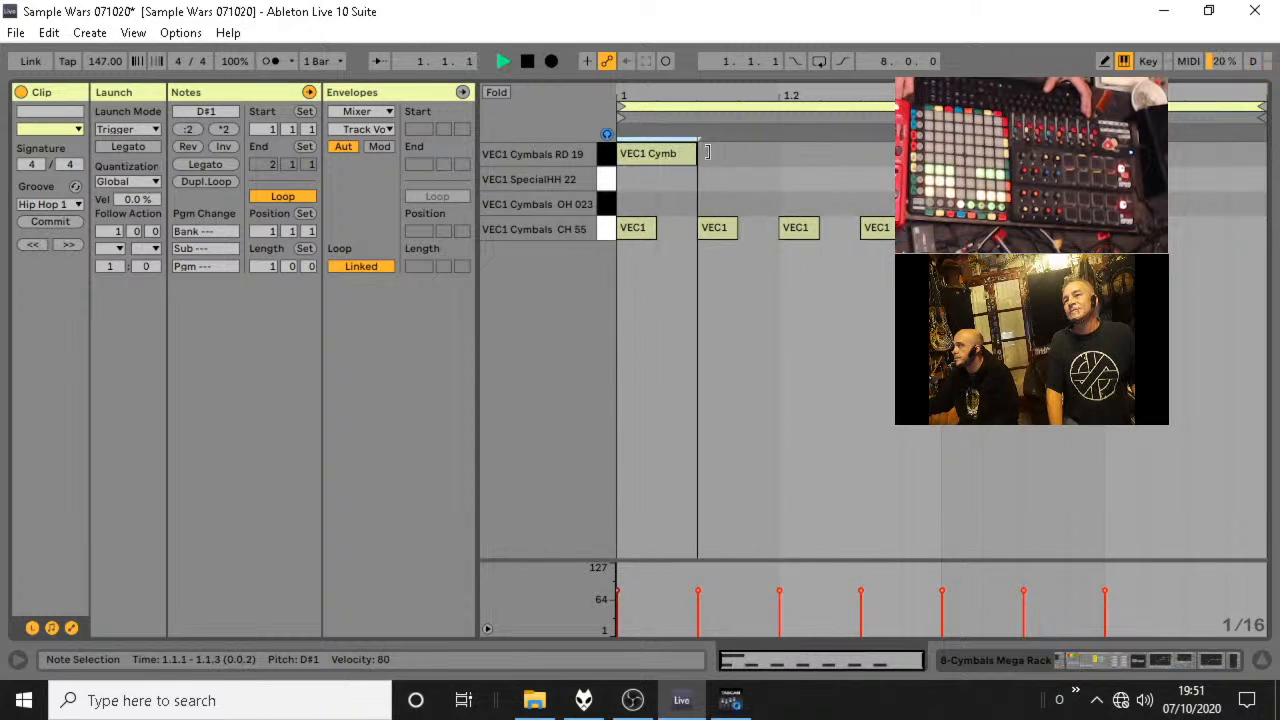
# Add VEC1 Cymbals RD 19 notes at 1.1.4 and 1.2.1, extend the second one to 1.2.3, and audition the pattern.
pyautogui.doubleClick(766, 157)
pyautogui.doubleClick(808, 160)
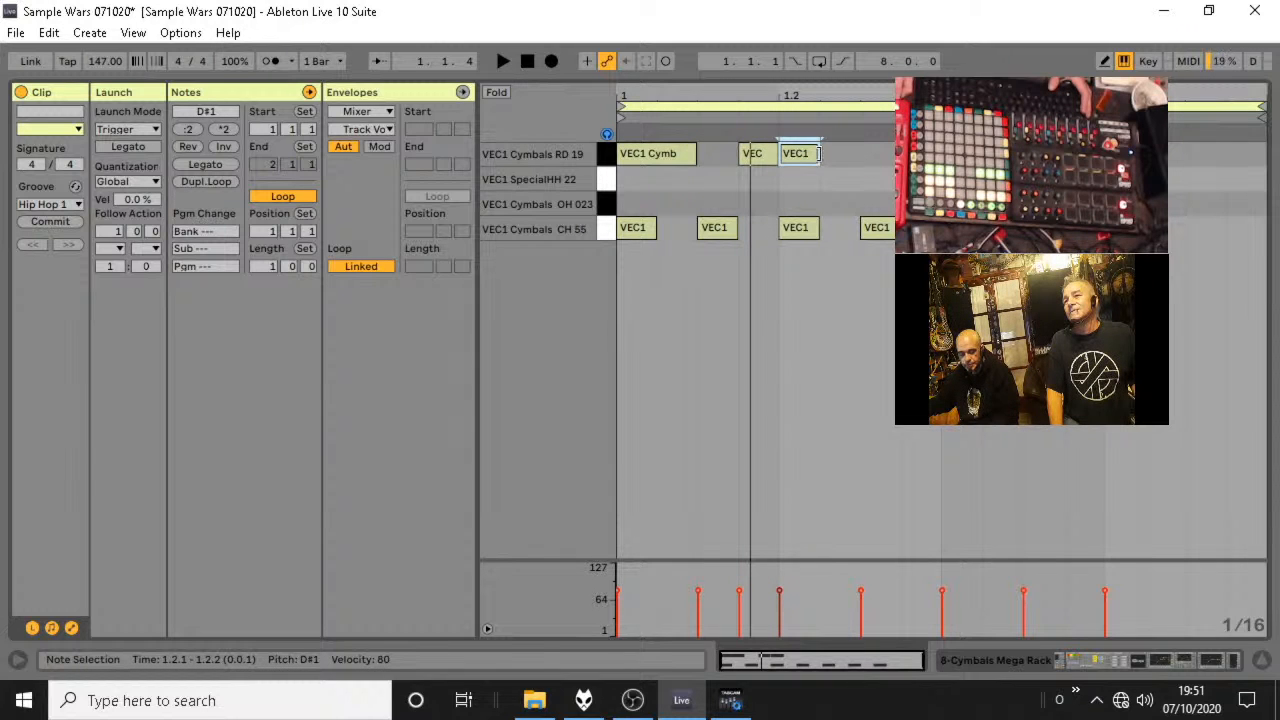
pyautogui.moveTo(819, 153); pyautogui.dragTo(858, 153)
pyautogui.press('space')
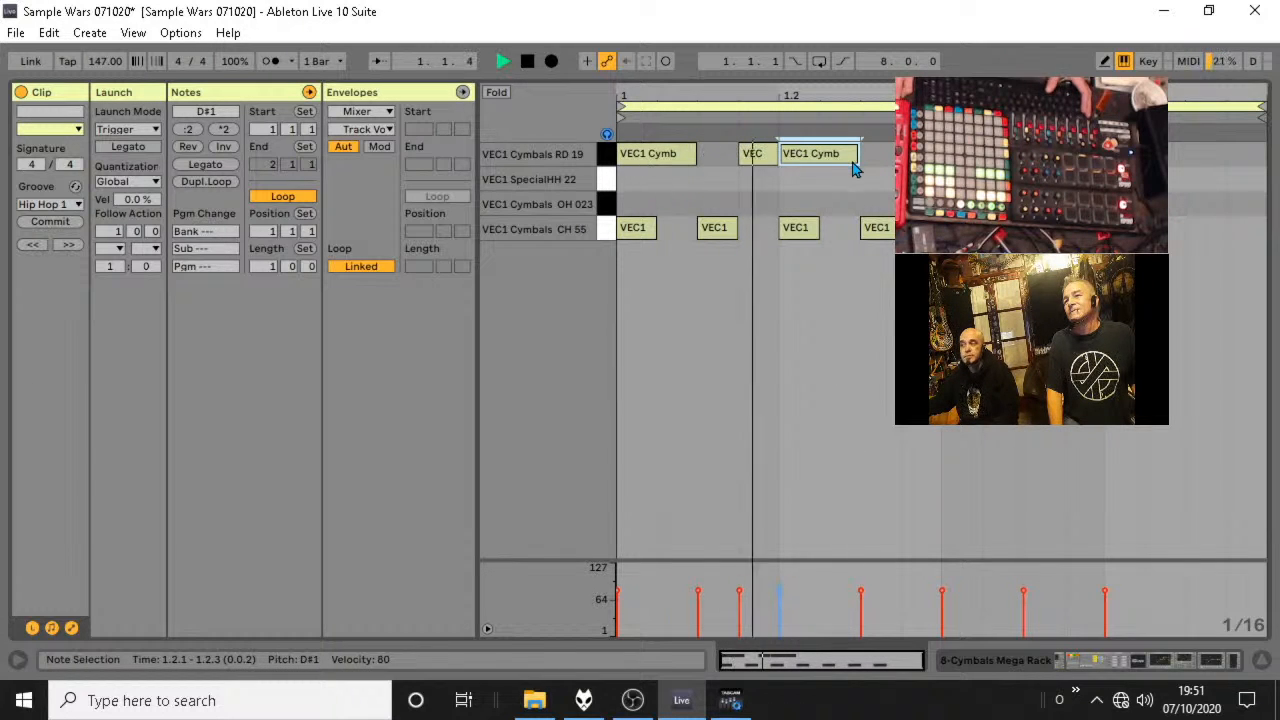
pyautogui.press('space')
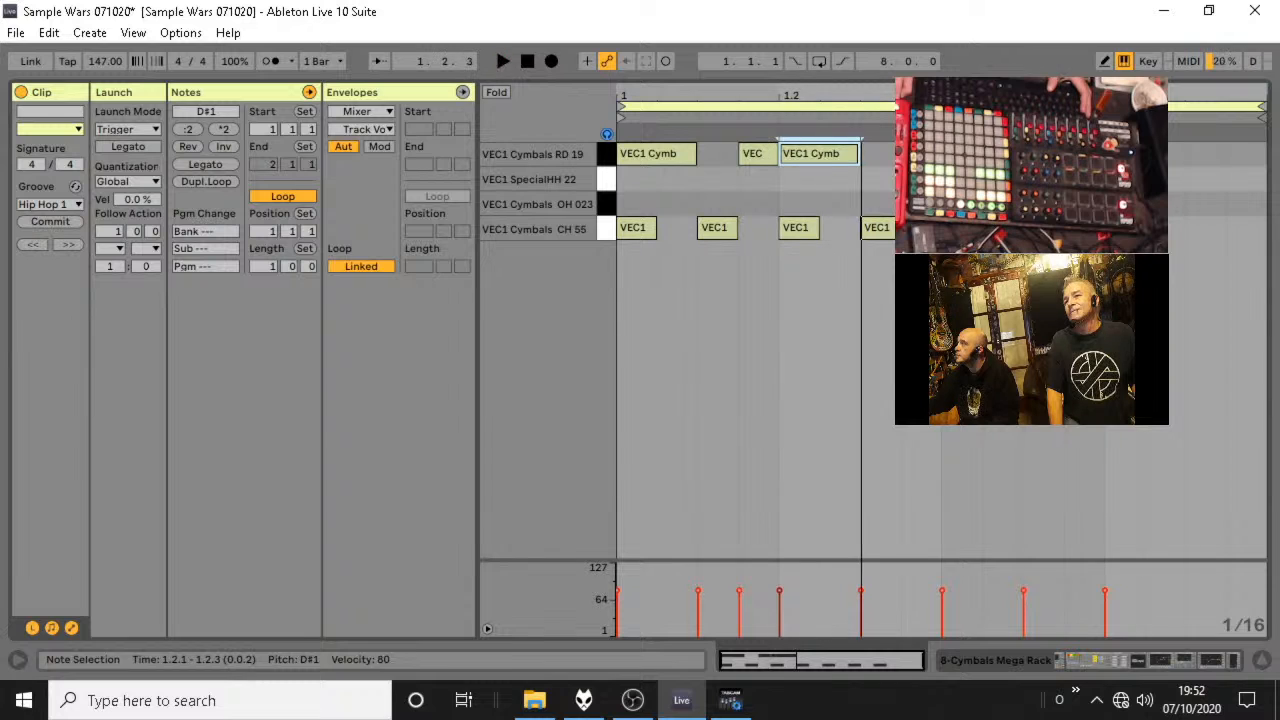
# Add RD 19 notes at 1.2.3, 1.2.4, 1.3.3, 1.4.2, 1.4.3 and 1.1.3, with the 1.2.4 note lasting to 1.3.3, and play the clip.
pyautogui.doubleClick(881, 155)
pyautogui.doubleClick(921, 155)
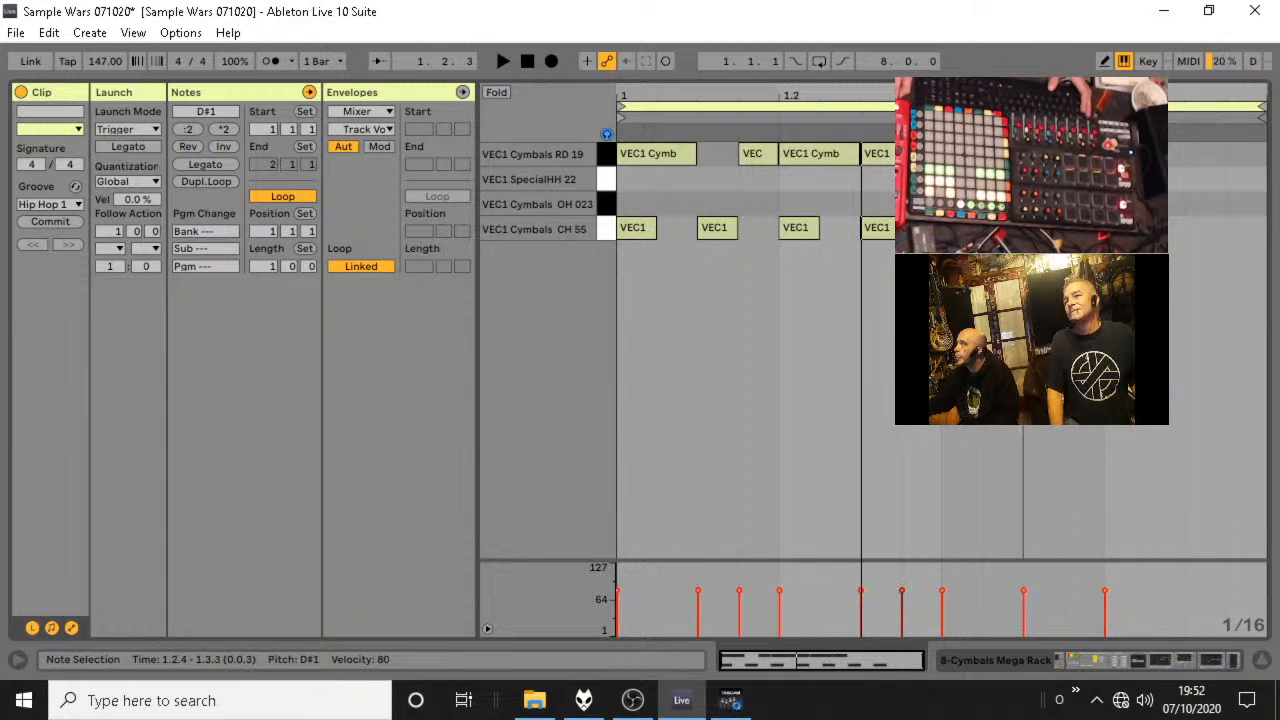
pyautogui.doubleClick(1052, 155)
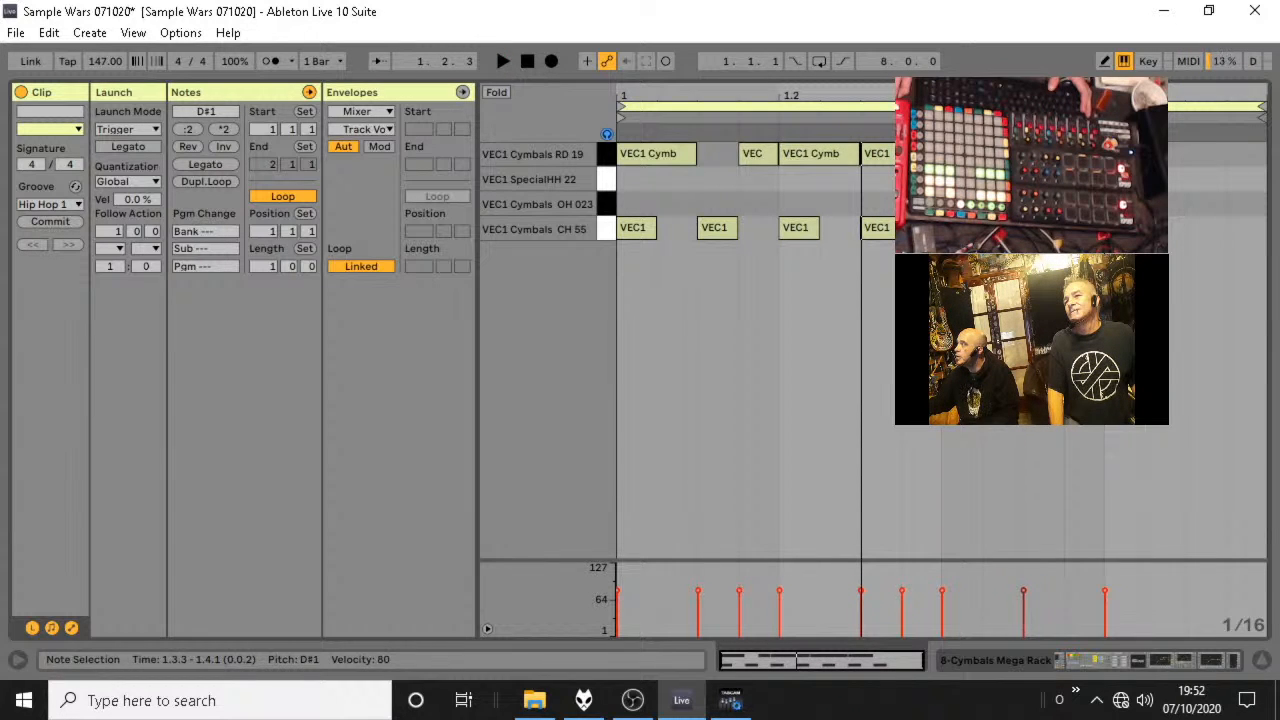
pyautogui.doubleClick(1180, 155)
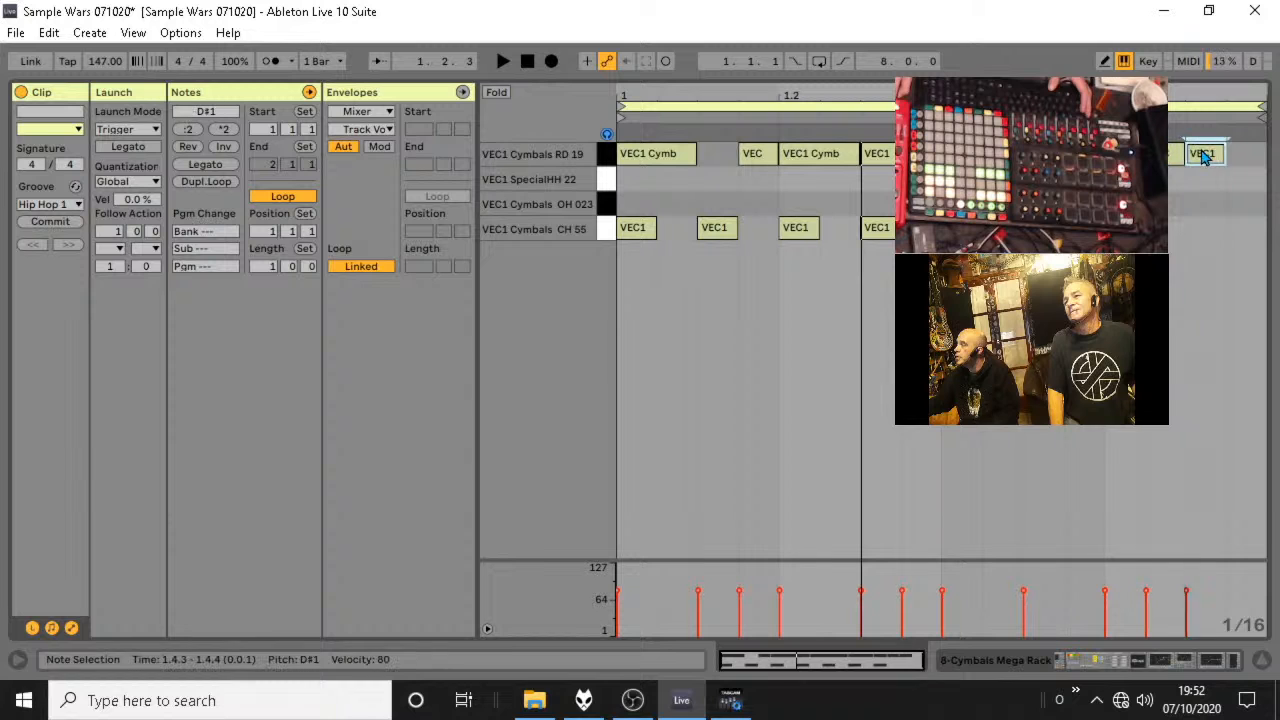
pyautogui.doubleClick(714, 155)
pyautogui.press('space')
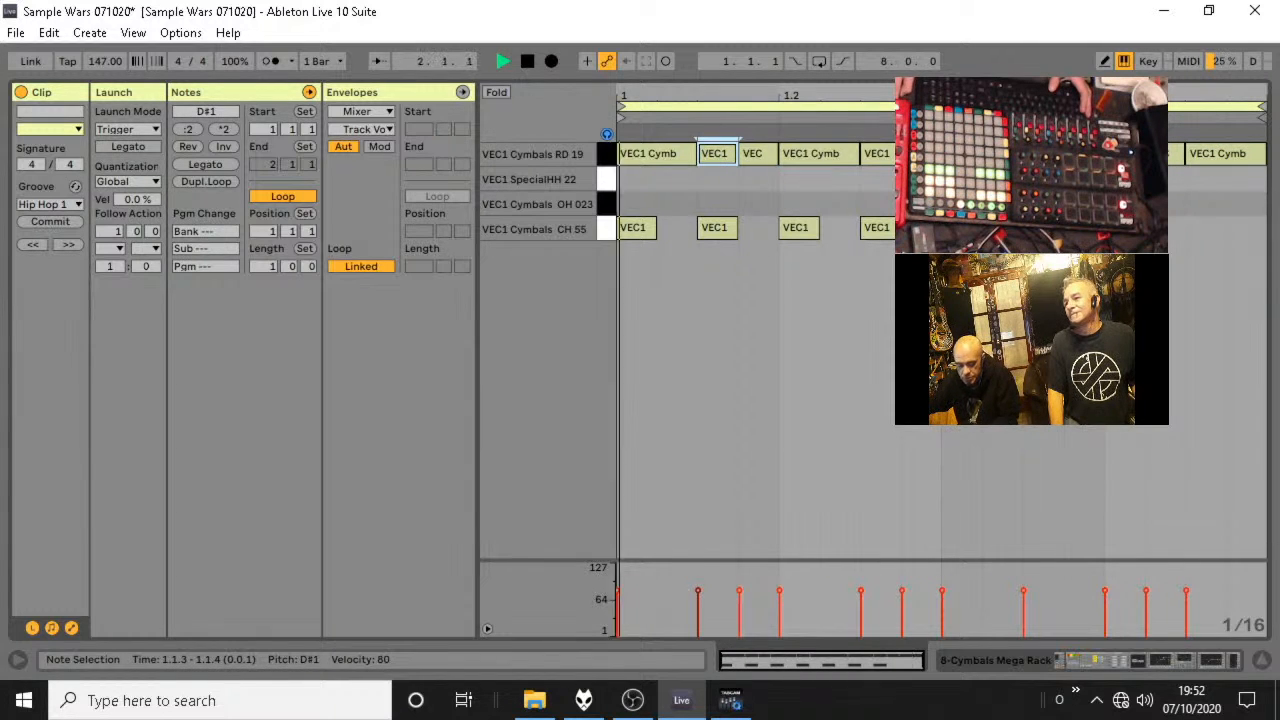
# Return to the session view, show the Cymbals Mega Rack devices and set the Rides macro to 85.
pyautogui.press('Tab')
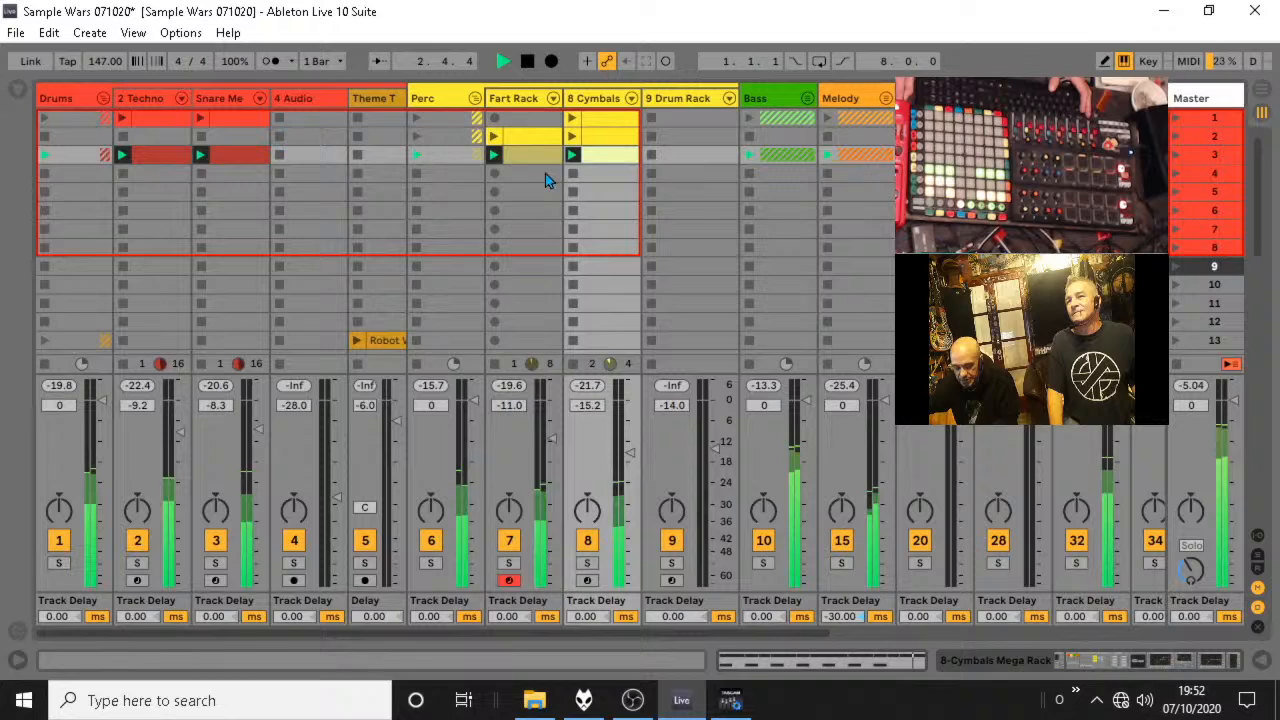
pyautogui.doubleClick(610, 105)
pyautogui.moveTo(416, 515)
pyautogui.mouseDown()
pyautogui.moveTo(416, 540)
pyautogui.moveTo(416, 498)
pyautogui.mouseUp()
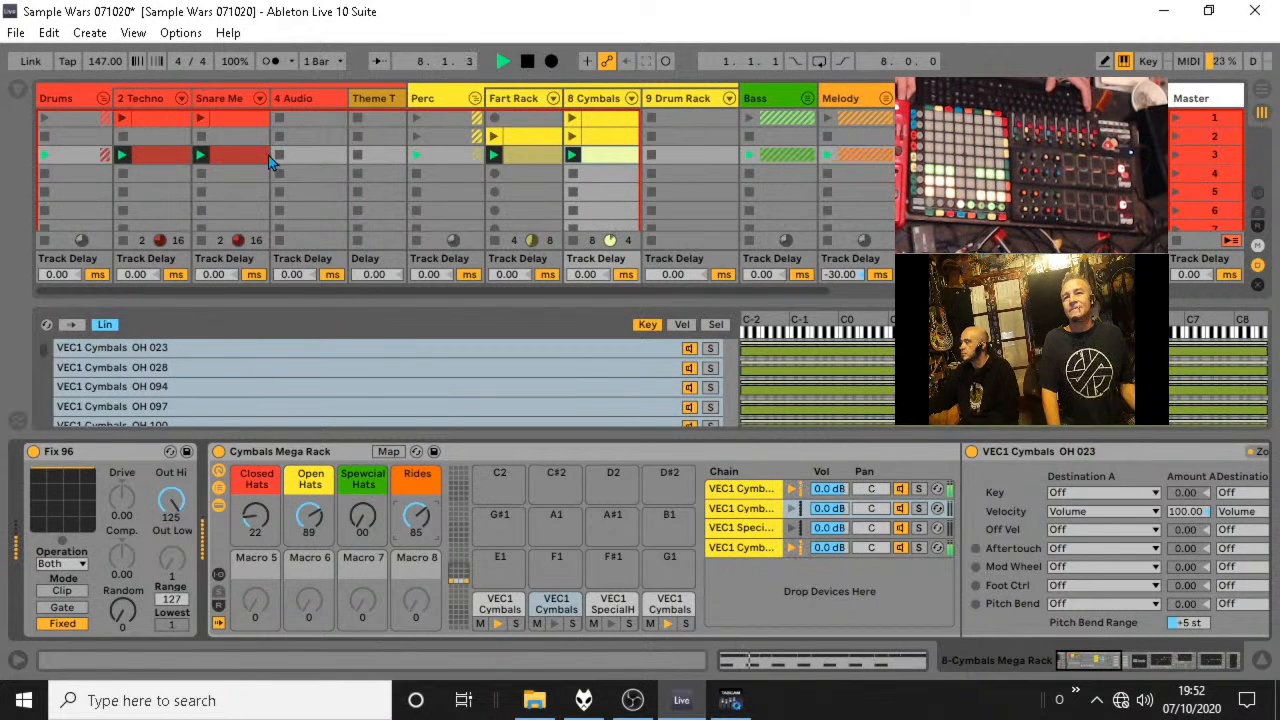
pyautogui.press('space')
# Solo the Drums group and play it to audition the scene 3 kick and snare clips.
pyautogui.click(172, 154)
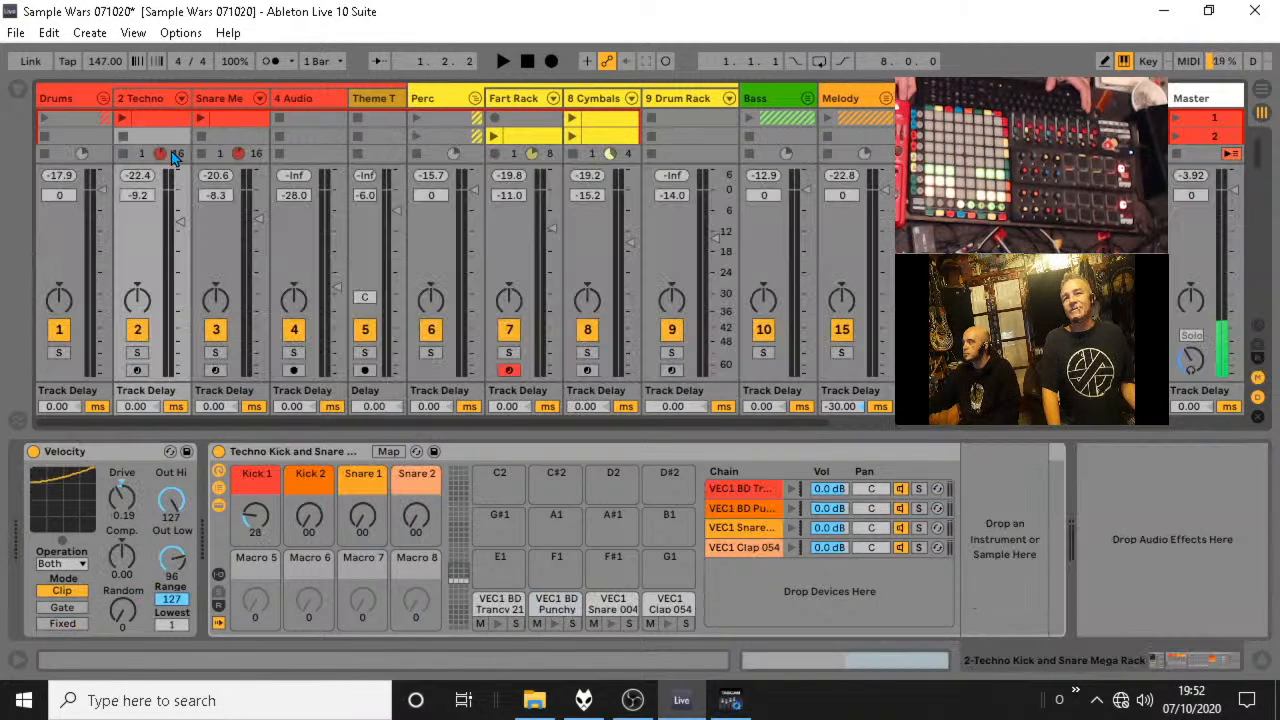
pyautogui.press('space')
pyautogui.click(60, 355)
pyautogui.scroll(-1, 239, 131)
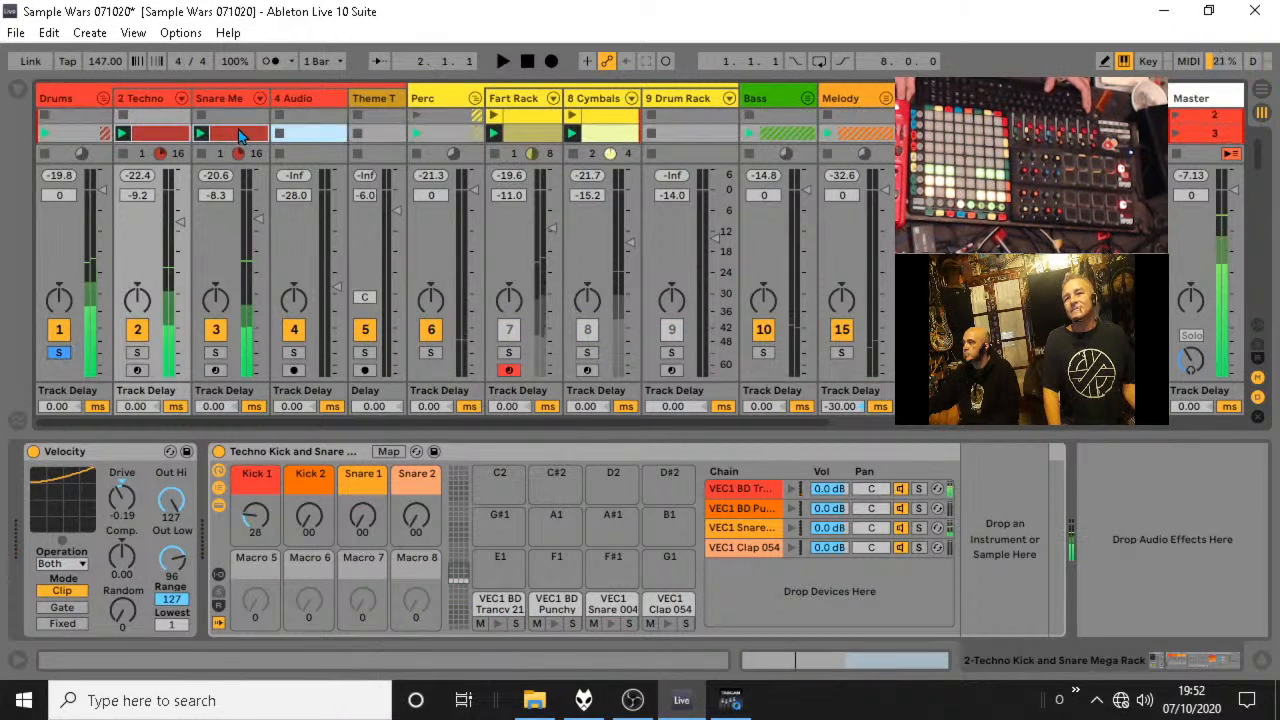
# Check the scene 3 Snare clip, and open the scene 3 kick and snare clips together in the multi-clip editor.
pyautogui.doubleClick(238, 131)
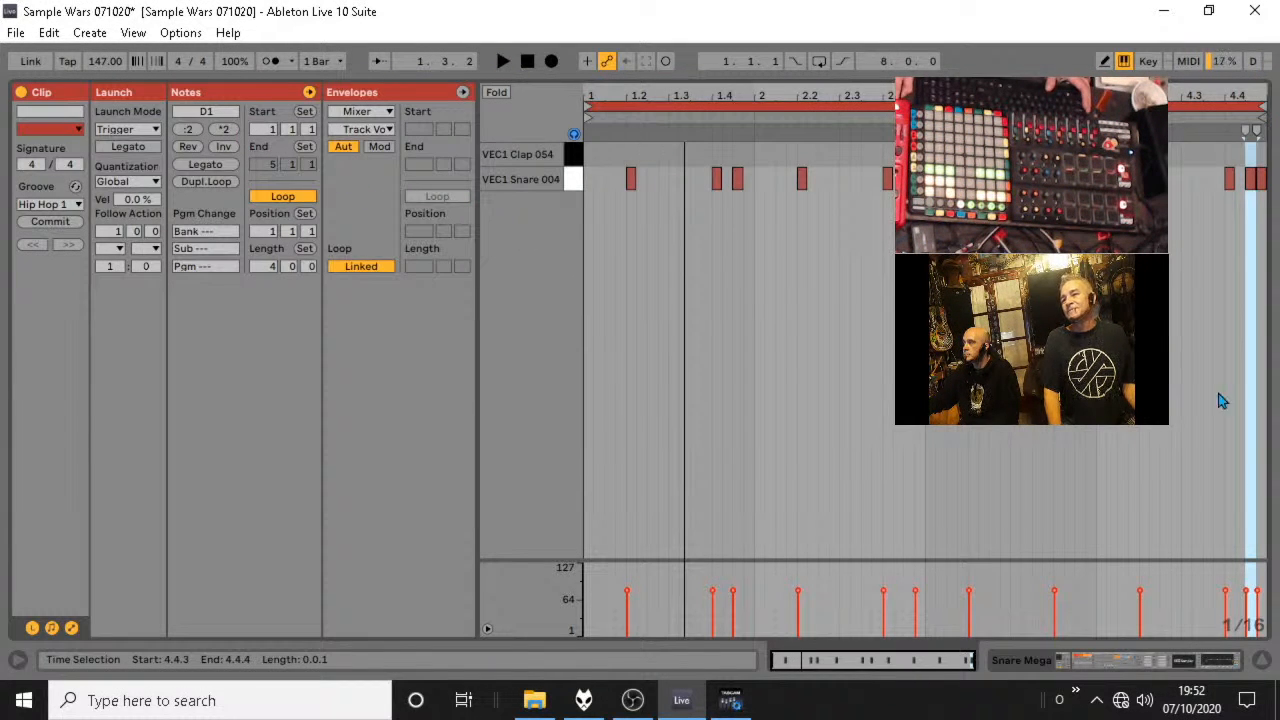
pyautogui.click(1263, 661)
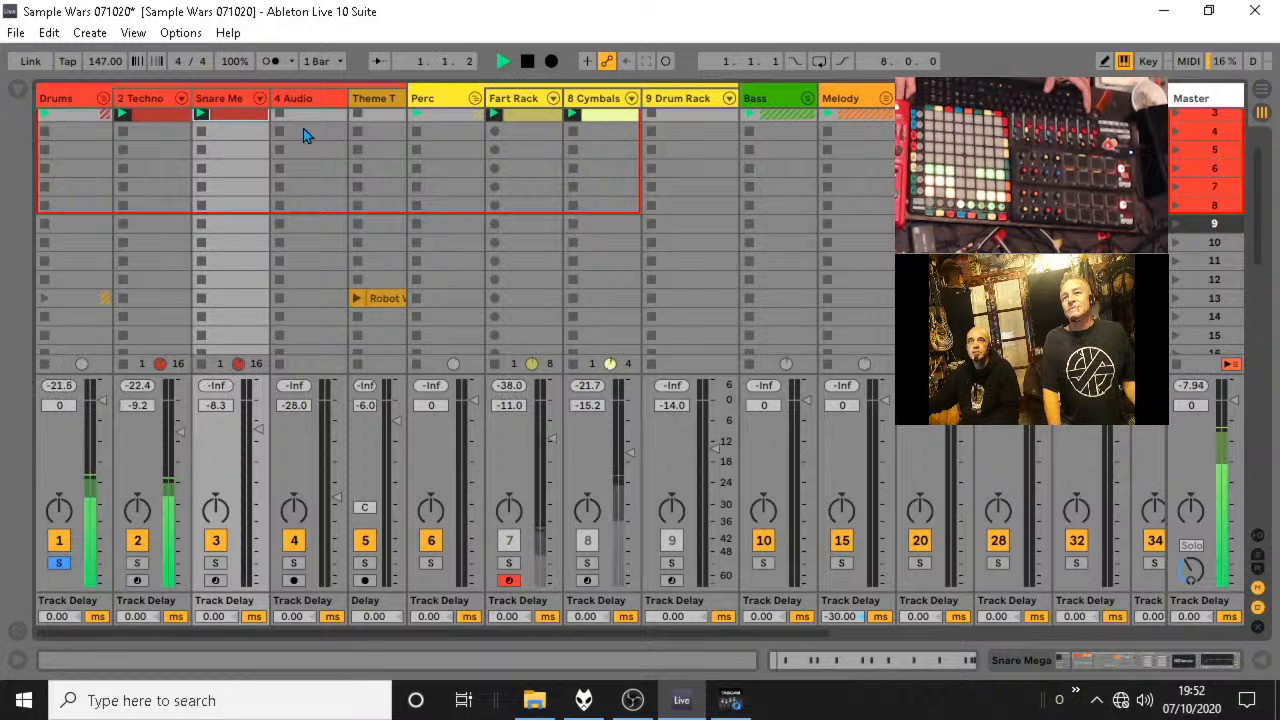
pyautogui.moveTo(307, 159); pyautogui.dragTo(156, 155)
pyautogui.press('space')
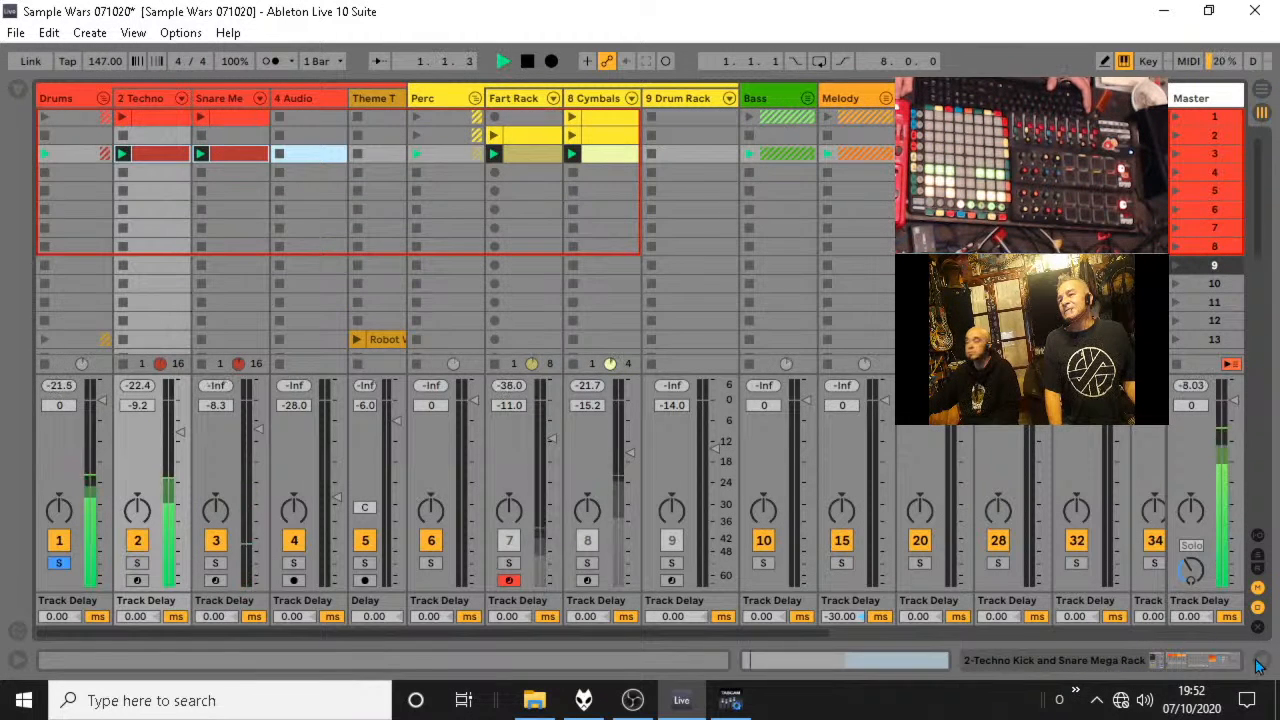
pyautogui.click(1262, 660)
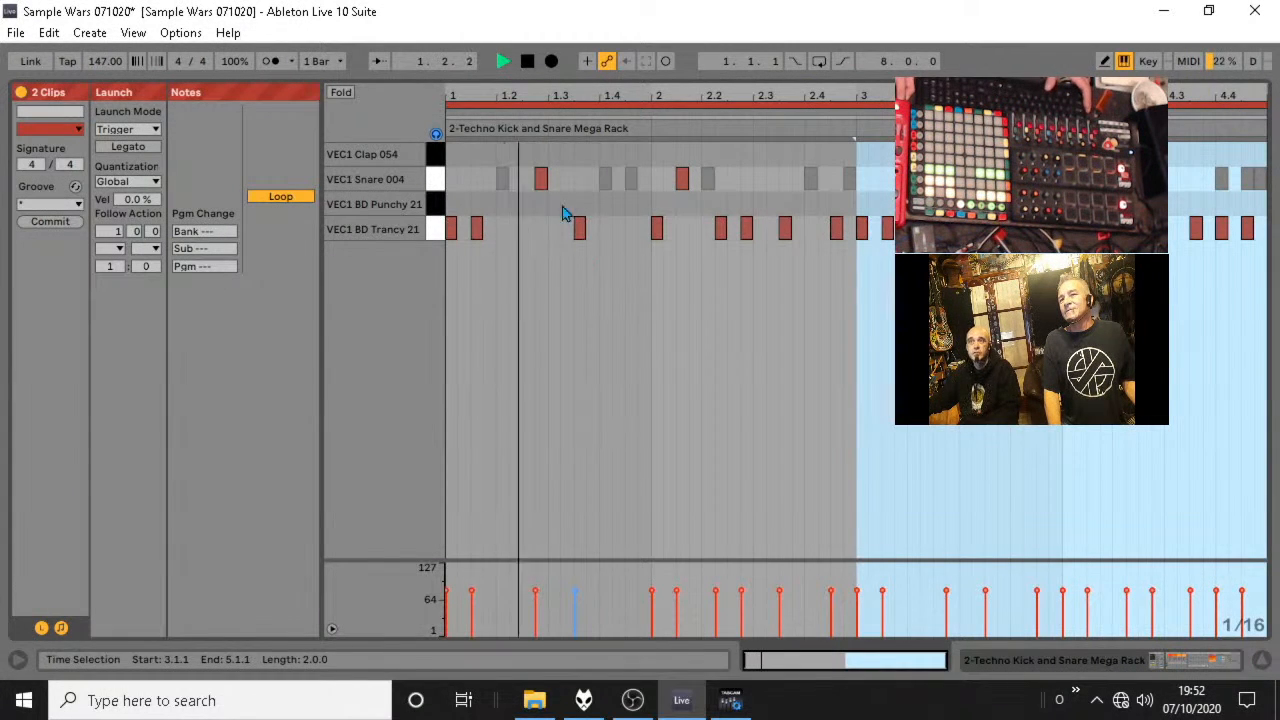
# Move the kick clip's VEC1 Snare 004 note from 1.2.4 to 1.3.2, auditioning the pattern along the way.
pyautogui.press('space')
pyautogui.click(538, 177)
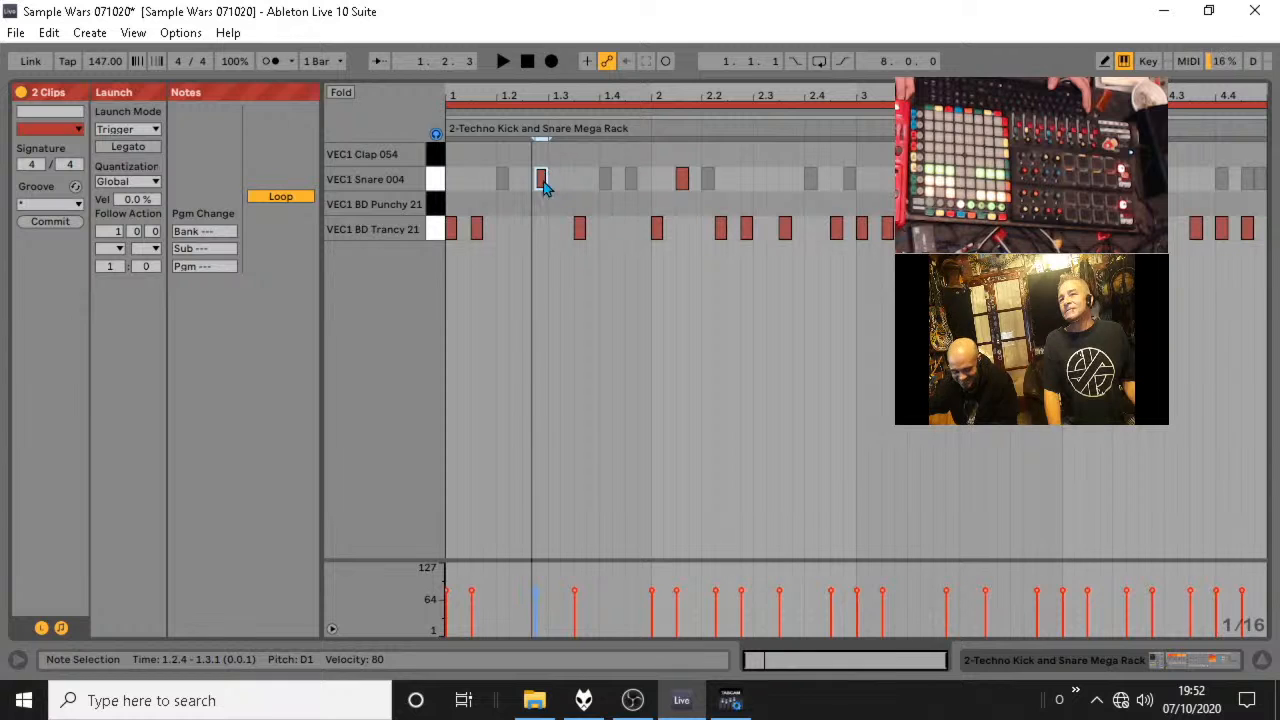
pyautogui.moveTo(543, 187); pyautogui.dragTo(557, 194)
pyautogui.press('space')
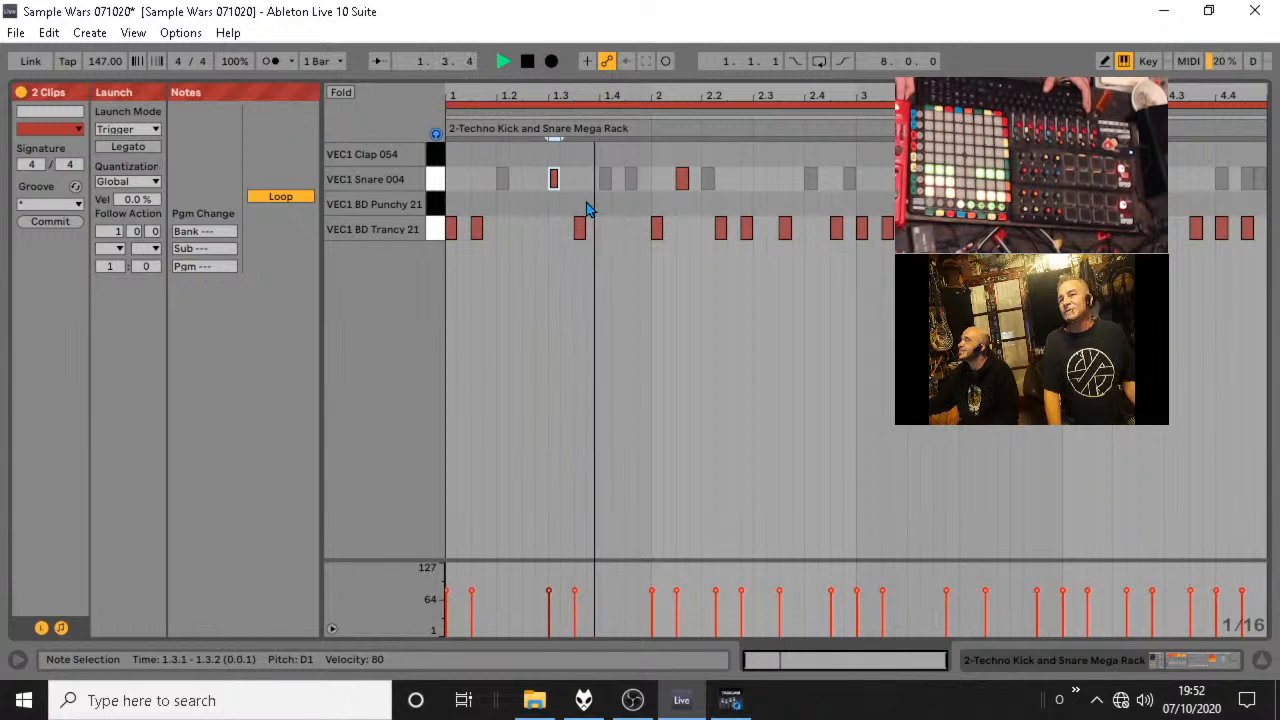
pyautogui.press('space')
pyautogui.moveTo(556, 187); pyautogui.dragTo(571, 194)
pyautogui.press('space')
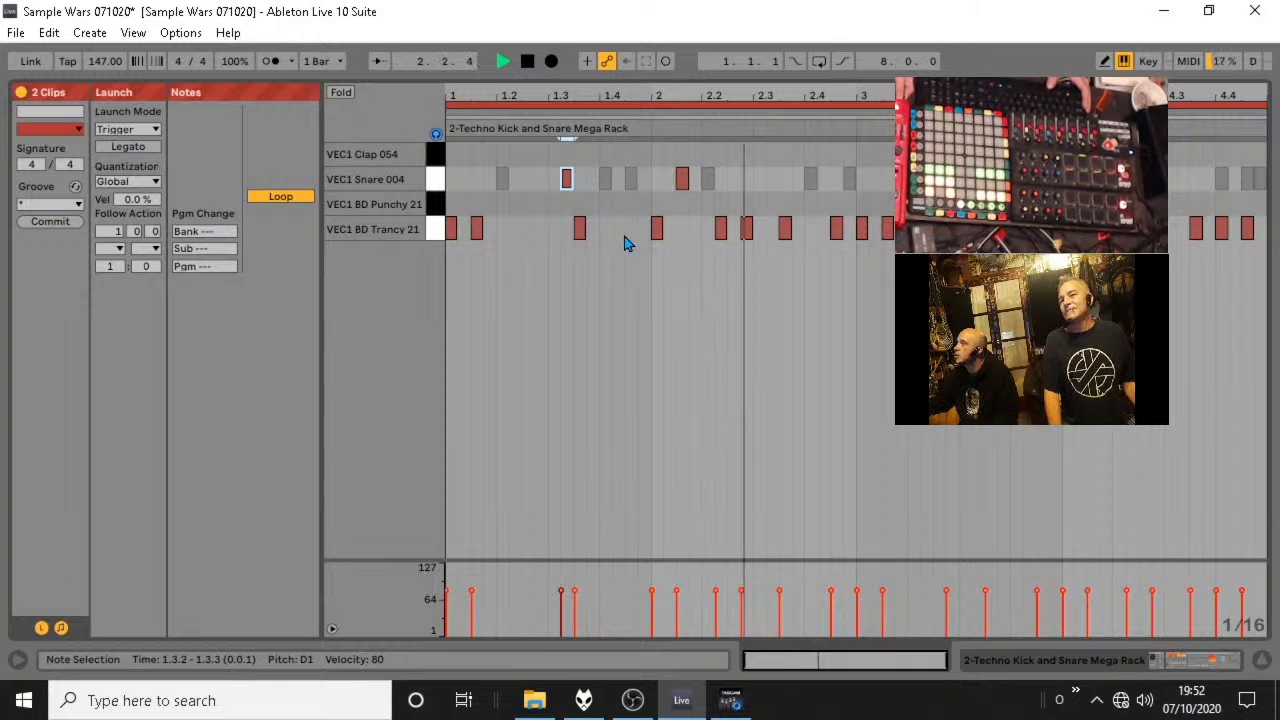
# Move the kick clip's VEC1 Snare 004 note in bar 2 to 2.1.4, audition it and return to the session view.
pyautogui.press('space')
pyautogui.moveTo(681, 184); pyautogui.dragTo(701, 195)
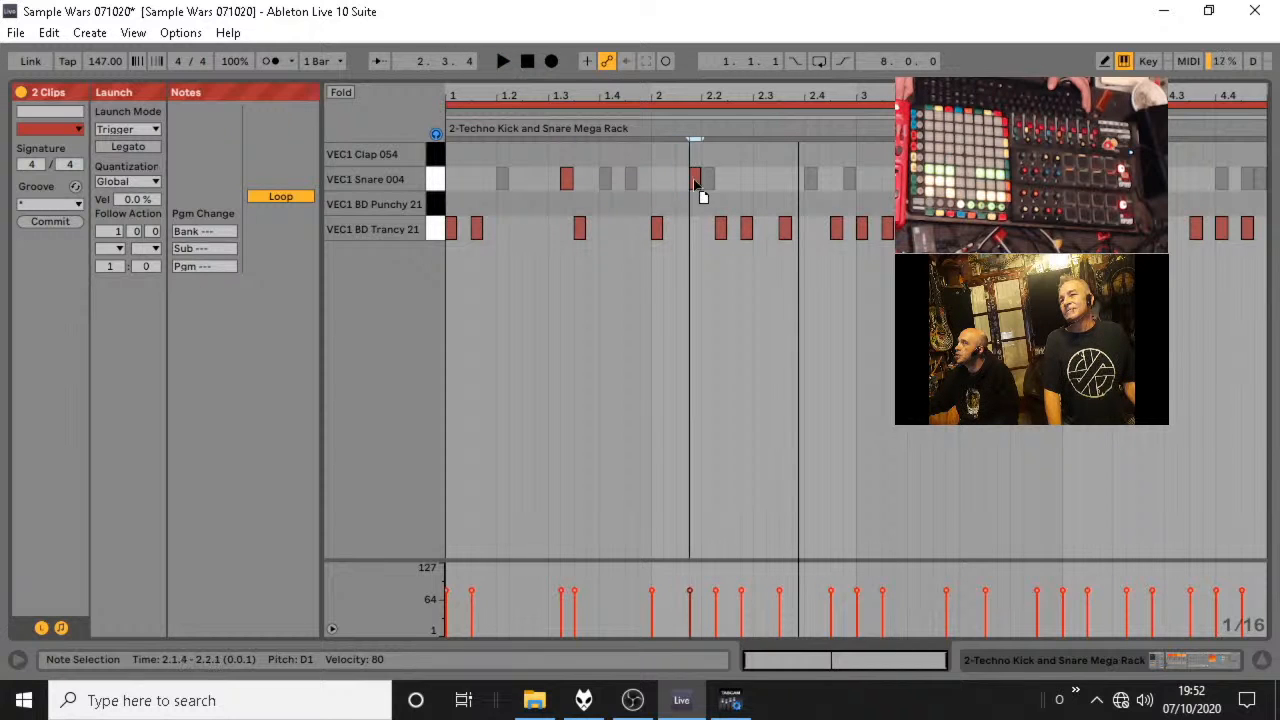
pyautogui.press('space')
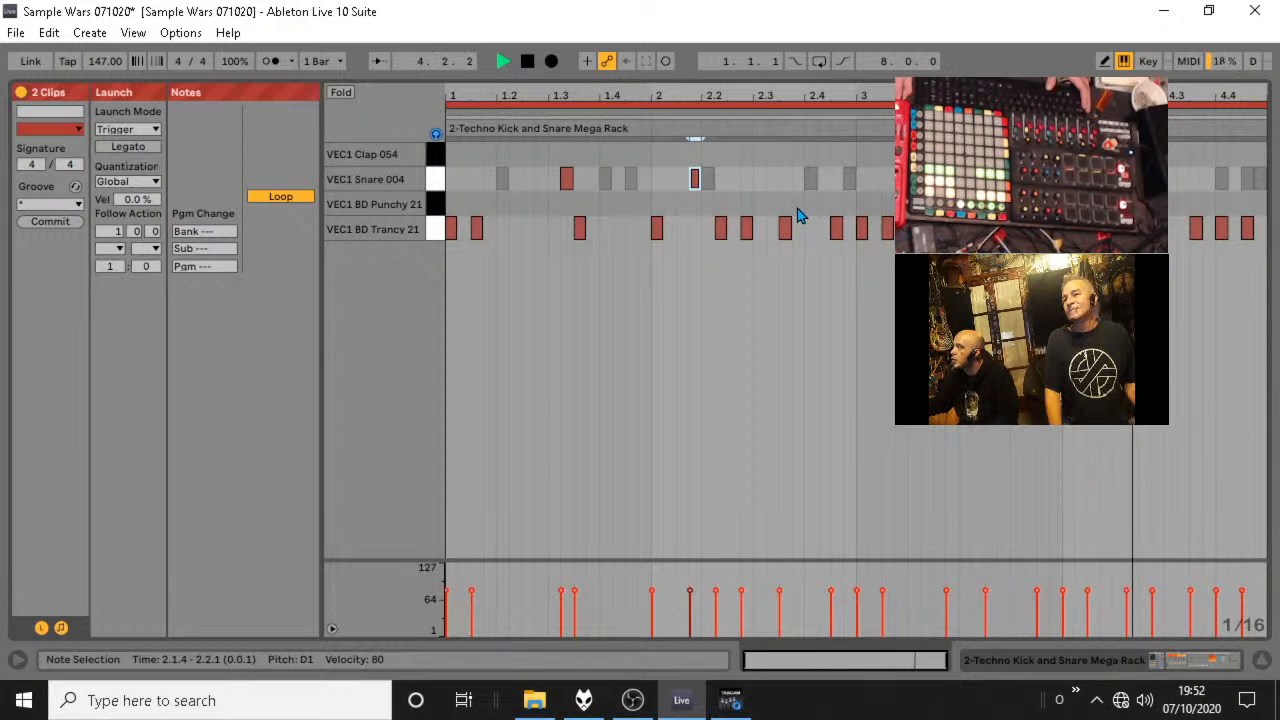
pyautogui.click(1262, 666)
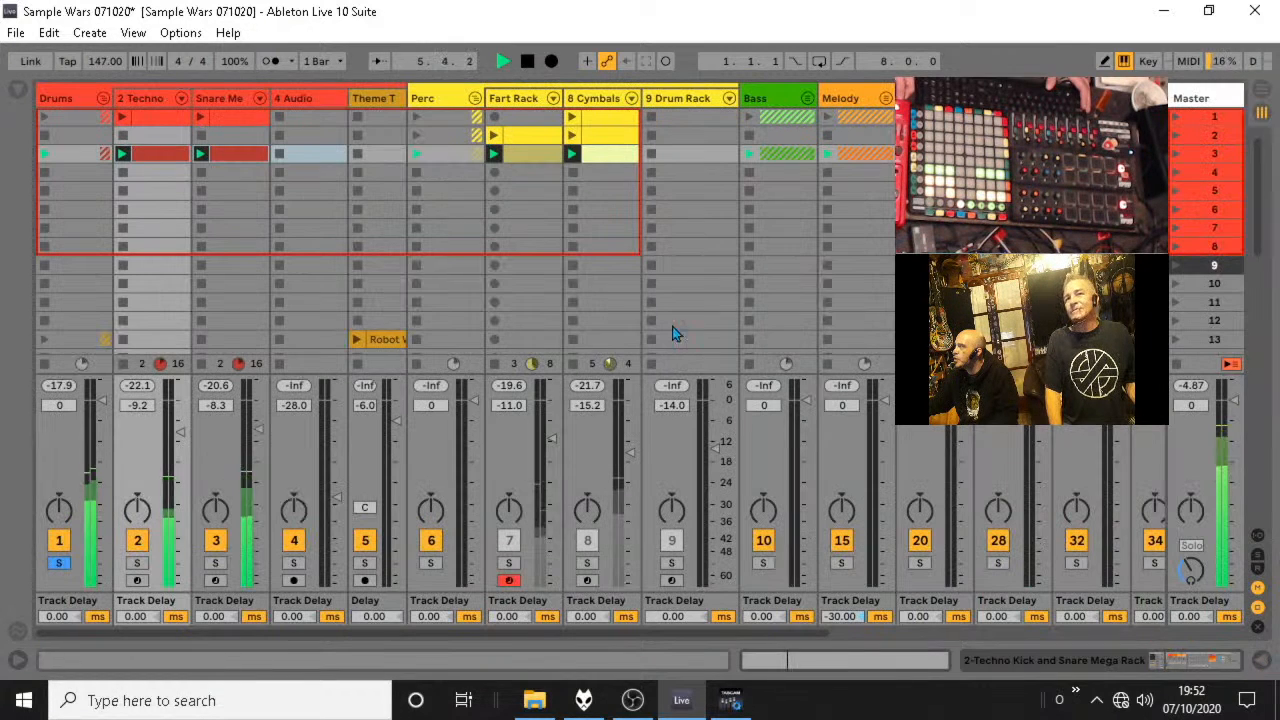
# Unsolo the Drums group and collapse the Drums and Perc groups.
pyautogui.click(101, 99)
pyautogui.click(62, 564)
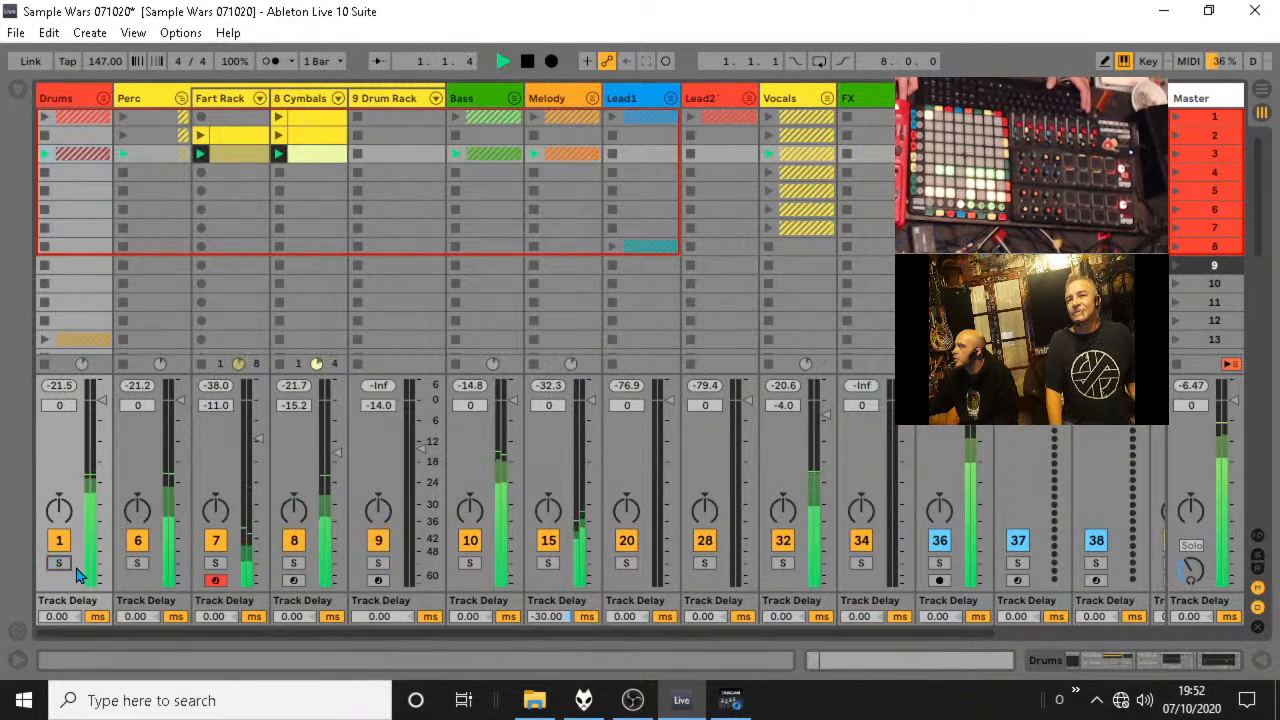
pyautogui.click(181, 98)
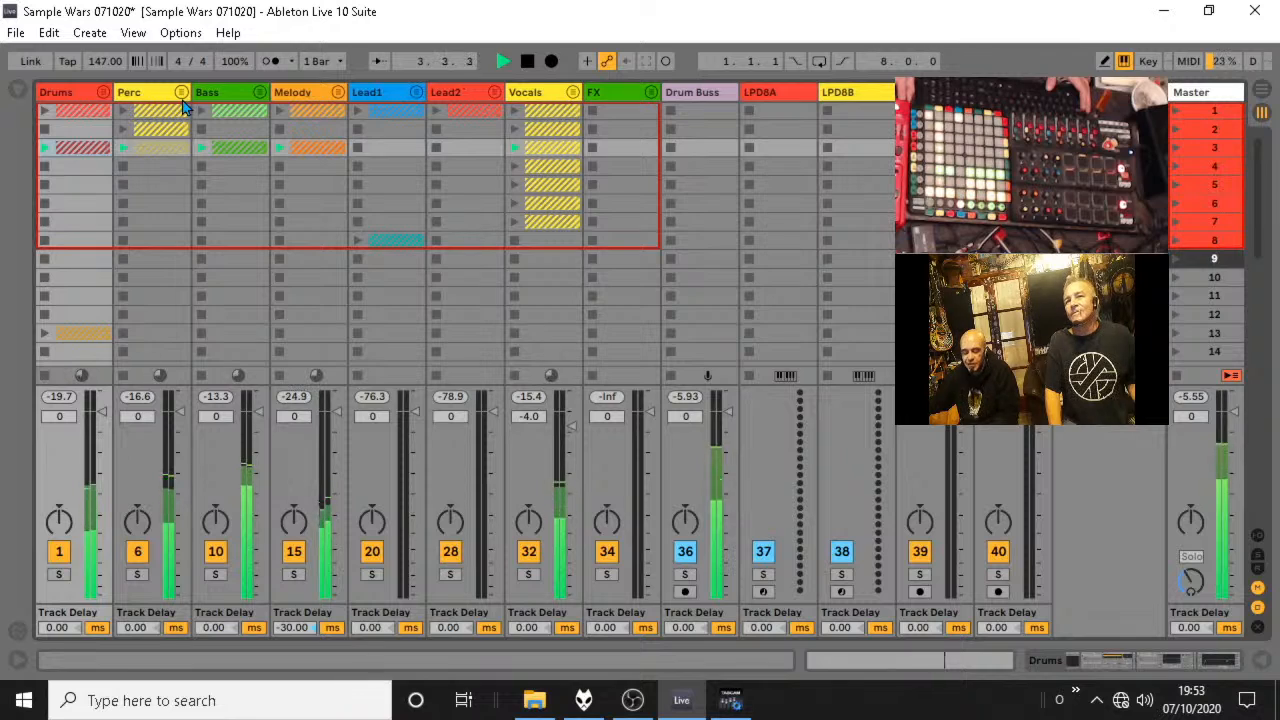
# Show the Cymbals rack chains in the mixer, lower the fourth chain's volume to -7.2 dB and collapse the Perc group.
pyautogui.click(181, 93)
pyautogui.click(296, 98)
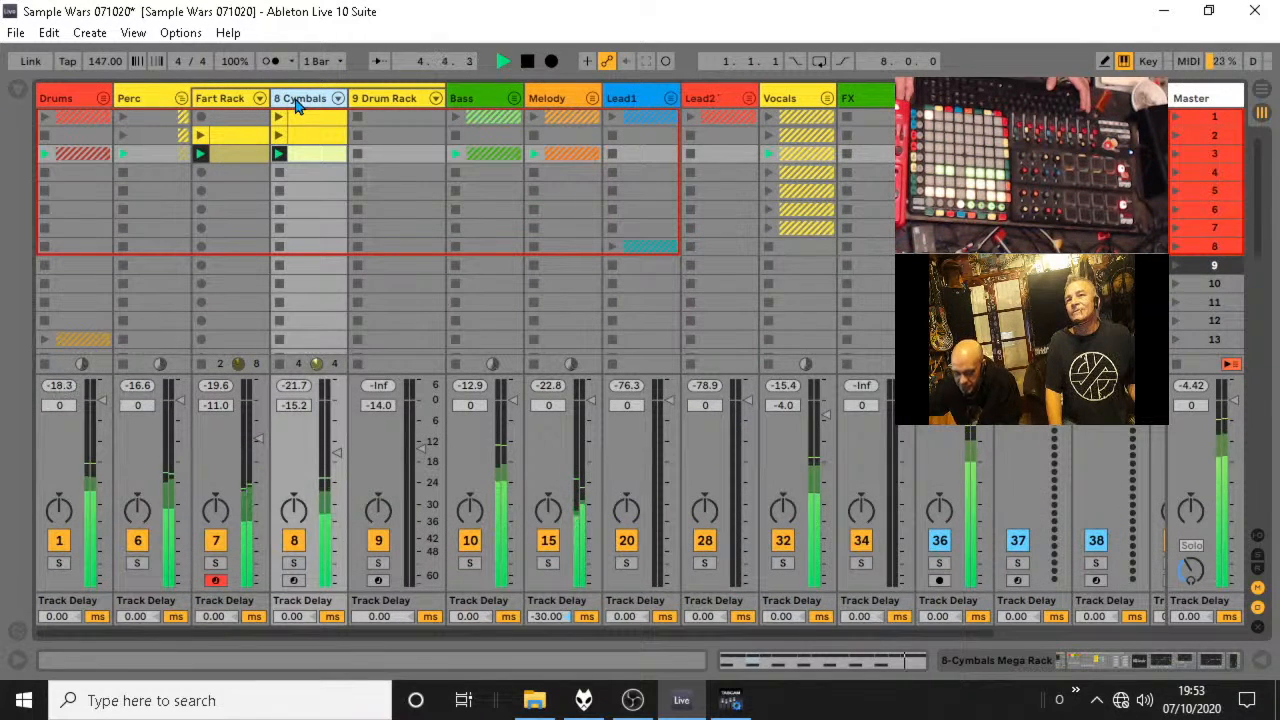
pyautogui.click(338, 98)
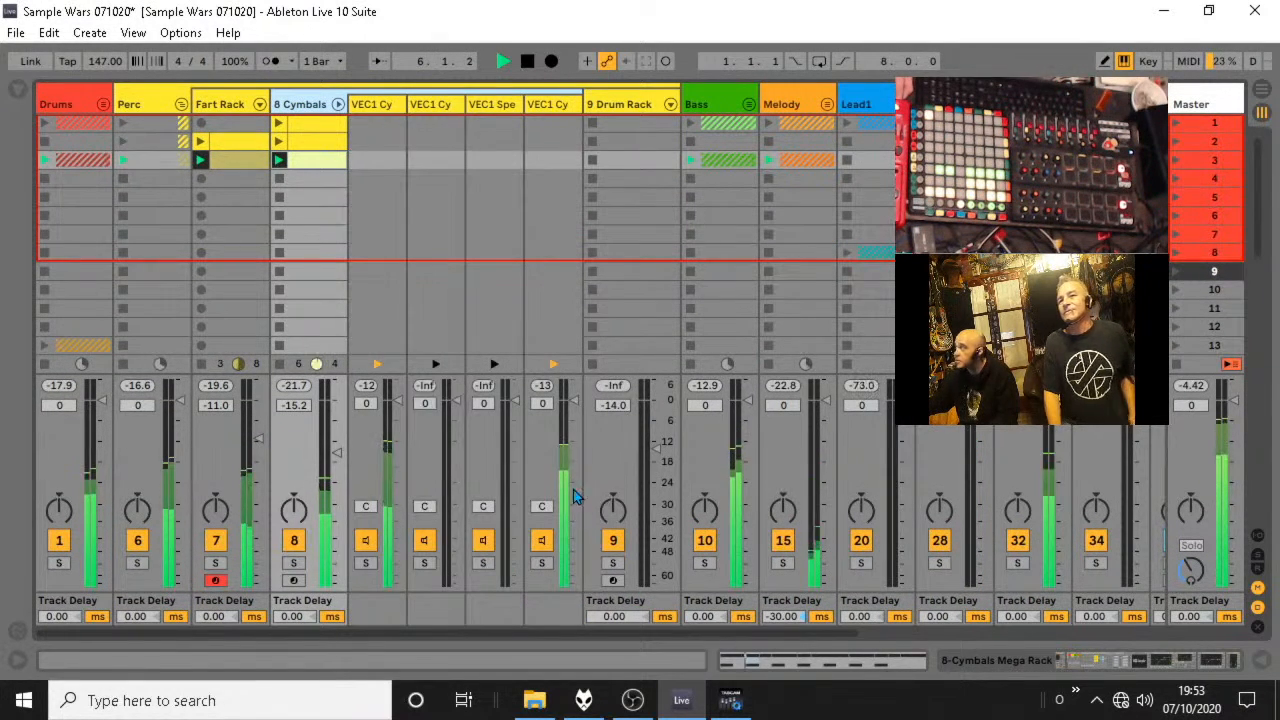
pyautogui.moveTo(563, 413); pyautogui.dragTo(565, 428)
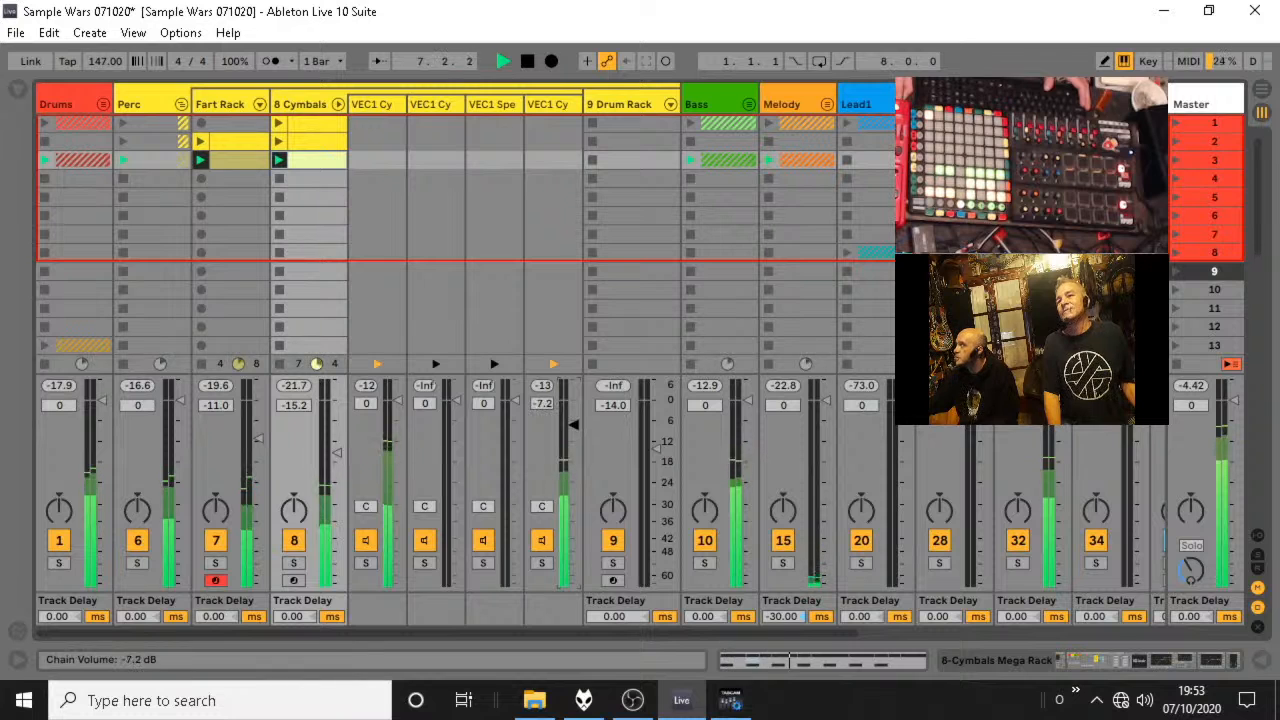
pyautogui.click(180, 104)
# Expand the Drums group and replace the scene 3 Snare clip with a copy of the scene 1 Snare clip.
pyautogui.click(105, 97)
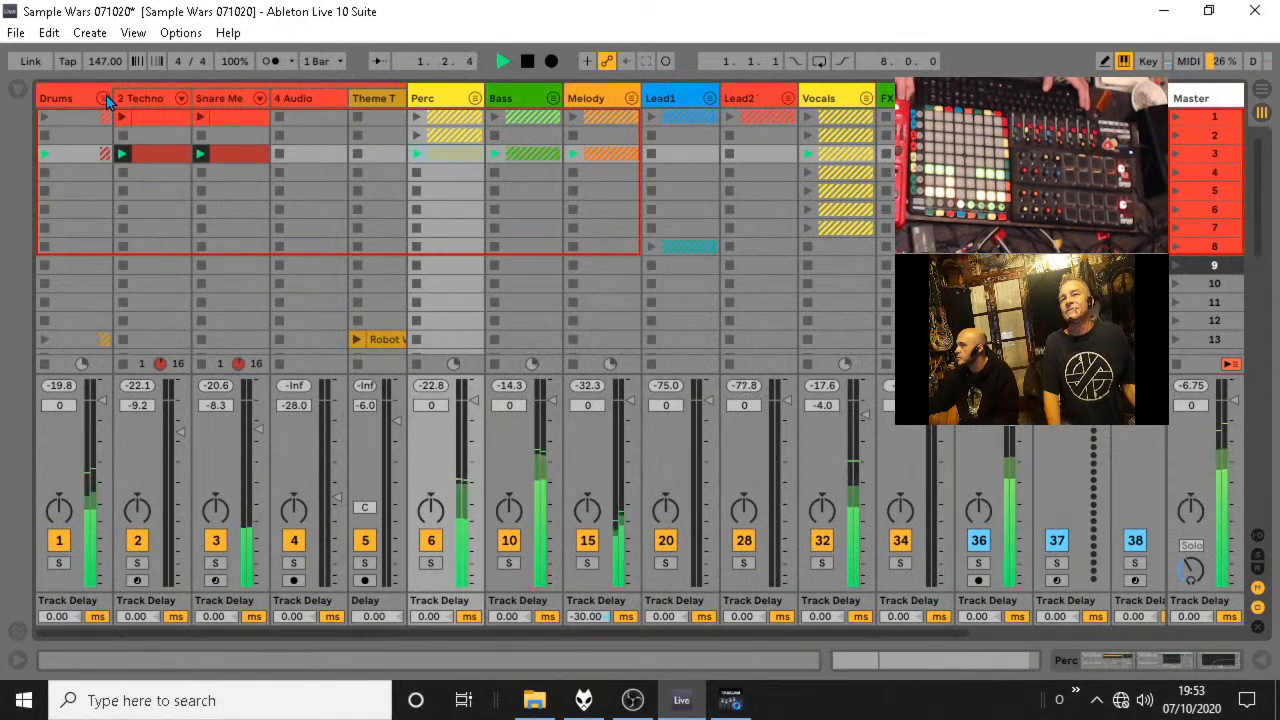
pyautogui.doubleClick(228, 160)
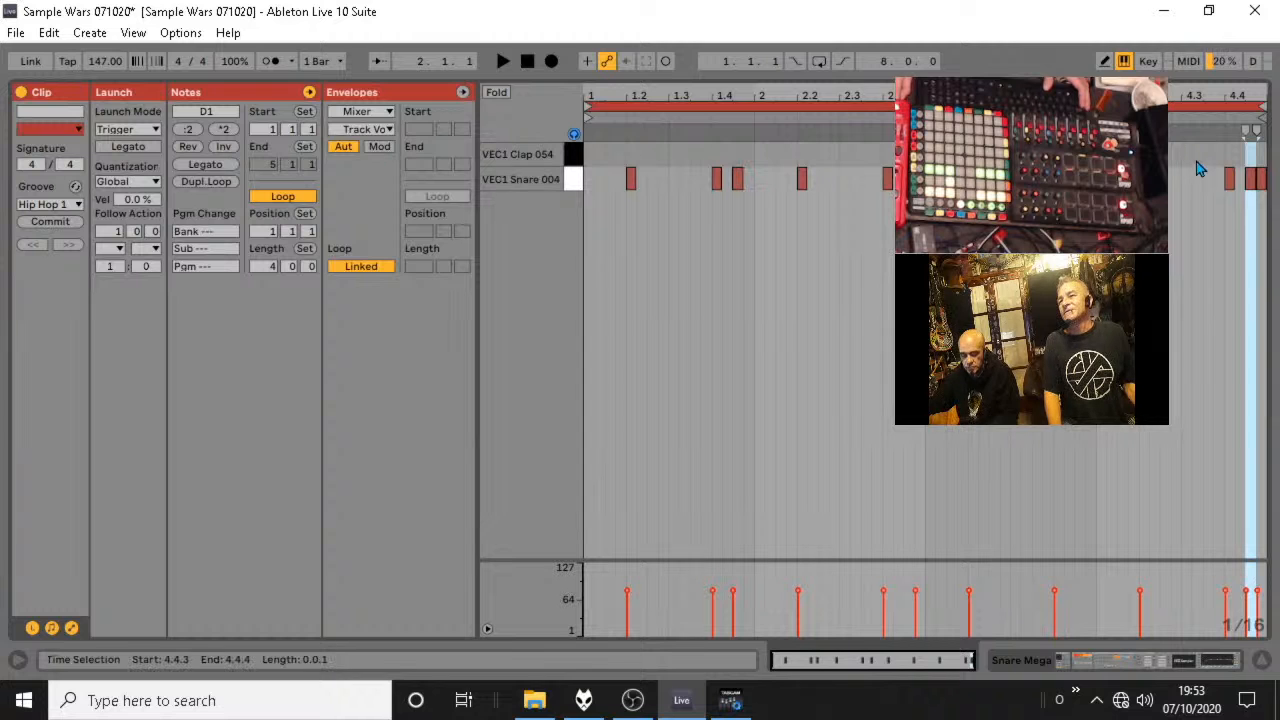
pyautogui.click(1262, 665)
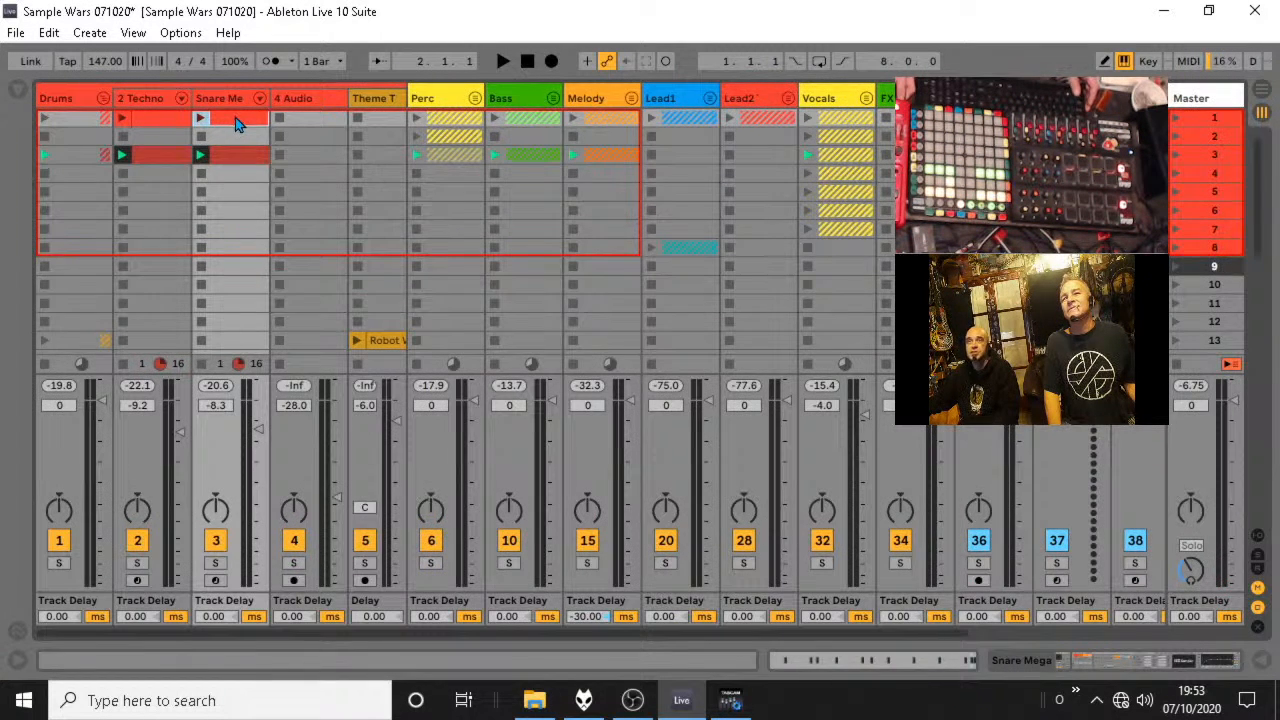
pyautogui.doubleClick(237, 122)
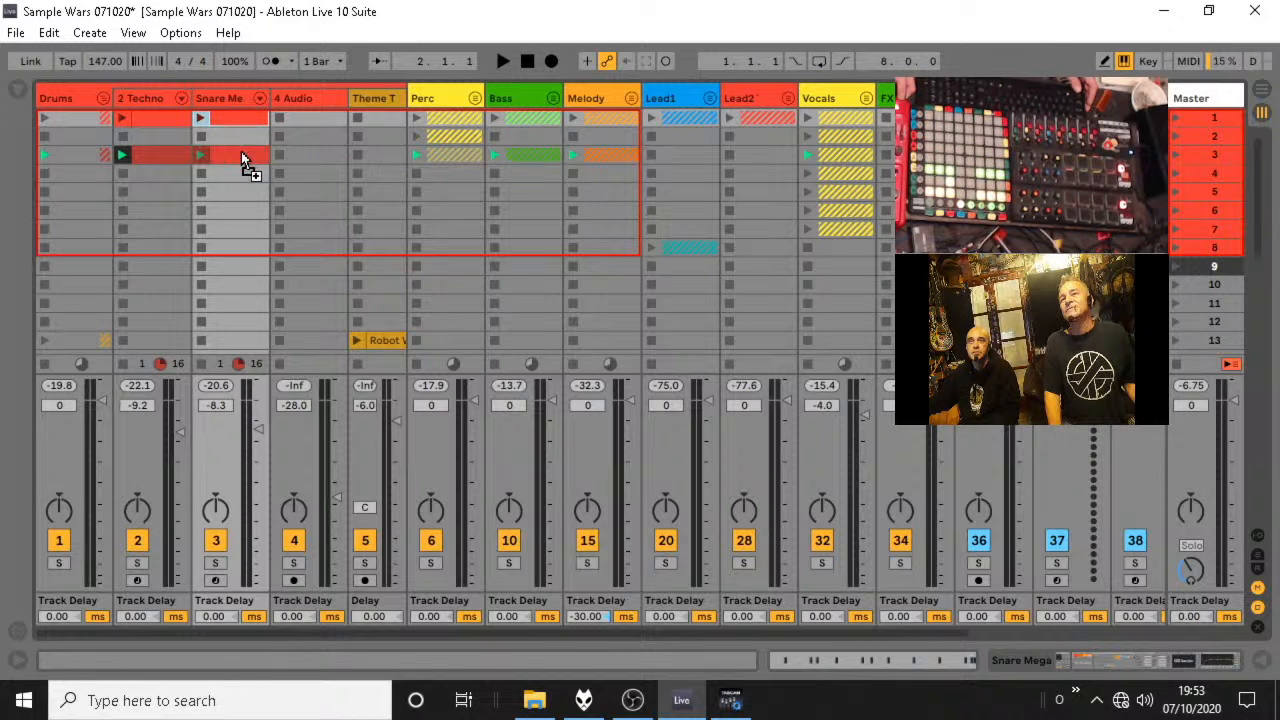
pyautogui.click(241, 153)
pyautogui.press('space')
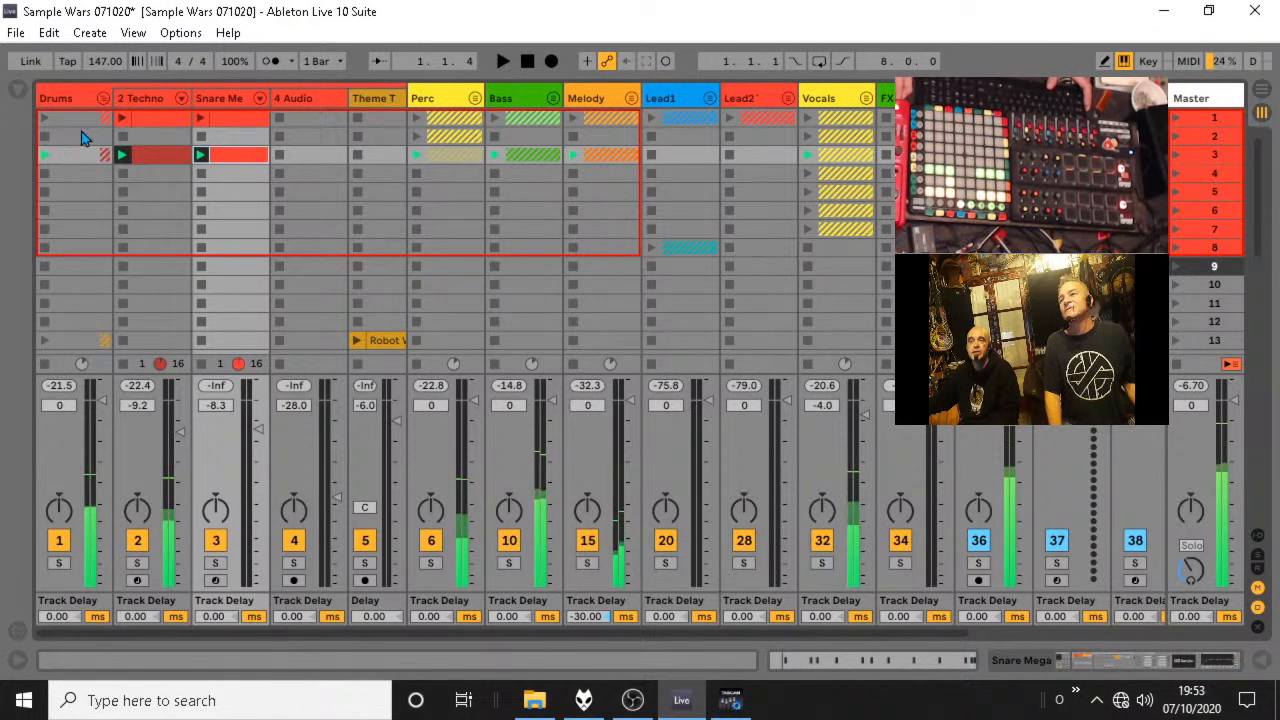
# Launch scene 1 and switch to scene 3 to compare them, and stop playback.
pyautogui.click(1175, 117)
pyautogui.click(1175, 117)
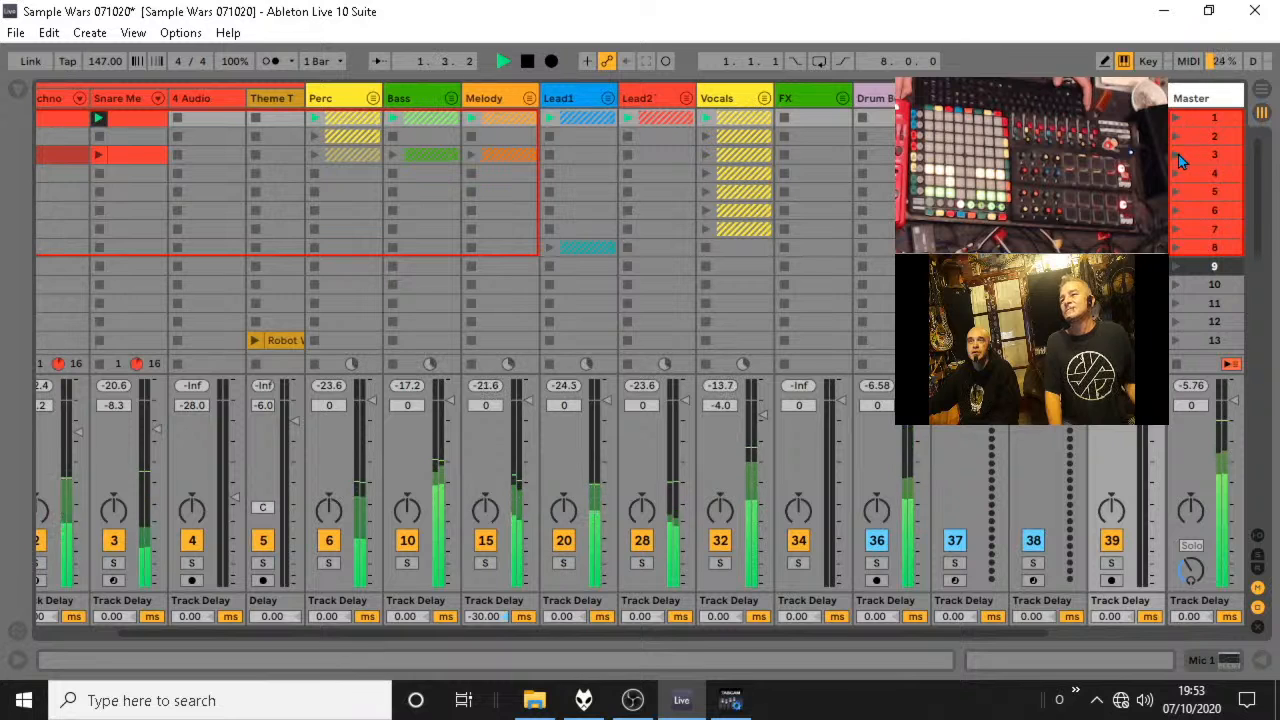
pyautogui.click(1177, 154)
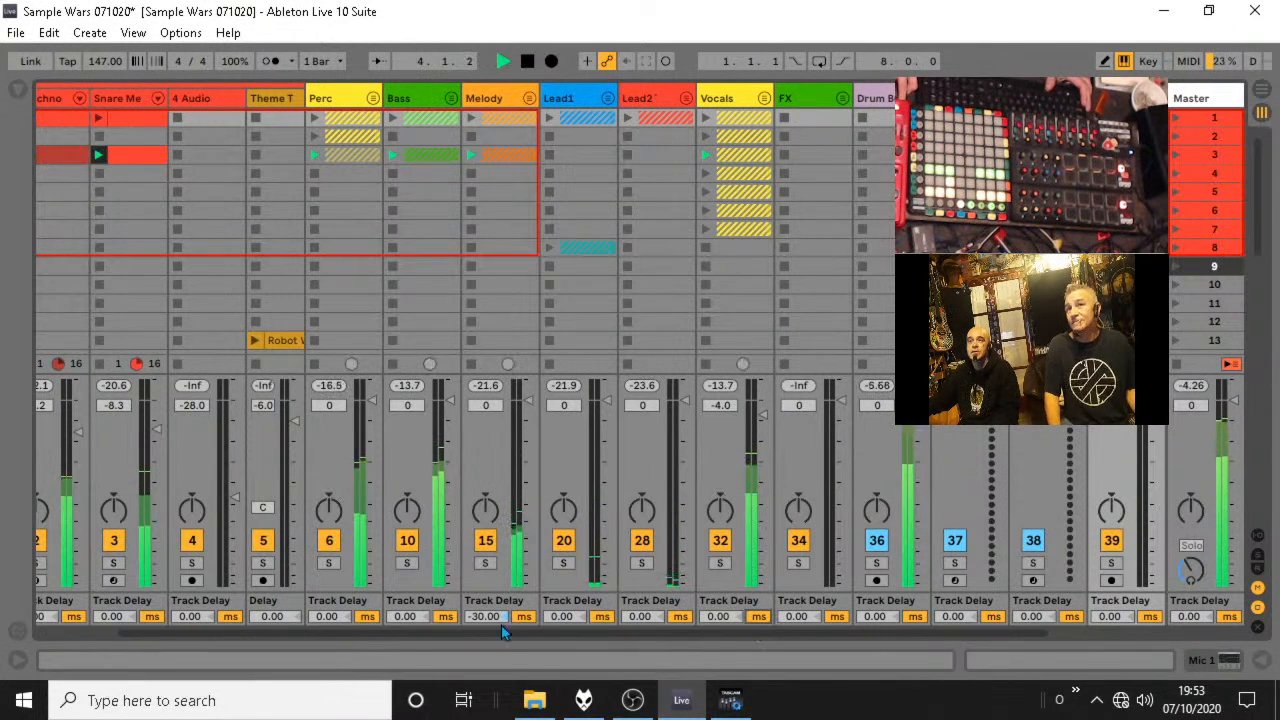
pyautogui.press('space')
# Expand the Lead1 group to show its tracks.
pyautogui.moveTo(503, 634); pyautogui.dragTo(405, 634)
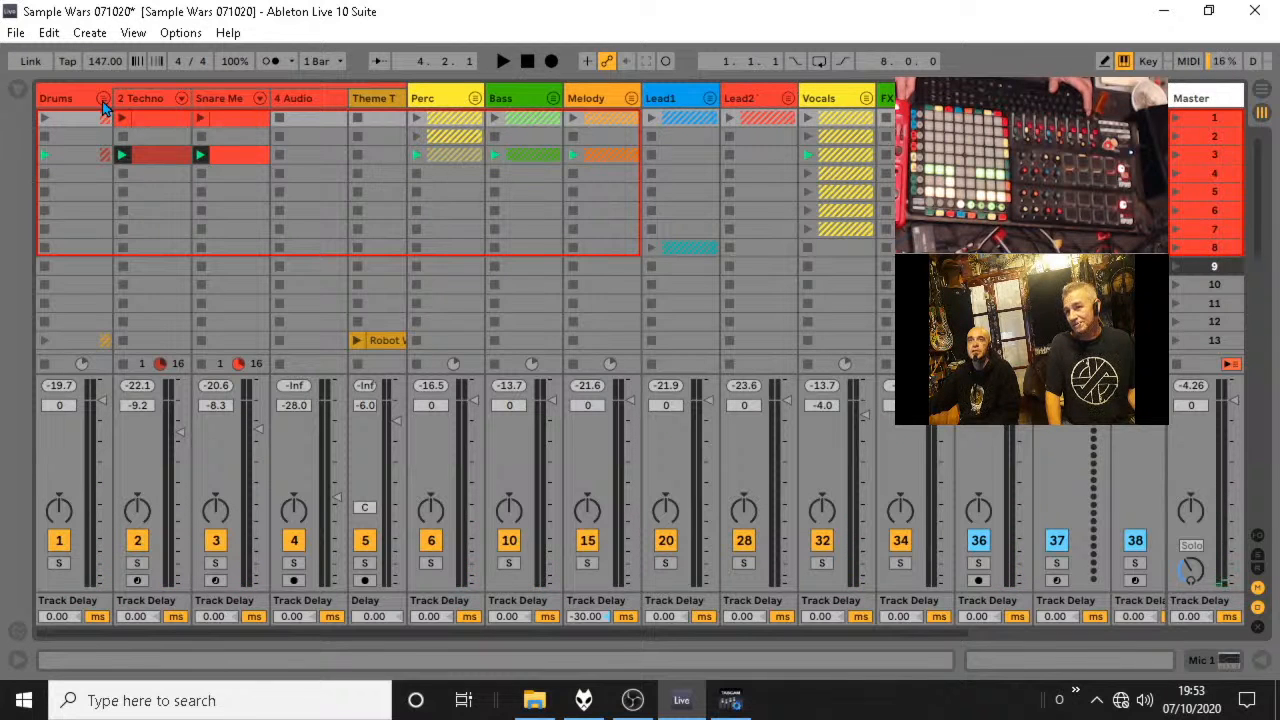
pyautogui.click(709, 98)
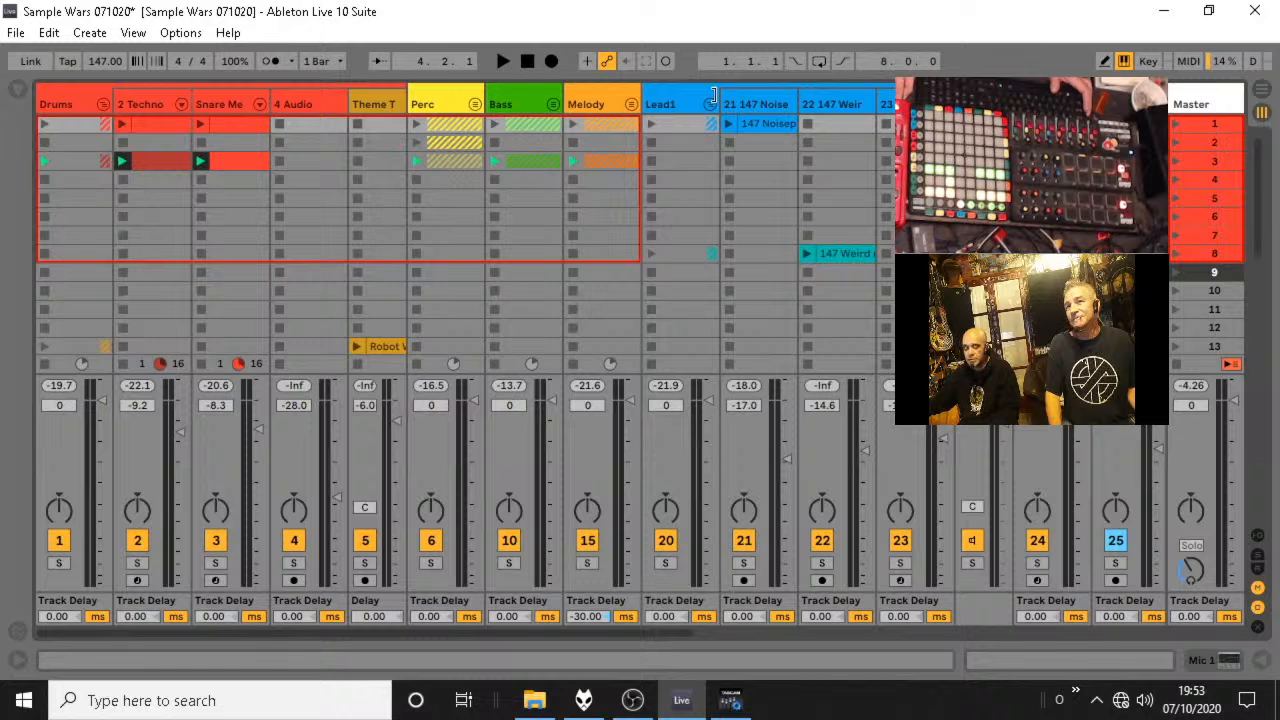
# Collapse the Drums and Lead1 groups and show the contents of the Sample Wars Samples folder in the browser.
pyautogui.click(107, 104)
pyautogui.click(417, 104)
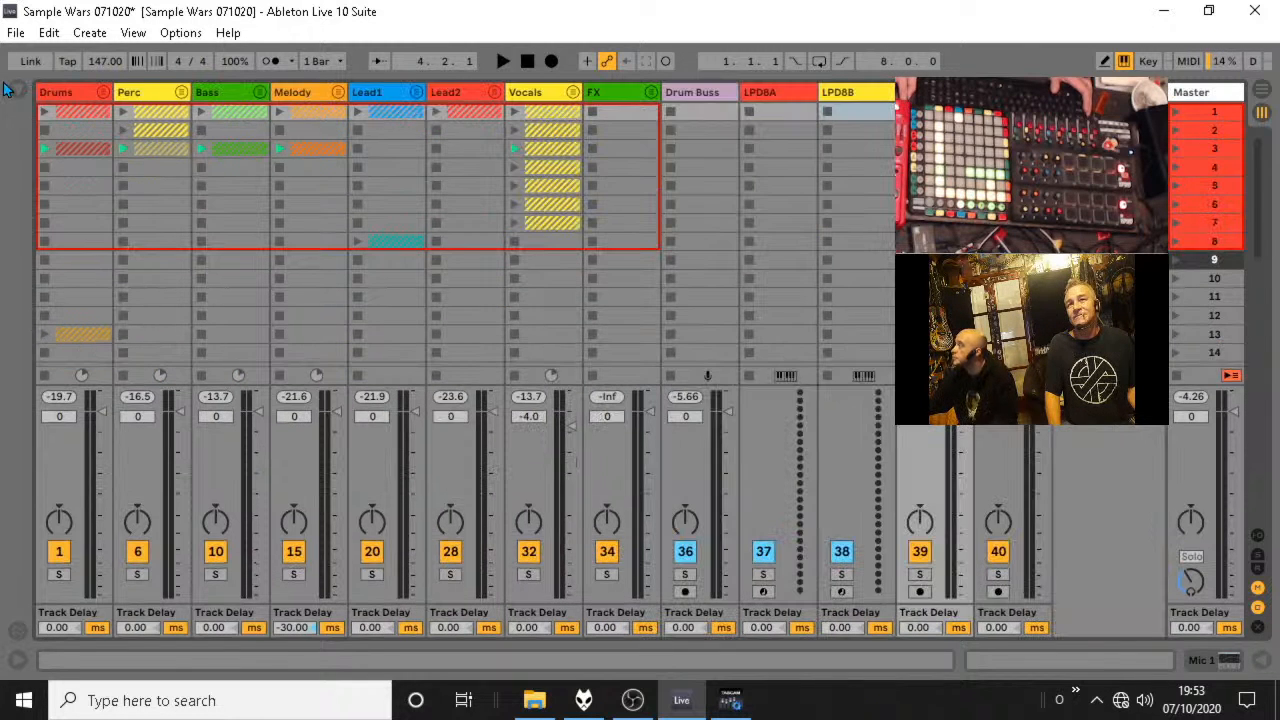
pyautogui.click(8, 88)
pyautogui.scroll(-5, 152, 544)
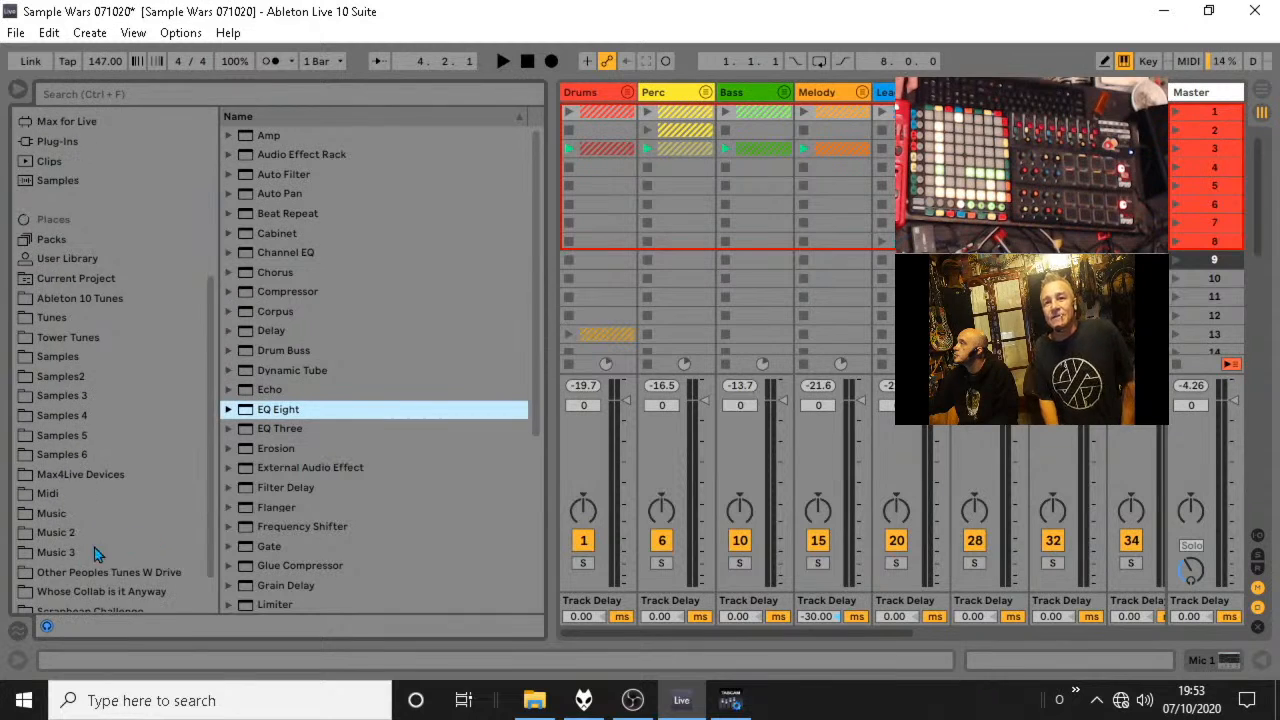
pyautogui.scroll(-2, 94, 547)
pyautogui.click(80, 583)
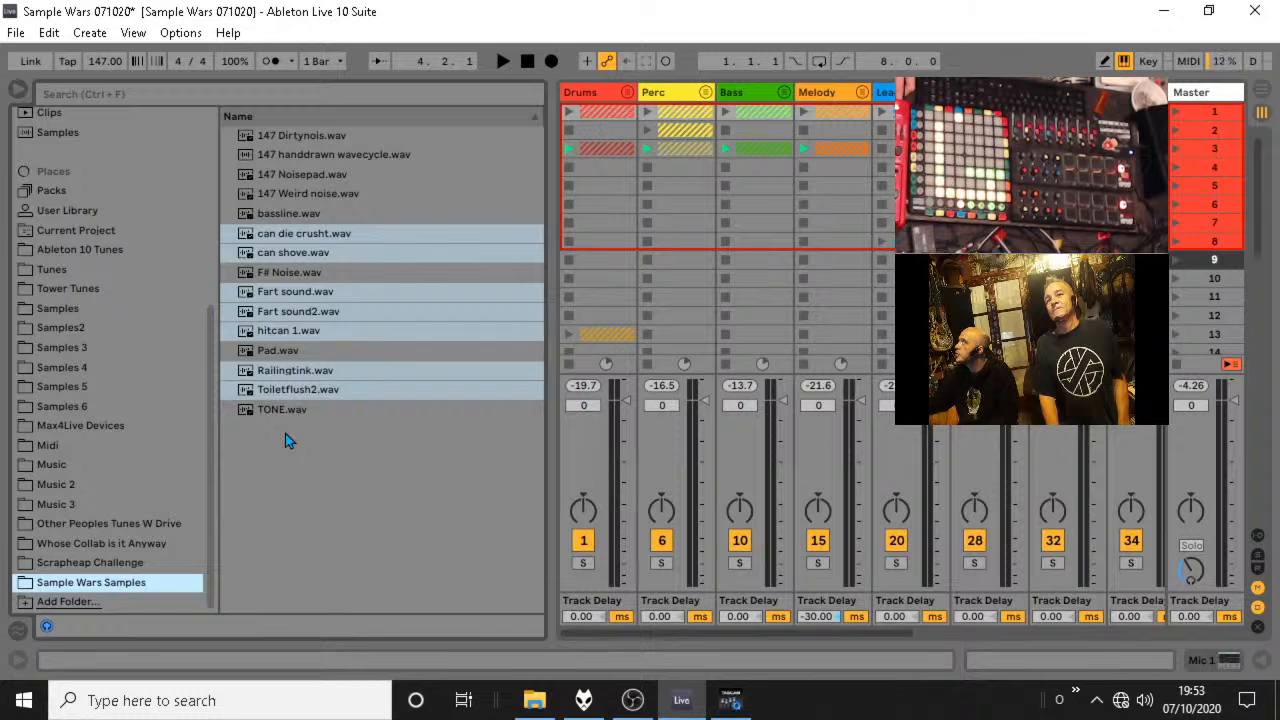
# Preview 147 handdrawn wavecycle.wav, add it to scene 3 of Lead1's 147 Weird noise track, play it and raise the track's volume.
pyautogui.click(361, 157)
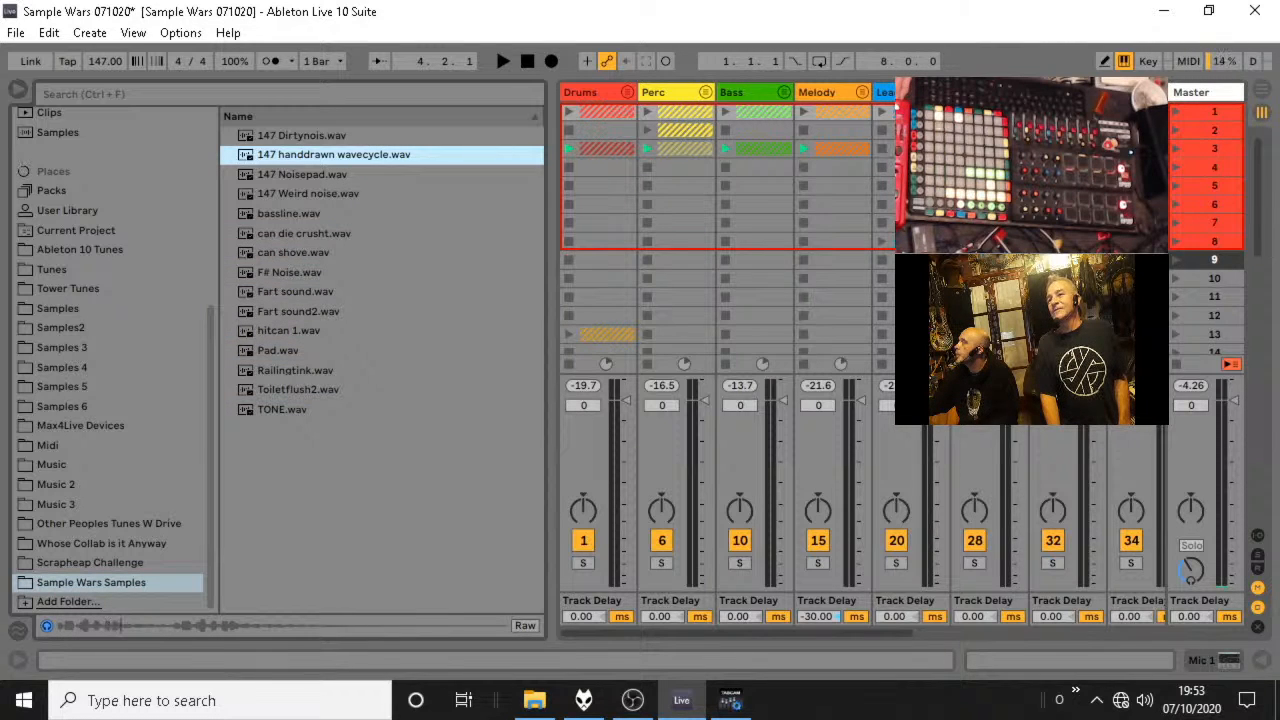
pyautogui.click(940, 92)
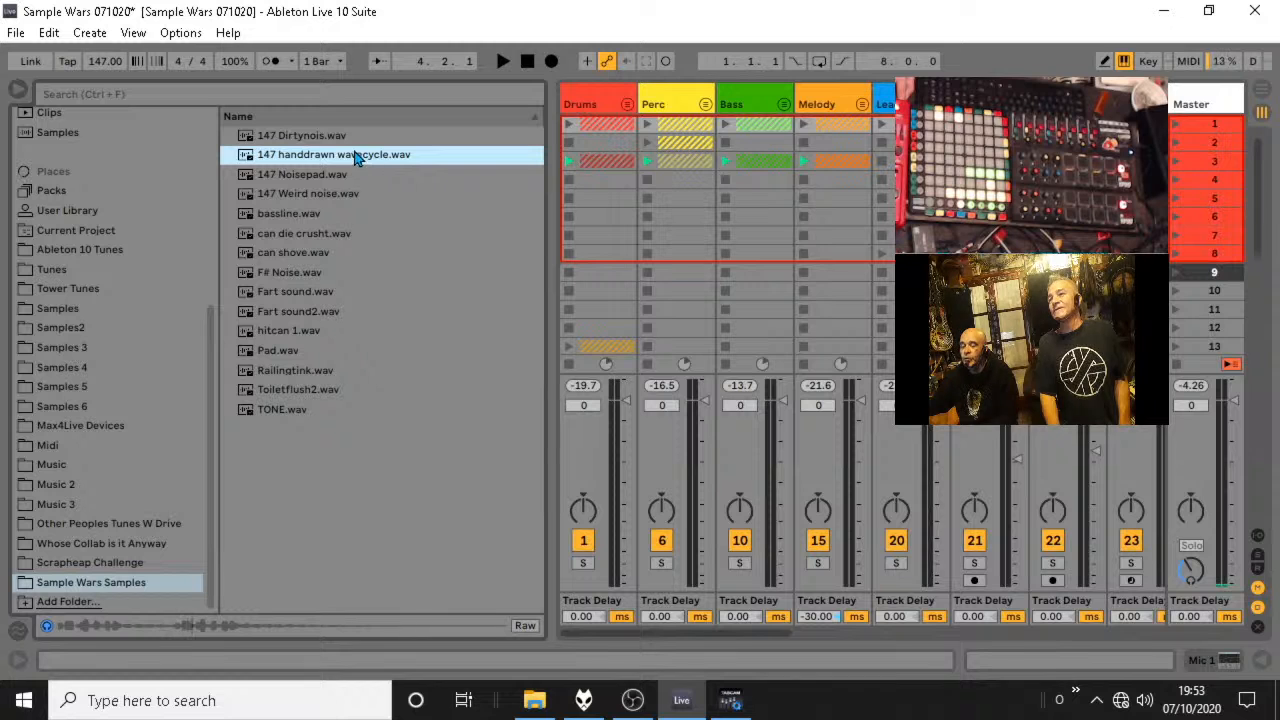
pyautogui.moveTo(363, 157); pyautogui.dragTo(687, 149)
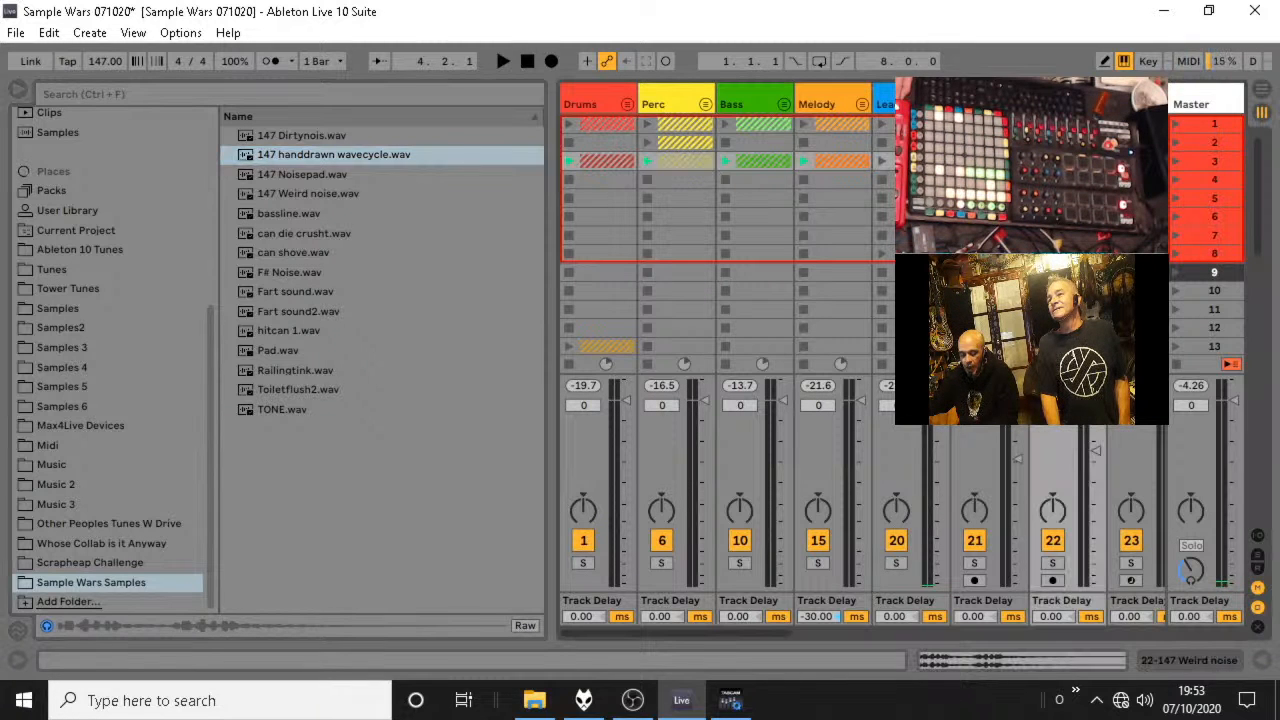
pyautogui.press('space')
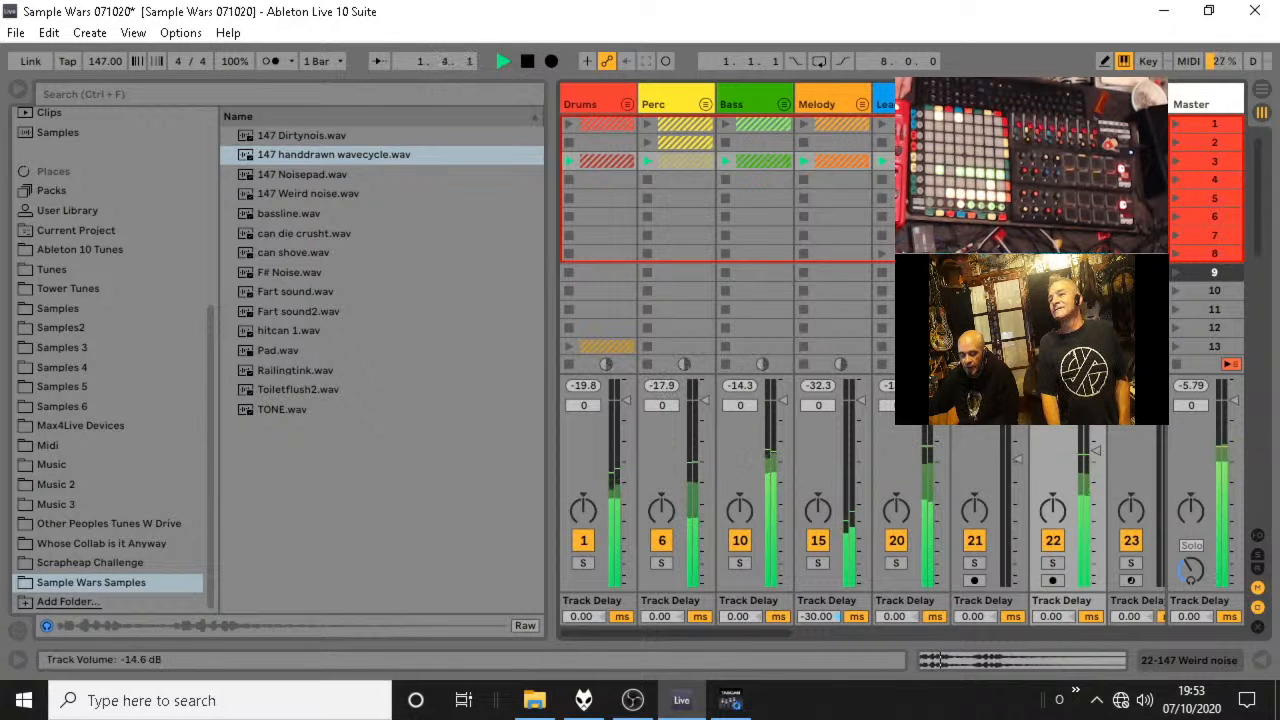
pyautogui.moveTo(1095, 447); pyautogui.dragTo(1095, 437)
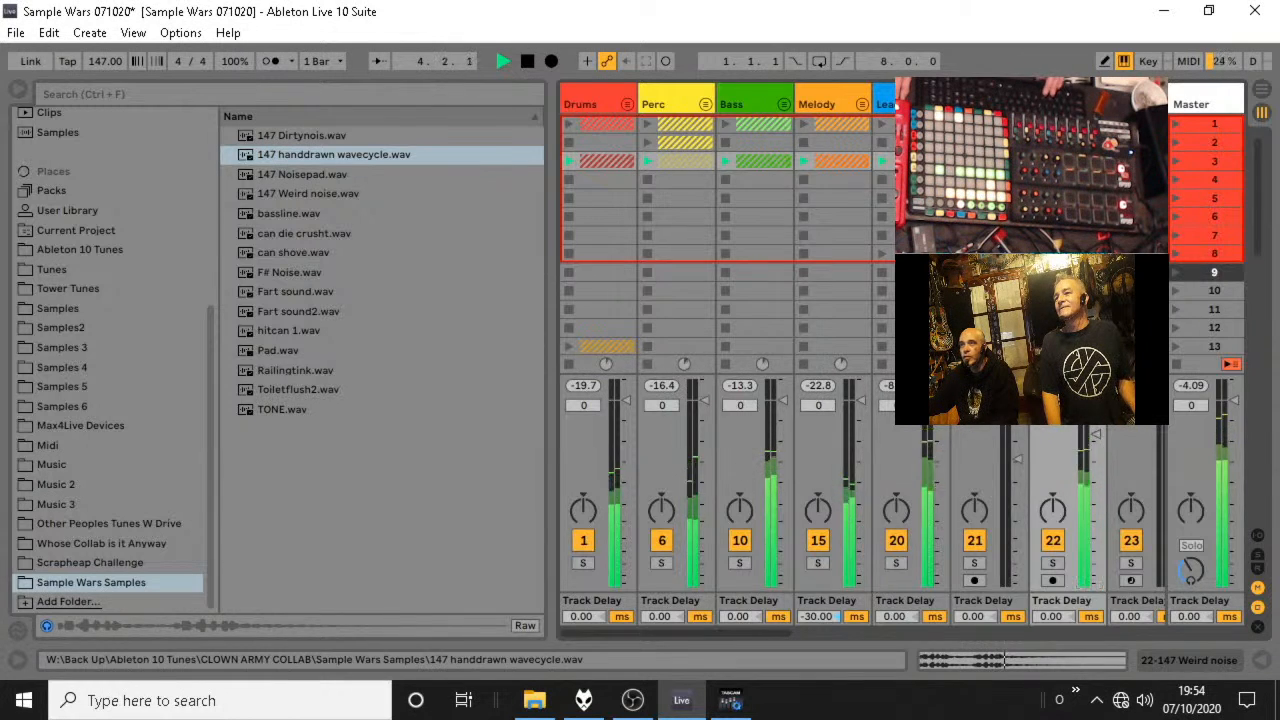
# Try to time-align the handdrawn wavecycle clip by shifting its first warp marker to 1.2.1, and listen back.
pyautogui.click(1050, 660)
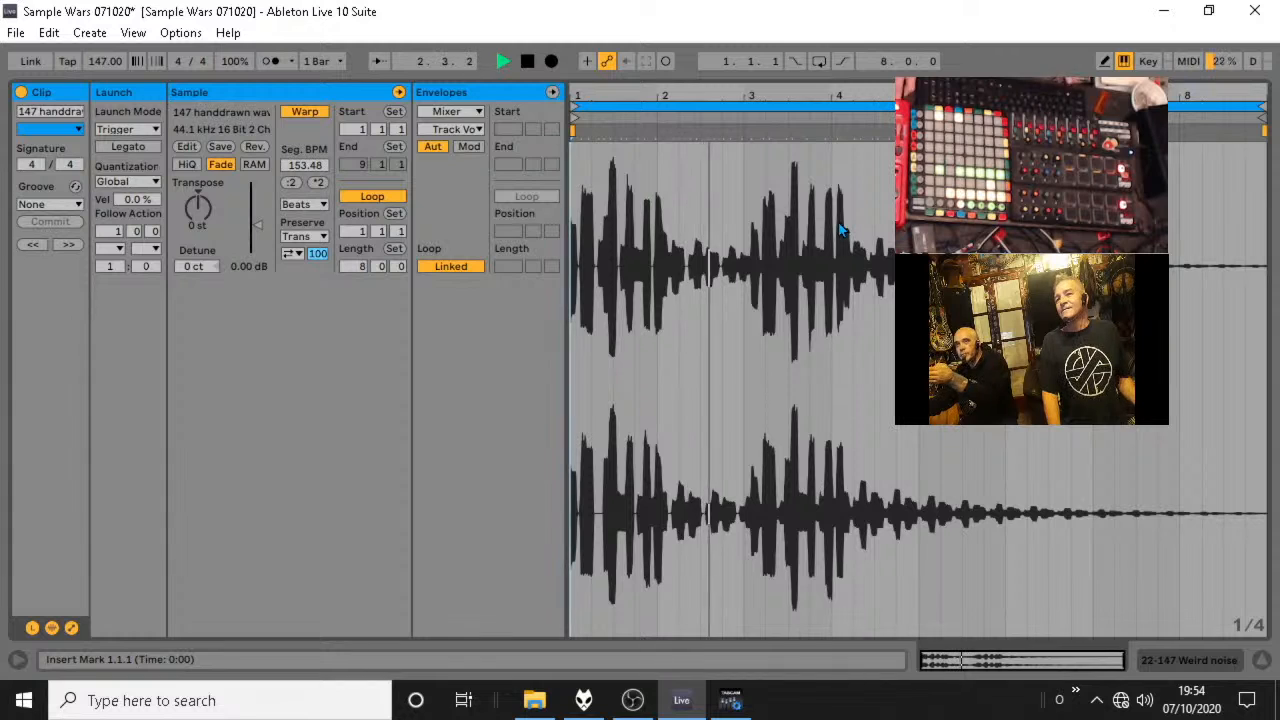
pyautogui.press('super')
pyautogui.press('space')
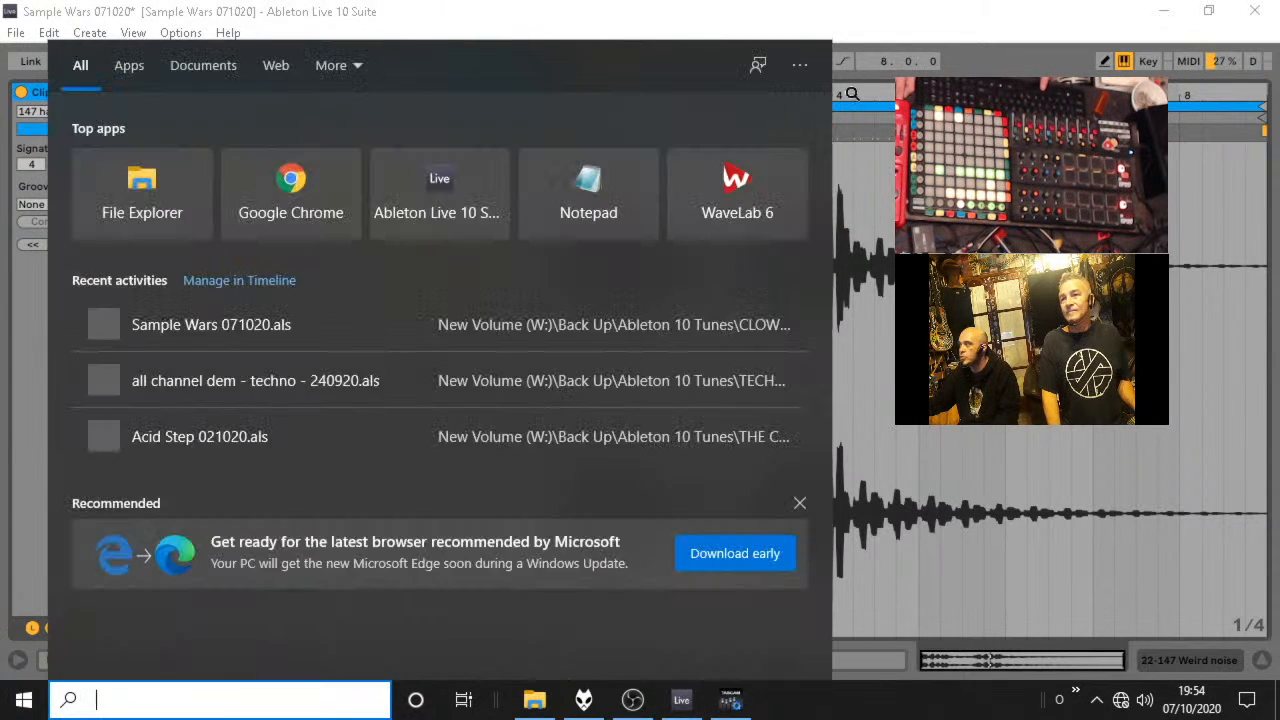
pyautogui.press('Escape')
pyautogui.click(904, 280)
pyautogui.press('space')
pyautogui.moveTo(604, 92); pyautogui.dragTo(642, 170)
pyautogui.moveTo(572, 131); pyautogui.dragTo(614, 138)
pyautogui.press('space')
pyautogui.press('space')
# Try to tighten the clip's timing with warp markers at 3.2.1, just after 1.2.1 and at 2.2.1, and play it.
pyautogui.press('space')
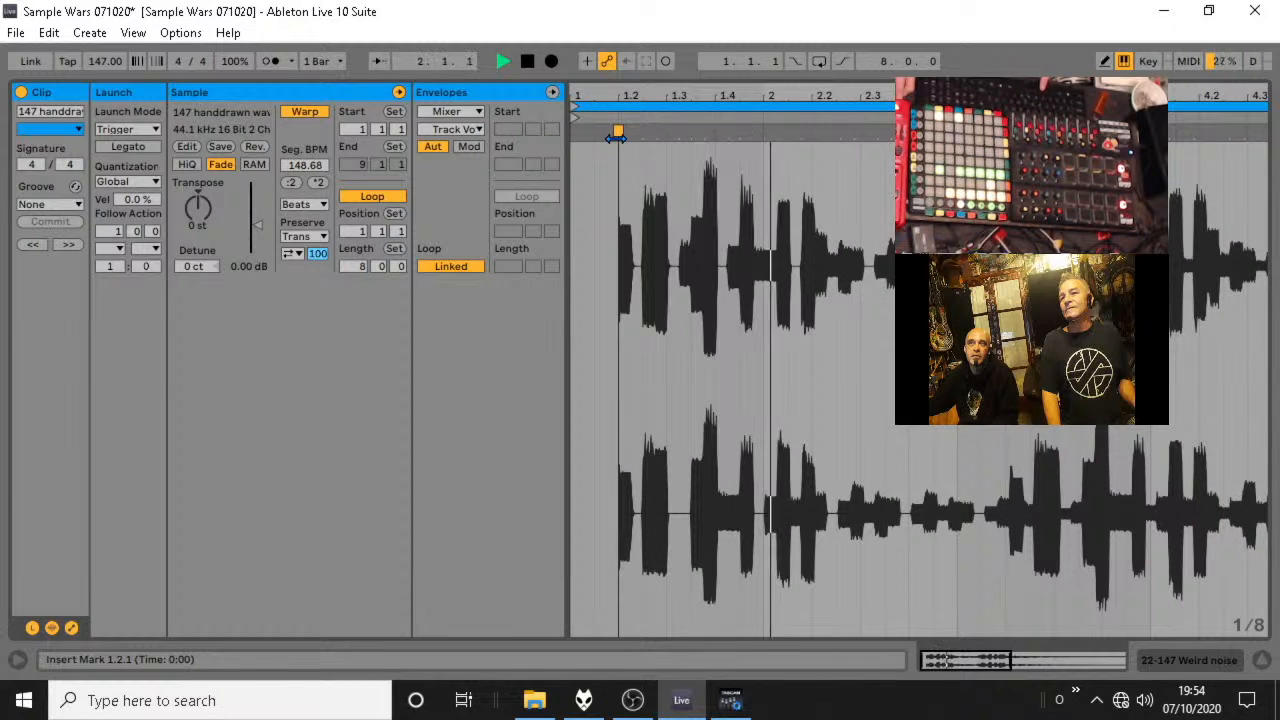
pyautogui.press('space')
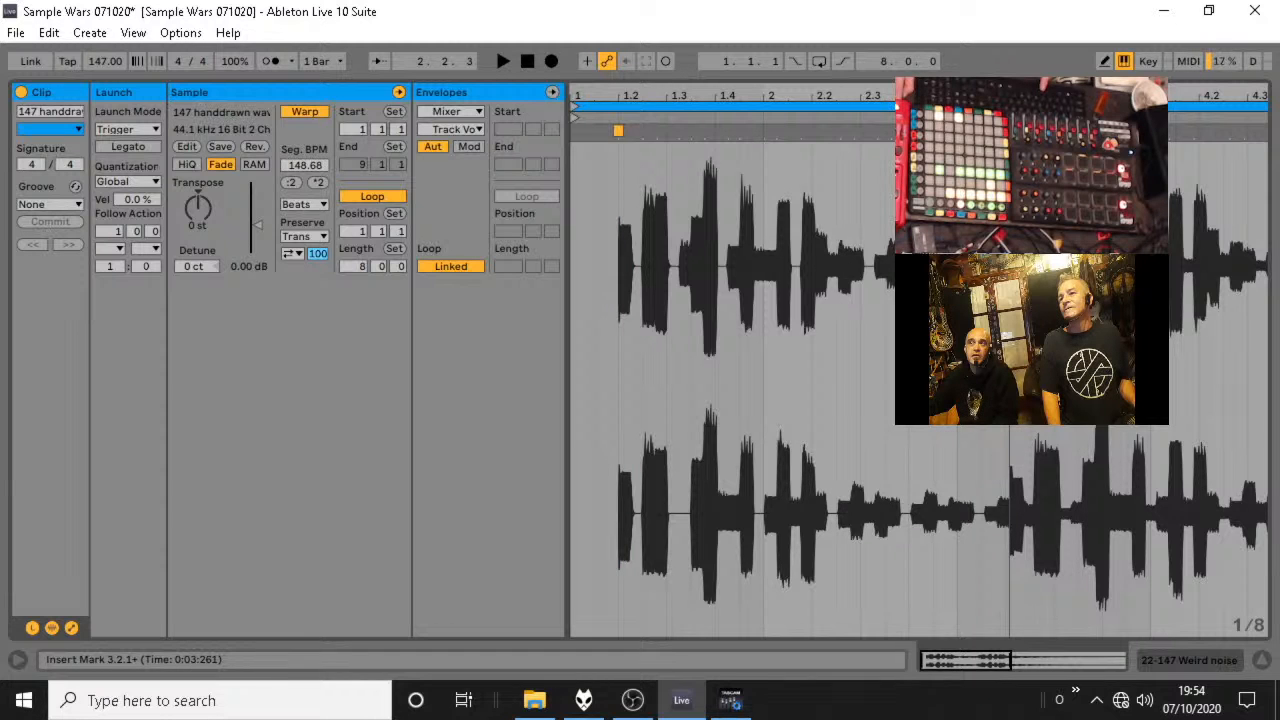
pyautogui.moveTo(1010, 134); pyautogui.dragTo(1005, 134)
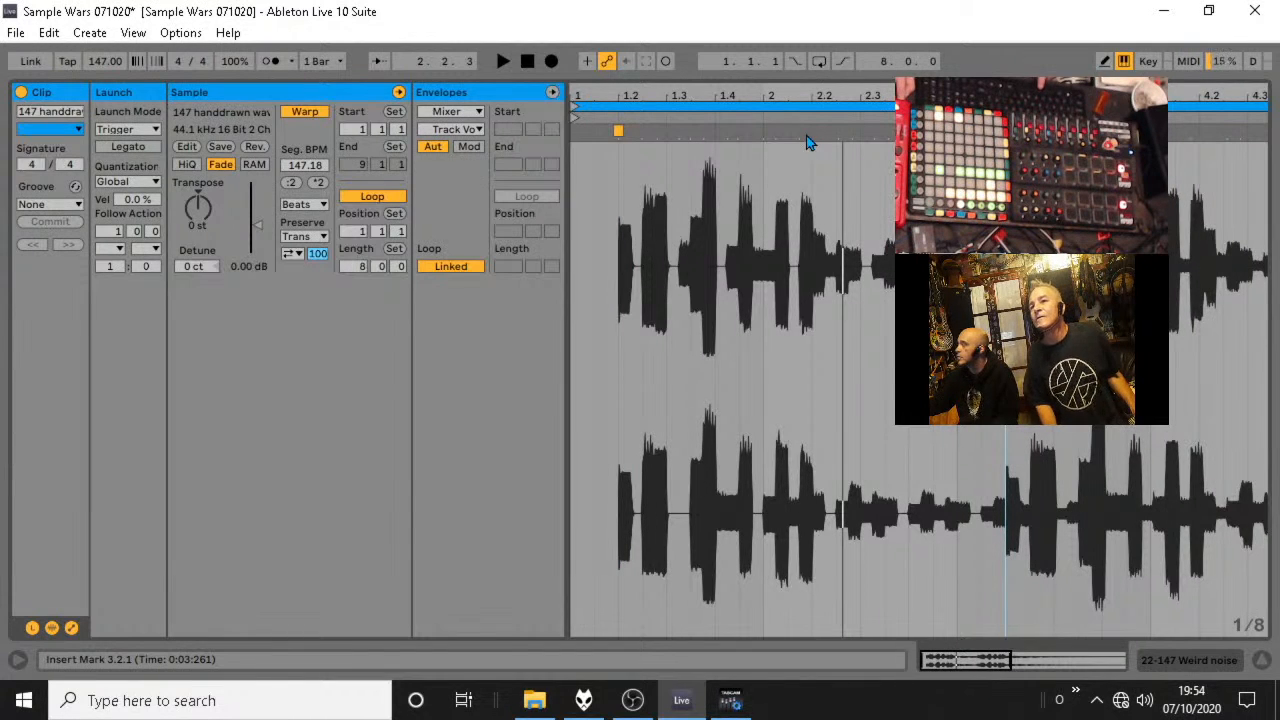
pyautogui.doubleClick(642, 131)
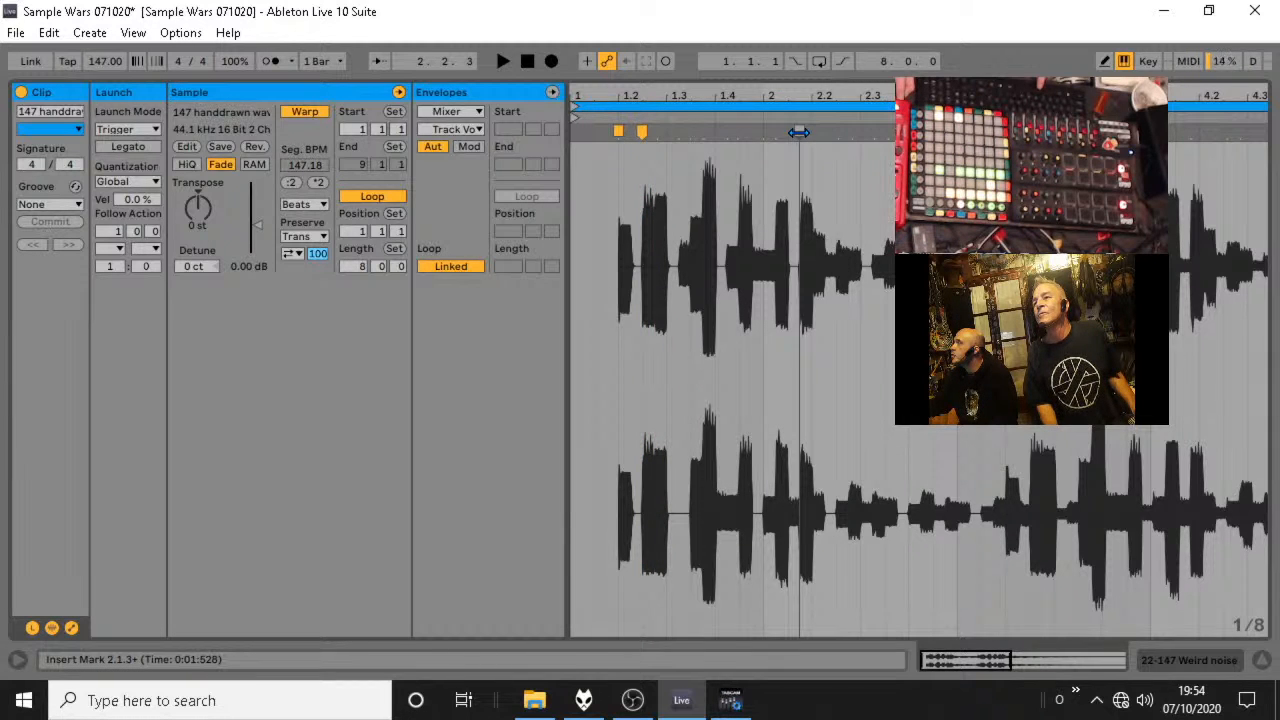
pyautogui.moveTo(799, 131); pyautogui.dragTo(812, 131)
pyautogui.press('space')
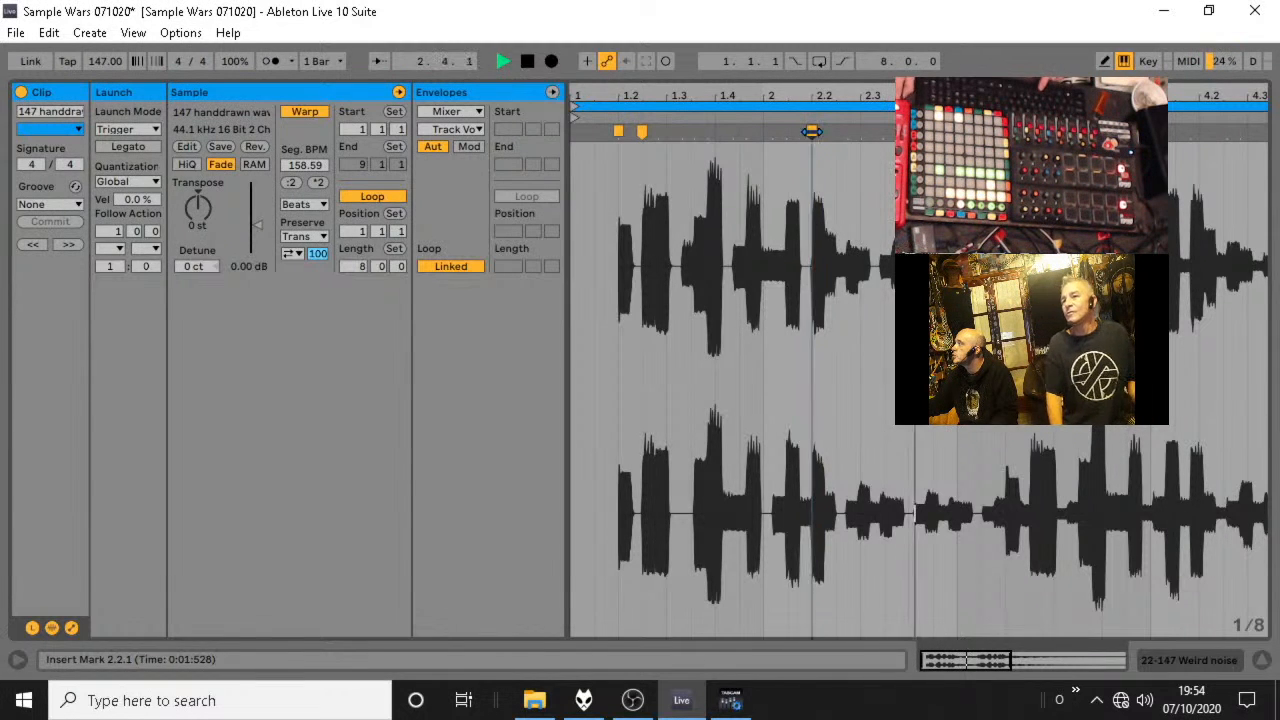
pyautogui.click(812, 131)
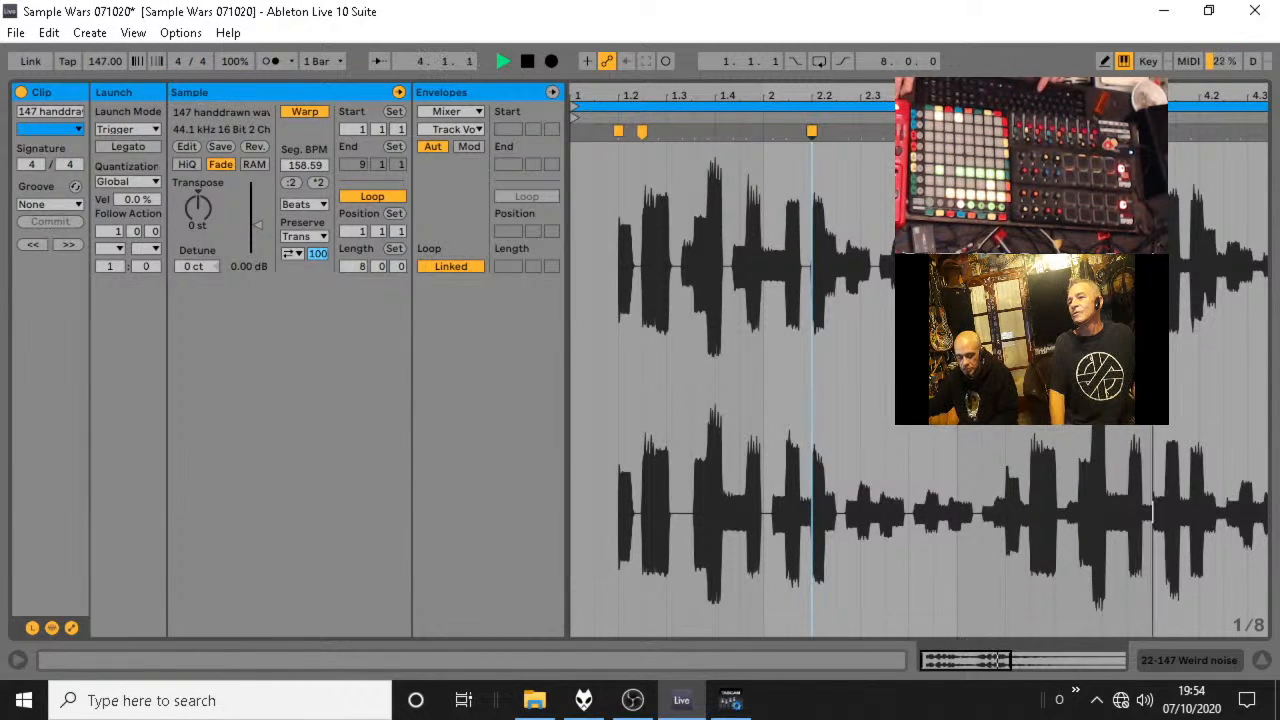
# Replace the warped clip with a fresh copy of 147 handdrawn wavecycle.wav, turn its warping off and play it.
pyautogui.press('space')
pyautogui.hotkey('ctrl', 'alt', 'l')
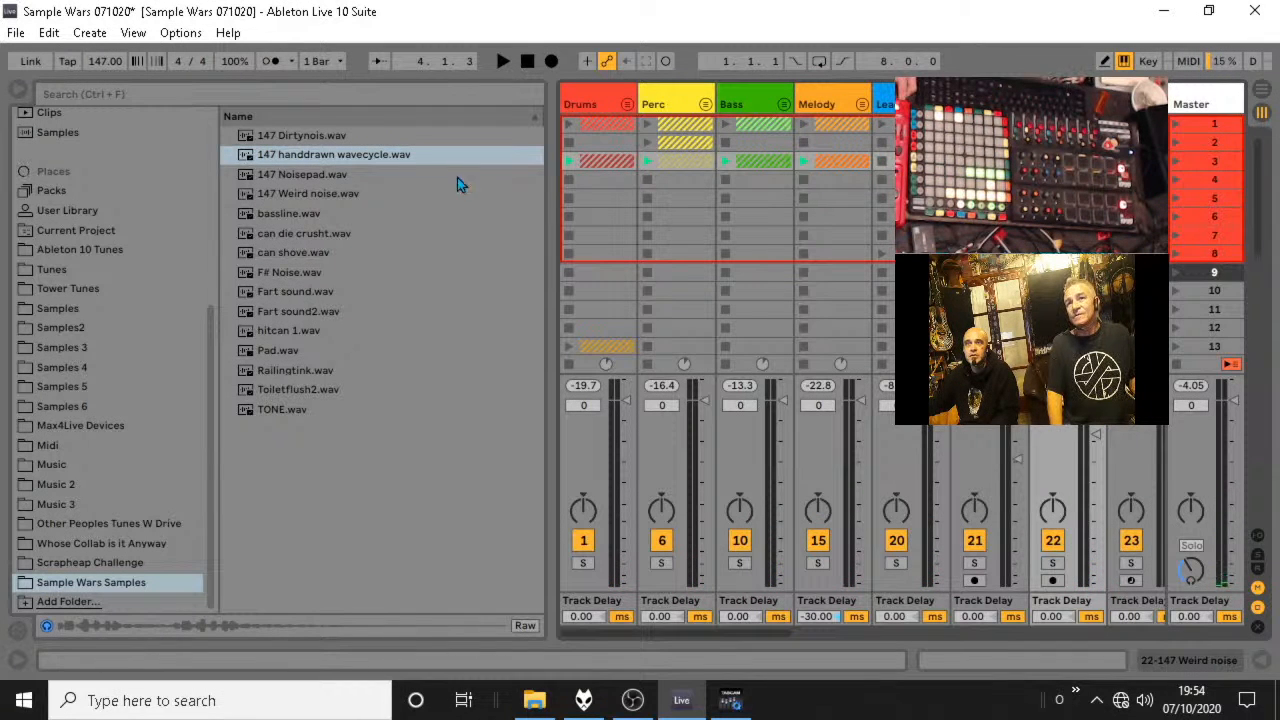
pyautogui.moveTo(300, 156); pyautogui.dragTo(1060, 272)
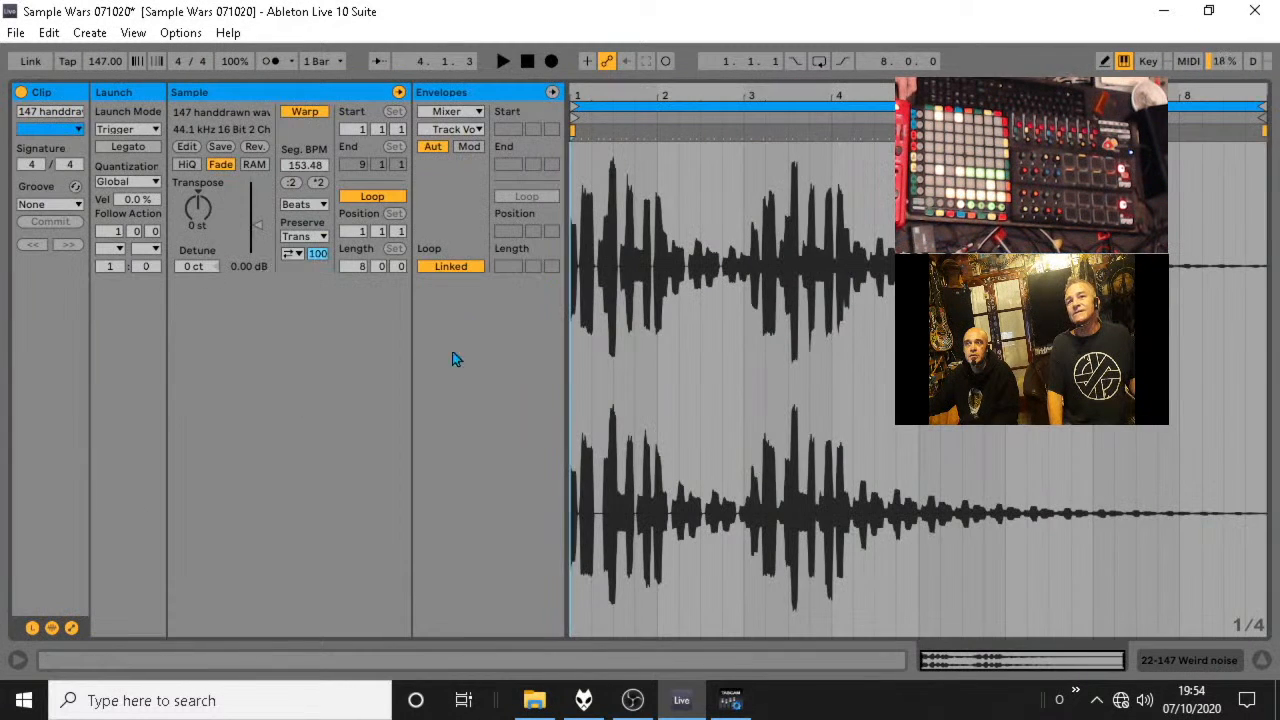
pyautogui.click(304, 112)
pyautogui.press('space')
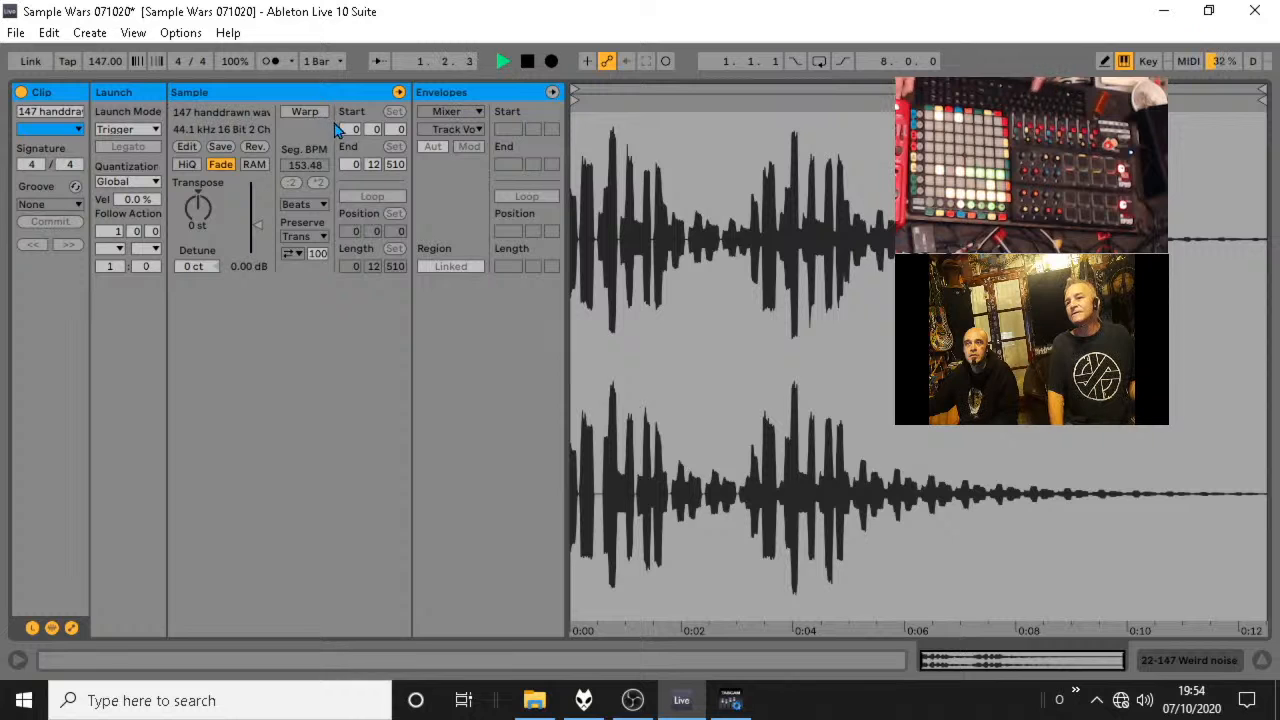
# Lower the 147 Weird noise track's volume to -11.3 dB in the mixer during playback, and stop playback.
pyautogui.click(1262, 660)
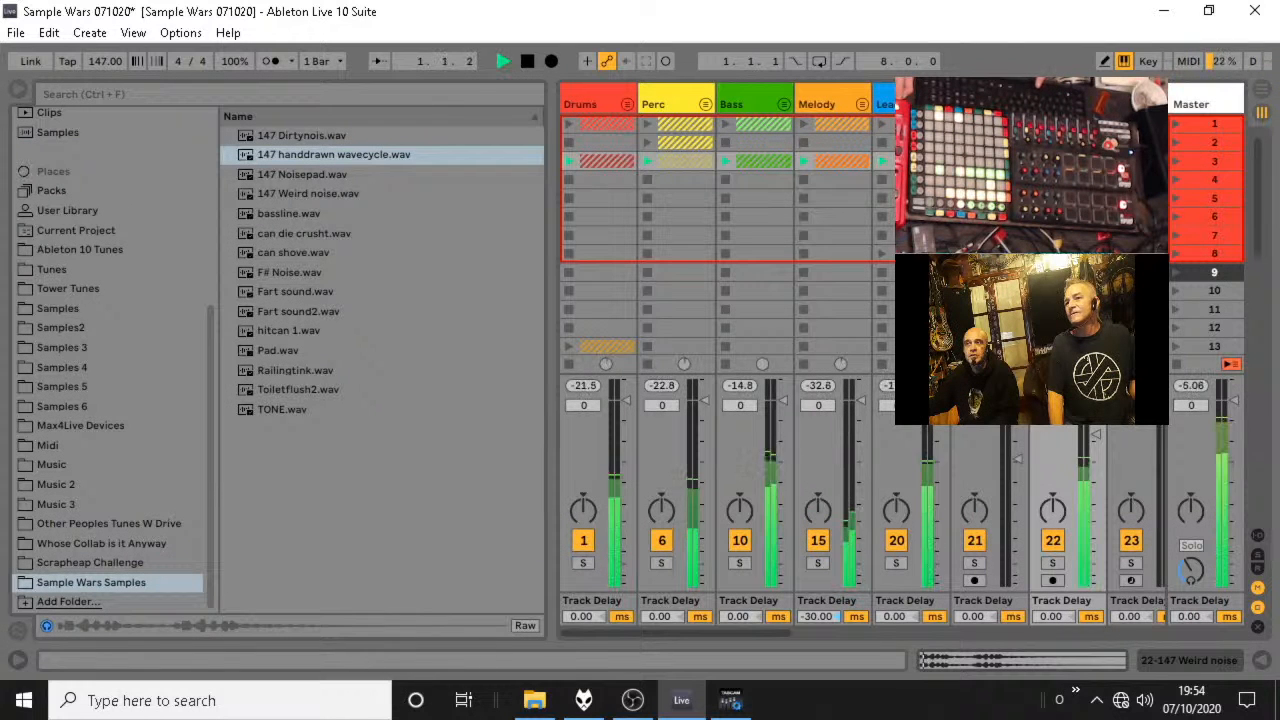
pyautogui.moveTo(1097, 435); pyautogui.dragTo(1096, 440)
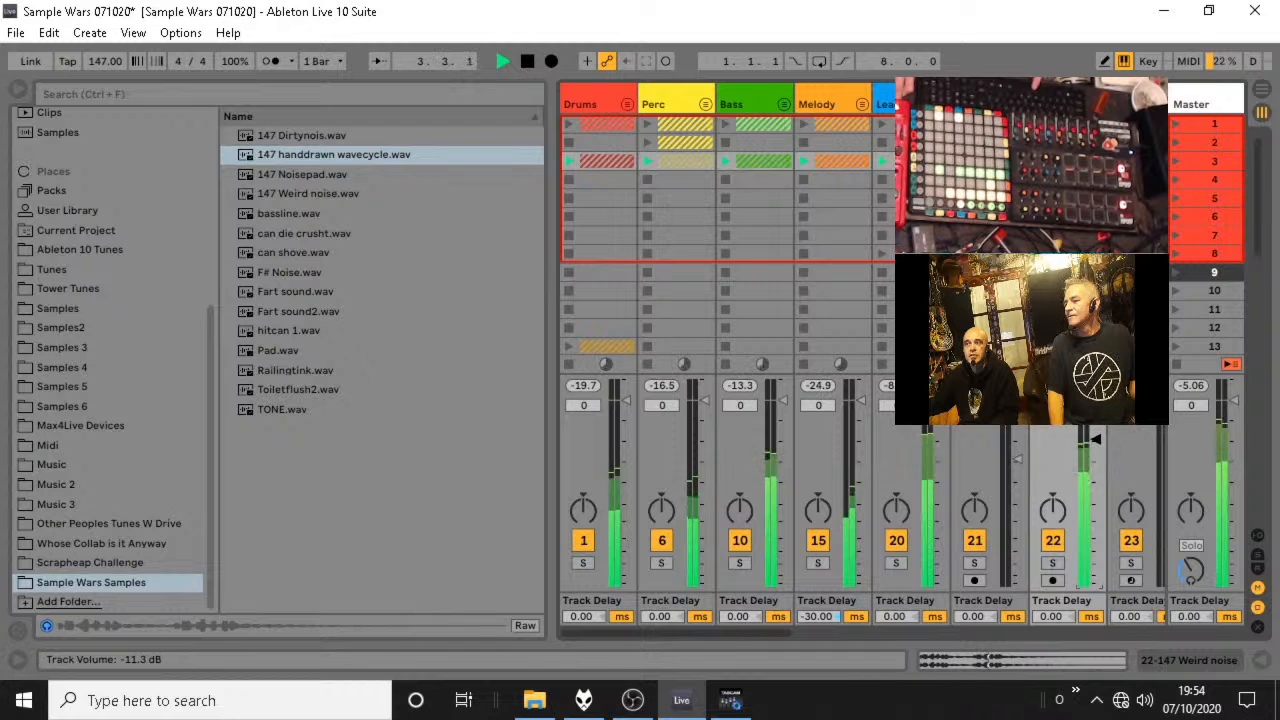
pyautogui.press('space')
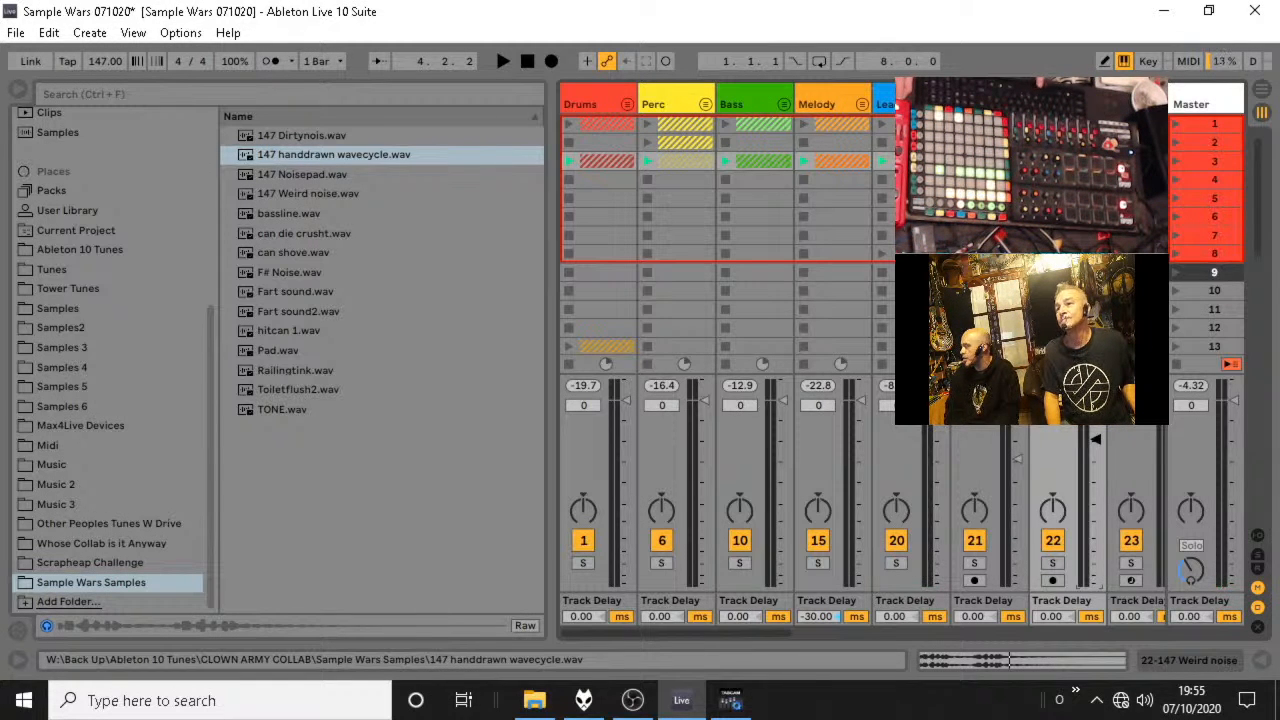
# Play the handdrawn wavecycle clip while viewing its waveform, stop playback and return to the session mixer.
pyautogui.press('space')
pyautogui.hotkey('shift', 'Tab')
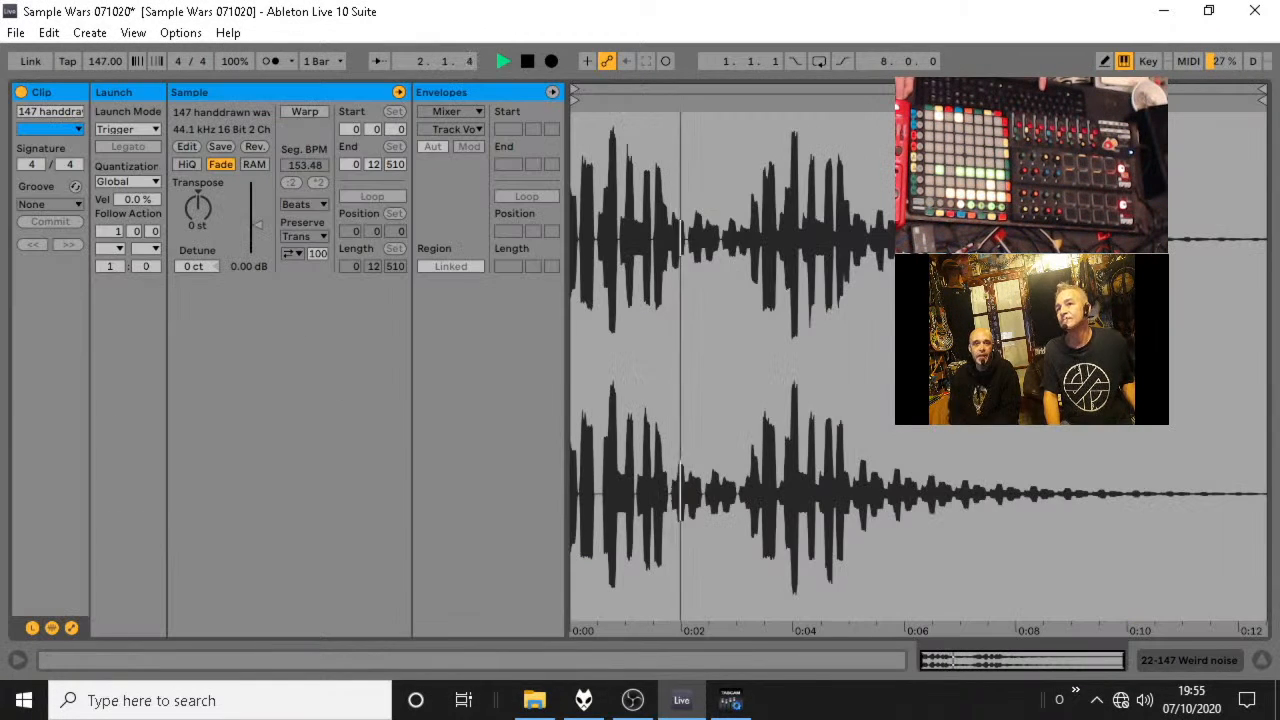
pyautogui.press('space')
pyautogui.click(1262, 661)
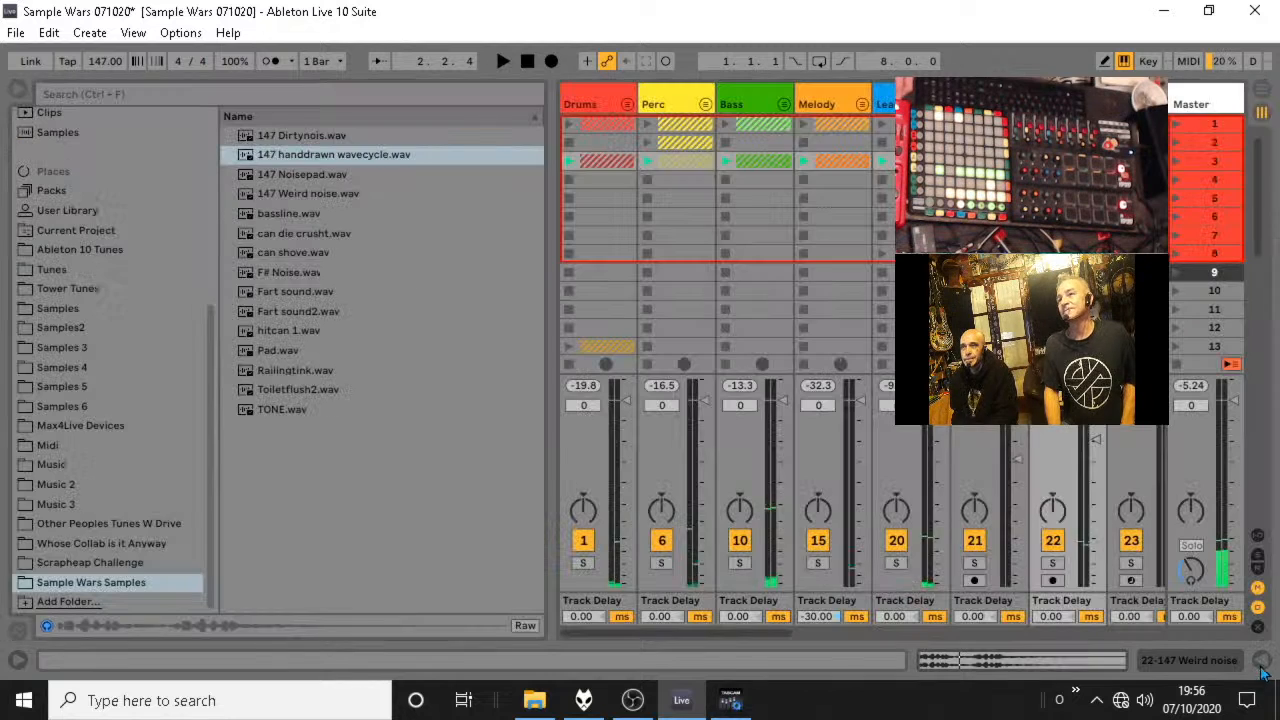
# Collapse the Lead1 group, launch scene 3 to hear all its clips together, and stop playback.
pyautogui.click(912, 104)
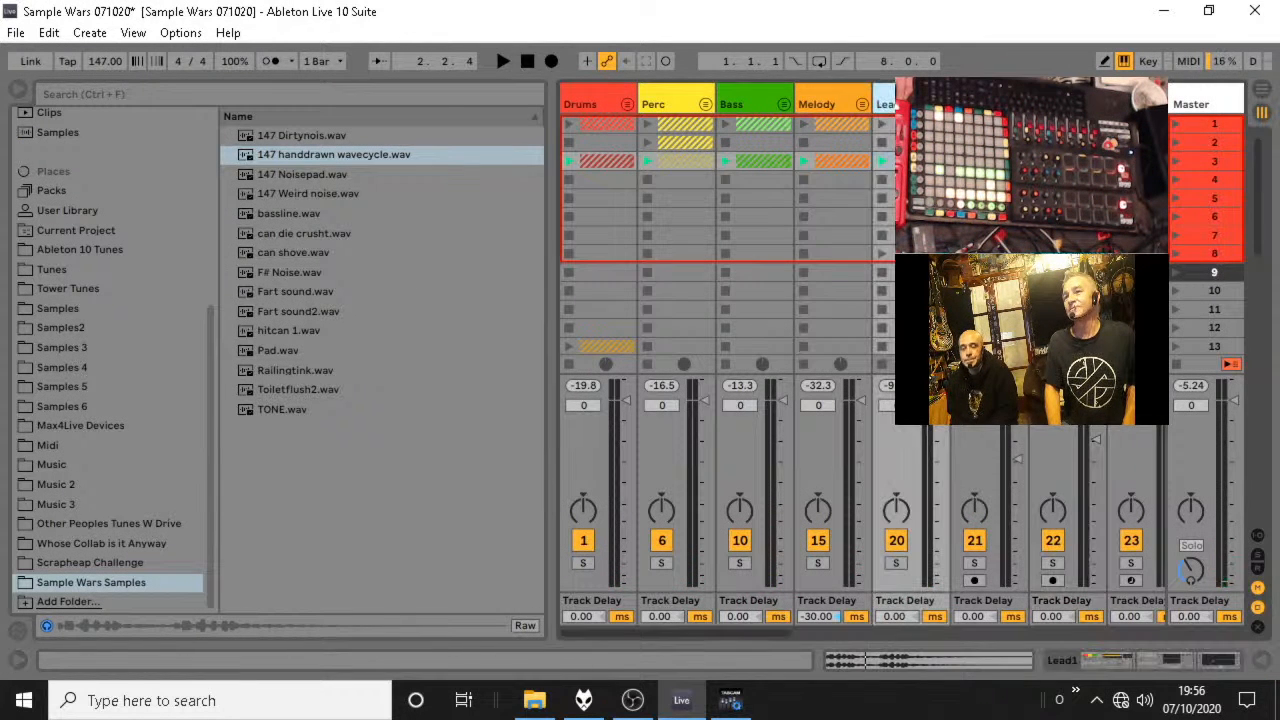
pyautogui.click(940, 104)
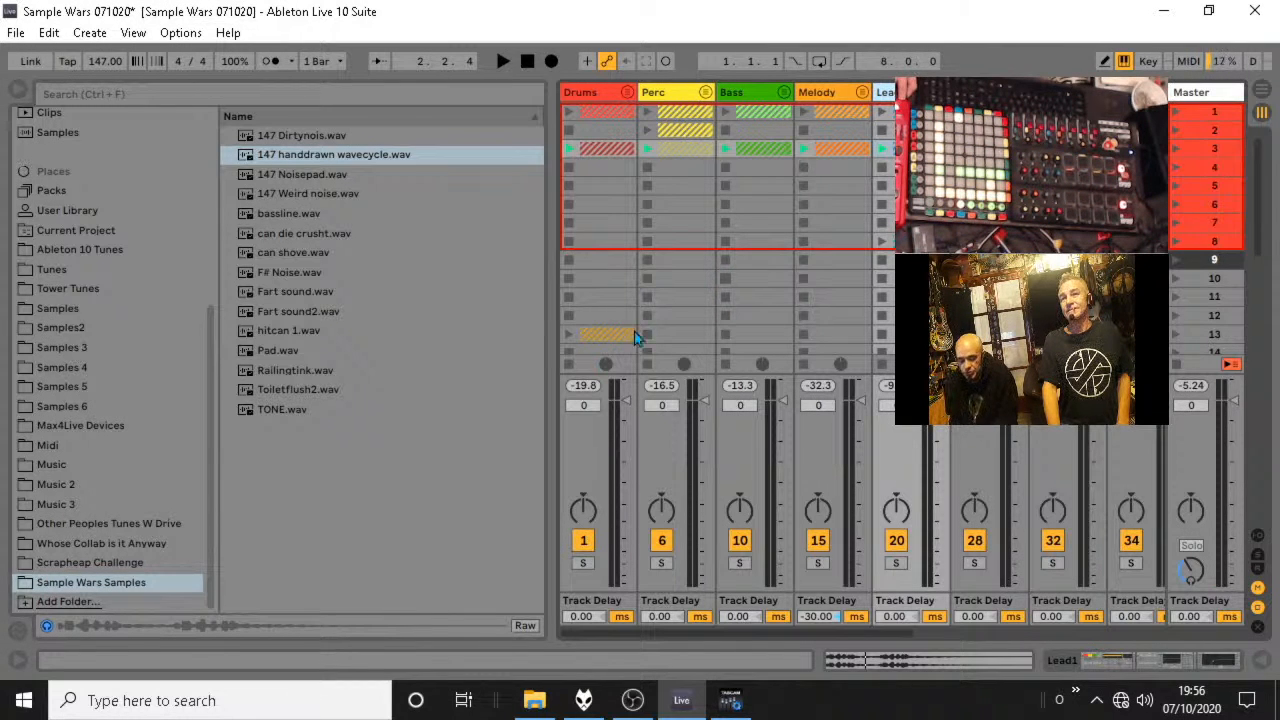
pyautogui.click(1176, 150)
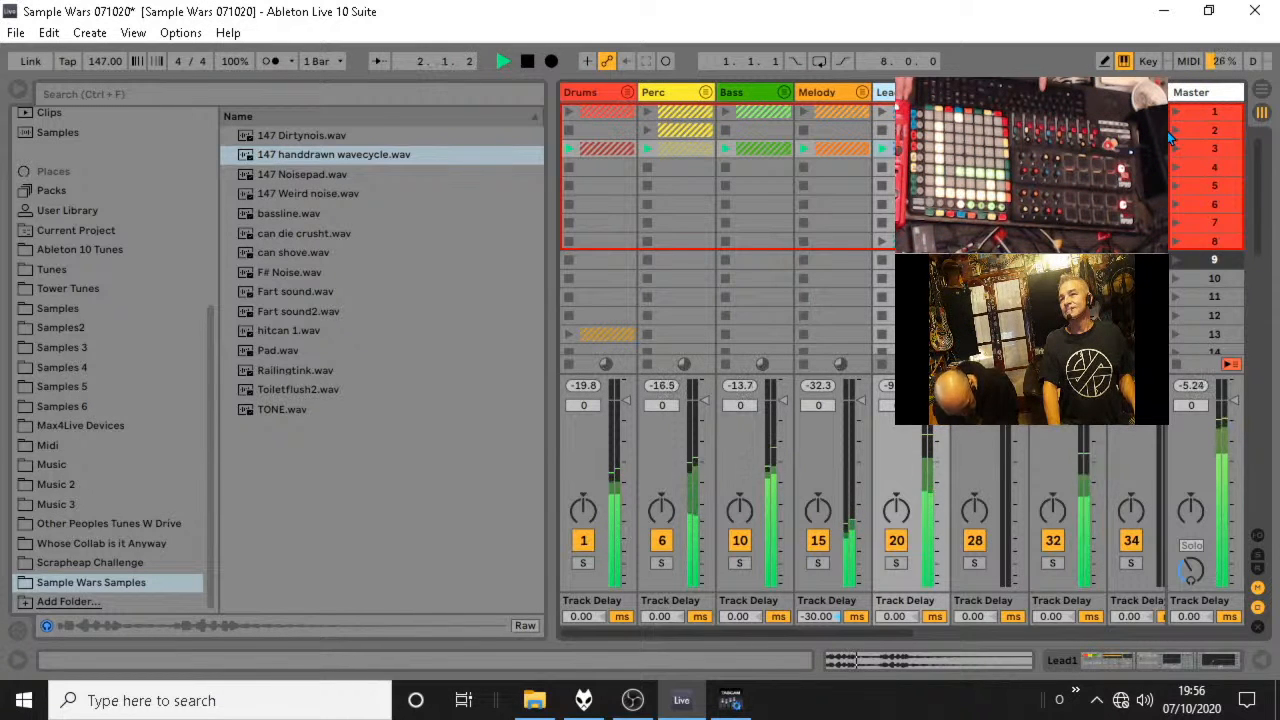
pyautogui.press('space')
# Expand the Lead1 group, open the scene 3 handdrawn wavecycle clip, turn its warping on and audition it briefly.
pyautogui.click(940, 92)
pyautogui.click(1046, 104)
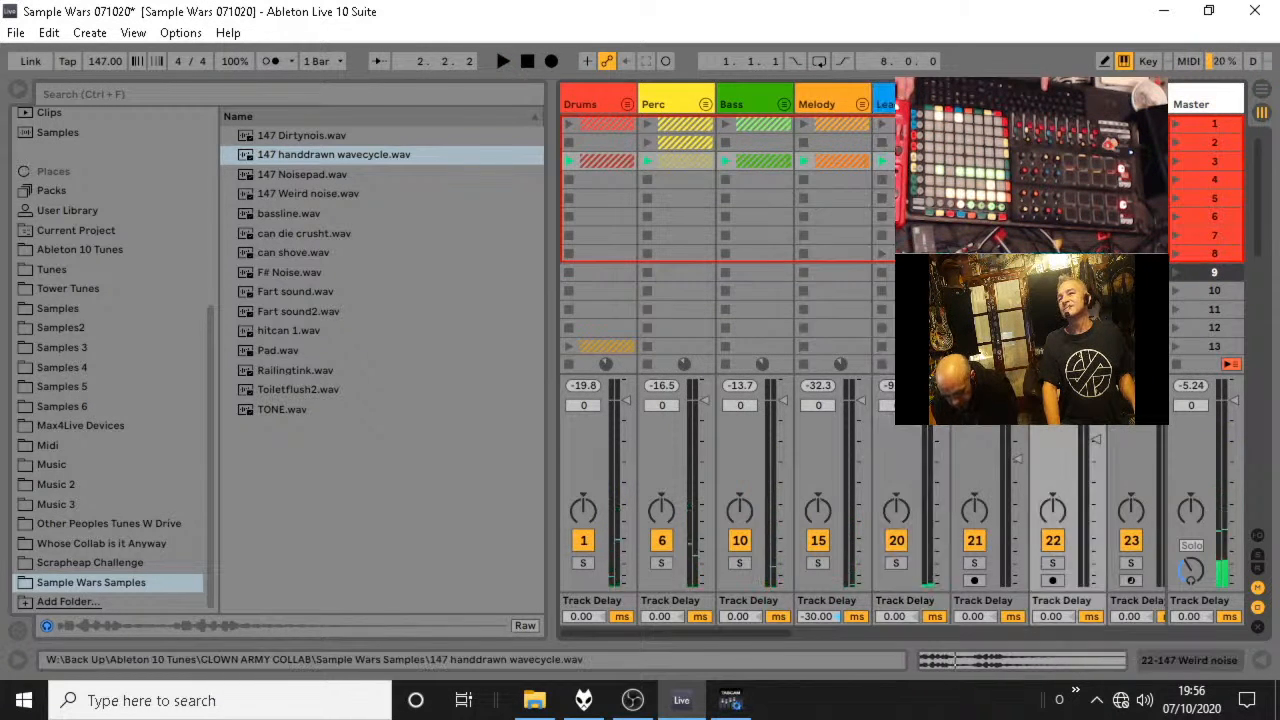
pyautogui.doubleClick(1052, 161)
pyautogui.click(306, 113)
pyautogui.press('space')
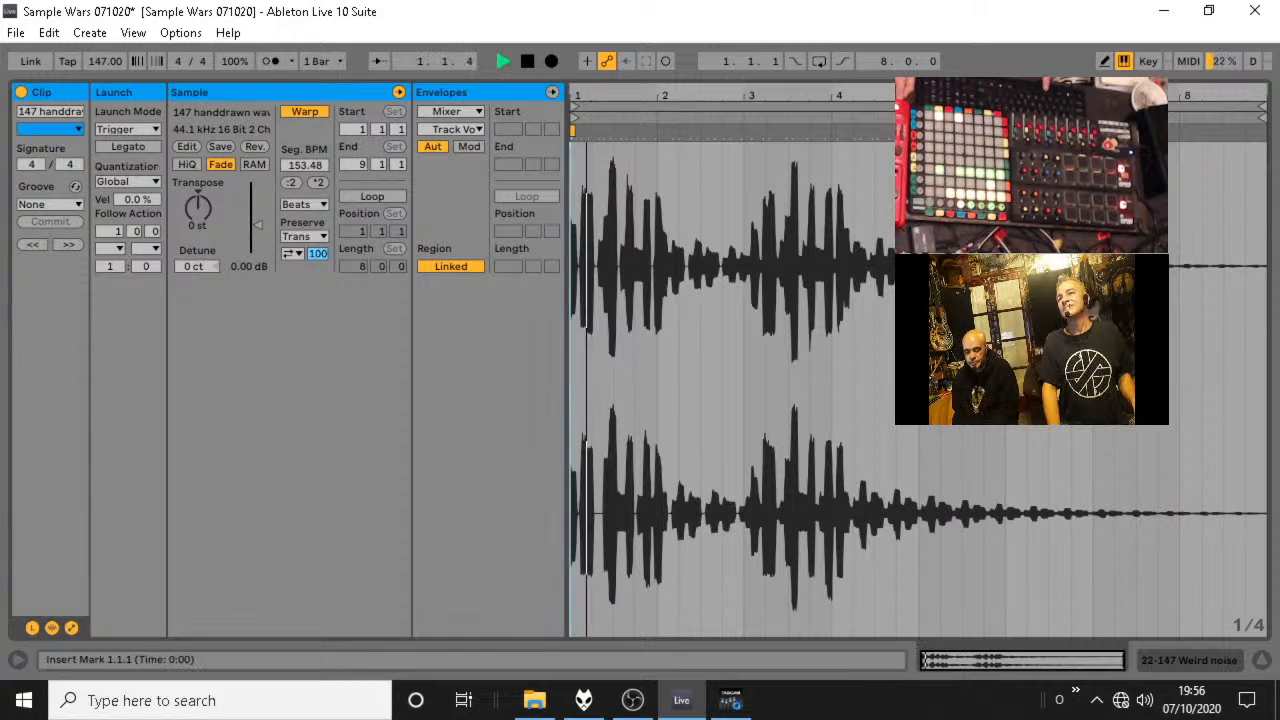
pyautogui.press('space')
# Place a warp marker on the clip's peak at 2.1.1, play the result and stop.
pyautogui.moveTo(653, 96)
pyautogui.mouseDown()
pyautogui.moveTo(655, 145)
pyautogui.moveTo(657, 134)
pyautogui.mouseUp()
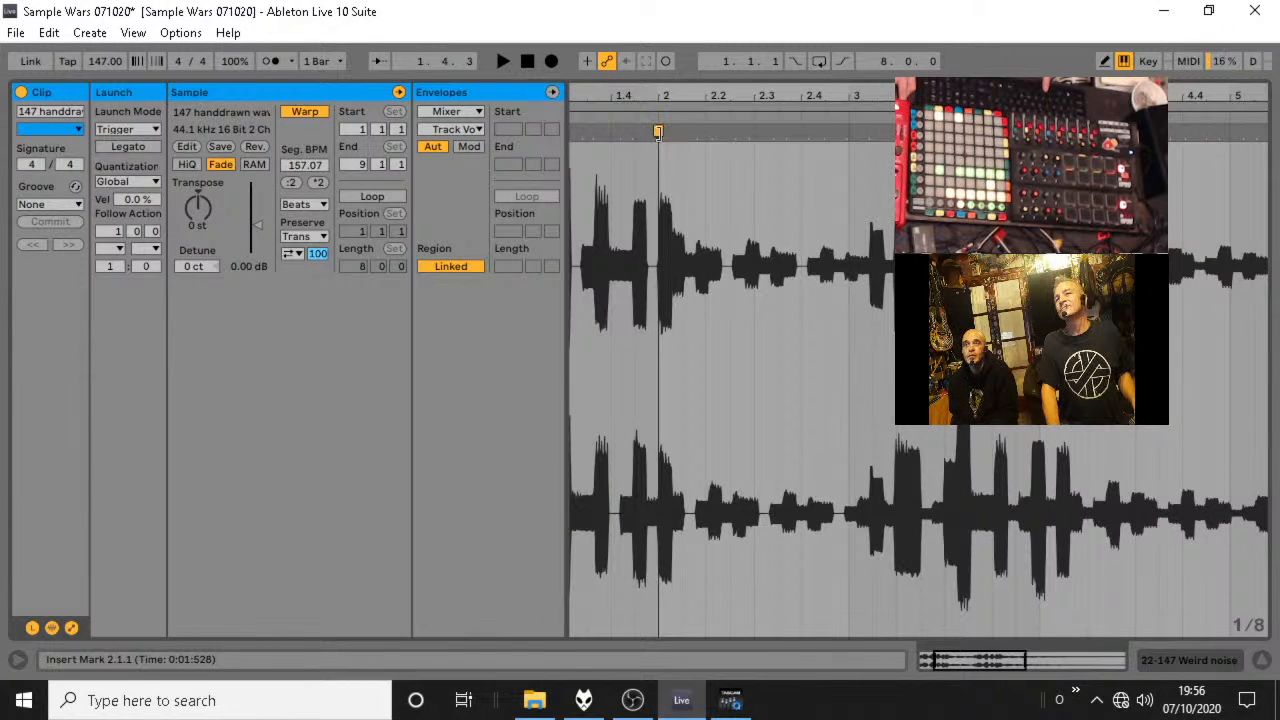
pyautogui.press('space')
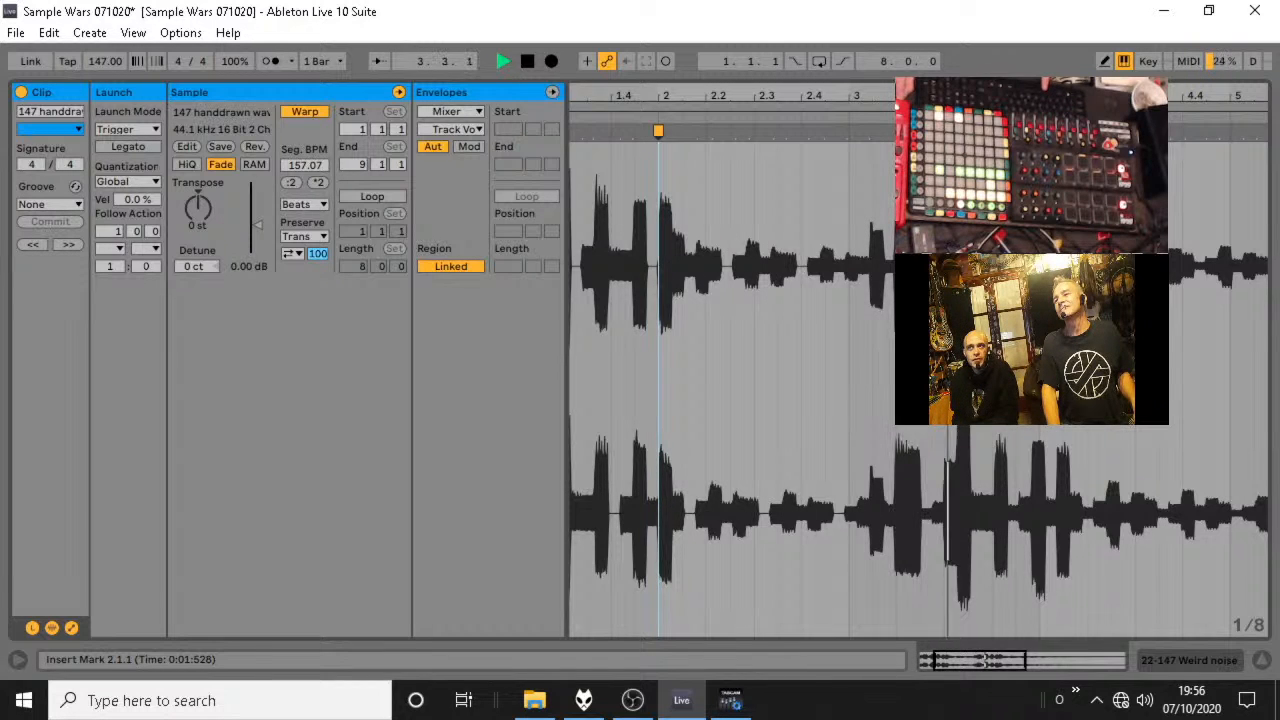
pyautogui.press('space')
# Align the clip's second burst with a warp marker at 4.1.3 and play the clip from the start.
pyautogui.click(1058, 520)
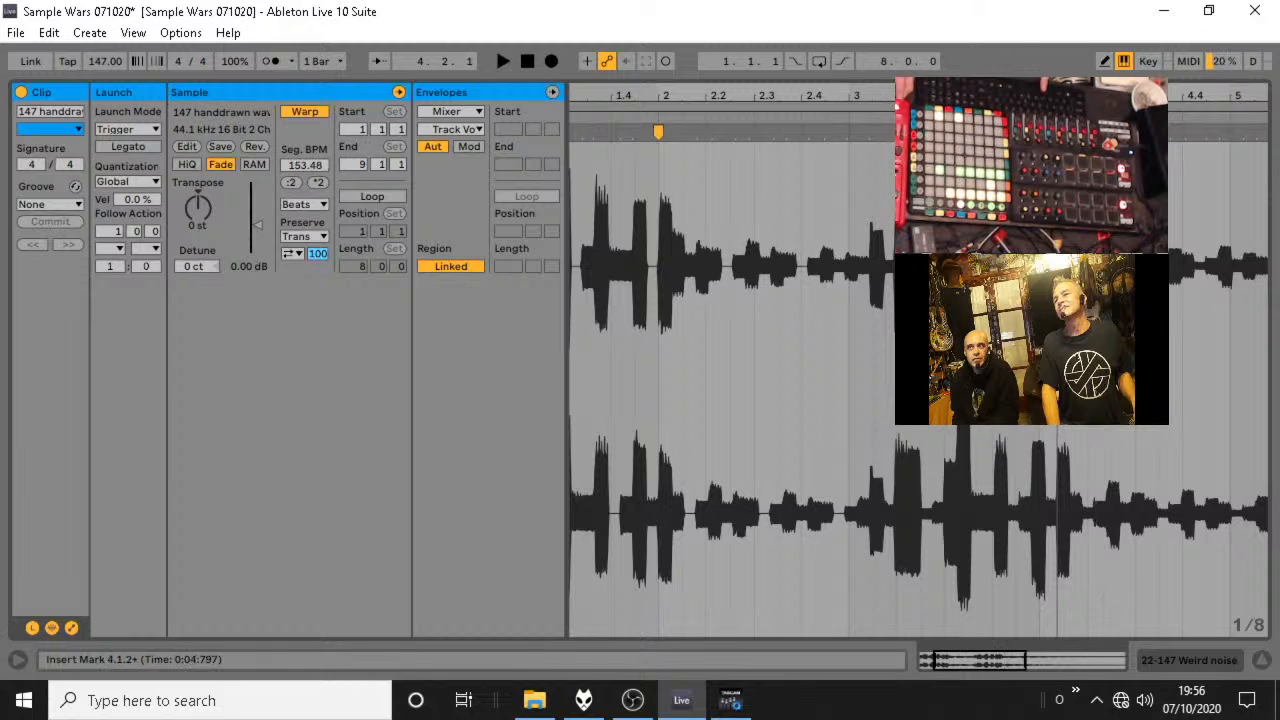
pyautogui.moveTo(1057, 132)
pyautogui.mouseDown()
pyautogui.moveTo(1086, 132)
pyautogui.moveTo(1063, 132)
pyautogui.mouseUp()
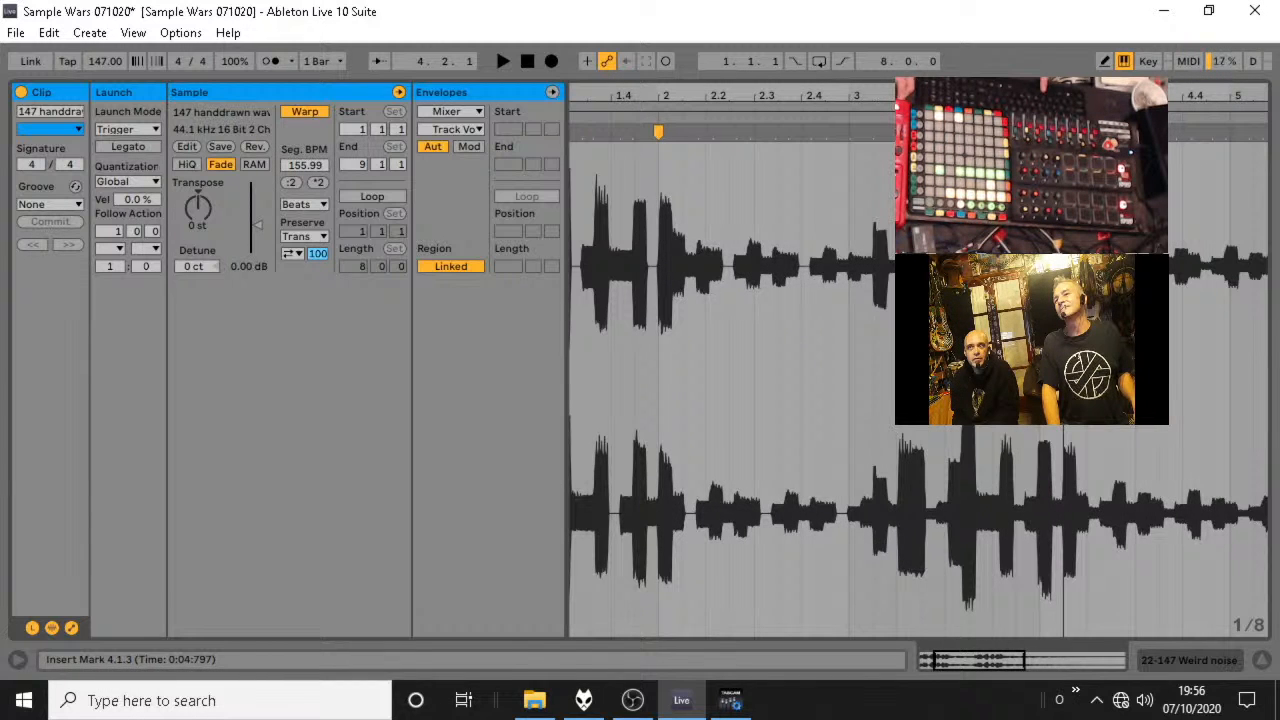
pyautogui.moveTo(859, 112); pyautogui.dragTo(911, 108)
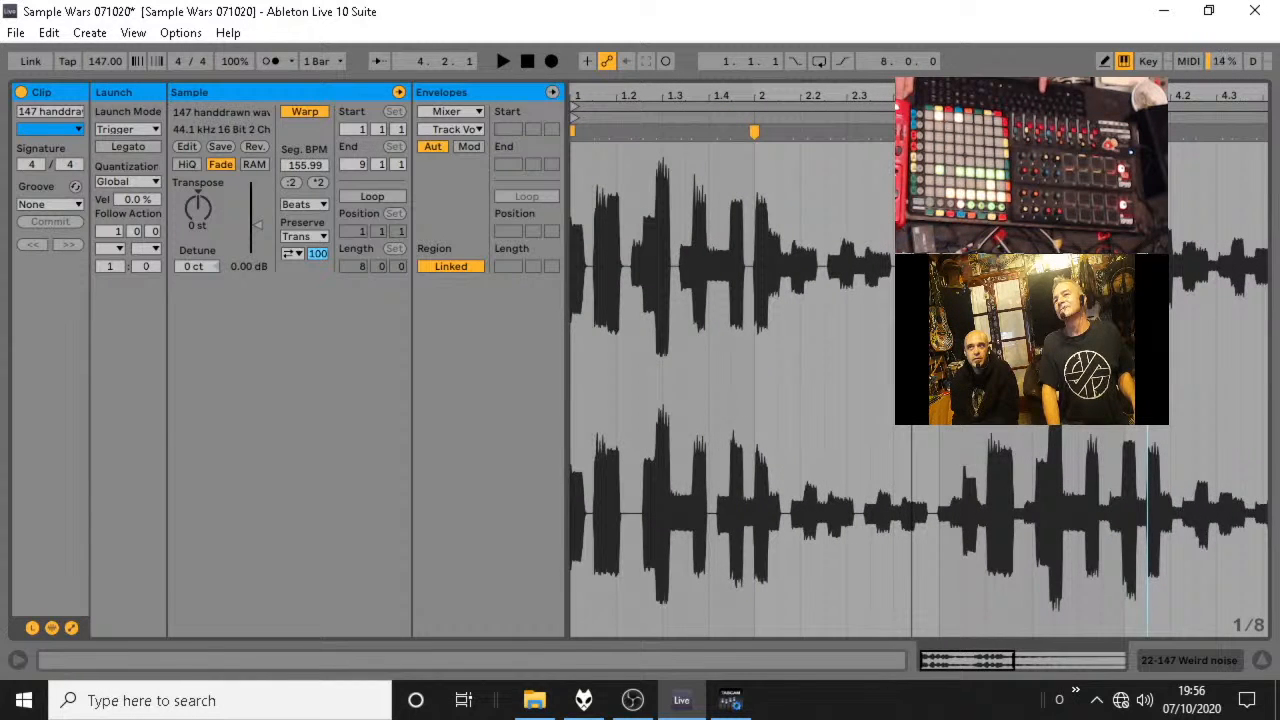
pyautogui.press('space')
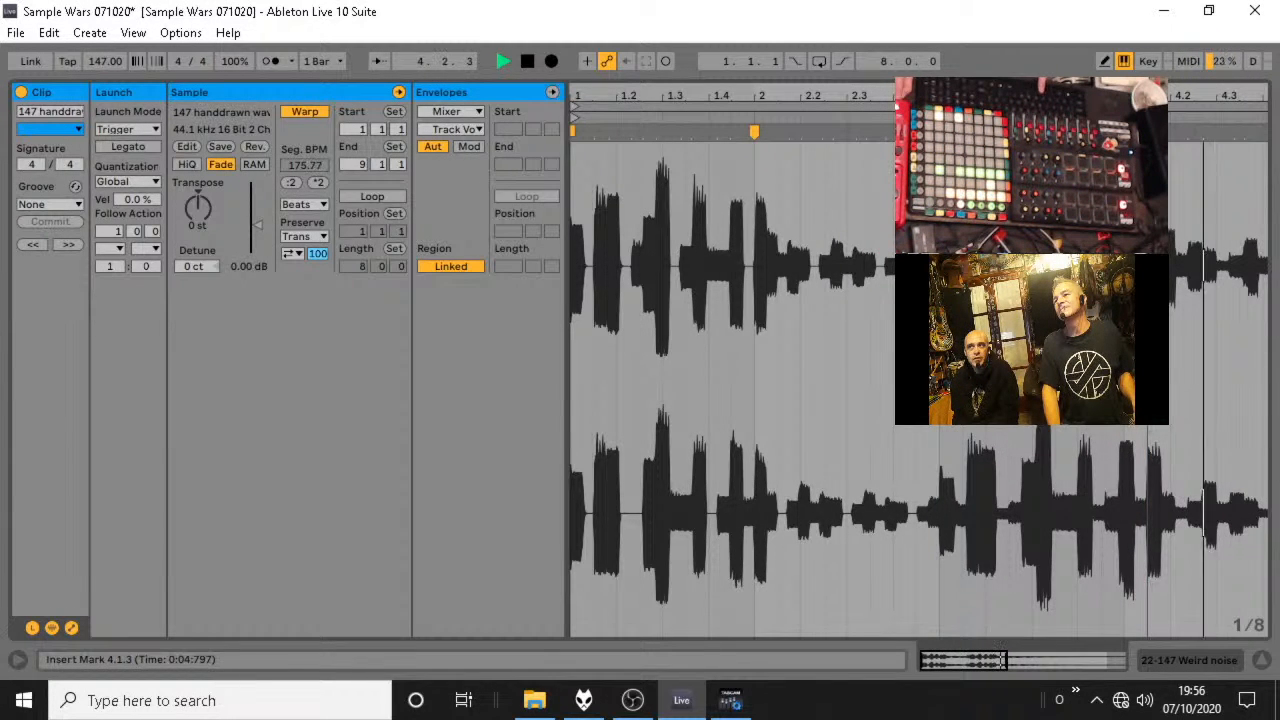
# Align the end of the handdrawn wavecycle clip's audio with 9.1.1 and play the result briefly.
pyautogui.press('space')
pyautogui.moveTo(1100, 96); pyautogui.dragTo(900, 40)
pyautogui.moveTo(1268, 132); pyautogui.dragTo(1204, 132)
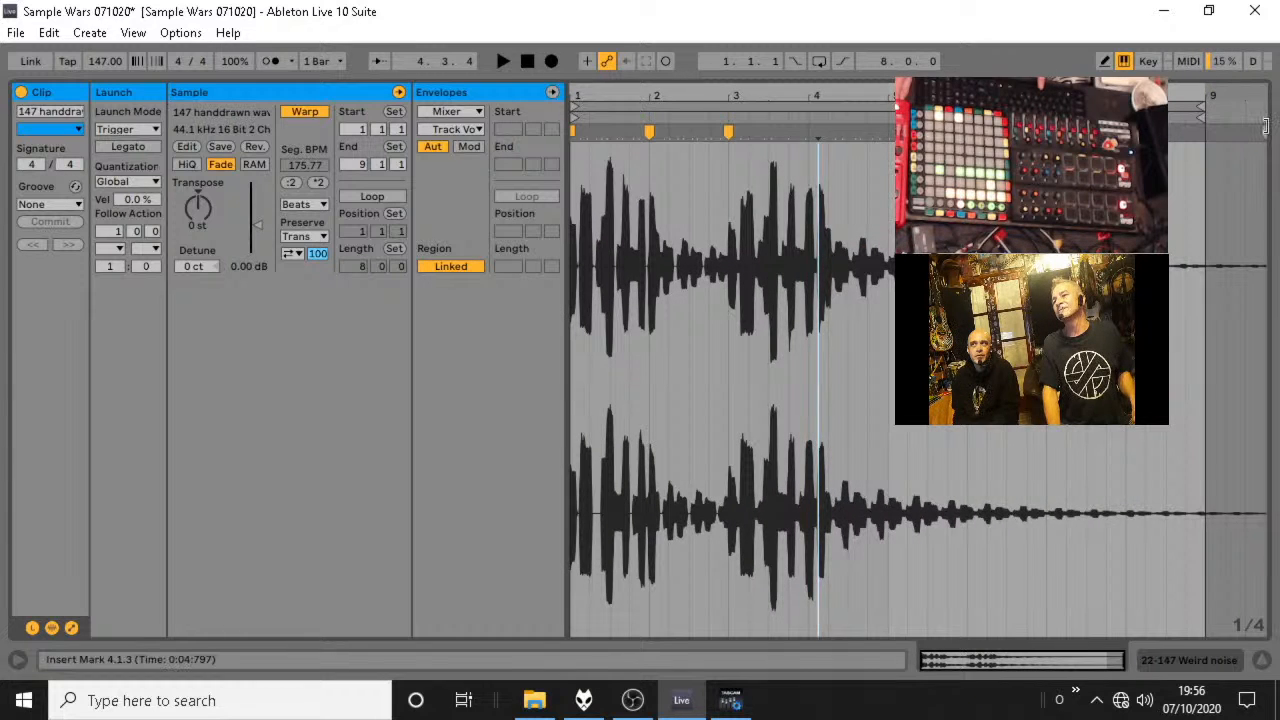
pyautogui.press('space')
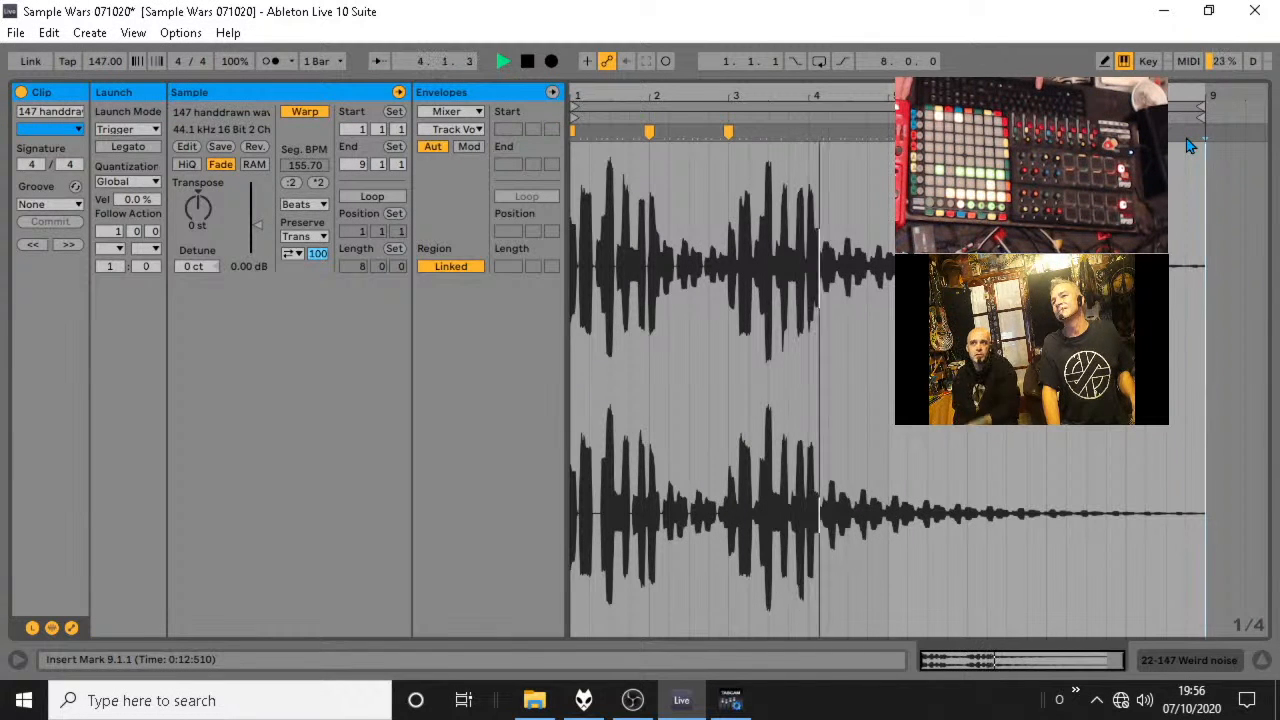
pyautogui.press('space')
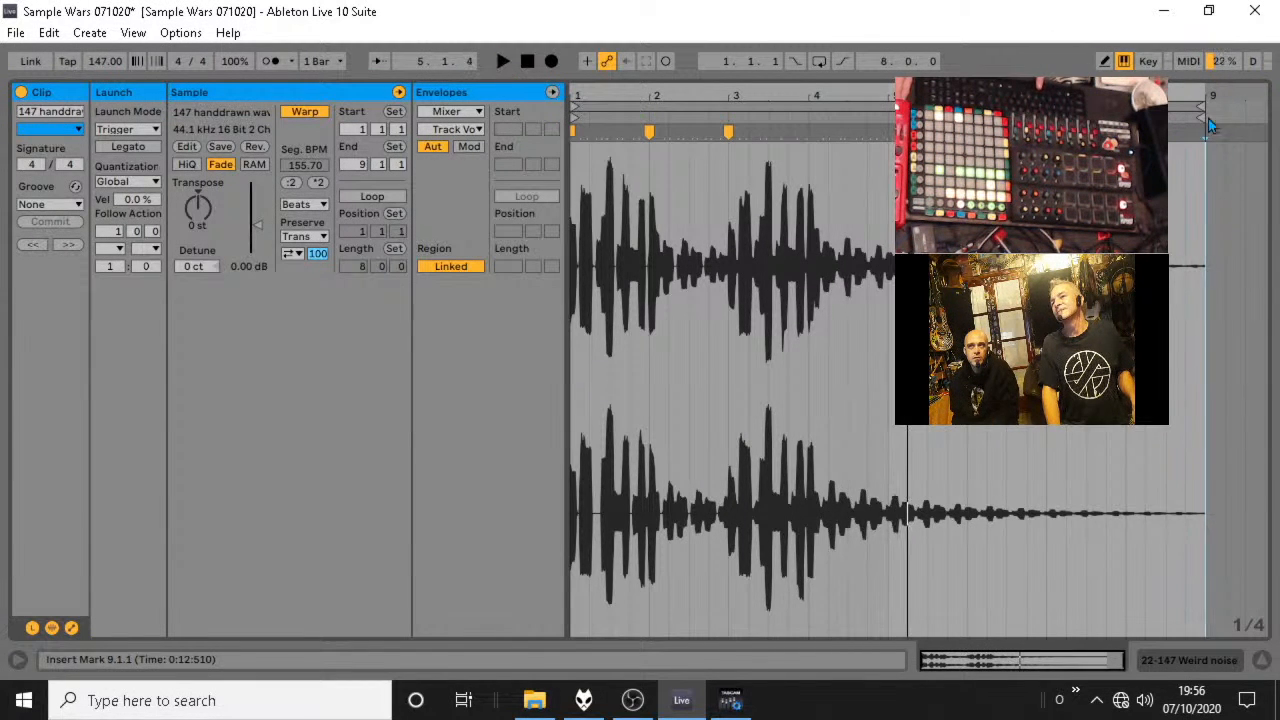
# Play the clip, shorten its loop length to four bars and stop playback.
pyautogui.press('space')
pyautogui.moveTo(1202, 107); pyautogui.dragTo(889, 160)
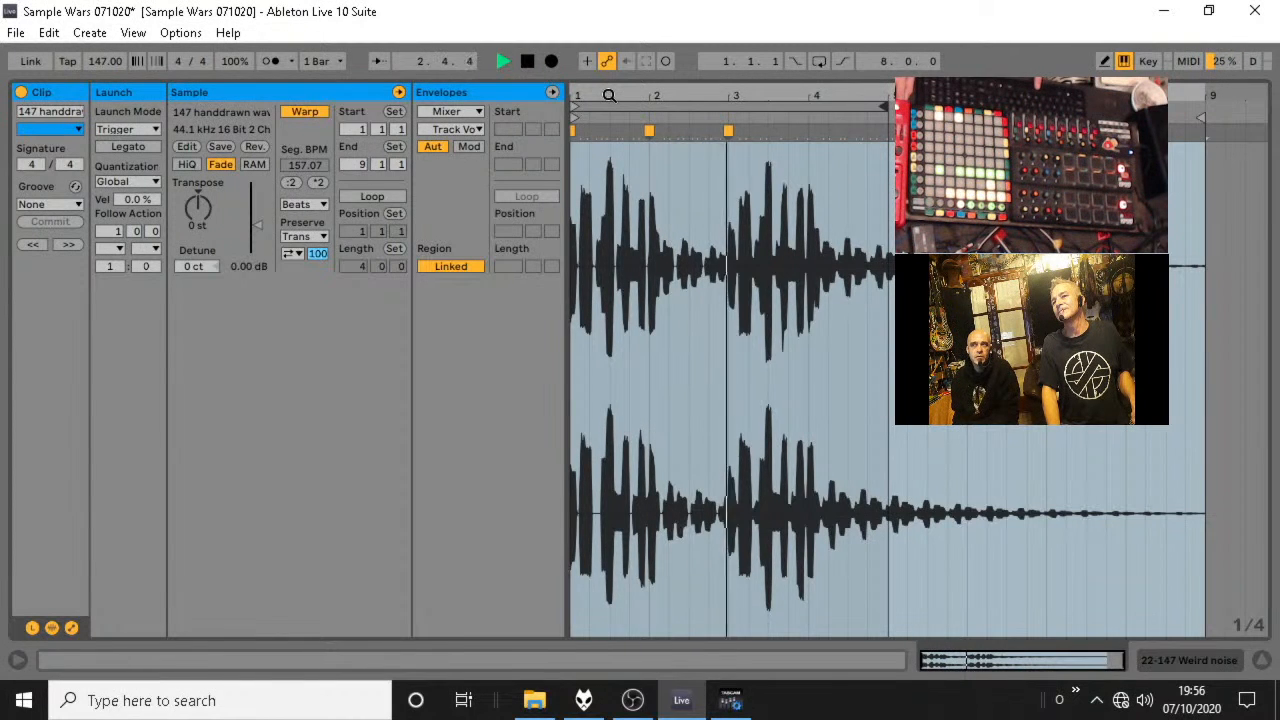
pyautogui.press('space')
# Align the clip's early hits to the grid with warp markers, including at 1.1.3 and 1.2.3 and just after 2.1.3.
pyautogui.moveTo(608, 95); pyautogui.dragTo(739, 119)
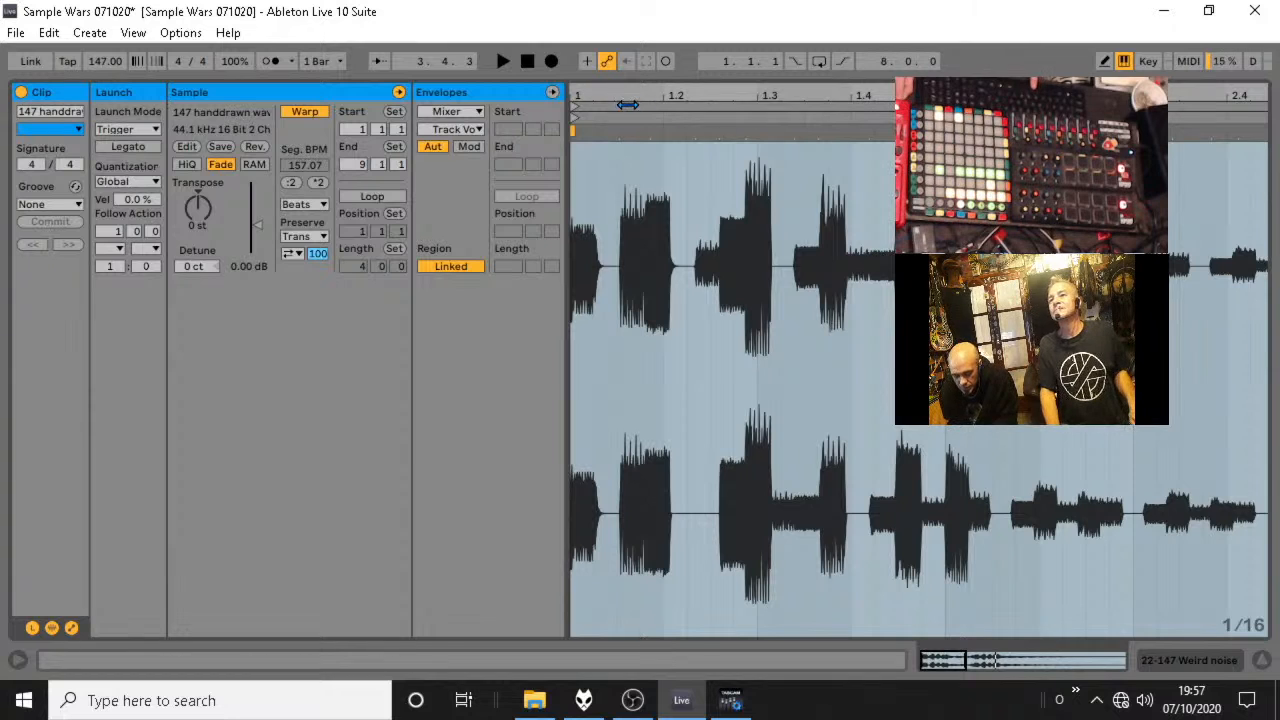
pyautogui.moveTo(612, 100)
pyautogui.mouseDown()
pyautogui.moveTo(638, 111)
pyautogui.moveTo(618, 131)
pyautogui.mouseUp()
pyautogui.moveTo(907, 131); pyautogui.dragTo(887, 131)
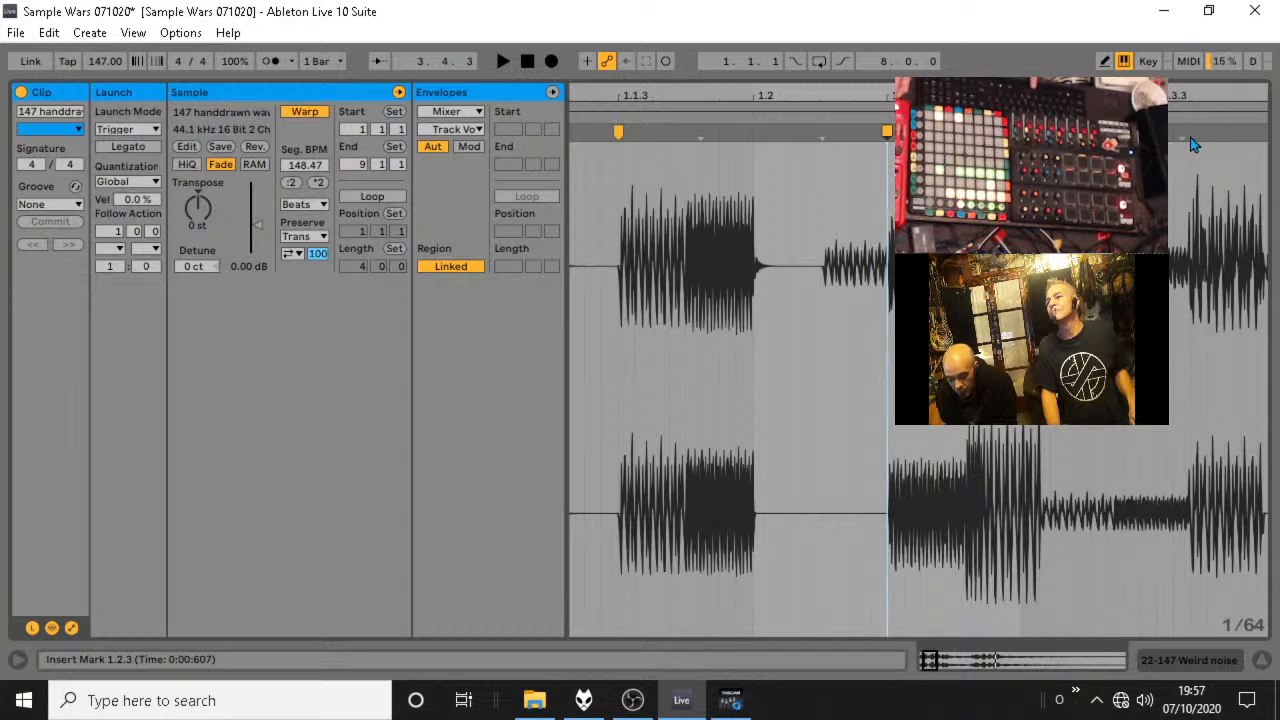
pyautogui.moveTo(1181, 125); pyautogui.dragTo(620, 97)
pyautogui.moveTo(863, 134)
pyautogui.mouseDown()
pyautogui.moveTo(908, 134)
pyautogui.moveTo(634, 95)
pyautogui.moveTo(623, 78)
pyautogui.mouseUp()
pyautogui.moveTo(684, 134); pyautogui.dragTo(683, 134)
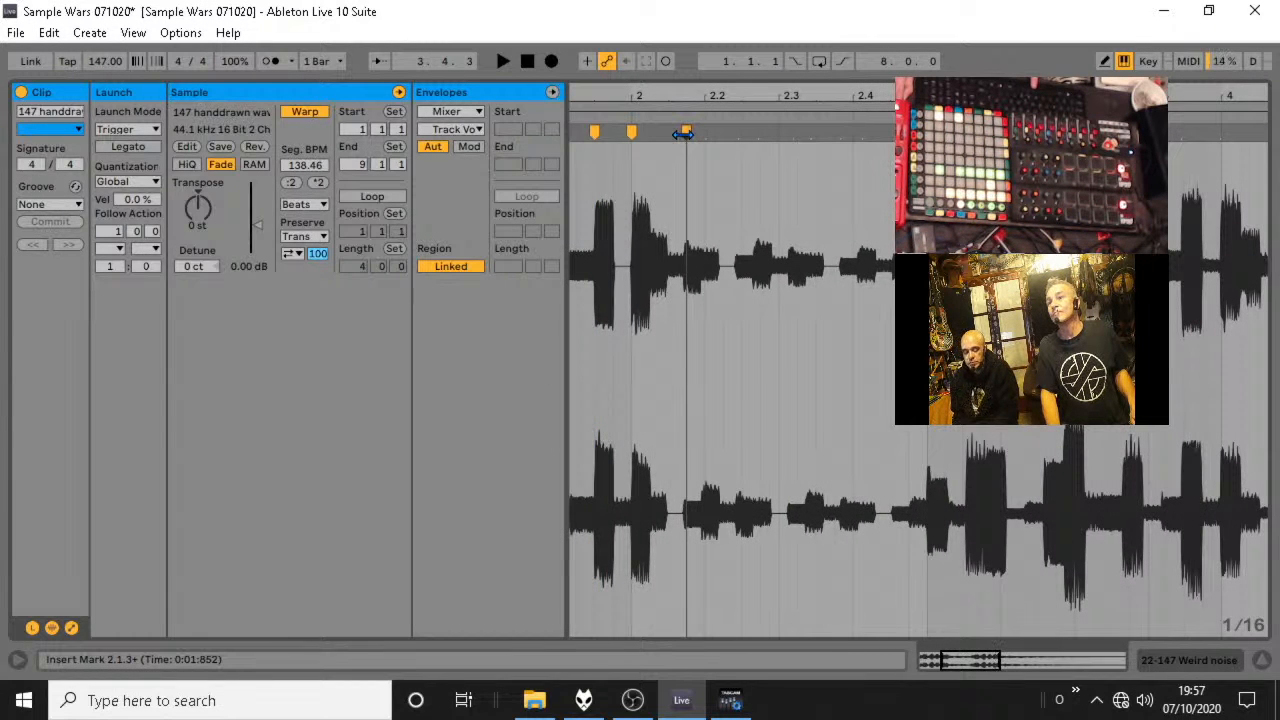
pyautogui.doubleClick(684, 134)
pyautogui.click(1196, 140)
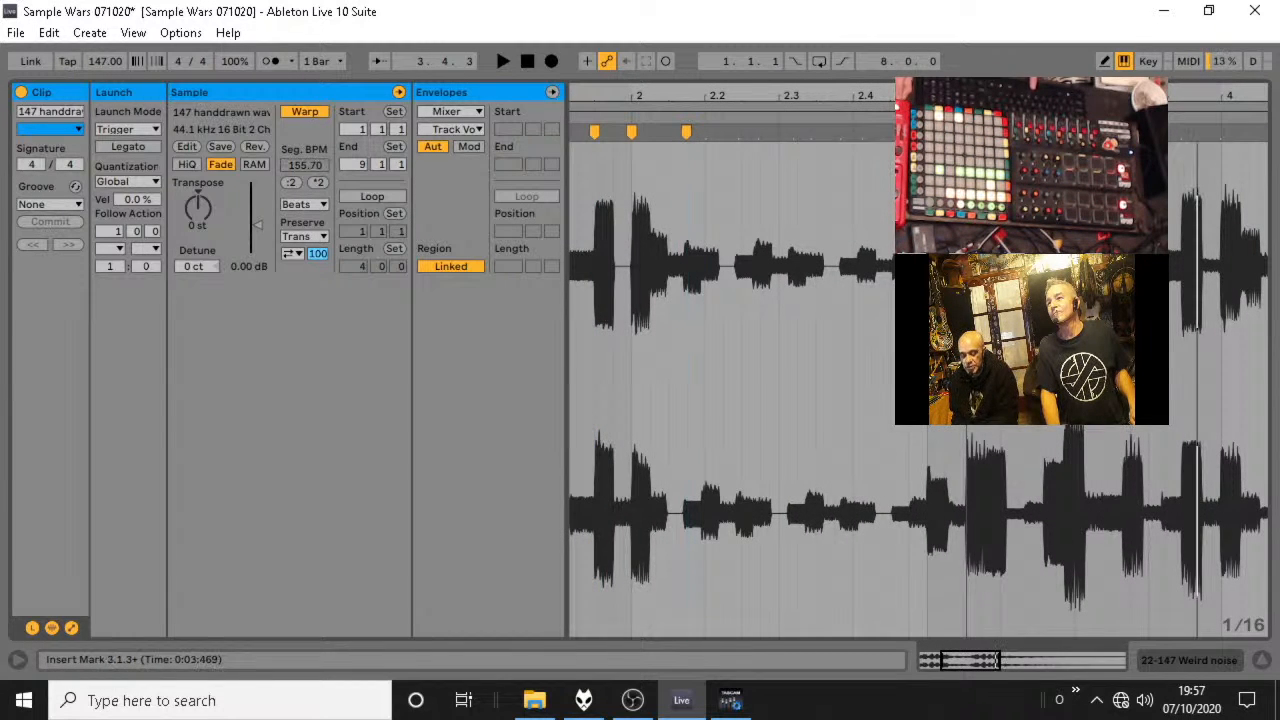
# Shorten the clip's loop length to two bars, turn looping on and play it from the start.
pyautogui.press('space')
pyautogui.moveTo(1262, 107); pyautogui.dragTo(927, 109)
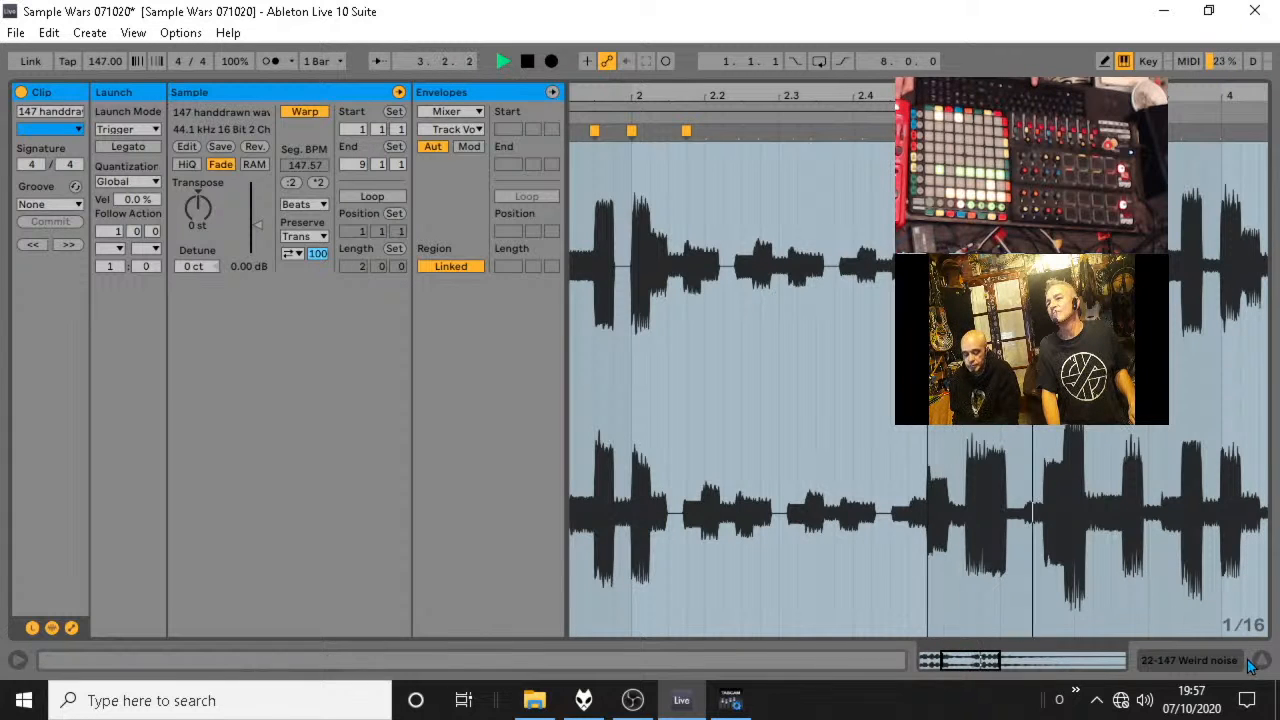
pyautogui.press('space')
pyautogui.click(357, 196)
pyautogui.press('space')
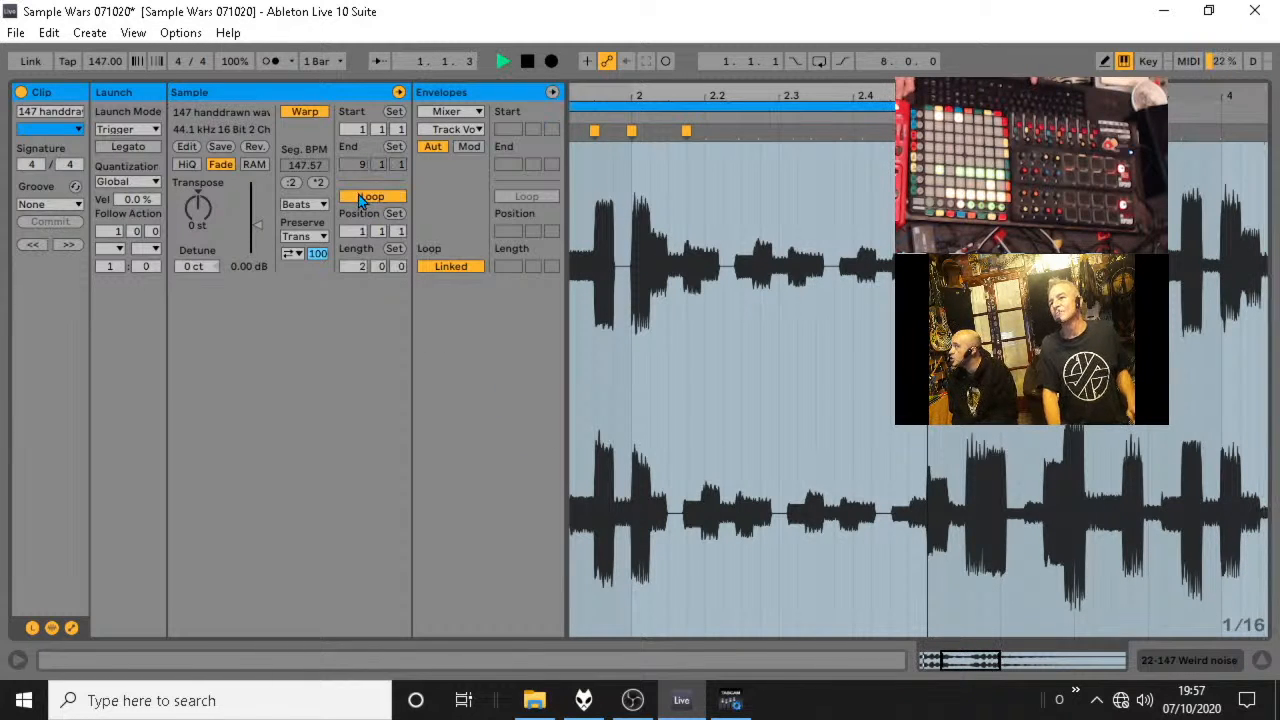
# Return to the session mixer, collapse the Lead1 group and replay the scene 3 clips from the Perc group.
pyautogui.click(1261, 663)
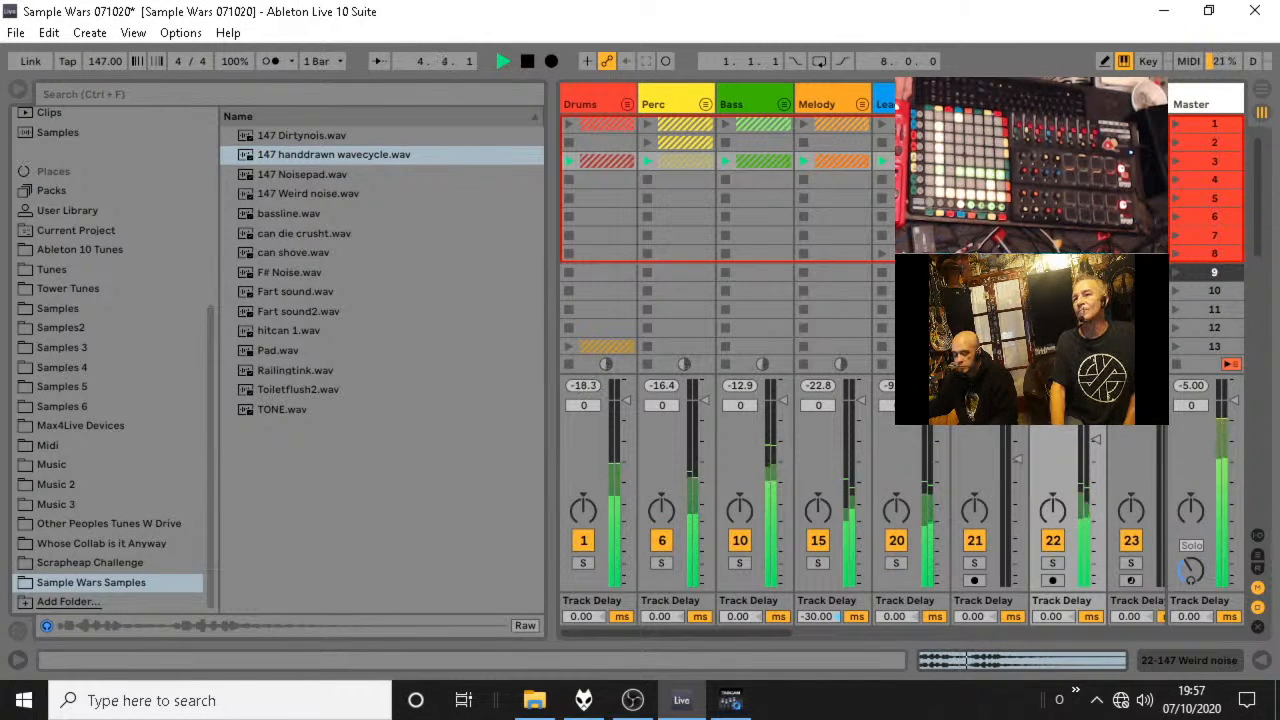
pyautogui.click(940, 104)
pyautogui.press('space')
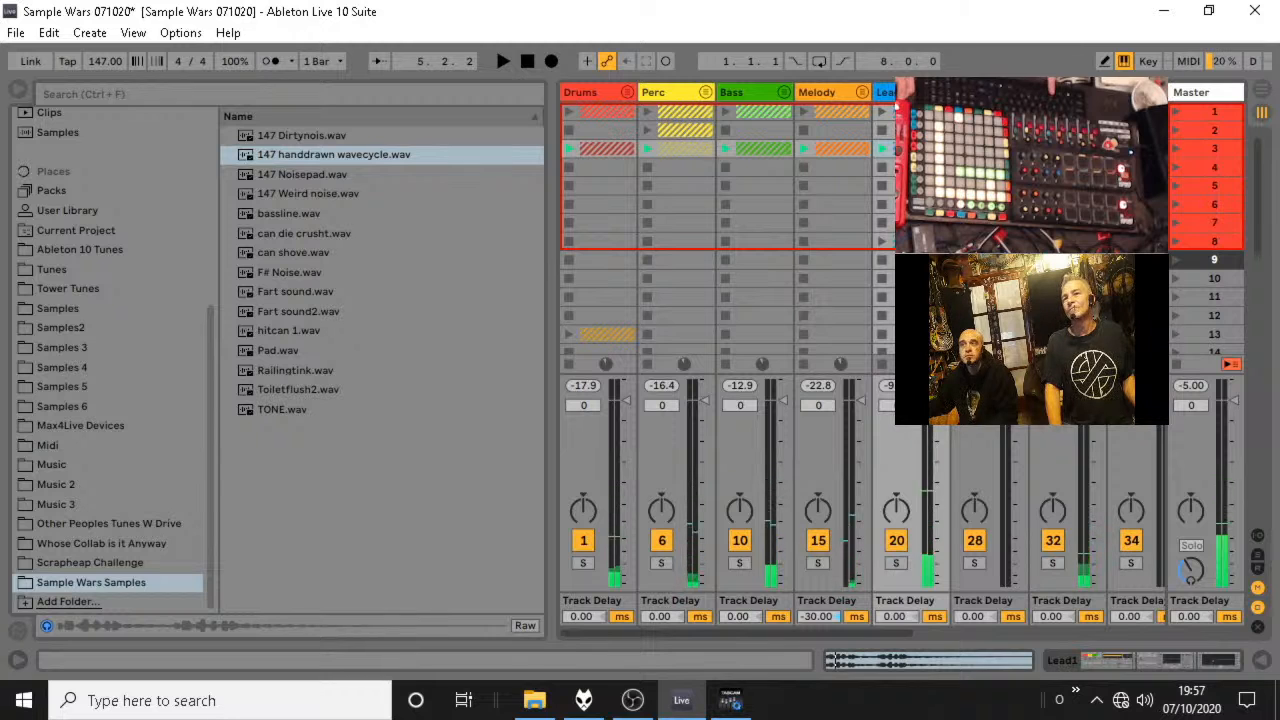
pyautogui.click(645, 148)
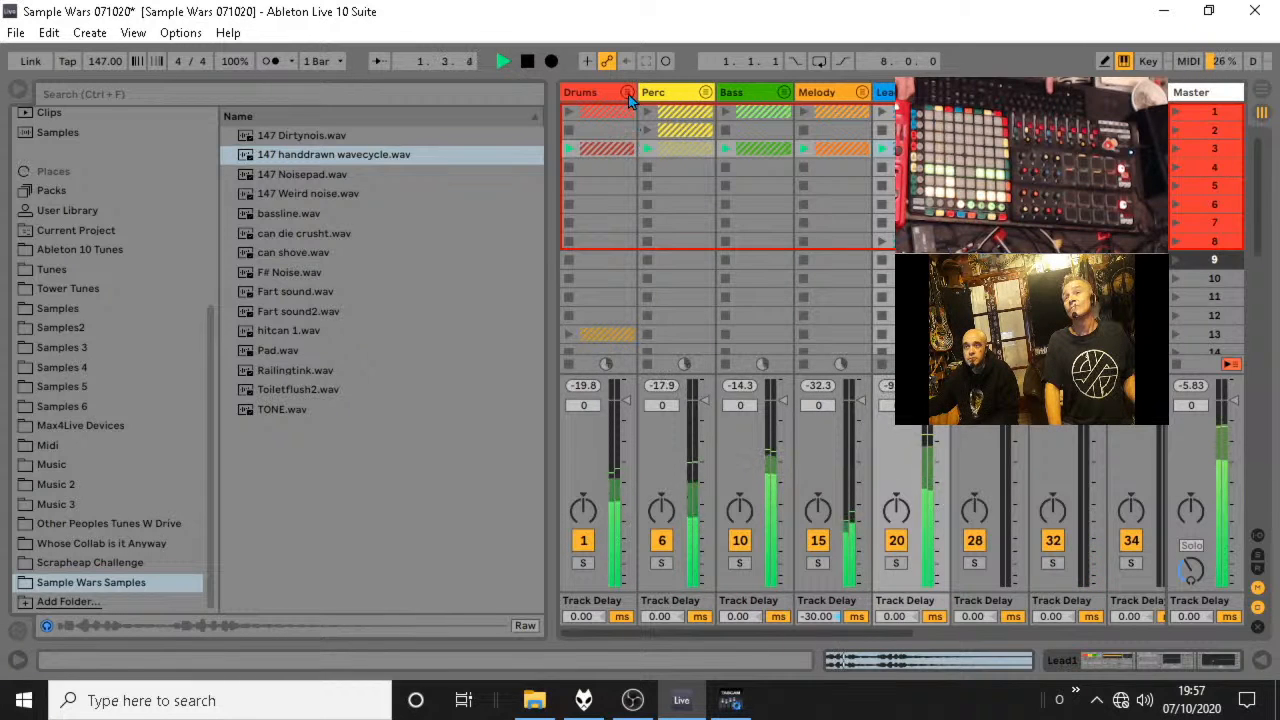
# Delete the scene 3 clips inside the Drums group, collapse it and try its scene 1 clips against the other scene 3 parts.
pyautogui.click(628, 94)
pyautogui.press('space')
pyautogui.click(700, 162)
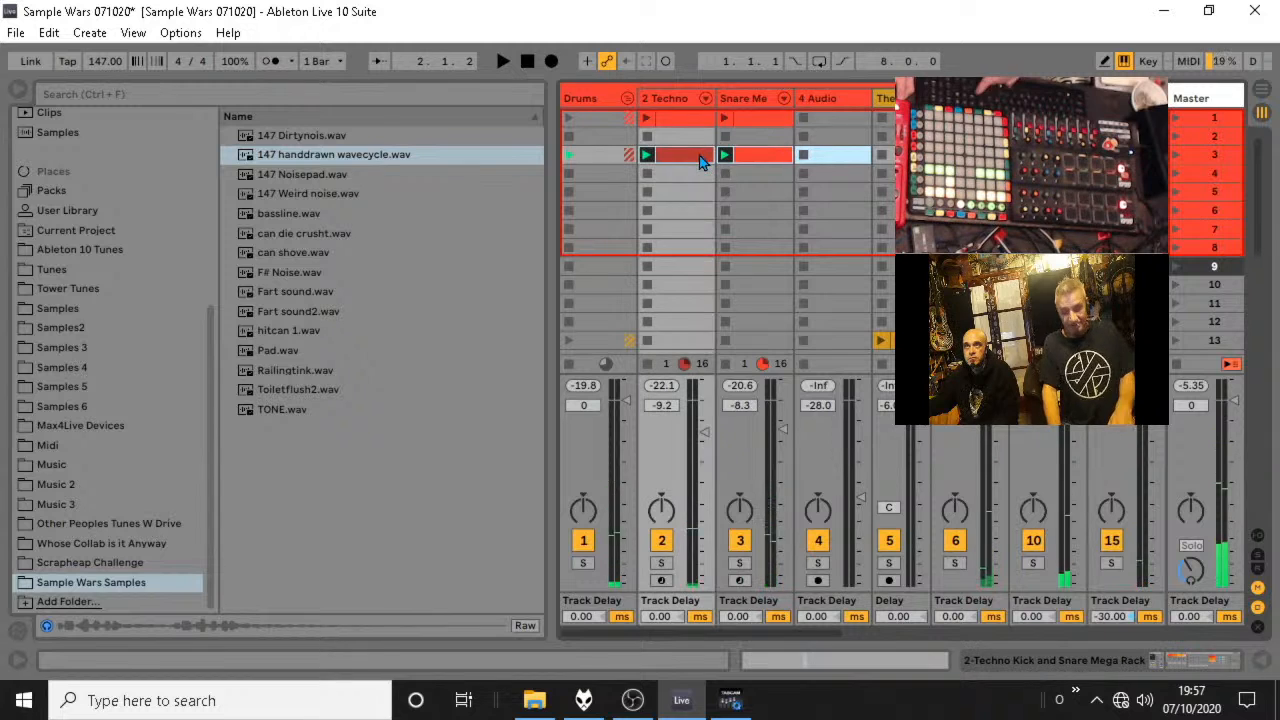
pyautogui.click(630, 97)
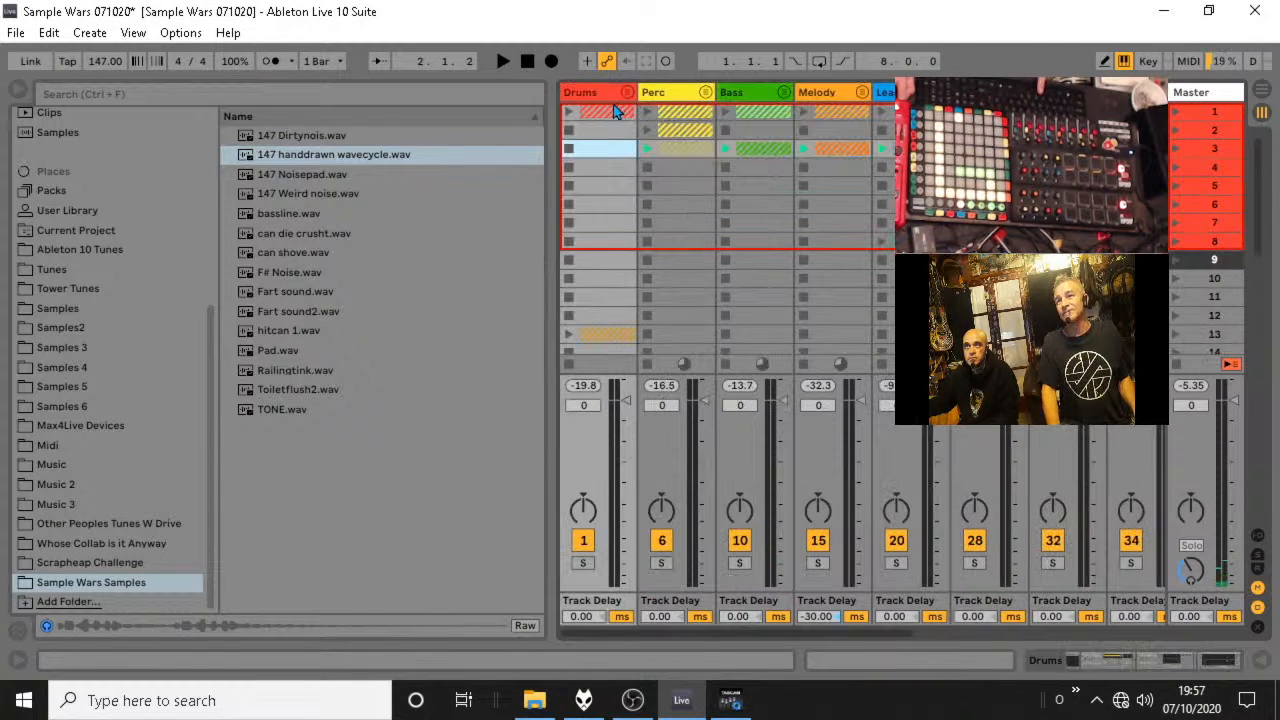
pyautogui.click(567, 113)
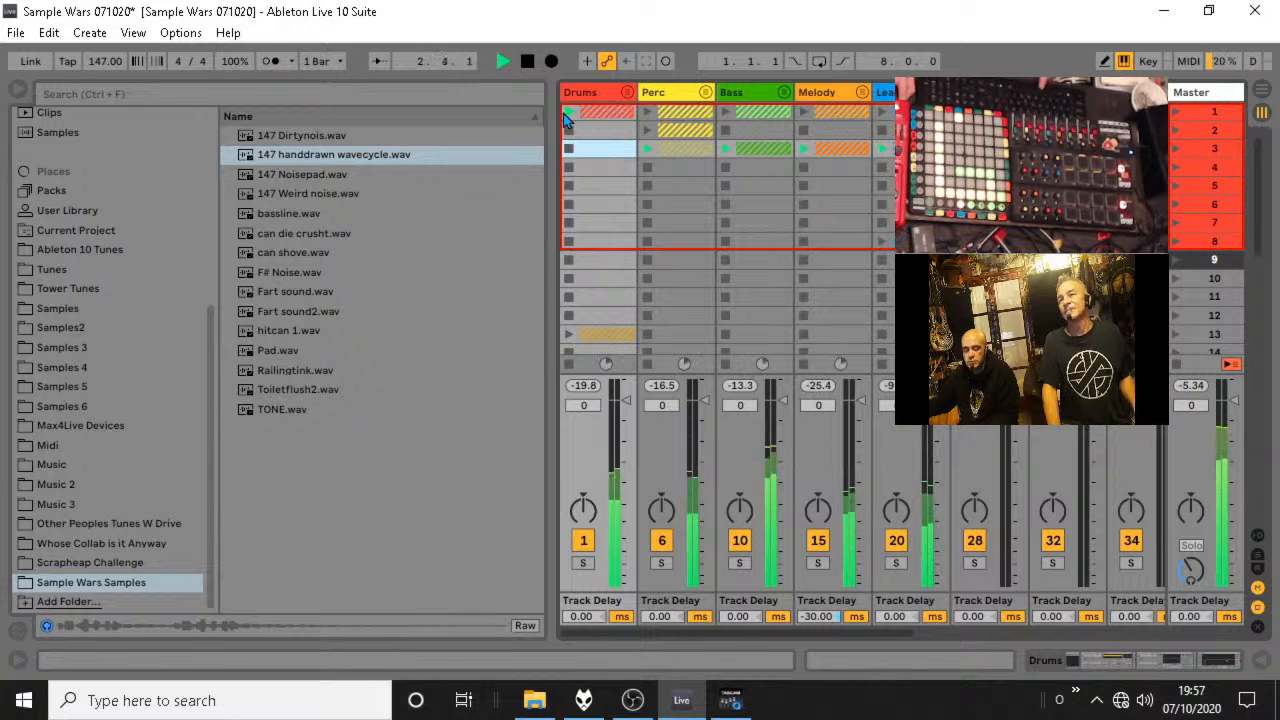
pyautogui.press('space')
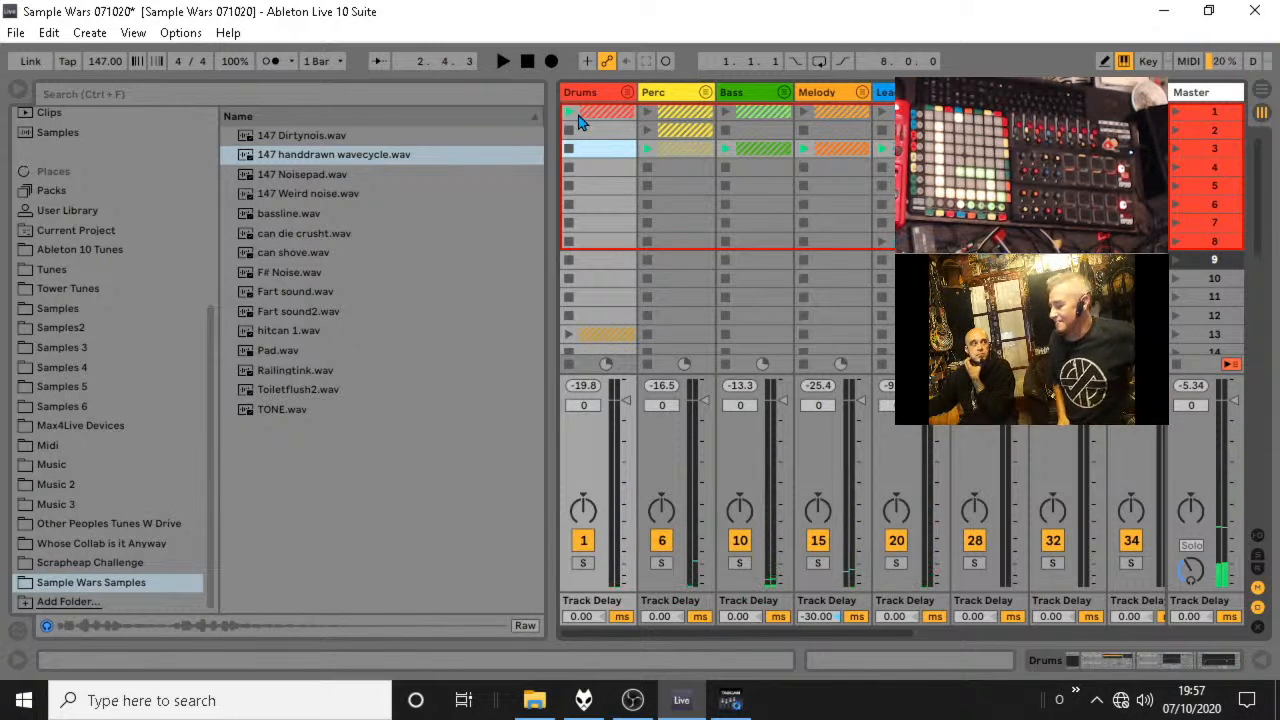
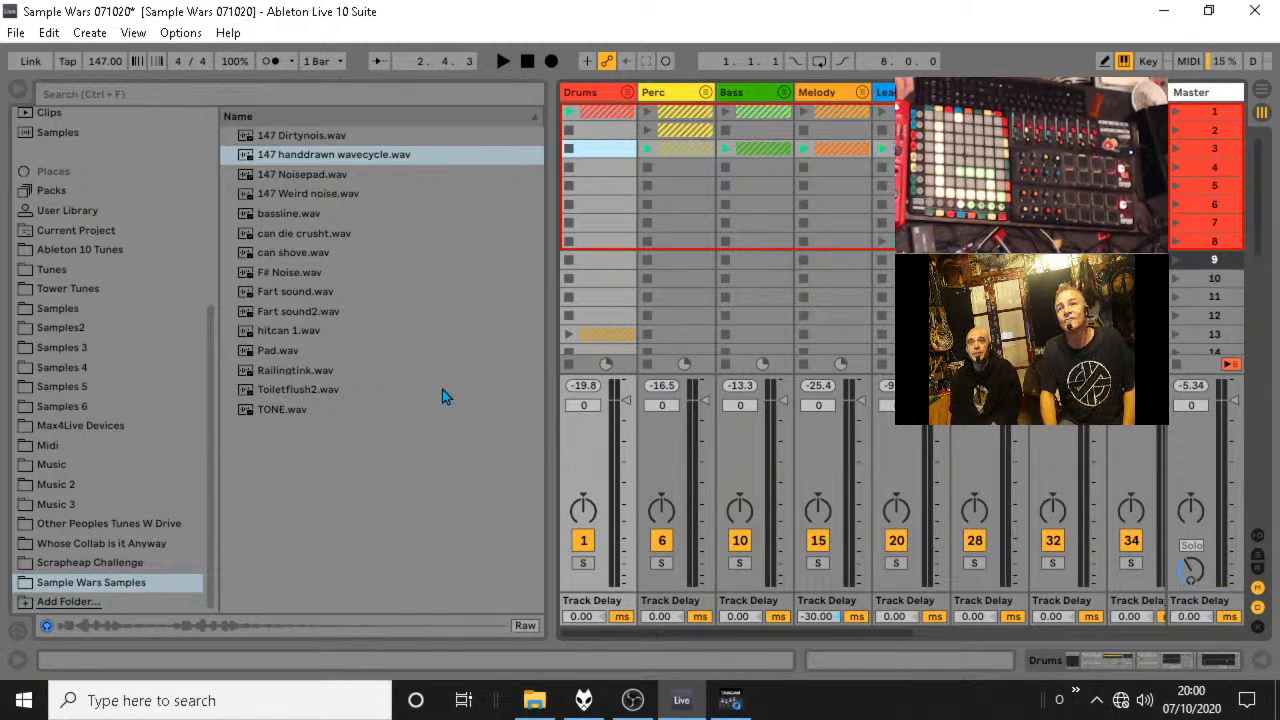
# Audition the samples Railingtink.wav, can die crusht.wav and 147 handdrawn wavecycle.wav in the Sample Wars Samples folder.
pyautogui.click(328, 377)
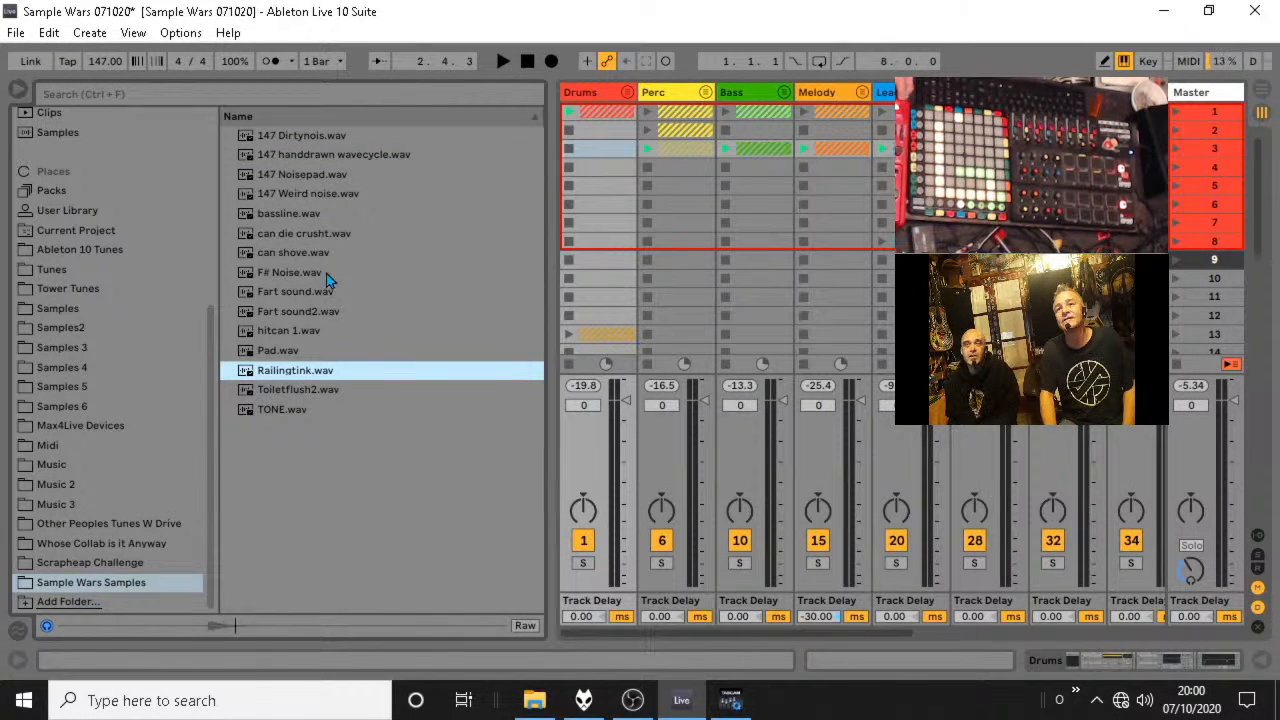
pyautogui.click(305, 234)
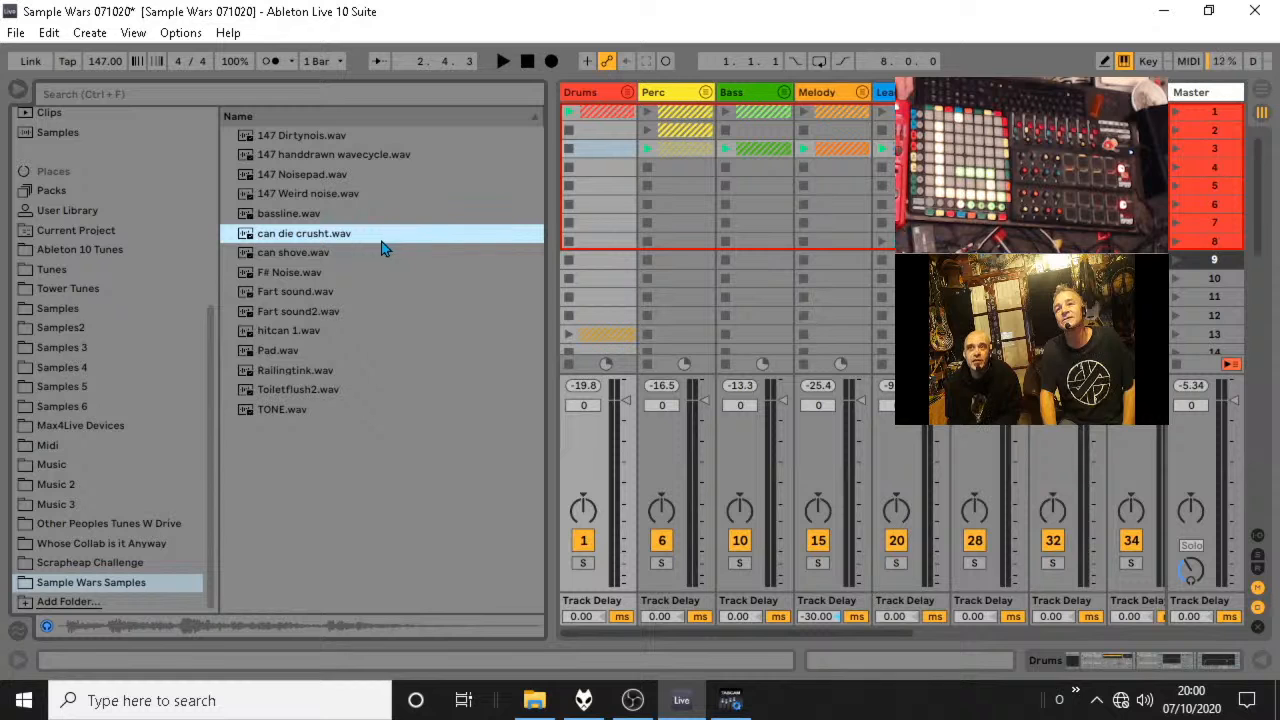
pyautogui.click(362, 156)
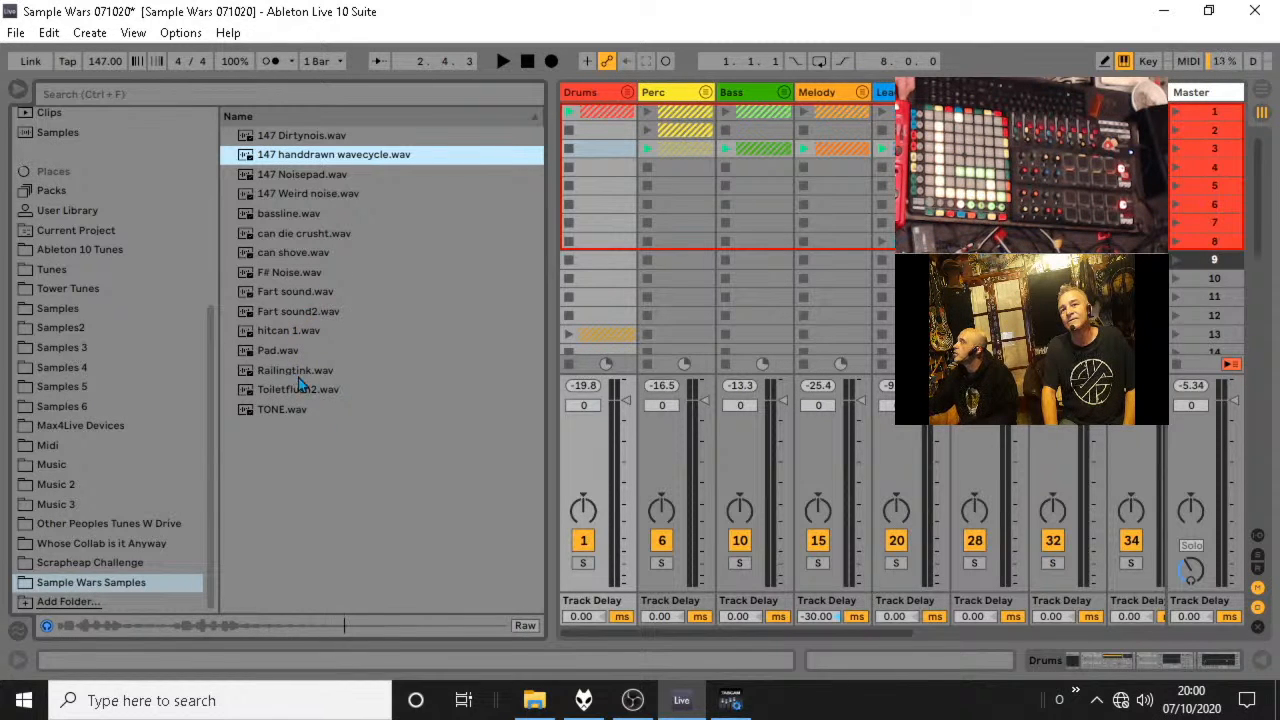
# Select all the files in the Sample Wars Samples folder and play the set briefly before stopping it.
pyautogui.moveTo(340, 411); pyautogui.dragTo(271, 132)
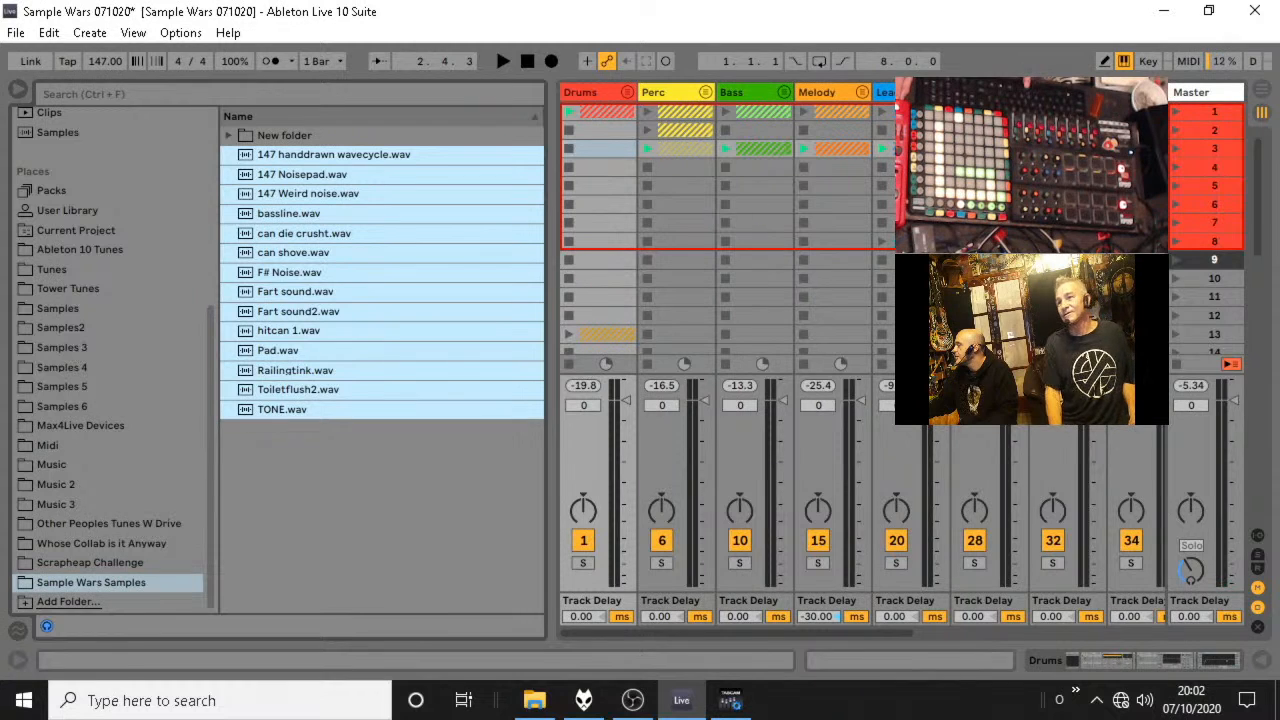
pyautogui.press('space')
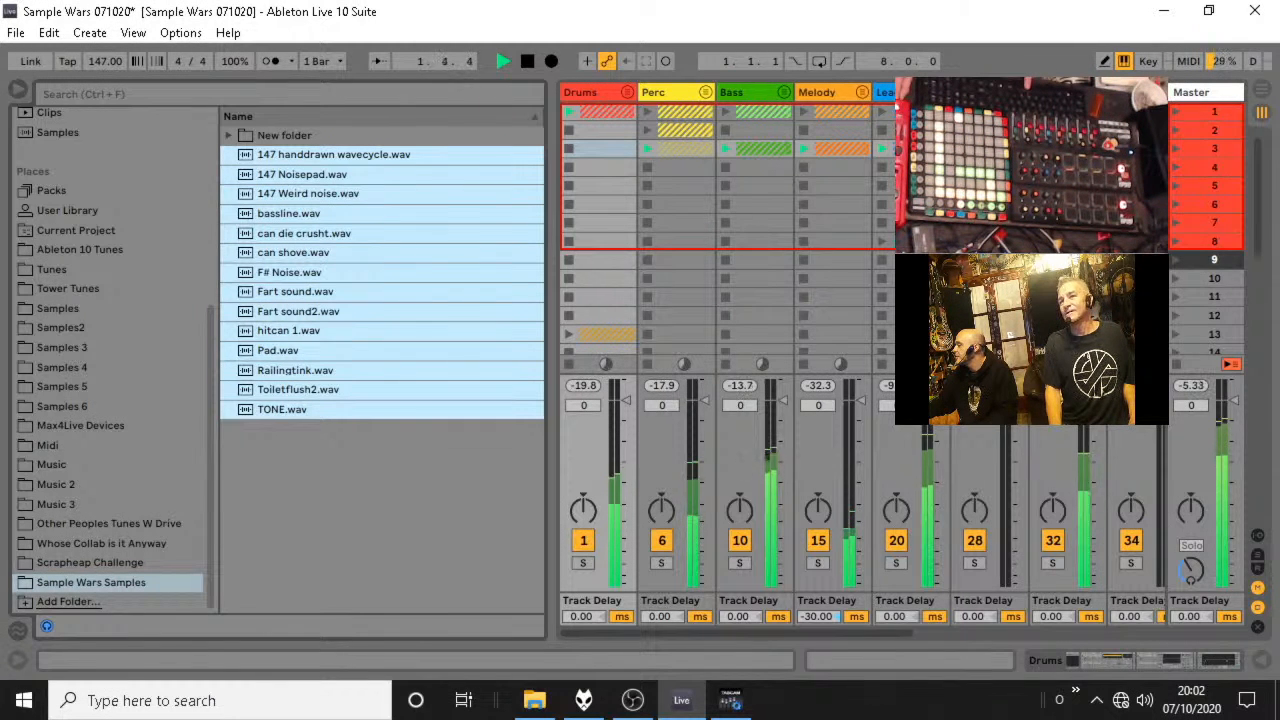
pyautogui.press('space')
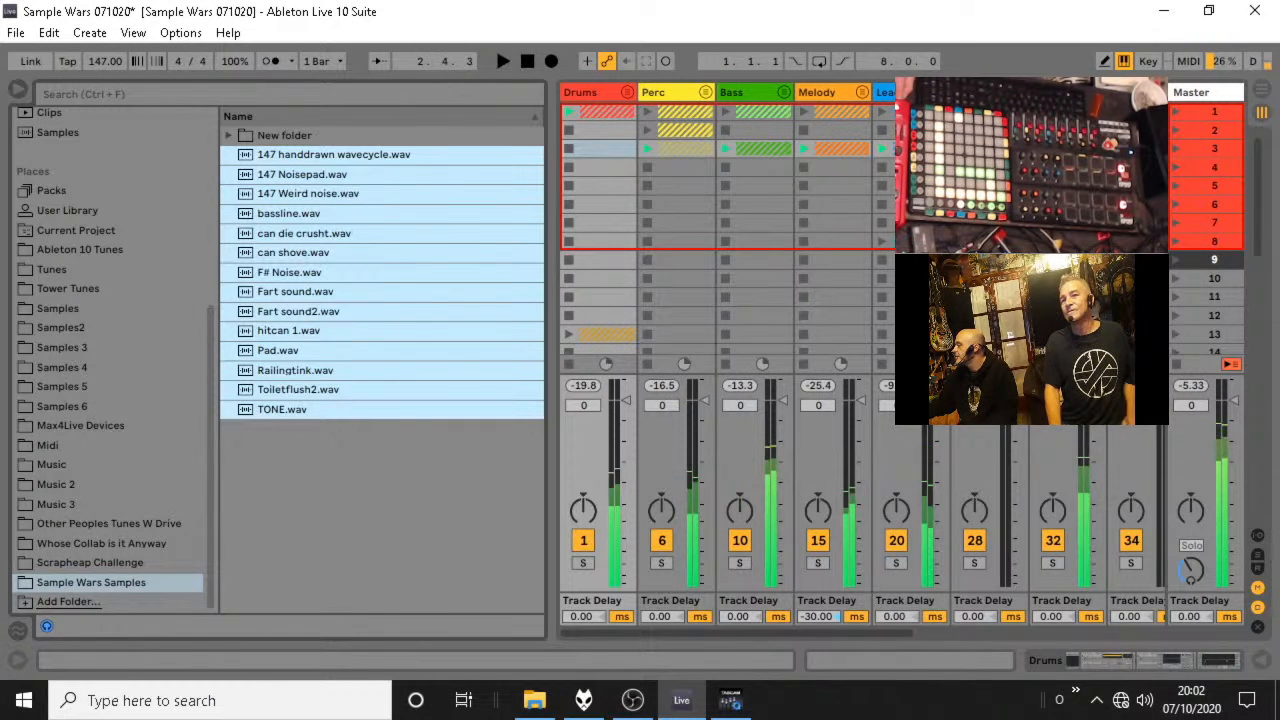
pyautogui.click(428, 291)
# Check the contents of New folder inside Sample Wars Samples, and collapse it again.
pyautogui.click(254, 140)
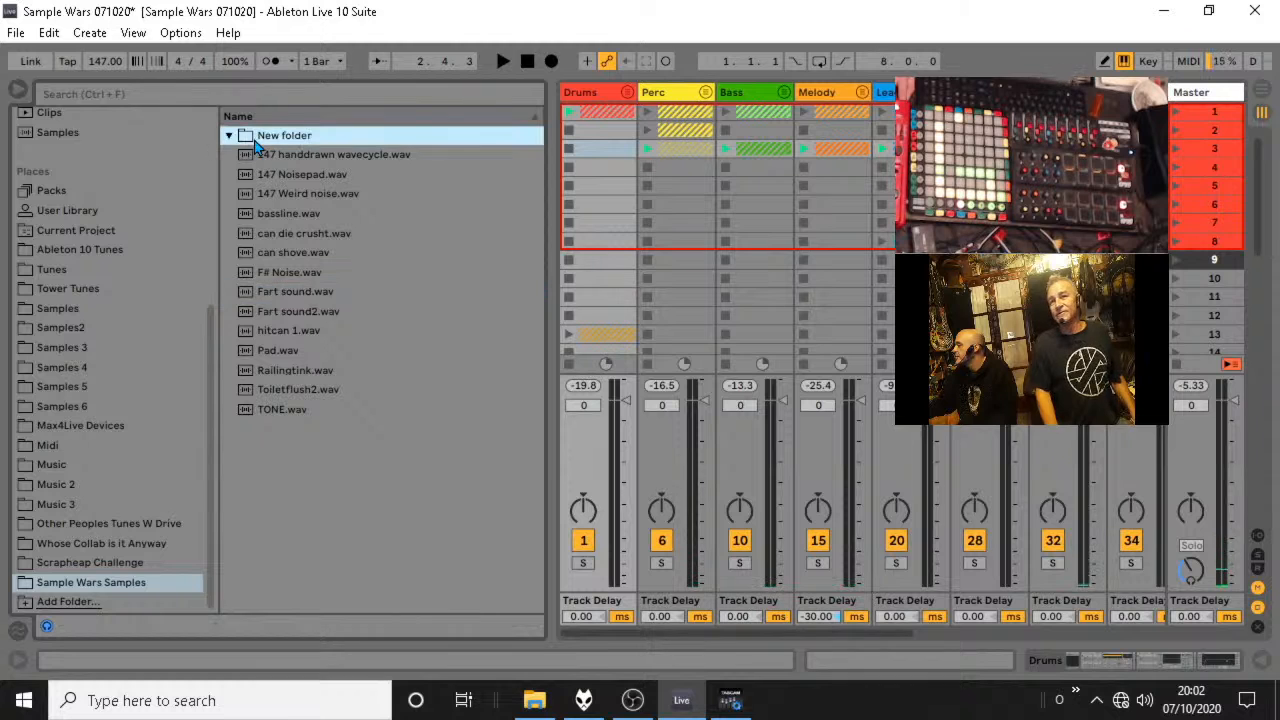
pyautogui.click(230, 137)
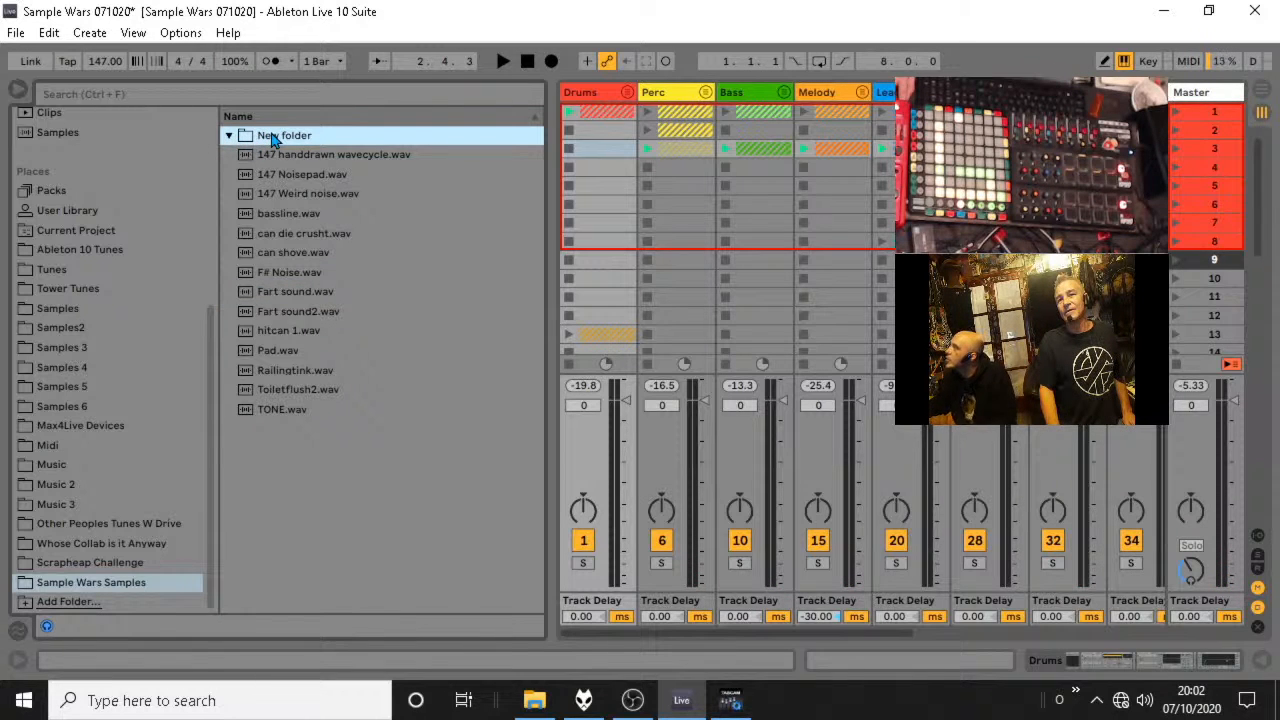
pyautogui.click(113, 564)
pyautogui.click(113, 582)
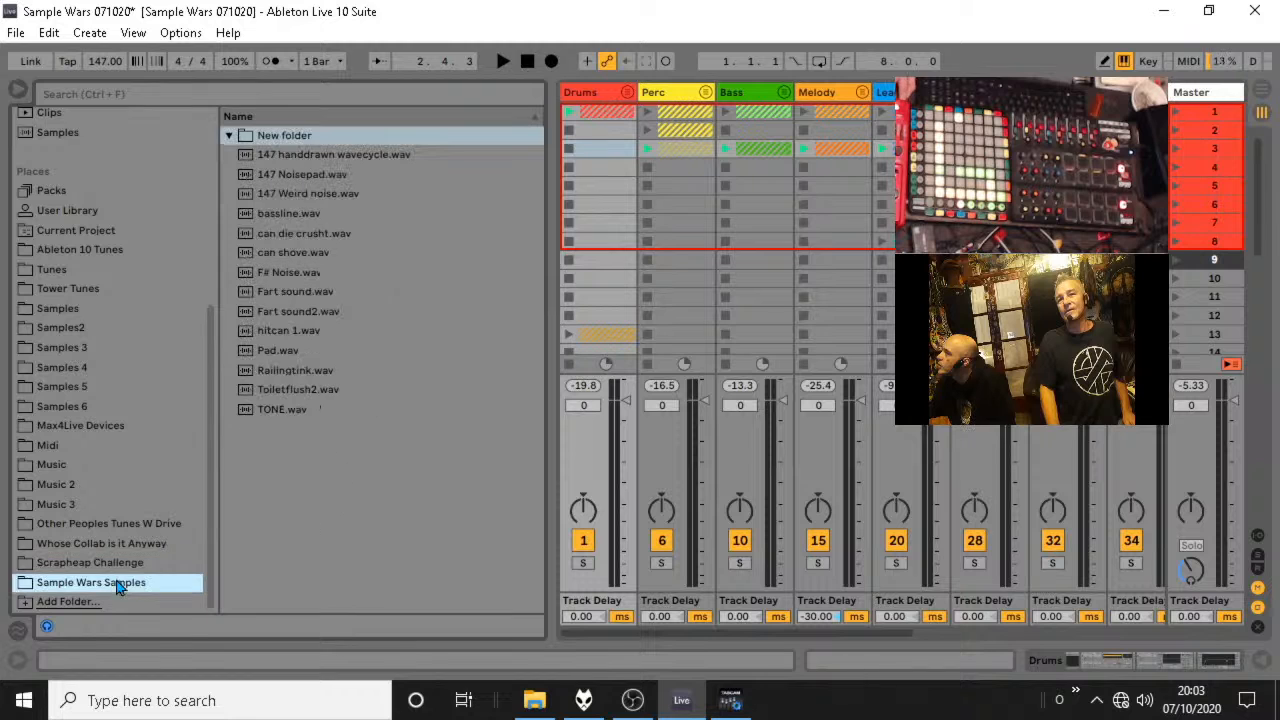
pyautogui.click(300, 138)
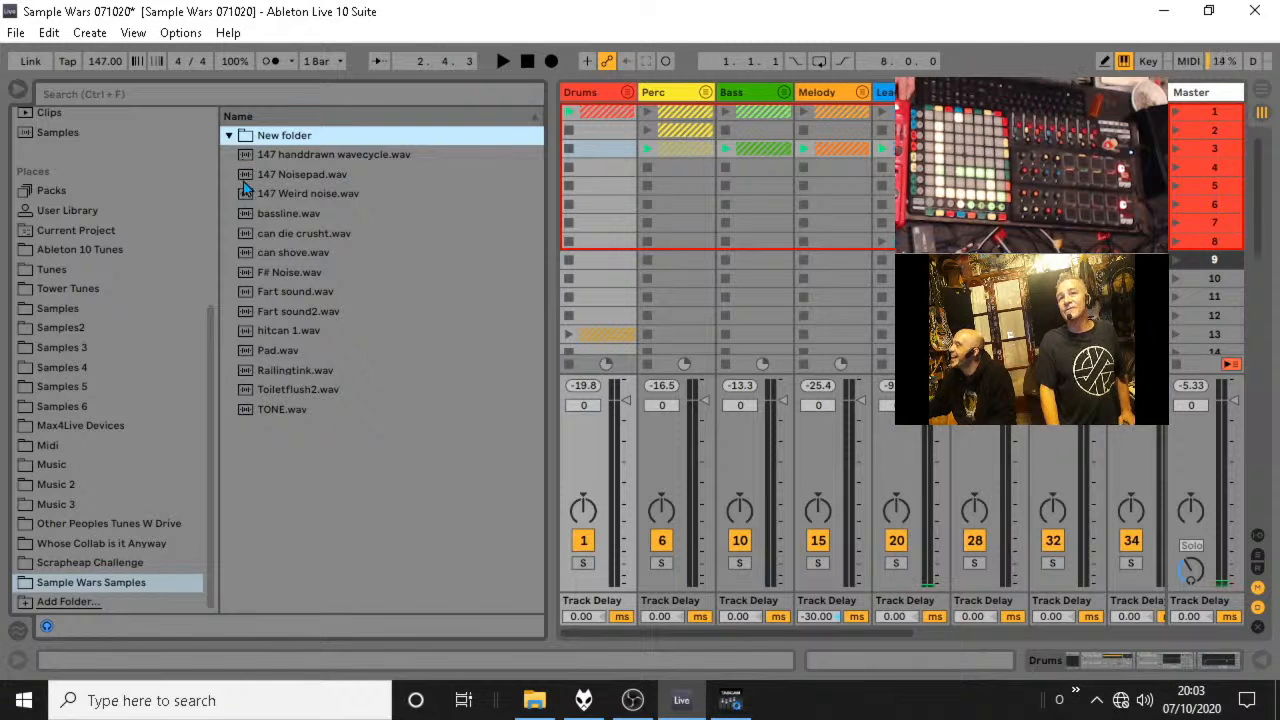
pyautogui.click(236, 143)
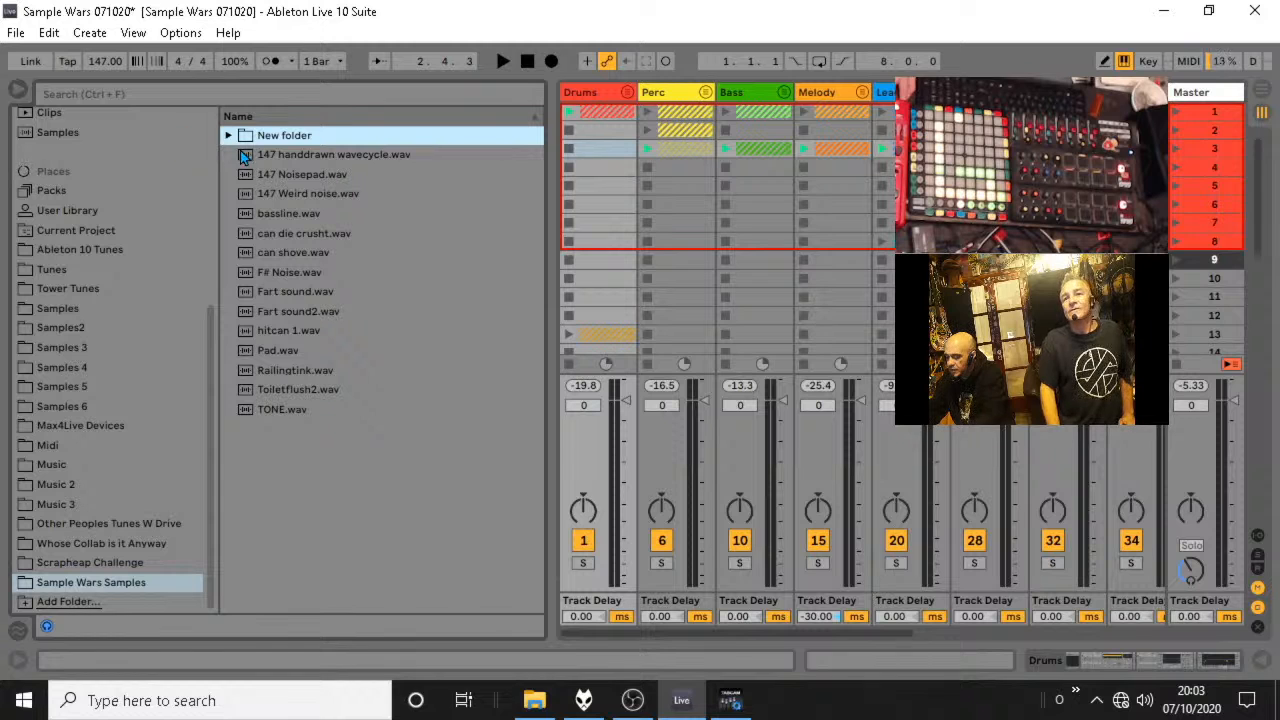
# Add the samplewars2 folder from CLOWN ARMY COLLAB to the browser's places and open it.
pyautogui.click(89, 599)
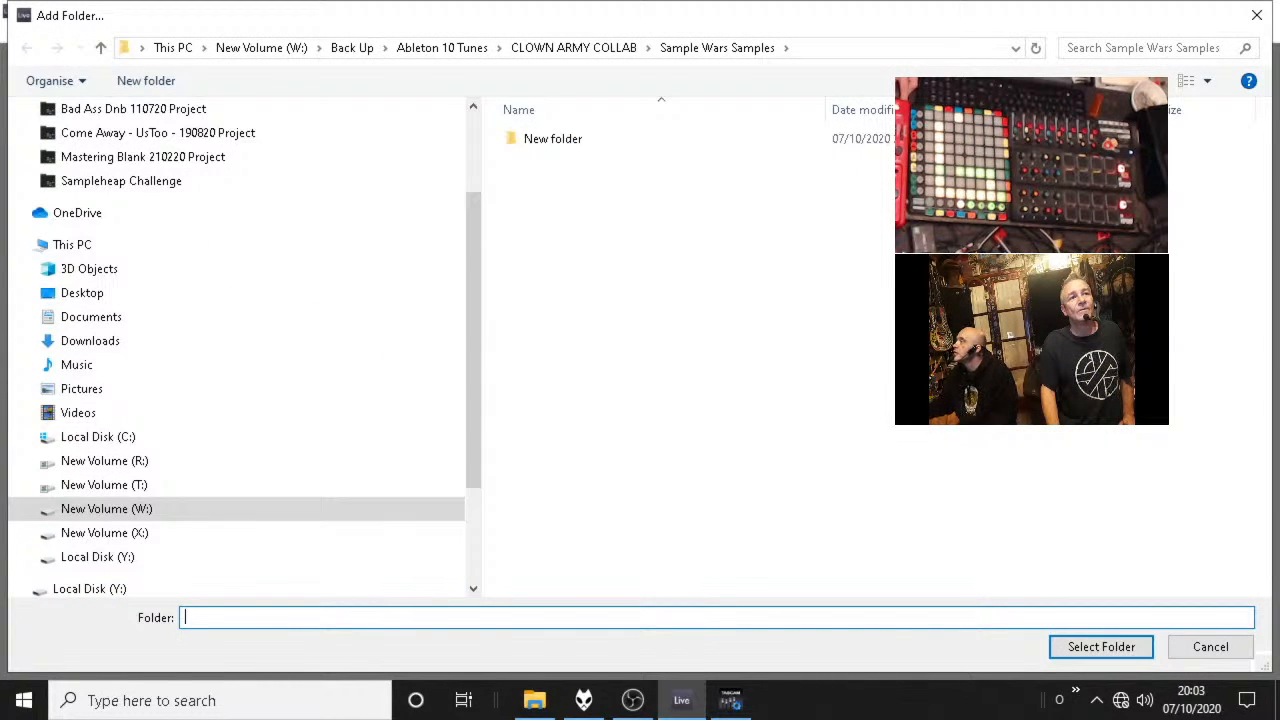
pyautogui.hotkey('alt', 'Tab')
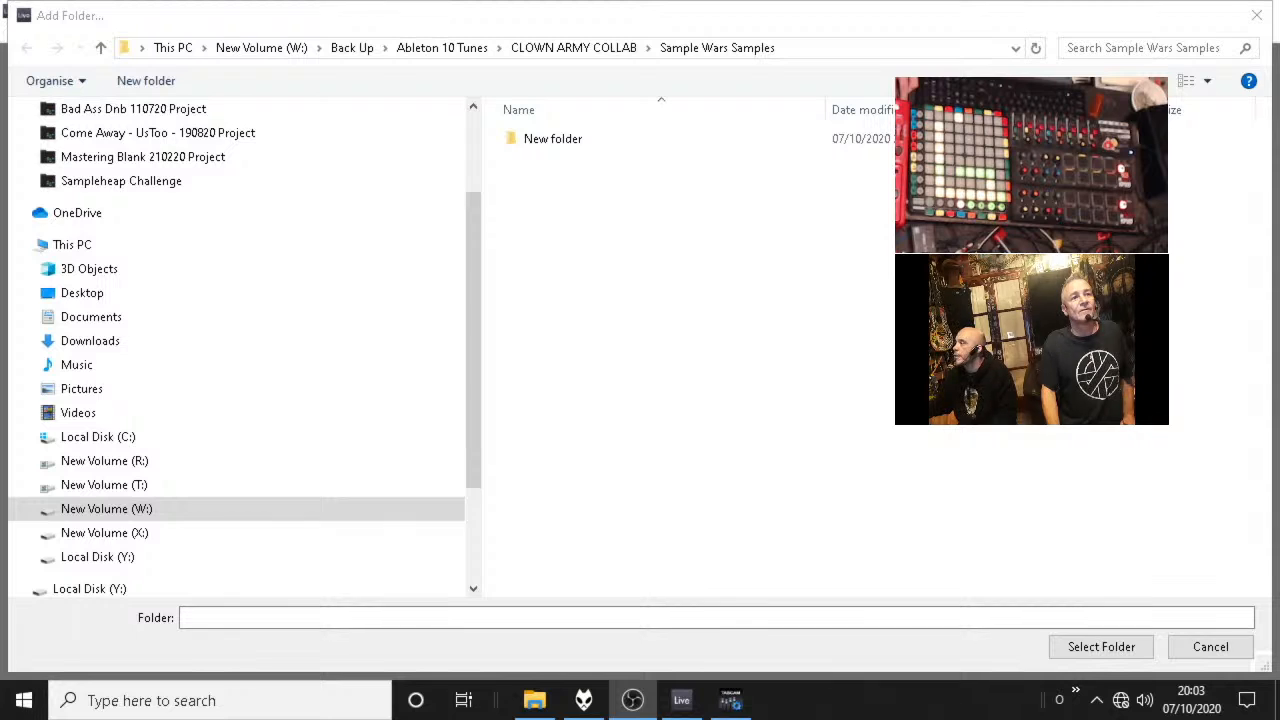
pyautogui.hotkey('alt', 'Tab')
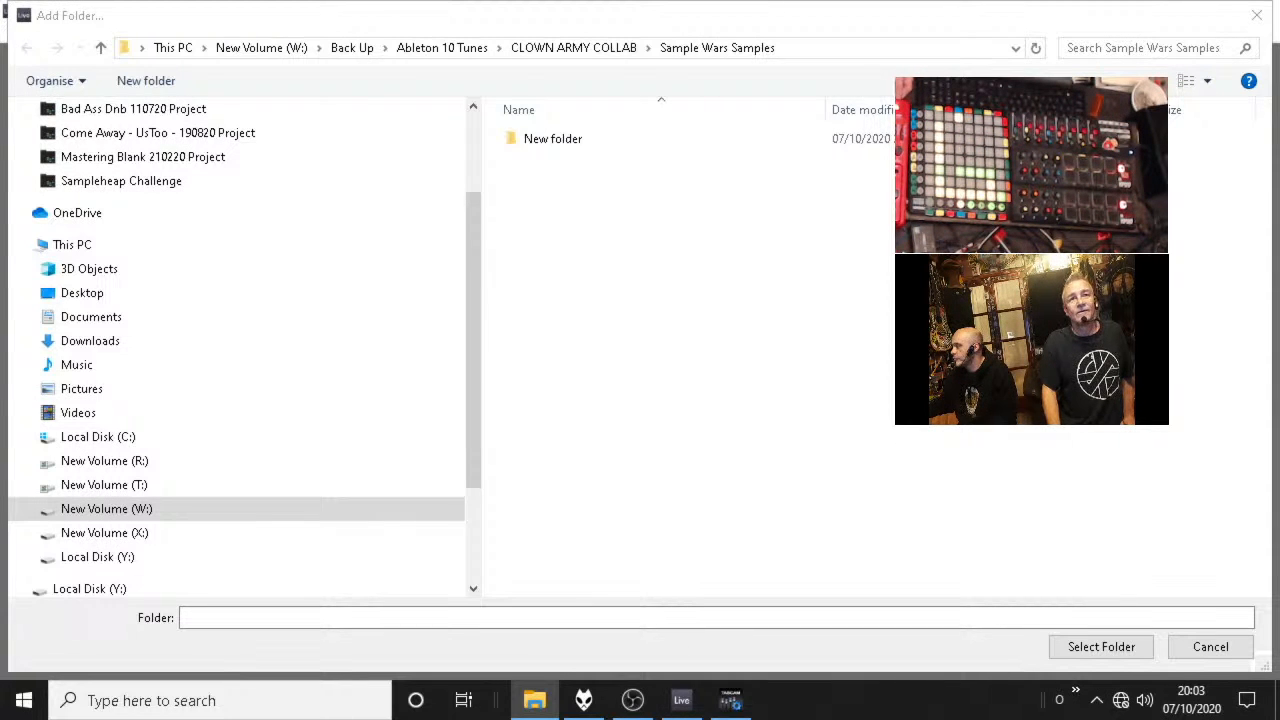
pyautogui.hotkey('alt', 'Tab')
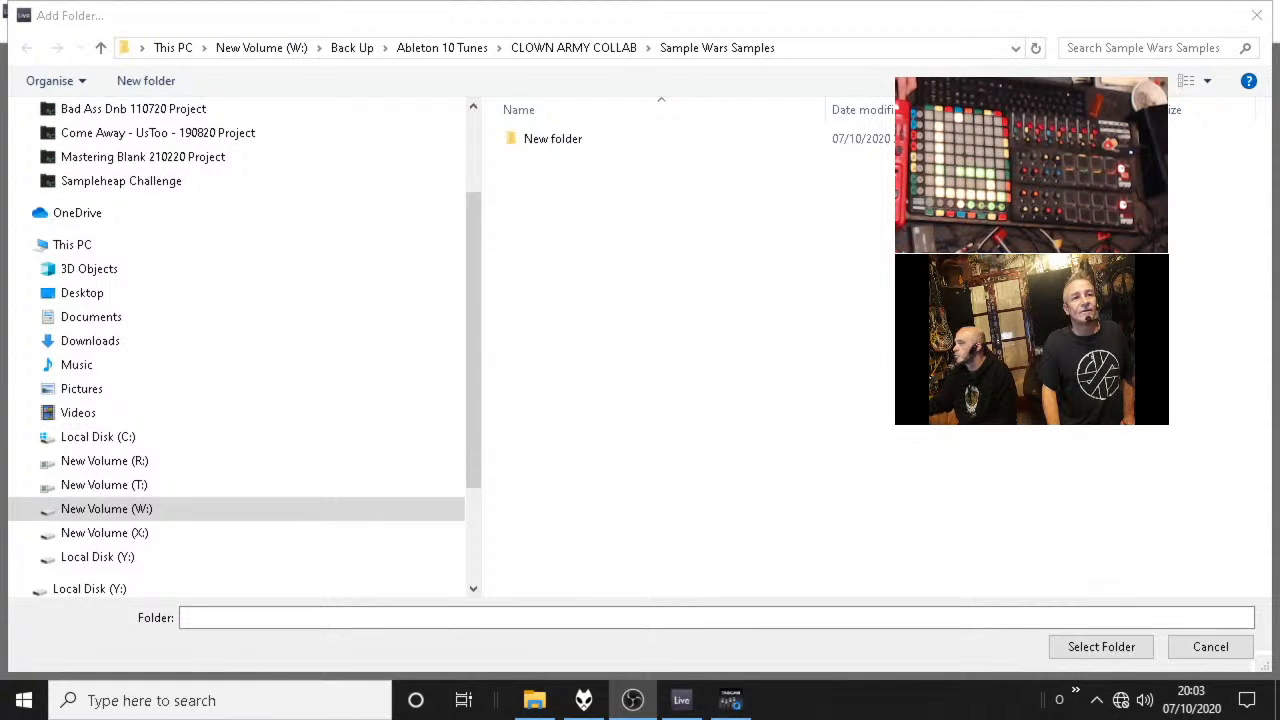
pyautogui.hotkey('alt', 'Tab')
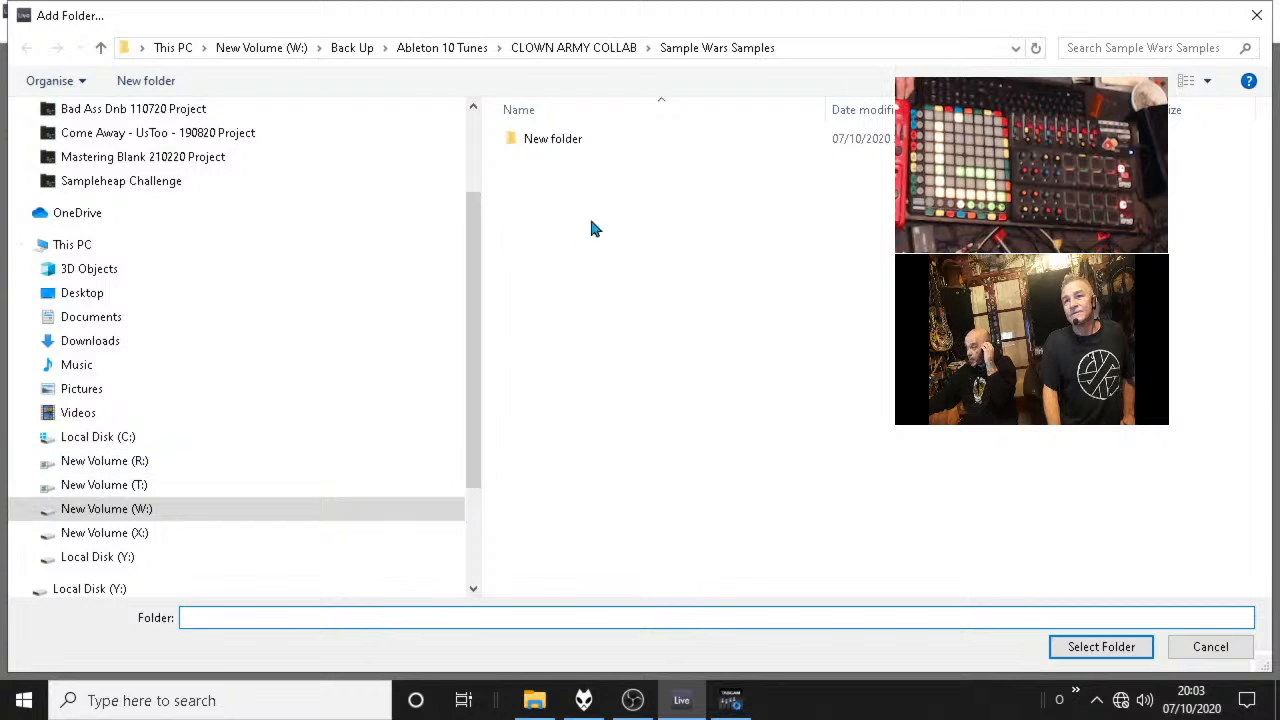
pyautogui.doubleClick(550, 140)
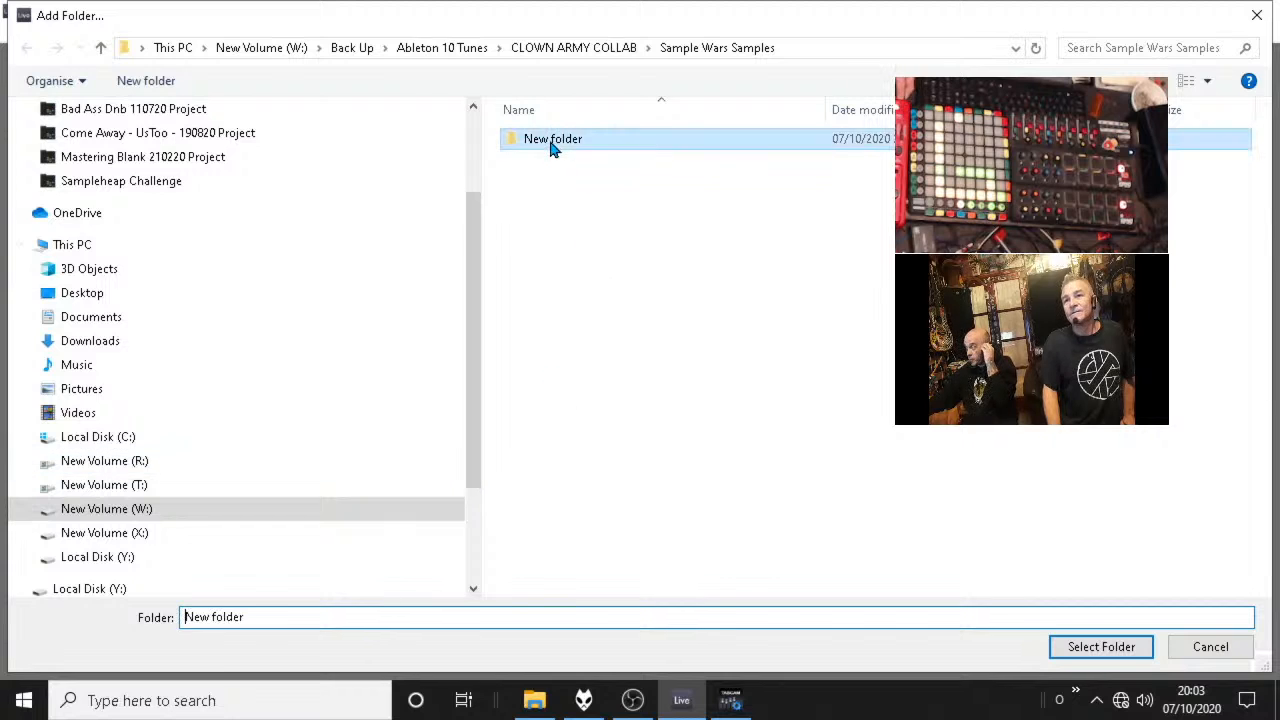
pyautogui.click(97, 46)
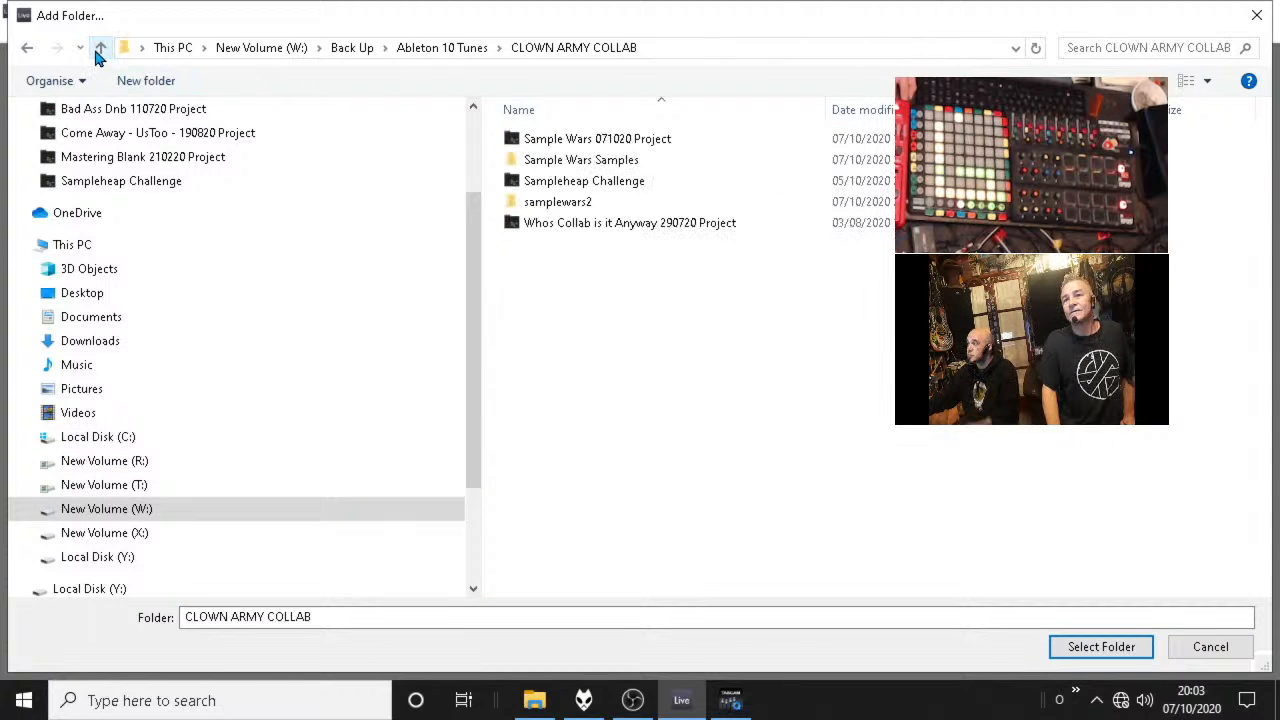
pyautogui.doubleClick(562, 202)
pyautogui.click(1090, 656)
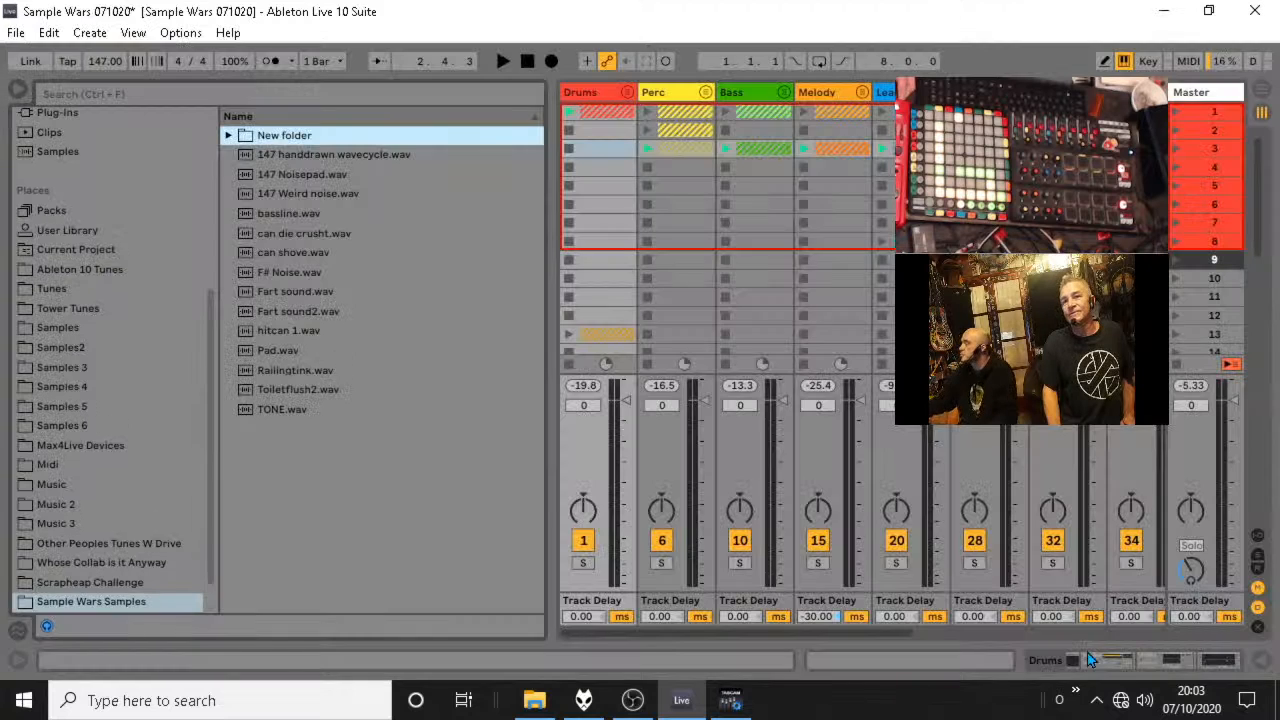
pyautogui.click(104, 586)
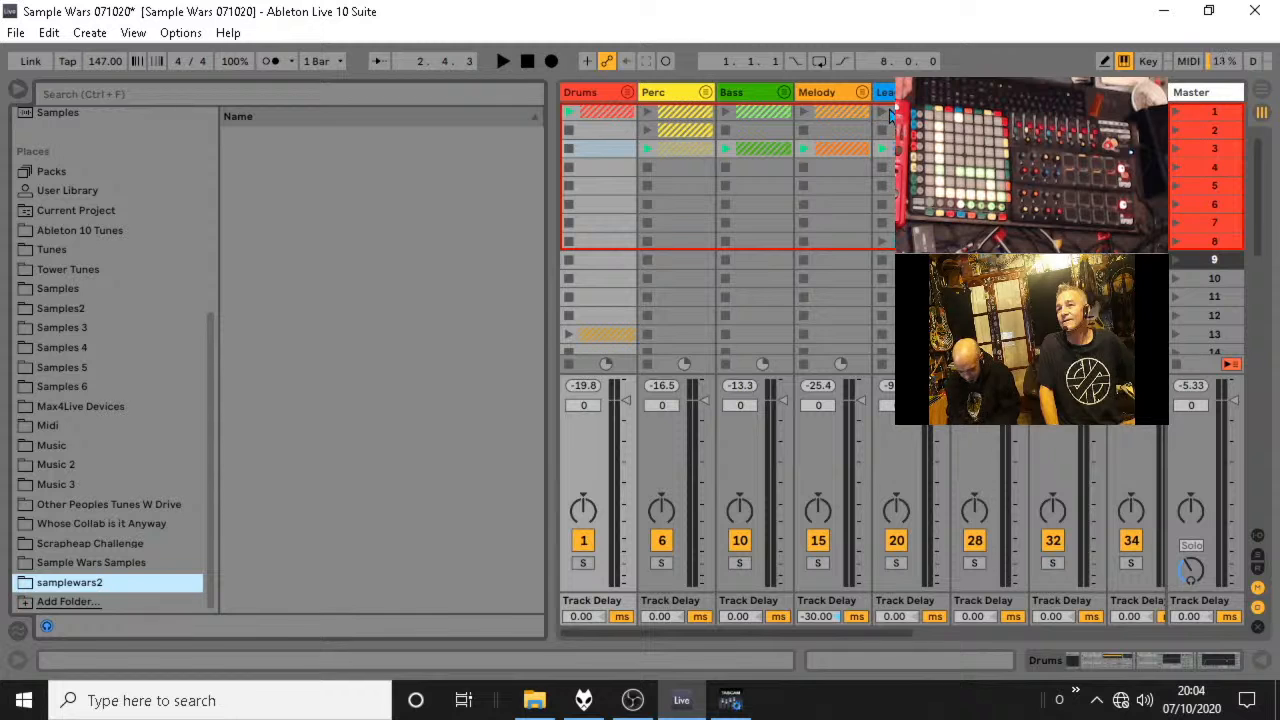
# Start playback, unfold the track group beside Melody and set track 22's volume to -14.3 dB.
pyautogui.click(1175, 112)
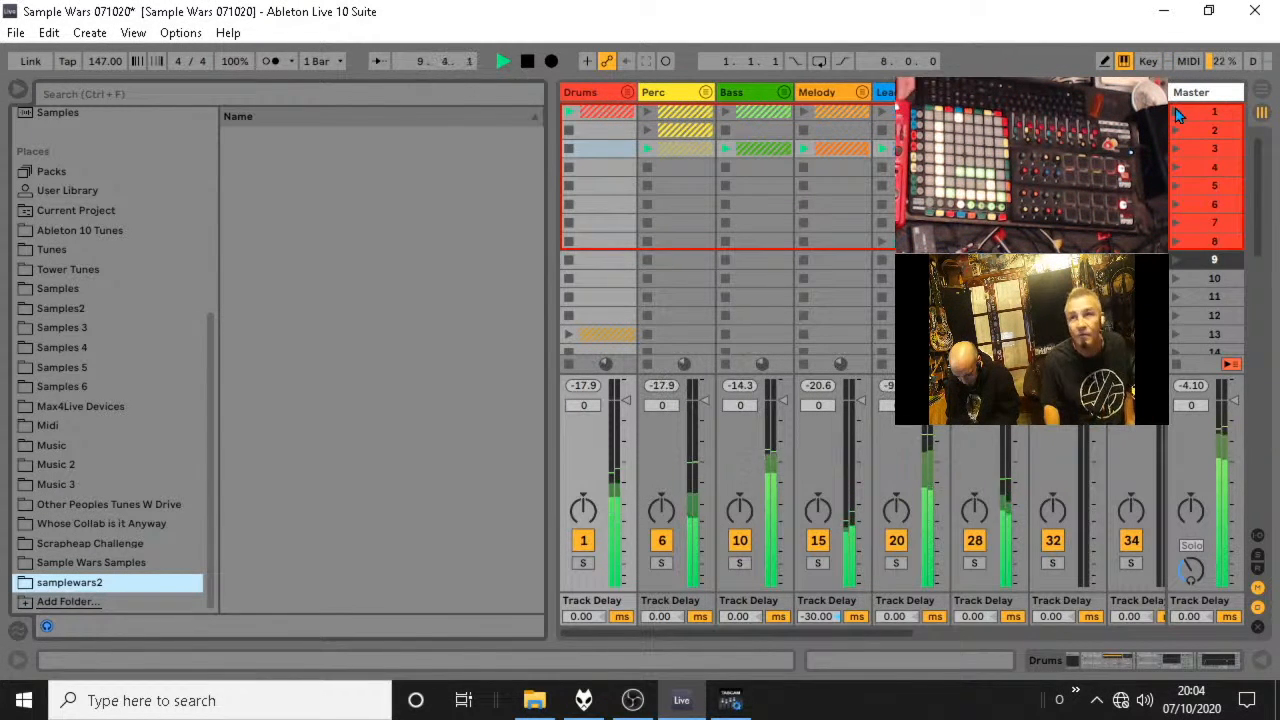
pyautogui.click(938, 111)
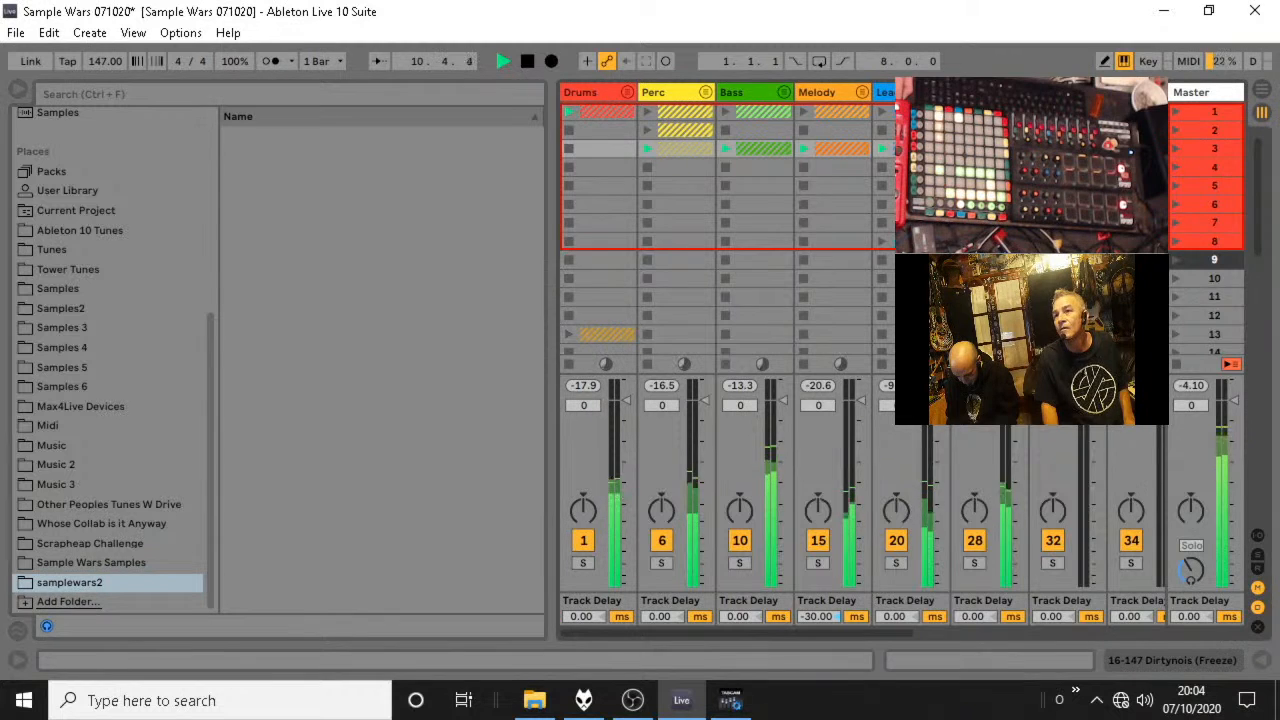
pyautogui.click(940, 92)
pyautogui.moveTo(1095, 440); pyautogui.dragTo(1095, 448)
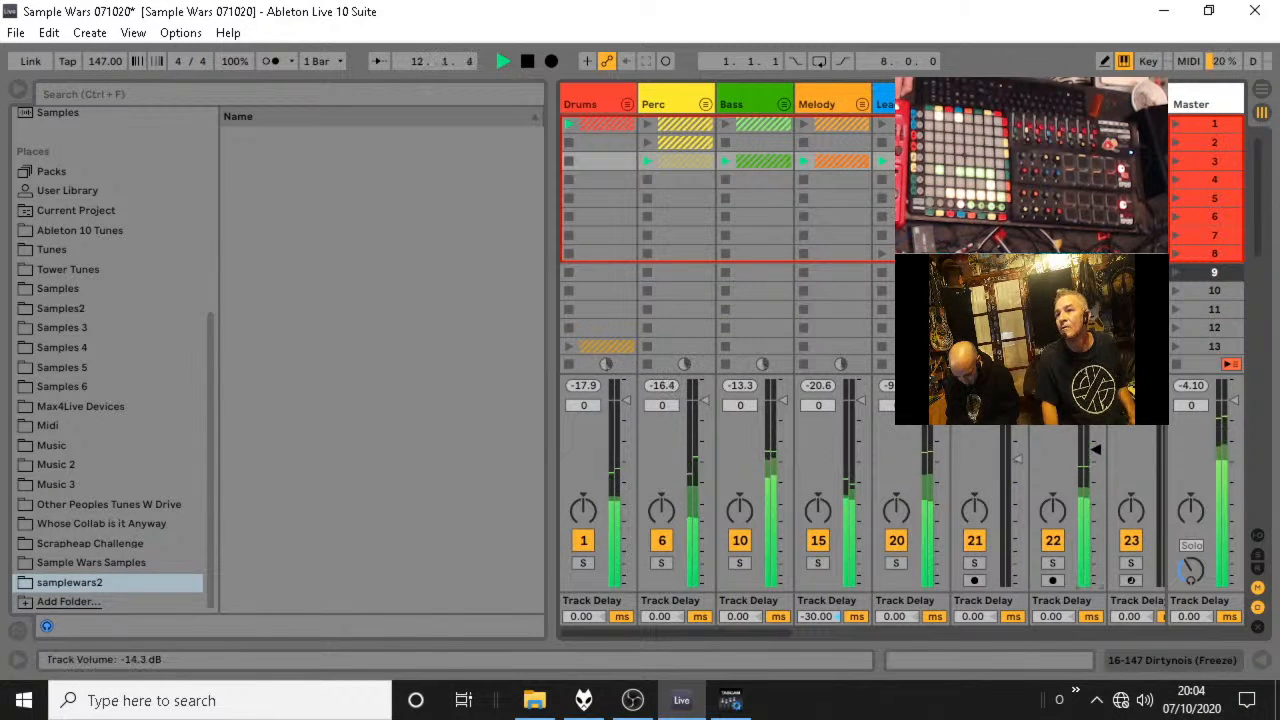
# Try shifting the 147 handdrawn wavecycle clip's warp marker from 1.3.3 to 1.3.2 on track 22 during playback.
pyautogui.doubleClick(1075, 161)
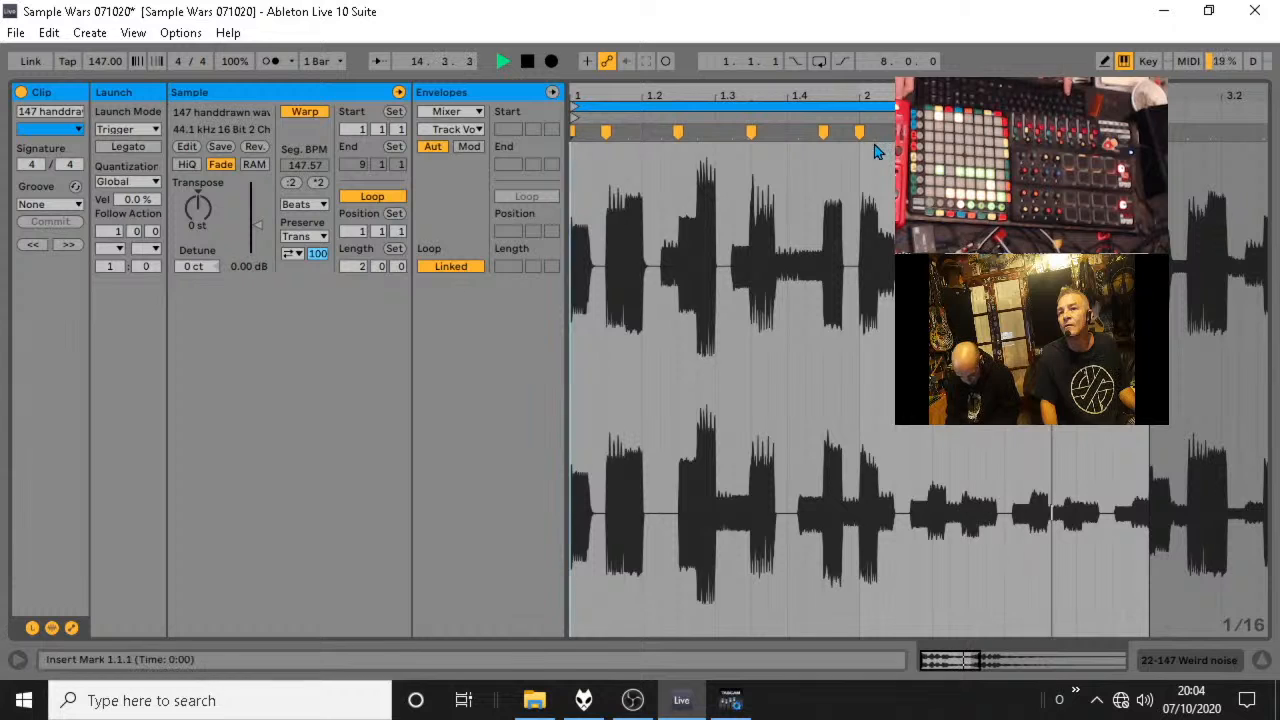
pyautogui.doubleClick(732, 132)
pyautogui.moveTo(732, 132); pyautogui.dragTo(735, 134)
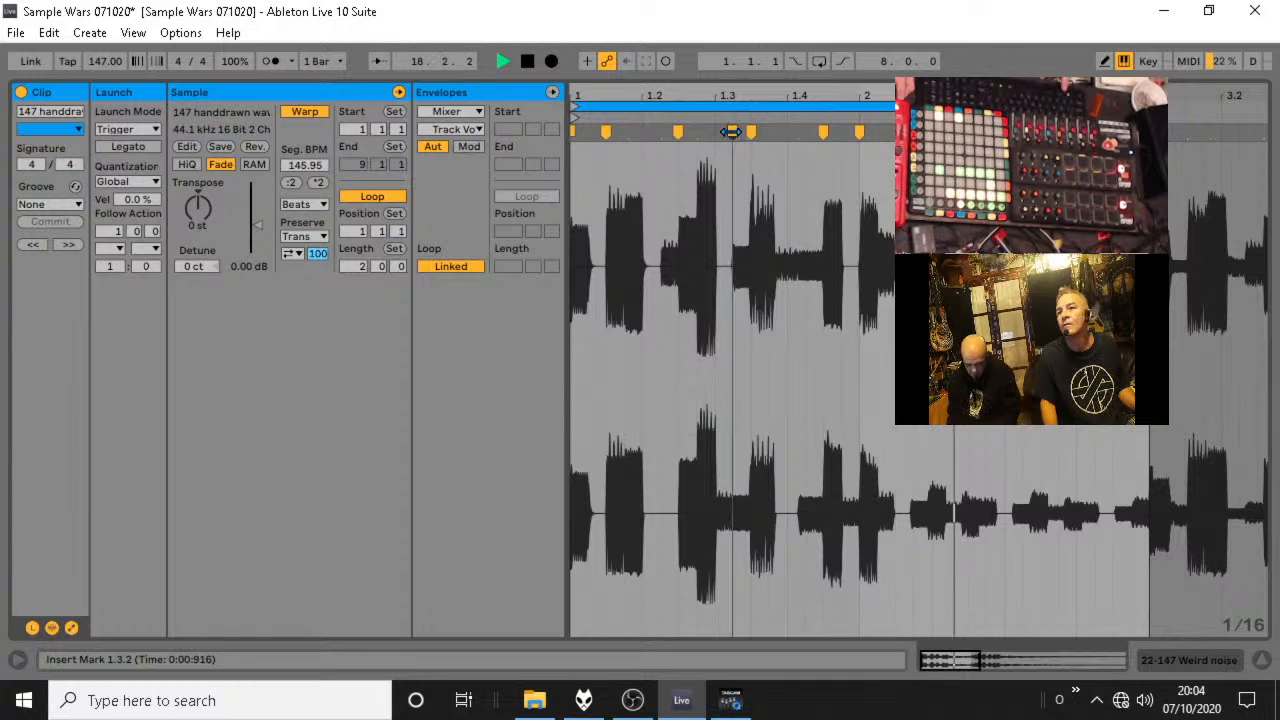
pyautogui.doubleClick(733, 132)
pyautogui.moveTo(750, 132); pyautogui.dragTo(738, 133)
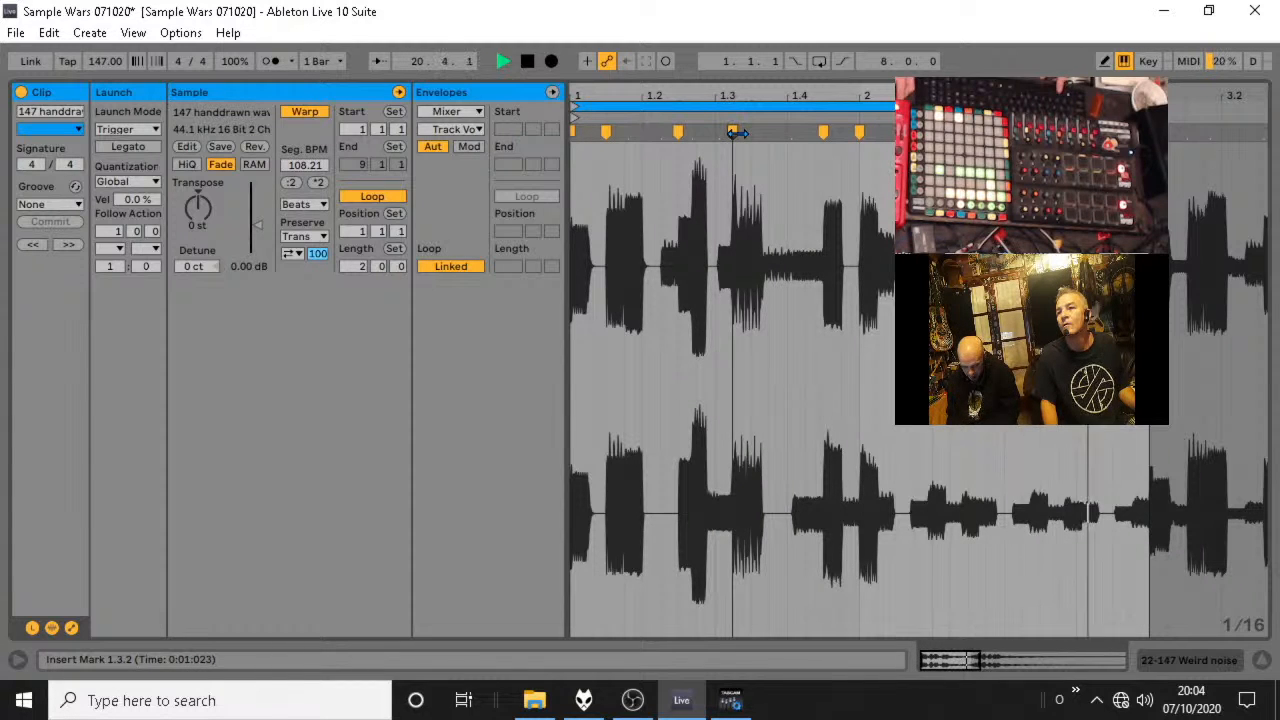
pyautogui.click(1261, 661)
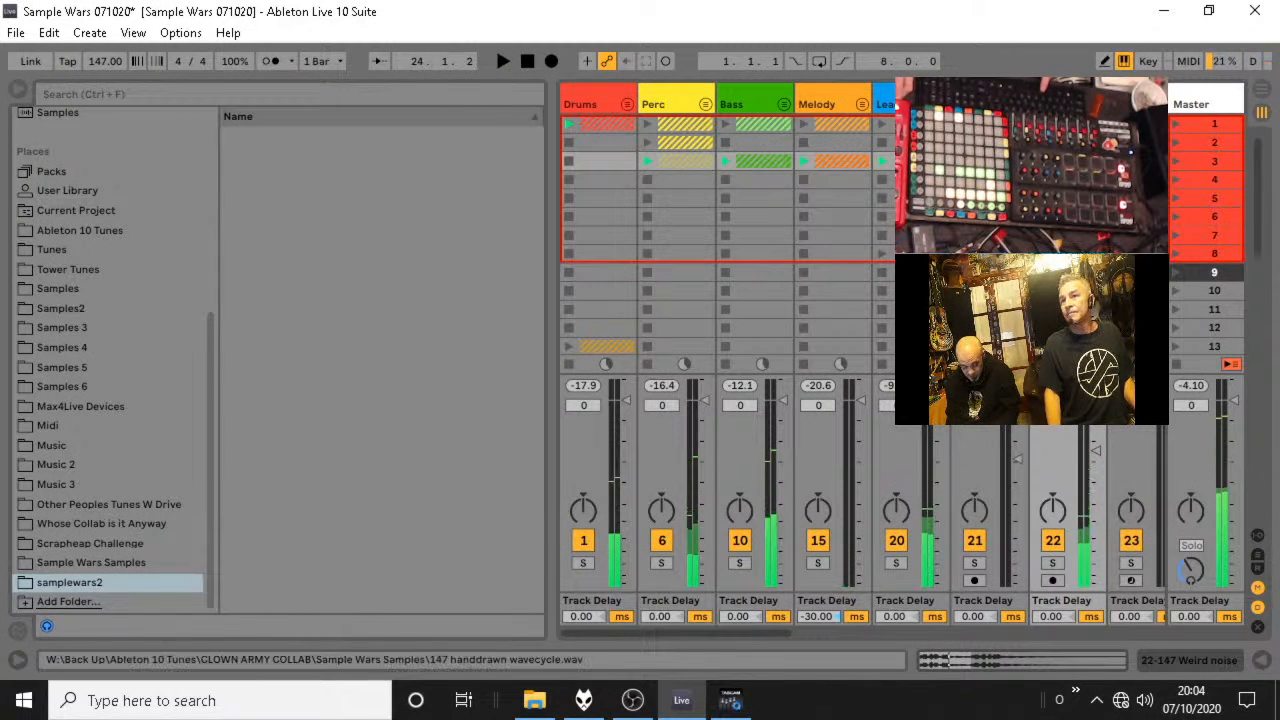
# Move the 147 handdrawn wavecycle clip's warp marker back to 1.3.3, check it in playback and return to the session mixer.
pyautogui.doubleClick(1068, 272)
pyautogui.press('space')
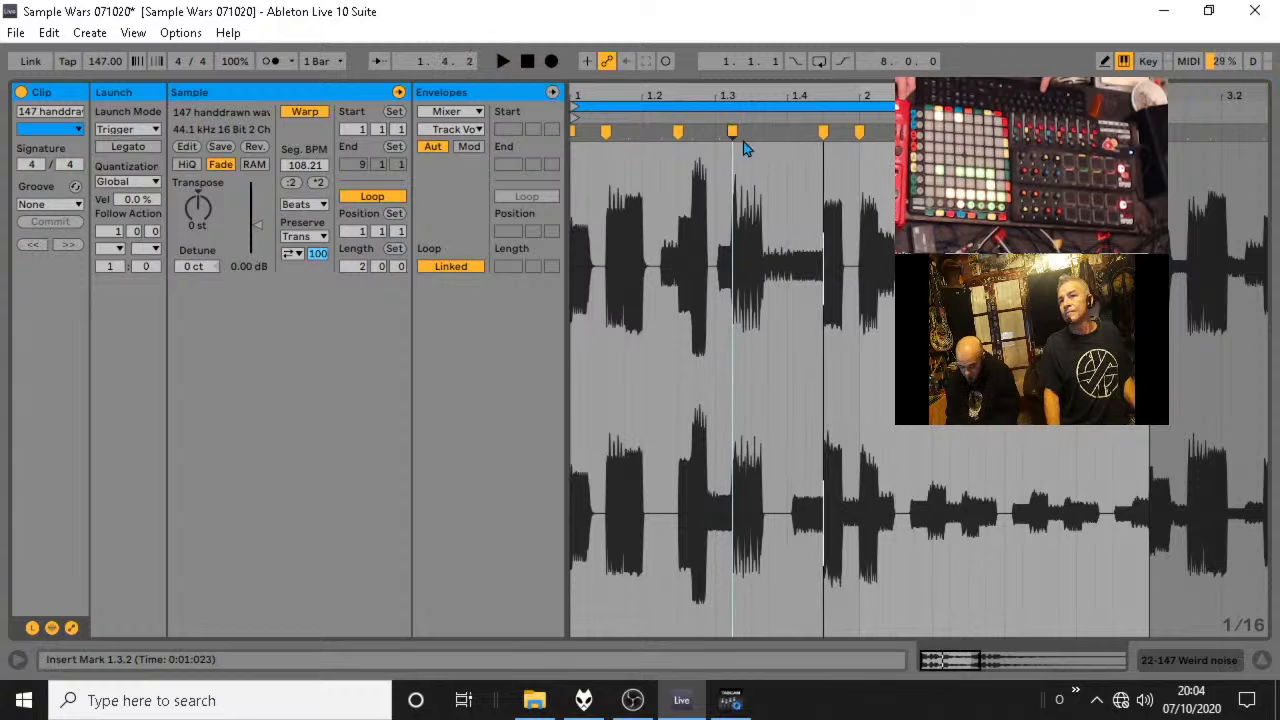
pyautogui.moveTo(732, 132)
pyautogui.mouseDown()
pyautogui.moveTo(765, 132)
pyautogui.moveTo(752, 134)
pyautogui.mouseUp()
pyautogui.press('space')
pyautogui.press('space')
pyautogui.press('space')
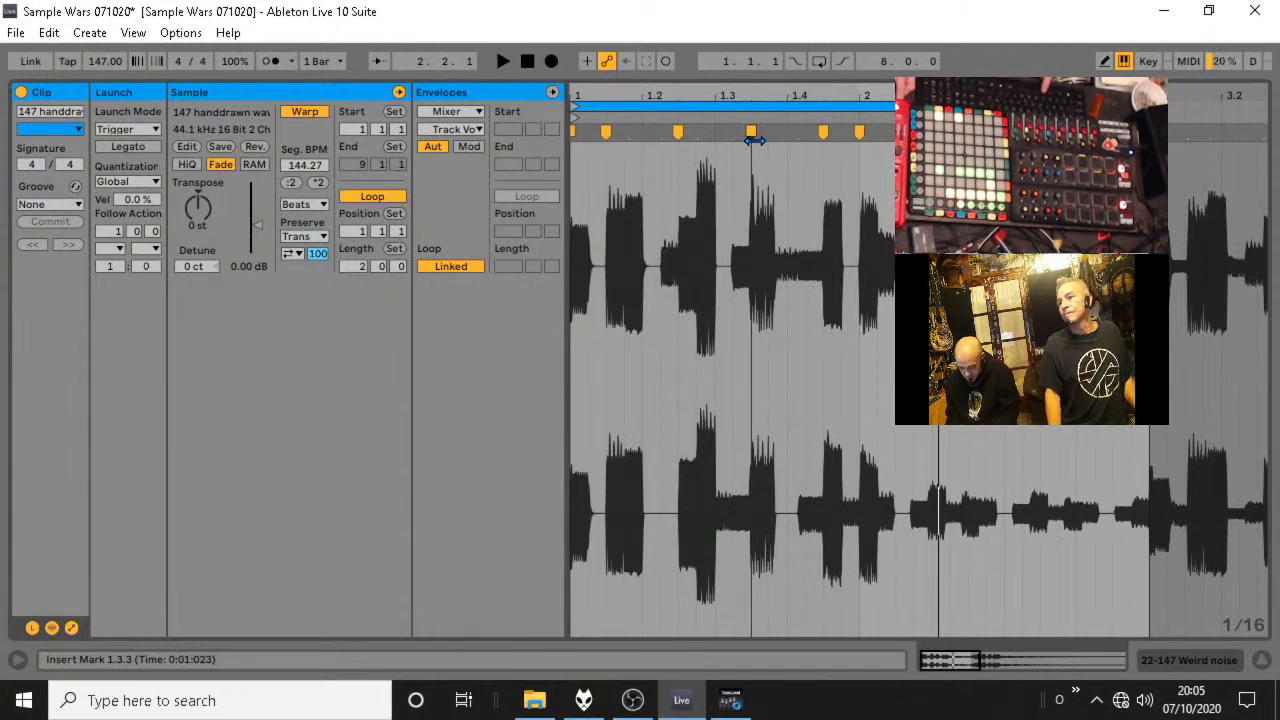
pyautogui.click(1262, 660)
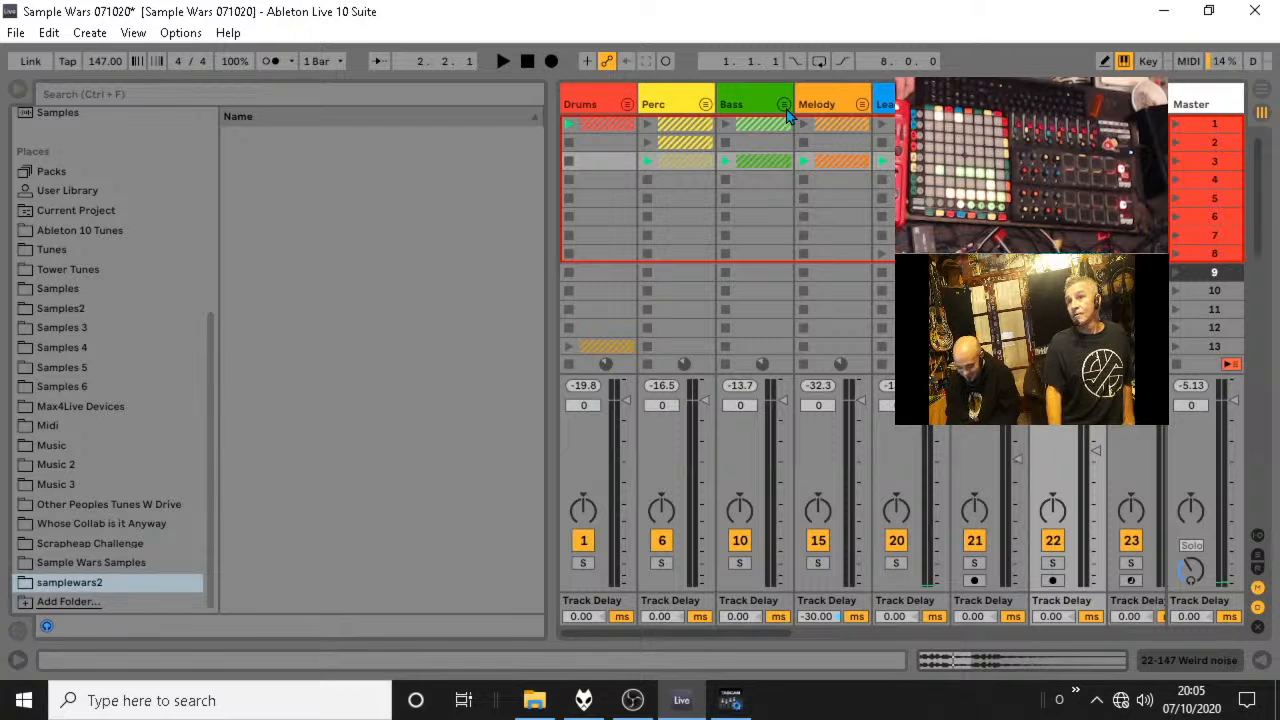
pyautogui.click(627, 105)
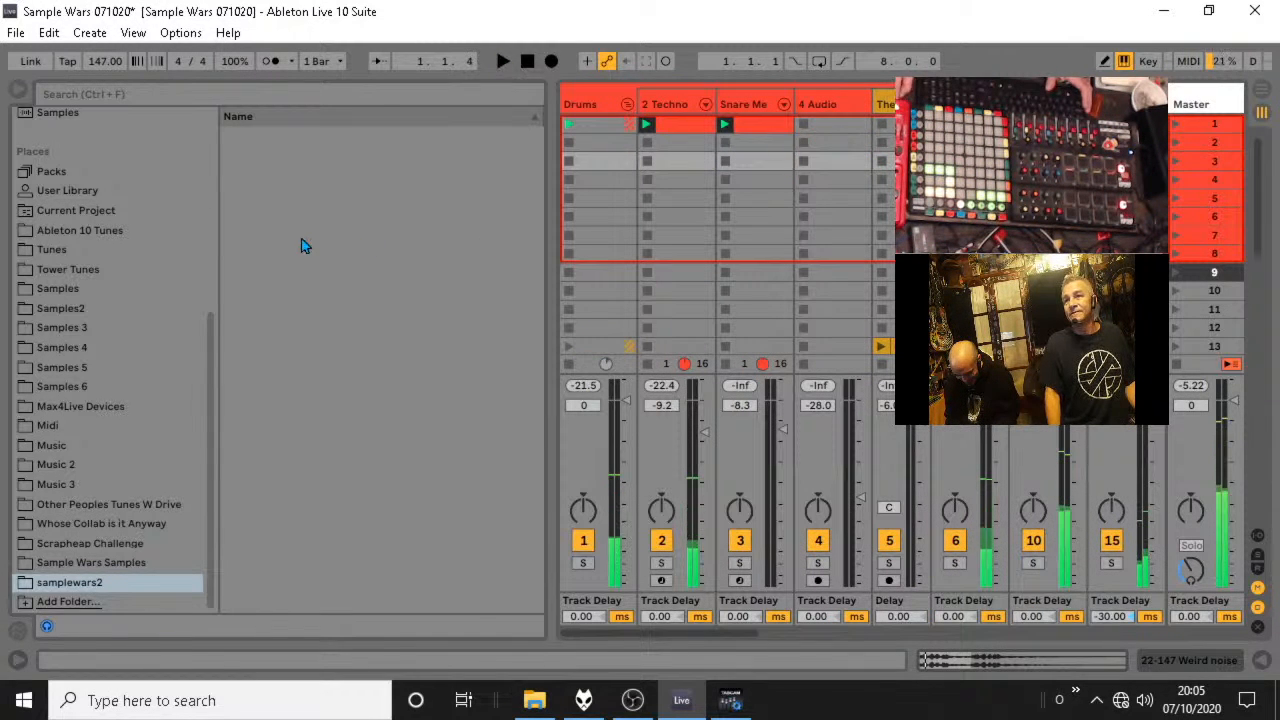
pyautogui.click(620, 106)
pyautogui.click(627, 105)
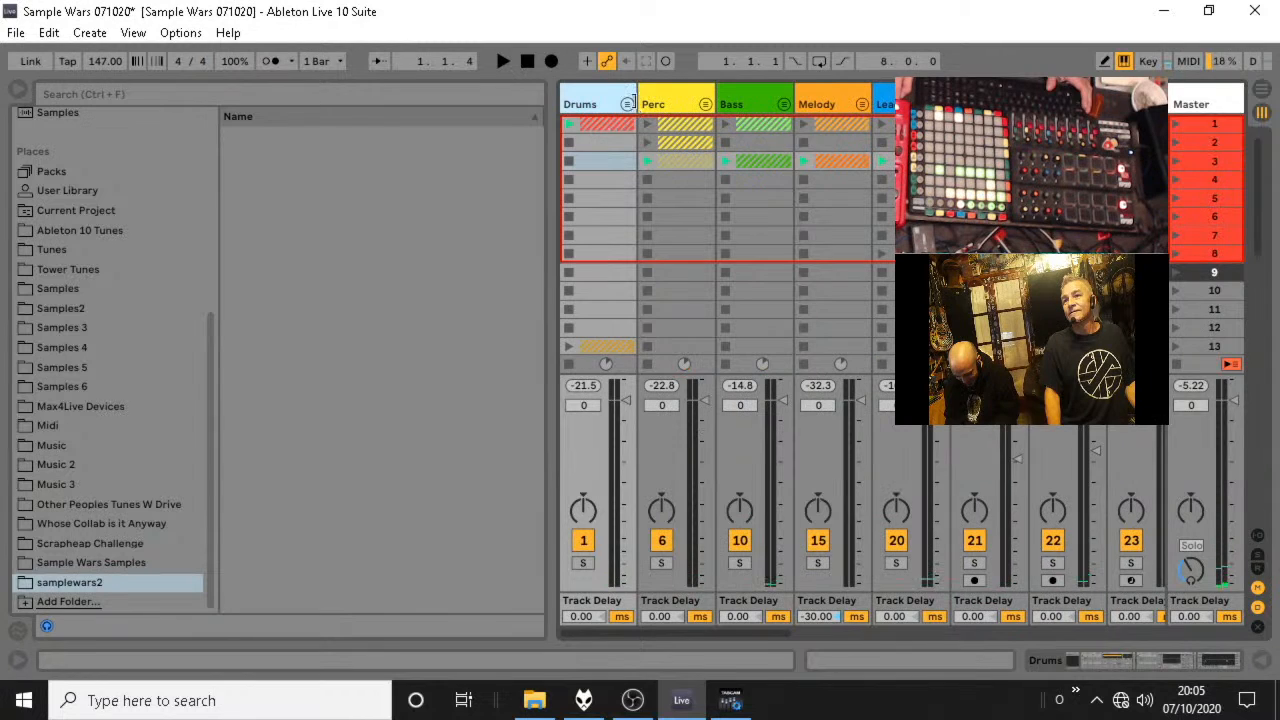
# Unfold the Perc group and insert a new audio track directly after the 8 Cymbals track.
pyautogui.click(705, 105)
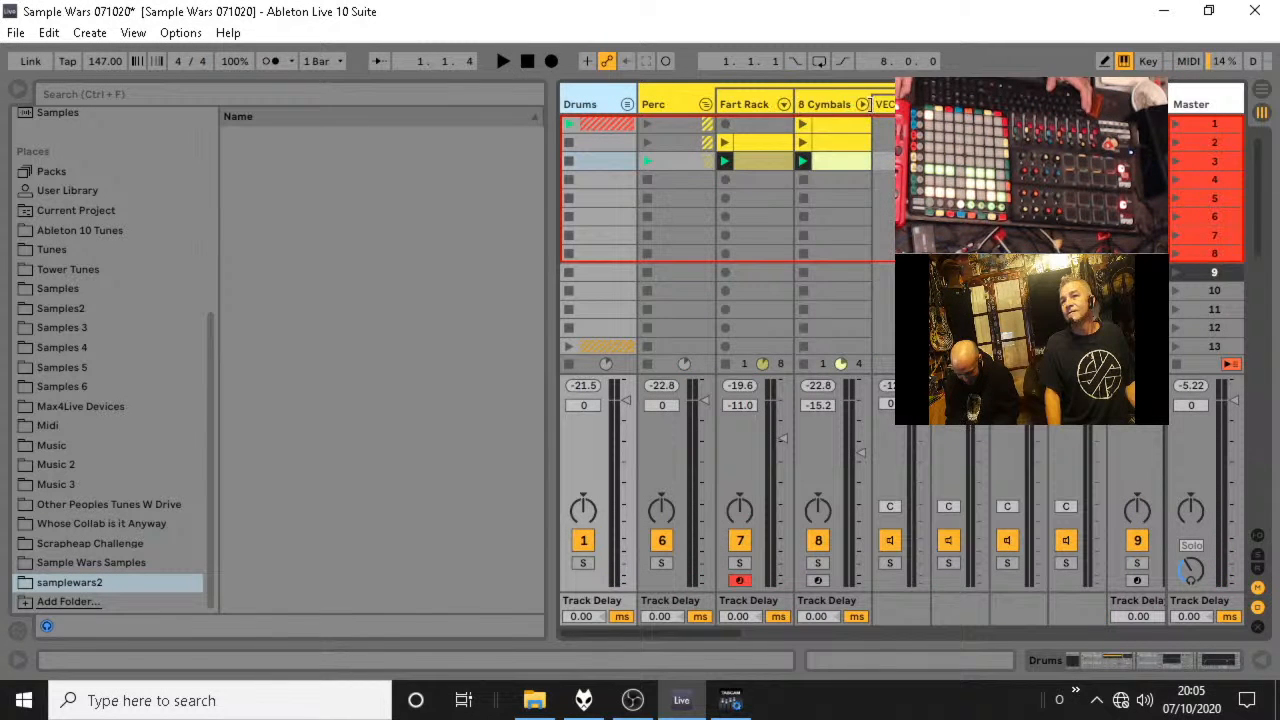
pyautogui.click(862, 105)
pyautogui.click(857, 108)
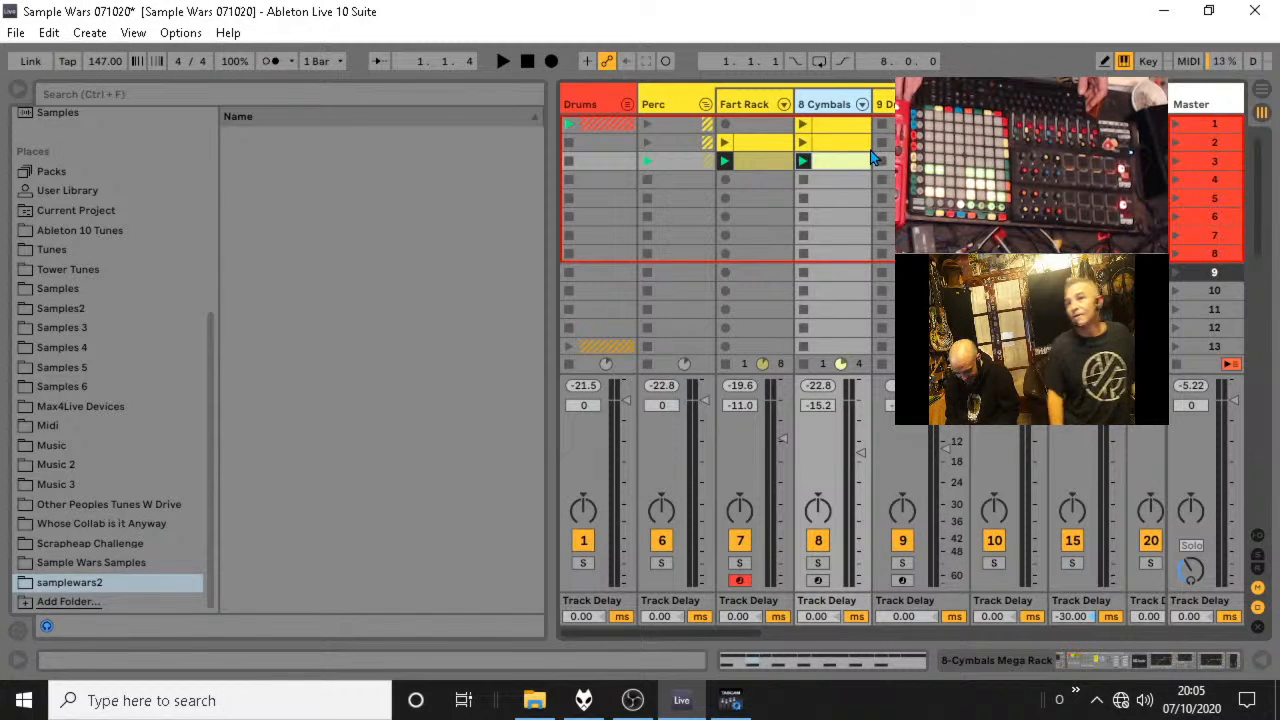
pyautogui.hotkey('ctrl', 't')
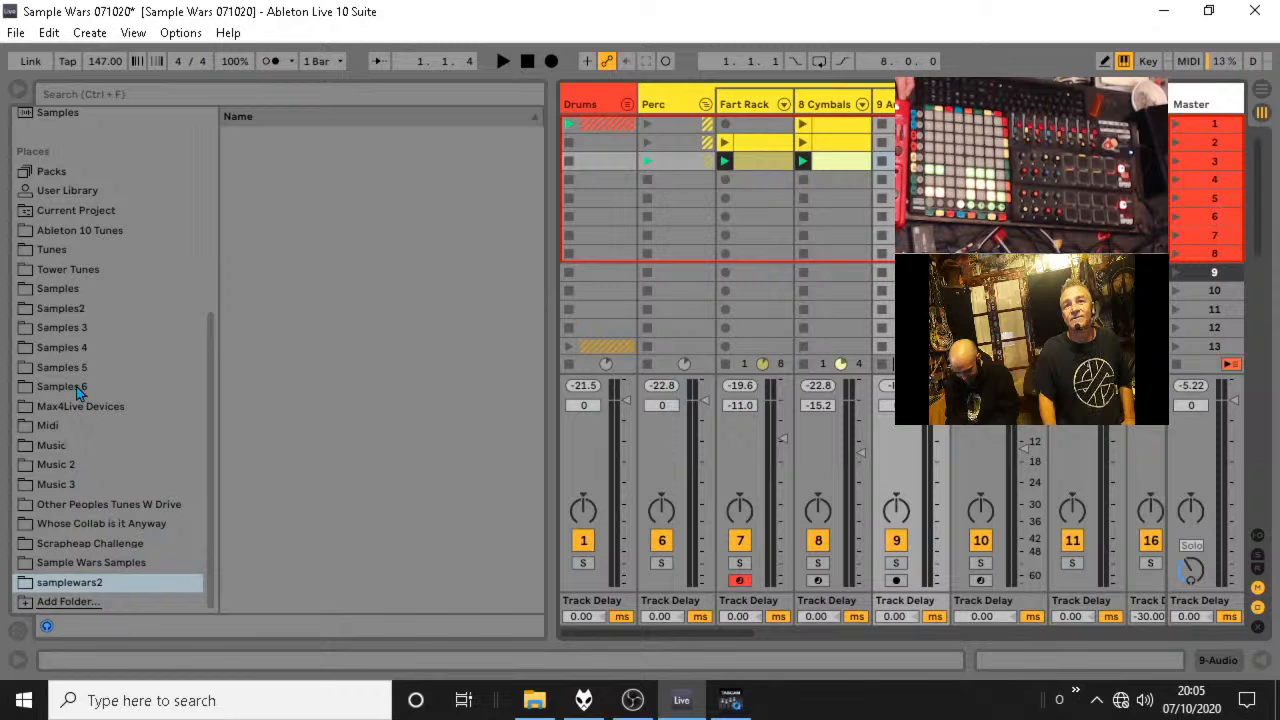
# Browse the Samples folder and its Classic Breaks subfolder for a breakbeat sample.
pyautogui.click(60, 289)
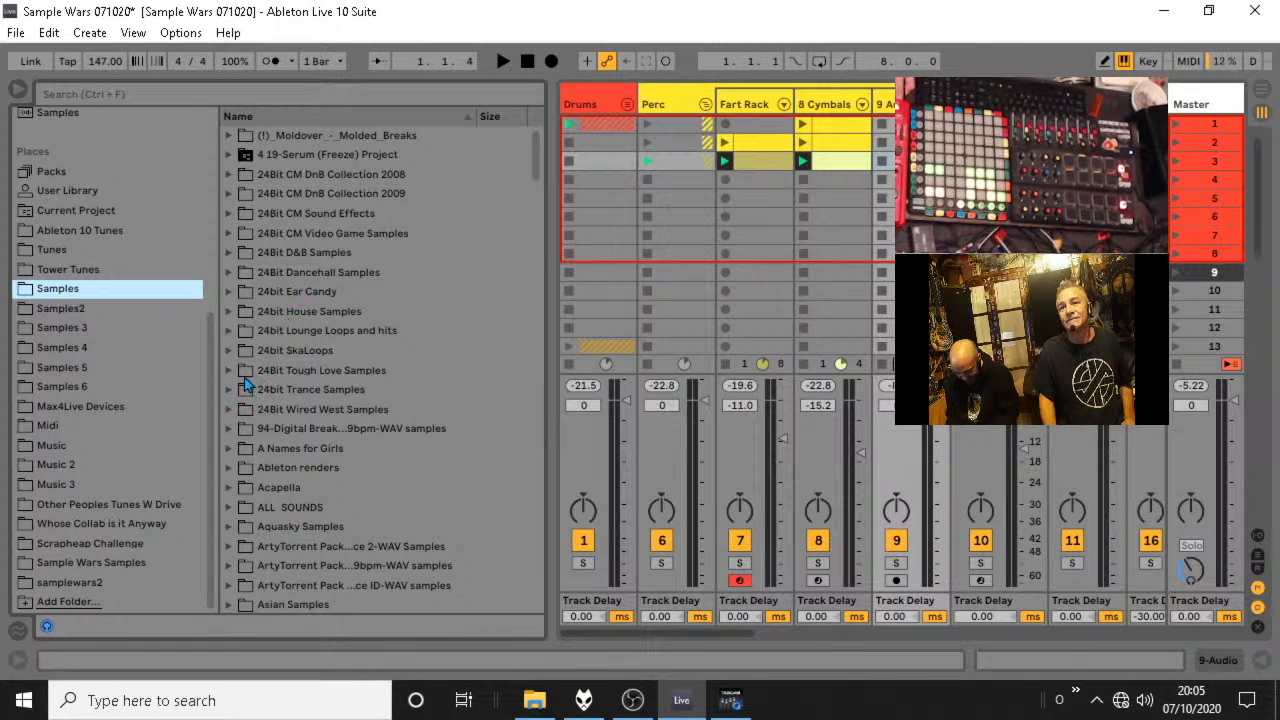
pyautogui.scroll(-5, 226, 387)
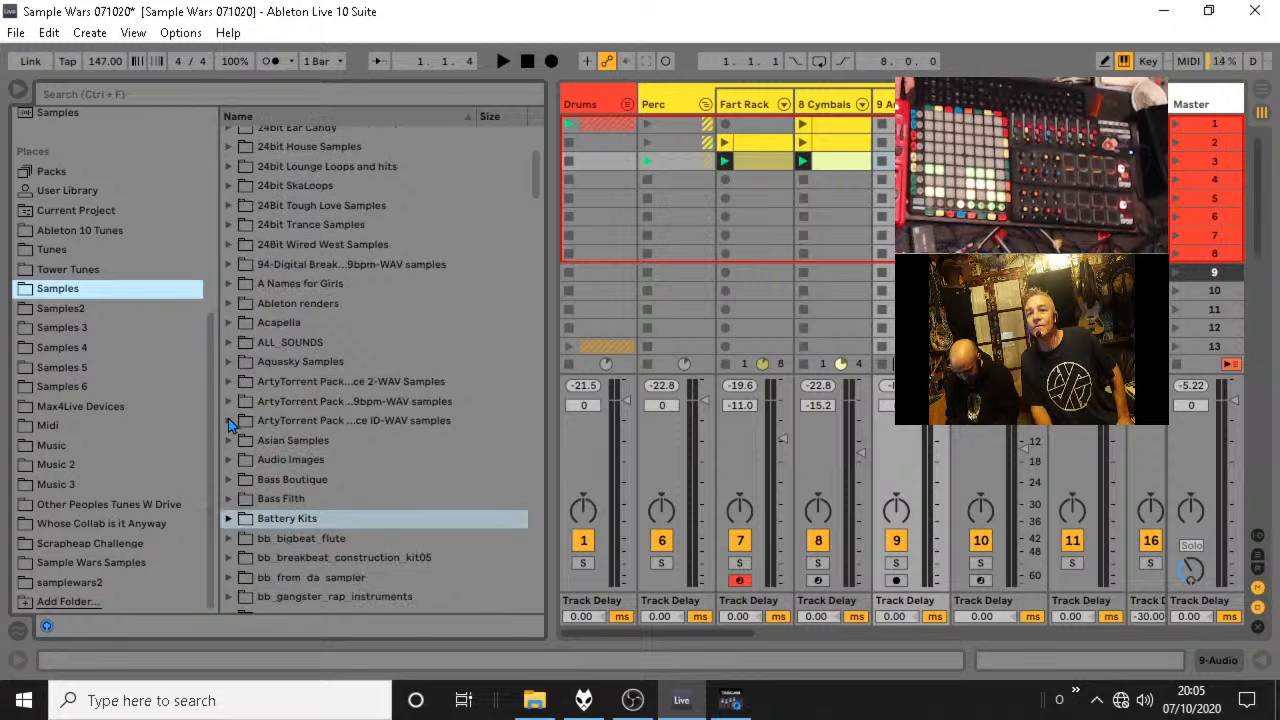
pyautogui.scroll(-2, 228, 426)
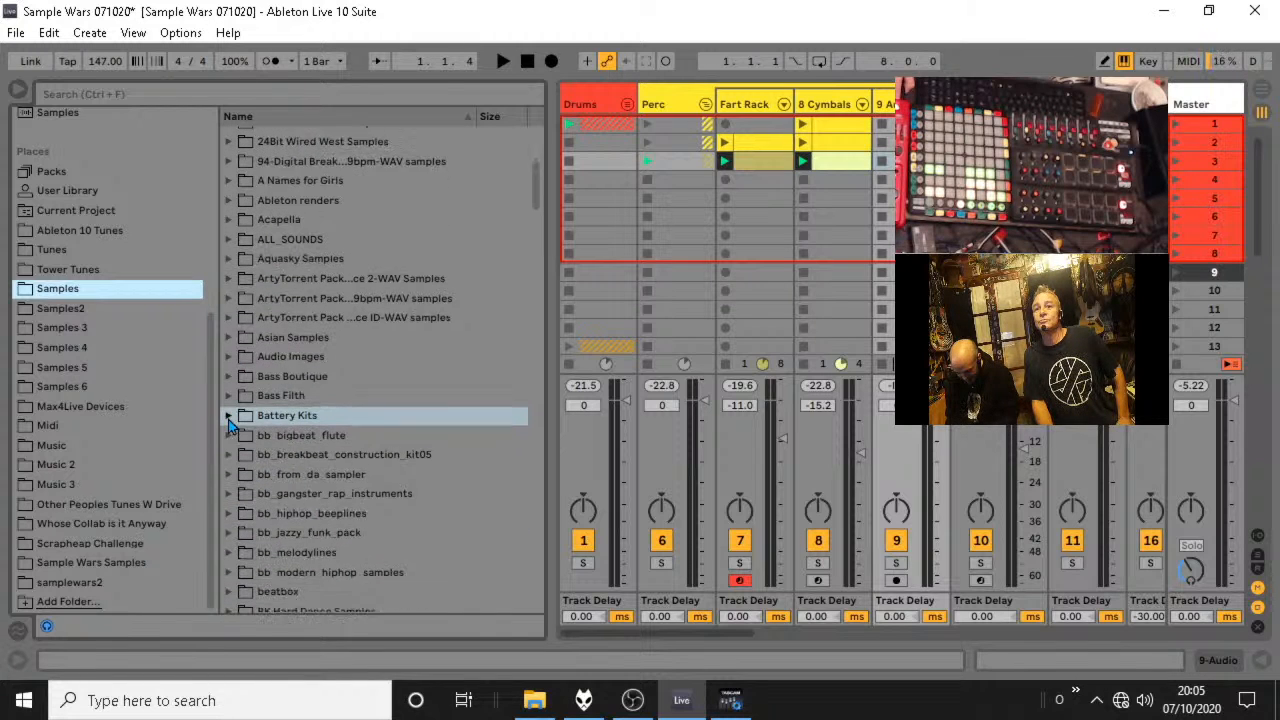
pyautogui.scroll(-1, 228, 426)
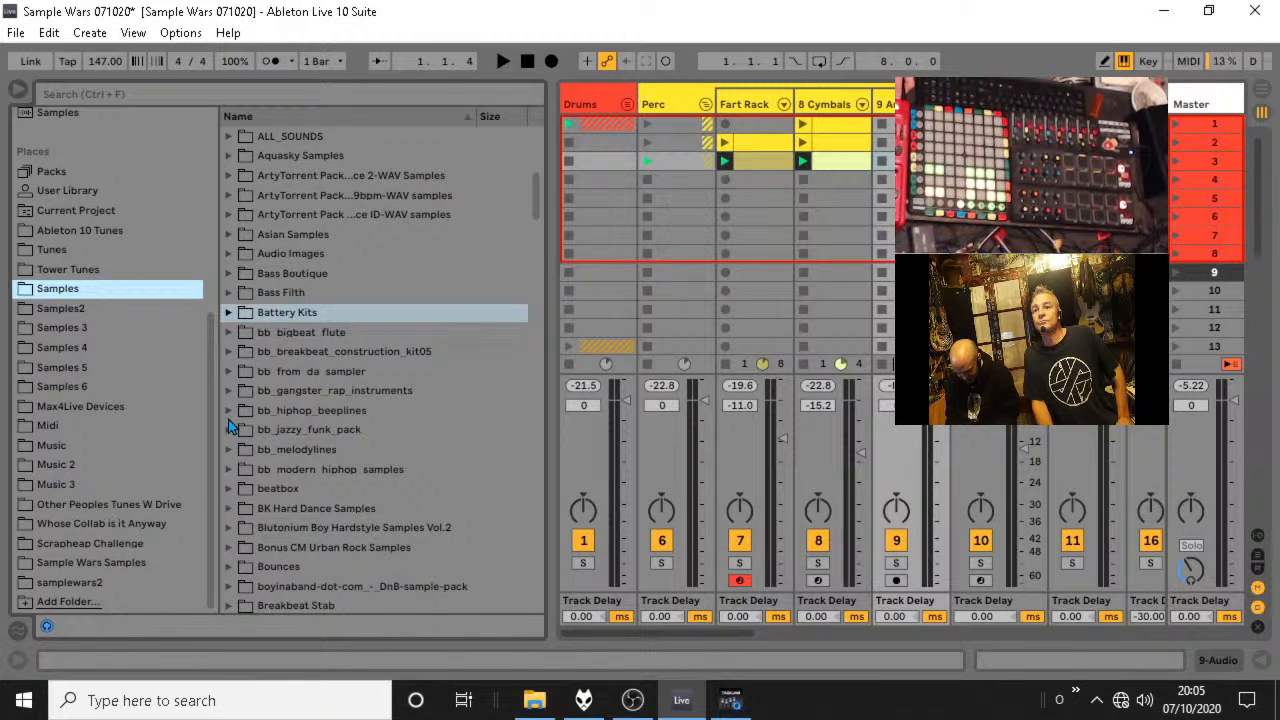
pyautogui.scroll(-4, 228, 426)
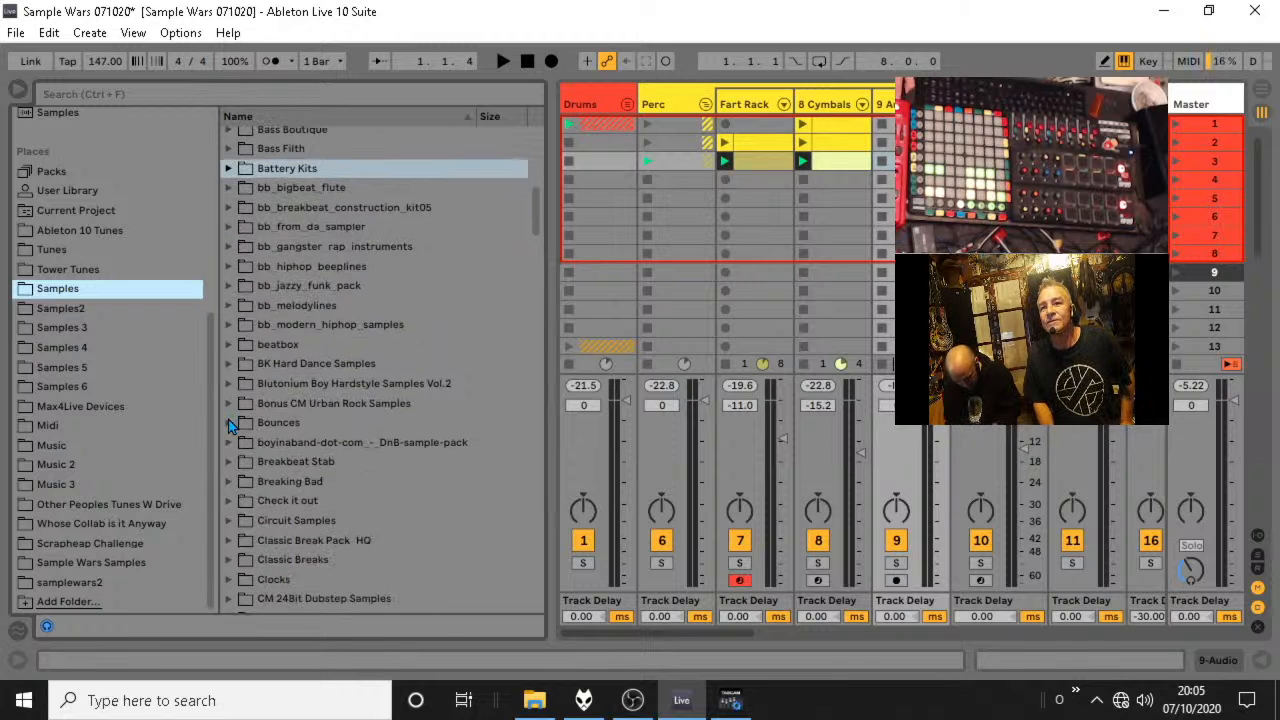
pyautogui.click(230, 558)
pyautogui.scroll(-3, 345, 506)
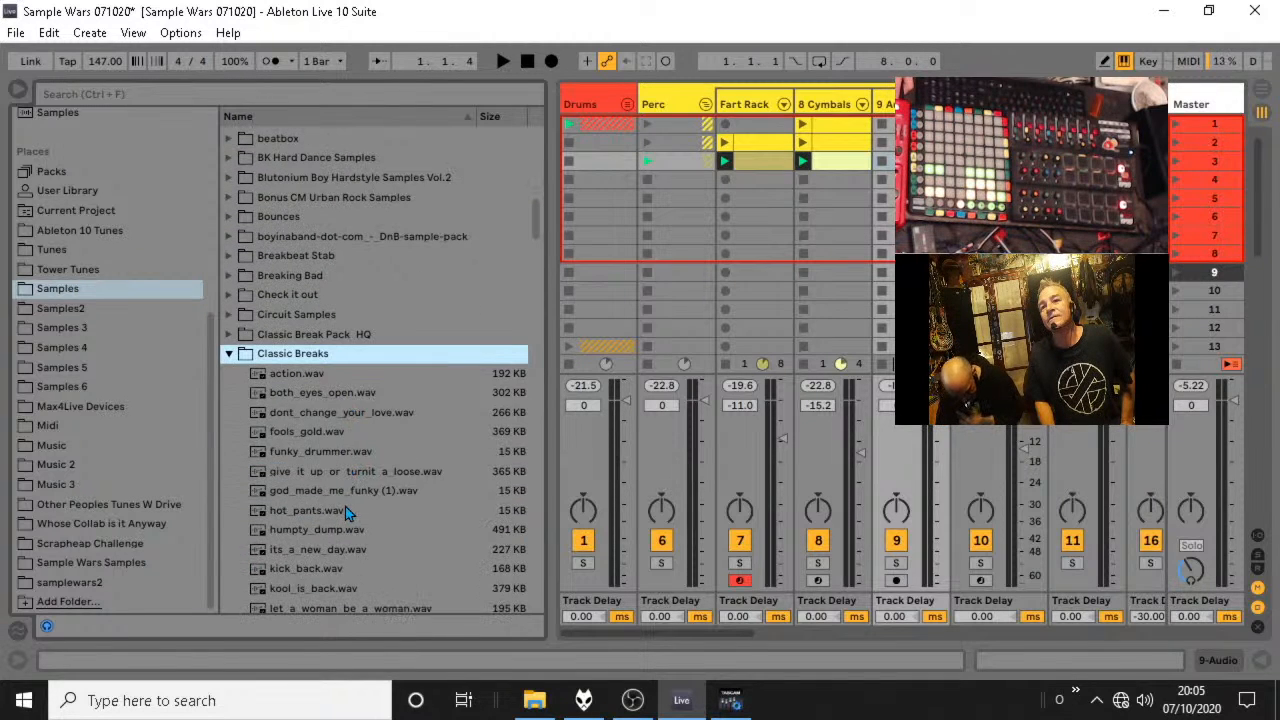
pyautogui.scroll(-2, 345, 506)
pyautogui.scroll(-4, 423, 476)
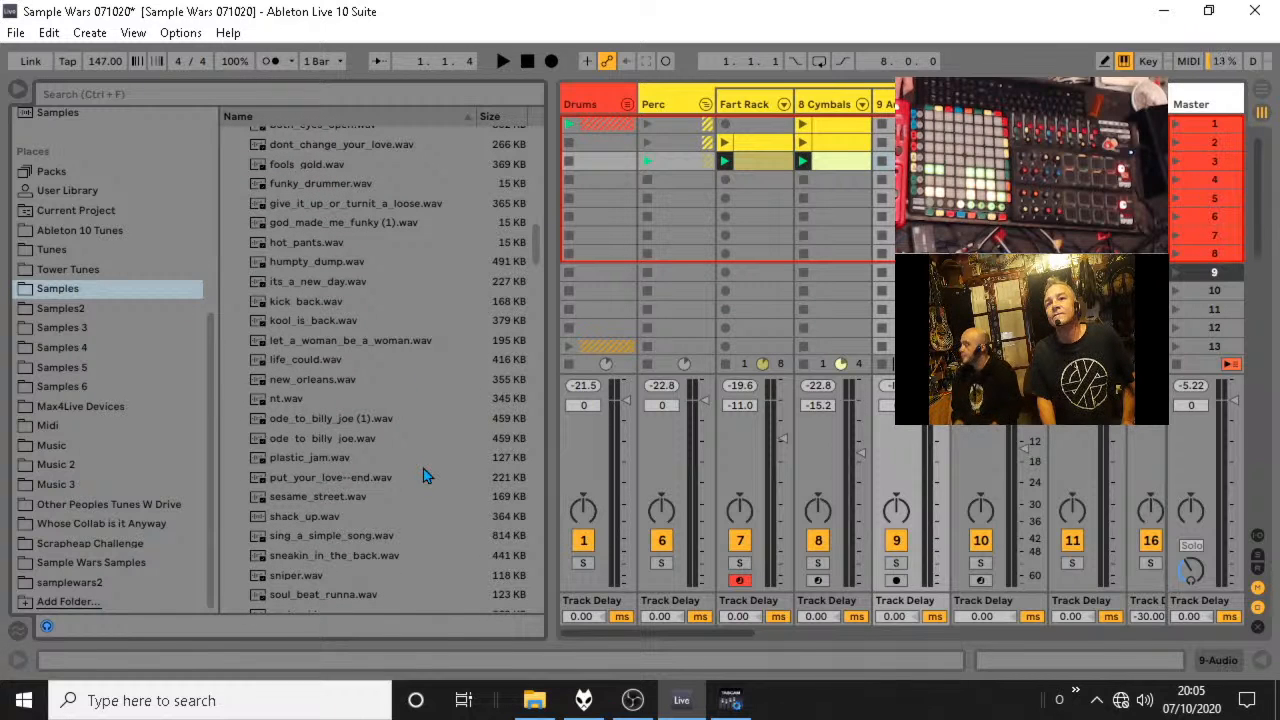
pyautogui.scroll(-5, 425, 461)
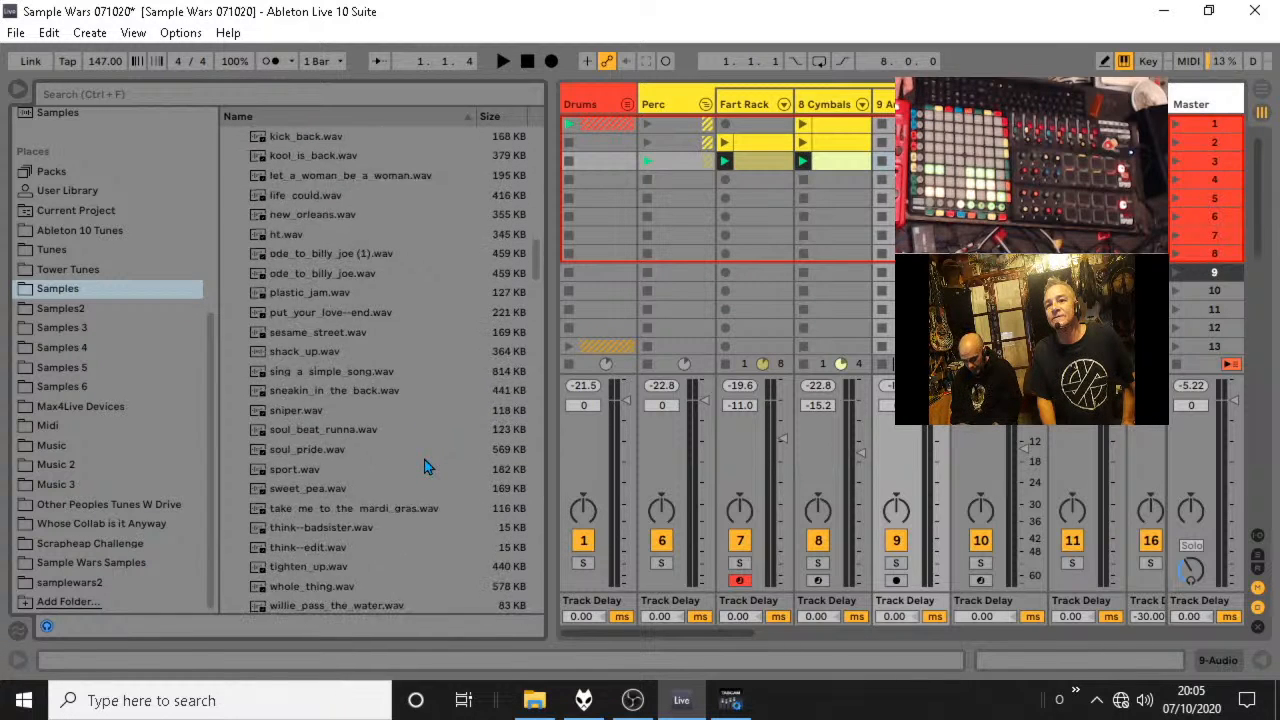
pyautogui.scroll(-1, 425, 467)
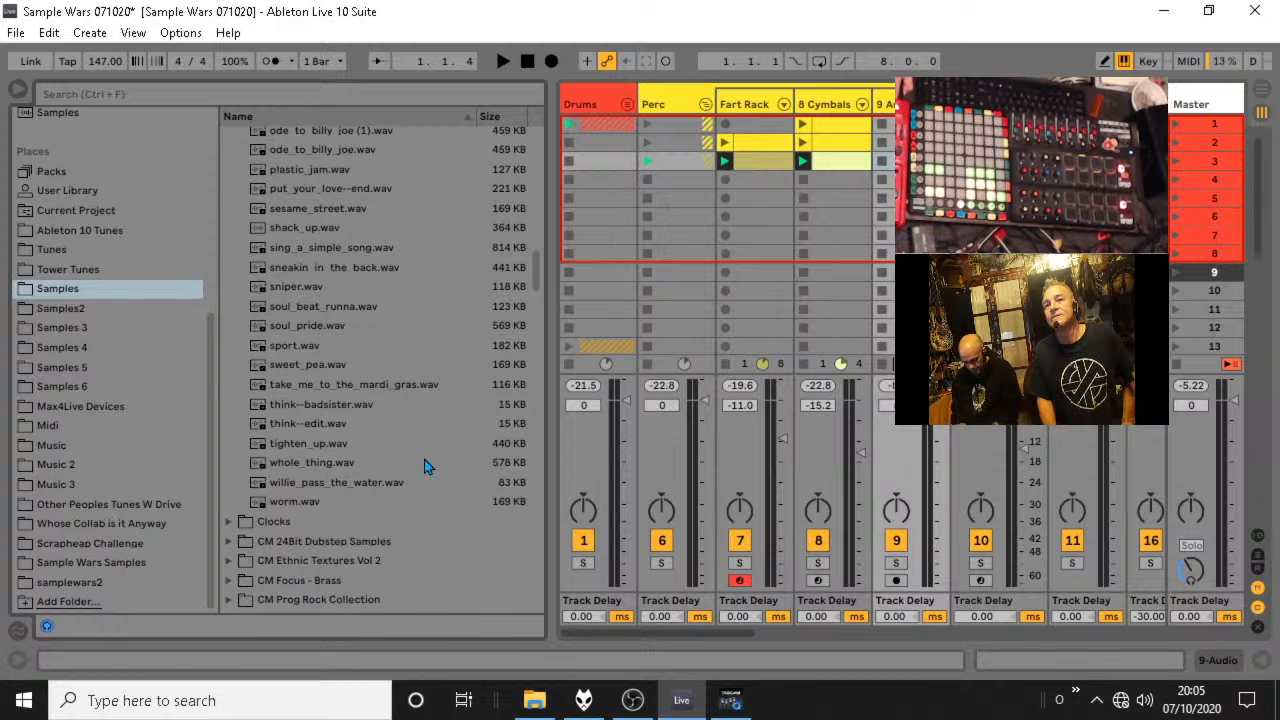
pyautogui.scroll(3, 424, 466)
pyautogui.scroll(4, 424, 467)
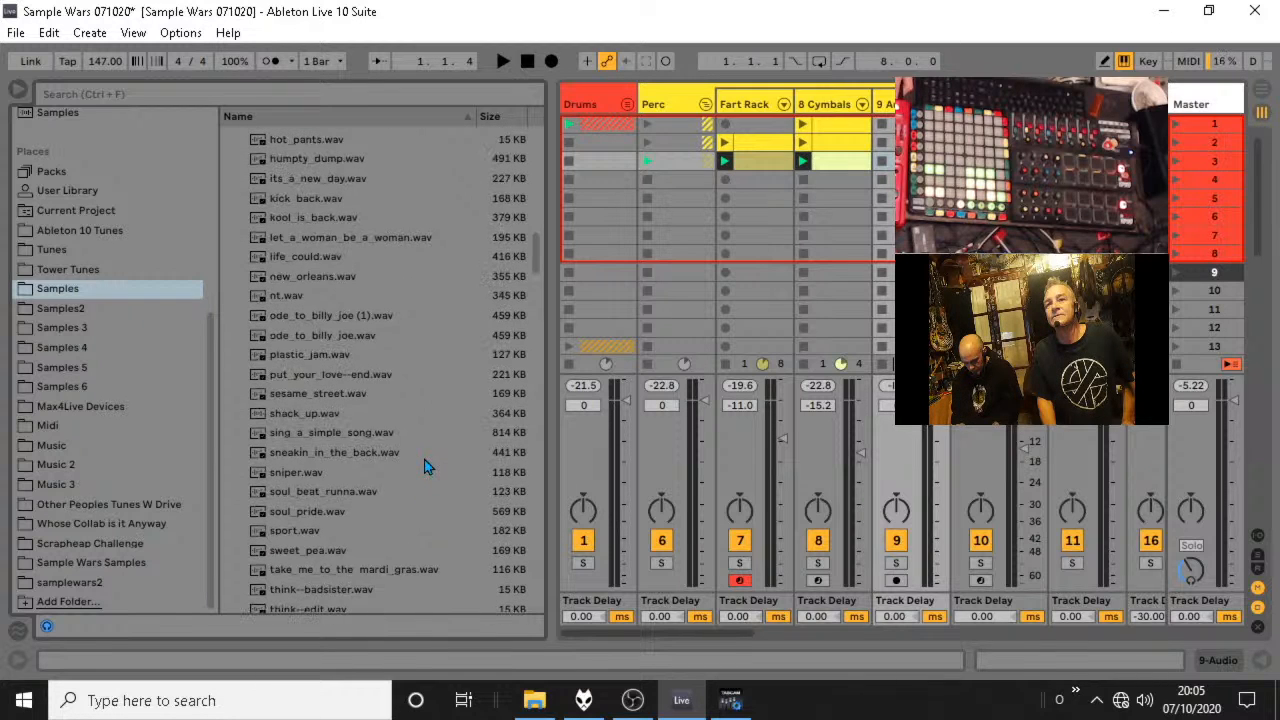
pyautogui.scroll(2, 424, 467)
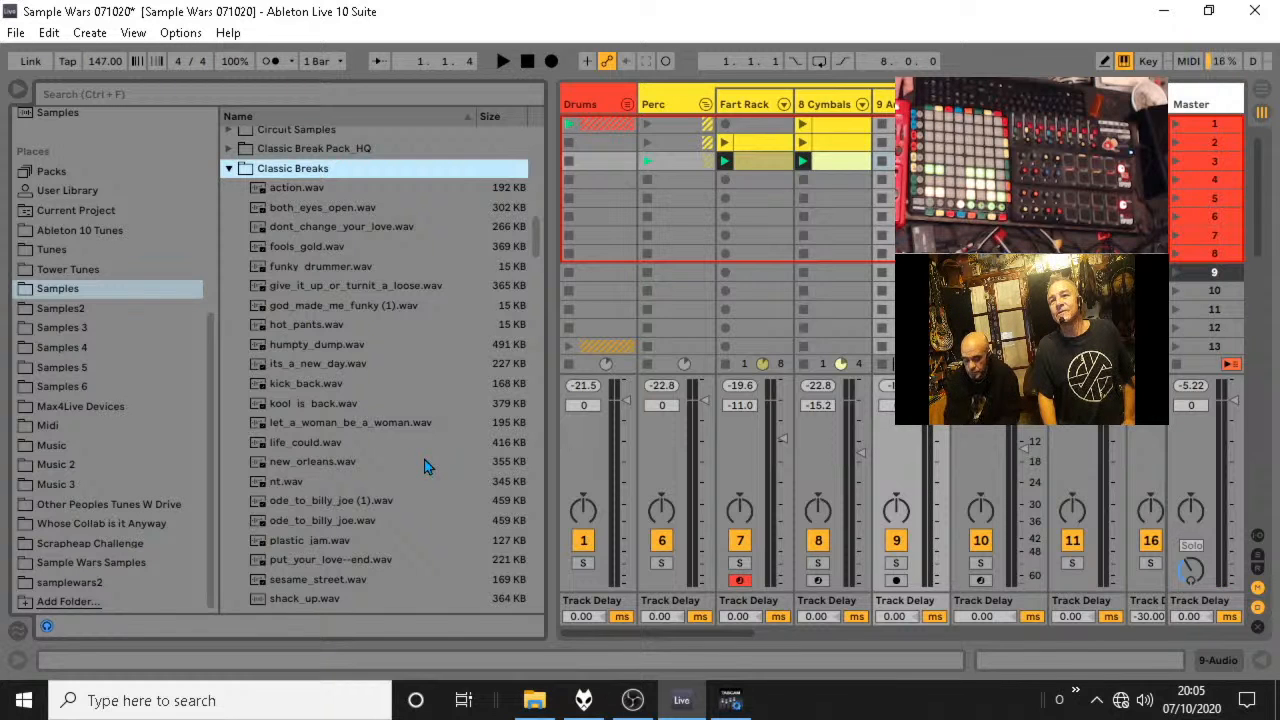
pyautogui.scroll(-1, 424, 467)
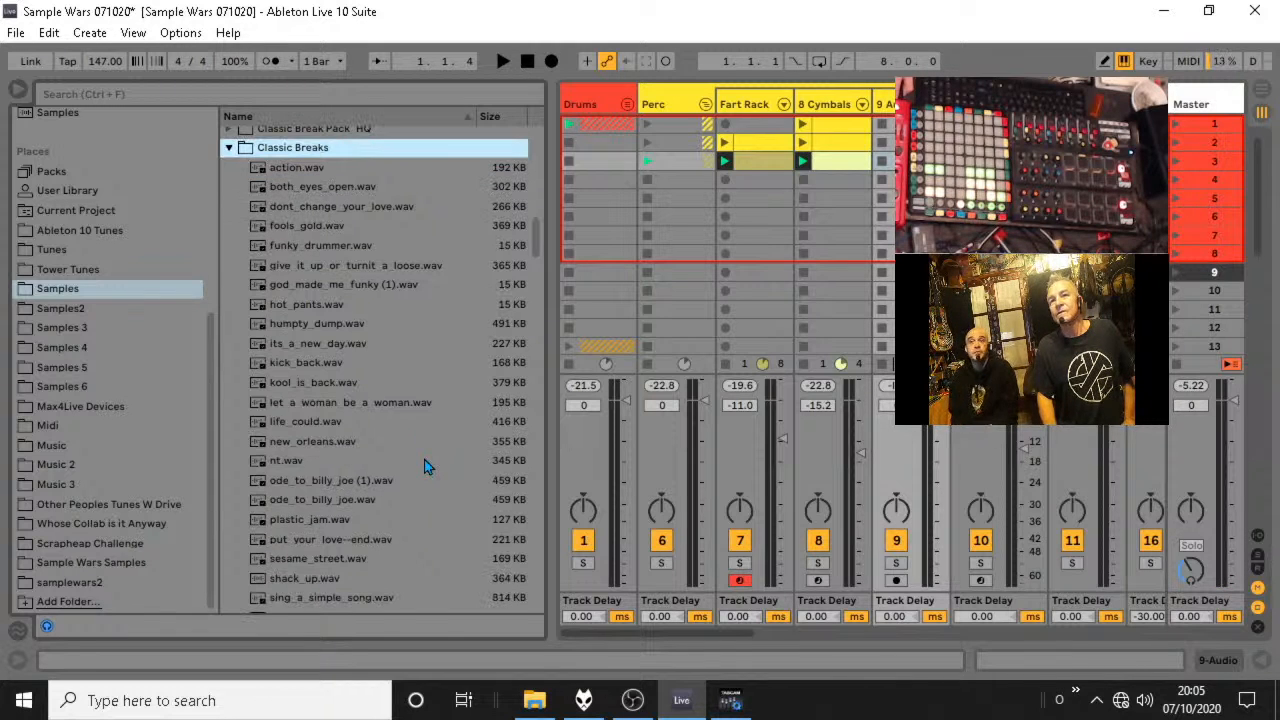
# Search the browser for "amen" across all results and widen the browser so the full file names are readable.
pyautogui.click(106, 93)
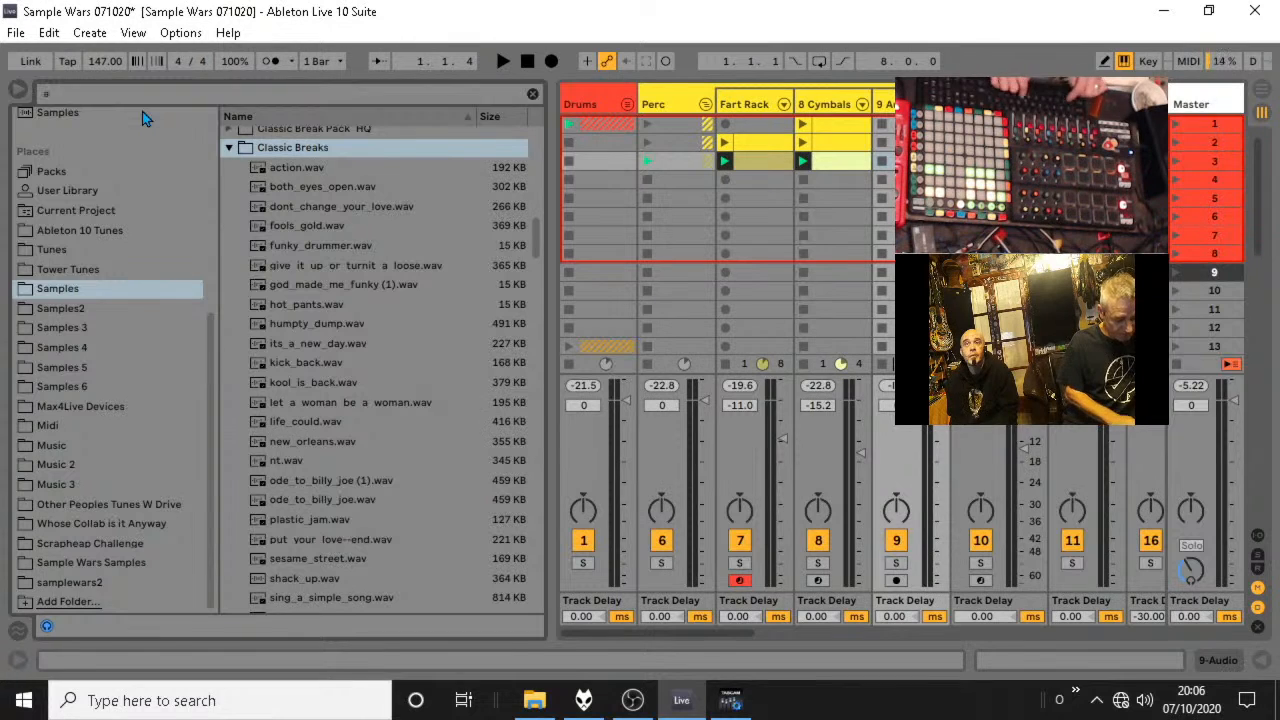
pyautogui.write('amen')
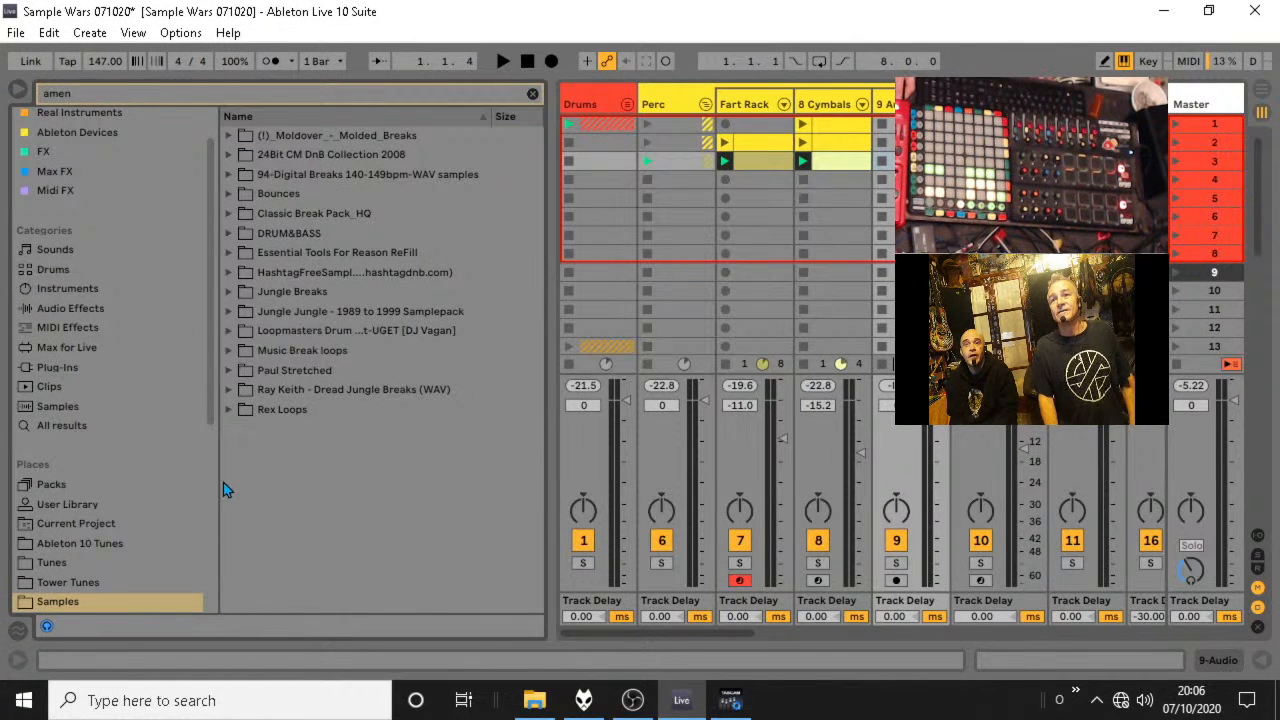
pyautogui.click(70, 428)
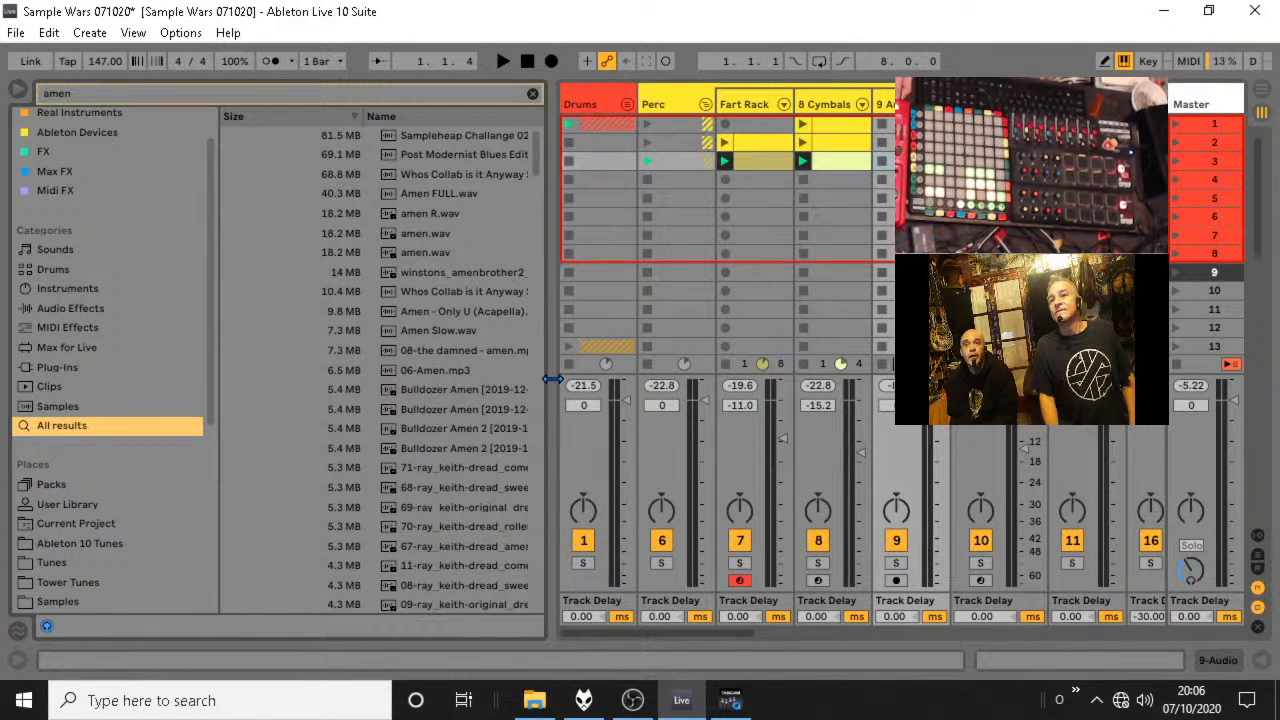
pyautogui.moveTo(546, 380); pyautogui.dragTo(715, 379)
# Preview a Bulldozer Amen 2 sample, raise the cue volume and load 71-ray_keith-dread_come_to_conquor_amenz.wav onto track 9.
pyautogui.click(466, 428)
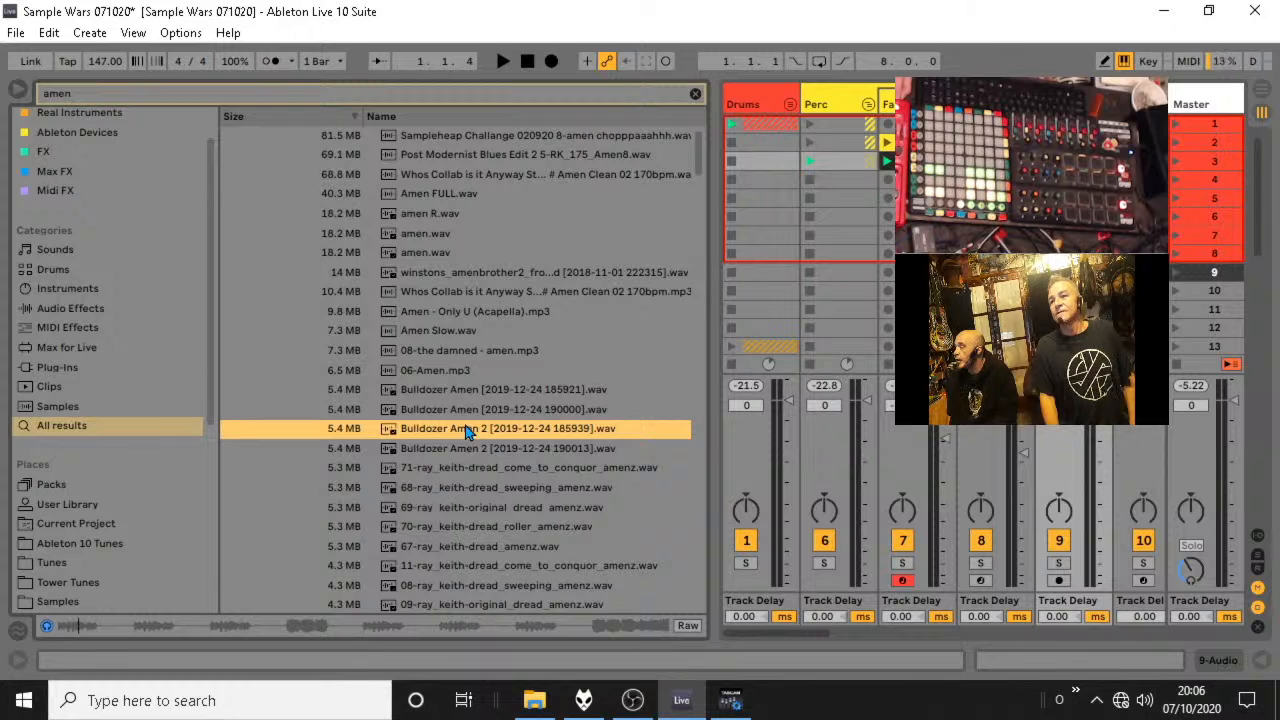
pyautogui.moveTo(1193, 572); pyautogui.dragTo(1193, 546)
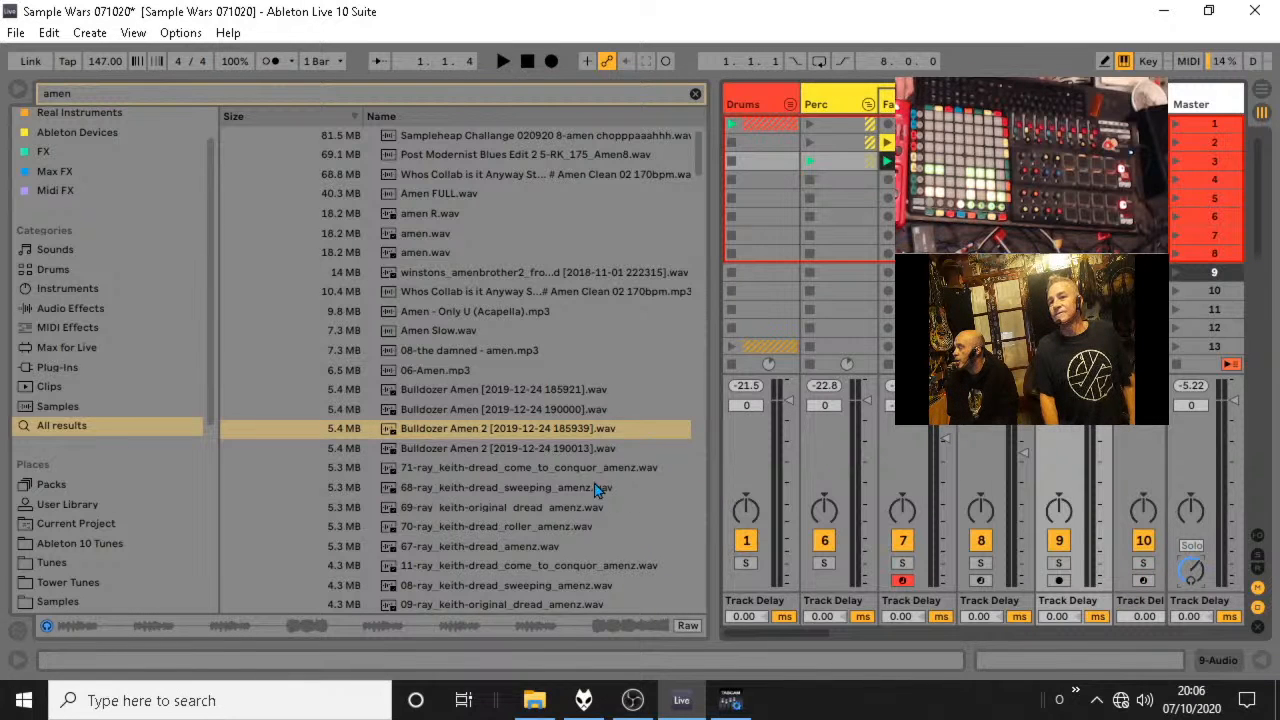
pyautogui.click(535, 470)
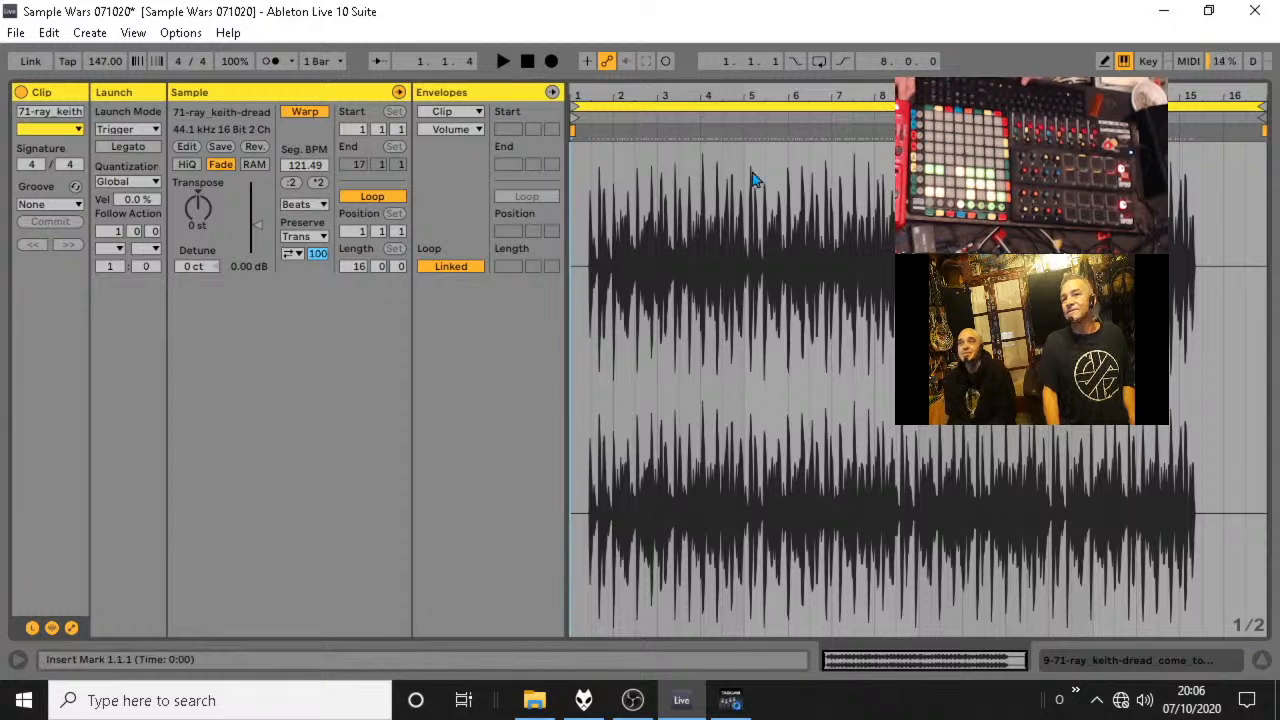
# Set 1.1.1 at the first transient of the amen clip on track 9 and warp the clip from that point.
pyautogui.moveTo(589, 97); pyautogui.dragTo(656, 109)
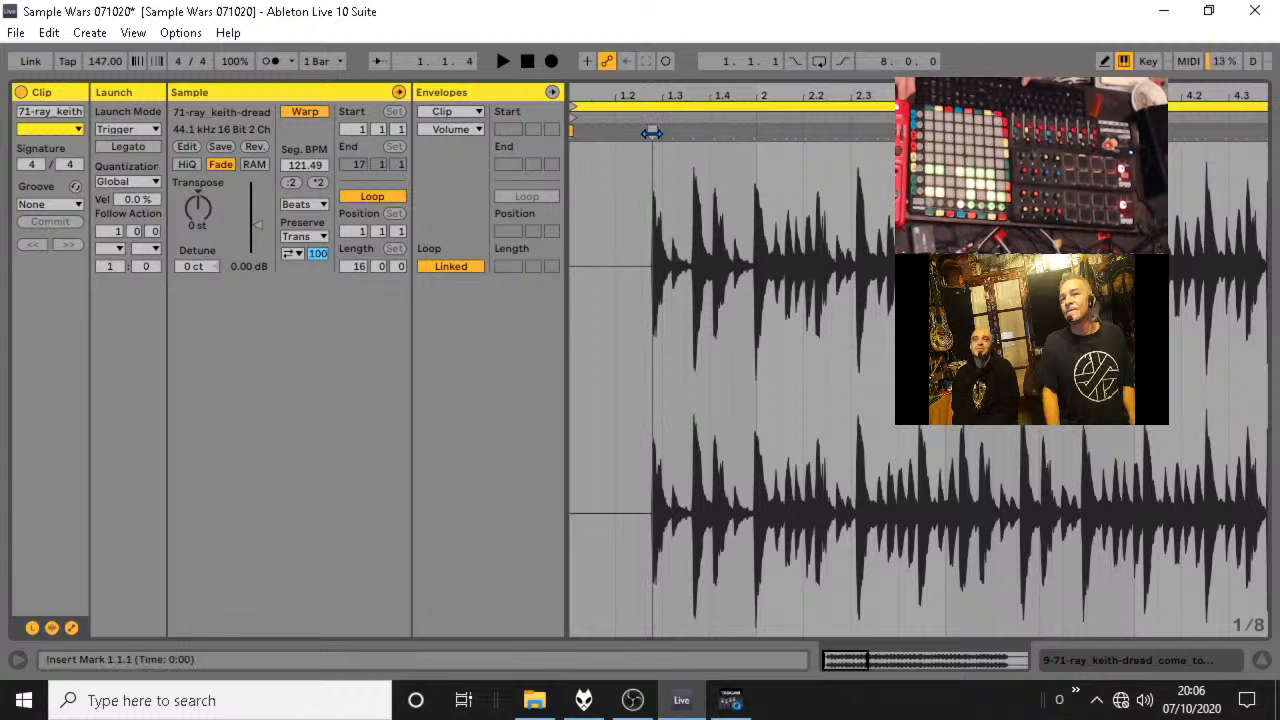
pyautogui.rightClick(652, 134)
pyautogui.click(690, 429)
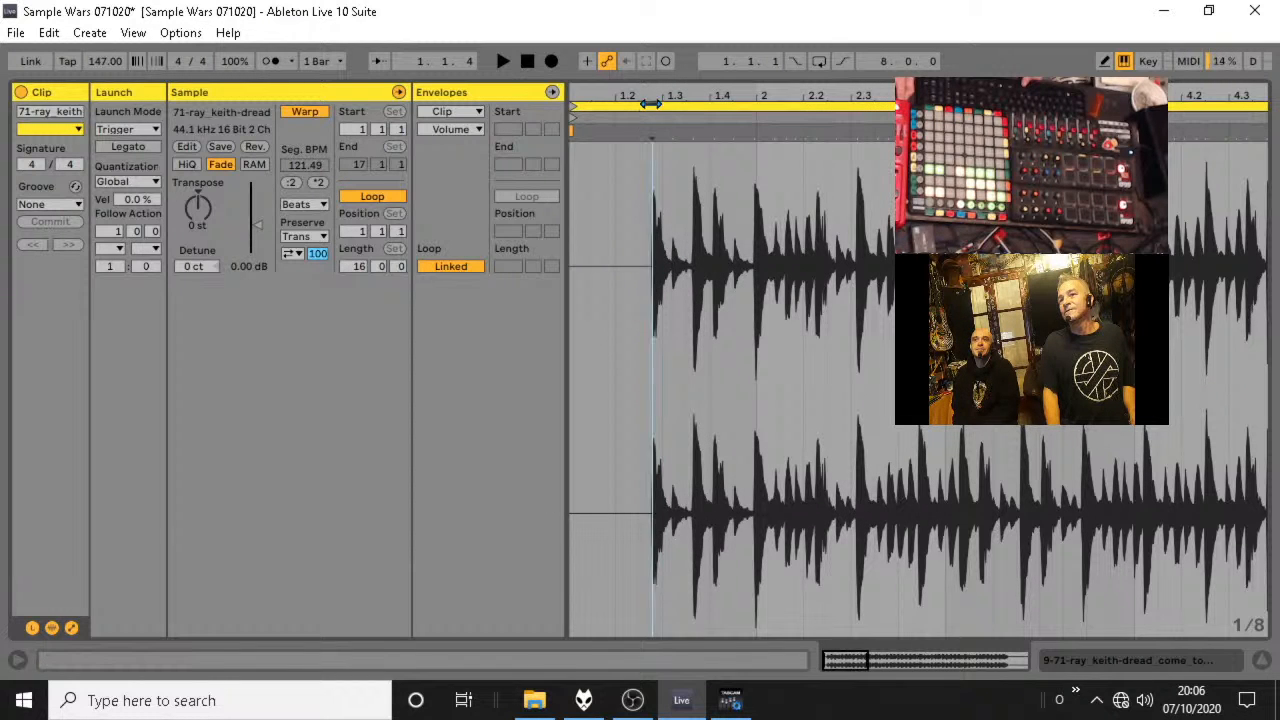
pyautogui.moveTo(658, 96)
pyautogui.mouseDown()
pyautogui.moveTo(658, 140)
pyautogui.moveTo(818, 140)
pyautogui.mouseUp()
pyautogui.rightClick(800, 132)
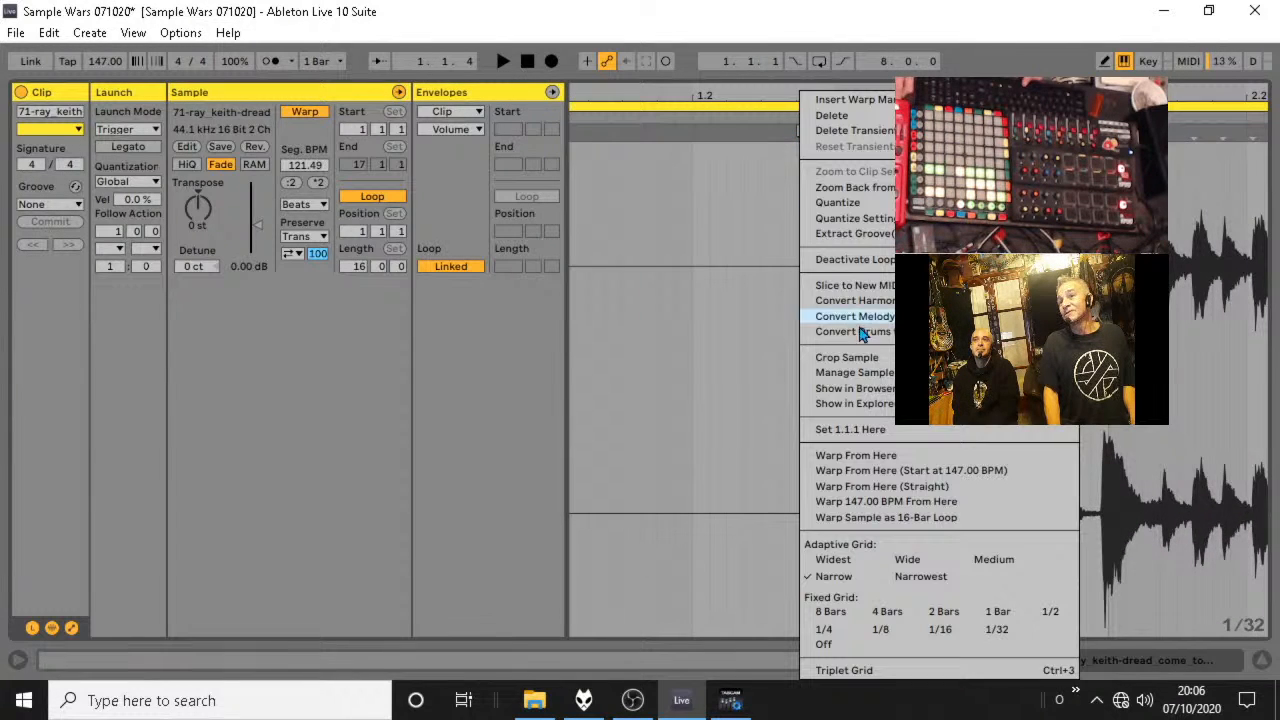
pyautogui.click(850, 429)
pyautogui.moveTo(585, 130)
pyautogui.mouseDown()
pyautogui.moveTo(585, 101)
pyautogui.moveTo(648, 106)
pyautogui.mouseUp()
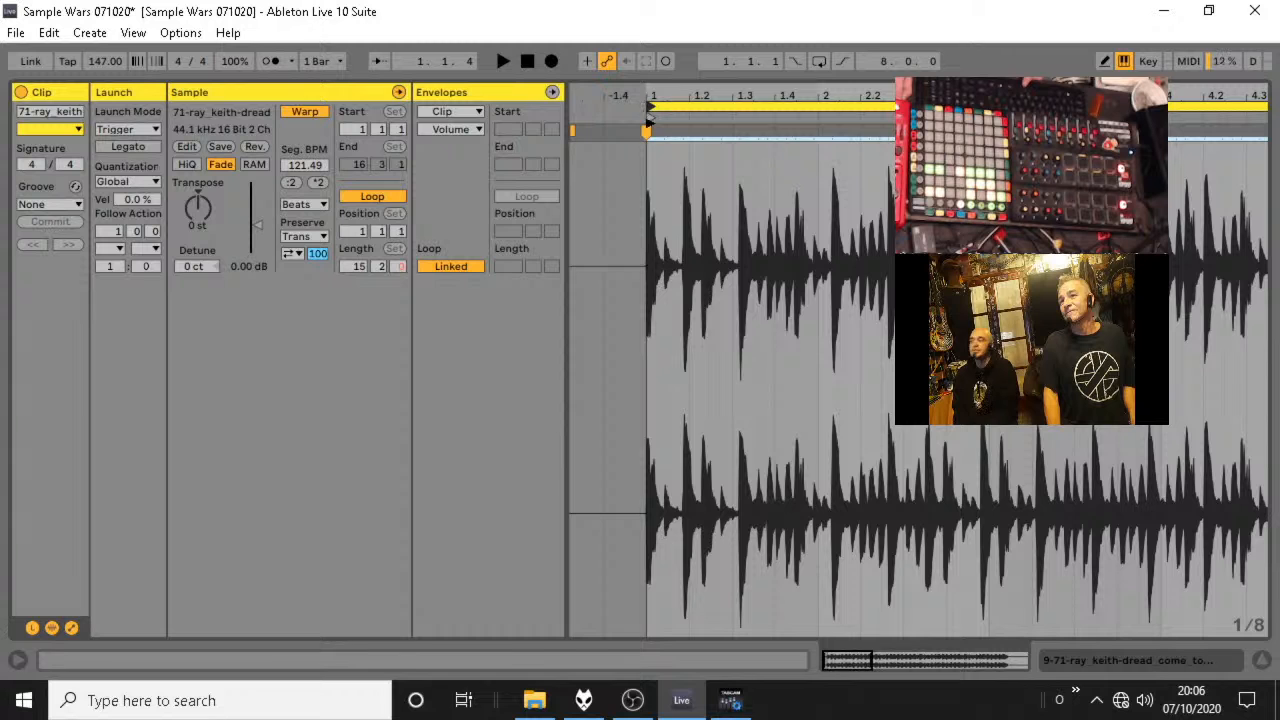
pyautogui.rightClick(642, 130)
pyautogui.click(655, 455)
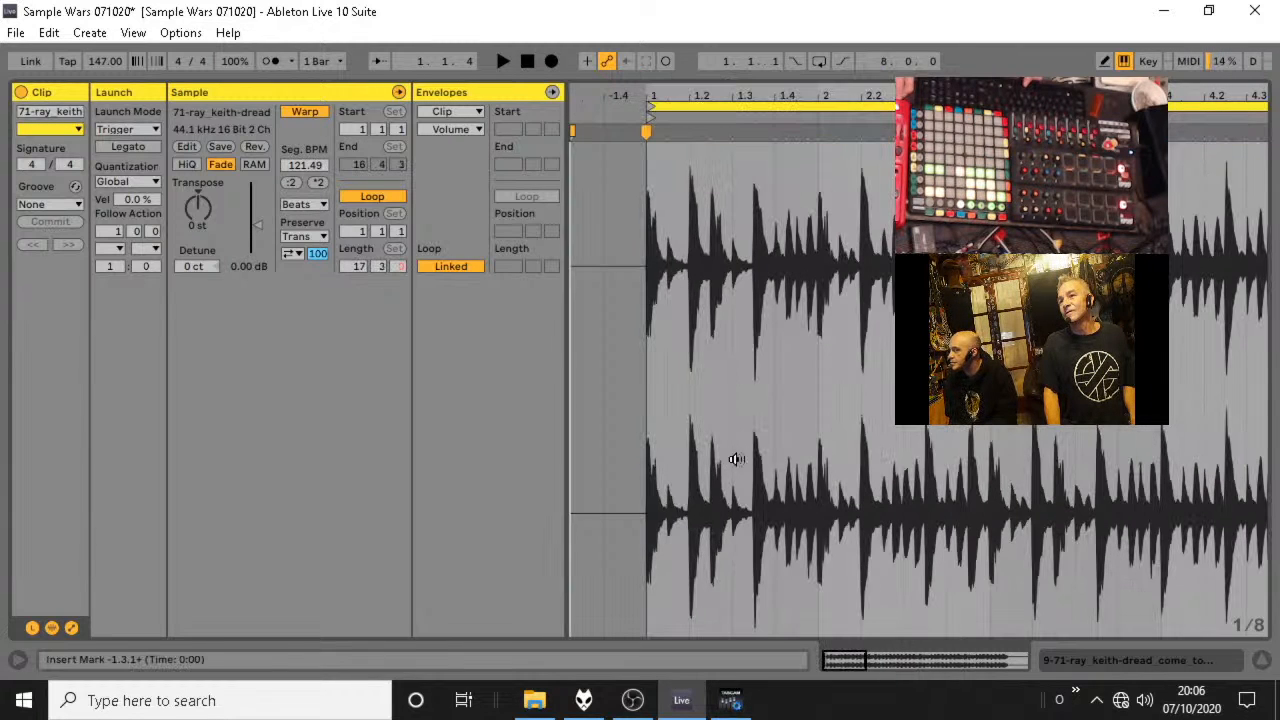
# Lower track 9's volume in the session mixer and check the amen break in playback with the Perc group soloed.
pyautogui.press('space')
pyautogui.press('space')
pyautogui.click(1263, 661)
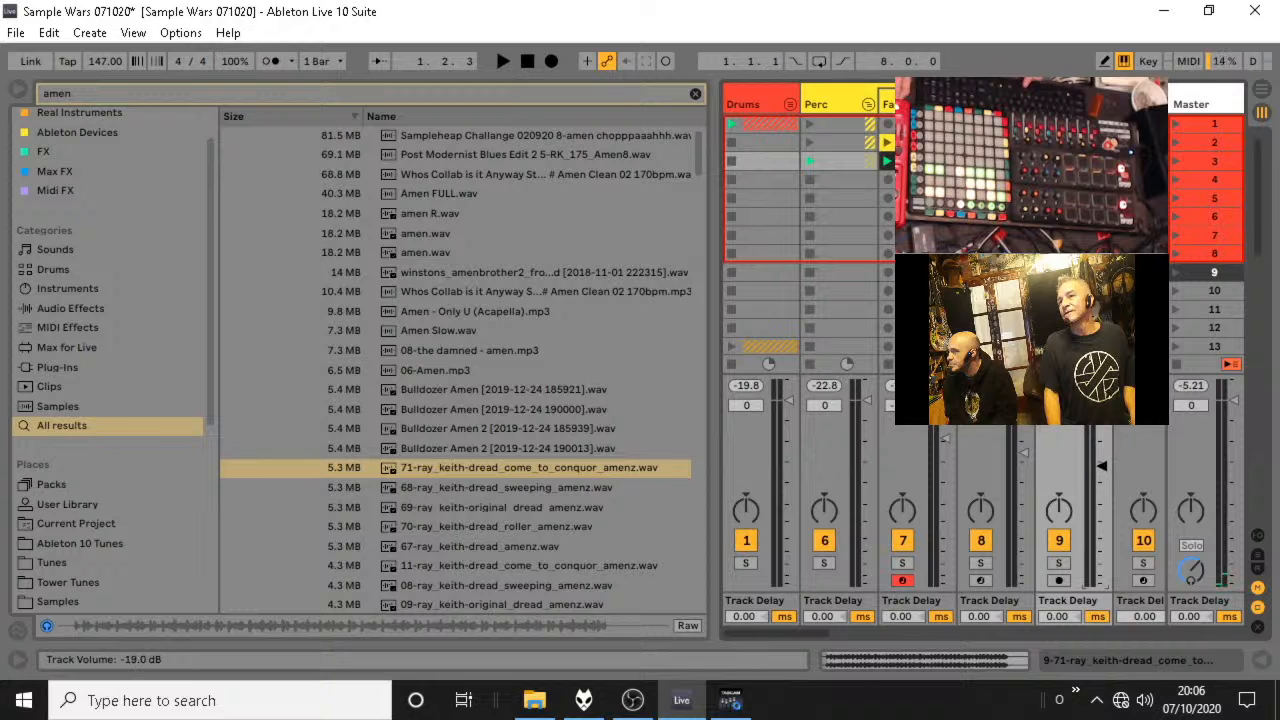
pyautogui.press('space')
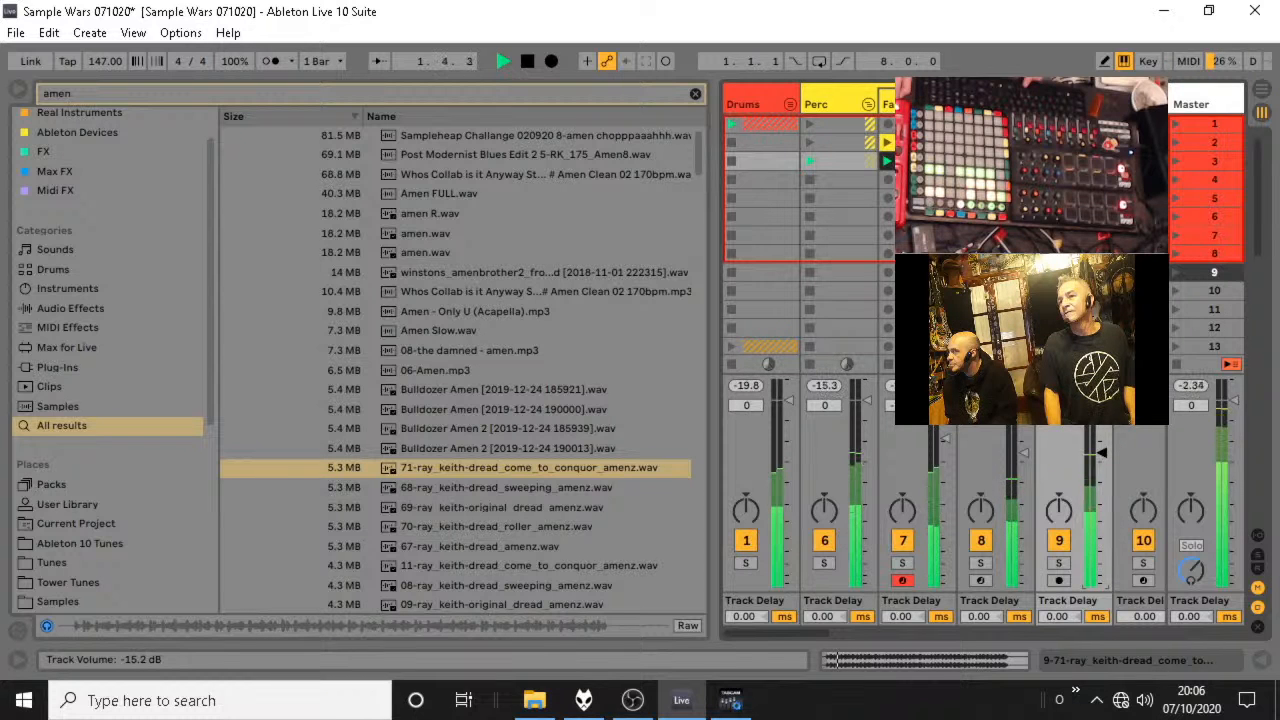
pyautogui.click(829, 562)
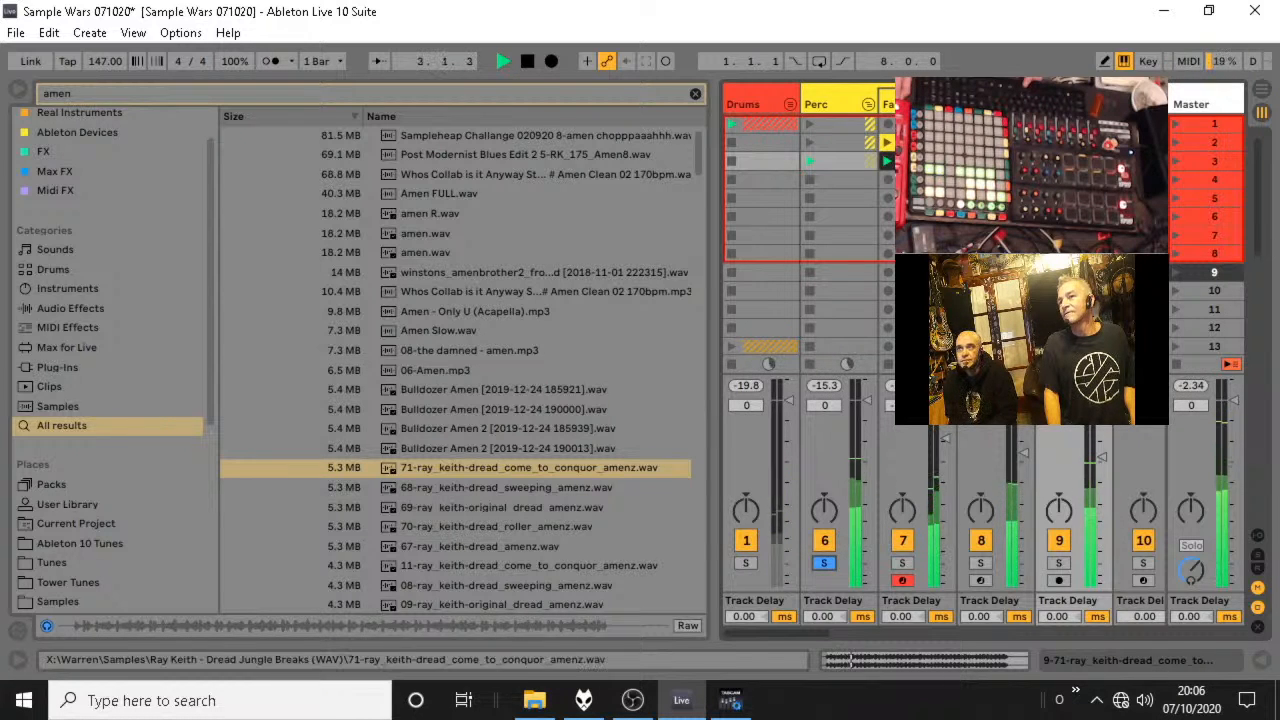
pyautogui.click(829, 562)
# Shorten the amen clip's loop to 16 bars and return to the session mixer with the Perc group unsoloed.
pyautogui.click(900, 660)
pyautogui.moveTo(1243, 98); pyautogui.dragTo(745, 91)
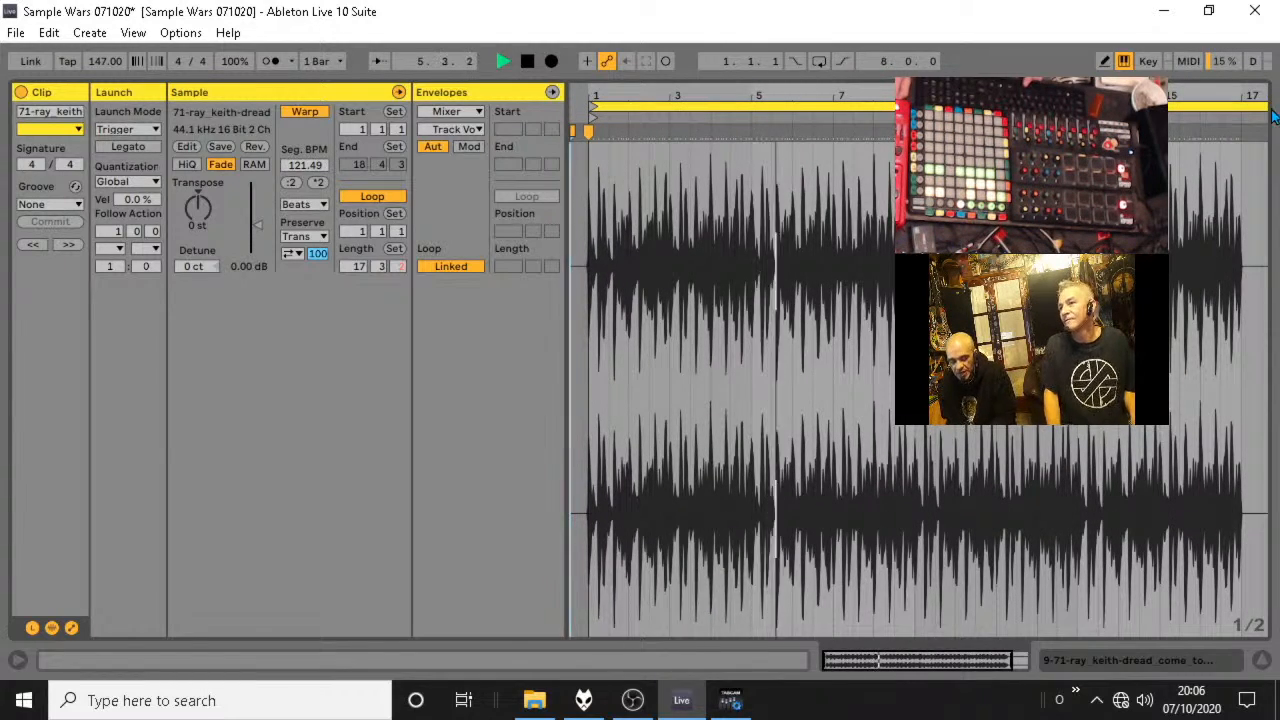
pyautogui.moveTo(1264, 106); pyautogui.dragTo(1240, 108)
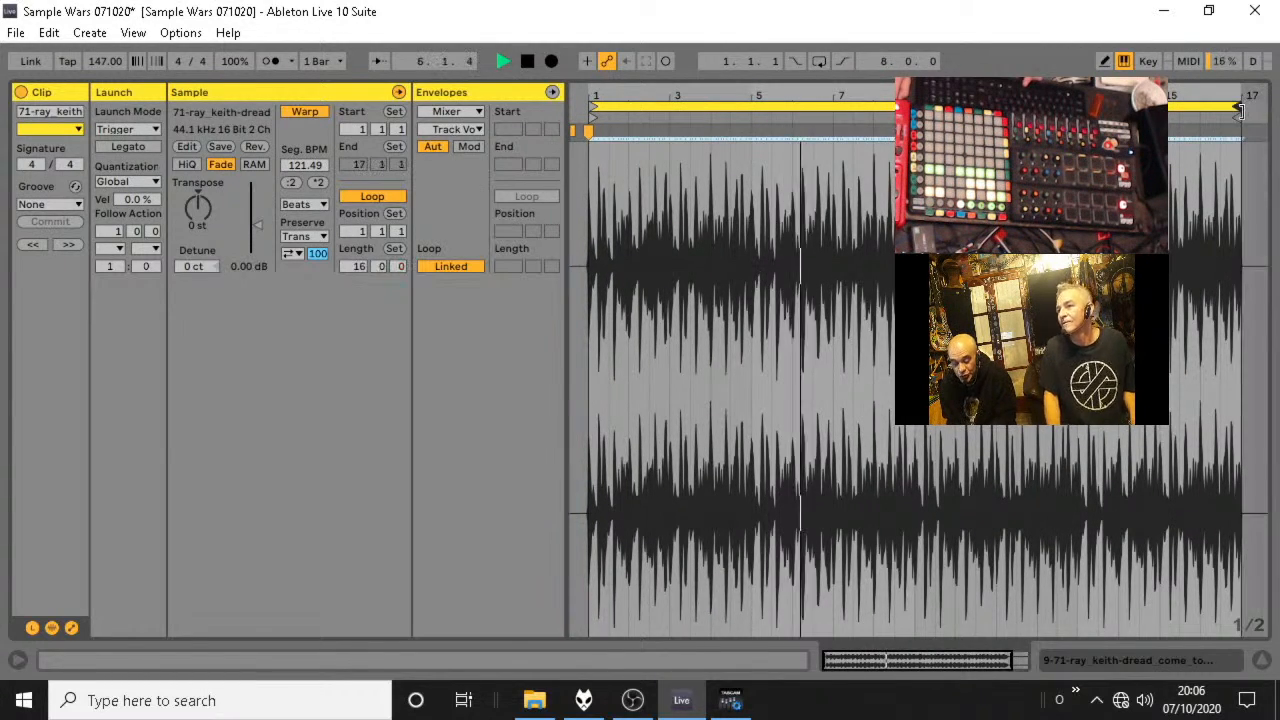
pyautogui.click(1262, 660)
pyautogui.click(825, 563)
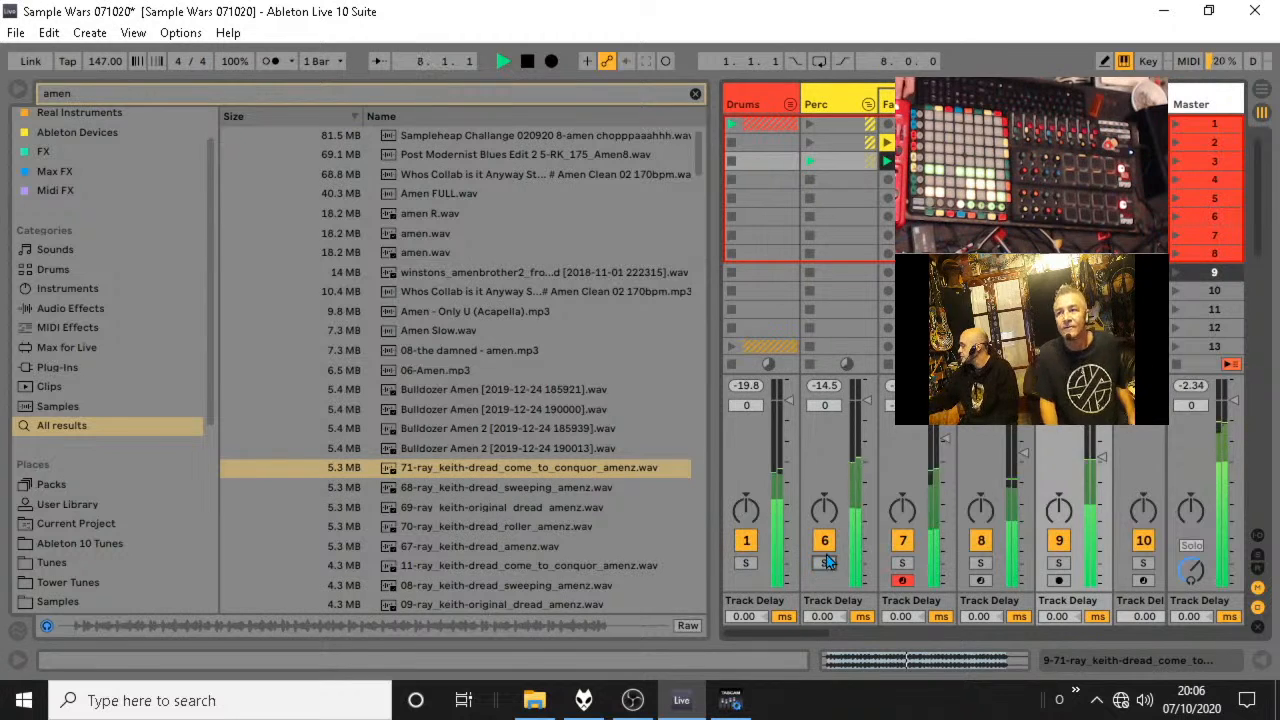
# Fold the Perc group, stop playback and hide the browser.
pyautogui.click(868, 105)
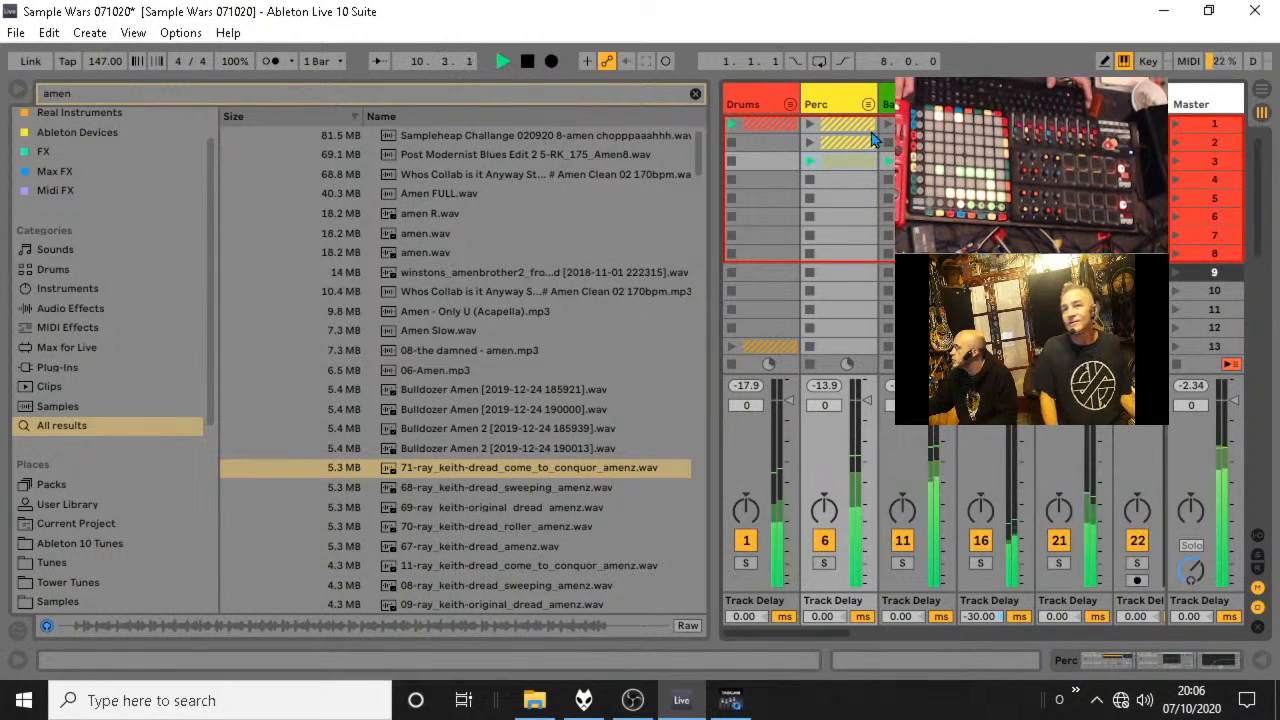
pyautogui.press('space')
pyautogui.click(18, 89)
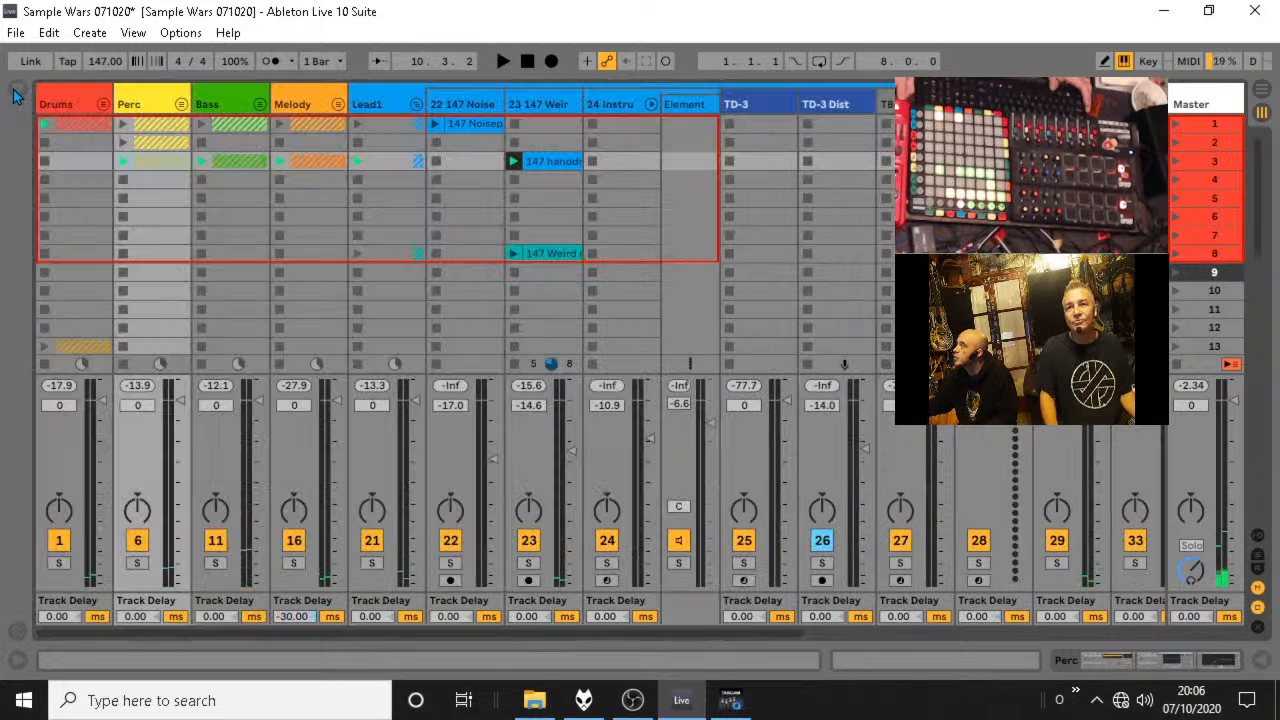
# Unfold the Bass group, arm the 12 Operator track and show its device chain.
pyautogui.click(260, 103)
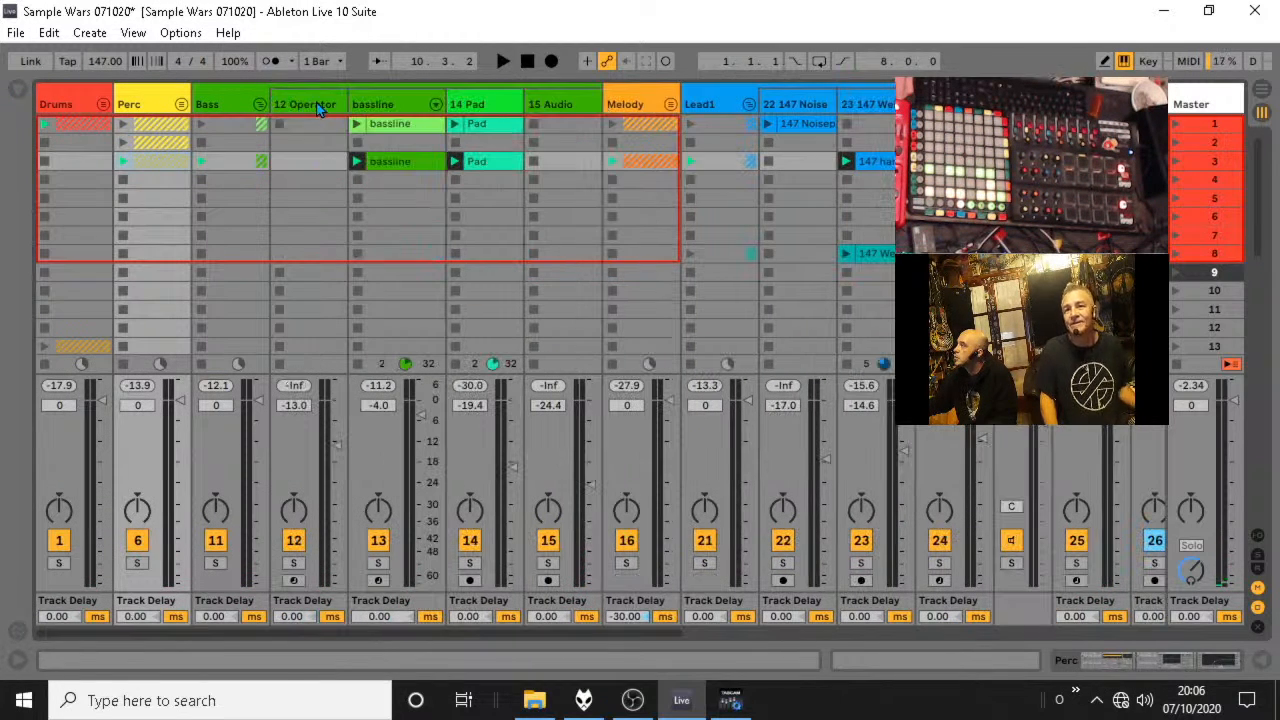
pyautogui.click(294, 581)
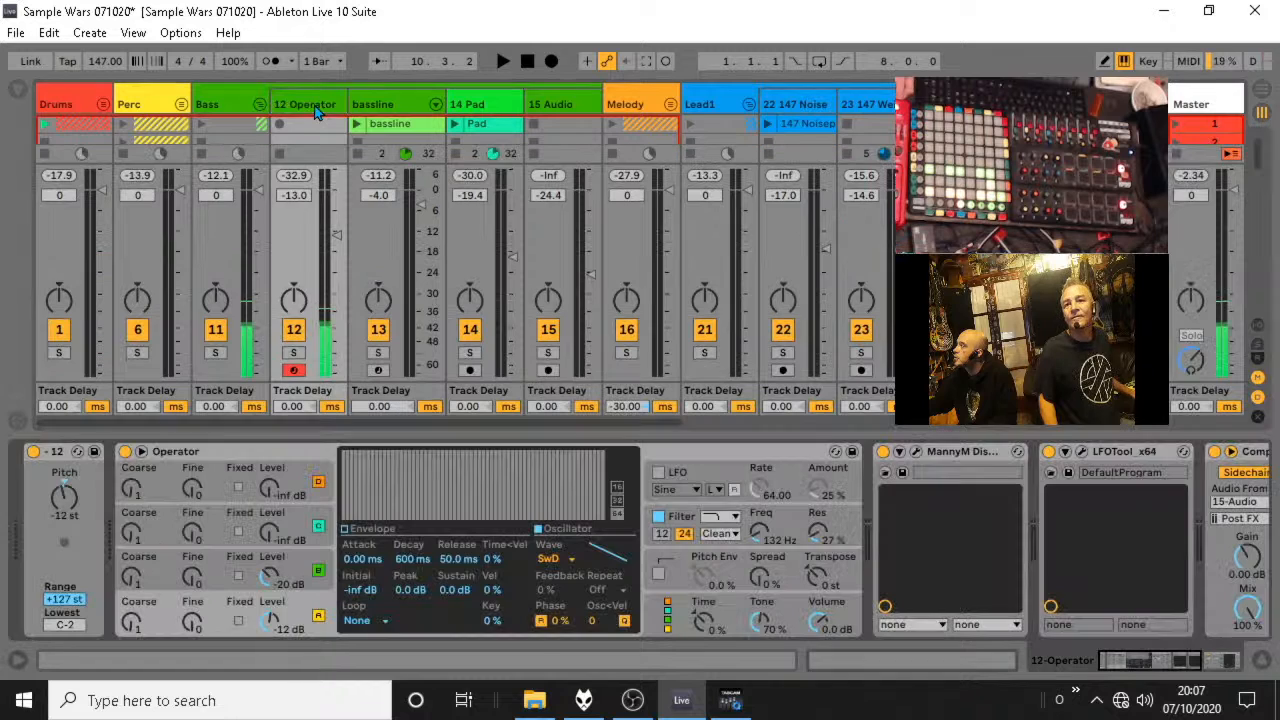
pyautogui.doubleClick(314, 105)
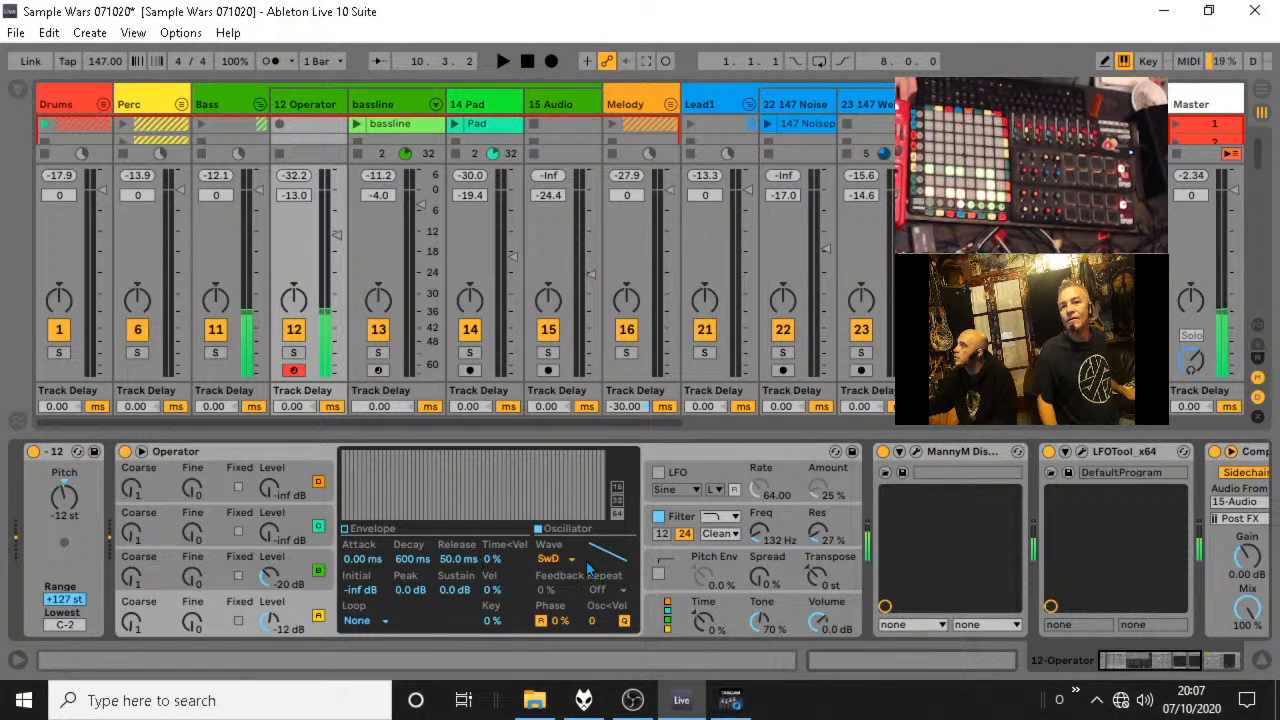
# Set the level of Operator's oscillator B to -inf dB and select oscillator A.
pyautogui.moveTo(272, 580); pyautogui.dragTo(272, 630)
pyautogui.click(272, 622)
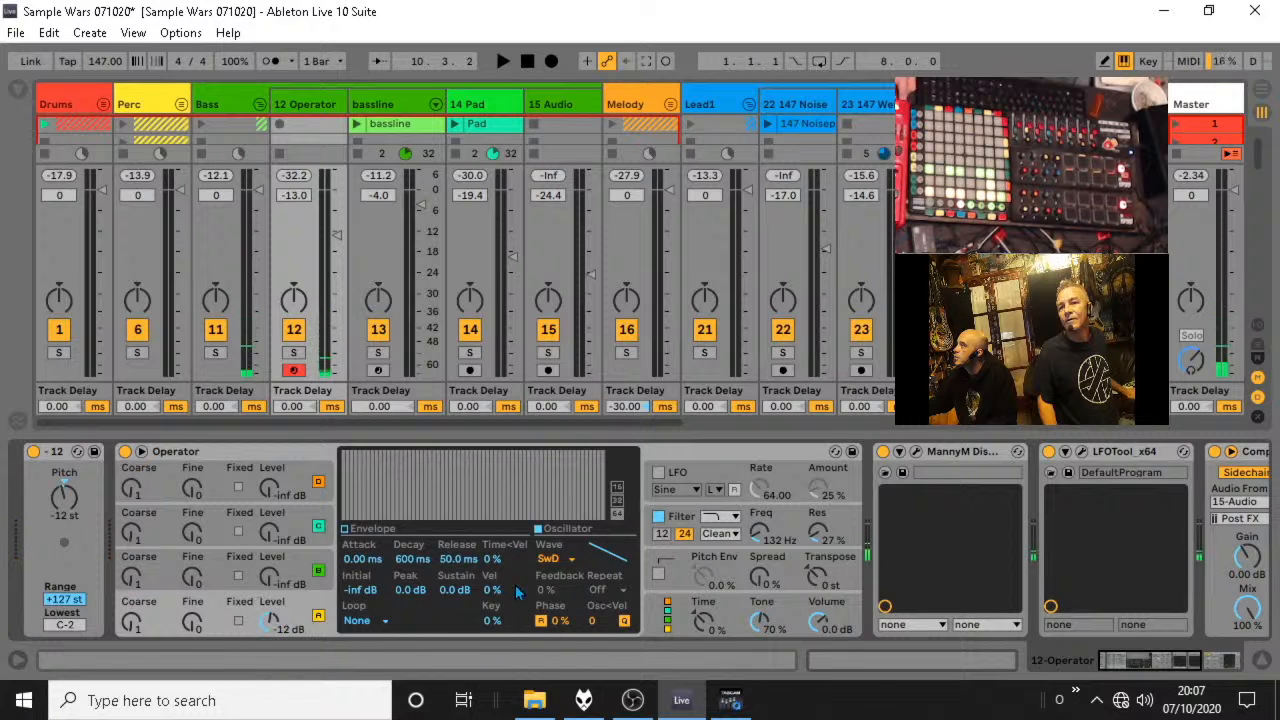
# Set oscillator A's waveform to Sine 4 Bit and lower Operator's filter frequency to 36.8 Hz.
pyautogui.click(553, 559)
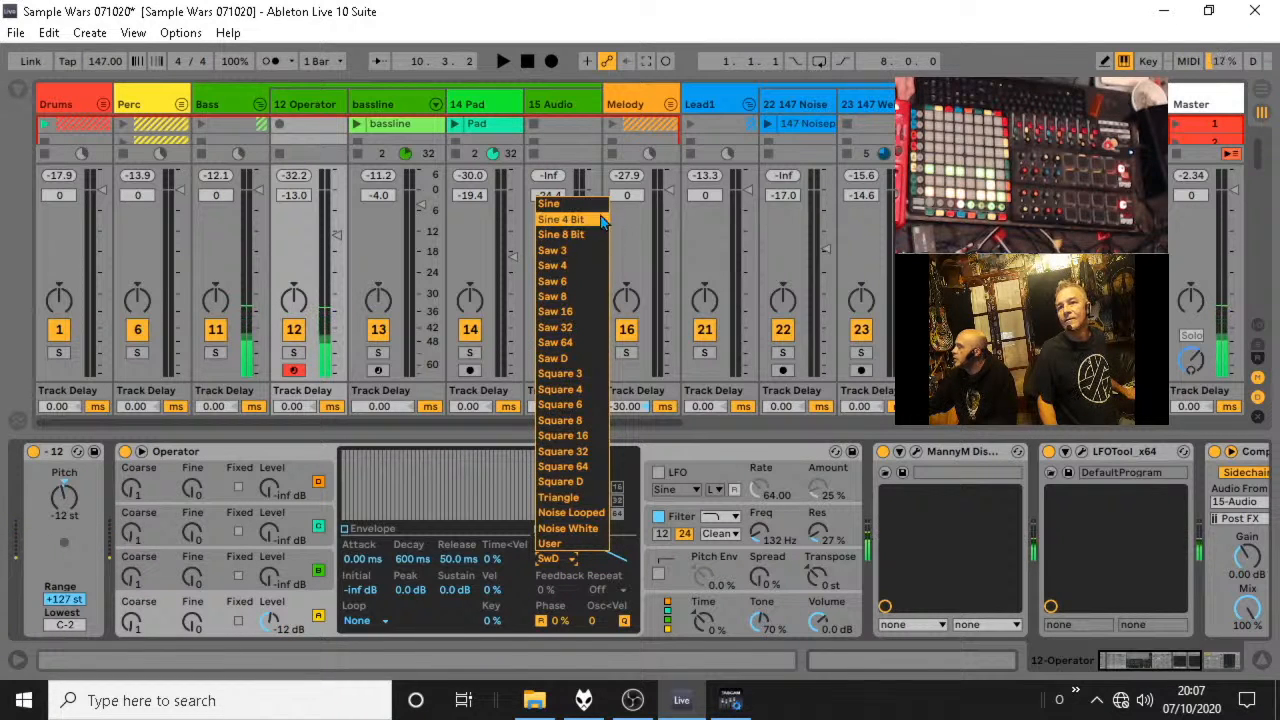
pyautogui.click(603, 220)
pyautogui.moveTo(757, 540); pyautogui.dragTo(757, 570)
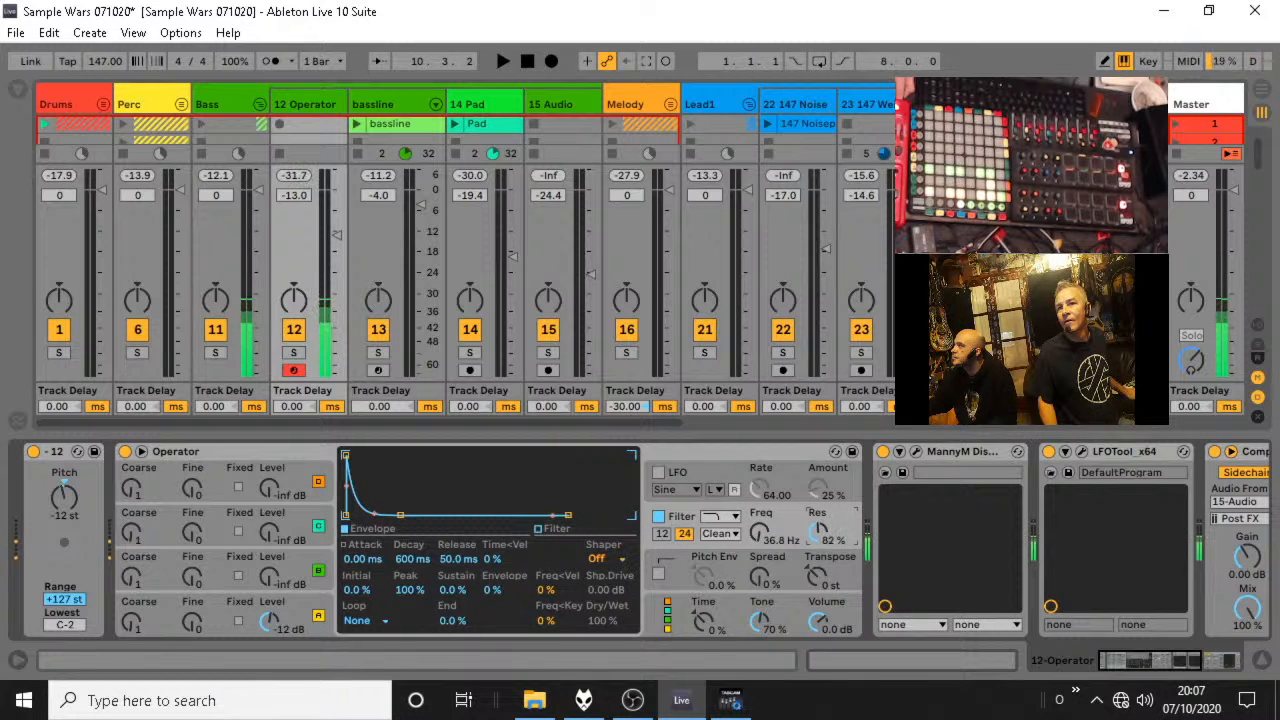
# Raise the 12 Operator track's volume to -5.0 dB and set Operator's filter frequency to 55.3 Hz.
pyautogui.moveTo(322, 237); pyautogui.dragTo(336, 207)
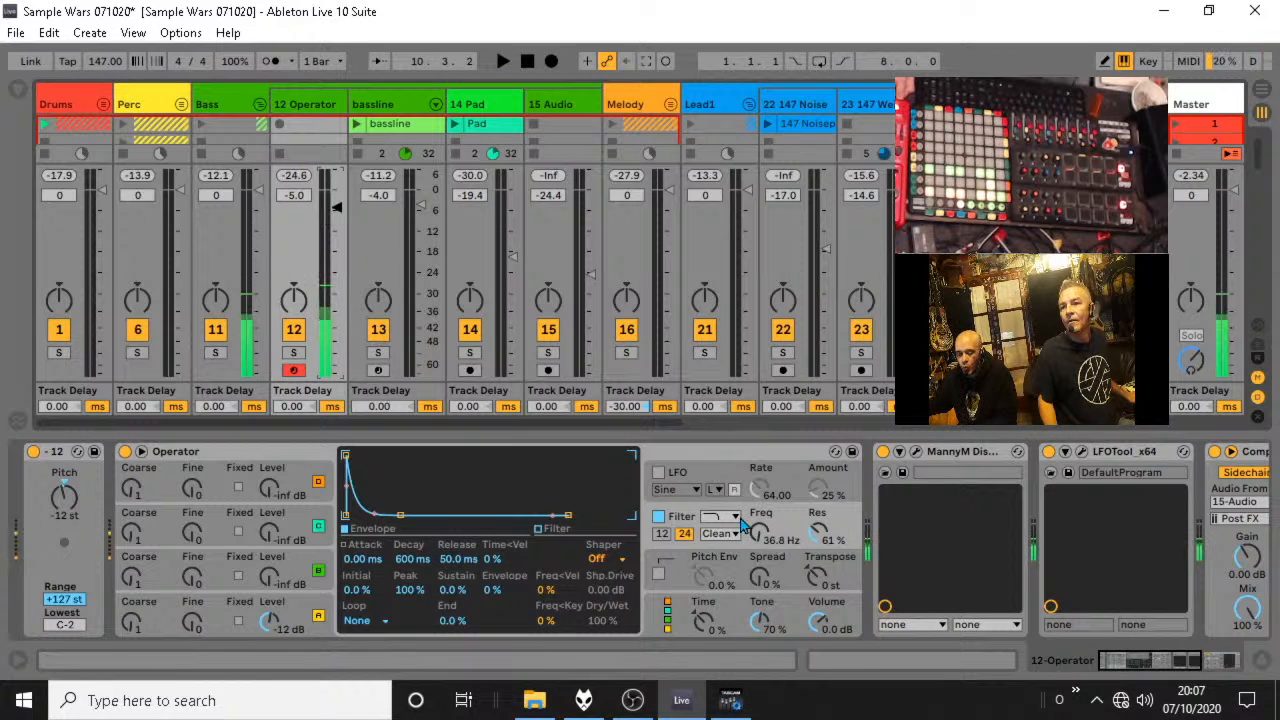
pyautogui.moveTo(757, 531); pyautogui.dragTo(757, 513)
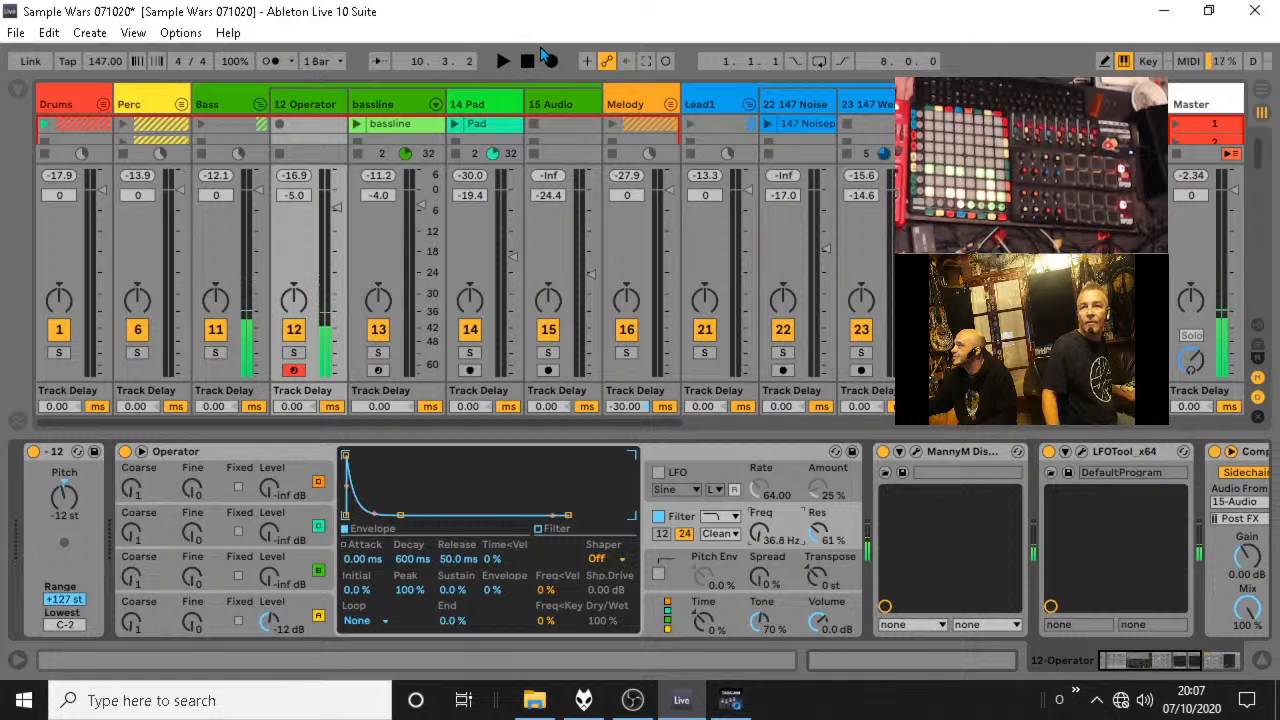
pyautogui.click(549, 62)
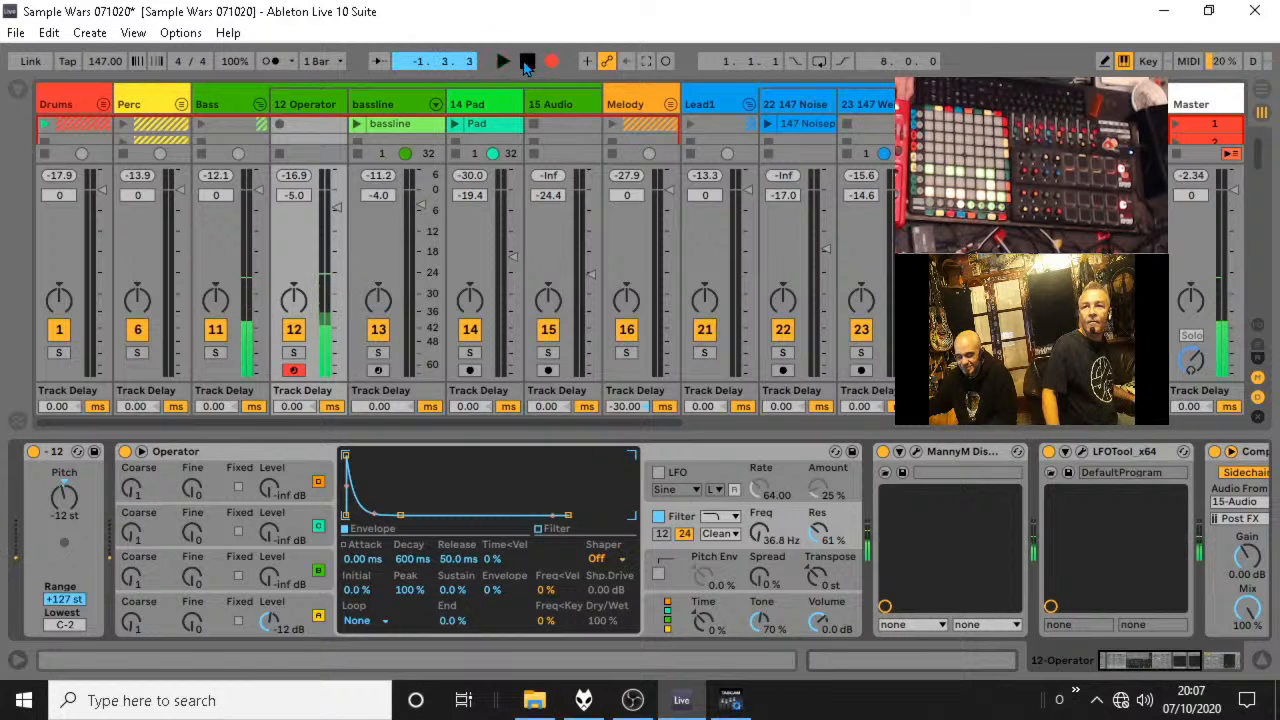
pyautogui.click(527, 62)
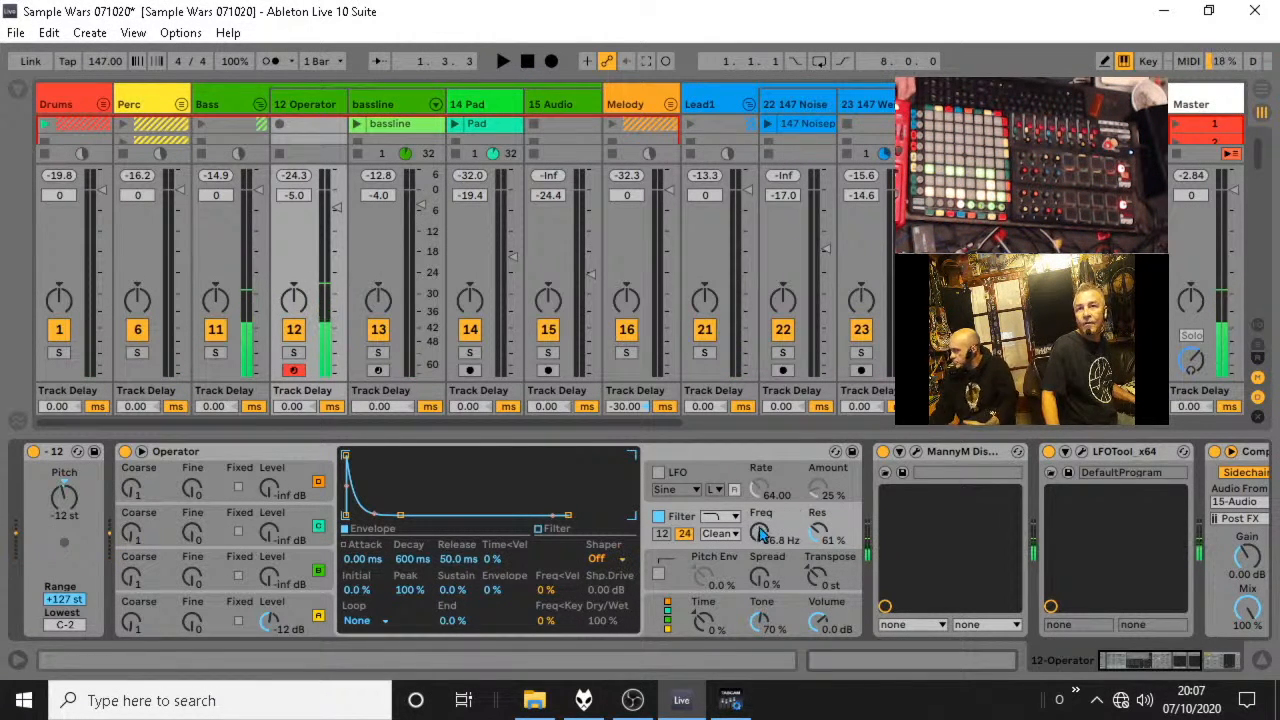
pyautogui.moveTo(760, 530); pyautogui.dragTo(760, 515)
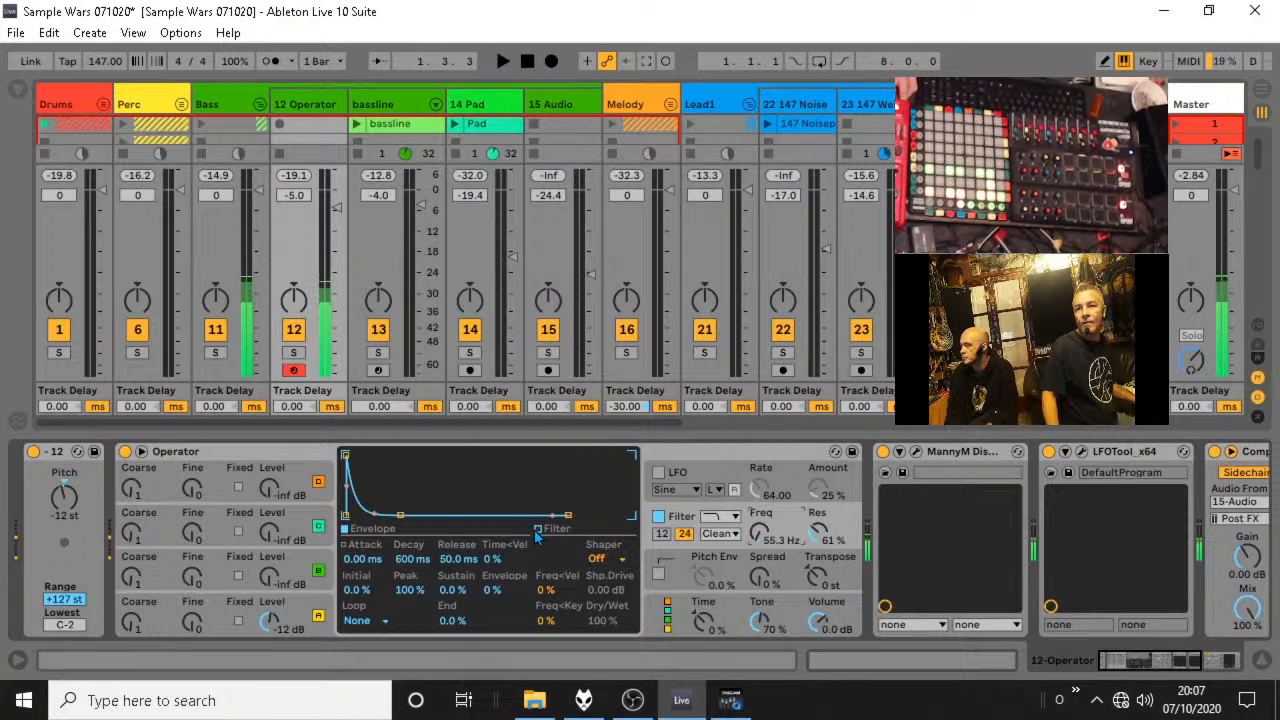
# Delete Operator, the MannyM distortion, LFOTool and the Compressor from track 12's device chain, leaving only the -12 Pitch device.
pyautogui.click(226, 451)
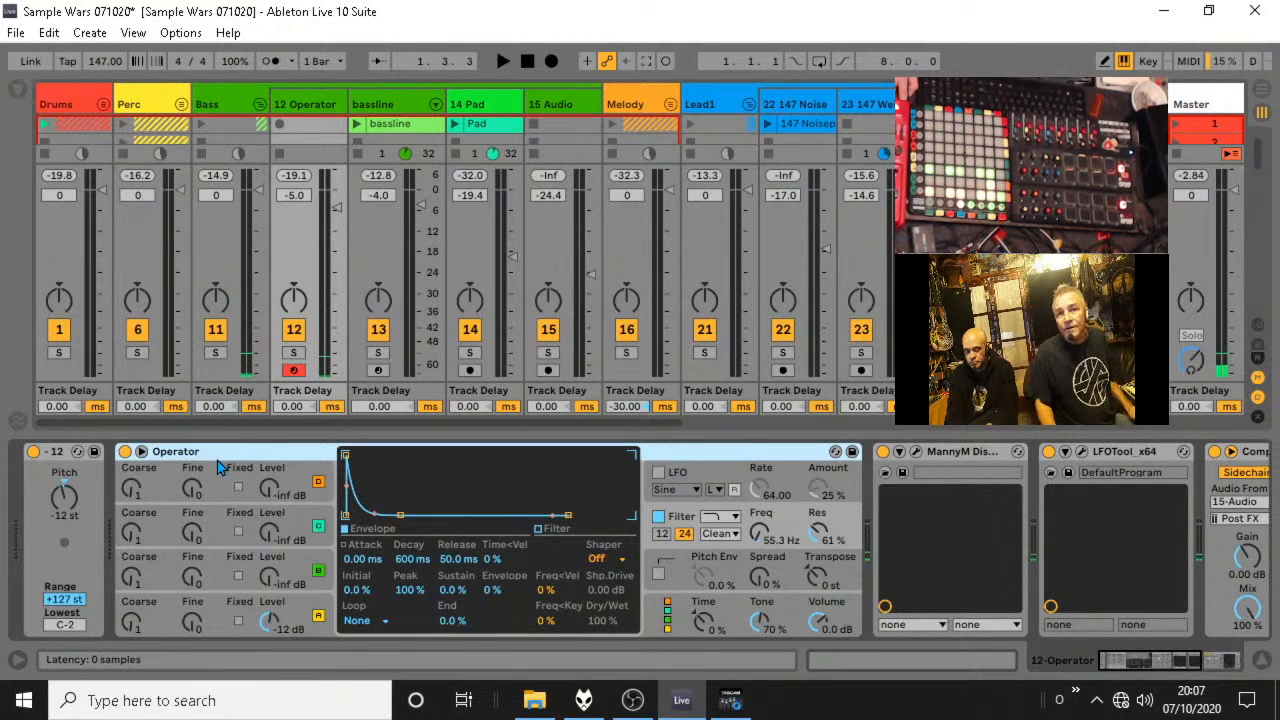
pyautogui.press('Delete')
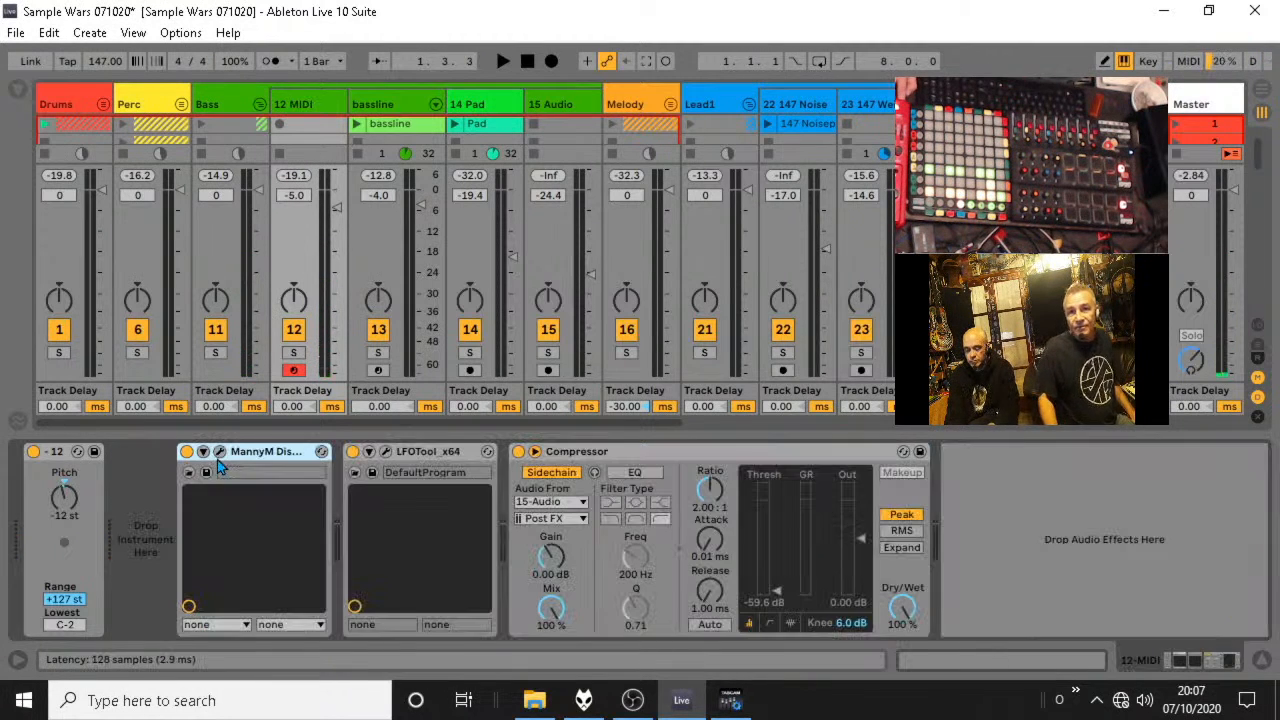
pyautogui.click(283, 451)
pyautogui.press('Delete')
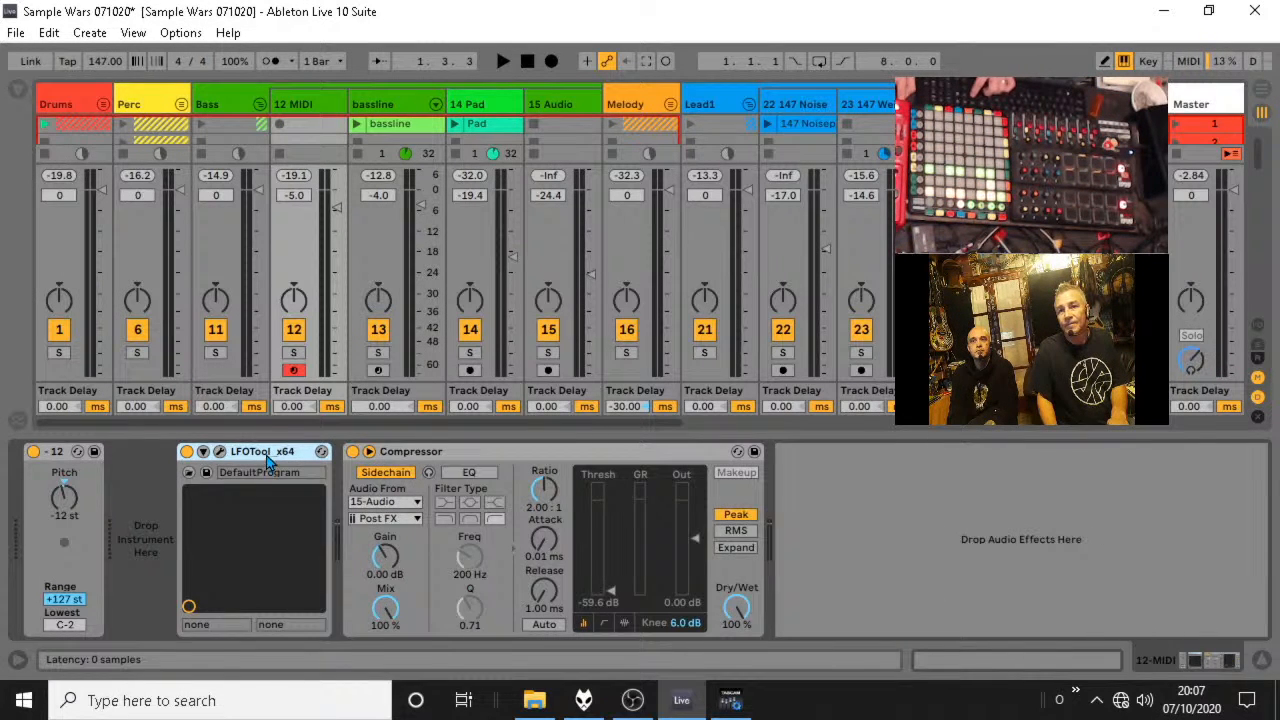
pyautogui.press('Delete')
pyautogui.press('Delete')
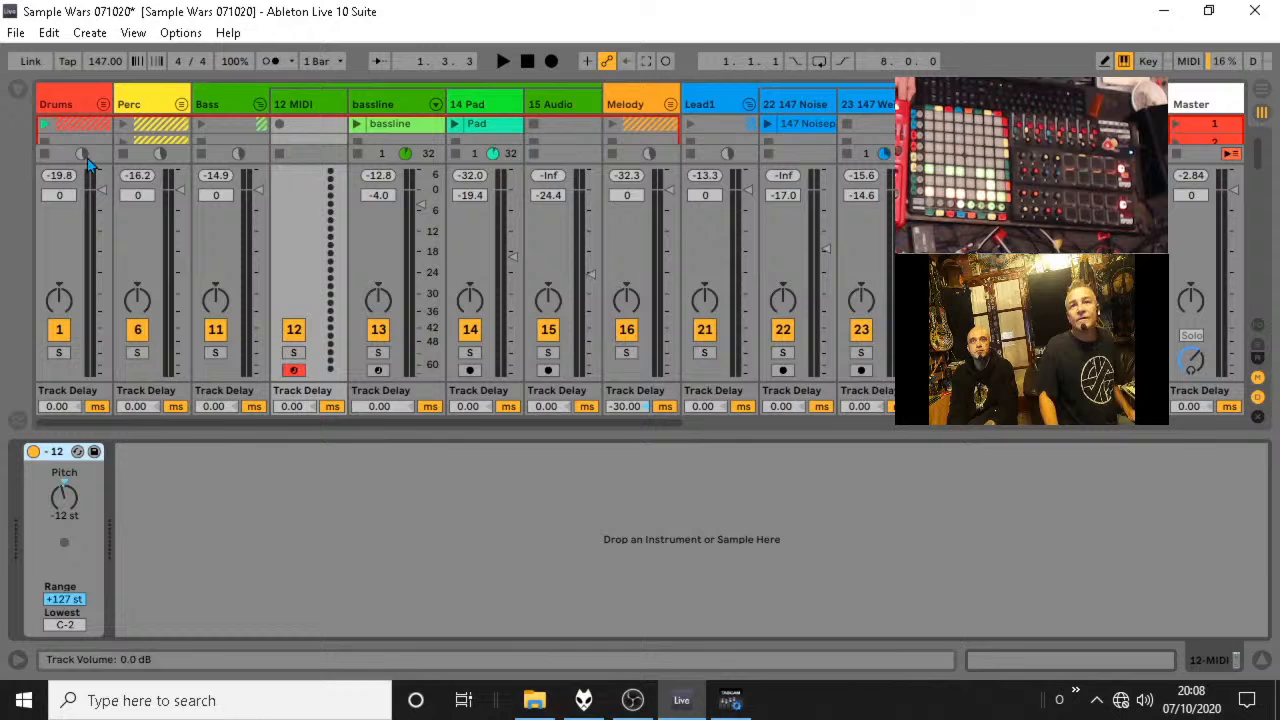
# Clear the browser's amen search and load a default Operator from the Instruments category after the Pitch device on track 12.
pyautogui.click(24, 90)
pyautogui.scroll(1, 113, 234)
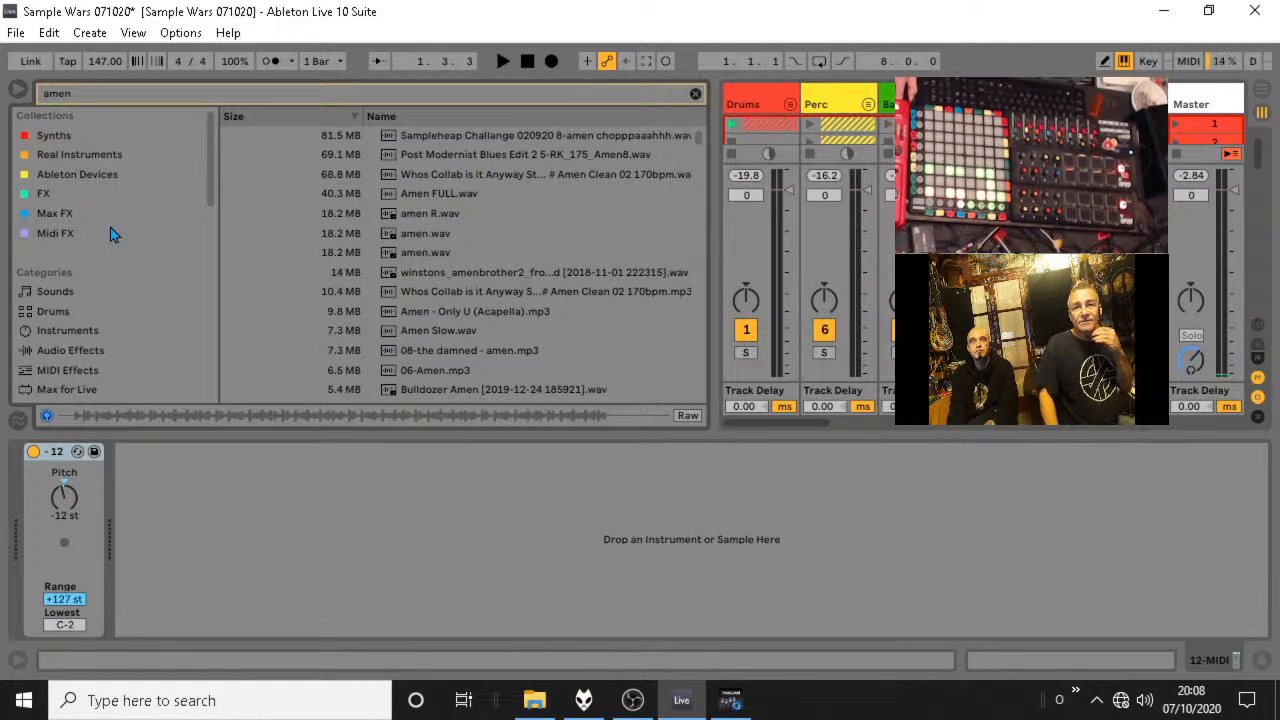
pyautogui.click(74, 332)
pyautogui.click(696, 94)
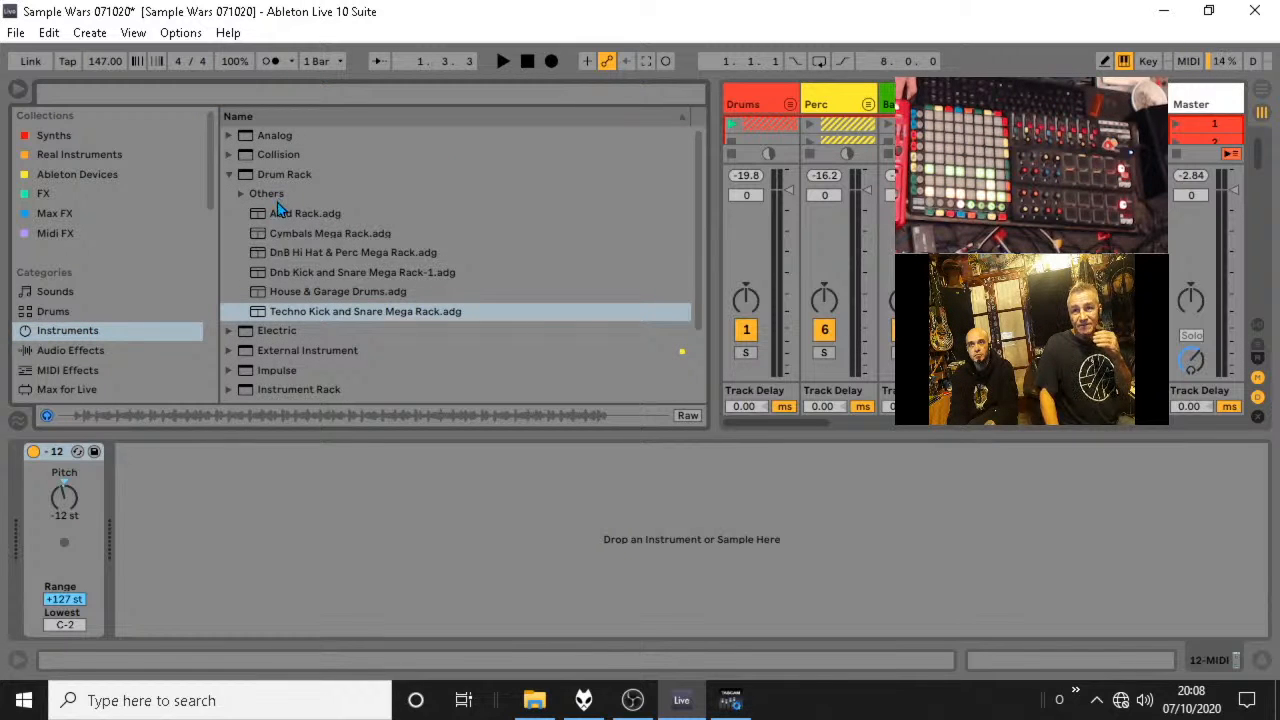
pyautogui.scroll(-3, 286, 245)
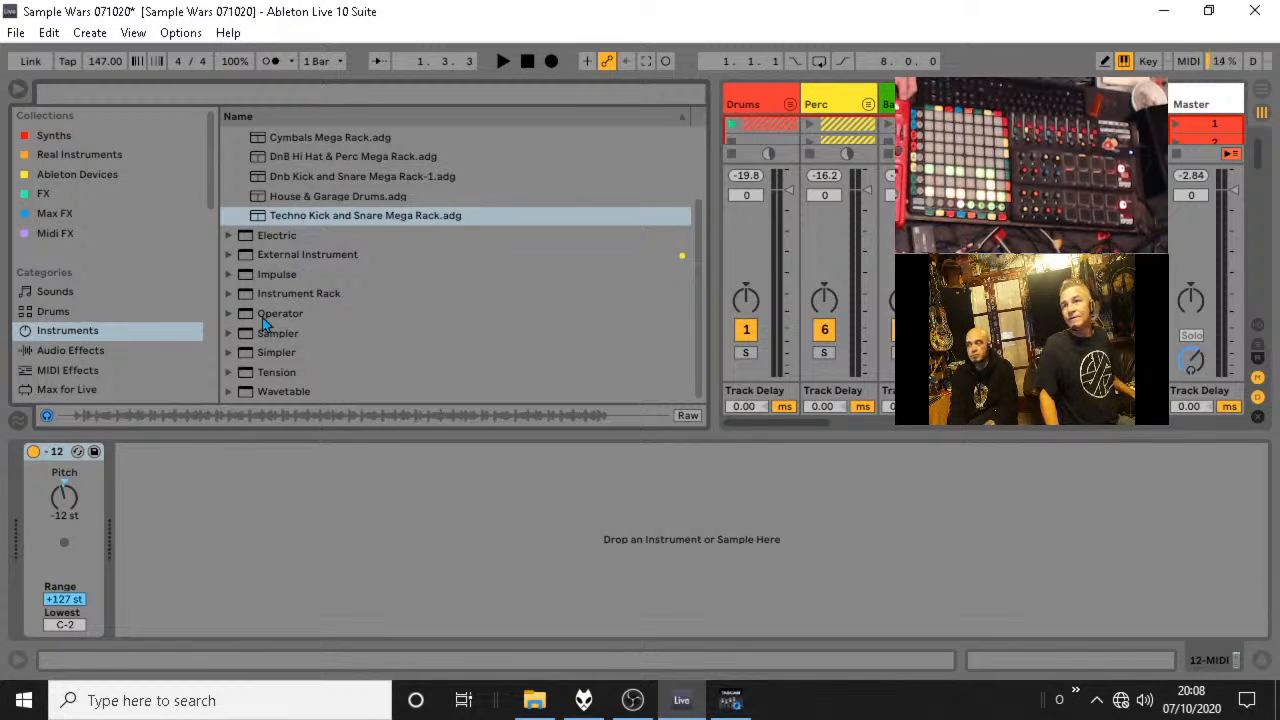
pyautogui.moveTo(262, 316); pyautogui.dragTo(640, 540)
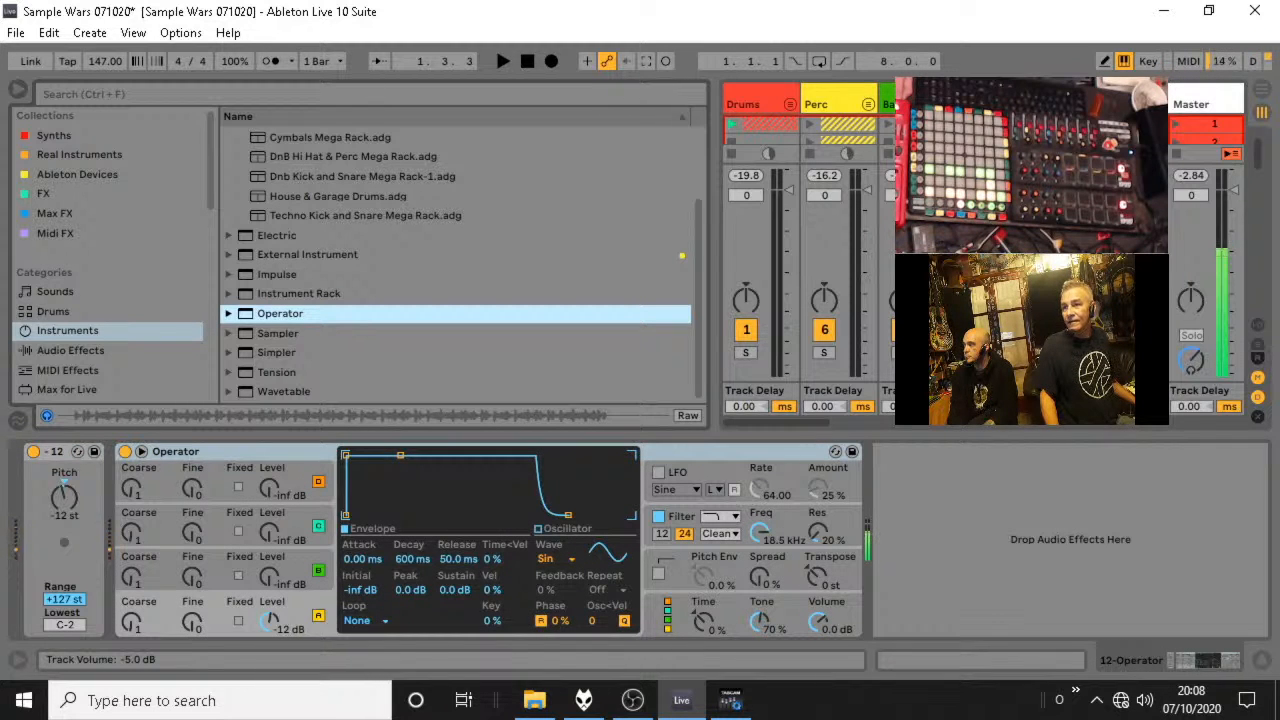
# Record a four-bar bass clip in the first slot of the 12 Operator track and let it loop.
pyautogui.click(505, 62)
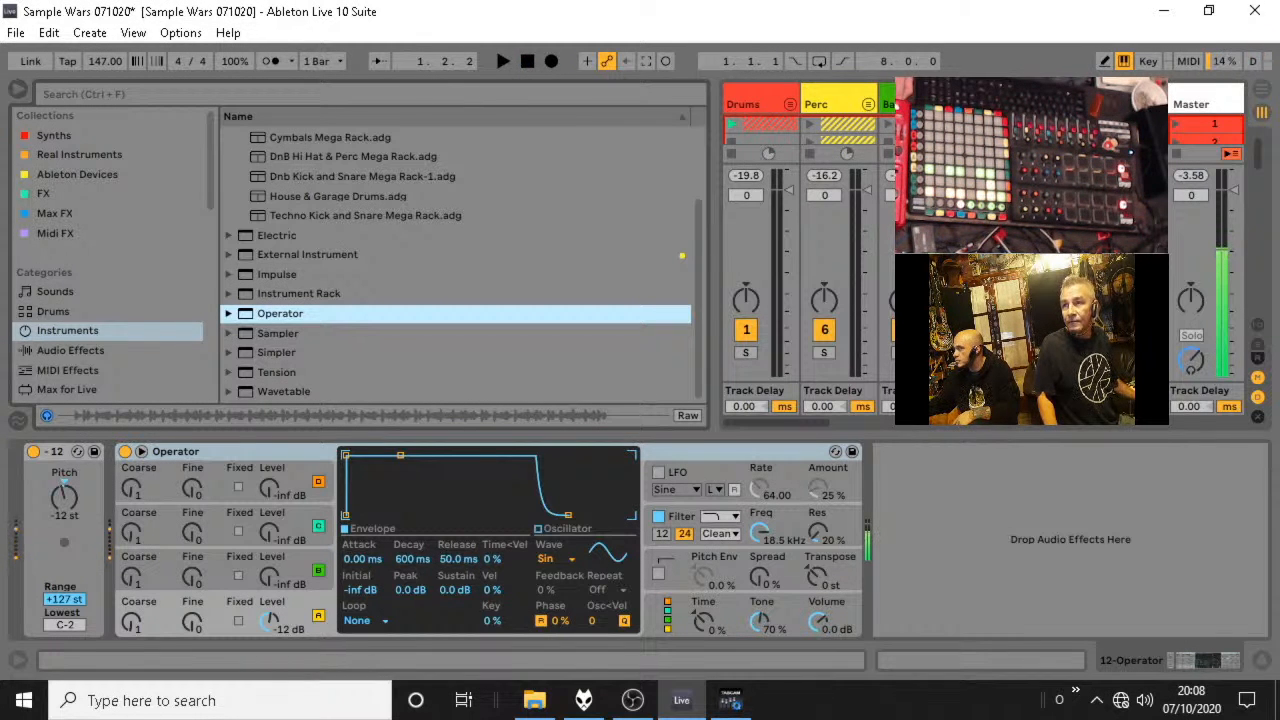
pyautogui.click(967, 125)
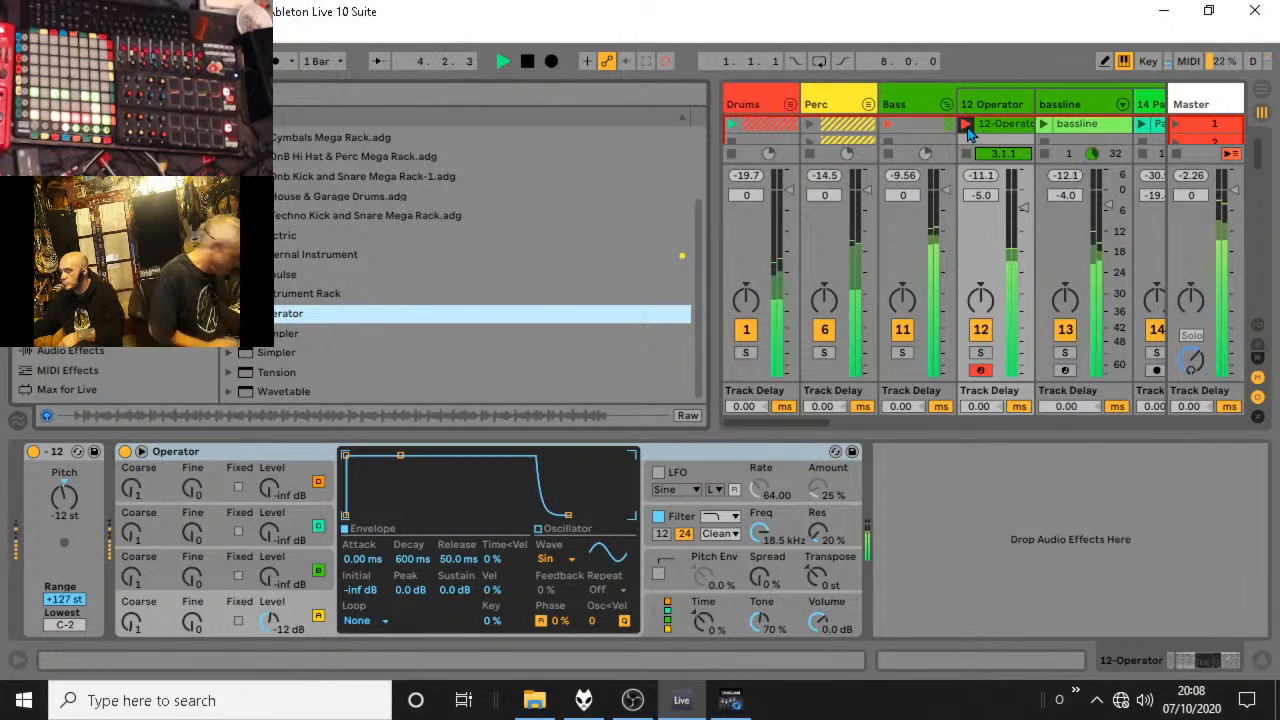
pyautogui.click(967, 129)
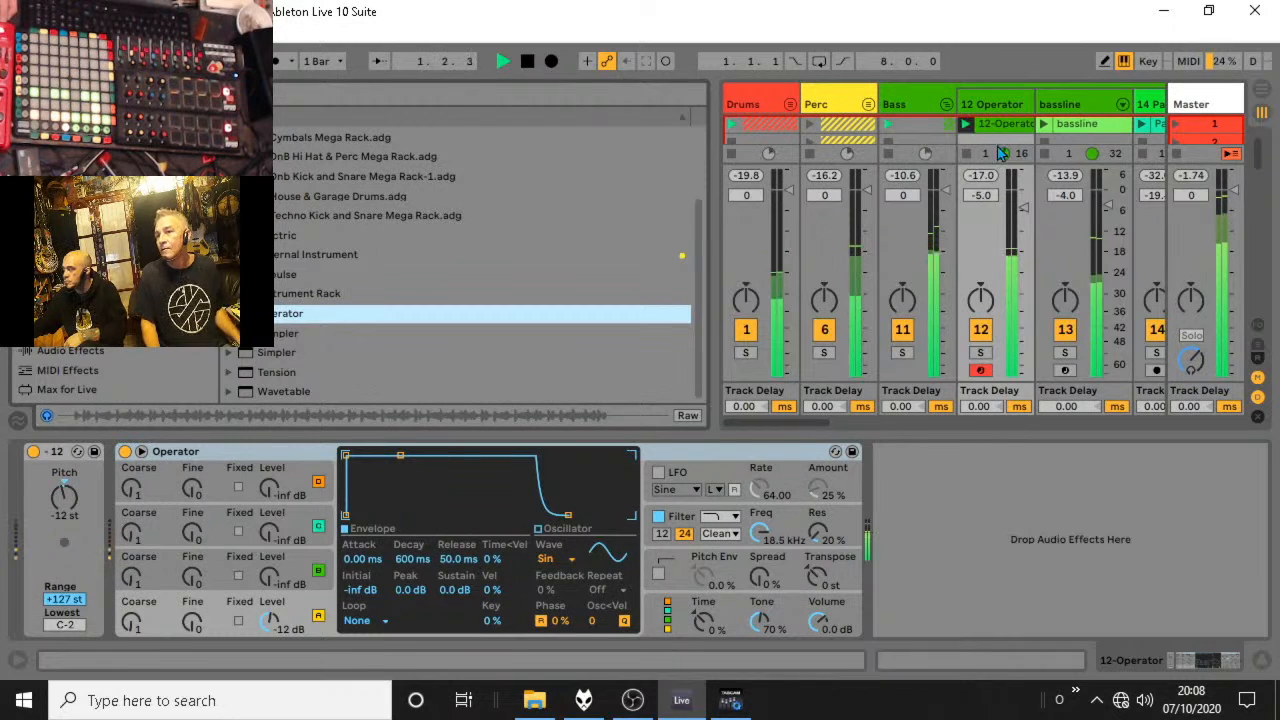
# Solo the 12 Operator and Drums tracks, open the recorded 12-Operator clip in the note editor and stop playback.
pyautogui.click(980, 353)
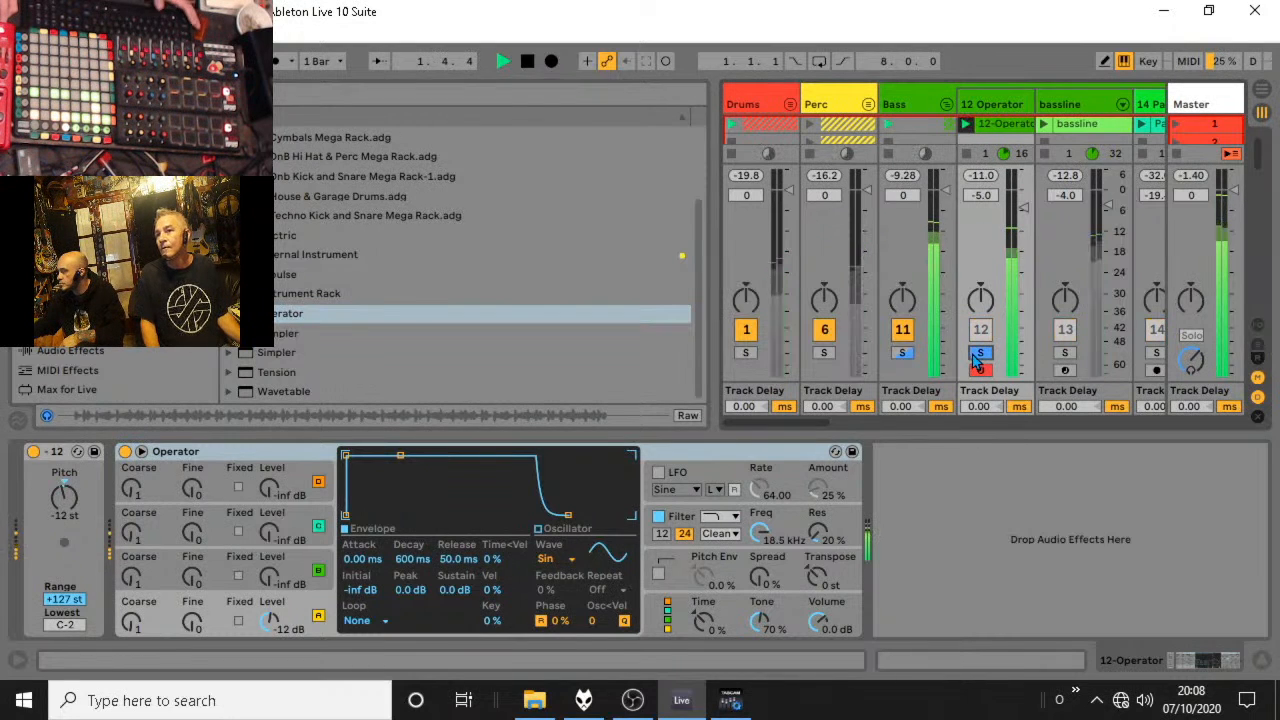
pyautogui.click(748, 353)
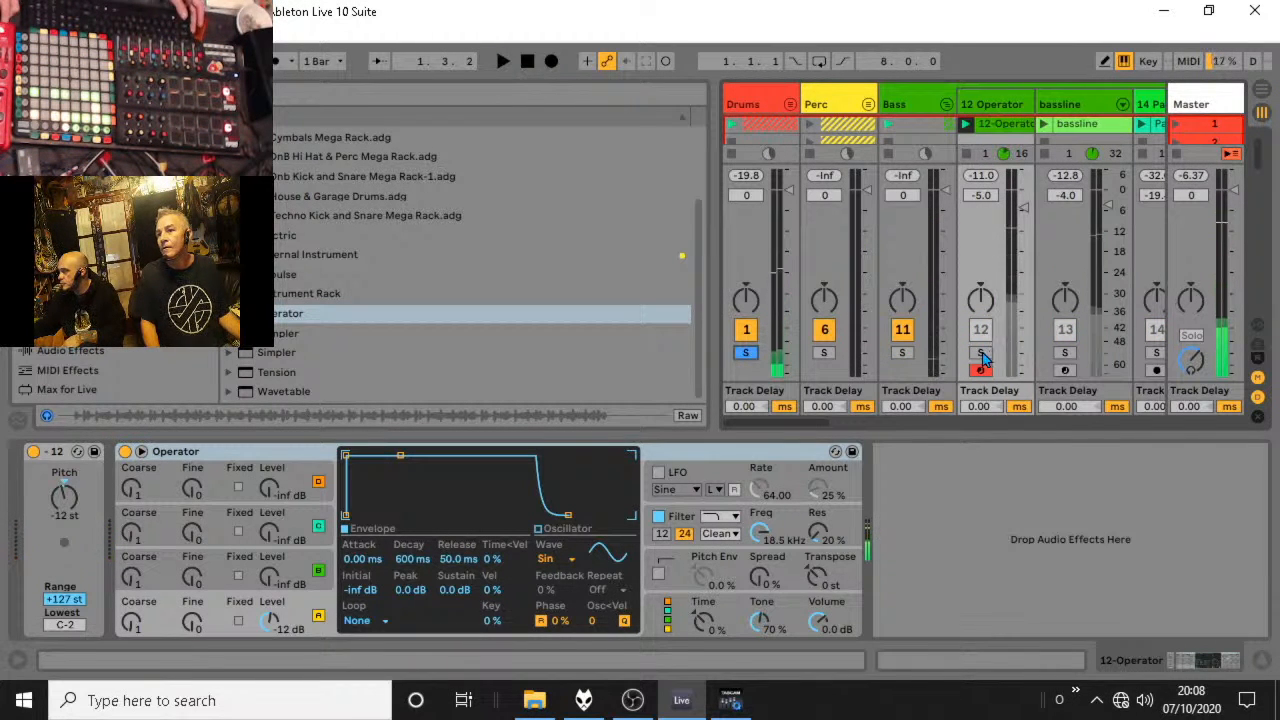
pyautogui.doubleClick(1002, 126)
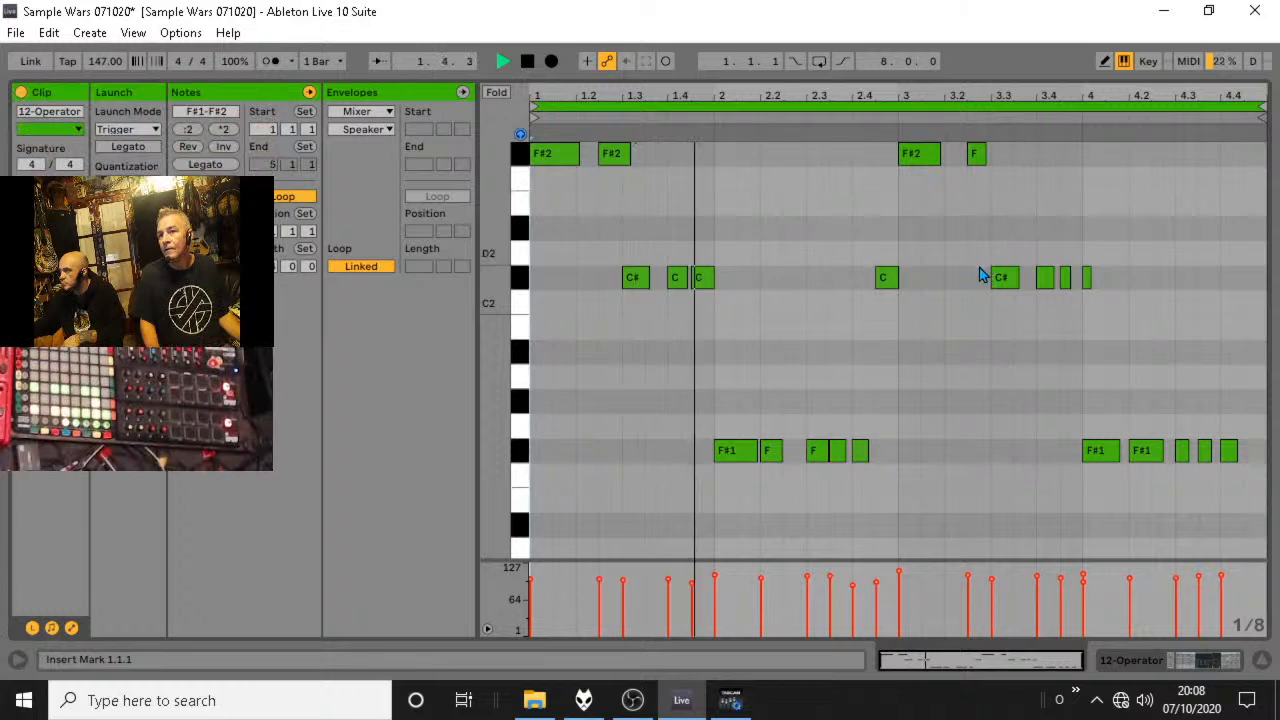
pyautogui.press('space')
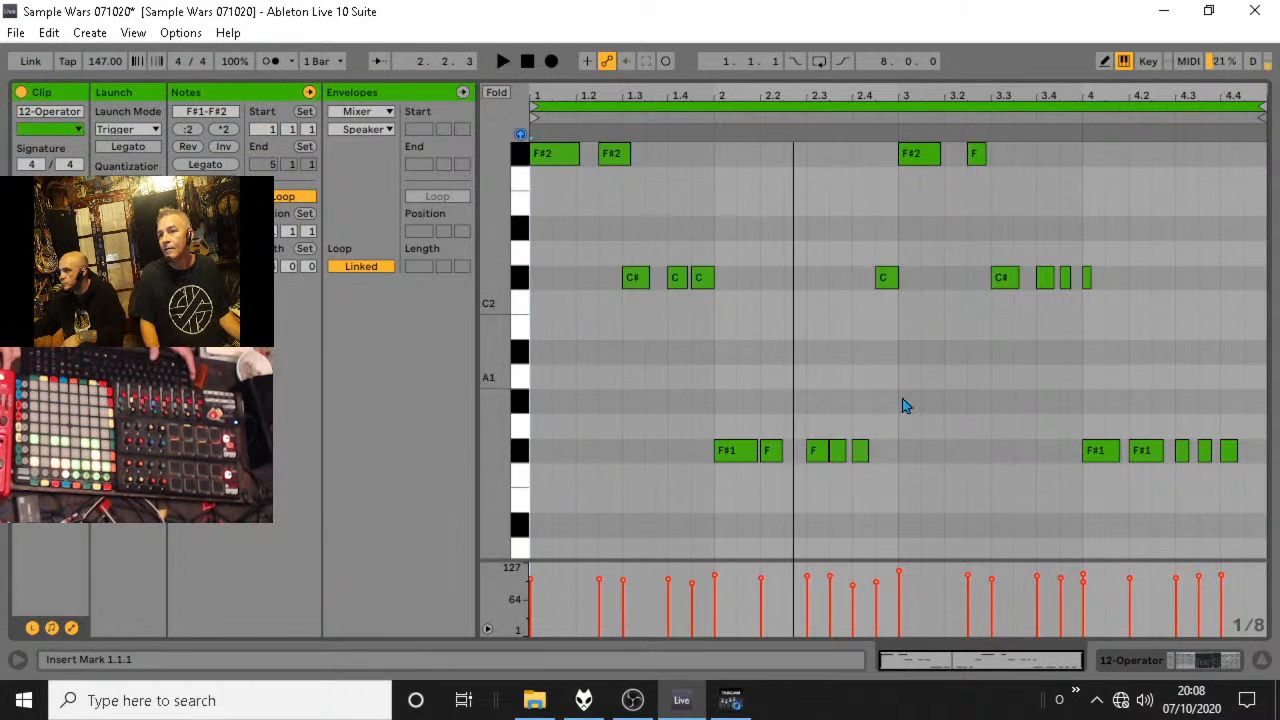
# Transpose all F#1 notes in the 12-Operator clip up an octave to F#2 and play the clip back.
pyautogui.click(524, 451)
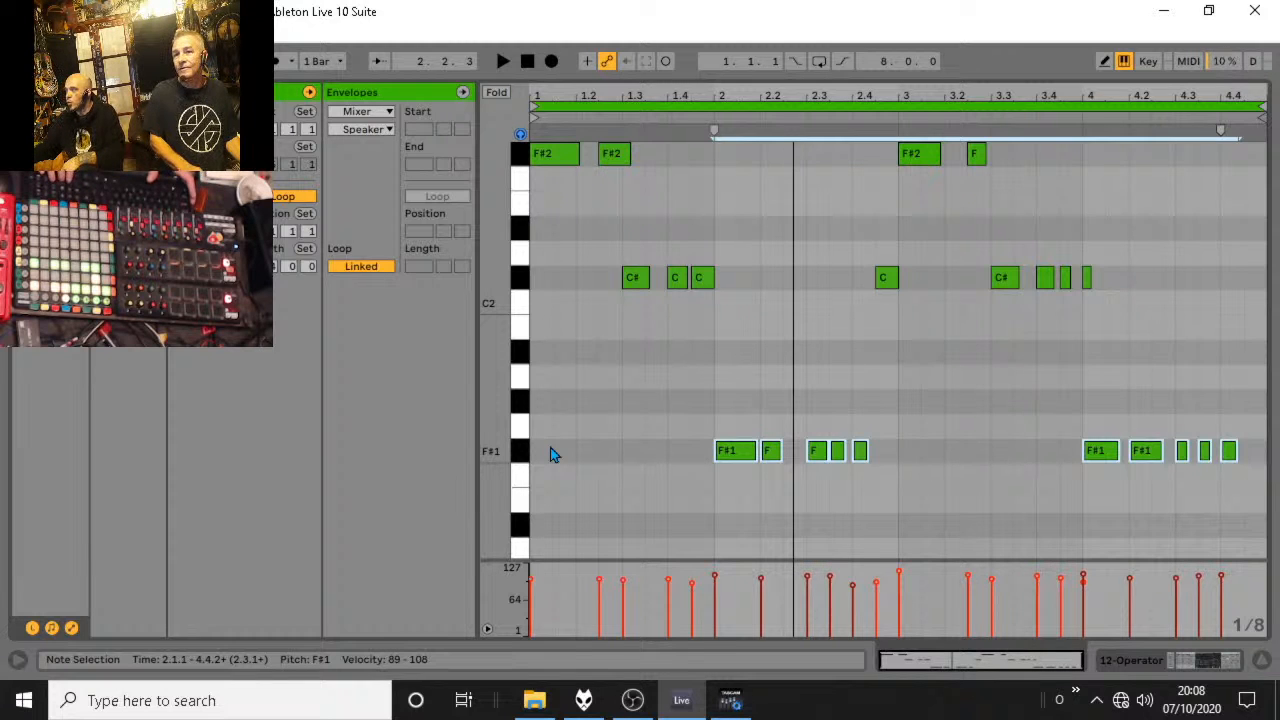
pyautogui.press('Up')
pyautogui.press('Up')
pyautogui.press('Up')
pyautogui.press('Up')
pyautogui.press('Up')
pyautogui.press('Up')
pyautogui.press('Up')
pyautogui.press('Up')
pyautogui.press('Up')
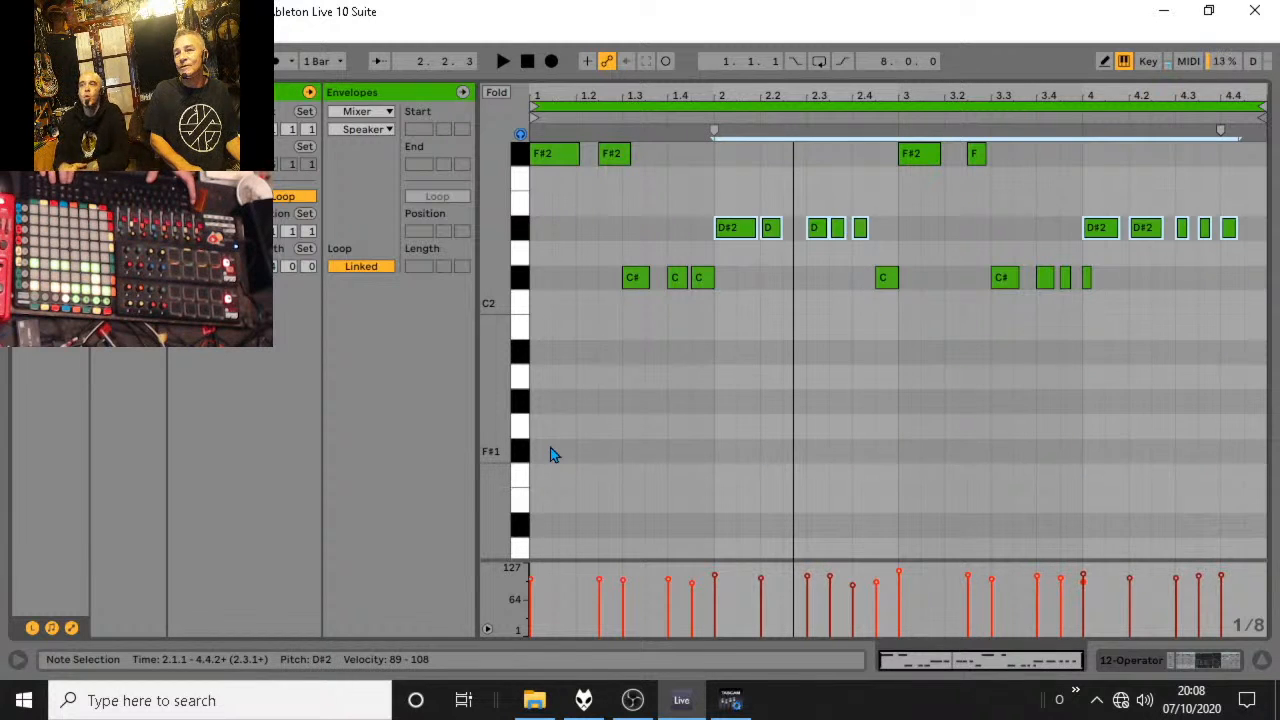
pyautogui.press('Up')
pyautogui.press('Up')
pyautogui.press('Up')
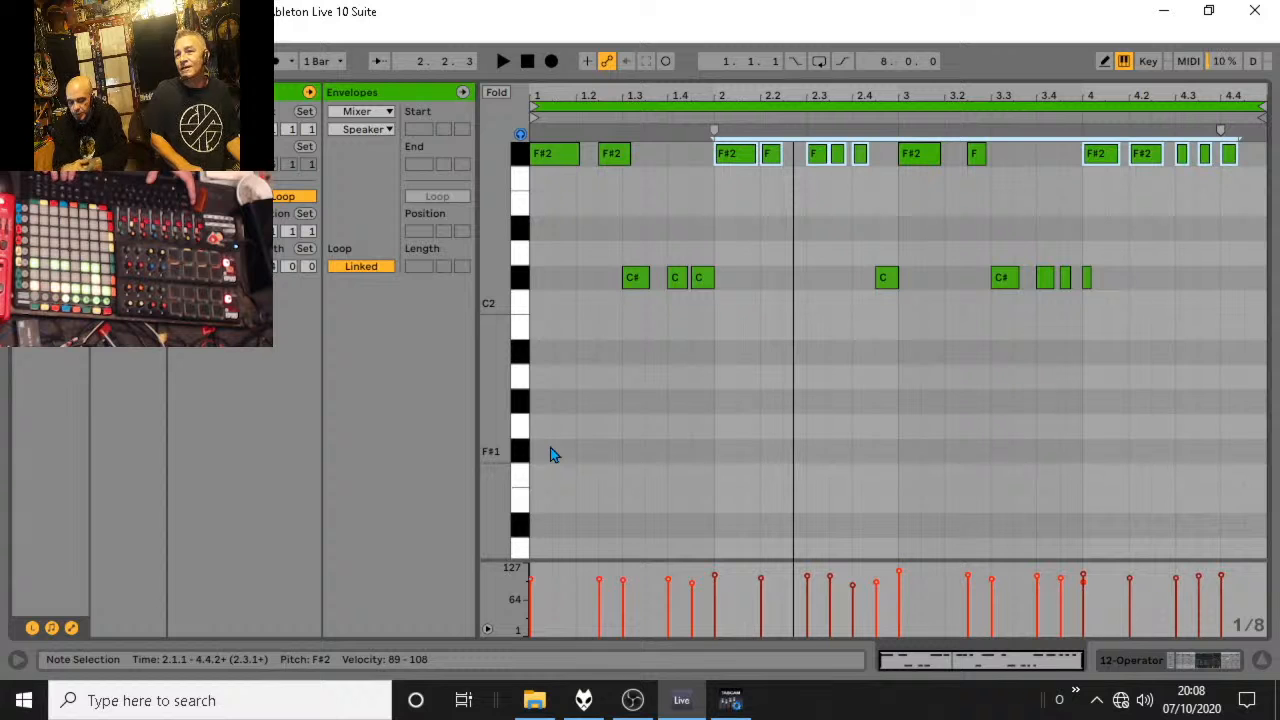
pyautogui.press('space')
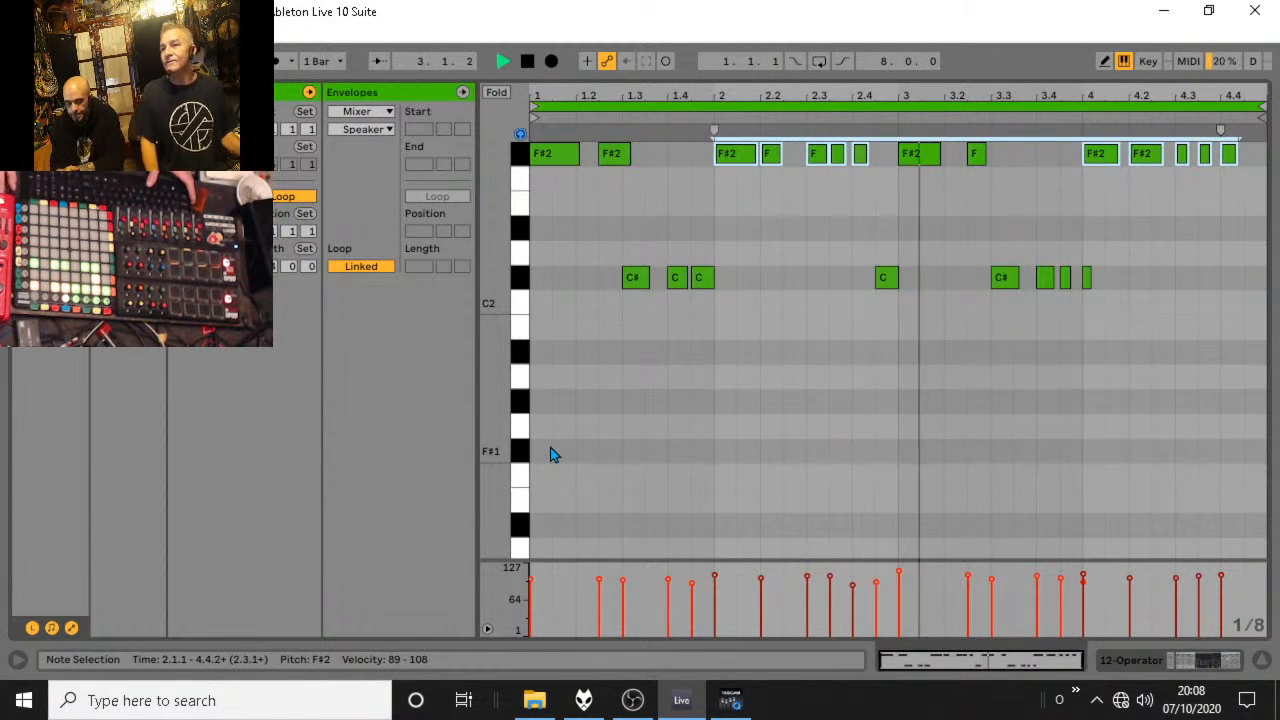
# Return to the session mixer, unsolo all tracks and stop playback after hearing the full mix.
pyautogui.press('Tab')
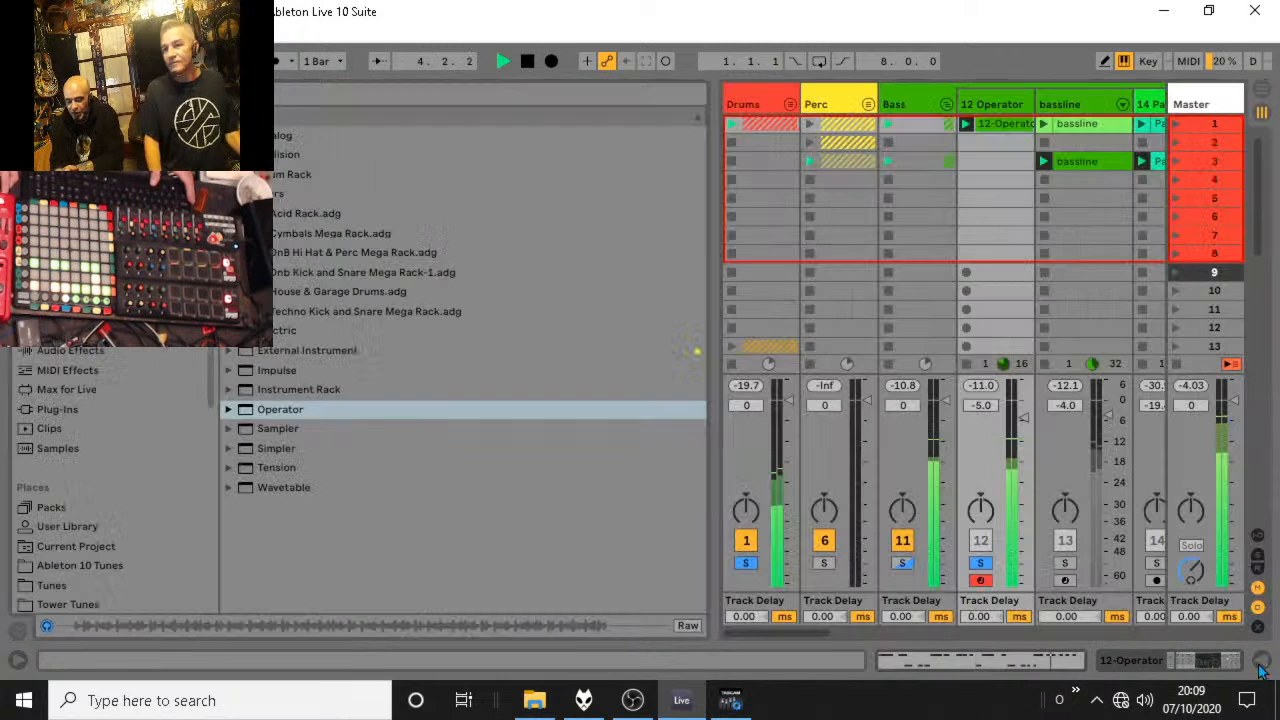
pyautogui.click(981, 565)
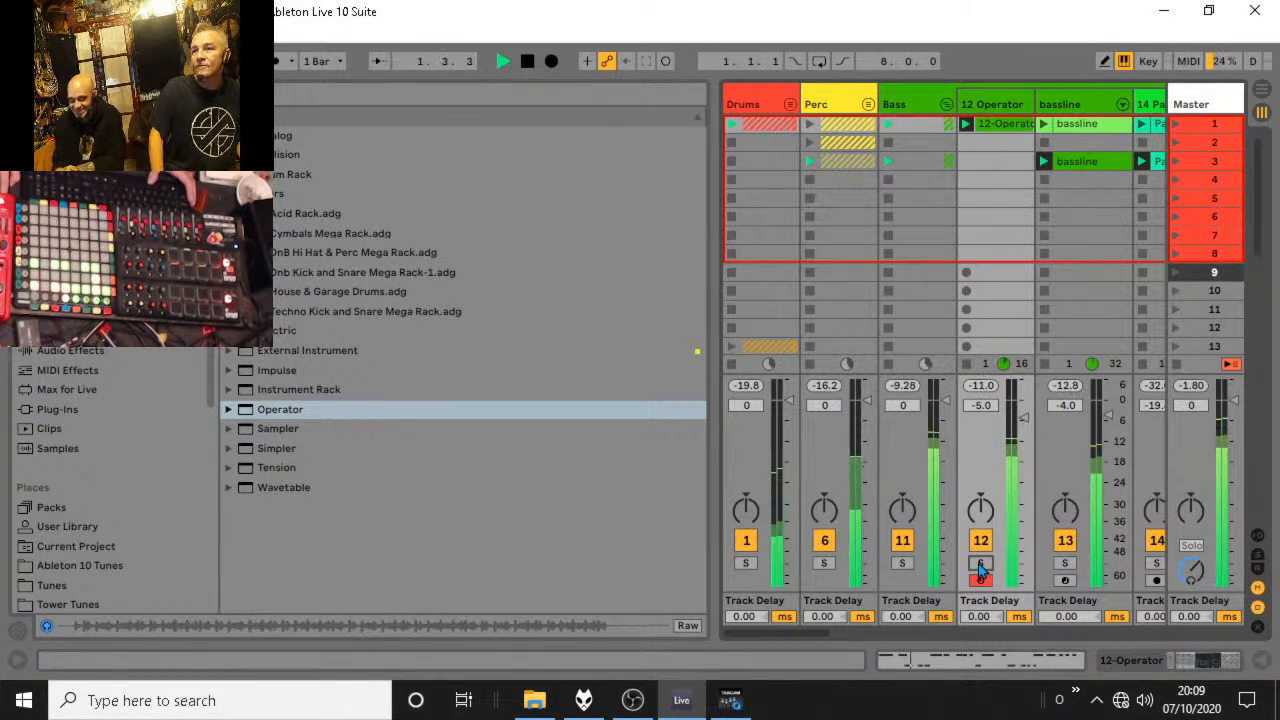
pyautogui.press('space')
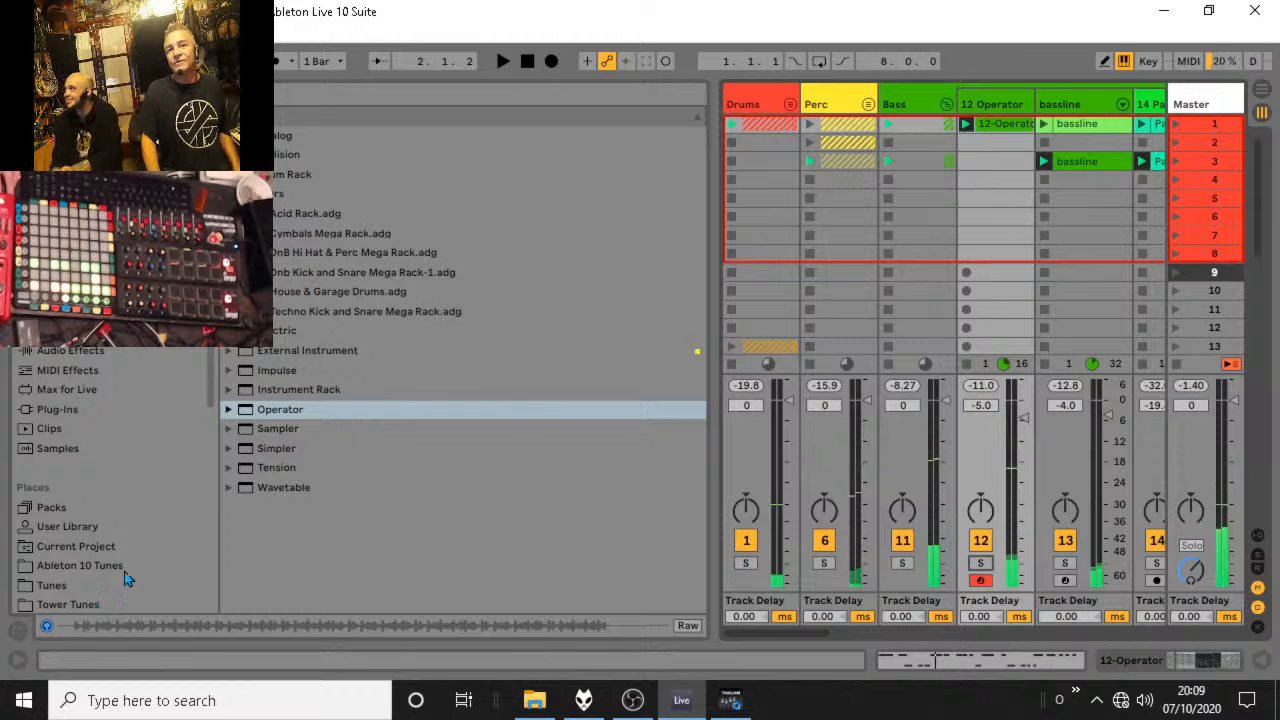
# Open the Groove Pool and apply the Hip Hop 1 groove to the 12-Operator clip.
pyautogui.click(18, 631)
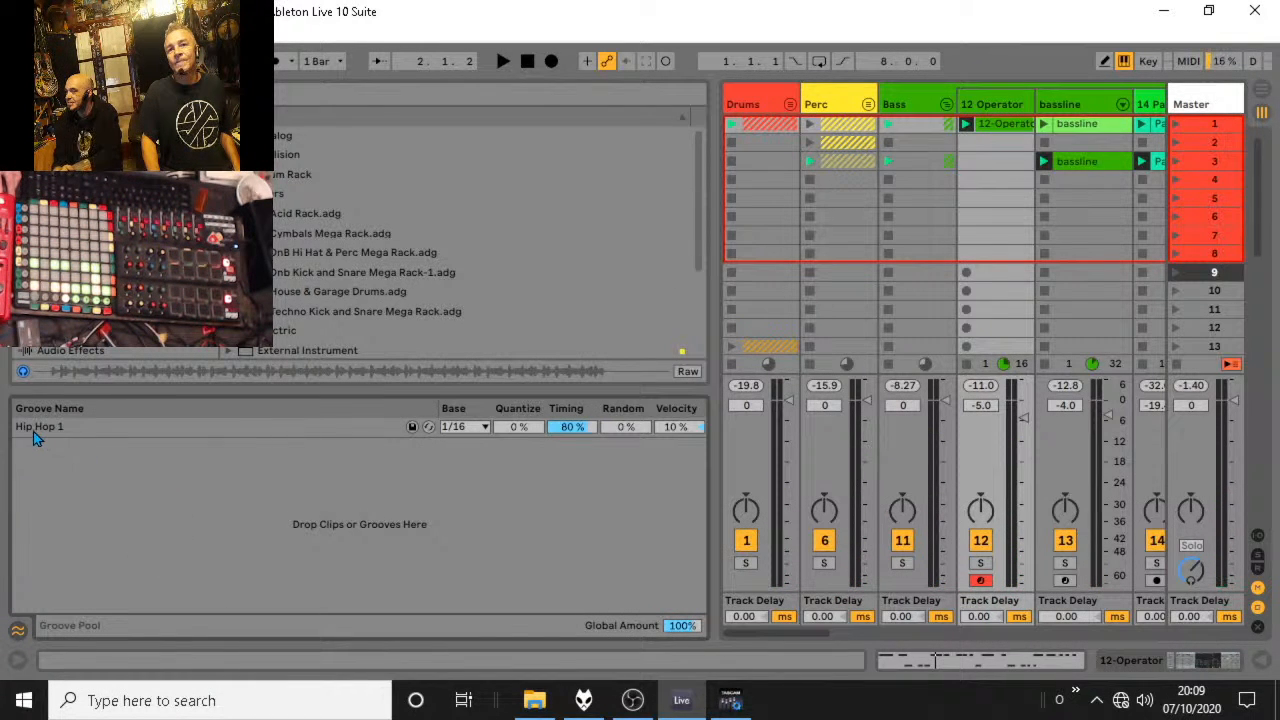
pyautogui.moveTo(33, 435); pyautogui.dragTo(934, 155)
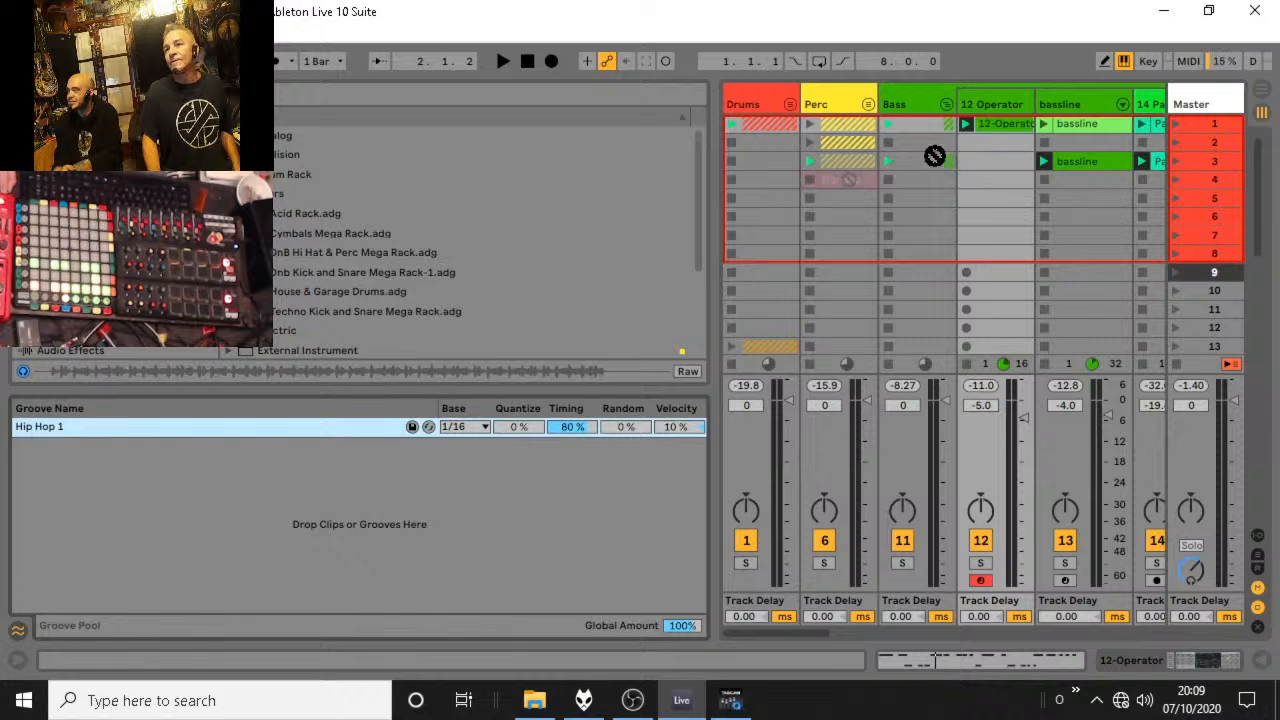
# Copy the 12-Operator clip into scene 3 and audition it with the rest of the track.
pyautogui.press('space')
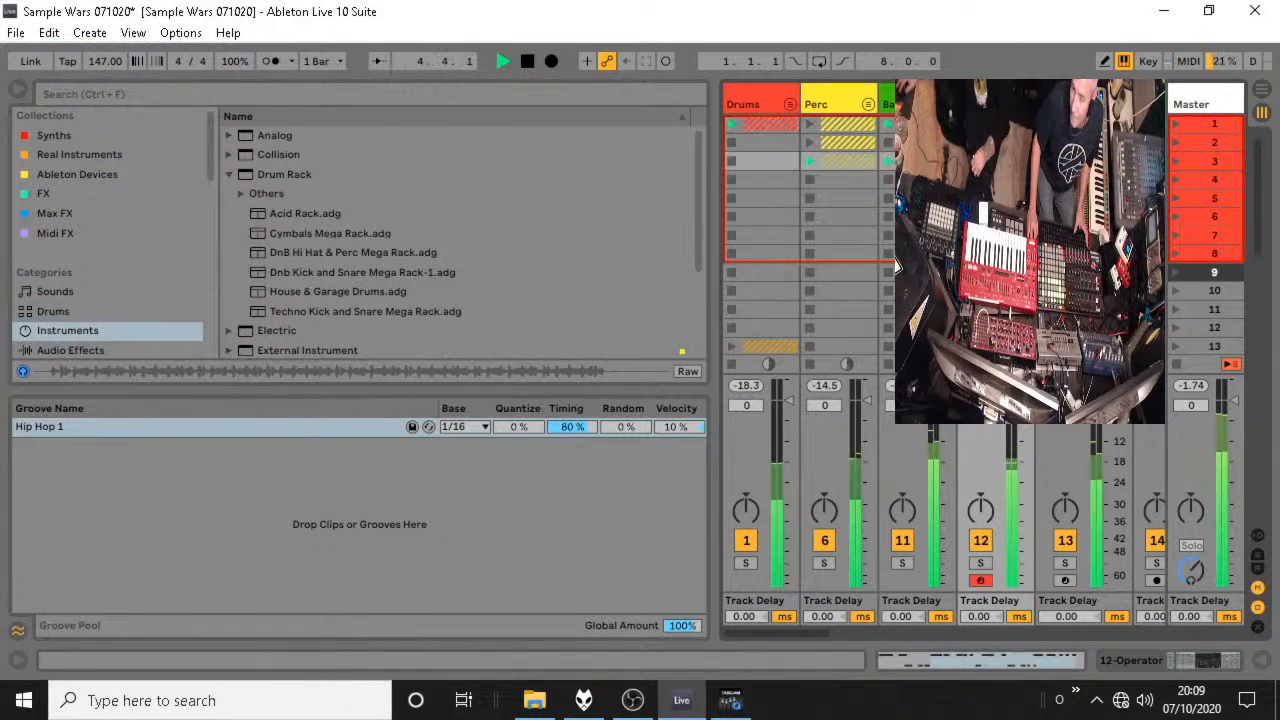
pyautogui.press('space')
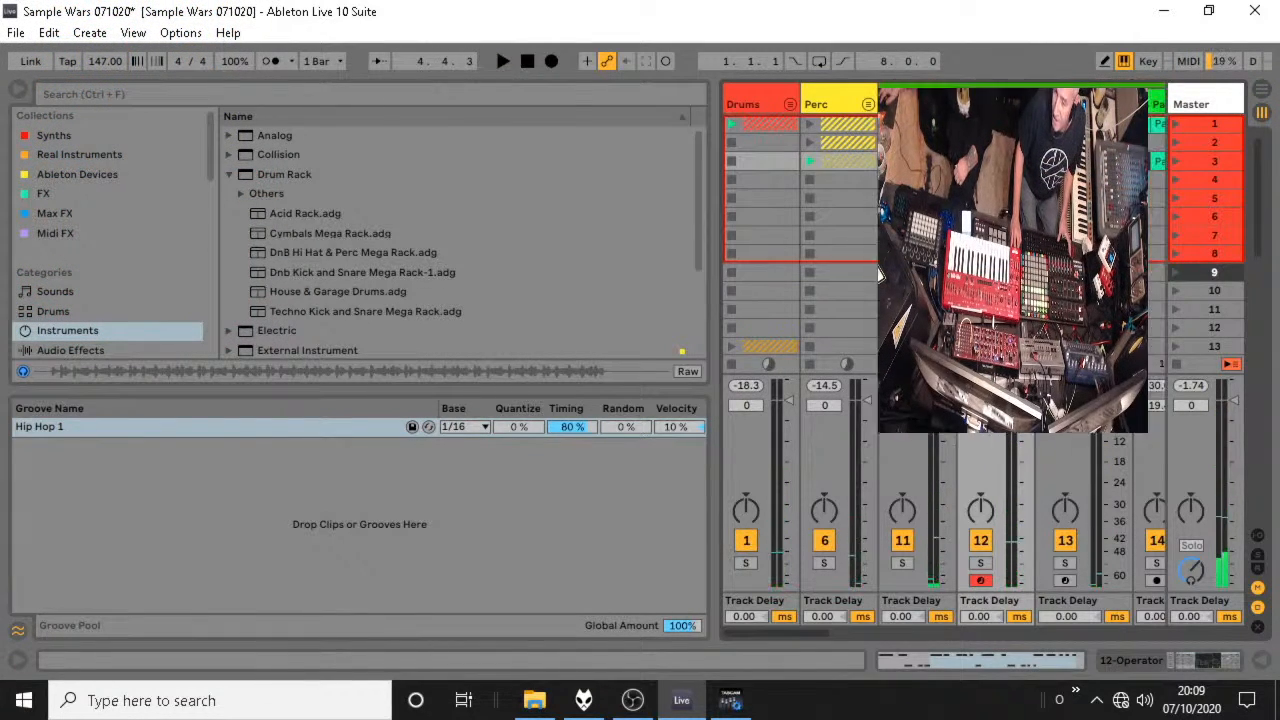
pyautogui.press('space')
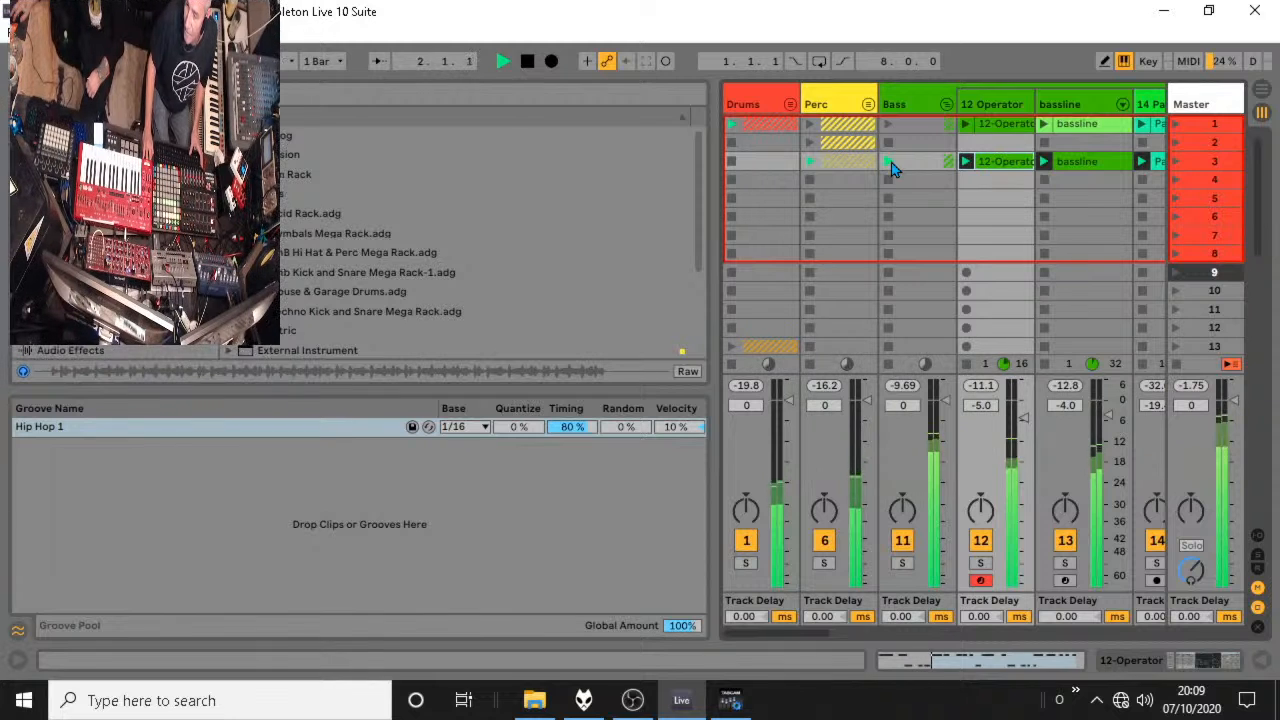
pyautogui.press('space')
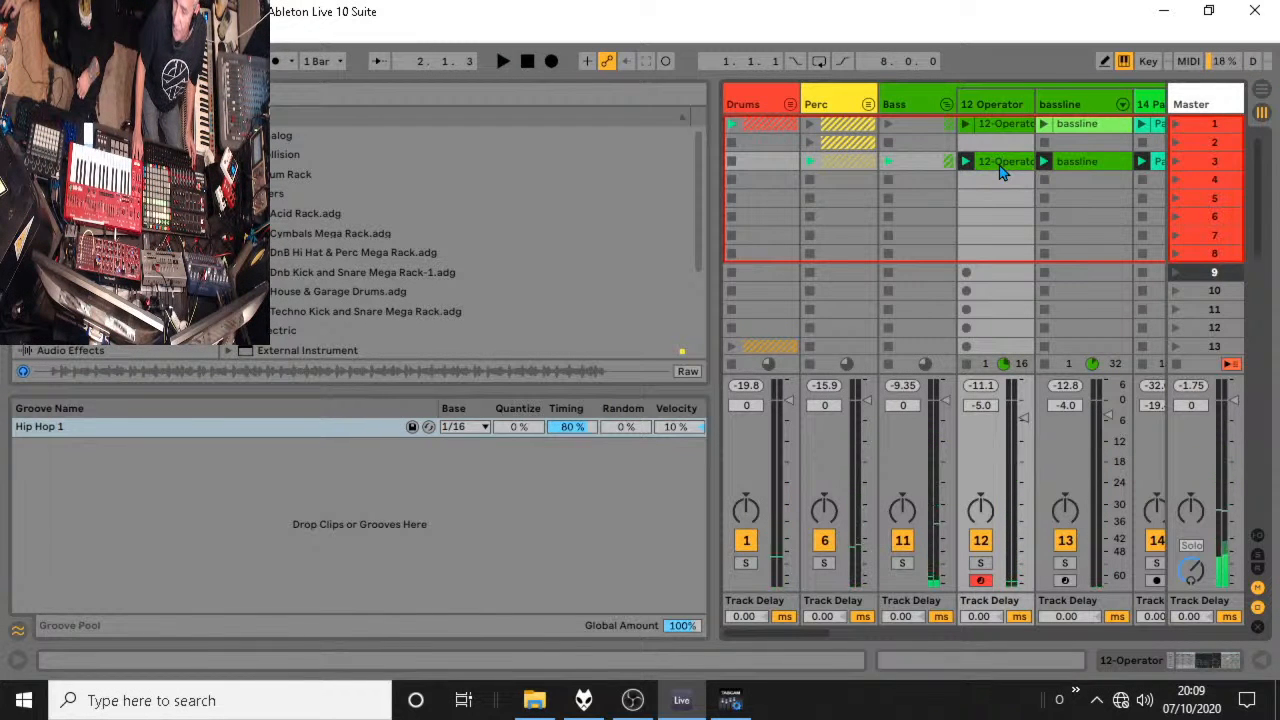
# Recolour the scene 1 12-Operator clip lime green, launch the Bass group's scene 1 clips and stop playback after a short listen.
pyautogui.rightClick(1008, 126)
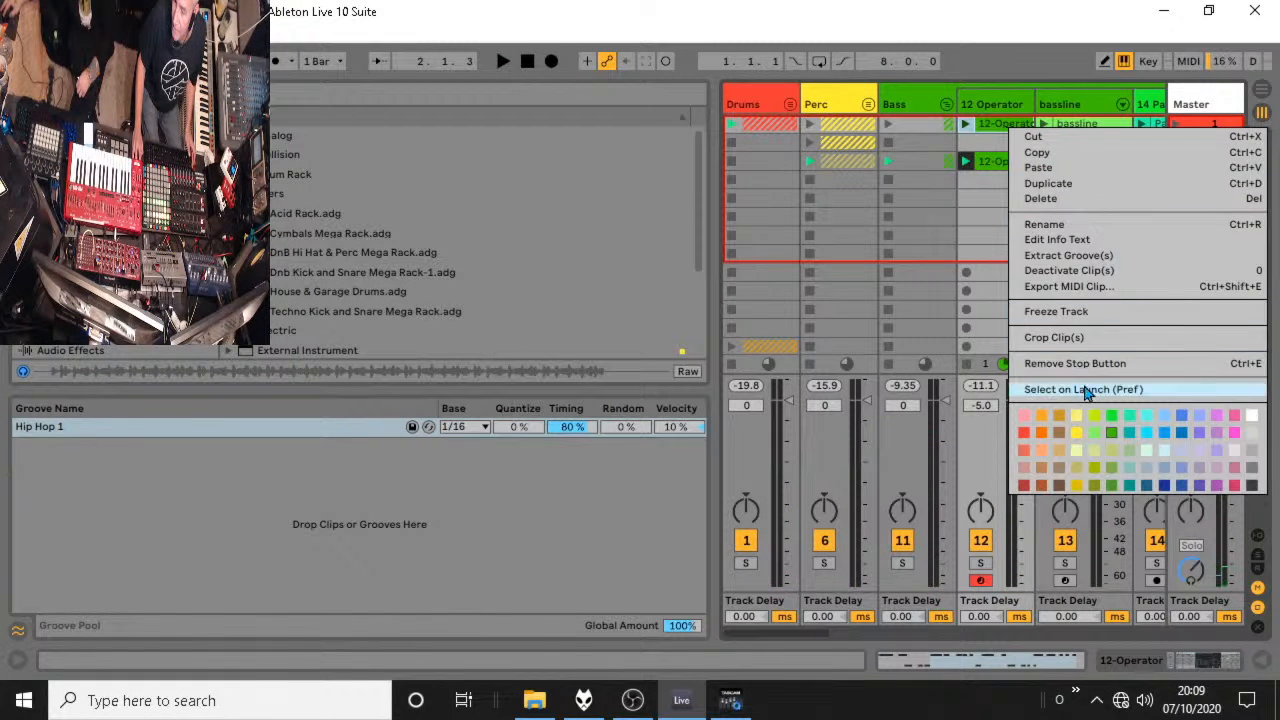
pyautogui.click(1094, 415)
pyautogui.click(888, 124)
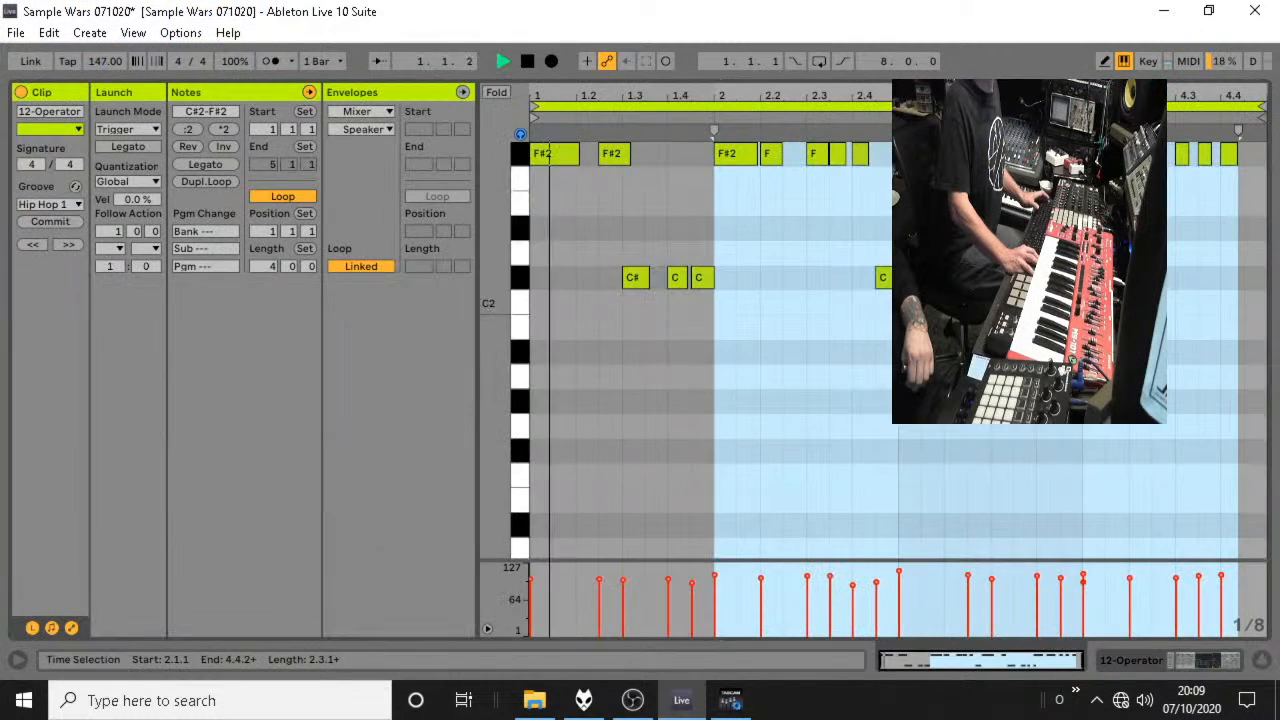
pyautogui.press('space')
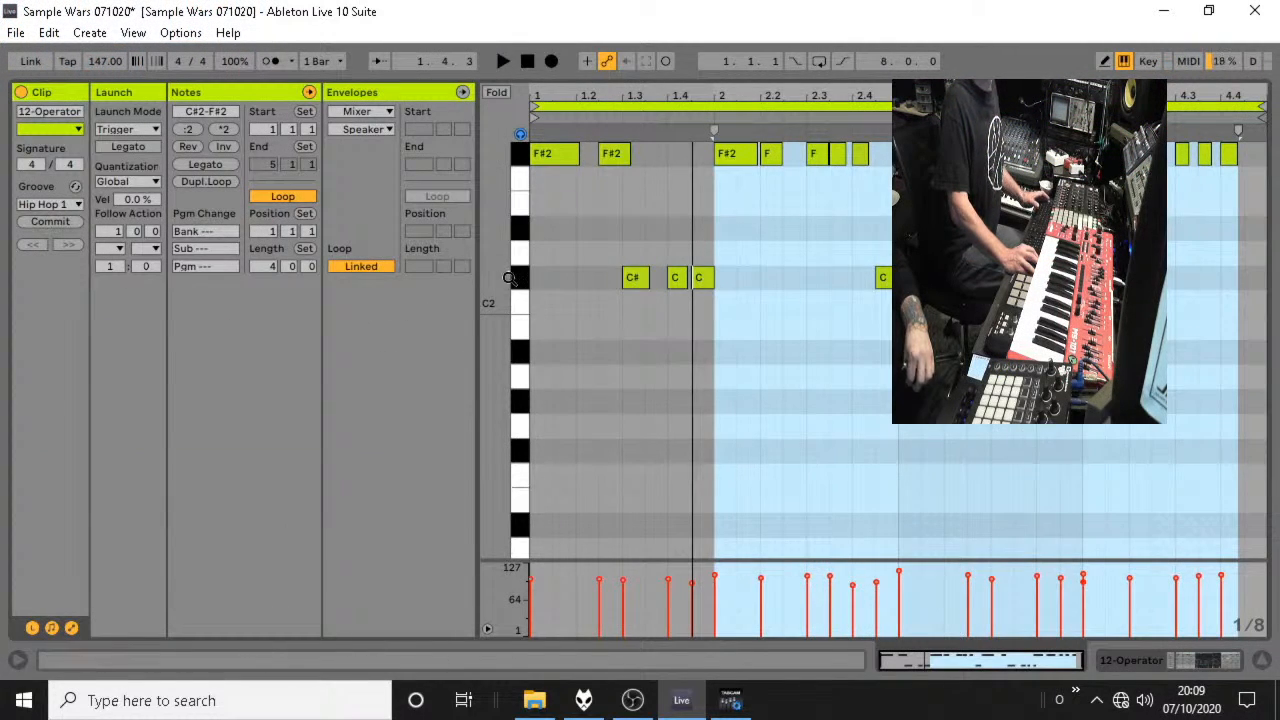
# Transpose all C#2 notes in the scene 1 12-Operator clip up to F#2 and audition the single-pitch bassline.
pyautogui.click(510, 277)
pyautogui.hotkey('shift', 'Up')
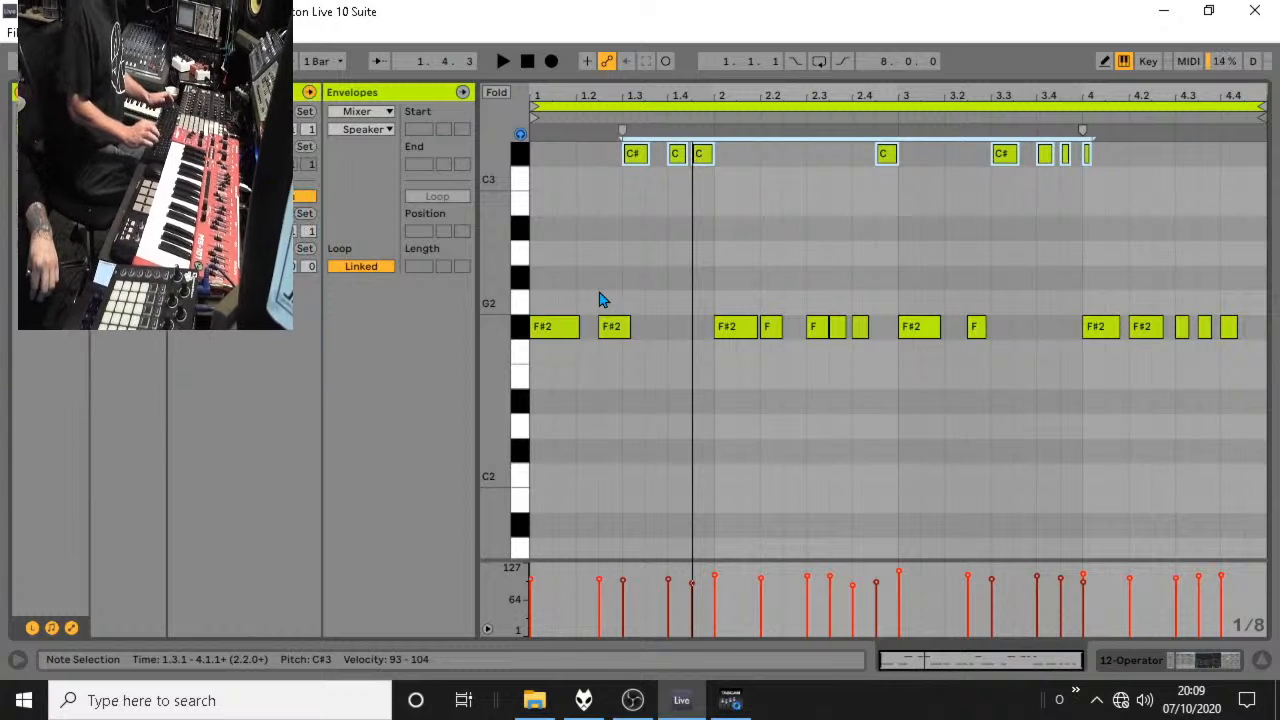
pyautogui.hotkey('shift', 'Down')
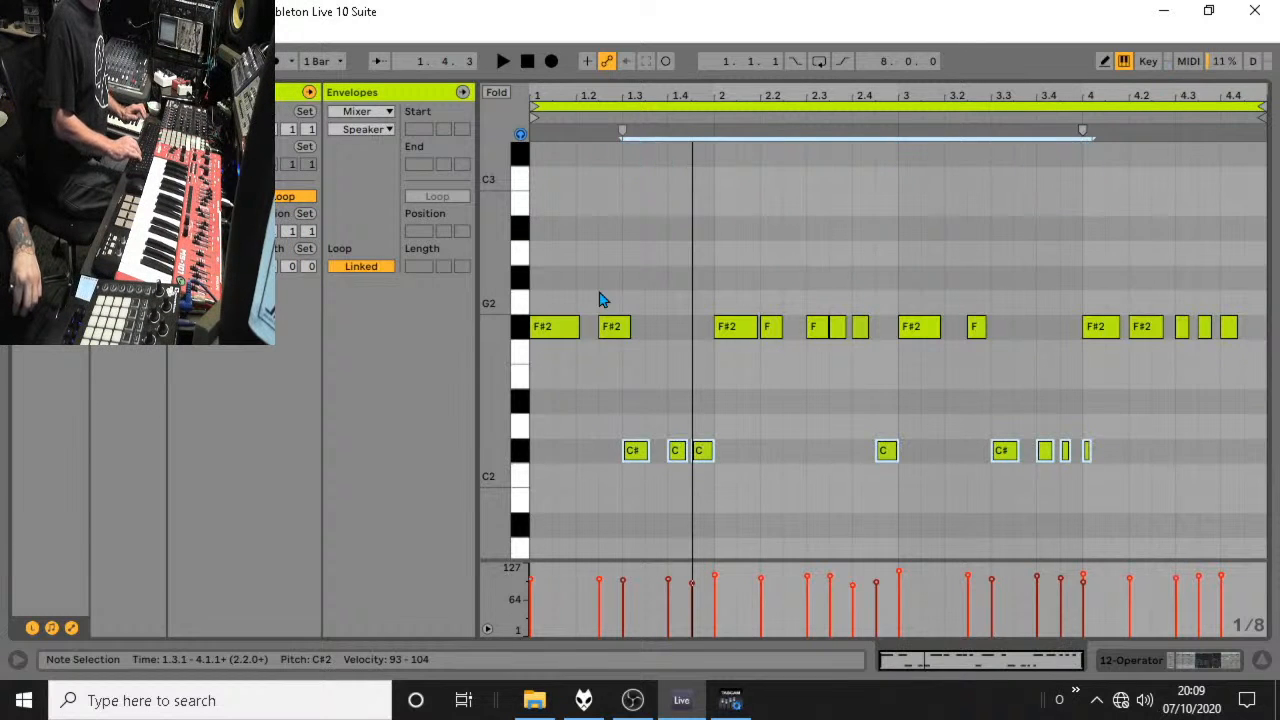
pyautogui.press('Up')
pyautogui.press('Up')
pyautogui.press('Up')
pyautogui.press('Up')
pyautogui.press('Up')
pyautogui.press('space')
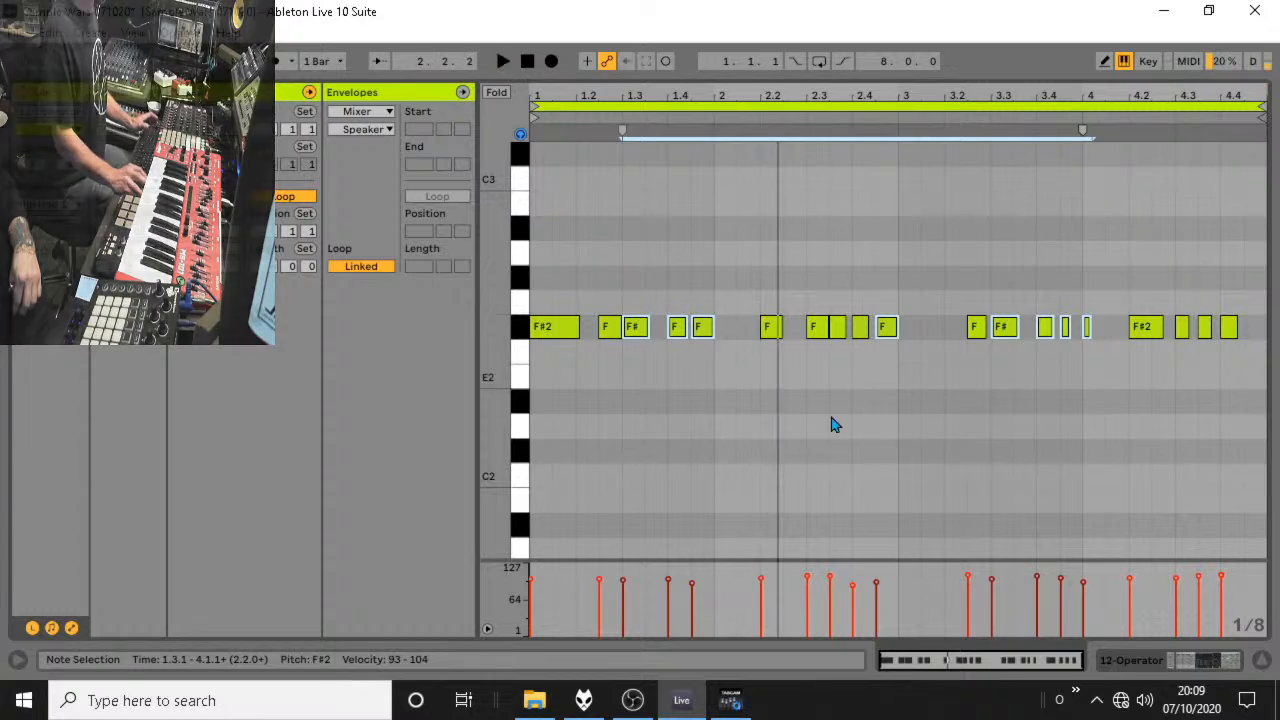
pyautogui.press('space')
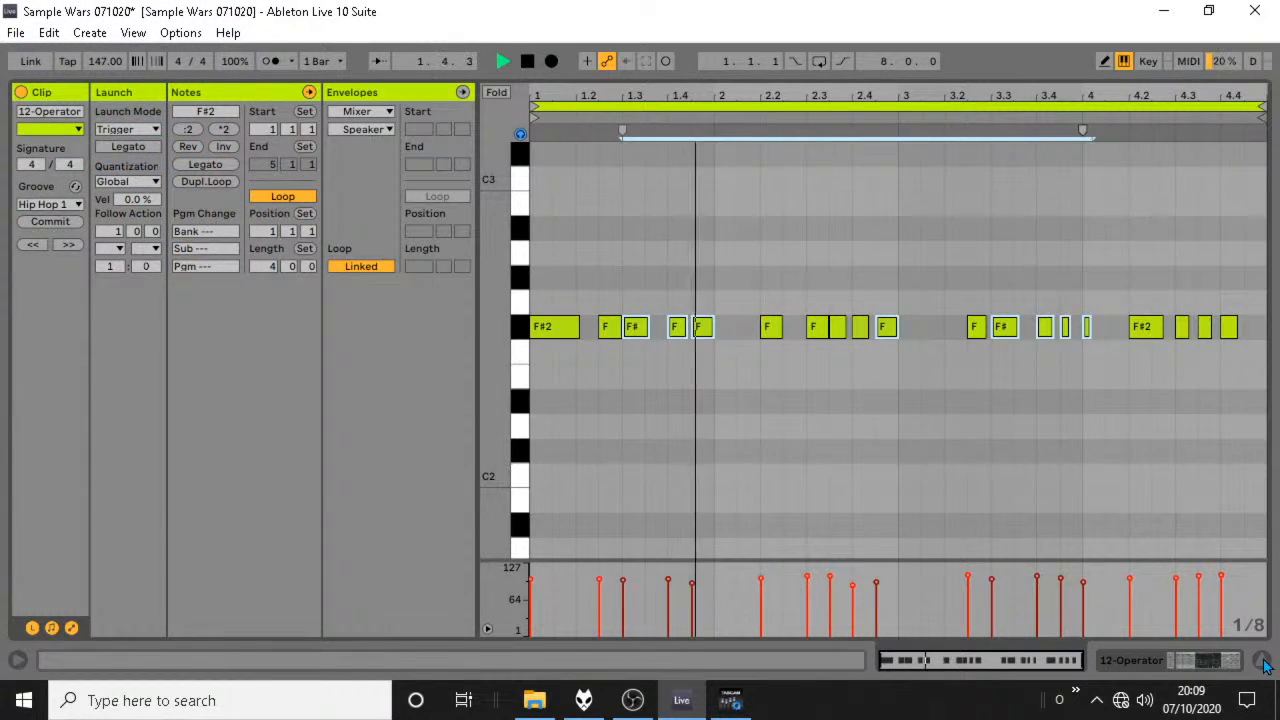
# Return to the session mixer, stop playback and show the 12 Operator track's devices.
pyautogui.click(1263, 662)
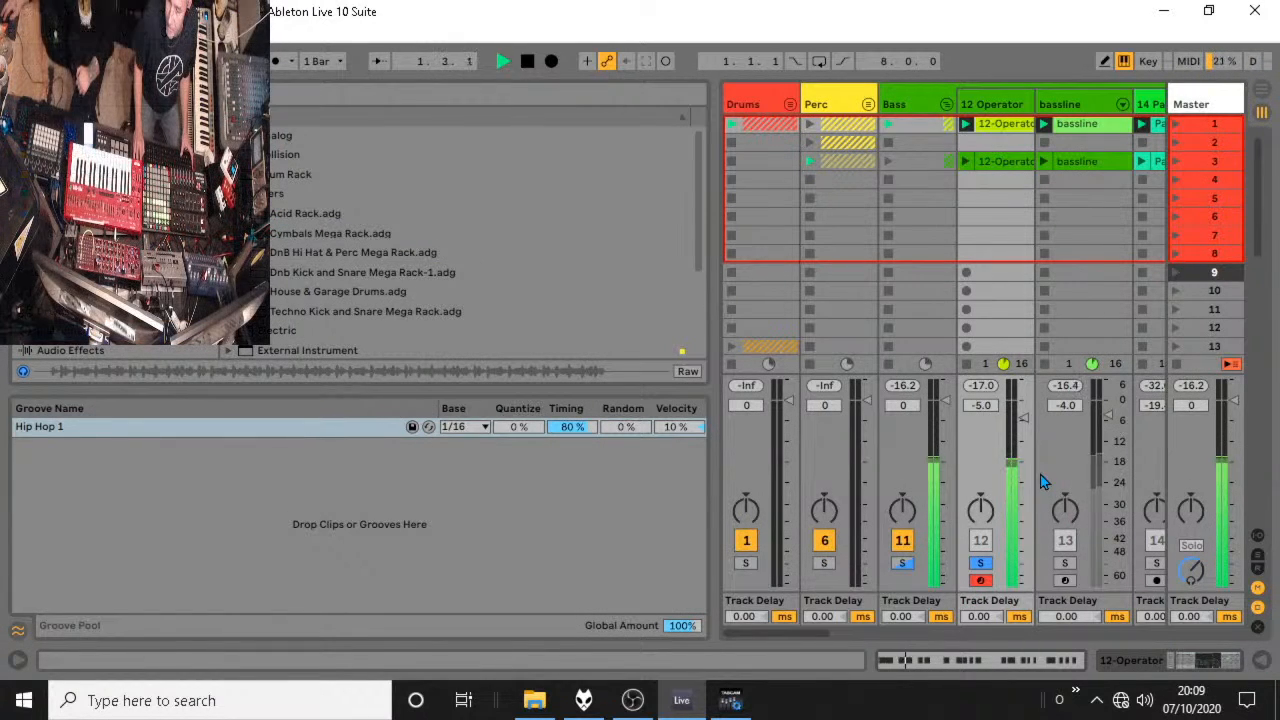
pyautogui.press('space')
pyautogui.doubleClick(990, 104)
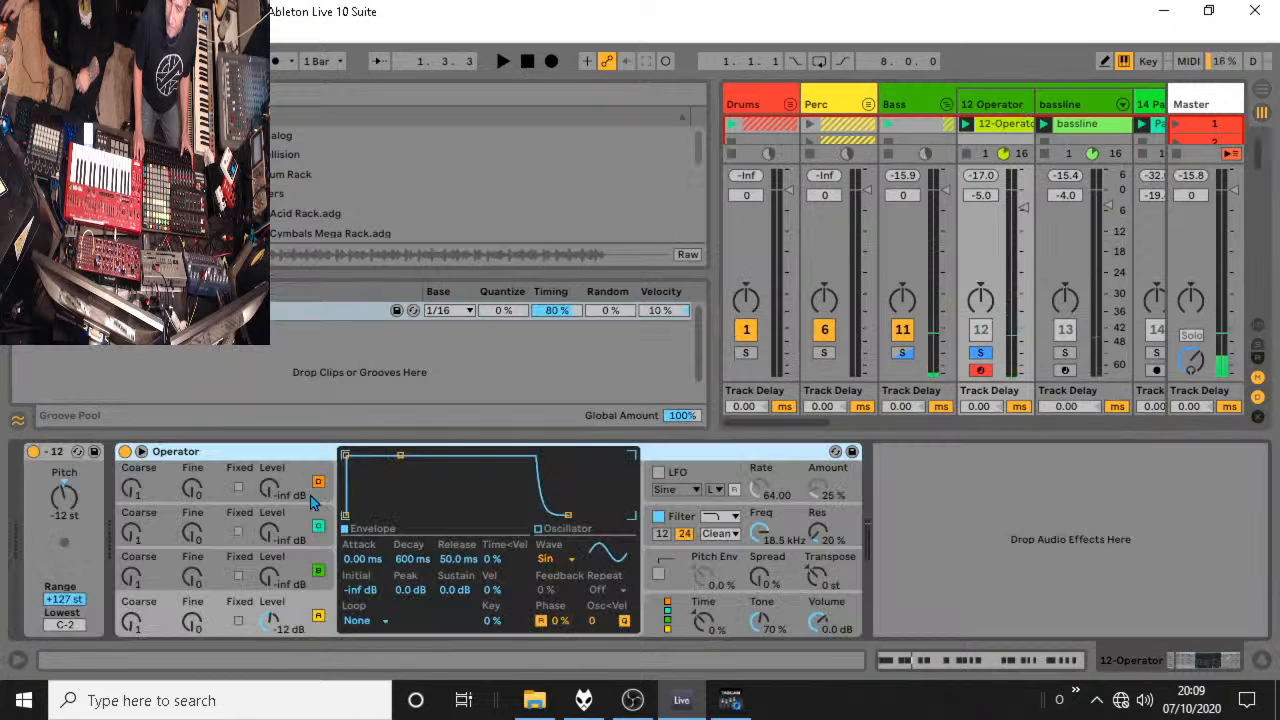
# Set the attack of Operator's oscillator A envelope to 0.25 ms, auditioning the bass before and after the change.
pyautogui.press('space')
pyautogui.press('space')
pyautogui.moveTo(348, 457); pyautogui.dragTo(352, 458)
pyautogui.press('space')
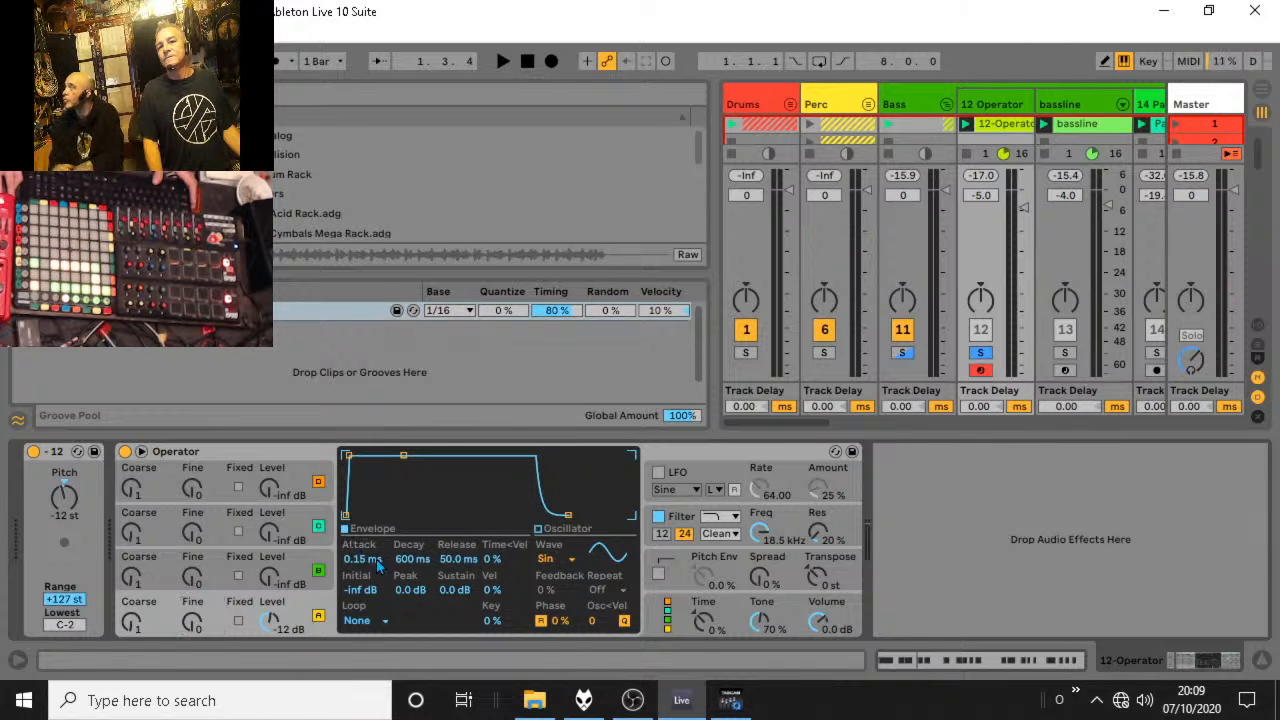
pyautogui.press('space')
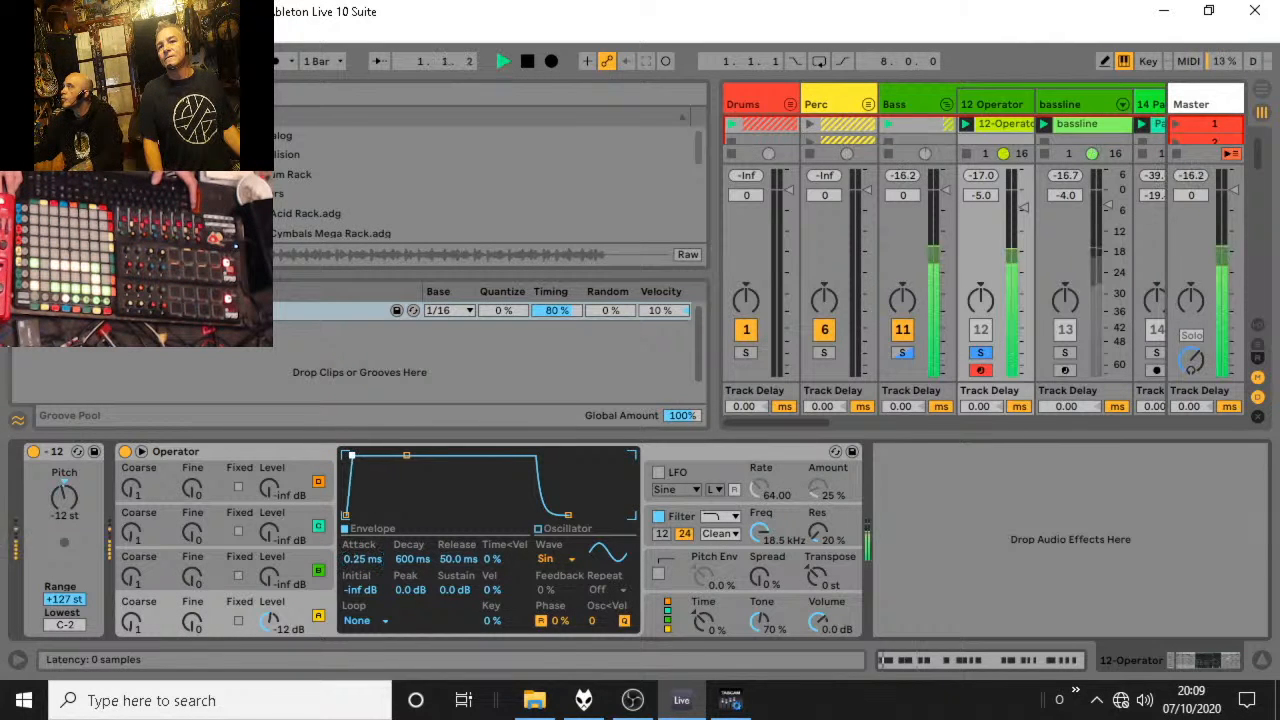
pyautogui.press('space')
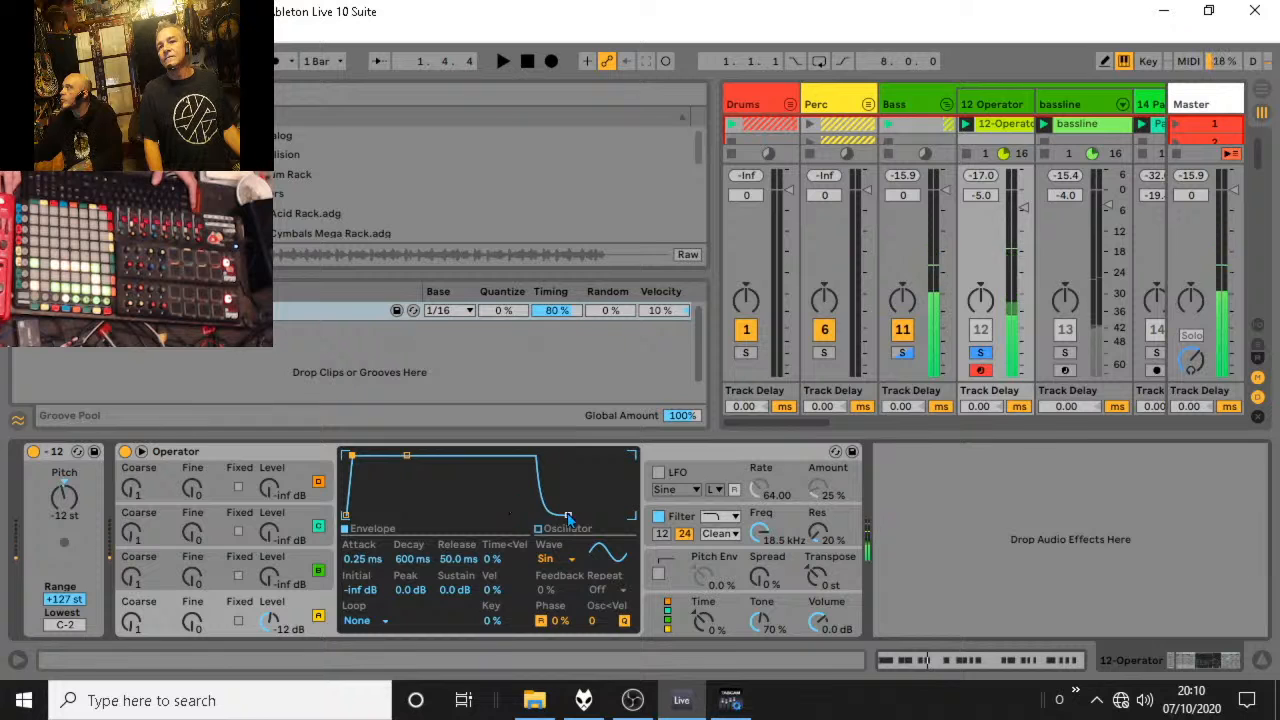
# Set oscillator A's envelope to 566 ms decay and -3.4 dB sustain, and Operator's Tone to 66 %, while the bass plays.
pyautogui.moveTo(406, 455)
pyautogui.mouseDown()
pyautogui.moveTo(406, 473)
pyautogui.moveTo(406, 461)
pyautogui.mouseUp()
pyautogui.press('space')
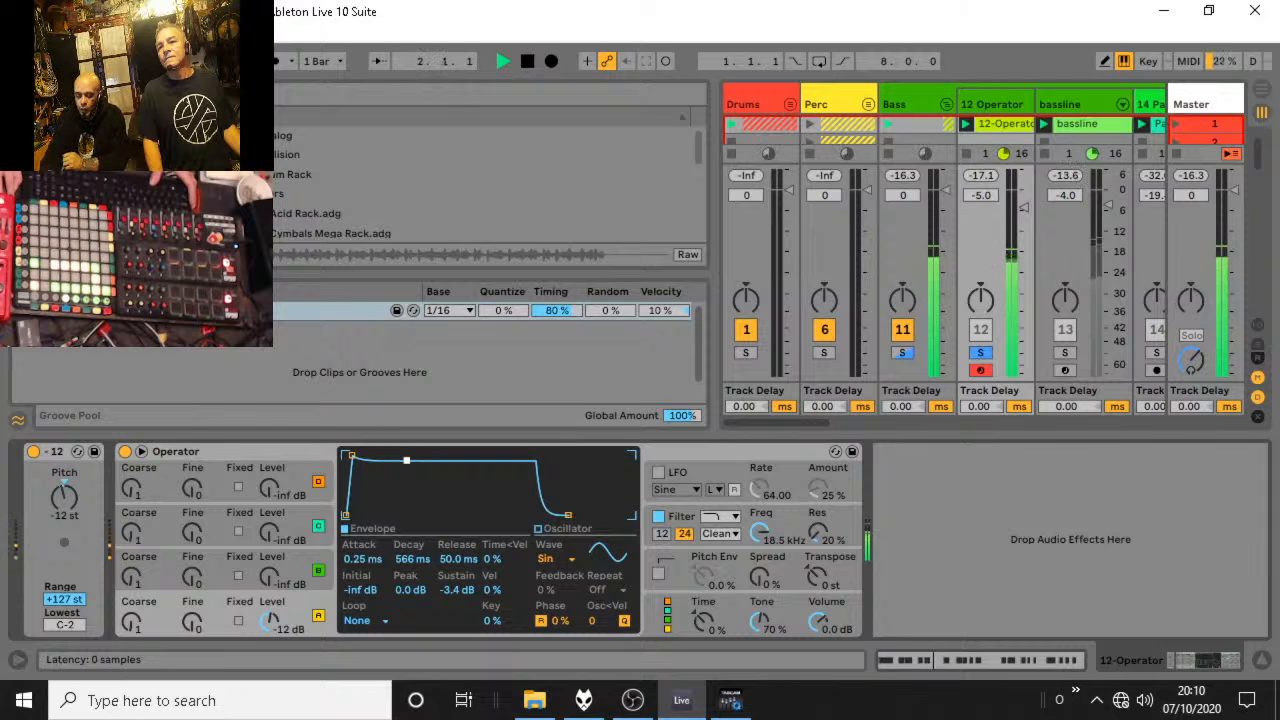
pyautogui.click(797, 603)
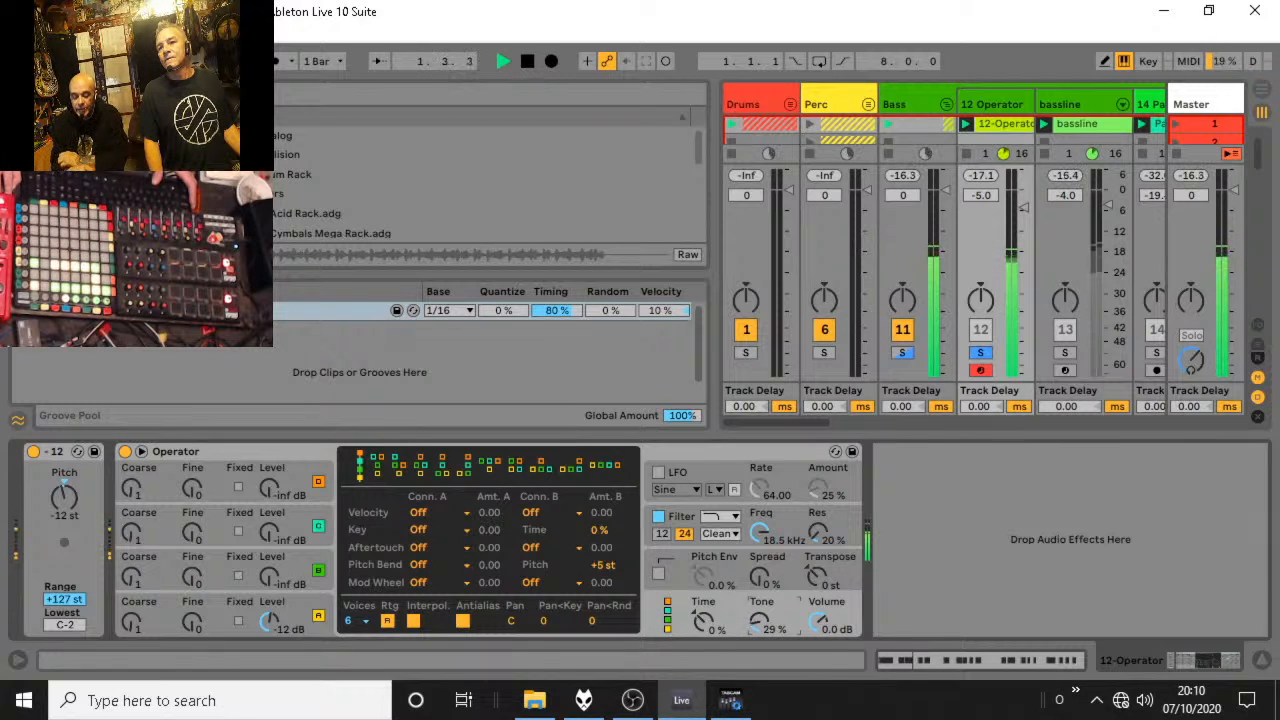
# Unsolo the tracks to hear the bass in the full mix, then solo the Bass group again.
pyautogui.click(980, 353)
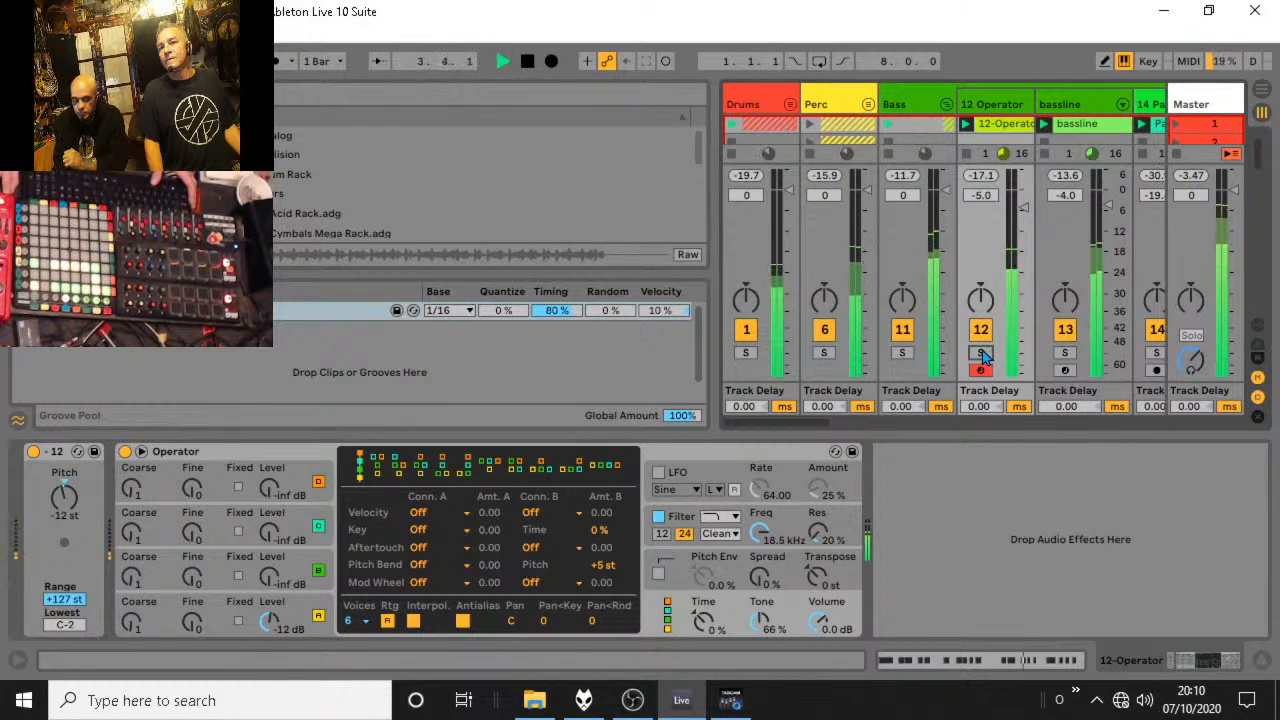
pyautogui.click(905, 353)
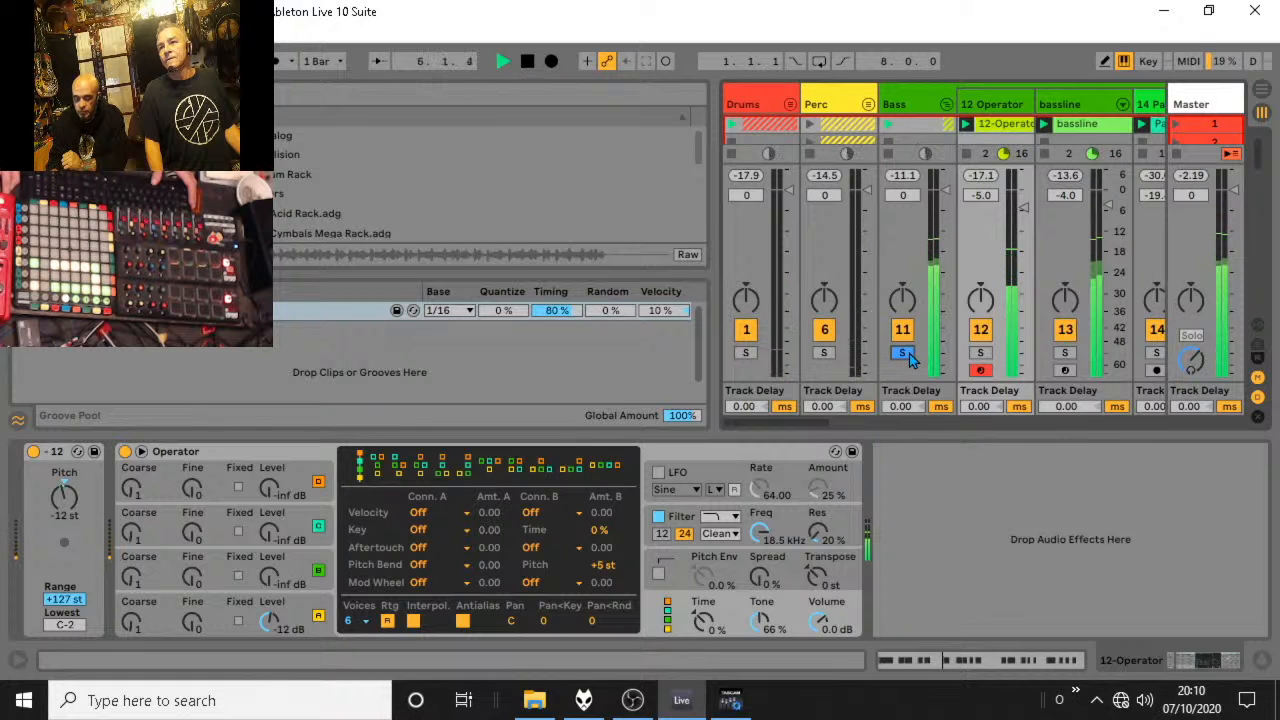
# In the scene 1 12-Operator clip, lengthen the selected transposed F#2 notes and extend the note at 2.2.1 to about 2.2.3.
pyautogui.doubleClick(1012, 127)
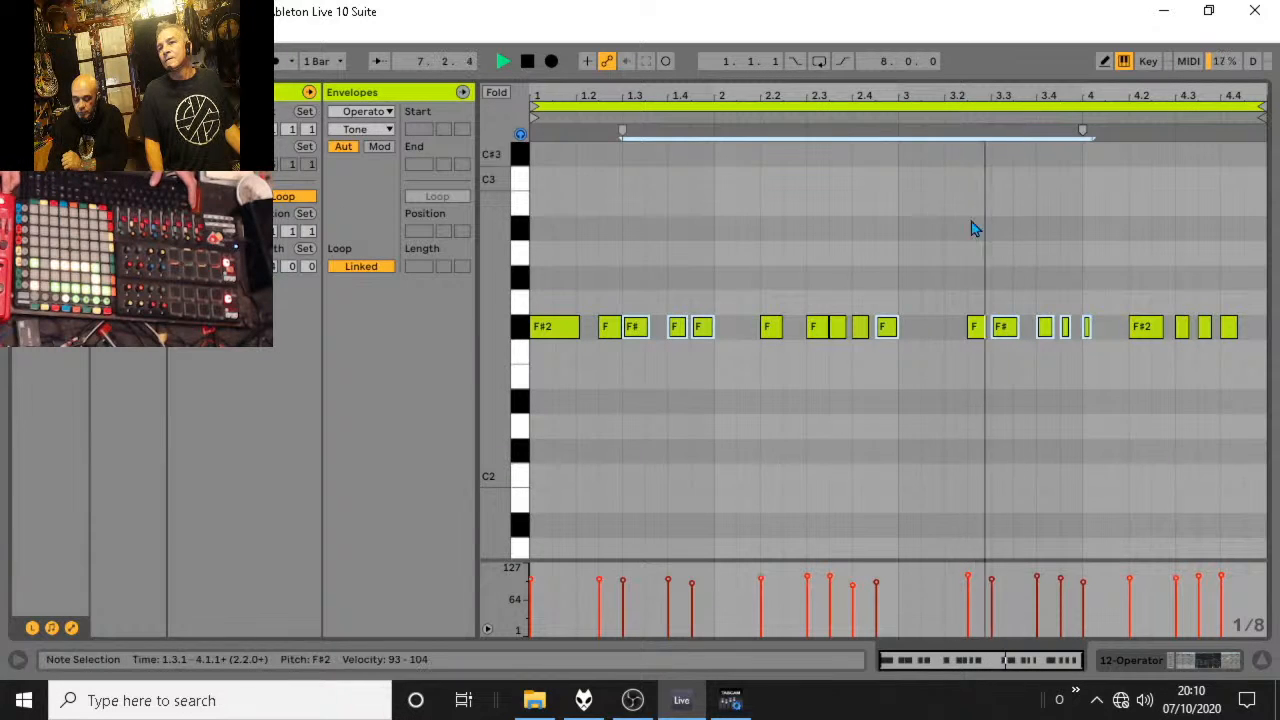
pyautogui.press('space')
pyautogui.press('space')
pyautogui.moveTo(712, 328); pyautogui.dragTo(740, 328)
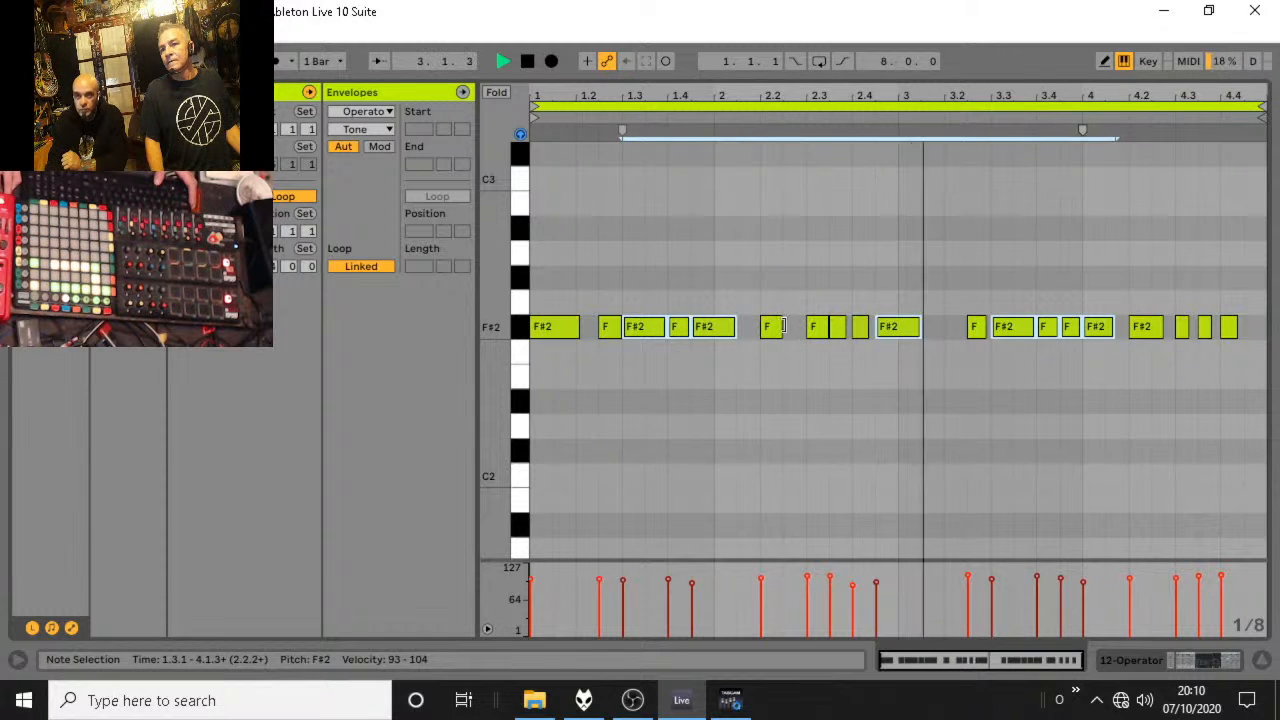
pyautogui.click(776, 327)
pyautogui.moveTo(781, 327); pyautogui.dragTo(792, 327)
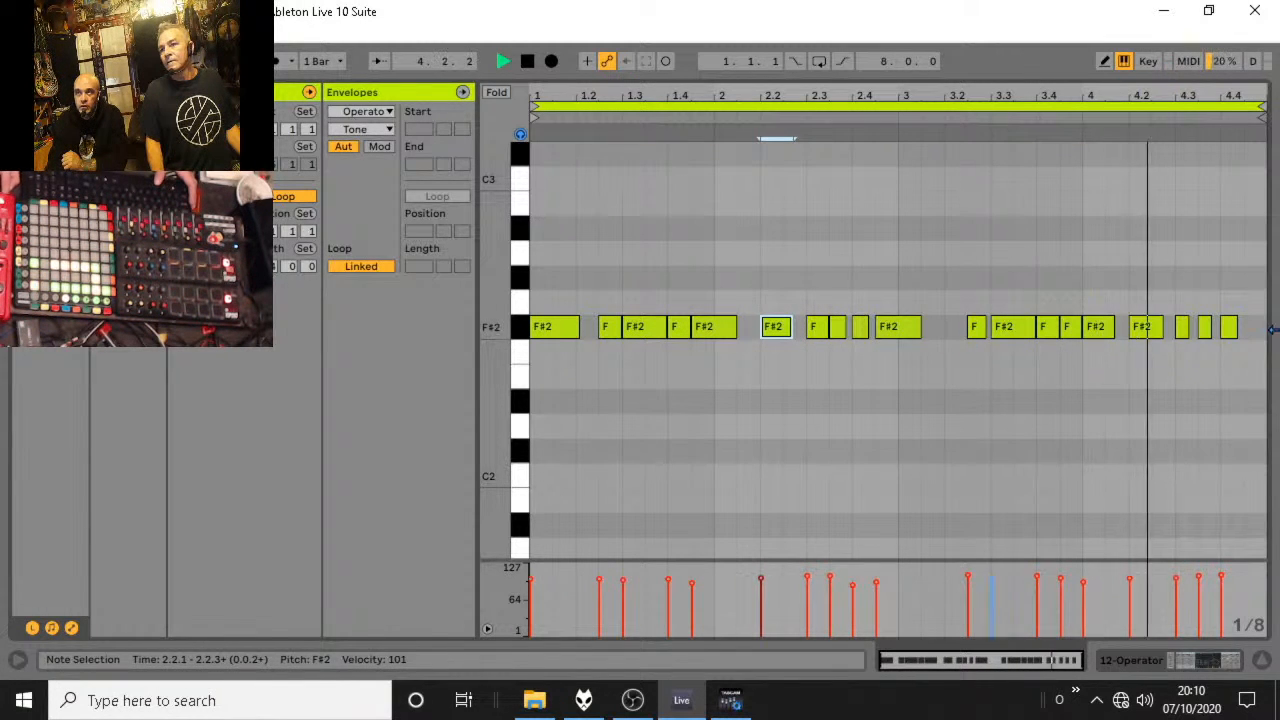
# Lengthen the F#2 notes at 4.3.1 and 4.4.1 slightly and add a new F#2 note at 3.1.3.
pyautogui.click(1186, 330)
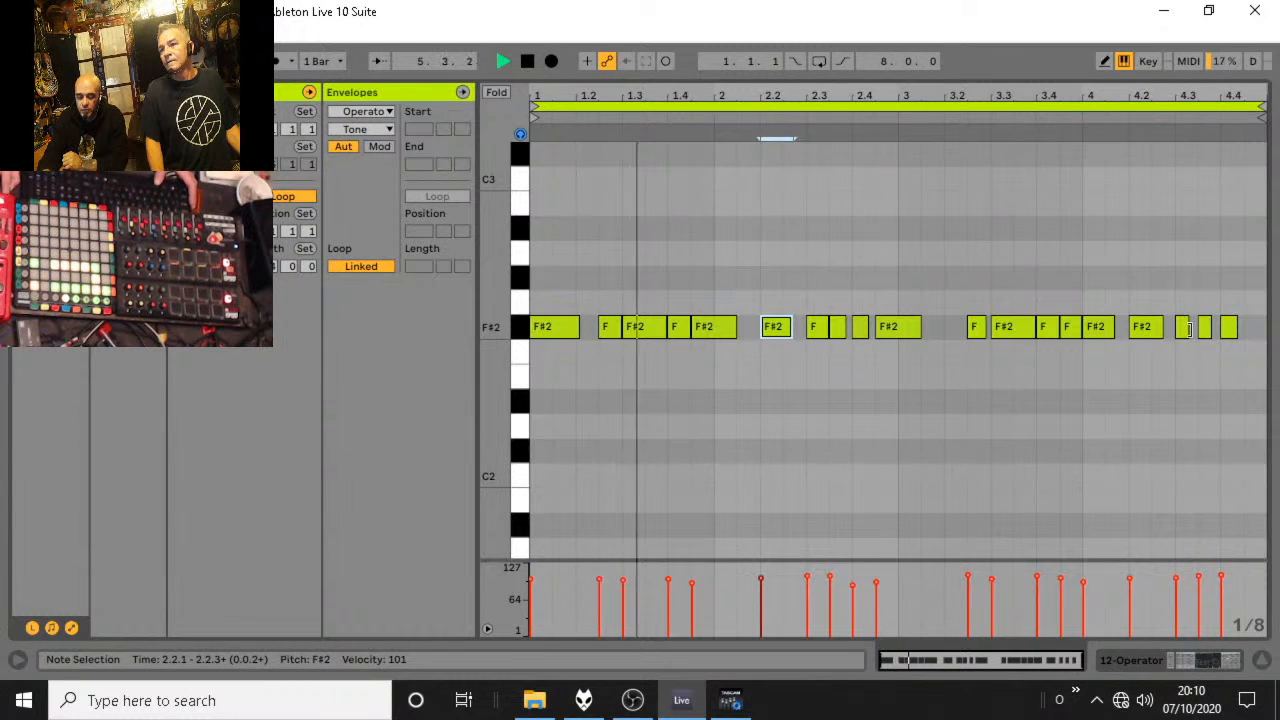
pyautogui.click(1205, 328)
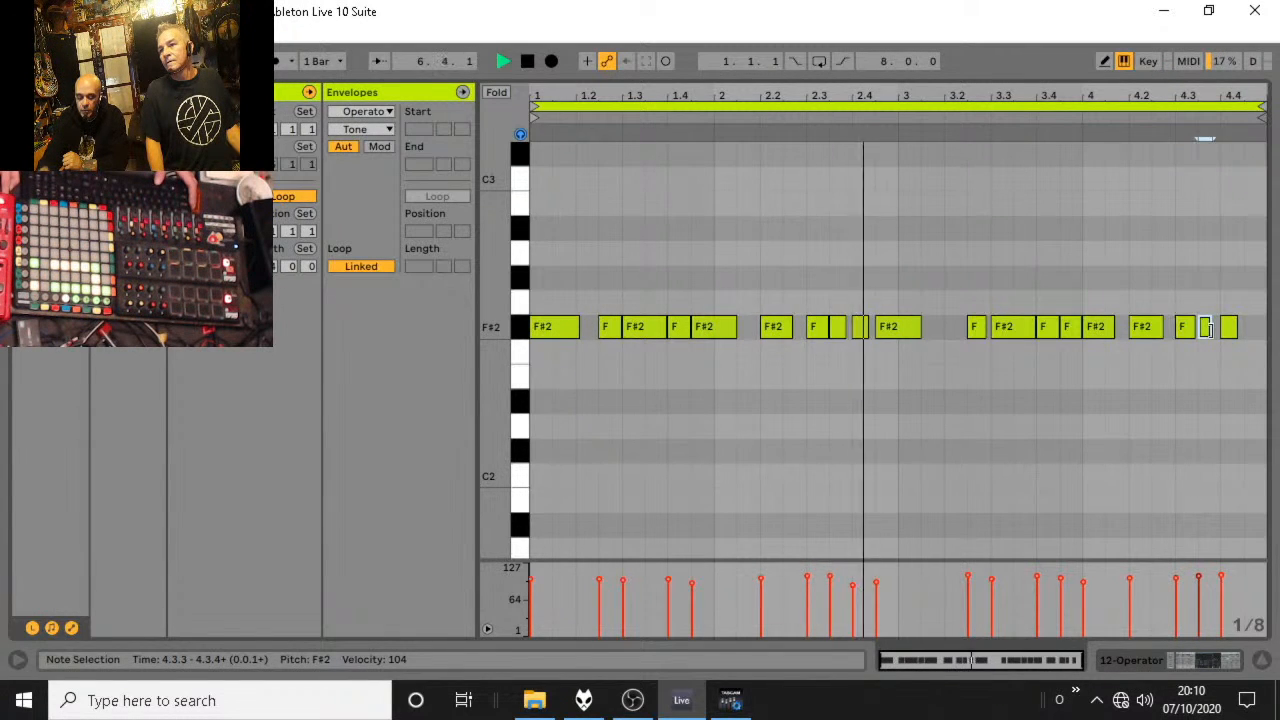
pyautogui.moveTo(1233, 328); pyautogui.dragTo(1243, 328)
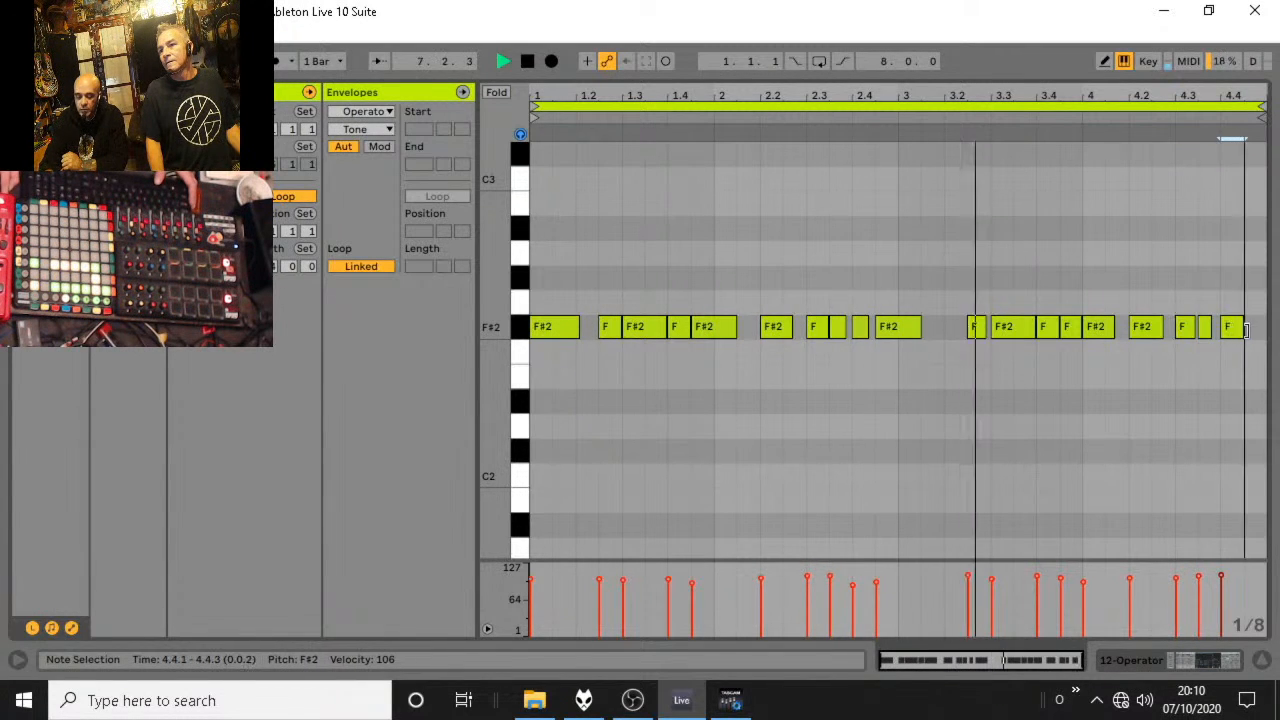
pyautogui.click(942, 332)
pyautogui.doubleClick(936, 330)
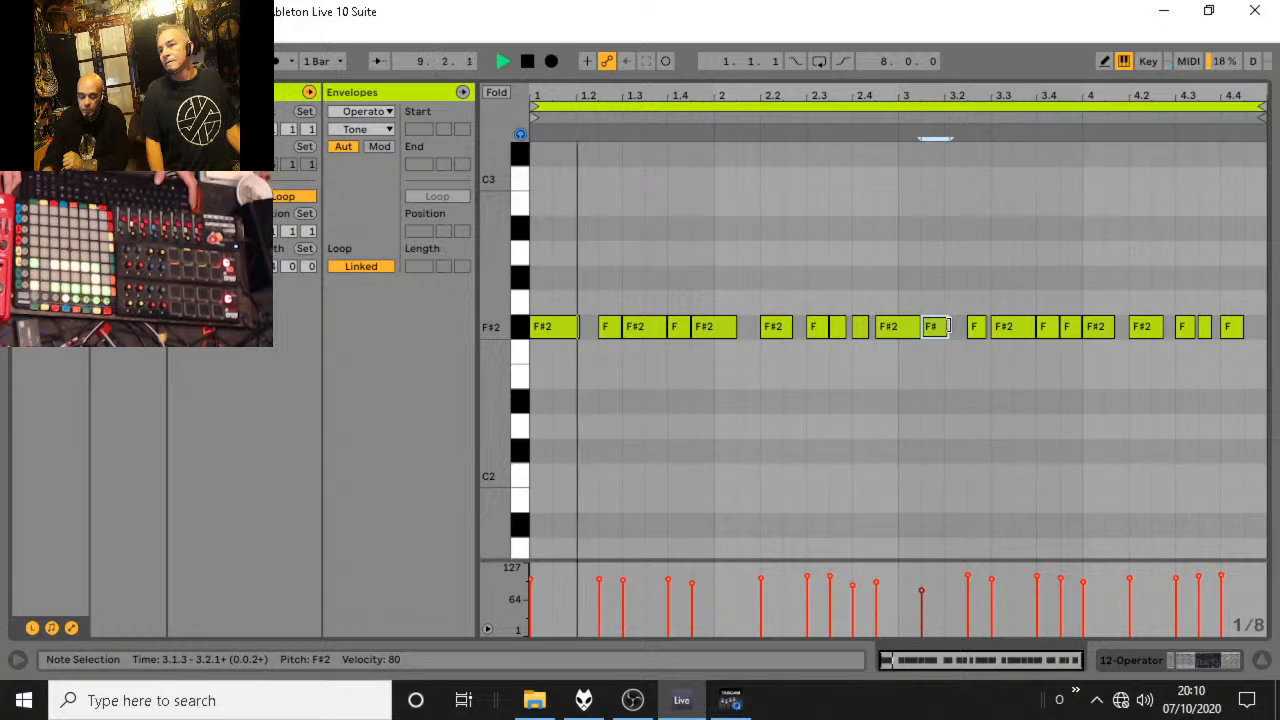
# Return to the session clips, launch the scene 3 12-Operator clip and open its notes for editing.
pyautogui.press('Tab')
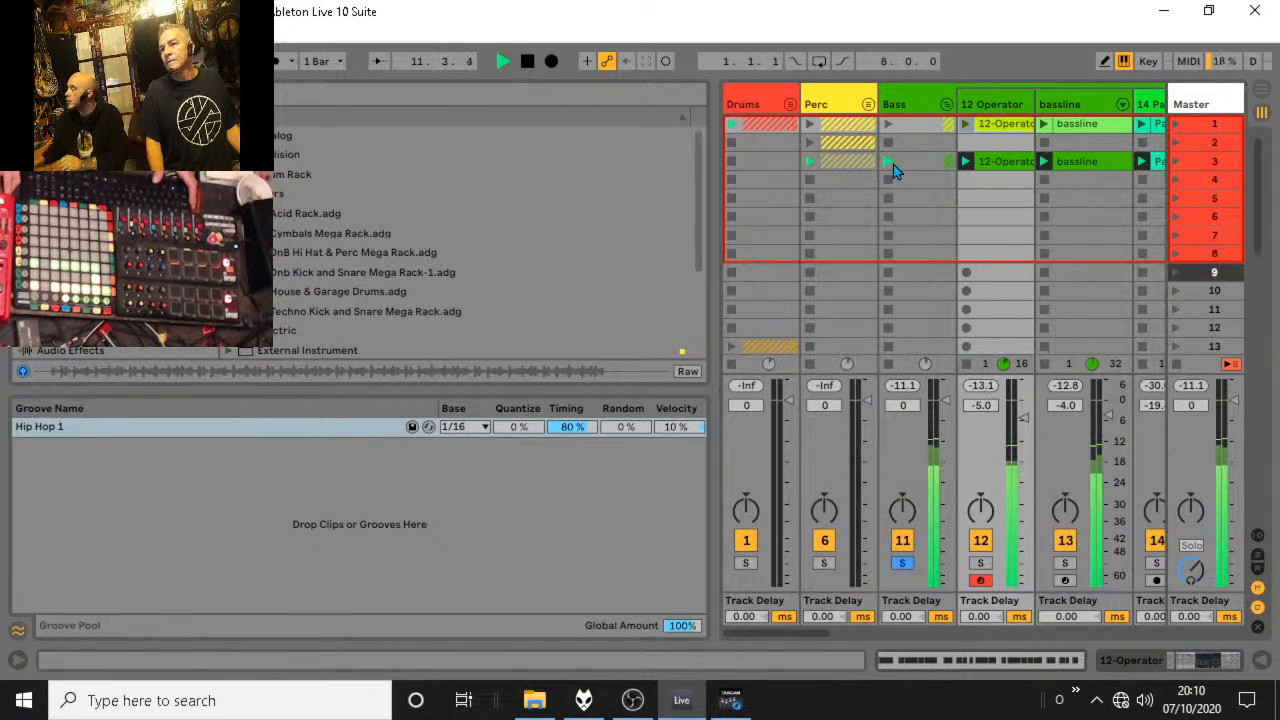
pyautogui.click(966, 163)
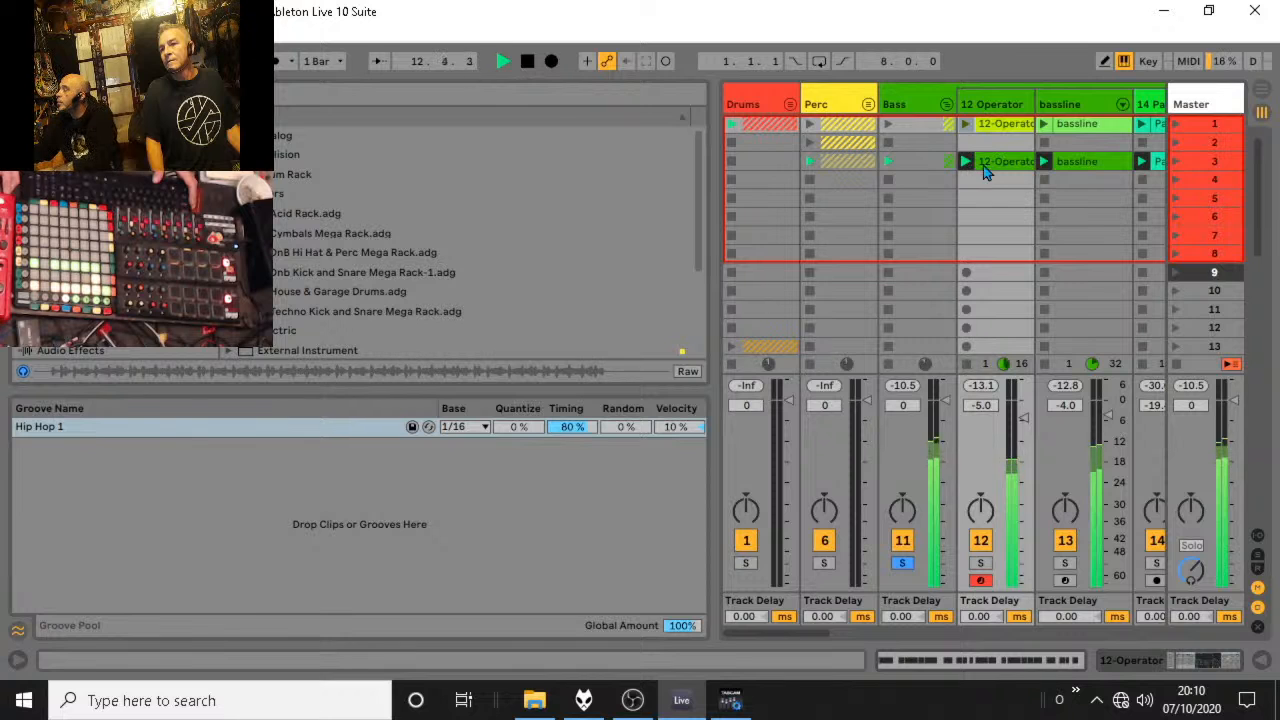
pyautogui.press('Tab')
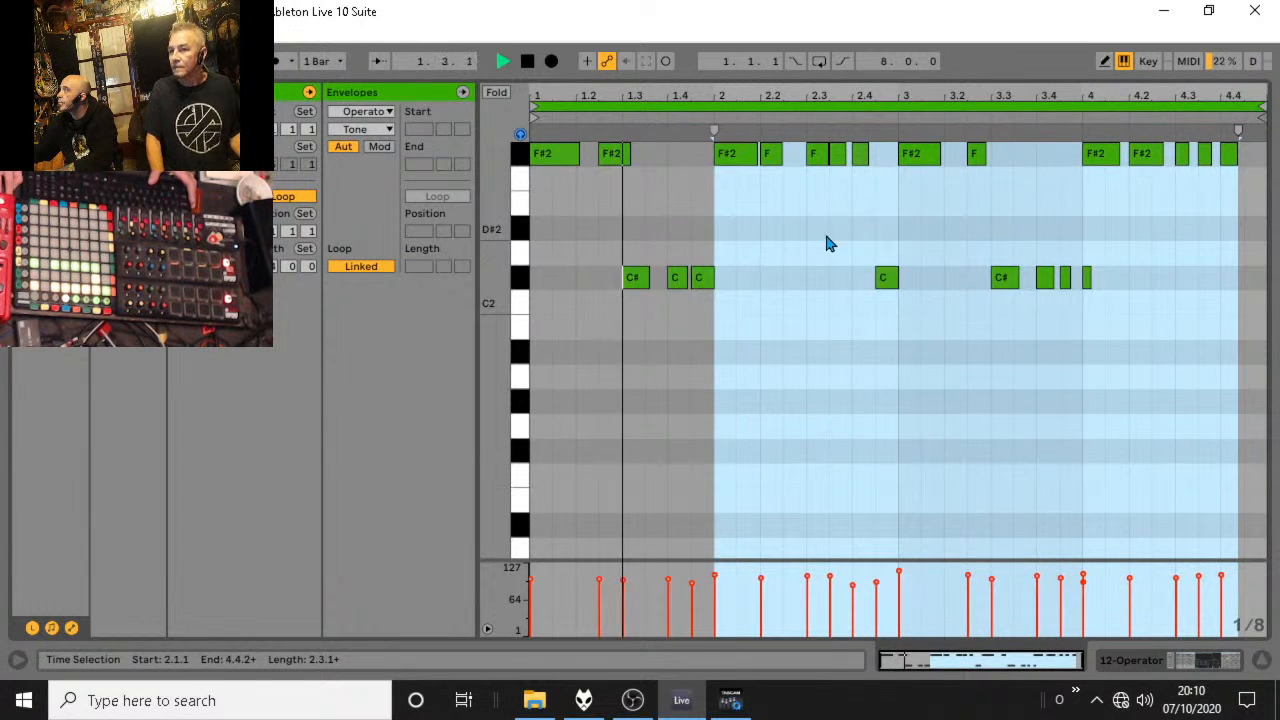
pyautogui.press('space')
# Extend the scene 3 clip's F#2 notes at 2.1.1, 2.3.1 and 4.3.1 over the short notes that follow them.
pyautogui.click(755, 153)
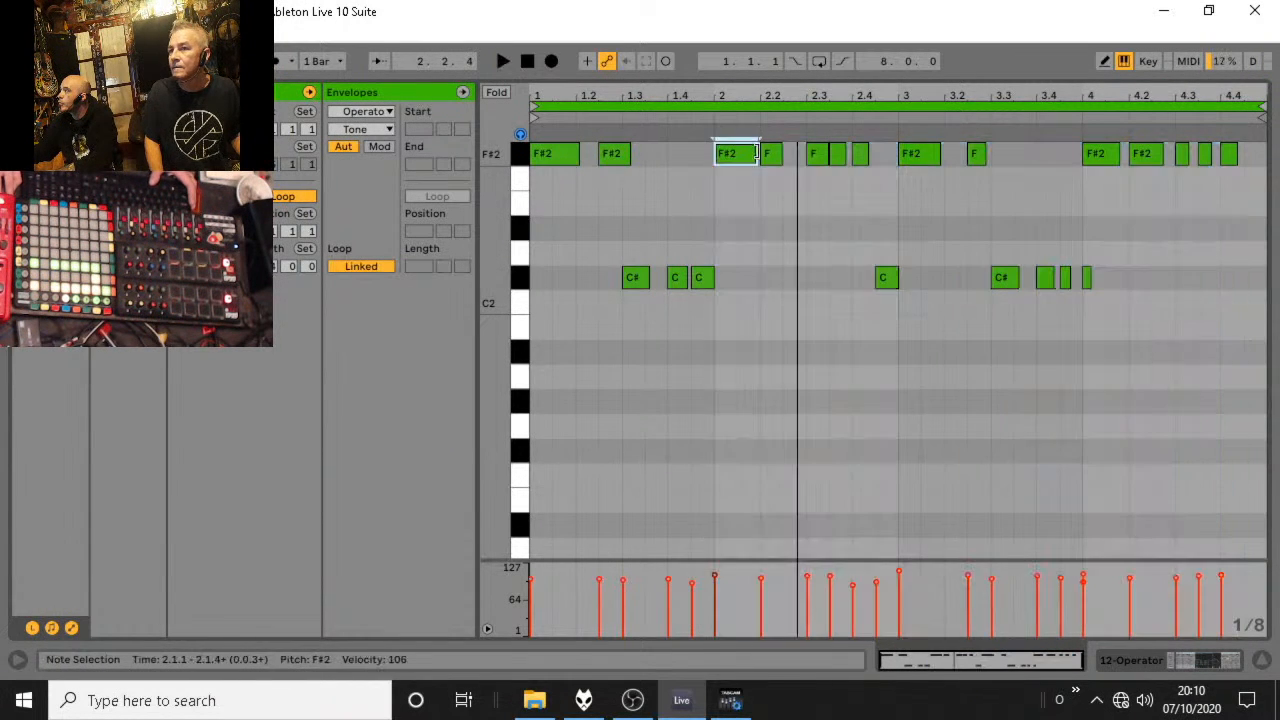
pyautogui.moveTo(757, 153)
pyautogui.mouseDown()
pyautogui.moveTo(798, 152)
pyautogui.moveTo(779, 152)
pyautogui.mouseUp()
pyautogui.press('space')
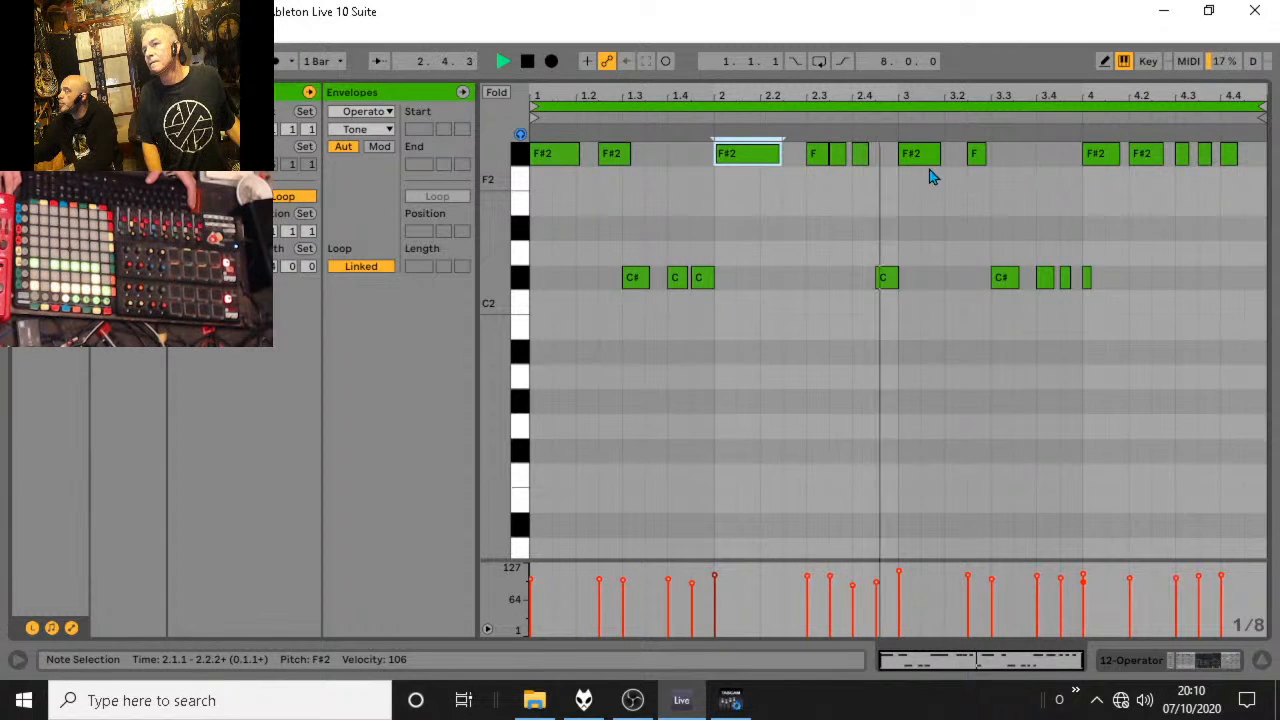
pyautogui.moveTo(826, 157); pyautogui.dragTo(864, 158)
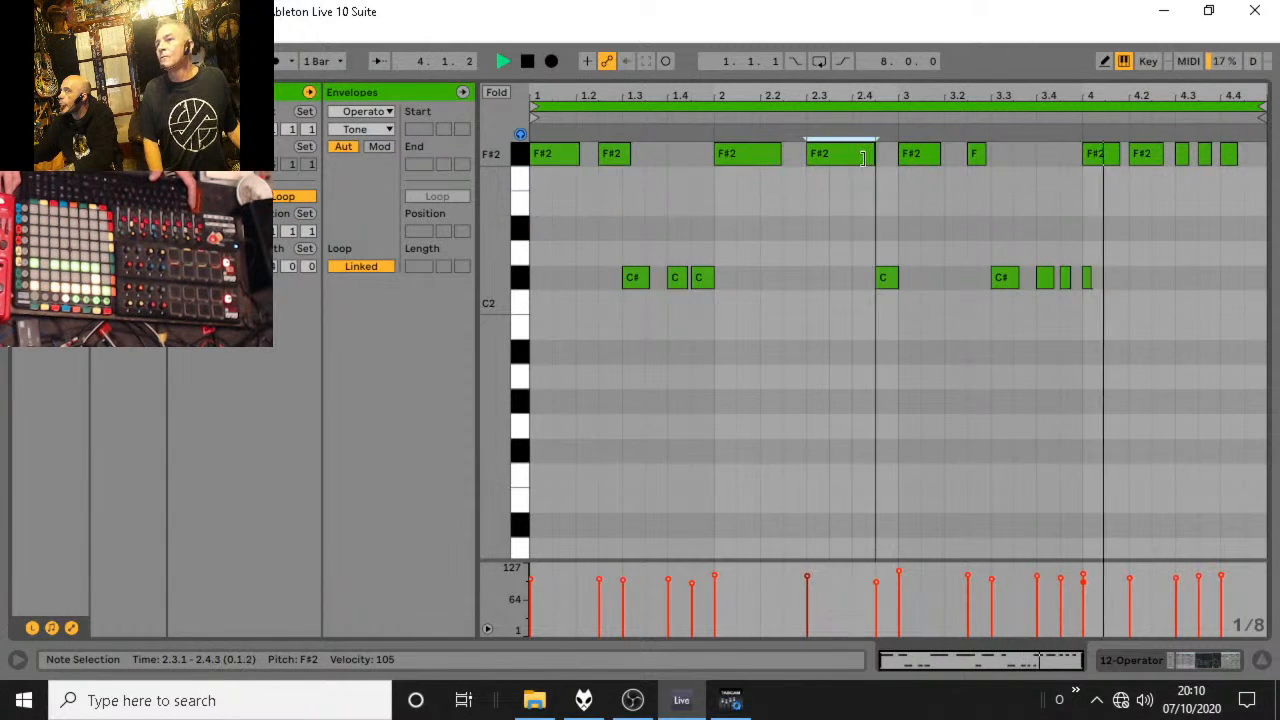
pyautogui.moveTo(1187, 153); pyautogui.dragTo(1236, 153)
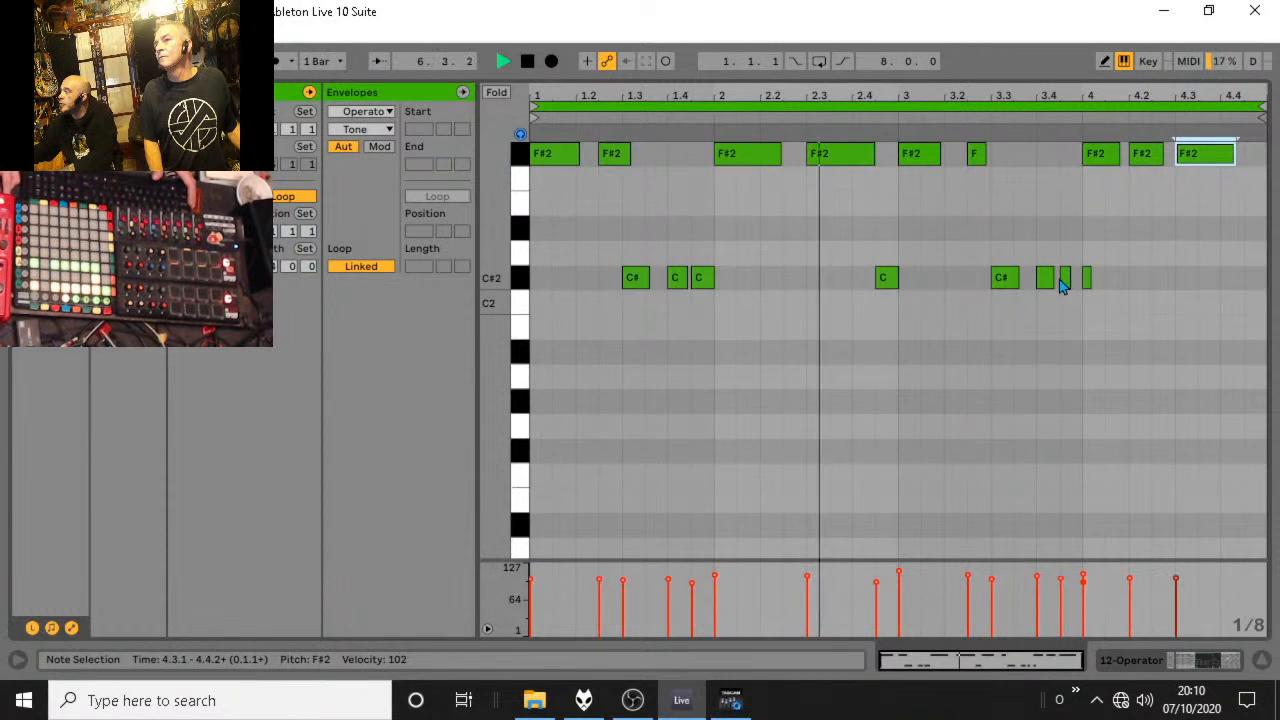
# Extend the C#2 note at 3.4.1 over the following short note, delete the C#2 note at 4.1.1 and stop playback.
pyautogui.moveTo(1051, 281); pyautogui.dragTo(1076, 281)
pyautogui.click(1087, 281)
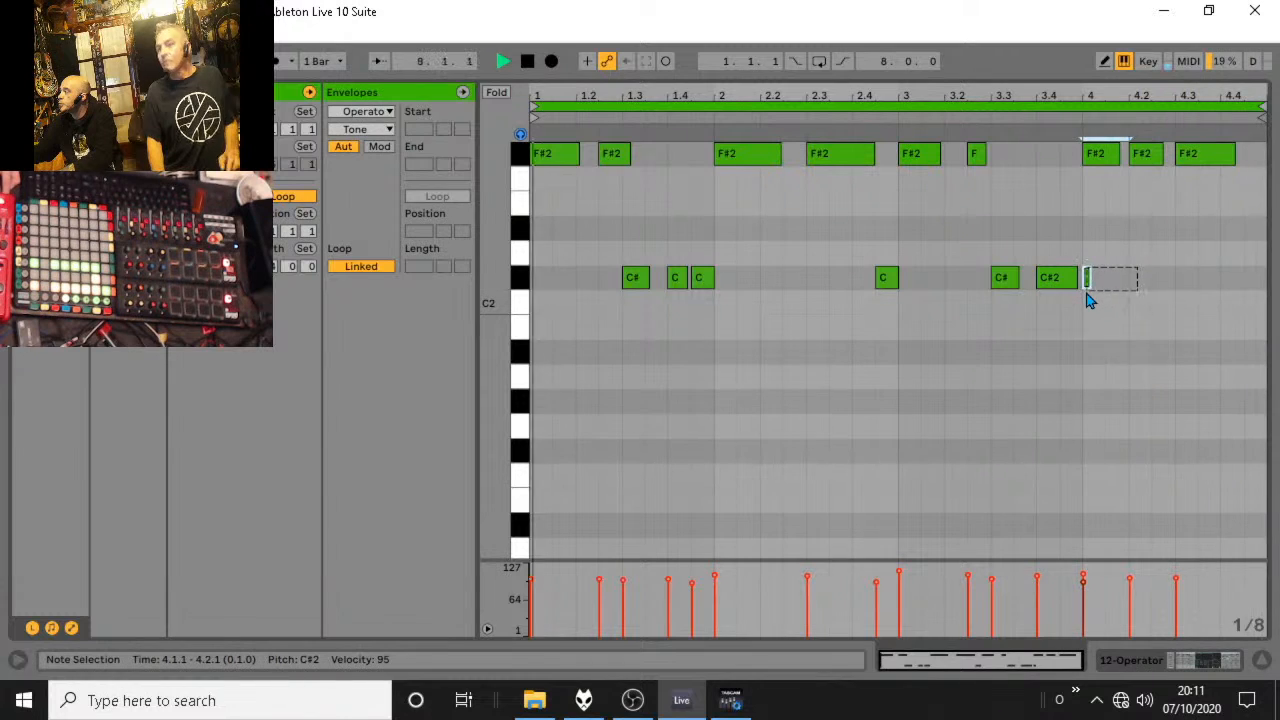
pyautogui.press('Delete')
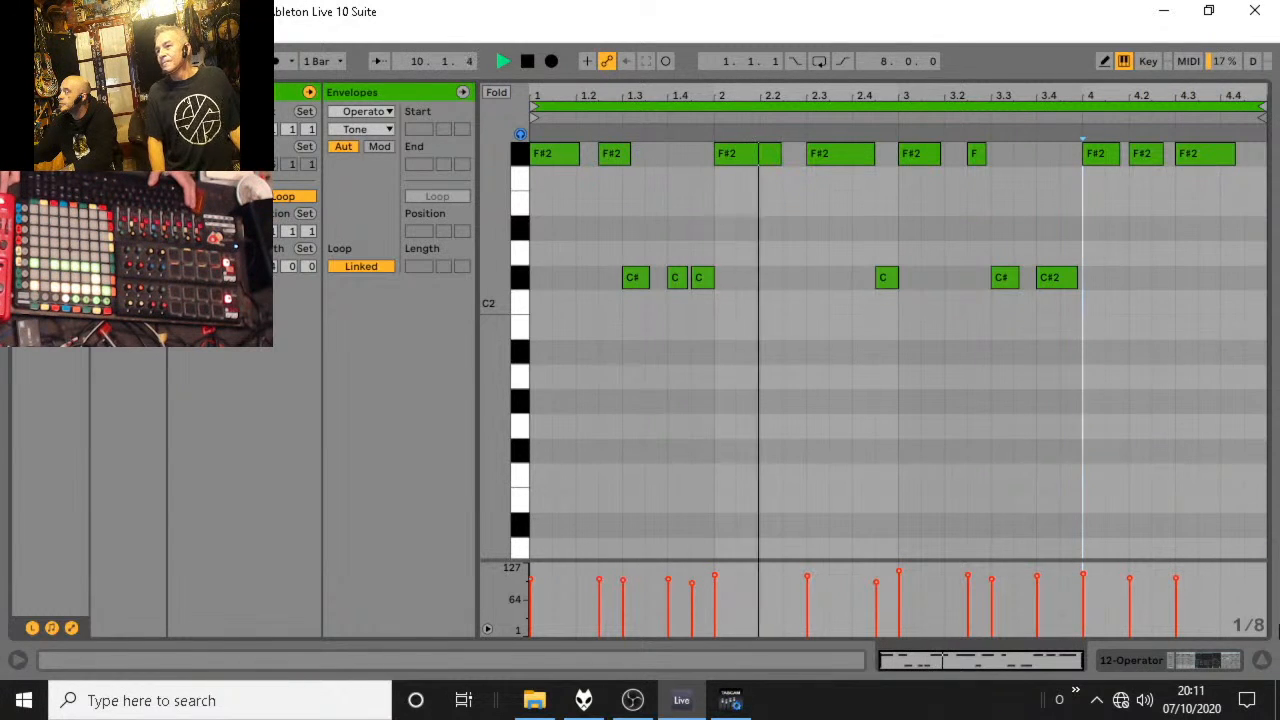
pyautogui.click(1267, 661)
pyautogui.click(1267, 662)
pyautogui.press('space')
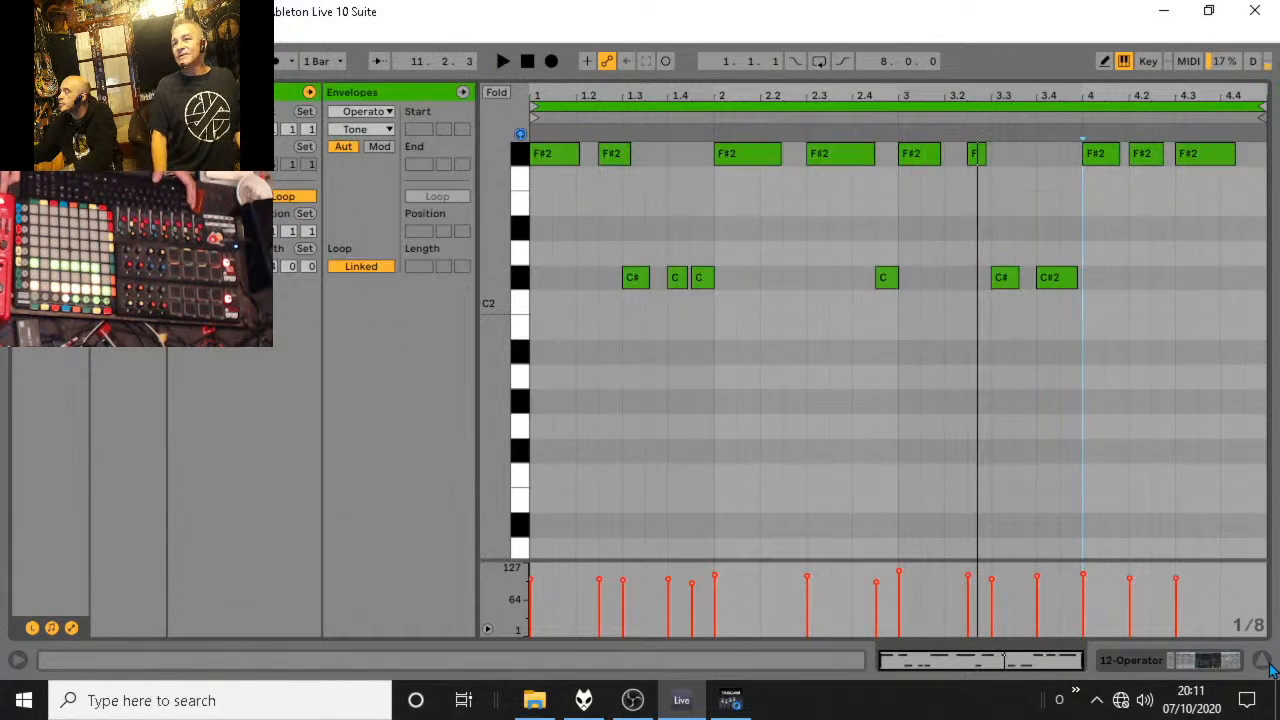
pyautogui.scroll(1, 737, 374)
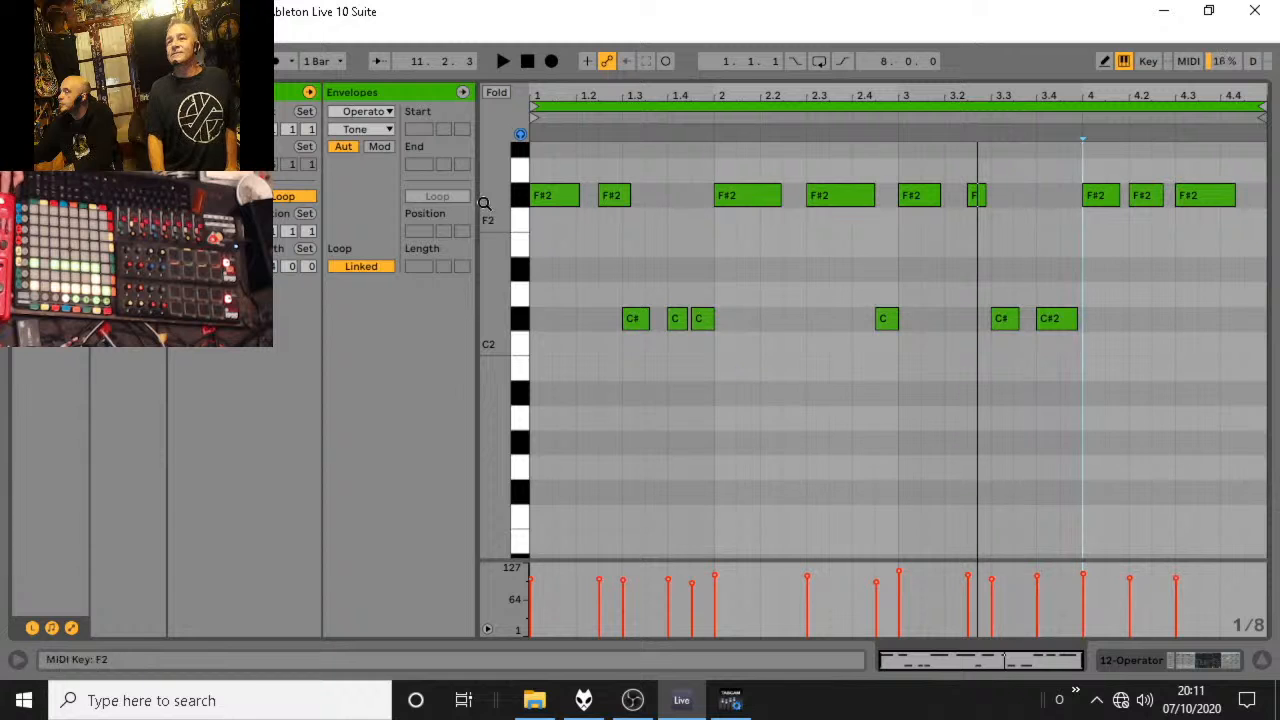
pyautogui.scroll(1, 556, 250)
pyautogui.scroll(1, 552, 262)
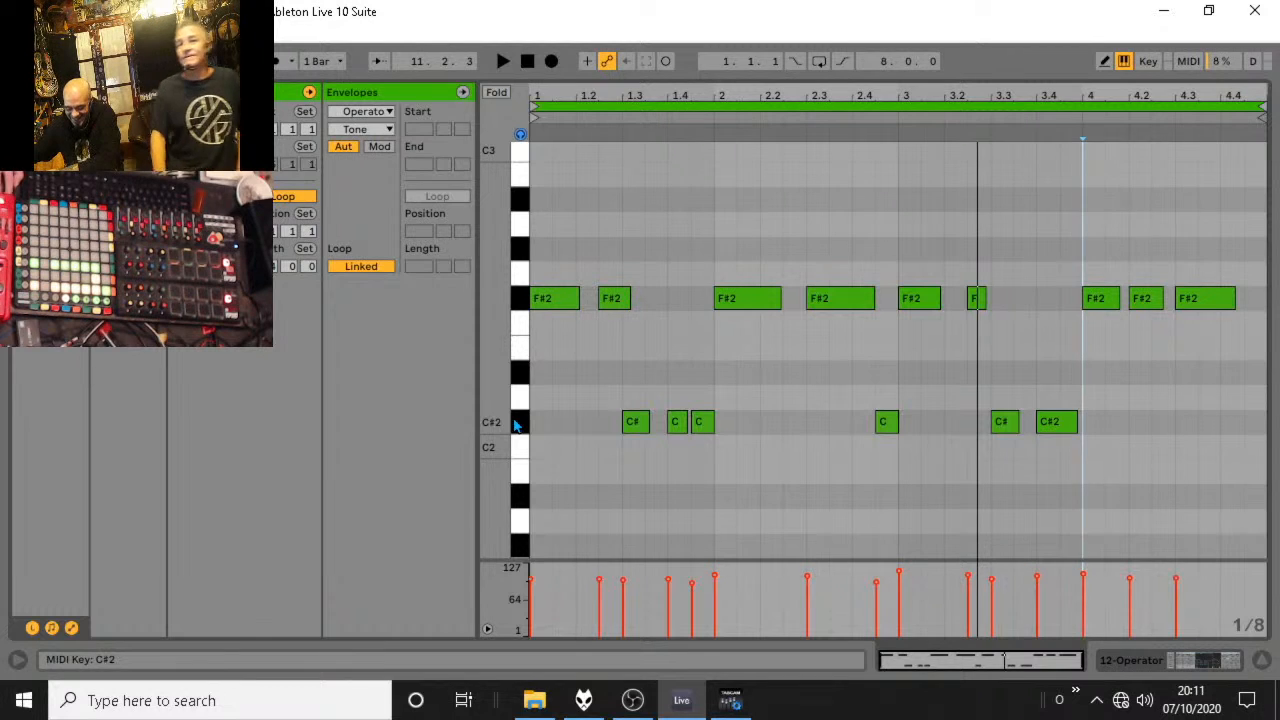
# Return to the session clips, fold the Bass group and unsolo it during playback.
pyautogui.click(1264, 664)
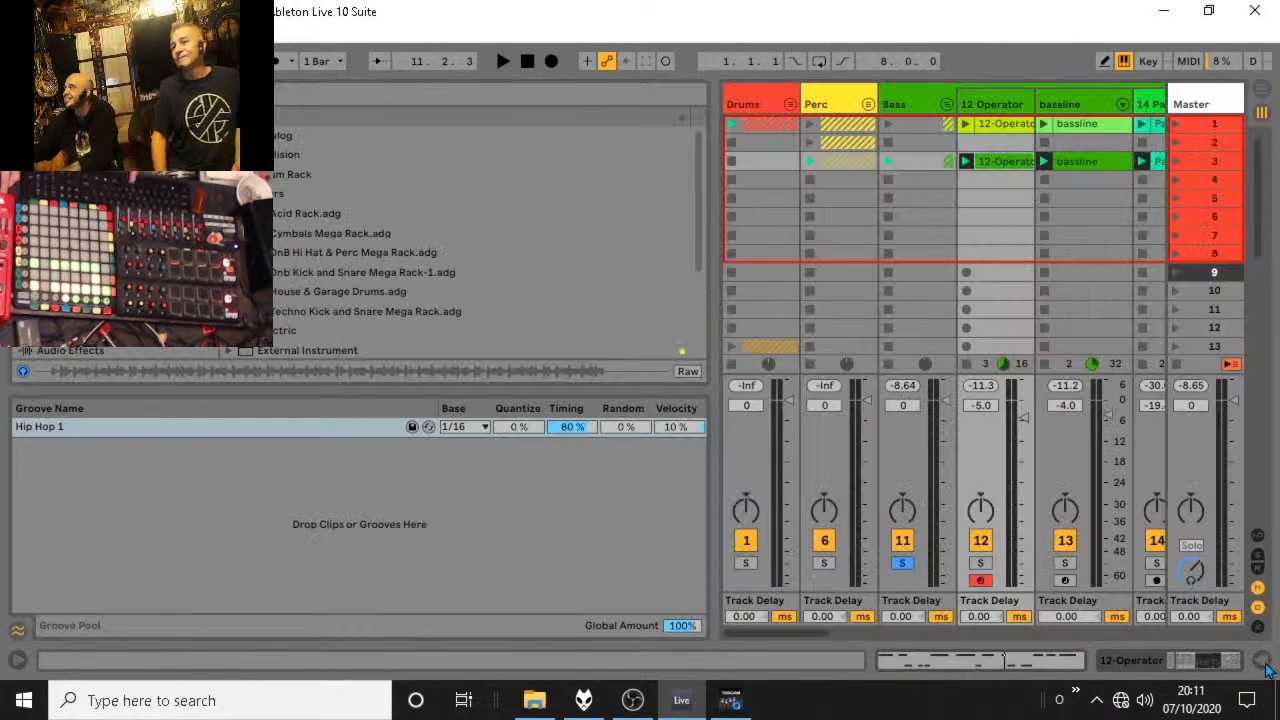
pyautogui.press('space')
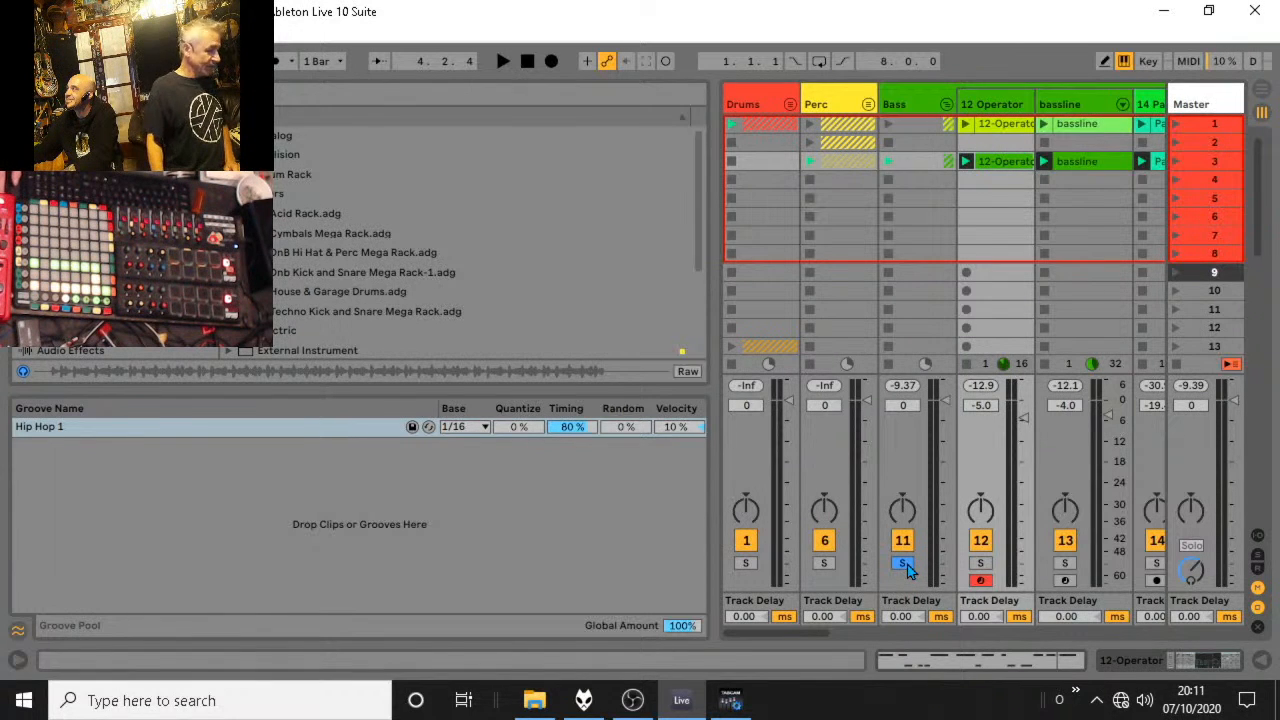
pyautogui.click(947, 108)
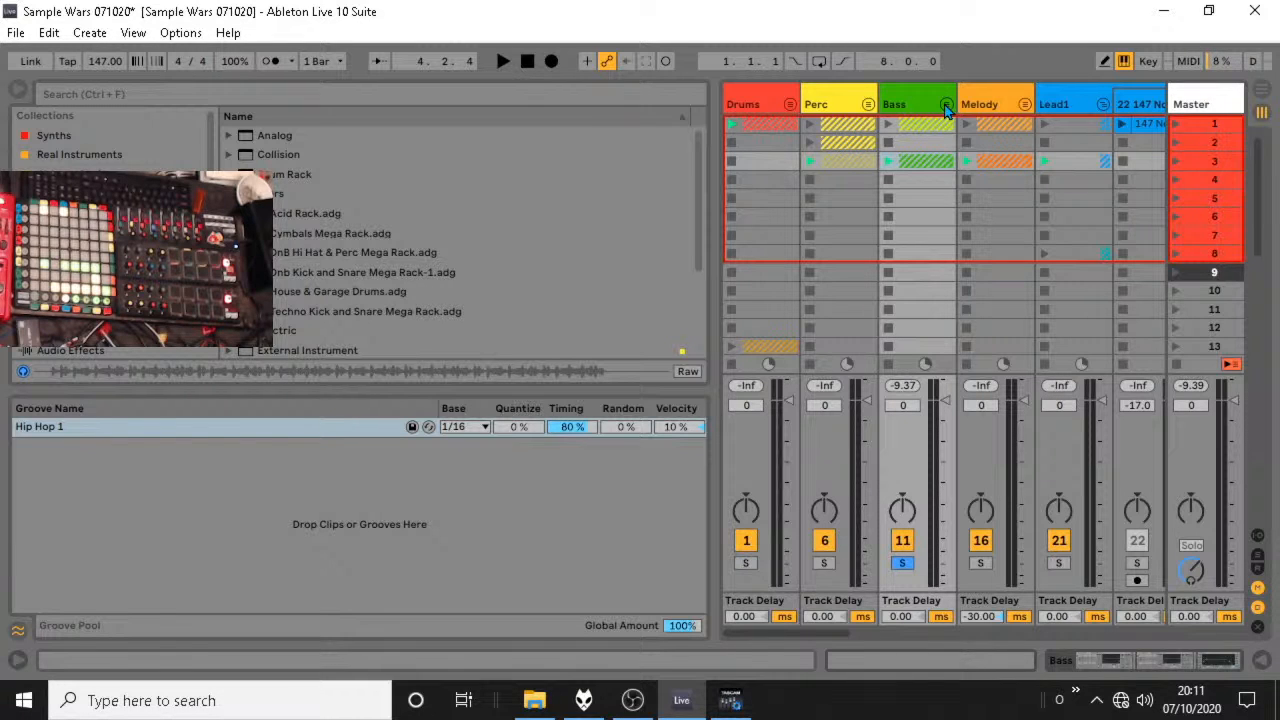
pyautogui.press('space')
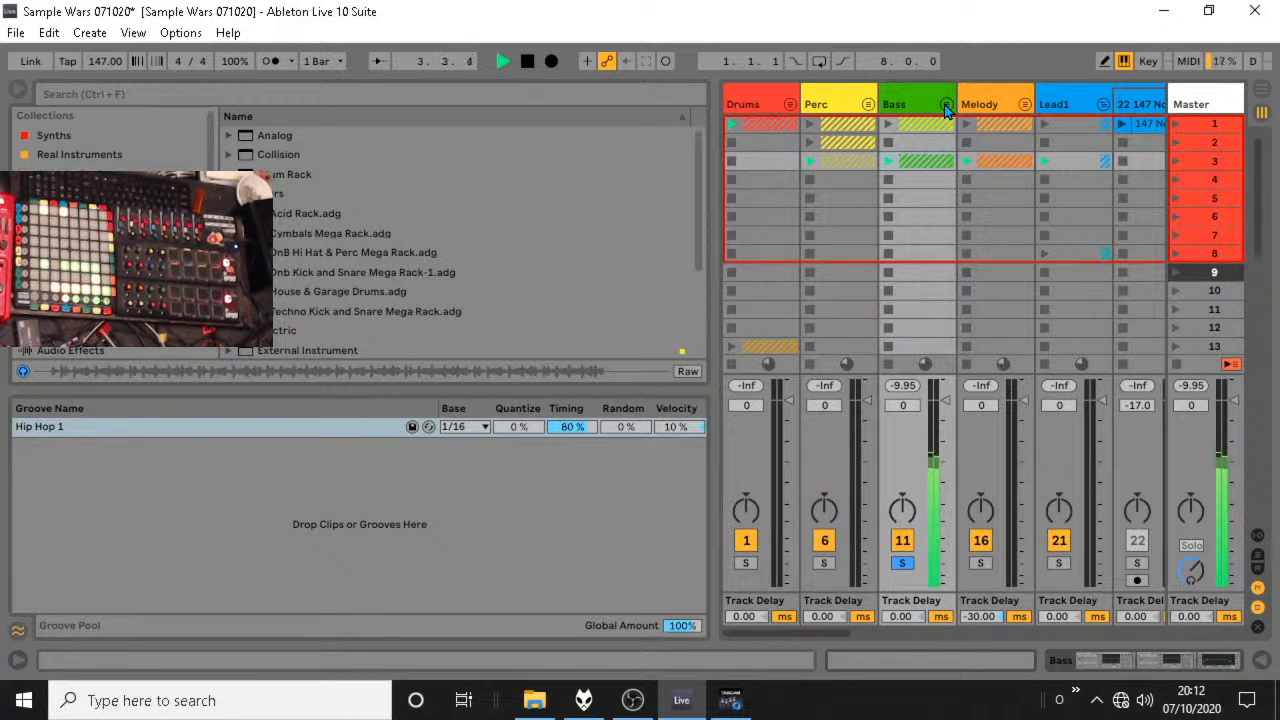
pyautogui.click(903, 564)
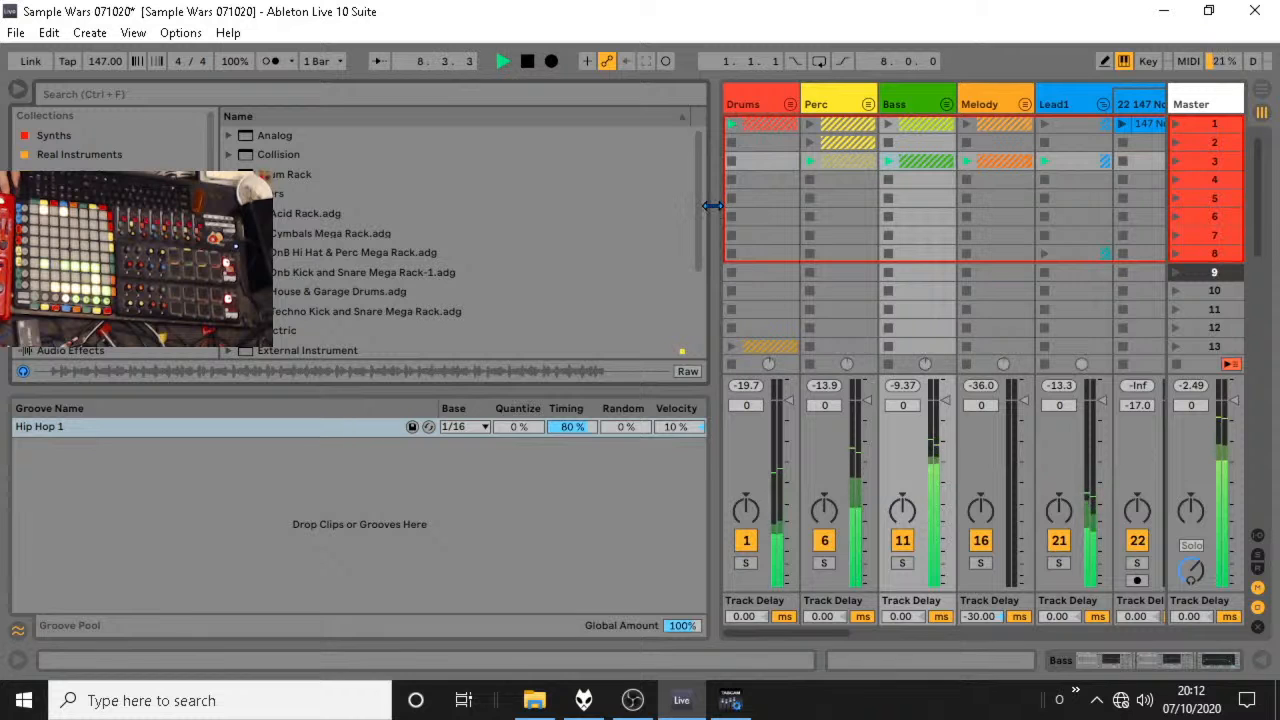
# Narrow the browser to give the session tracks more room, fold the Lead1 group and stop playback.
pyautogui.moveTo(709, 208); pyautogui.dragTo(305, 212)
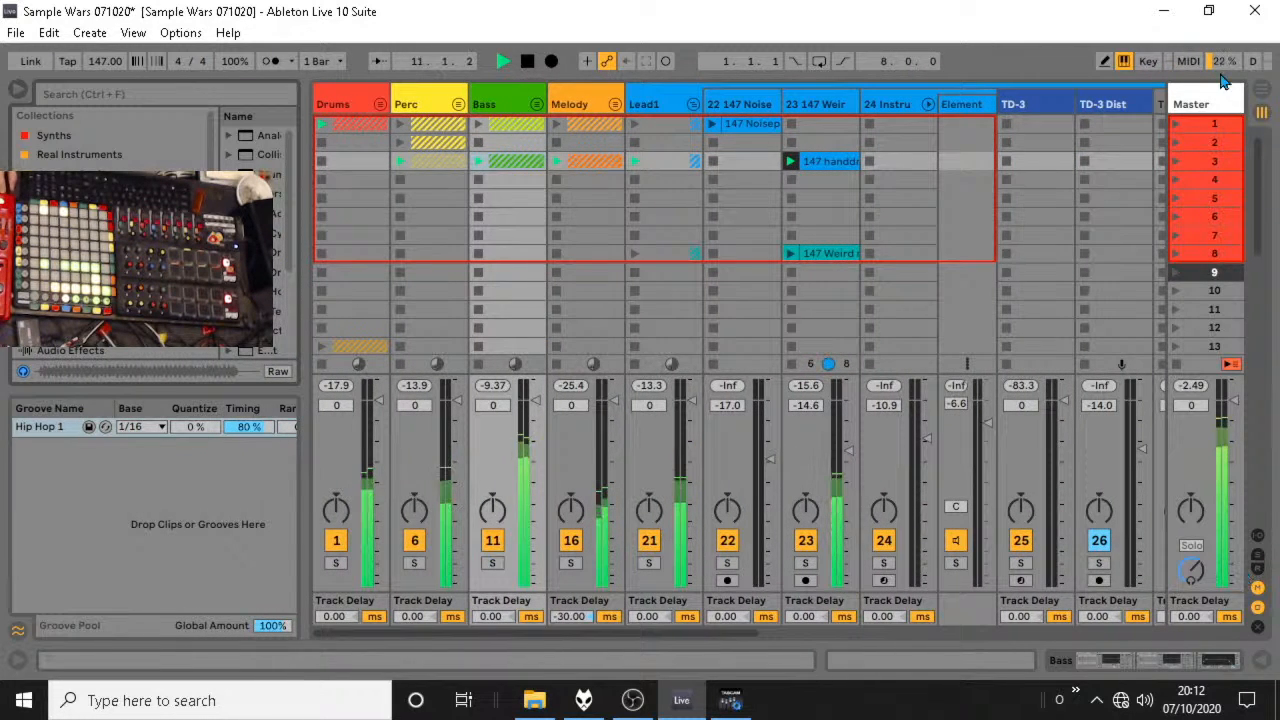
pyautogui.click(692, 105)
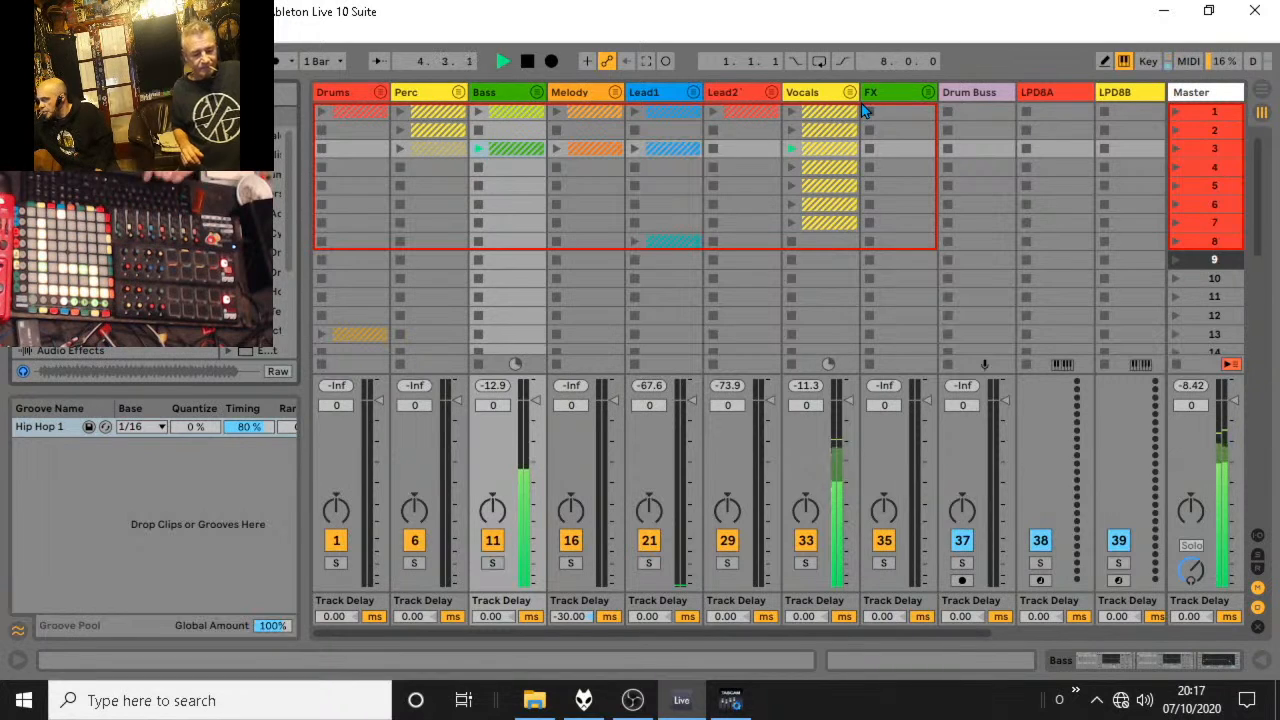
pyautogui.press('space')
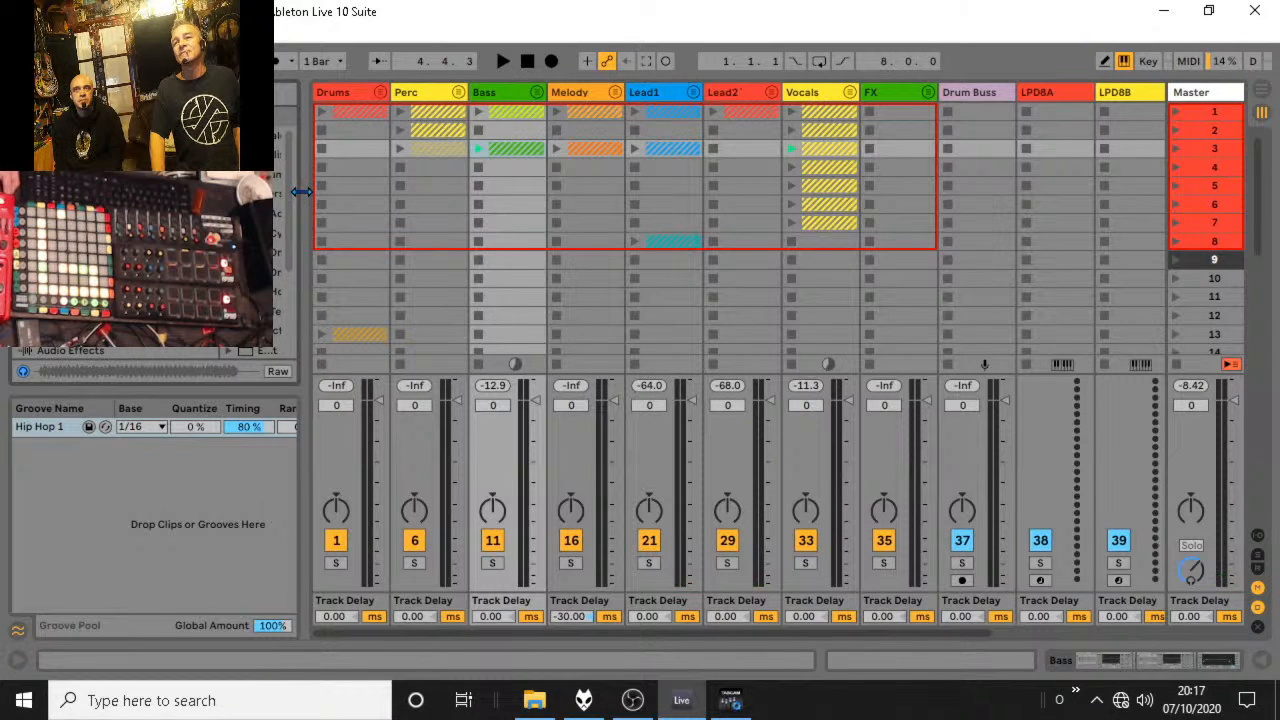
# Unfold the Perc group and audition the scene 3 71-ray_keith clip with track 9 soloed.
pyautogui.click(460, 94)
pyautogui.click(633, 156)
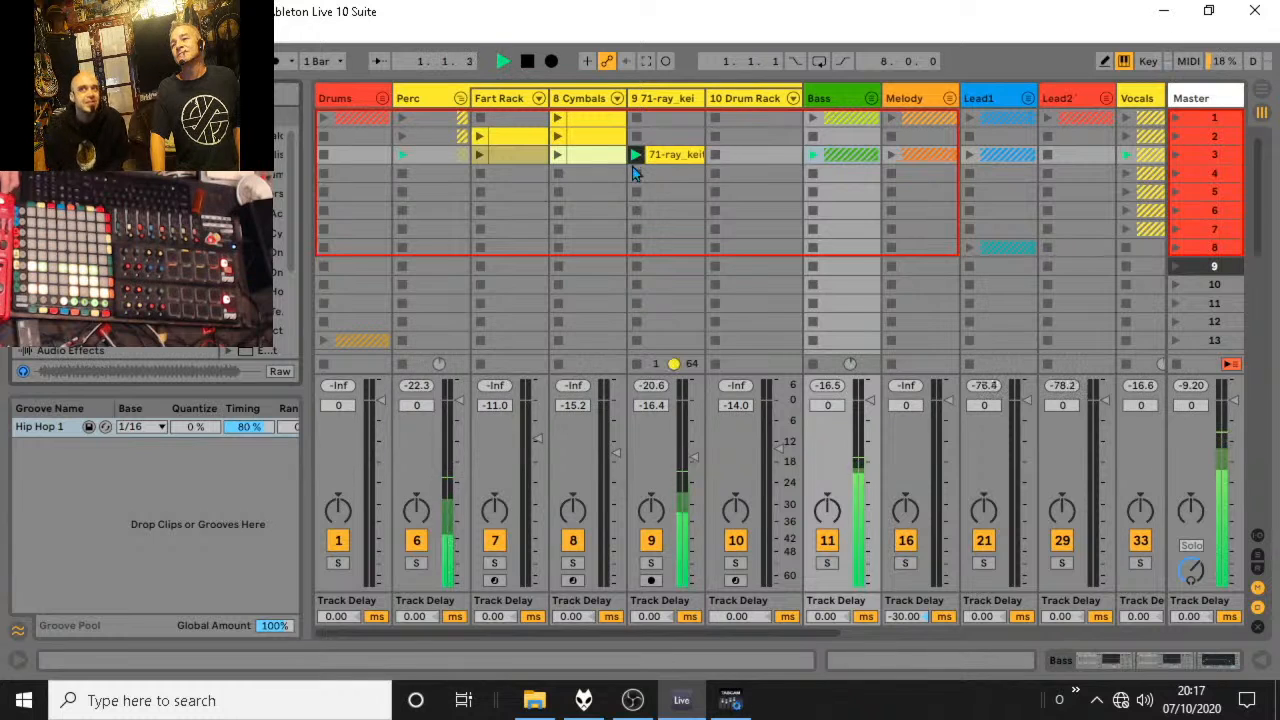
pyautogui.click(651, 564)
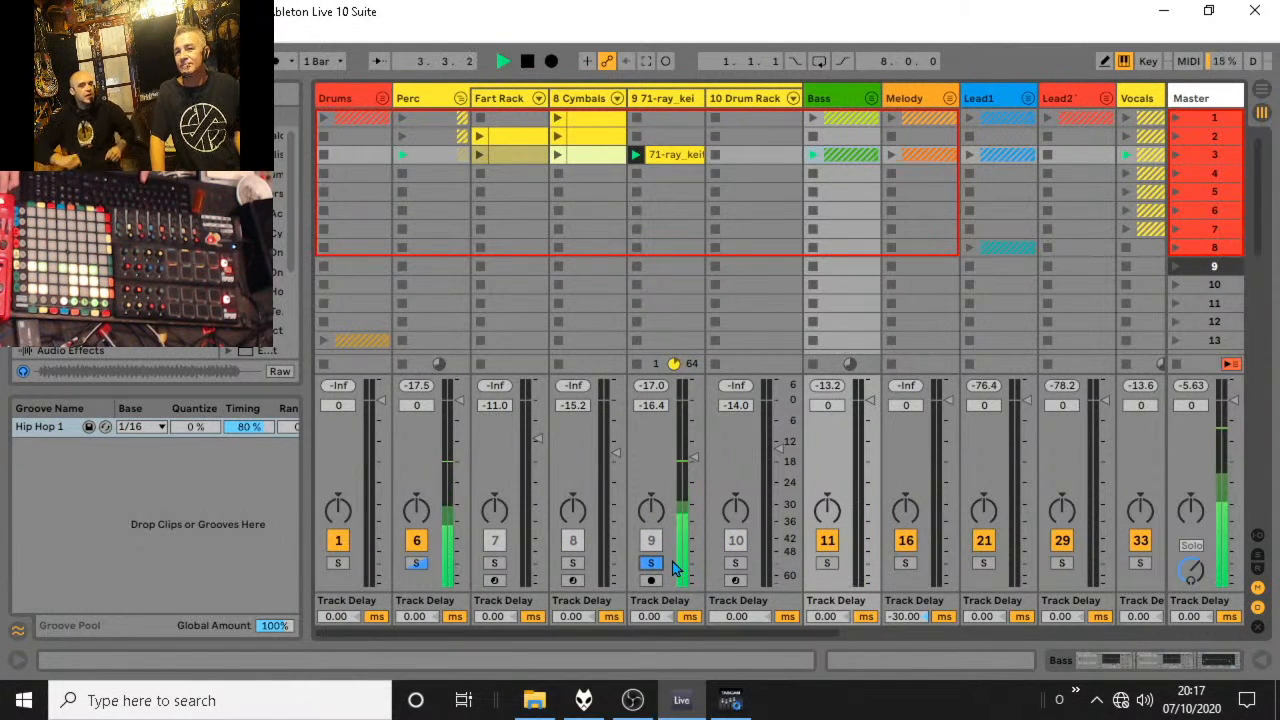
pyautogui.press('space')
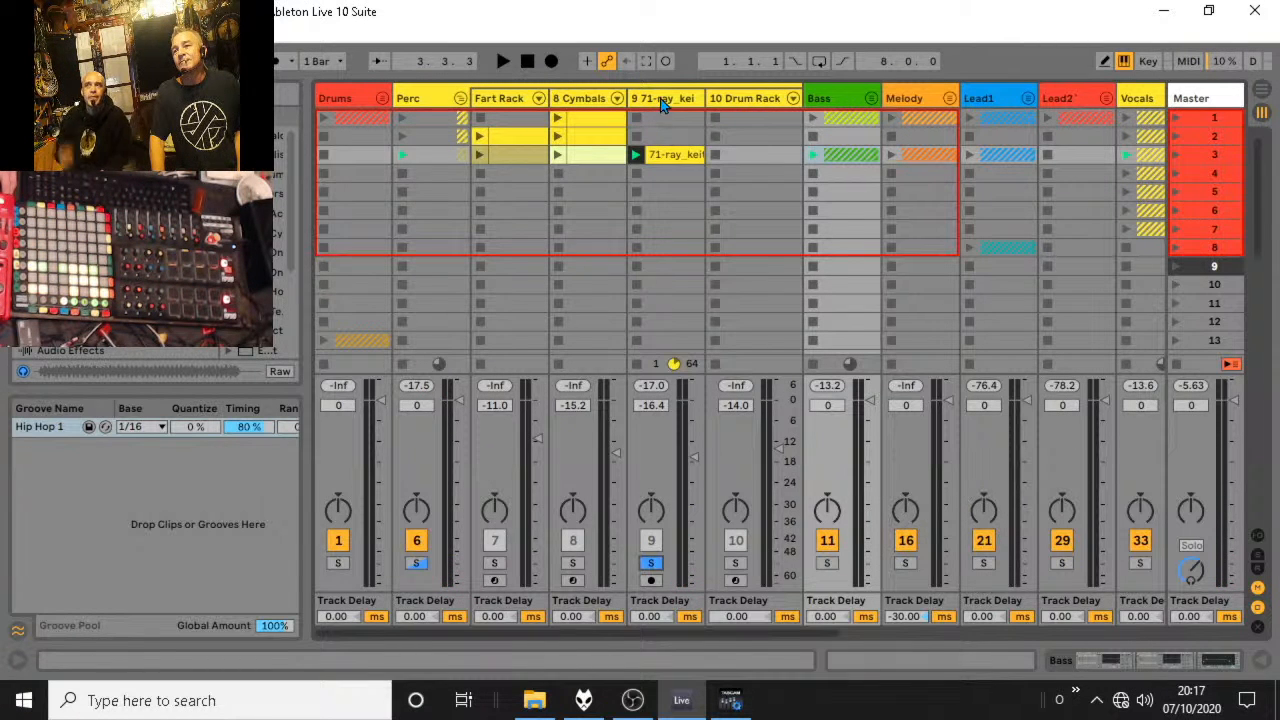
# Duplicate the Perc group's scene 3 clips into scene 4 and delete the 71-ray_keith copy there.
pyautogui.moveTo(745, 161); pyautogui.dragTo(530, 167)
pyautogui.hotkey('ctrl', 'd')
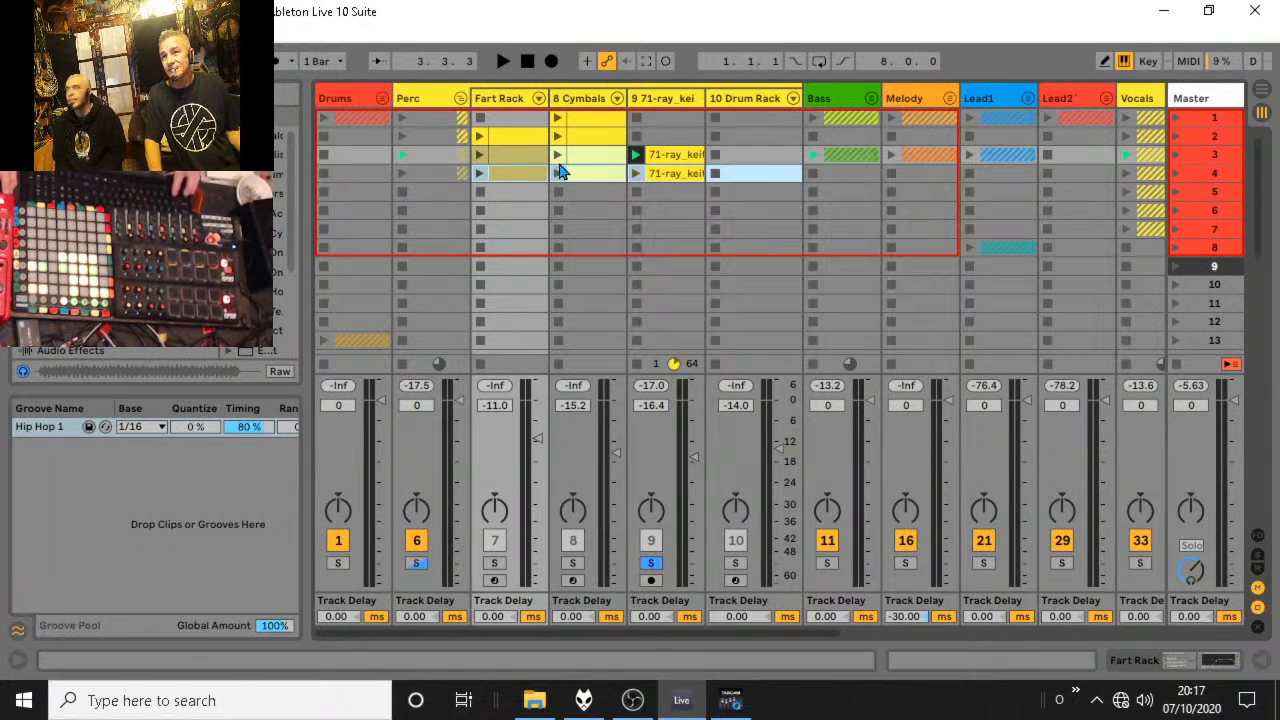
pyautogui.click(661, 176)
pyautogui.press('Delete')
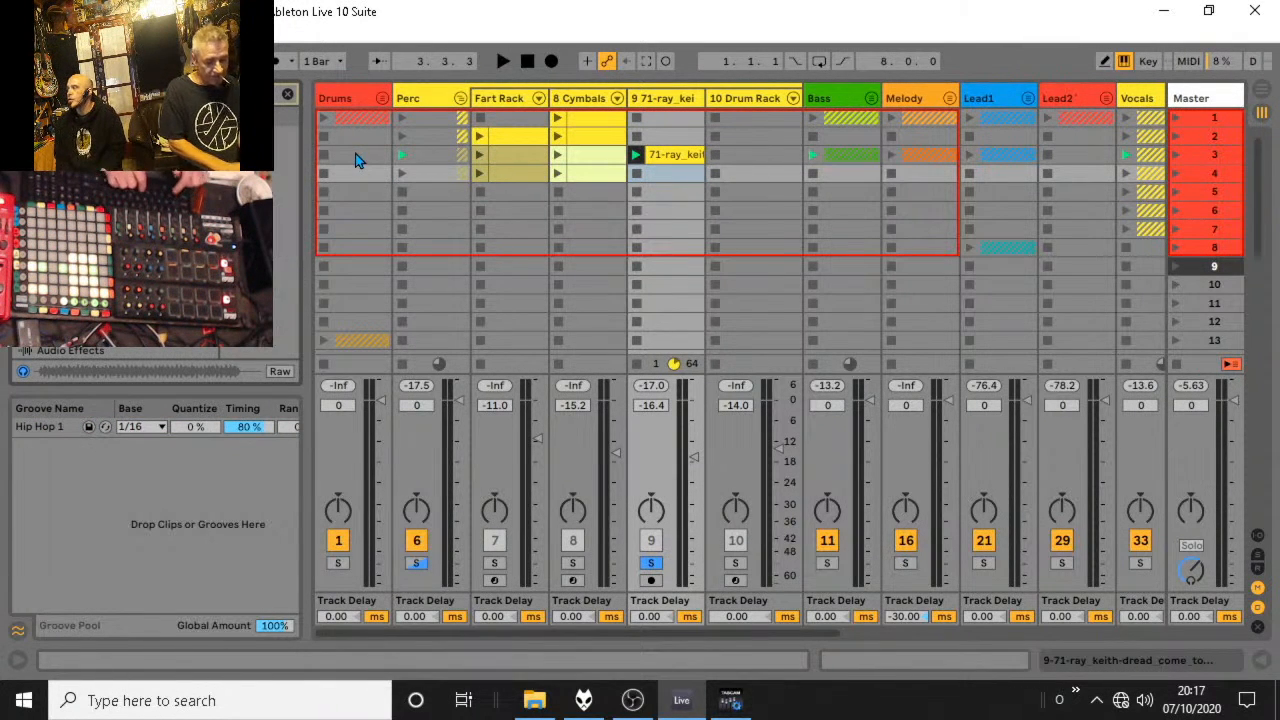
# Hide the Groove Pool, narrow the browser's category list and widen the browser to show the amen sample names.
pyautogui.click(1266, 670)
pyautogui.click(1266, 670)
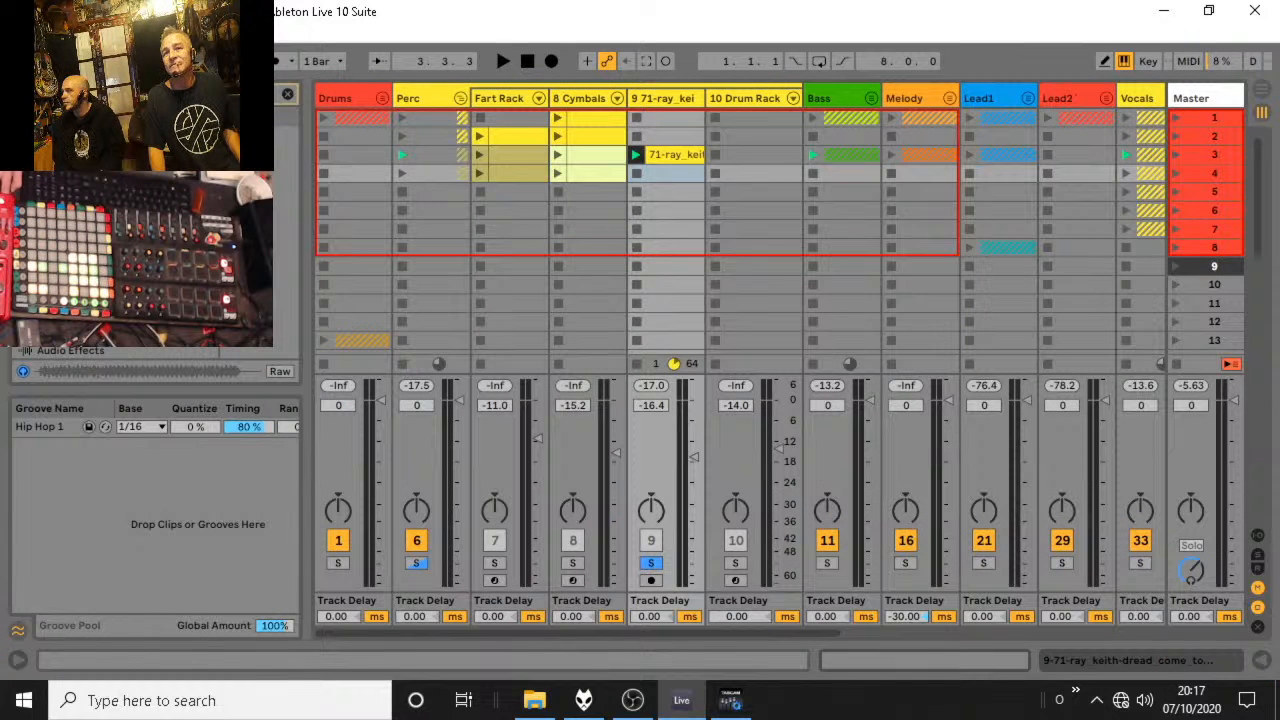
pyautogui.scroll(-2, 115, 250)
pyautogui.scroll(2, 115, 250)
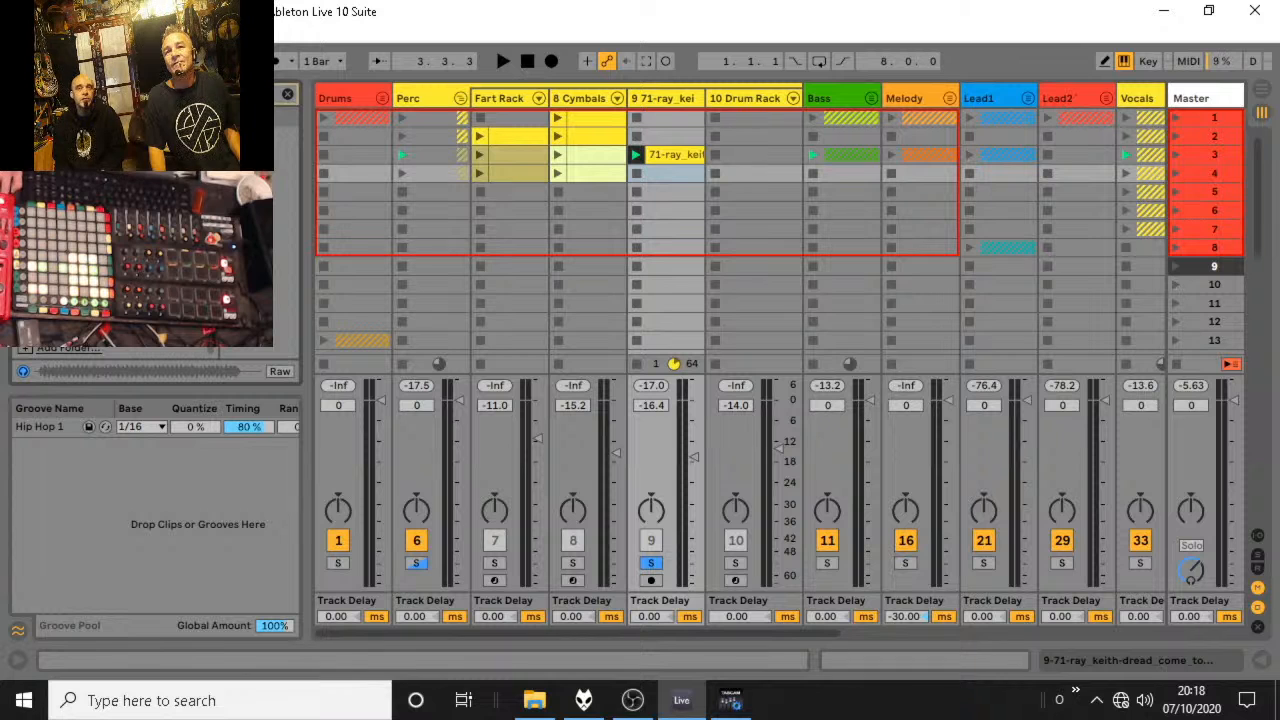
pyautogui.scroll(2, 115, 250)
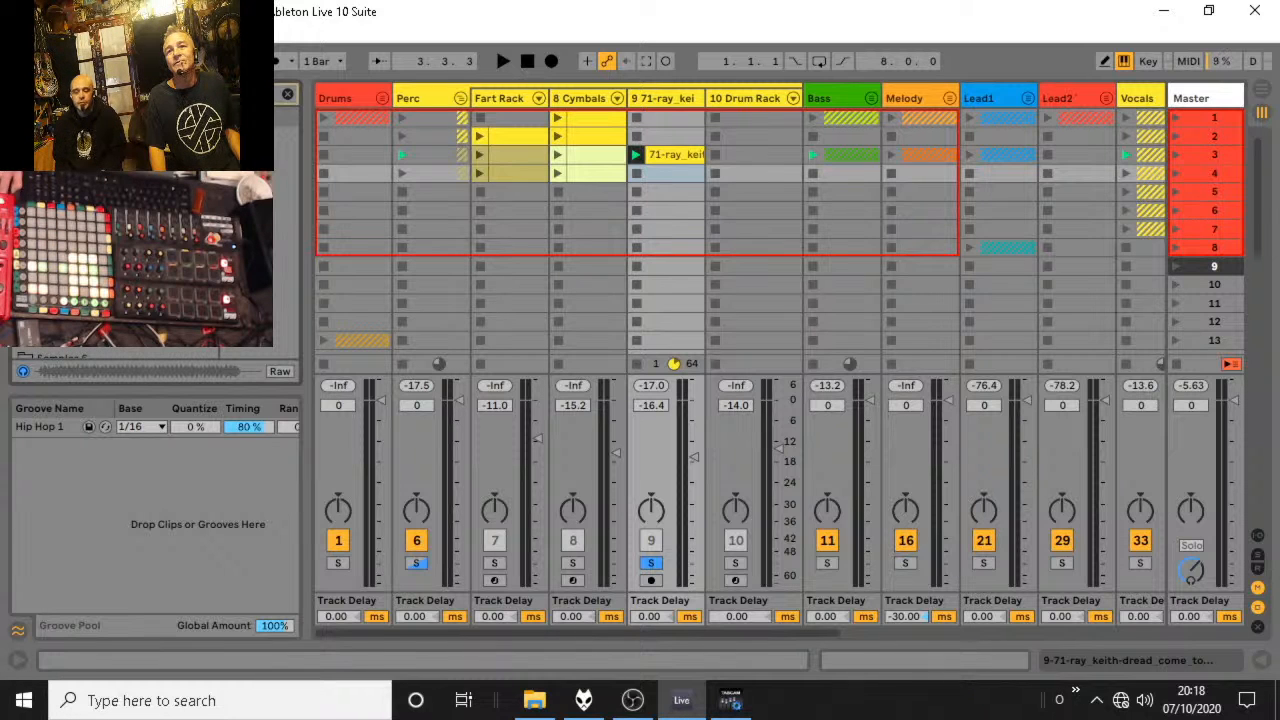
pyautogui.scroll(-2, 115, 250)
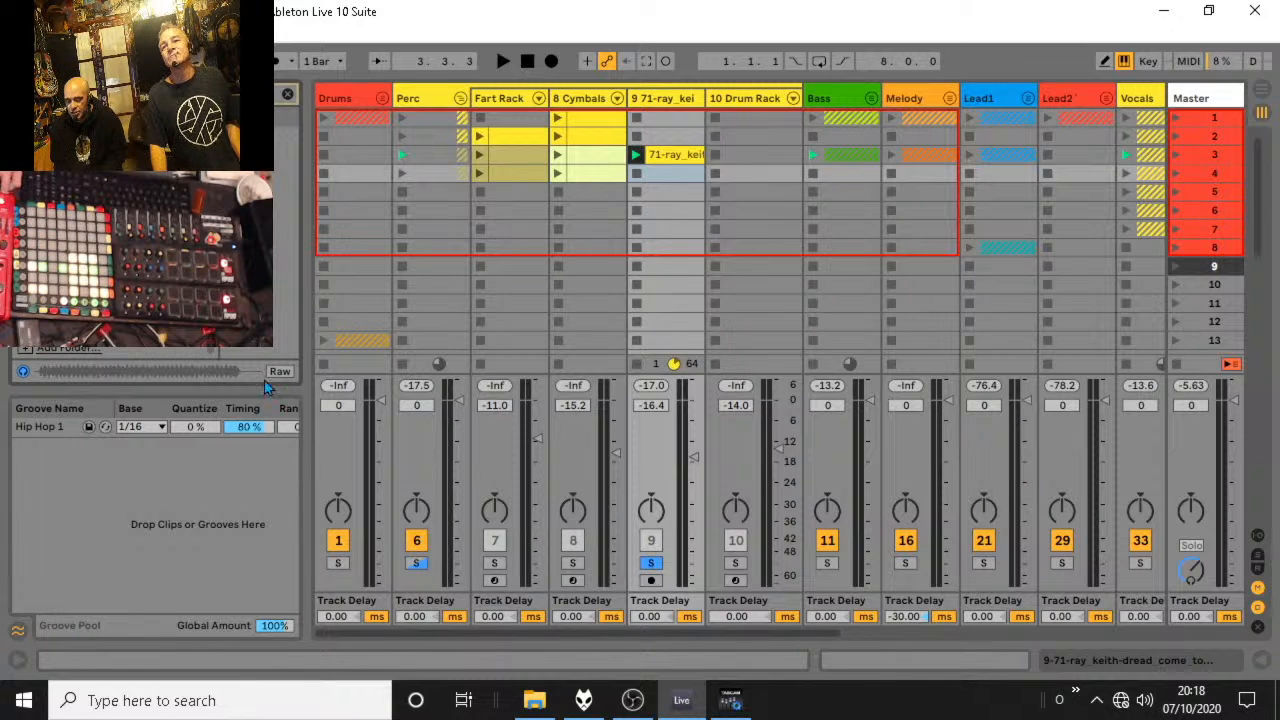
pyautogui.click(18, 633)
pyautogui.scroll(2, 115, 480)
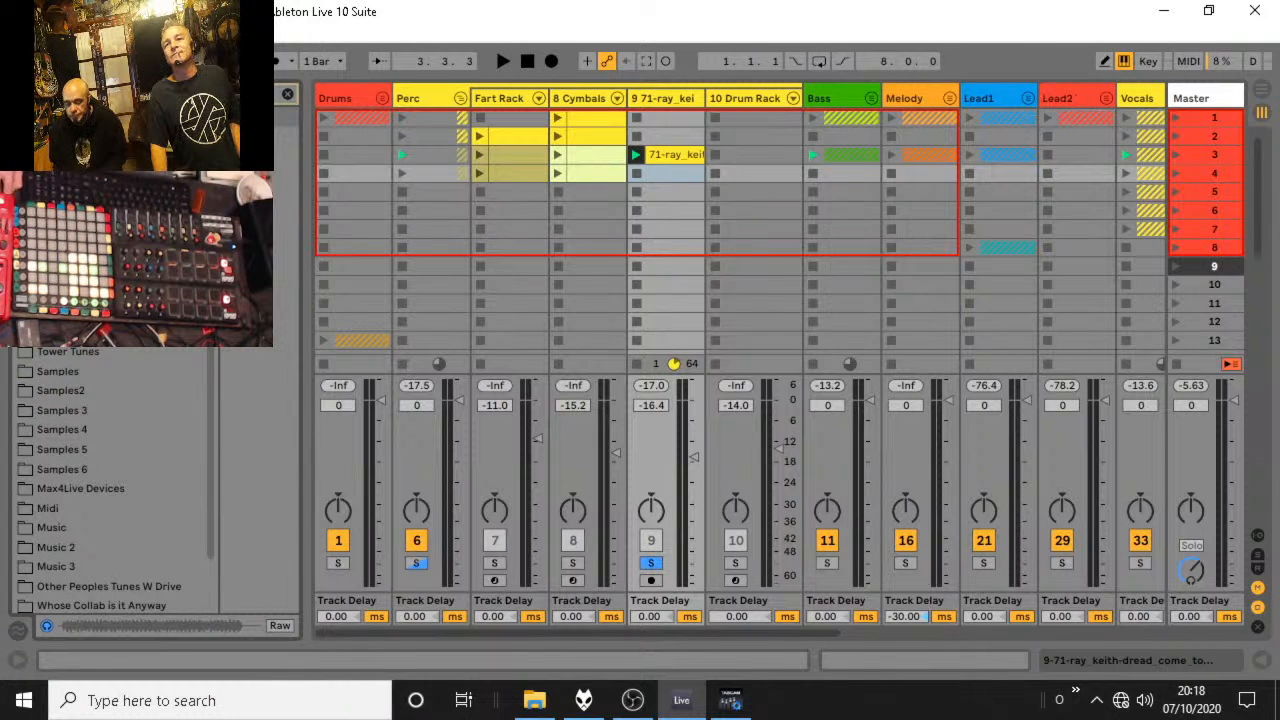
pyautogui.scroll(5, 110, 480)
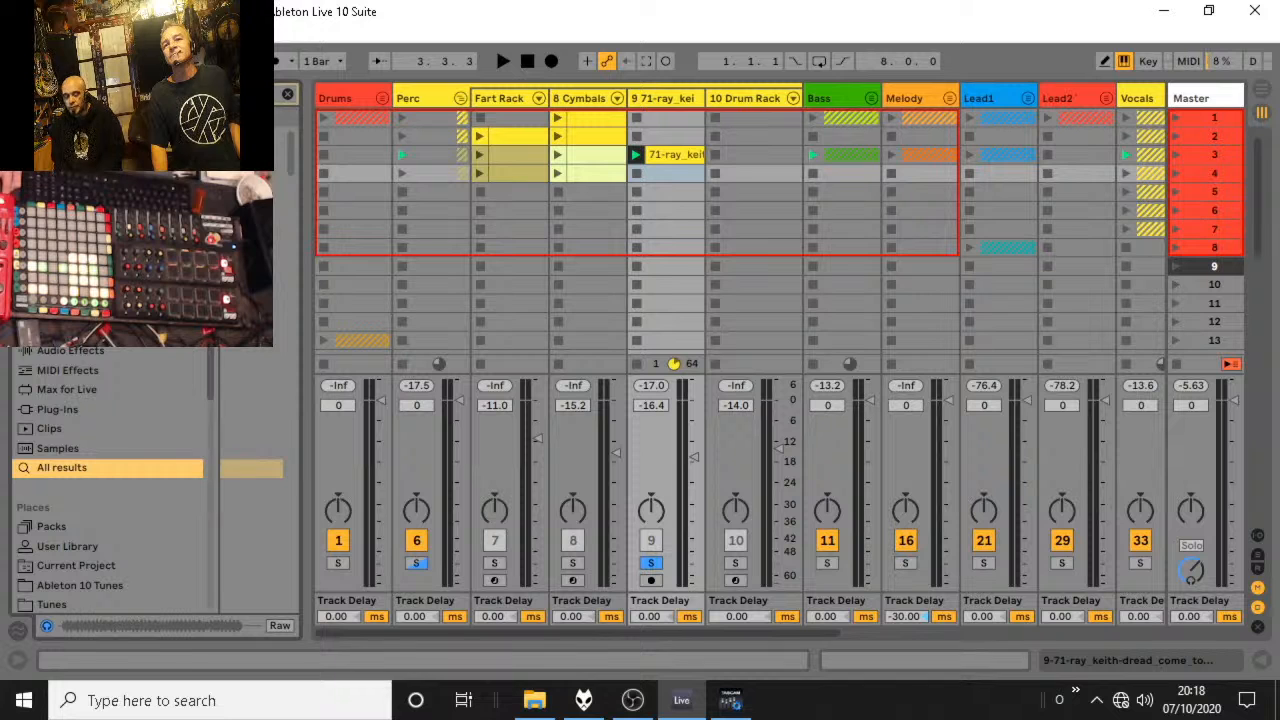
pyautogui.moveTo(218, 340); pyautogui.dragTo(145, 340)
pyautogui.moveTo(303, 319); pyautogui.dragTo(552, 345)
# Preview amenmaster (Freeze), Amen Suicide, Amen 04 and Amen 05, and place Amen 05.wav in track 9's scene 4 slot and launch it.
pyautogui.click(370, 541)
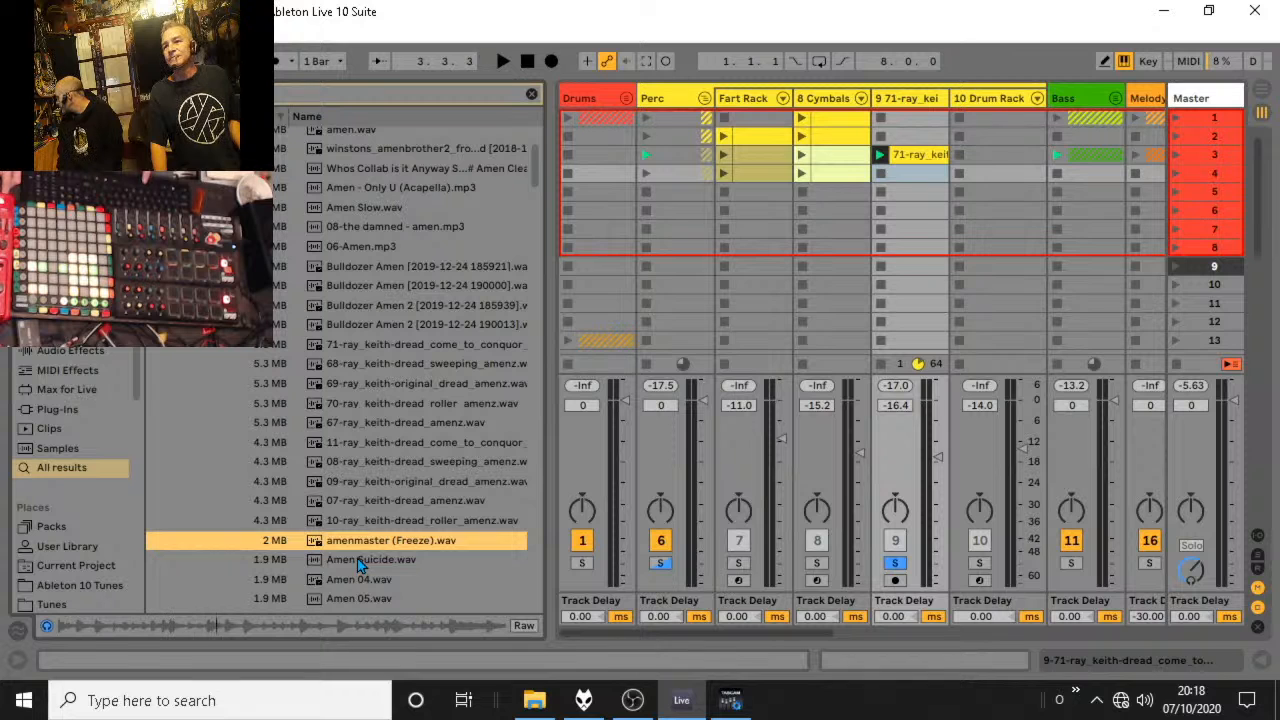
pyautogui.click(360, 562)
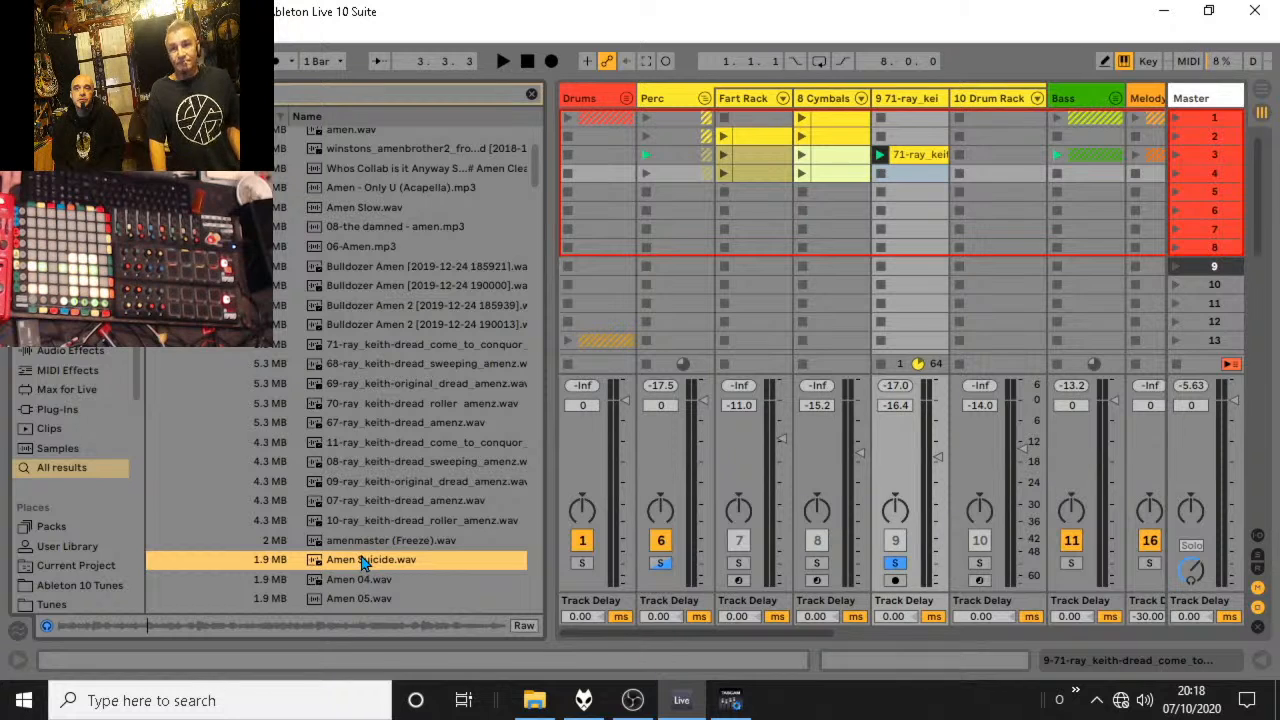
pyautogui.click(369, 580)
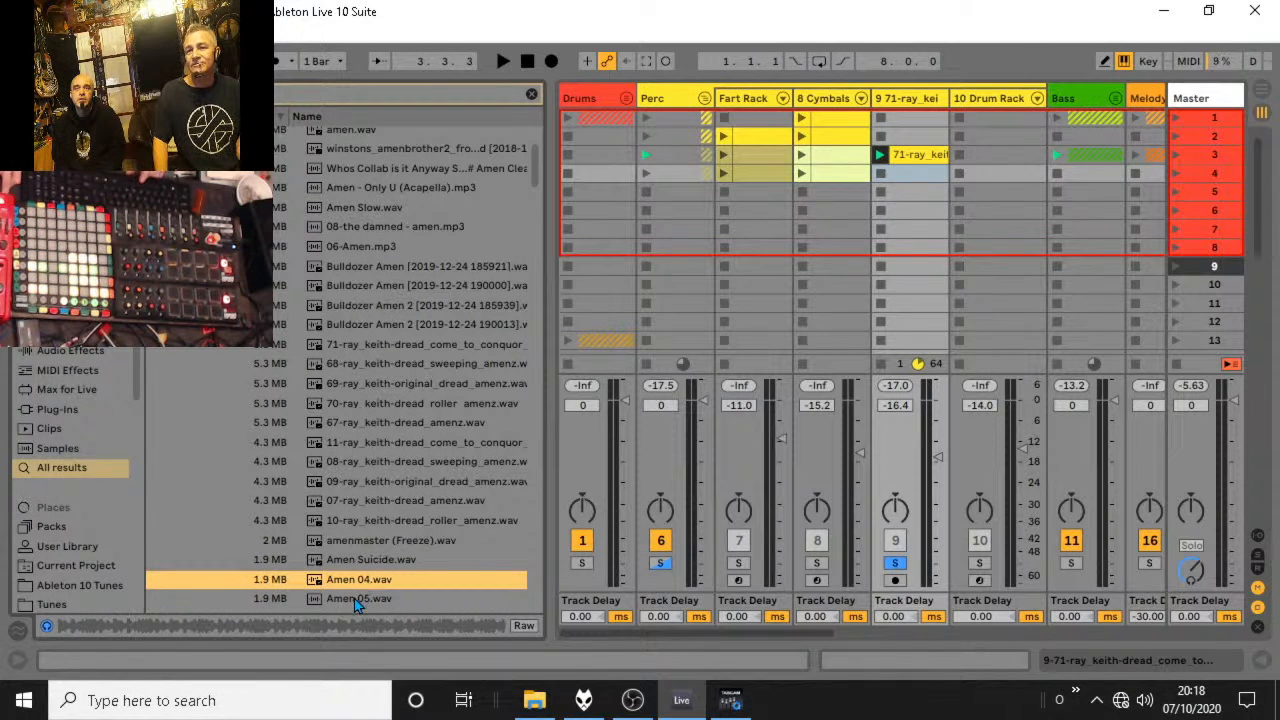
pyautogui.click(358, 600)
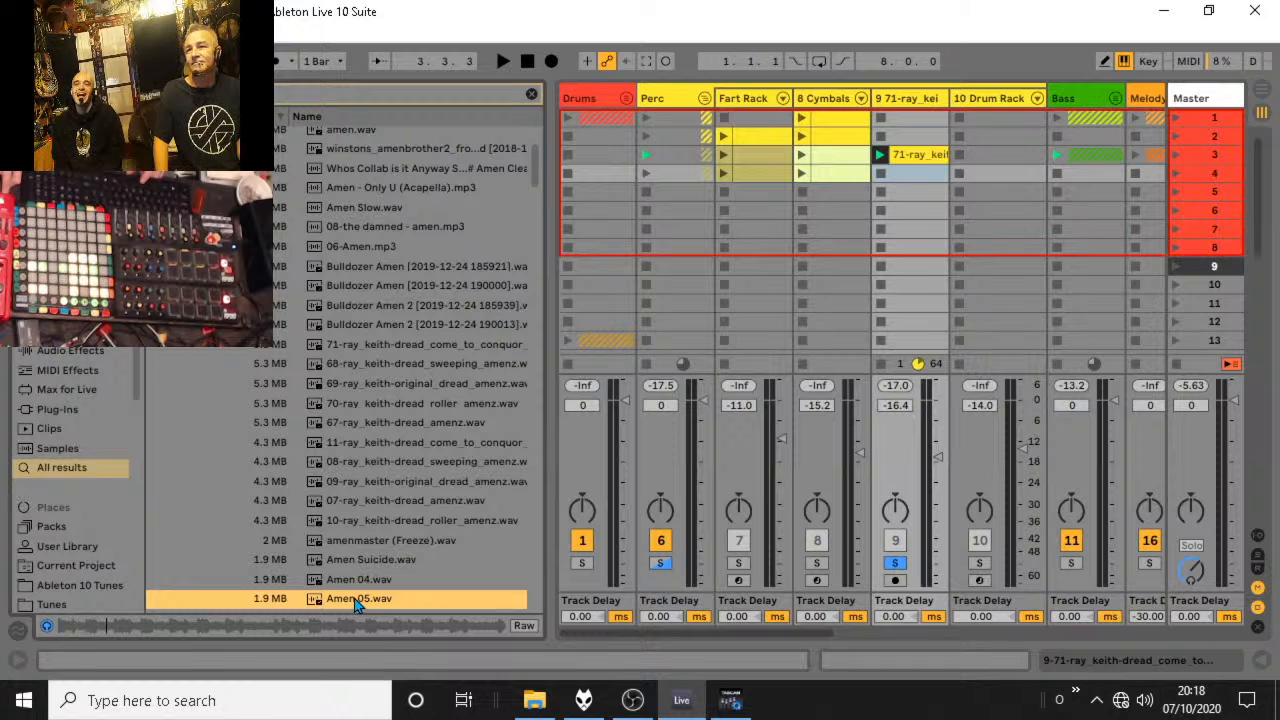
pyautogui.moveTo(358, 600); pyautogui.dragTo(883, 176)
pyautogui.click(881, 174)
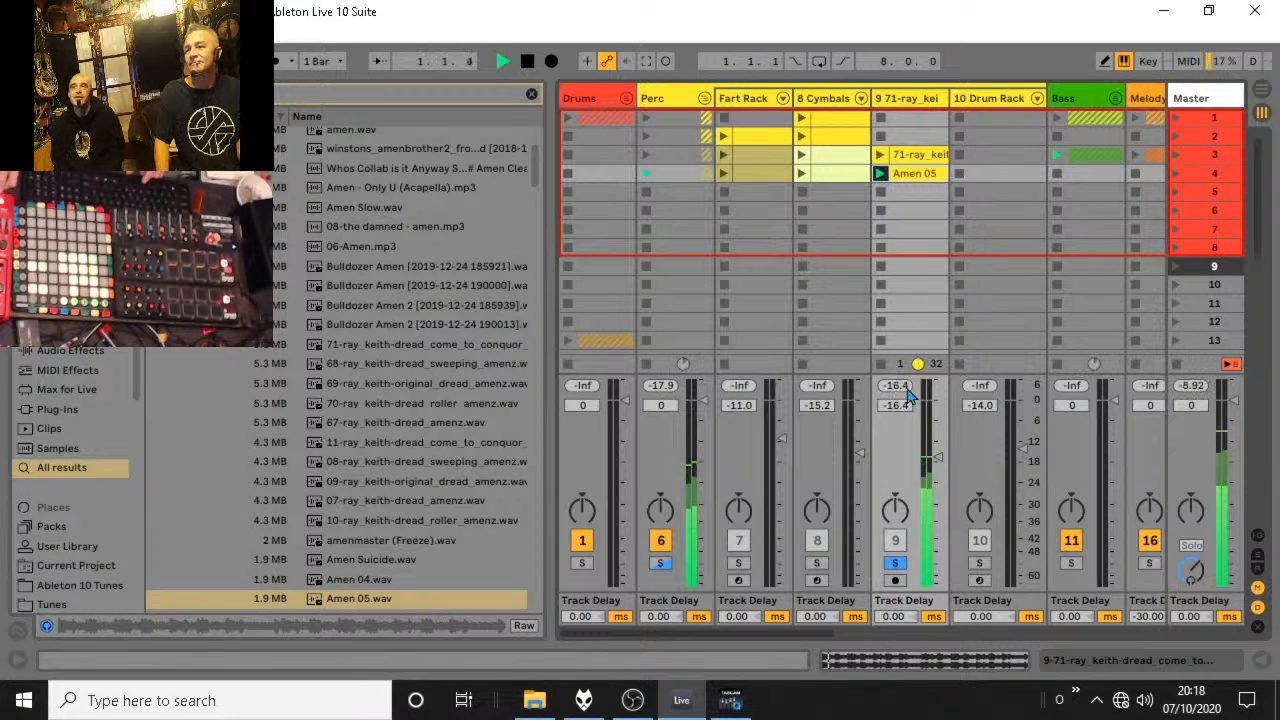
# Set the Amen 05 clip's warp mode to Complex Pro, trying Complex first, and return to the session clips.
pyautogui.doubleClick(926, 175)
pyautogui.click(313, 205)
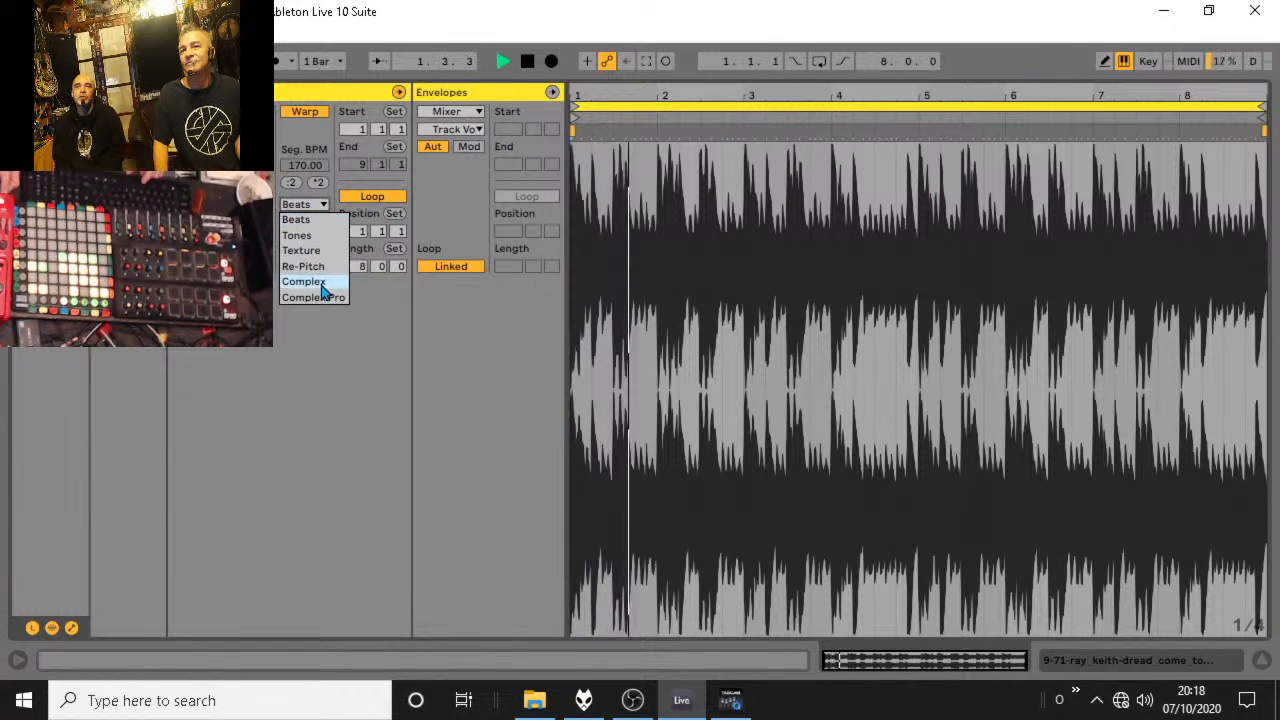
pyautogui.click(322, 280)
pyautogui.click(324, 206)
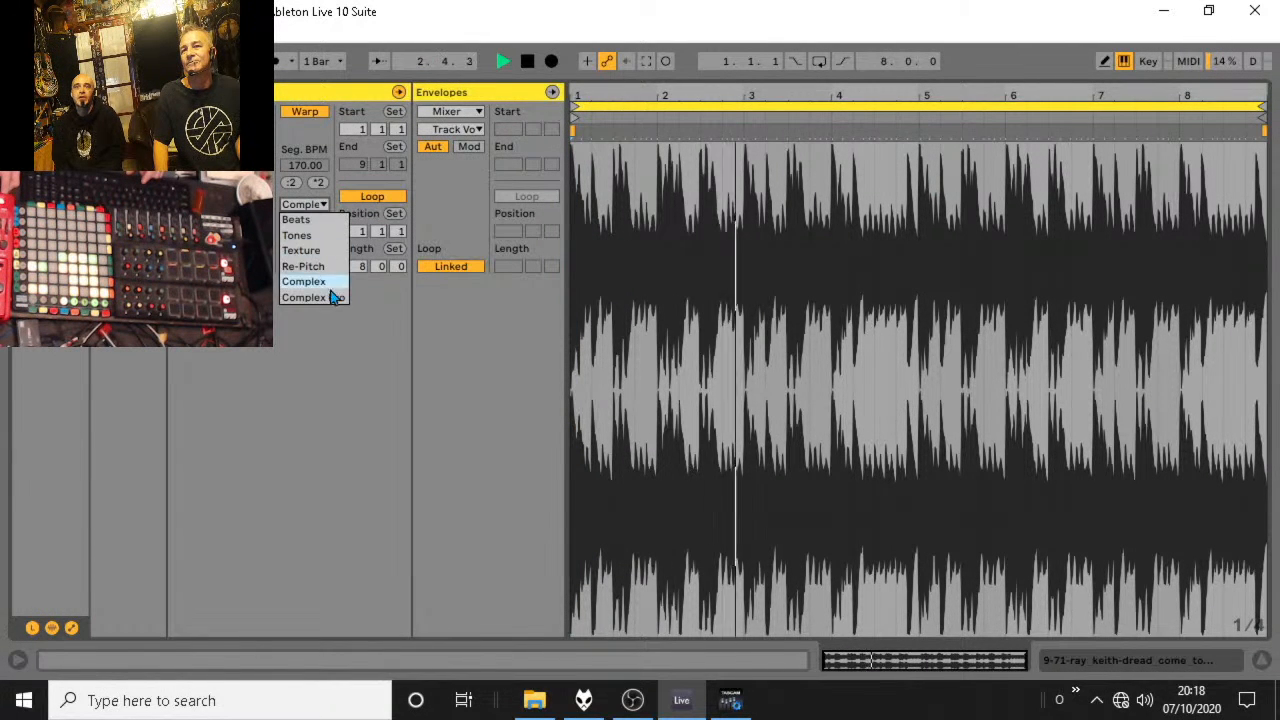
pyautogui.click(331, 290)
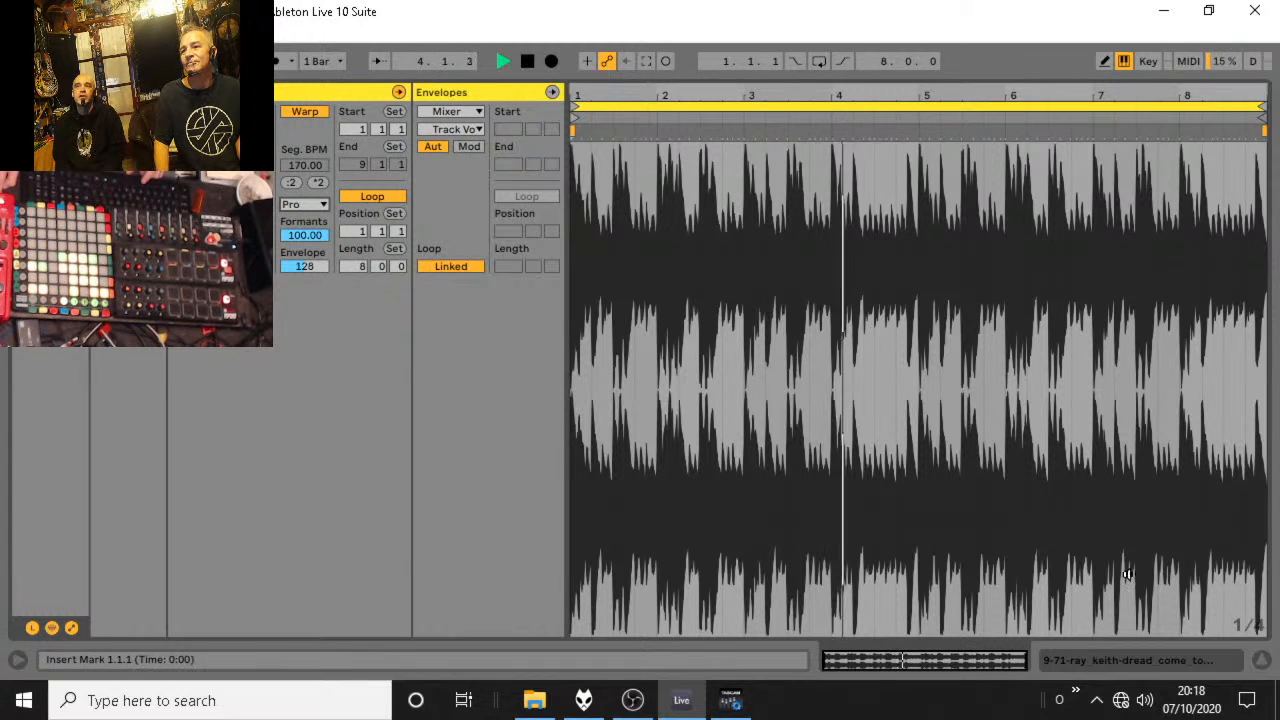
pyautogui.click(1262, 660)
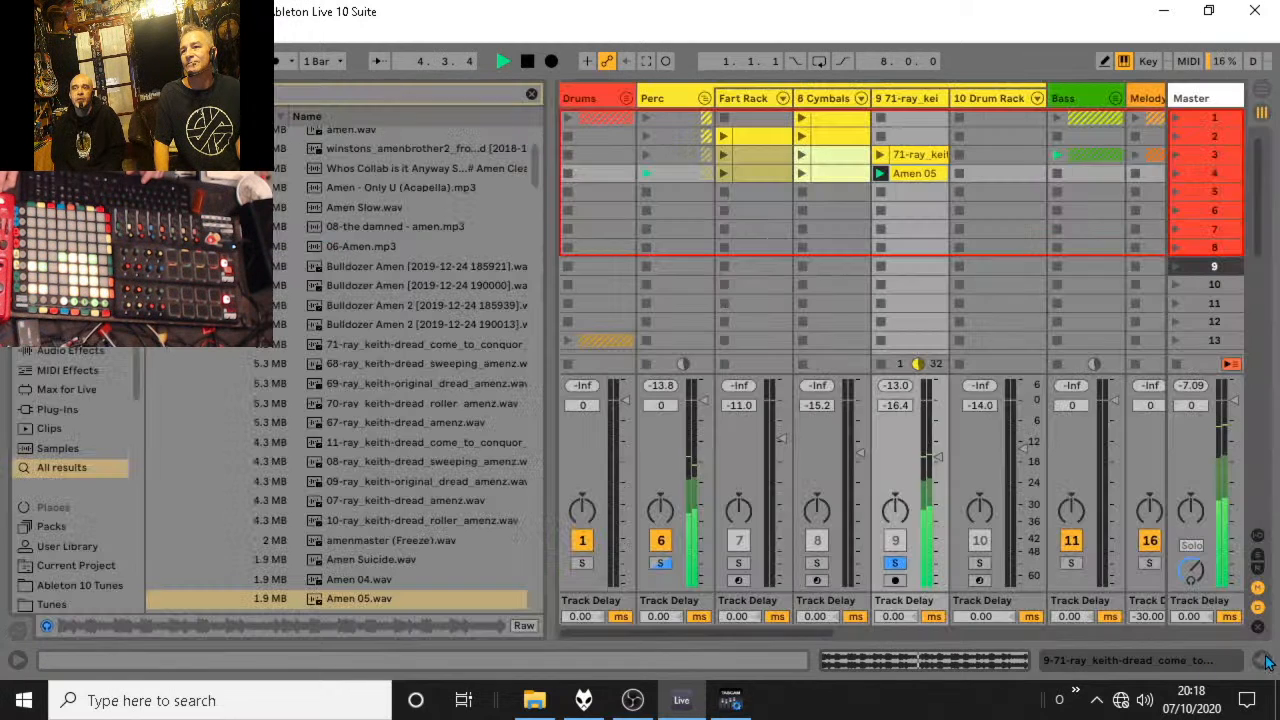
# Unsolo track 9 and compare its scene 3 71-ray_keith clip with Amen 05, leaving Amen 05 launched.
pyautogui.click(903, 565)
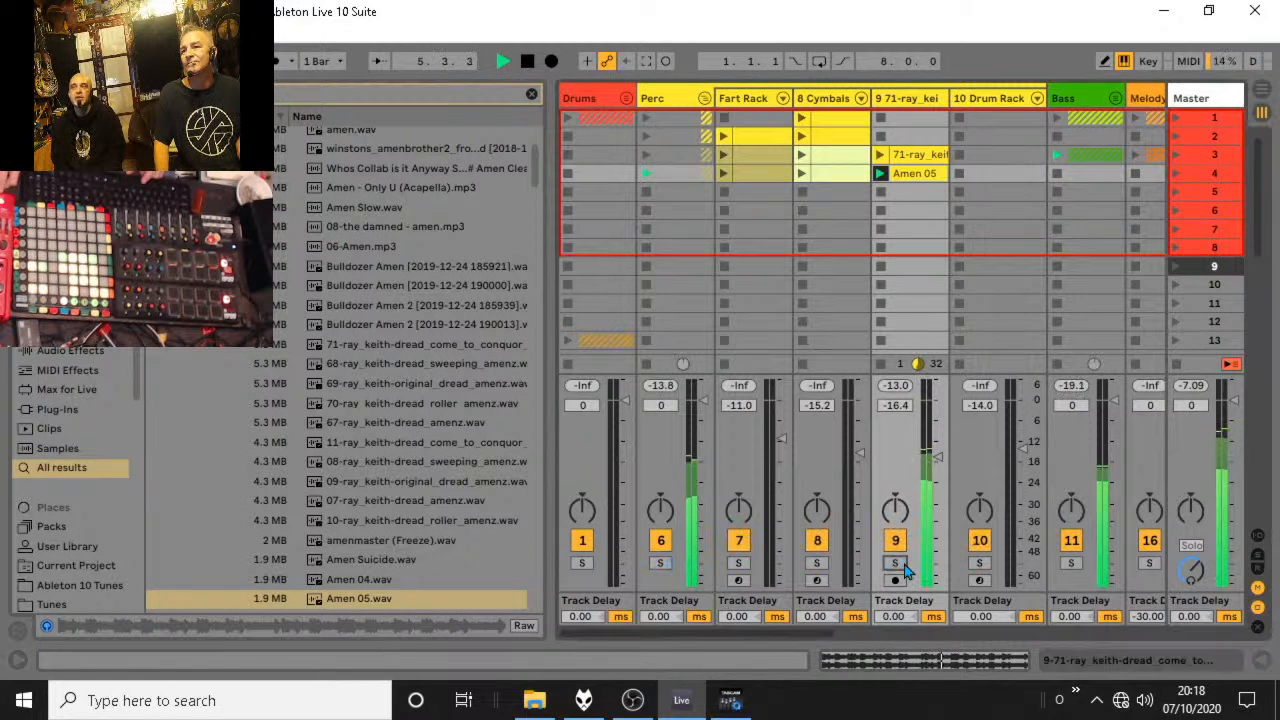
pyautogui.click(880, 155)
pyautogui.press('space')
pyautogui.click(878, 174)
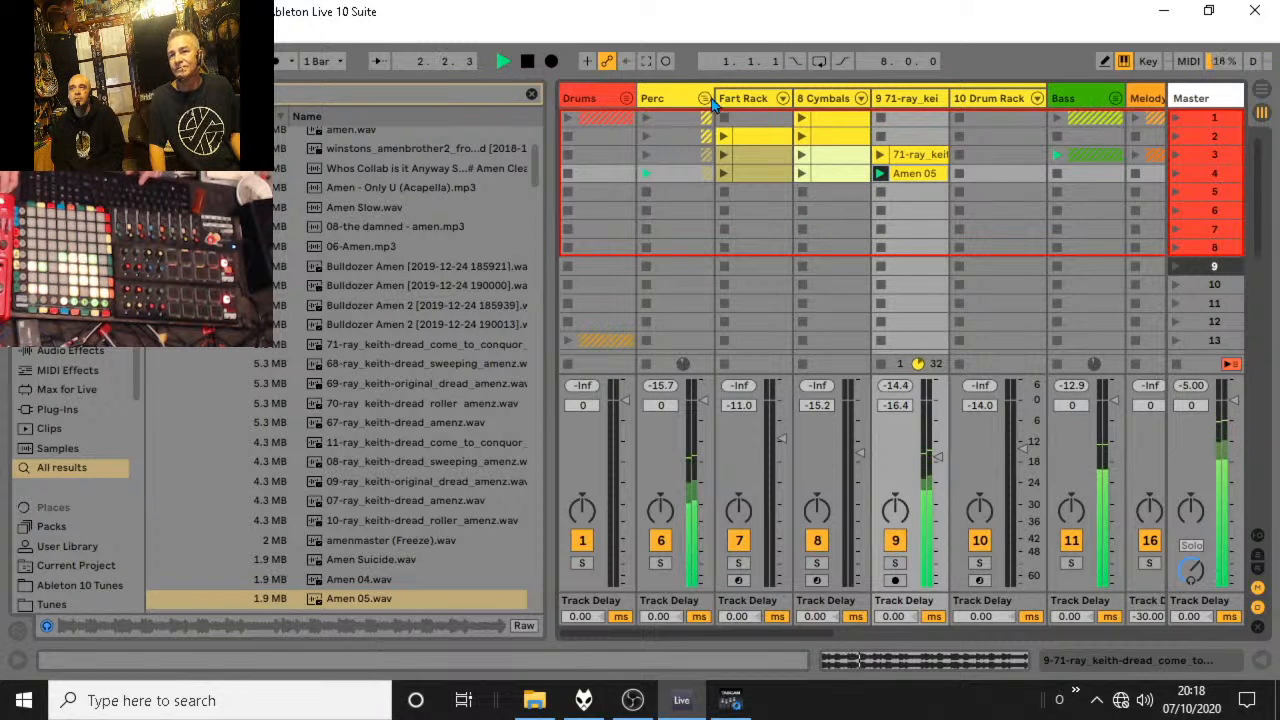
# Launch the Drums group's scene 1 clips, unsolo the Perc group and fold it with playback running.
pyautogui.click(567, 119)
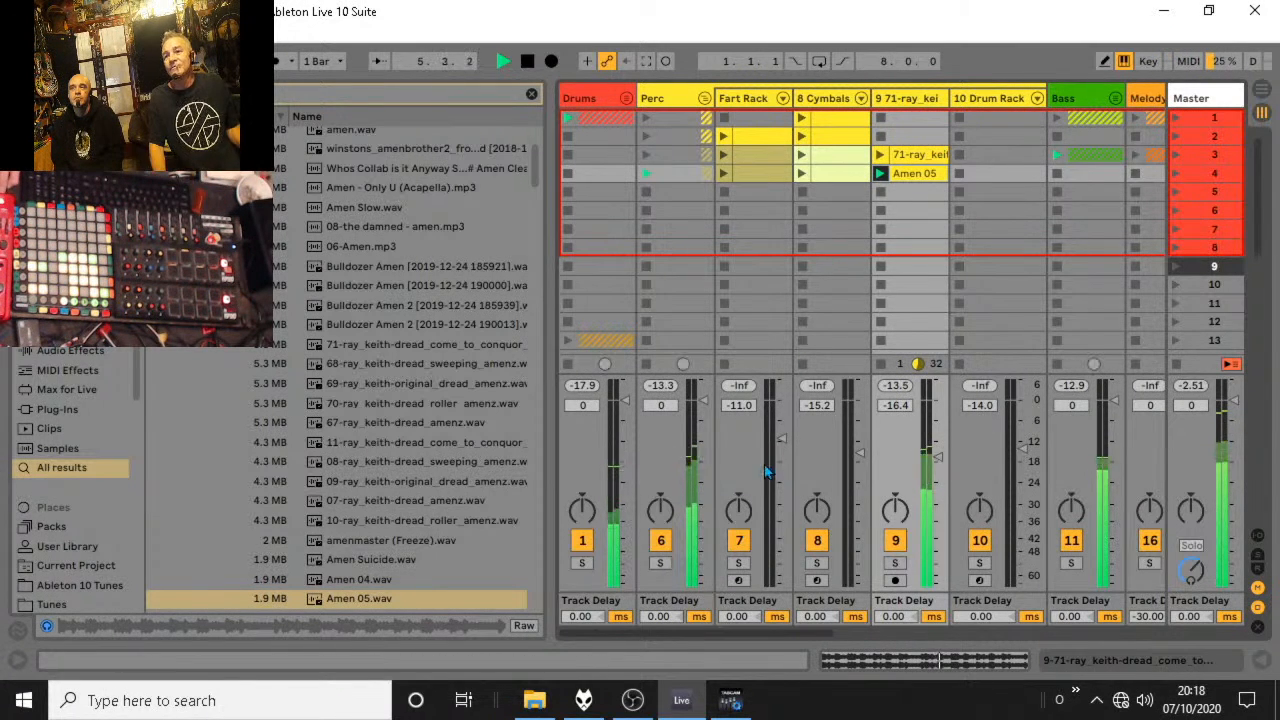
pyautogui.click(661, 566)
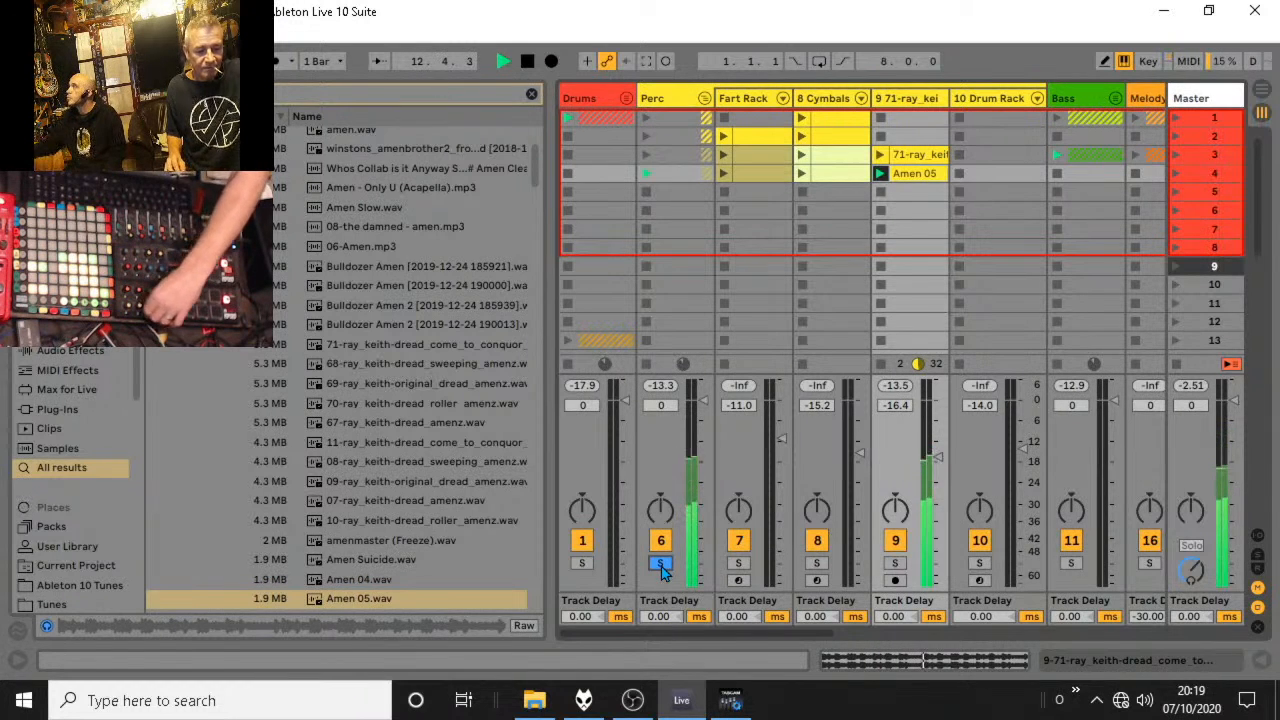
pyautogui.press('space')
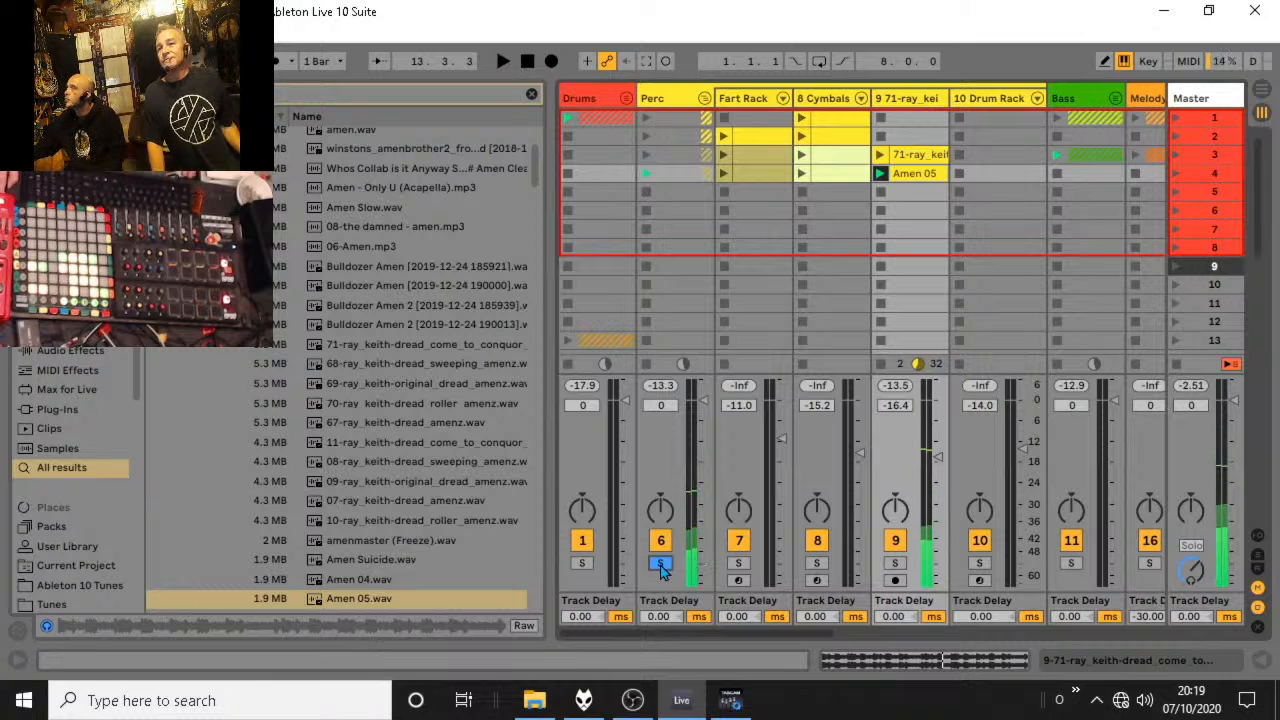
pyautogui.click(661, 571)
pyautogui.press('space')
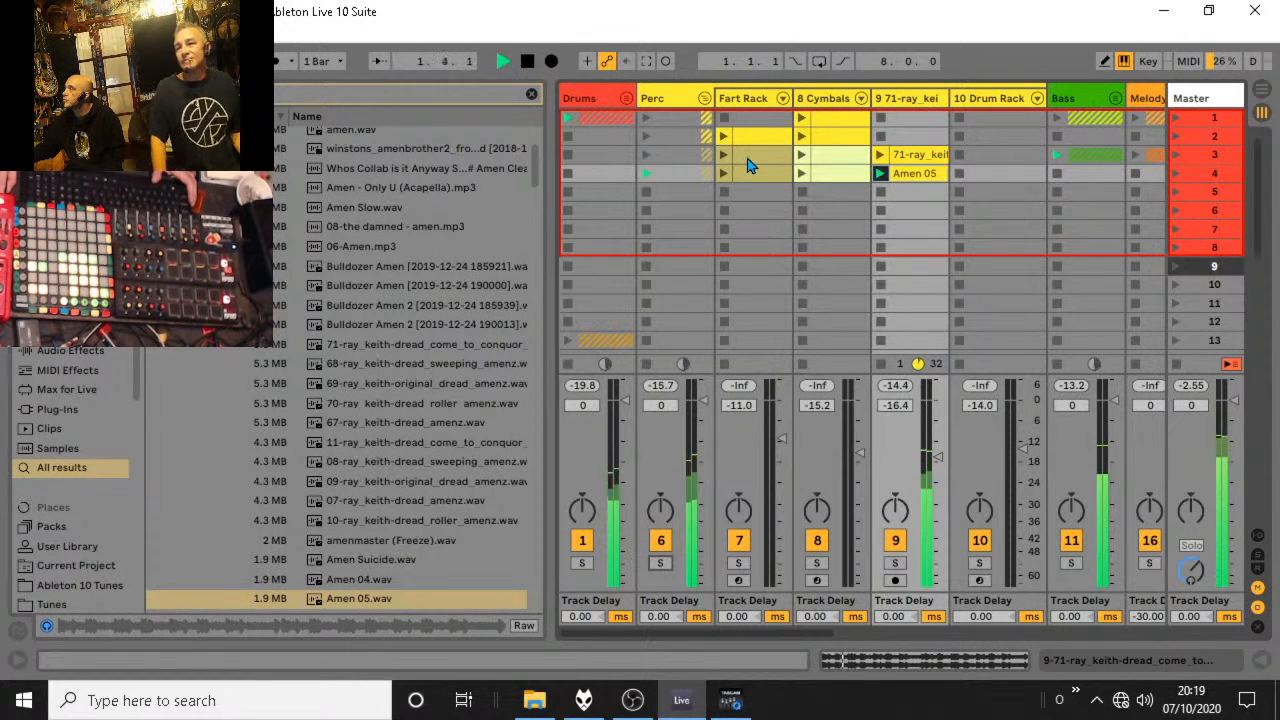
pyautogui.click(705, 98)
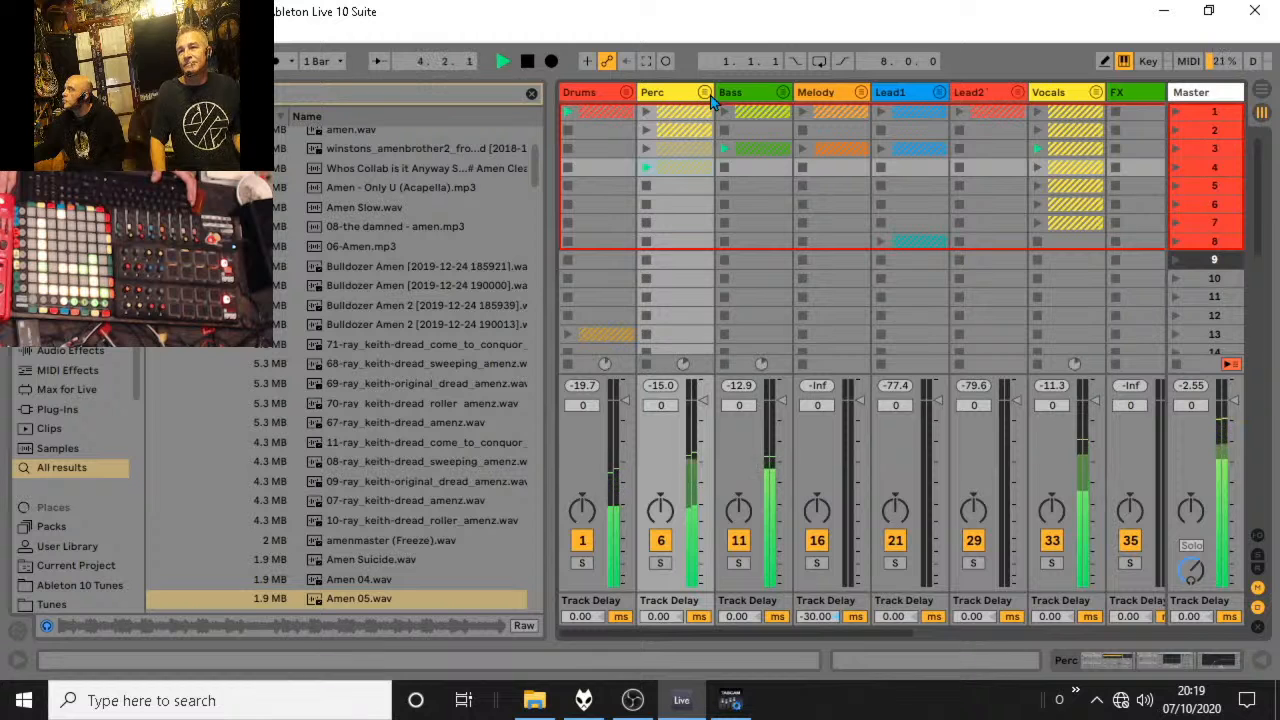
# Unfold the Perc group and apply the Hip Hop 1 groove from the Groove Pool to track 9's Amen 05 clip.
pyautogui.click(706, 94)
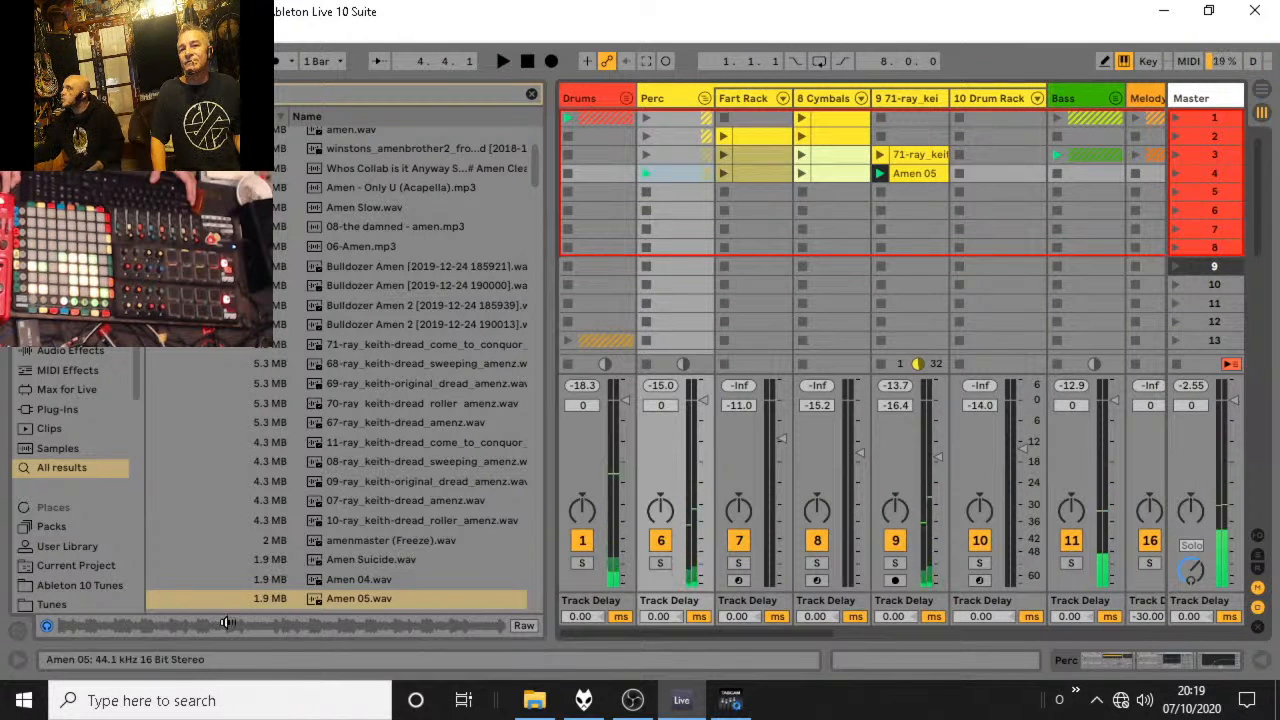
pyautogui.click(22, 631)
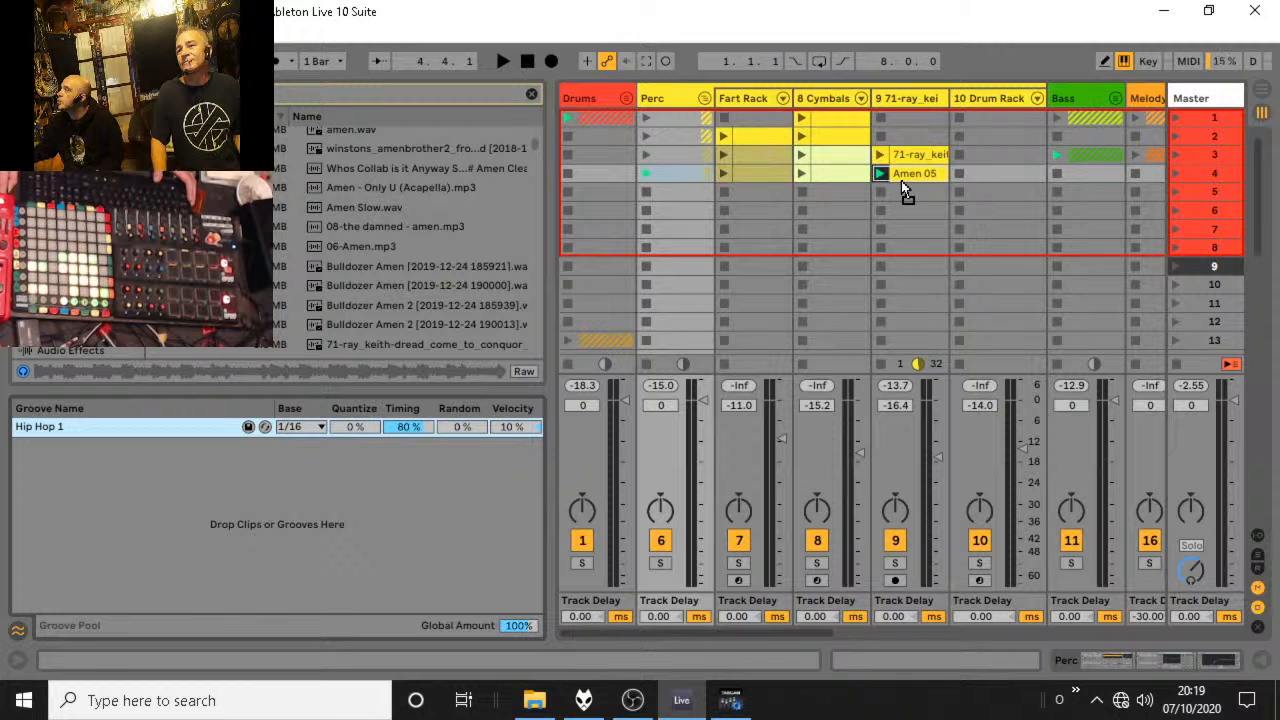
pyautogui.moveTo(38, 429); pyautogui.dragTo(908, 155)
pyautogui.press('space')
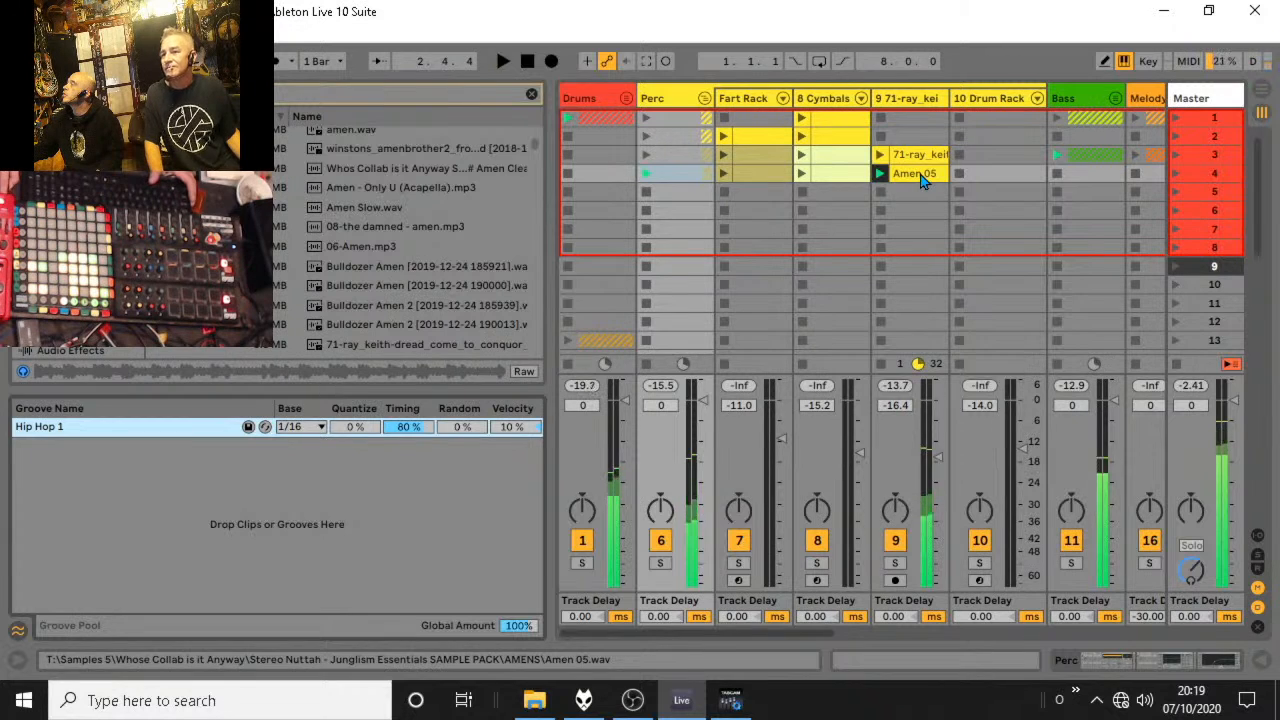
# Solo track 9 and add an EQ Eight from the audio effects to its empty device chain.
pyautogui.click(895, 564)
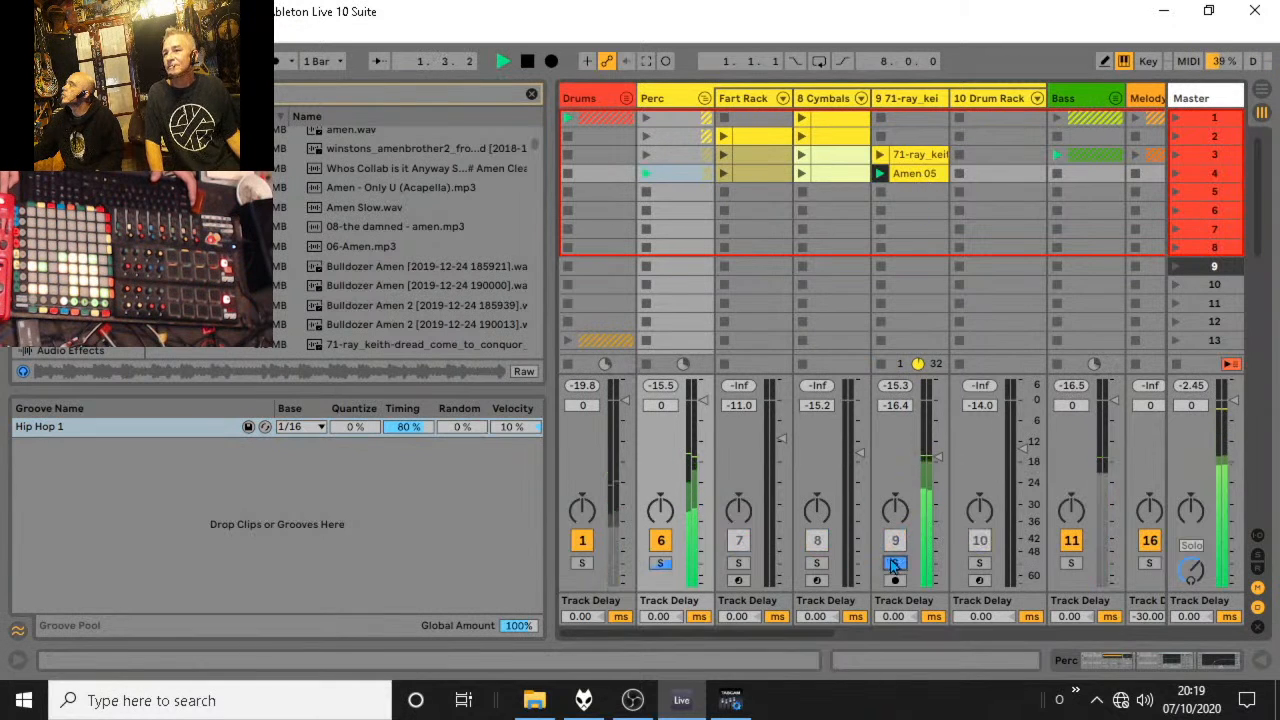
pyautogui.doubleClick(905, 101)
pyautogui.press('space')
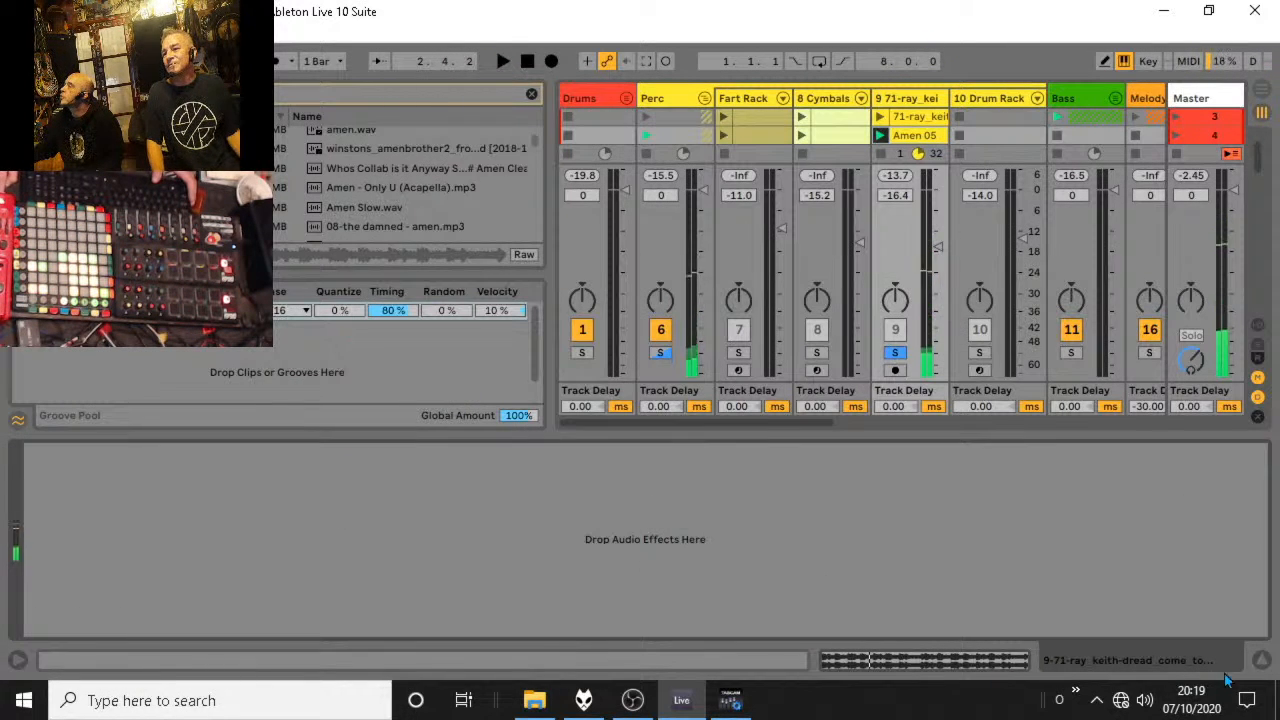
pyautogui.click(1261, 661)
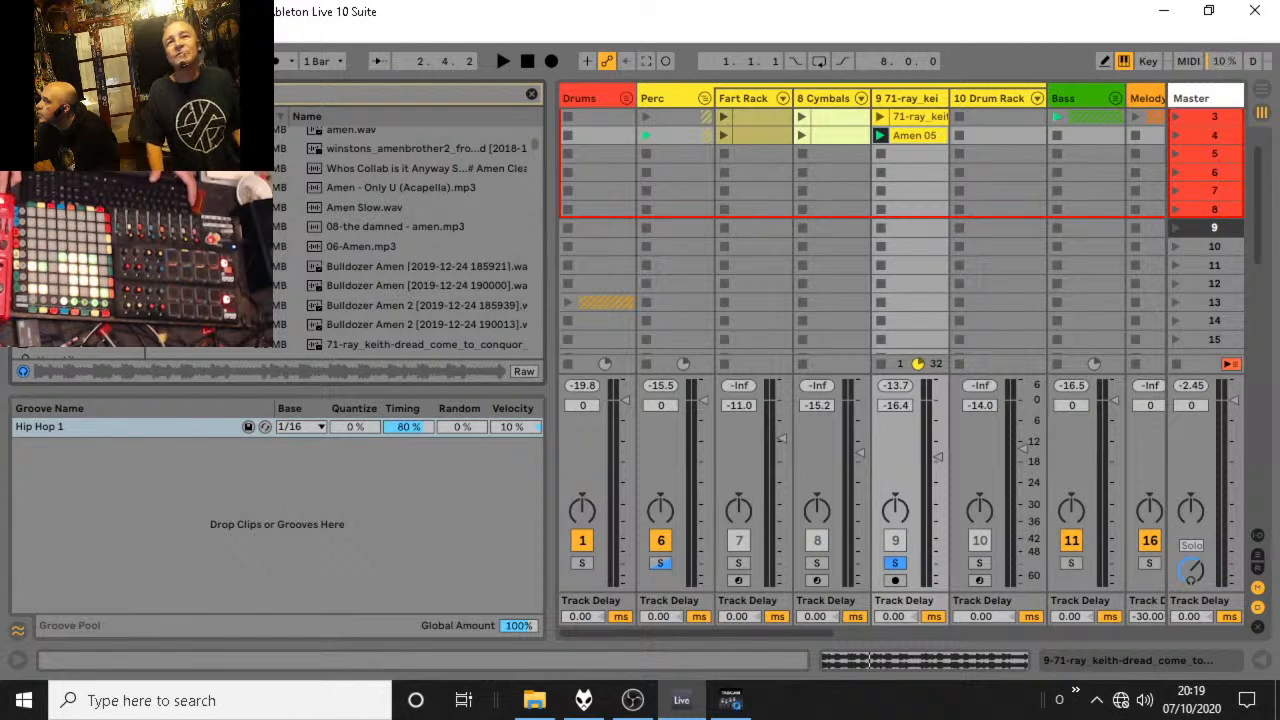
pyautogui.write('a')
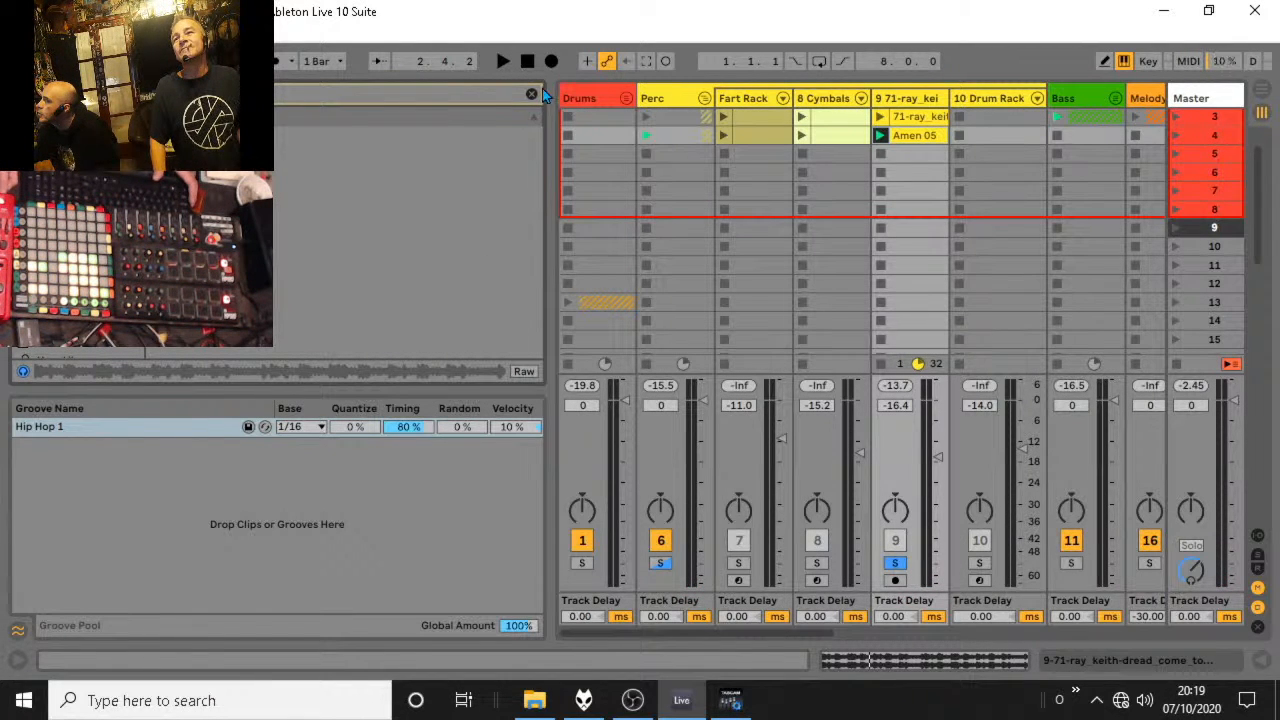
pyautogui.click(531, 94)
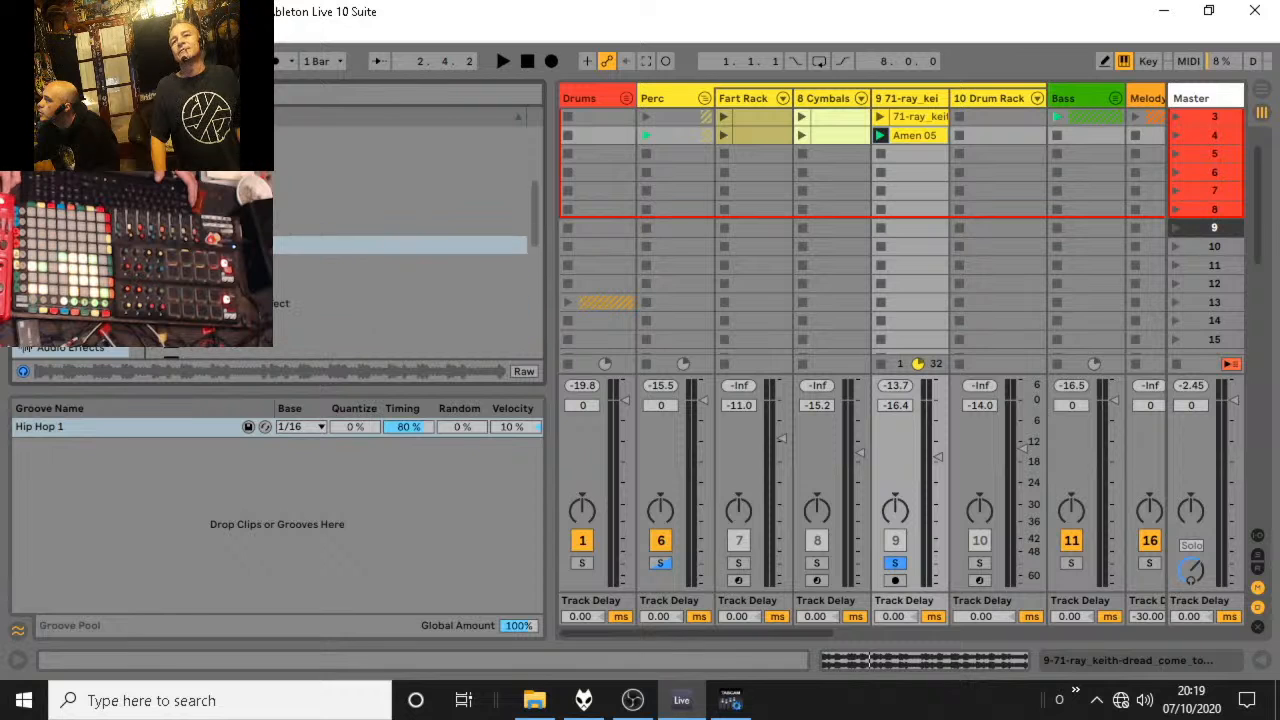
pyautogui.click(300, 246)
pyautogui.scroll(1, 400, 260)
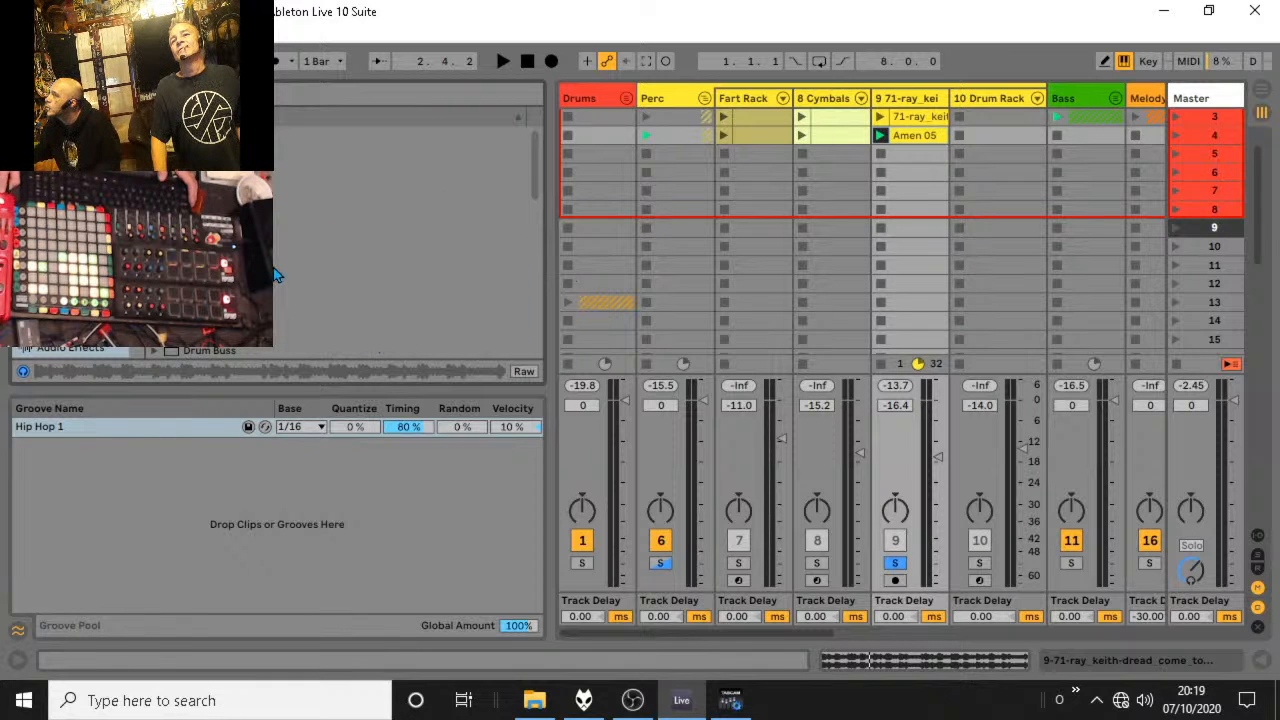
pyautogui.moveTo(807, 144); pyautogui.dragTo(893, 96)
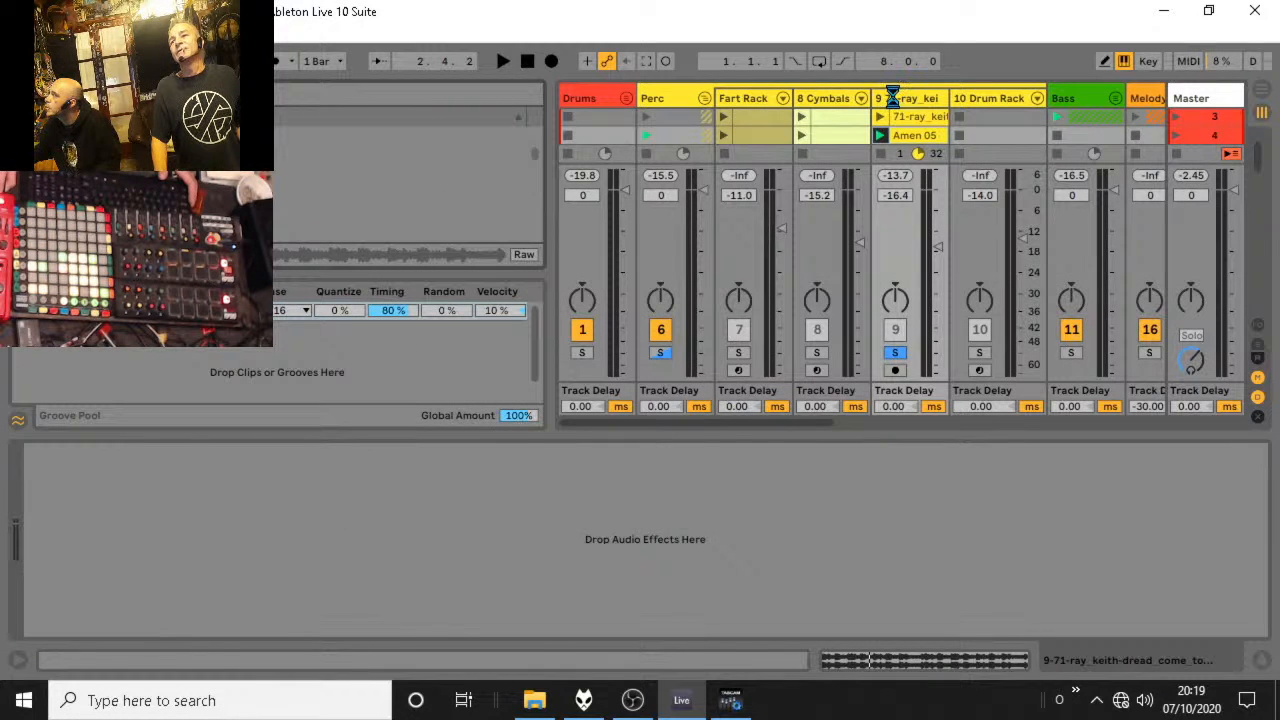
# With playback running, raise EQ Eight's band 1 low cut to 284 Hz and unsolo track 9.
pyautogui.press('space')
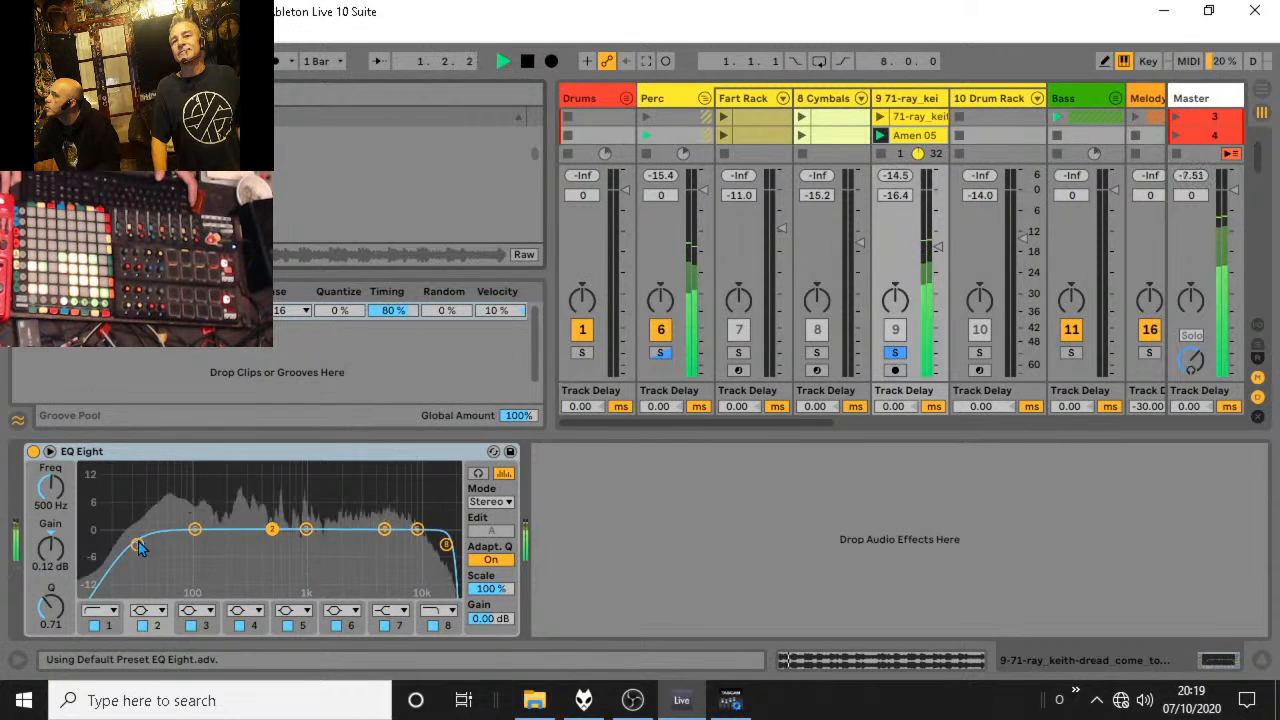
pyautogui.moveTo(138, 545); pyautogui.dragTo(246, 545)
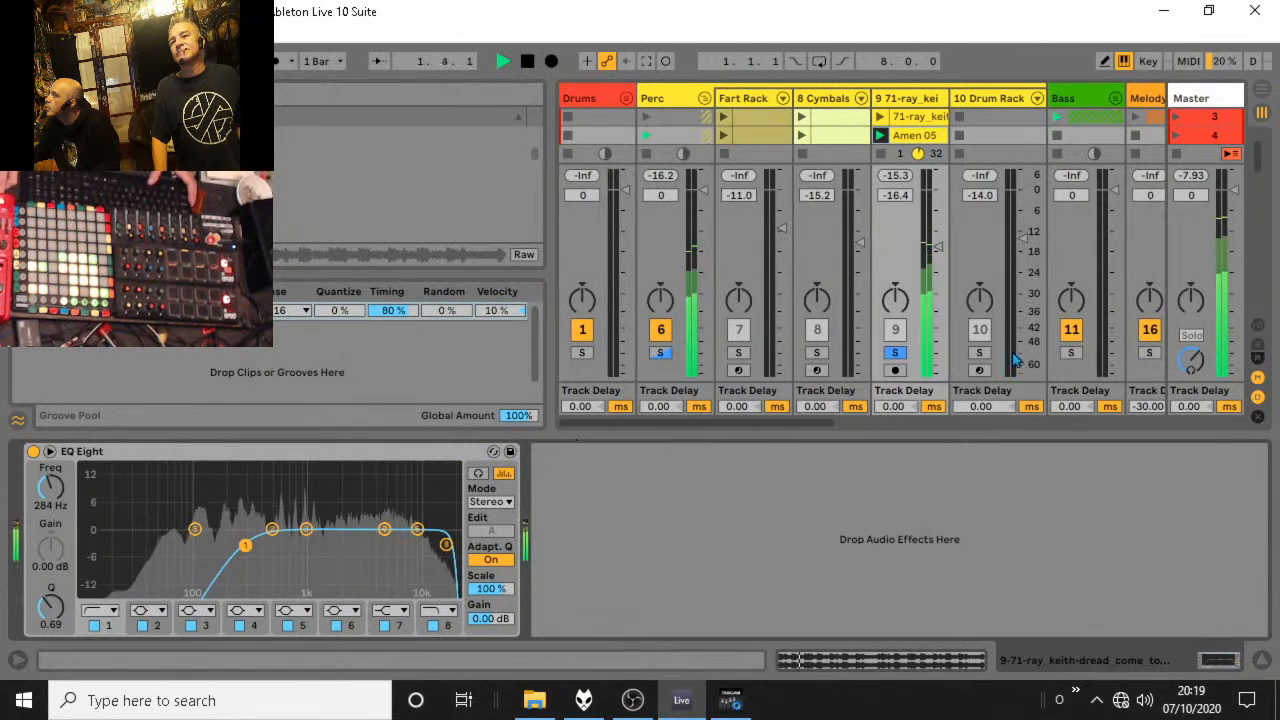
pyautogui.click(897, 354)
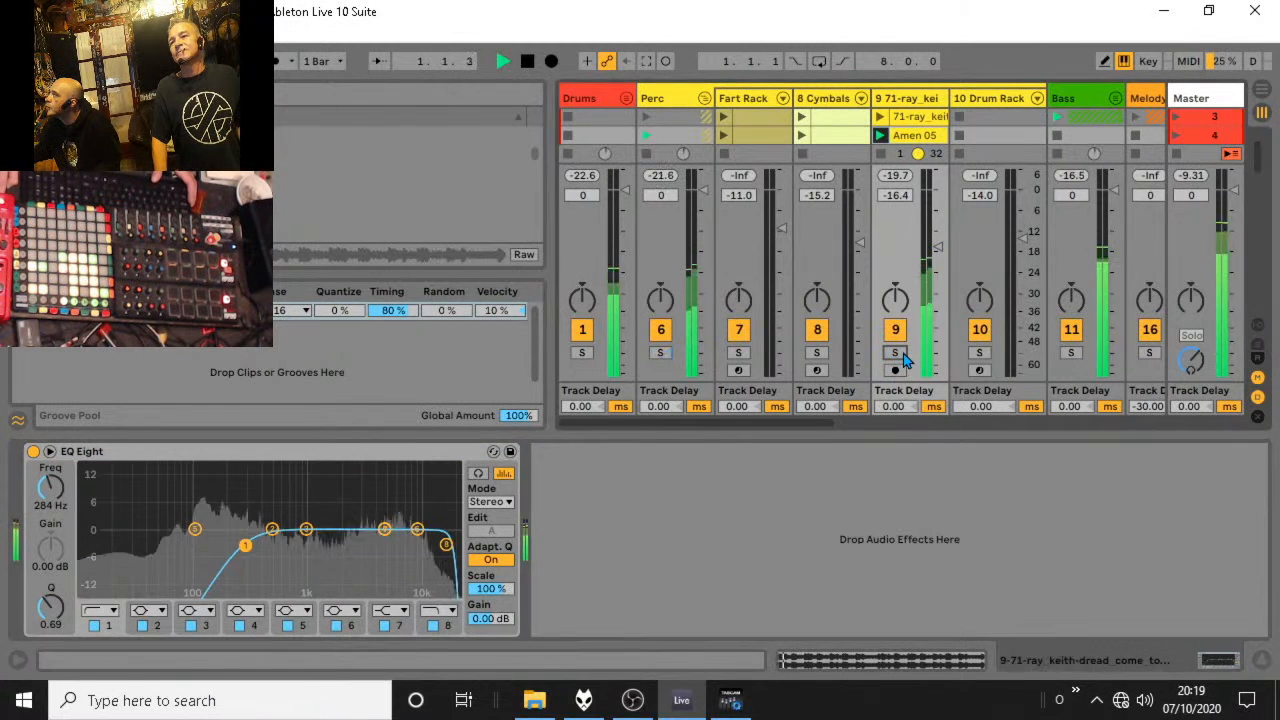
# Fold the Perc group, audition the full mix briefly, and hide the Groove Pool and the device view.
pyautogui.click(705, 99)
pyautogui.press('space')
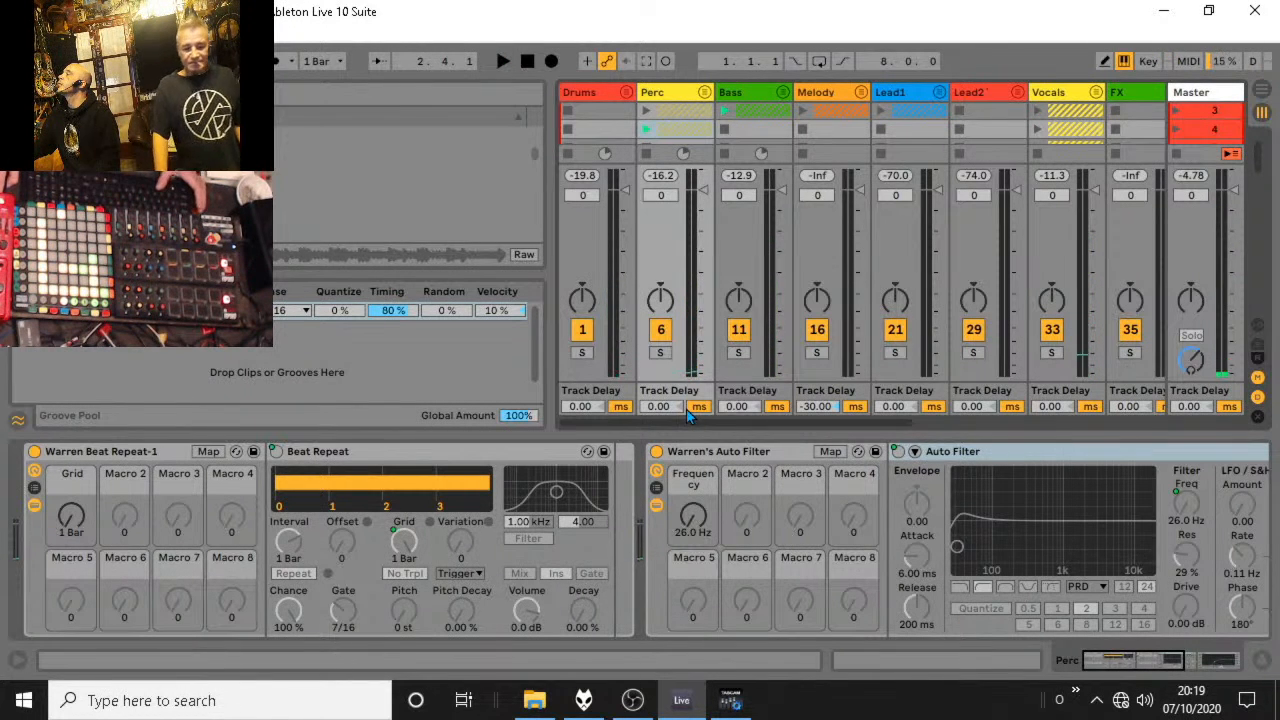
pyautogui.press('space')
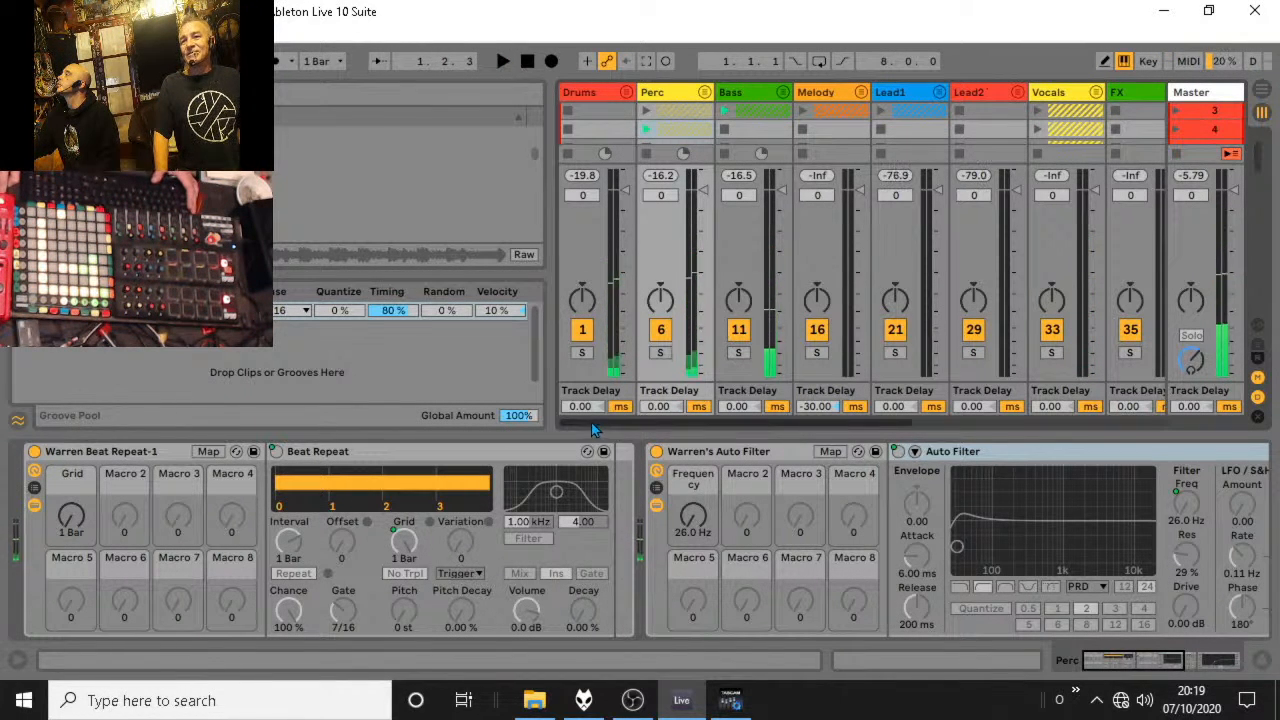
pyautogui.click(16, 424)
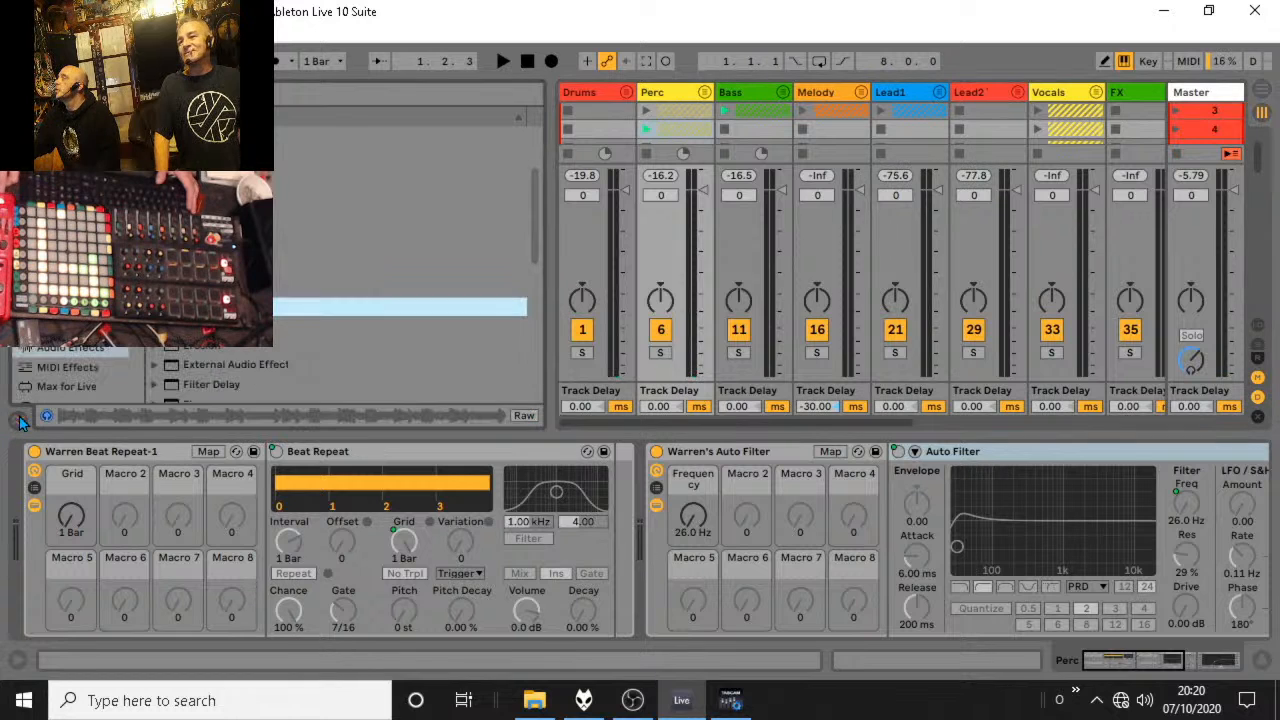
pyautogui.click(1262, 662)
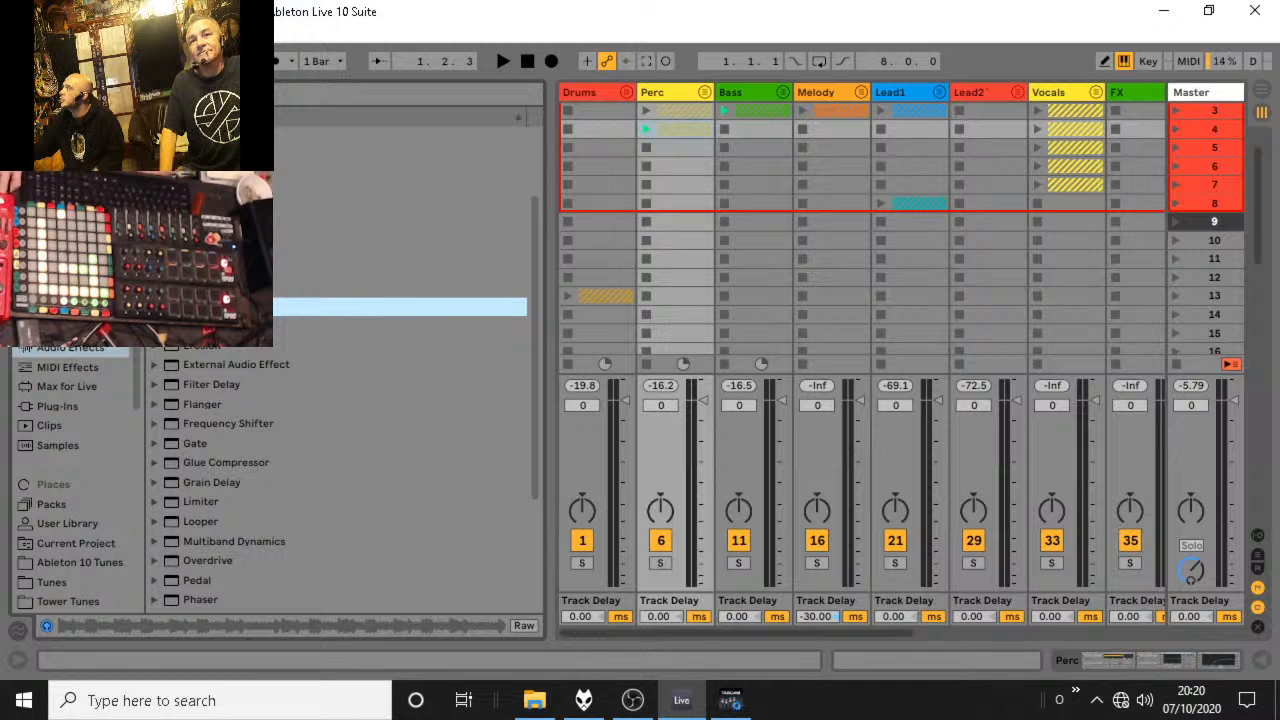
# Preview Hybrid 9 swipe credit.wav from the samplewars2 folder, unfold the FX group and place the sample in track 36's scene 3 slot.
pyautogui.moveTo(136, 409); pyautogui.dragTo(253, 561)
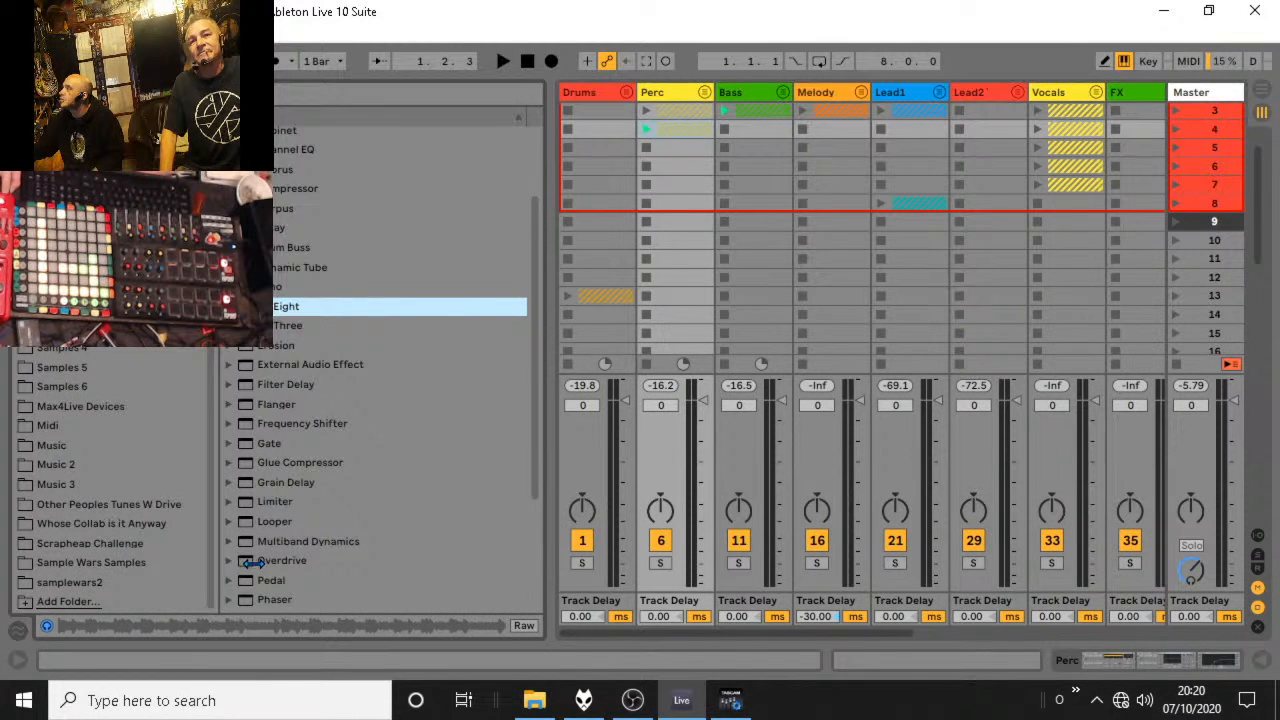
pyautogui.click(80, 583)
pyautogui.click(322, 142)
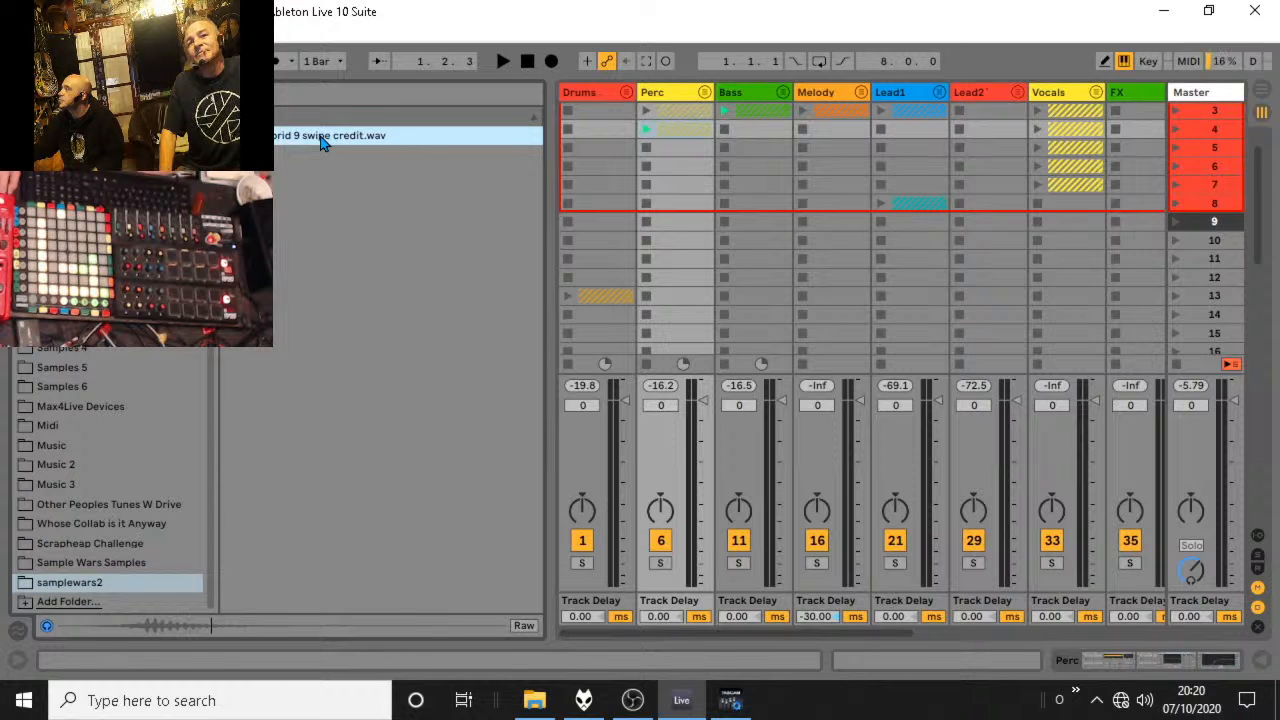
pyautogui.moveTo(860, 634); pyautogui.dragTo(1045, 634)
pyautogui.click(827, 92)
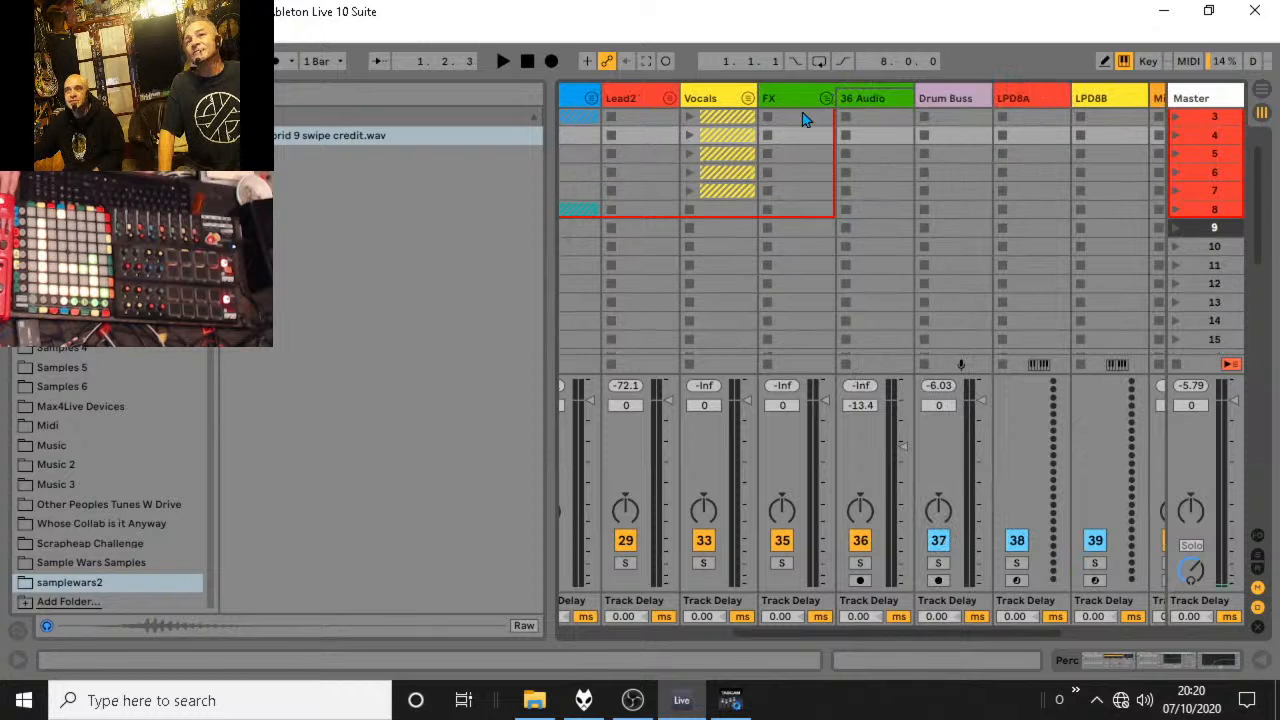
pyautogui.moveTo(336, 141); pyautogui.dragTo(860, 120)
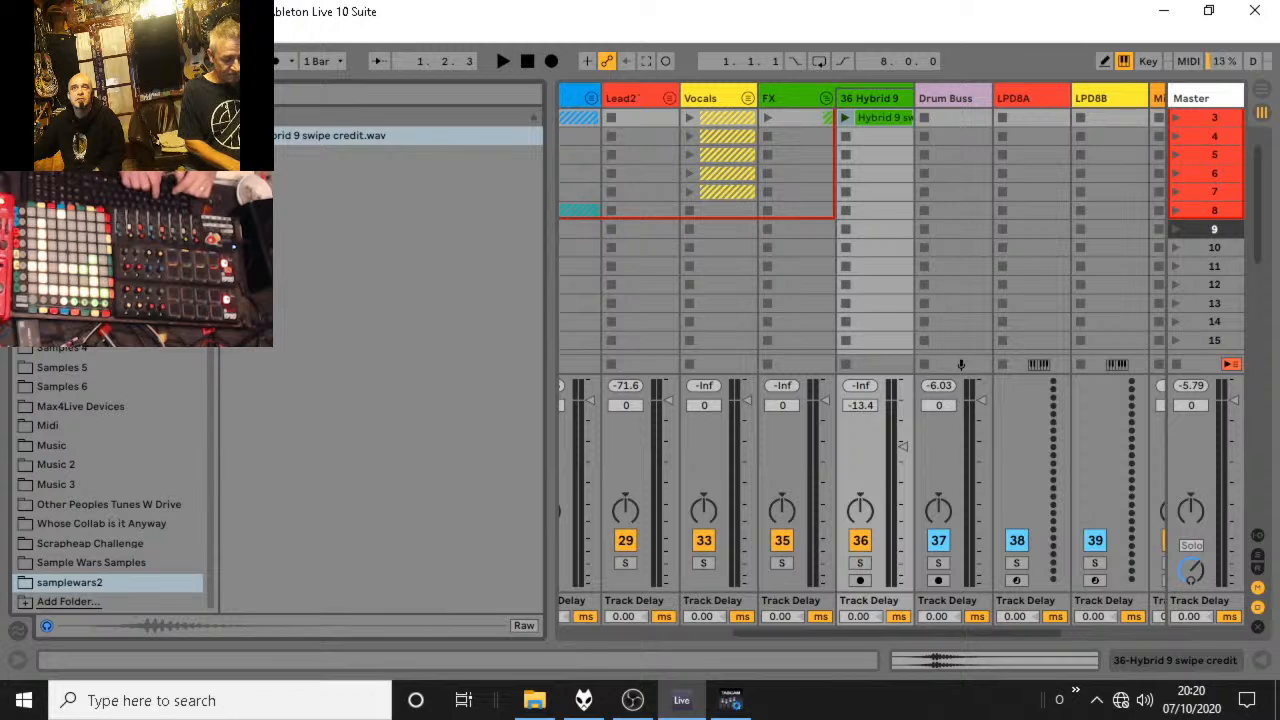
# Search the browser for fx and sort the results by size with the smallest first, reaching the 36 KB samples.
pyautogui.hotkey('ctrl', 'f')
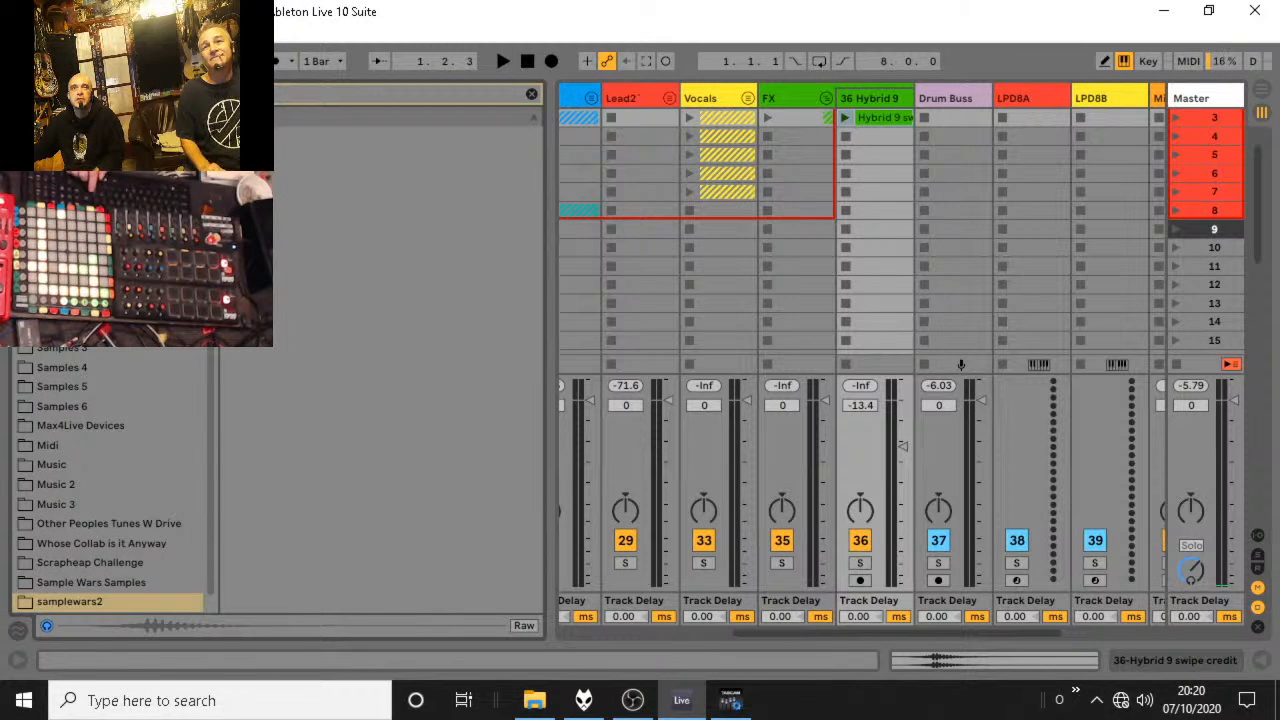
pyautogui.scroll(-1, 110, 475)
pyautogui.write('fx')
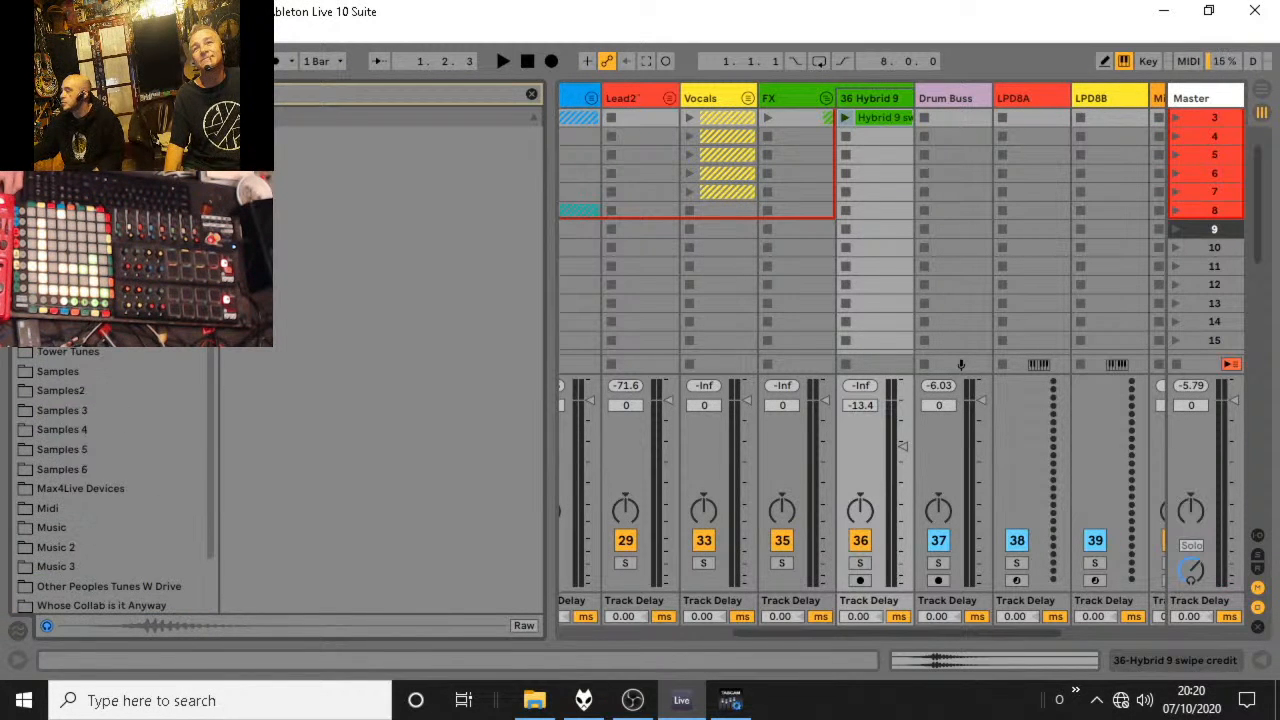
pyautogui.rightClick(474, 117)
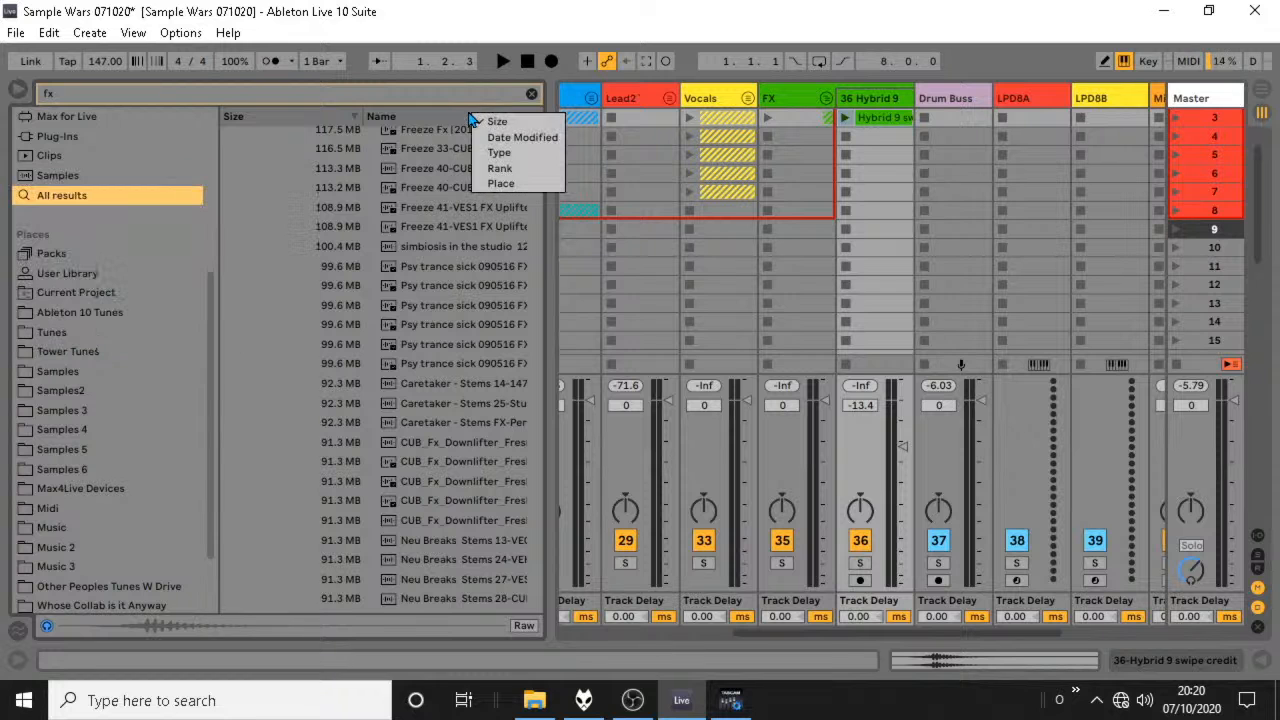
pyautogui.click(232, 116)
pyautogui.click(233, 117)
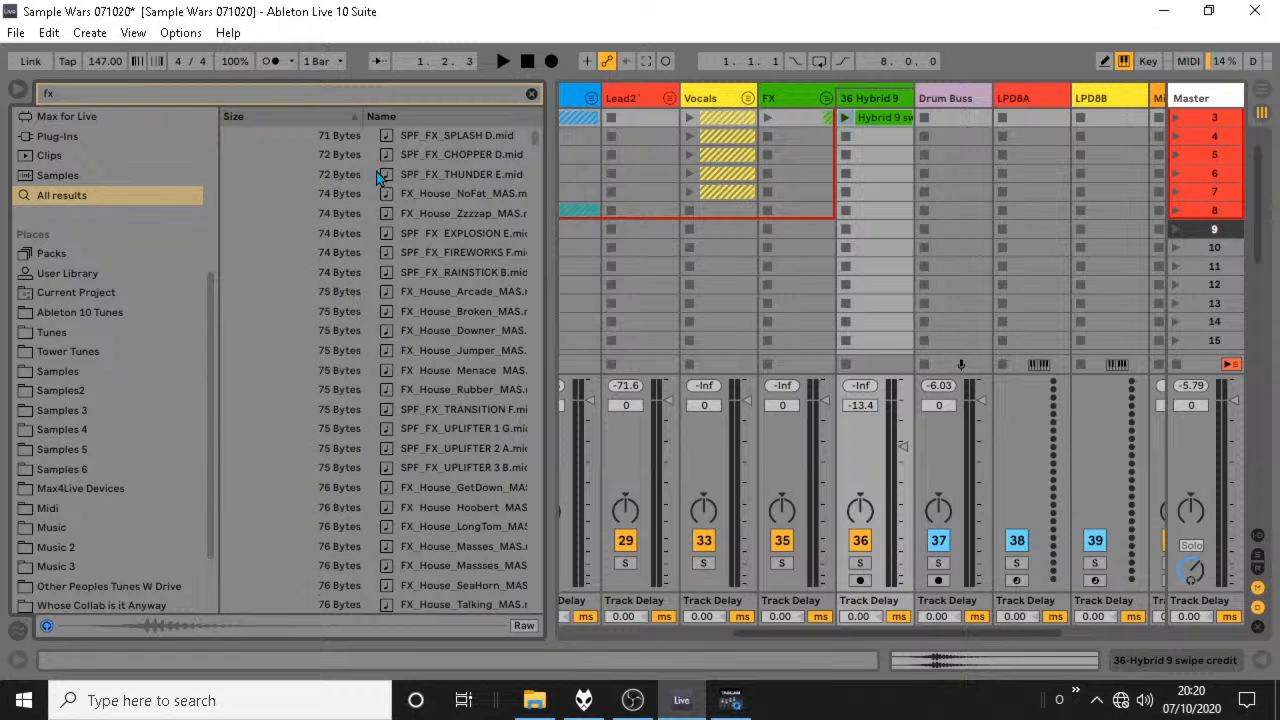
pyautogui.scroll(-3, 470, 330)
pyautogui.moveTo(542, 131); pyautogui.dragTo(533, 168)
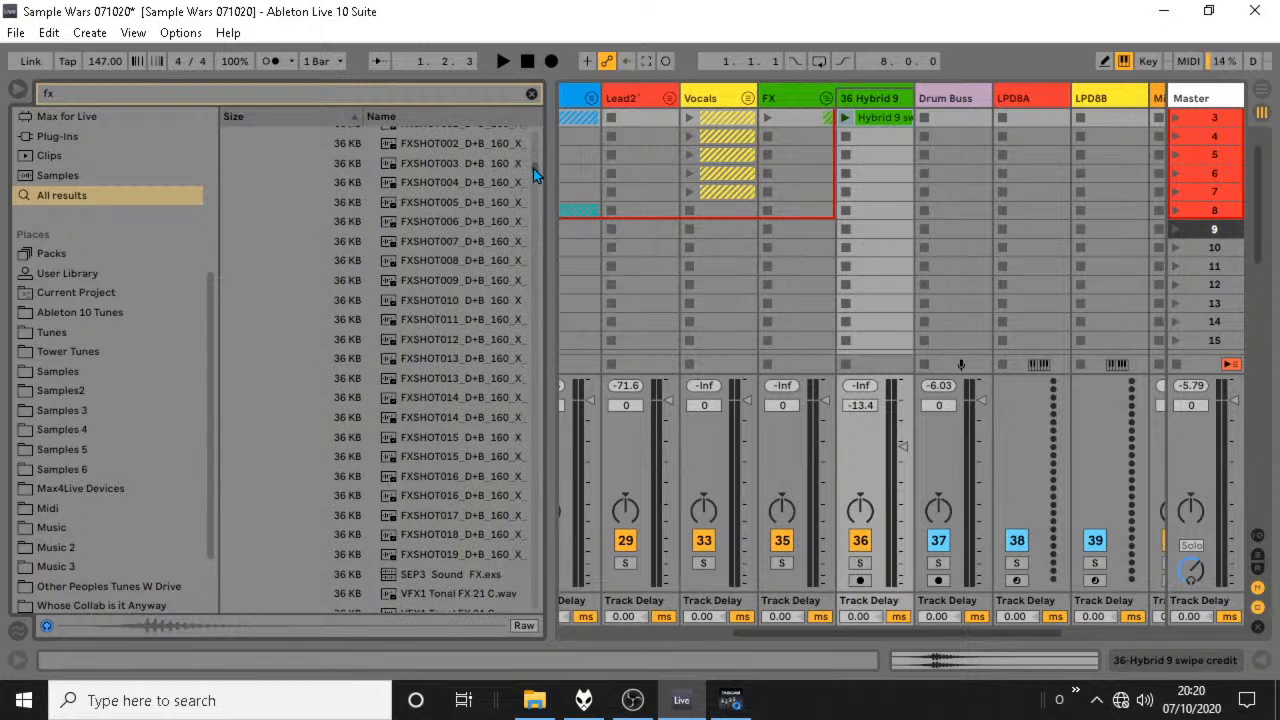
# Preview FXSHOT005, FXSHOT001, FX026 and FXSHOT004, placing FX026 in track 36's scene 4 slot and FXSHOT004 in its scene 5 slot.
pyautogui.click(458, 204)
pyautogui.scroll(2, 455, 215)
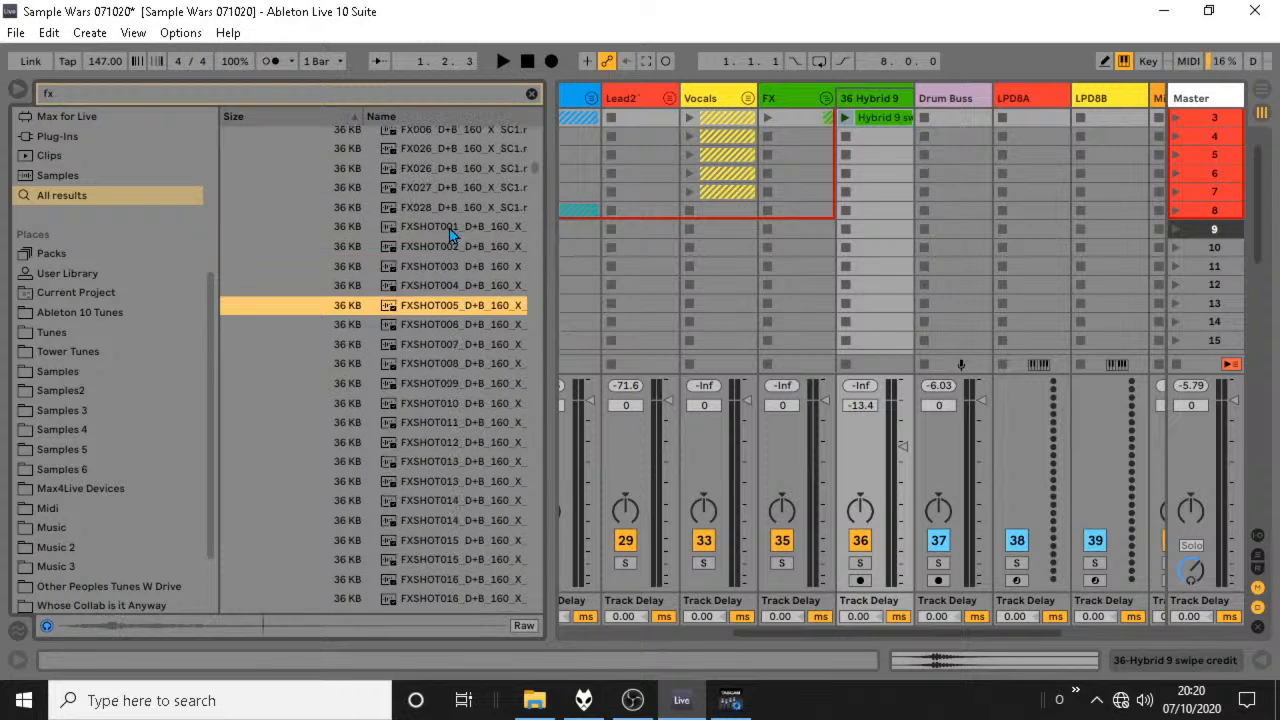
pyautogui.click(448, 228)
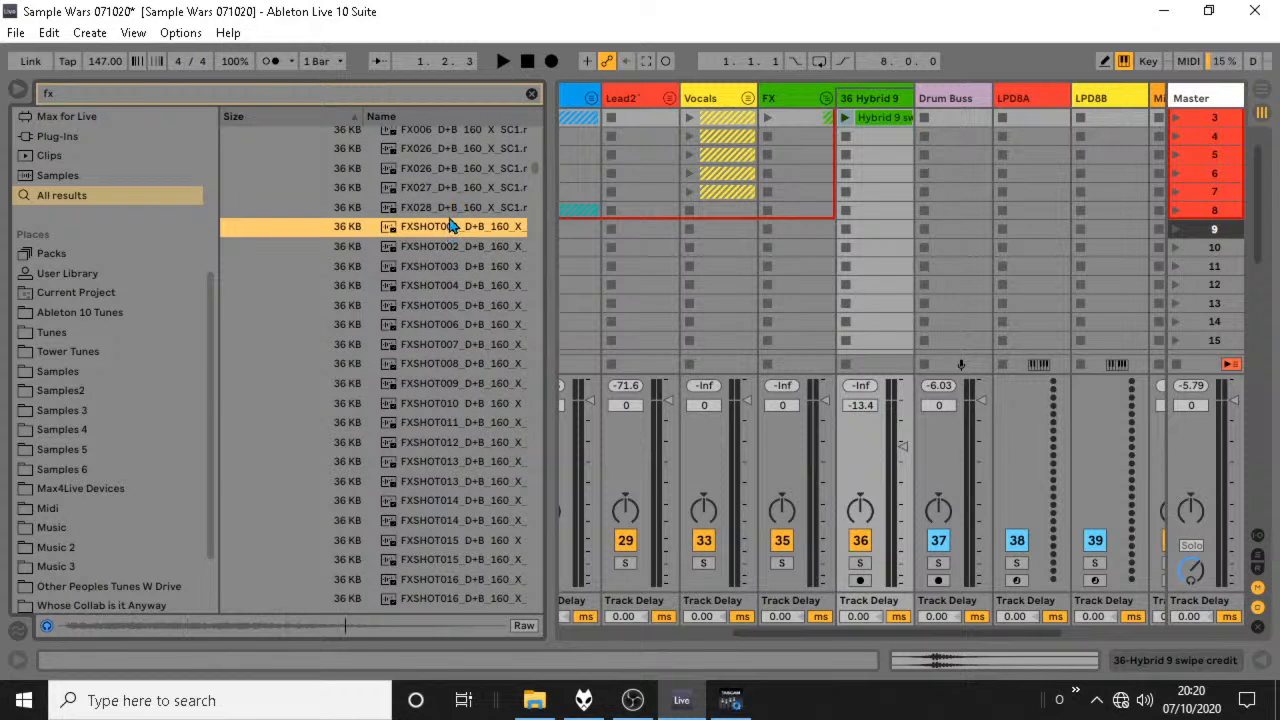
pyautogui.click(459, 149)
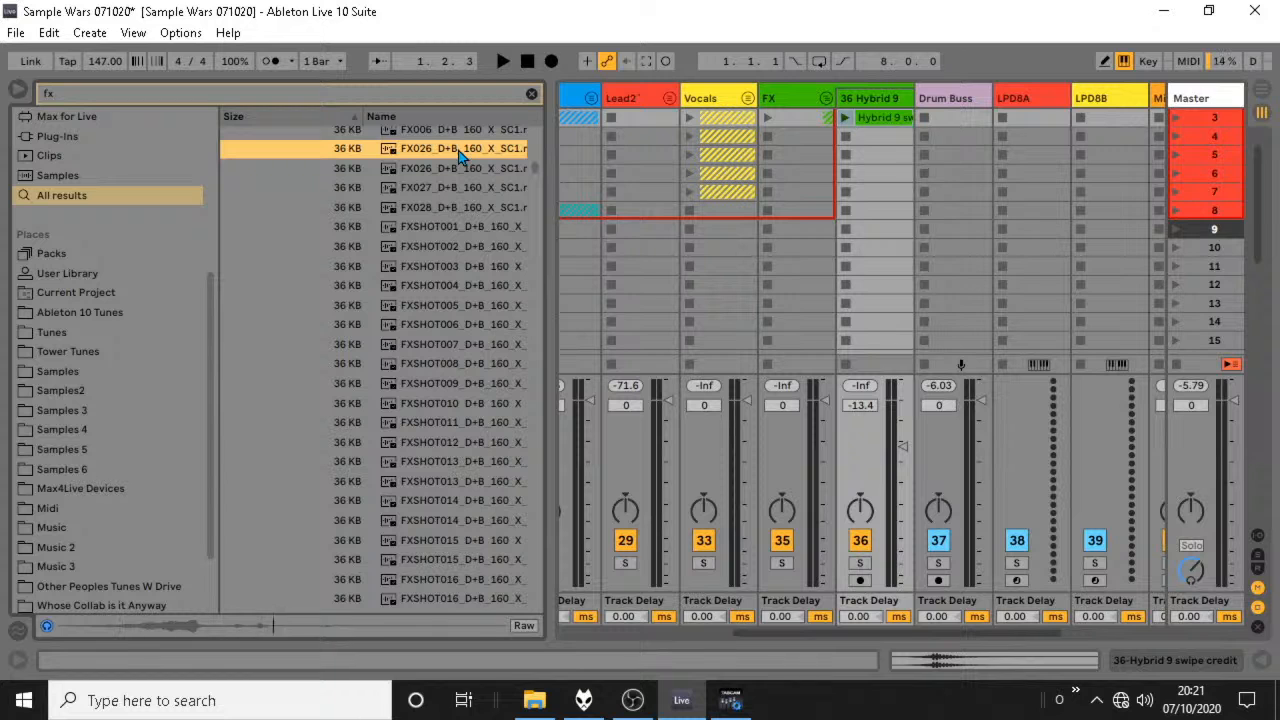
pyautogui.moveTo(460, 150); pyautogui.dragTo(852, 137)
pyautogui.click(426, 287)
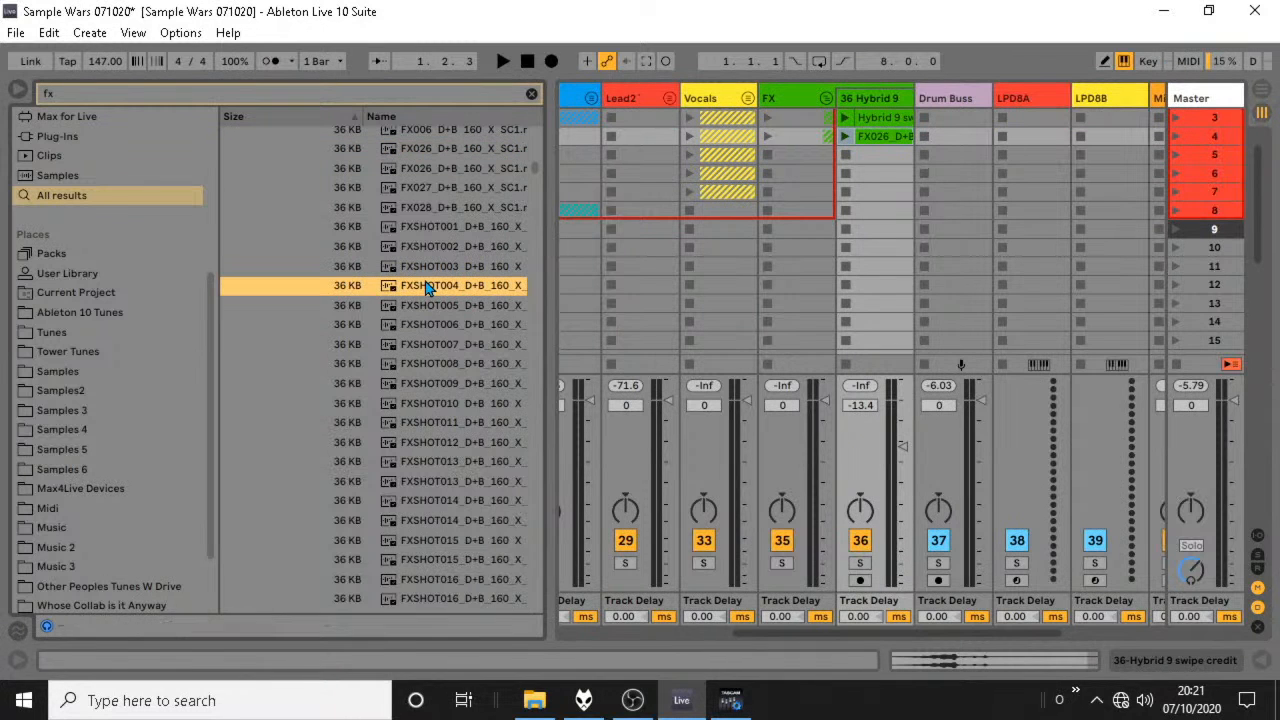
pyautogui.moveTo(426, 287); pyautogui.dragTo(884, 156)
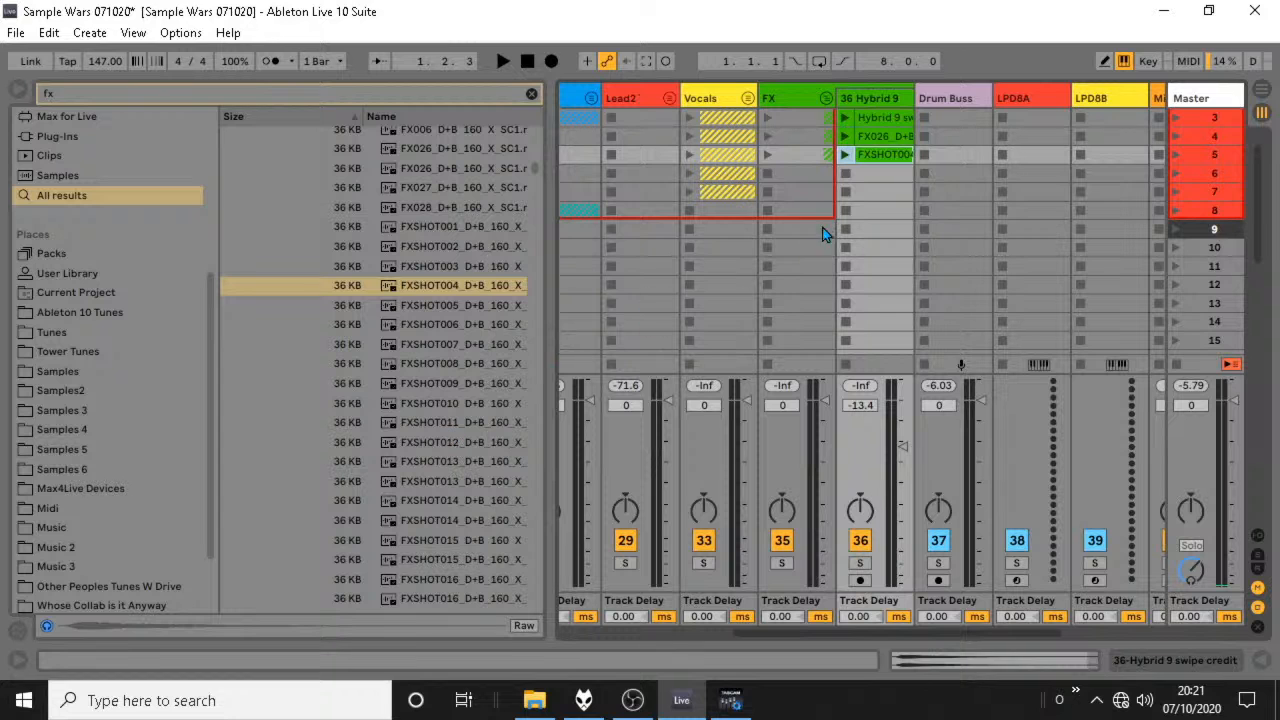
# Move track 36's three FX clips up to scenes 1 to 3 and show the track's device chain.
pyautogui.scroll(2, 868, 204)
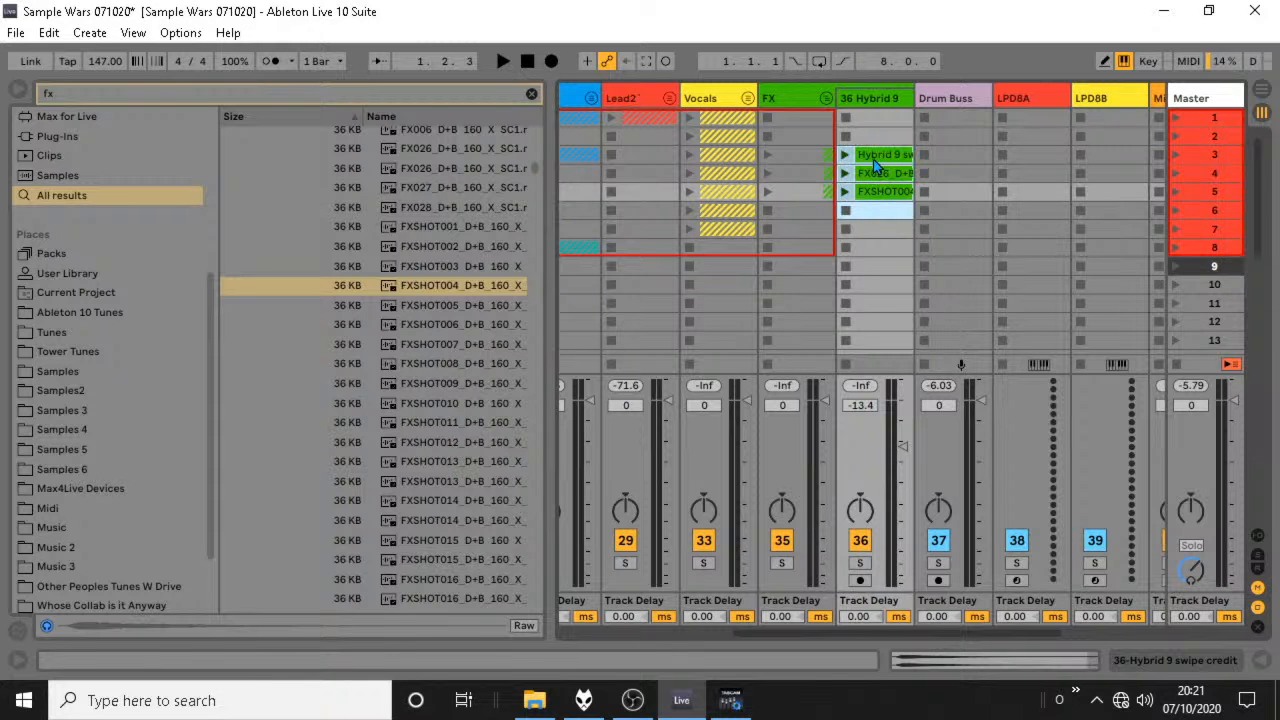
pyautogui.keyDown('shift'); pyautogui.click(888, 247); pyautogui.keyUp('shift')
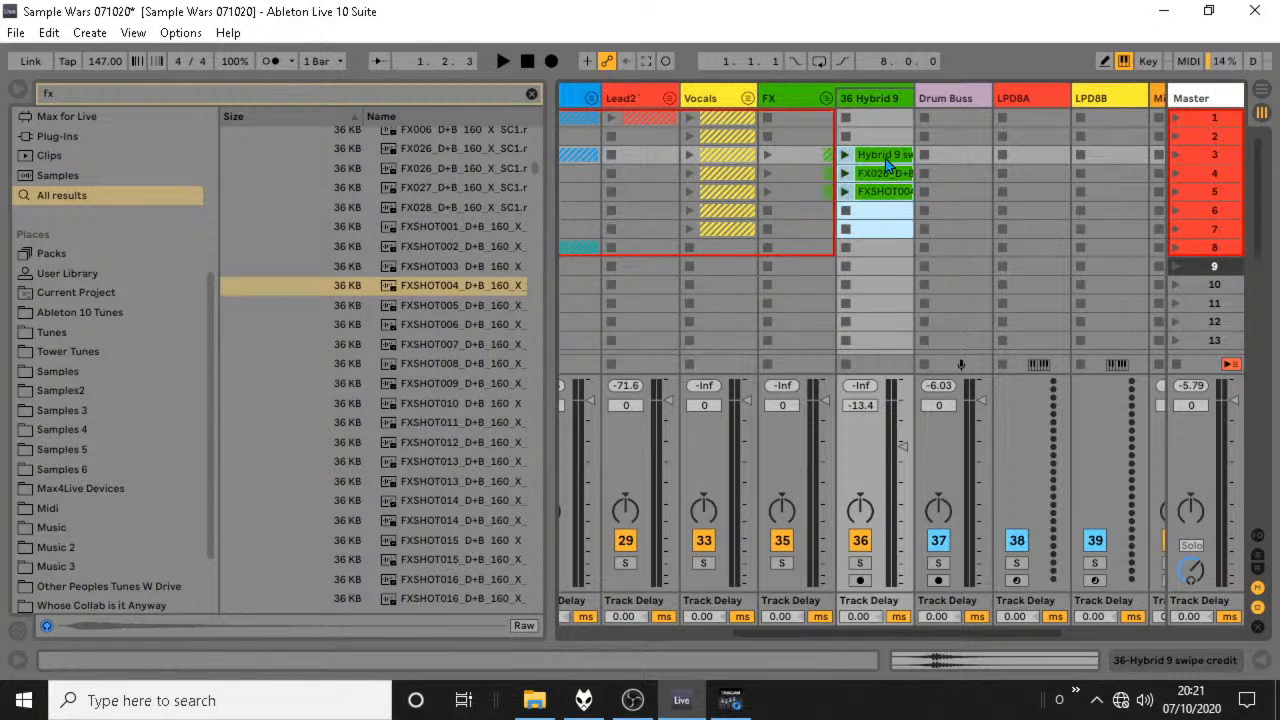
pyautogui.moveTo(889, 157); pyautogui.dragTo(879, 120)
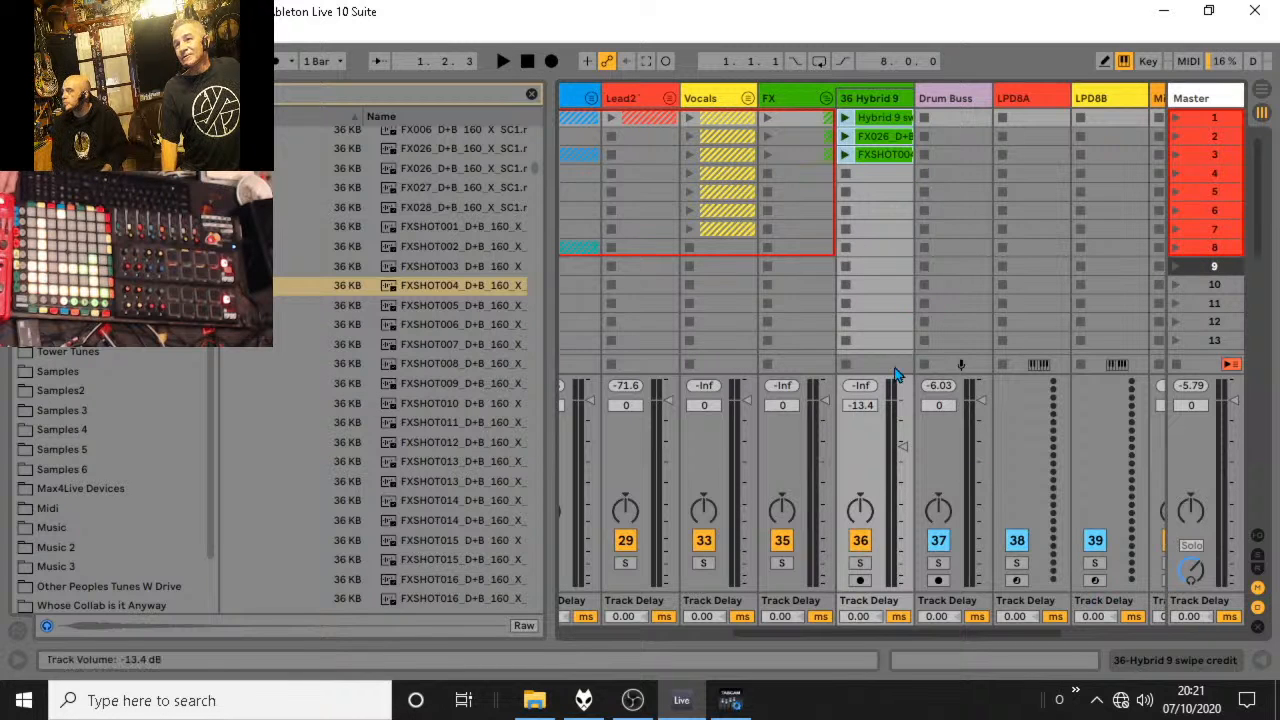
pyautogui.moveTo(898, 268); pyautogui.dragTo(889, 123)
pyautogui.click(1261, 662)
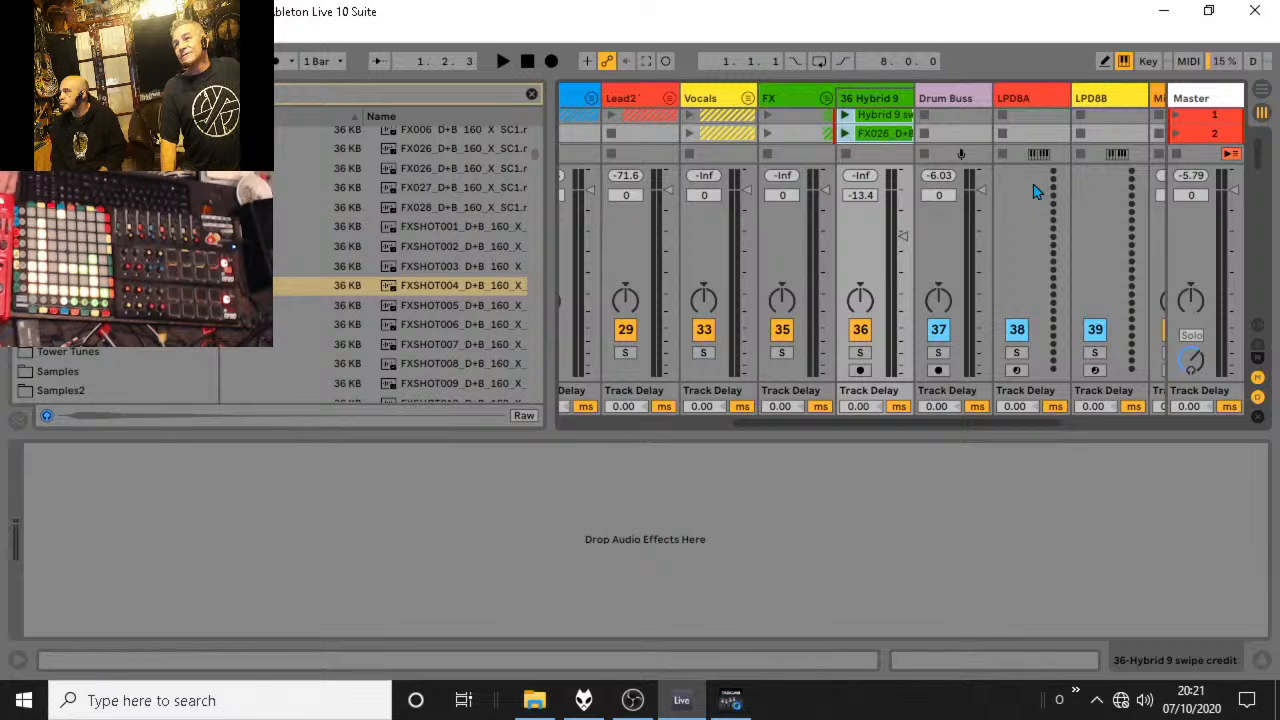
# Inspect the FX026 clip's sample and clip settings in the detail view, shrink the view's height and hide it.
pyautogui.moveTo(928, 164); pyautogui.dragTo(905, 257)
pyautogui.moveTo(896, 194); pyautogui.dragTo(889, 71)
pyautogui.click(1261, 662)
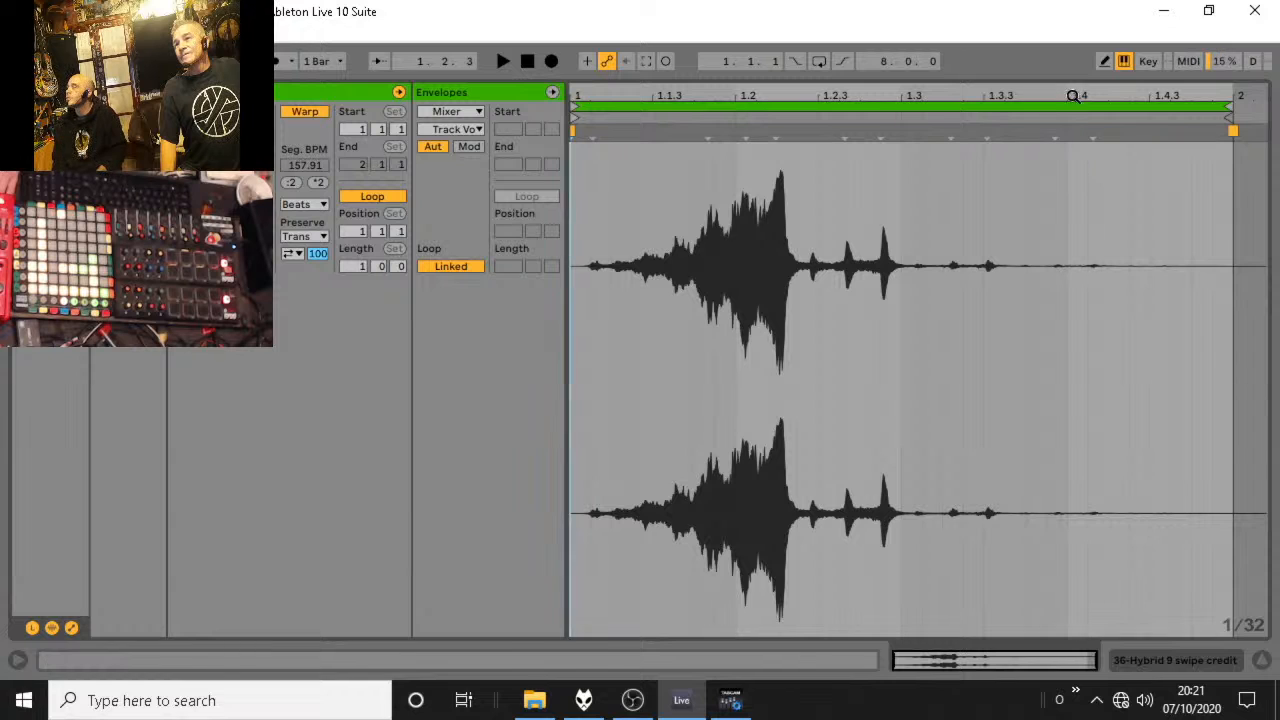
pyautogui.moveTo(1070, 77); pyautogui.dragTo(1054, 486)
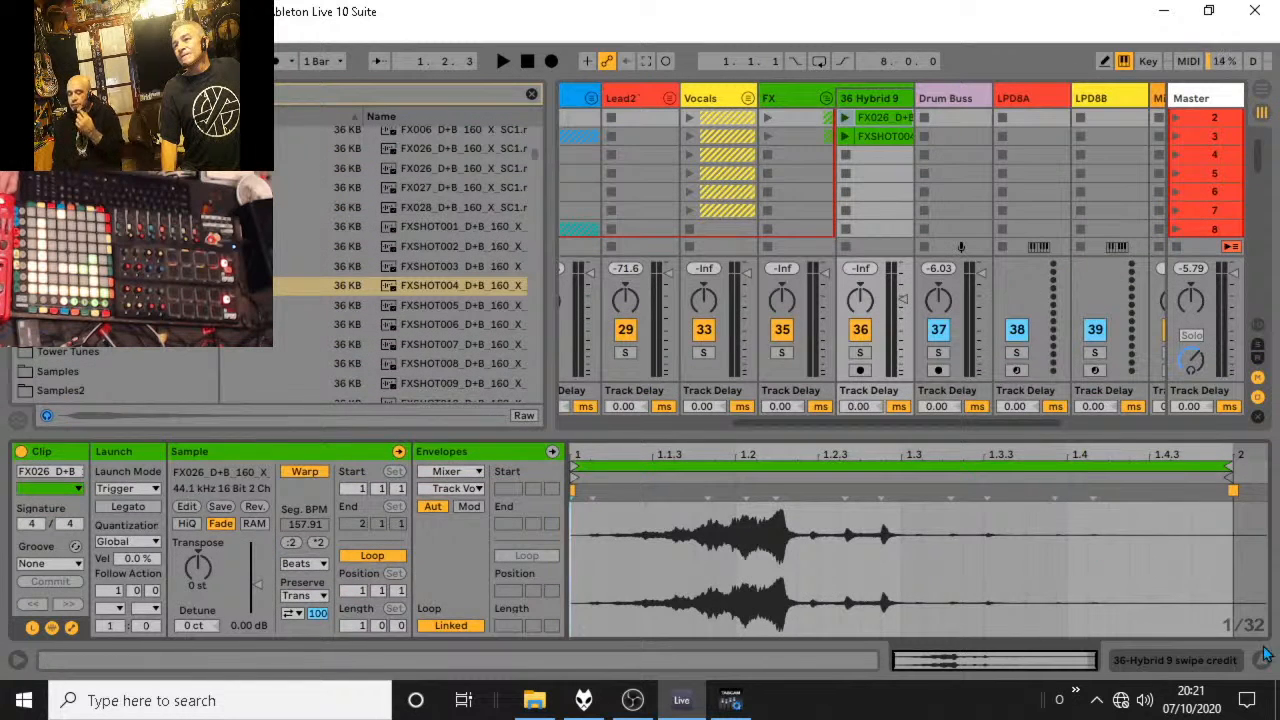
pyautogui.click(1262, 661)
# Select track 36's three FX clips in scenes 1 to 3 and set their launch quantization to 1/8.
pyautogui.keyDown('shift'); pyautogui.click(870, 189); pyautogui.keyUp('shift')
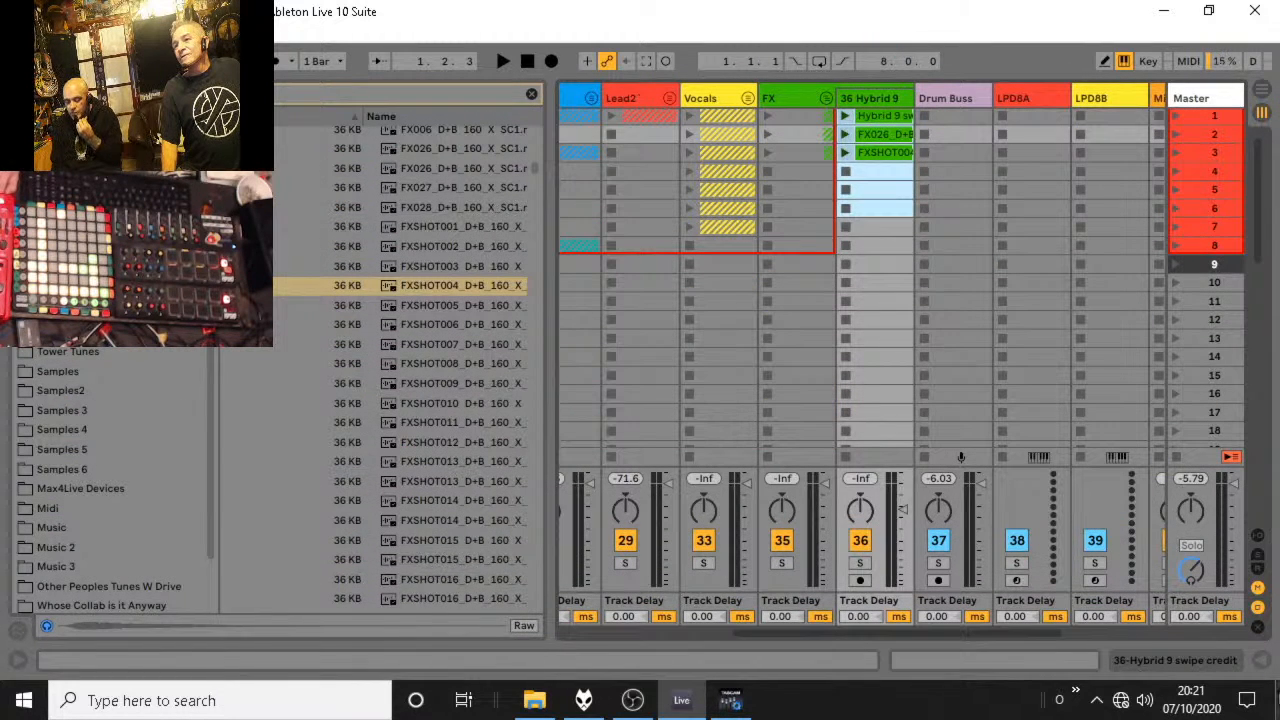
pyautogui.click(1262, 661)
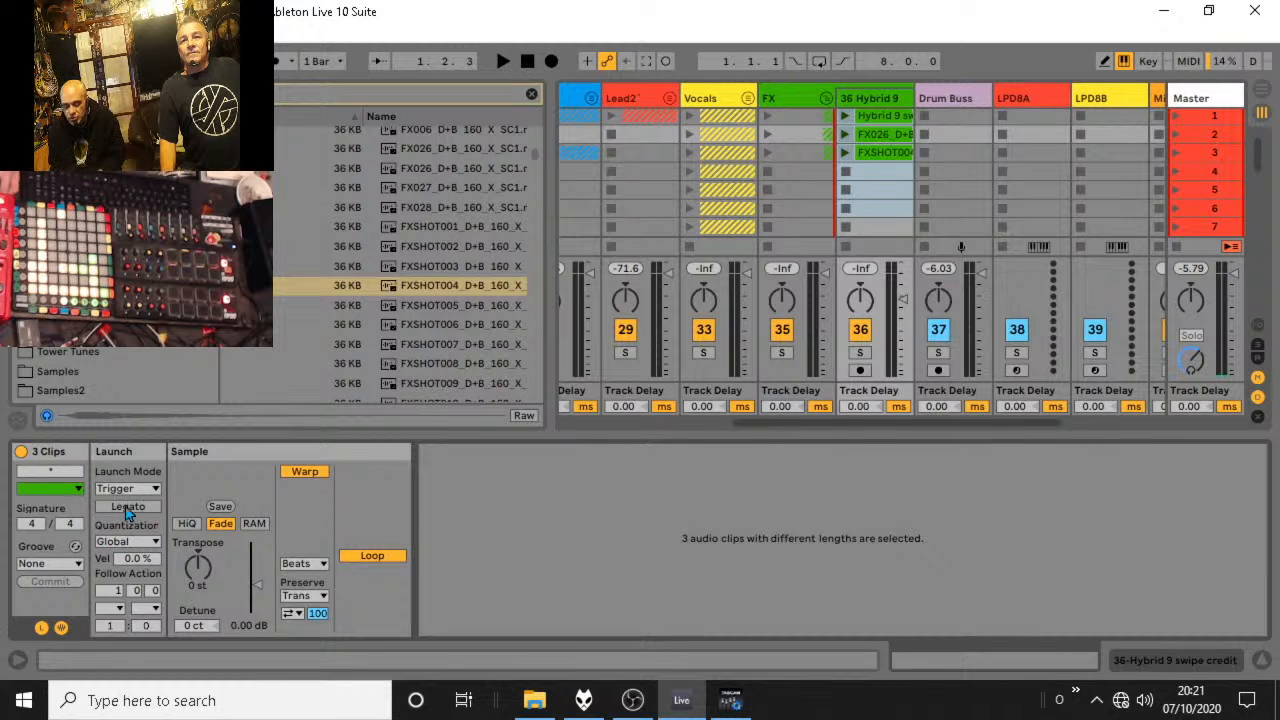
pyautogui.click(130, 489)
pyautogui.click(127, 490)
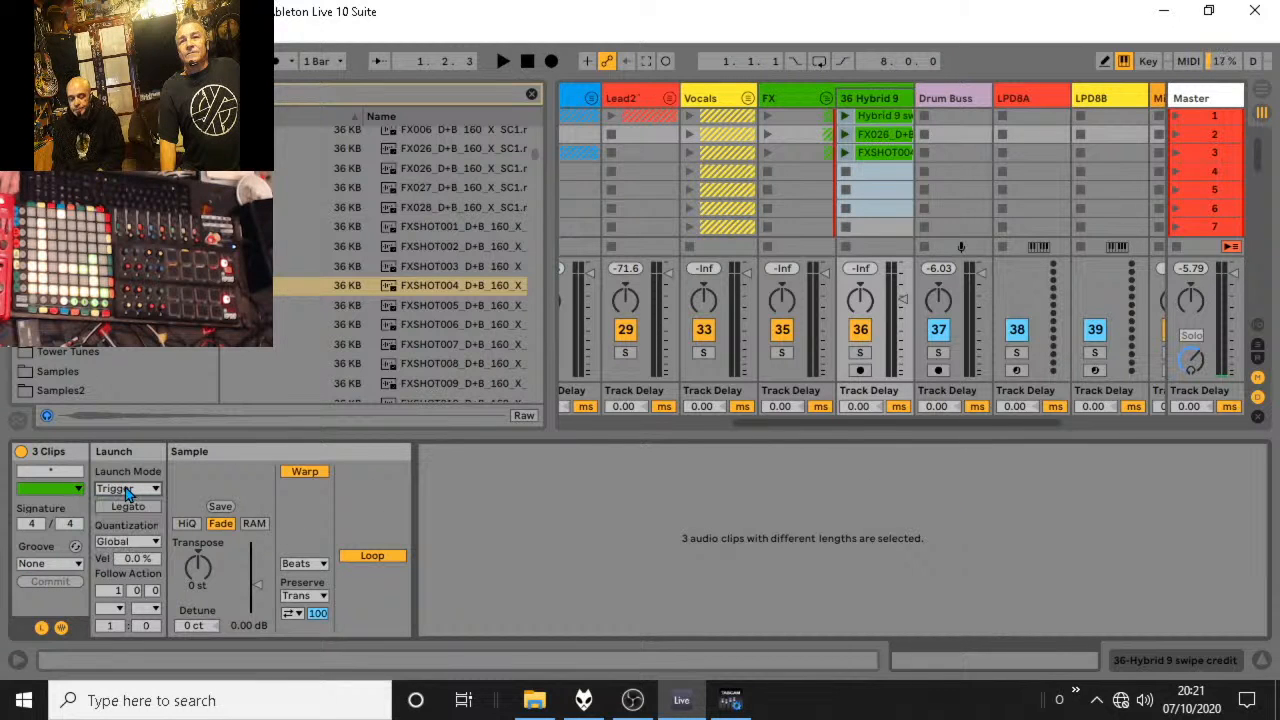
pyautogui.click(118, 540)
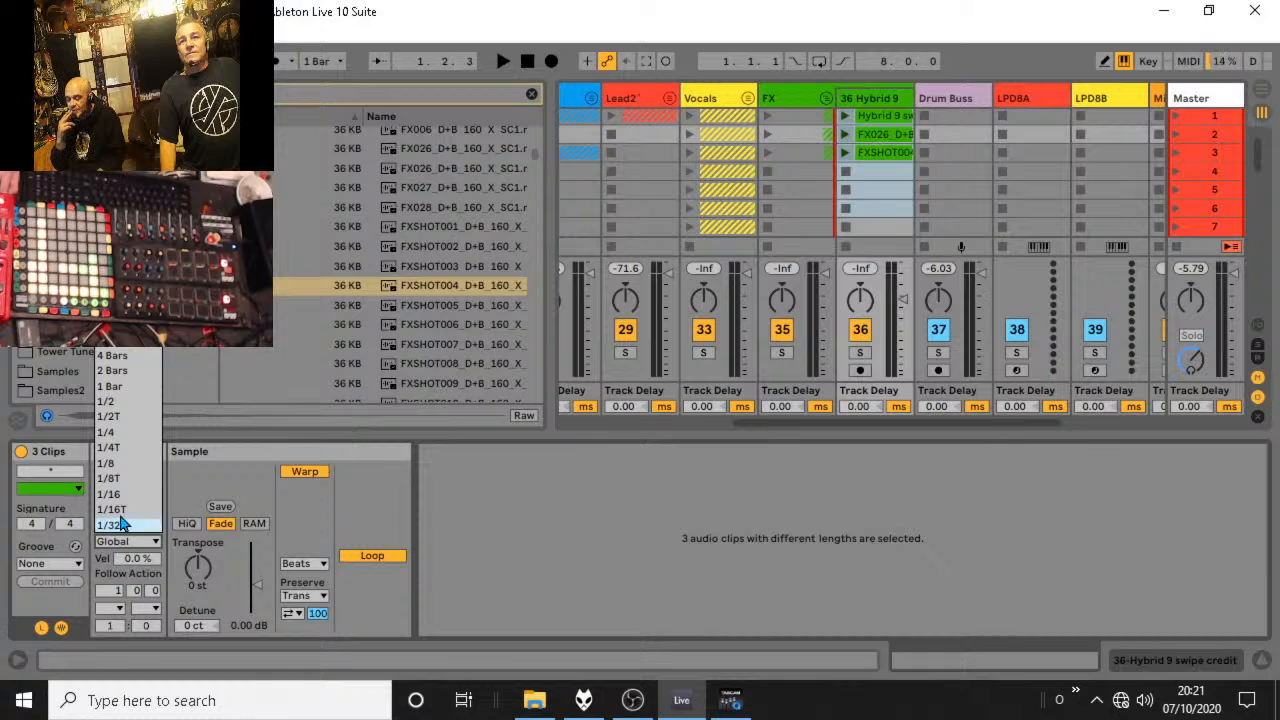
pyautogui.click(115, 463)
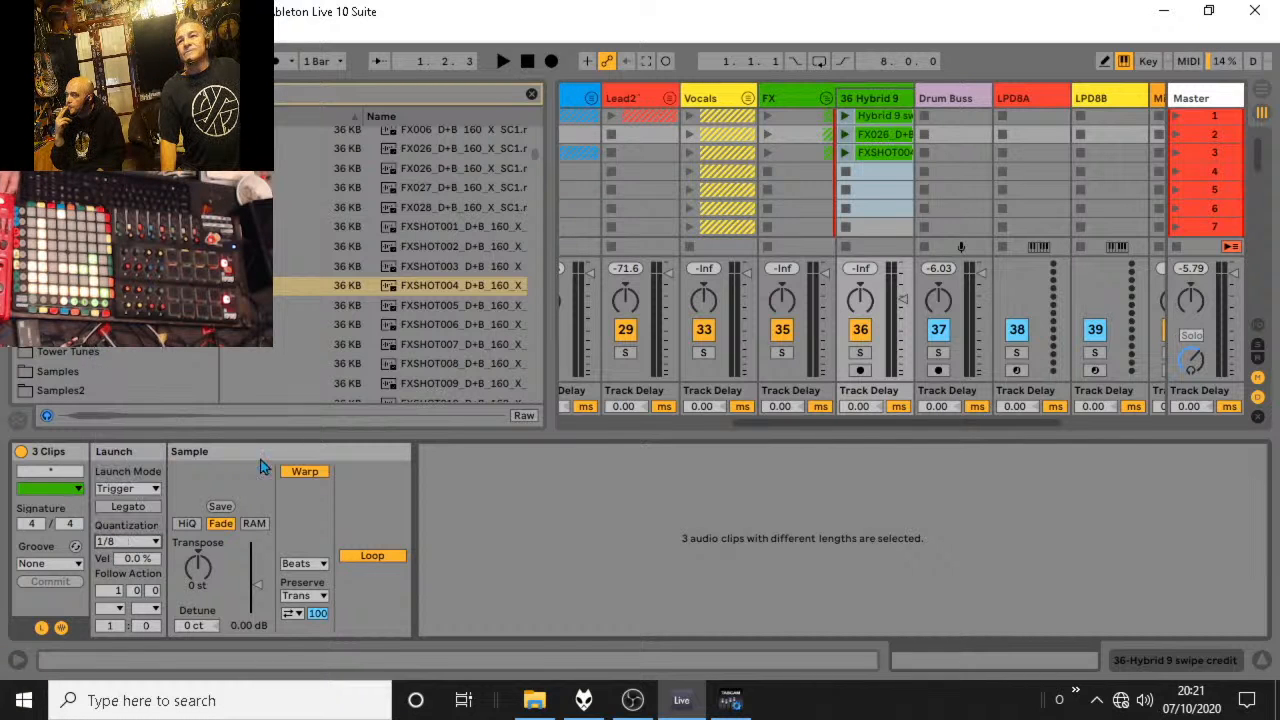
# Fold the FX group, unfold the Bass group with the browser hidden, and play the set briefly.
pyautogui.click(826, 99)
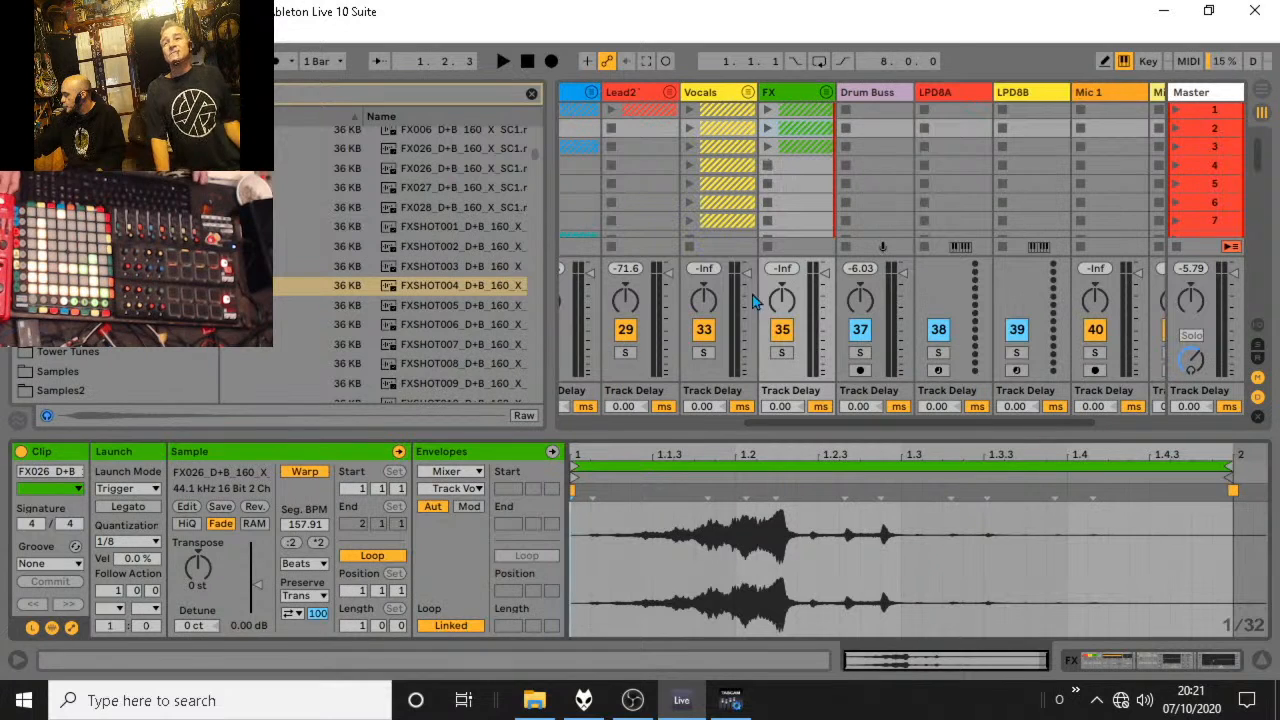
pyautogui.hotkey('ctrl', 'alt', 'b')
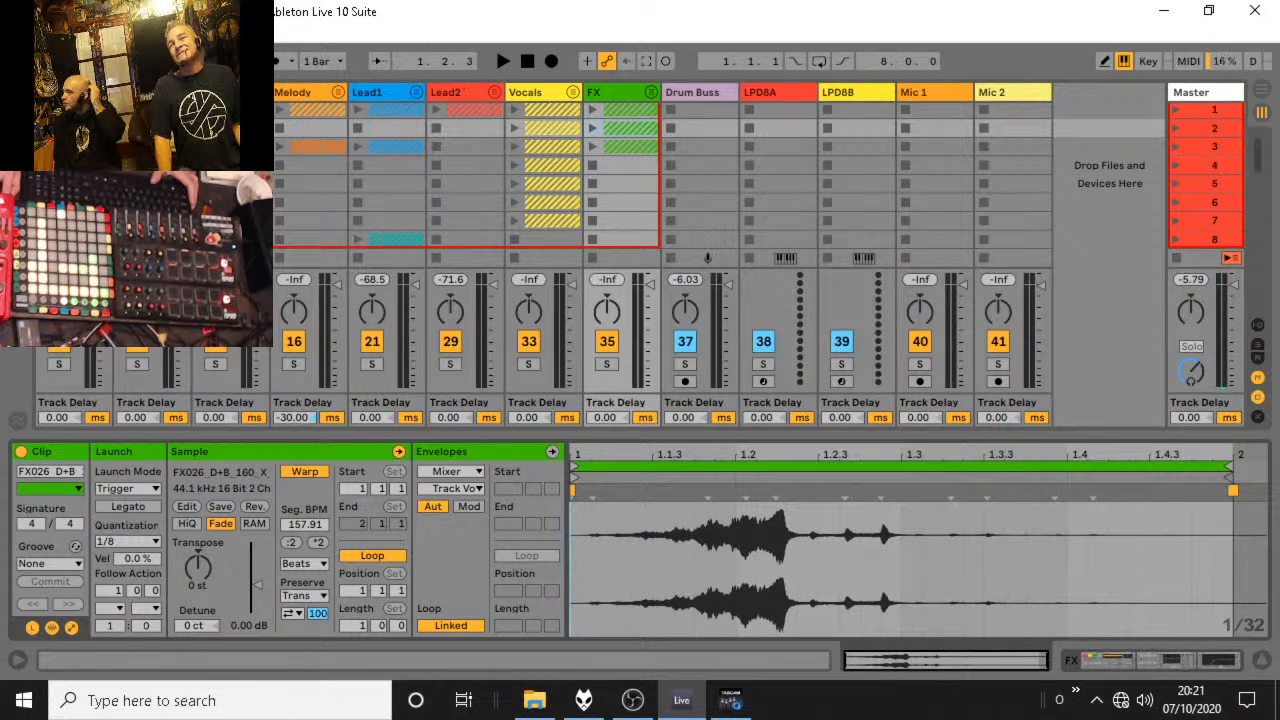
pyautogui.click(260, 92)
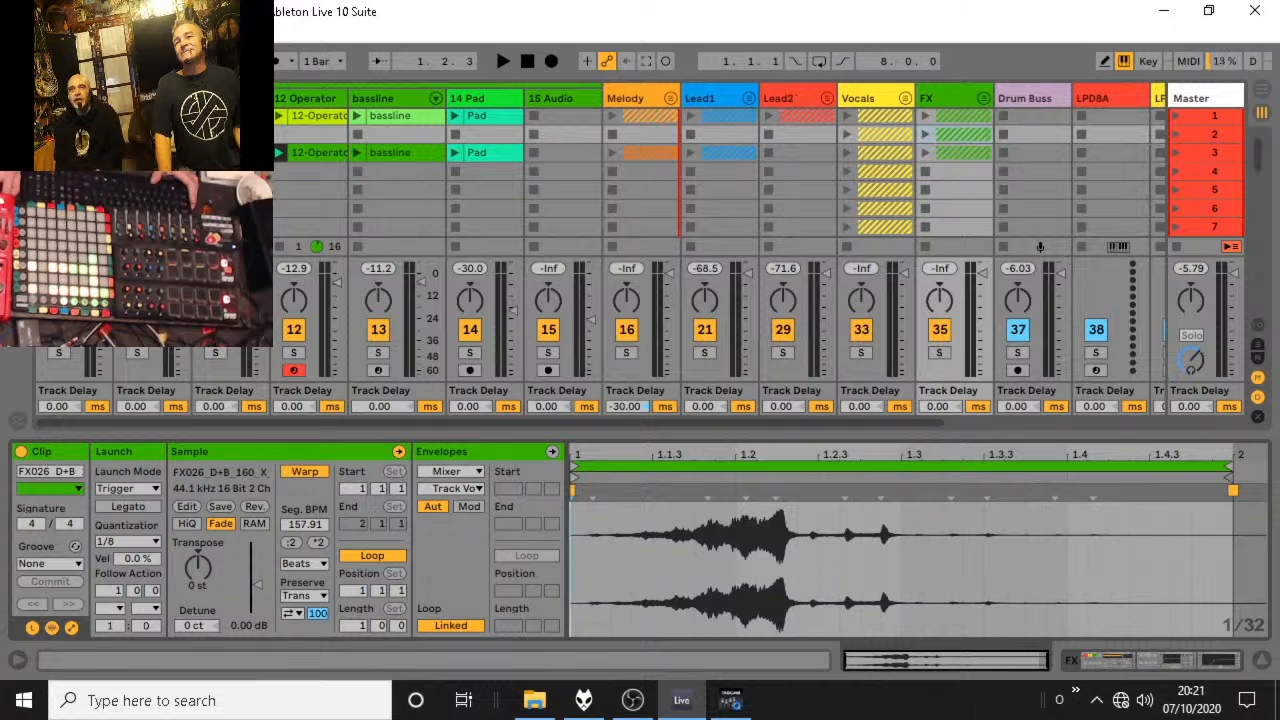
pyautogui.press('space')
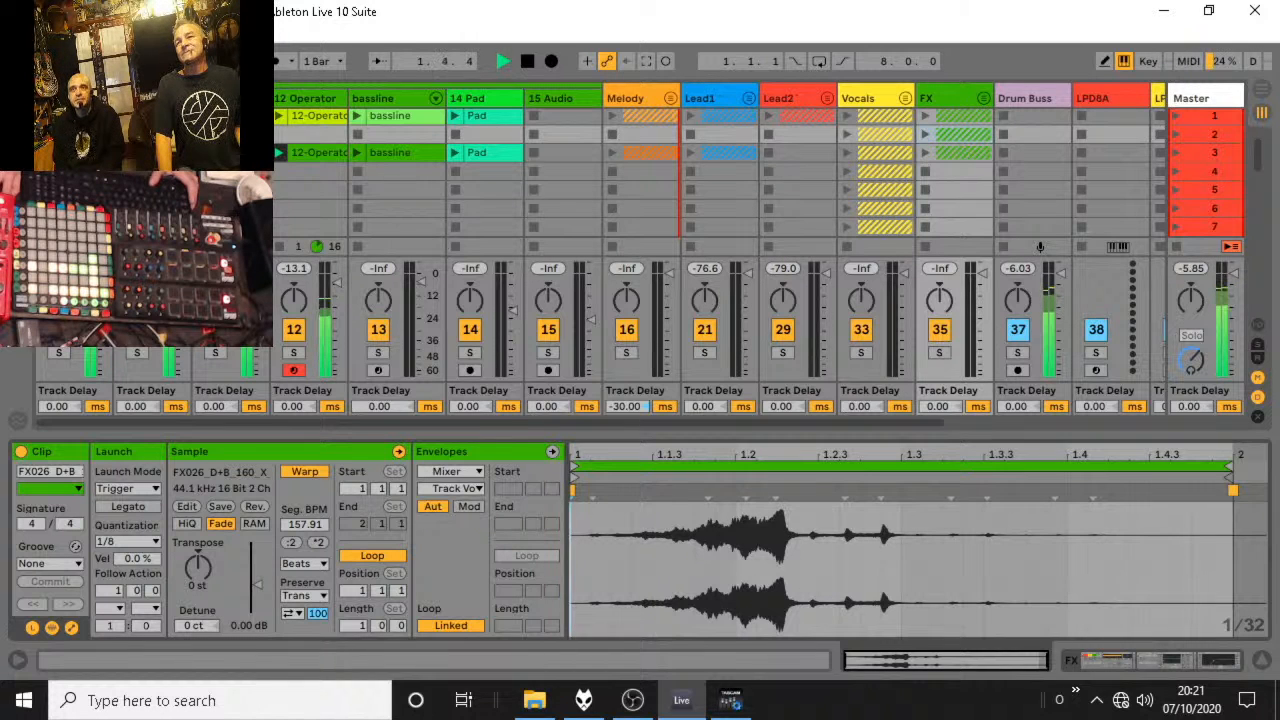
pyautogui.press('space')
# Insert a MIDI track after 14 Pad in the Bass group and load the Operator instrument onto it.
pyautogui.click(488, 100)
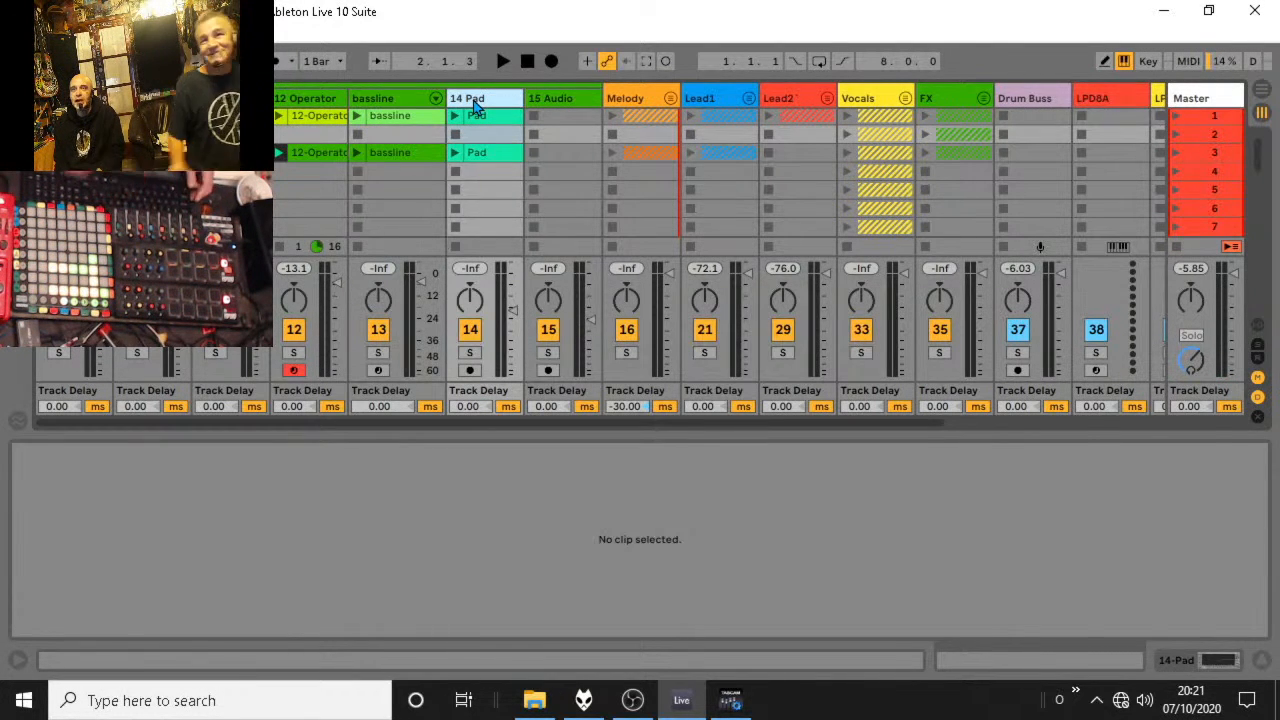
pyautogui.hotkey('ctrl', 'shift', 't')
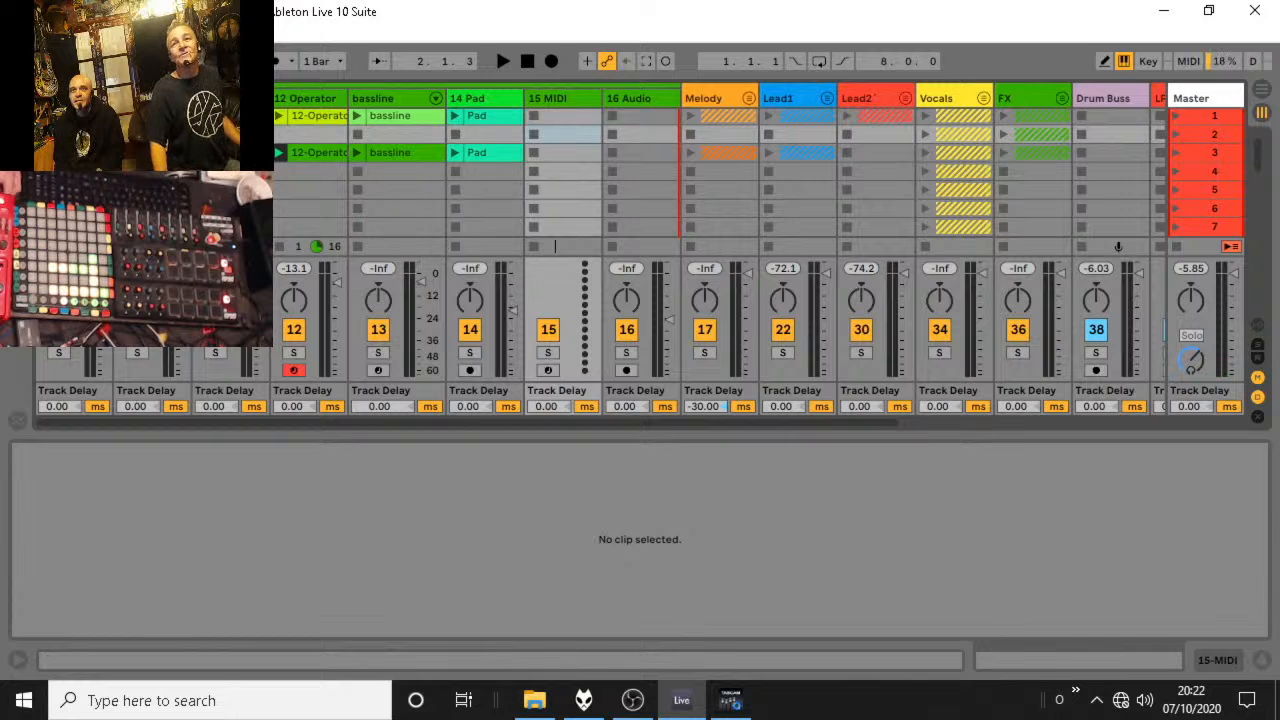
pyautogui.hotkey('ctrl', 'alt', 'b')
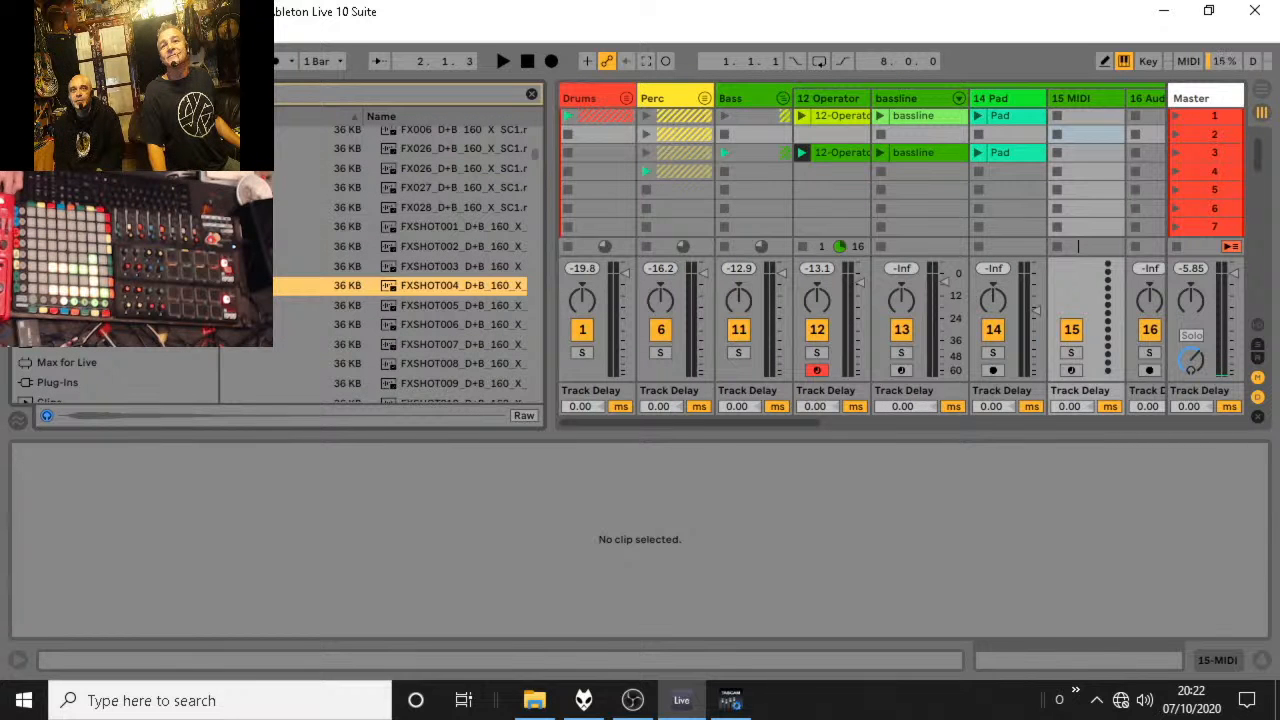
pyautogui.click(68, 324)
pyautogui.click(66, 304)
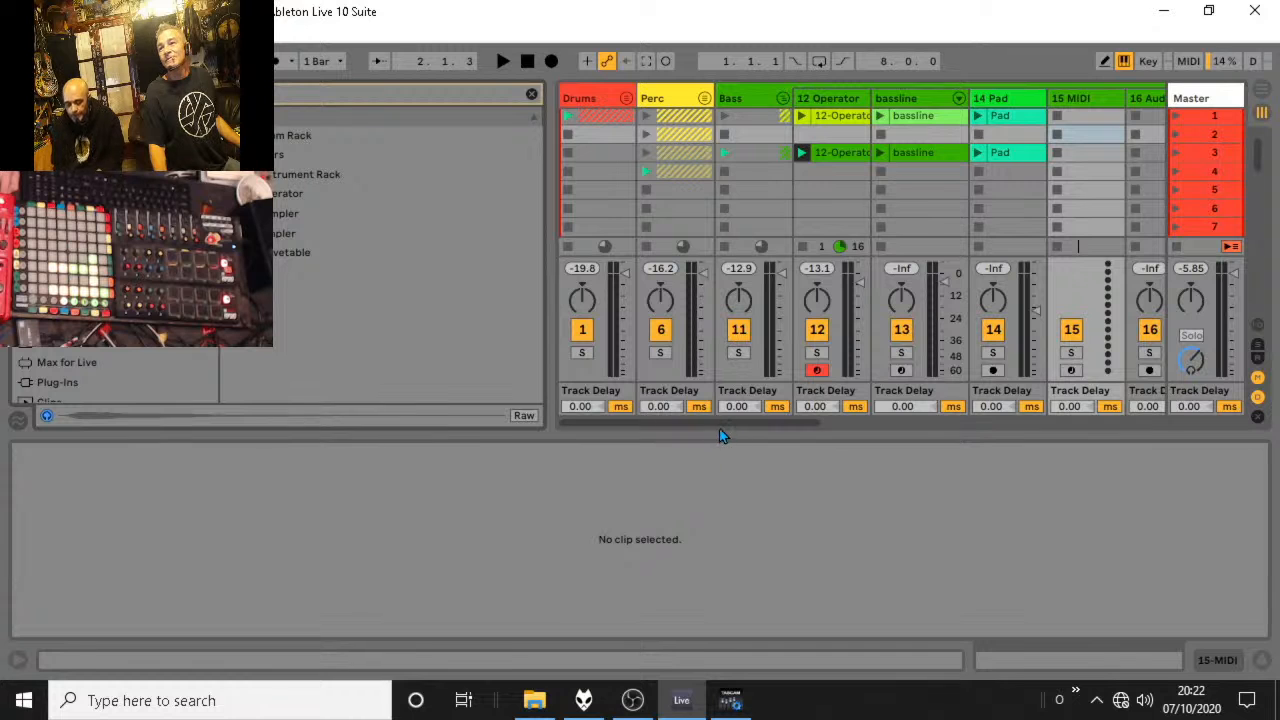
pyautogui.click(297, 178)
pyautogui.moveTo(298, 195); pyautogui.dragTo(1091, 175)
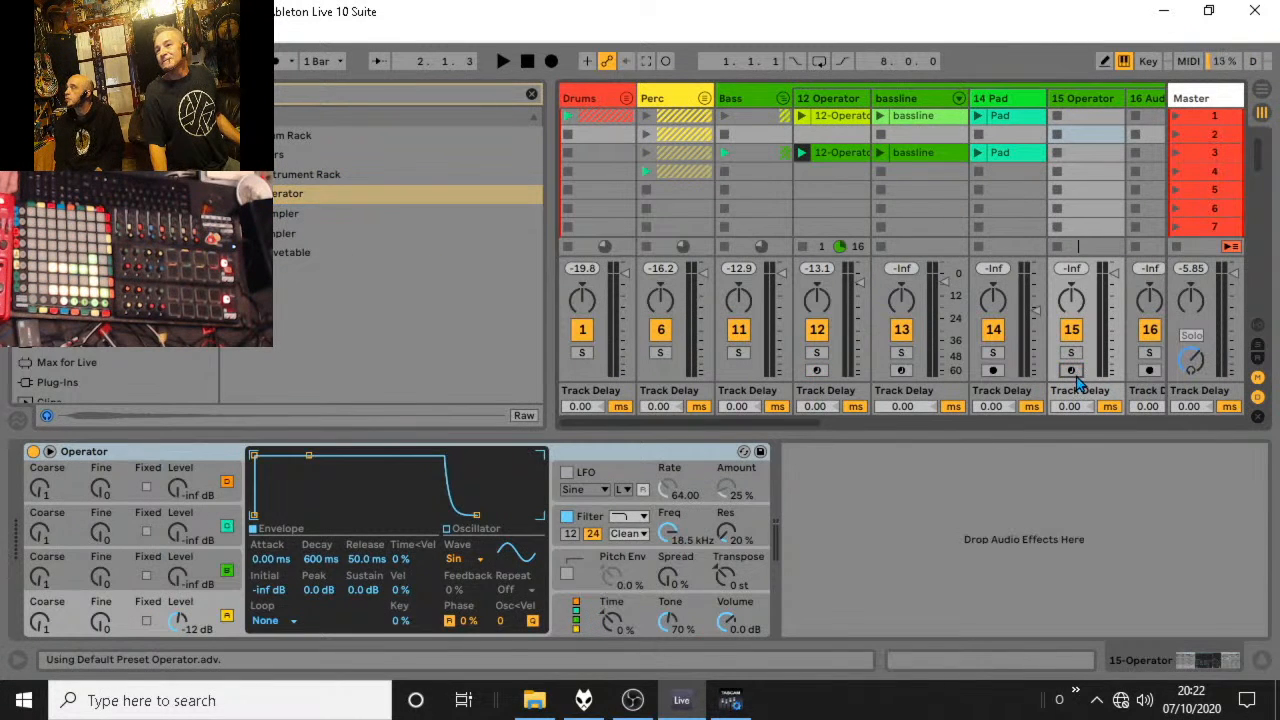
# Arm the new Operator track 15 and lower its volume to about -15.6 dB.
pyautogui.click(1076, 372)
pyautogui.click(1086, 98)
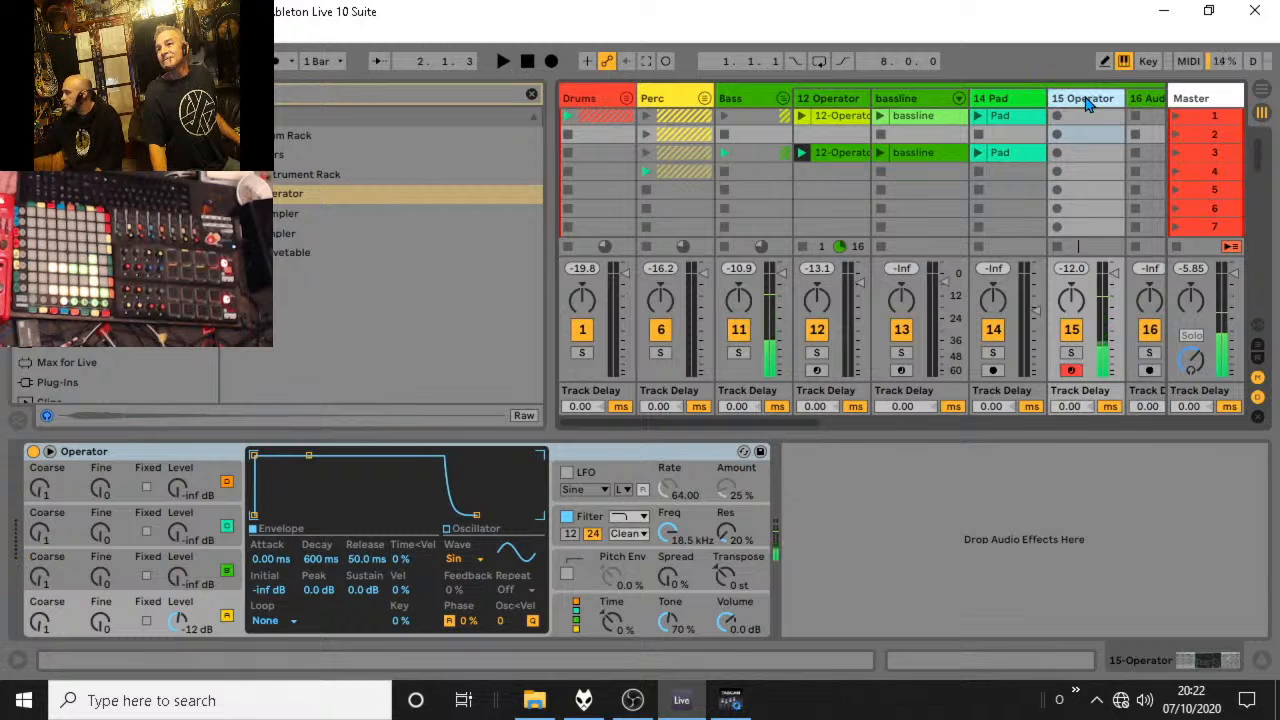
pyautogui.moveTo(1114, 273); pyautogui.dragTo(1114, 303)
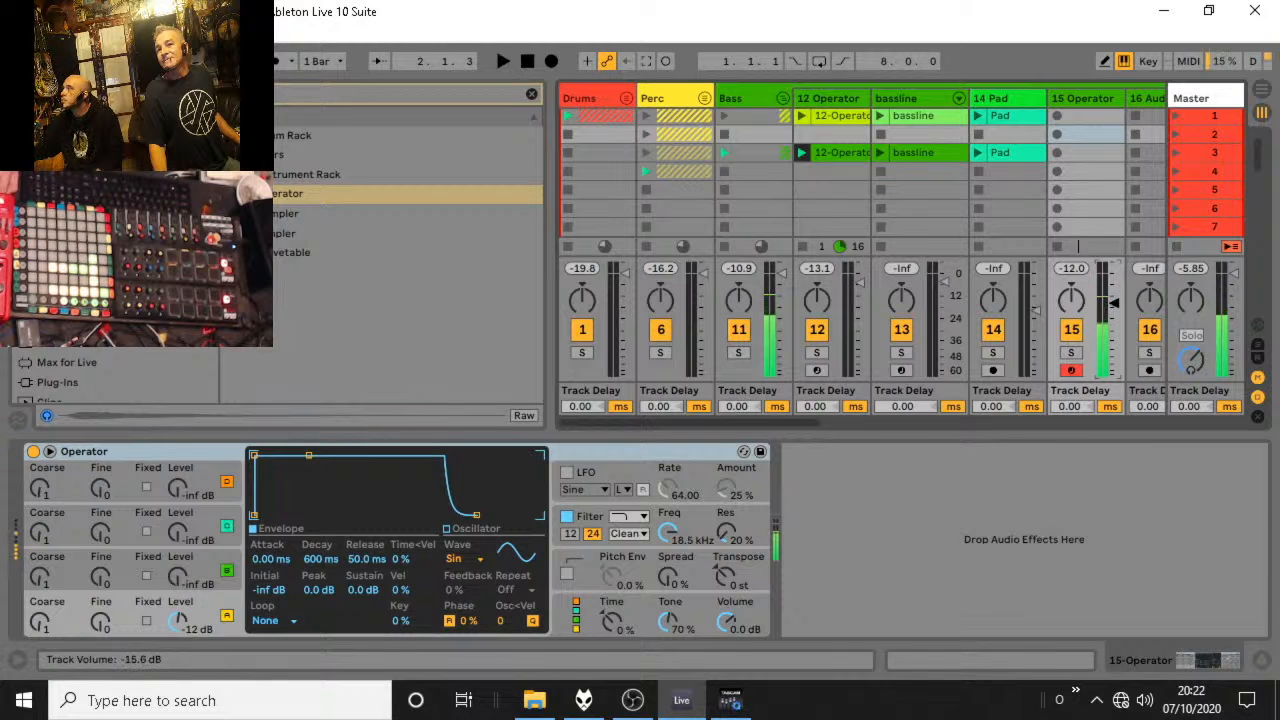
# Set Operator's oscillator A to the Saw D waveform and lower the filter frequency to about 1.37 kHz.
pyautogui.click(530, 565)
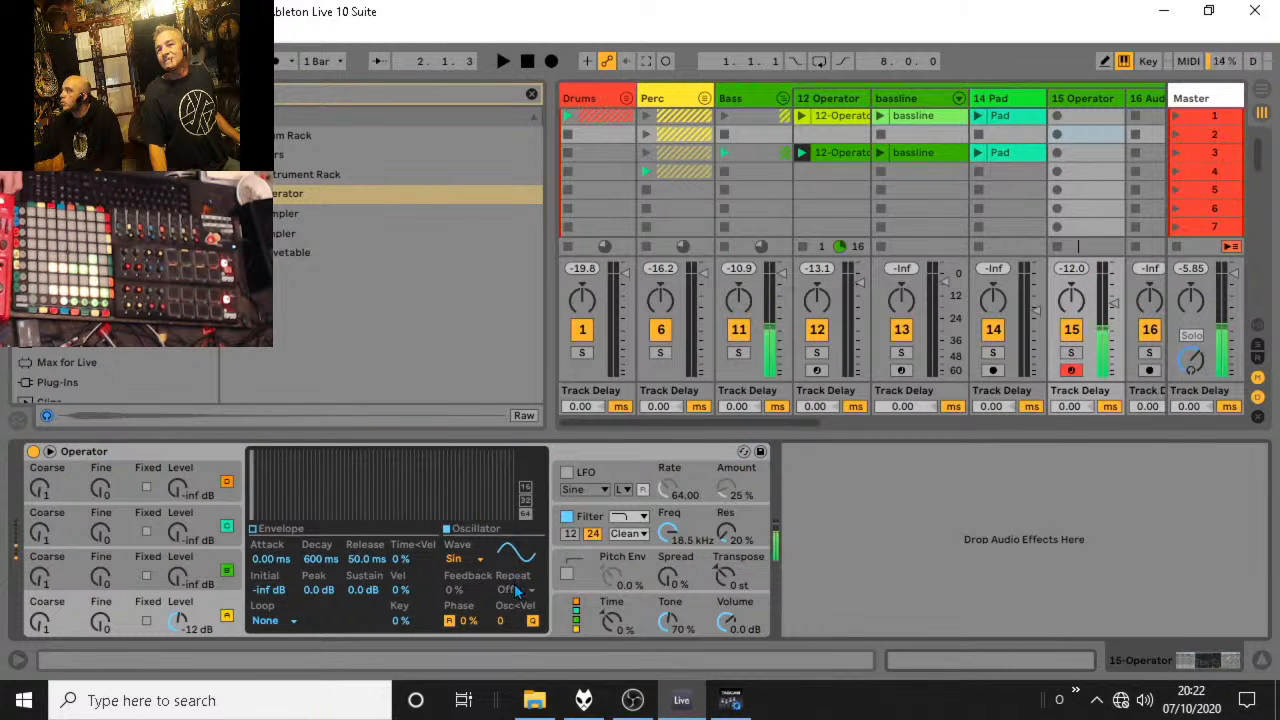
pyautogui.click(465, 558)
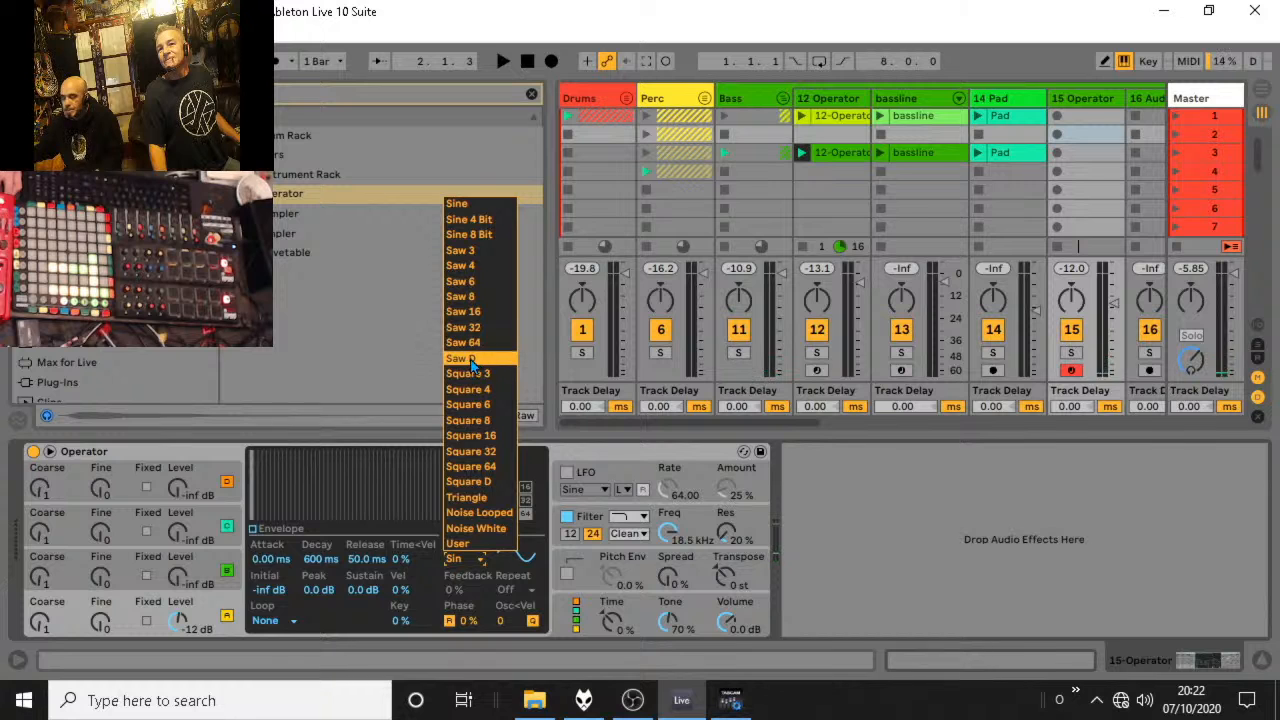
pyautogui.click(470, 360)
pyautogui.moveTo(670, 537); pyautogui.dragTo(670, 560)
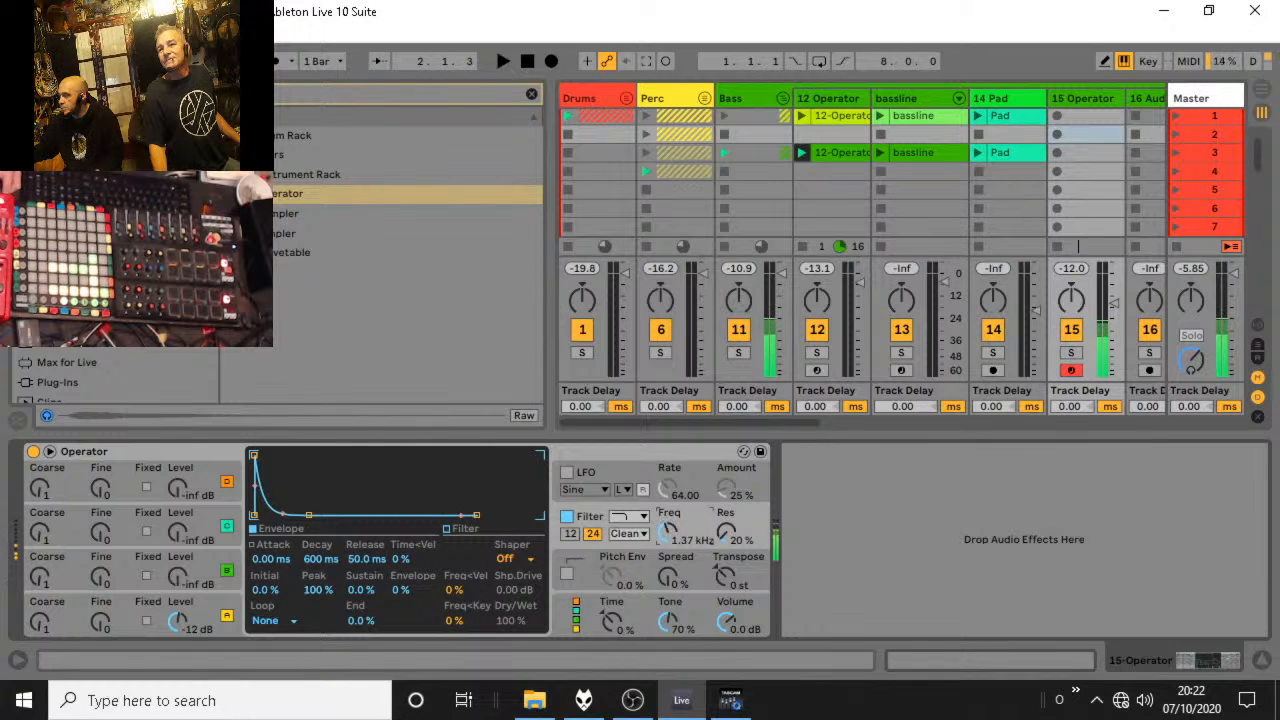
# Bring in oscillator B at -21 dB with coarse 0.5 and fine 5, and set an MS2 filter at about 1.68 kHz.
pyautogui.moveTo(180, 577); pyautogui.dragTo(180, 570)
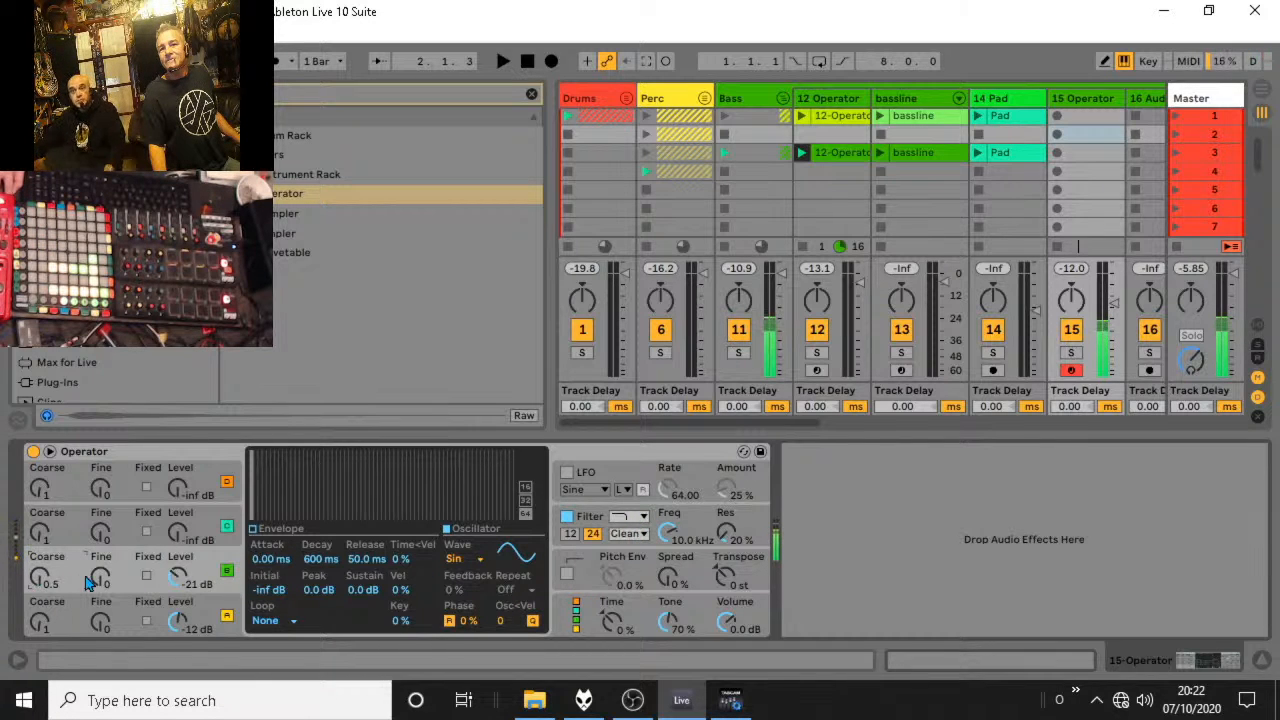
pyautogui.moveTo(100, 580); pyautogui.dragTo(100, 553)
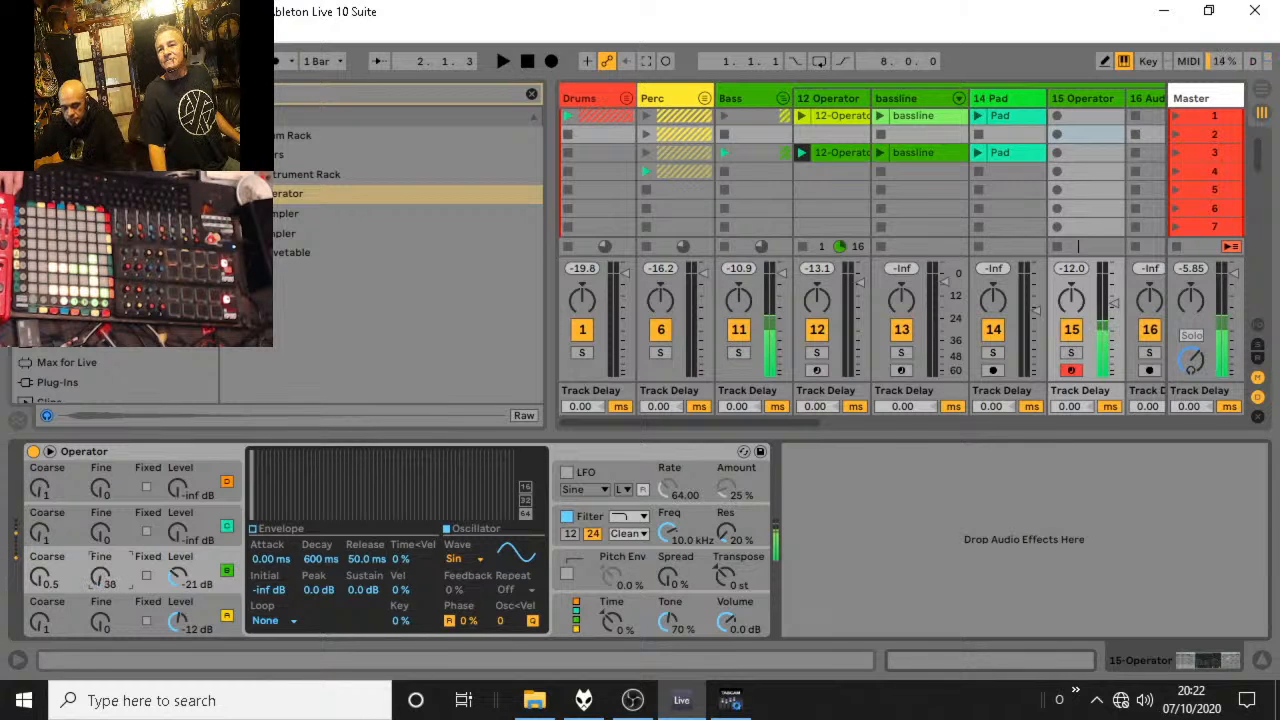
pyautogui.click(643, 534)
pyautogui.click(642, 573)
pyautogui.moveTo(667, 532); pyautogui.dragTo(667, 567)
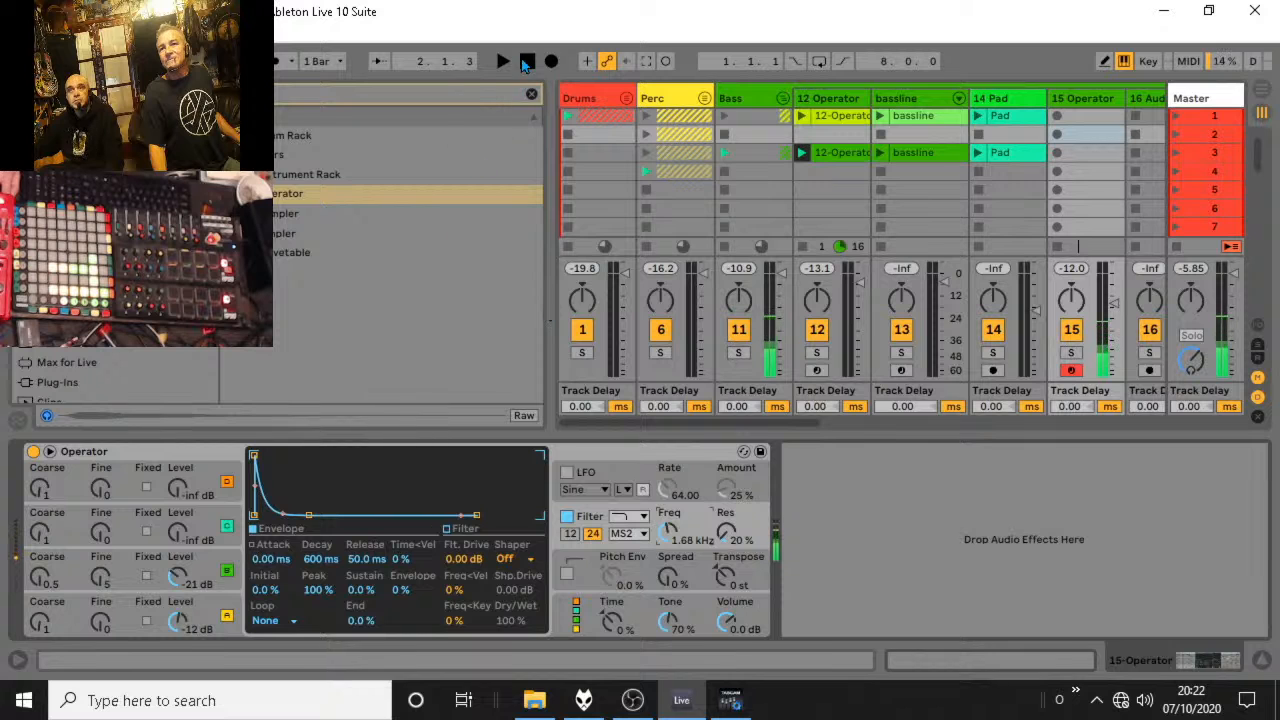
pyautogui.press('space')
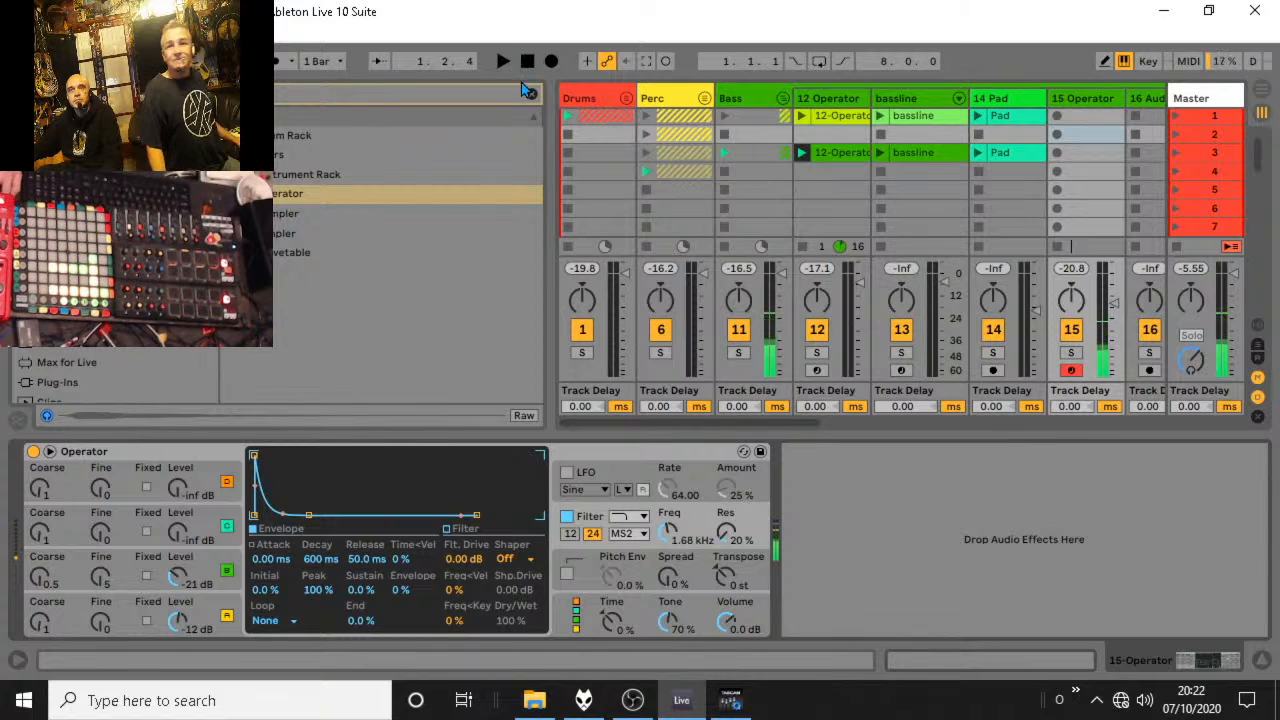
# Raise oscillator B's level to -10 dB and set the filter to about 1.45 kHz with 35% resonance.
pyautogui.click(193, 590)
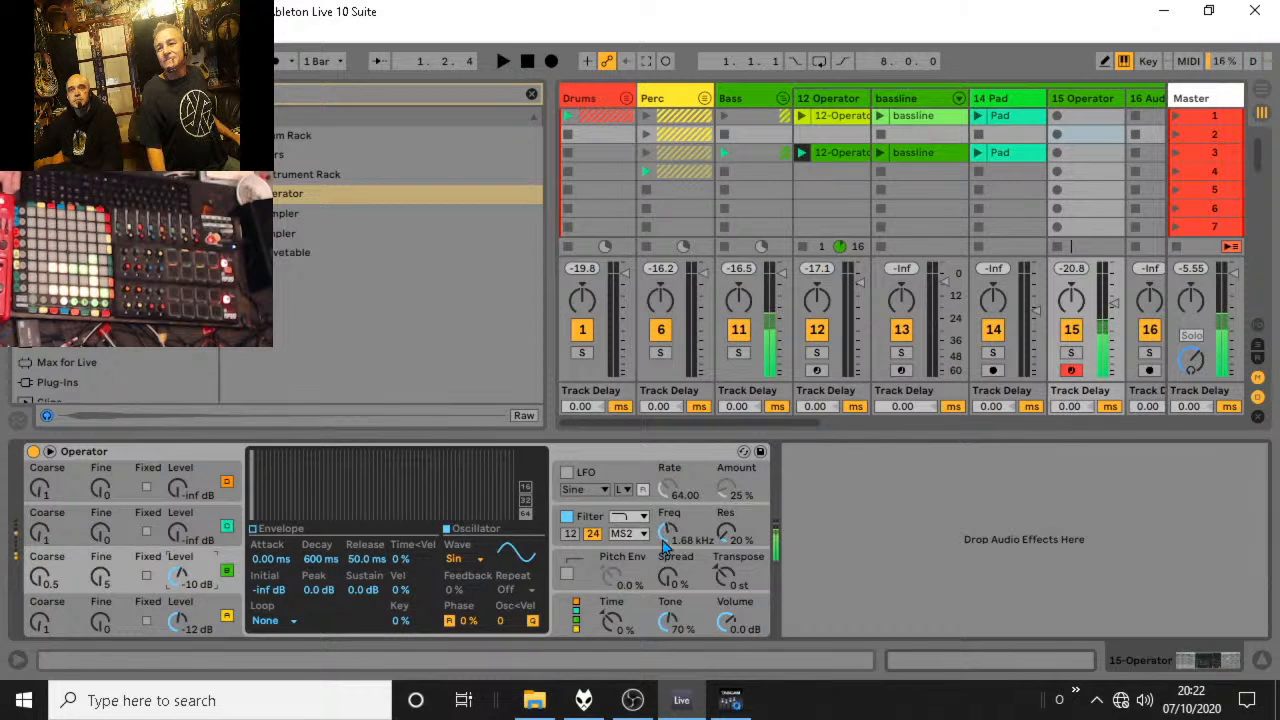
pyautogui.moveTo(665, 540); pyautogui.dragTo(665, 572)
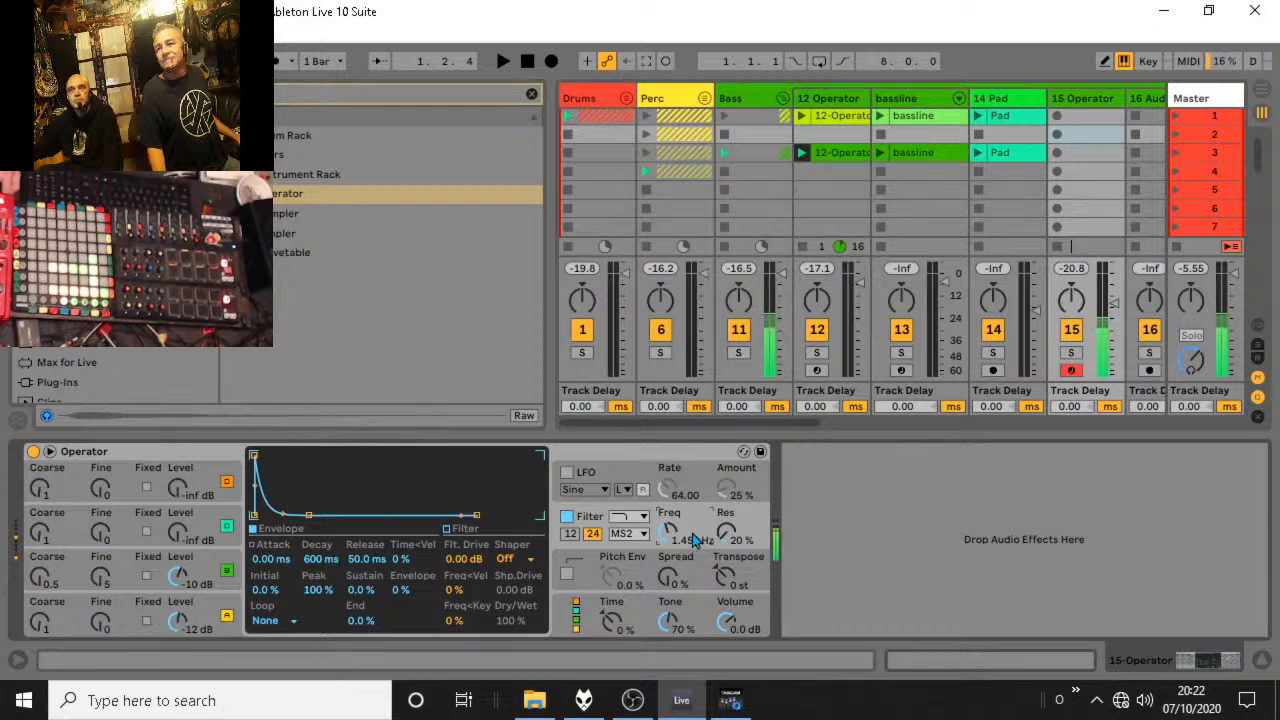
pyautogui.moveTo(726, 531); pyautogui.dragTo(726, 472)
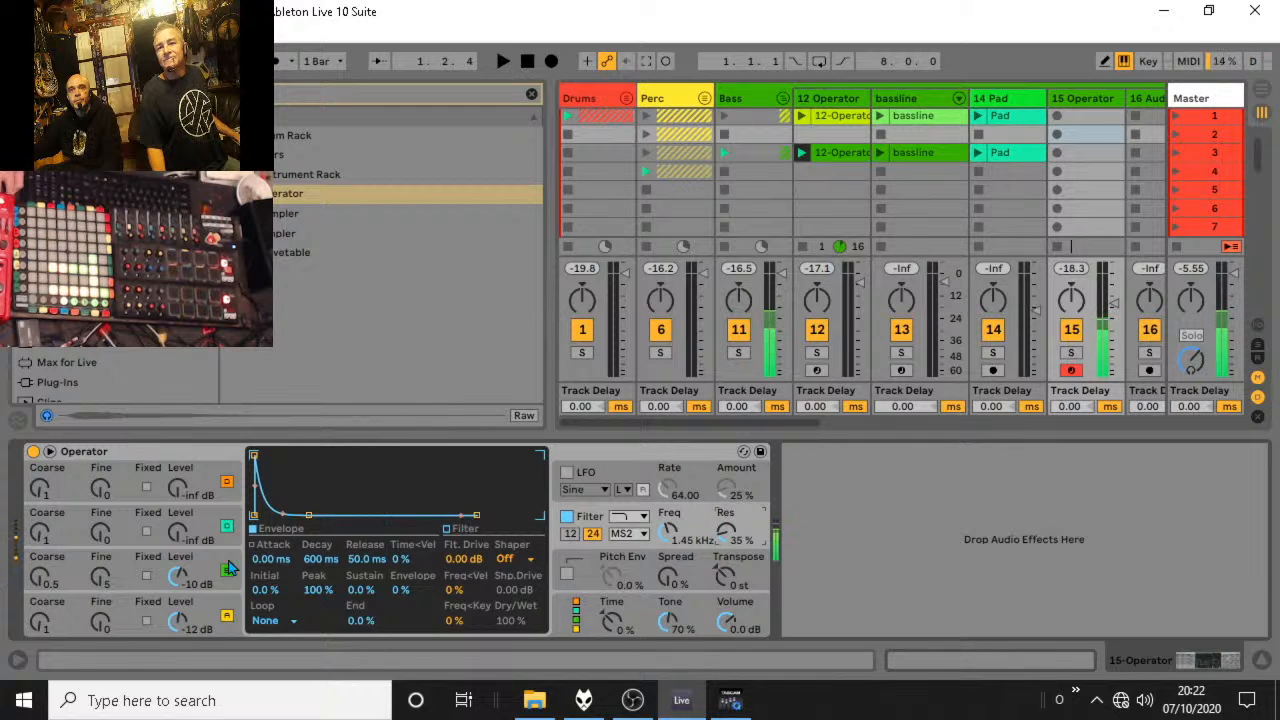
# Shape the envelopes: oscillator B with 351 ms decay and -49 dB sustain, oscillator A with 1.03 s decay and -19 dB sustain.
pyautogui.click(130, 590)
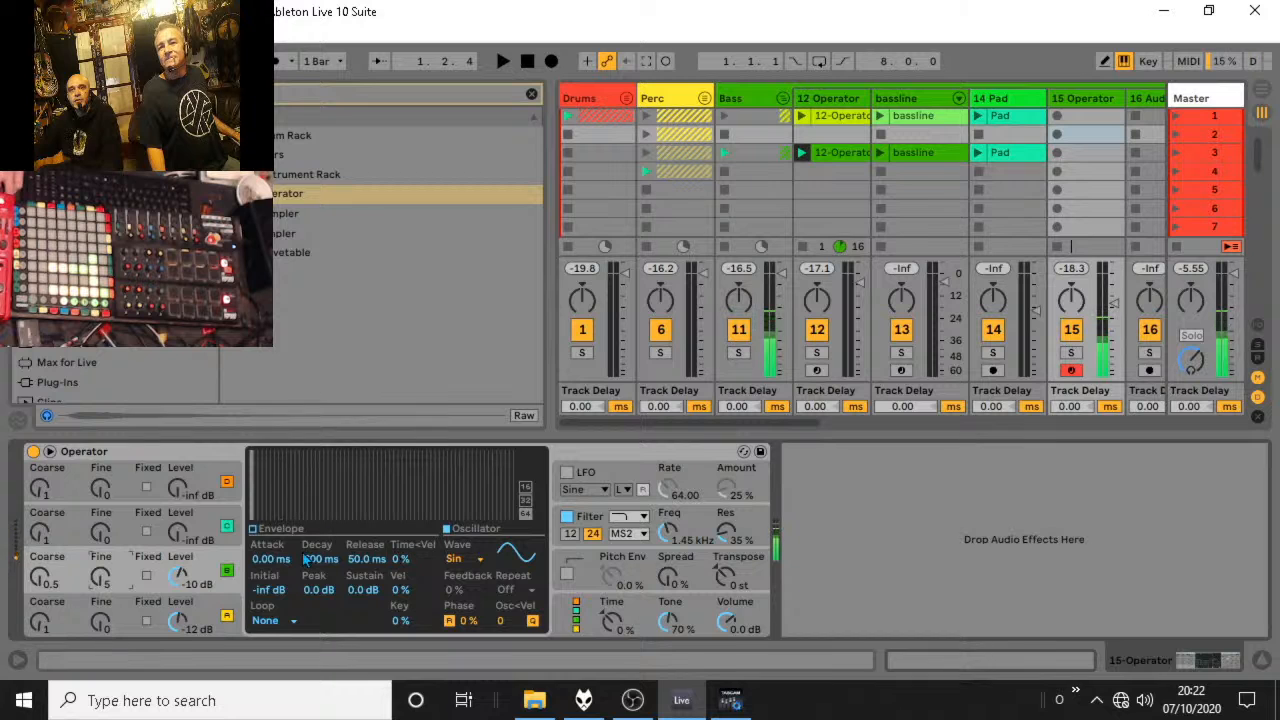
pyautogui.moveTo(337, 553); pyautogui.dragTo(337, 598)
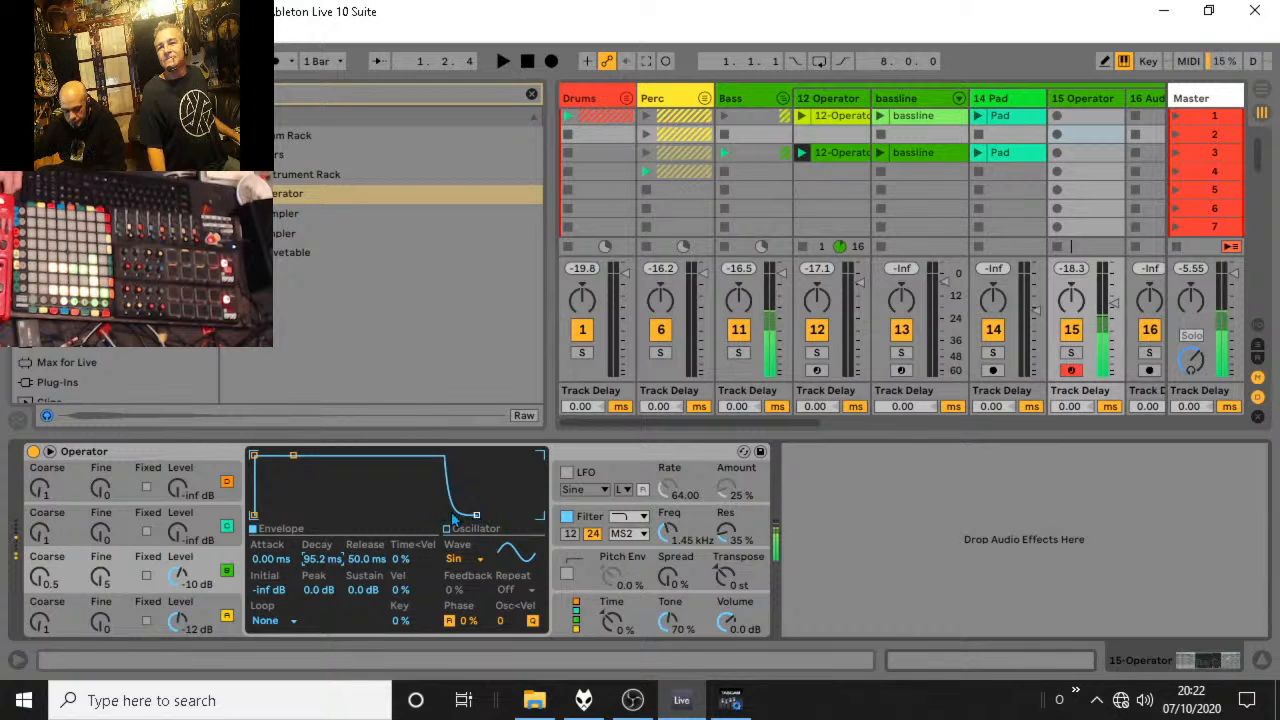
pyautogui.moveTo(293, 456); pyautogui.dragTo(304, 507)
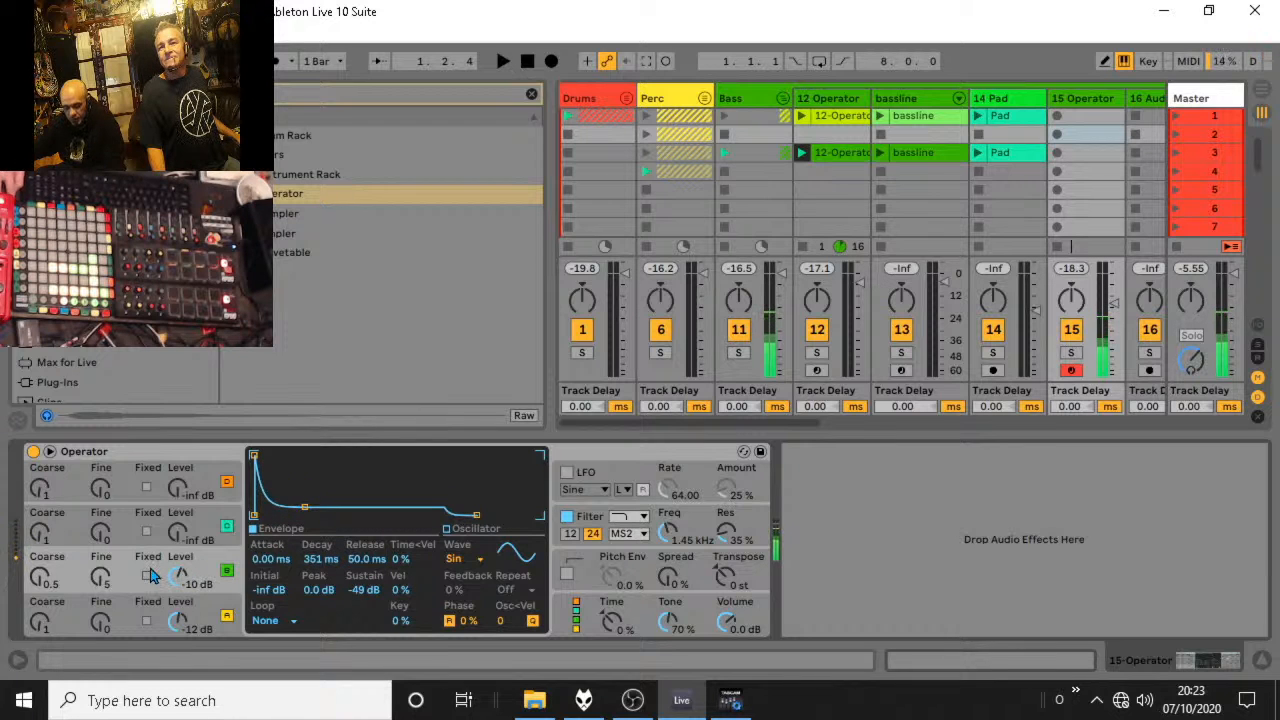
pyautogui.click(217, 609)
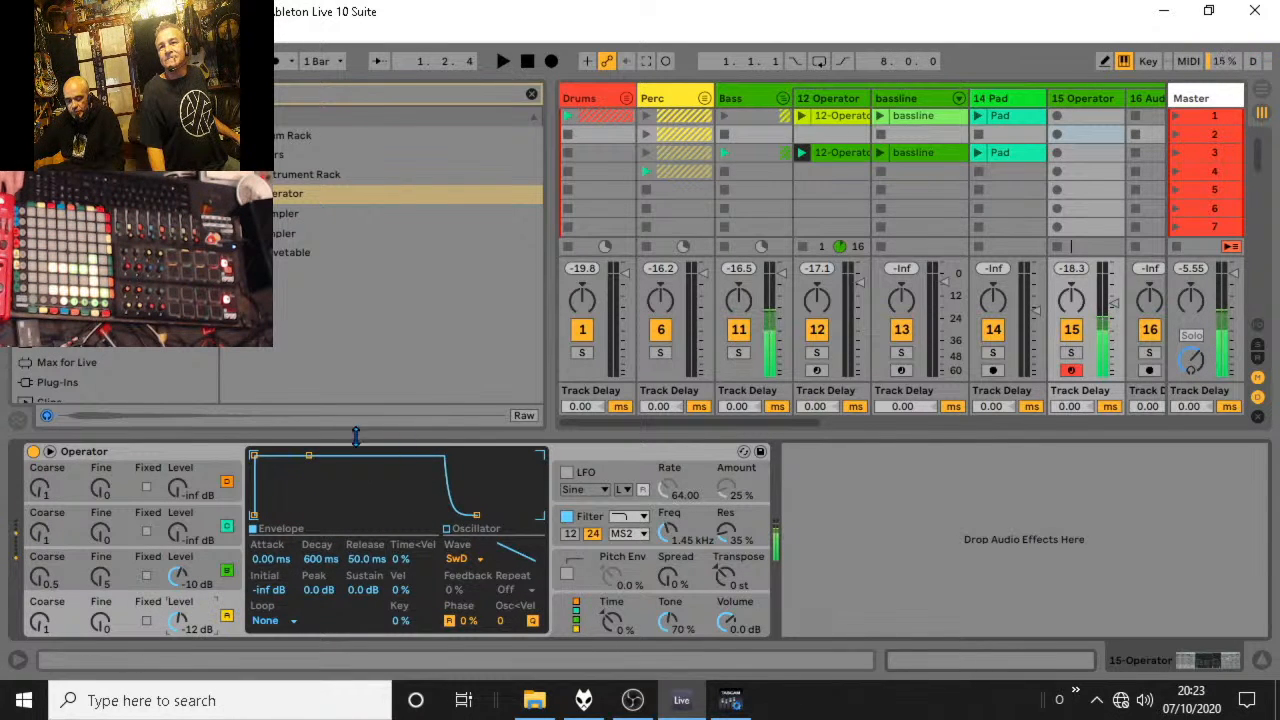
pyautogui.moveTo(308, 456); pyautogui.dragTo(313, 484)
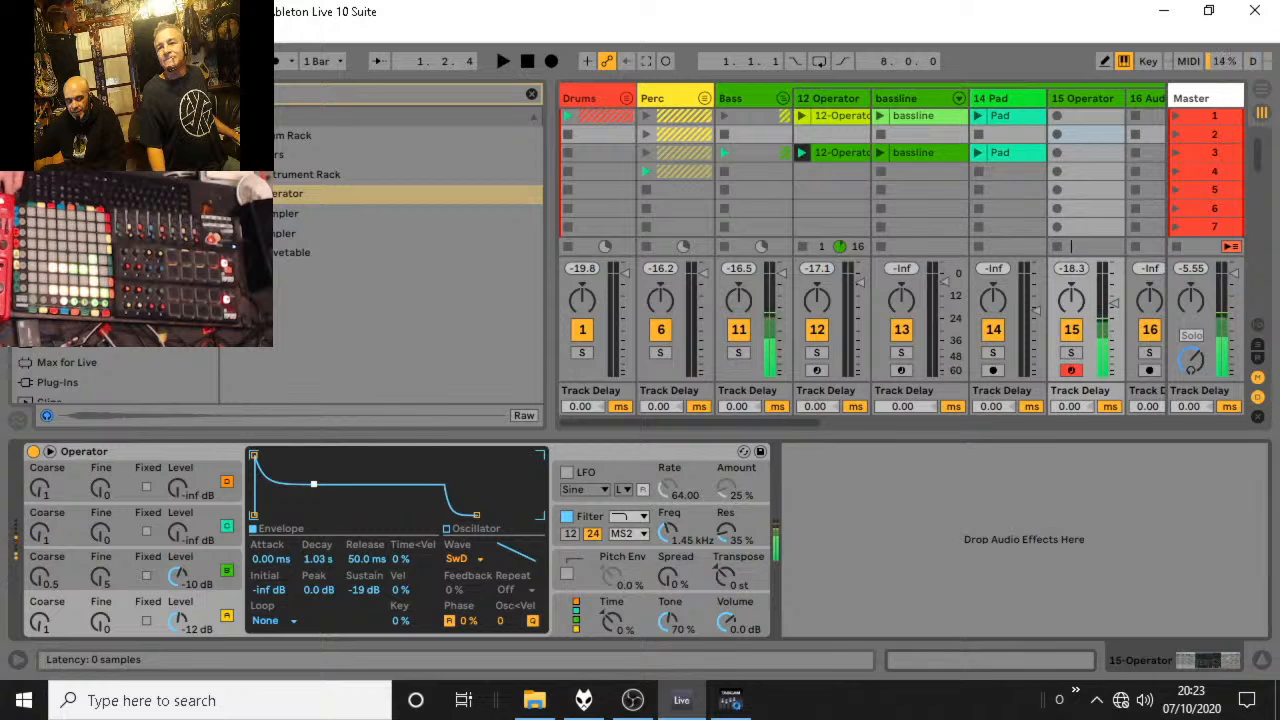
# Set the filter to about 7.78 kHz with 54% resonance, oscillator C's level to -19 dB and oscillator B's fine tuning to 133.
pyautogui.moveTo(668, 530); pyautogui.dragTo(668, 488)
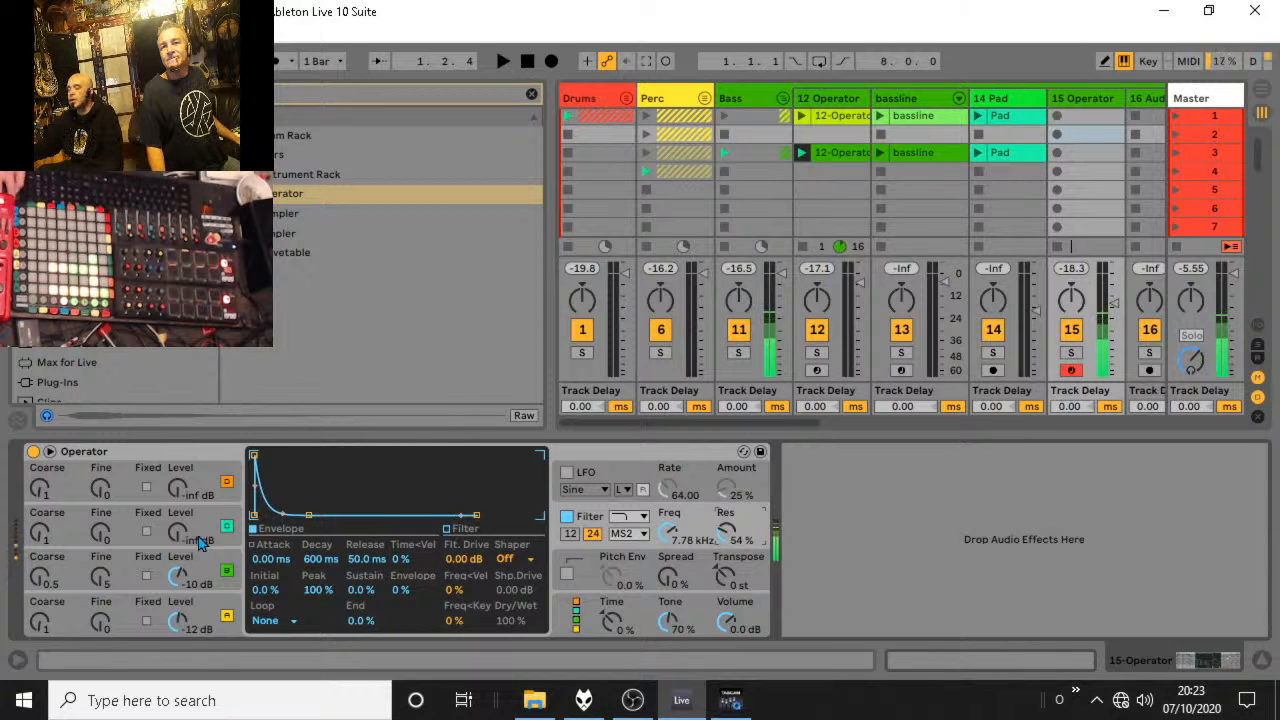
pyautogui.moveTo(178, 533); pyautogui.dragTo(178, 500)
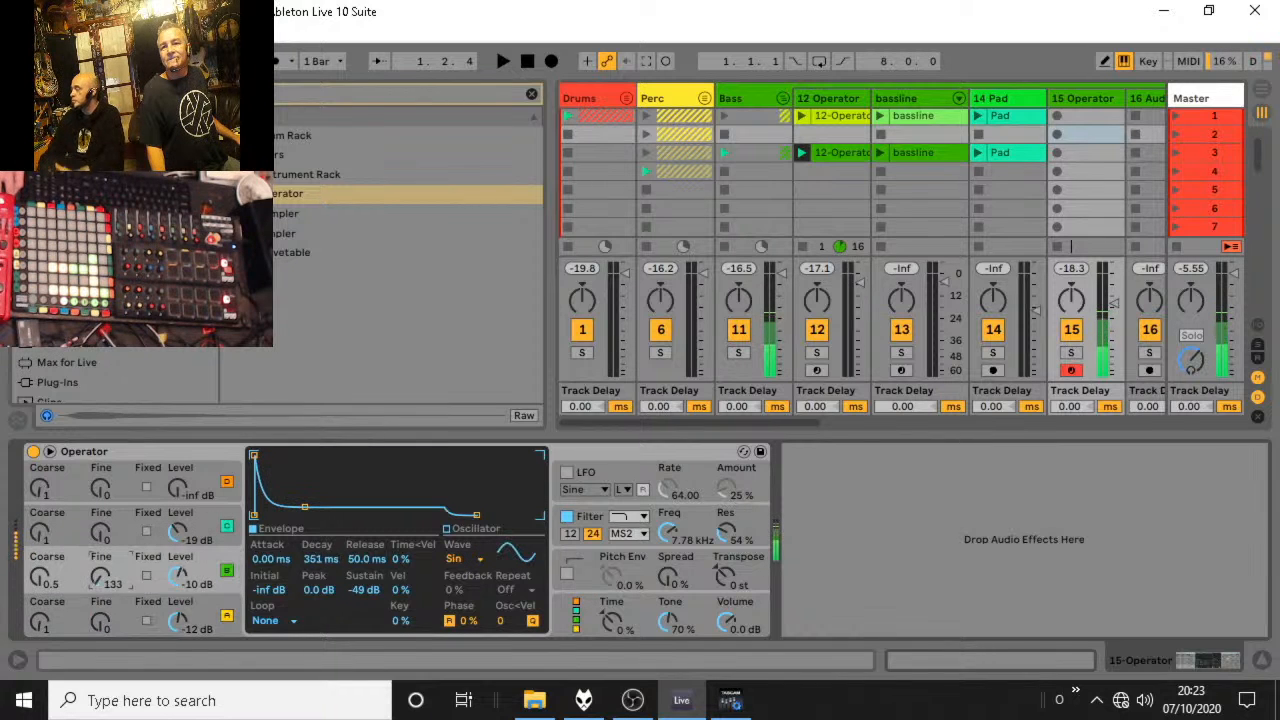
# Lower oscillator C to -46 dB and oscillator B to -25 dB, and set the filter to 471 Hz with 34% resonance.
pyautogui.moveTo(674, 530); pyautogui.dragTo(674, 559)
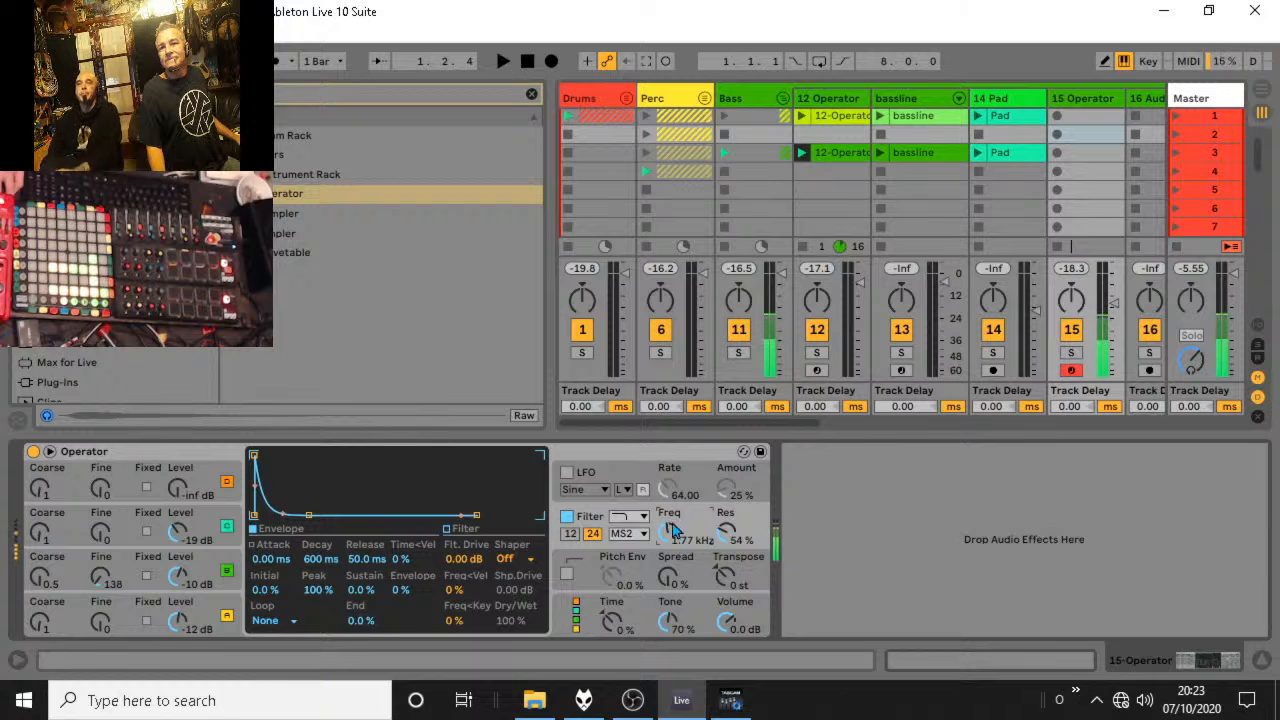
pyautogui.moveTo(172, 524); pyautogui.dragTo(177, 585)
pyautogui.moveTo(668, 527); pyautogui.dragTo(668, 562)
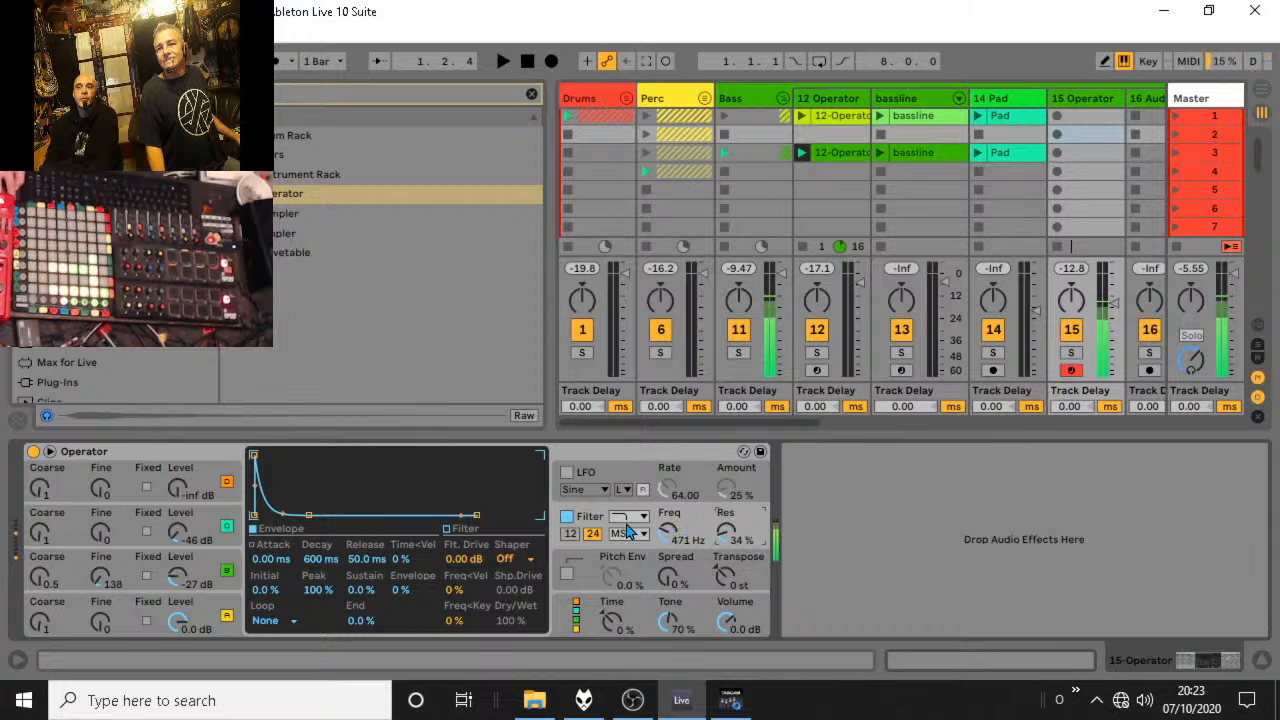
pyautogui.moveTo(177, 580); pyautogui.dragTo(177, 578)
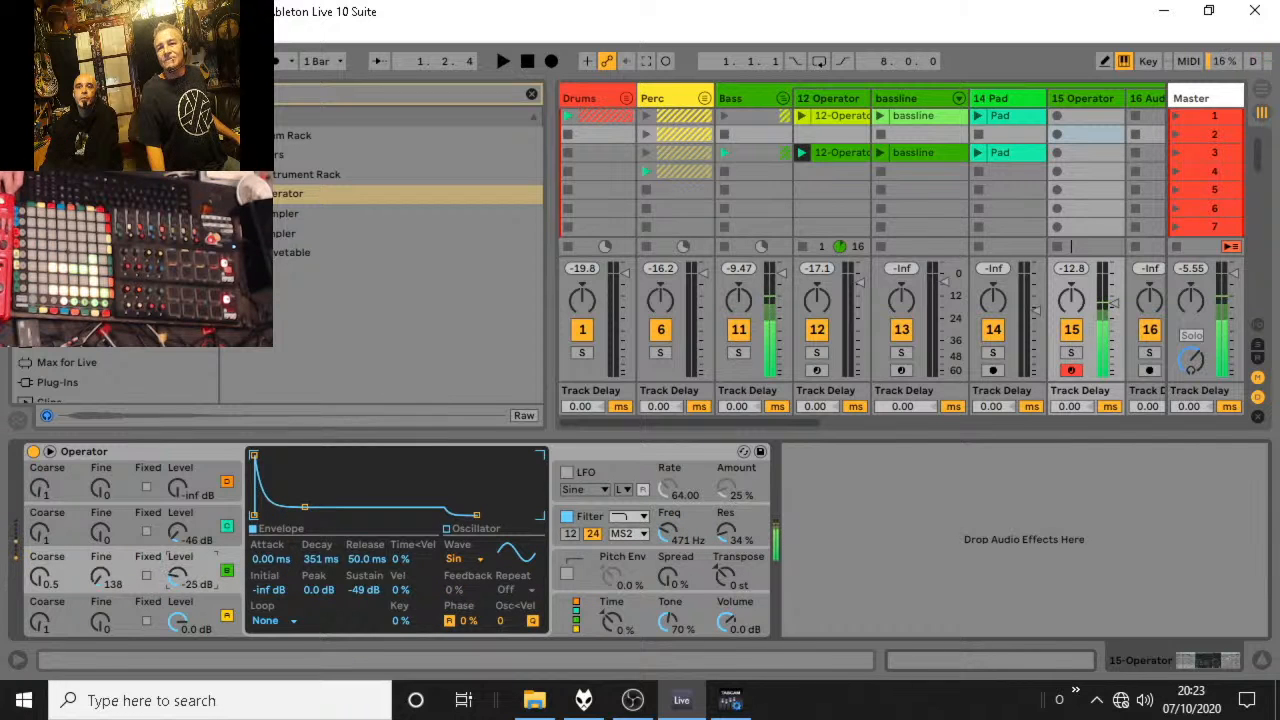
# Change oscillator A's wave to SqD and set the filter to about 1.68 kHz with 41% resonance.
pyautogui.click(184, 614)
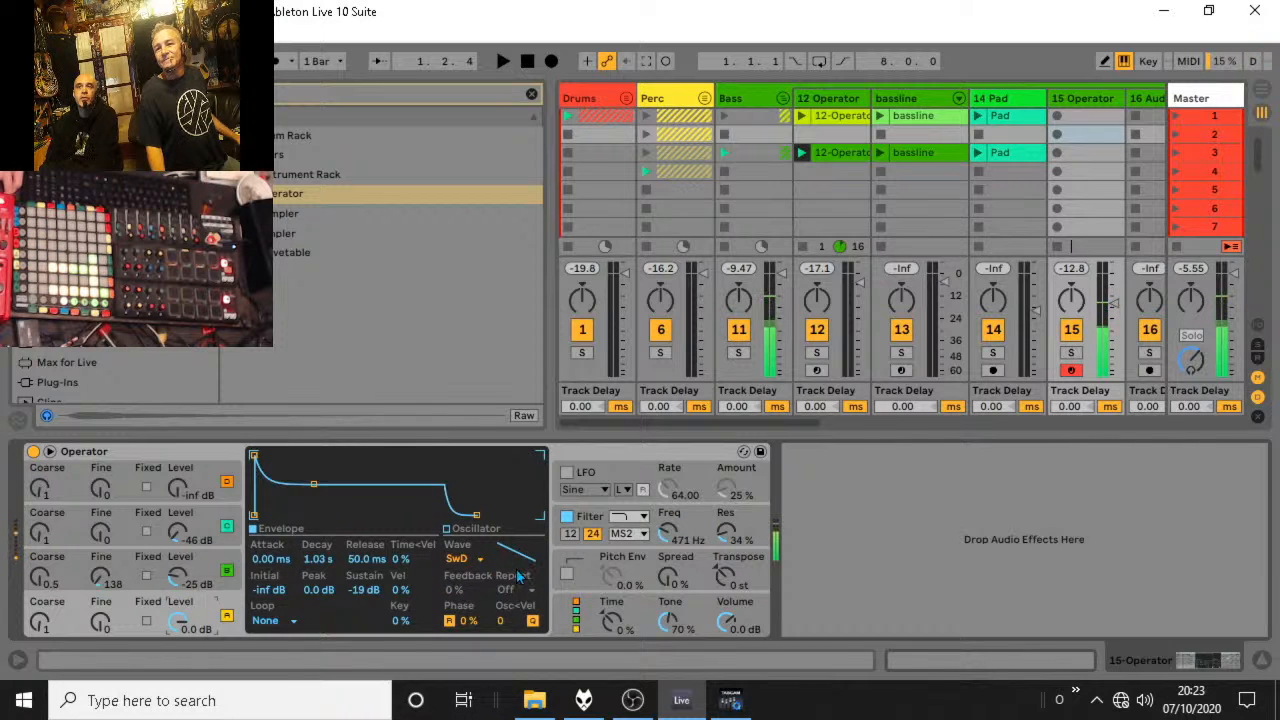
pyautogui.click(460, 558)
pyautogui.click(465, 490)
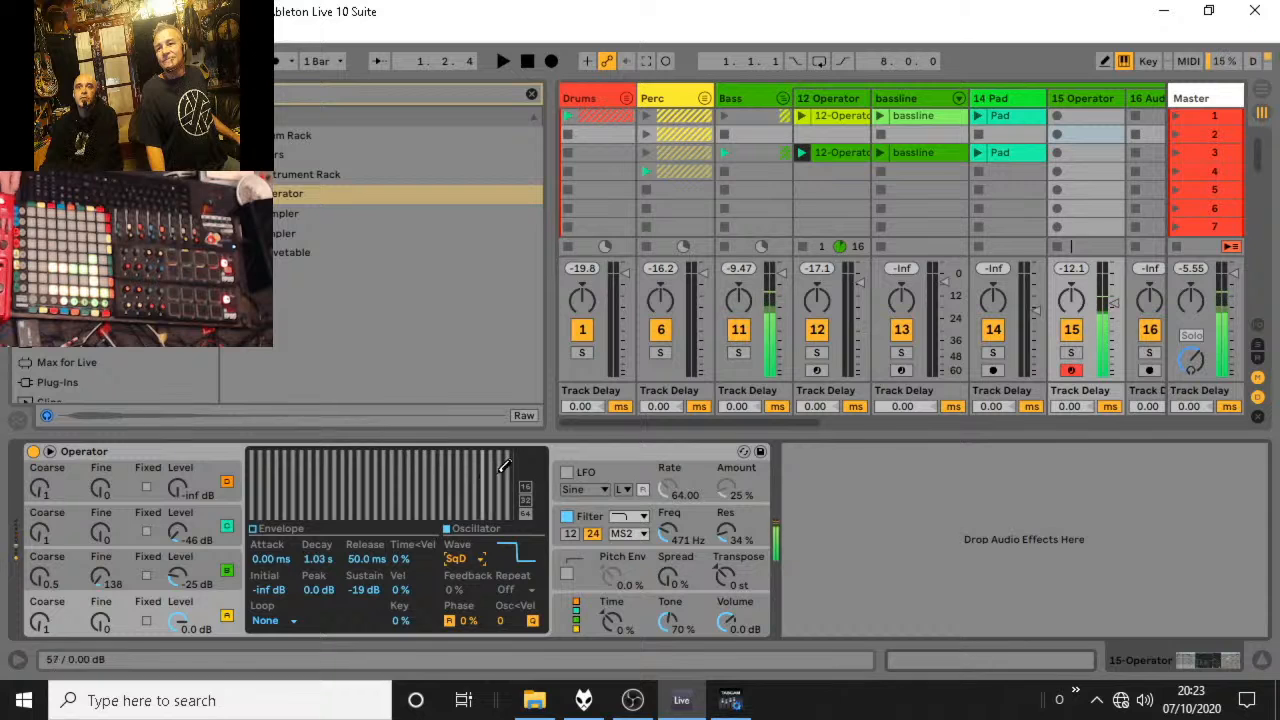
pyautogui.click(672, 541)
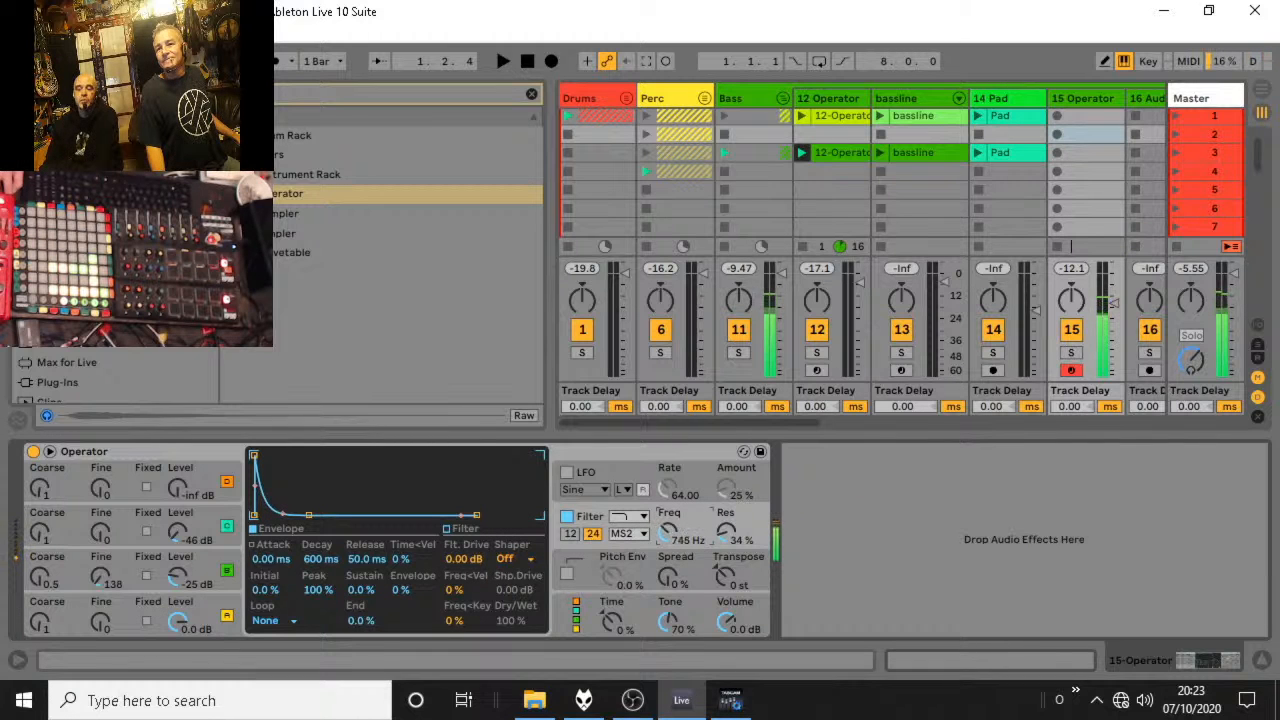
pyautogui.moveTo(672, 541); pyautogui.dragTo(724, 548)
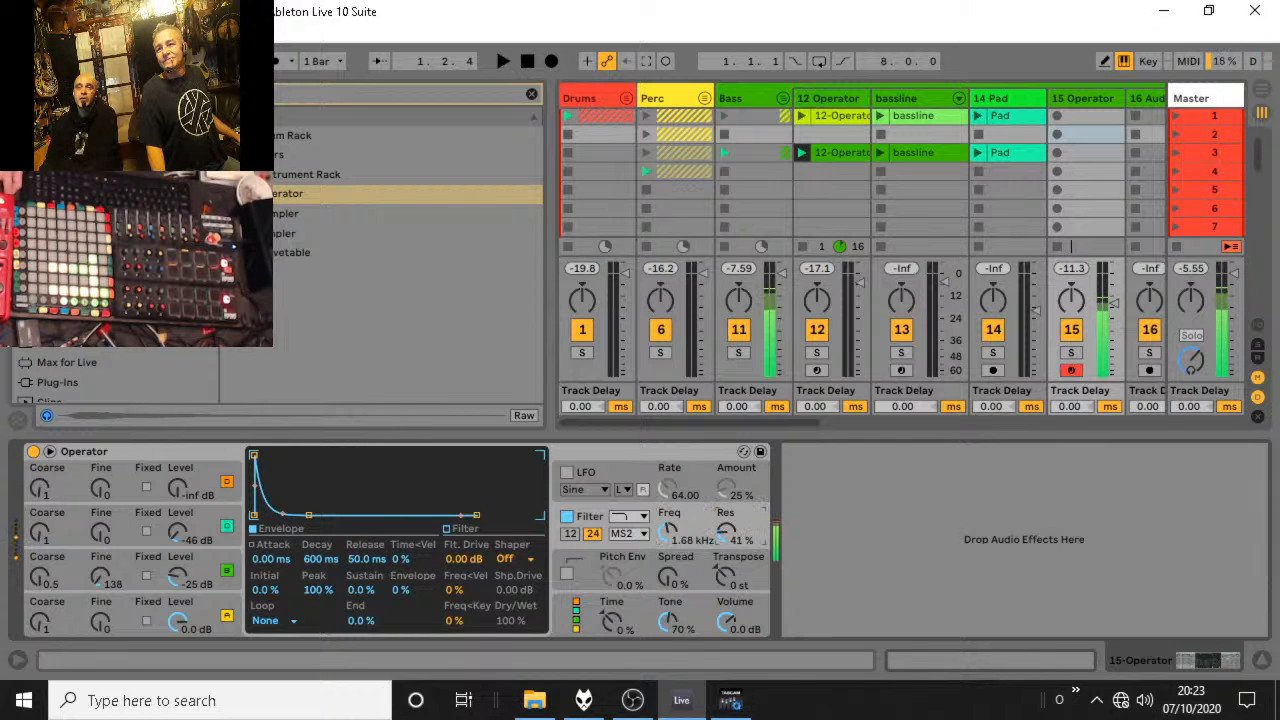
# Create a MIDI clip in scene 3 of the 15 Operator track with a one-beat loop and a sixteenth note on F1 at 1.1.2.
pyautogui.doubleClick(1088, 154)
pyautogui.moveTo(908, 433); pyautogui.dragTo(960, 38)
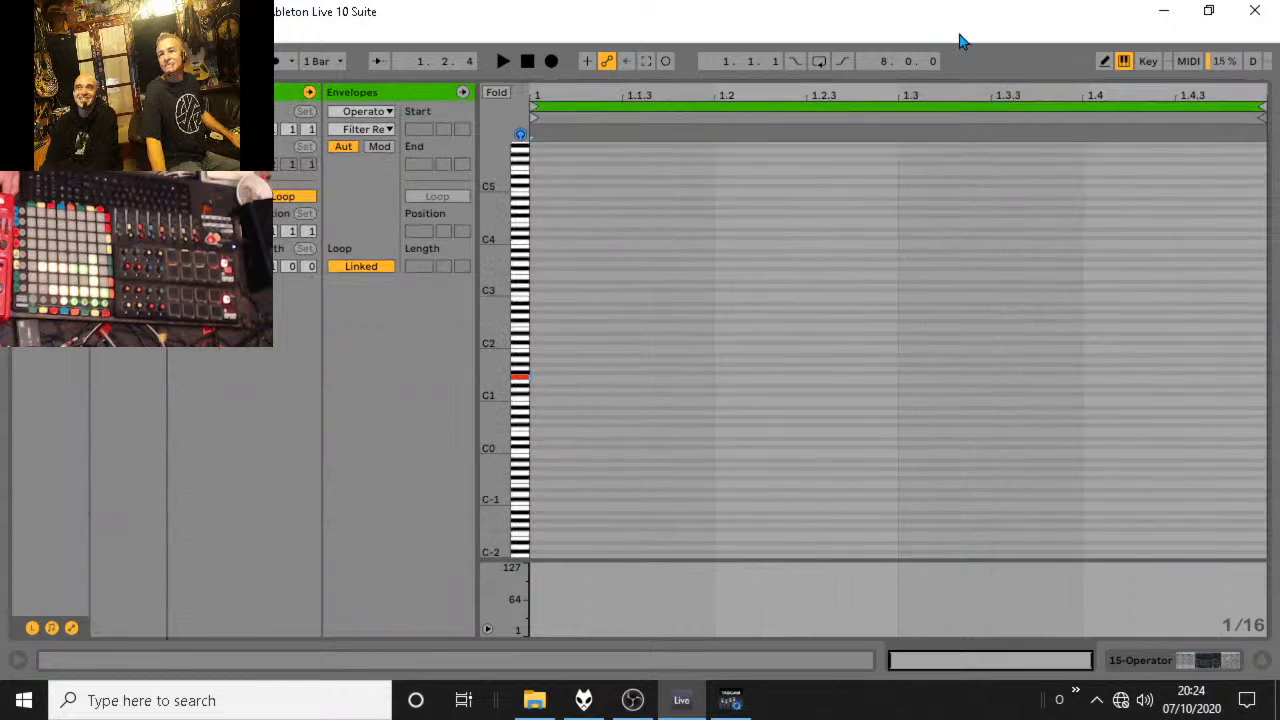
pyautogui.moveTo(1262, 108); pyautogui.dragTo(713, 110)
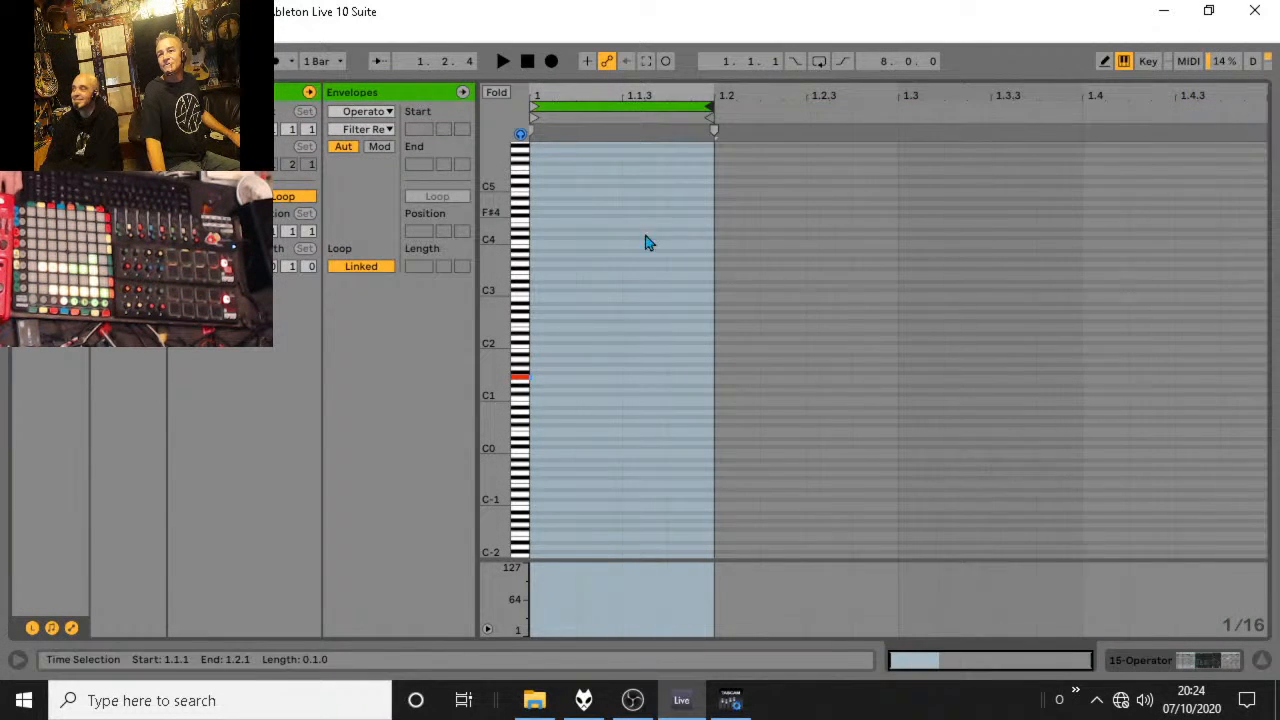
pyautogui.doubleClick(595, 385)
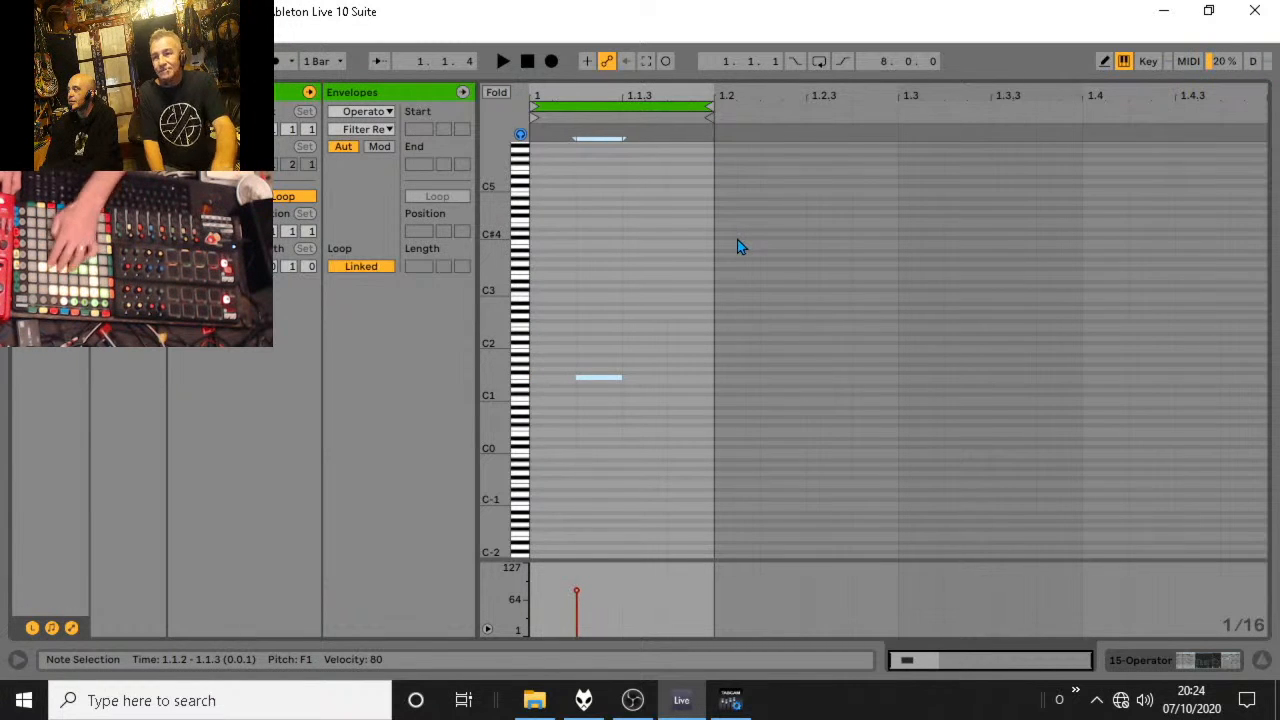
pyautogui.press('space')
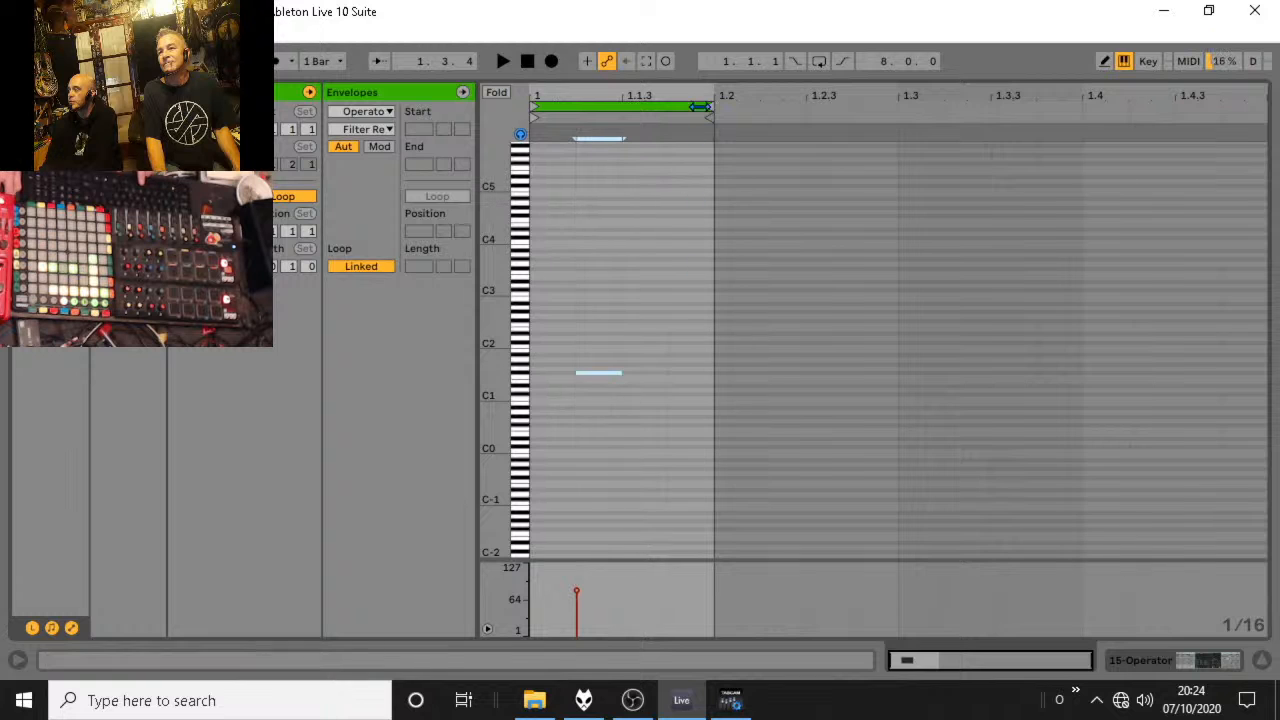
# Keep the clip's loop at one beat and extend the F#1 note to two sixteenths, starting it at 1.1.3.
pyautogui.moveTo(708, 108); pyautogui.dragTo(624, 130)
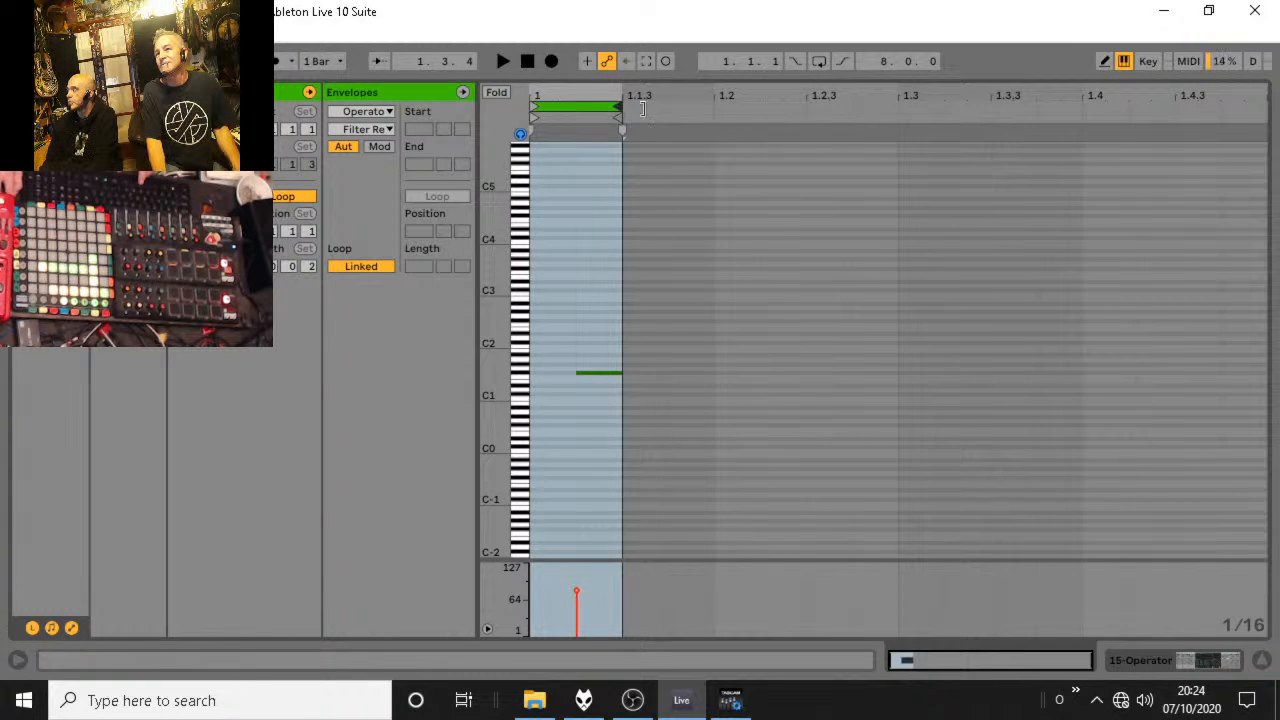
pyautogui.moveTo(624, 112); pyautogui.dragTo(712, 110)
pyautogui.click(612, 374)
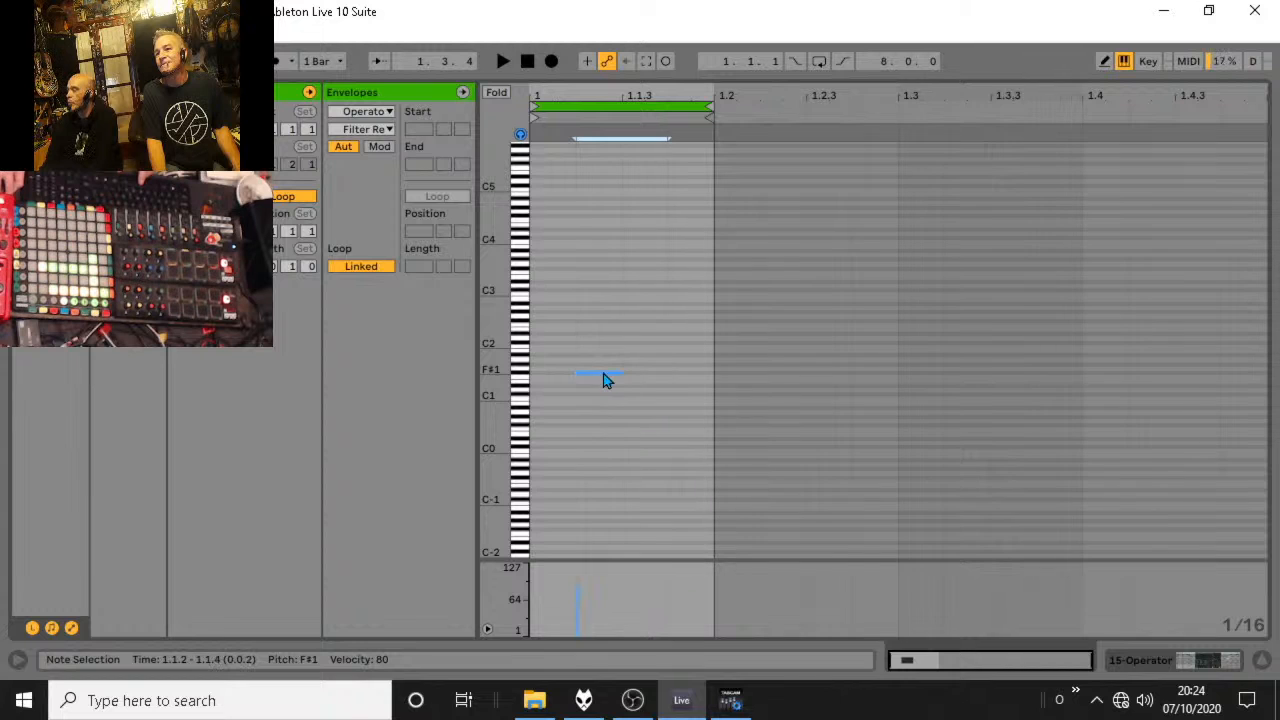
pyautogui.moveTo(602, 373); pyautogui.dragTo(714, 378)
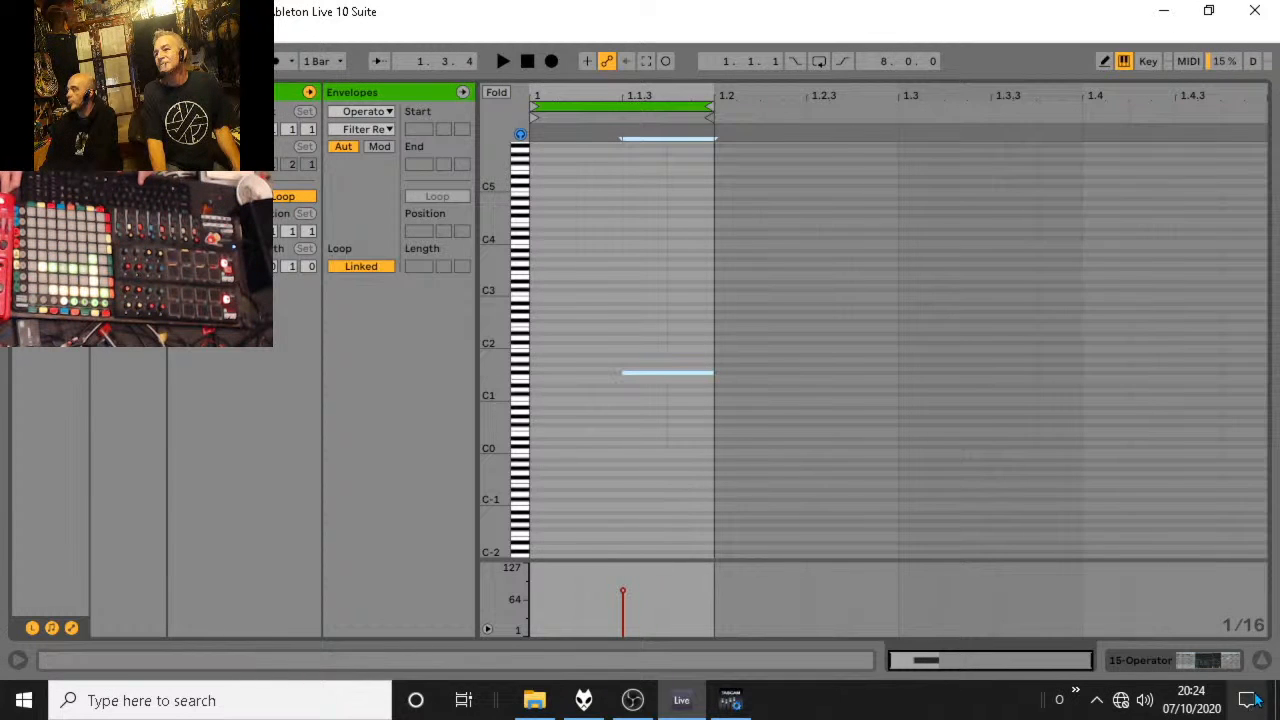
# Launch the 15 Operator clip in scene 3 and lower the track's volume slightly.
pyautogui.press('Tab')
pyautogui.scroll(1, 1000, 132)
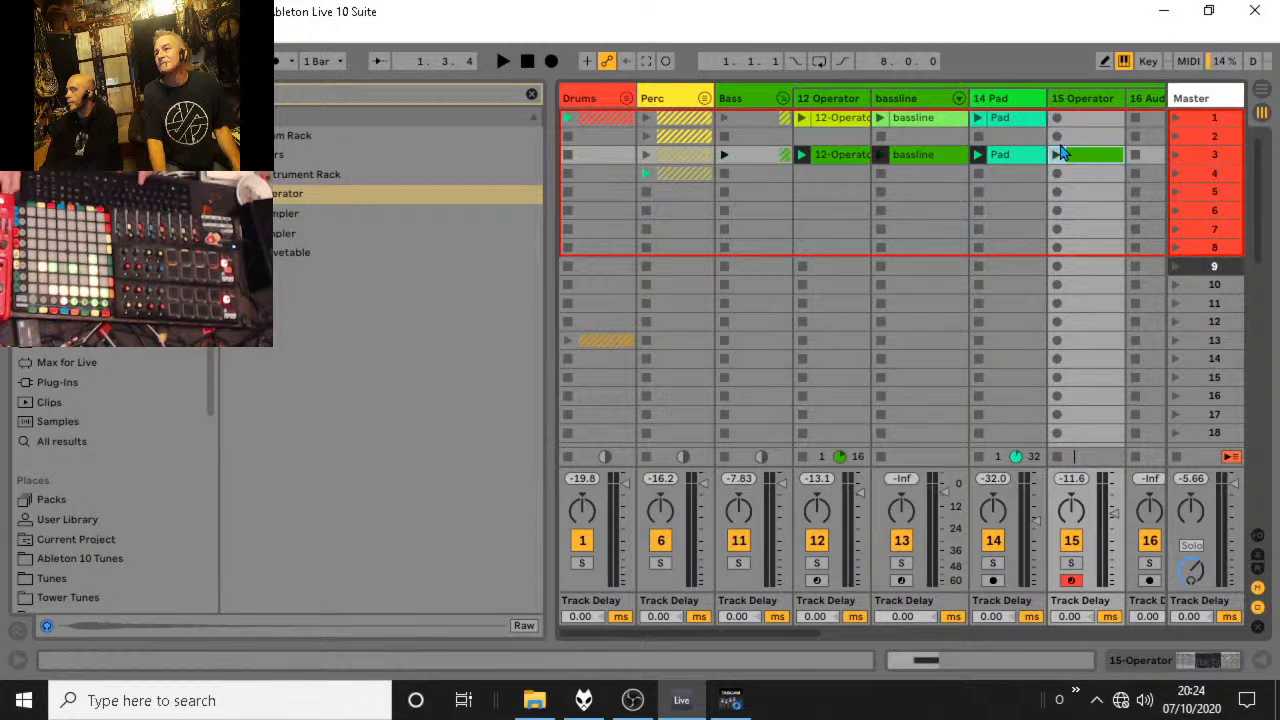
pyautogui.click(1060, 141)
pyautogui.click(1057, 155)
pyautogui.moveTo(1114, 514); pyautogui.dragTo(1114, 519)
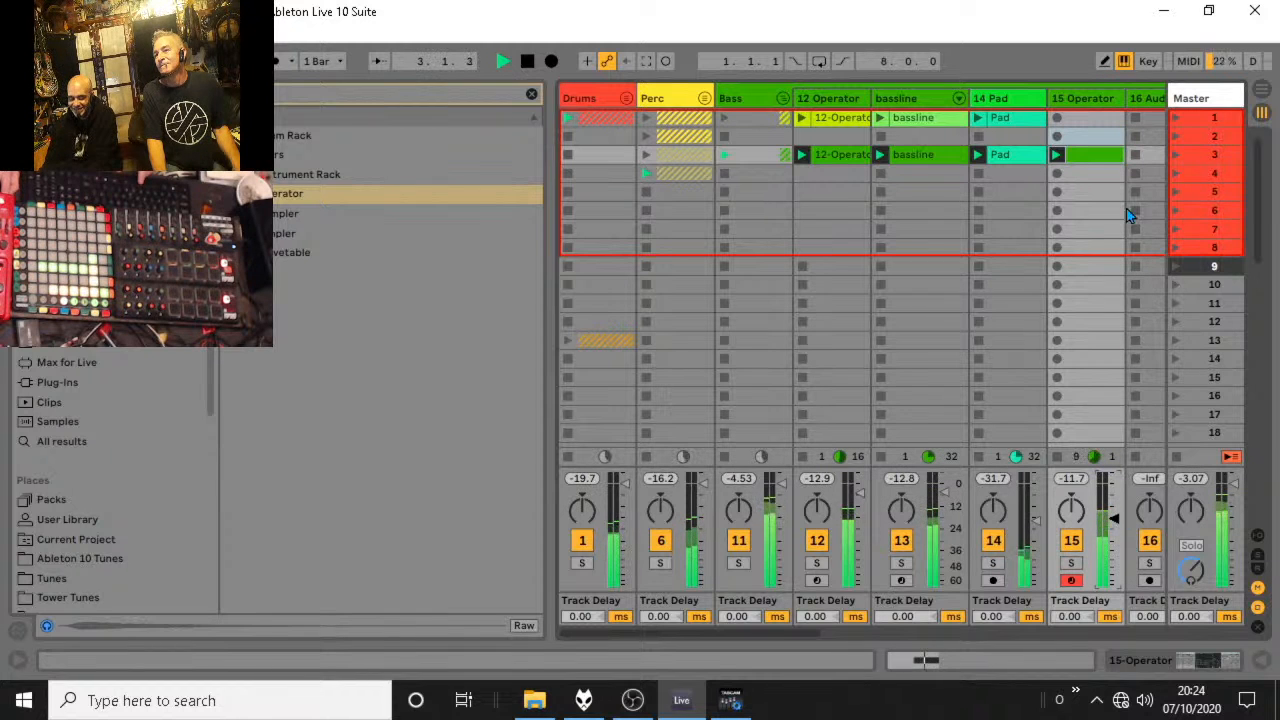
# Set Operator's filter to 2.41 kHz with 27% resonance, then stop playback and delete the 15 Operator clip from scene 3.
pyautogui.click(1079, 102)
pyautogui.doubleClick(1079, 108)
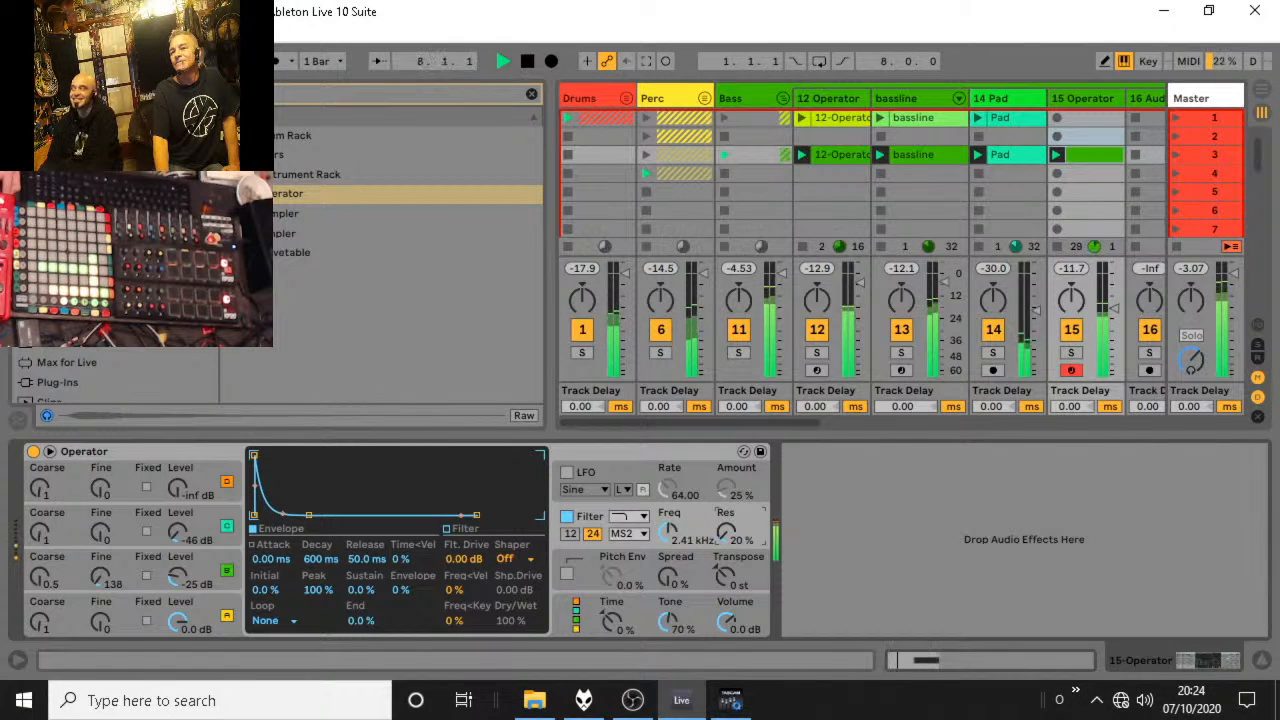
pyautogui.moveTo(731, 534); pyautogui.dragTo(731, 532)
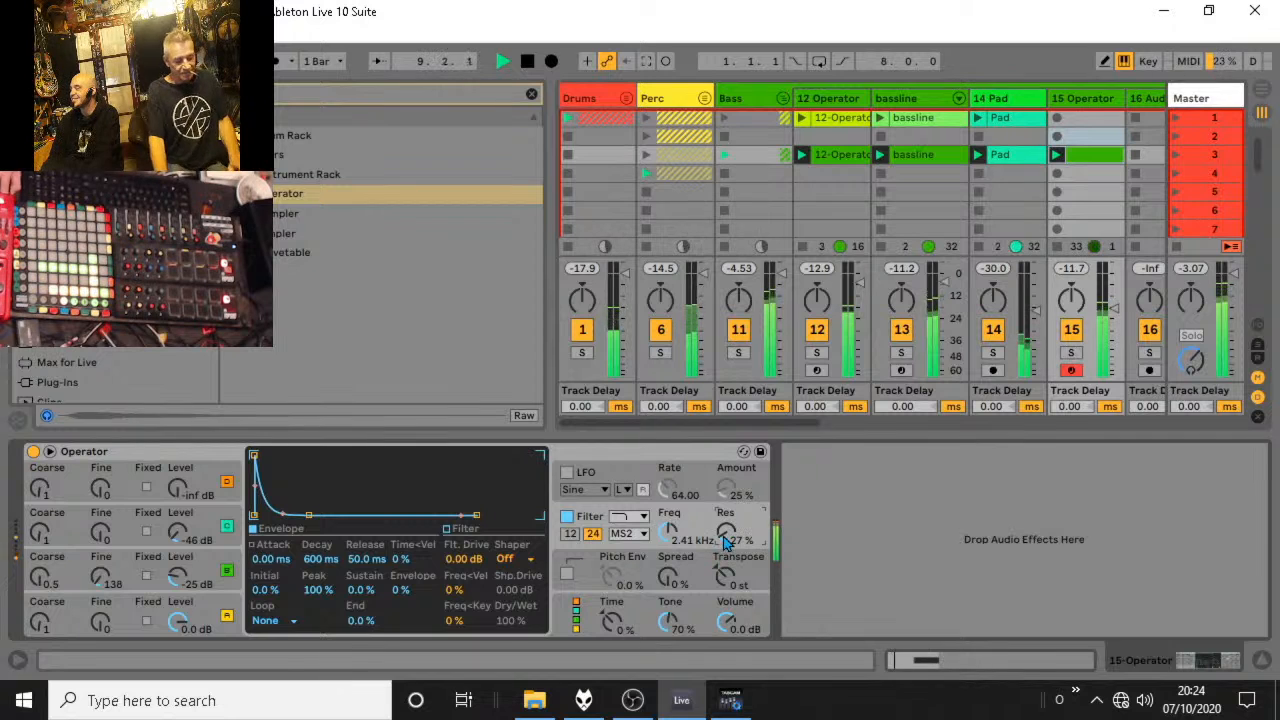
pyautogui.press('space')
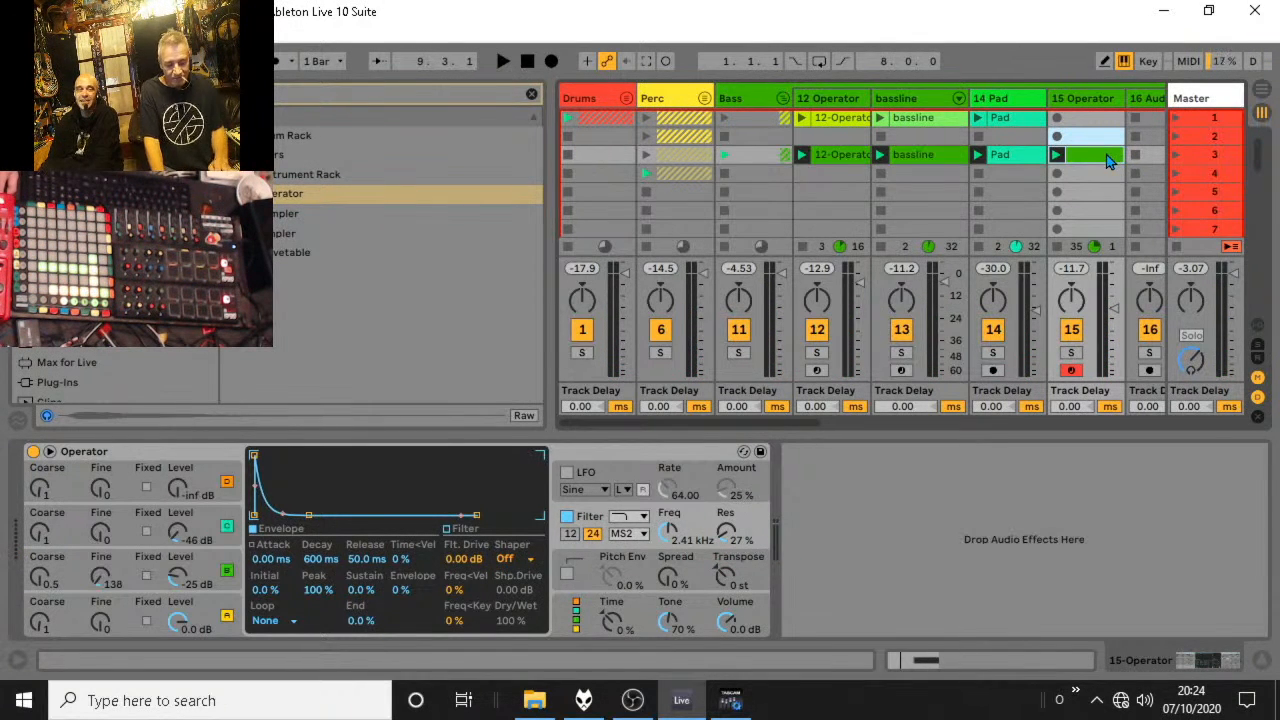
pyautogui.press('Delete')
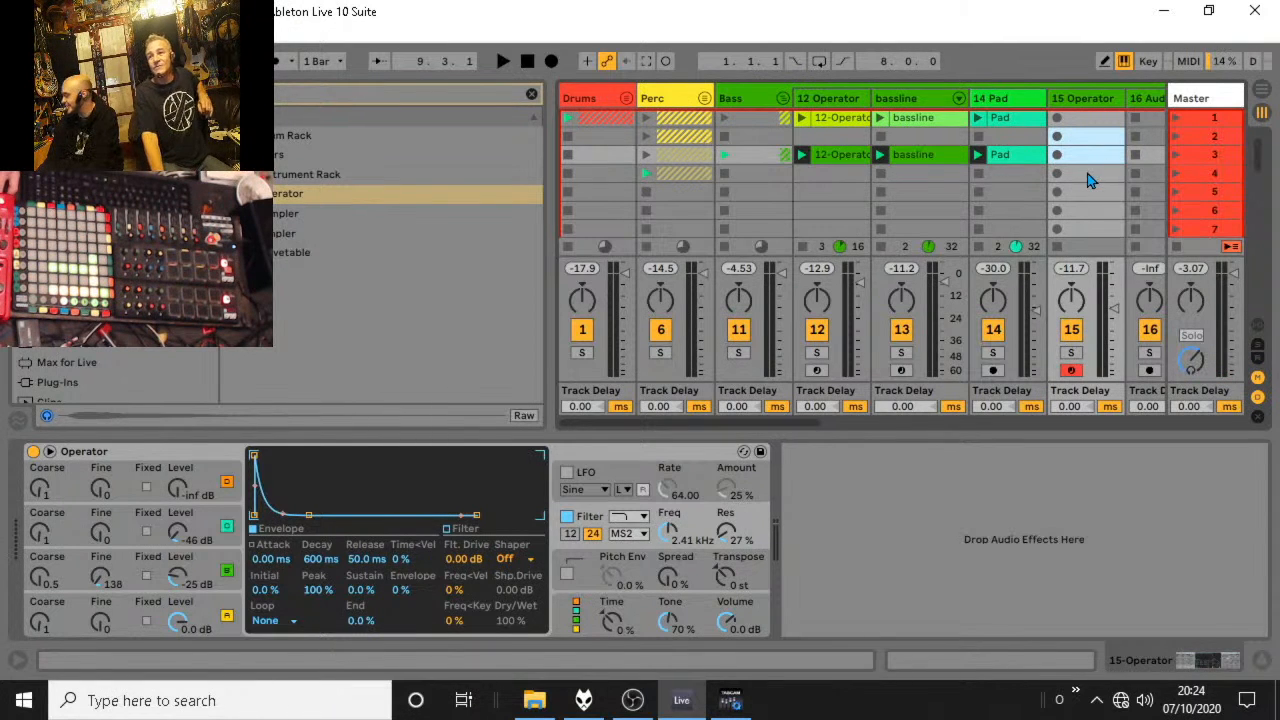
# Play the track briefly and leave the Bass group folded.
pyautogui.click(784, 100)
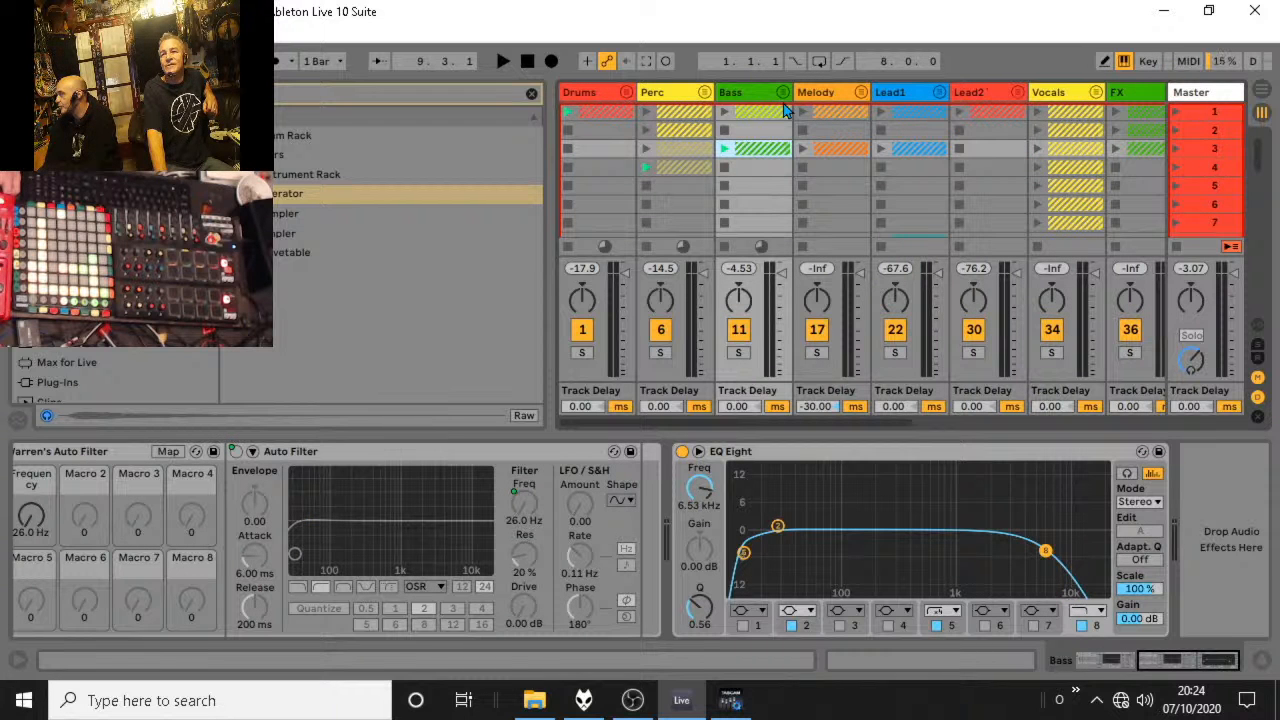
pyautogui.press('space')
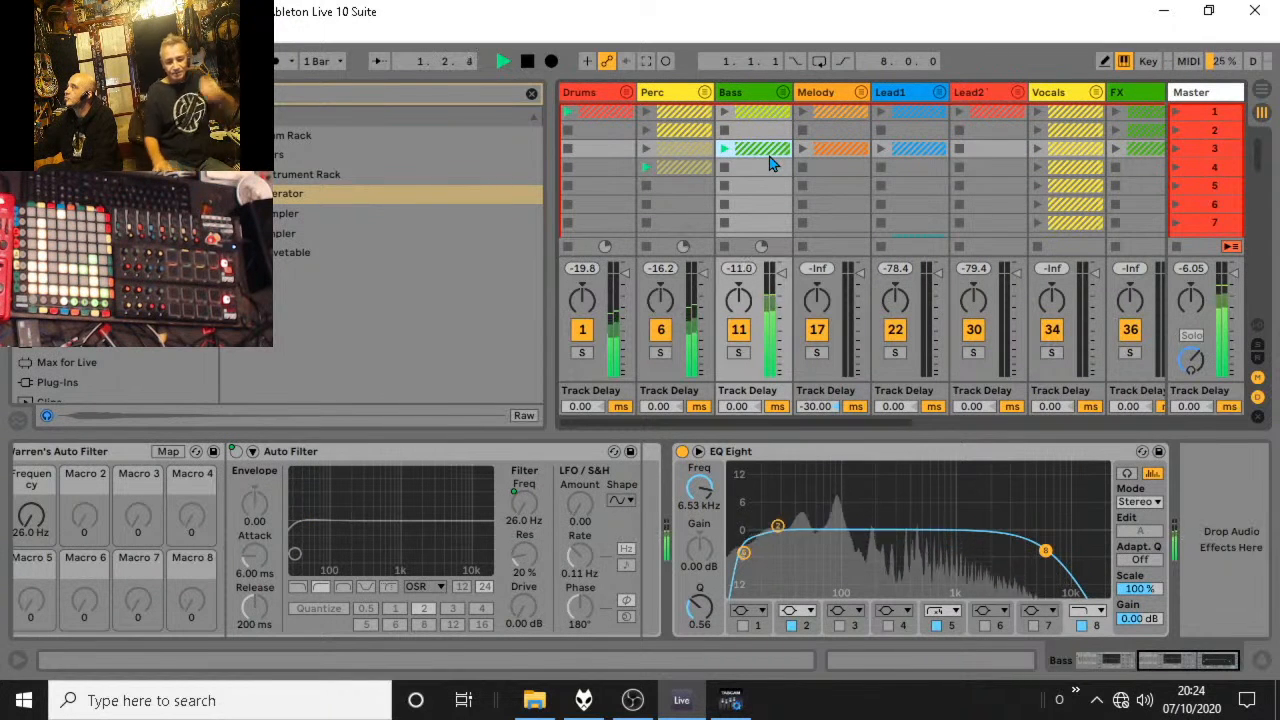
pyautogui.press('space')
pyautogui.click(784, 95)
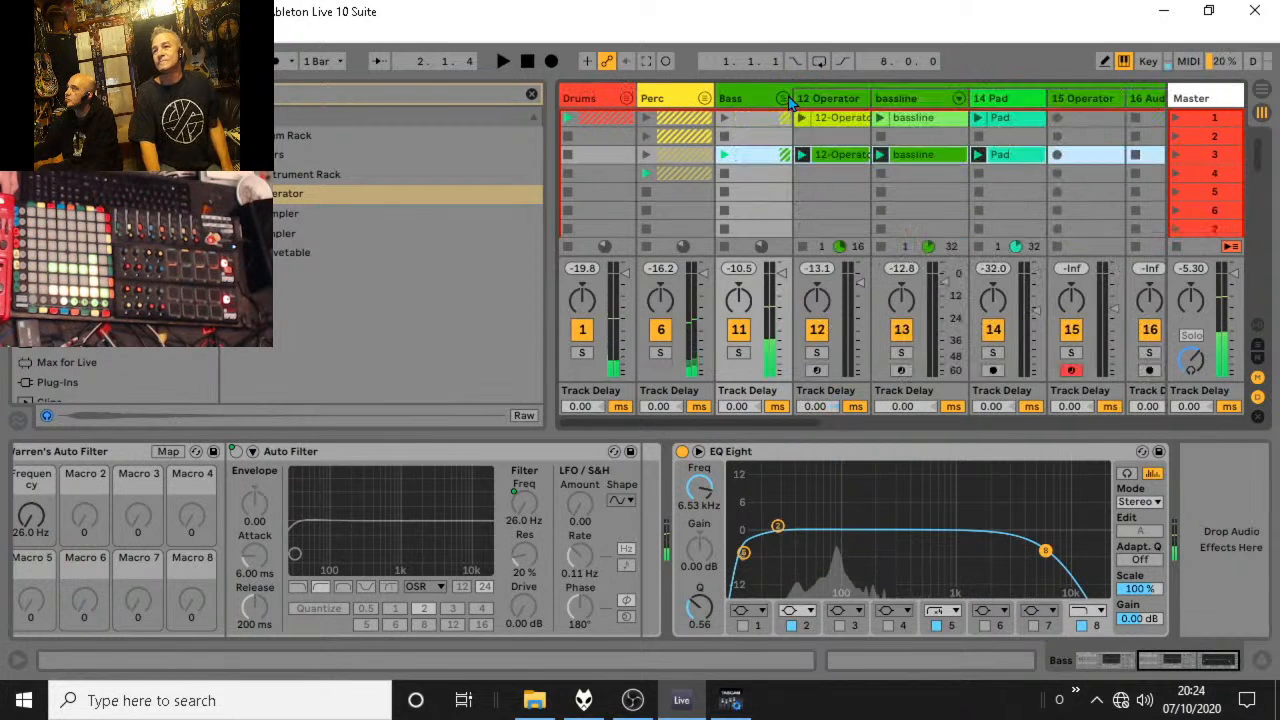
pyautogui.click(784, 97)
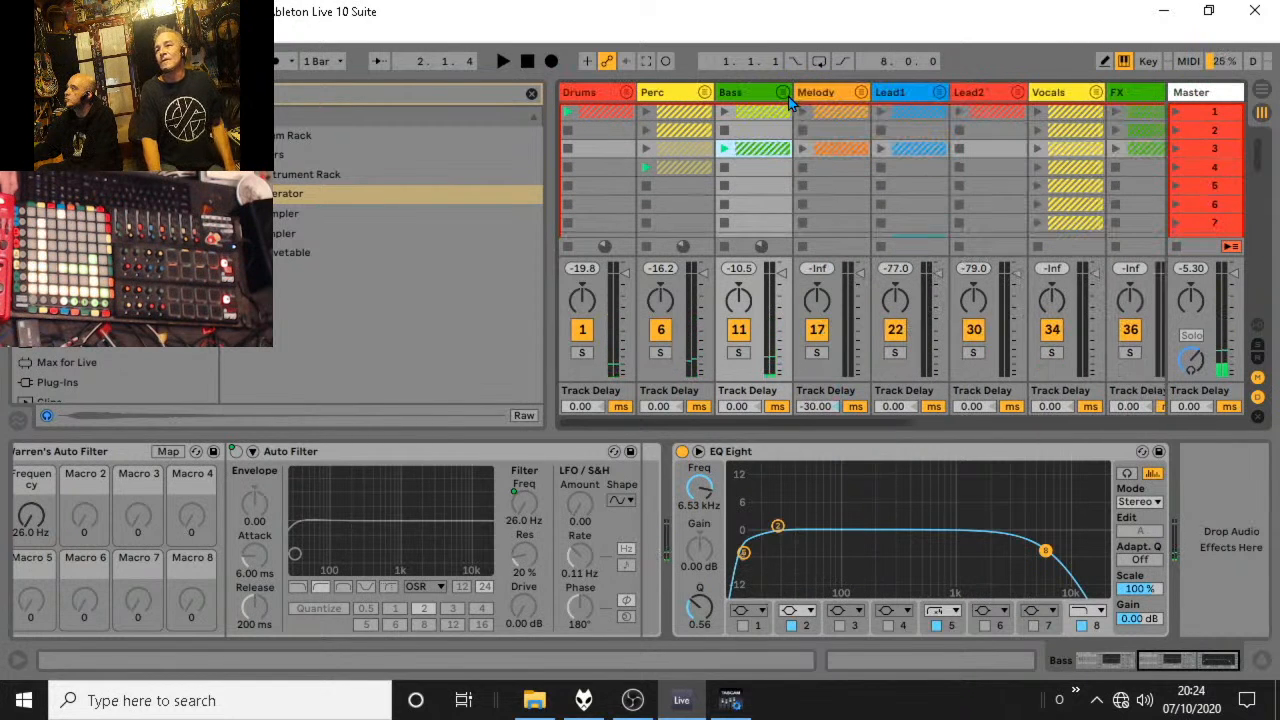
# Launch the Vocals group's scene 1 slot, check the clips inside the group, and audition it with the track.
pyautogui.click(1038, 113)
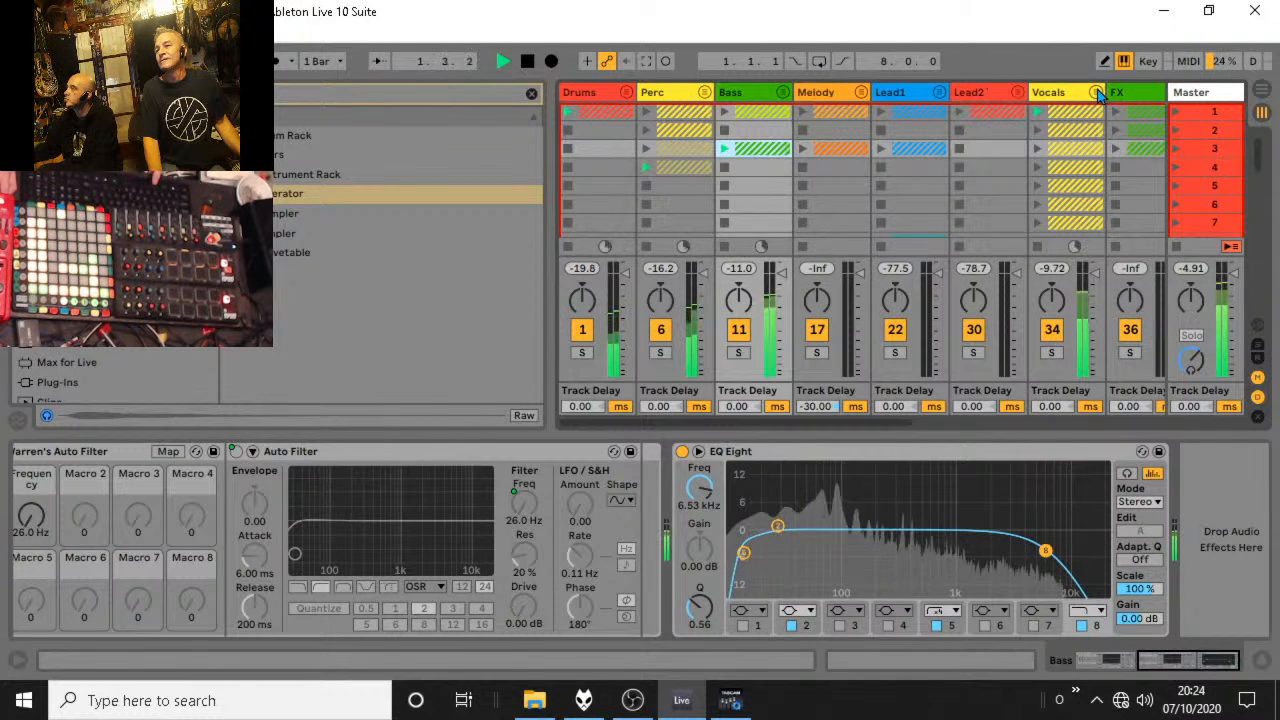
pyautogui.click(1097, 93)
pyautogui.press('space')
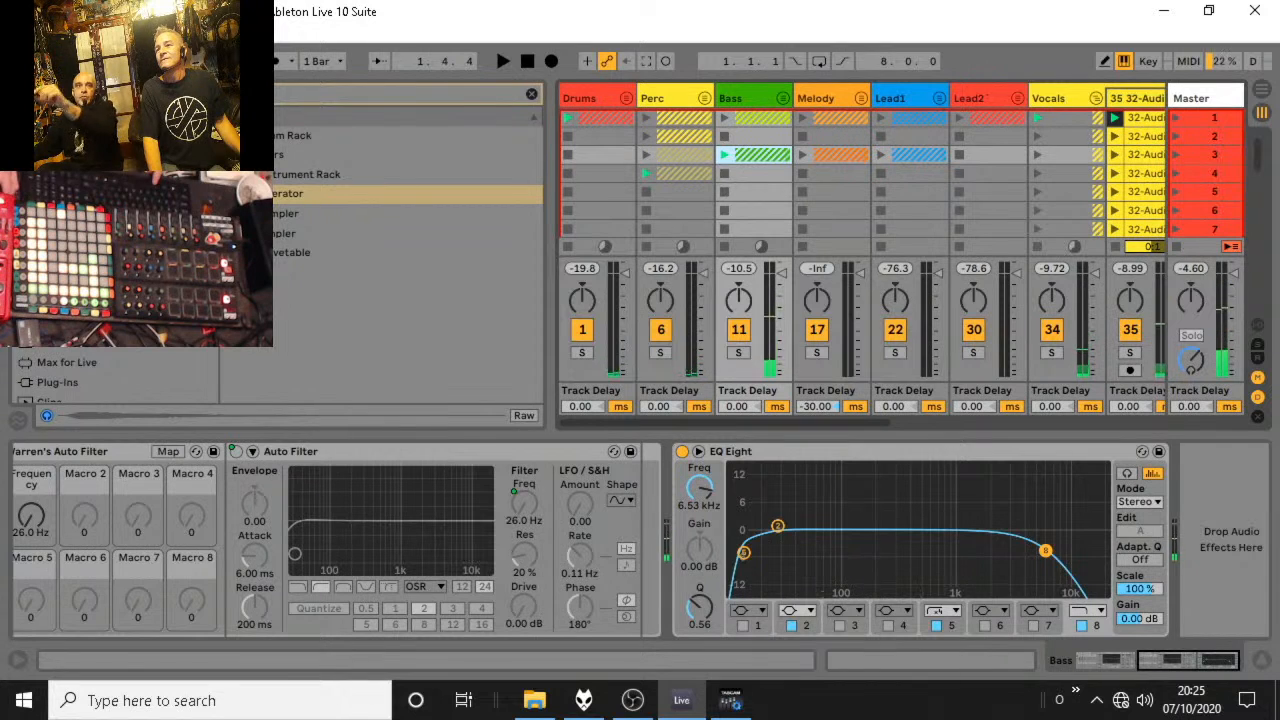
pyautogui.click(1097, 97)
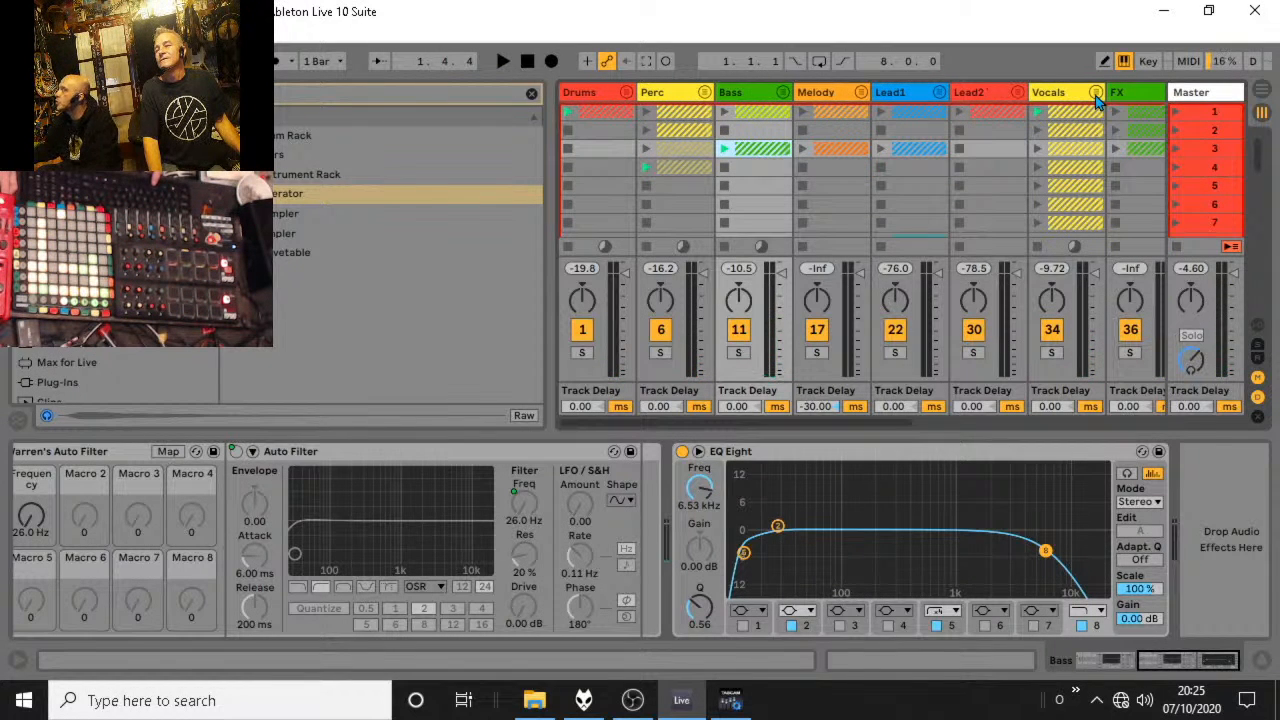
pyautogui.press('space')
pyautogui.press('space')
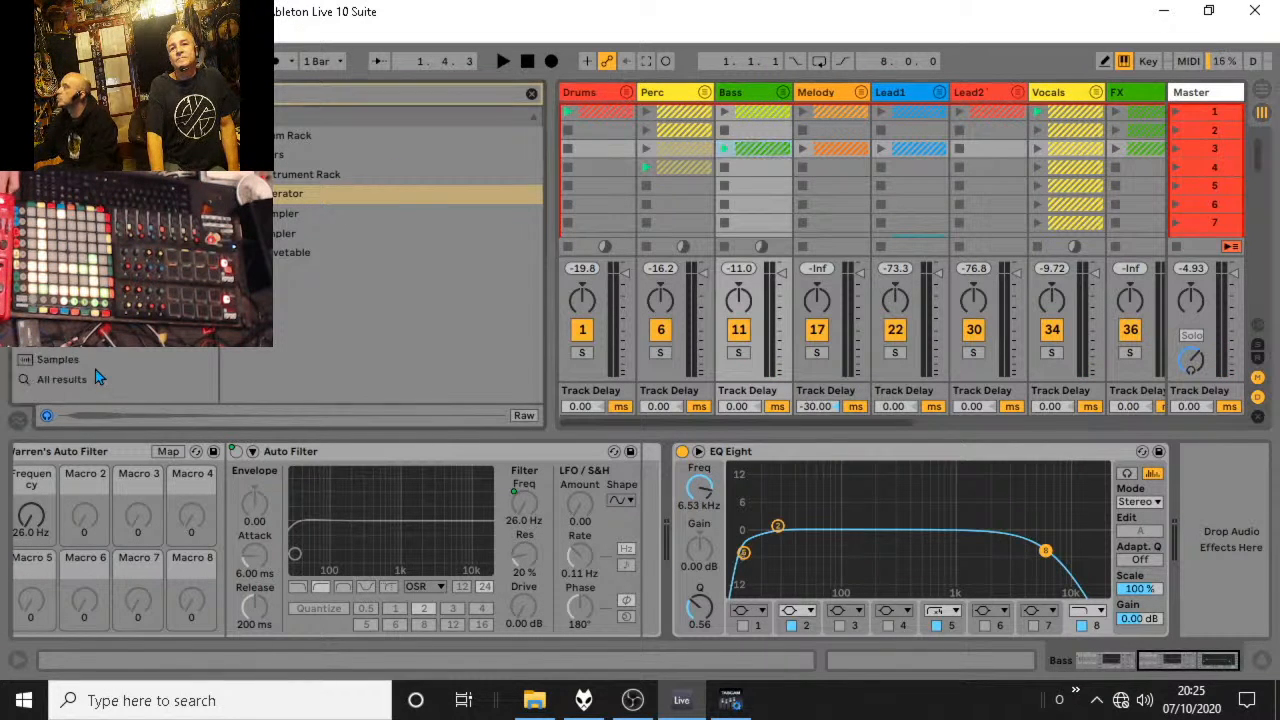
# Open the samplewars2 folder in the browser and clear the search so its samples are listed.
pyautogui.scroll(-5, 90, 375)
pyautogui.scroll(-3, 85, 379)
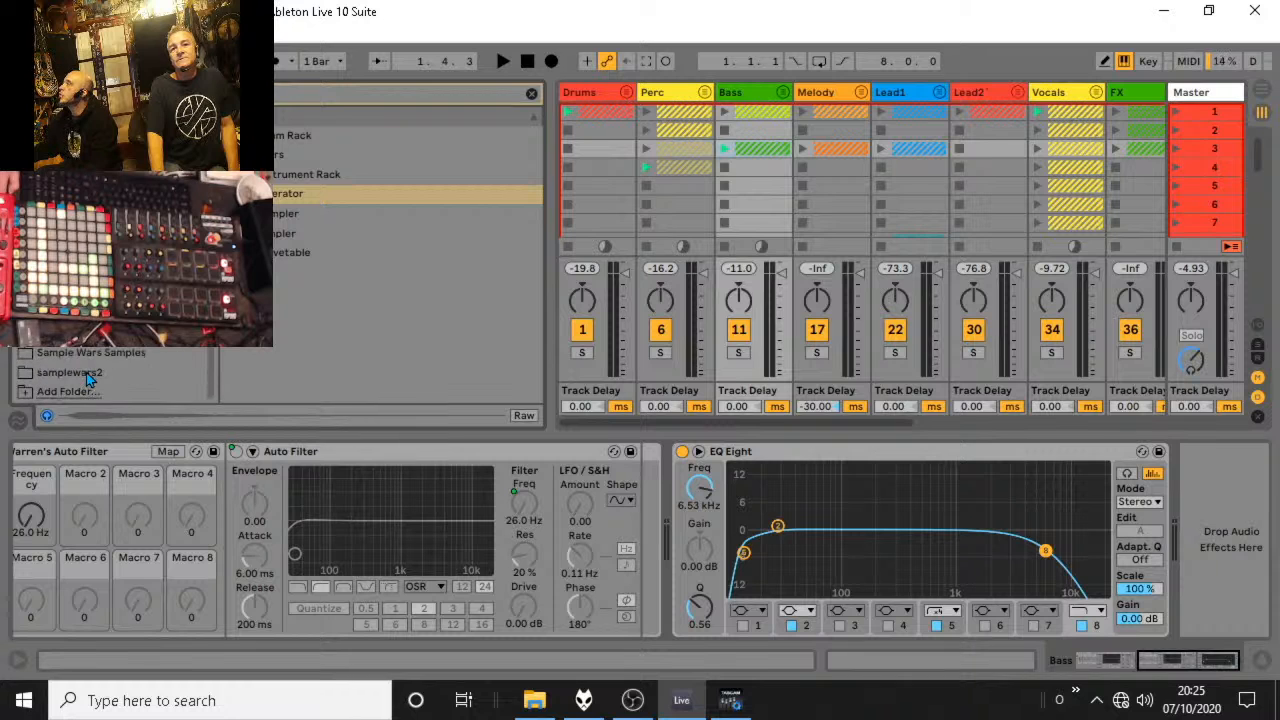
pyautogui.click(70, 372)
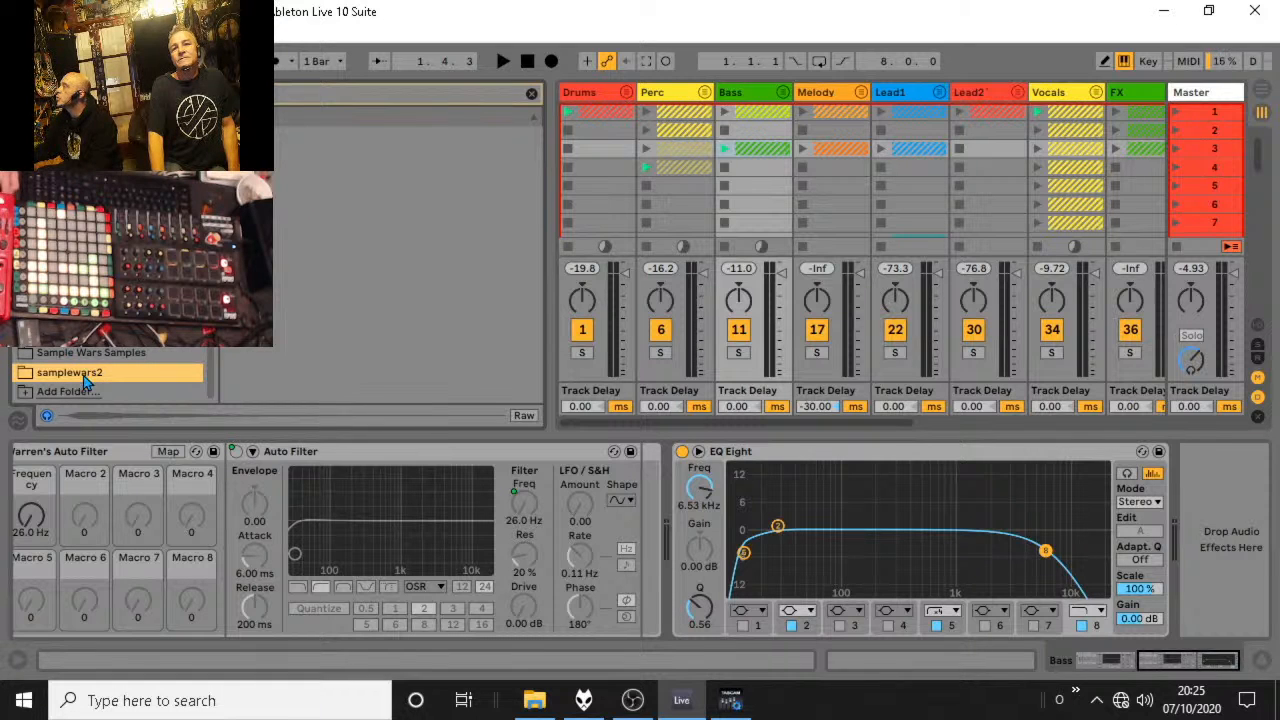
pyautogui.click(530, 95)
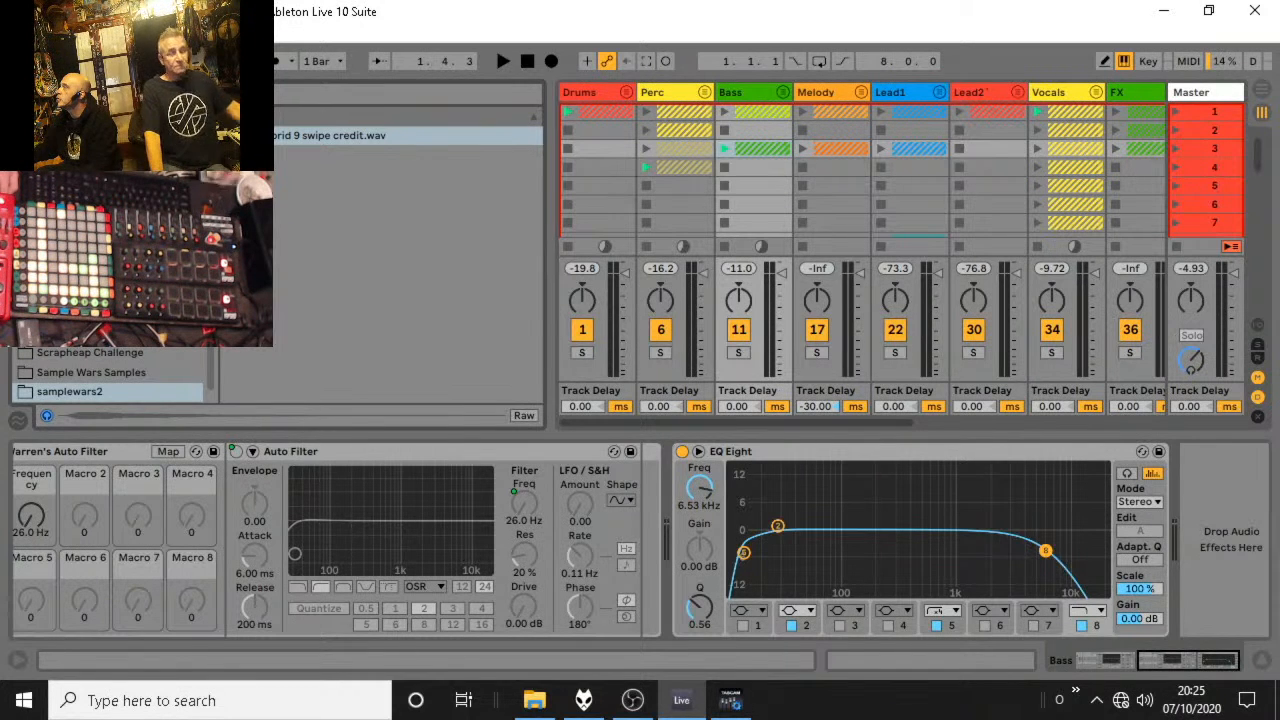
# Compare the Sample Wars Samples and samplewars2 folders and preview the another weird noise.wav sample.
pyautogui.click(127, 373)
pyautogui.click(105, 391)
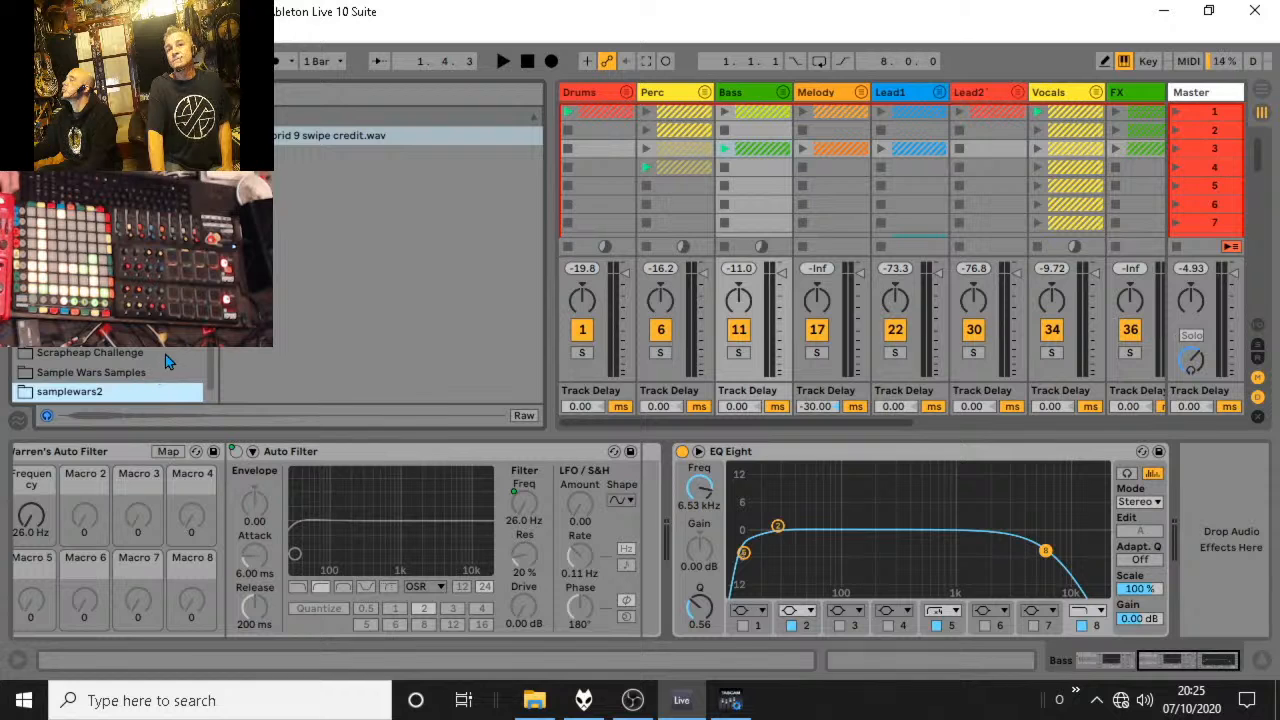
pyautogui.click(133, 374)
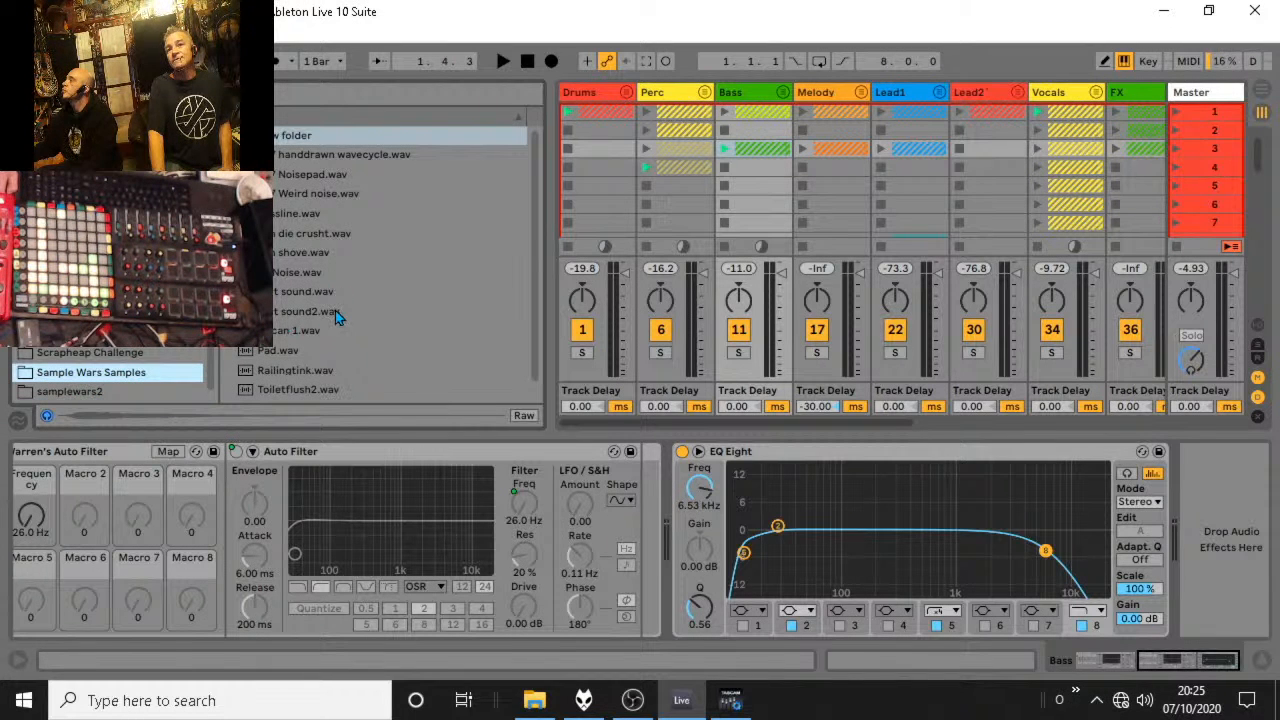
pyautogui.click(95, 393)
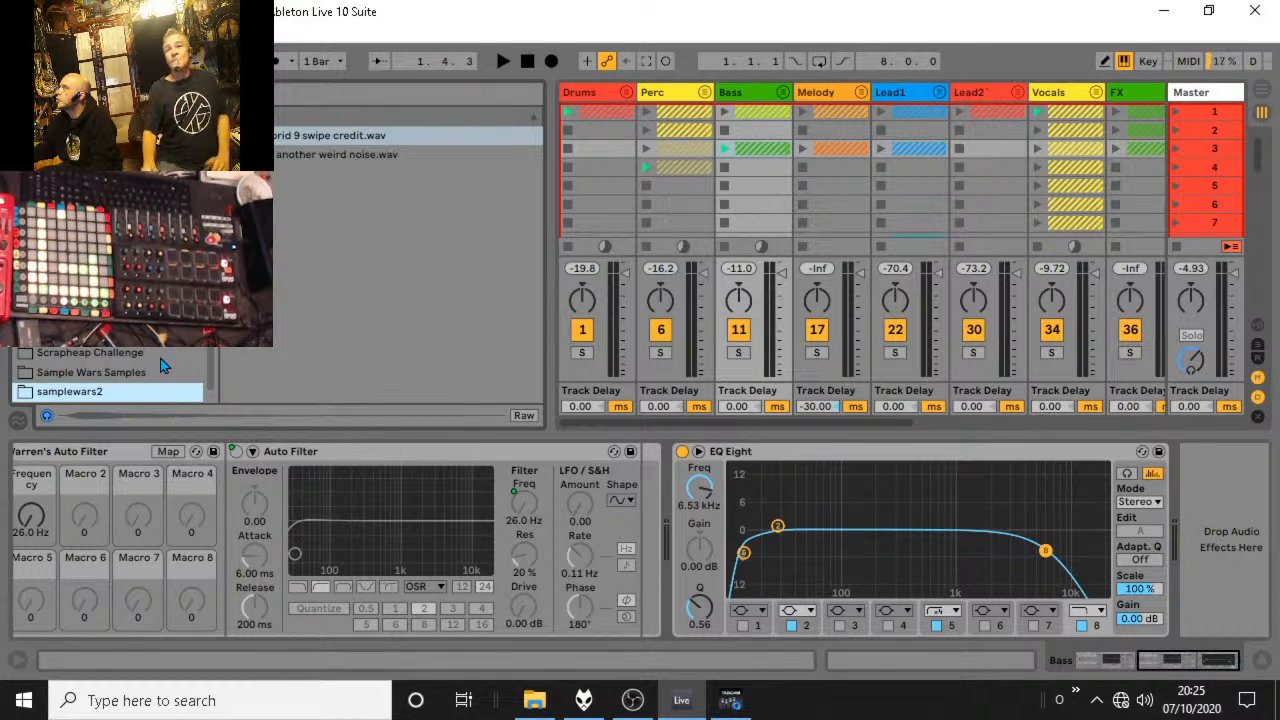
pyautogui.click(347, 158)
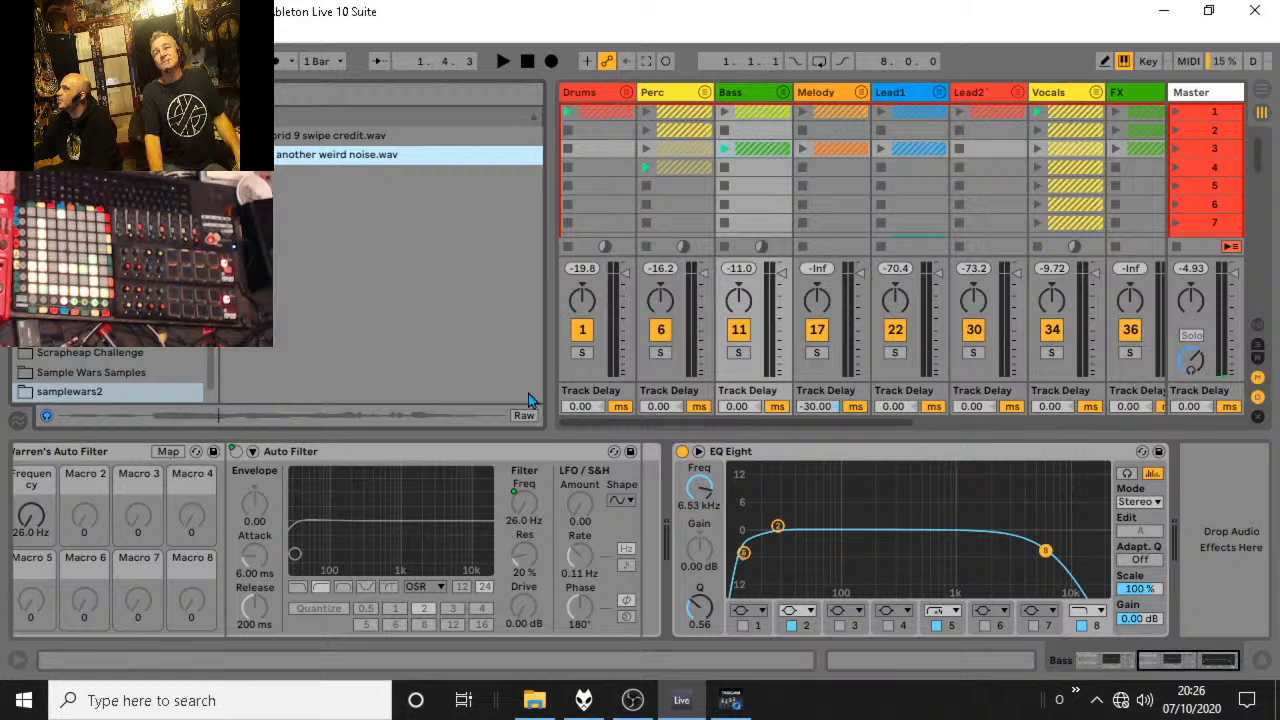
# Unfold the FX group and delete the clips in scenes 2 and 3 of its Hybrid 9 track.
pyautogui.moveTo(617, 421); pyautogui.dragTo(795, 421)
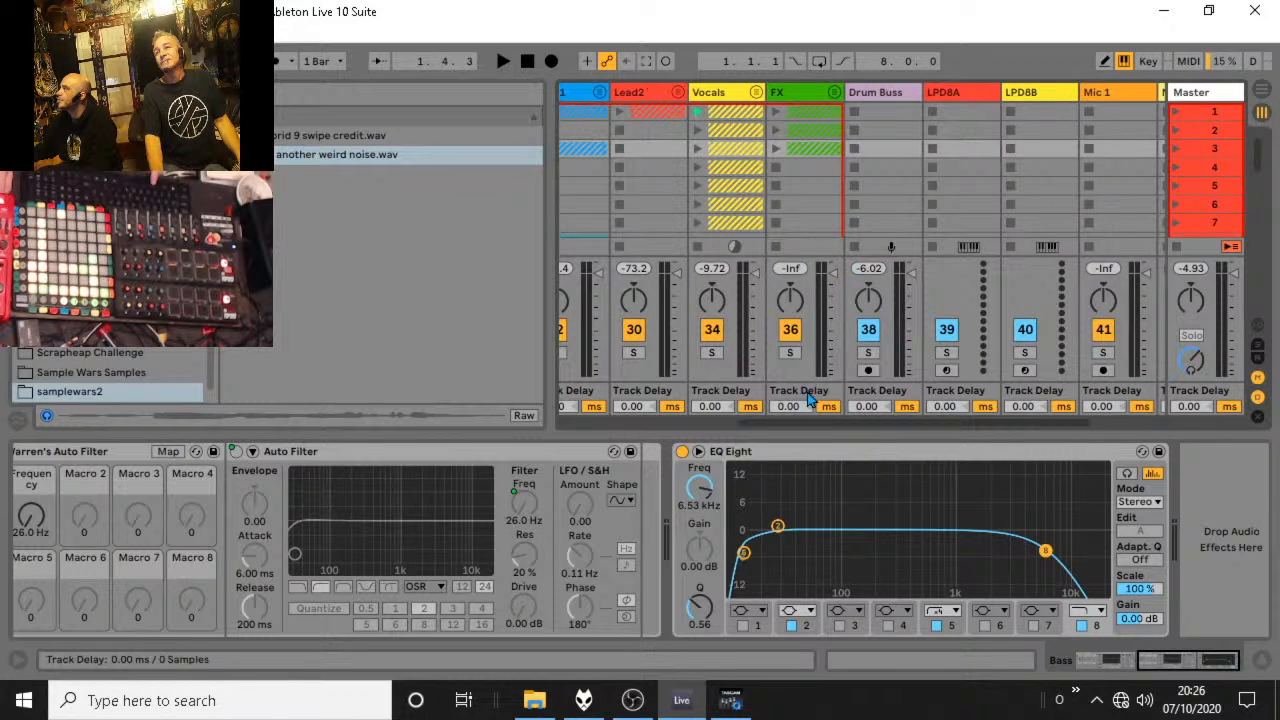
pyautogui.click(838, 98)
pyautogui.moveTo(889, 190); pyautogui.dragTo(894, 138)
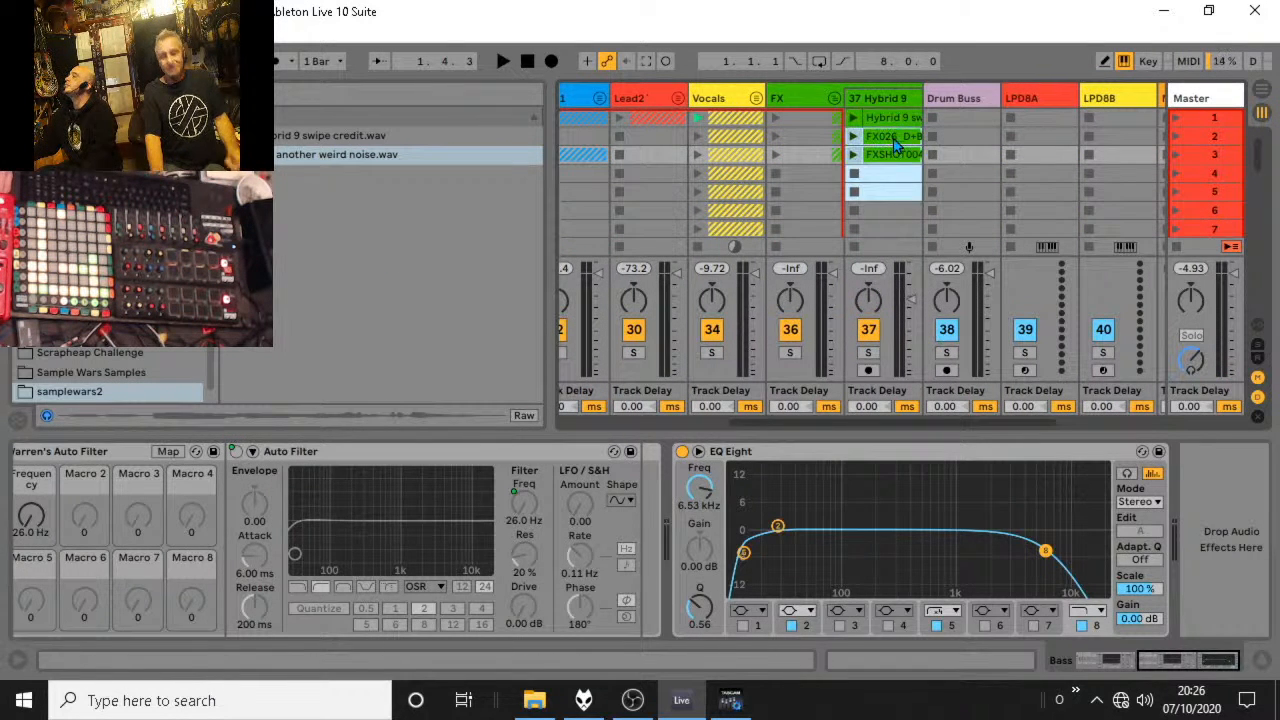
pyautogui.press('Delete')
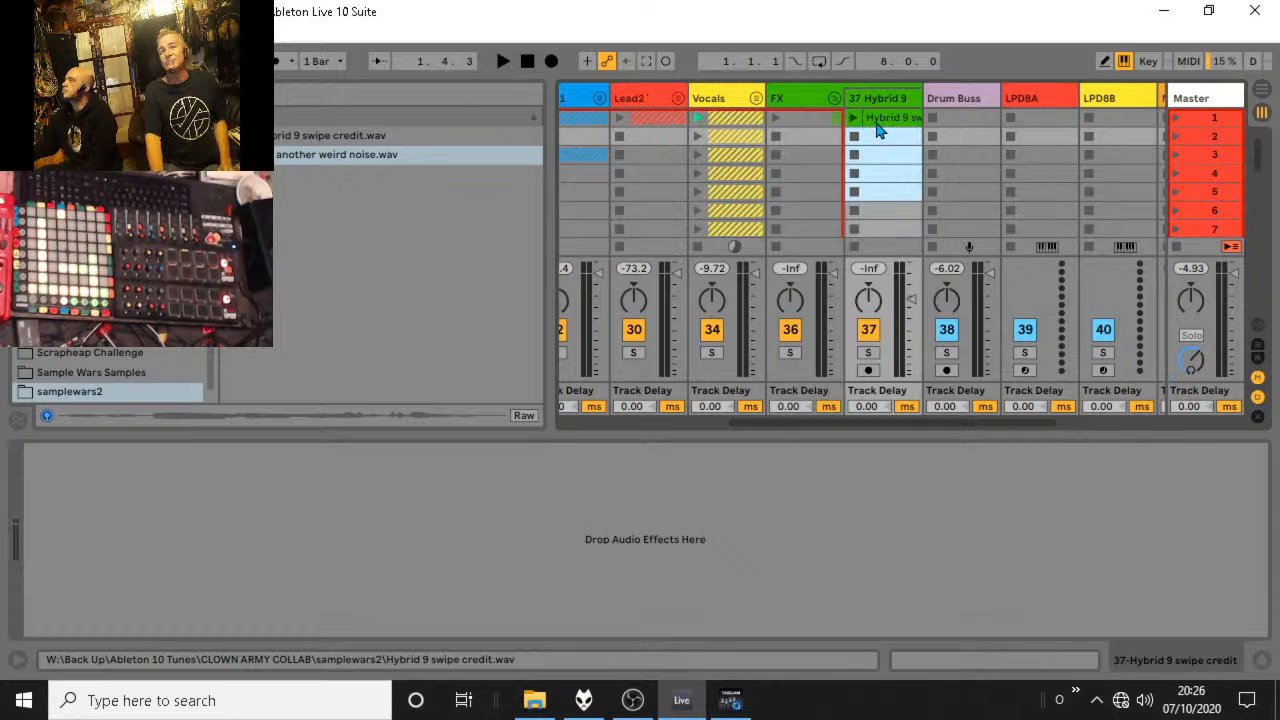
# Place yet another weird noise.wav in scene 2 of the Hybrid 9 track and audition it with its waveform displayed.
pyautogui.moveTo(296, 154); pyautogui.dragTo(866, 140)
pyautogui.click(855, 138)
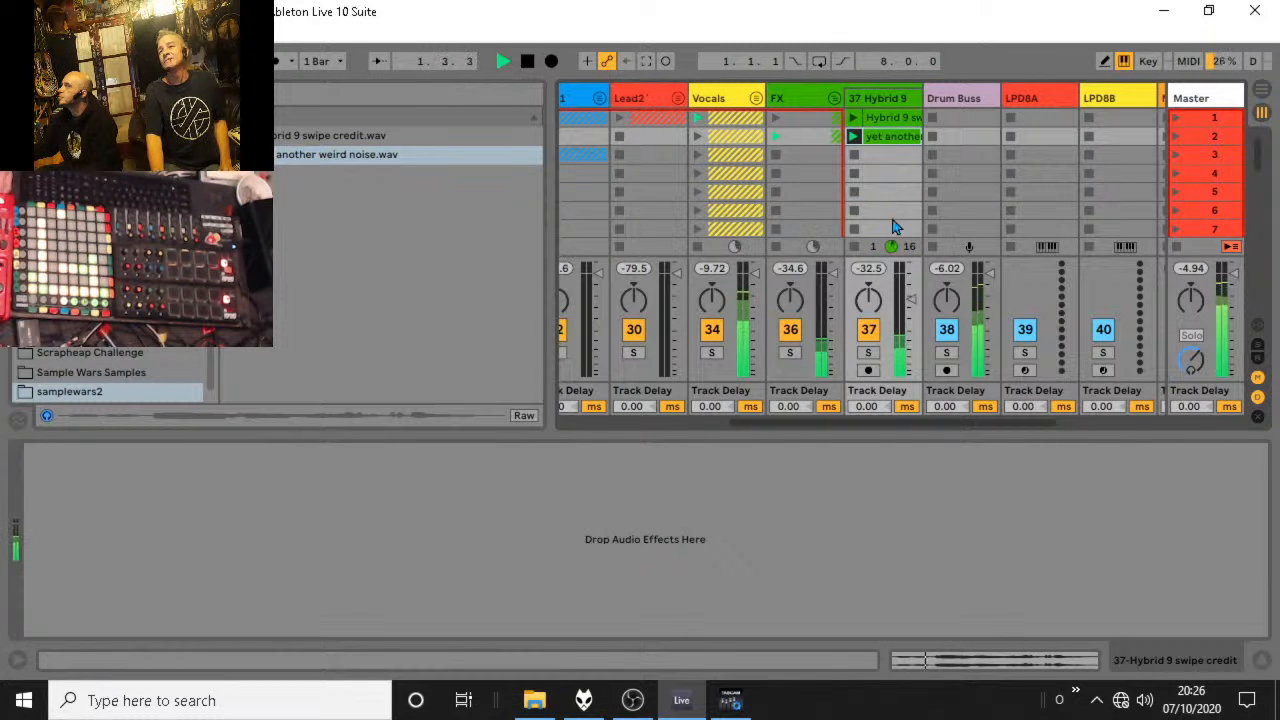
pyautogui.doubleClick(882, 137)
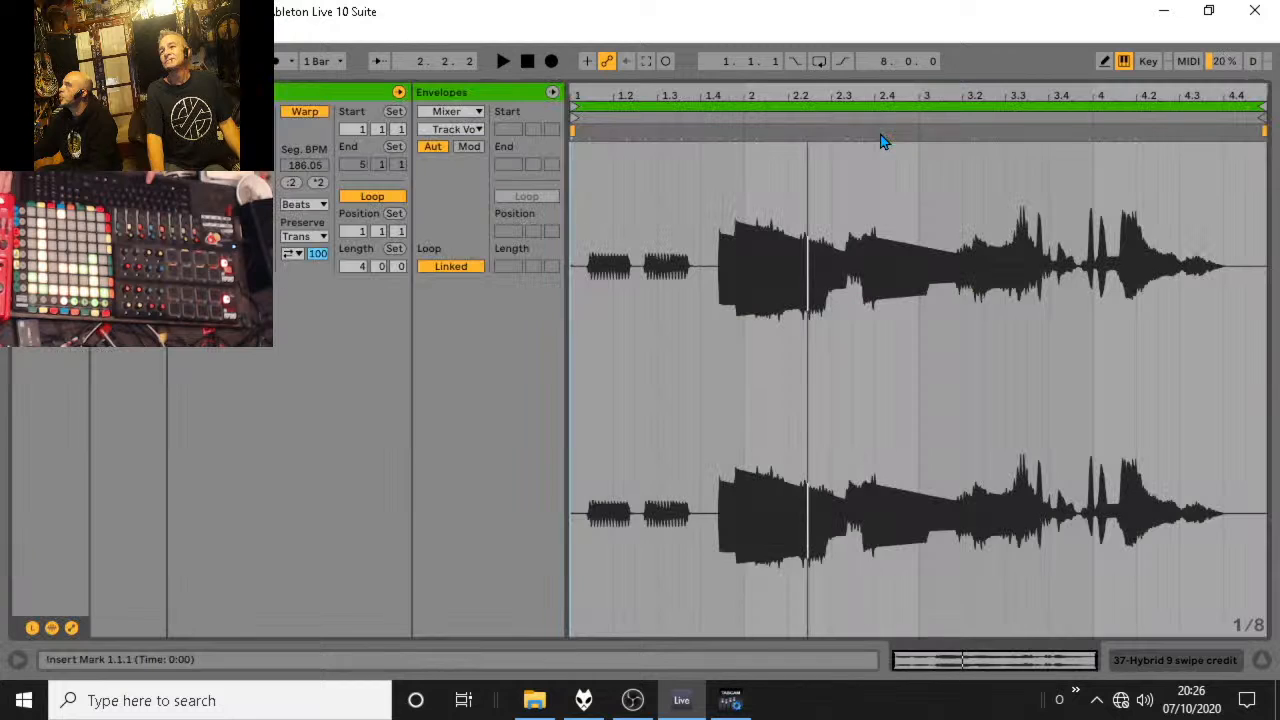
pyautogui.press('space')
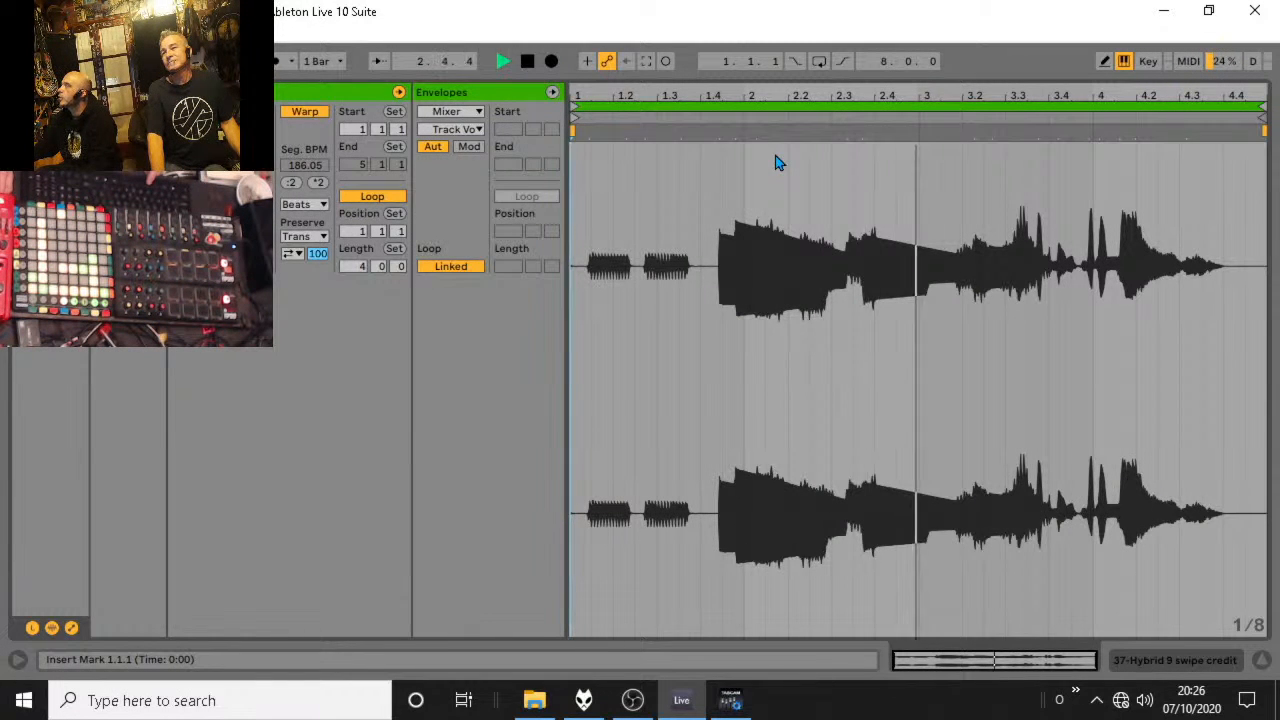
# Turn off looping for the yet another weird noise clip, stop playback and return to the Session grid.
pyautogui.click(387, 200)
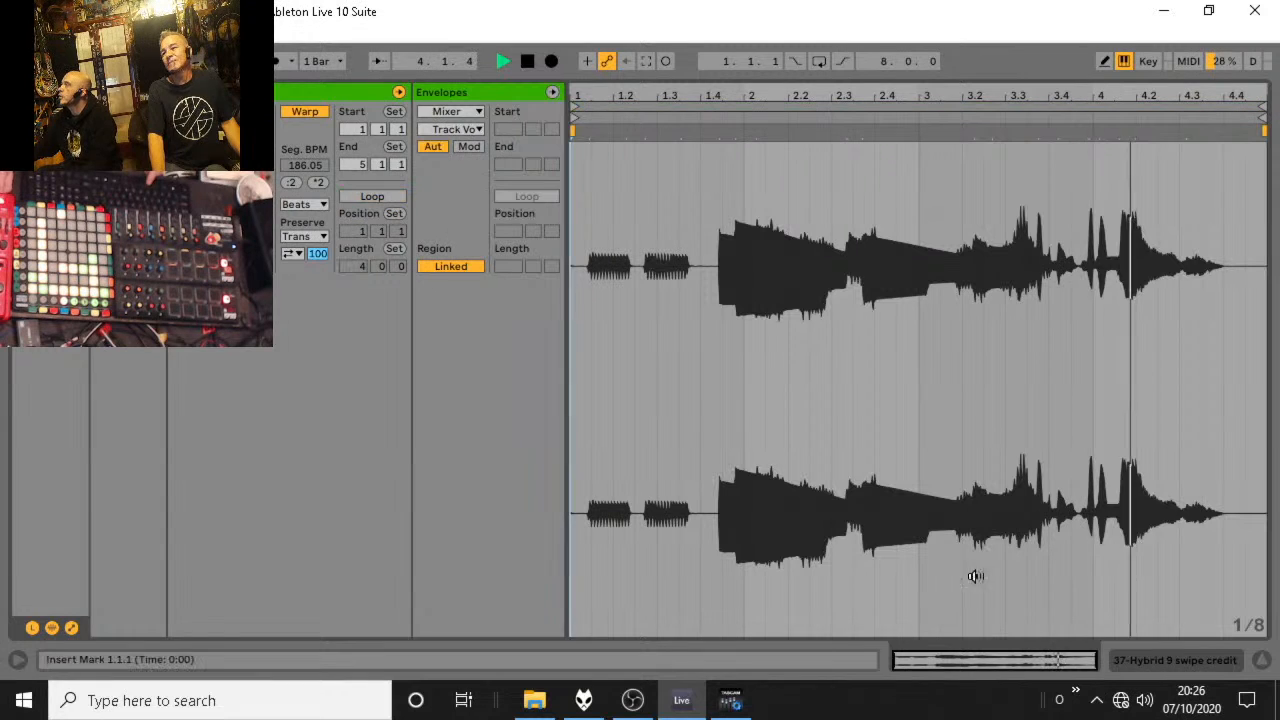
pyautogui.press('space')
pyautogui.click(1262, 661)
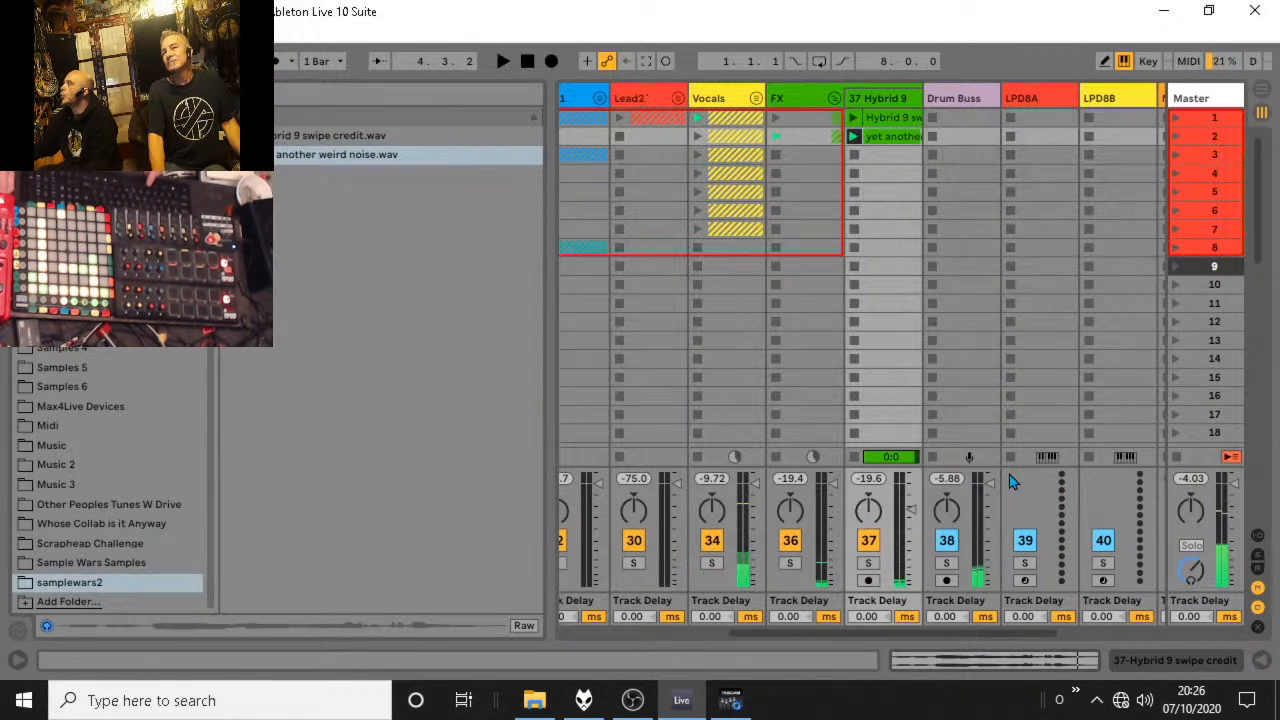
# Turn off looping for the Hybrid 9 swipe credit clip in scene 1 and return to the Session grid.
pyautogui.doubleClick(903, 138)
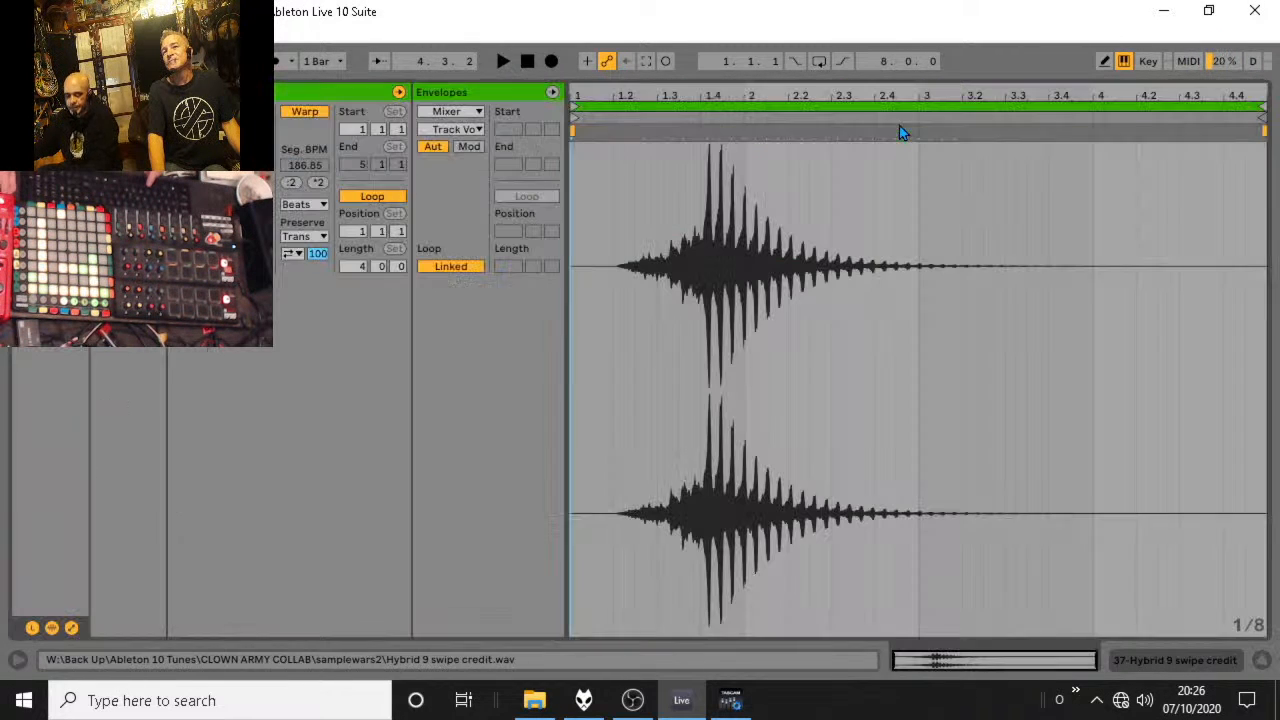
pyautogui.click(391, 199)
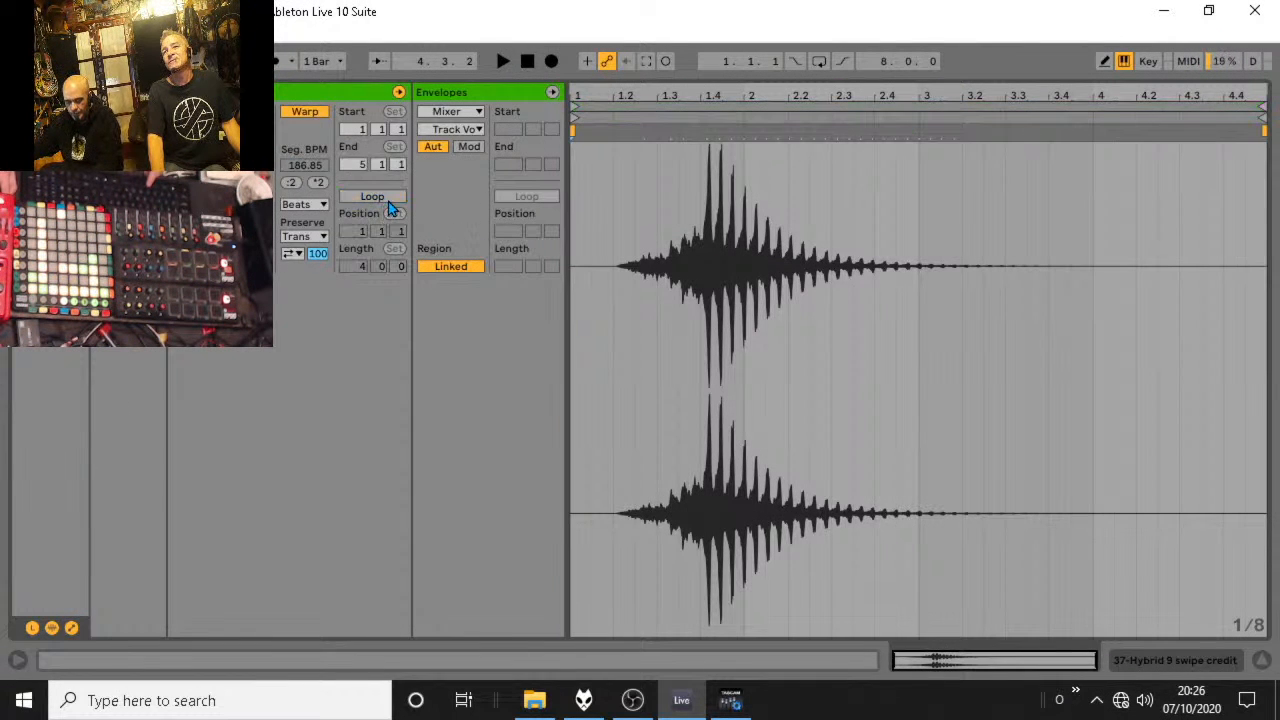
pyautogui.click(1260, 661)
# Check the loop setting of the yet another weird noise clip, and fold the FX group.
pyautogui.doubleClick(908, 140)
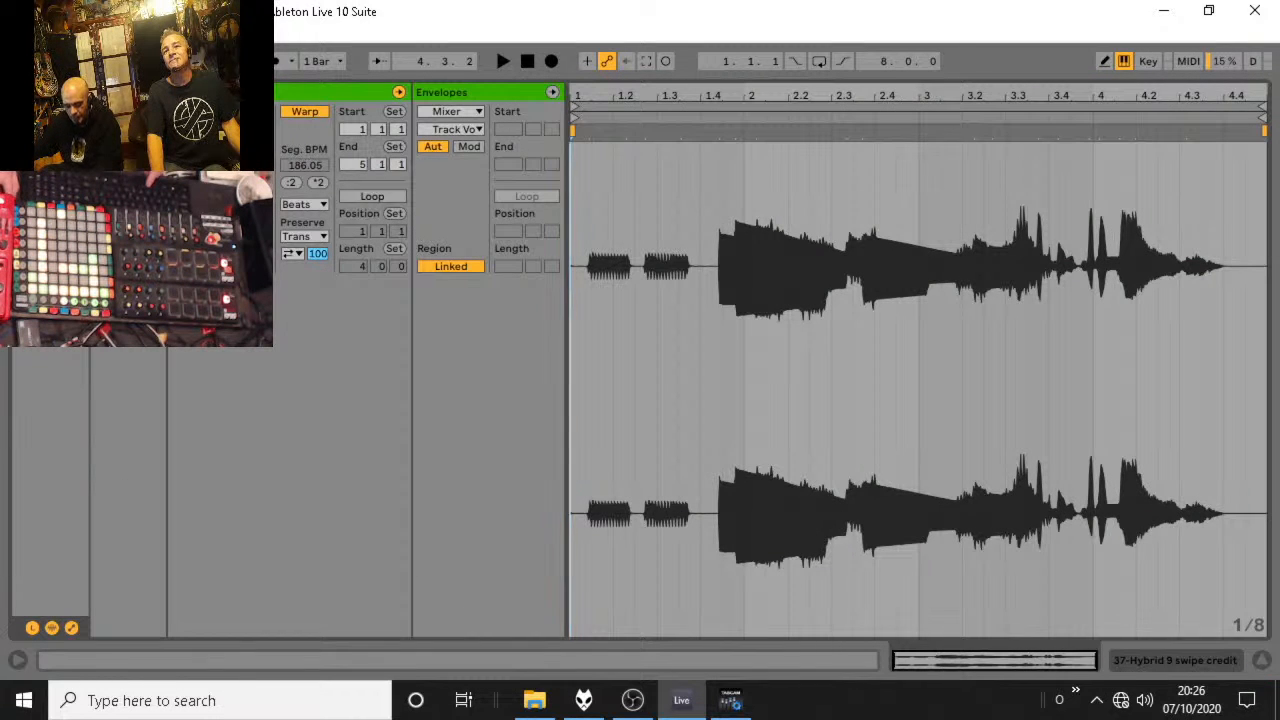
pyautogui.click(128, 181)
pyautogui.click(122, 362)
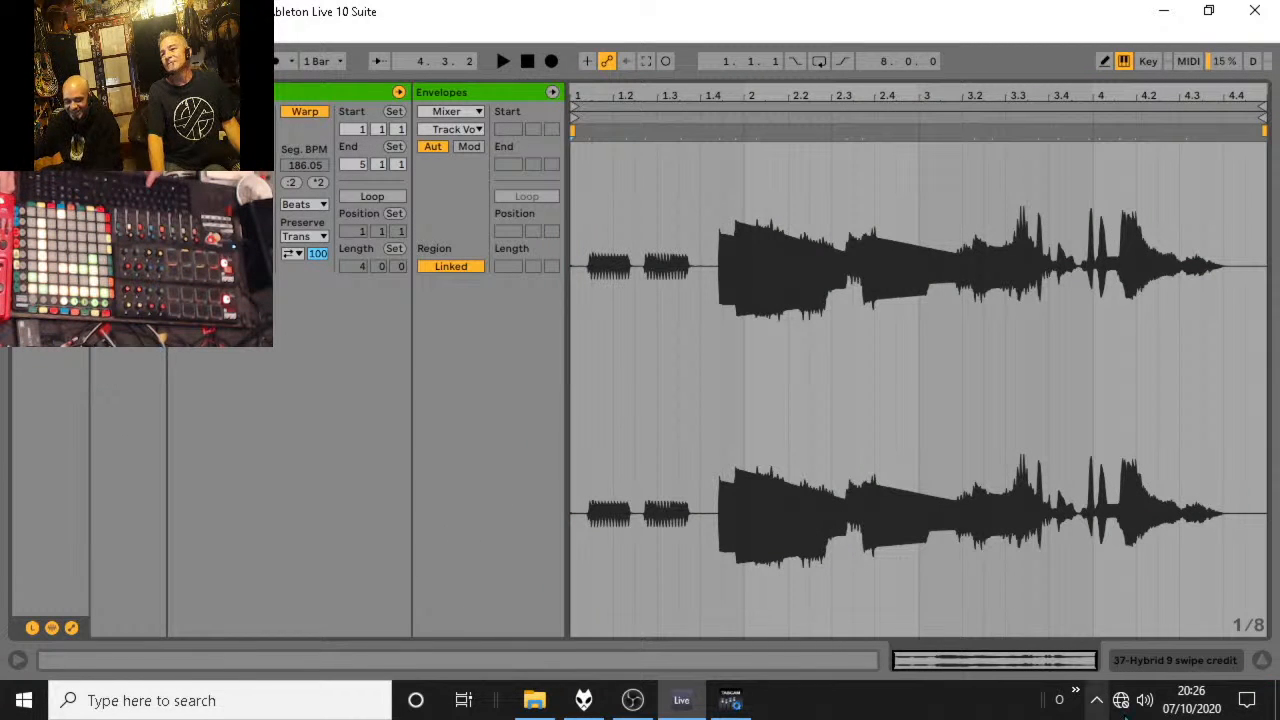
pyautogui.click(1260, 663)
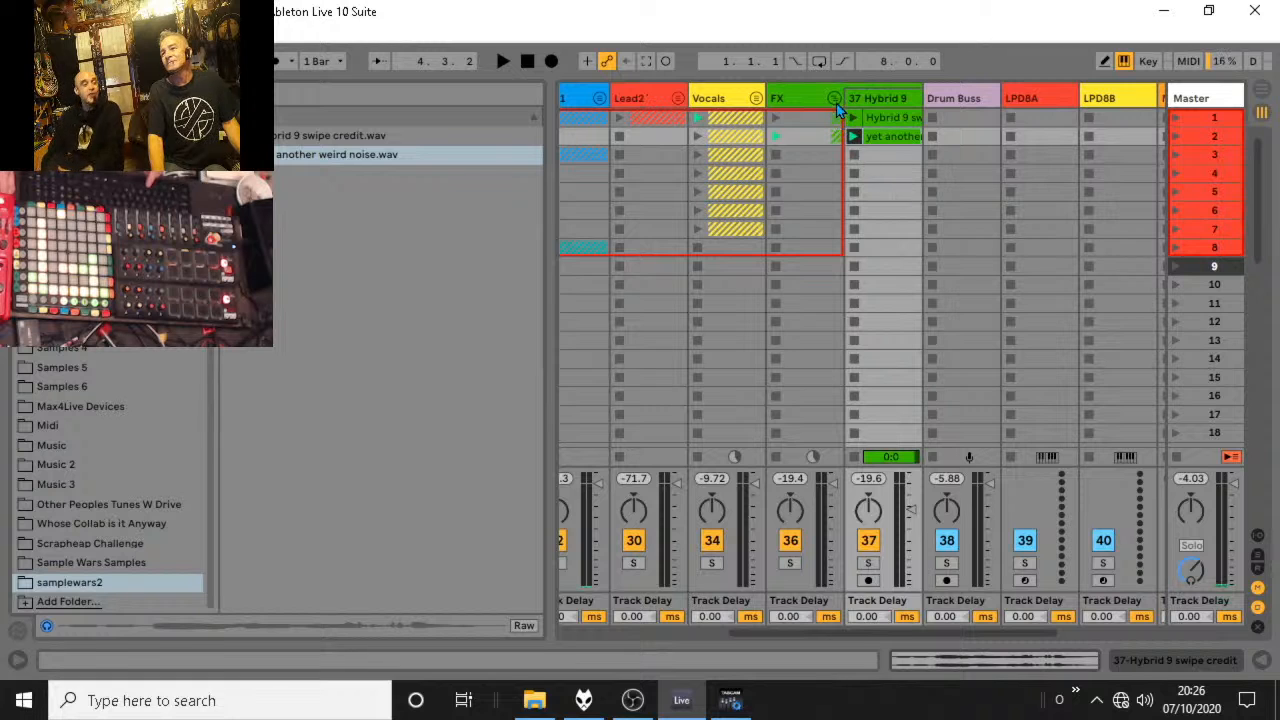
pyautogui.press('Delete')
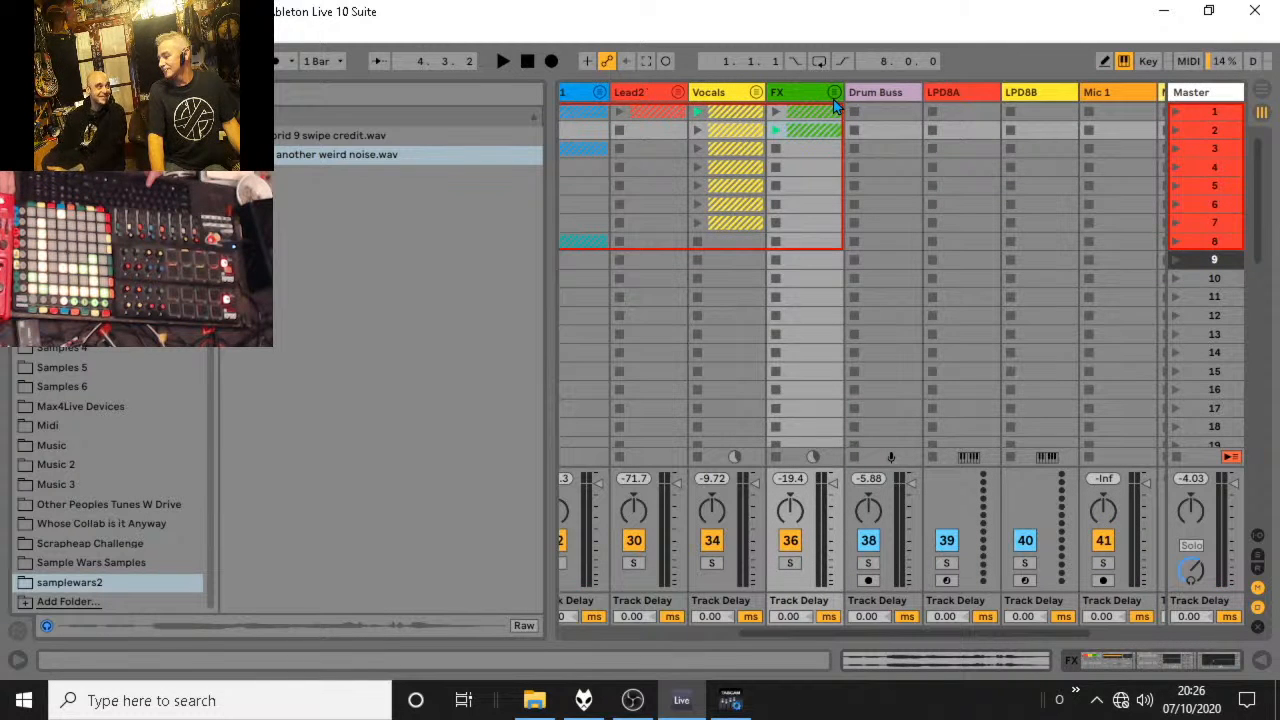
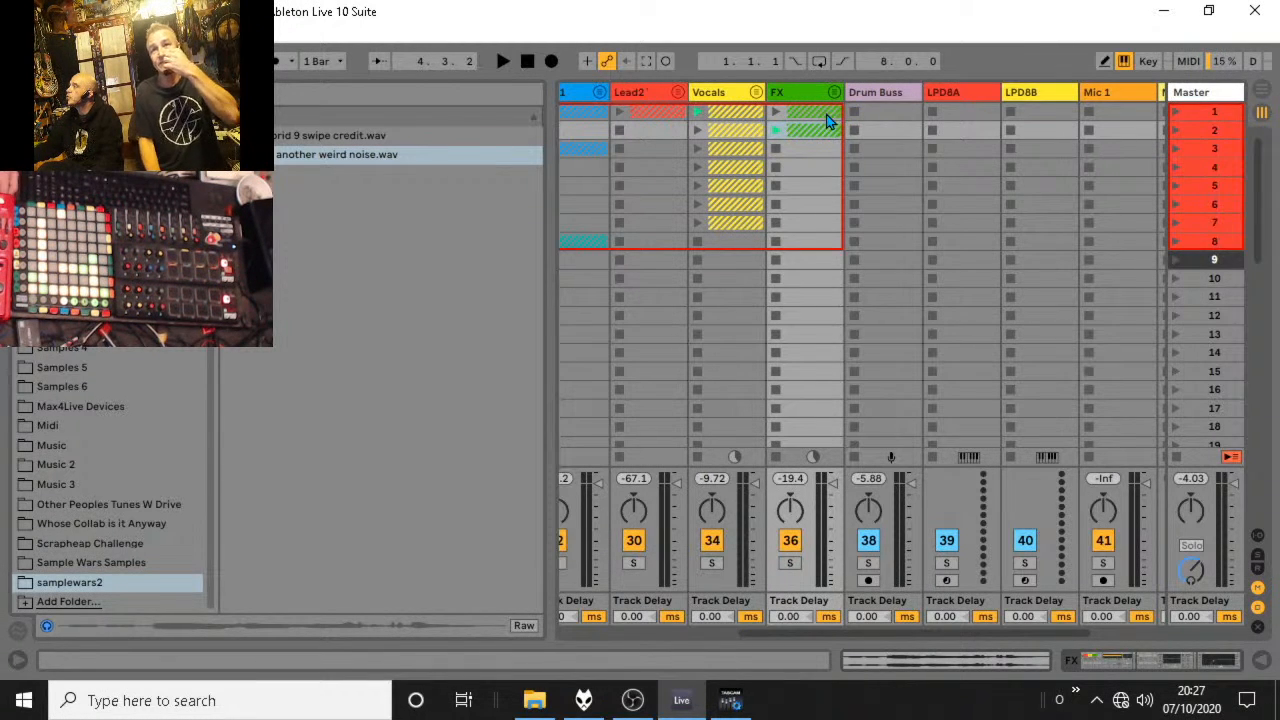
# Look through the Sample Wars Samples and Scrapheap Challenge folders for more sounds, and return to the samplewars2 folder.
pyautogui.click(88, 566)
pyautogui.click(88, 584)
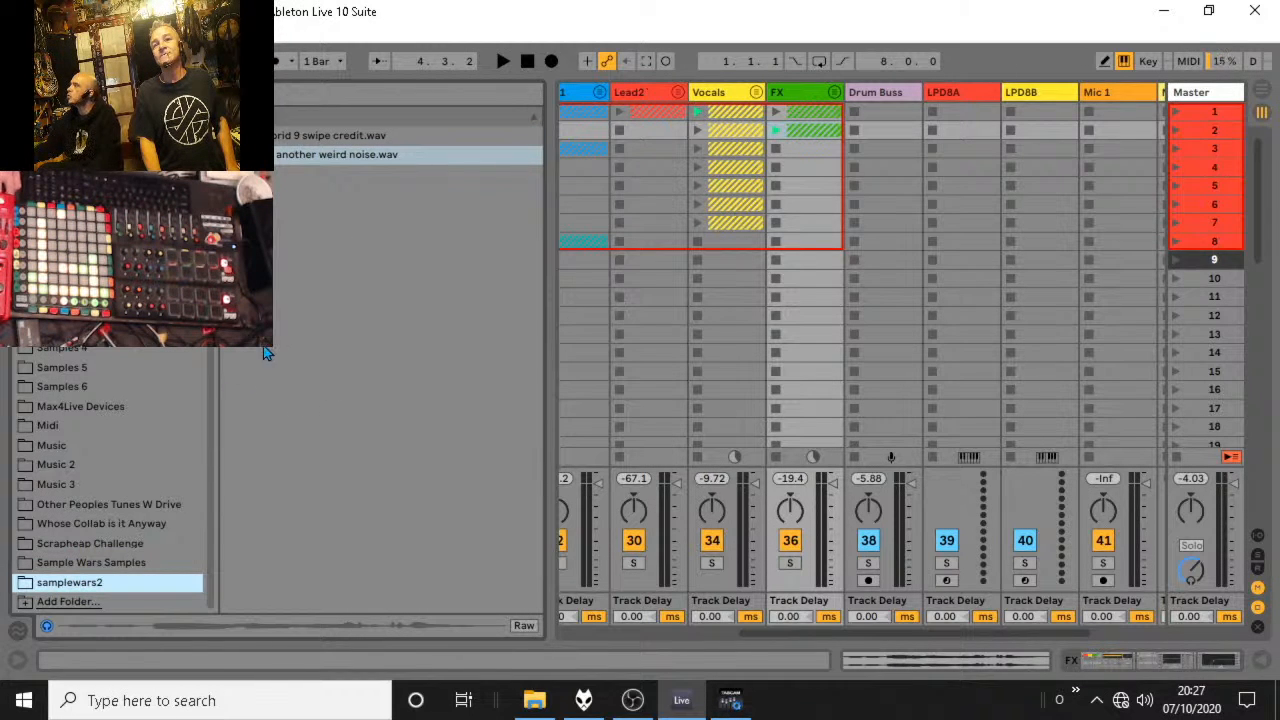
pyautogui.click(112, 563)
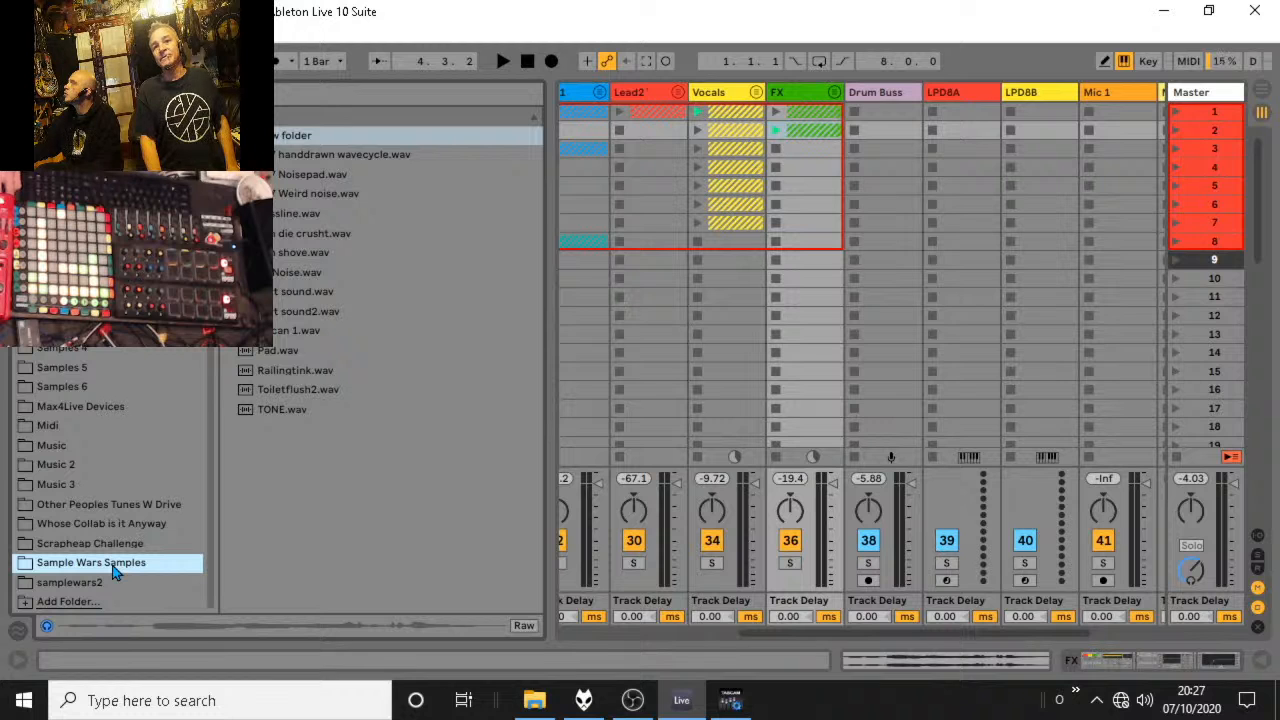
pyautogui.click(99, 583)
pyautogui.click(112, 544)
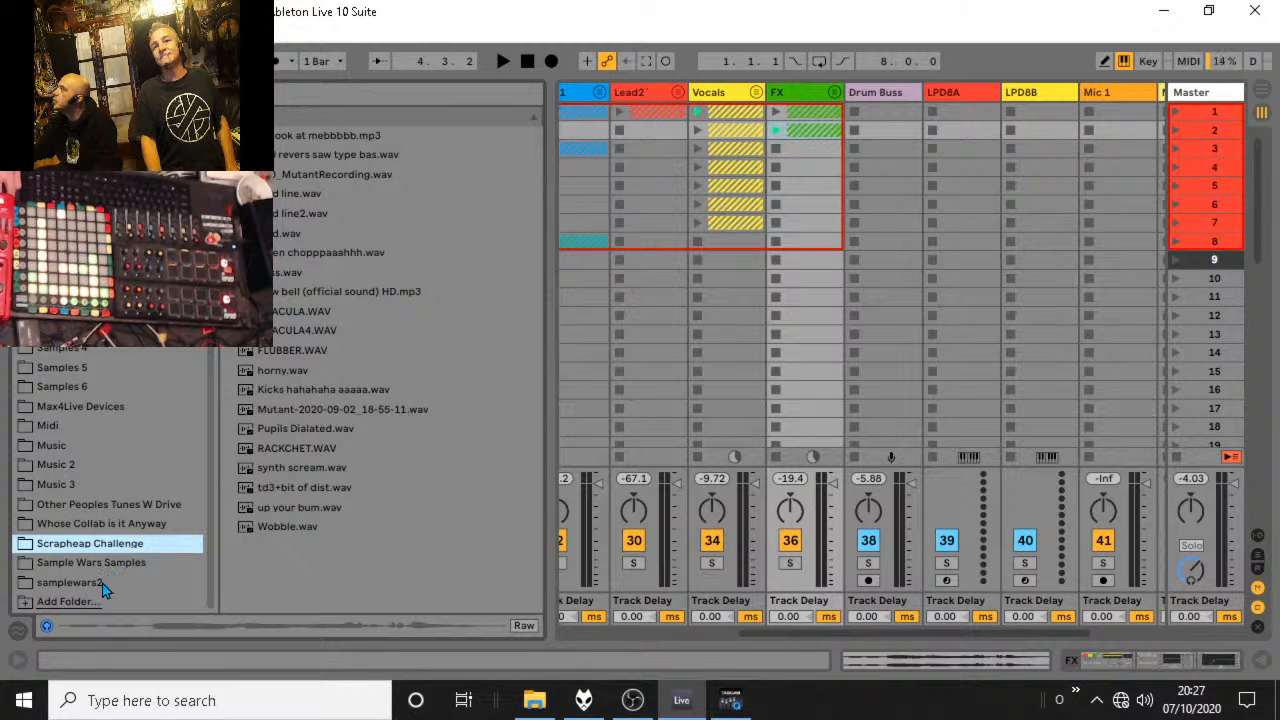
pyautogui.click(106, 582)
pyautogui.click(373, 218)
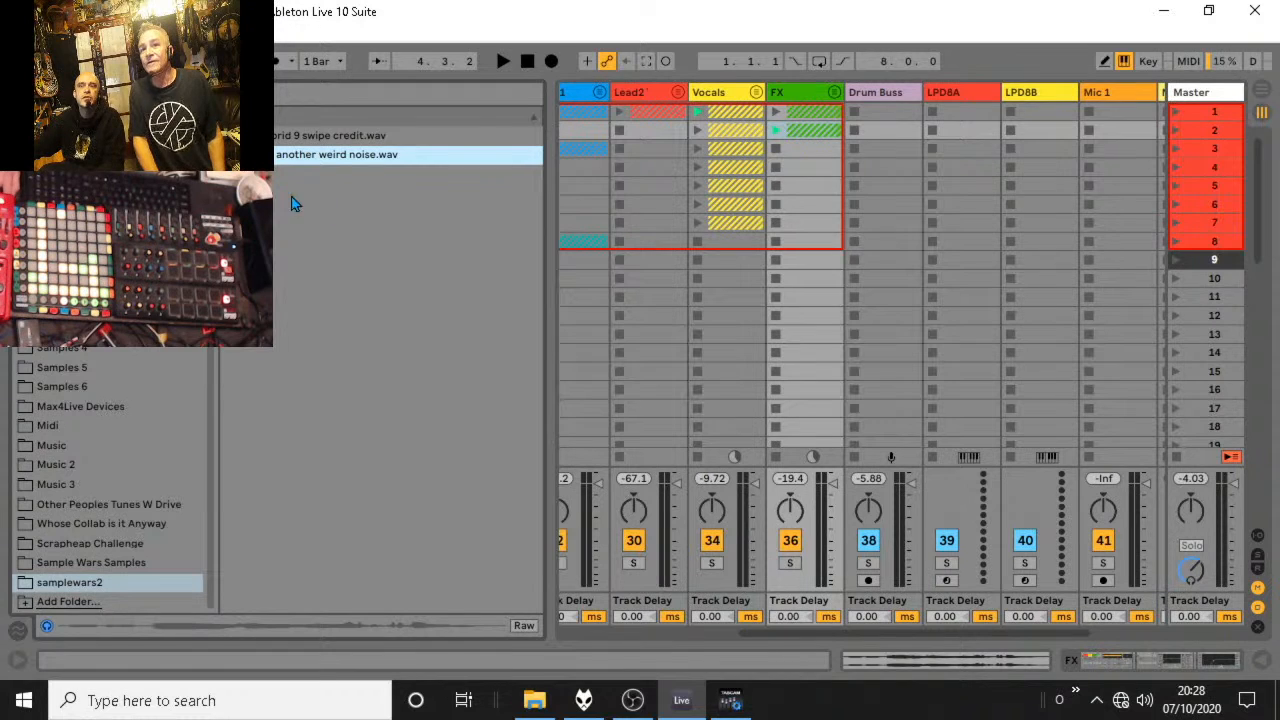
# Launch the FX group's scene 2 clip and audition it both soloed and within the full mix.
pyautogui.click(775, 129)
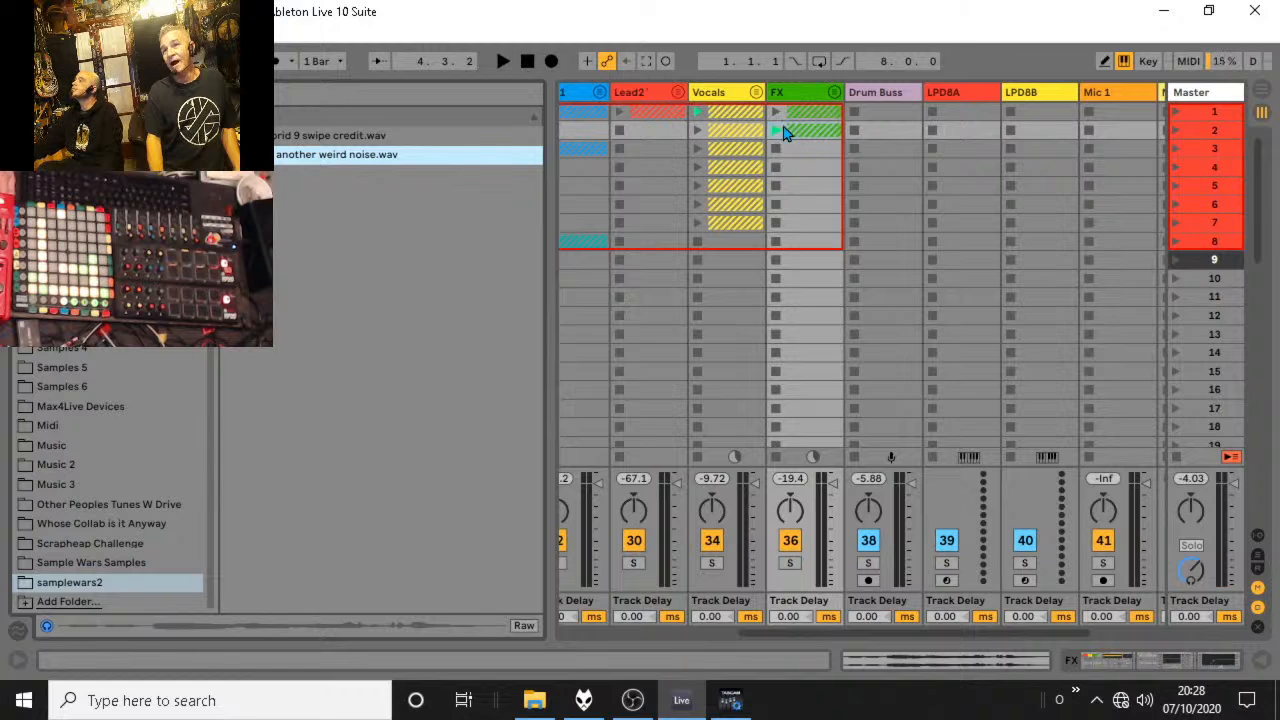
pyautogui.click(783, 130)
pyautogui.click(790, 563)
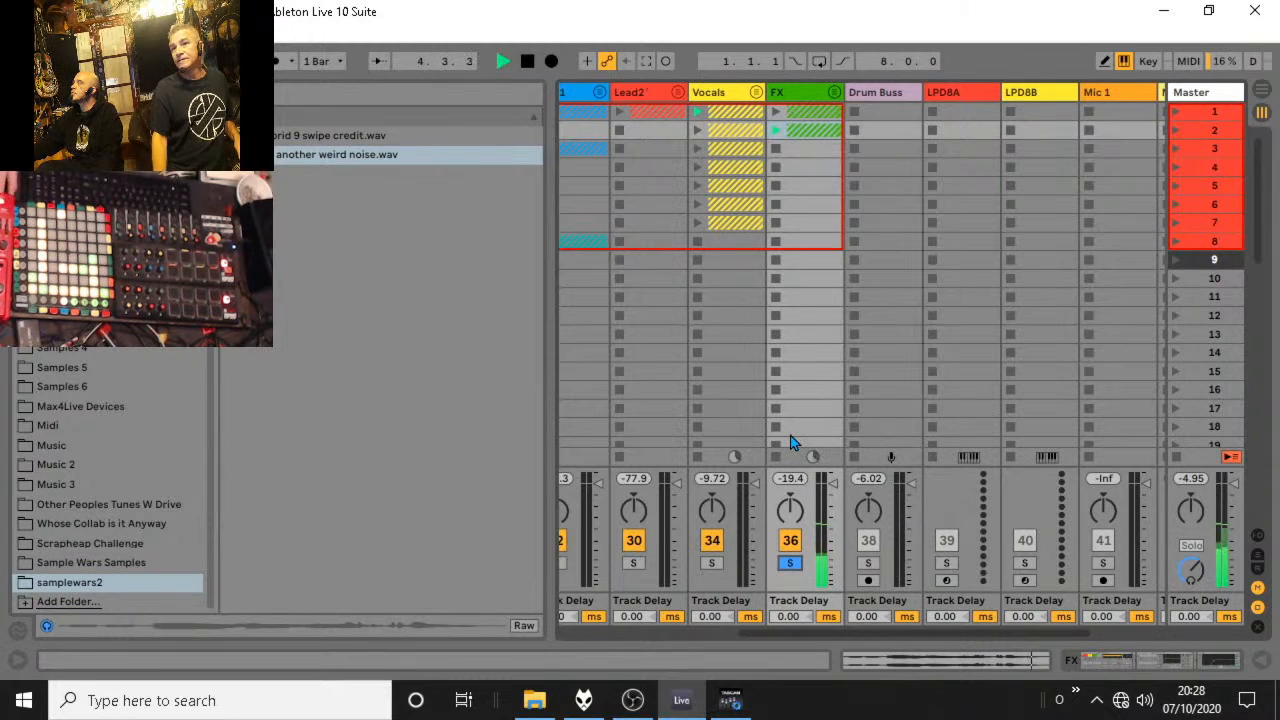
pyautogui.click(790, 563)
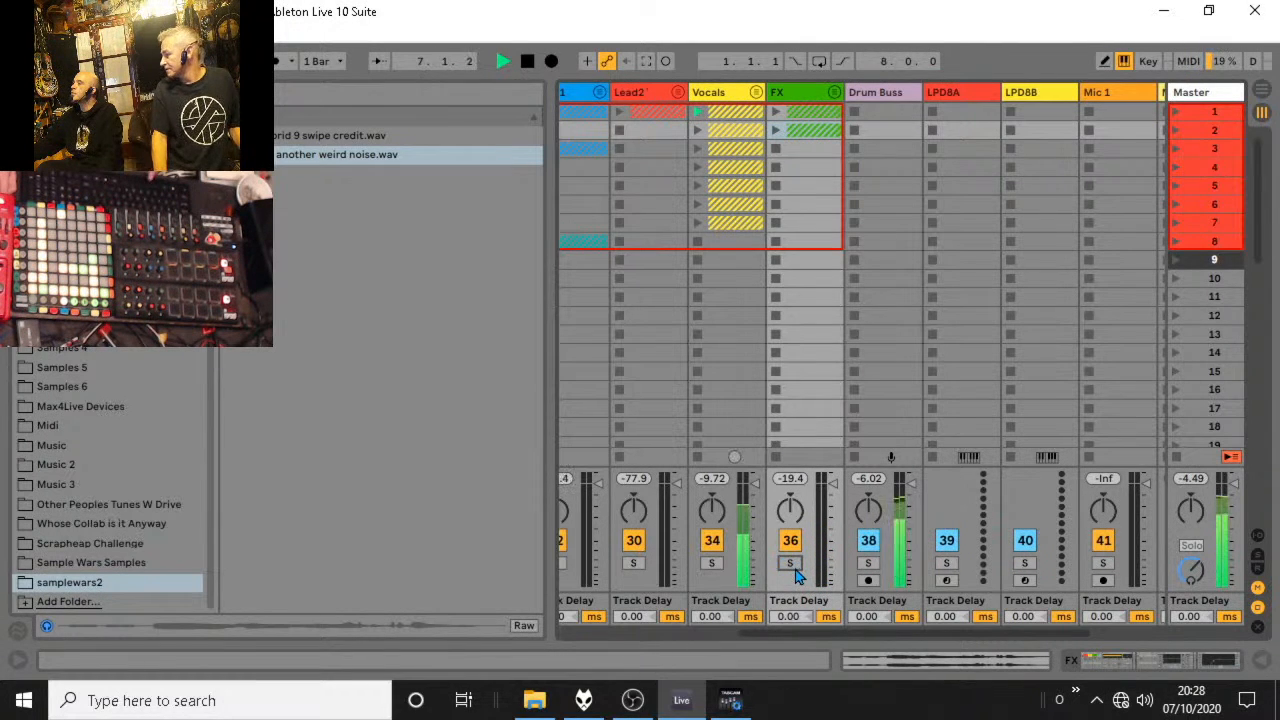
pyautogui.click(790, 563)
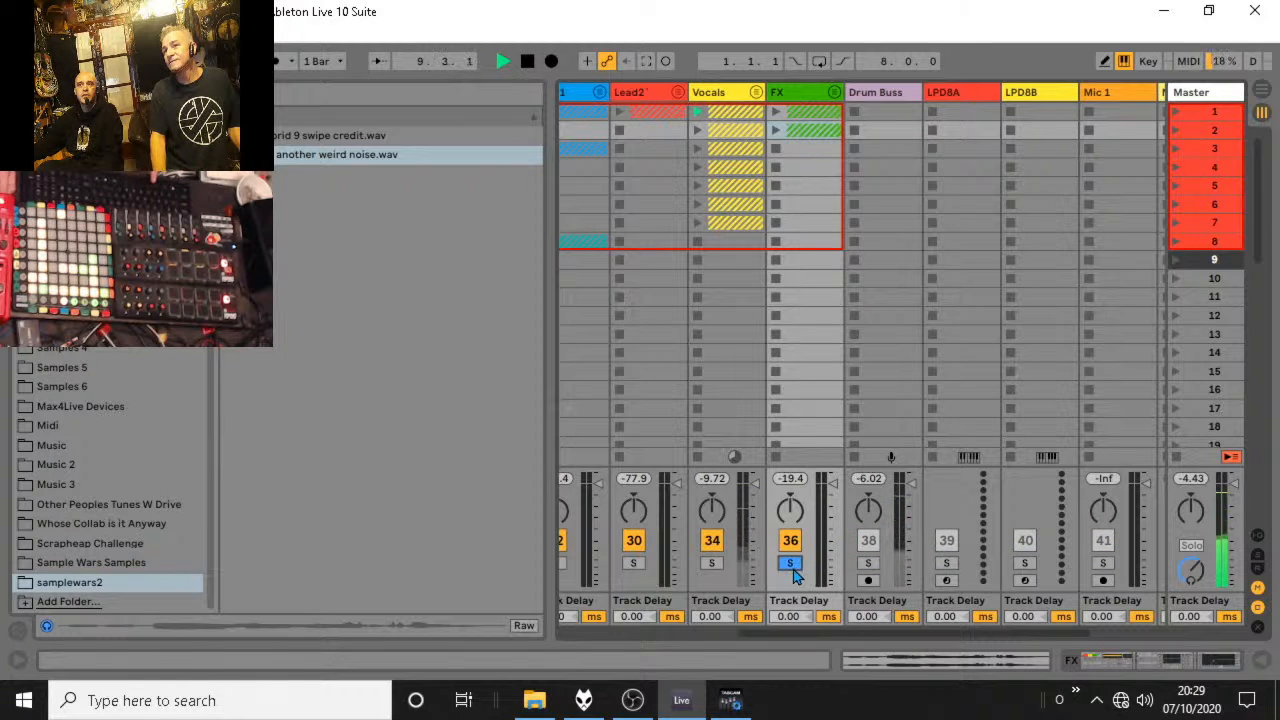
pyautogui.click(776, 130)
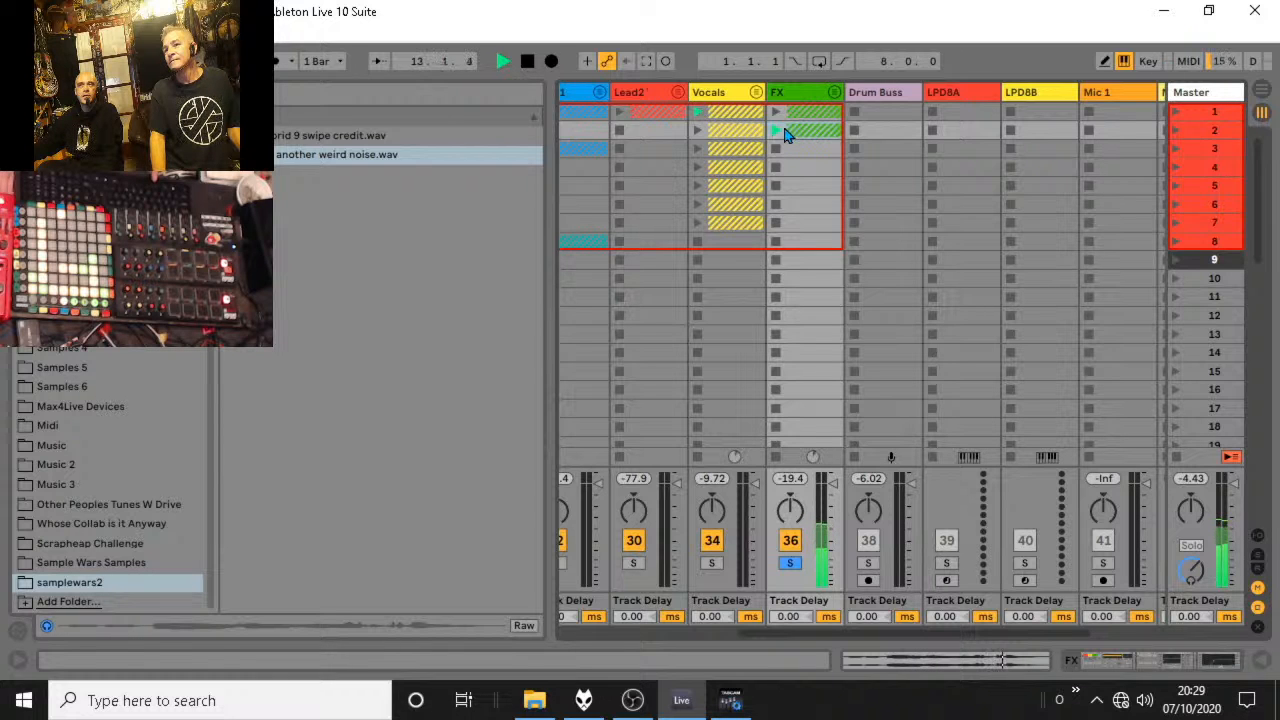
# Stop playback, unfold the FX group and inspect the waveform of the yet another weird noise clip.
pyautogui.click(834, 92)
pyautogui.press('space')
pyautogui.click(911, 141)
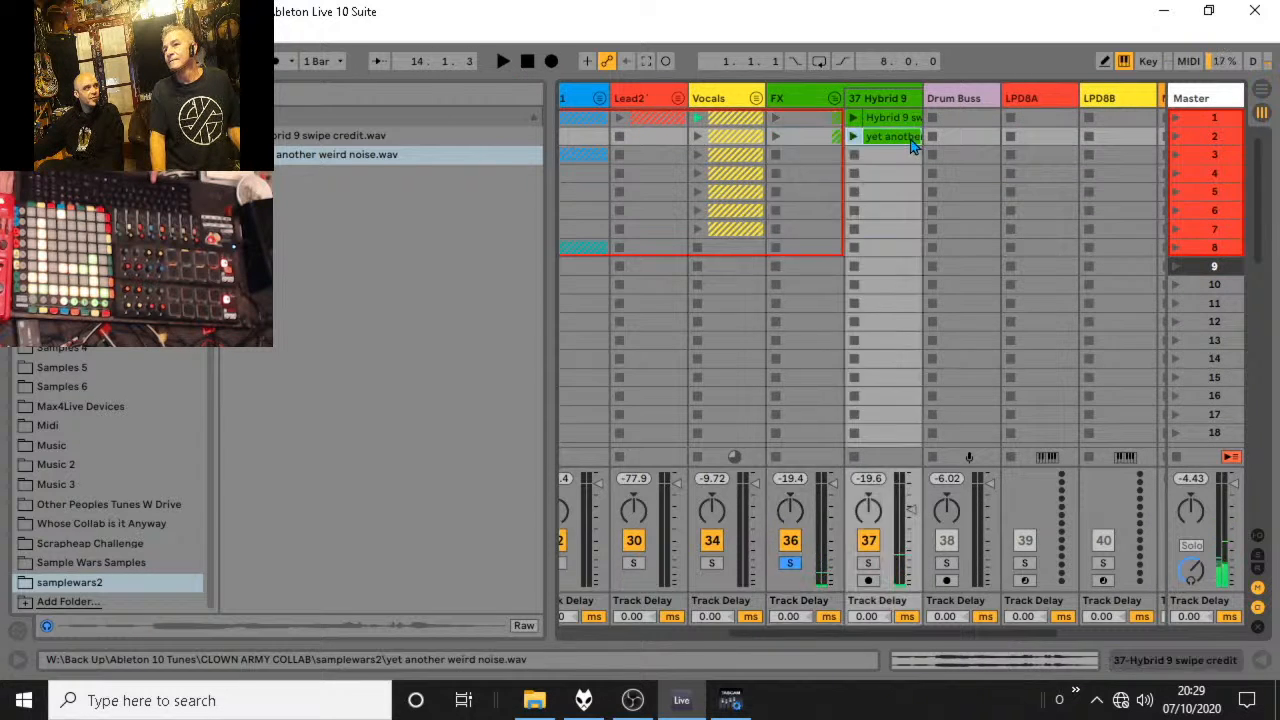
pyautogui.doubleClick(911, 141)
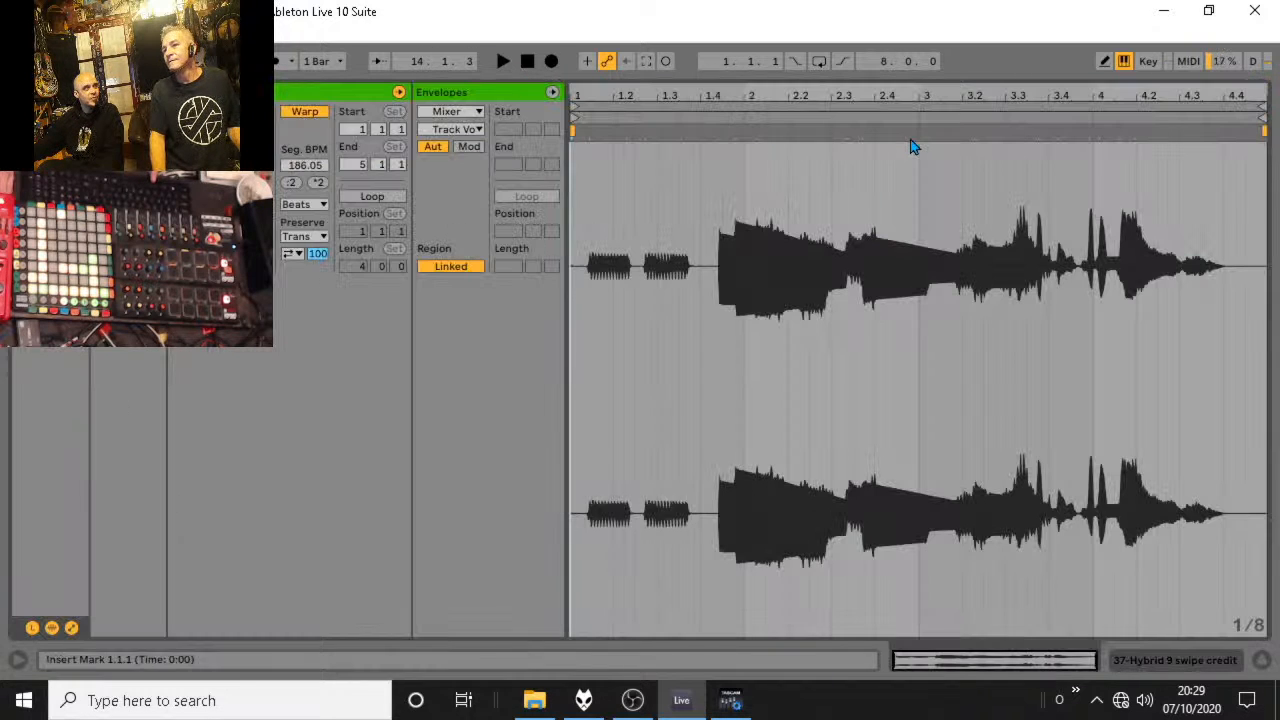
pyautogui.click(1260, 661)
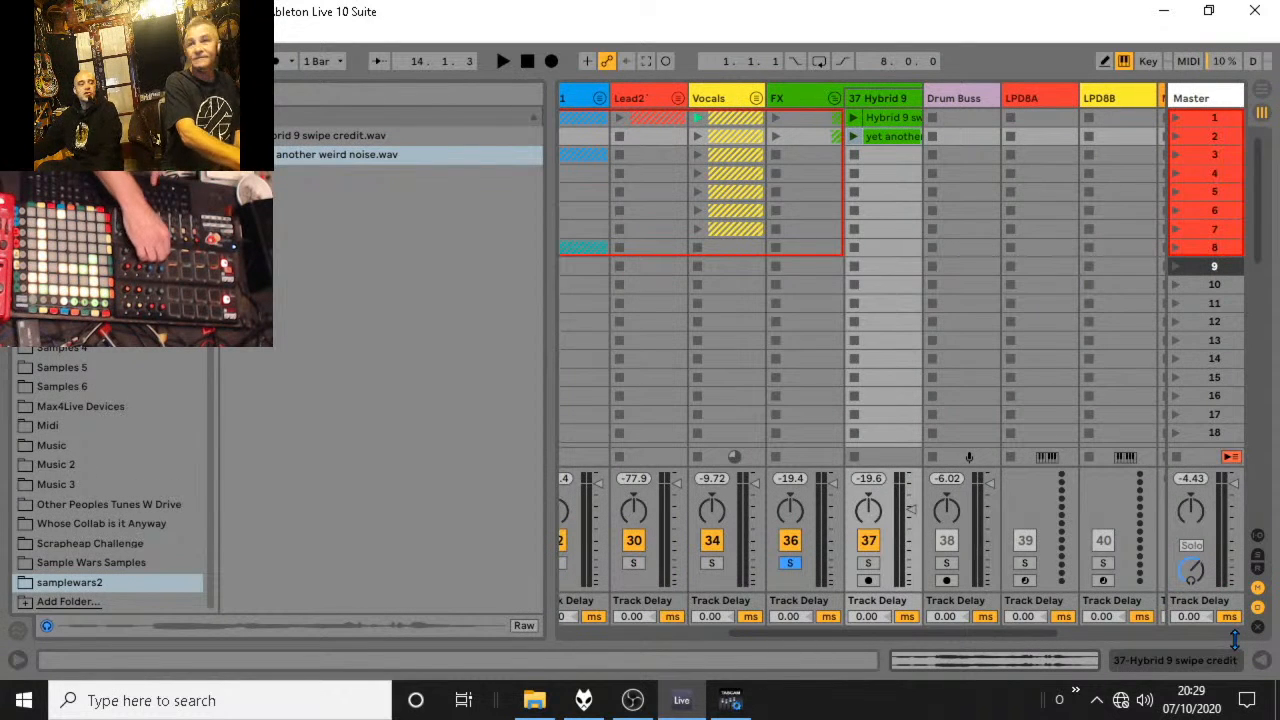
# Restart playback, unsolo the FX group and fold it while auditioning its clips in the full mix.
pyautogui.press('space')
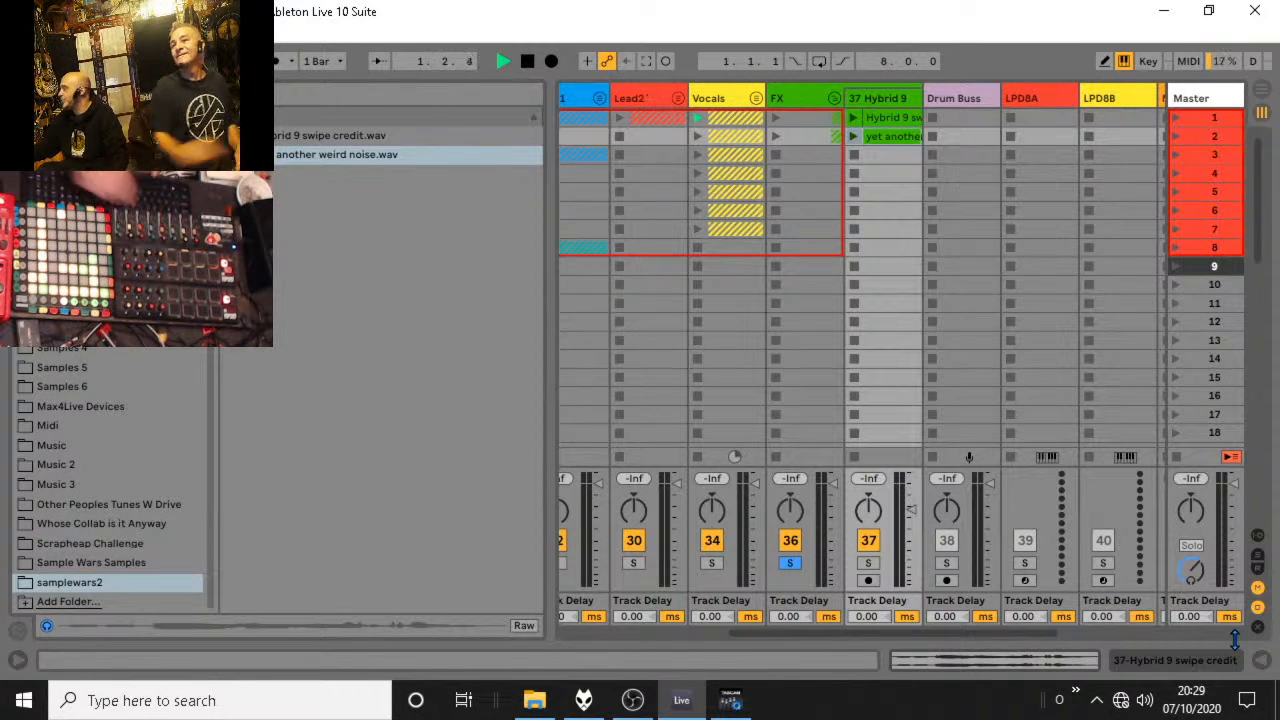
pyautogui.click(797, 562)
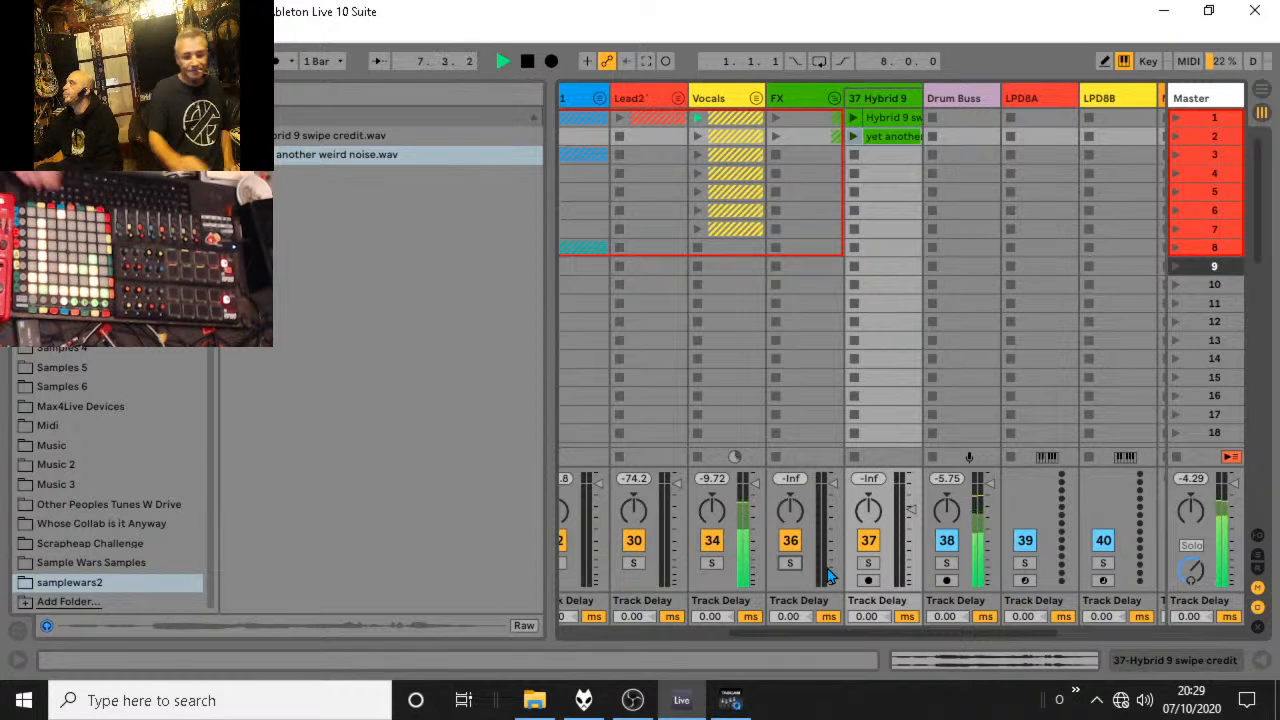
pyautogui.click(834, 98)
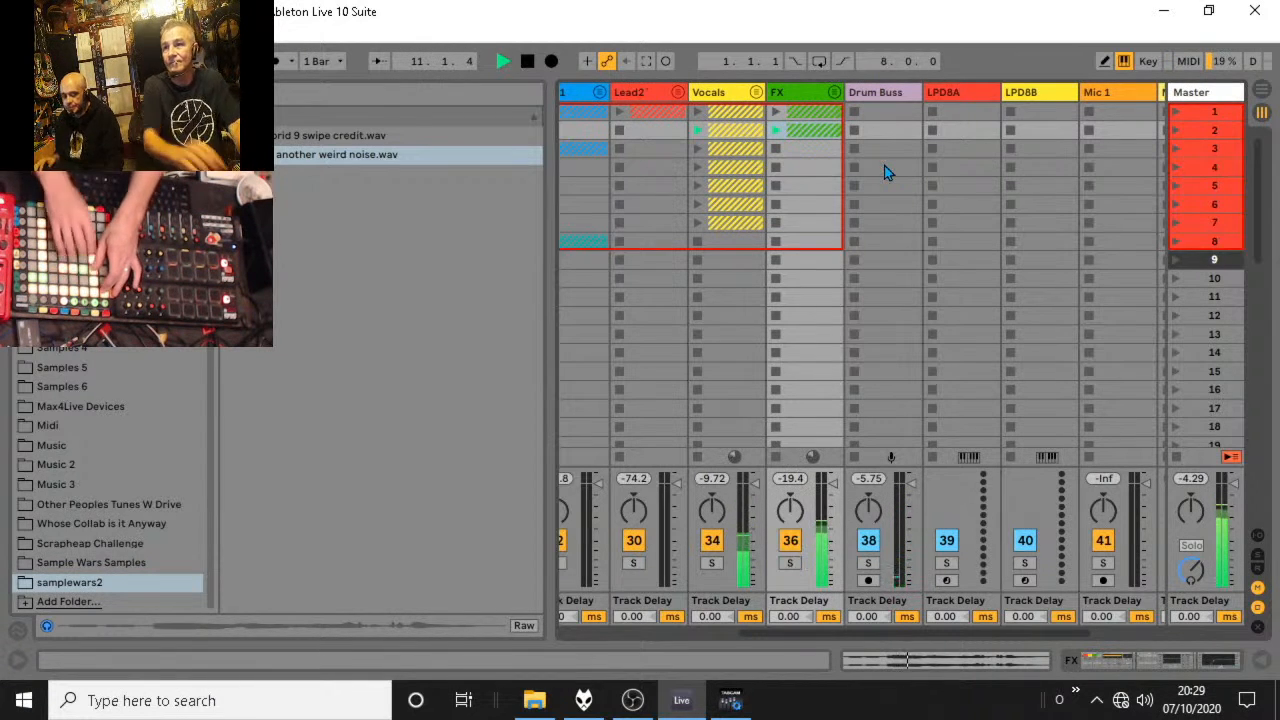
# Move the start of the yet another weird noise clip to 1.4.3, where its main sound begins, and audition it in the mix.
pyautogui.click(834, 98)
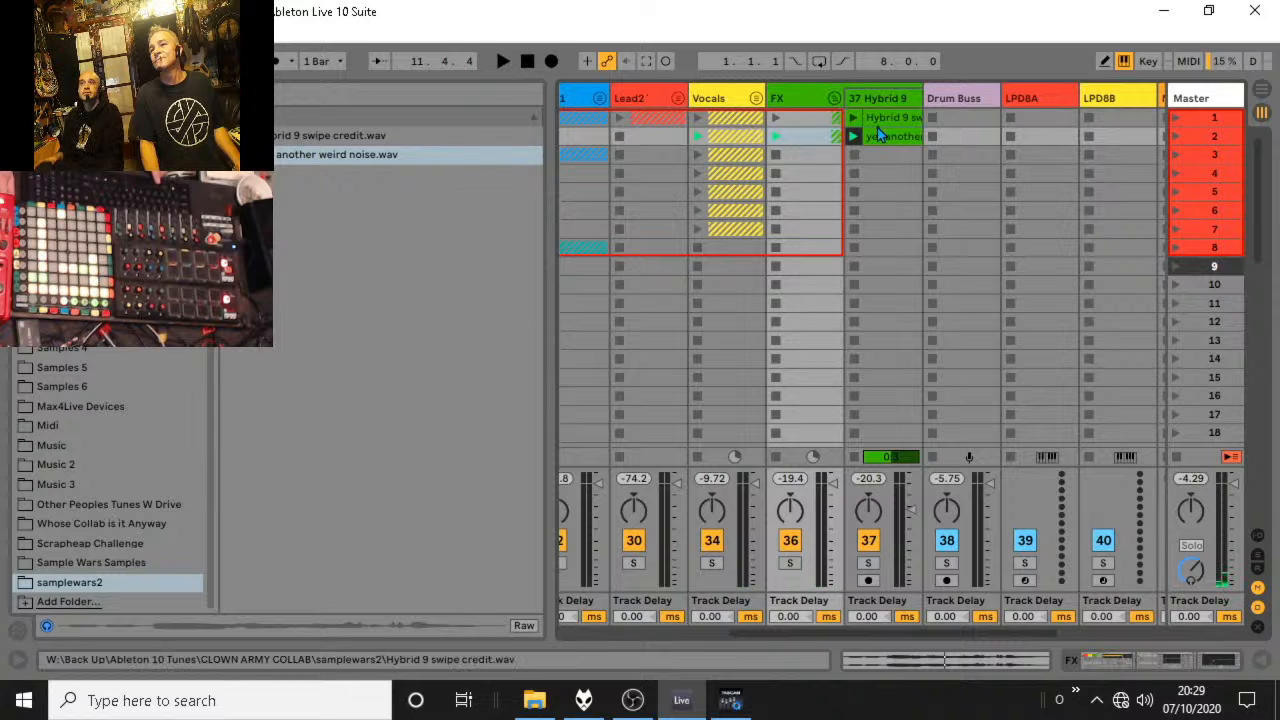
pyautogui.doubleClick(880, 118)
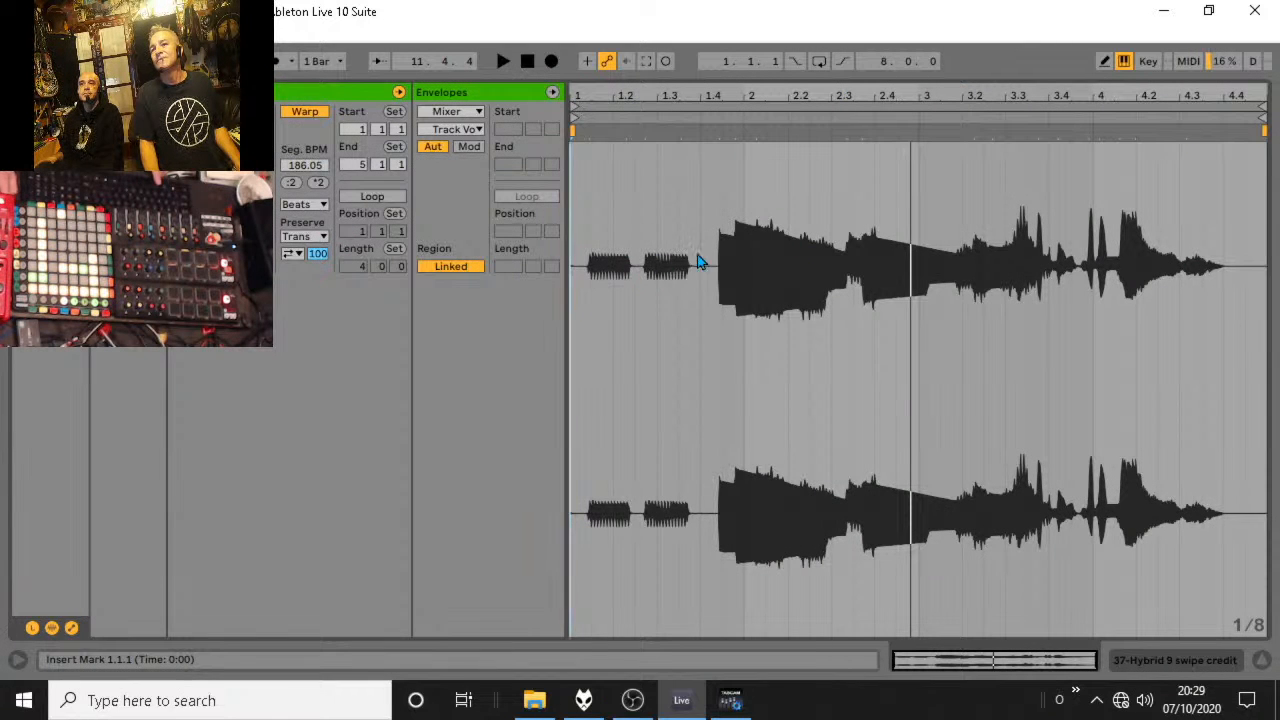
pyautogui.moveTo(574, 130)
pyautogui.mouseDown()
pyautogui.moveTo(737, 130)
pyautogui.moveTo(722, 130)
pyautogui.mouseUp()
pyautogui.click(787, 100)
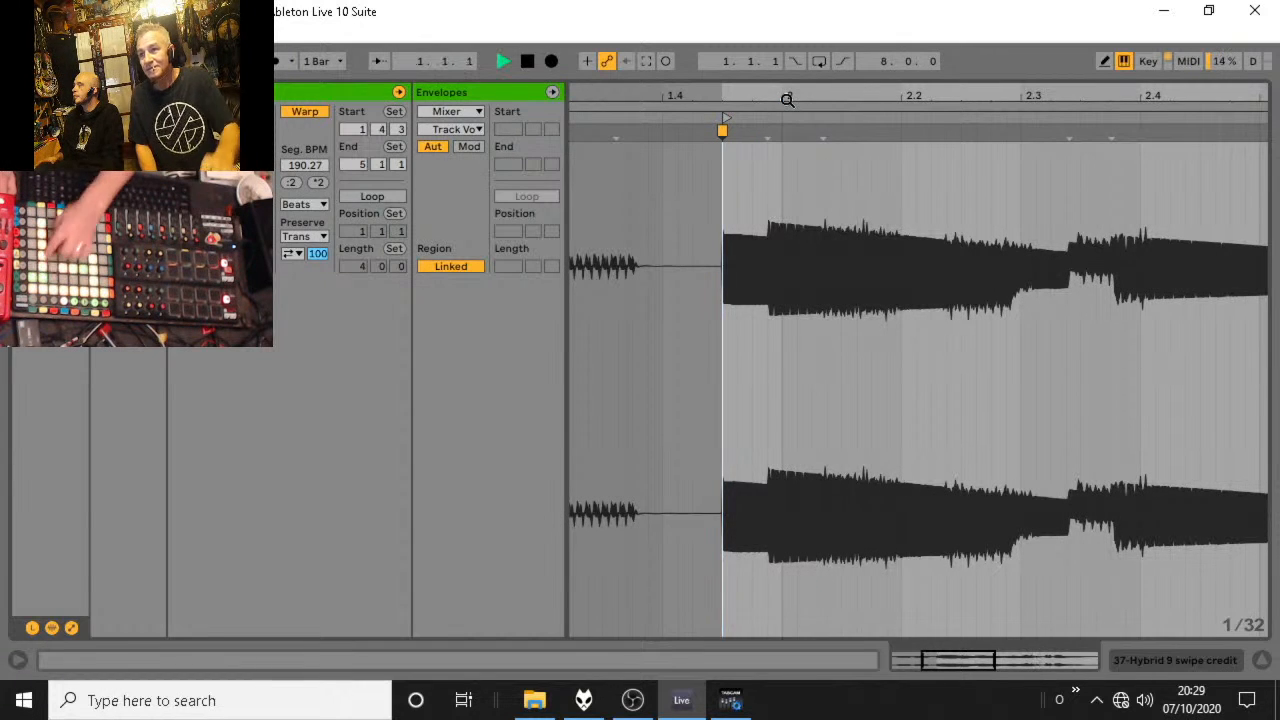
pyautogui.press('space')
pyautogui.click(1264, 661)
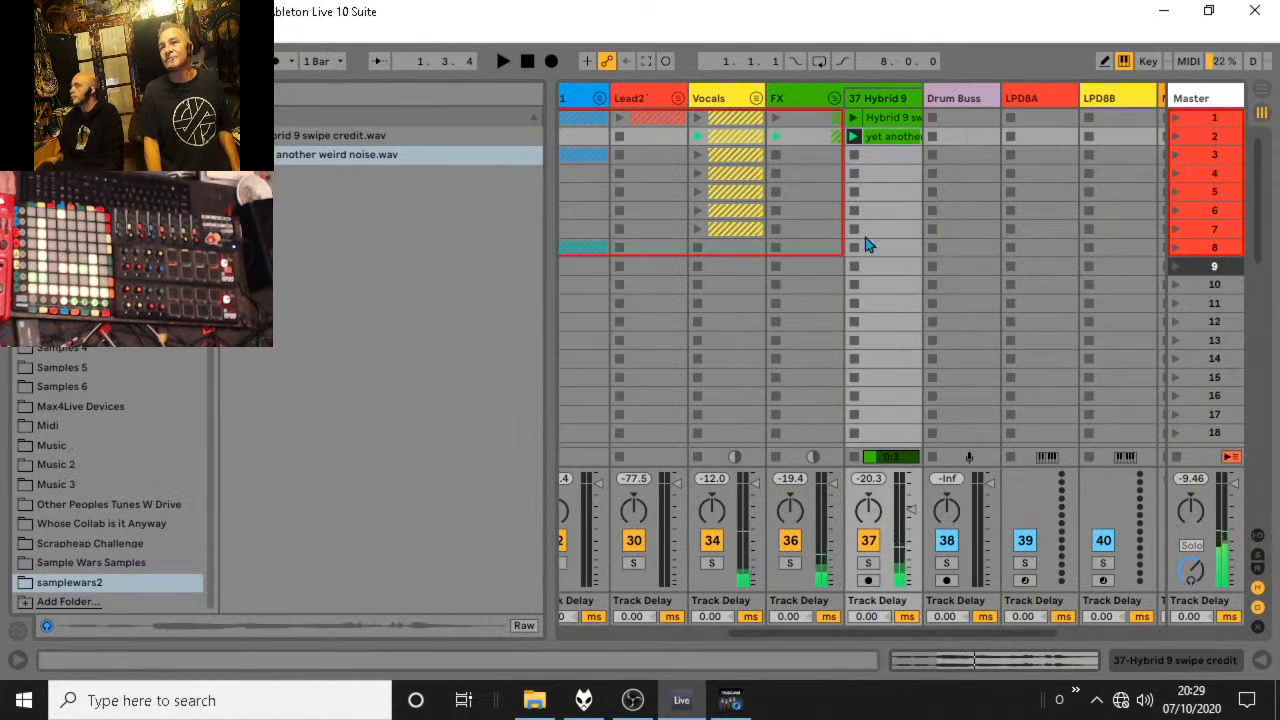
pyautogui.click(834, 93)
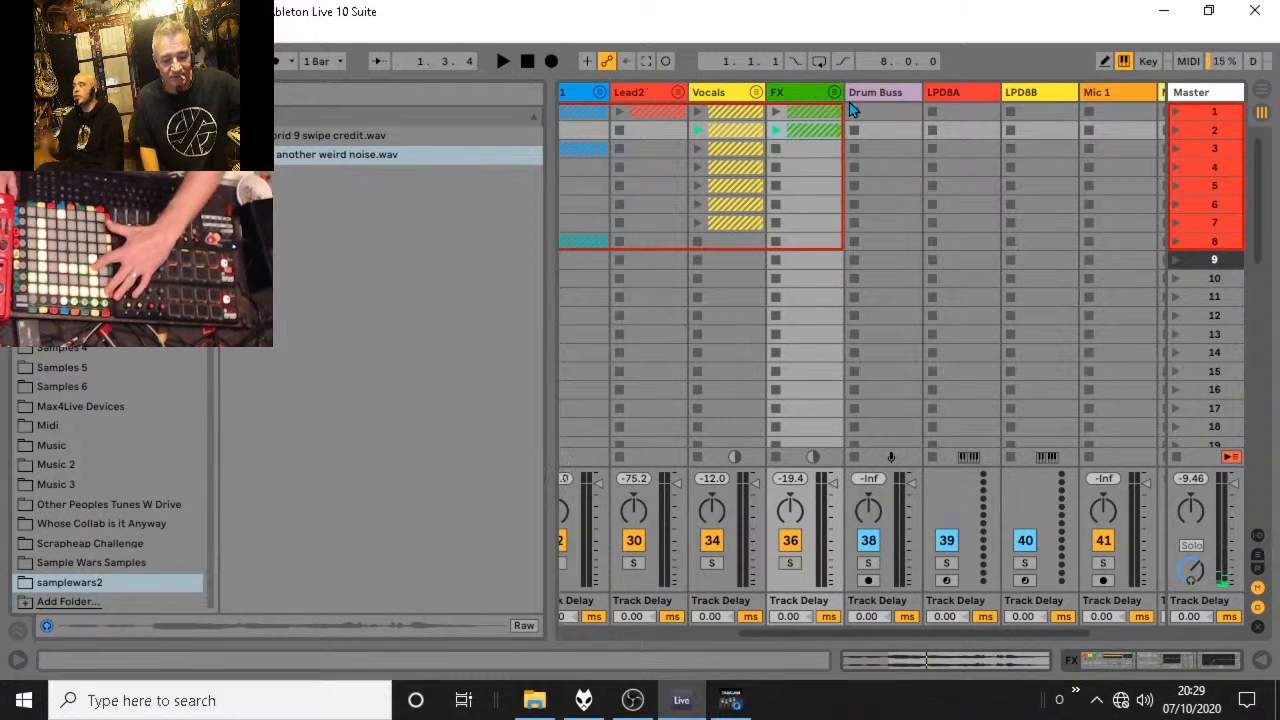
pyautogui.press('space')
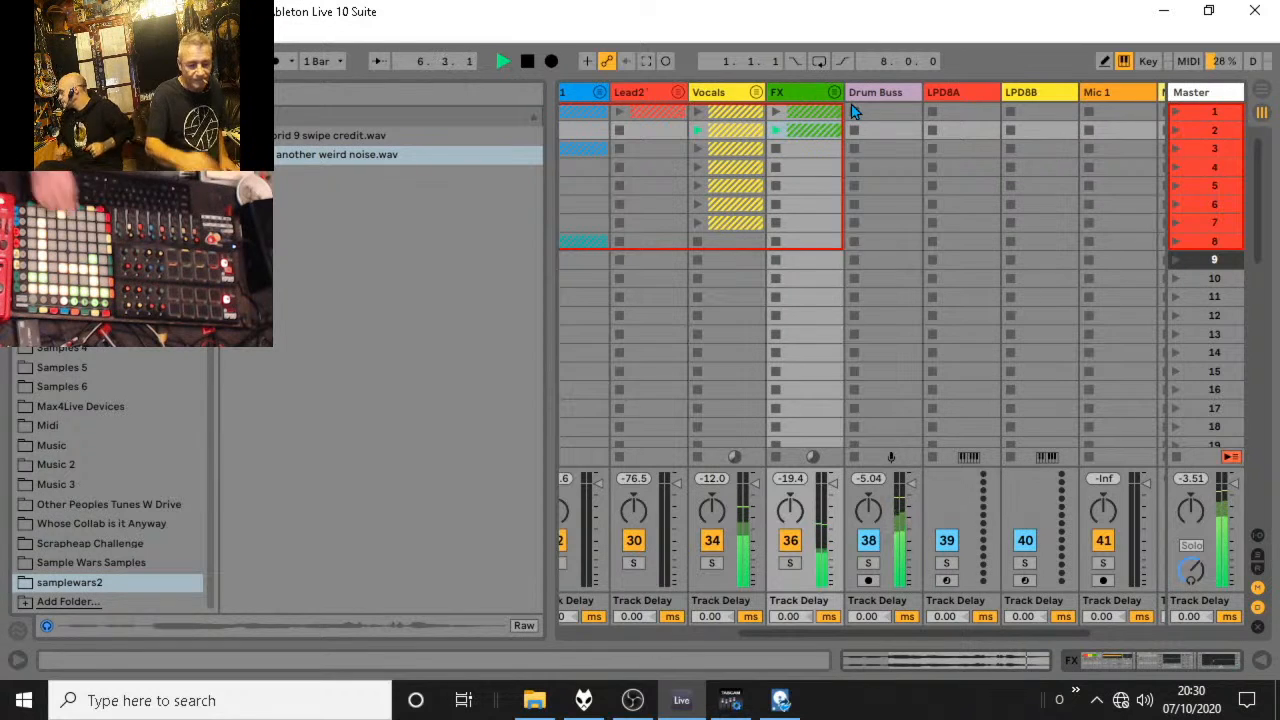
pyautogui.press('space')
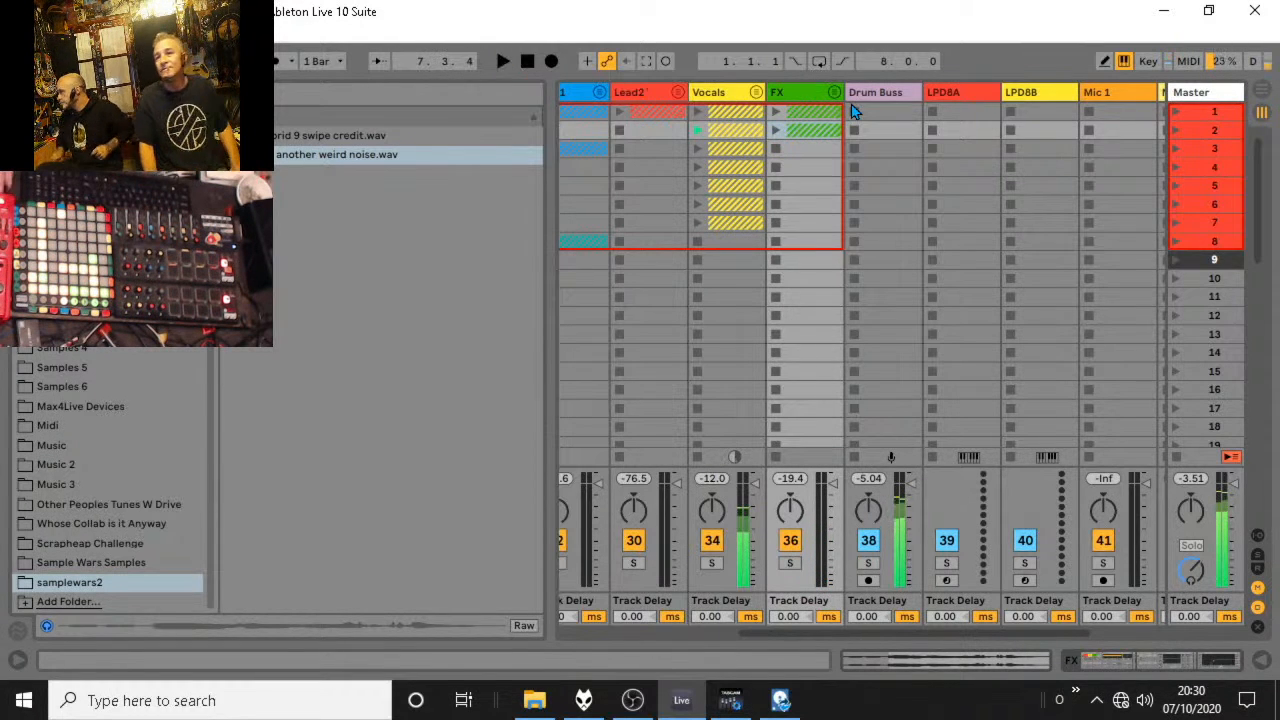
# Unfold the Vocals group and set a follow action on all seven vocal clips so each advances to the next.
pyautogui.click(757, 93)
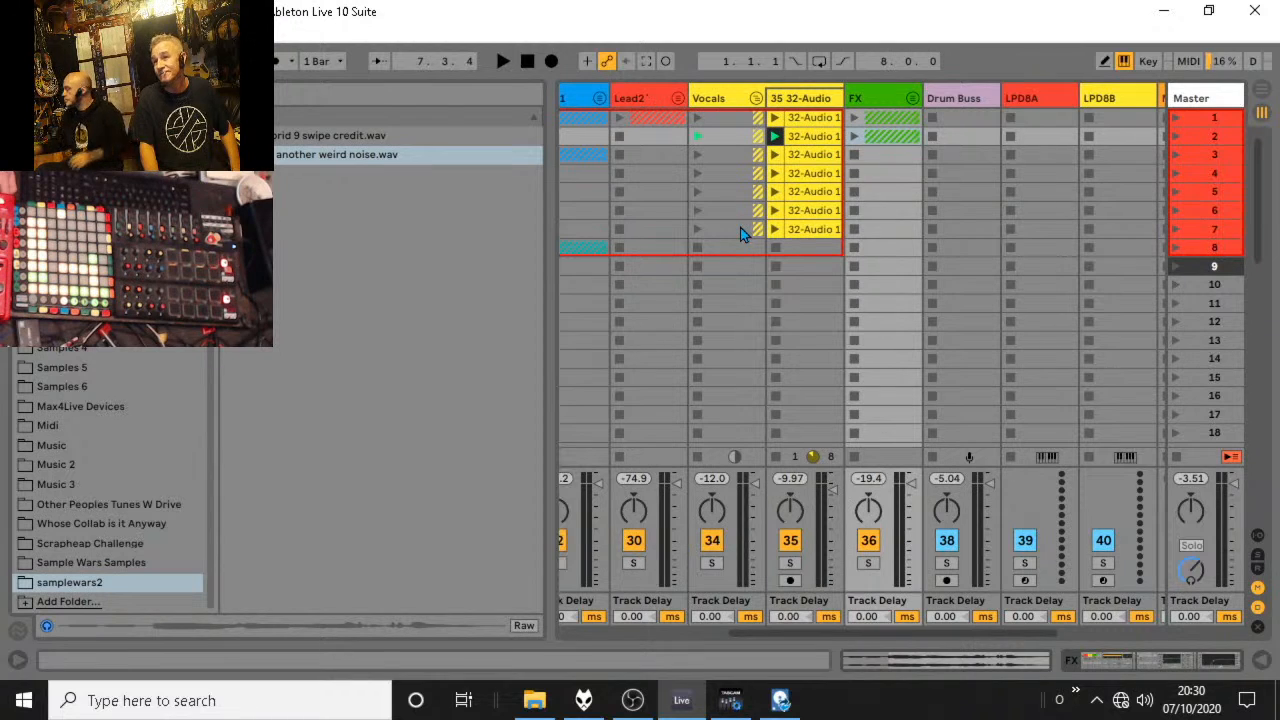
pyautogui.moveTo(740, 233); pyautogui.dragTo(818, 112)
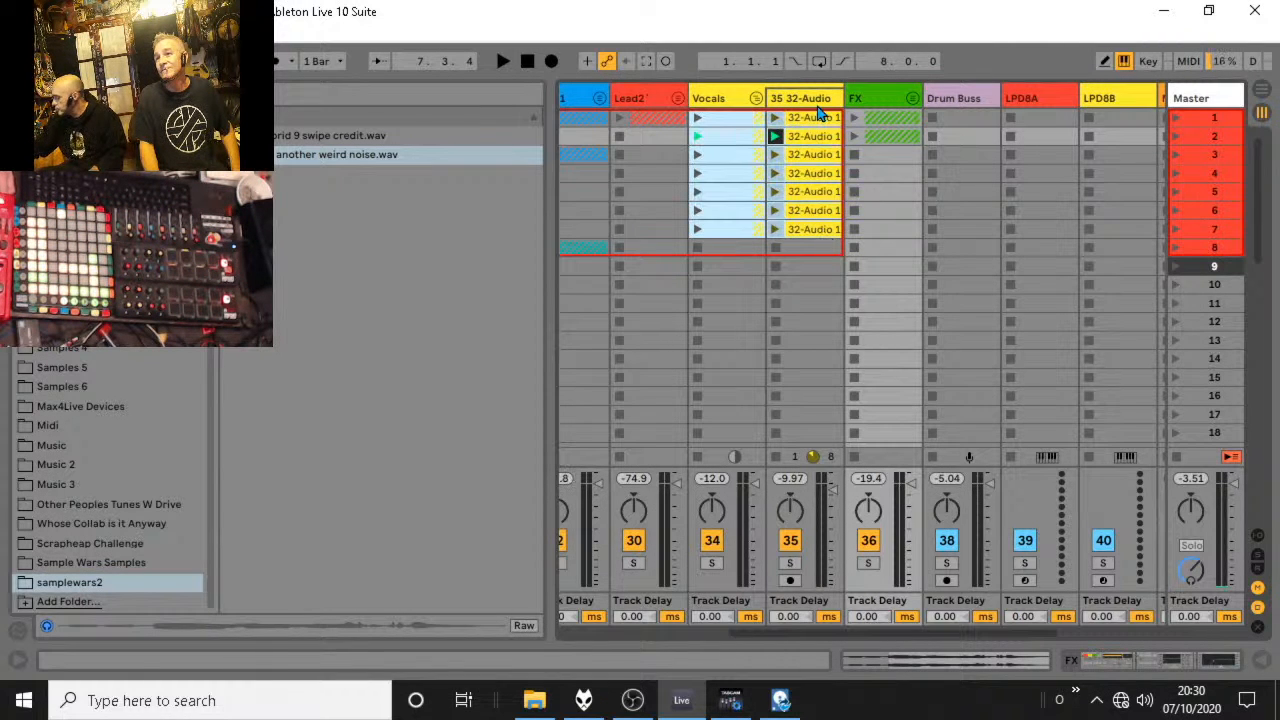
pyautogui.click(818, 103)
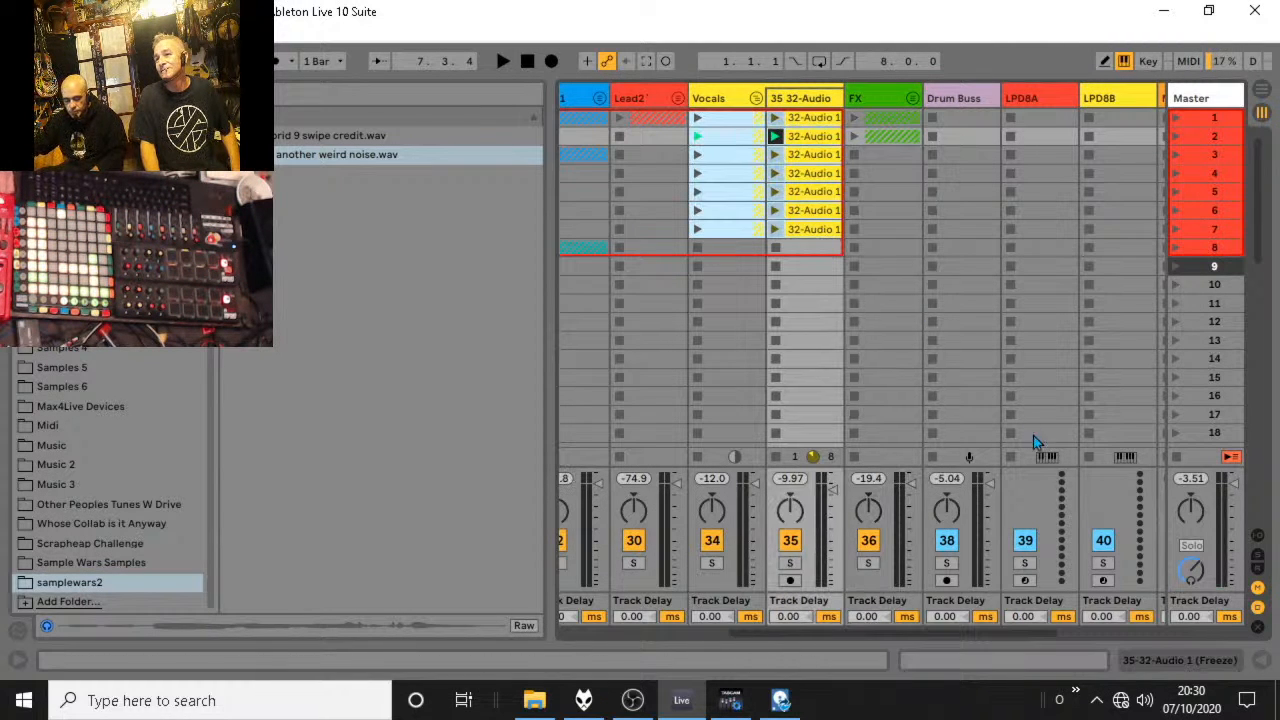
pyautogui.click(1262, 664)
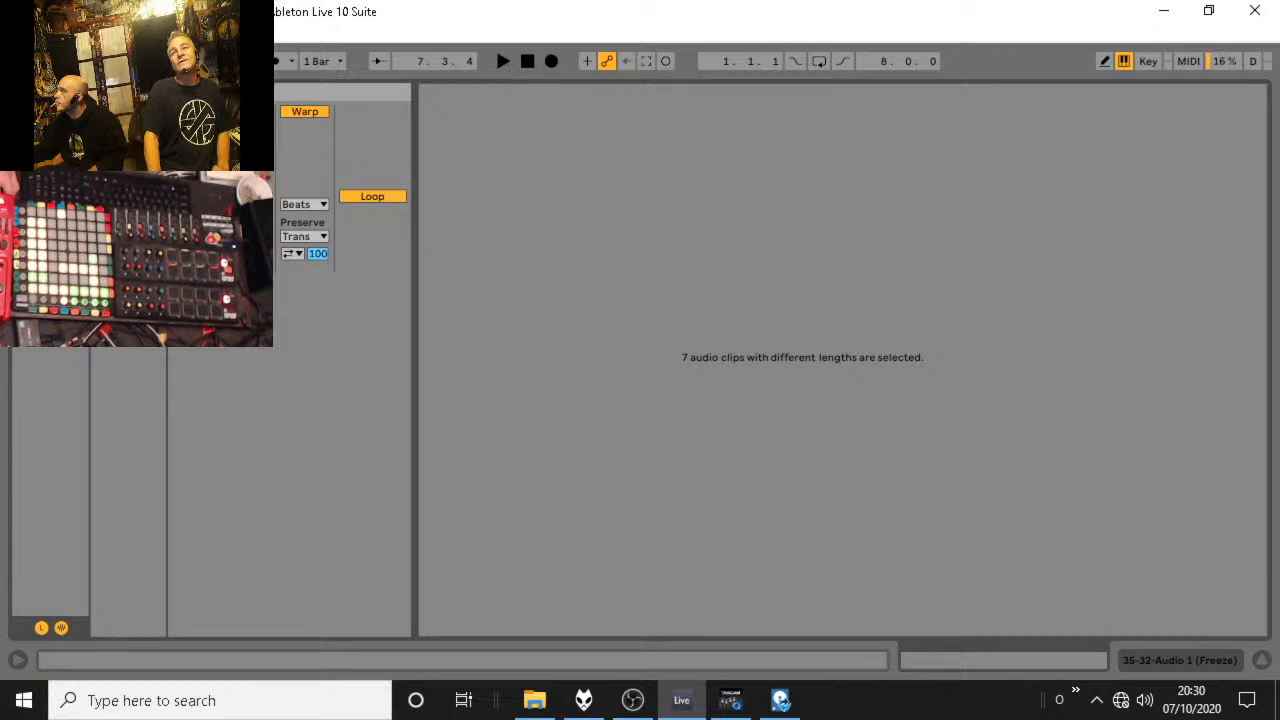
pyautogui.click(111, 245)
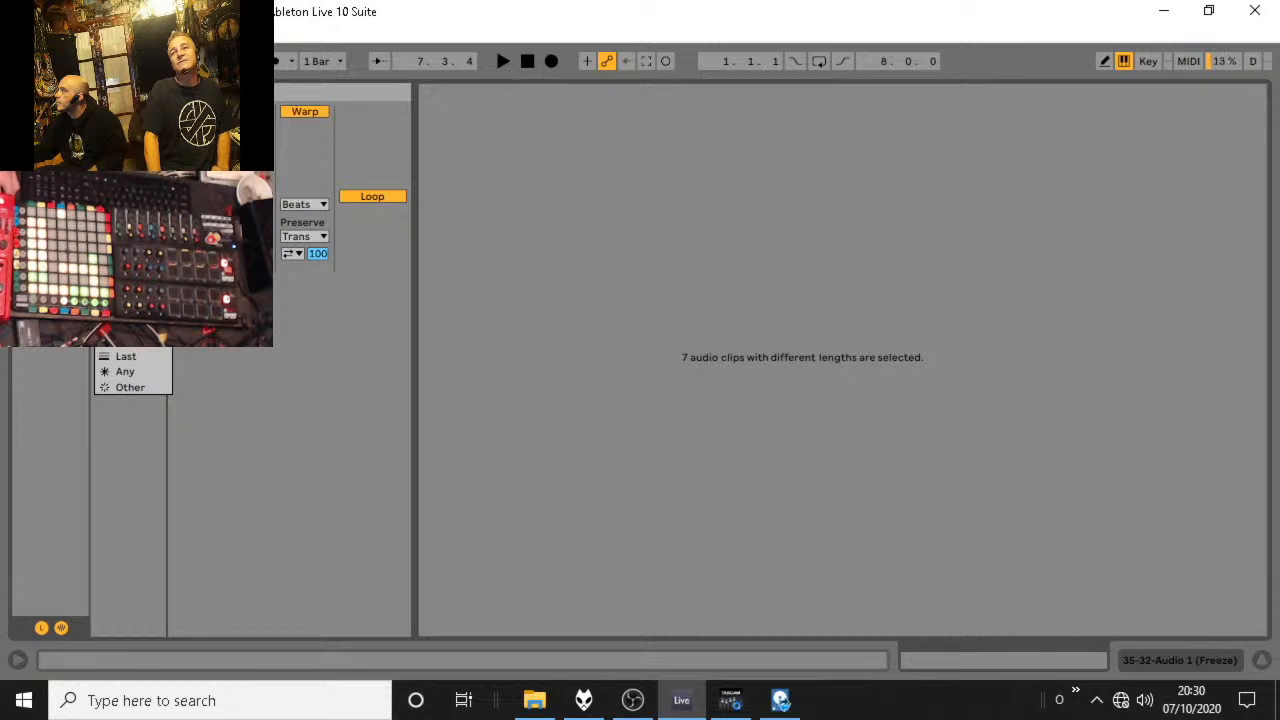
pyautogui.click(126, 325)
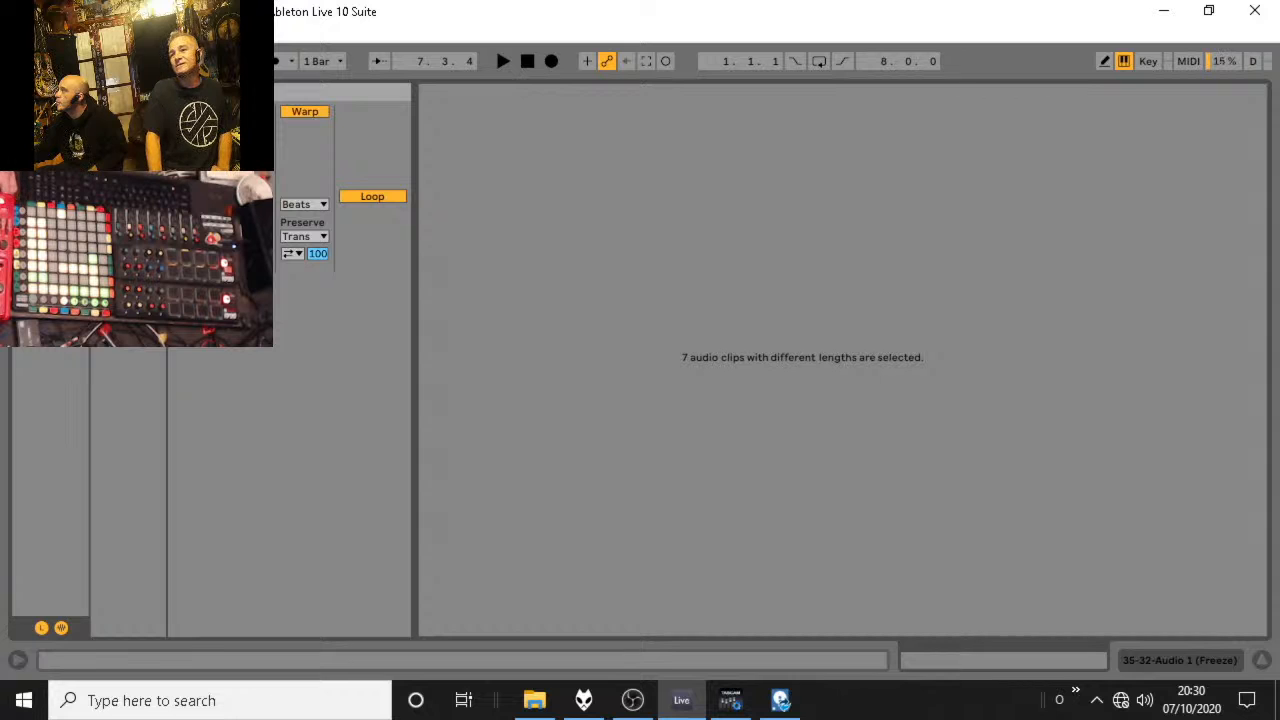
pyautogui.click(1263, 662)
# Play the vocal clips from scene 1 to test the follow action, and examine the first clip's waveform and loop.
pyautogui.click(775, 119)
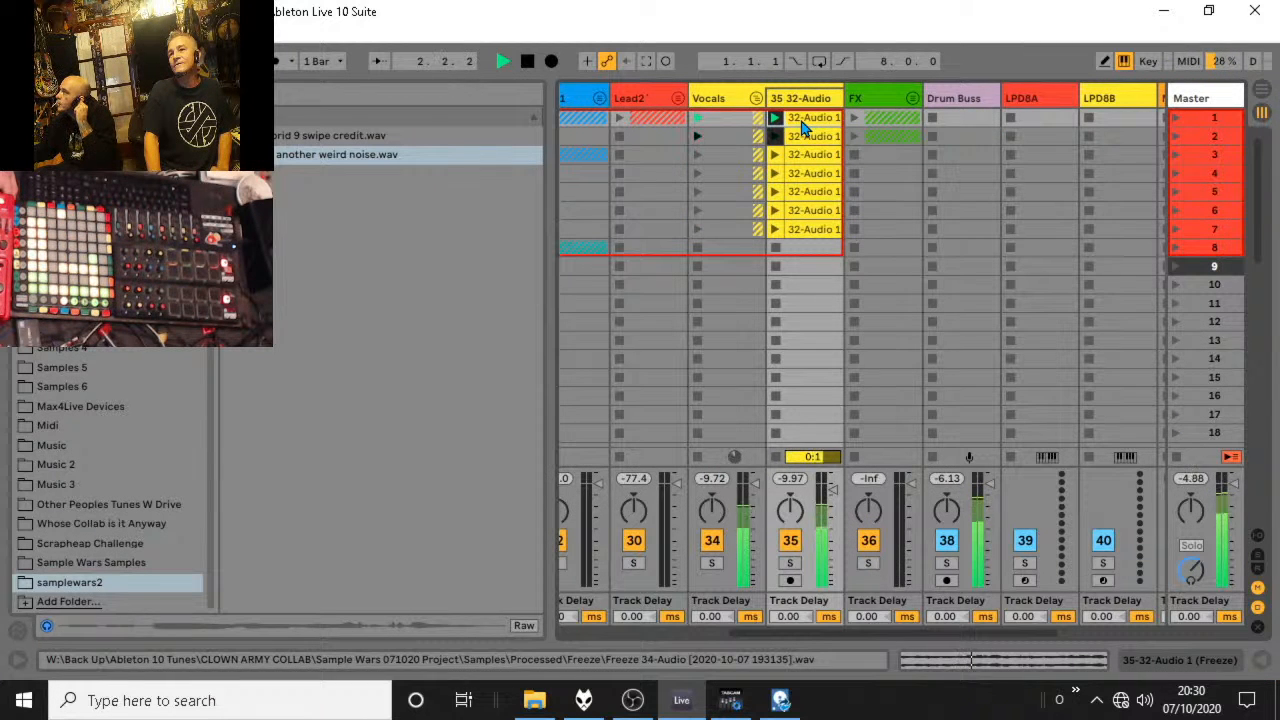
pyautogui.doubleClick(803, 122)
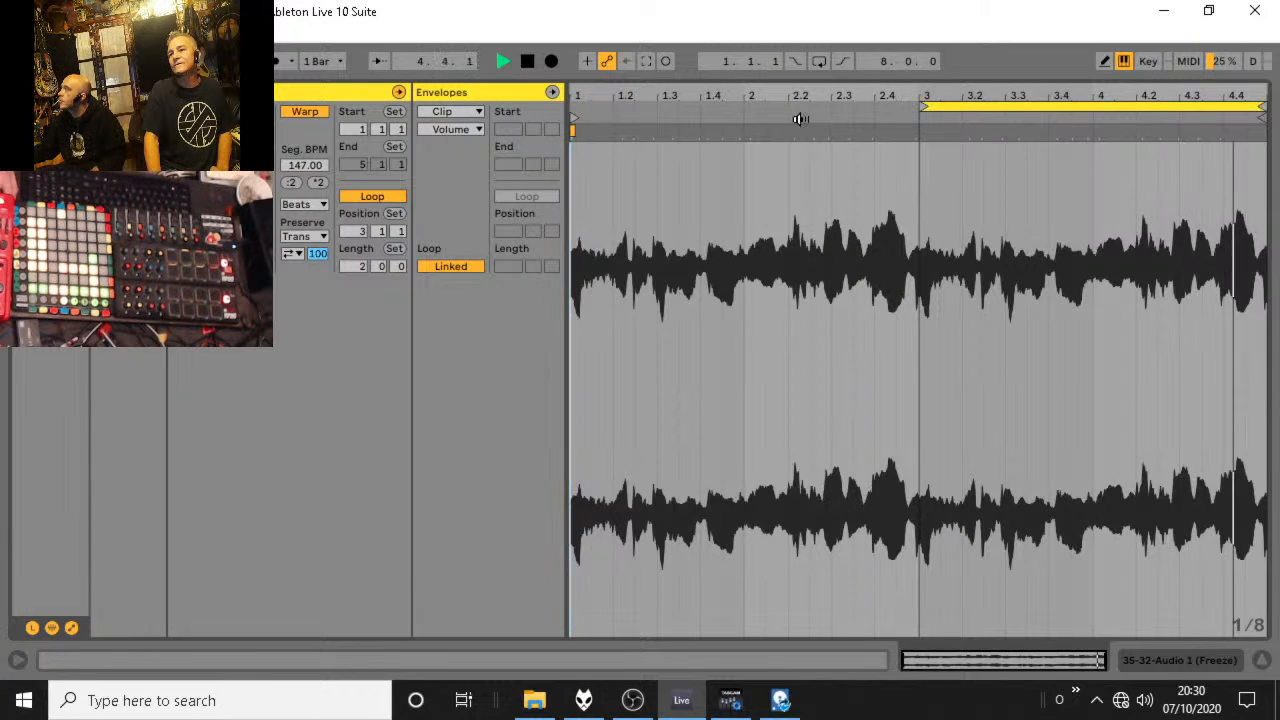
pyautogui.click(1262, 660)
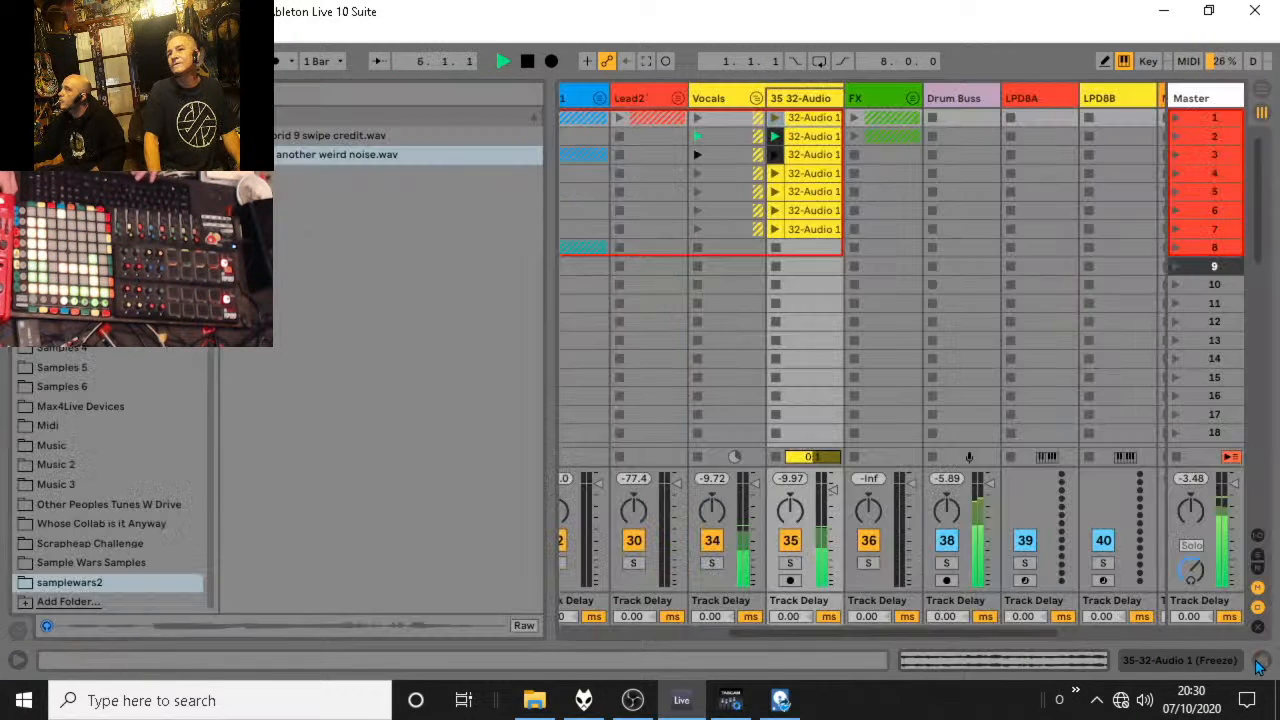
pyautogui.press('space')
# Recheck the shared settings of all seven vocal clips, audition the sequence from scene 1 and fold the Vocals group.
pyautogui.moveTo(820, 283); pyautogui.dragTo(803, 110)
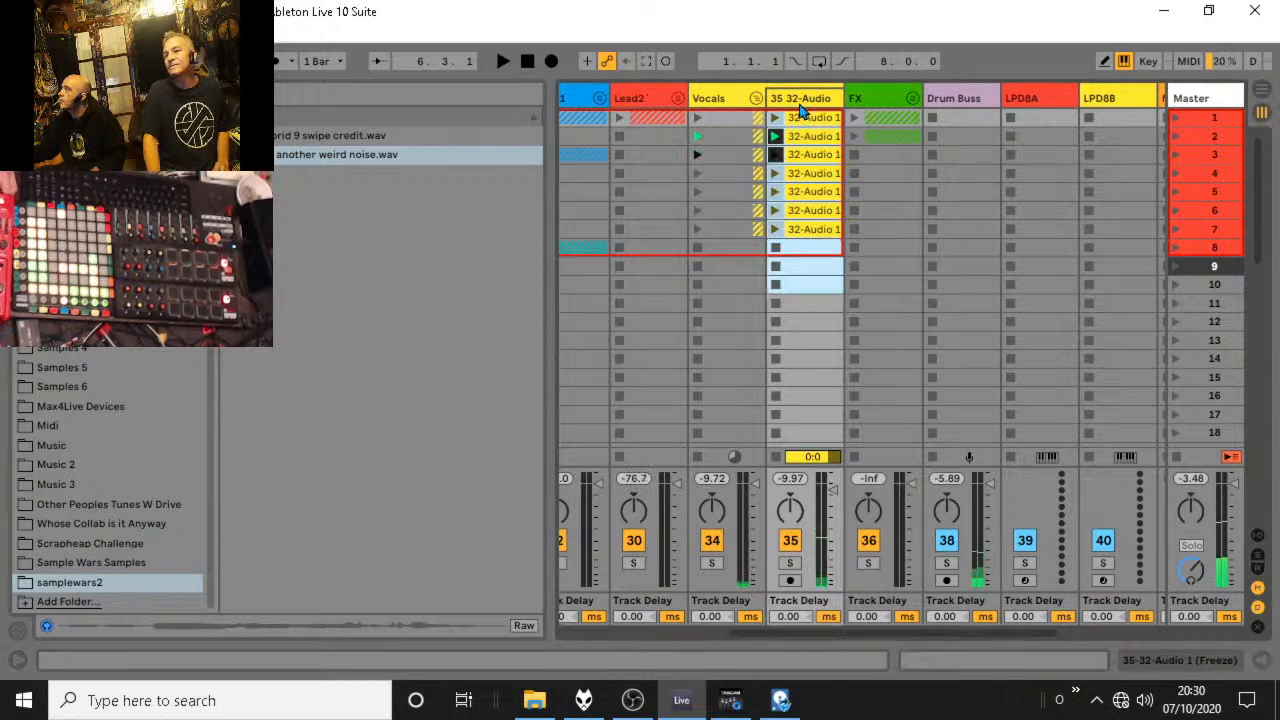
pyautogui.click(1262, 660)
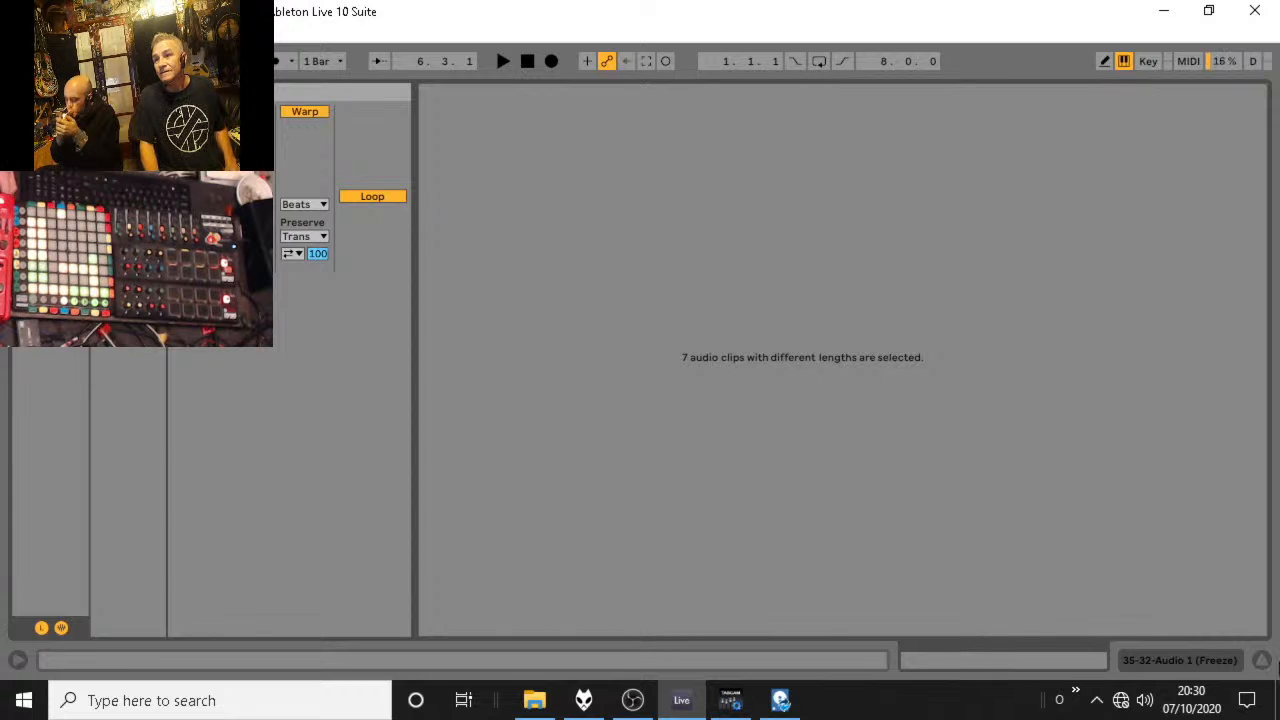
pyautogui.click(1262, 662)
pyautogui.click(776, 120)
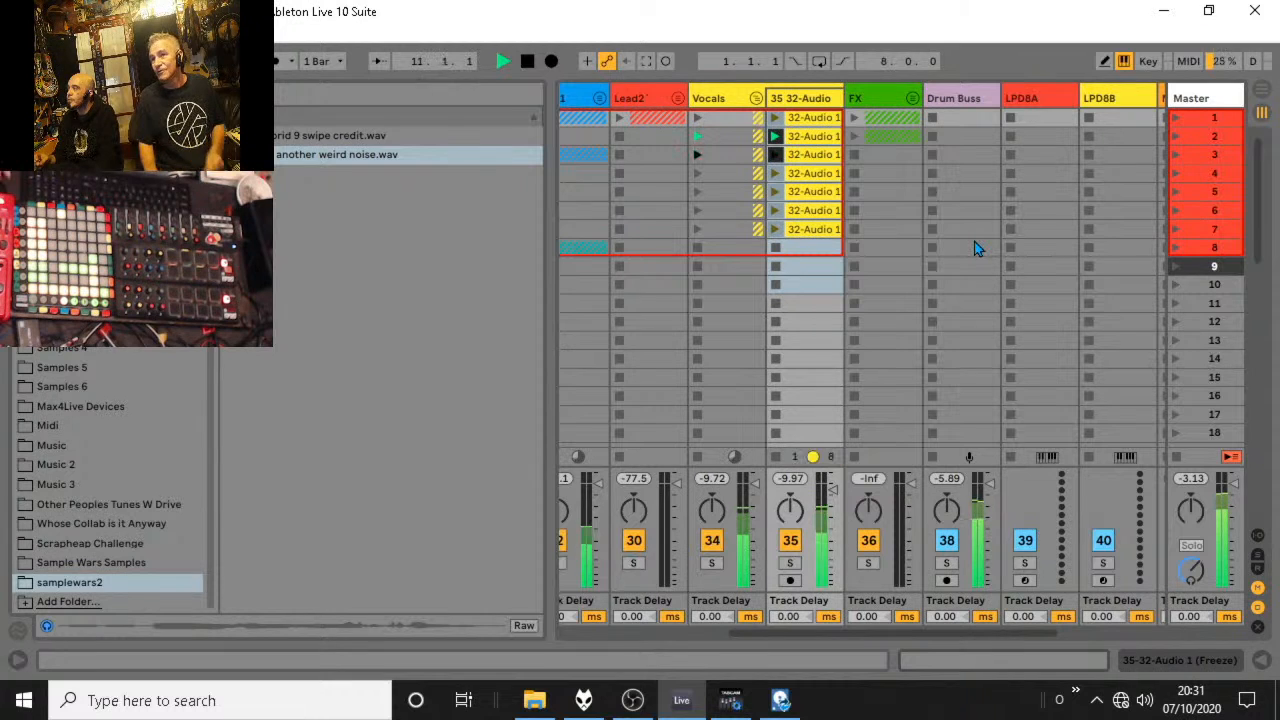
pyautogui.click(757, 99)
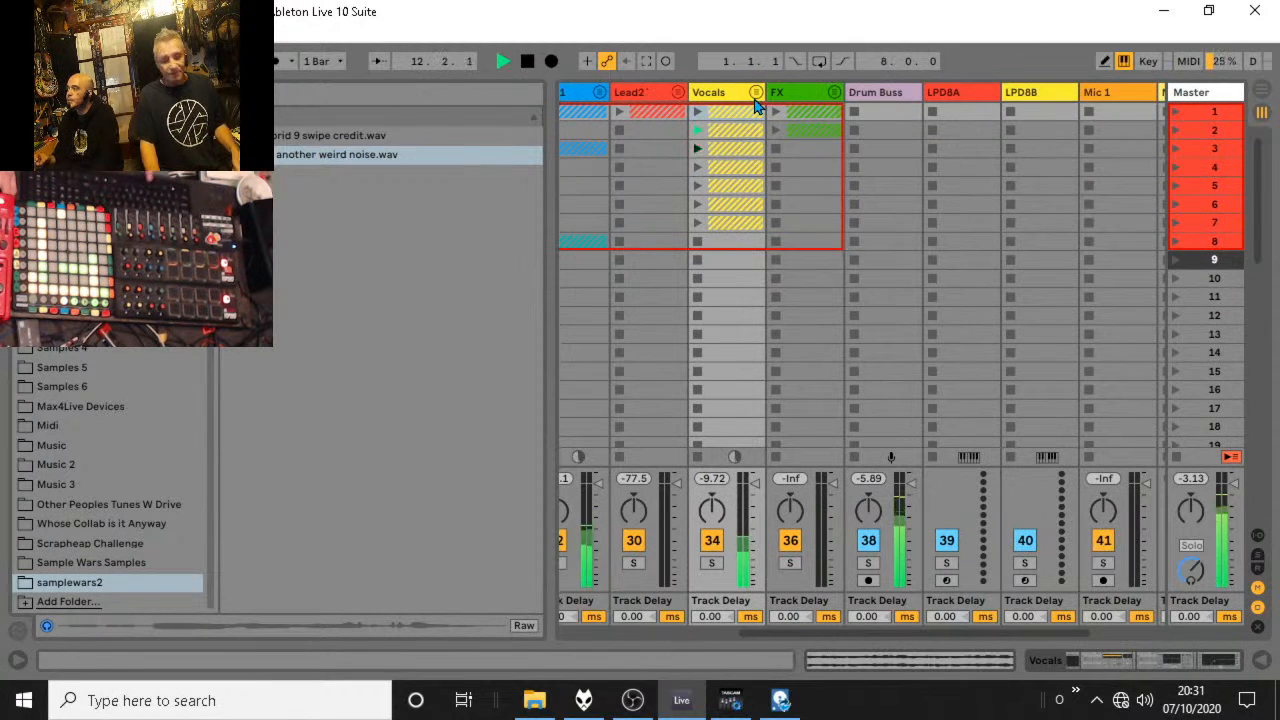
# Stop playback, recheck the clips in the Vocals group and look through the Sample Wars Samples and samplewars2 sample folders.
pyautogui.press('space')
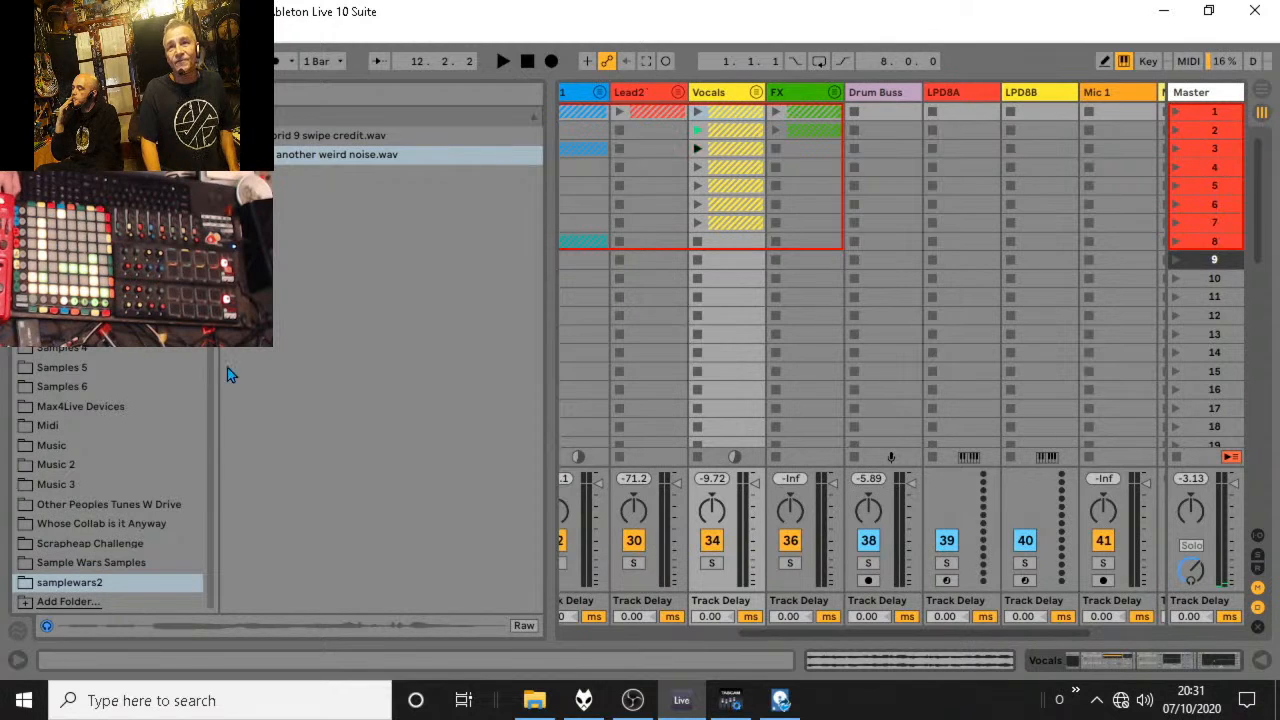
pyautogui.click(755, 92)
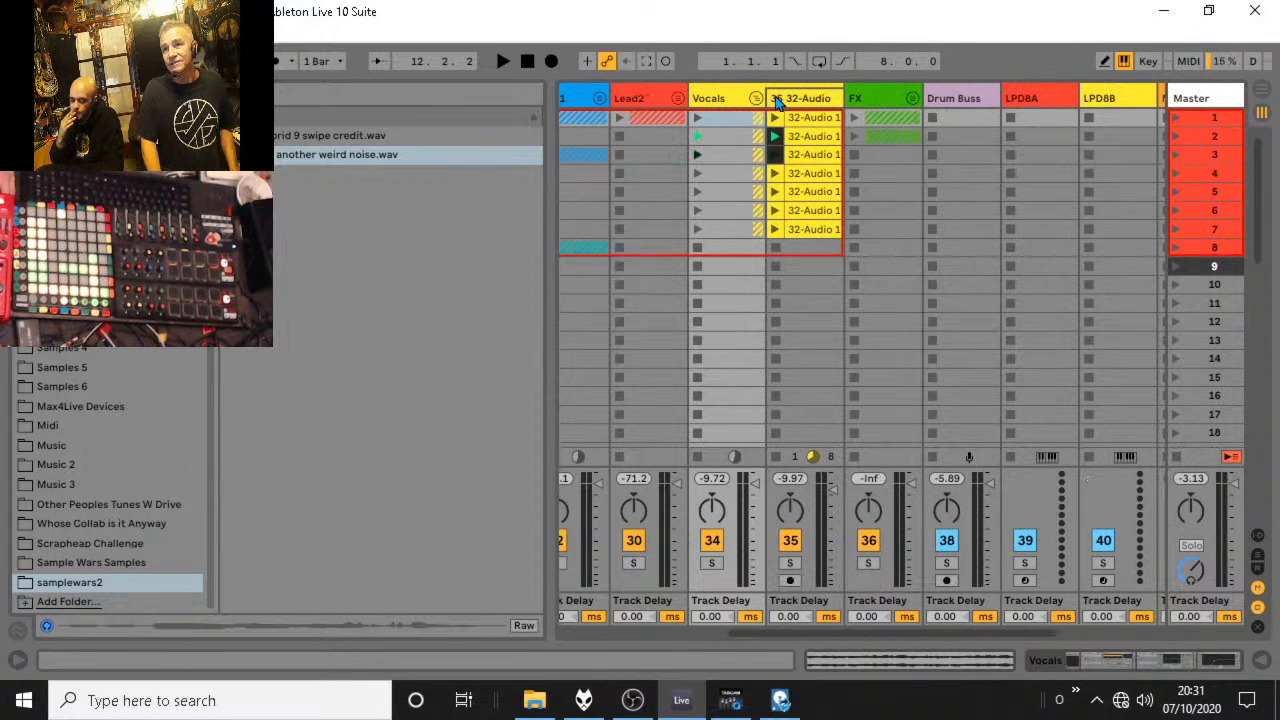
pyautogui.moveTo(749, 234); pyautogui.dragTo(790, 120)
pyautogui.click(756, 99)
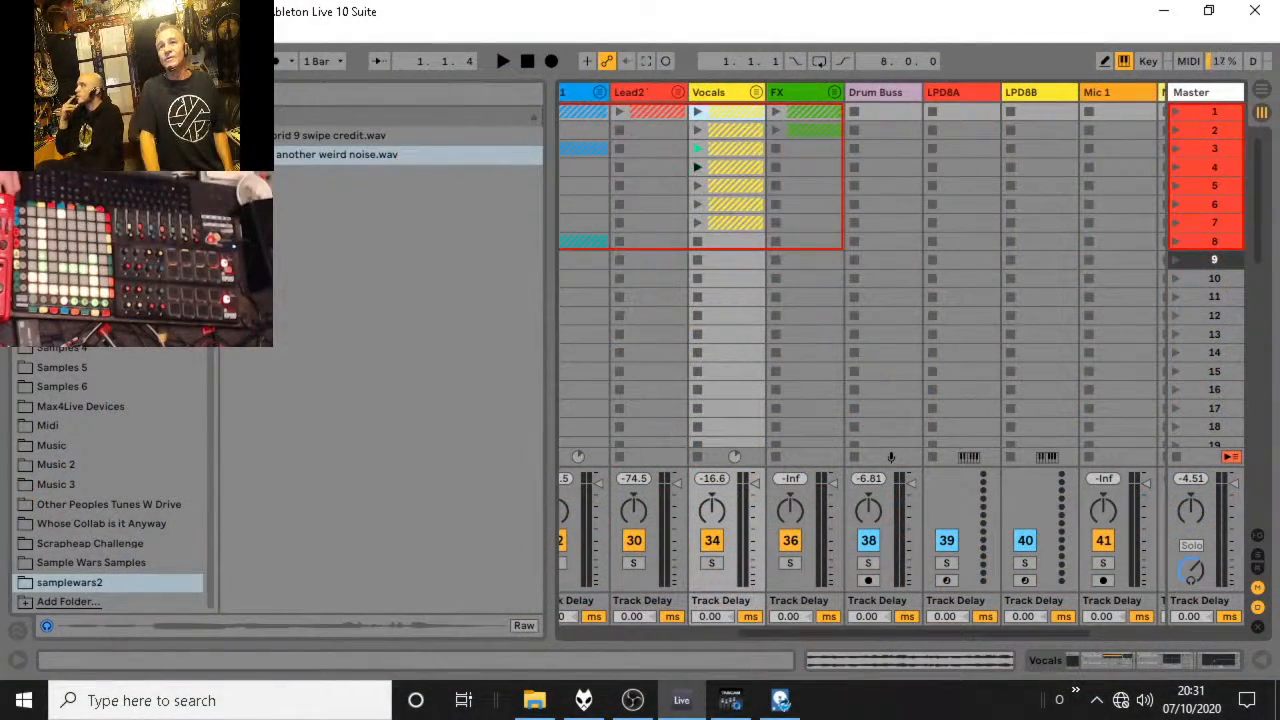
pyautogui.click(87, 563)
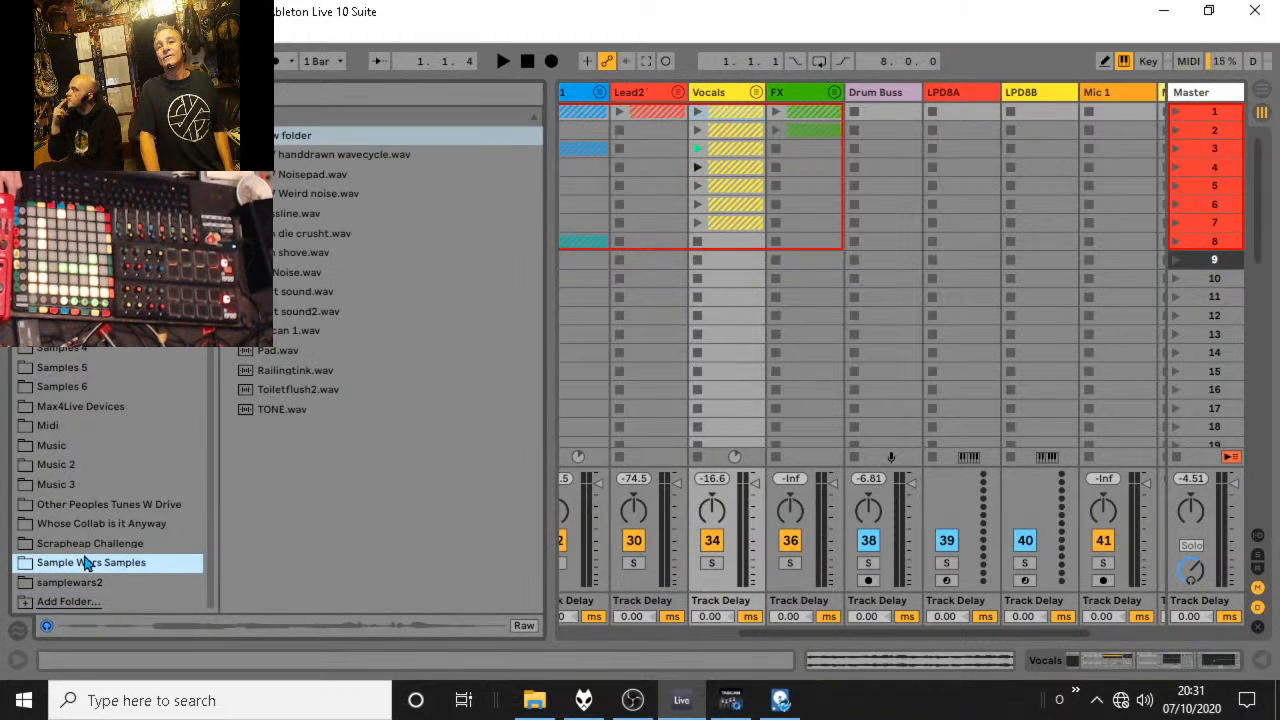
pyautogui.click(85, 585)
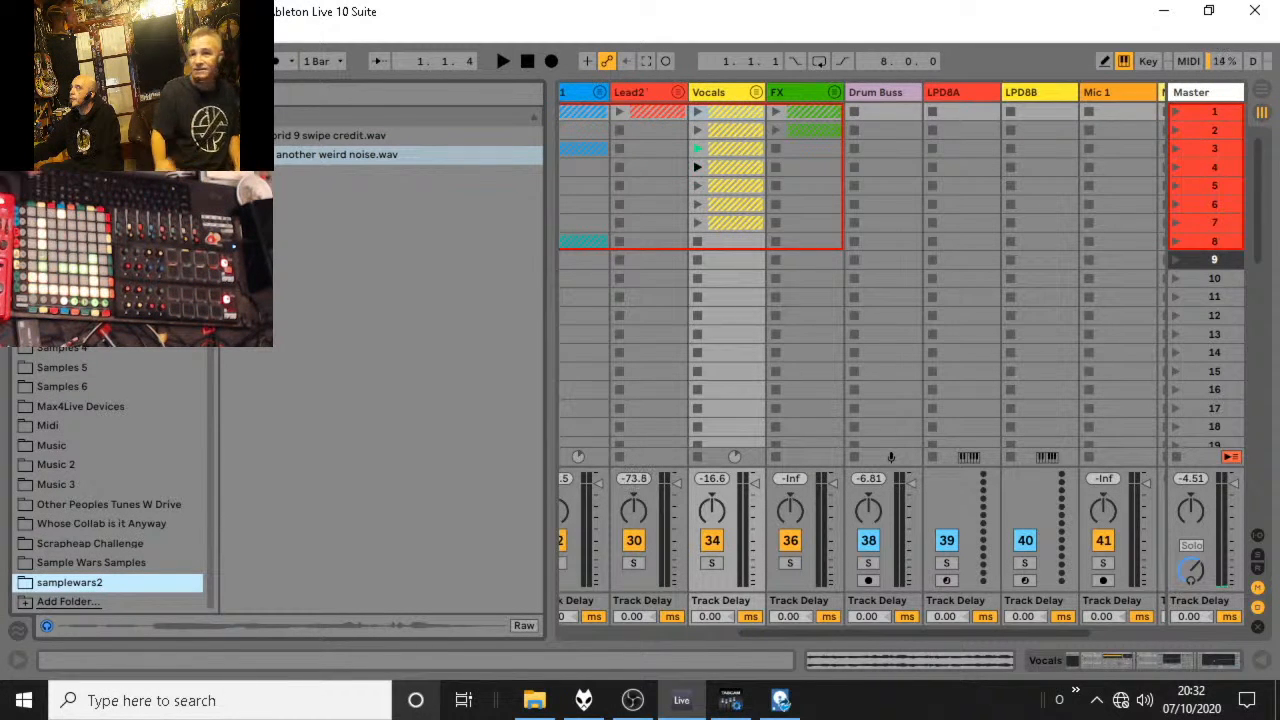
# Enable looping on the Hybrid 9 swipe credit clip in the FX group and extend its end marker and loop end to bar 17.
pyautogui.click(835, 90)
pyautogui.doubleClick(892, 117)
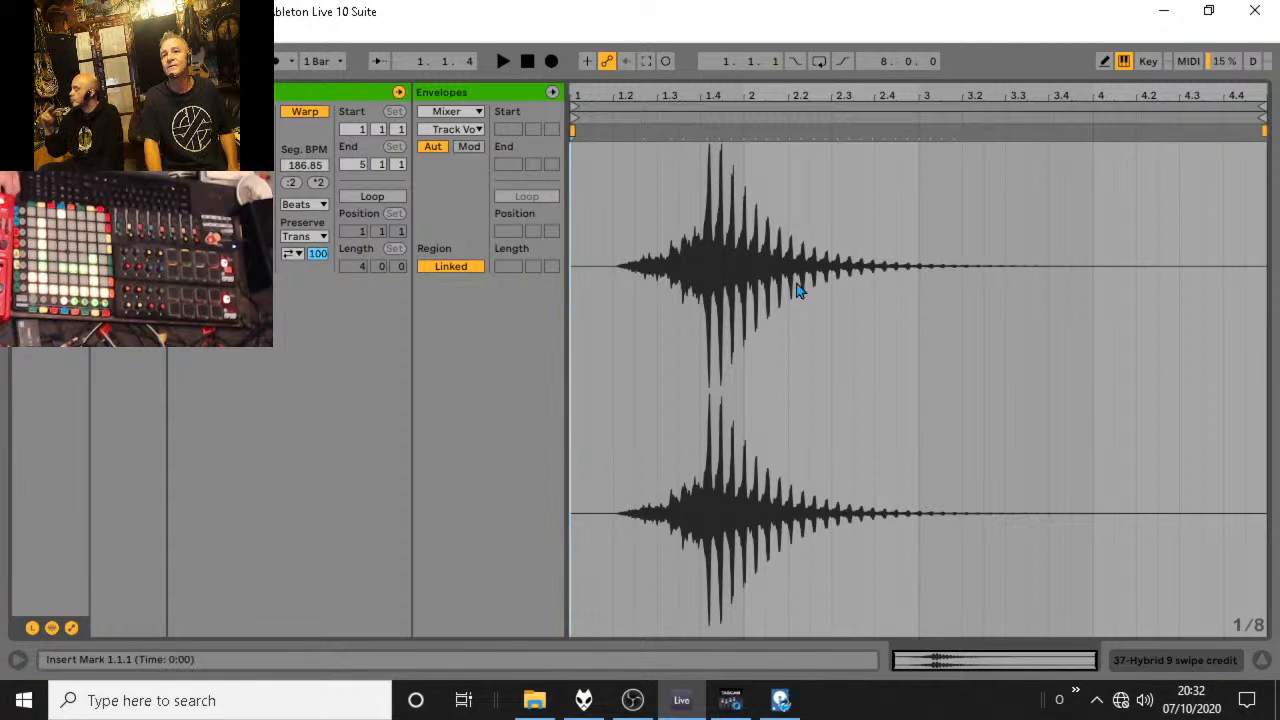
pyautogui.click(356, 267)
pyautogui.write('14')
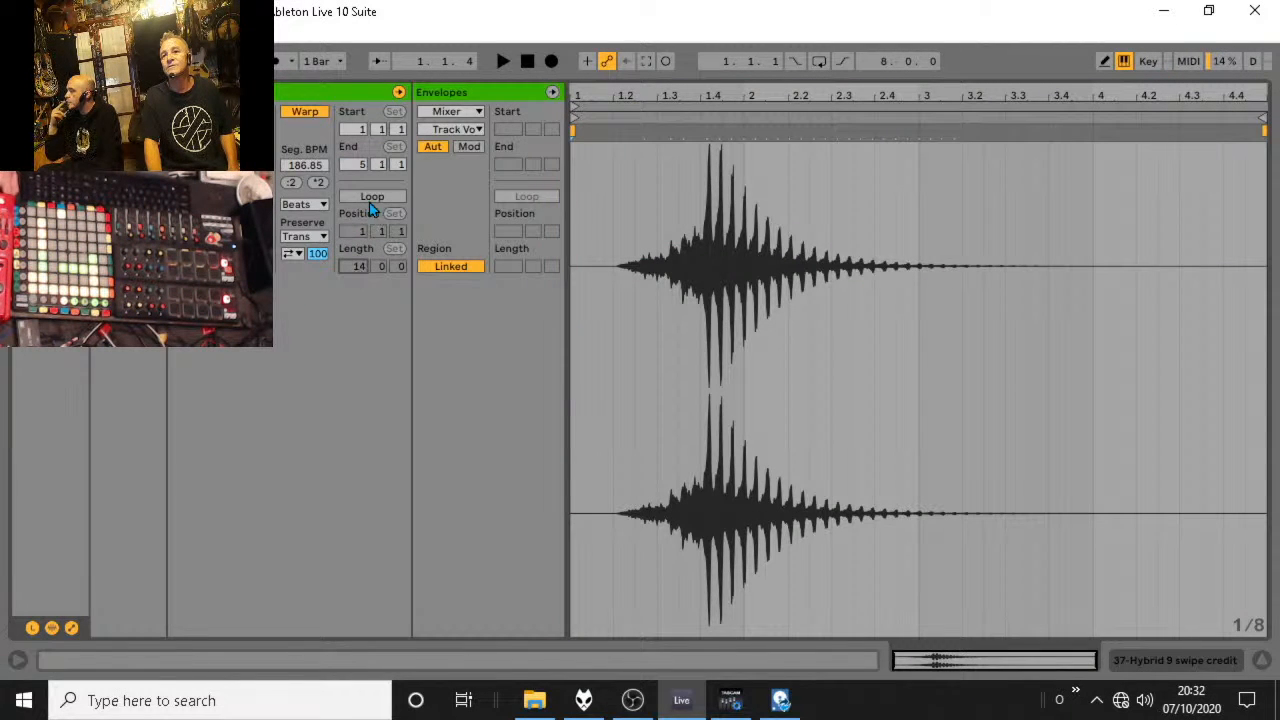
pyautogui.click(370, 200)
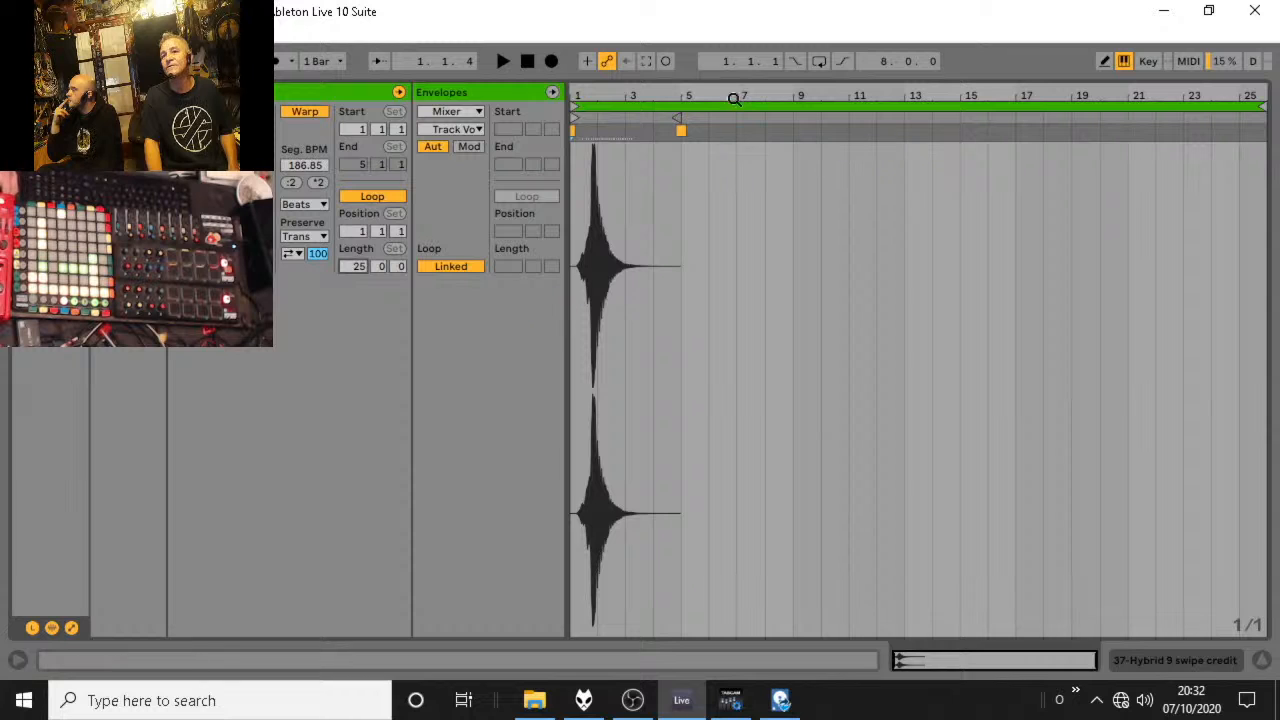
pyautogui.moveTo(678, 117)
pyautogui.mouseDown()
pyautogui.moveTo(1034, 117)
pyautogui.moveTo(1015, 117)
pyautogui.mouseUp()
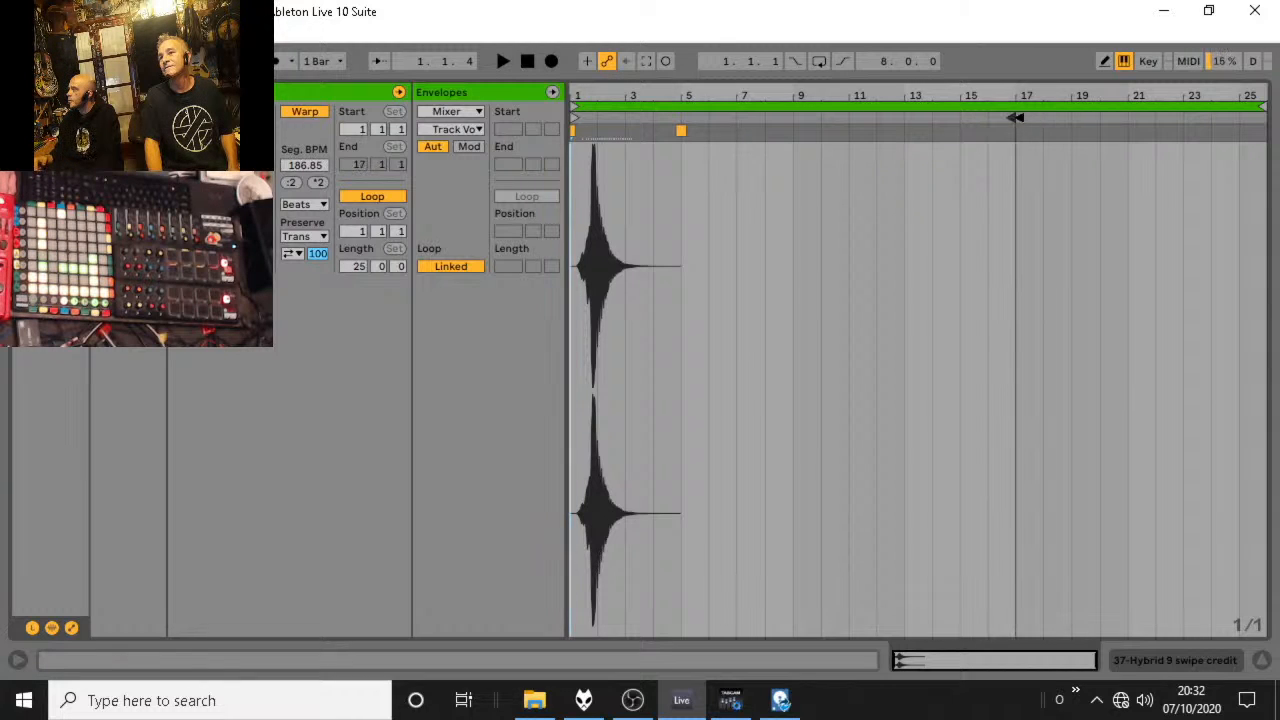
pyautogui.moveTo(1260, 105); pyautogui.dragTo(1013, 110)
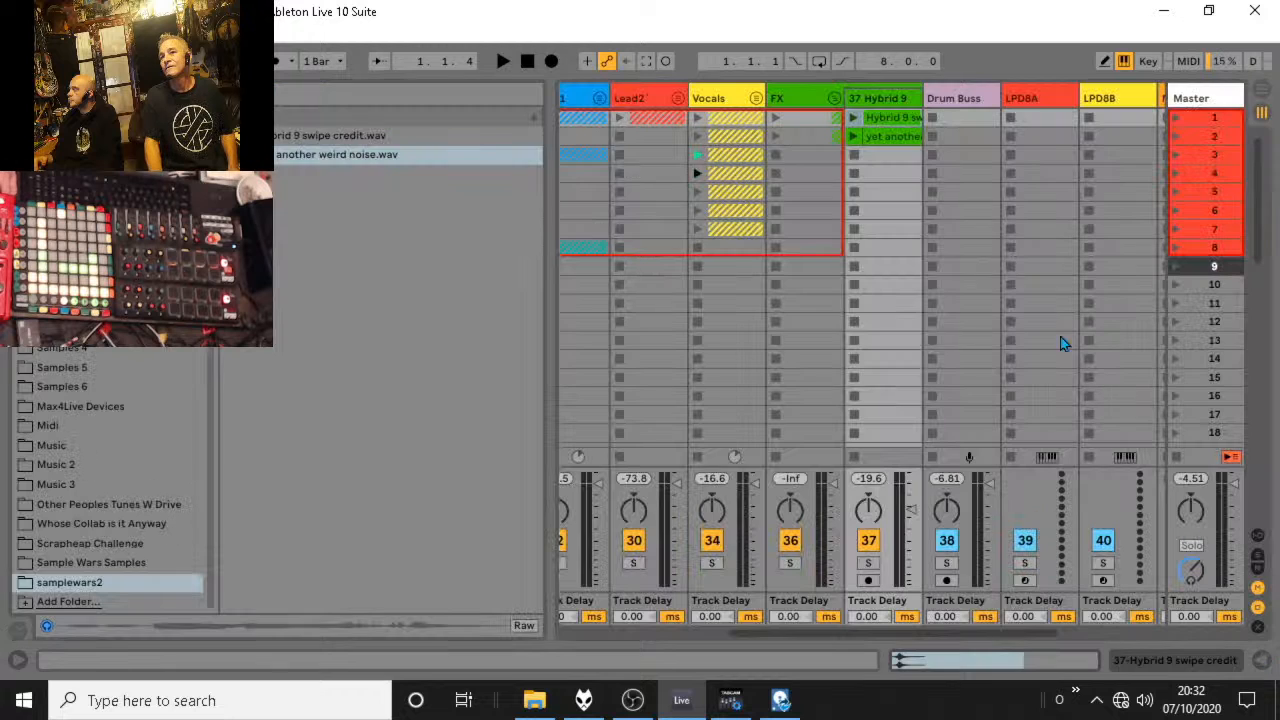
# Enable looping on the yet another weird noise clip from 1.4.3 and extend the loop to 17.1.1, a length of 15.0.2.
pyautogui.doubleClick(906, 141)
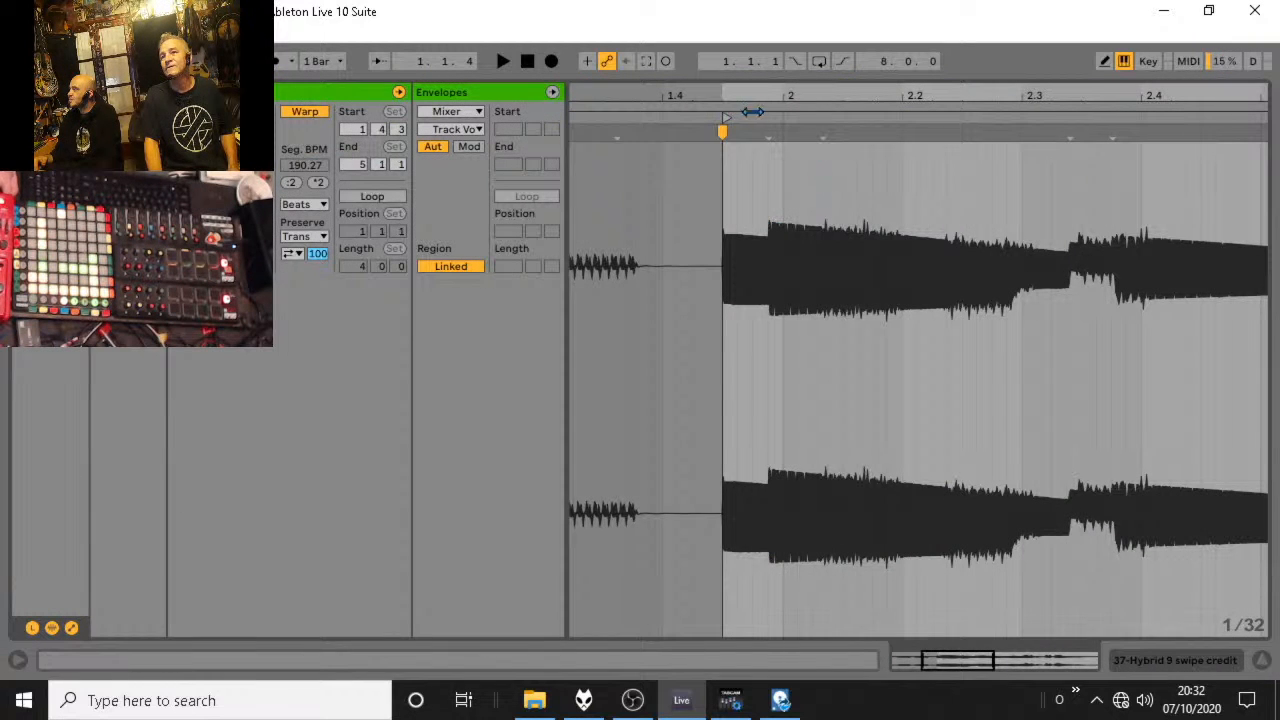
pyautogui.moveTo(579, 104); pyautogui.dragTo(724, 111)
pyautogui.click(368, 197)
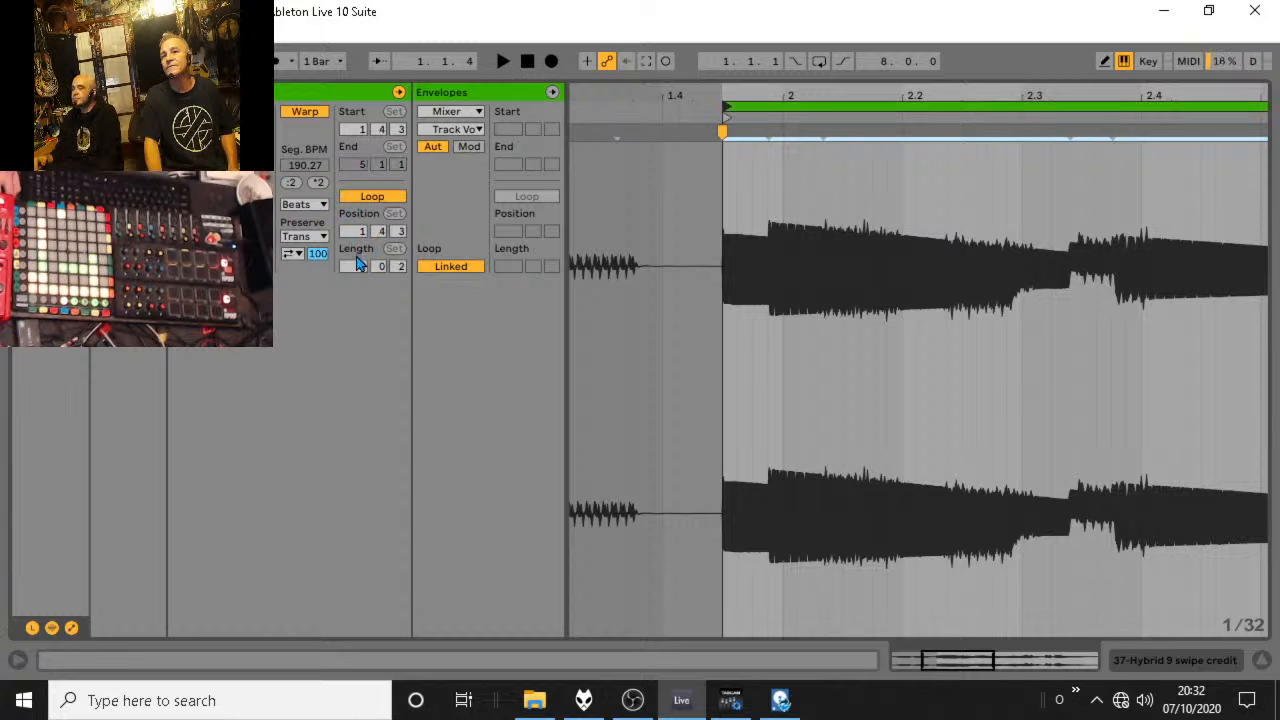
pyautogui.moveTo(358, 268); pyautogui.dragTo(358, 232)
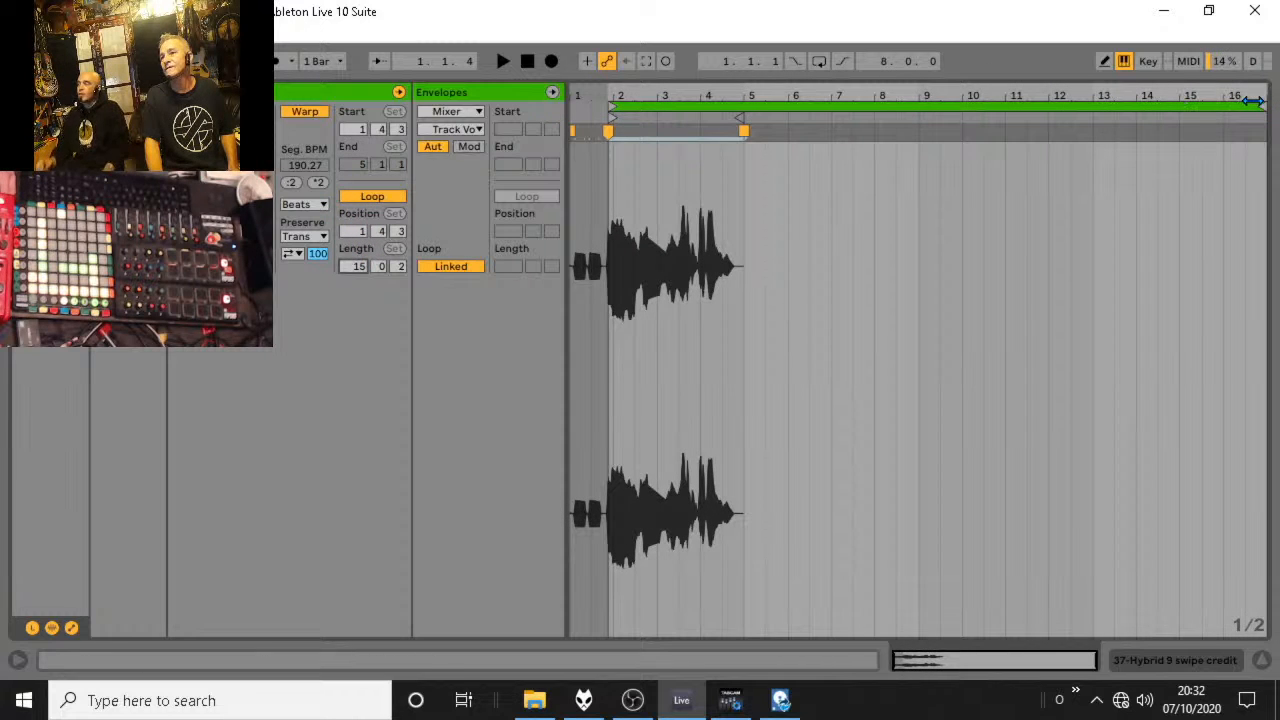
pyautogui.moveTo(359, 268); pyautogui.dragTo(359, 258)
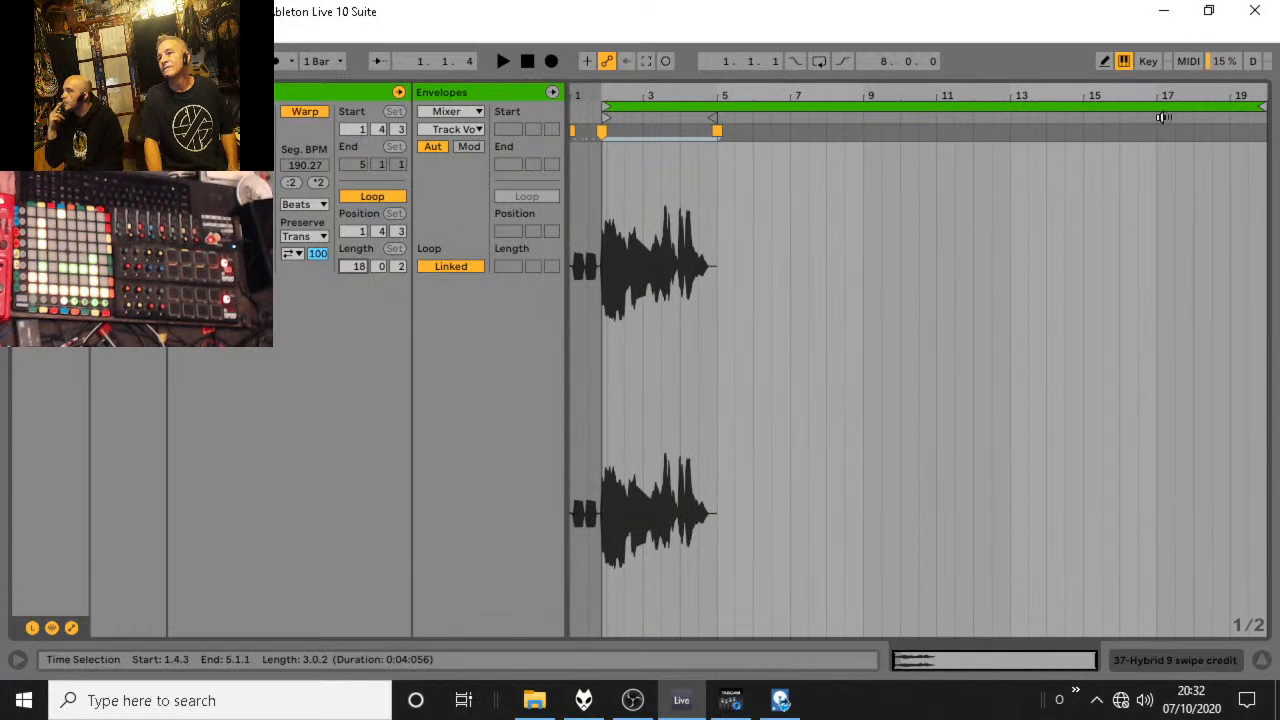
pyautogui.moveTo(1262, 106); pyautogui.dragTo(1150, 104)
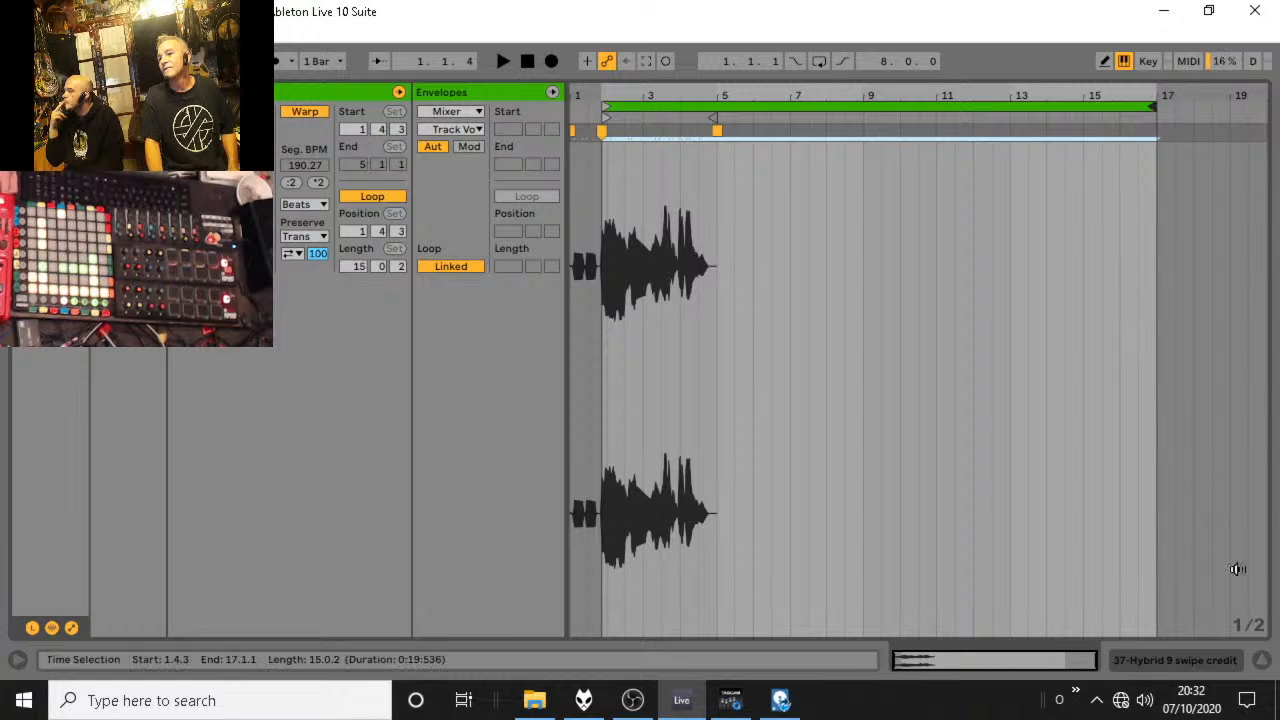
pyautogui.click(1261, 664)
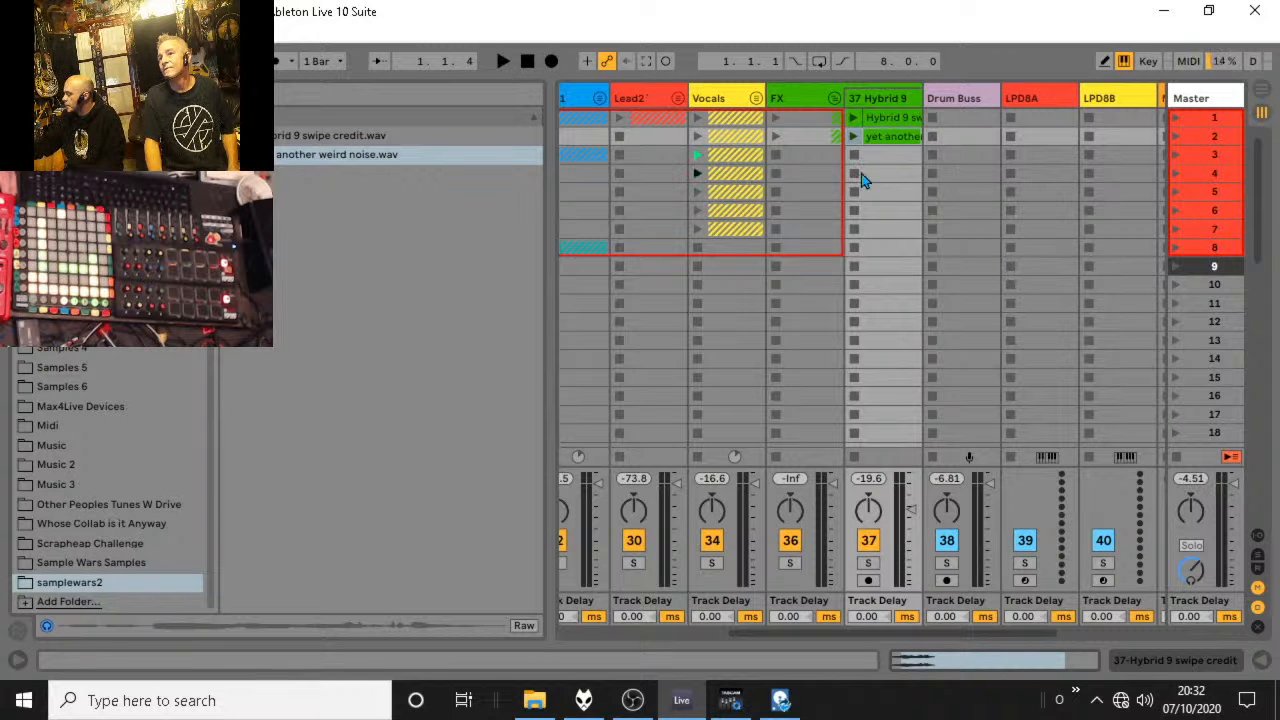
# Set a follow action on both FX clips to advance to the next clip after 16 bars, and fold the FX group.
pyautogui.moveTo(862, 175); pyautogui.dragTo(886, 121)
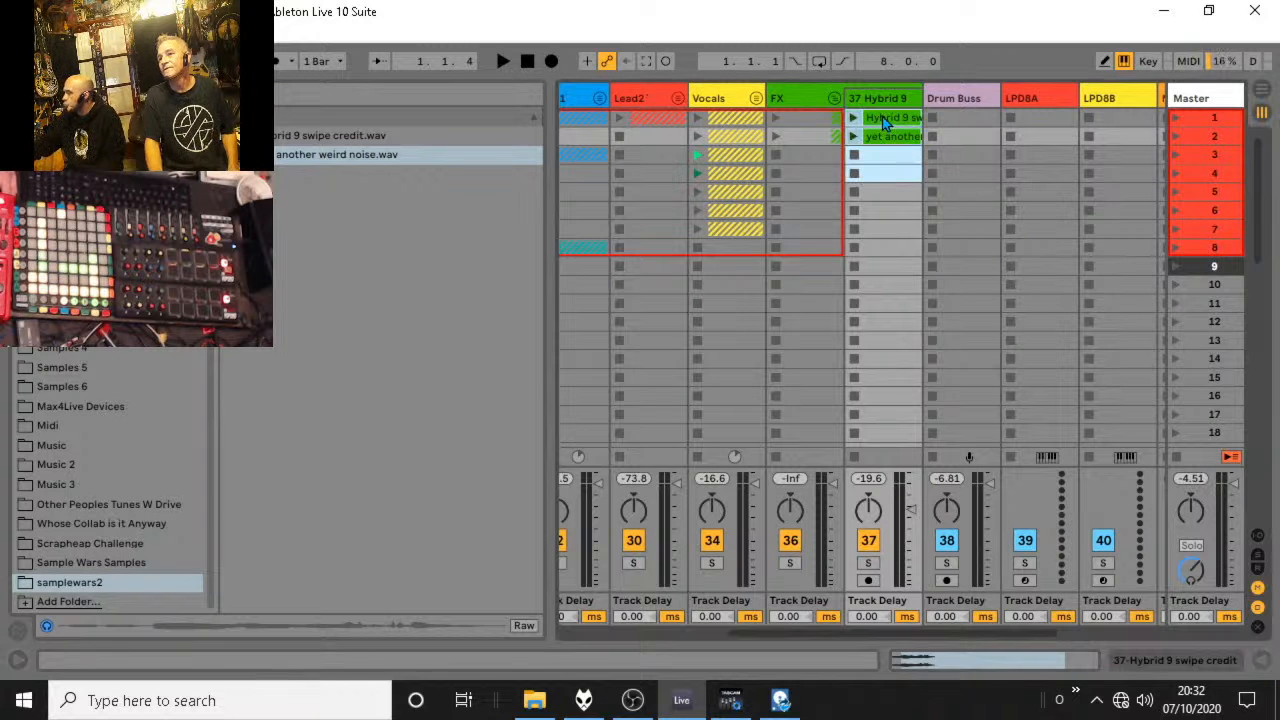
pyautogui.click(1262, 664)
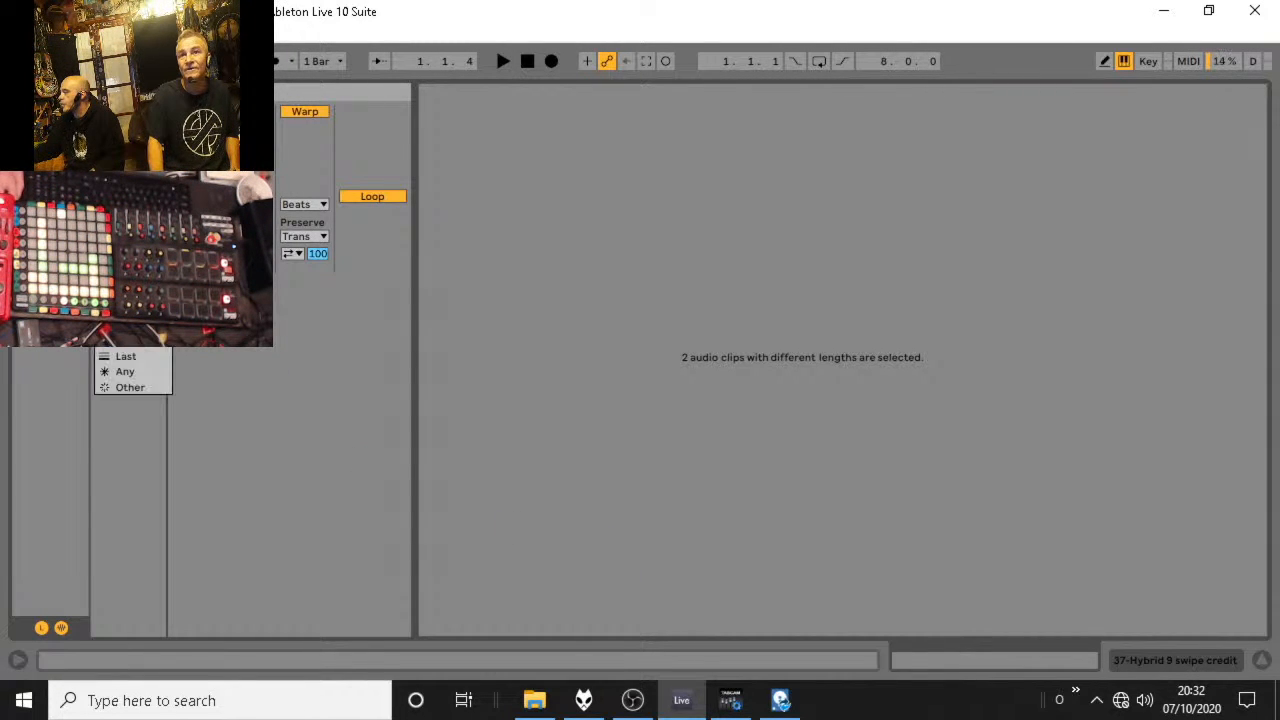
pyautogui.click(1261, 667)
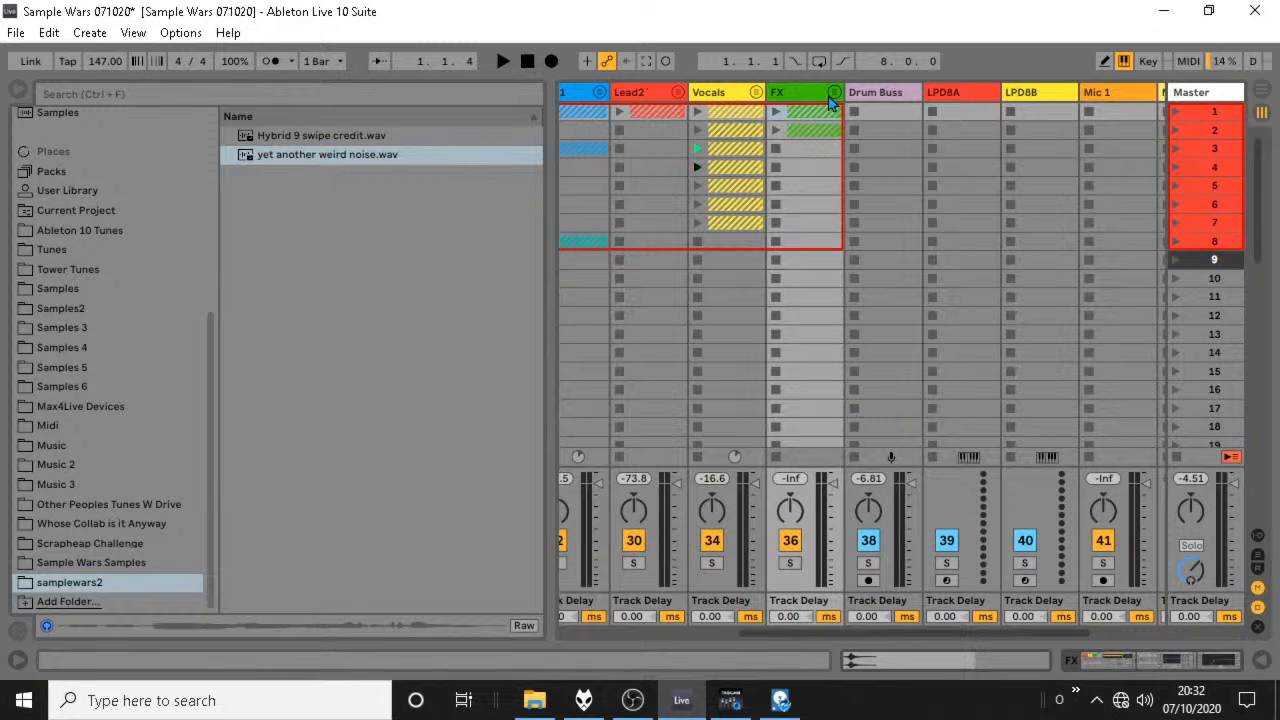
# Audition the FX clip sequence in the full mix with the master volume lowered, and look inside the Lead1 group.
pyautogui.press('space')
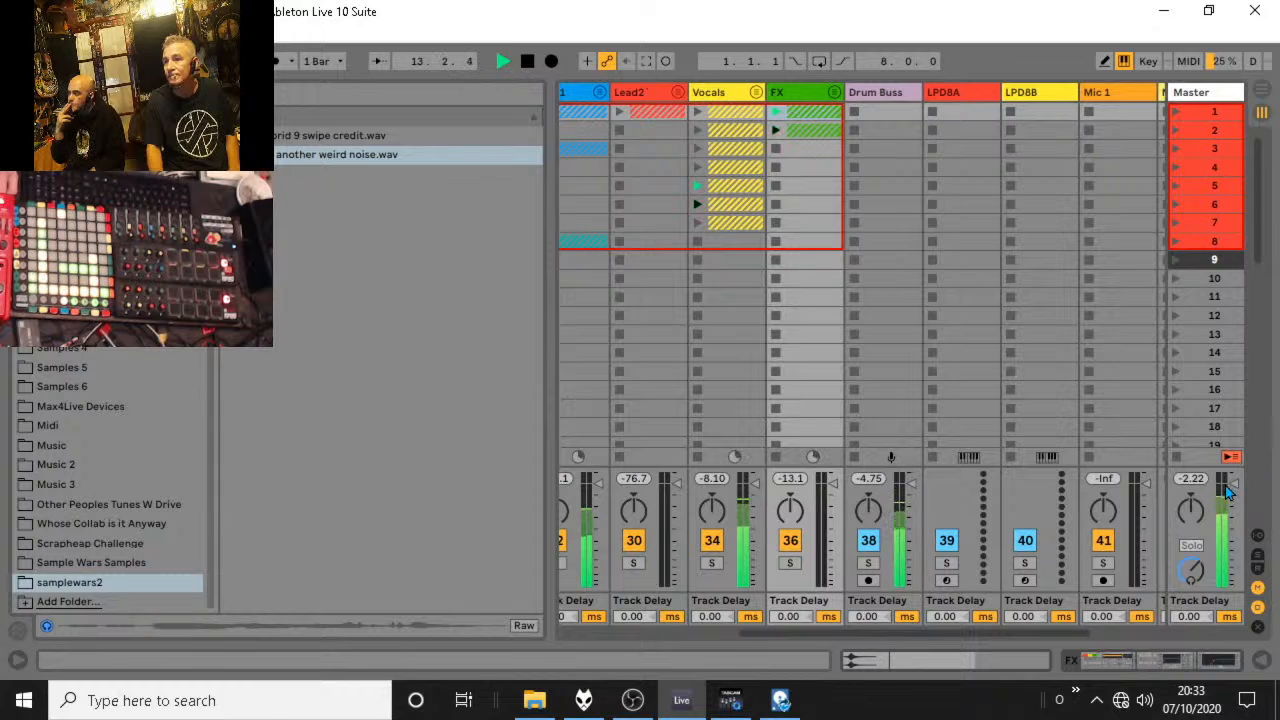
pyautogui.moveTo(1233, 543); pyautogui.dragTo(1233, 510)
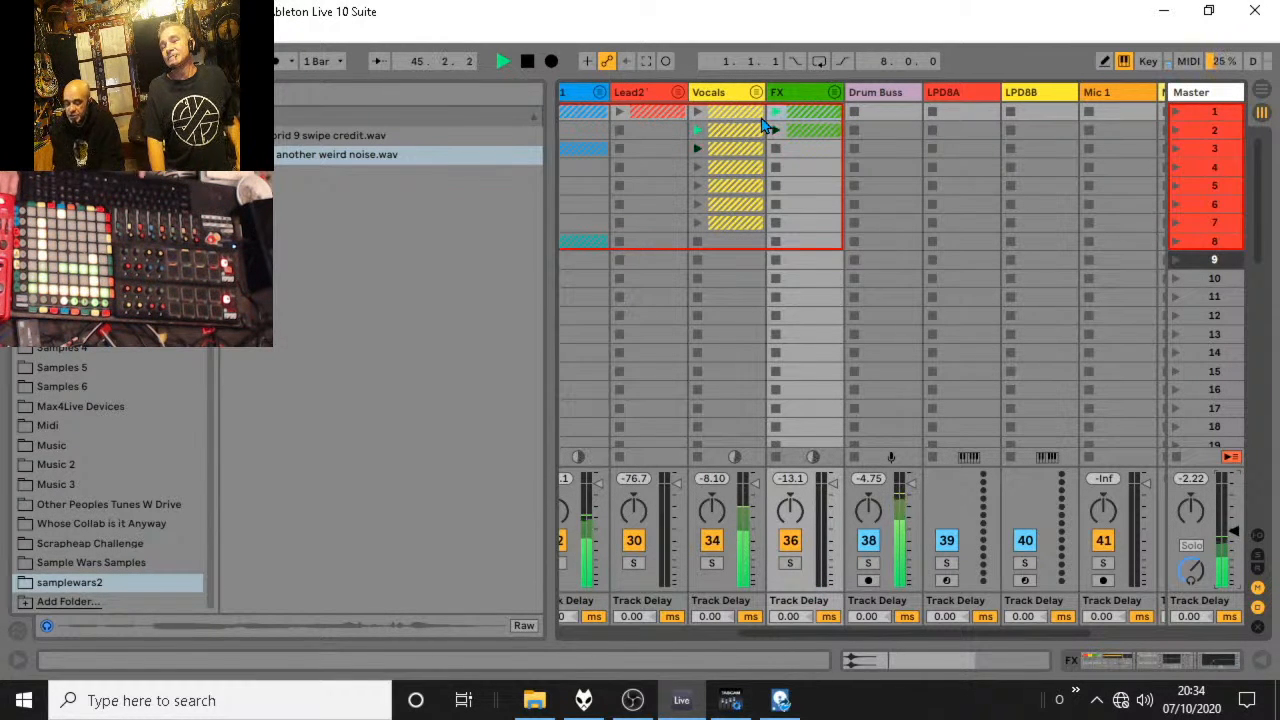
pyautogui.press('space')
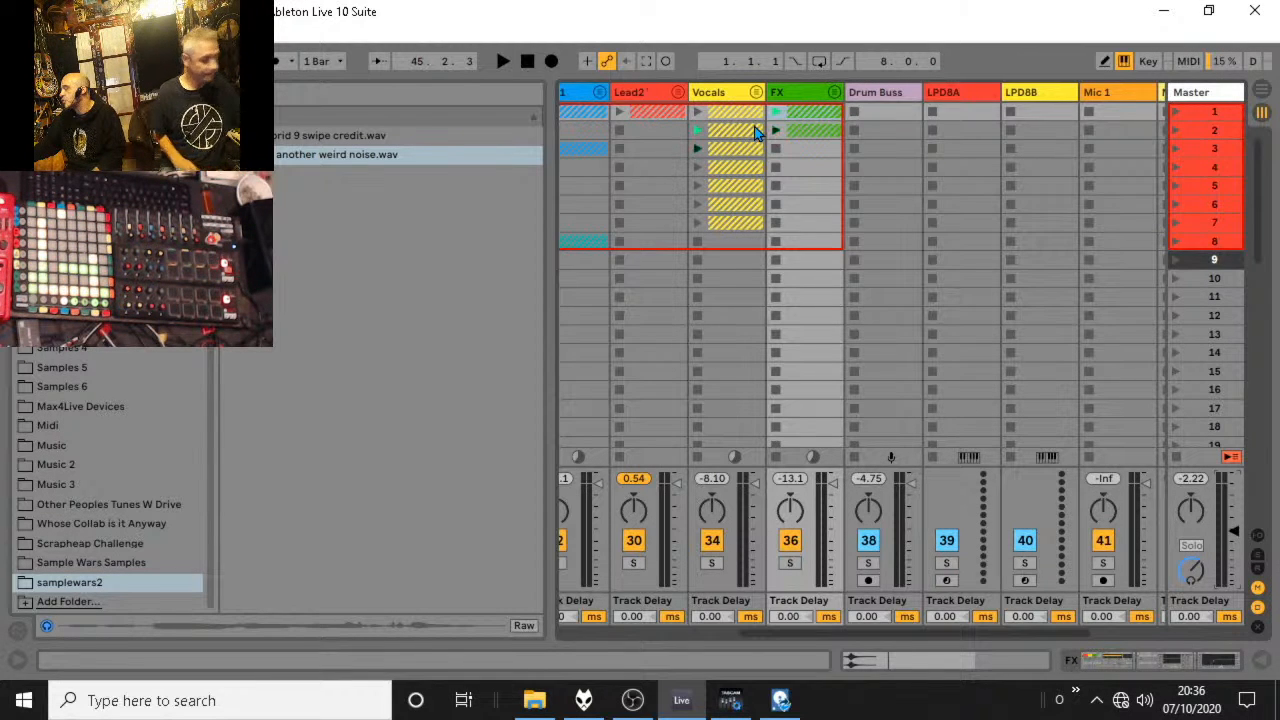
pyautogui.click(599, 93)
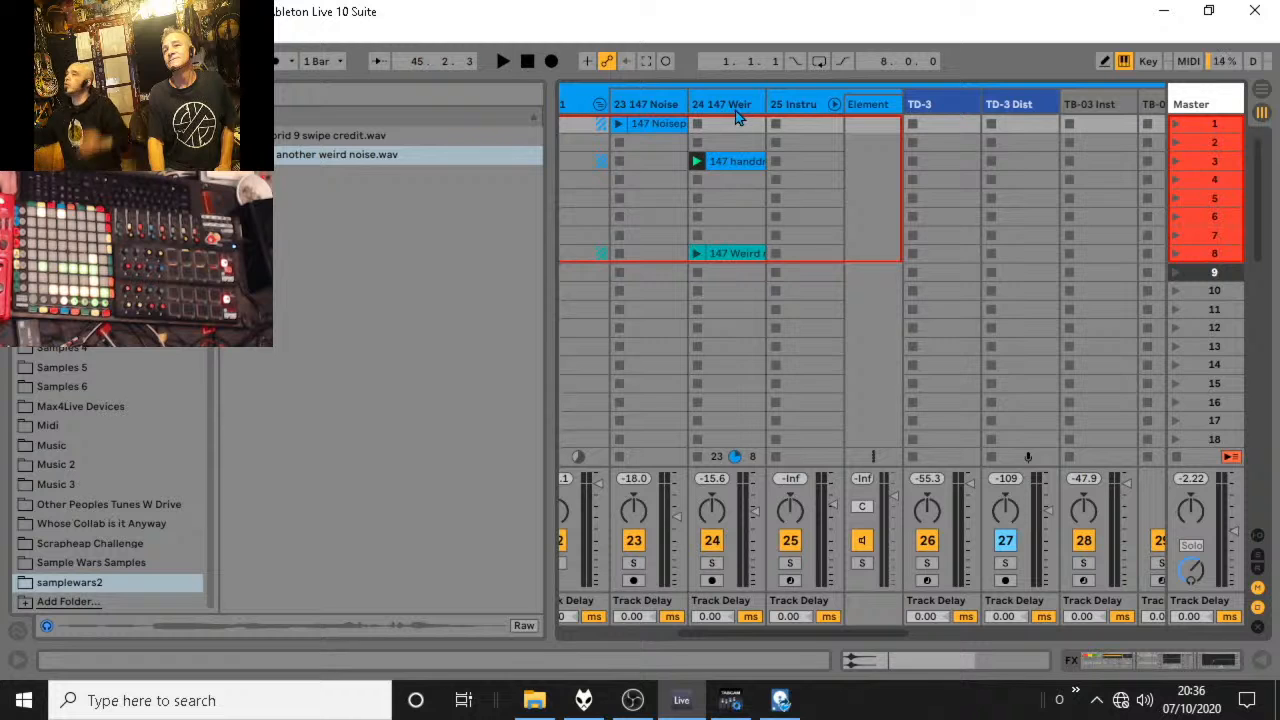
pyautogui.click(599, 105)
pyautogui.press('space')
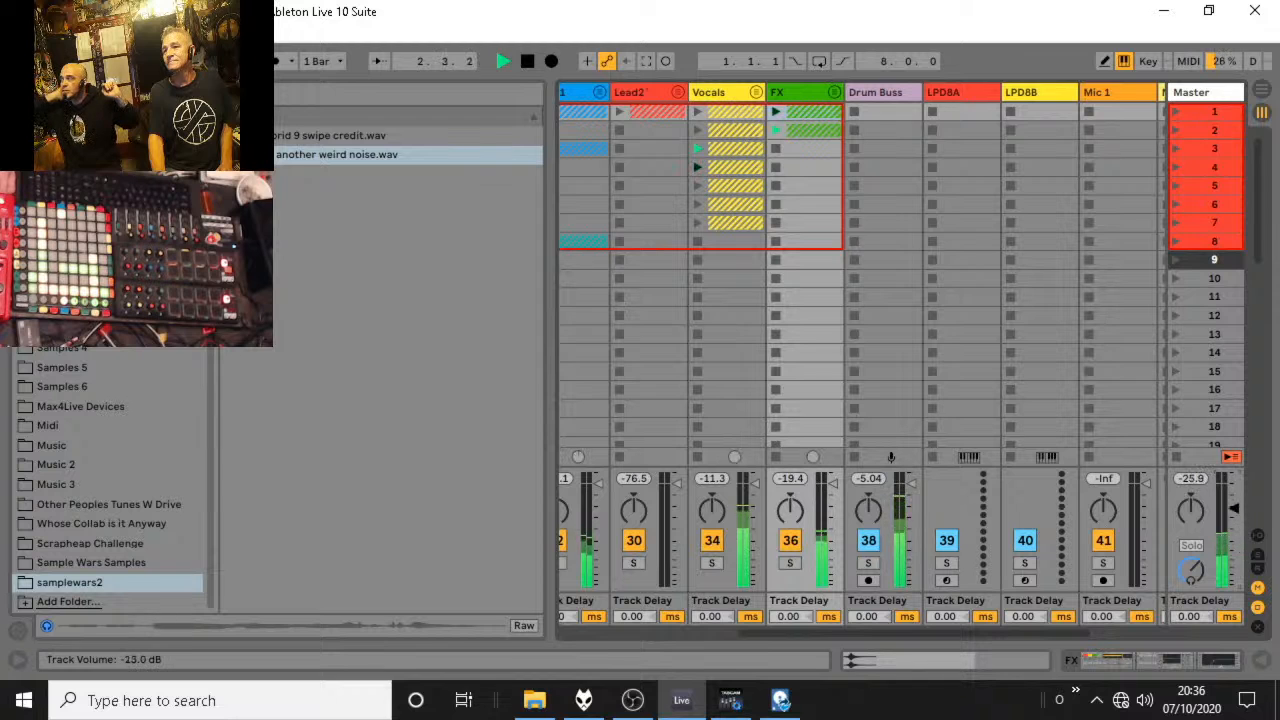
pyautogui.press('space')
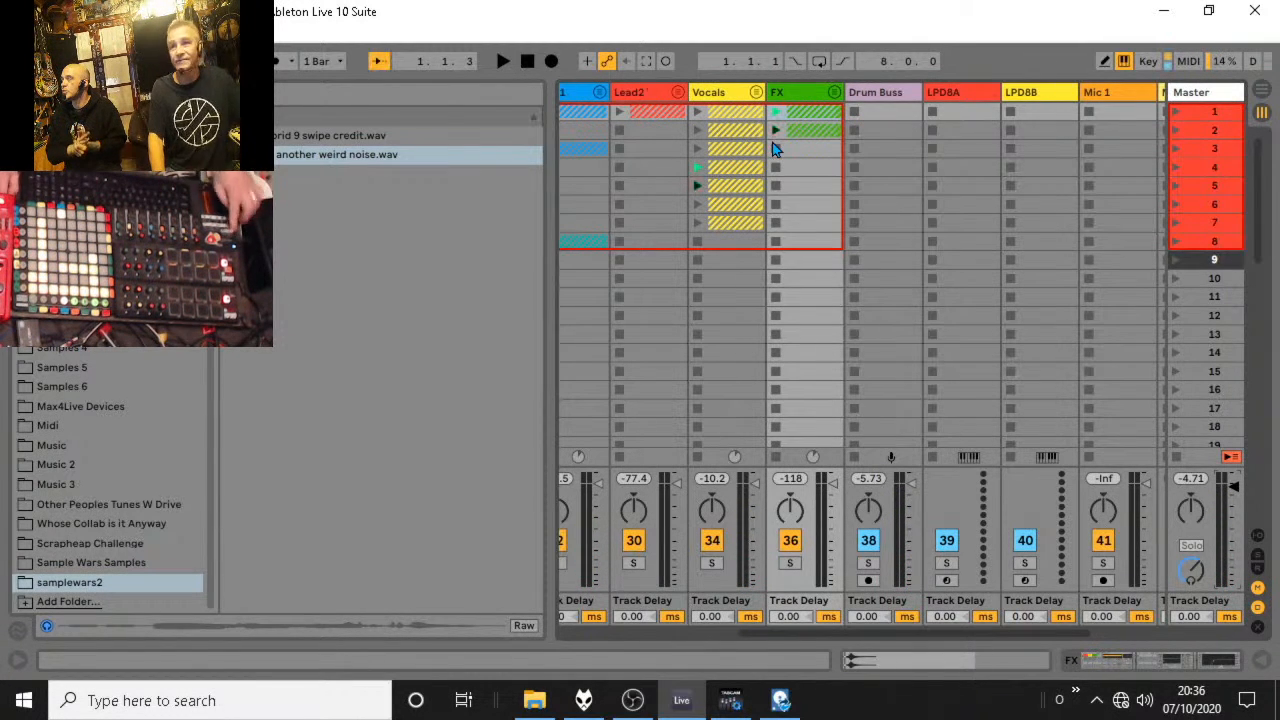
# Hide the browser, stop and rewind playback, and start recording a live performance into the arrangement.
pyautogui.hotkey('ctrl', 'alt', 'b')
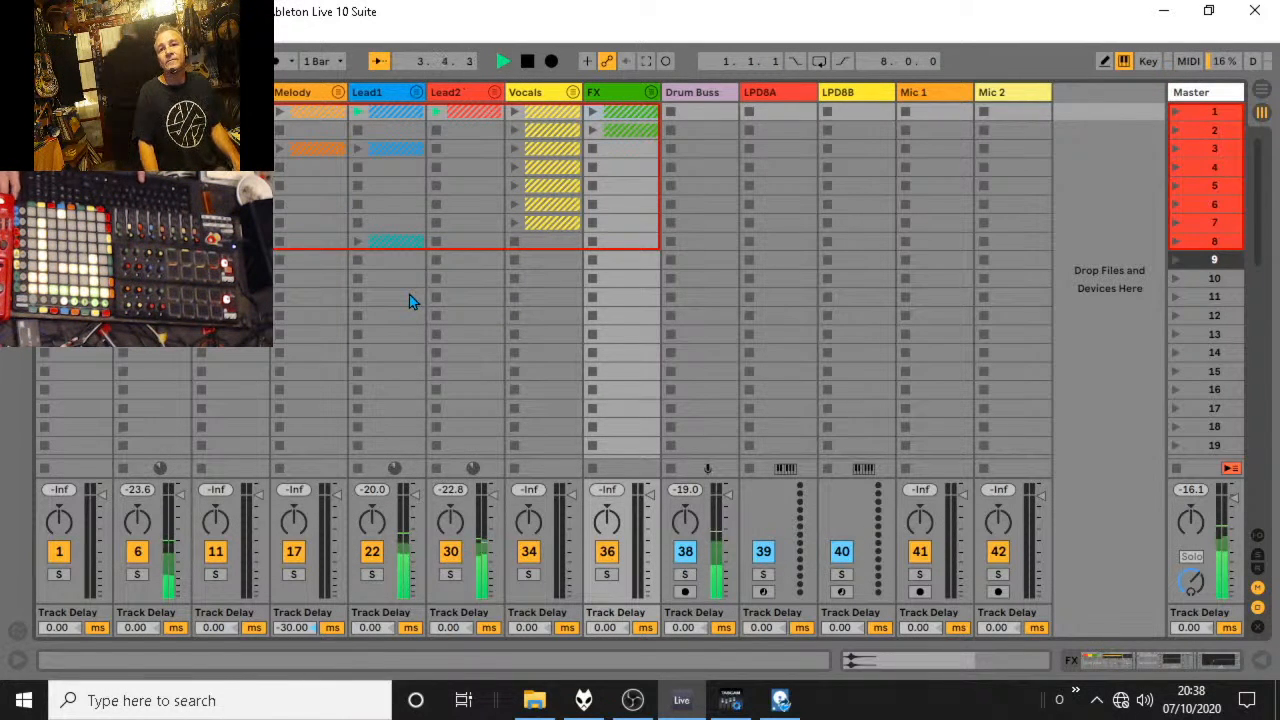
pyautogui.press('space')
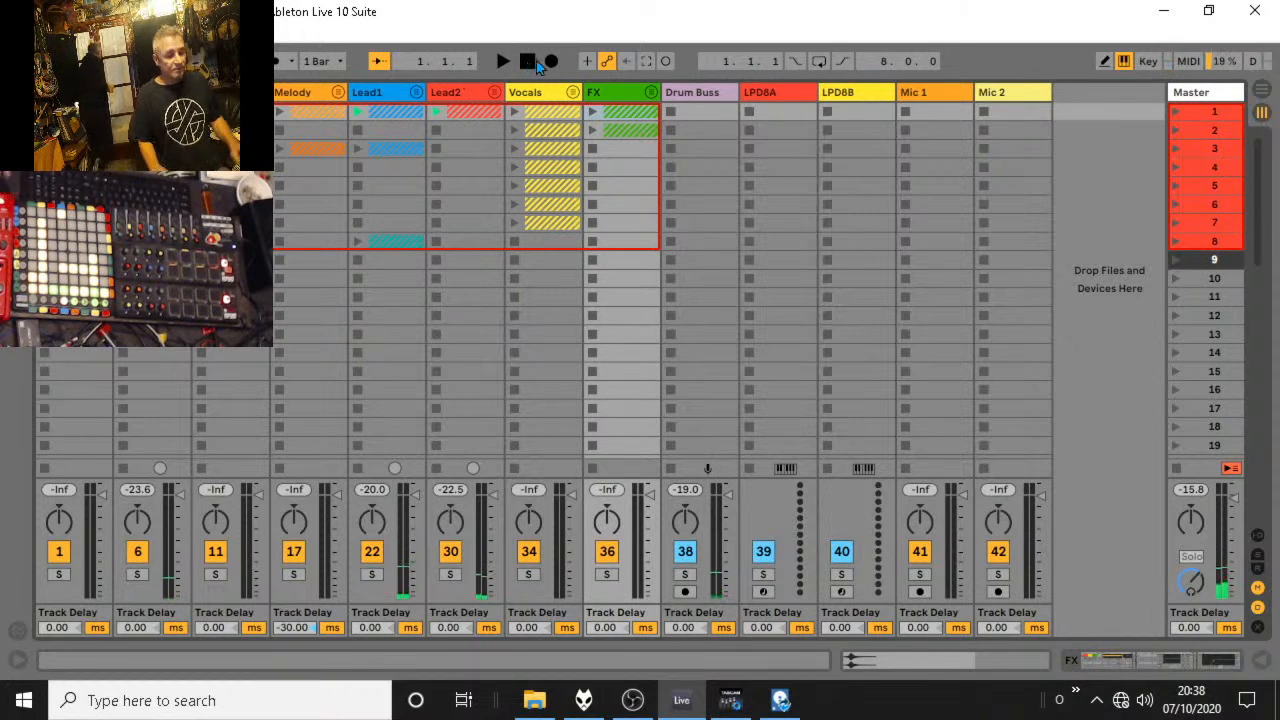
pyautogui.click(528, 61)
pyautogui.click(558, 66)
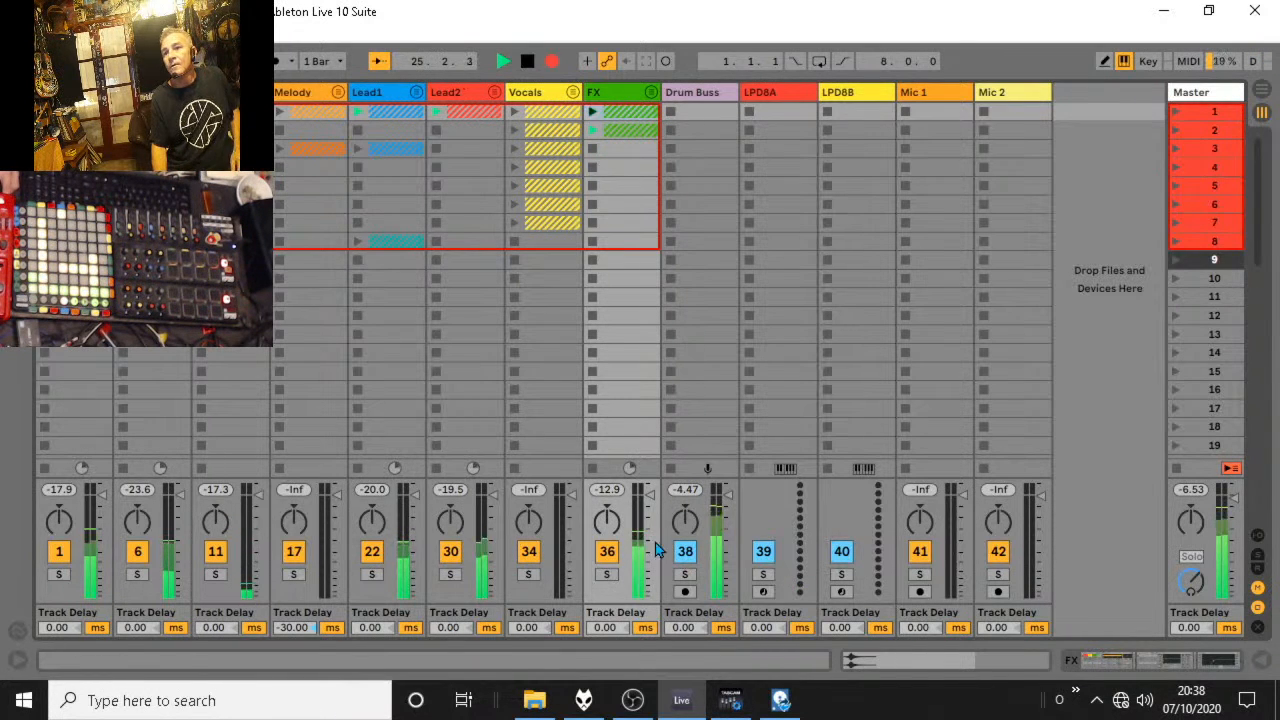
# Arm the LPD8A and LPD8B tracks during the take, and stop the arrangement recording at about bar 215.
pyautogui.click(766, 591)
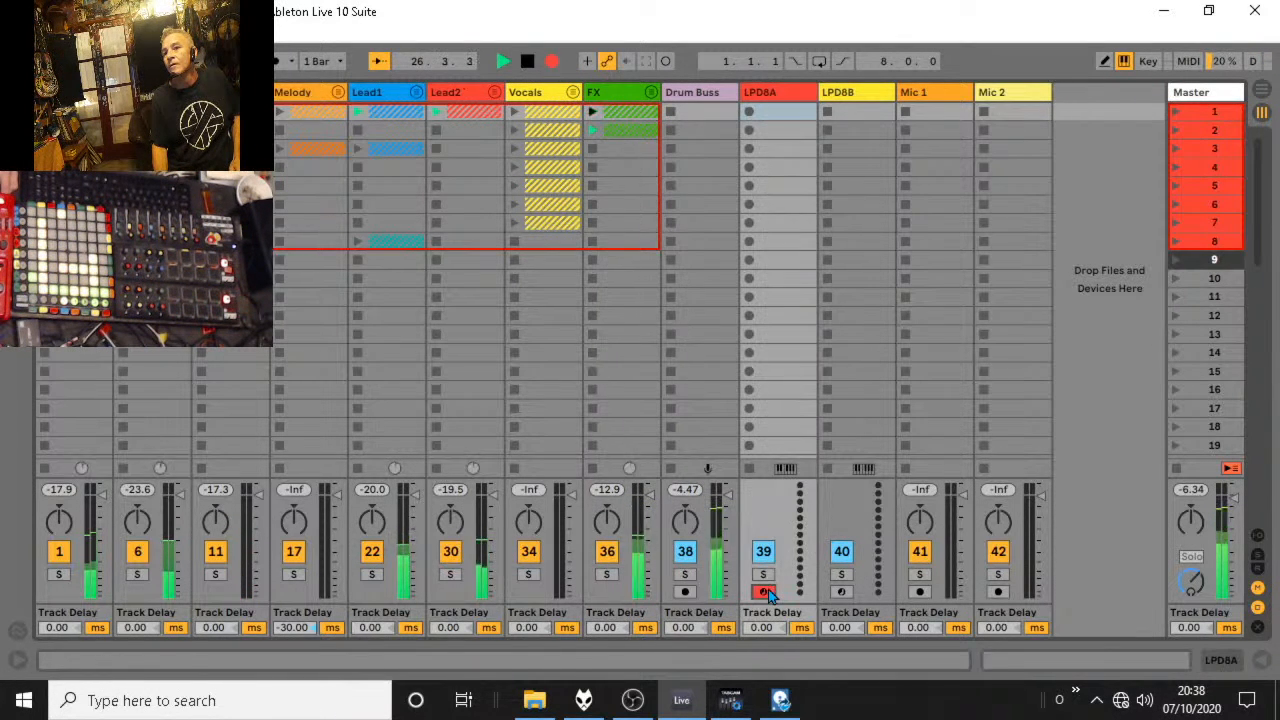
pyautogui.click(764, 591)
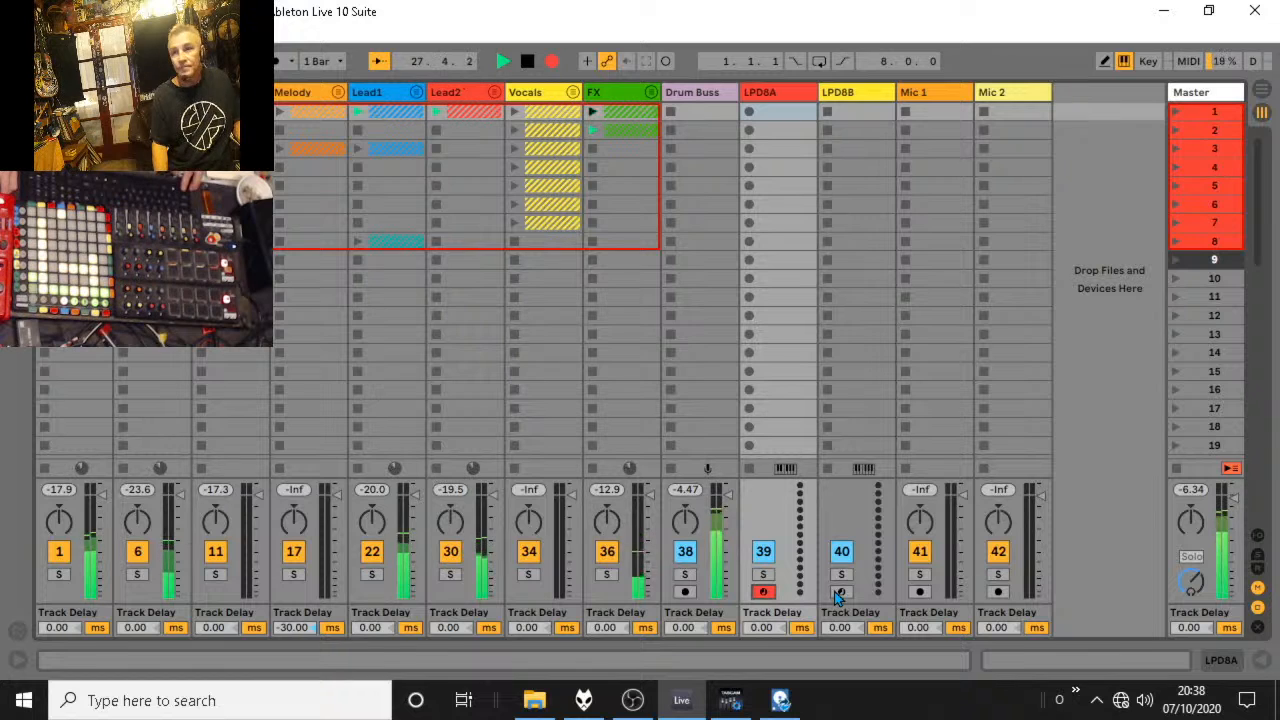
pyautogui.click(840, 592)
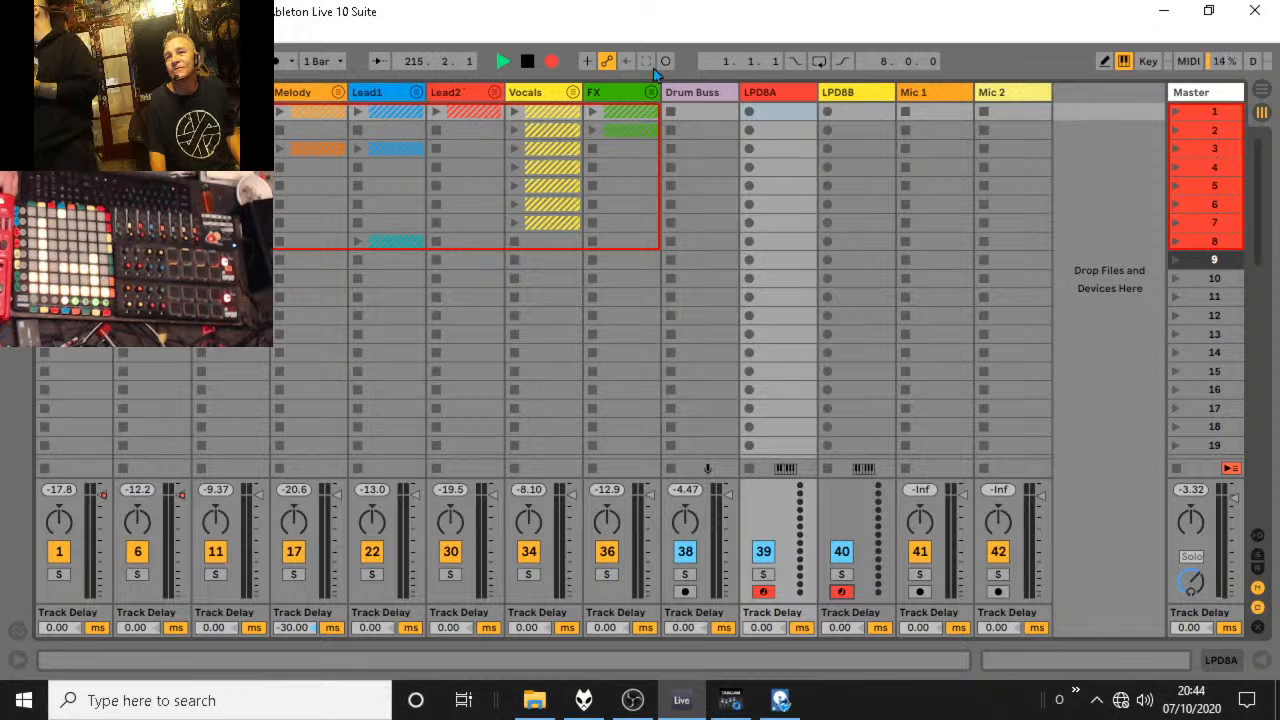
pyautogui.click(527, 61)
# Examine the recorded take in Arrangement view, switch playback back to the arrangement and return to Session view.
pyautogui.click(1262, 89)
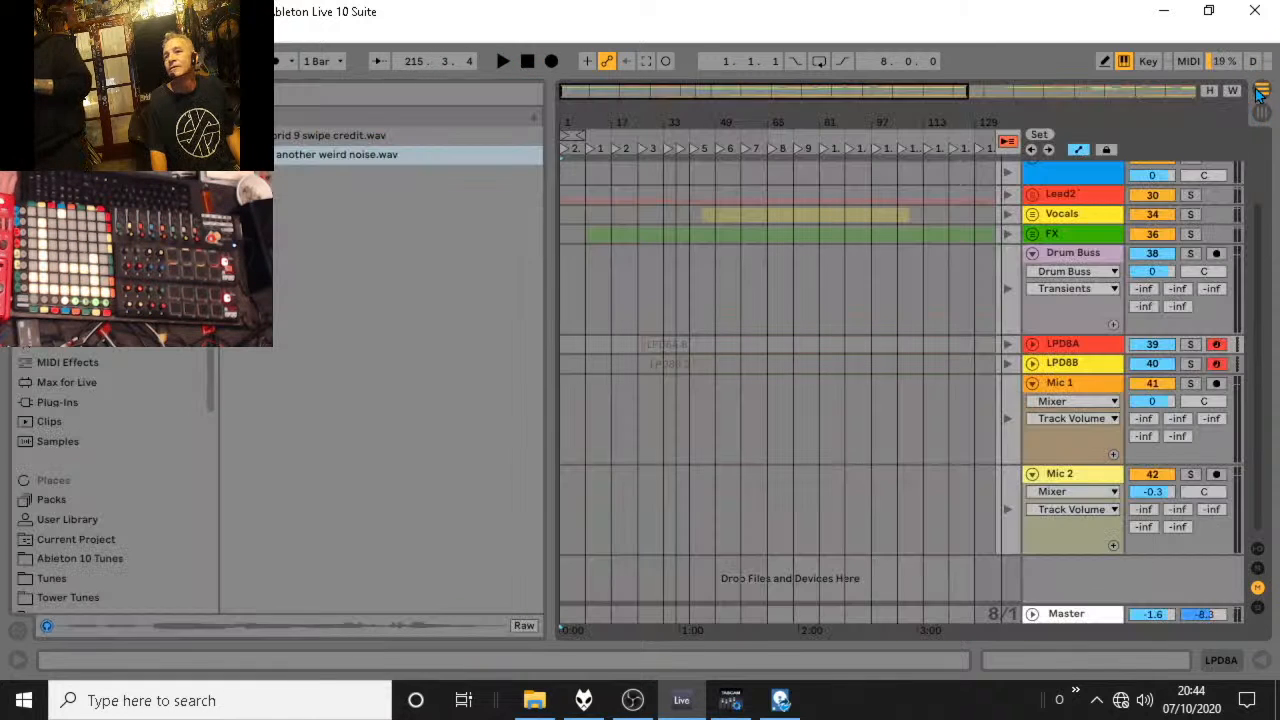
pyautogui.moveTo(816, 110); pyautogui.dragTo(865, 89)
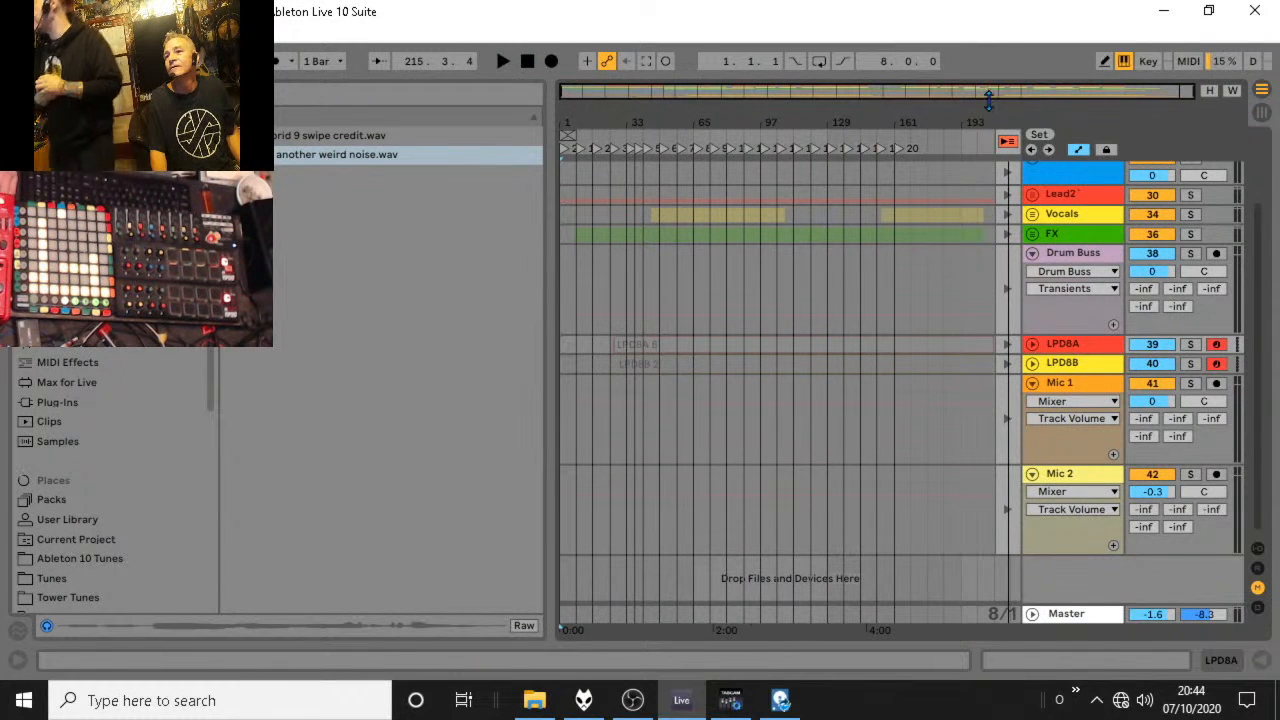
pyautogui.click(1007, 141)
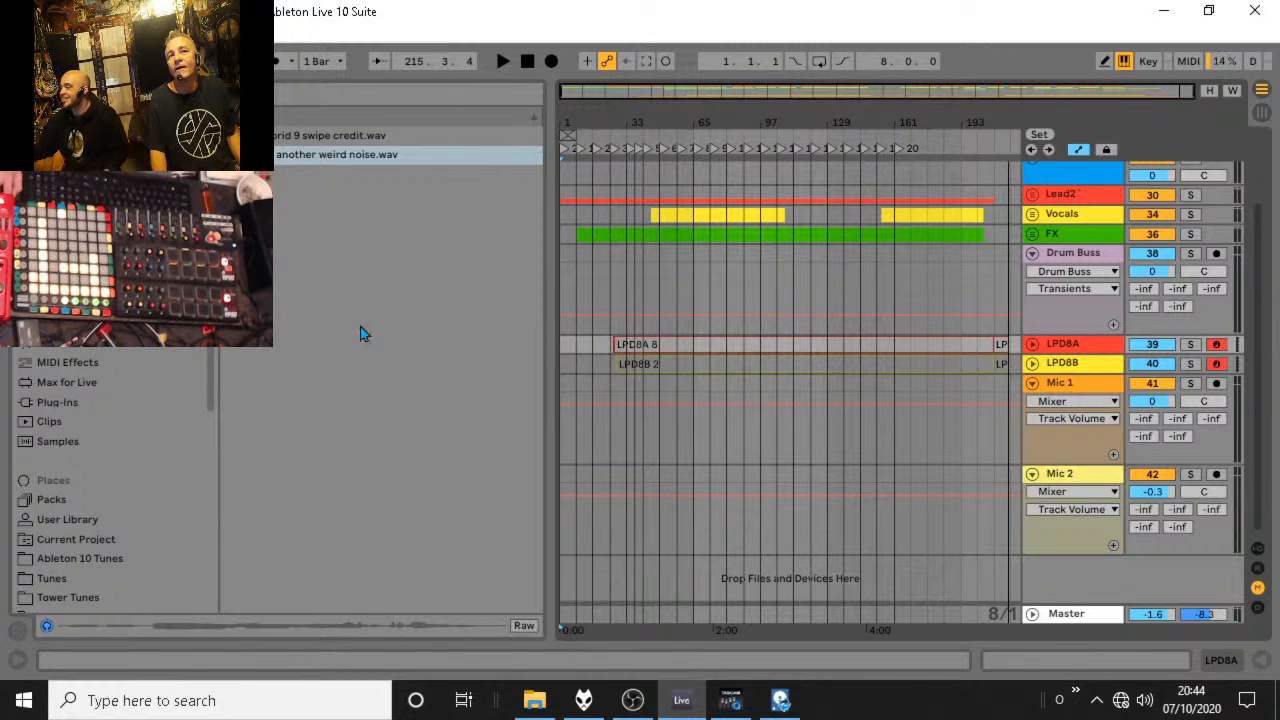
pyautogui.click(1262, 90)
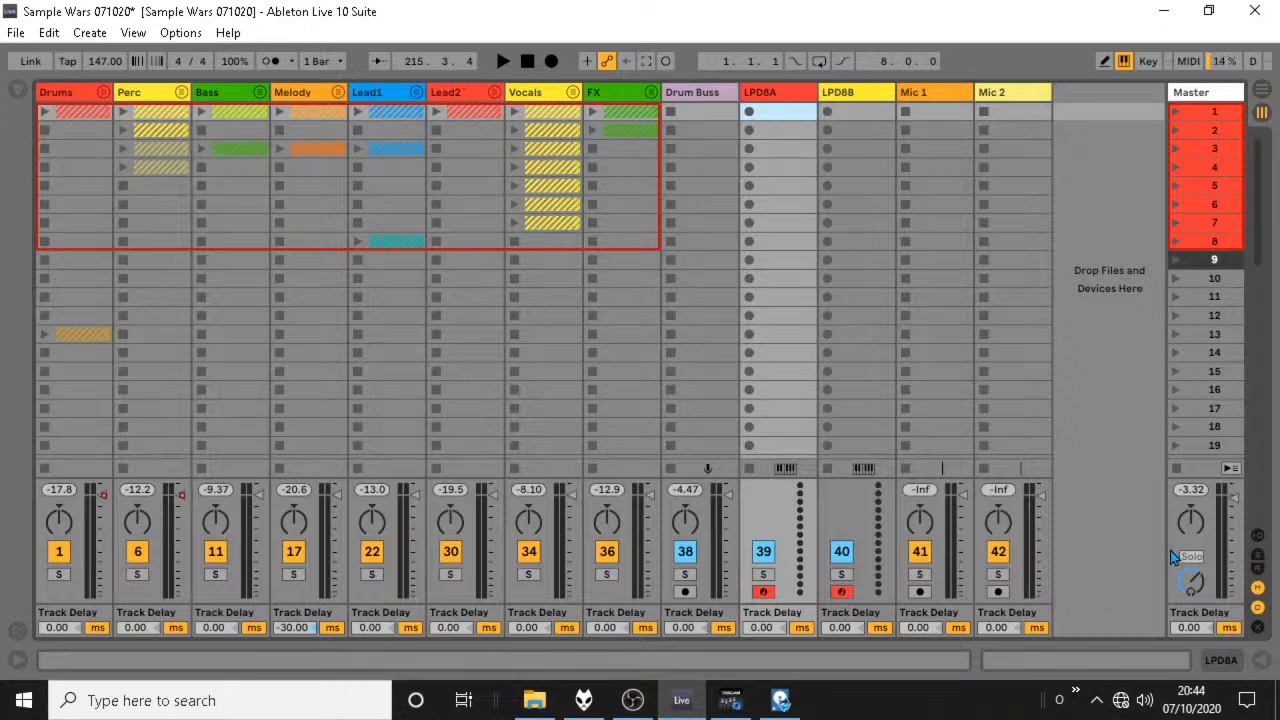
# Set monitoring to Auto on the LPD8A and LPD8B tracks and briefly play the arrangement from bar 105 to check it.
pyautogui.click(1258, 536)
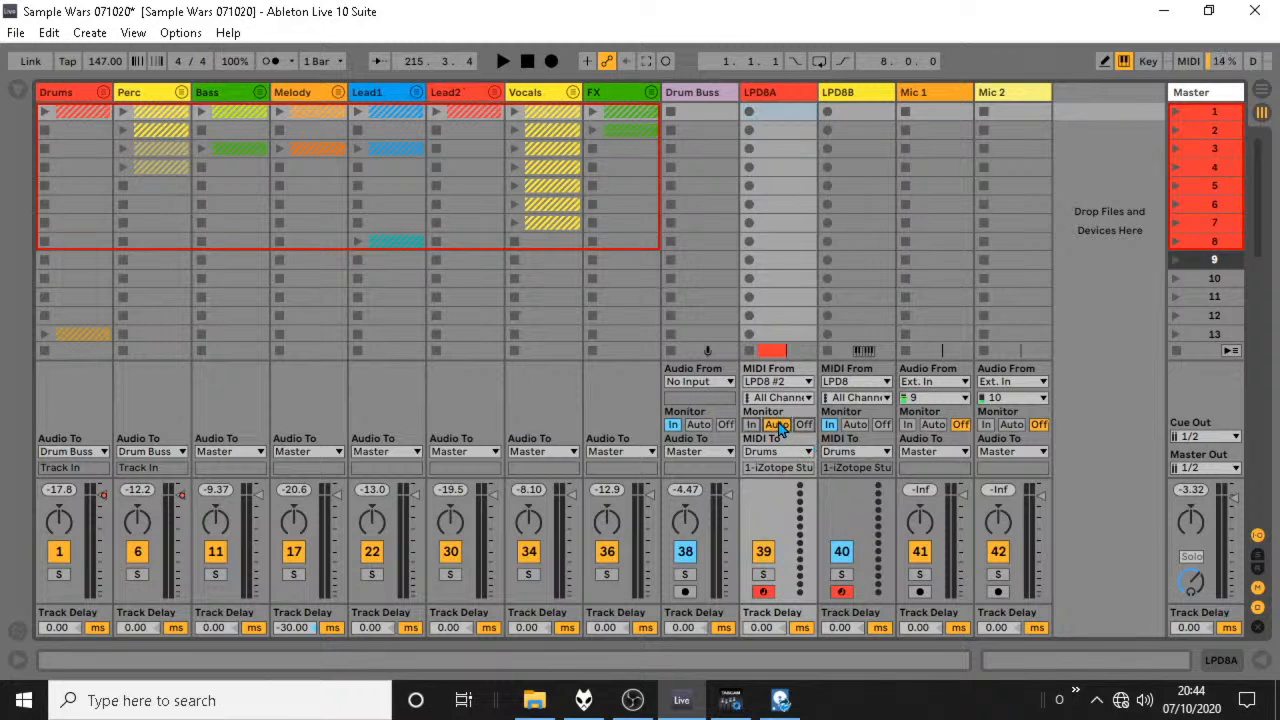
pyautogui.click(855, 424)
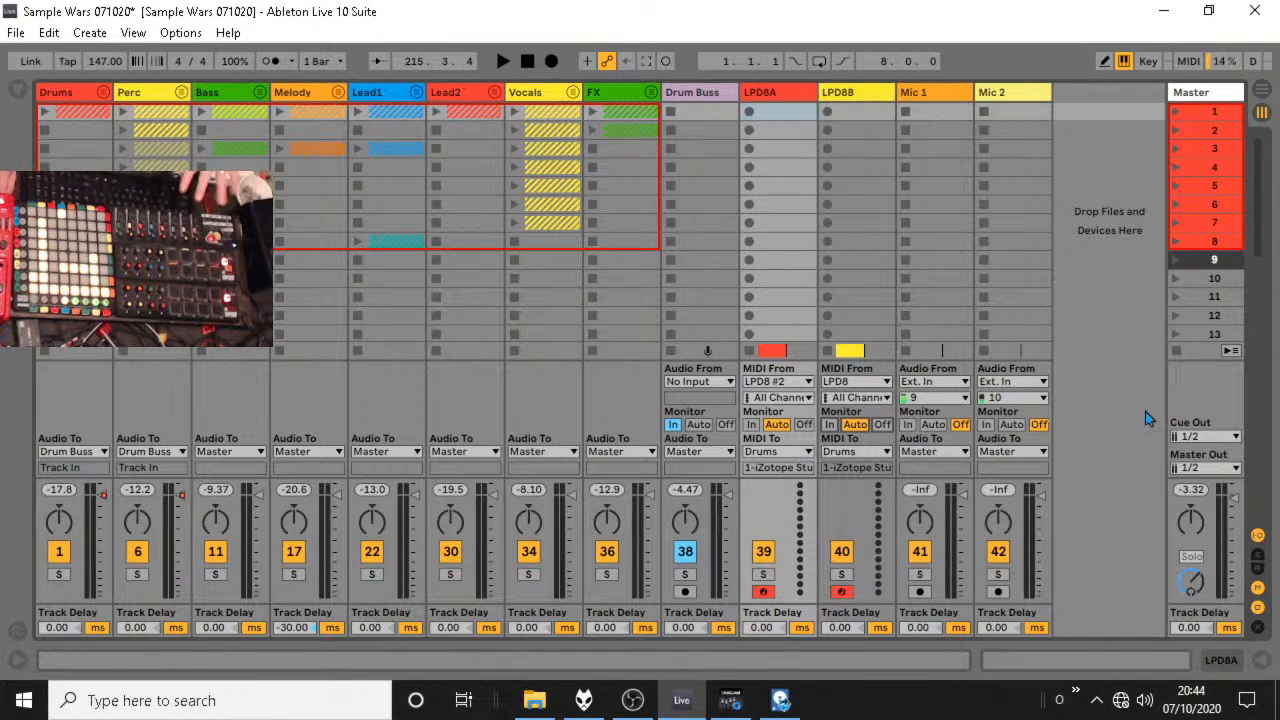
pyautogui.click(1263, 90)
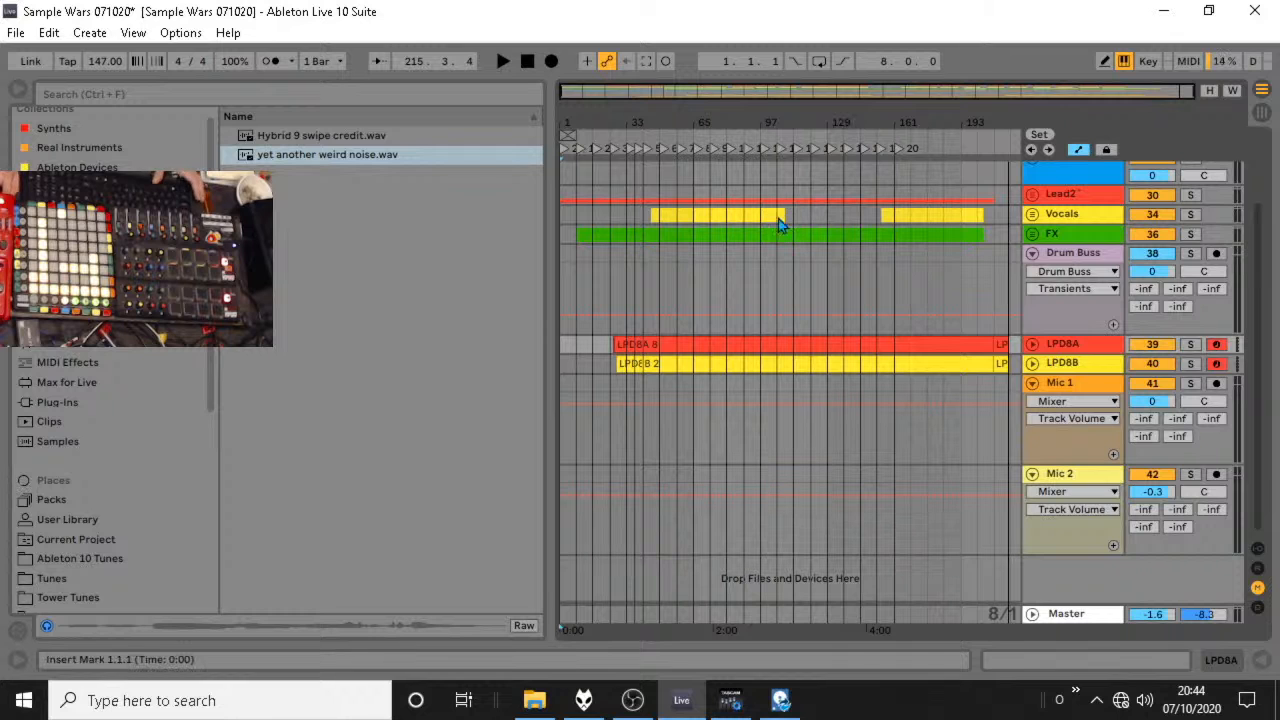
pyautogui.click(780, 287)
pyautogui.press('space')
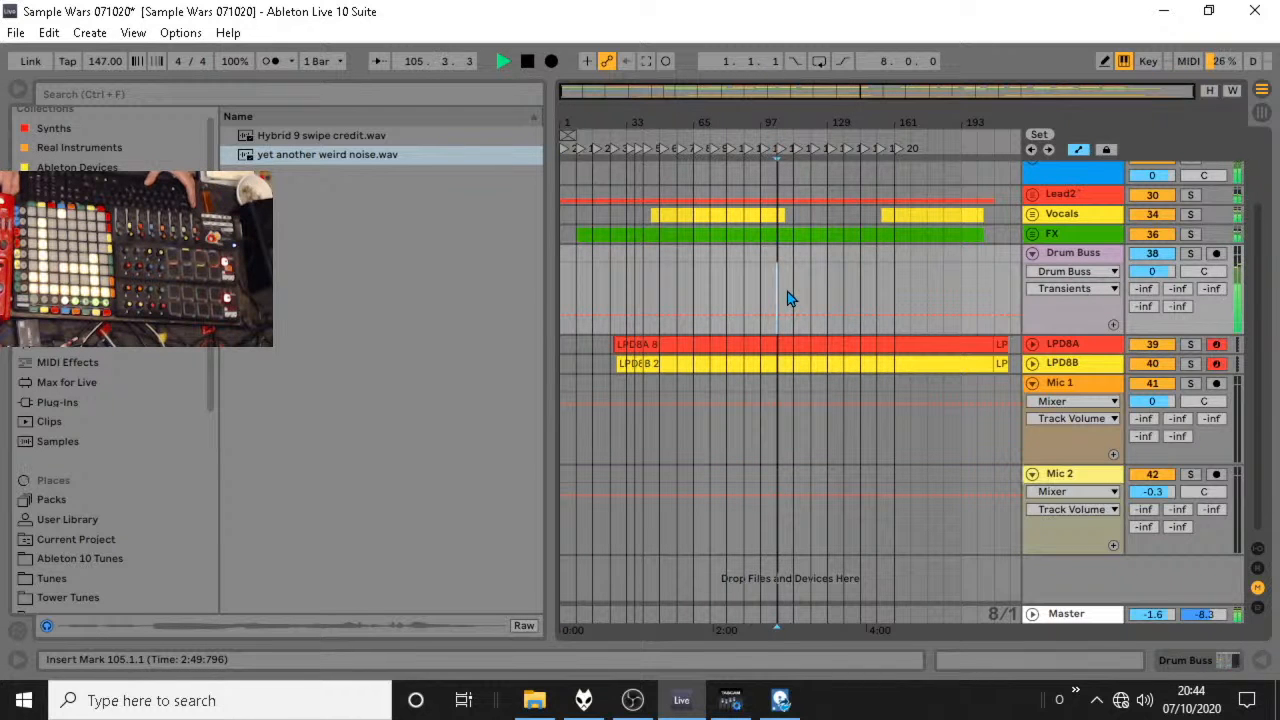
pyautogui.press('space')
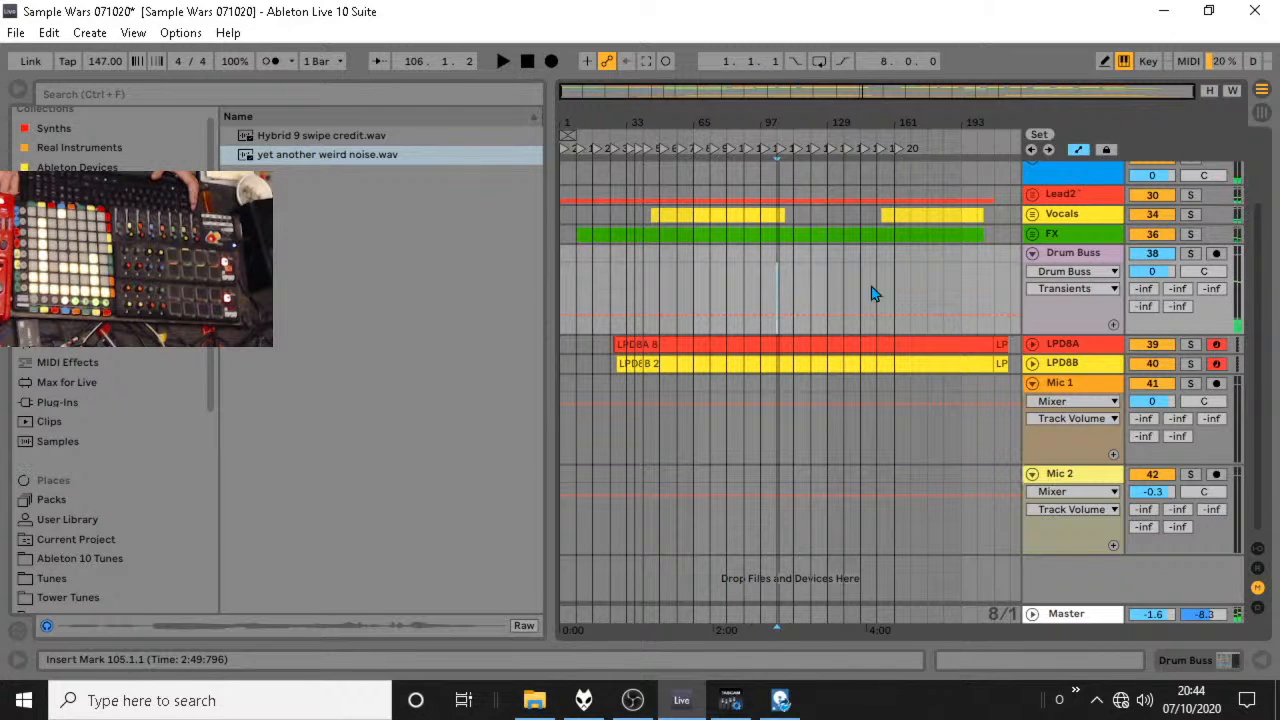
# Look inside the Vocals group in the arrangement, hide the browser and fold the Drum Buss track.
pyautogui.click(1032, 214)
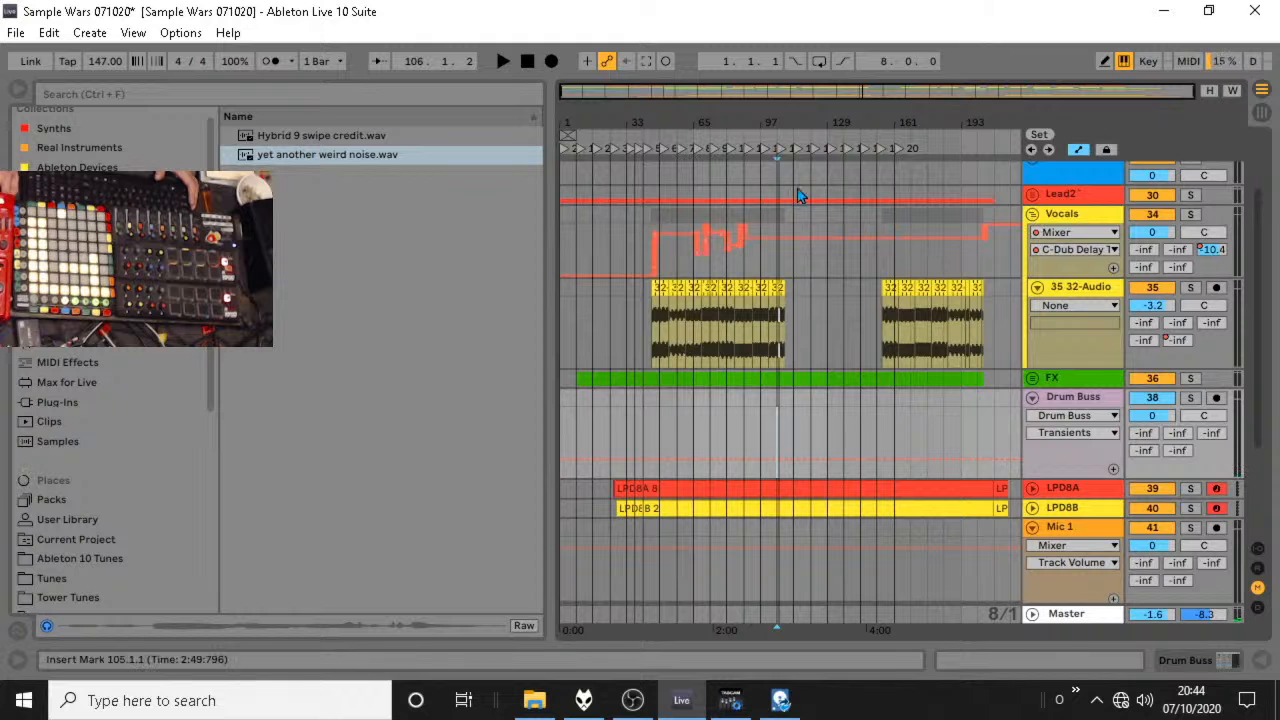
pyautogui.click(1032, 214)
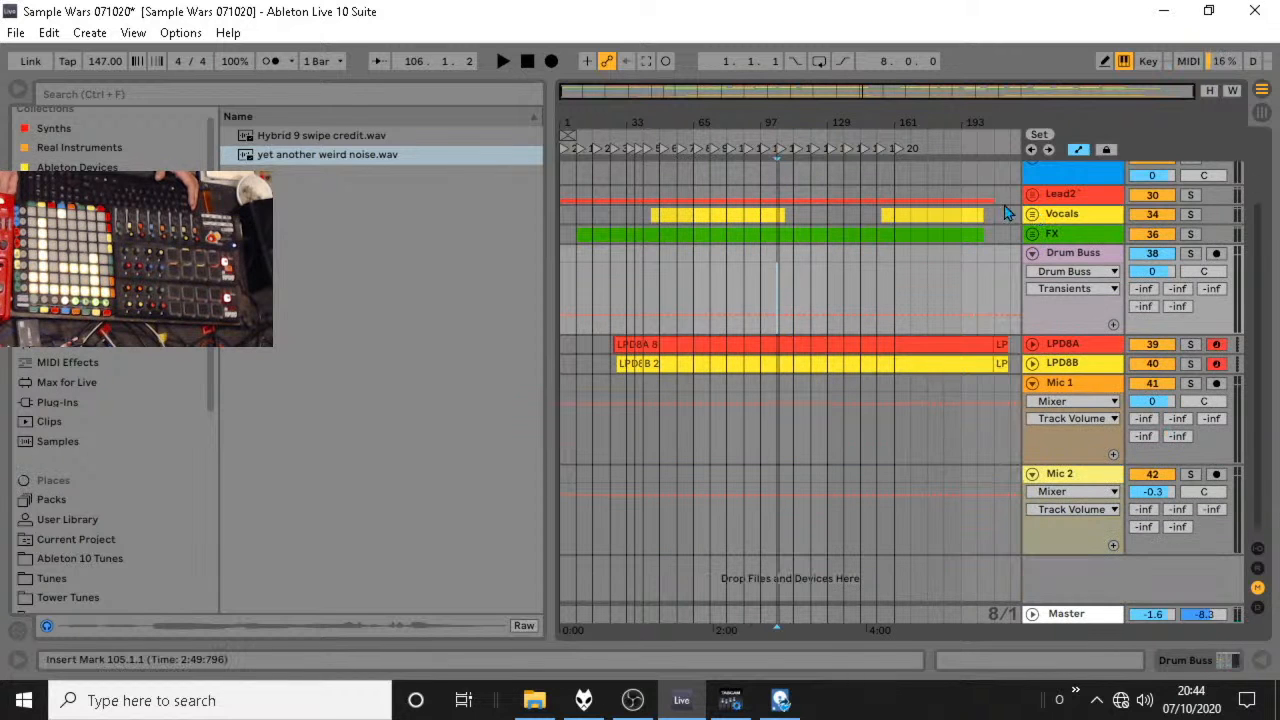
pyautogui.click(17, 97)
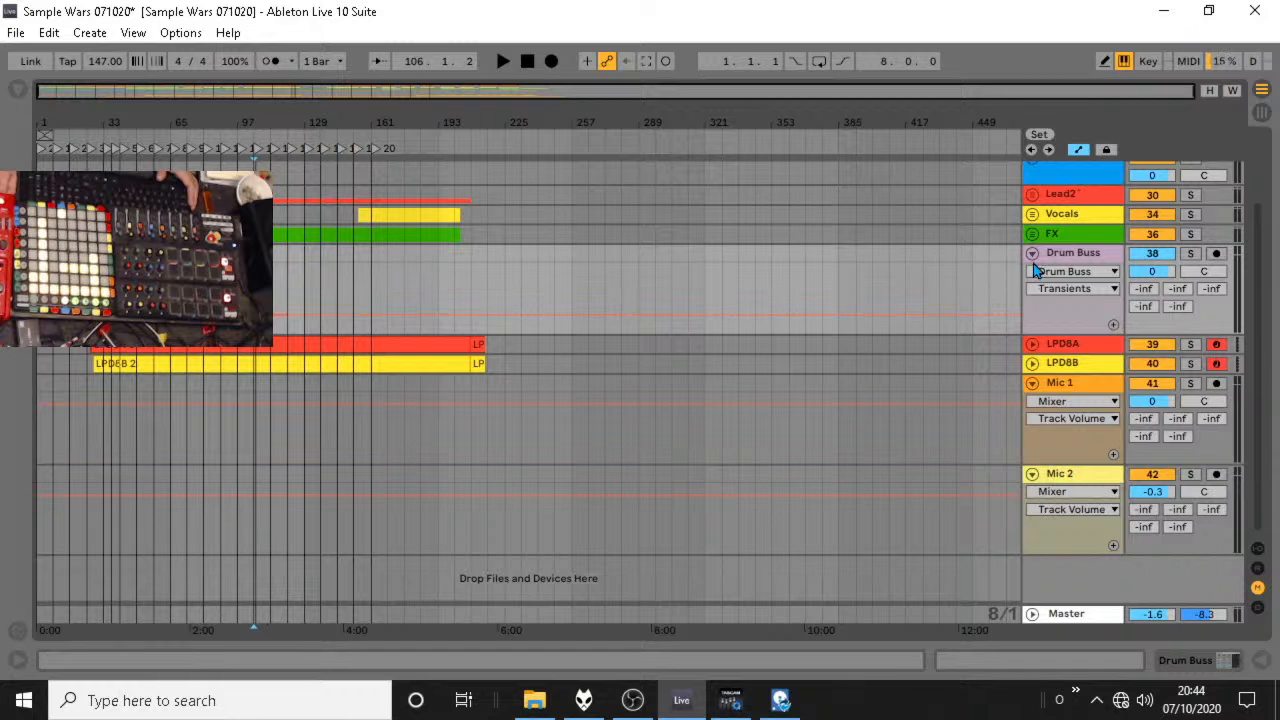
pyautogui.click(1032, 253)
pyautogui.scroll(3, 998, 205)
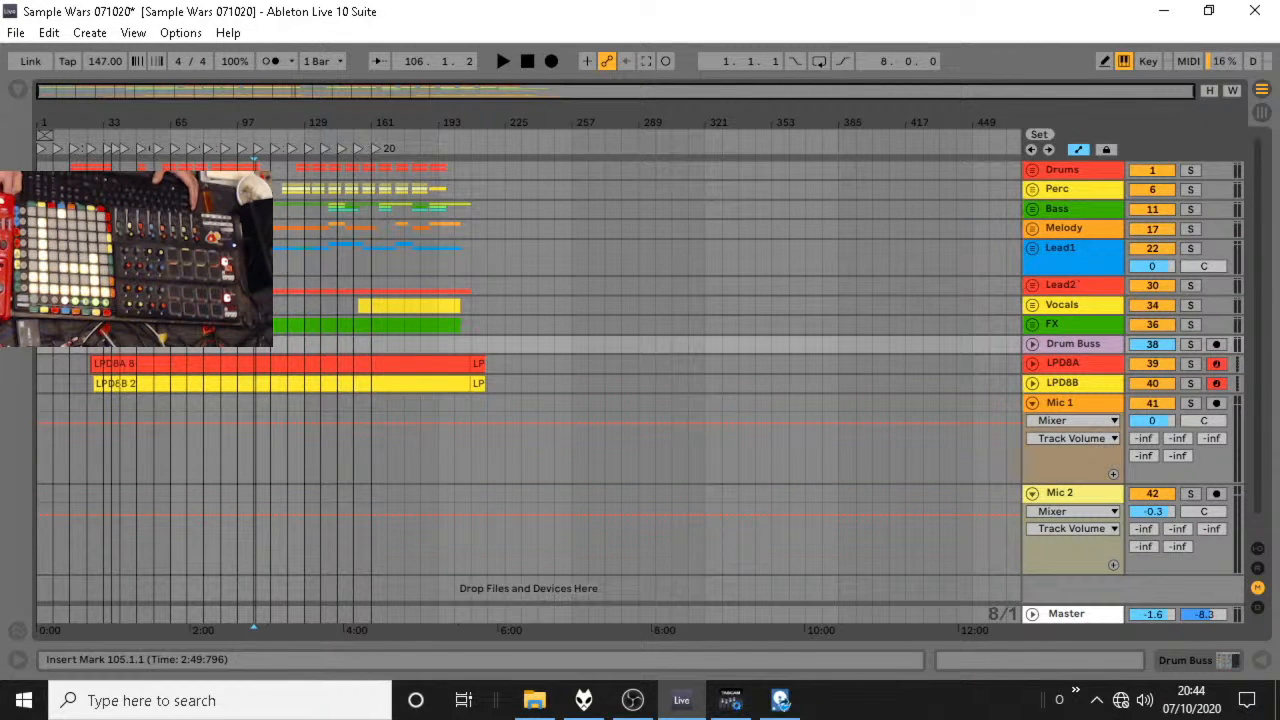
pyautogui.moveTo(153, 113); pyautogui.dragTo(153, 130)
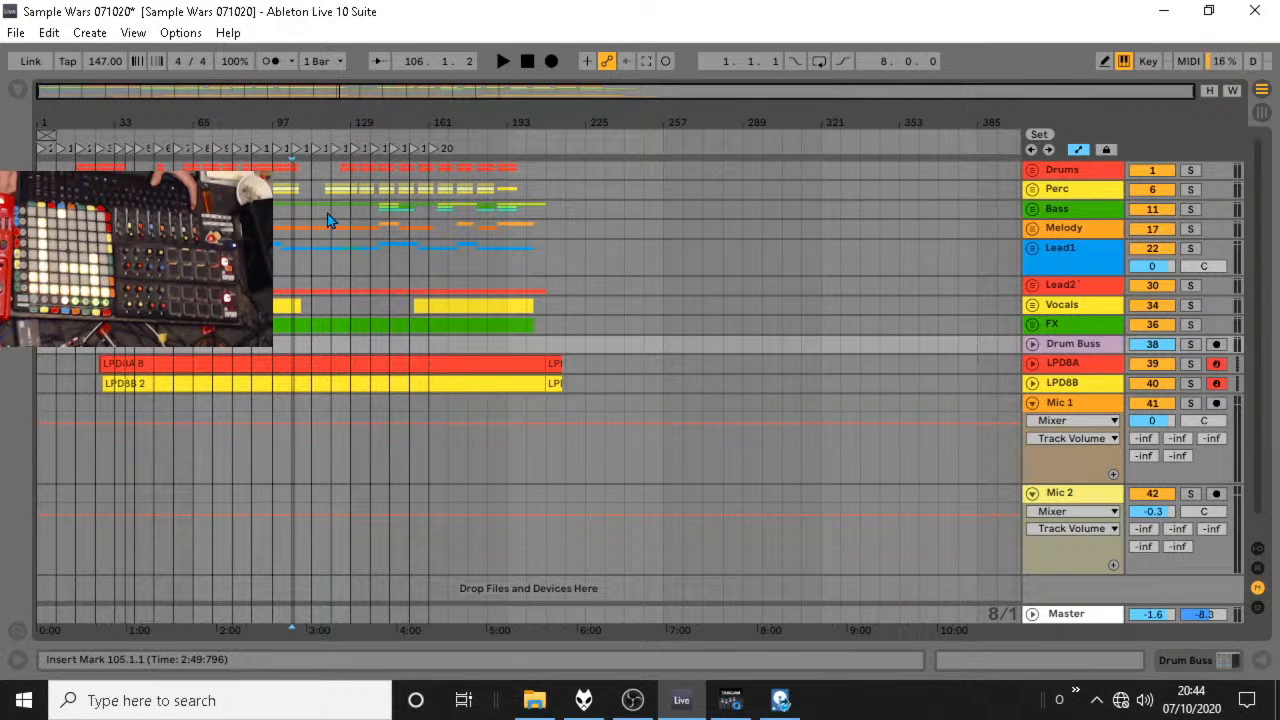
pyautogui.moveTo(298, 124)
pyautogui.mouseDown()
pyautogui.moveTo(408, 166)
pyautogui.moveTo(490, 171)
pyautogui.mouseUp()
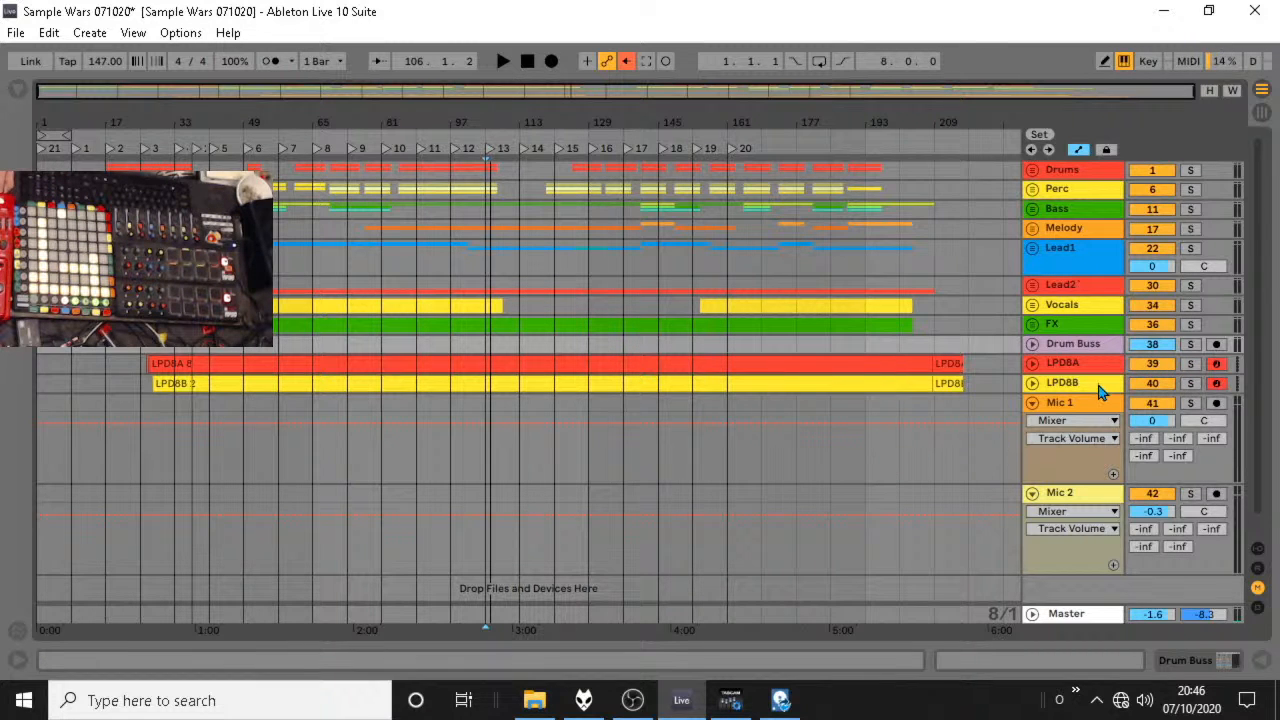
# Unfold the Drums group, show its device chain and select the iZotope Stutter Edit device.
pyautogui.click(1032, 172)
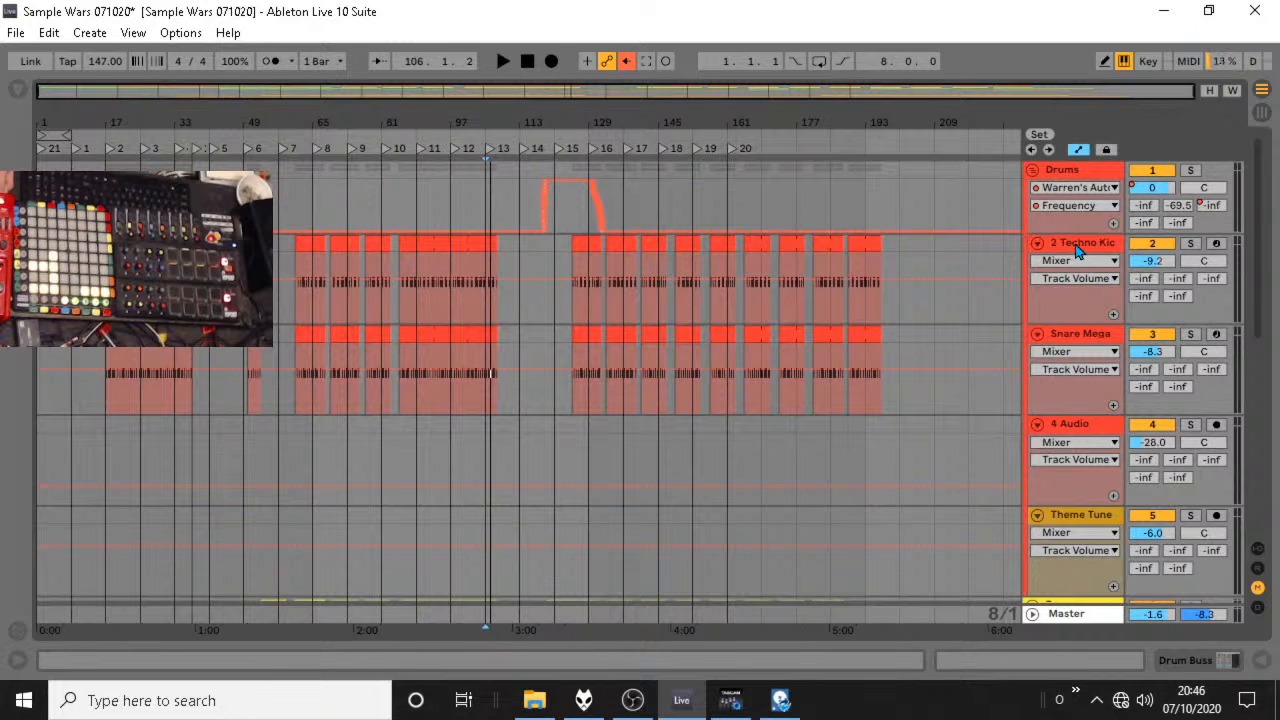
pyautogui.doubleClick(1074, 168)
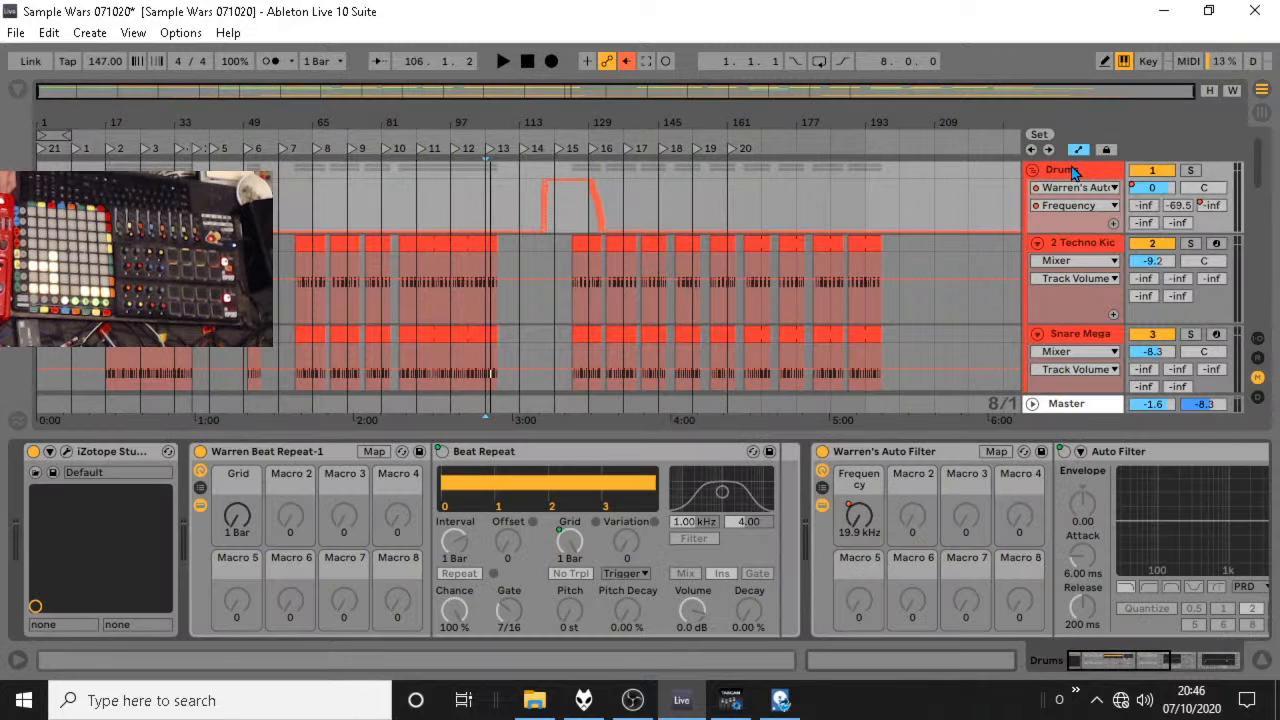
pyautogui.click(110, 452)
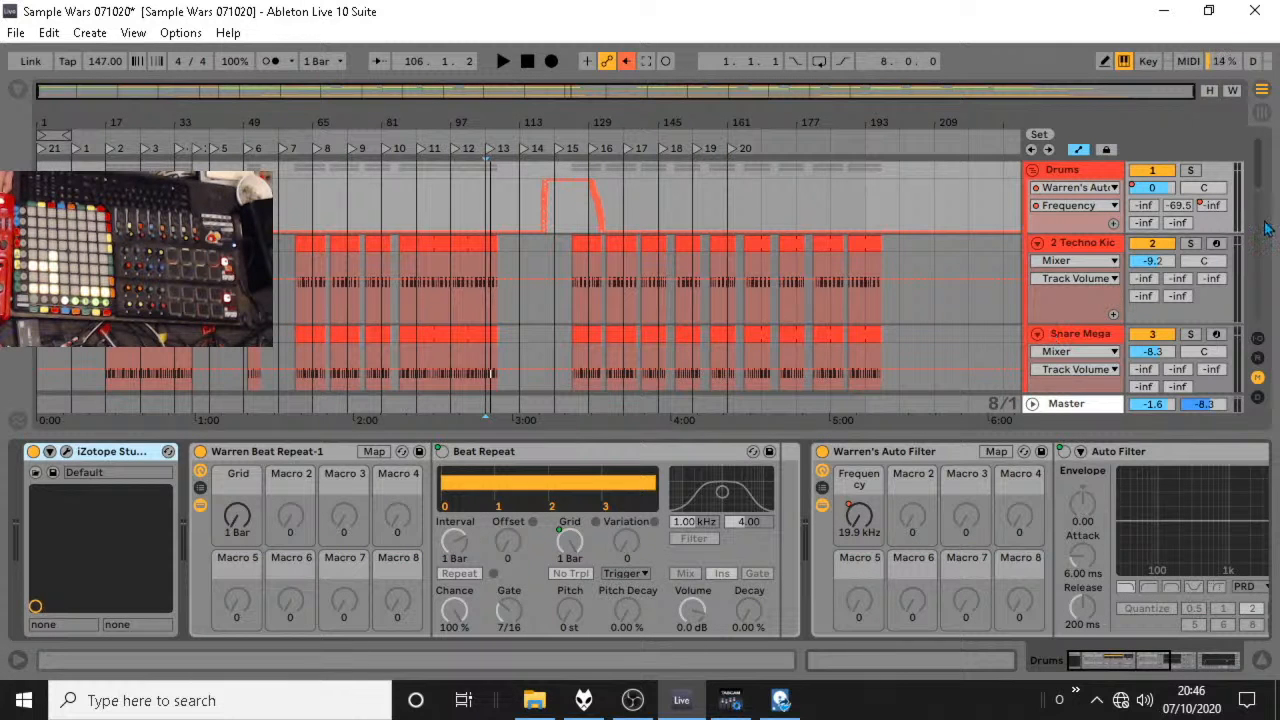
# Unfold the LPD8A track and examine its input and output routing, including its MIDI destination options.
pyautogui.moveTo(1264, 180); pyautogui.dragTo(1262, 302)
pyautogui.scroll(1, 1122, 216)
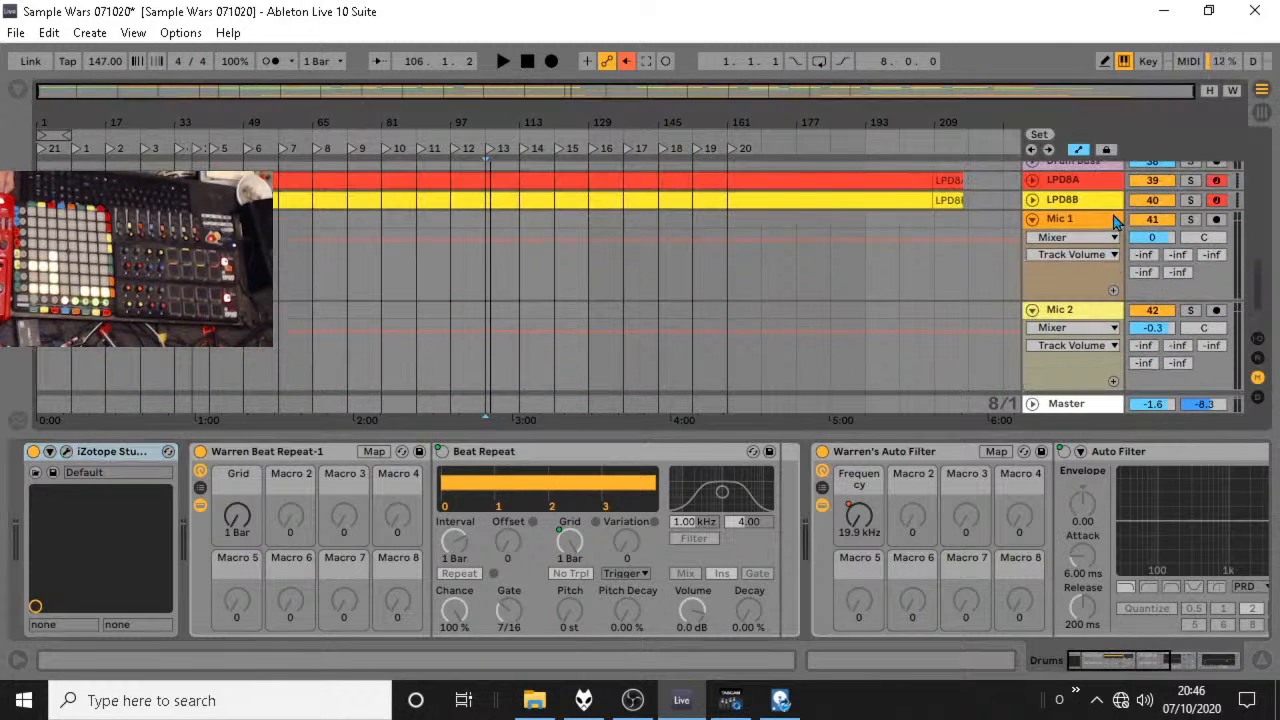
pyautogui.click(1032, 180)
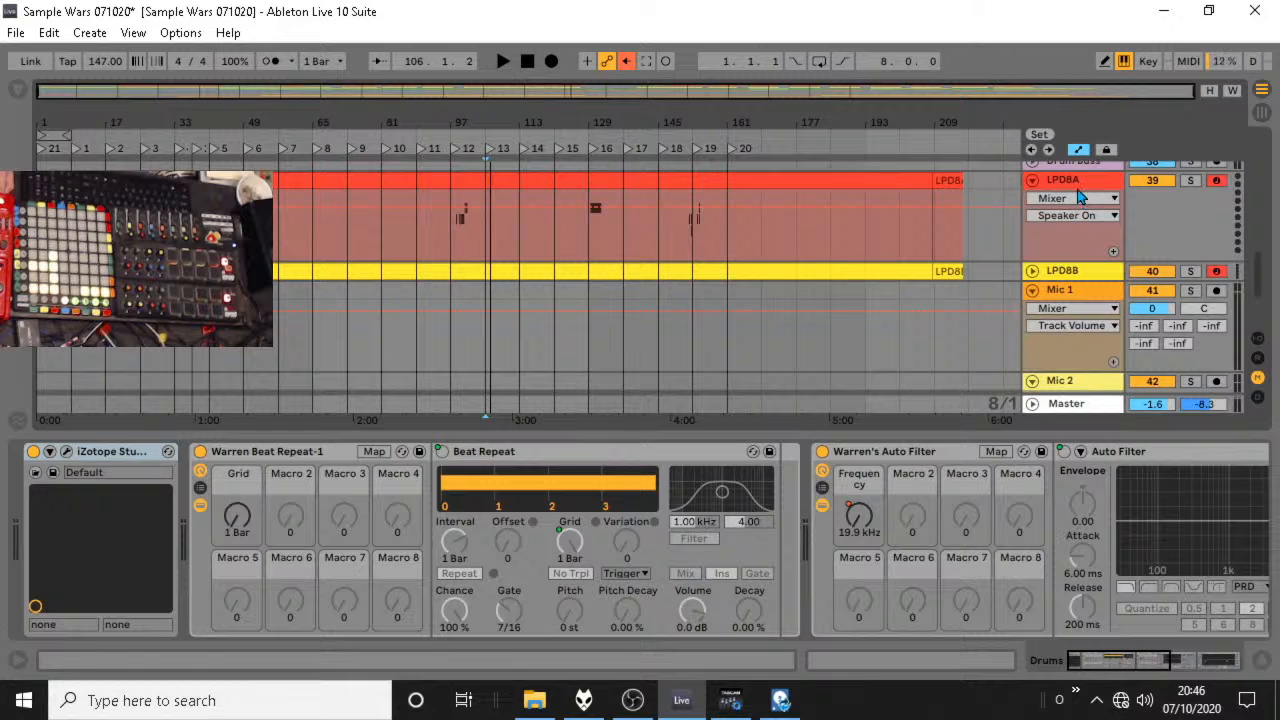
pyautogui.click(1082, 190)
pyautogui.click(1258, 338)
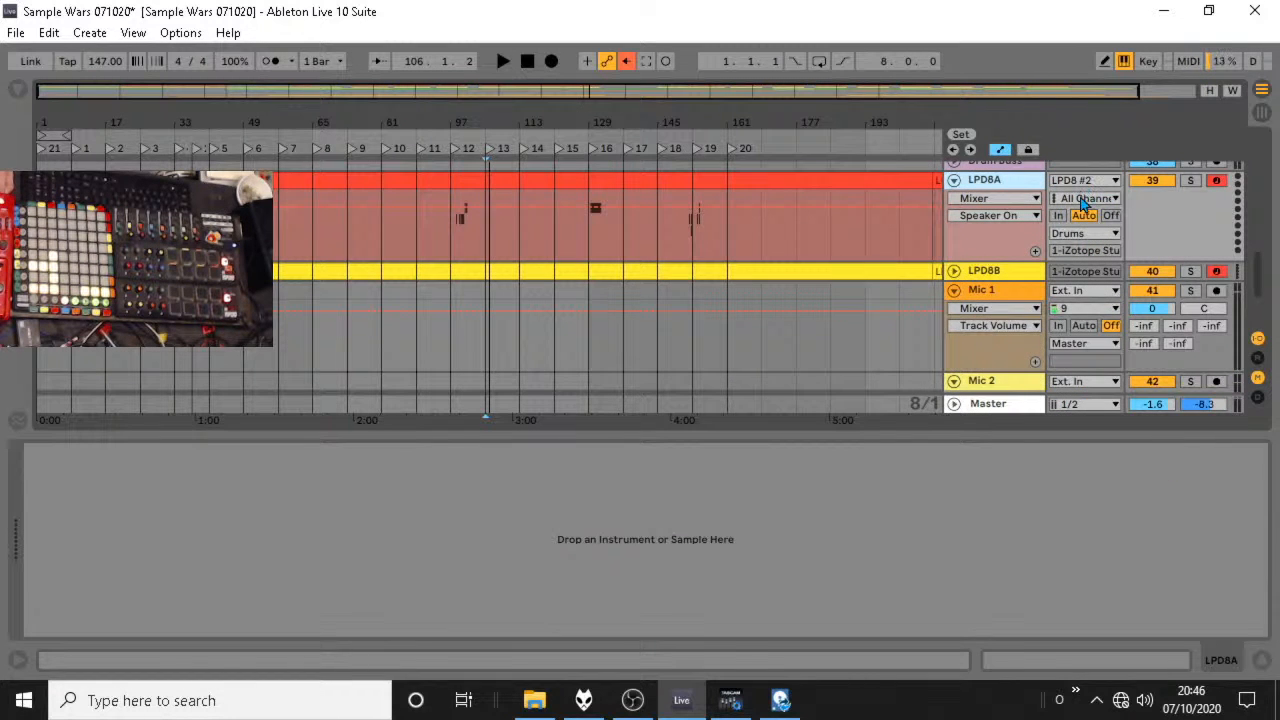
pyautogui.click(1083, 235)
pyautogui.click(1016, 258)
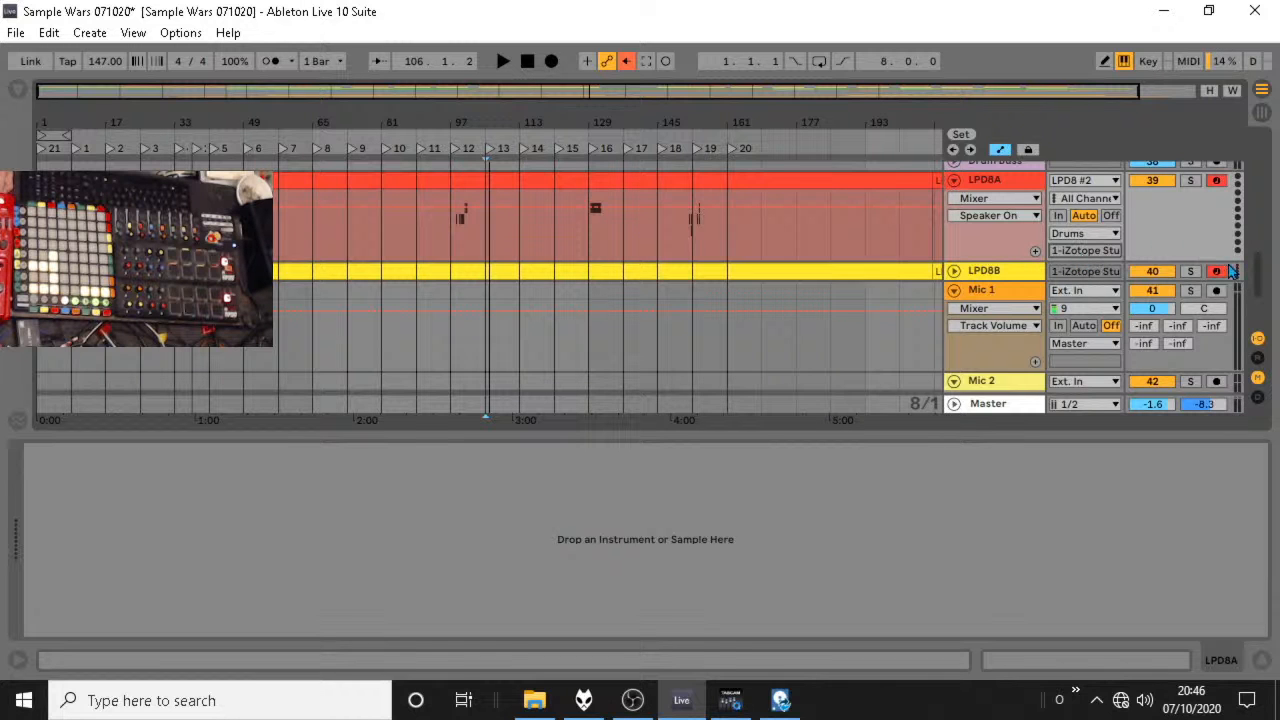
# Open the Stutter Edit plug-in on the Drums group and browse the gesture list in its Preset Manager.
pyautogui.moveTo(1257, 282); pyautogui.dragTo(1258, 155)
pyautogui.click(1018, 175)
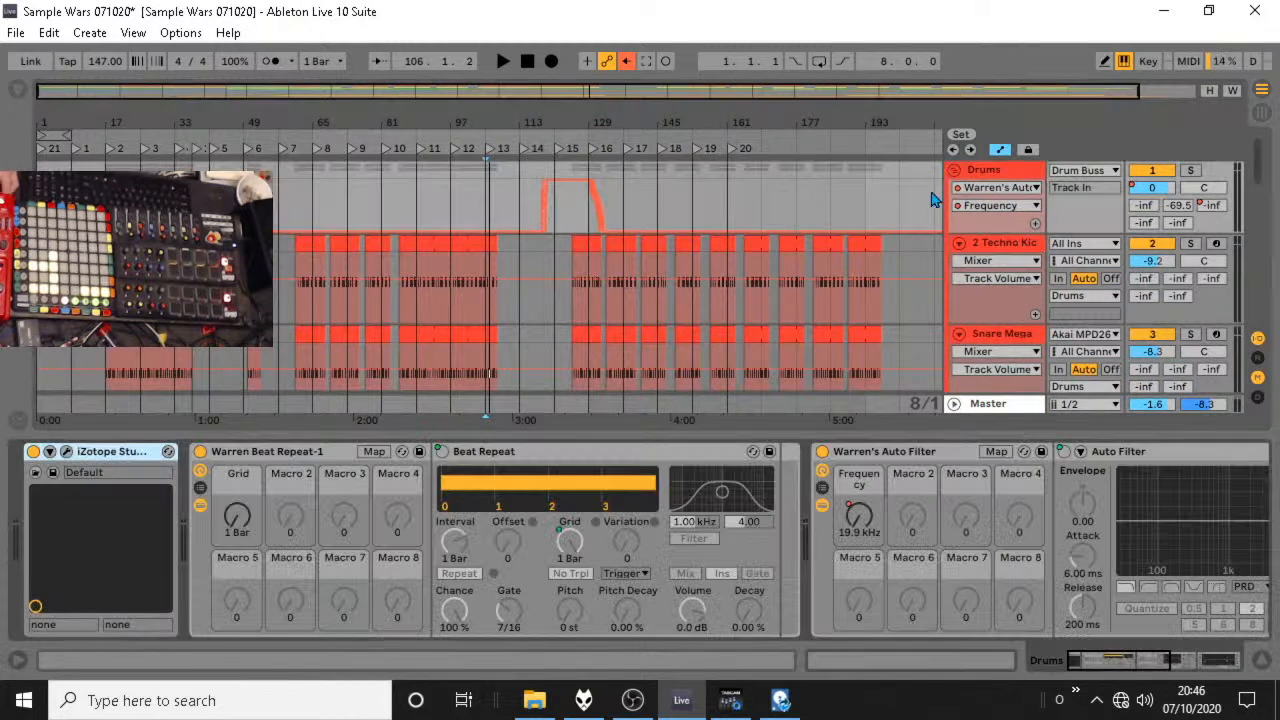
pyautogui.click(66, 452)
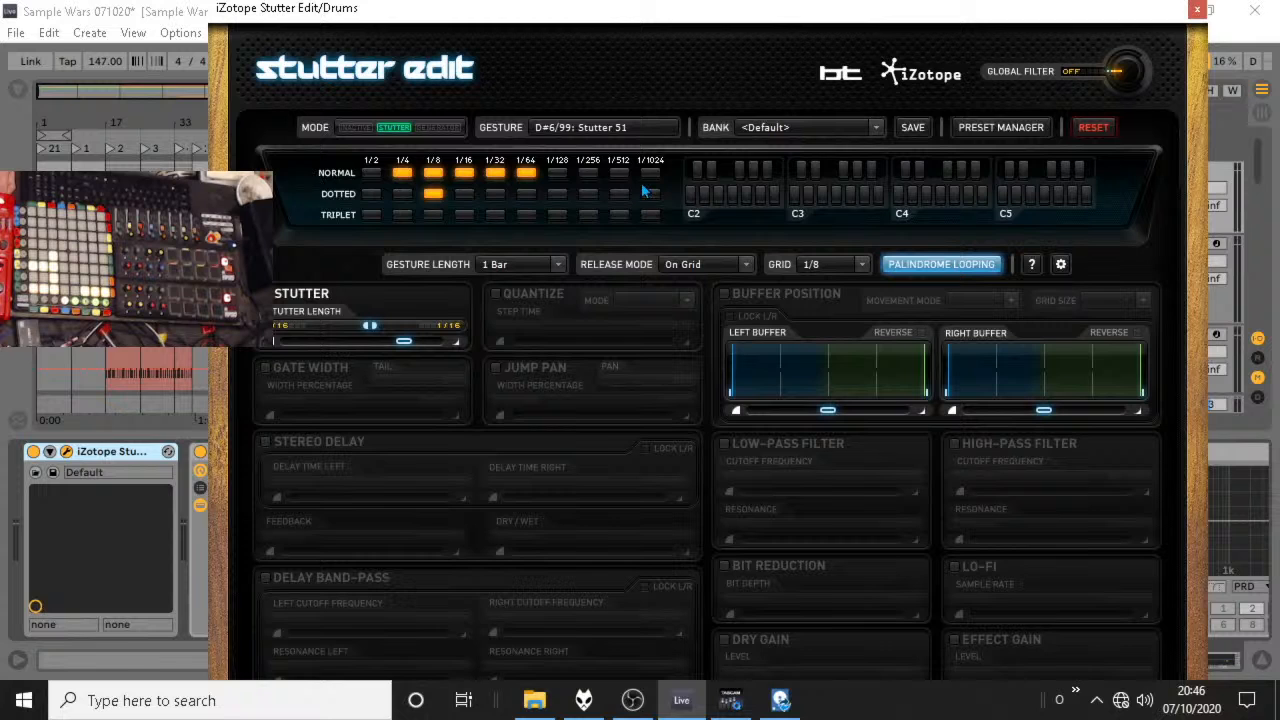
pyautogui.click(978, 124)
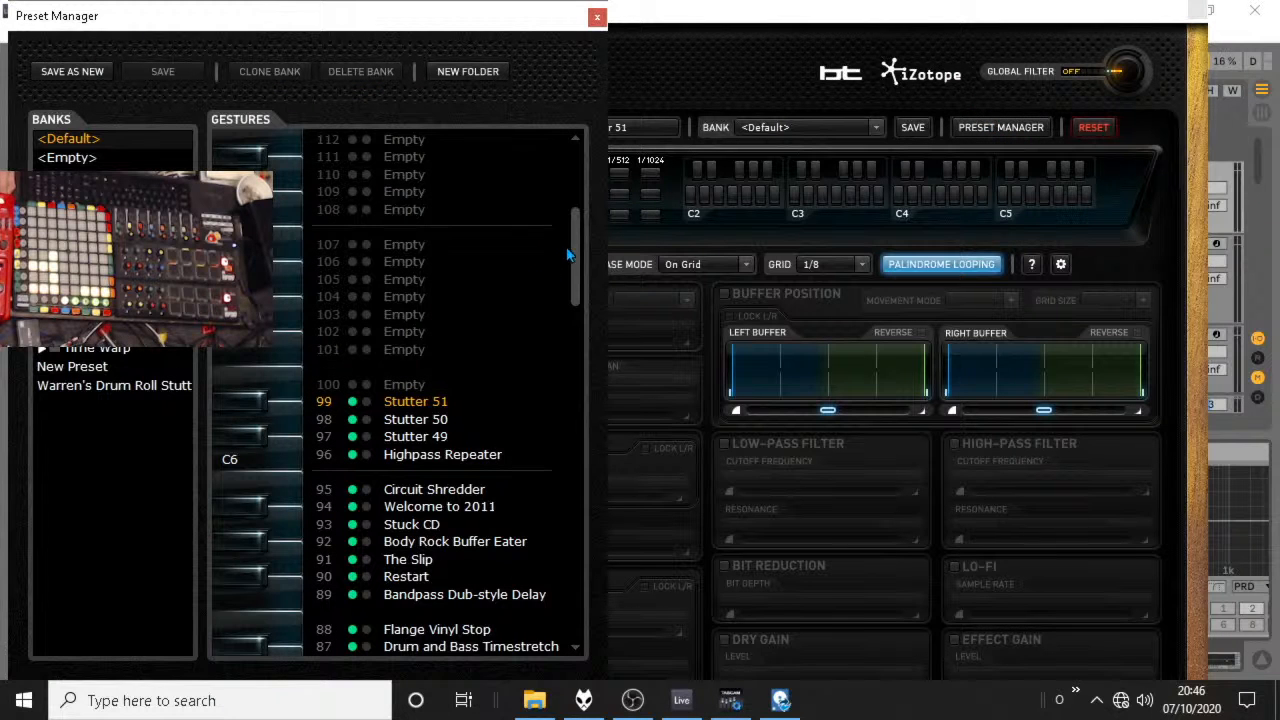
pyautogui.scroll(-3, 540, 280)
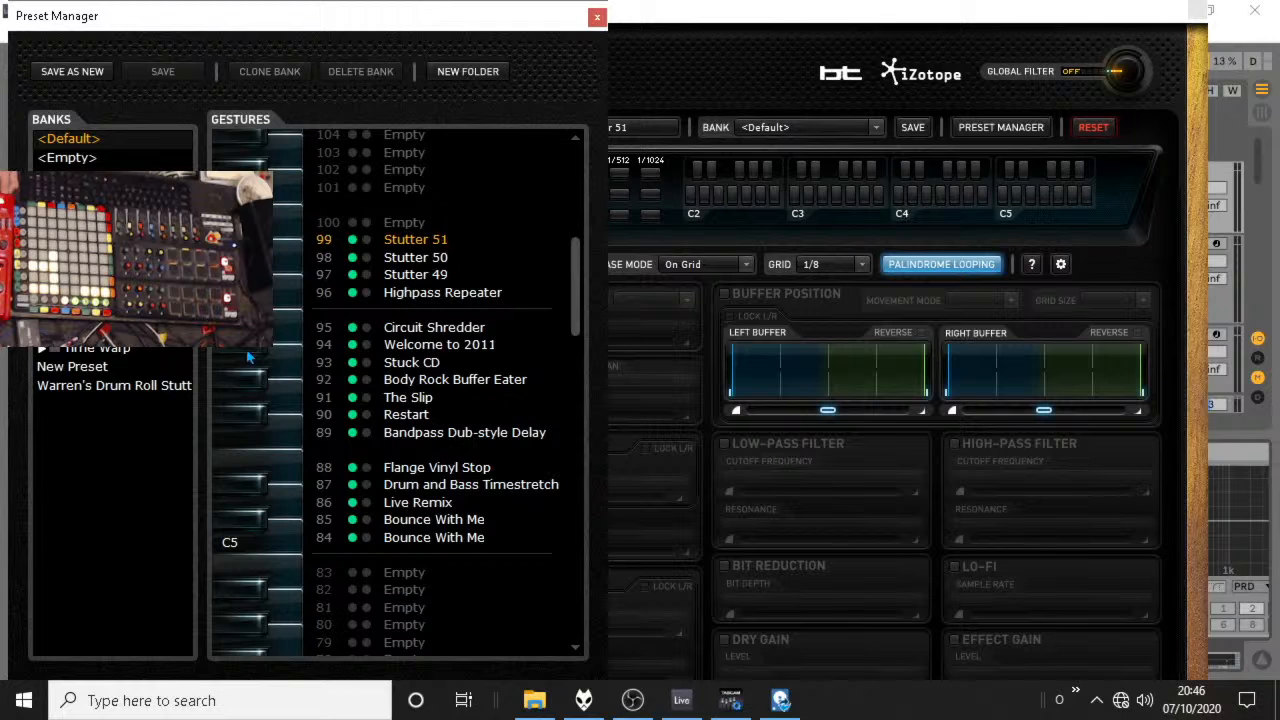
# Load the custom drum roll stutter bank, try several gestures up to Circuit Shredder, and close the plug-in.
pyautogui.click(130, 388)
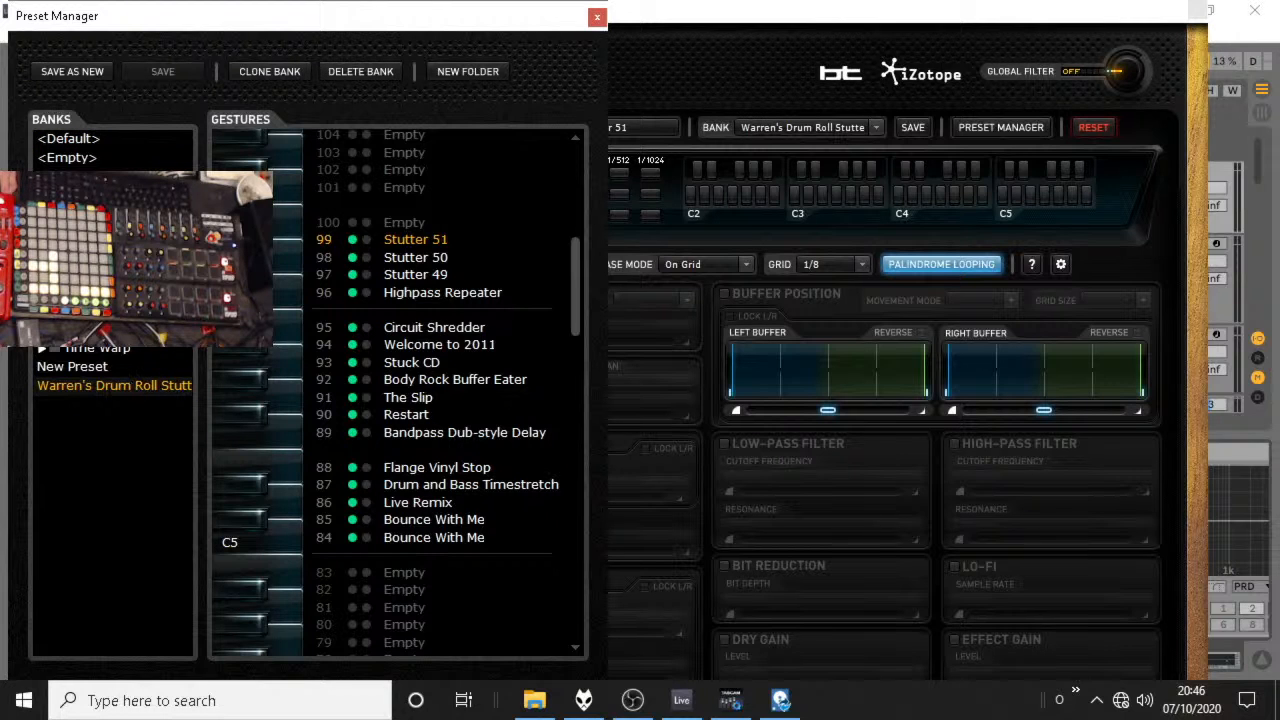
pyautogui.click(284, 259)
pyautogui.click(279, 281)
pyautogui.click(280, 325)
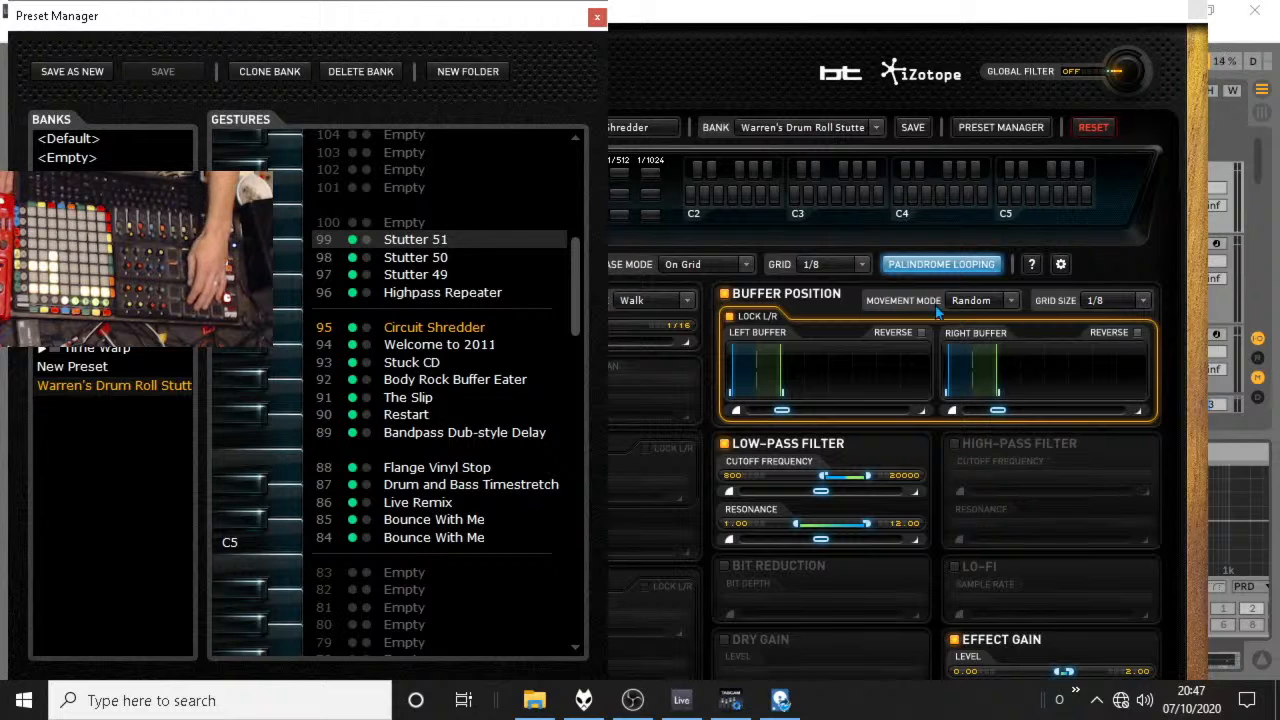
pyautogui.click(1197, 12)
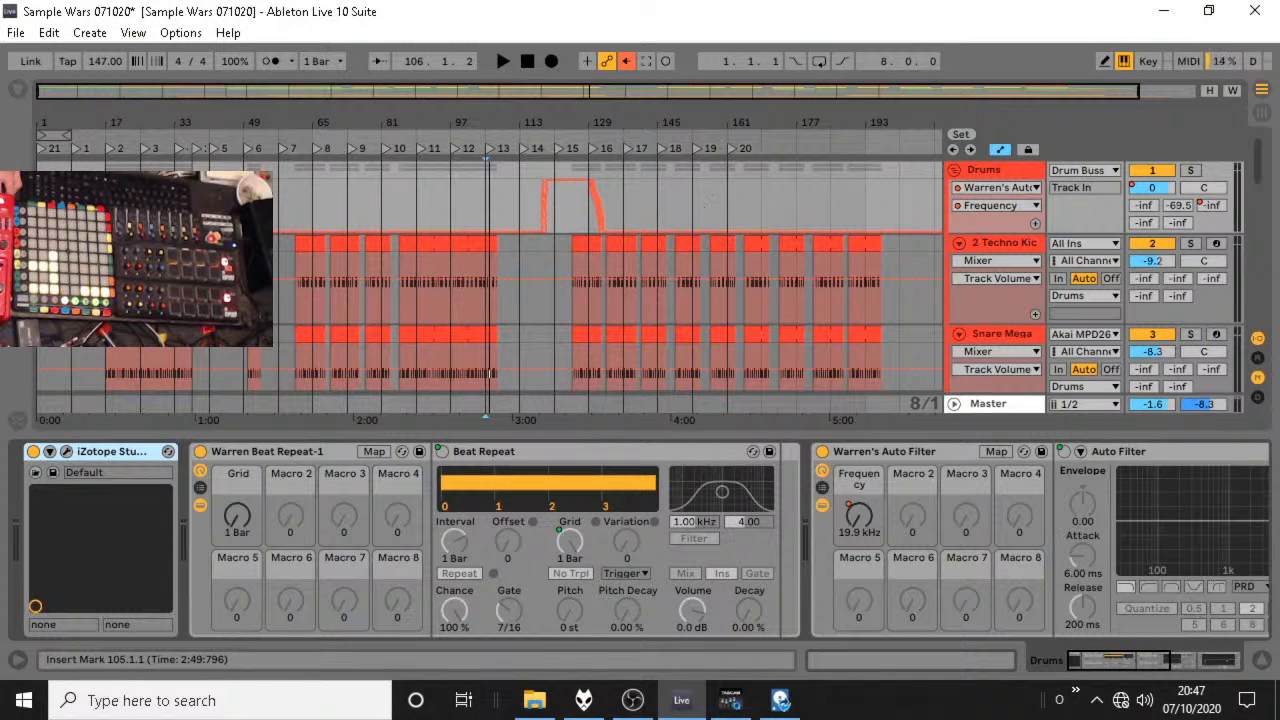
# Fold the Drums group, audition the arrangement from bar 17 and stop playback.
pyautogui.click(955, 172)
pyautogui.click(106, 174)
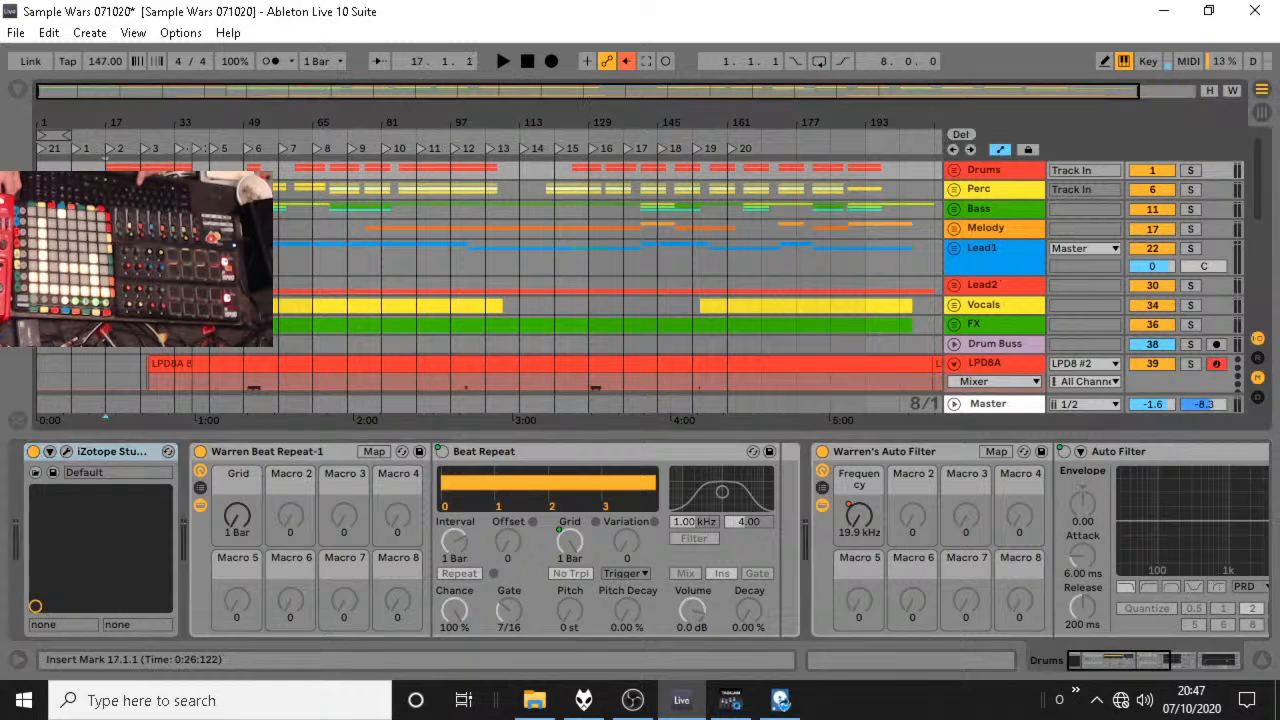
pyautogui.press('space')
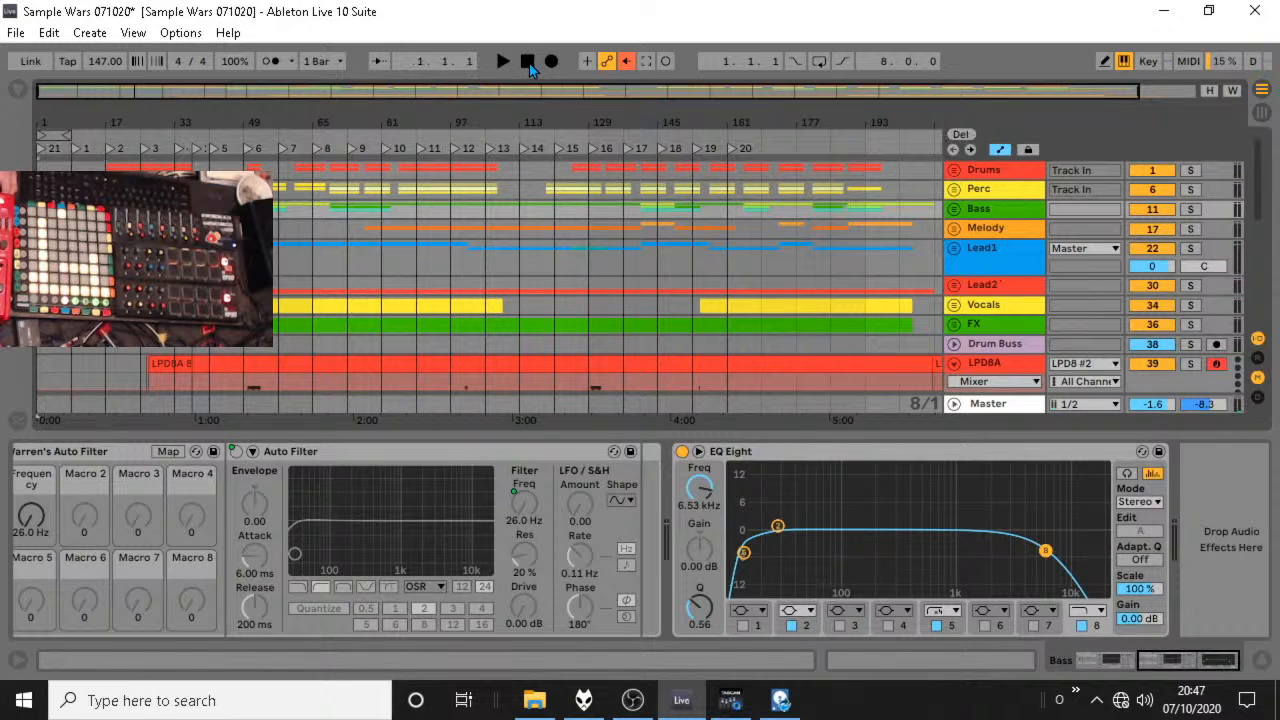
pyautogui.click(528, 62)
# Audition the arrangement from bar 49 and from bar 65, and set the fixed grid to 4 Bars.
pyautogui.moveTo(257, 123); pyautogui.dragTo(257, 172)
pyautogui.press('space')
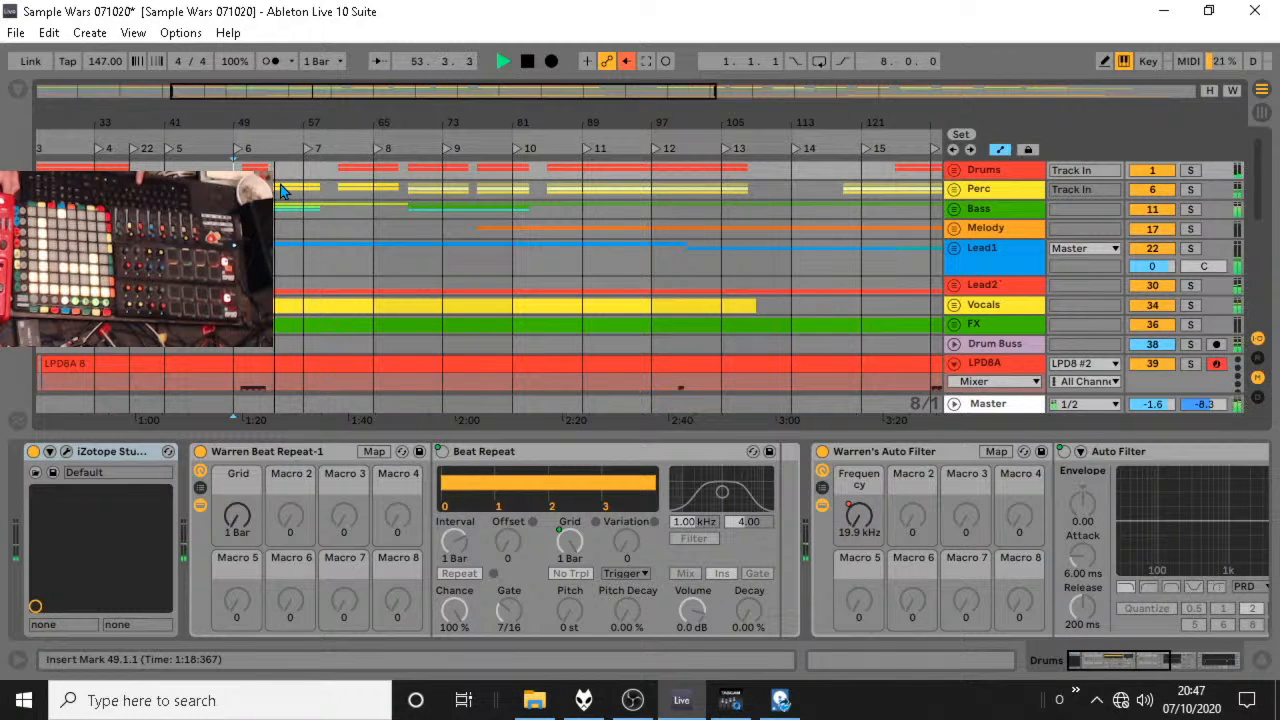
pyautogui.press('space')
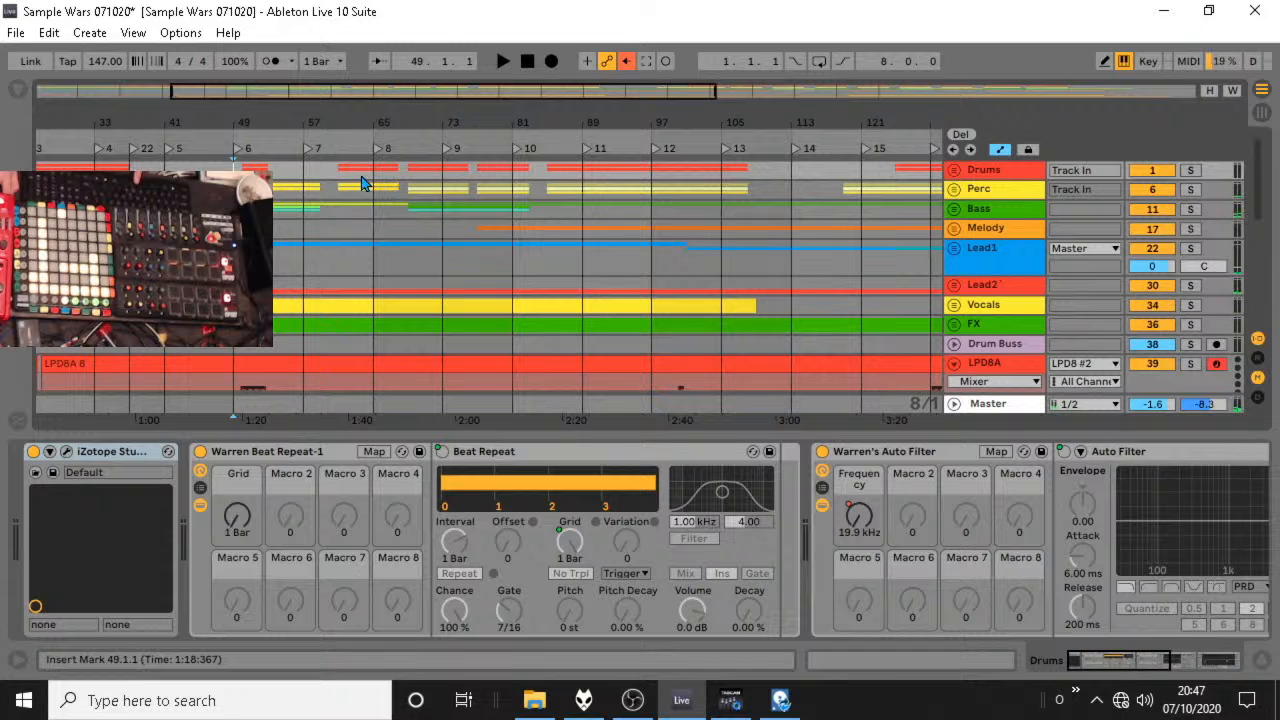
pyautogui.press('space')
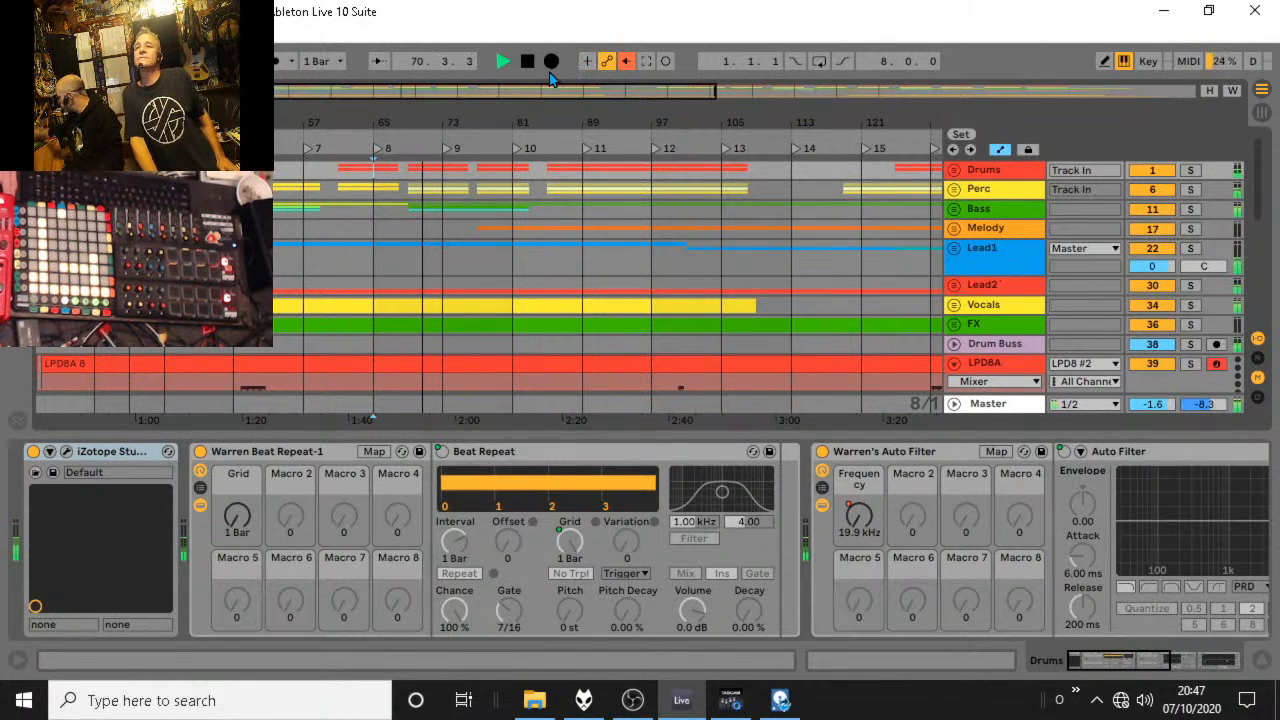
pyautogui.rightClick(466, 176)
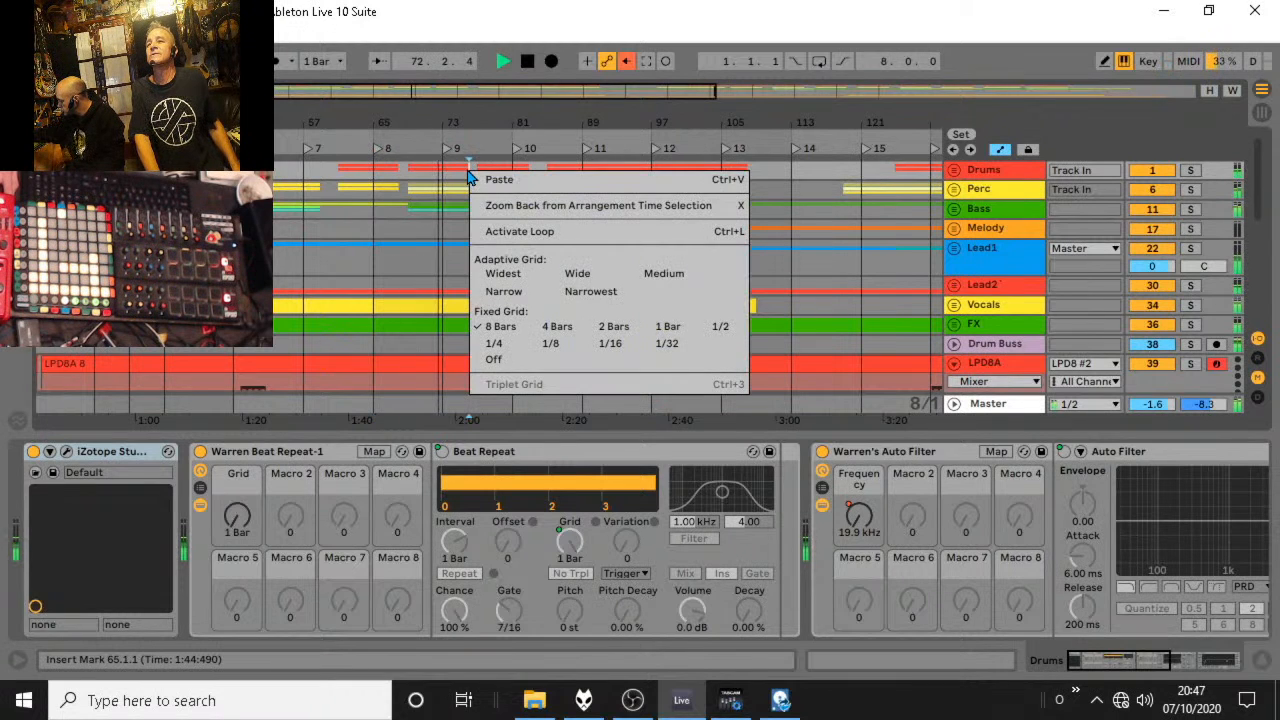
pyautogui.click(555, 330)
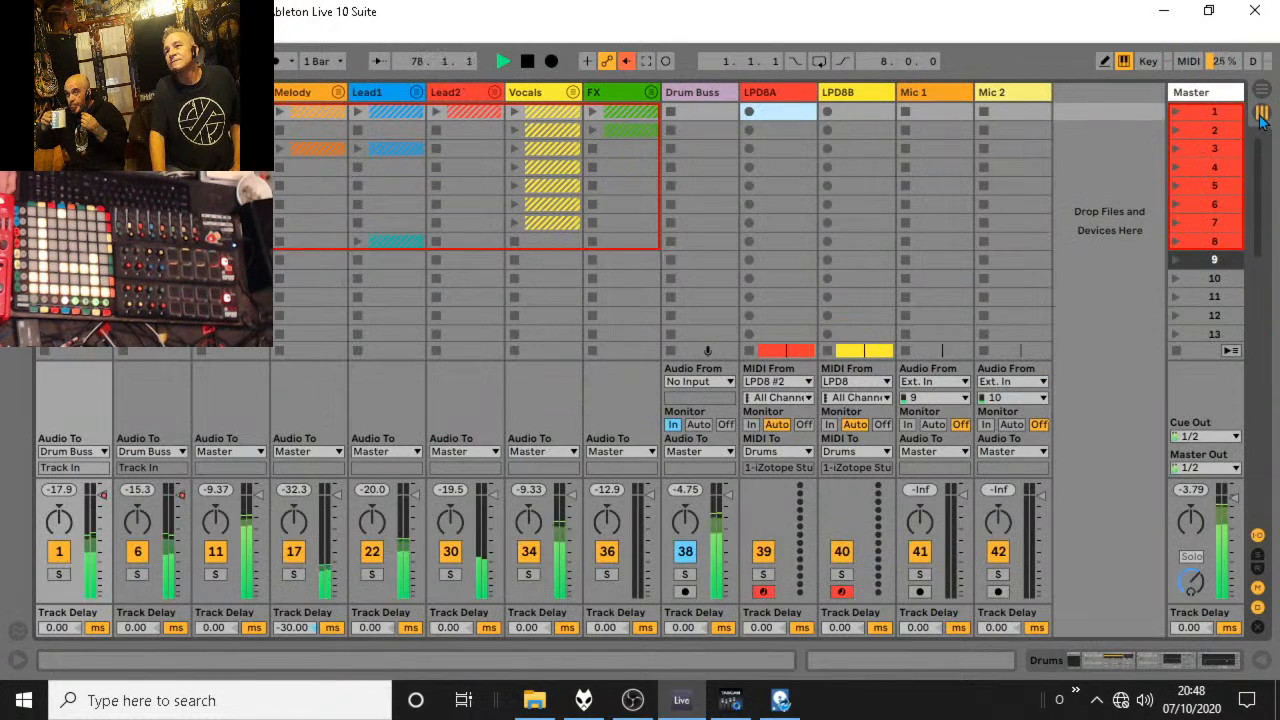
# Show the return tracks in Session view, raise the C Dub Delay return's volume slightly, and display the Vocals group's devices.
pyautogui.press('Tab')
pyautogui.click(1258, 567)
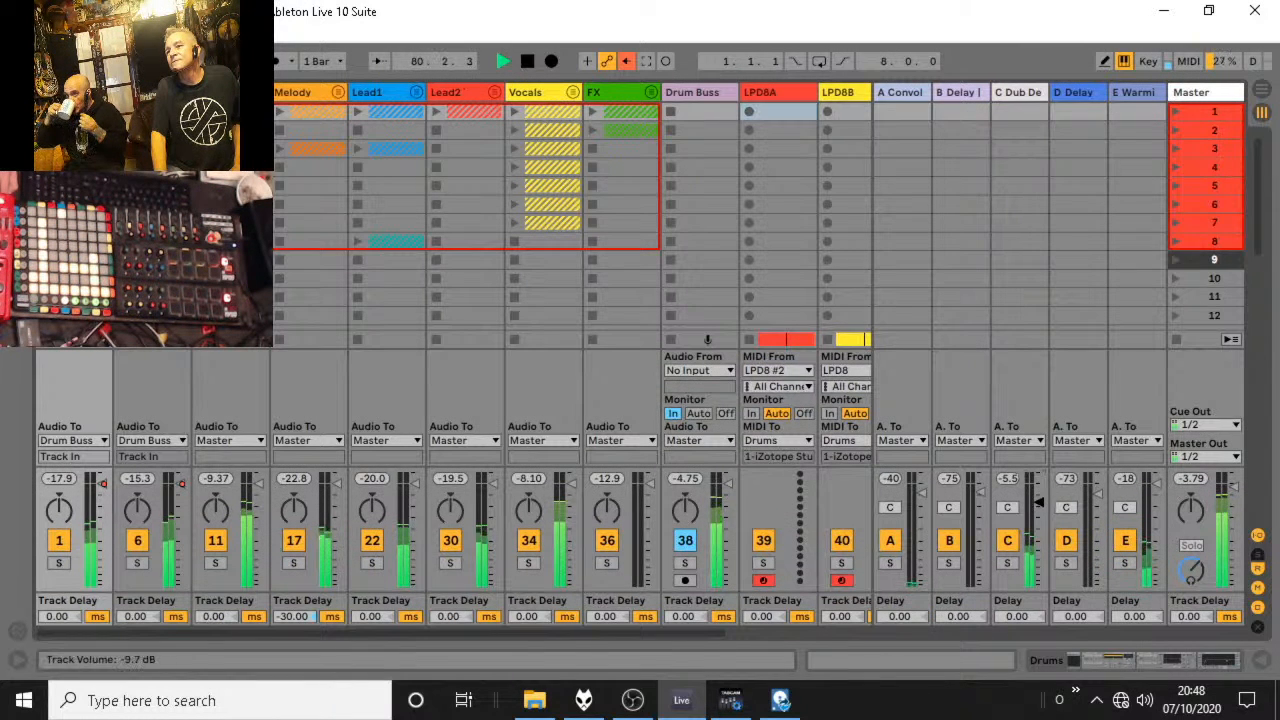
pyautogui.moveTo(1039, 502); pyautogui.dragTo(1039, 497)
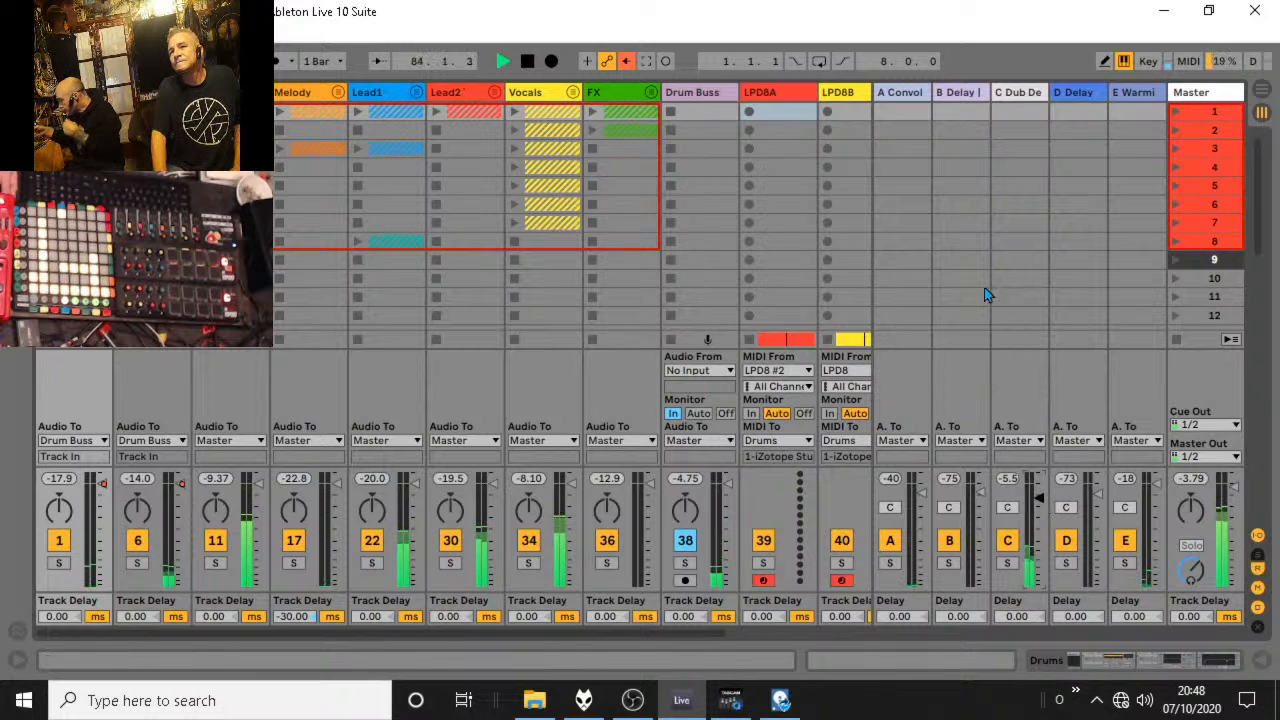
pyautogui.click(533, 92)
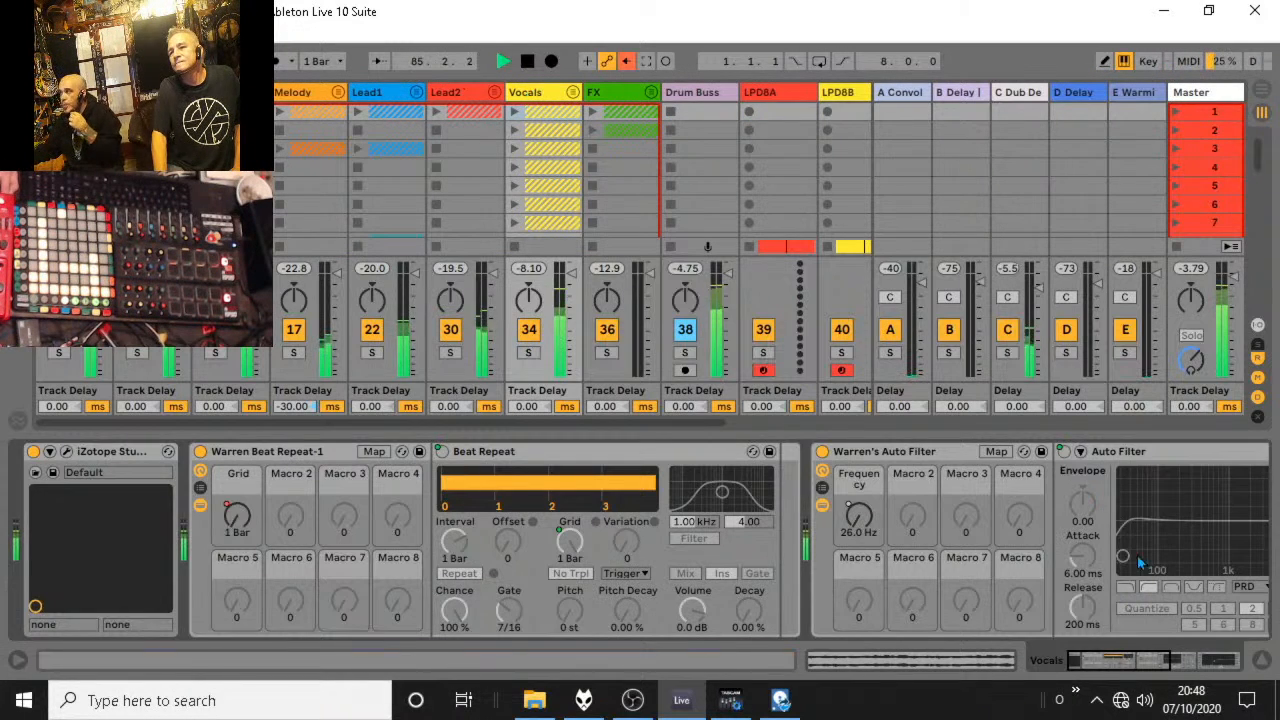
# Set the low-cut band of the Vocals group's EQ Eight to 230 Hz and return to Arrangement view.
pyautogui.click(1170, 657)
pyautogui.moveTo(855, 548); pyautogui.dragTo(871, 550)
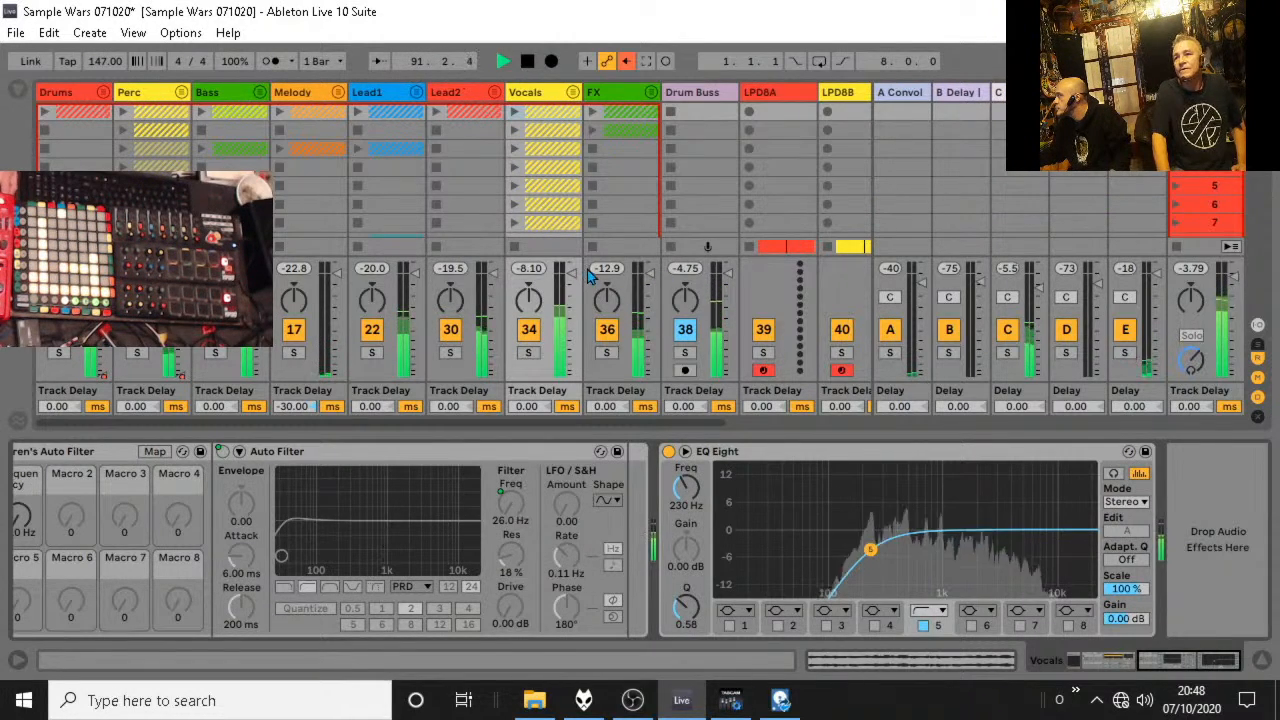
pyautogui.press('Tab')
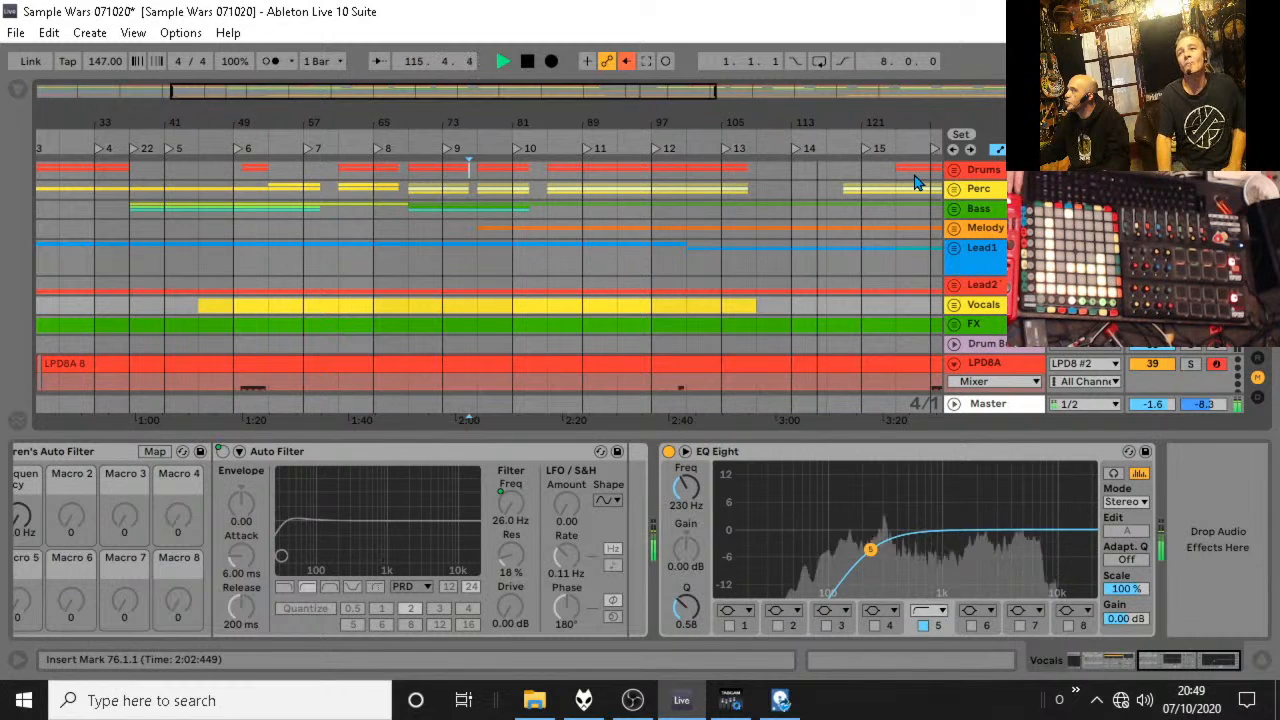
# Re-enable the overridden automation, audition the arrangement from bar 109, and turn automation arm back on.
pyautogui.click(624, 62)
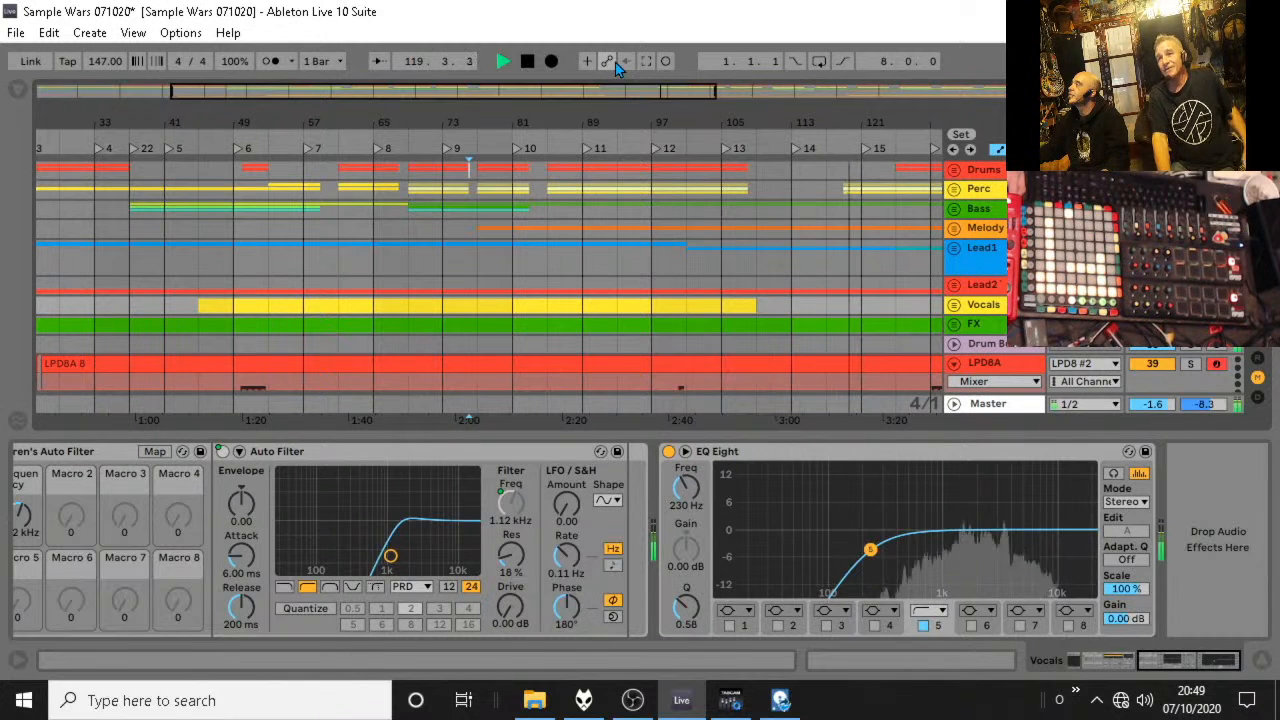
pyautogui.press('space')
pyautogui.click(764, 266)
pyautogui.press('space')
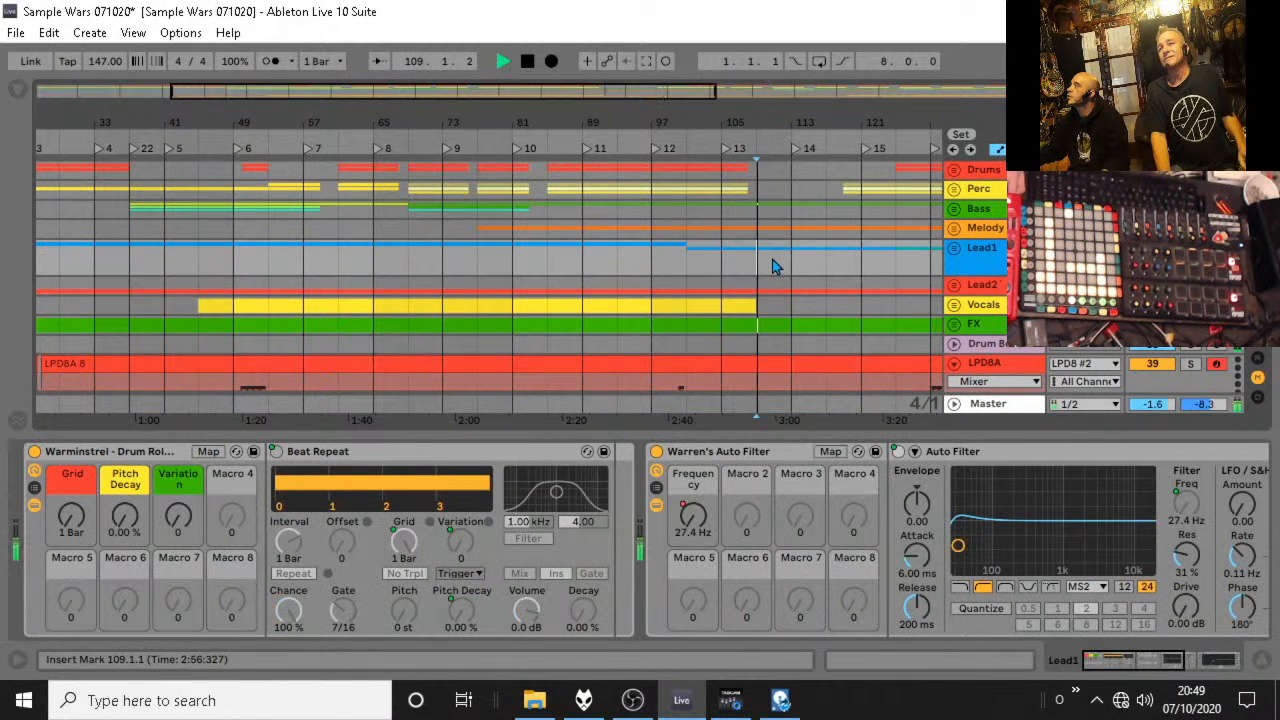
pyautogui.click(607, 62)
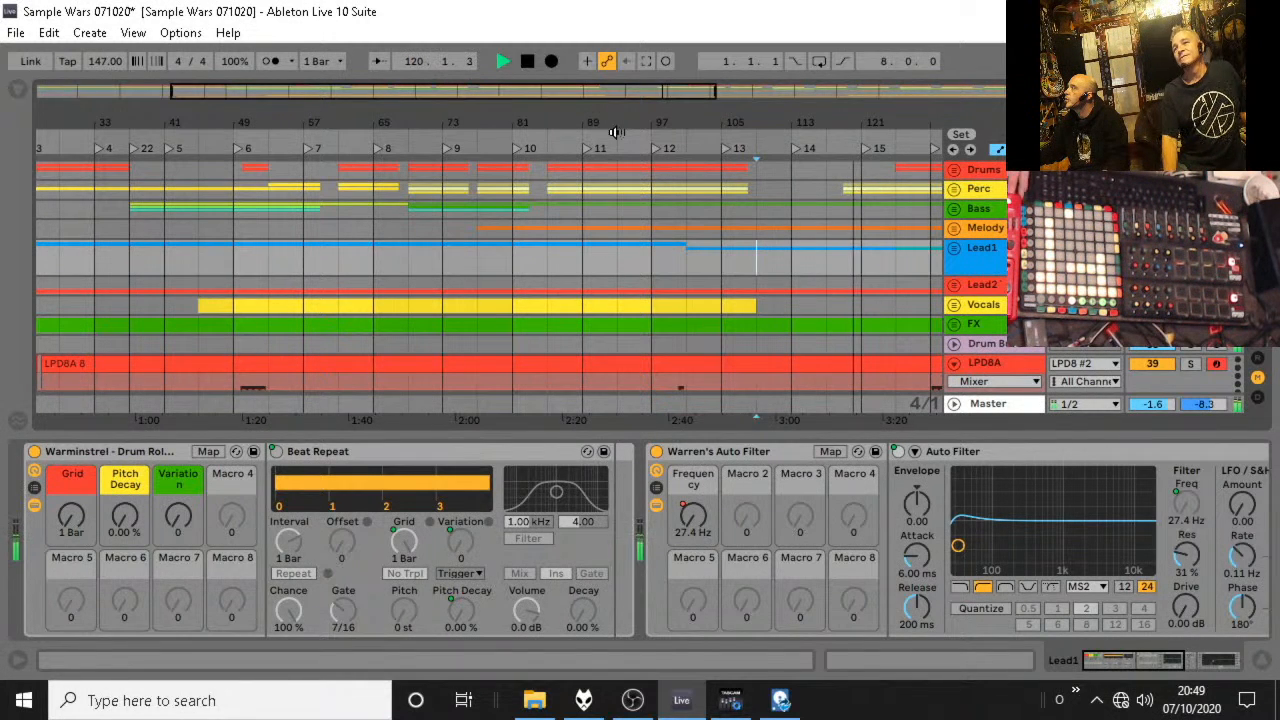
# Unfold the Perc and Melody groups to examine their clips between bars 57 and 161.
pyautogui.click(954, 189)
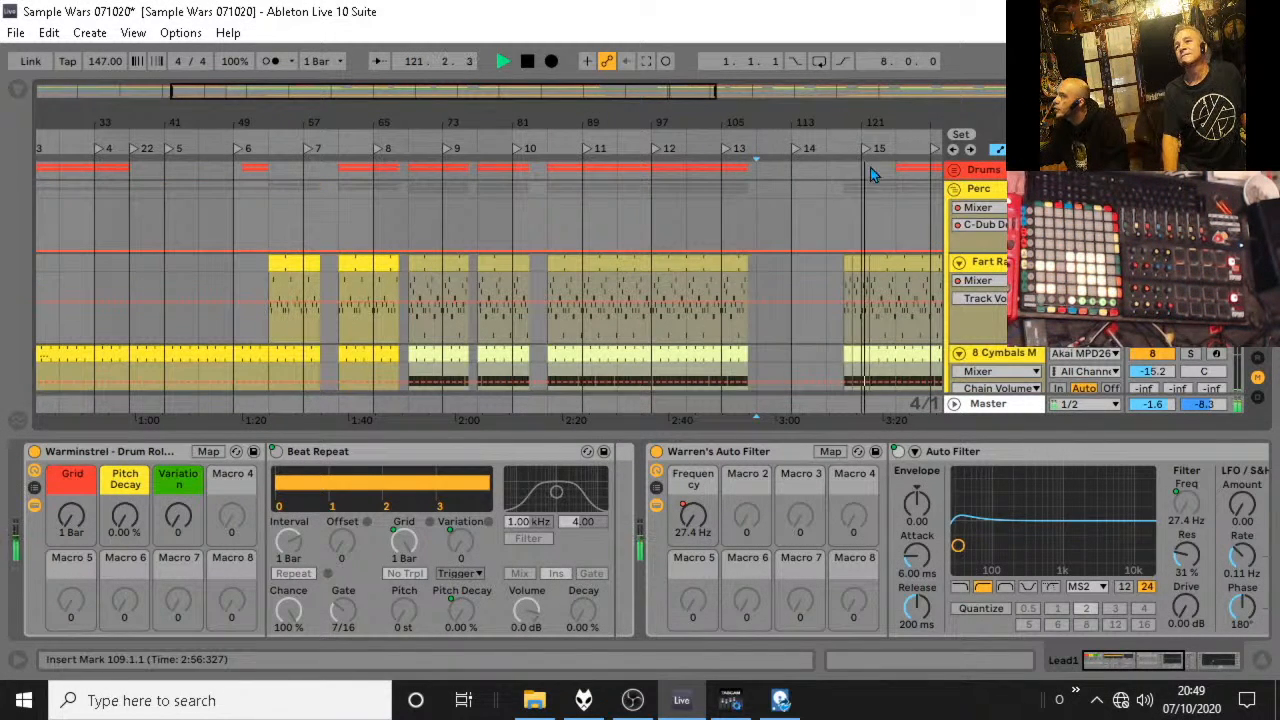
pyautogui.moveTo(839, 124); pyautogui.dragTo(543, 116)
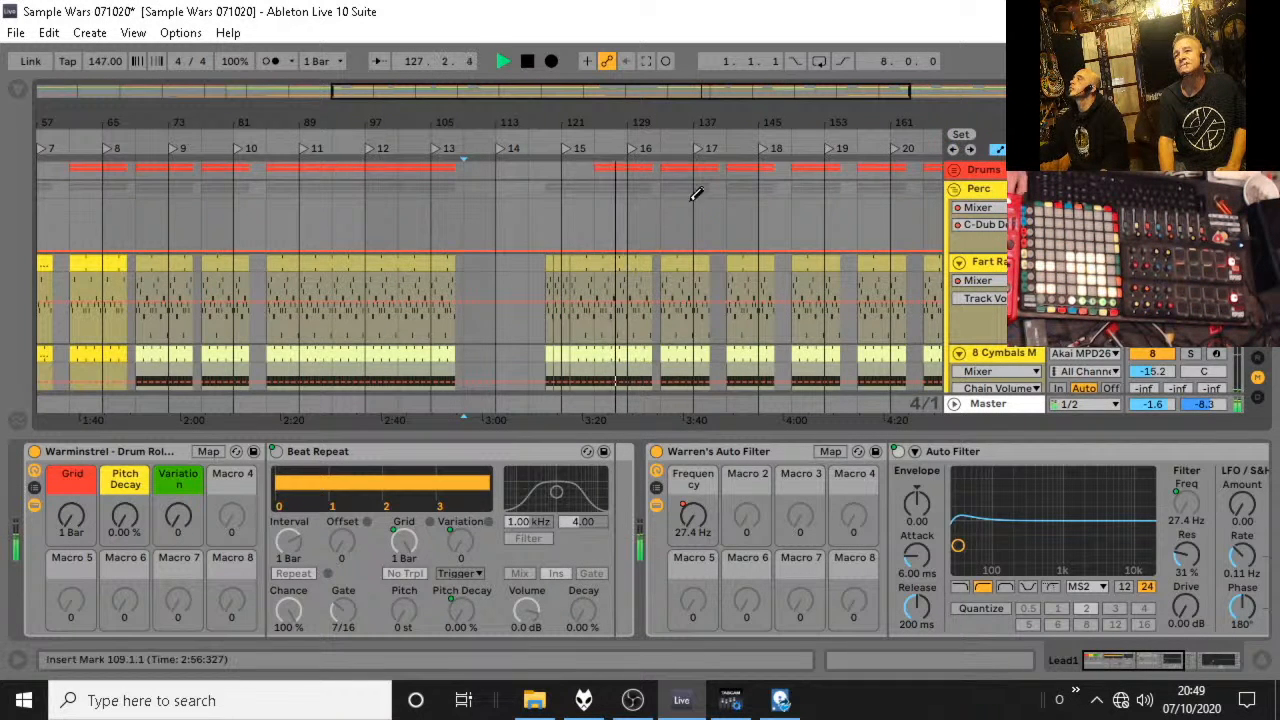
pyautogui.scroll(-10, 694, 191)
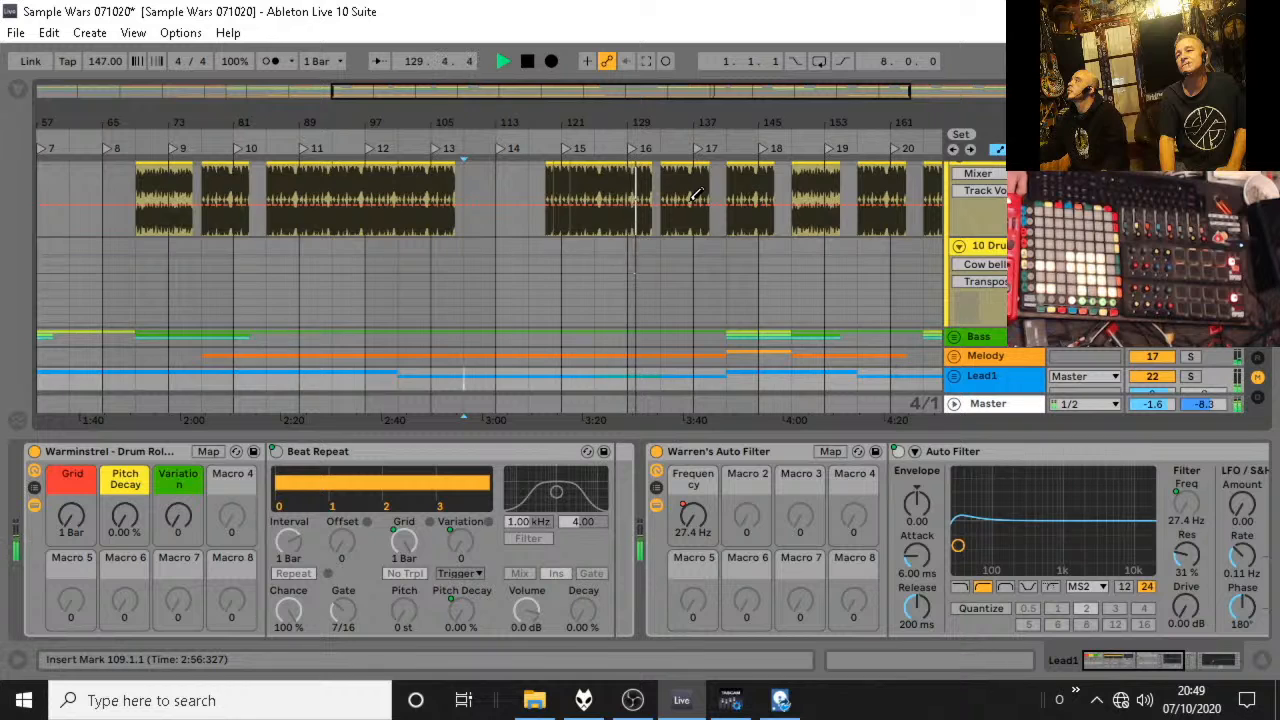
pyautogui.scroll(-5, 694, 191)
pyautogui.click(953, 273)
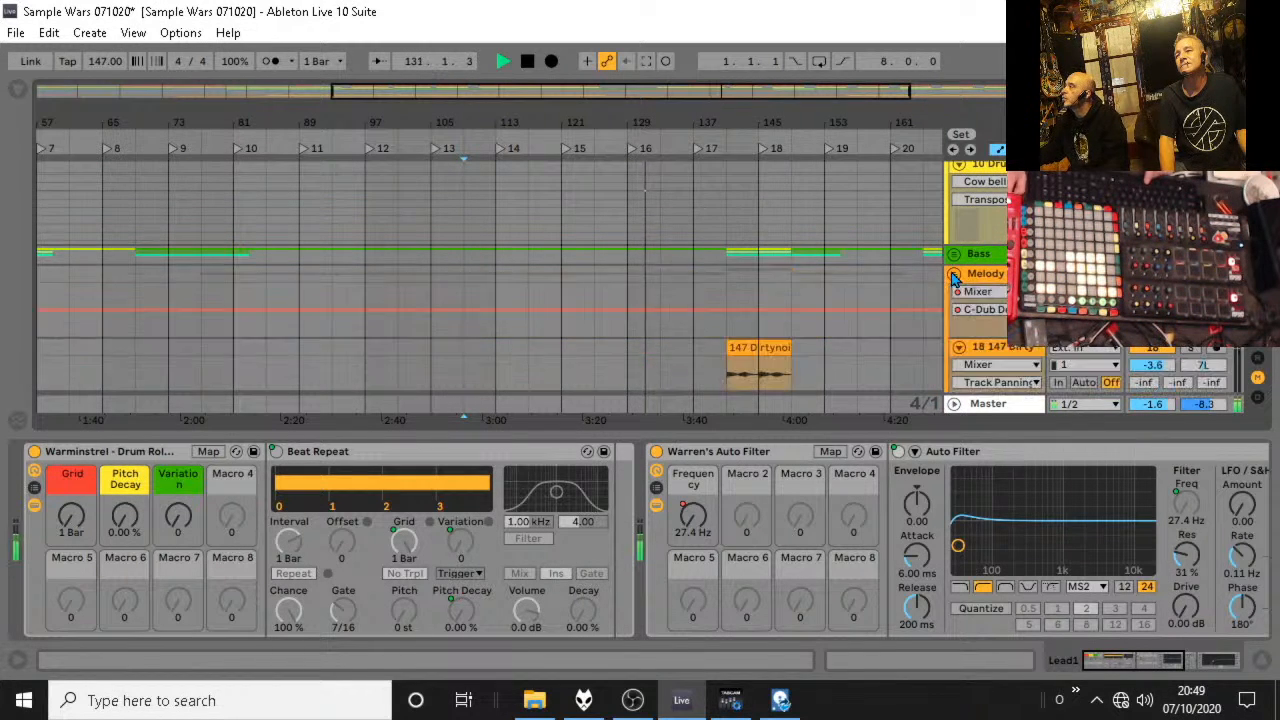
# Unfold the Lead1 group and extend the 147 handdrawn wavecycle clip over the 147 Weird noise clip to bar 141.
pyautogui.press('space')
pyautogui.scroll(-2, 925, 262)
pyautogui.scroll(1, 908, 258)
pyautogui.scroll(5, 908, 258)
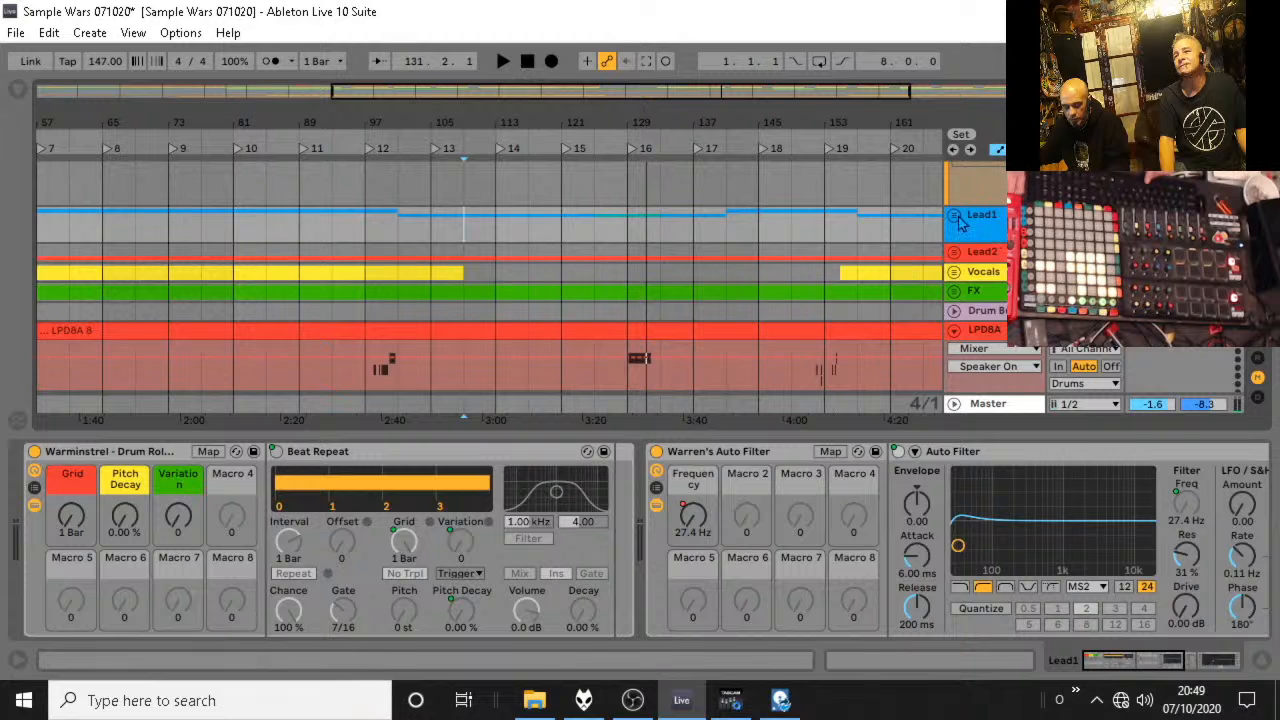
pyautogui.scroll(-5, 930, 245)
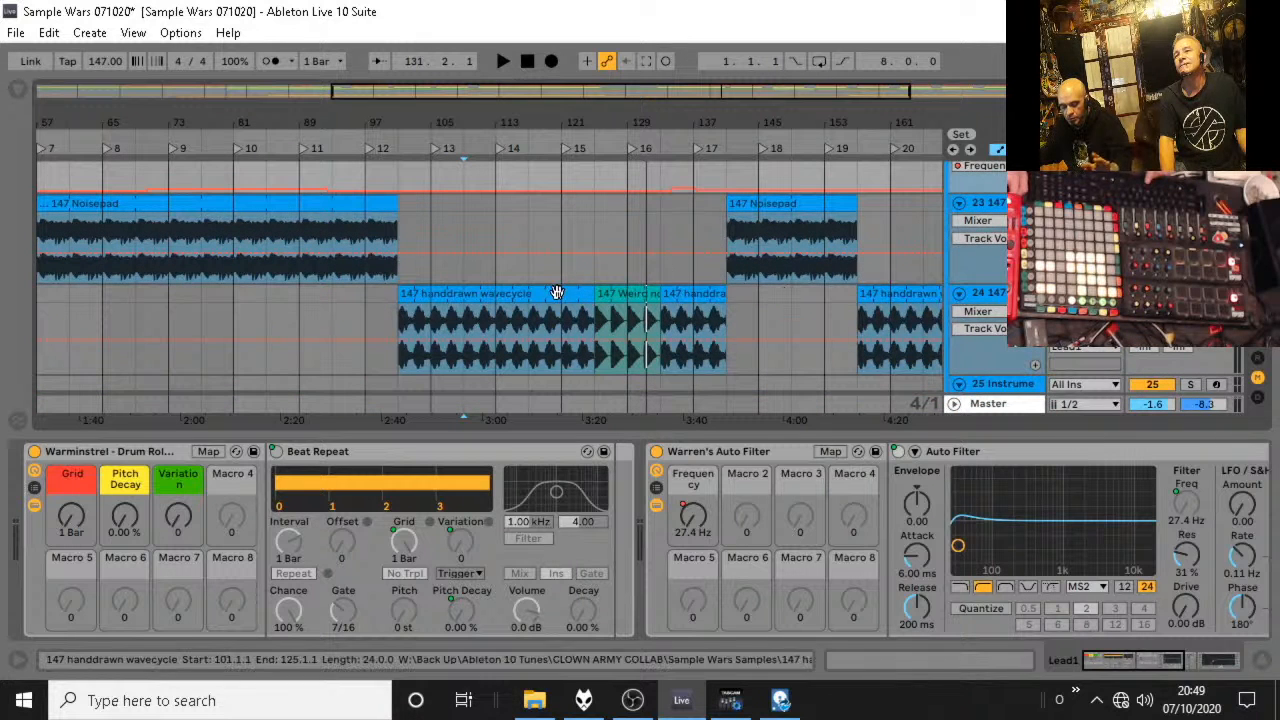
pyautogui.click(597, 295)
pyautogui.moveTo(716, 294); pyautogui.dragTo(726, 294)
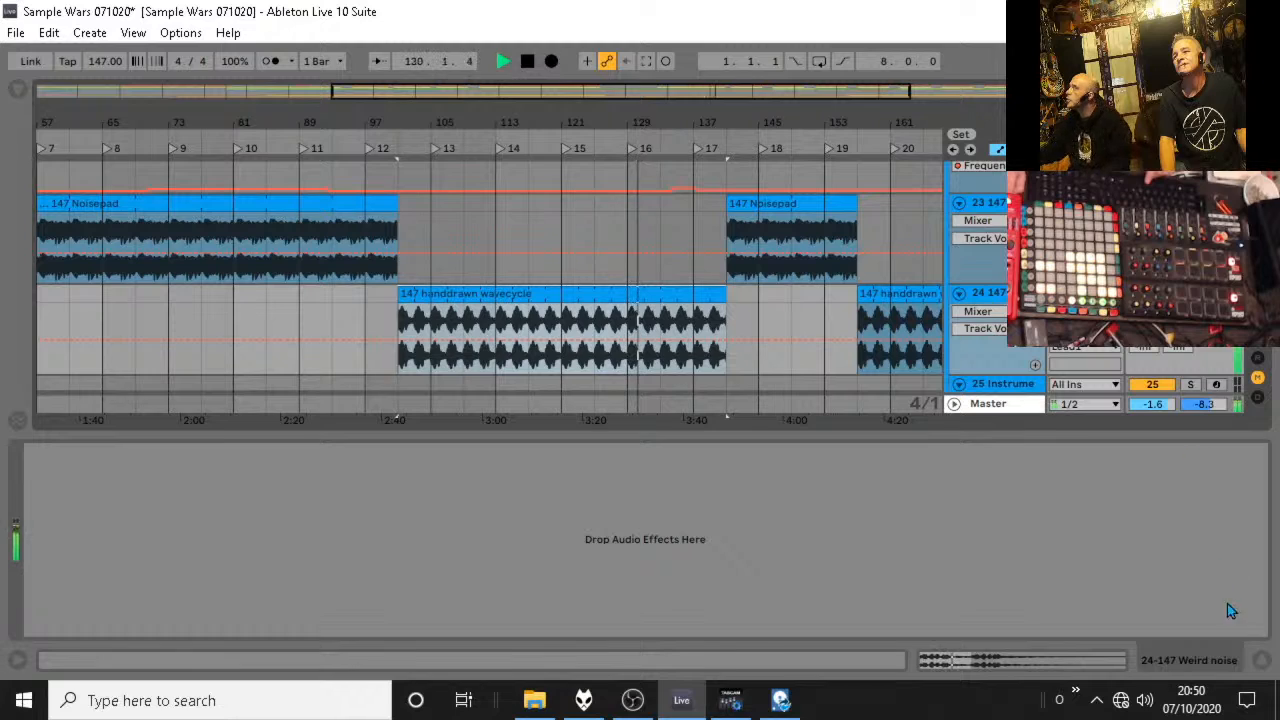
# Hide the device view, fold the Melody group again and stop playback.
pyautogui.click(1261, 661)
pyautogui.scroll(10, 956, 282)
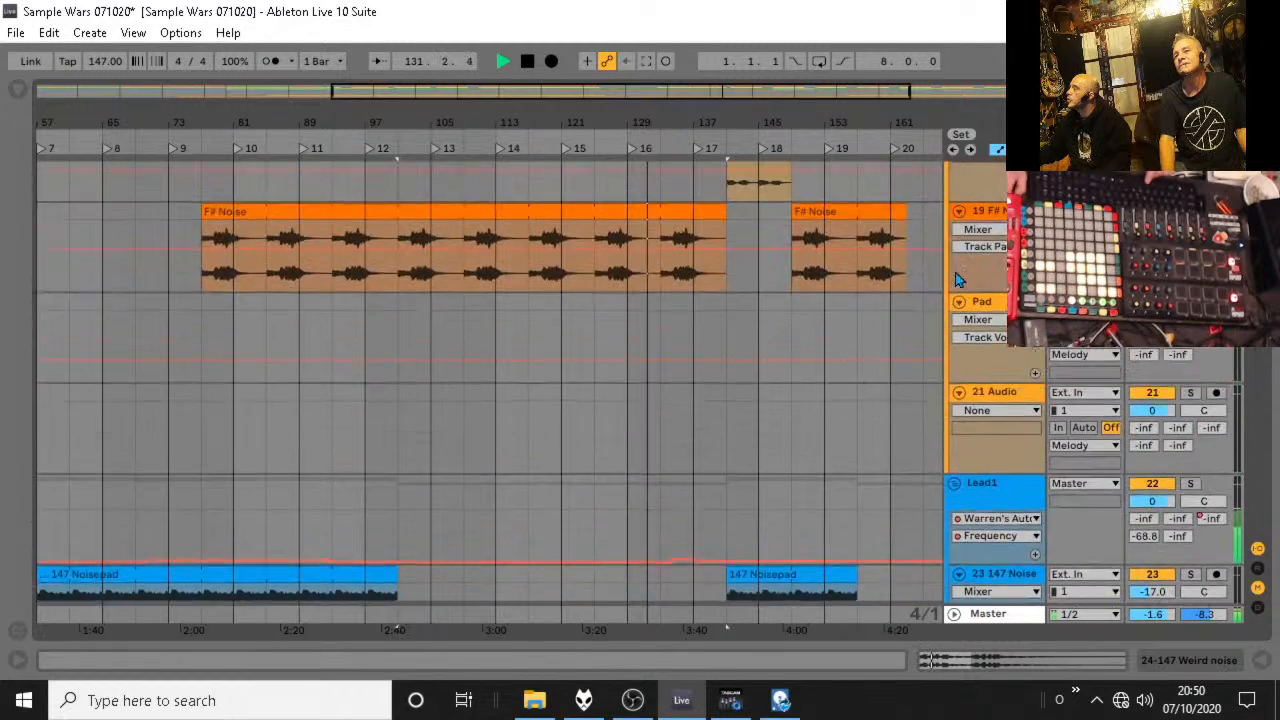
pyautogui.scroll(4, 920, 284)
pyautogui.click(955, 274)
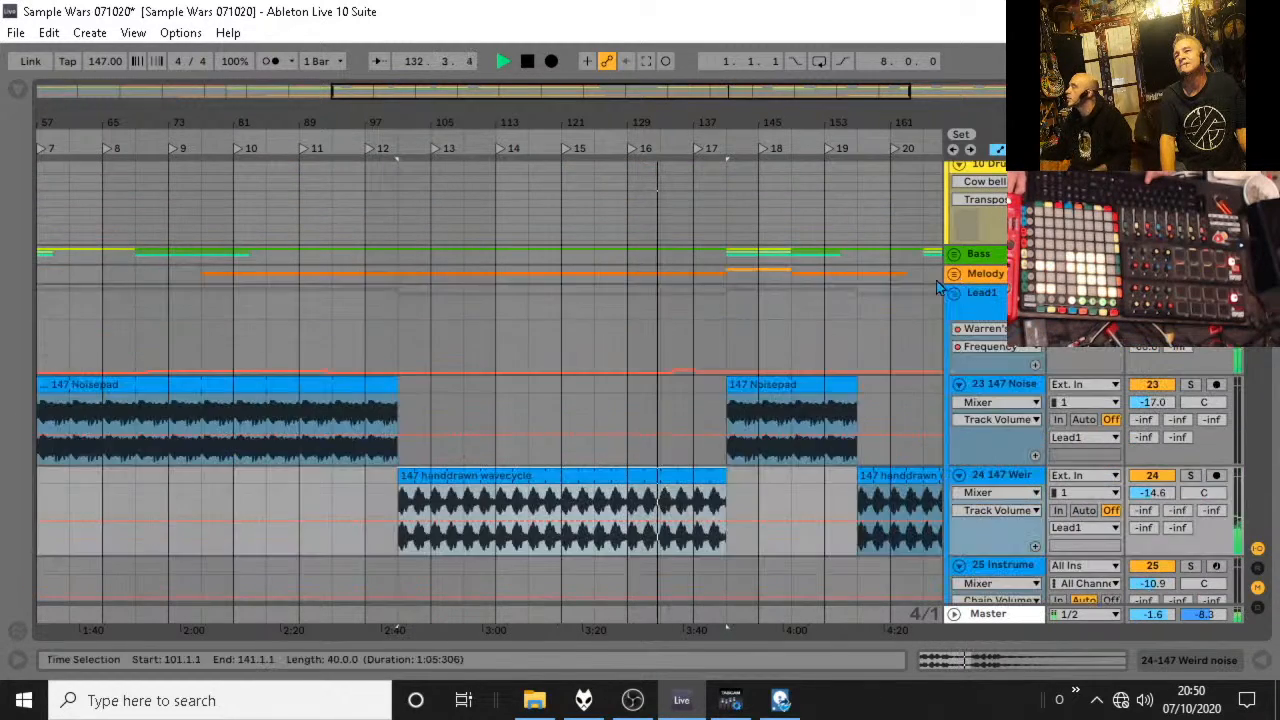
pyautogui.scroll(5, 936, 288)
pyautogui.press('space')
pyautogui.scroll(3, 890, 306)
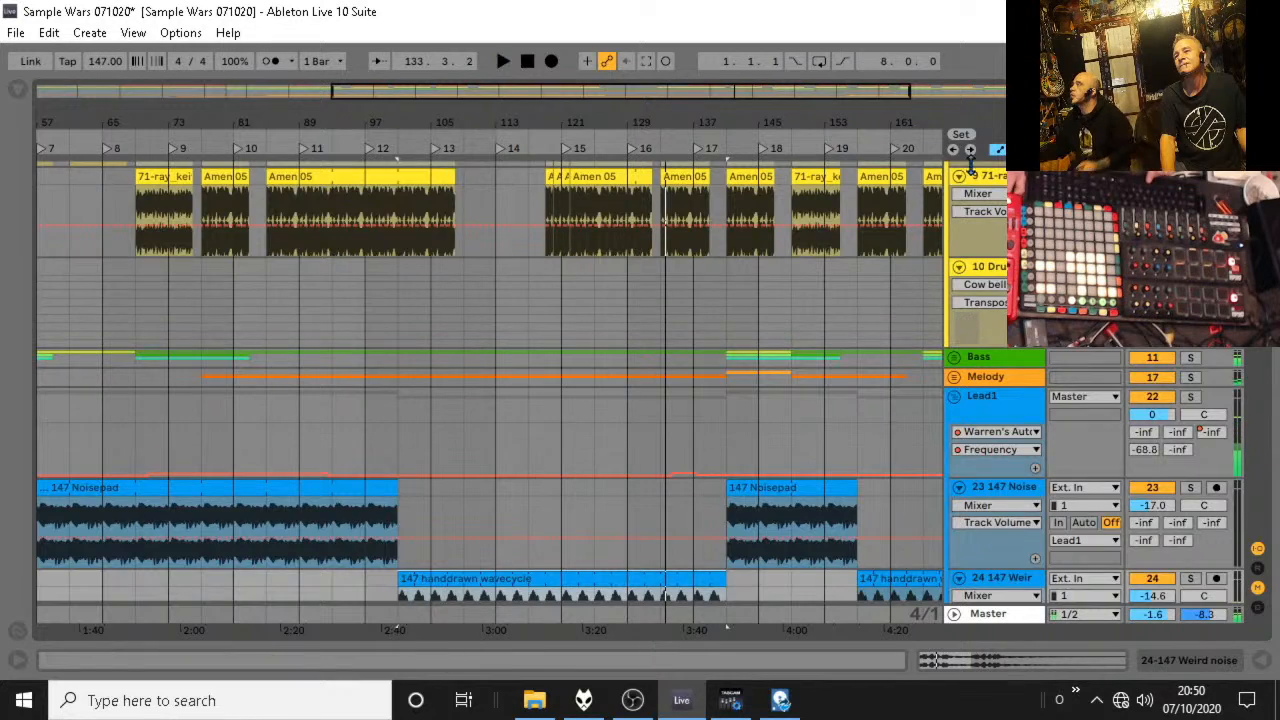
pyautogui.scroll(3, 960, 260)
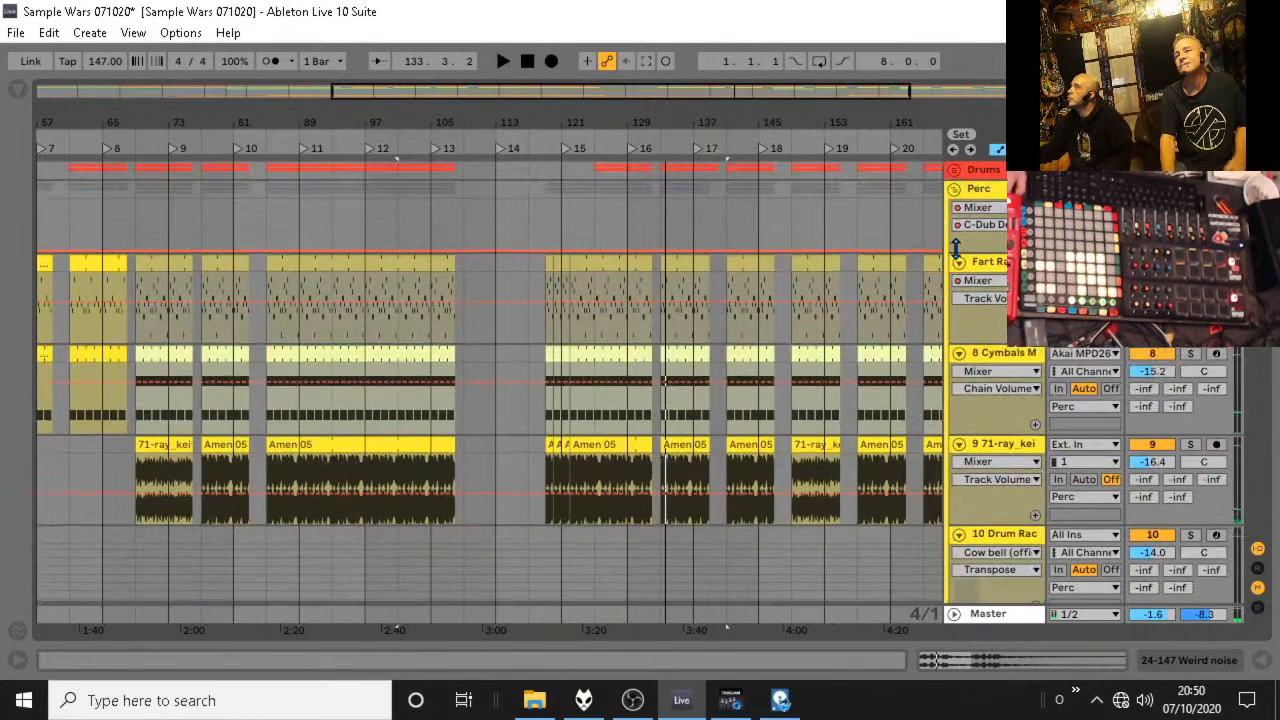
# Unfold the Drums group and extend the kick and snare clips back to start at bar 121.
pyautogui.click(954, 171)
pyautogui.moveTo(604, 244); pyautogui.dragTo(568, 246)
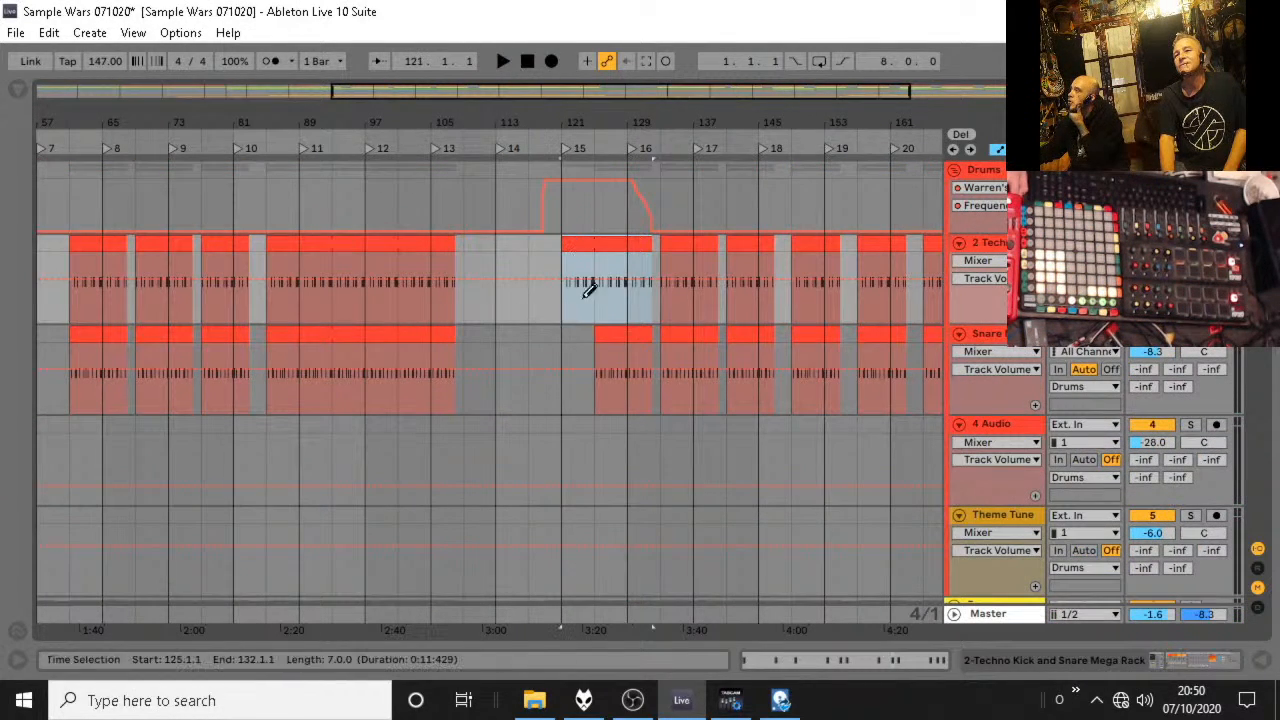
pyautogui.moveTo(601, 339); pyautogui.dragTo(566, 338)
# Try flattening the Drums filter frequency automation from bar 121, audition it, and undo both automation edits.
pyautogui.moveTo(648, 238); pyautogui.dragTo(581, 243)
pyautogui.click(563, 131)
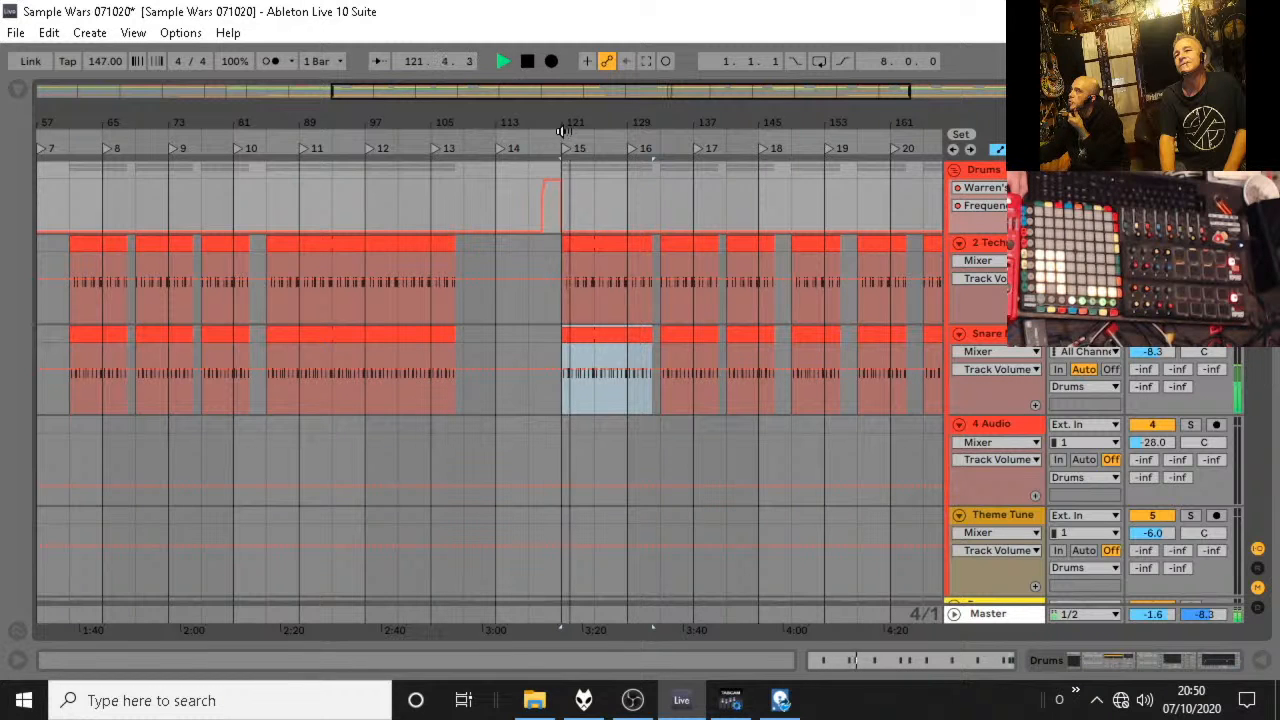
pyautogui.moveTo(569, 171)
pyautogui.mouseDown()
pyautogui.moveTo(627, 160)
pyautogui.moveTo(571, 200)
pyautogui.moveTo(669, 236)
pyautogui.mouseUp()
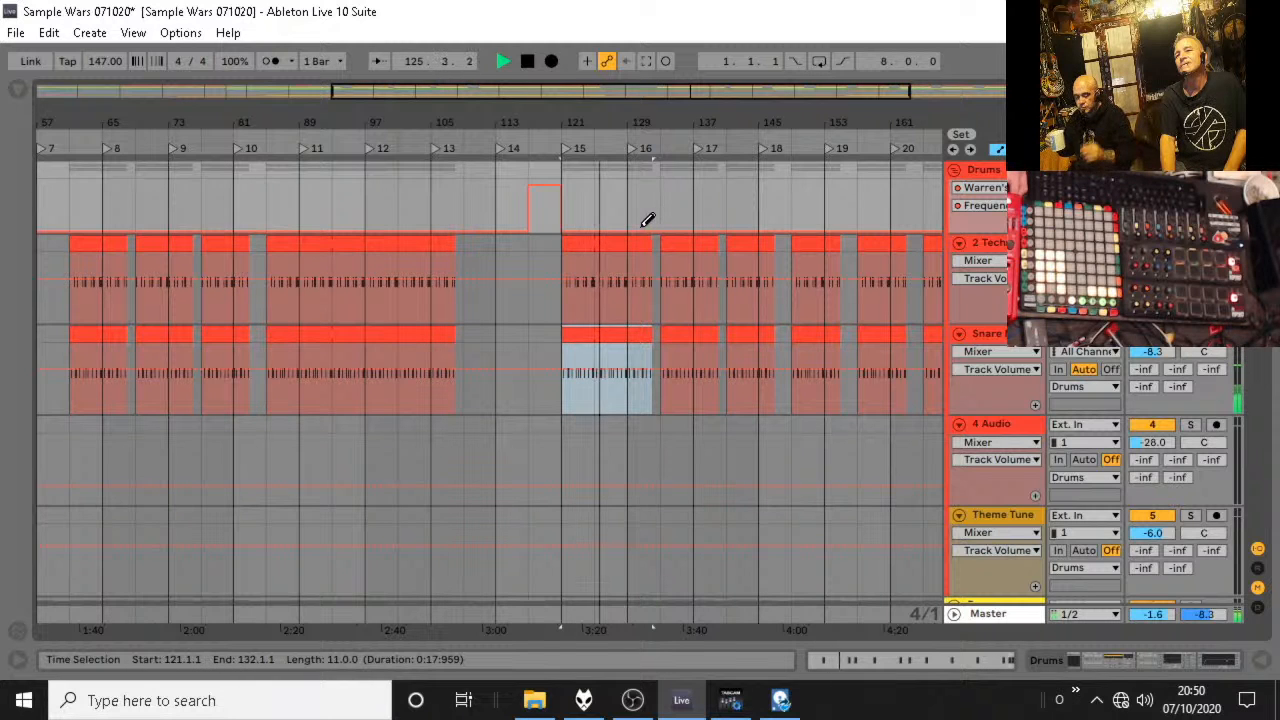
pyautogui.hotkey('ctrl', 'z')
pyautogui.hotkey('ctrl', 'z')
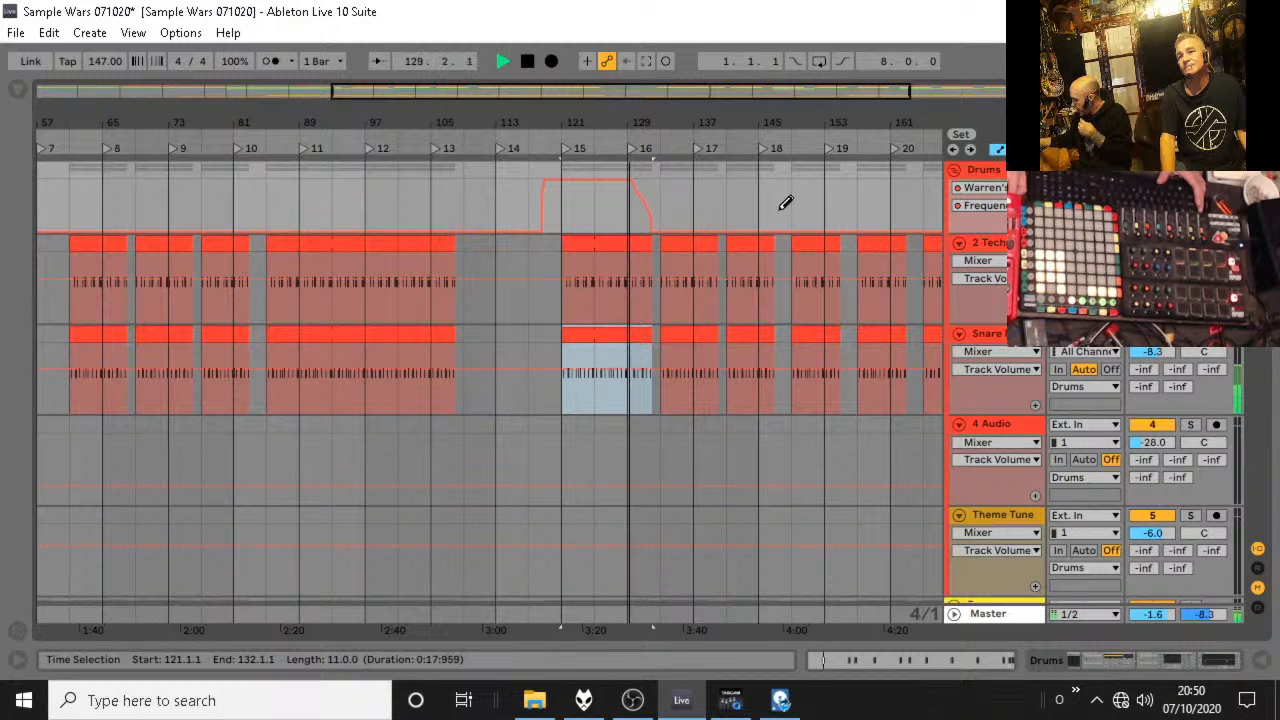
# Audition the lead-in from about bar 109 and extend the kick and snare clips back to start at bar 117.
pyautogui.press('space')
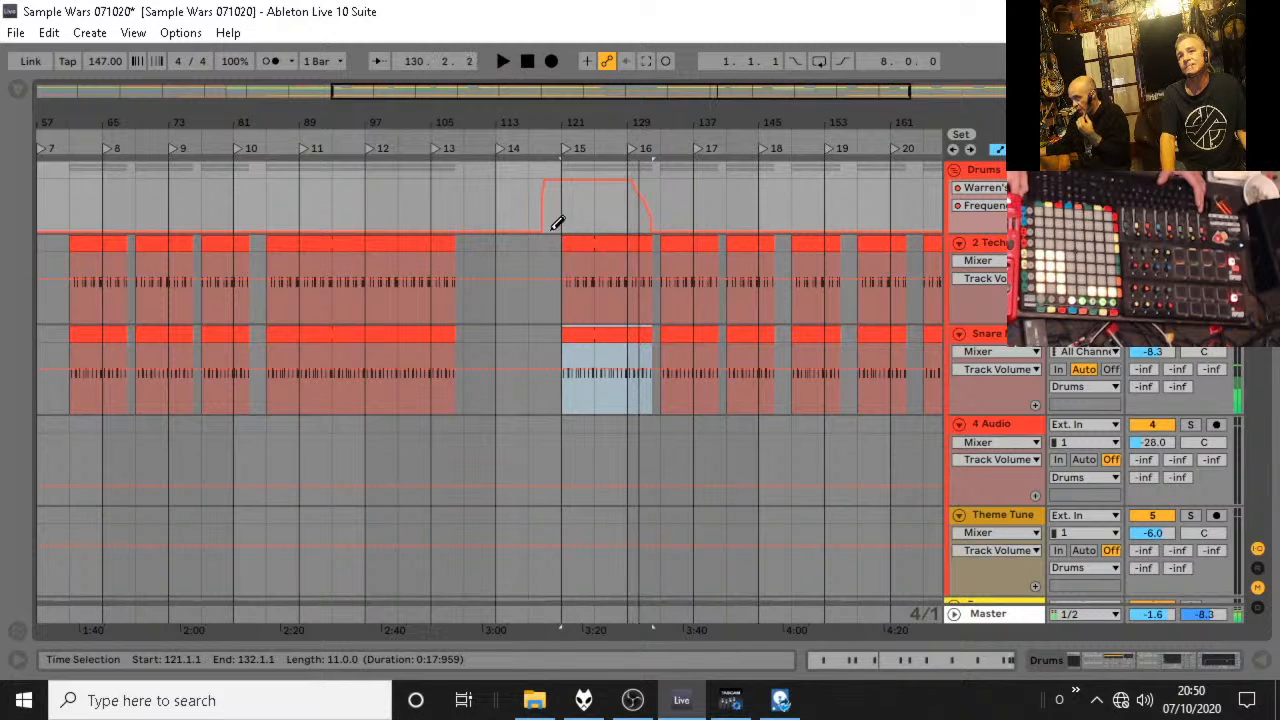
pyautogui.click(522, 146)
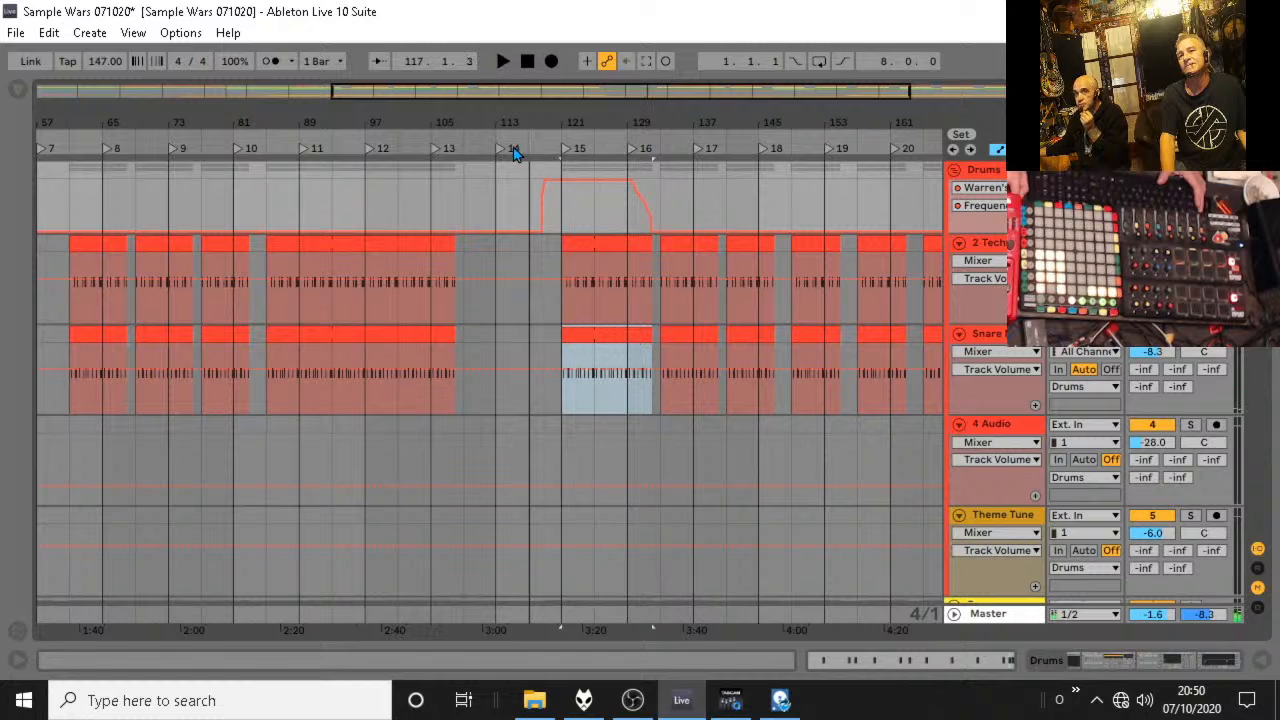
pyautogui.click(499, 179)
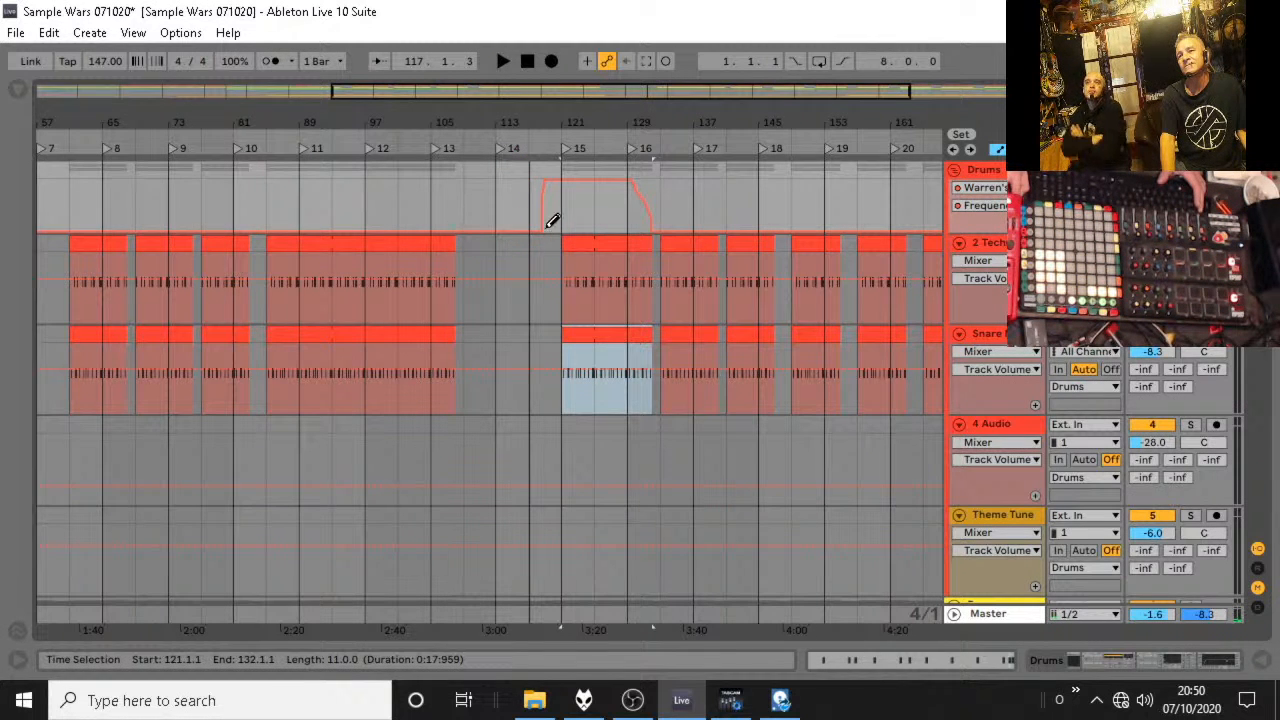
pyautogui.click(460, 136)
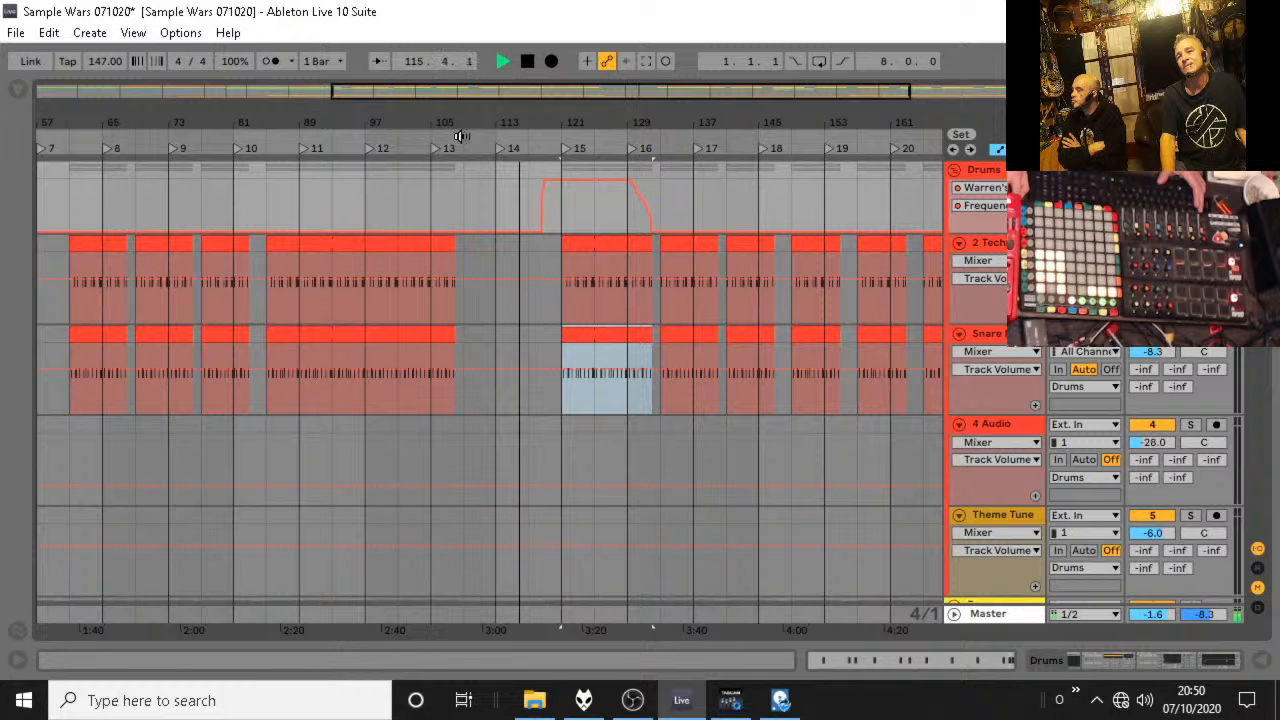
pyautogui.moveTo(562, 252); pyautogui.dragTo(528, 254)
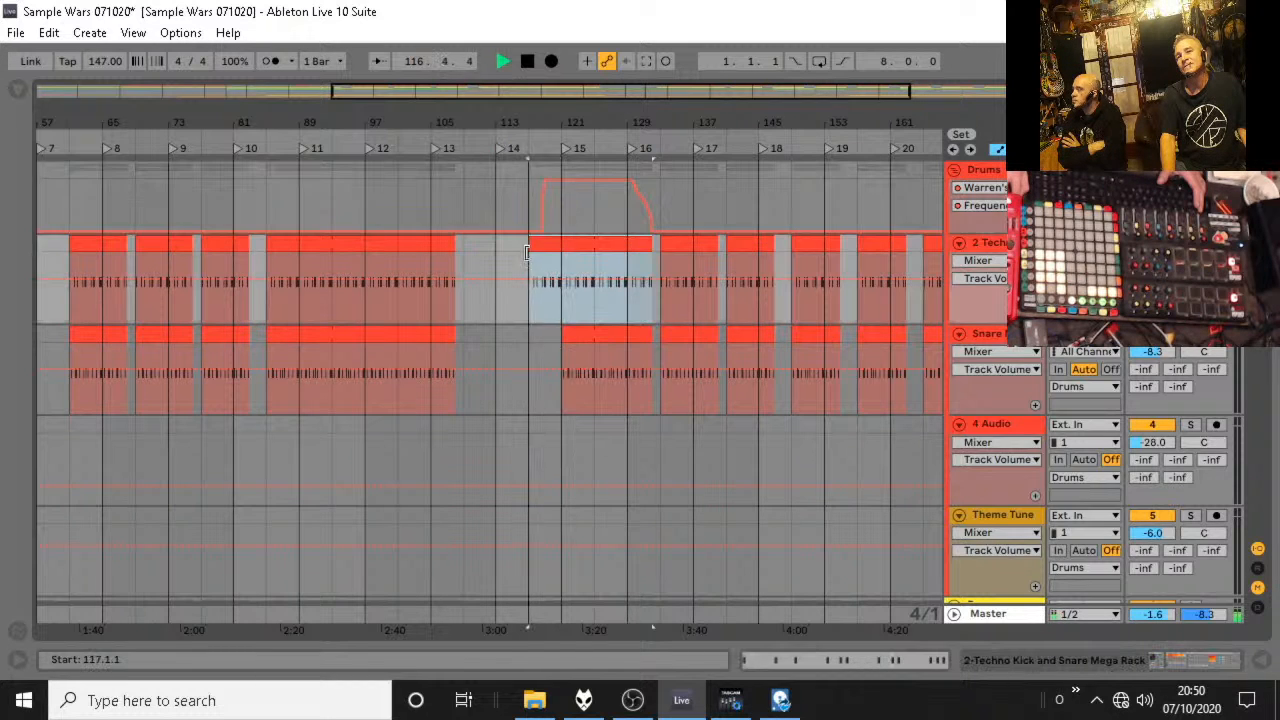
pyautogui.moveTo(562, 345); pyautogui.dragTo(529, 345)
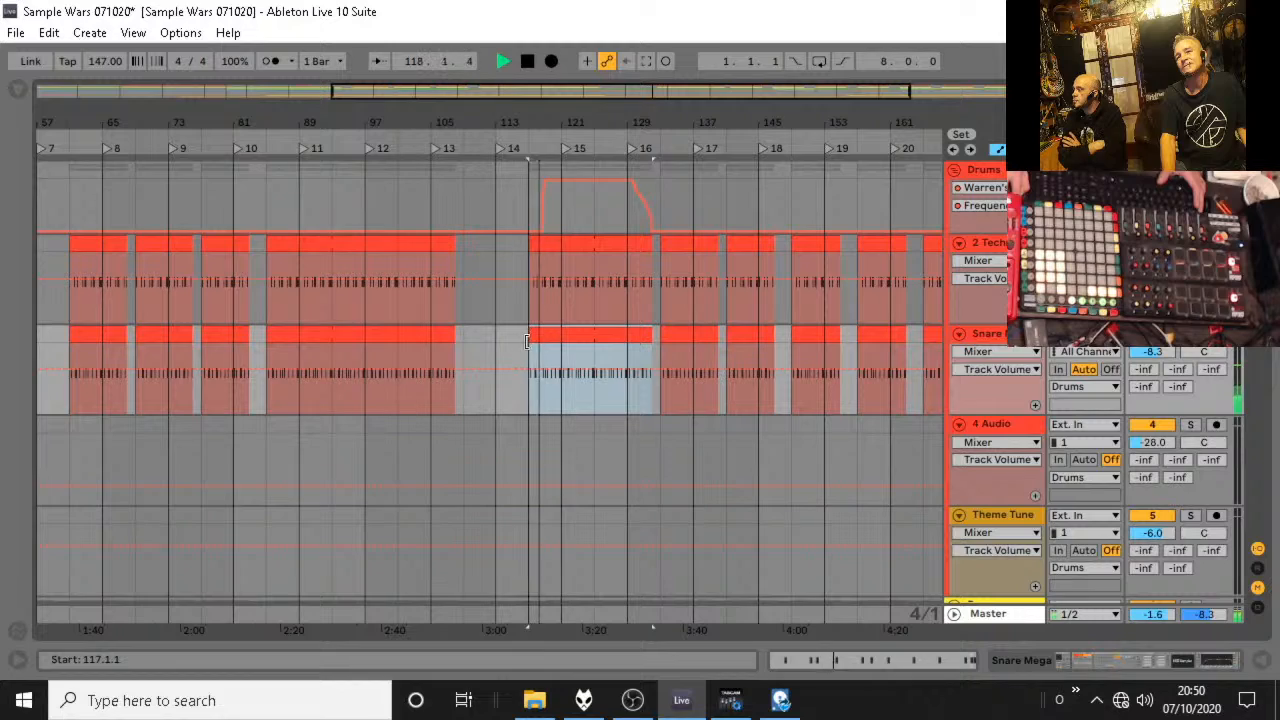
# Stop playback and add a locator at bar 117.
pyautogui.scroll(-10, 600, 345)
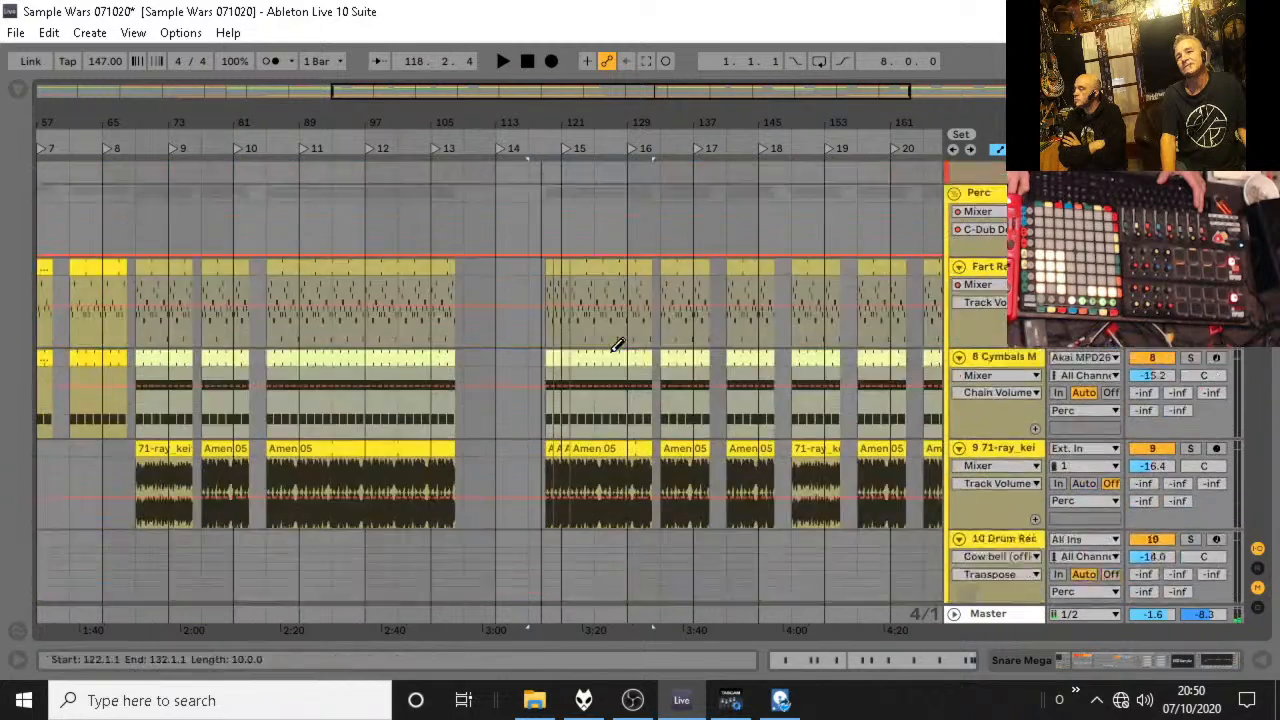
pyautogui.scroll(-10, 618, 341)
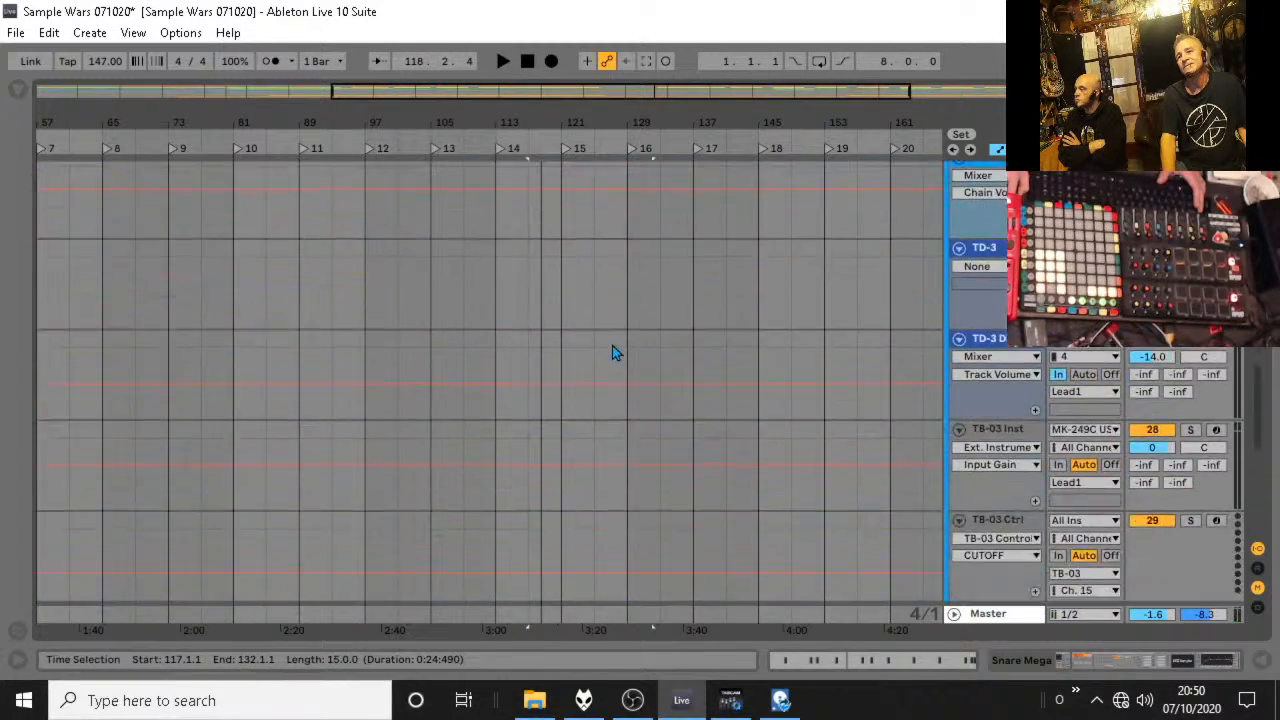
pyautogui.scroll(-3, 618, 335)
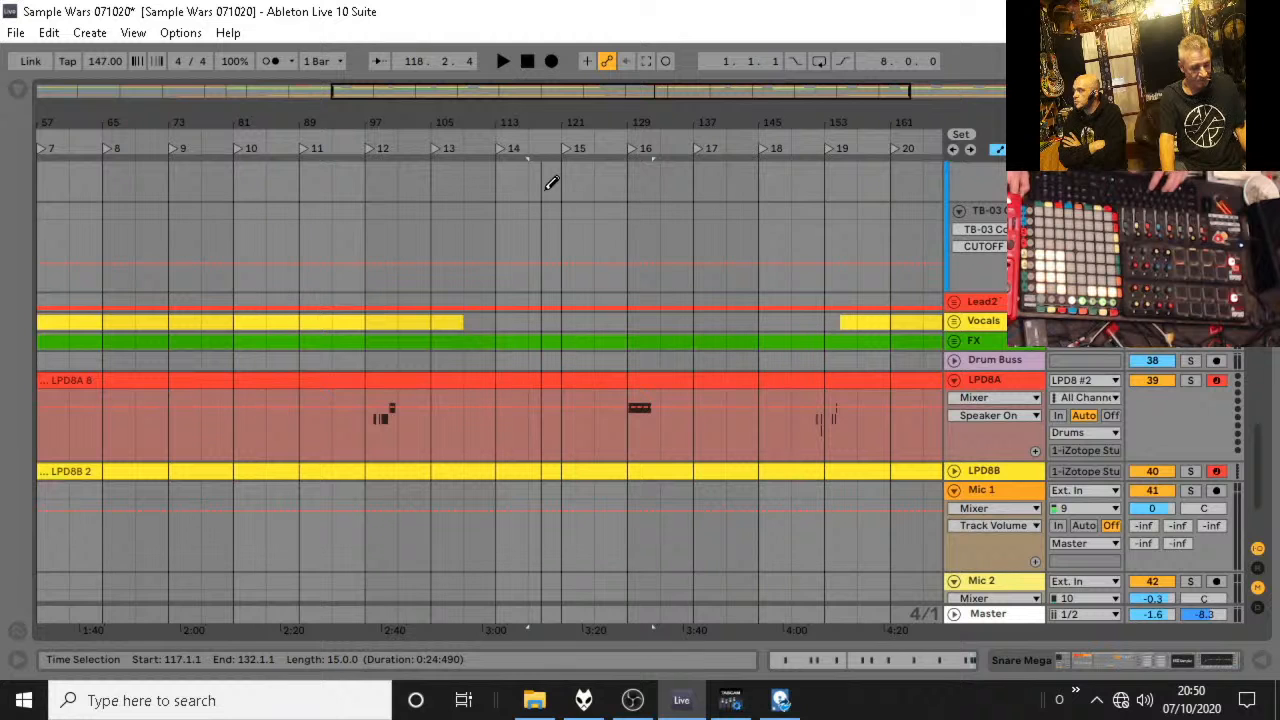
pyautogui.click(528, 186)
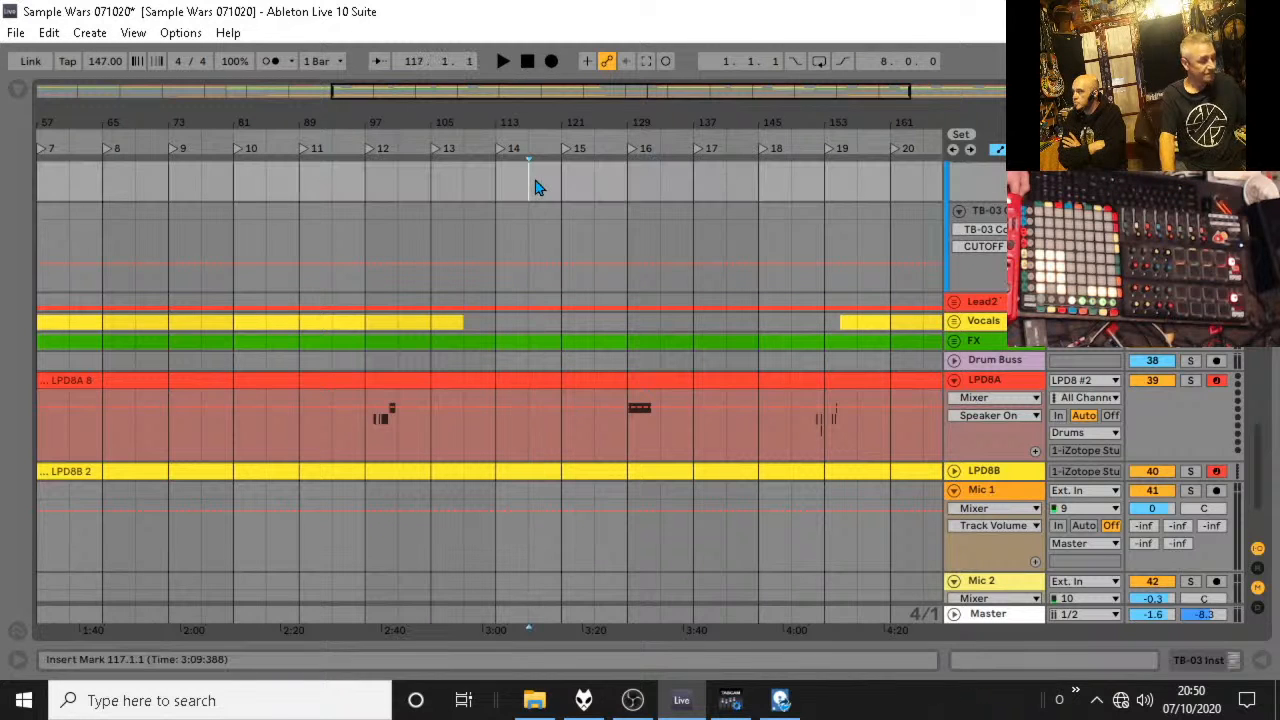
pyautogui.scroll(-2, 680, 330)
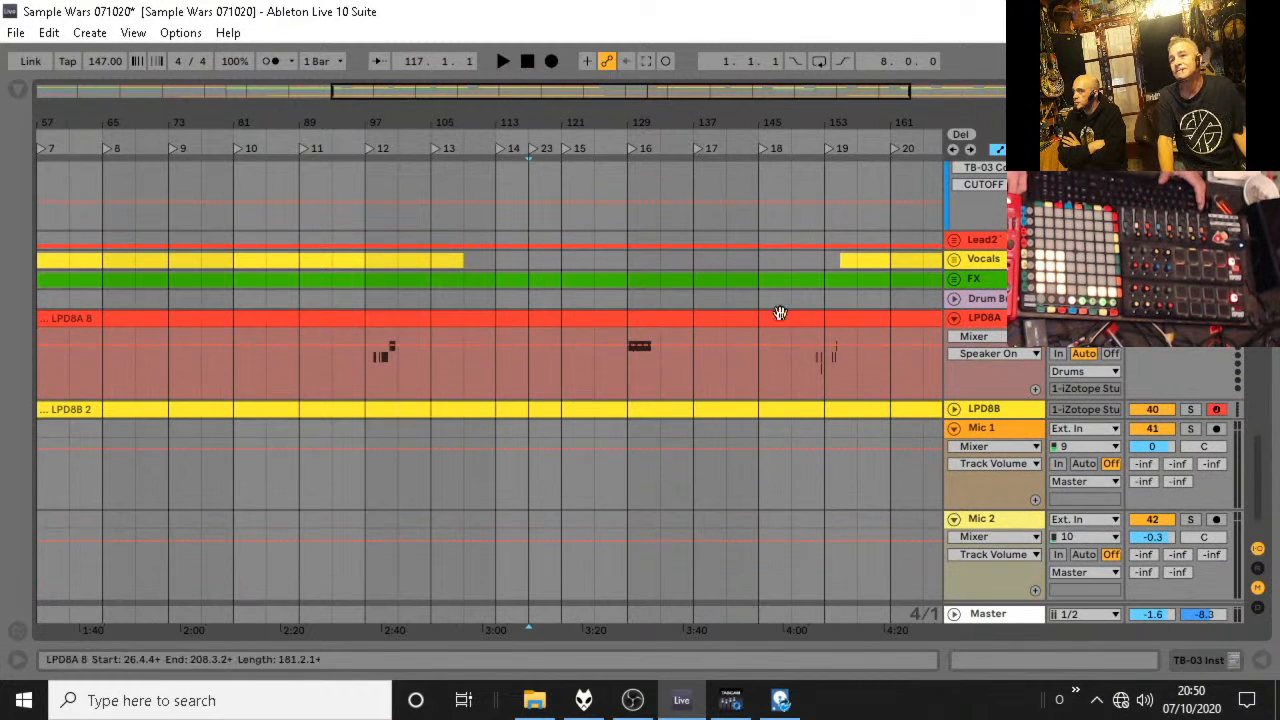
# Unfold the LPD8B track, copy the LPD8A stutter notes from bar 129 into bars 117 to 121, and audition them briefly.
pyautogui.click(953, 412)
pyautogui.scroll(-3, 698, 291)
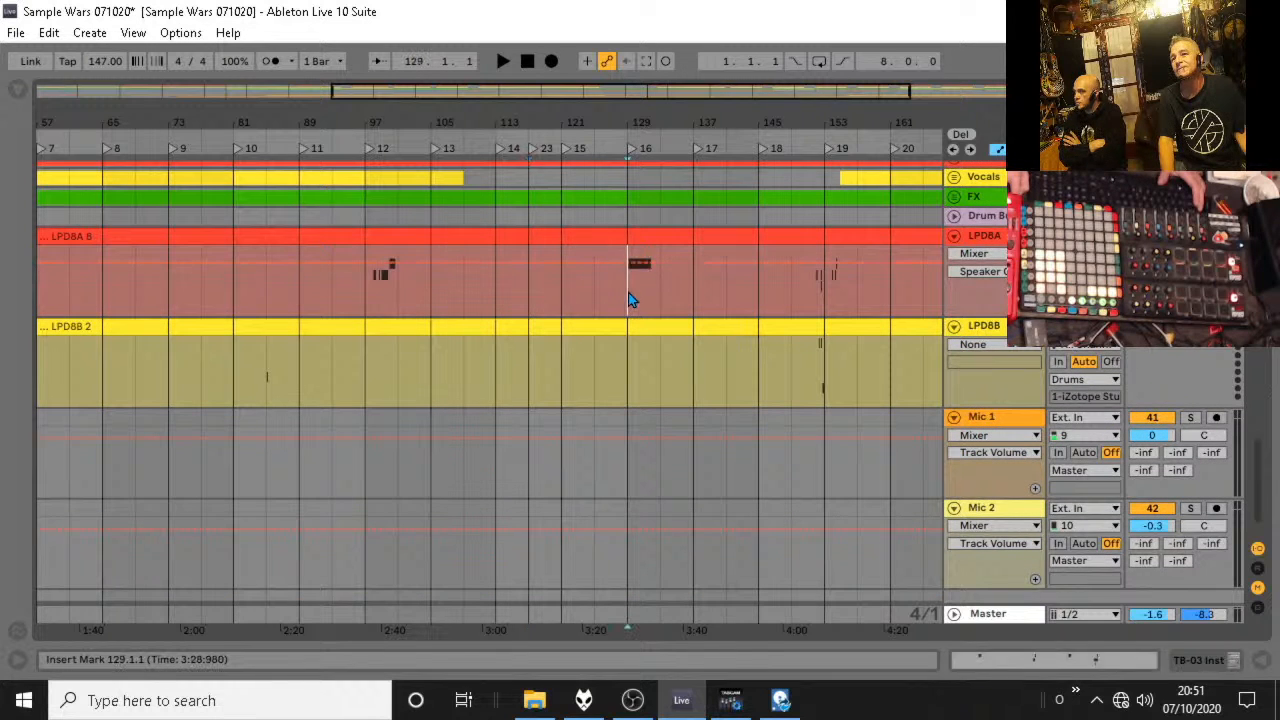
pyautogui.moveTo(630, 292); pyautogui.dragTo(564, 255)
pyautogui.press('space')
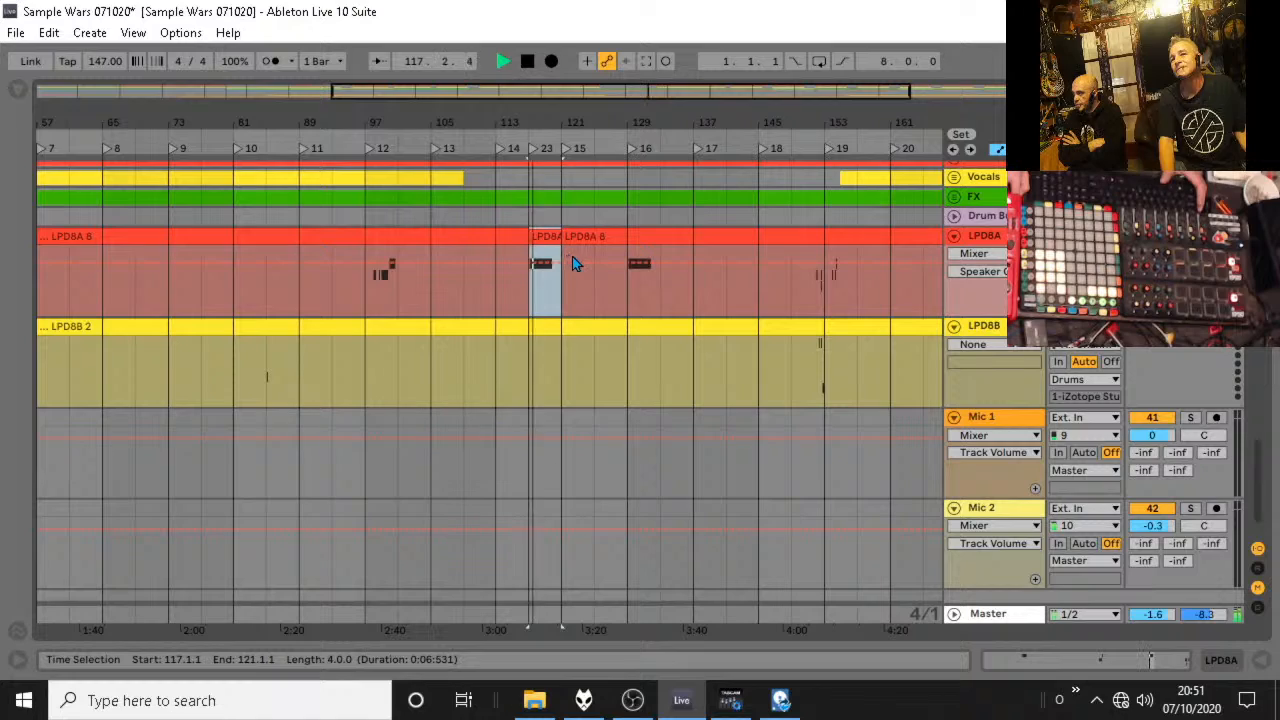
pyautogui.scroll(2, 622, 262)
pyautogui.press('space')
pyautogui.scroll(1, 575, 373)
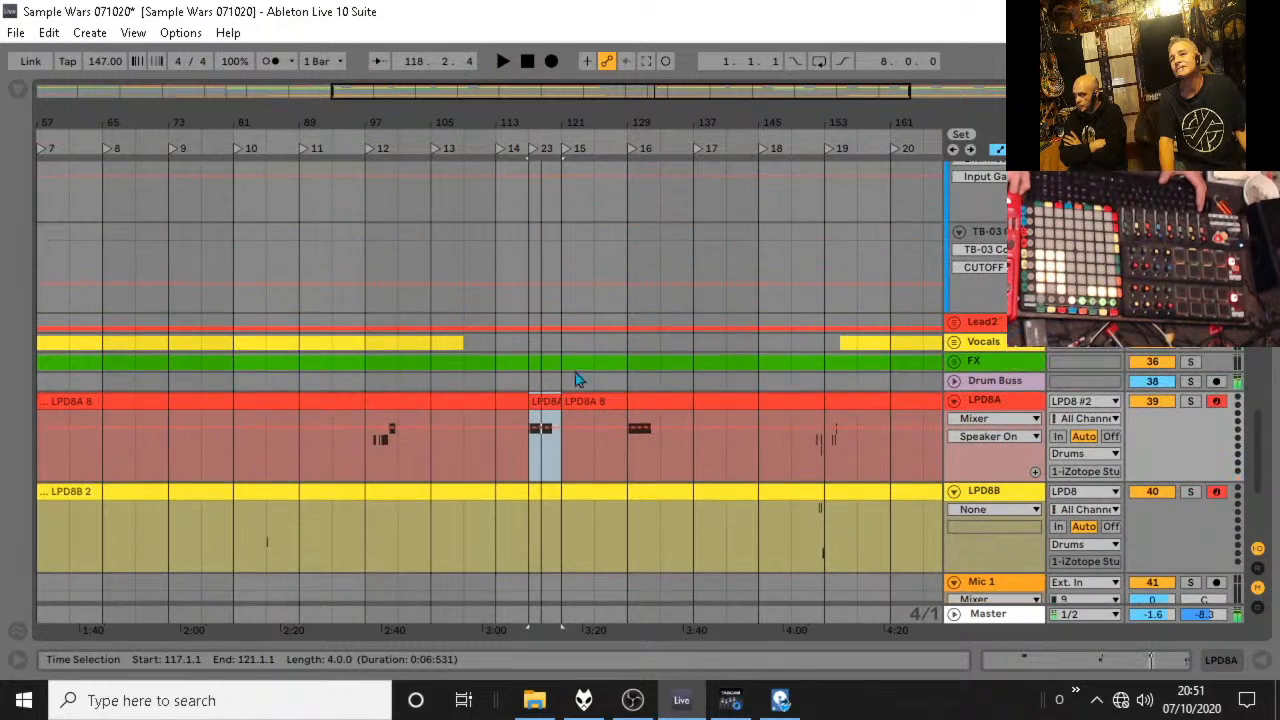
pyautogui.scroll(8, 585, 375)
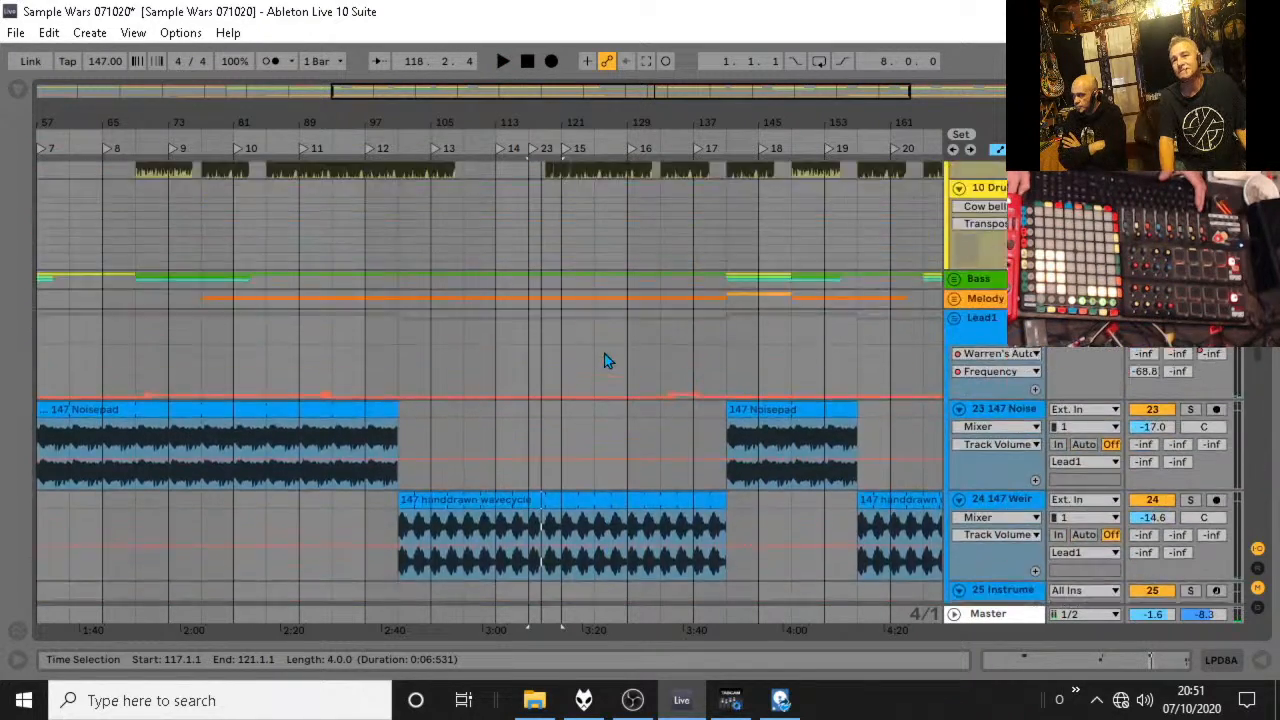
# Redraw the Drums filter frequency automation as a ramp from bar 117 to bar 121 and audition it.
pyautogui.scroll(15, 604, 355)
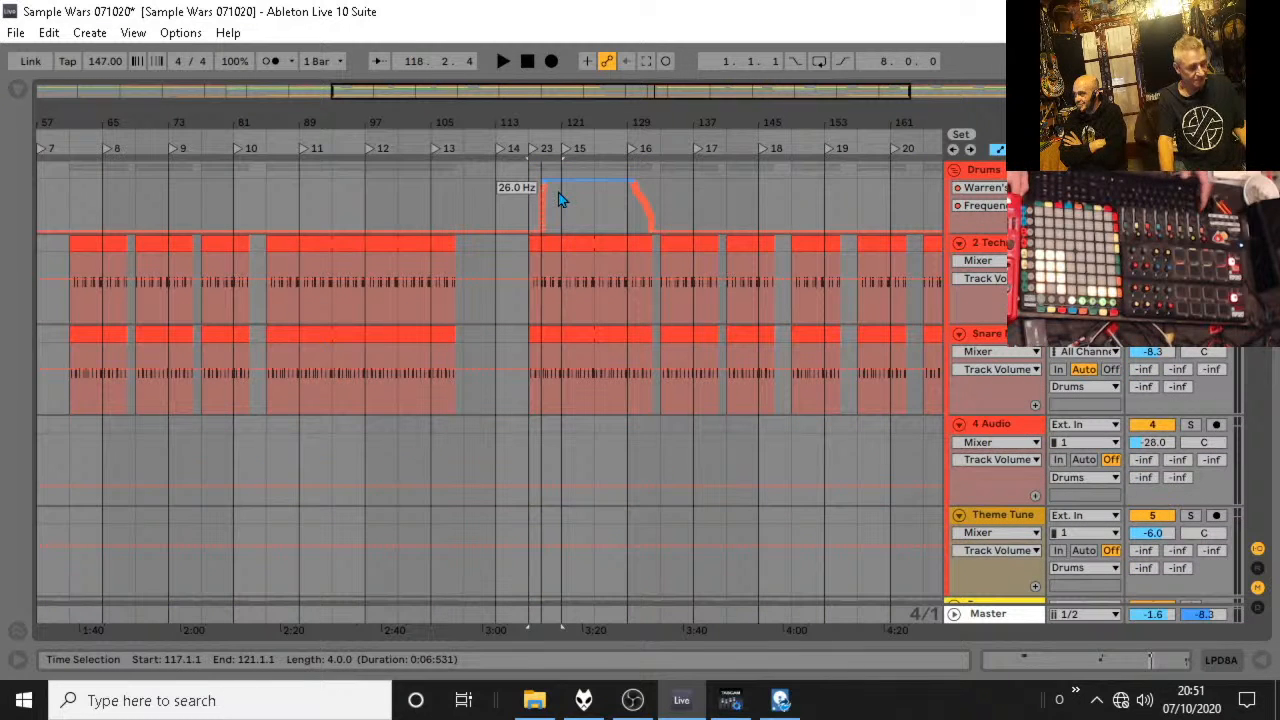
pyautogui.moveTo(559, 186); pyautogui.dragTo(559, 234)
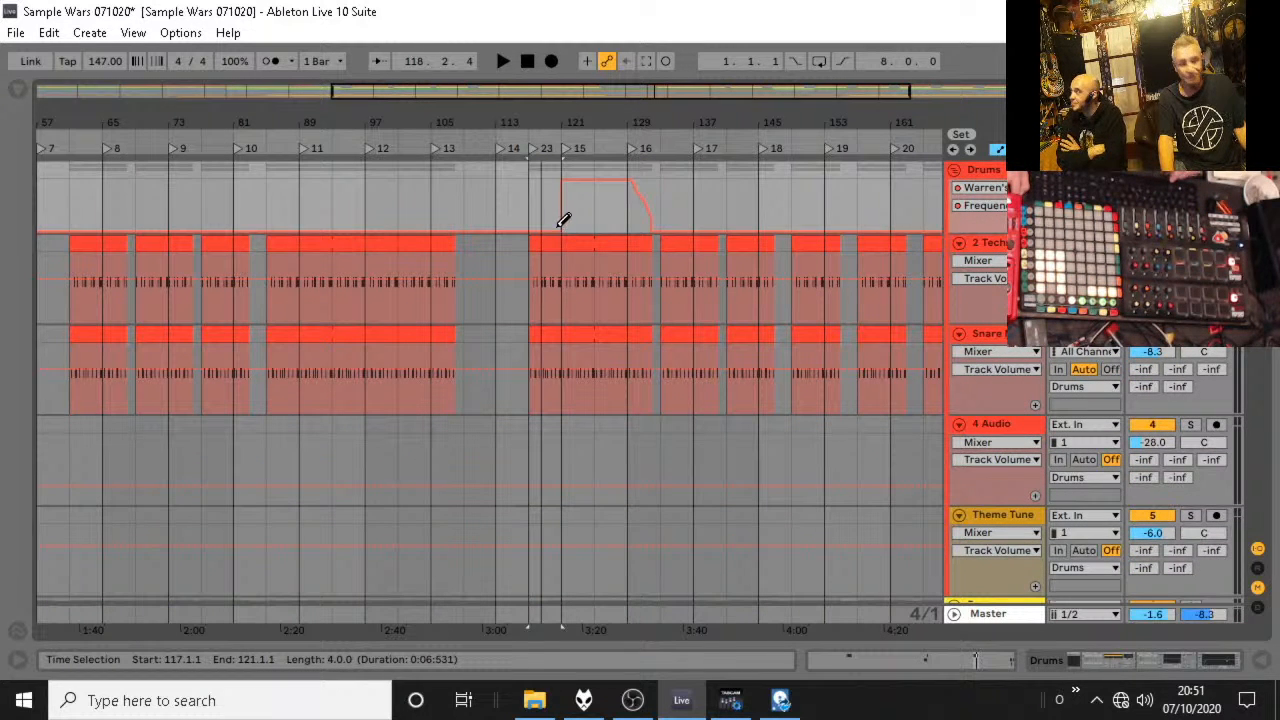
pyautogui.press('v')
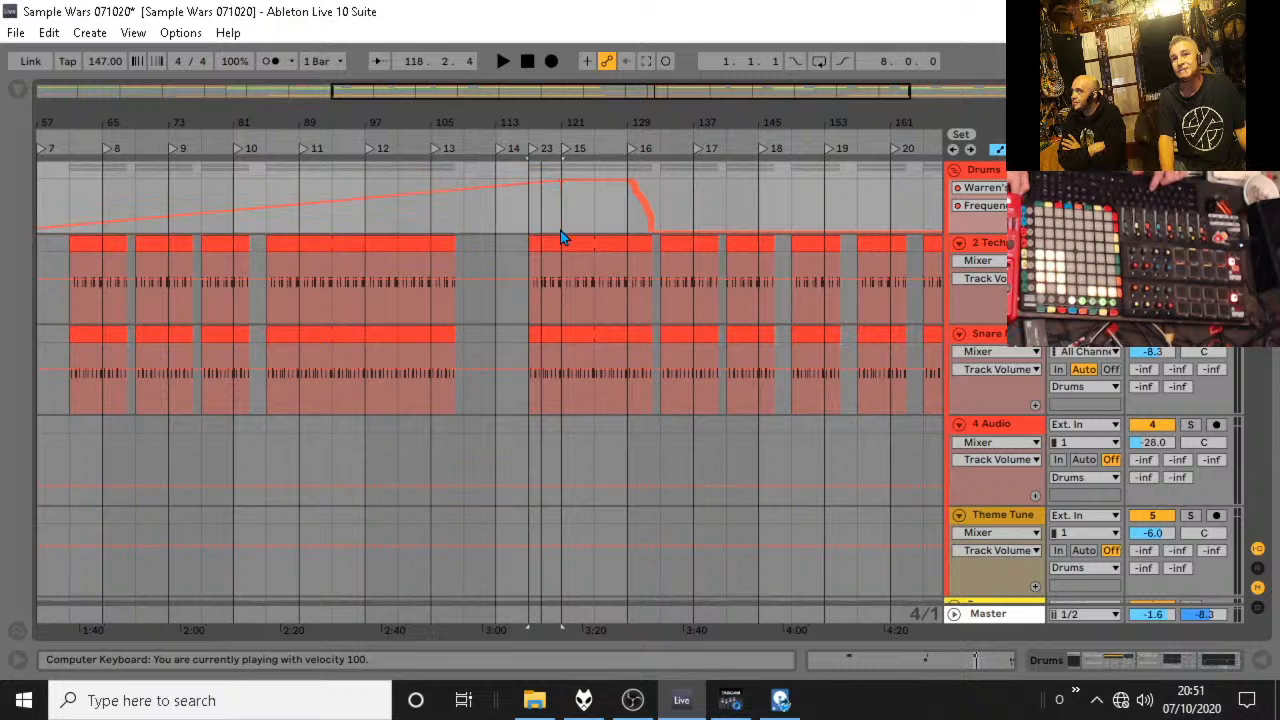
pyautogui.moveTo(560, 234)
pyautogui.mouseDown()
pyautogui.moveTo(517, 220)
pyautogui.moveTo(528, 232)
pyautogui.mouseUp()
pyautogui.press('space')
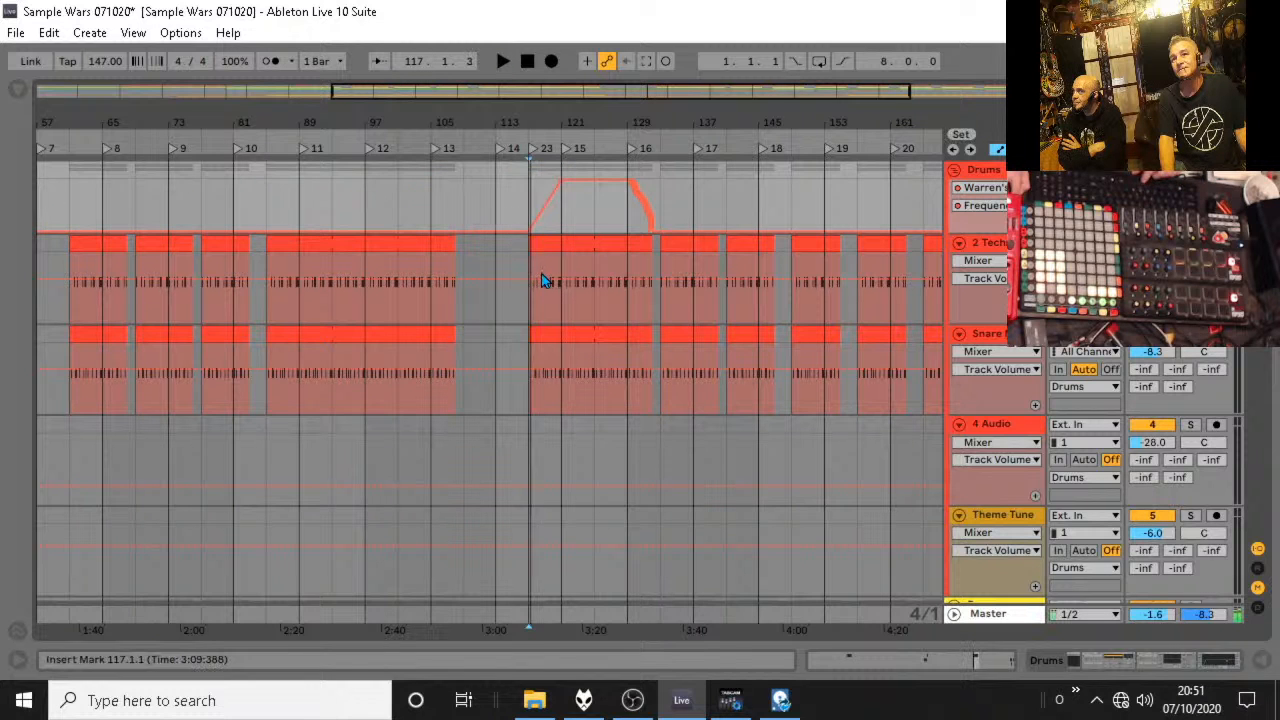
pyautogui.press('space')
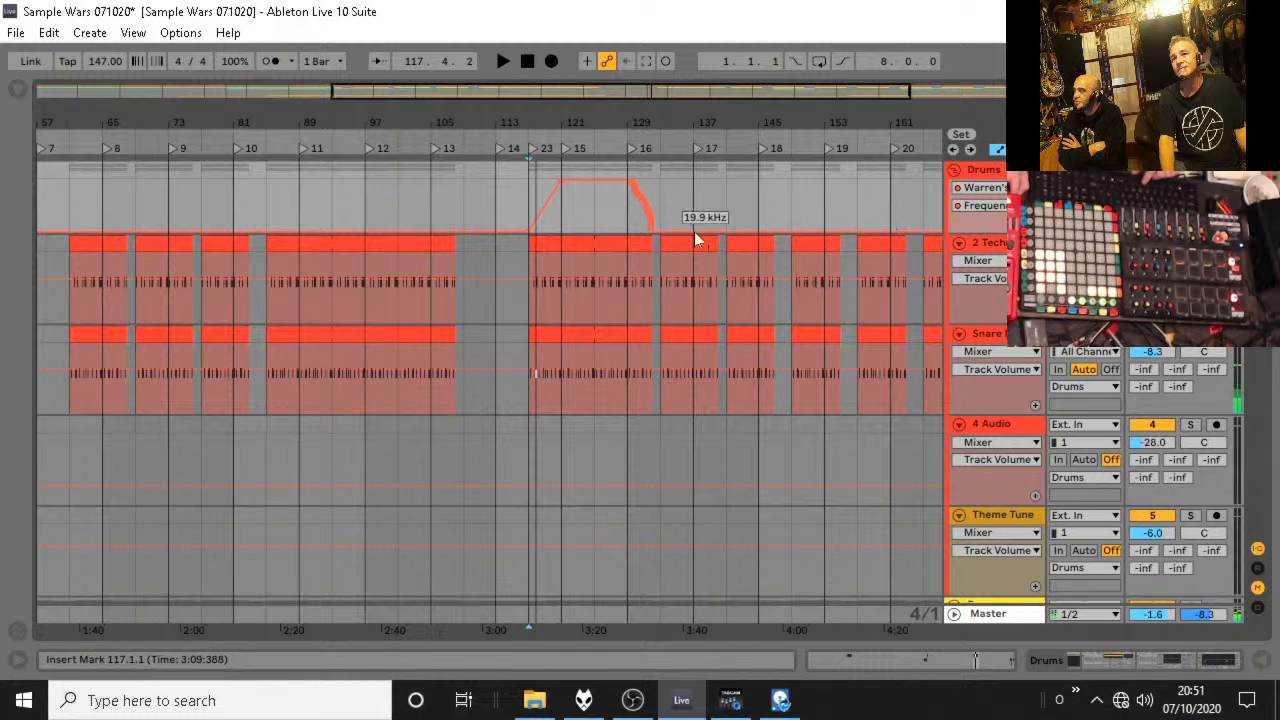
# Reshape the Drums filter sweep to start at its peak at bar 117, return to 19.9 kHz at bar 121, and stay flat after.
pyautogui.moveTo(560, 181); pyautogui.dragTo(528, 181)
pyautogui.click(530, 216)
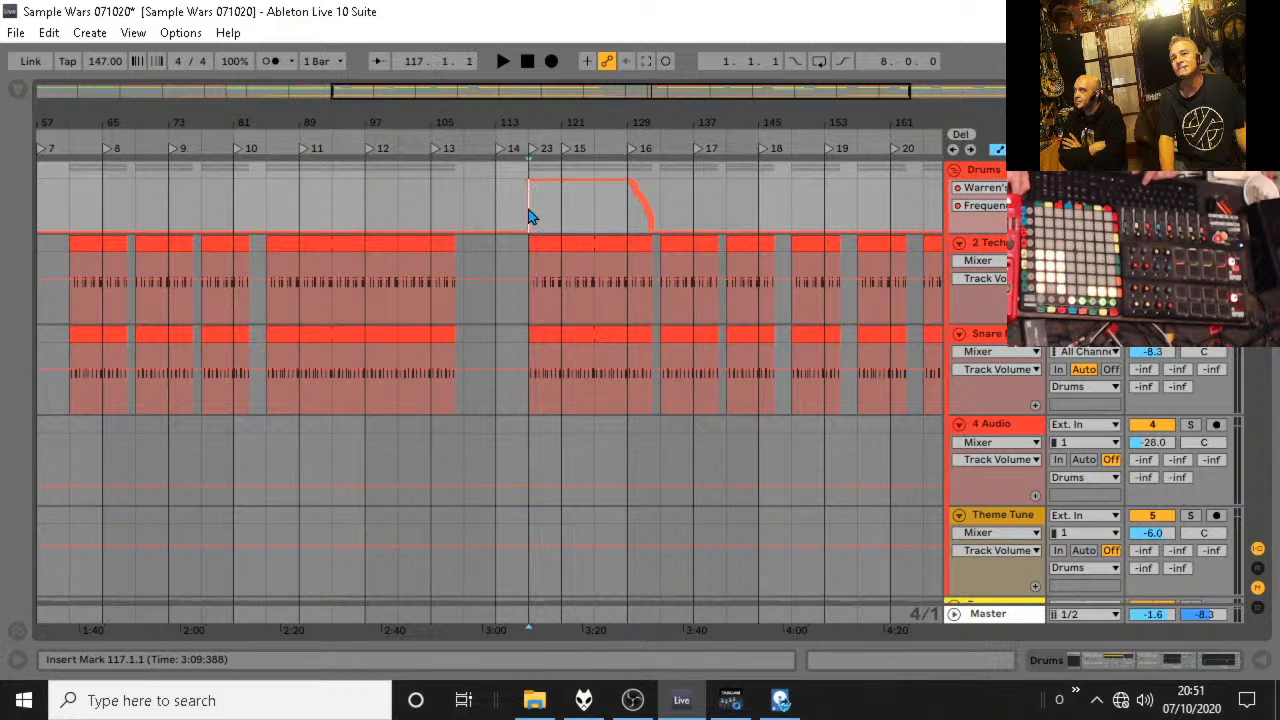
pyautogui.click(543, 240)
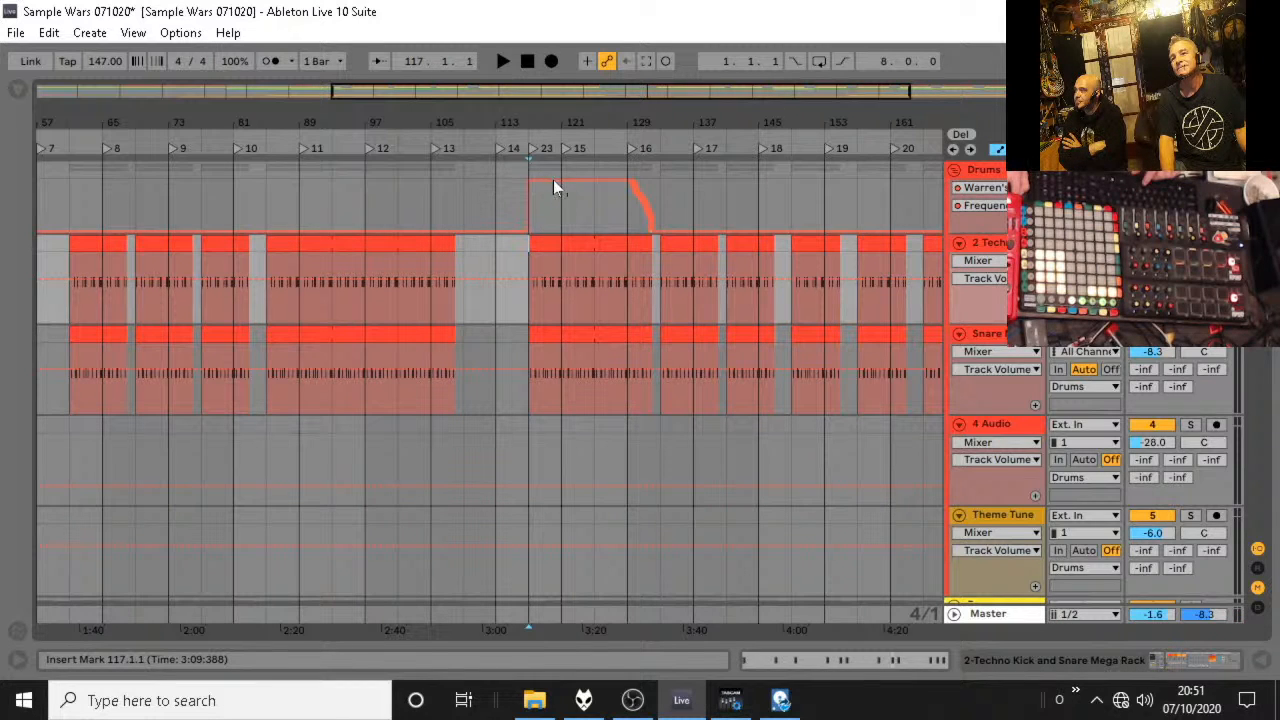
pyautogui.moveTo(560, 190); pyautogui.dragTo(560, 232)
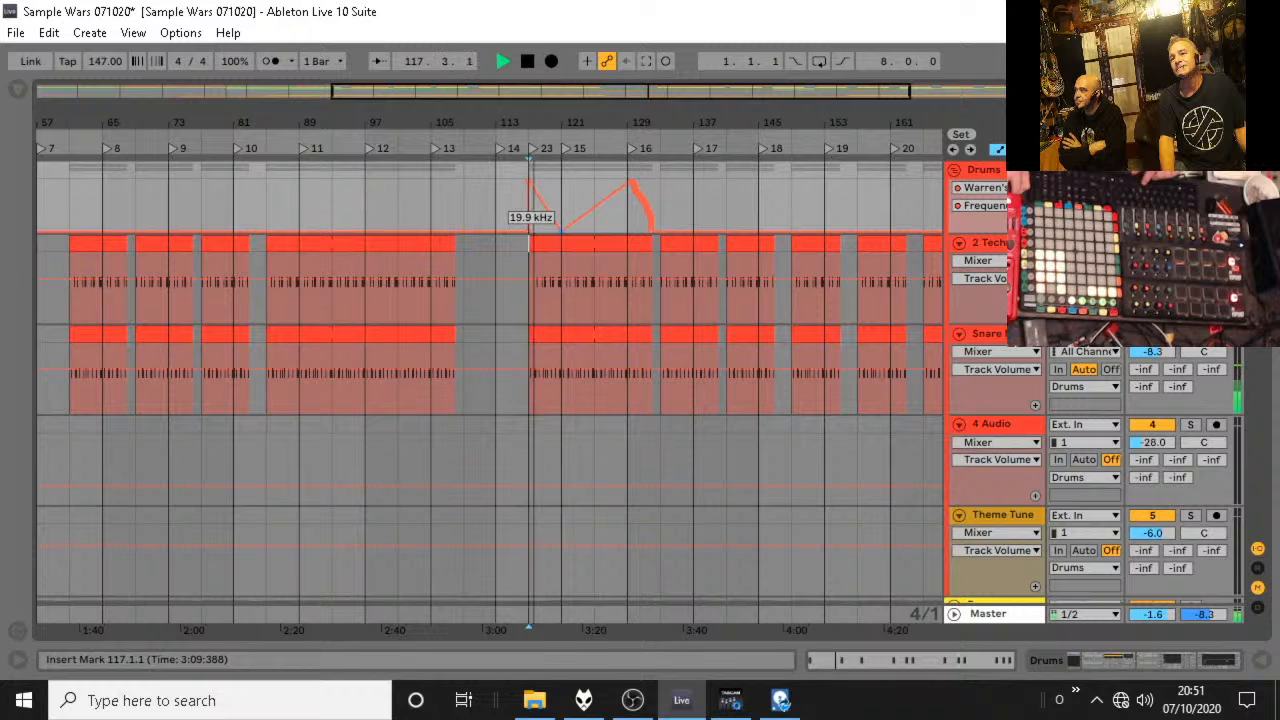
pyautogui.click(520, 244)
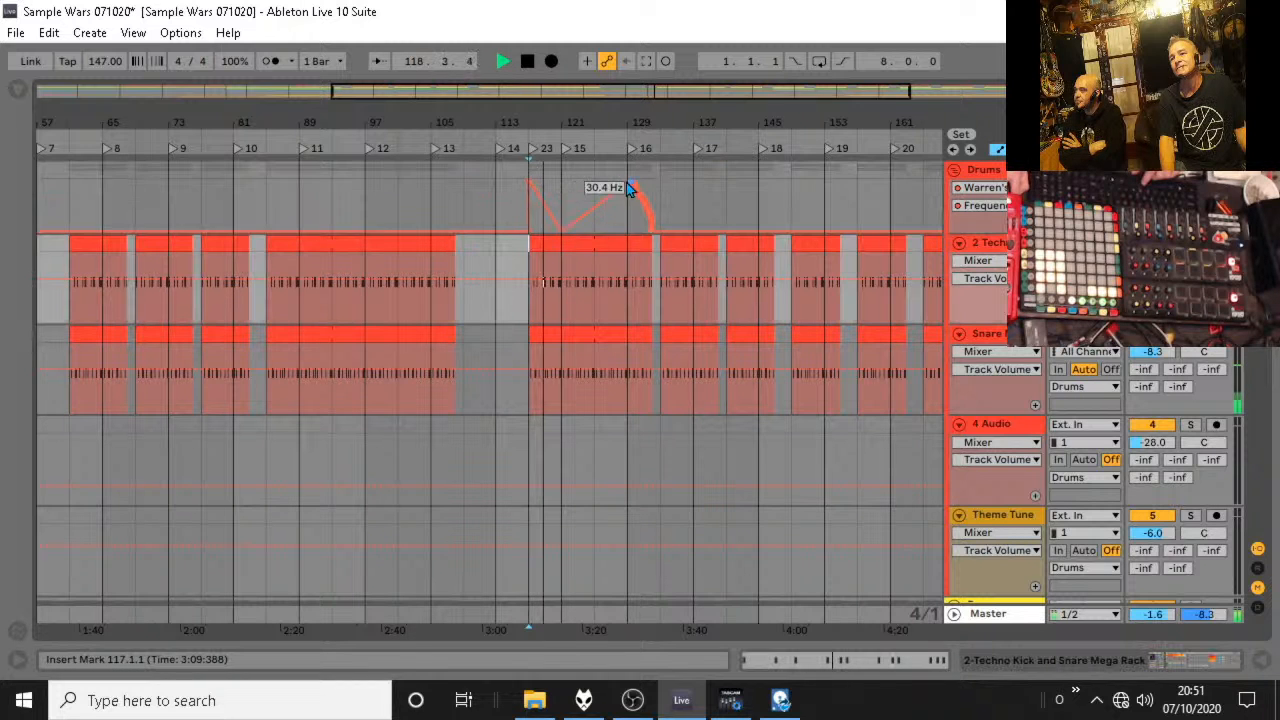
pyautogui.press('space')
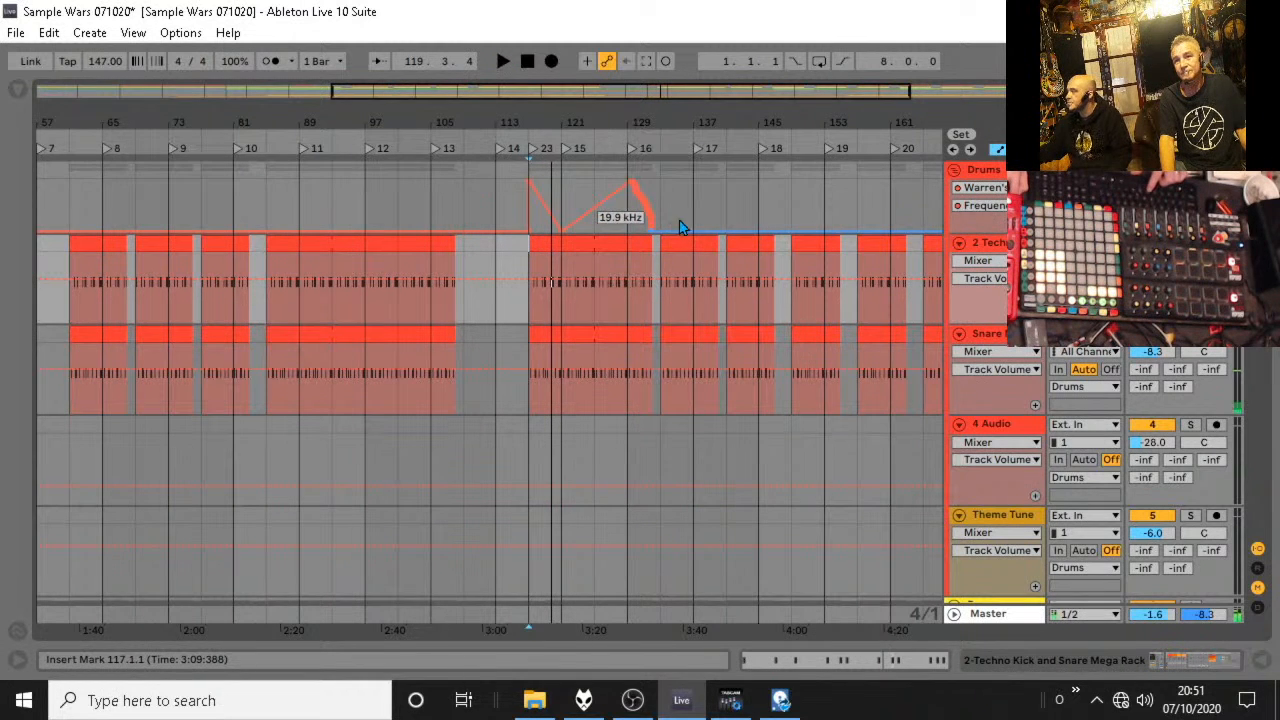
pyautogui.press('b')
pyautogui.moveTo(656, 236); pyautogui.dragTo(592, 238)
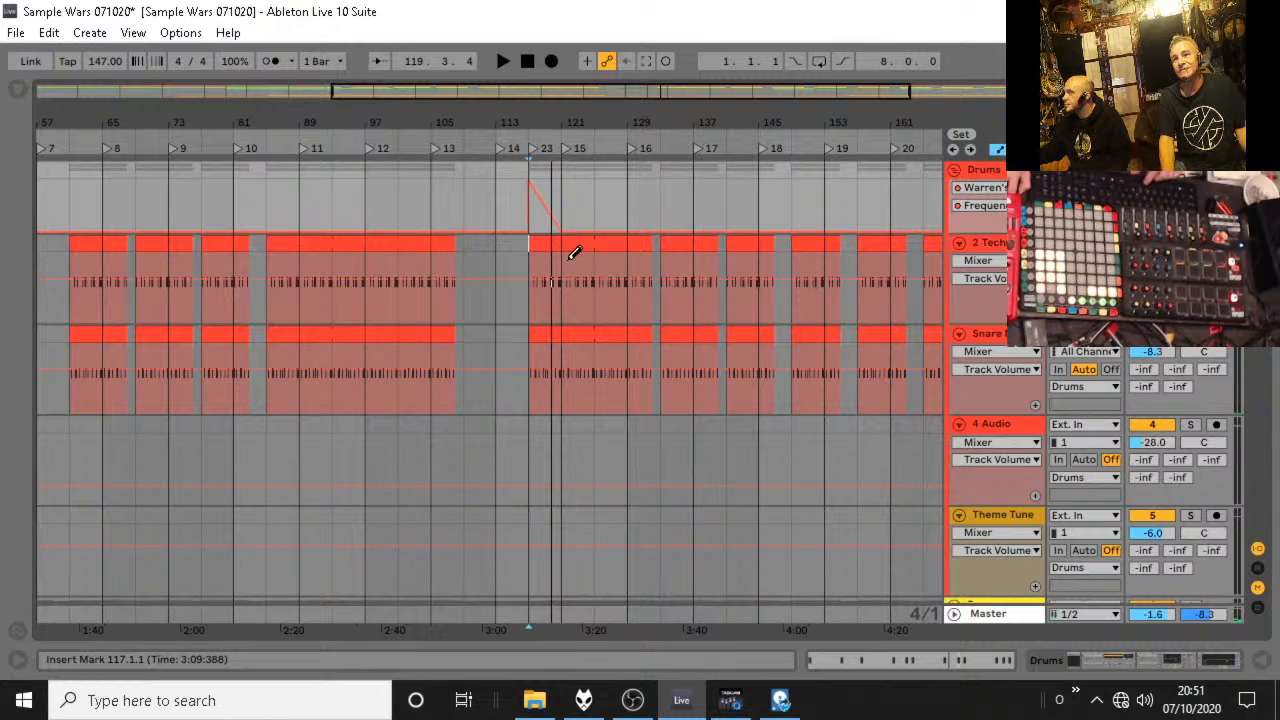
# Delete the Fart Rack, Cymbals and Amen break clips between bars 117 and 122.
pyautogui.scroll(-10, 580, 250)
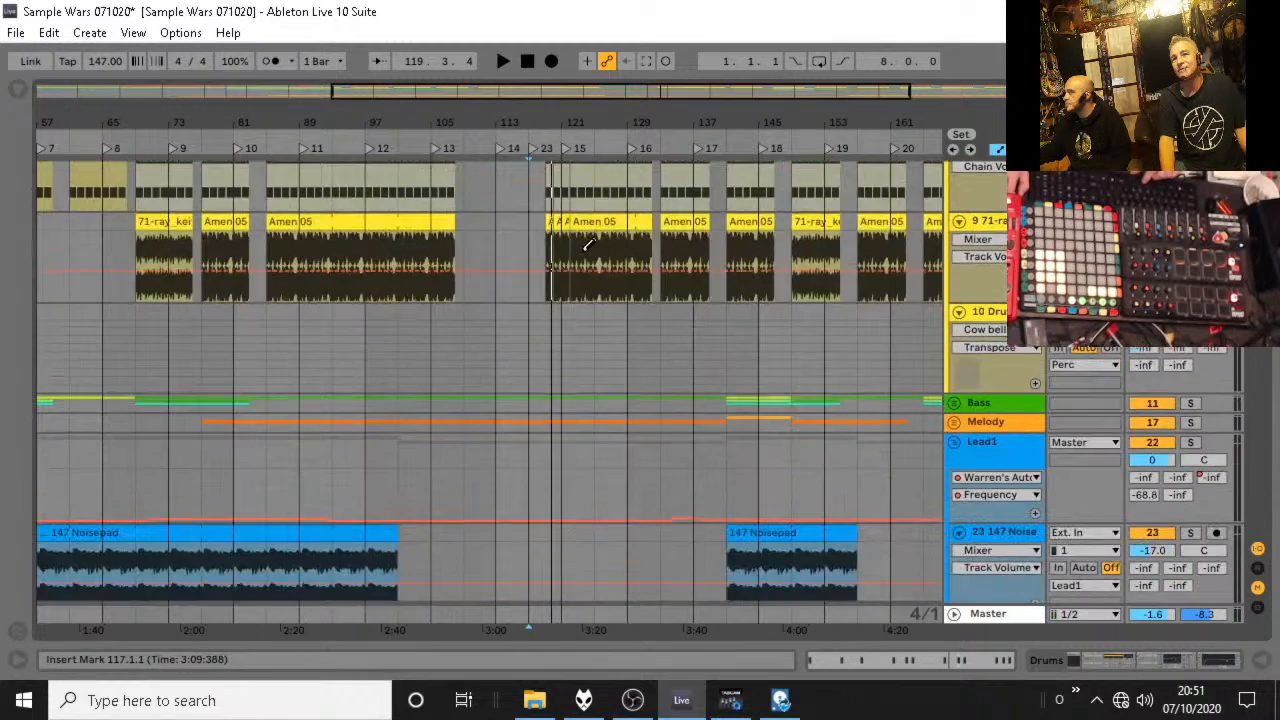
pyautogui.scroll(5, 589, 245)
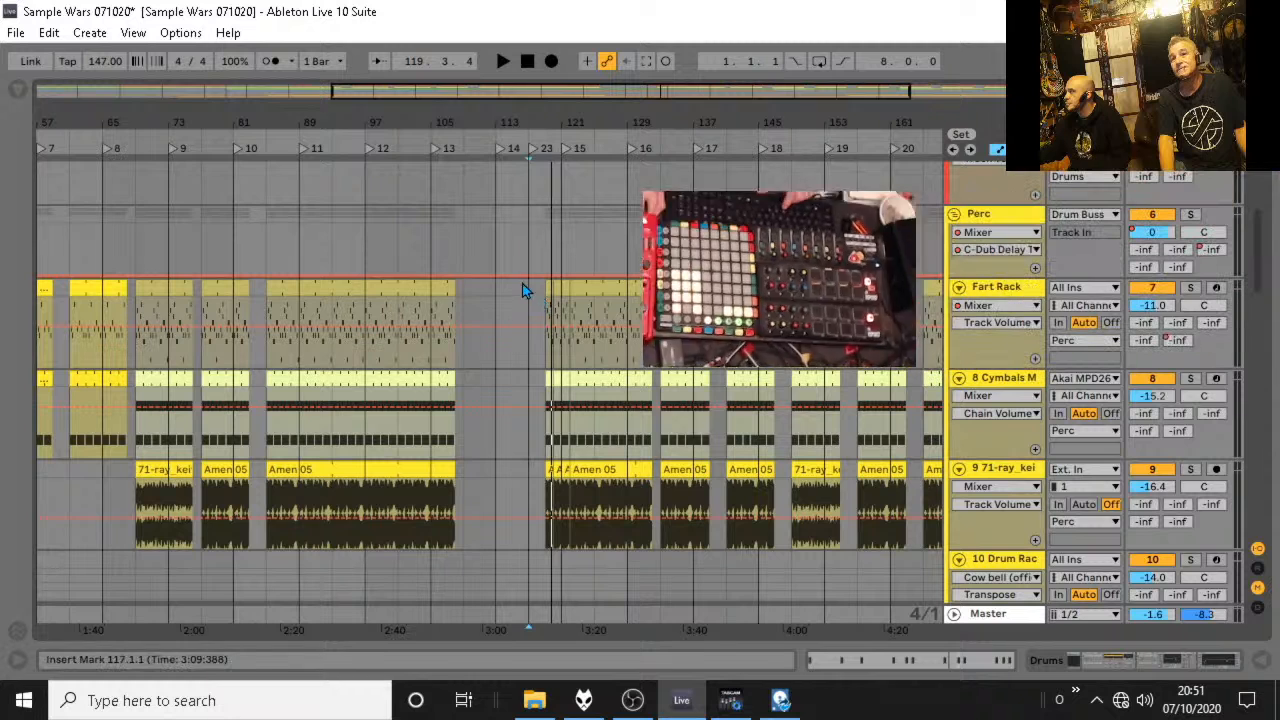
pyautogui.moveTo(530, 286); pyautogui.dragTo(571, 503)
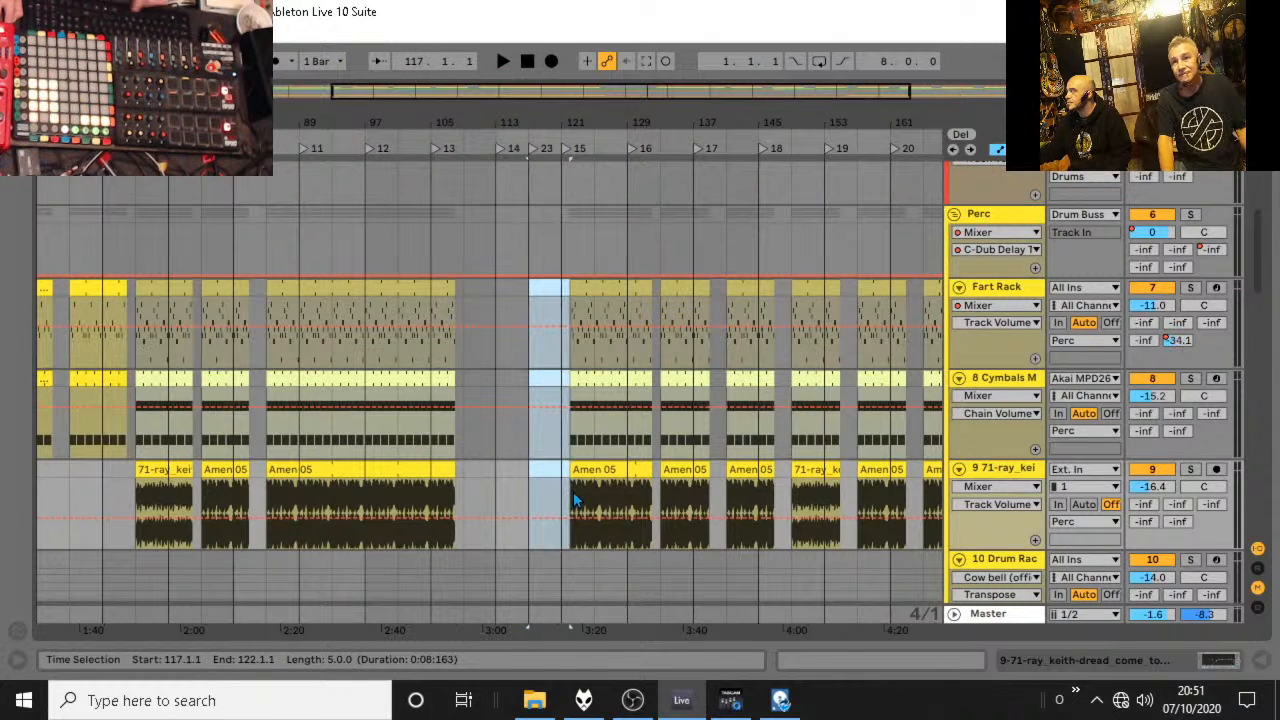
pyautogui.press('Delete')
pyautogui.click(538, 435)
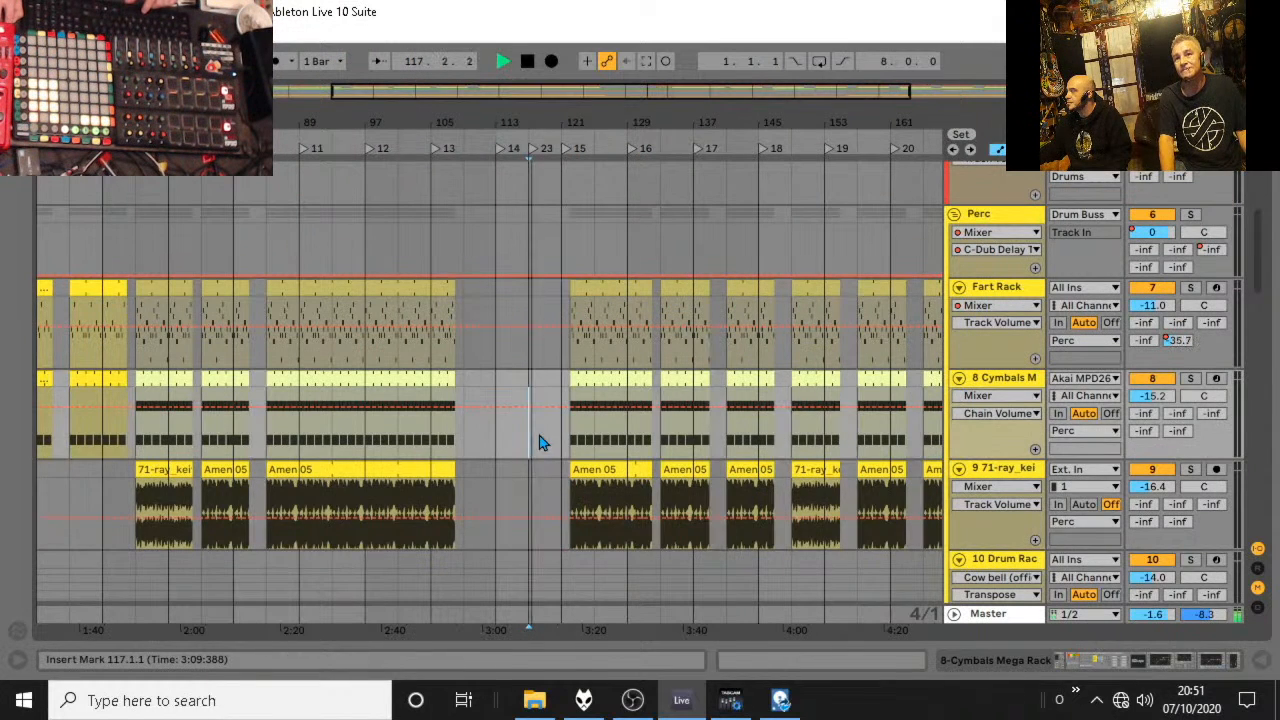
pyautogui.click(451, 285)
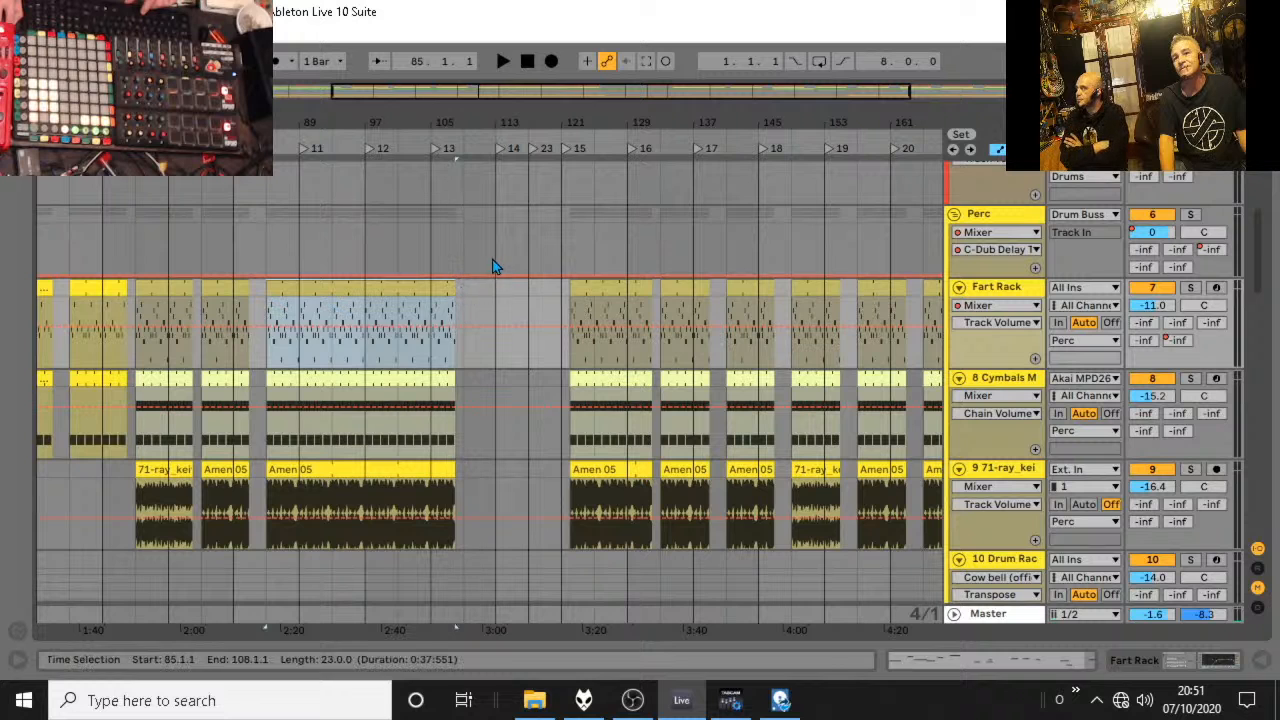
# Audition the breakdown from about bar 109 and select bars 109 to 113 on the Perc group.
pyautogui.click(482, 260)
pyautogui.press('space')
pyautogui.click(507, 250)
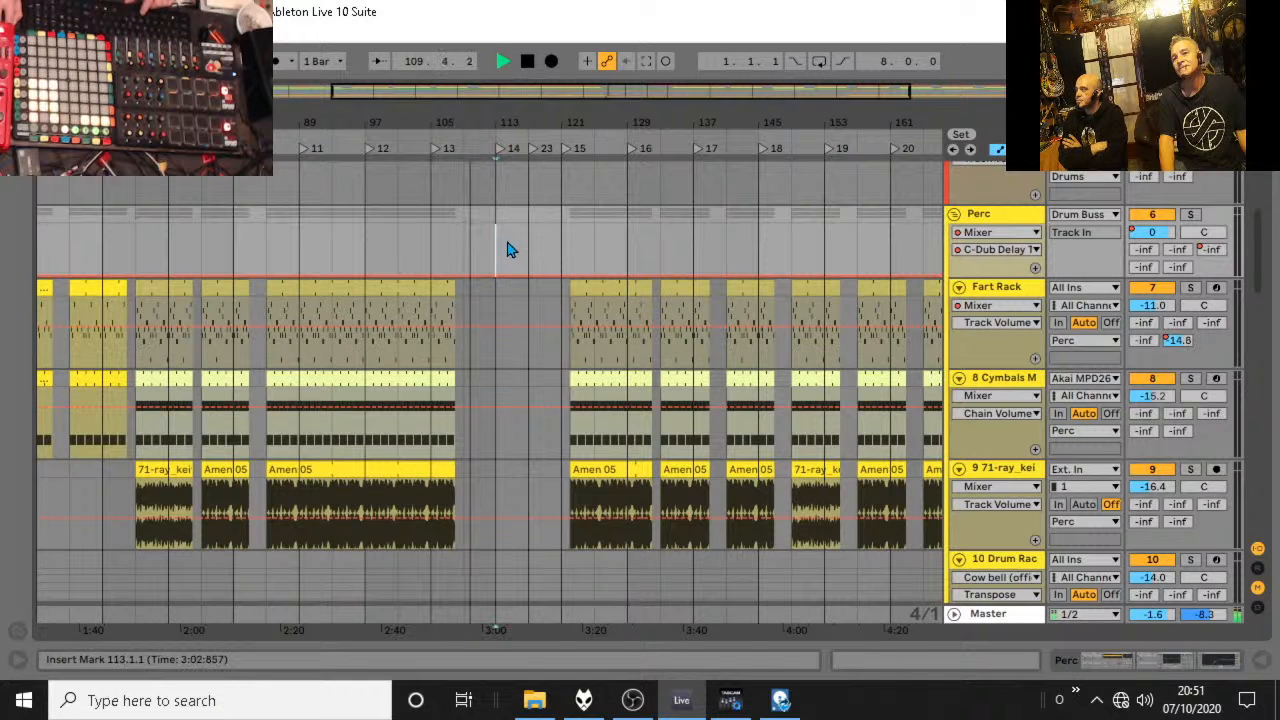
pyautogui.press('space')
pyautogui.press('space')
pyautogui.click(530, 249)
pyautogui.press('space')
pyautogui.moveTo(502, 245); pyautogui.dragTo(458, 243)
pyautogui.click(447, 243)
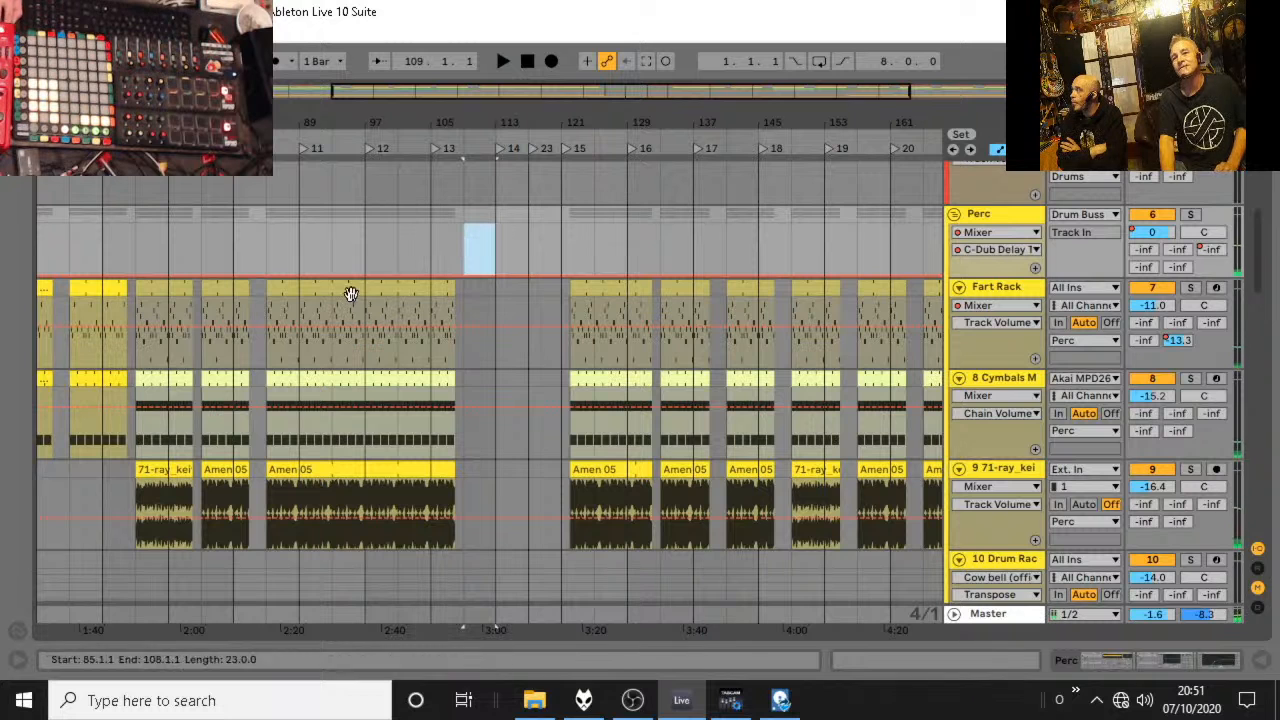
# Try duplicating the time of bars 109 to 113 and undo it.
pyautogui.click(49, 32)
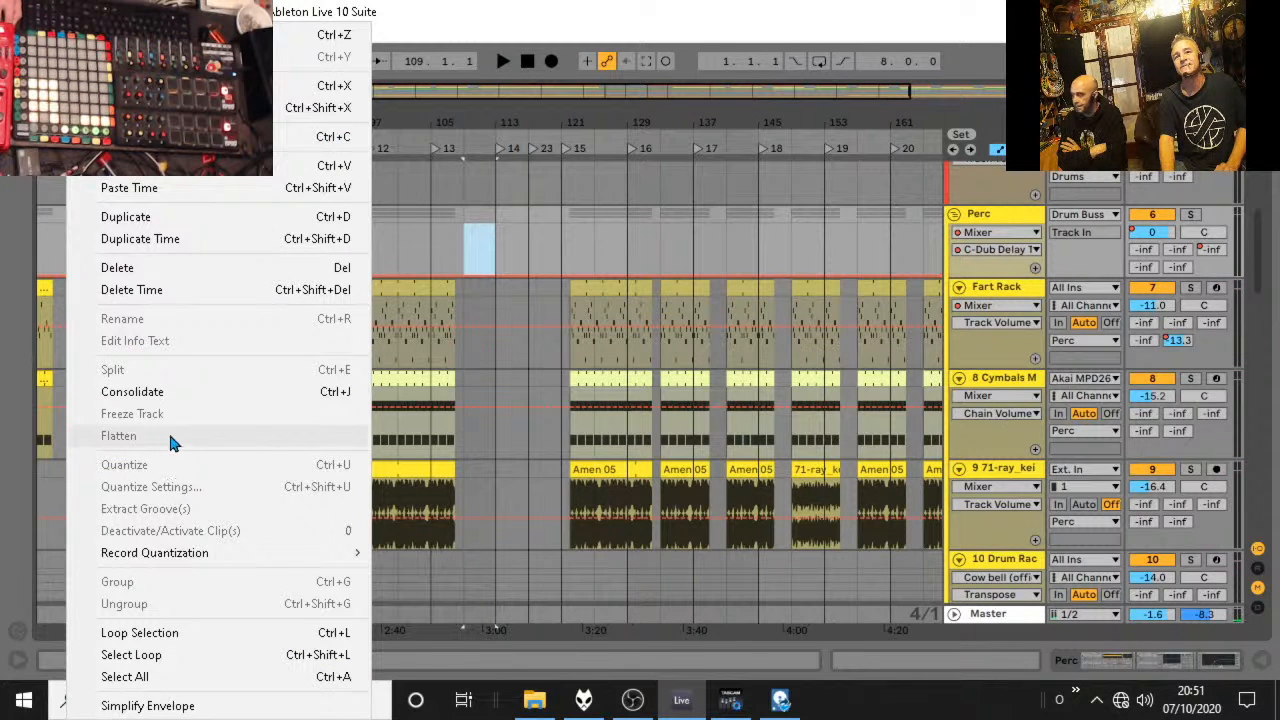
pyautogui.click(191, 241)
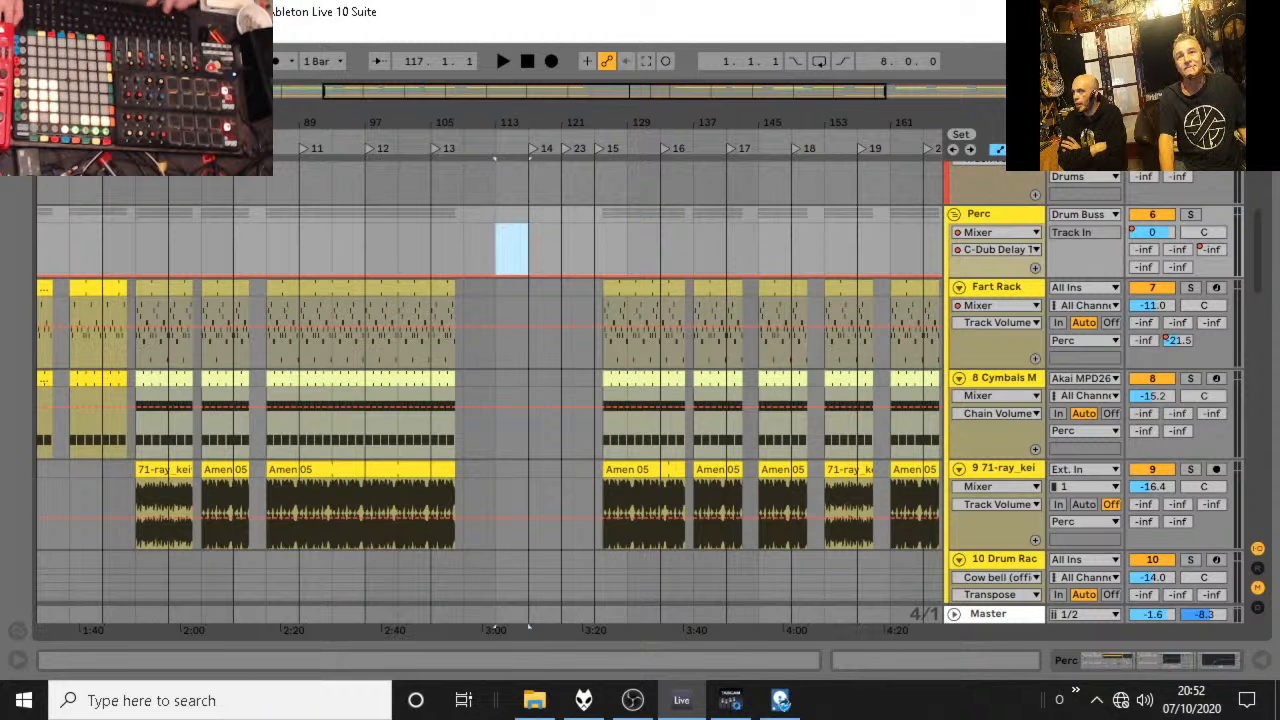
pyautogui.hotkey('ctrl', 'z')
# Delete the time of bars 109 to 113 from the arrangement and audition briefly from bar 109.
pyautogui.click(85, 12)
pyautogui.click(153, 292)
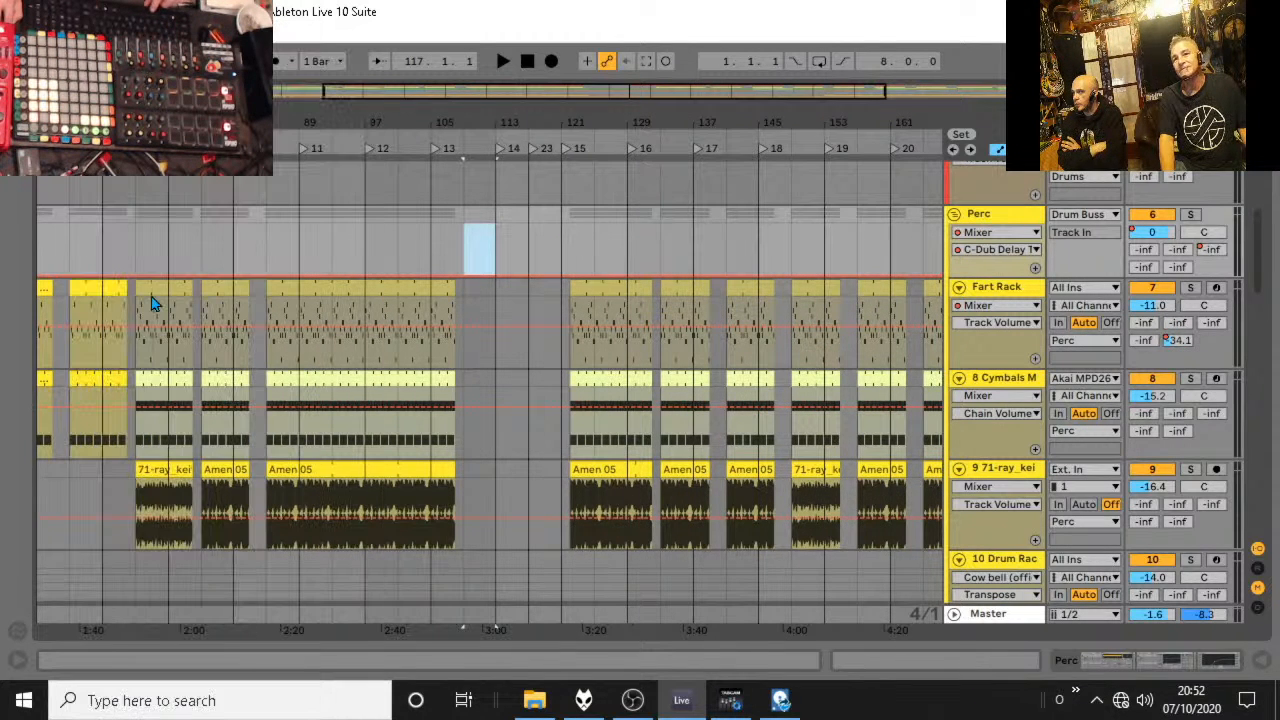
pyautogui.click(476, 316)
pyautogui.press('space')
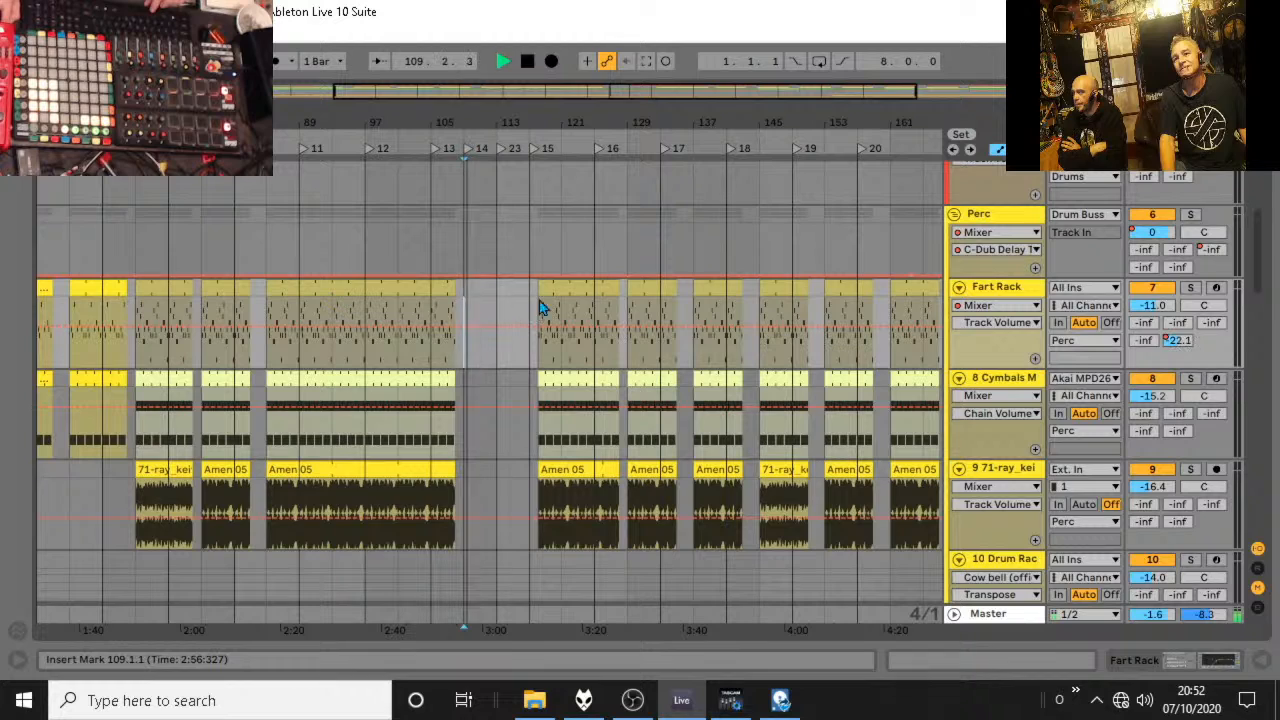
pyautogui.scroll(8, 577, 286)
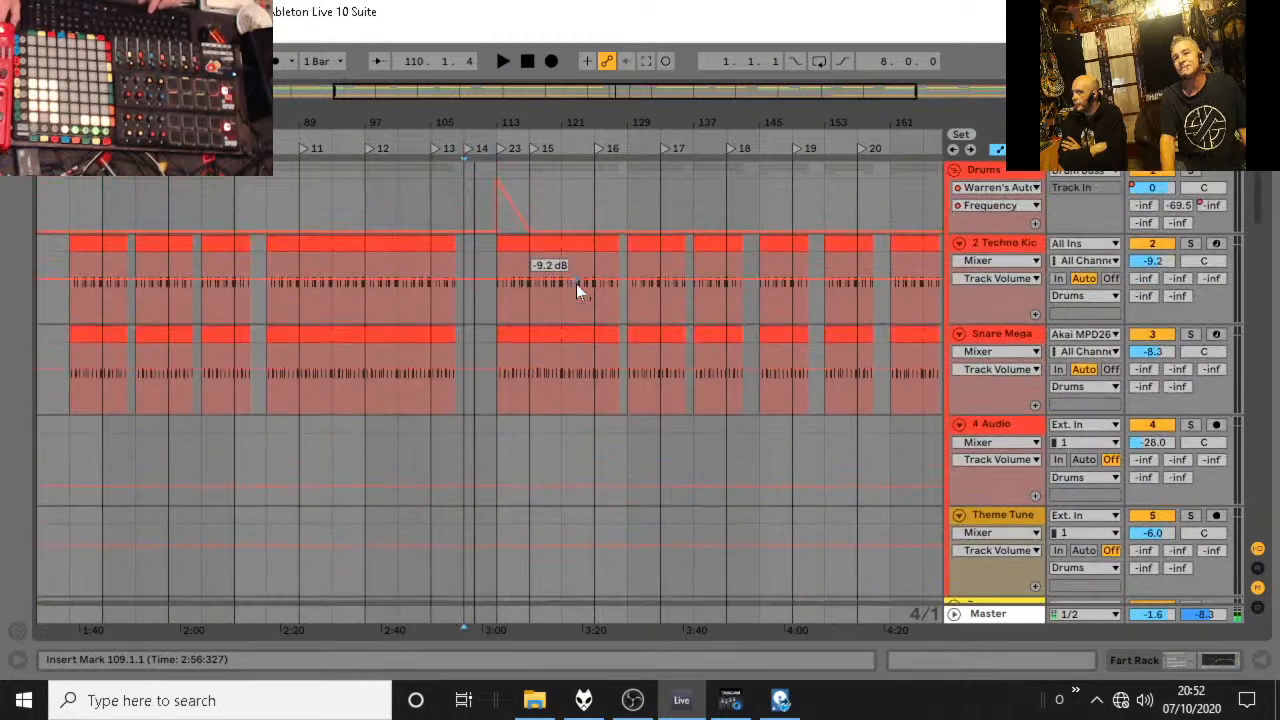
pyautogui.scroll(-7, 576, 284)
pyautogui.press('space')
# Move the first Fart Rack, Cymbals and Amen 05 clips after the breakdown one bar earlier to start at bar 117.
pyautogui.moveTo(541, 335); pyautogui.dragTo(568, 336)
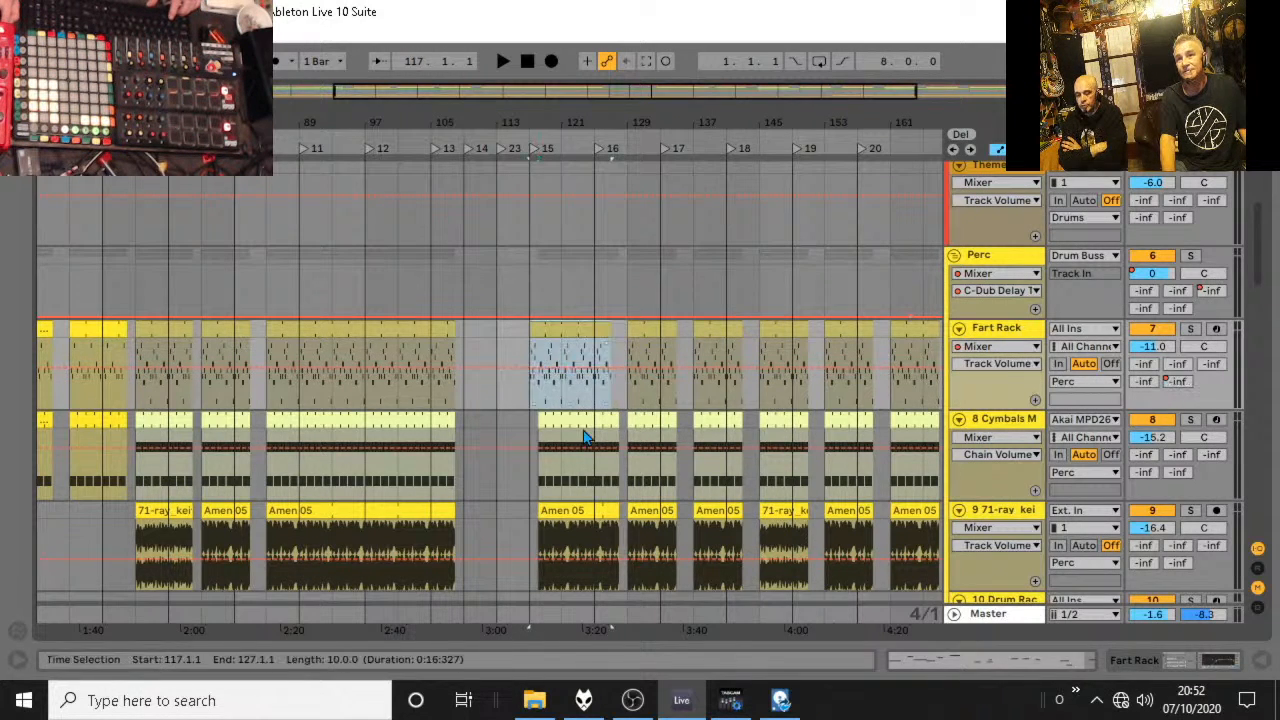
pyautogui.moveTo(585, 437); pyautogui.dragTo(566, 423)
pyautogui.moveTo(573, 500); pyautogui.dragTo(563, 516)
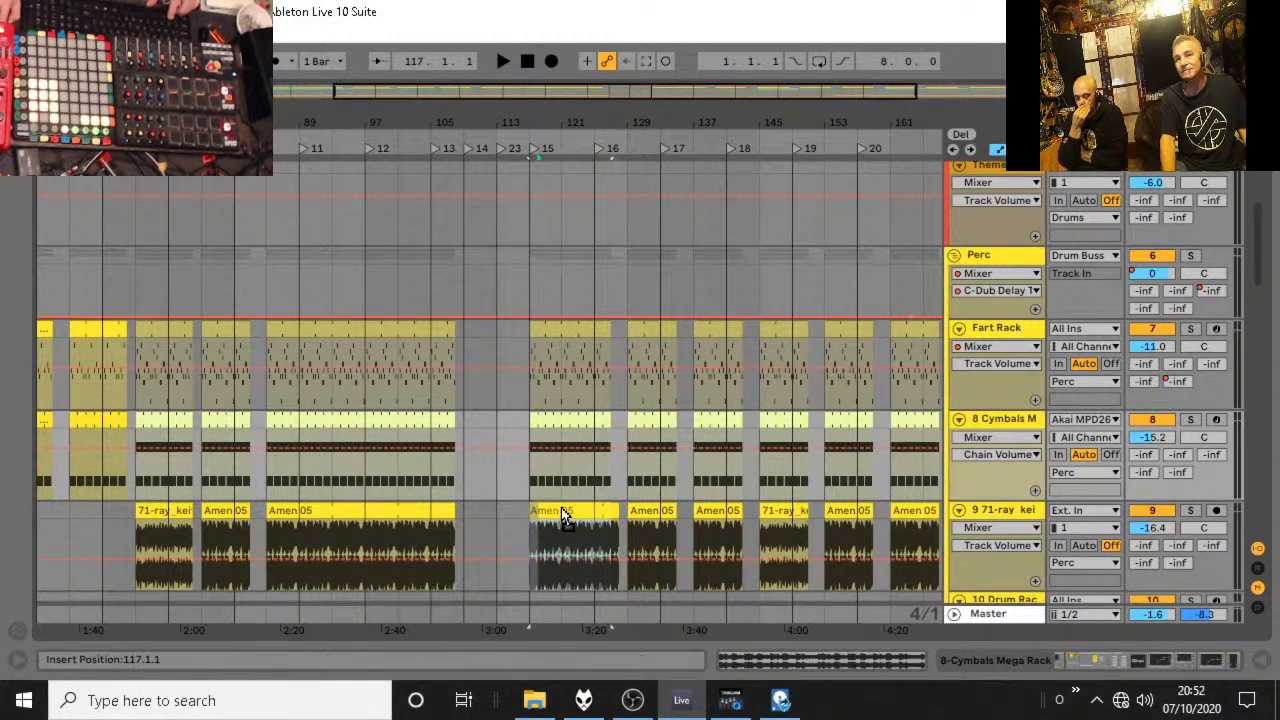
# Audition the end of the breakdown from bar 117 and again from bar 113.
pyautogui.scroll(-6, 563, 516)
pyautogui.press('space')
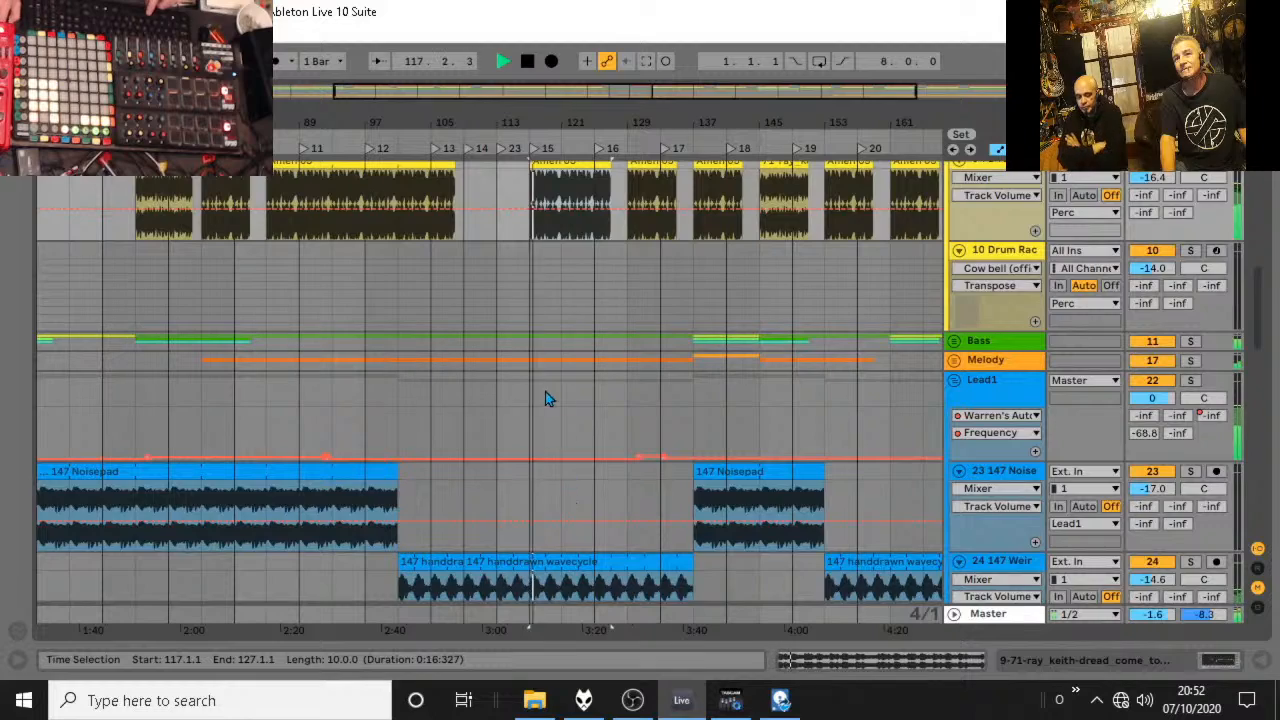
pyautogui.scroll(3, 545, 391)
pyautogui.press('space')
pyautogui.click(504, 297)
pyautogui.press('space')
pyautogui.scroll(5, 511, 317)
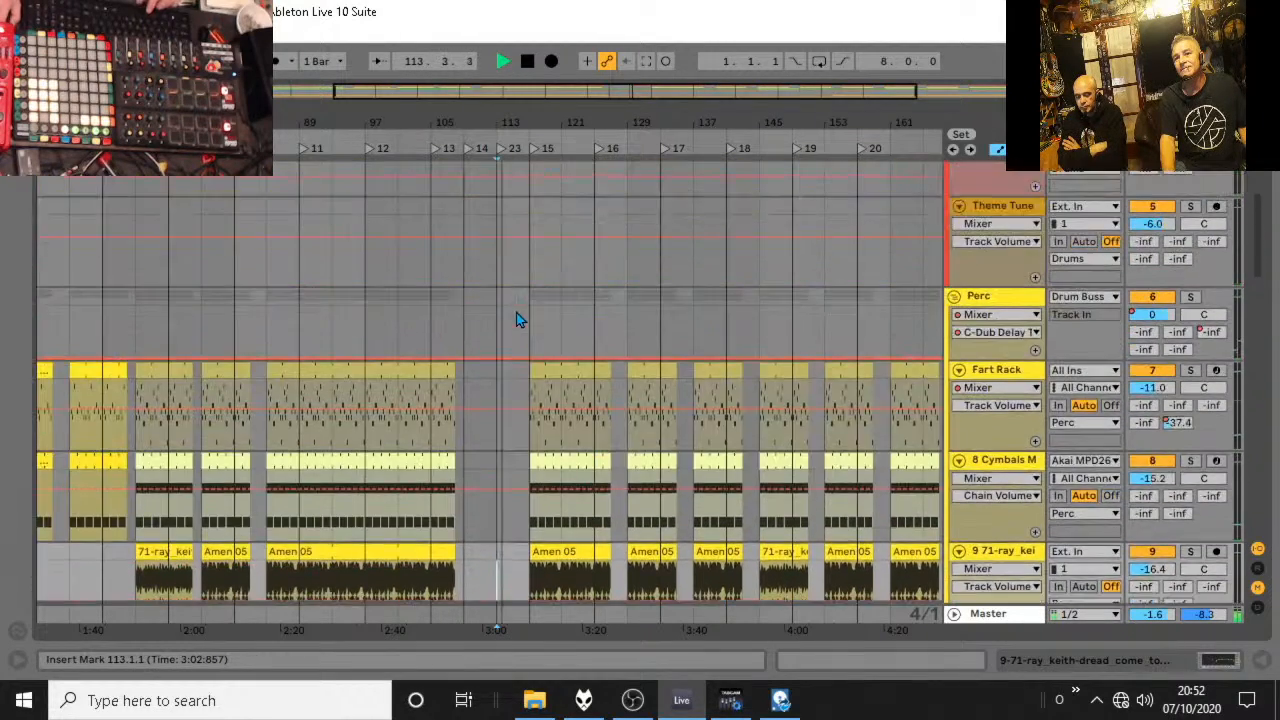
pyautogui.scroll(6, 517, 318)
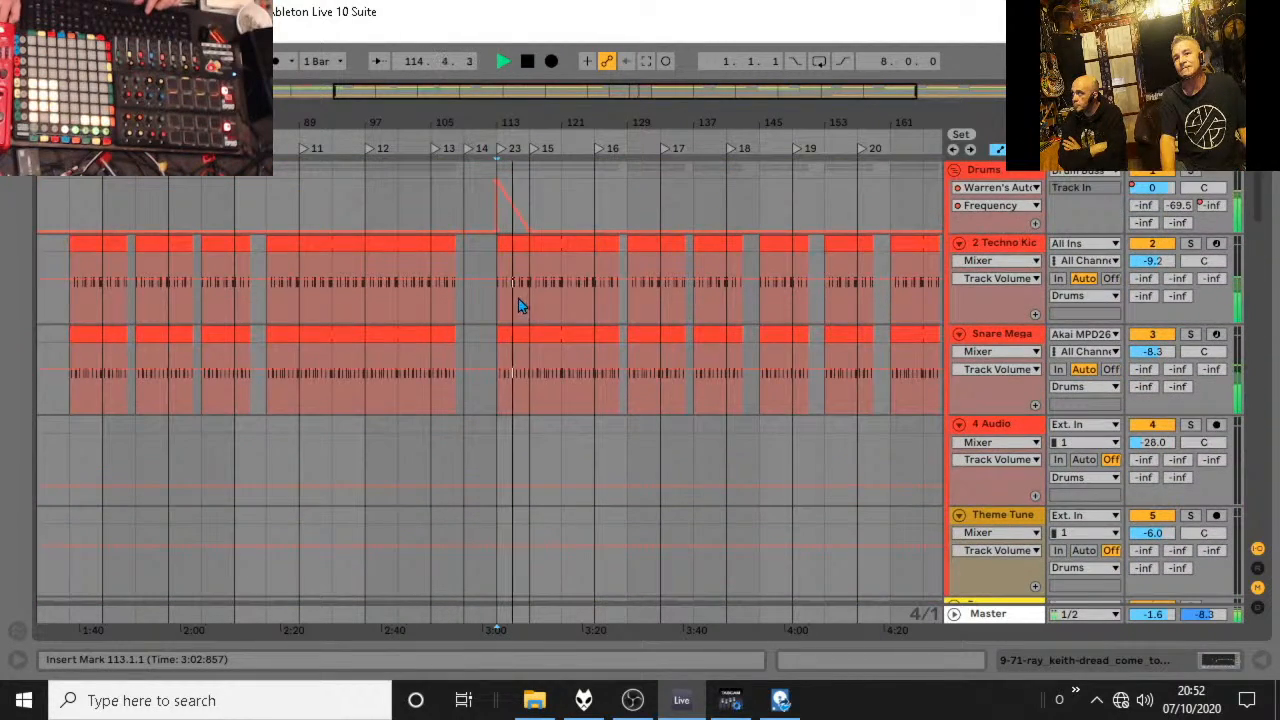
pyautogui.press('space')
# With a one-bar grid, clear bar 116 of the kick and snare clips and extend their starts back to bar 109.
pyautogui.scroll(5, 526, 262)
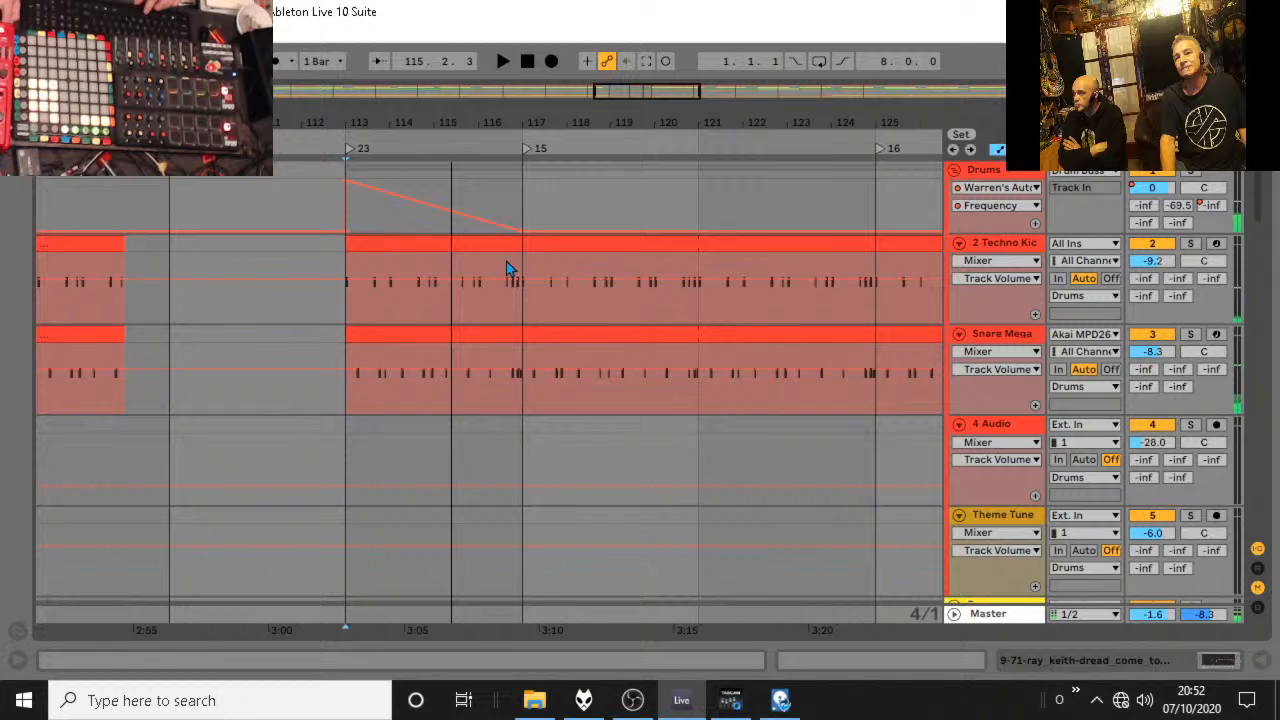
pyautogui.rightClick(540, 312)
pyautogui.click(736, 552)
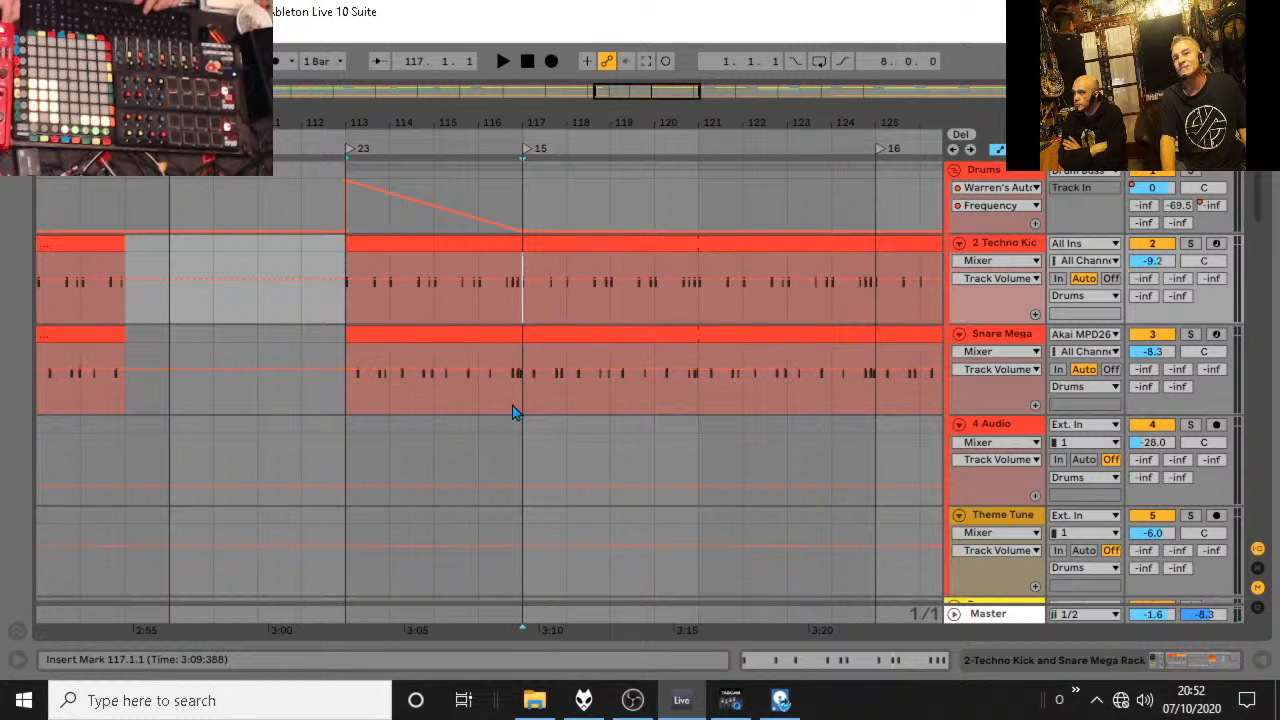
pyautogui.moveTo(520, 398); pyautogui.dragTo(491, 246)
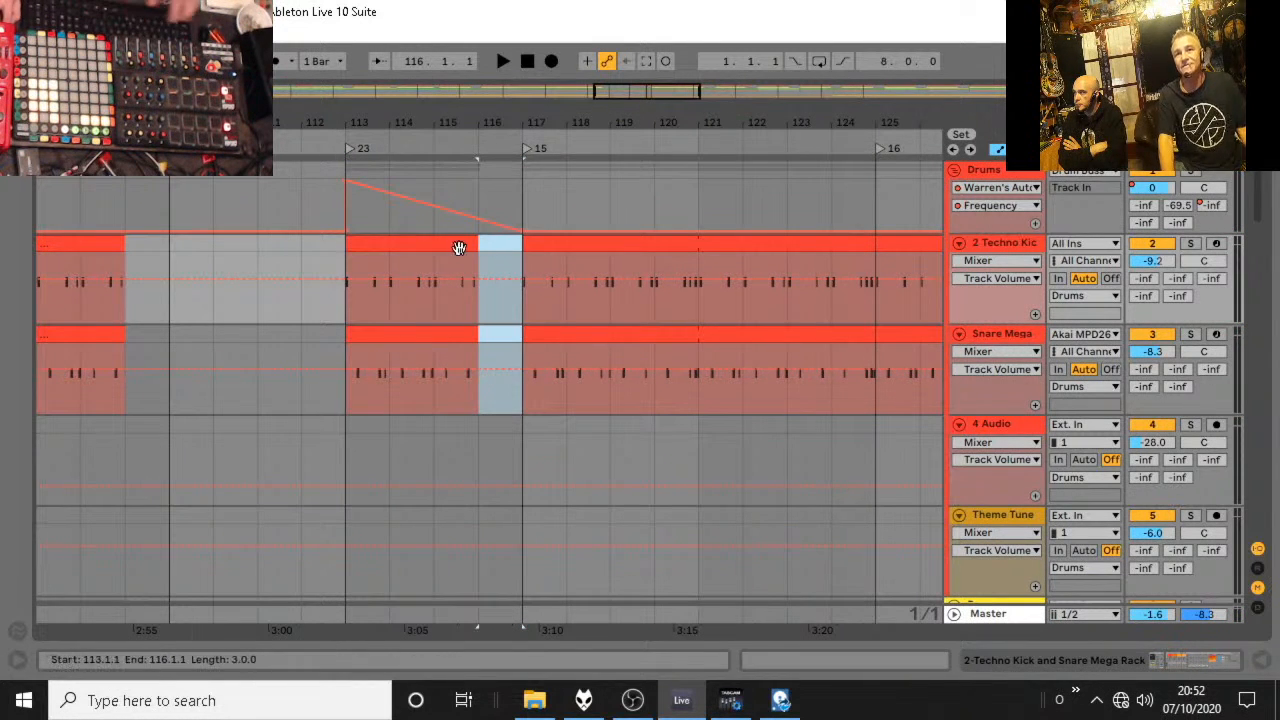
pyautogui.moveTo(349, 244); pyautogui.dragTo(174, 248)
pyautogui.moveTo(349, 335); pyautogui.dragTo(182, 326)
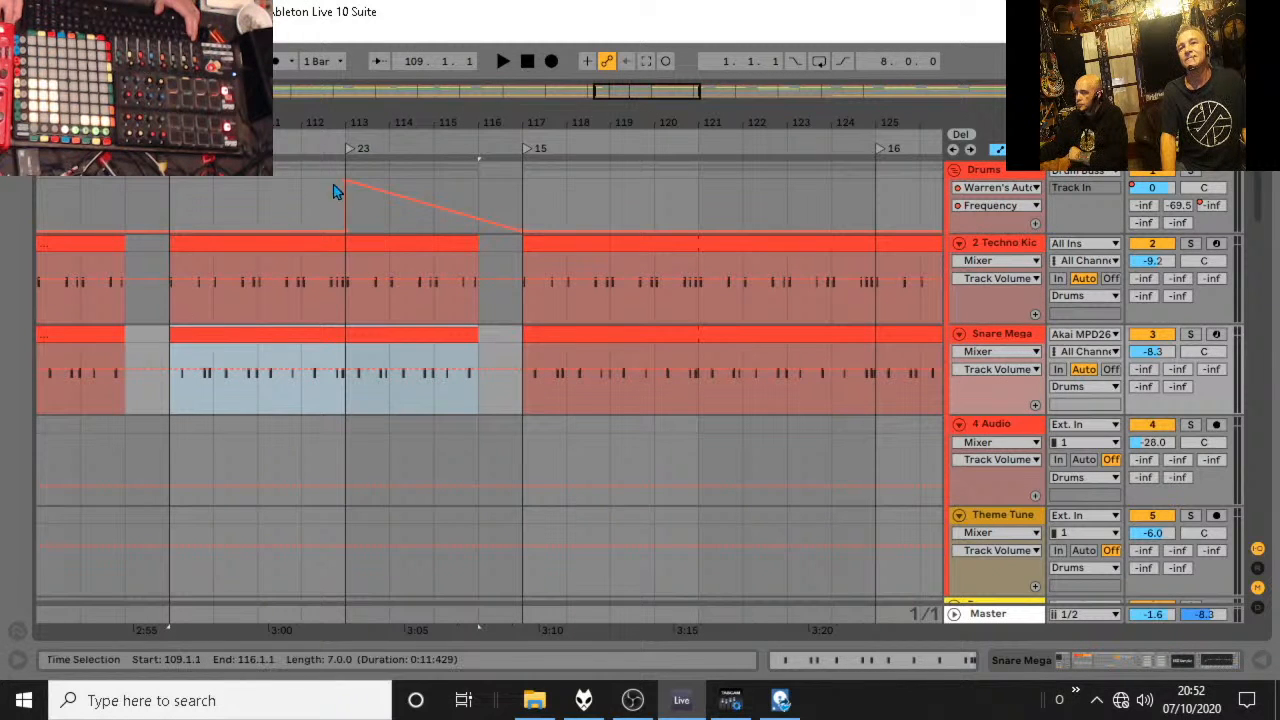
# Move the start and peak of the Drums filter sweep back from bar 113 to bar 109.
pyautogui.moveTo(346, 233); pyautogui.dragTo(172, 233)
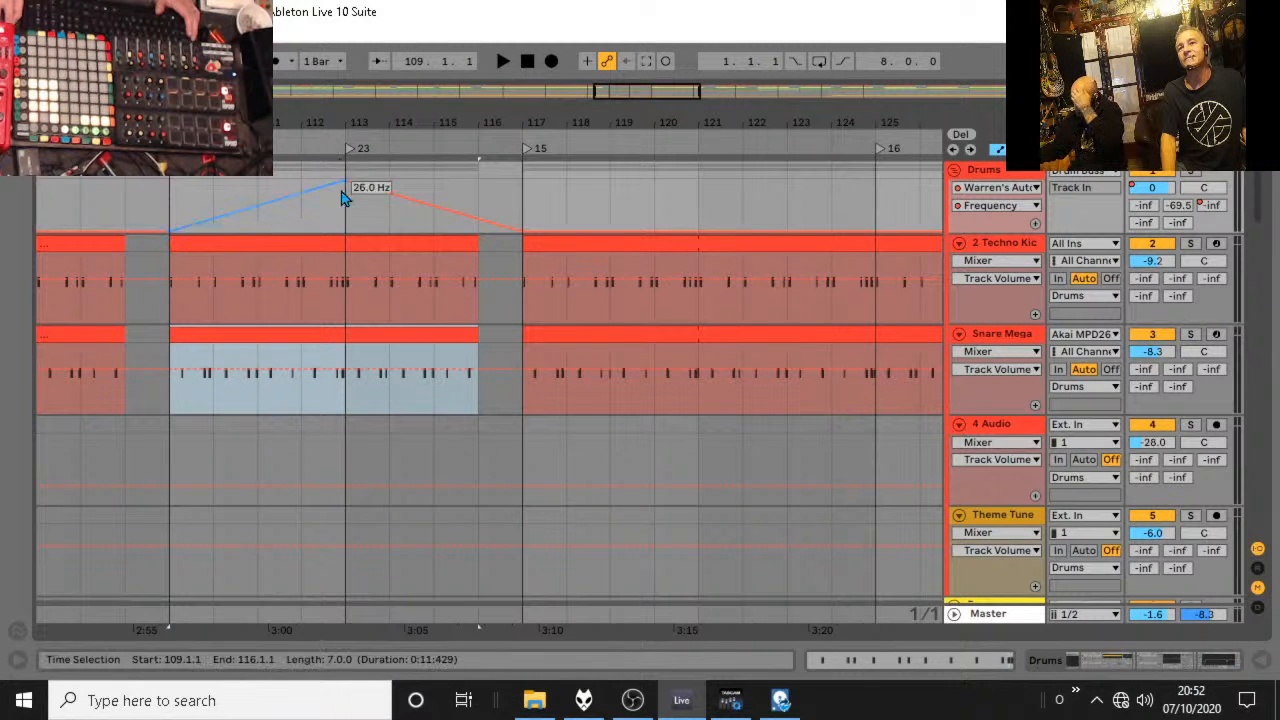
pyautogui.moveTo(345, 188); pyautogui.dragTo(208, 191)
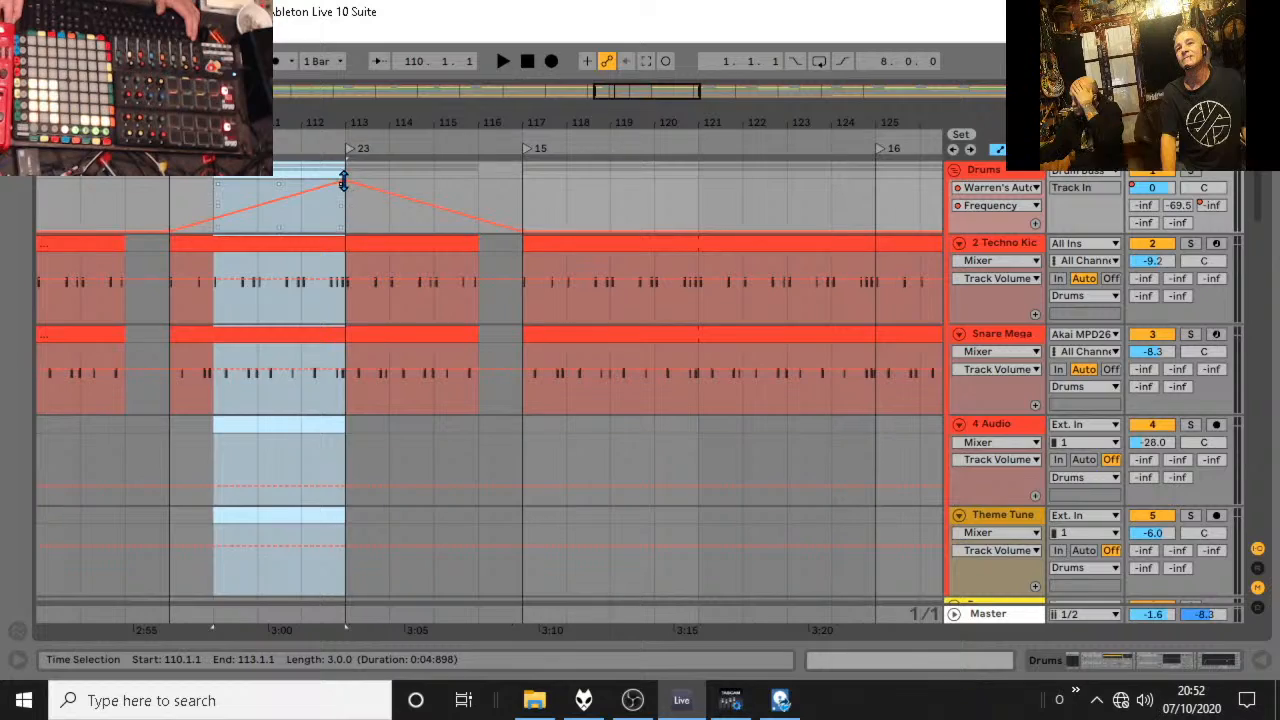
pyautogui.moveTo(345, 188); pyautogui.dragTo(170, 184)
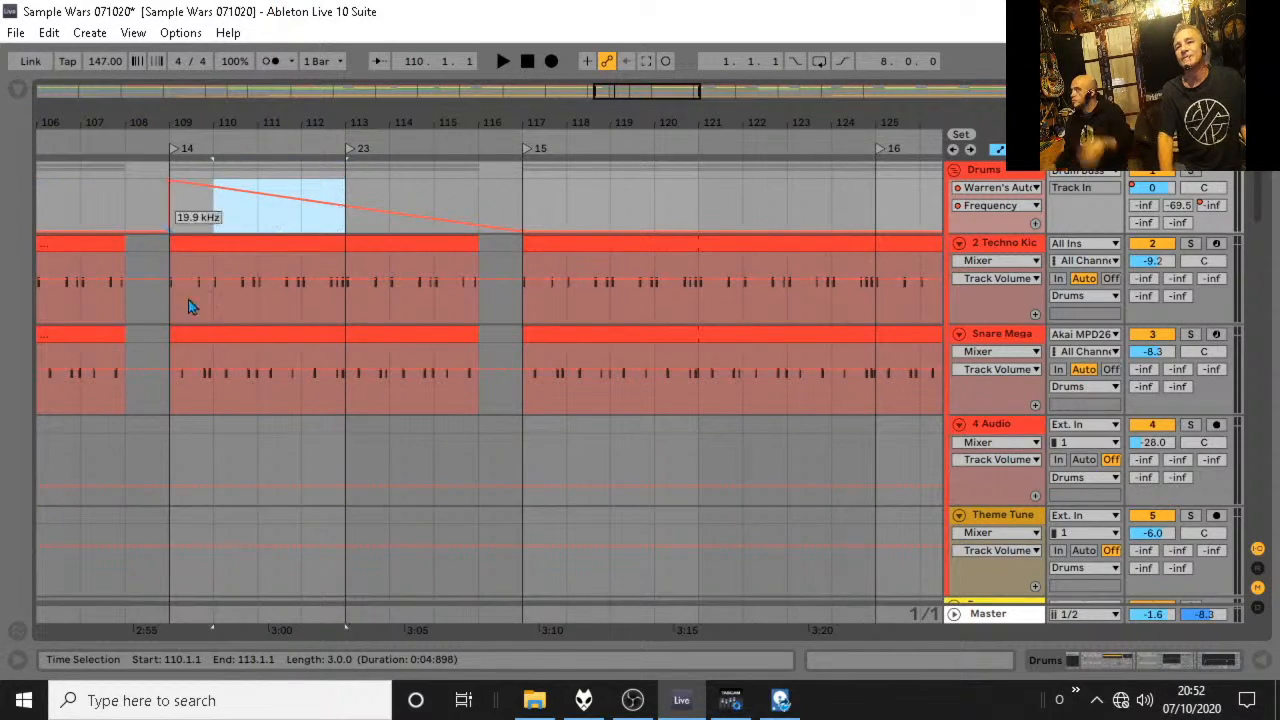
# Move the D#6 note in the LPD8A clip at bar 113 back to the clip's start at 104.1.1.
pyautogui.scroll(-15, 260, 321)
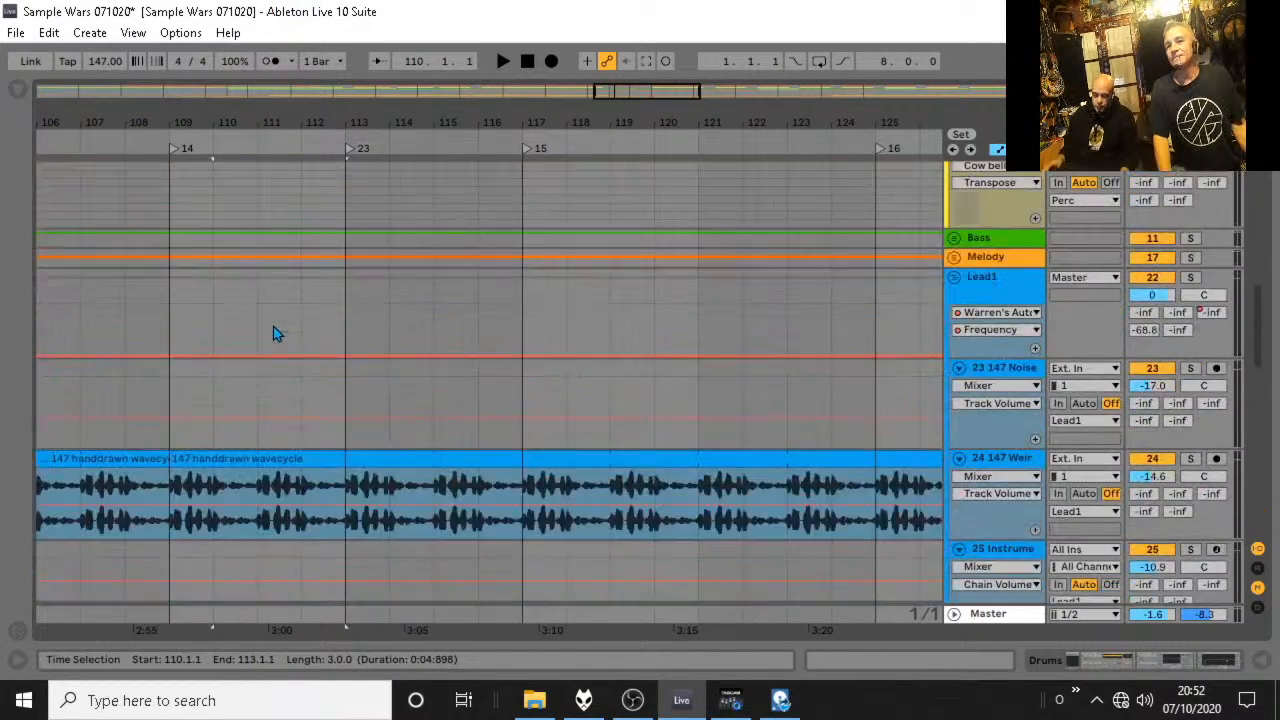
pyautogui.scroll(-15, 271, 329)
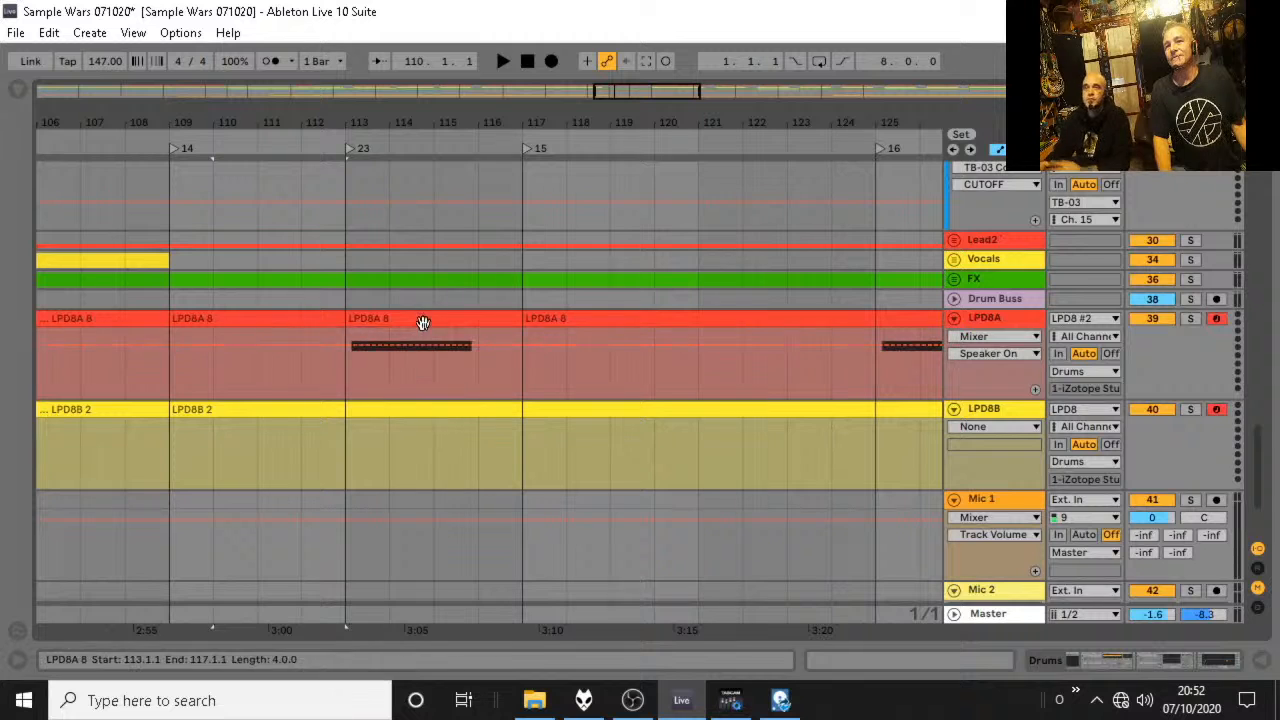
pyautogui.doubleClick(423, 322)
pyautogui.moveTo(528, 153); pyautogui.dragTo(499, 156)
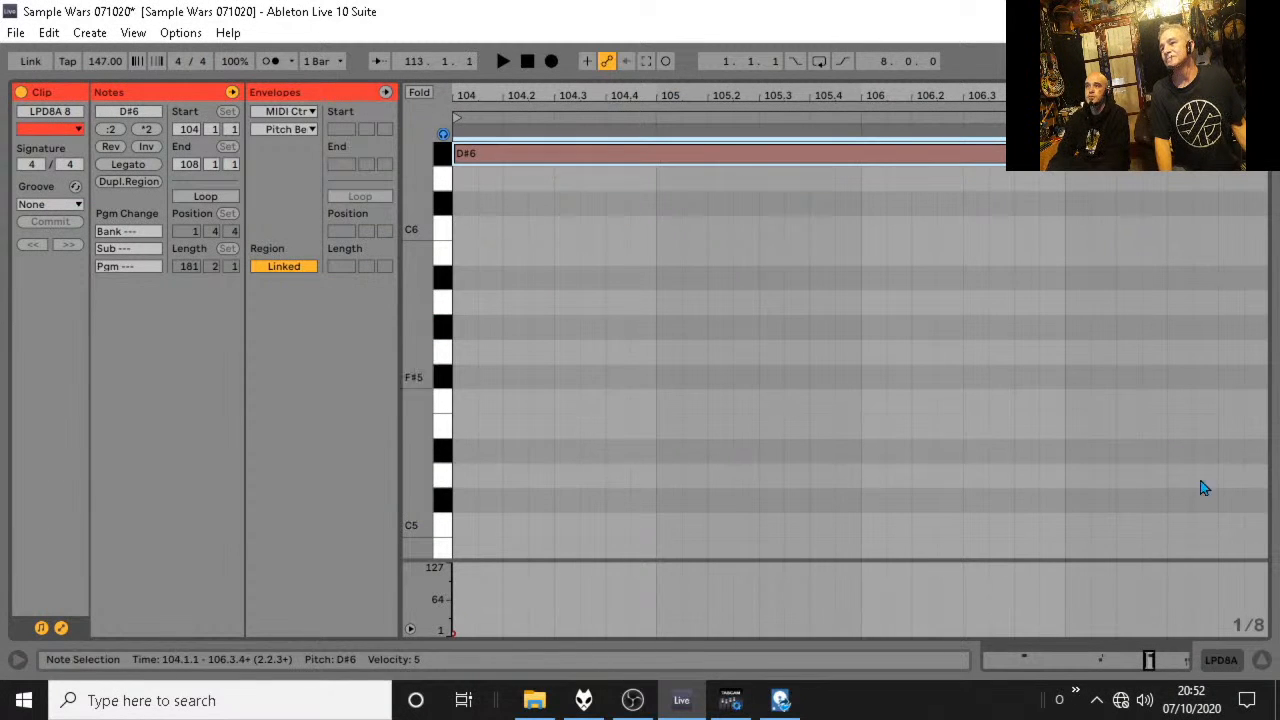
pyautogui.click(1264, 661)
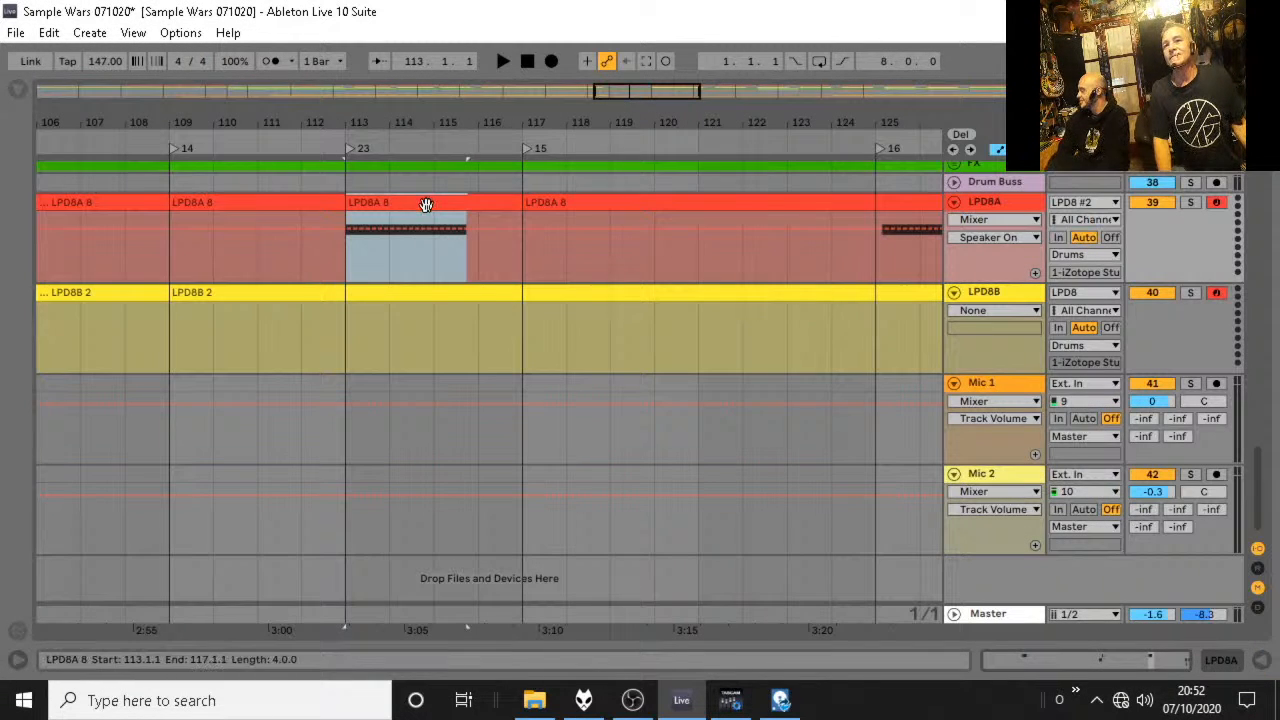
# Copy the LPD8A section at bar 113 to bar 109 and lengthen the copy's D#6 note to fill its four bars.
pyautogui.moveTo(426, 205); pyautogui.dragTo(259, 233)
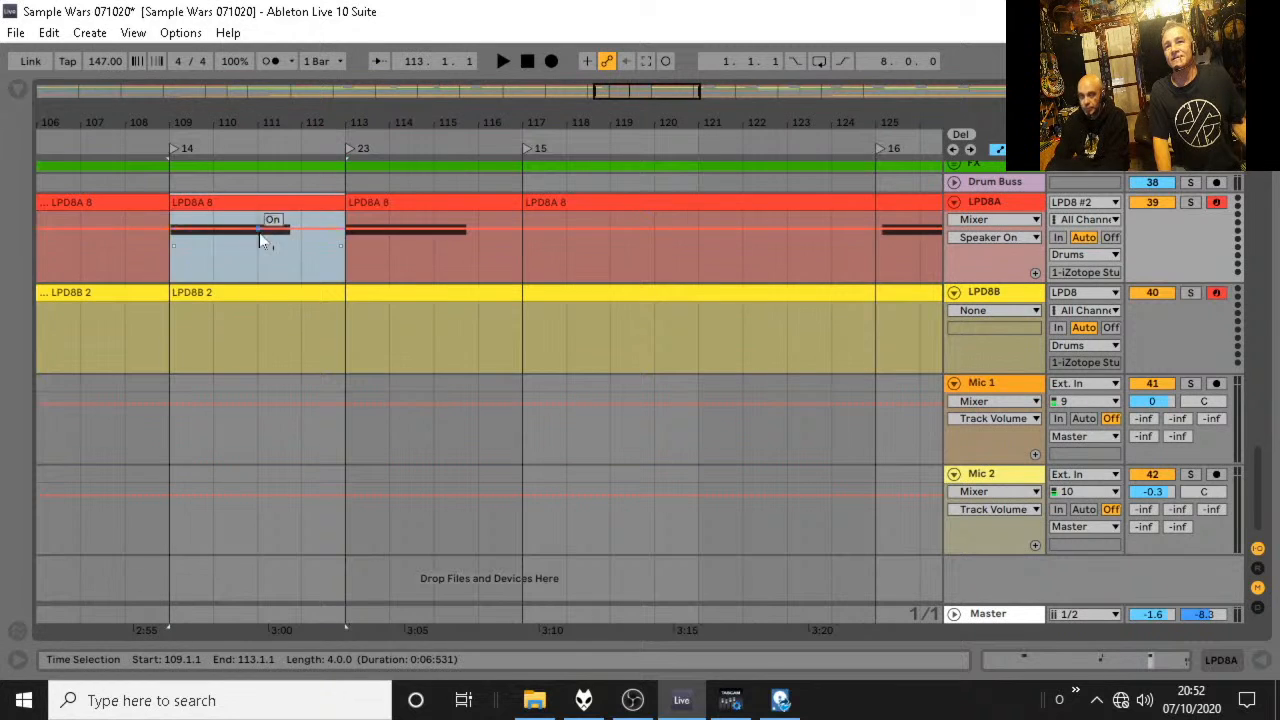
pyautogui.click(163, 267)
pyautogui.press('space')
pyautogui.press('space')
pyautogui.doubleClick(315, 202)
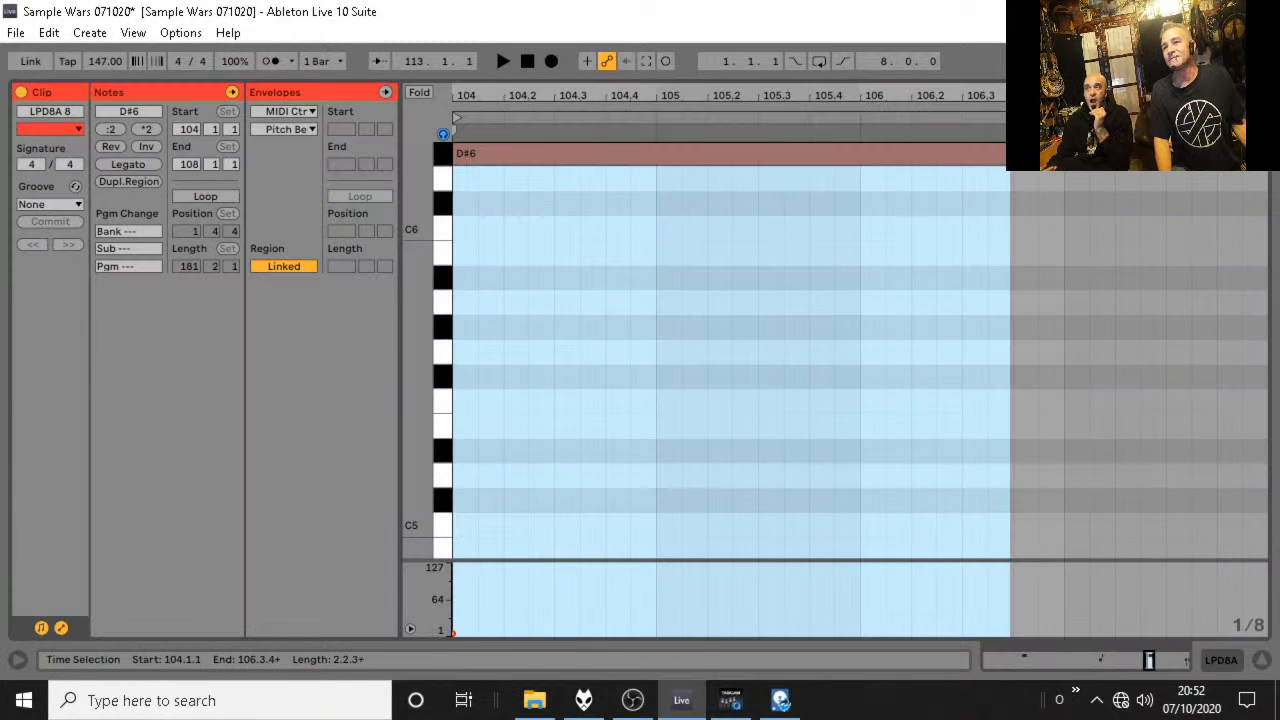
pyautogui.click(1004, 153)
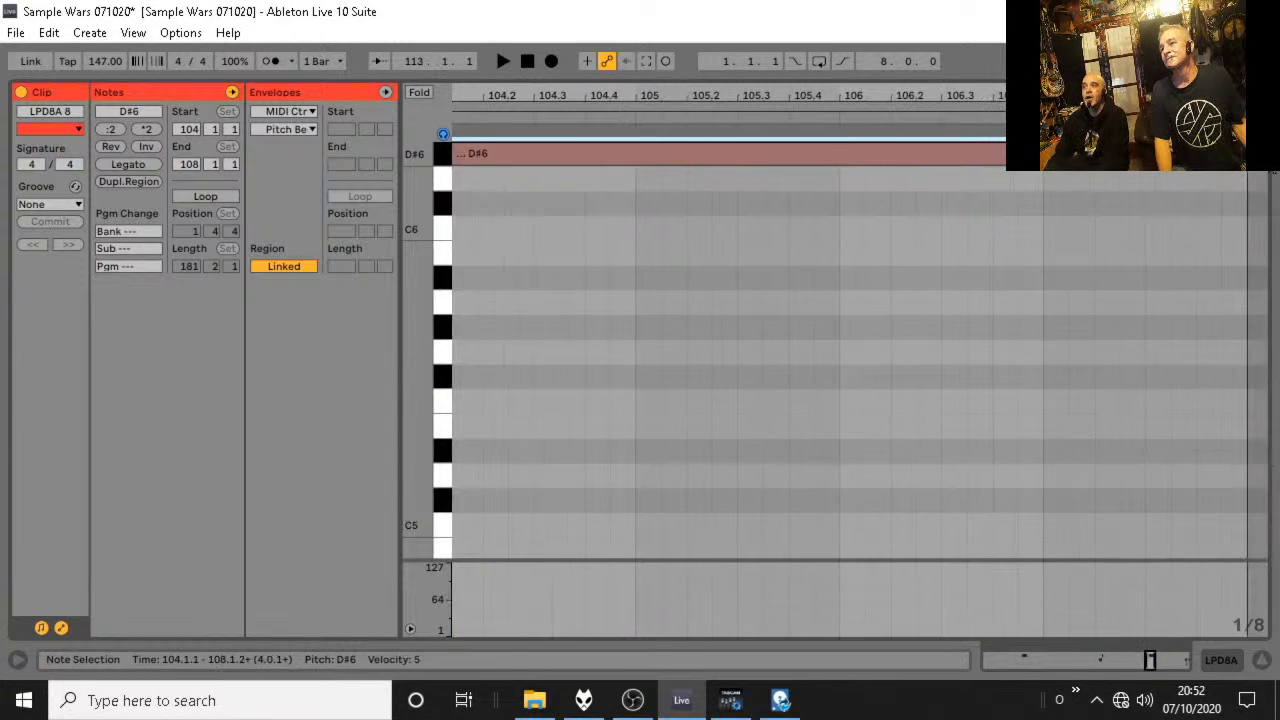
# Audition the breakdown from bar 109 past bar 117 while checking the Drums and Perc tracks.
pyautogui.press('space')
pyautogui.click(1262, 661)
pyautogui.scroll(15, 757, 248)
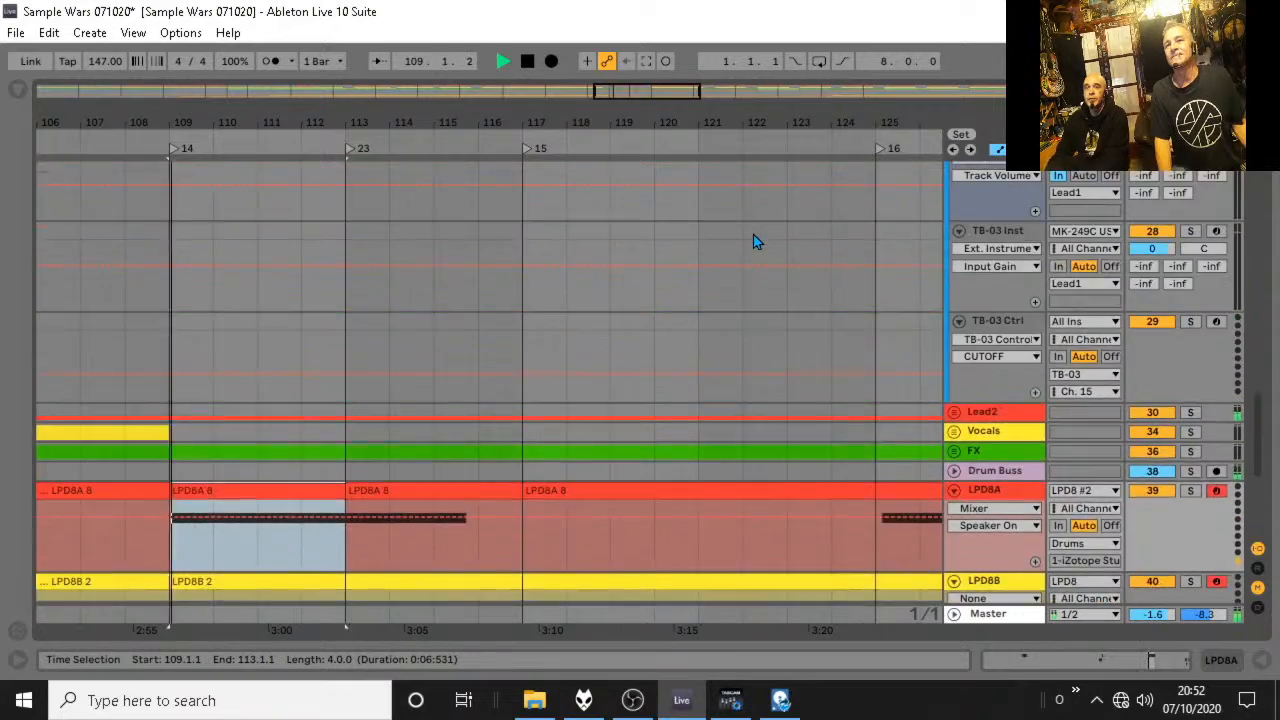
pyautogui.scroll(15, 747, 227)
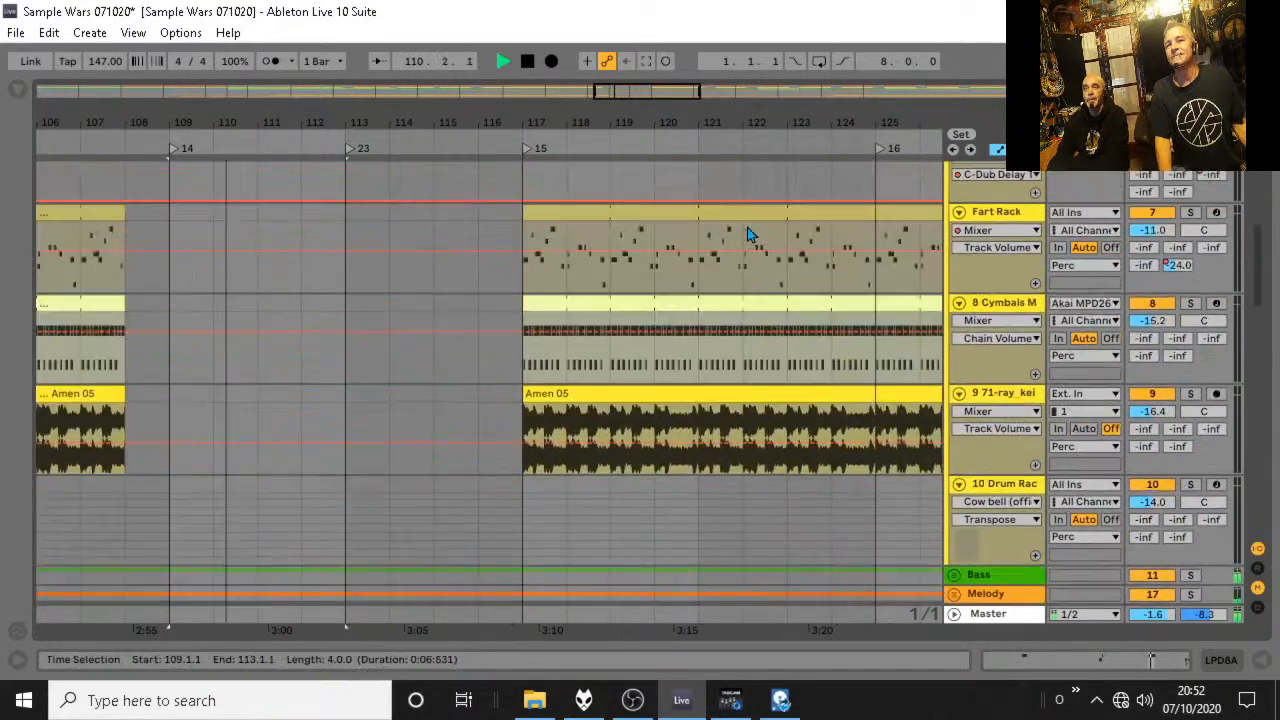
pyautogui.scroll(3, 747, 228)
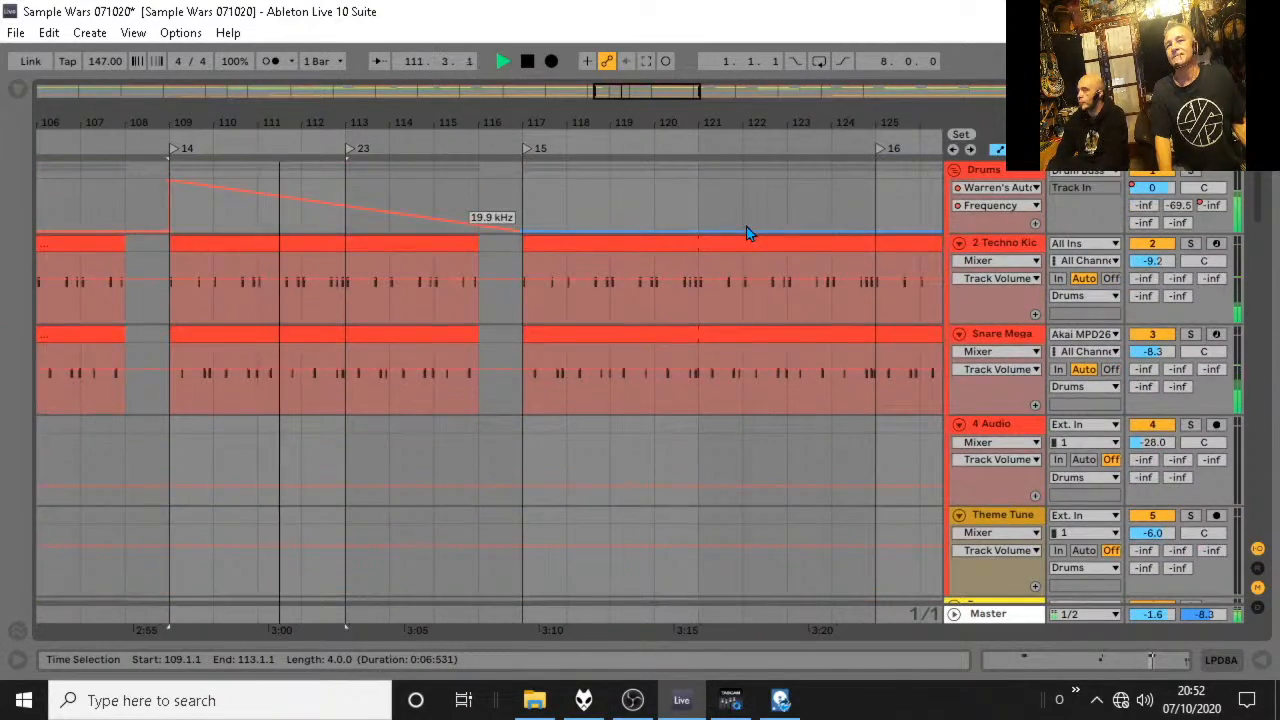
pyautogui.moveTo(502, 122); pyautogui.dragTo(502, 48)
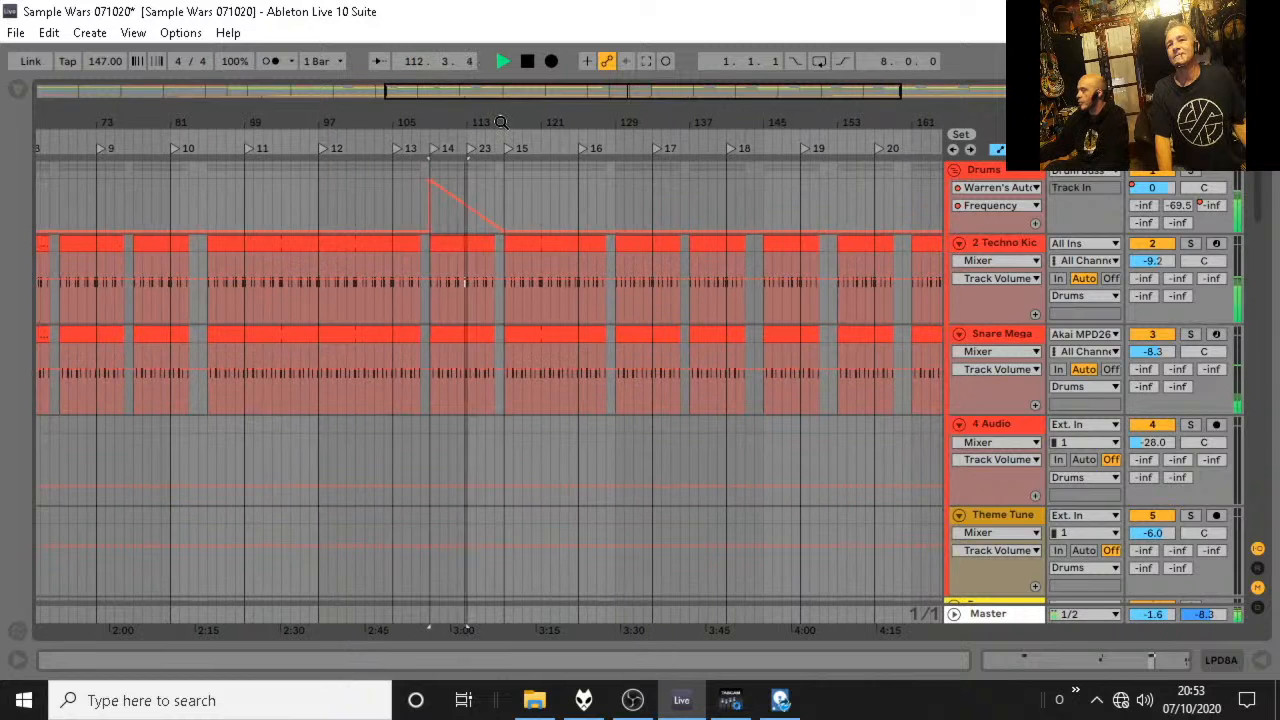
pyautogui.click(957, 171)
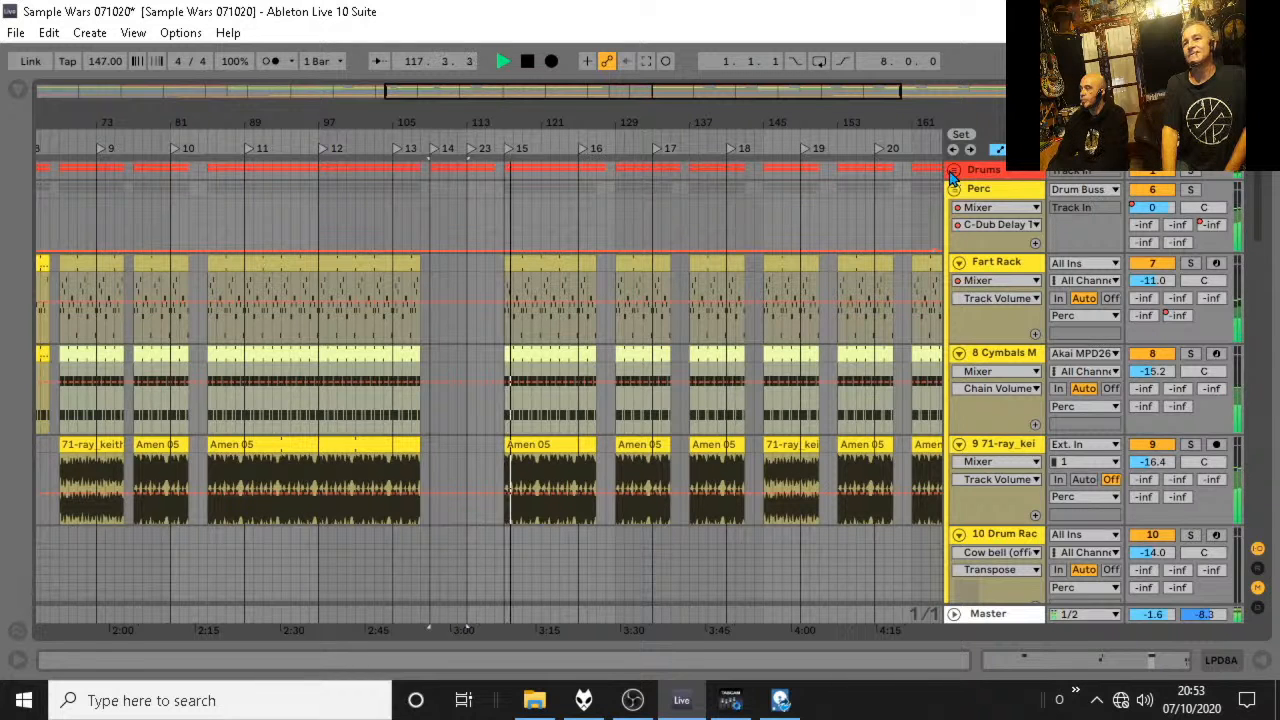
pyautogui.click(955, 171)
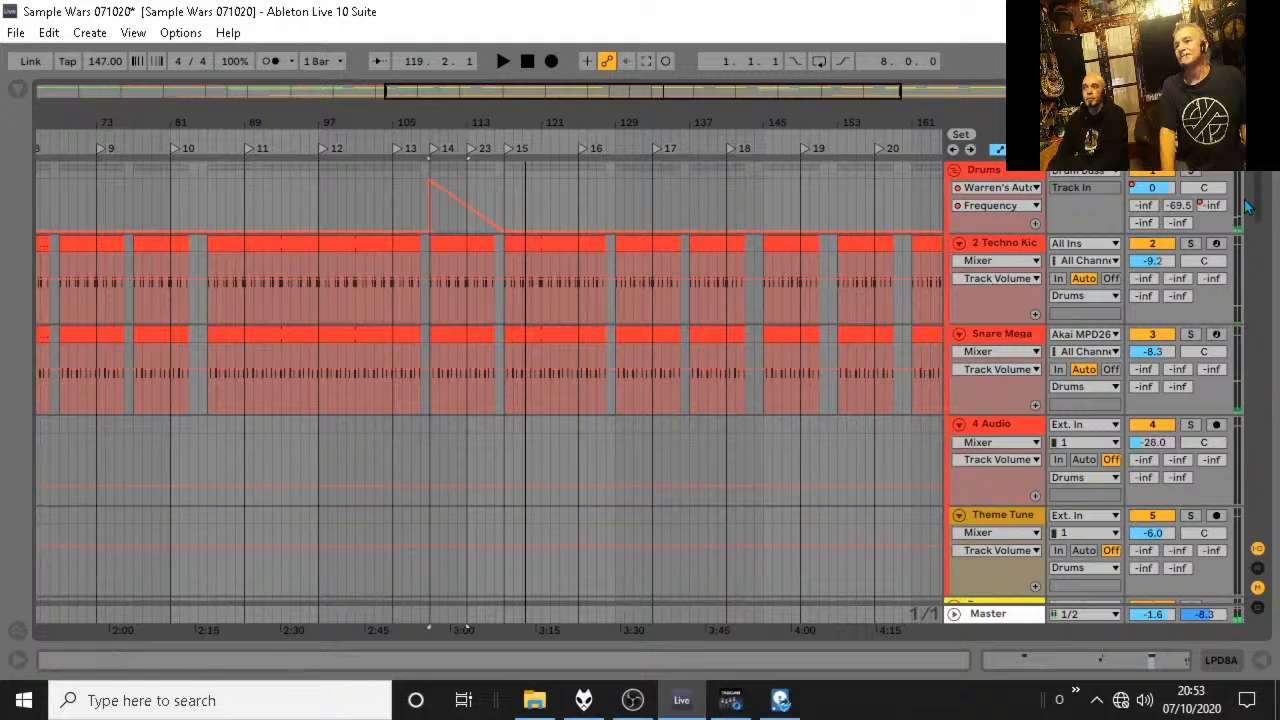
# Show the Perc group's Warren's Auto Filter Frequency automation and clear its spikes between bars 116 and 121.
pyautogui.scroll(-10, 1262, 220)
pyautogui.scroll(-3, 682, 374)
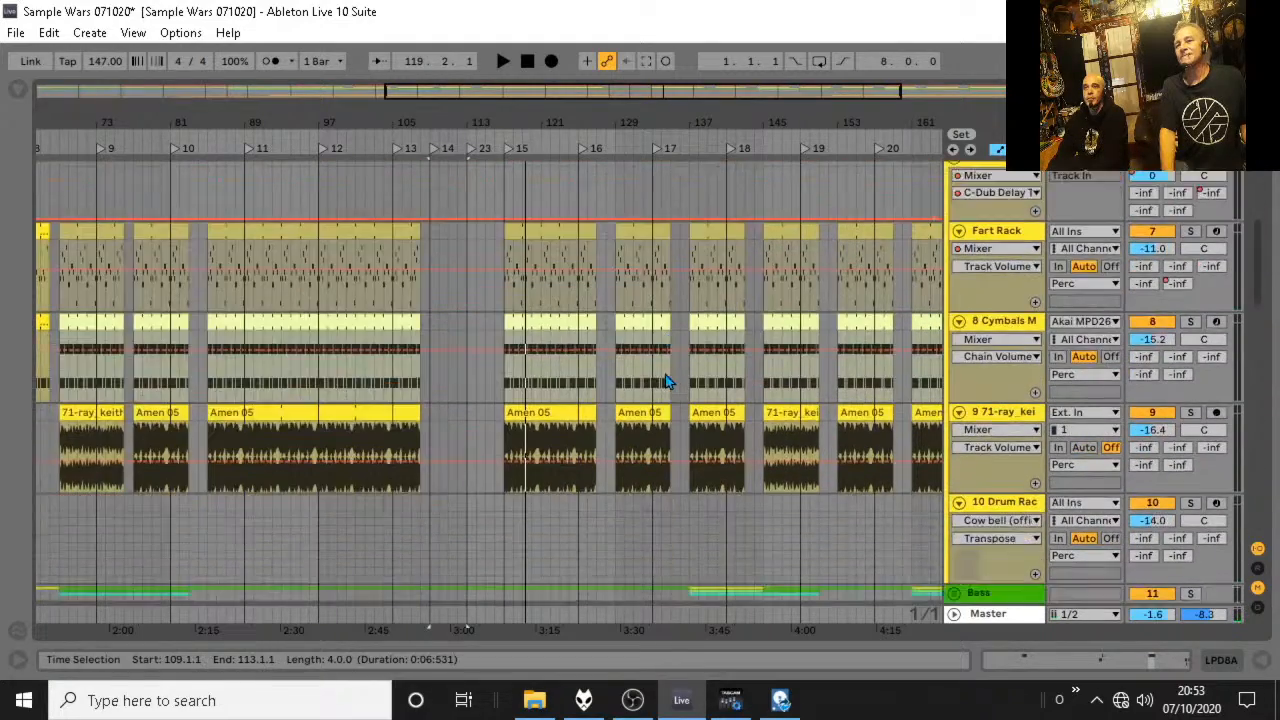
pyautogui.scroll(8, 668, 381)
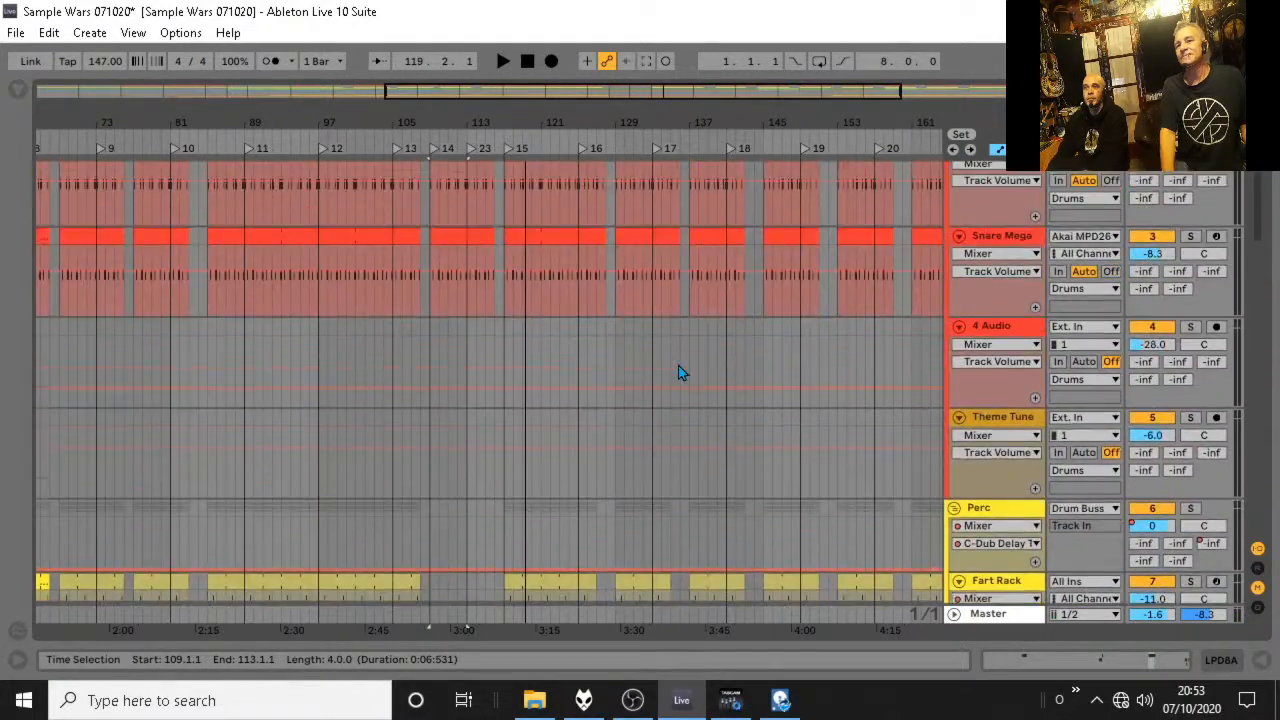
pyautogui.scroll(-3, 678, 368)
pyautogui.scroll(-2, 678, 372)
pyautogui.scroll(1, 985, 255)
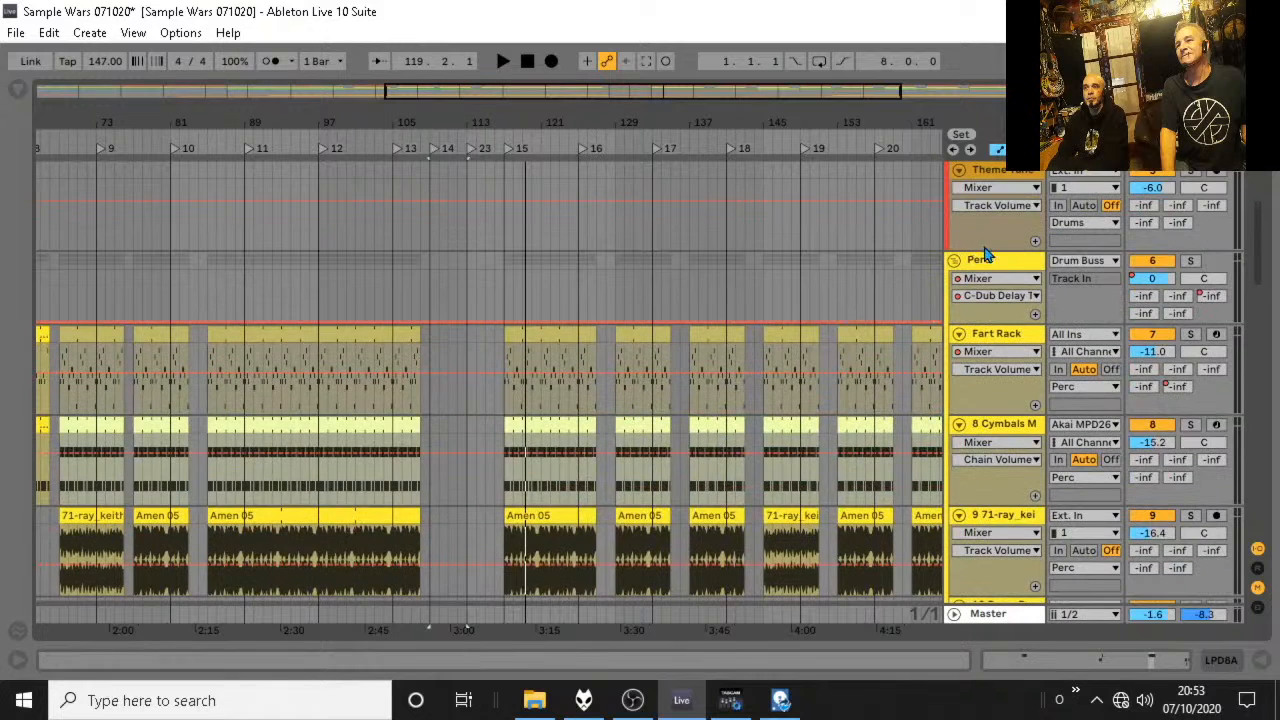
pyautogui.click(980, 300)
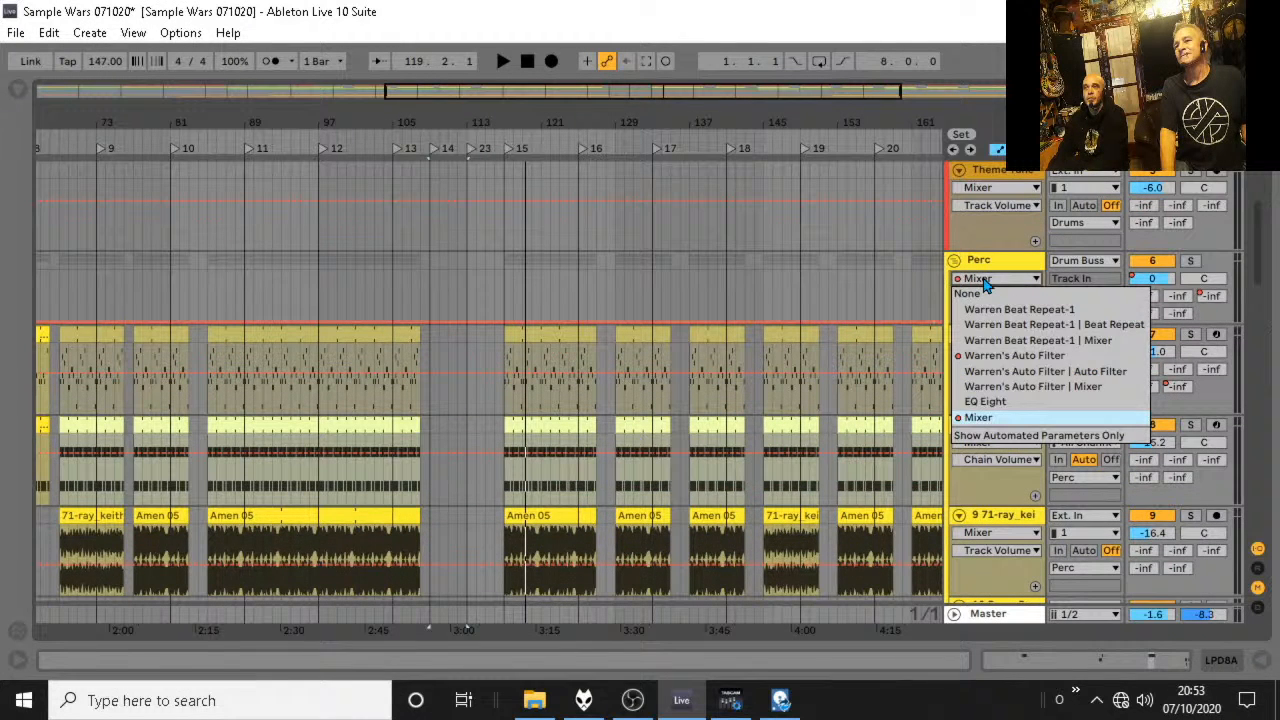
pyautogui.click(1000, 362)
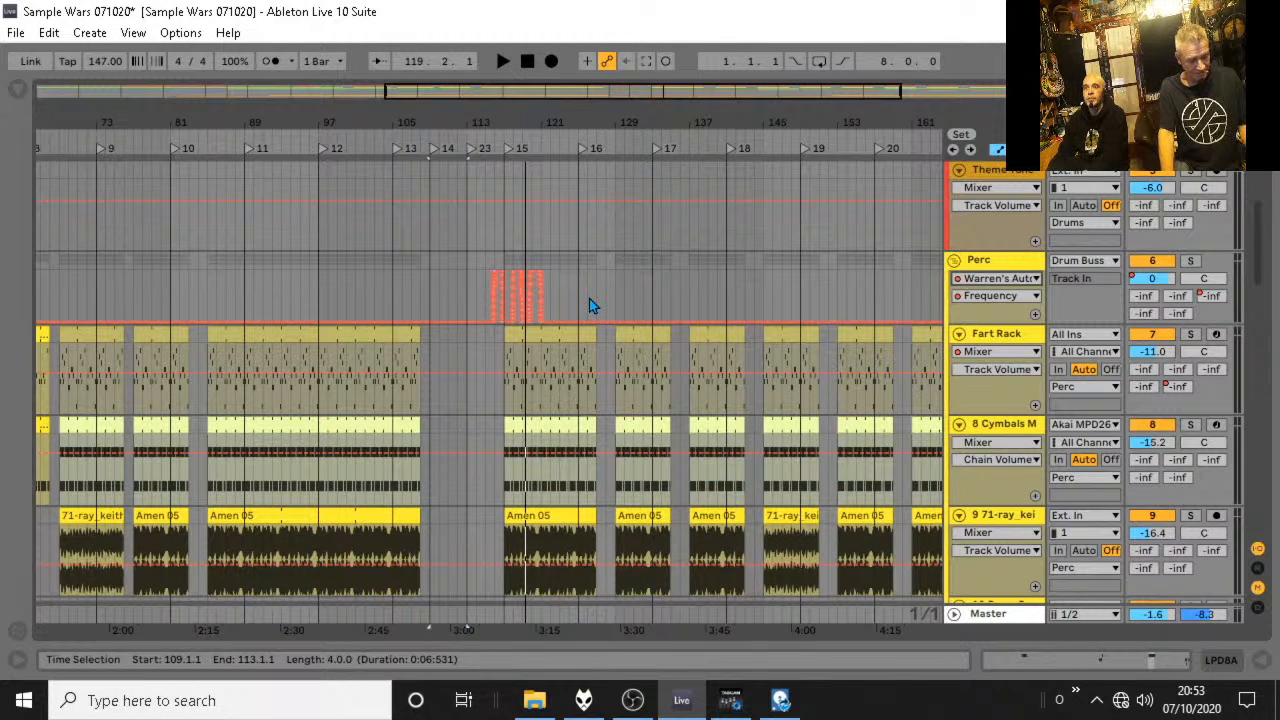
pyautogui.click(551, 340)
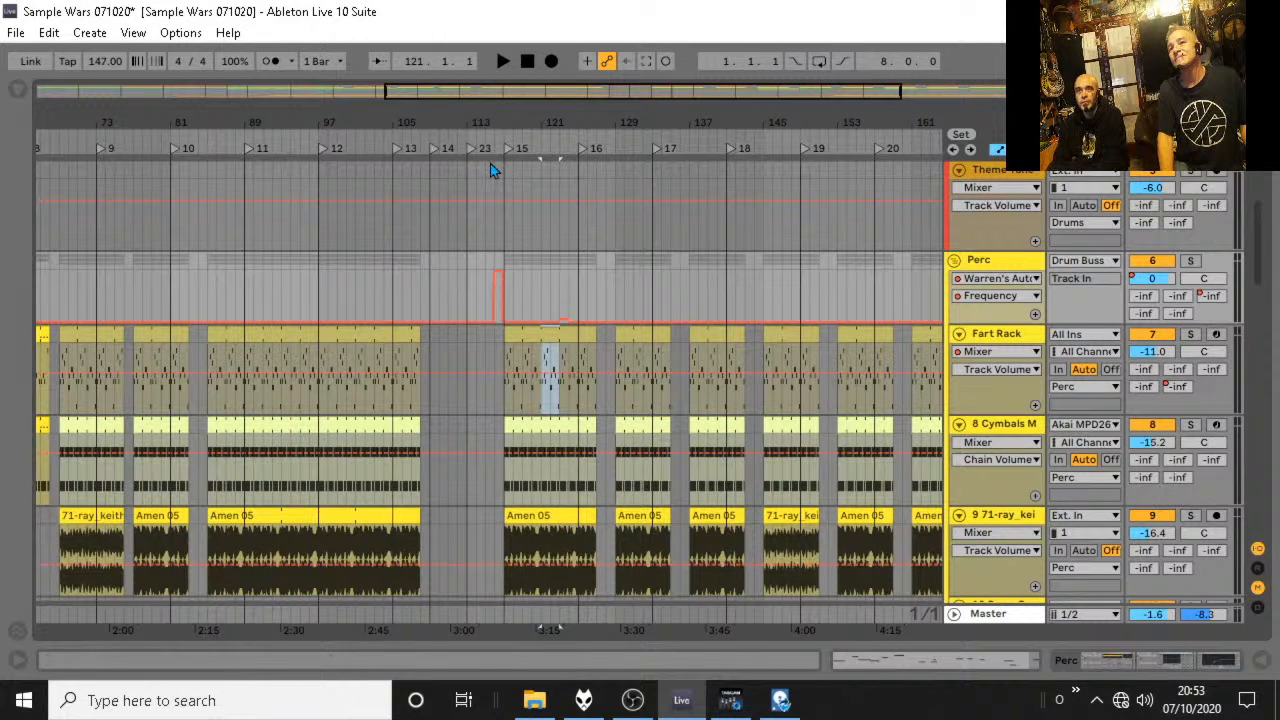
pyautogui.click(498, 321)
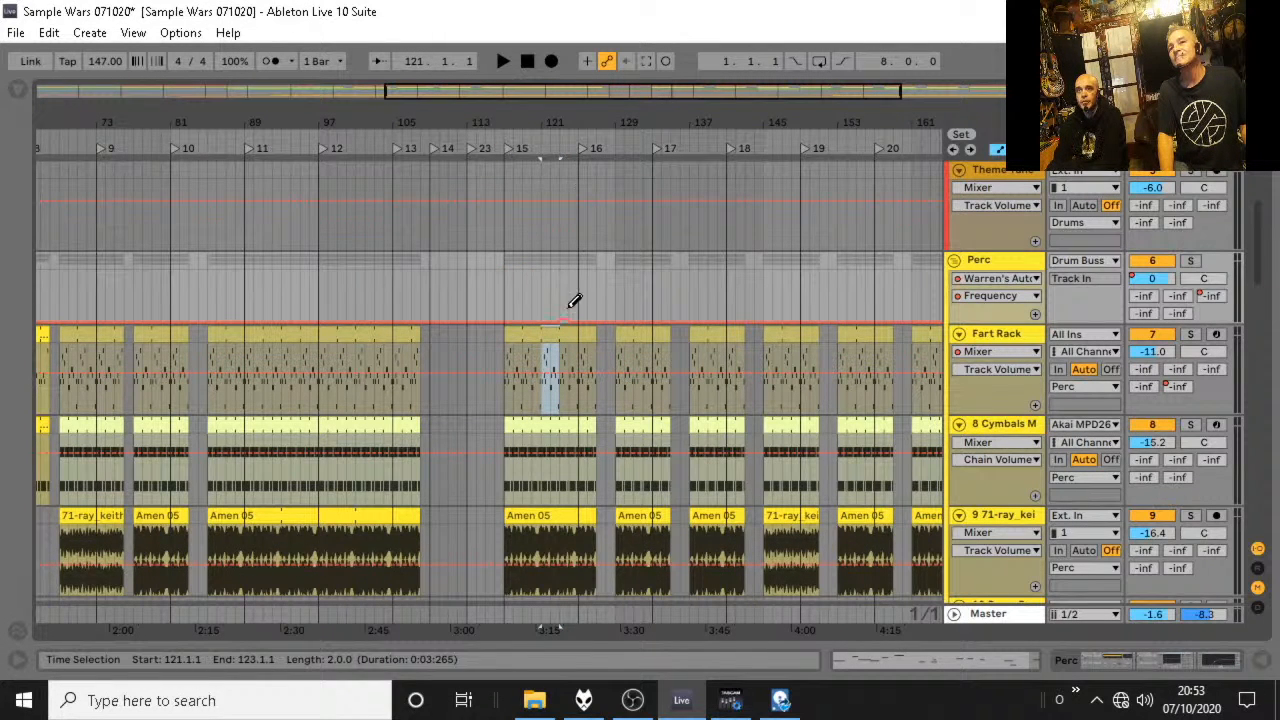
# Audition the transition out of the breakdown from bar 116 into bar 117.
pyautogui.press('space')
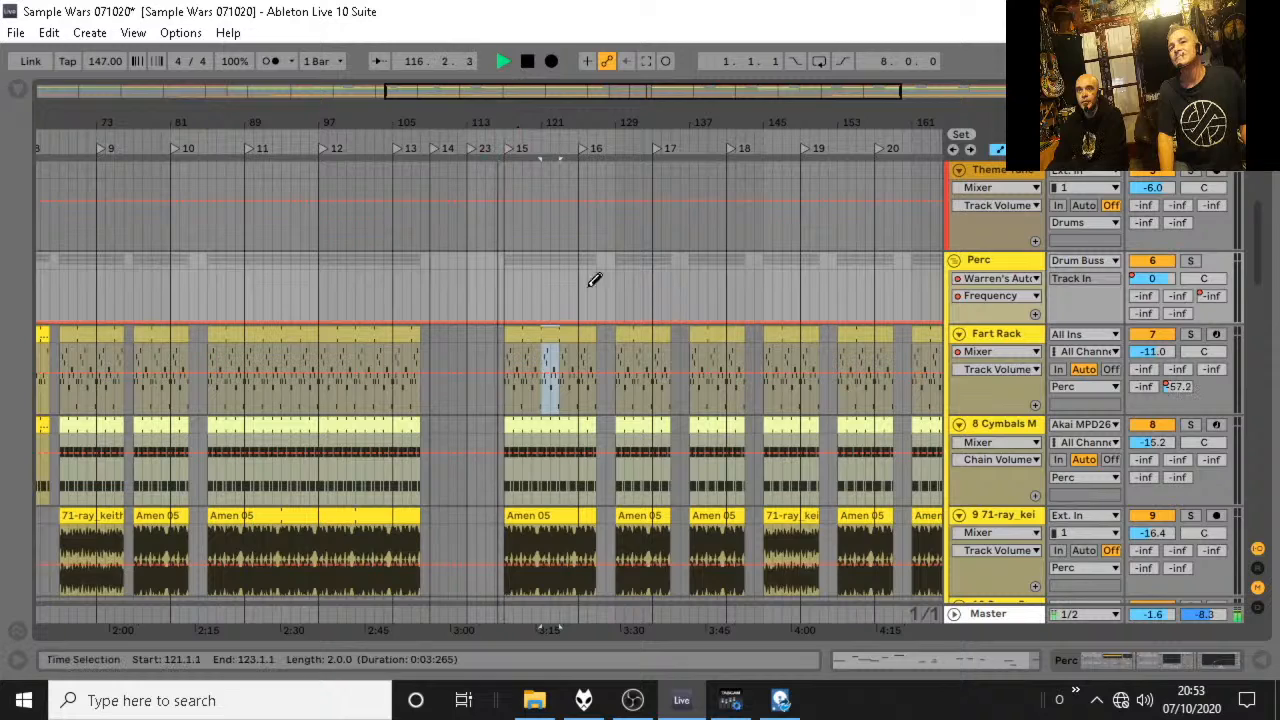
pyautogui.scroll(-8, 609, 310)
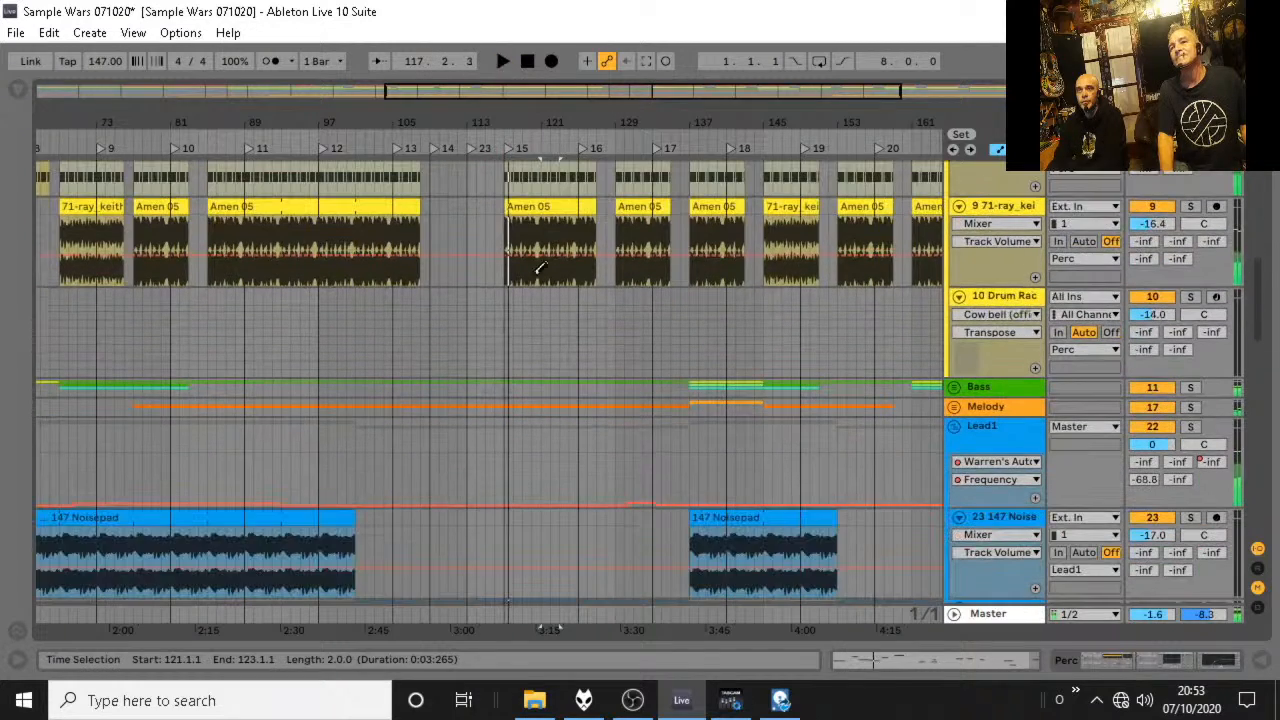
pyautogui.press('space')
# Expand the Melody group and examine its clips and the Lead1 clips around bar 117.
pyautogui.moveTo(497, 121); pyautogui.dragTo(505, 200)
pyautogui.click(958, 410)
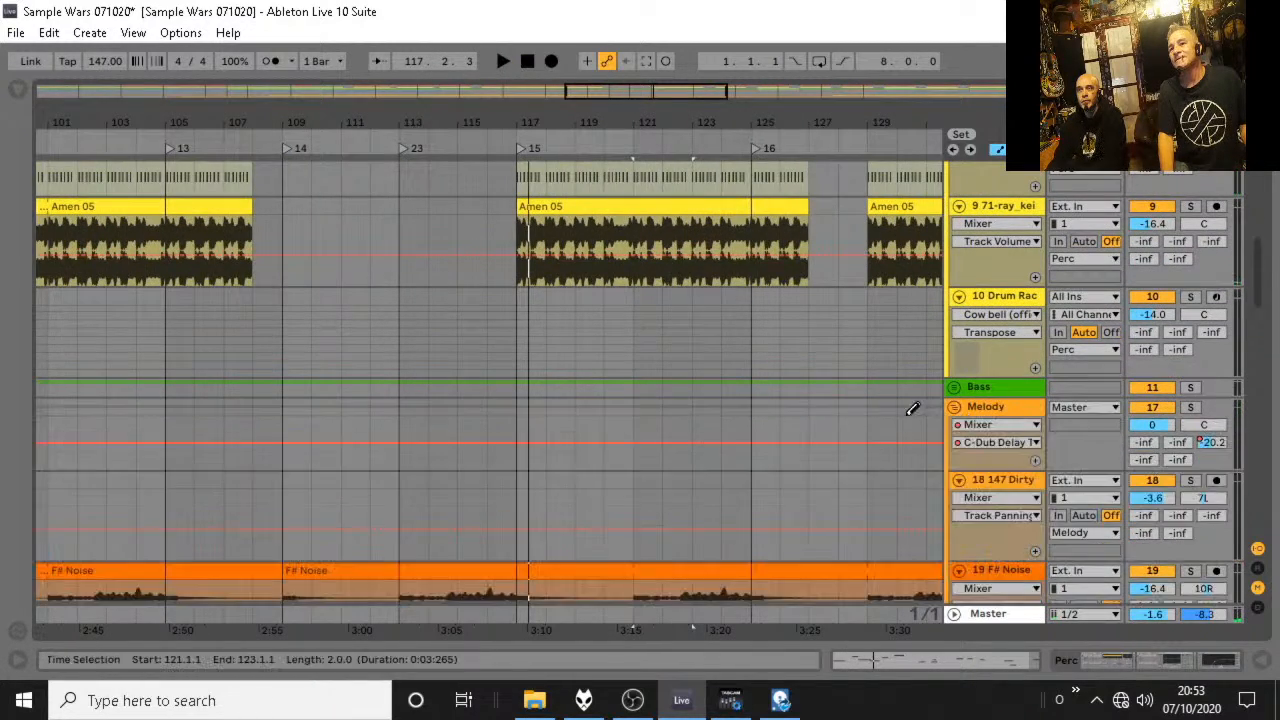
pyautogui.scroll(-3, 914, 409)
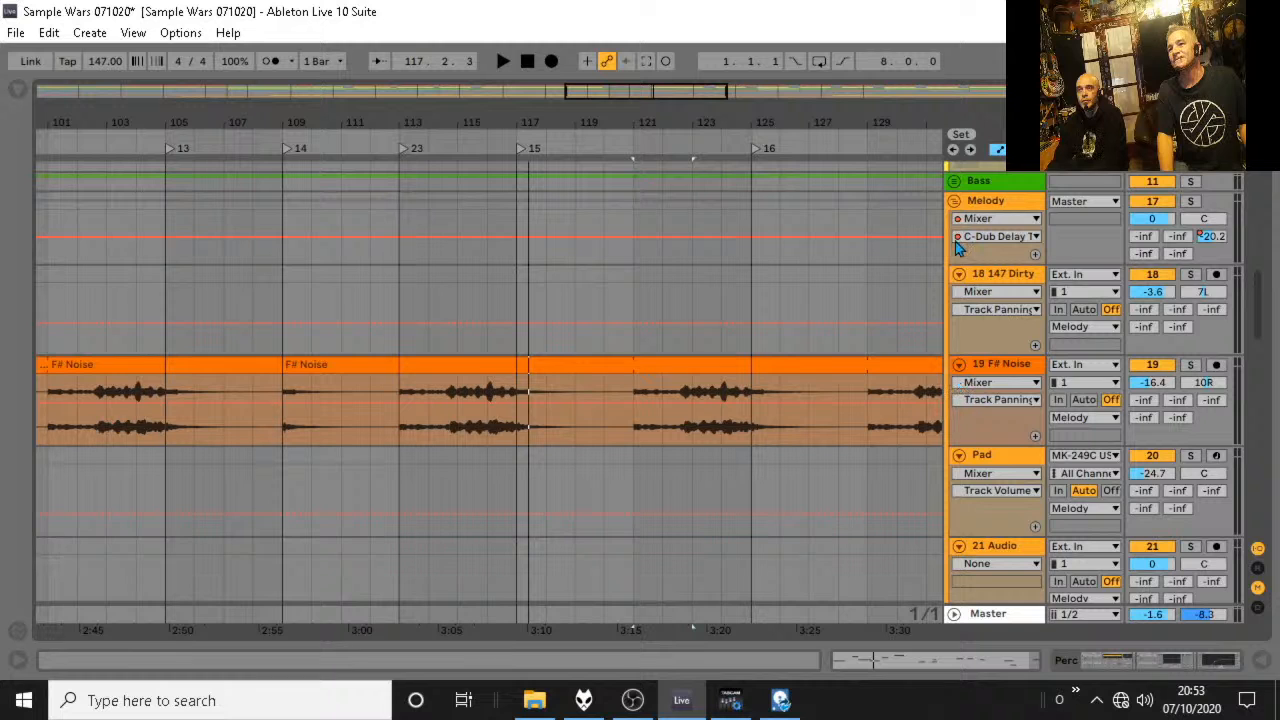
pyautogui.scroll(-6, 1000, 300)
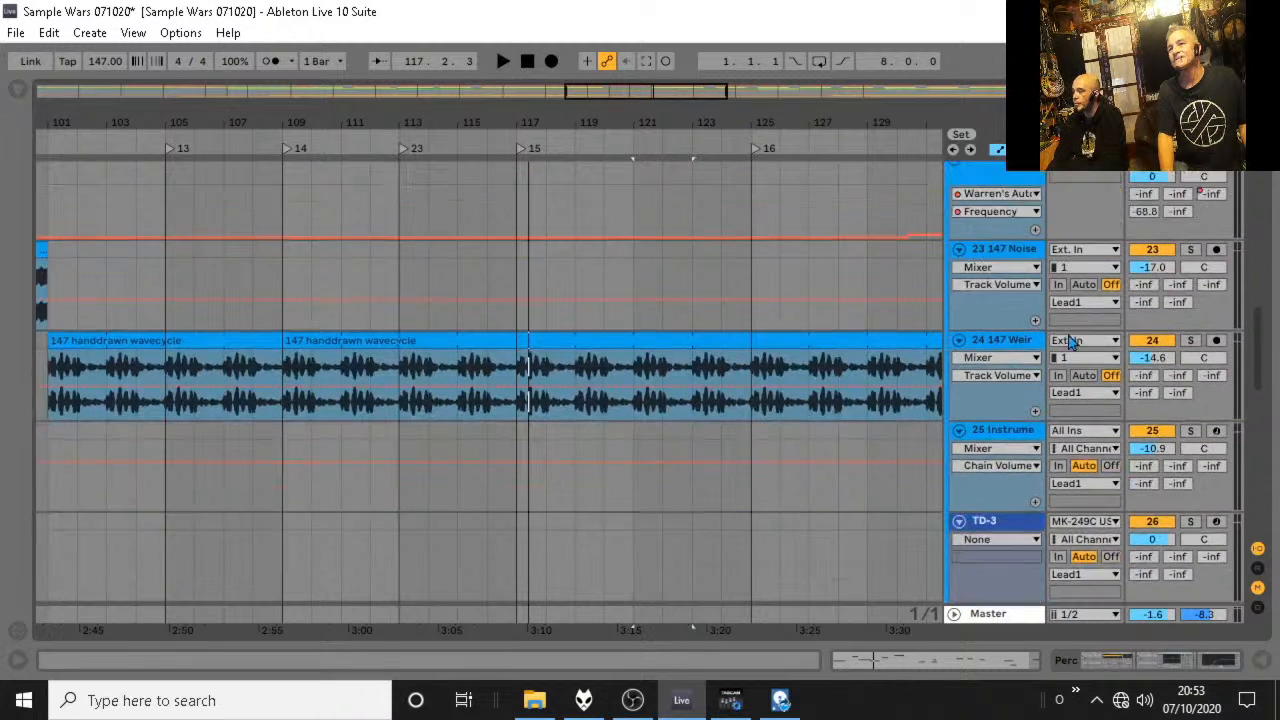
pyautogui.scroll(3, 1070, 340)
# Solo the Melody group and audition the end of the breakdown leading into bar 117.
pyautogui.click(1191, 390)
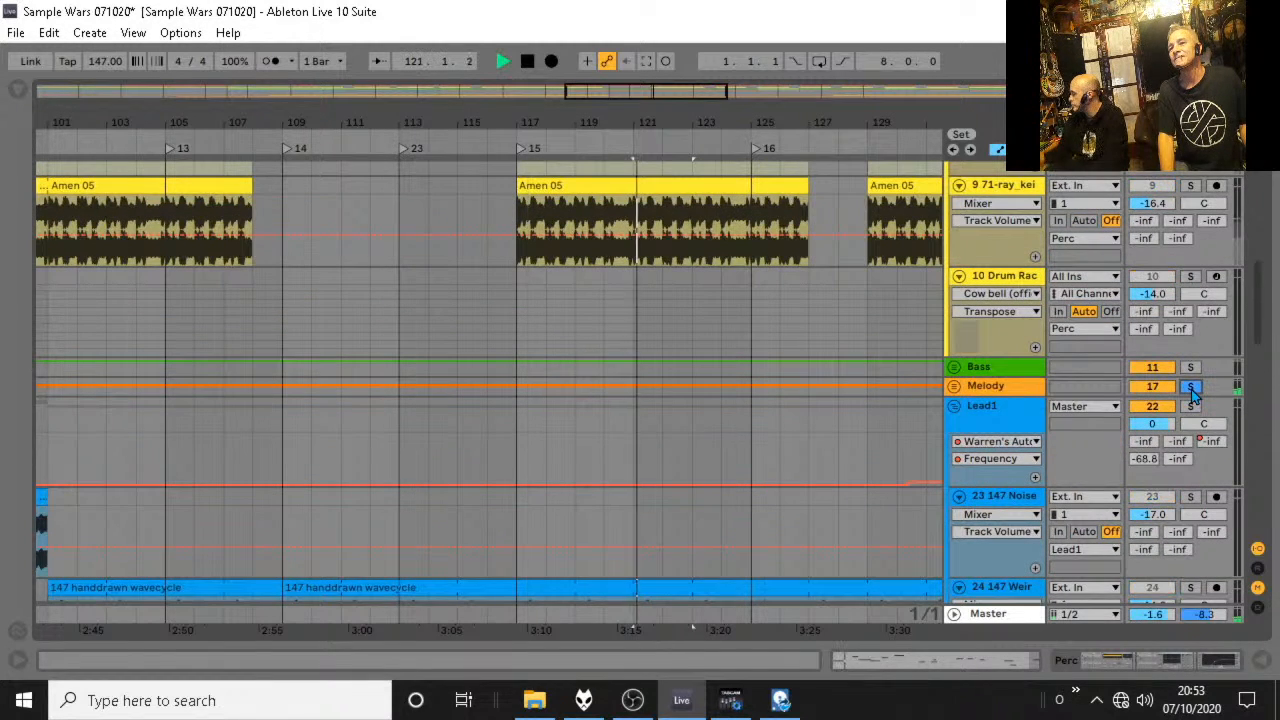
pyautogui.click(489, 141)
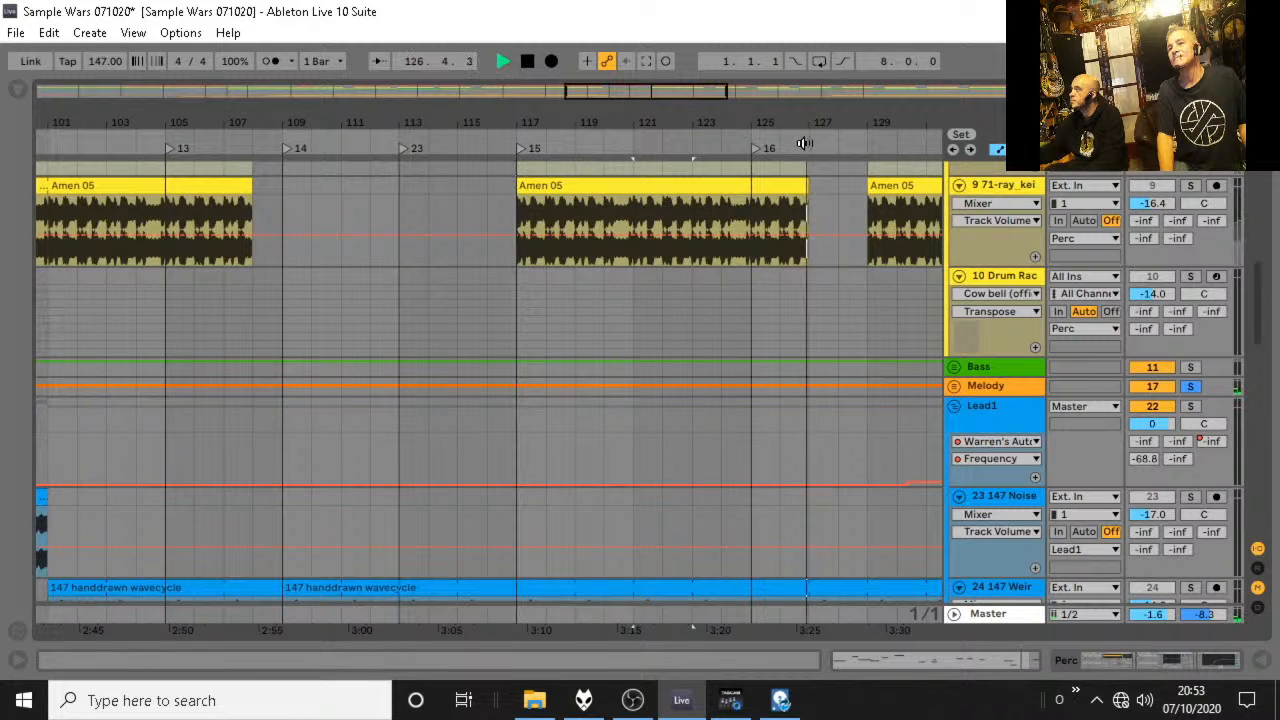
pyautogui.click(376, 145)
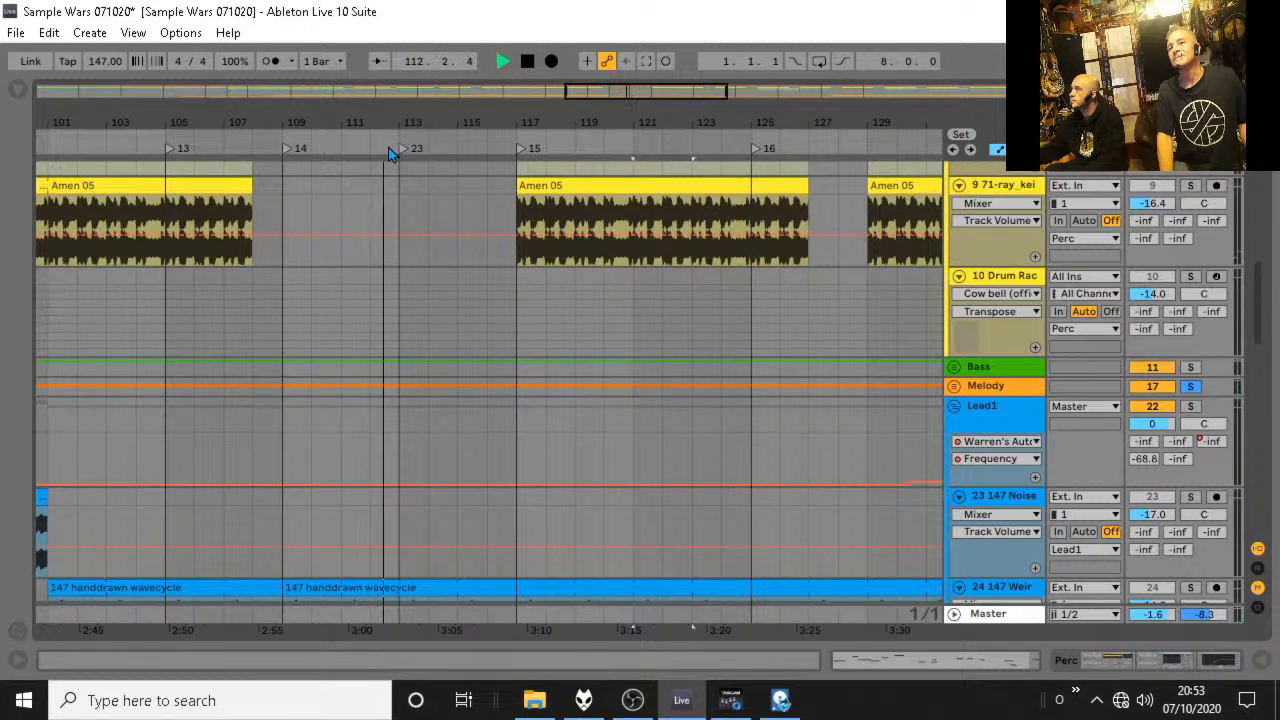
pyautogui.click(487, 142)
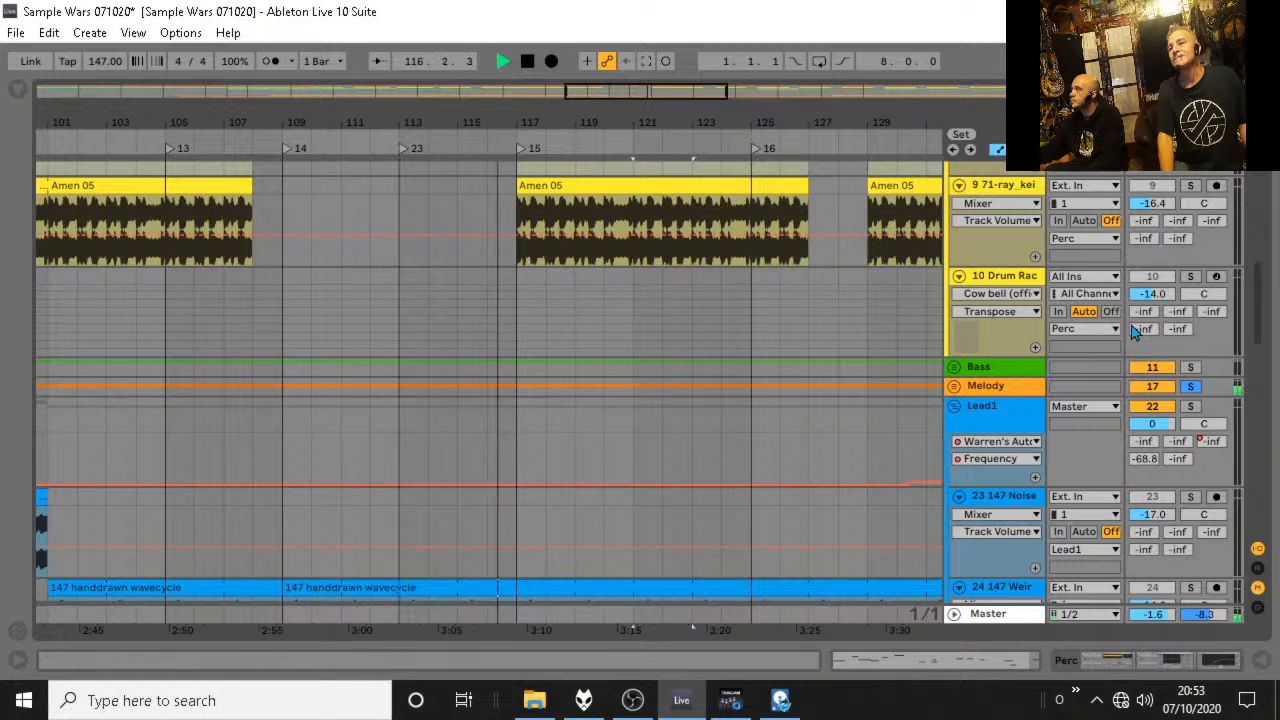
pyautogui.press('space')
# Solo the Lead1 group instead of Melody, audition it around bar 117, and release its solo.
pyautogui.scroll(-3, 1205, 400)
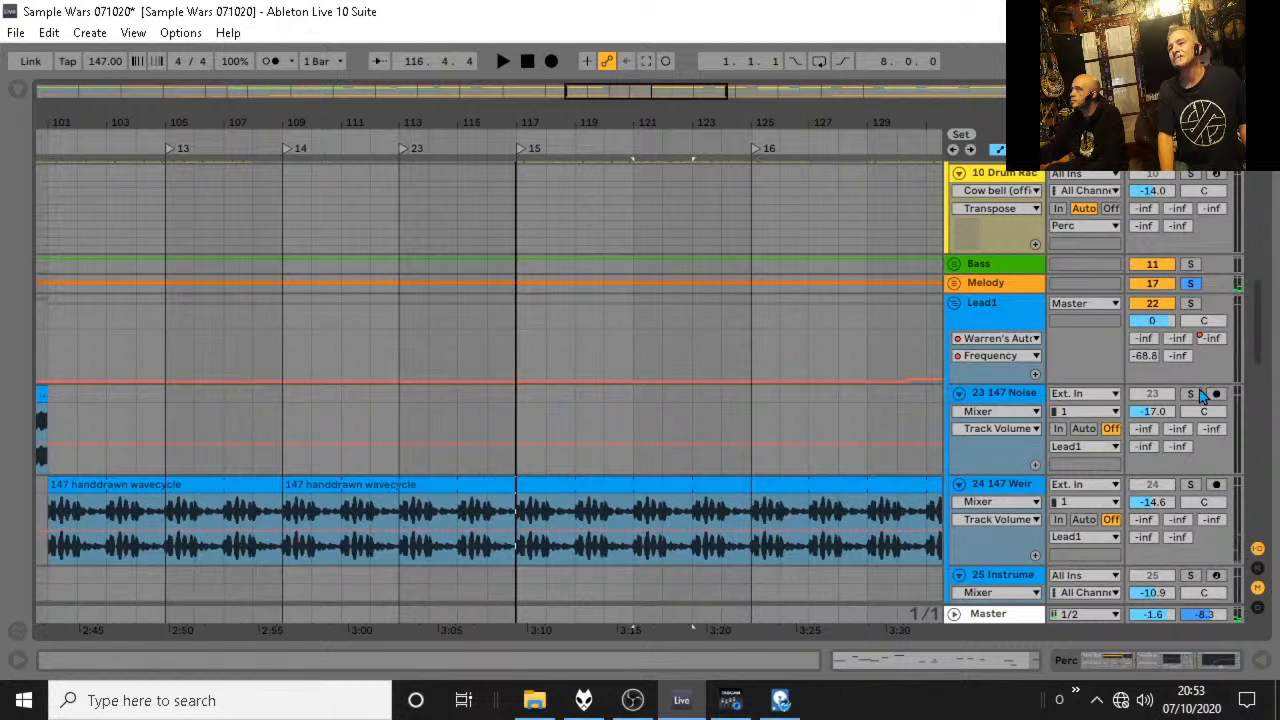
pyautogui.click(1191, 303)
pyautogui.press('space')
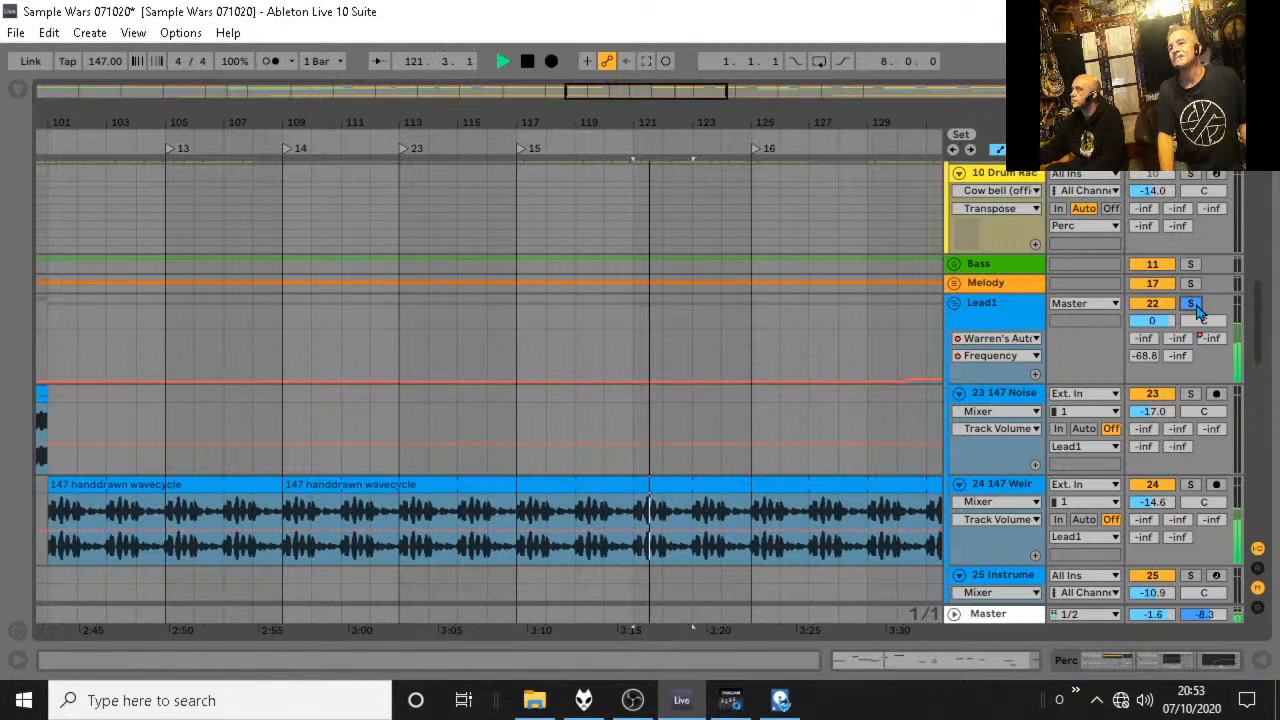
pyautogui.press('space')
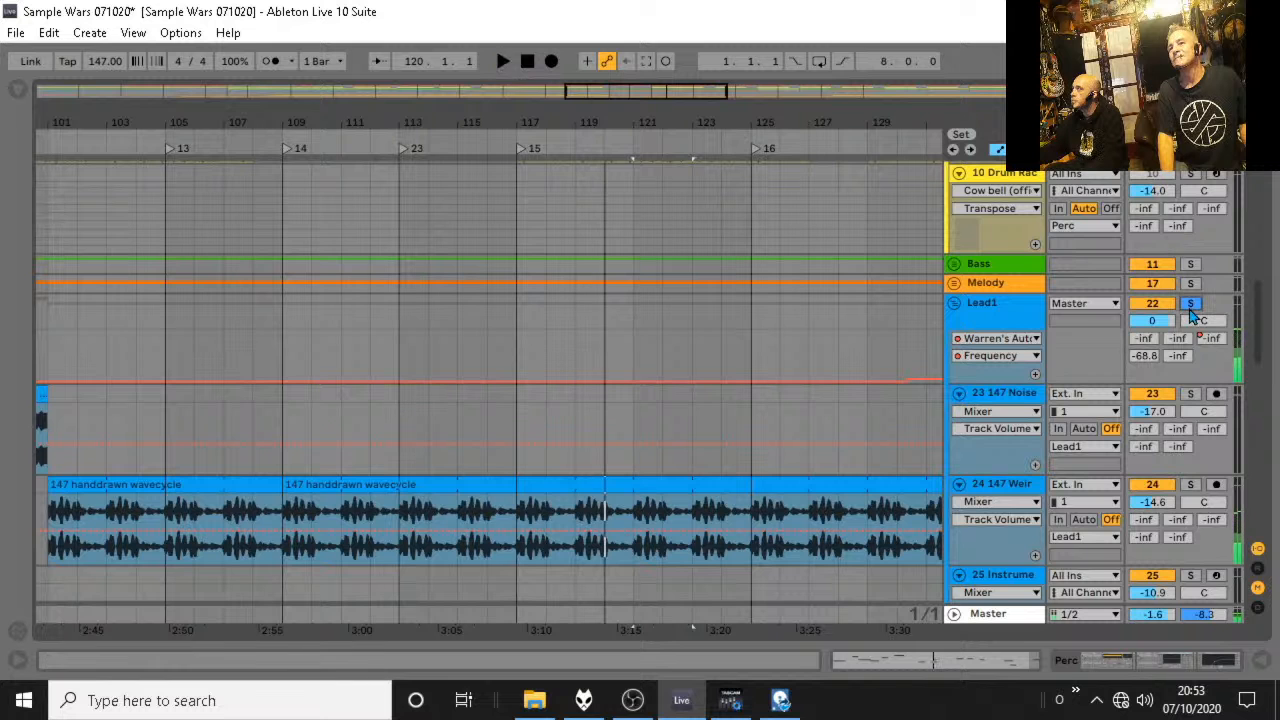
pyautogui.click(1191, 303)
# Replay the full mix from bar 115 up to the end of bar 116.
pyautogui.click(583, 126)
pyautogui.click(474, 136)
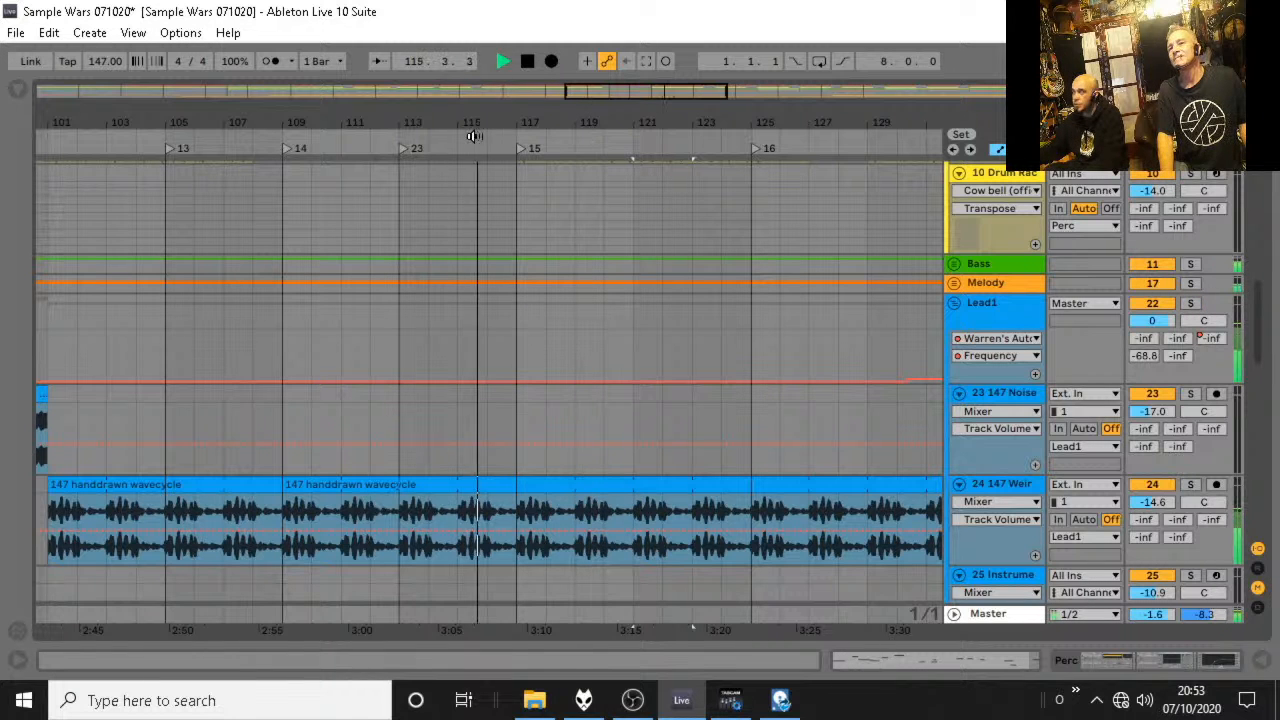
pyautogui.moveTo(518, 123); pyautogui.dragTo(518, 198)
pyautogui.press('space')
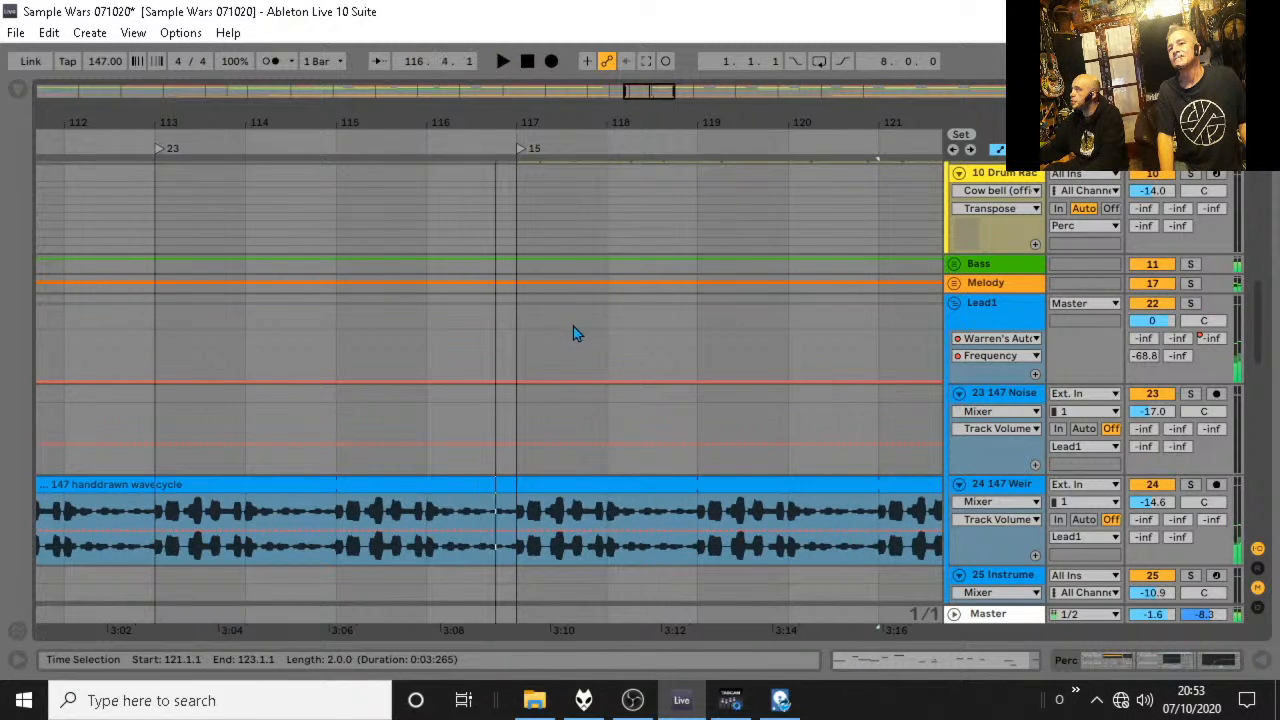
# Collapse the Melody and Lead1 groups, expand Lead2, and audition the passage leading into bar 117.
pyautogui.scroll(4, 573, 326)
pyautogui.click(954, 366)
pyautogui.scroll(-7, 673, 311)
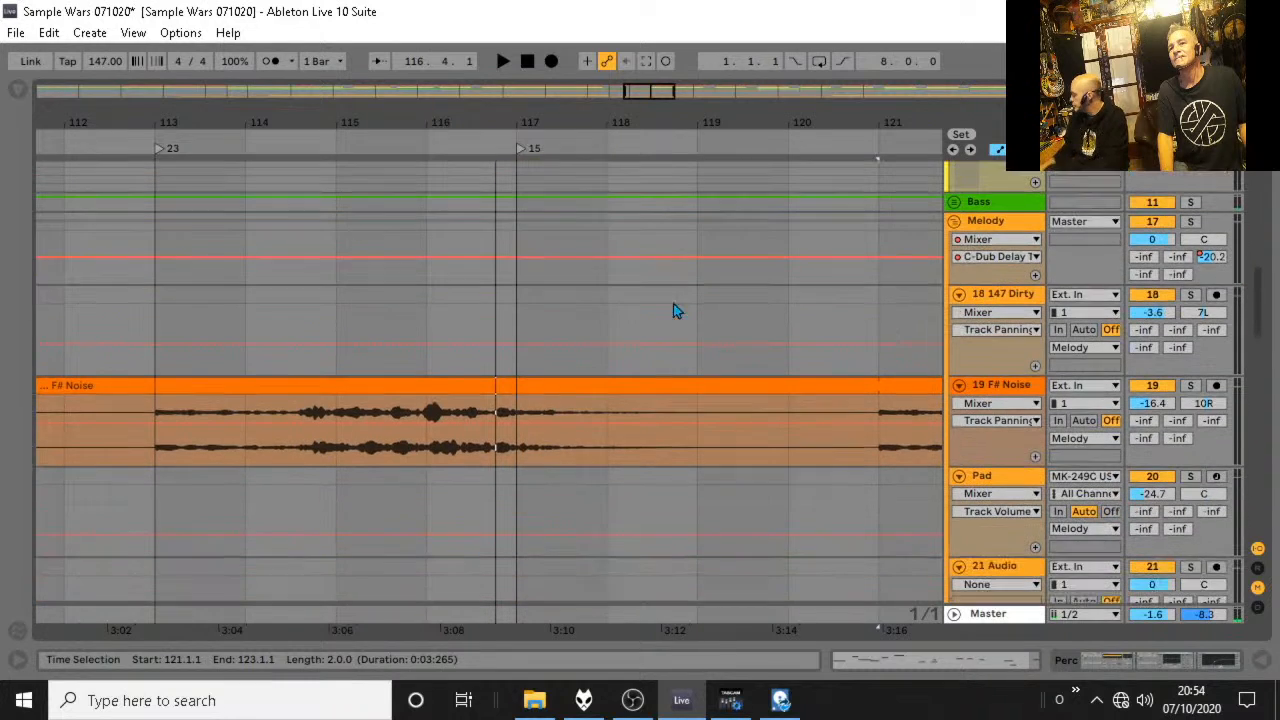
pyautogui.click(954, 222)
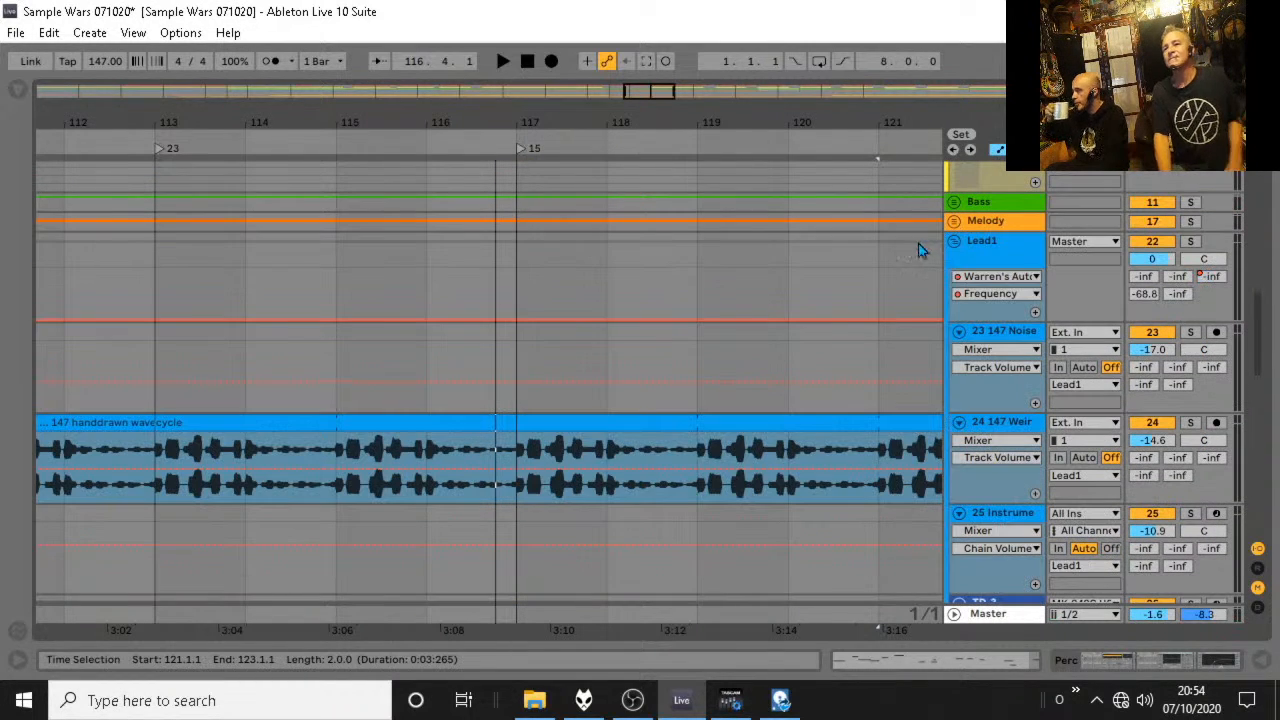
pyautogui.scroll(2, 910, 285)
pyautogui.scroll(-2, 920, 291)
pyautogui.click(955, 243)
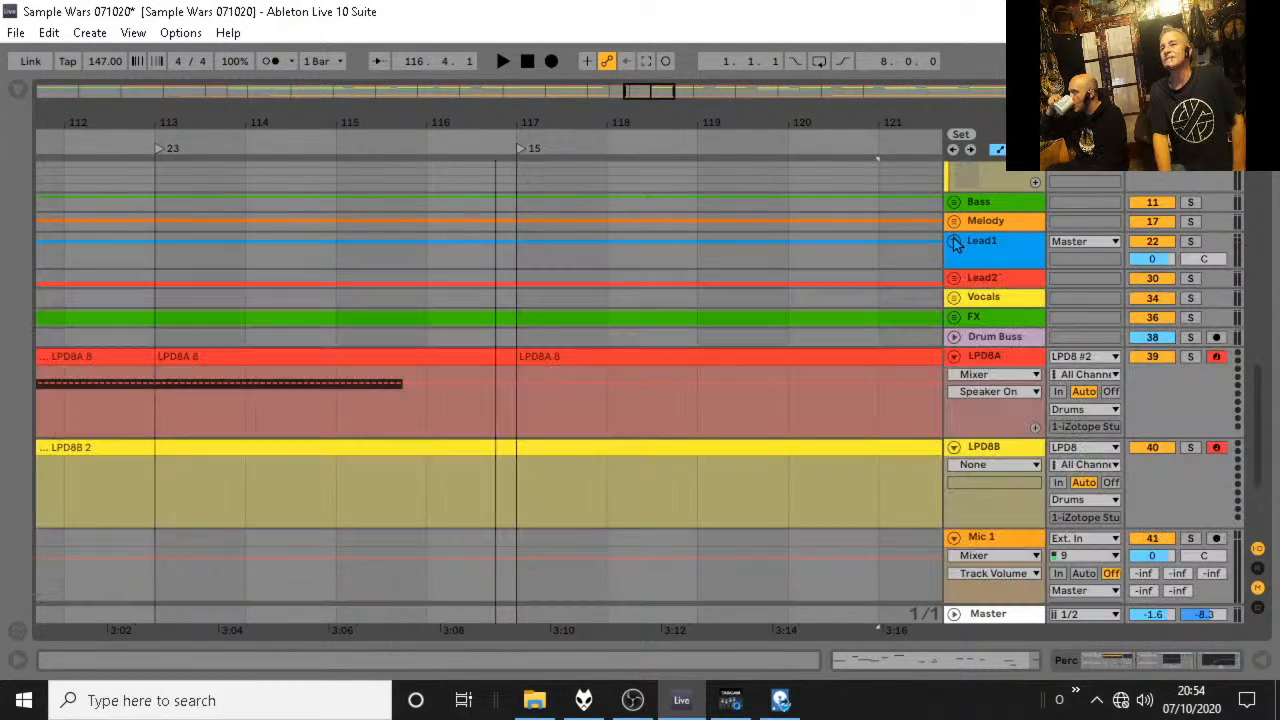
pyautogui.click(954, 278)
pyautogui.scroll(-2, 414, 263)
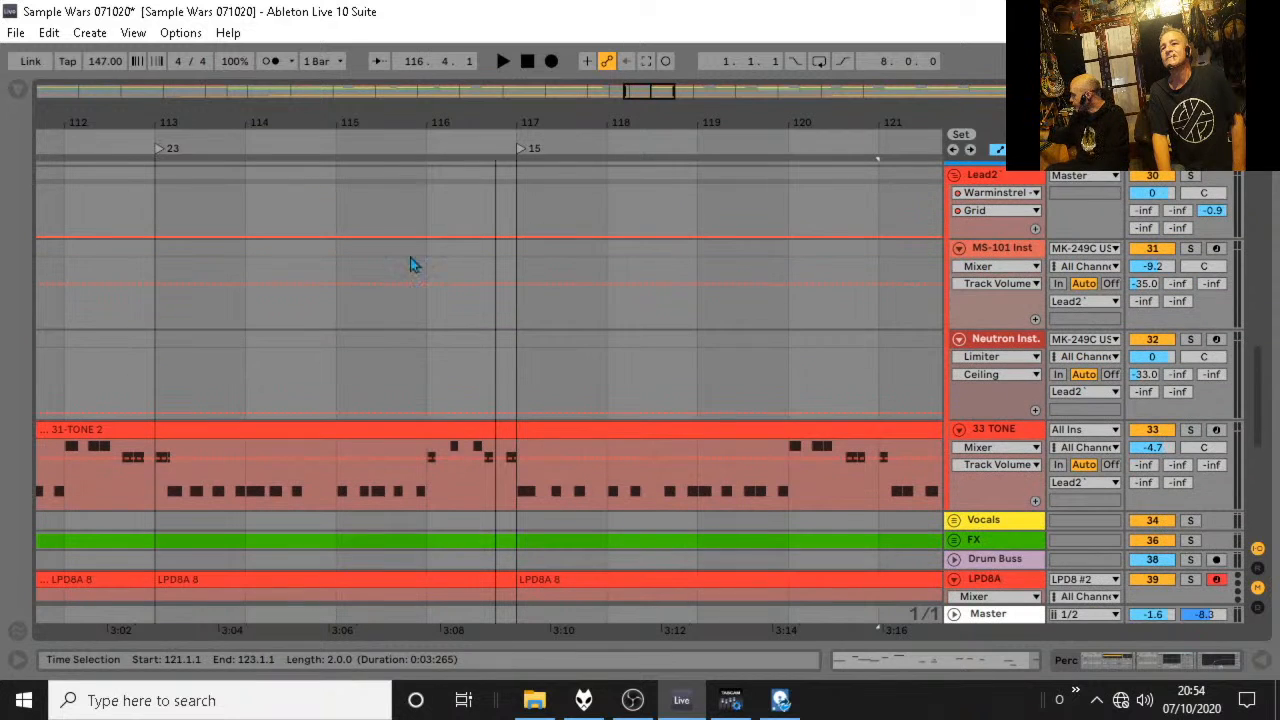
pyautogui.click(395, 128)
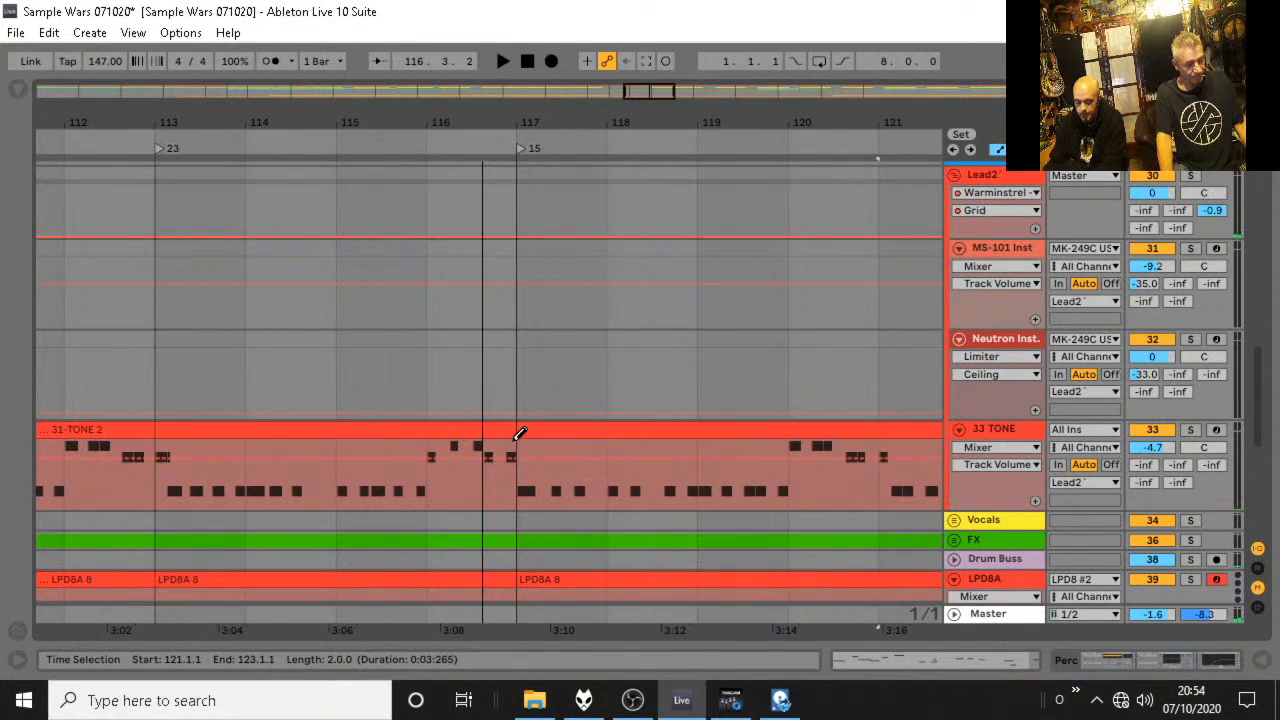
pyautogui.press('space')
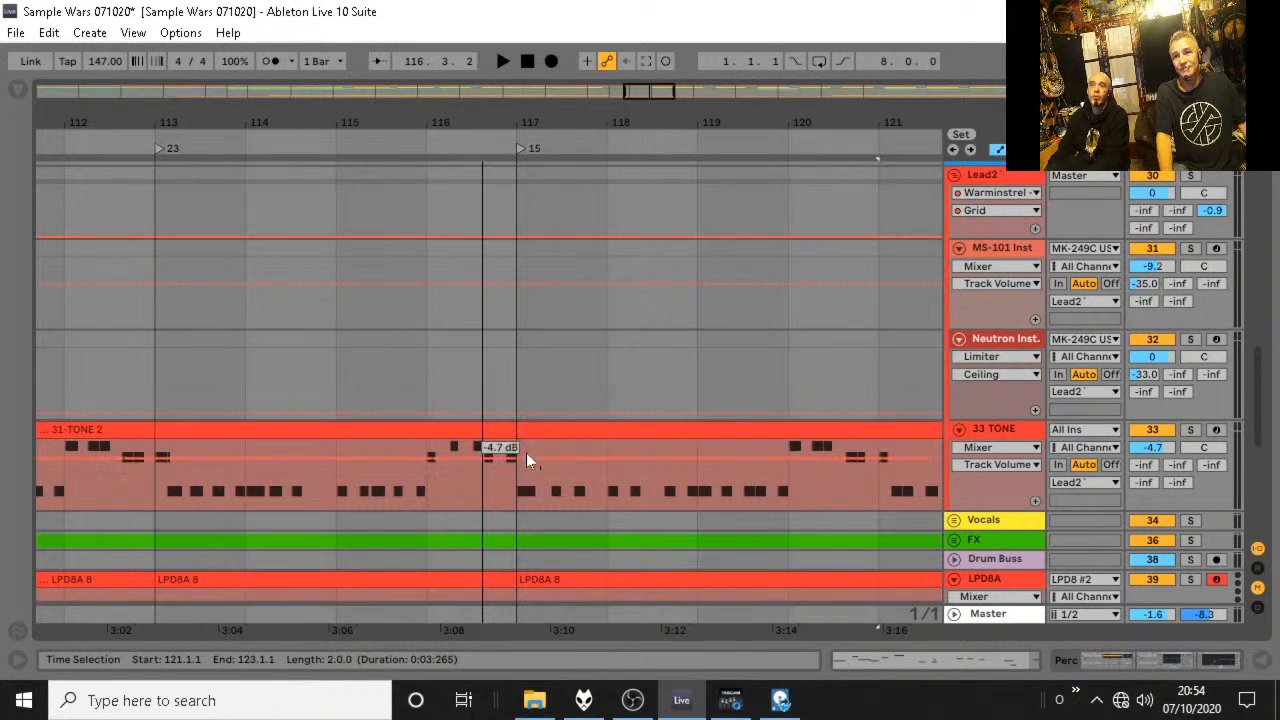
# Split the 31-TONE 2 clip on the 33 TONE track at bar 117 and trim the earlier part to end at 116.3.1.
pyautogui.click(527, 458)
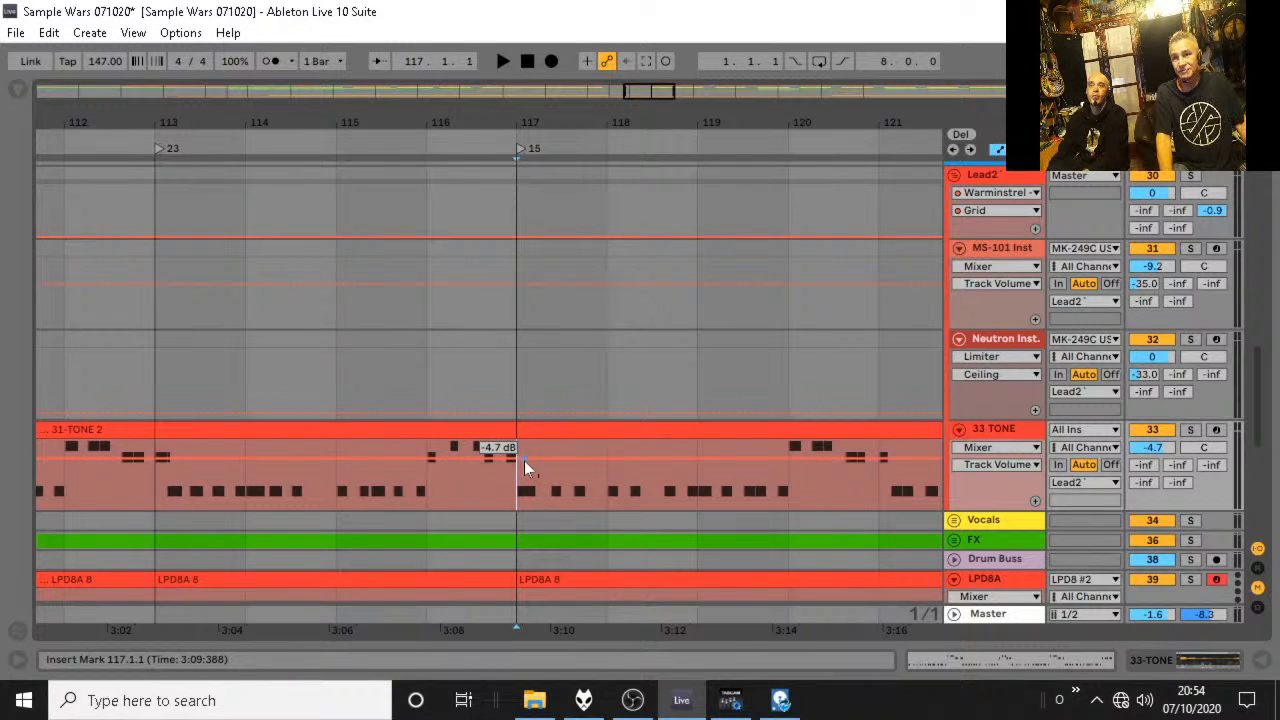
pyautogui.rightClick(490, 498)
pyautogui.click(567, 384)
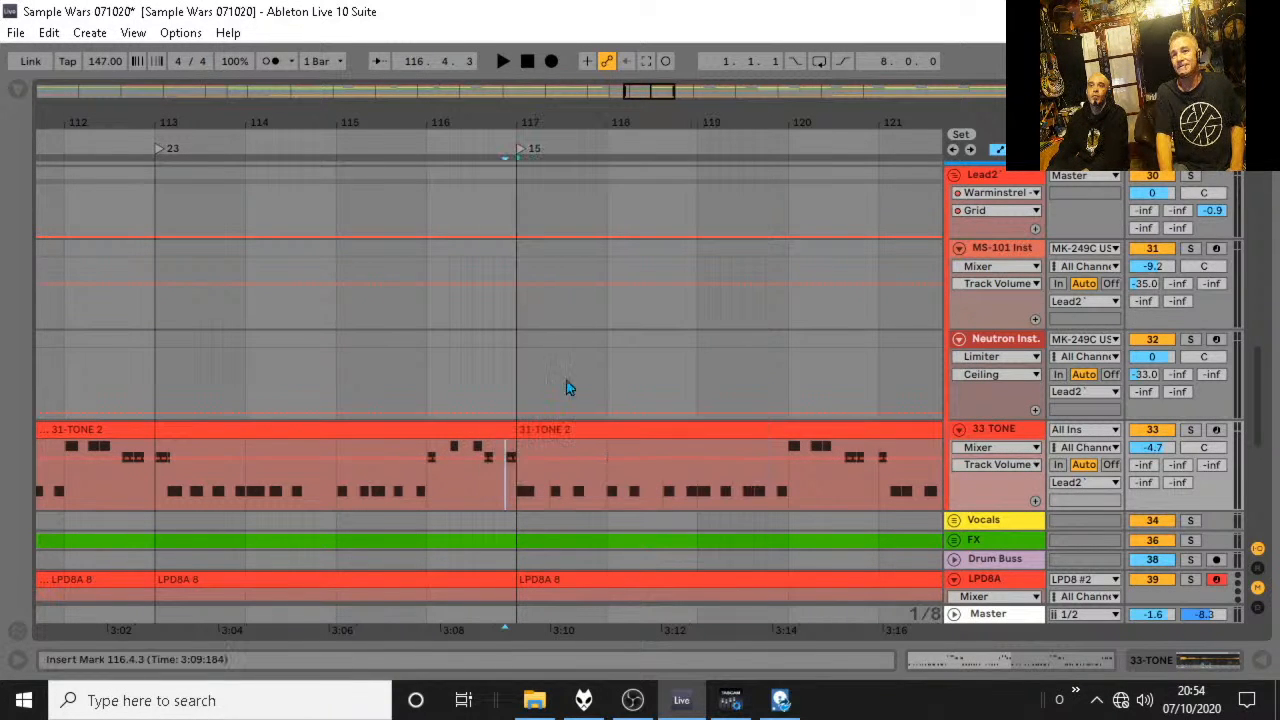
pyautogui.moveTo(516, 432); pyautogui.dragTo(472, 434)
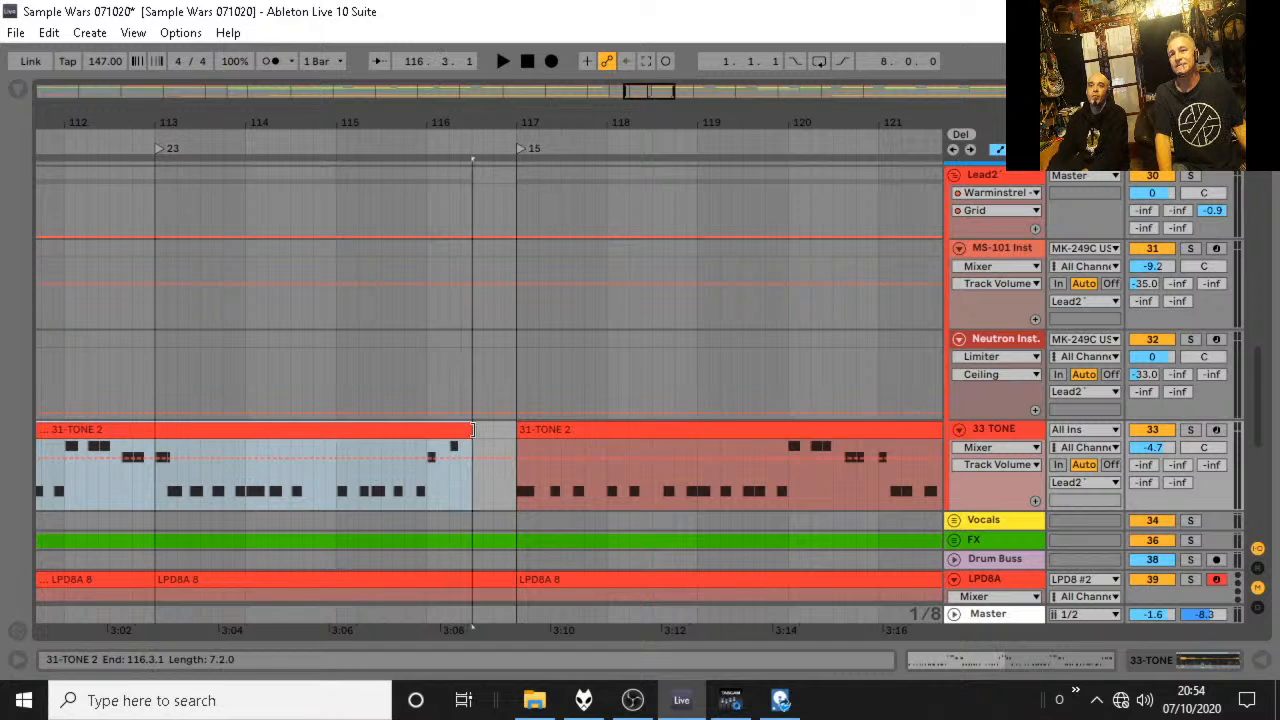
# Audition the gap before bar 117 and extend the trimmed 31-TONE 2 clip to end at 116.3.3.
pyautogui.click(355, 158)
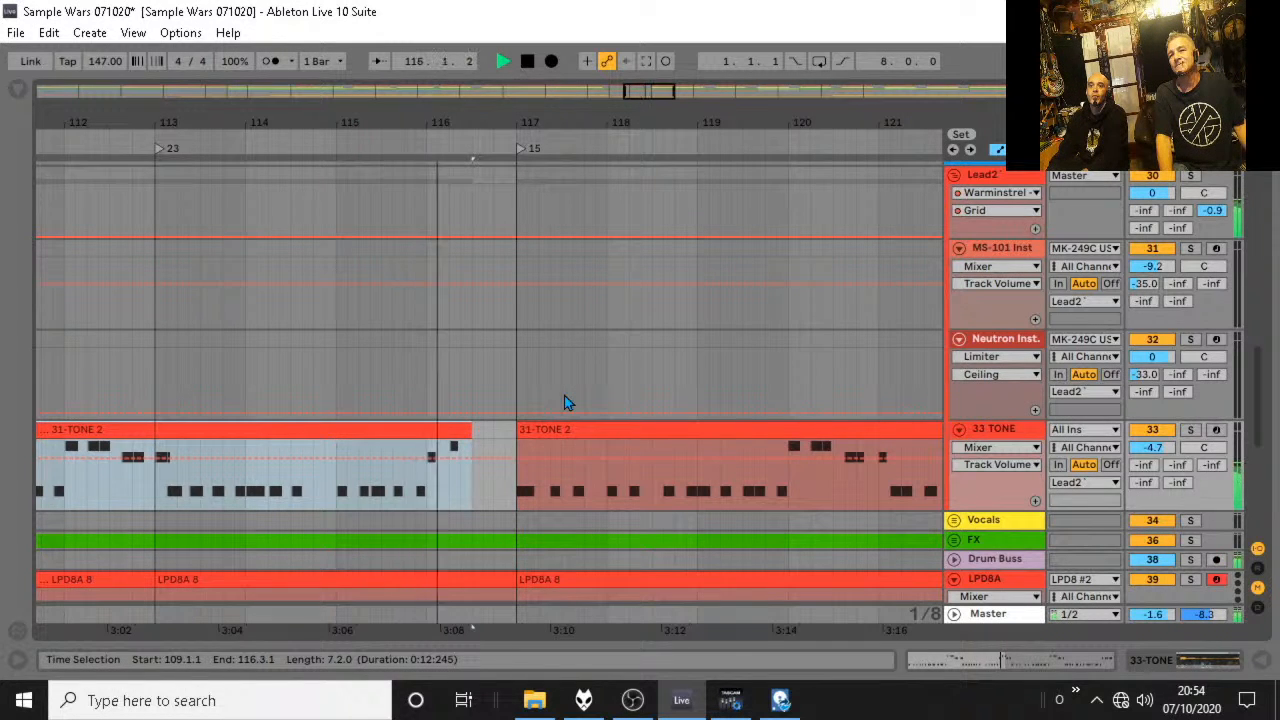
pyautogui.press('space')
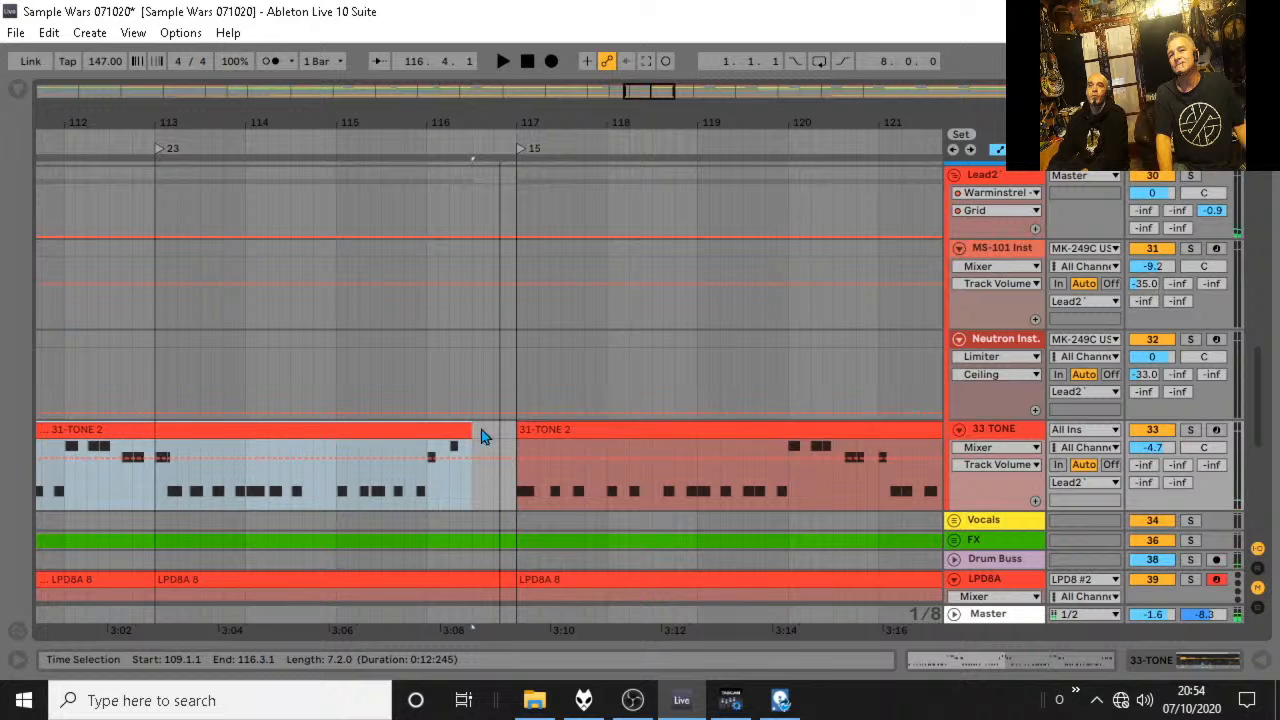
pyautogui.moveTo(473, 434); pyautogui.dragTo(483, 434)
pyautogui.click(430, 148)
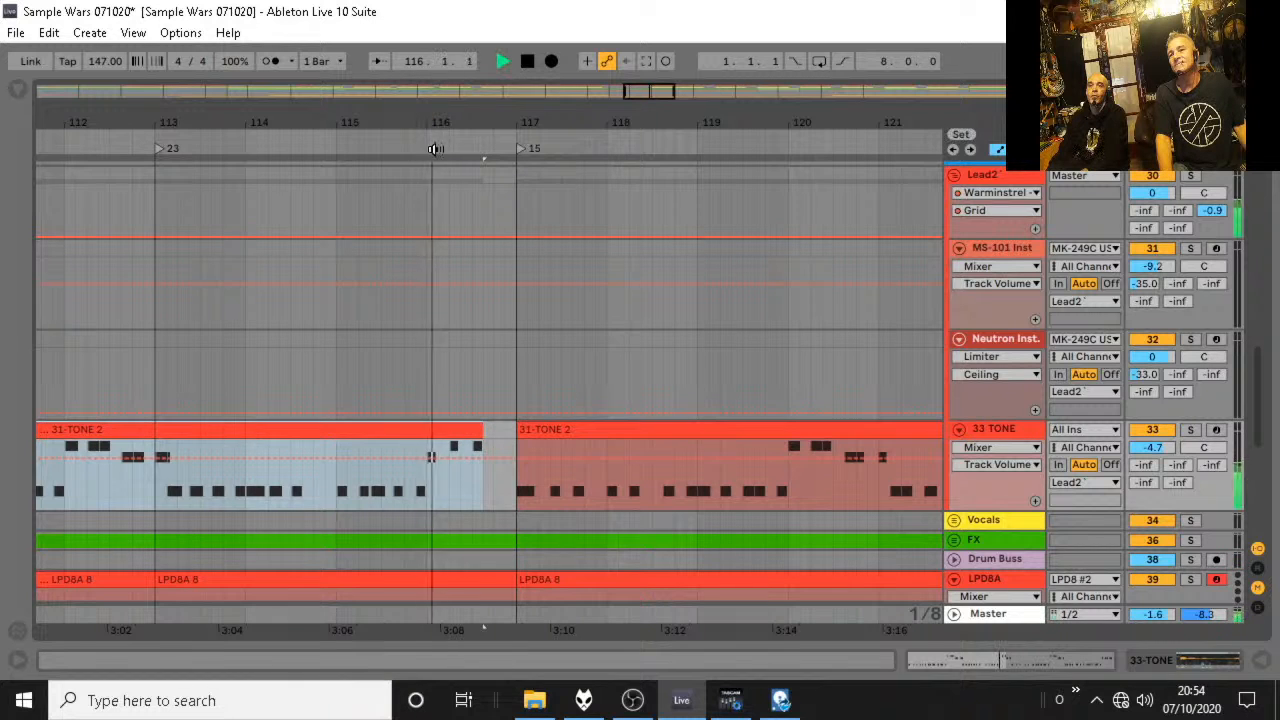
pyautogui.press('space')
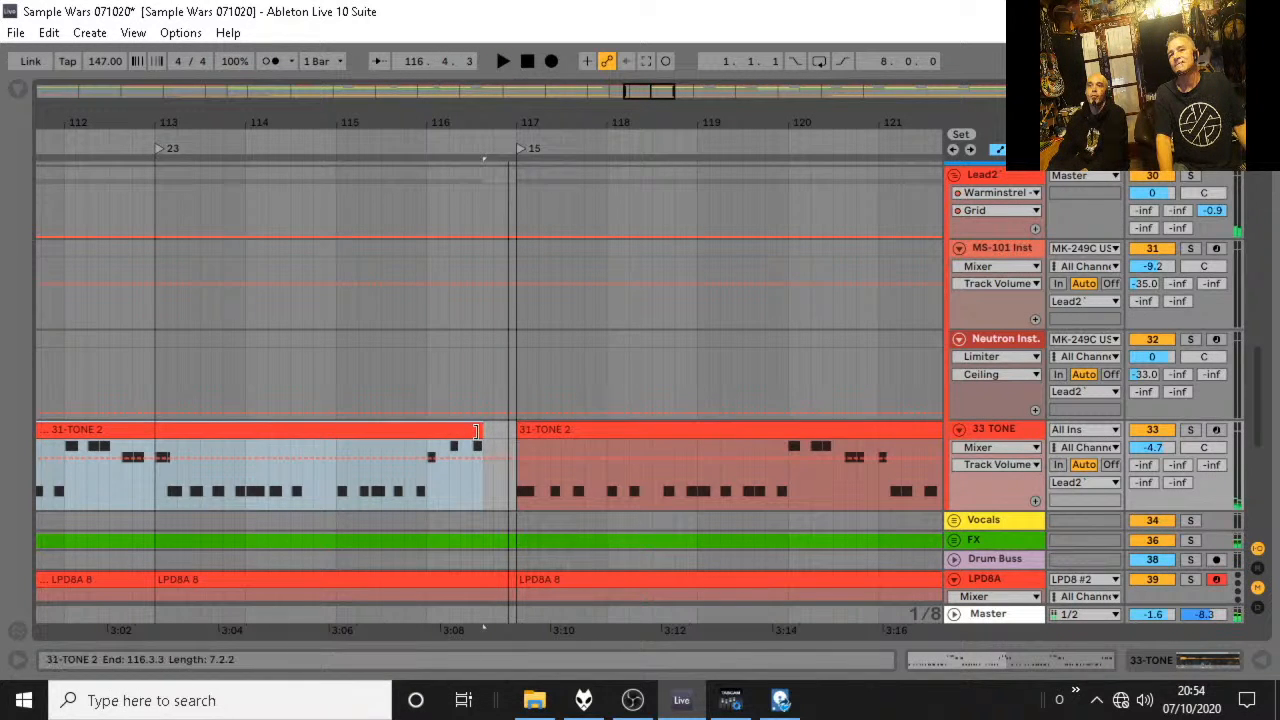
# Split the 31-TONE 2 clip at bar 113 and lower the last note before the gap to D#3.
pyautogui.click(155, 493)
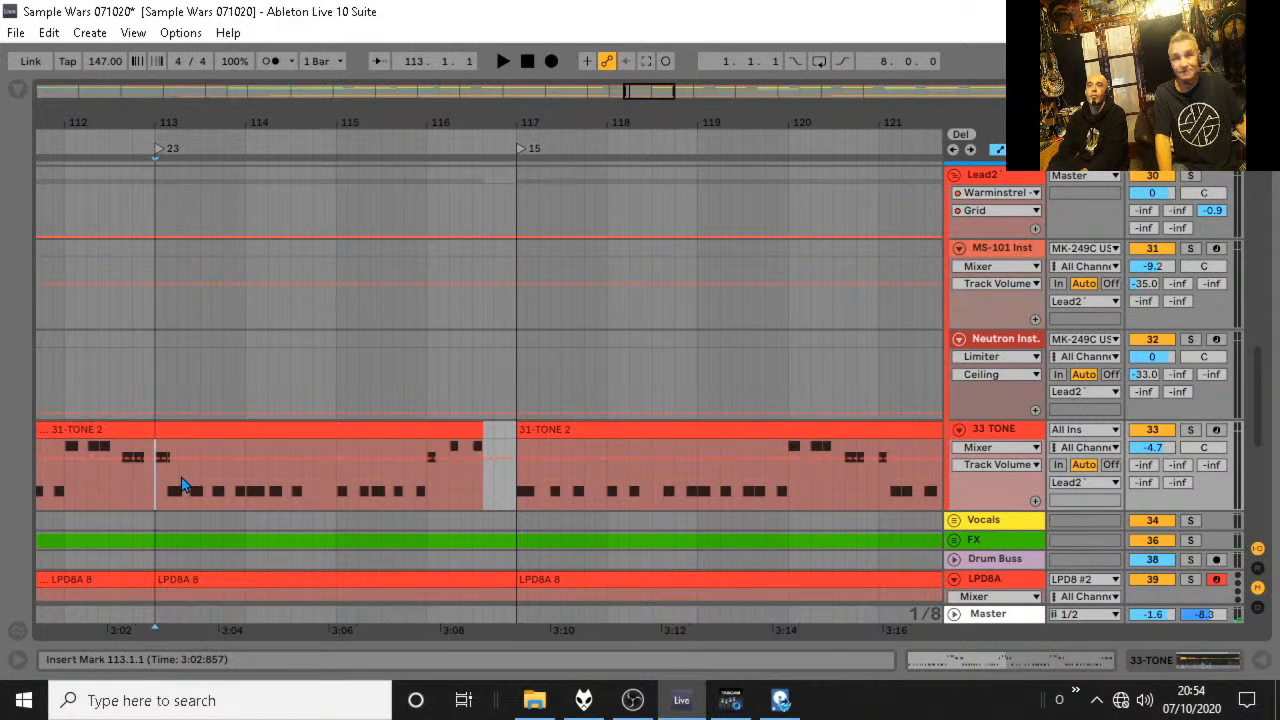
pyautogui.doubleClick(246, 431)
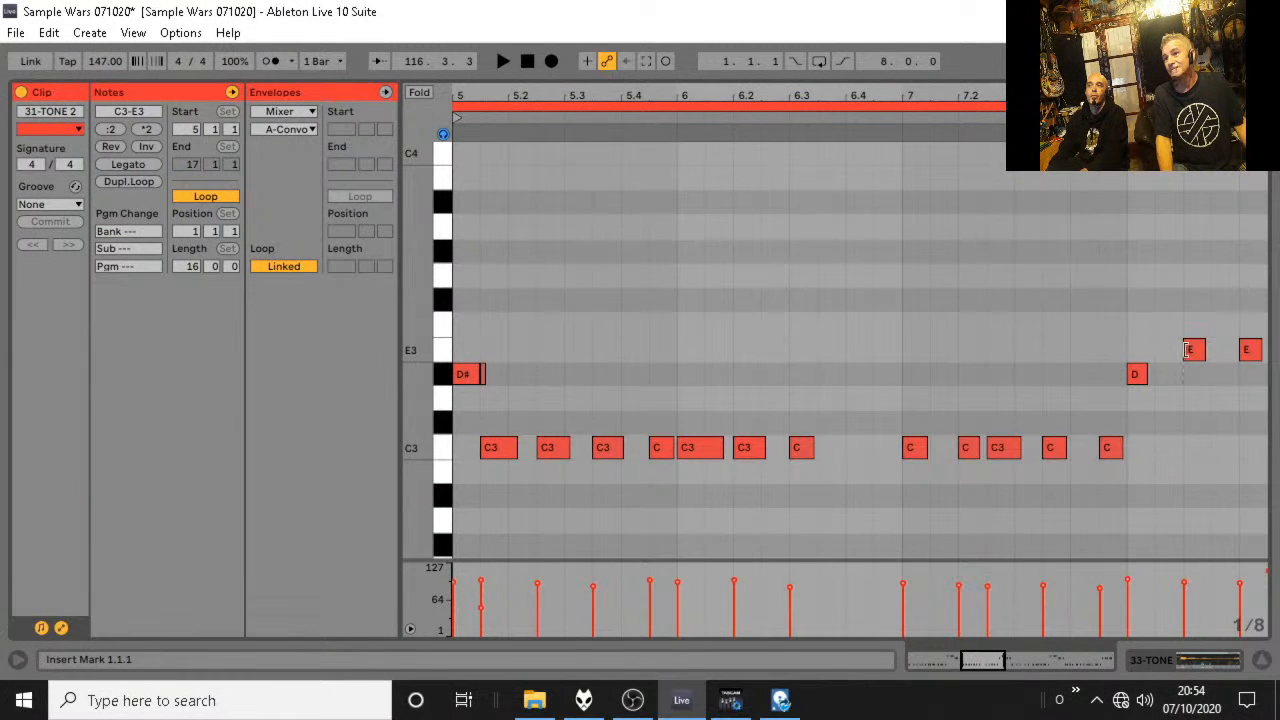
pyautogui.click(1188, 350)
pyautogui.press('space')
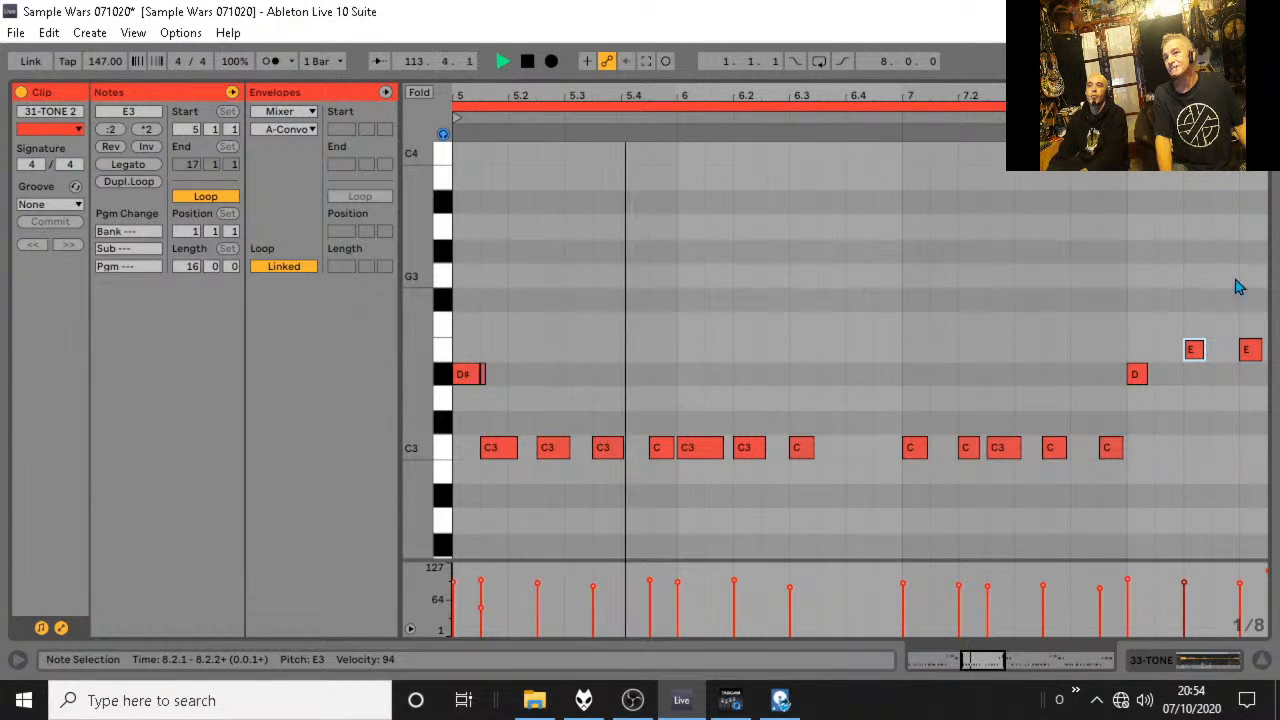
pyautogui.press('space')
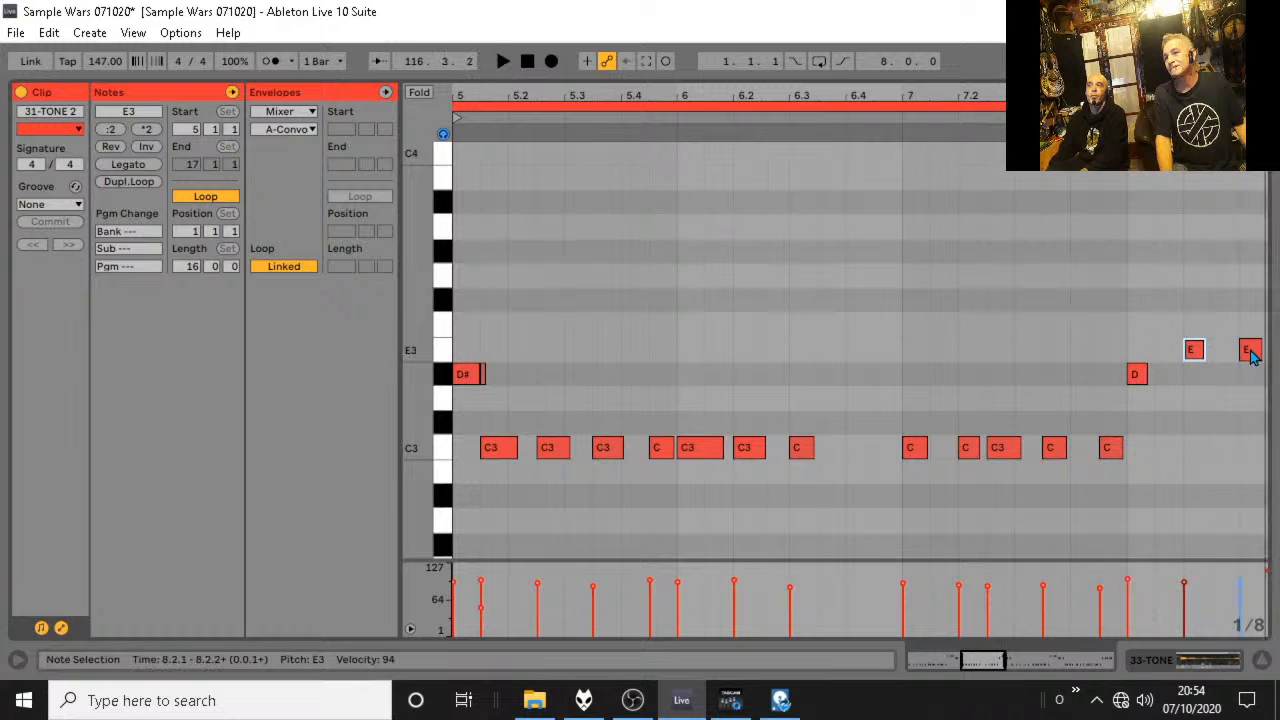
pyautogui.click(1250, 659)
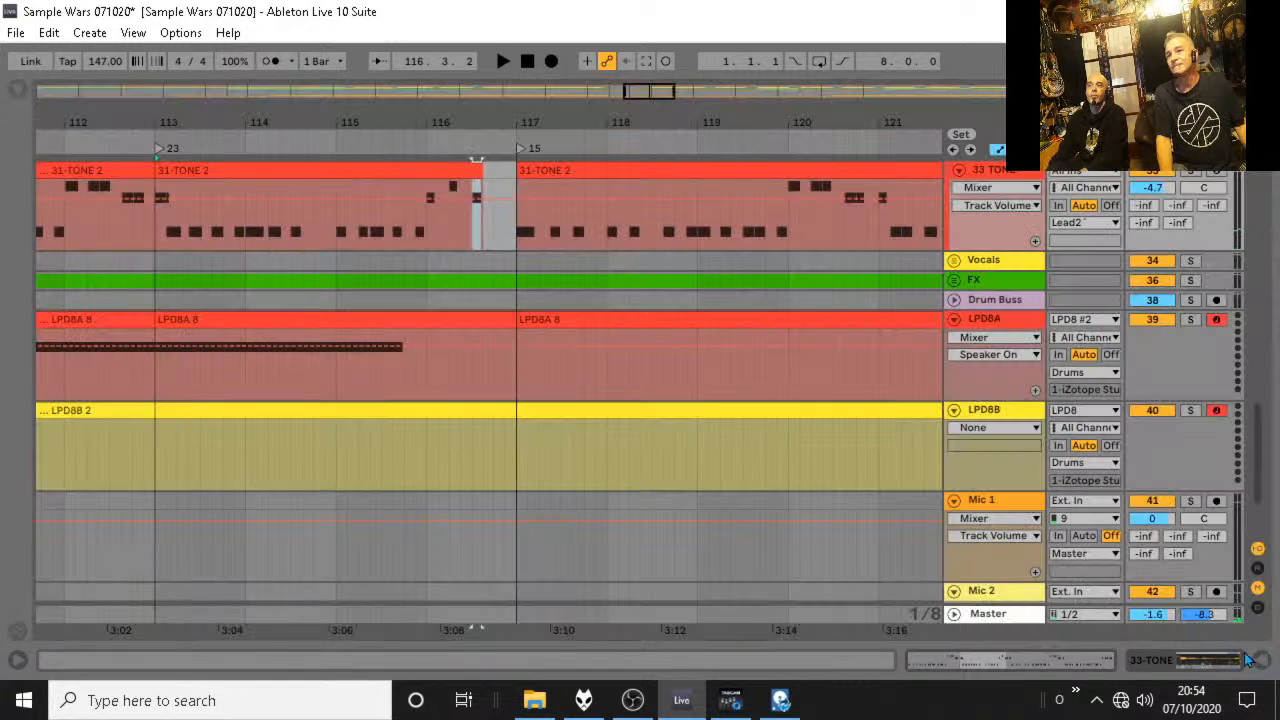
# Audition the edited 31-TONE 2 phrase from 115.3.3 up to bar 117.
pyautogui.click(392, 222)
pyautogui.press('space')
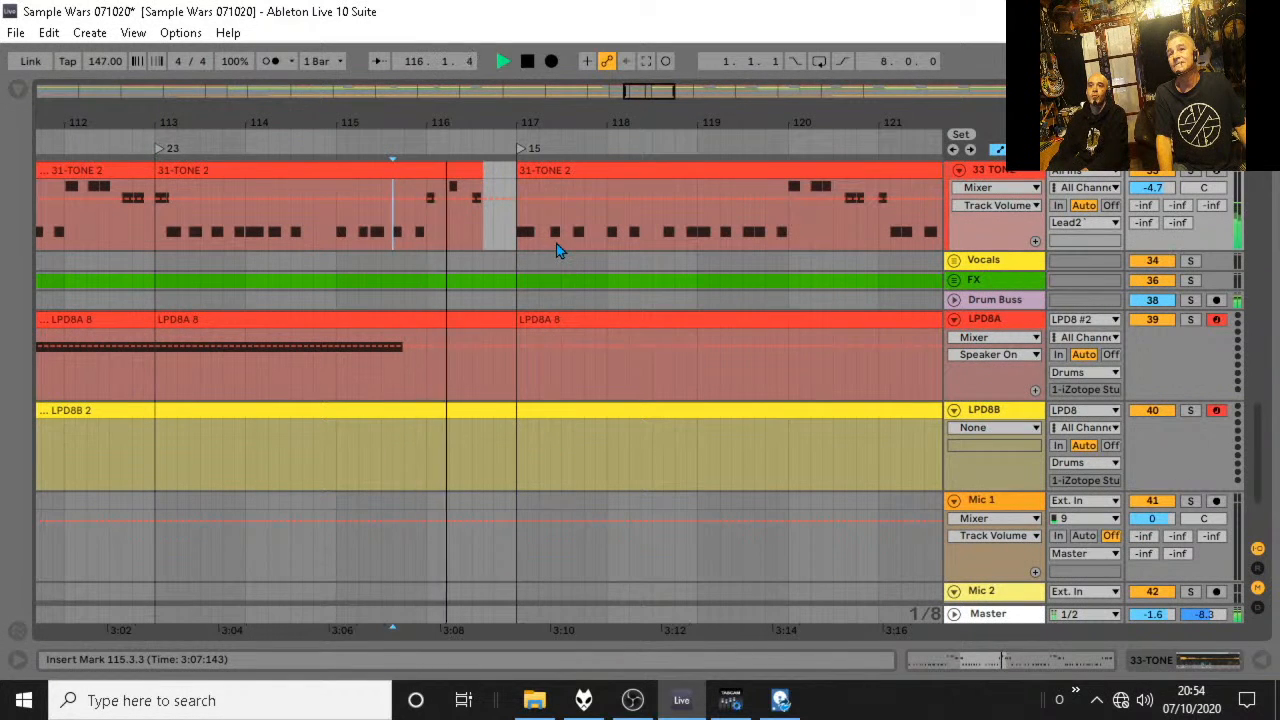
pyautogui.press('space')
# Enlarge the Master track and add the Utility audio effect to the end of its device chain.
pyautogui.scroll(3, 559, 236)
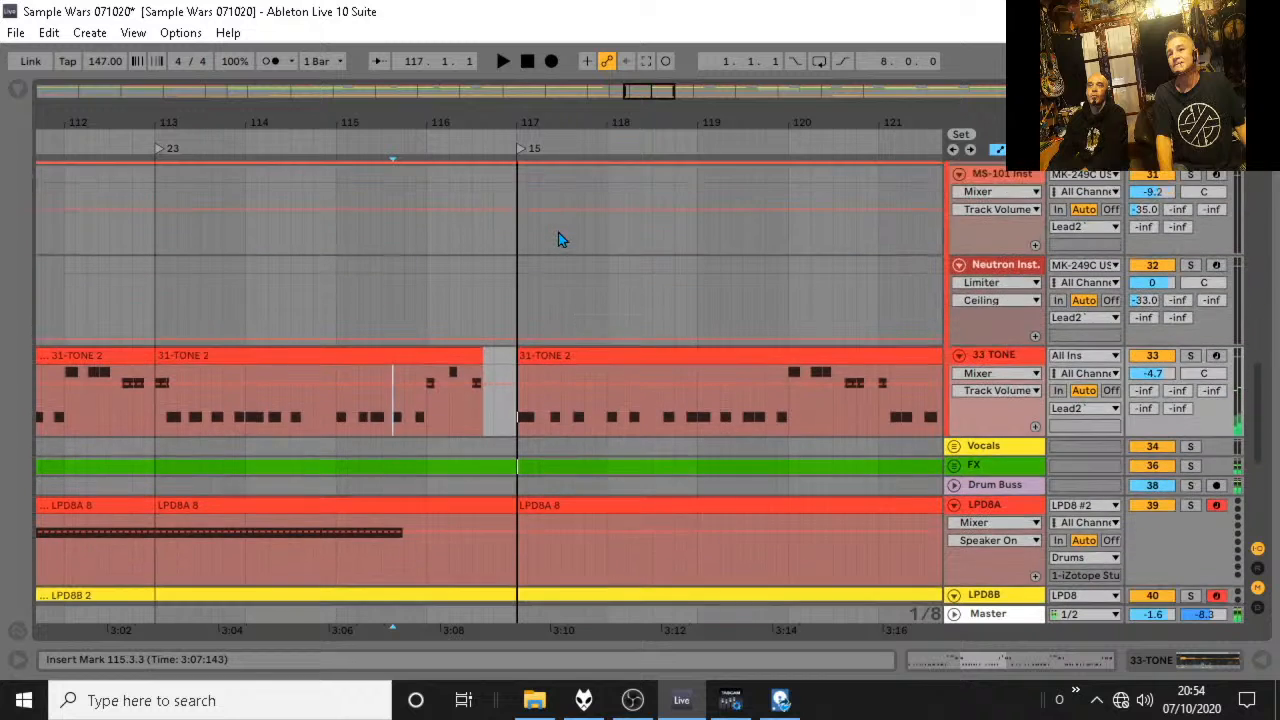
pyautogui.scroll(-2, 558, 232)
pyautogui.scroll(-2, 530, 360)
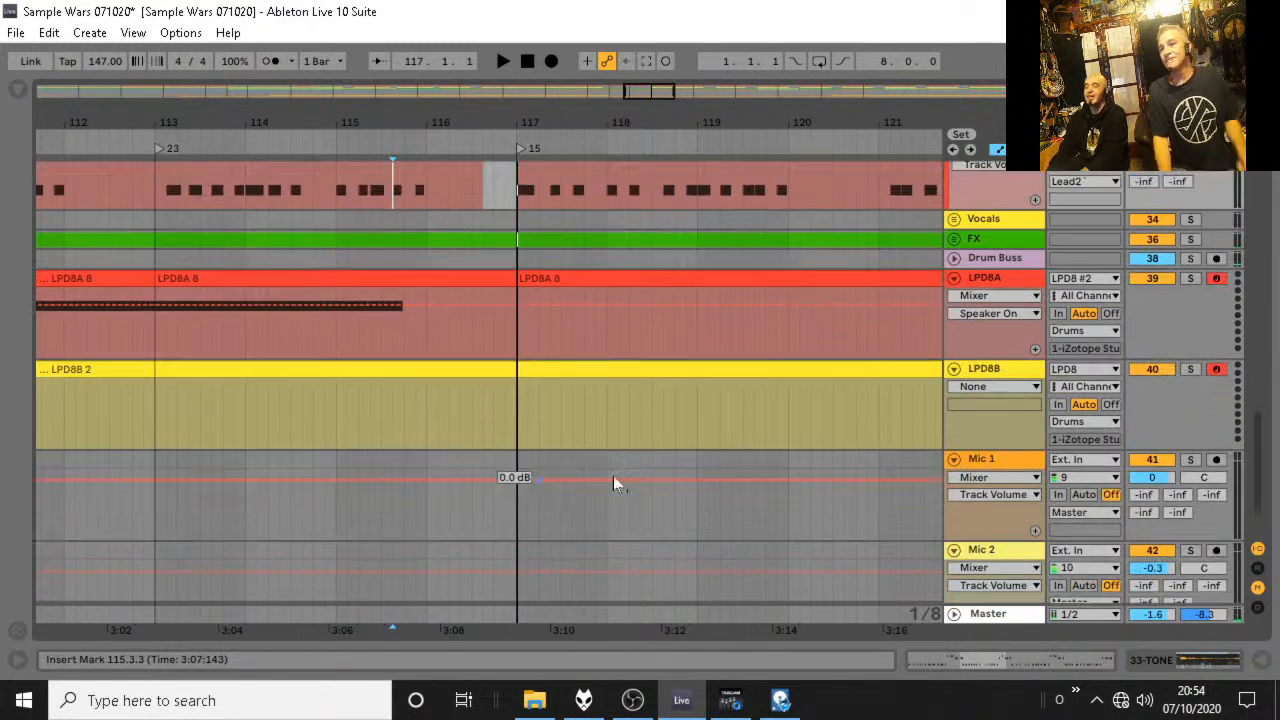
pyautogui.scroll(-2, 1086, 580)
pyautogui.moveTo(1006, 605); pyautogui.dragTo(1008, 497)
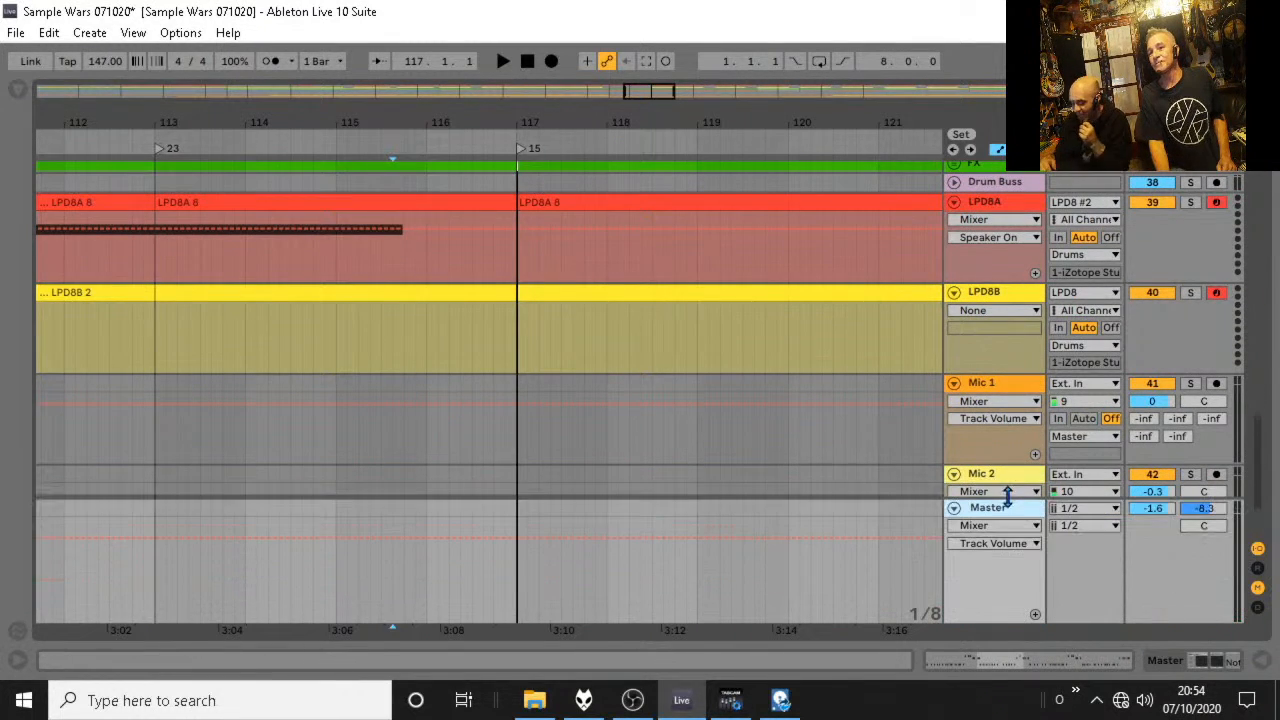
pyautogui.hotkey('ctrl', 'alt', 'b')
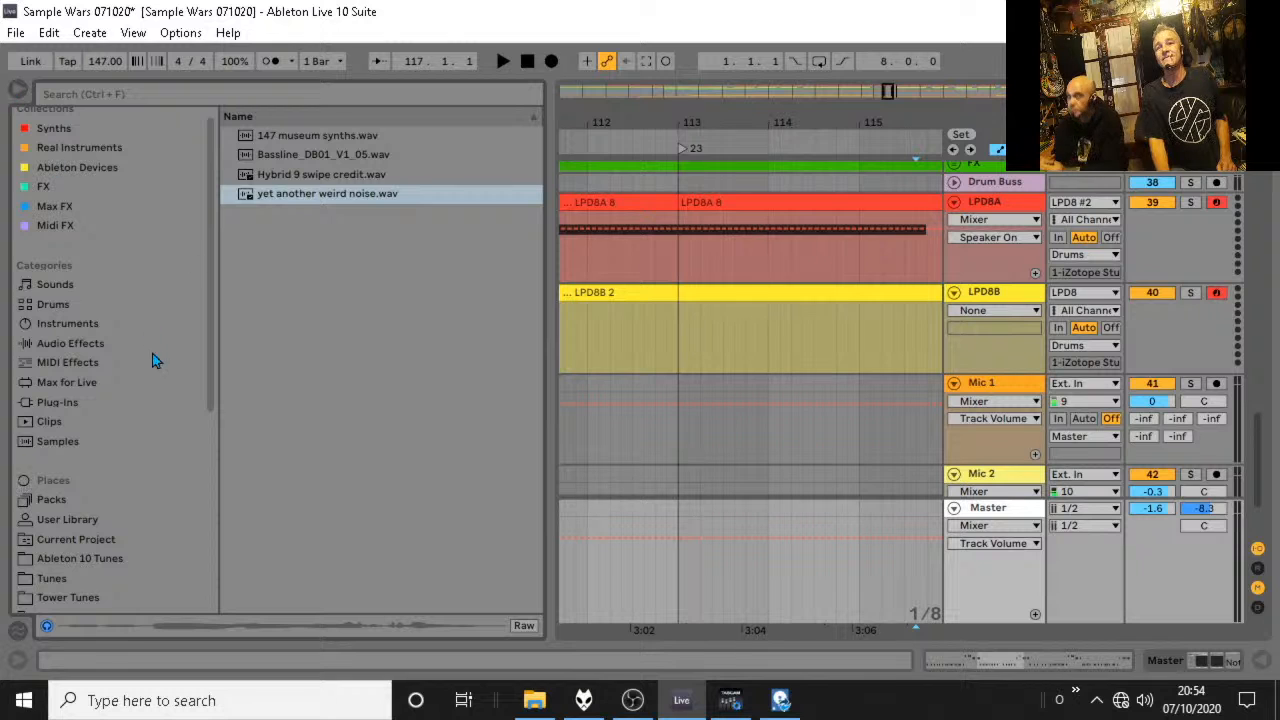
pyautogui.click(69, 344)
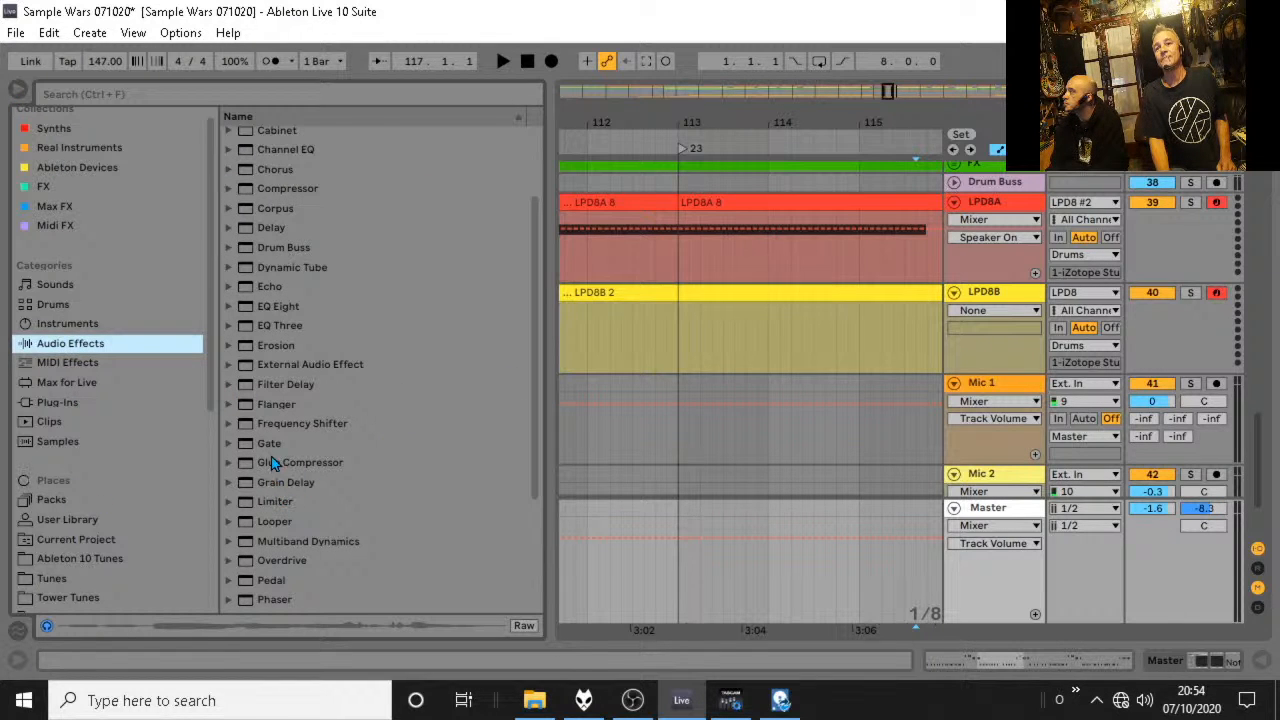
pyautogui.scroll(-3, 280, 580)
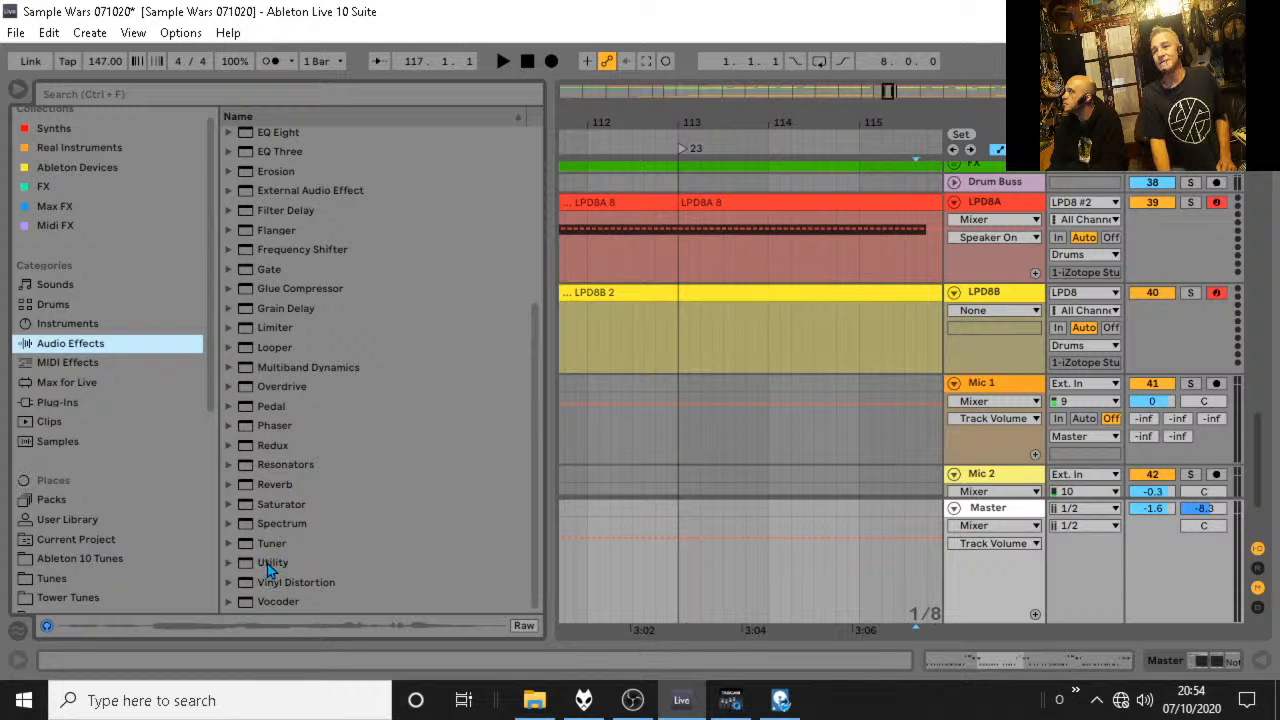
pyautogui.click(267, 563)
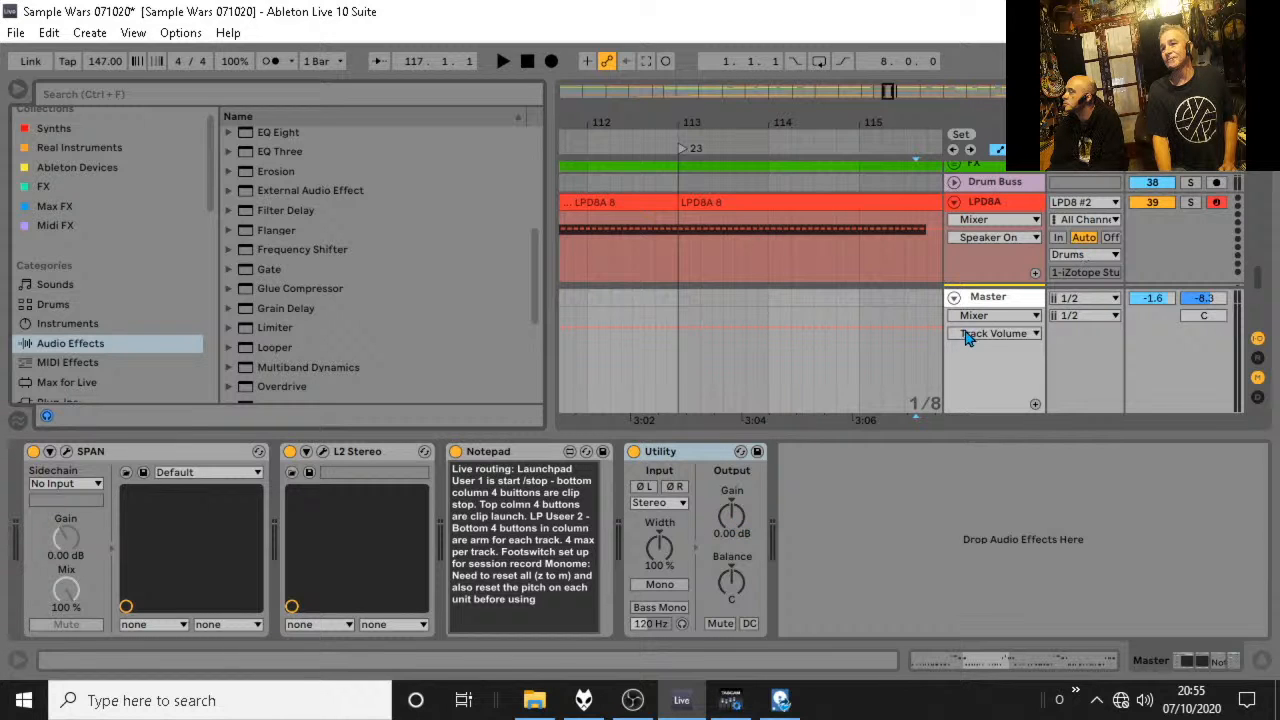
# Show the Utility Gain automation on the Master track and briefly audition from around bar 113.
pyautogui.click(731, 515)
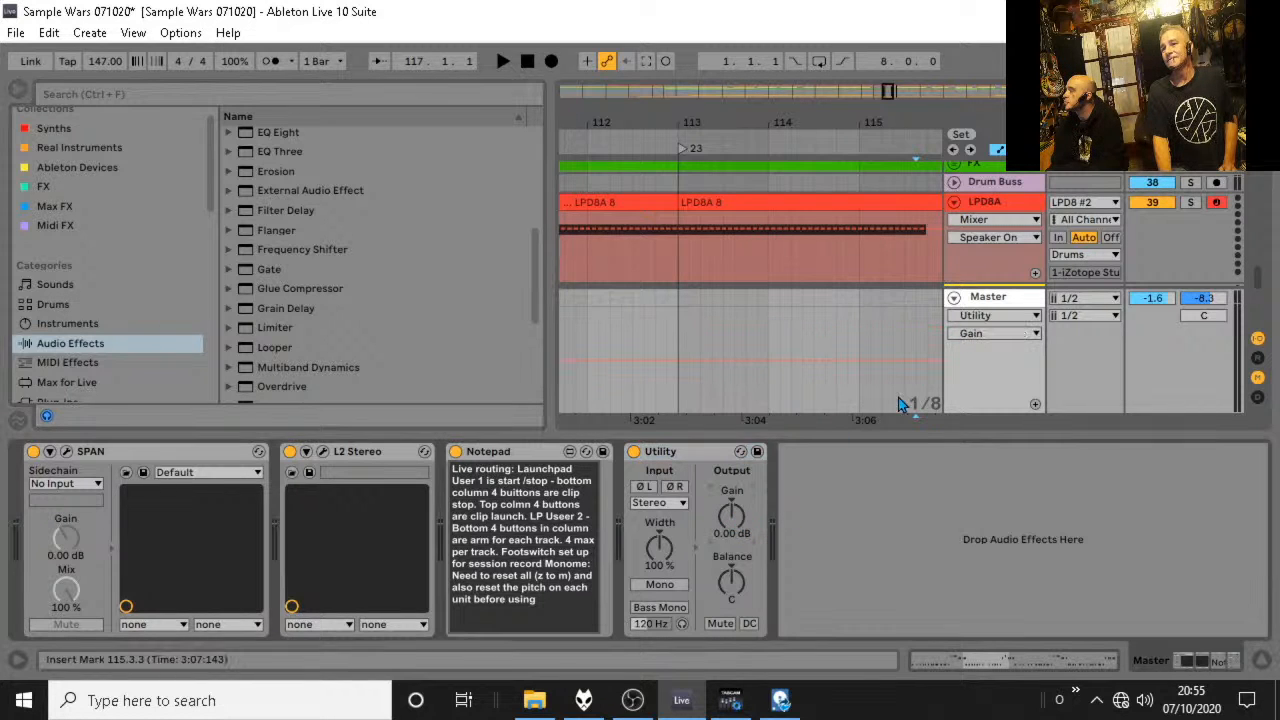
pyautogui.moveTo(688, 114); pyautogui.dragTo(690, 84)
pyautogui.press('space')
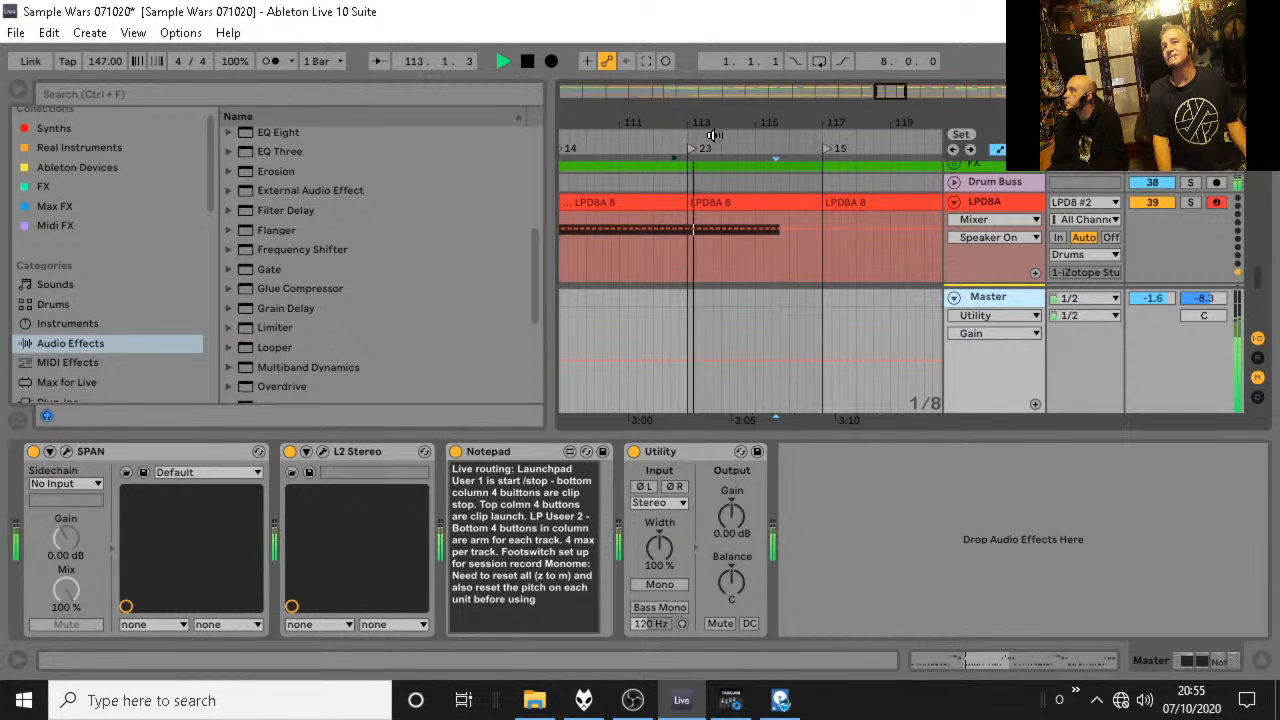
pyautogui.press('space')
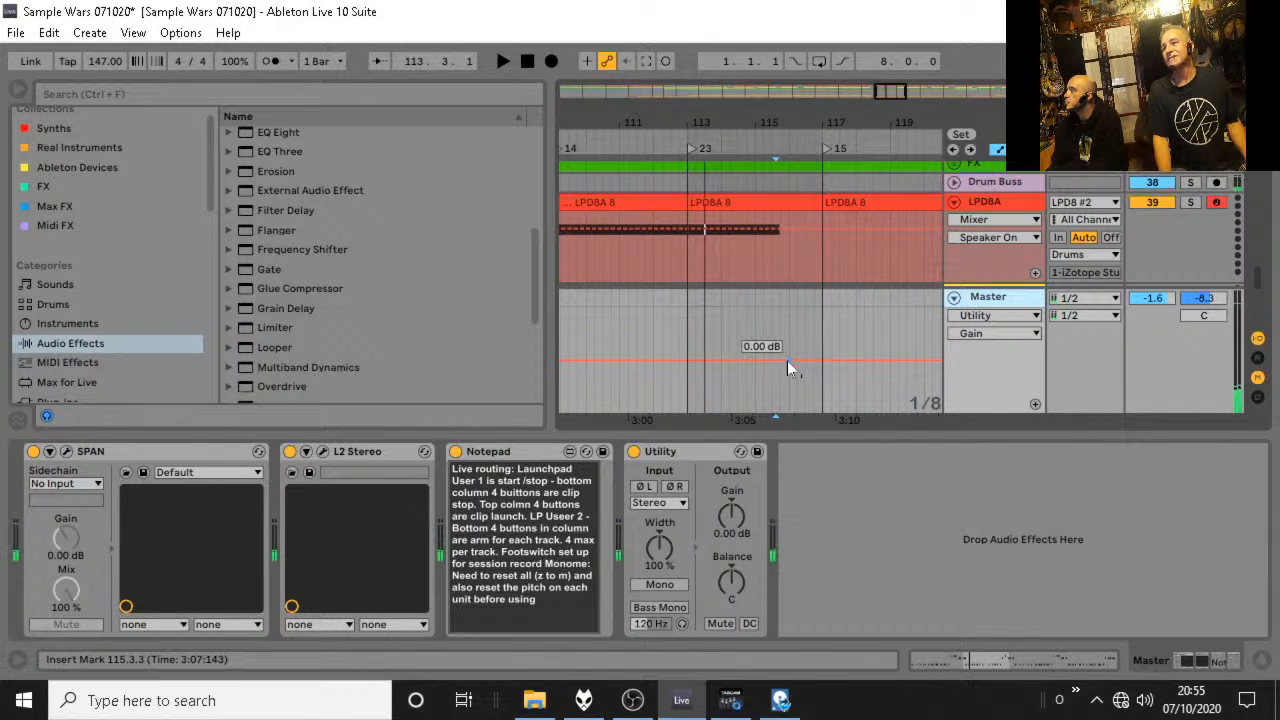
# Set the arrangement's fixed grid to 2 Bars and make the Master automation lane taller.
pyautogui.rightClick(814, 379)
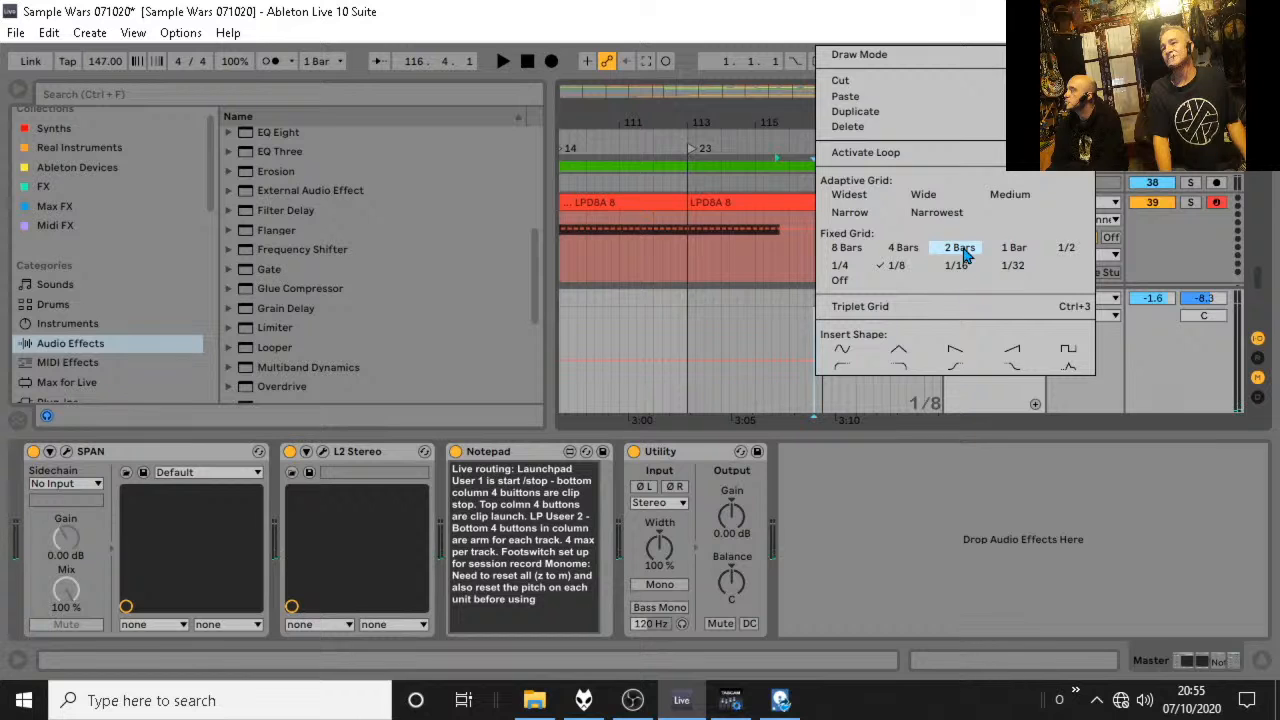
pyautogui.click(960, 250)
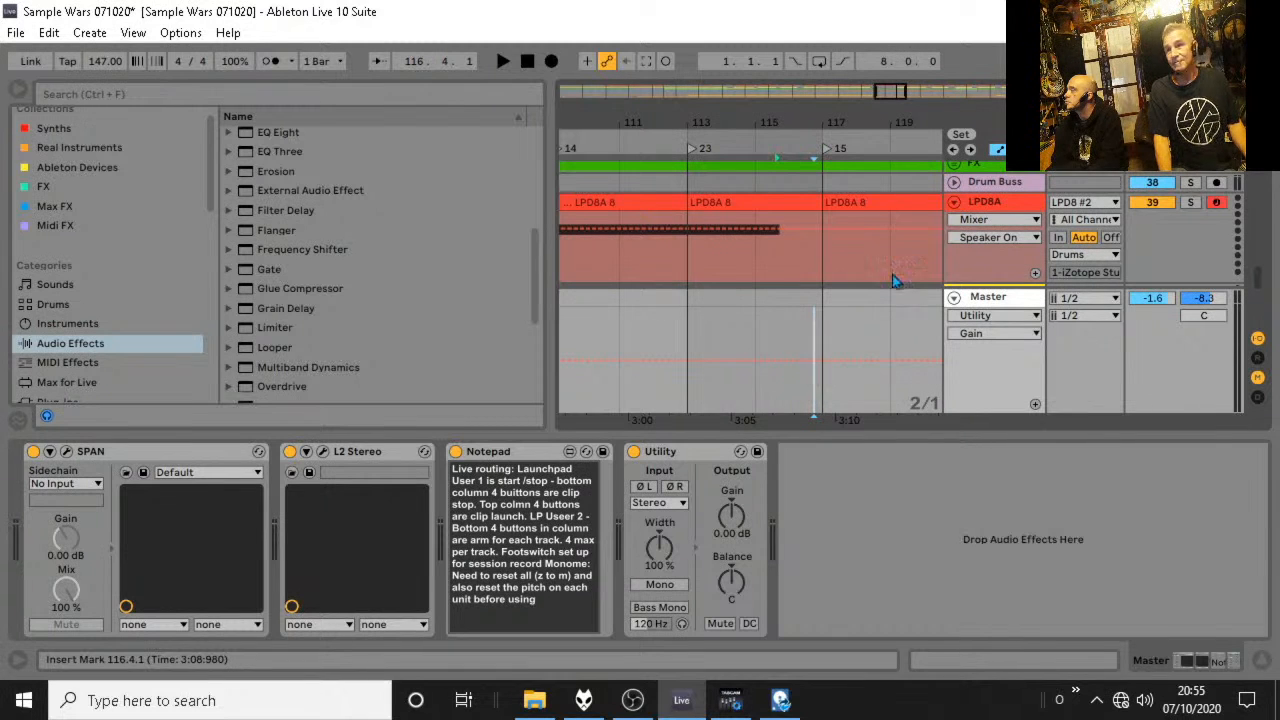
pyautogui.moveTo(1084, 285); pyautogui.dragTo(1083, 110)
pyautogui.click(1261, 660)
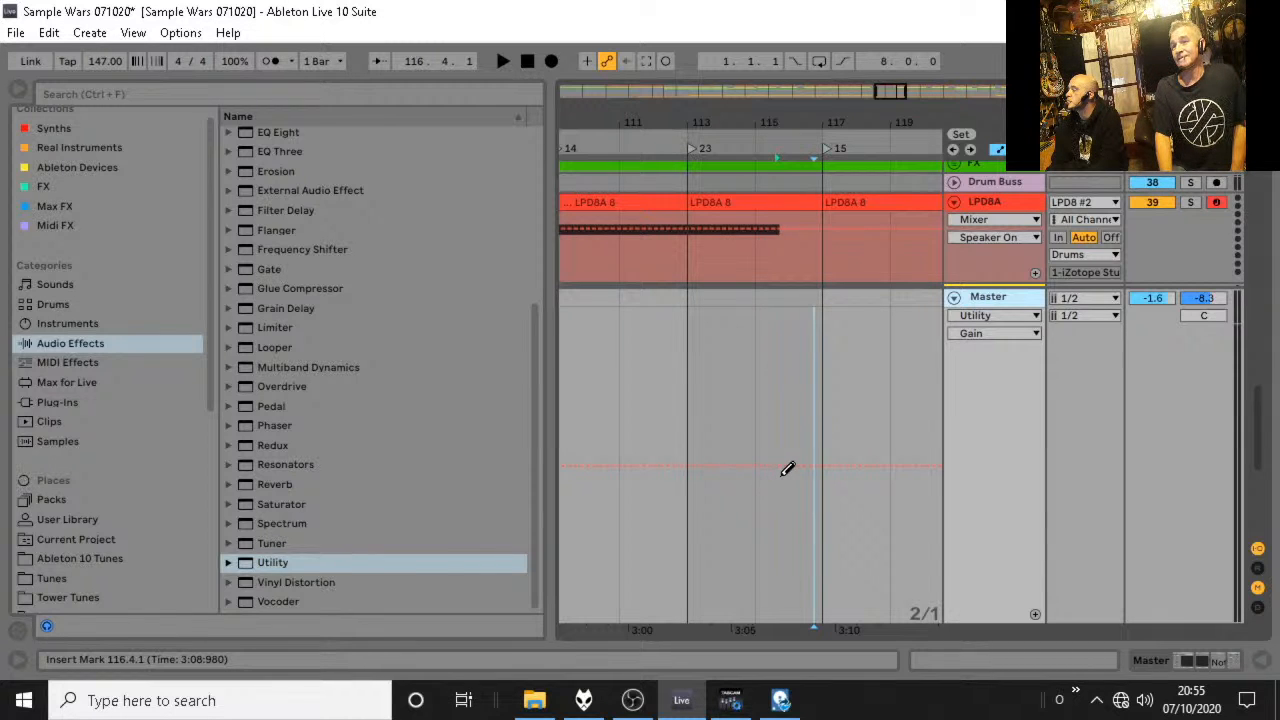
# Draw a slight downward Utility Gain ramp on the Master from bar 115 to 117, jumping back to 0 dB at bar 117.
pyautogui.click(787, 469)
pyautogui.moveTo(782, 475); pyautogui.dragTo(783, 476)
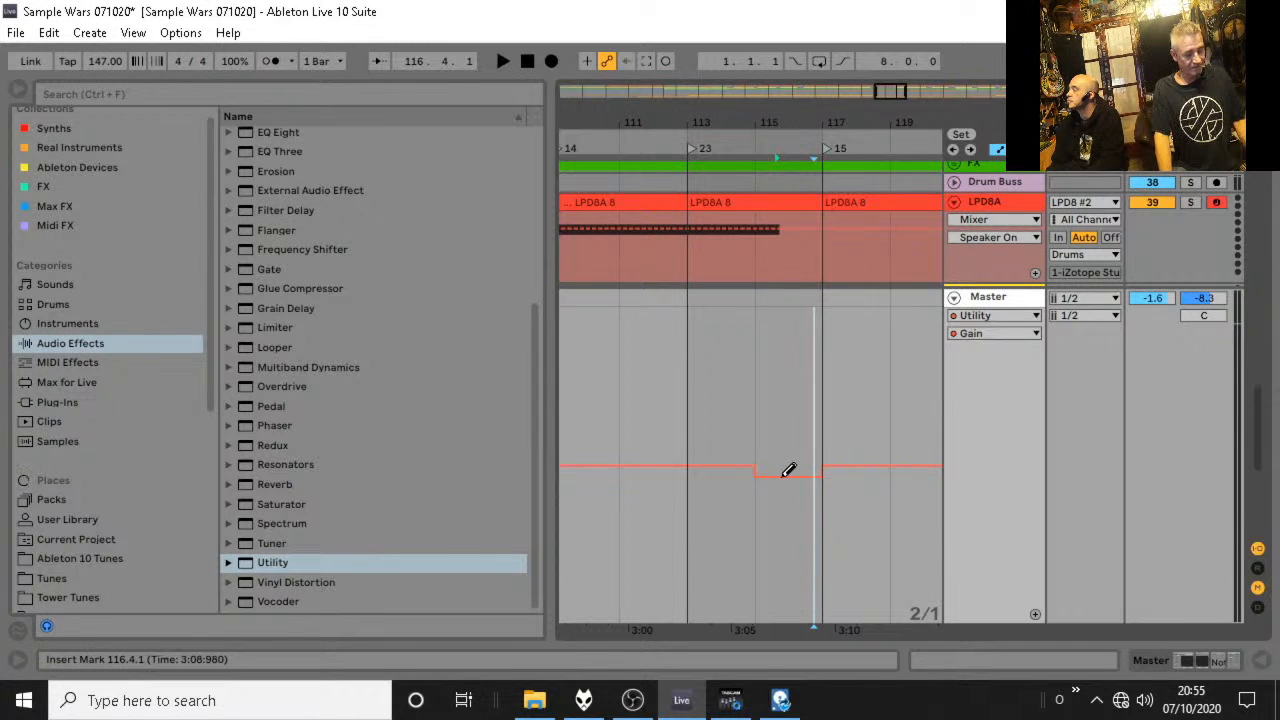
pyautogui.click(755, 477)
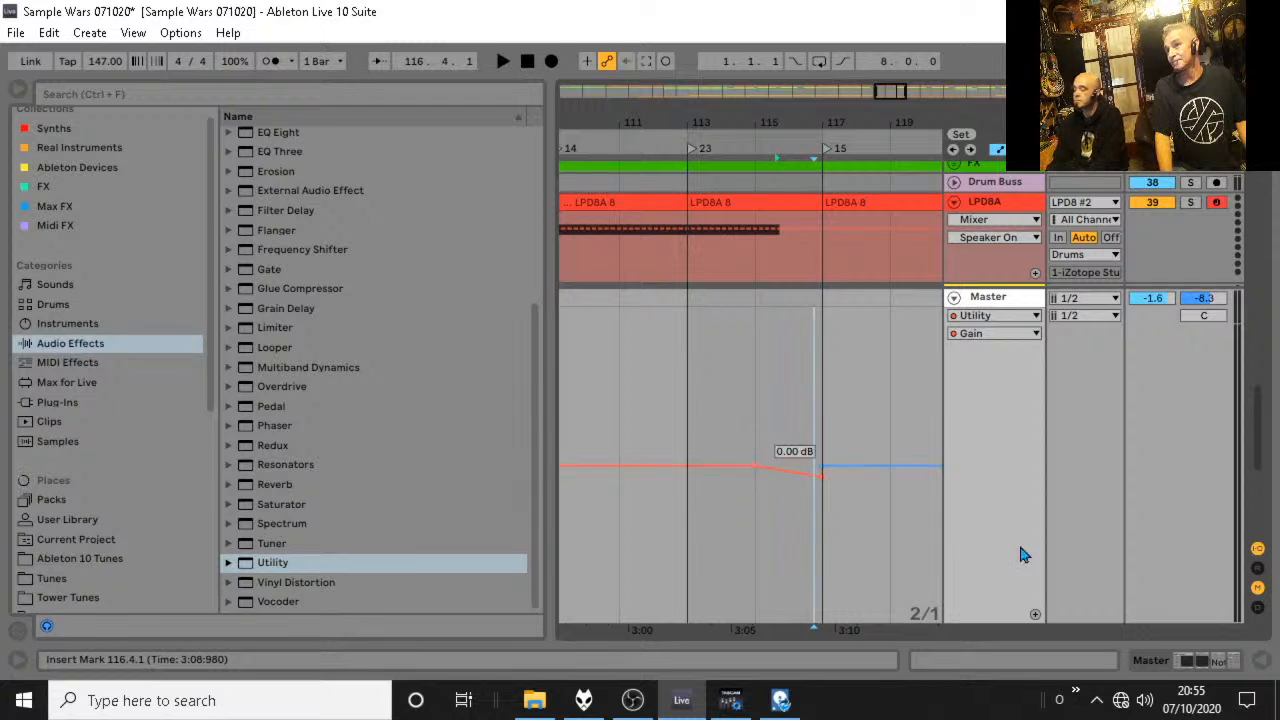
pyautogui.click(1262, 661)
pyautogui.click(1262, 662)
pyautogui.scroll(5, 1151, 530)
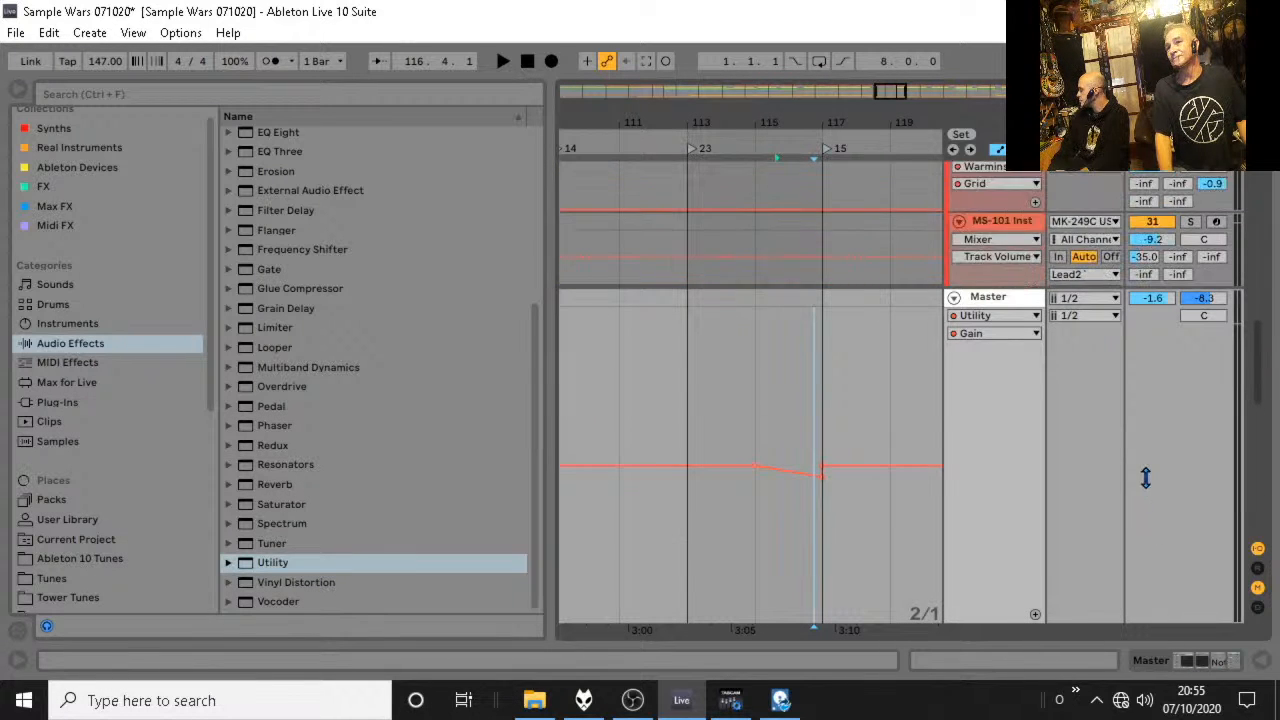
# Shrink the Master track to its minimum height and bring roughly bars 81 to 145 of the percussion tracks into view.
pyautogui.moveTo(1030, 290); pyautogui.dragTo(1025, 610)
pyautogui.moveTo(1261, 363); pyautogui.dragTo(1260, 222)
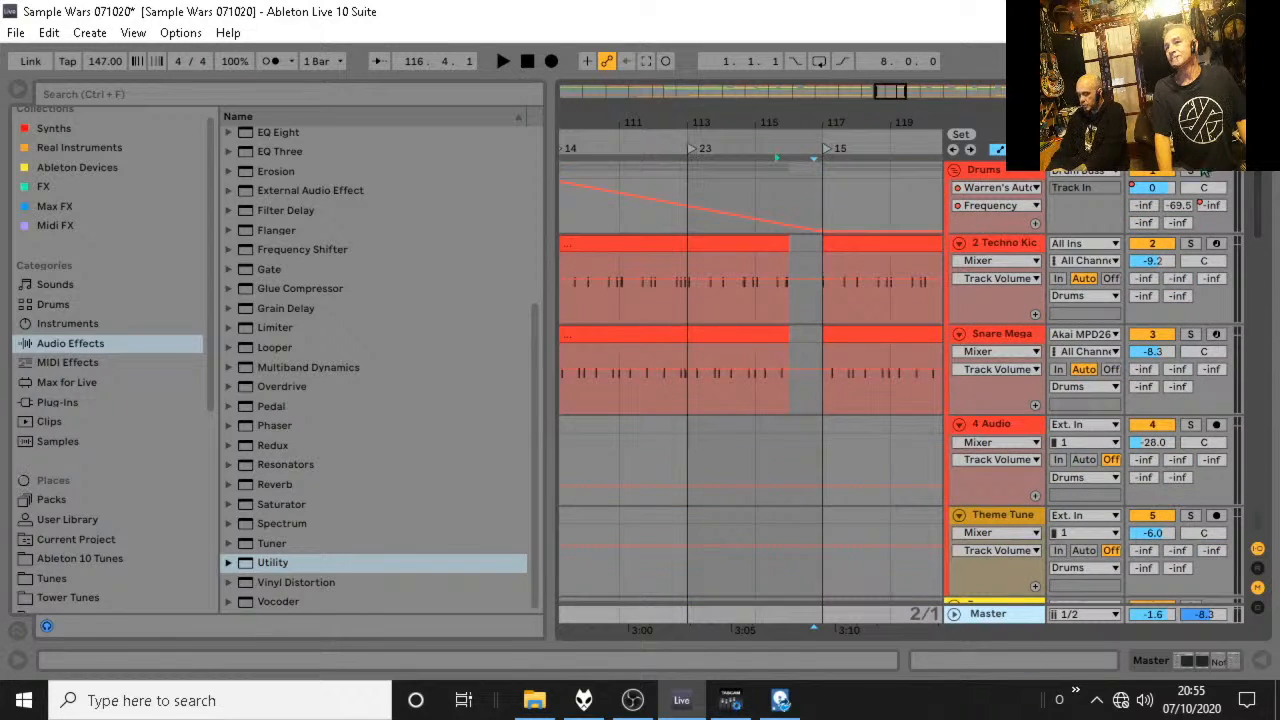
pyautogui.scroll(-5, 841, 264)
pyautogui.scroll(-4, 842, 267)
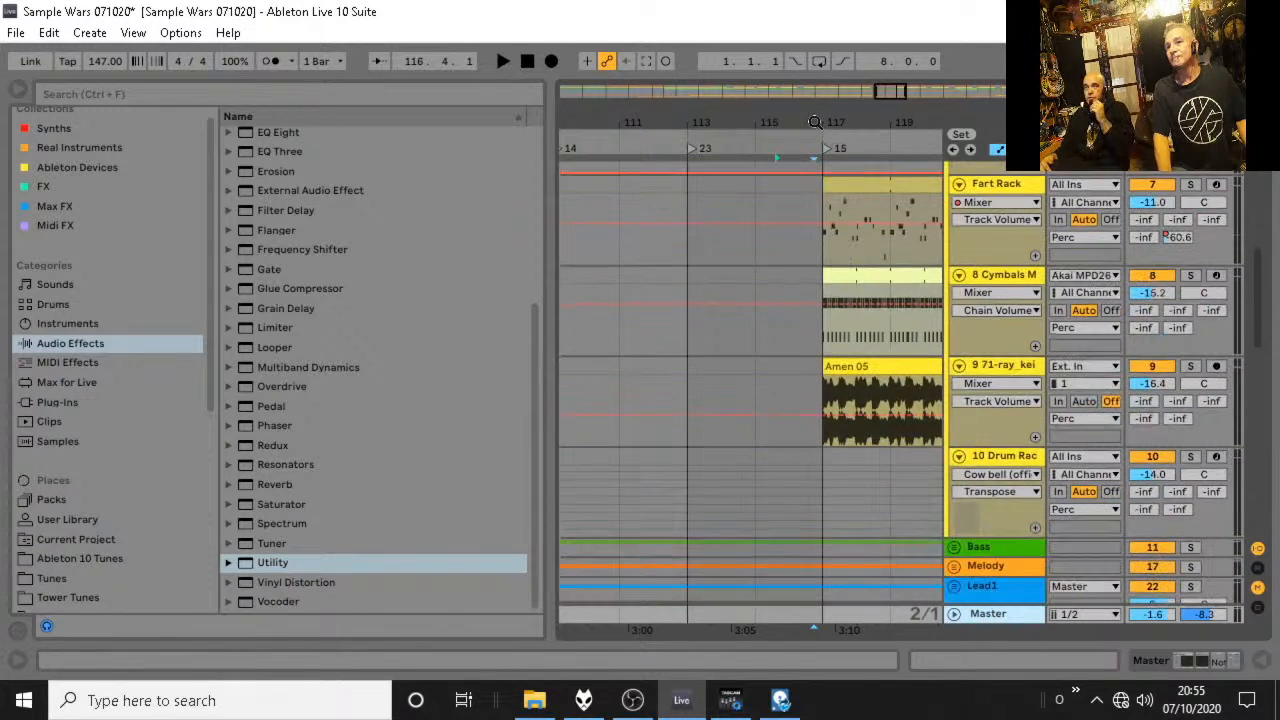
pyautogui.moveTo(814, 122)
pyautogui.mouseDown()
pyautogui.moveTo(812, 66)
pyautogui.moveTo(757, 51)
pyautogui.mouseUp()
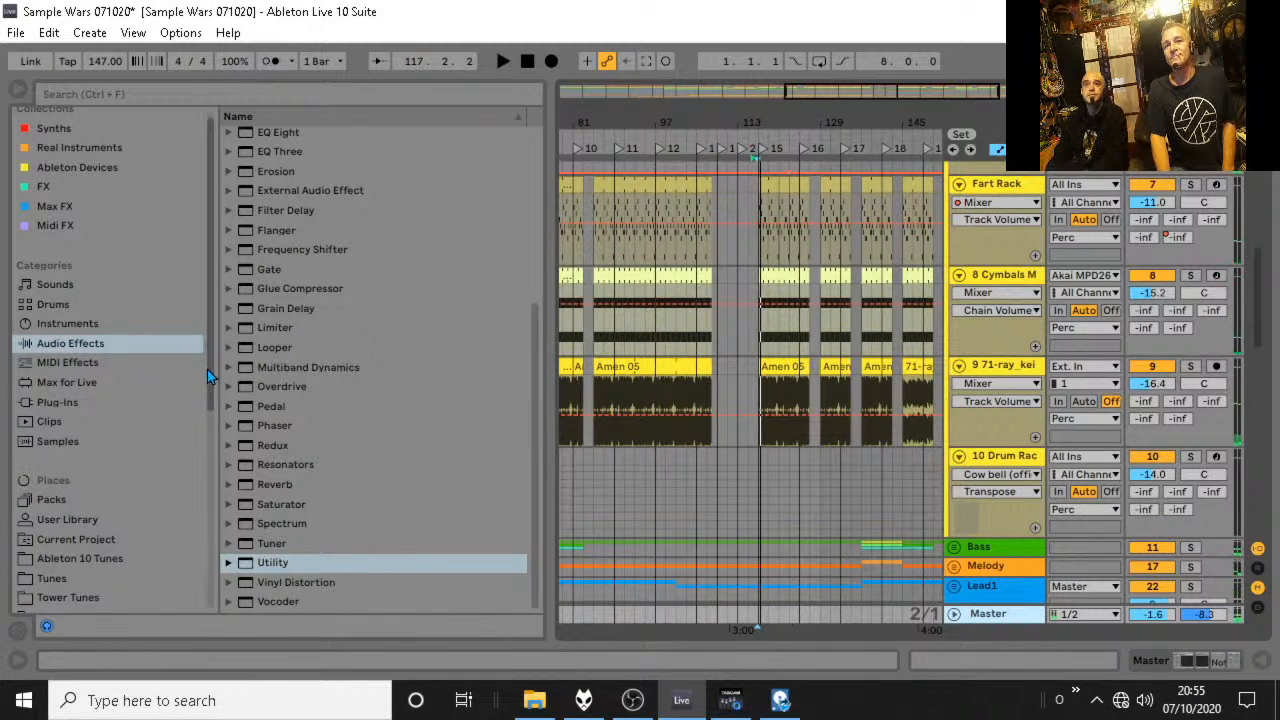
# Preview the samples 147 museum synths.wav and Bassline_DB01_V1_05.wav from the samplewars2 folder.
pyautogui.moveTo(207, 369); pyautogui.dragTo(195, 612)
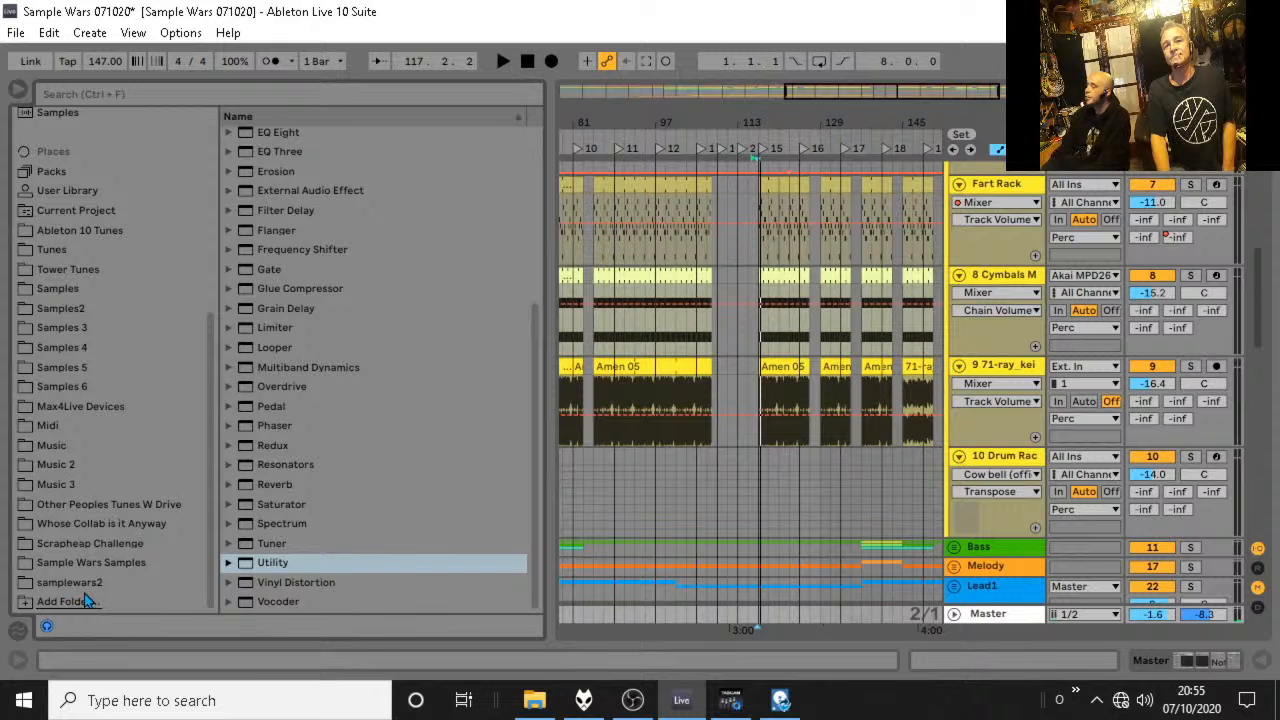
pyautogui.click(120, 582)
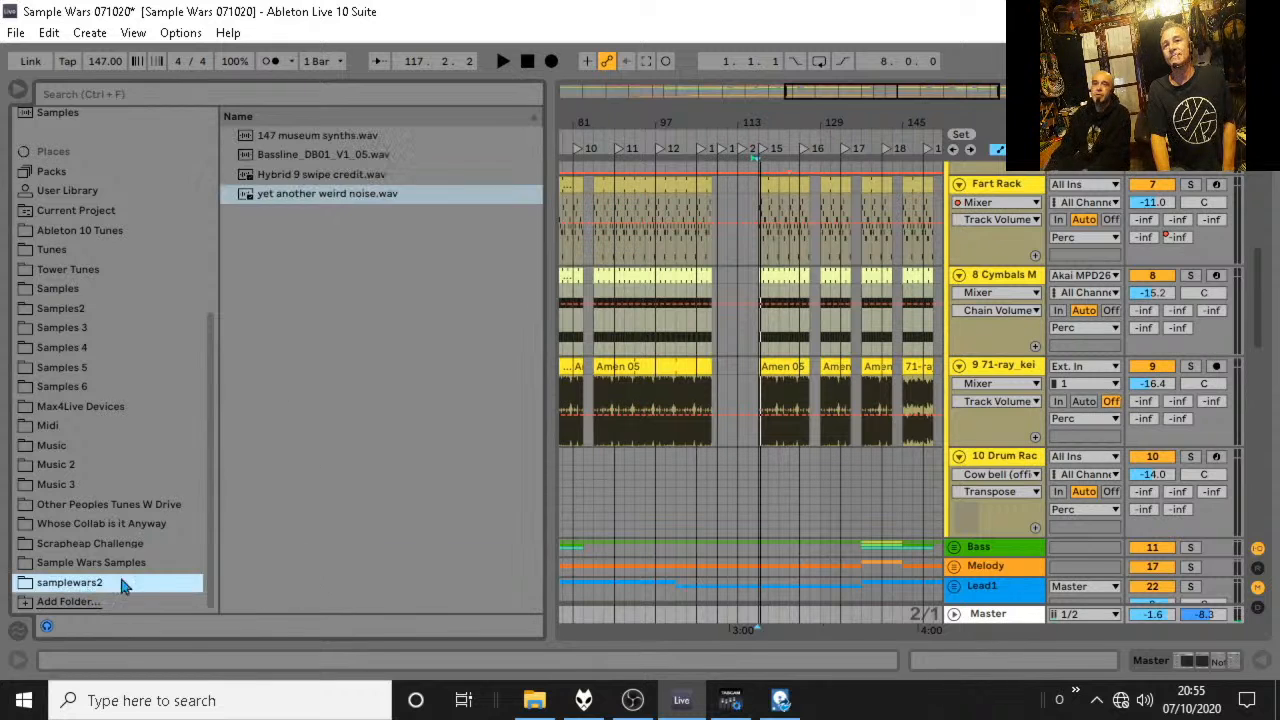
pyautogui.click(337, 136)
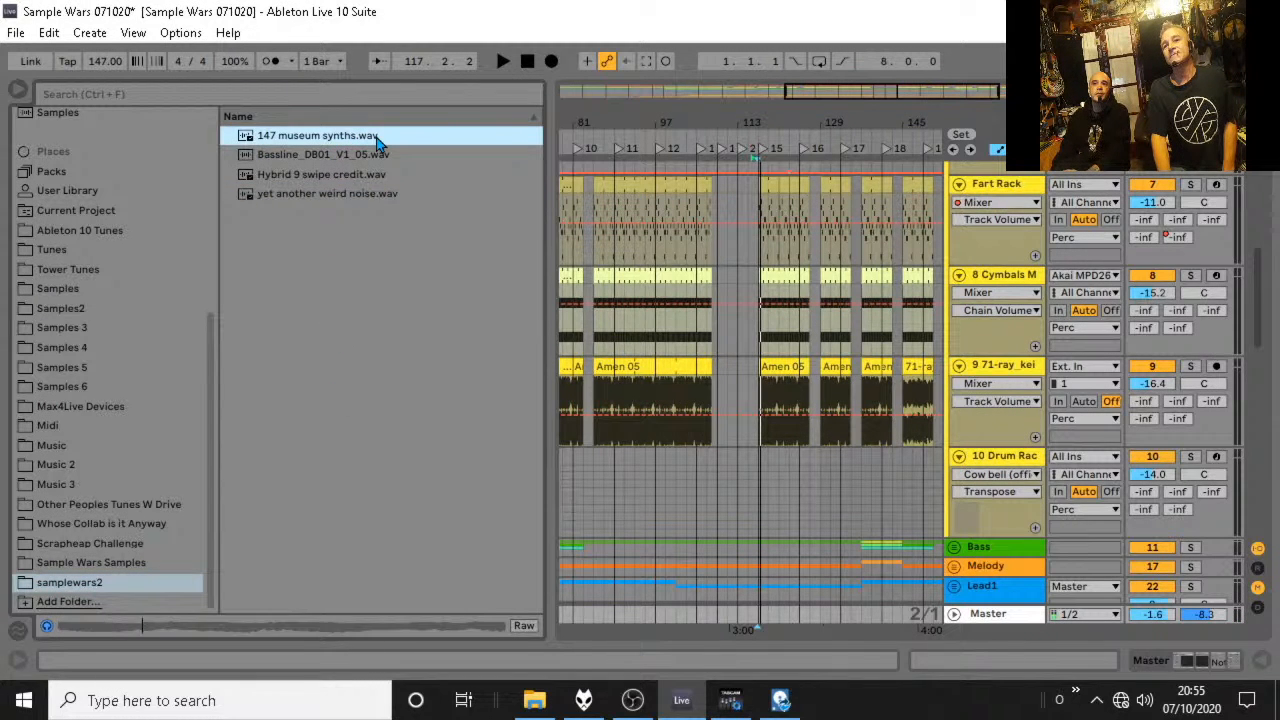
pyautogui.scroll(-5, 737, 334)
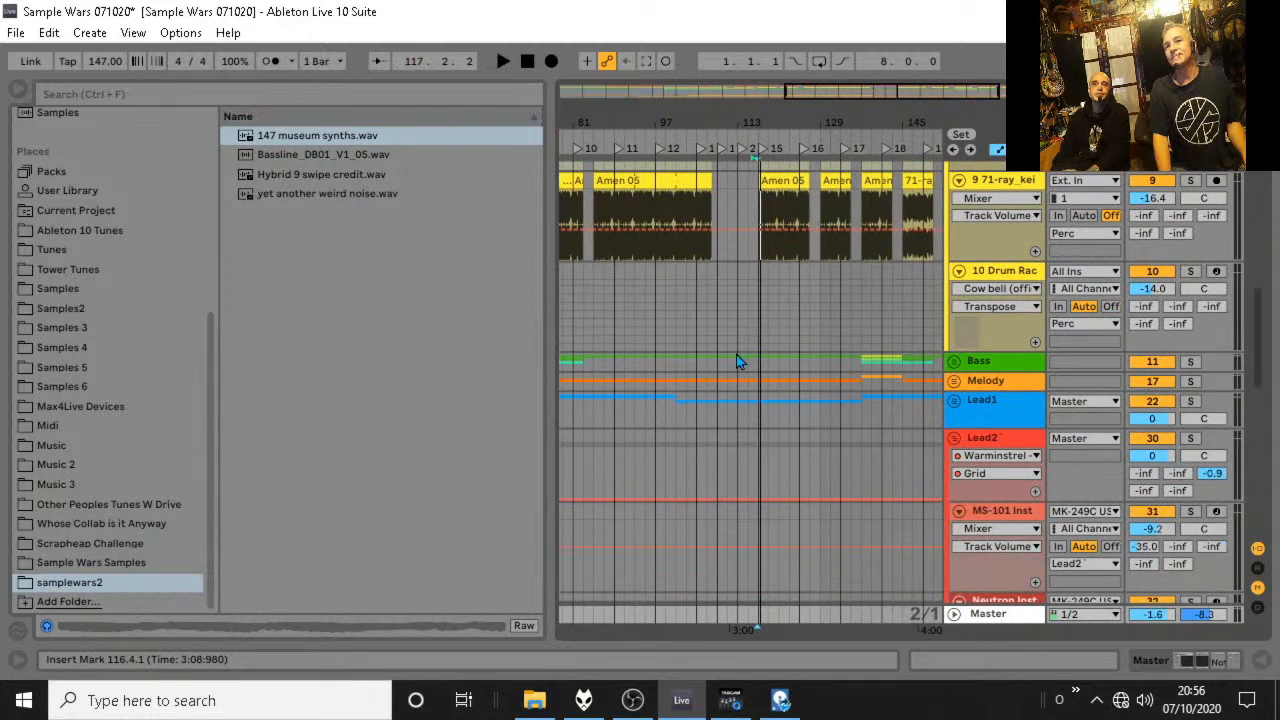
pyautogui.click(295, 155)
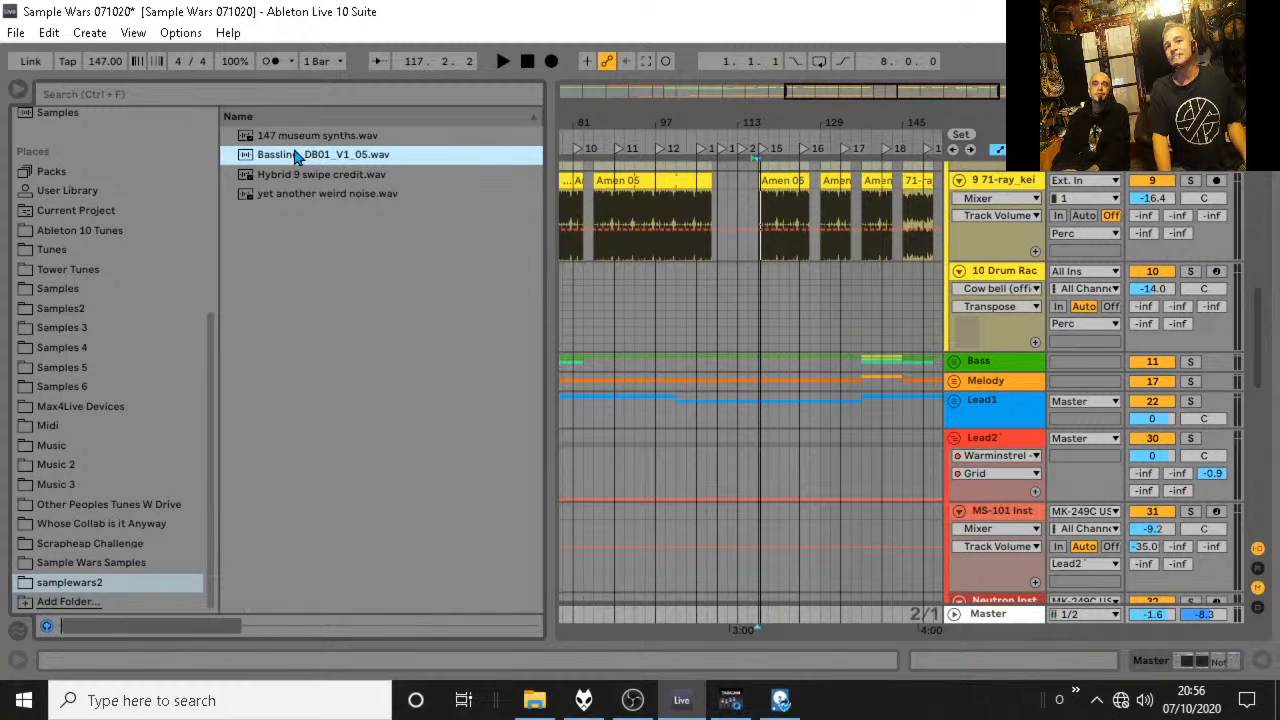
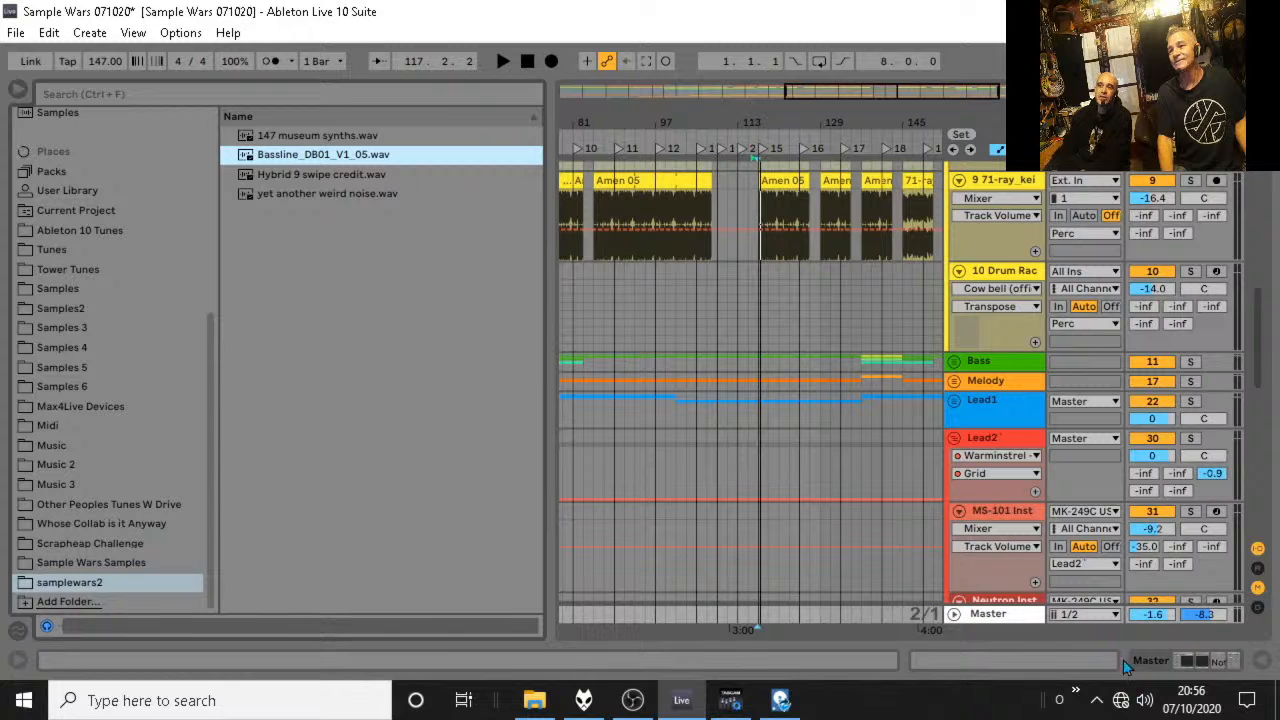
# Preview Hybrid 9 swipe credit.wav and 147 museum synths.wav while in Session View, finishing back in Arrangement View.
pyautogui.press('Tab')
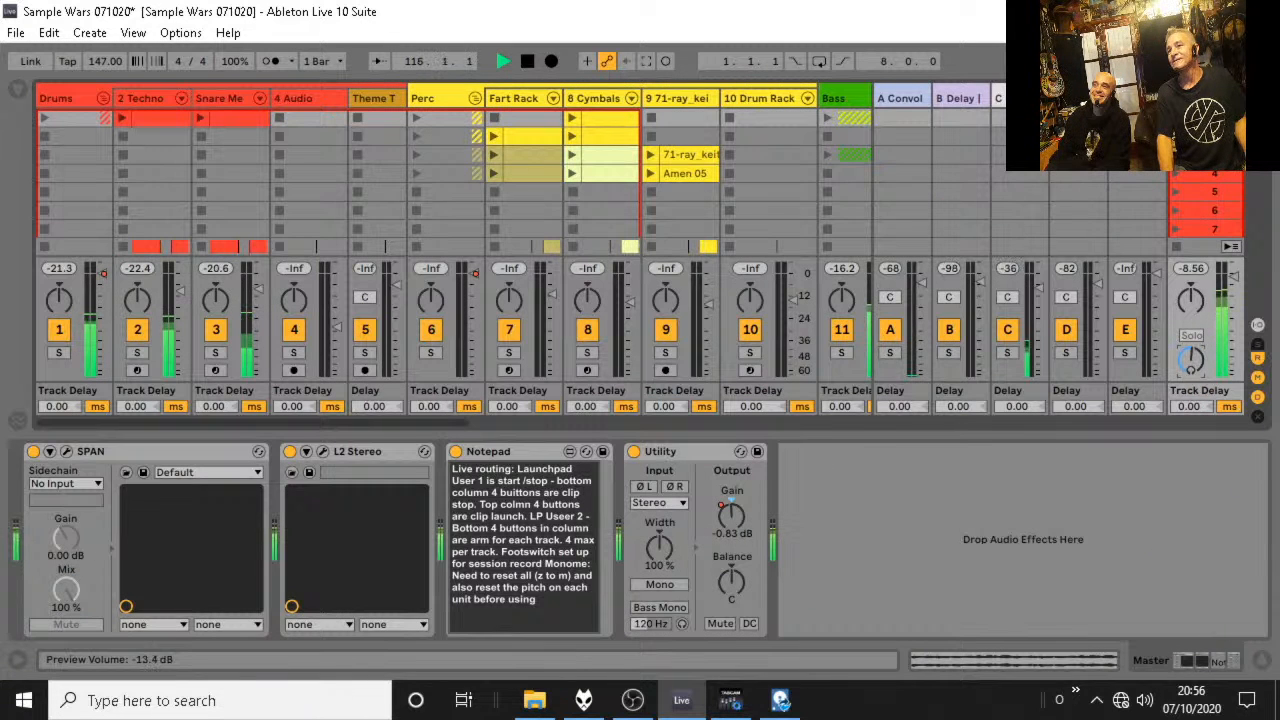
pyautogui.press('space')
pyautogui.click(18, 89)
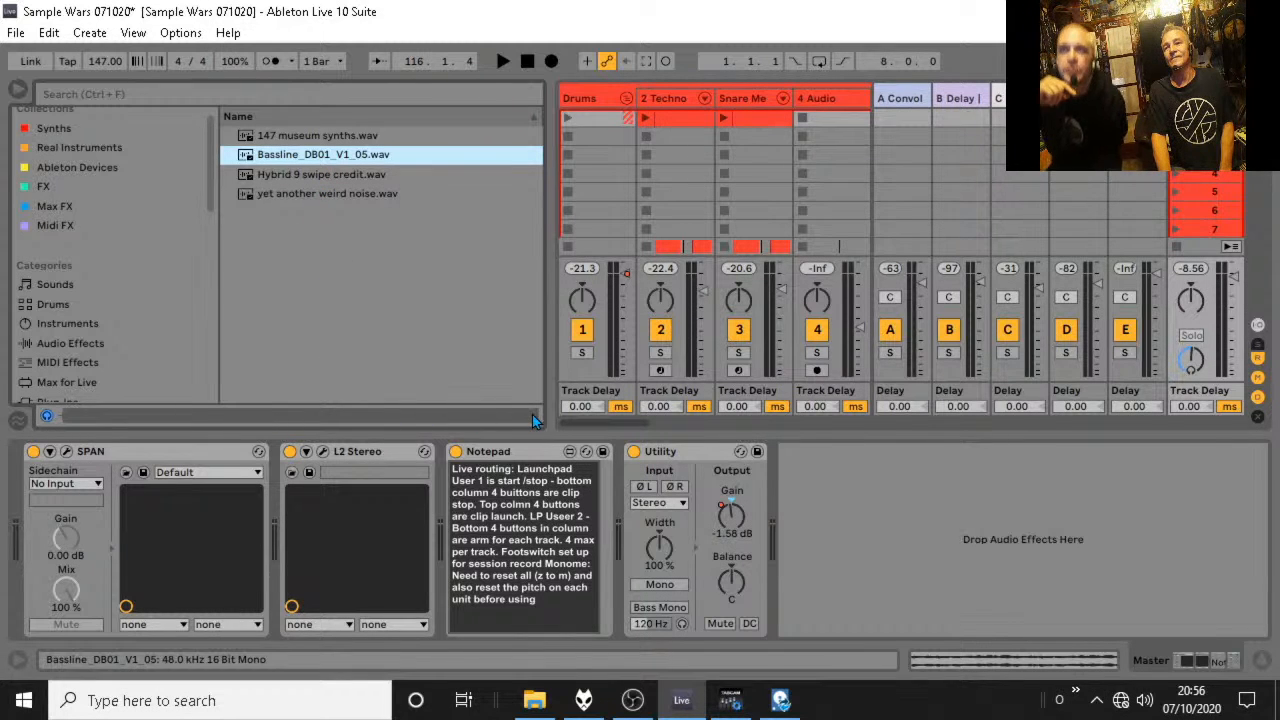
pyautogui.click(311, 176)
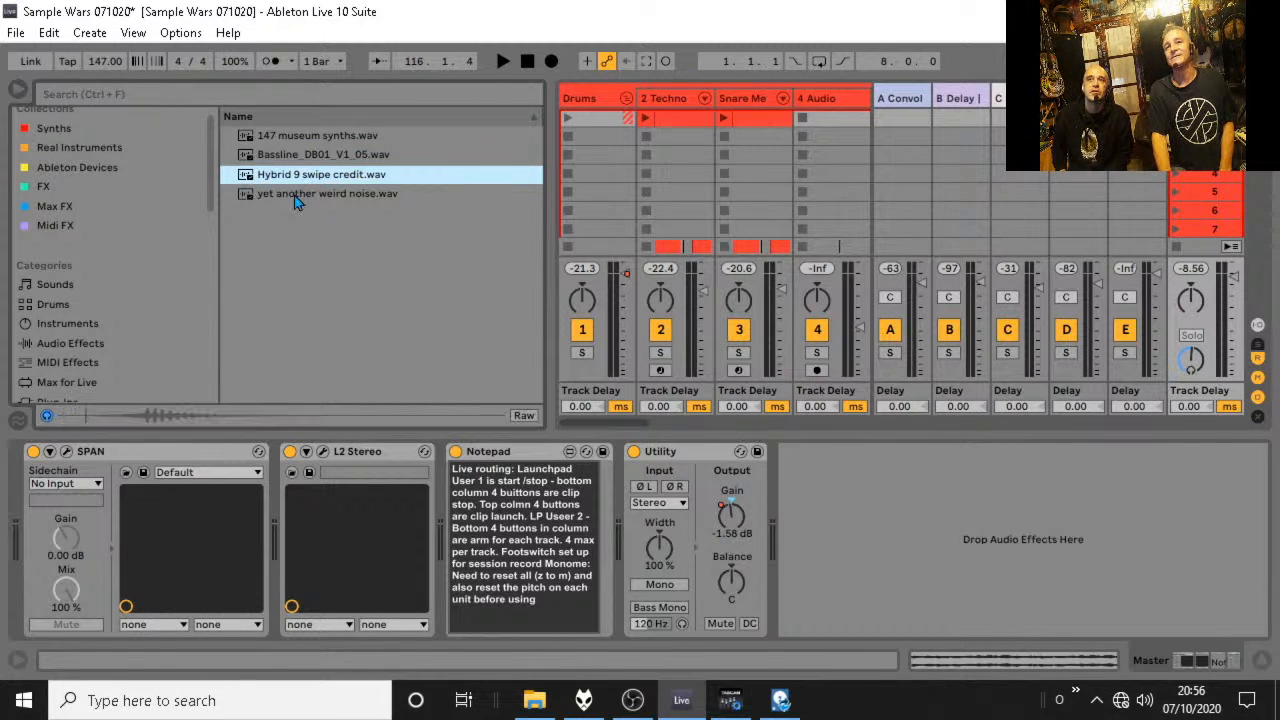
pyautogui.click(288, 137)
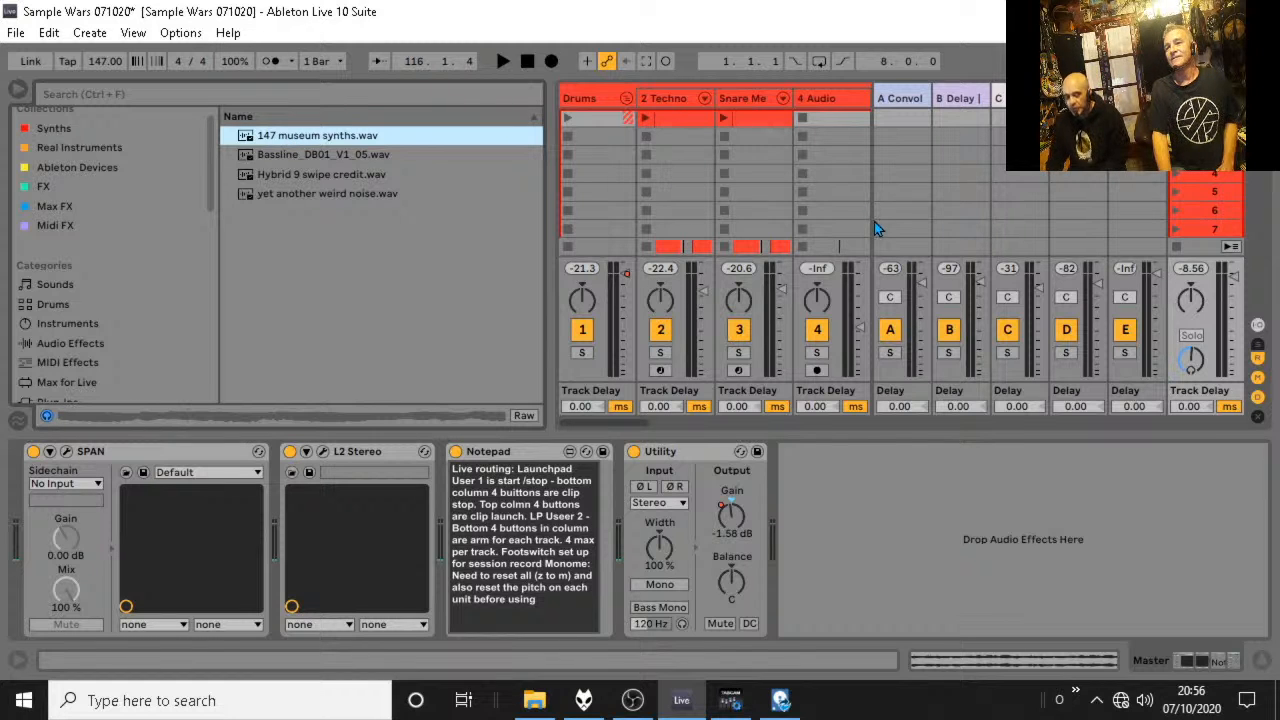
pyautogui.click(18, 91)
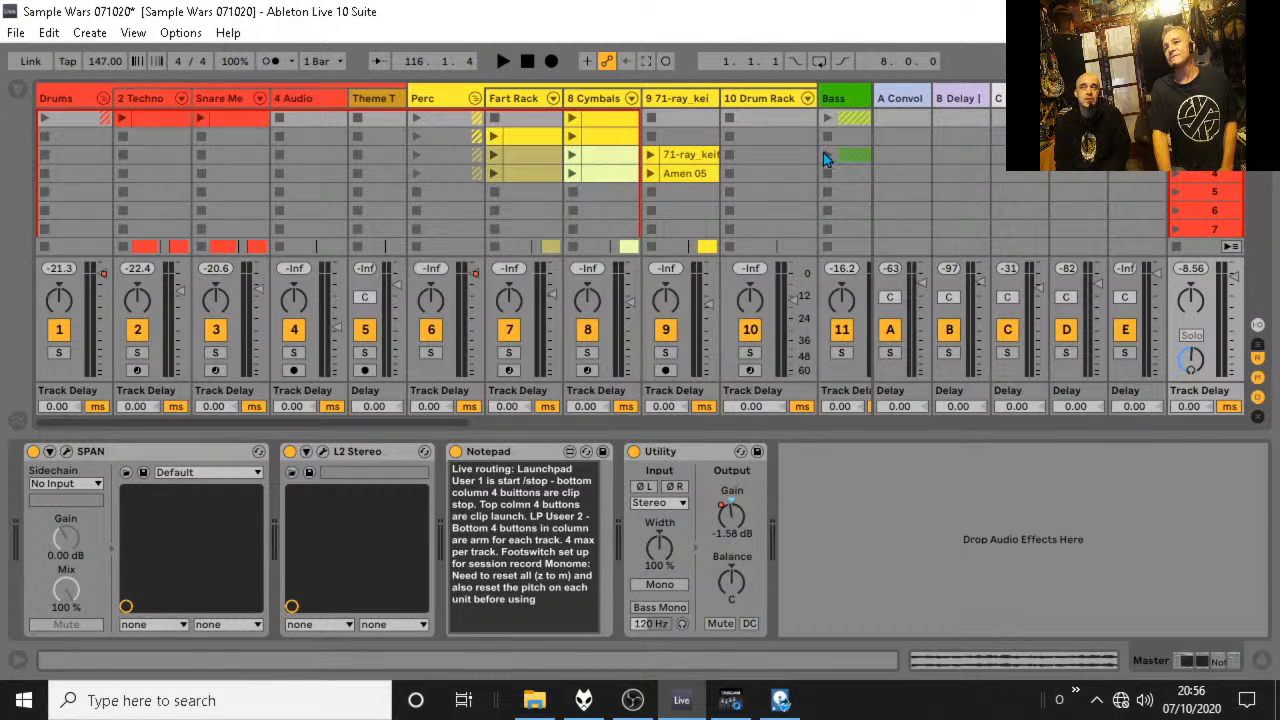
pyautogui.press('Tab')
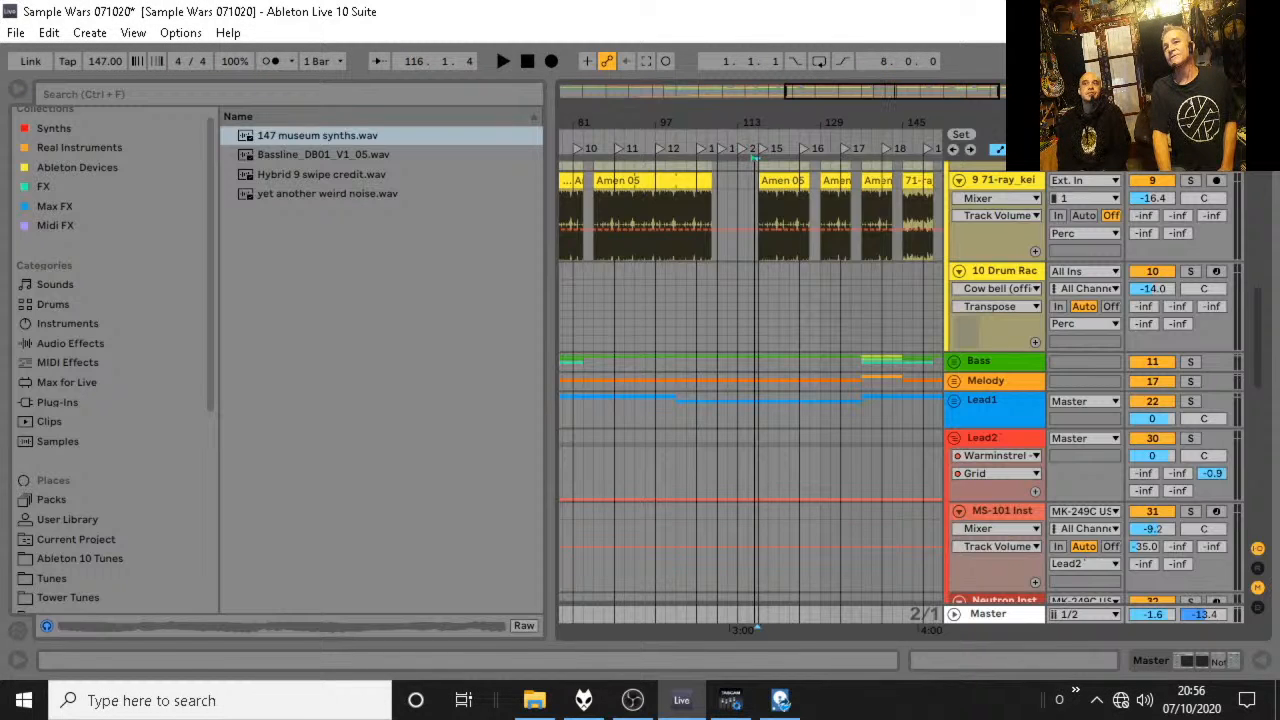
# Set the fixed grid to 4 Bars and delete the Amen 05 clip spanning bars 85 to 108 on track 9.
pyautogui.moveTo(786, 122); pyautogui.dragTo(912, 111)
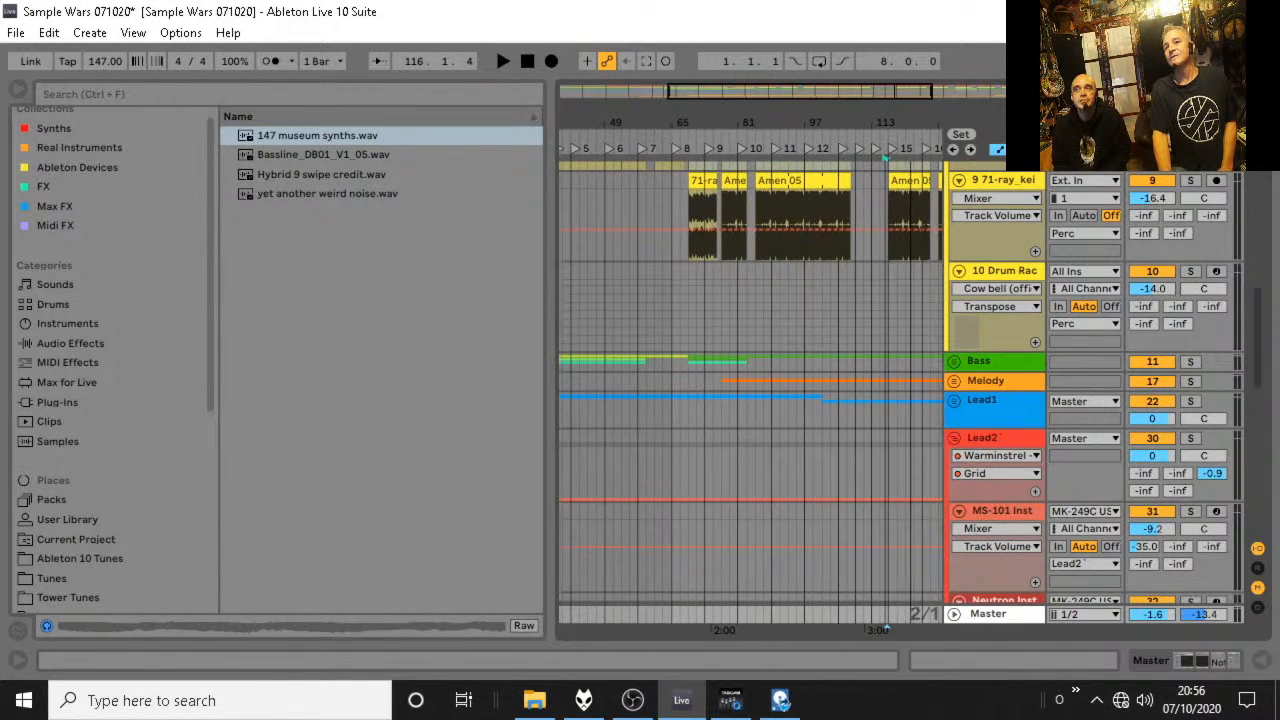
pyautogui.click(786, 183)
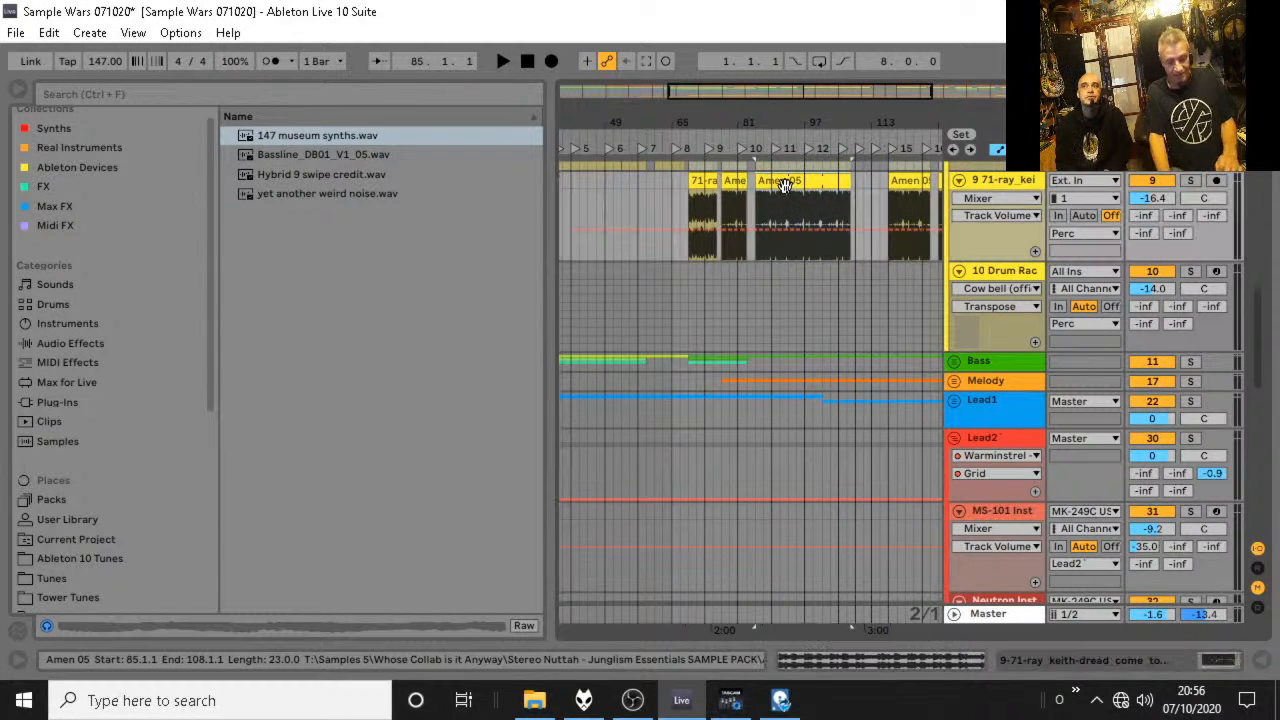
pyautogui.rightClick(762, 276)
pyautogui.click(820, 419)
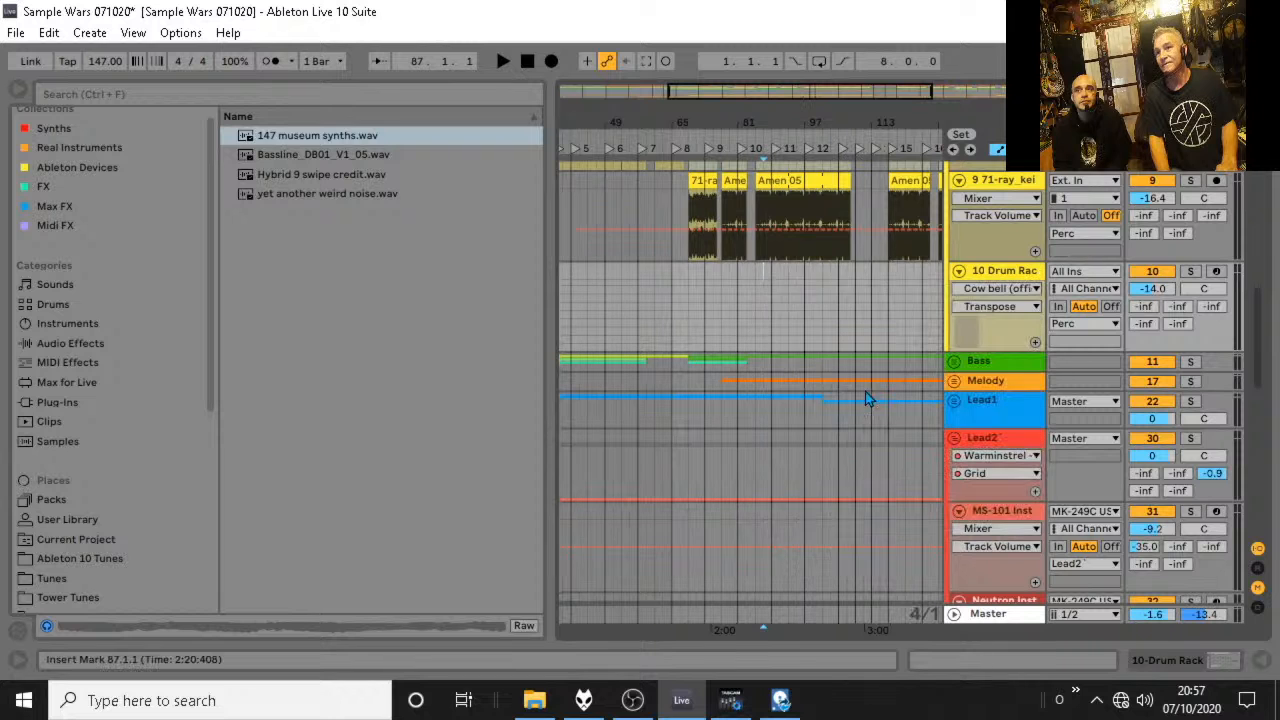
pyautogui.click(790, 199)
pyautogui.press('Delete')
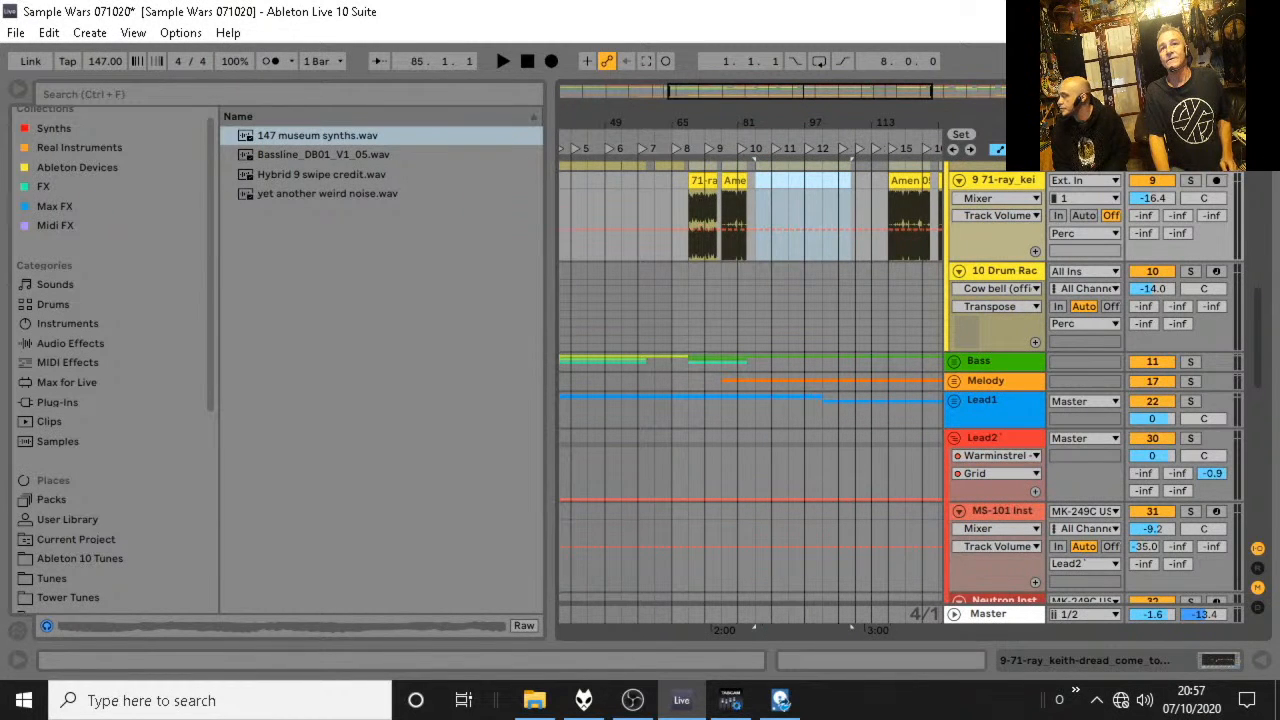
# Open a second window, place the 71-ray_keith clip at bar 85 on track 9, and extend its end to 107.3.1.
pyautogui.click(133, 32)
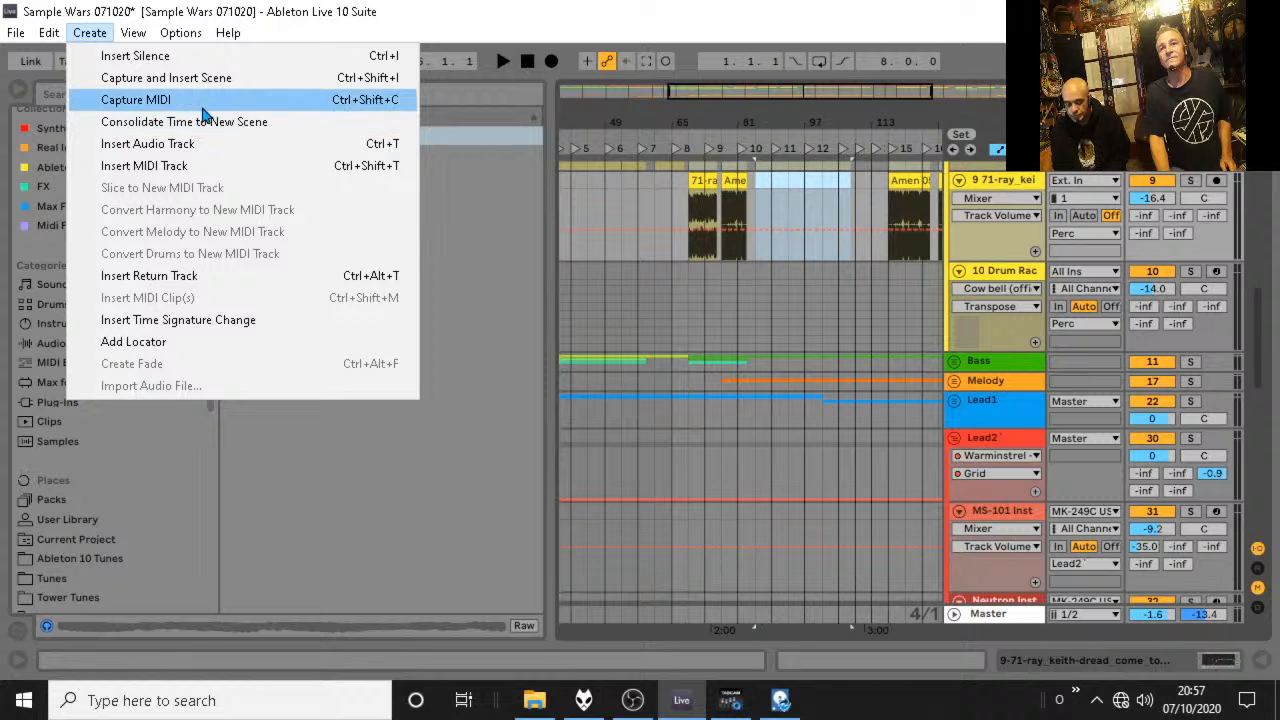
pyautogui.moveTo(133, 32)
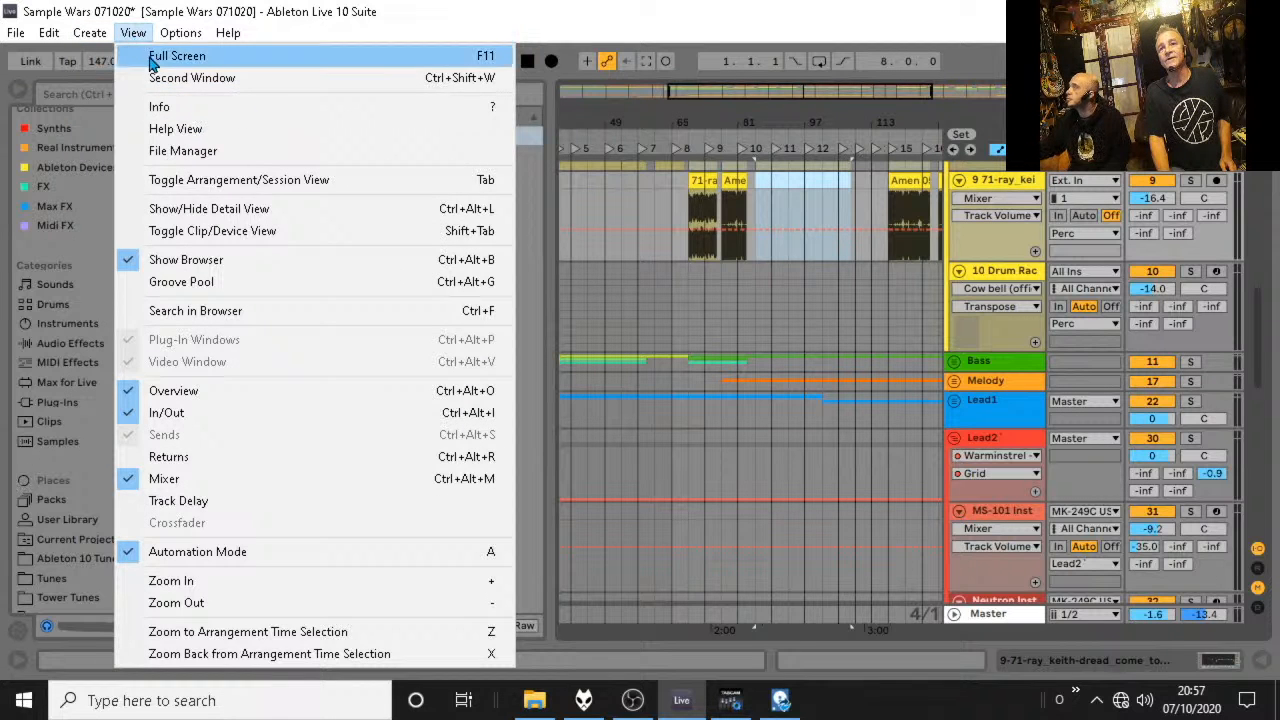
pyautogui.click(140, 76)
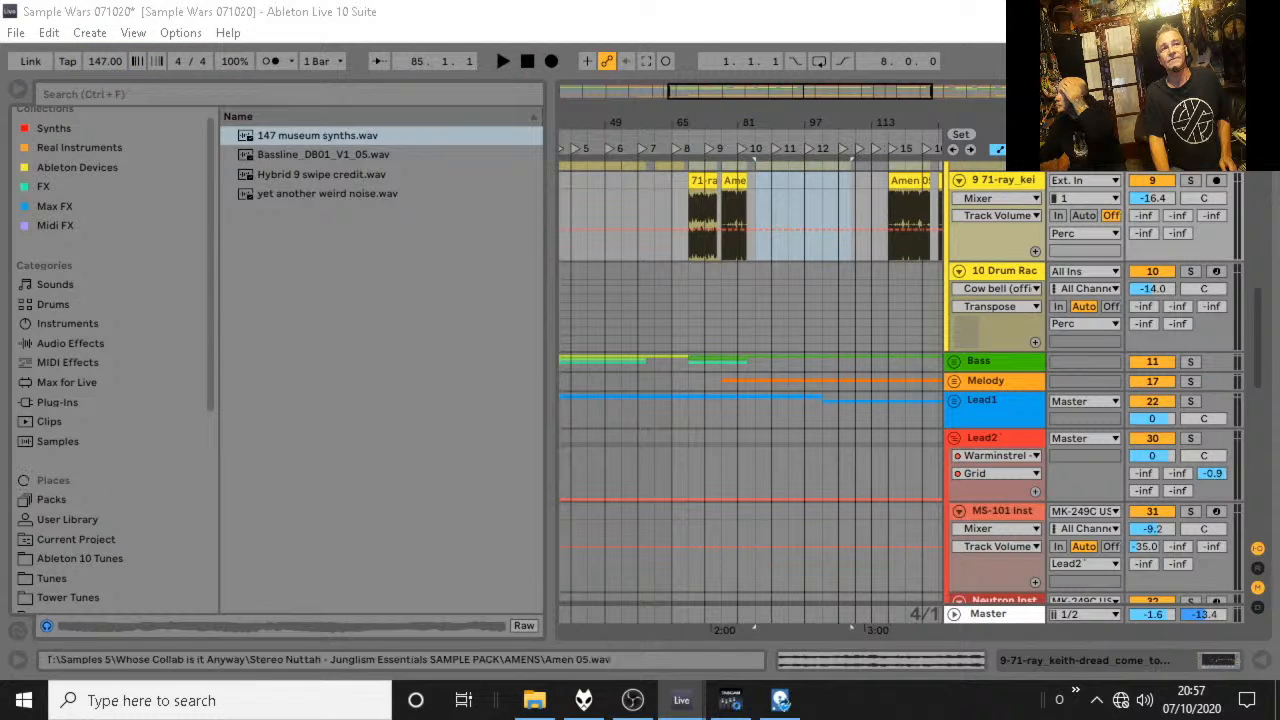
pyautogui.moveTo(22, 277); pyautogui.dragTo(762, 210)
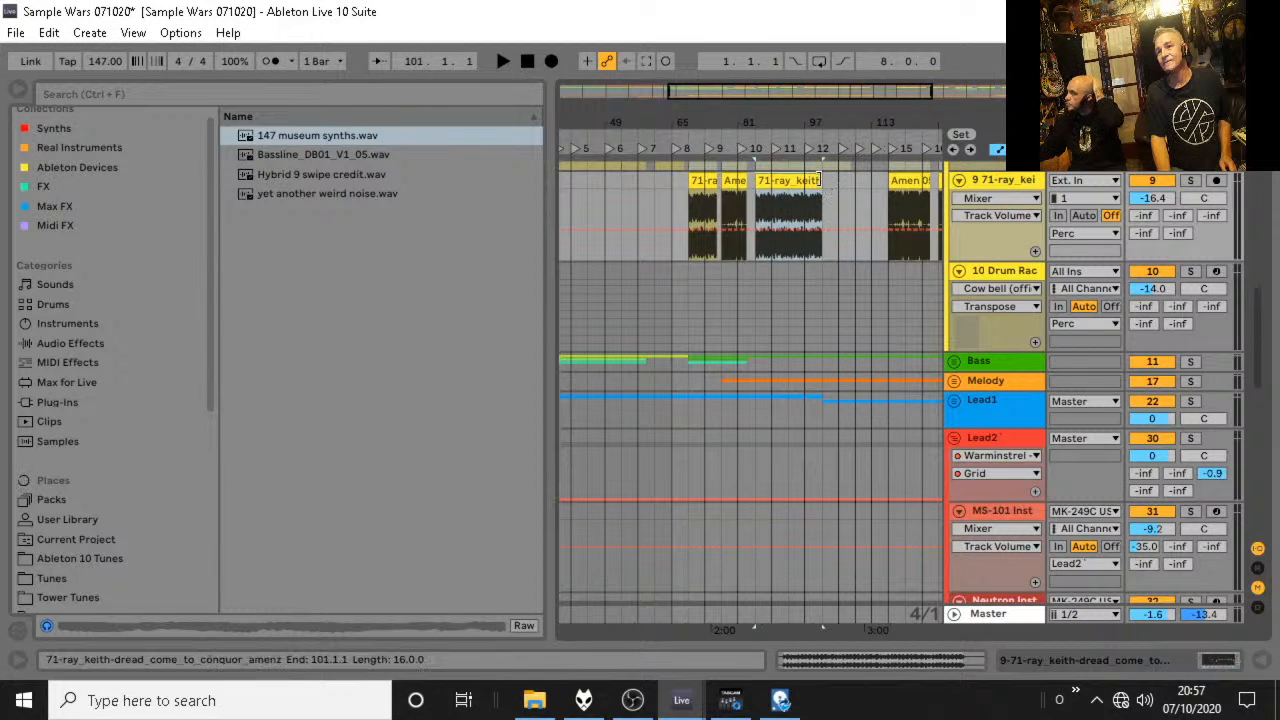
pyautogui.moveTo(828, 180); pyautogui.dragTo(847, 180)
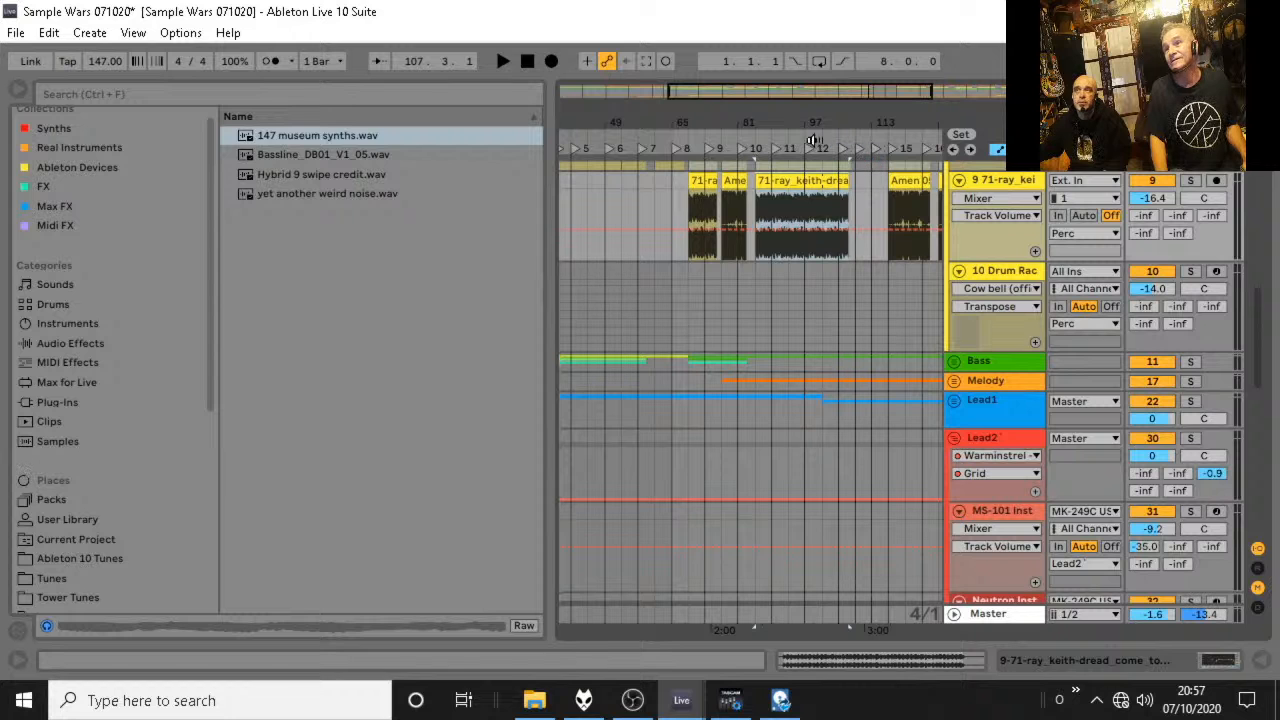
# Delete the Amen clip spanning bars 77 to 83 on track 9 and set the fixed grid to 1 Bar.
pyautogui.click(730, 180)
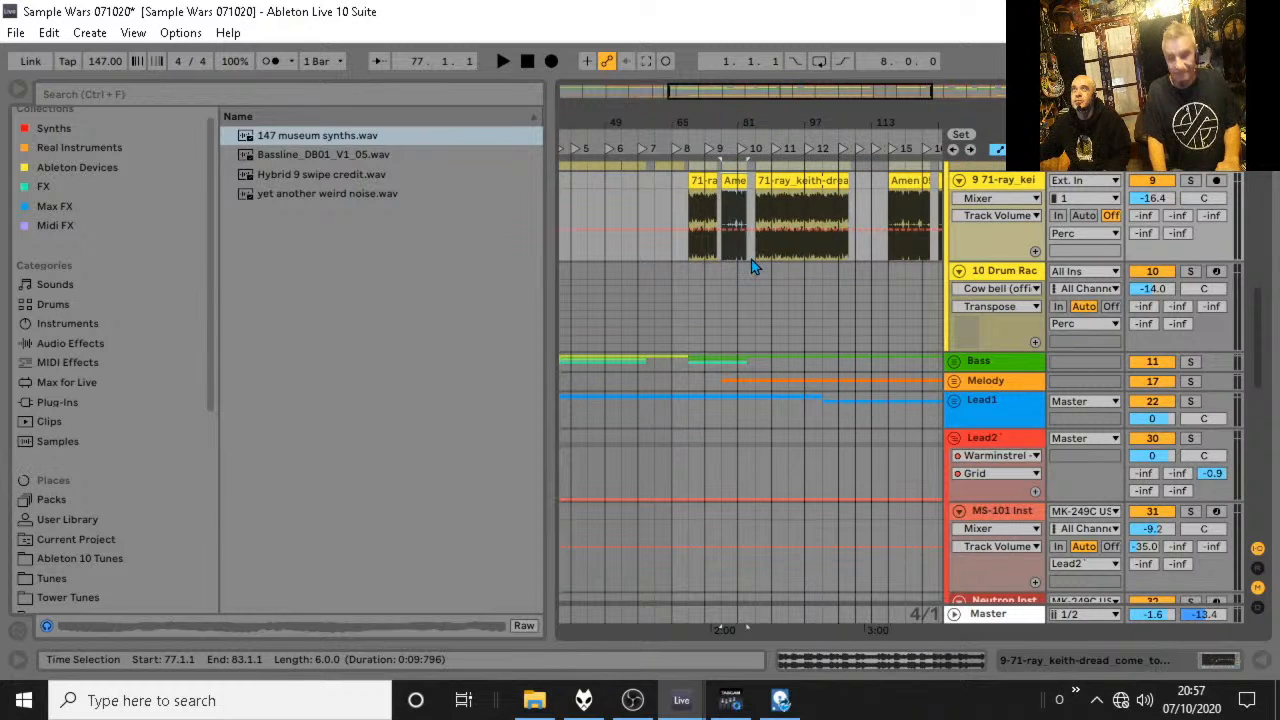
pyautogui.press('Delete')
pyautogui.rightClick(794, 212)
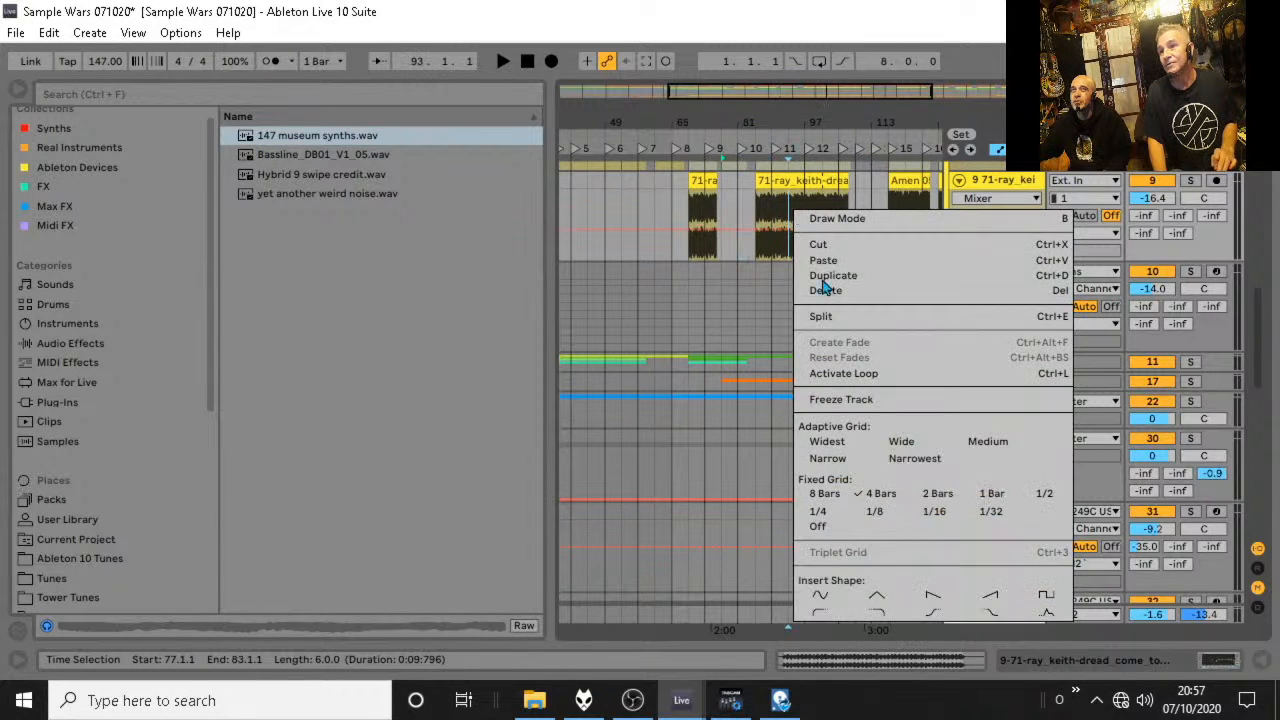
pyautogui.click(990, 493)
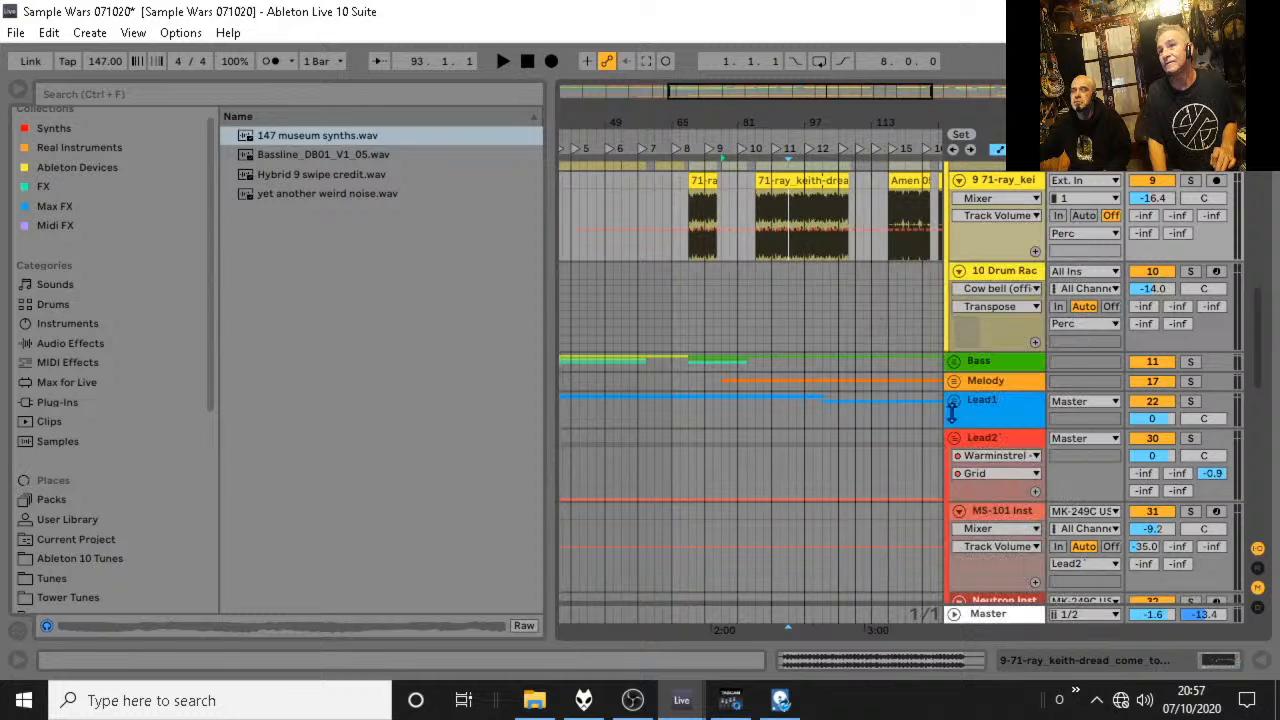
# Fill bars 77 to 83 of track 9 with a copy of the 71-ray_keith audio, keeping the following clip's start at bar 85.
pyautogui.moveTo(755, 197); pyautogui.dragTo(788, 198)
pyautogui.scroll(1, 788, 200)
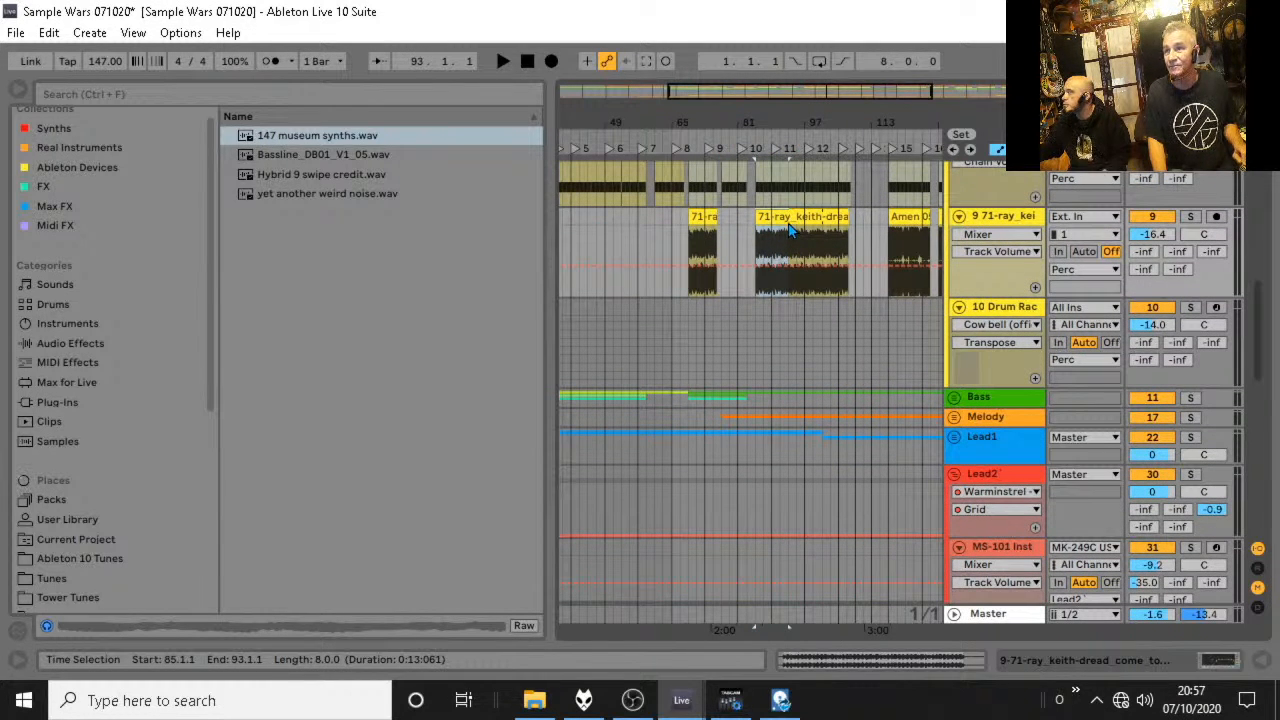
pyautogui.click(792, 215)
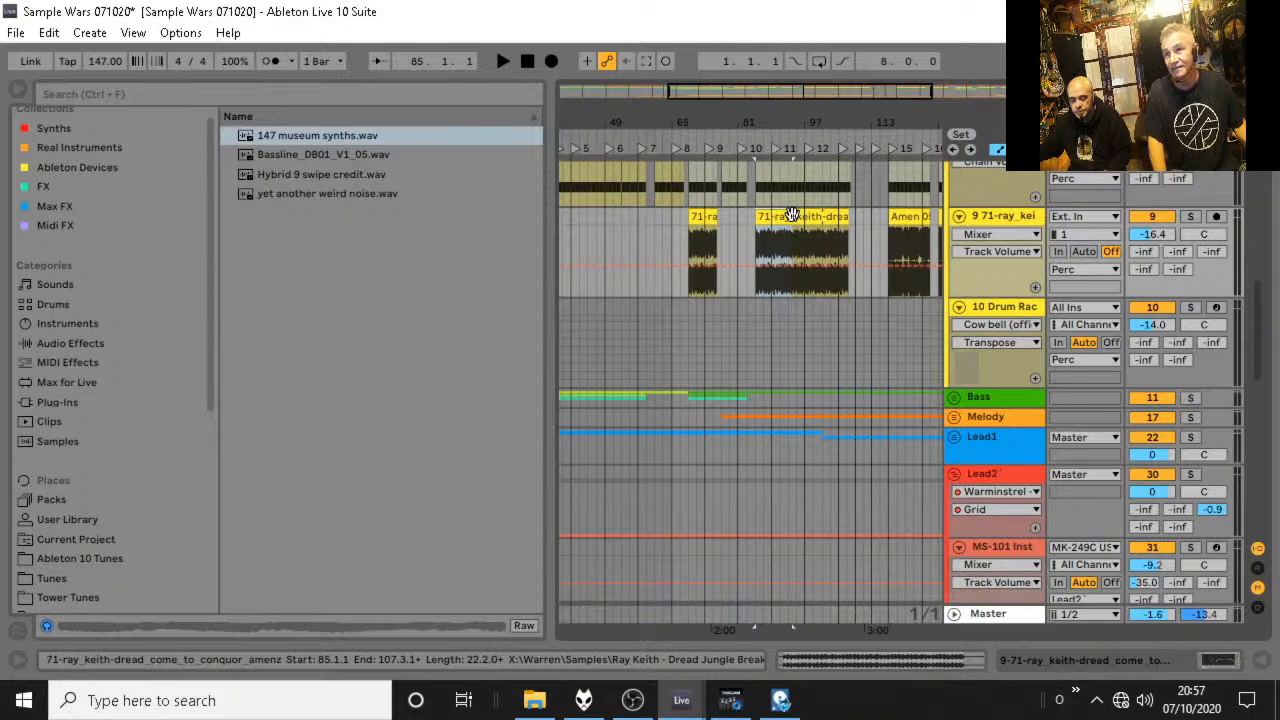
pyautogui.moveTo(792, 215); pyautogui.dragTo(751, 221)
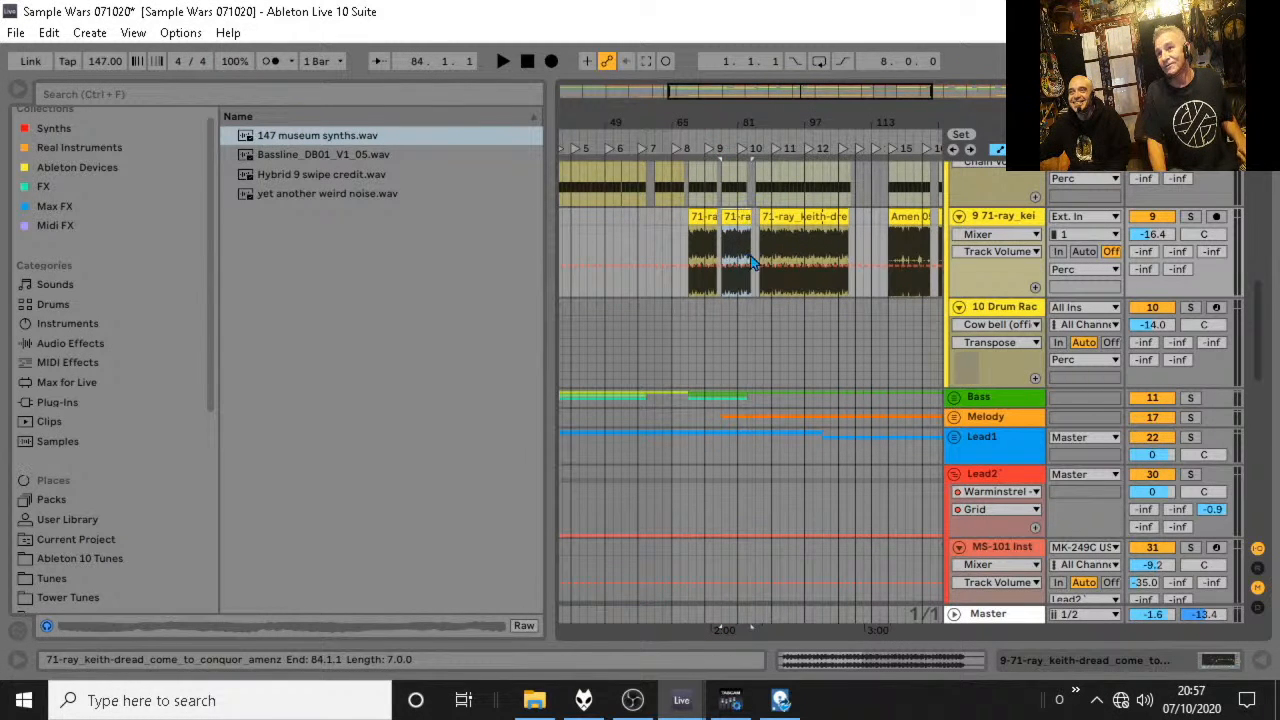
pyautogui.moveTo(757, 121); pyautogui.dragTo(761, 218)
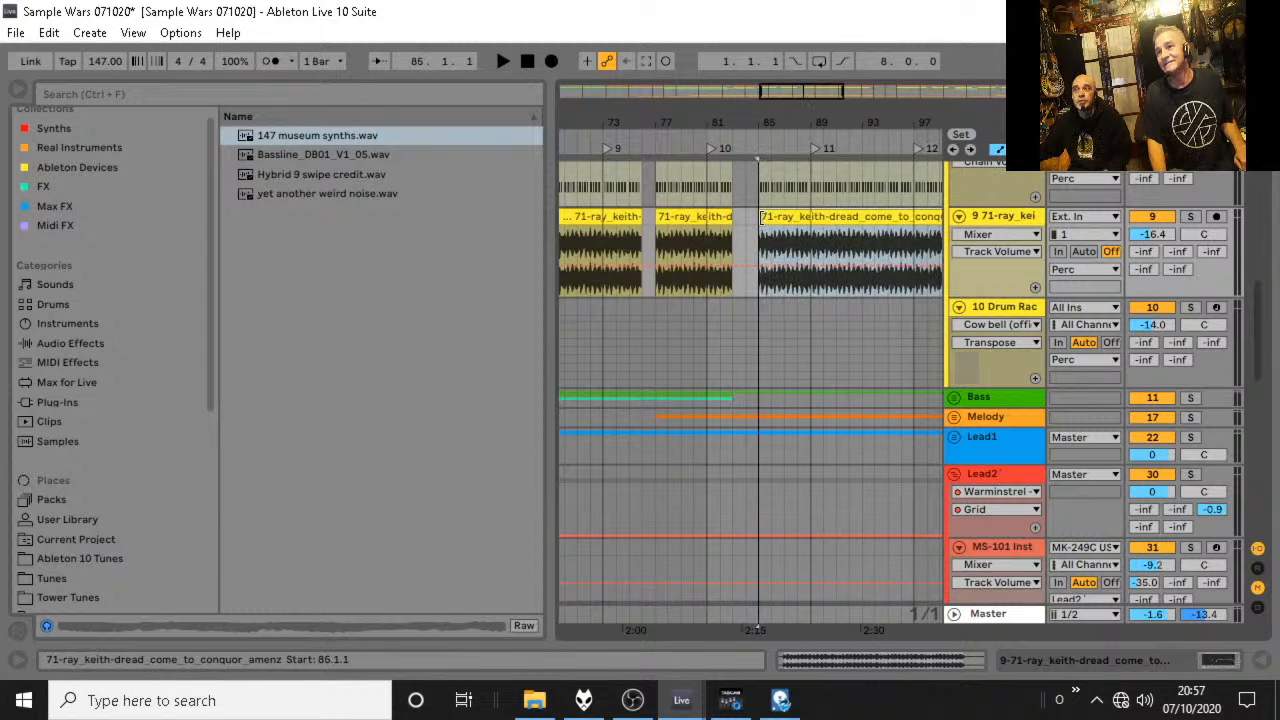
# Recolour the track 9 clips from bar 116 onward and add Track Volume breakpoints at both ends of that range.
pyautogui.moveTo(751, 121); pyautogui.dragTo(716, 34)
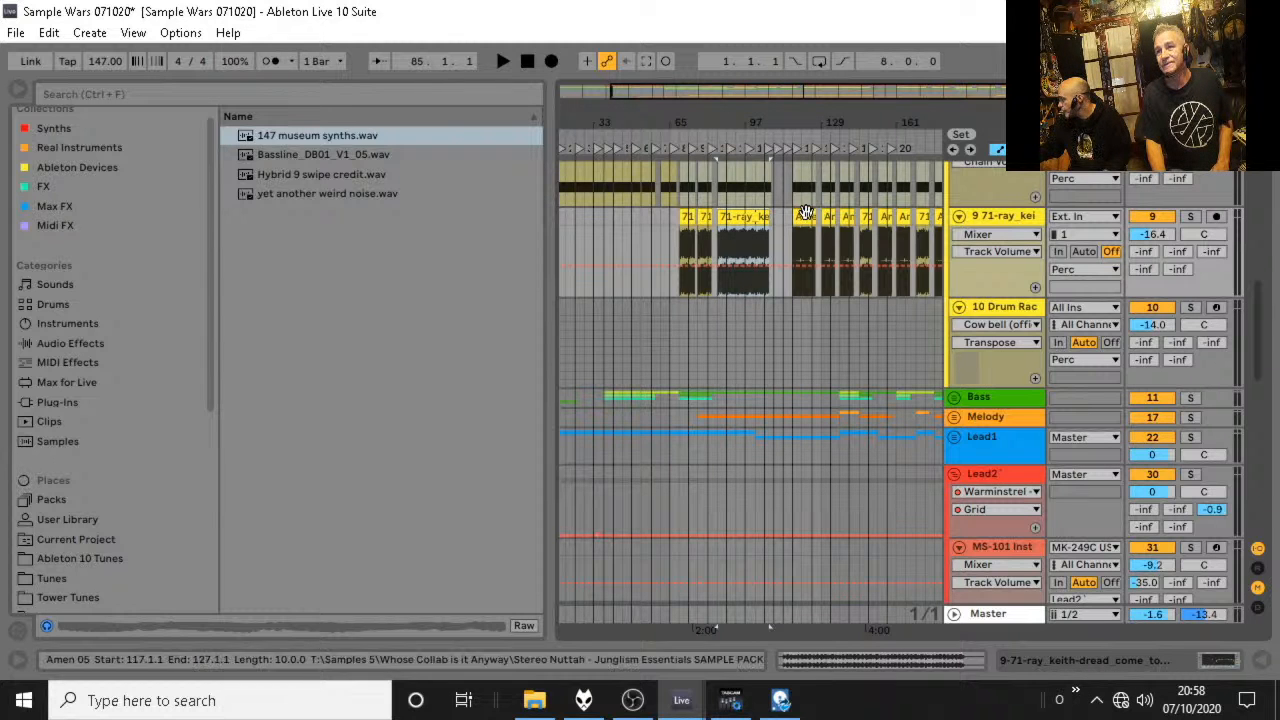
pyautogui.moveTo(803, 121); pyautogui.dragTo(715, 114)
pyautogui.moveTo(897, 227); pyautogui.dragTo(701, 224)
pyautogui.rightClick(711, 219)
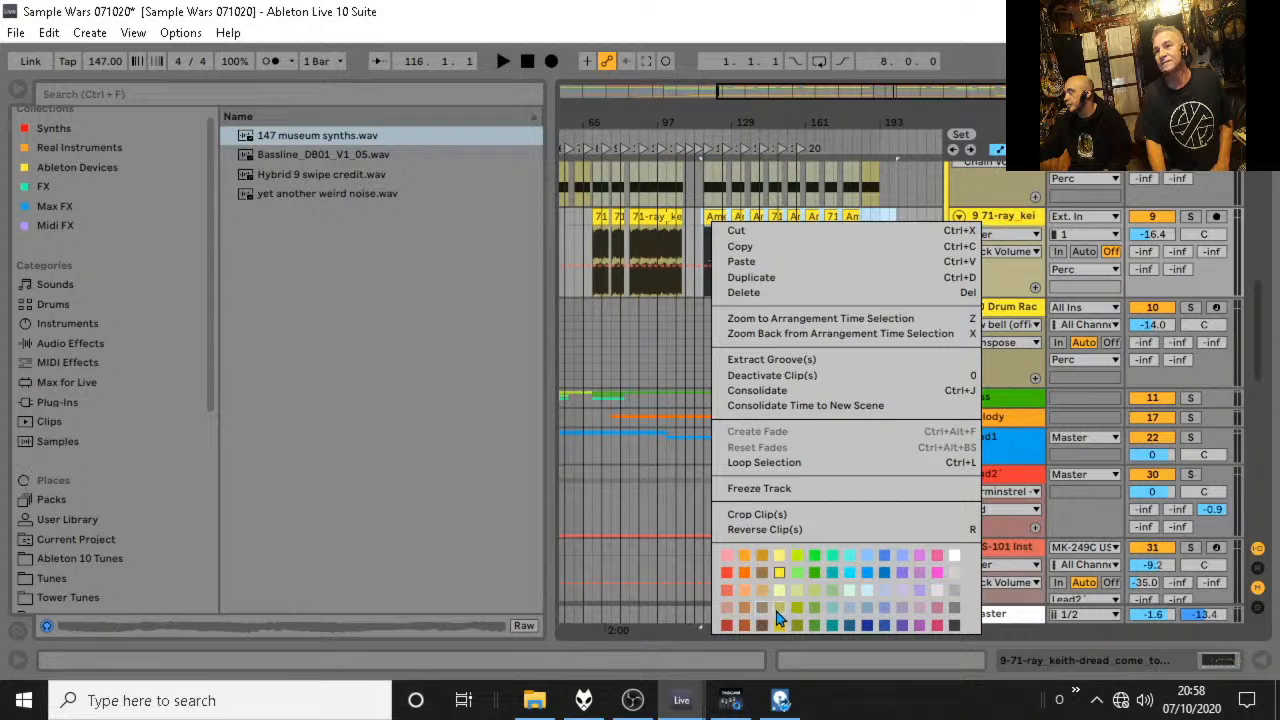
pyautogui.click(475, 292)
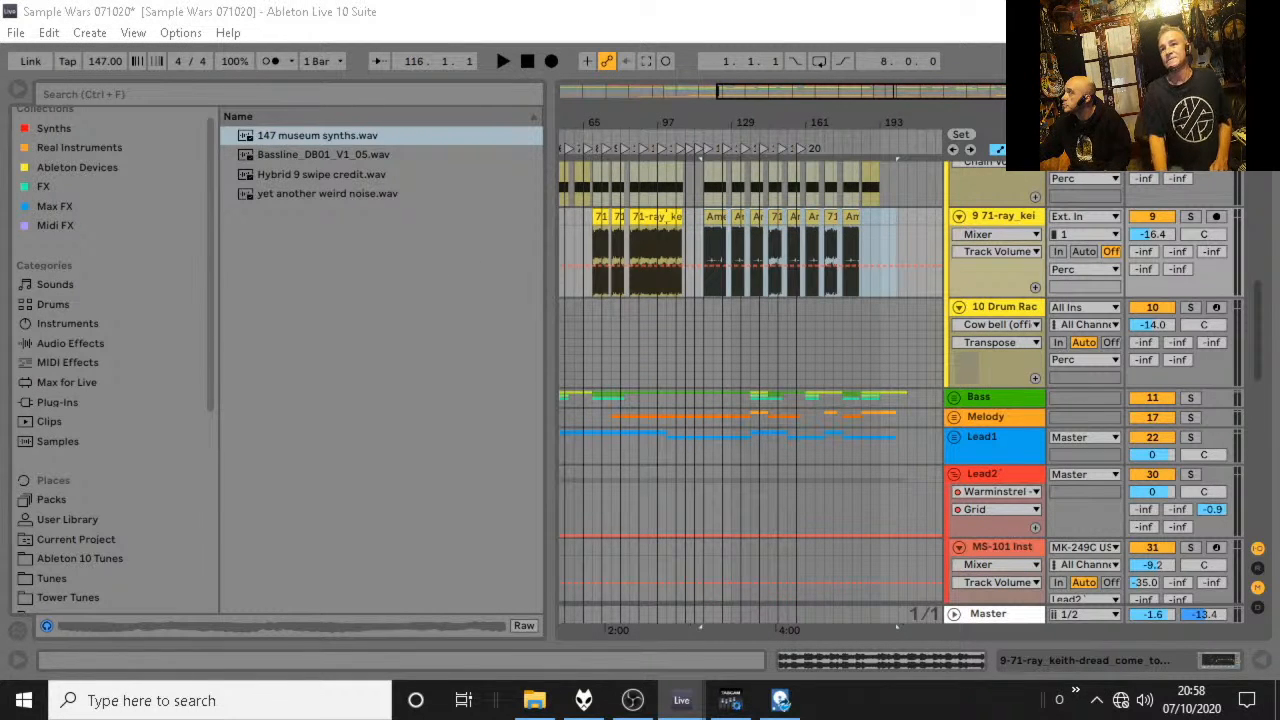
pyautogui.click(870, 264)
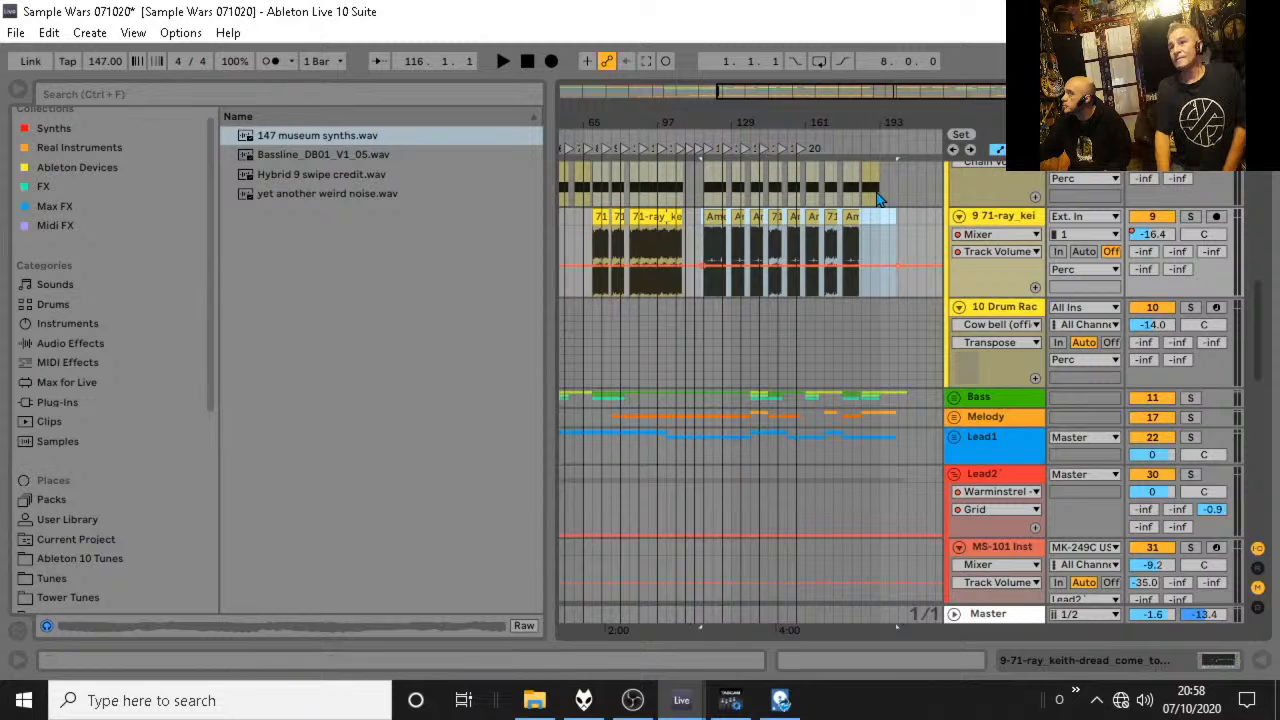
# Duplicate the Amen clip at bar 177 on track 9 to fill bars 185 to 193, and enlarge the arrangement overview.
pyautogui.click(848, 218)
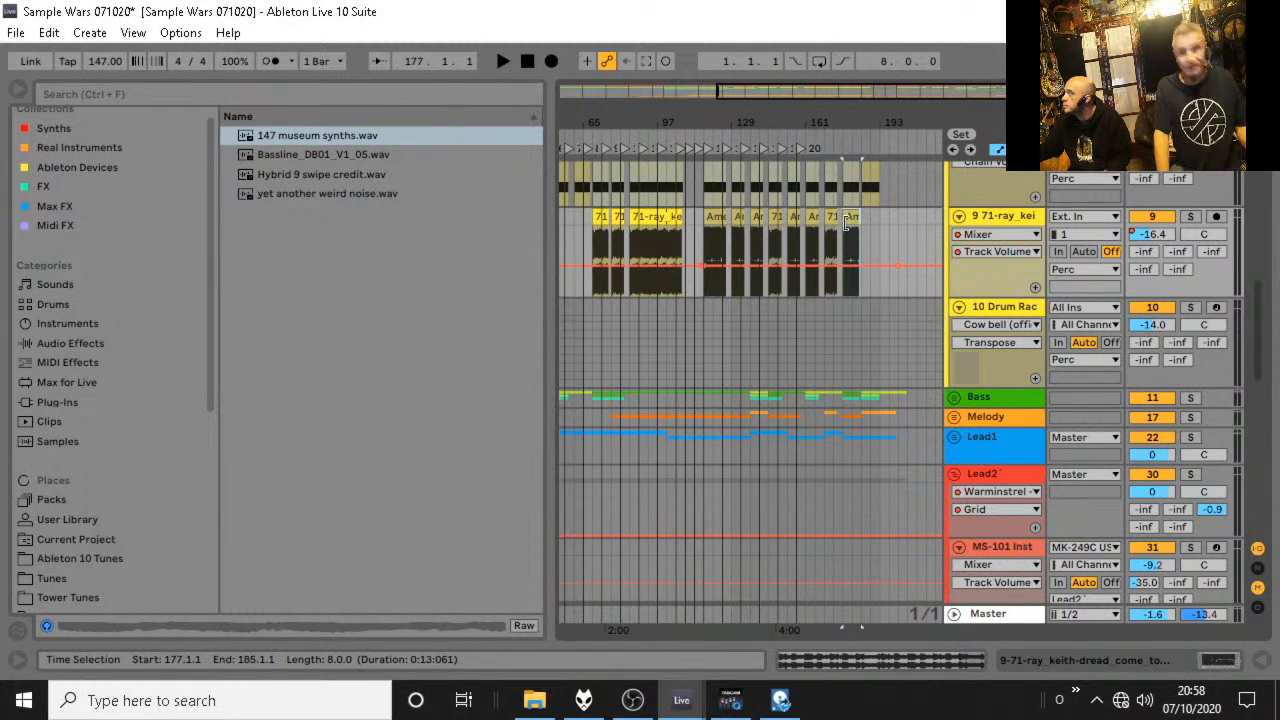
pyautogui.hotkey('ctrl', 'd')
pyautogui.moveTo(880, 101); pyautogui.dragTo(877, 234)
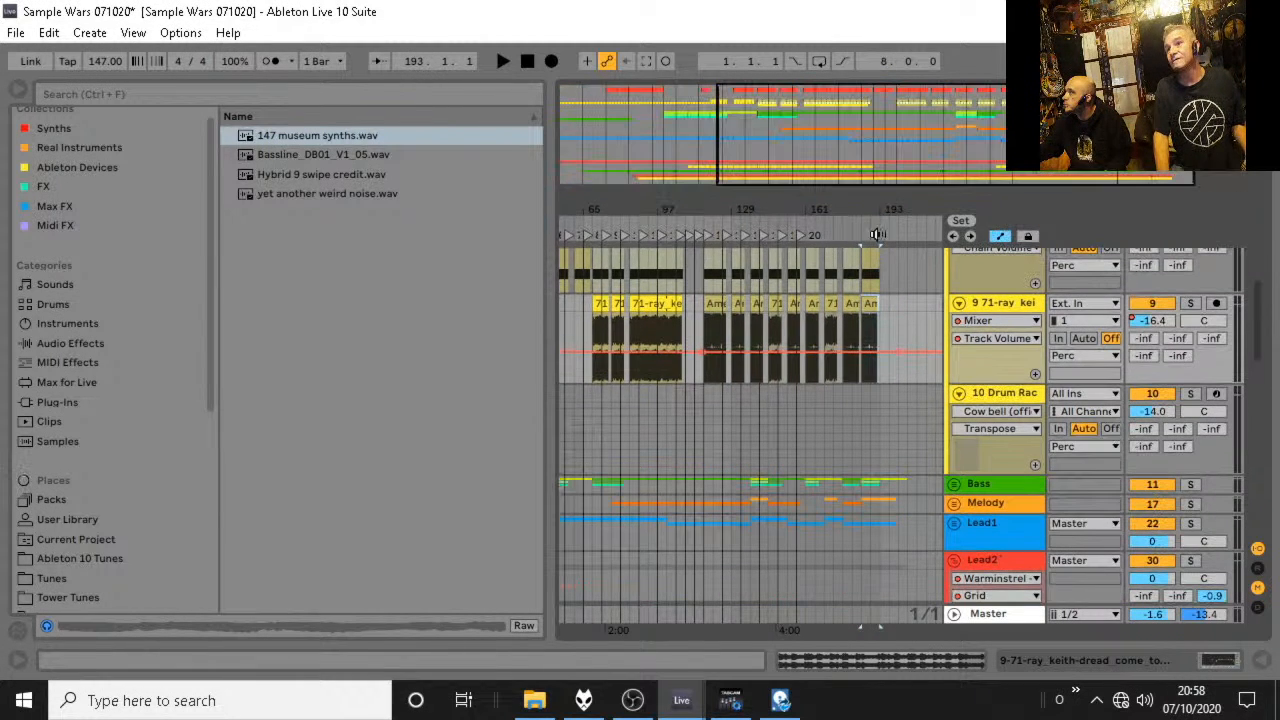
# Play the arrangement briefly from bar 185 and from about bar 113.
pyautogui.press('space')
pyautogui.click(694, 220)
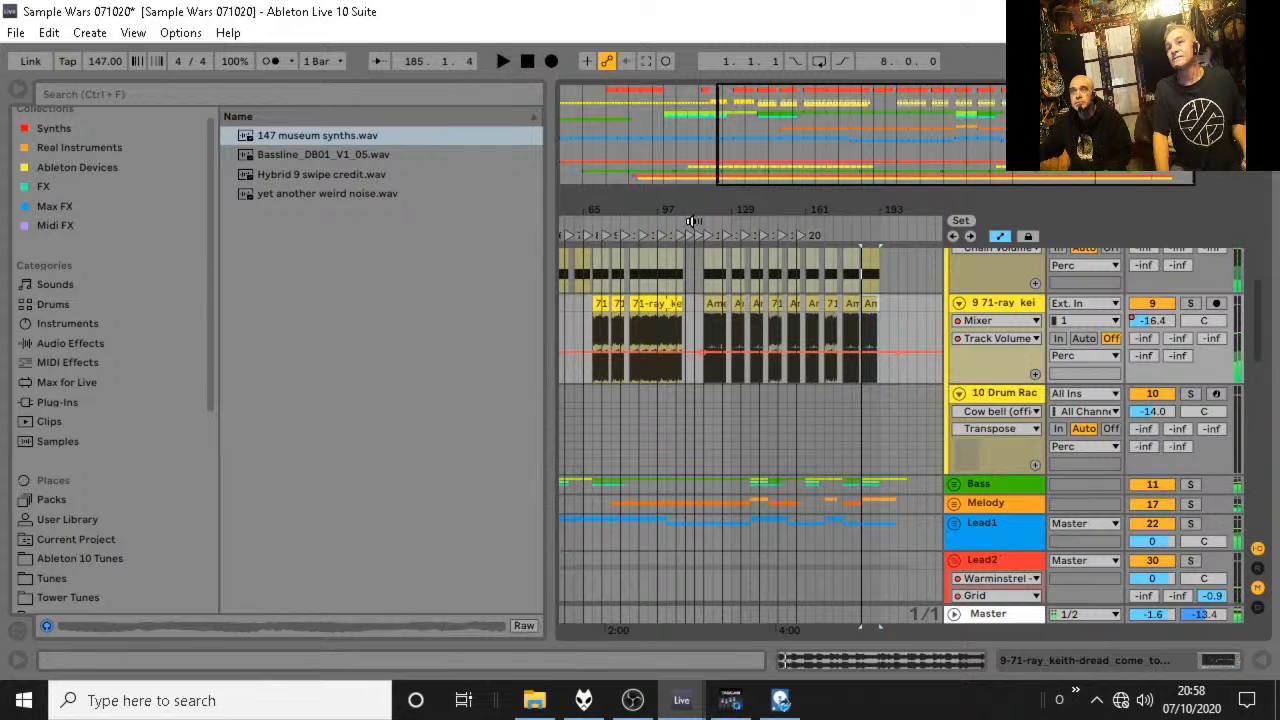
pyautogui.press('space')
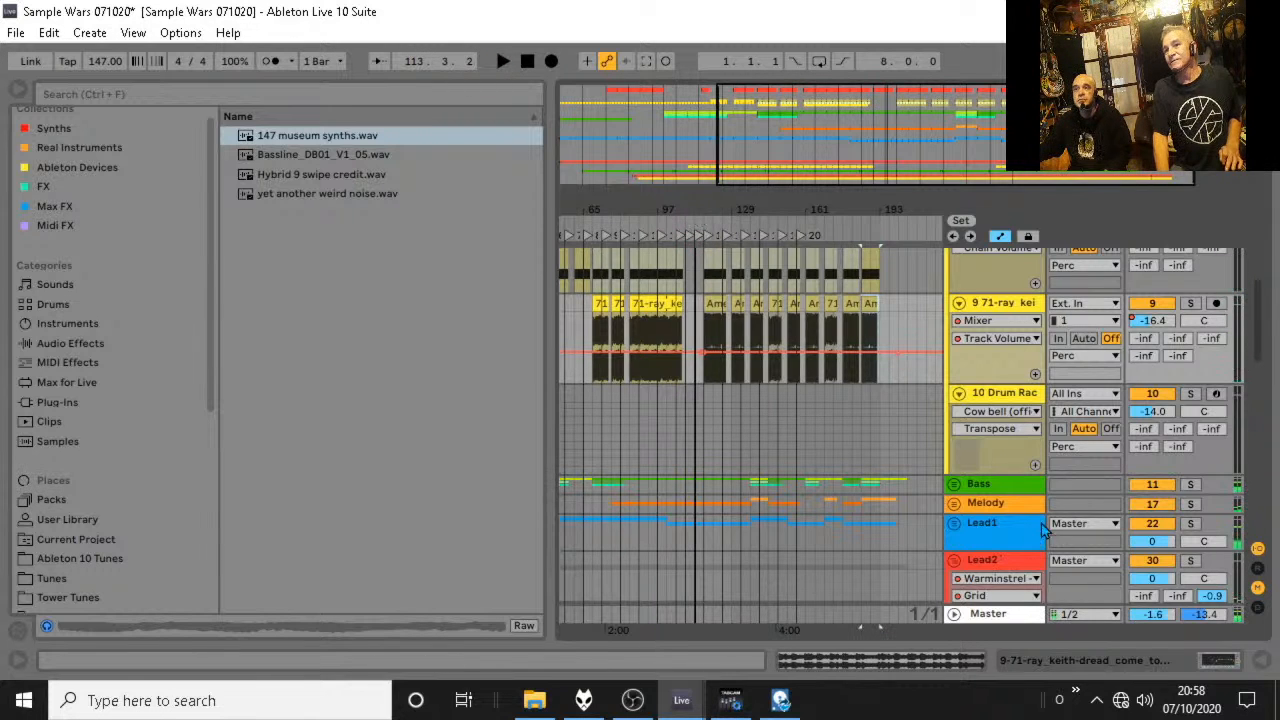
# Search the browser for "uplifter" and list the matches from all locations.
pyautogui.scroll(-3, 1047, 530)
pyautogui.click(157, 88)
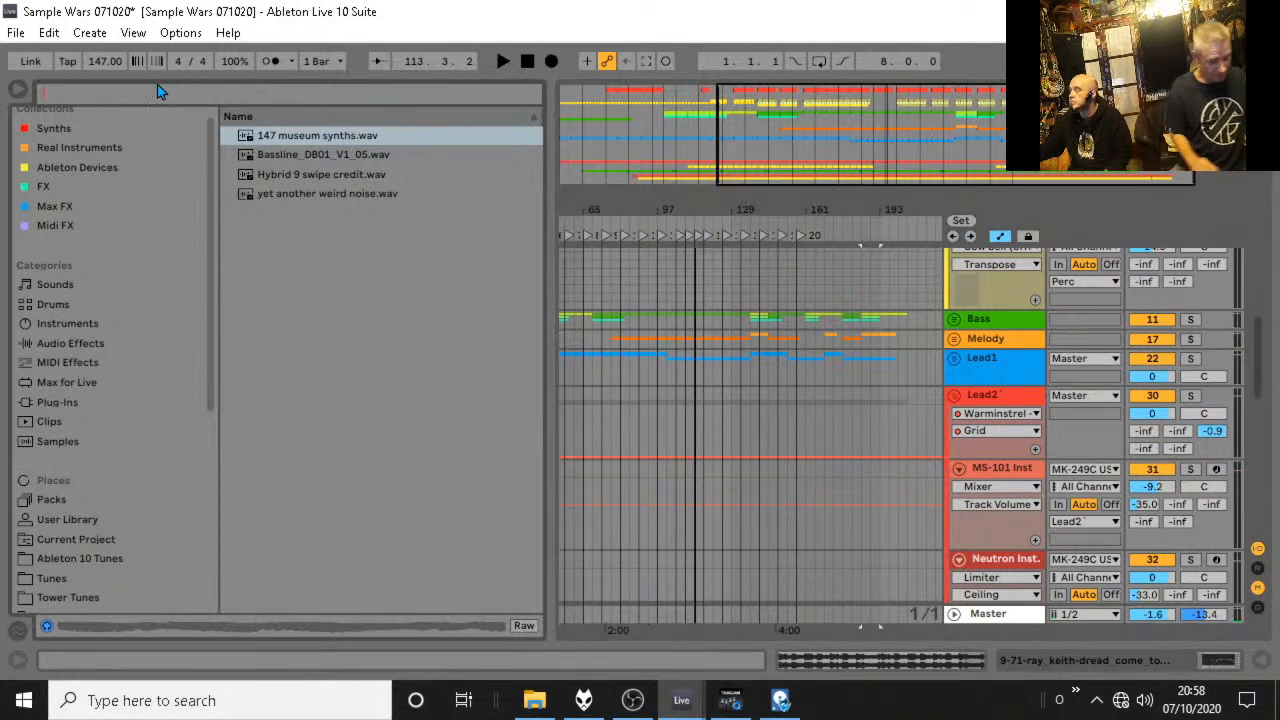
pyautogui.write('uplifter')
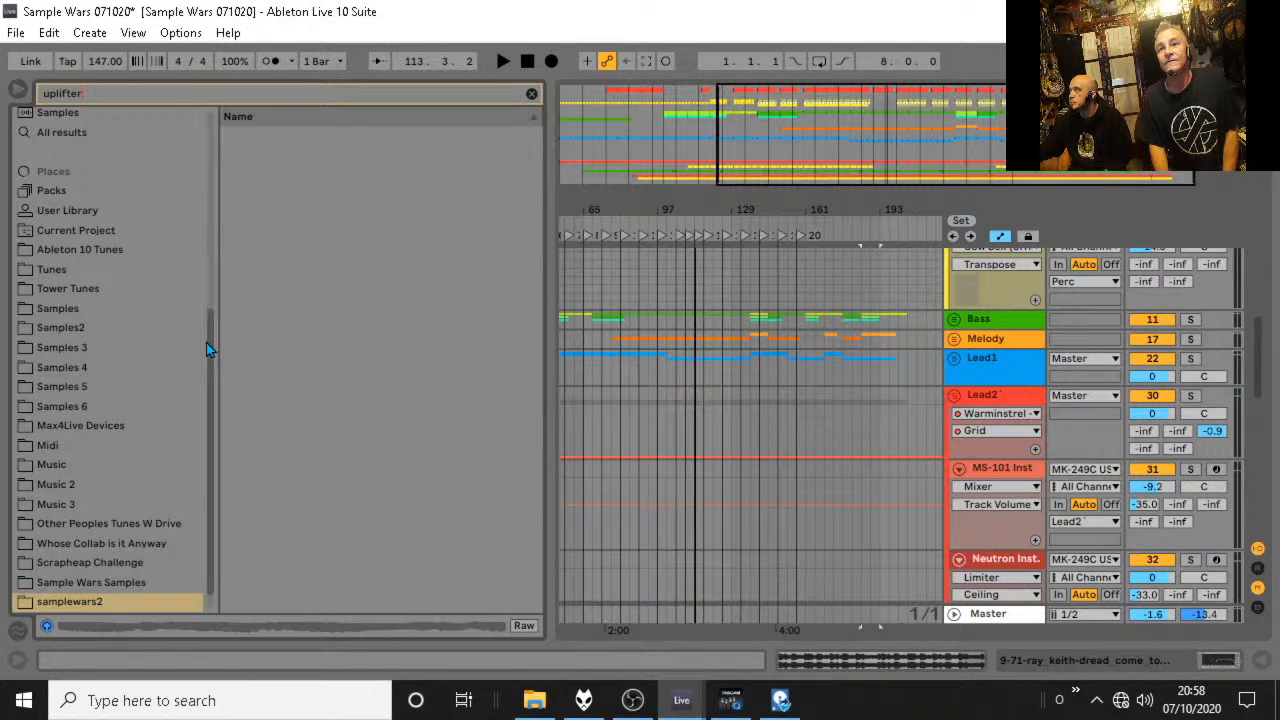
pyautogui.scroll(-1, 207, 349)
pyautogui.scroll(4, 89, 170)
pyautogui.click(77, 196)
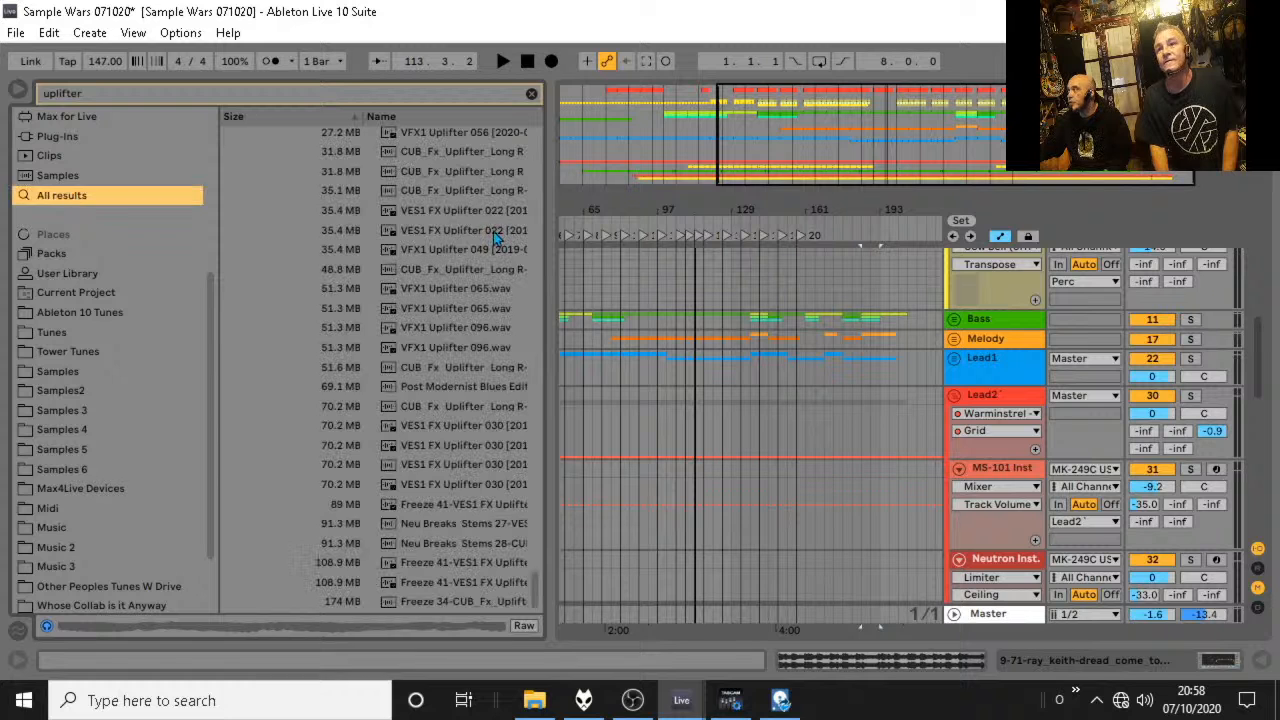
# Preview the samples VDUB1 Uplifter 02.wav, VFX1 Uplifter 065.wav and VFX1 Uplifter 086.wav.
pyautogui.moveTo(536, 602); pyautogui.dragTo(536, 520)
pyautogui.click(471, 490)
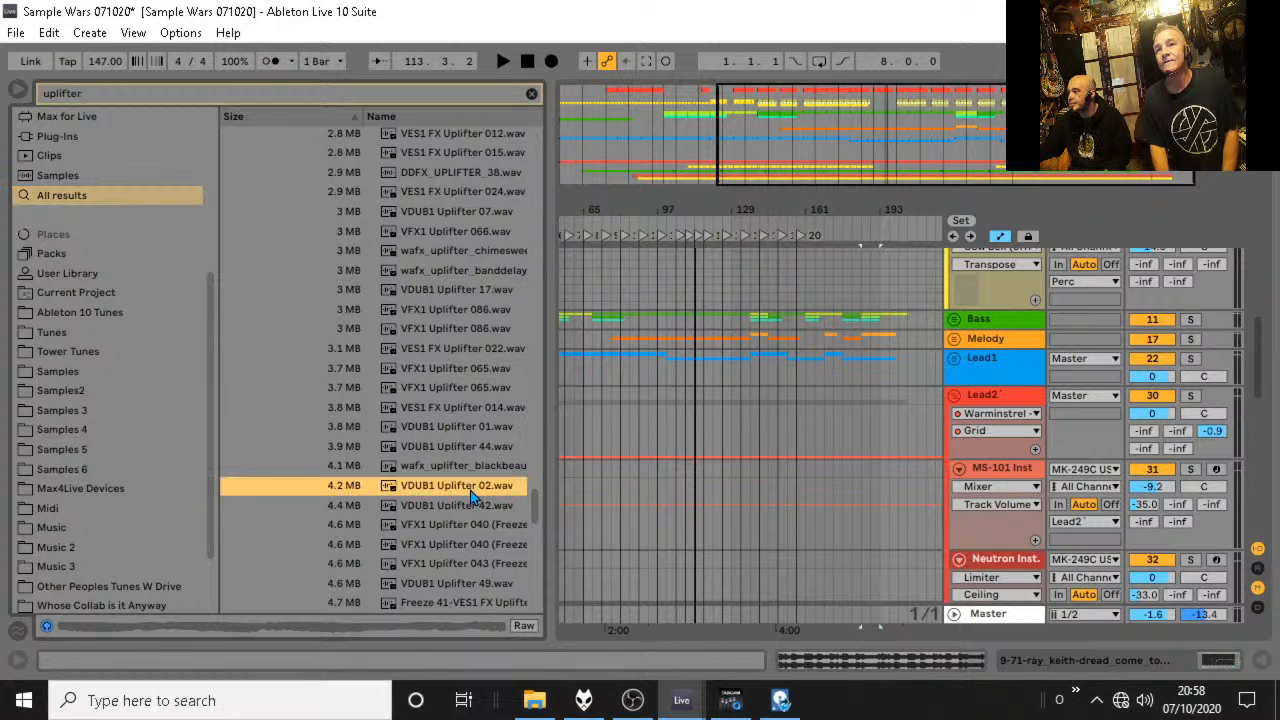
pyautogui.click(467, 393)
pyautogui.click(441, 311)
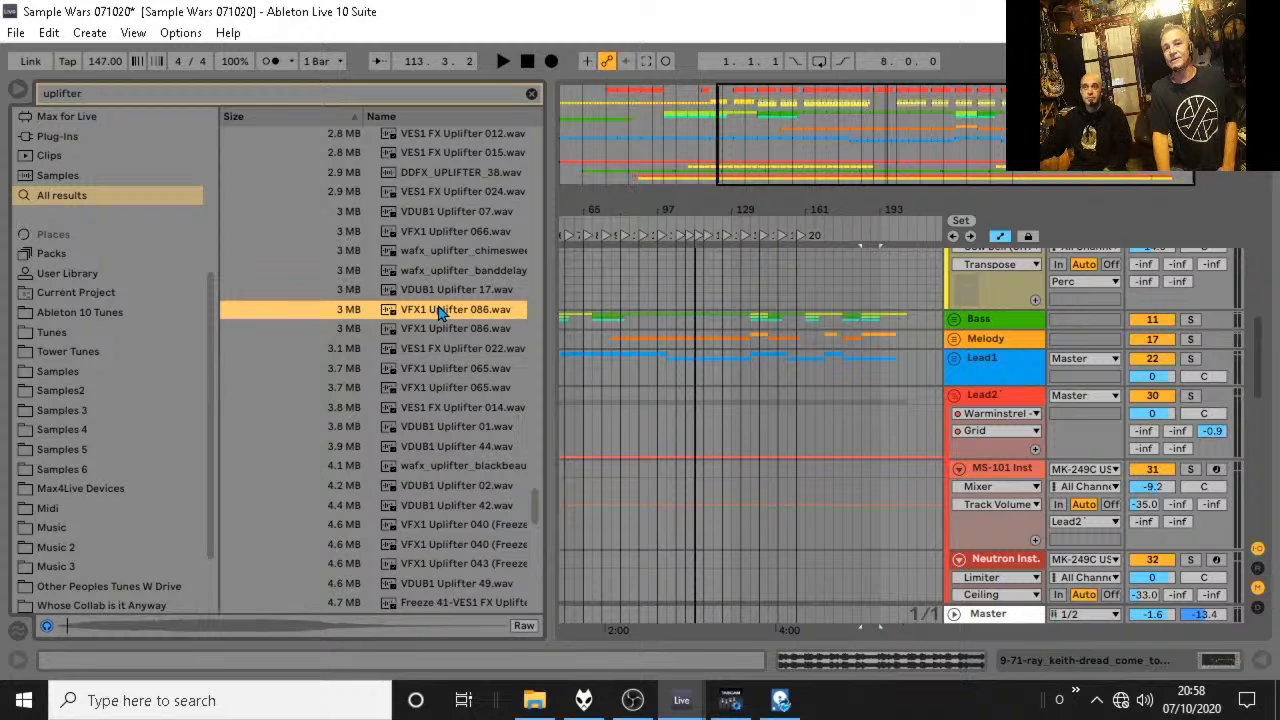
# Preview the chimesweep and blackbeauty wafx uplifters, VES1 FX Uplifter 015.wav, VFX1 Uplifter 040 and VES1 FX Uplifter 022.wav.
pyautogui.click(441, 252)
pyautogui.click(462, 154)
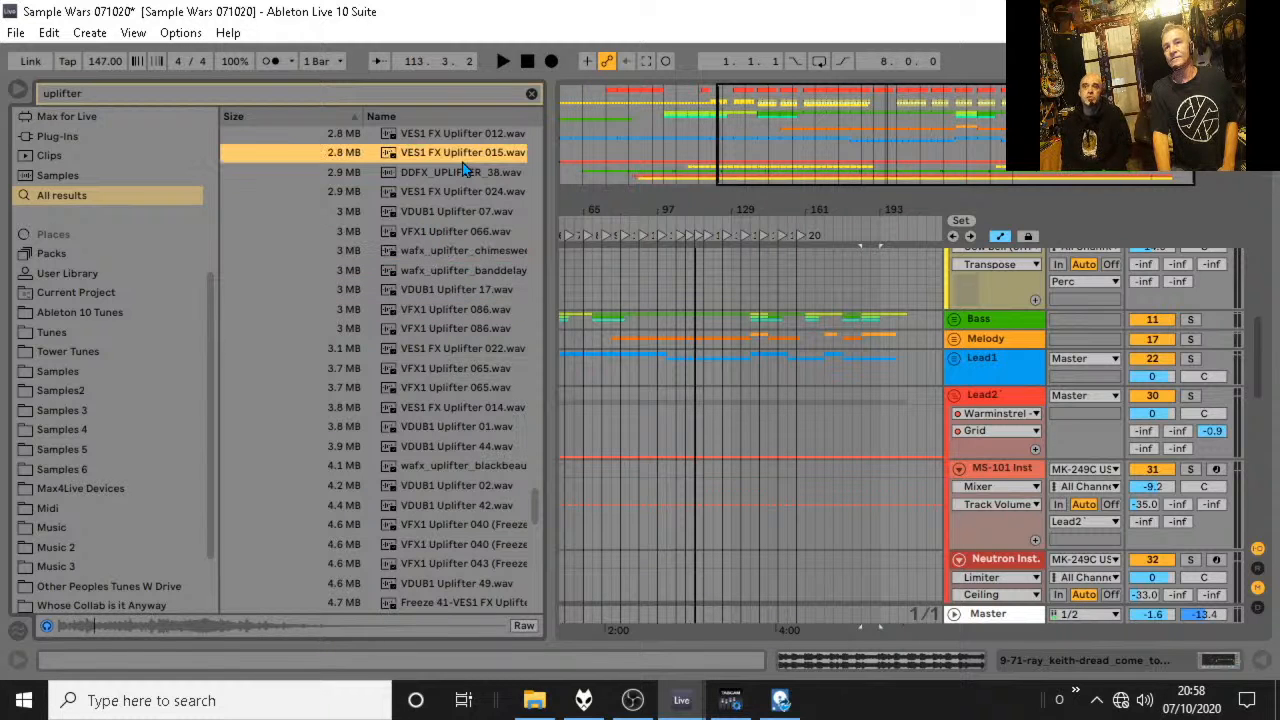
pyautogui.click(505, 466)
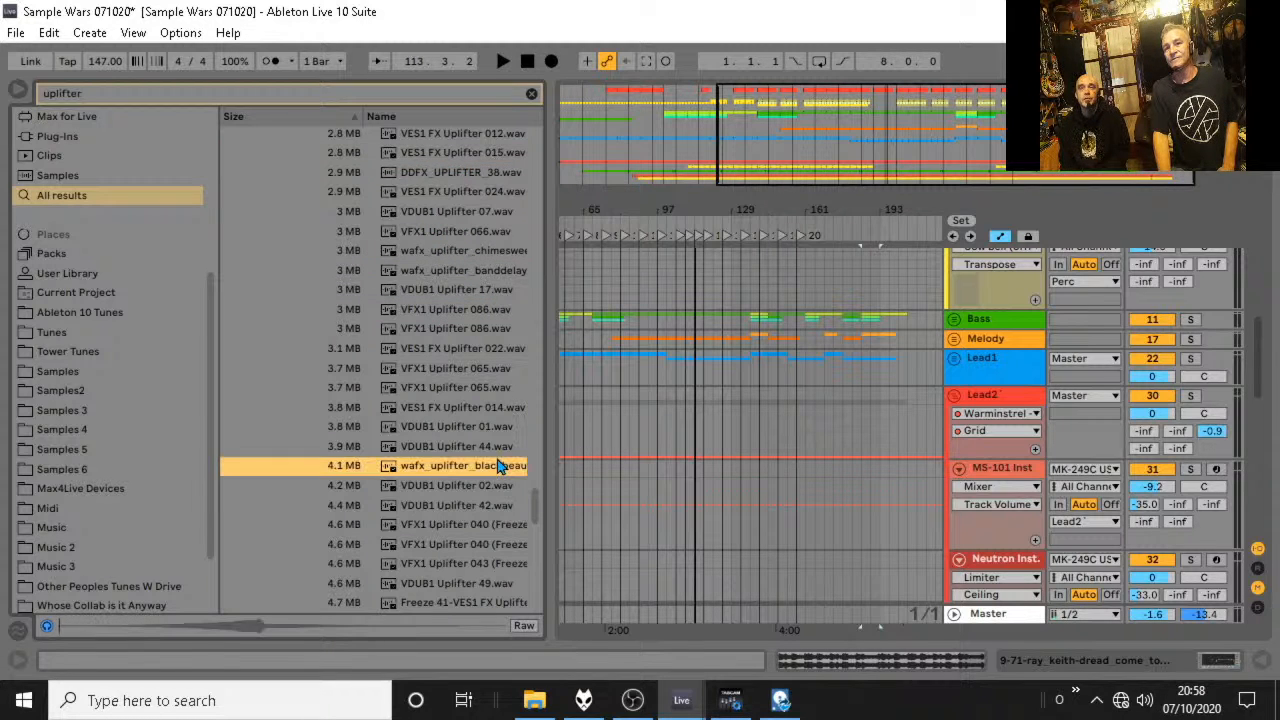
pyautogui.click(474, 524)
pyautogui.click(470, 352)
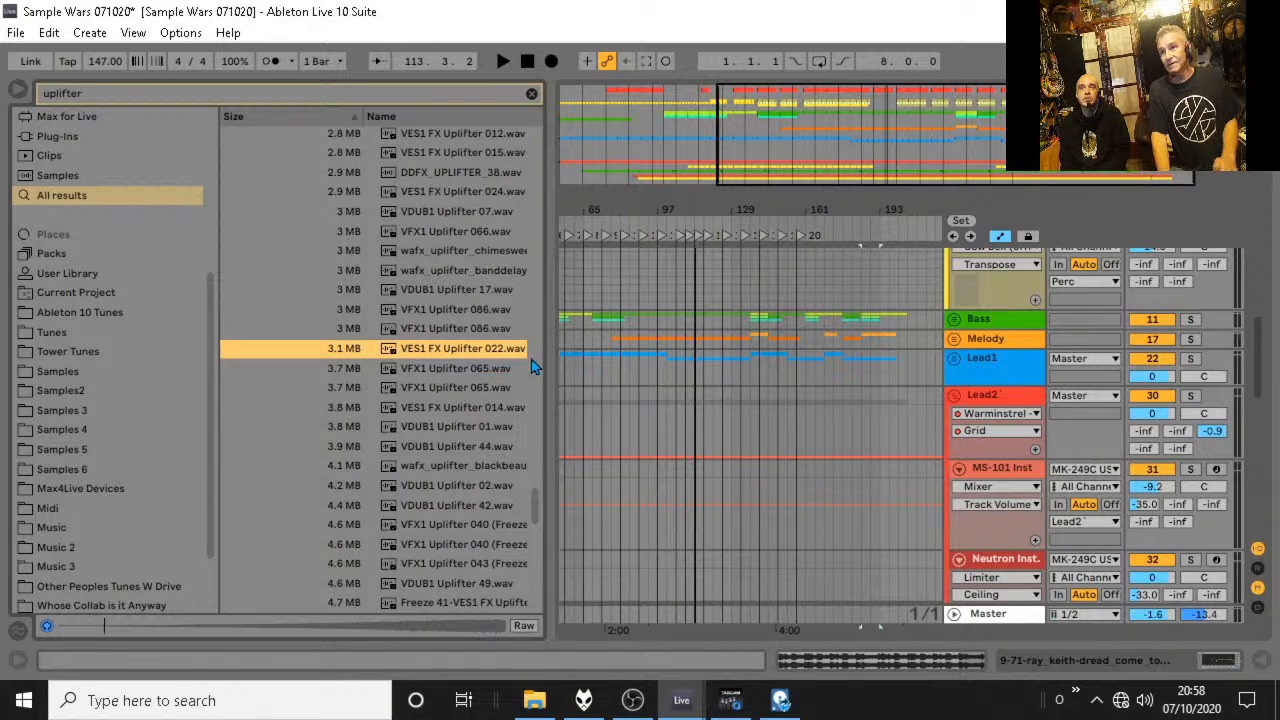
# Unfold the FX group and add a new audio track below track 37 Hybrid 9.
pyautogui.scroll(-5, 970, 420)
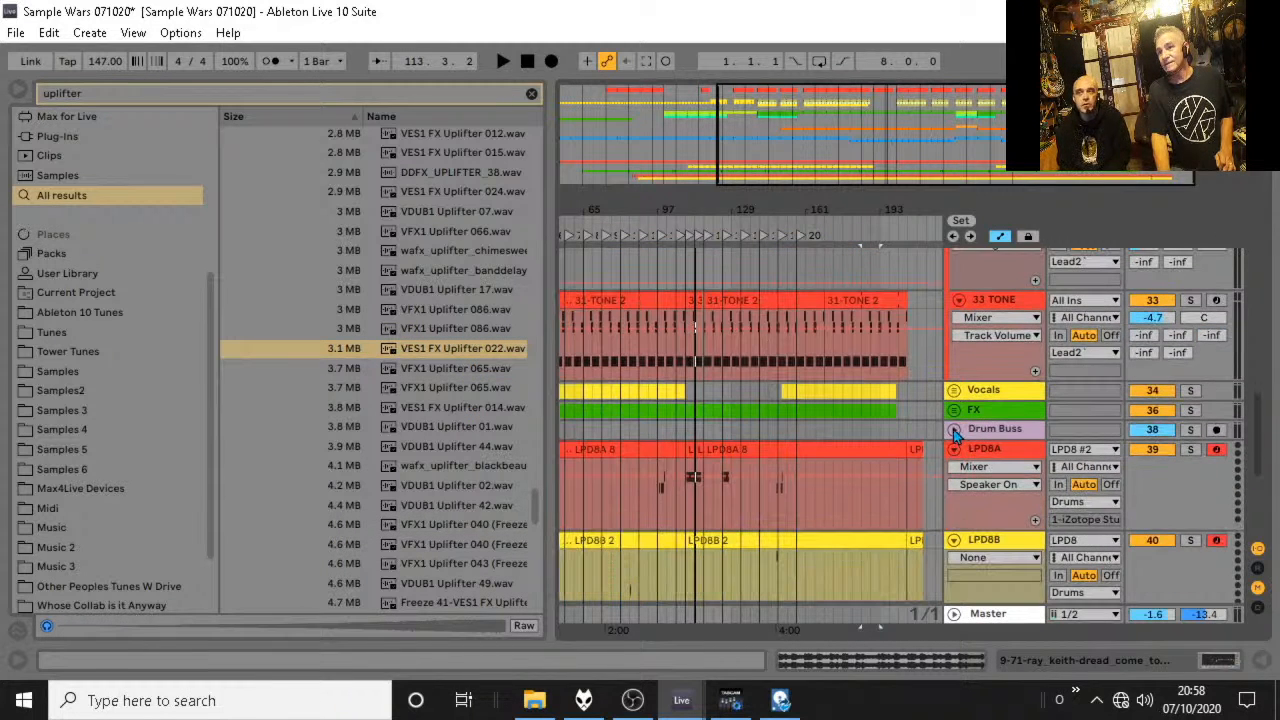
pyautogui.click(953, 411)
pyautogui.scroll(-3, 950, 411)
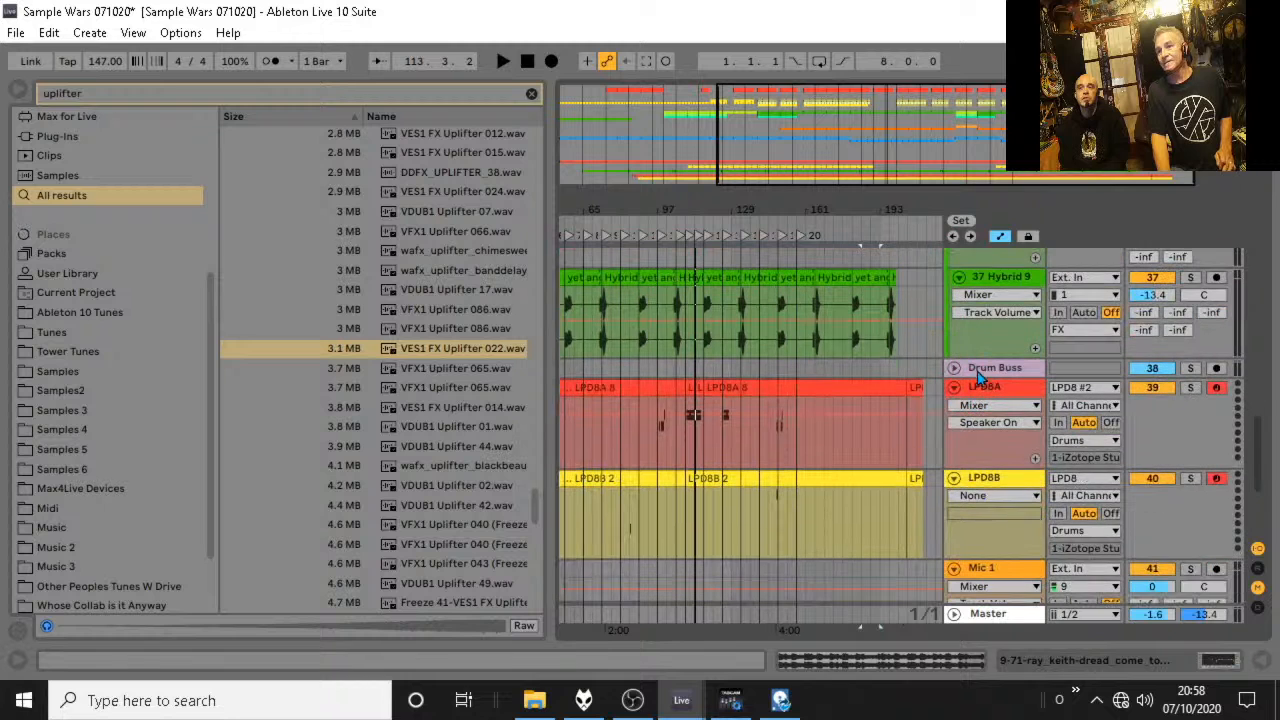
pyautogui.click(997, 280)
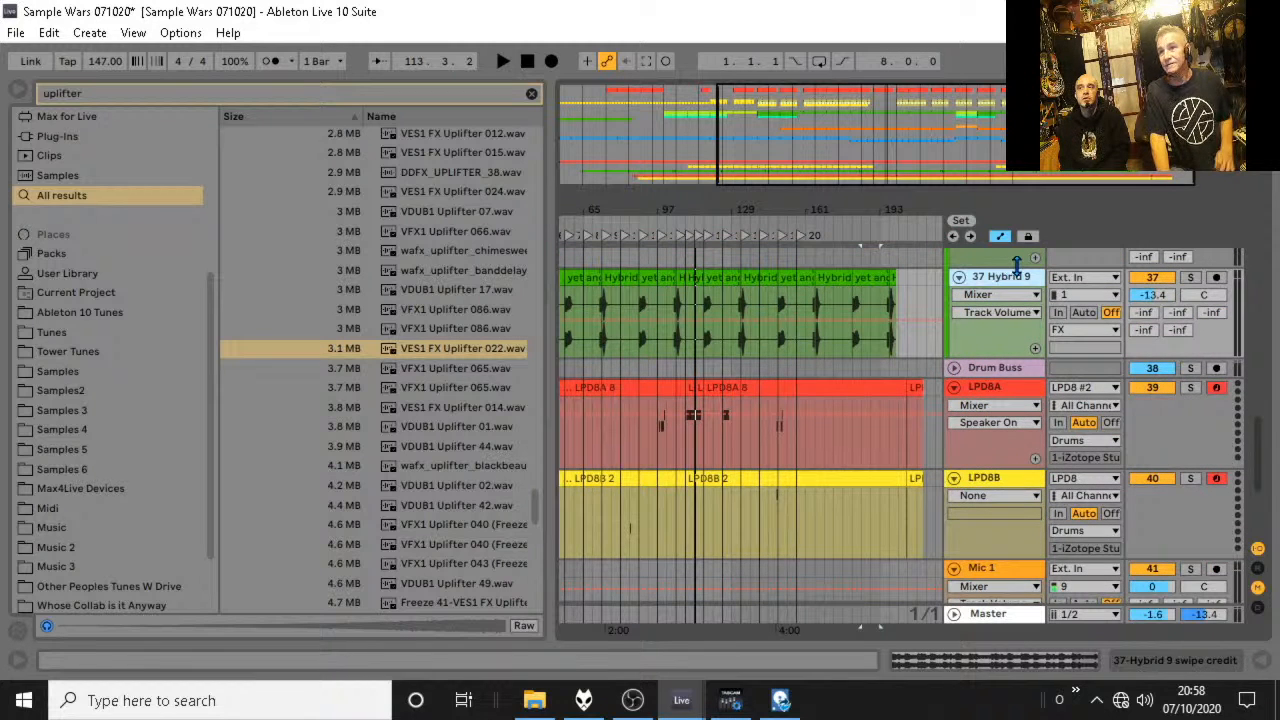
pyautogui.hotkey('ctrl', 't')
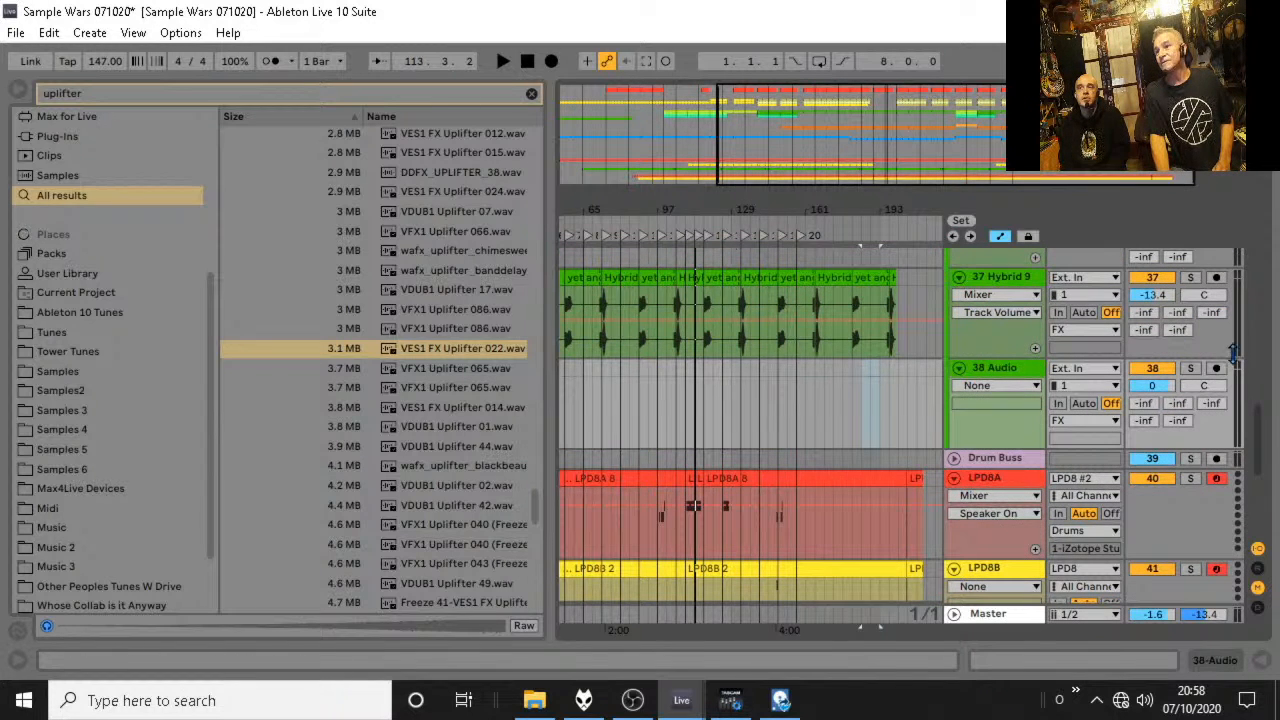
# Delete locator 23 at bar 113 from the arrangement.
pyautogui.moveTo(1257, 430); pyautogui.dragTo(1228, 170)
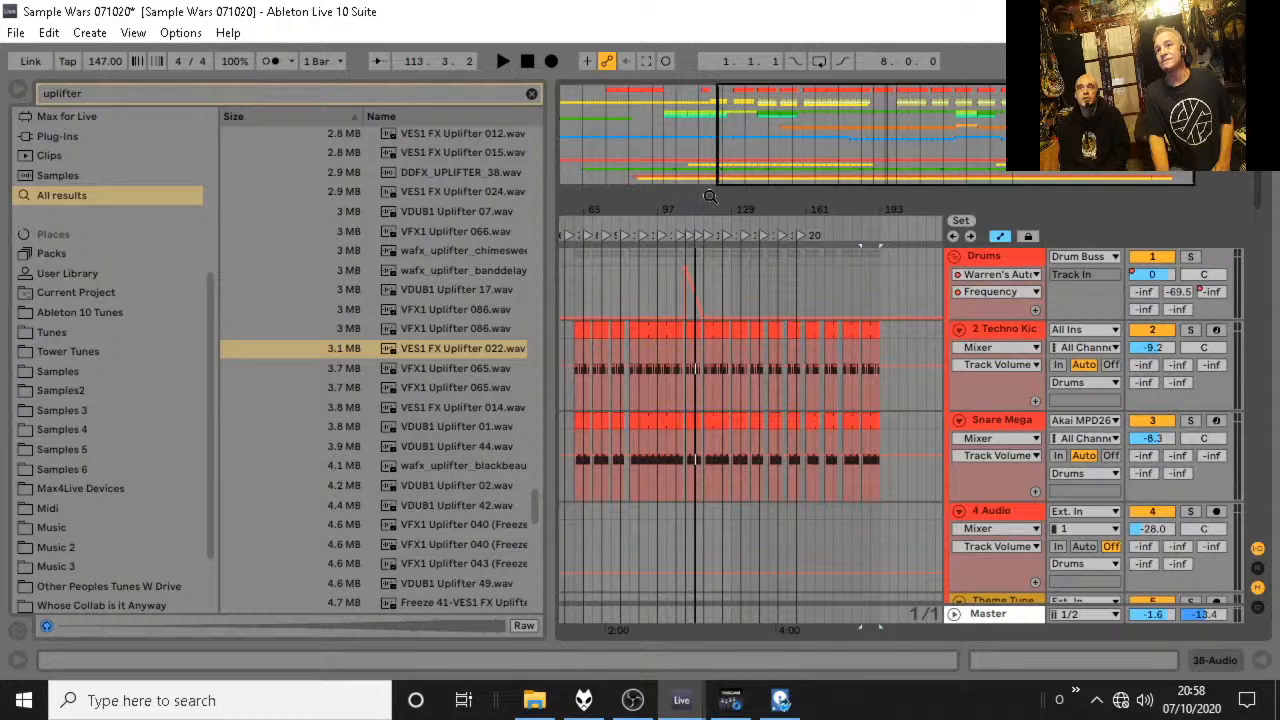
pyautogui.moveTo(691, 210); pyautogui.dragTo(694, 252)
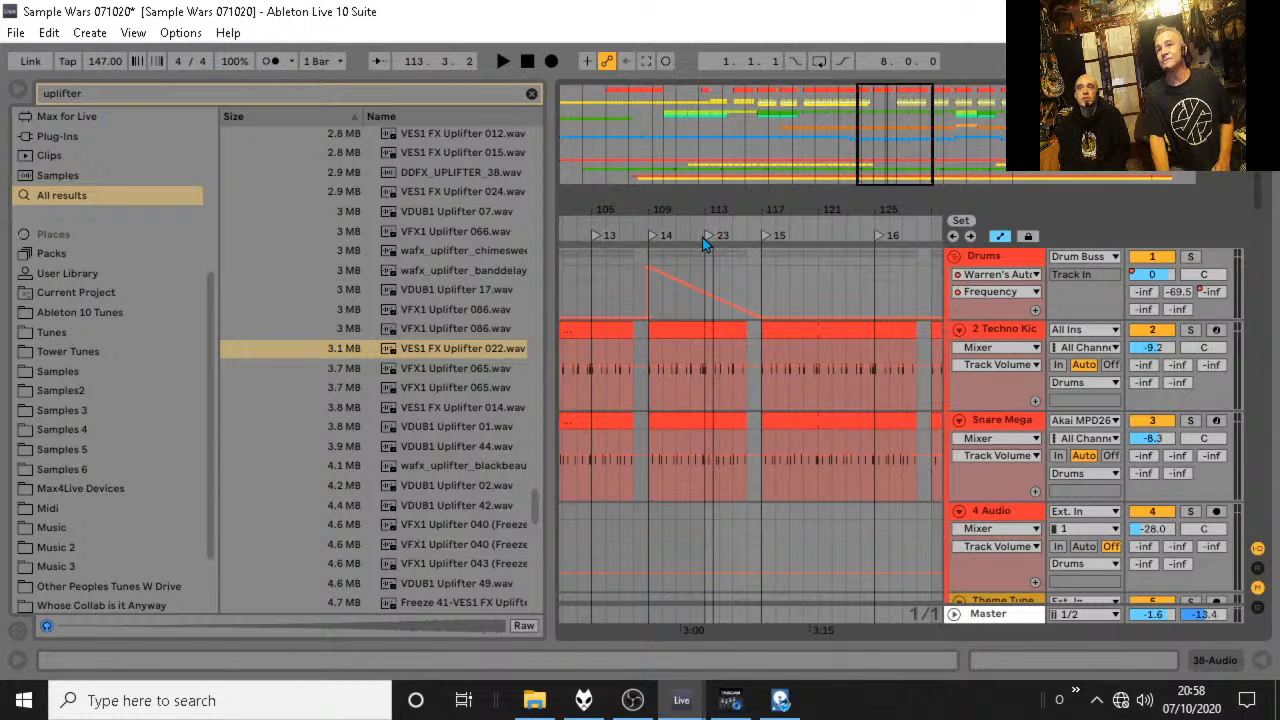
pyautogui.click(705, 237)
pyautogui.press('Delete')
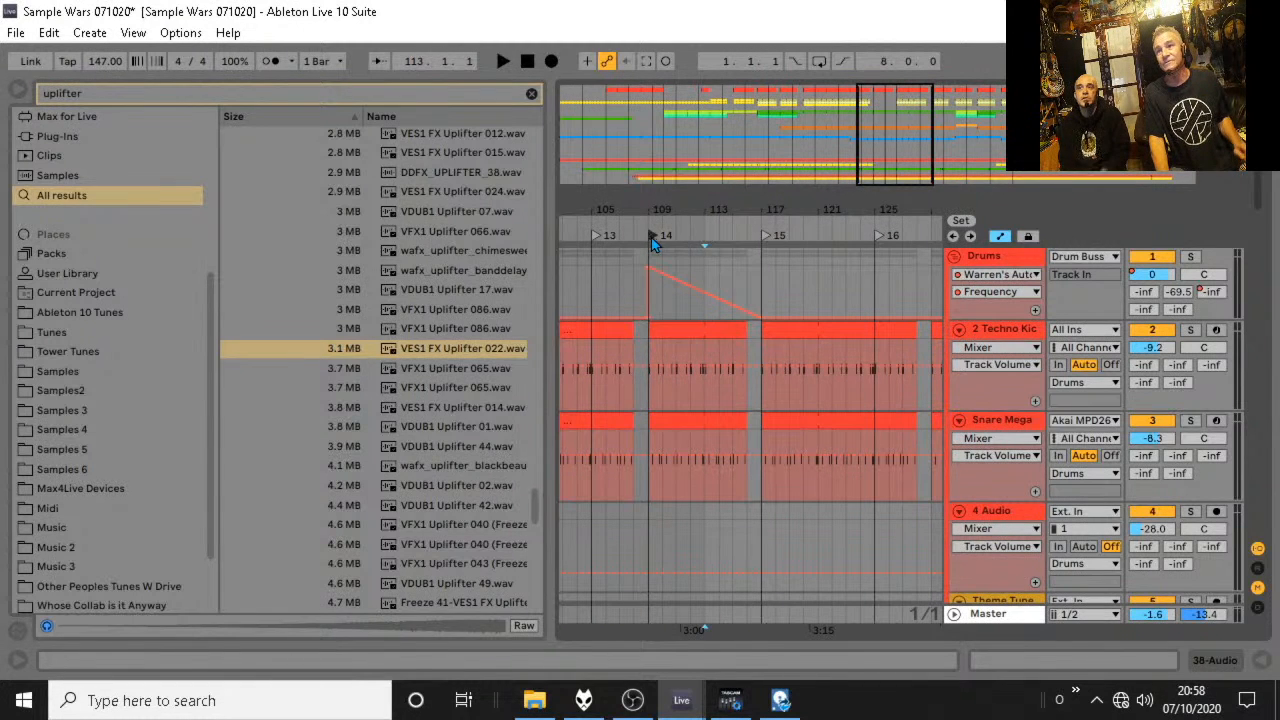
# Rename locator 14 at bar 109 as Break.
pyautogui.rightClick(651, 237)
pyautogui.click(694, 262)
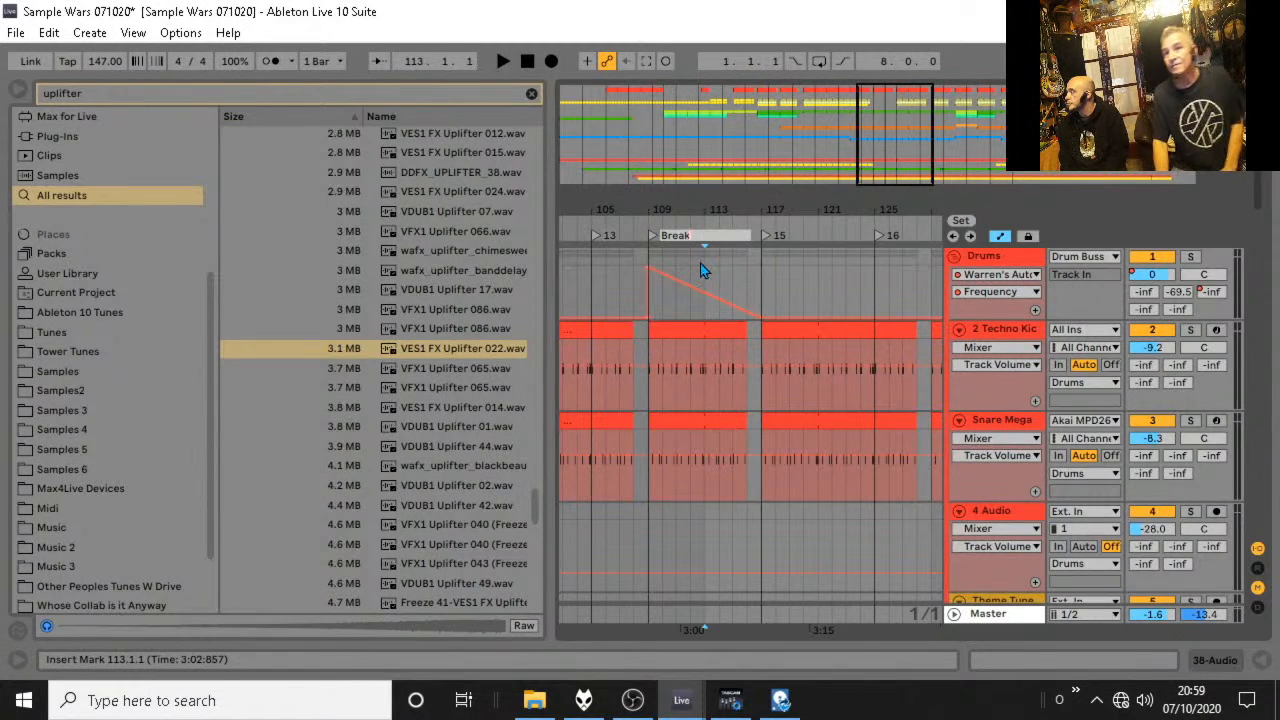
pyautogui.press('Return')
# Lower the volume of audio track 38 to -22.1 dB and place VES1 FX Uplifter 022.wav on it at bar 109.
pyautogui.scroll(-10, 705, 265)
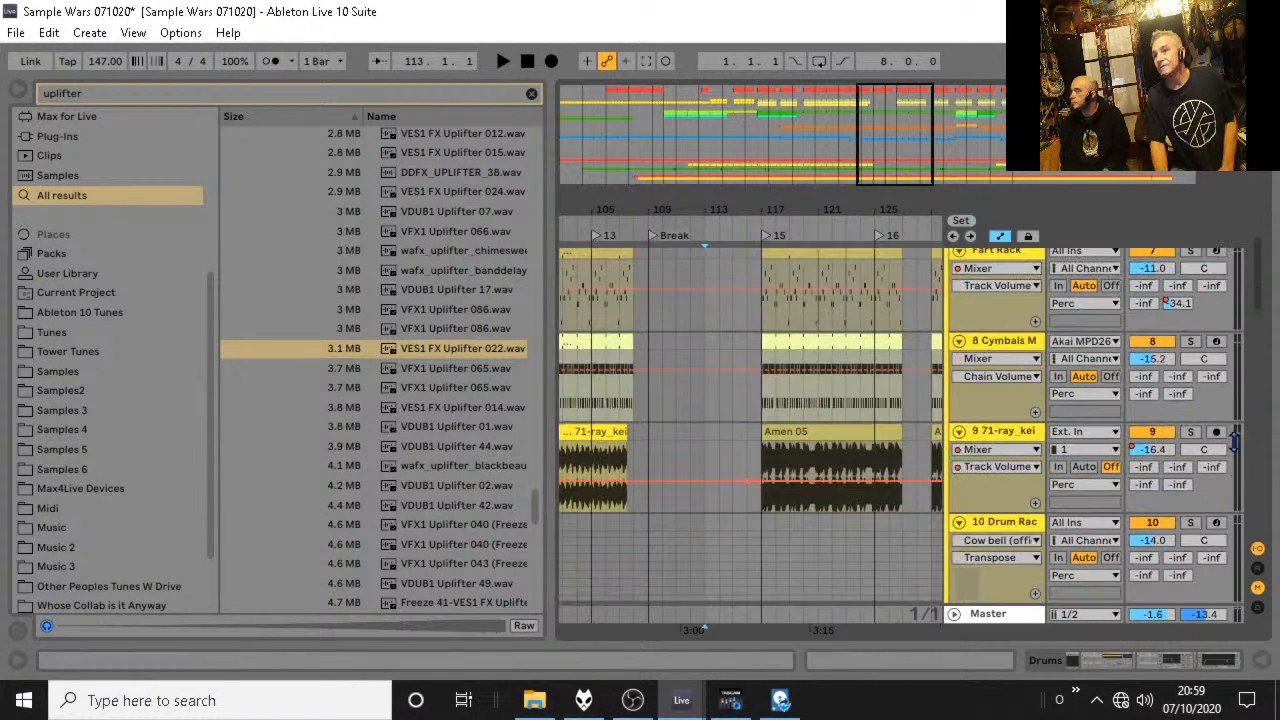
pyautogui.moveTo(1257, 287); pyautogui.dragTo(1272, 450)
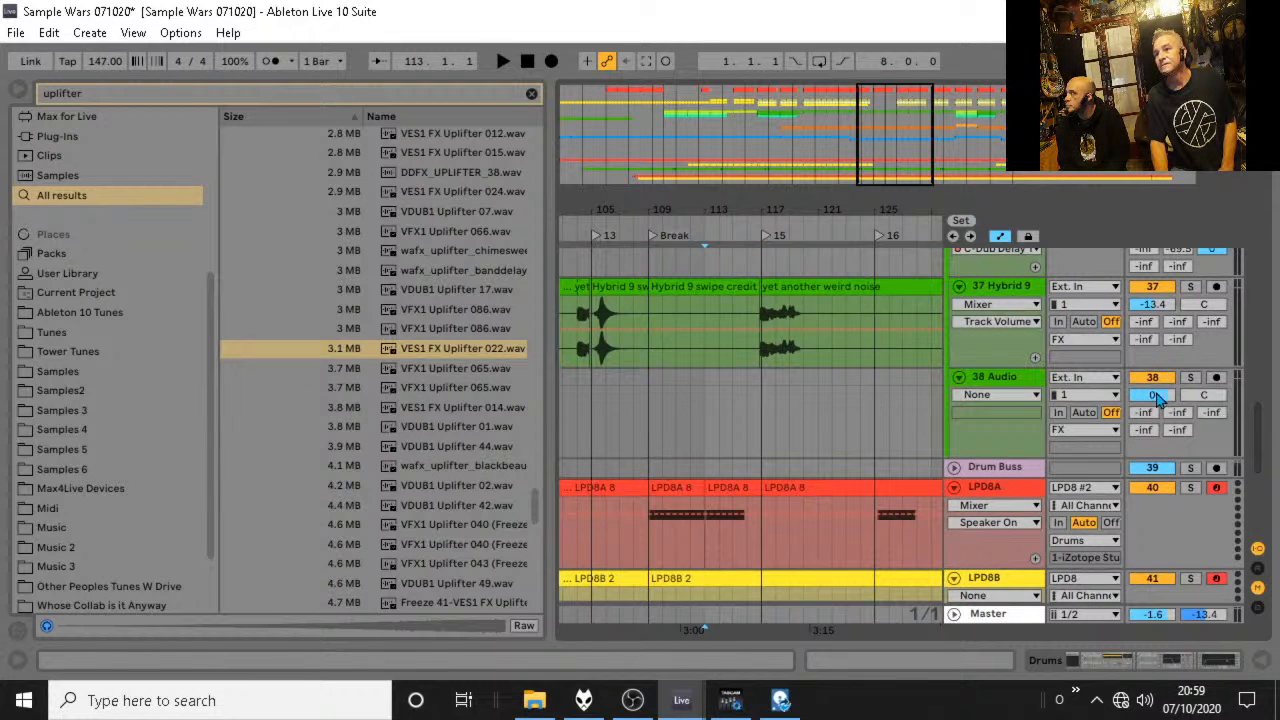
pyautogui.moveTo(1157, 395); pyautogui.dragTo(1157, 430)
pyautogui.moveTo(437, 348); pyautogui.dragTo(649, 413)
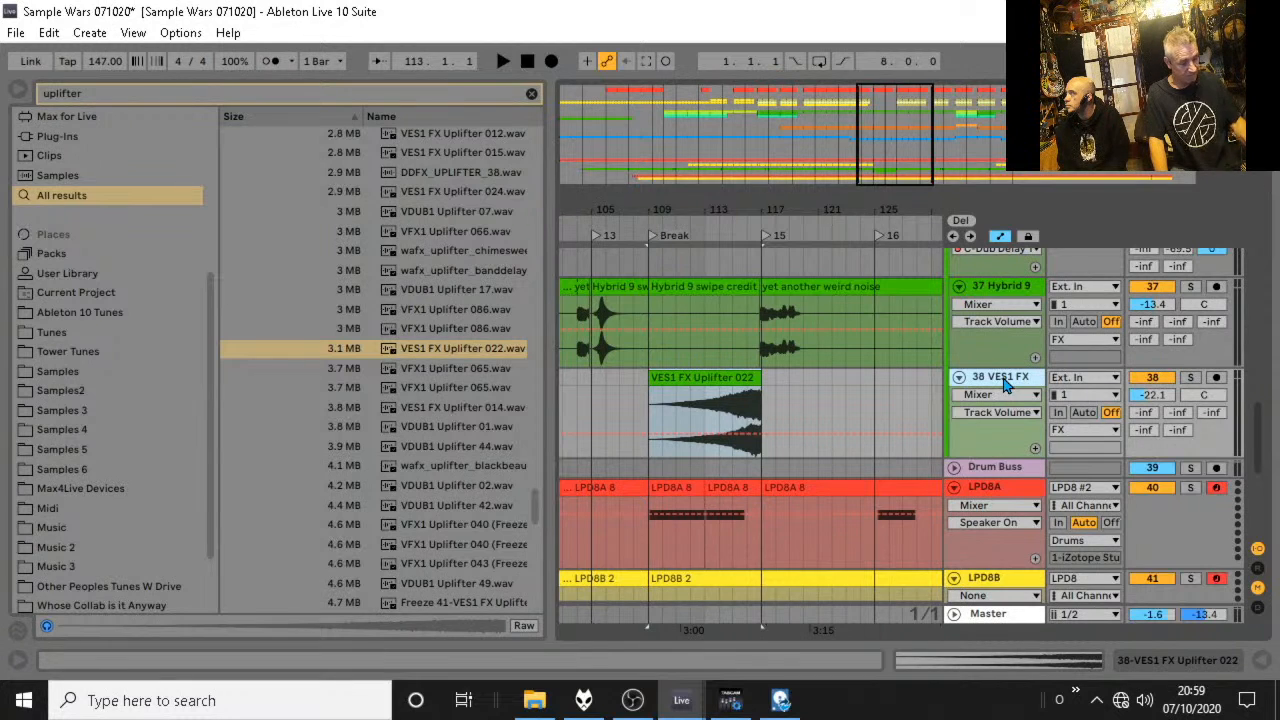
# Add another audio track below track 38 and set the VES1 FX Uplifter 022 clip's warp mode to Complex Pro.
pyautogui.hotkey('ctrl', 't')
pyautogui.scroll(-1, 810, 425)
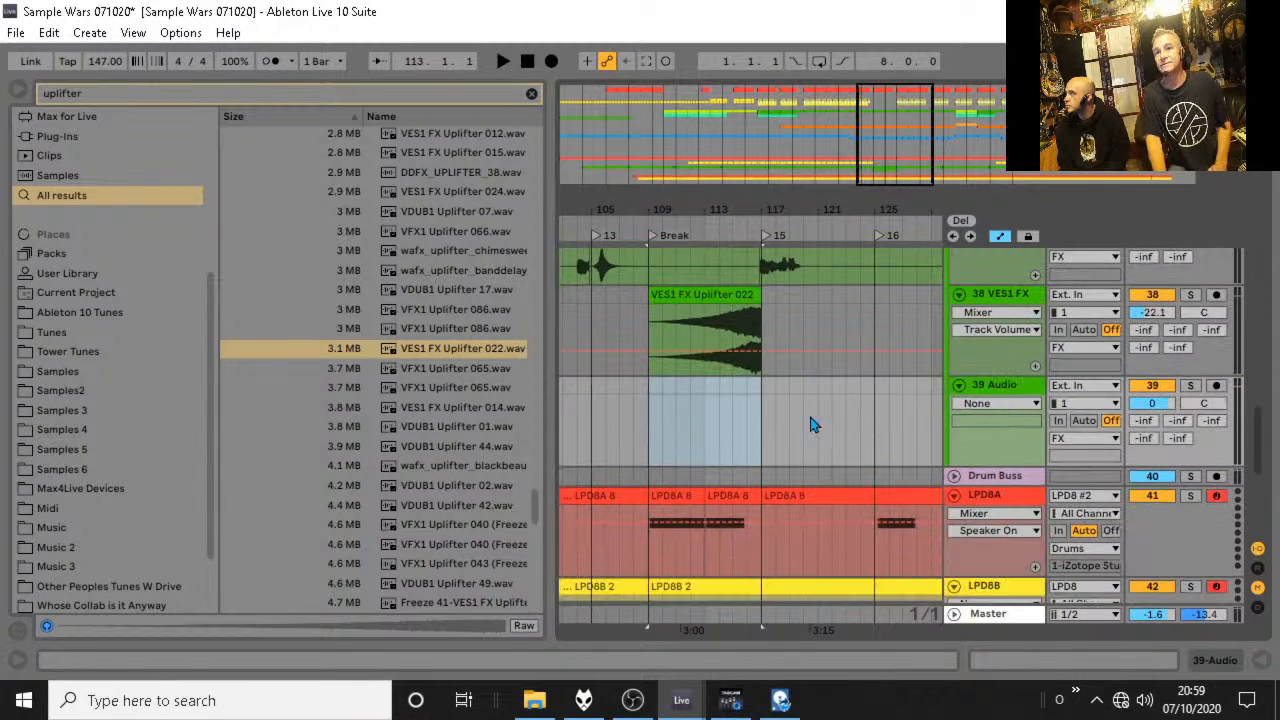
pyautogui.click(697, 297)
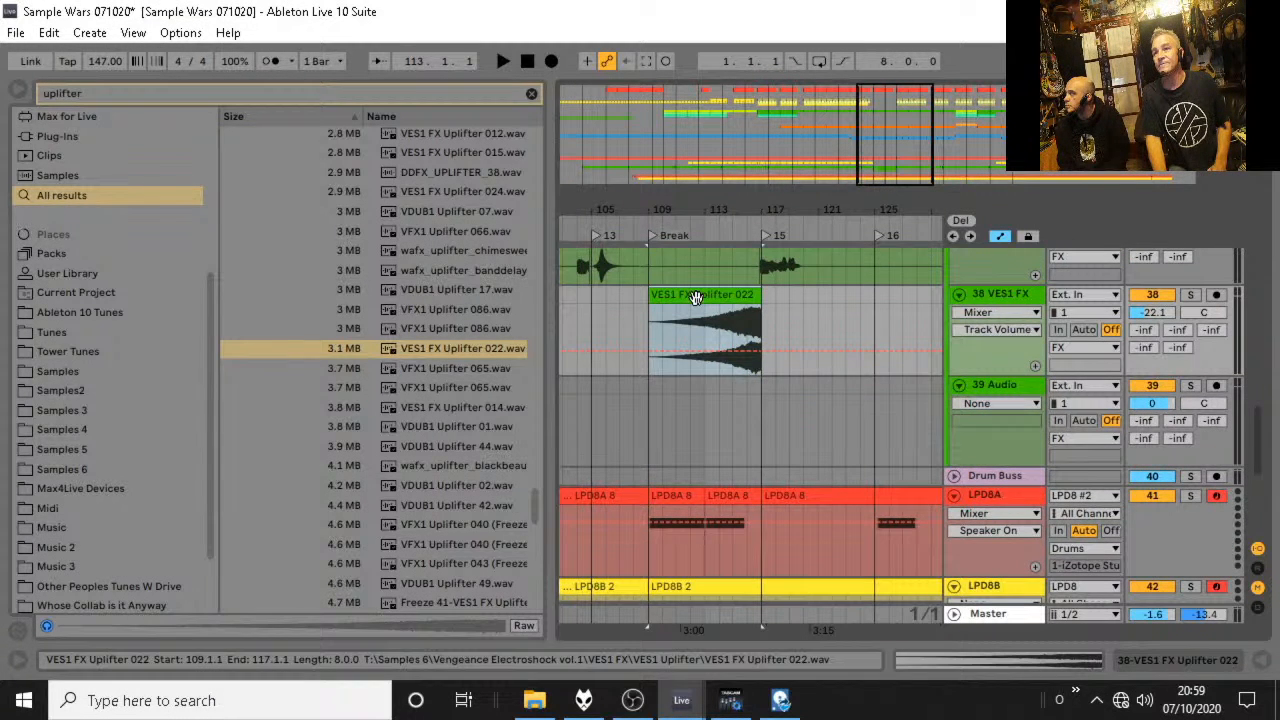
pyautogui.doubleClick(697, 297)
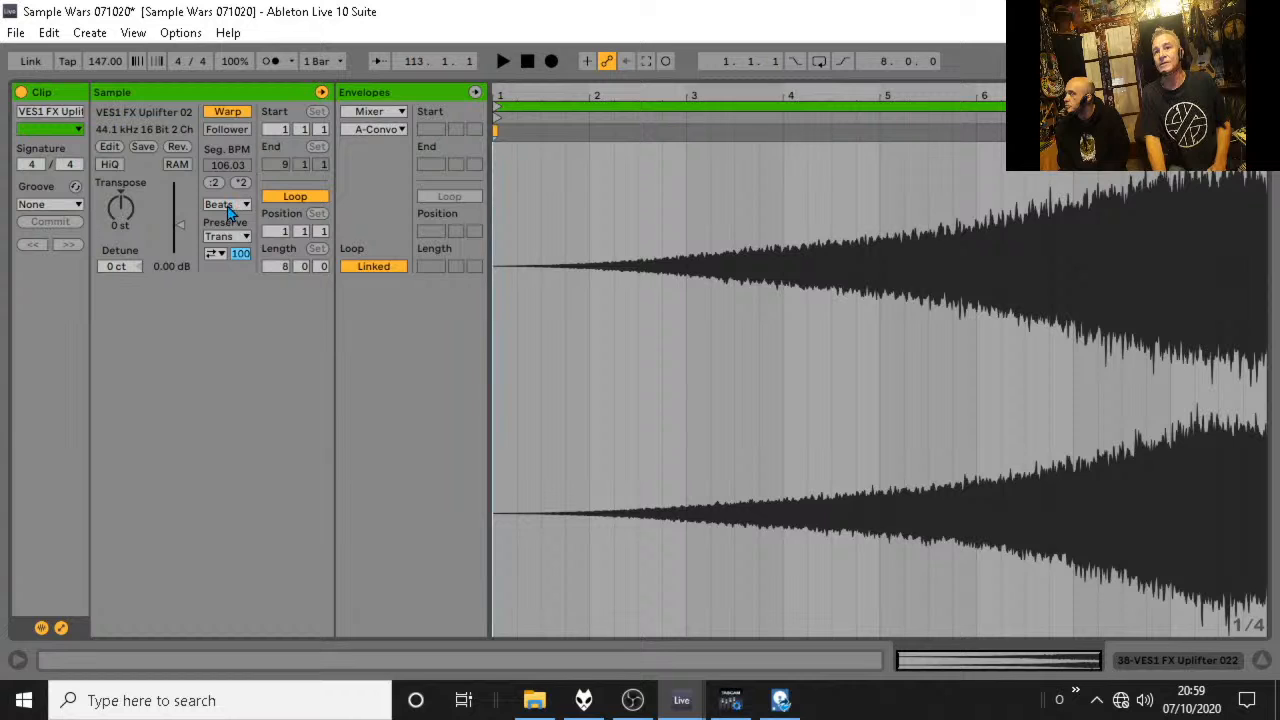
pyautogui.click(229, 205)
pyautogui.click(251, 295)
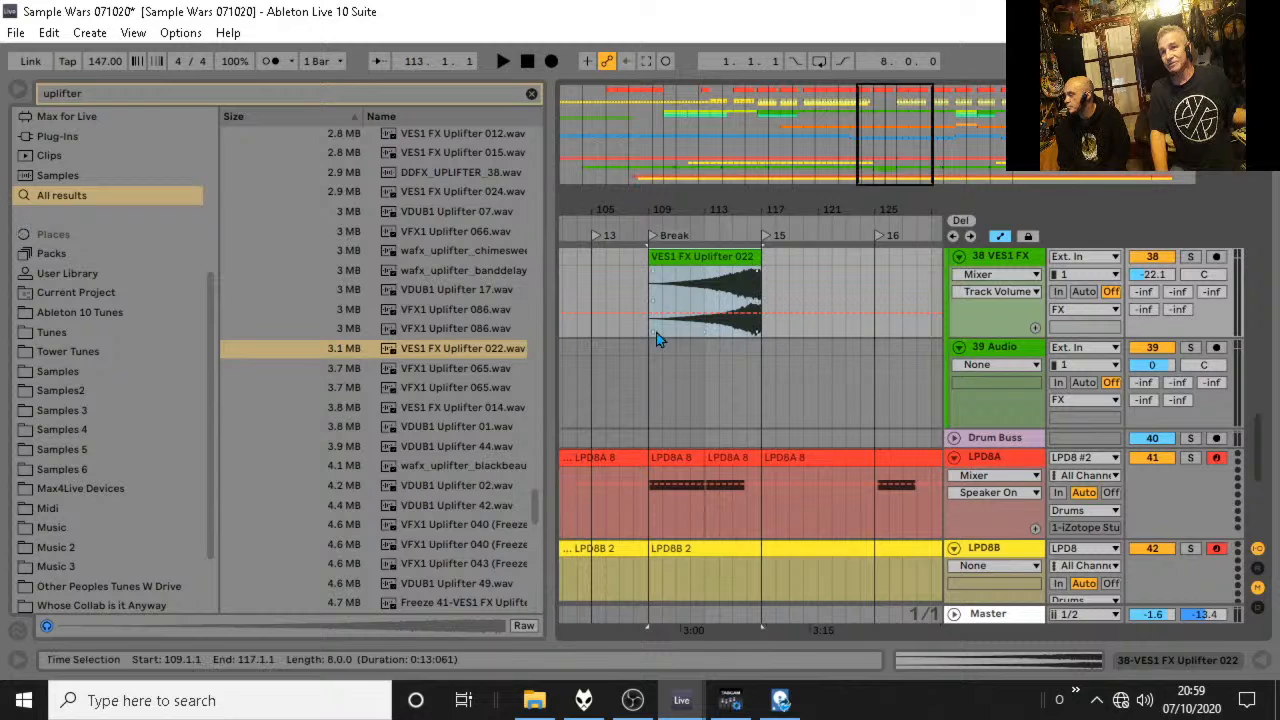
# Preview VES1 FX Uplifter 014 and 015, VDUB1 Uplifter 07, VFX1 Uplifter 066 and the wafx chimesweep and banddelay uplifters.
pyautogui.click(490, 408)
pyautogui.click(424, 211)
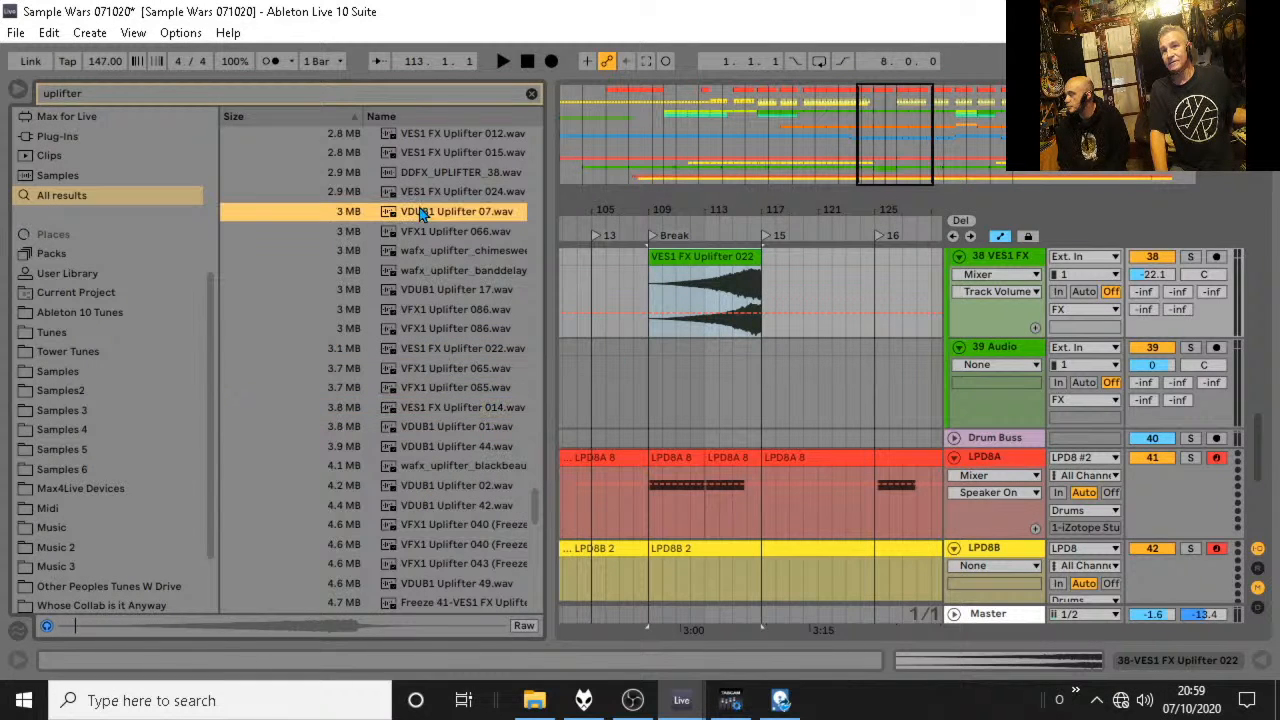
pyautogui.click(414, 152)
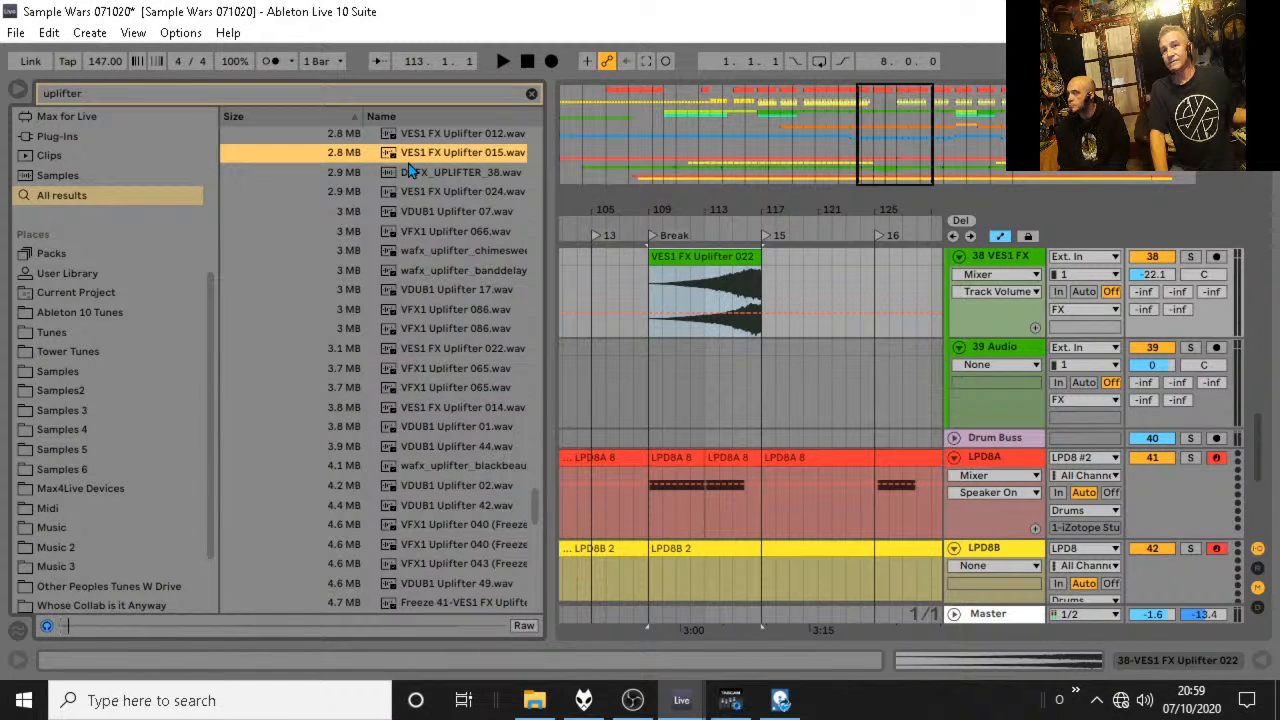
pyautogui.click(433, 231)
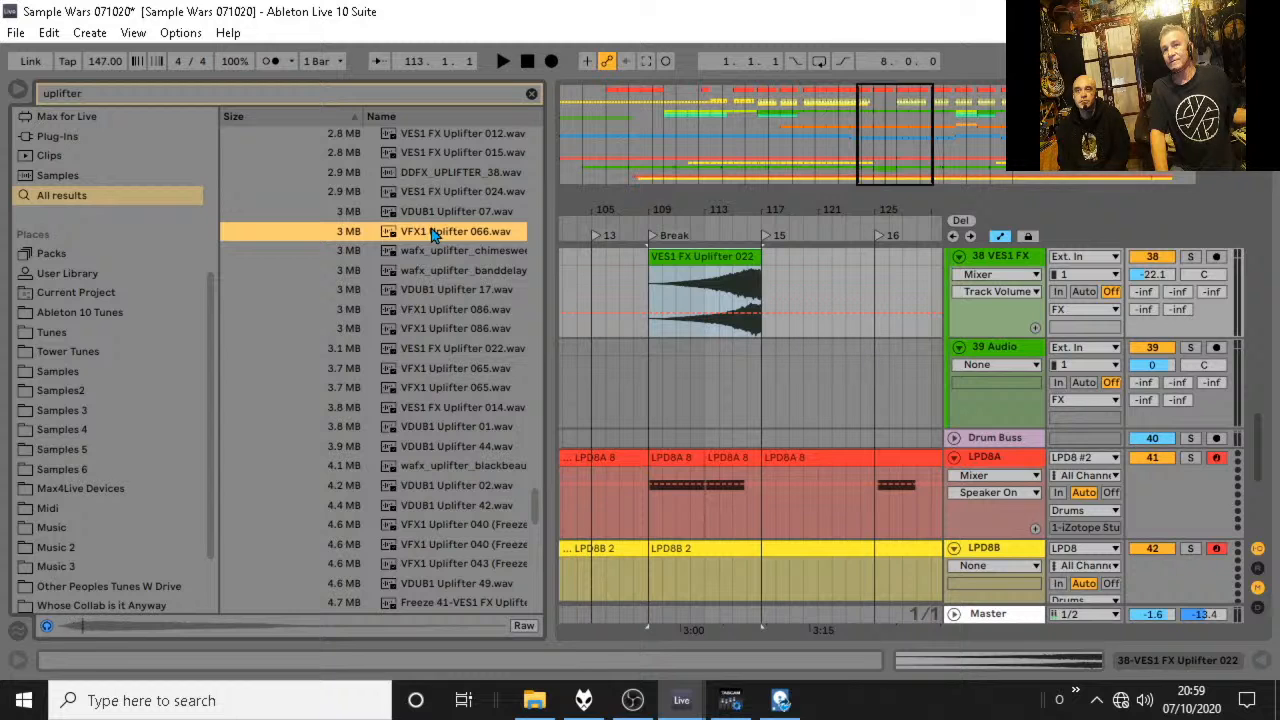
pyautogui.click(437, 251)
pyautogui.click(425, 272)
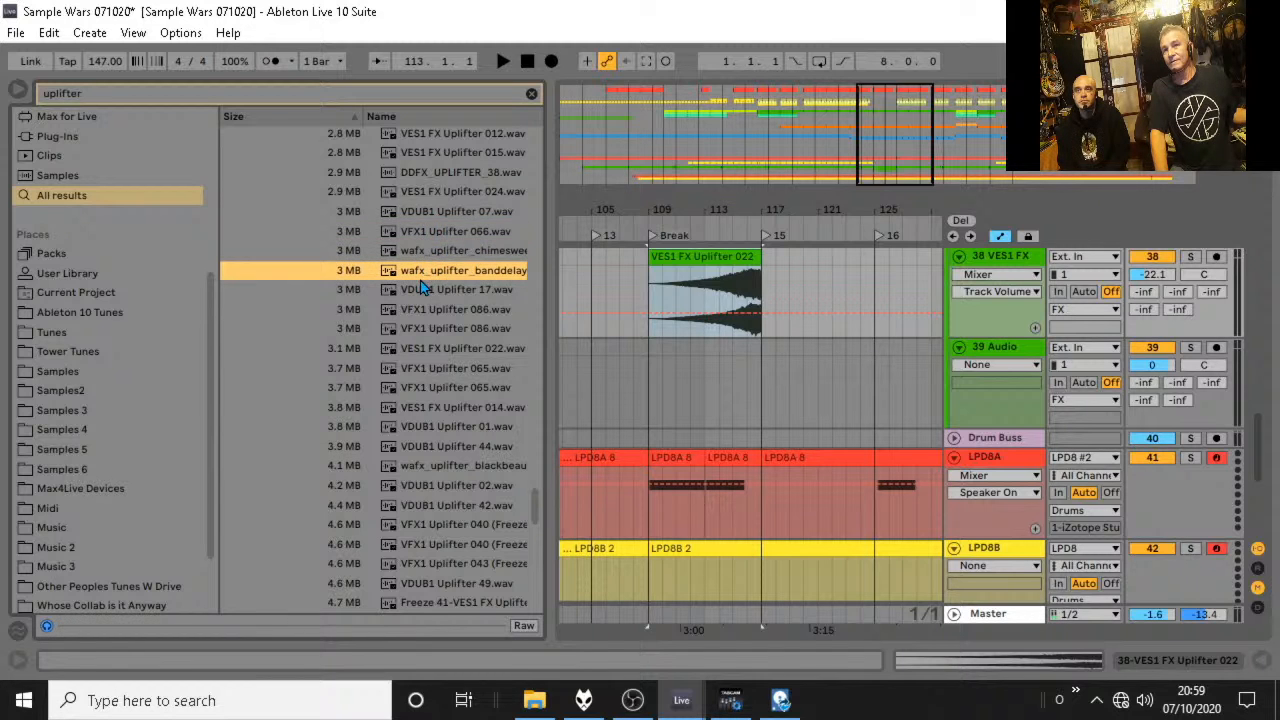
pyautogui.click(448, 215)
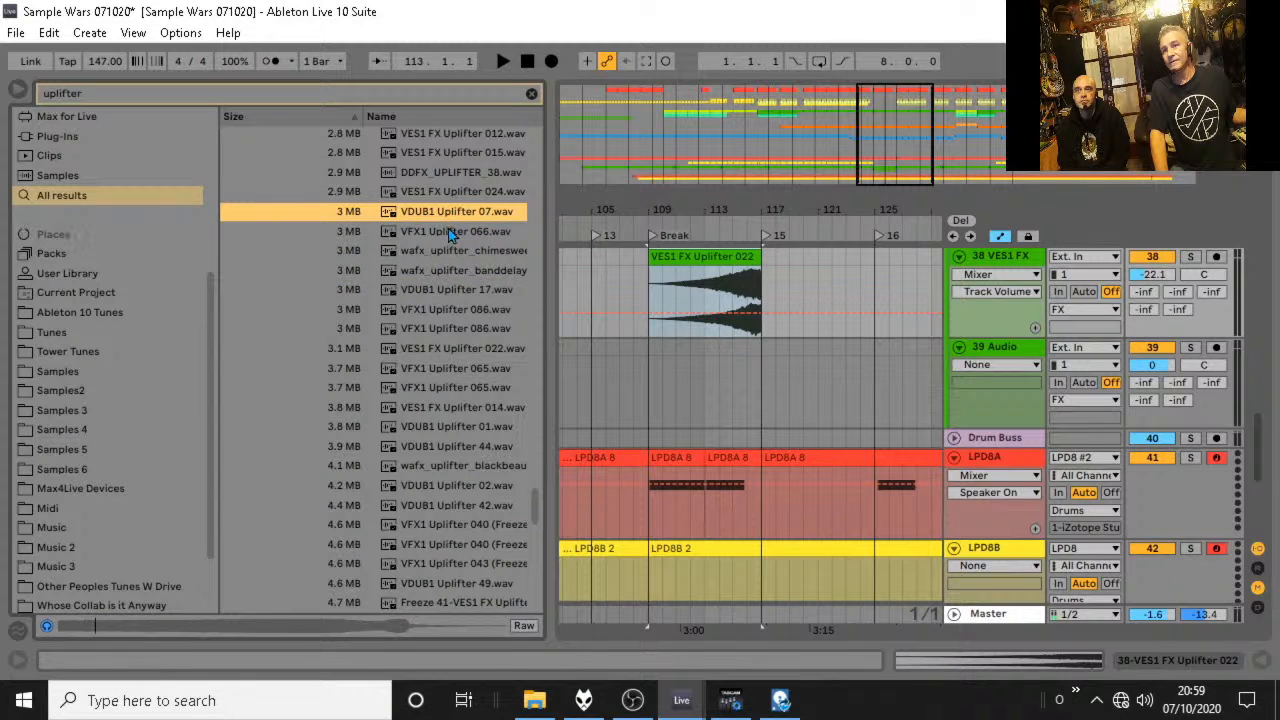
# Place VES1 FX Uplifter 024.wav on track 39 at bar 109 and set its warp mode to Complex Pro.
pyautogui.moveTo(456, 198); pyautogui.dragTo(652, 365)
pyautogui.click(481, 194)
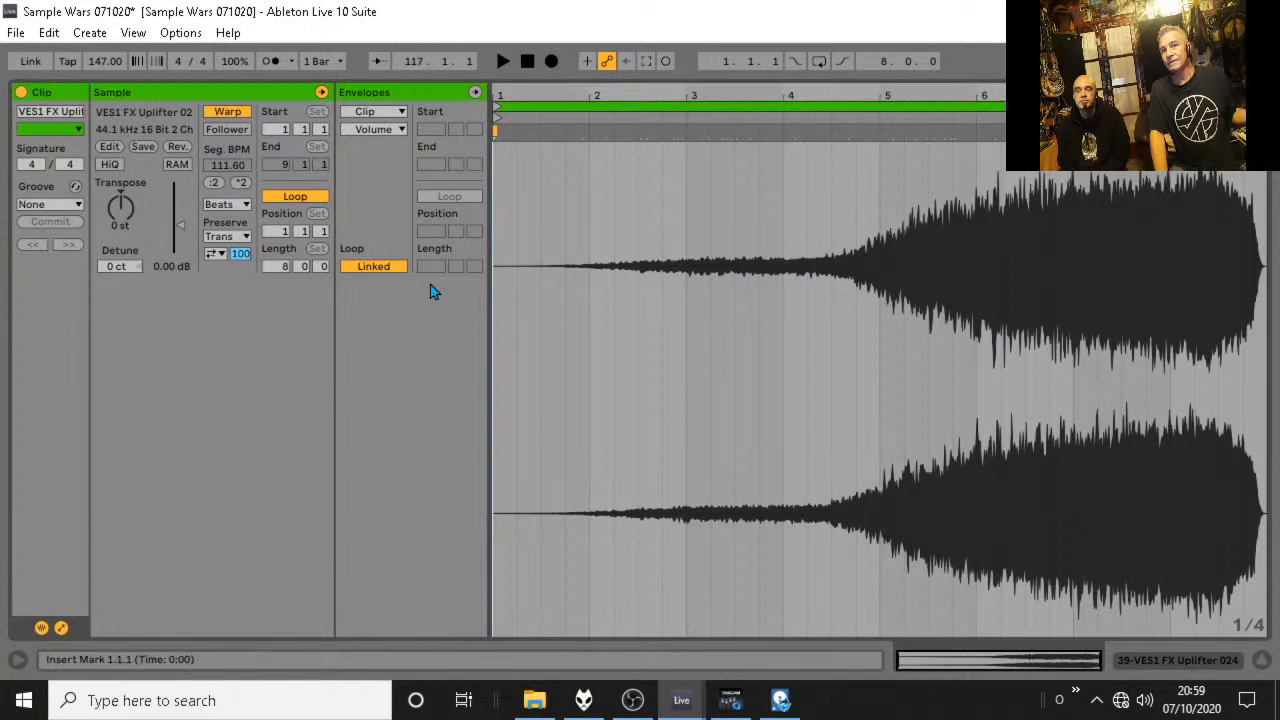
pyautogui.click(240, 205)
pyautogui.click(243, 297)
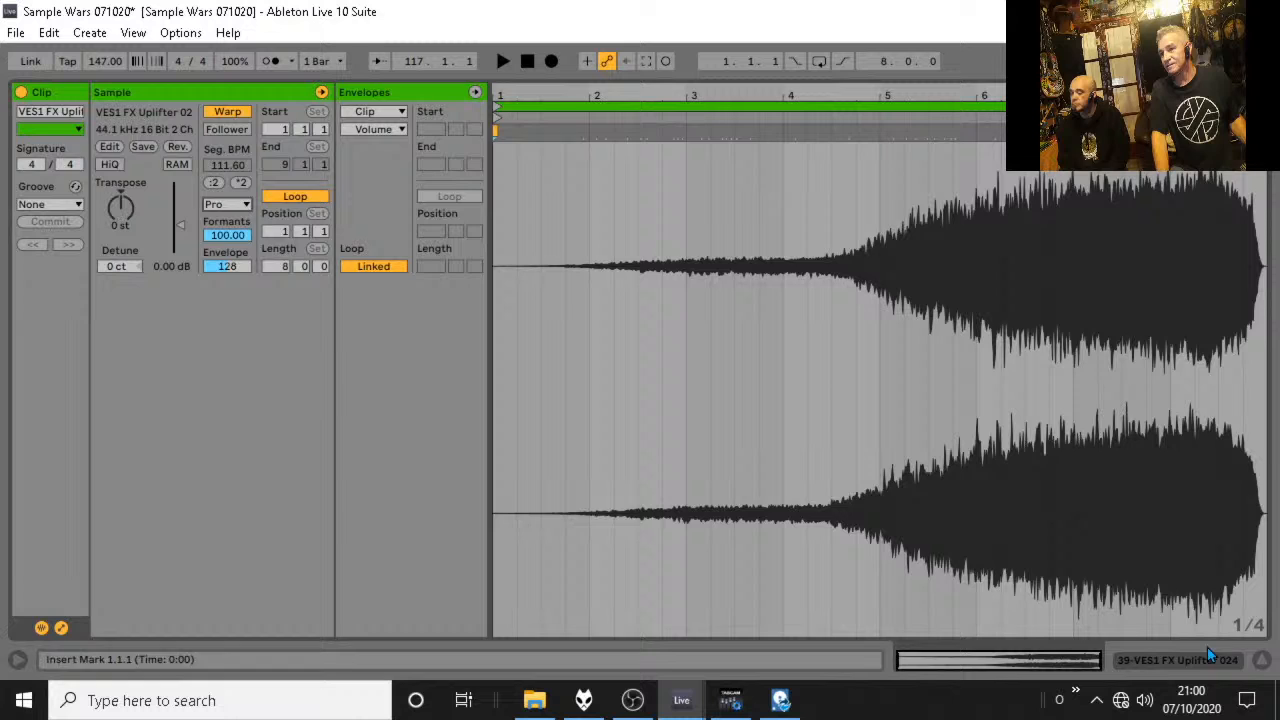
pyautogui.click(1262, 660)
# Set the volume of track 39 to -17.9 dB and briefly play the break from bar 109.
pyautogui.click(1153, 275)
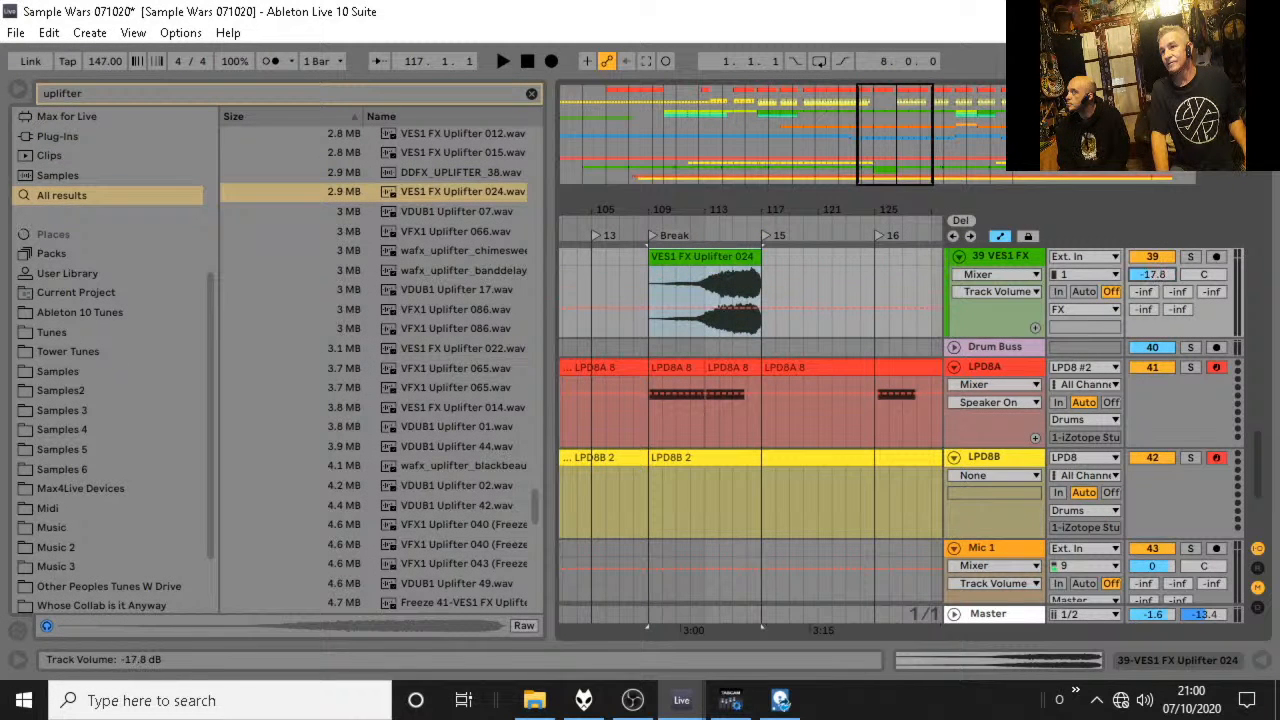
pyautogui.scroll(2, 1116, 315)
pyautogui.press('space')
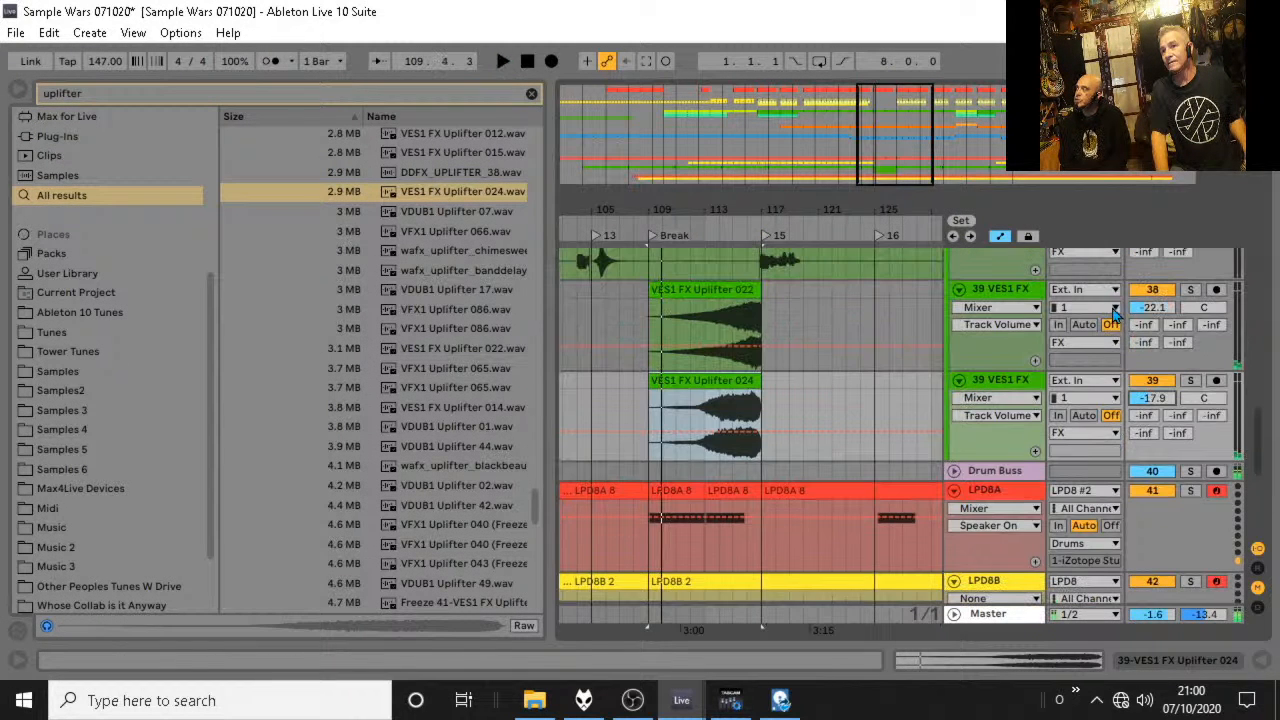
# Add an audio track below track 39, place the 147 Weird noise sample at bar 109 with volume -13.6 dB, and audition it.
pyautogui.click(1005, 395)
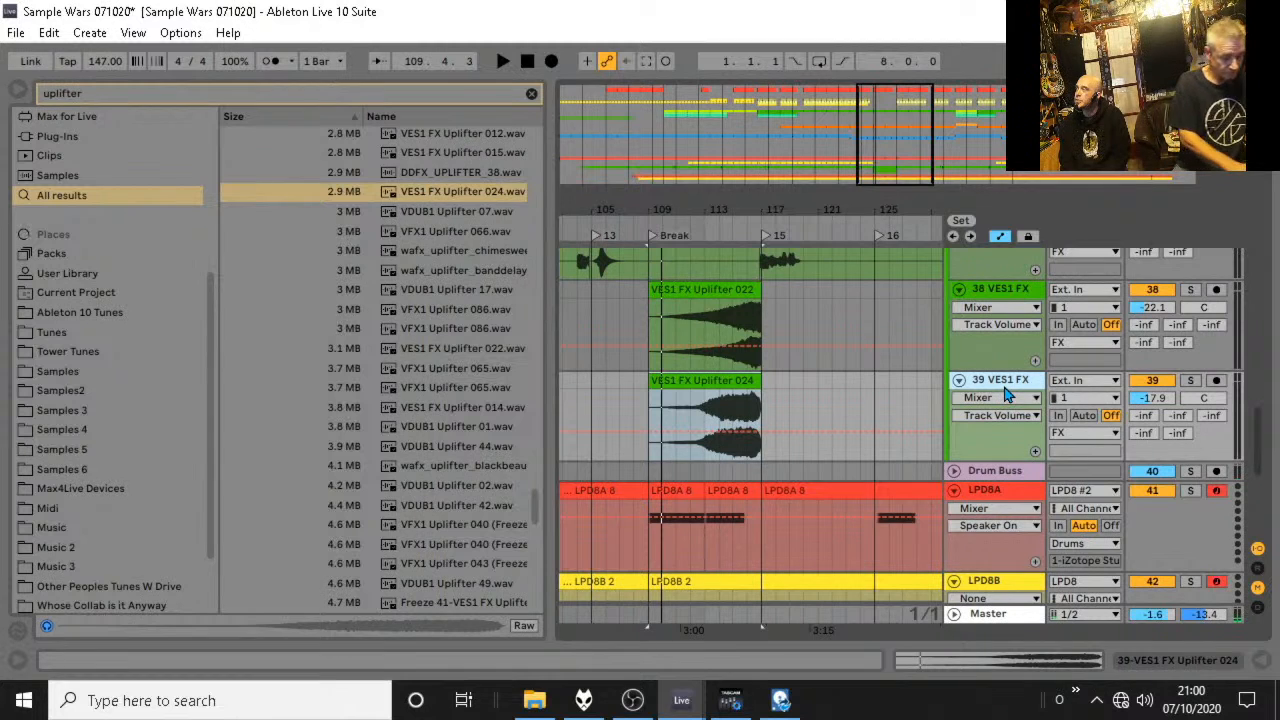
pyautogui.hotkey('ctrl', 't')
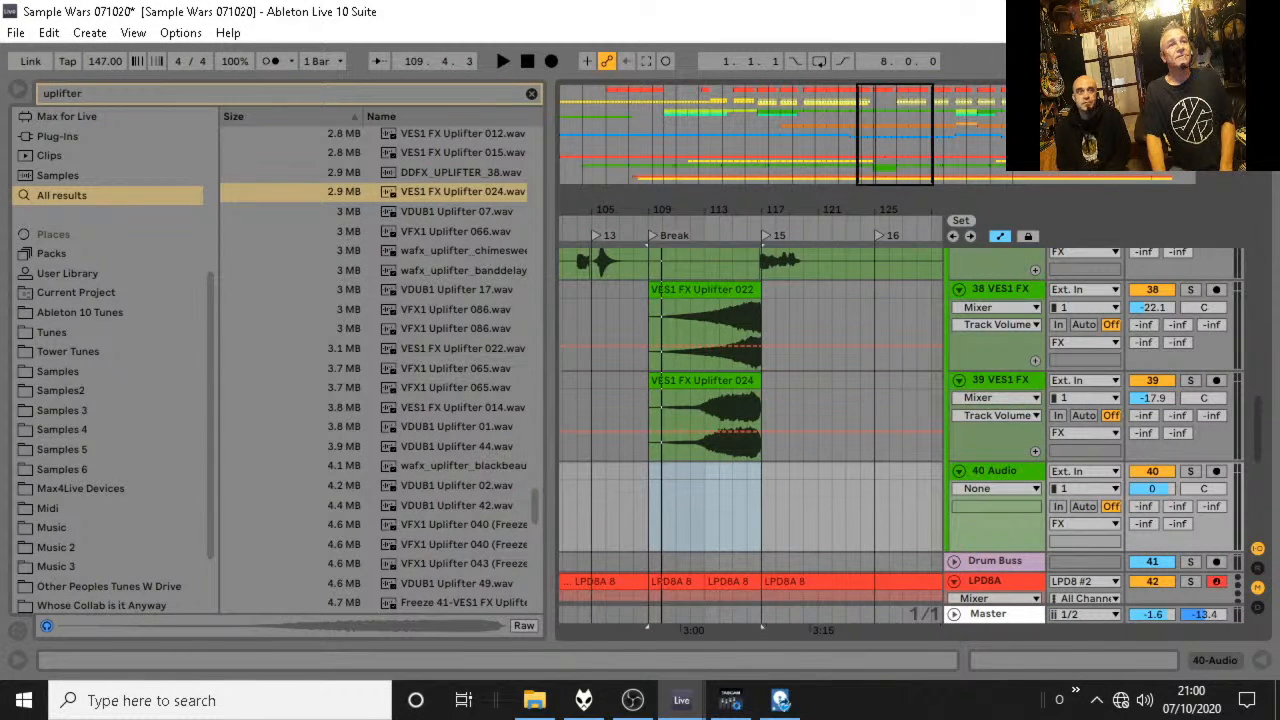
pyautogui.scroll(-5, 800, 430)
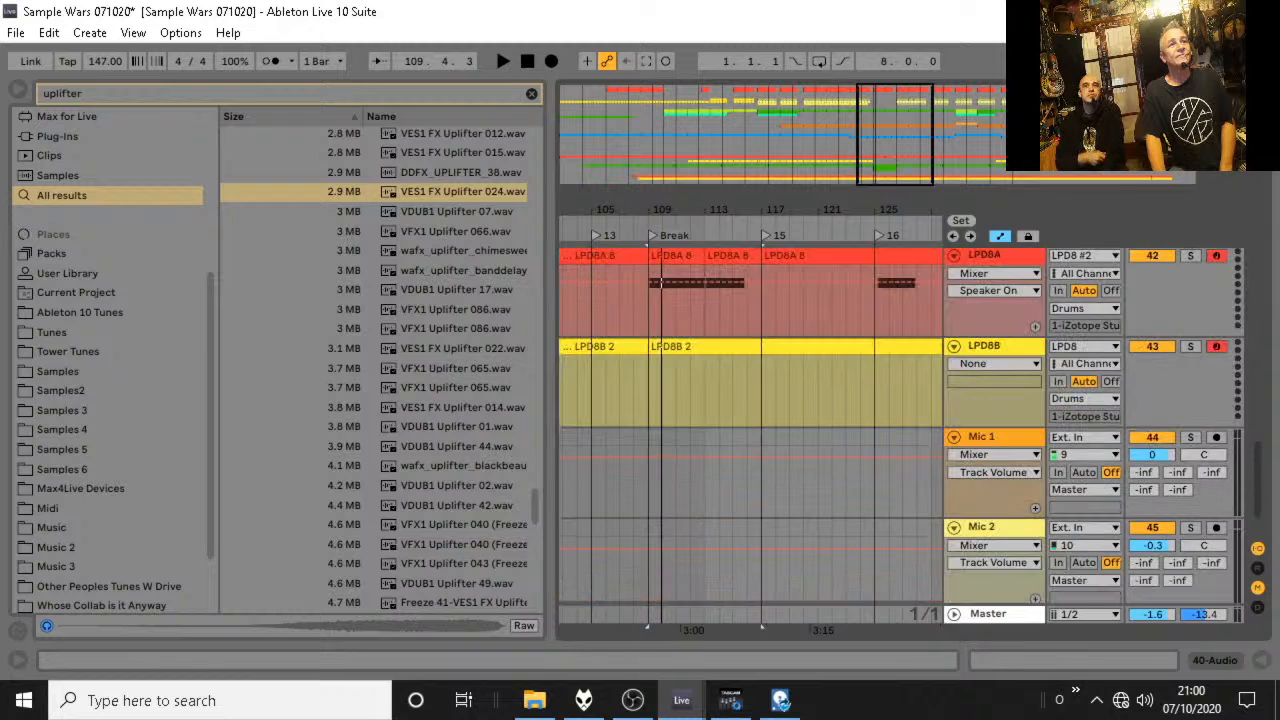
pyautogui.scroll(10, 800, 430)
pyautogui.moveTo(108, 508); pyautogui.dragTo(651, 496)
pyautogui.moveTo(1157, 474); pyautogui.dragTo(1157, 510)
pyautogui.press('space')
pyautogui.click(688, 464)
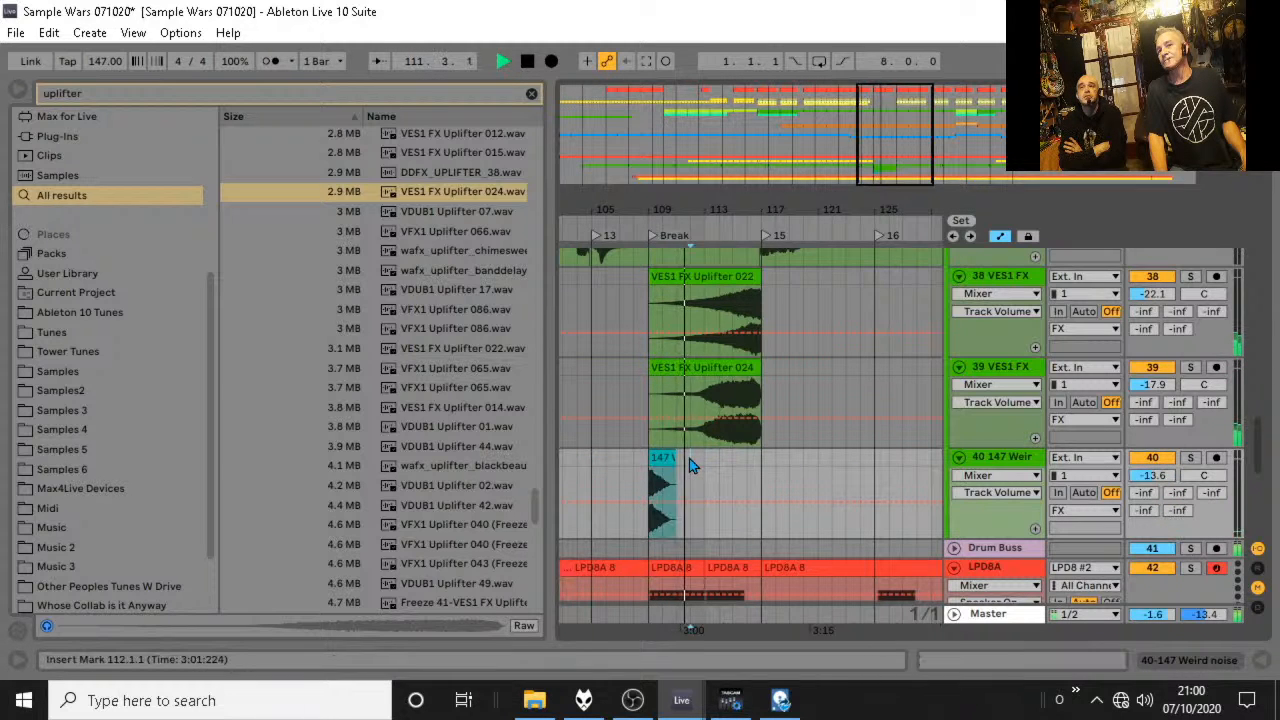
# Duplicate the 147 Weird noise clip on track 40 to bar 111 and reverse the copy.
pyautogui.moveTo(705, 462); pyautogui.dragTo(650, 472)
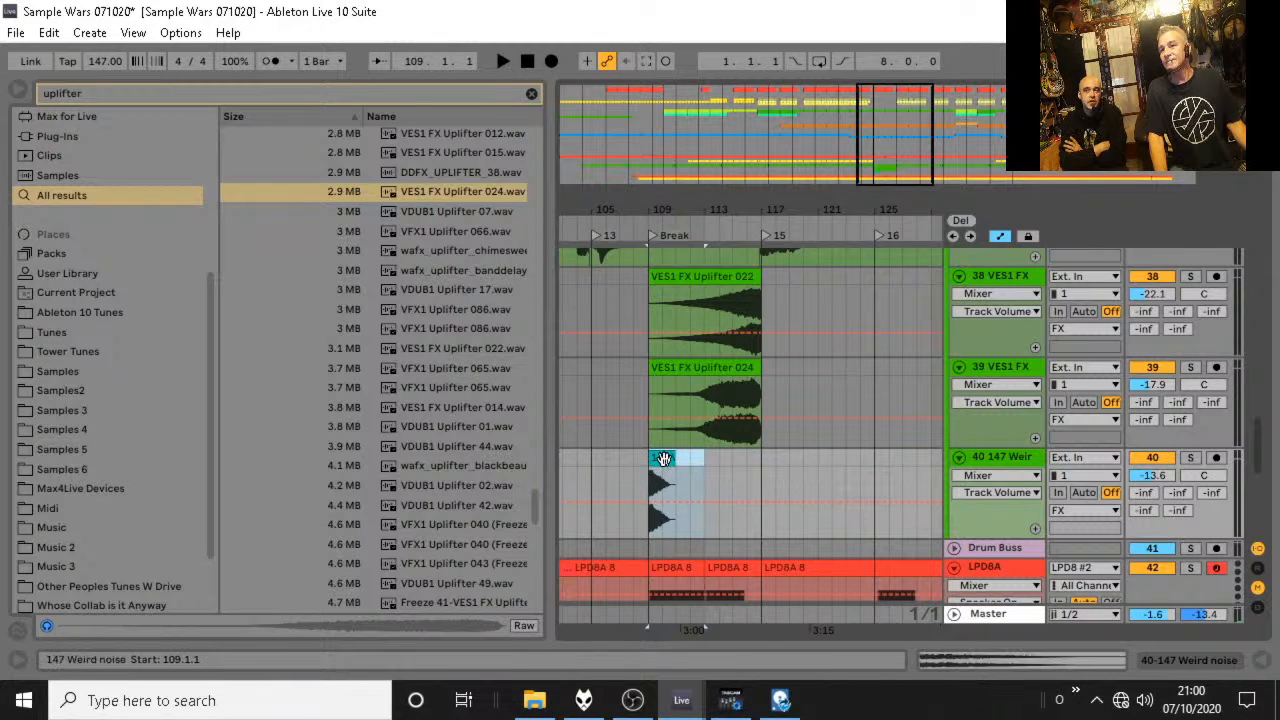
pyautogui.hotkey('ctrl', 'd')
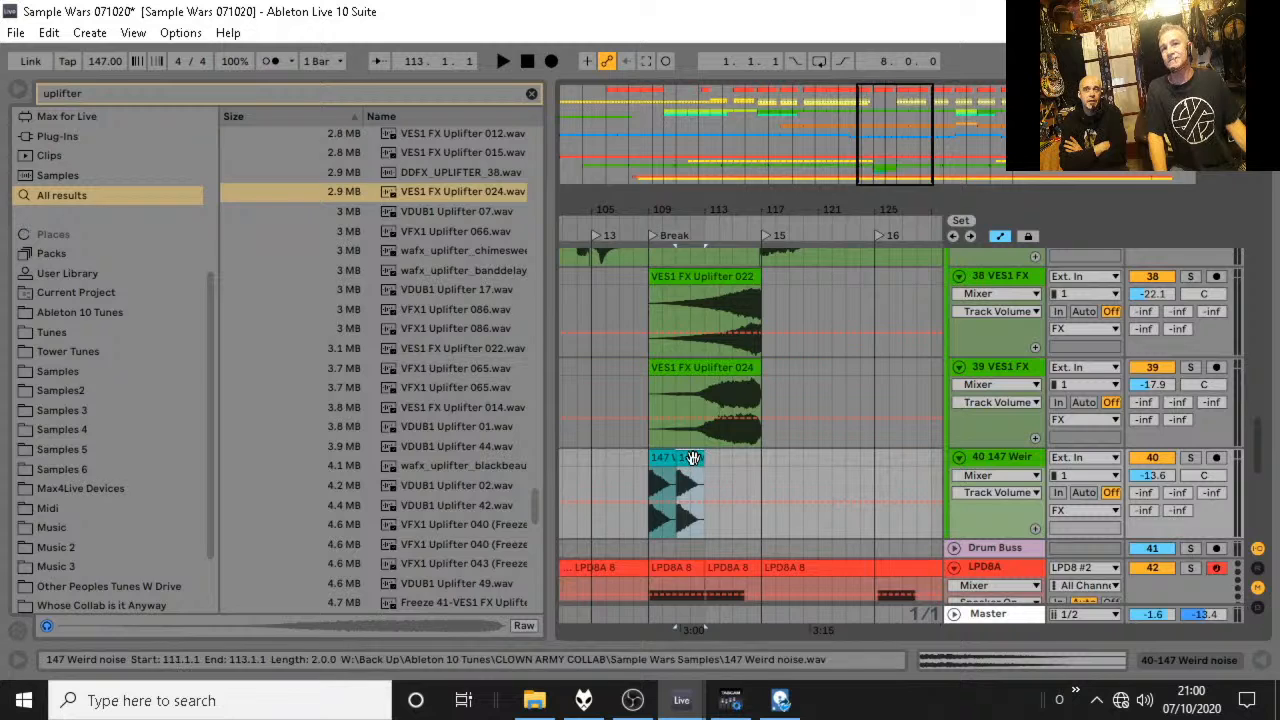
pyautogui.doubleClick(694, 458)
pyautogui.click(174, 148)
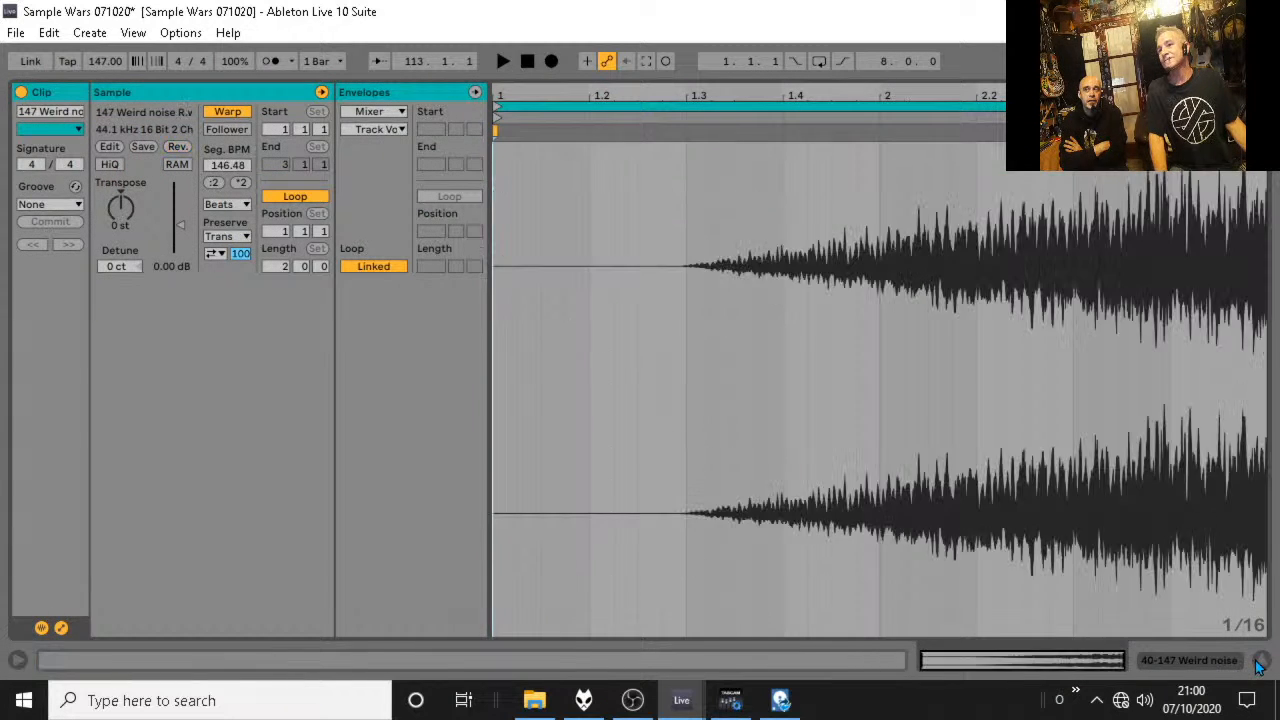
pyautogui.click(1262, 660)
# Play the arrangement from bar 108 to check the two noise clips at the start of the break.
pyautogui.click(640, 329)
pyautogui.moveTo(642, 329); pyautogui.dragTo(652, 330)
pyautogui.press('space')
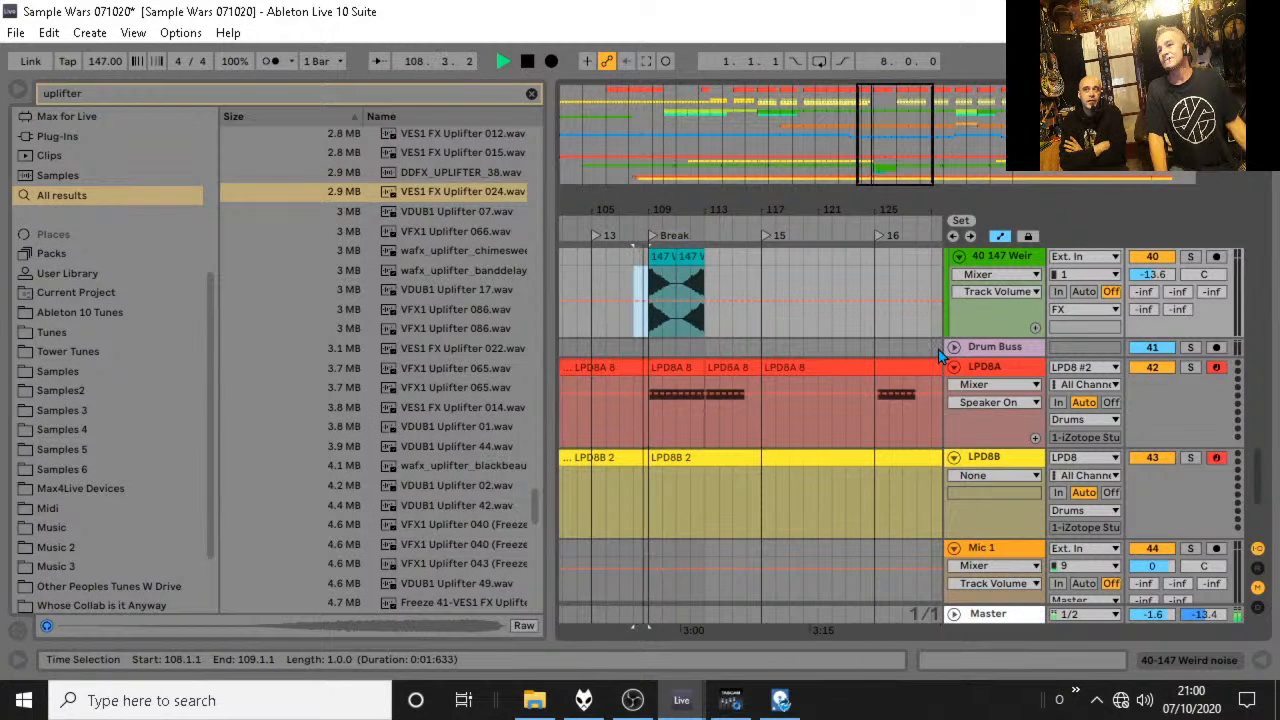
# Stop playback and duplicate the pair of 147 Weird noise clips on track 40 to bar 113.
pyautogui.scroll(2, 900, 359)
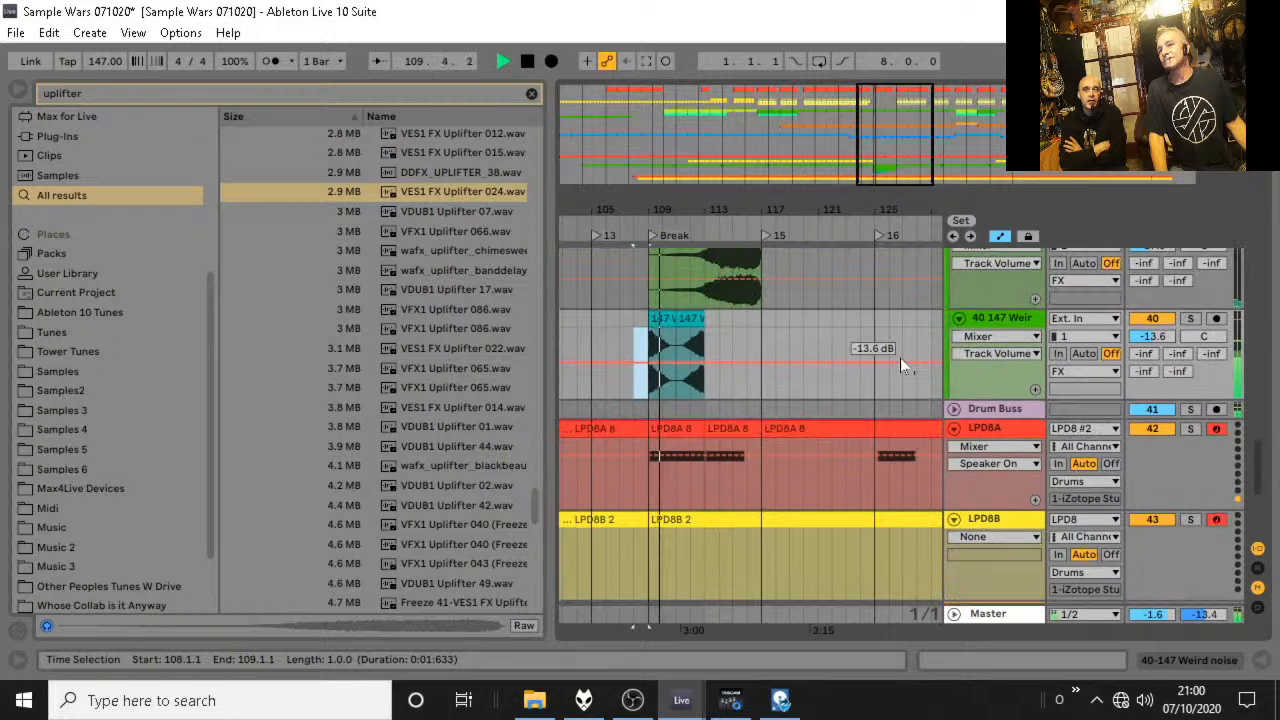
pyautogui.scroll(3, 900, 358)
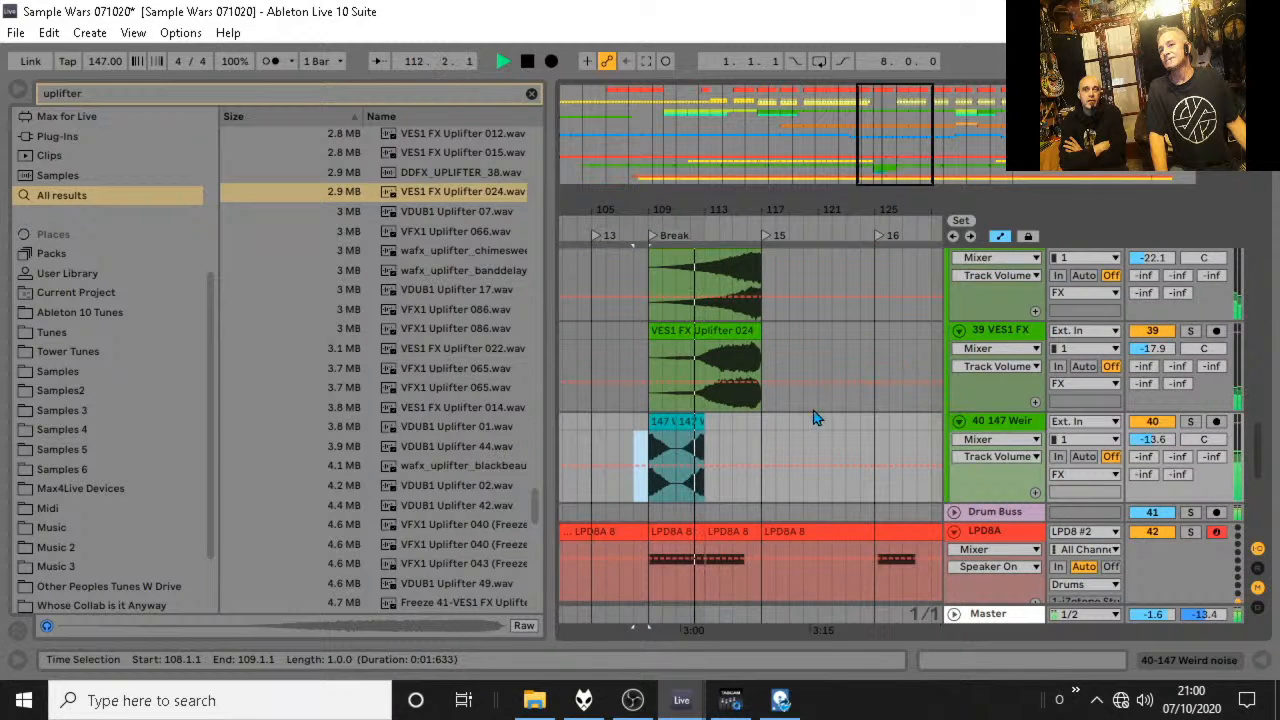
pyautogui.press('space')
pyautogui.click(660, 423)
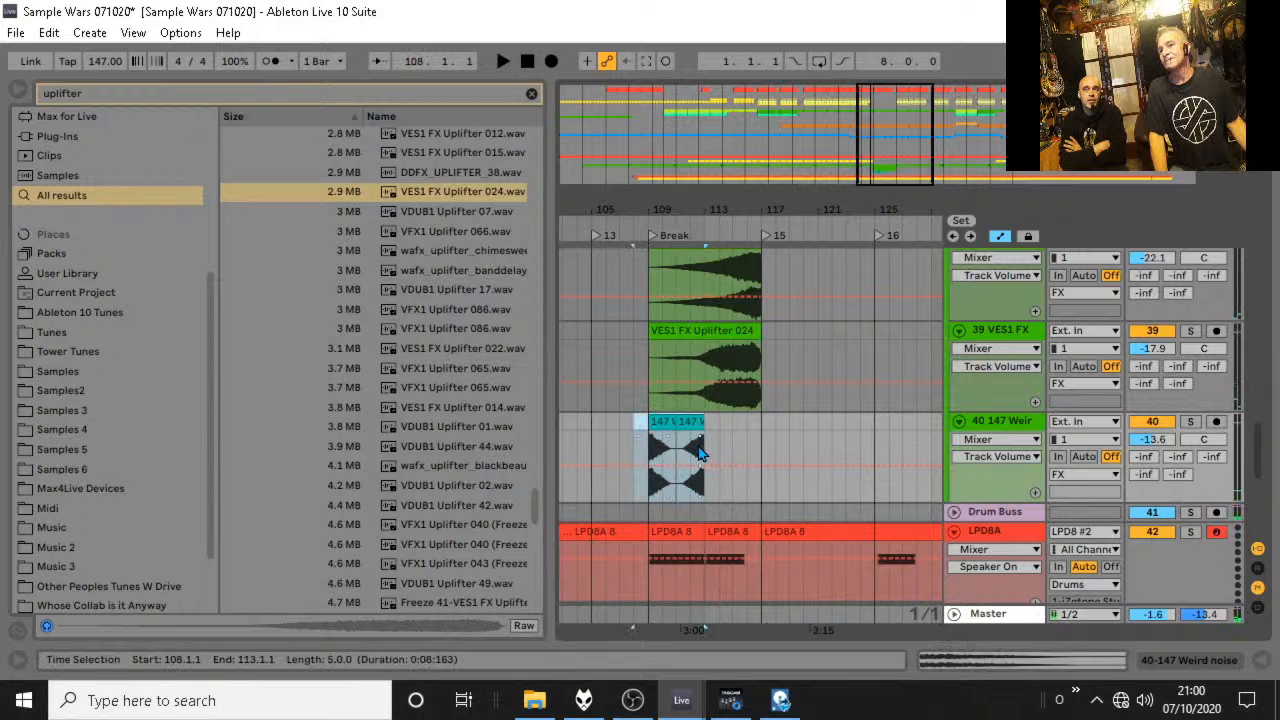
pyautogui.click(646, 421)
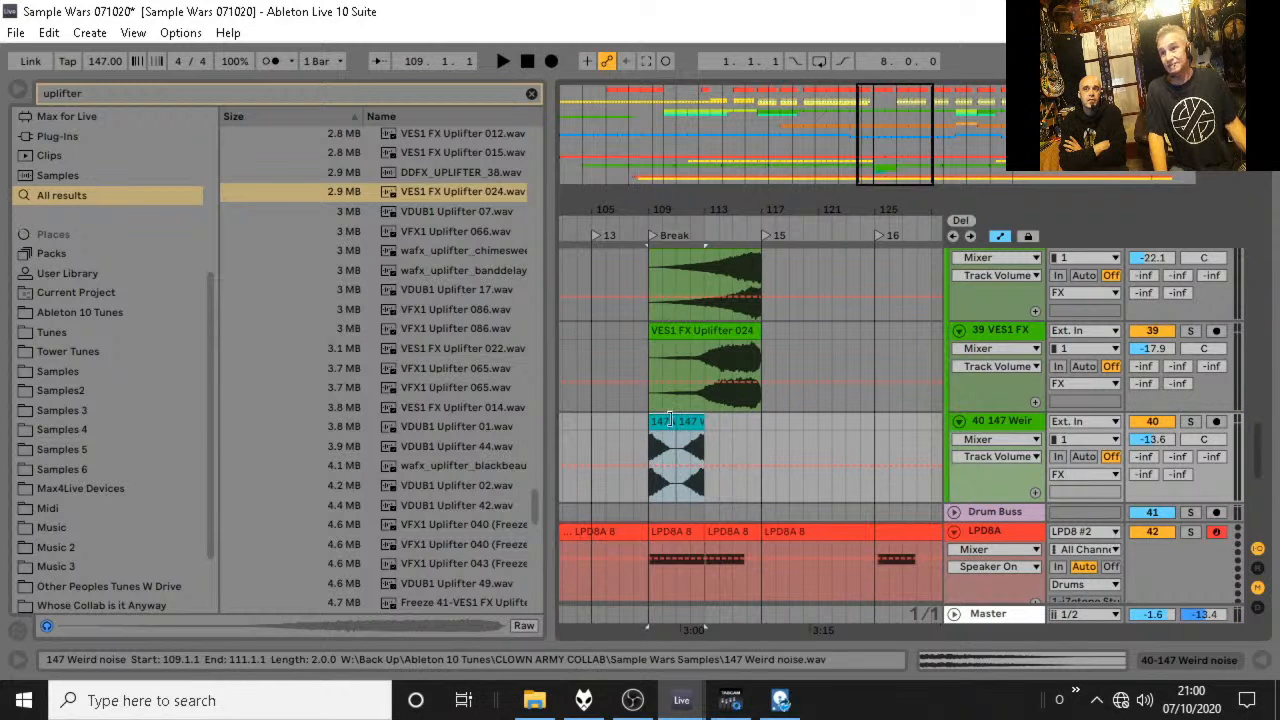
pyautogui.hotkey('ctrl', 'd')
pyautogui.click(658, 447)
# Add an audio track and move it directly above the VES1 FX Uplifter 022 track.
pyautogui.scroll(3, 673, 425)
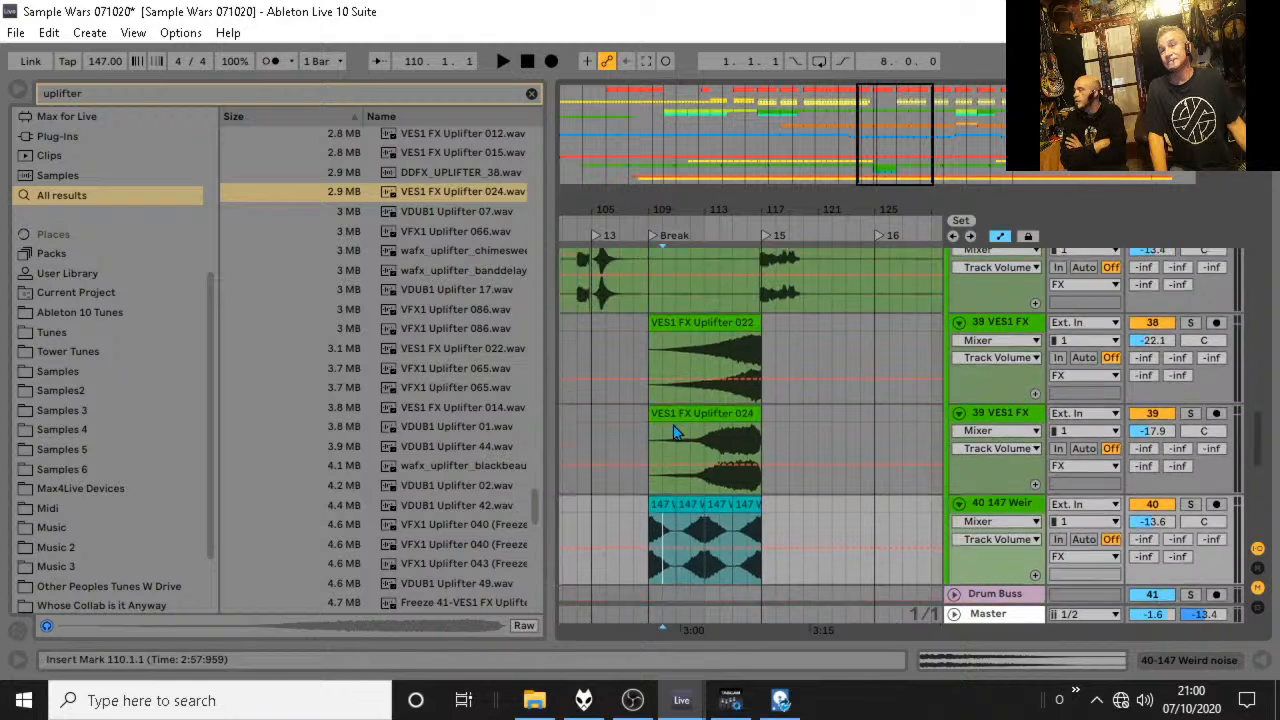
pyautogui.click(987, 347)
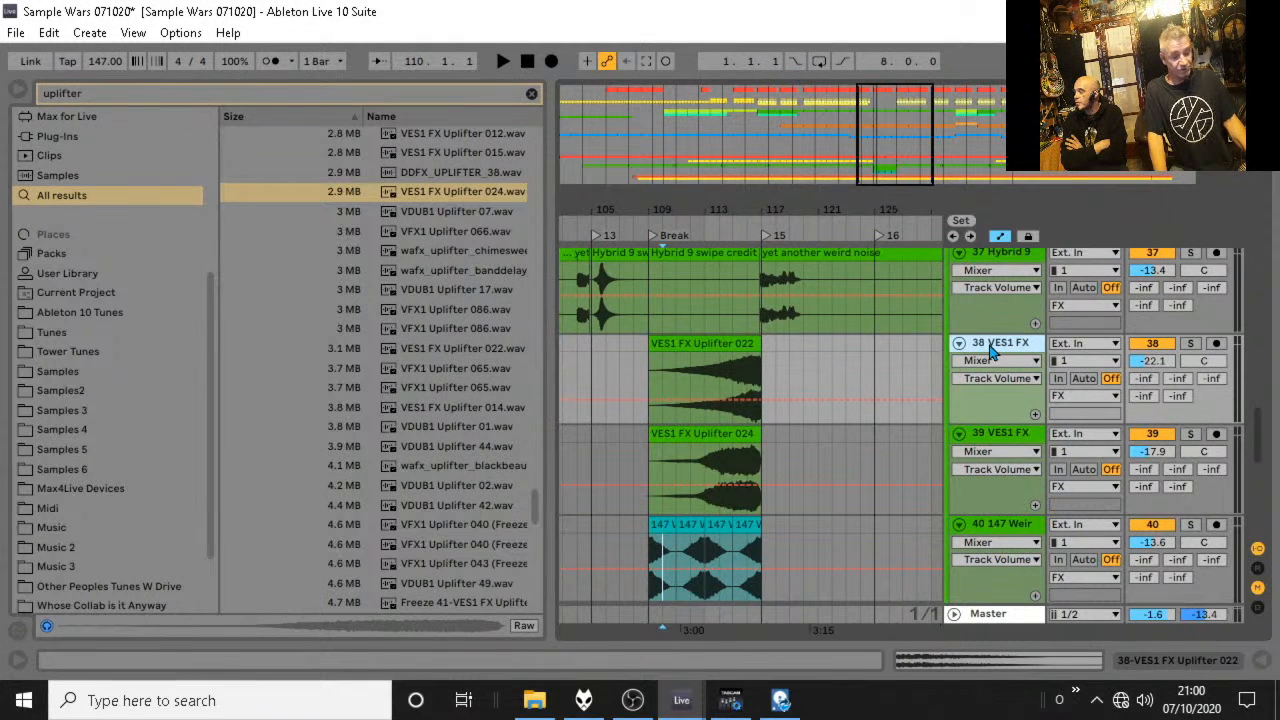
pyautogui.hotkey('ctrl', 't')
pyautogui.moveTo(1003, 431); pyautogui.dragTo(999, 349)
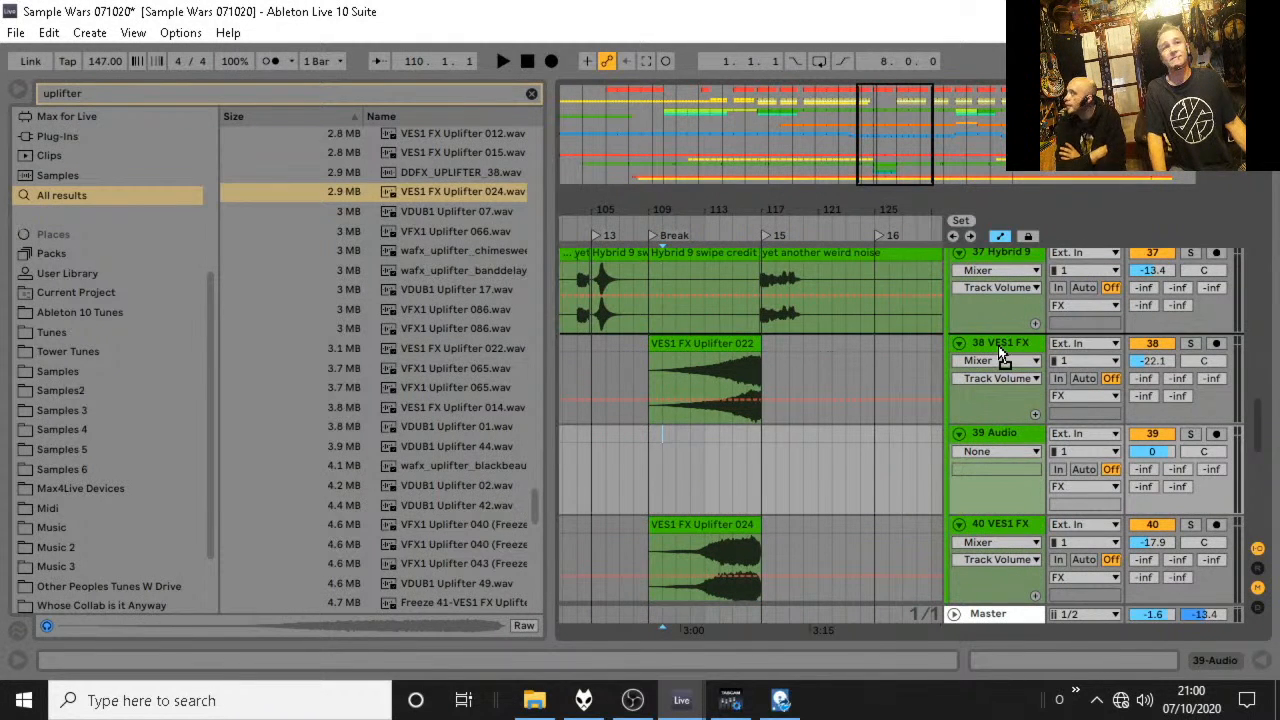
# Search the browser for downlifter and audition samples including VES1 FX Downlifter 075 and 012.
pyautogui.hotkey('ctrl', 'f')
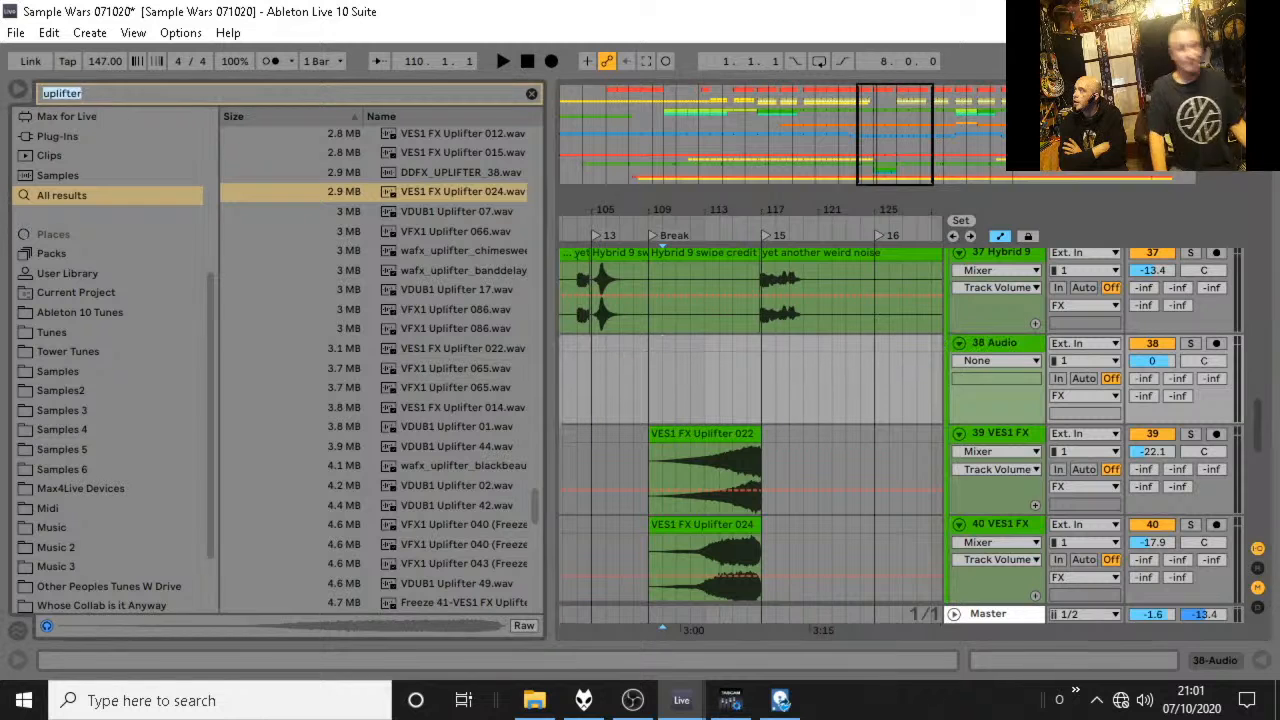
pyautogui.write('down')
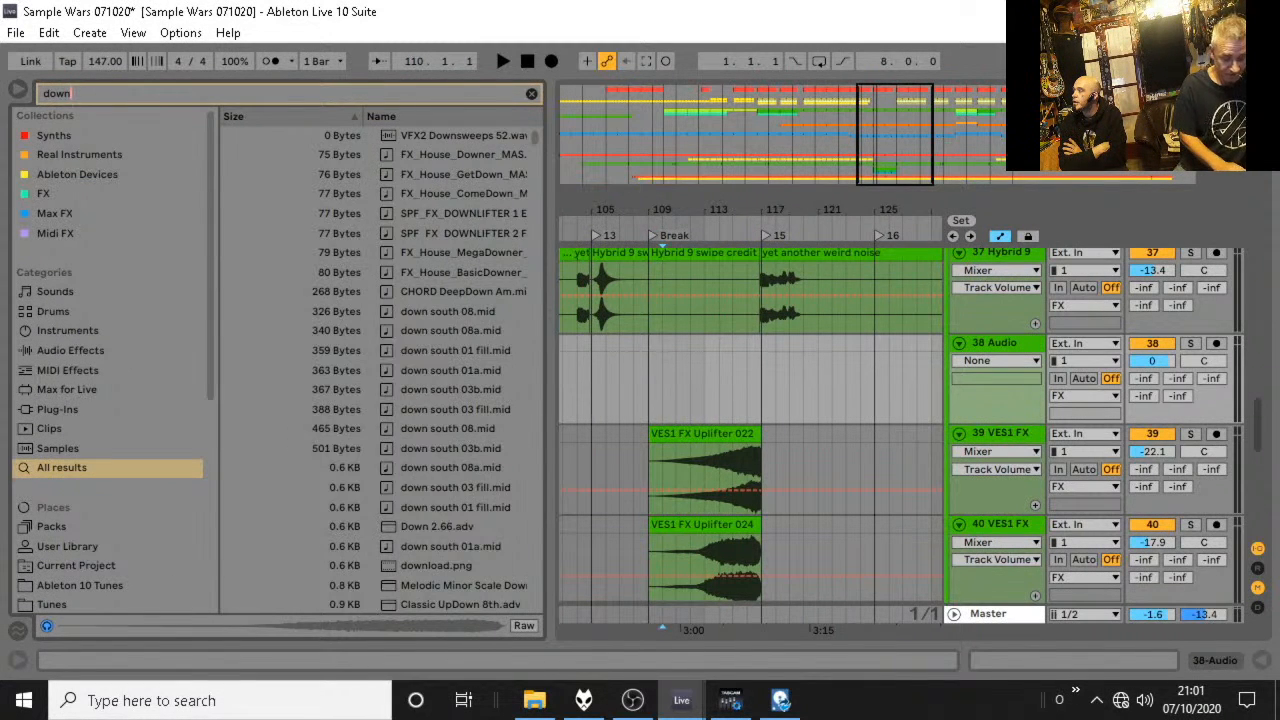
pyautogui.write('lifter')
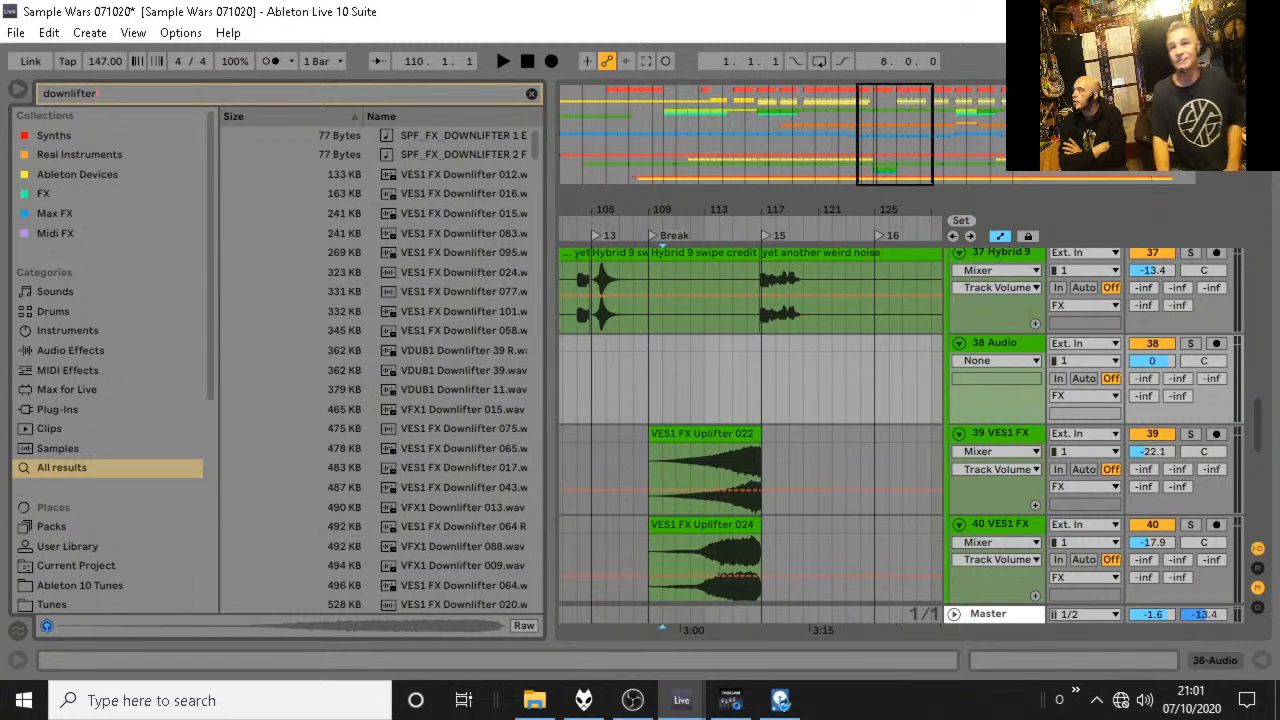
pyautogui.click(463, 433)
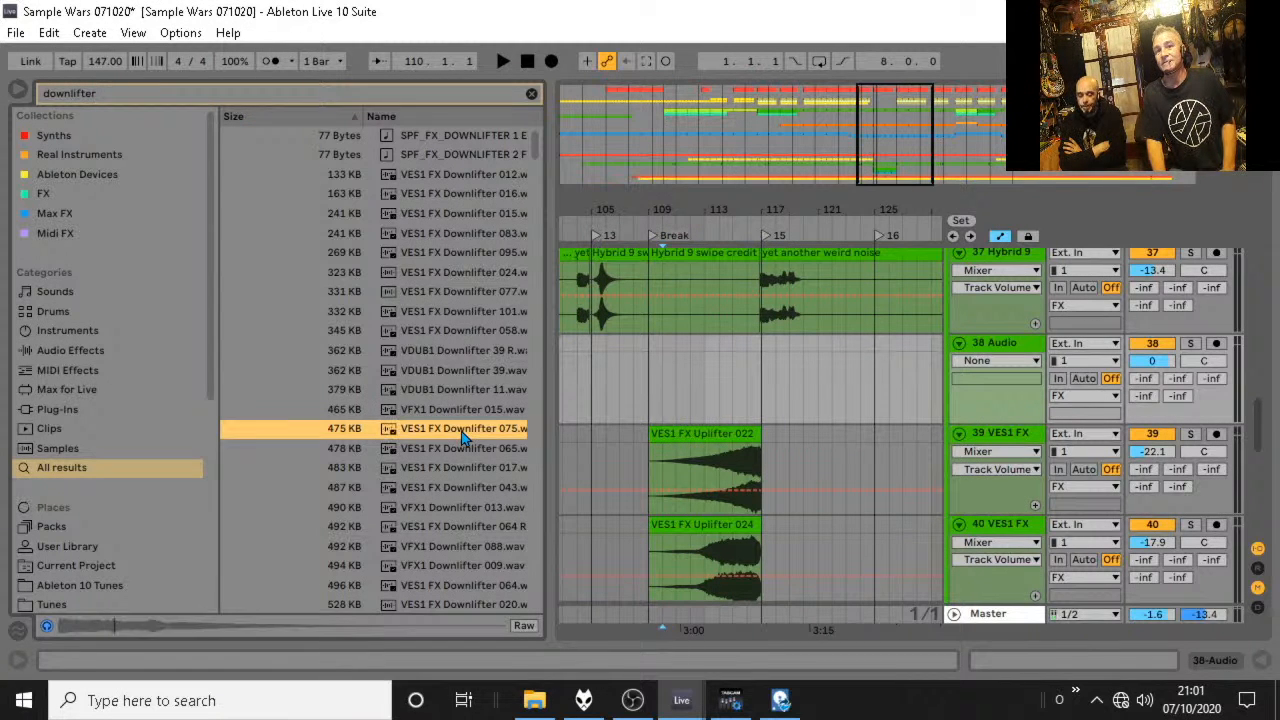
pyautogui.click(480, 330)
pyautogui.click(482, 176)
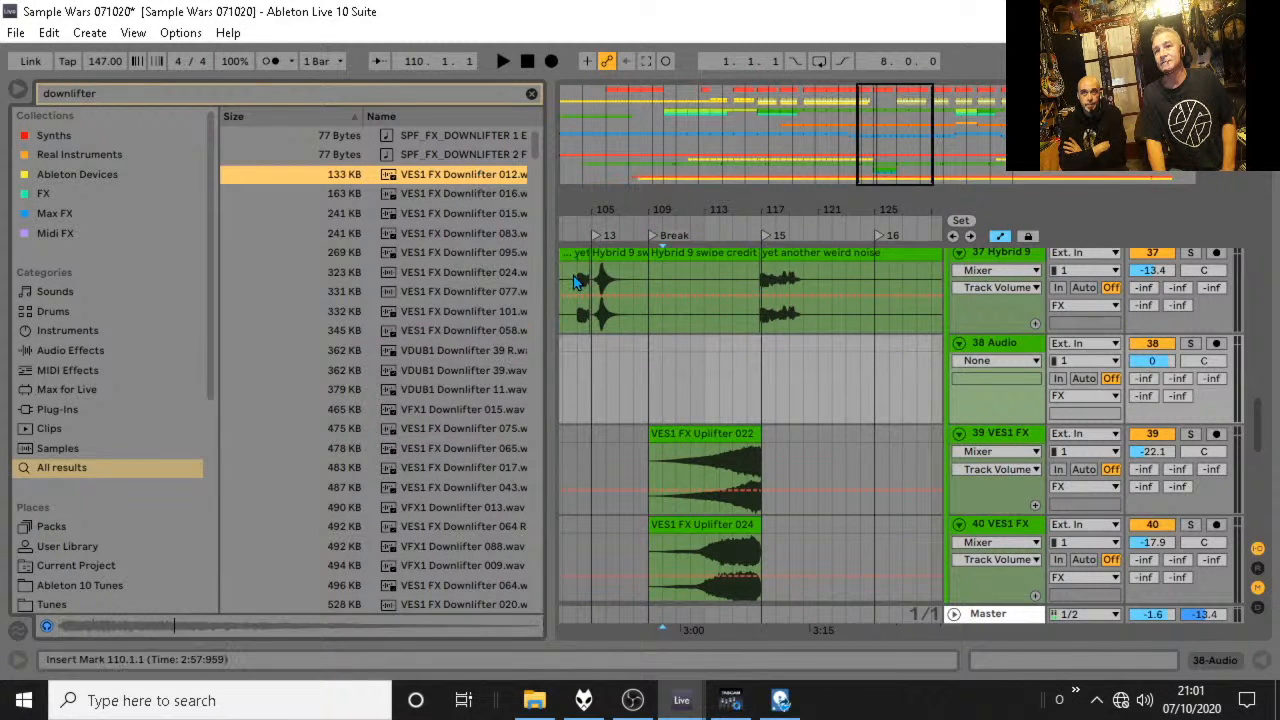
# Find a longer downlifter sample, audition wafx_downlifter_entrapment.wav and place it on the new track 38 at bar 109.
pyautogui.moveTo(549, 299); pyautogui.dragTo(722, 299)
pyautogui.scroll(-5, 489, 392)
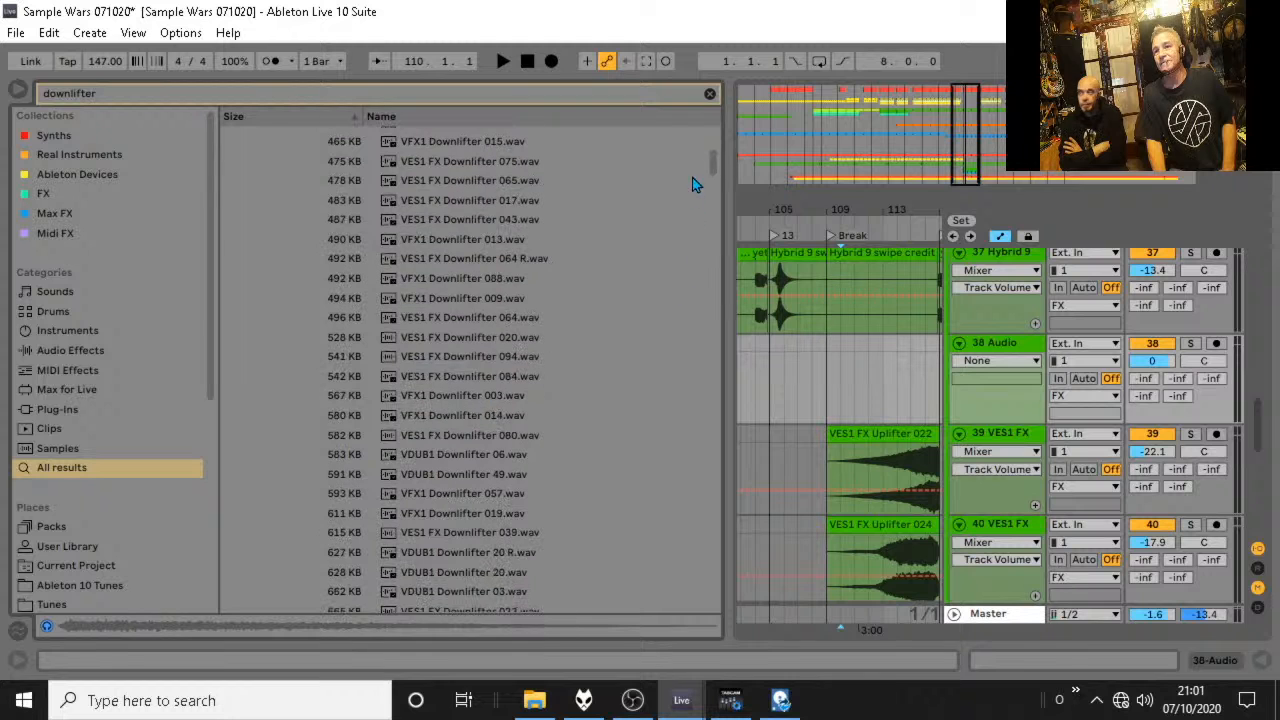
pyautogui.moveTo(710, 164); pyautogui.dragTo(690, 505)
pyautogui.click(517, 499)
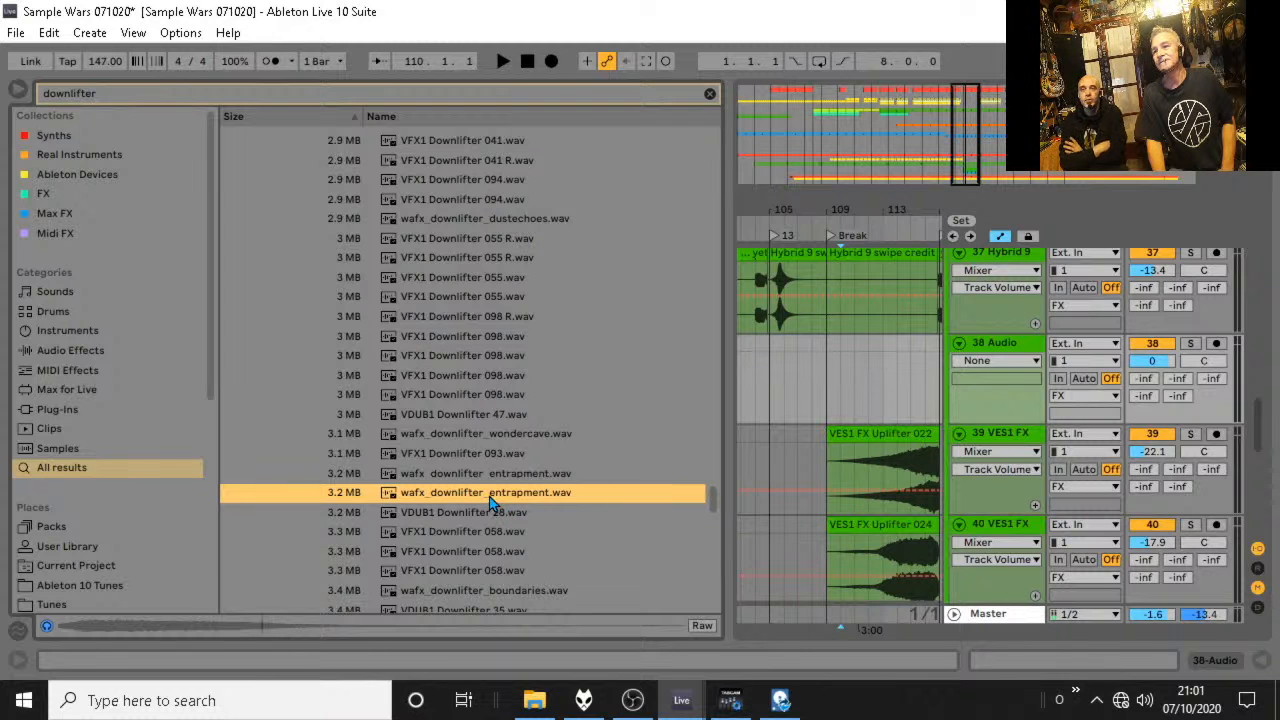
pyautogui.moveTo(490, 503); pyautogui.dragTo(828, 380)
# Set the volume of downlifter track 38 to -30.0 dB and play the break from bar 109.
pyautogui.moveTo(835, 214); pyautogui.dragTo(824, 170)
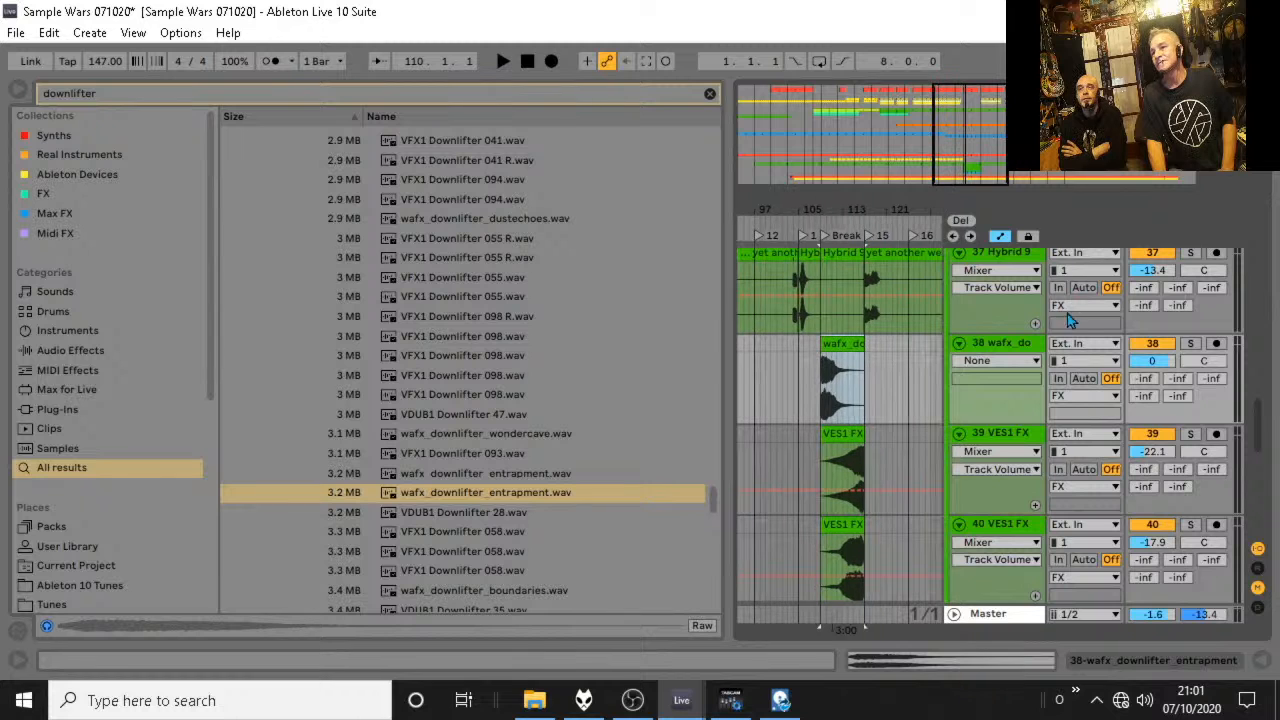
pyautogui.moveTo(1157, 366); pyautogui.dragTo(1157, 420)
pyautogui.press('space')
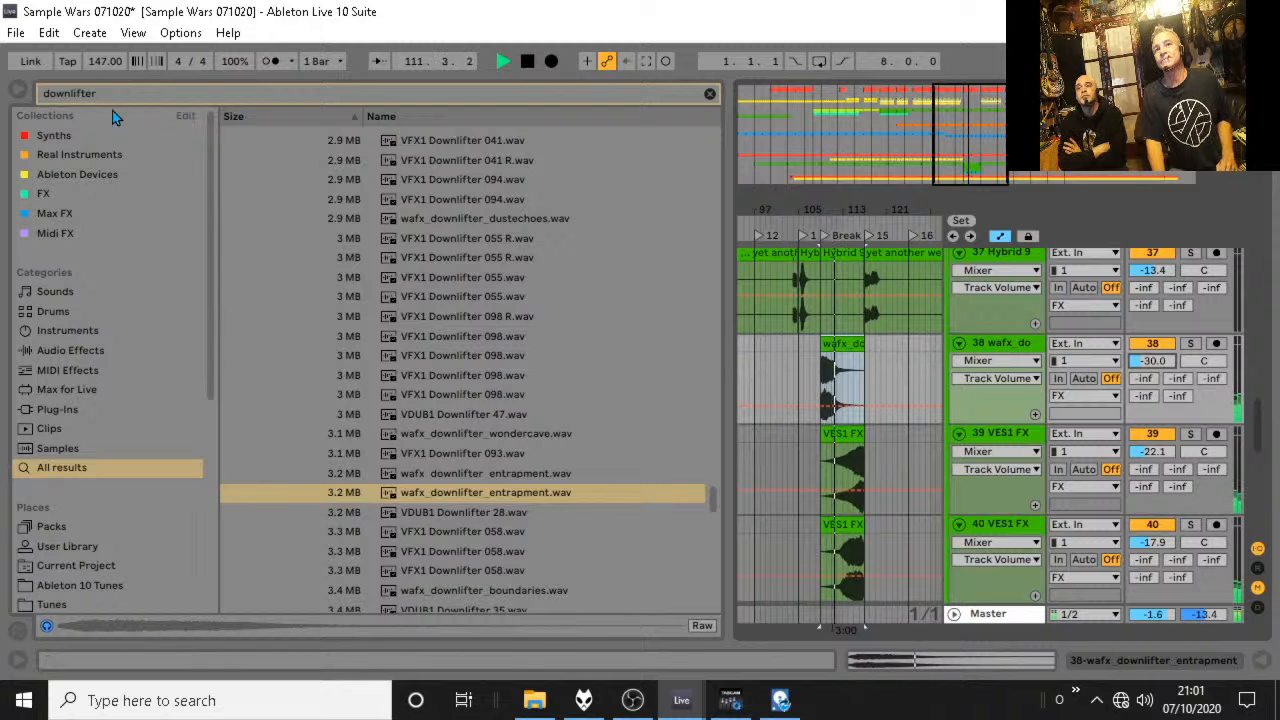
# Hide the browser and shorten the VES1 FX Uplifter 022 and 024 clips so both end at bar 116.
pyautogui.click(18, 90)
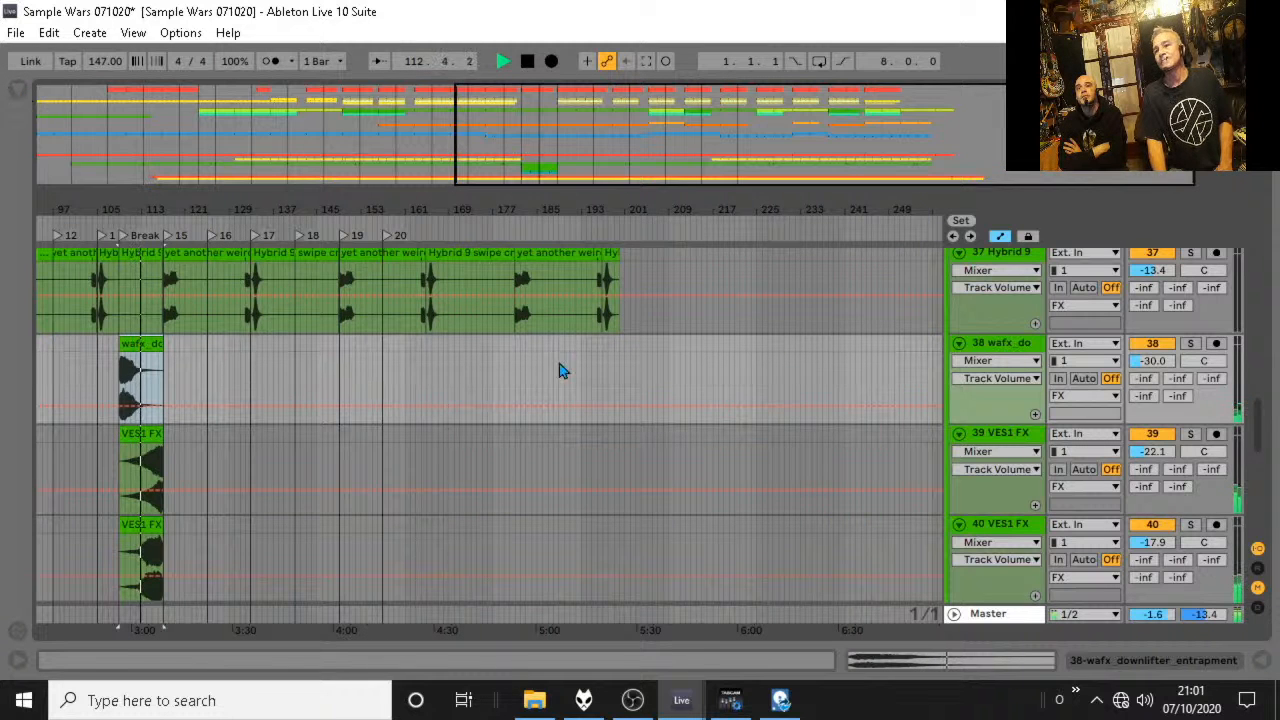
pyautogui.moveTo(144, 207); pyautogui.dragTo(144, 295)
pyautogui.moveTo(187, 434); pyautogui.dragTo(176, 436)
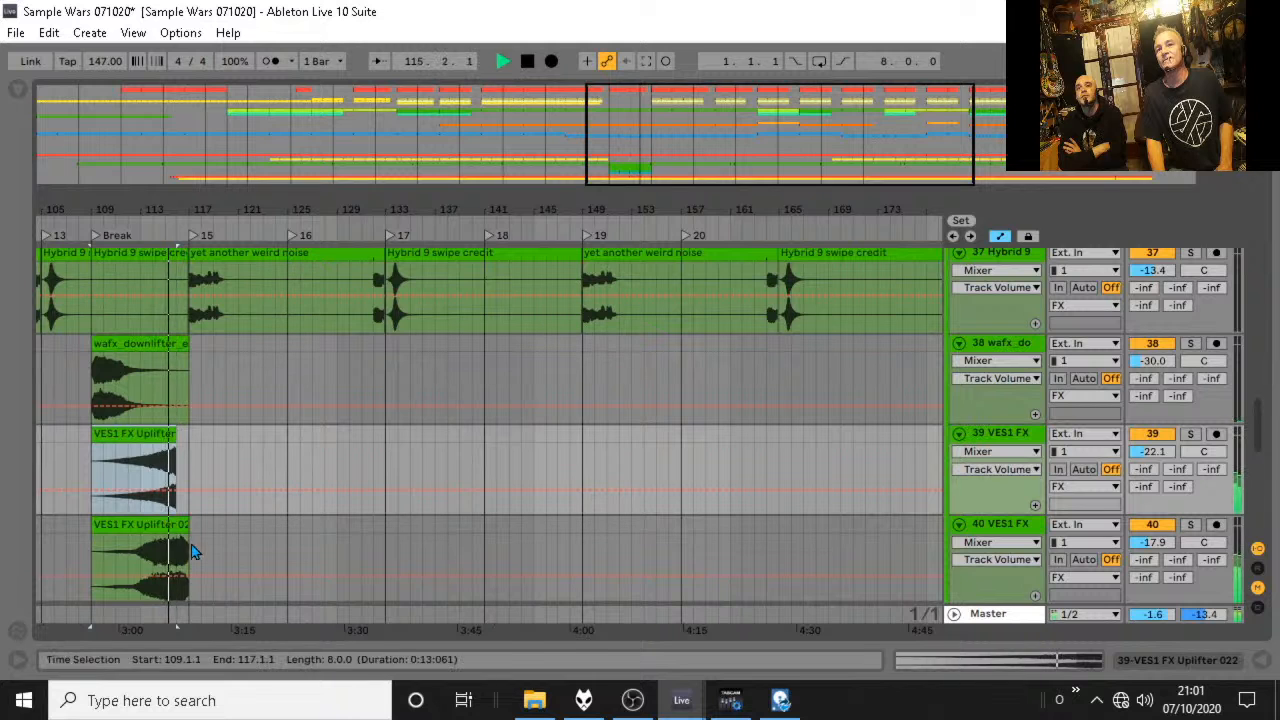
pyautogui.moveTo(187, 526); pyautogui.dragTo(176, 528)
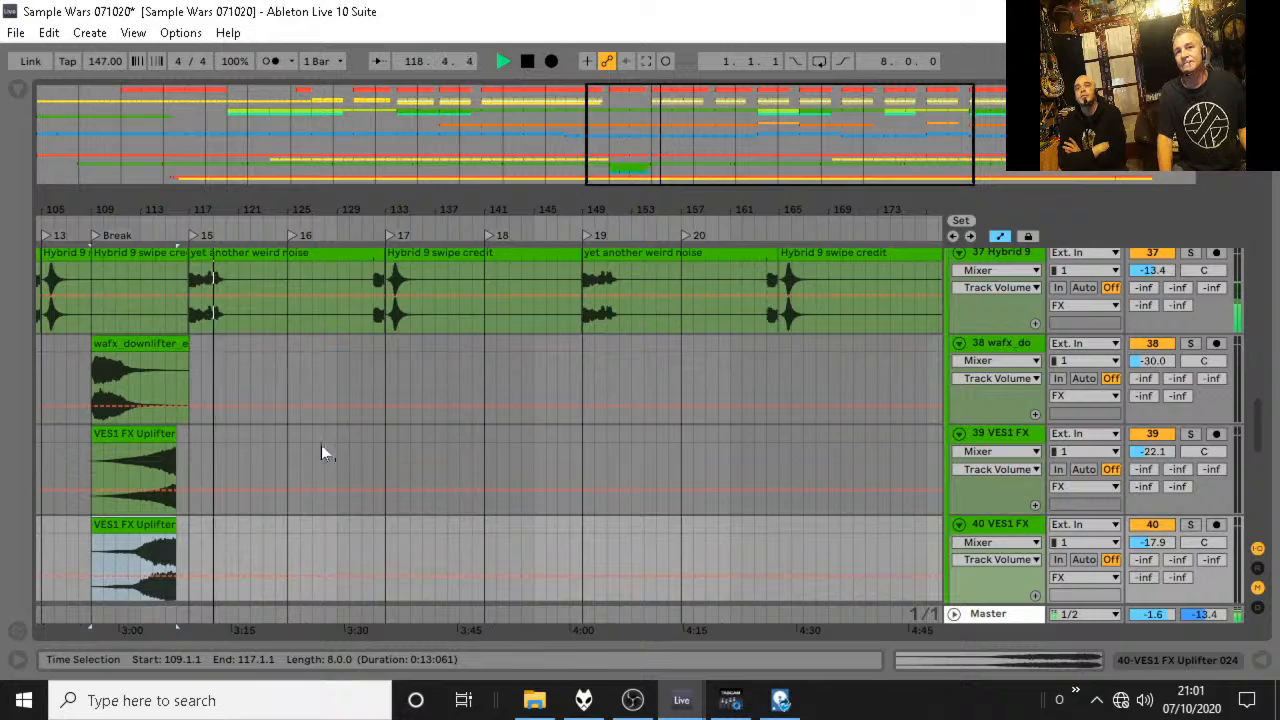
# Stop playback, switch to Session View with the detail area hidden, and fold all the track groups.
pyautogui.scroll(4, 321, 448)
pyautogui.scroll(12, 321, 446)
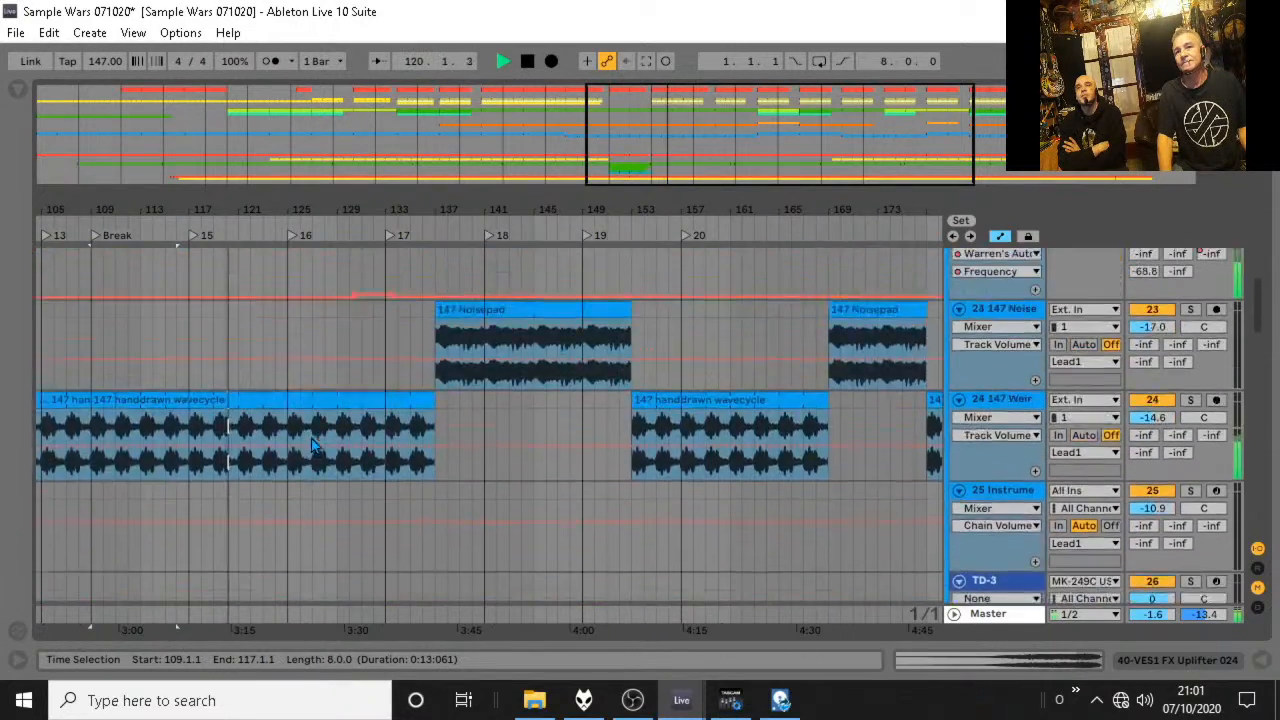
pyautogui.scroll(10, 309, 440)
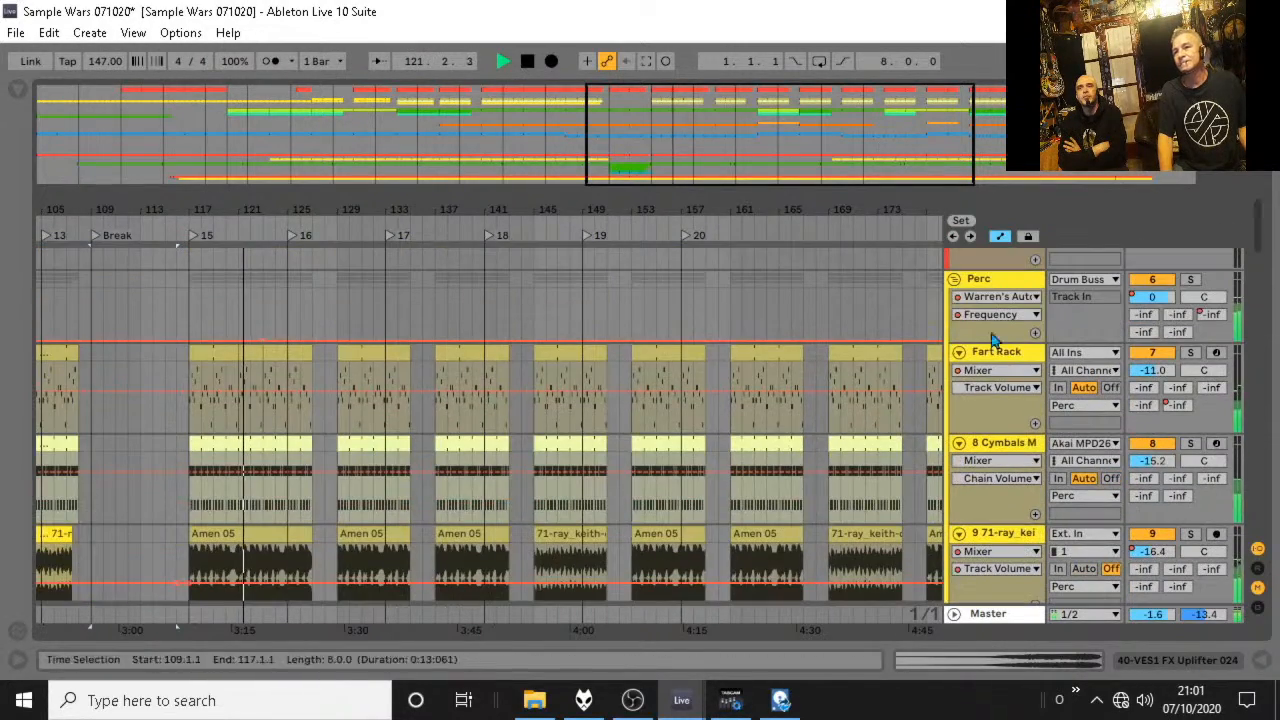
pyautogui.press('space')
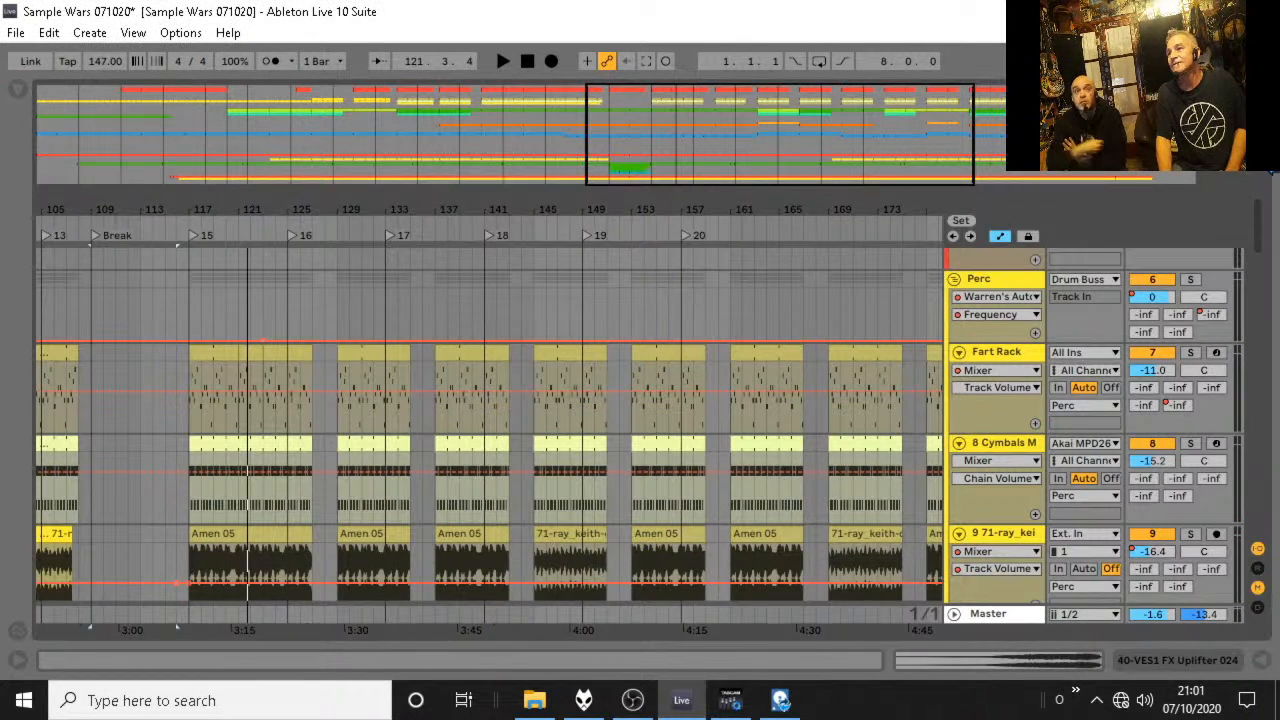
pyautogui.press('Tab')
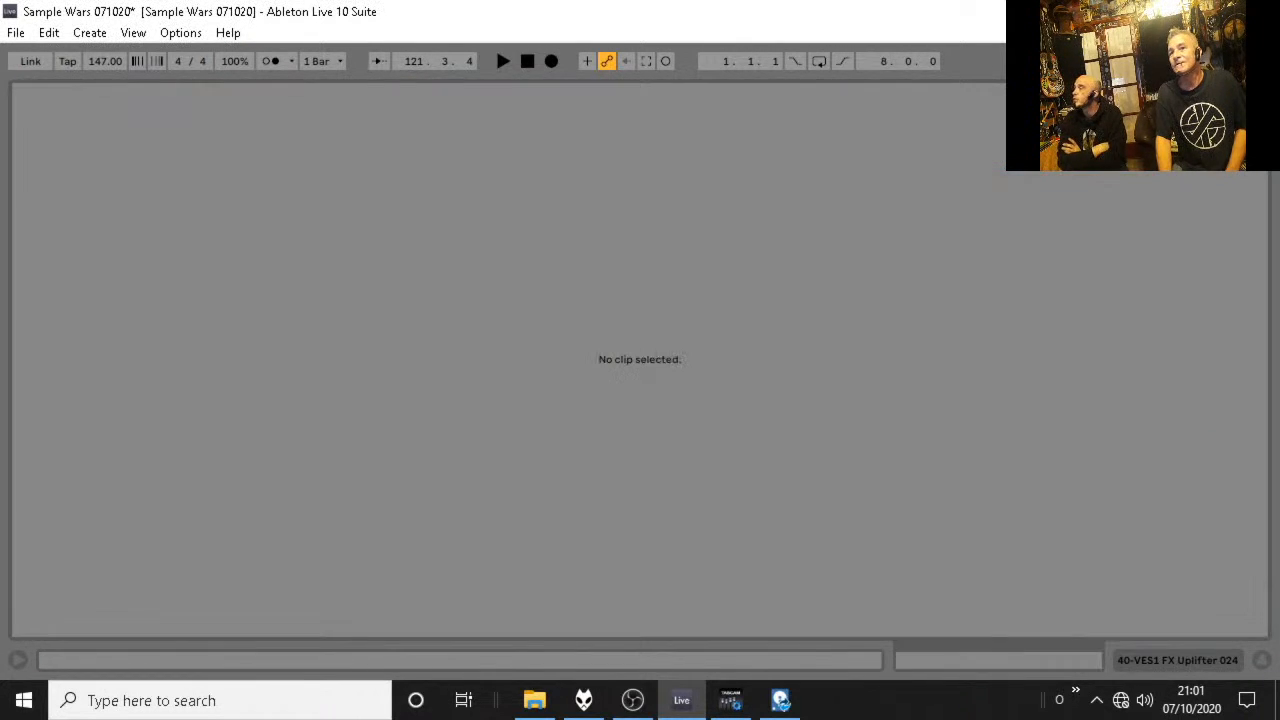
pyautogui.click(1263, 661)
pyautogui.click(455, 104)
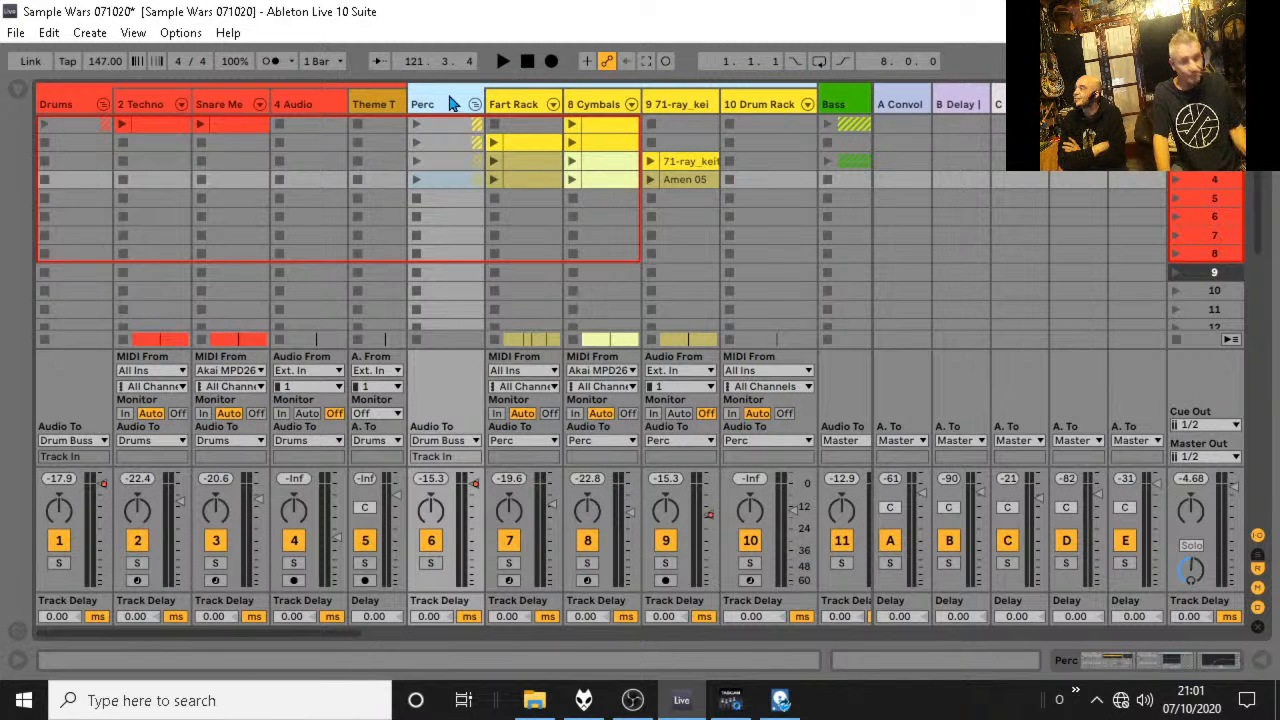
pyautogui.press('End')
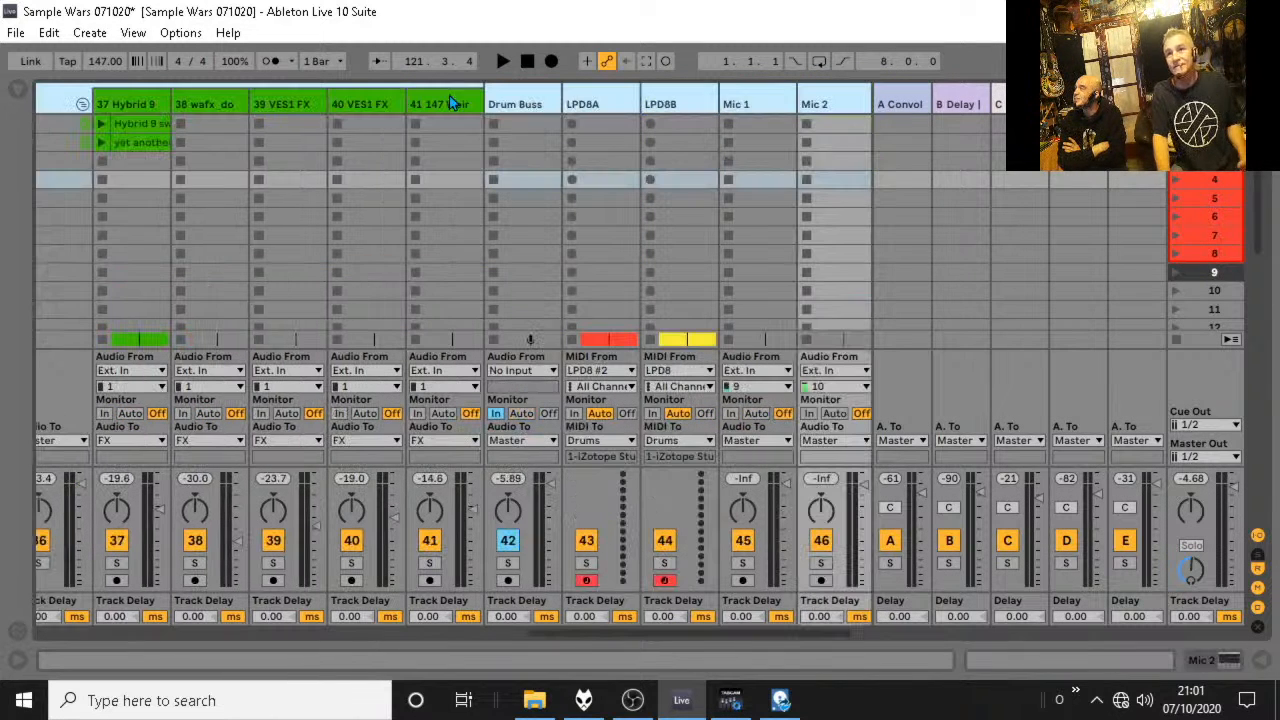
pyautogui.click(82, 105)
# Show the Drum Buss device on the Drum Buss track and briefly play the break to check it.
pyautogui.click(562, 131)
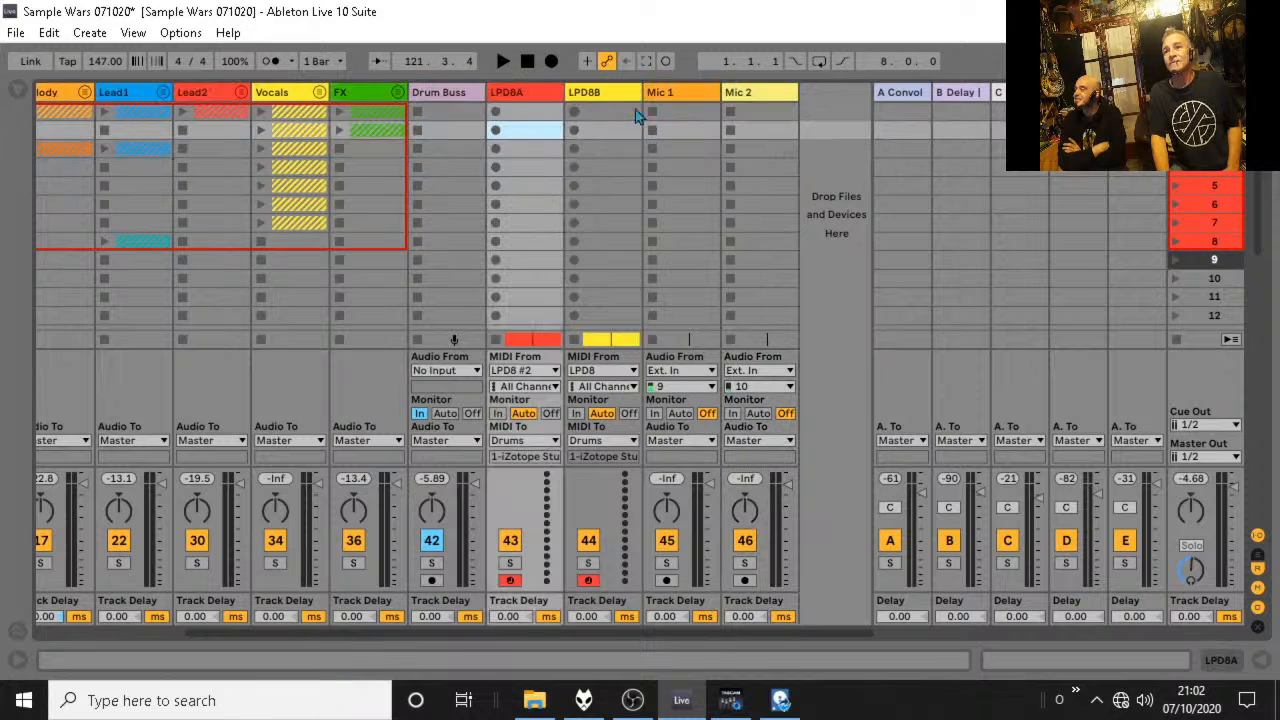
pyautogui.click(450, 97)
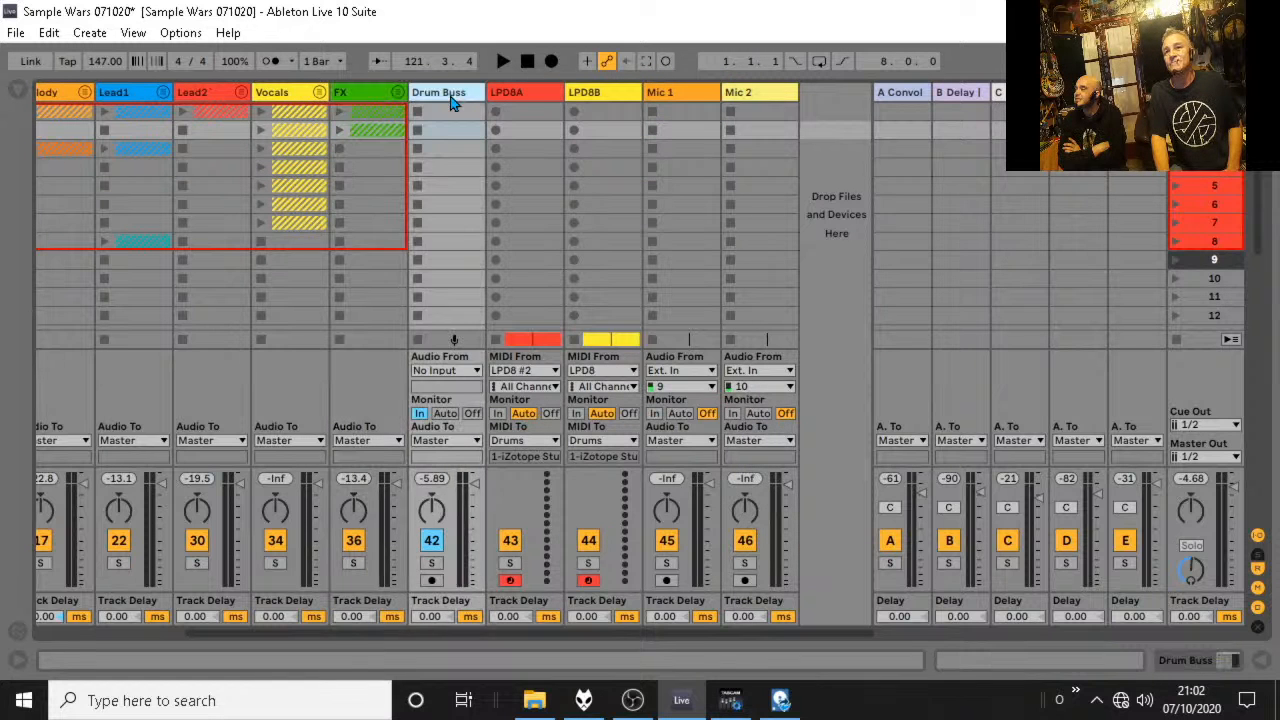
pyautogui.doubleClick(450, 102)
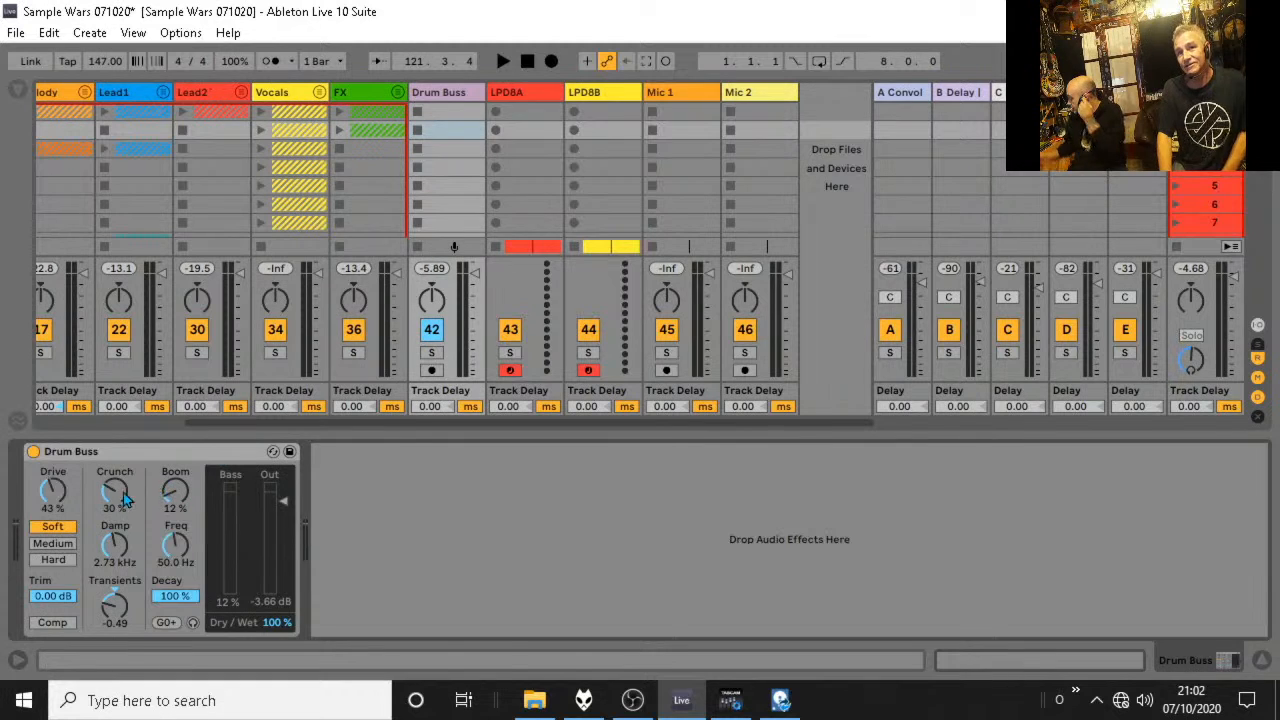
pyautogui.press('space')
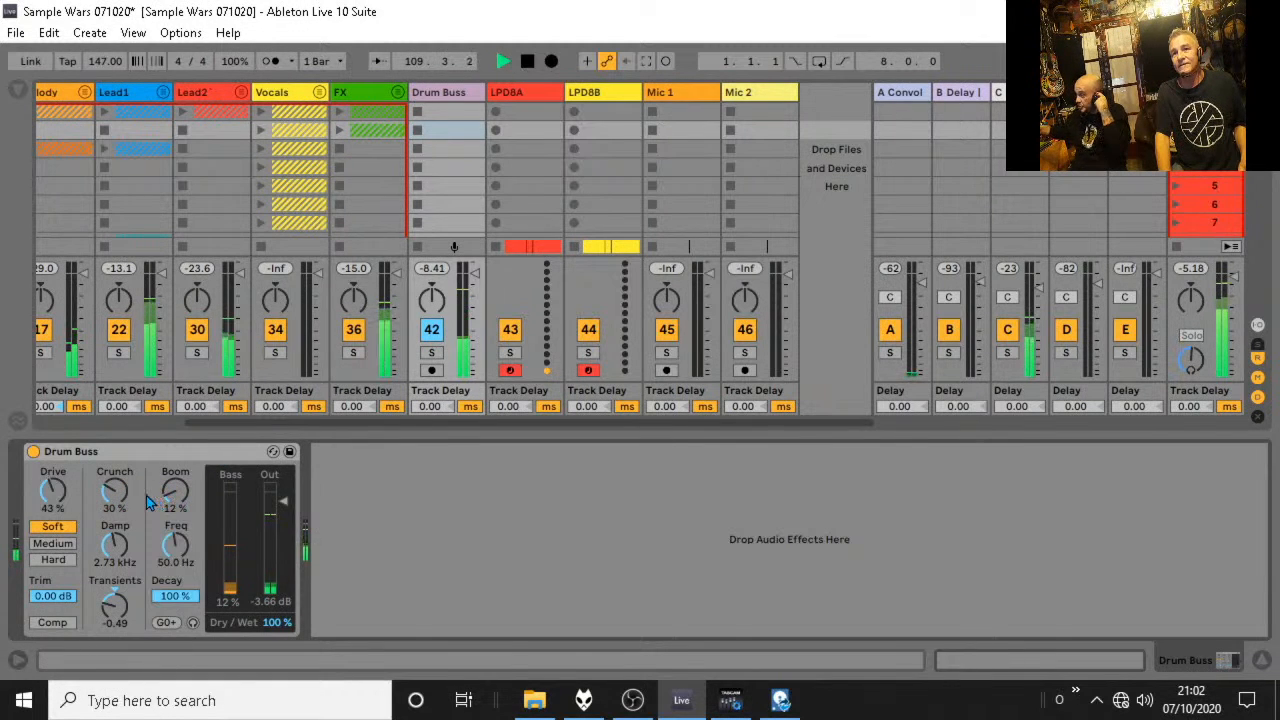
pyautogui.press('space')
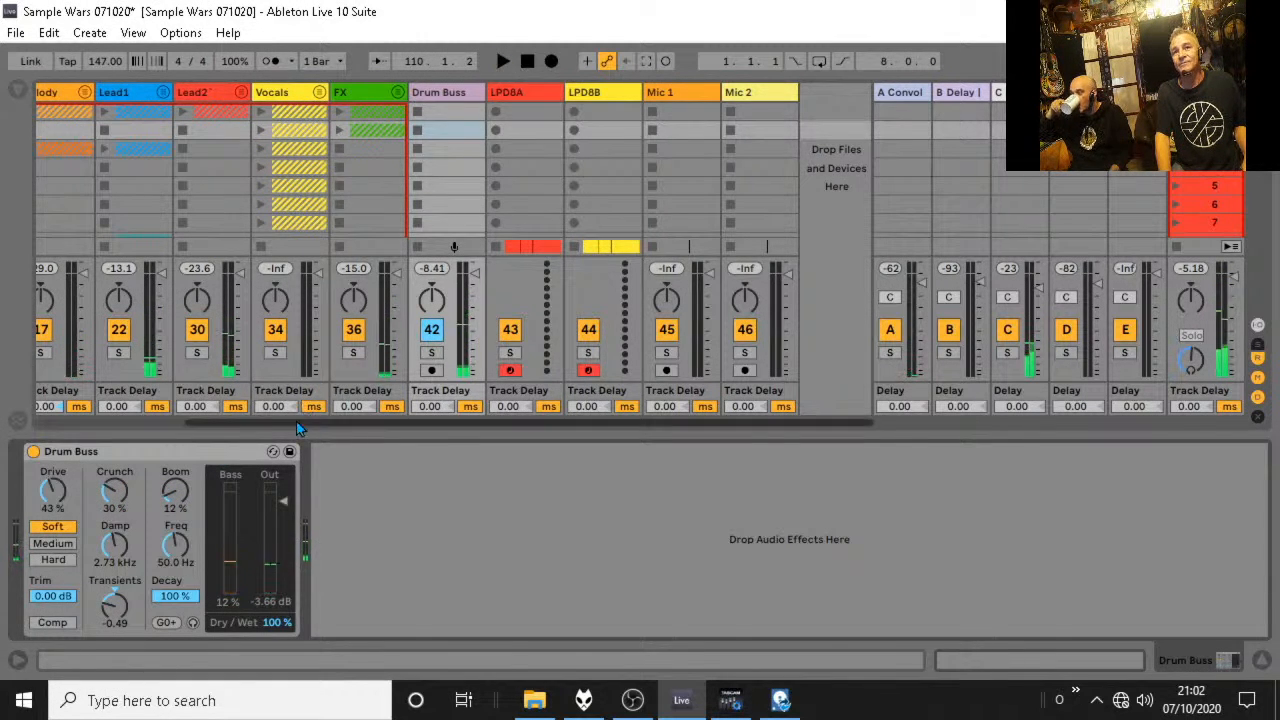
# Play from bar 117 and raise the Drum Buss device's Crunch to 37 % and Drive to 52 %.
pyautogui.moveTo(303, 423); pyautogui.dragTo(173, 422)
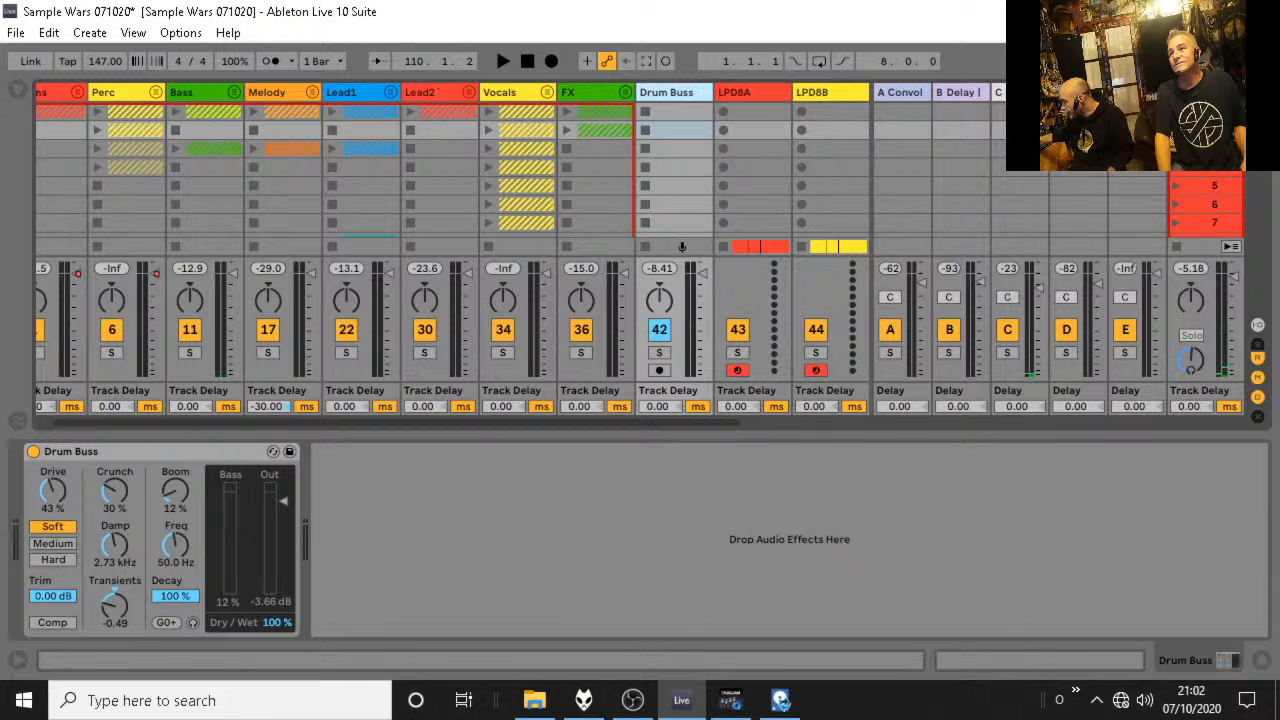
pyautogui.press('Tab')
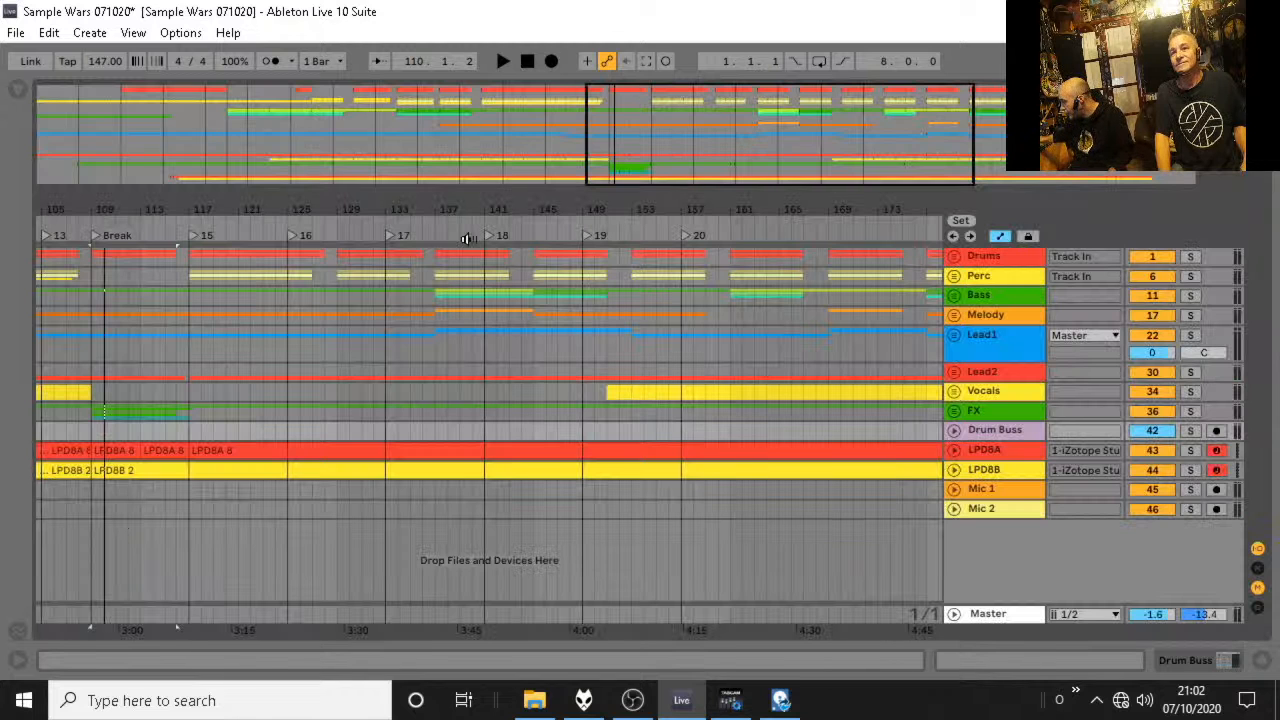
pyautogui.click(190, 303)
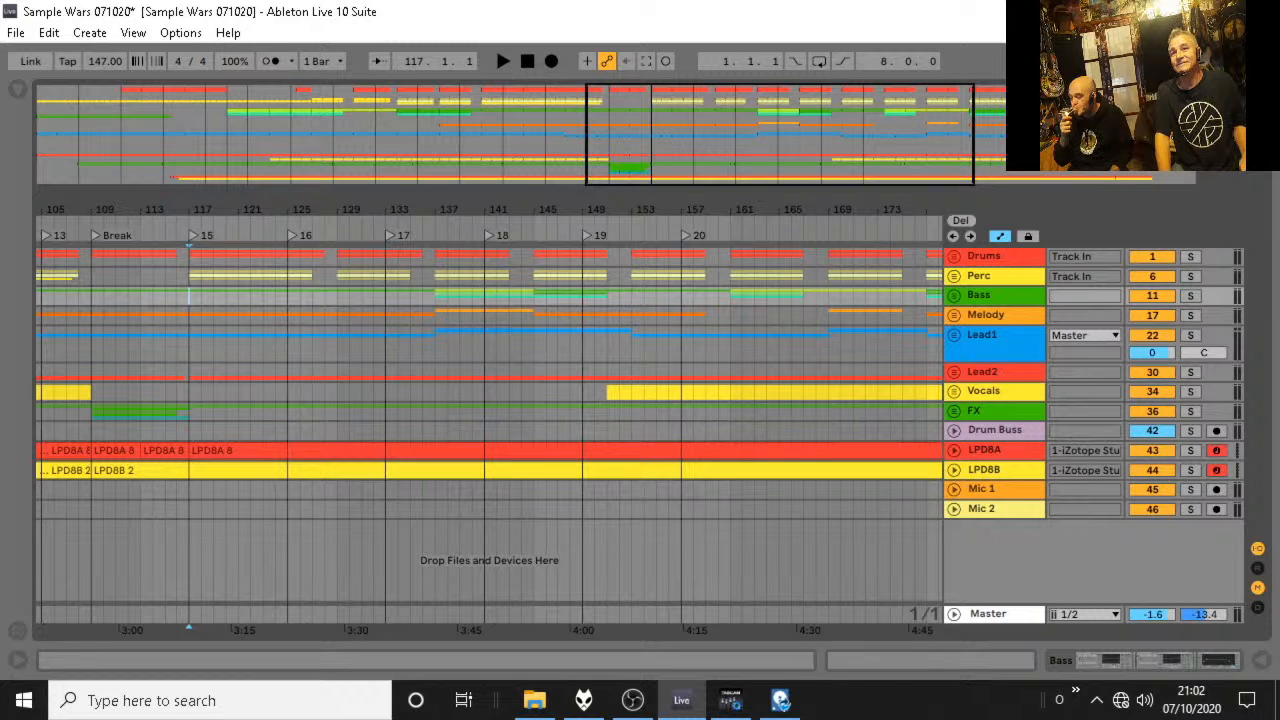
pyautogui.press('Tab')
pyautogui.press('space')
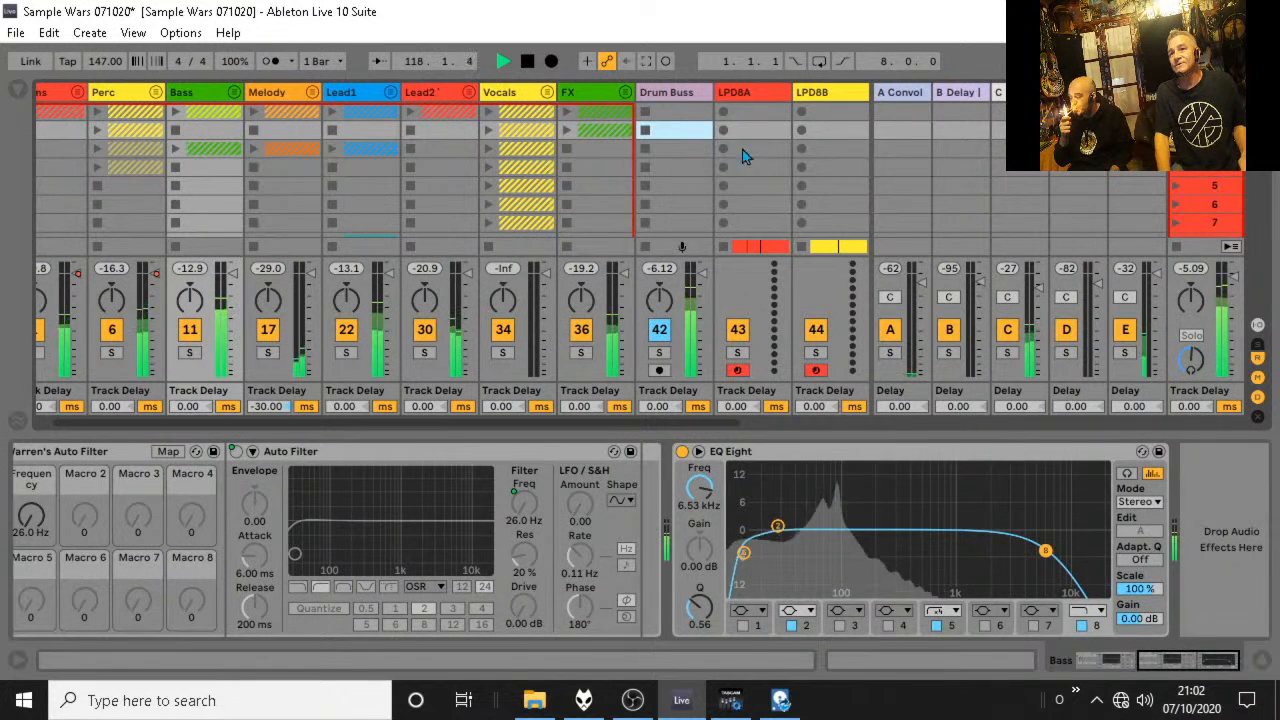
pyautogui.click(676, 93)
pyautogui.moveTo(118, 496); pyautogui.dragTo(54, 482)
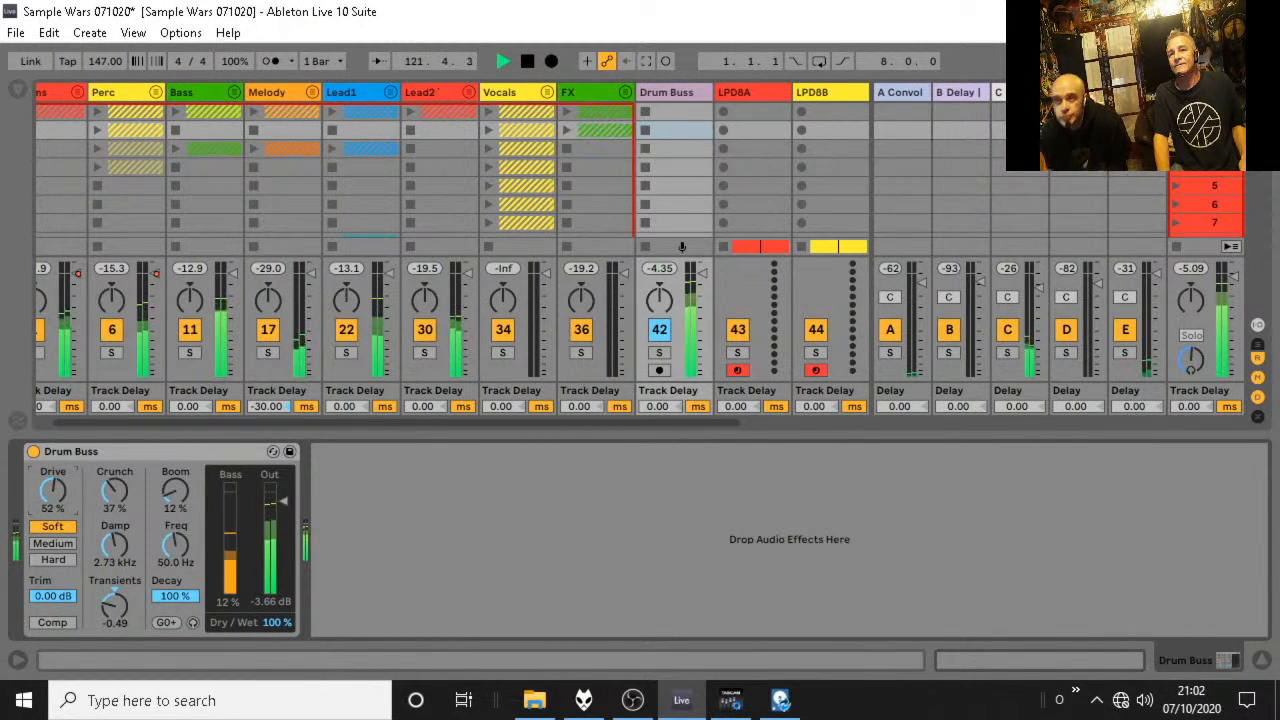
# Stop playback, solo and unfold the Drums group, and audition the 2 Techno track with its kick and snare rack shown.
pyautogui.press('space')
pyautogui.moveTo(178, 423); pyautogui.dragTo(122, 421)
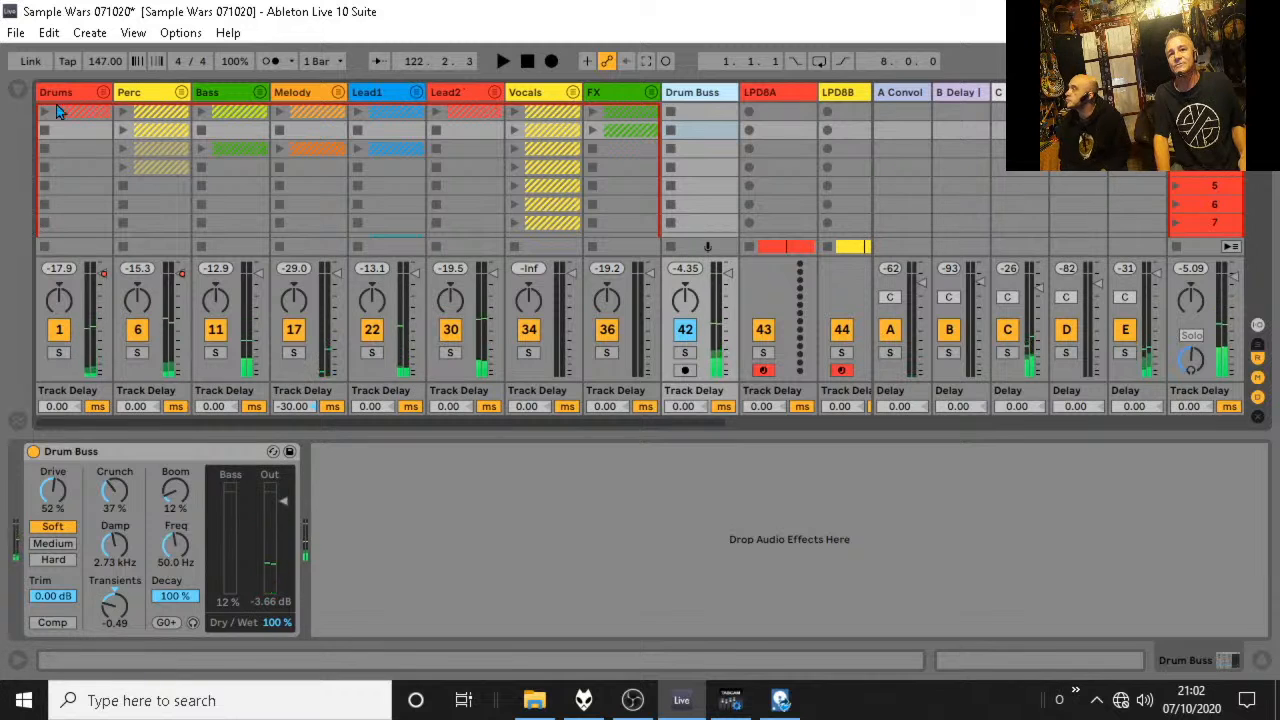
pyautogui.click(58, 352)
pyautogui.click(102, 92)
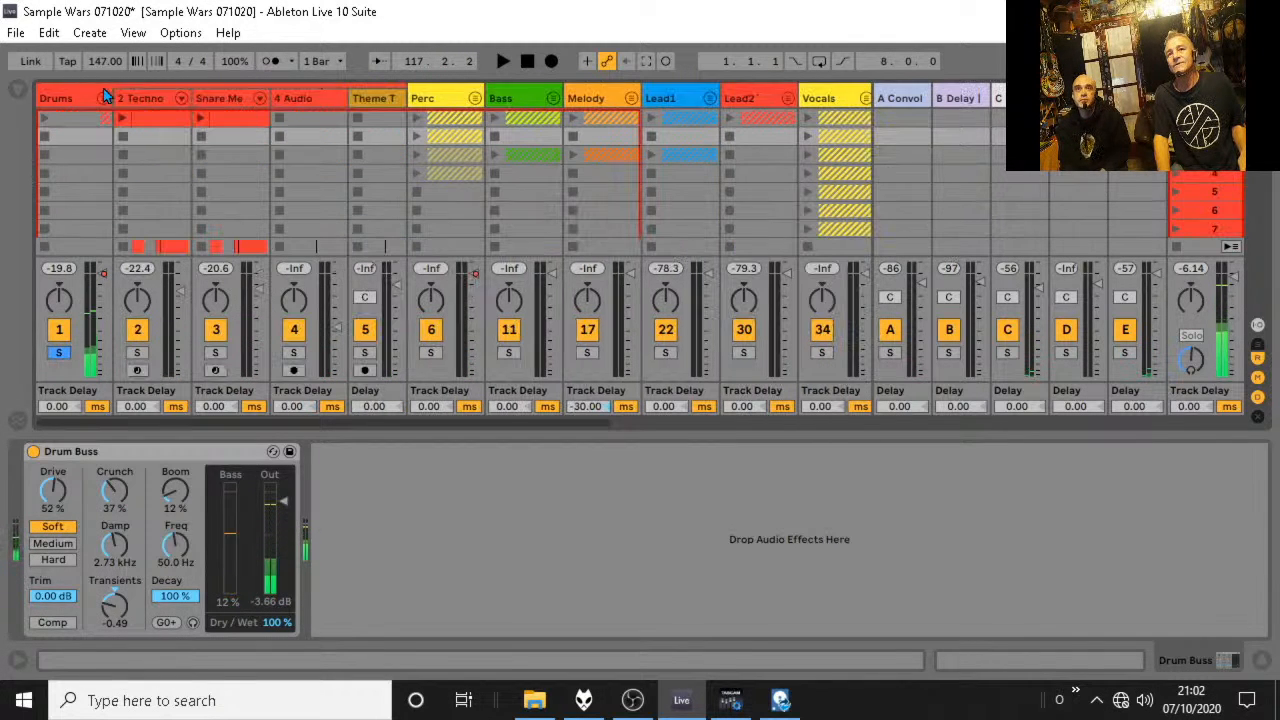
pyautogui.click(144, 98)
pyautogui.press('space')
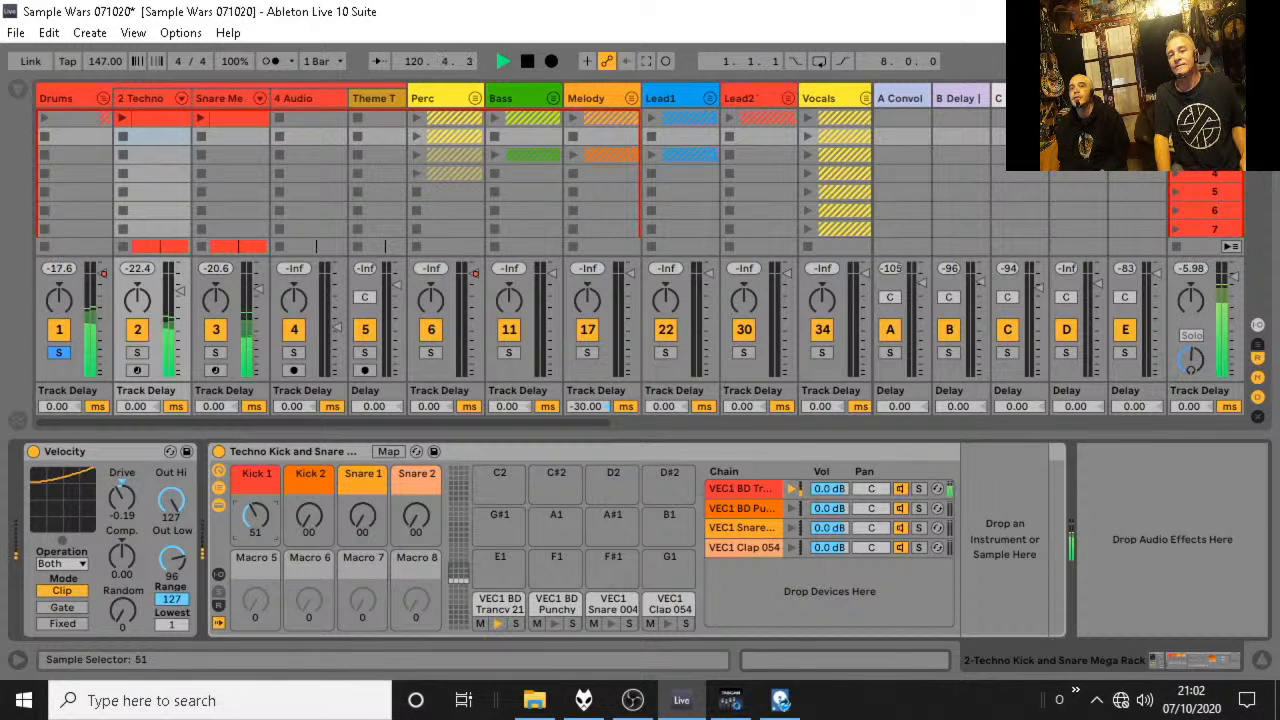
pyautogui.press('space')
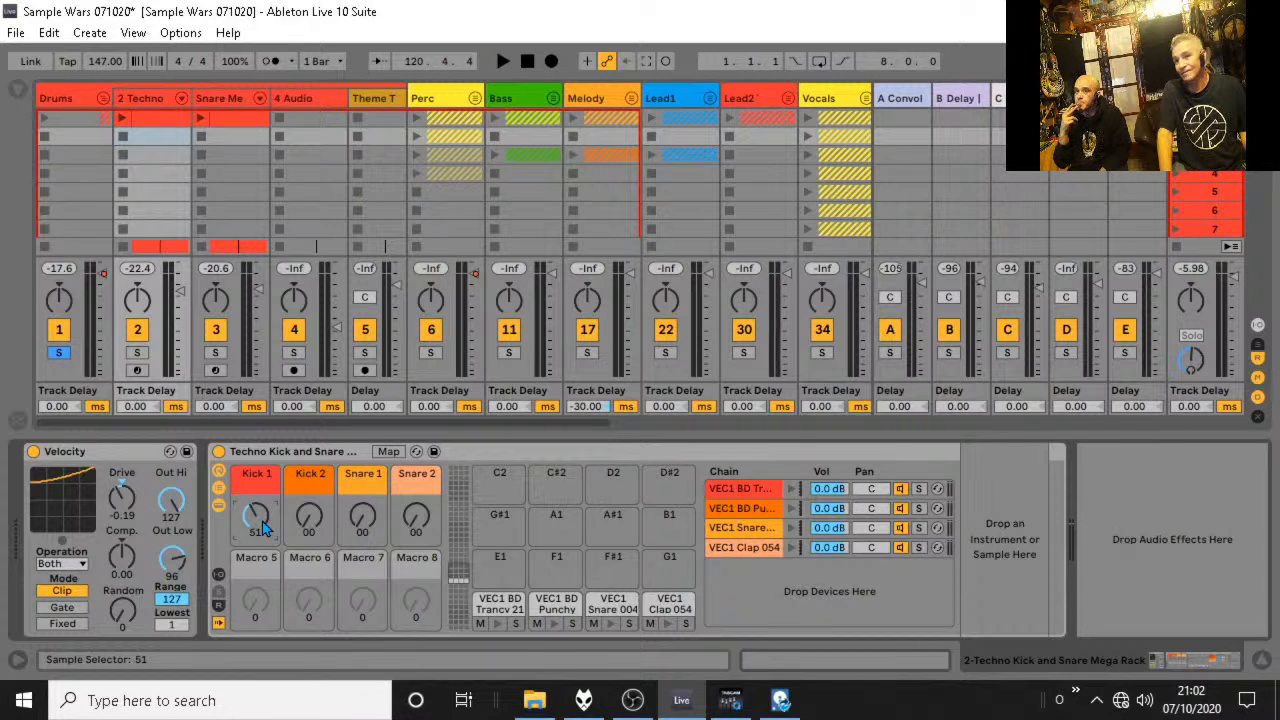
# Raise the Kick 1 macro of the Techno Kick and Snare rack to 66 and briefly play the result.
pyautogui.moveTo(262, 521); pyautogui.dragTo(262, 514)
pyautogui.press('space')
pyautogui.press('space')
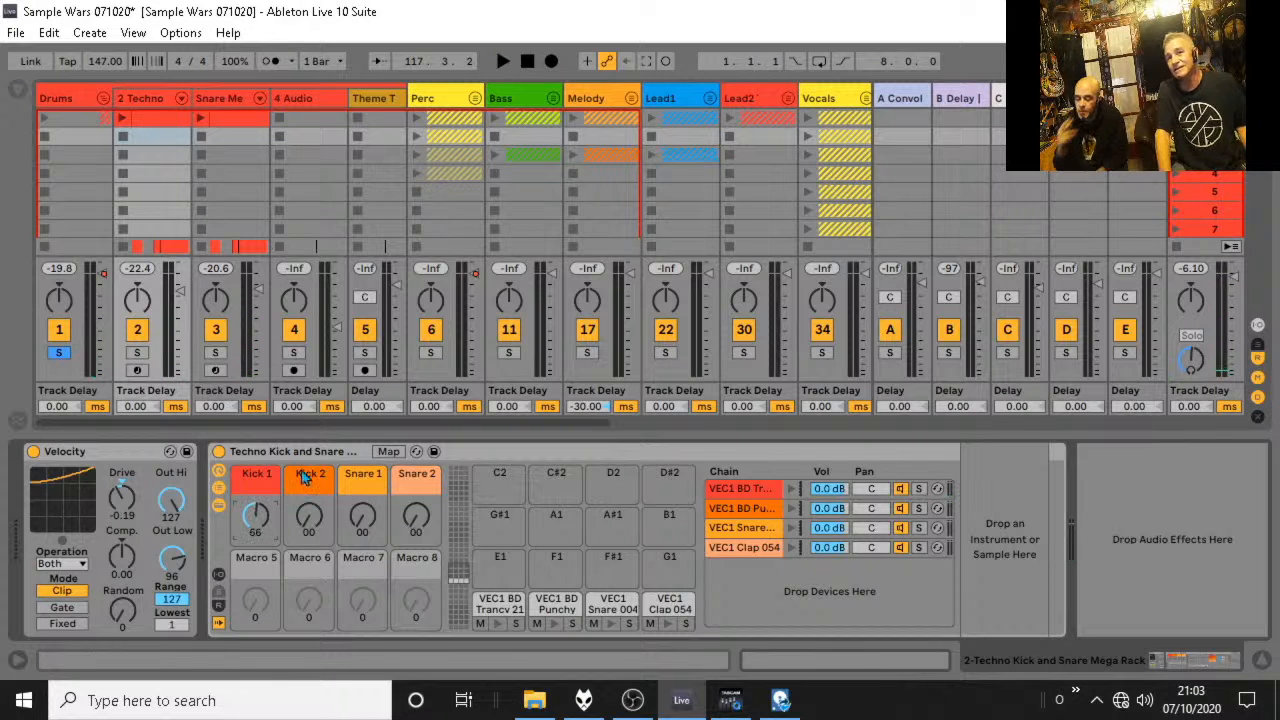
# Audition the VEC1 Clap 054 pad, check the snare track, and return to the Techno Kick and Snare rack.
pyautogui.click(668, 623)
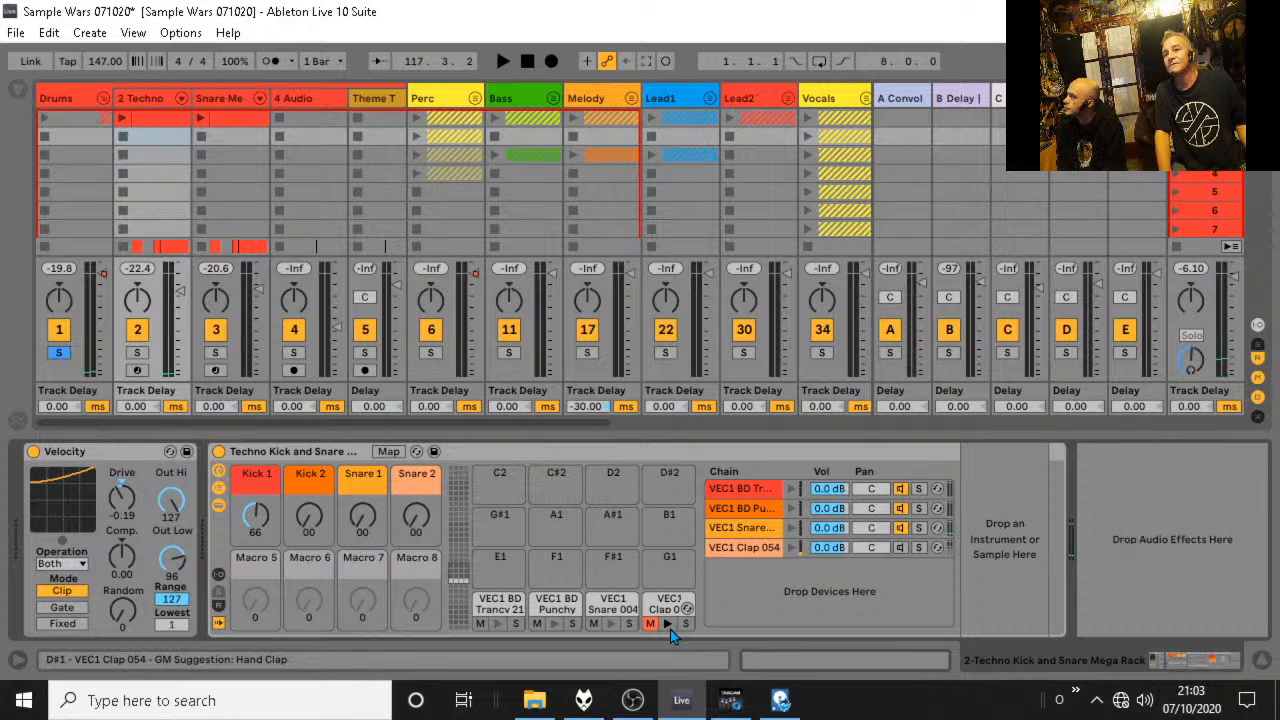
pyautogui.click(667, 623)
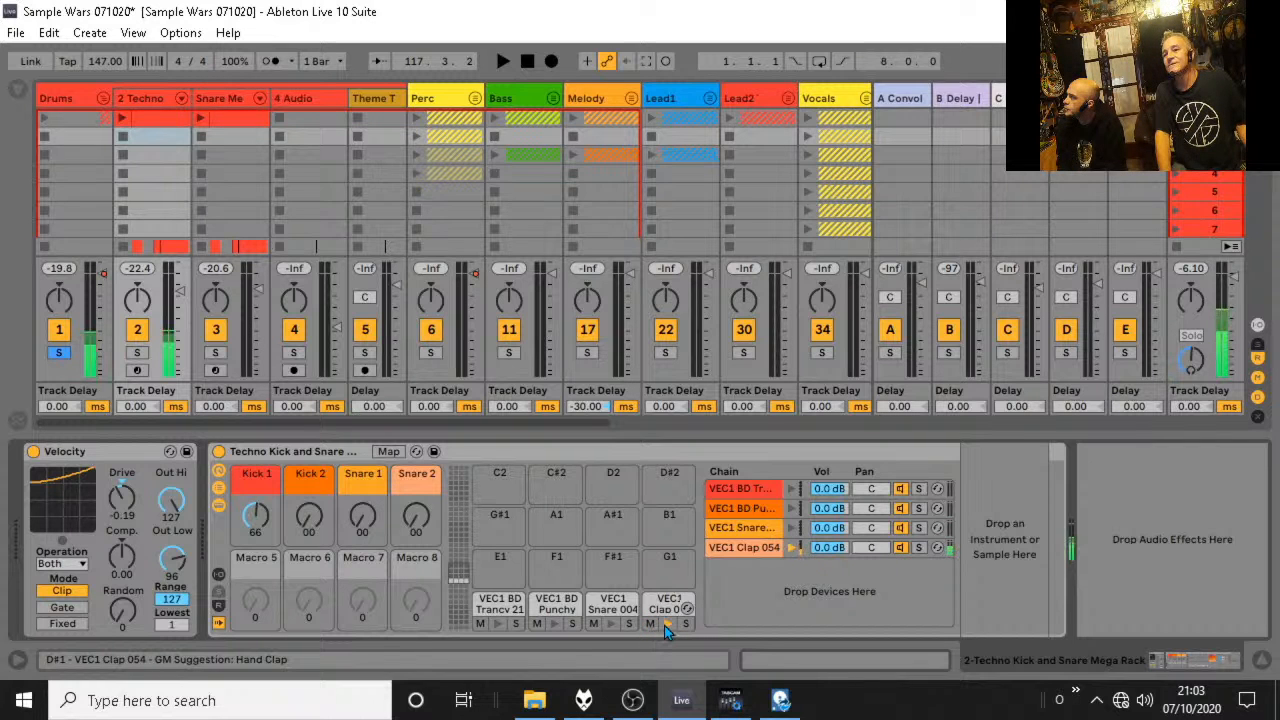
pyautogui.click(226, 100)
pyautogui.click(133, 102)
pyautogui.click(307, 124)
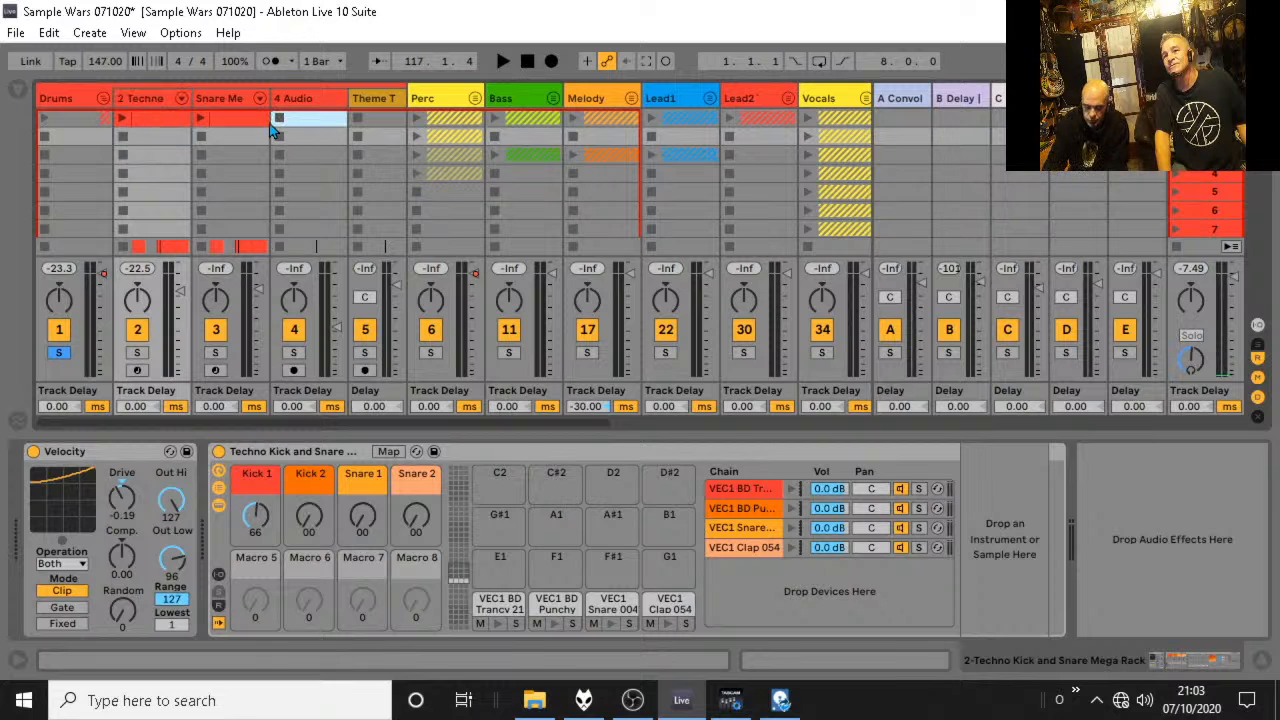
pyautogui.click(1266, 665)
pyautogui.click(1265, 667)
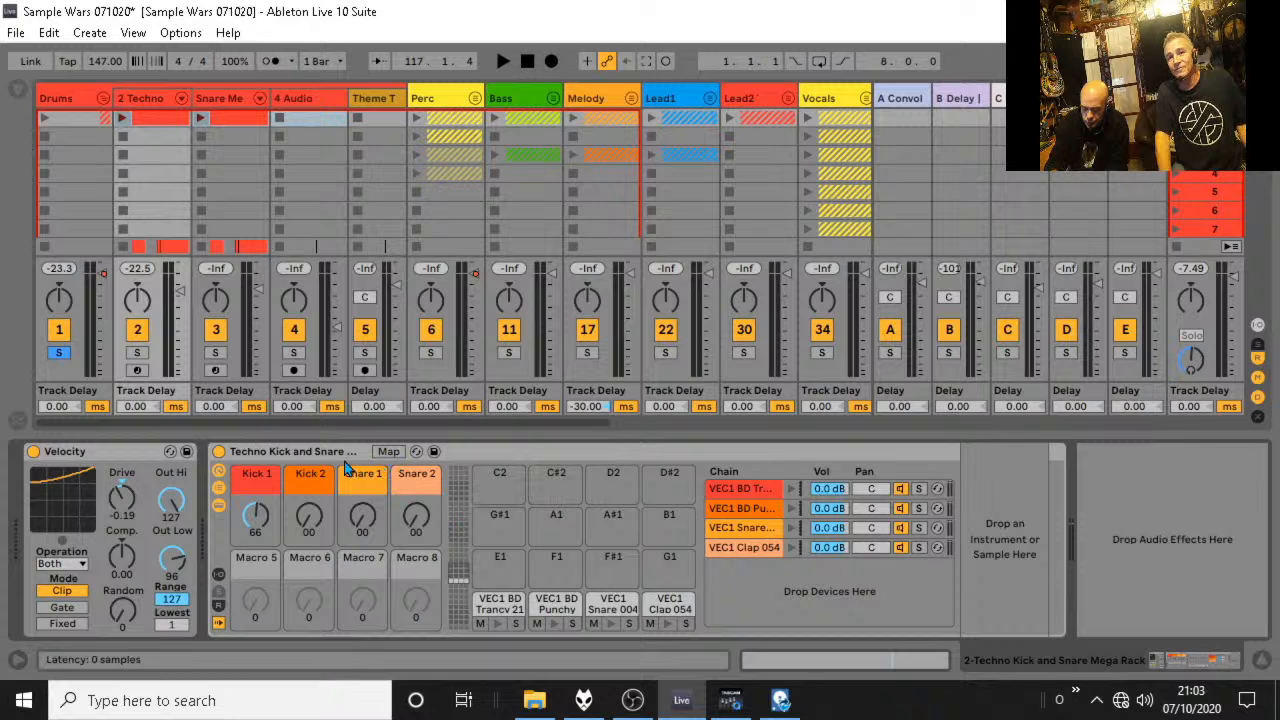
pyautogui.click(282, 458)
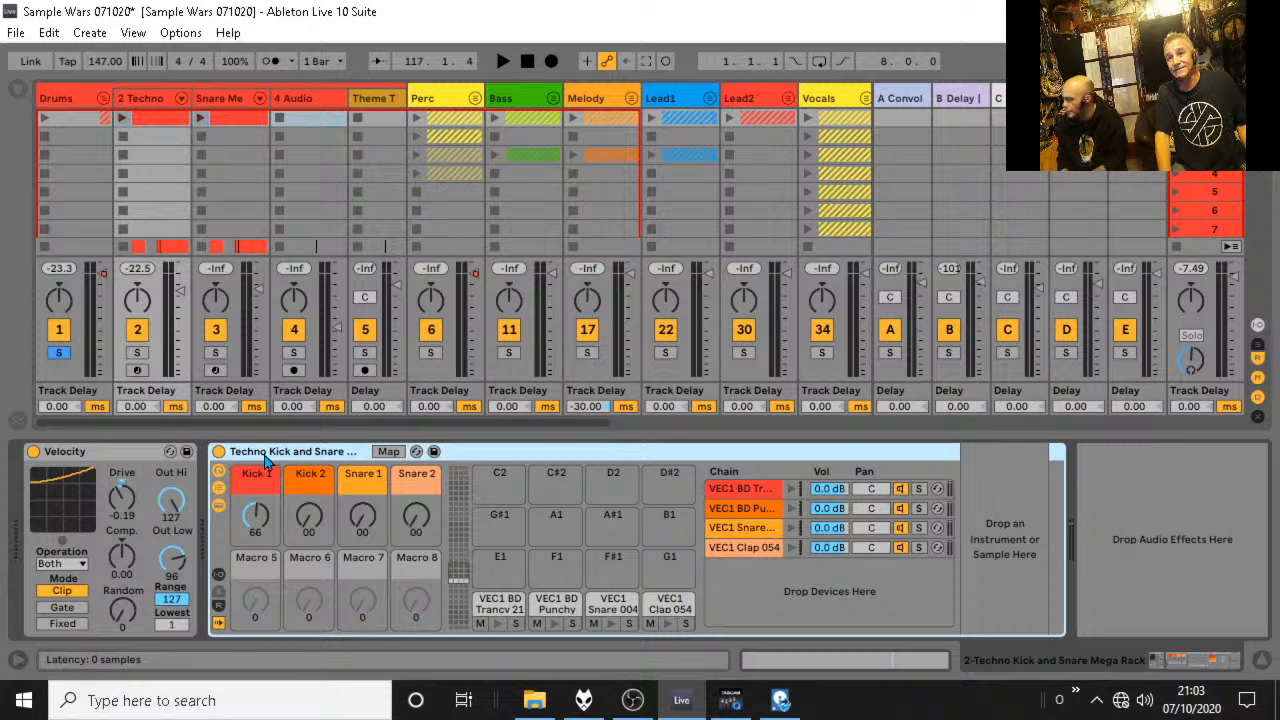
# Play from bar 117, take the Drums group out of solo to hear the full mix, and stop playback.
pyautogui.press('space')
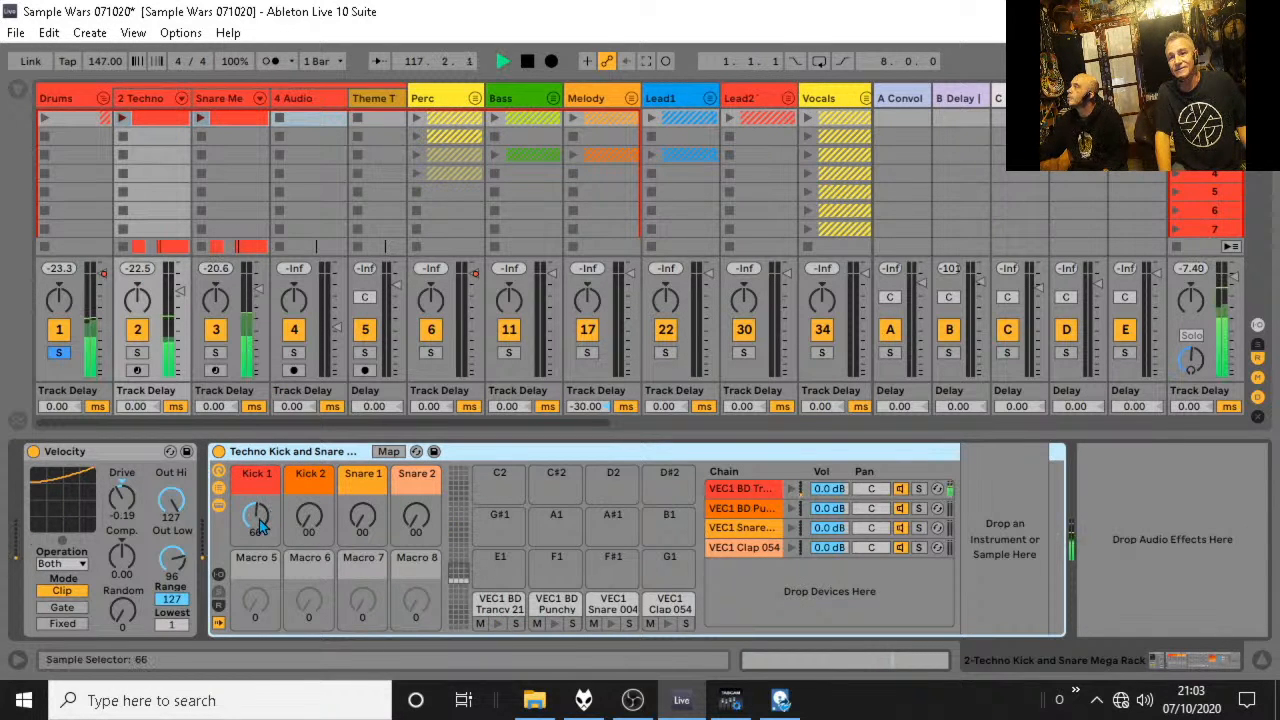
pyautogui.click(59, 354)
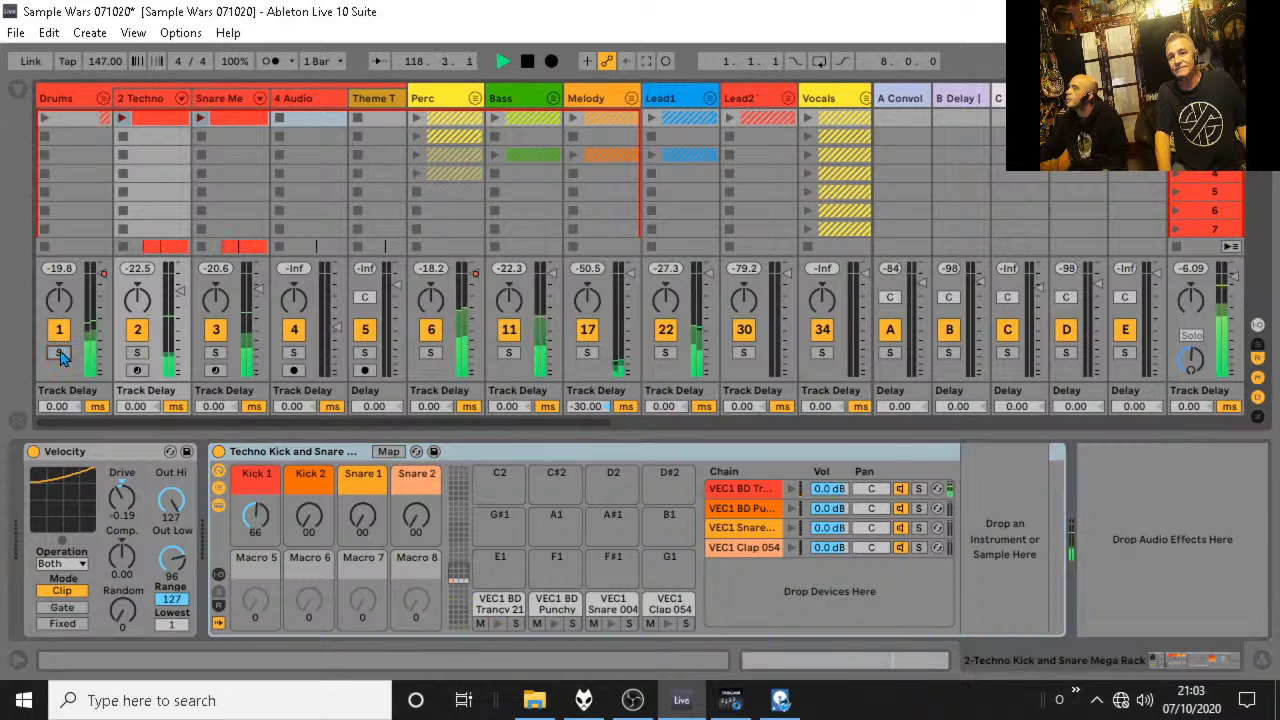
pyautogui.press('space')
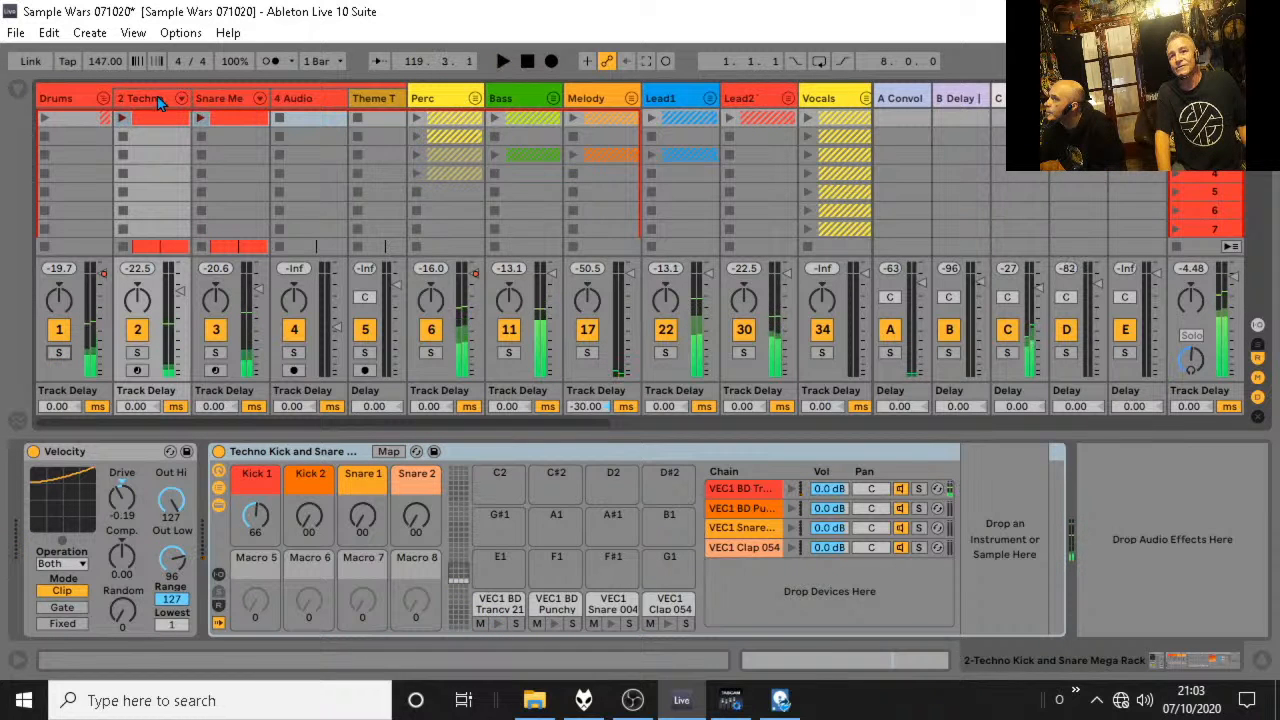
# Add a Compressor from the audio effects after the Sampler in the VEC1 BD Trancy 21 kick chain.
pyautogui.click(499, 603)
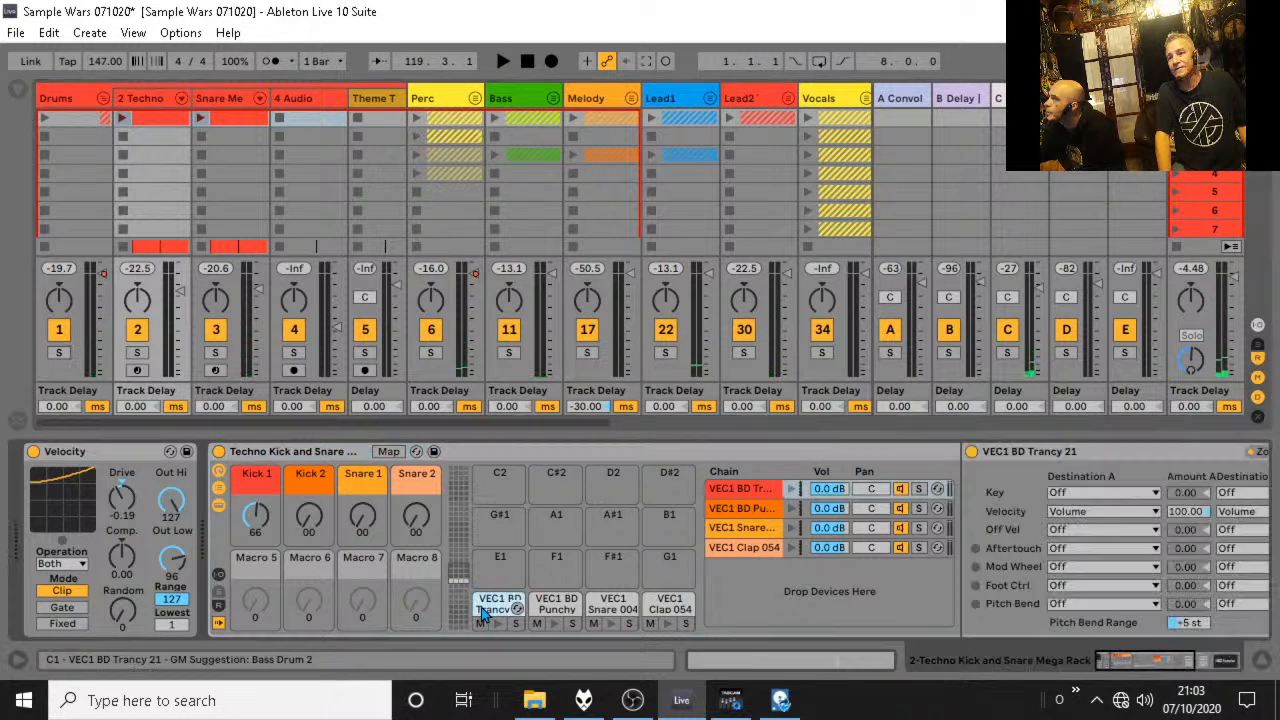
pyautogui.moveTo(1093, 660); pyautogui.dragTo(1163, 664)
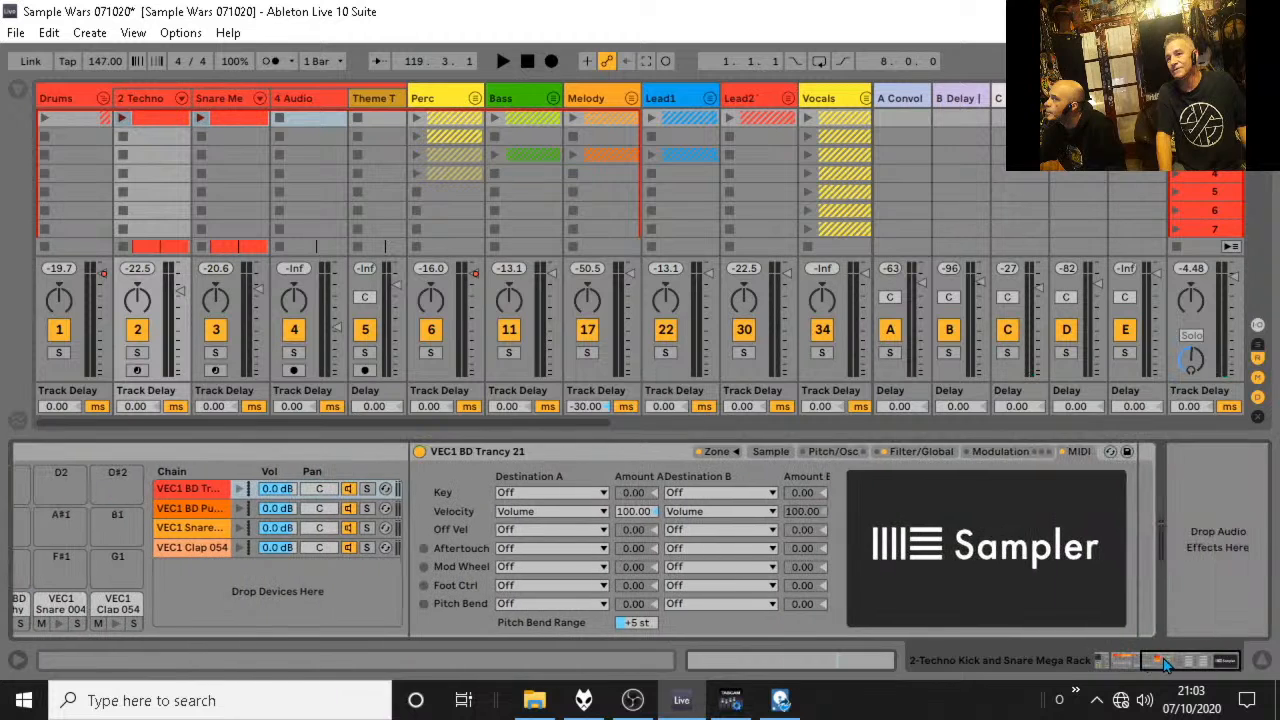
pyautogui.click(15, 94)
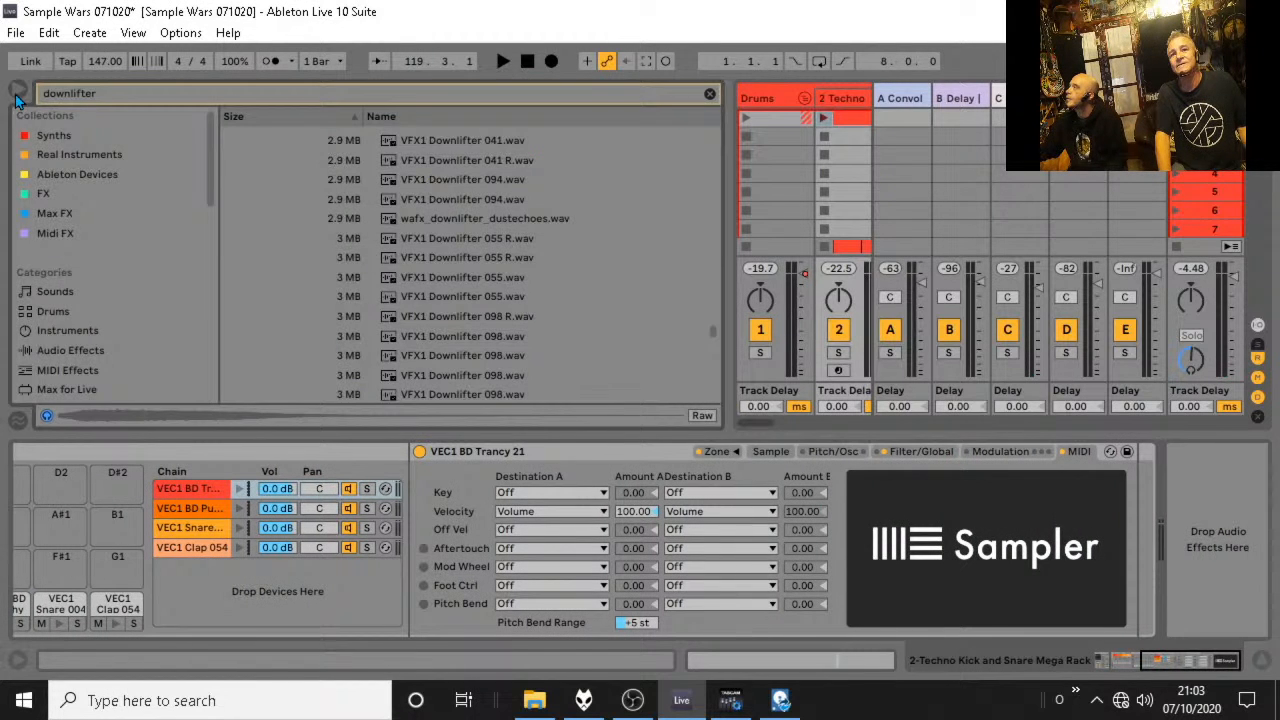
pyautogui.scroll(-1, 45, 320)
pyautogui.click(62, 310)
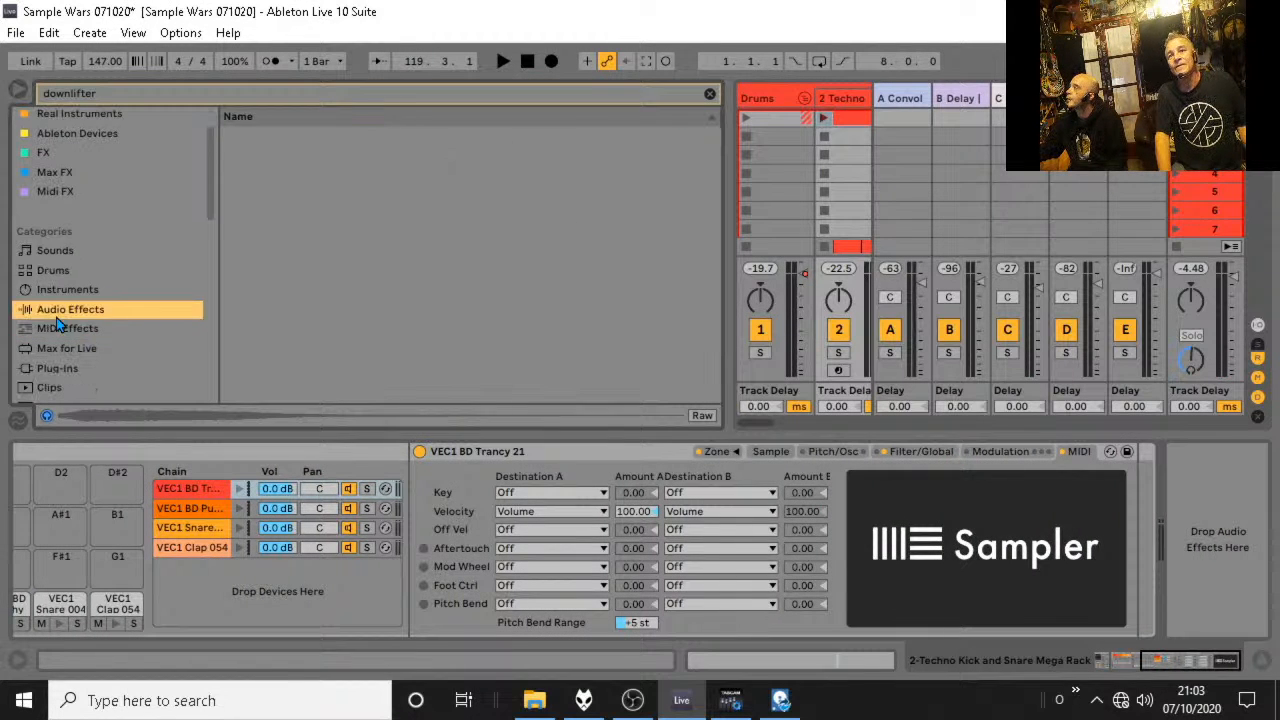
pyautogui.click(709, 94)
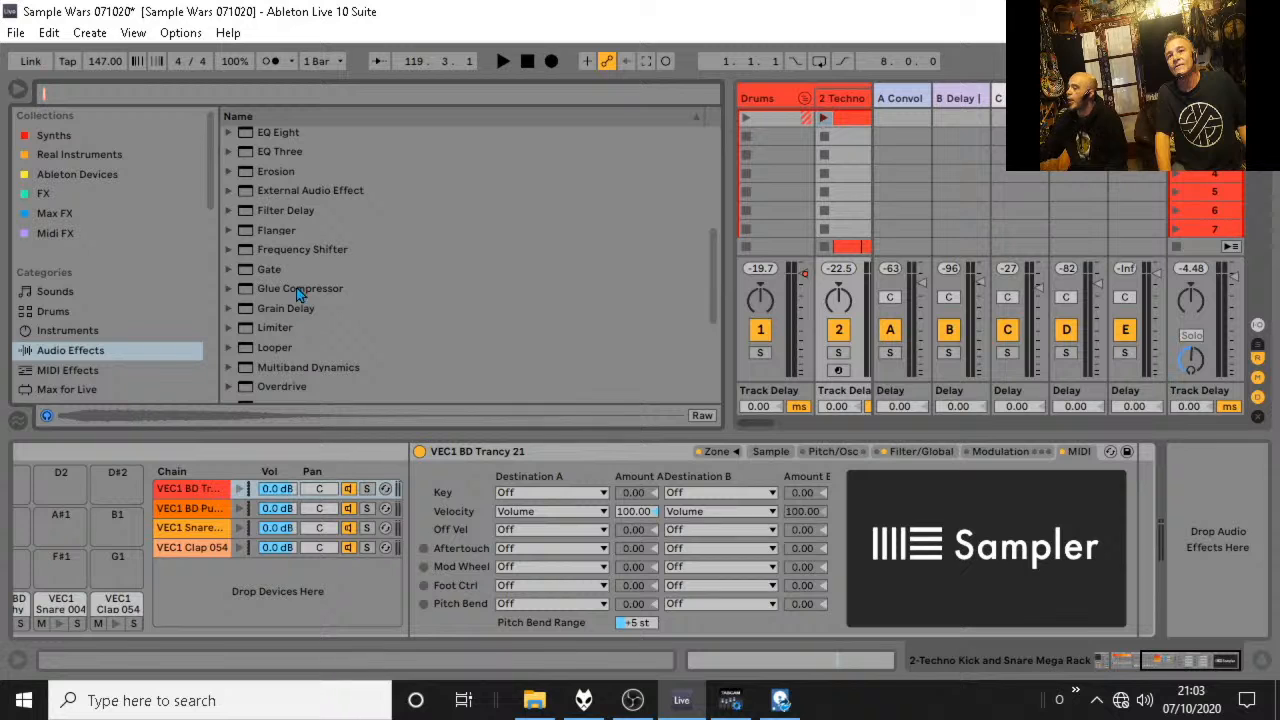
pyautogui.scroll(3, 343, 254)
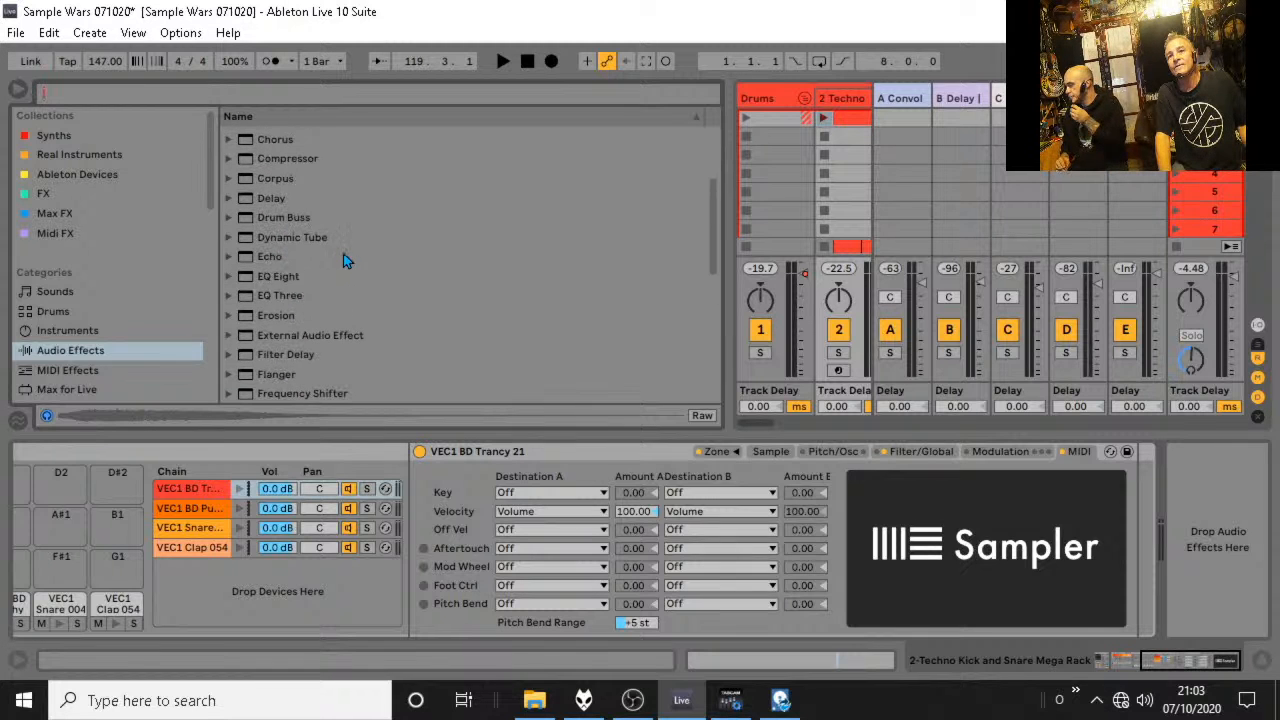
pyautogui.moveTo(300, 161); pyautogui.dragTo(982, 486)
# Lower the kick chain Compressor's threshold to -9.04 dB and play the full mix.
pyautogui.moveTo(1127, 488); pyautogui.dragTo(1137, 490)
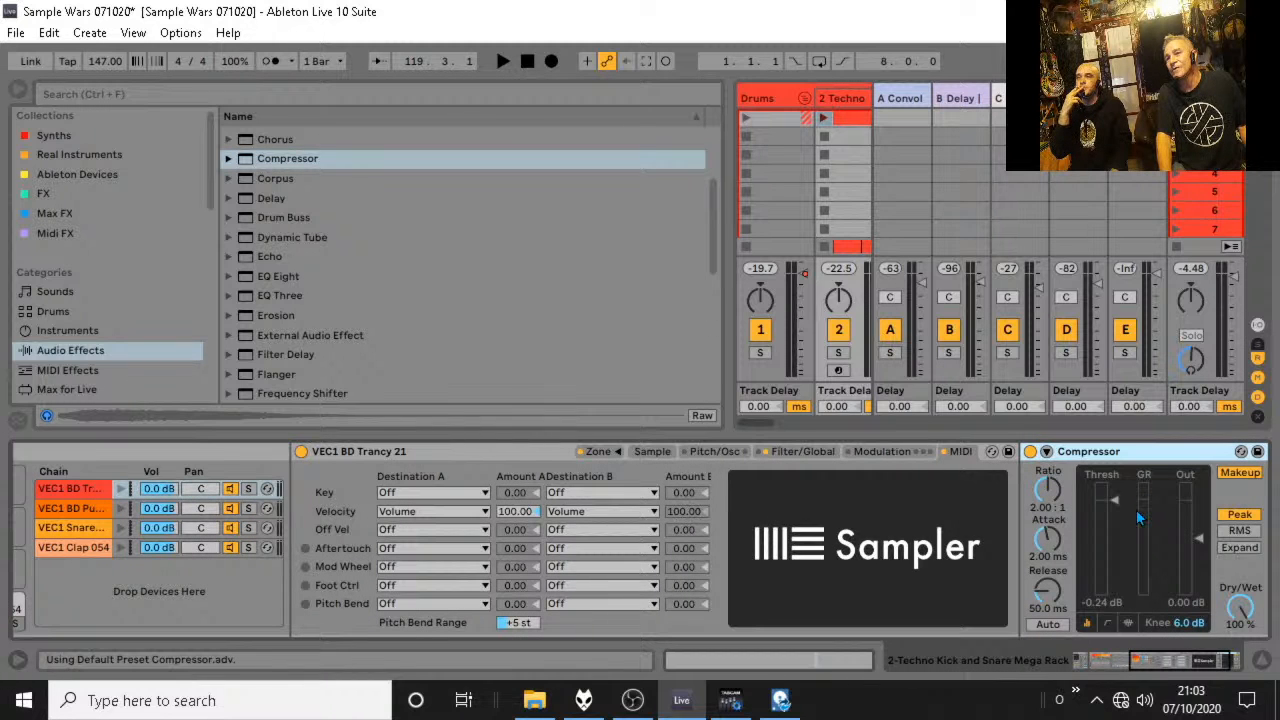
pyautogui.click(805, 104)
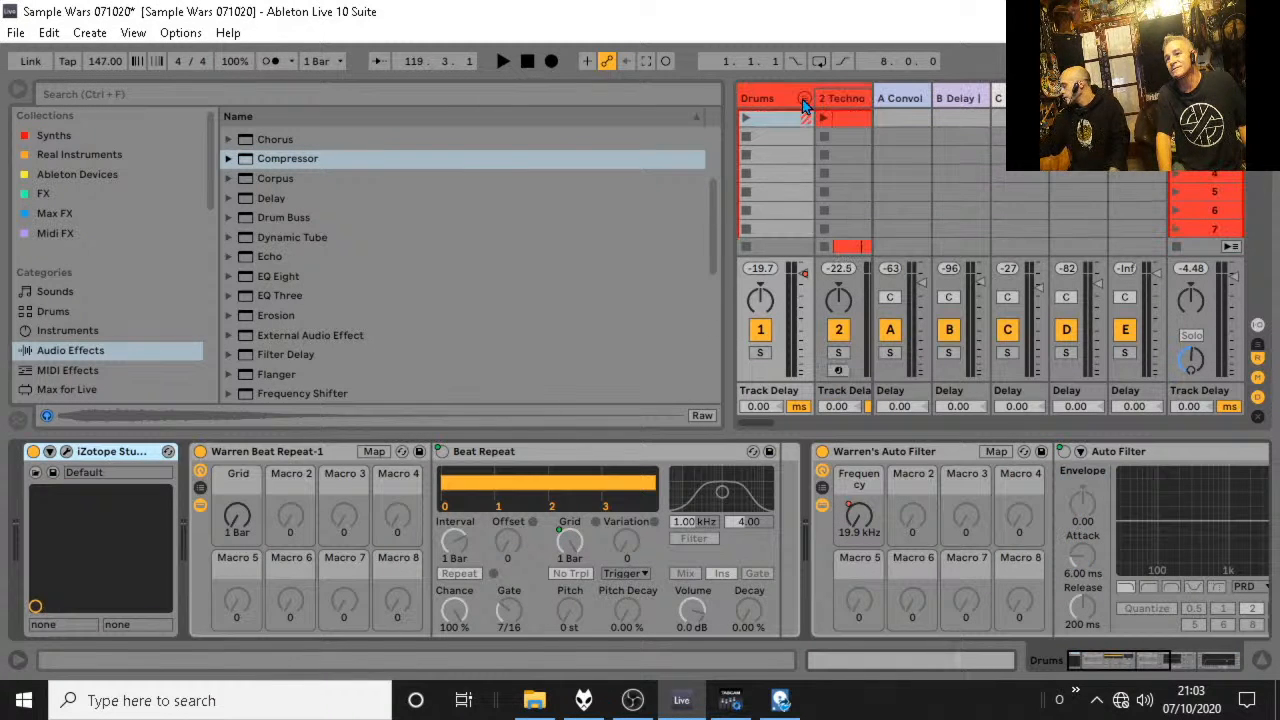
pyautogui.click(842, 98)
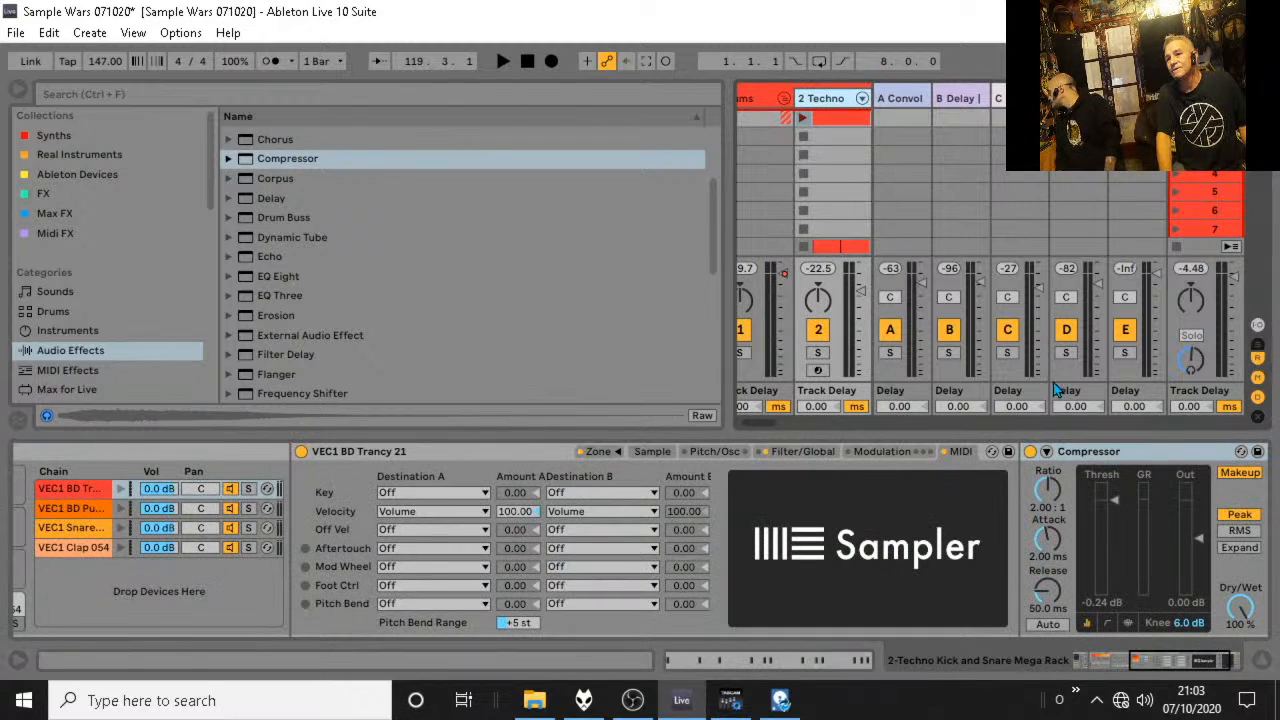
pyautogui.press('space')
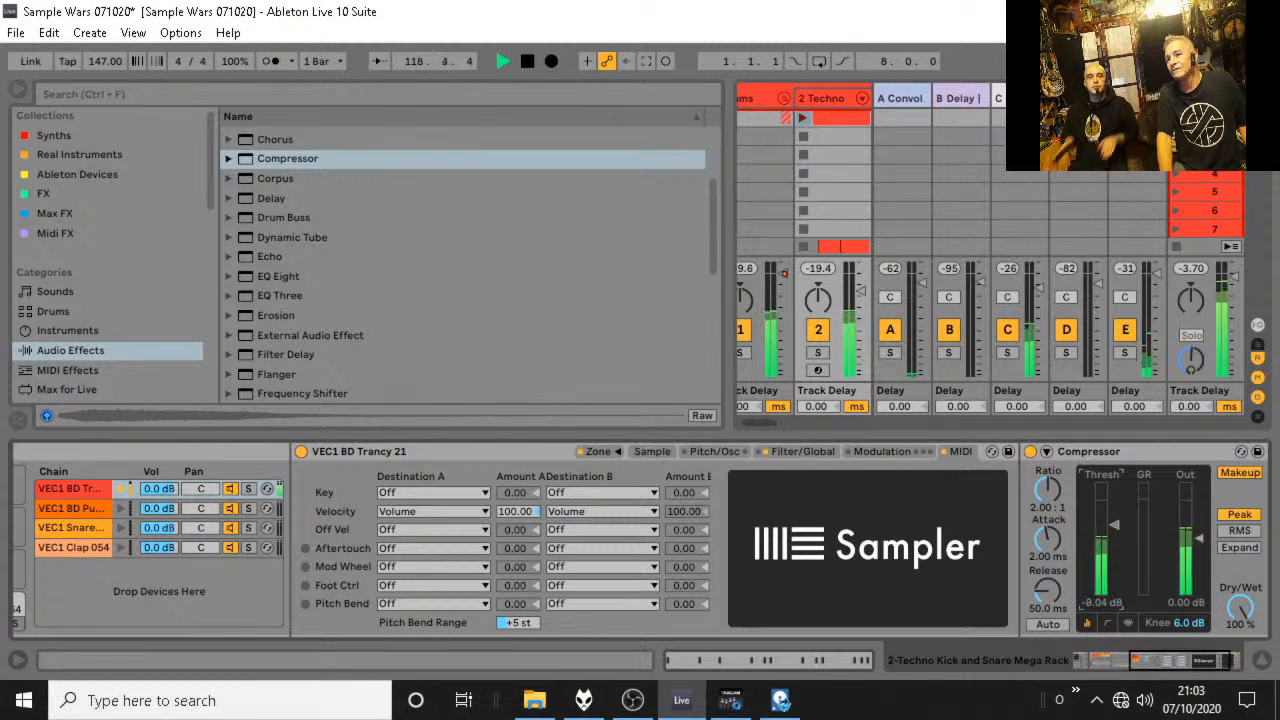
# Check the kick notes in the 2 Techno clip, stop playback, and launch that clip in Session View.
pyautogui.doubleClick(834, 119)
pyautogui.press('space')
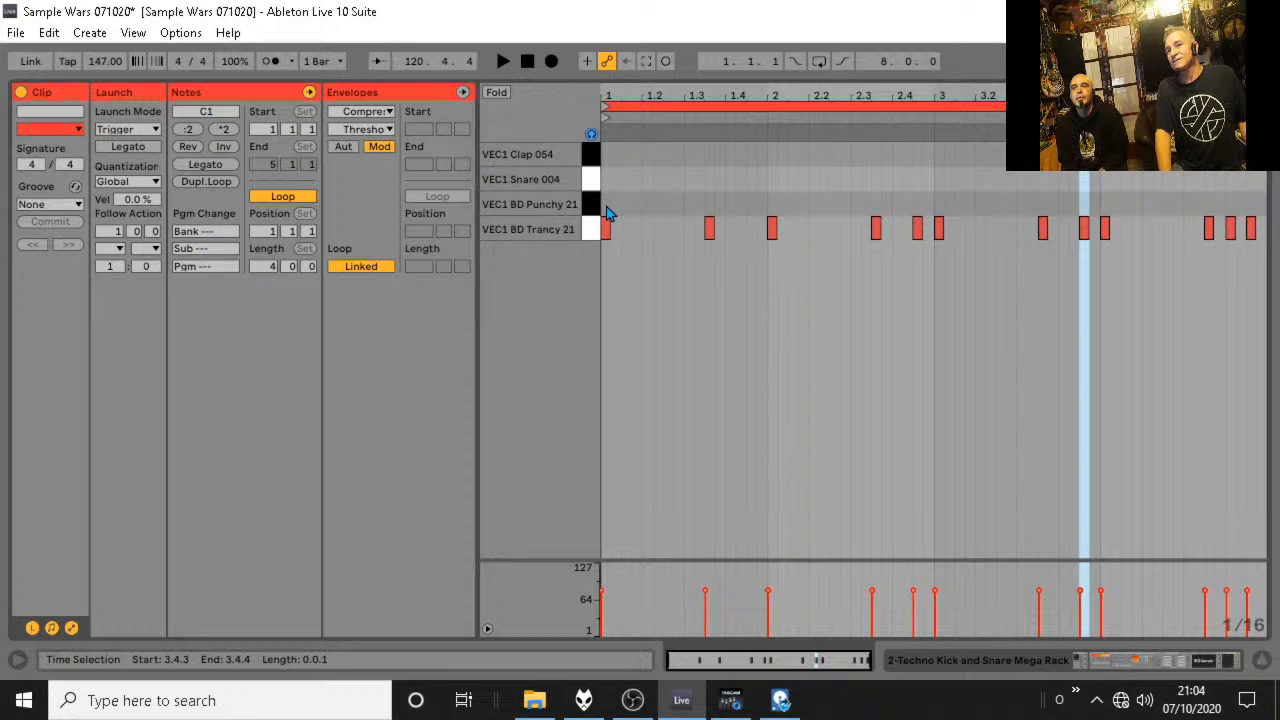
pyautogui.click(1262, 660)
pyautogui.click(802, 118)
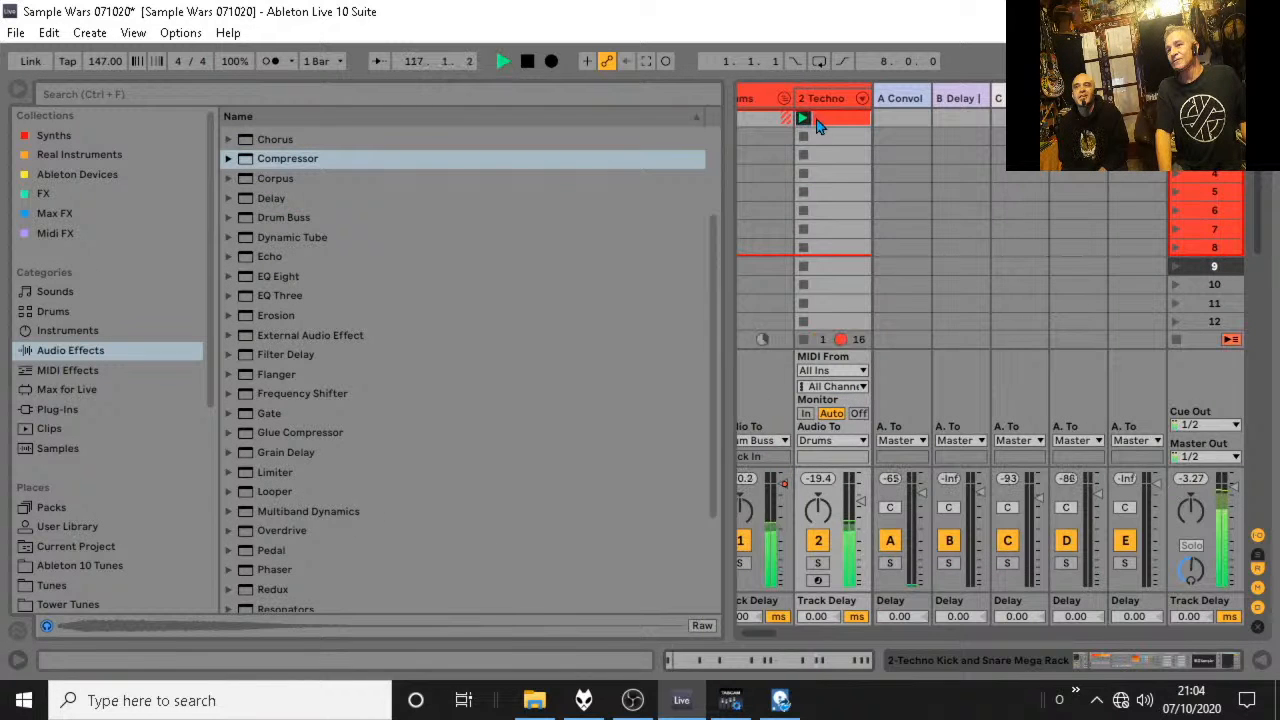
# Try layering the kick by copying all VEC1 BD Trancy 21 notes to VEC1 BD Punchy 21, auditioning the track soloed and unsoloed.
pyautogui.doubleClick(830, 118)
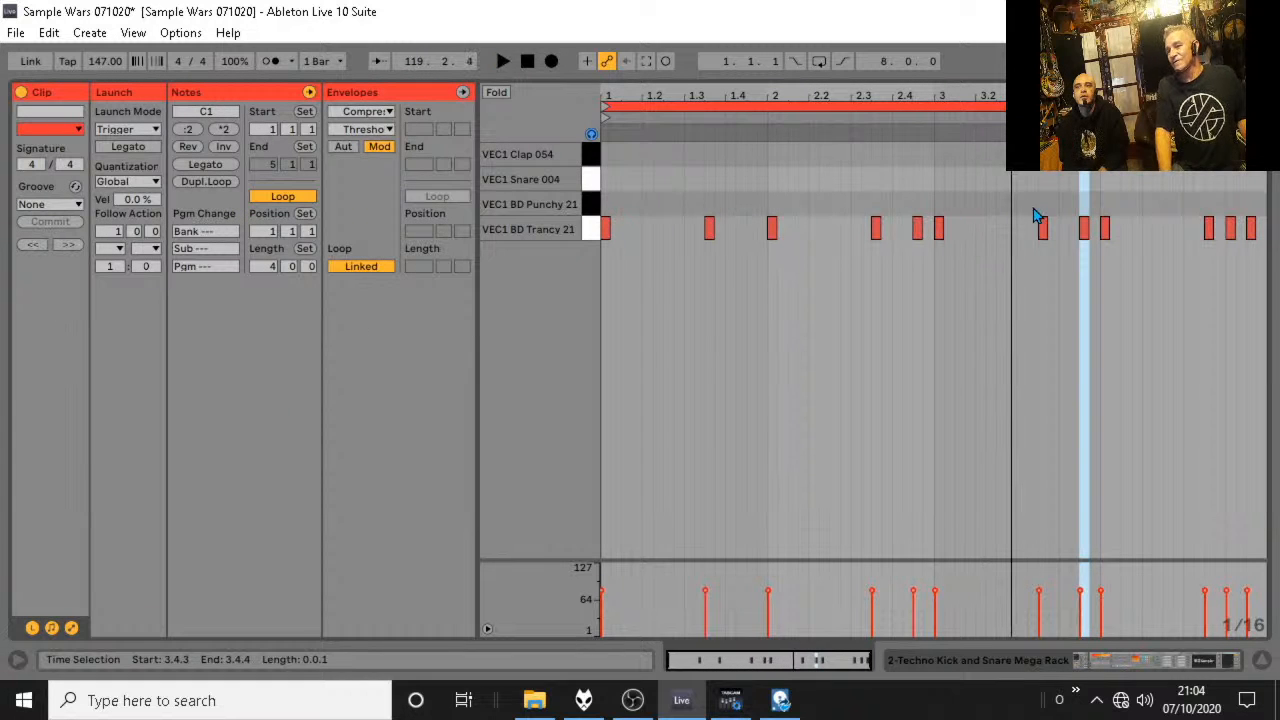
pyautogui.click(592, 231)
pyautogui.keyDown('ctrl'); pyautogui.moveTo(606, 231); pyautogui.dragTo(612, 207); pyautogui.keyUp('ctrl')
pyautogui.press('space')
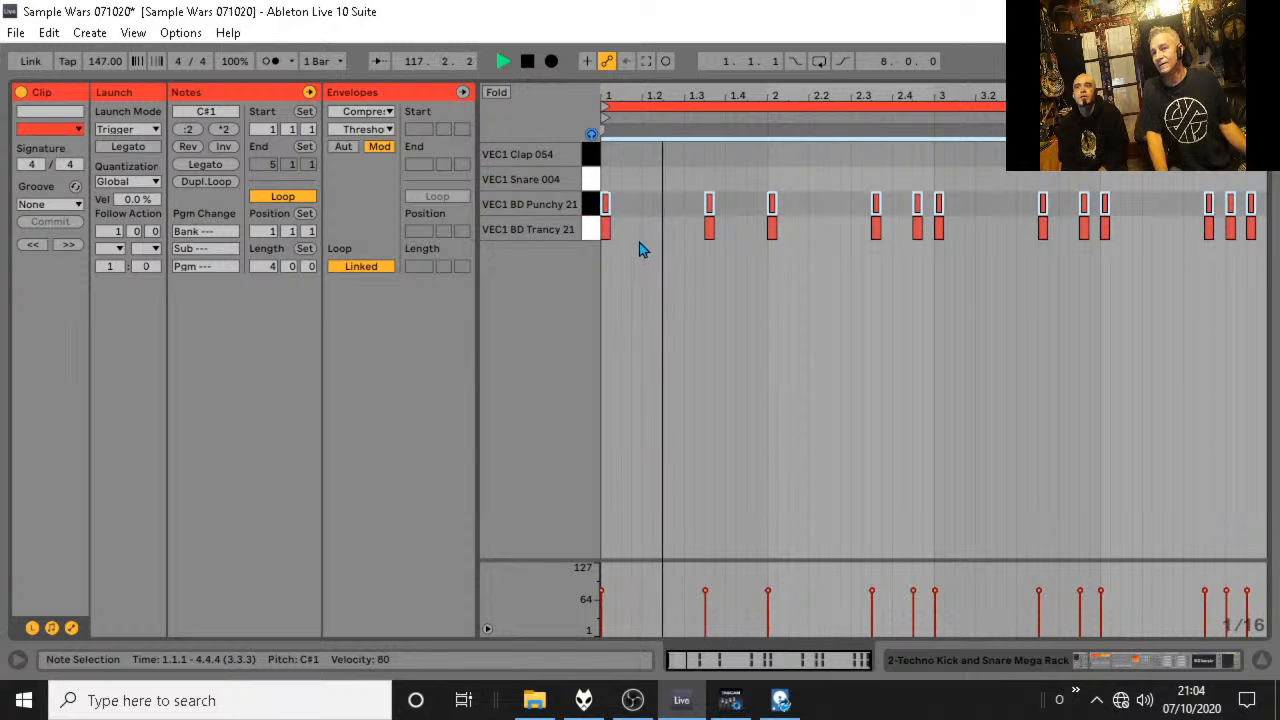
pyautogui.click(1261, 661)
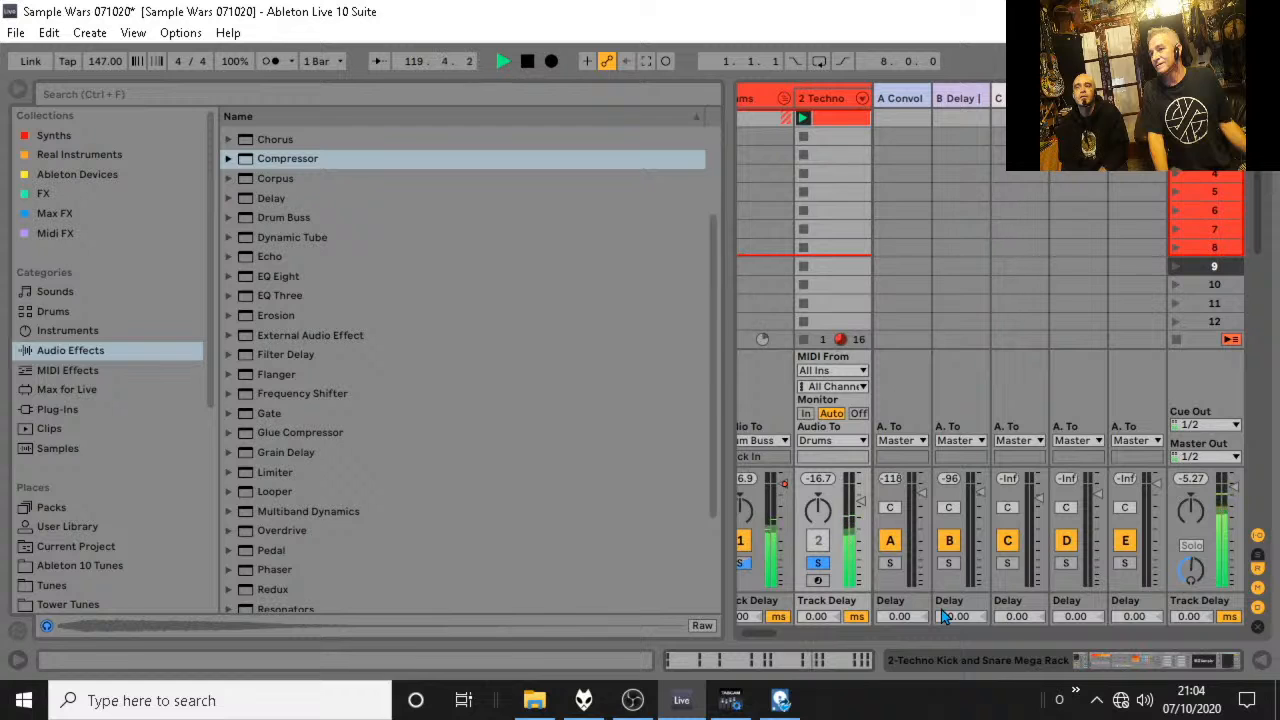
pyautogui.click(820, 565)
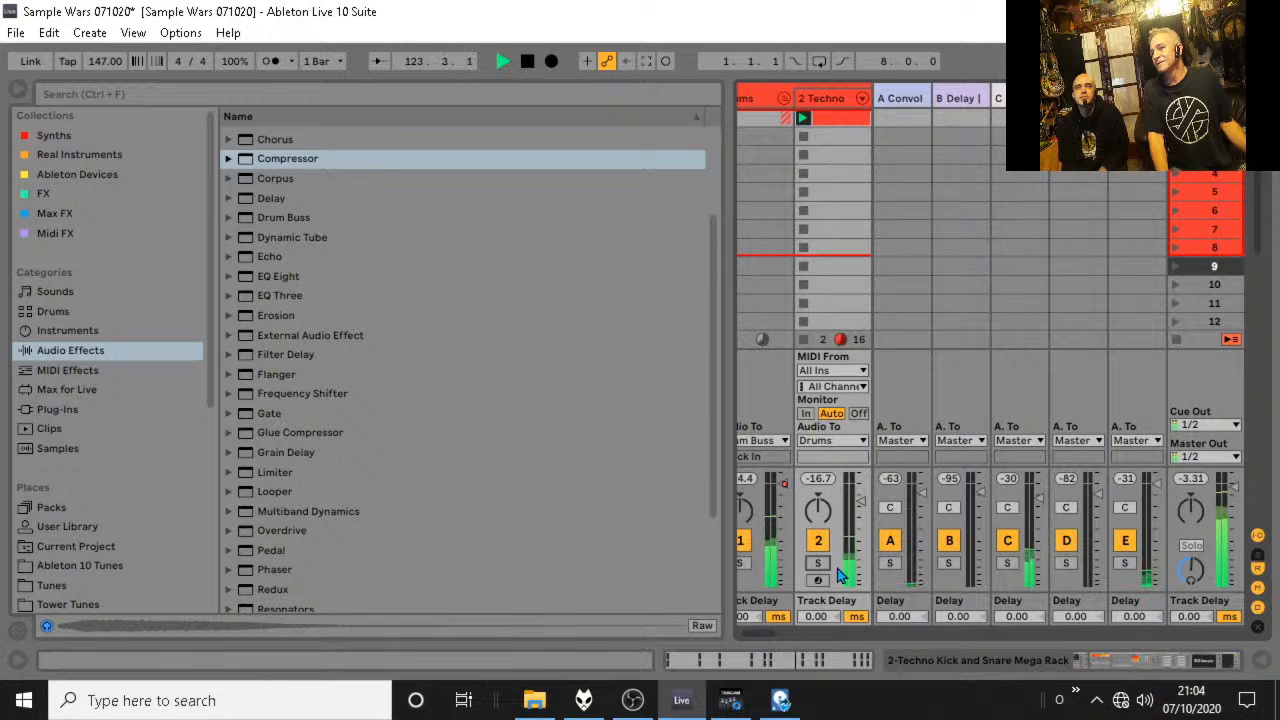
# Delete all the VEC1 BD Punchy 21 notes from the 2 Techno clip and close its clip view.
pyautogui.doubleClick(844, 121)
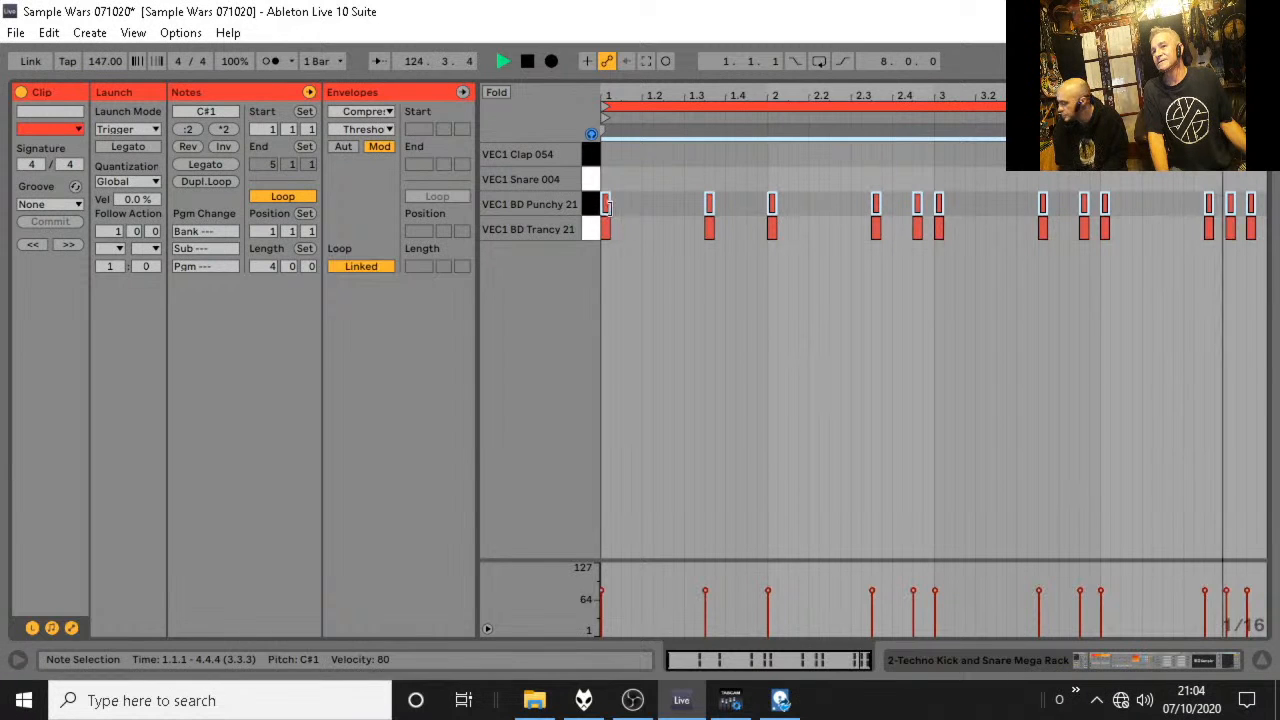
pyautogui.click(595, 207)
pyautogui.press('Delete')
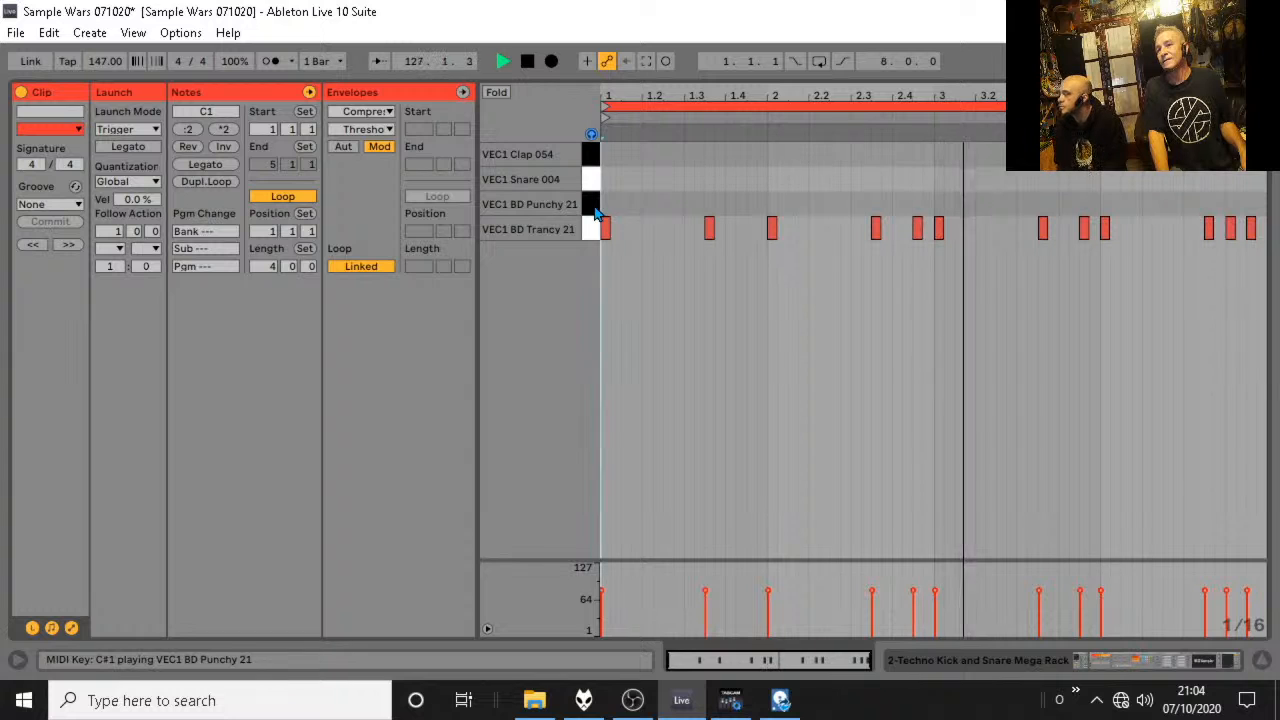
pyautogui.click(1261, 662)
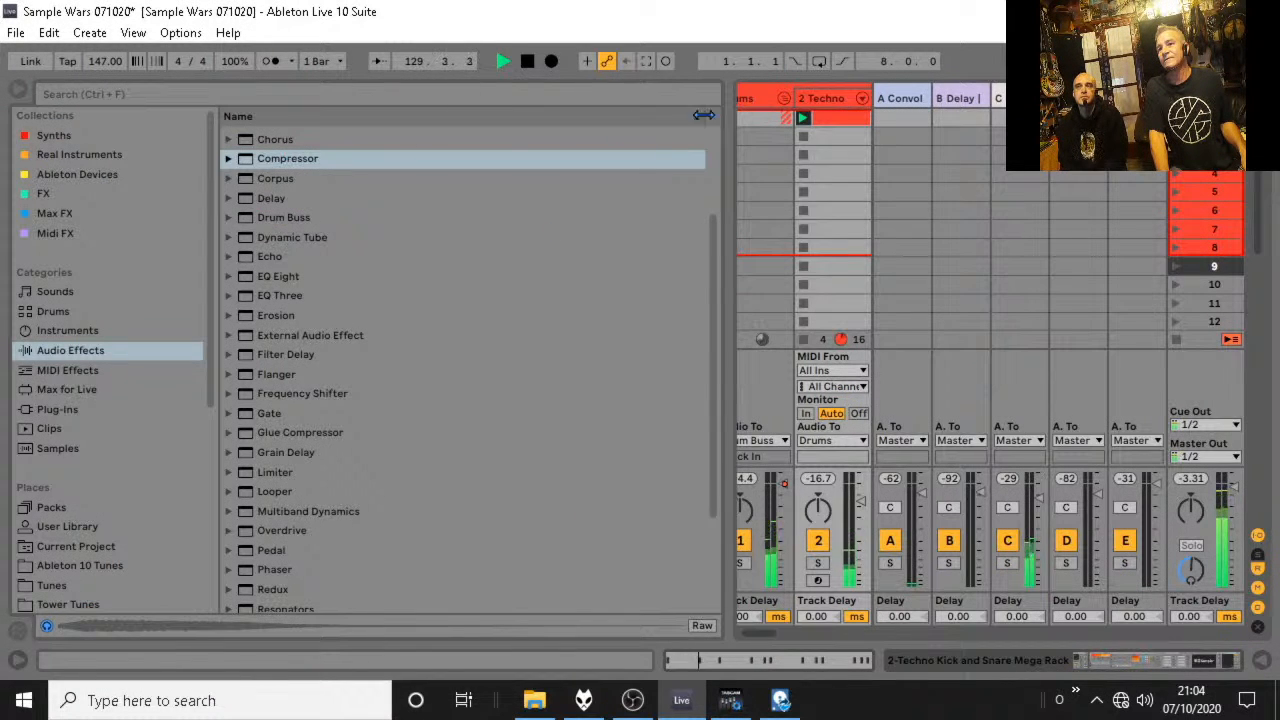
# Review the 2 Techno track's Compressor and the clip's kick notes while the mix plays.
pyautogui.click(827, 104)
pyautogui.click(827, 104)
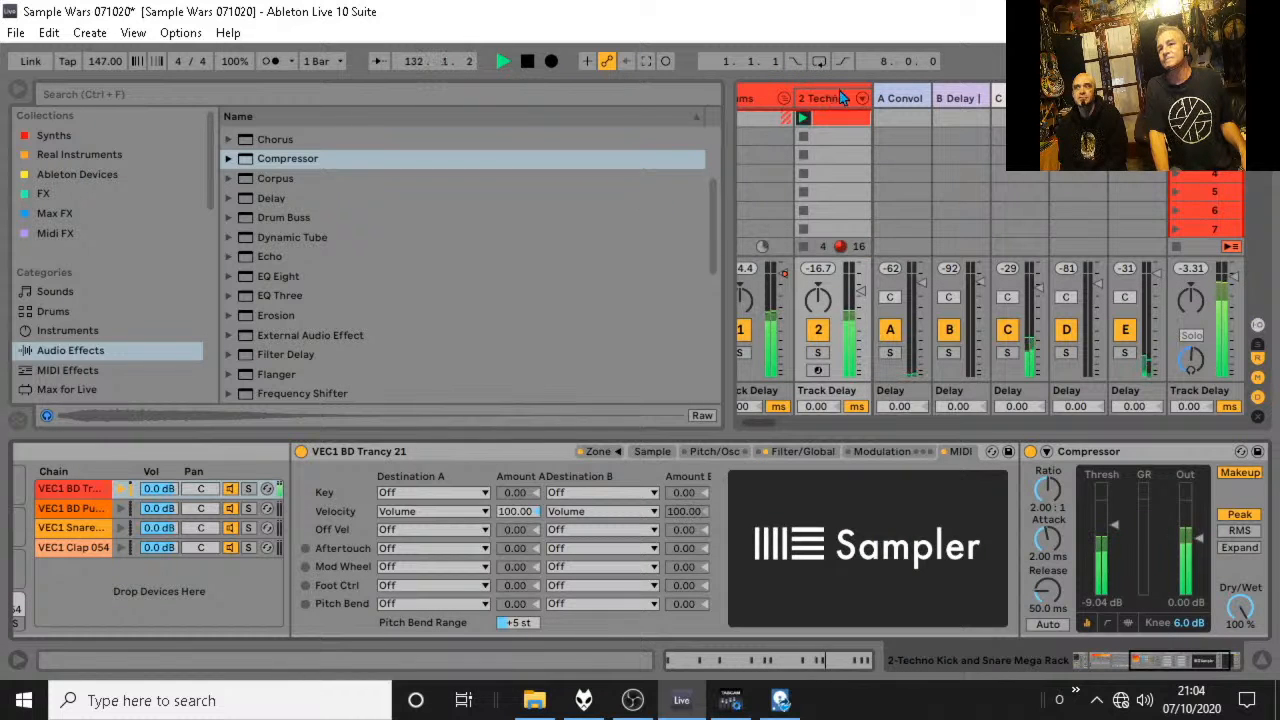
pyautogui.doubleClick(830, 119)
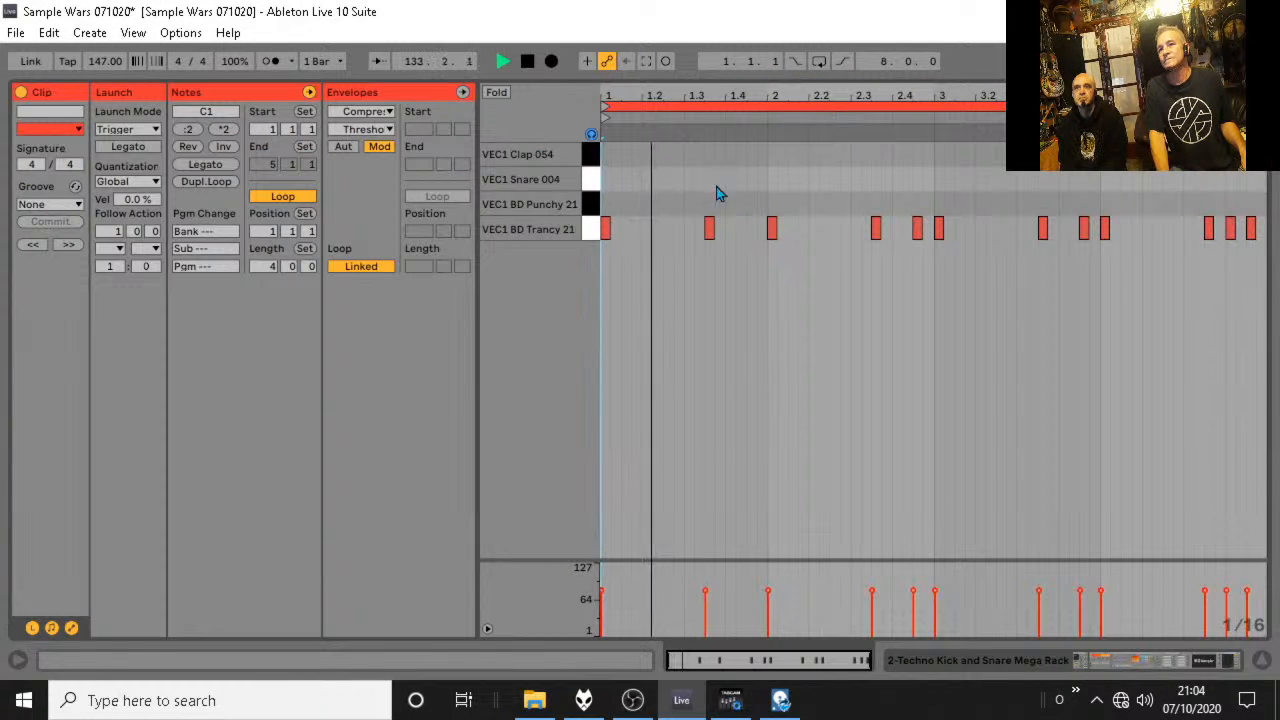
pyautogui.click(1262, 660)
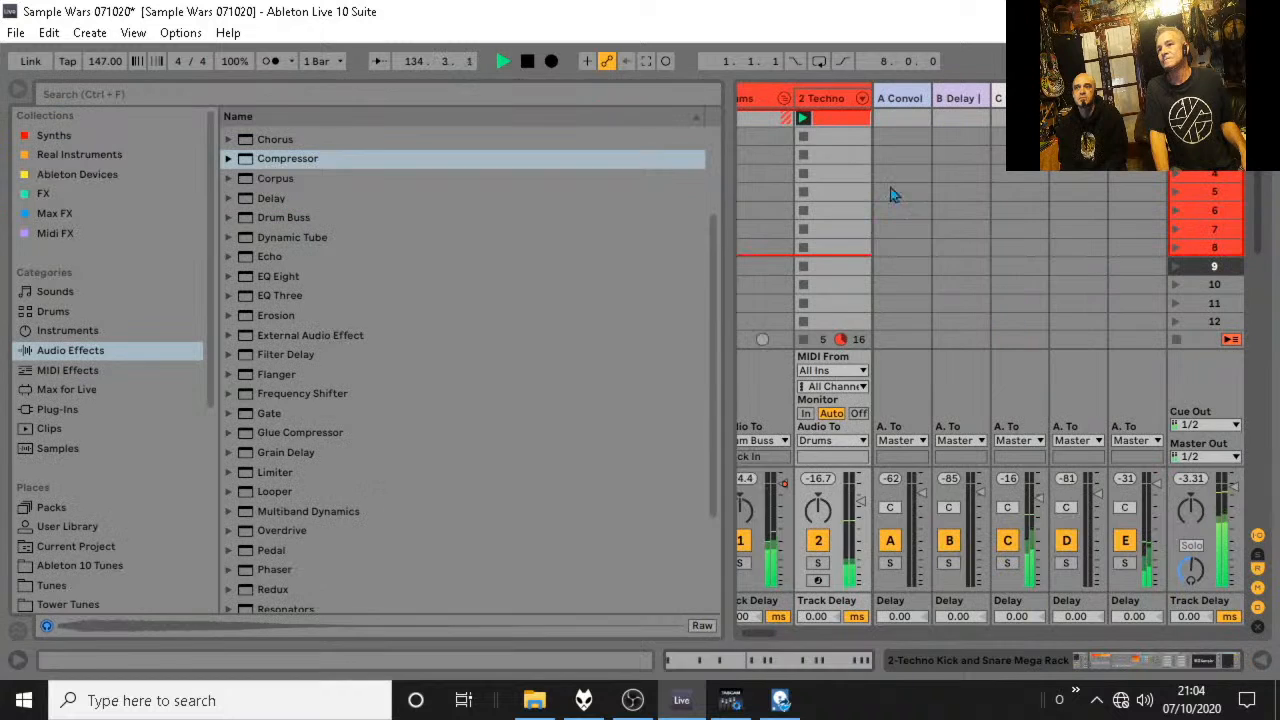
# Set the Kick 1 macro of the 2 Techno track's kick and snare rack to 77 by ear during playback, and stop playback.
pyautogui.doubleClick(821, 104)
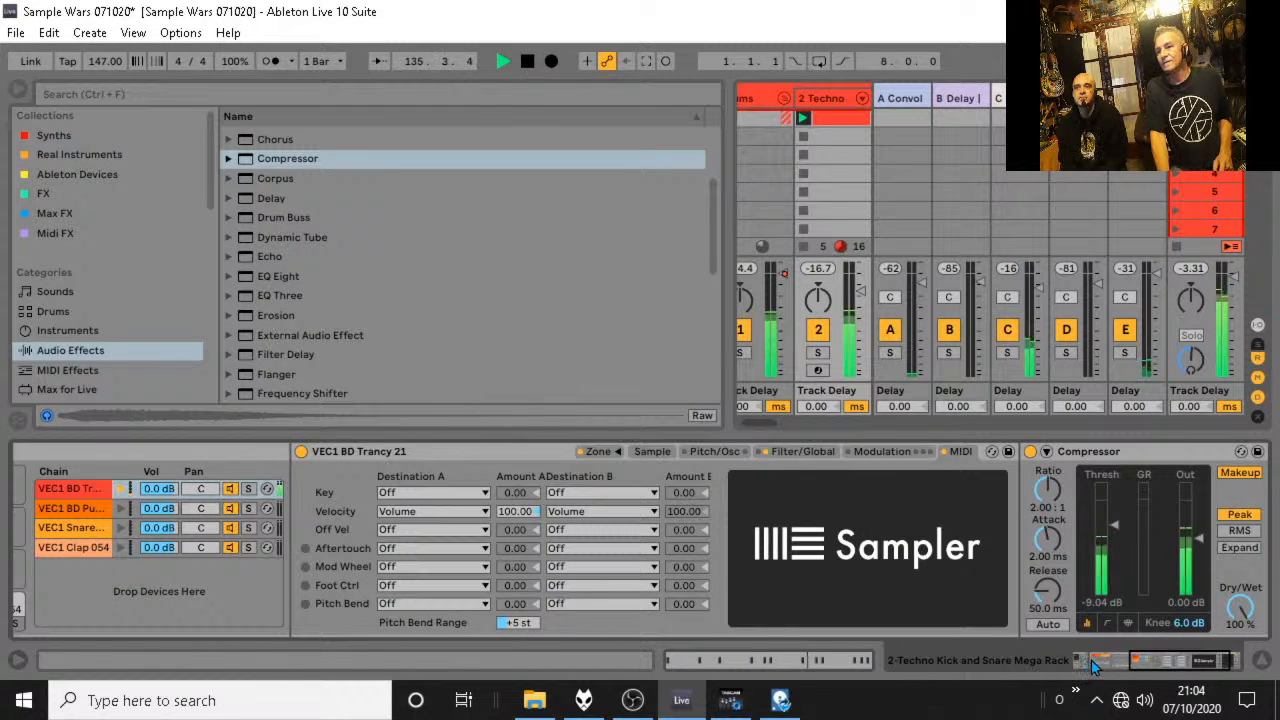
pyautogui.moveTo(1155, 662); pyautogui.dragTo(1100, 662)
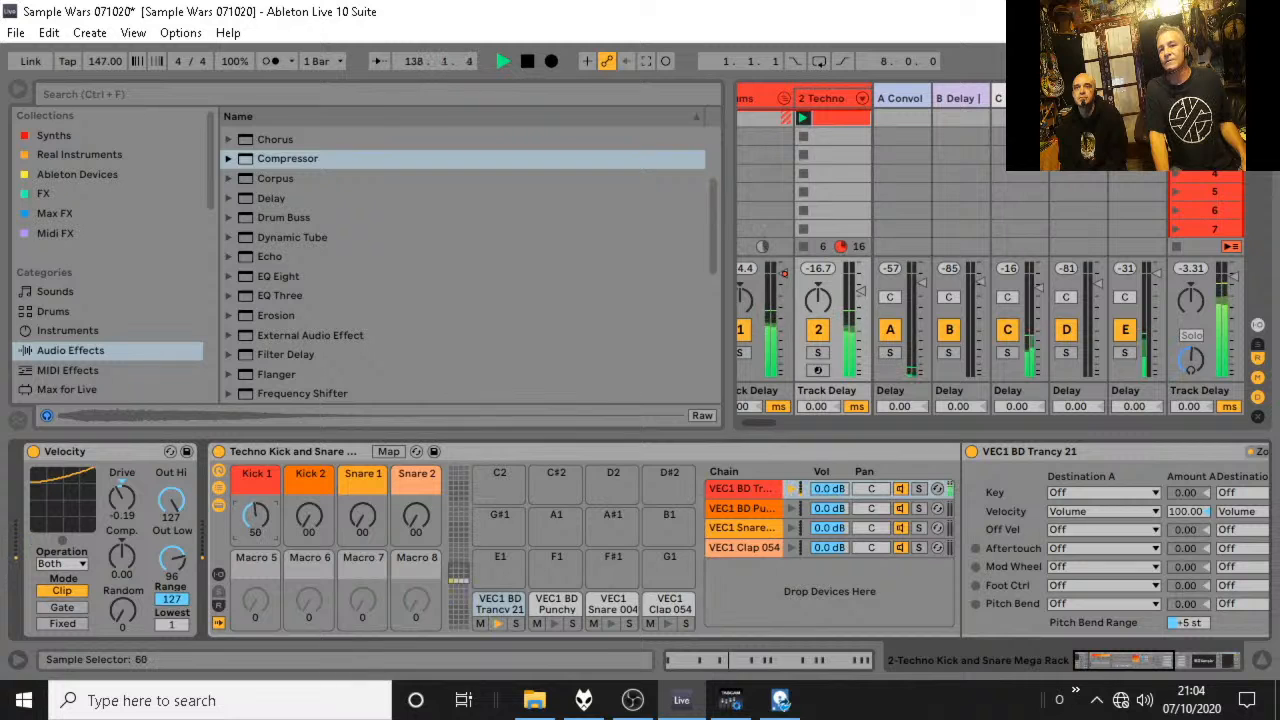
pyautogui.moveTo(255, 516); pyautogui.dragTo(255, 457)
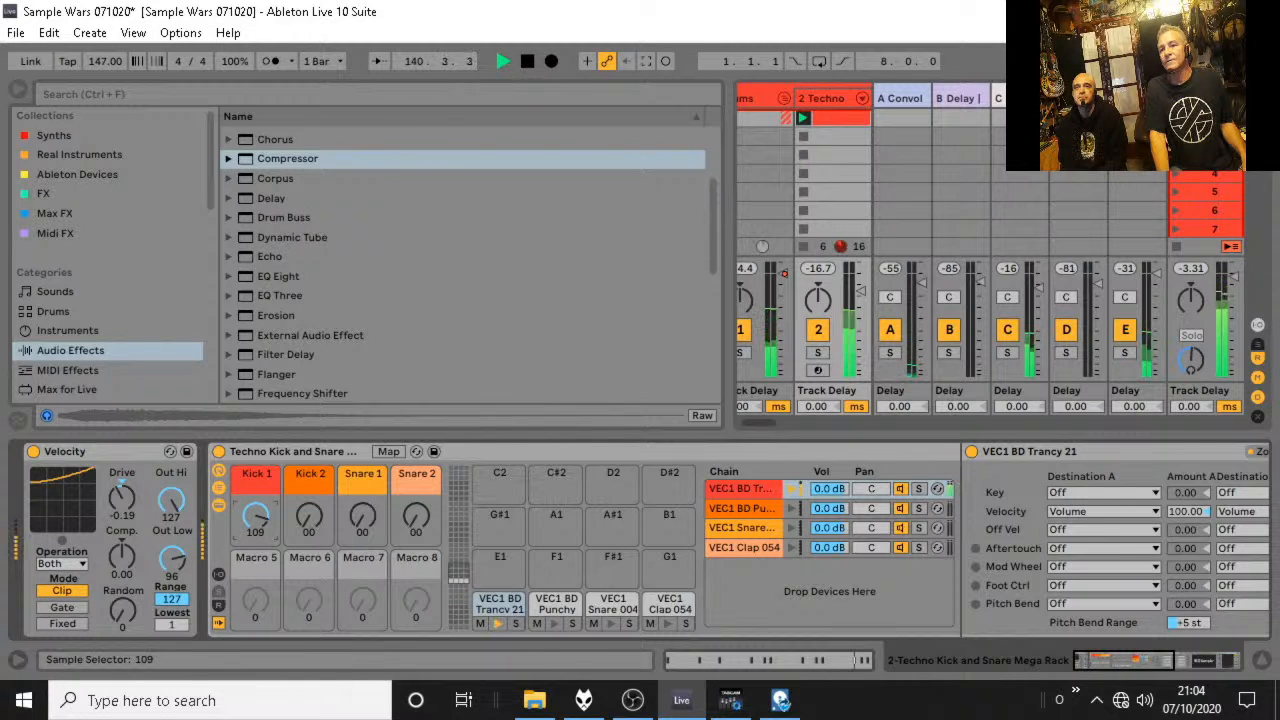
pyautogui.moveTo(255, 457); pyautogui.dragTo(255, 450)
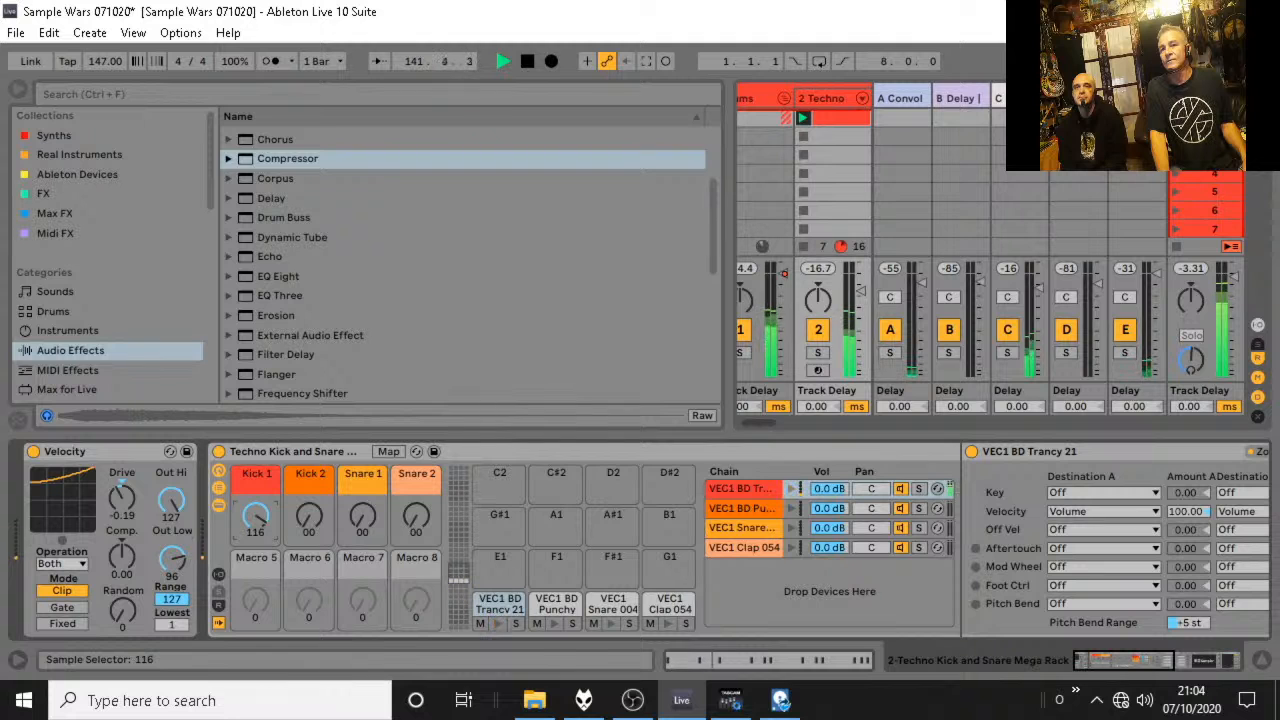
pyautogui.moveTo(255, 516); pyautogui.dragTo(255, 555)
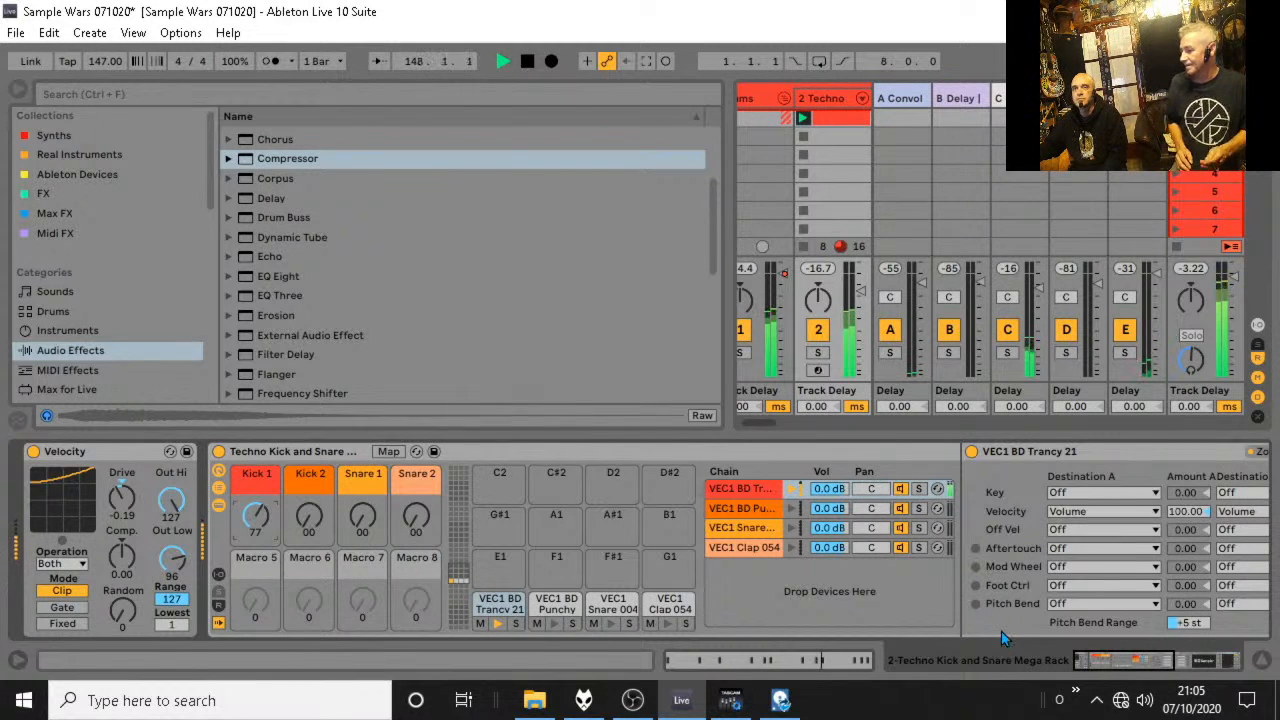
pyautogui.press('space')
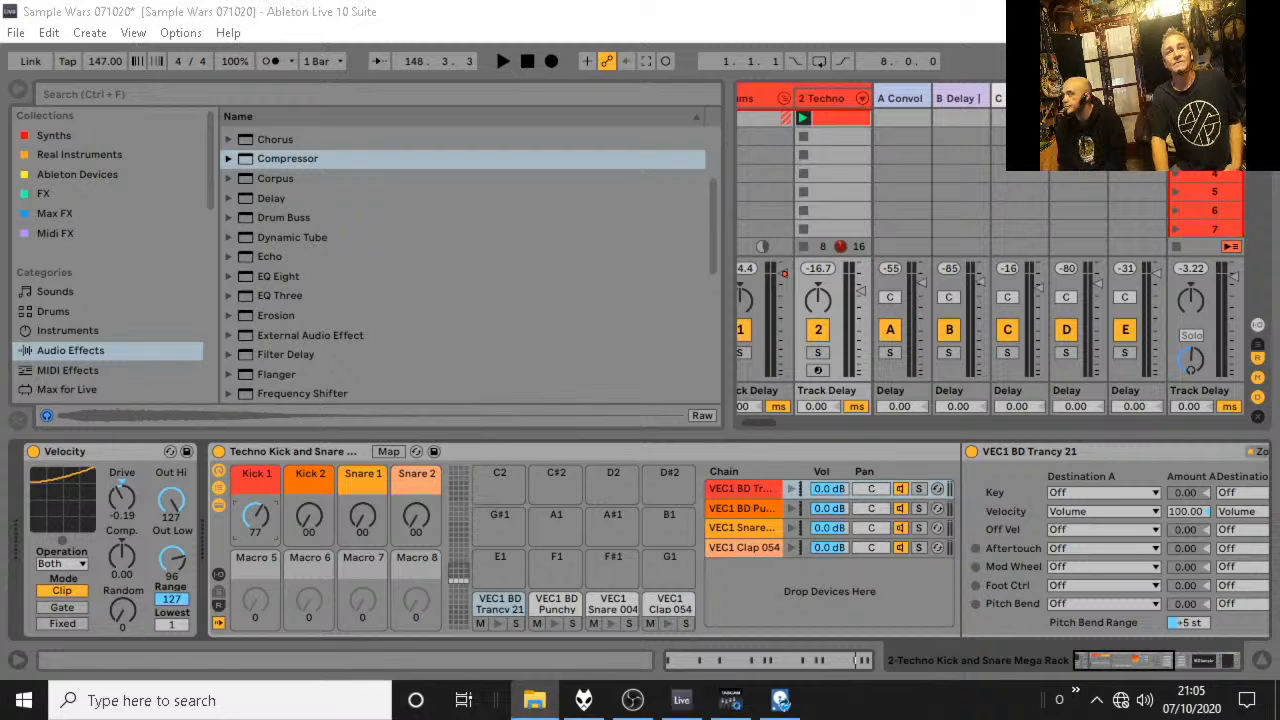
# Preview 147 museum synths.wav from the samplewars2 folder, narrow the browser, and hide the device view.
pyautogui.scroll(-6, 140, 360)
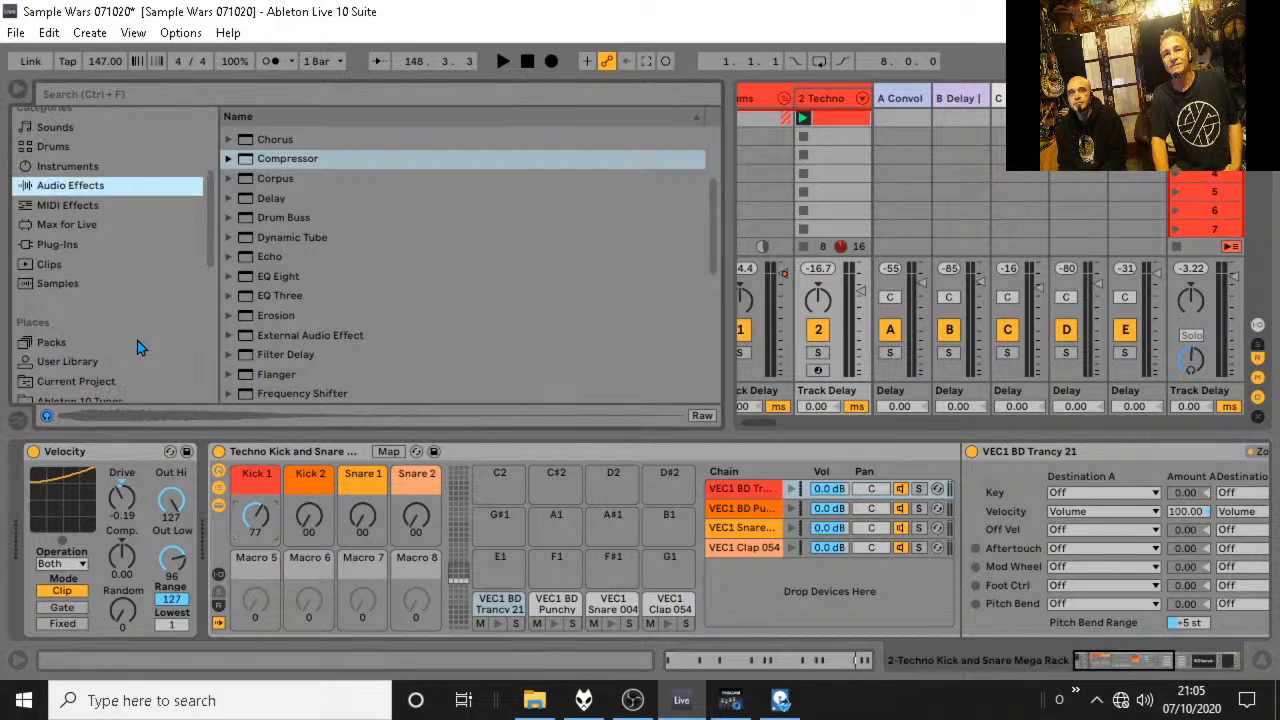
pyautogui.moveTo(207, 280); pyautogui.dragTo(193, 400)
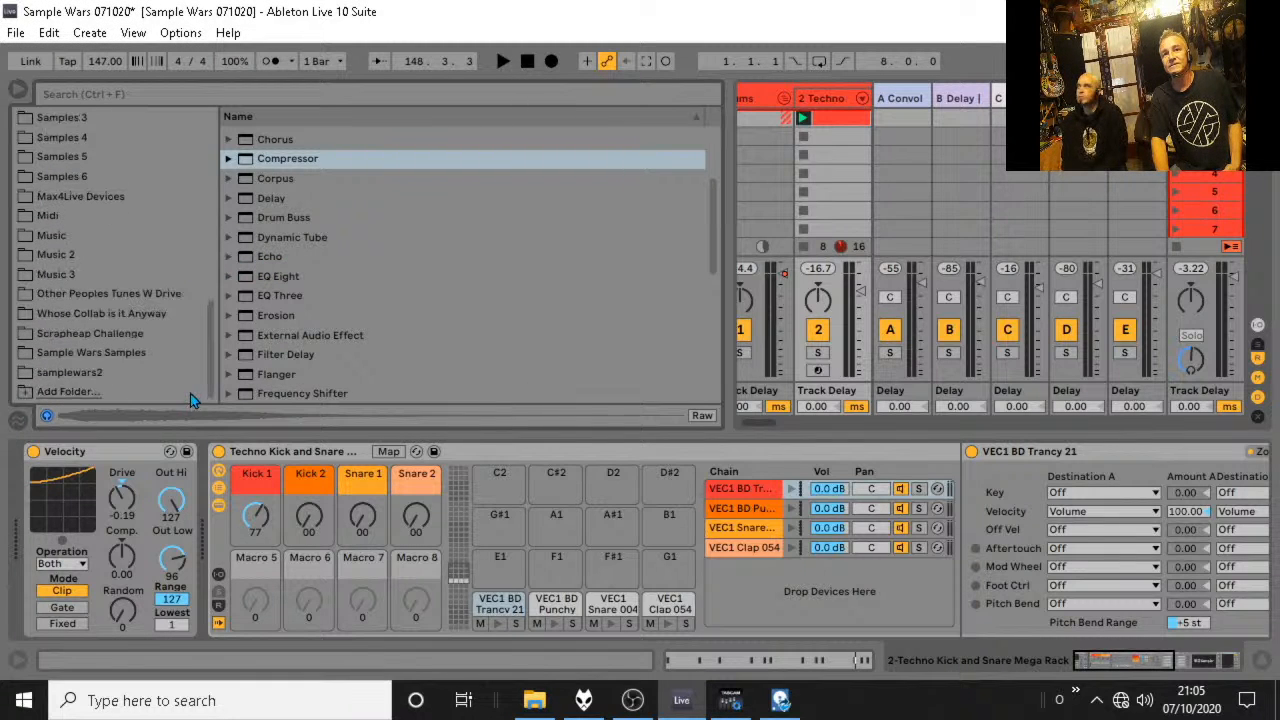
pyautogui.click(72, 373)
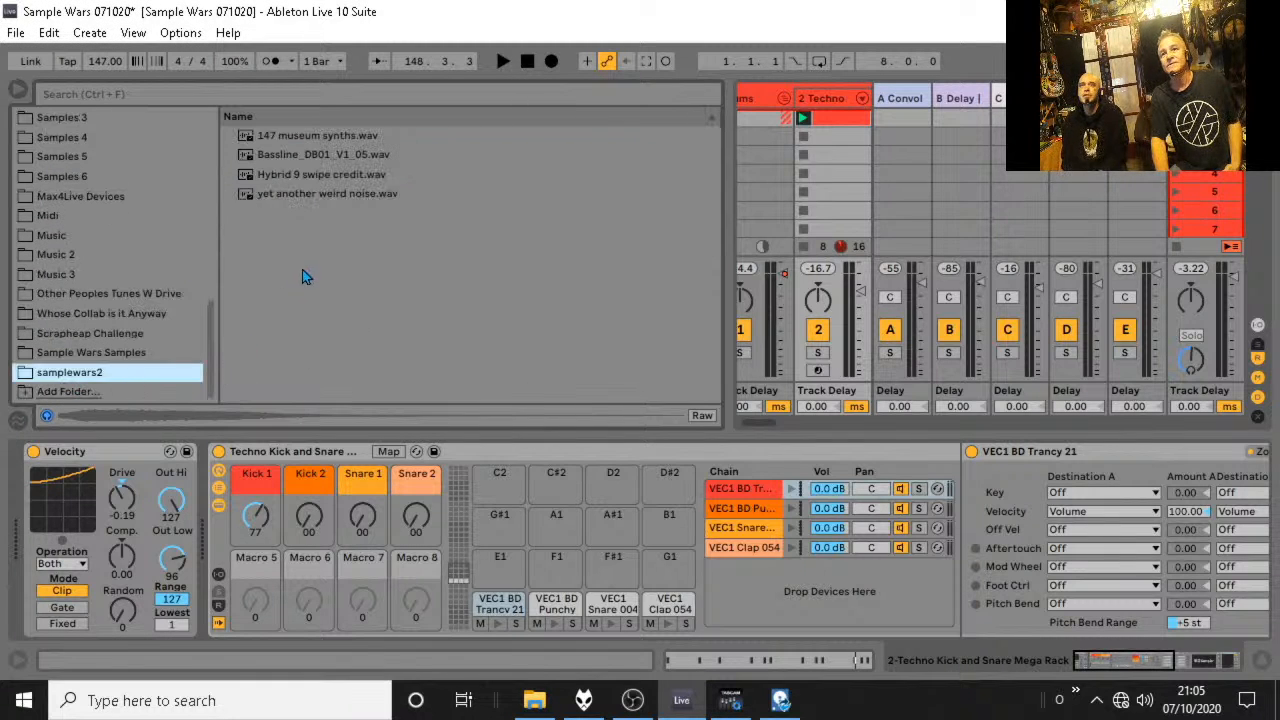
pyautogui.click(325, 137)
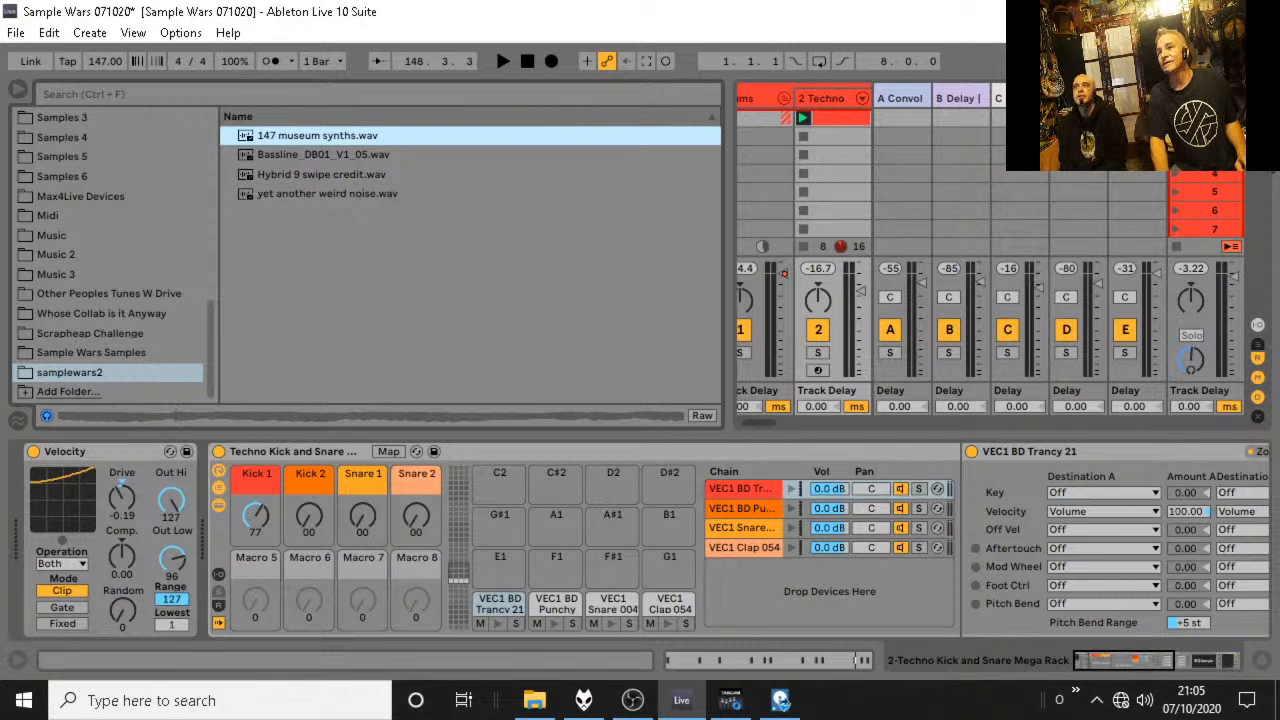
pyautogui.moveTo(729, 156); pyautogui.dragTo(413, 156)
pyautogui.click(1261, 662)
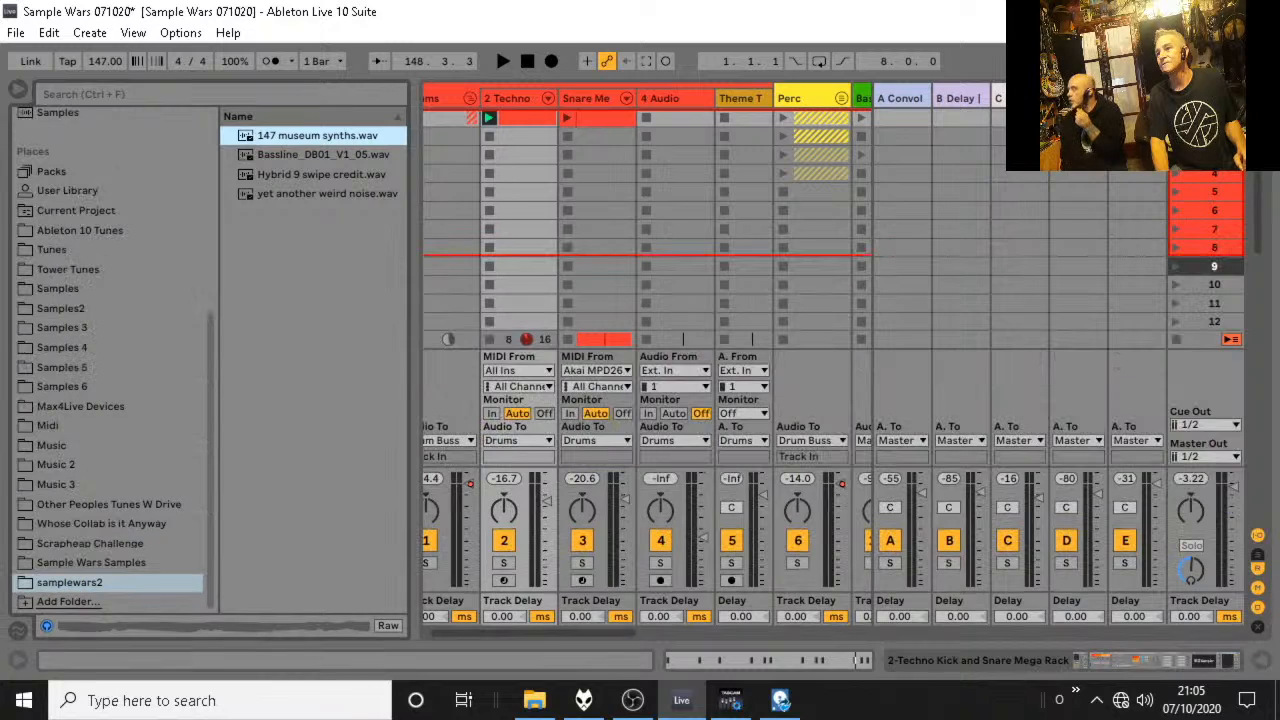
# Switch to Arrangement View and briefly audition the section starting at locator 15, bar 117.
pyautogui.press('Tab')
pyautogui.scroll(-4, 955, 380)
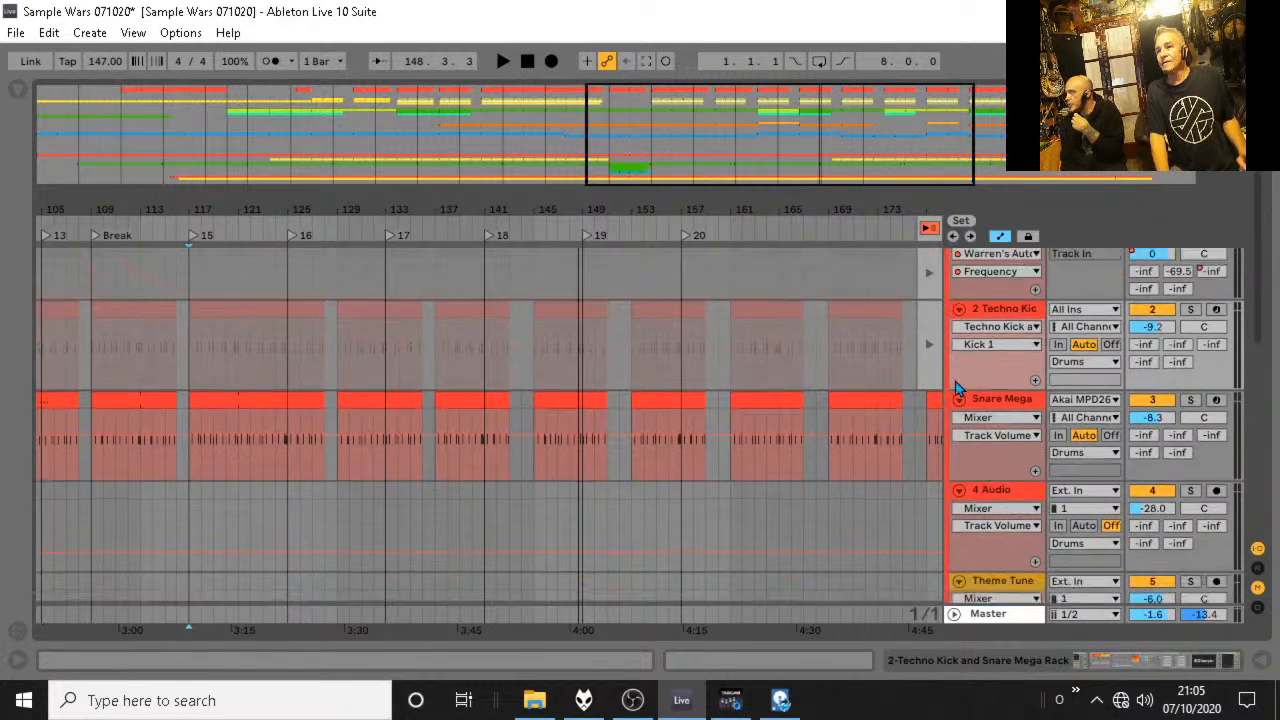
pyautogui.scroll(-5, 957, 383)
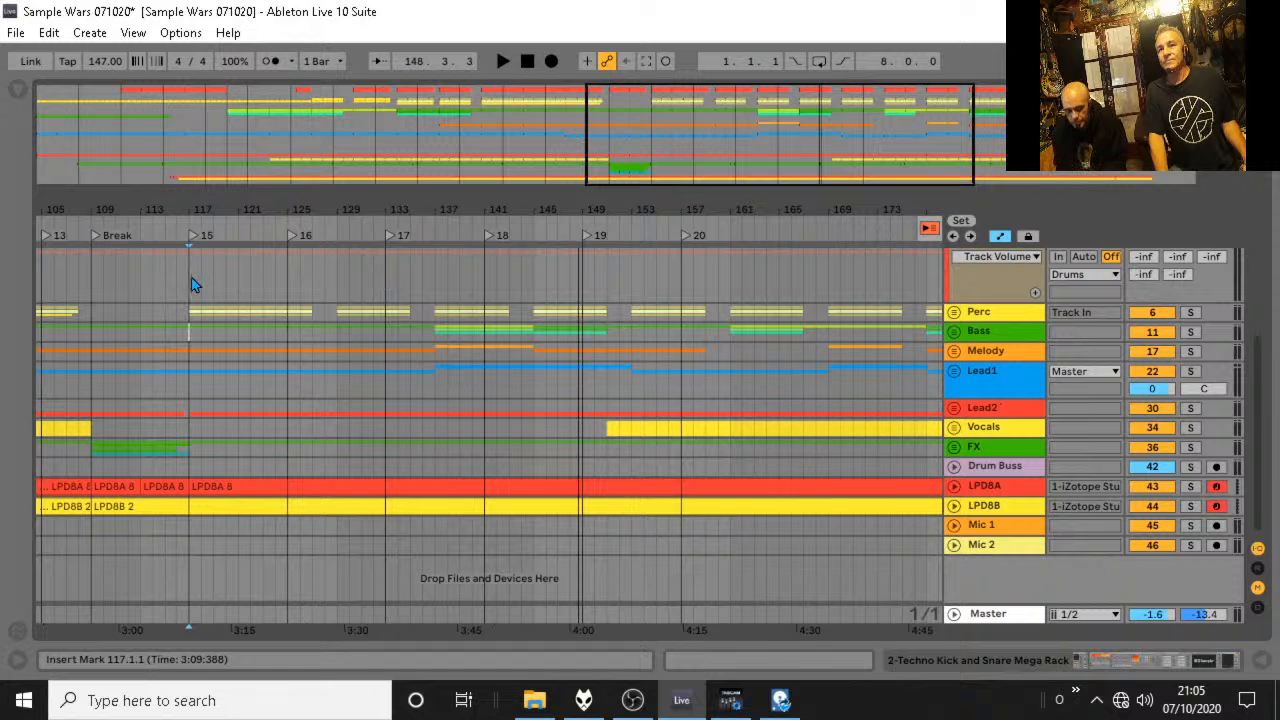
pyautogui.press('space')
pyautogui.press('space')
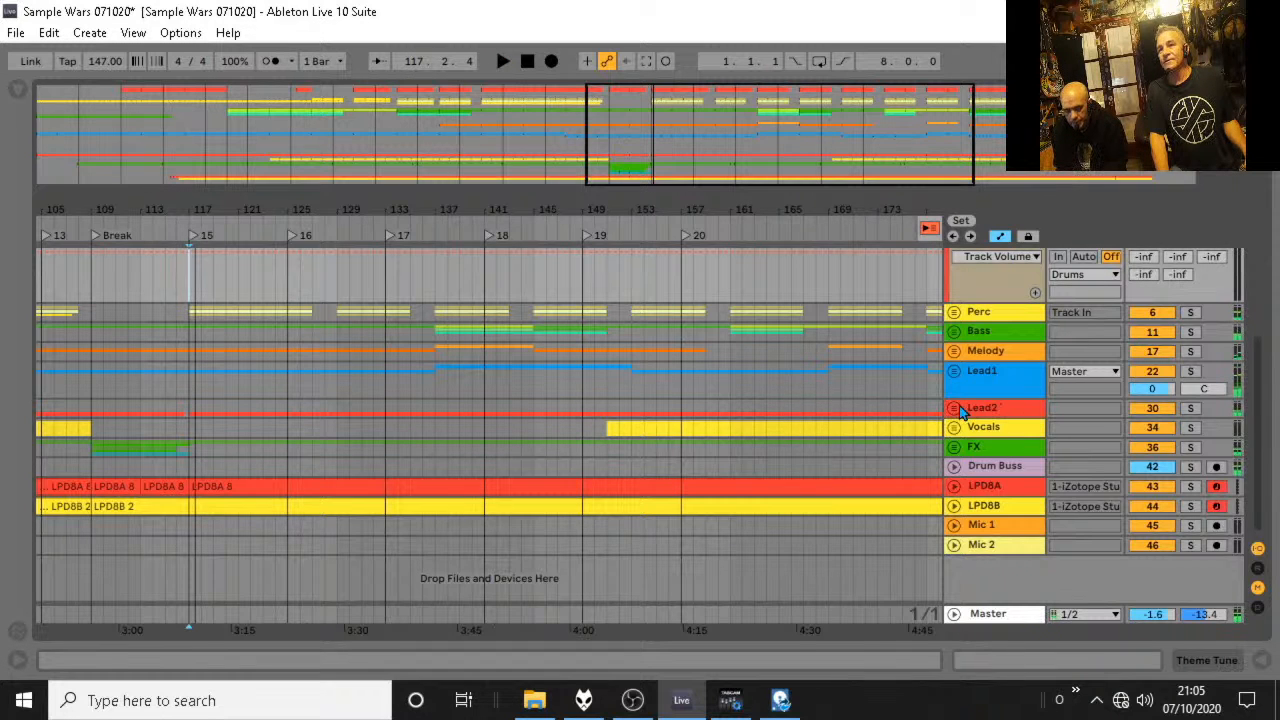
# Insert an audio track below MS-101 Inst in the Lead2 group and place 147 museum synths.wav on it at bar 117.
pyautogui.click(954, 408)
pyautogui.scroll(-6, 955, 420)
pyautogui.scroll(-3, 955, 420)
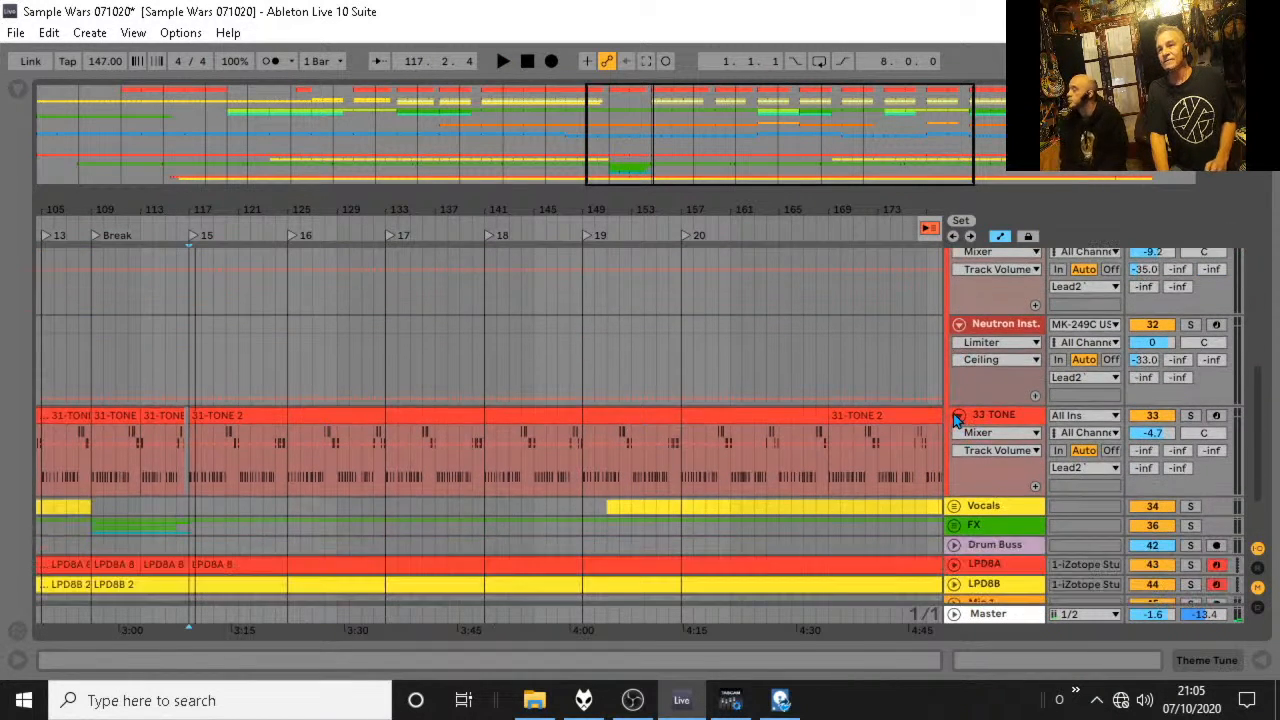
pyautogui.scroll(4, 975, 390)
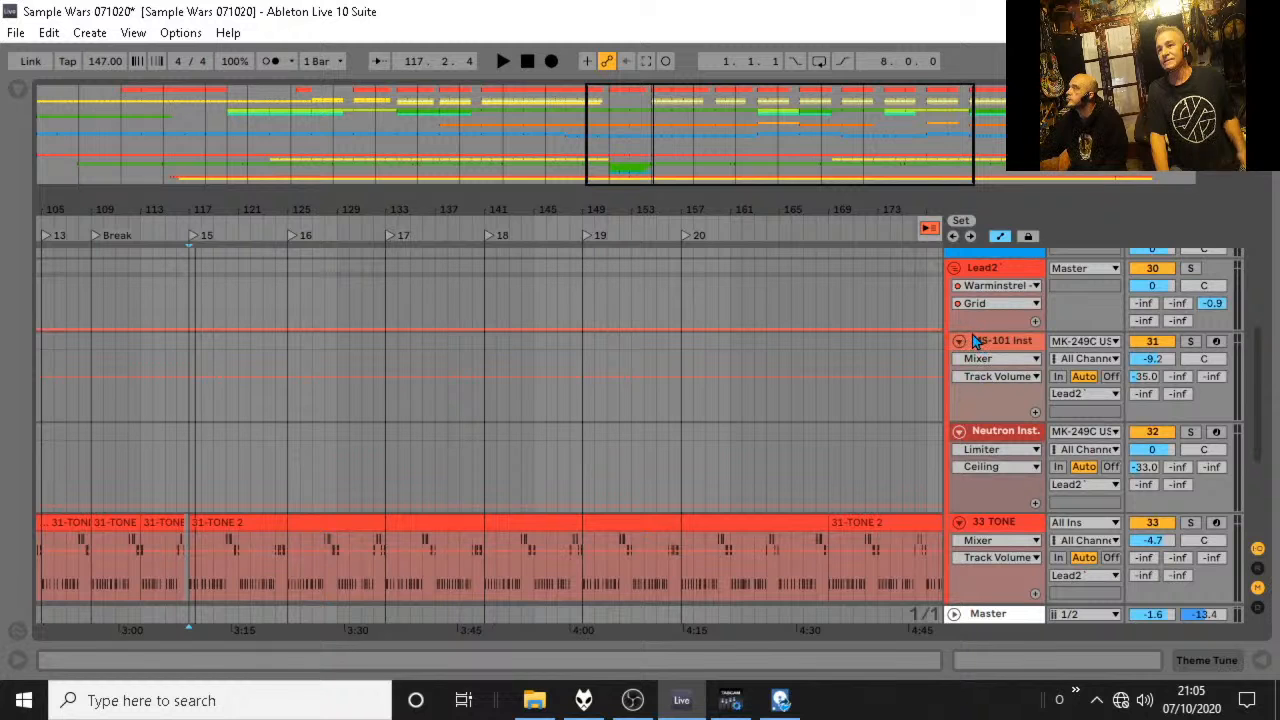
pyautogui.click(997, 345)
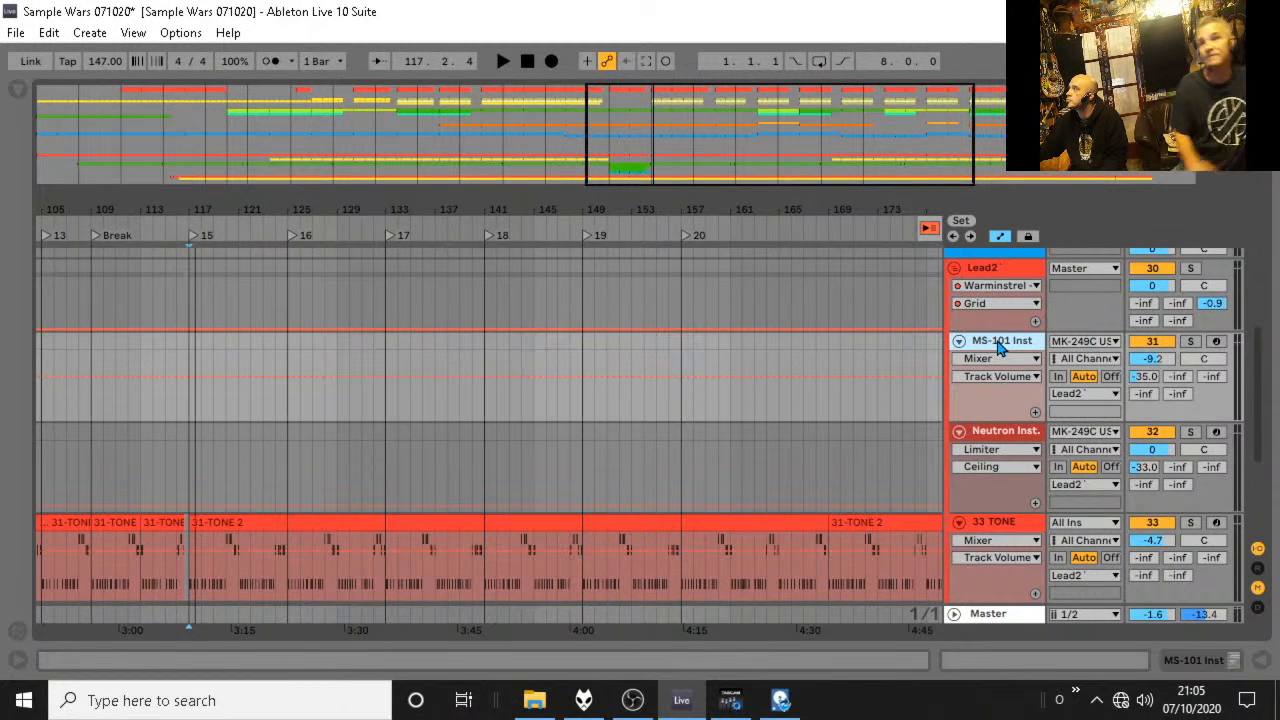
pyautogui.hotkey('ctrl', 't')
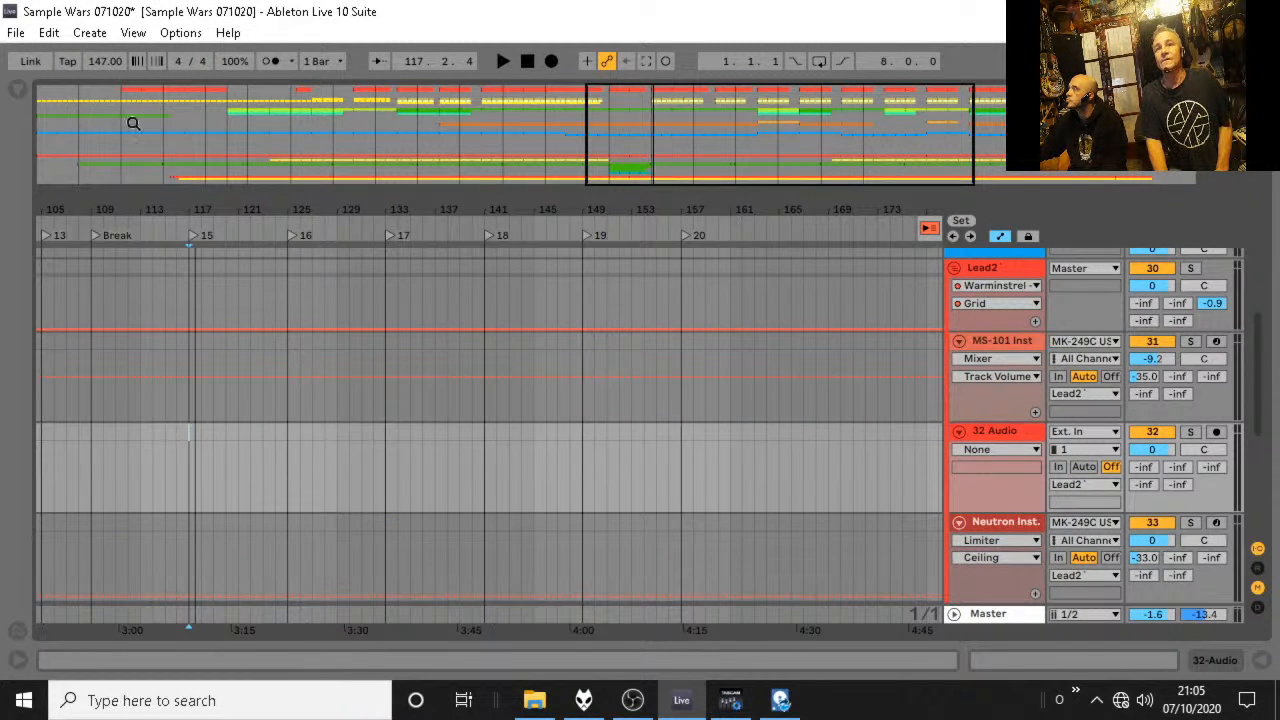
pyautogui.click(18, 95)
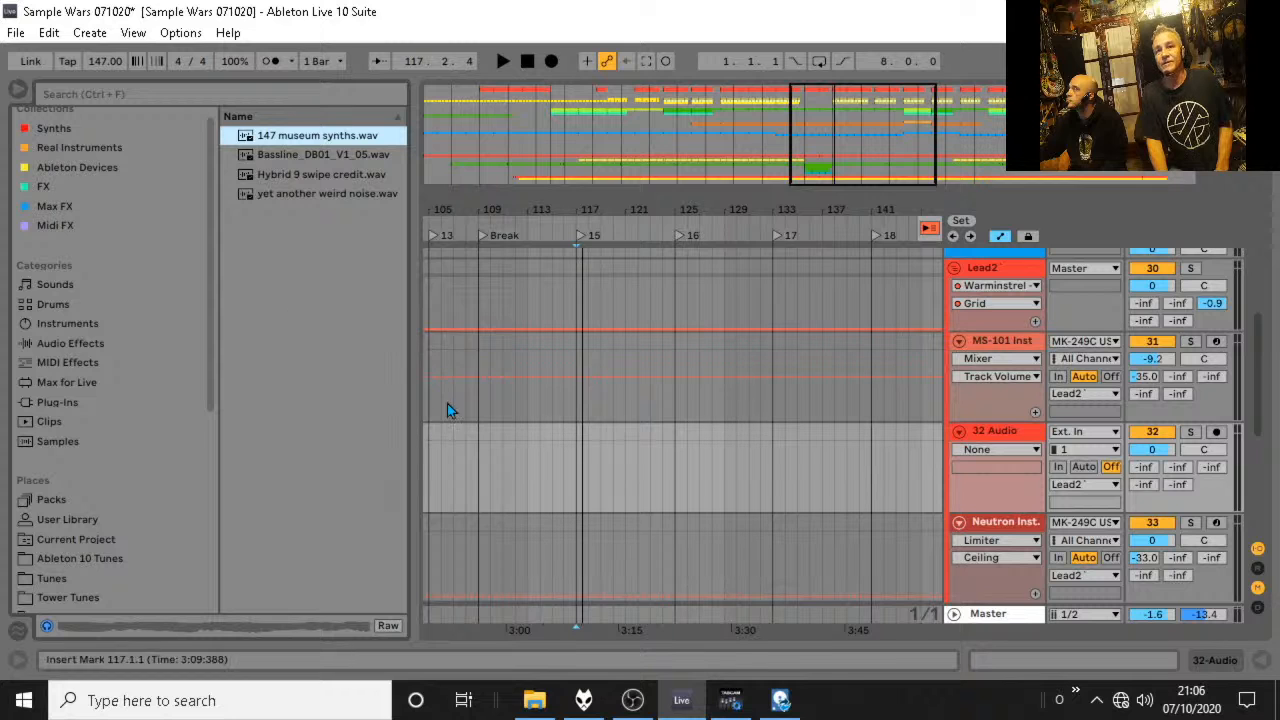
pyautogui.moveTo(312, 141); pyautogui.dragTo(575, 482)
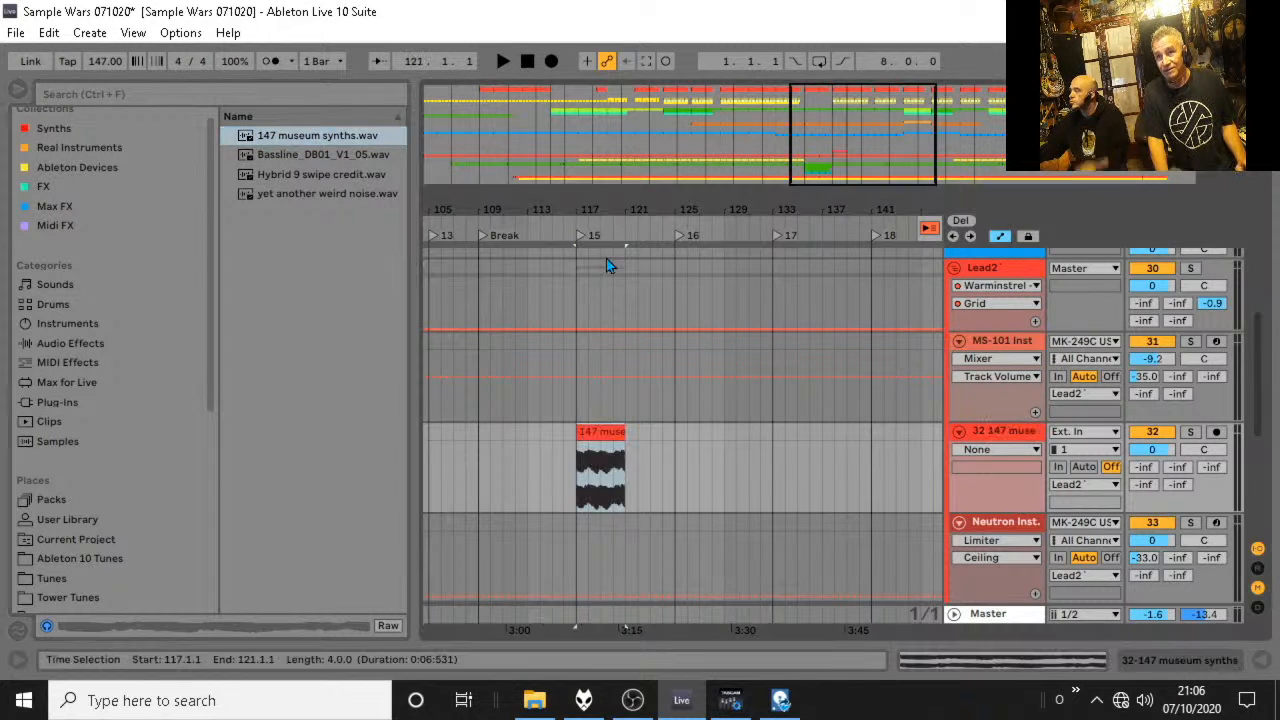
# Rename locator 15 at bar 117 as Drop.
pyautogui.rightClick(581, 238)
pyautogui.click(612, 262)
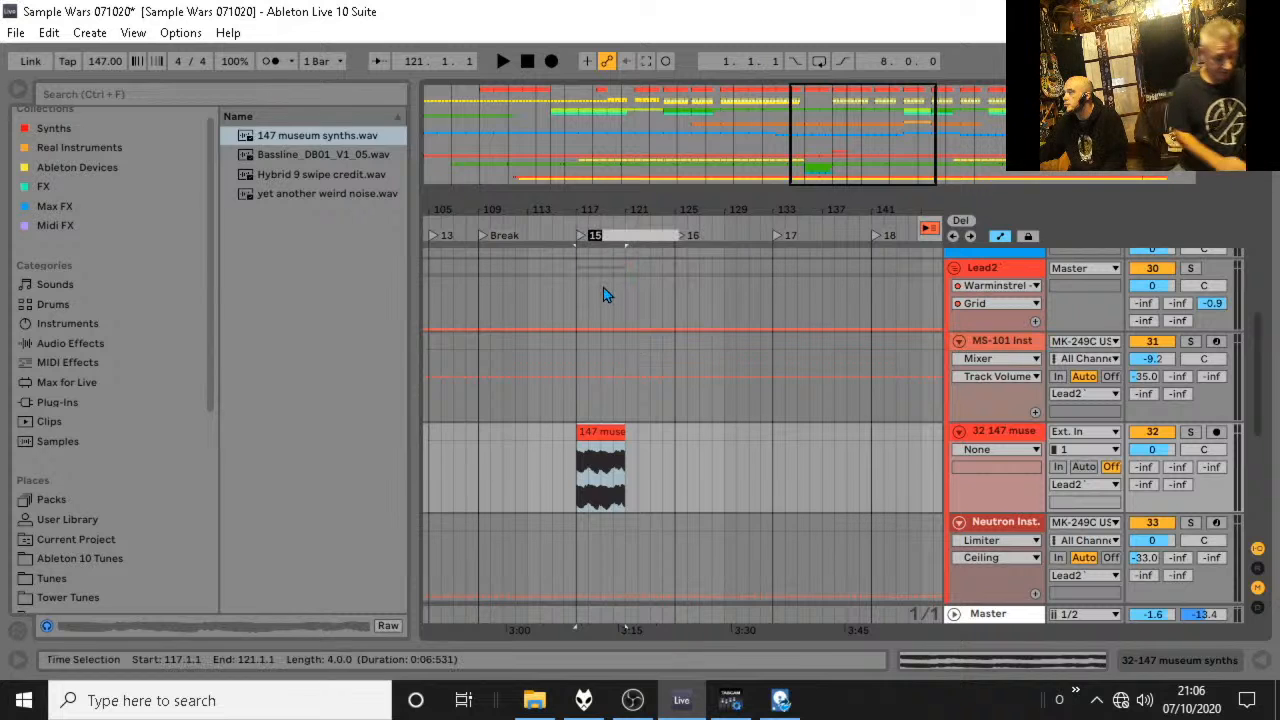
pyautogui.write('Back')
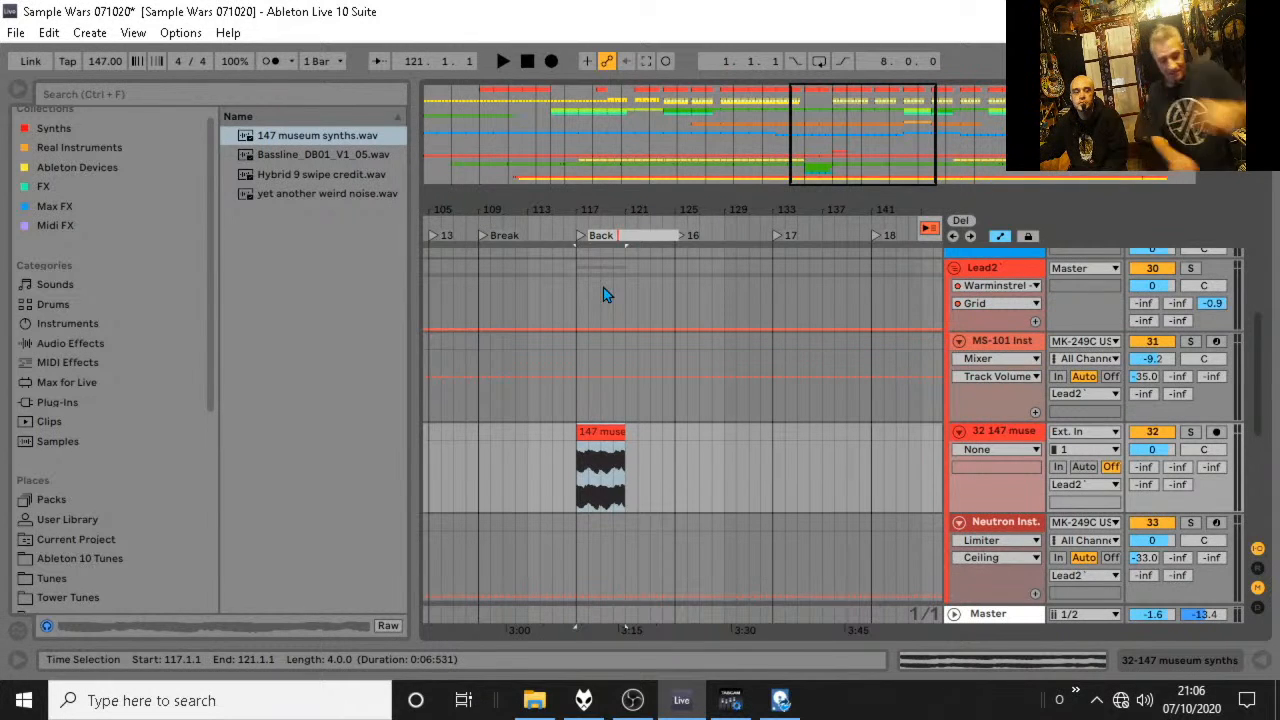
pyautogui.press('BackSpace')
pyautogui.press('BackSpace')
pyautogui.press('BackSpace')
pyautogui.press('BackSpace')
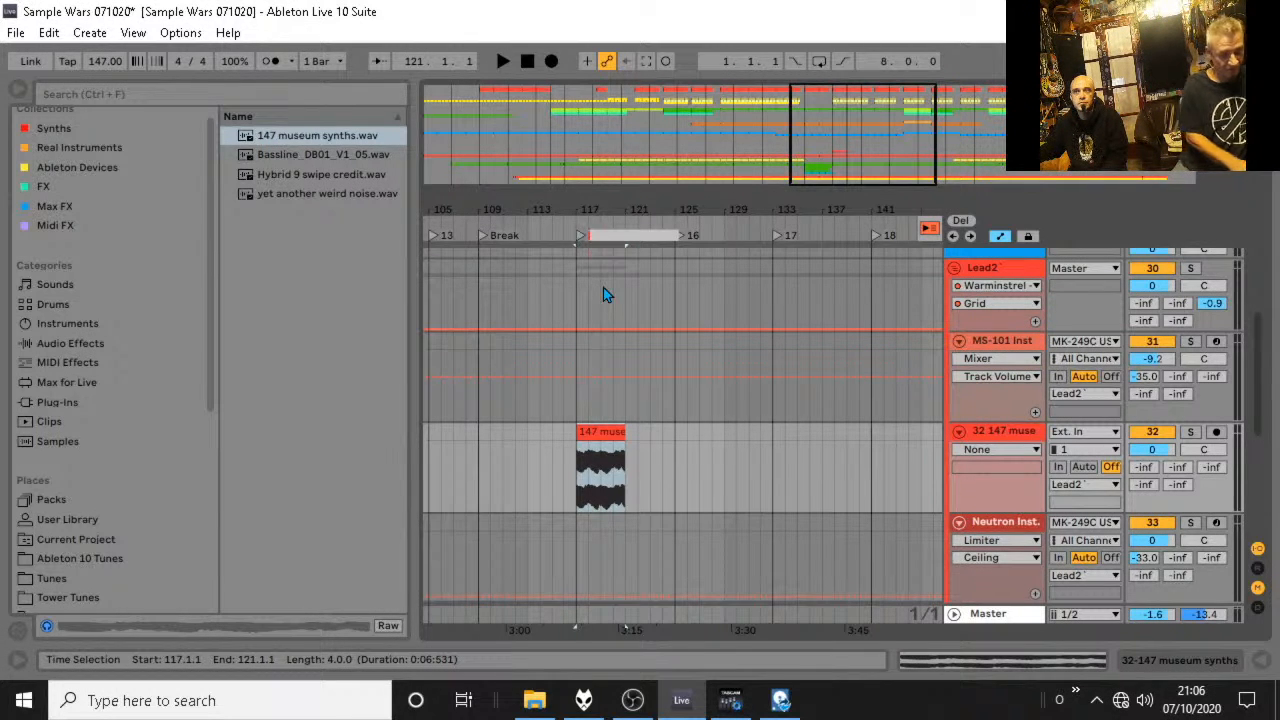
pyautogui.write('Drop')
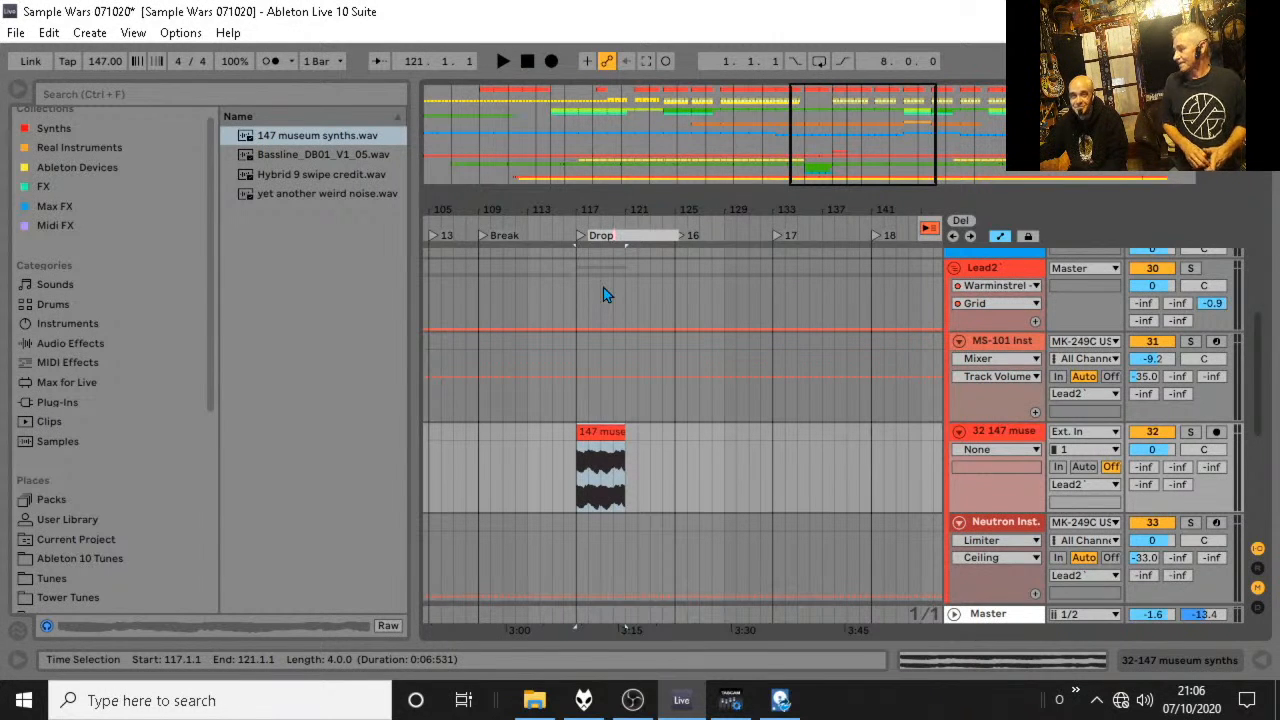
pyautogui.click(570, 289)
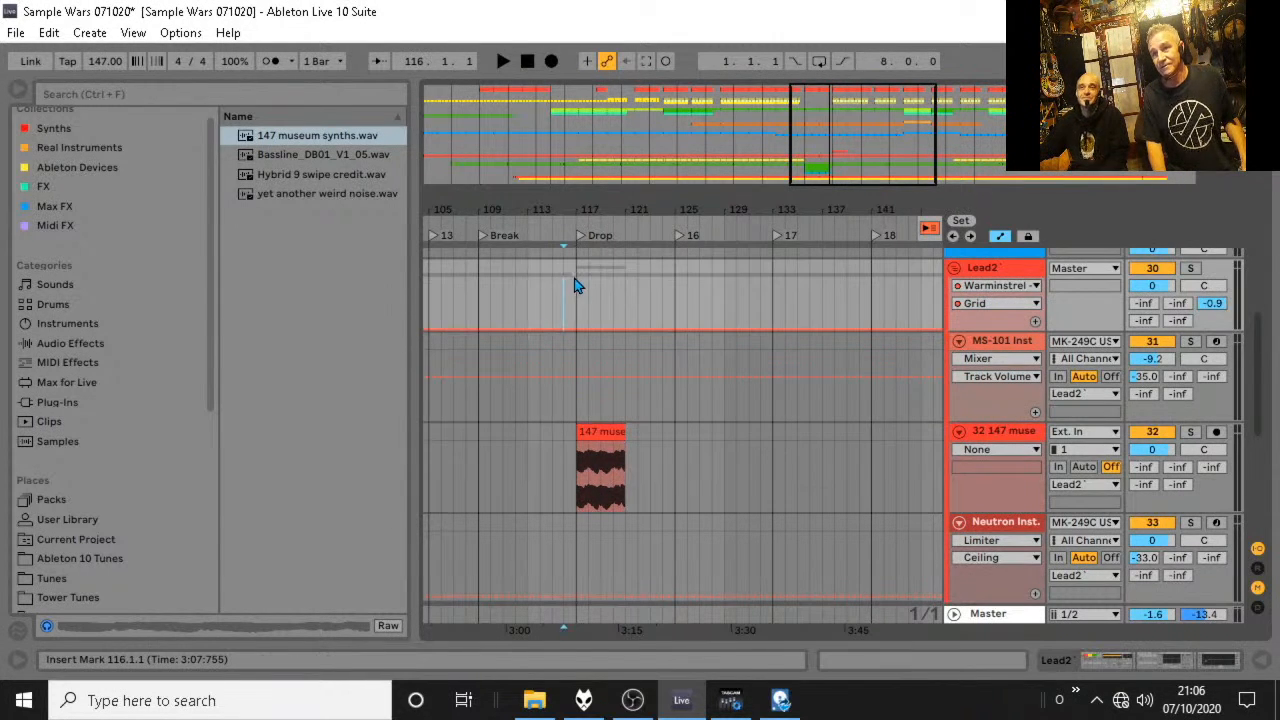
pyautogui.click(477, 289)
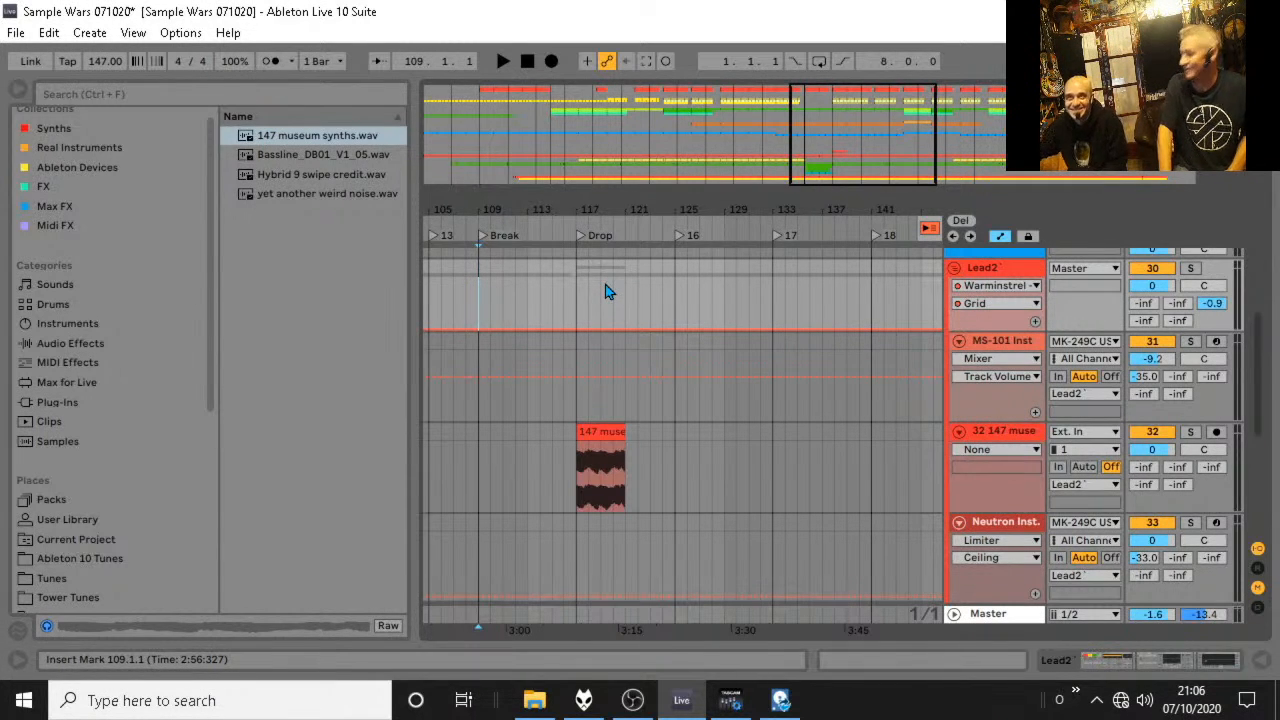
pyautogui.moveTo(575, 282); pyautogui.dragTo(483, 311)
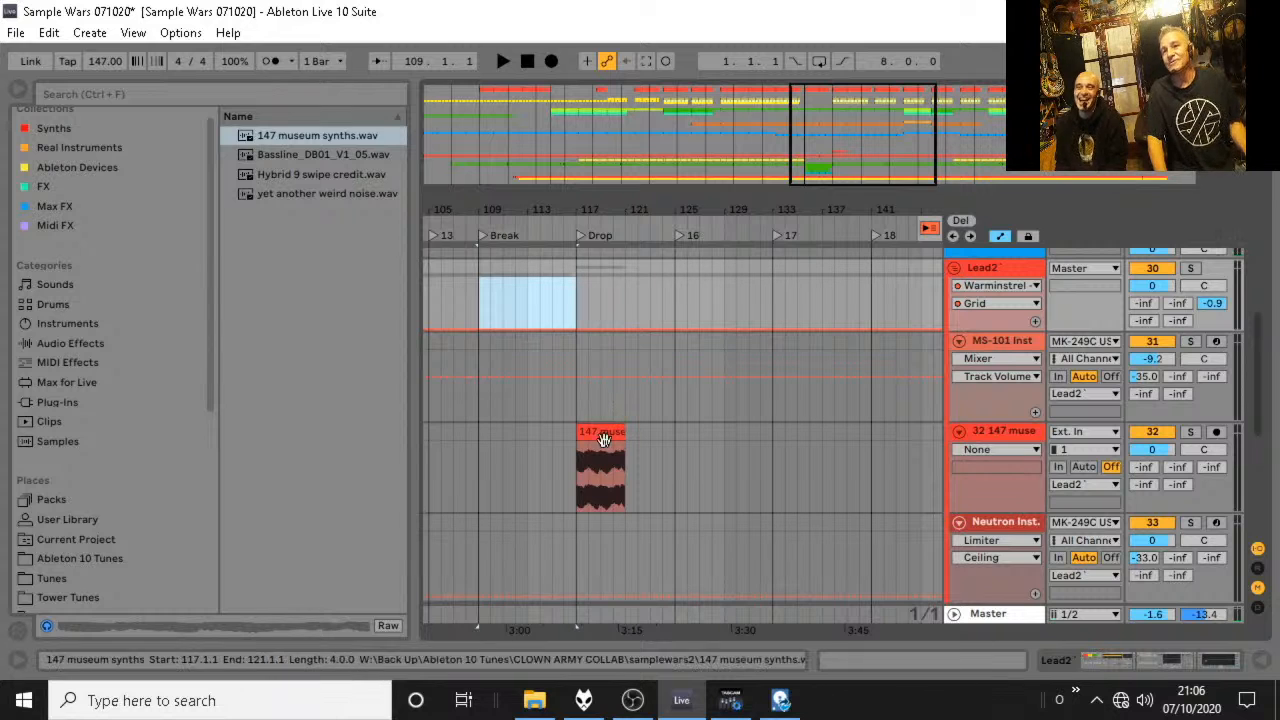
# Lower the 147 museum synths track's volume to -10.6 dB while auditioning the drop from bar 117.
pyautogui.click(577, 469)
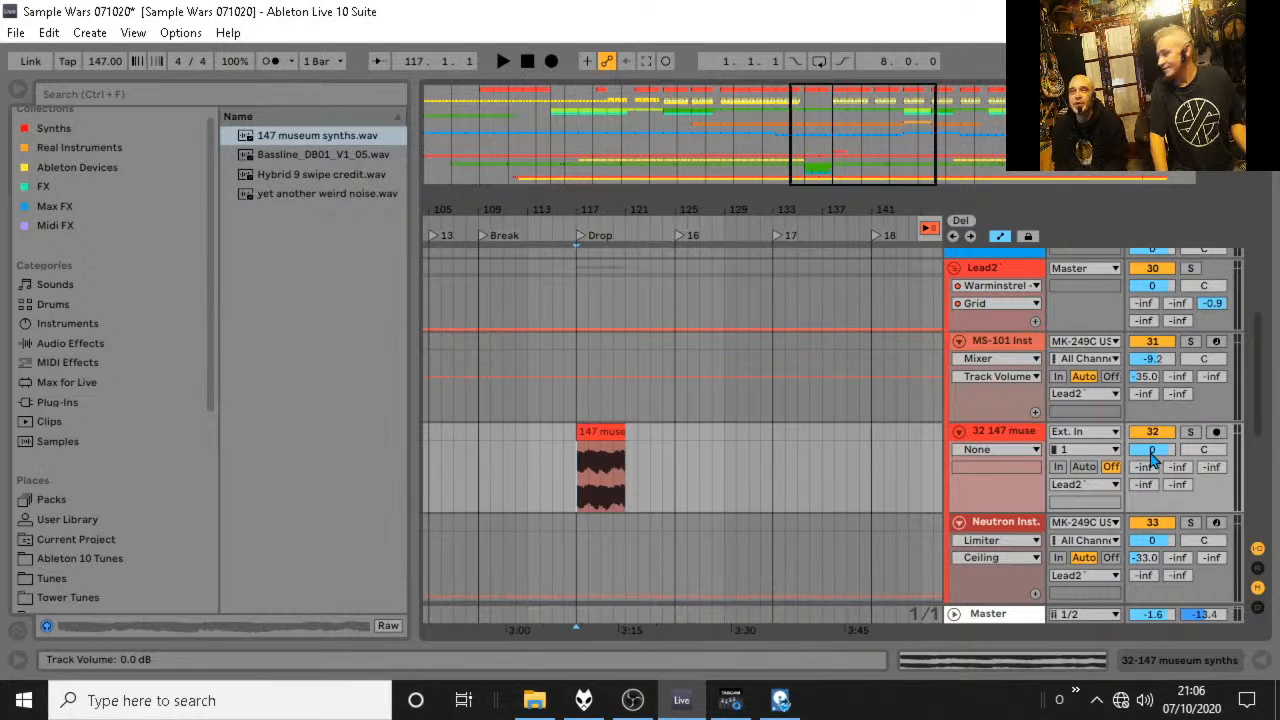
pyautogui.moveTo(1152, 457); pyautogui.dragTo(1152, 475)
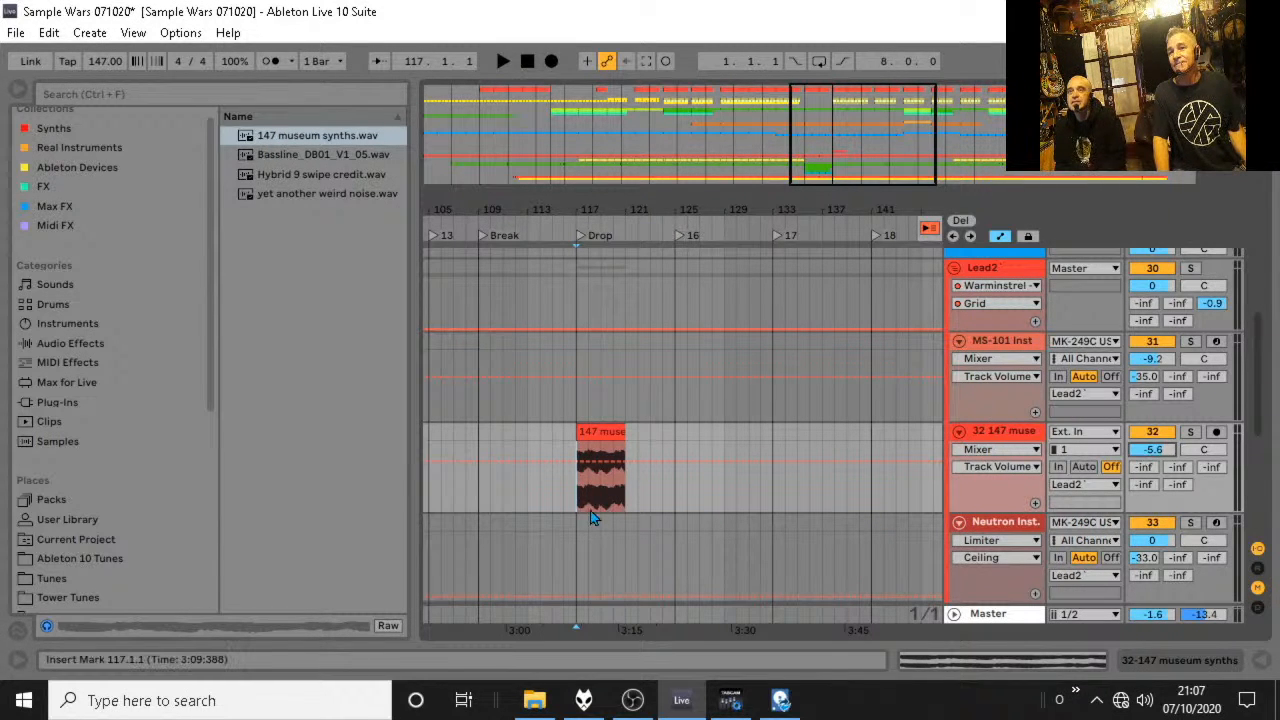
pyautogui.press('space')
pyautogui.moveTo(1152, 449); pyautogui.dragTo(1152, 468)
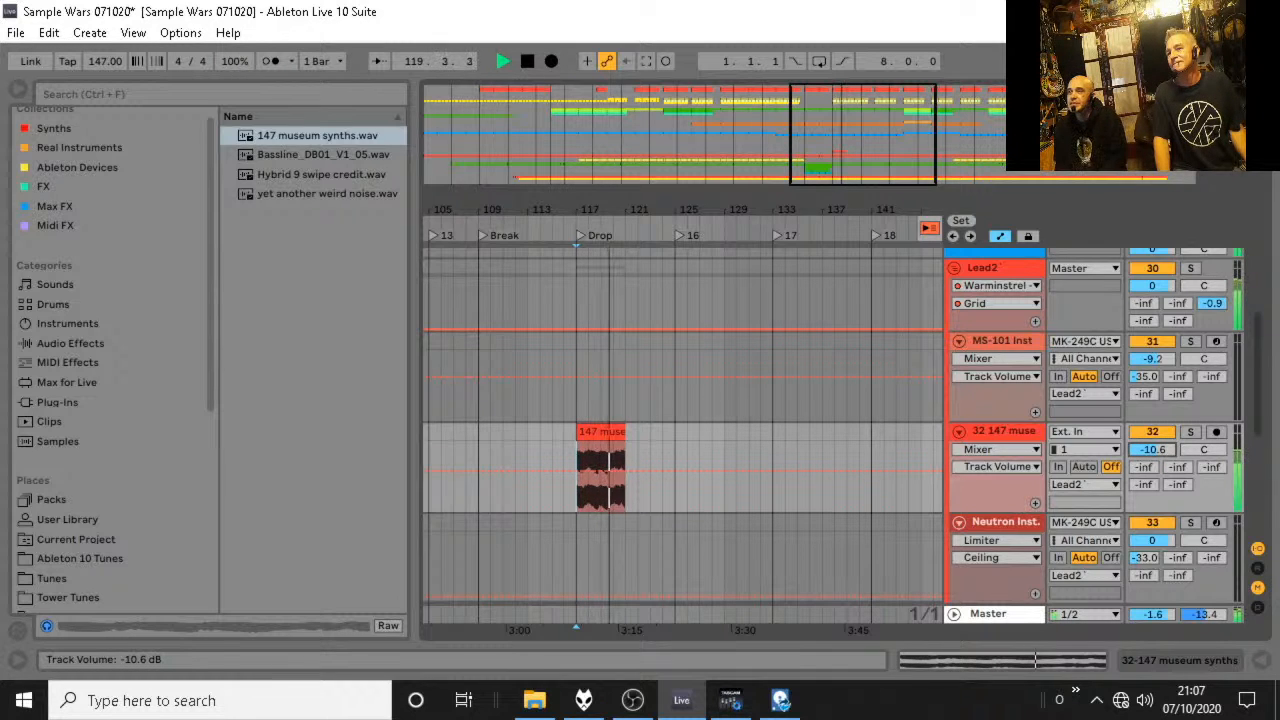
pyautogui.press('space')
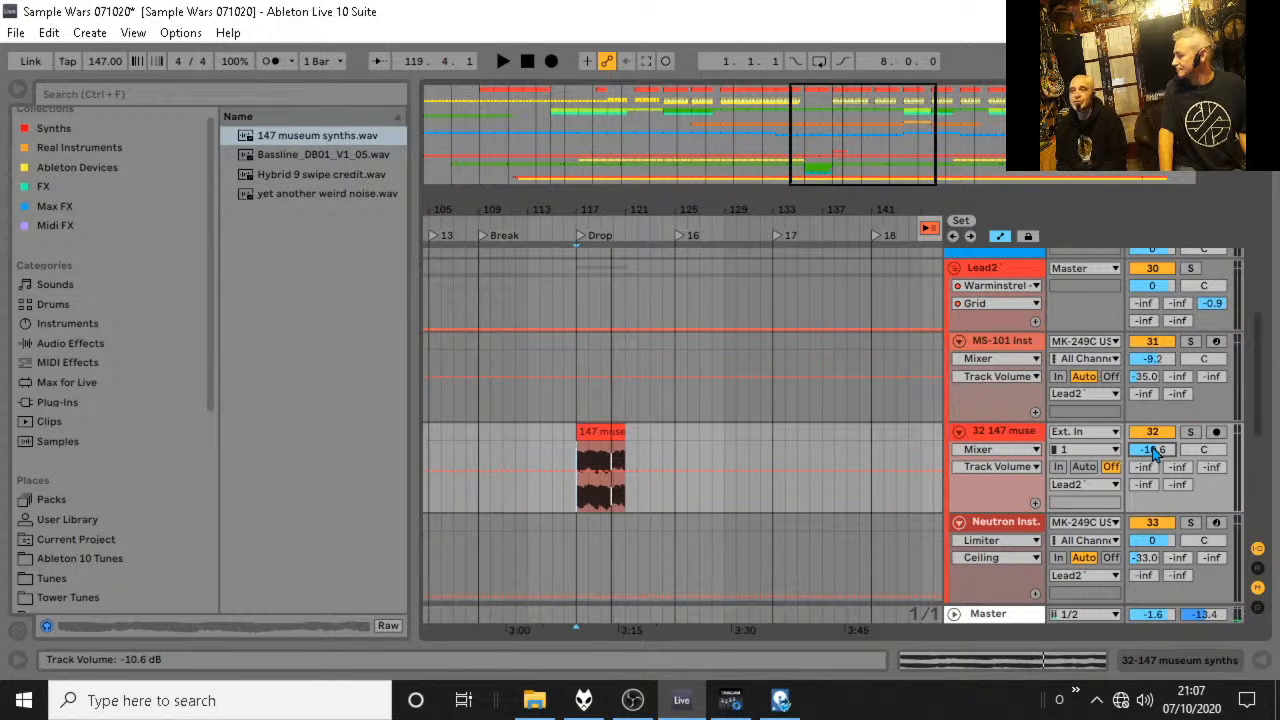
# Solo the 147 museum synths track, audition it from bar 117, and select the track.
pyautogui.press('space')
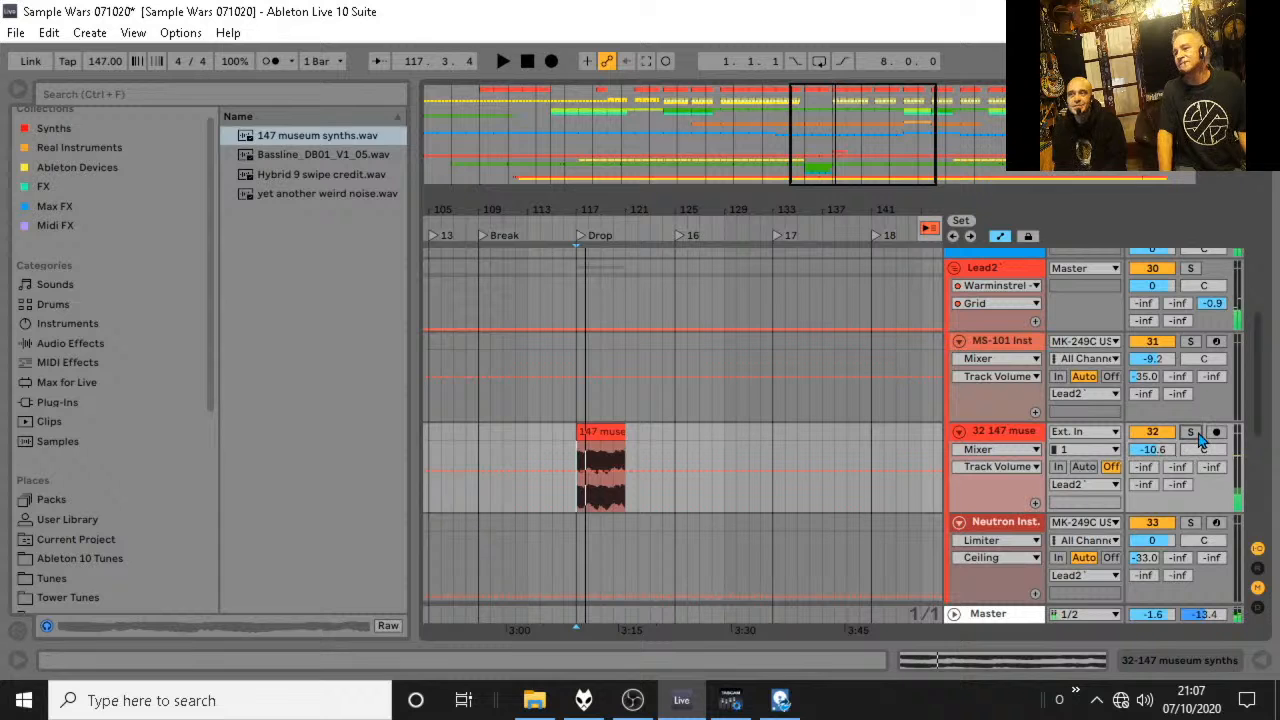
pyautogui.click(1196, 433)
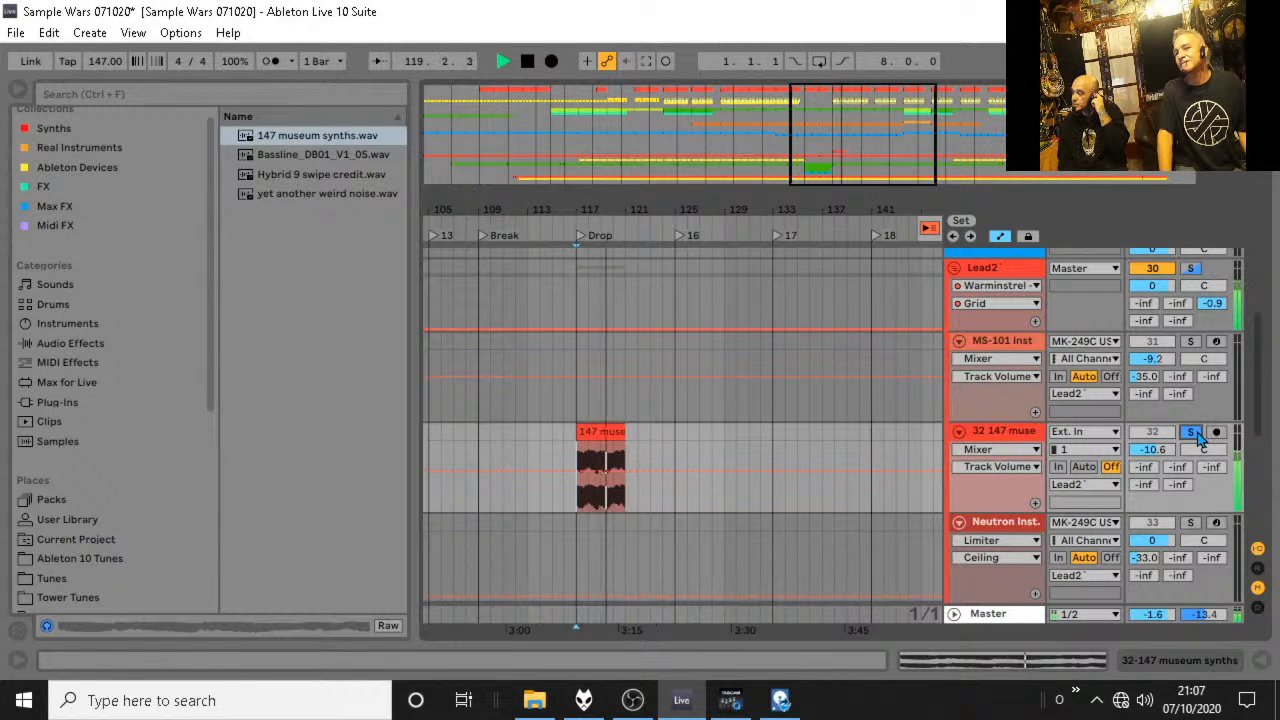
pyautogui.press('space')
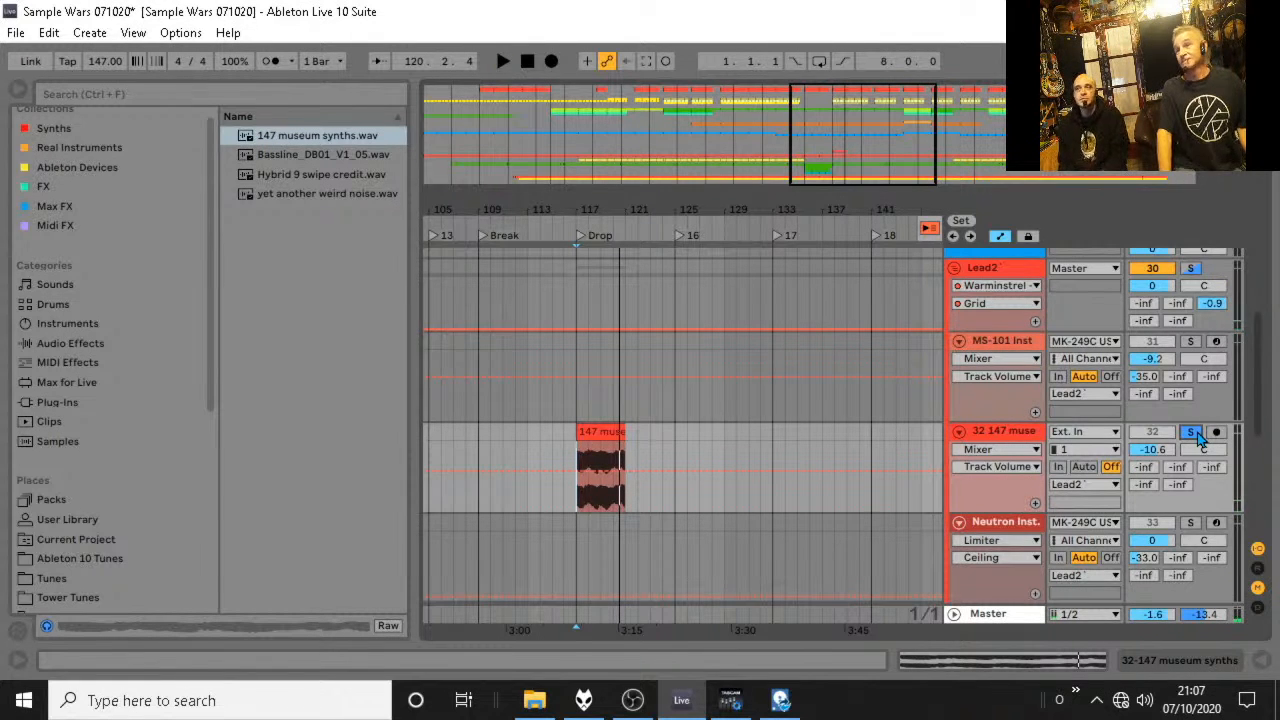
pyautogui.click(1015, 431)
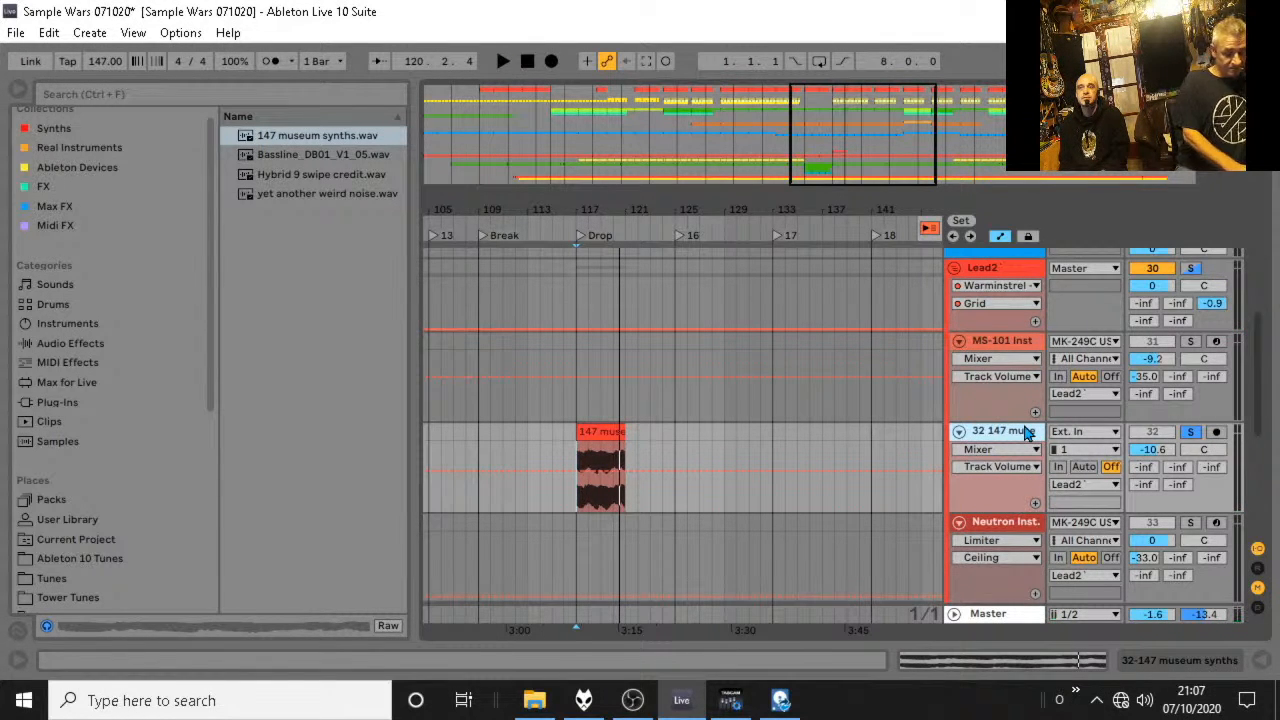
# Insert a MIDI track below the 147 museum synths audio track and load 147 museum synths.wav into it as a Simpler instrument.
pyautogui.hotkey('ctrl', 'shift', 't')
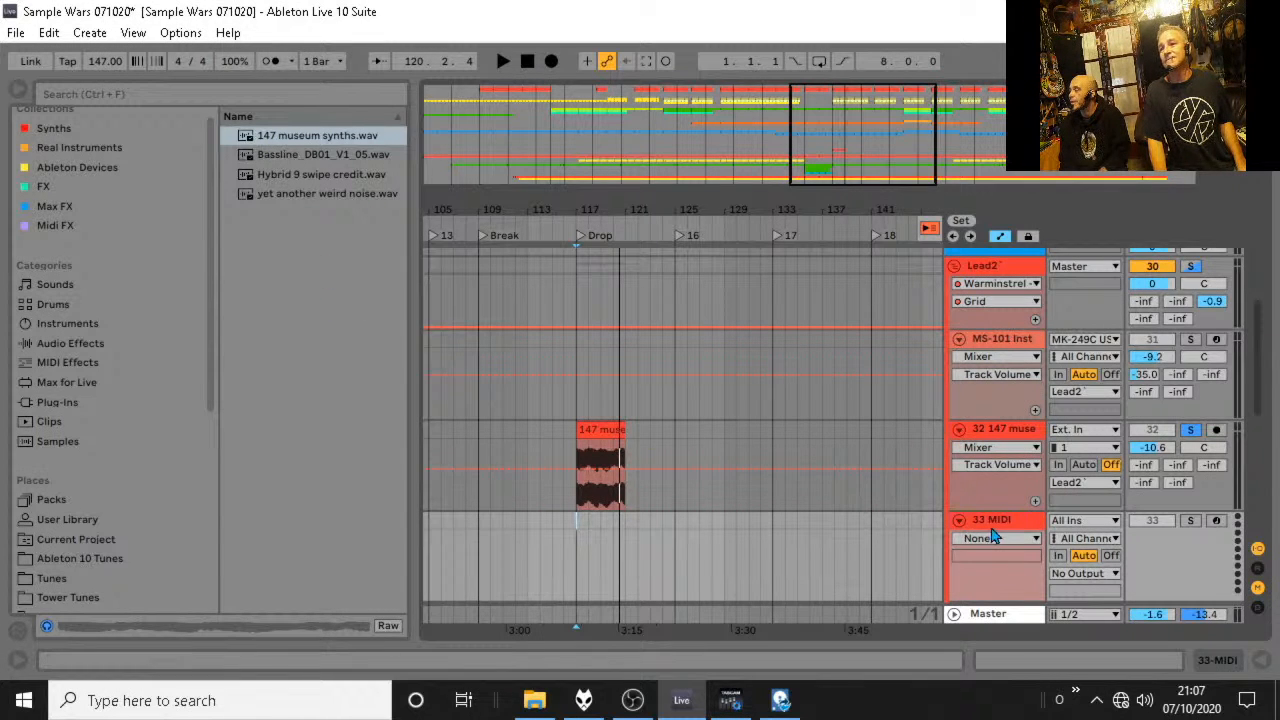
pyautogui.doubleClick(995, 522)
pyautogui.moveTo(310, 145); pyautogui.dragTo(657, 500)
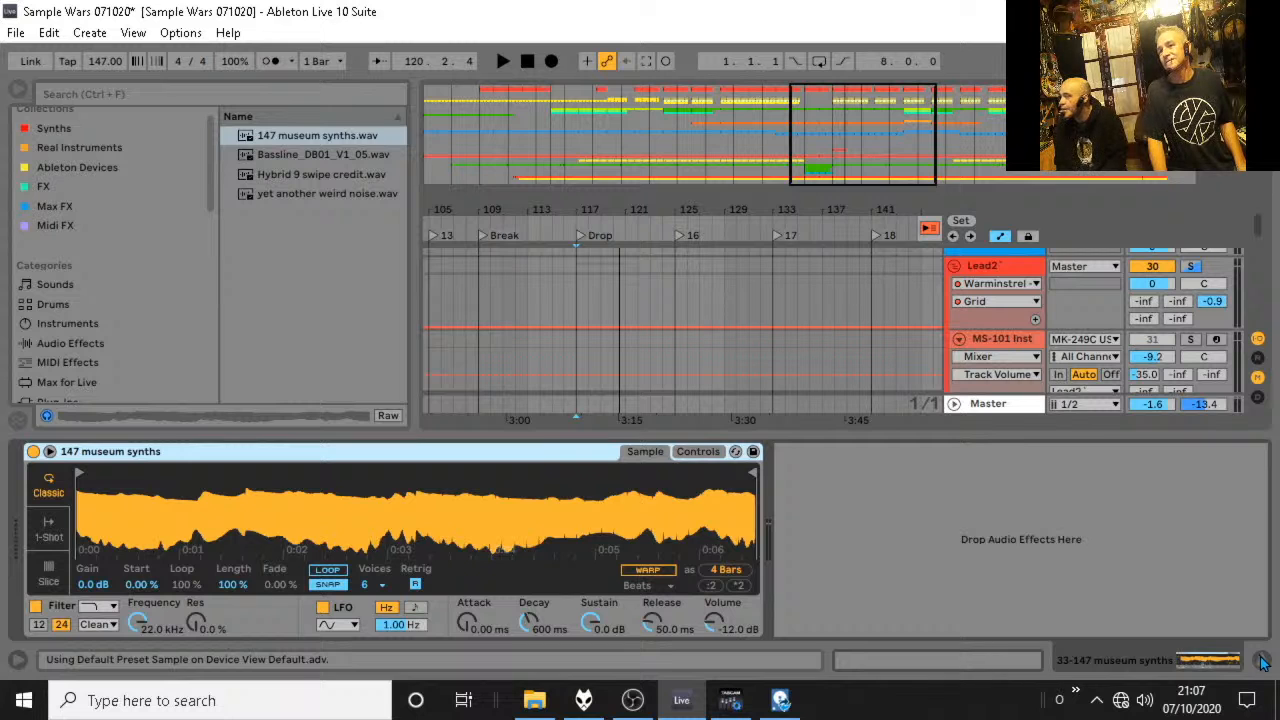
# Delete the 147 museum synths audio track, keeping the new Simpler track in the Lead2 group.
pyautogui.scroll(-3, 1018, 356)
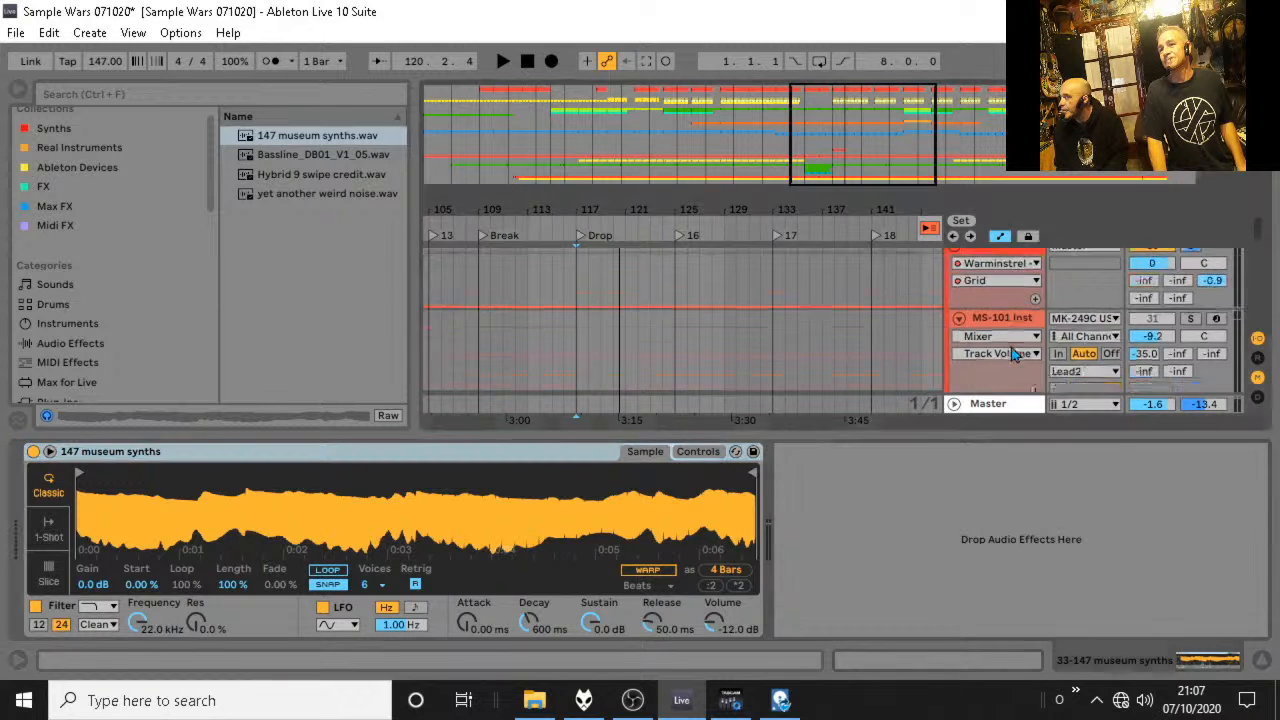
pyautogui.click(1009, 346)
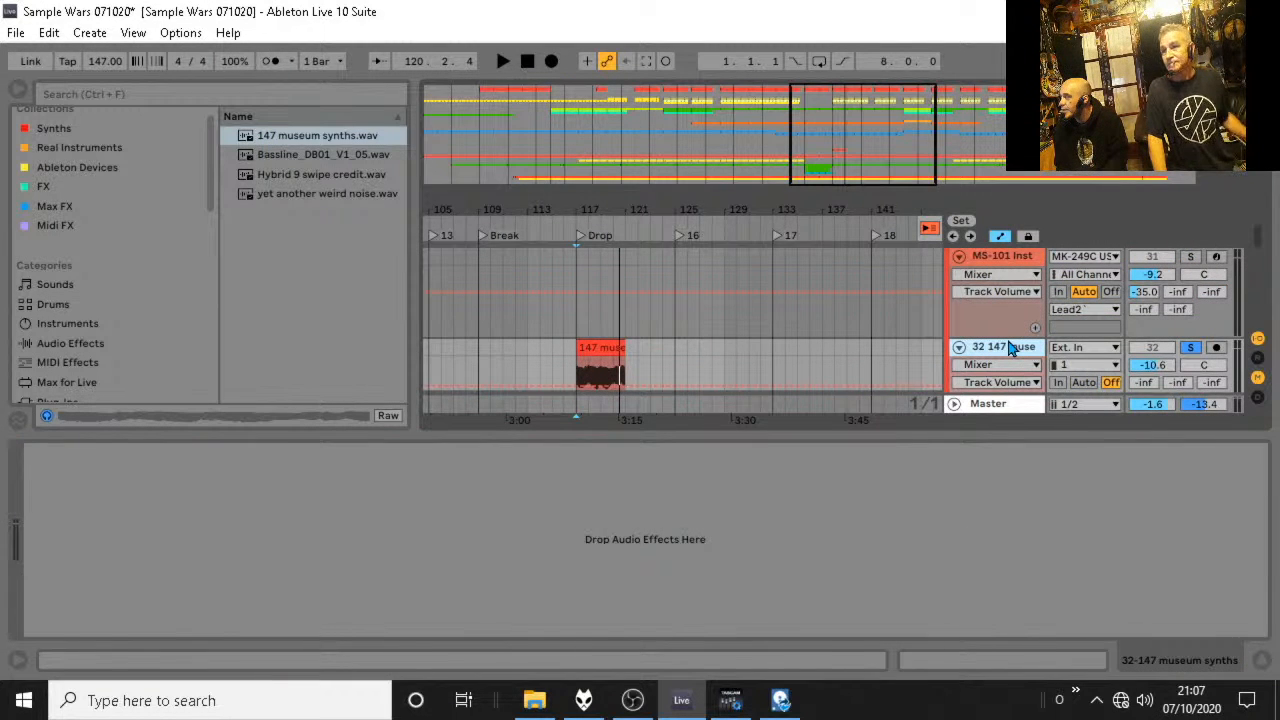
pyautogui.press('Delete')
pyautogui.scroll(-1, 1088, 352)
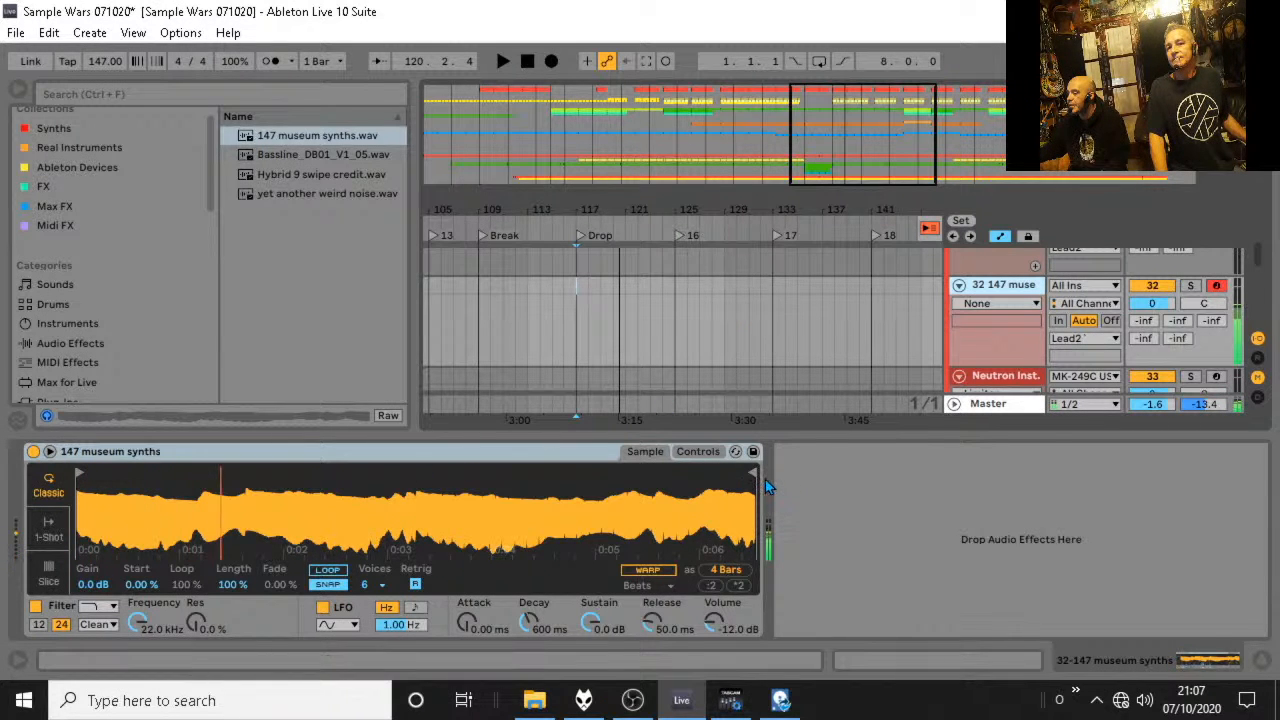
# Shorten the Simpler sample to about its first 1.5 seconds, compare Slice mode with Classic, and turn on looping in Classic mode.
pyautogui.moveTo(754, 473); pyautogui.dragTo(243, 473)
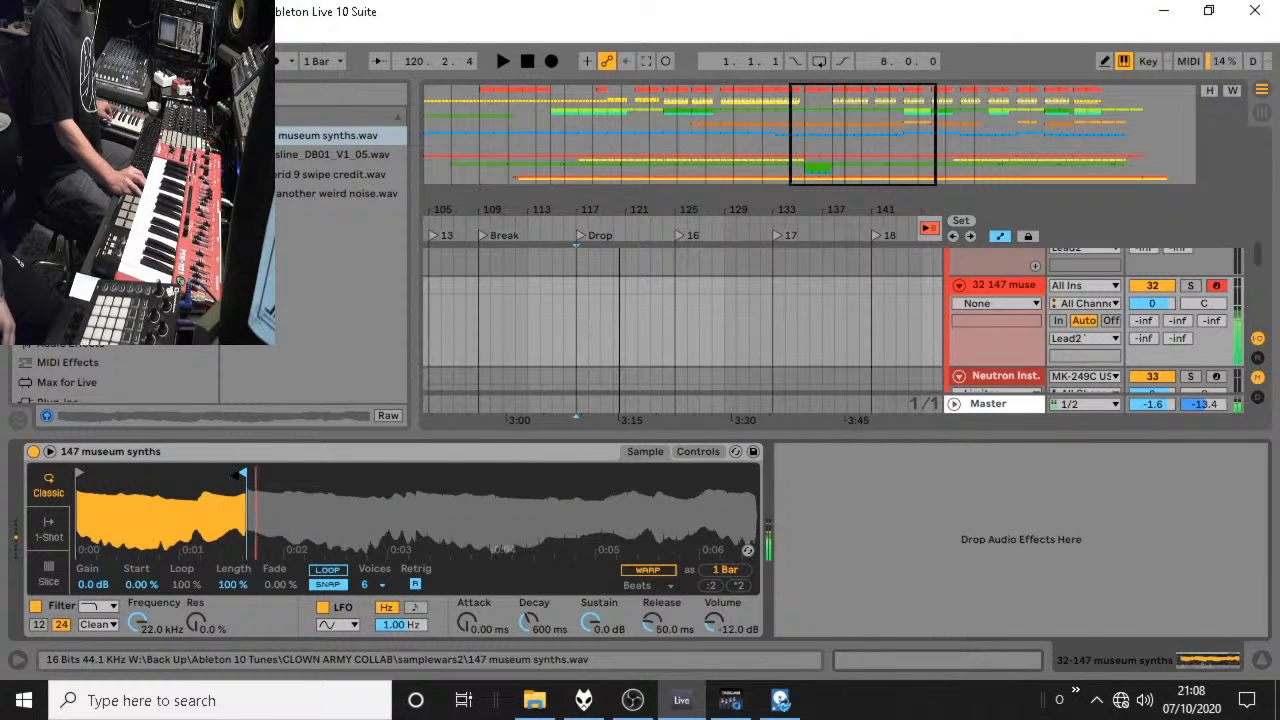
pyautogui.click(48, 530)
pyautogui.click(48, 573)
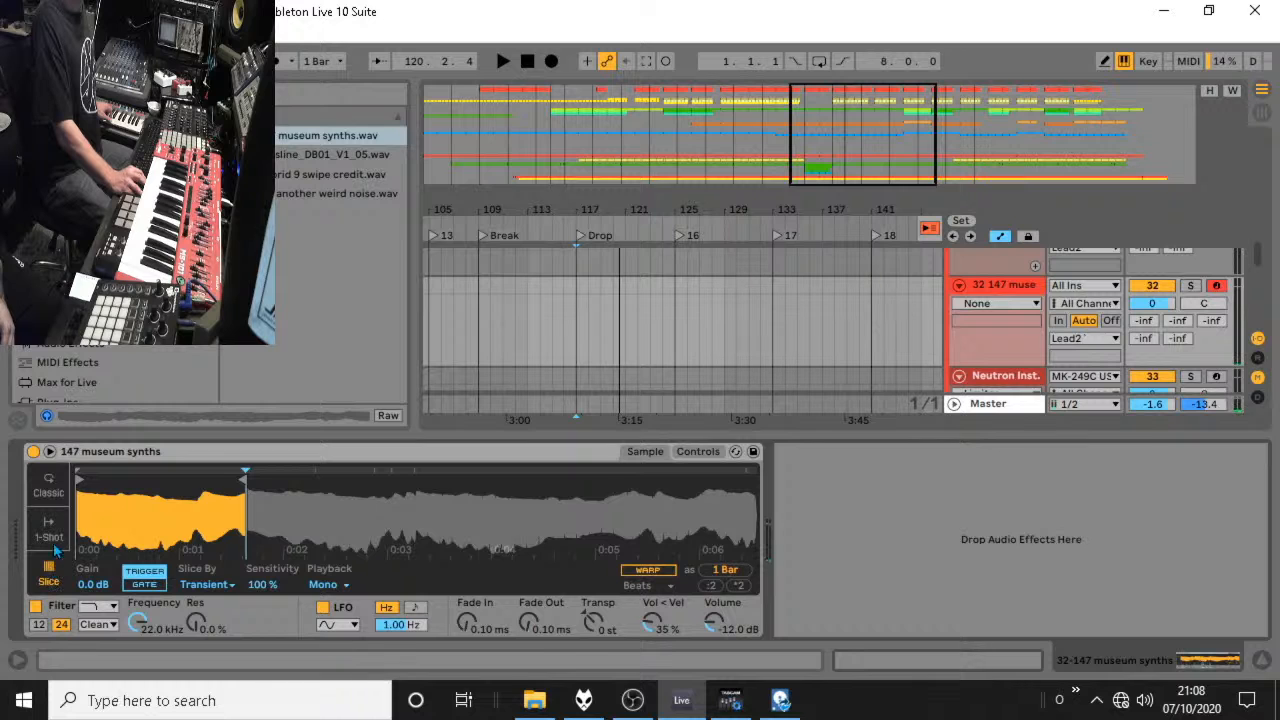
pyautogui.click(48, 487)
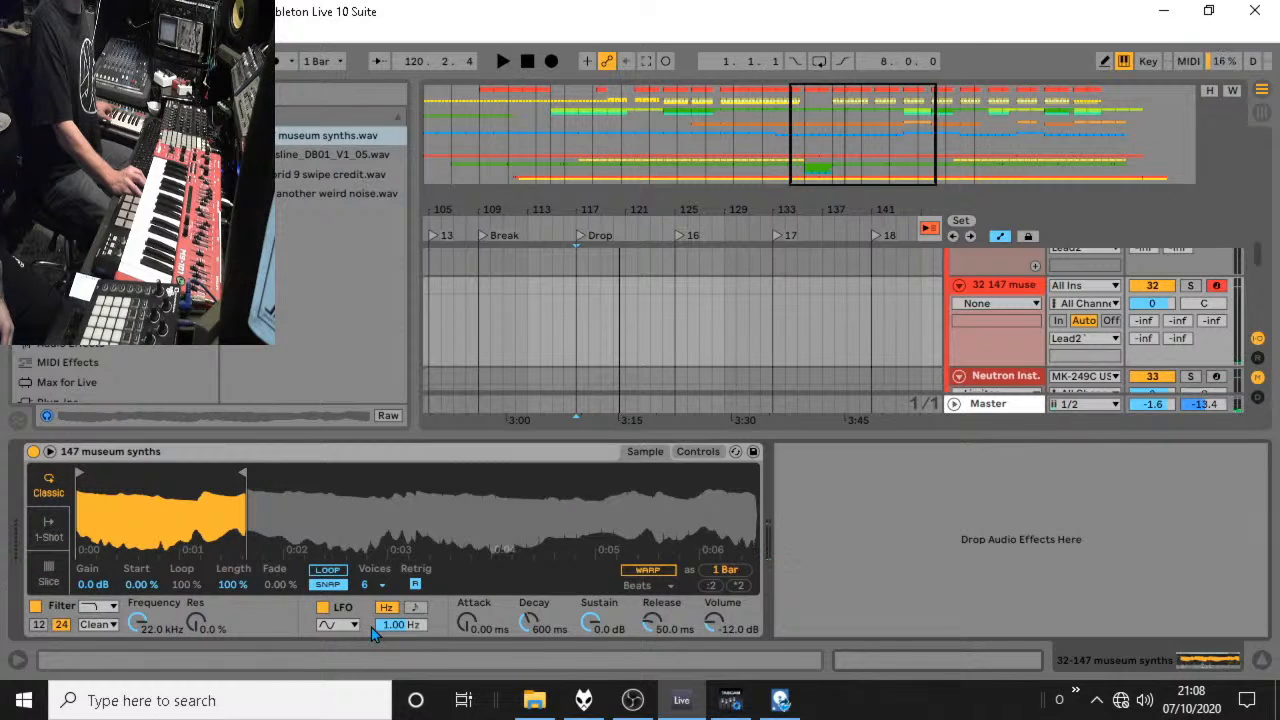
pyautogui.click(315, 569)
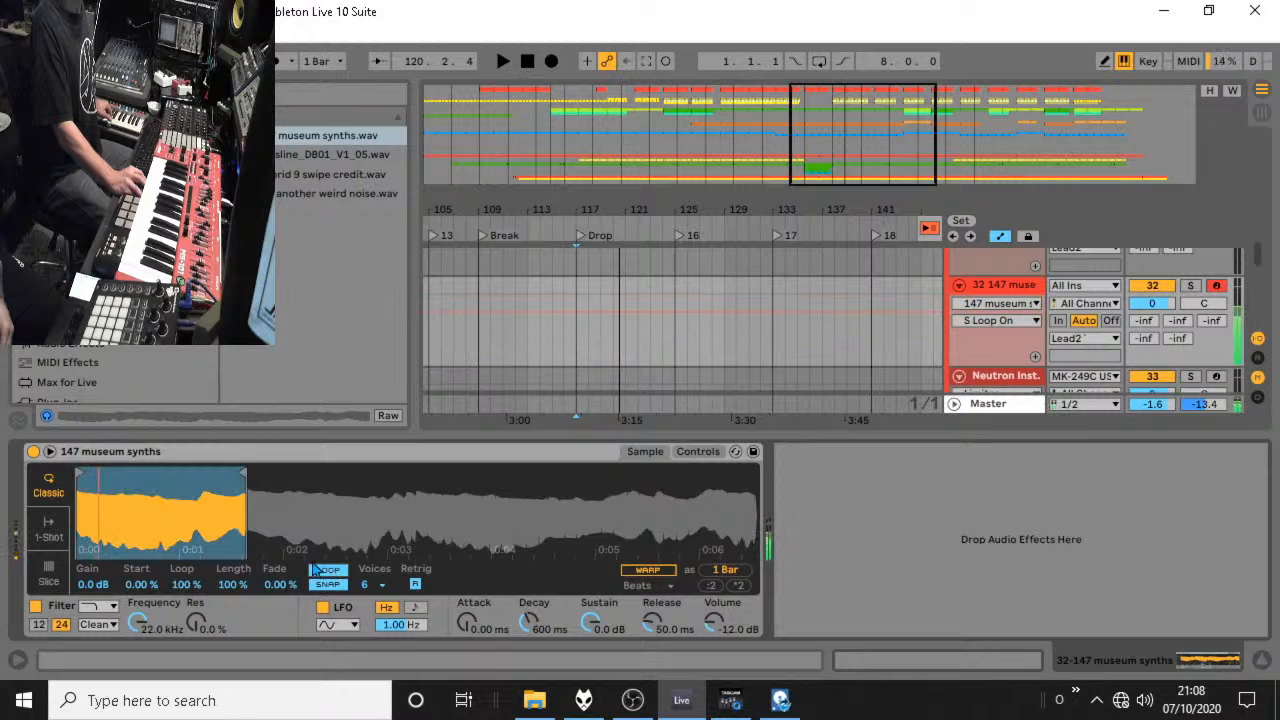
# Trim the looped sample region by ear so it runs from the sample's beginning to just past one second.
pyautogui.moveTo(245, 474); pyautogui.dragTo(236, 474)
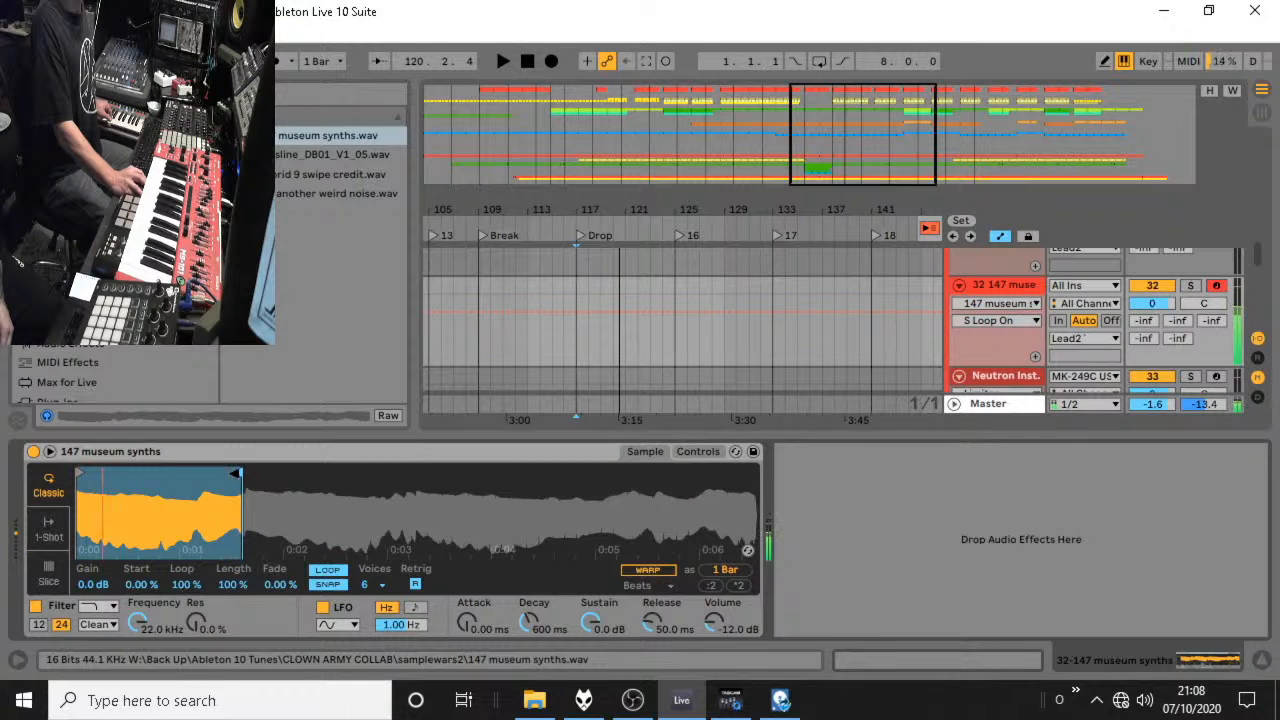
pyautogui.moveTo(79, 474)
pyautogui.mouseDown()
pyautogui.moveTo(166, 476)
pyautogui.moveTo(110, 474)
pyautogui.mouseUp()
pyautogui.moveTo(238, 474); pyautogui.dragTo(192, 474)
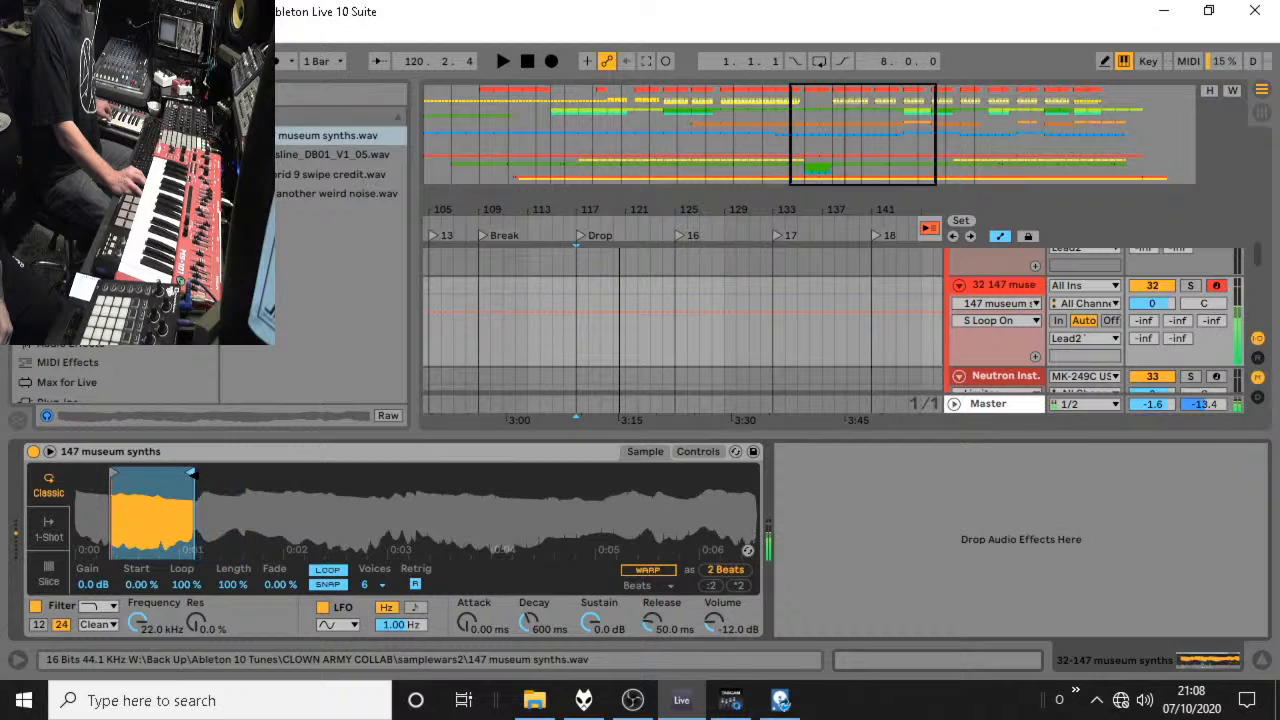
pyautogui.moveTo(110, 474)
pyautogui.mouseDown()
pyautogui.moveTo(128, 474)
pyautogui.moveTo(79, 474)
pyautogui.mouseUp()
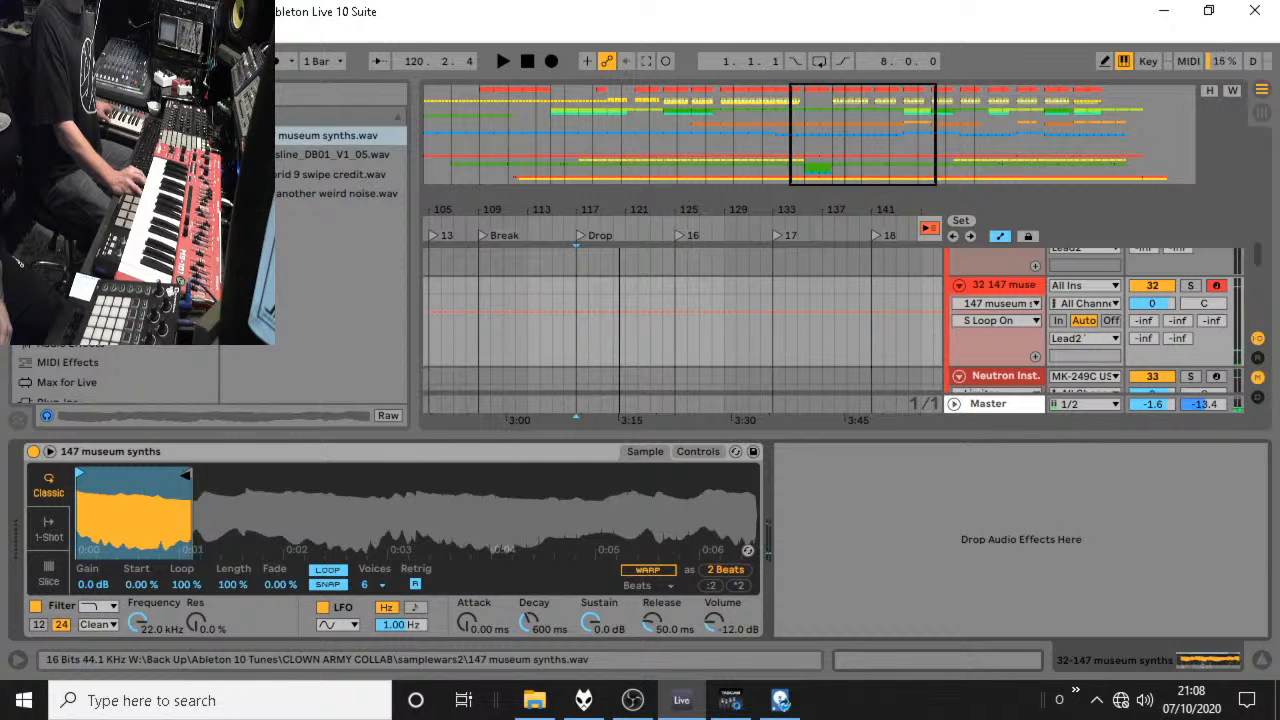
pyautogui.moveTo(186, 474); pyautogui.dragTo(202, 474)
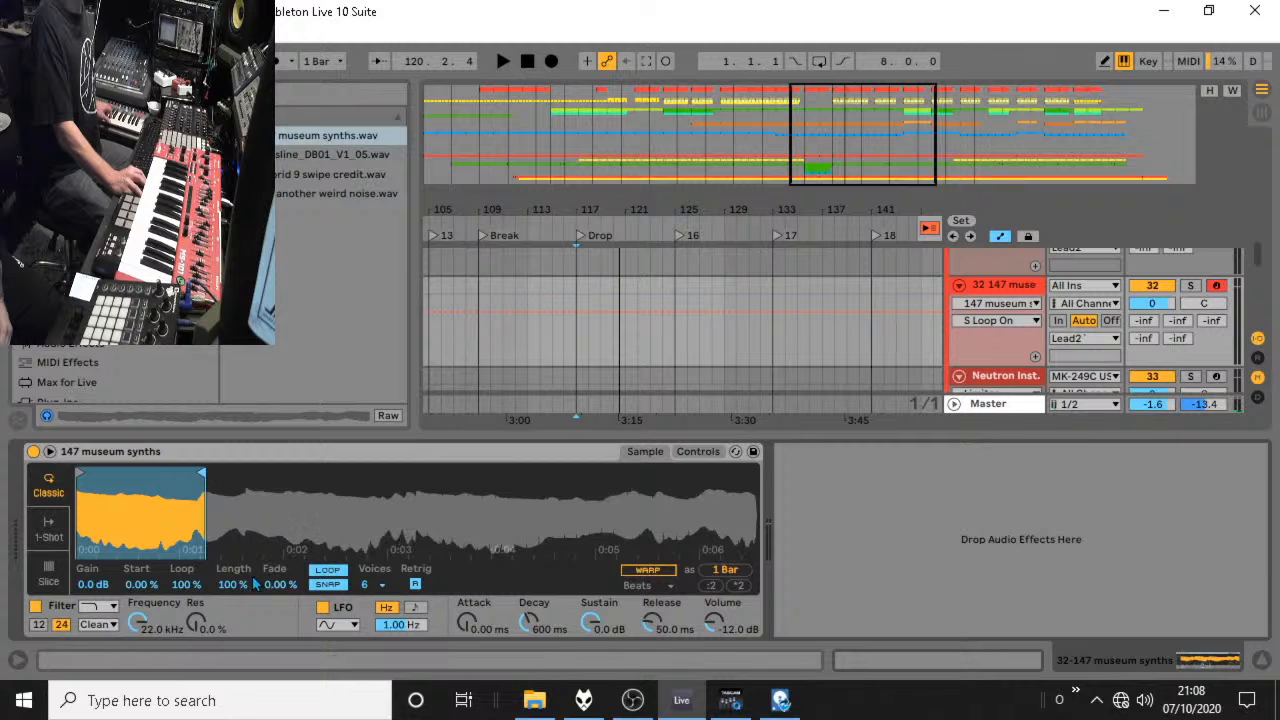
# Trim the sample end slightly and set Simpler's loop to 78.9 %, start to 0.00 % and loop fade to 43.0 %.
pyautogui.moveTo(186, 590)
pyautogui.mouseDown()
pyautogui.moveTo(186, 636)
pyautogui.moveTo(186, 602)
pyautogui.mouseUp()
pyautogui.moveTo(200, 473); pyautogui.dragTo(193, 473)
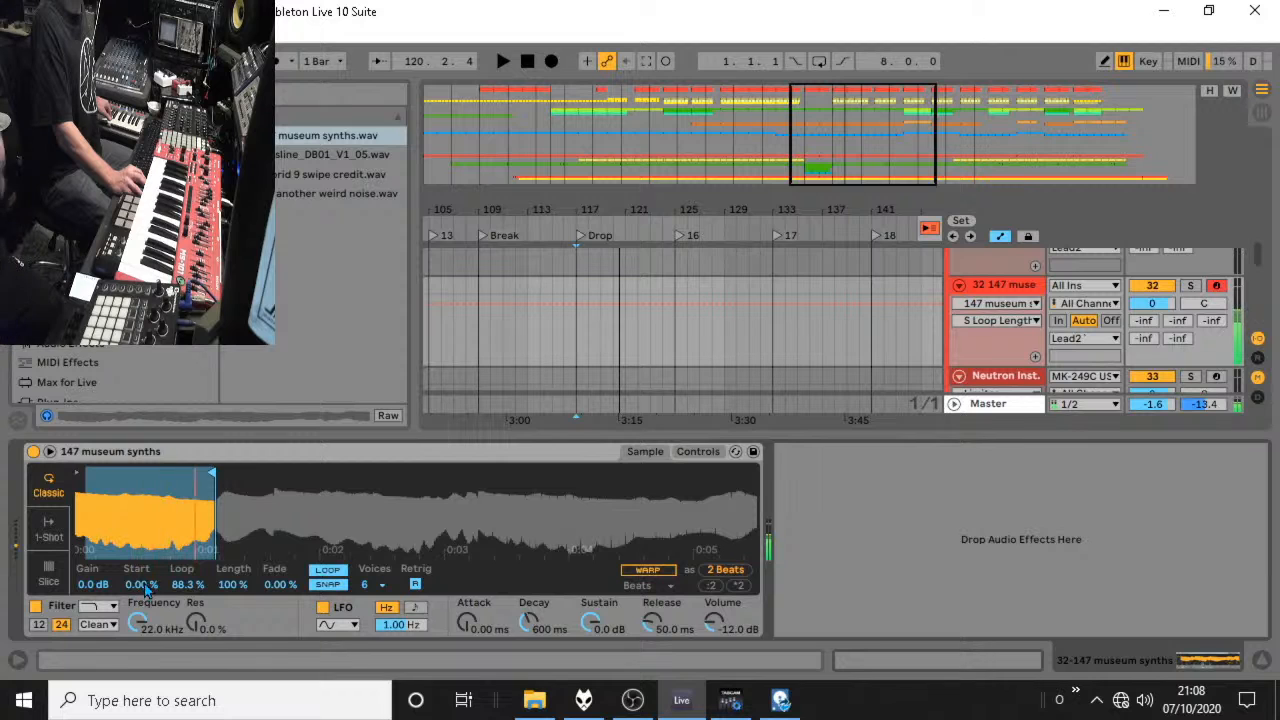
pyautogui.moveTo(177, 588); pyautogui.dragTo(177, 582)
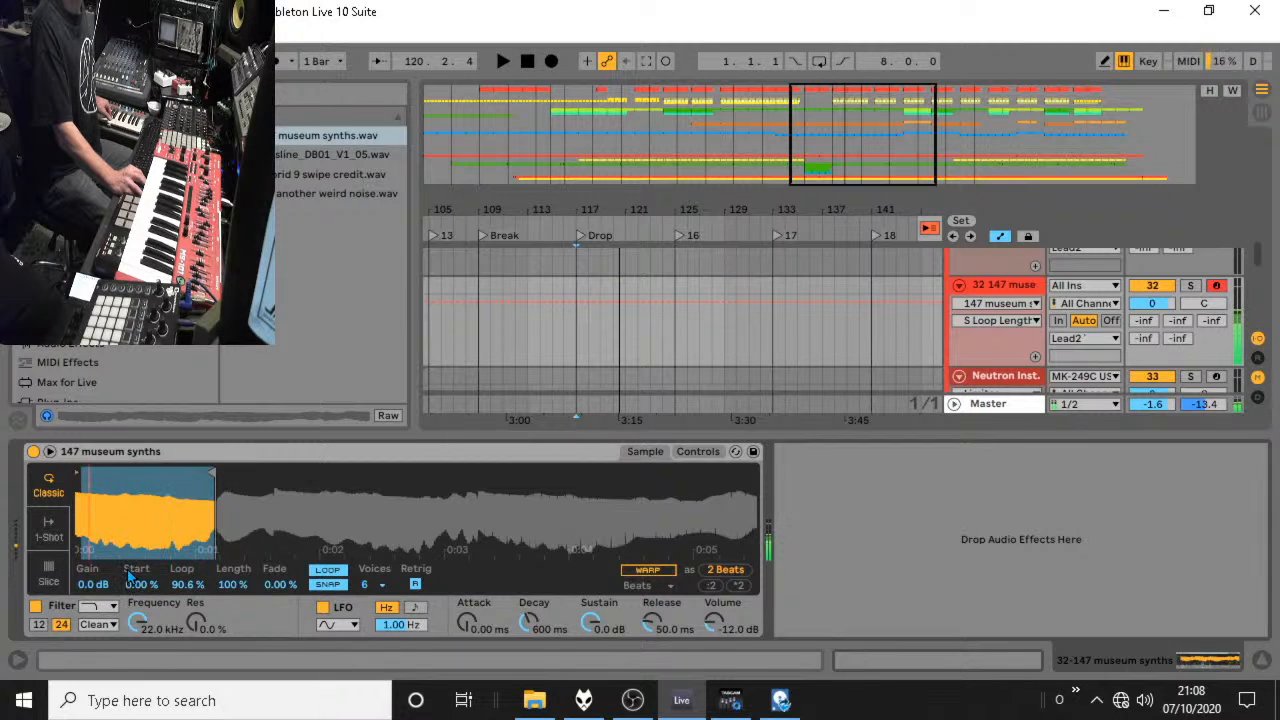
pyautogui.moveTo(186, 586); pyautogui.dragTo(226, 598)
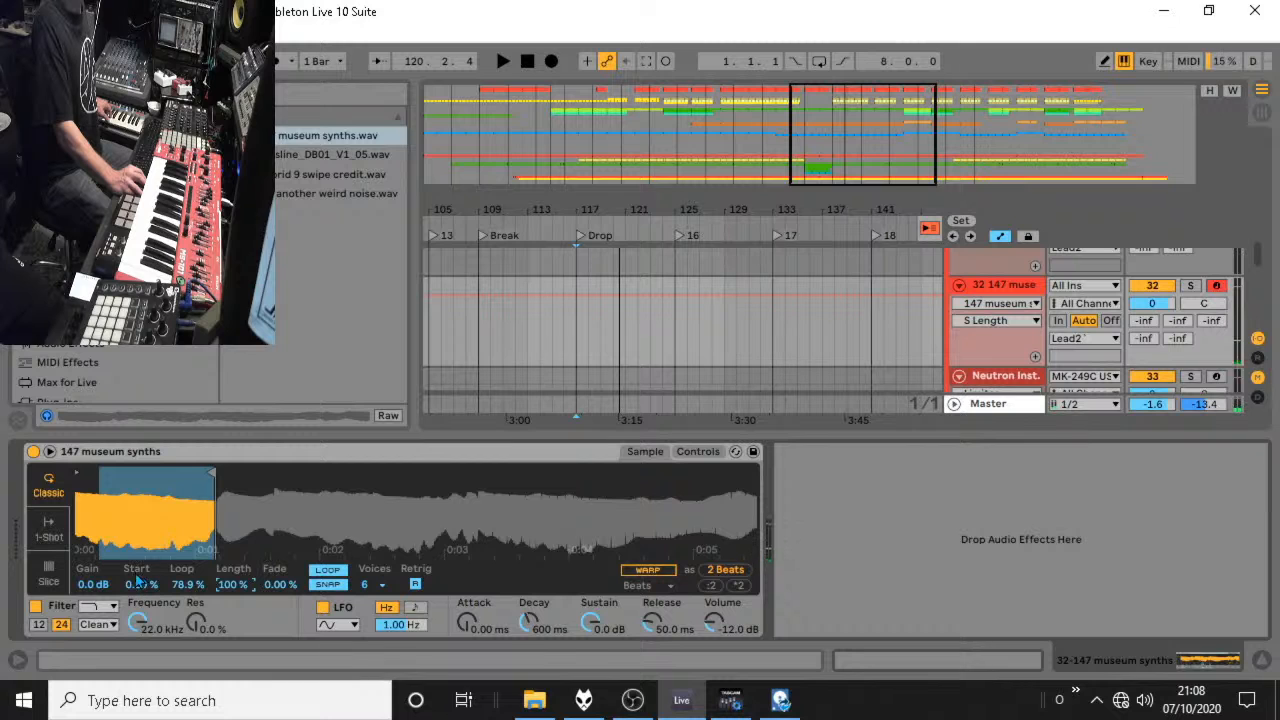
pyautogui.moveTo(140, 583)
pyautogui.mouseDown()
pyautogui.moveTo(140, 558)
pyautogui.moveTo(152, 585)
pyautogui.mouseUp()
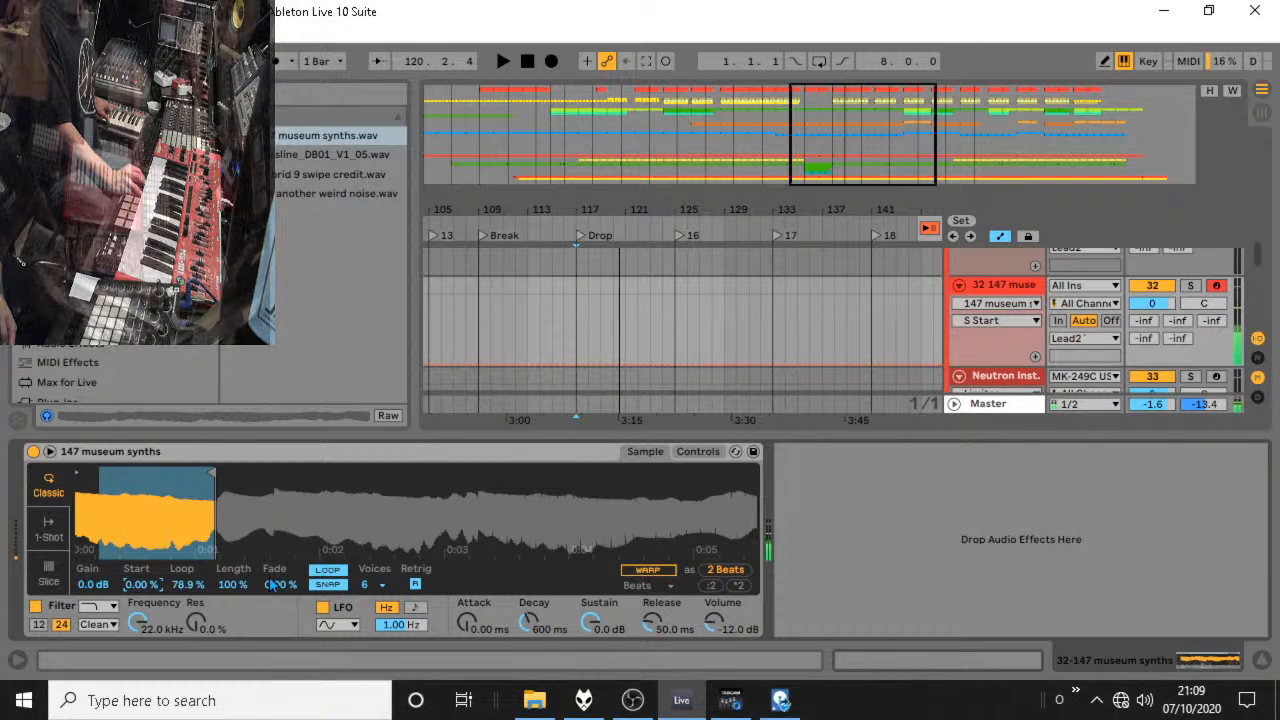
pyautogui.moveTo(270, 585); pyautogui.dragTo(270, 548)
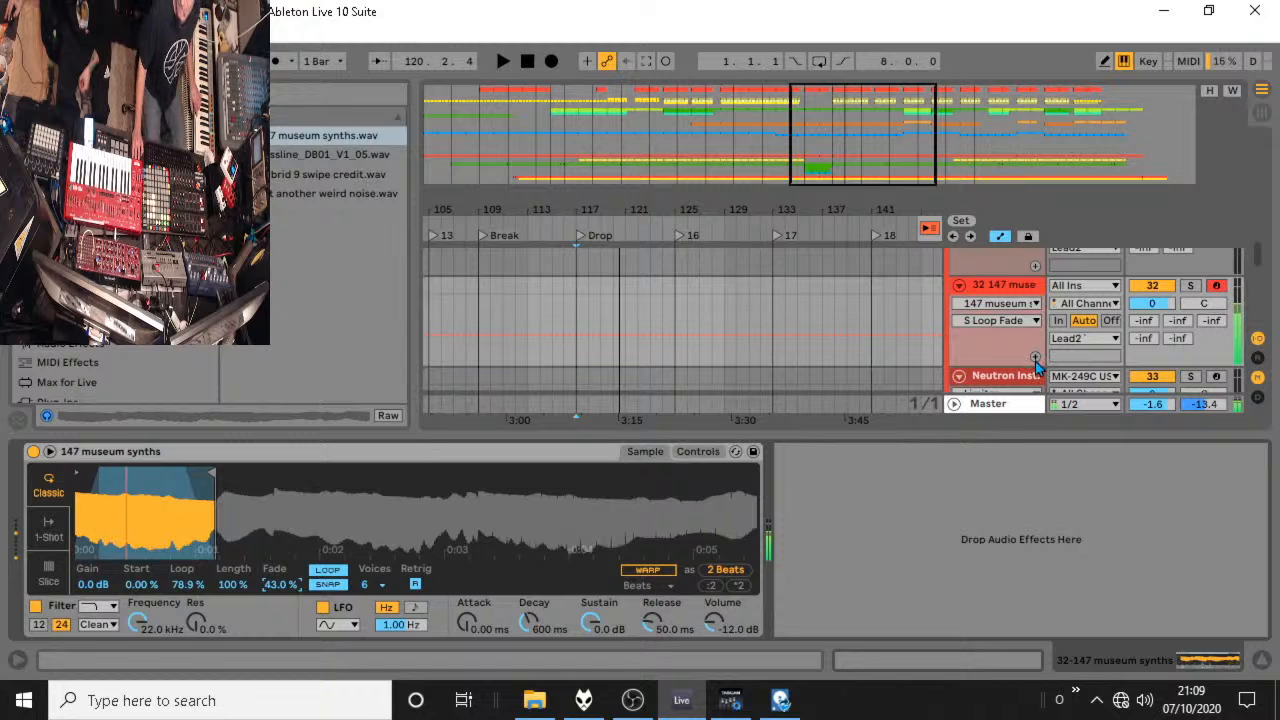
# Audition the looped museum synth sound against the arrangement from the Drop locator at bar 117.
pyautogui.click(568, 295)
pyautogui.press('space')
pyautogui.click(582, 289)
pyautogui.press('space')
pyautogui.press('space')
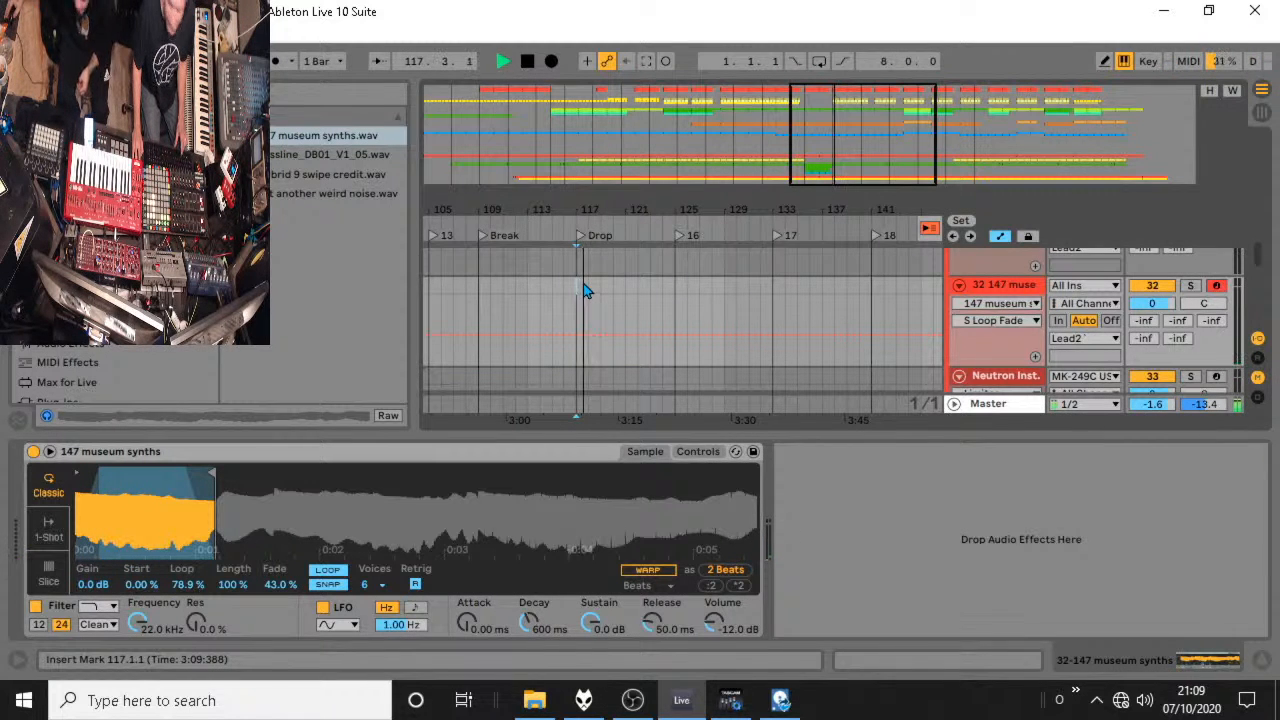
pyautogui.press('space')
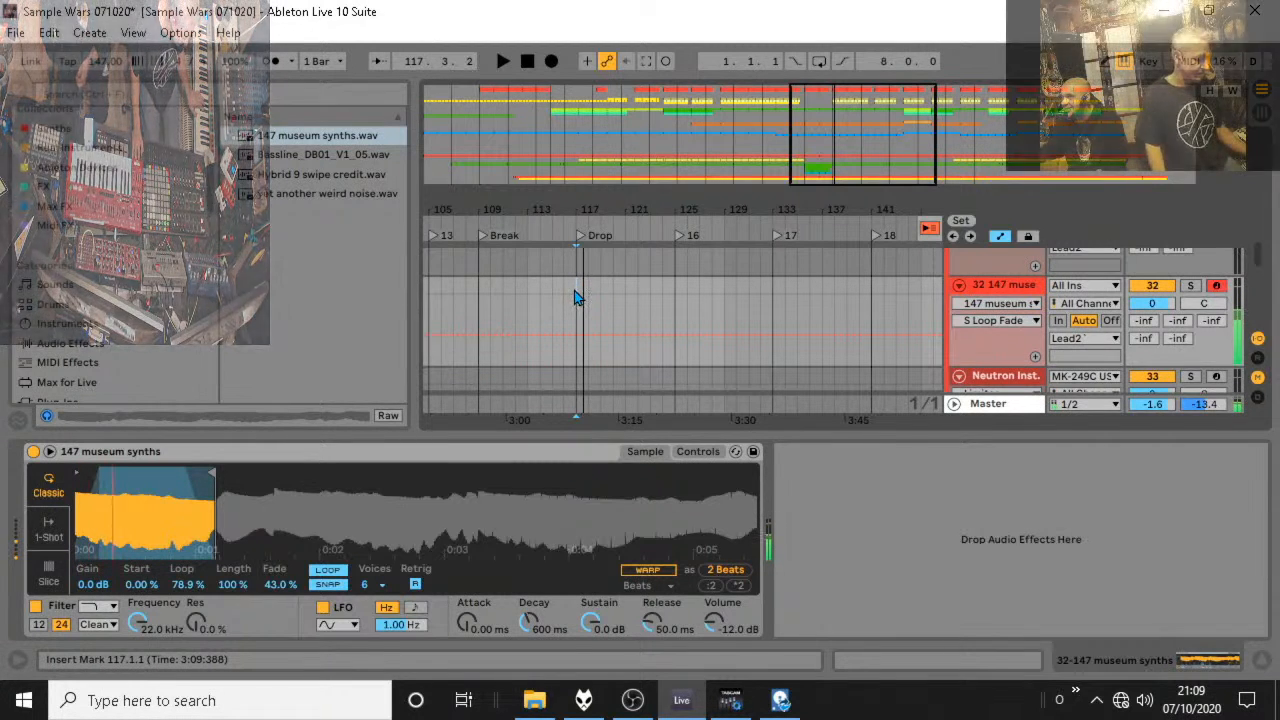
pyautogui.press('space')
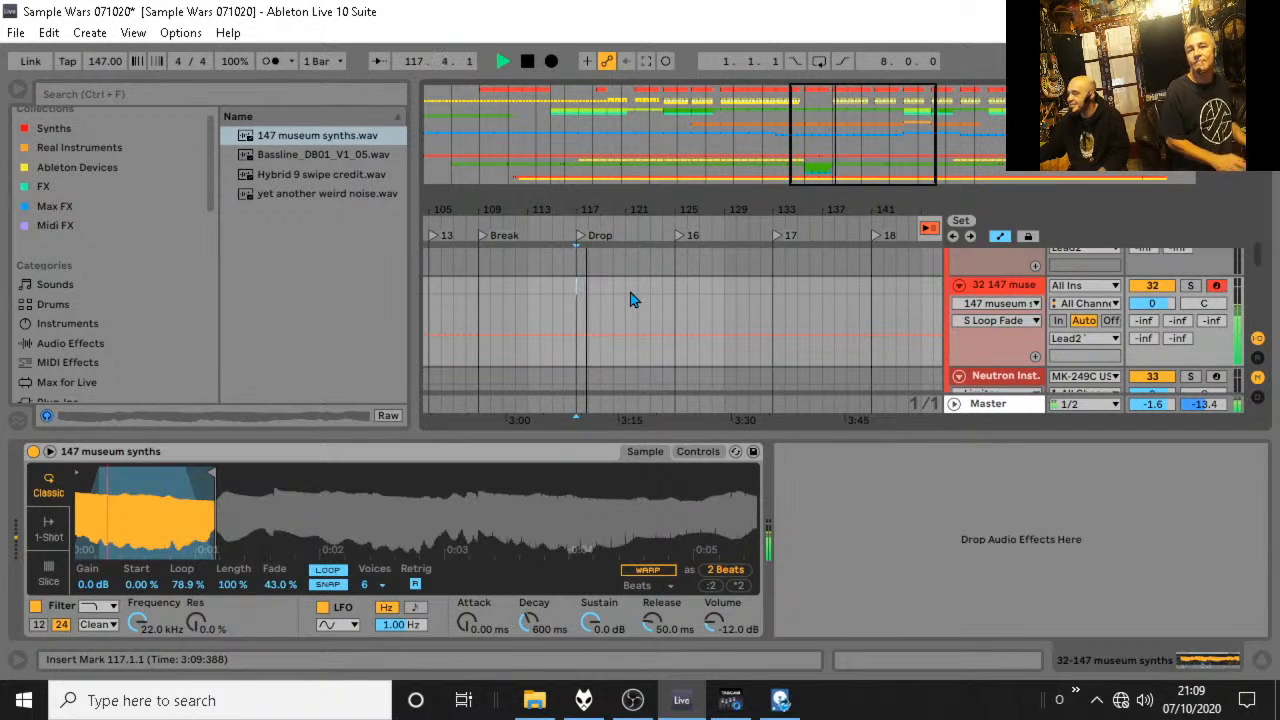
pyautogui.press('space')
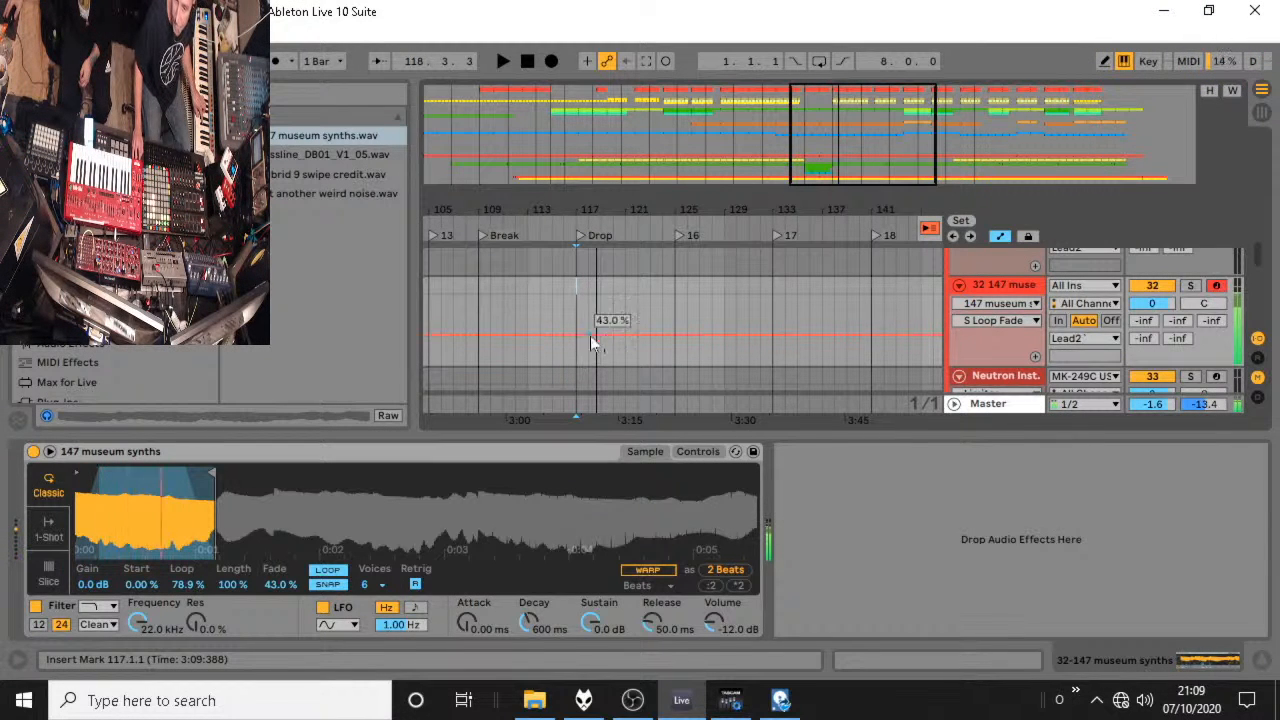
# Record a MIDI clip of about three bars on the 147 museum synths track from bar 117 and play it back.
pyautogui.click(551, 62)
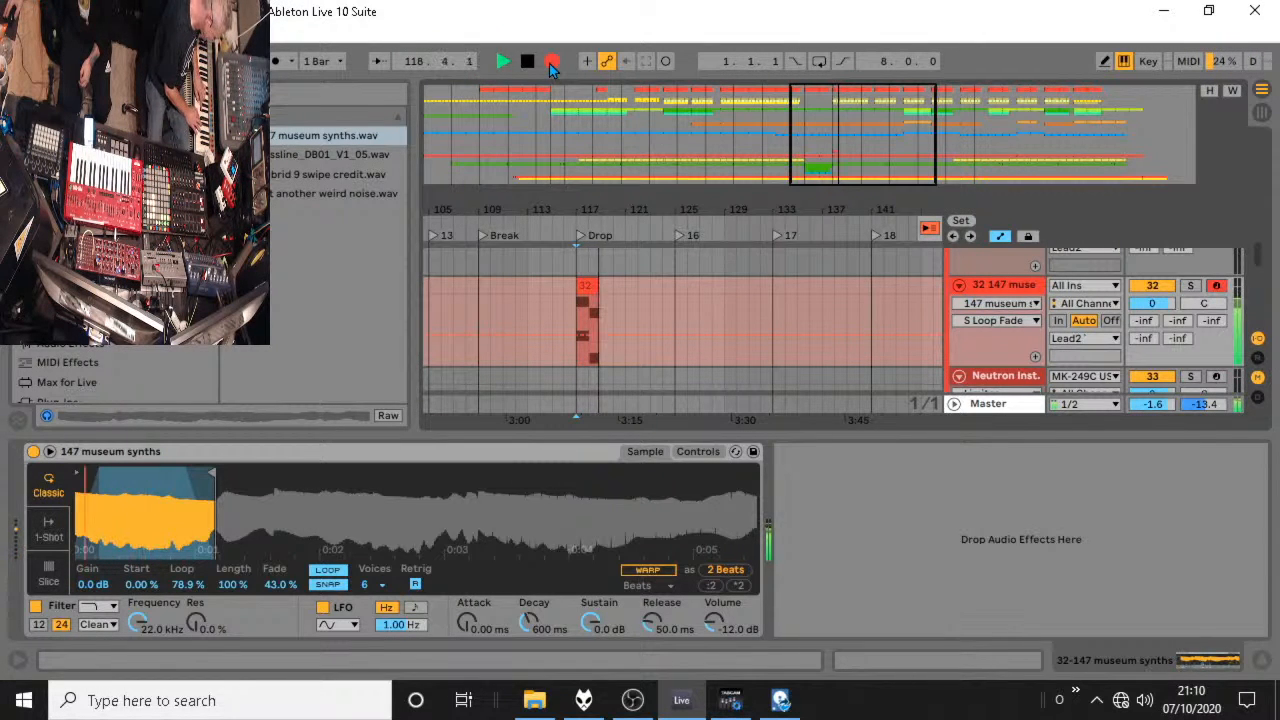
pyautogui.press('space')
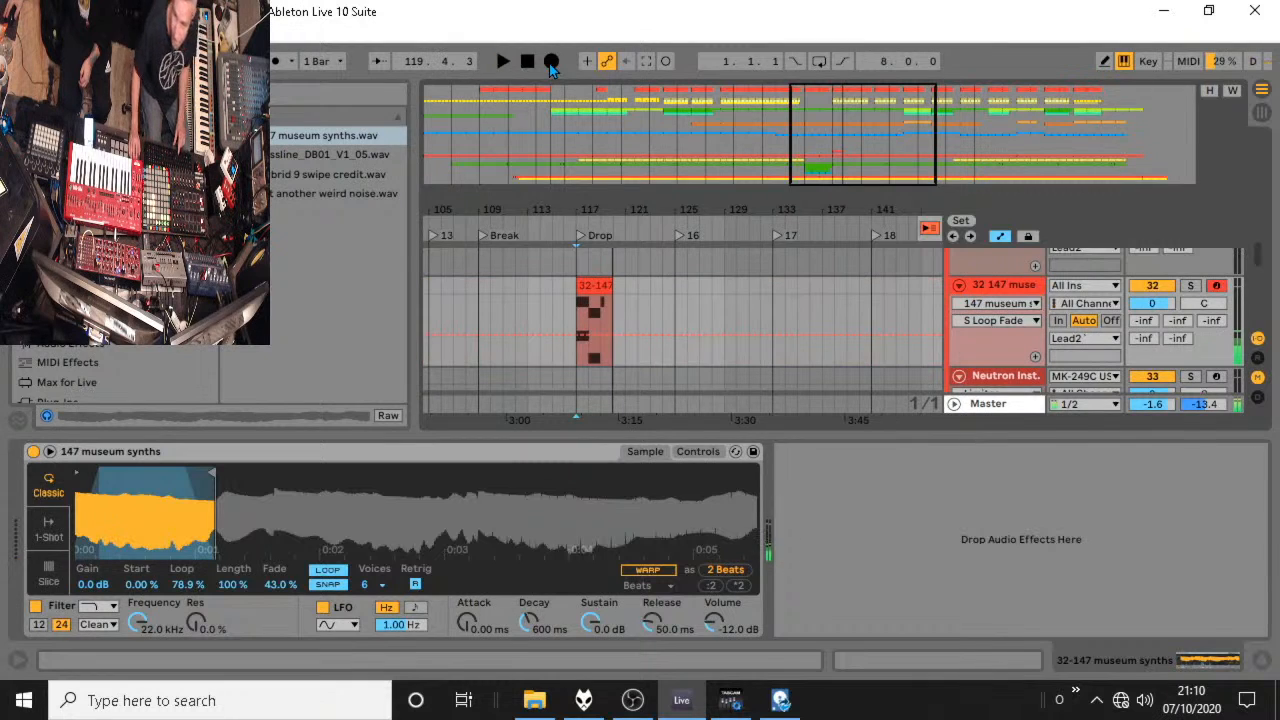
pyautogui.press('space')
pyautogui.press('space')
# Open the recorded clip and delete the lower C3 and A#2 notes from its first two bars.
pyautogui.doubleClick(594, 325)
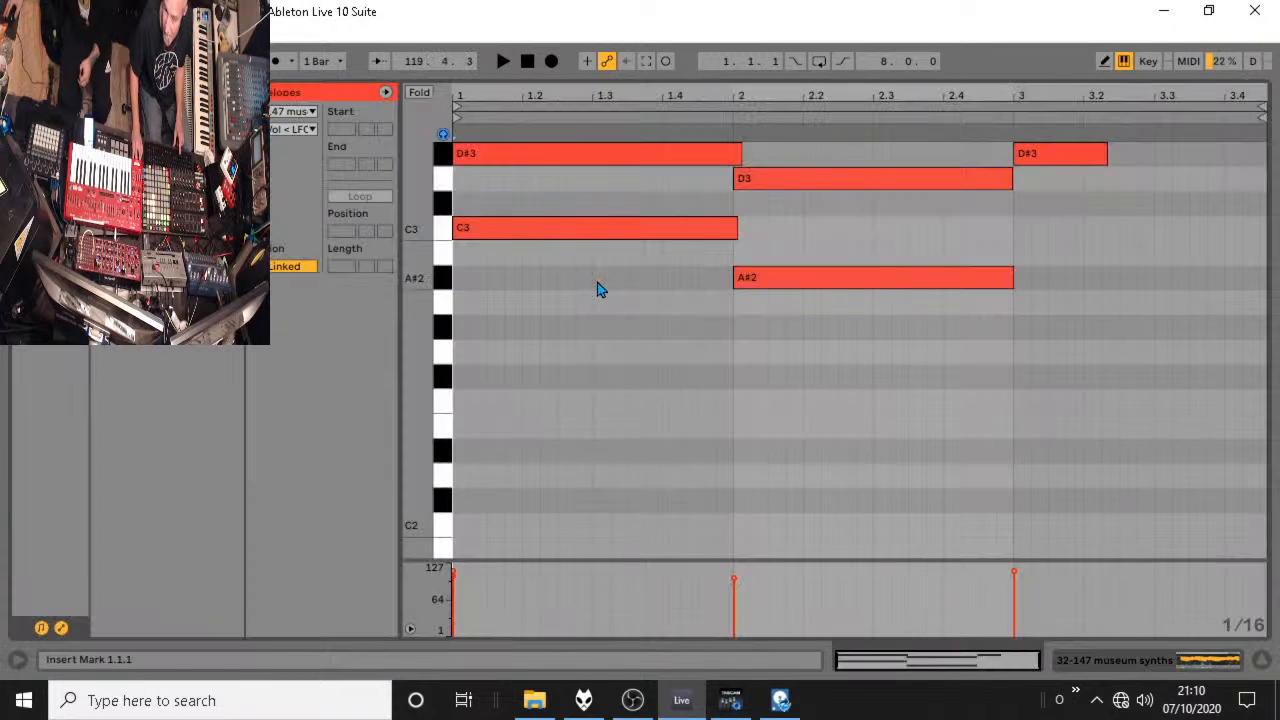
pyautogui.click(585, 238)
pyautogui.press('Delete')
pyautogui.click(772, 278)
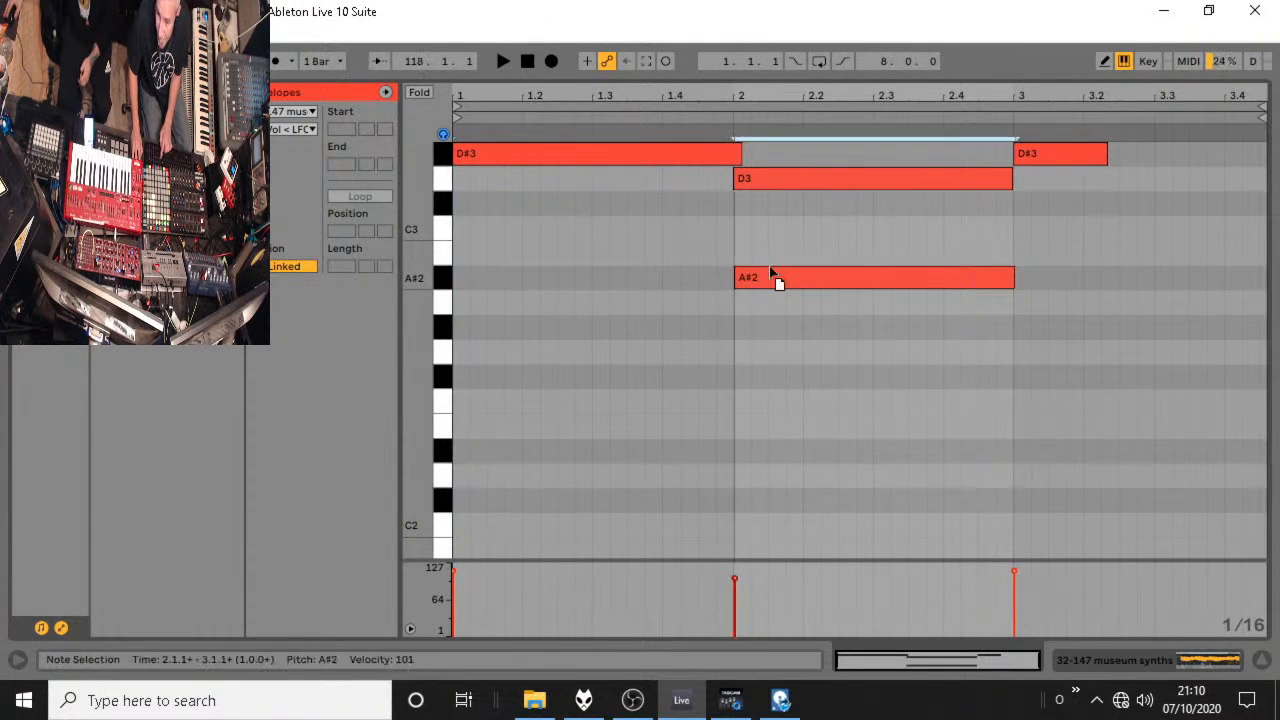
pyautogui.press('Delete')
pyautogui.press('space')
# Trim the first D#3 note to end at 2.1.1 and extend the last D#3 note to 3.3.2.
pyautogui.press('space')
pyautogui.moveTo(741, 154); pyautogui.dragTo(733, 154)
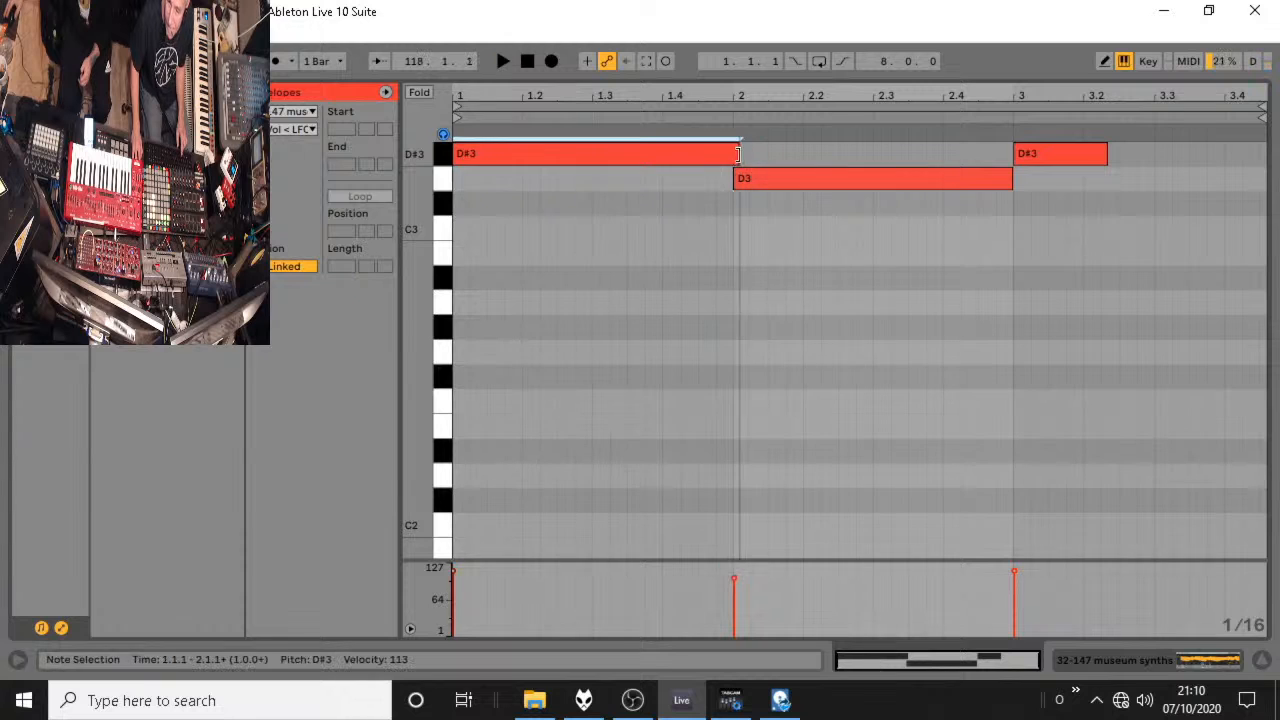
pyautogui.press('space')
pyautogui.press('space')
pyautogui.moveTo(1106, 152); pyautogui.dragTo(1167, 155)
pyautogui.press('space')
pyautogui.scroll(2, 1049, 223)
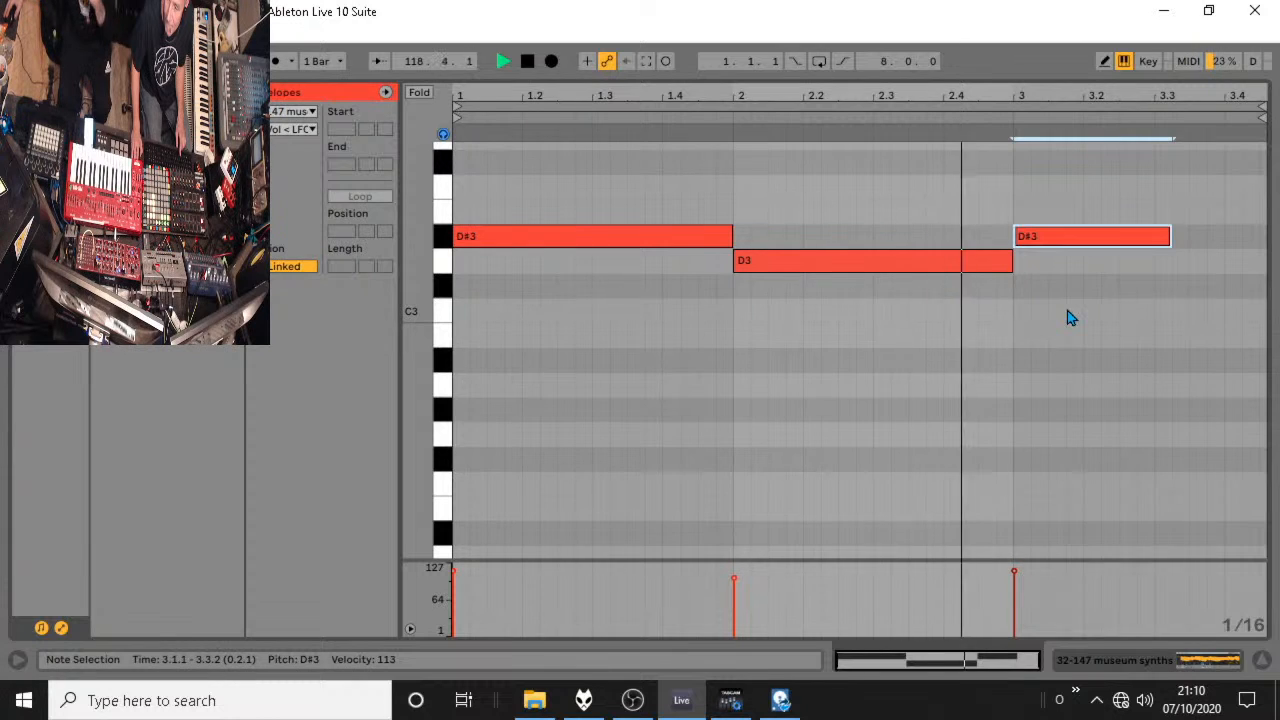
pyautogui.press('space')
# Move the last note down to C3 ending at 3.3.1, and add a sixteenth-note C2 at 3.3.1.
pyautogui.moveTo(1046, 238); pyautogui.dragTo(1046, 314)
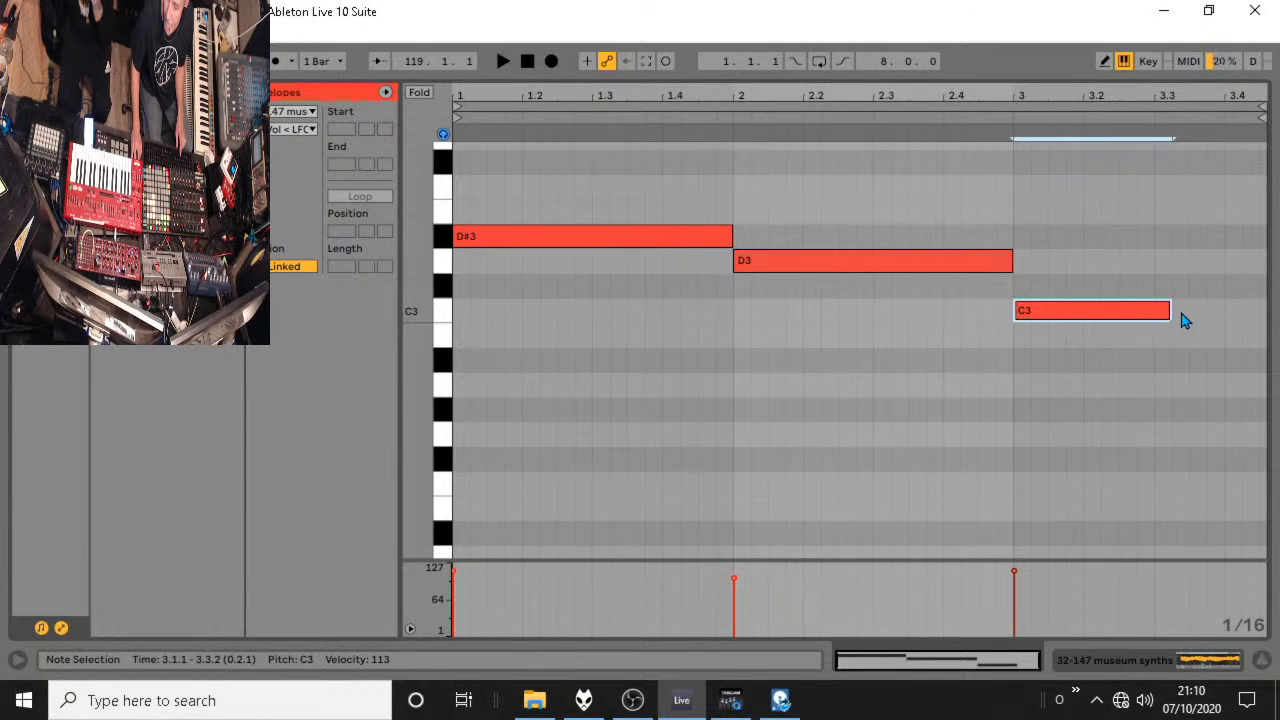
pyautogui.moveTo(1170, 311); pyautogui.dragTo(1153, 311)
pyautogui.scroll(-2, 1160, 400)
pyautogui.doubleClick(1163, 451)
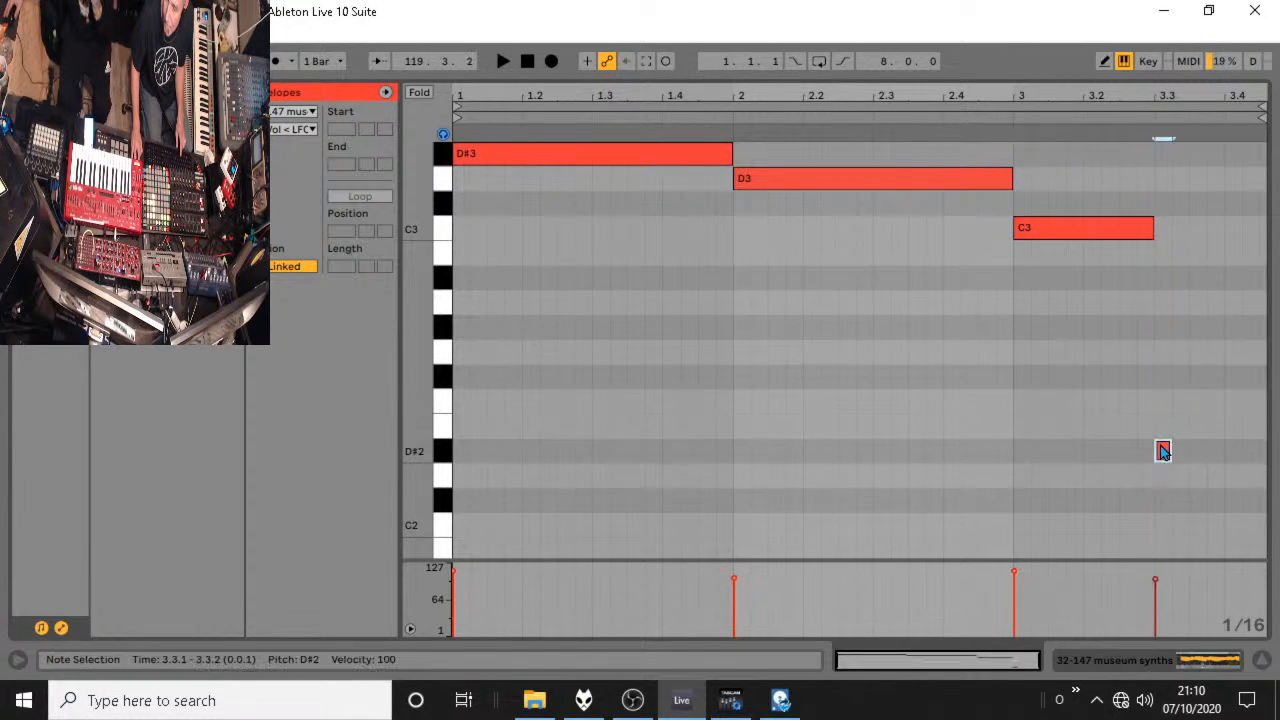
pyautogui.moveTo(1161, 488); pyautogui.dragTo(1165, 525)
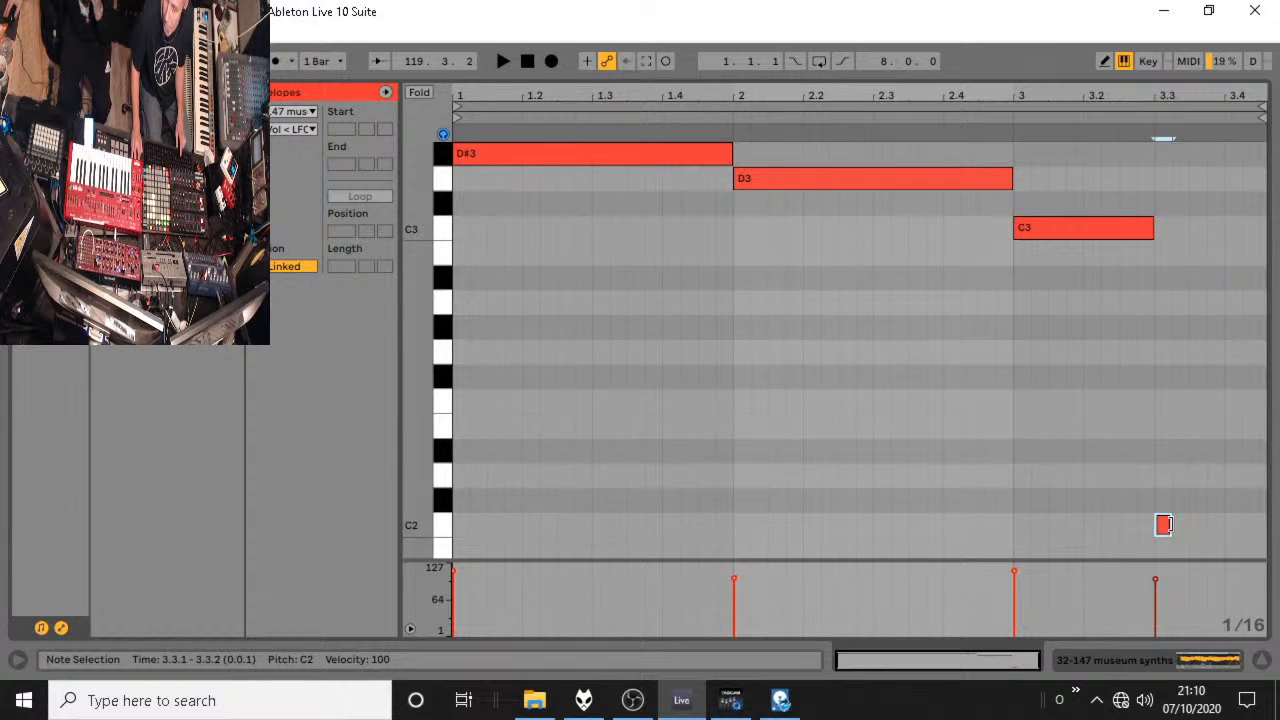
pyautogui.press('space')
# Transpose the D#3, D3 and C3 notes down one octave, extend the final C2 note to 3.4.3, and play the clip.
pyautogui.press('space')
pyautogui.moveTo(1125, 301); pyautogui.dragTo(291, 62)
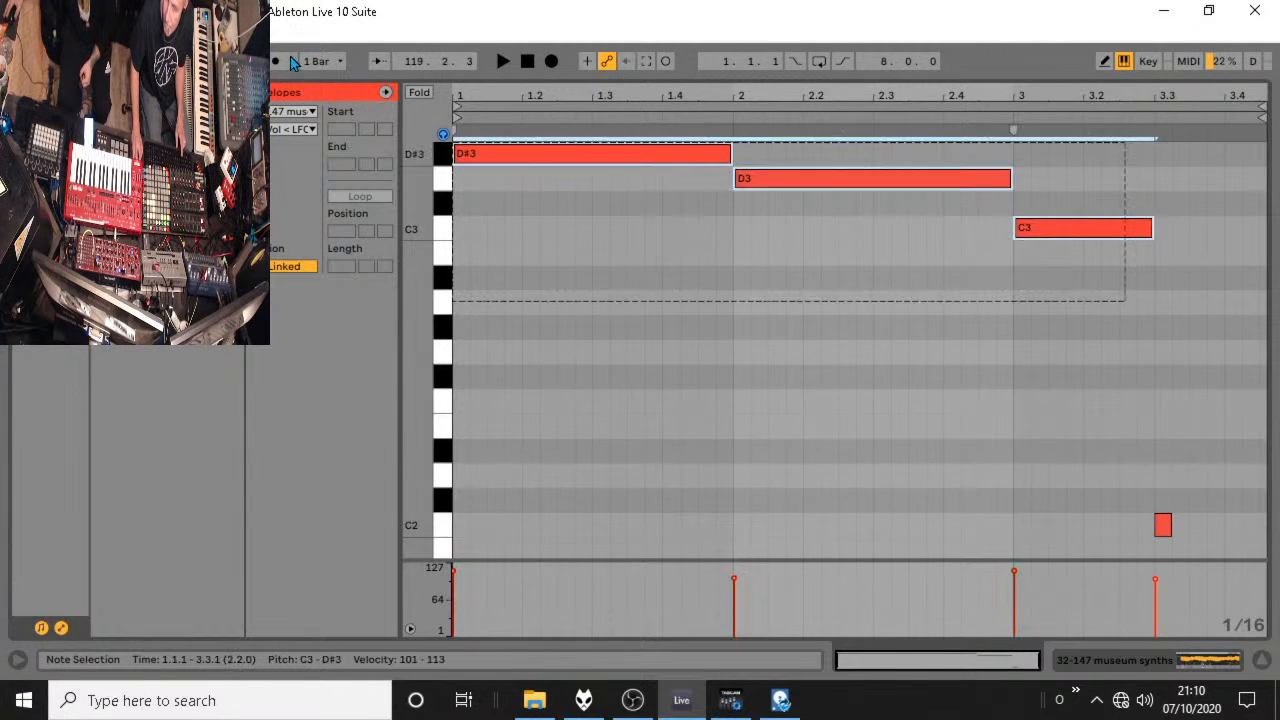
pyautogui.hotkey('shift', 'Down')
pyautogui.press('space')
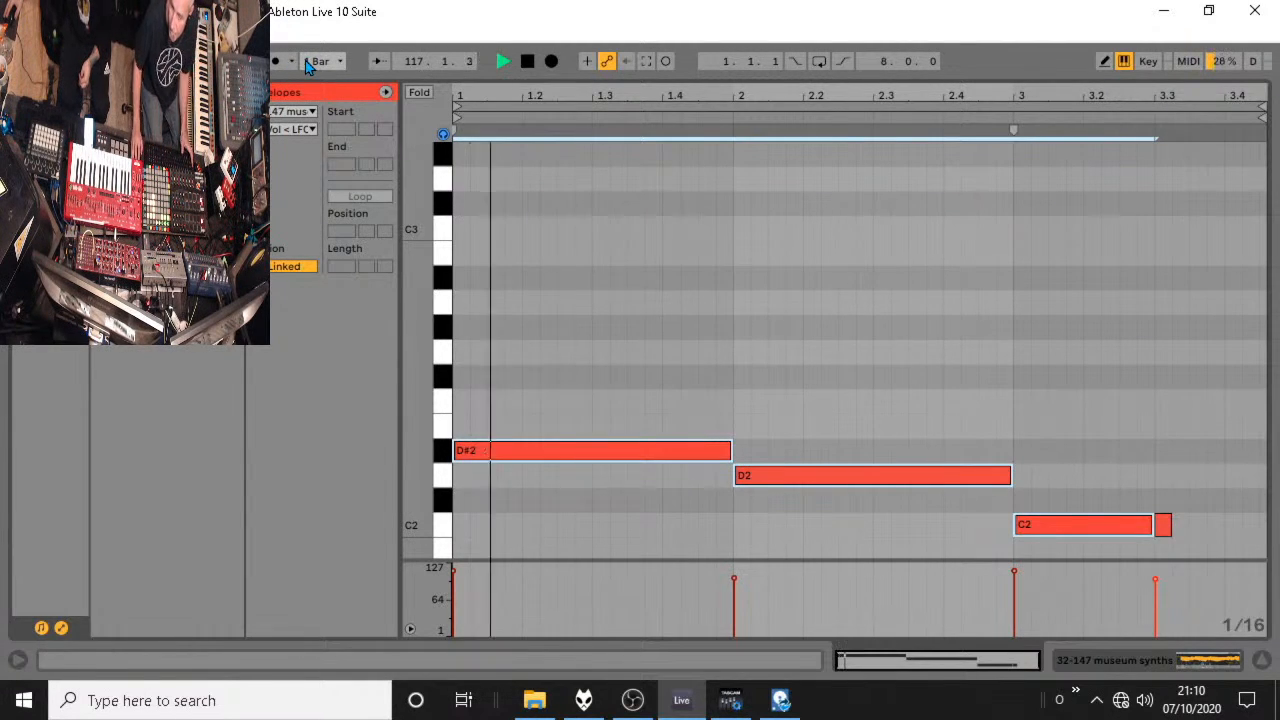
pyautogui.moveTo(1152, 527); pyautogui.dragTo(1251, 527)
pyautogui.click(1140, 490)
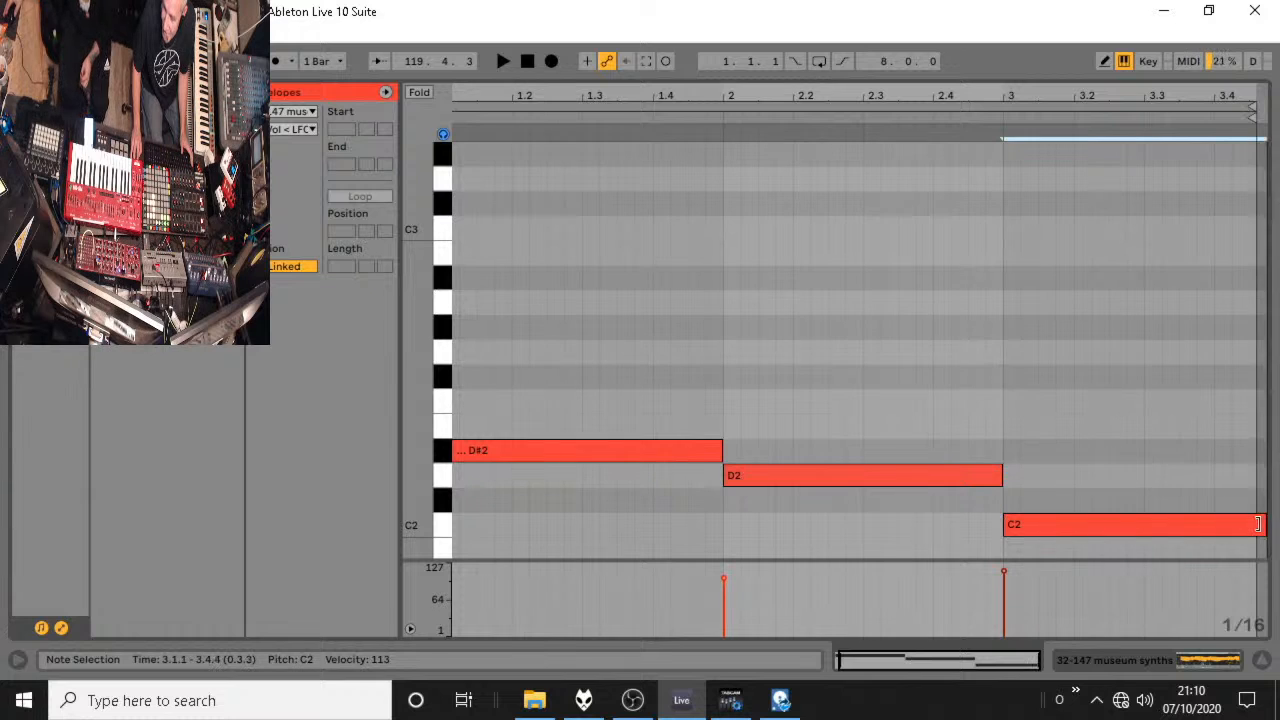
pyautogui.press('space')
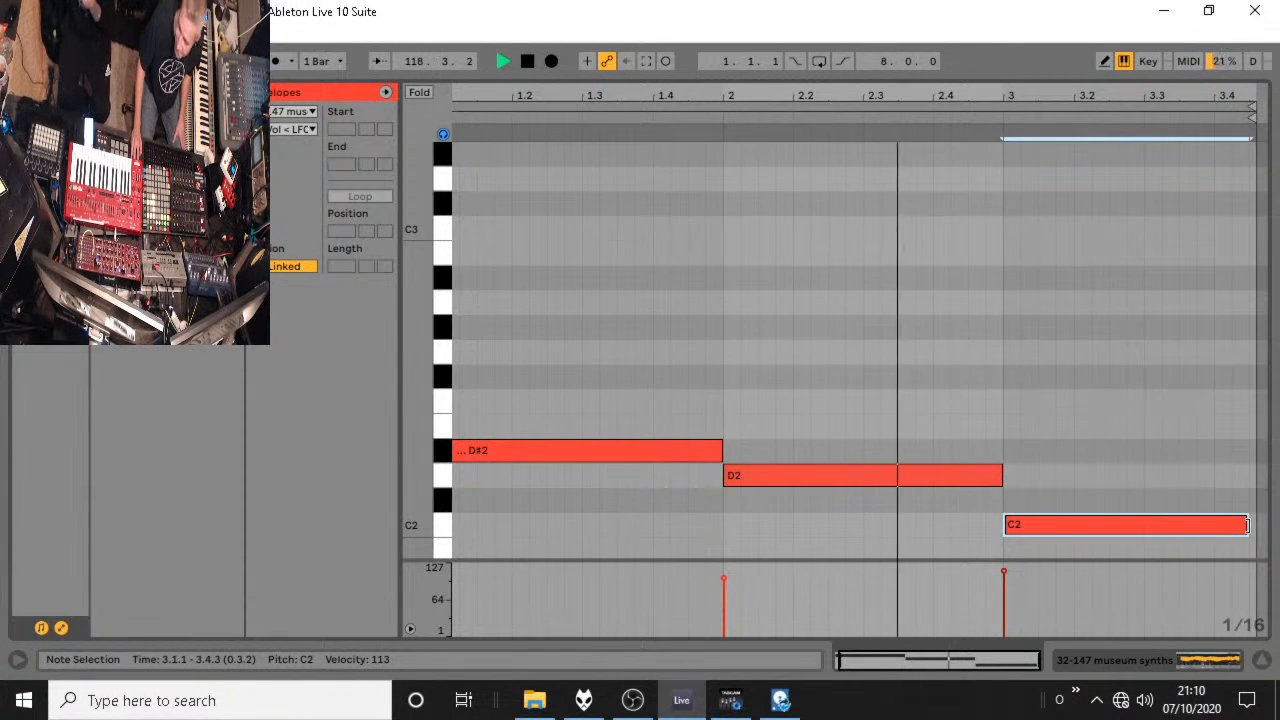
# Extend the final C2 note to 4.1.1, move the clip end there, turn on looping, and play it.
pyautogui.moveTo(1250, 527); pyautogui.dragTo(1264, 524)
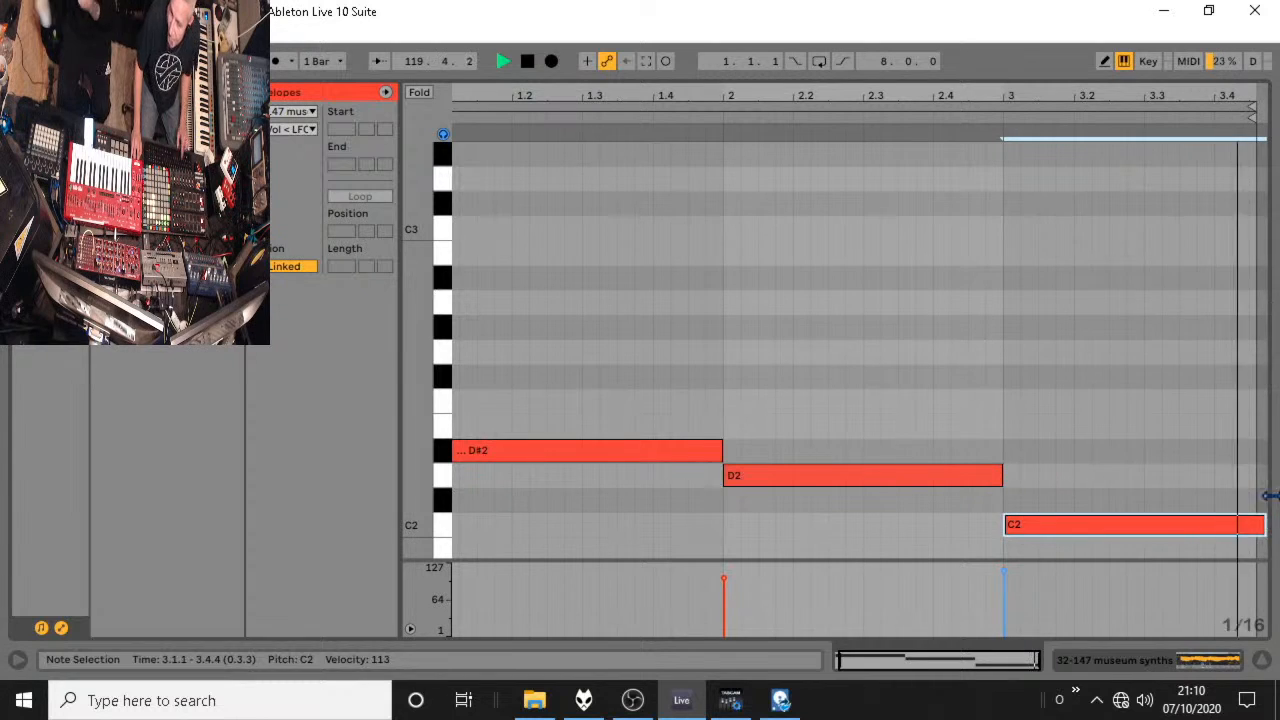
pyautogui.press('space')
pyautogui.moveTo(1158, 101); pyautogui.dragTo(1159, 94)
pyautogui.moveTo(1245, 108)
pyautogui.mouseDown()
pyautogui.moveTo(1277, 108)
pyautogui.moveTo(1258, 119)
pyautogui.moveTo(1279, 125)
pyautogui.mouseUp()
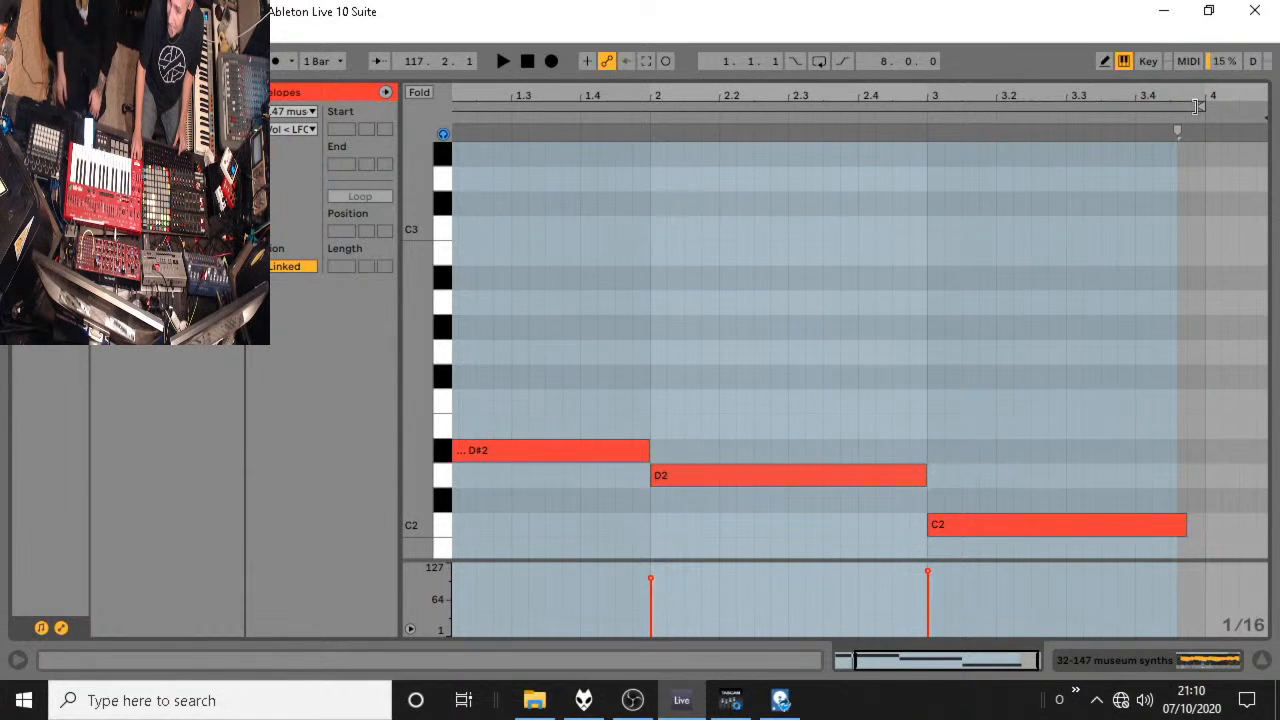
pyautogui.moveTo(1186, 524); pyautogui.dragTo(1195, 527)
pyautogui.click(205, 196)
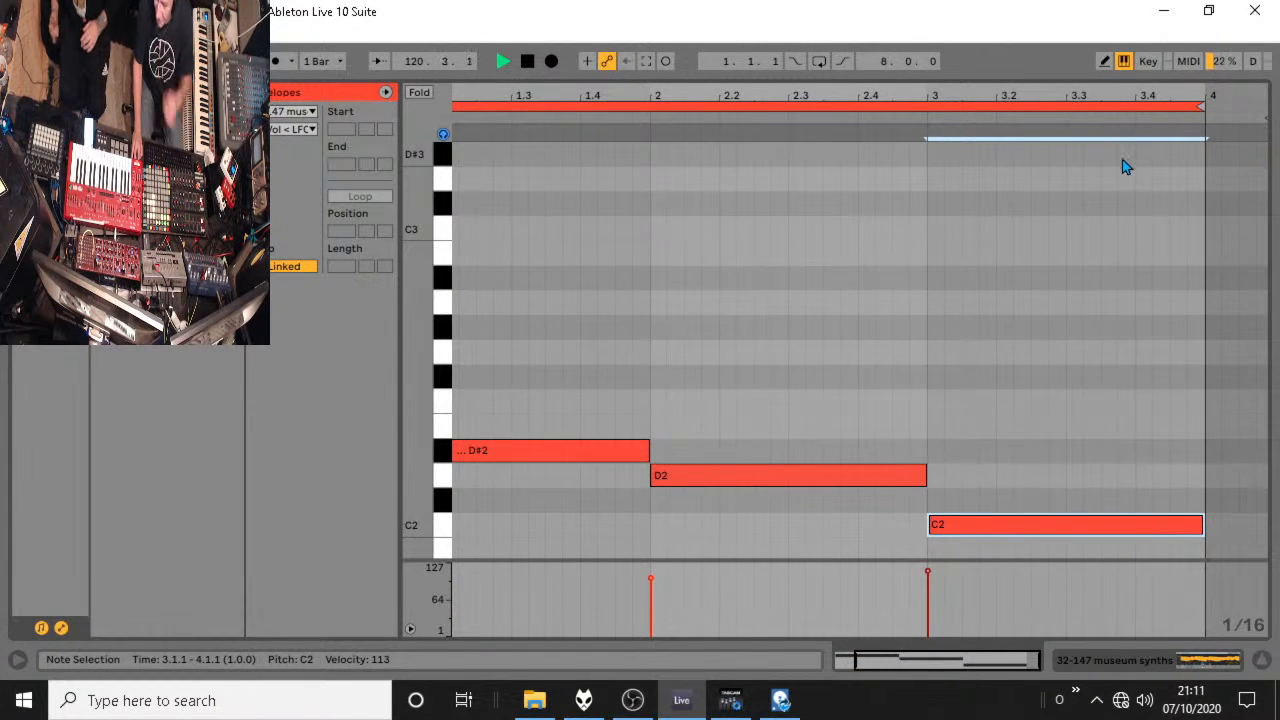
pyautogui.moveTo(1057, 90); pyautogui.dragTo(1084, 71)
pyautogui.press('space')
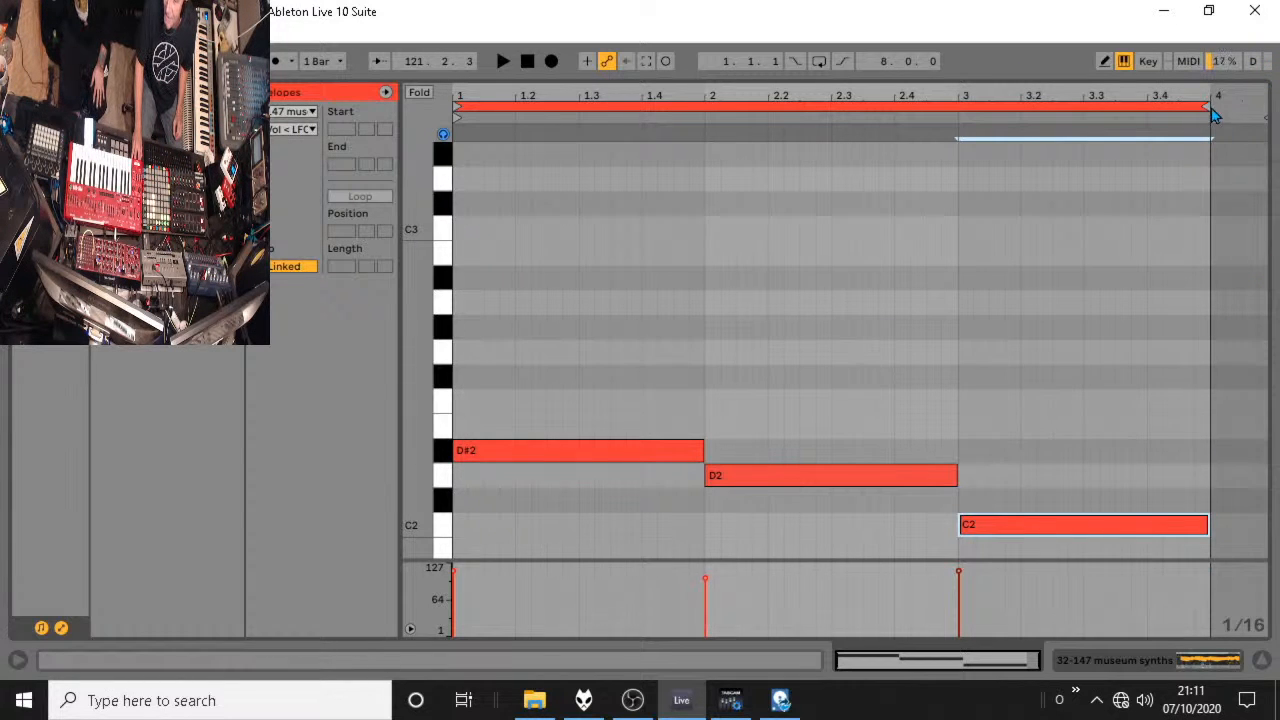
# Lengthen the clip's loop to four bars, stretch the C2 note across bars 3 and 4, and return to the arrangement during playback.
pyautogui.moveTo(1208, 106); pyautogui.dragTo(1127, 104)
pyautogui.moveTo(874, 527); pyautogui.dragTo(1126, 527)
pyautogui.press('space')
pyautogui.click(1261, 662)
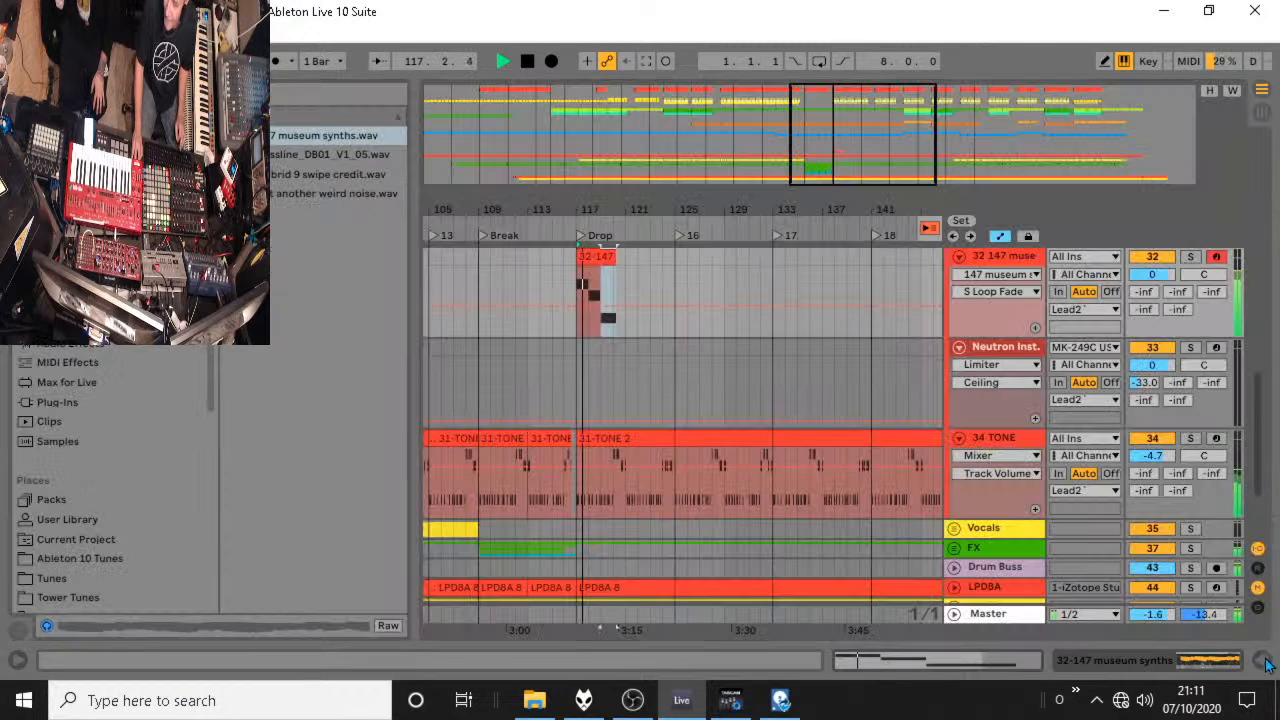
# Set the museum synths track's volume to -3.6 dB and audition the level around the Drop.
pyautogui.moveTo(1146, 276); pyautogui.dragTo(1146, 294)
pyautogui.press('space')
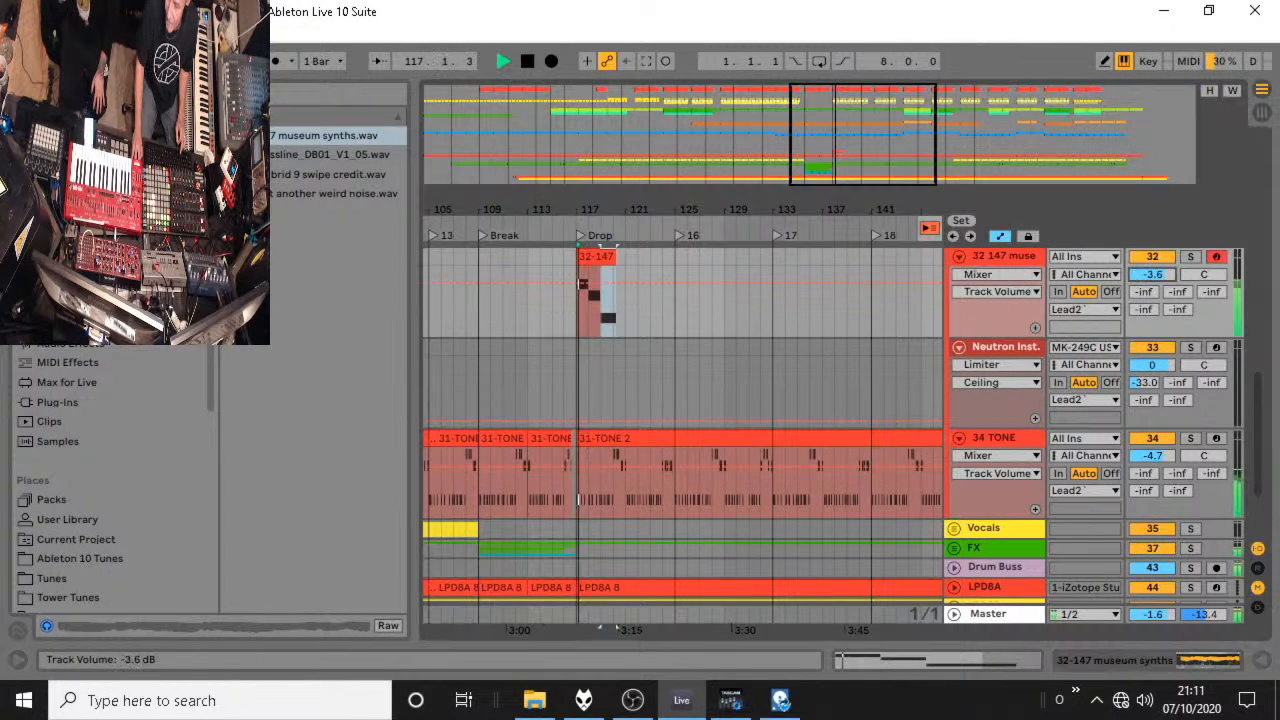
pyautogui.press('space')
pyautogui.press('space')
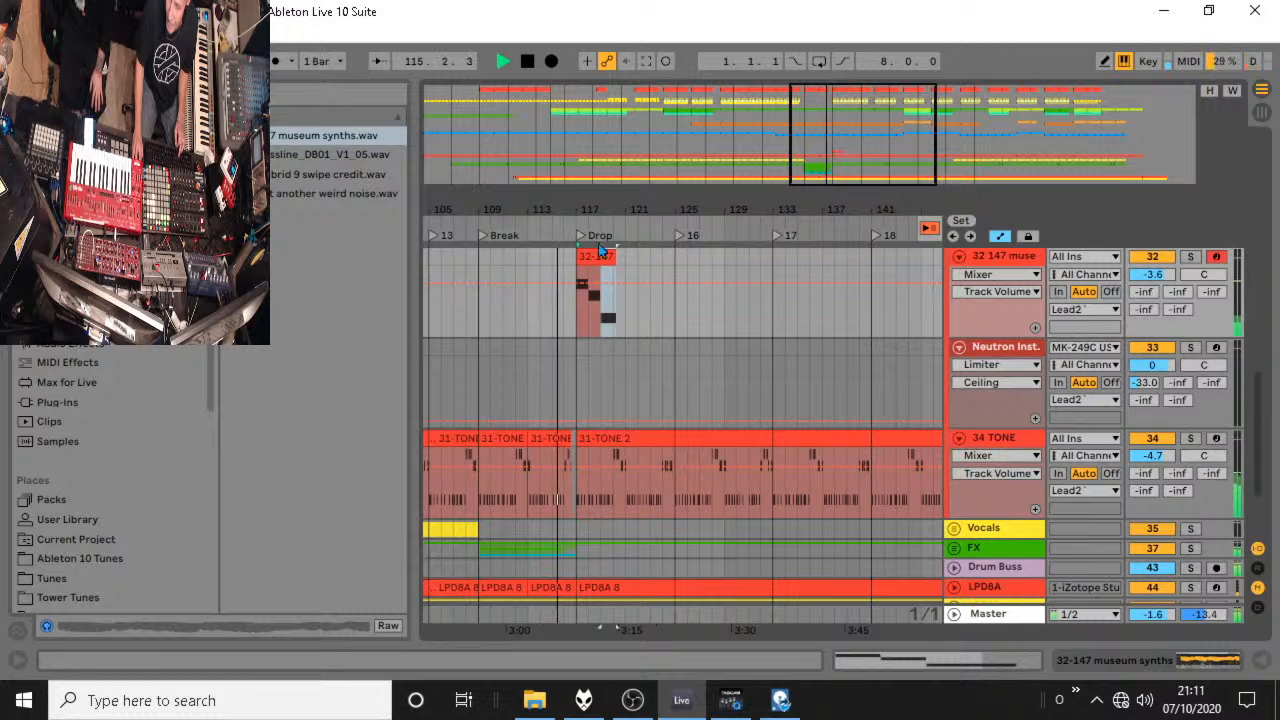
pyautogui.press('space')
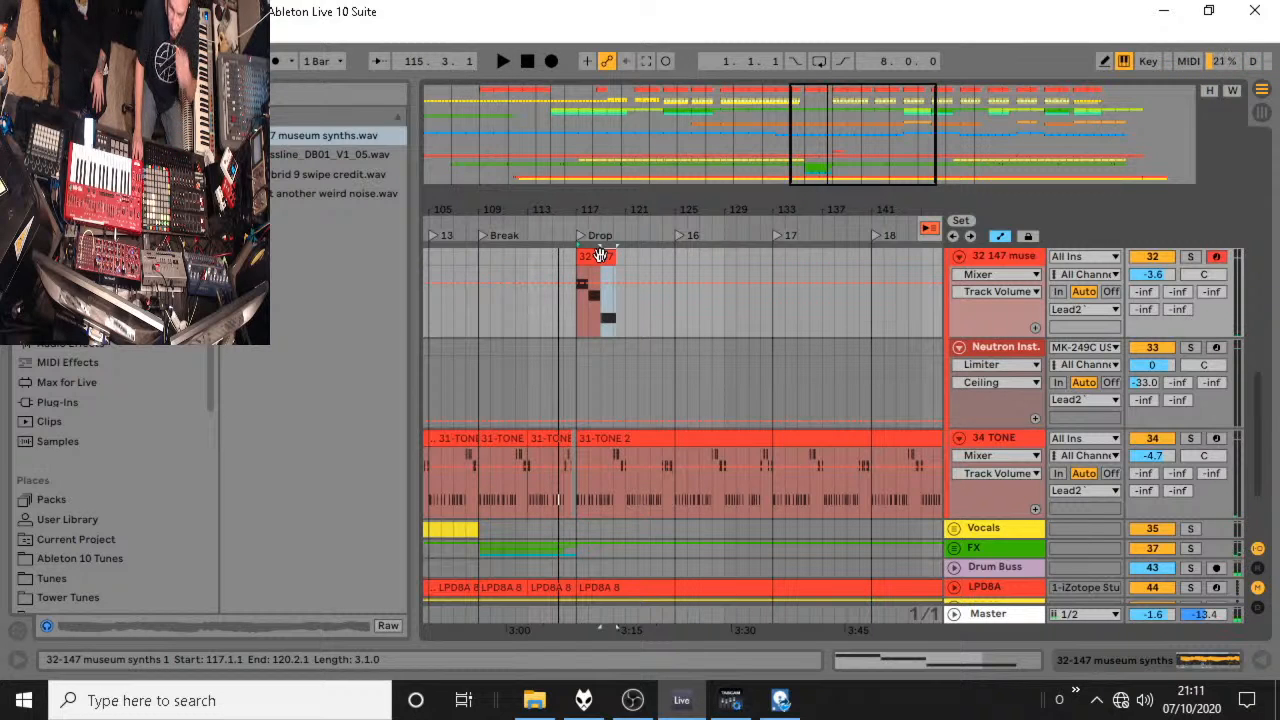
# Move the museum synths clip to the Break at 109.1.1, extend it to 117.1.1, and play it.
pyautogui.moveTo(600, 256); pyautogui.dragTo(573, 320)
pyautogui.press('space')
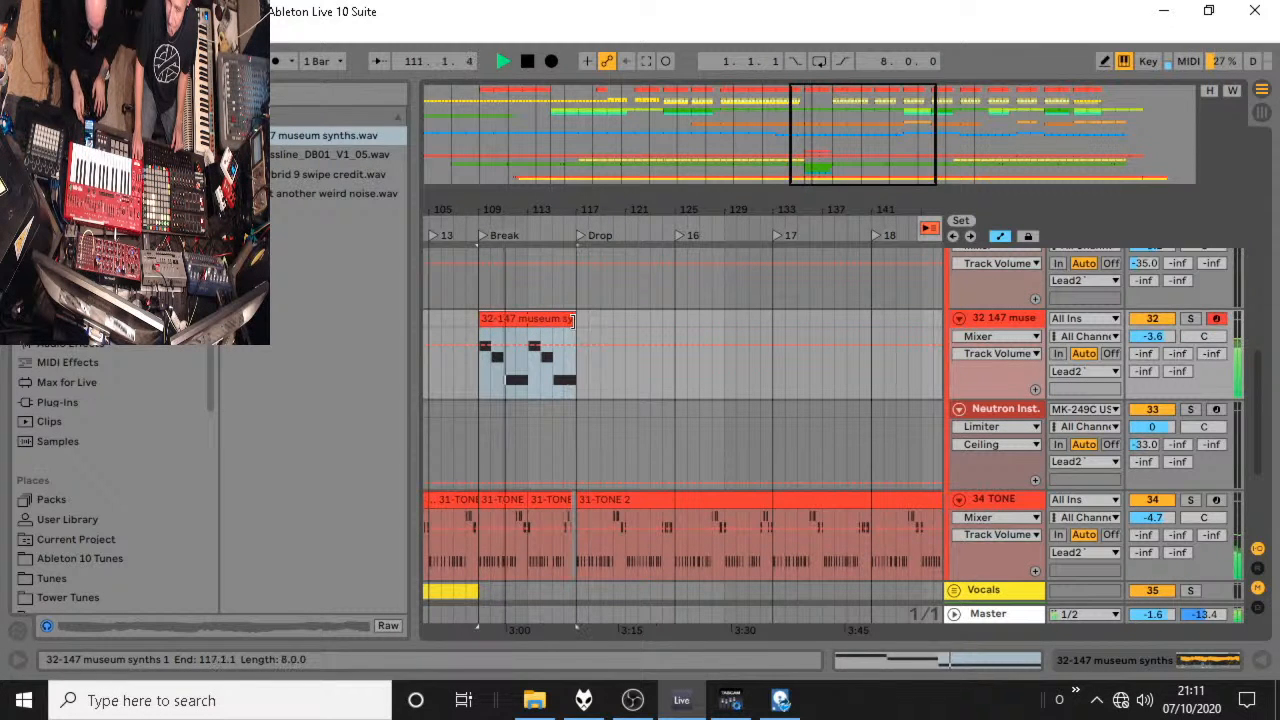
pyautogui.press('space')
# Show the Warren's Auto Filter Frequency automation on the Lead2 group and check the group's effect chain.
pyautogui.scroll(2, 997, 328)
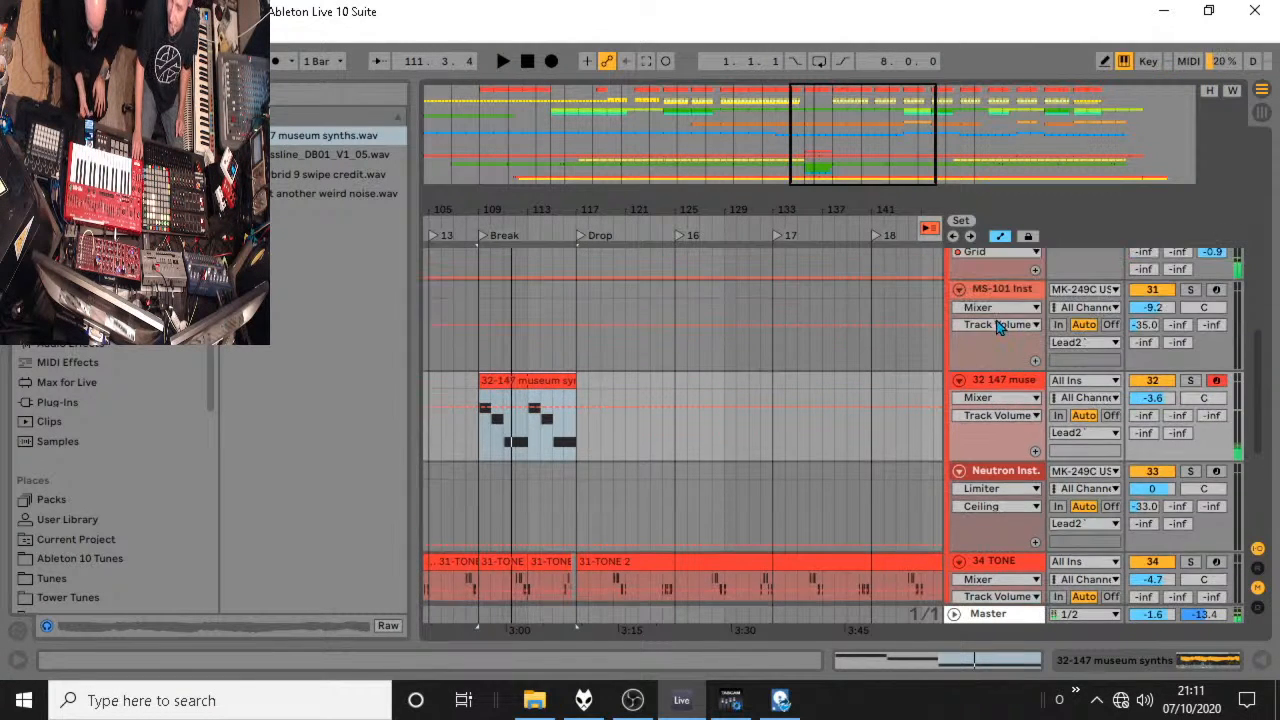
pyautogui.scroll(5, 997, 328)
pyautogui.click(995, 399)
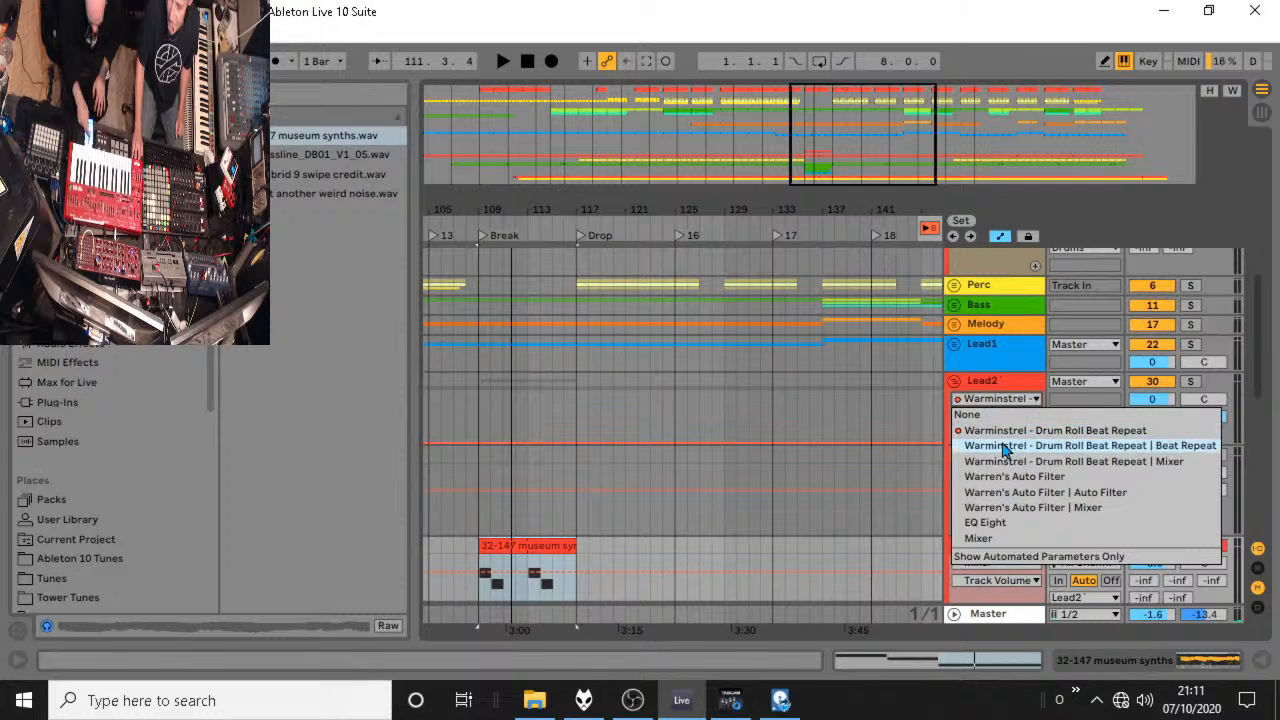
pyautogui.click(1035, 478)
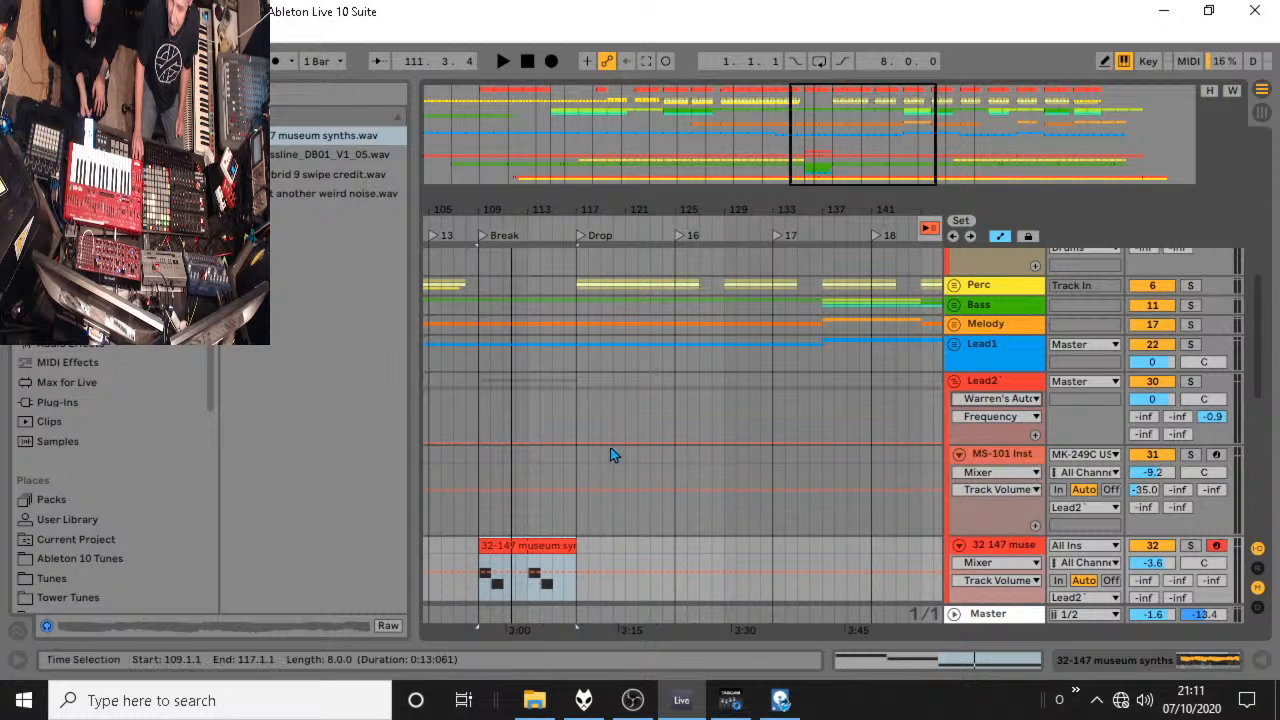
pyautogui.doubleClick(990, 381)
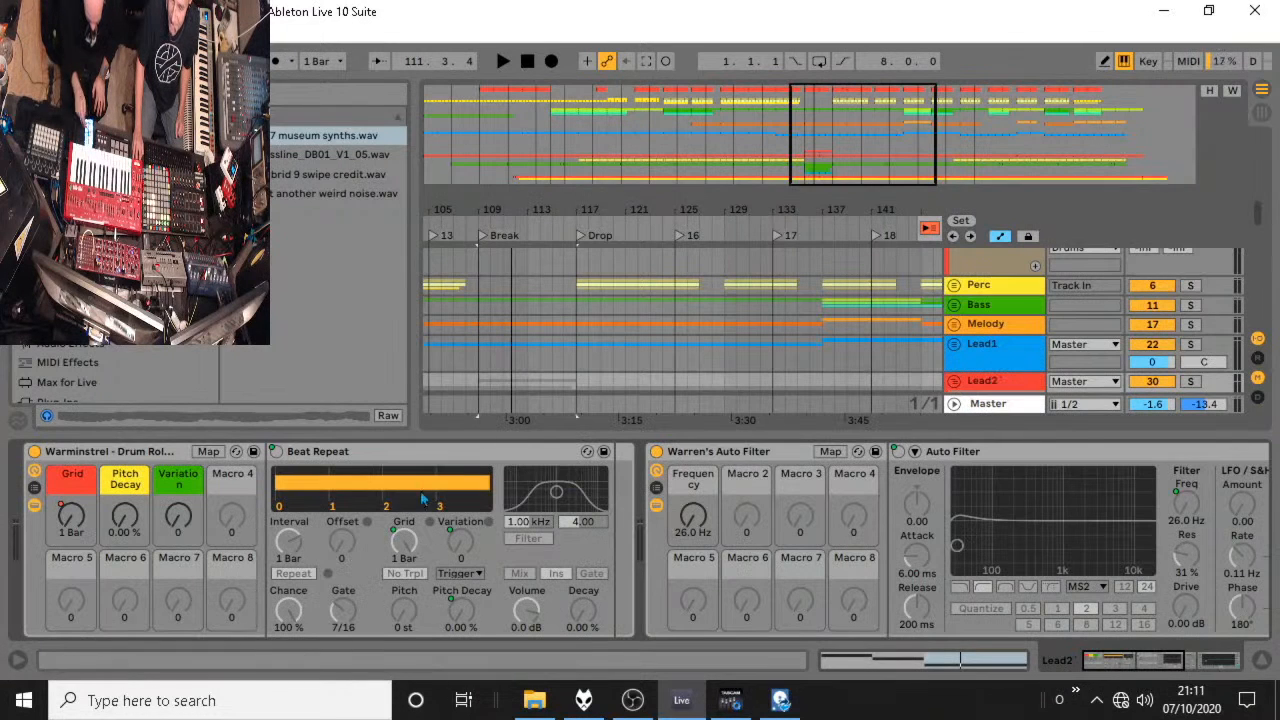
pyautogui.click(757, 456)
pyautogui.click(1263, 659)
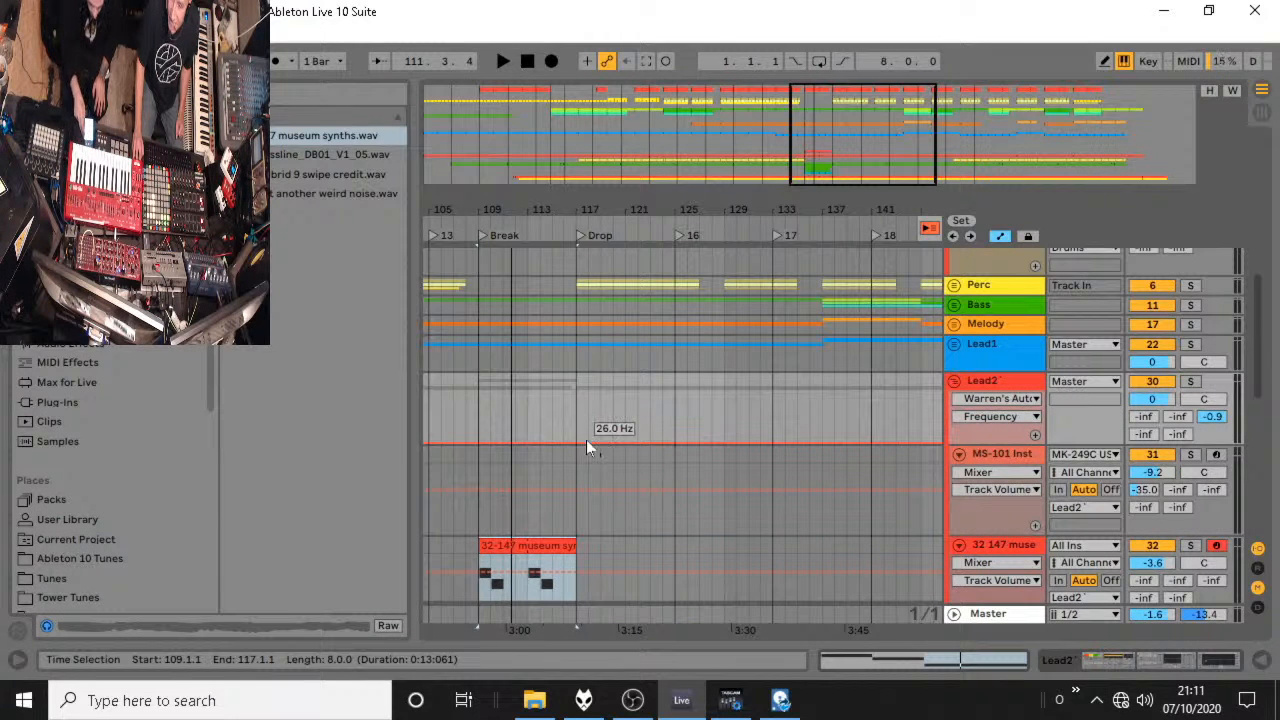
# Automate Lead2's filter frequency to jump up at 109.1.1 and ramp down to 26.0 Hz at 117.1.1, and play it.
pyautogui.moveTo(487, 441)
pyautogui.mouseDown()
pyautogui.moveTo(487, 409)
pyautogui.moveTo(479, 418)
pyautogui.mouseUp()
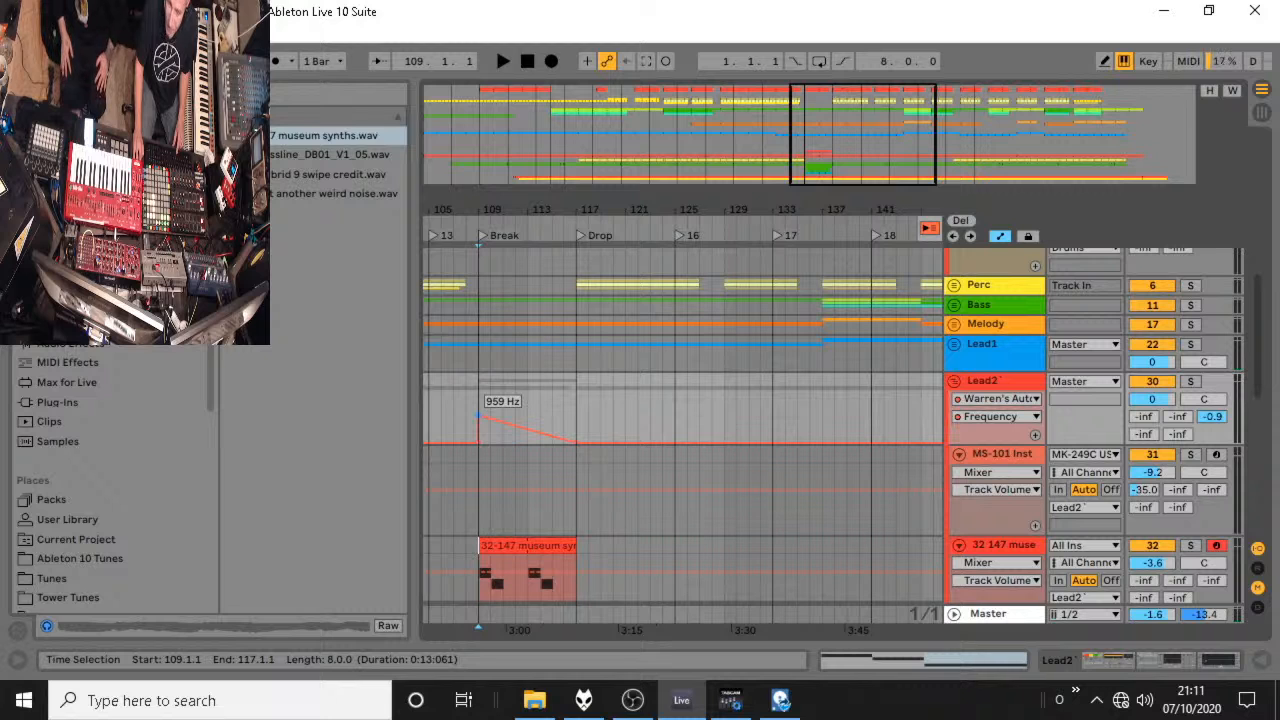
pyautogui.click(477, 414)
pyautogui.press('space')
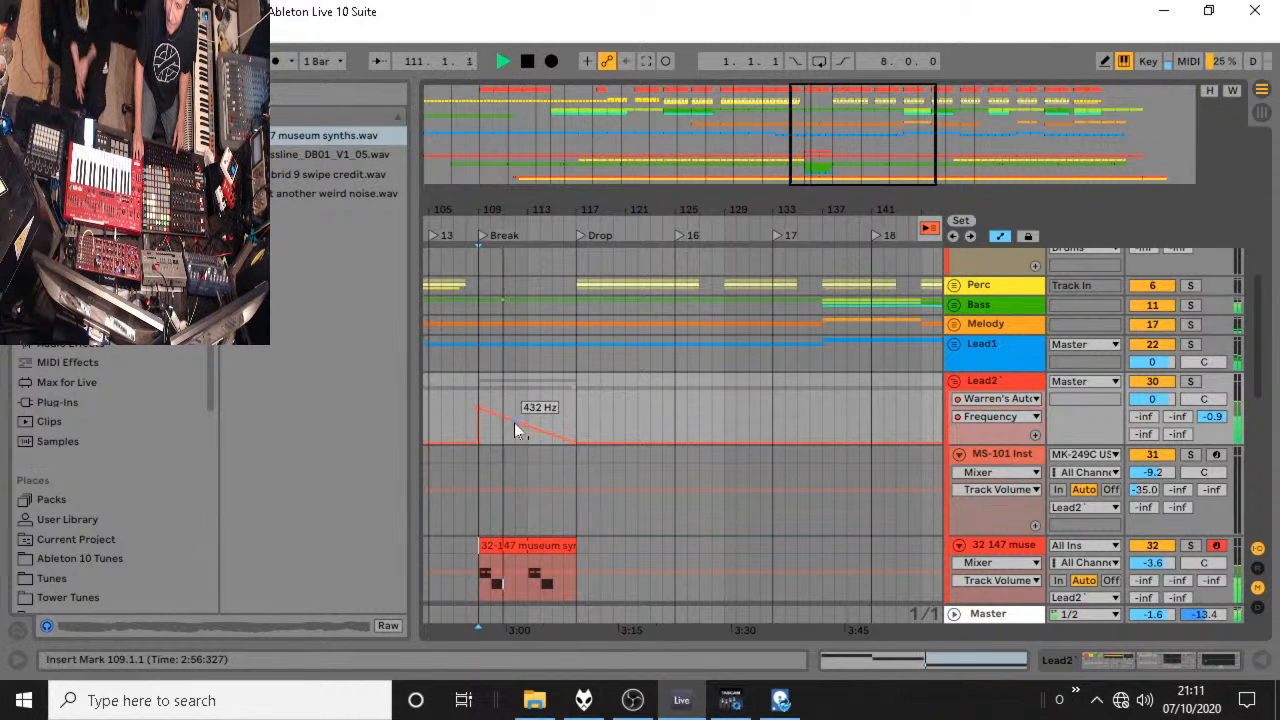
pyautogui.scroll(-3, 606, 548)
pyautogui.press('space')
# Insert an empty MIDI clip from 117.1.1 to 119.1.1 on the museum synths track.
pyautogui.click(575, 485)
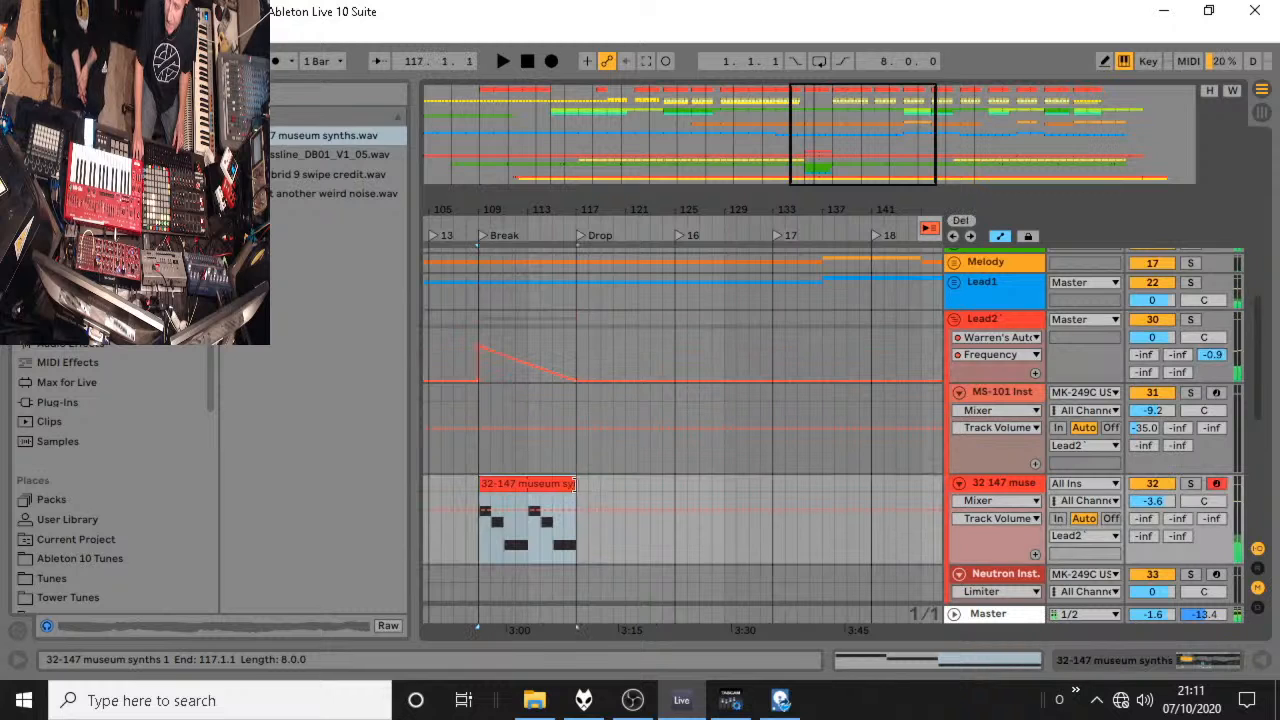
pyautogui.moveTo(583, 497); pyautogui.dragTo(602, 488)
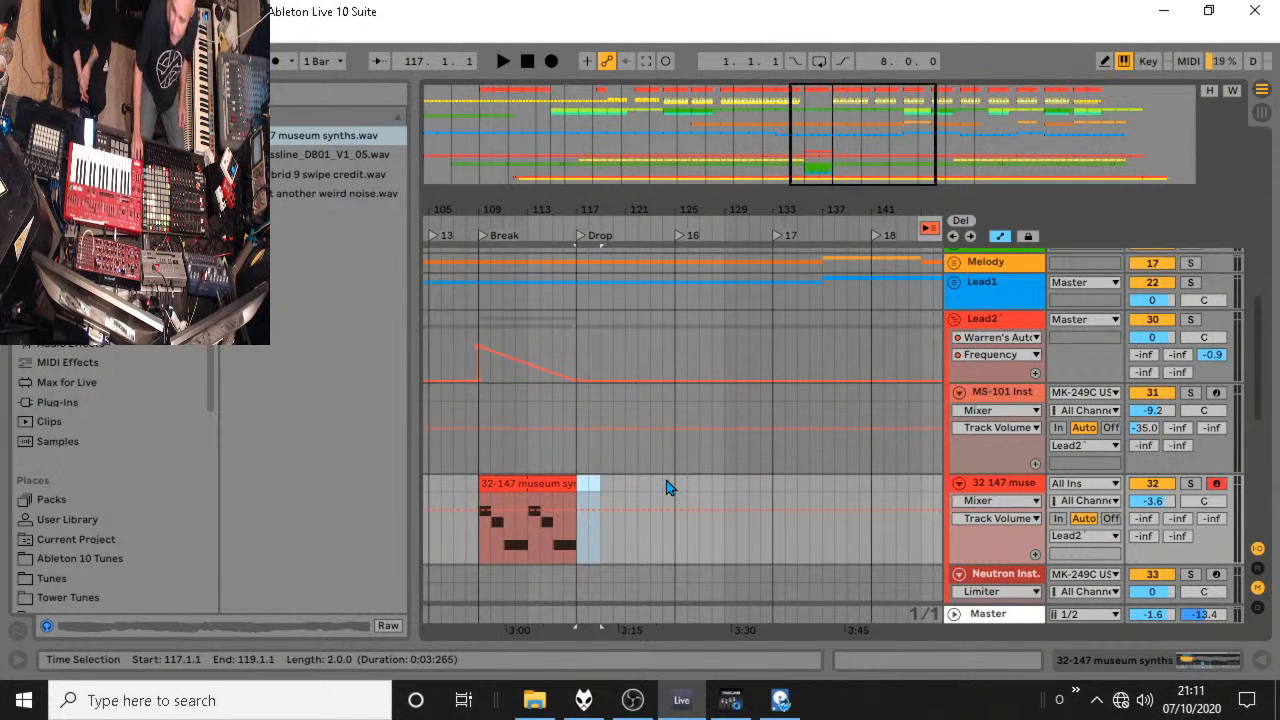
pyautogui.hotkey('ctrl', 'shift', 't')
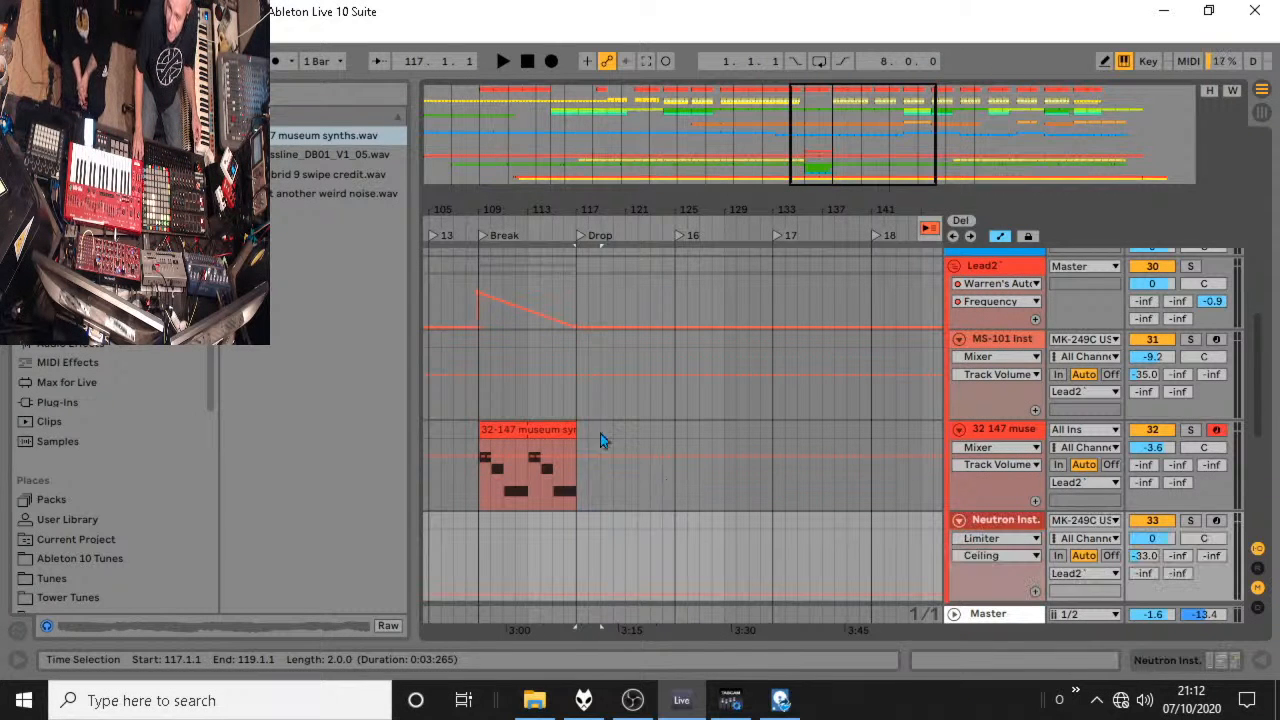
pyautogui.moveTo(600, 433); pyautogui.dragTo(577, 437)
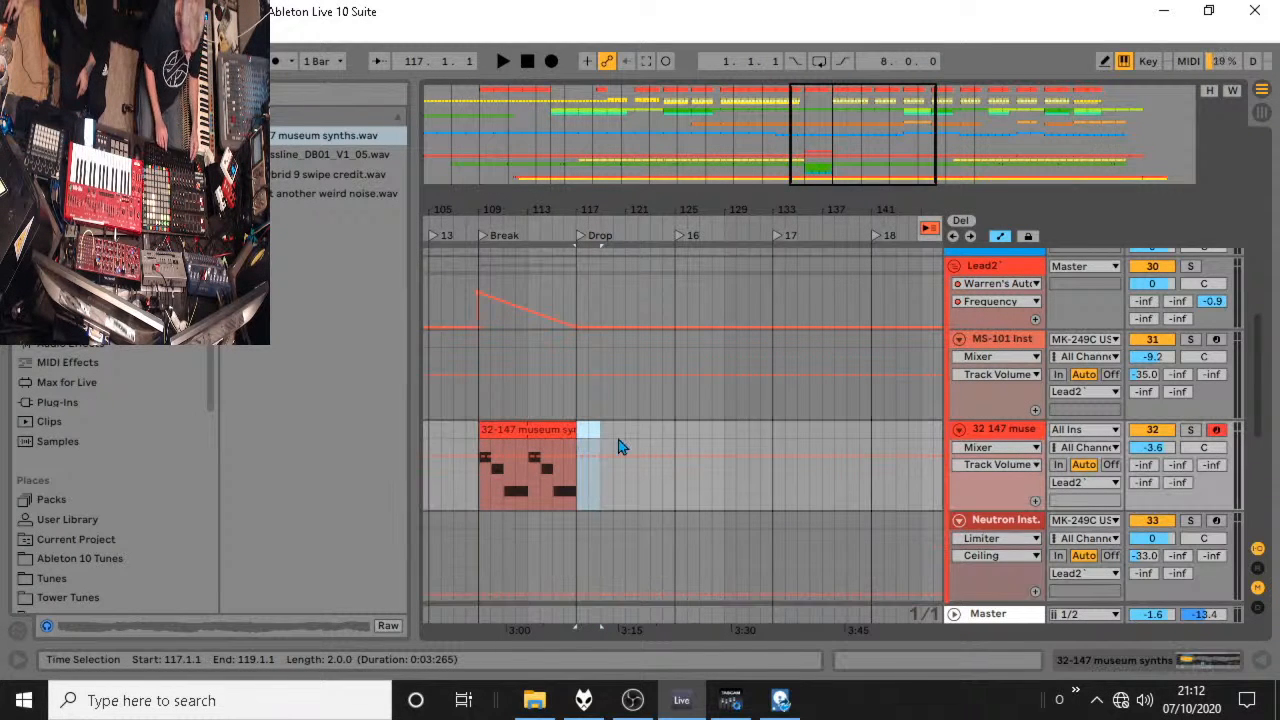
pyautogui.hotkey('ctrl', 'shift', 'm')
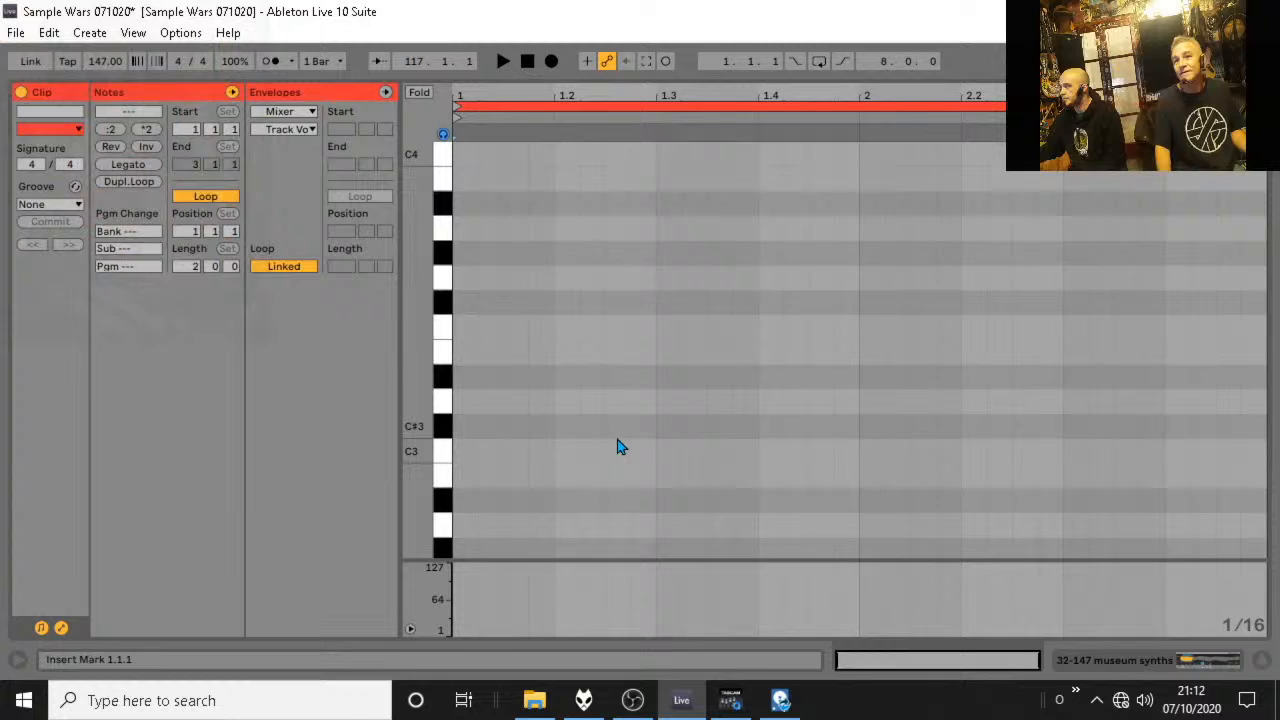
# Add a C3 note spanning both bars of the new clip and transpose it down one octave to C2.
pyautogui.doubleClick(463, 479)
pyautogui.moveTo(463, 479); pyautogui.dragTo(1263, 451)
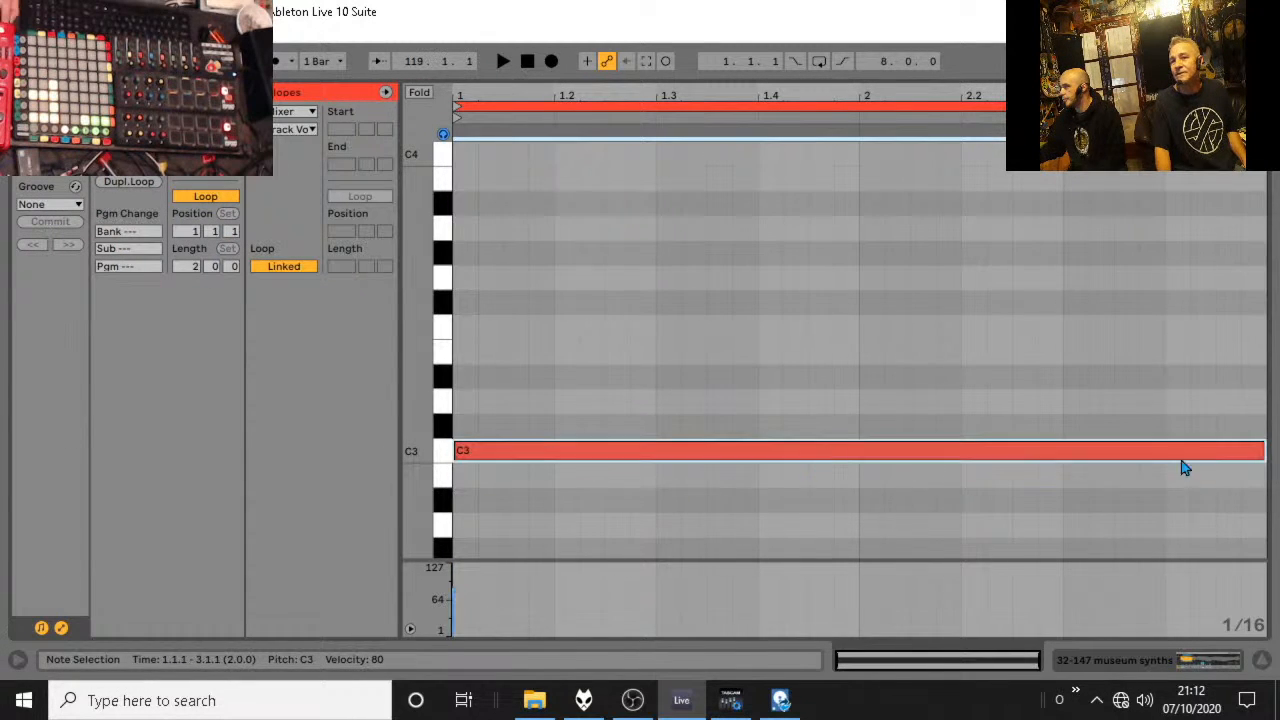
pyautogui.hotkey('shift', 'Down')
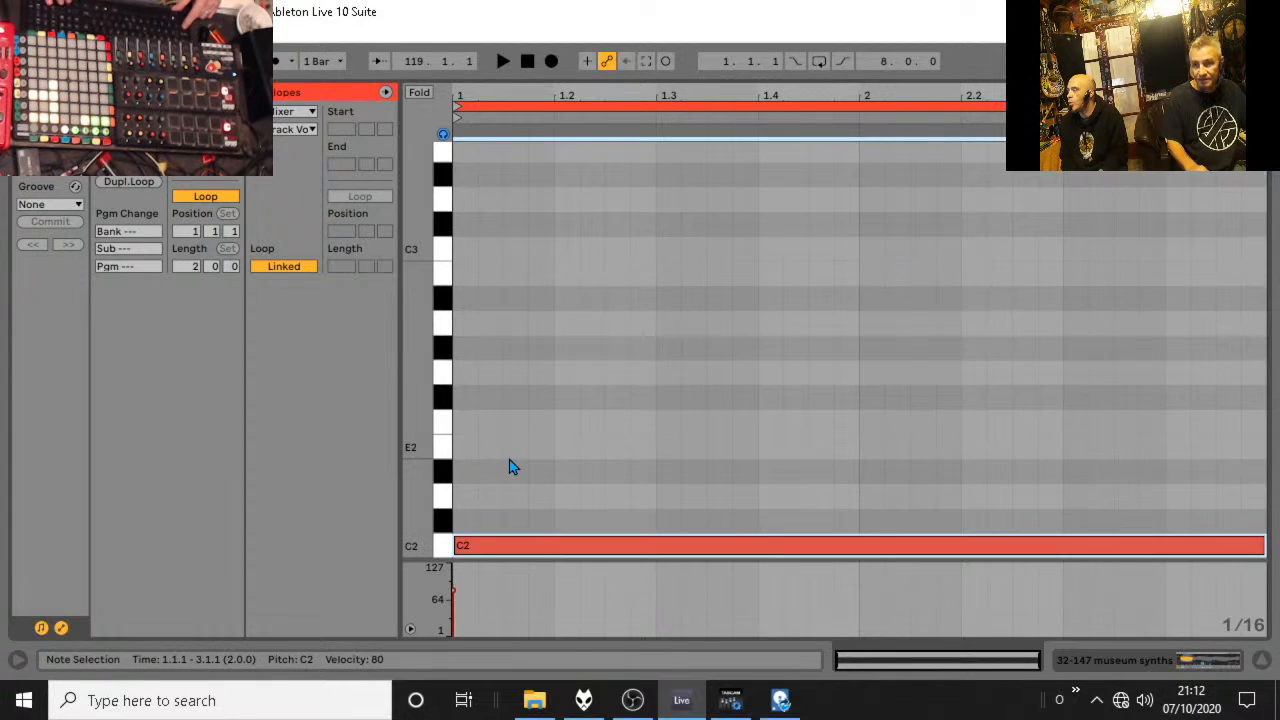
pyautogui.click(655, 250)
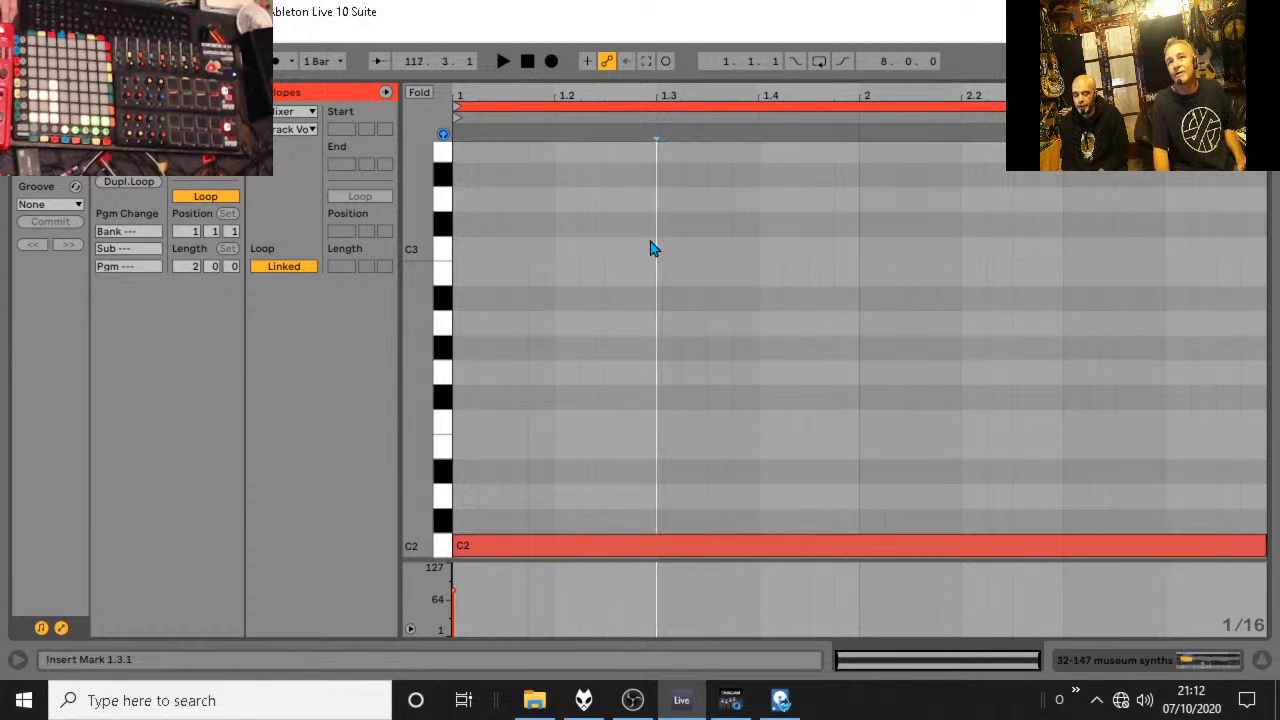
# Duplicate the loop contents to a length of eight bars, play it, and extend the clip to 125.1.1 in the arrangement.
pyautogui.click(128, 181)
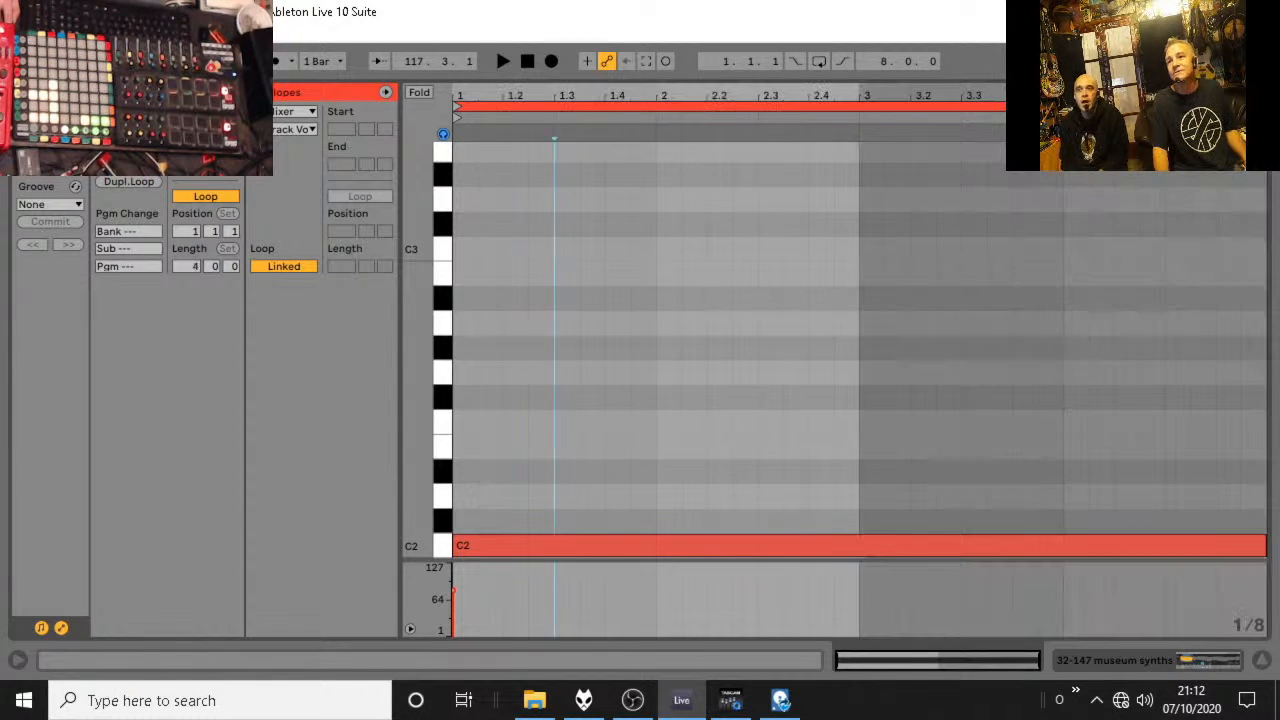
pyautogui.press('space')
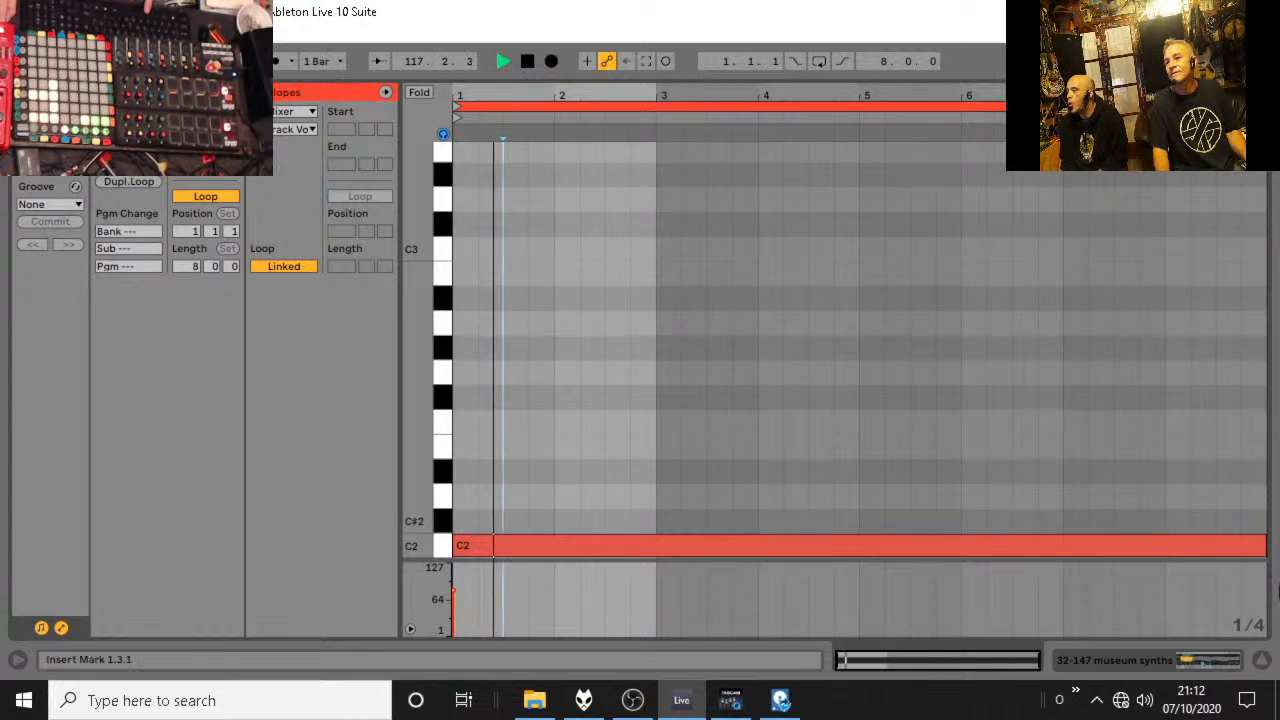
pyautogui.press('Tab')
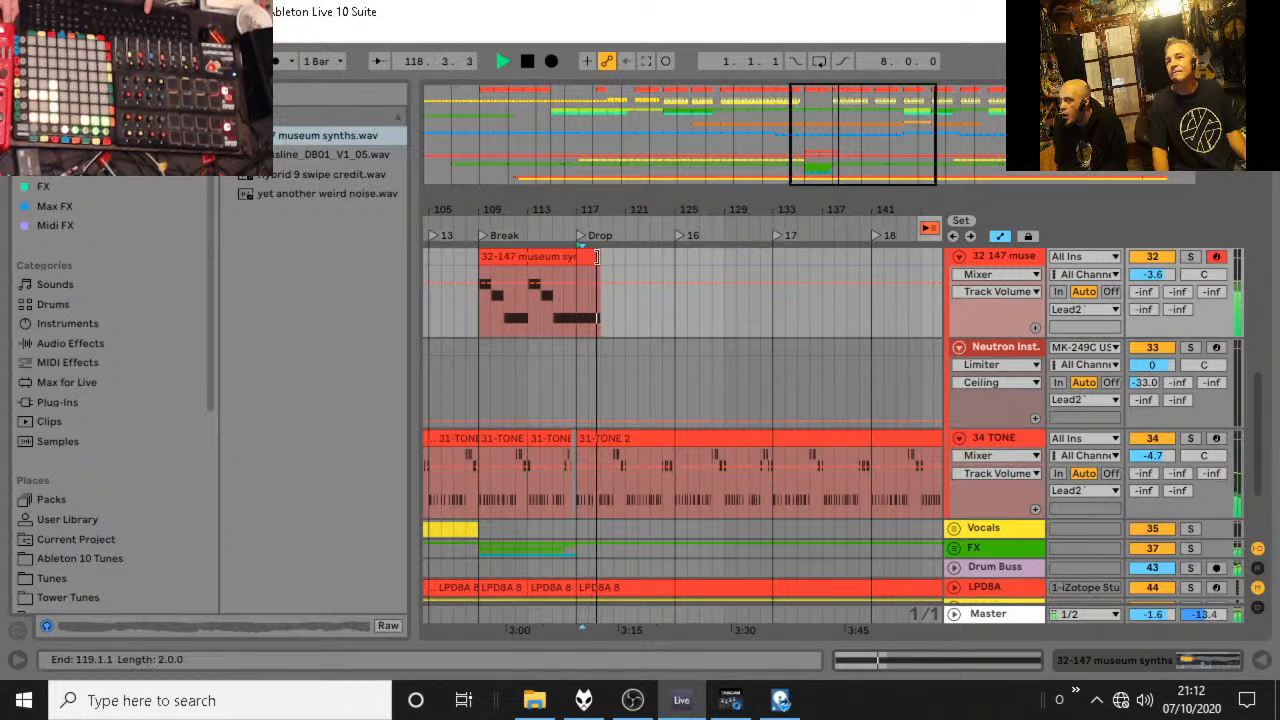
pyautogui.moveTo(599, 257); pyautogui.dragTo(674, 258)
pyautogui.press('space')
# Add an eight-bar C3 note above the C2 note in the Drop clip, play it, and return to the arrangement.
pyautogui.doubleClick(654, 259)
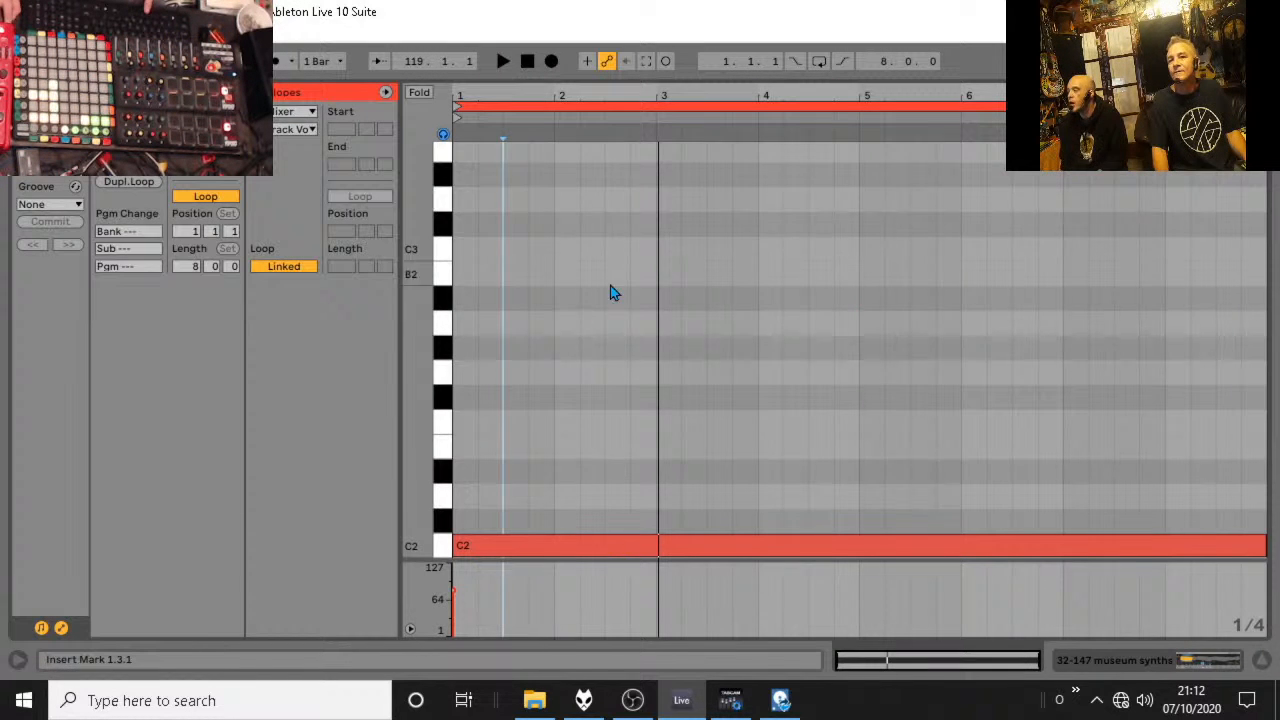
pyautogui.doubleClick(470, 446)
pyautogui.moveTo(471, 446)
pyautogui.mouseDown()
pyautogui.moveTo(470, 258)
pyautogui.moveTo(1222, 255)
pyautogui.moveTo(1264, 292)
pyautogui.mouseUp()
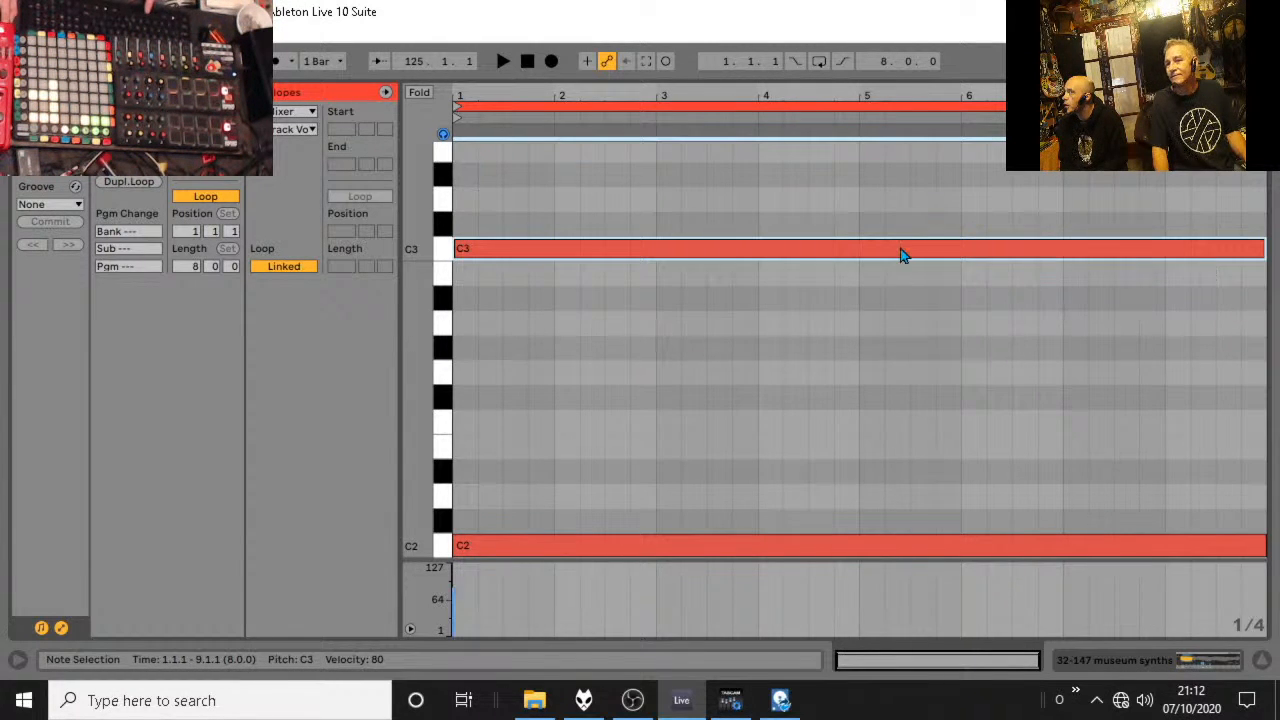
pyautogui.press('space')
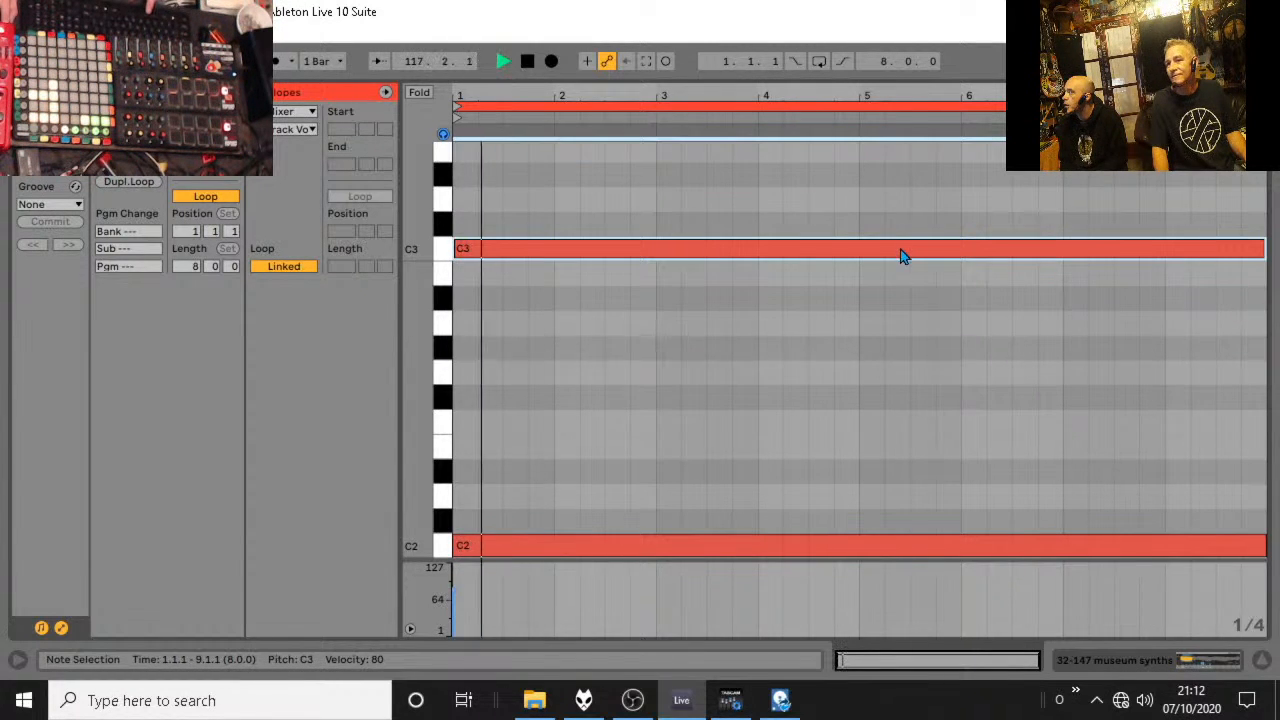
pyautogui.click(1261, 661)
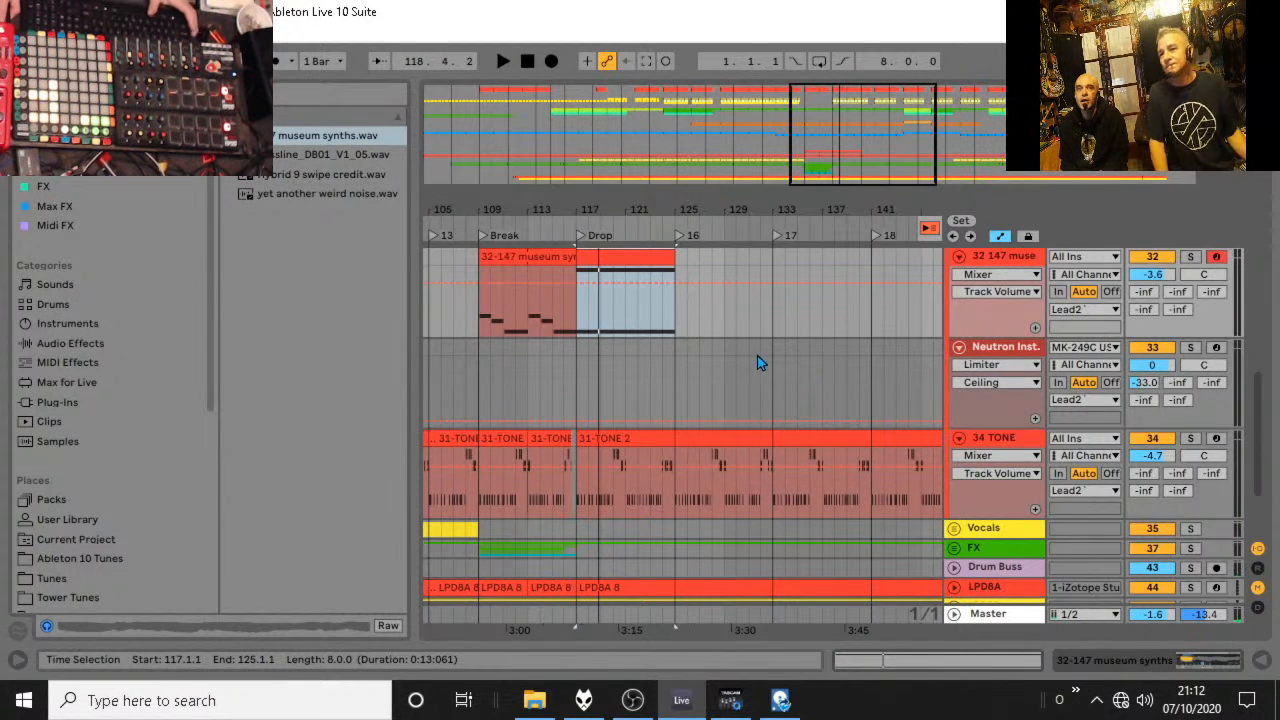
# Load the Tantra plug-in from the FX collection onto the museum synths track.
pyautogui.scroll(2, 757, 362)
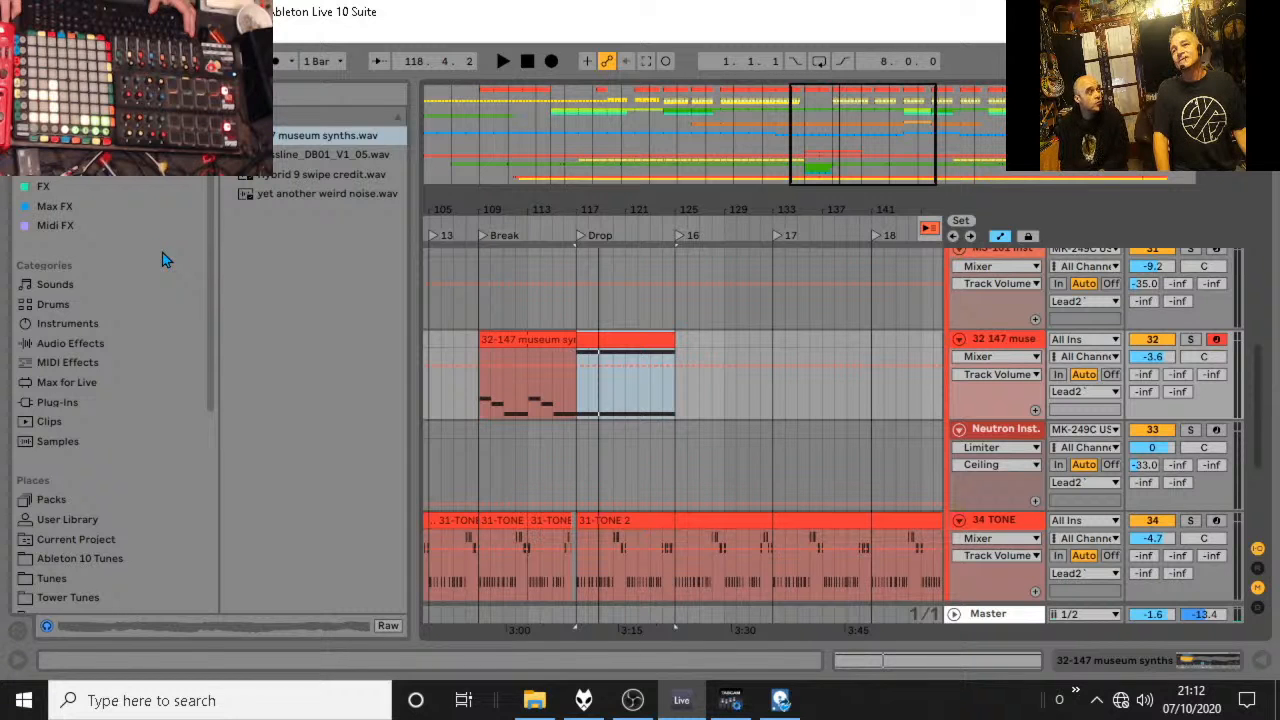
pyautogui.click(57, 402)
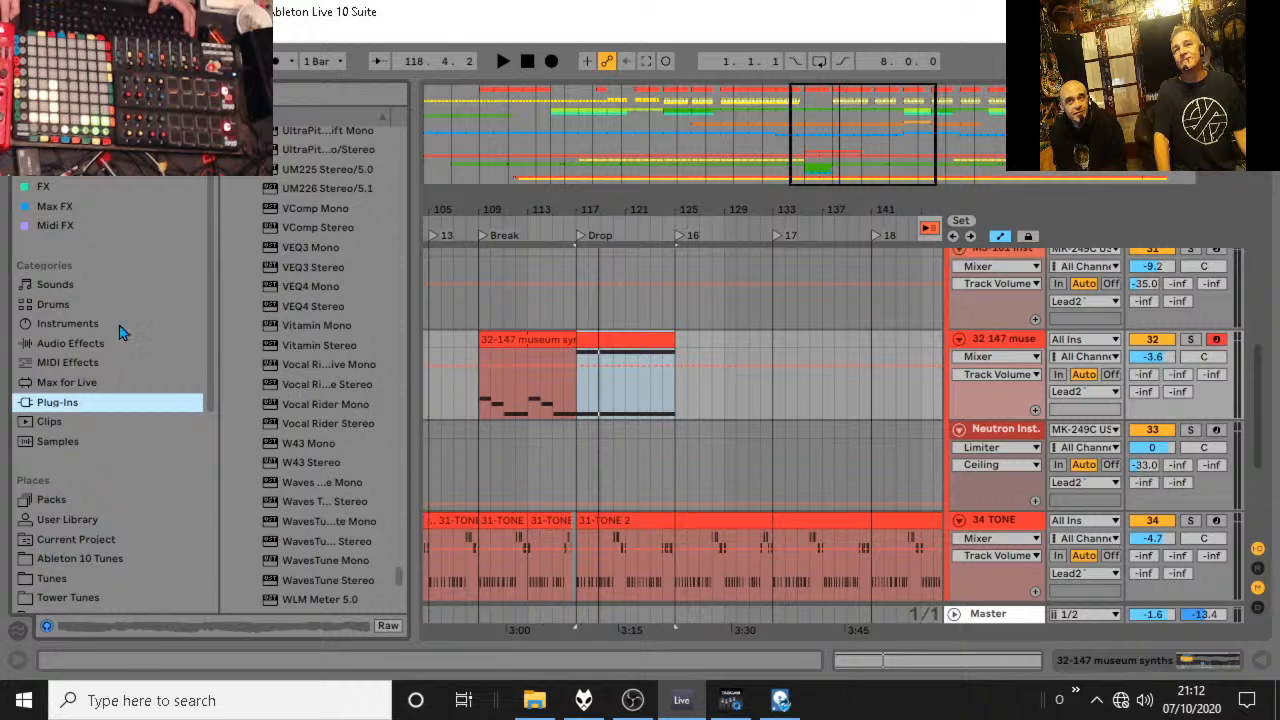
pyautogui.click(45, 188)
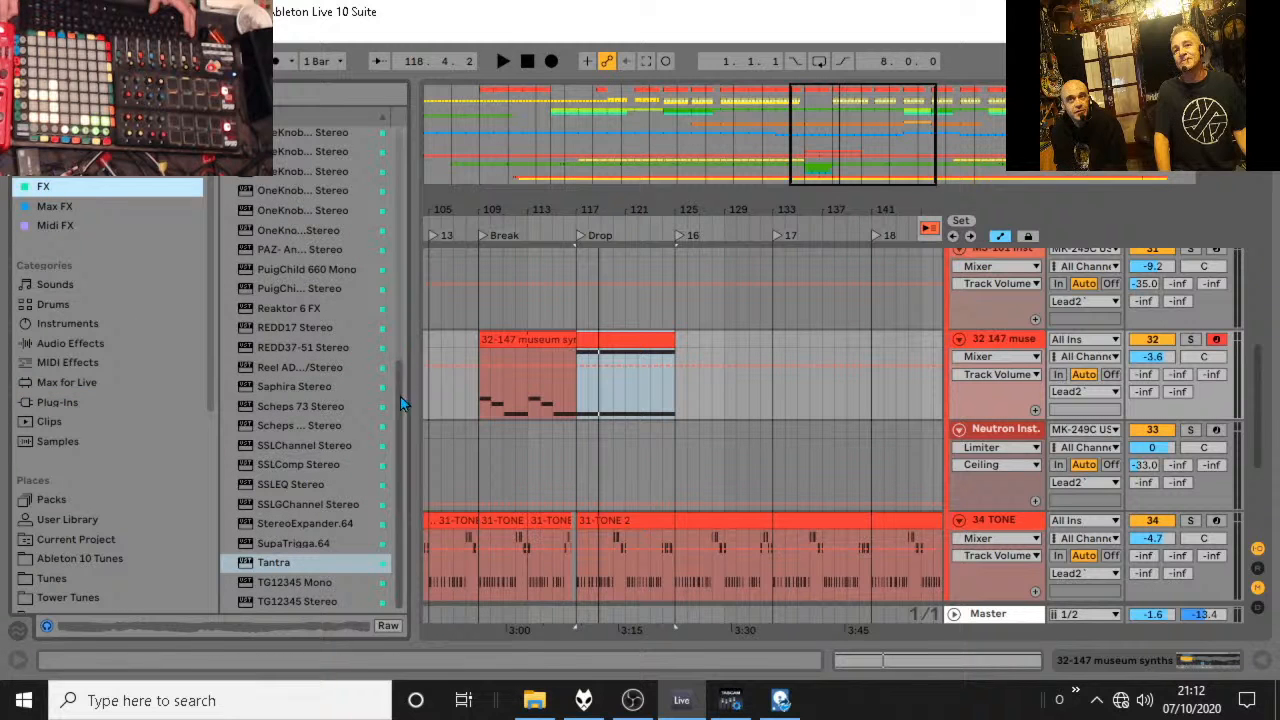
pyautogui.moveTo(293, 562); pyautogui.dragTo(416, 523)
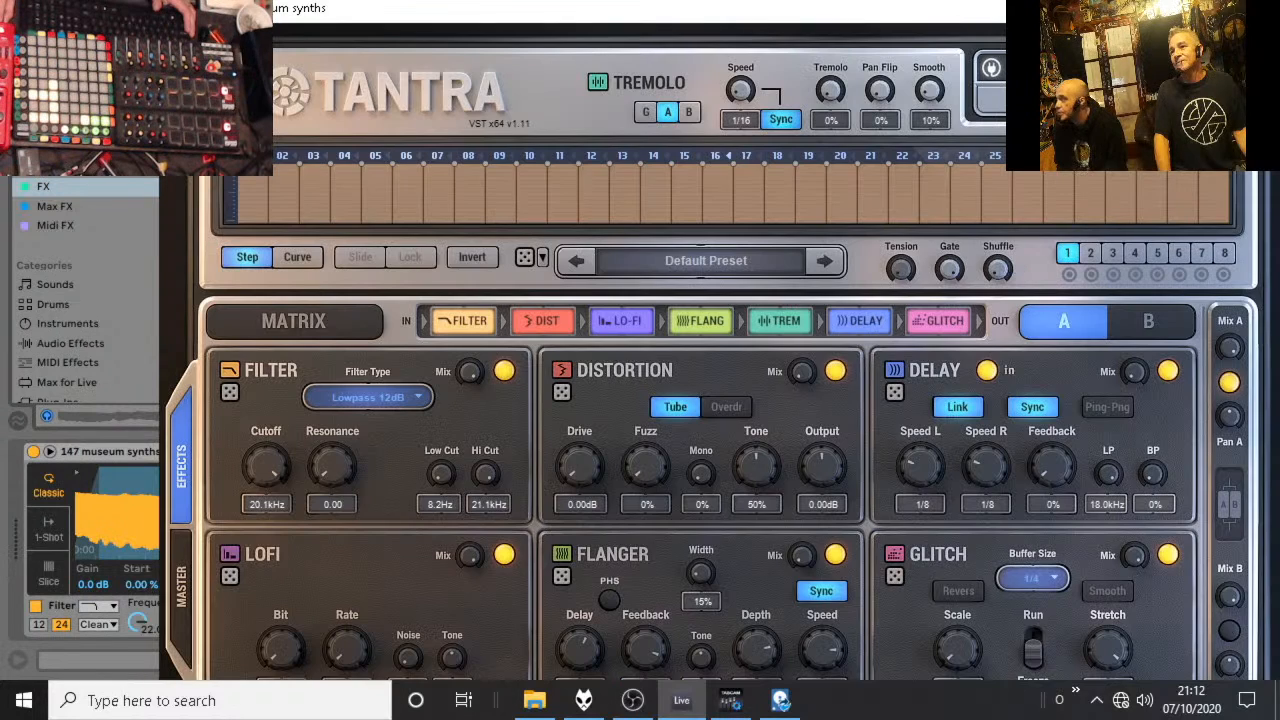
# Automate Tantra's Device On parameter on the museum synths track to stay off through the Break and switch on at the Drop, bar 117.
pyautogui.click(1258, 8)
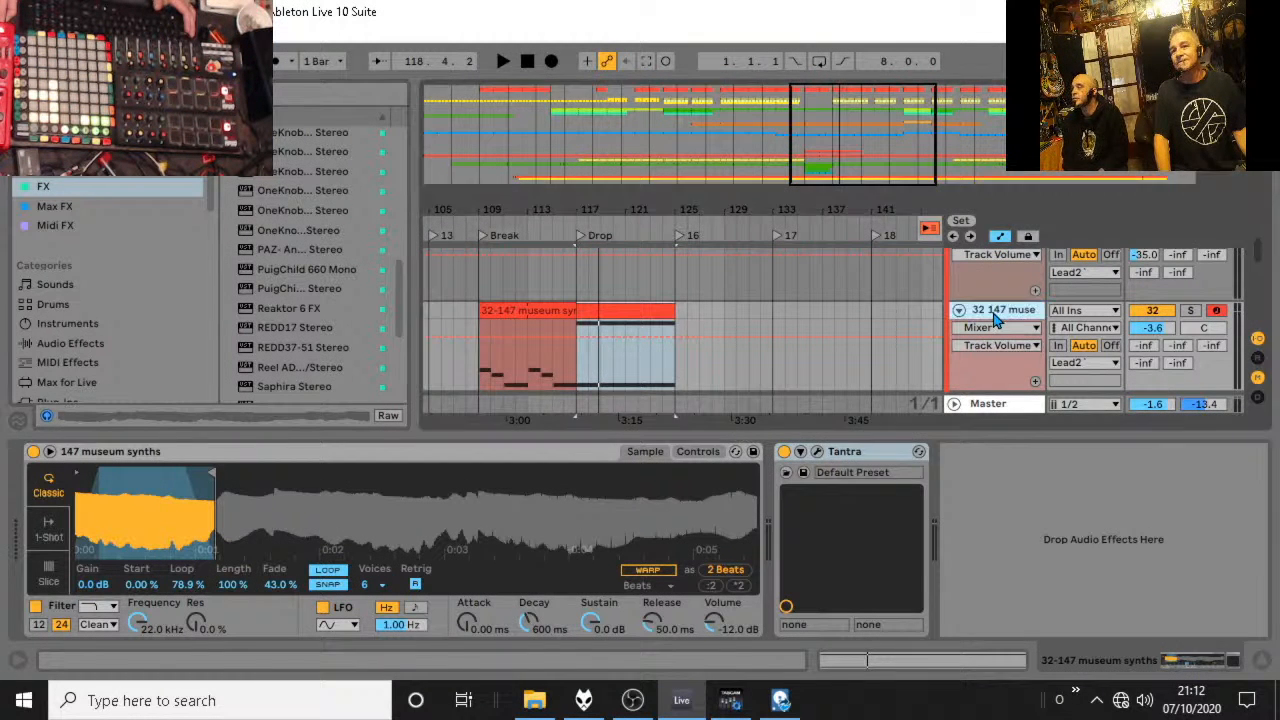
pyautogui.click(785, 452)
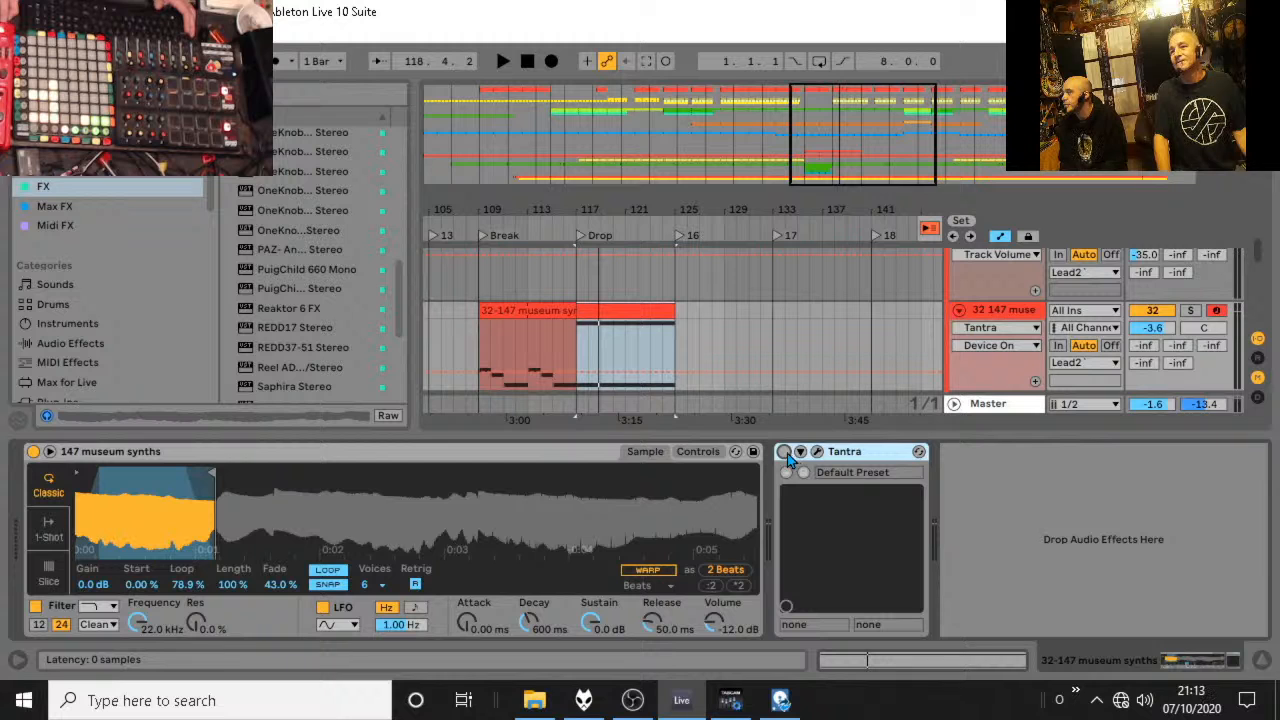
pyautogui.click(785, 453)
pyautogui.click(577, 371)
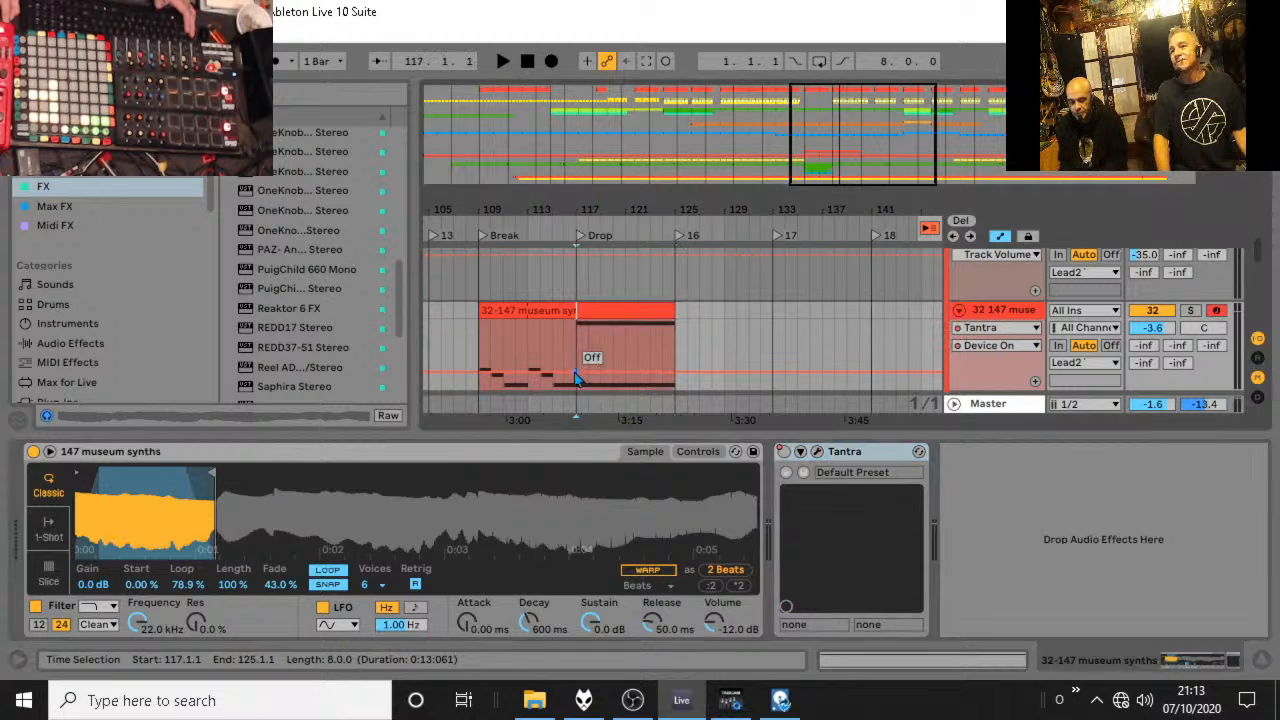
pyautogui.moveTo(587, 371); pyautogui.dragTo(577, 336)
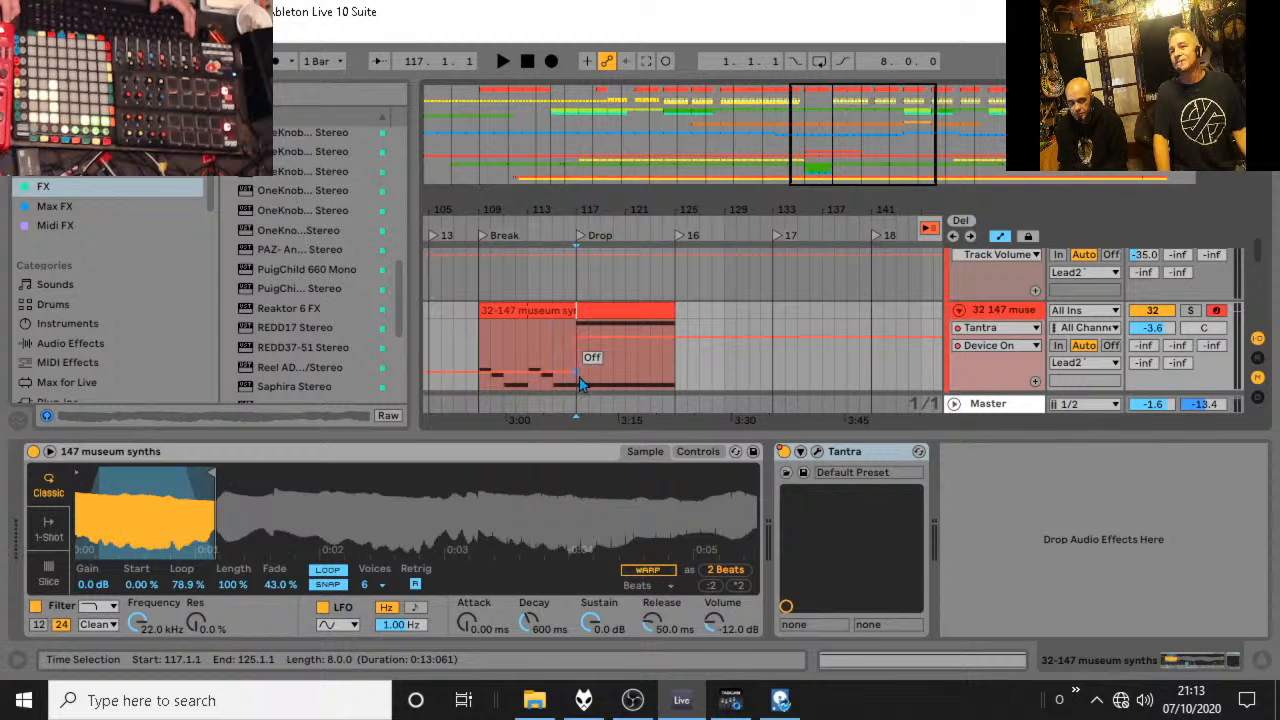
pyautogui.click(586, 362)
# Open the Tantra editor and move its window aside to uncover the arrangement.
pyautogui.click(817, 452)
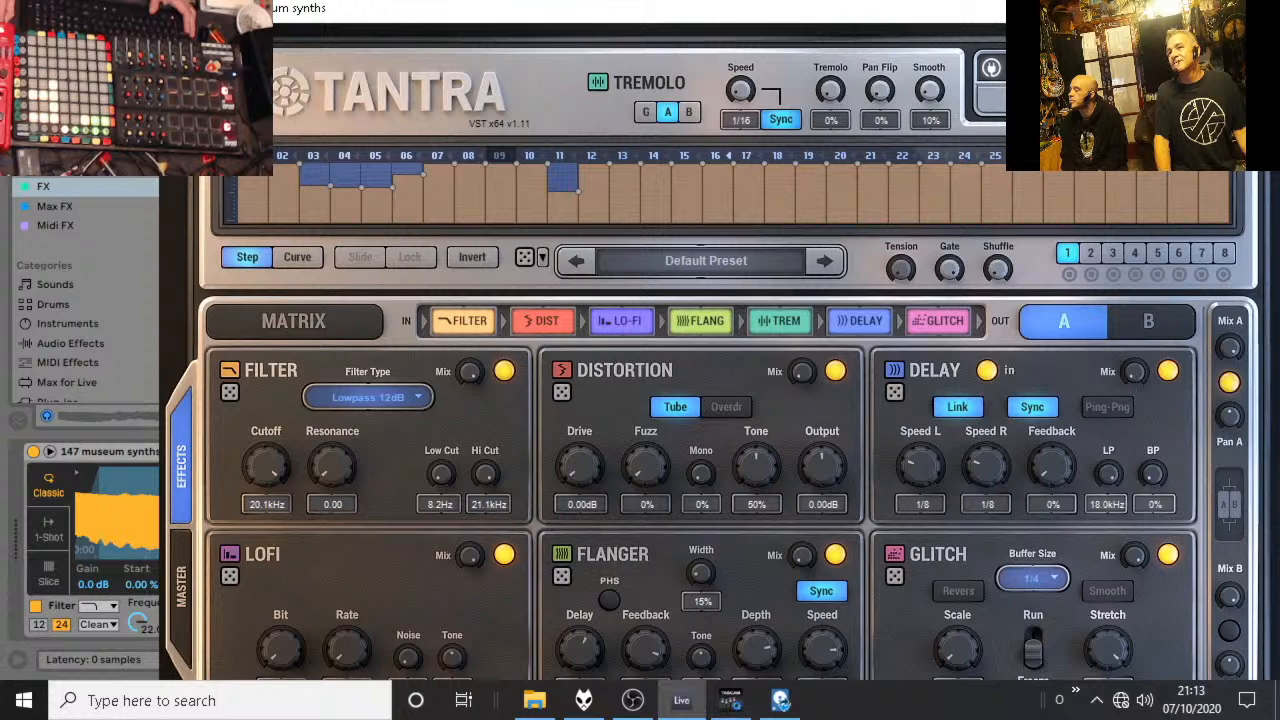
pyautogui.moveTo(1211, 12); pyautogui.dragTo(1120, 20)
pyautogui.moveTo(1120, 20); pyautogui.dragTo(262, 35)
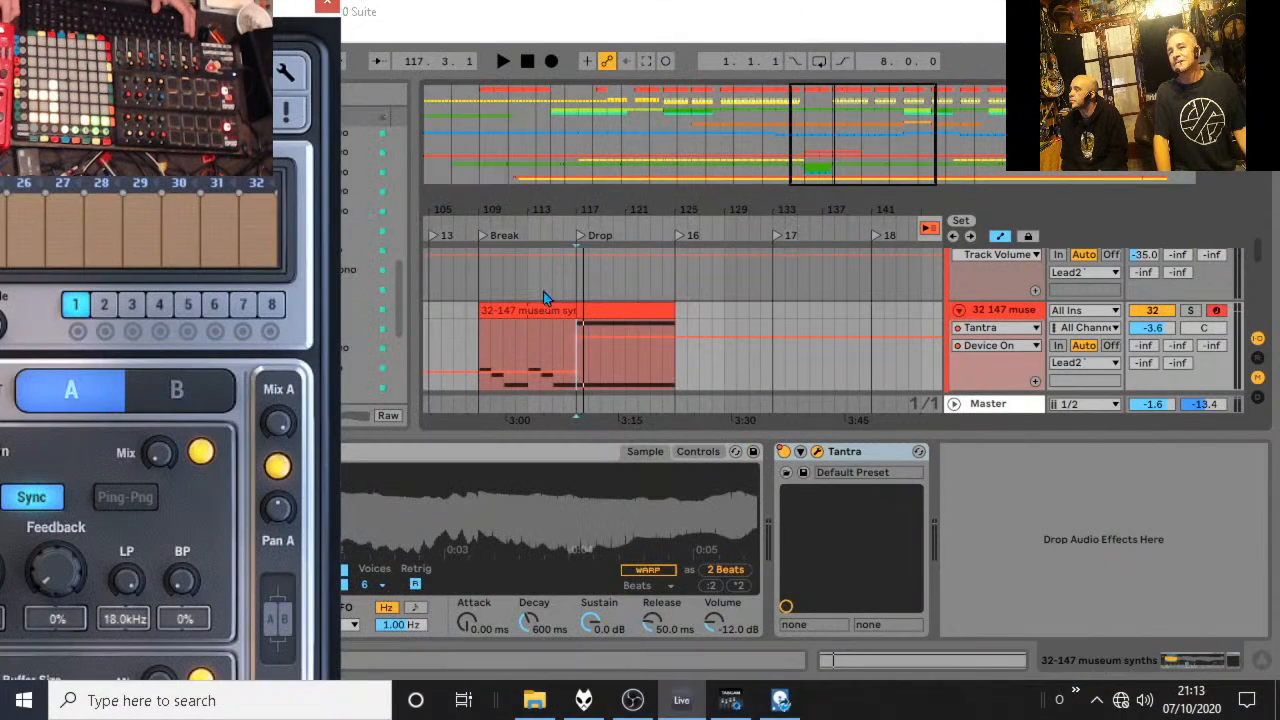
# Solo the museum synths track, loop the Drop section from 117.1.1 to 125.1.1, and play it.
pyautogui.click(623, 317)
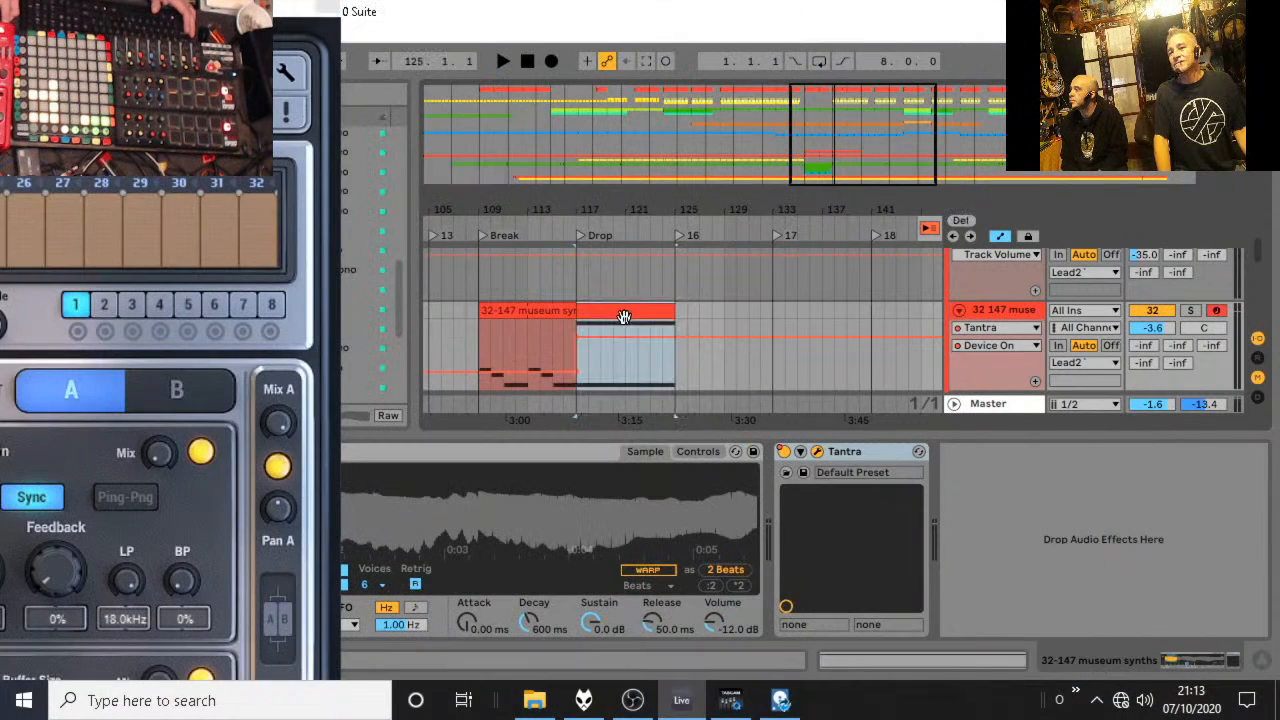
pyautogui.click(1192, 313)
pyautogui.moveTo(672, 377); pyautogui.dragTo(569, 370)
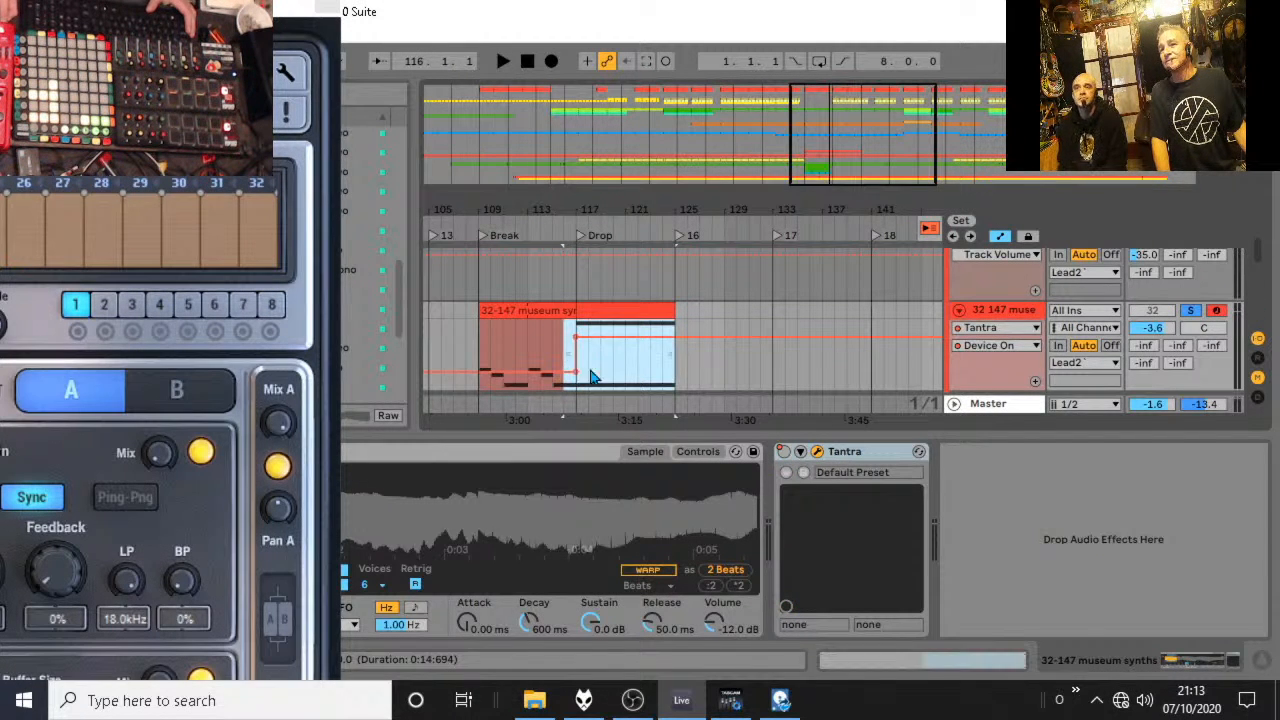
pyautogui.moveTo(672, 377); pyautogui.dragTo(577, 372)
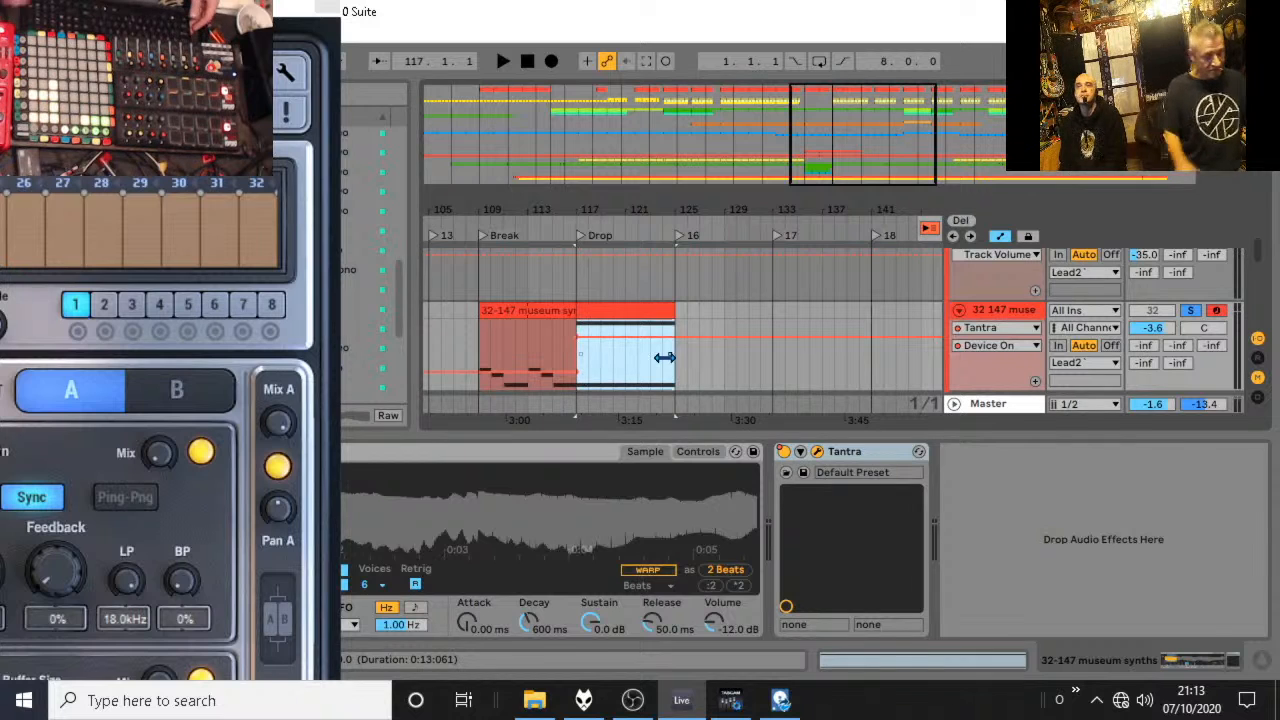
pyautogui.hotkey('ctrl', 'l')
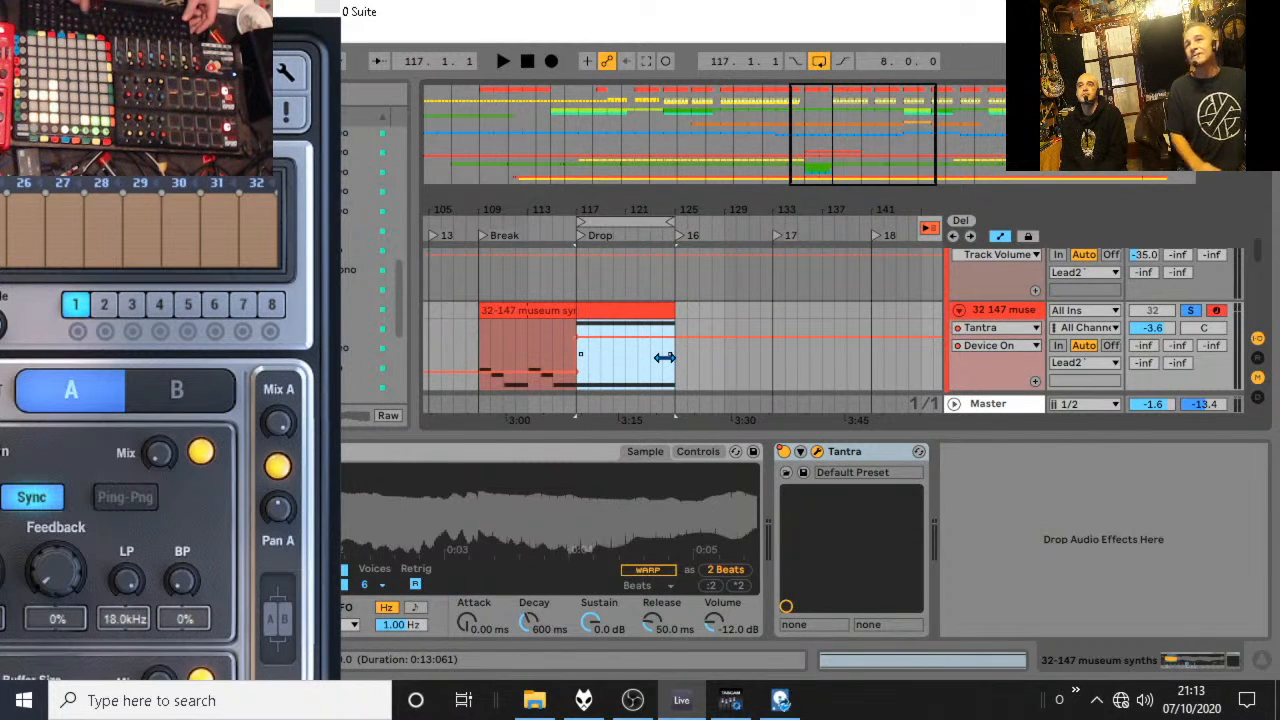
pyautogui.press('space')
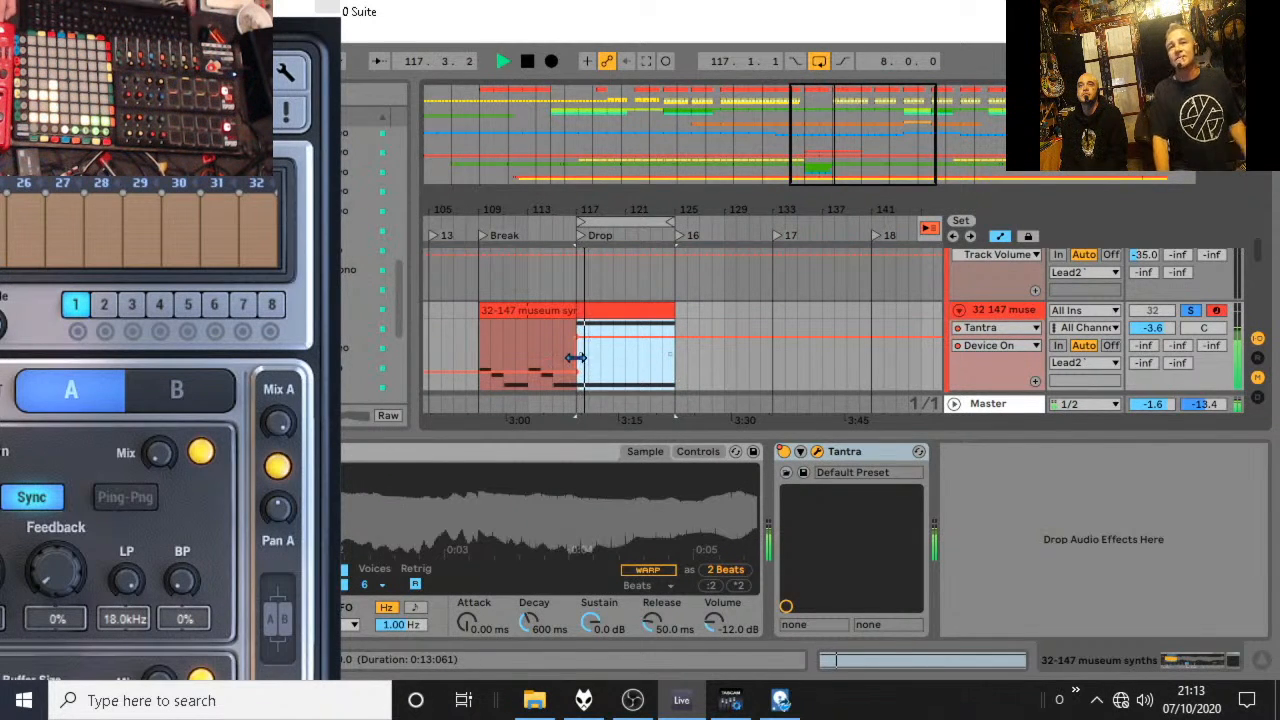
# Bring the Tantra editor back into view and advance through its presets to FLT Clouds.
pyautogui.moveTo(190, 5); pyautogui.dragTo(945, 50)
pyautogui.click(973, 119)
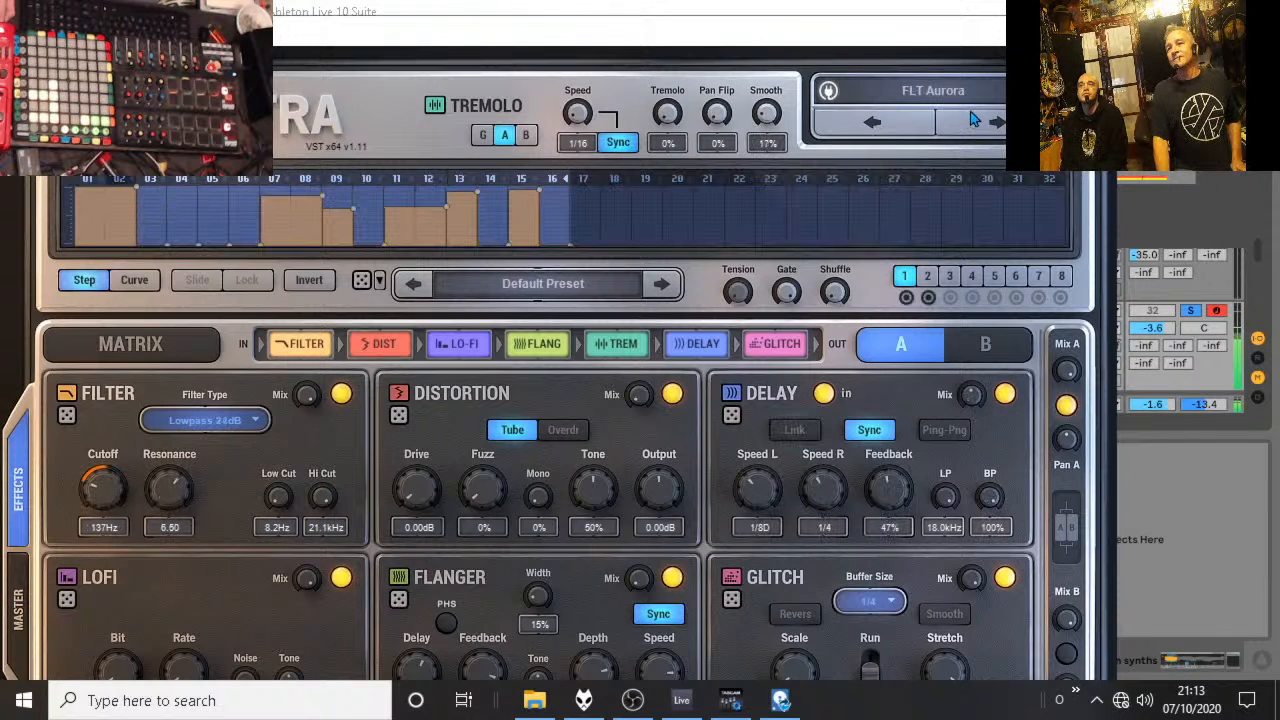
pyautogui.click(995, 123)
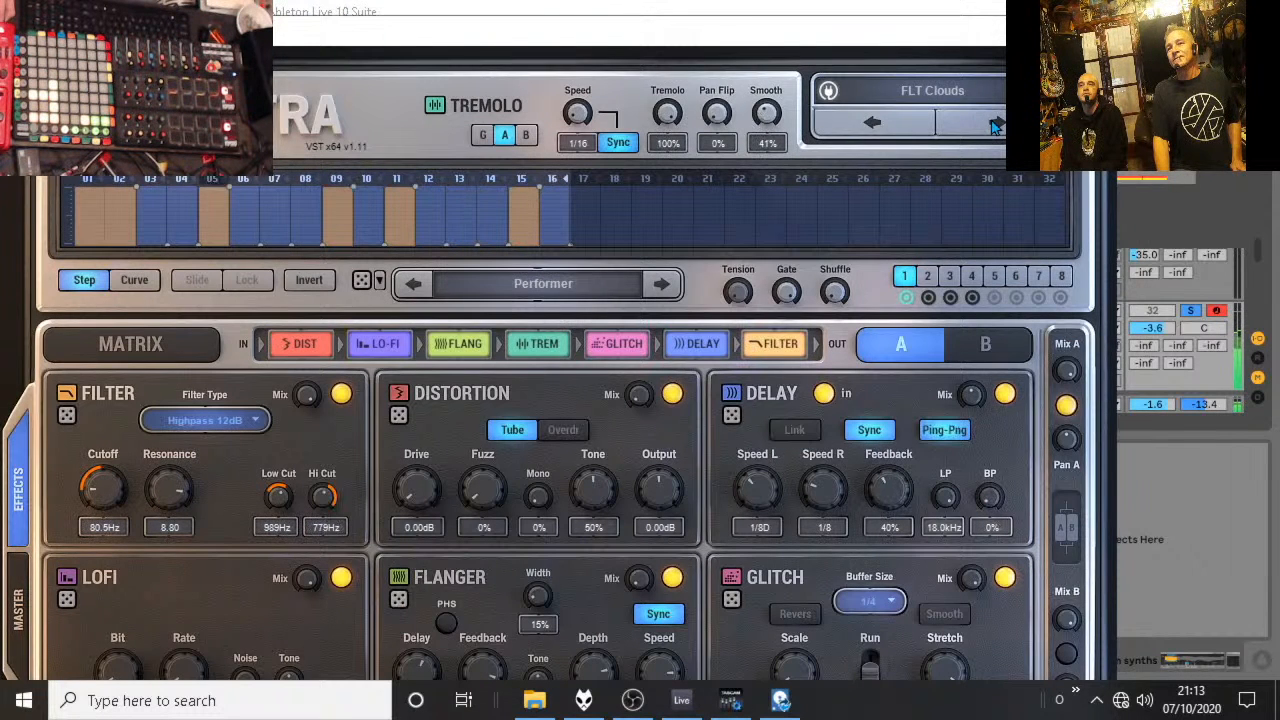
# Switch off Tantra's Distortion, Flanger, Filter, Lofi and Delay modules in the FLT Clouds preset.
pyautogui.moveTo(848, 34); pyautogui.dragTo(869, 2)
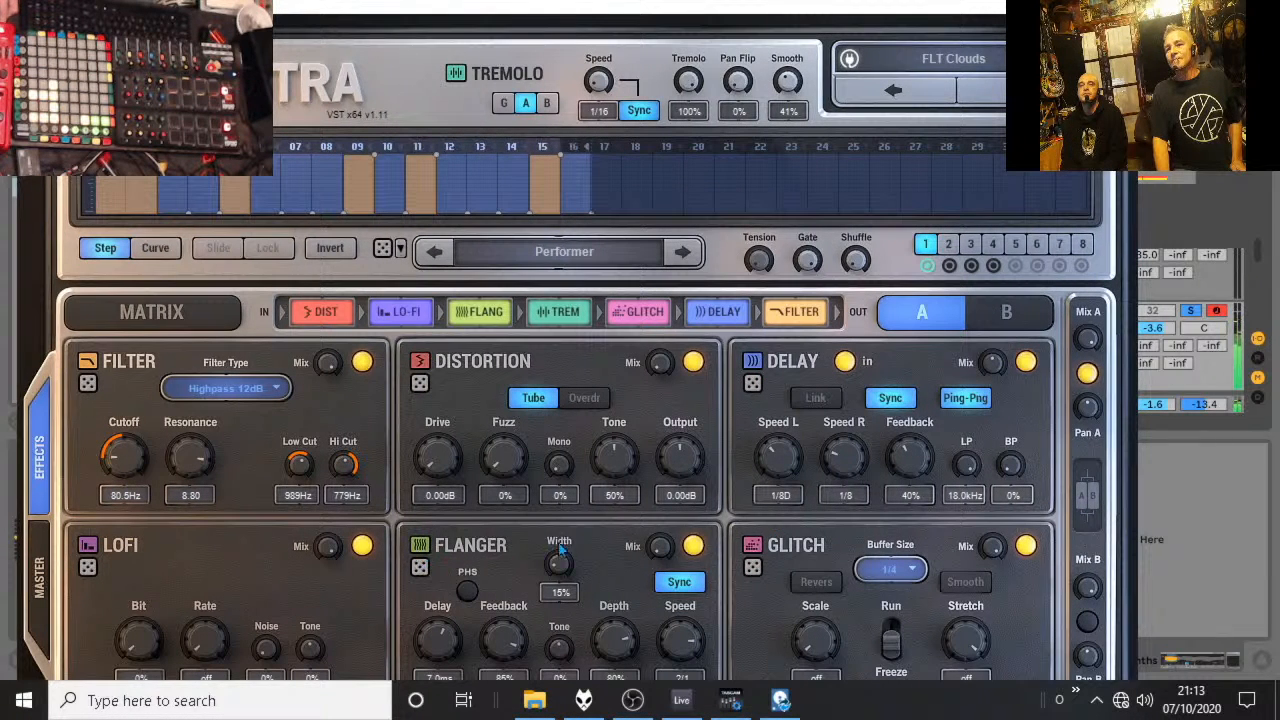
pyautogui.click(692, 362)
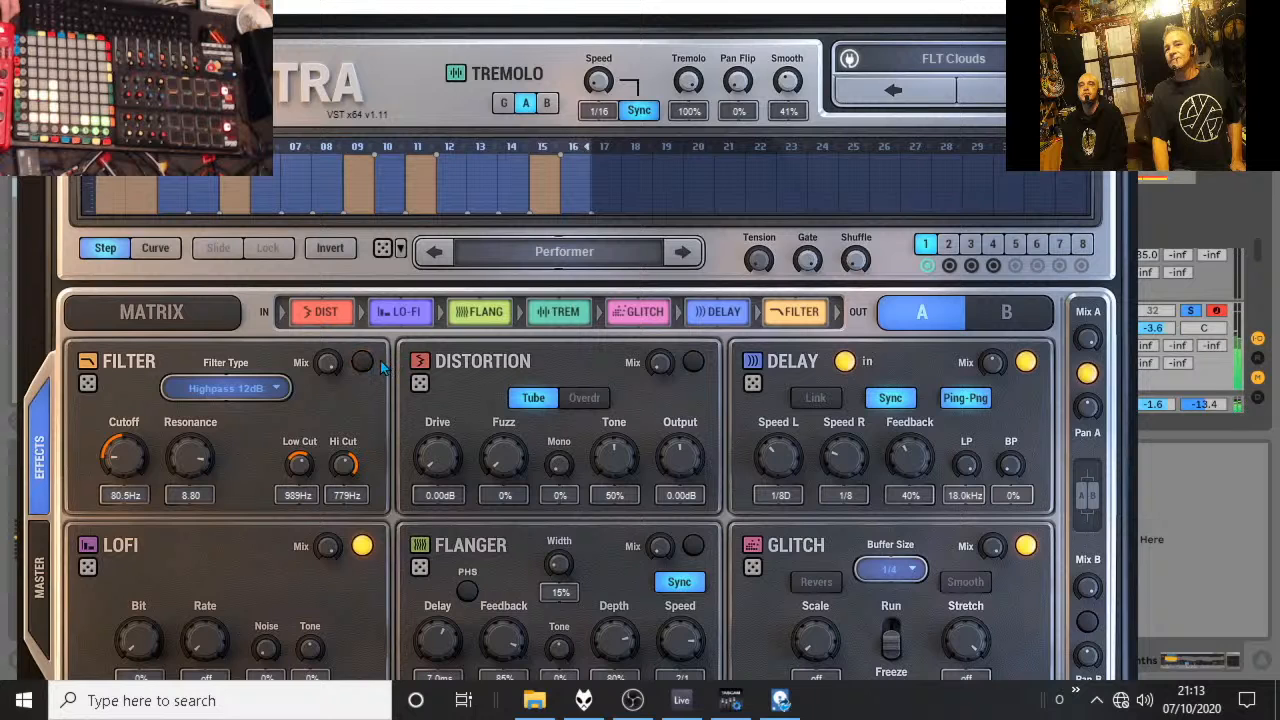
pyautogui.click(362, 545)
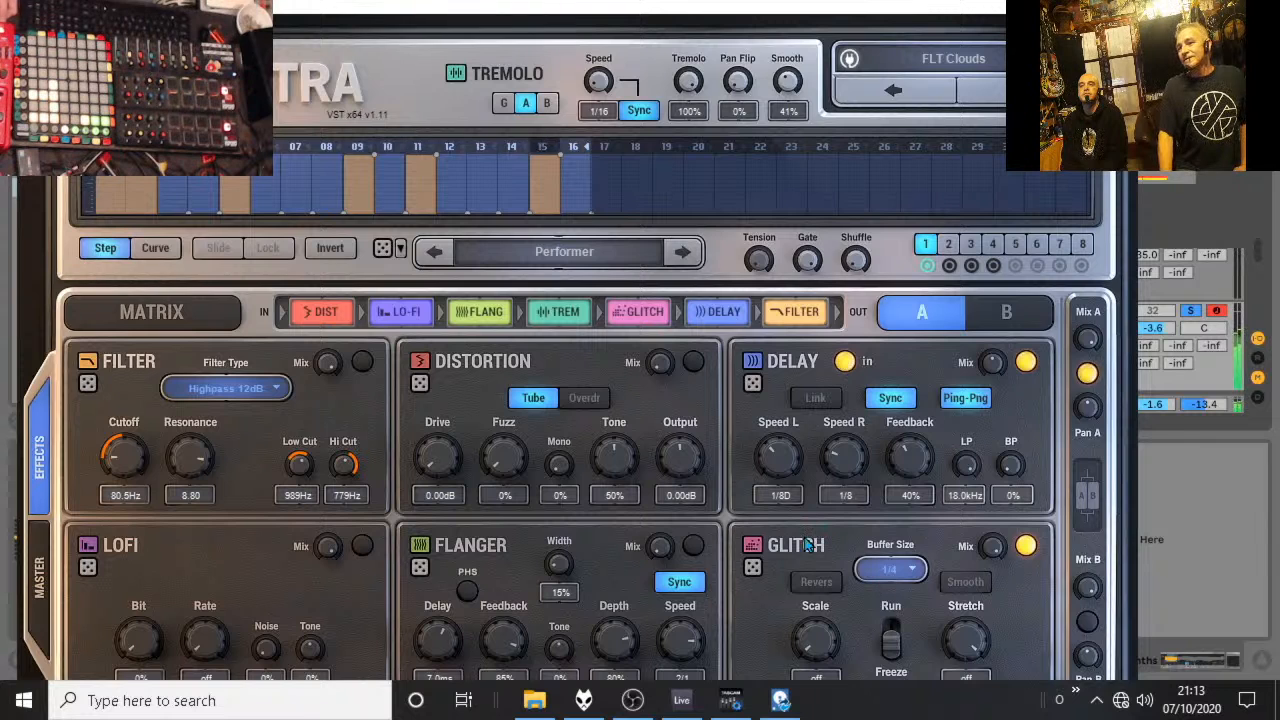
pyautogui.click(1026, 363)
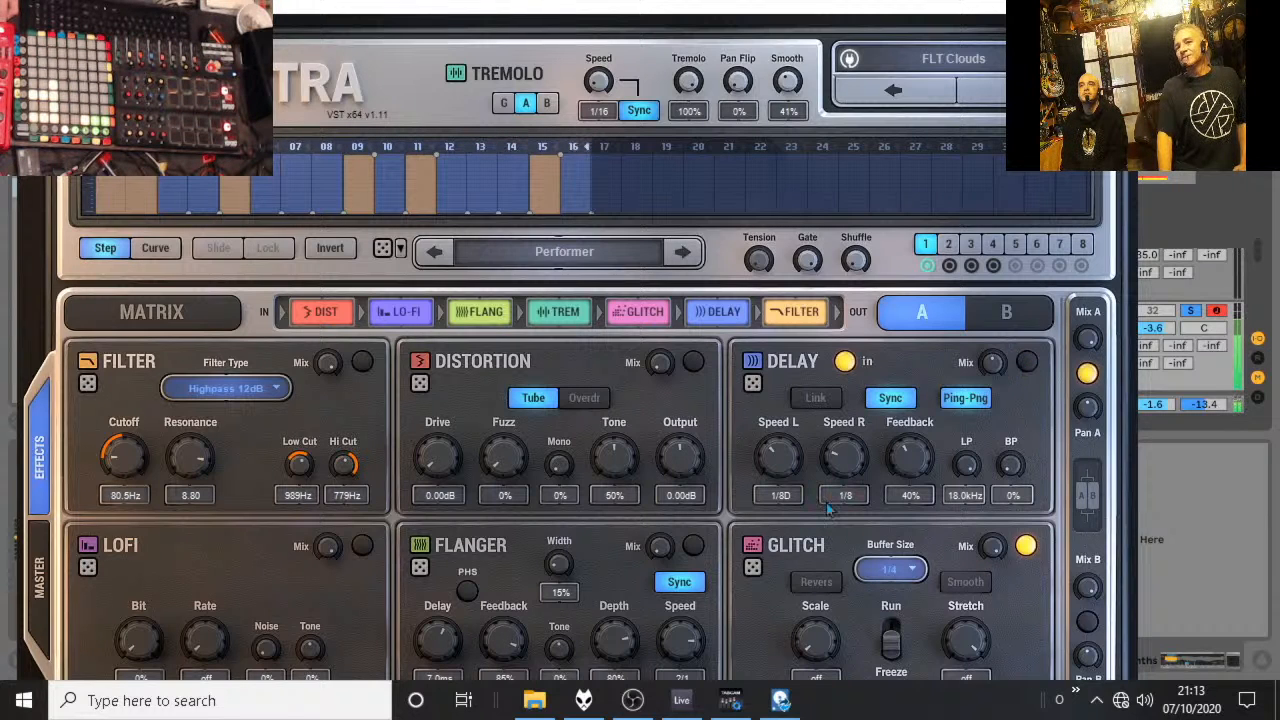
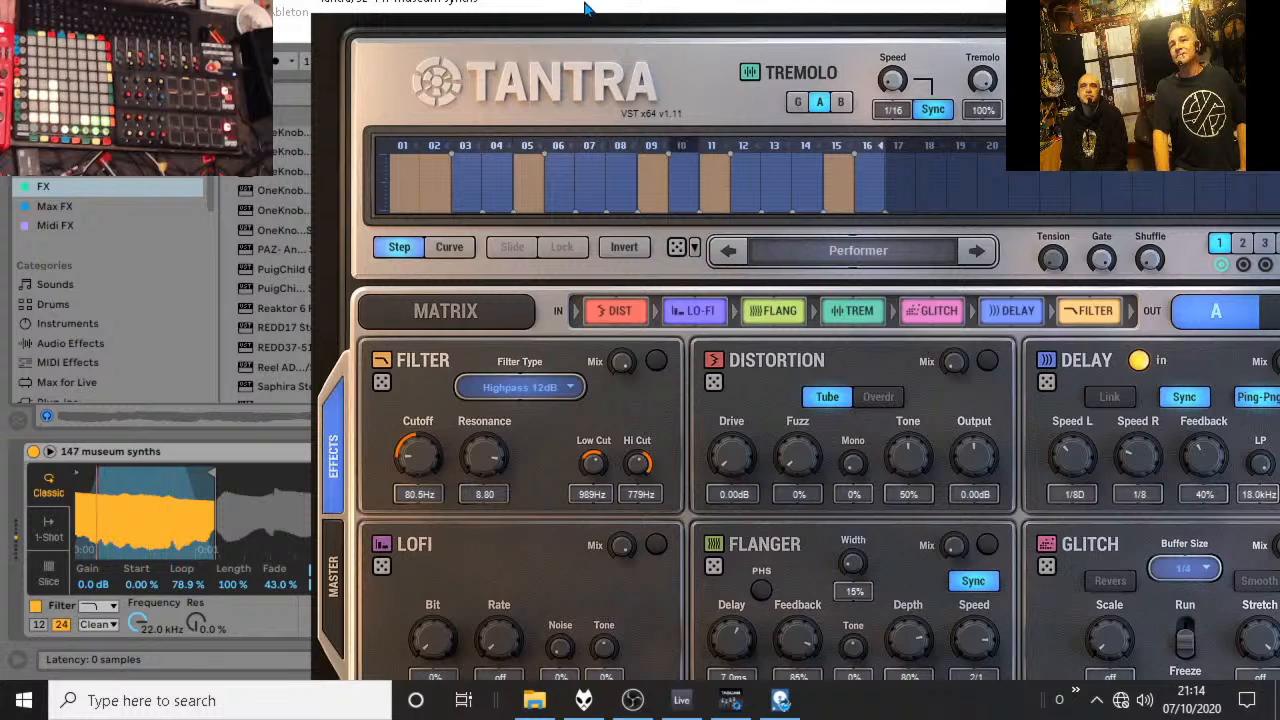
# Bypass and re-enable the Tantra effect on the museum synths track, and close its plug-in window.
pyautogui.moveTo(550, 14); pyautogui.dragTo(1264, 14)
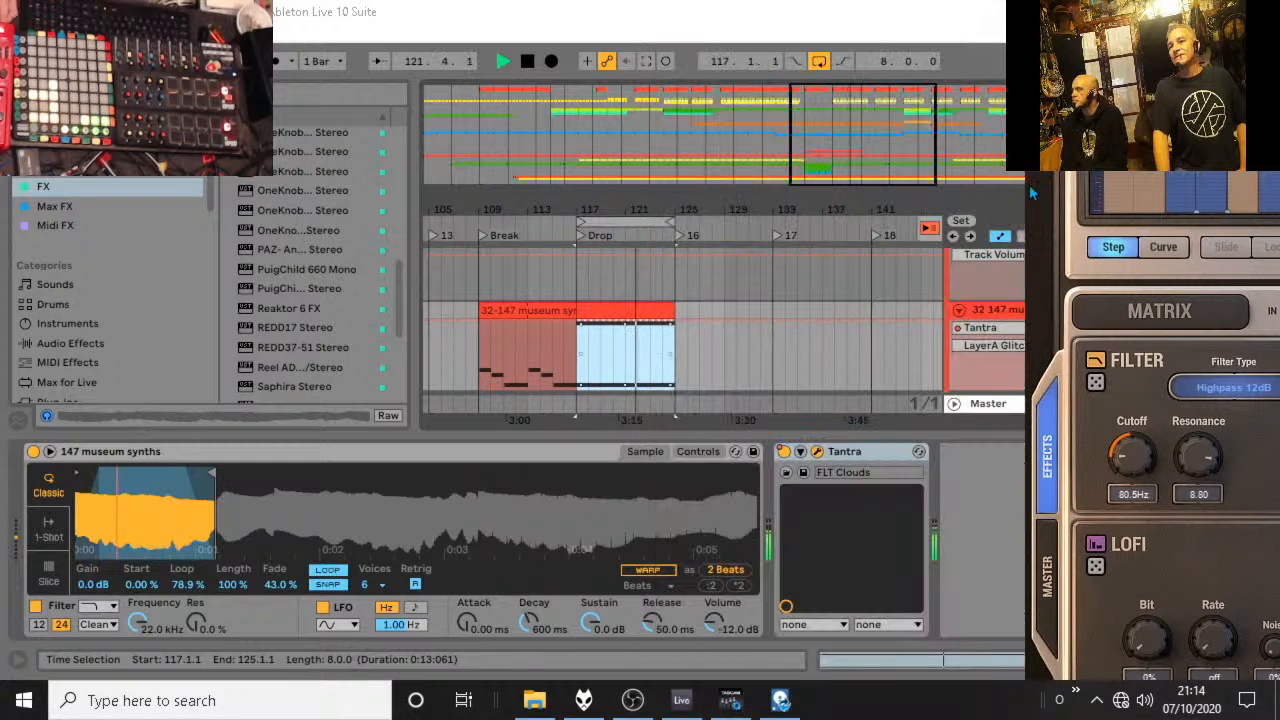
pyautogui.click(786, 453)
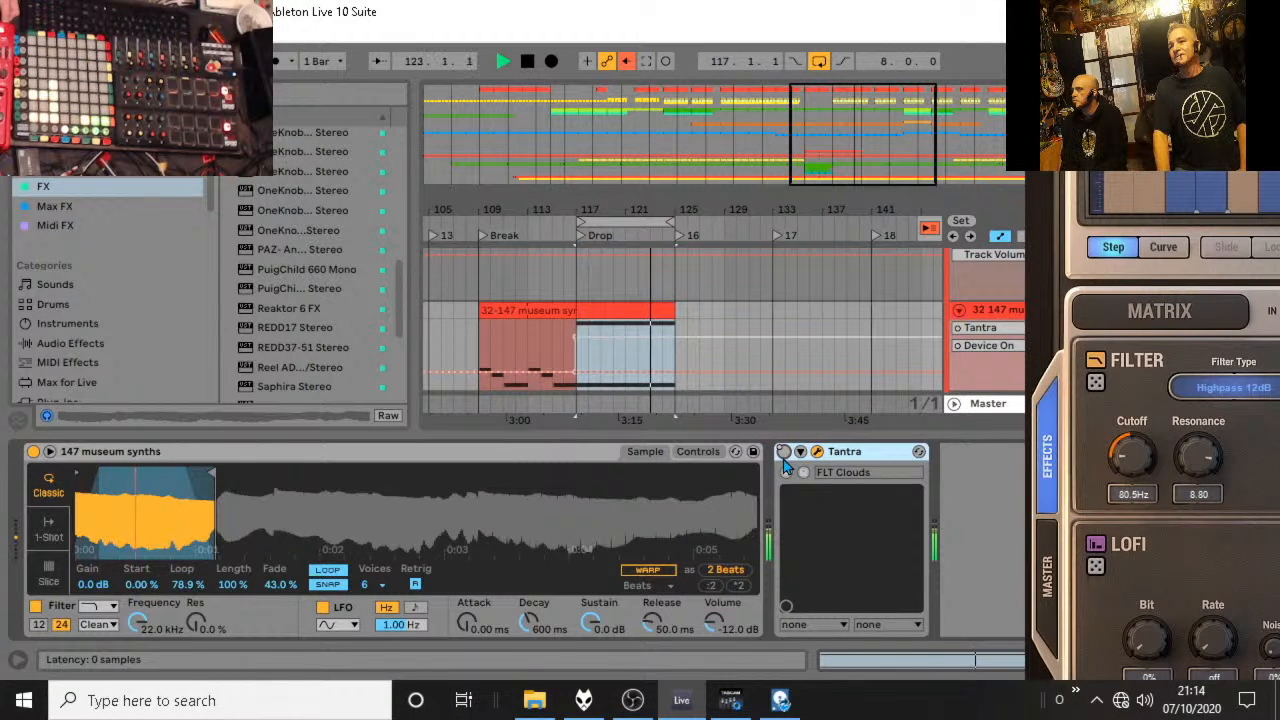
pyautogui.click(784, 452)
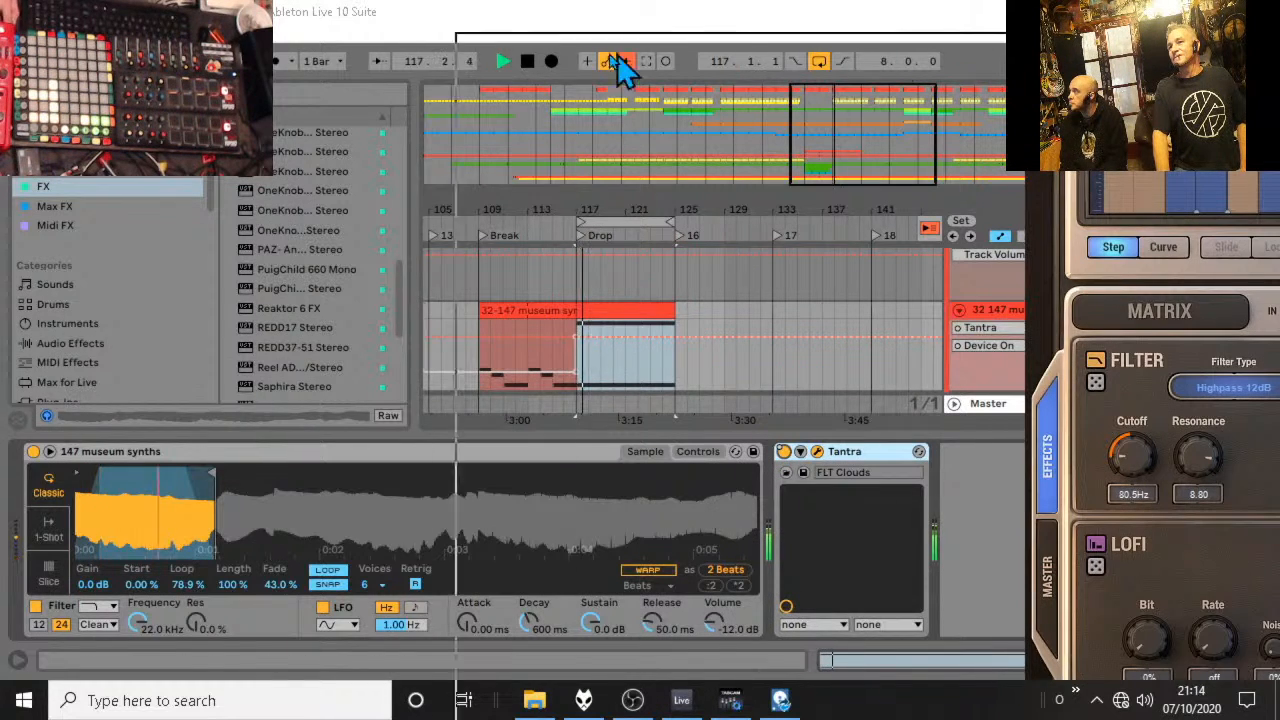
pyautogui.moveTo(296, 28); pyautogui.dragTo(201, 62)
pyautogui.click(1130, 55)
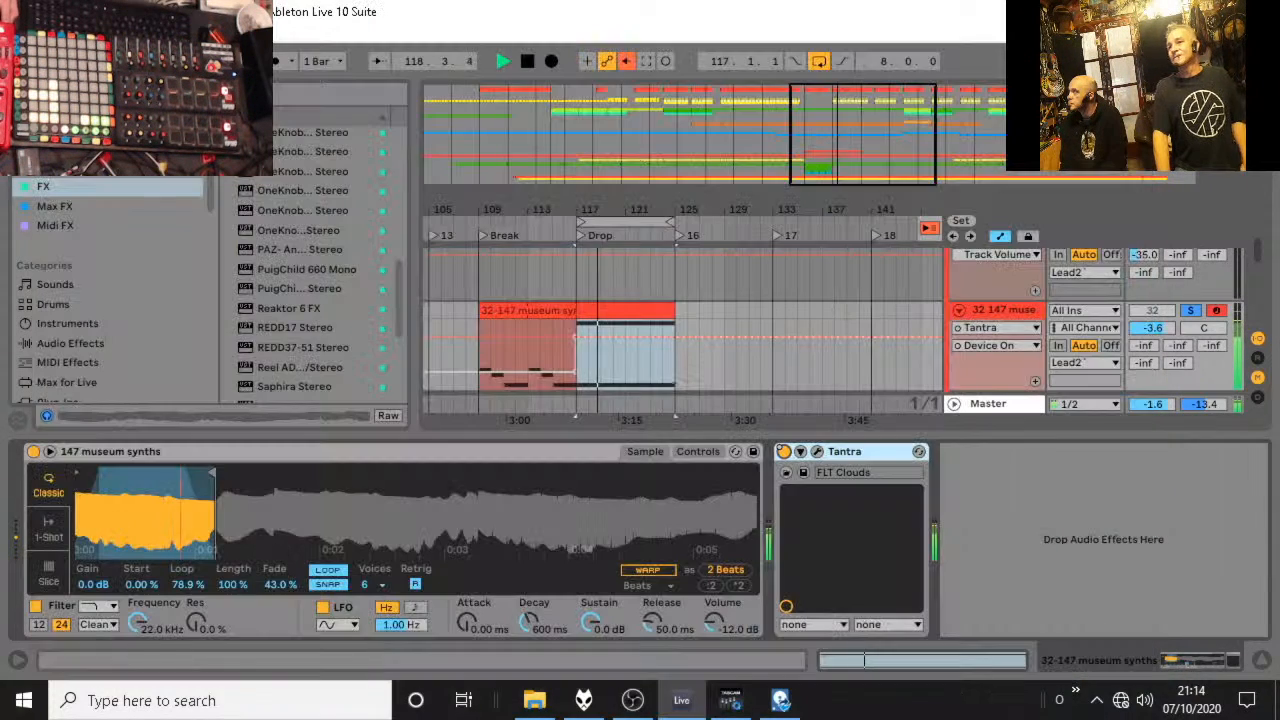
# Unsolo the museum synths track and play the transition from the end of the Break into the Drop.
pyautogui.click(1192, 310)
pyautogui.press('space')
pyautogui.click(568, 228)
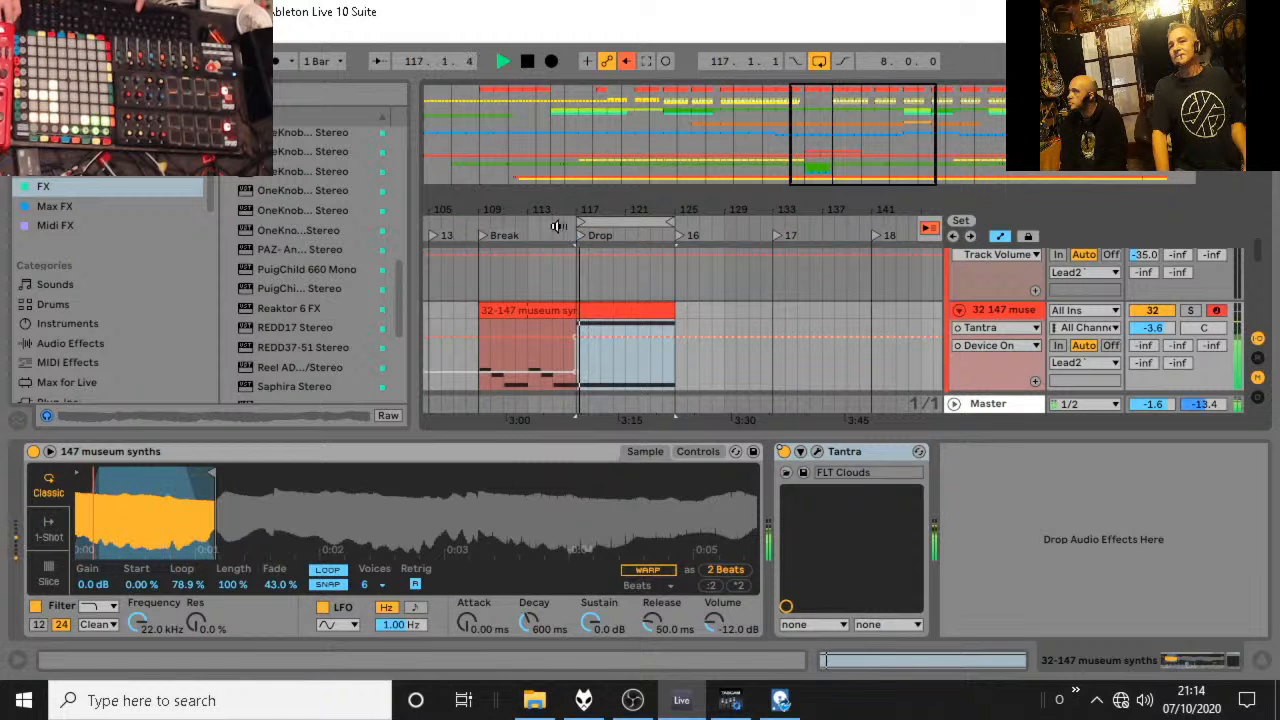
pyautogui.click(541, 232)
pyautogui.press('space')
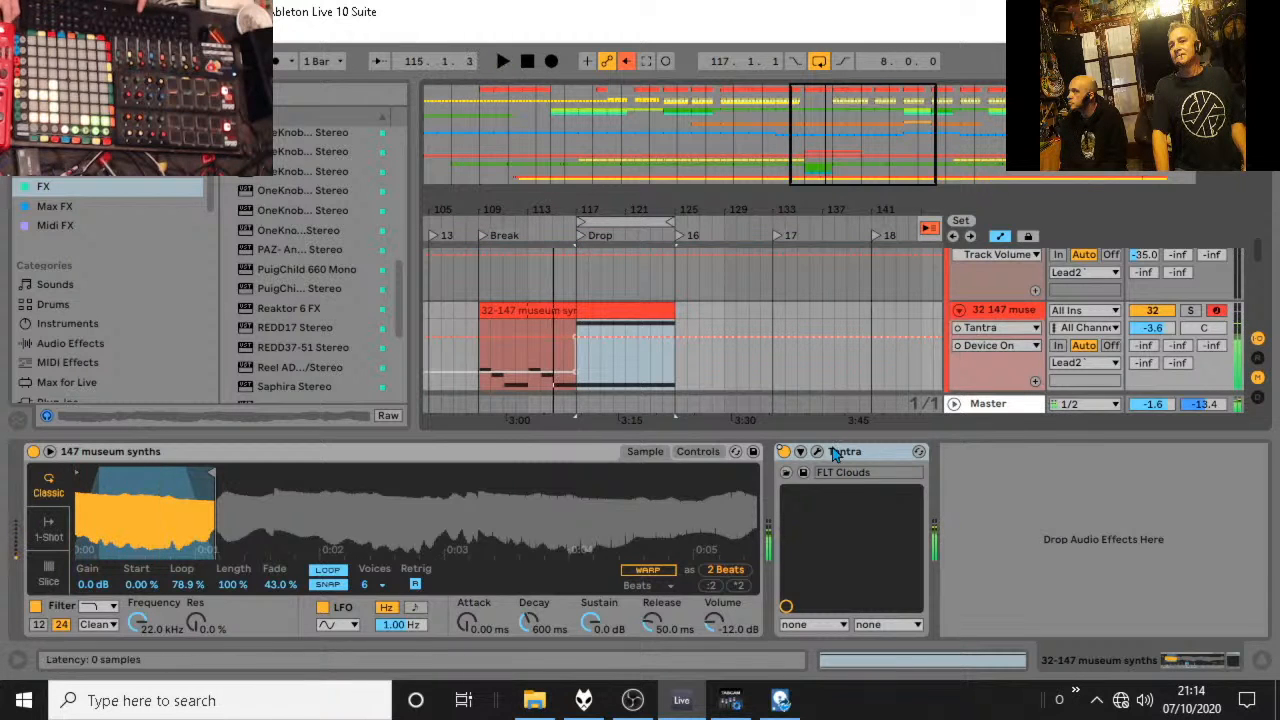
# Turn Tantra off, re-enable the overridden automation, and play the arrangement from bar 109.
pyautogui.click(785, 451)
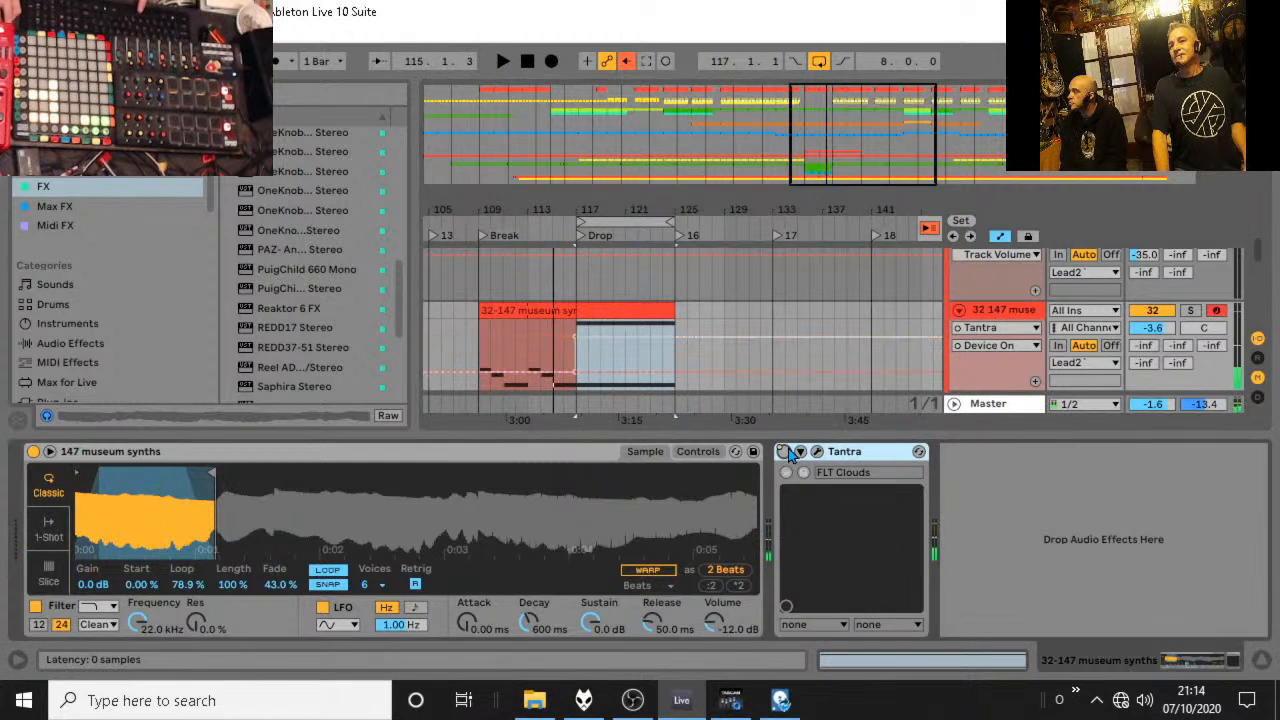
pyautogui.click(626, 62)
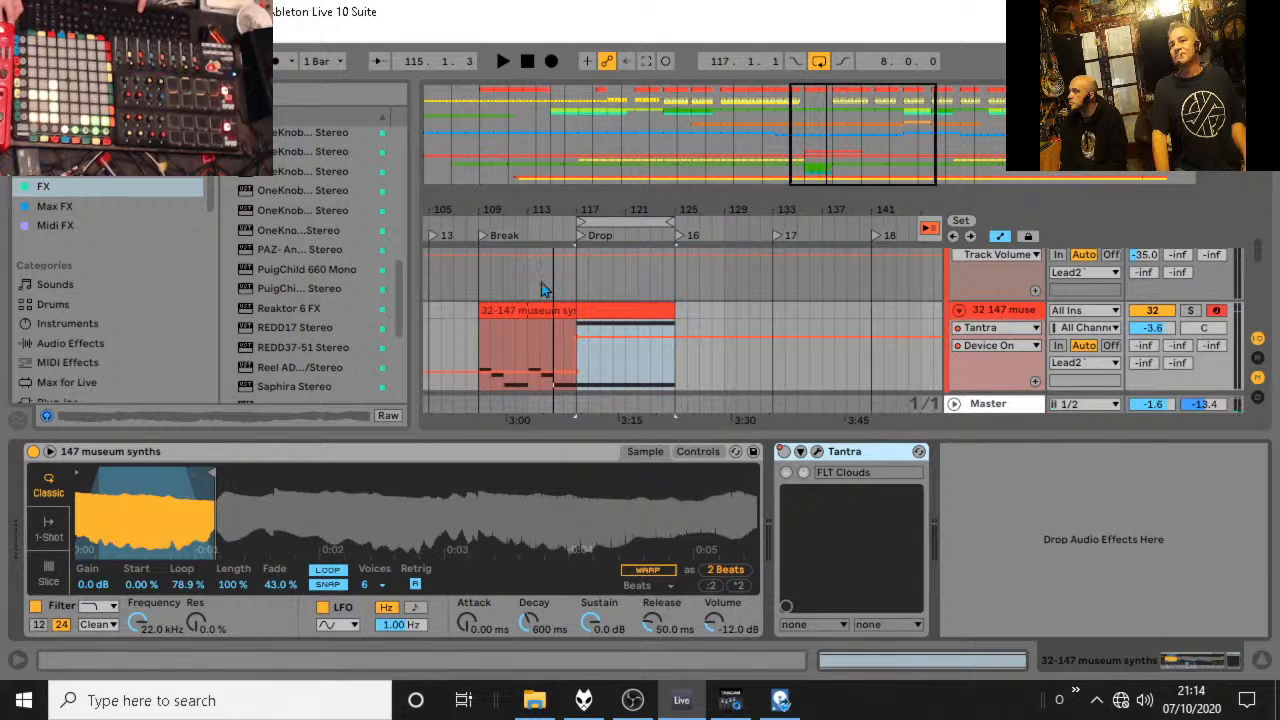
pyautogui.click(488, 342)
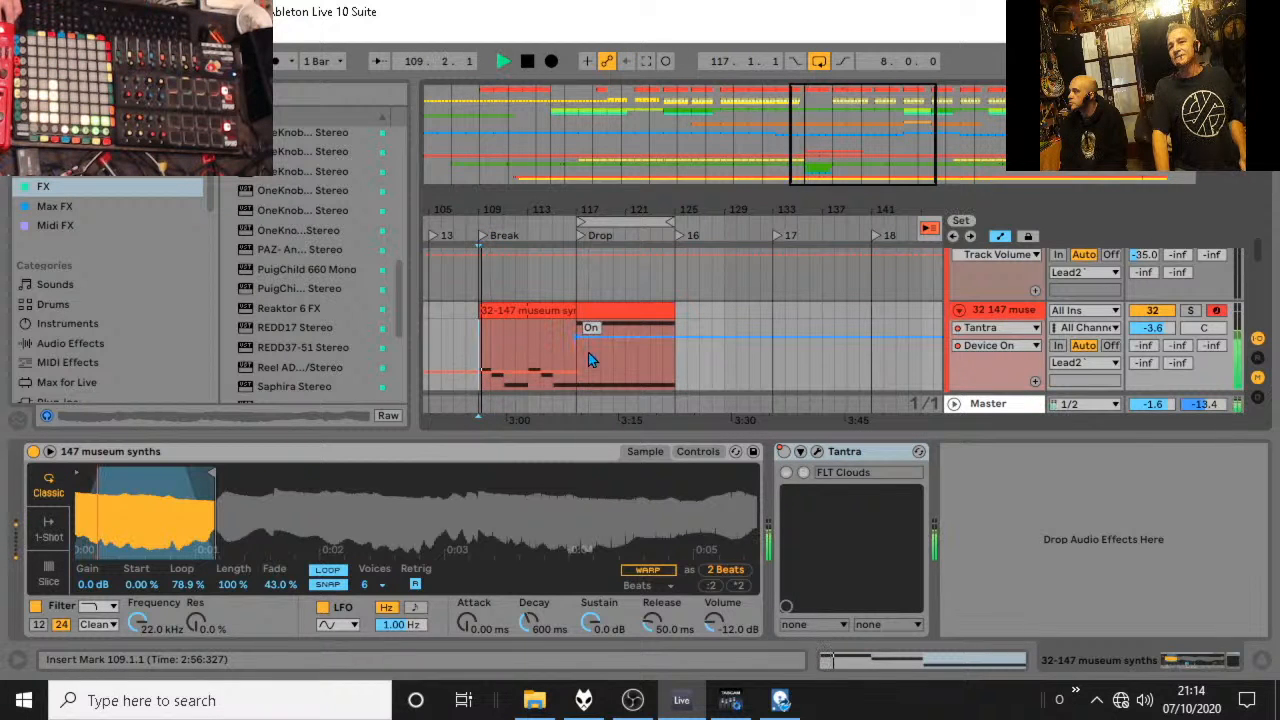
# Delete the long C3 note from the museum synths clip at the Drop and audition the result.
pyautogui.doubleClick(643, 332)
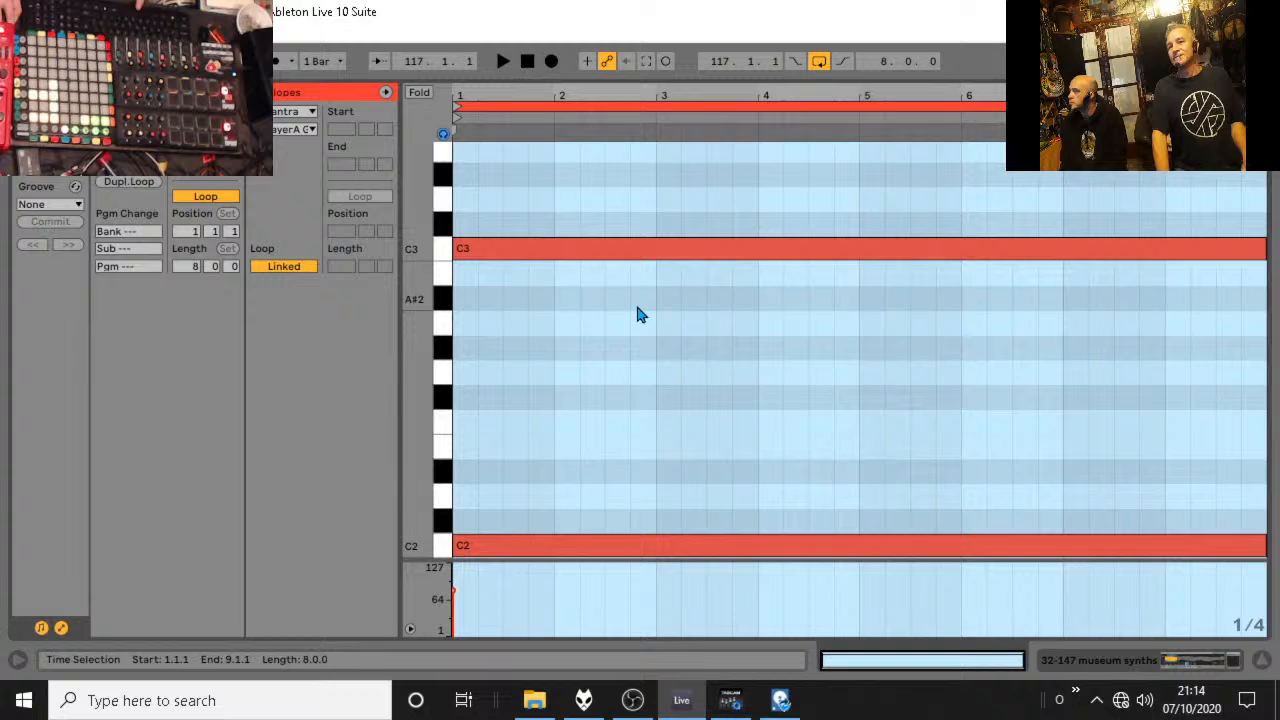
pyautogui.click(501, 242)
pyautogui.press('Delete')
pyautogui.click(1261, 660)
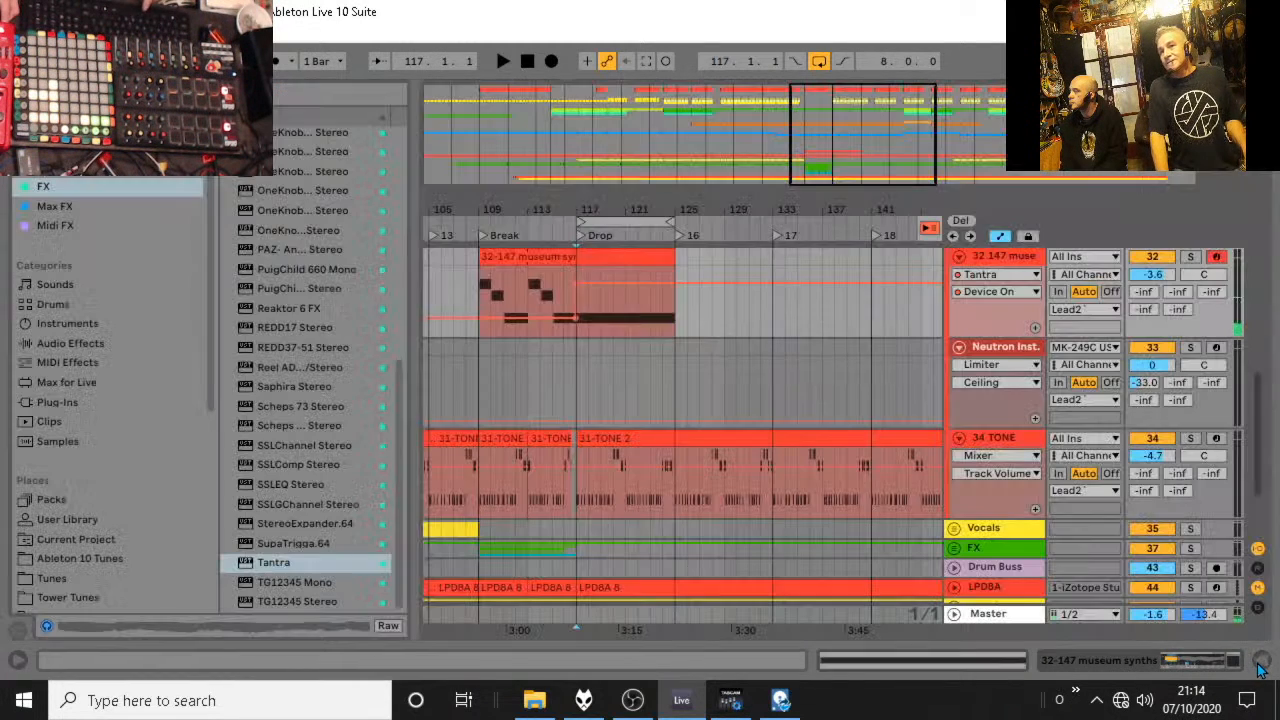
pyautogui.press('space')
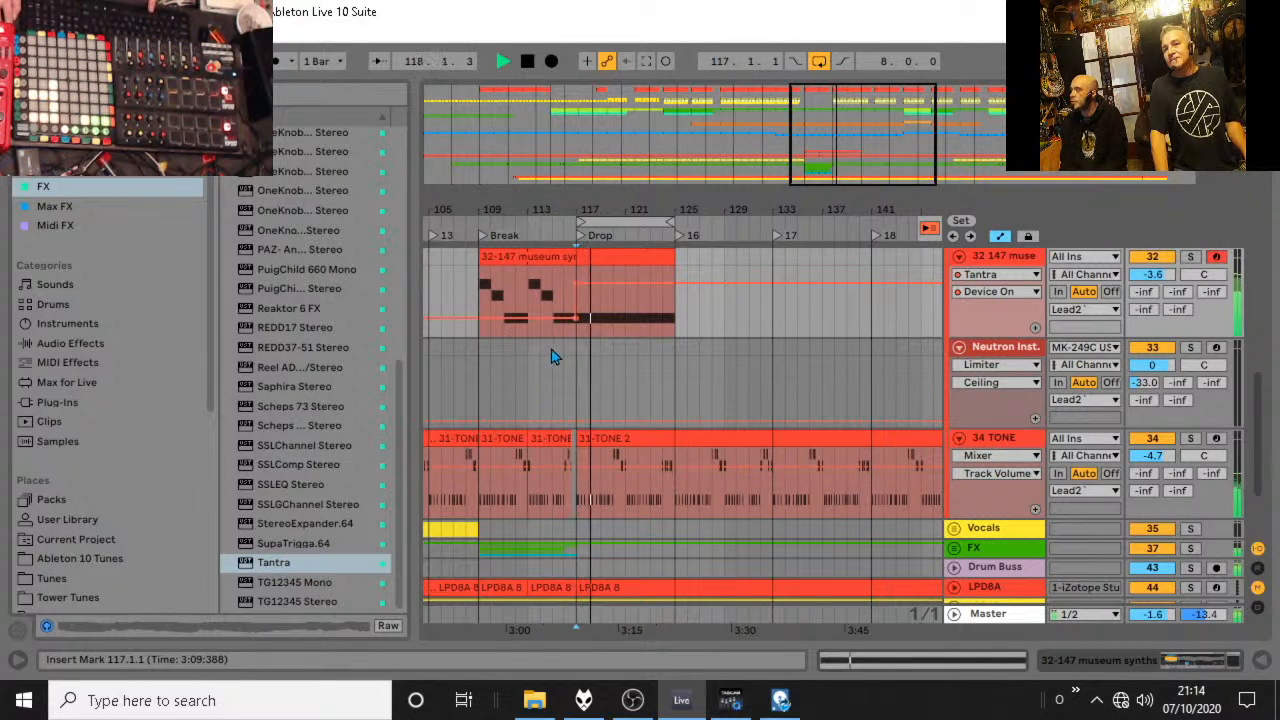
pyautogui.press('space')
# Undo the deletion of the C3 note in the Drop clip and listen to the clip.
pyautogui.doubleClick(613, 257)
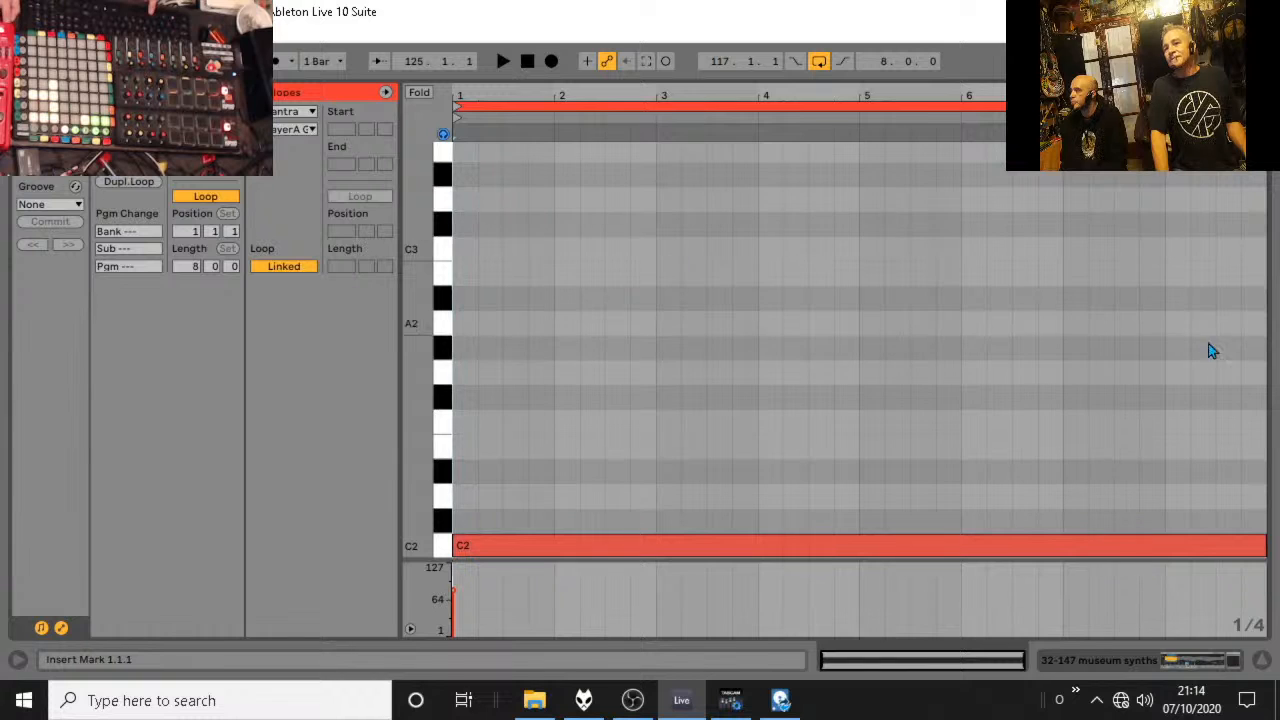
pyautogui.hotkey('ctrl', 'z')
pyautogui.press('space')
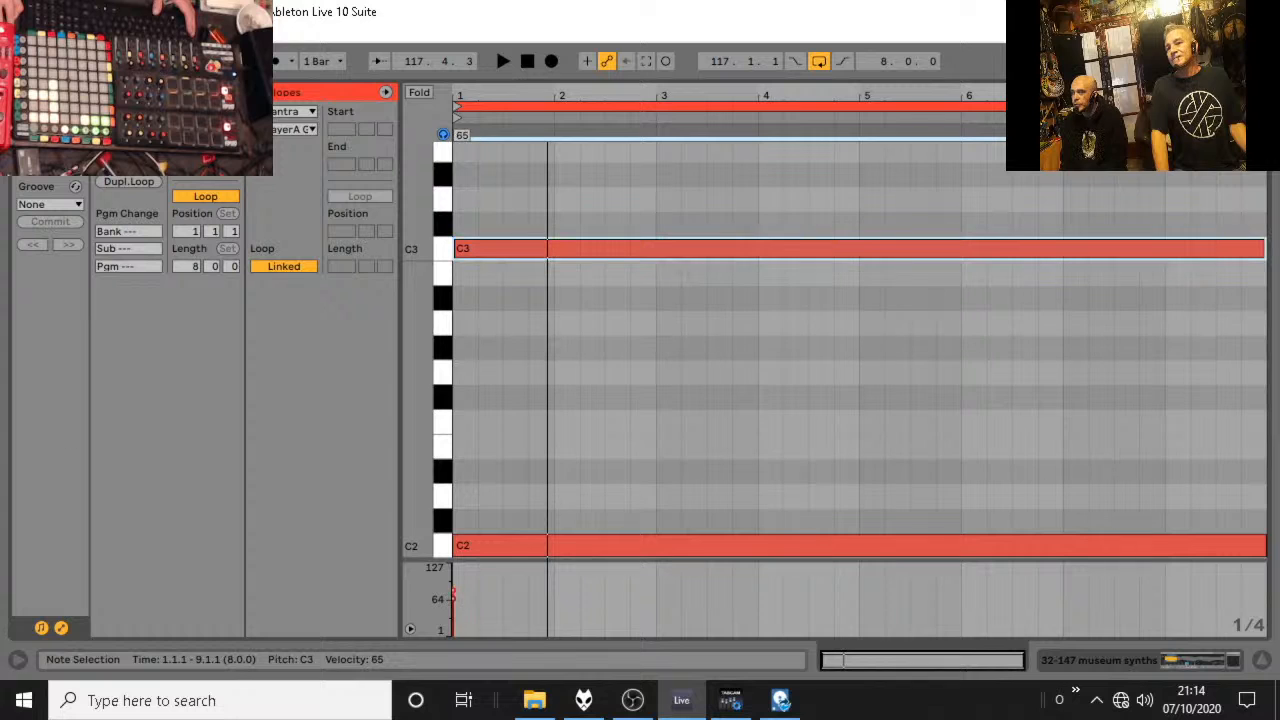
pyautogui.click(1256, 668)
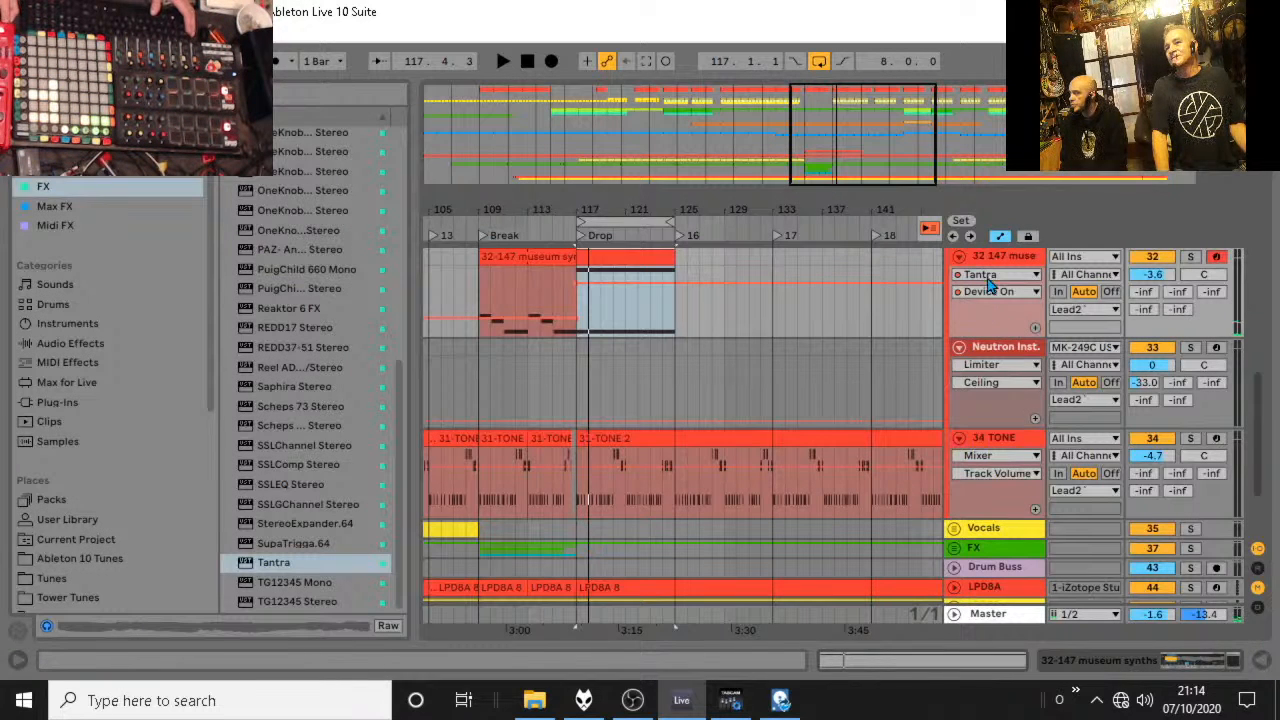
# Delete the museum synths clip at the Drop and remove the Tantra effect from the track.
pyautogui.click(989, 260)
pyautogui.doubleClick(989, 258)
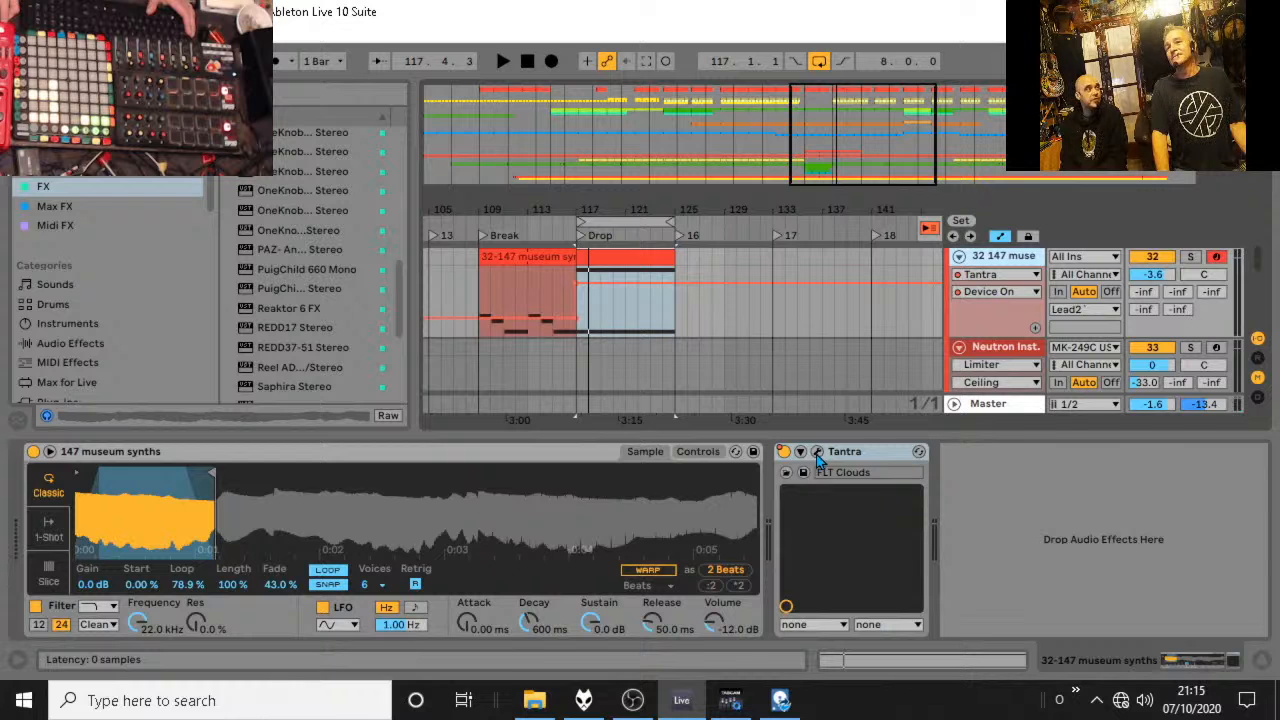
pyautogui.click(616, 257)
pyautogui.press('Delete')
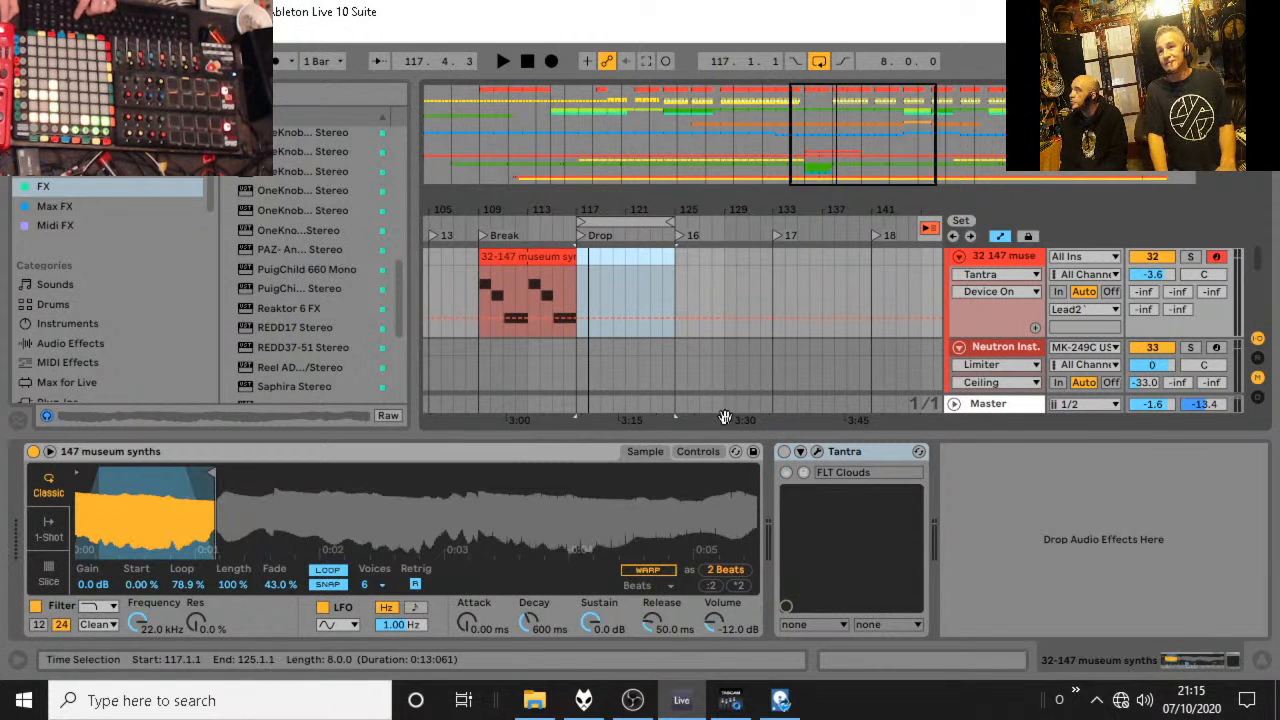
pyautogui.click(846, 456)
pyautogui.press('Delete')
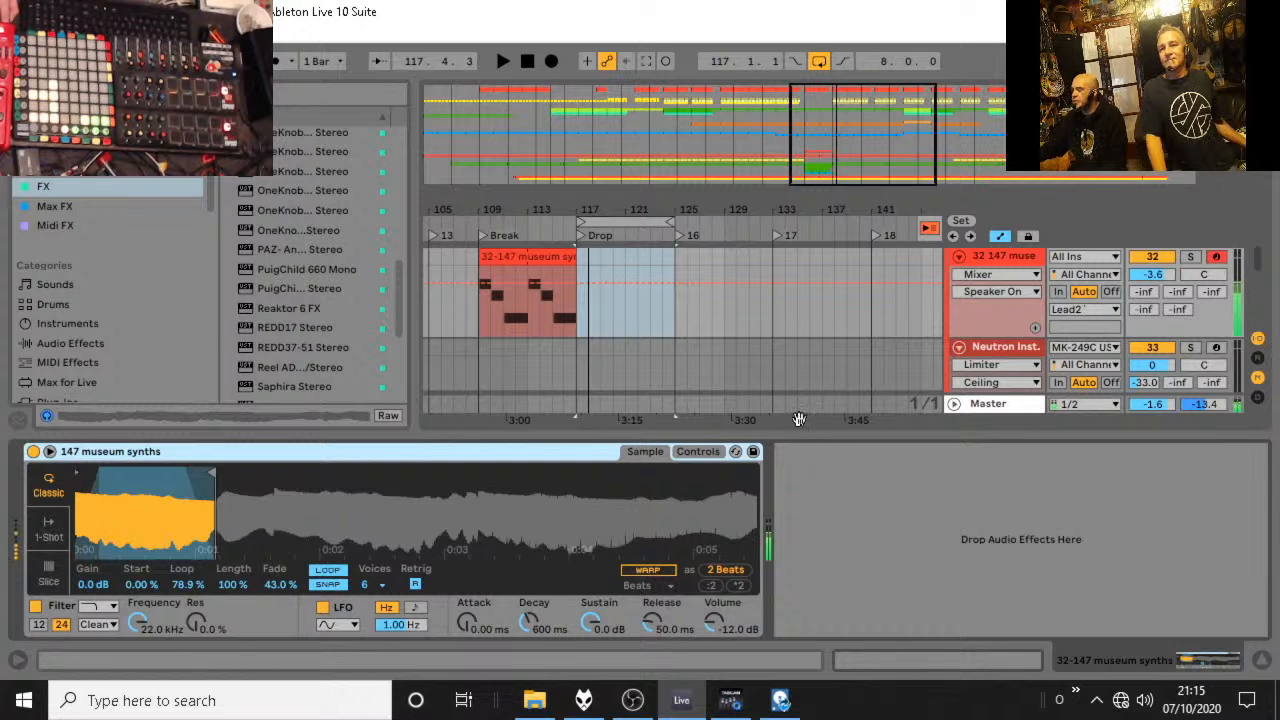
# Record a new MIDI part on the museum synths track over the Drop, starting at bar 117.
pyautogui.click(581, 266)
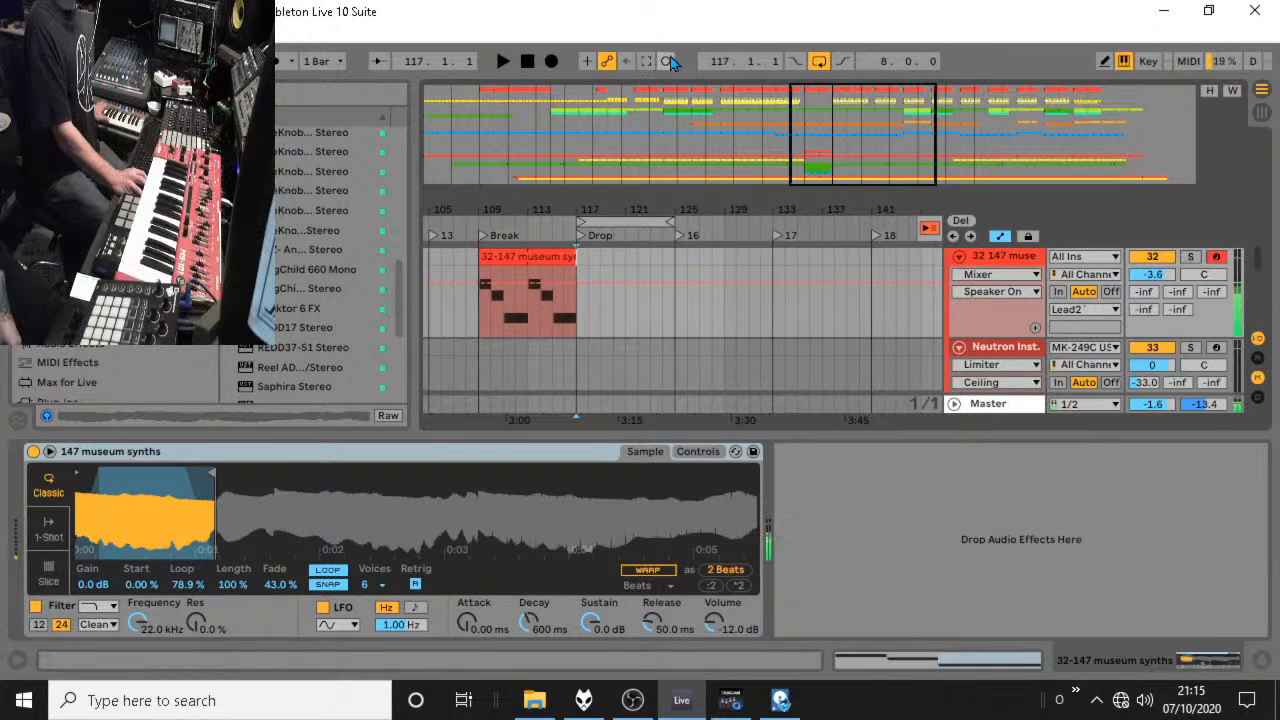
pyautogui.click(552, 61)
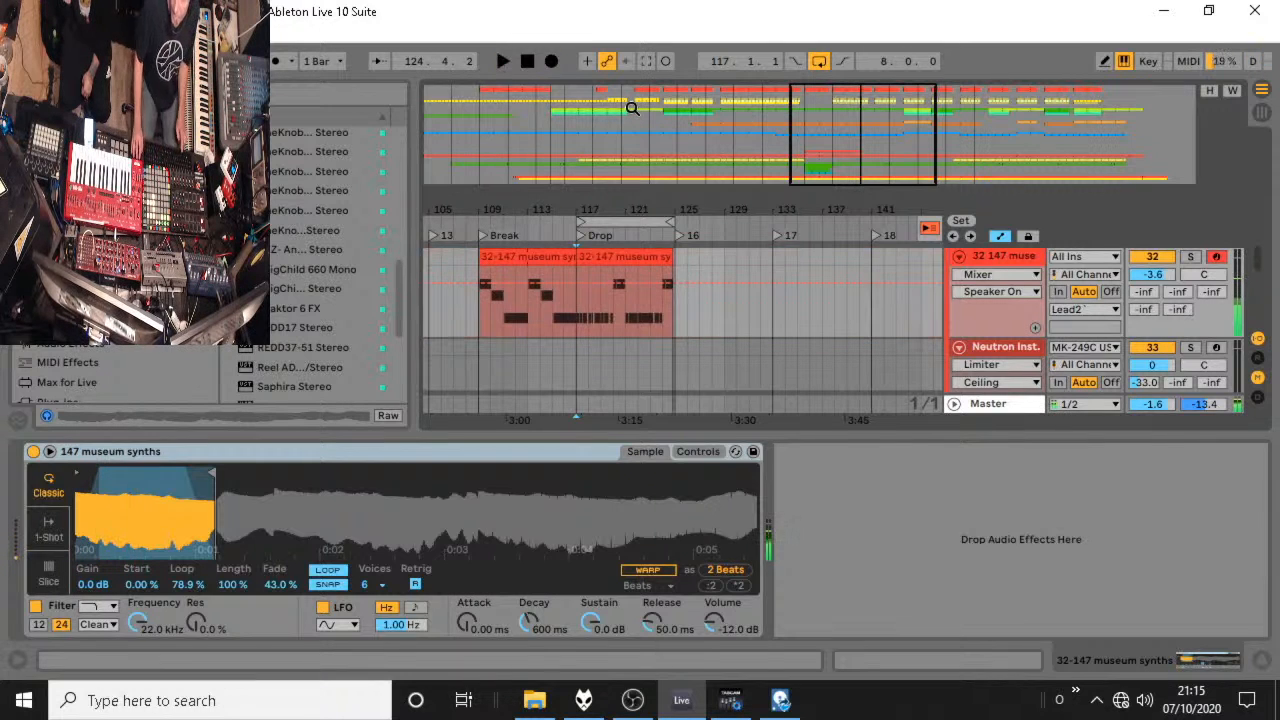
# Lengthen the short second C2 note in bar 2 of the recorded clip up to the next note and play it.
pyautogui.doubleClick(620, 264)
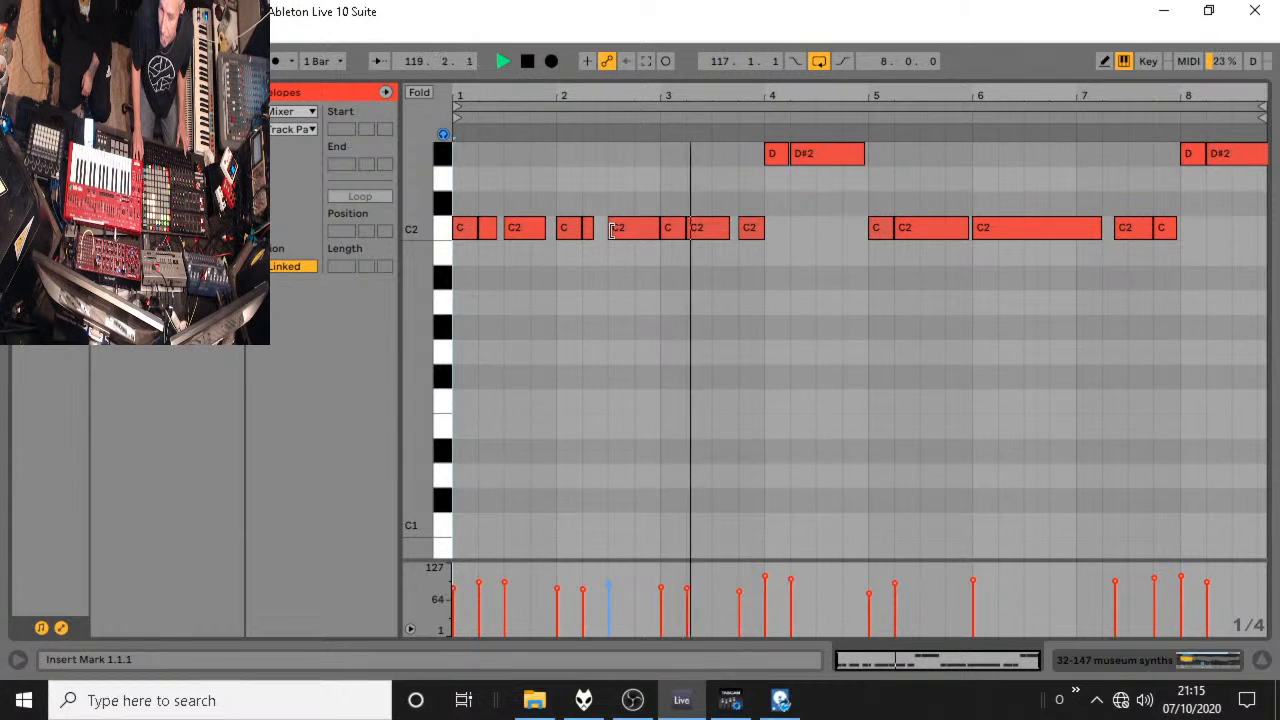
pyautogui.press('super')
pyautogui.press('super')
pyautogui.press('space')
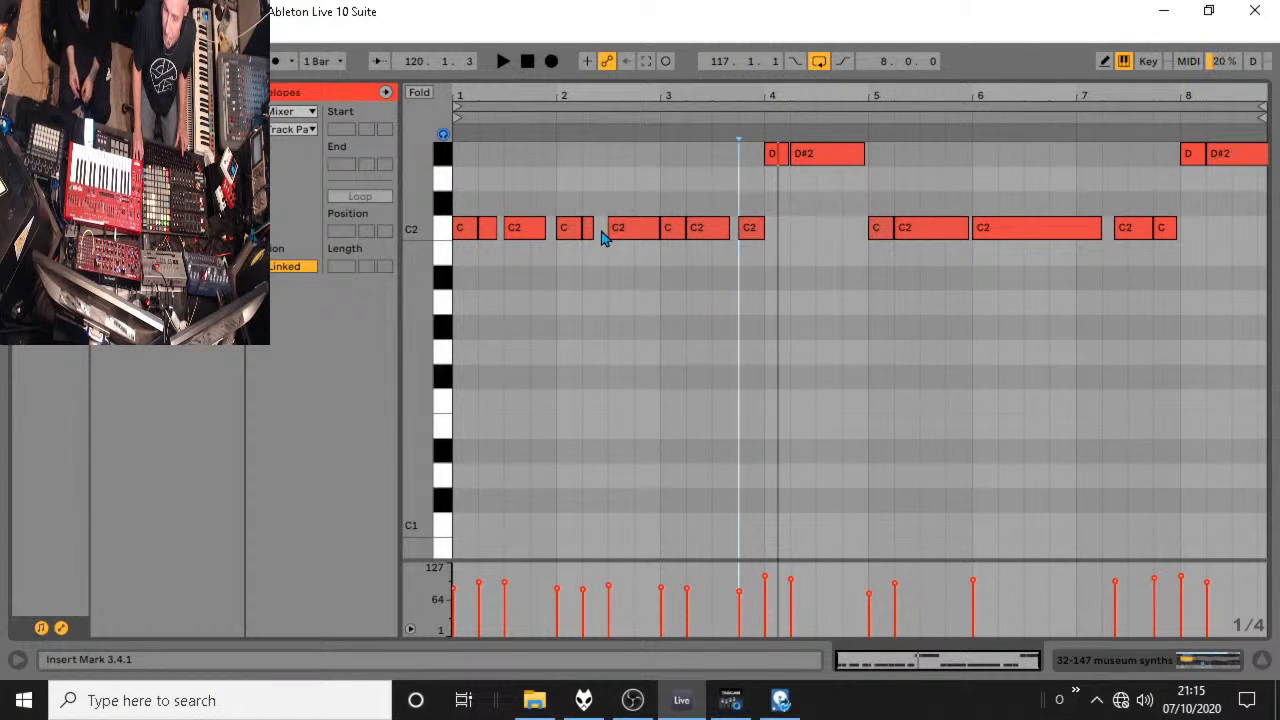
pyautogui.doubleClick(600, 232)
pyautogui.press('space')
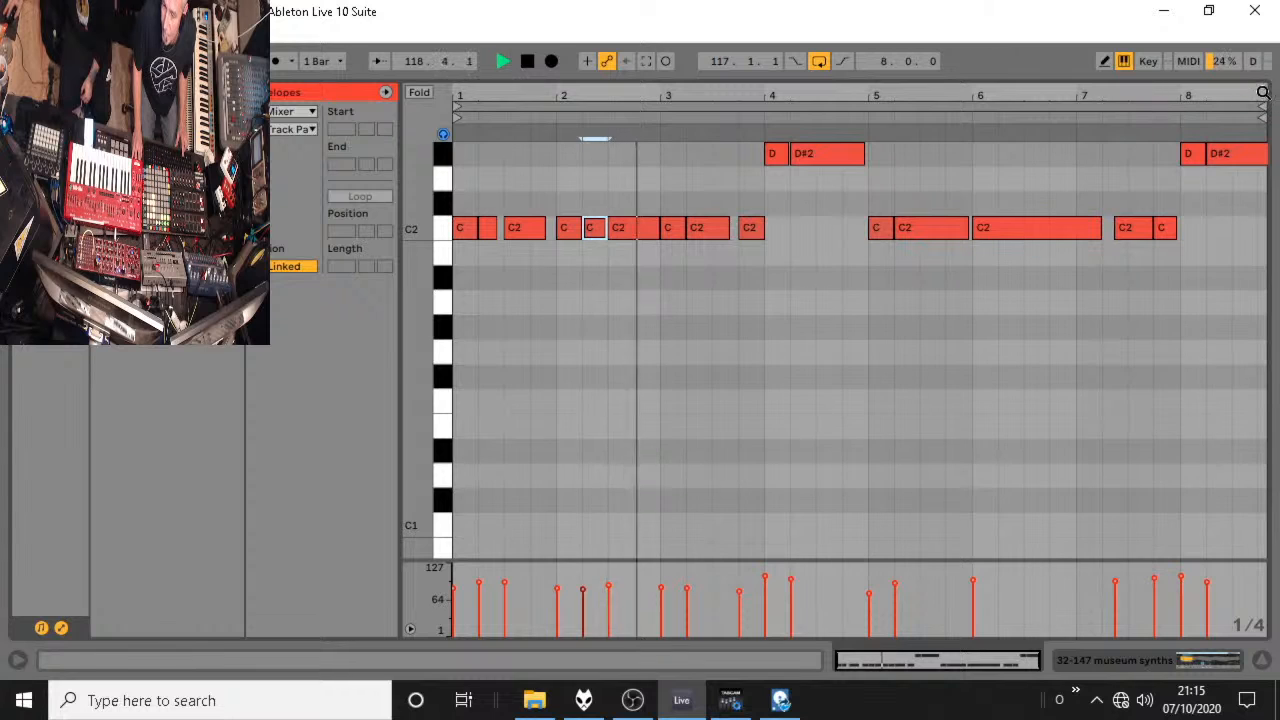
# Shorten the recorded clip's region to its first 4 bars, enable looping, and audition it in the arrangement.
pyautogui.moveTo(1262, 106); pyautogui.dragTo(866, 133)
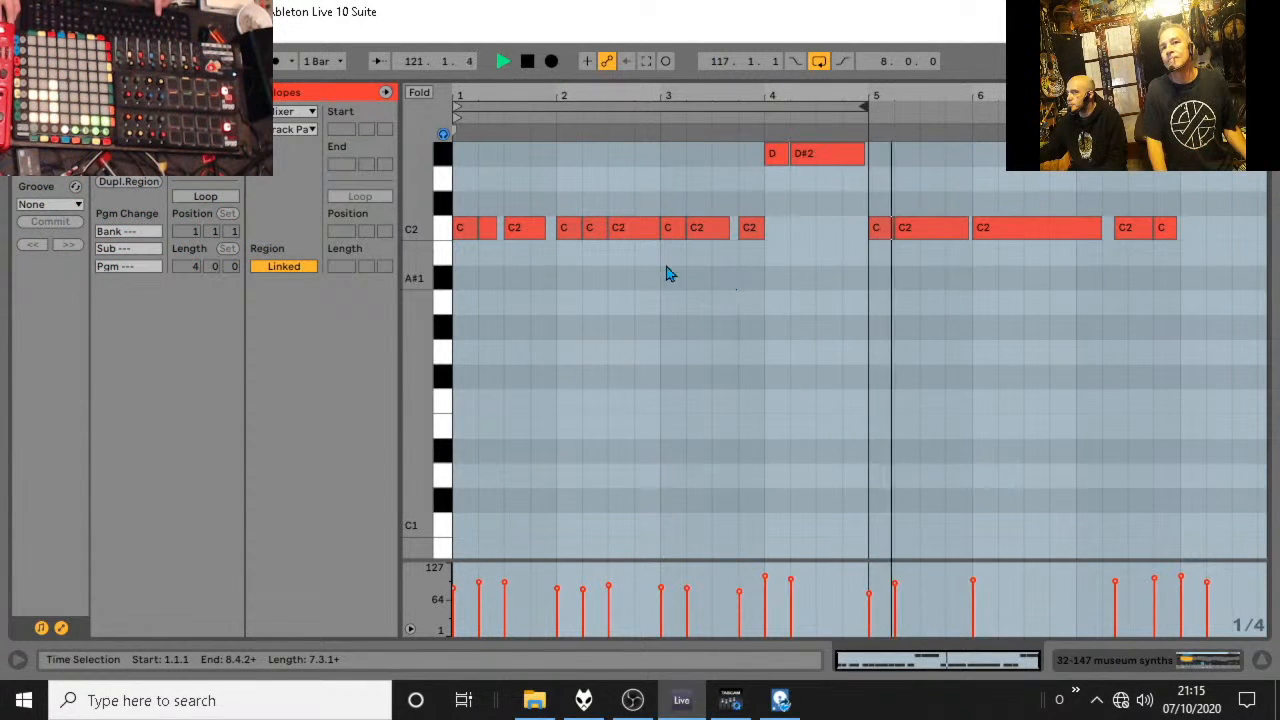
pyautogui.hotkey('ctrl', 'l')
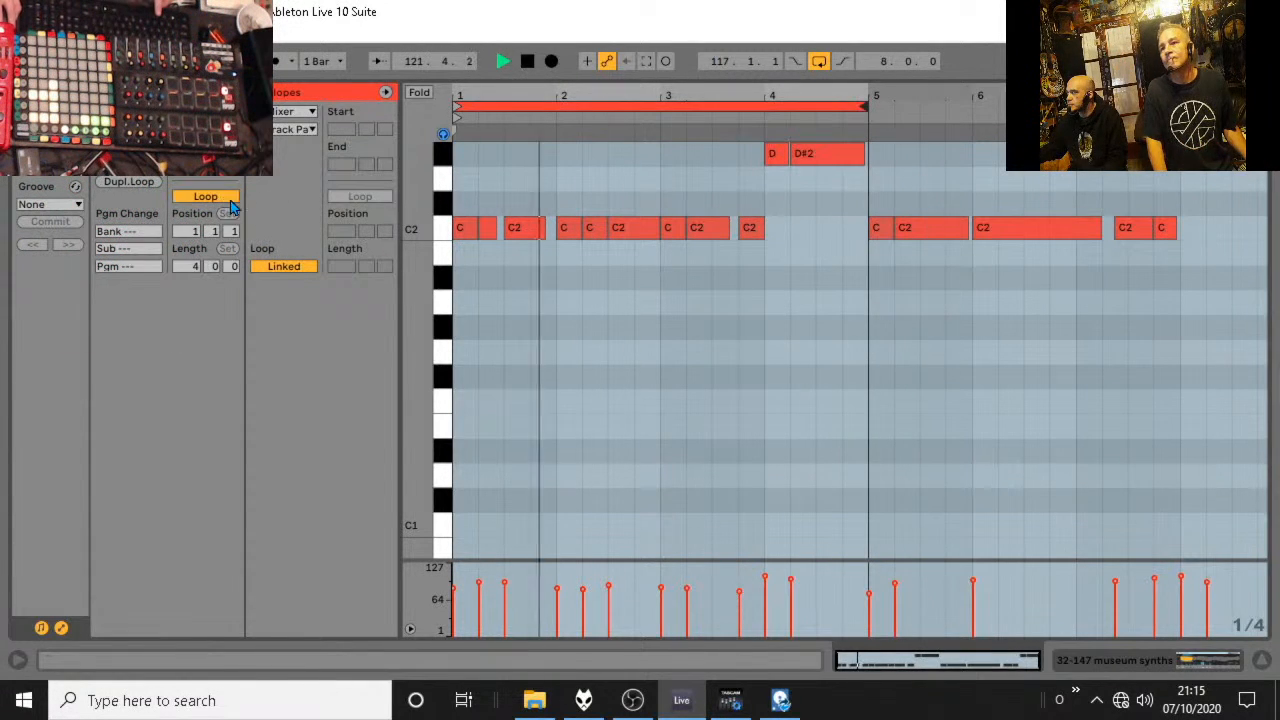
pyautogui.click(1261, 659)
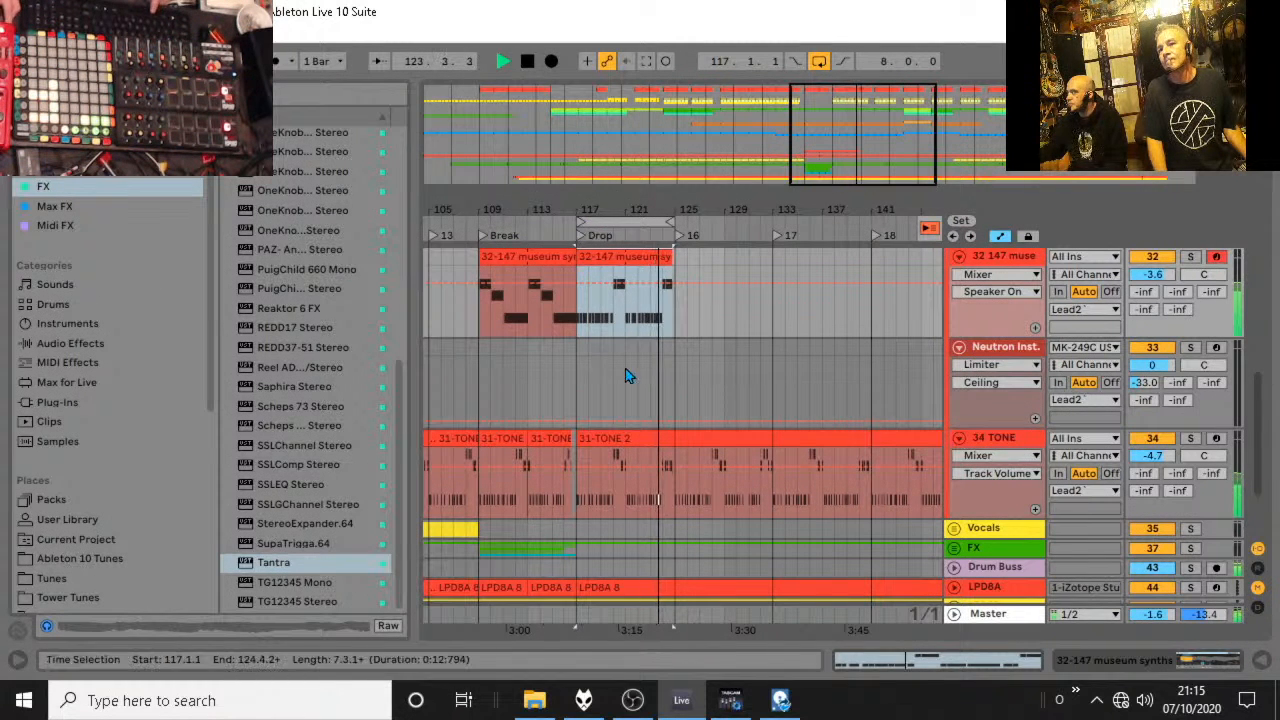
pyautogui.click(558, 224)
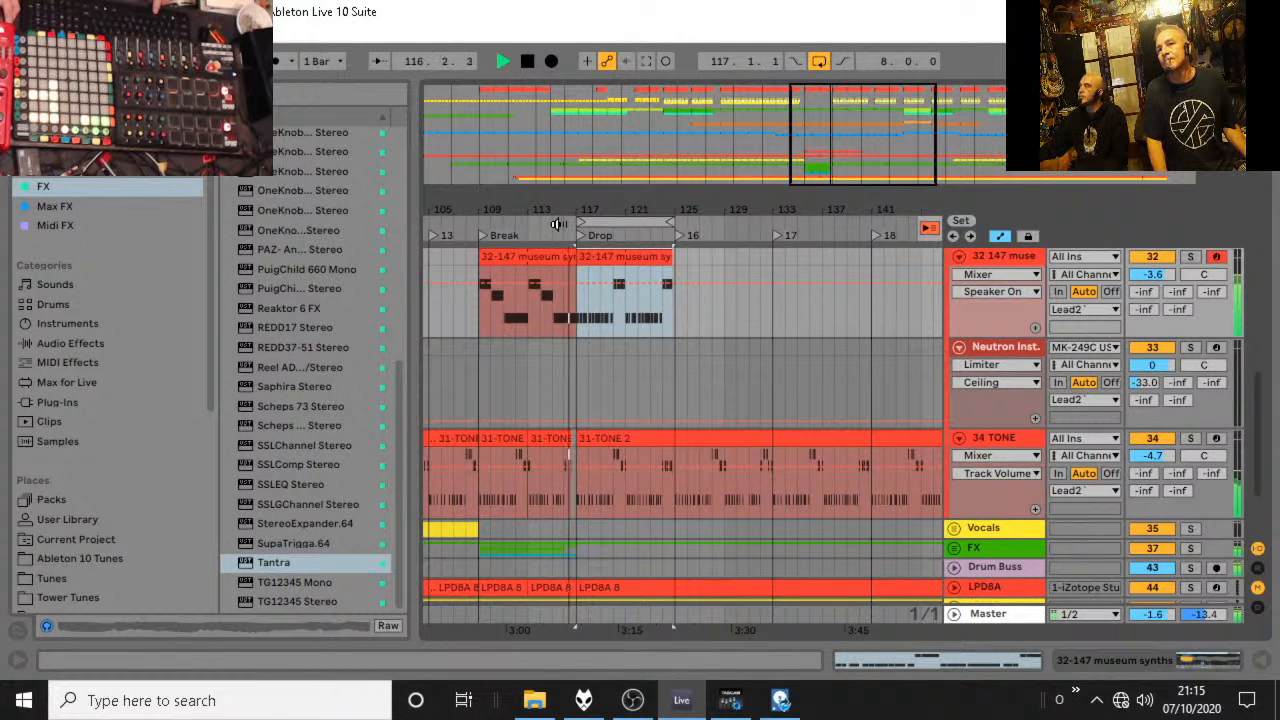
pyautogui.press('space')
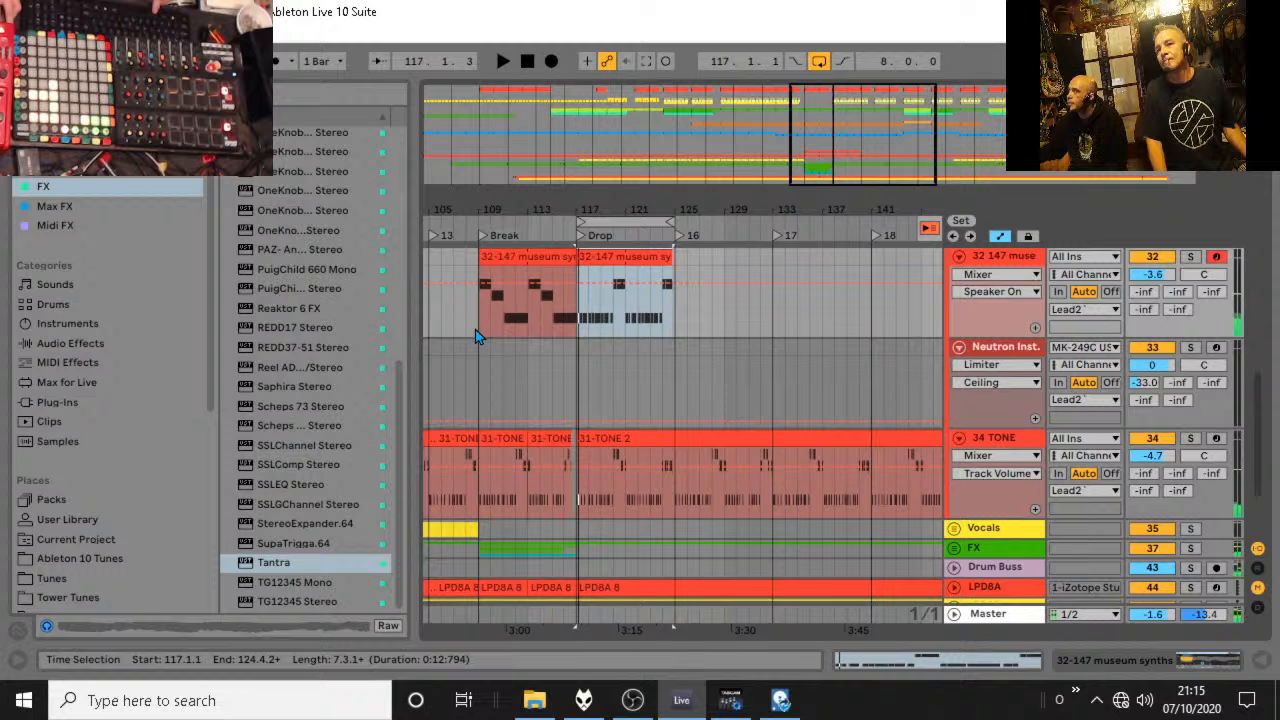
# Extend the looped Drop clip to end at bar 125 and recolour it light orange.
pyautogui.click(674, 300)
pyautogui.click(676, 256)
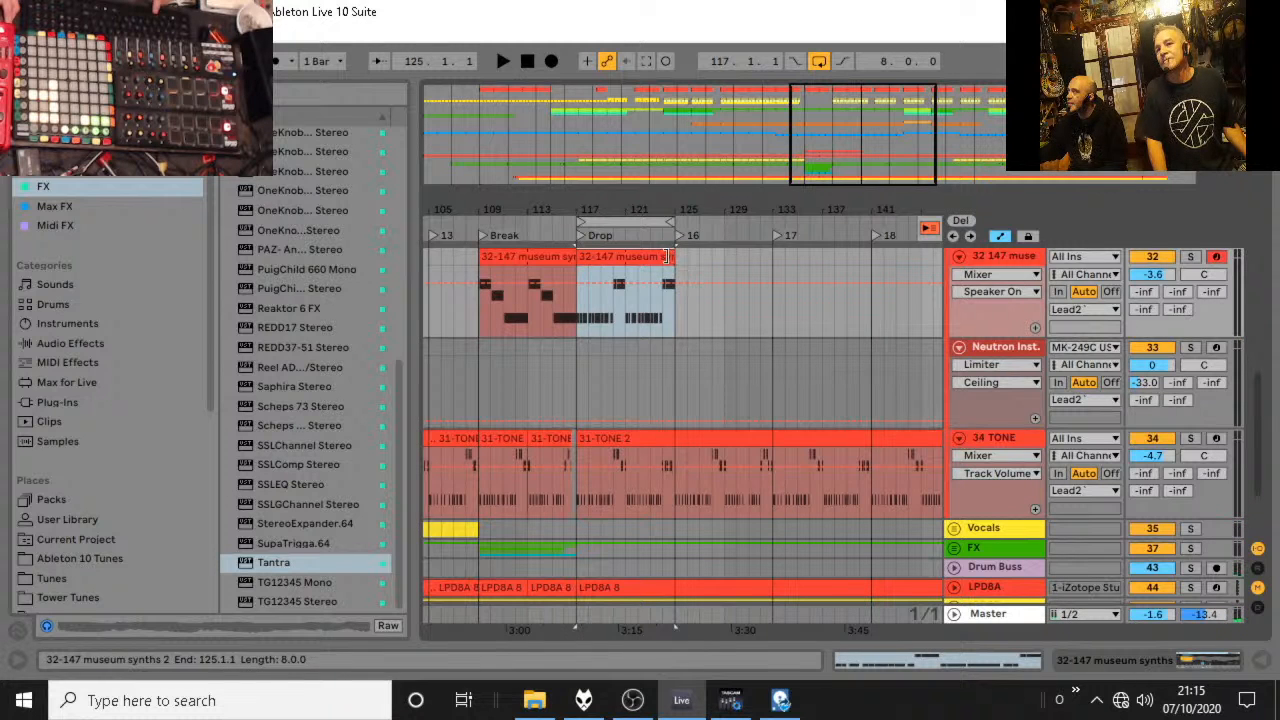
pyautogui.moveTo(671, 330); pyautogui.dragTo(664, 322)
pyautogui.rightClick(634, 257)
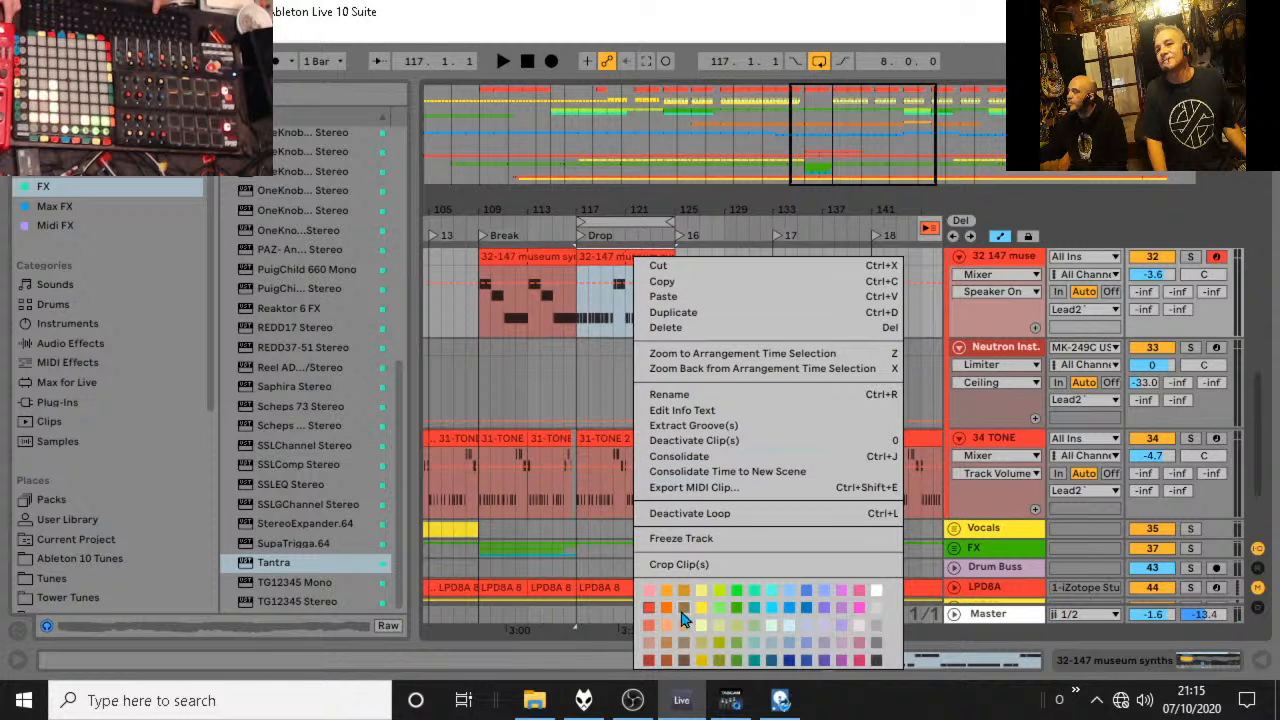
pyautogui.click(665, 625)
# Duplicate the two museum synths clips spanning bars 109 to 125 directly after themselves, and play from bar 109.
pyautogui.keyDown('shift'); pyautogui.click(480, 300); pyautogui.keyUp('shift')
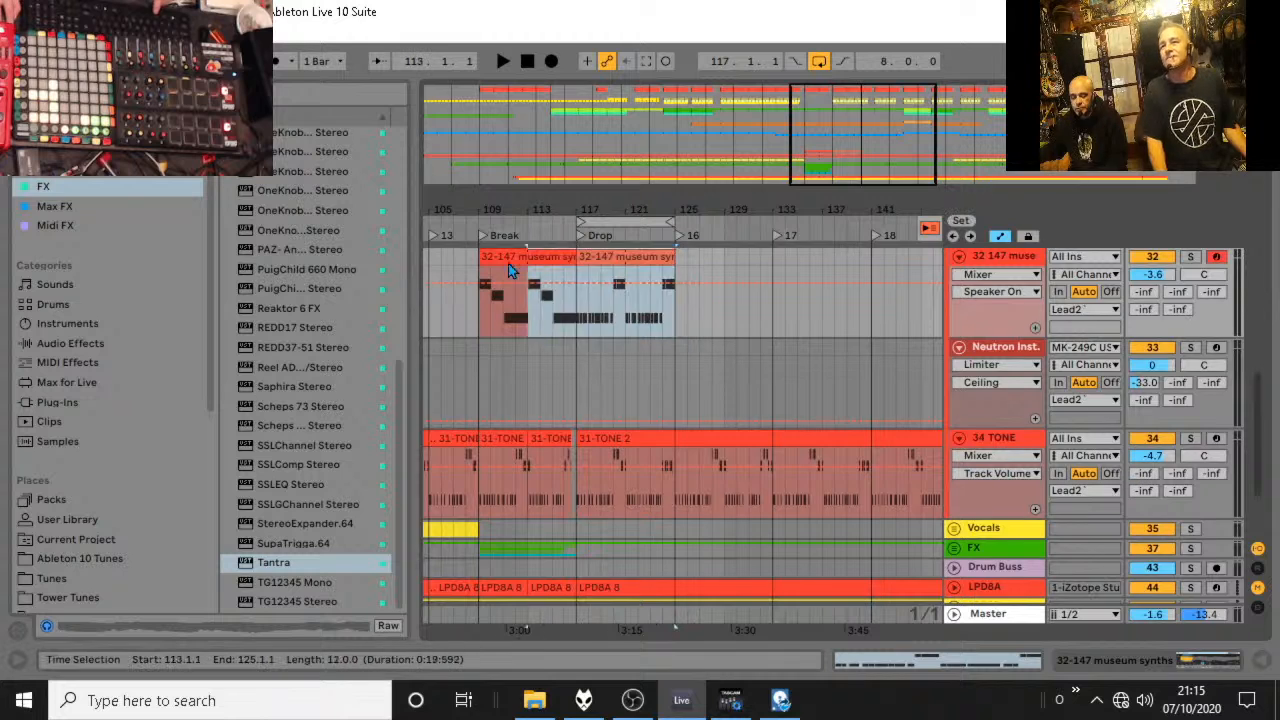
pyautogui.scroll(2, 478, 290)
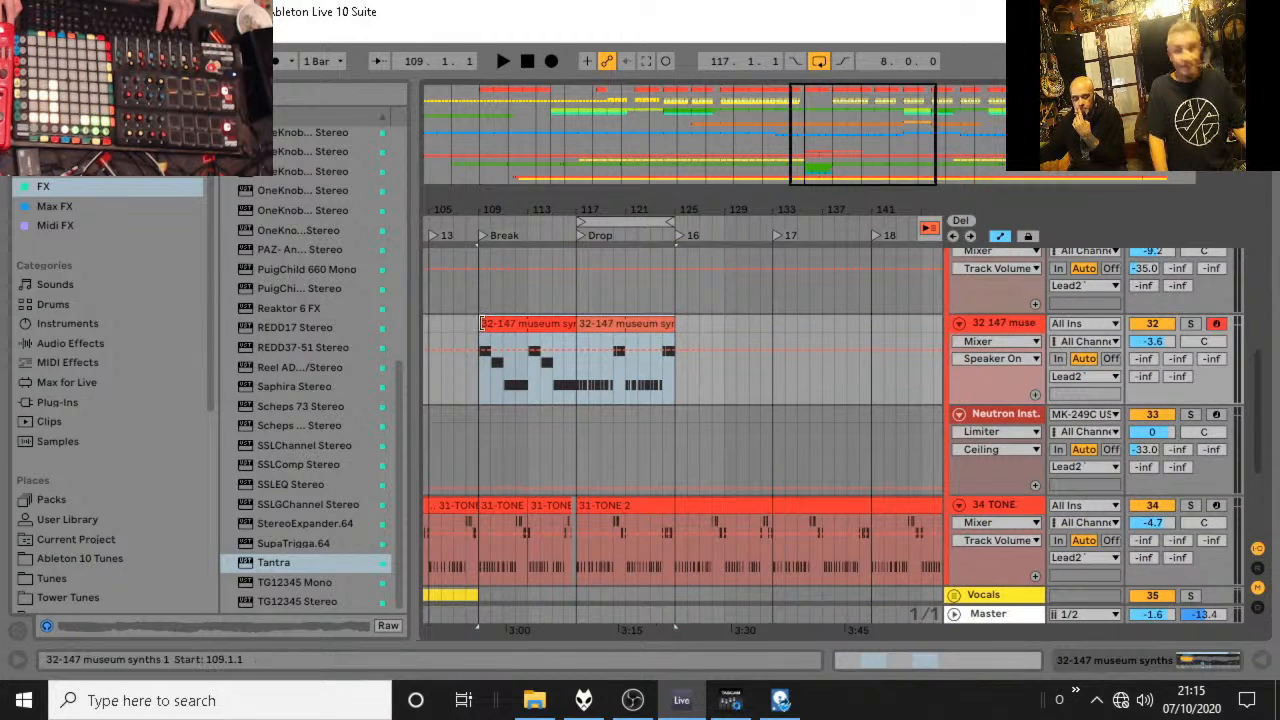
pyautogui.hotkey('ctrl', 'd')
pyautogui.press('space')
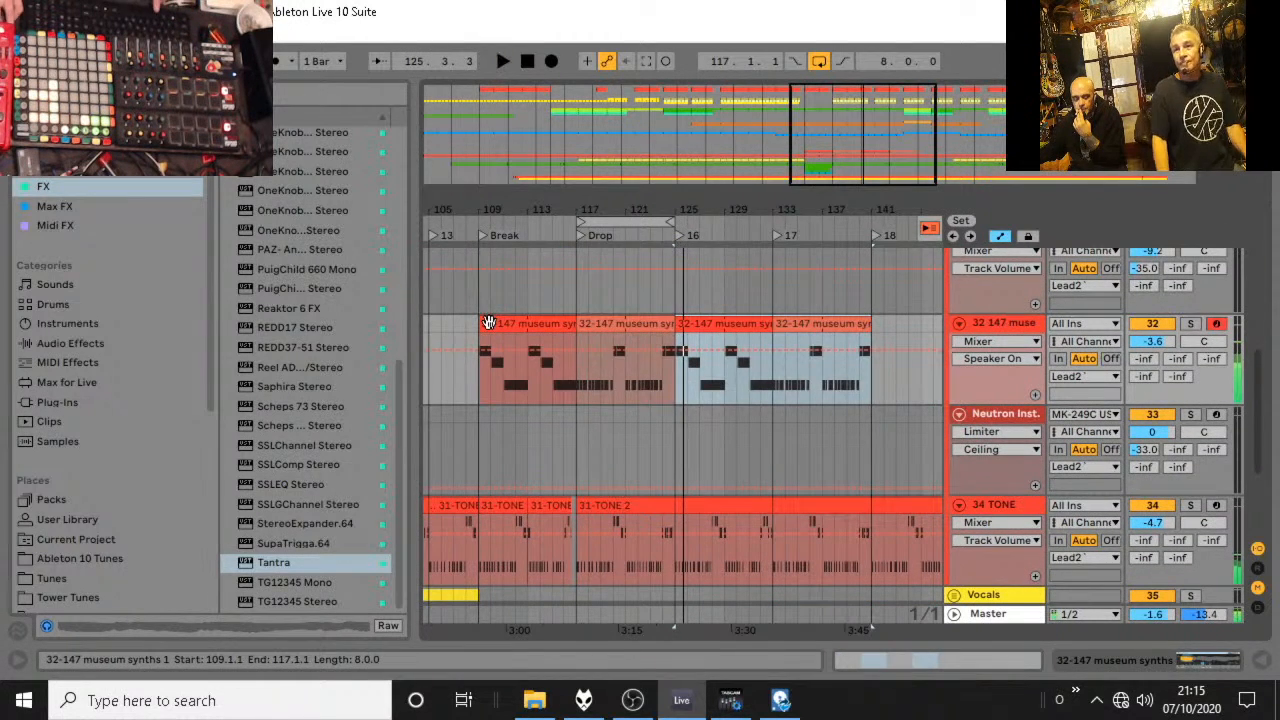
pyautogui.click(486, 384)
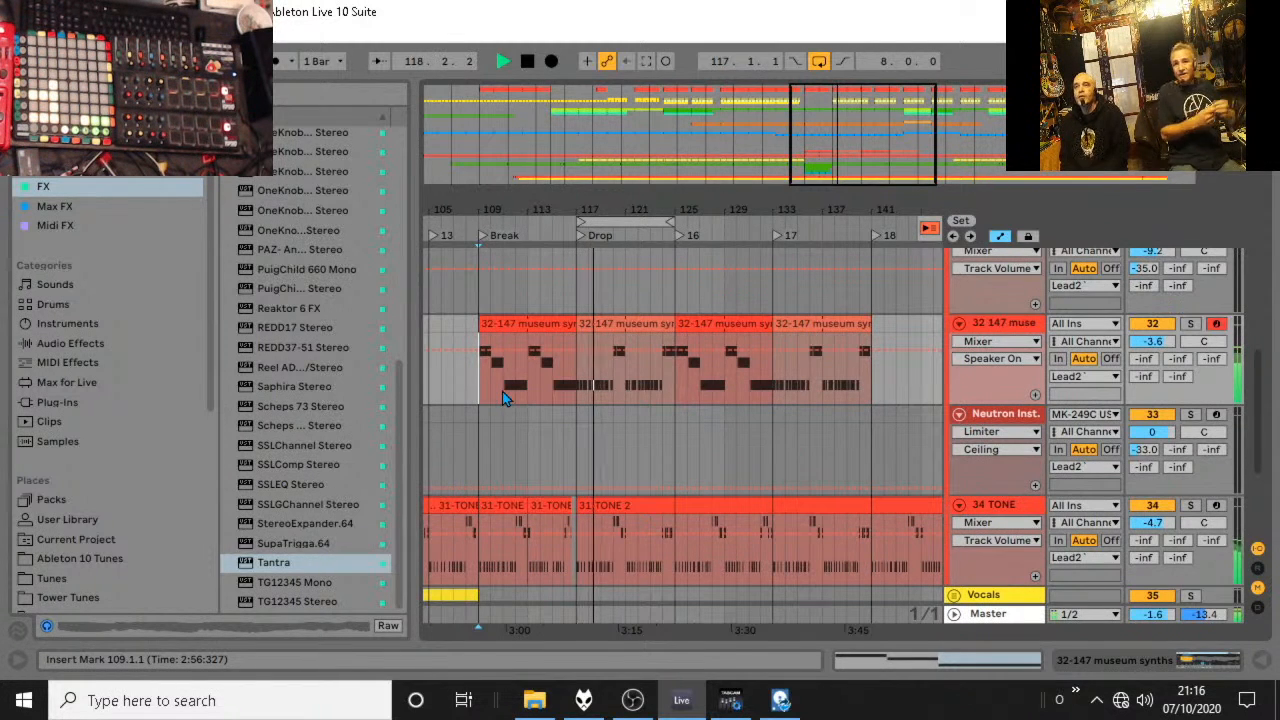
pyautogui.press('space')
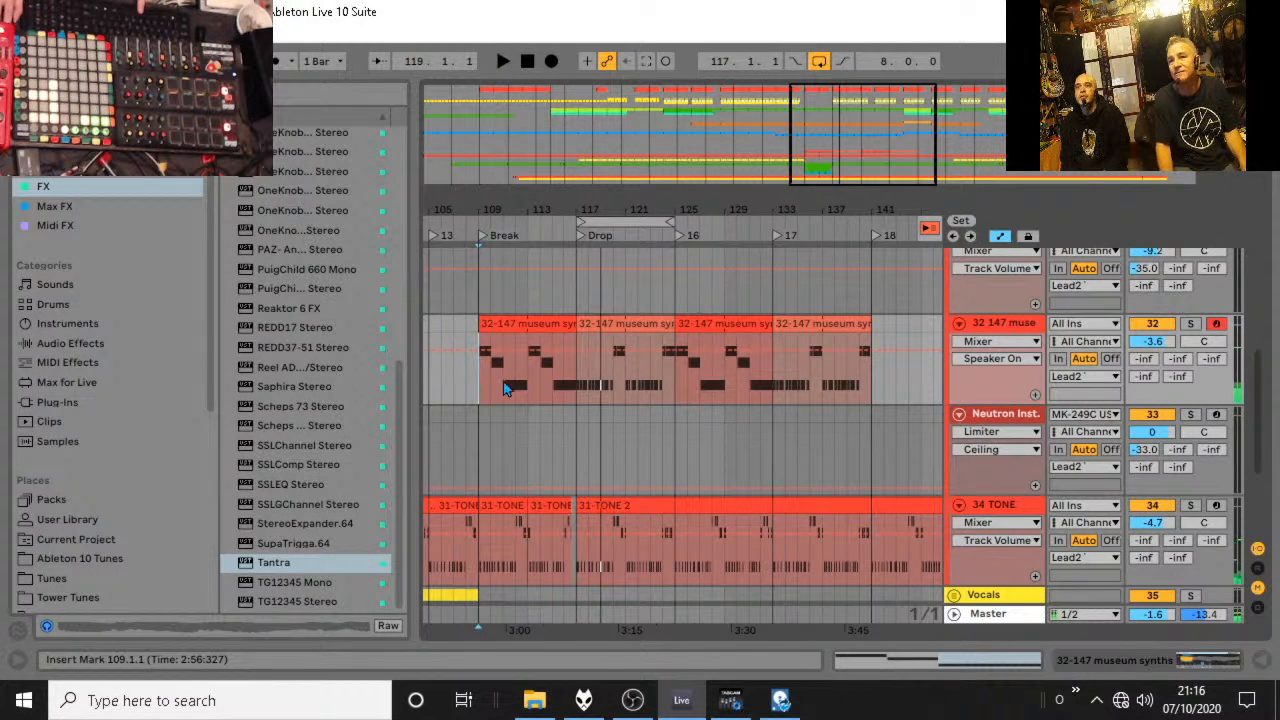
# Clear bars 115 to 117 from the LPD8A and LPD8B clips, just before the Drop.
pyautogui.moveTo(552, 210); pyautogui.dragTo(513, 248)
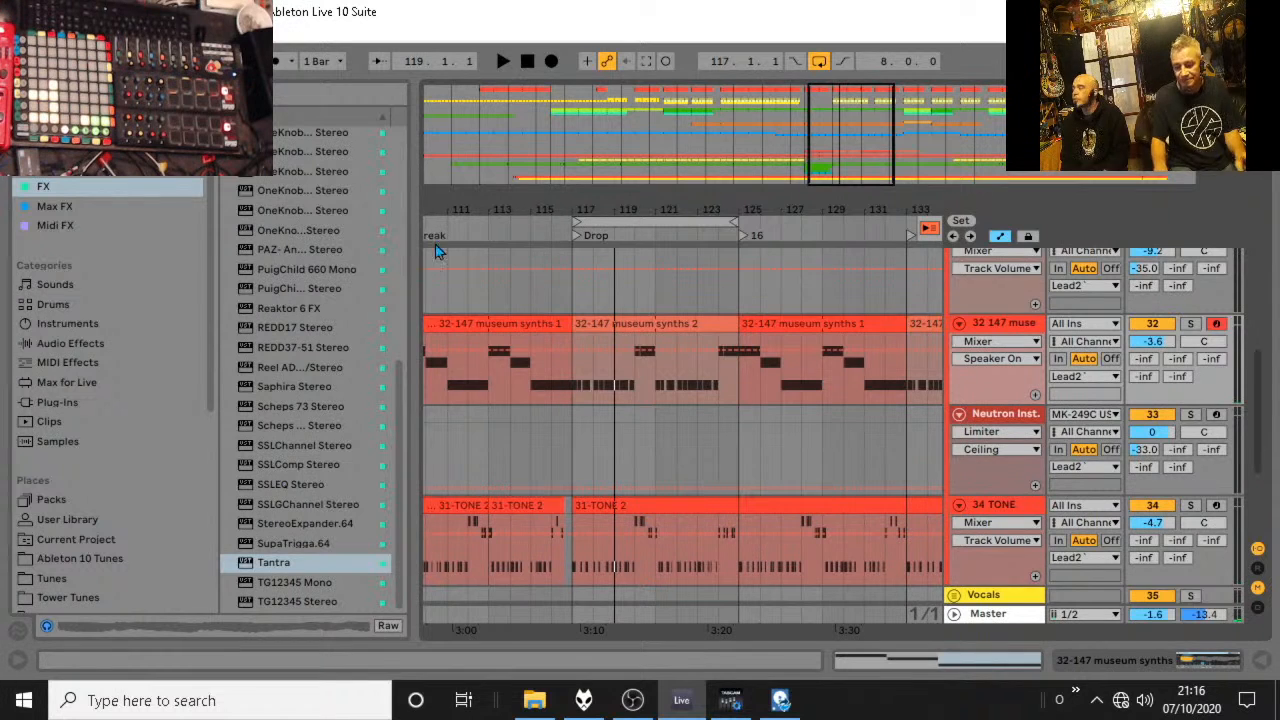
pyautogui.scroll(-5, 550, 500)
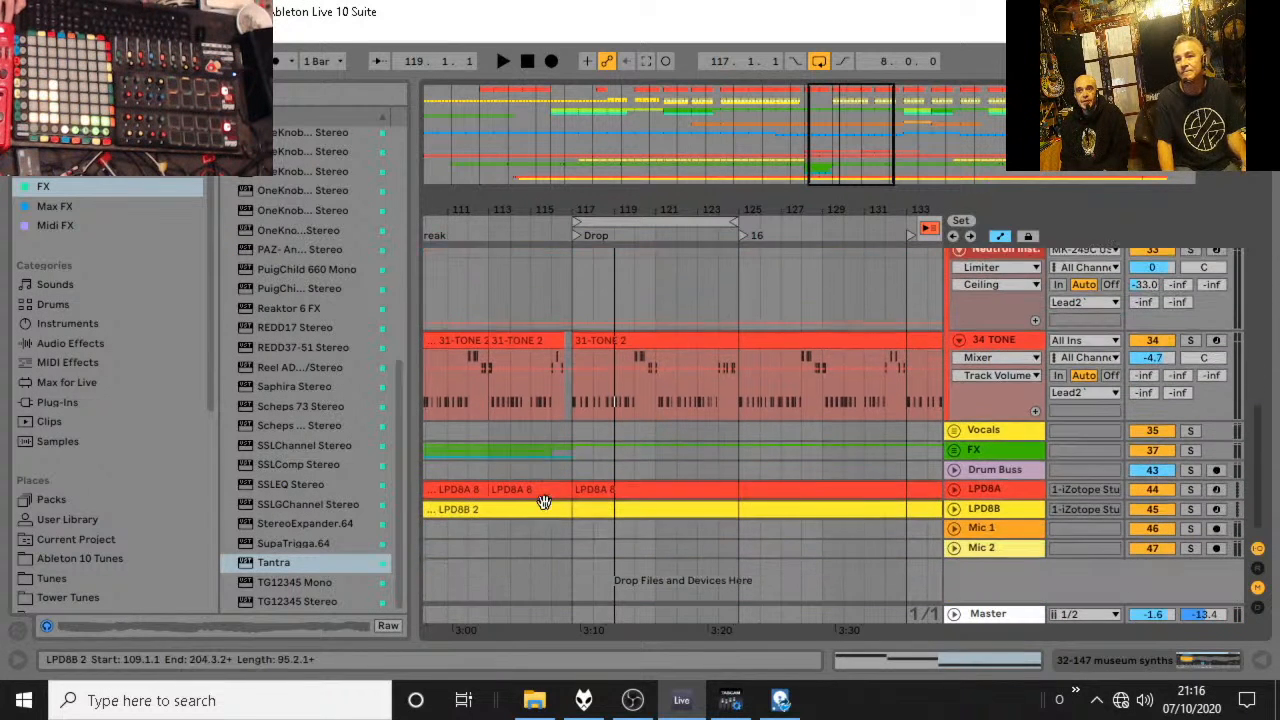
pyautogui.click(561, 525)
pyautogui.click(558, 490)
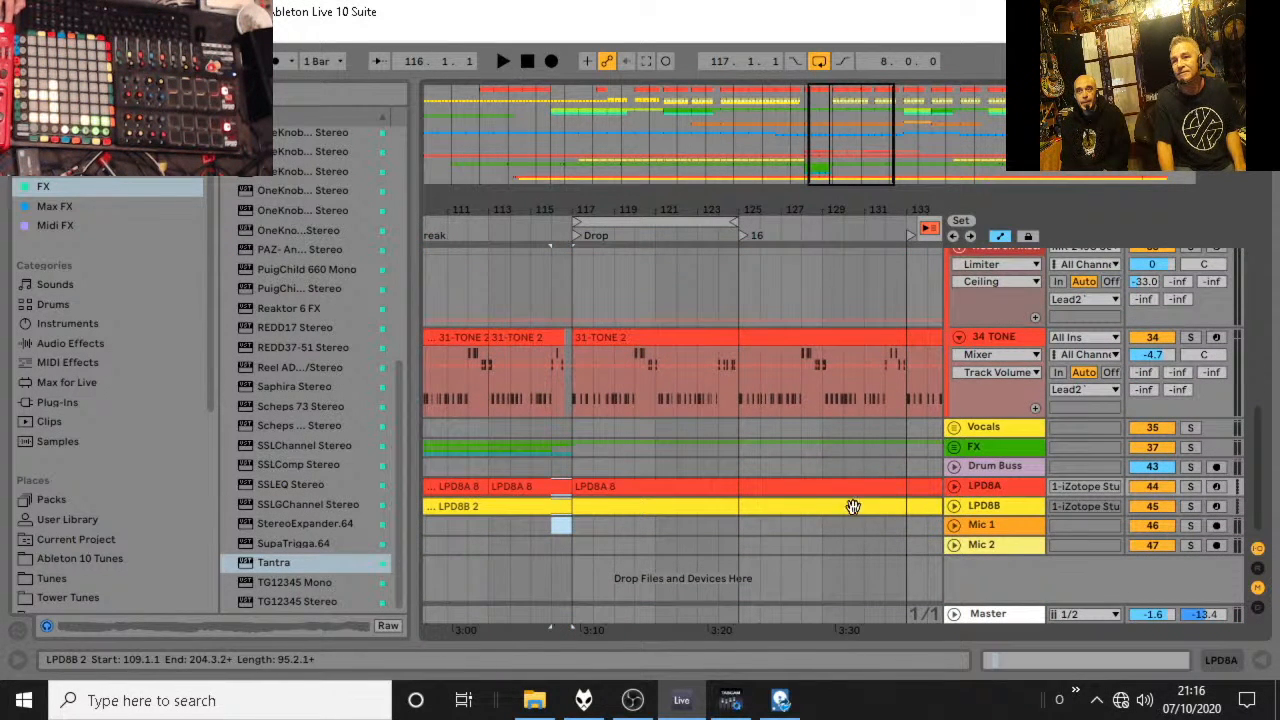
pyautogui.rightClick(640, 525)
pyautogui.click(837, 449)
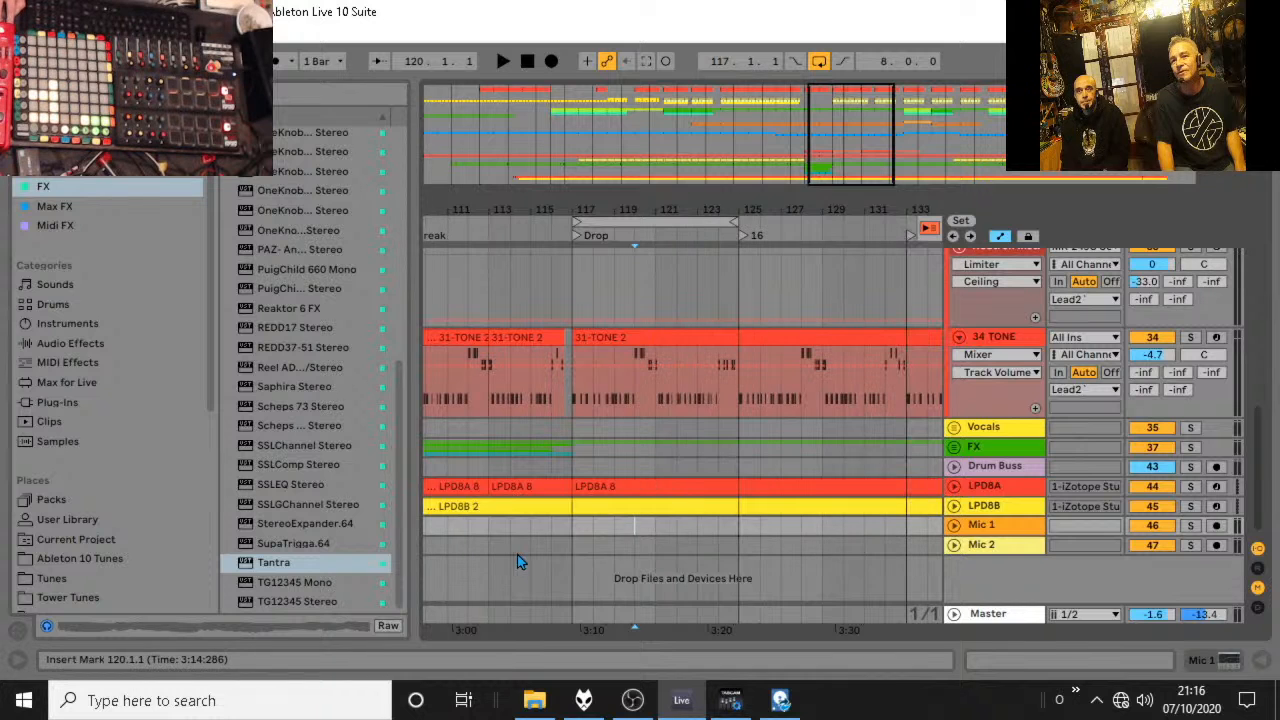
pyautogui.click(563, 527)
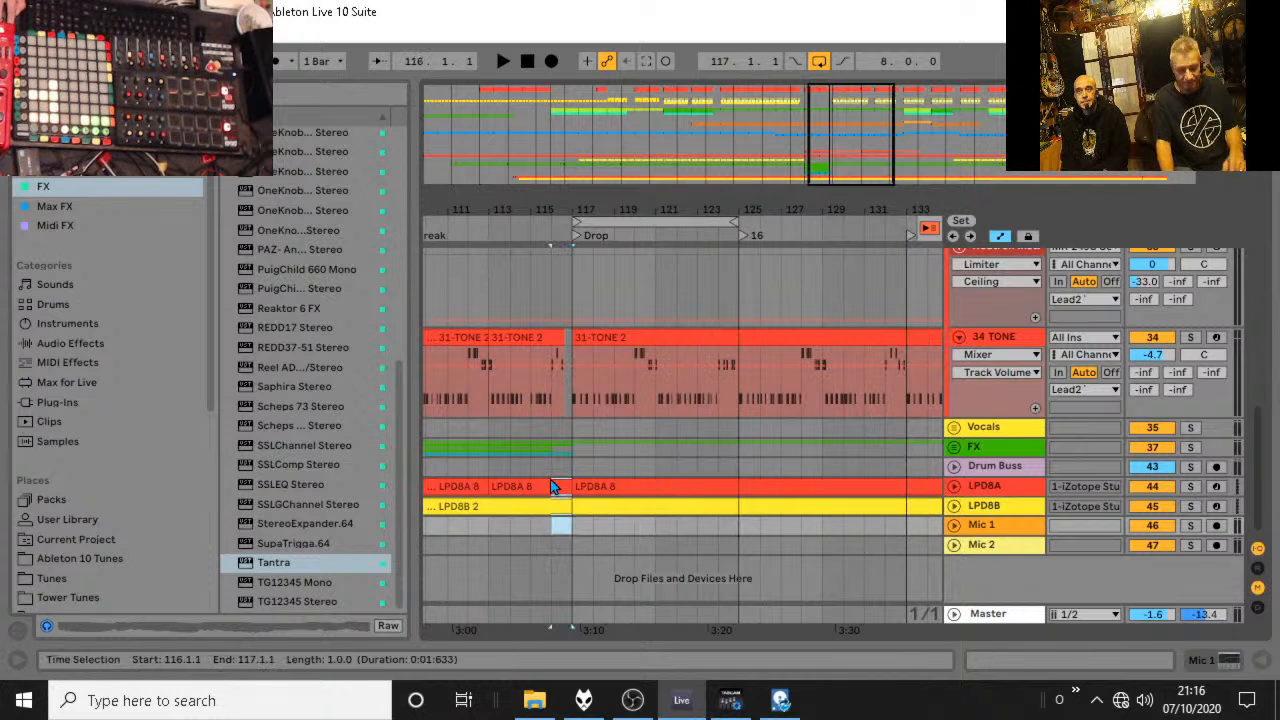
pyautogui.click(954, 506)
pyautogui.click(953, 488)
pyautogui.scroll(-3, 540, 494)
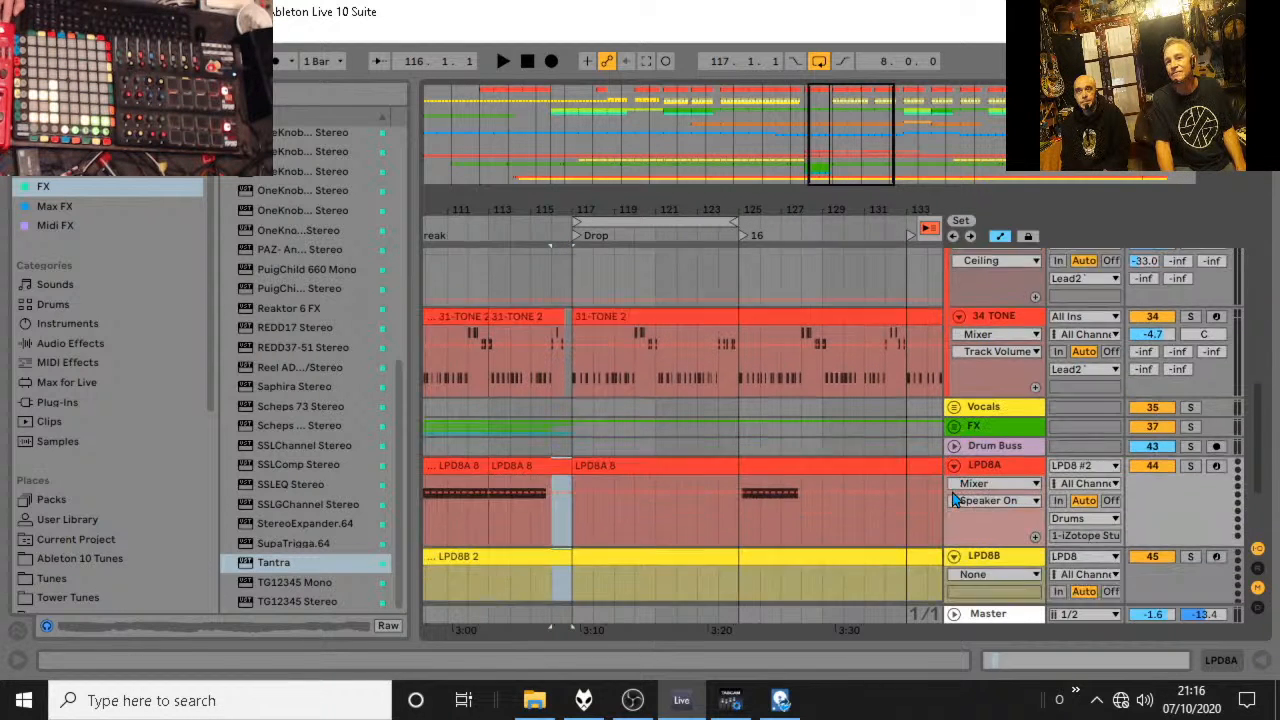
pyautogui.moveTo(577, 531); pyautogui.dragTo(538, 387)
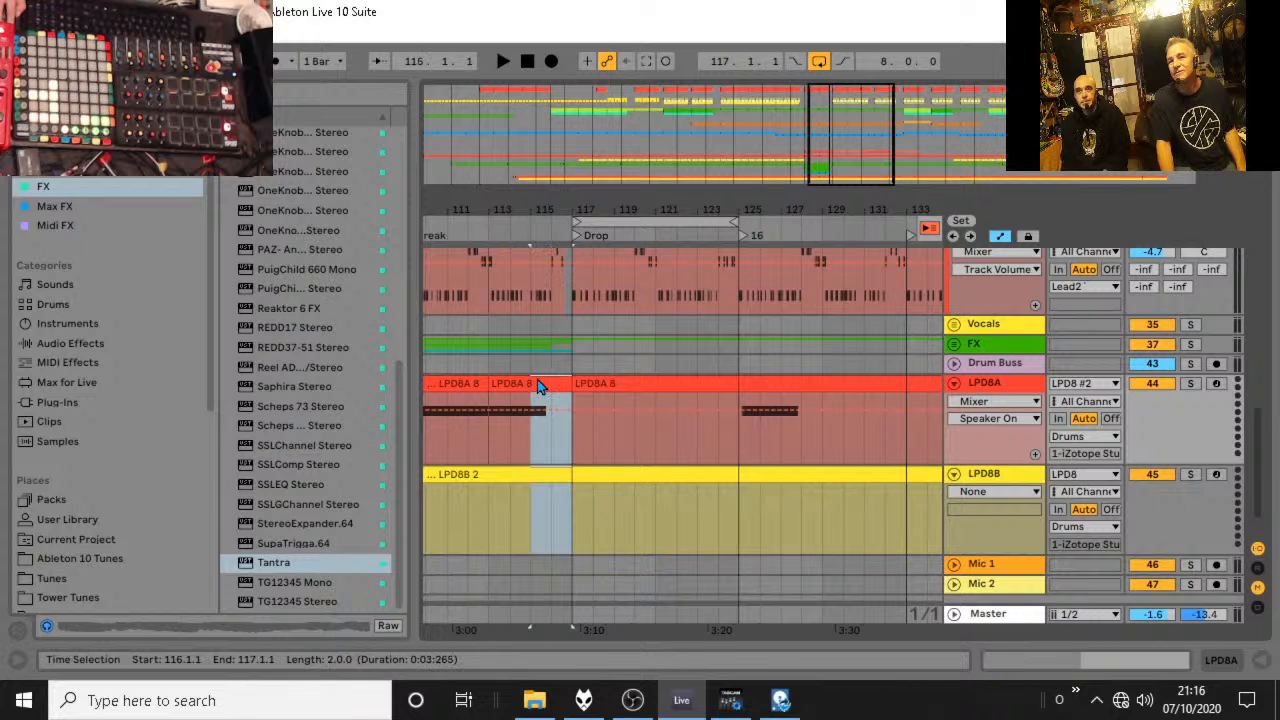
pyautogui.hotkey('ctrl', 'e')
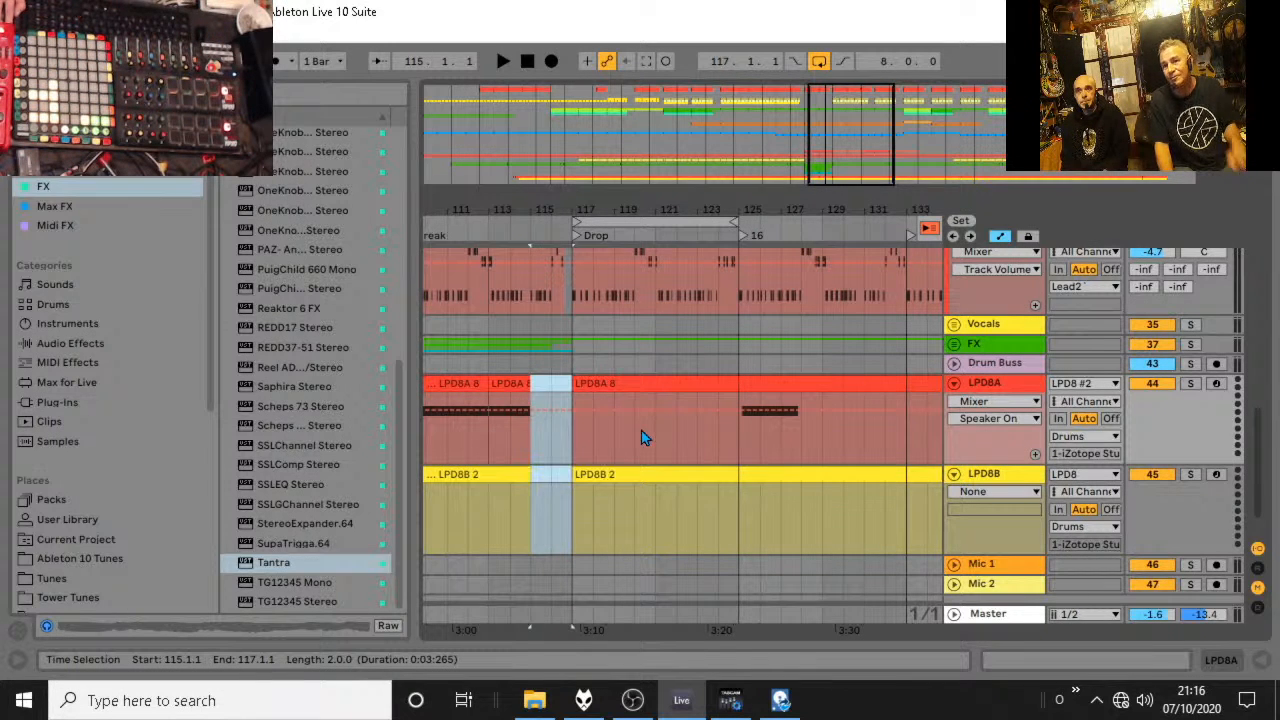
# Return playback to the arrangement and move the end of the Drums group's filter Frequency ramp in the Break back to bar 115.
pyautogui.scroll(6, 640, 442)
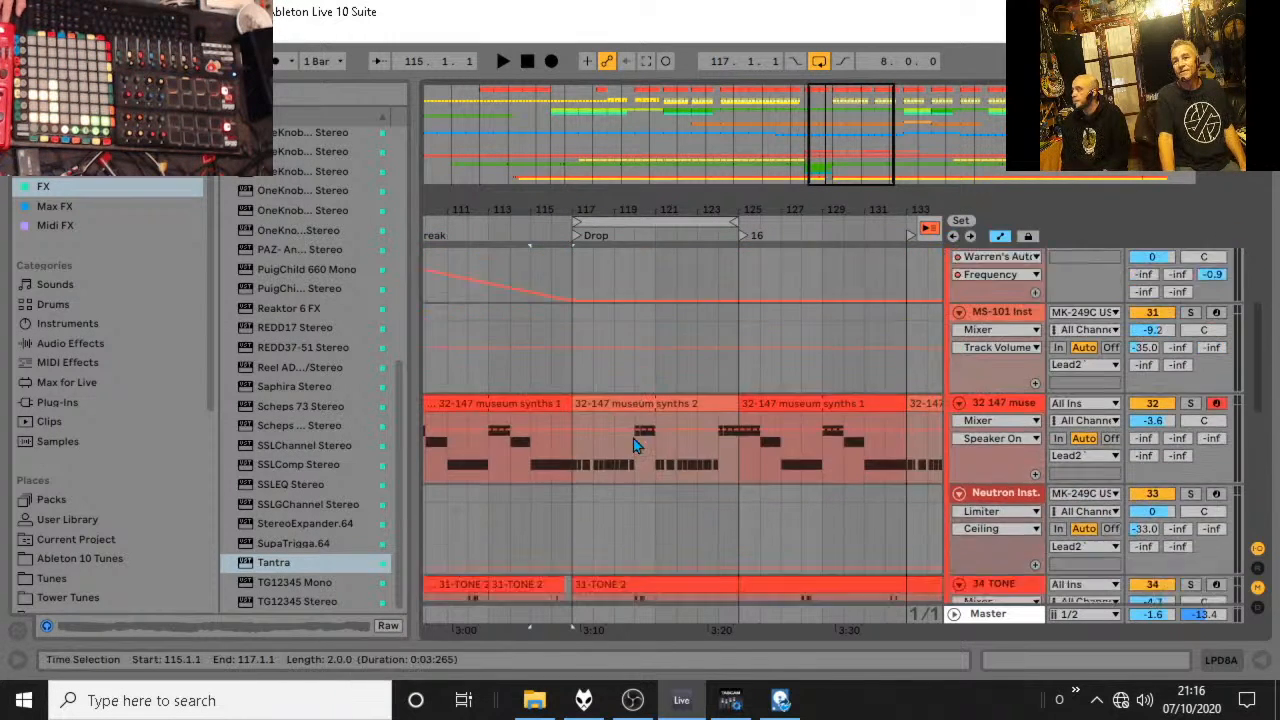
pyautogui.scroll(7, 558, 435)
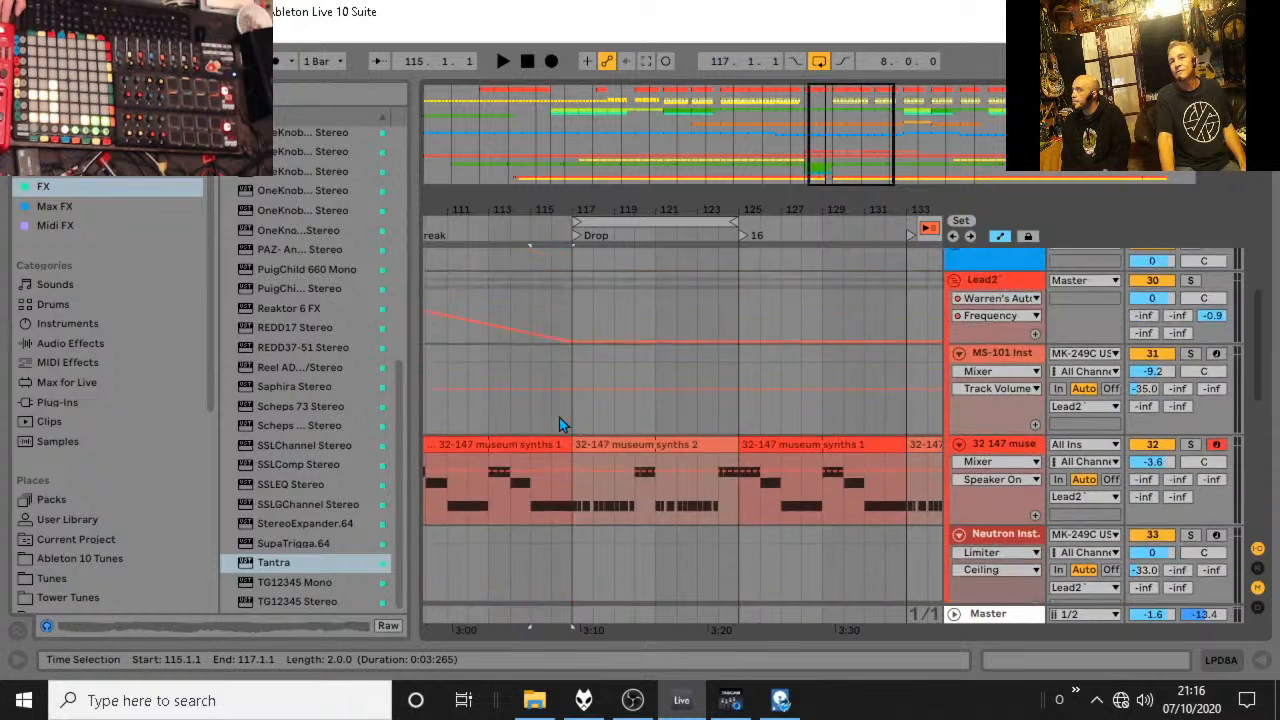
pyautogui.scroll(2, 560, 420)
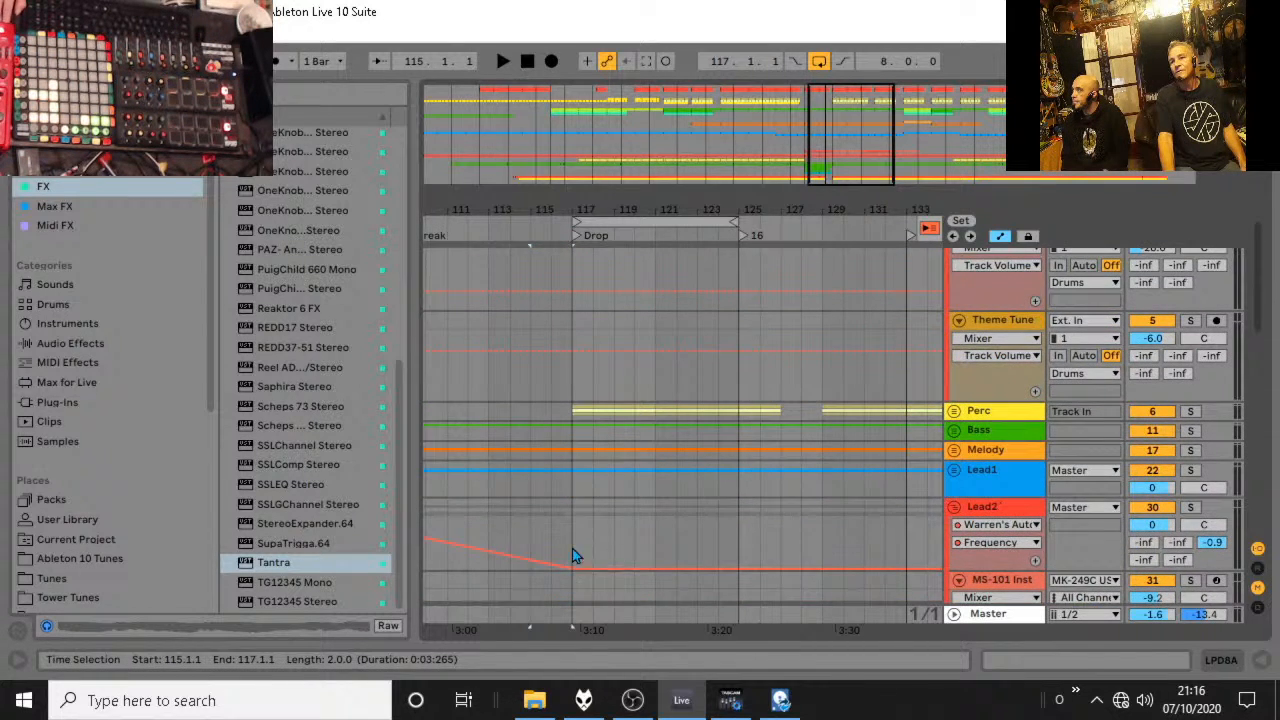
pyautogui.scroll(5, 574, 540)
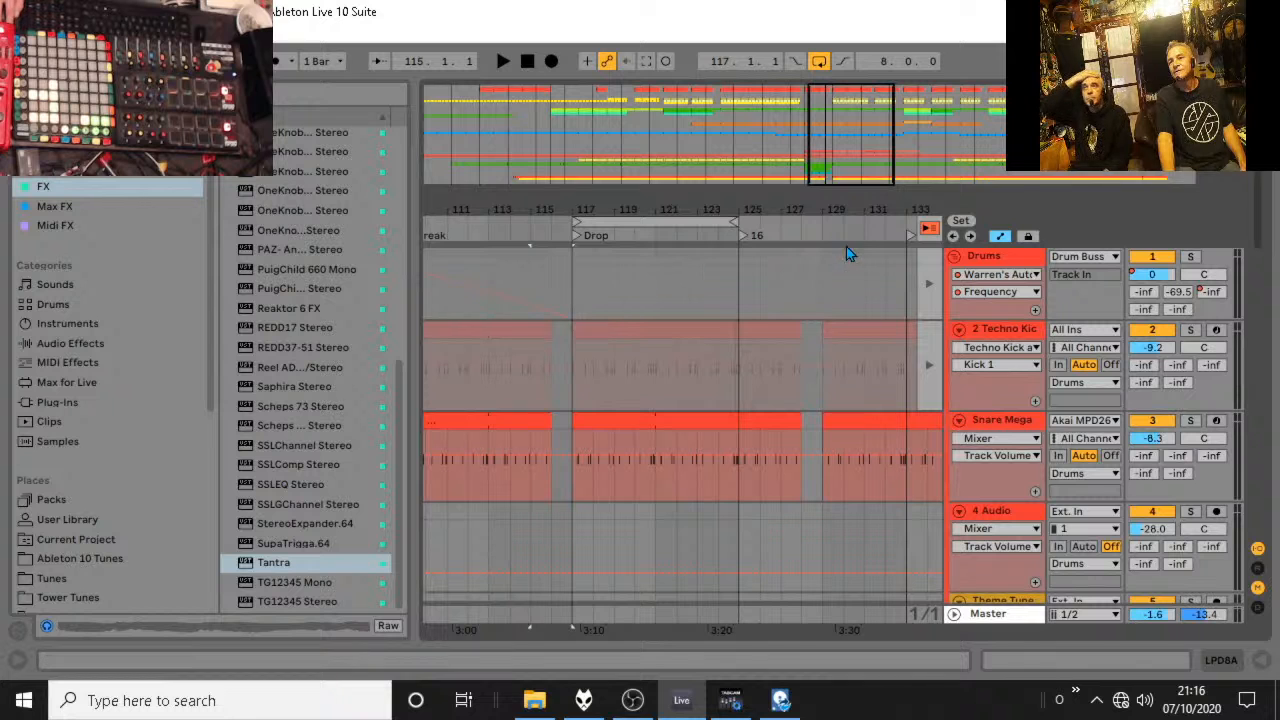
pyautogui.click(929, 231)
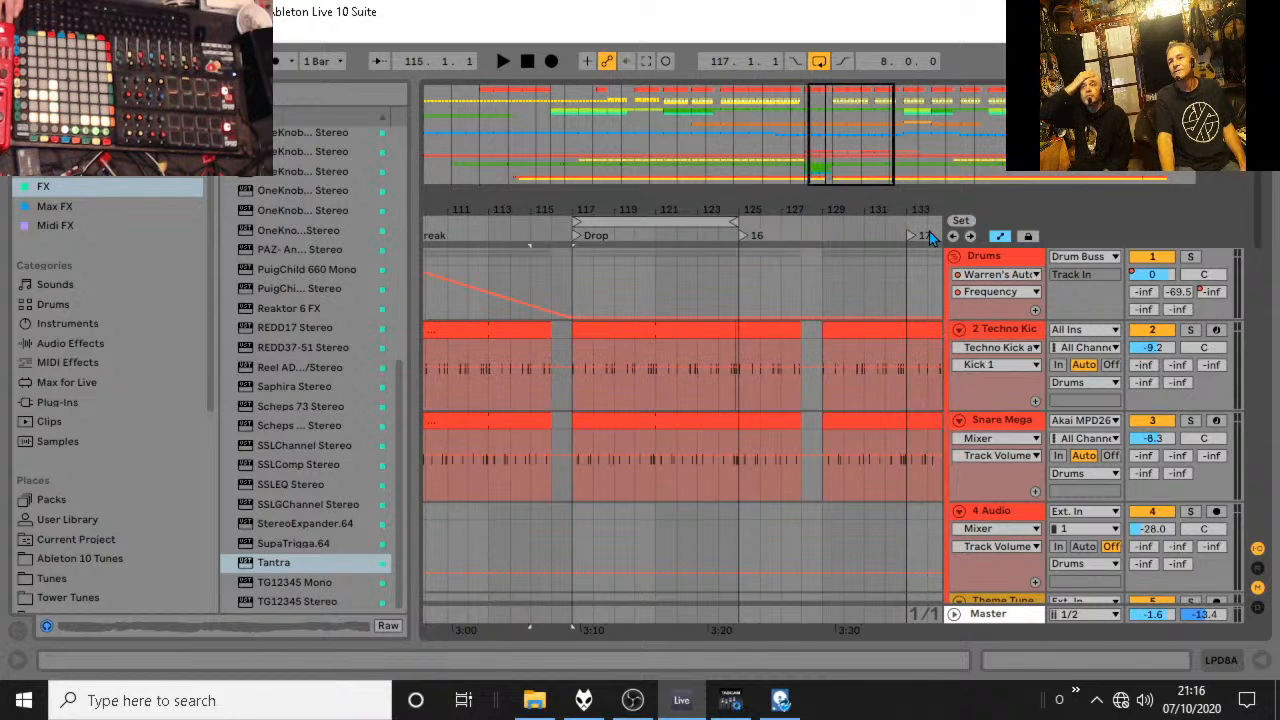
pyautogui.click(566, 320)
pyautogui.moveTo(551, 318); pyautogui.dragTo(530, 318)
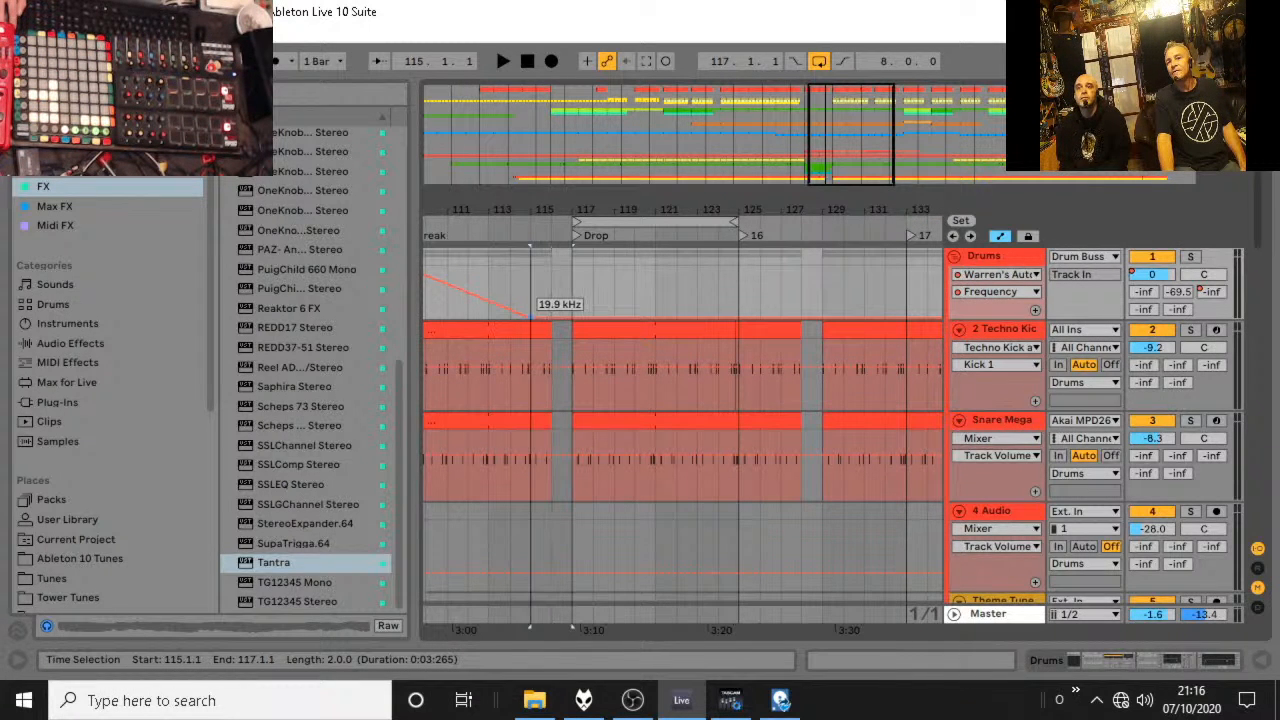
# Unfold the Melody group, examine its tracks around the Break and Drop, and play from bar 116.
pyautogui.moveTo(545, 211); pyautogui.dragTo(577, 160)
pyautogui.moveTo(566, 211); pyautogui.dragTo(563, 222)
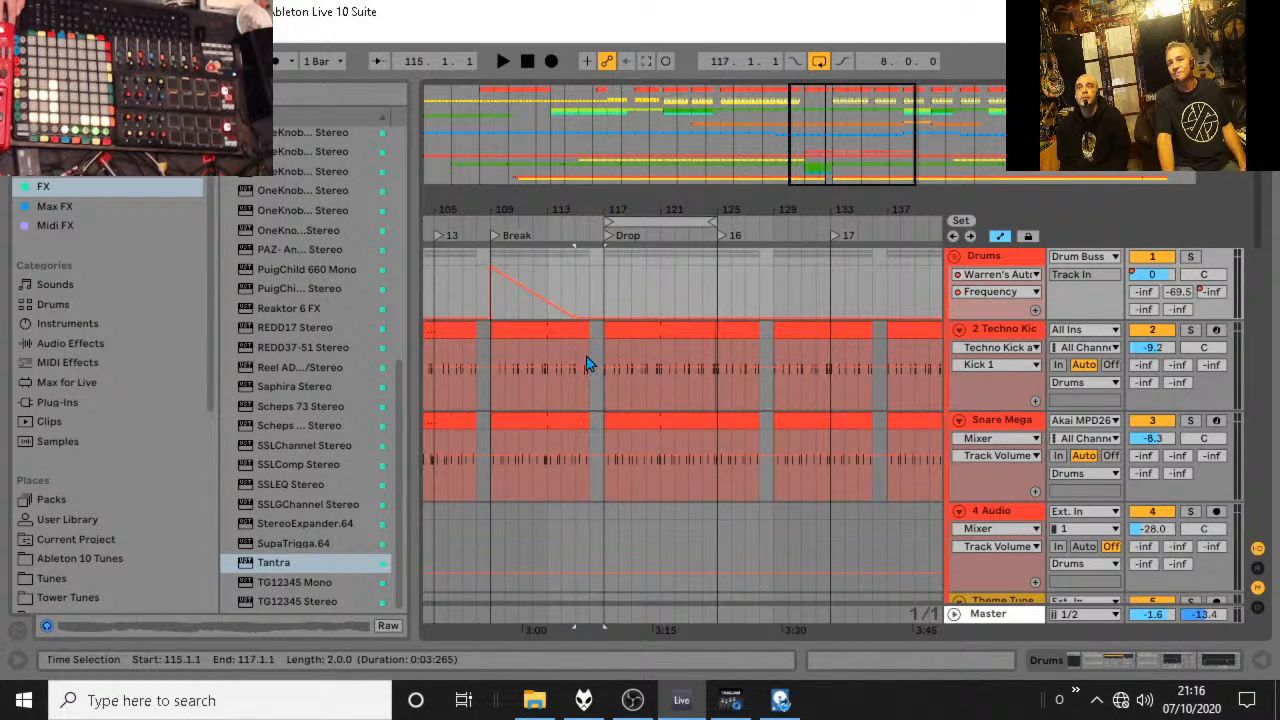
pyautogui.scroll(-5, 608, 443)
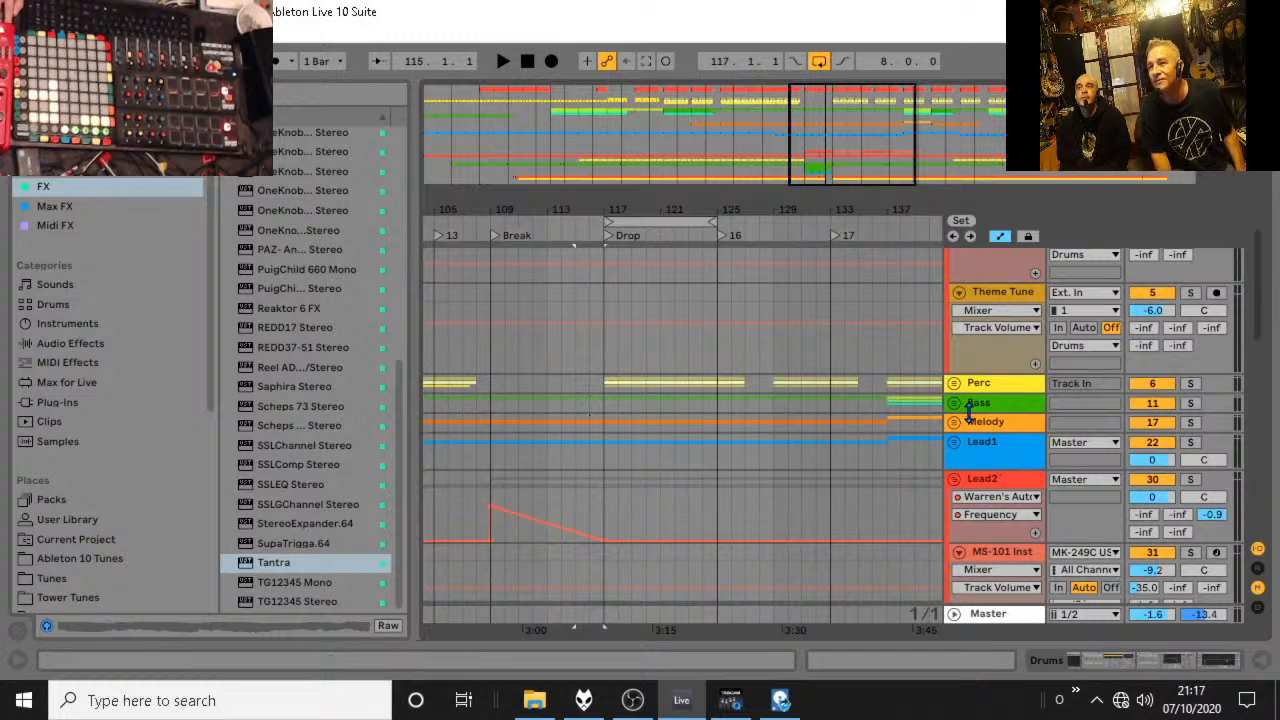
pyautogui.click(955, 423)
pyautogui.scroll(-5, 871, 394)
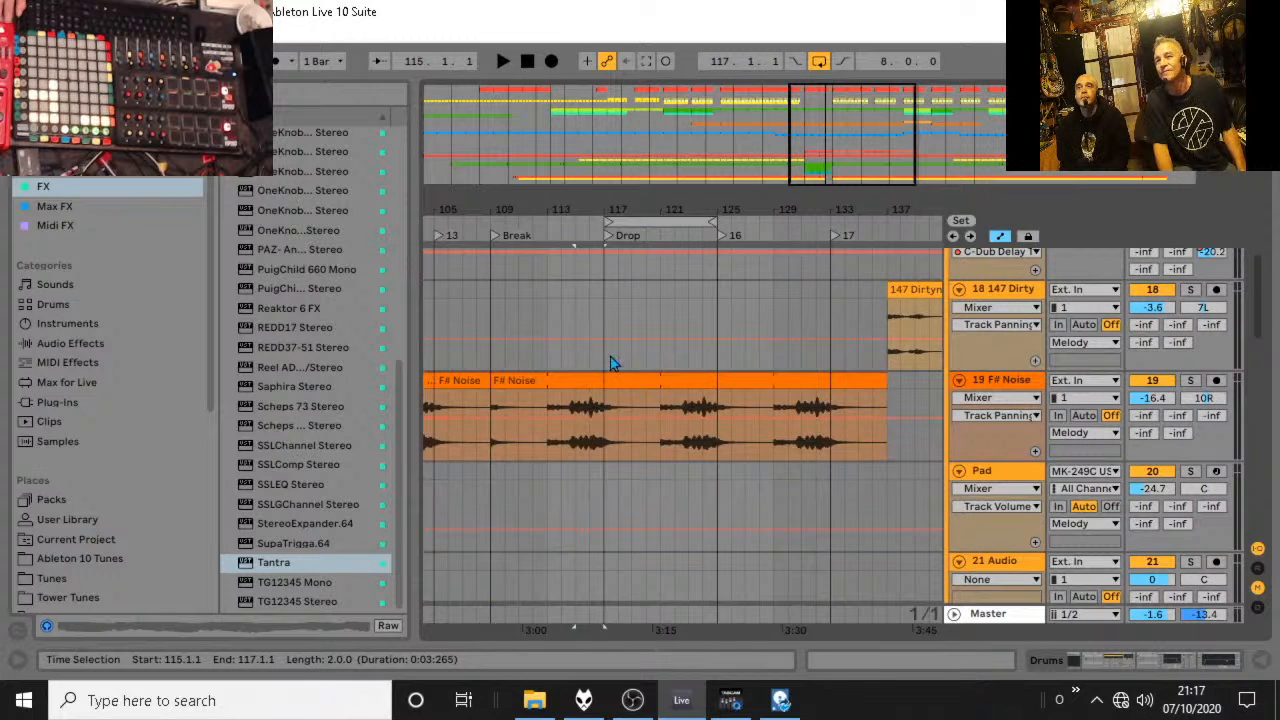
pyautogui.scroll(5, 610, 330)
pyautogui.scroll(-2, 618, 403)
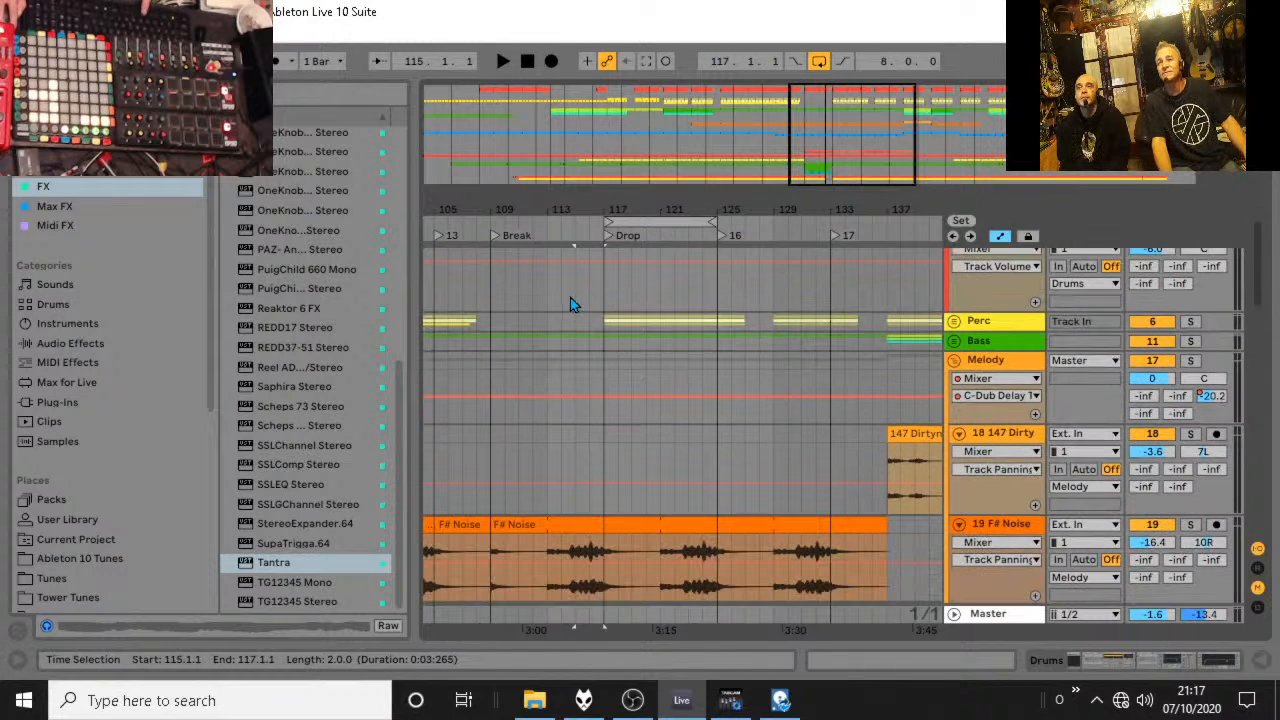
pyautogui.click(590, 293)
pyautogui.click(603, 299)
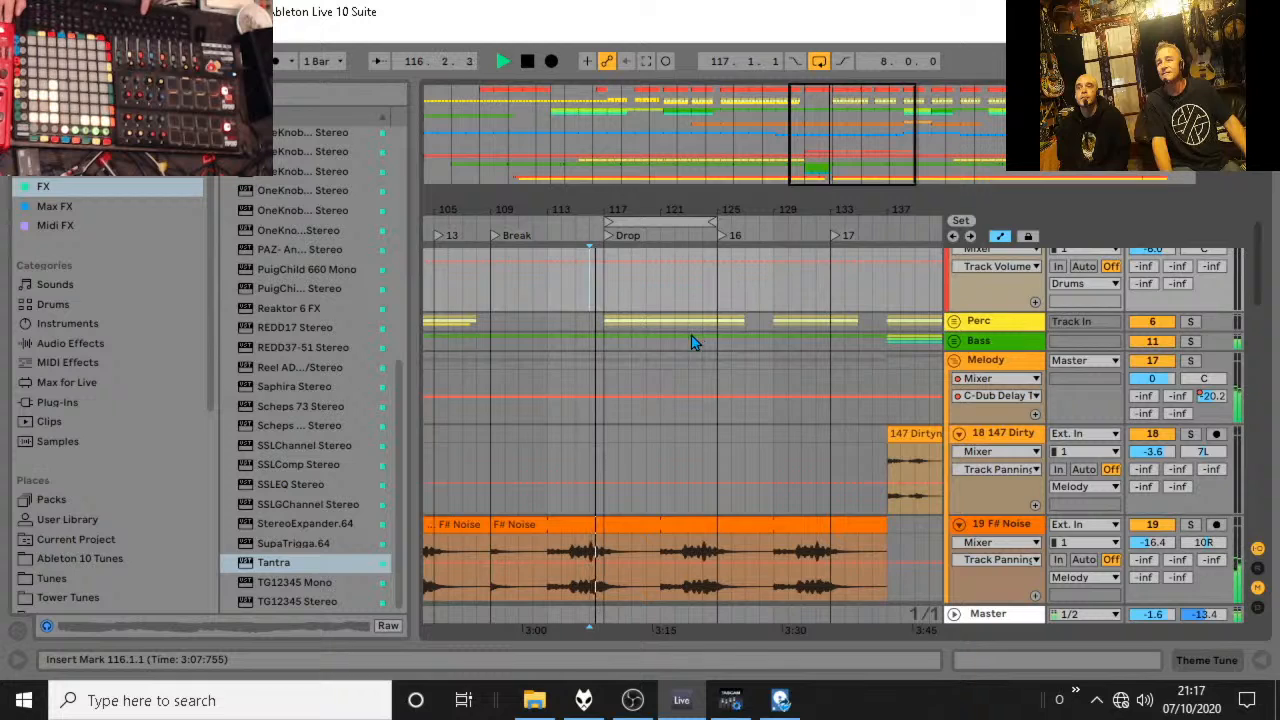
# Unfold the Vocals group and copy bar 108 of the vocal audio to bar 116, just before the Drop.
pyautogui.scroll(-6, 689, 335)
pyautogui.scroll(-10, 686, 337)
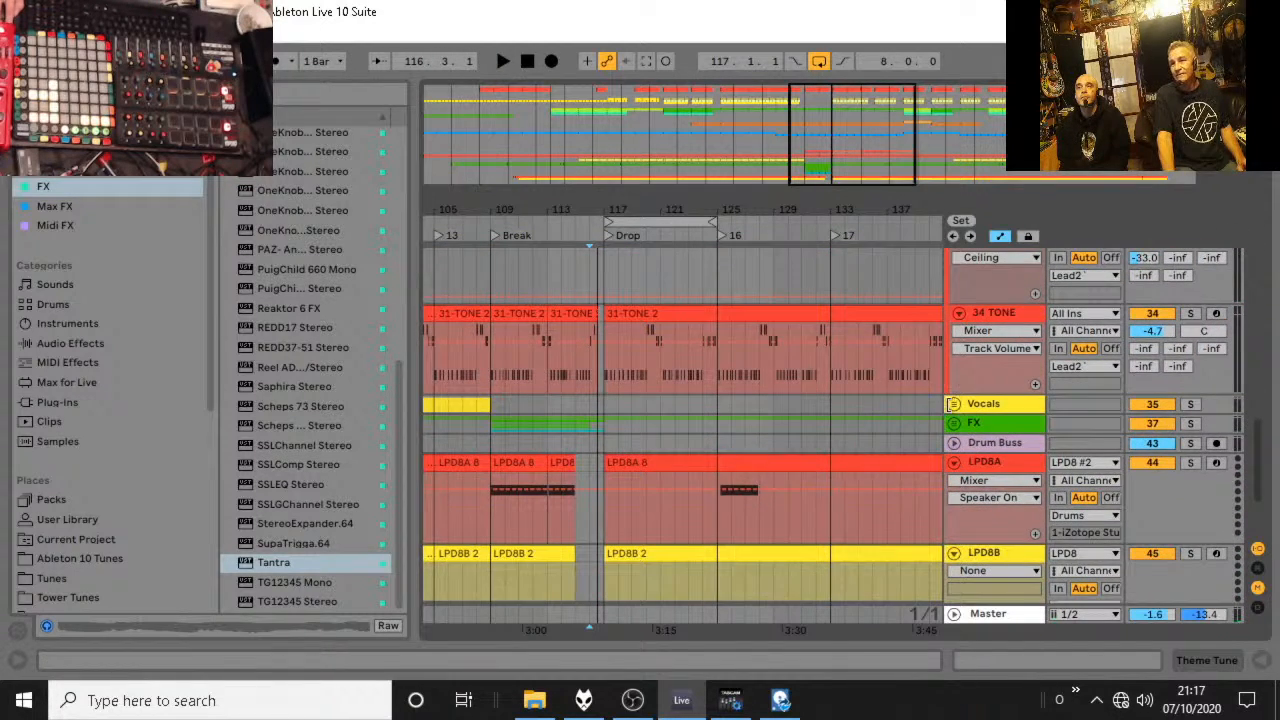
pyautogui.click(954, 403)
pyautogui.scroll(-2, 466, 363)
pyautogui.click(478, 412)
pyautogui.press('space')
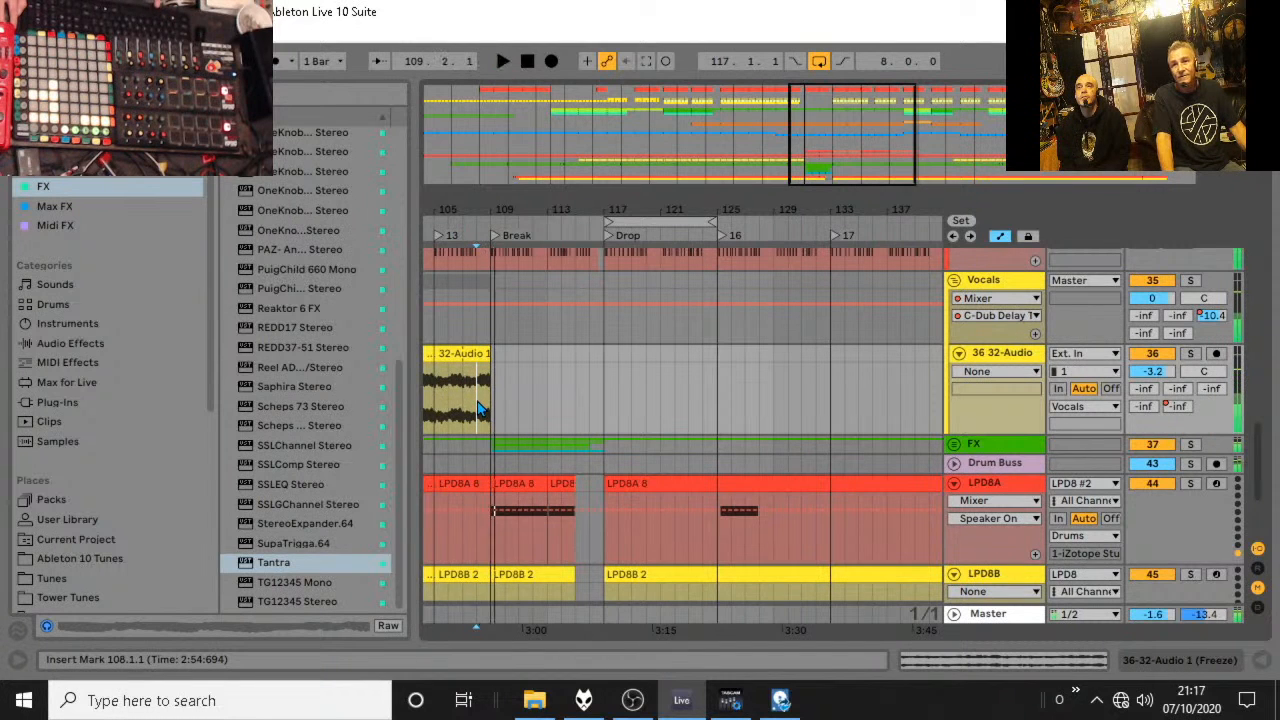
pyautogui.moveTo(493, 408); pyautogui.dragTo(475, 404)
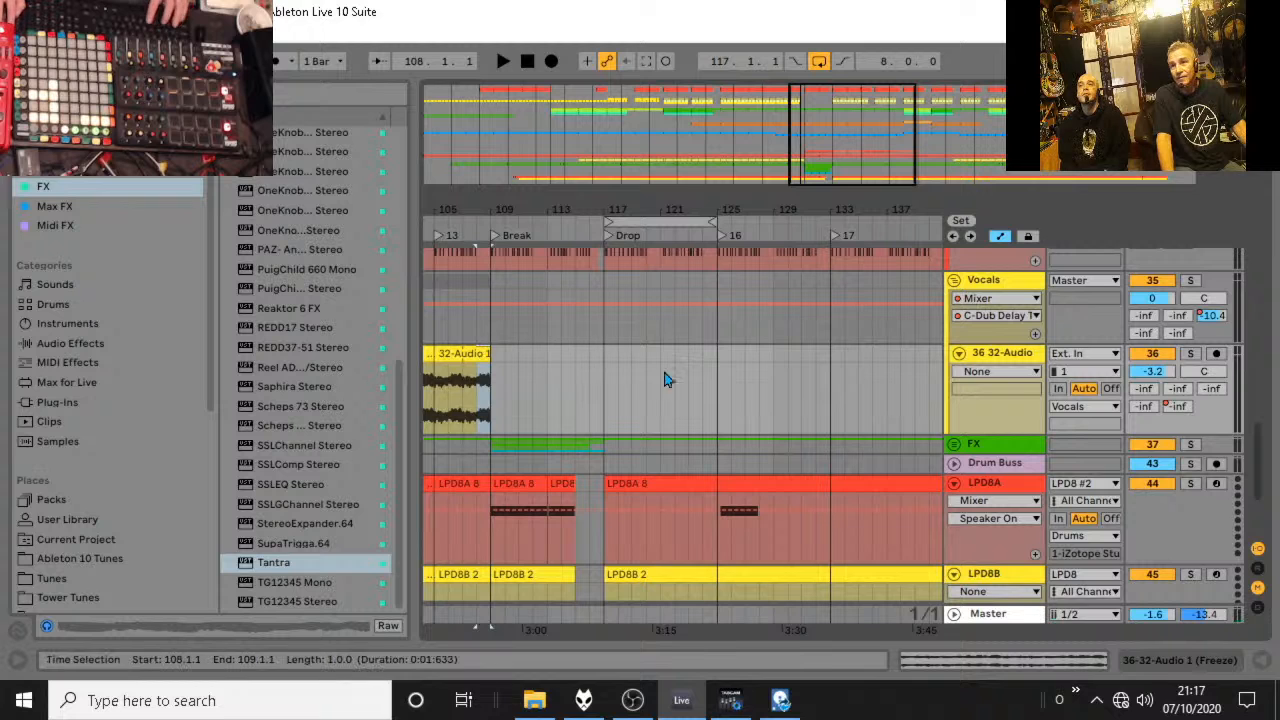
pyautogui.click(705, 353)
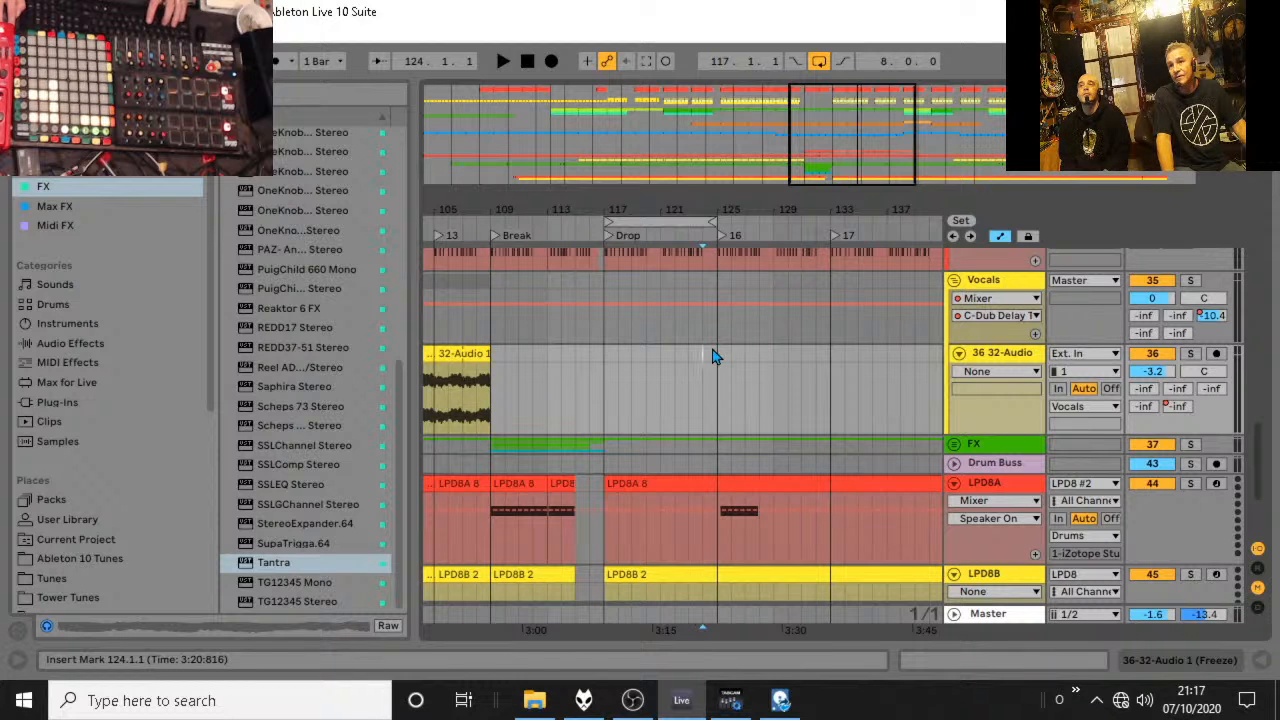
pyautogui.hotkey('ctrl', 'v')
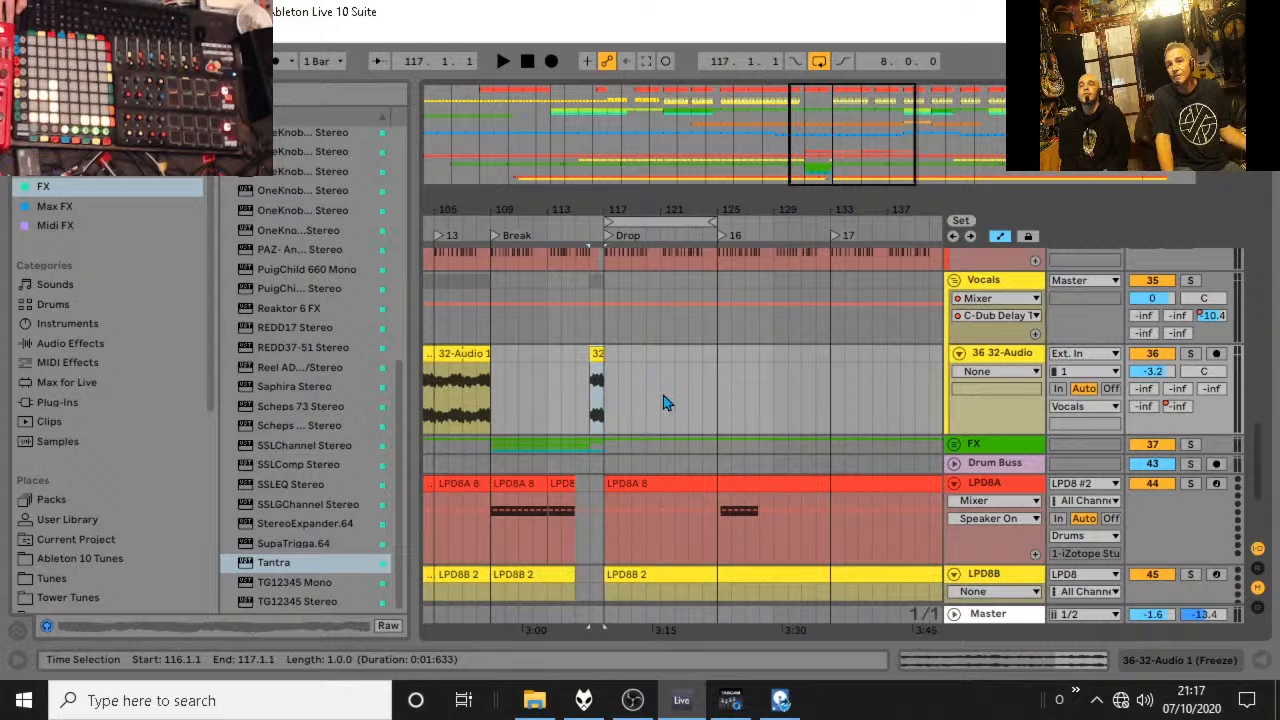
# Show the Vocals group's Warren Beat Repeat-1 Grid automation and audition the copied vocal from bar 116.
pyautogui.click(998, 298)
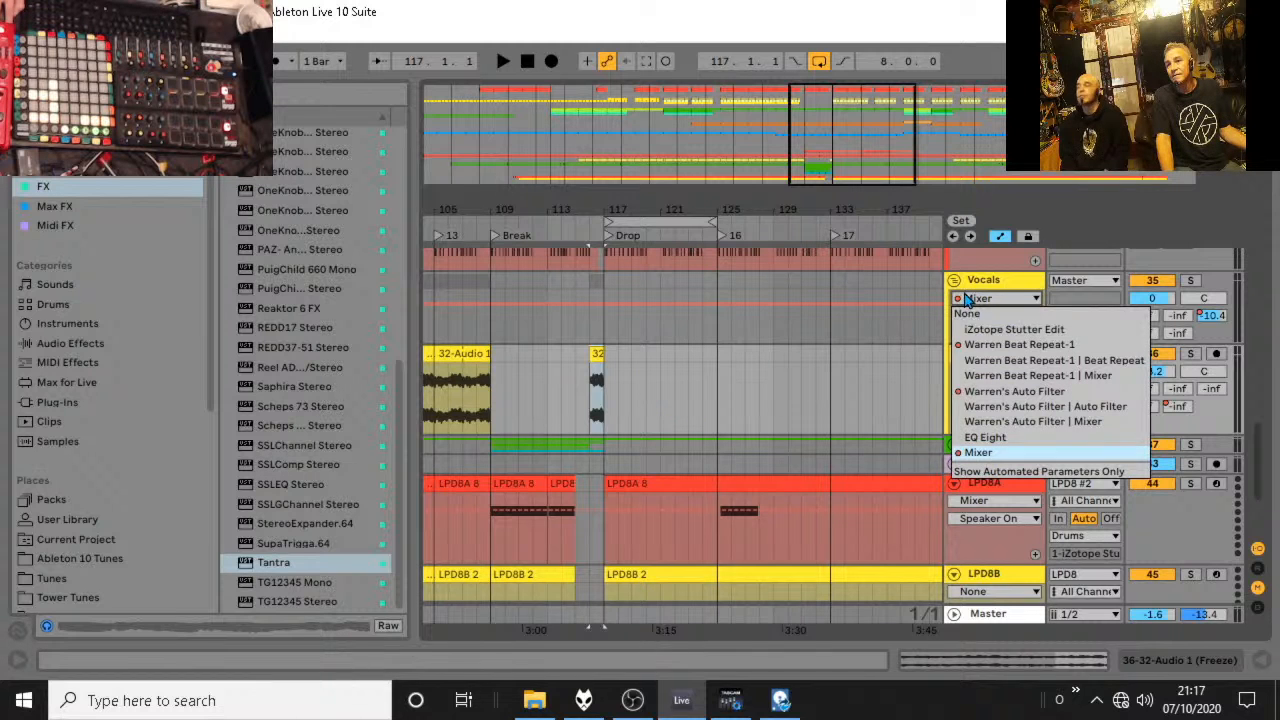
pyautogui.click(991, 346)
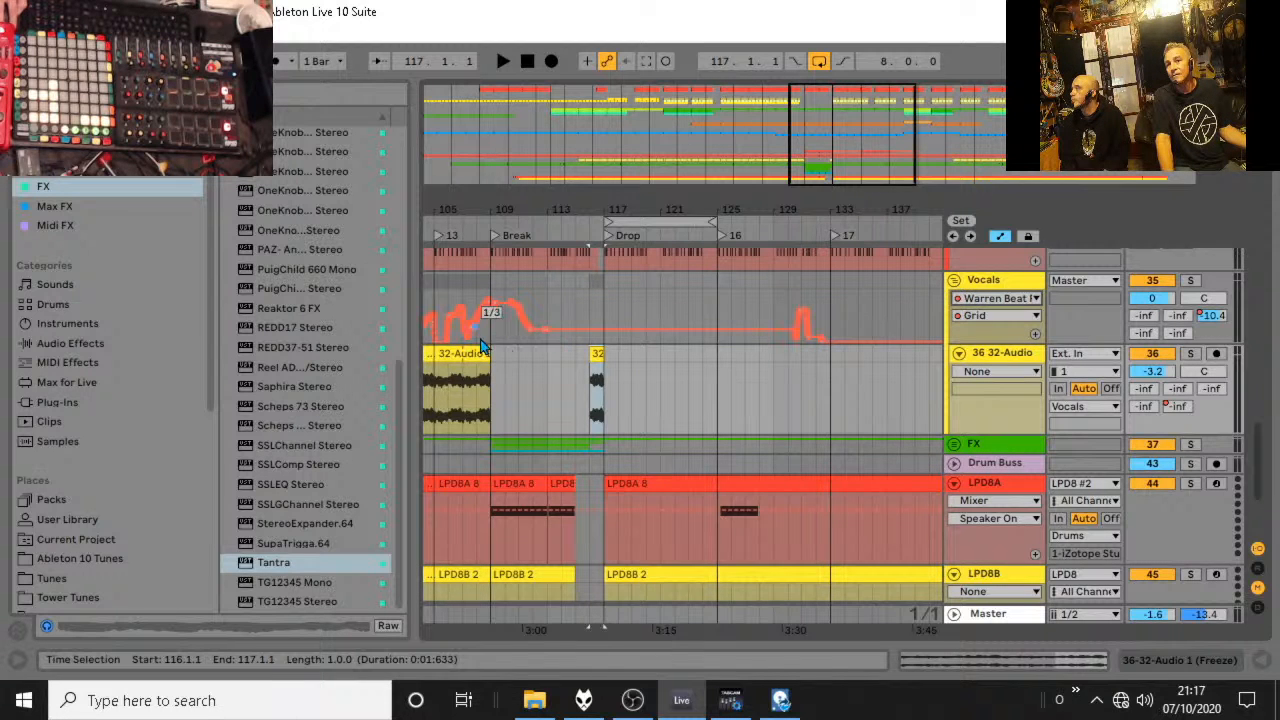
pyautogui.click(478, 293)
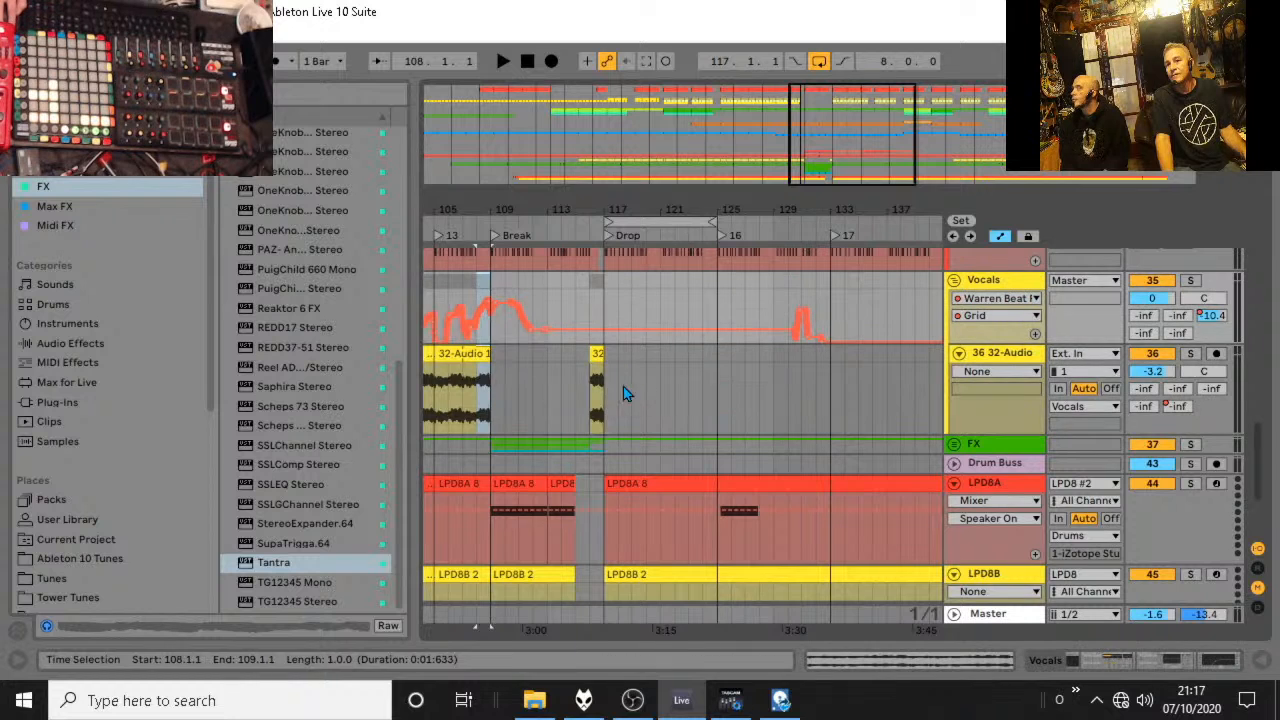
pyautogui.click(592, 390)
pyautogui.press('space')
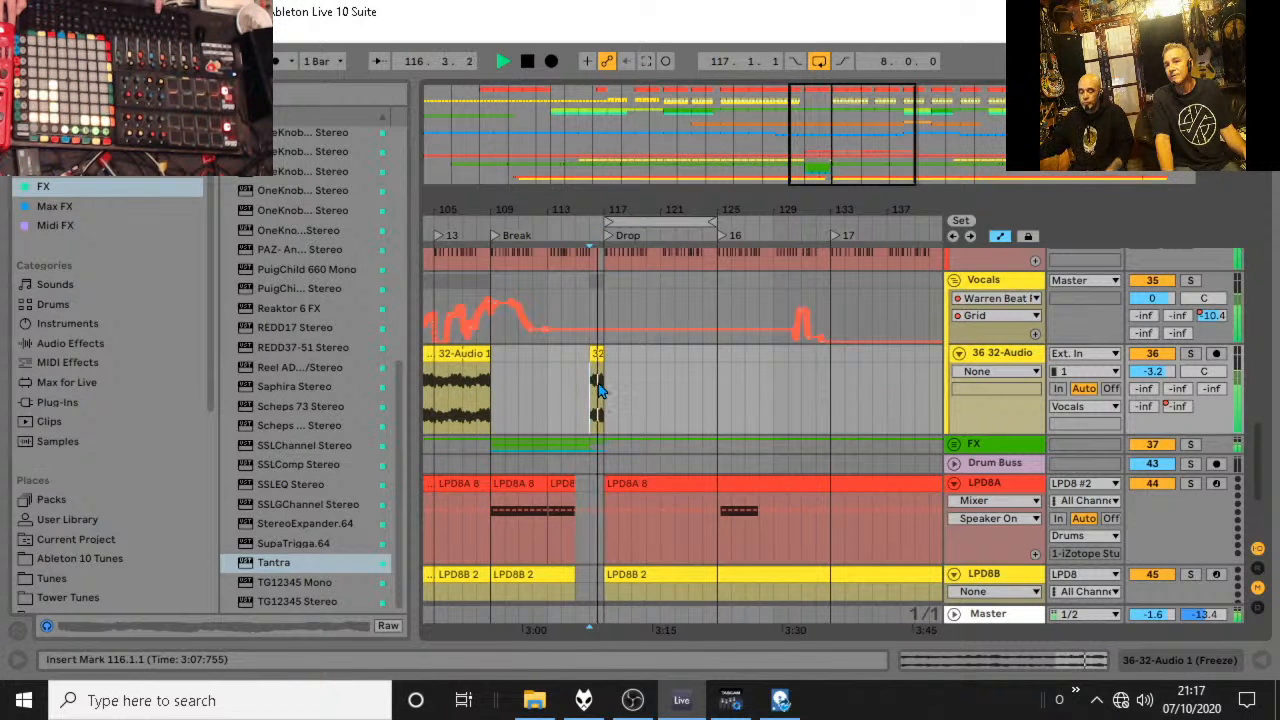
pyautogui.press('space')
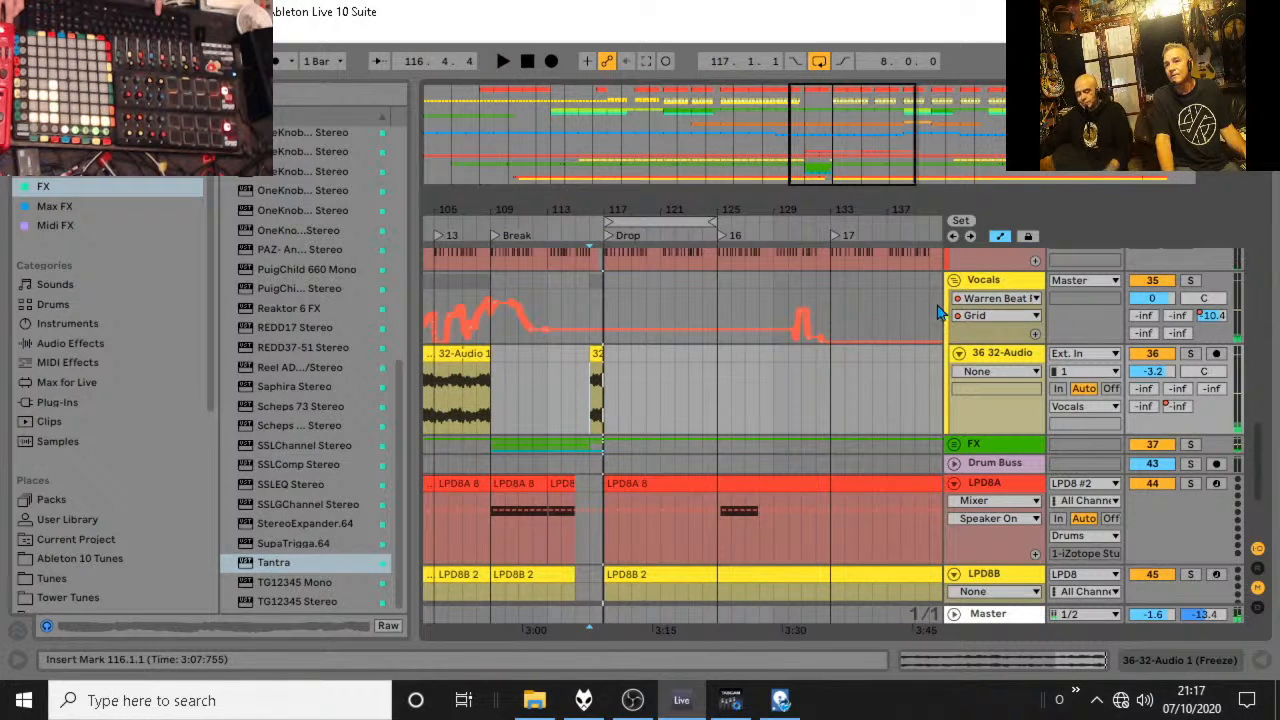
# Show the Vocals group's Warren's Auto Filter Frequency automation and lower it to about 34 Hz across bar 116.
pyautogui.click(1000, 298)
pyautogui.click(1010, 395)
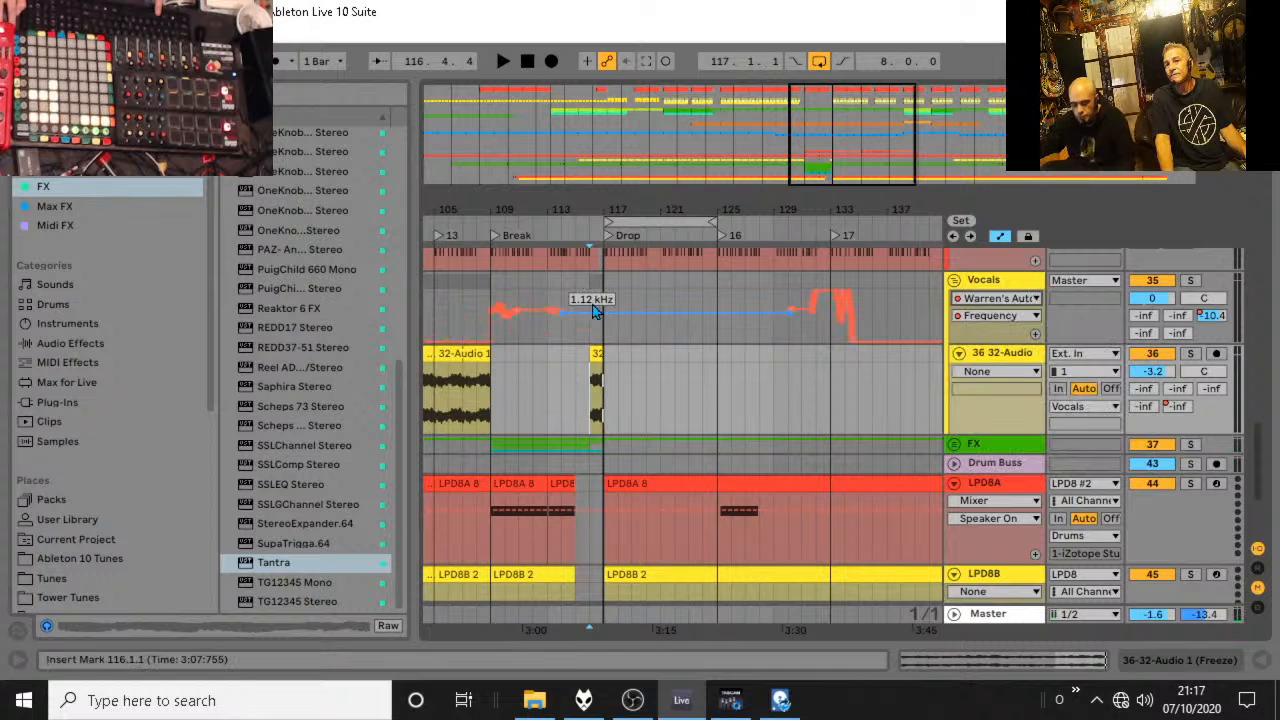
pyautogui.moveTo(590, 318); pyautogui.dragTo(592, 336)
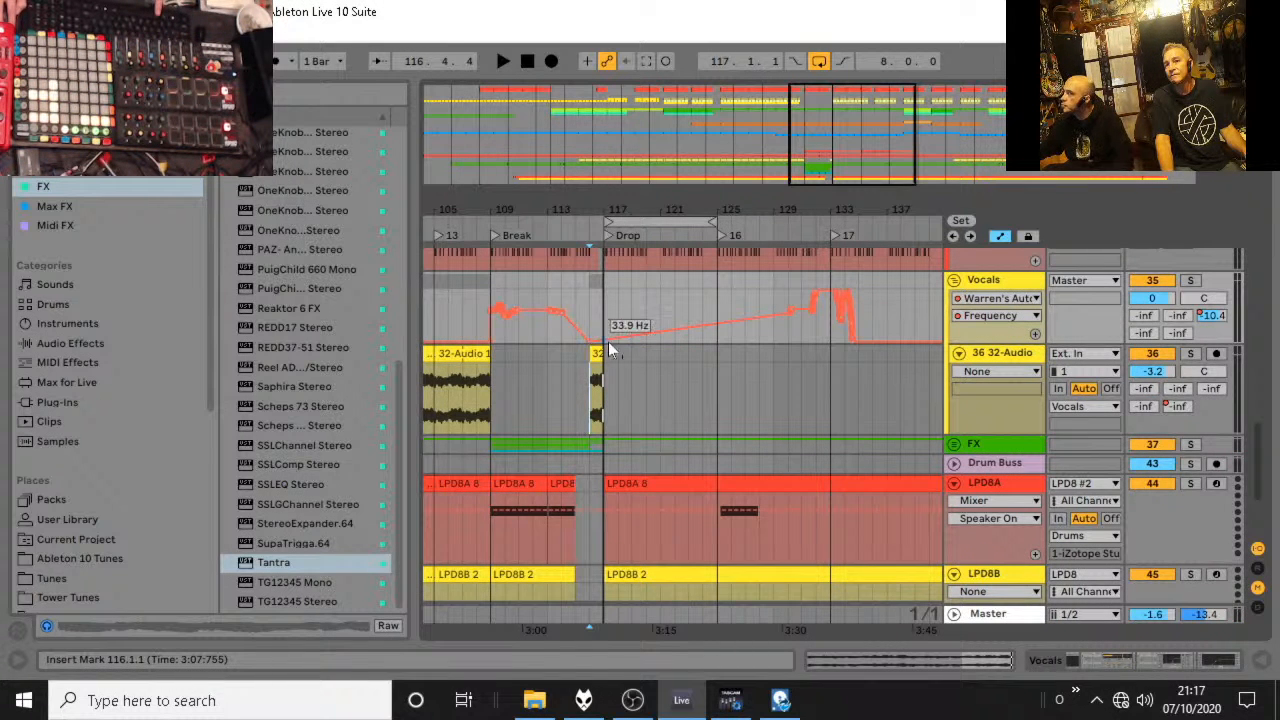
# Audition the vocals briefly from bar 109, and again from bar 105 through the Break.
pyautogui.click(500, 395)
pyautogui.press('space')
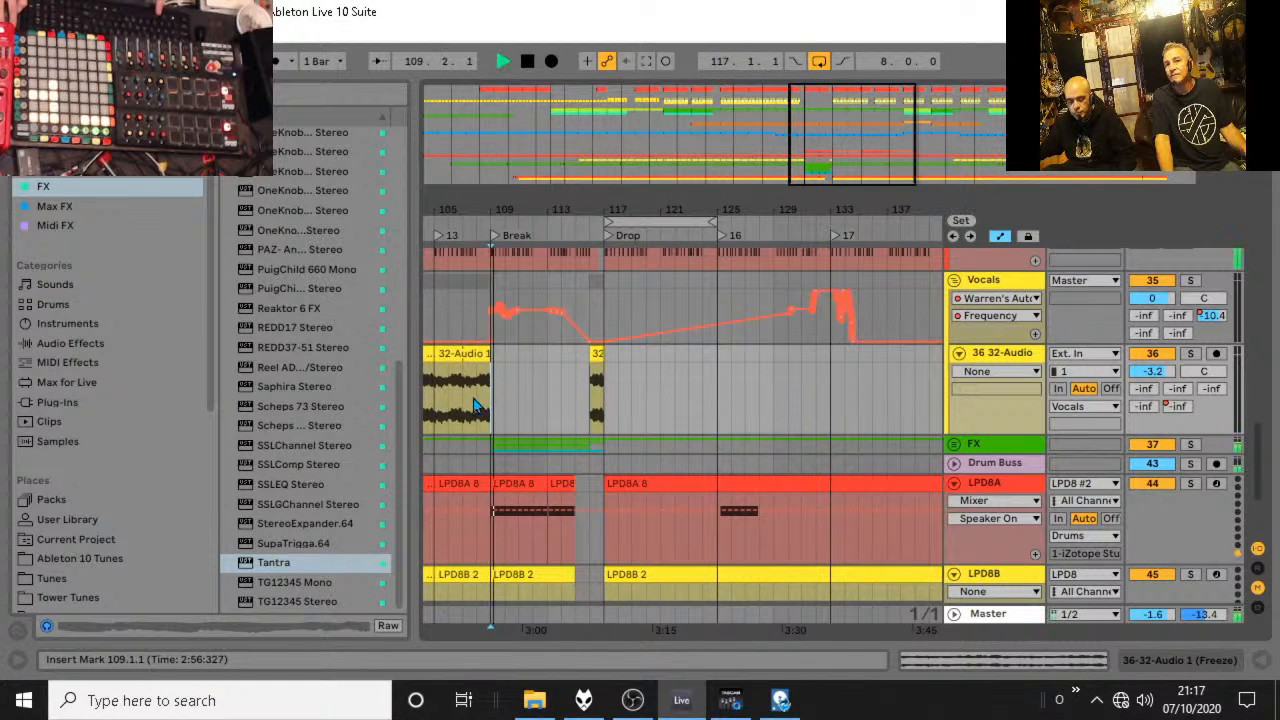
pyautogui.press('space')
pyautogui.click(446, 399)
pyautogui.press('space')
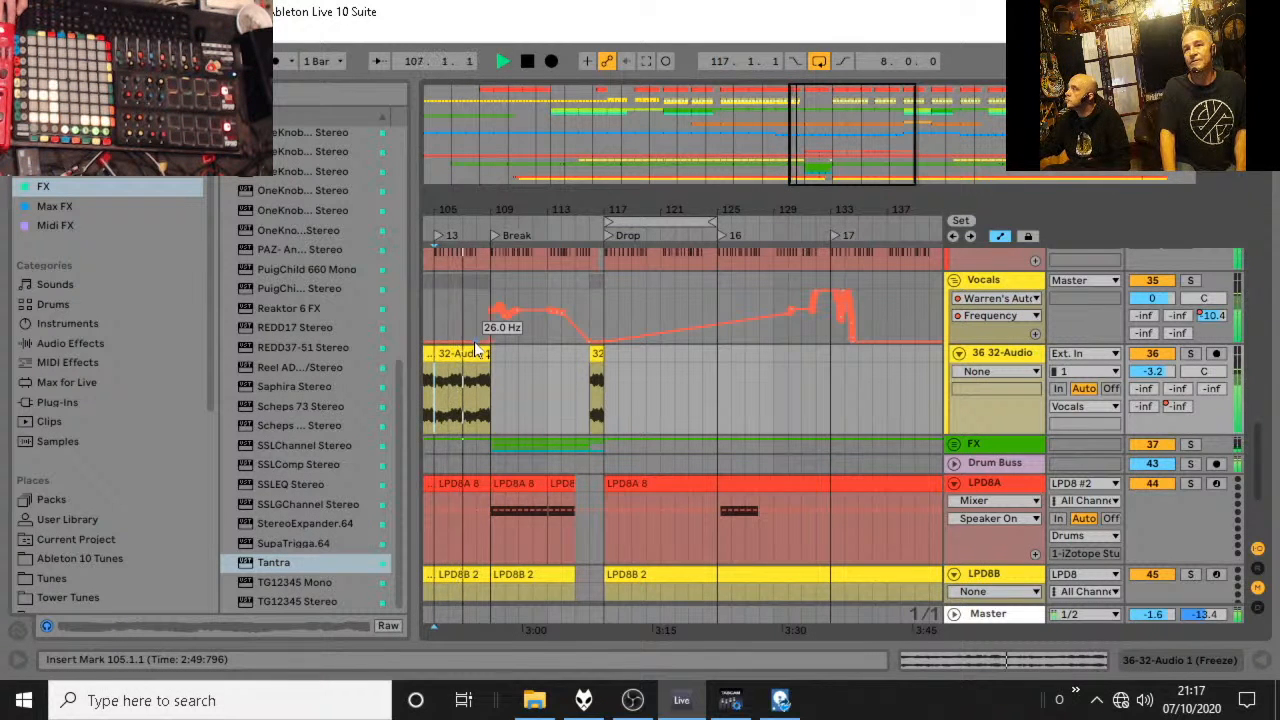
# Extend the Break's museum synths clip on track 32 through the Drop to bar 125.
pyautogui.scroll(2, 489, 342)
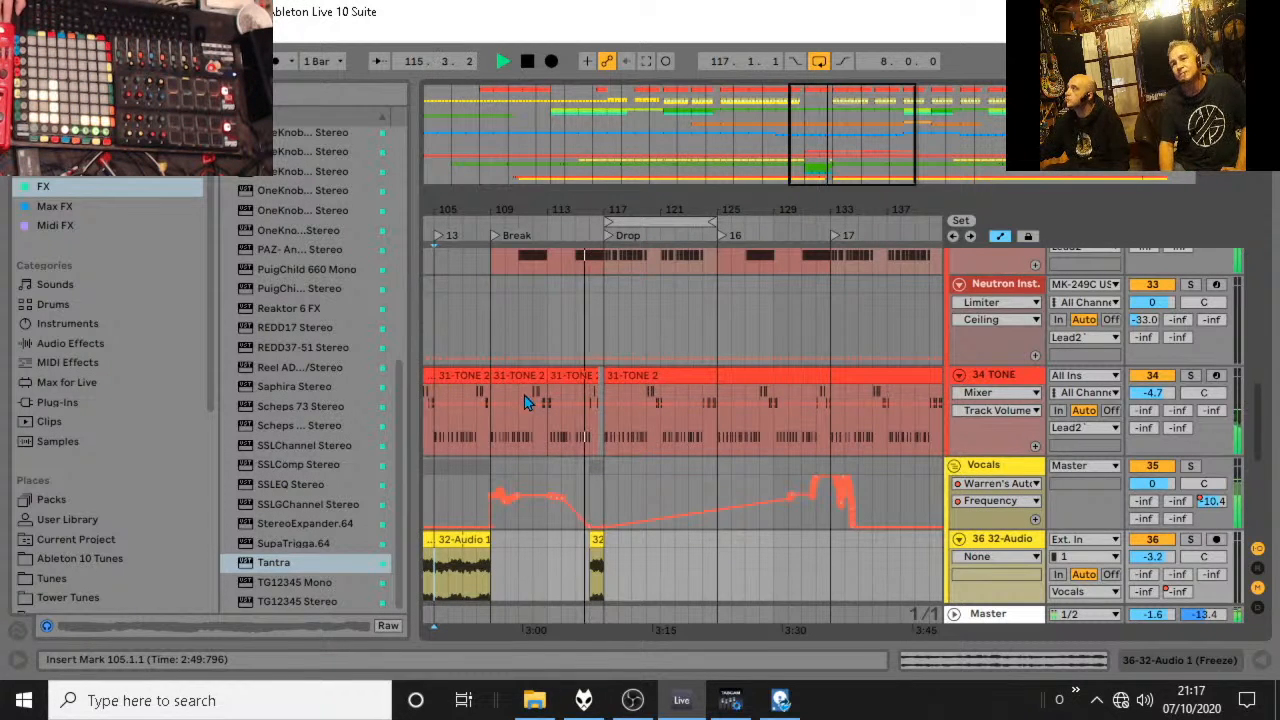
pyautogui.scroll(2, 524, 400)
pyautogui.click(604, 297)
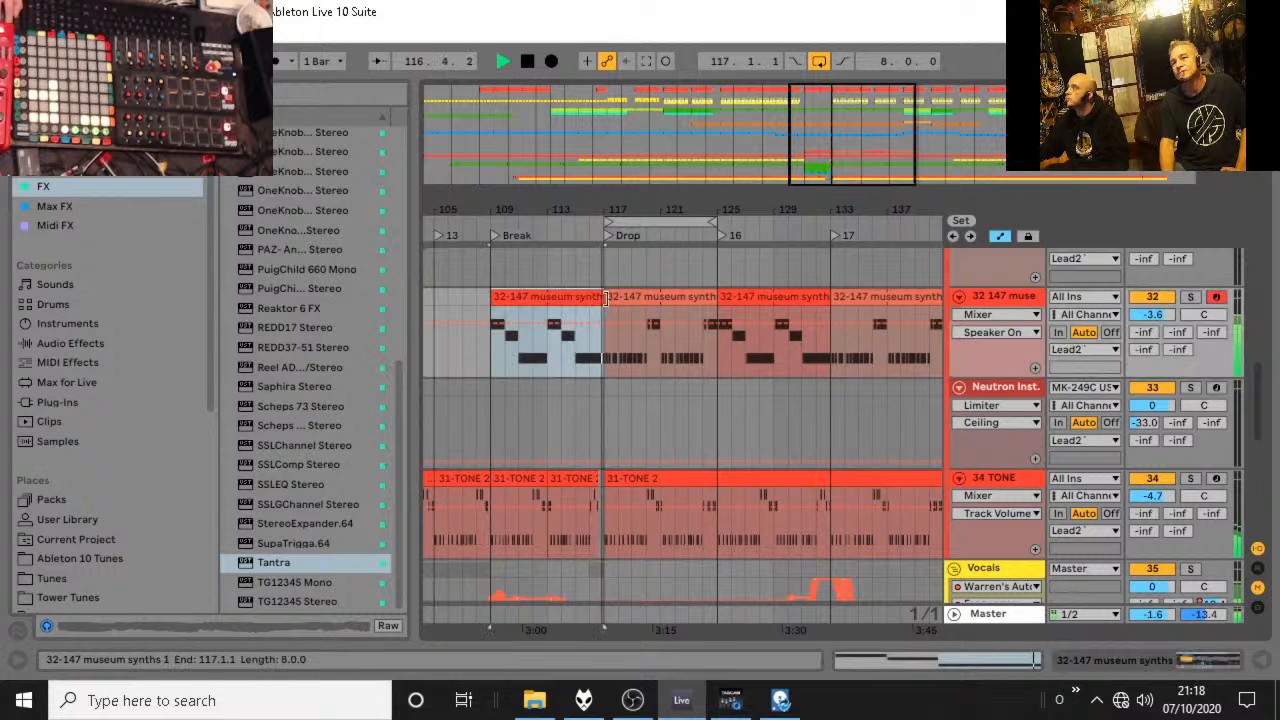
pyautogui.moveTo(604, 297); pyautogui.dragTo(718, 297)
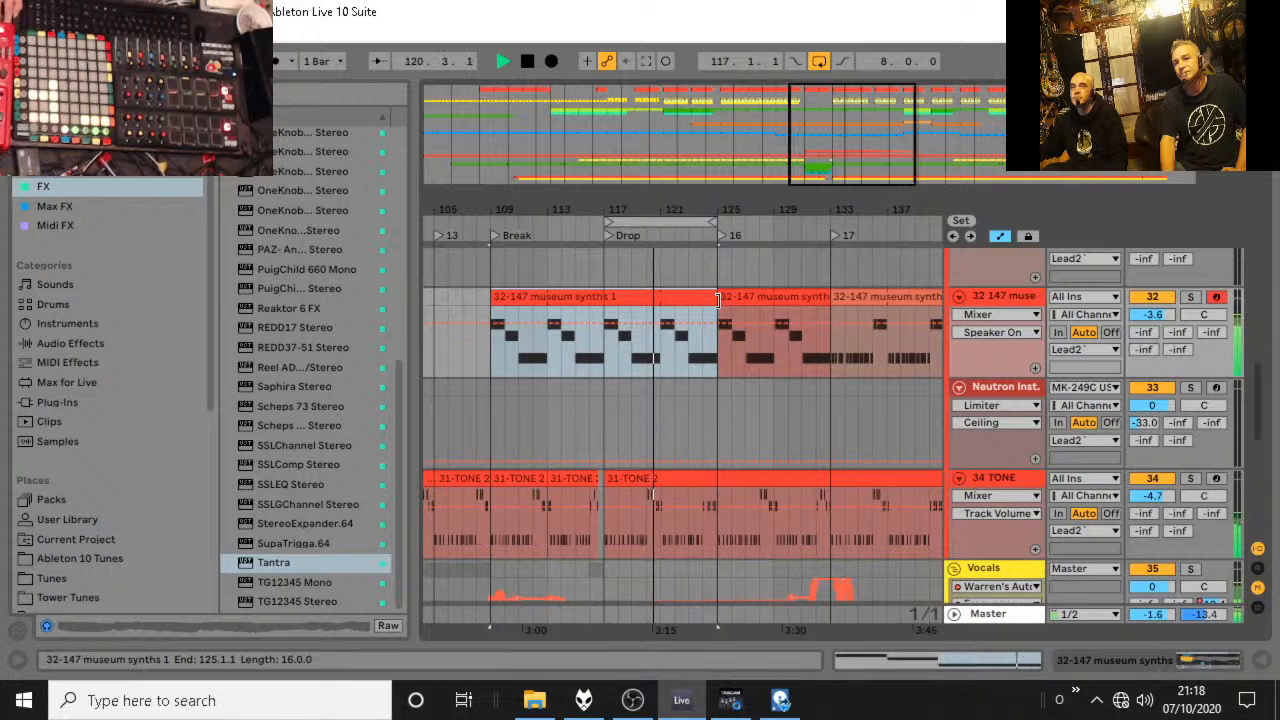
# Set the museum synths track's volume to -5.2 dB and solo it, auditioning from the Break and the Drop.
pyautogui.moveTo(1144, 317); pyautogui.dragTo(1144, 333)
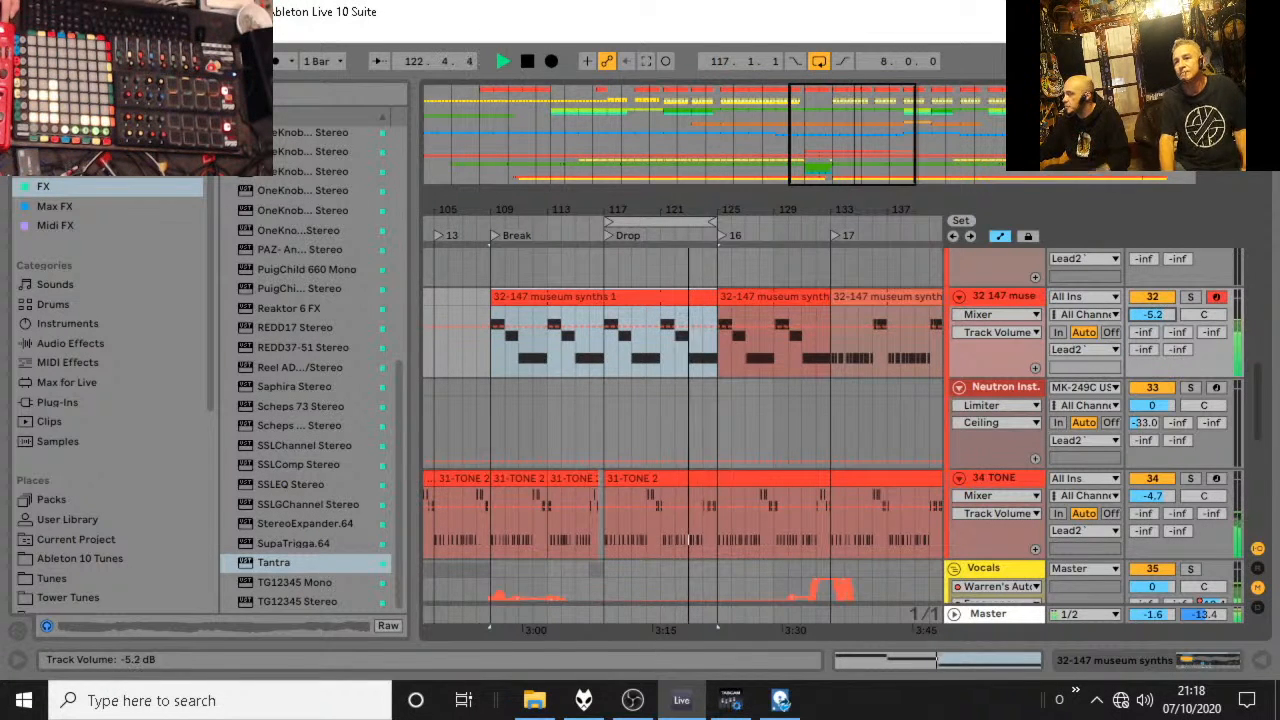
pyautogui.press('space')
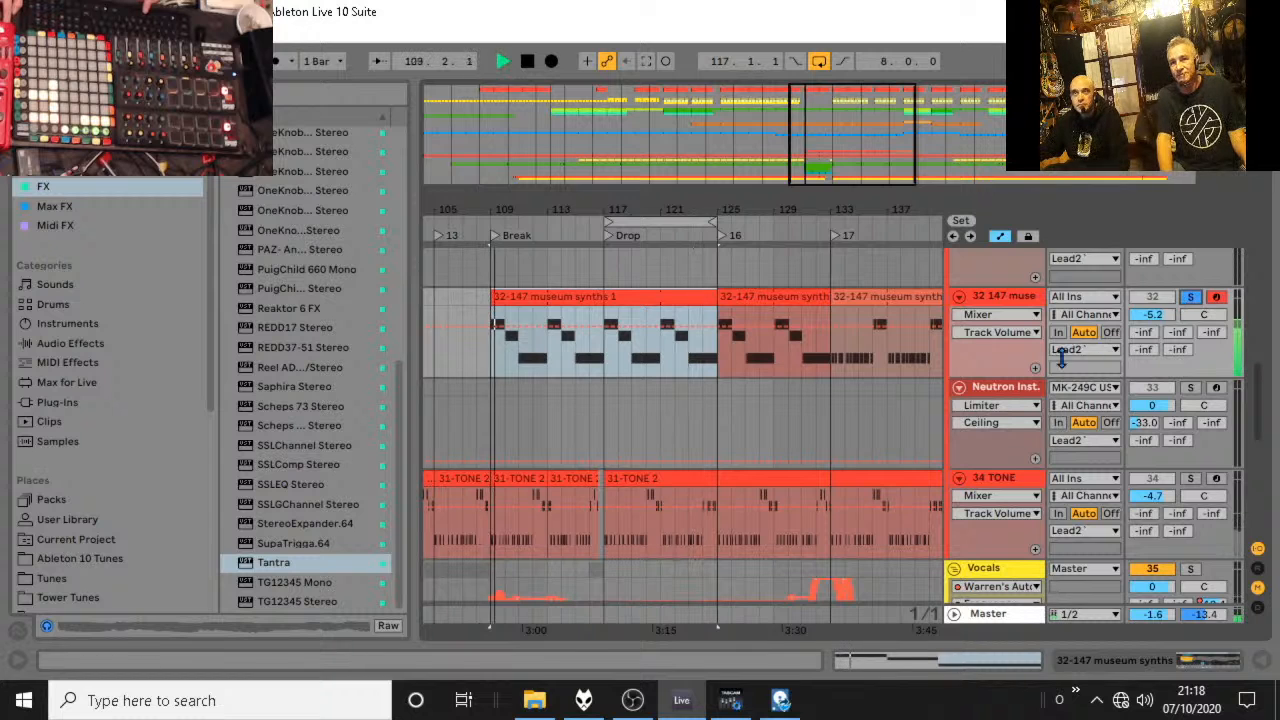
pyautogui.click(607, 374)
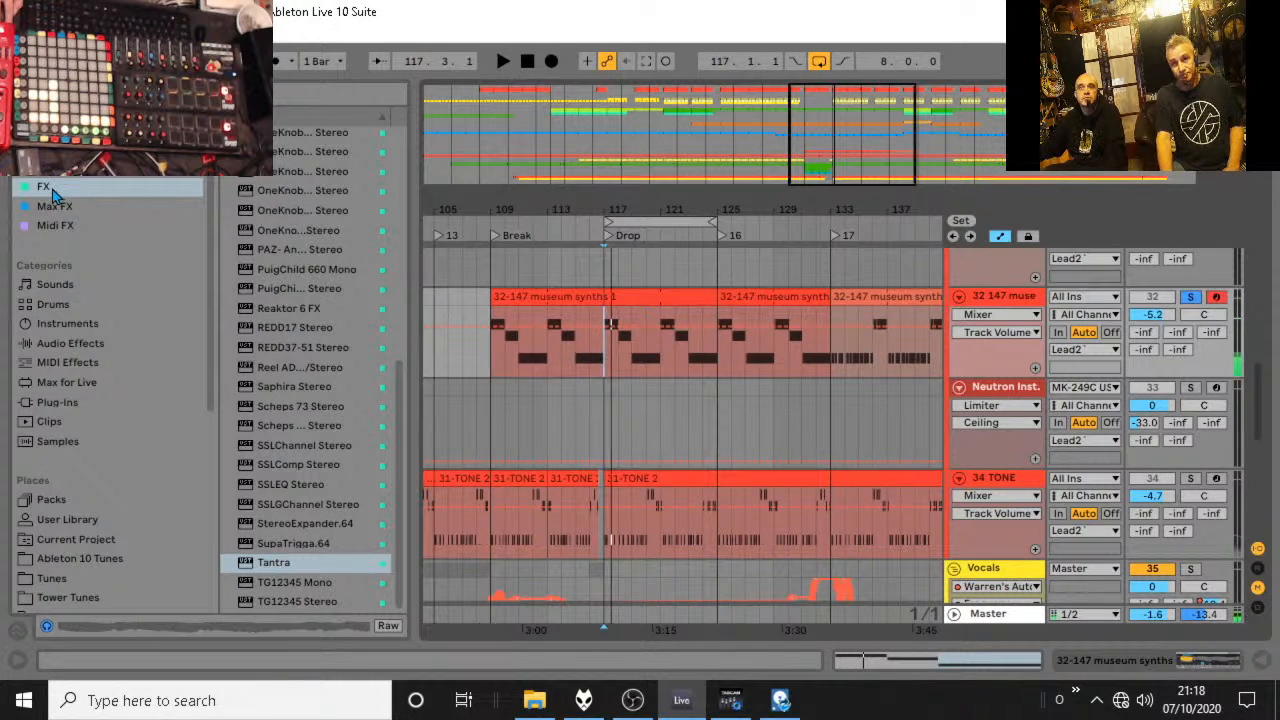
# Add the MannyM stereo effect to the museum synths track and audition it from bars 117 and 110.
pyautogui.scroll(4, 290, 295)
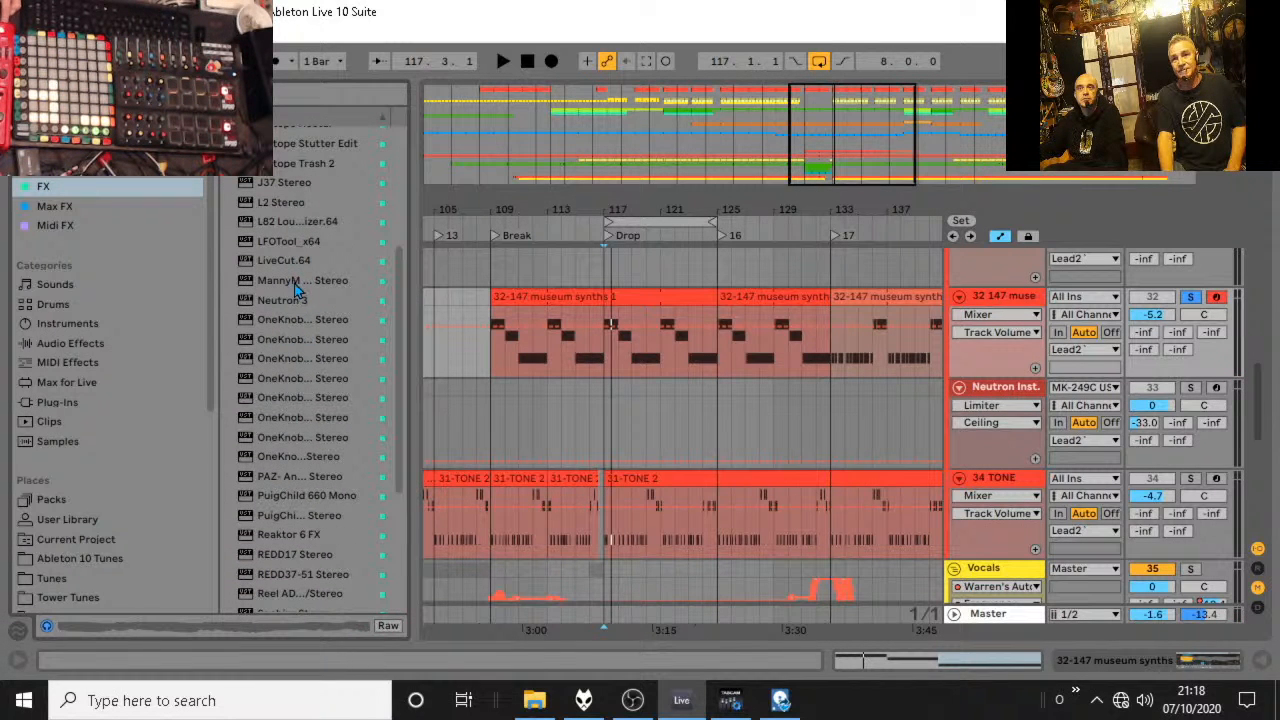
pyautogui.click(295, 284)
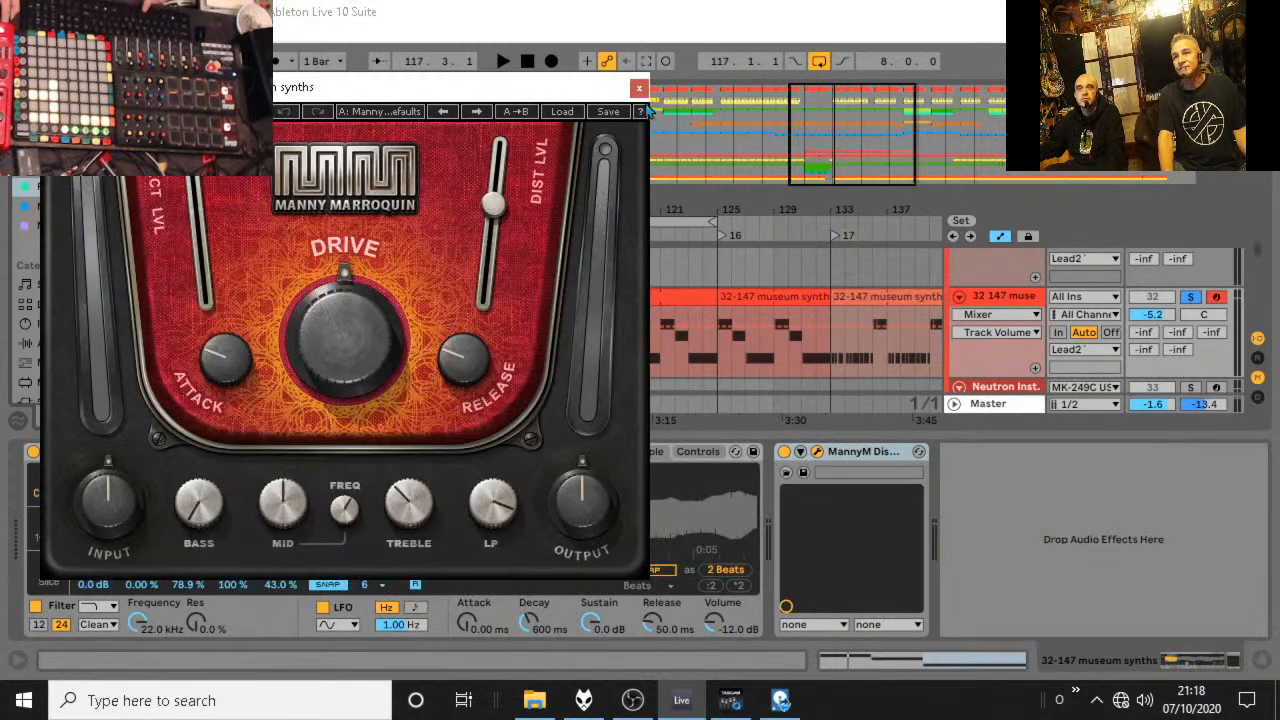
pyautogui.click(638, 89)
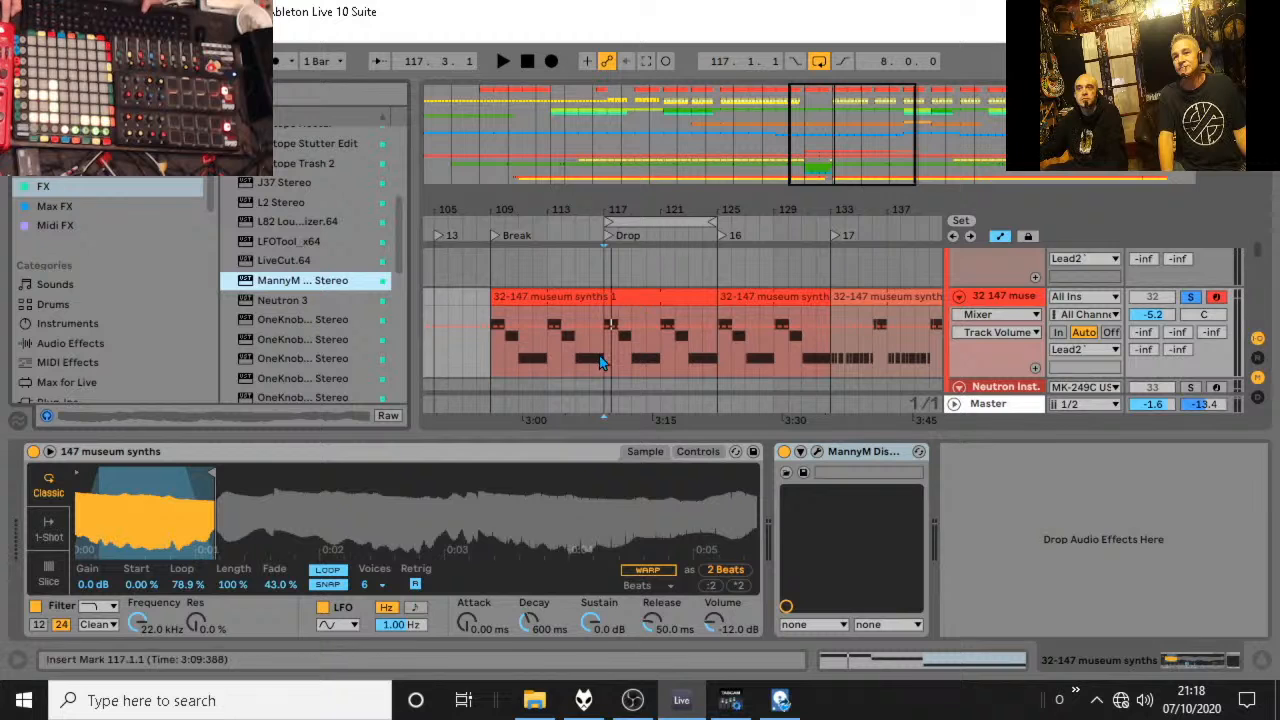
pyautogui.press('space')
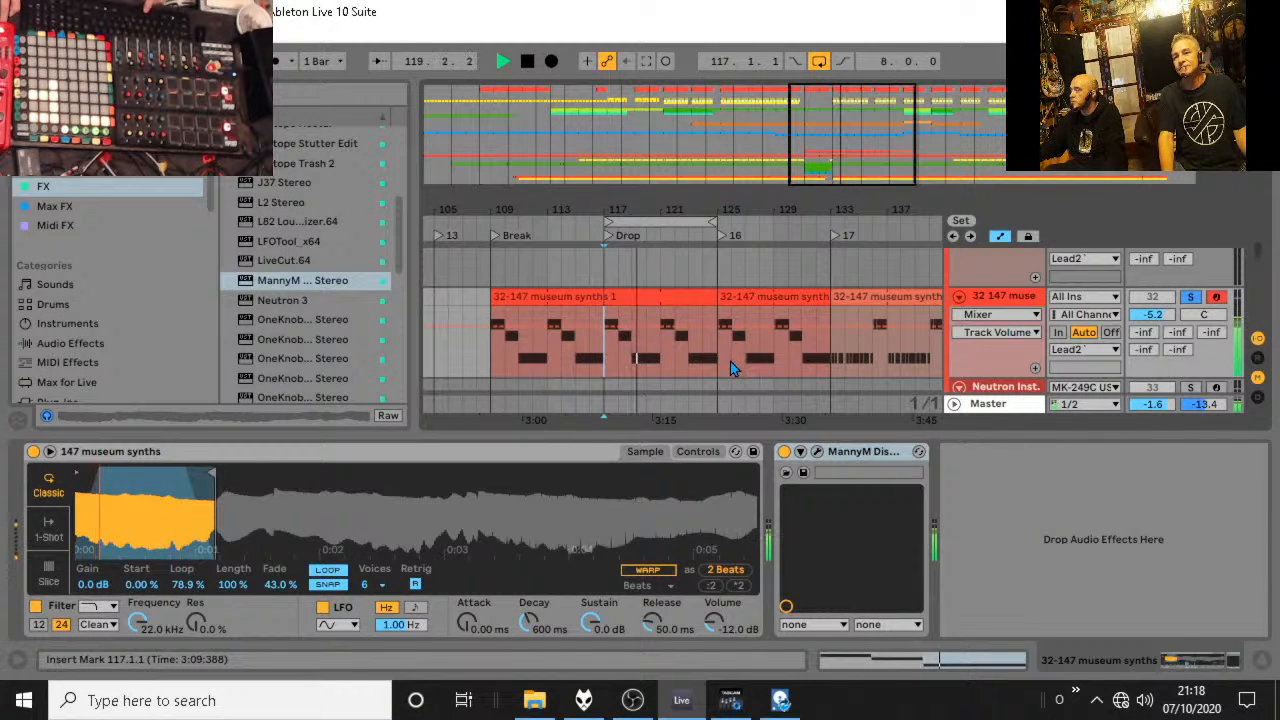
pyautogui.press('space')
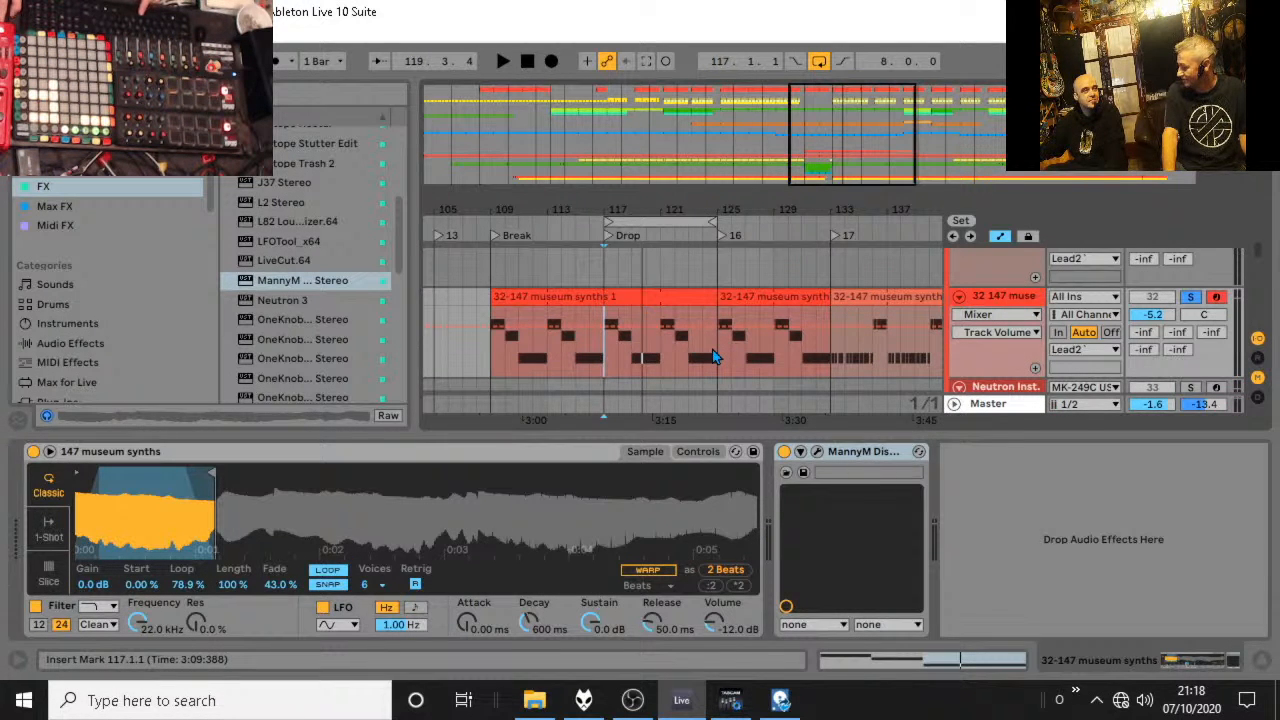
pyautogui.click(499, 370)
pyautogui.press('space')
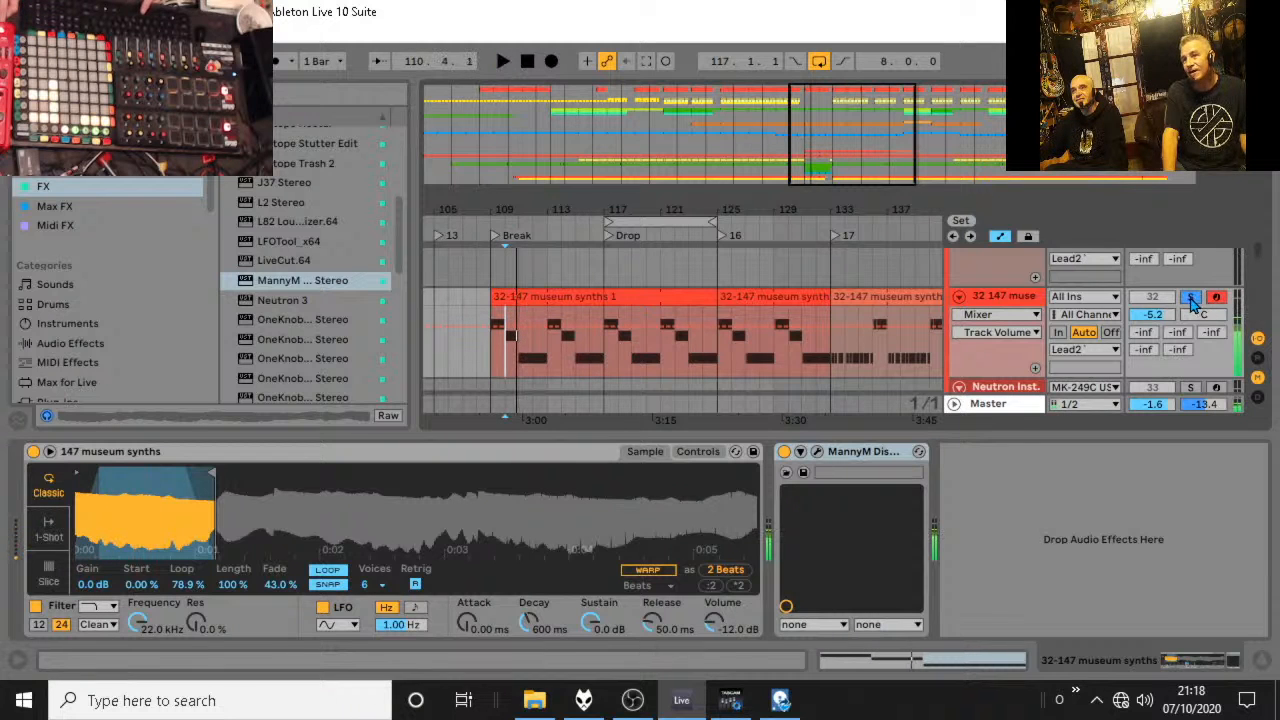
# Duplicate the museum synths track and delete the MannyM effect from the duplicate.
pyautogui.rightClick(1035, 305)
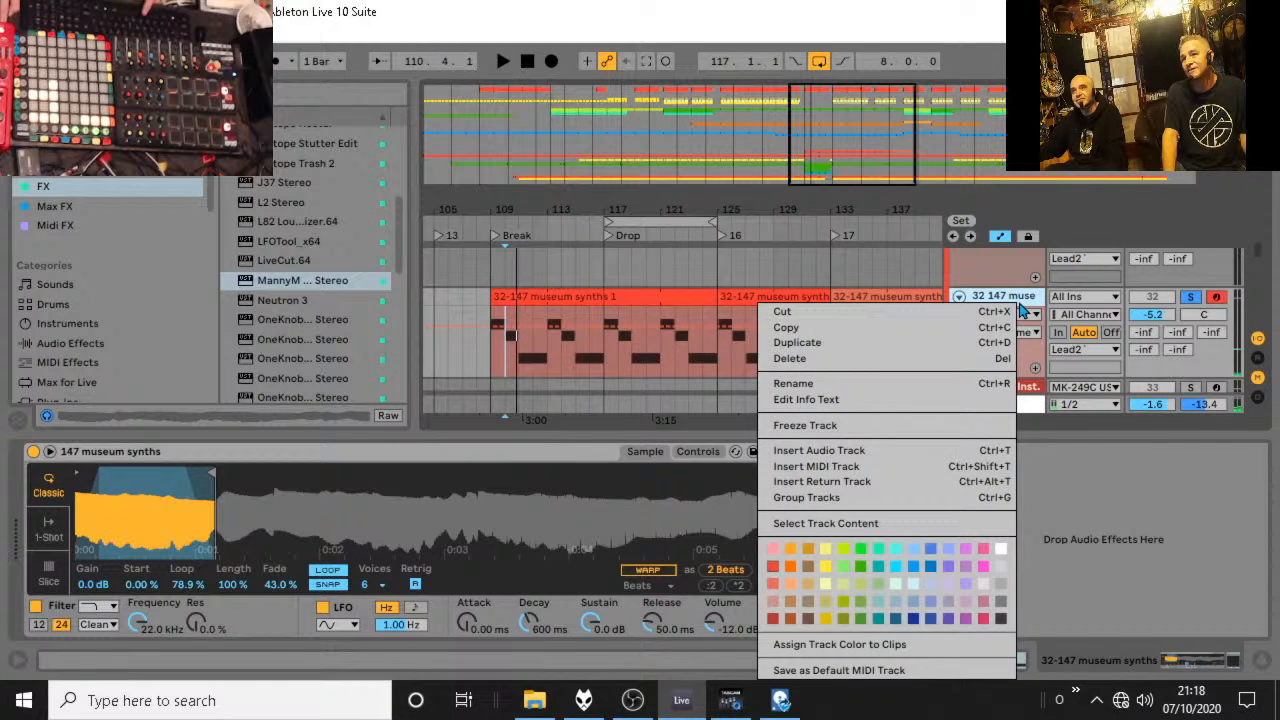
pyautogui.click(943, 349)
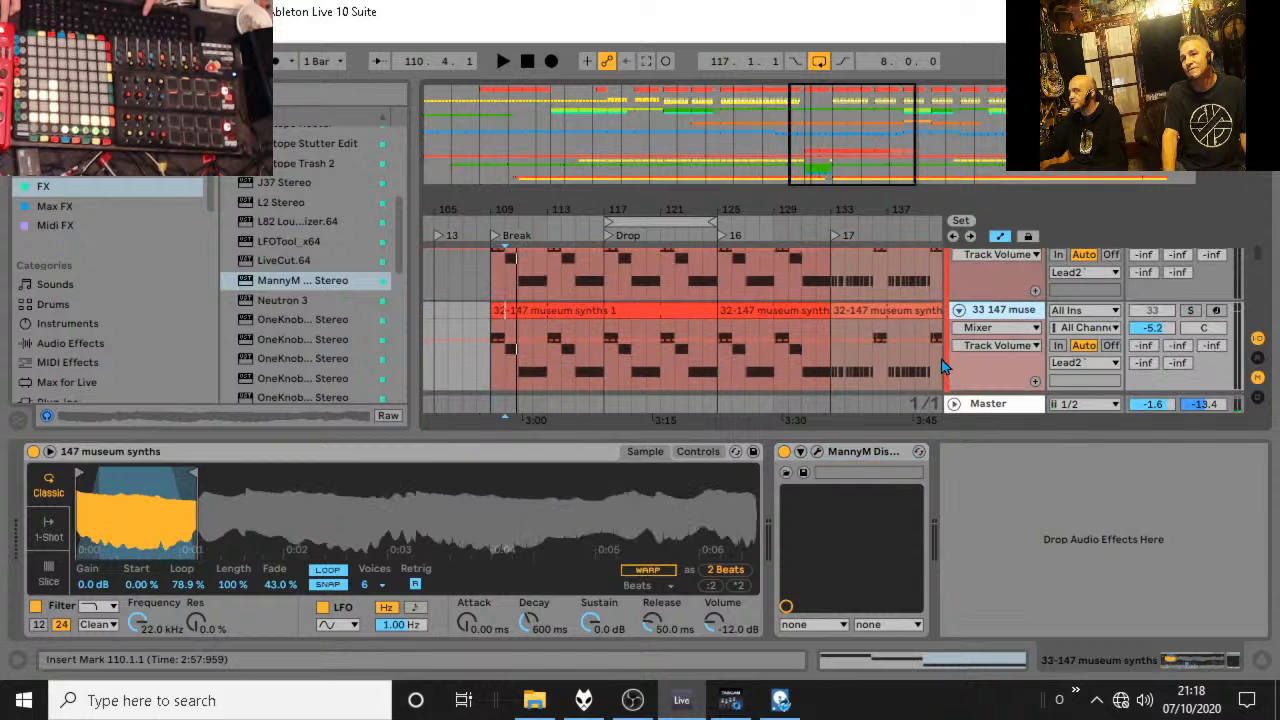
pyautogui.click(876, 453)
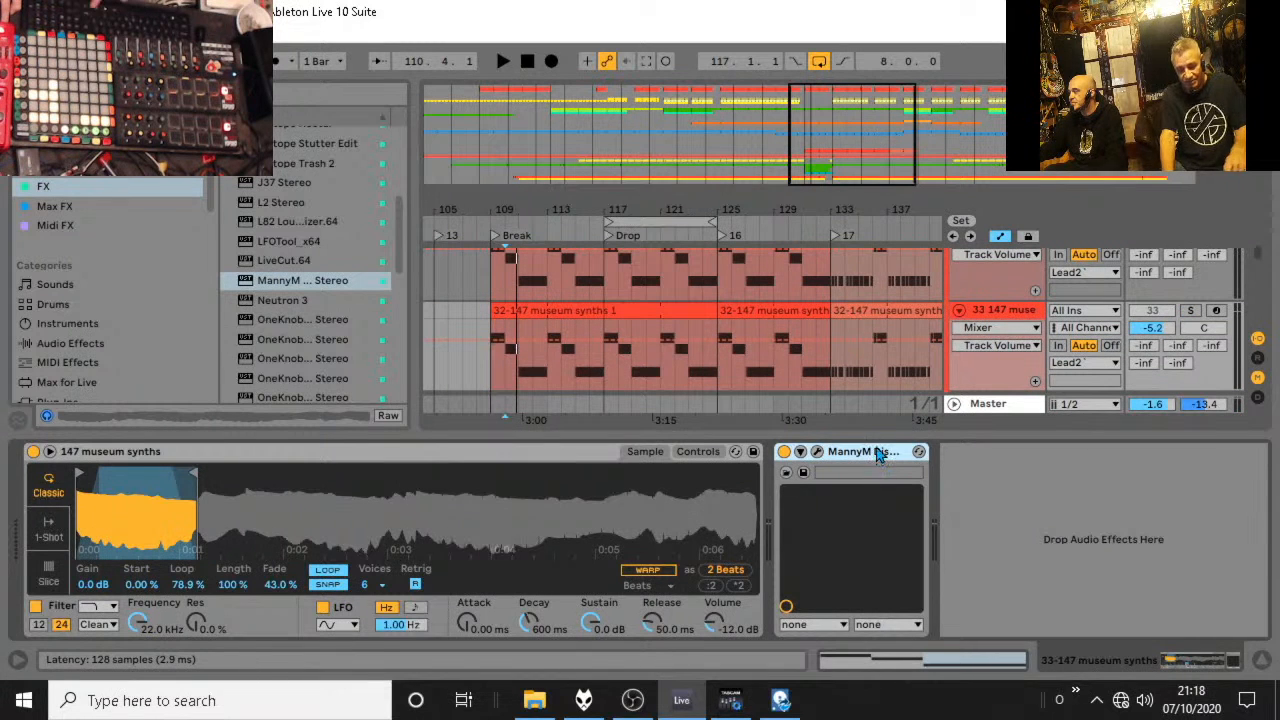
pyautogui.press('Delete')
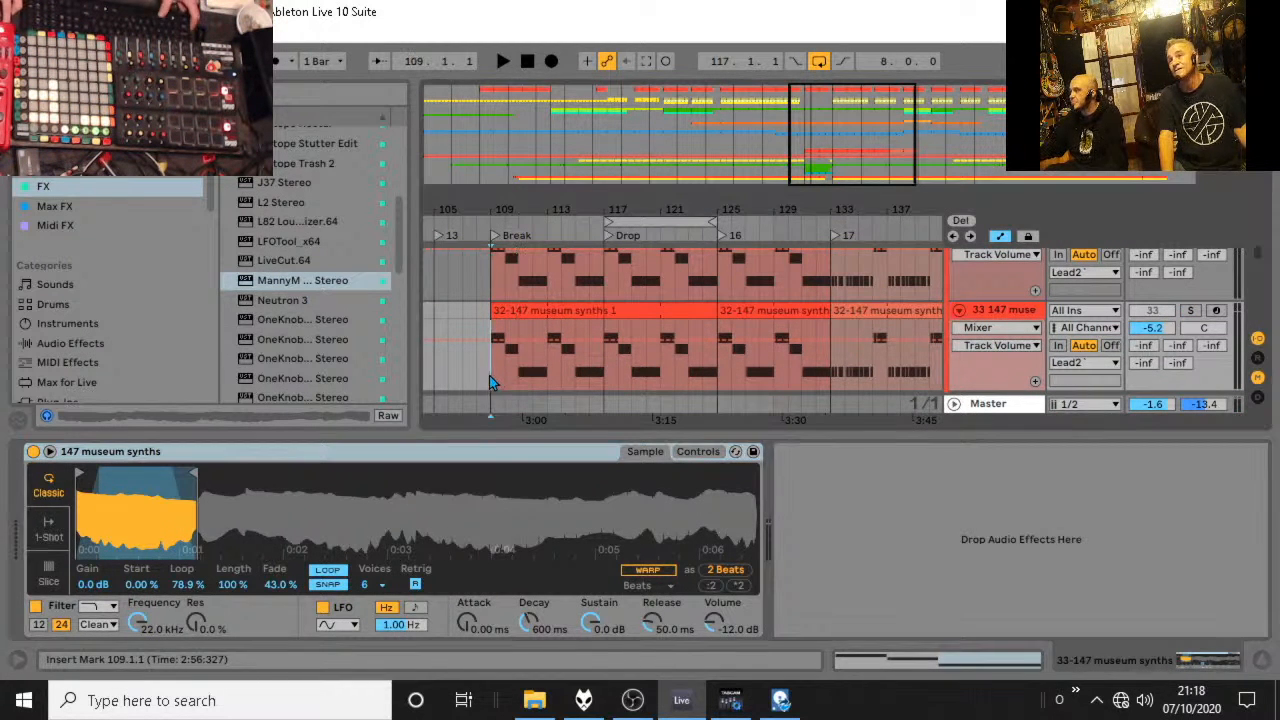
# Audition the soloed museum synths briefly from bar 109, and again from the Drop at bar 117.
pyautogui.press('space')
pyautogui.scroll(1, 968, 370)
pyautogui.press('space')
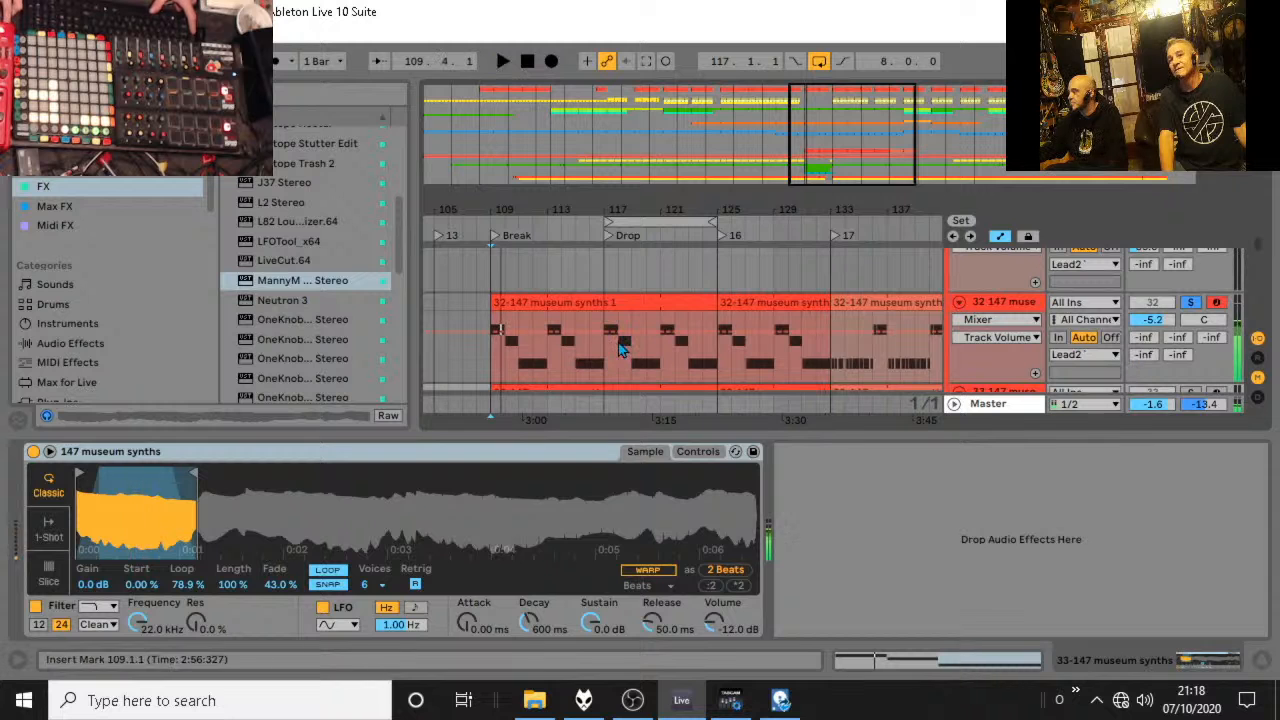
pyautogui.click(612, 344)
pyautogui.press('space')
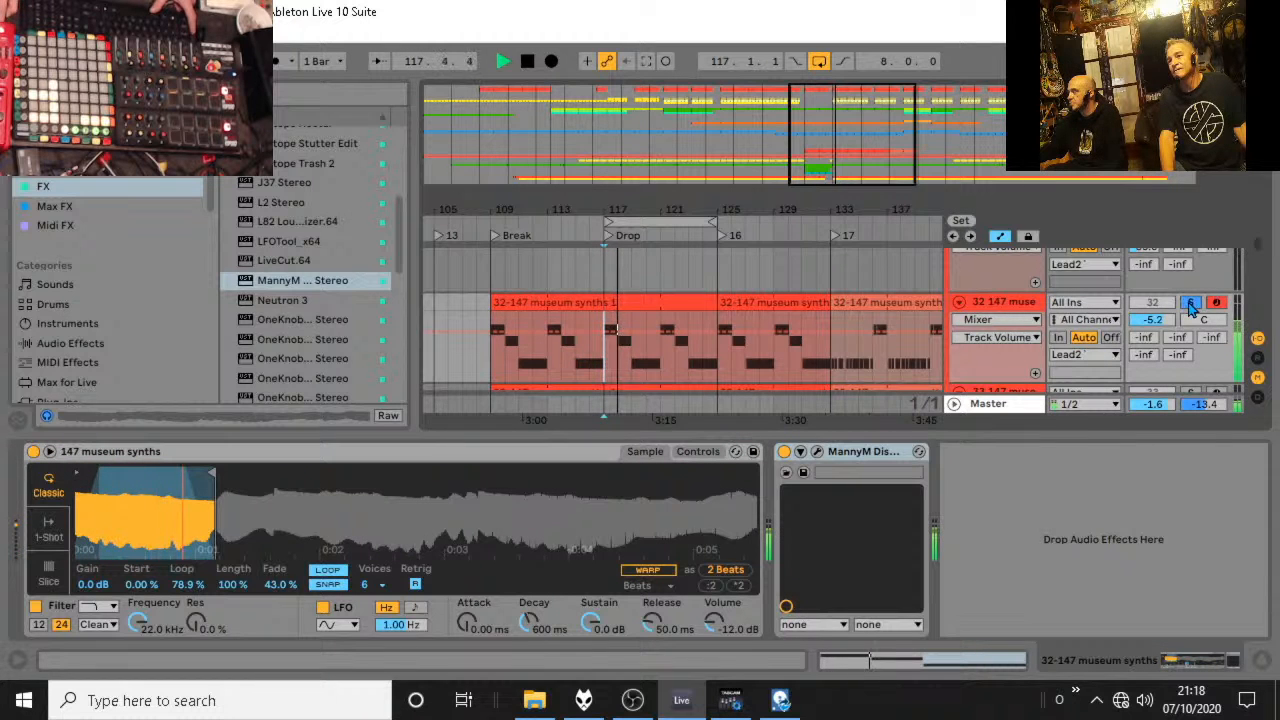
# Unsolo the museum synths and lower the volumes to -10.5 dB on track 32 and -9.2 dB on its duplicate.
pyautogui.scroll(-1, 1190, 308)
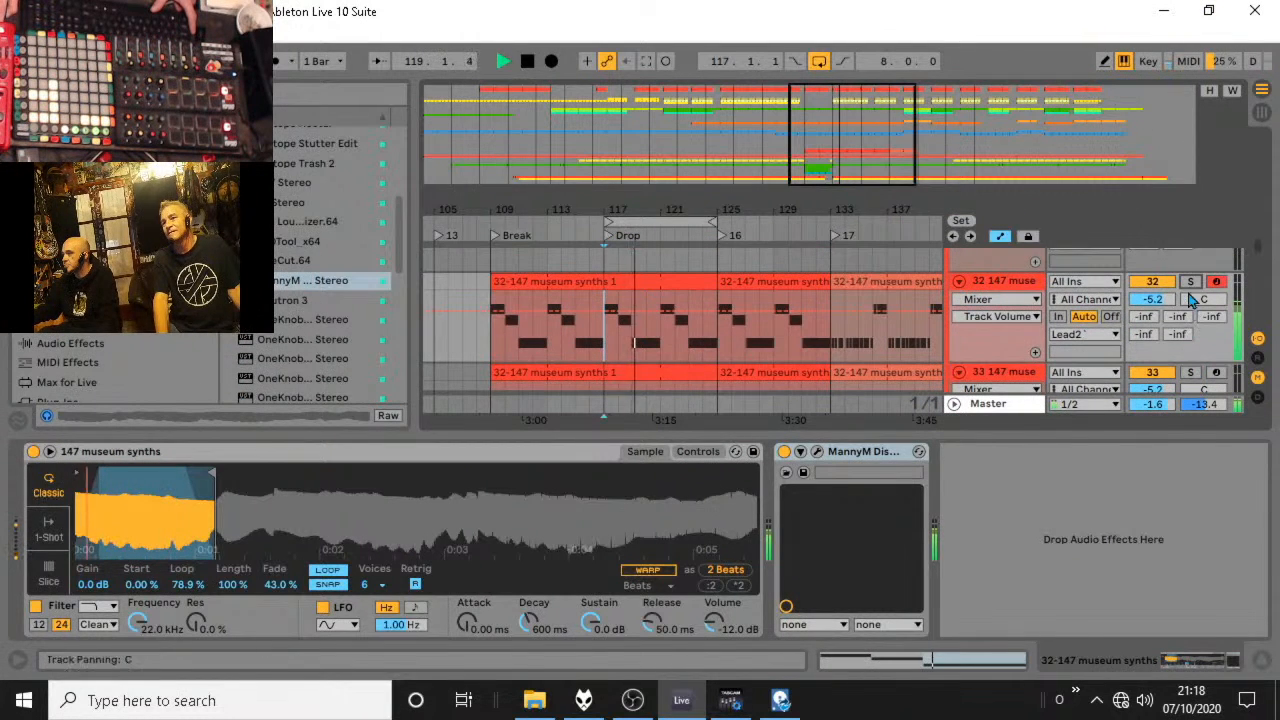
pyautogui.moveTo(1153, 300); pyautogui.dragTo(1163, 335)
pyautogui.scroll(-2, 1163, 380)
pyautogui.scroll(-1, 1162, 328)
pyautogui.scroll(5, 1165, 331)
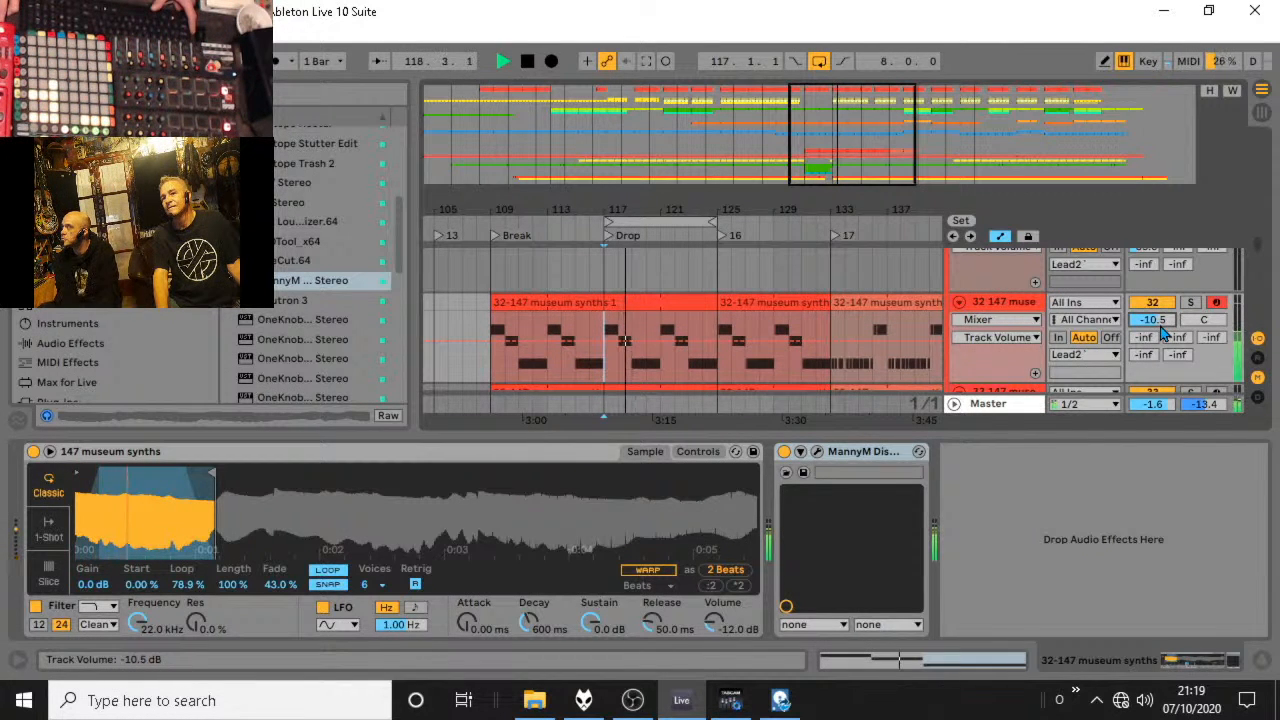
# Copy bars 133 to 141 of both museum synths tracks over bars 125 to 133.
pyautogui.moveTo(837, 212); pyautogui.dragTo(636, 160)
pyautogui.click(661, 303)
pyautogui.scroll(-1, 663, 303)
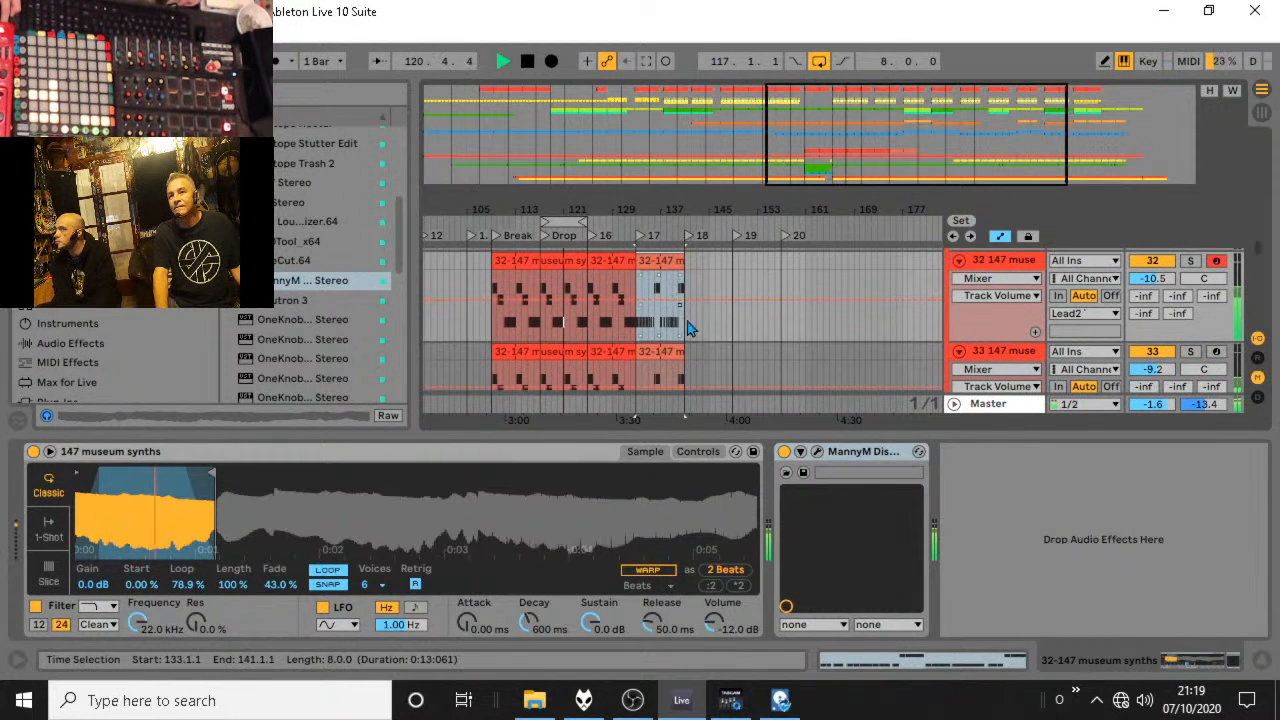
pyautogui.moveTo(686, 371); pyautogui.dragTo(613, 336)
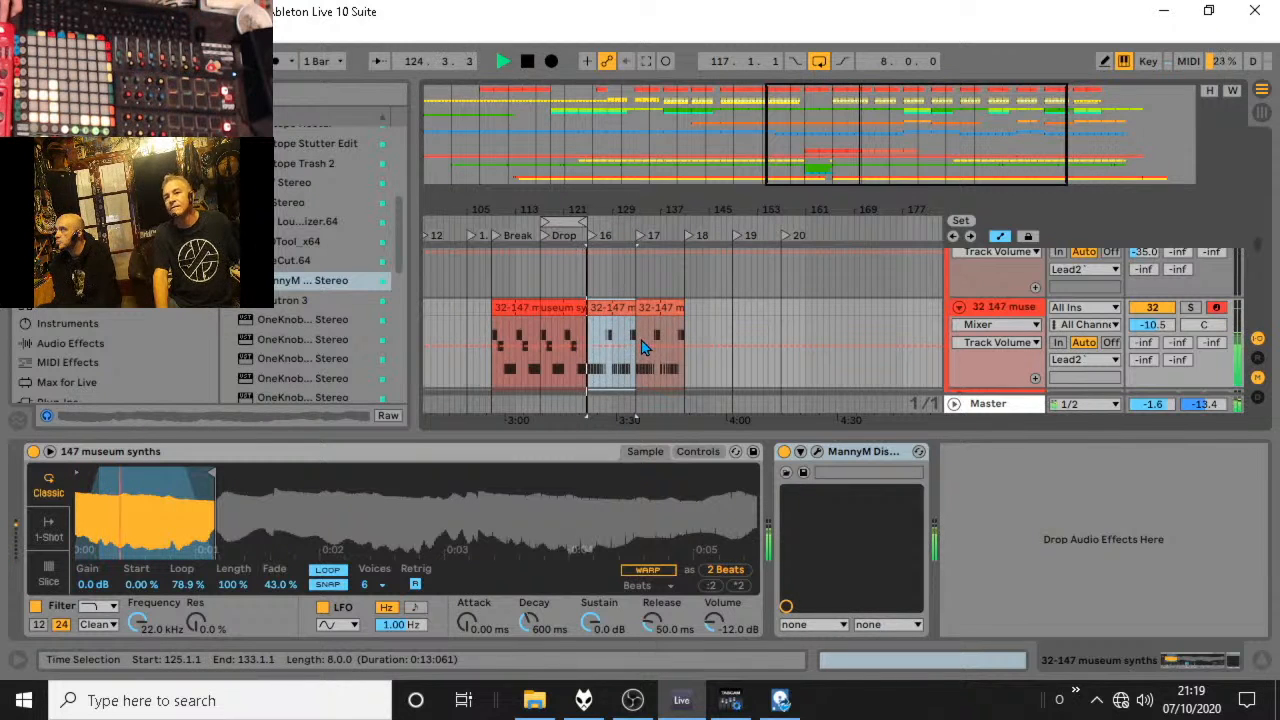
# Turn off the arrangement loop, audition from bar 125 and look over the other tracks' clips after the Drop.
pyautogui.click(589, 333)
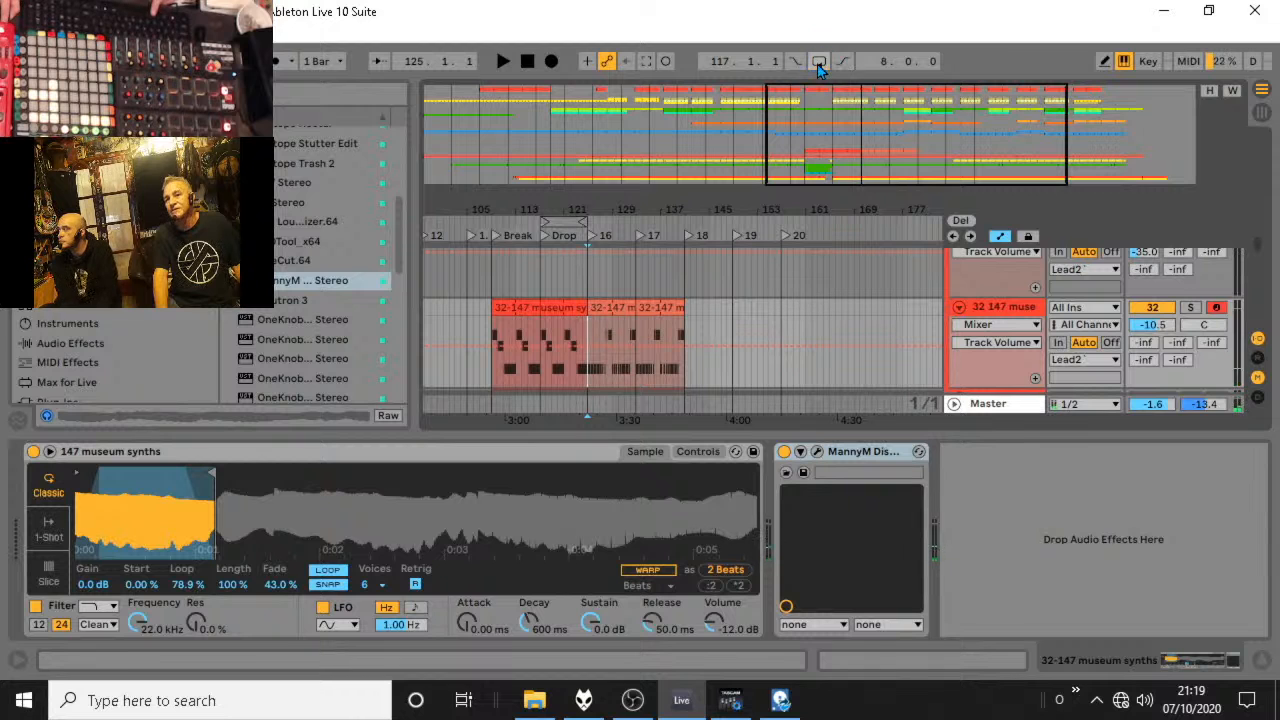
pyautogui.press('space')
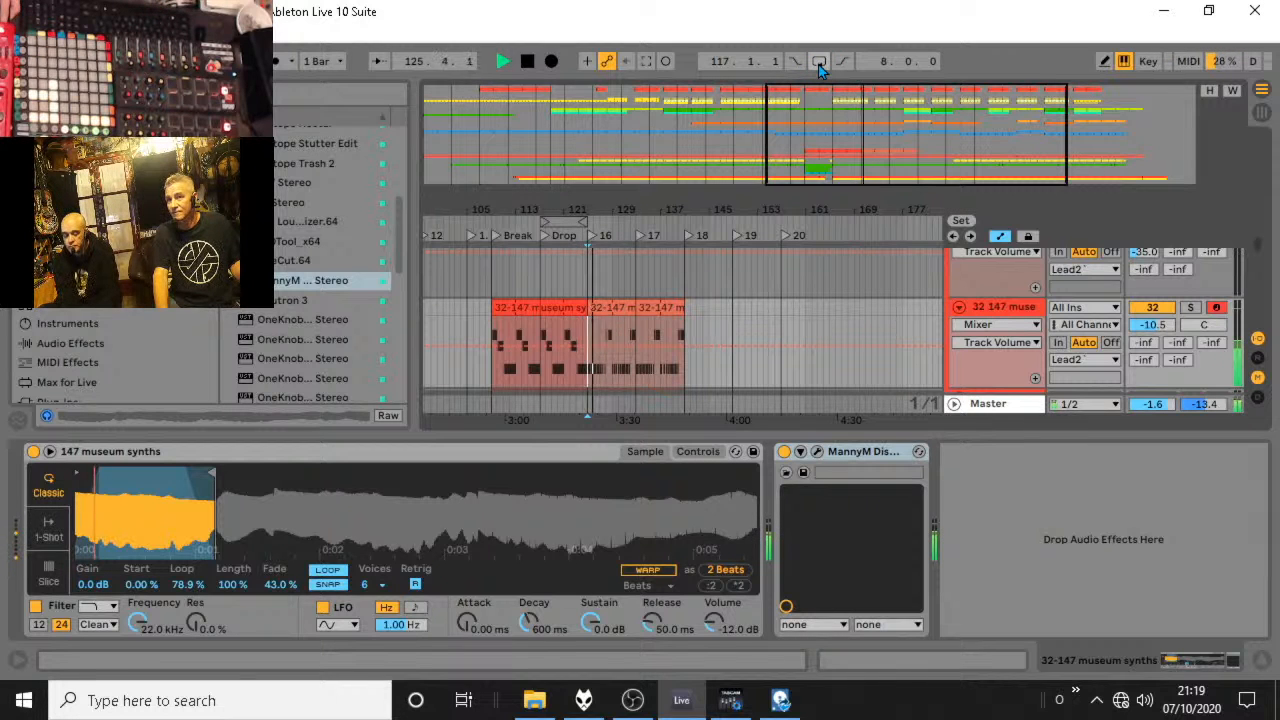
pyautogui.scroll(5, 656, 302)
pyautogui.scroll(10, 654, 295)
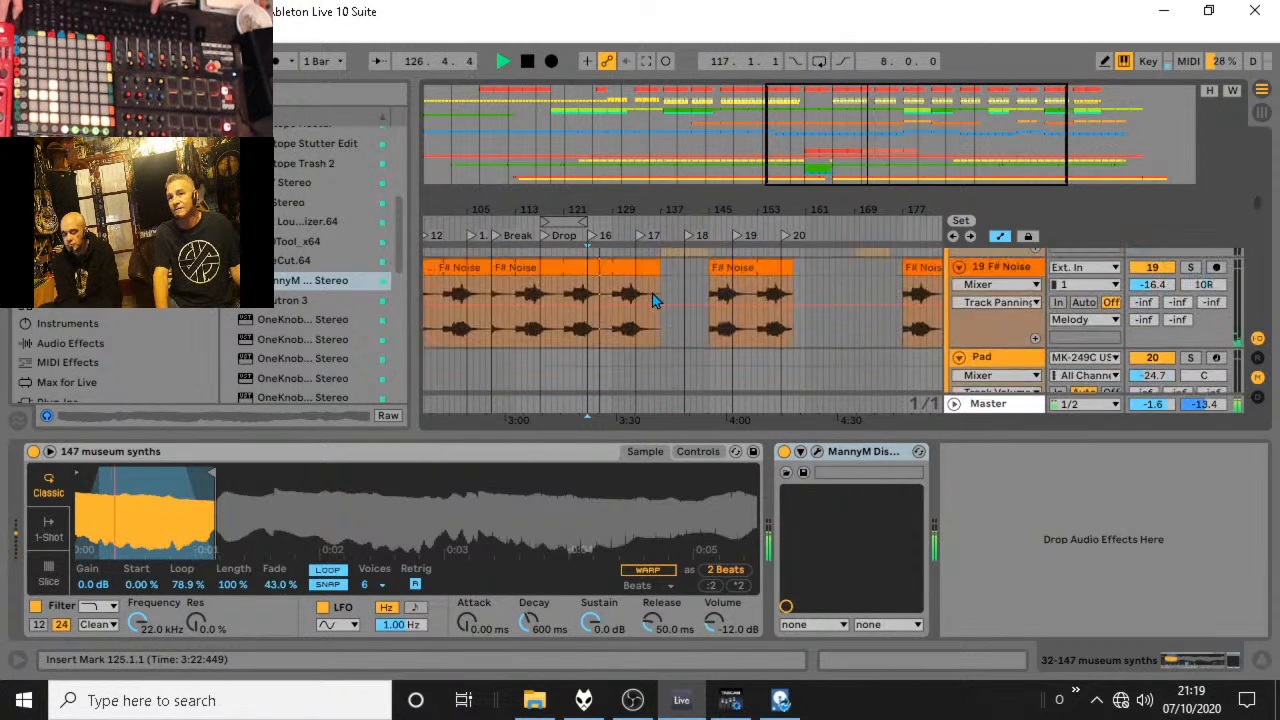
pyautogui.press('space')
pyautogui.scroll(-10, 651, 290)
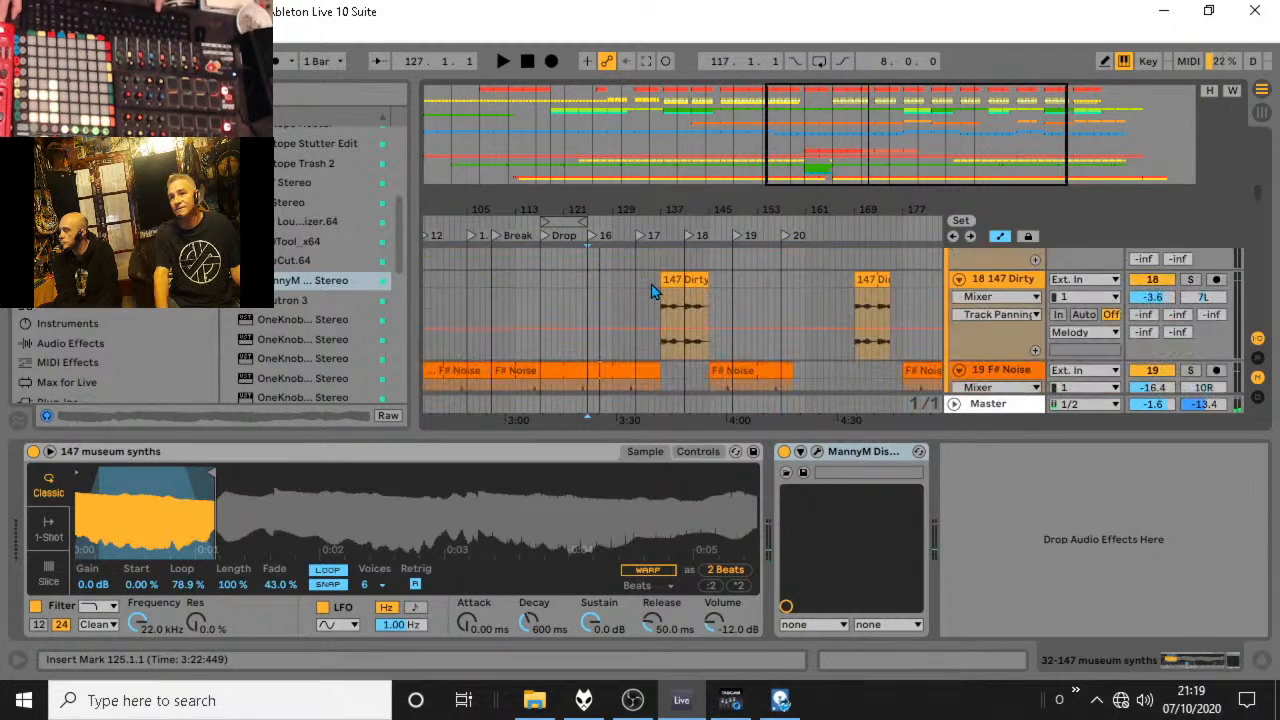
pyautogui.scroll(-10, 651, 288)
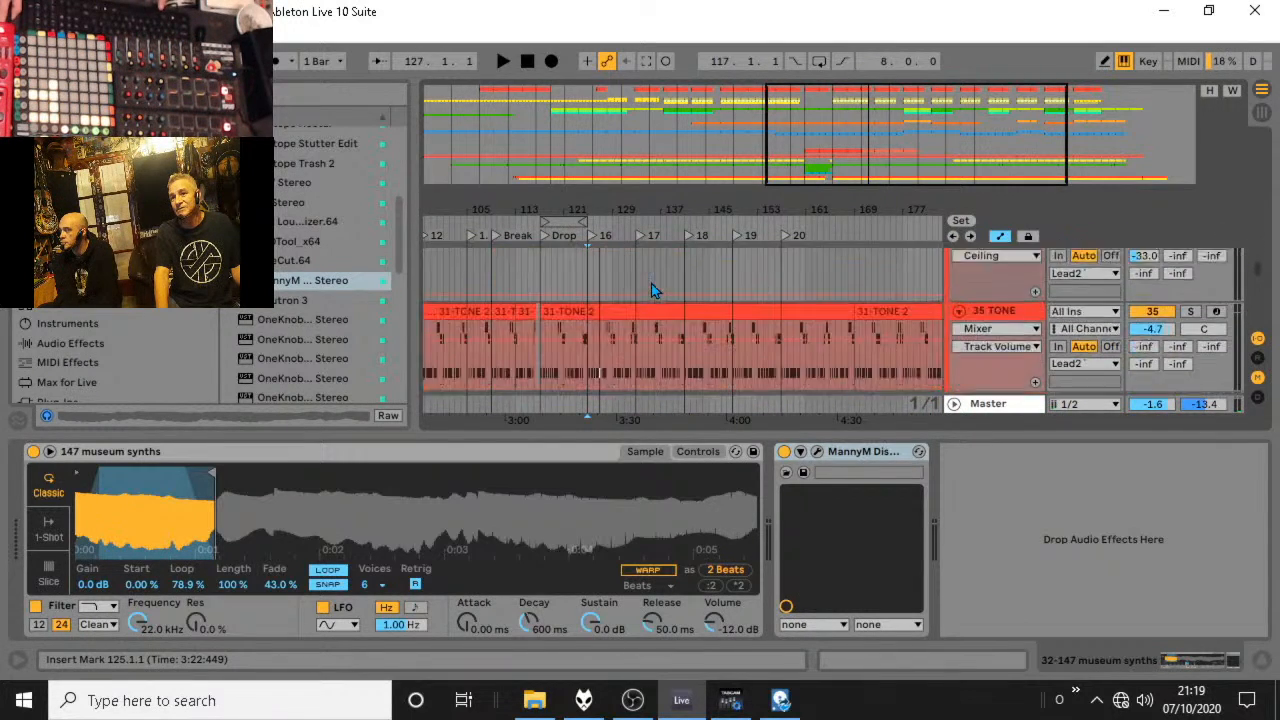
pyautogui.scroll(3, 651, 290)
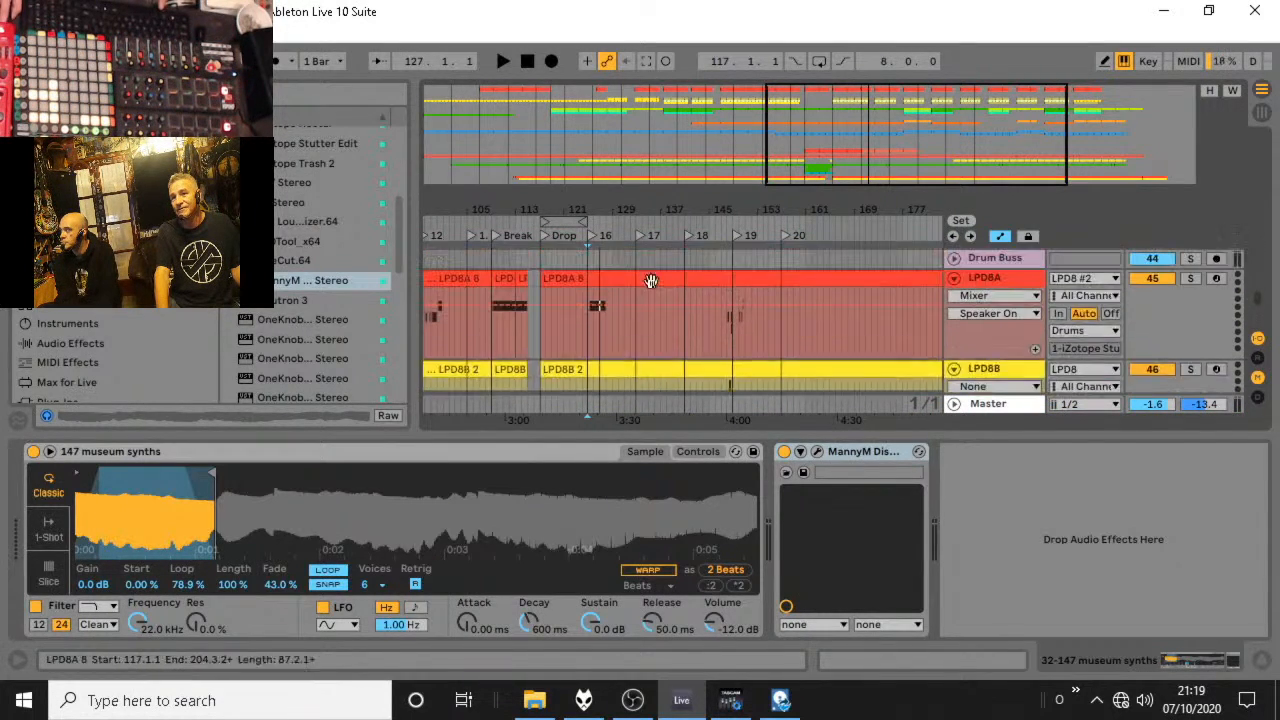
# Audition the later arrangement from bar 159, and again from marker 20 at bar 157, while checking the lead tracks.
pyautogui.moveTo(623, 356); pyautogui.dragTo(588, 303)
pyautogui.press('End')
pyautogui.click(580, 354)
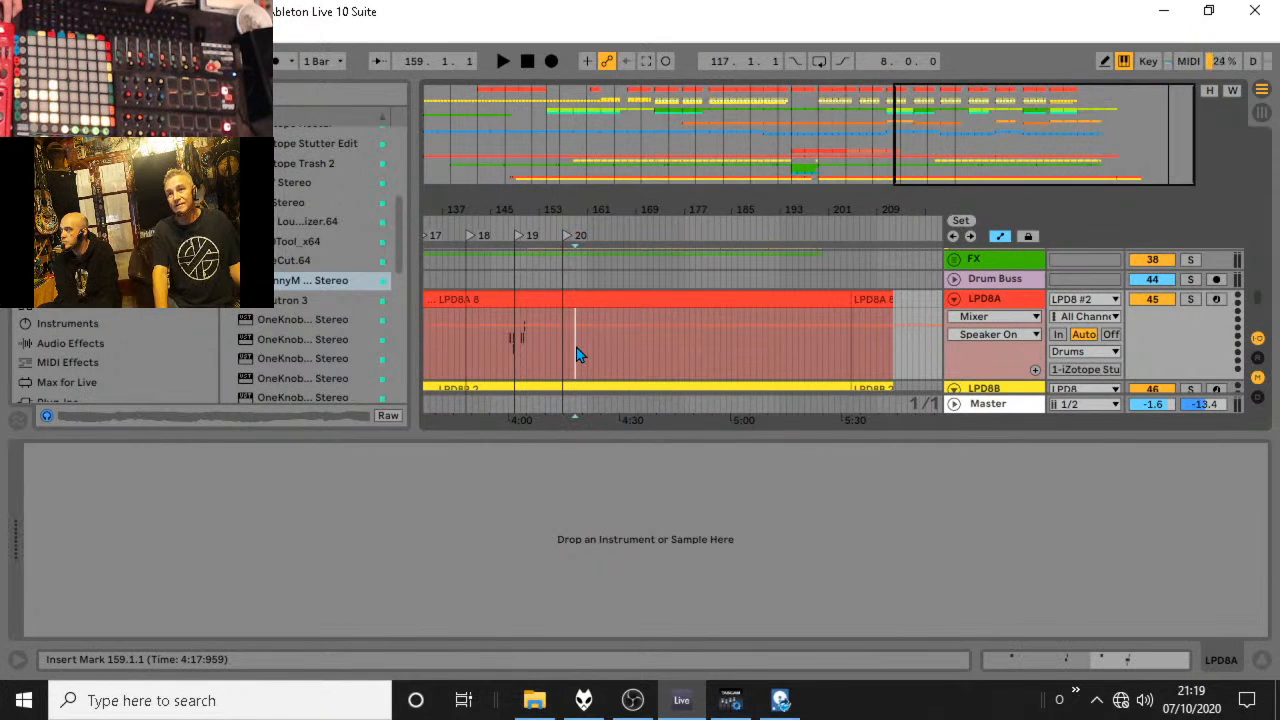
pyautogui.press('space')
pyautogui.scroll(2, 580, 360)
pyautogui.scroll(5, 581, 367)
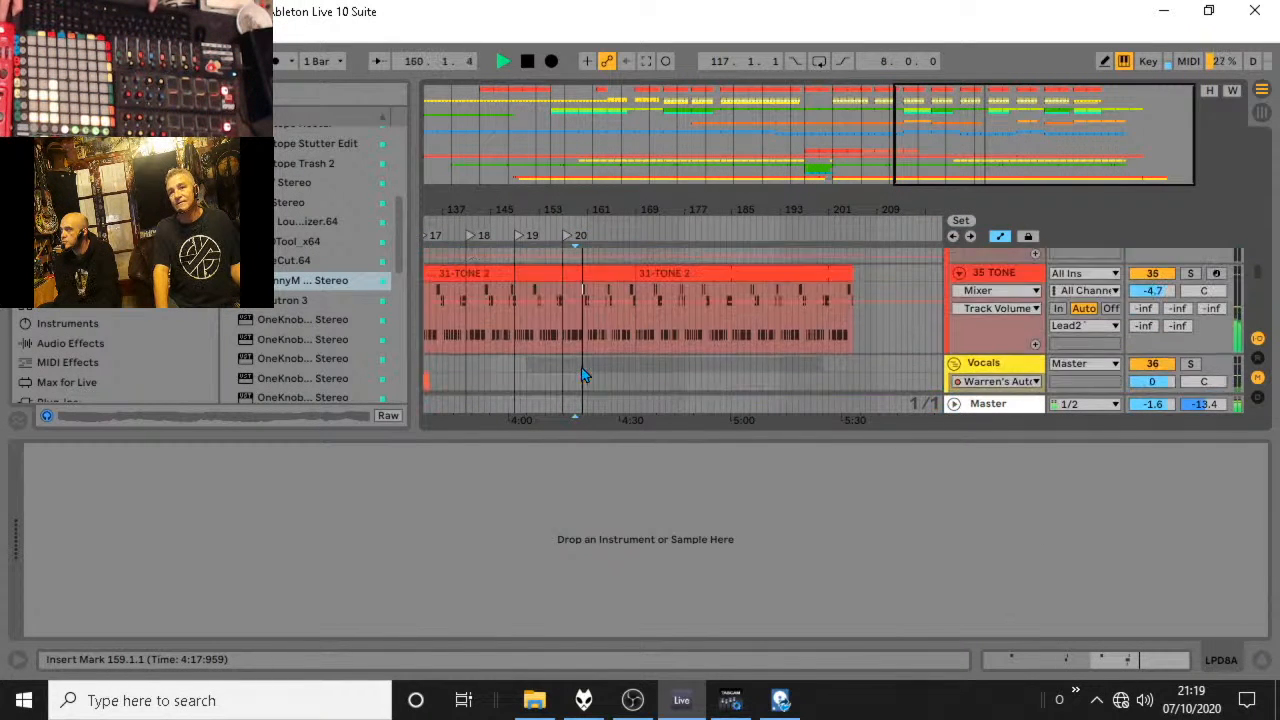
pyautogui.press('space')
pyautogui.click(561, 307)
pyautogui.press('space')
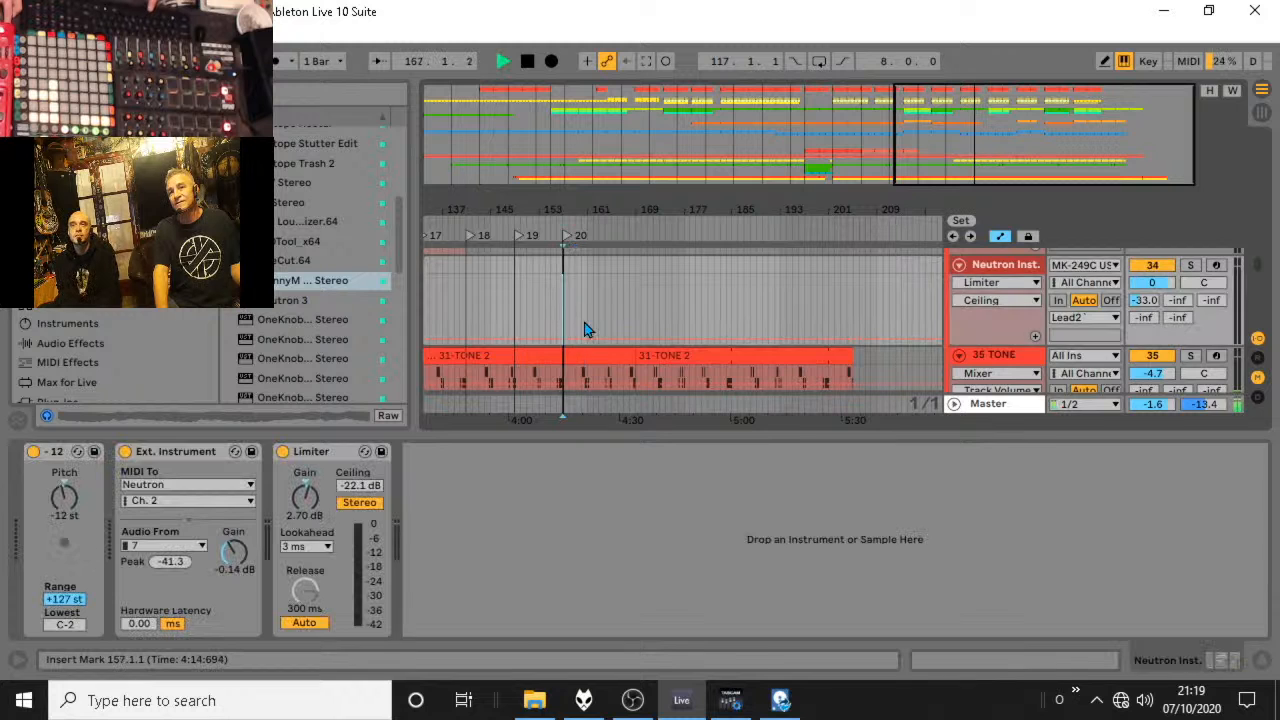
pyautogui.scroll(2, 570, 338)
pyautogui.press('space')
# Audition from marker 19 at bar 149 and from marker 17 at bar 133, checking the museum synths and melody tracks.
pyautogui.click(518, 346)
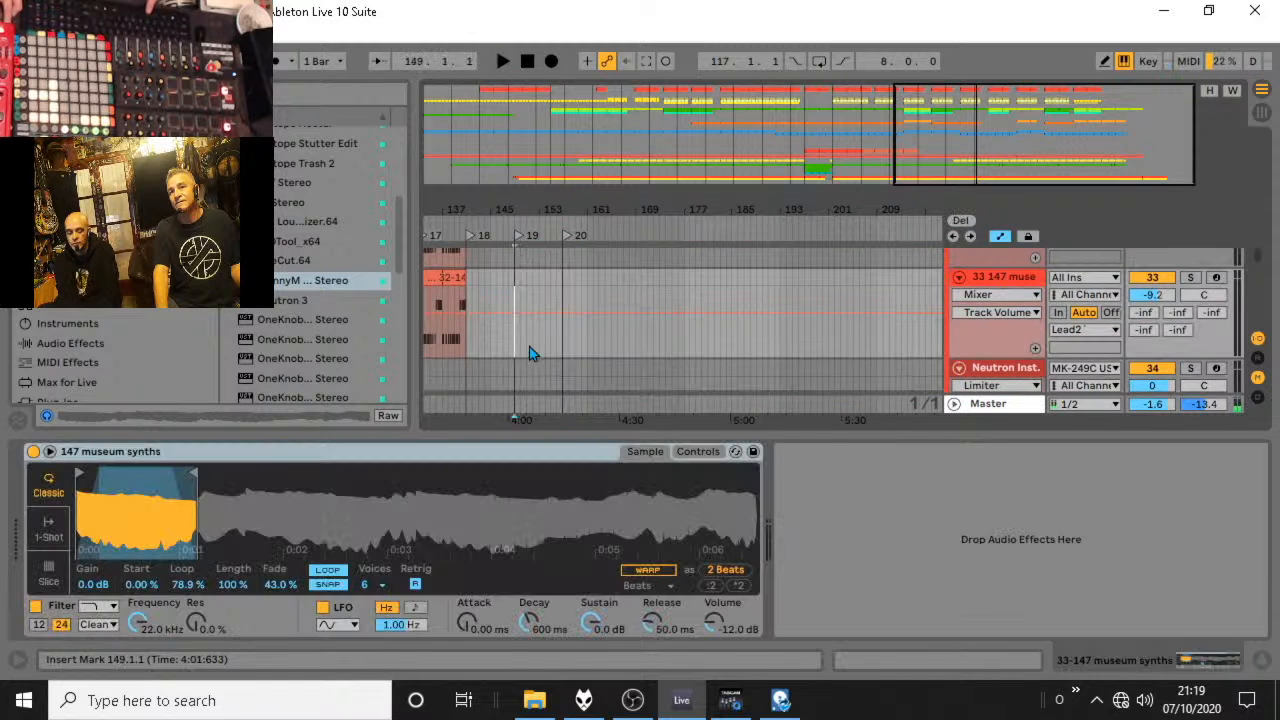
pyautogui.press('space')
pyautogui.scroll(2, 591, 354)
pyautogui.moveTo(563, 211); pyautogui.dragTo(725, 198)
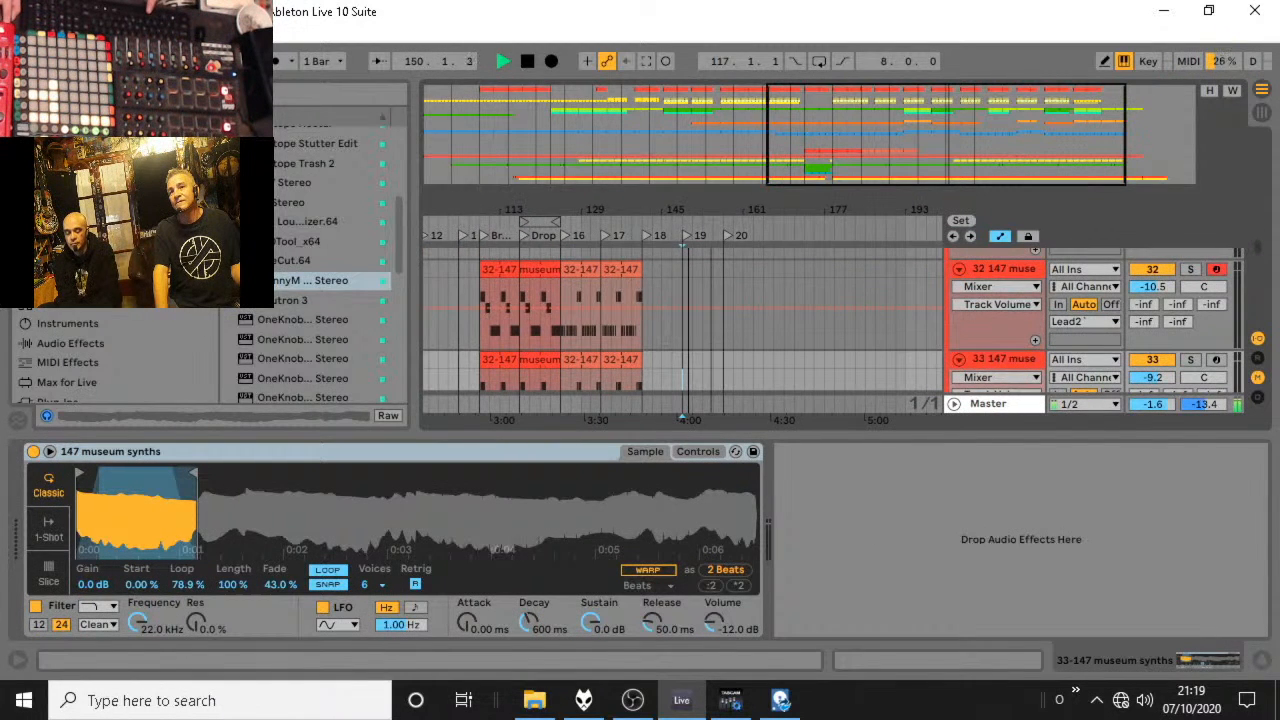
pyautogui.press('space')
pyautogui.click(603, 293)
pyautogui.press('space')
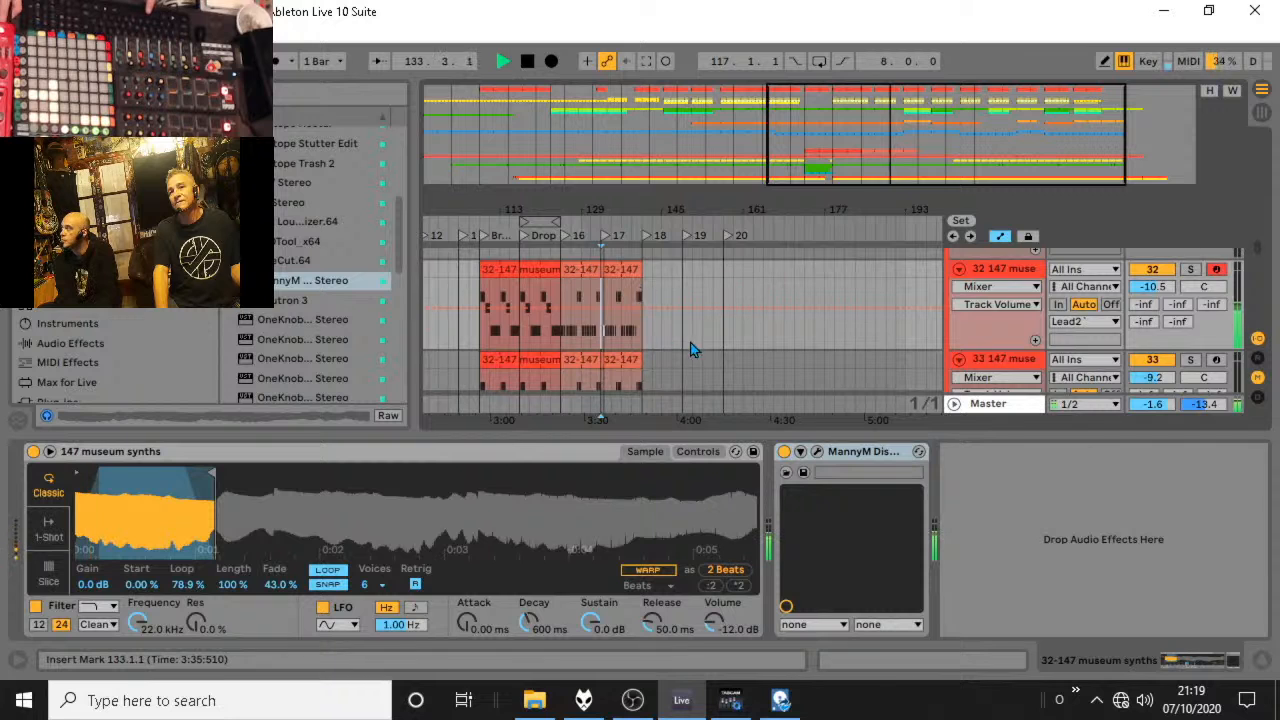
pyautogui.scroll(5, 680, 340)
pyautogui.scroll(10, 676, 338)
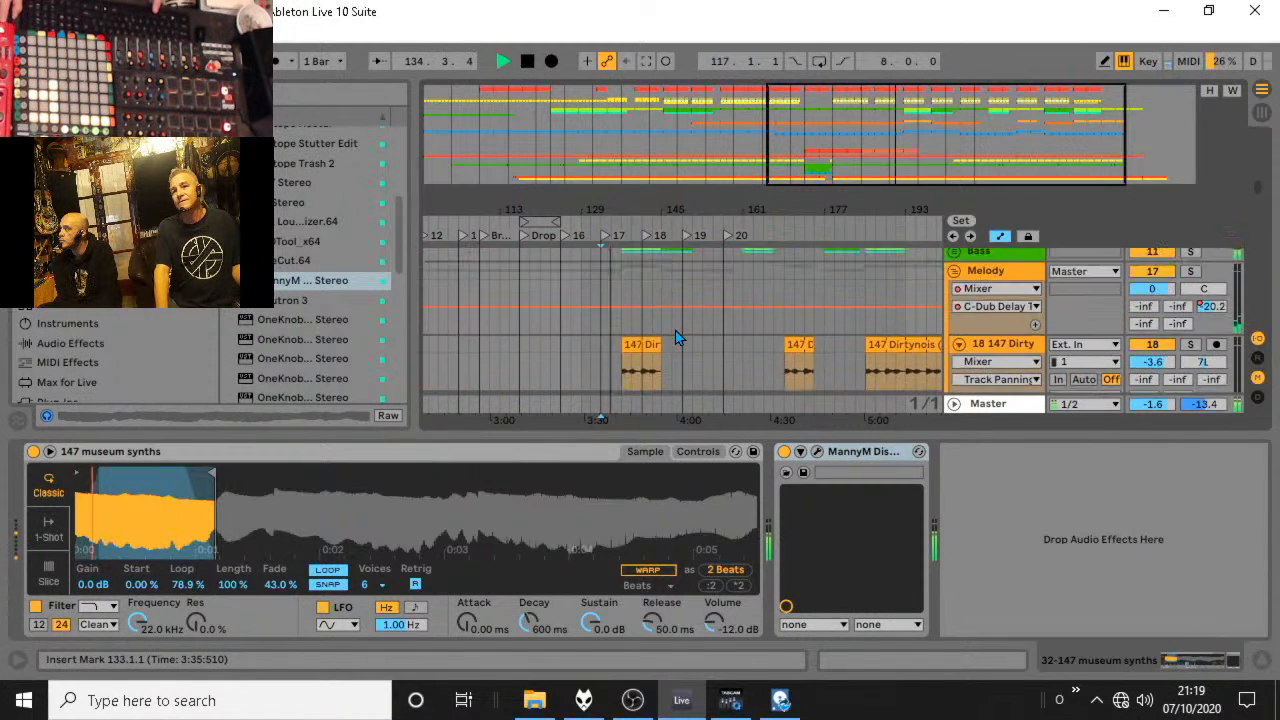
# Hide the device details and add iZotope Nectar to the 37 32-Audio track in the Vocals group.
pyautogui.scroll(2, 657, 338)
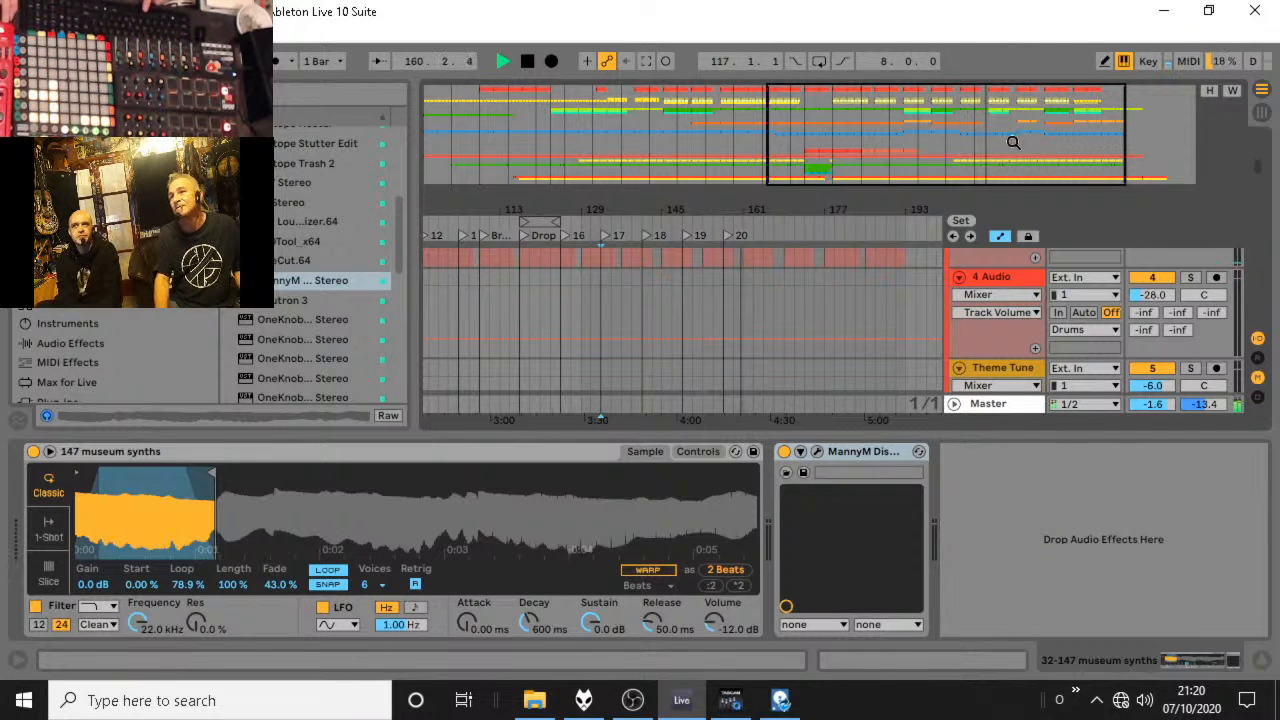
pyautogui.click(1257, 662)
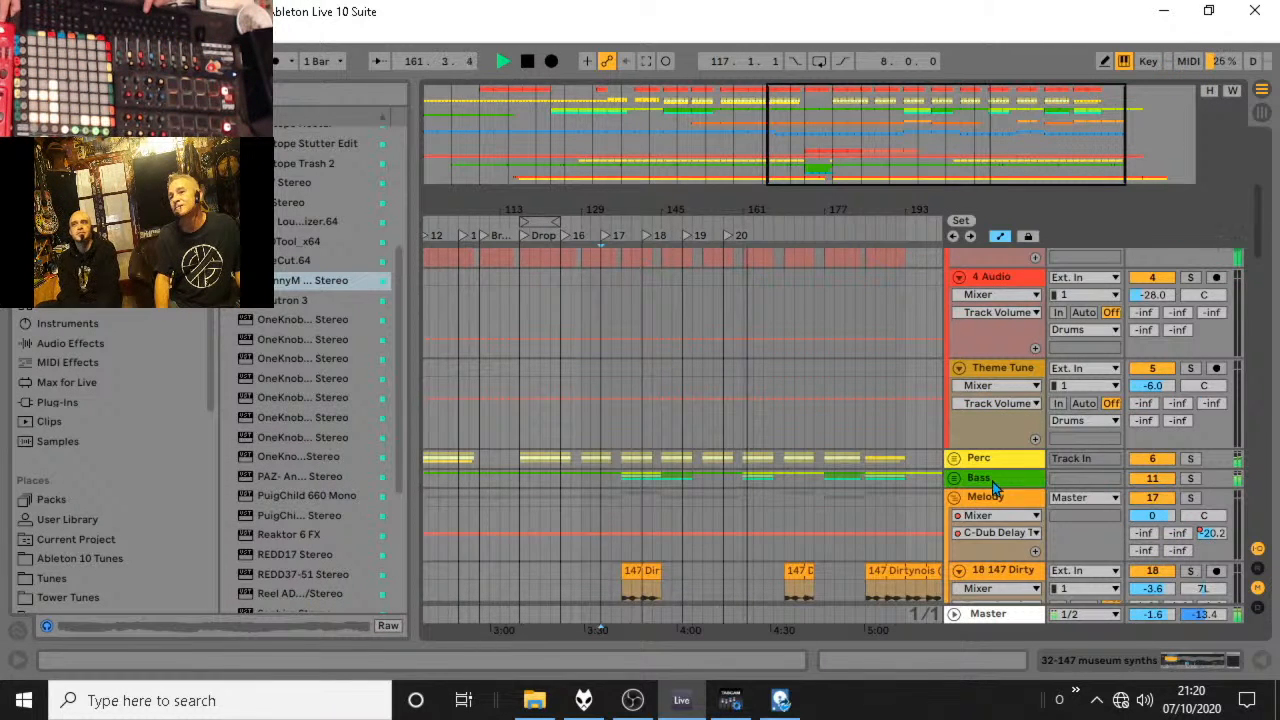
pyautogui.scroll(-6, 993, 484)
pyautogui.scroll(-15, 993, 484)
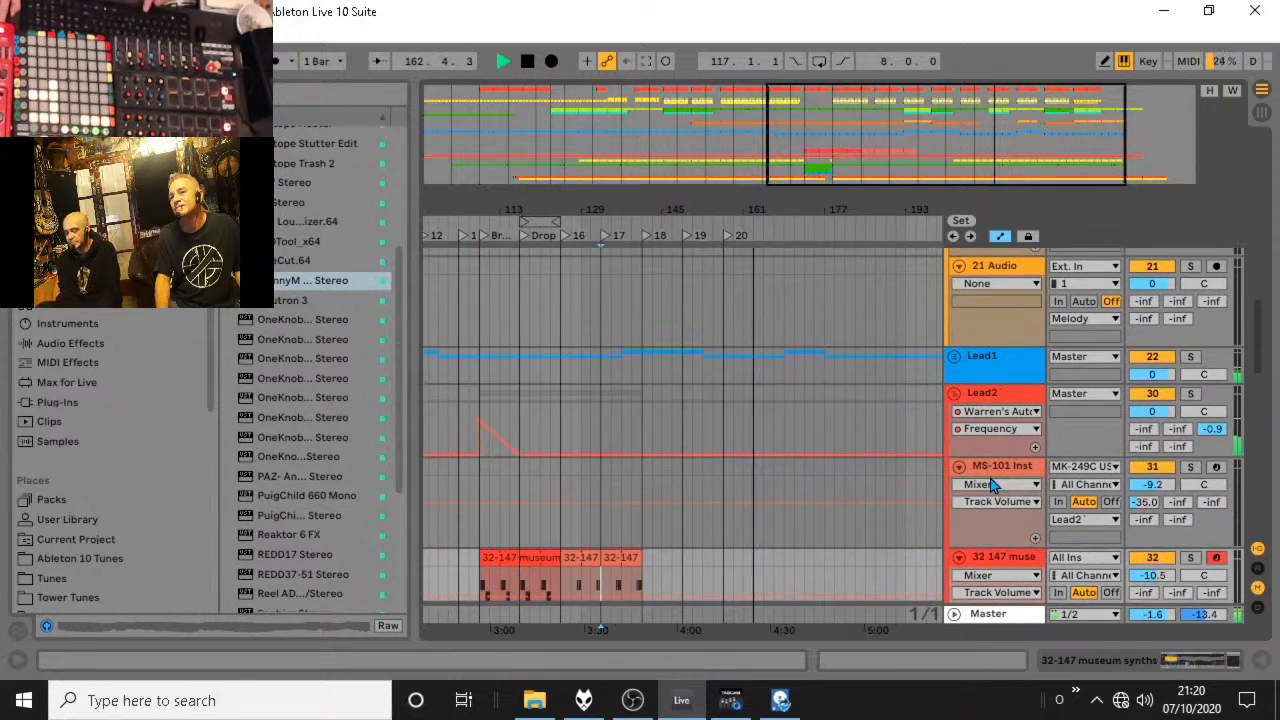
pyautogui.scroll(-4, 990, 478)
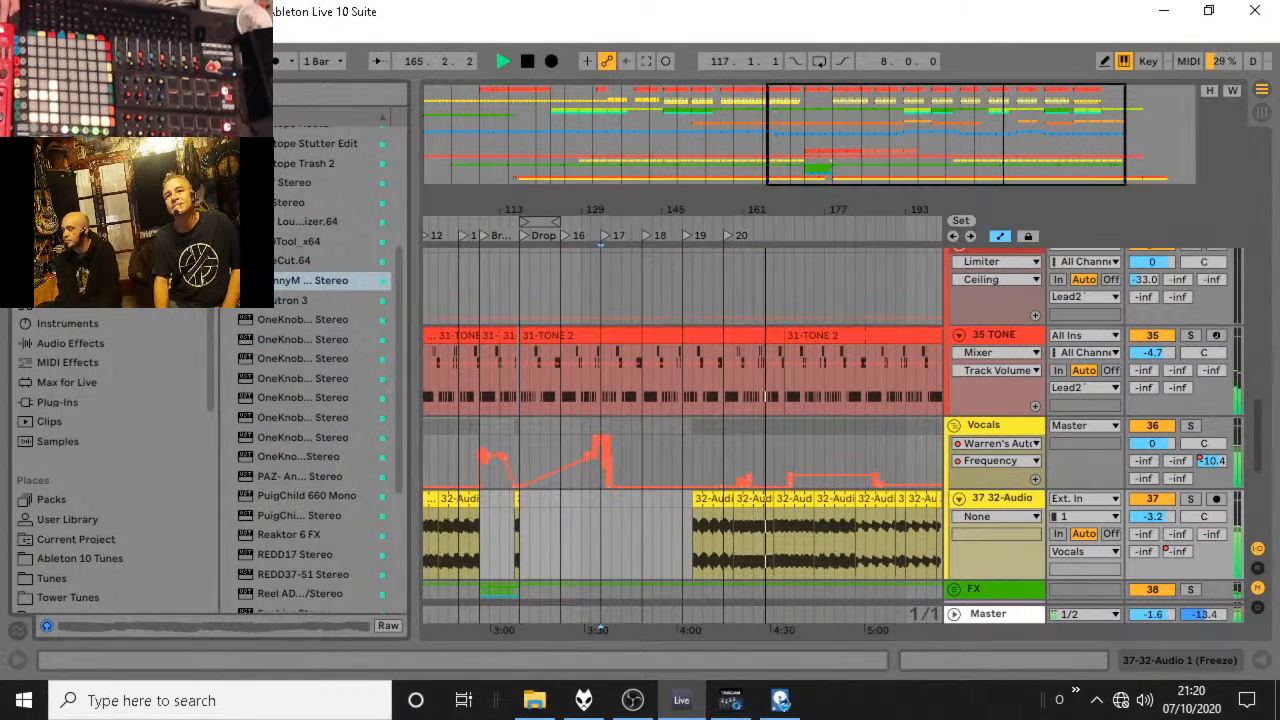
pyautogui.scroll(3, 318, 417)
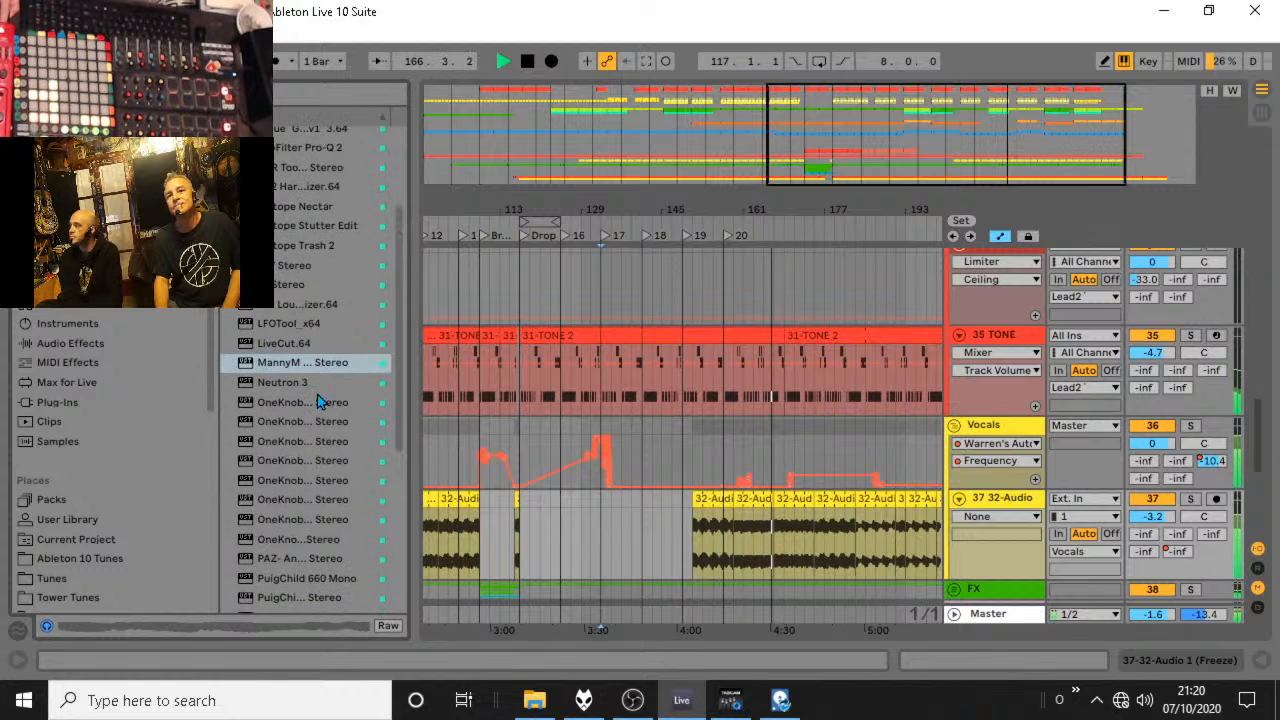
pyautogui.moveTo(305, 207); pyautogui.dragTo(1020, 505)
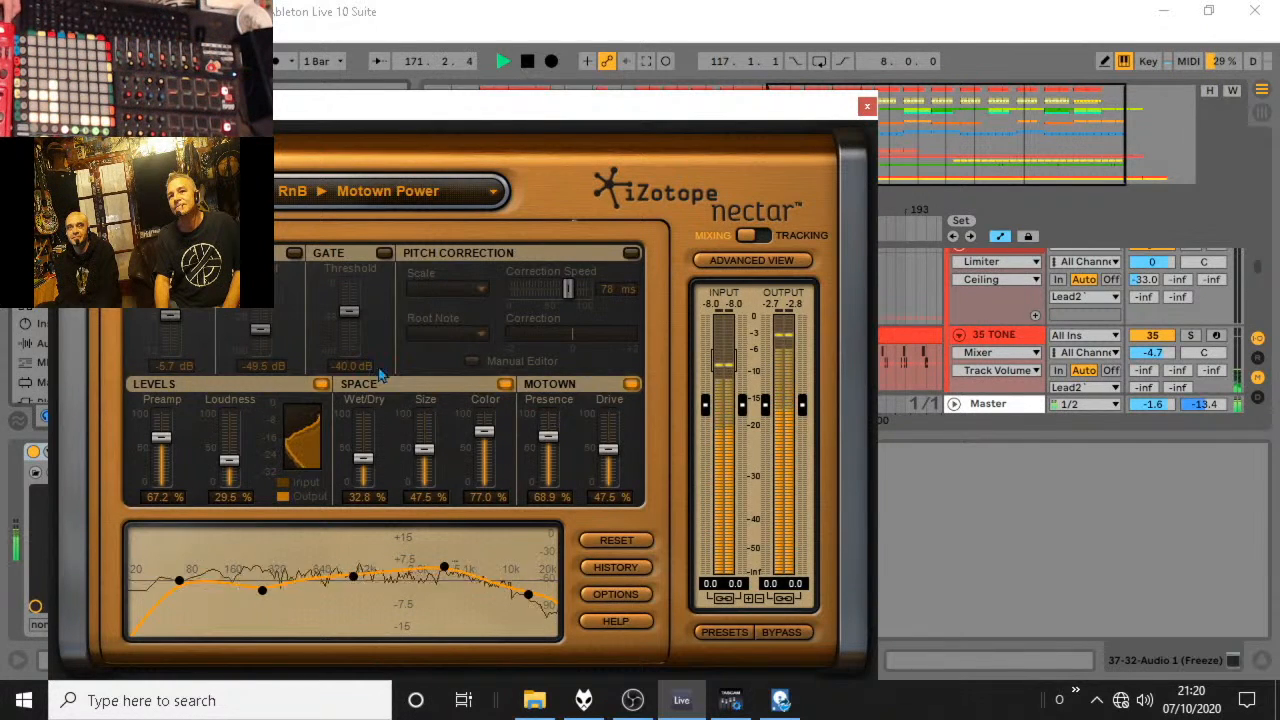
# Lower Nectar's output gain to -3.4 dB, close the plug-in window and stop playback.
pyautogui.moveTo(802, 404); pyautogui.dragTo(813, 478)
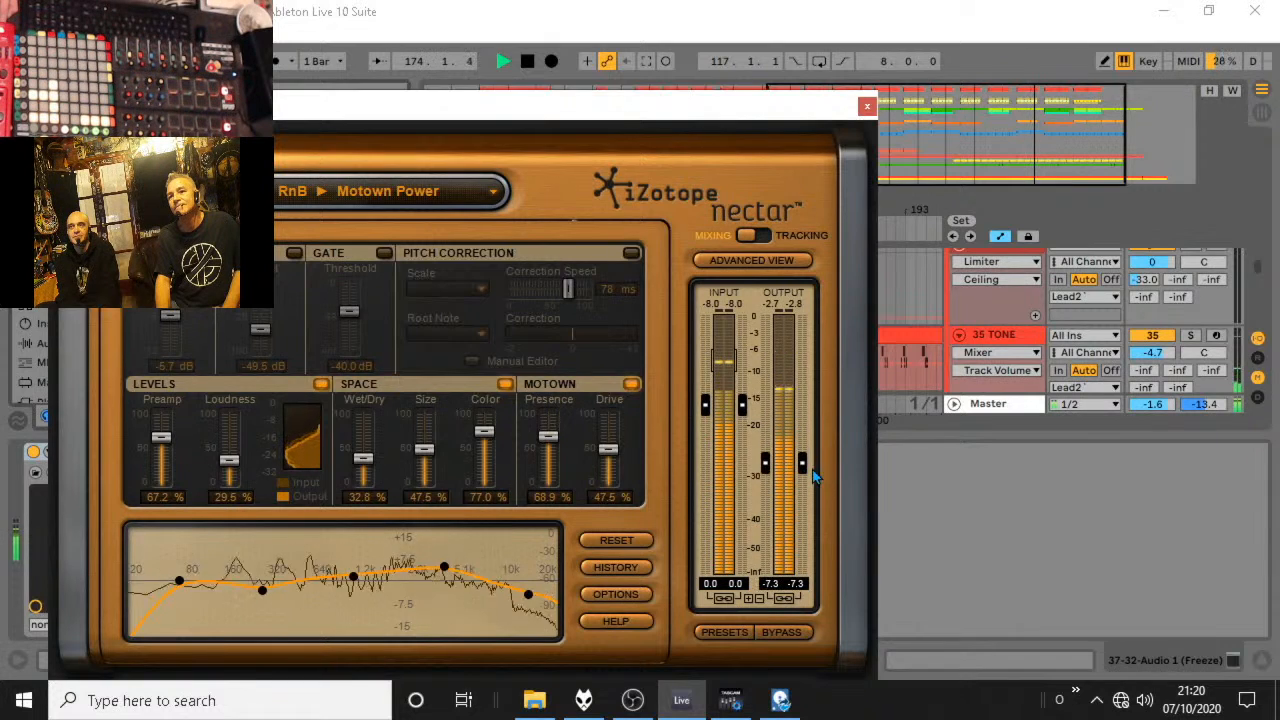
pyautogui.click(867, 105)
pyautogui.scroll(-3, 983, 343)
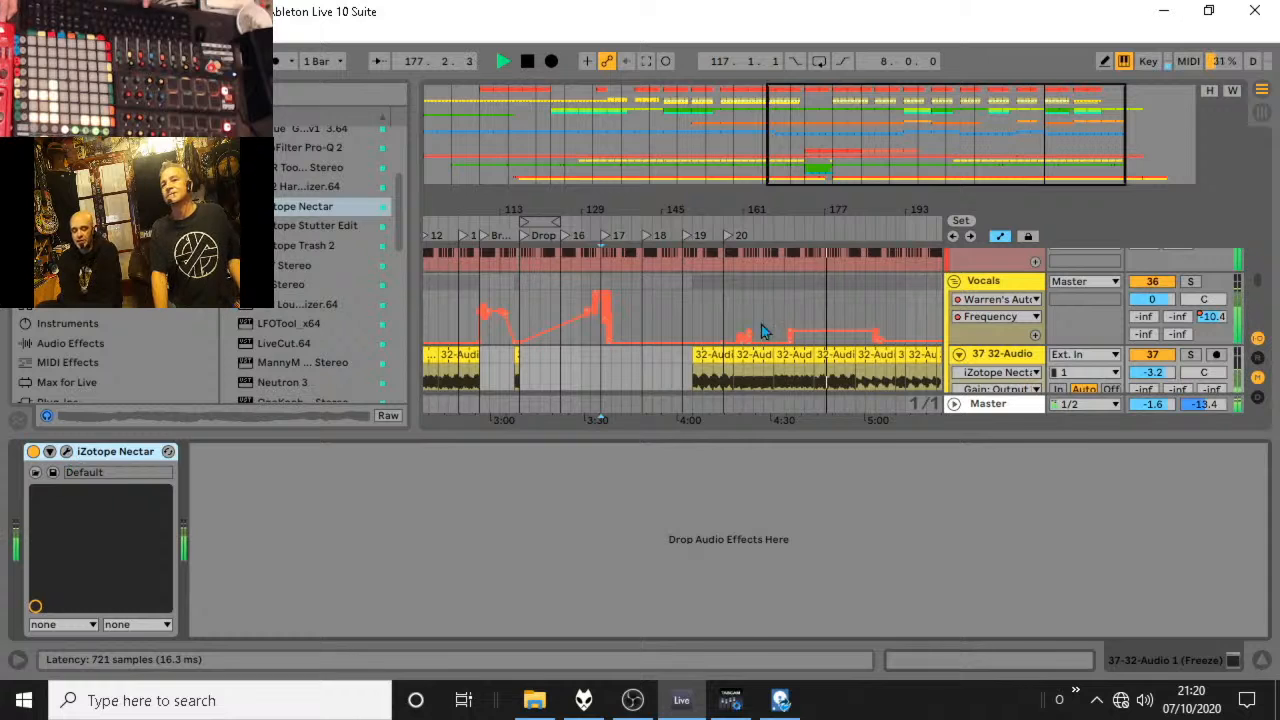
pyautogui.press('space')
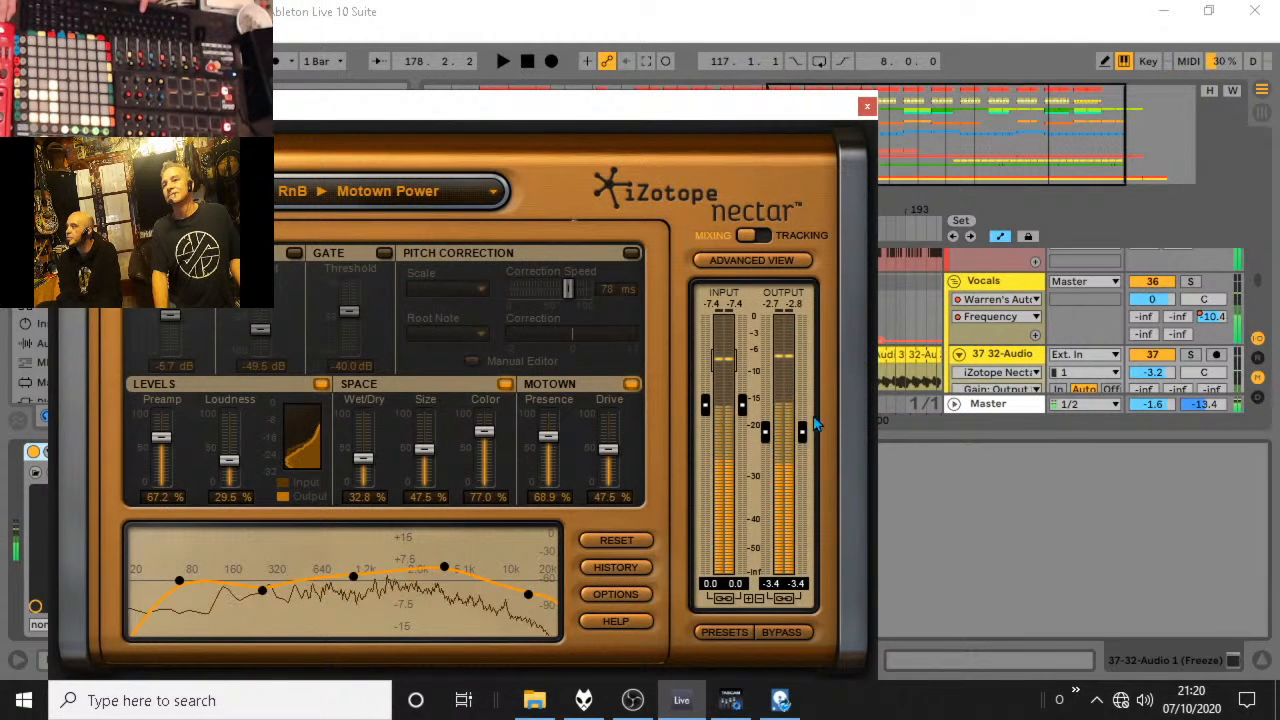
pyautogui.click(867, 106)
# Audition the processed vocals from bar 152 and again from bar 171.
pyautogui.click(697, 388)
pyautogui.press('space')
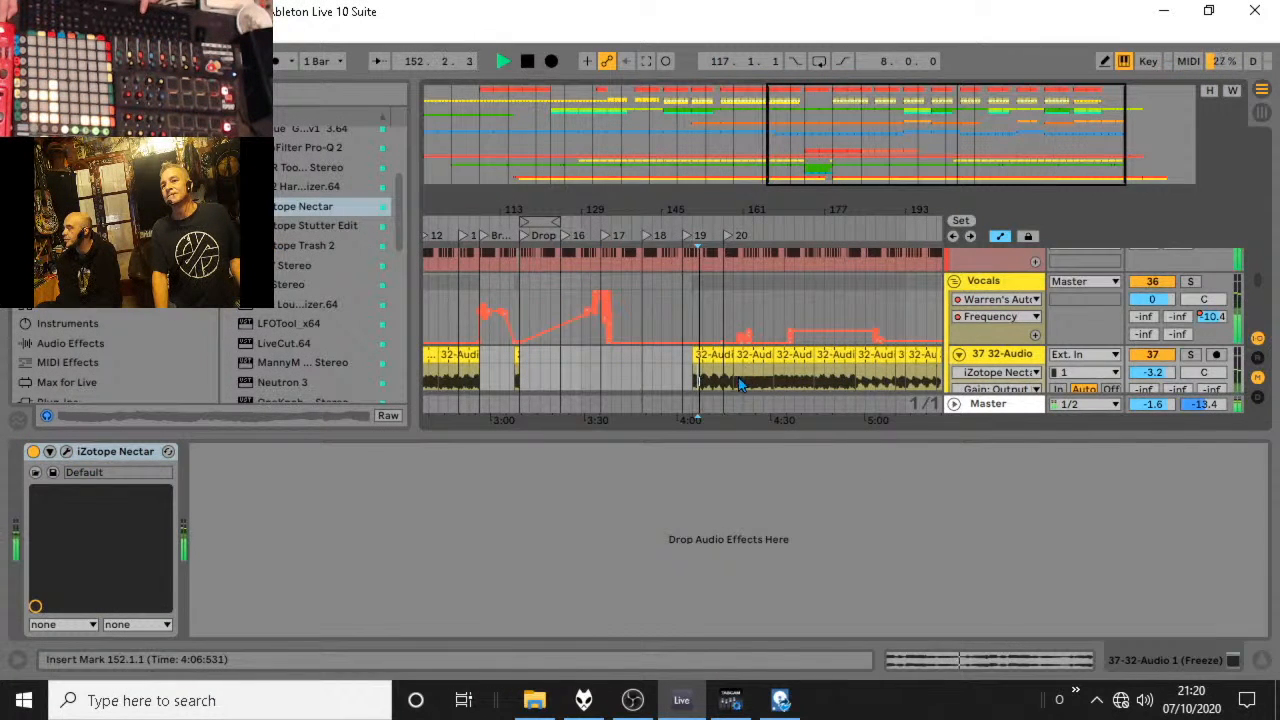
pyautogui.click(745, 384)
pyautogui.press('space')
pyautogui.press('space')
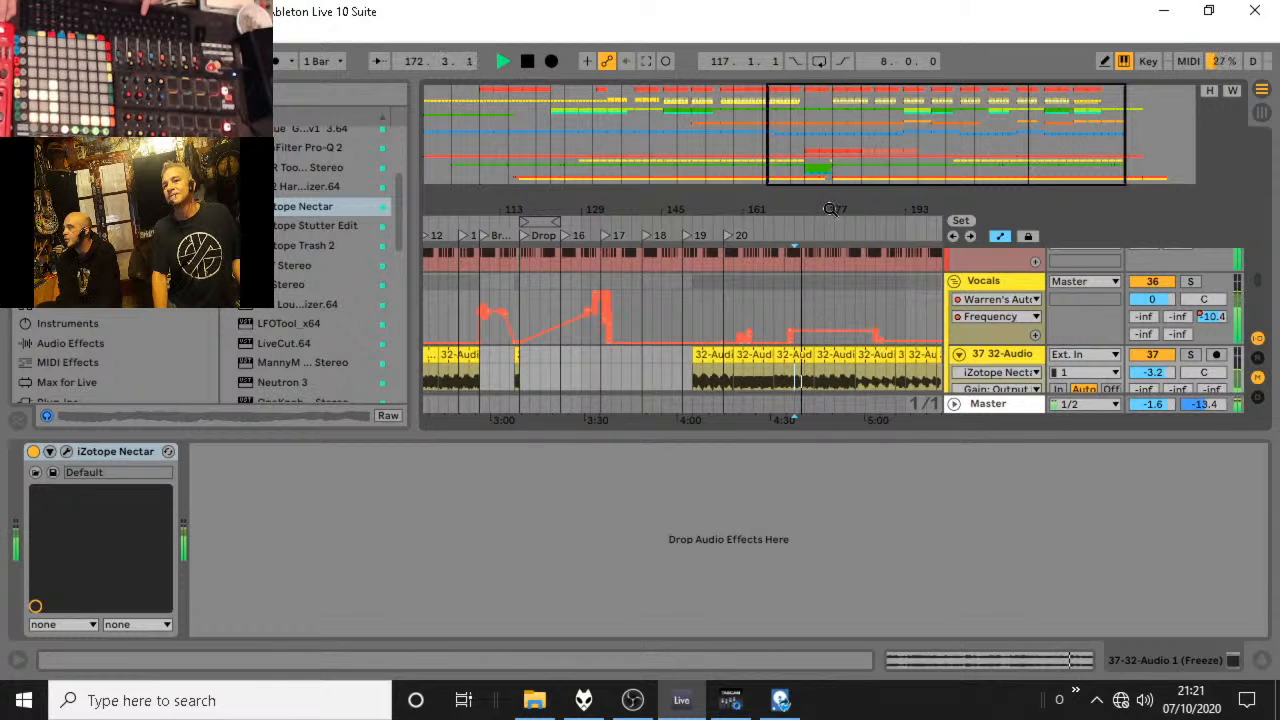
pyautogui.moveTo(830, 212); pyautogui.dragTo(797, 235)
pyautogui.press('space')
# Focus on the vocals from marker 19 onward and show the Vocals group's Warren Beat Repeat-1 automation.
pyautogui.moveTo(706, 211); pyautogui.dragTo(582, 210)
pyautogui.scroll(-4, 563, 266)
pyautogui.scroll(4, 621, 280)
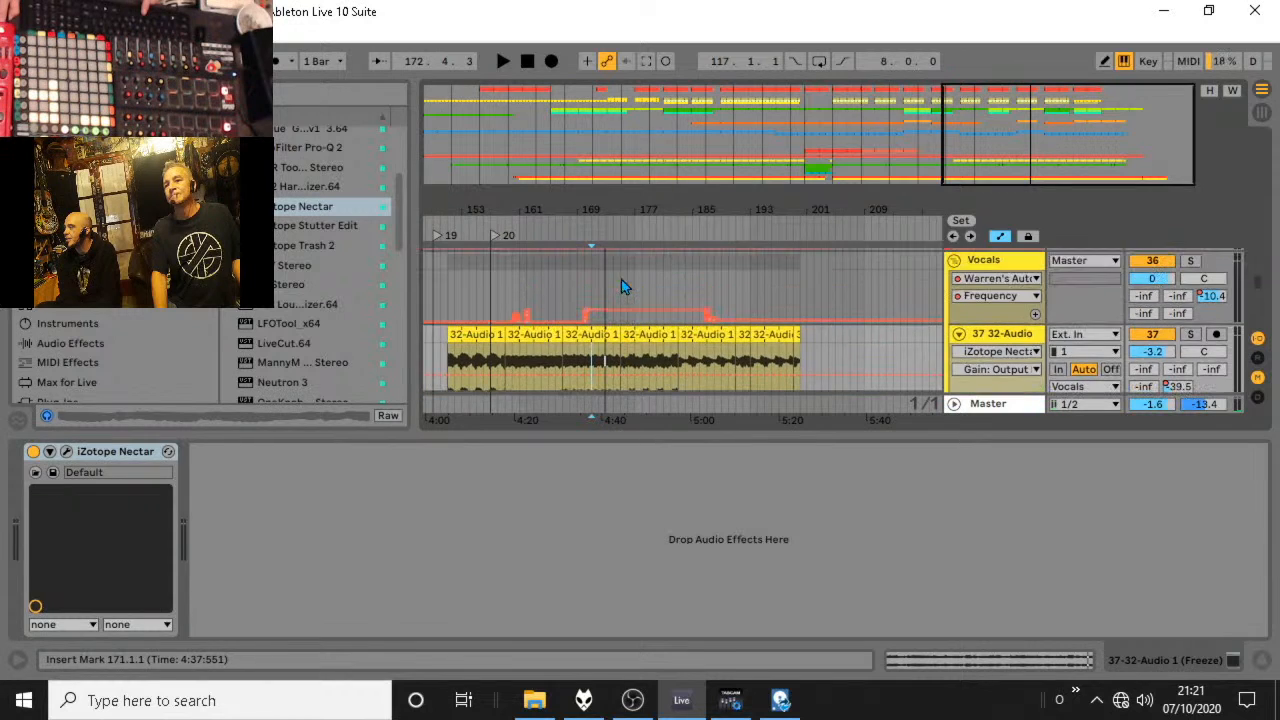
pyautogui.scroll(-4, 624, 285)
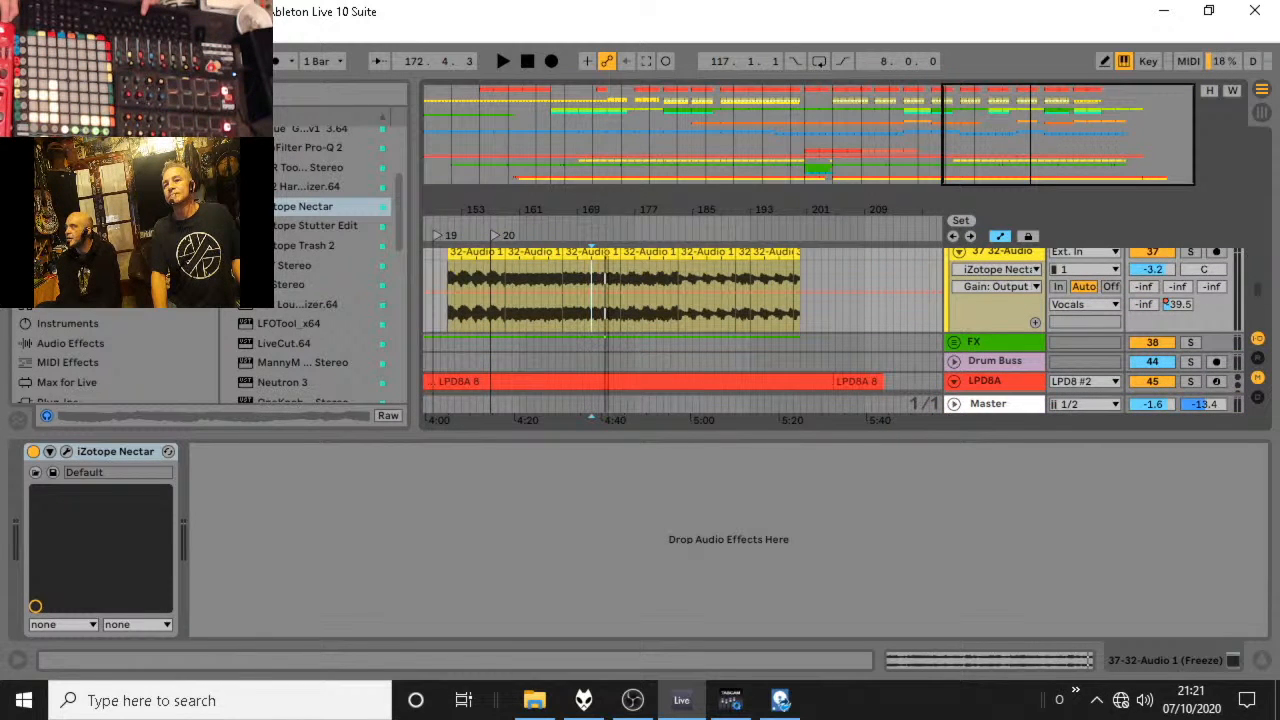
pyautogui.scroll(3, 697, 302)
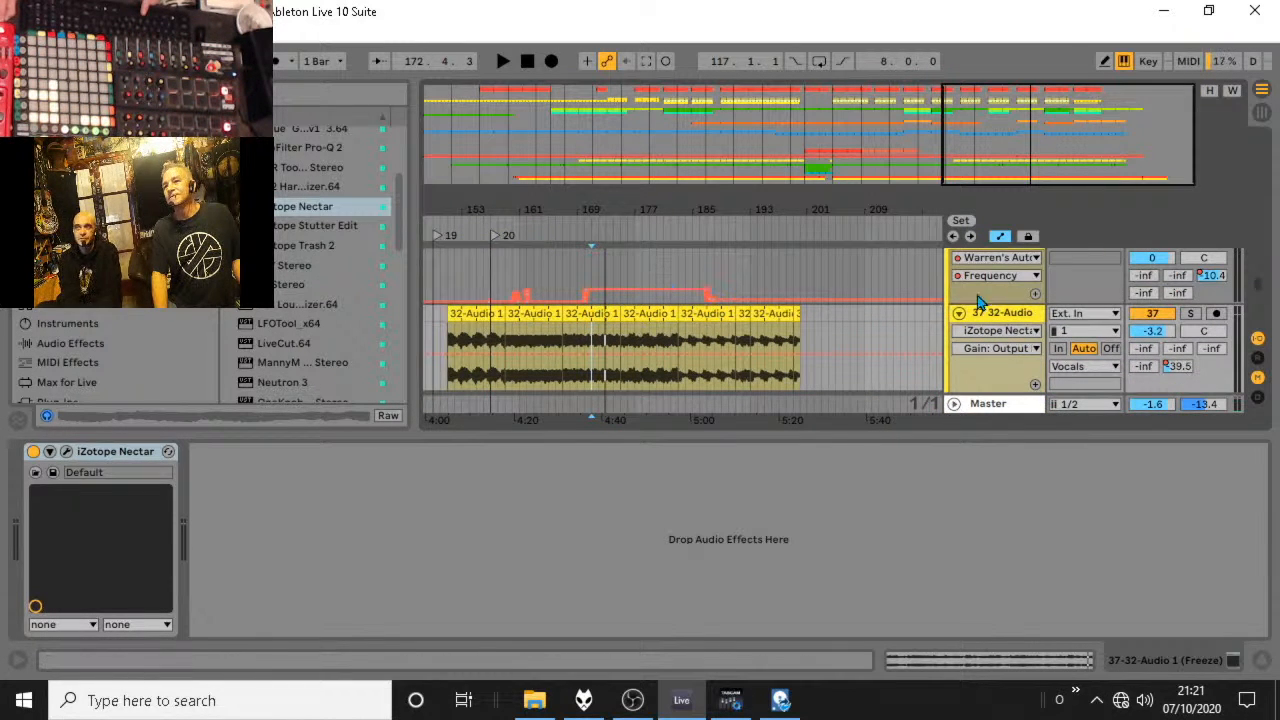
pyautogui.click(991, 259)
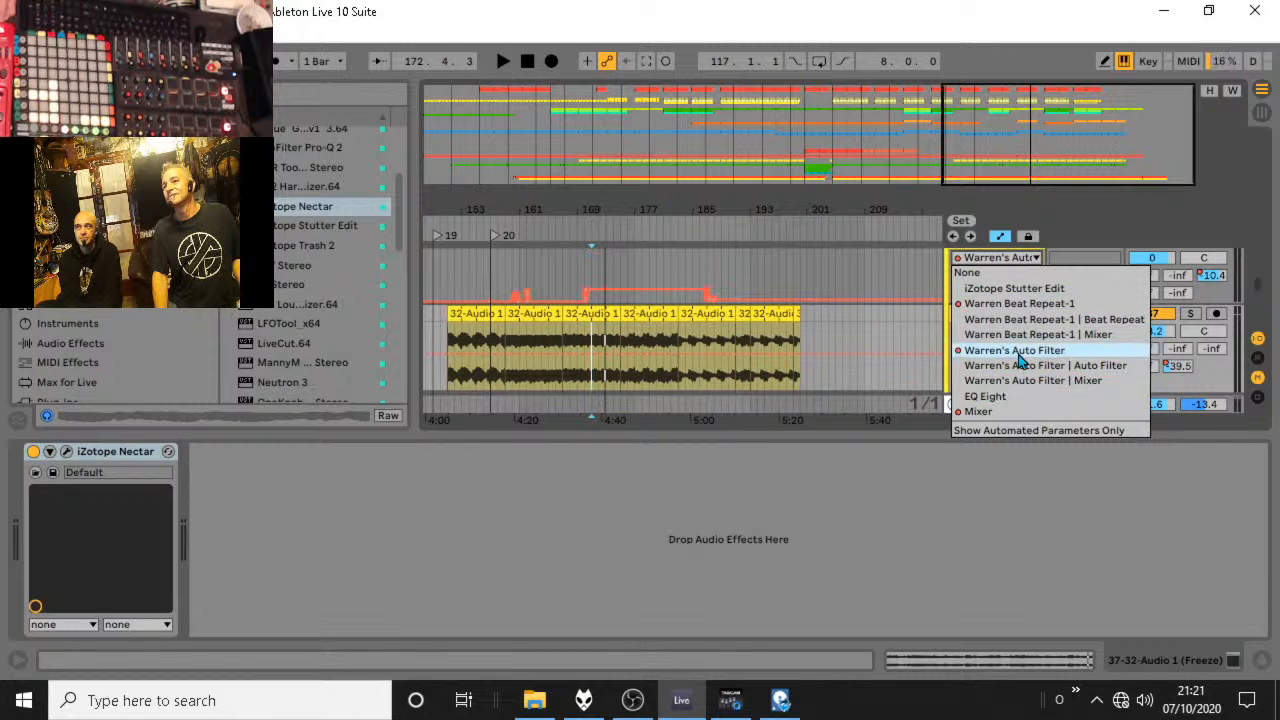
pyautogui.click(1019, 303)
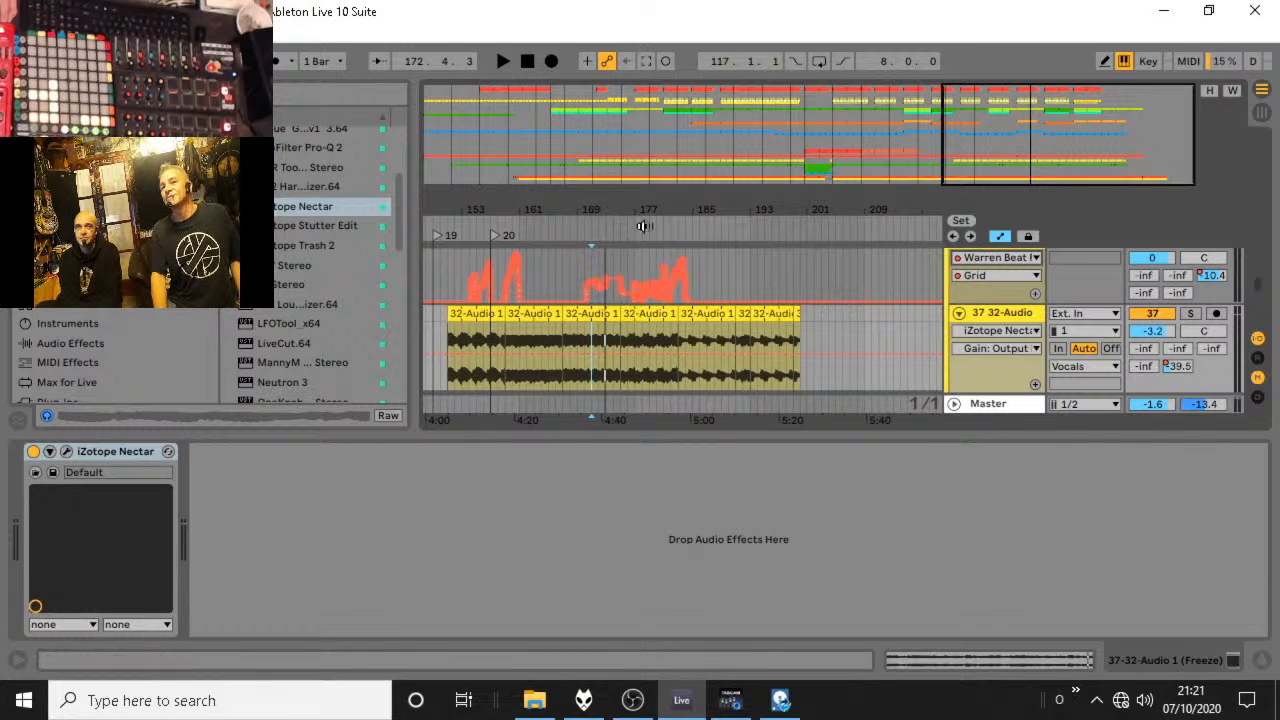
# Check playback from bar 169 and clear the Vocals group's Beat Repeat Grid automation from about bar 170 to 185.
pyautogui.moveTo(648, 200); pyautogui.dragTo(642, 209)
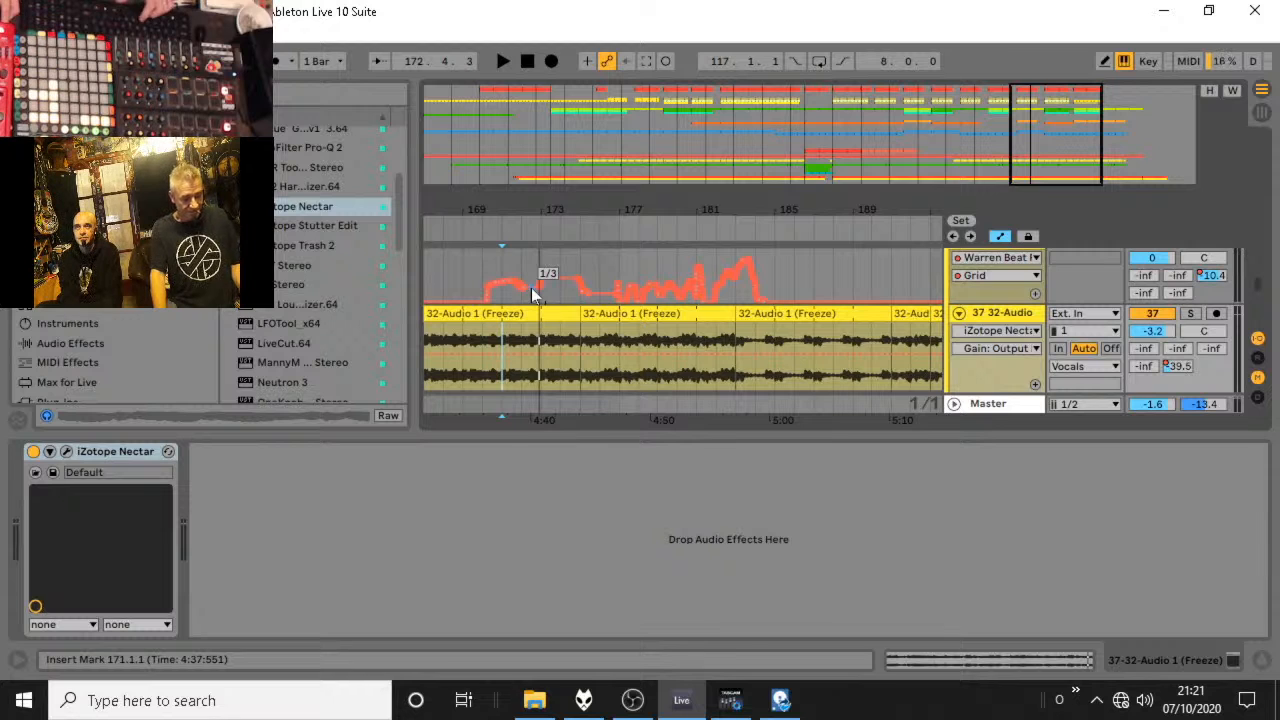
pyautogui.click(456, 226)
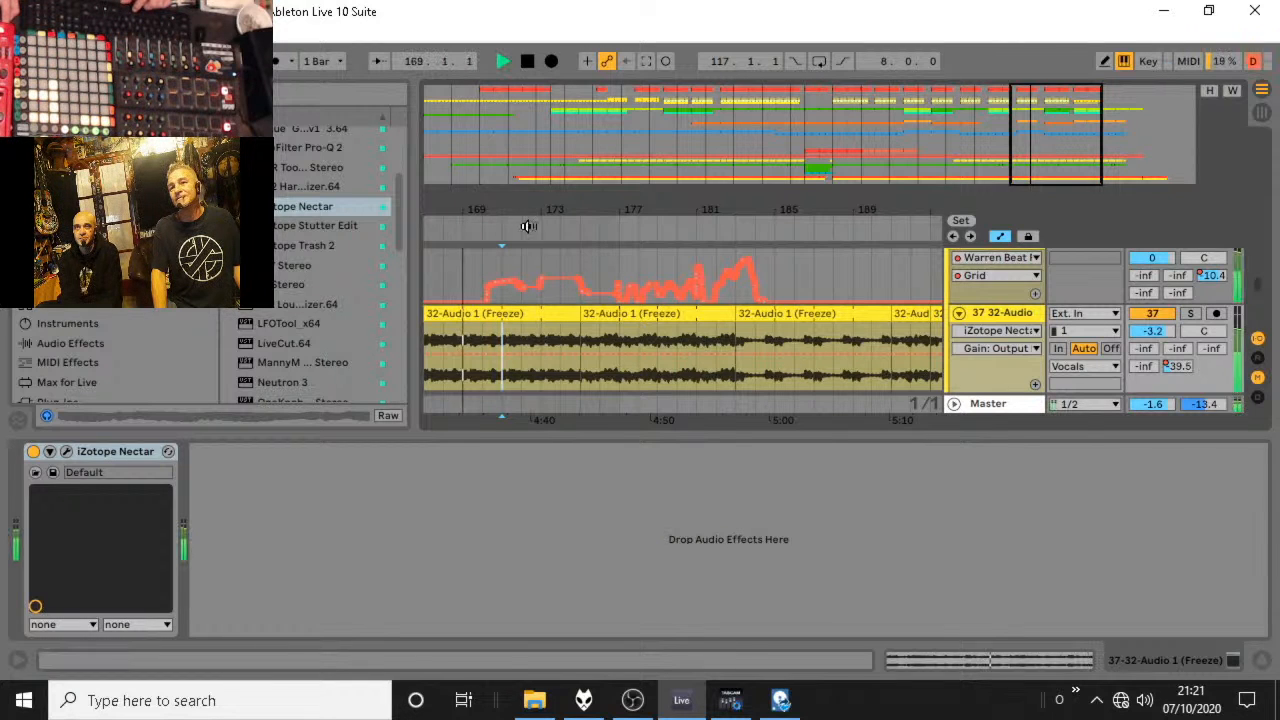
pyautogui.press('space')
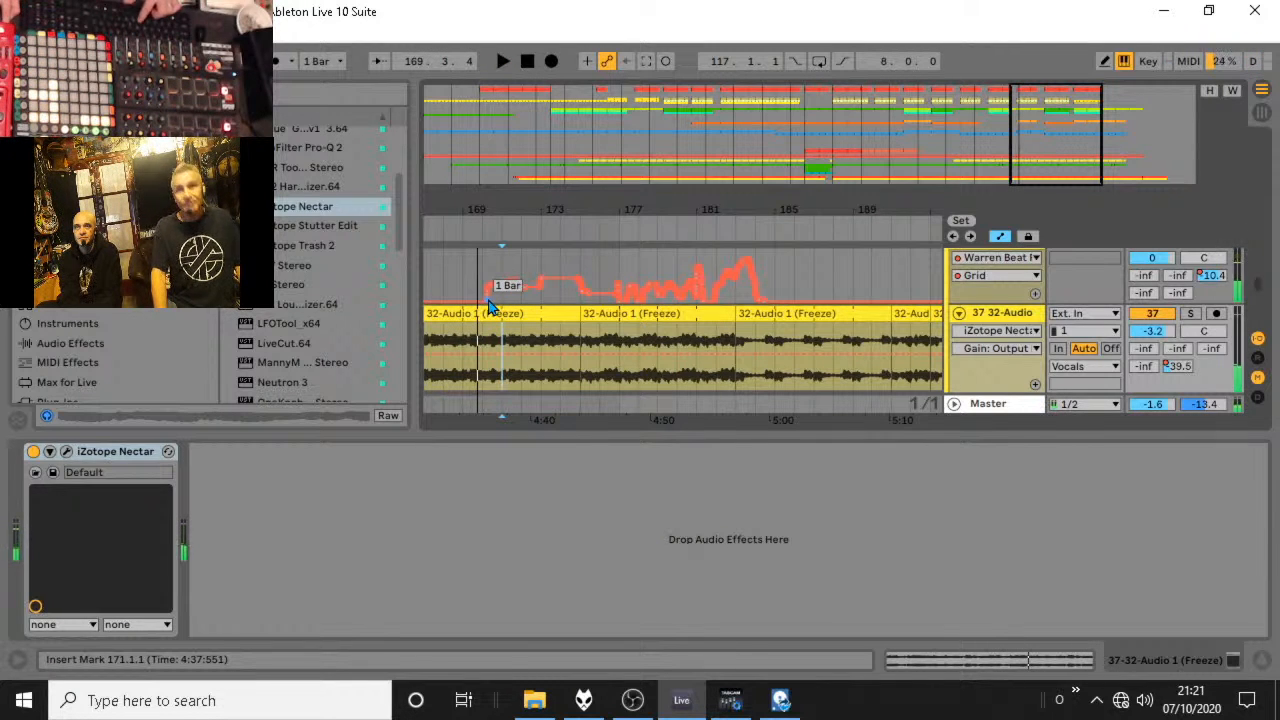
pyautogui.moveTo(487, 289); pyautogui.dragTo(786, 308)
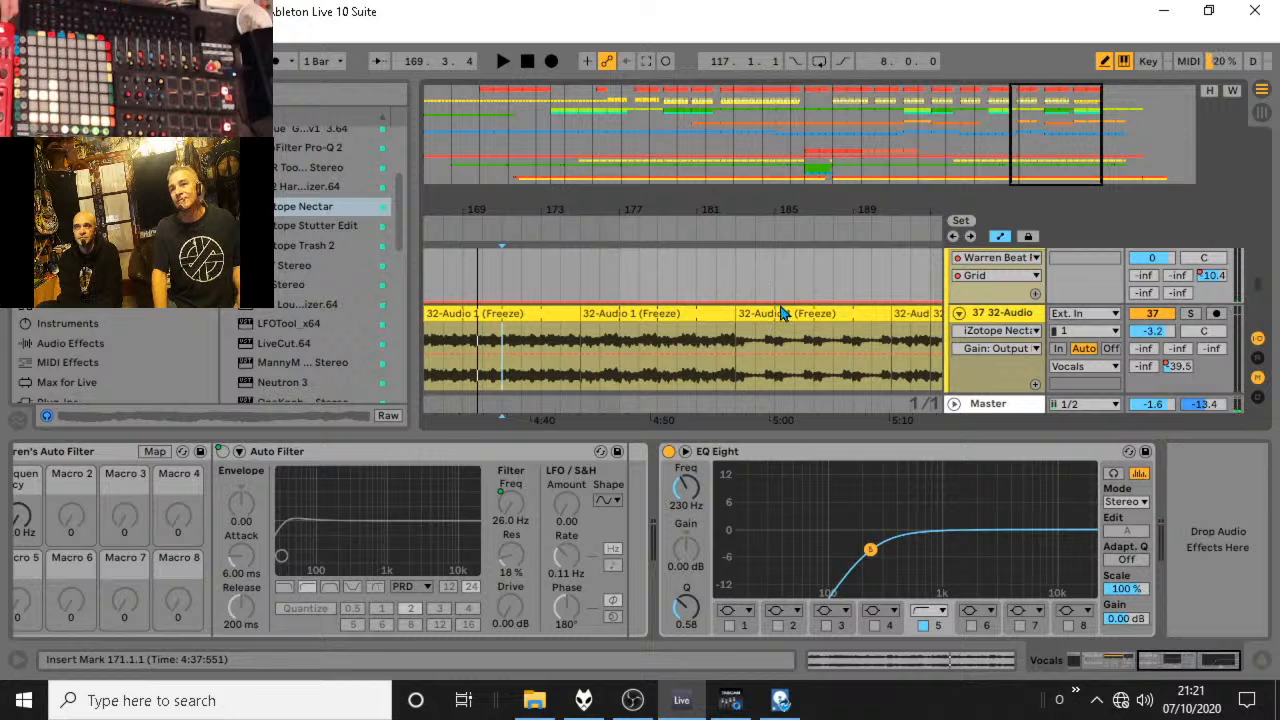
# Audition the vocals from bar 169 without the Beat Repeat automation.
pyautogui.press('space')
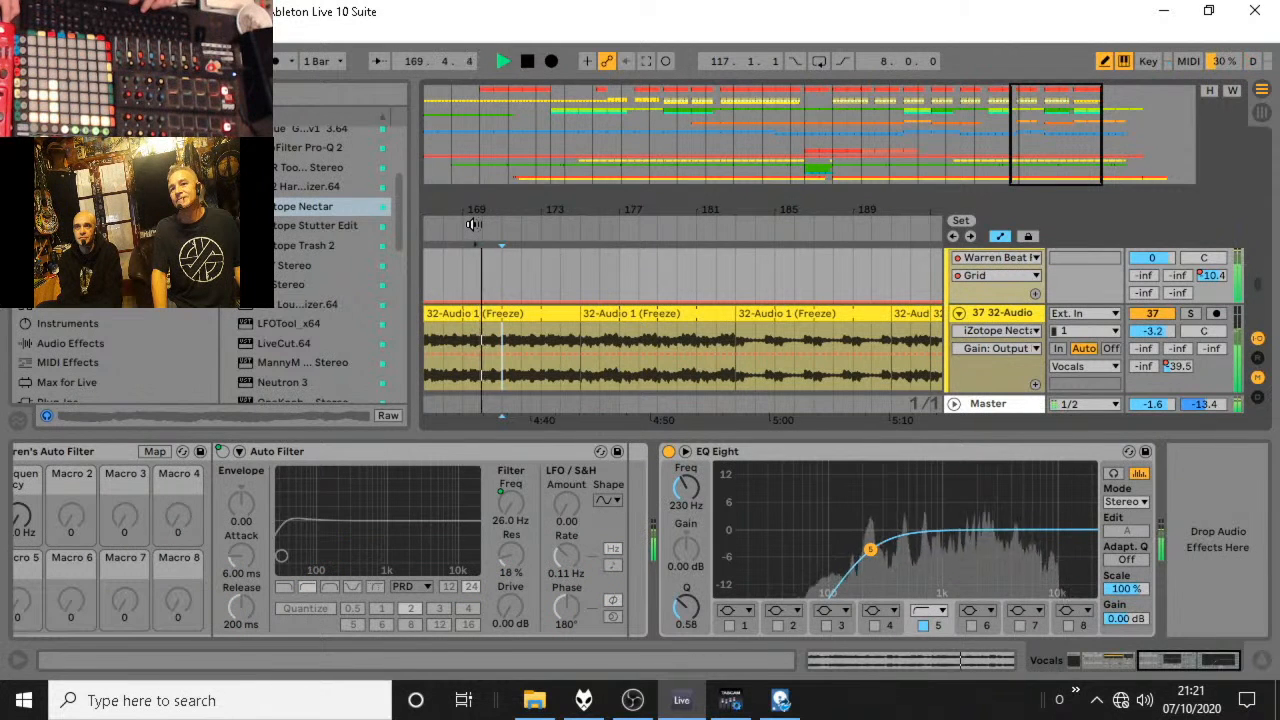
pyautogui.click(473, 225)
pyautogui.moveTo(496, 209); pyautogui.dragTo(547, 262)
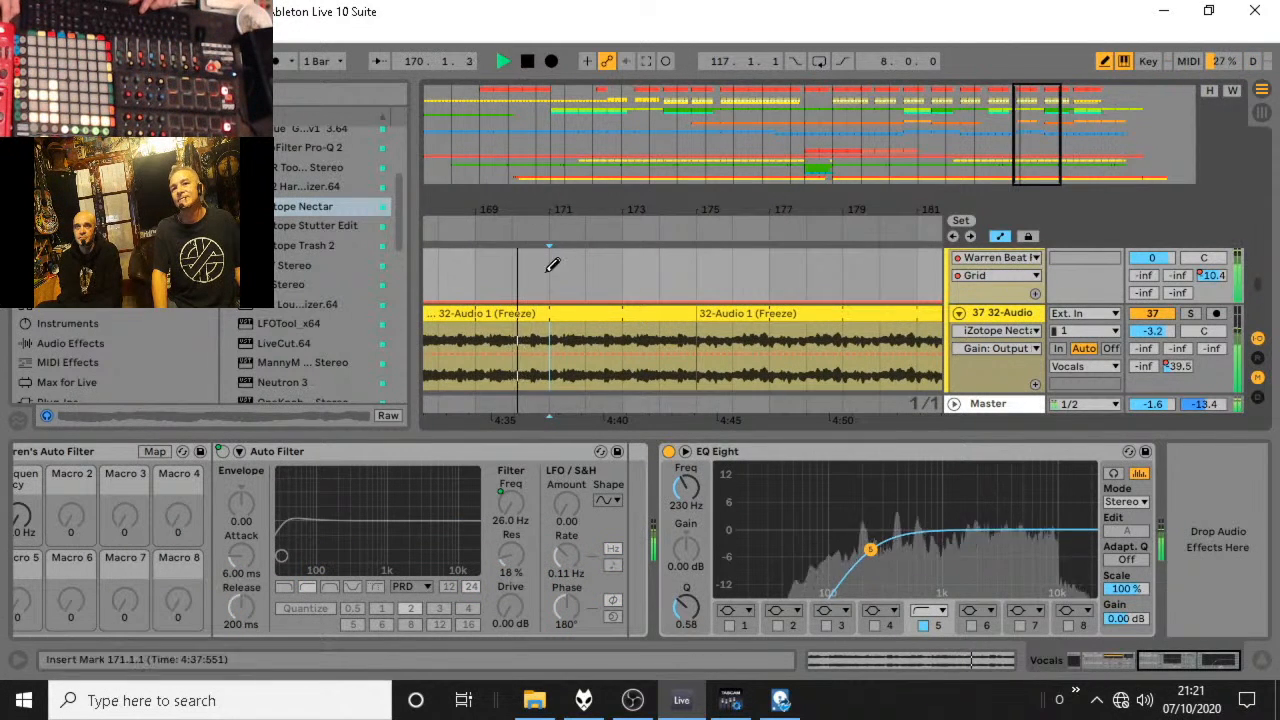
pyautogui.press('space')
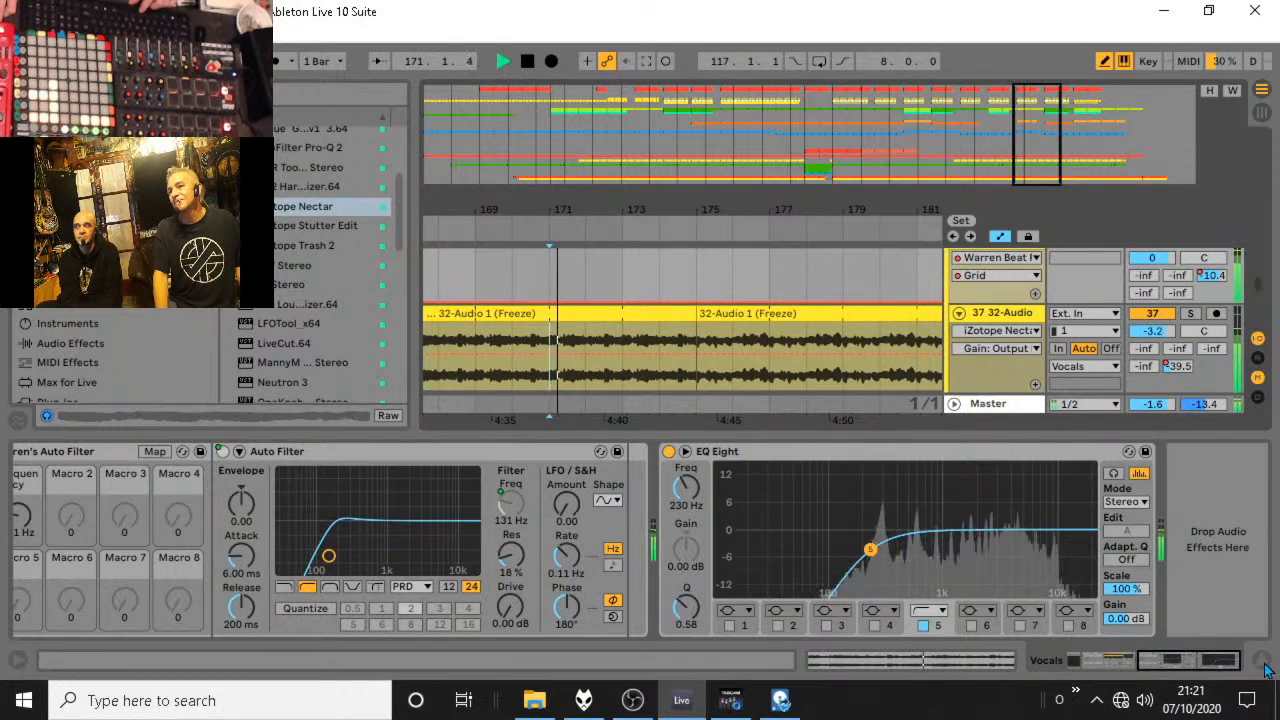
# Hide the device details, unfold the Vocals group and enlarge the 37 32-Audio track to show its waveform.
pyautogui.moveTo(1163, 438); pyautogui.dragTo(1163, 572)
pyautogui.scroll(-3, 1000, 300)
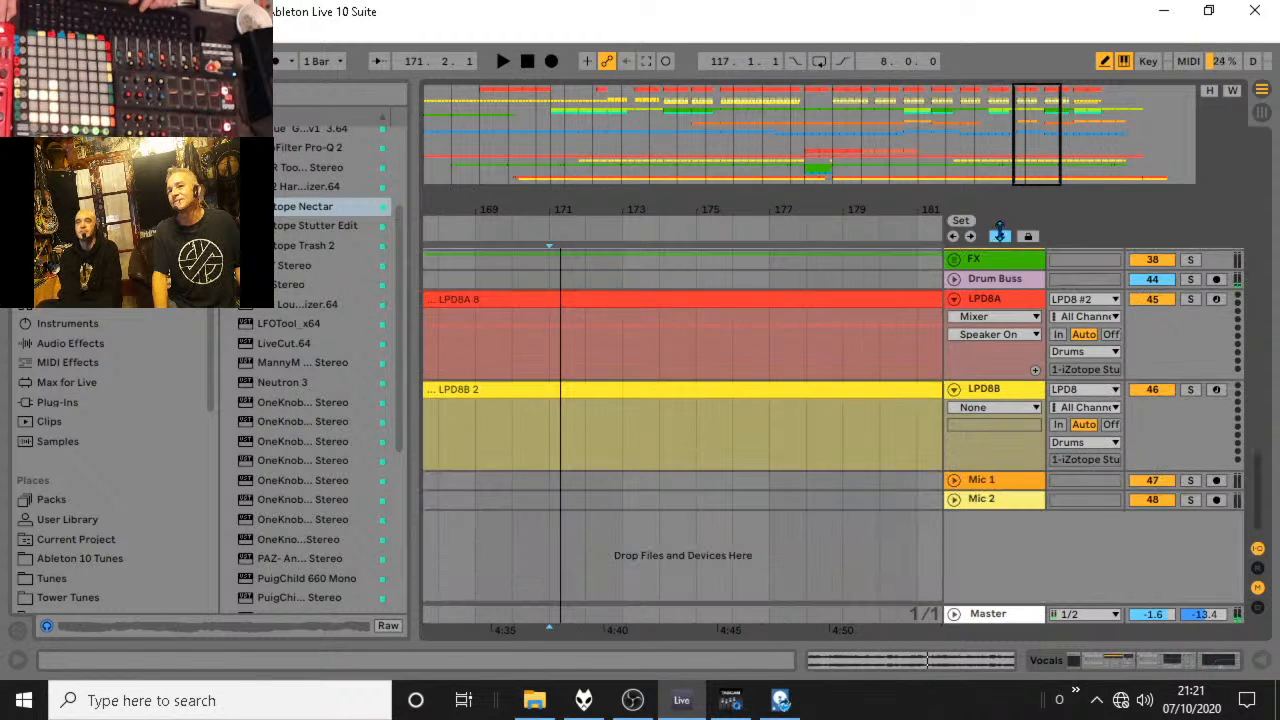
pyautogui.scroll(3, 1000, 285)
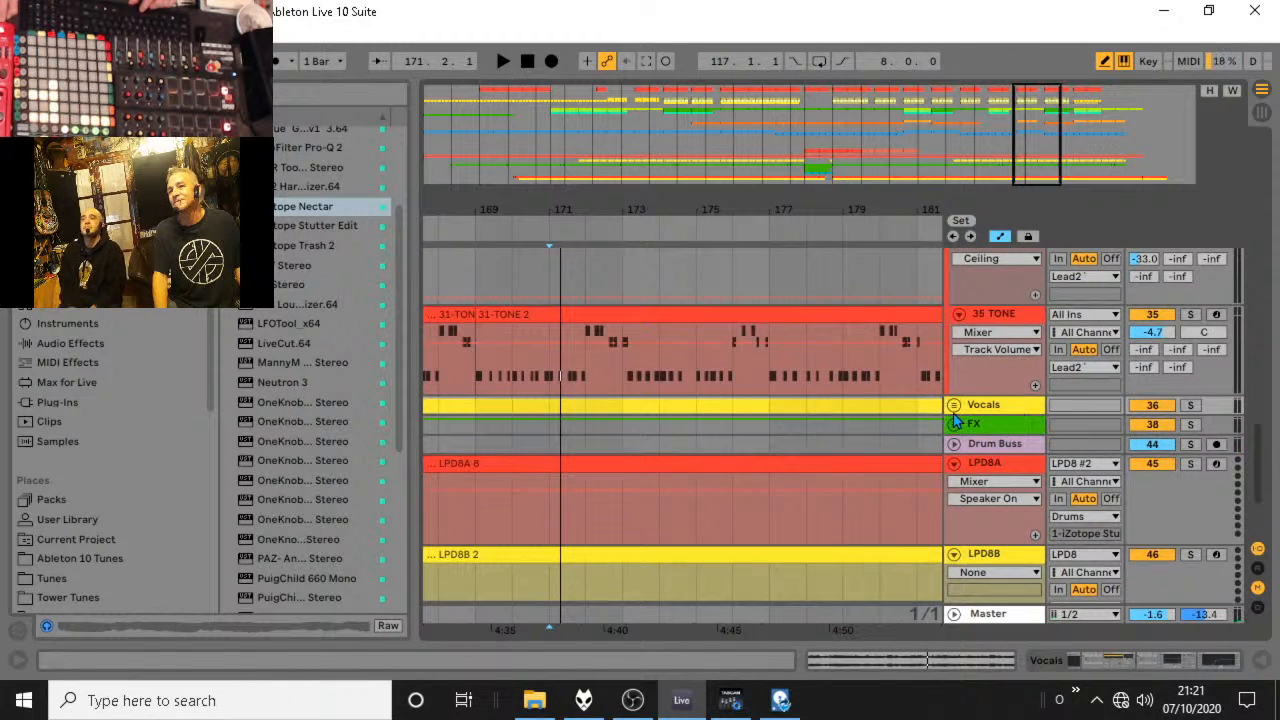
pyautogui.click(954, 405)
pyautogui.scroll(-2, 1000, 440)
pyautogui.moveTo(998, 470); pyautogui.dragTo(998, 604)
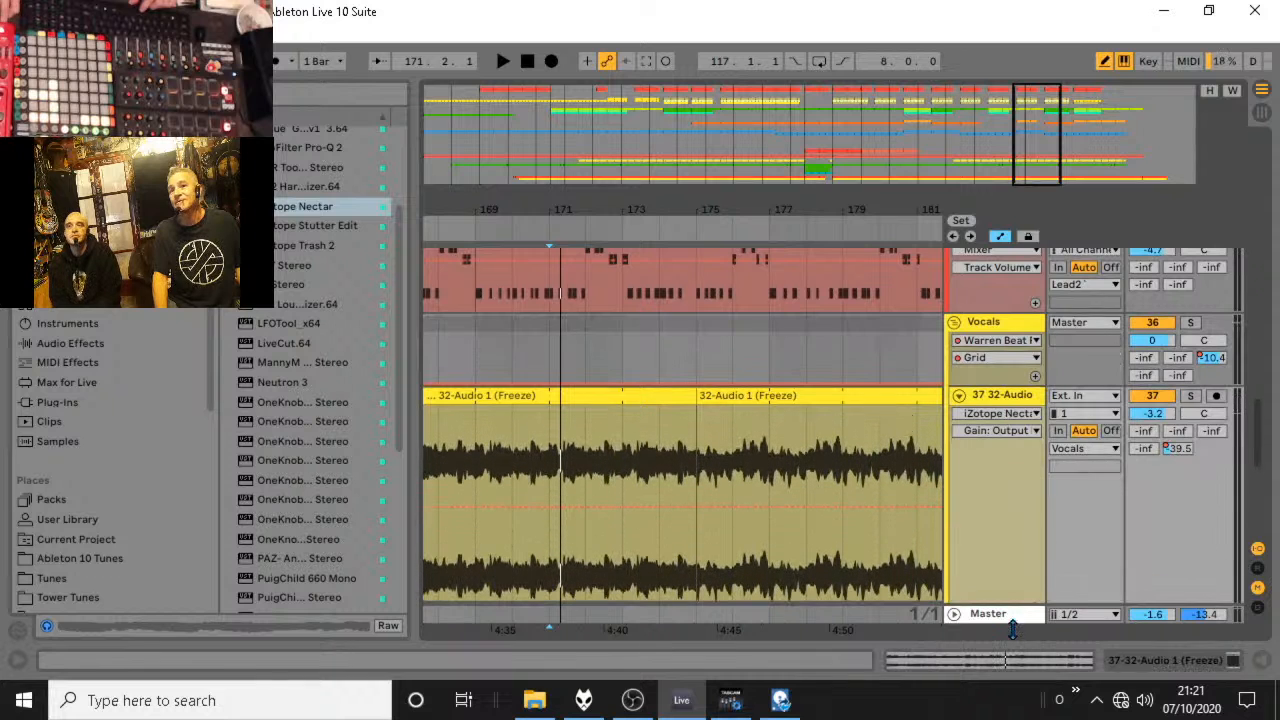
# Audition the vocal clip from bar 168 and place the insert marker at bar 169.
pyautogui.click(443, 238)
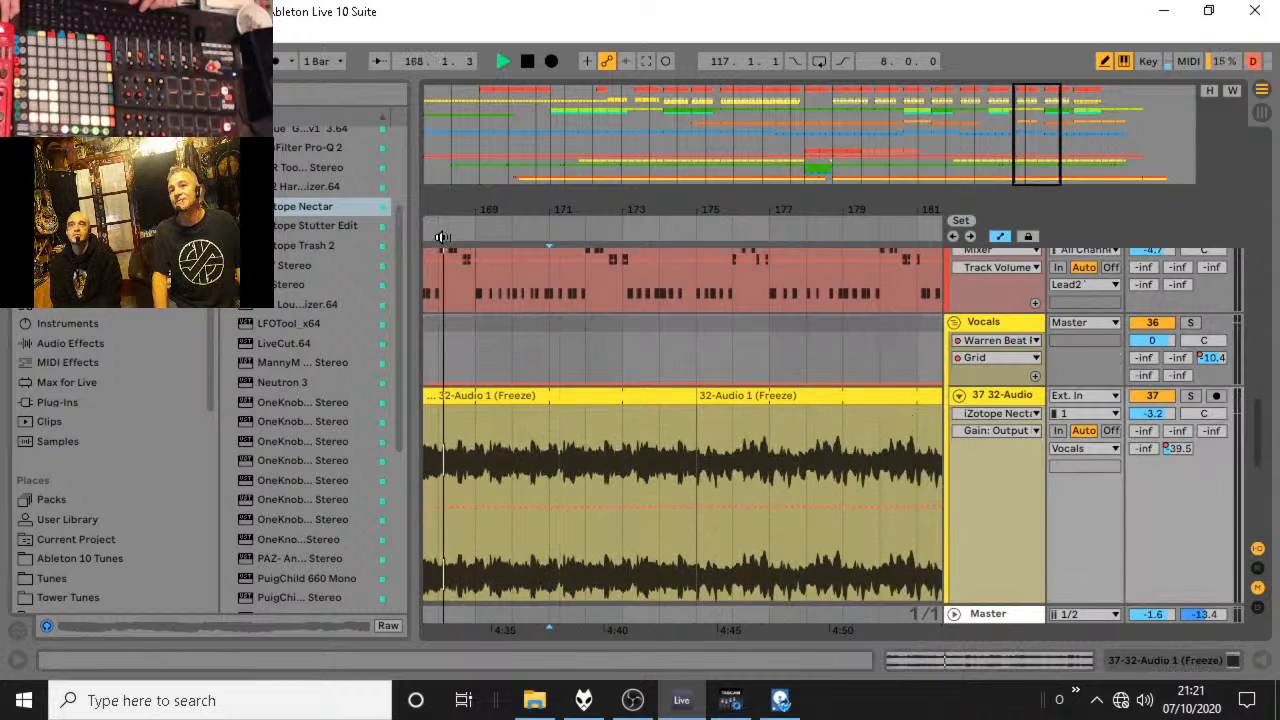
pyautogui.rightClick(598, 423)
pyautogui.click(560, 450)
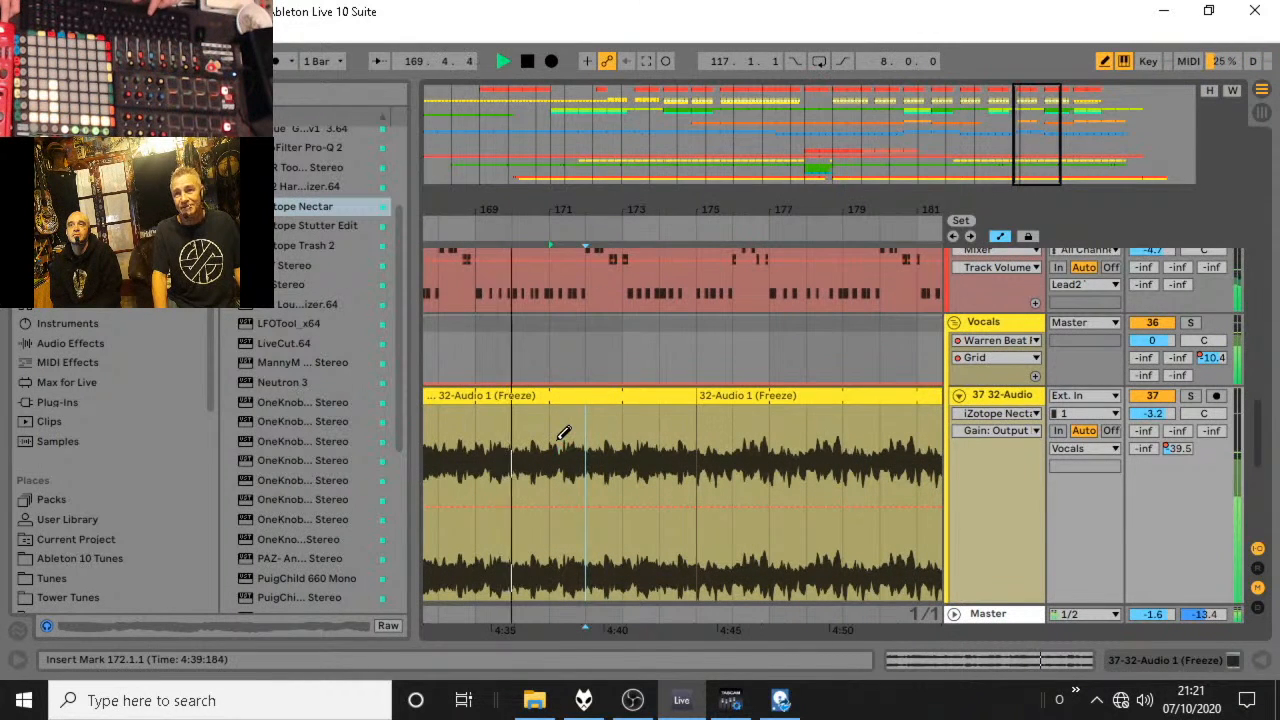
pyautogui.press('space')
pyautogui.click(477, 466)
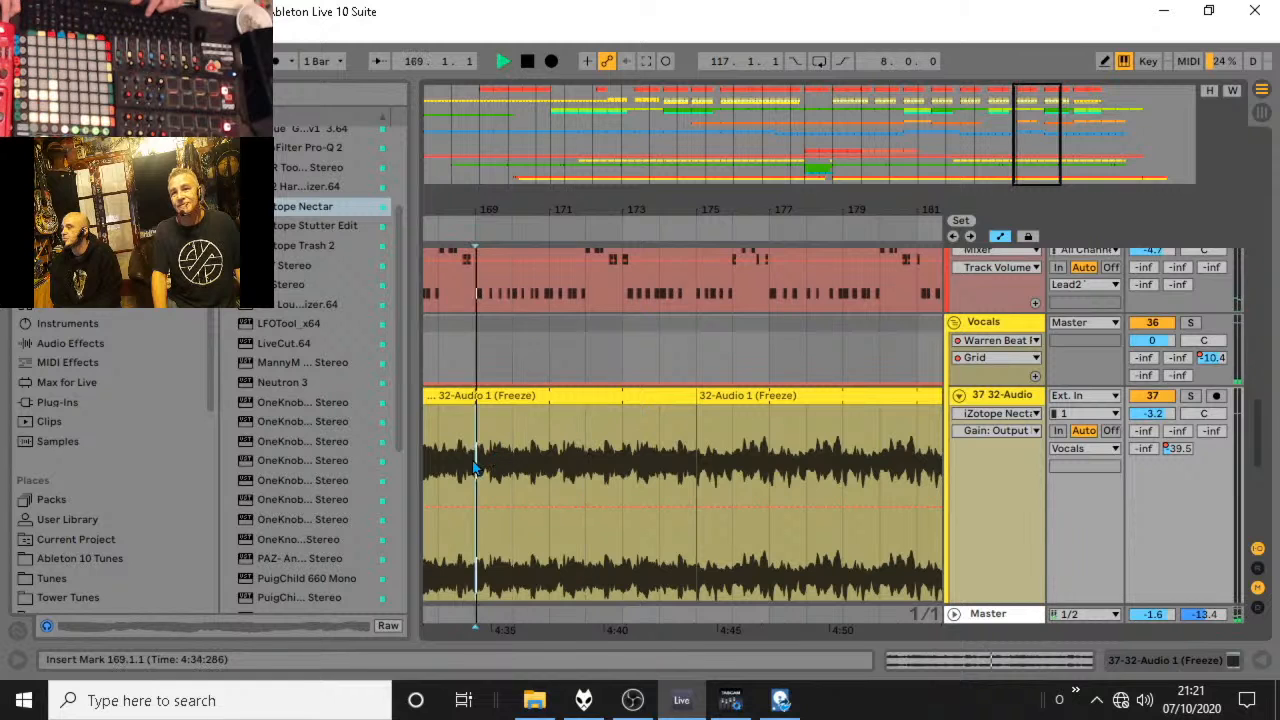
# Set the arrangement grid to 1/8 and audition the vocals from just before bar 169.
pyautogui.scroll(3, 480, 315)
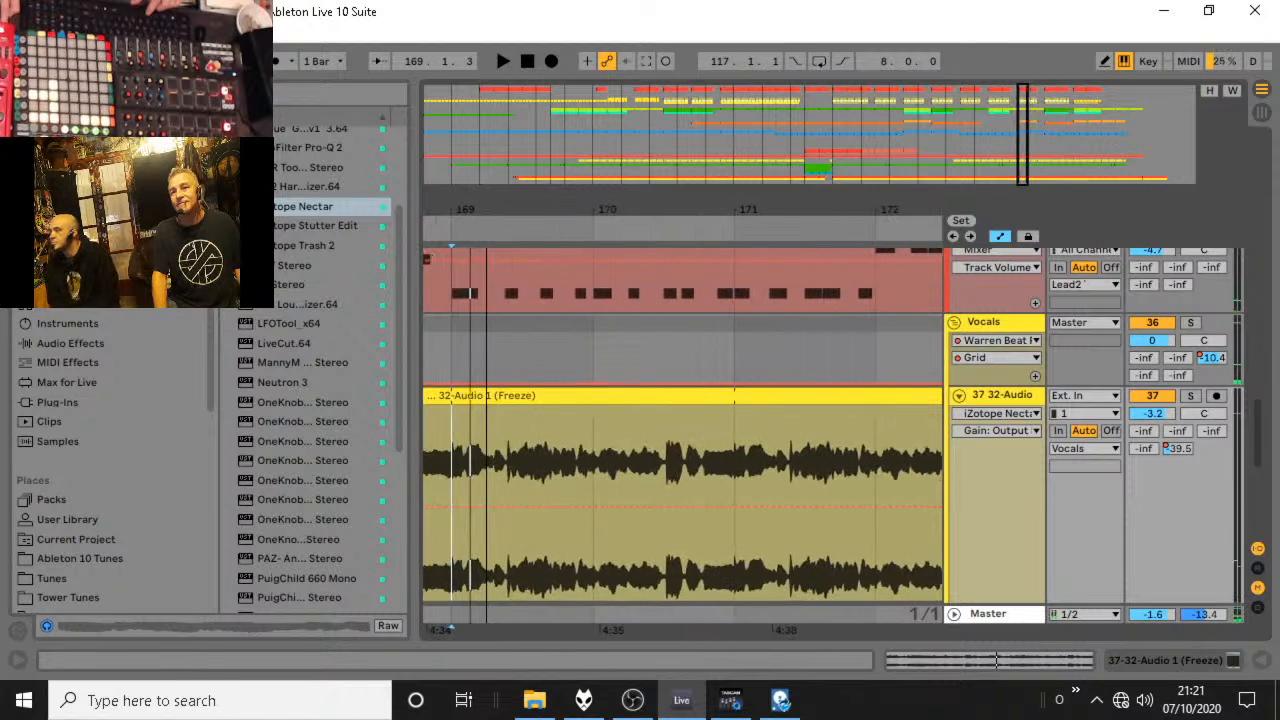
pyautogui.rightClick(524, 443)
pyautogui.click(606, 321)
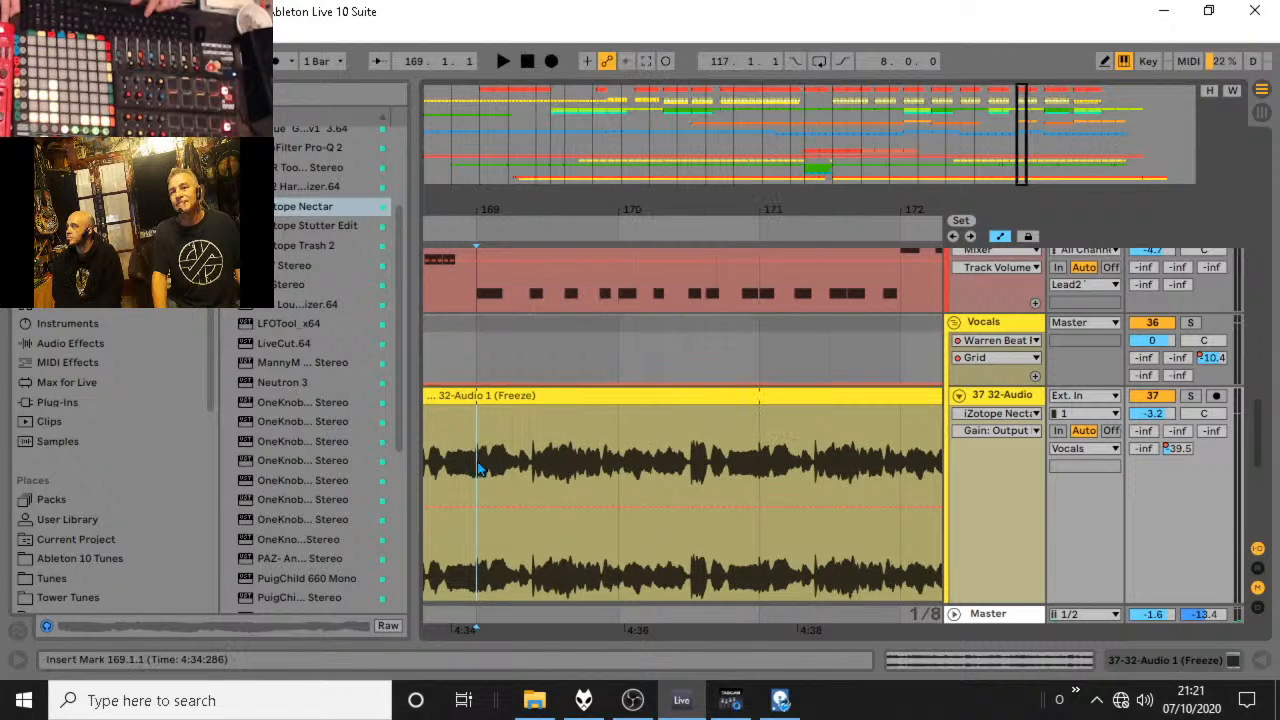
pyautogui.click(459, 465)
pyautogui.press('space')
# Audition the repeated vocal slices from 169.1.1 and 168.4.3 and examine them around 169.3 up close.
pyautogui.press('space')
# Duplicate the vocal slice from 169.1.3 to 169.2.1 four times on the 37 32-Audio track.
pyautogui.moveTo(494, 464); pyautogui.dragTo(511, 420)
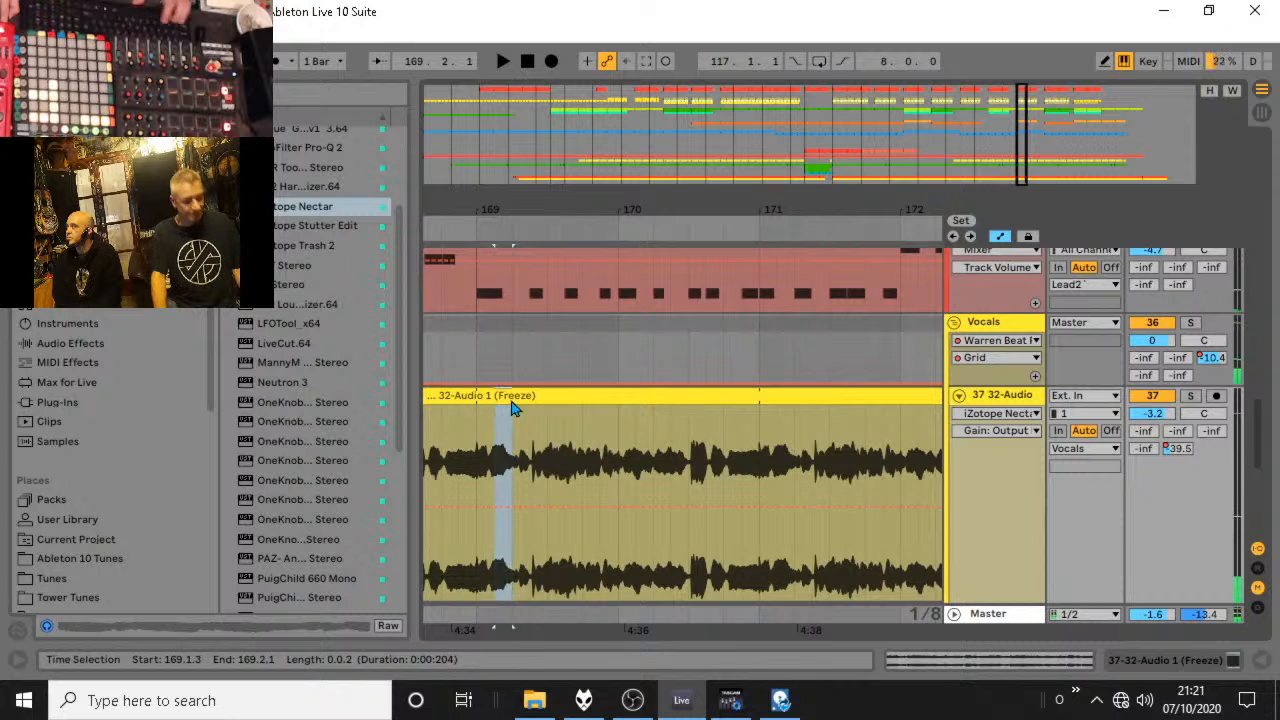
pyautogui.hotkey('ctrl', 'd')
pyautogui.hotkey('ctrl', 'd')
pyautogui.hotkey('ctrl', 'd')
pyautogui.hotkey('ctrl', 'd')
pyautogui.press('space')
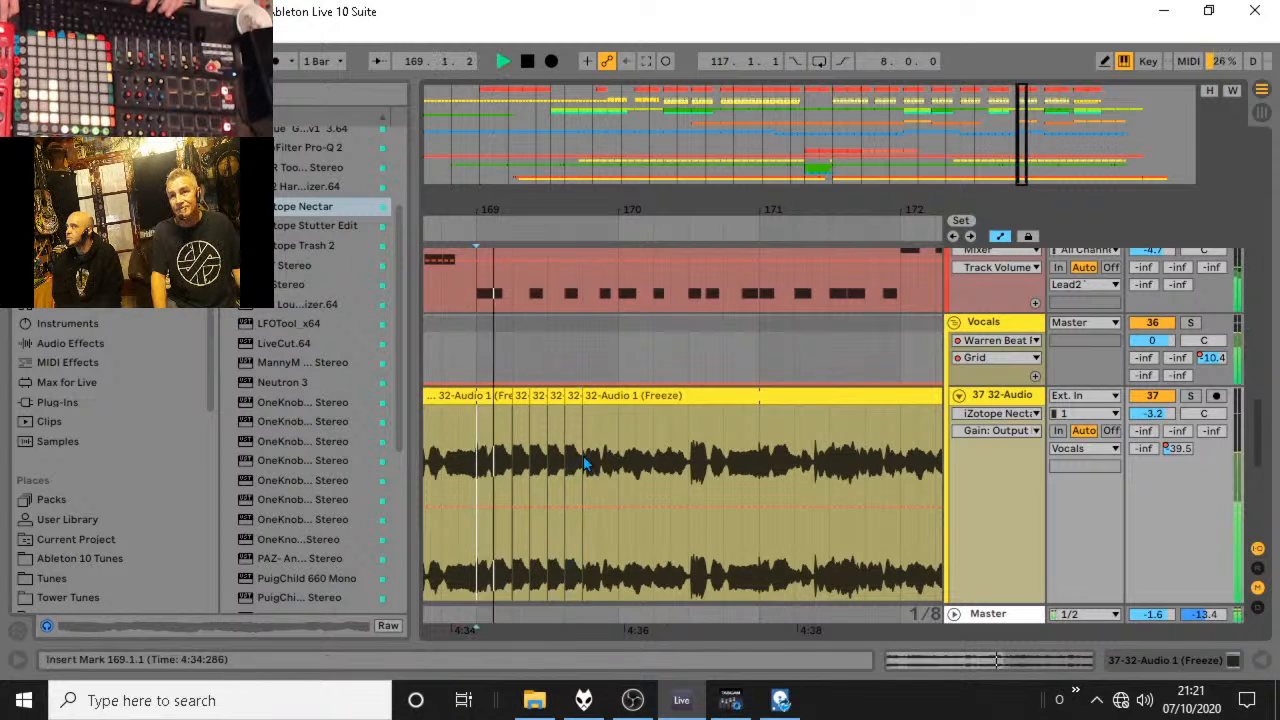
pyautogui.click(463, 445)
pyautogui.press('space')
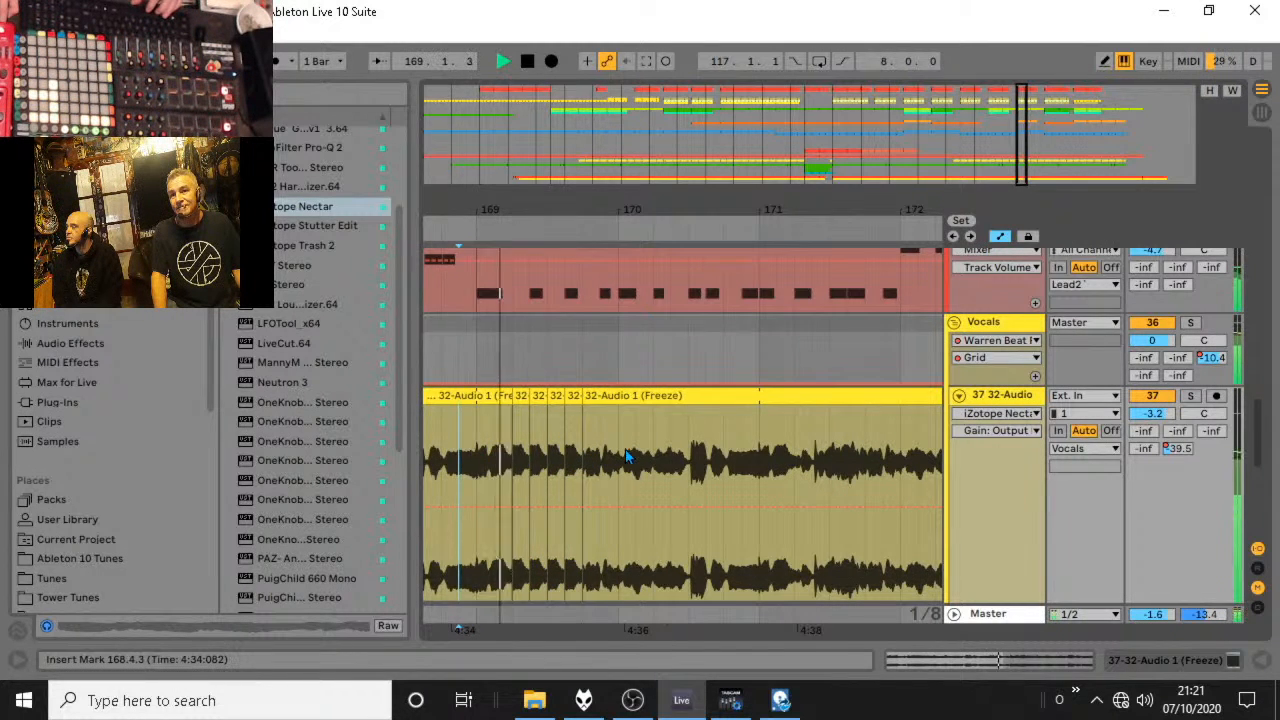
pyautogui.press('space')
pyautogui.moveTo(575, 216); pyautogui.dragTo(572, 290)
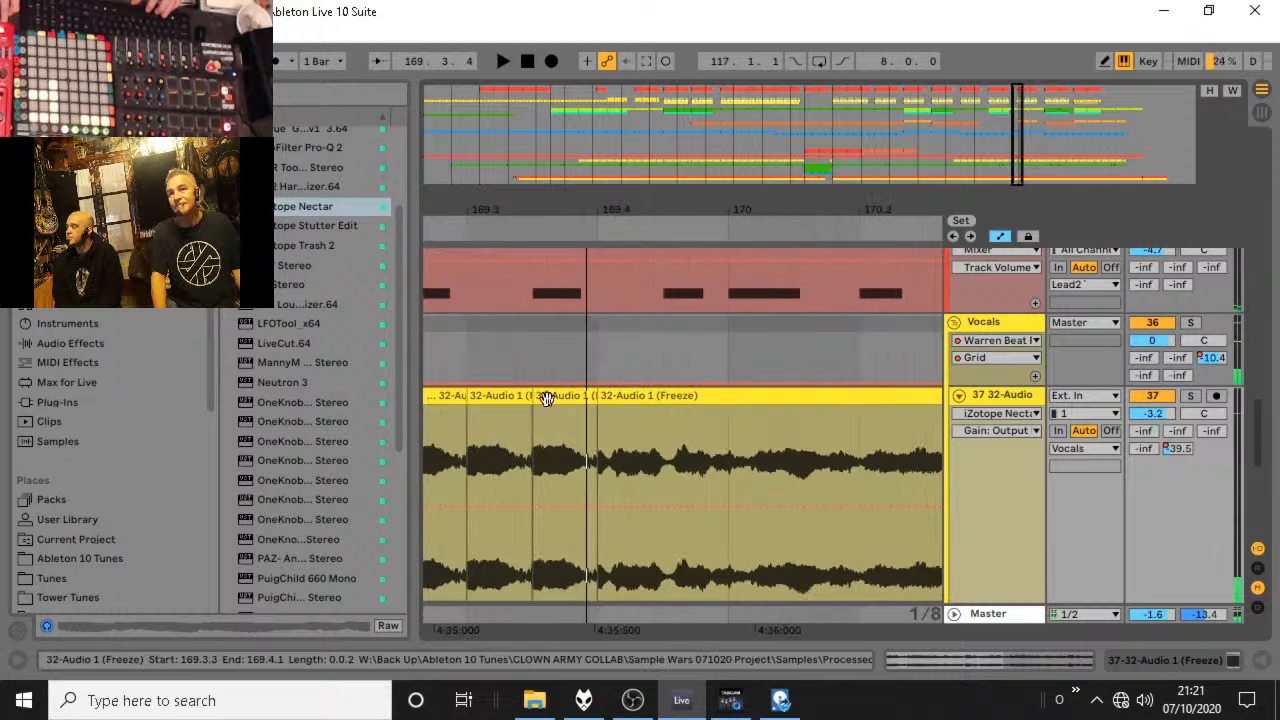
# Set the arrangement grid to 1/16 and duplicate the vocal slice from 169.4.1 to 169.4.2 three times on the 37 32-Audio track.
pyautogui.moveTo(570, 217); pyautogui.dragTo(570, 185)
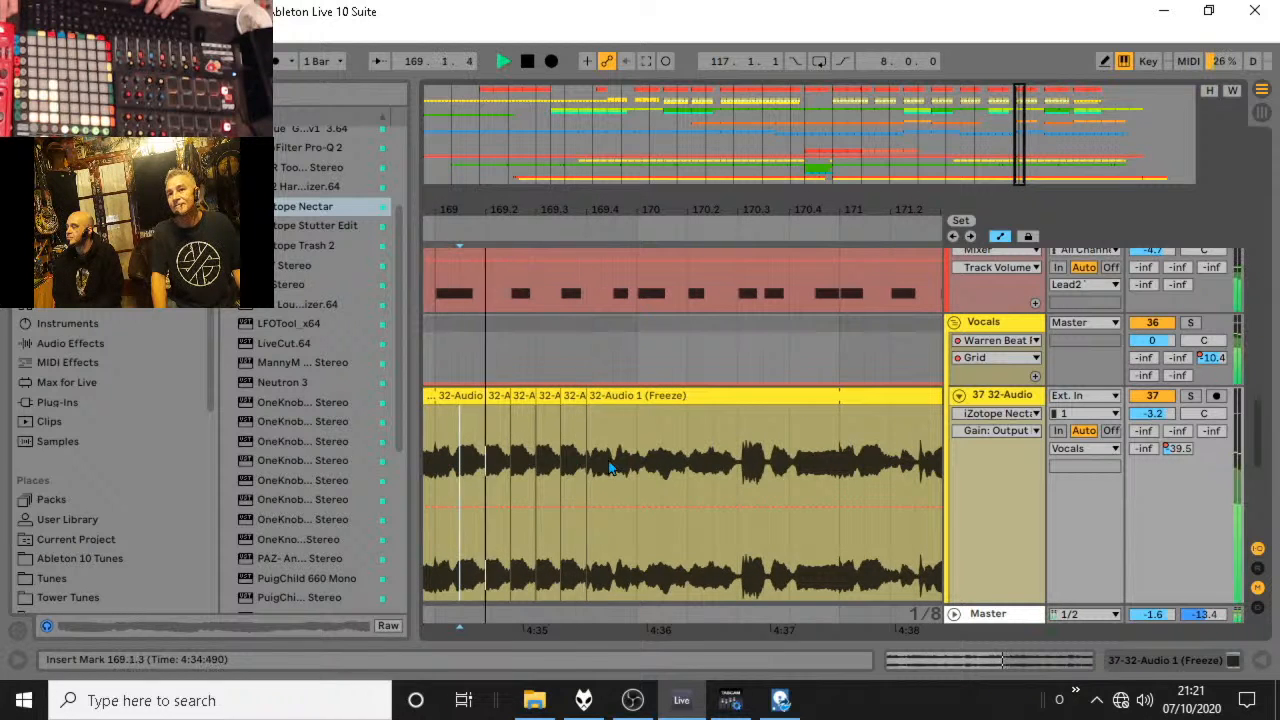
pyautogui.rightClick(613, 457)
pyautogui.click(753, 337)
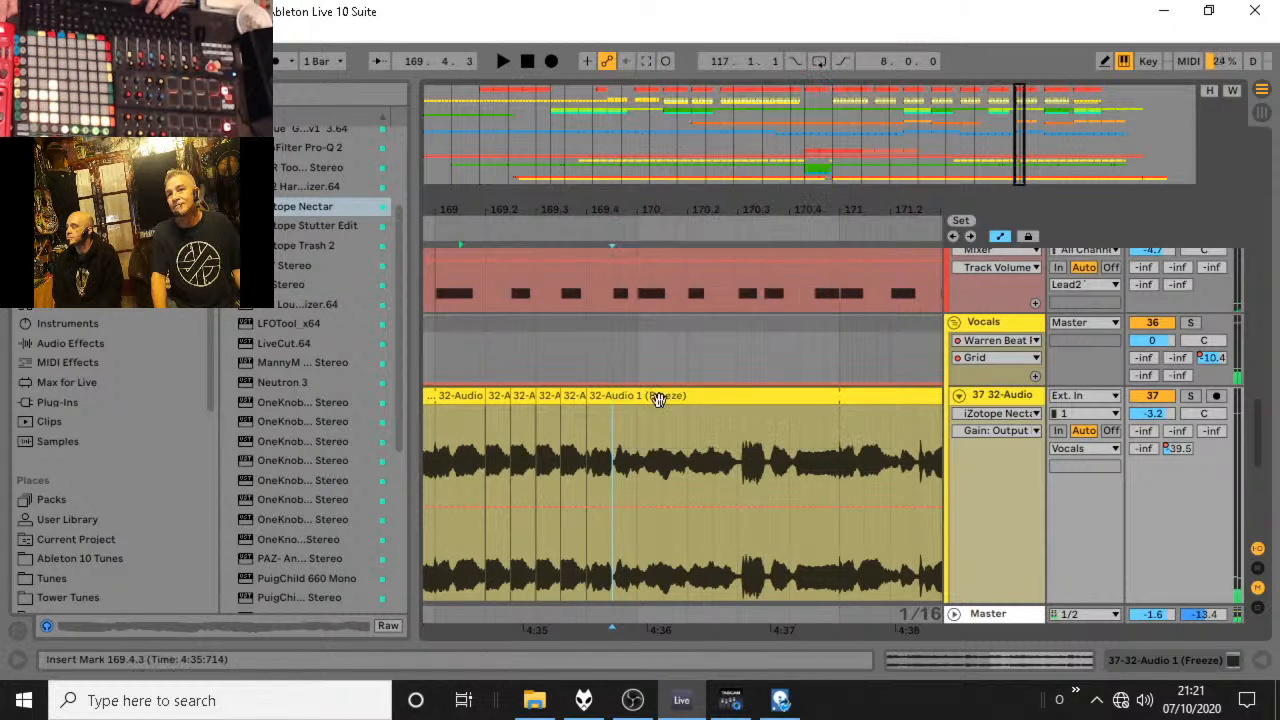
pyautogui.scroll(-2, 593, 500)
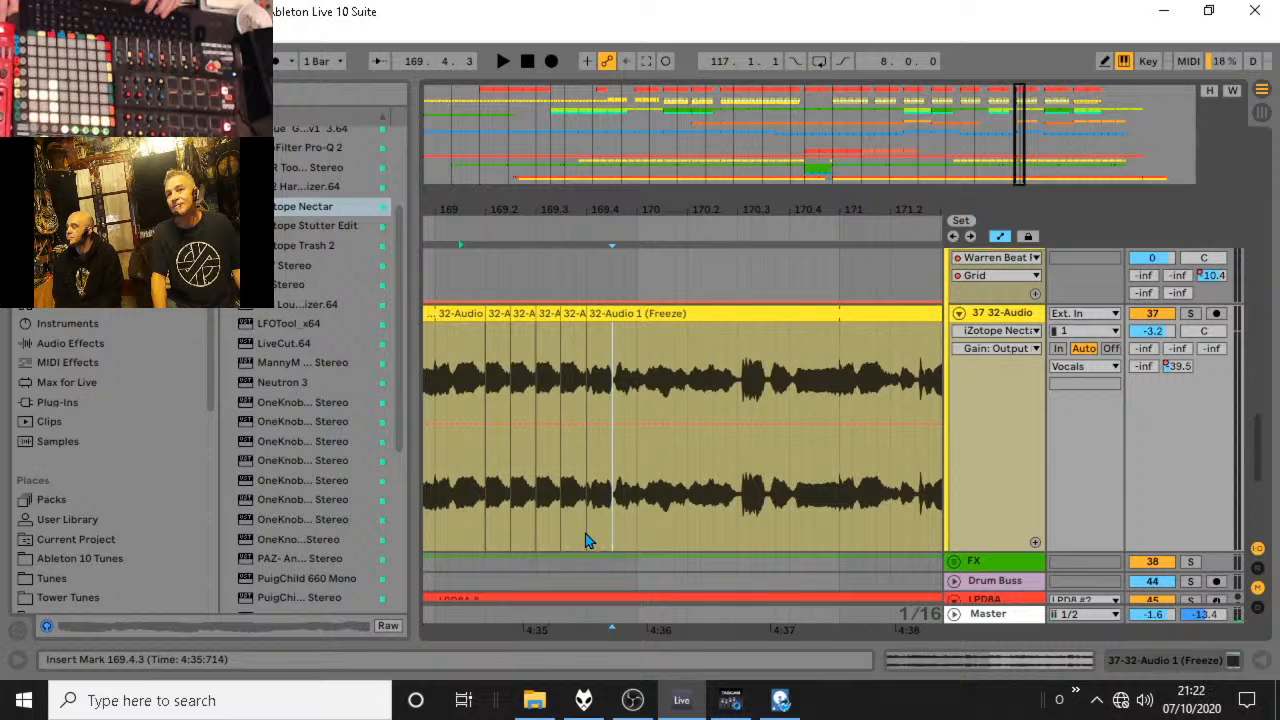
pyautogui.moveTo(587, 540); pyautogui.dragTo(604, 437)
pyautogui.moveTo(603, 530); pyautogui.dragTo(593, 316)
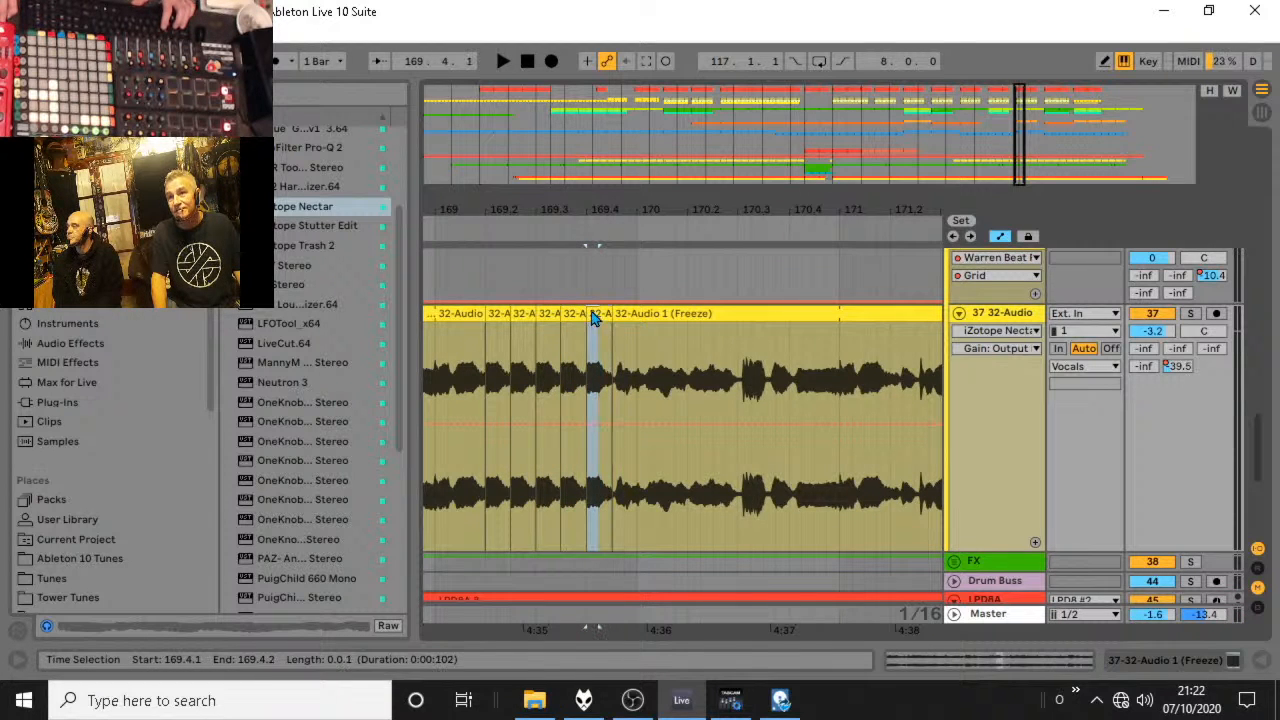
pyautogui.hotkey('ctrl', 'd')
pyautogui.hotkey('ctrl', 'd')
pyautogui.hotkey('ctrl', 'd')
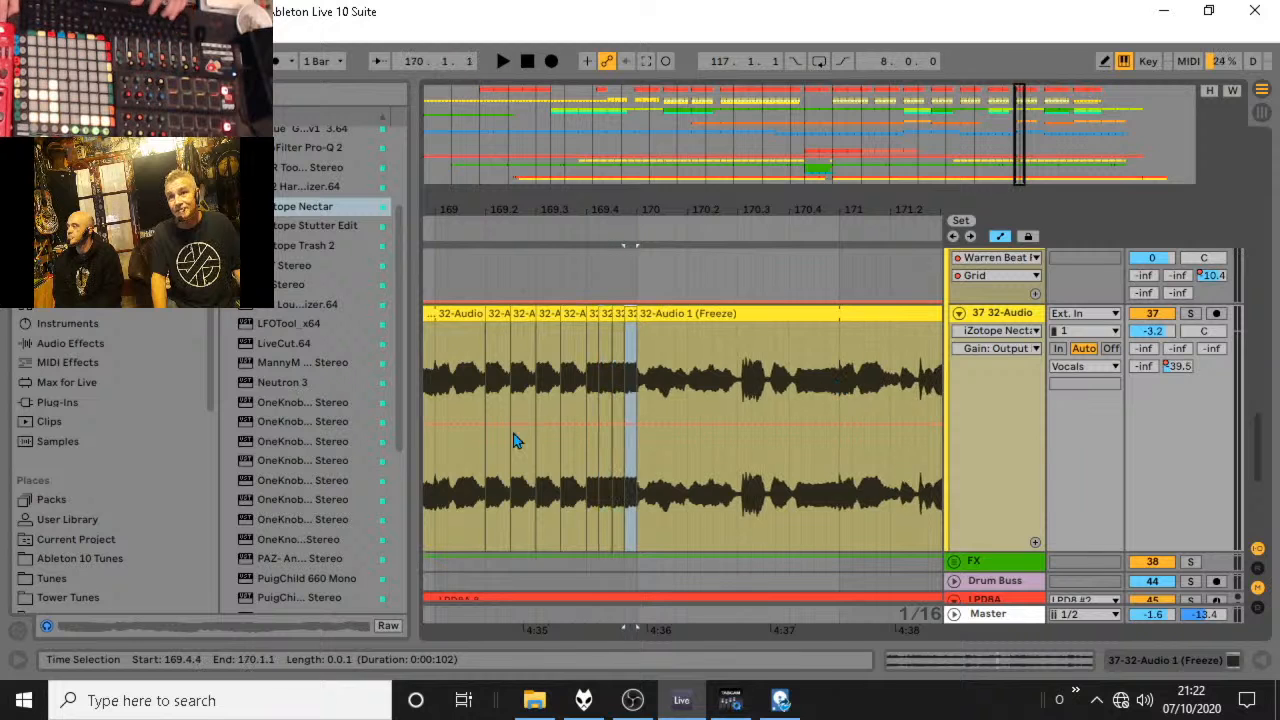
# Audition the faster vocal stutter from 169.1.2, and the vocal phrase that follows it from 170.1.1.
pyautogui.click(448, 495)
pyautogui.press('space')
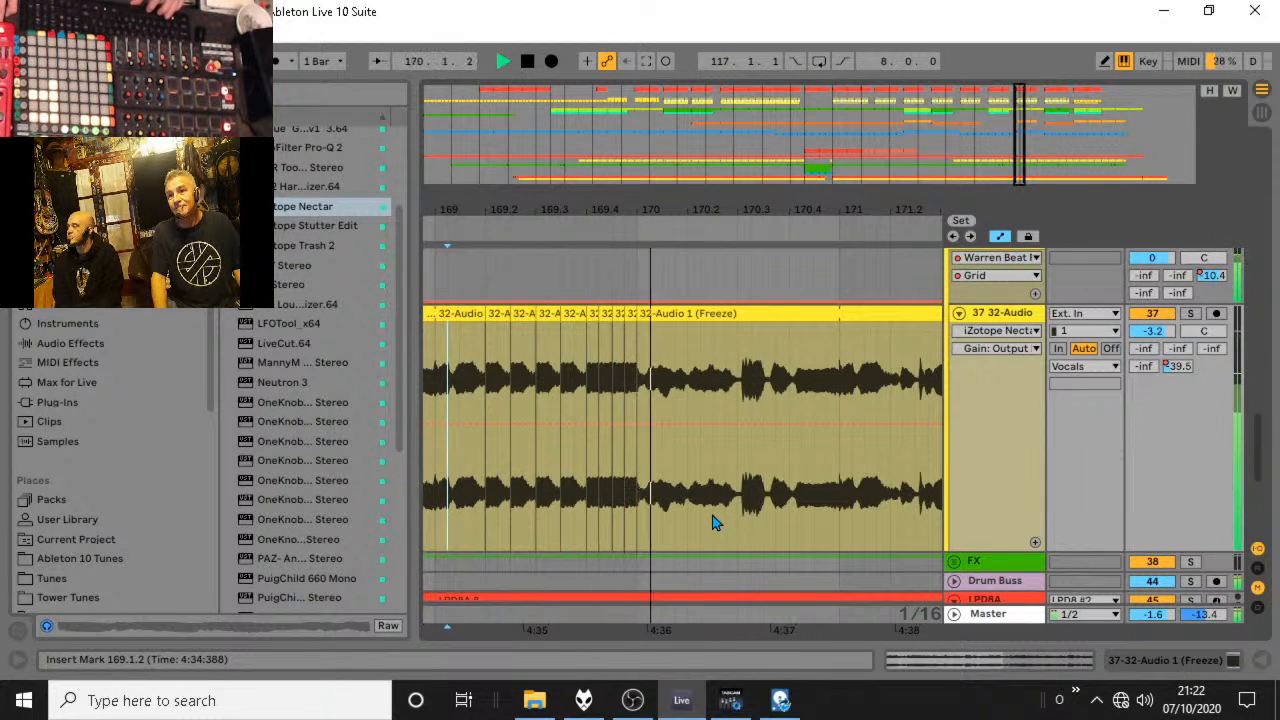
pyautogui.press('space')
pyautogui.moveTo(627, 208); pyautogui.dragTo(628, 254)
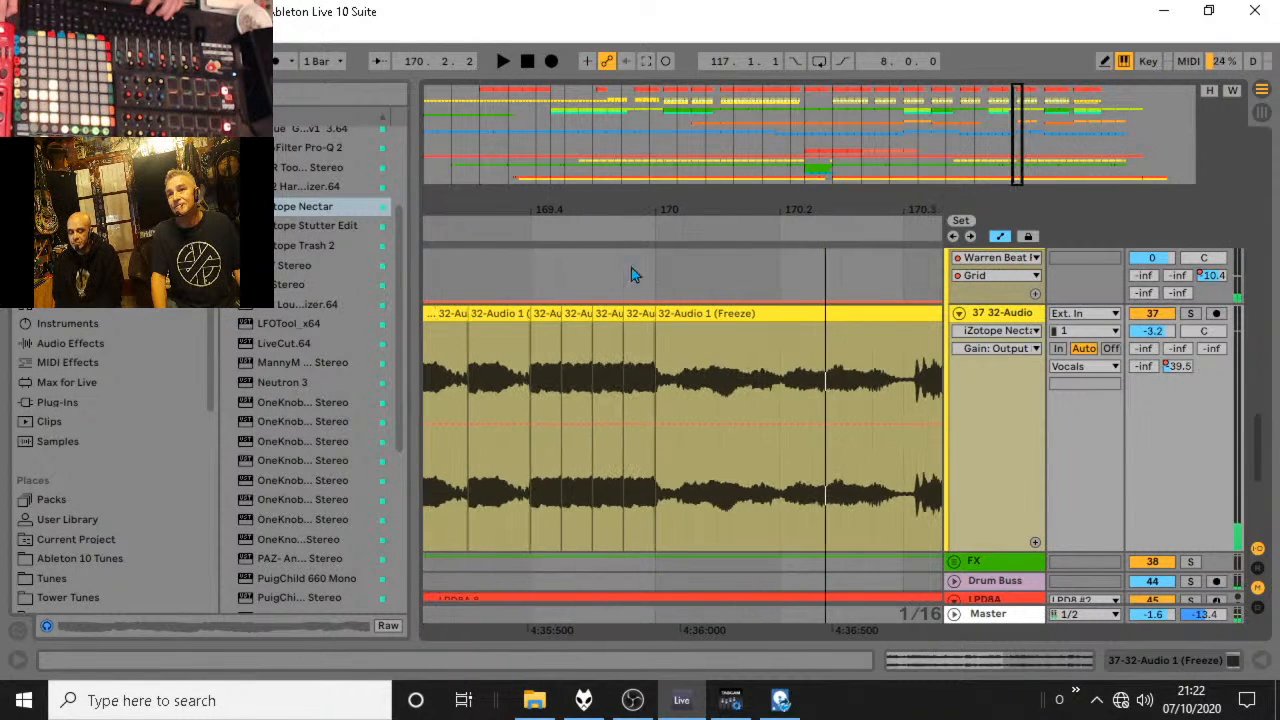
pyautogui.click(656, 335)
pyautogui.press('space')
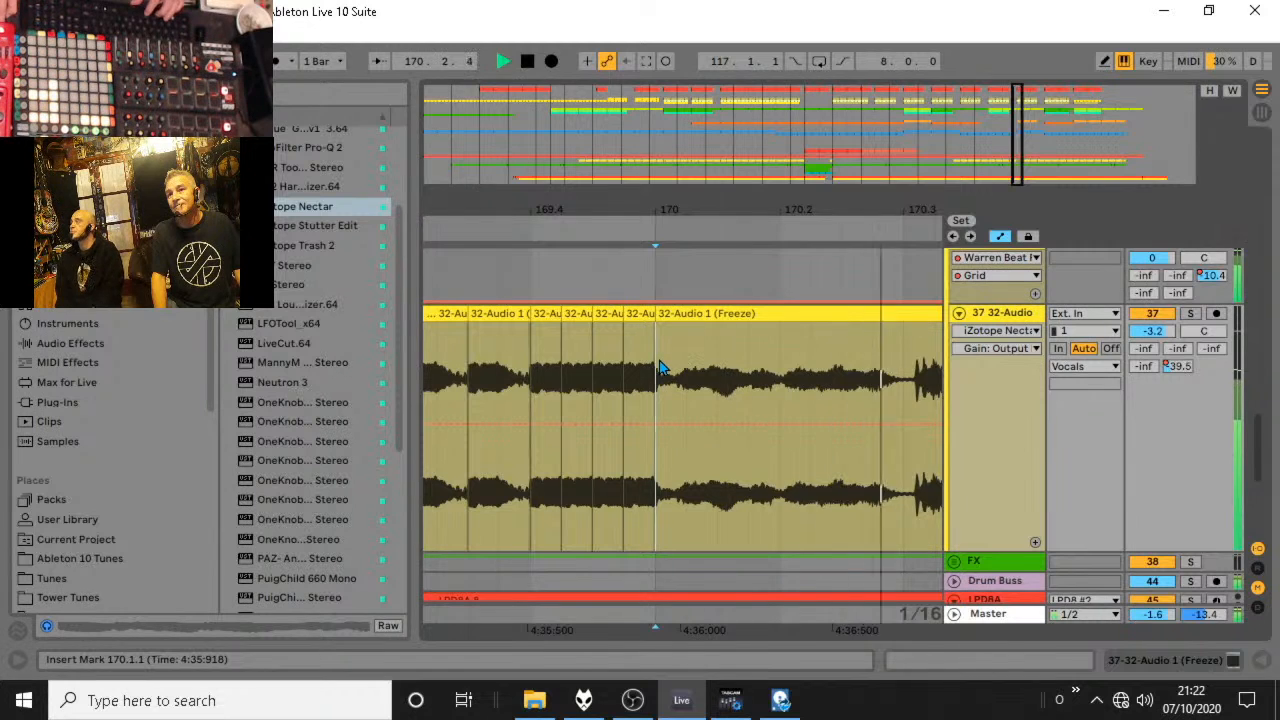
pyautogui.press('space')
pyautogui.moveTo(661, 209); pyautogui.dragTo(470, 206)
pyautogui.click(471, 380)
pyautogui.press('space')
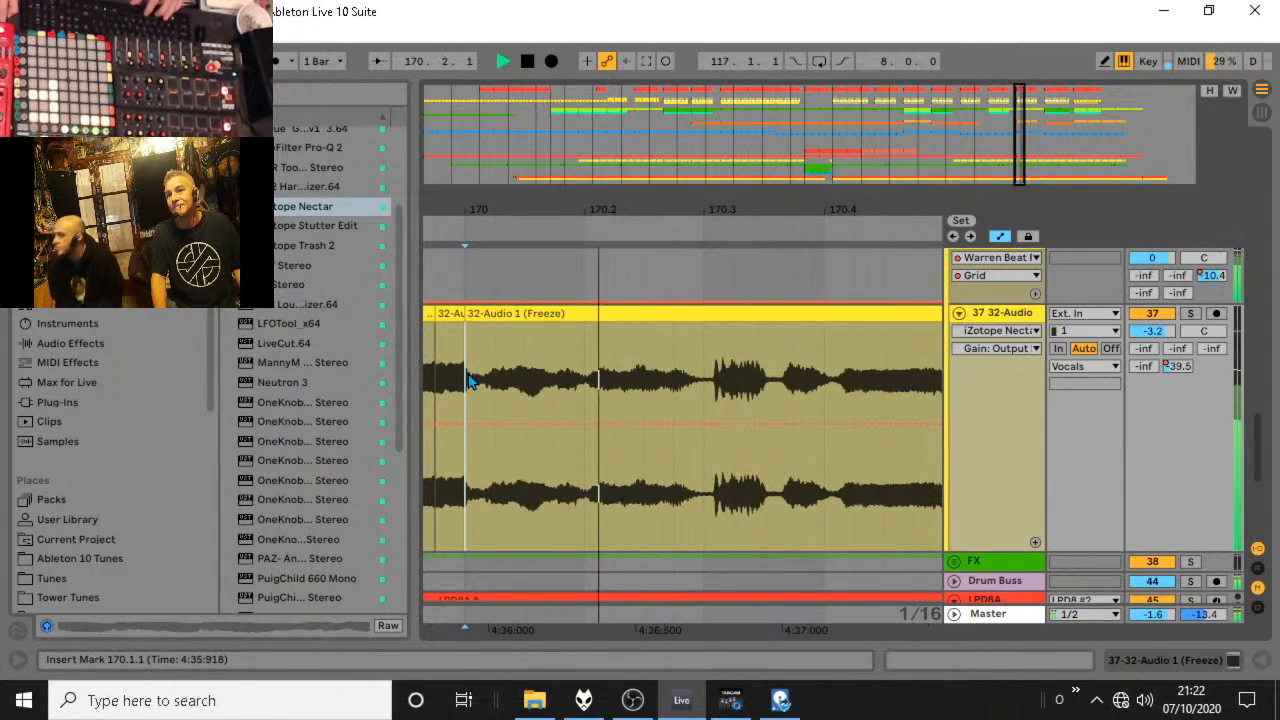
pyautogui.press('space')
# Duplicate the vocal section from 170.1.1 to 170.2.2 once and save the Live Set.
pyautogui.moveTo(471, 380)
pyautogui.mouseDown()
pyautogui.moveTo(689, 317)
pyautogui.moveTo(599, 310)
pyautogui.mouseUp()
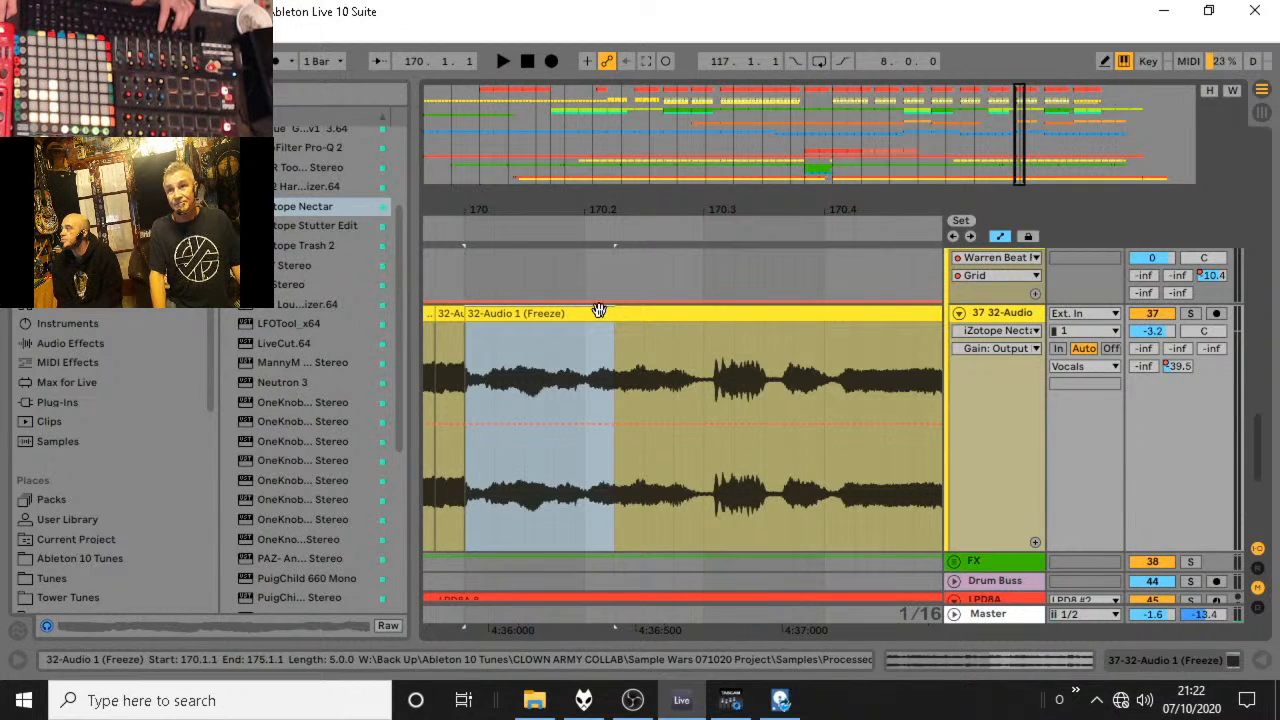
pyautogui.hotkey('ctrl', 'd')
pyautogui.hotkey('ctrl', 's')
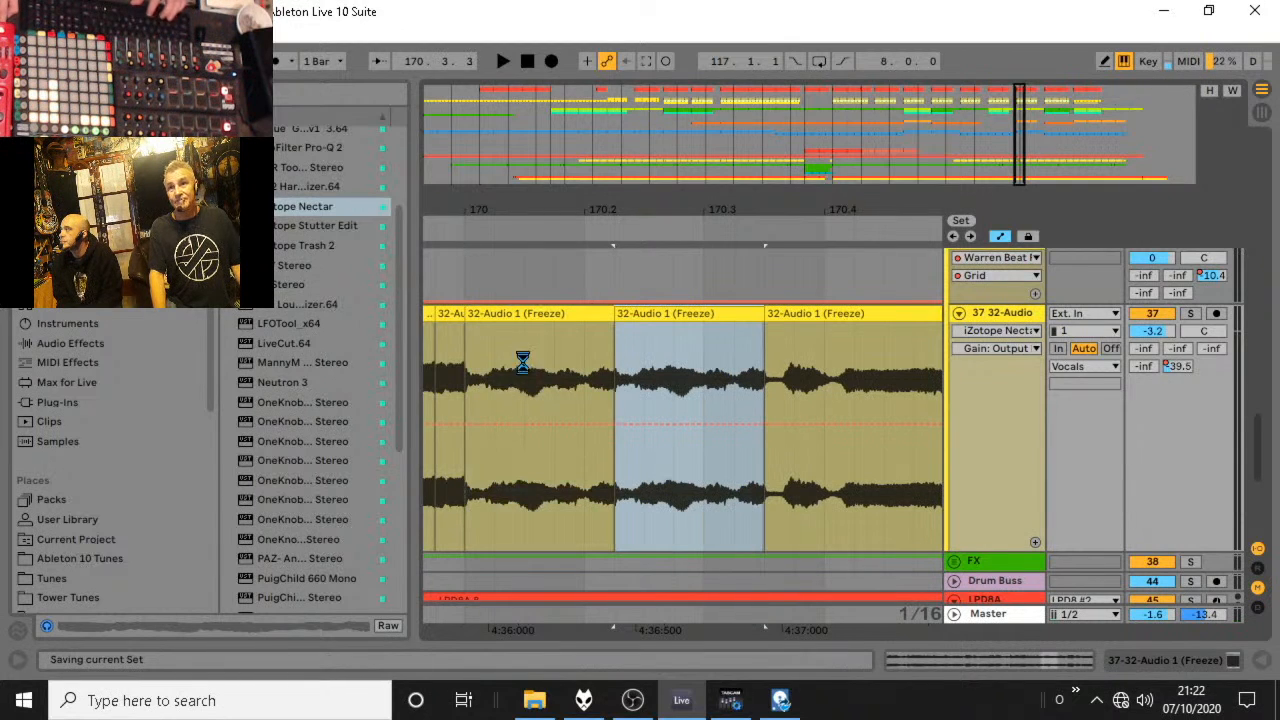
# Audition the repeated vocal phrase from 170.1.1.
pyautogui.press('space')
pyautogui.moveTo(472, 392); pyautogui.dragTo(475, 394)
pyautogui.press('space')
pyautogui.click(471, 389)
pyautogui.press('space')
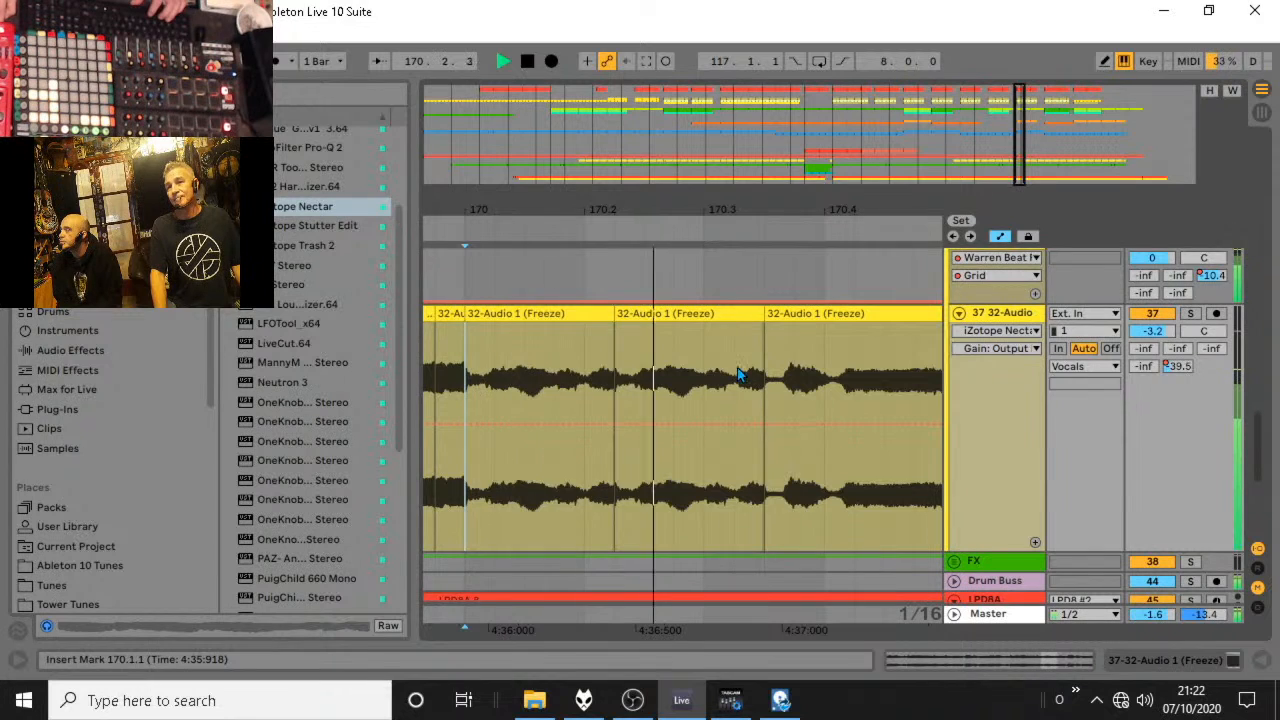
# Duplicate the vocal section from 170.1.1 to 170.4.1 once and audition the result from 169.3.4.
pyautogui.press('space')
pyautogui.press('space')
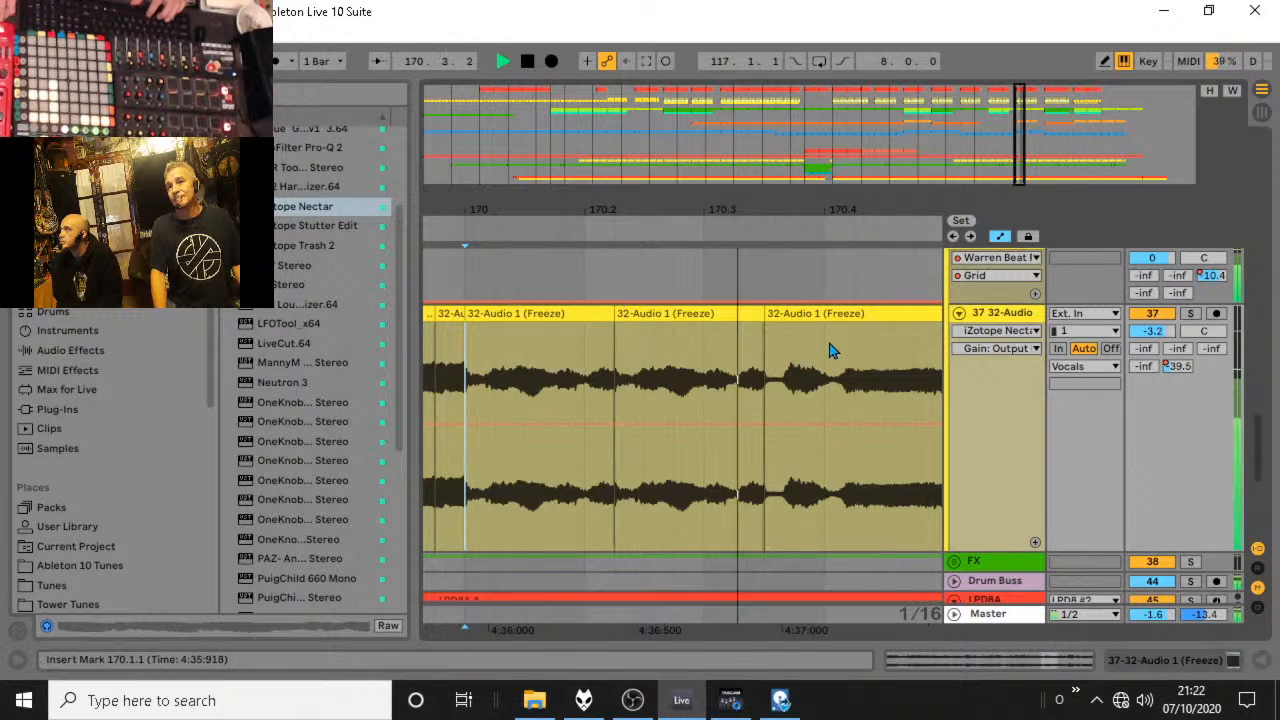
pyautogui.moveTo(828, 345); pyautogui.dragTo(463, 329)
pyautogui.press('space')
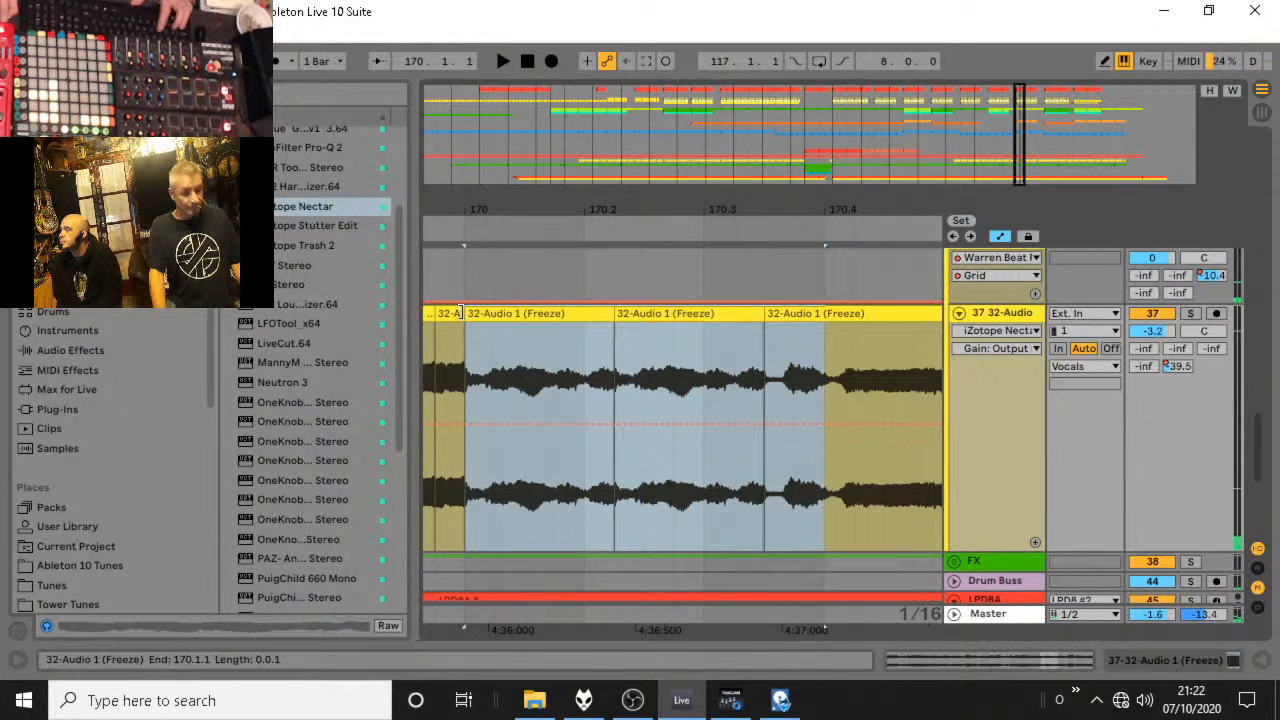
pyautogui.hotkey('ctrl', 'd')
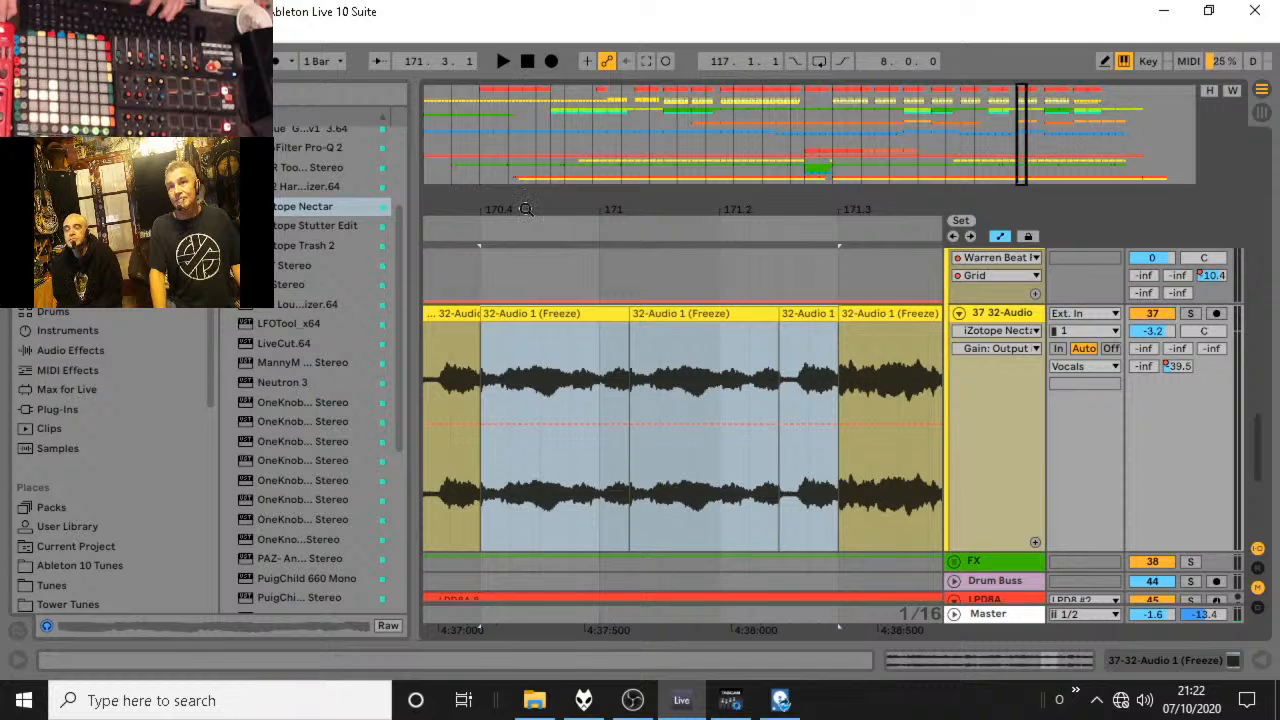
pyautogui.moveTo(525, 208); pyautogui.dragTo(710, 135)
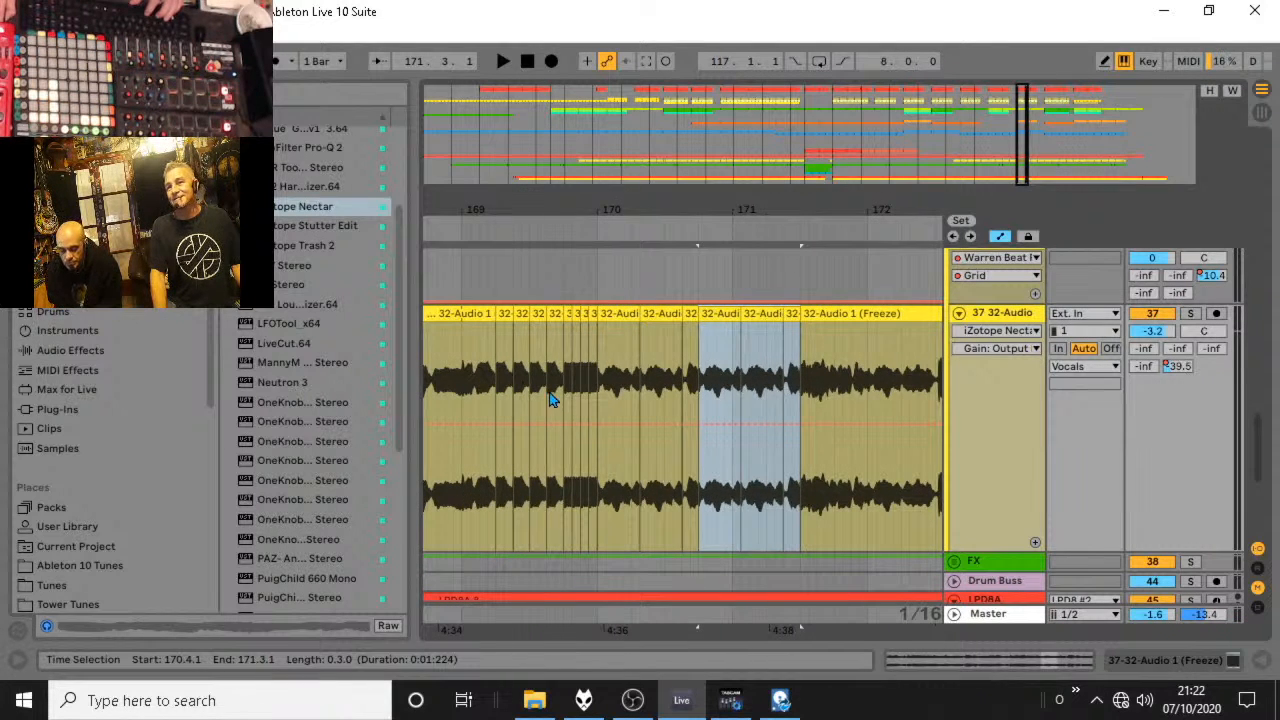
pyautogui.click(552, 396)
pyautogui.press('space')
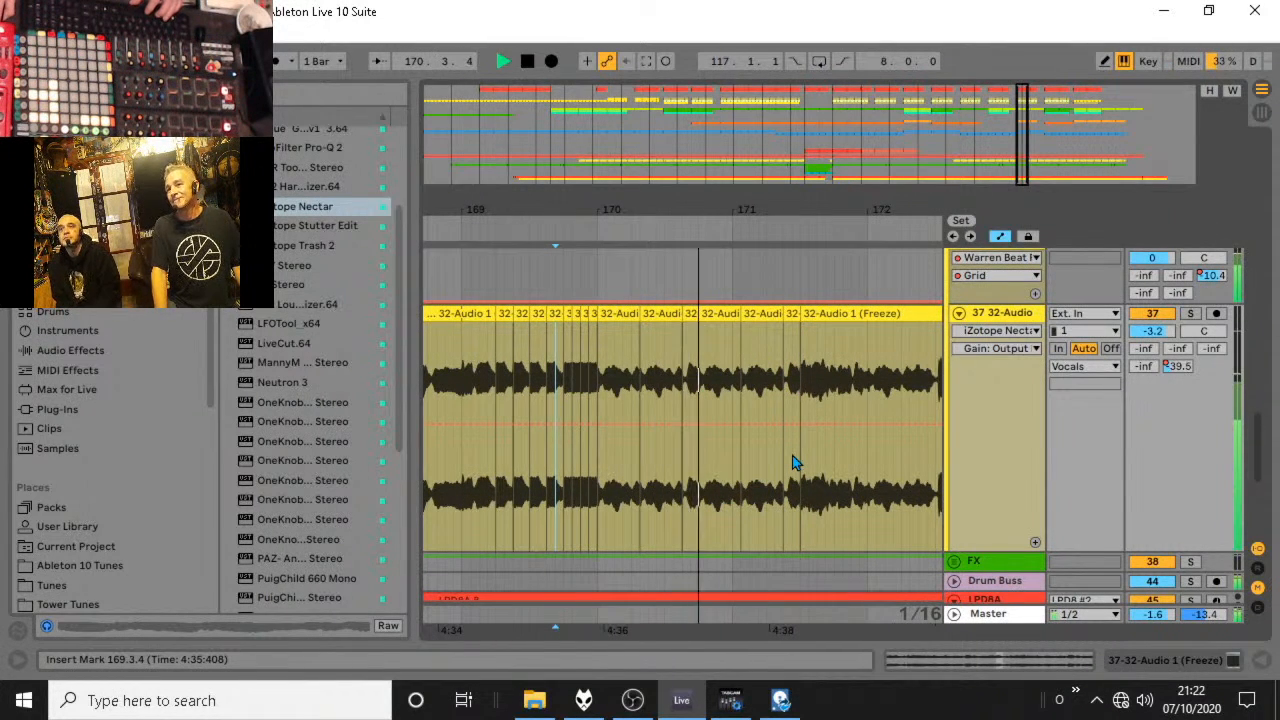
pyautogui.press('space')
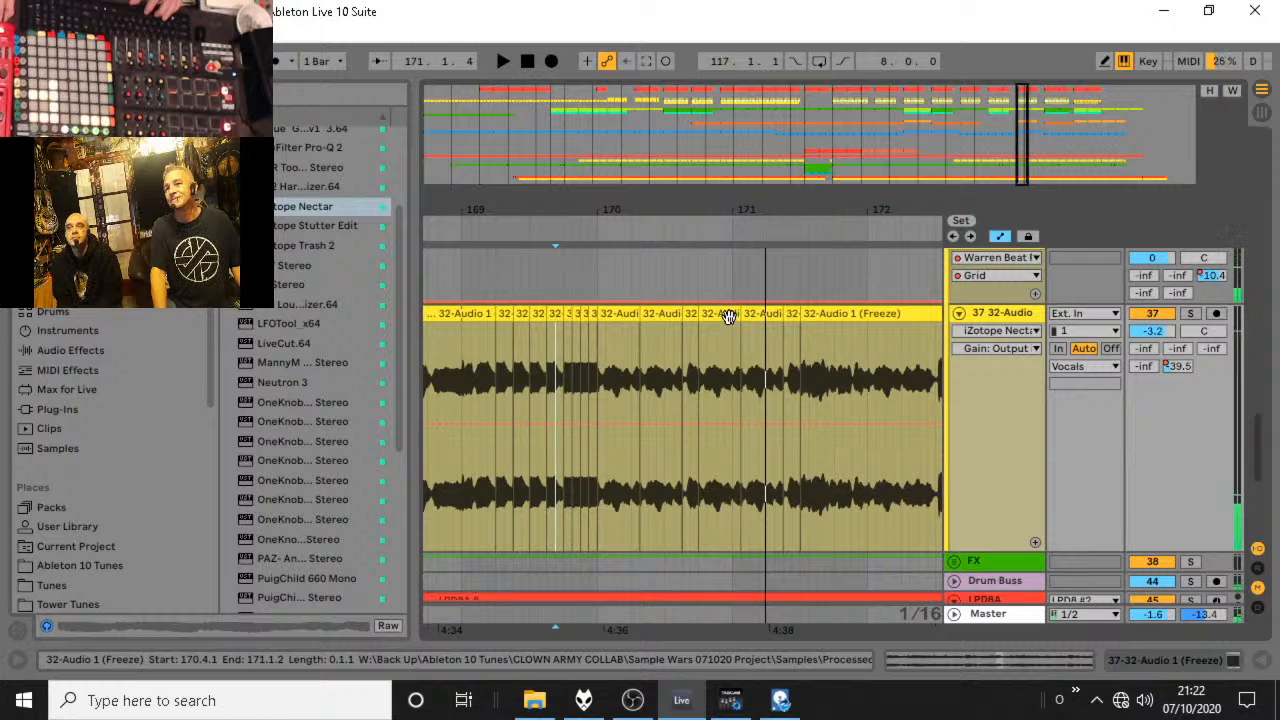
# Move the vocal slice at 170.4.1 to 170.4.2, extend the preceding slice to meet it, and duplicate the section from 170.1.1 to 170.4.2.
pyautogui.click(729, 316)
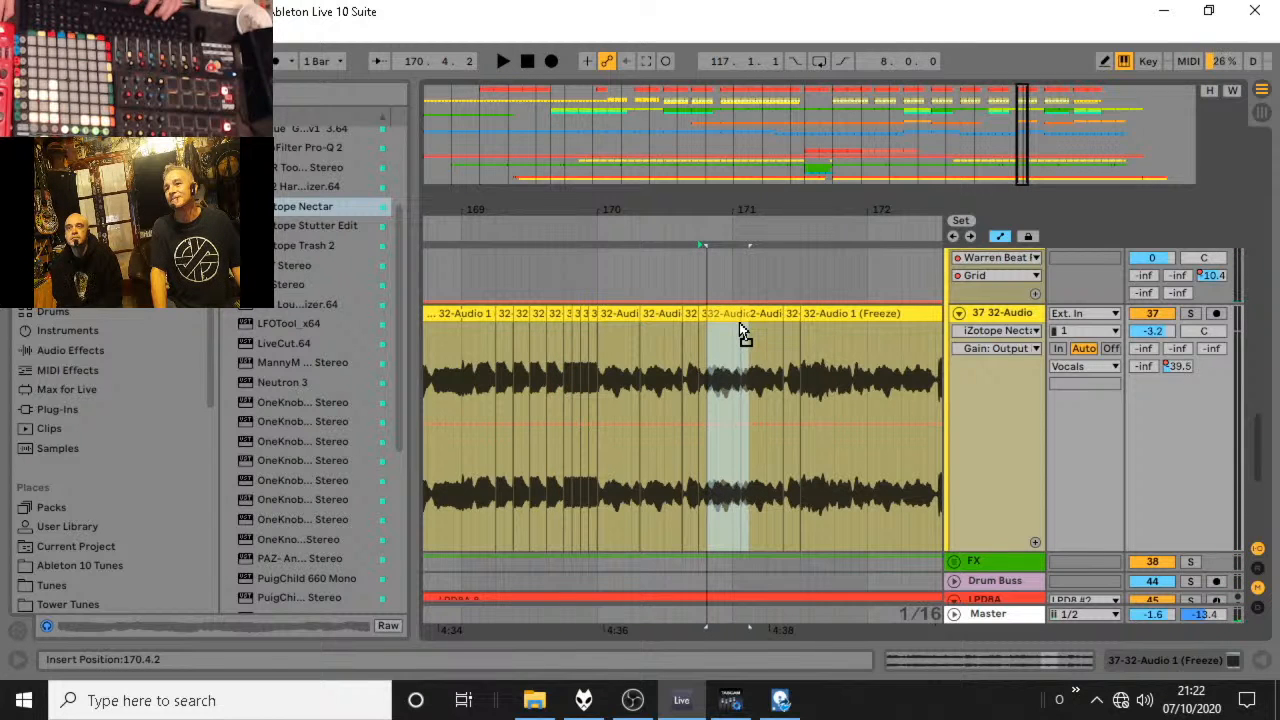
pyautogui.hotkey('ctrl', 'e')
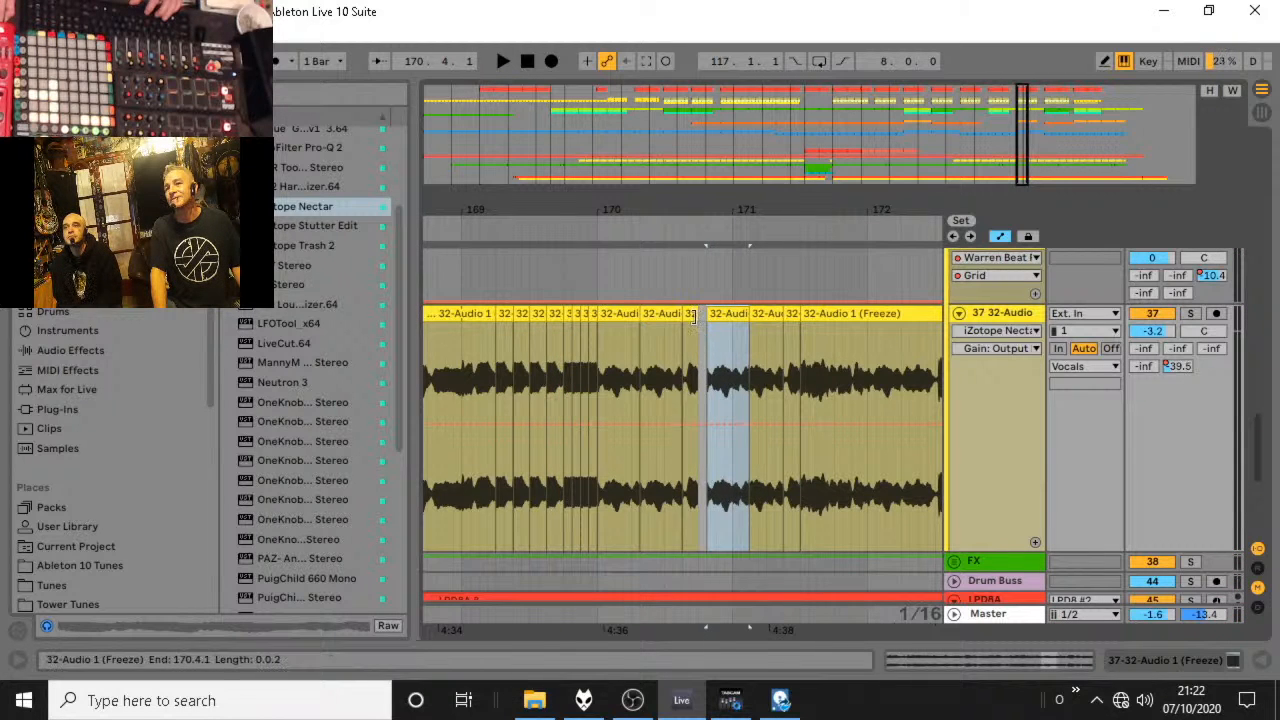
pyautogui.moveTo(697, 314); pyautogui.dragTo(606, 330)
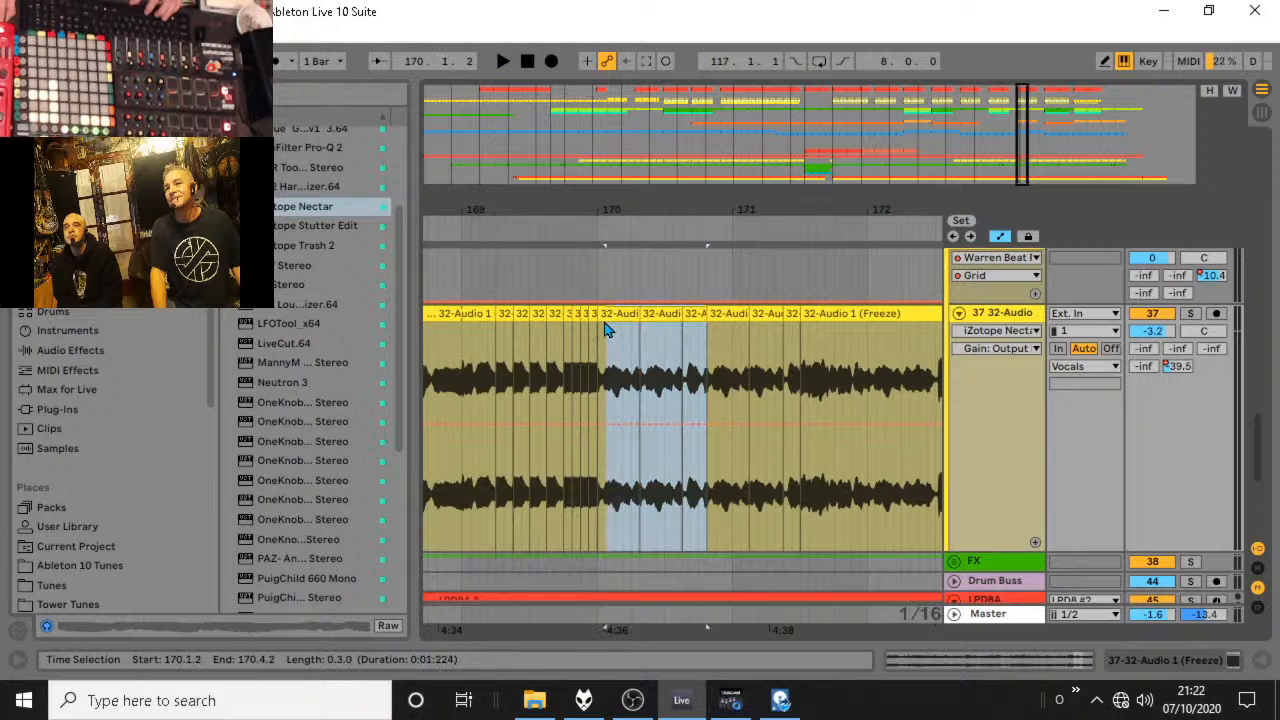
pyautogui.click(598, 334)
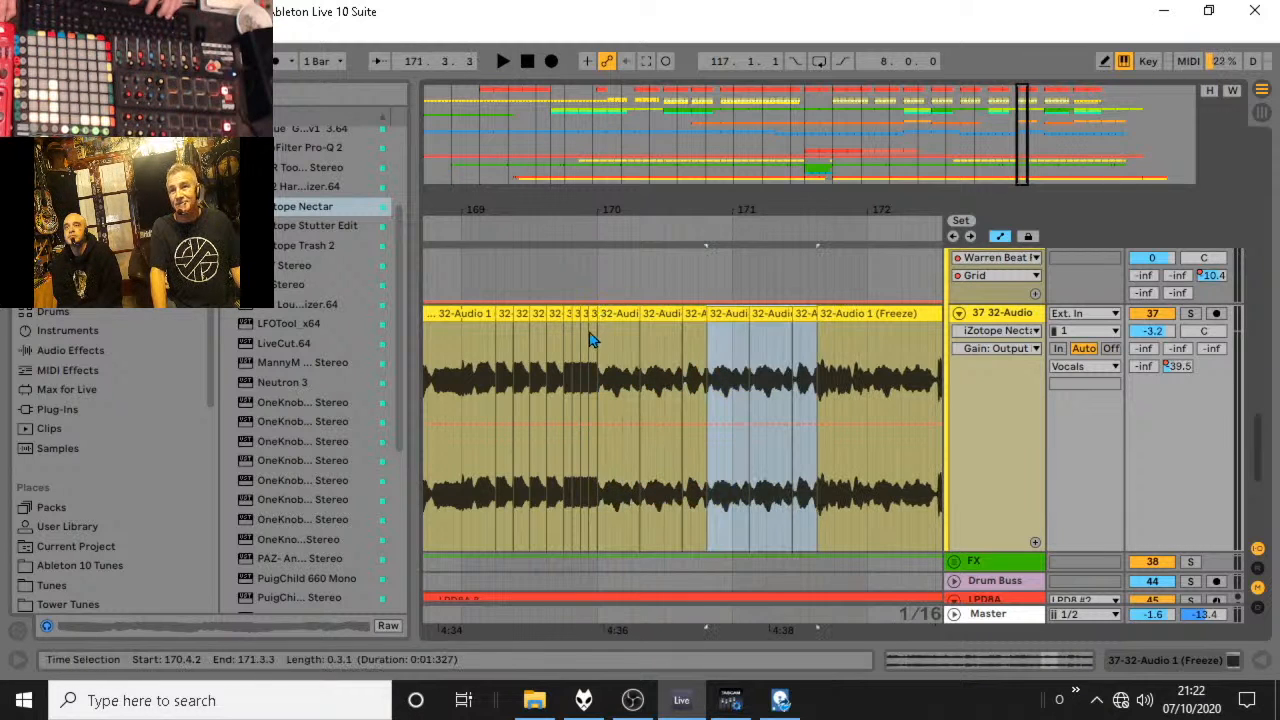
# Audition the repeated vocal section from 170.1.1, 170.1.2 and just before bar 170.
pyautogui.press('space')
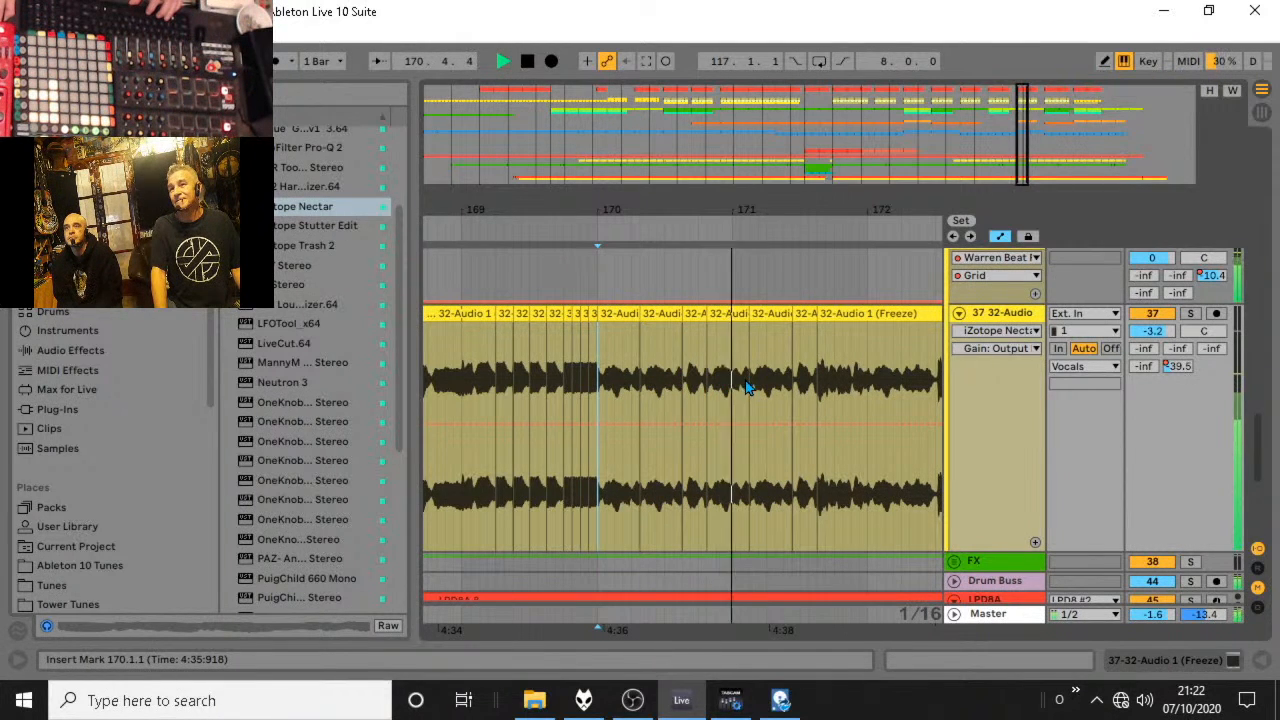
pyautogui.press('space')
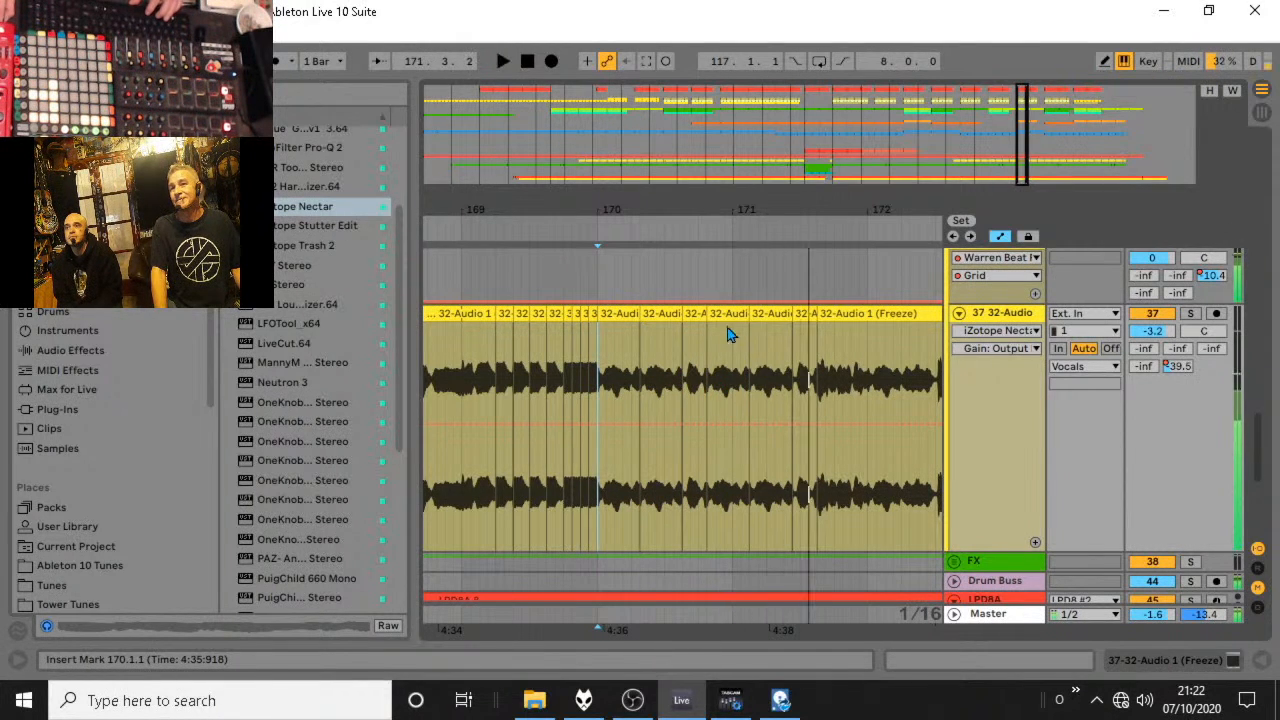
pyautogui.click(607, 344)
pyautogui.press('space')
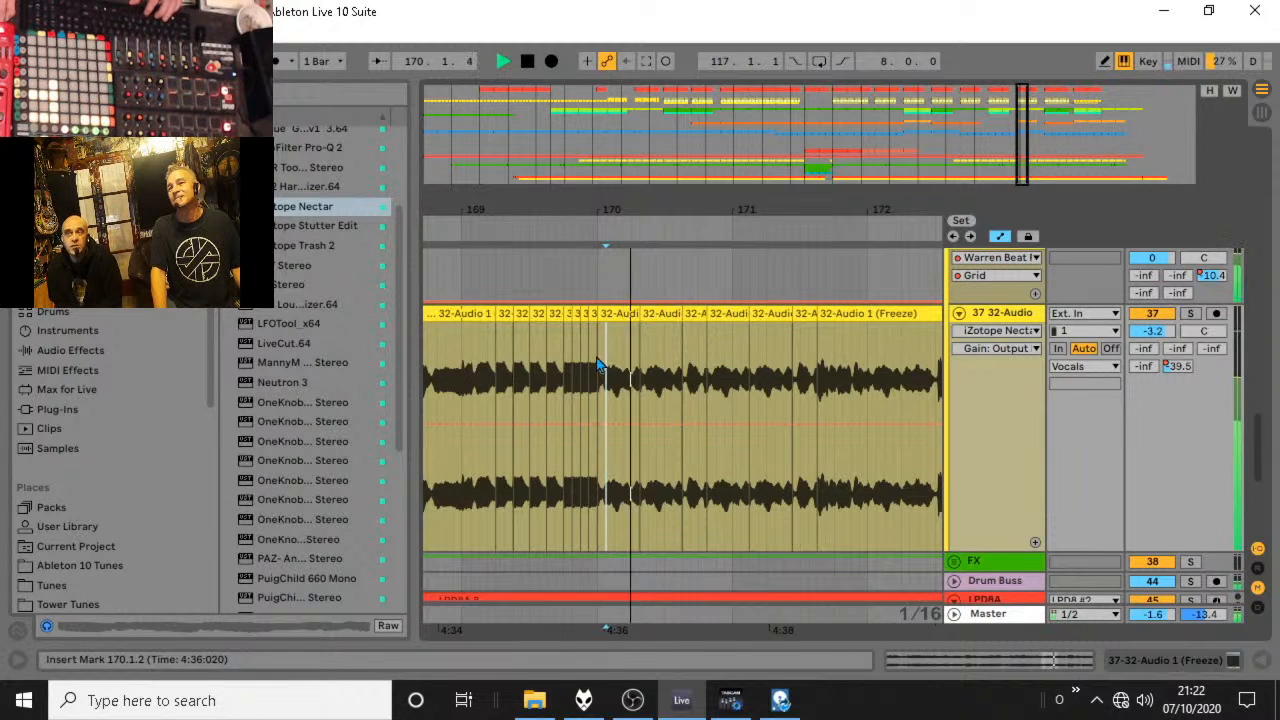
pyautogui.press('space')
pyautogui.click(590, 348)
pyautogui.press('space')
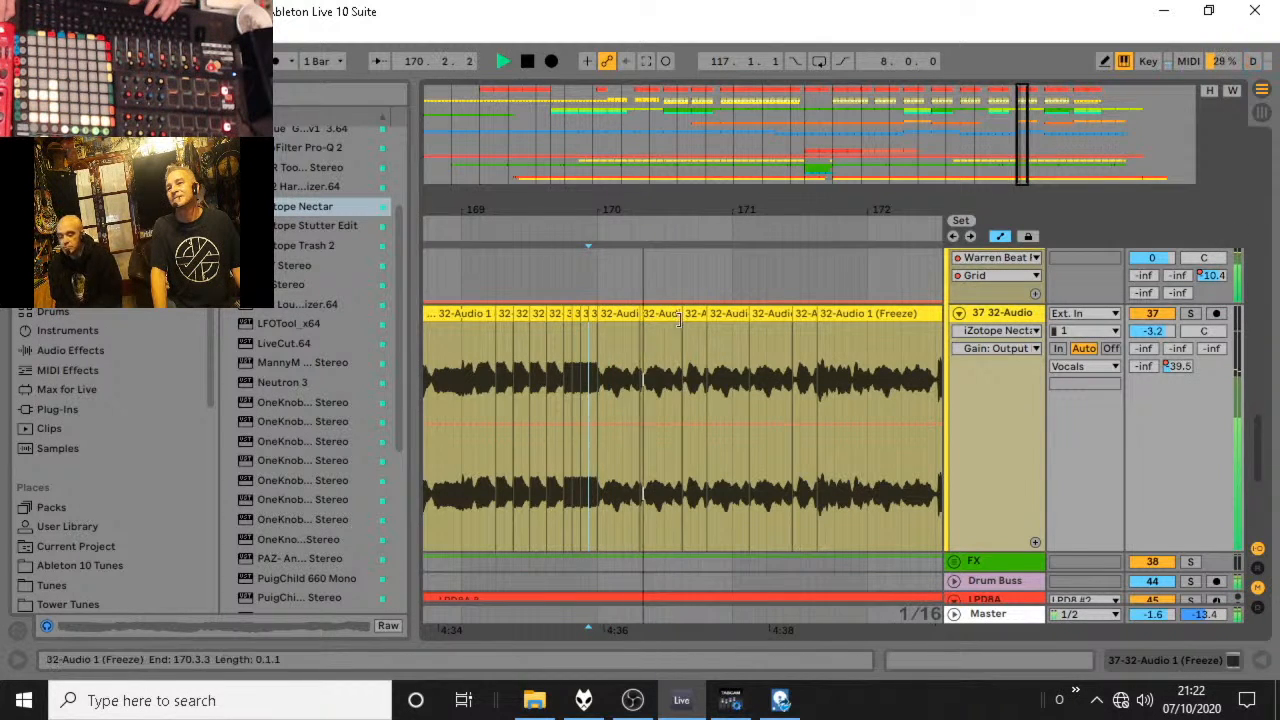
pyautogui.press('space')
# Extend the vocal slice starting at 170.3.3 to 171.1.1 and duplicate the bar from 170.1.1 to 171.1.1.
pyautogui.moveTo(705, 314); pyautogui.dragTo(600, 318)
pyautogui.click(731, 341)
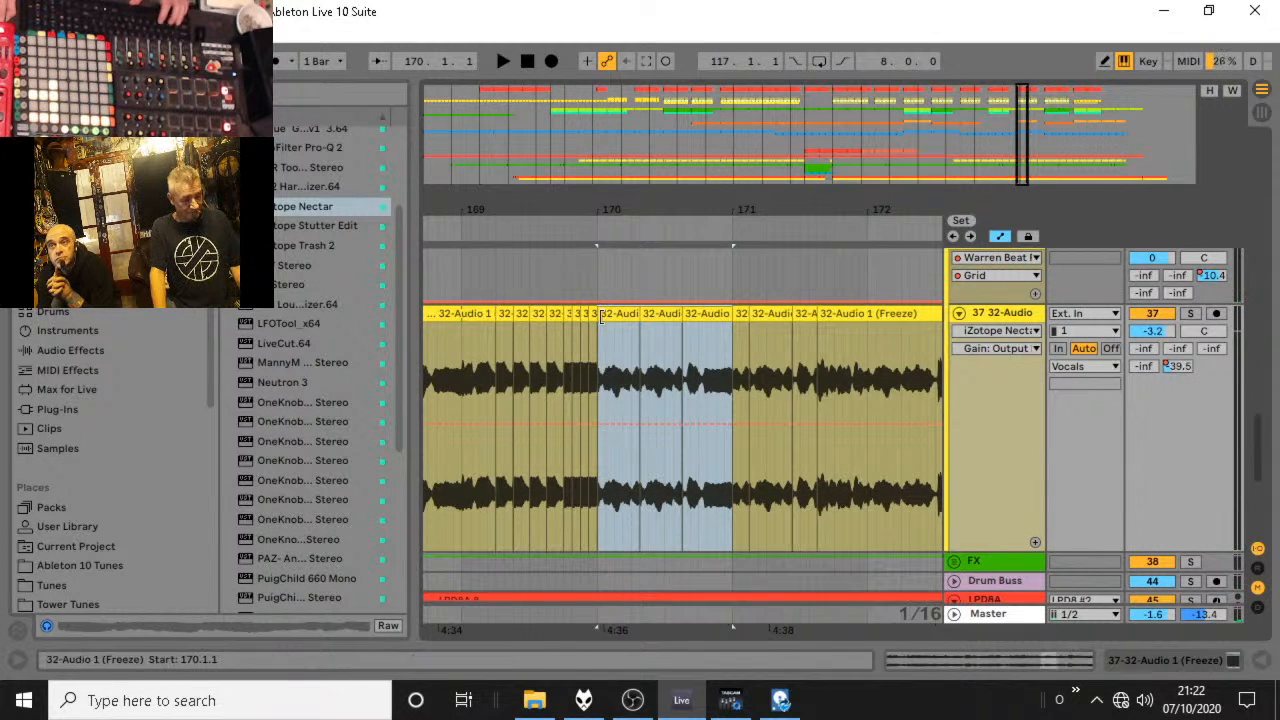
pyautogui.hotkey('ctrl', 'd')
# Audition the edited vocal stutters from 168.4.2.
pyautogui.moveTo(651, 209); pyautogui.dragTo(689, 207)
pyautogui.click(478, 372)
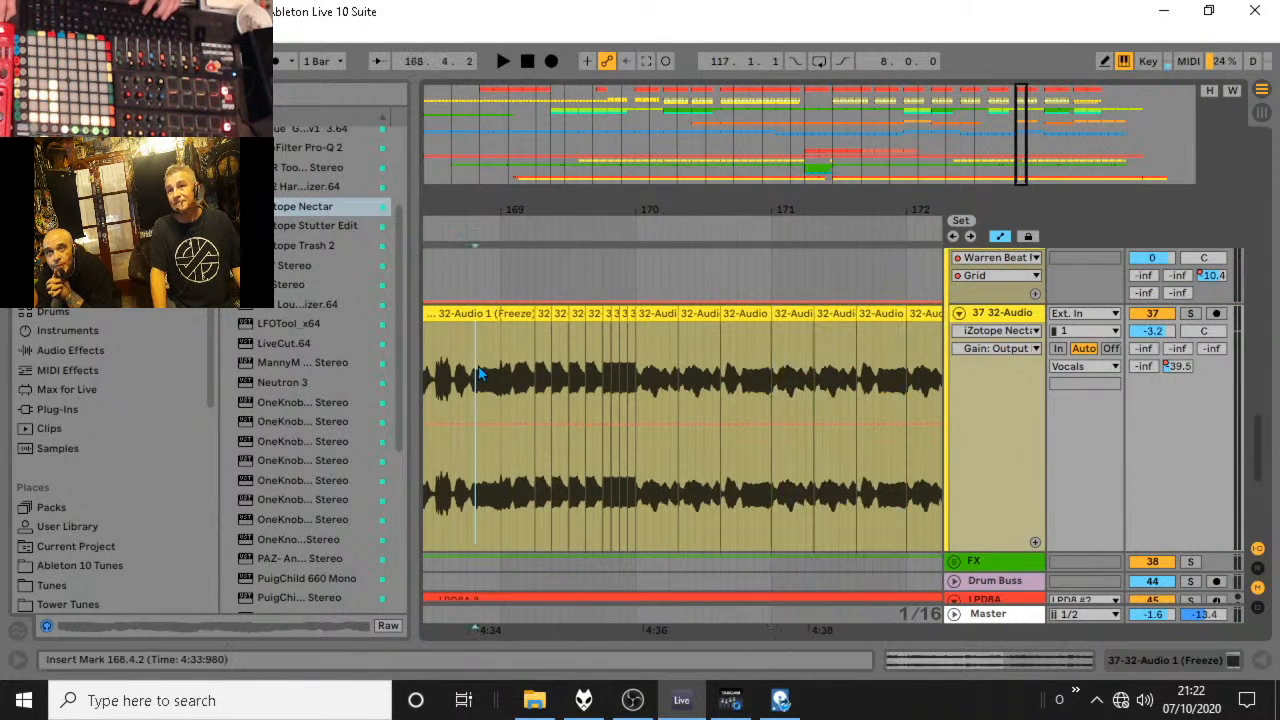
pyautogui.press('space')
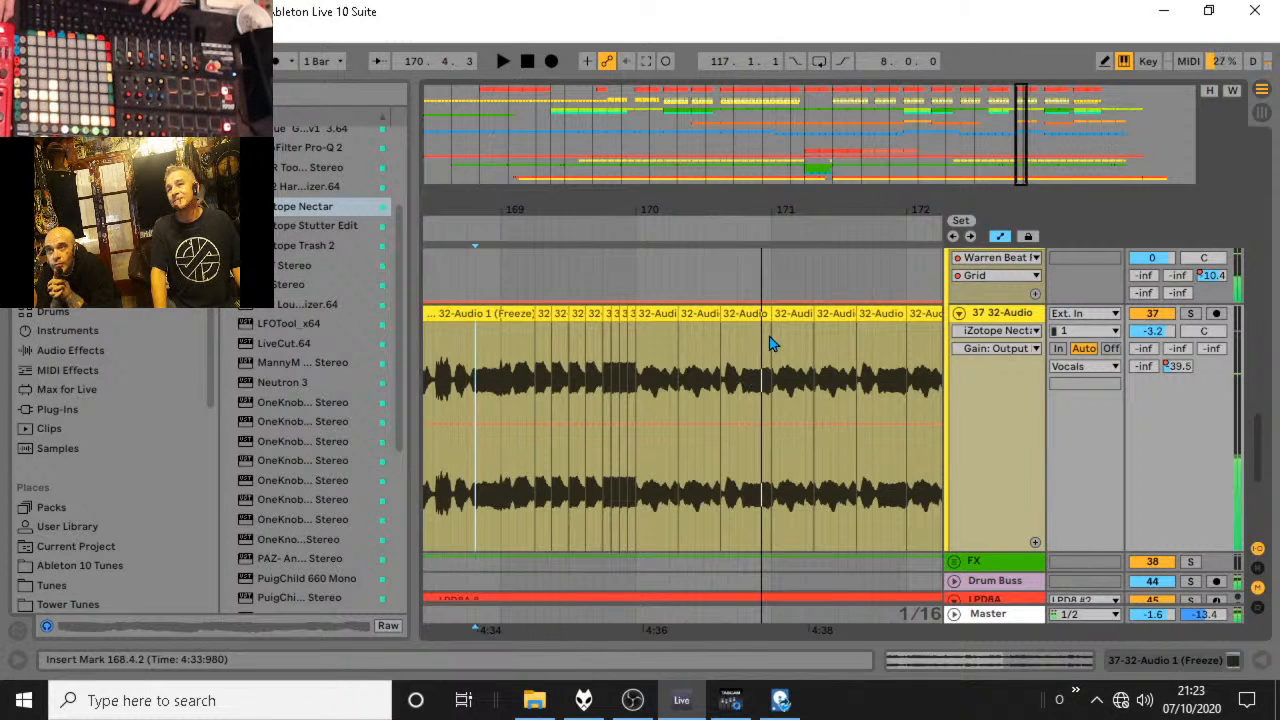
# Set the arrangement grid to 2 bars and duplicate the vocal section from 169.1.1 to 171.1.1 once.
pyautogui.moveTo(770, 342); pyautogui.dragTo(508, 318)
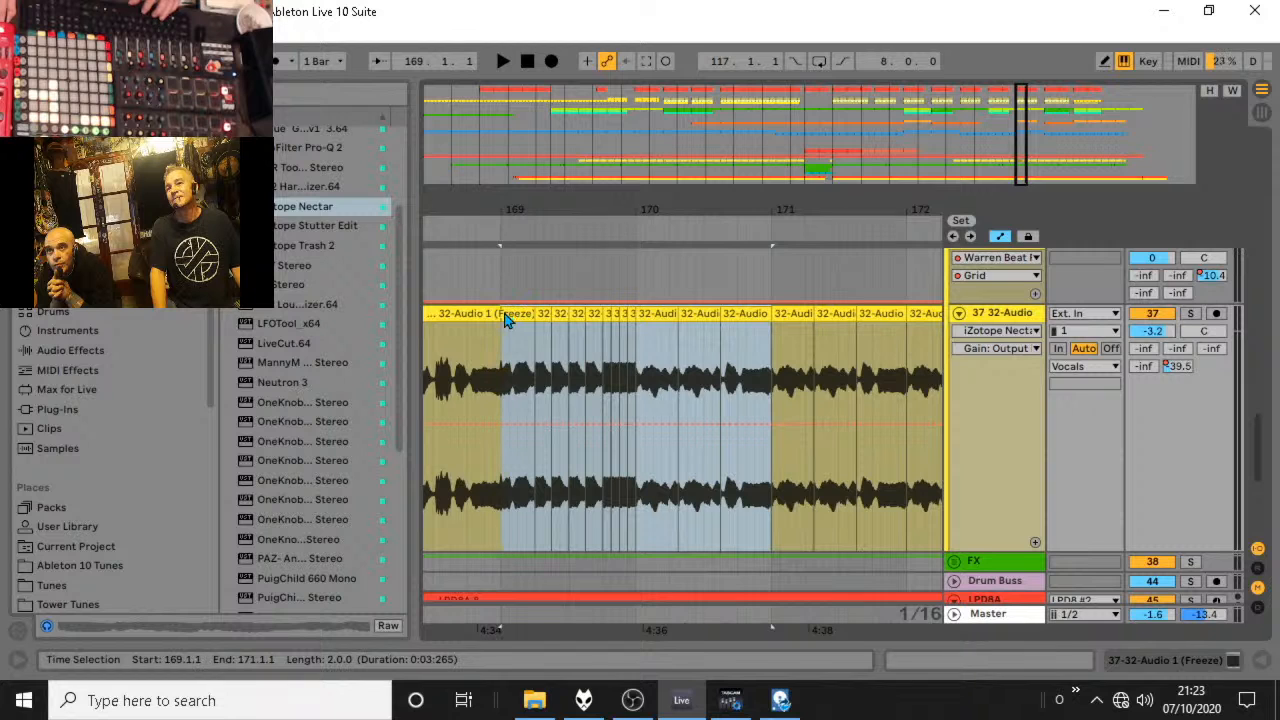
pyautogui.rightClick(711, 354)
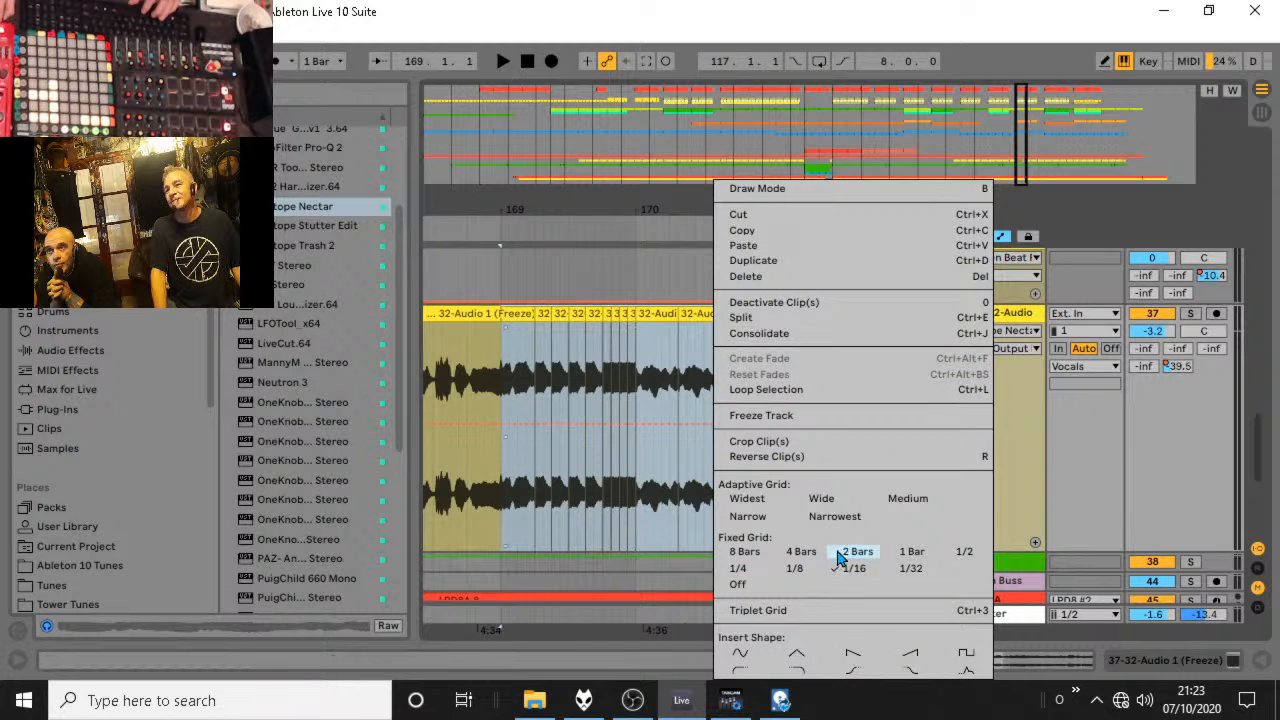
pyautogui.click(849, 476)
pyautogui.moveTo(771, 349); pyautogui.dragTo(491, 317)
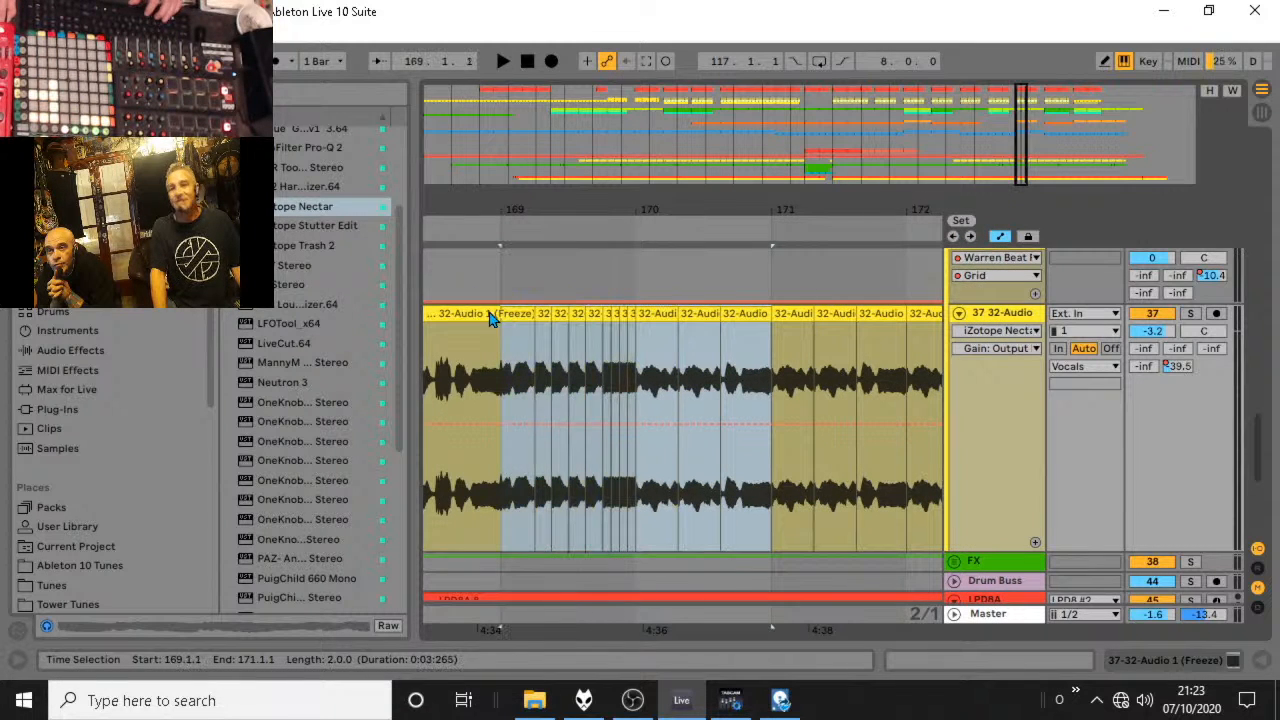
pyautogui.hotkey('ctrl', 'd')
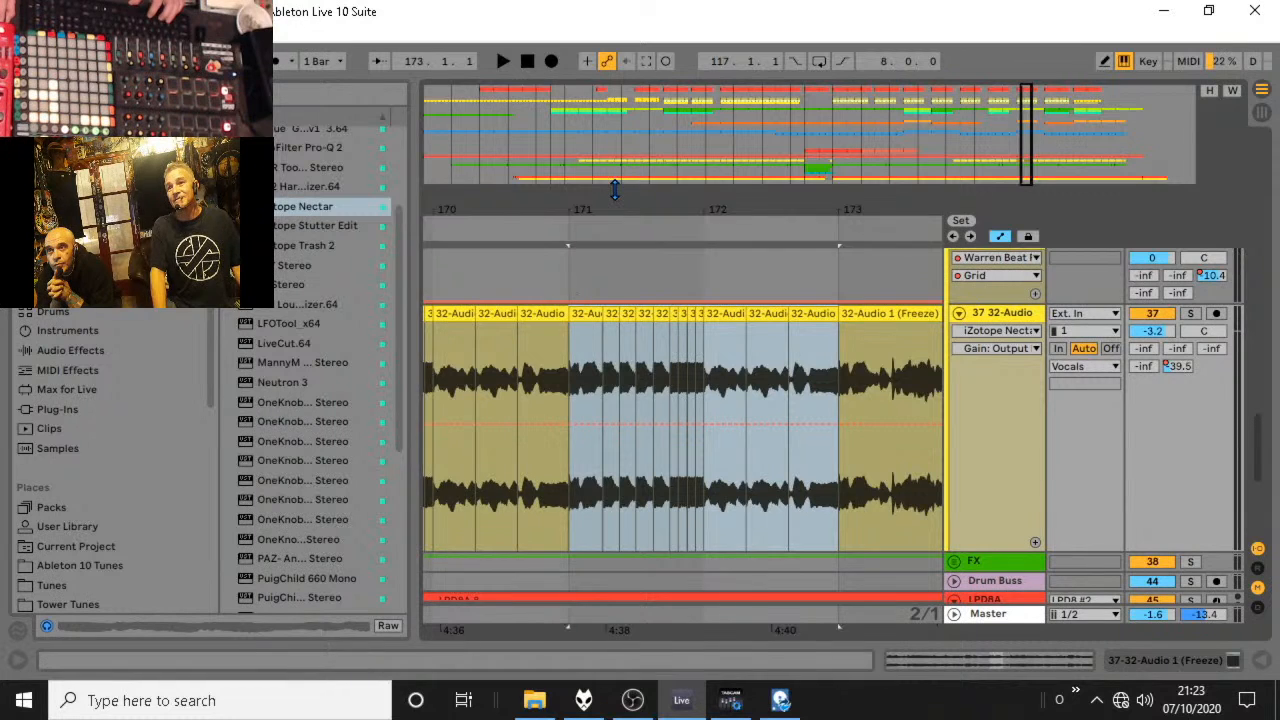
# Audition the duplicated two-bar vocal stutter pattern from 169.1.1.
pyautogui.moveTo(564, 212); pyautogui.dragTo(575, 202)
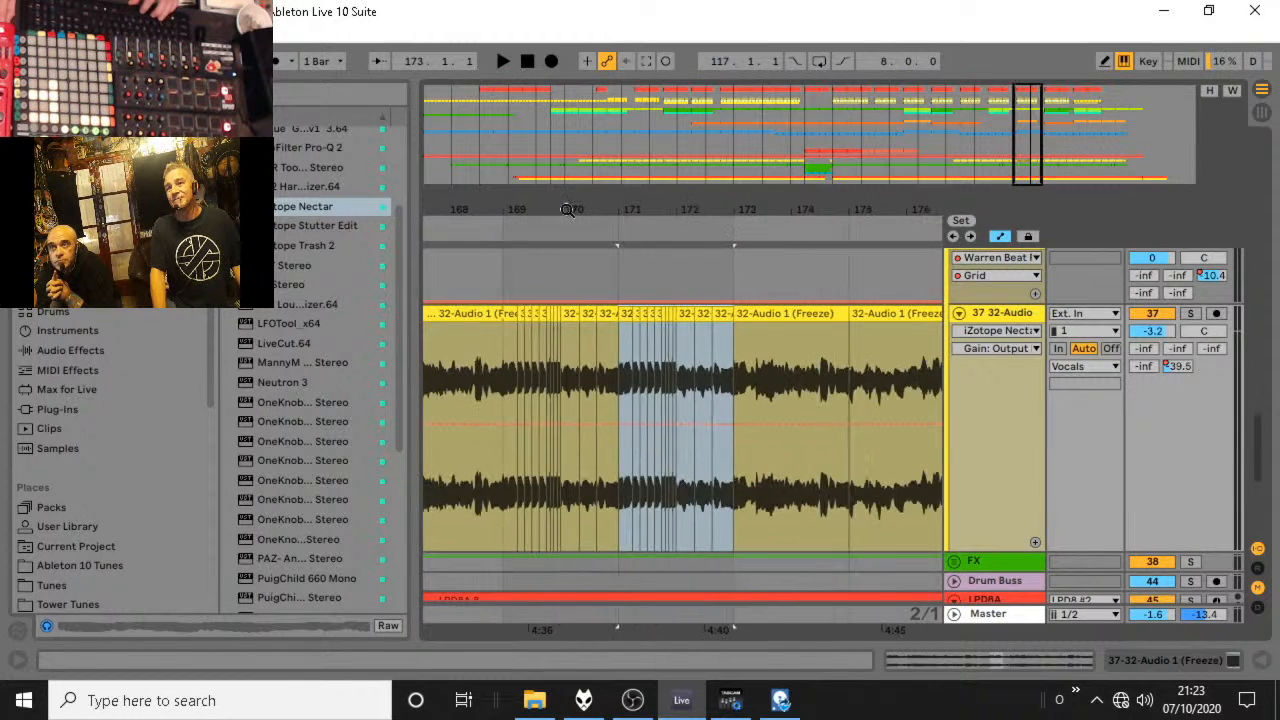
pyautogui.click(508, 370)
pyautogui.press('space')
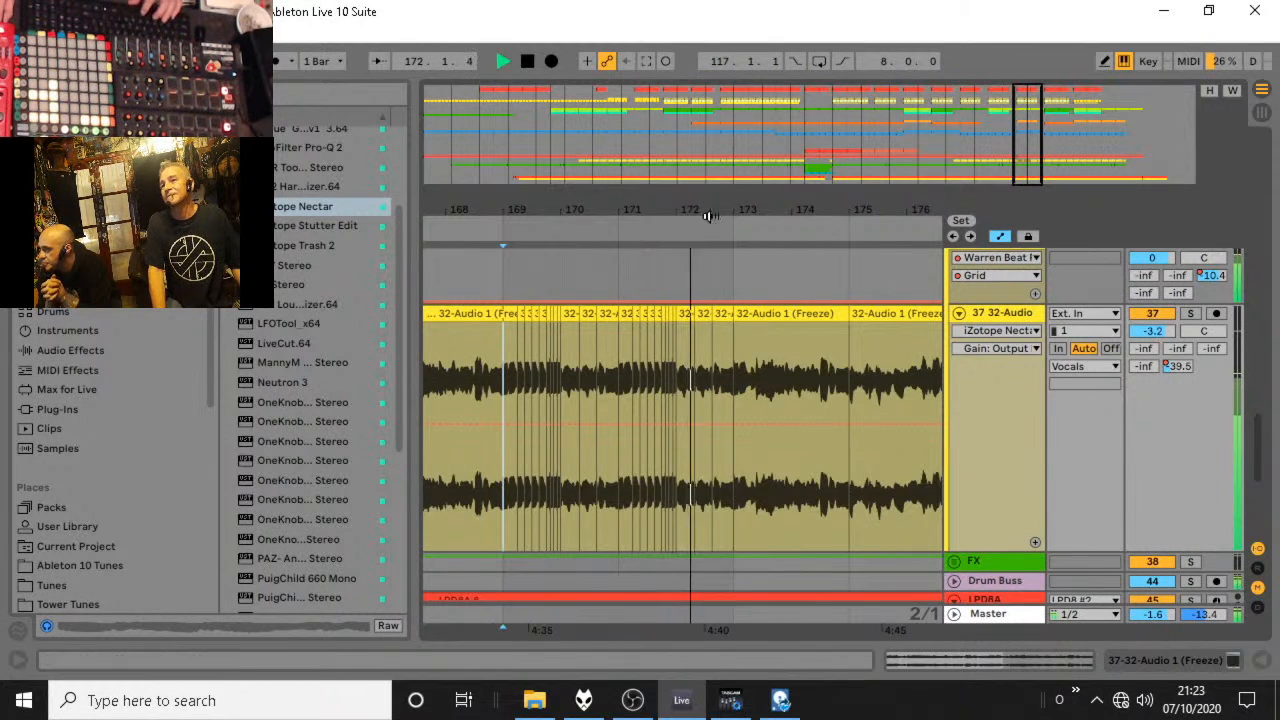
# Set the arrangement grid to 1/8 and extend the vocal slice just after 172.2 so it ends at 173.1.1.
pyautogui.press('space')
pyautogui.moveTo(711, 214); pyautogui.dragTo(711, 273)
pyautogui.rightClick(674, 344)
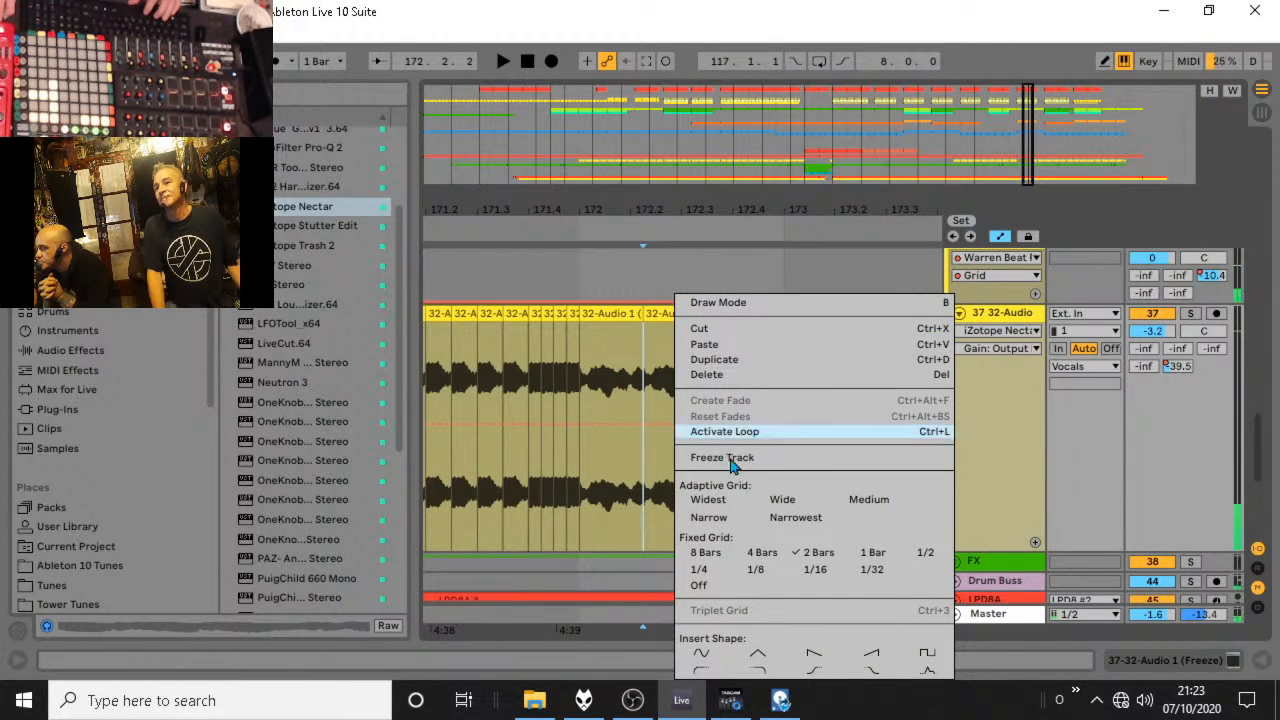
pyautogui.click(761, 573)
pyautogui.moveTo(706, 314); pyautogui.dragTo(785, 314)
# Audition the extended vocal slice from 171.4.3.
pyautogui.click(565, 378)
pyautogui.press('space')
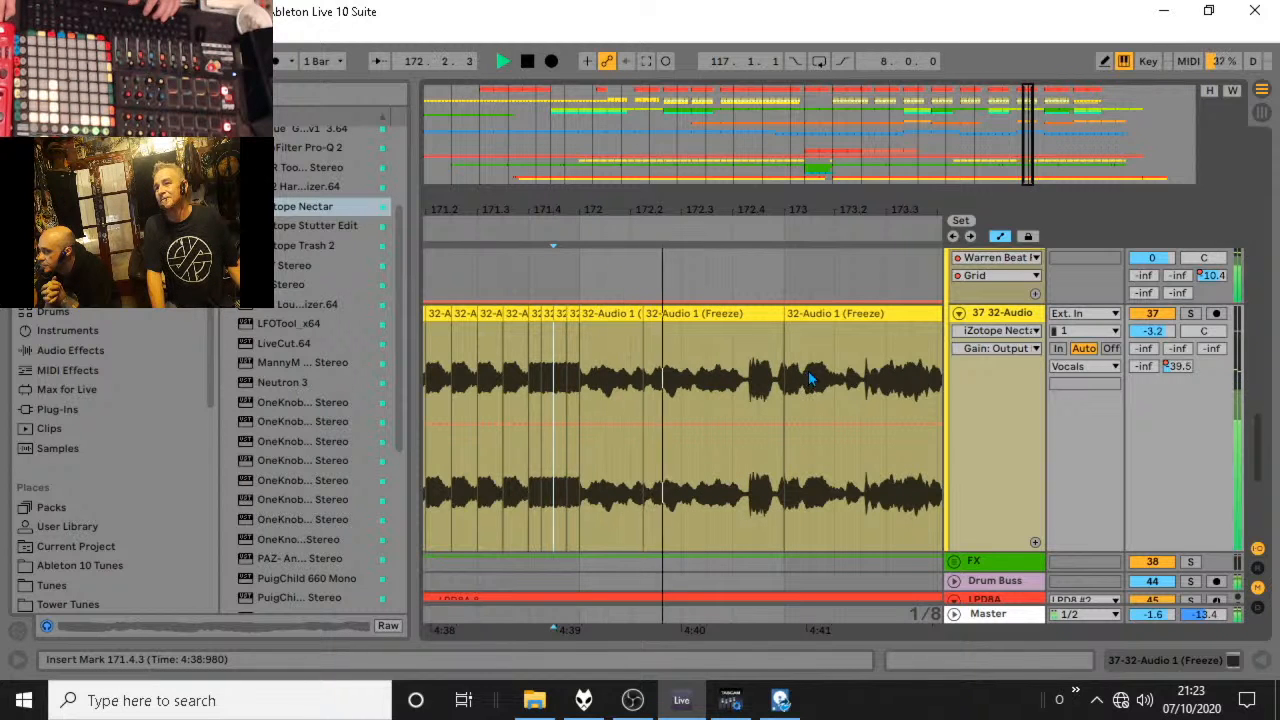
pyautogui.moveTo(753, 196); pyautogui.dragTo(742, 98)
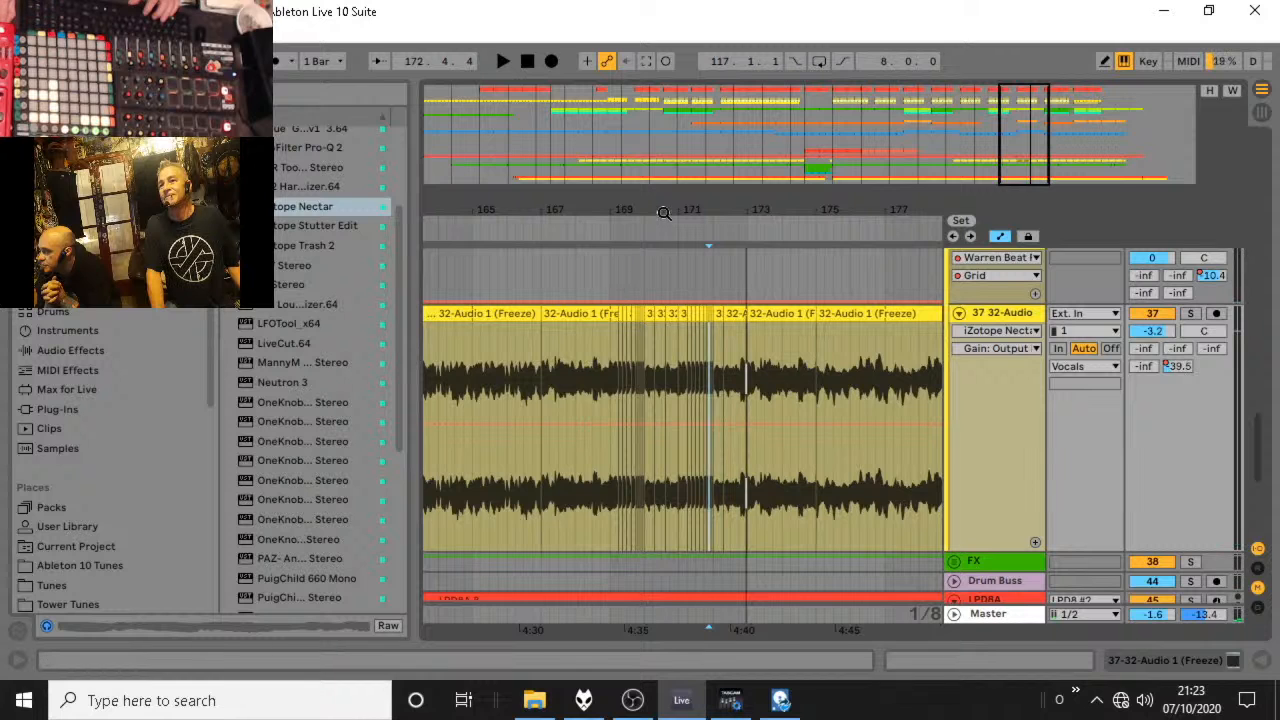
# Set the arrangement grid to 2 bars and duplicate the four-bar vocal stutter section from 169.1.1 to 173.1.1 once.
pyautogui.rightClick(746, 365)
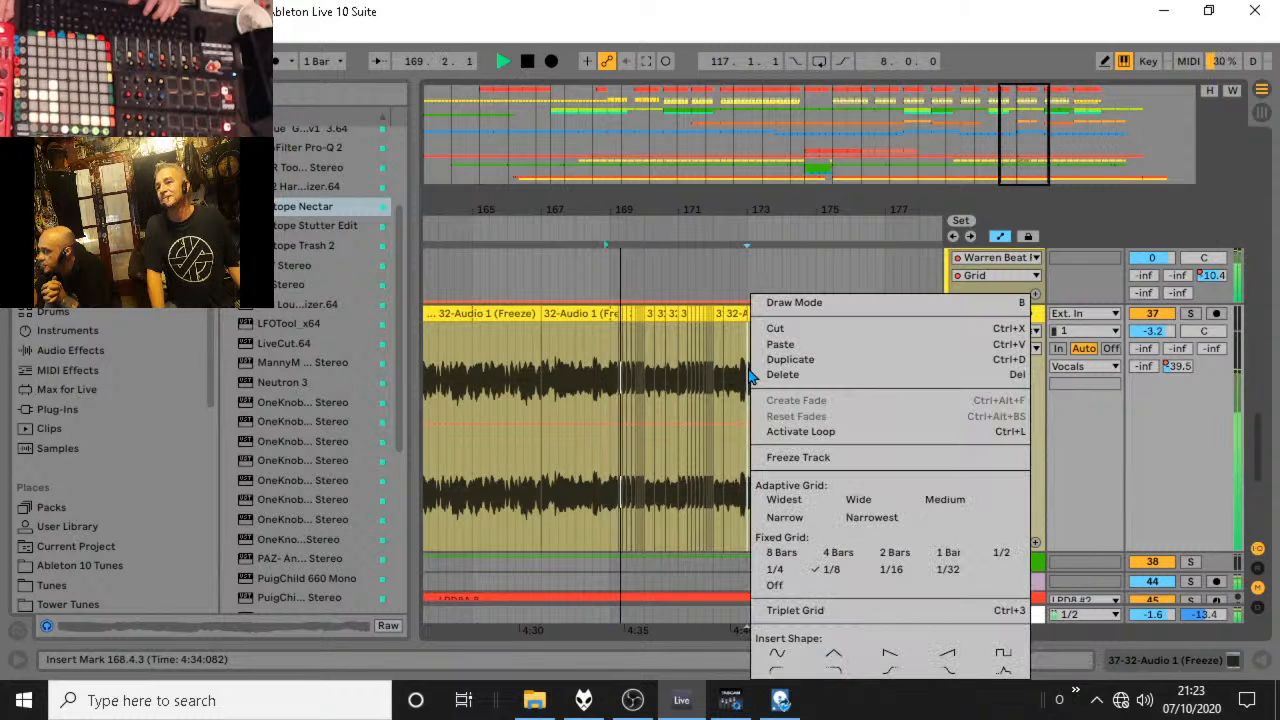
pyautogui.click(893, 551)
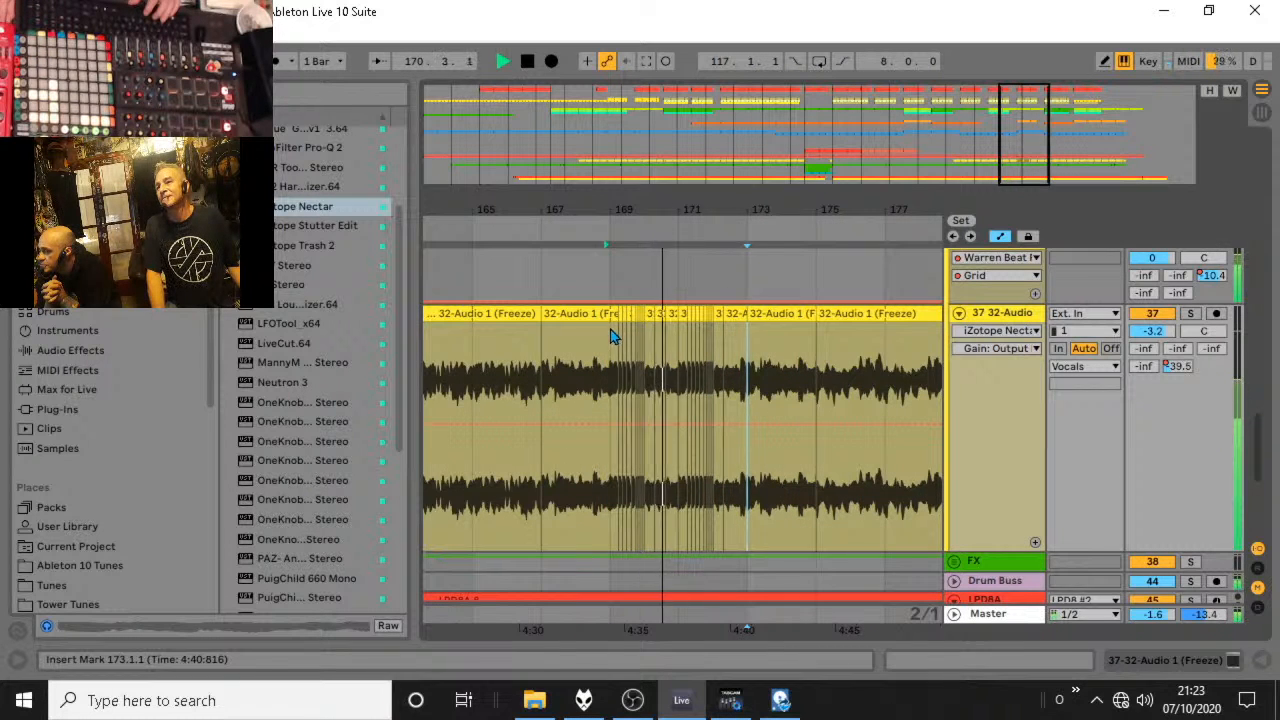
pyautogui.moveTo(610, 337); pyautogui.dragTo(748, 320)
pyautogui.hotkey('ctrl', 'd')
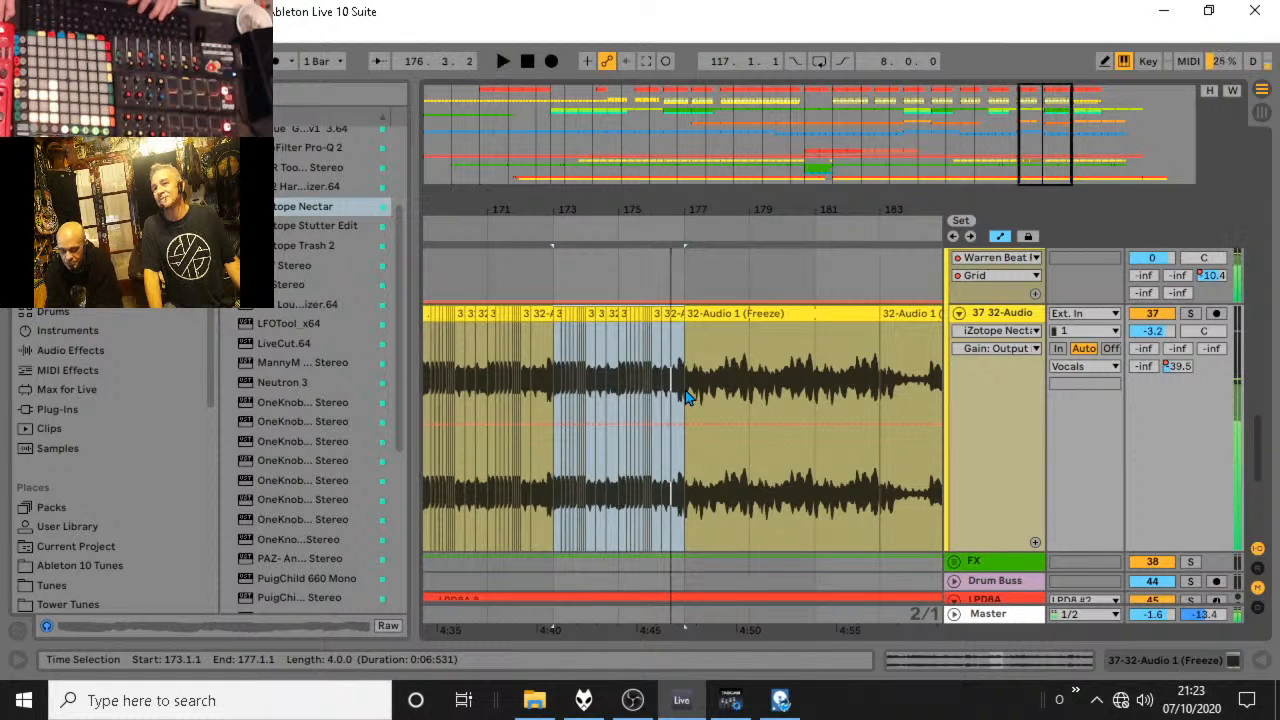
# Set the arrangement grid to 1 bar and audition the duplicated vocal stutters from 175.1.1.
pyautogui.click(698, 360)
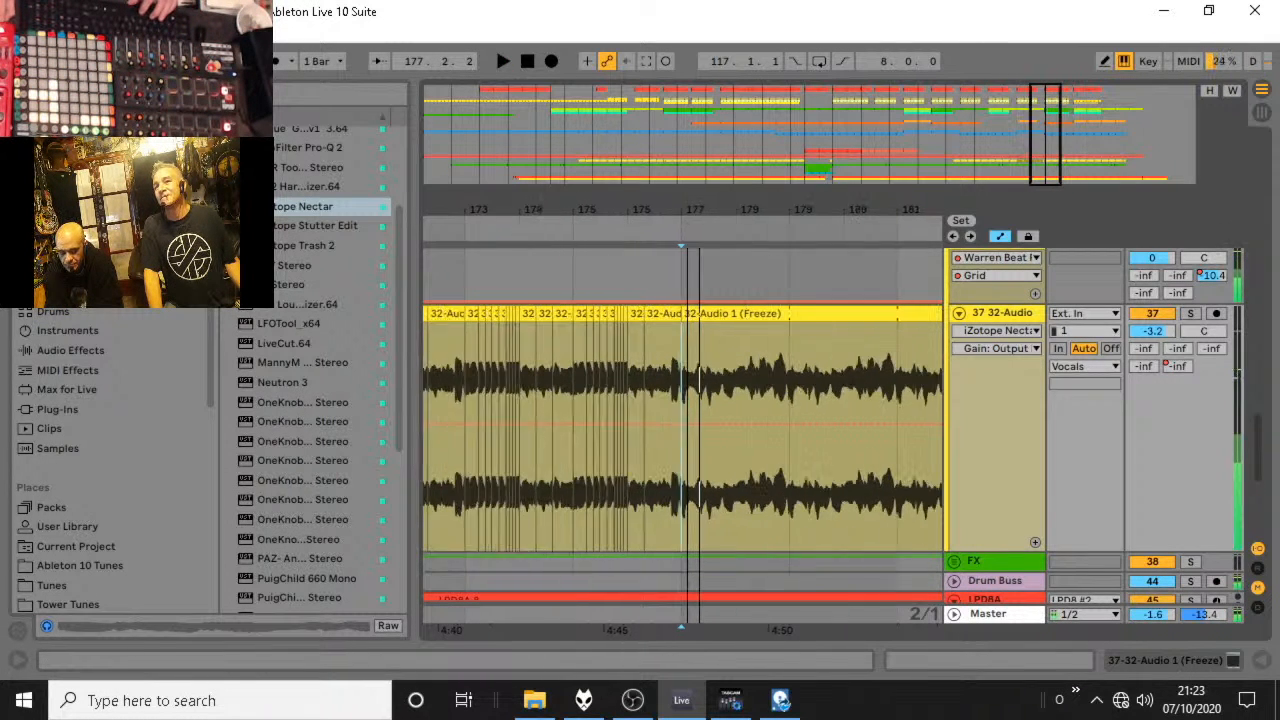
pyautogui.rightClick(555, 276)
pyautogui.click(757, 497)
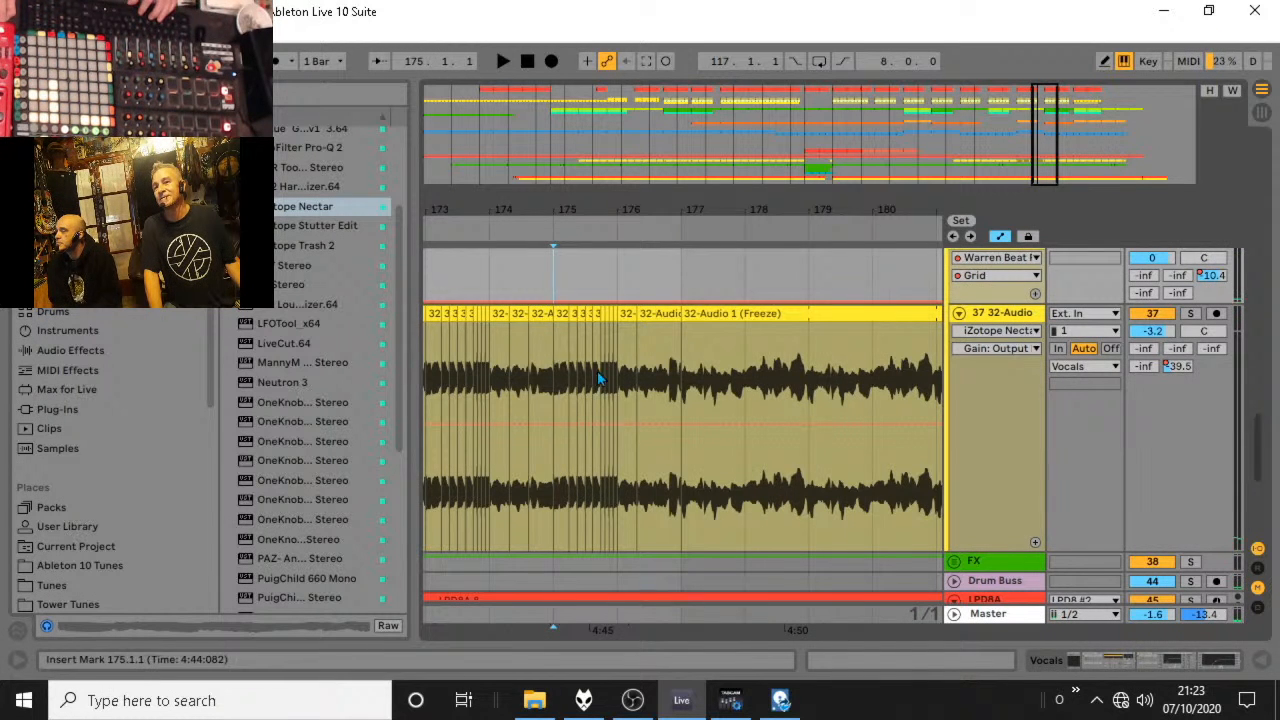
pyautogui.click(502, 61)
# Try extending the start of the long vocal clip at 176.2.2 back to 176.1.1 and audition it.
pyautogui.click(652, 313)
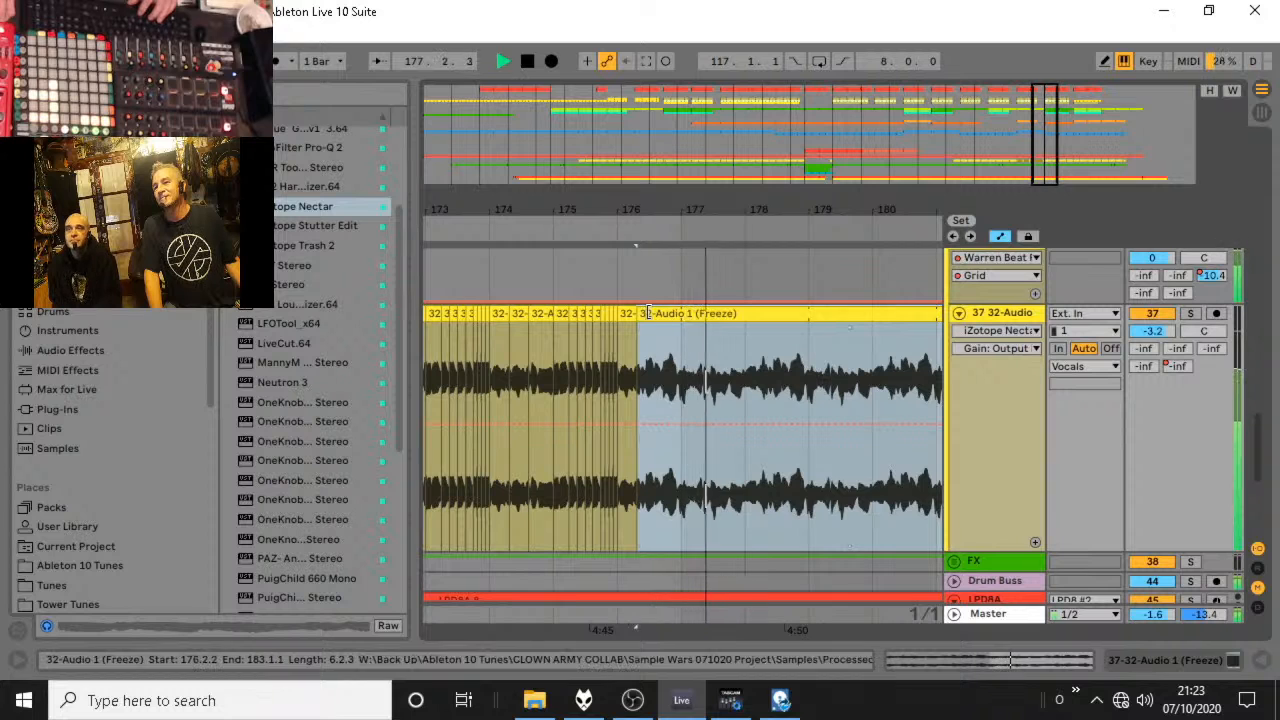
pyautogui.press('space')
pyautogui.moveTo(638, 315); pyautogui.dragTo(618, 315)
pyautogui.click(545, 235)
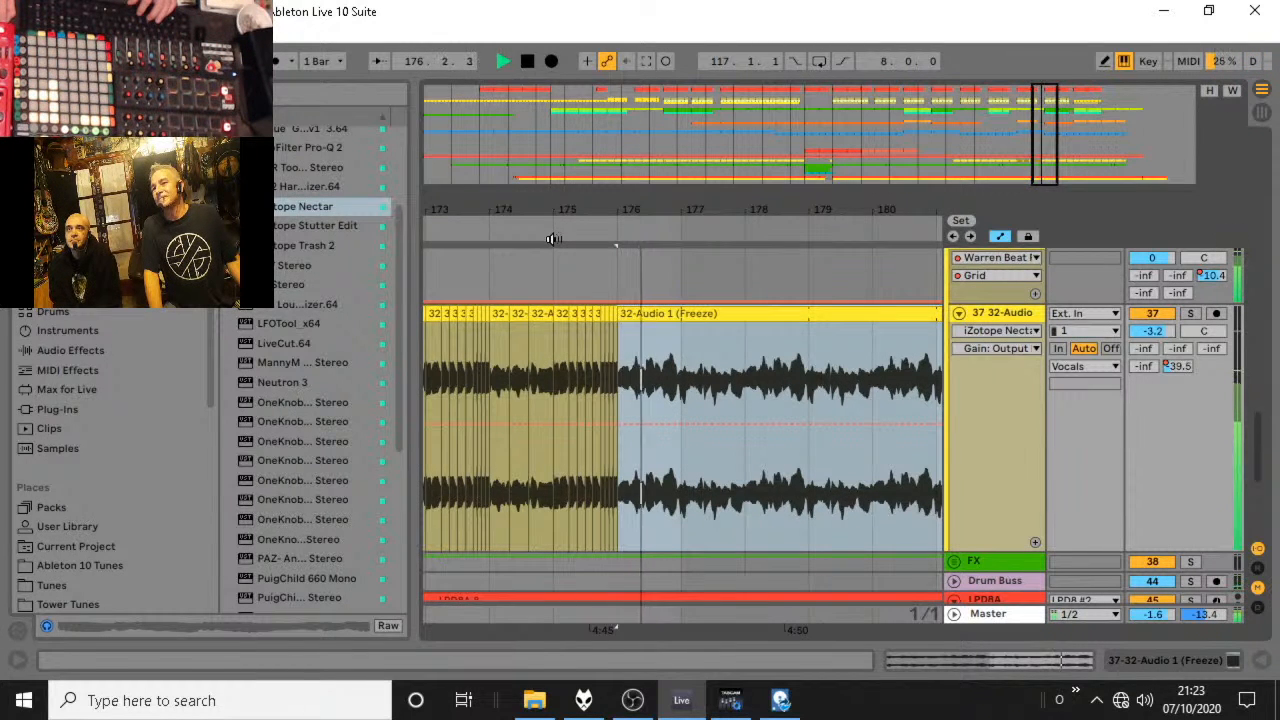
pyautogui.press('space')
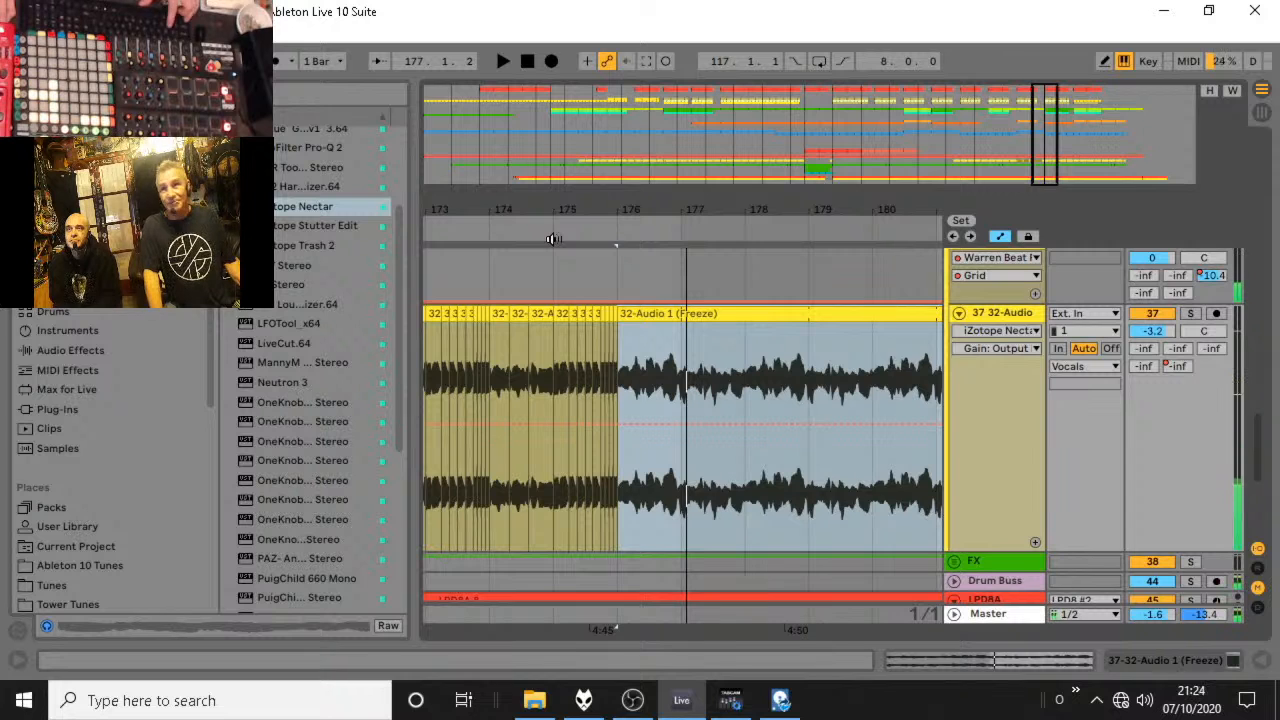
pyautogui.hotkey('ctrl', 'z')
# Audition the transition out of the vocal stutters from 177.1.1 and 176.1.1.
pyautogui.click(529, 233)
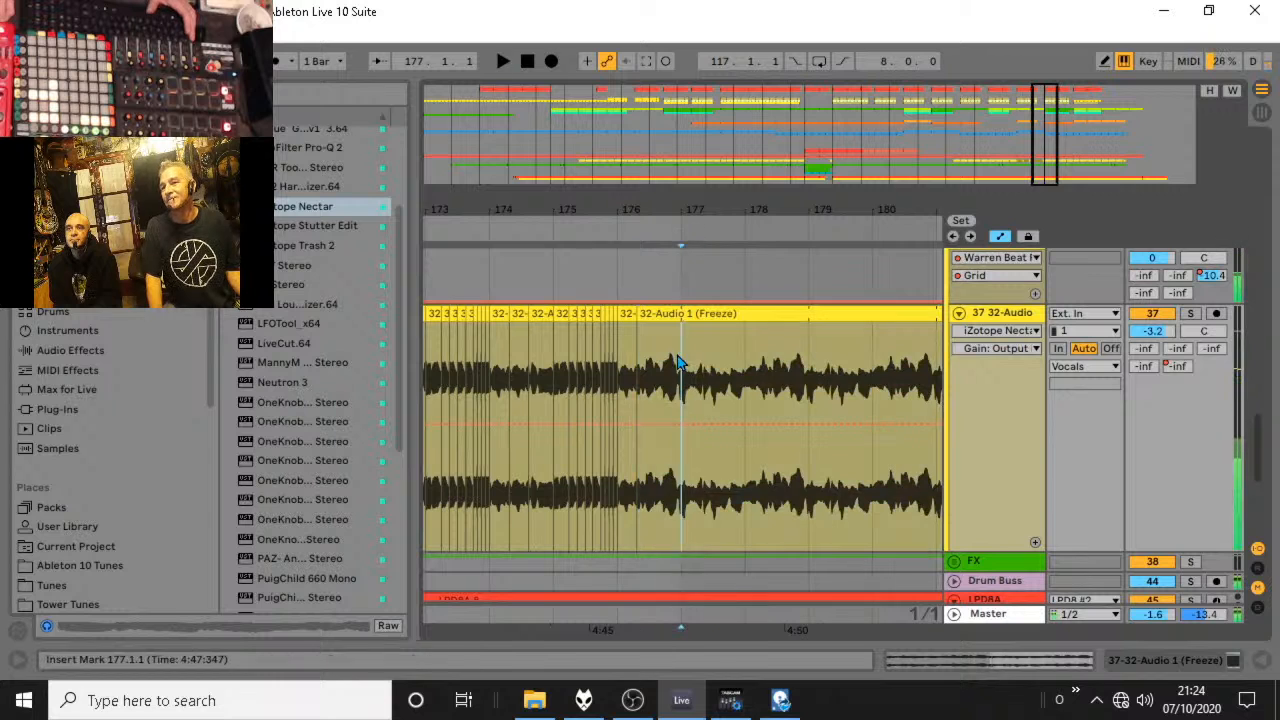
pyautogui.click(680, 364)
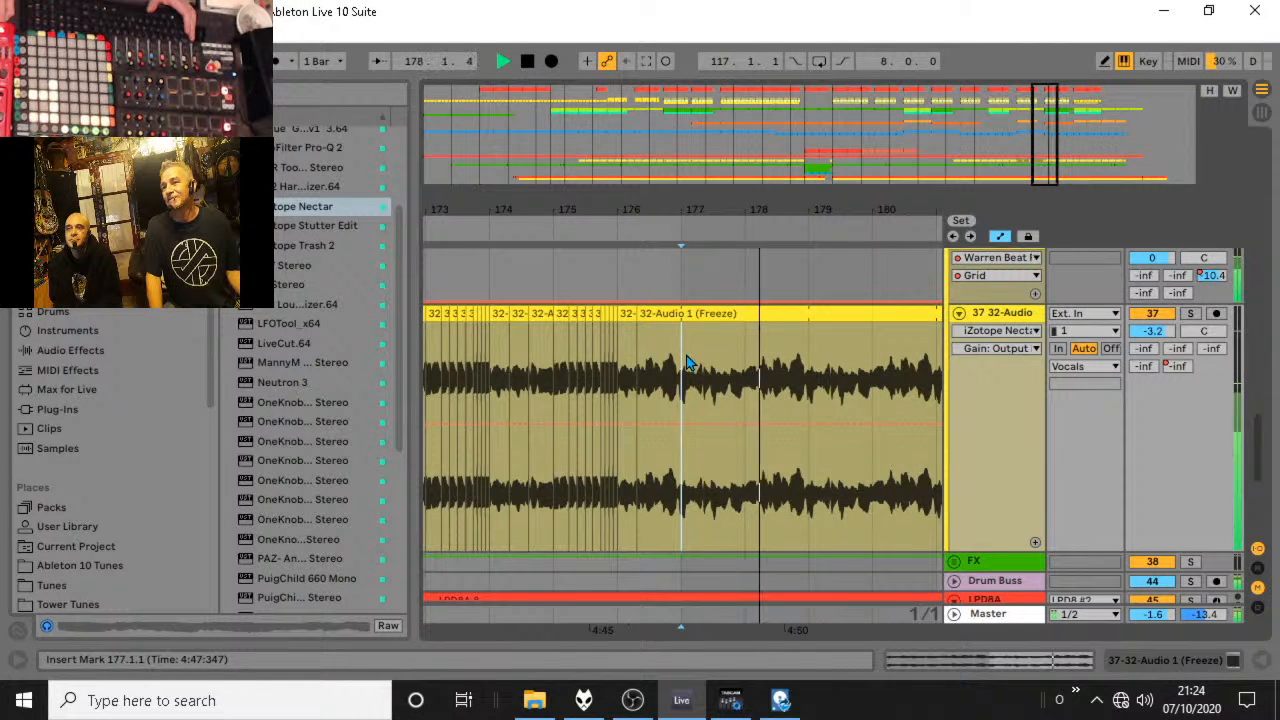
pyautogui.press('space')
pyautogui.click(650, 366)
pyautogui.press('space')
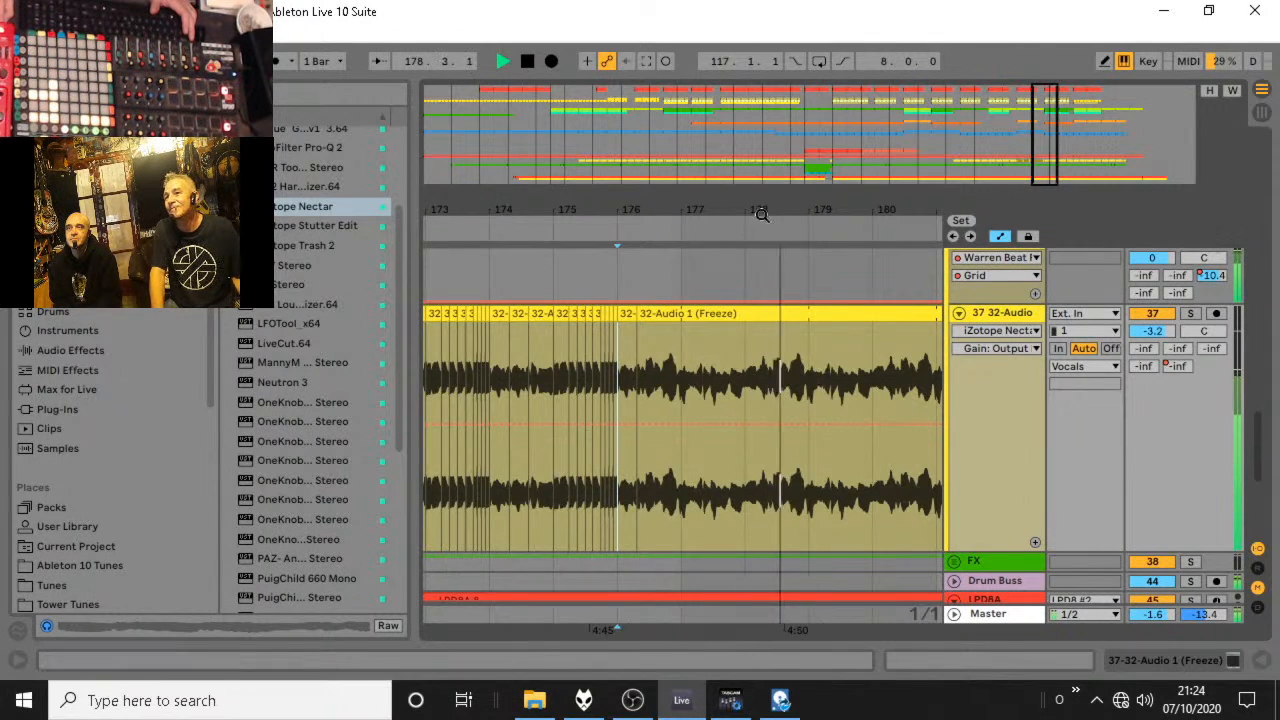
# Extend the end of the vocal clip starting at 176.2.2 to 184.1.1 and listen through the join.
pyautogui.moveTo(763, 214); pyautogui.dragTo(611, 214)
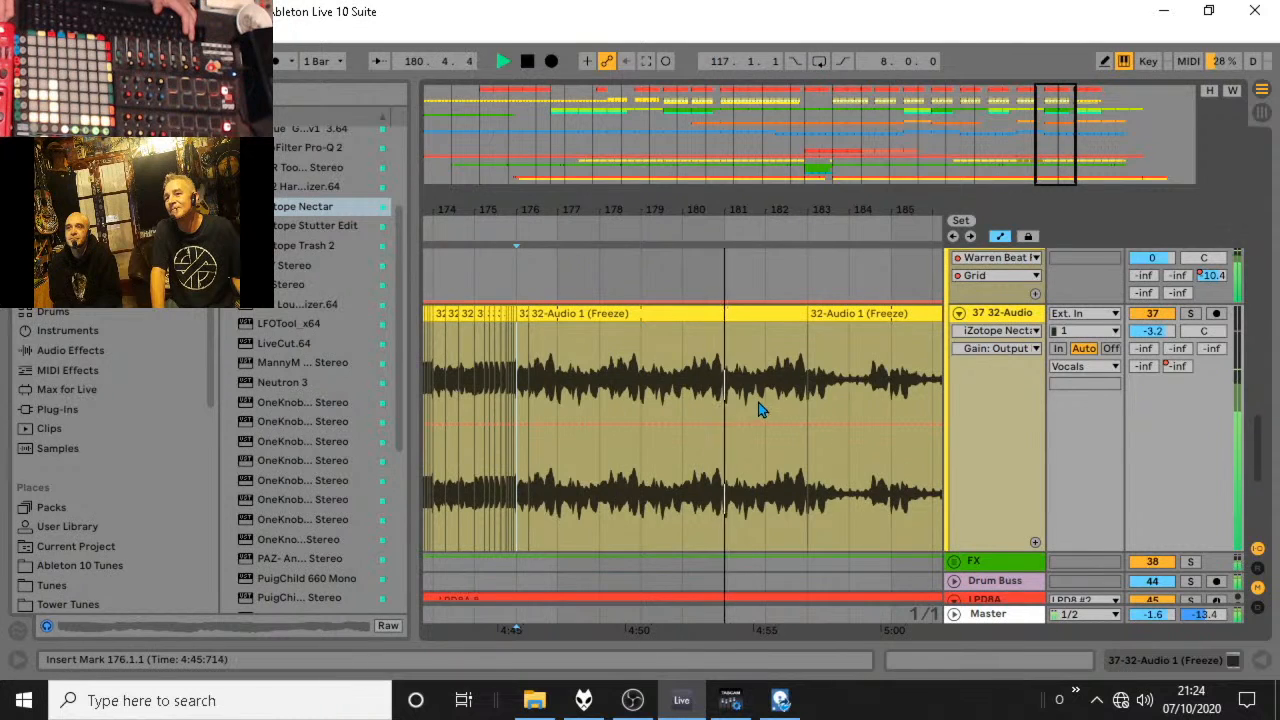
pyautogui.moveTo(800, 313); pyautogui.dragTo(849, 316)
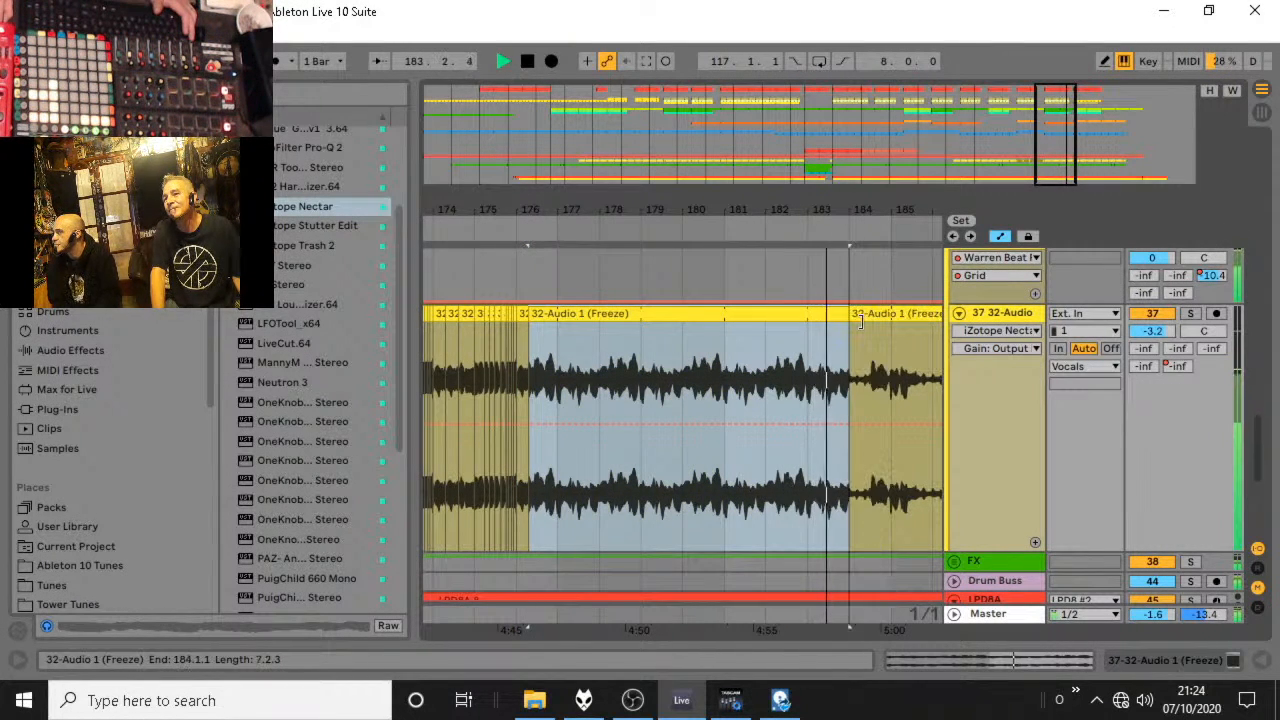
pyautogui.moveTo(839, 204); pyautogui.dragTo(673, 206)
pyautogui.press('space')
pyautogui.scroll(4, 706, 278)
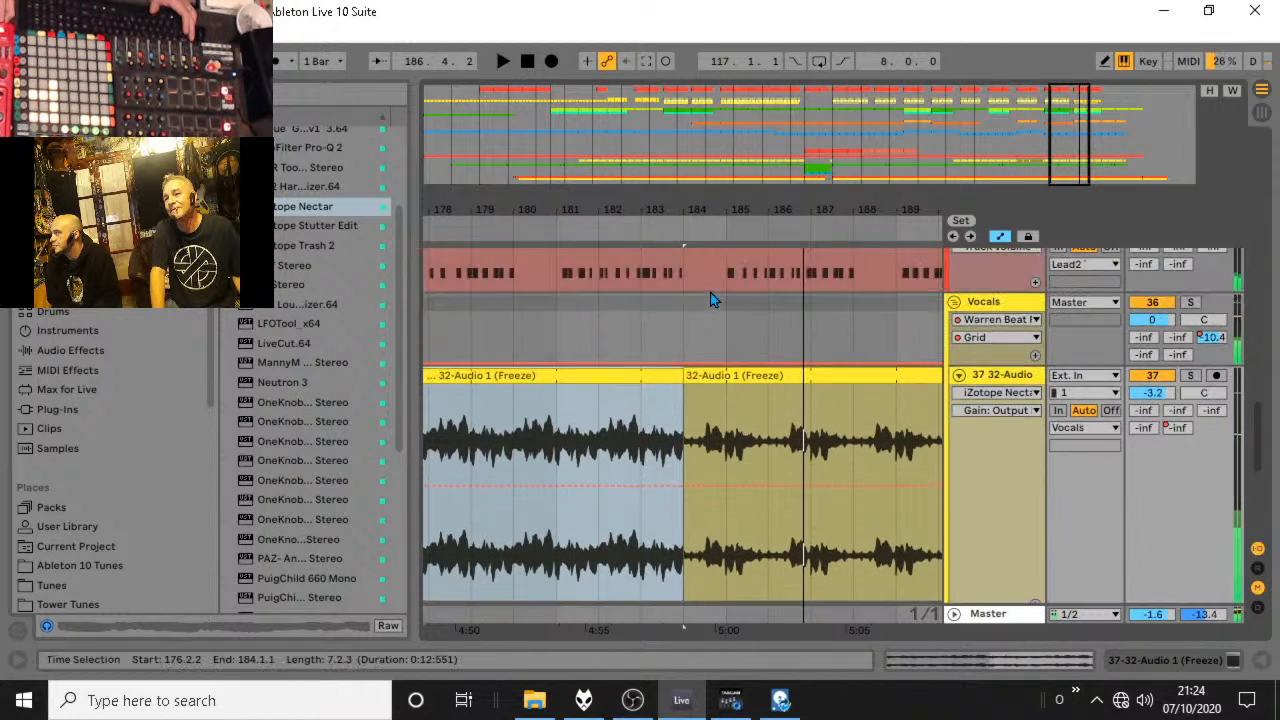
pyautogui.moveTo(721, 341); pyautogui.dragTo(697, 219)
pyautogui.click(641, 398)
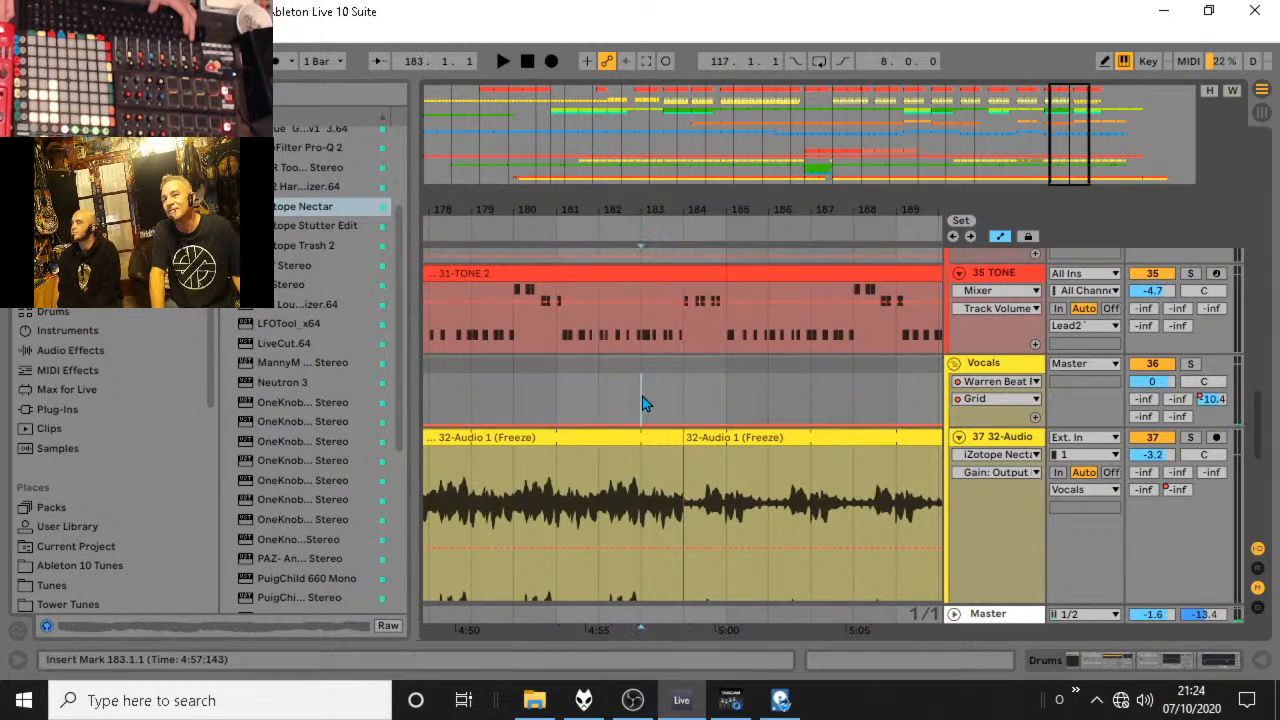
pyautogui.press('space')
pyautogui.press('space')
pyautogui.moveTo(721, 396); pyautogui.dragTo(695, 227)
pyautogui.scroll(4, 695, 228)
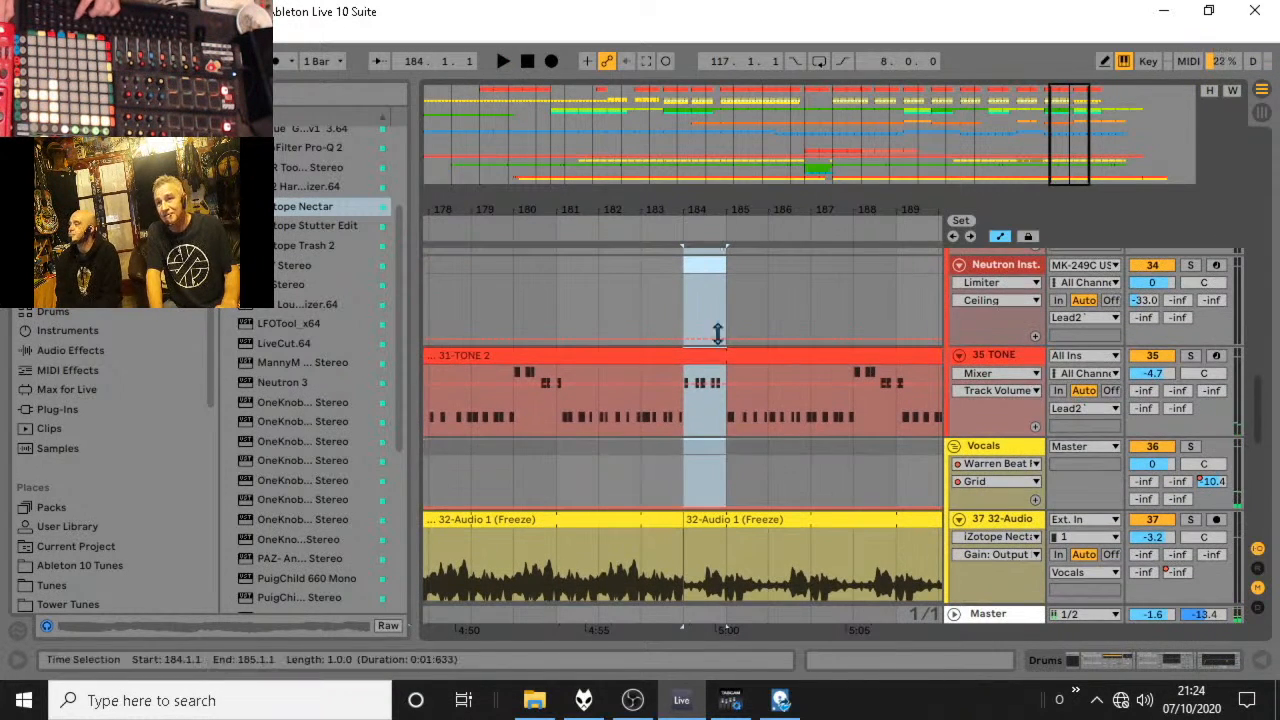
pyautogui.click(615, 481)
pyautogui.scroll(-4, 607, 484)
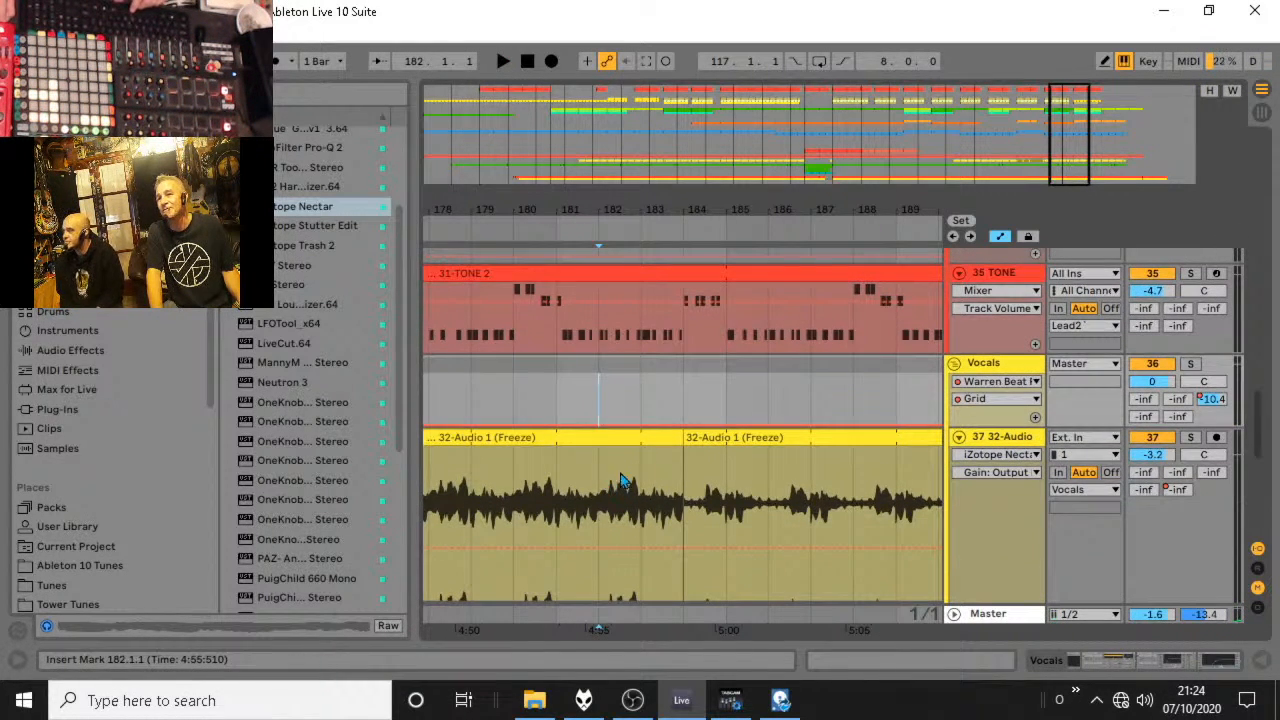
# Audition the start of the next vocal phrase against the other tracks from 184.1.1.
pyautogui.click(686, 476)
pyautogui.press('space')
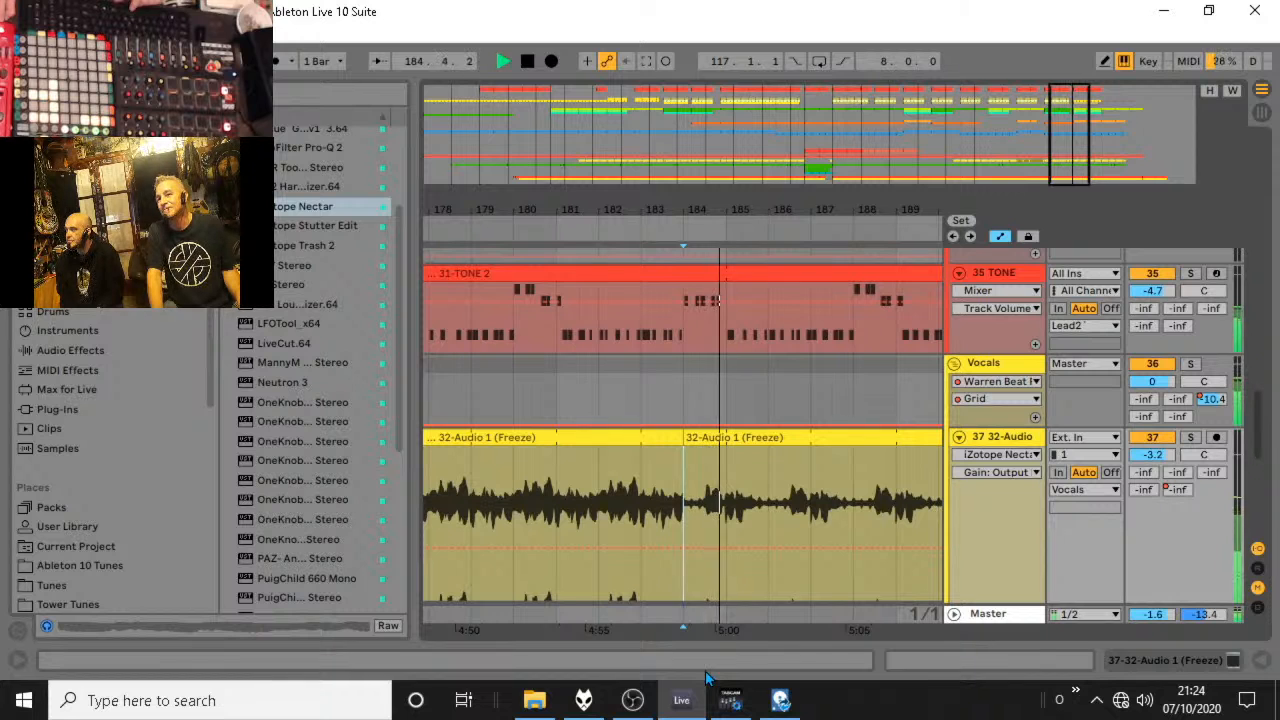
pyautogui.click(623, 391)
pyautogui.press('space')
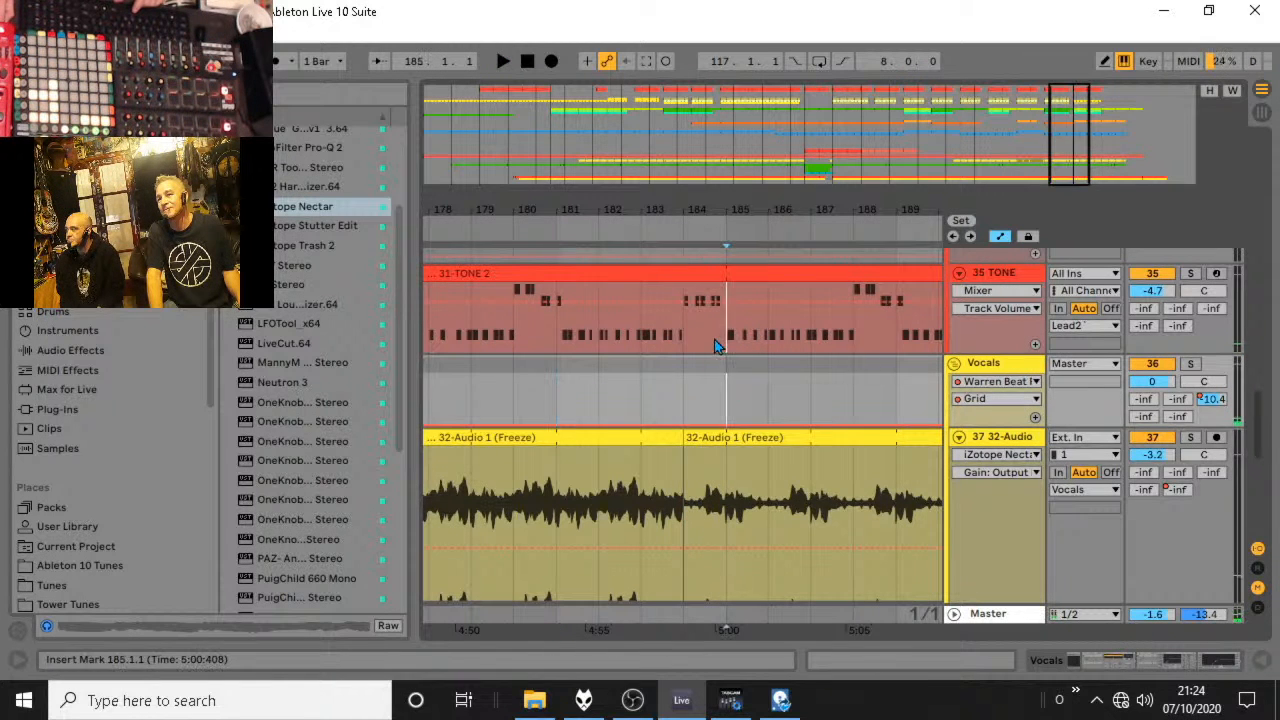
# Clear the bar from 184.1.1 to 185.1.1 on TONE and the tracks above the vocal audio, and audition the break.
pyautogui.moveTo(714, 339); pyautogui.dragTo(701, 203)
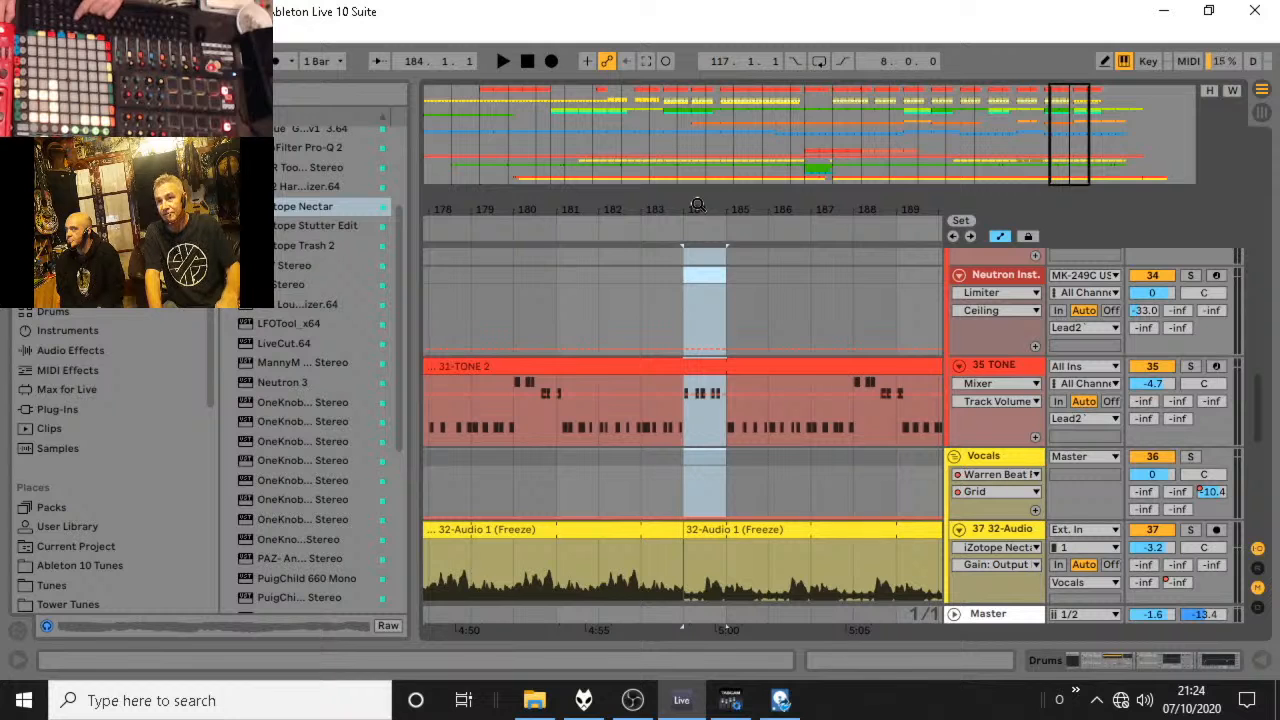
pyautogui.hotkey('ctrl', 'e')
pyautogui.click(537, 229)
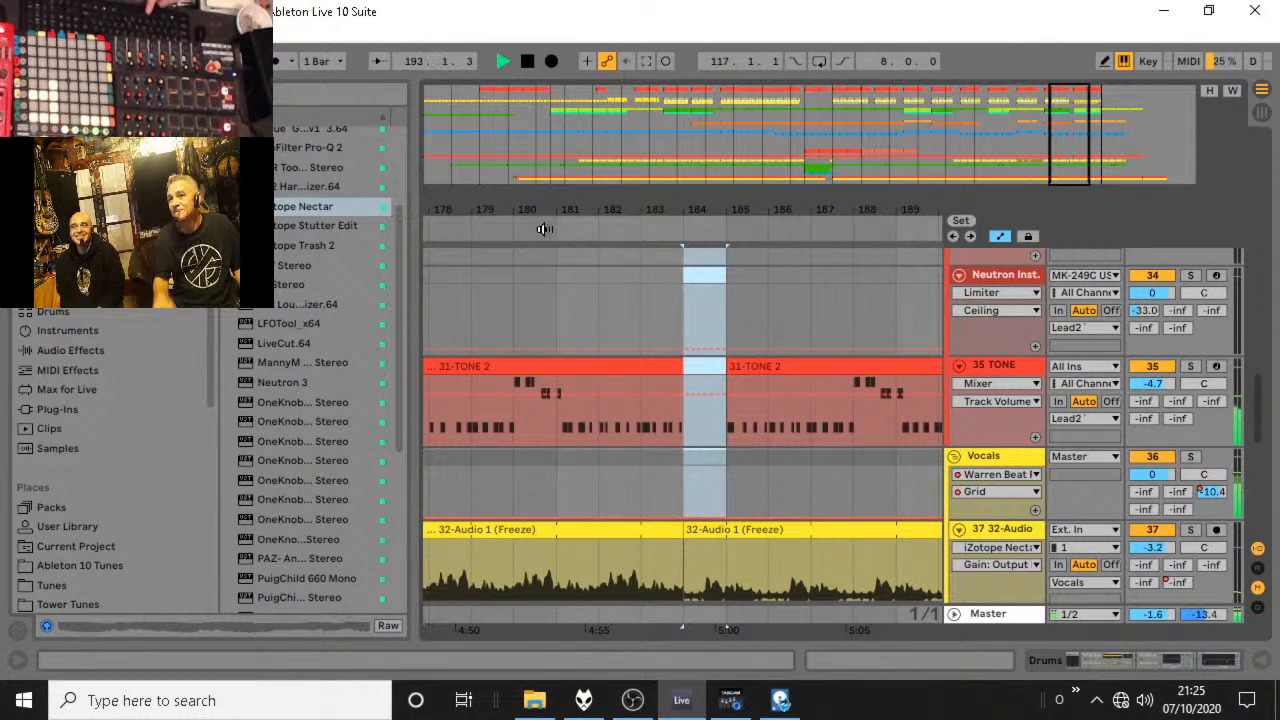
# Clear the bar from 192.1.1 to 193.1.1 on the tracks above TONE and play back the passage.
pyautogui.moveTo(671, 206); pyautogui.dragTo(552, 155)
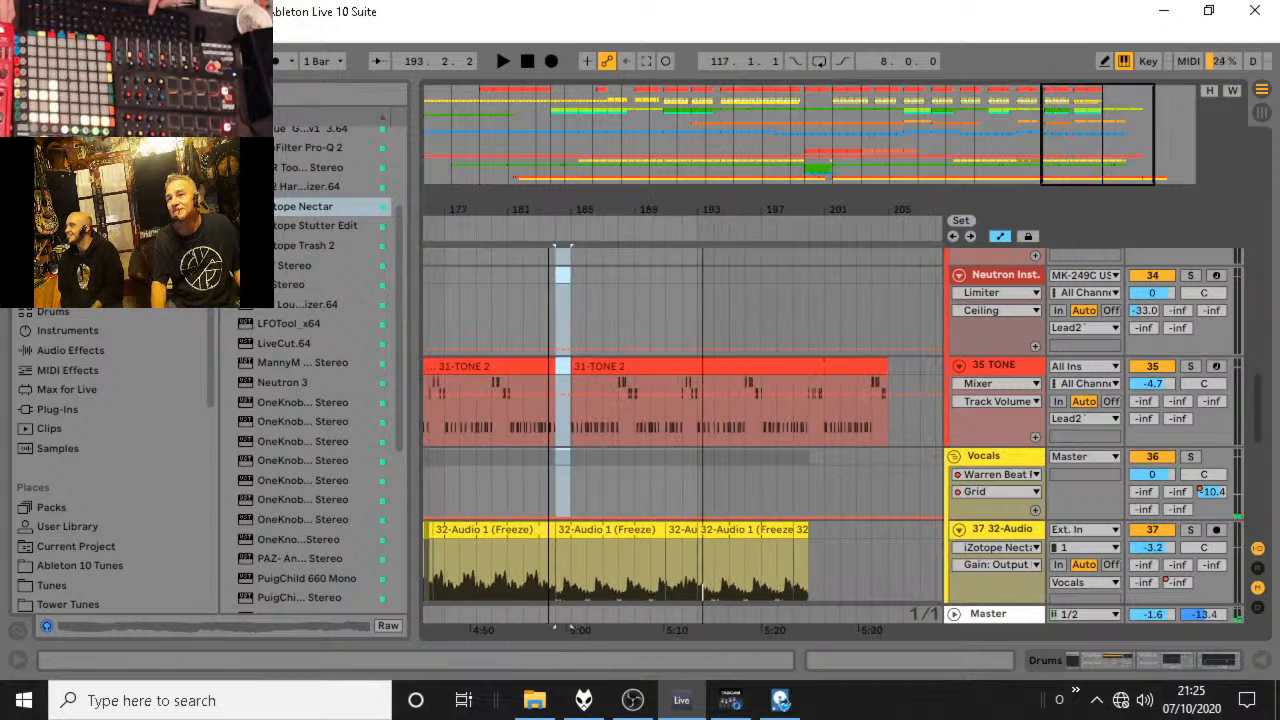
pyautogui.click(693, 318)
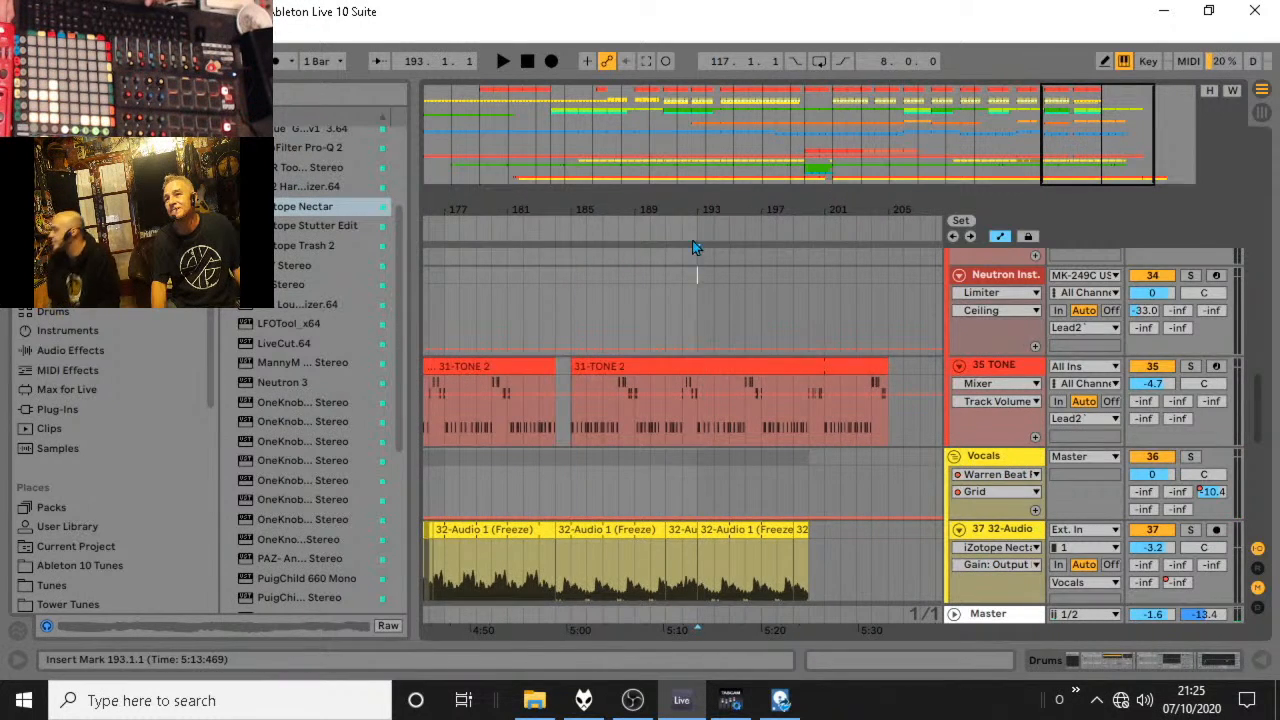
pyautogui.scroll(2, 660, 290)
pyautogui.press('space')
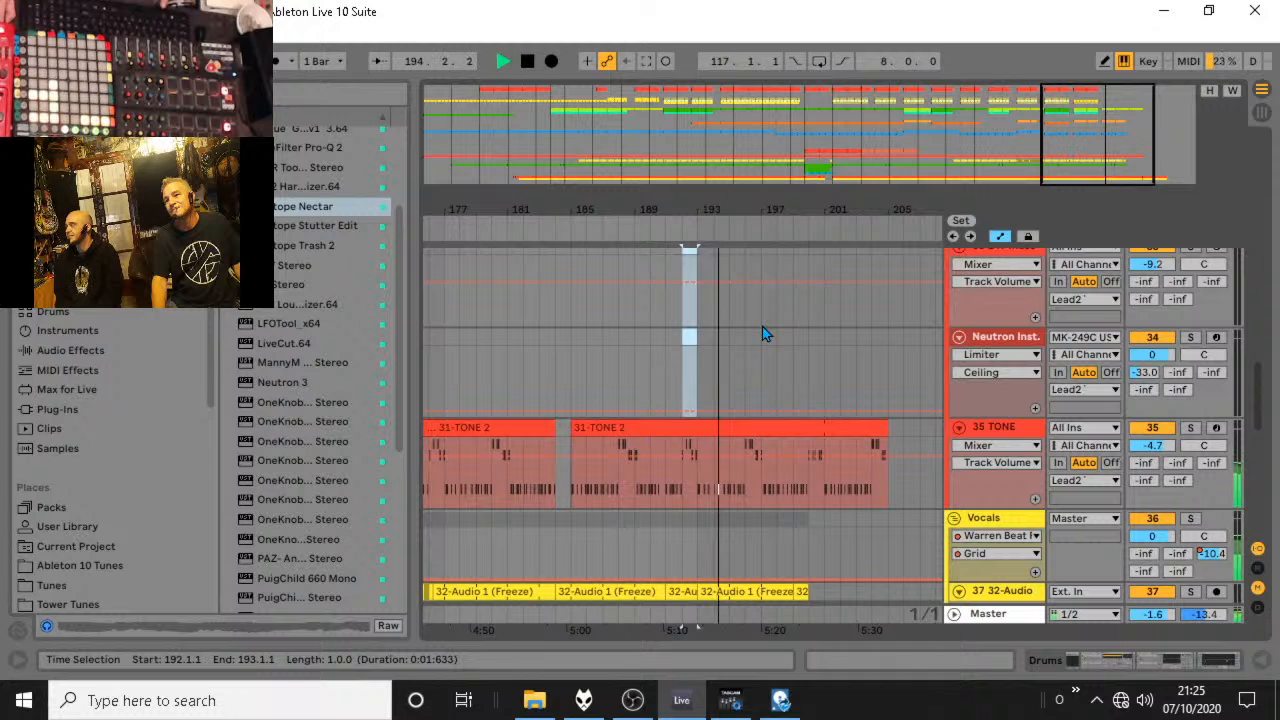
# Play the arrangement through to the end of the vocals and add a locator at 201.1.1.
pyautogui.moveTo(691, 212); pyautogui.dragTo(786, 150)
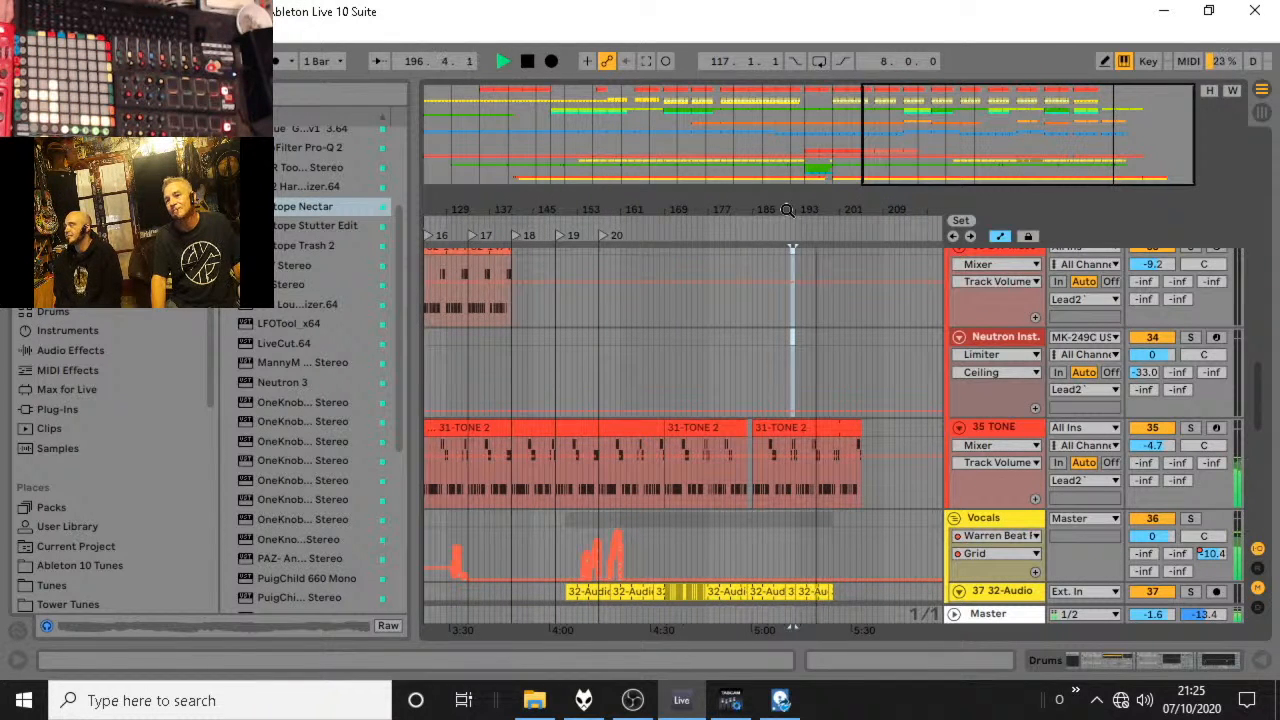
pyautogui.scroll(-3, 812, 278)
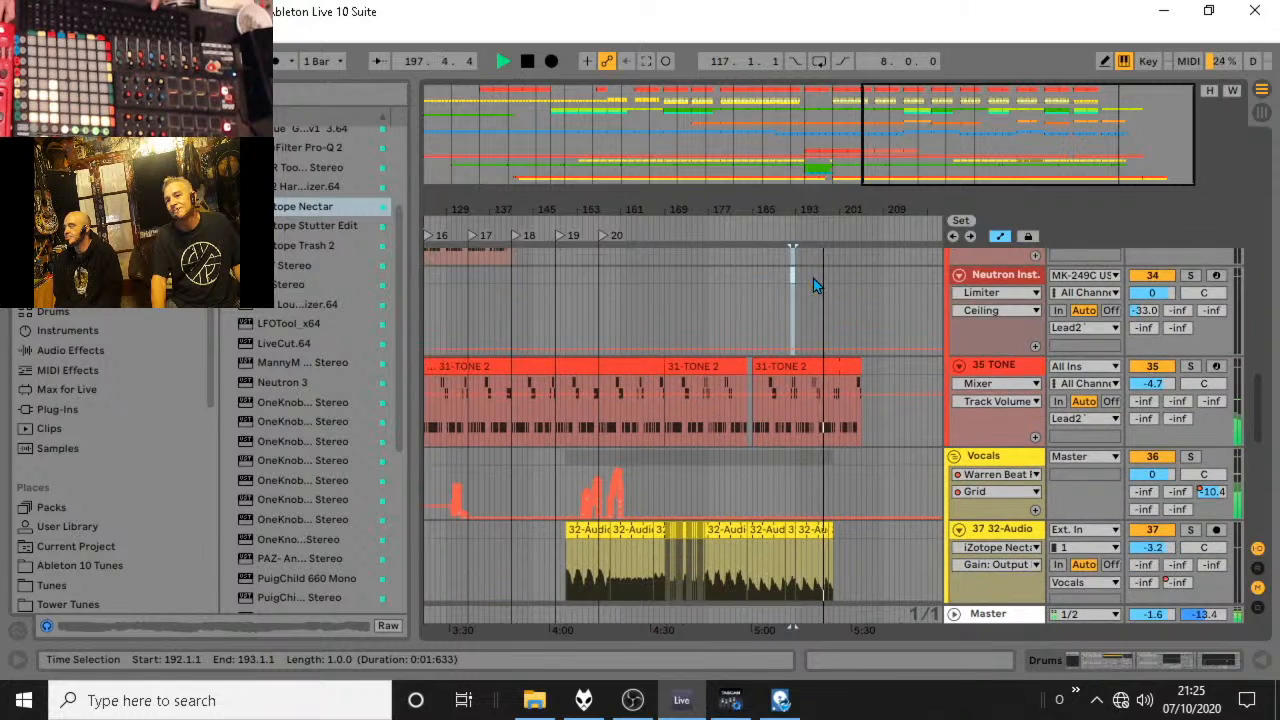
pyautogui.moveTo(788, 215); pyautogui.dragTo(836, 172)
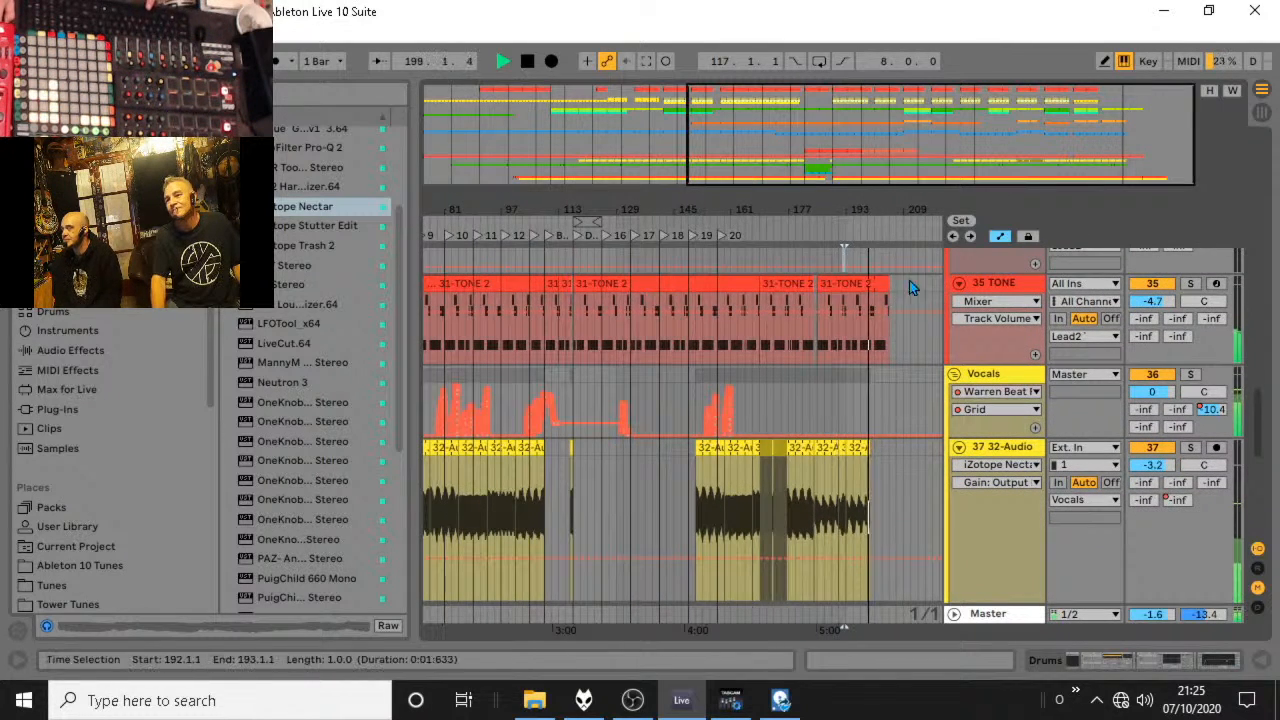
pyautogui.scroll(-2, 915, 310)
pyautogui.moveTo(873, 215); pyautogui.dragTo(790, 214)
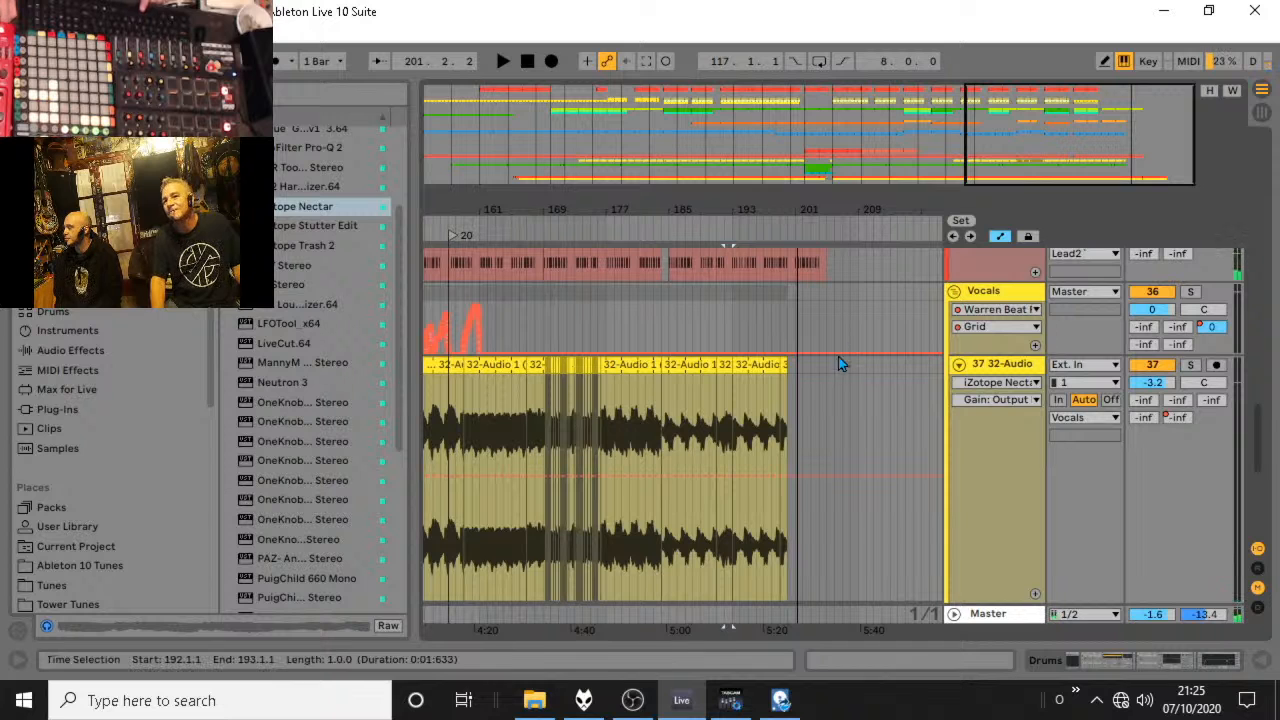
pyautogui.click(793, 421)
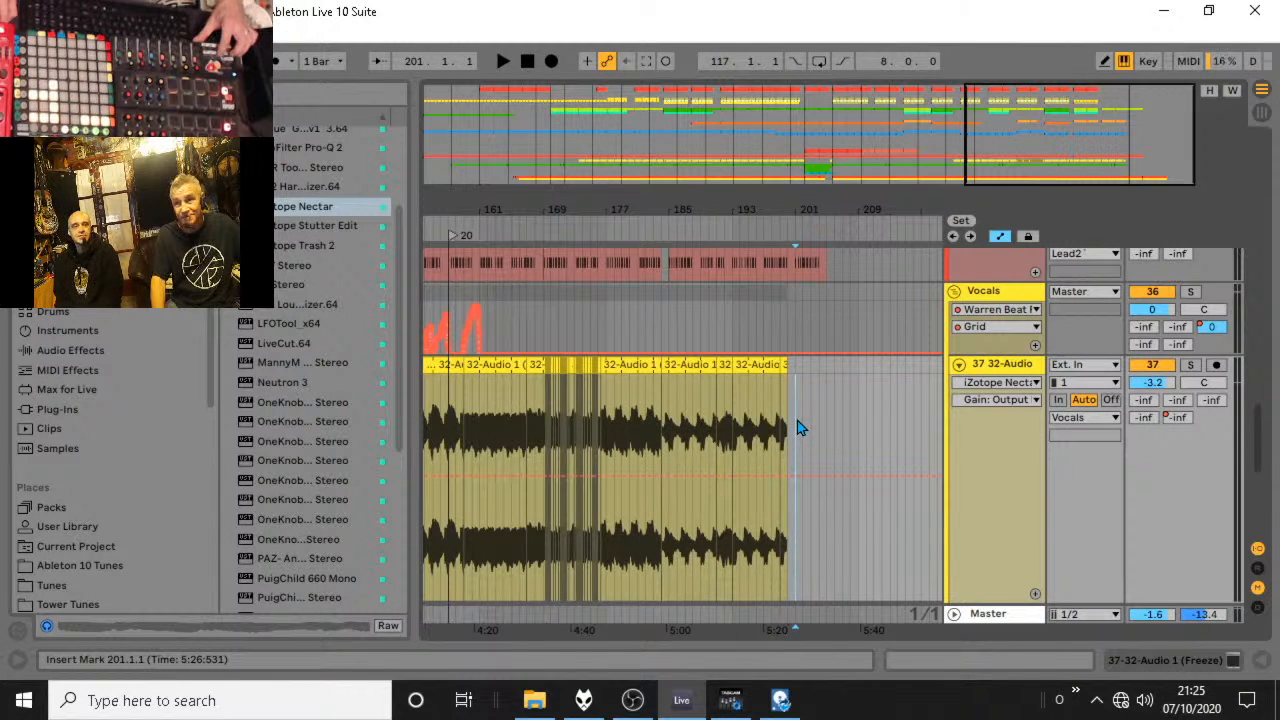
# Unfold the FX group and set the arrangement to a fixed 8-bar grid.
pyautogui.scroll(-5, 790, 313)
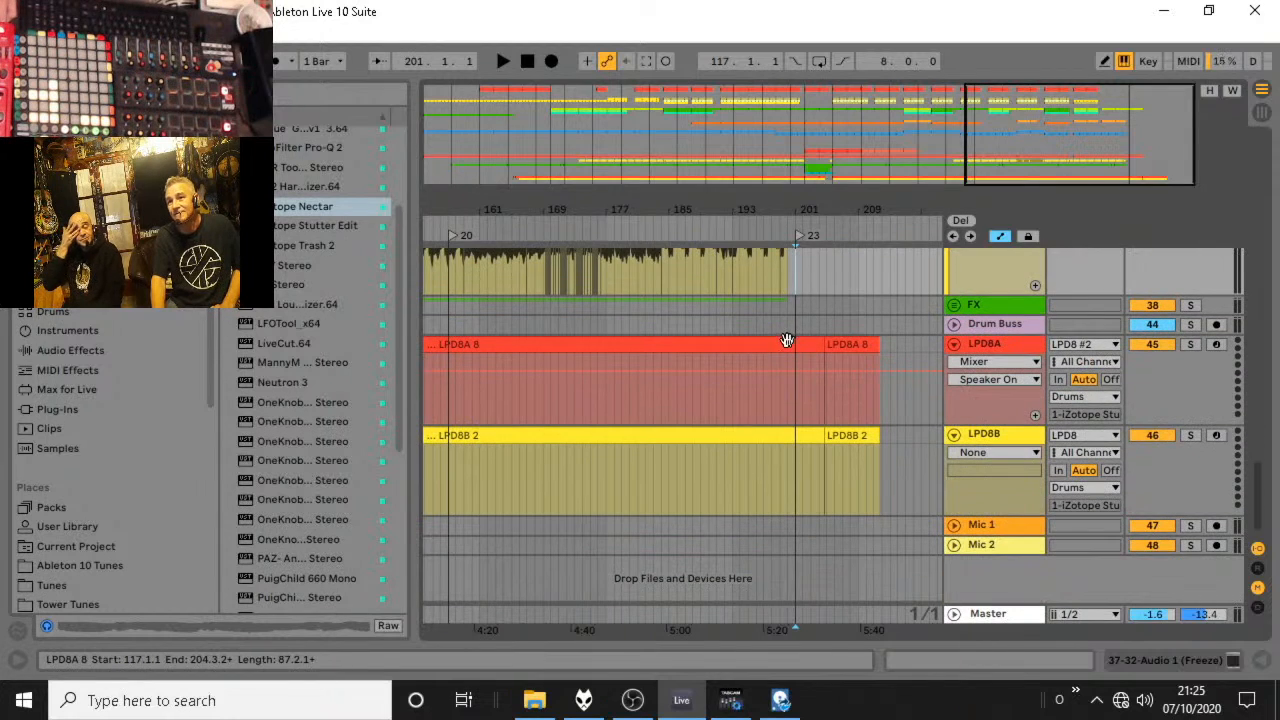
pyautogui.click(954, 305)
pyautogui.scroll(-3, 880, 358)
pyautogui.moveTo(812, 214); pyautogui.dragTo(810, 160)
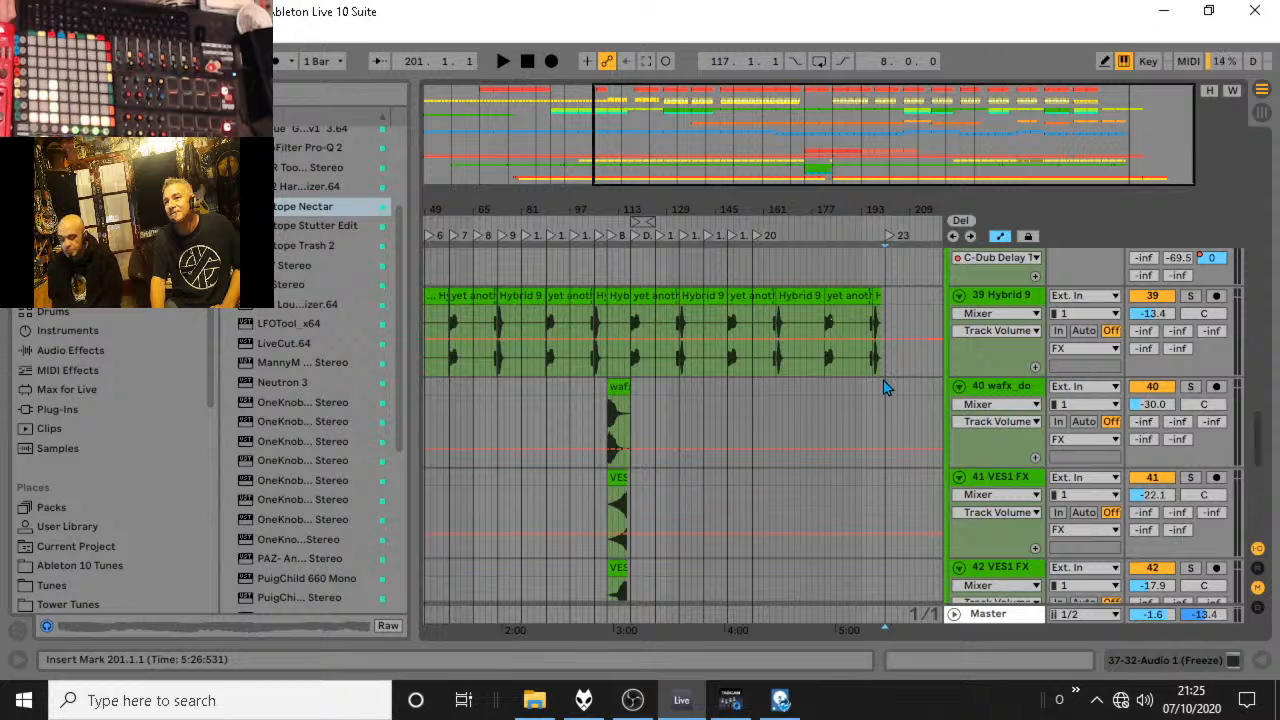
pyautogui.moveTo(884, 387); pyautogui.dragTo(892, 453)
pyautogui.rightClick(892, 453)
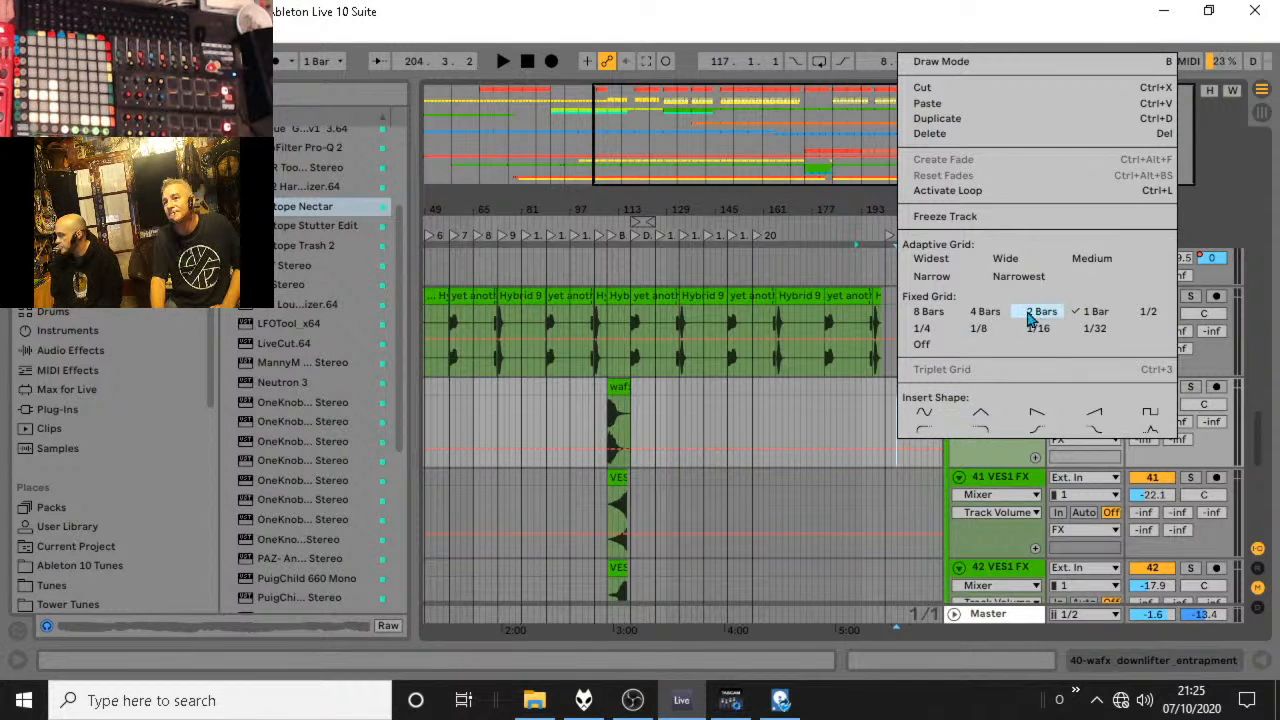
pyautogui.click(916, 316)
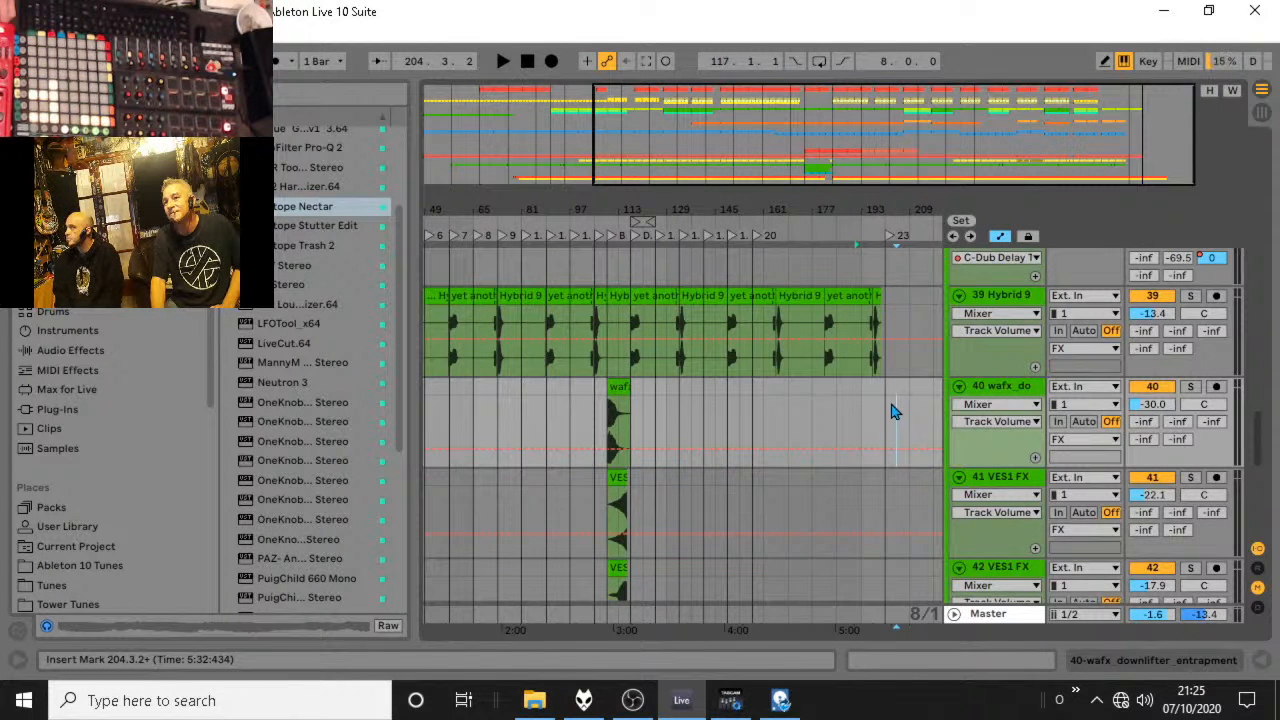
# Place a copy of the wafx_downlifter_entrapment clip at 201.1.1 on its own track and audition the ending.
pyautogui.moveTo(884, 392); pyautogui.dragTo(611, 378)
pyautogui.hotkey('ctrl', 'd')
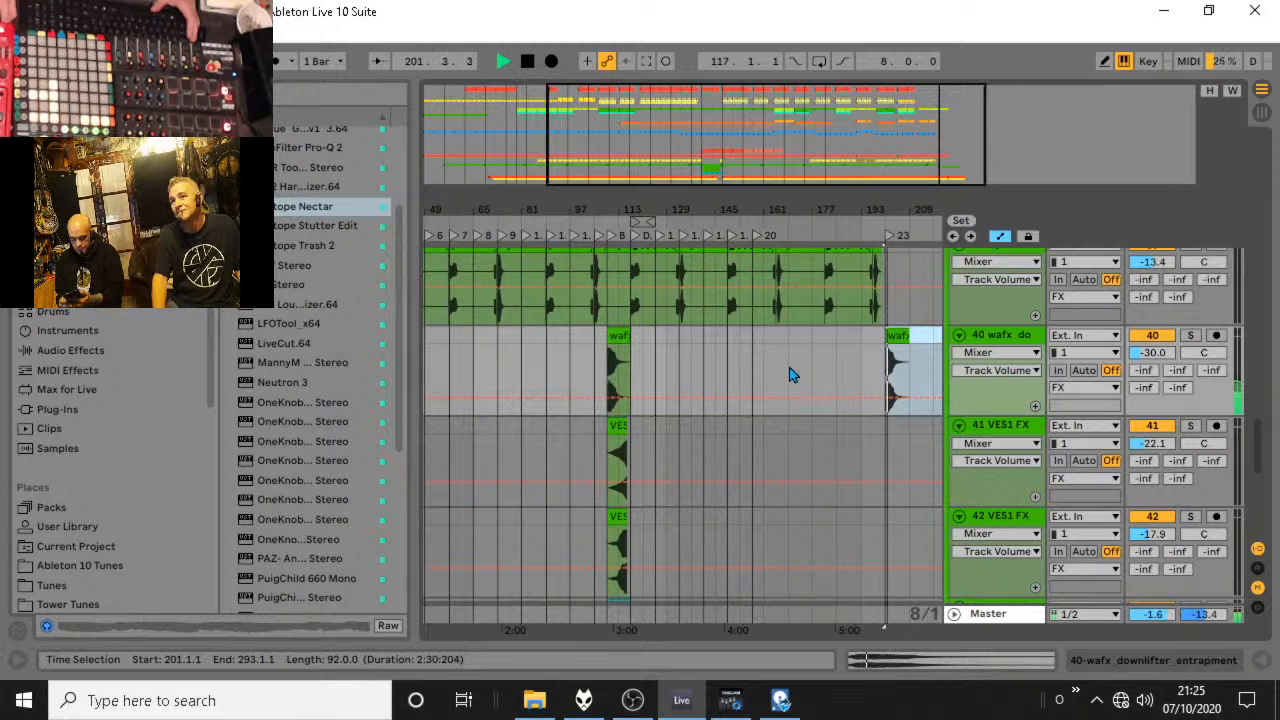
pyautogui.click(891, 338)
pyautogui.press('space')
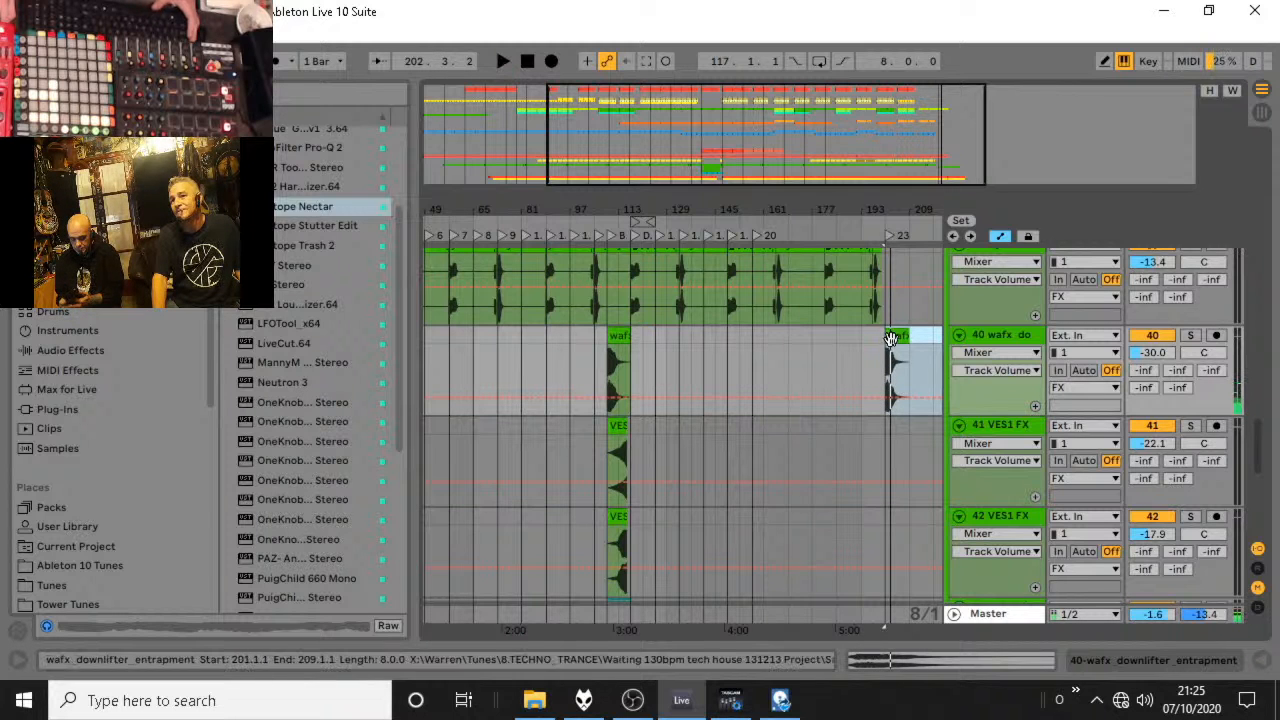
# Copy the effect clips between 109.1.1 and 117.1.1 on the wafx and VES1 FX tracks to 1.1.1 and play from the start.
pyautogui.click(614, 366)
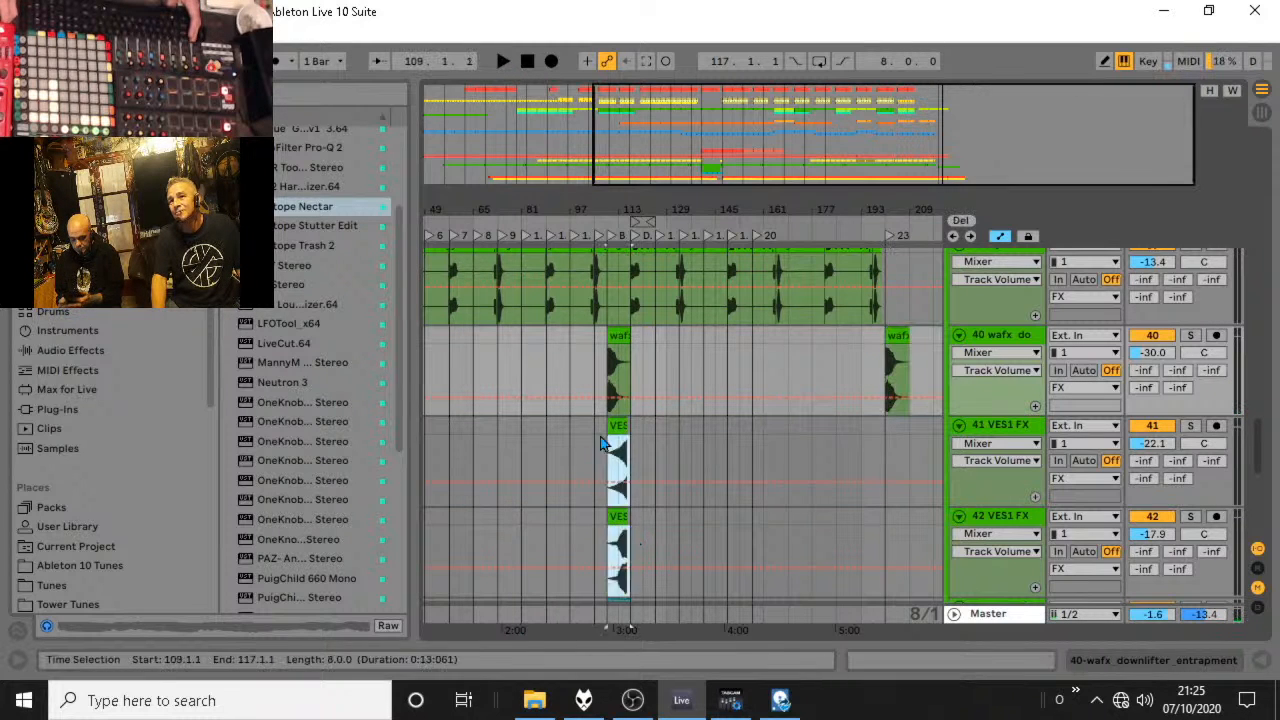
pyautogui.moveTo(632, 557); pyautogui.dragTo(614, 344)
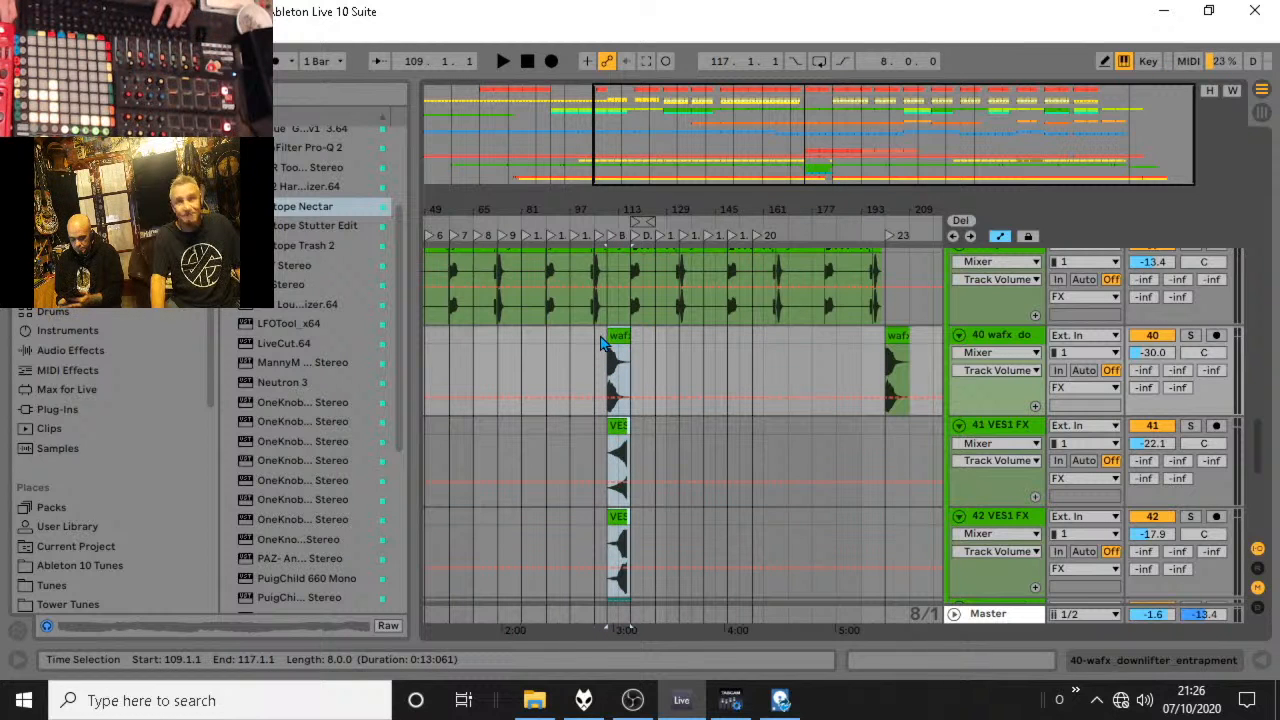
pyautogui.moveTo(466, 197); pyautogui.dragTo(565, 200)
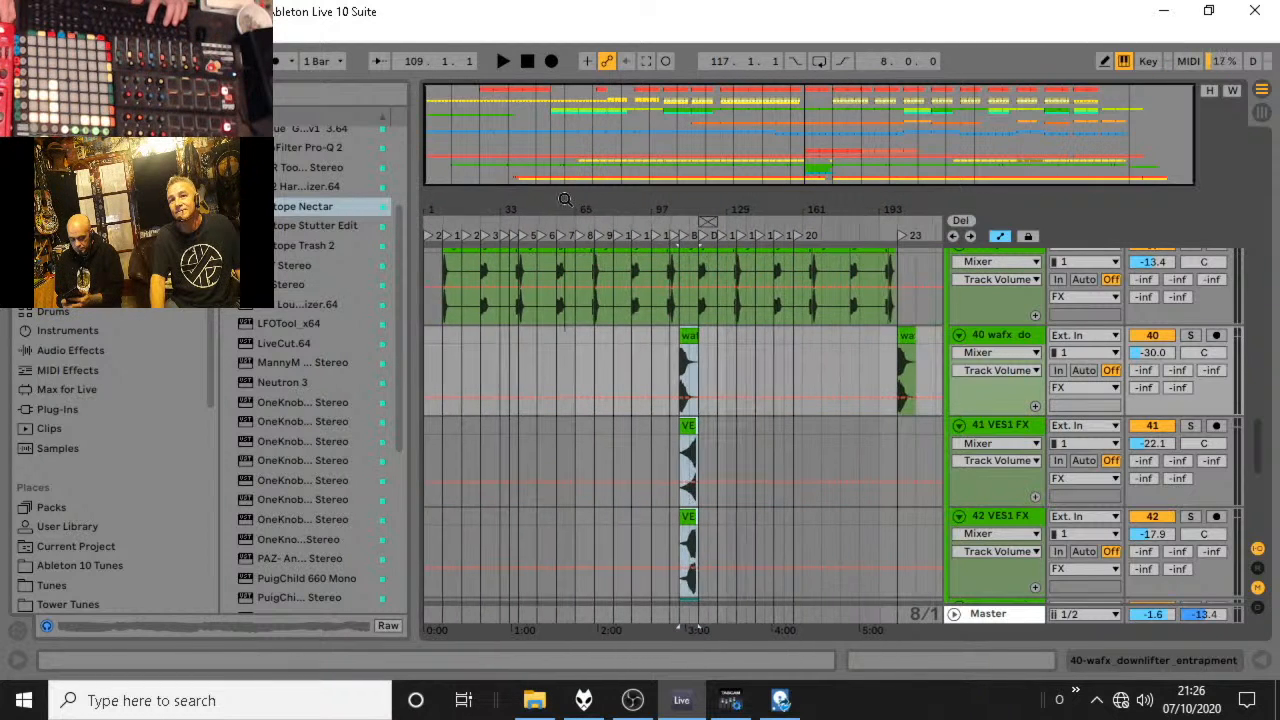
pyautogui.click(429, 335)
pyautogui.hotkey('ctrl', 'v')
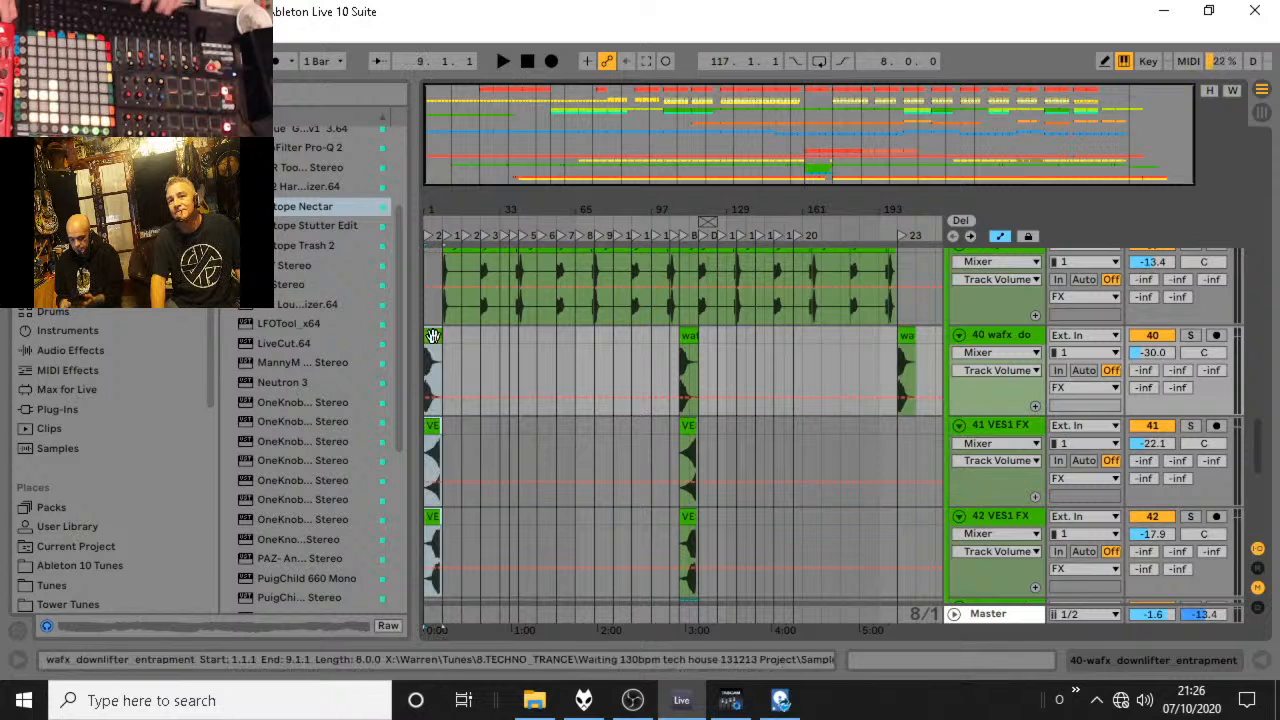
pyautogui.press('space')
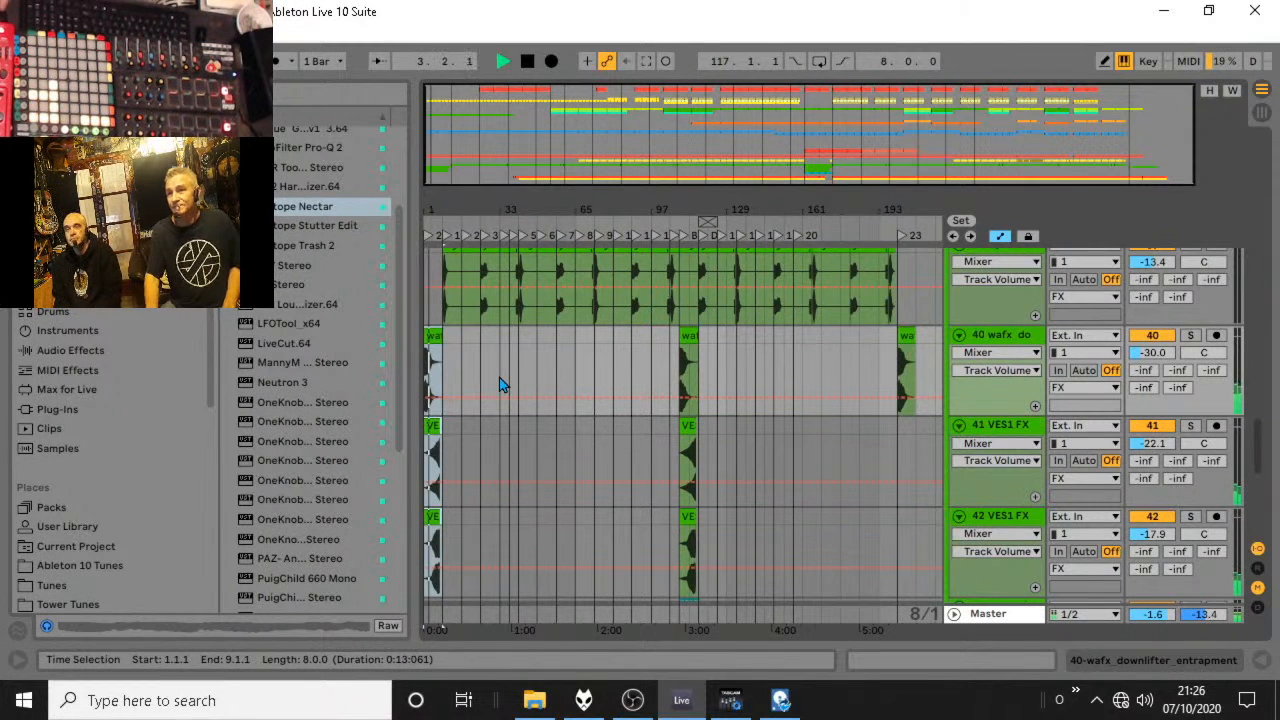
# Fold the FX, Vocals, Melody and Drums groups while the intro plays.
pyautogui.scroll(4, 537, 388)
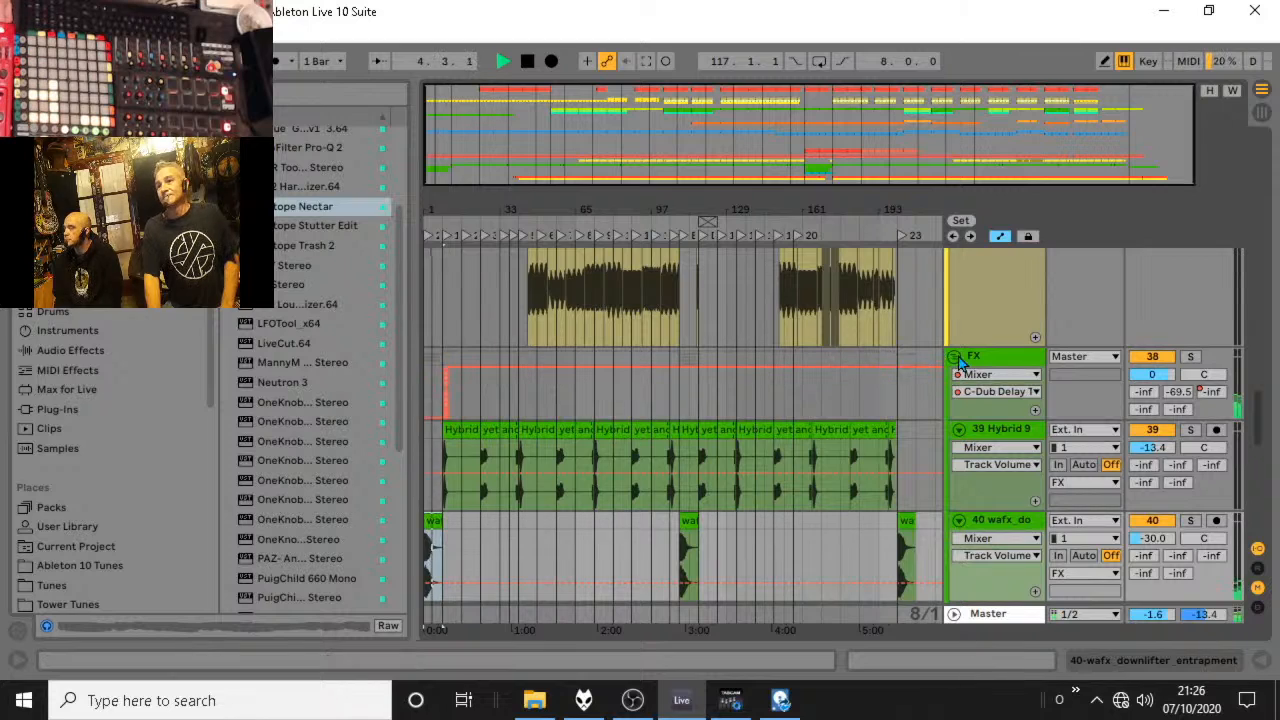
pyautogui.click(956, 359)
pyautogui.scroll(5, 945, 366)
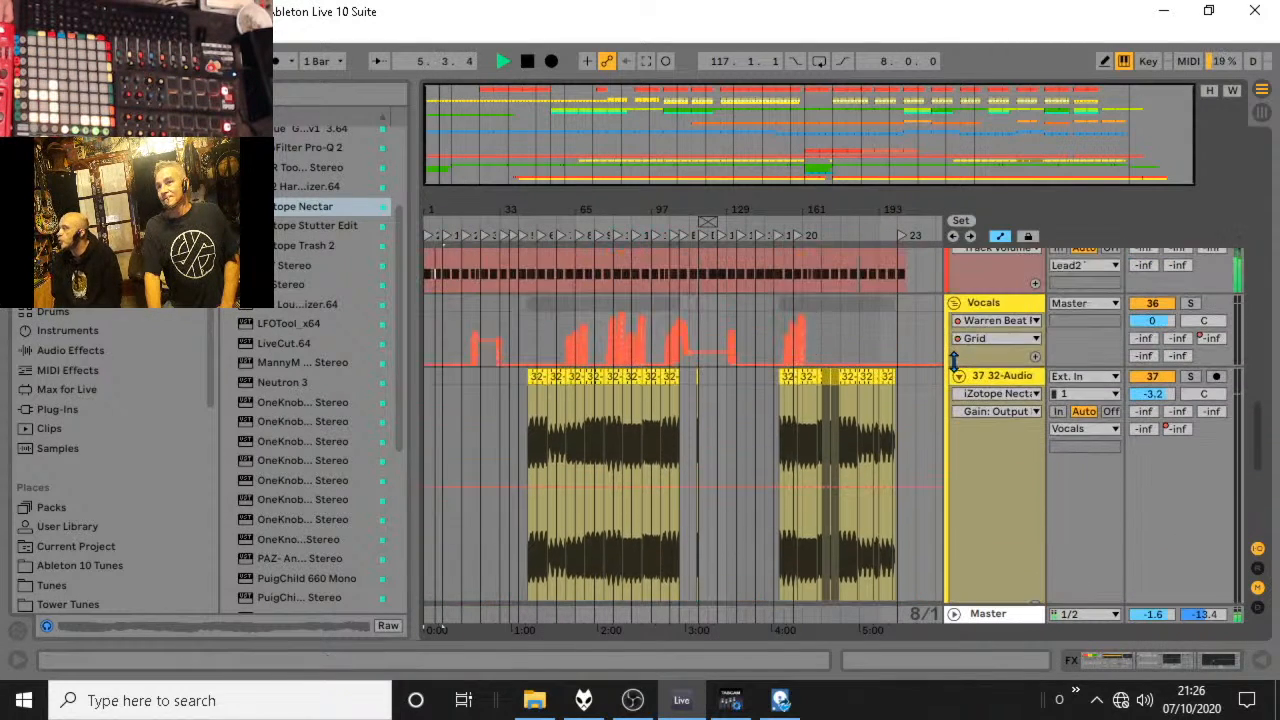
pyautogui.scroll(10, 945, 310)
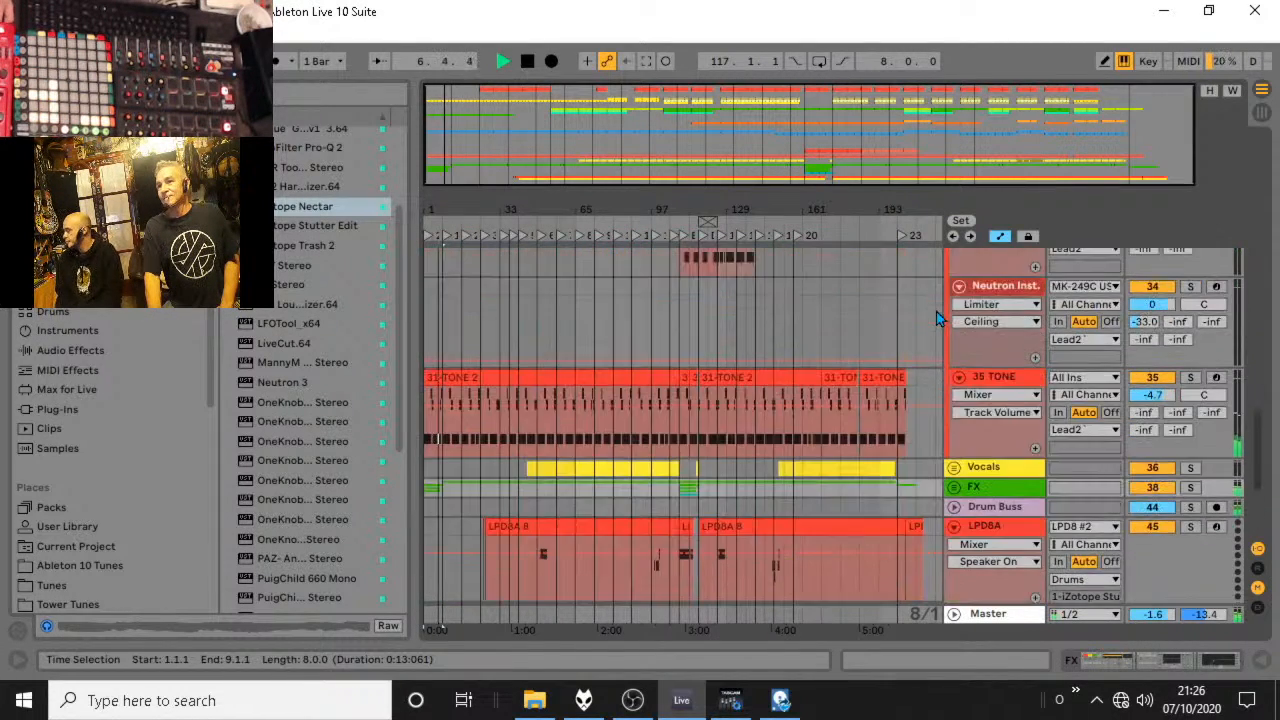
pyautogui.scroll(10, 936, 312)
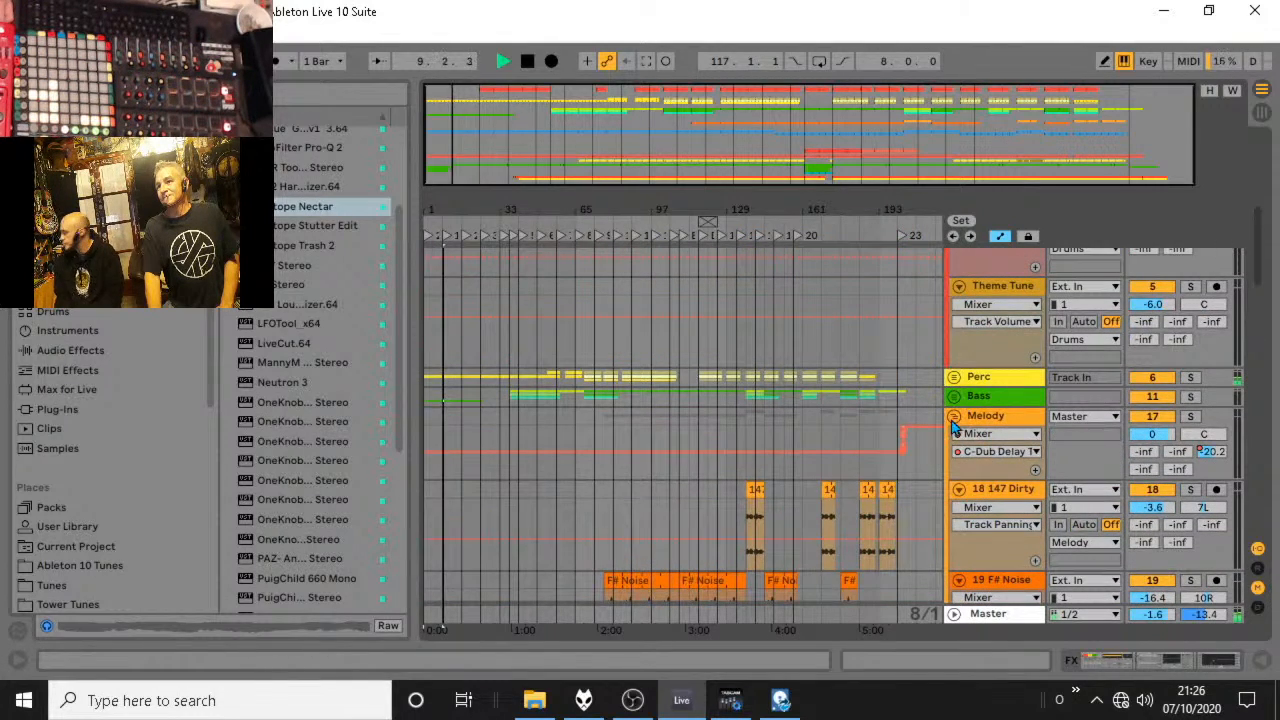
pyautogui.click(953, 417)
pyautogui.scroll(6, 955, 420)
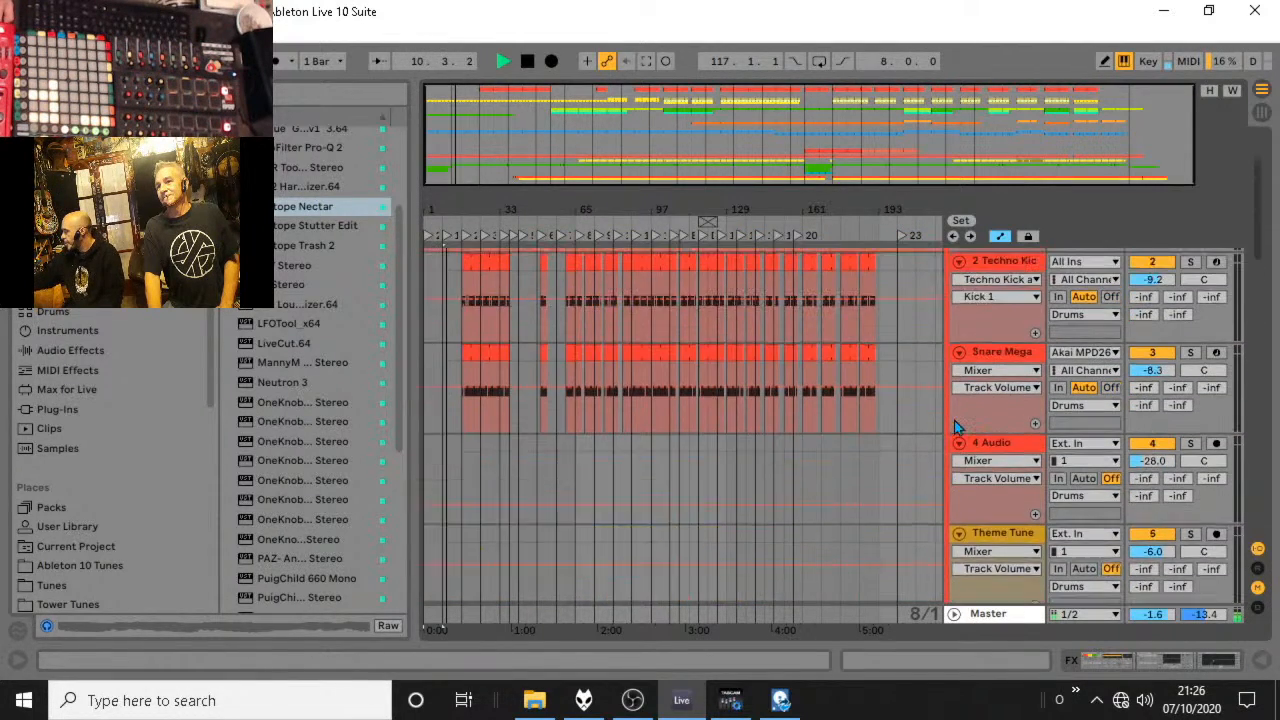
pyautogui.click(957, 259)
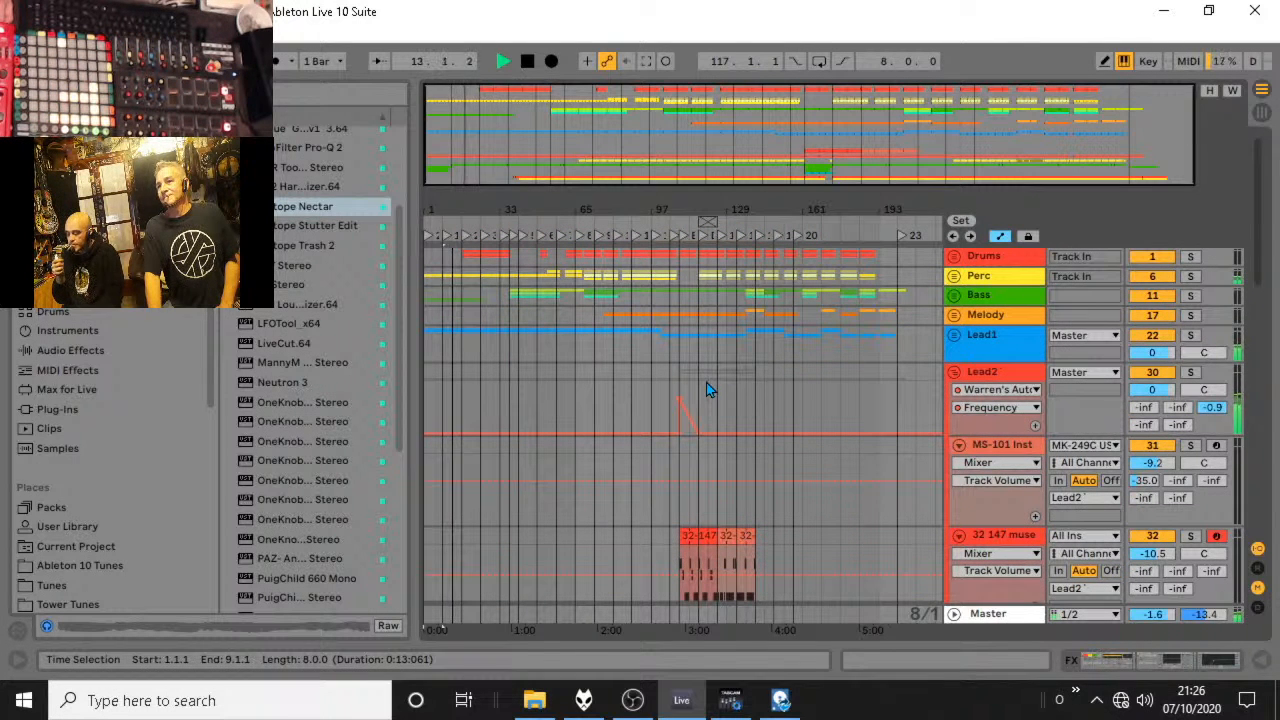
# Set the Cymbals track to -17.2 dB with its A-Convolution Reverb send at -26.5 dB, and the Perc group's same send to -24.0 dB.
pyautogui.click(957, 276)
pyautogui.scroll(-2, 957, 272)
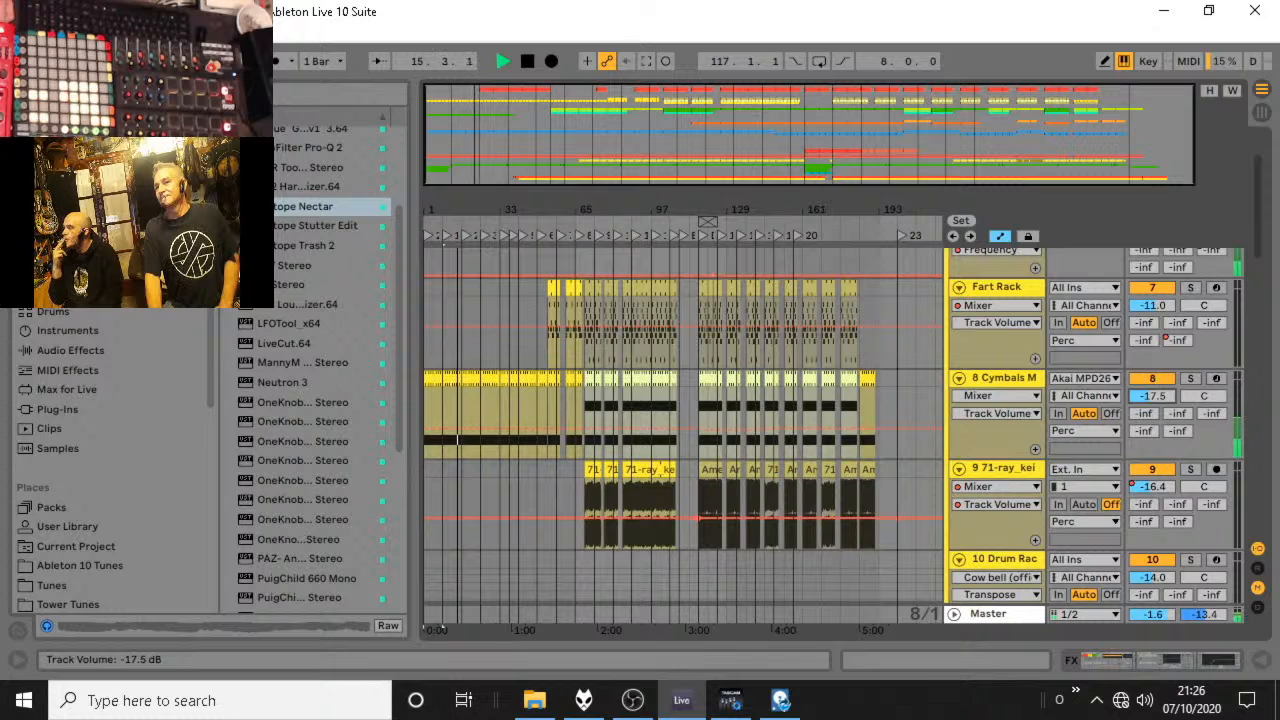
pyautogui.moveTo(1144, 414); pyautogui.dragTo(1144, 408)
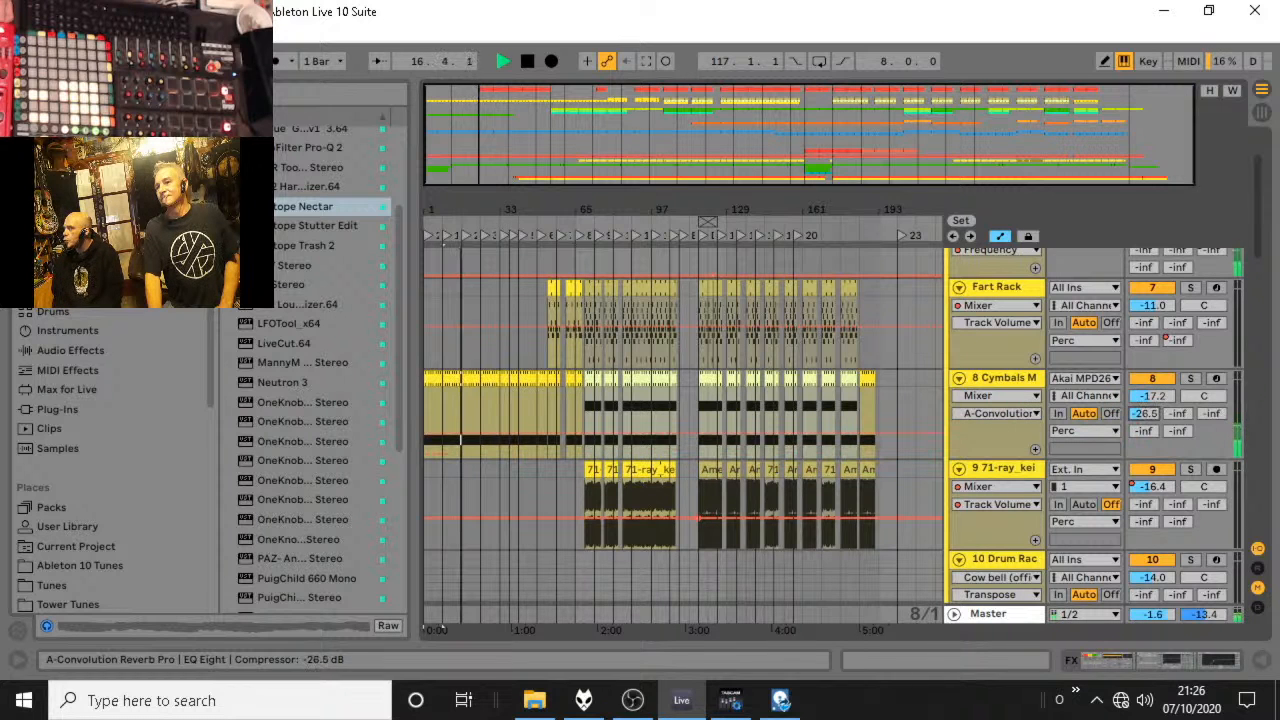
pyautogui.scroll(2, 1147, 352)
pyautogui.moveTo(1145, 312)
pyautogui.mouseDown()
pyautogui.moveTo(1145, 292)
pyautogui.moveTo(1145, 310)
pyautogui.mouseUp()
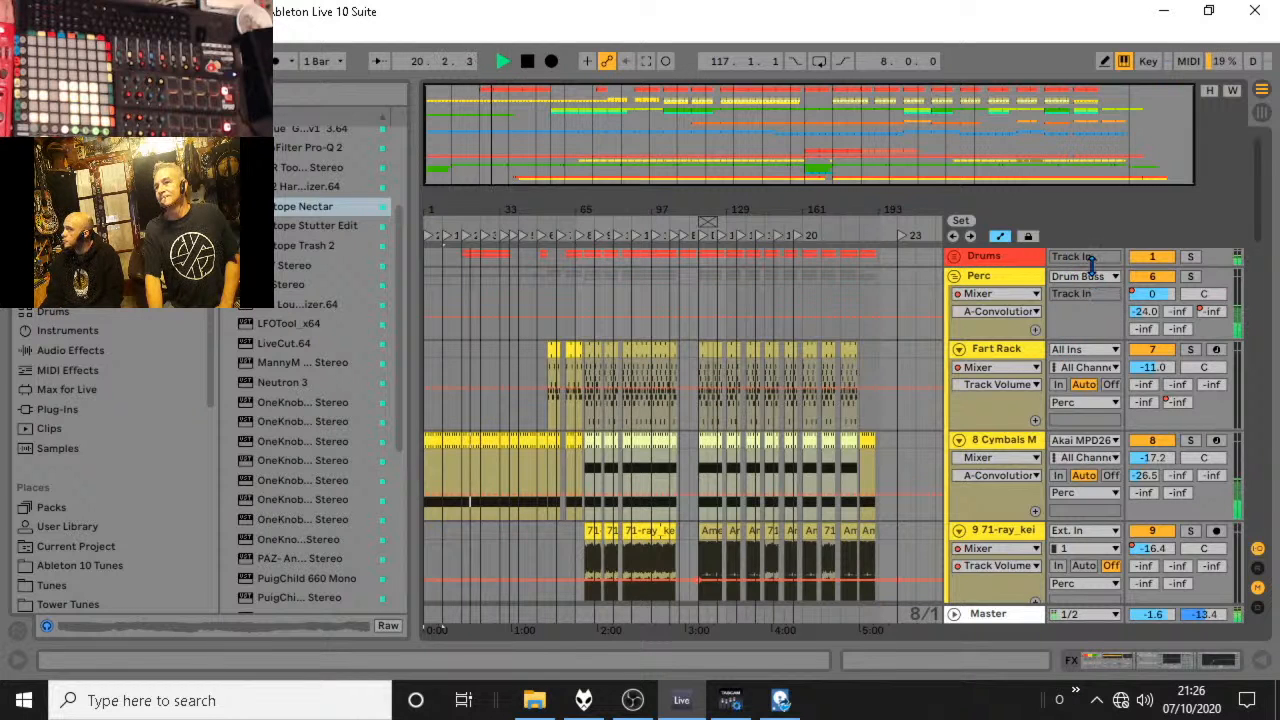
# Unfold the Drums group and raise its A-Convolution Reverb send automation to 0.0 dB at the start of the first drum clips.
pyautogui.scroll(5, 1090, 285)
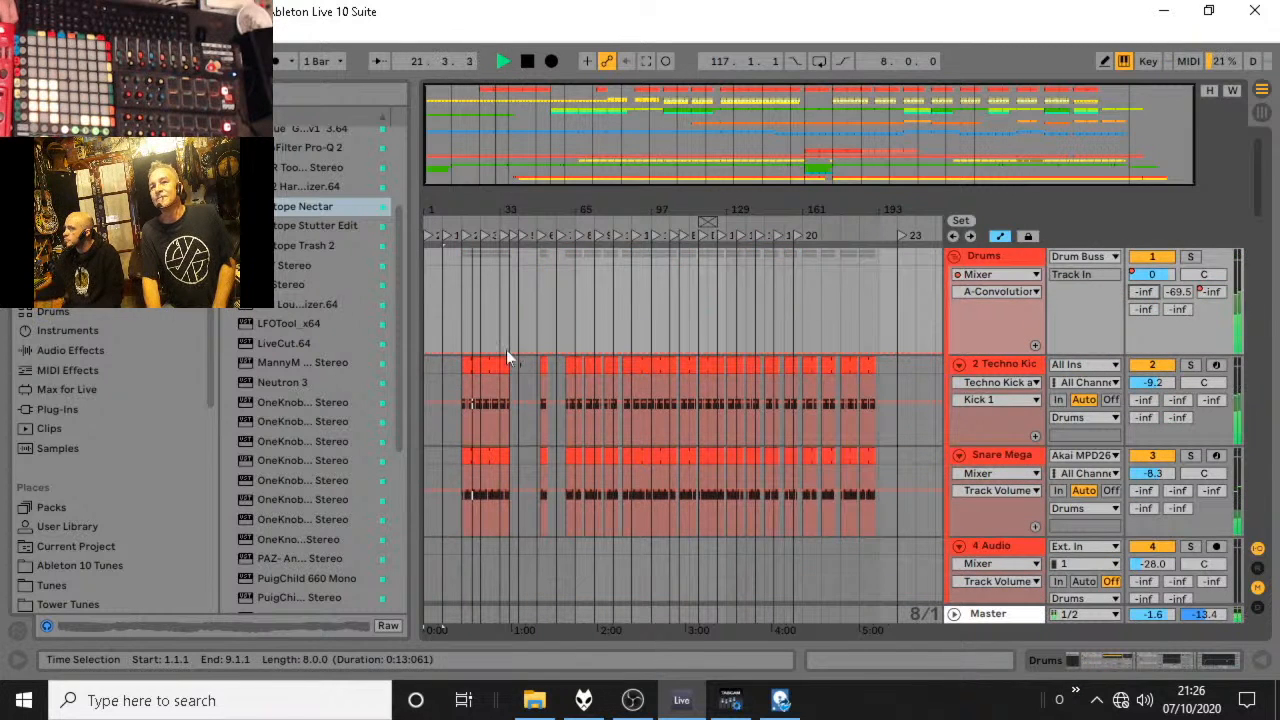
pyautogui.moveTo(476, 355); pyautogui.dragTo(463, 266)
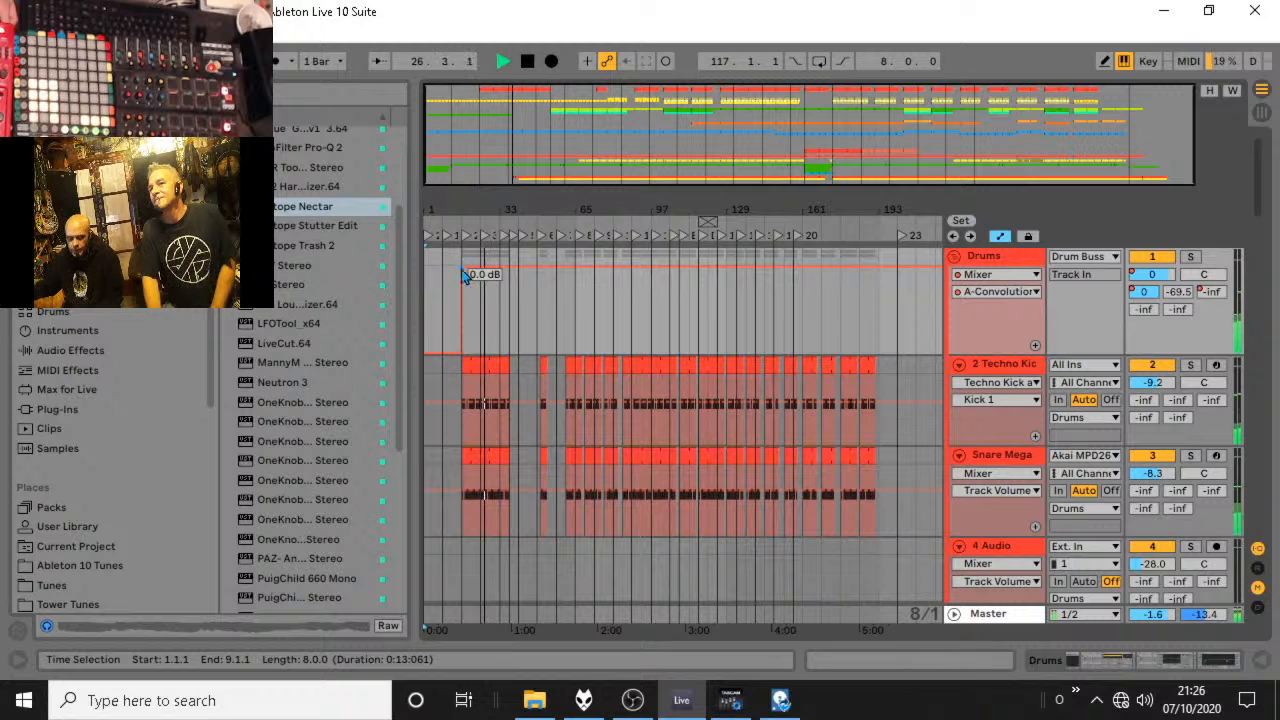
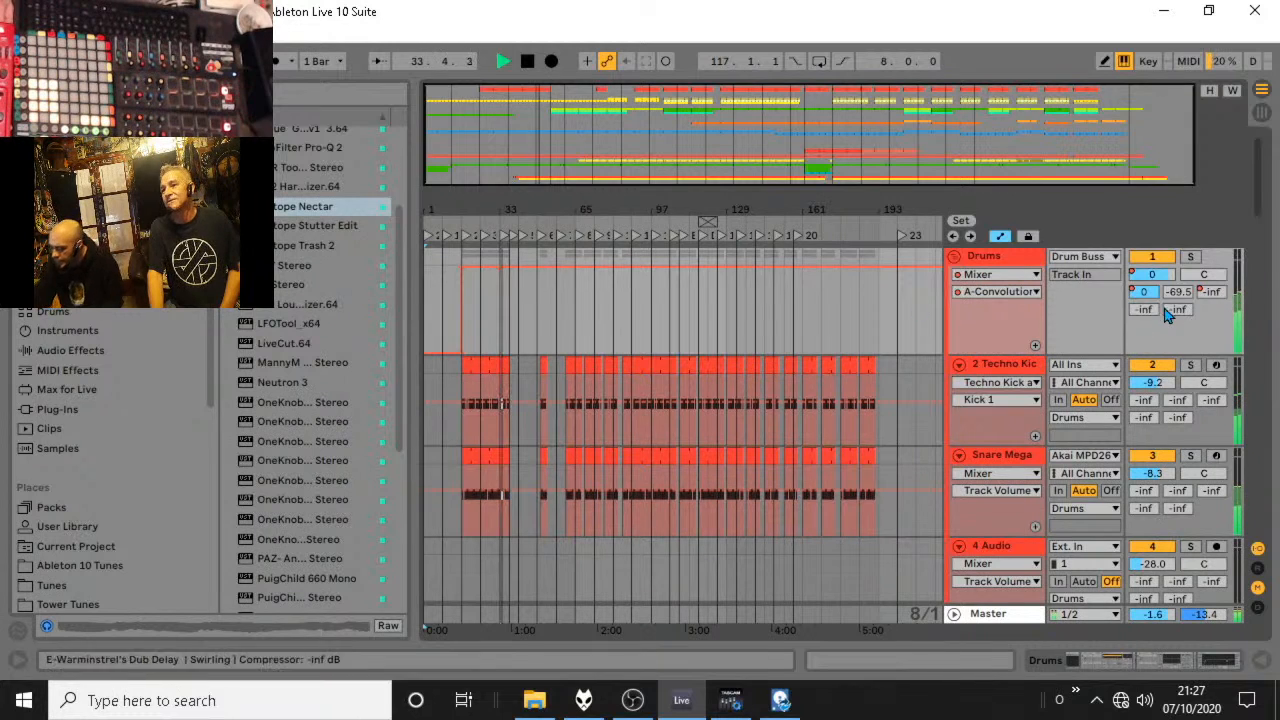
# Show the return tracks and pull the Drums group's A-Convolution Reverb send automation back down to its minimum from 17.1.1 onward.
pyautogui.click(1258, 578)
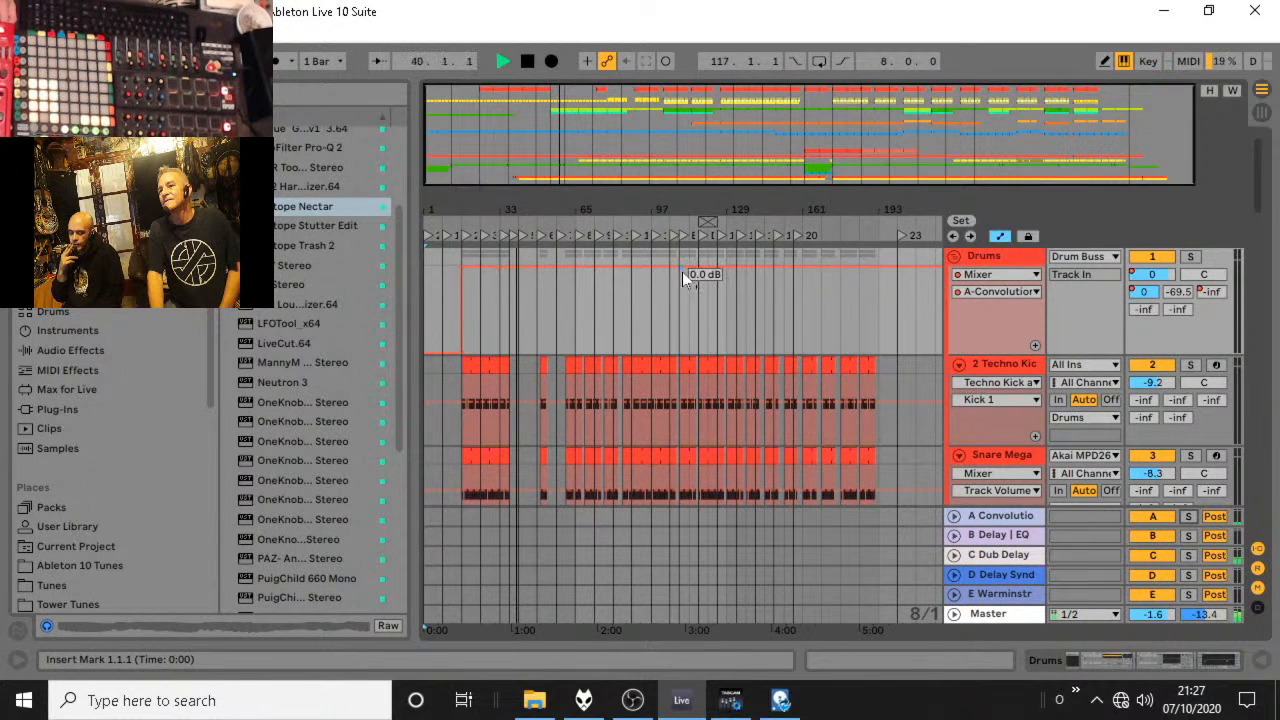
pyautogui.click(463, 268)
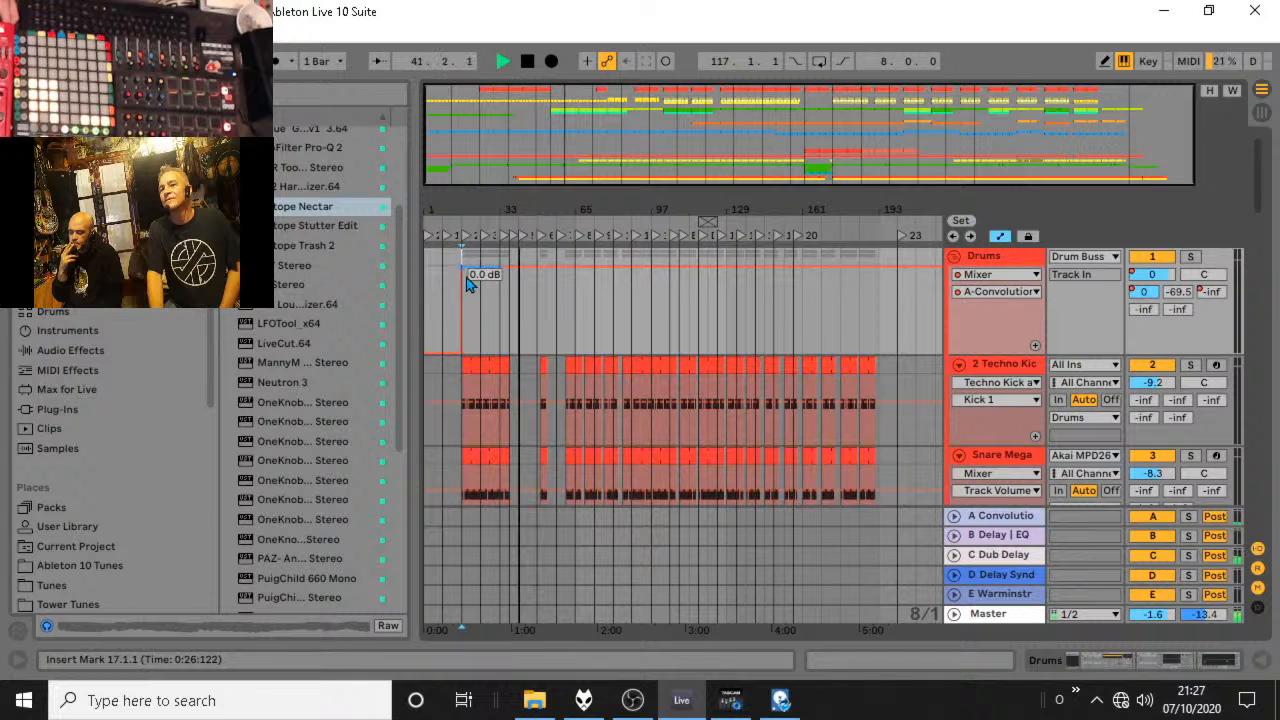
pyautogui.moveTo(463, 268); pyautogui.dragTo(463, 350)
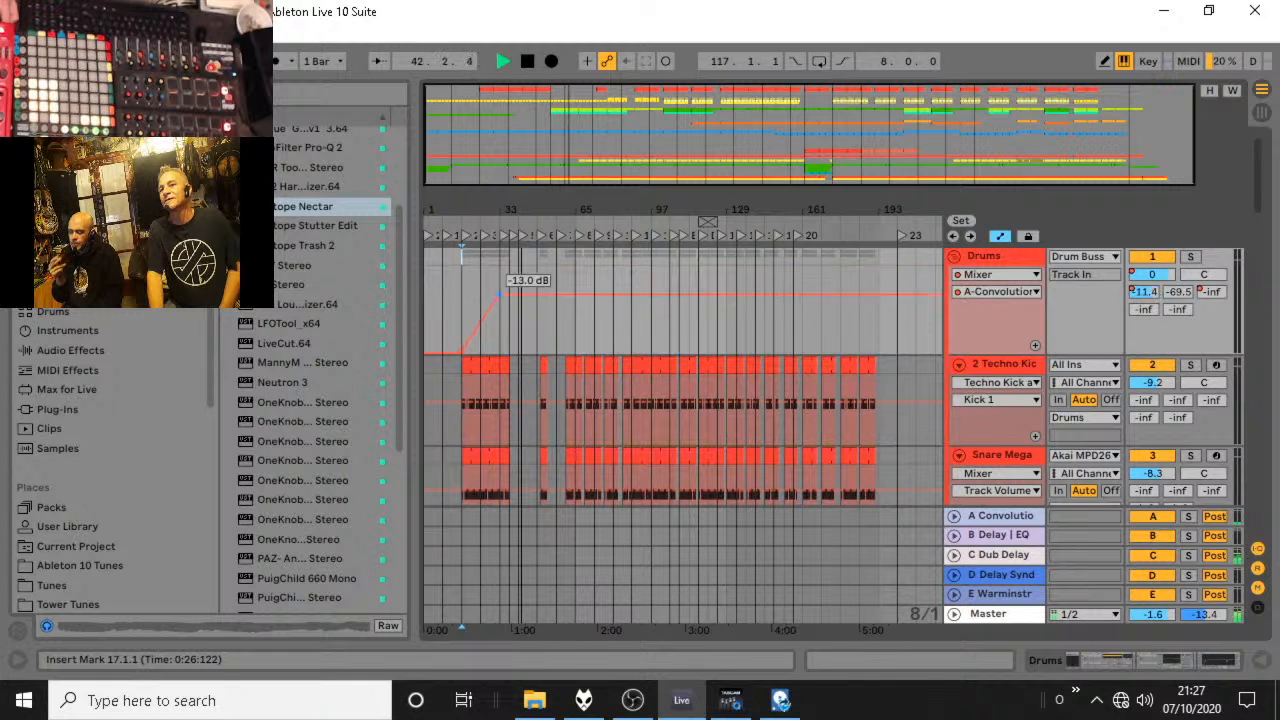
# Unfold the Drum Buss track and draw a raised section in its A-Convolution Reverb send automation from about bar 9 to bar 33.
pyautogui.scroll(-5, 668, 391)
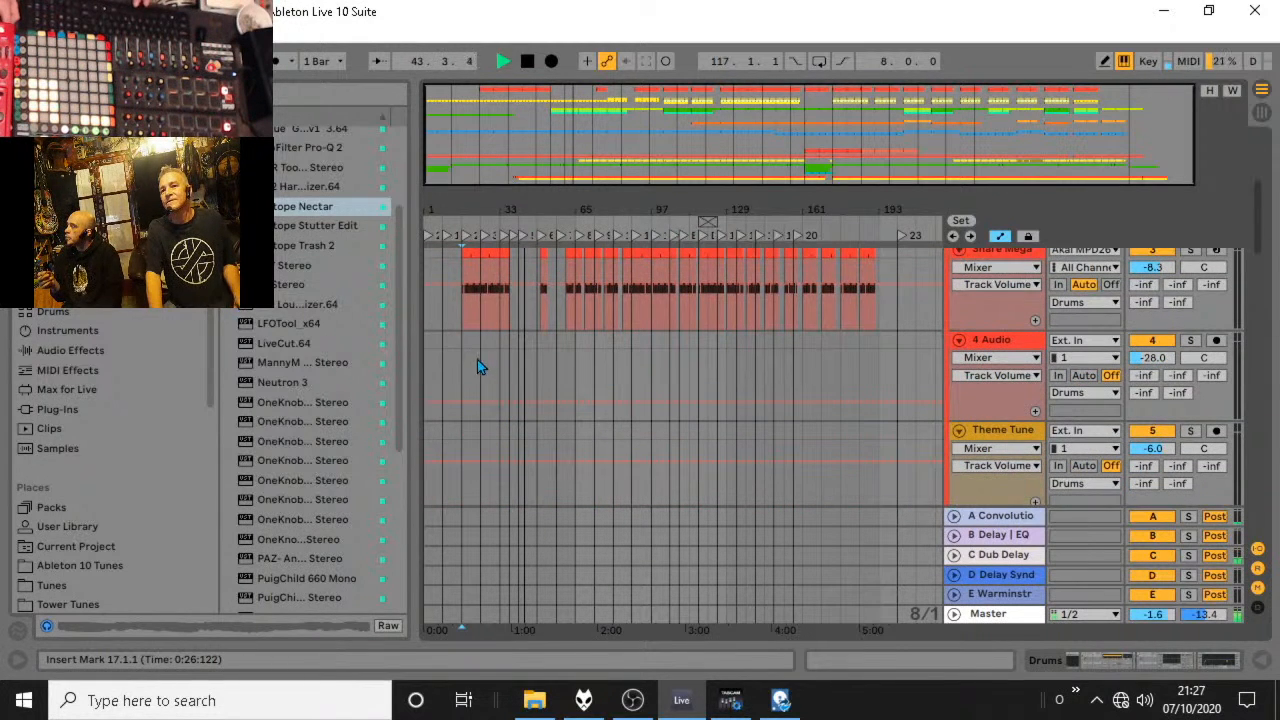
pyautogui.scroll(-10, 620, 380)
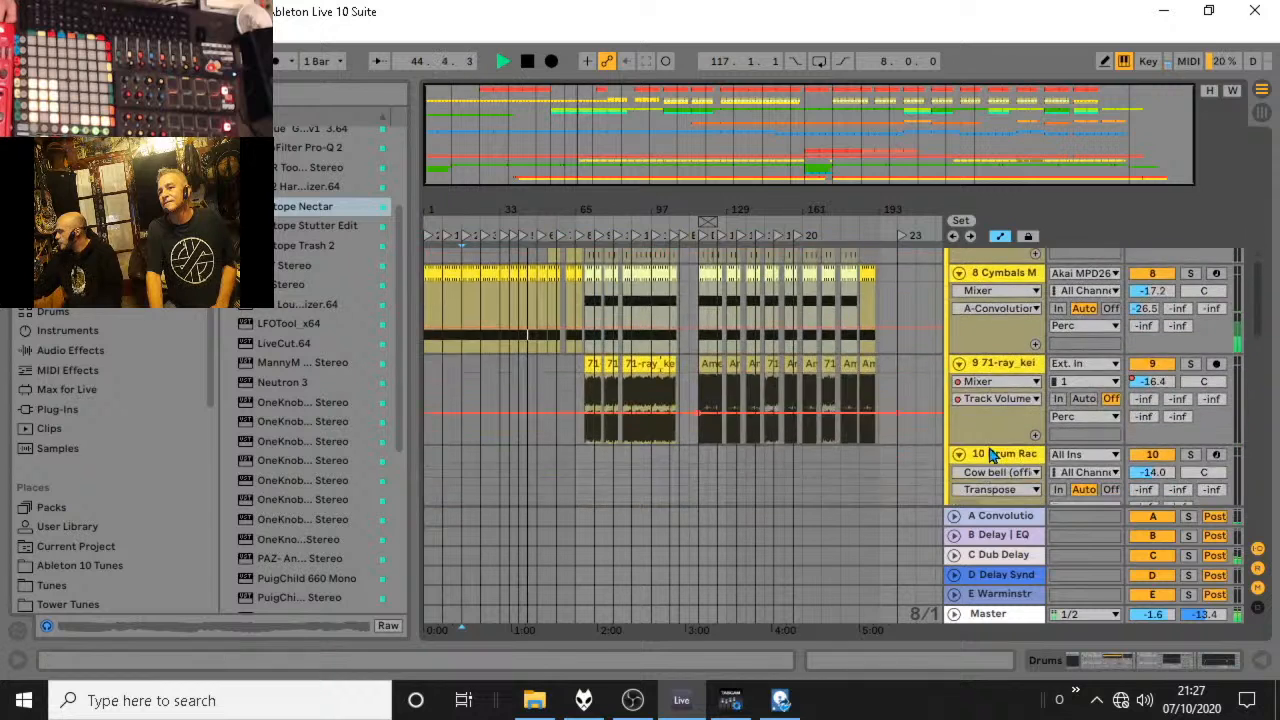
pyautogui.scroll(-8, 990, 453)
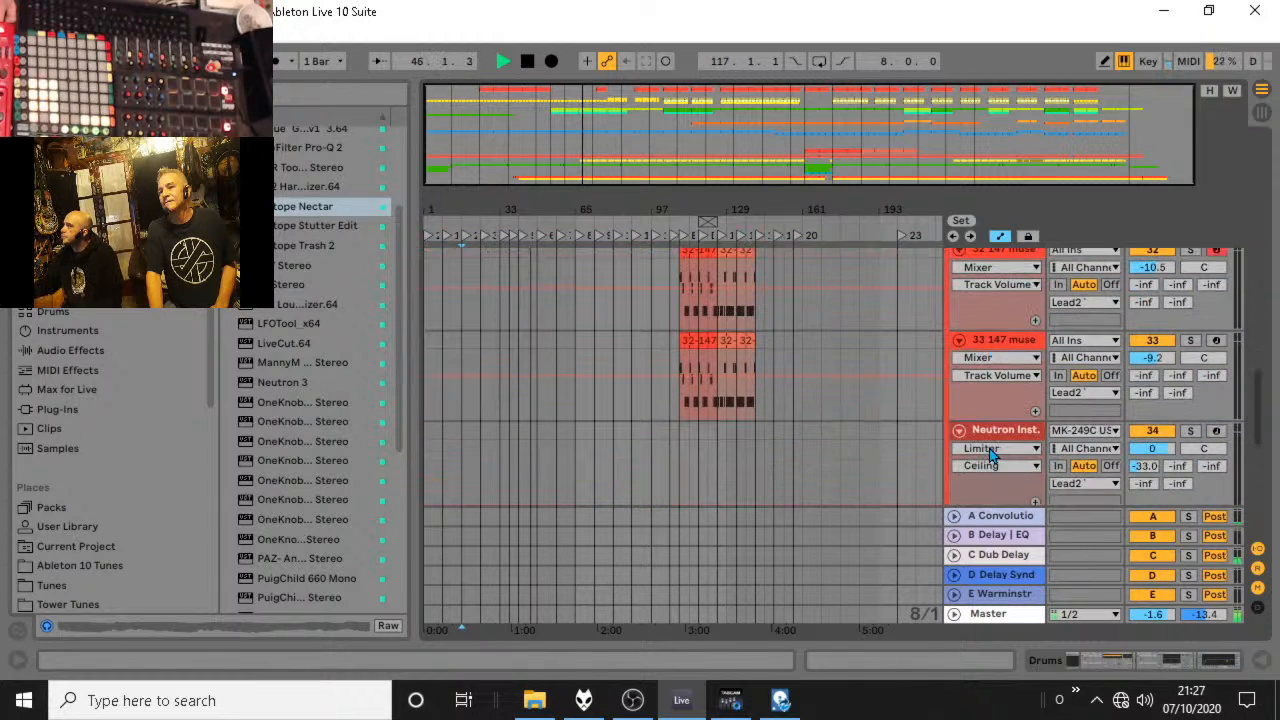
pyautogui.scroll(-3, 1001, 478)
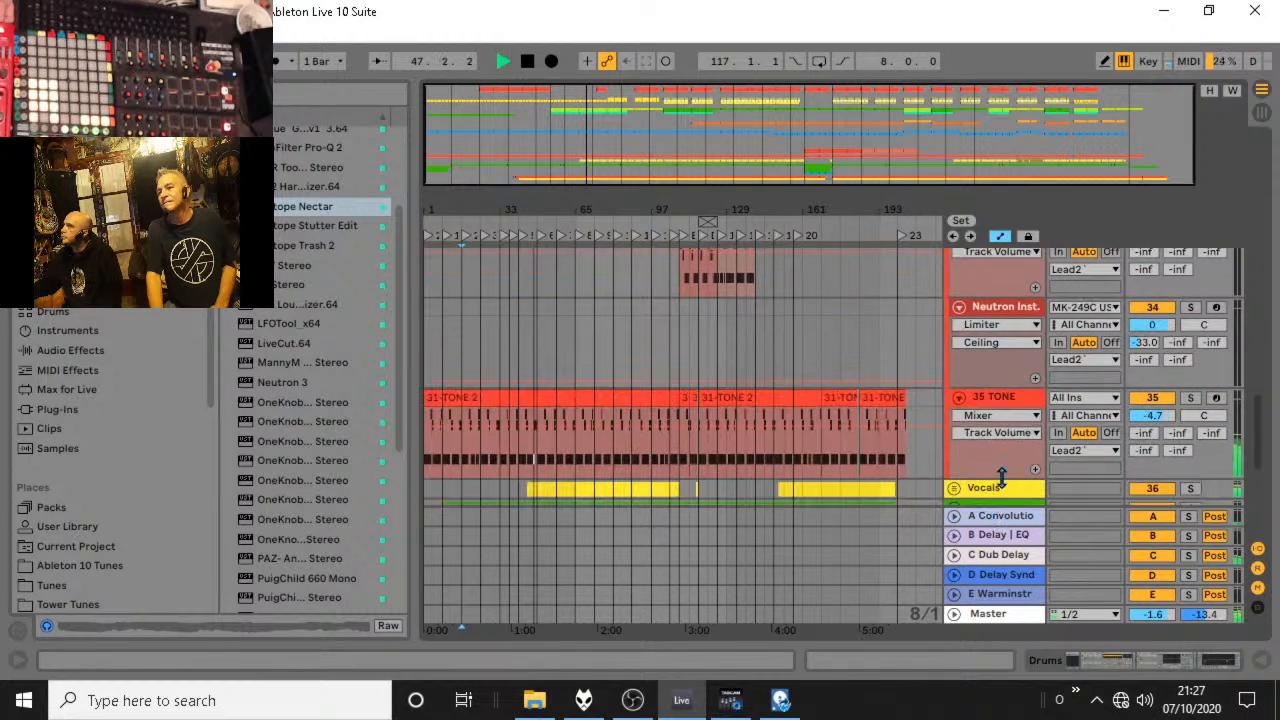
pyautogui.moveTo(1258, 410); pyautogui.dragTo(1258, 480)
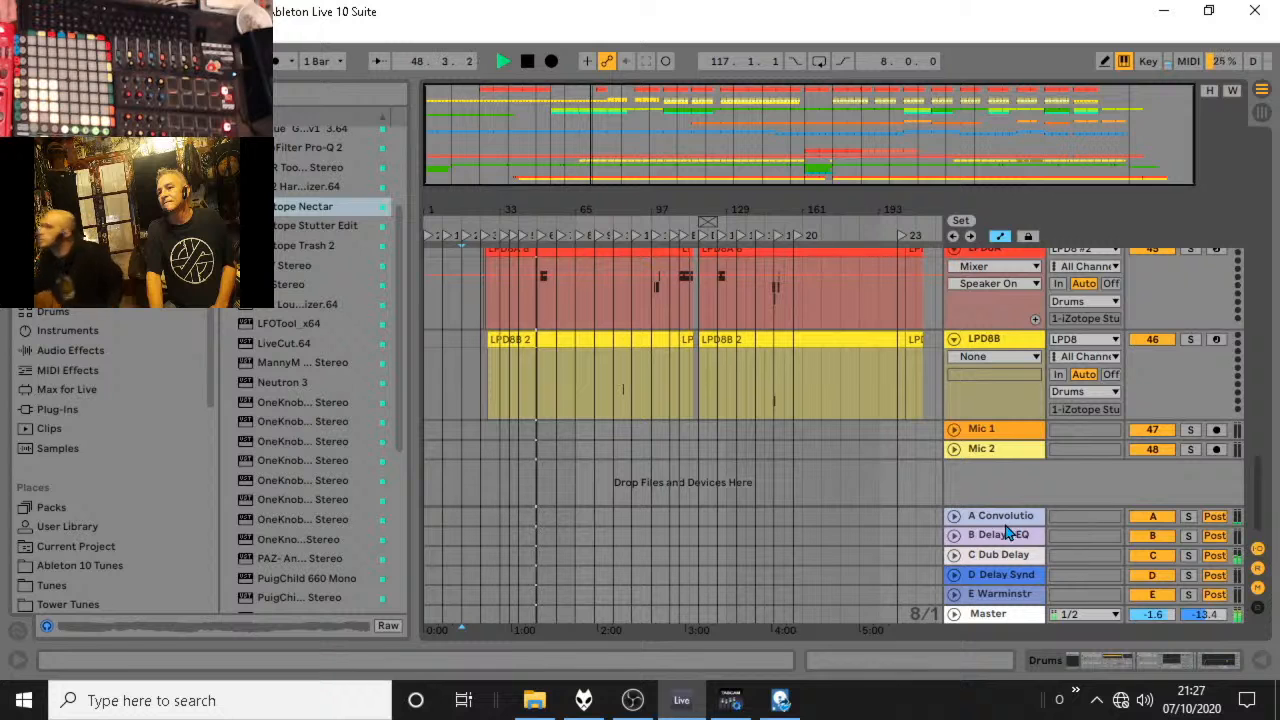
pyautogui.scroll(3, 1001, 486)
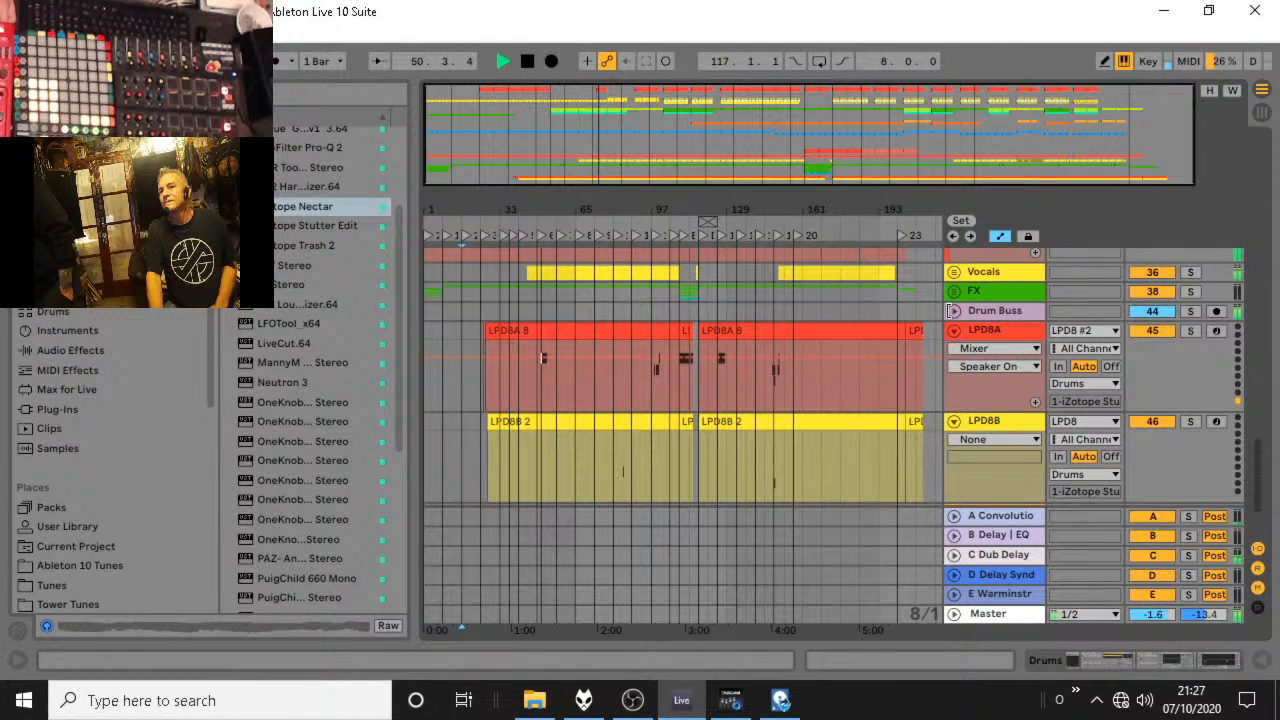
pyautogui.click(954, 311)
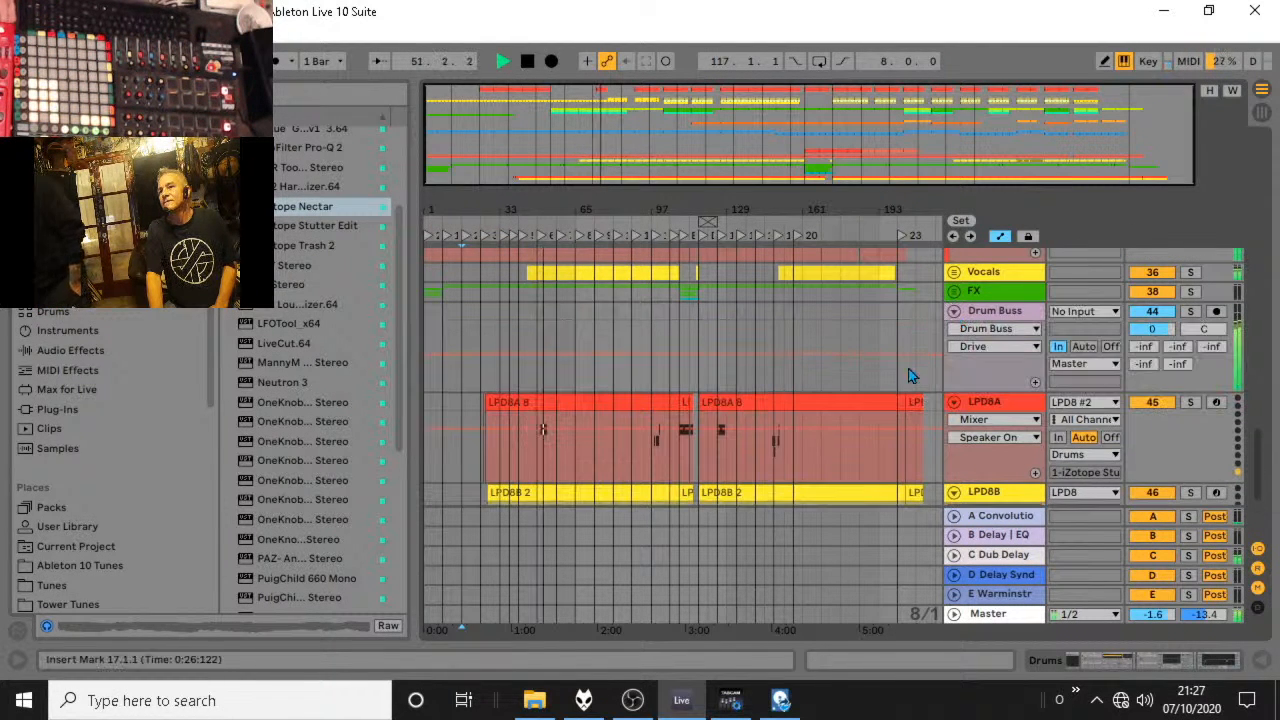
pyautogui.press('b')
pyautogui.click(456, 359)
# Extend the starts of the Techno Kick and Snare Mega clips at locator 6 back to 49.1.1 and audition the entry.
pyautogui.scroll(10, 727, 342)
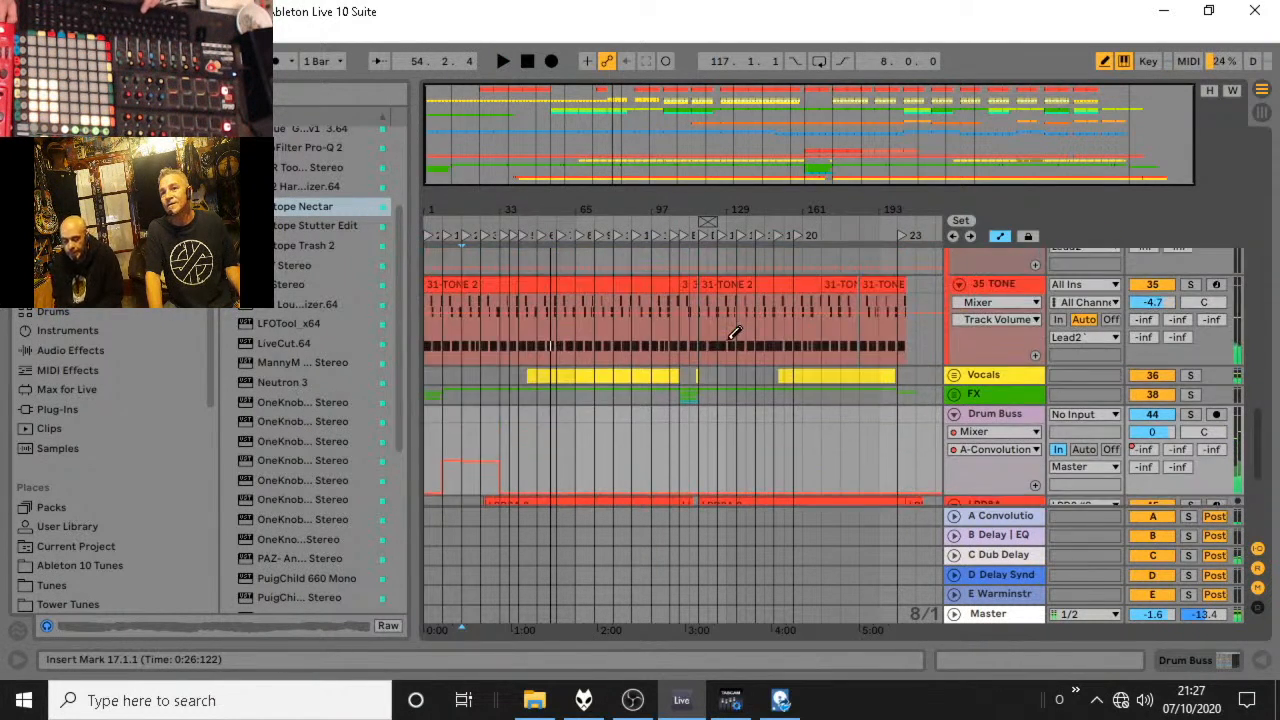
pyautogui.scroll(10, 727, 342)
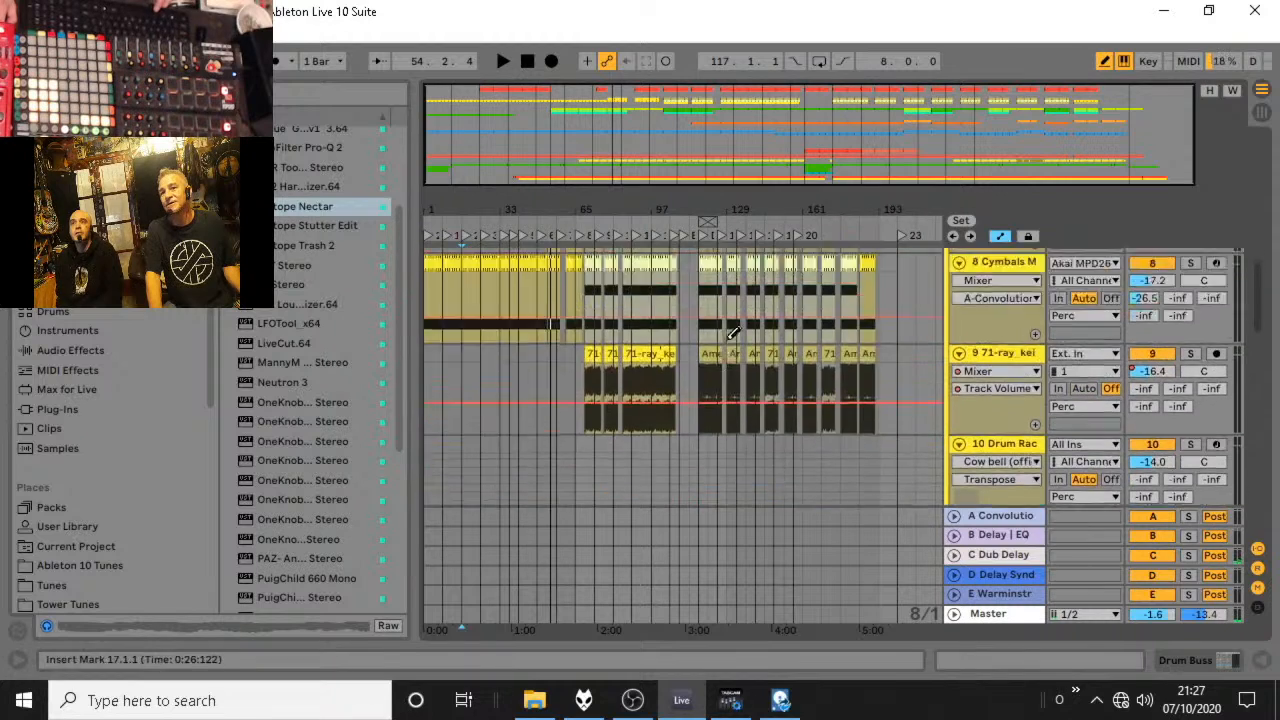
pyautogui.scroll(1, 731, 333)
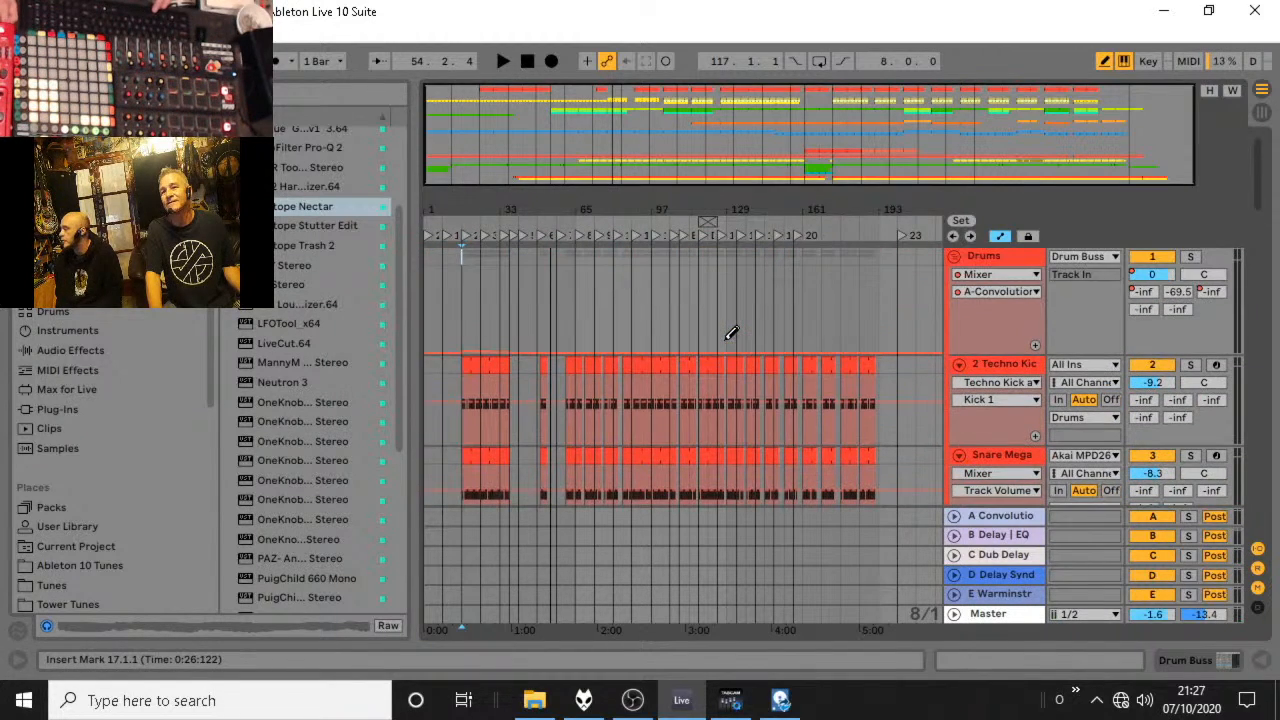
pyautogui.moveTo(538, 207); pyautogui.dragTo(535, 217)
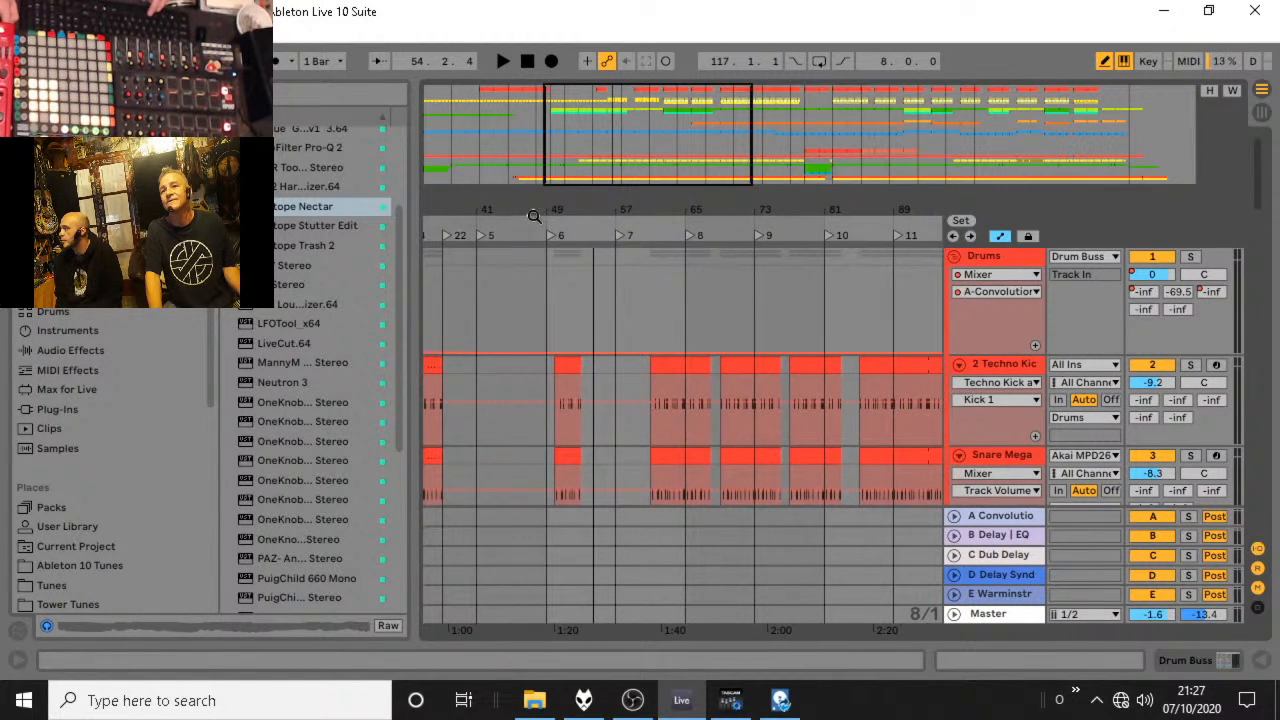
pyautogui.click(465, 239)
pyautogui.moveTo(550, 410); pyautogui.dragTo(579, 418)
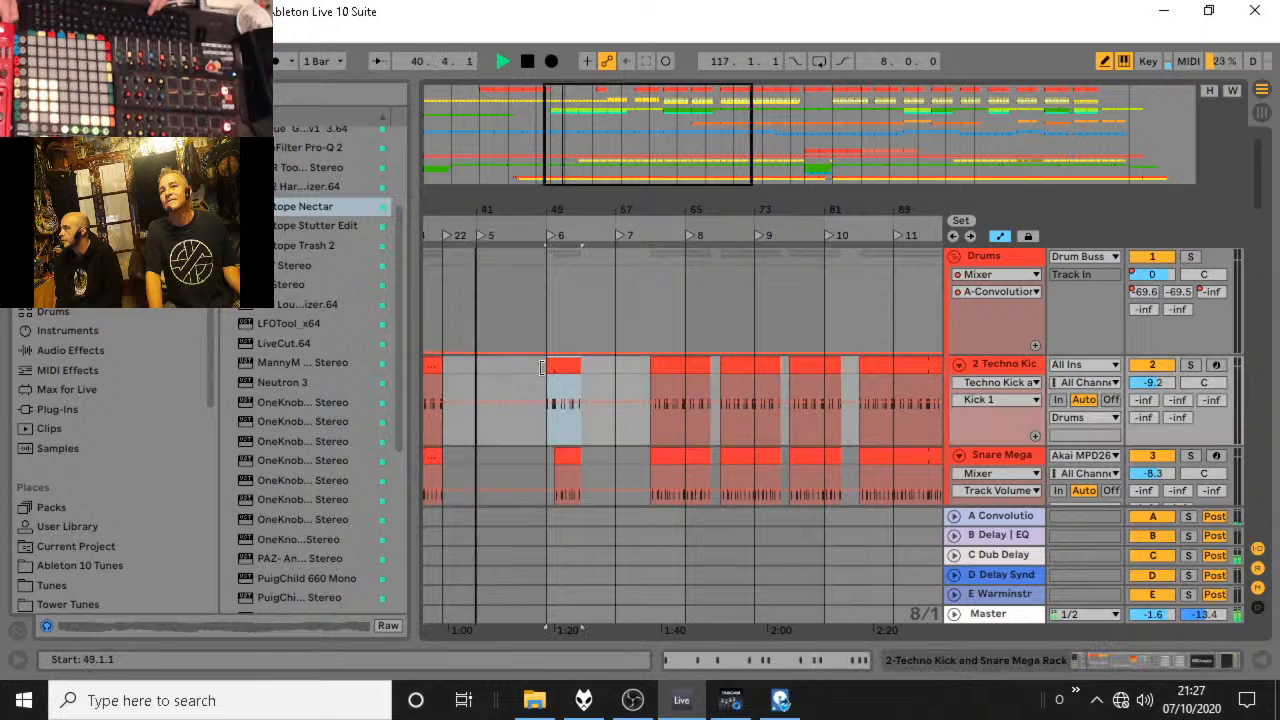
pyautogui.click(551, 461)
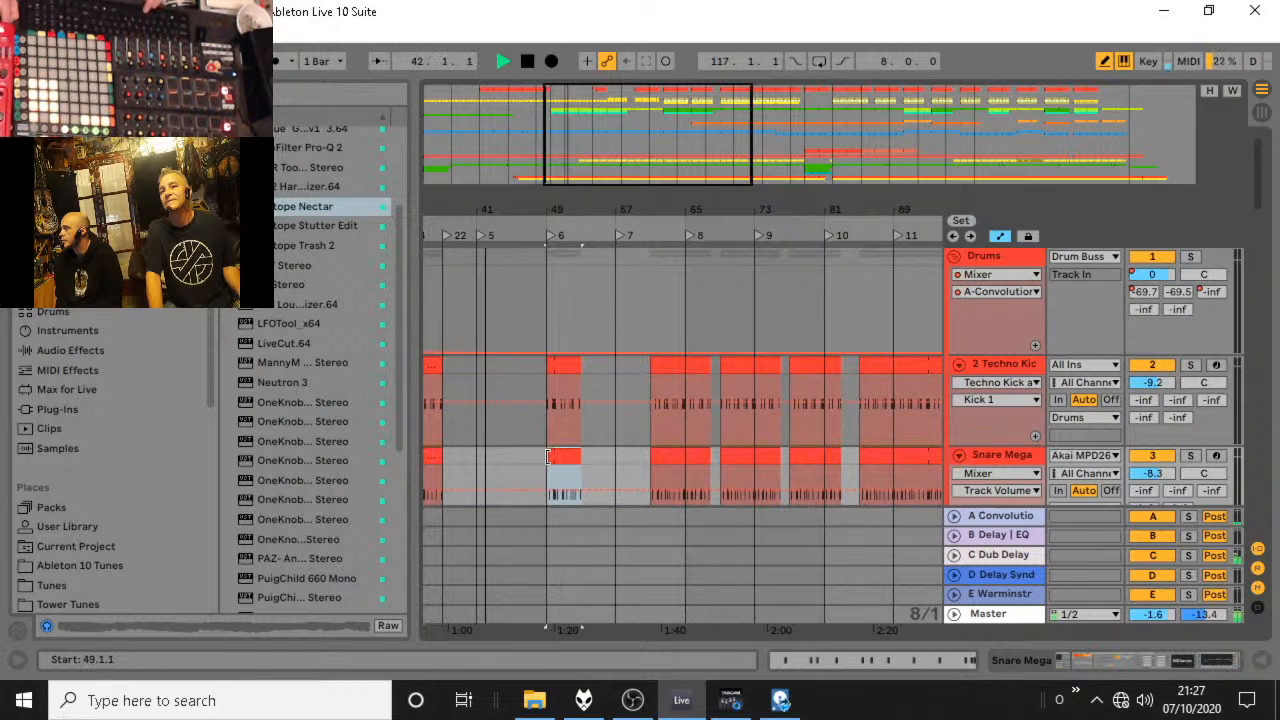
pyautogui.click(538, 236)
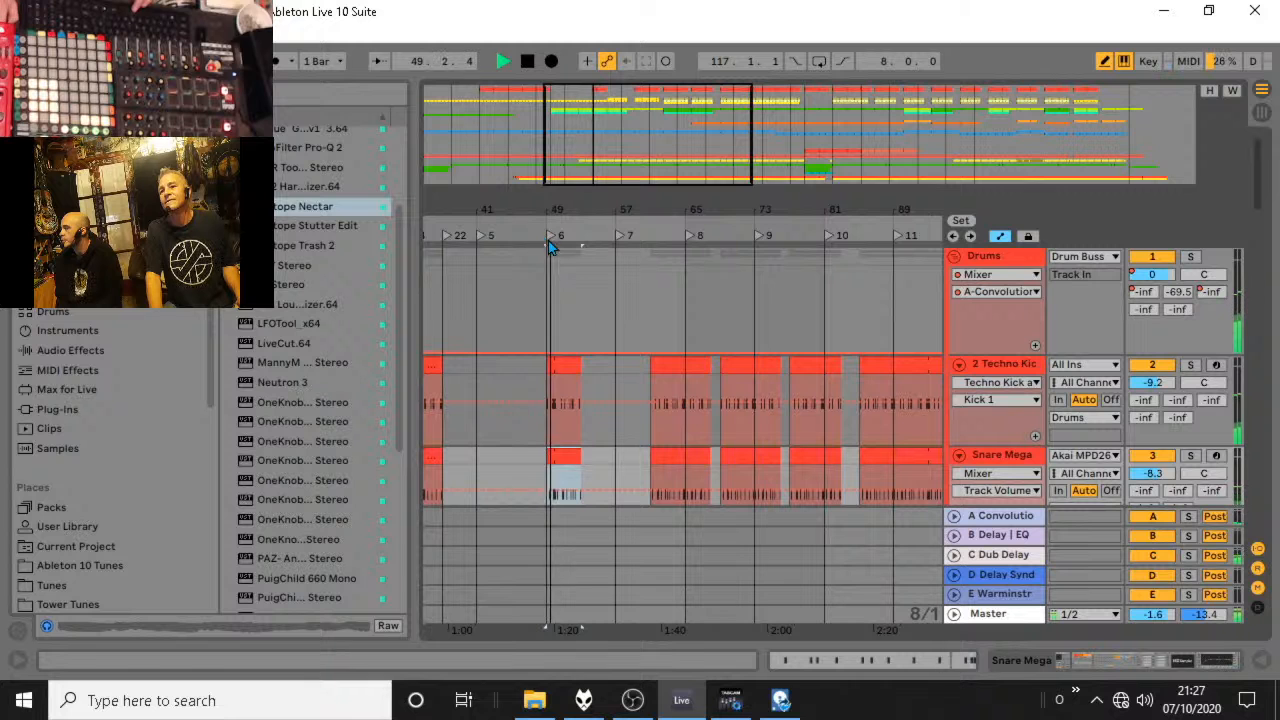
pyautogui.press('space')
# Extend the start of the first Fart Rack clip back to 49.1.1 and audition it from locator 6.
pyautogui.scroll(-10, 626, 320)
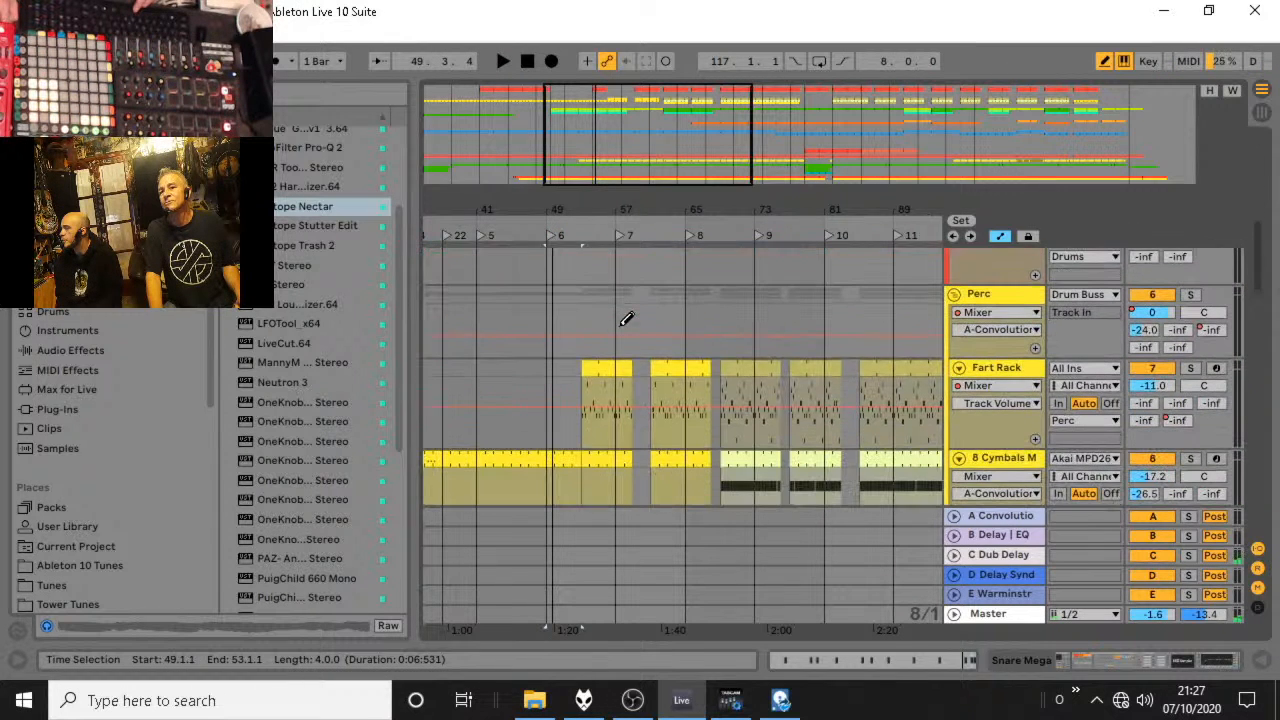
pyautogui.click(591, 370)
pyautogui.scroll(-5, 567, 369)
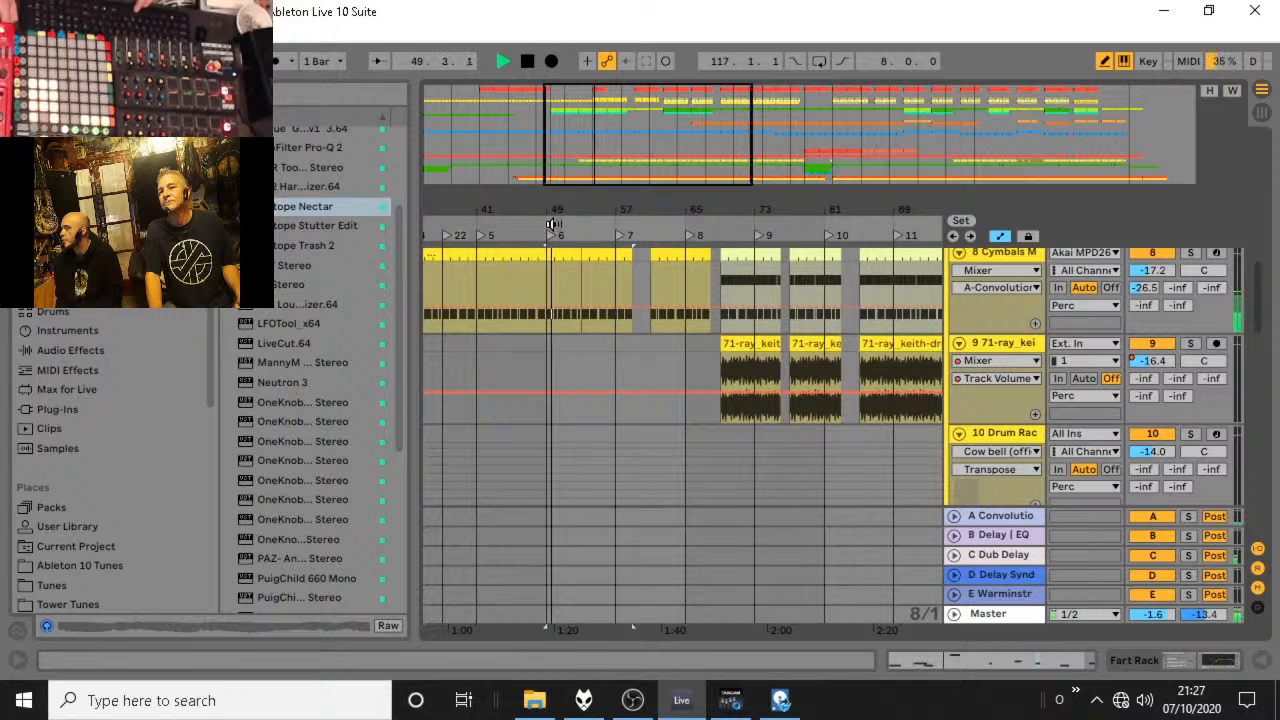
pyautogui.press('space')
# Display the Drums group's Warren's Auto Filter frequency automation.
pyautogui.scroll(10, 588, 268)
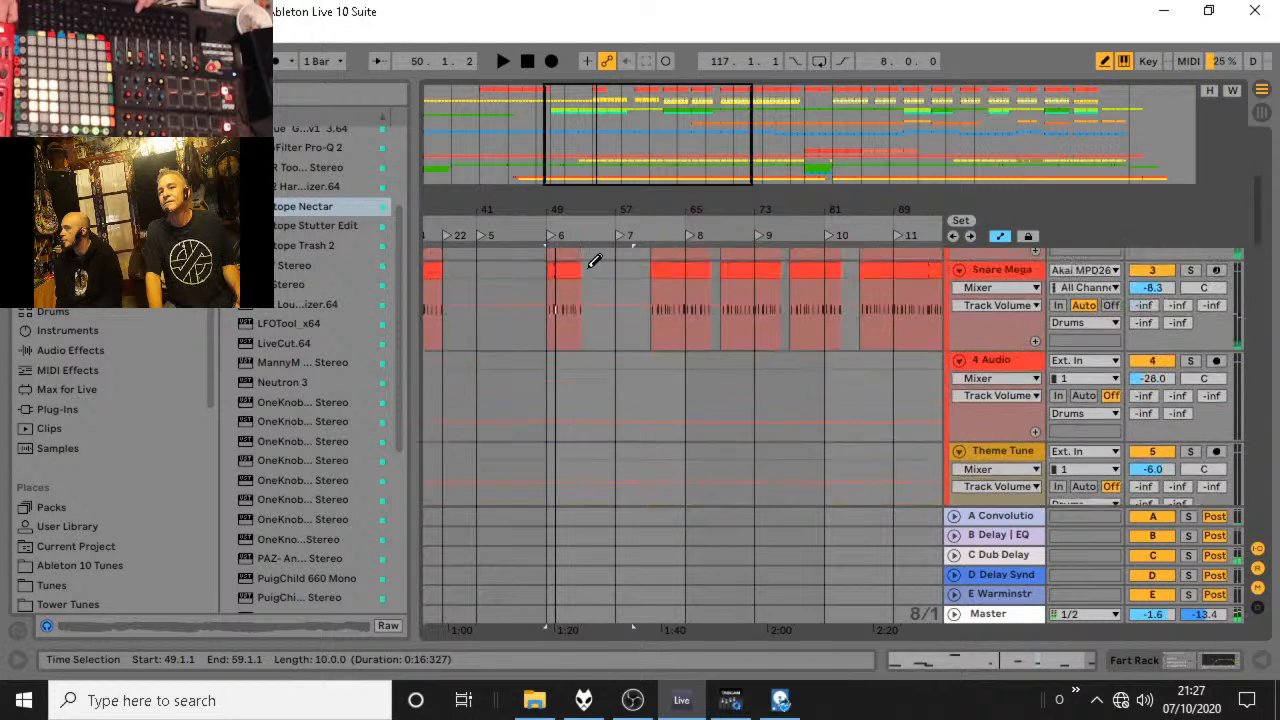
pyautogui.scroll(2, 594, 260)
pyautogui.click(998, 274)
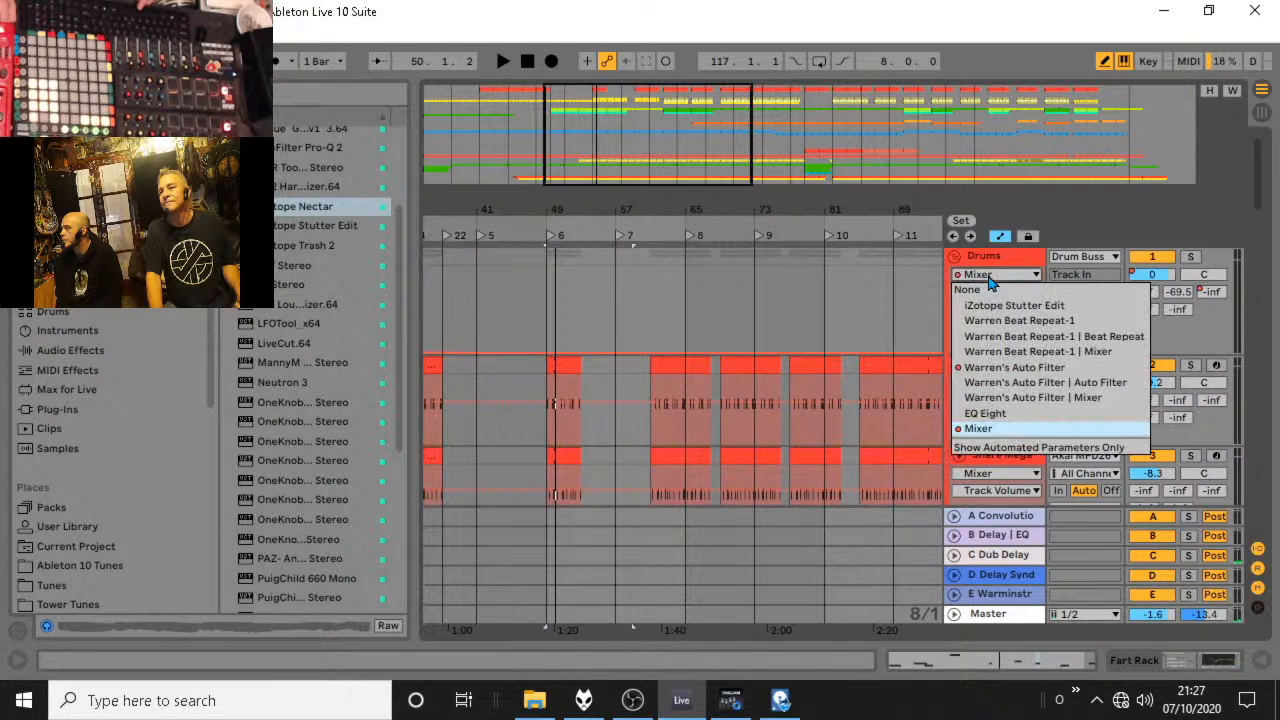
pyautogui.click(990, 367)
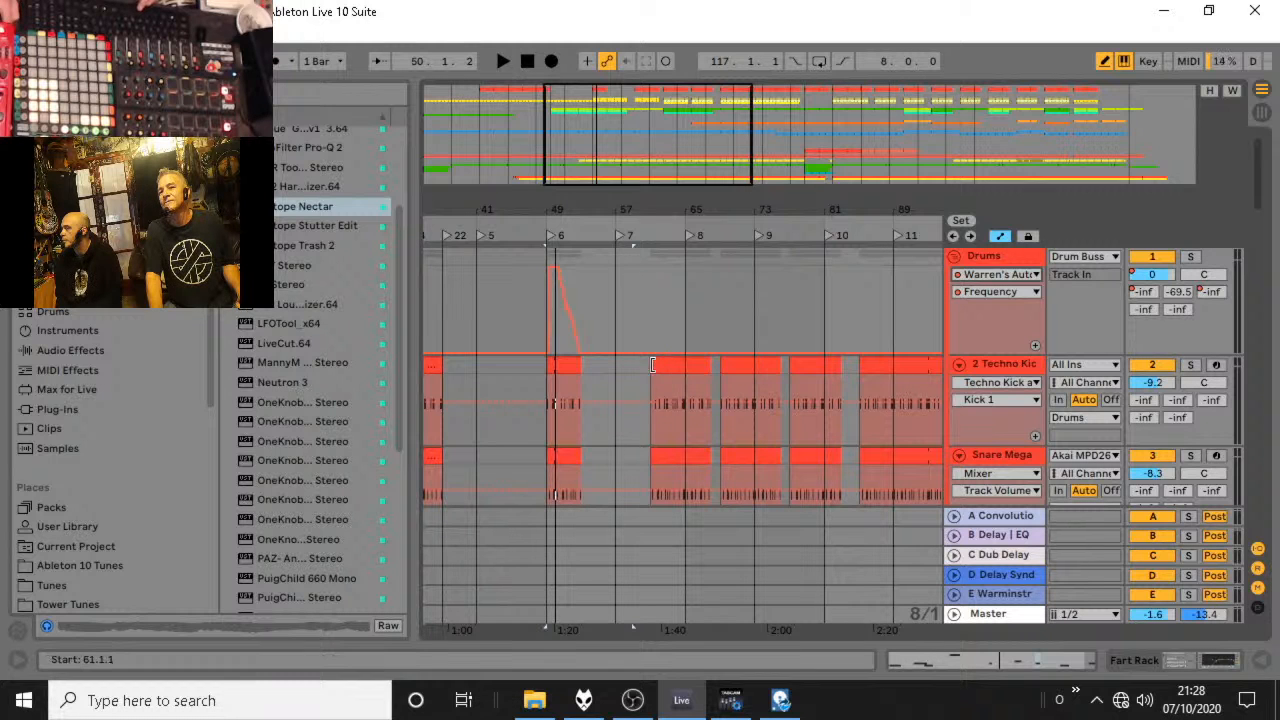
# Extend the Techno Kick and Snare Mega clips that start at 61.1.1 back to 57.1.1 and play from locator 7.
pyautogui.click(647, 370)
pyautogui.moveTo(657, 364); pyautogui.dragTo(619, 365)
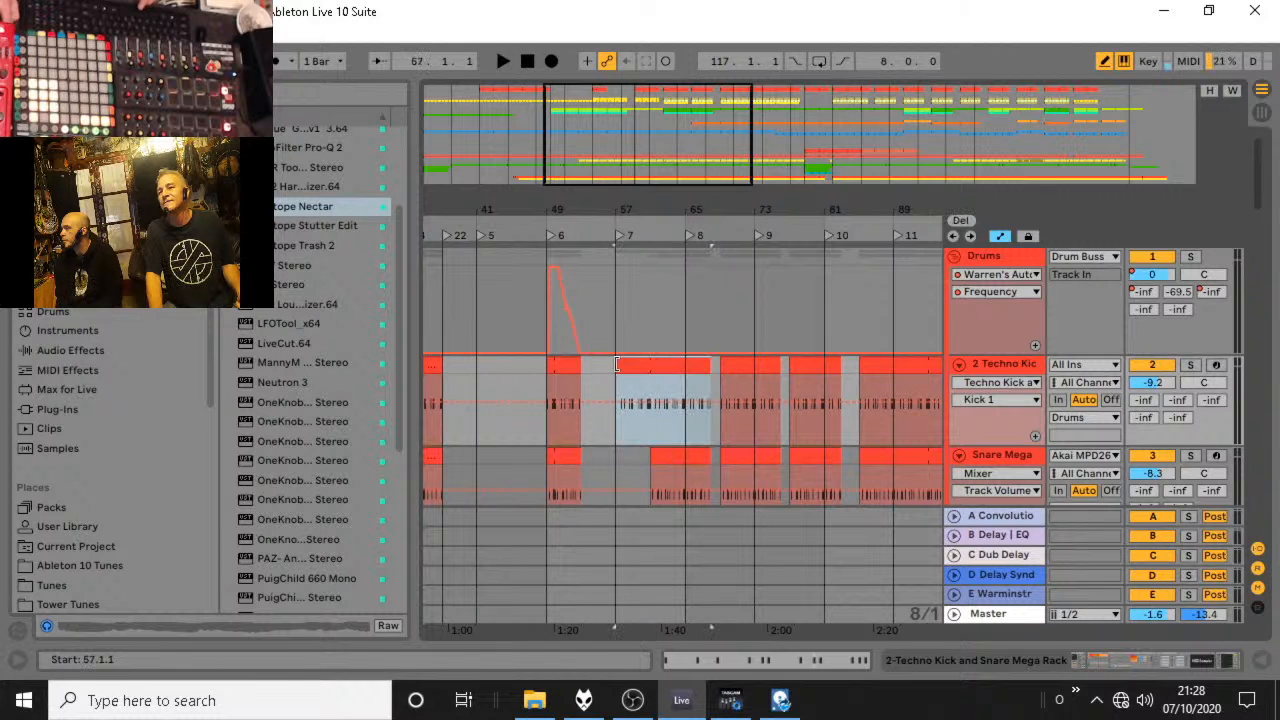
pyautogui.moveTo(653, 453); pyautogui.dragTo(619, 453)
pyautogui.scroll(-2, 647, 432)
pyautogui.scroll(-2, 645, 425)
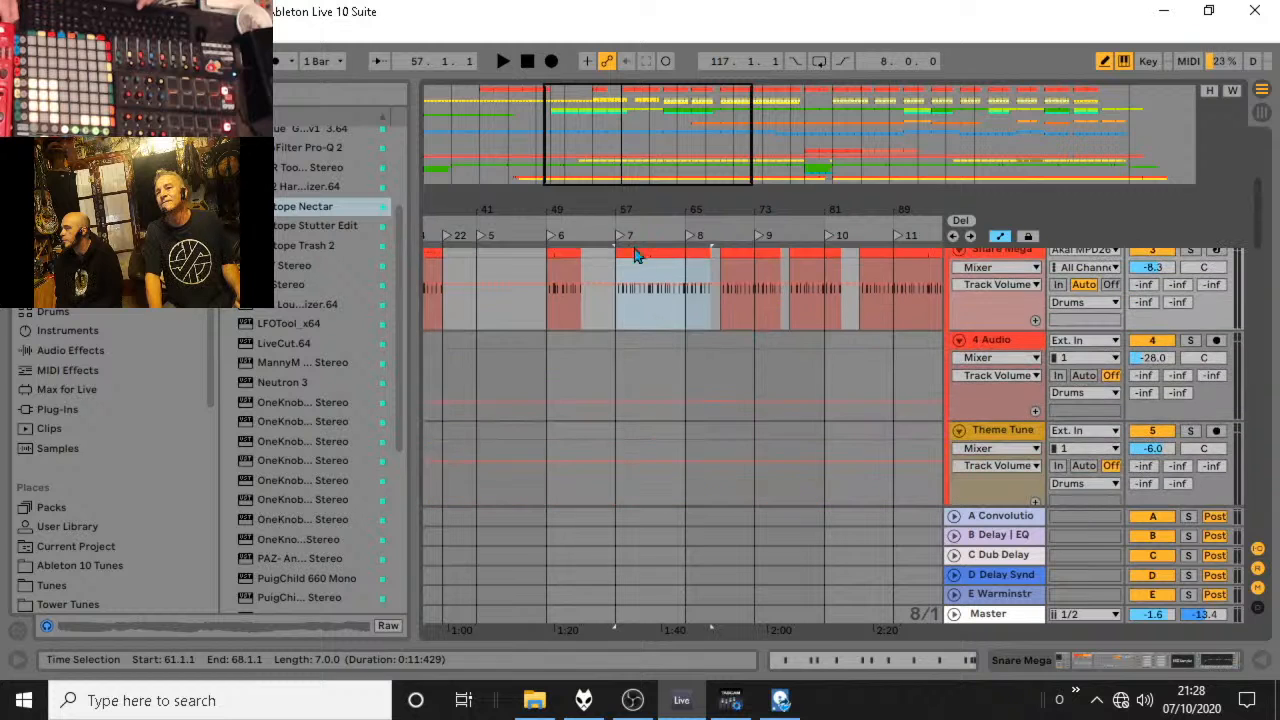
pyautogui.click(620, 227)
# Stop playback and extend the Fart Rack and Cymbals clips that start at 61.1.1 back to 57.1.1, closing the gaps.
pyautogui.scroll(-3, 643, 252)
pyautogui.press('space')
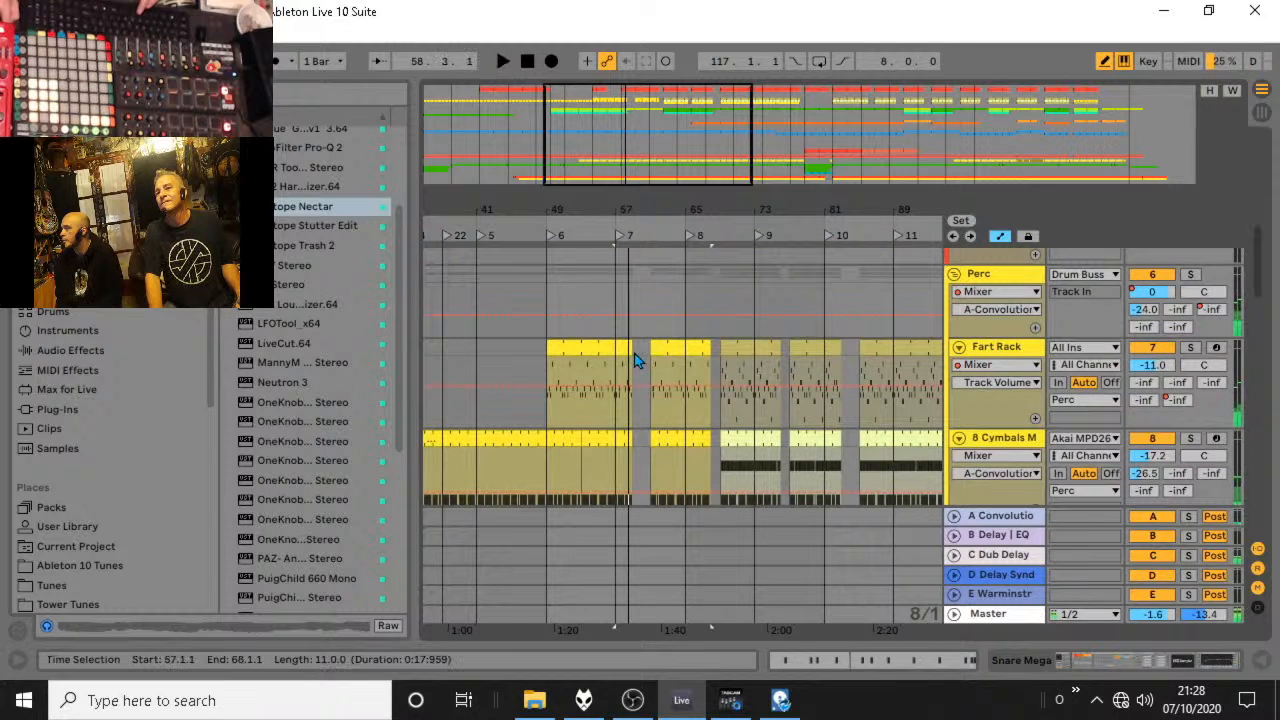
pyautogui.moveTo(631, 348)
pyautogui.mouseDown()
pyautogui.moveTo(614, 348)
pyautogui.moveTo(650, 347)
pyautogui.moveTo(617, 348)
pyautogui.mouseUp()
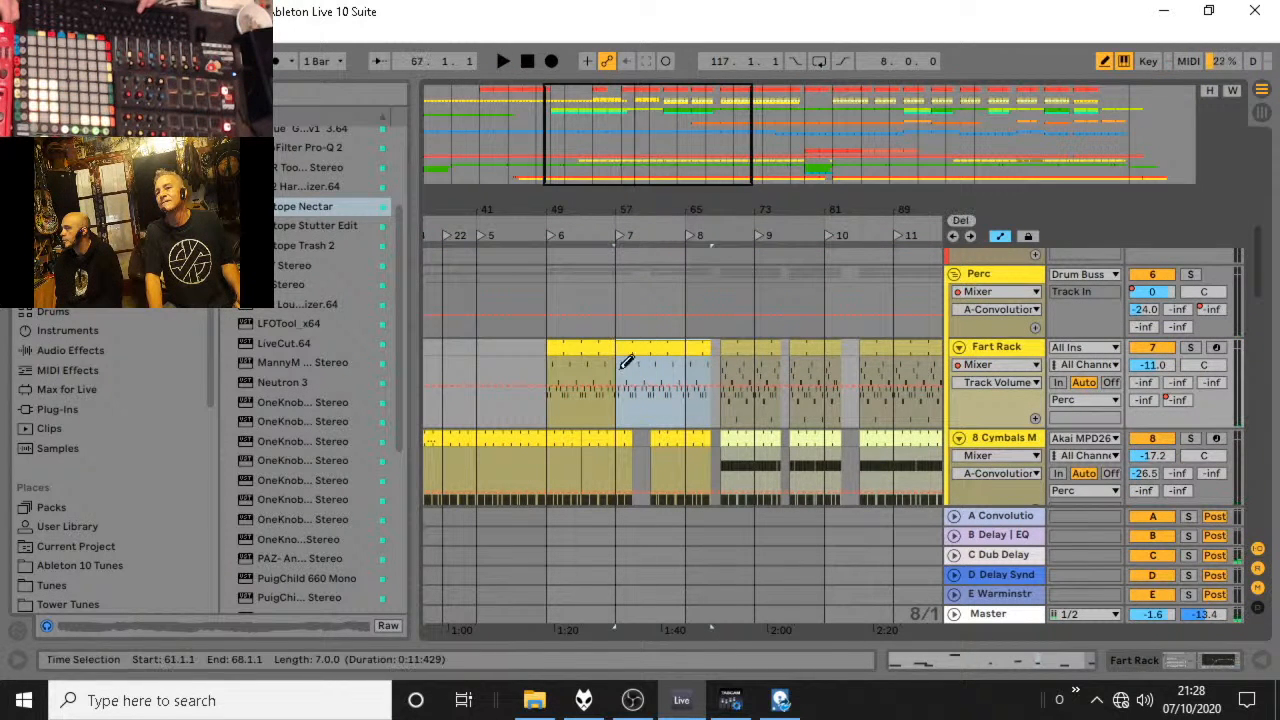
pyautogui.moveTo(651, 438); pyautogui.dragTo(619, 436)
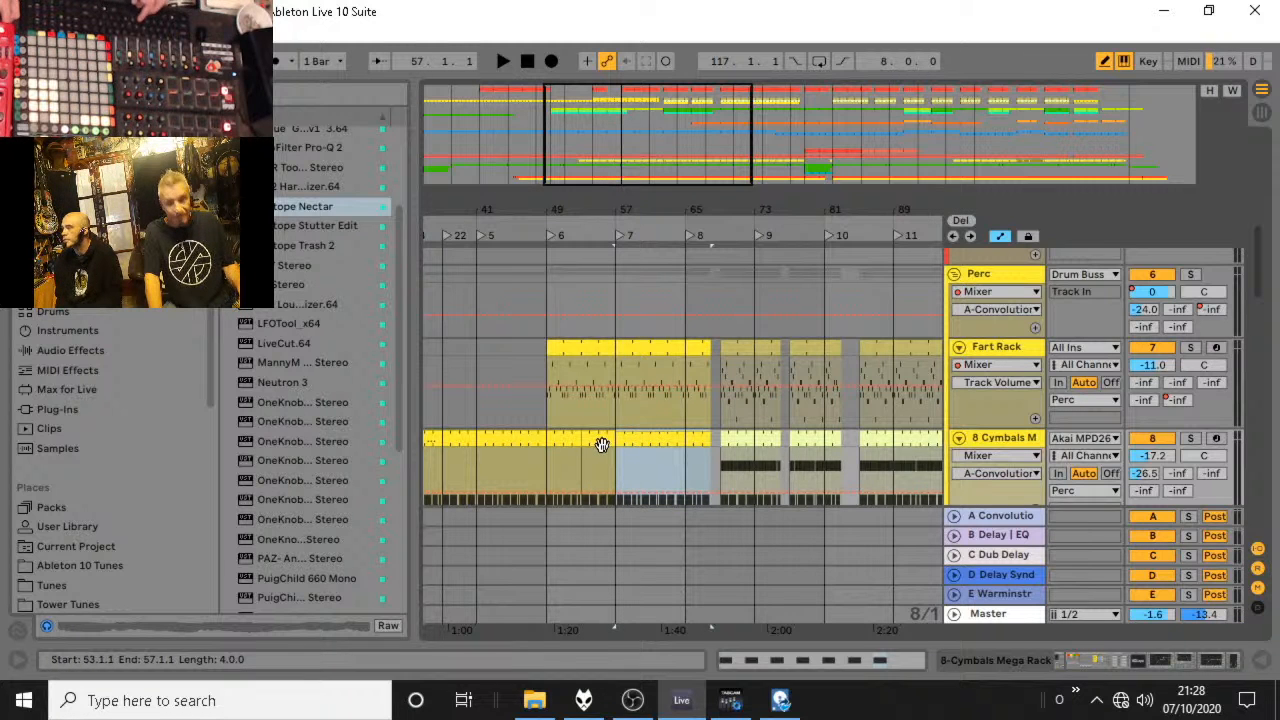
# Set the fixed grid to 1 Bar and play from shortly before 49.1.1.
pyautogui.rightClick(601, 444)
pyautogui.rightClick(531, 323)
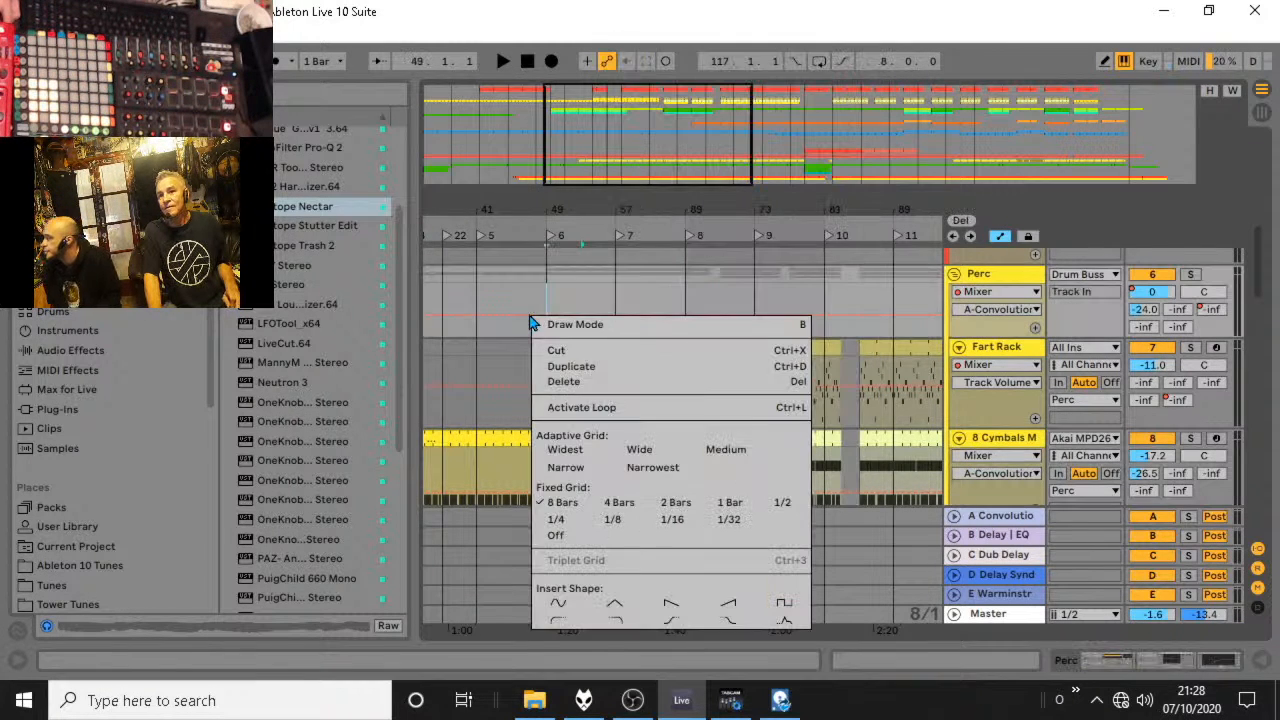
pyautogui.click(730, 502)
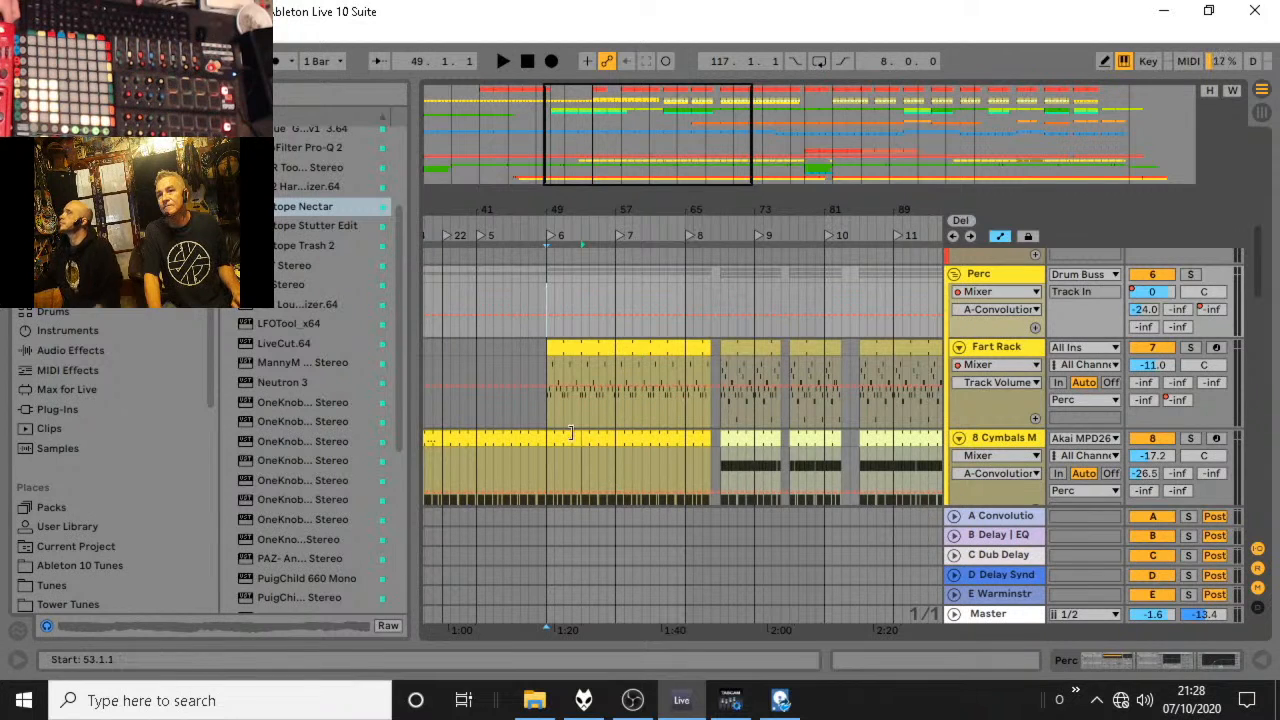
pyautogui.click(603, 236)
pyautogui.click(533, 229)
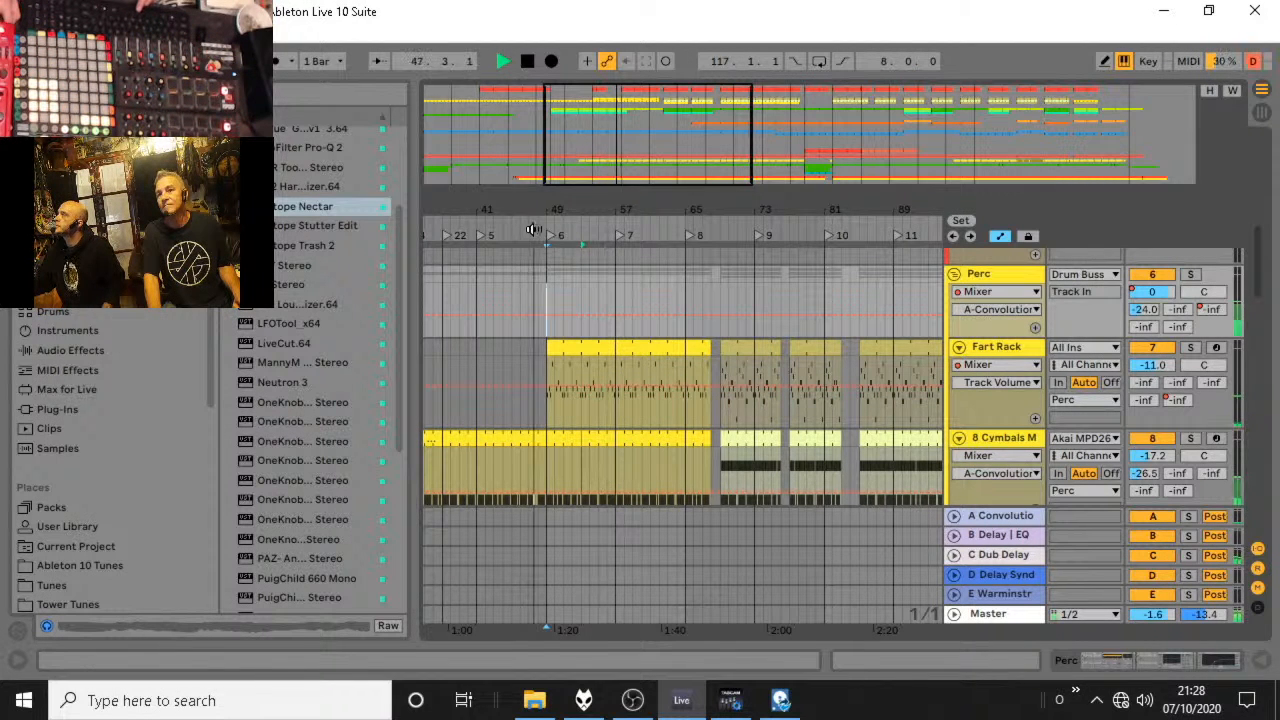
# Draw the Drums group's auto filter frequency automation at its peak level right from 49.1.1, replacing the initial ramp, and play the result.
pyautogui.scroll(3, 610, 278)
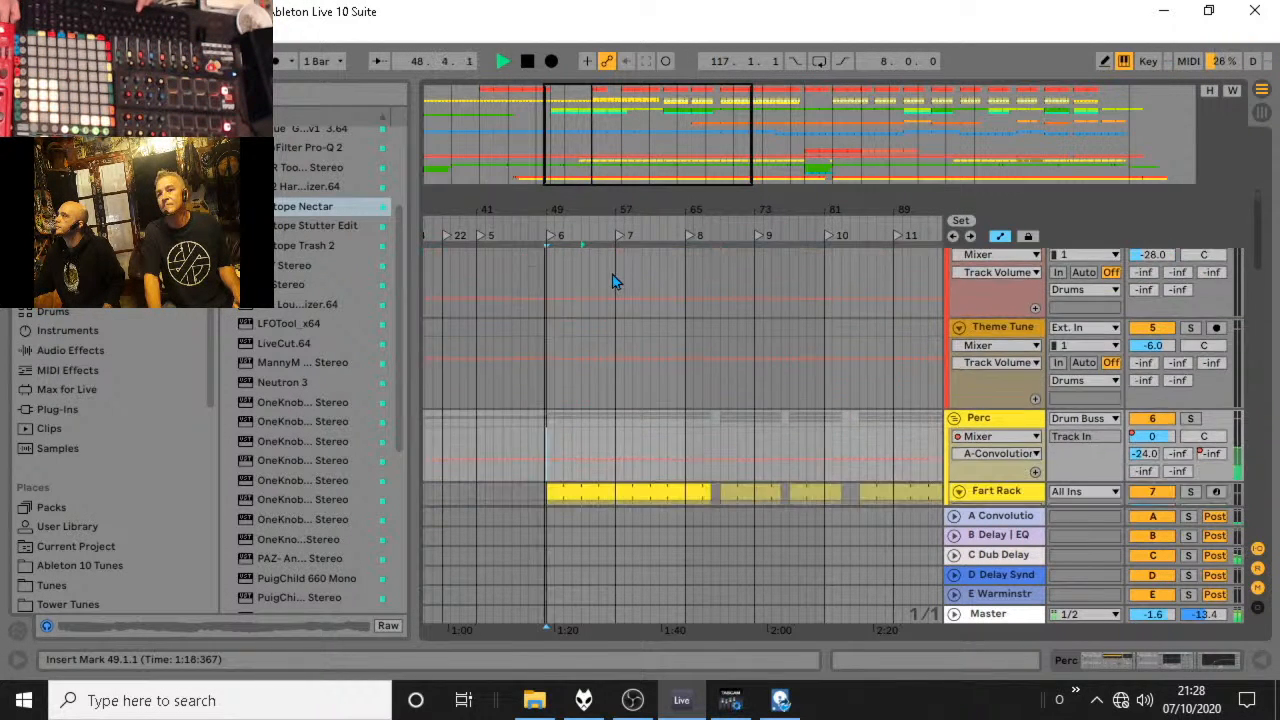
pyautogui.scroll(6, 614, 278)
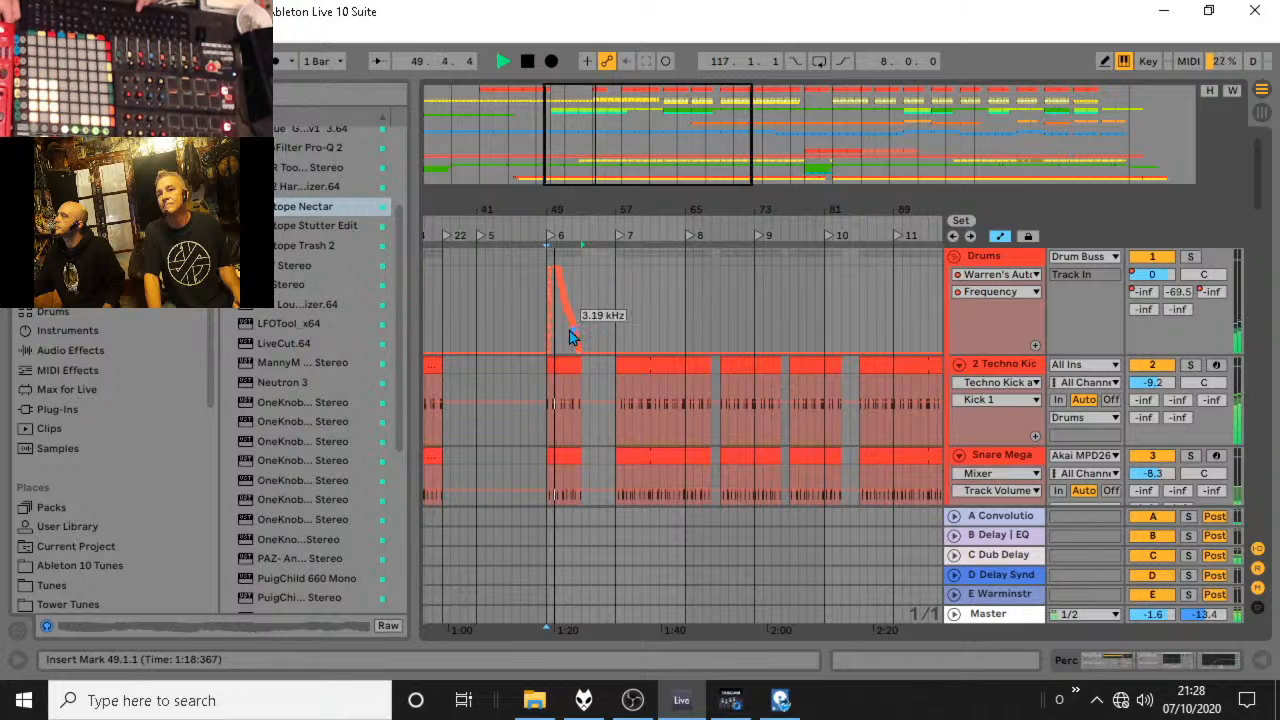
pyautogui.press('space')
pyautogui.moveTo(567, 208); pyautogui.dragTo(680, 221)
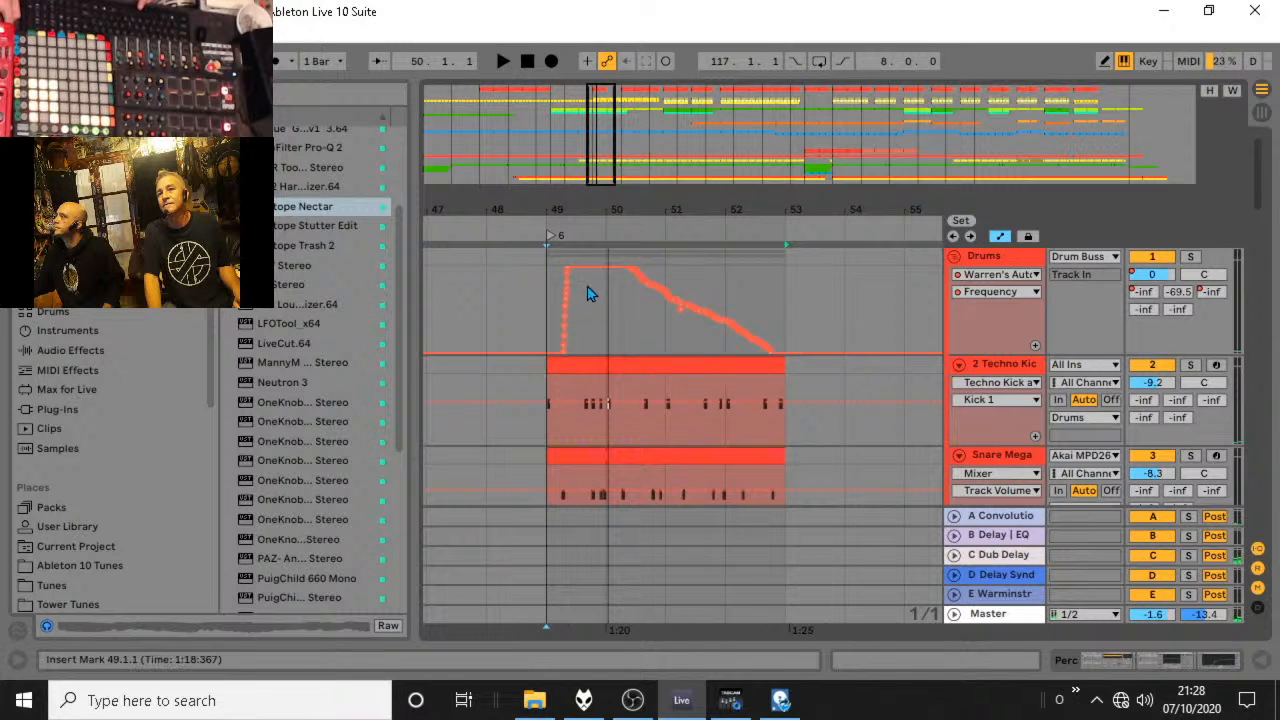
pyautogui.press('b')
pyautogui.click(558, 266)
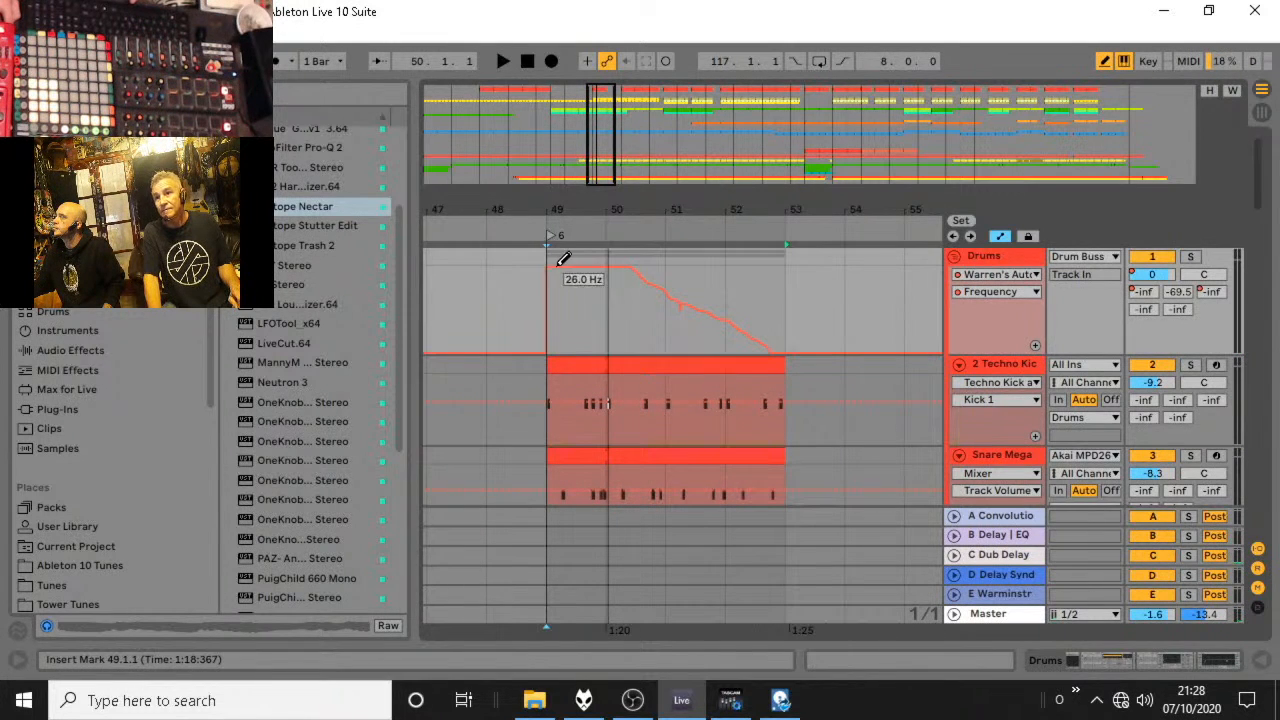
pyautogui.press('space')
pyautogui.press('-')
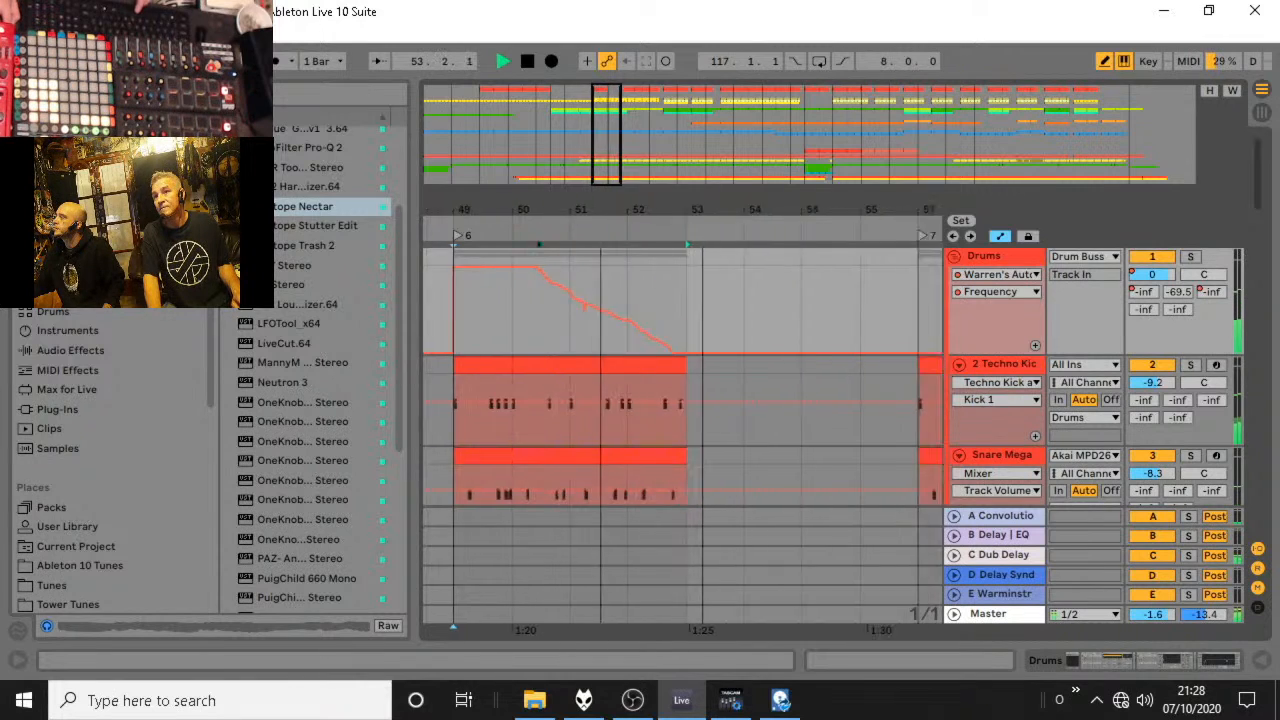
# Extend the Techno Kick and Snare Mega clips starting at 49.1.1 to end at 56.1.1 and redraw the Drums filter frequency slope to match.
pyautogui.moveTo(623, 370); pyautogui.dragTo(693, 370)
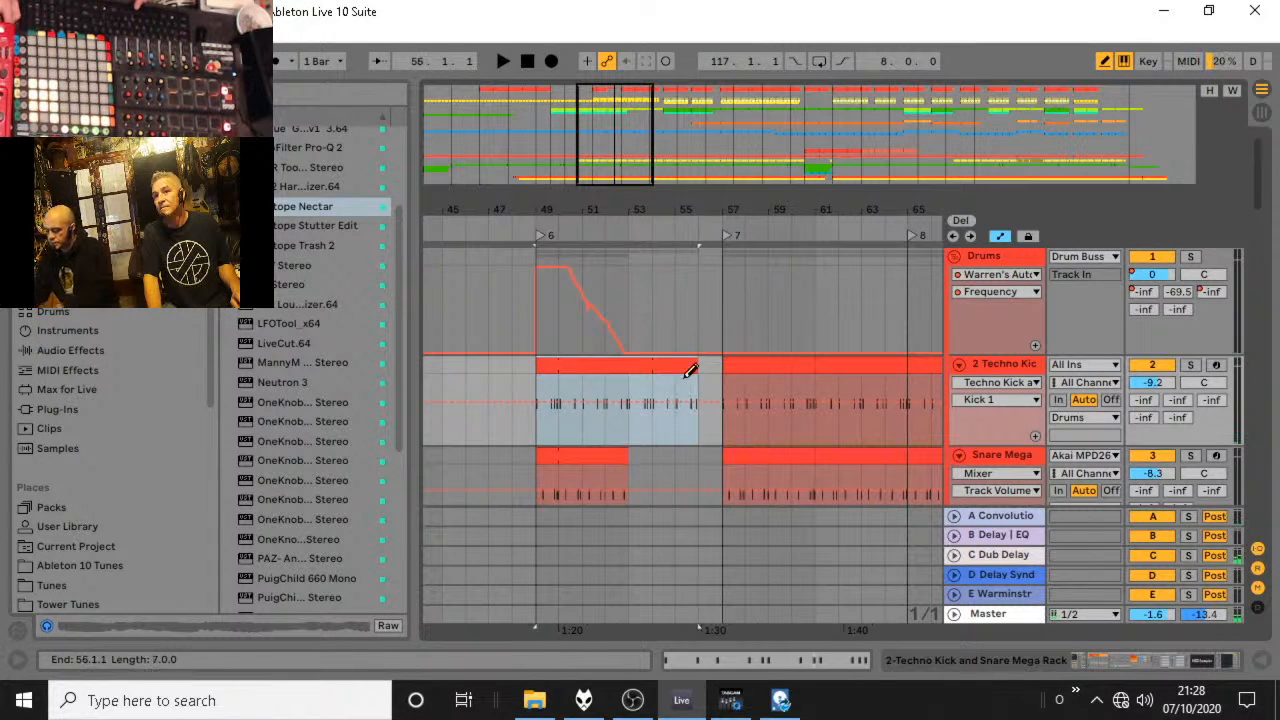
pyautogui.moveTo(624, 457); pyautogui.dragTo(695, 457)
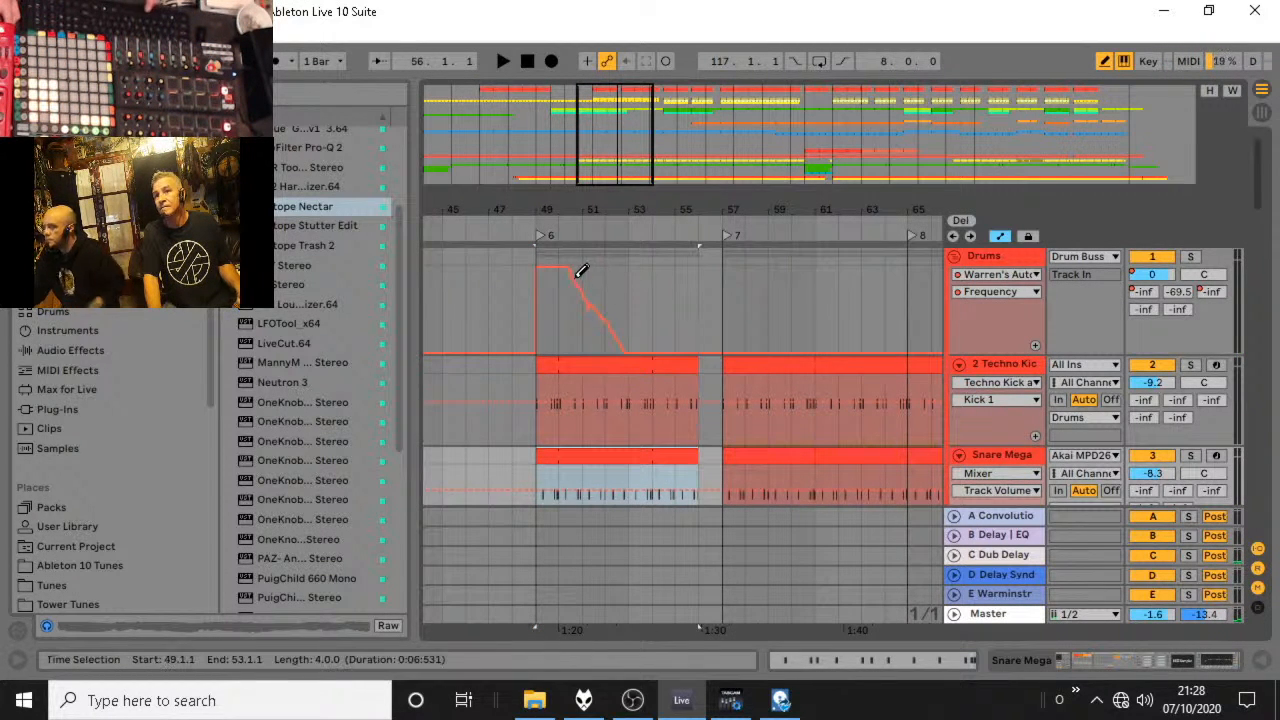
pyautogui.moveTo(572, 270); pyautogui.dragTo(583, 280)
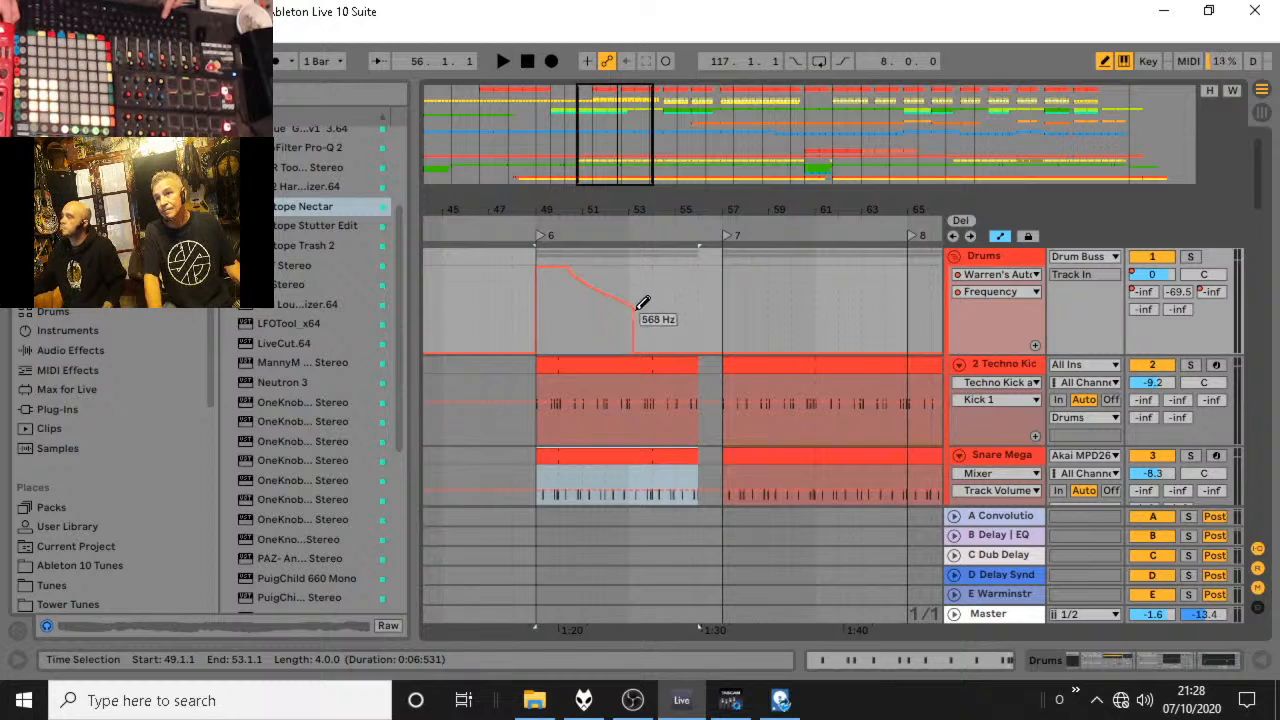
pyautogui.moveTo(705, 352); pyautogui.dragTo(686, 357)
# Open the LPD8A clip in the note editor to examine its MIDI notes, and close the editor again.
pyautogui.scroll(-5, 686, 357)
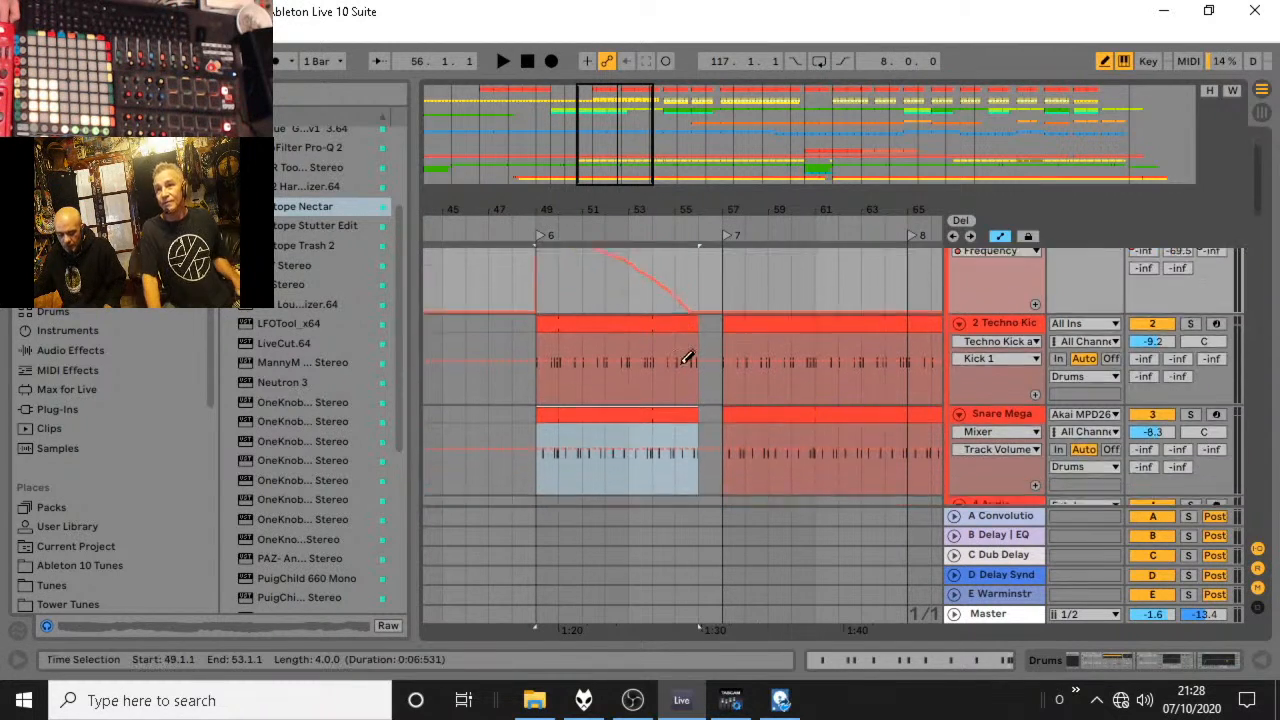
pyautogui.scroll(-10, 685, 358)
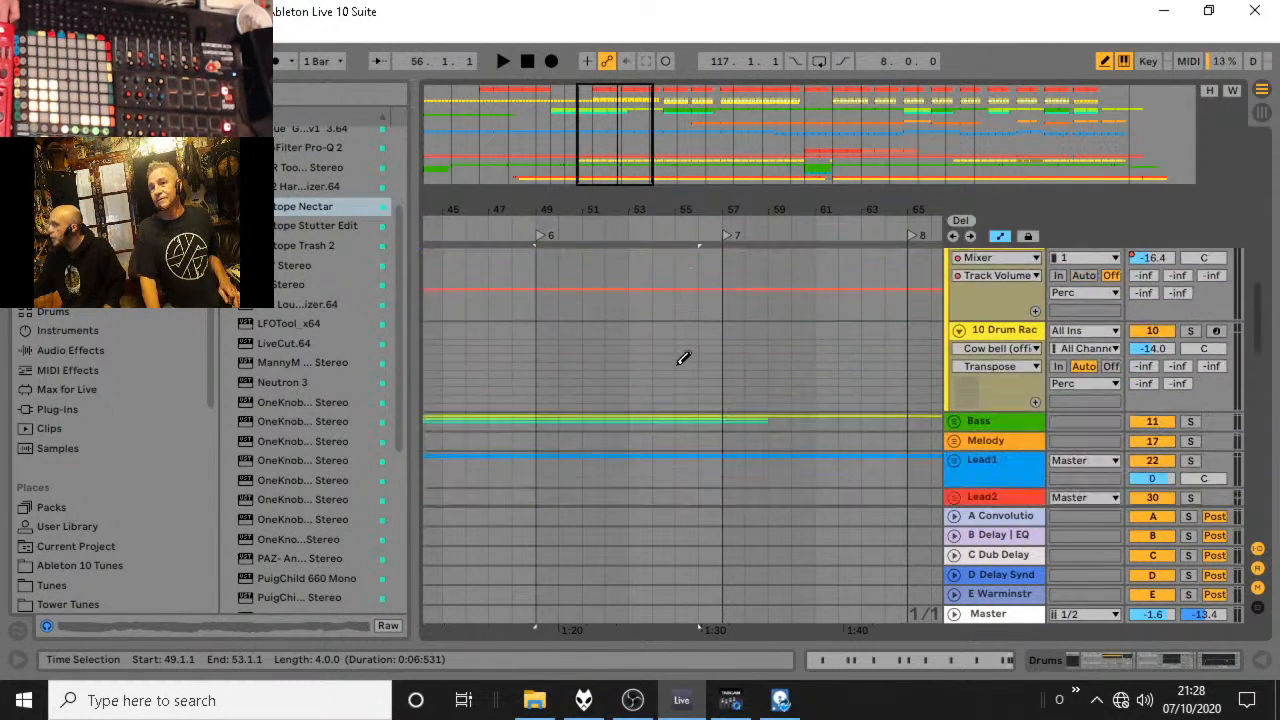
pyautogui.scroll(-10, 678, 354)
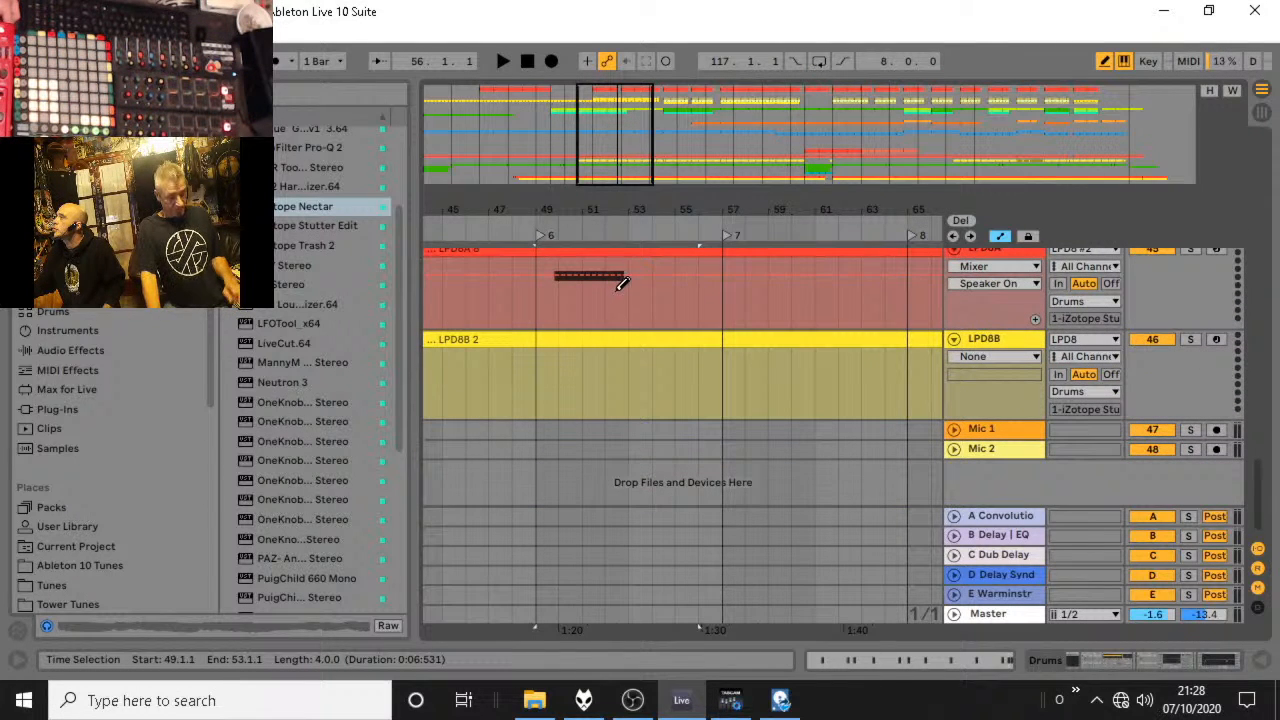
pyautogui.doubleClick(630, 251)
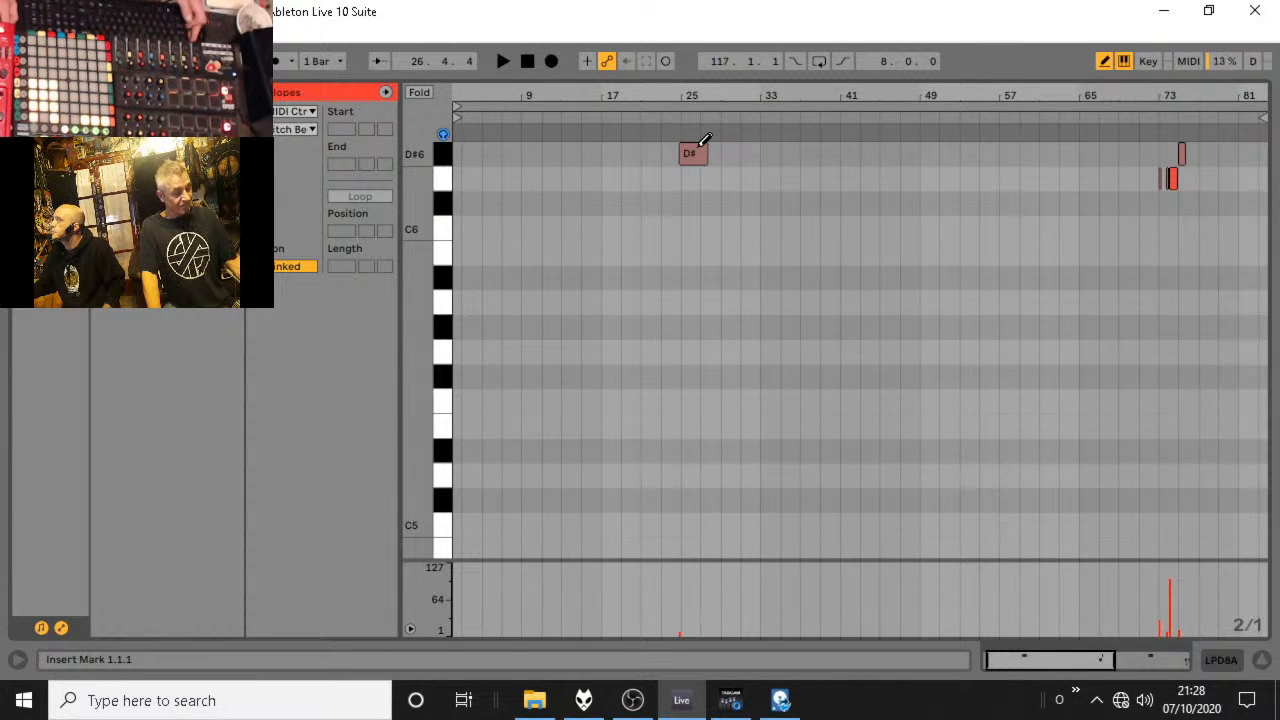
pyautogui.click(1262, 662)
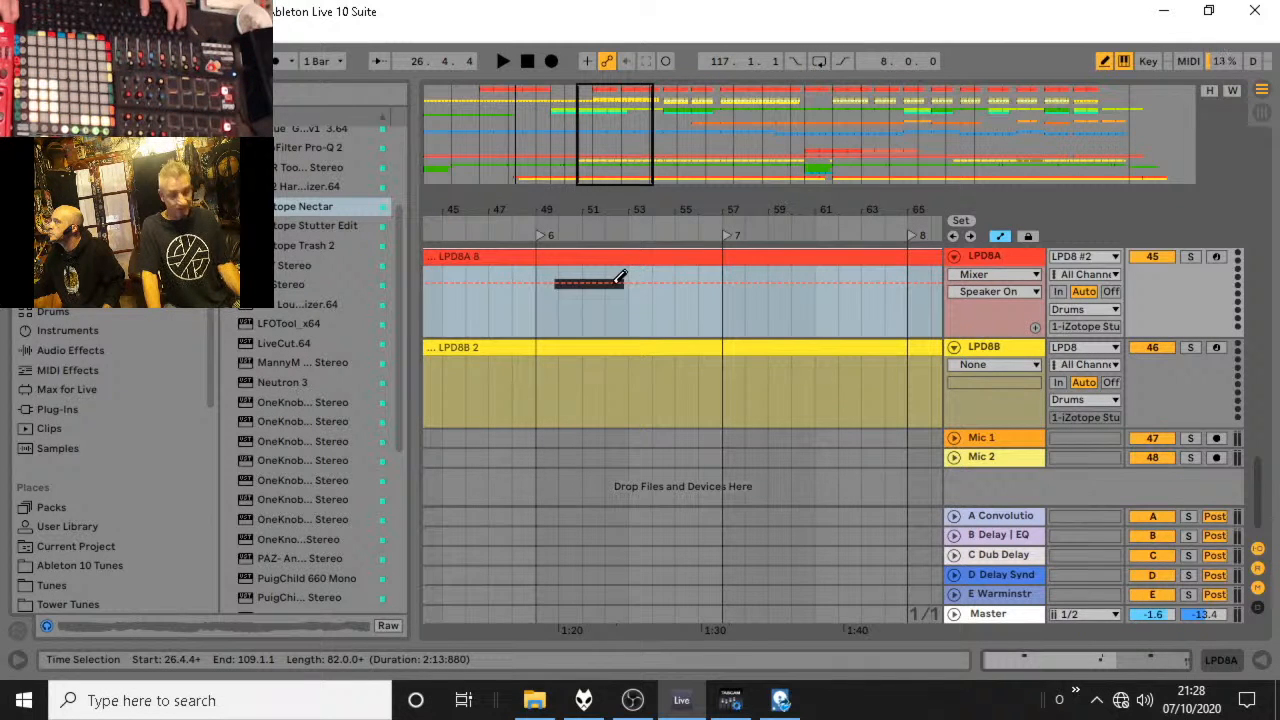
# Turn off draw mode, split the LPD8A clip at 49.1.1 and 57.1.1, and select the section between the splits.
pyautogui.click(543, 330)
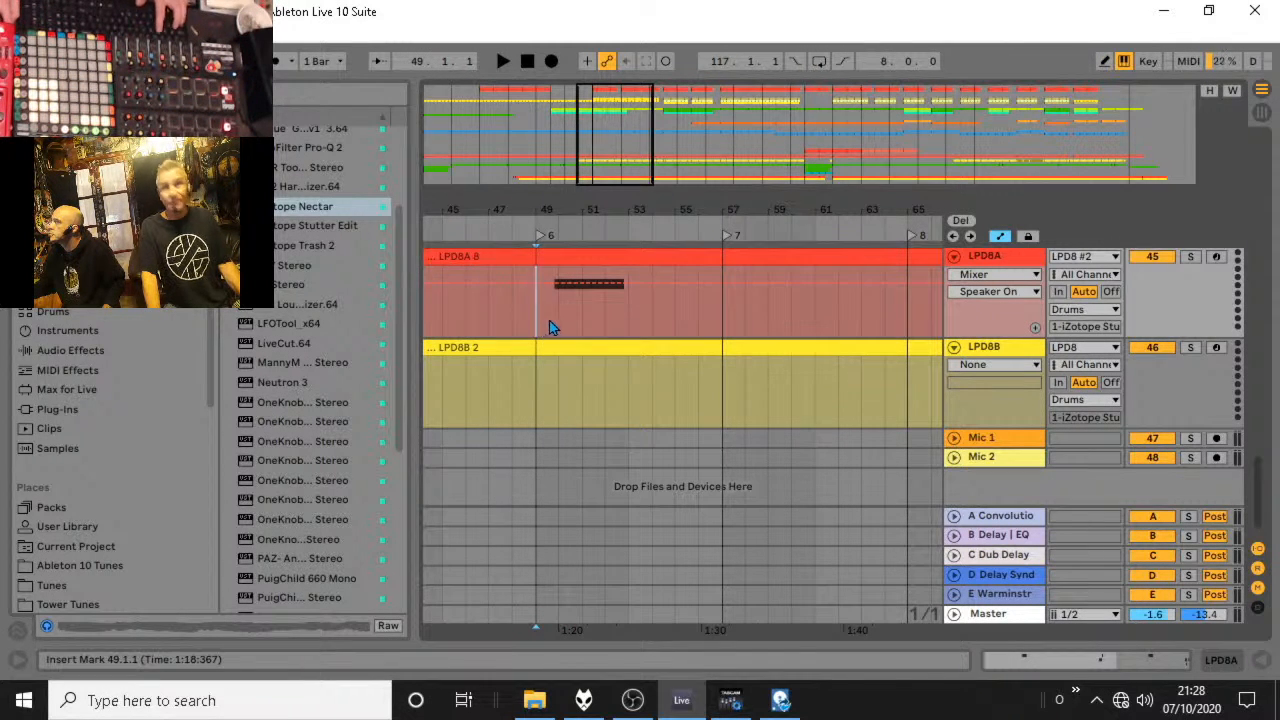
pyautogui.hotkey('ctrl', 'e')
pyautogui.click(722, 314)
pyautogui.hotkey('ctrl', 'e')
pyautogui.click(648, 263)
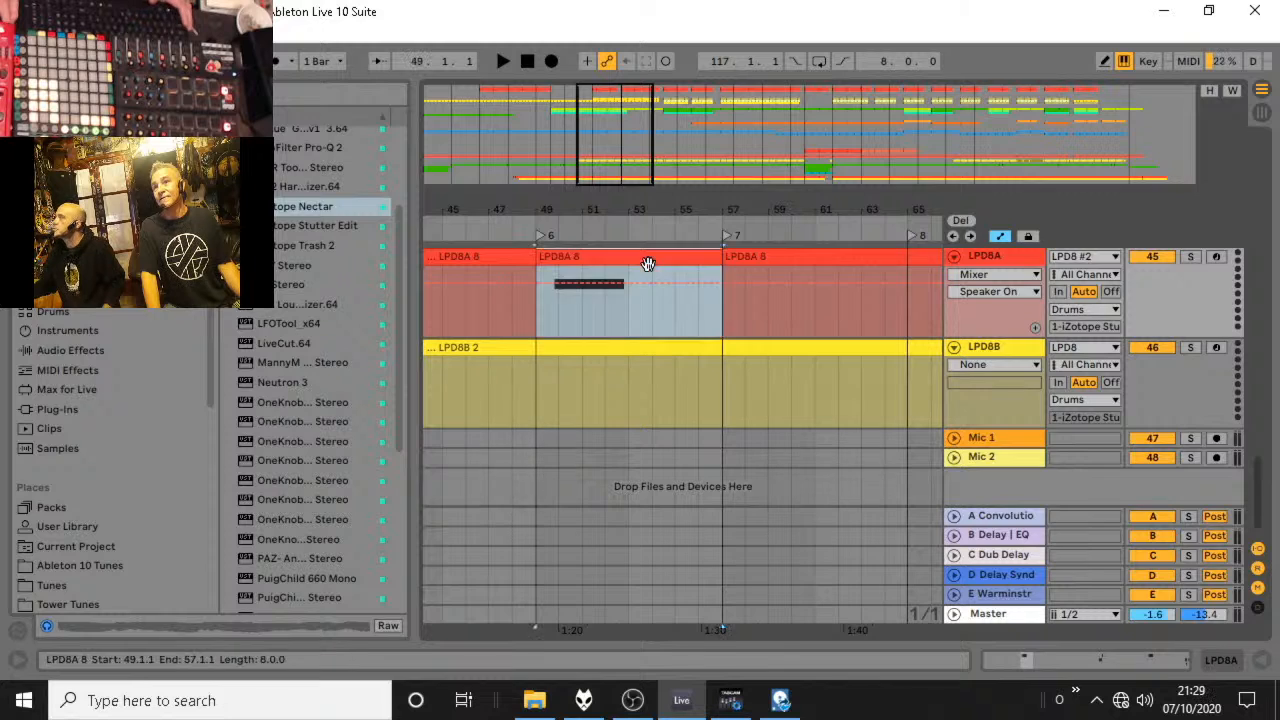
# Stretch the D#6 note in the LPD8A section from 49.1.1 to 57.1.1 so that it fills the whole clip.
pyautogui.doubleClick(648, 263)
pyautogui.moveTo(606, 157); pyautogui.dragTo(532, 160)
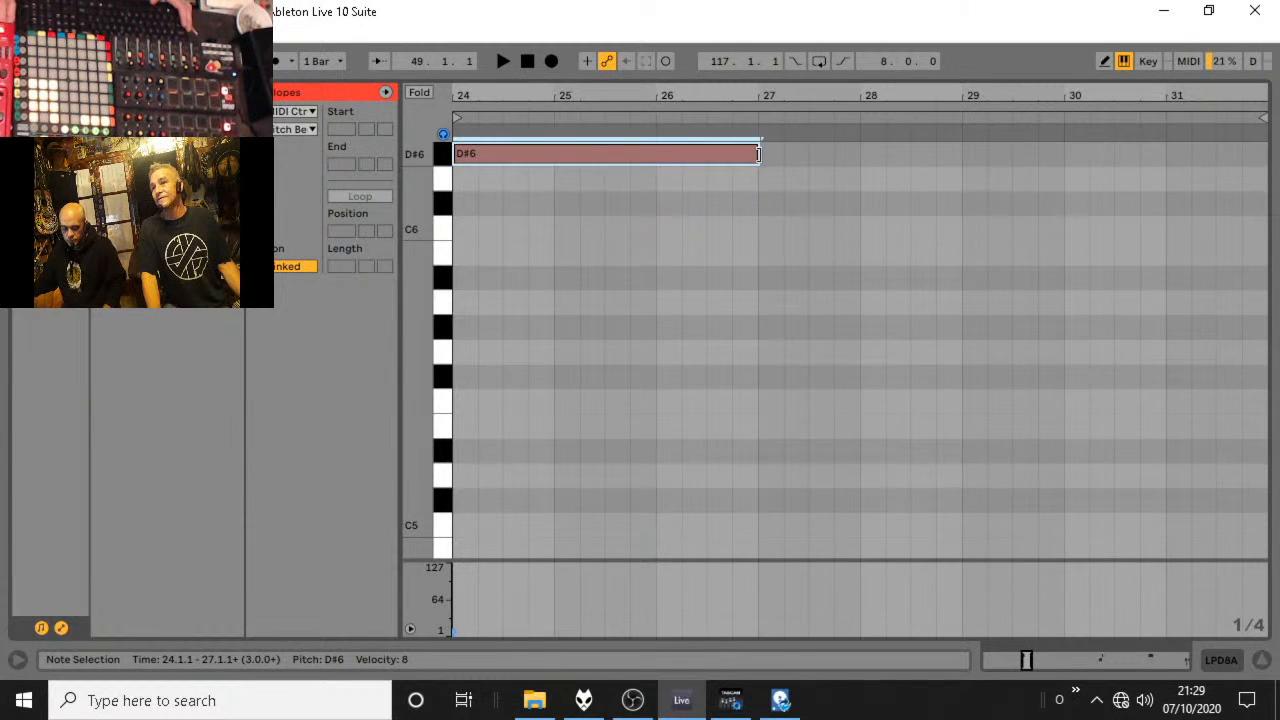
pyautogui.moveTo(758, 154); pyautogui.dragTo(1165, 154)
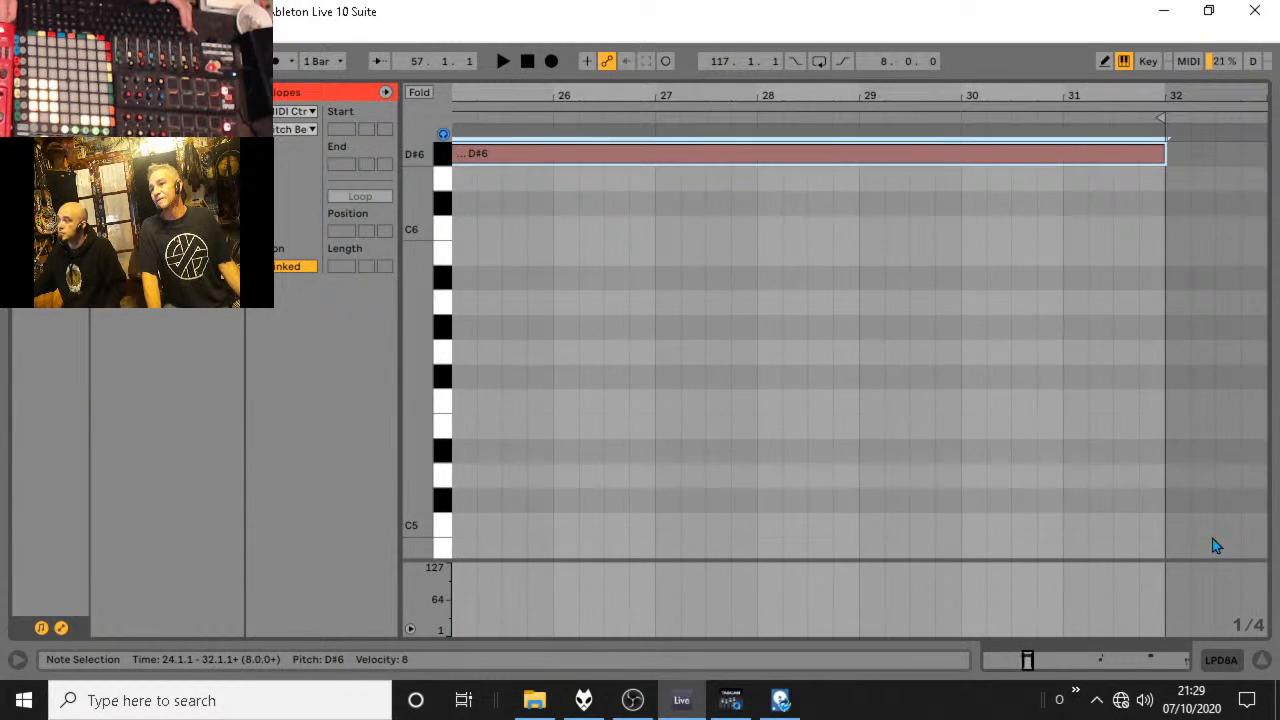
pyautogui.click(1262, 662)
# Play the arrangement around locator 6 and review the tracks from Drum Buss up to the Drums group.
pyautogui.scroll(4, 613, 323)
pyautogui.press('space')
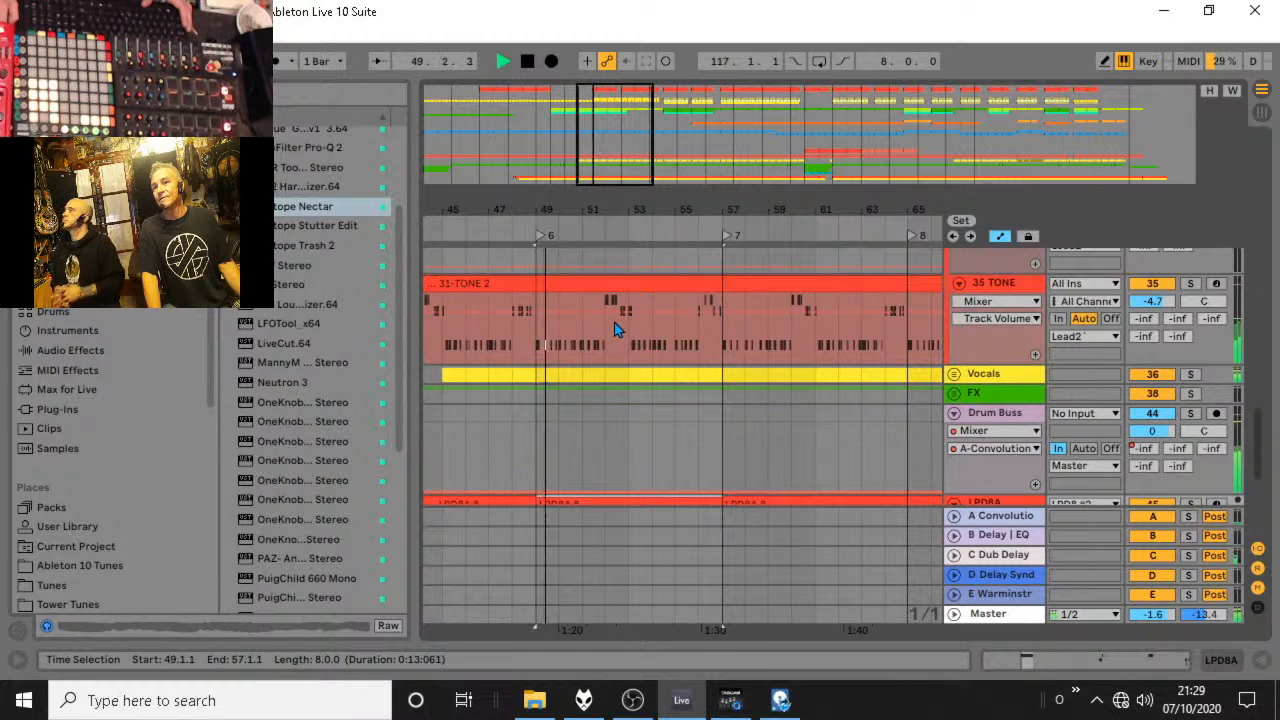
pyautogui.scroll(-3, 616, 322)
pyautogui.scroll(2, 617, 322)
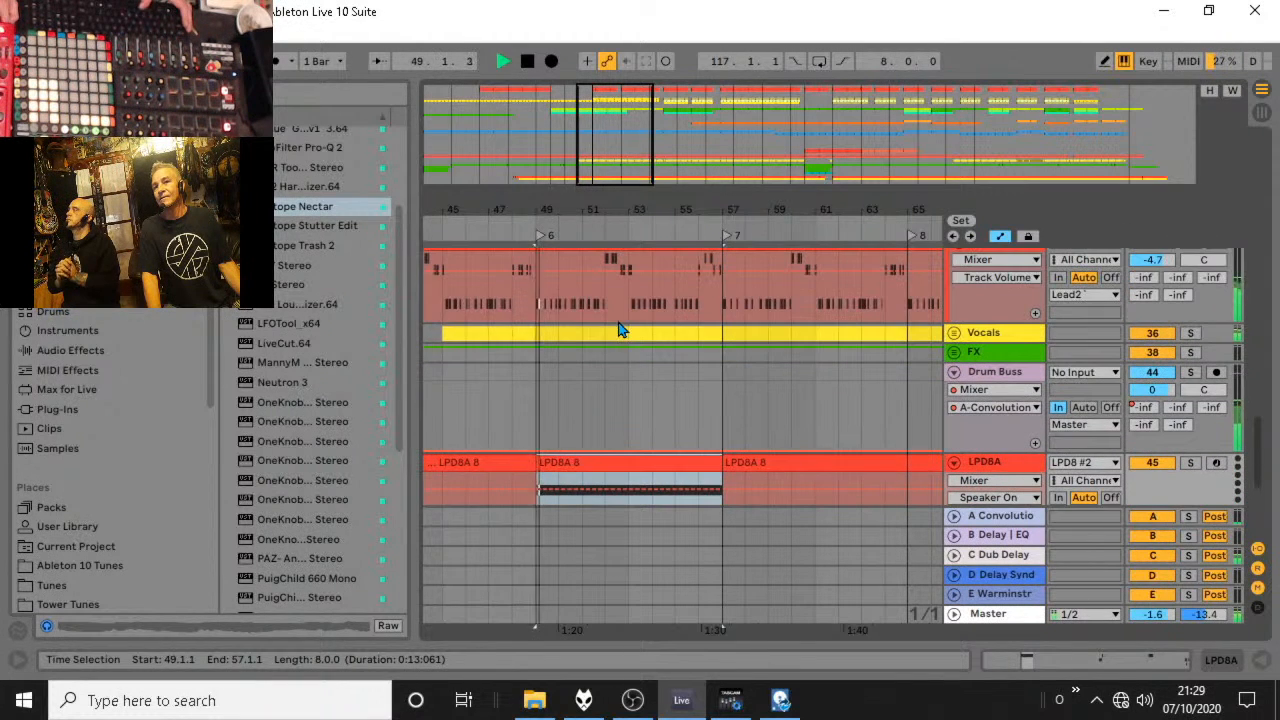
pyautogui.press('space')
pyautogui.click(523, 226)
pyautogui.press('space')
pyautogui.scroll(2, 577, 323)
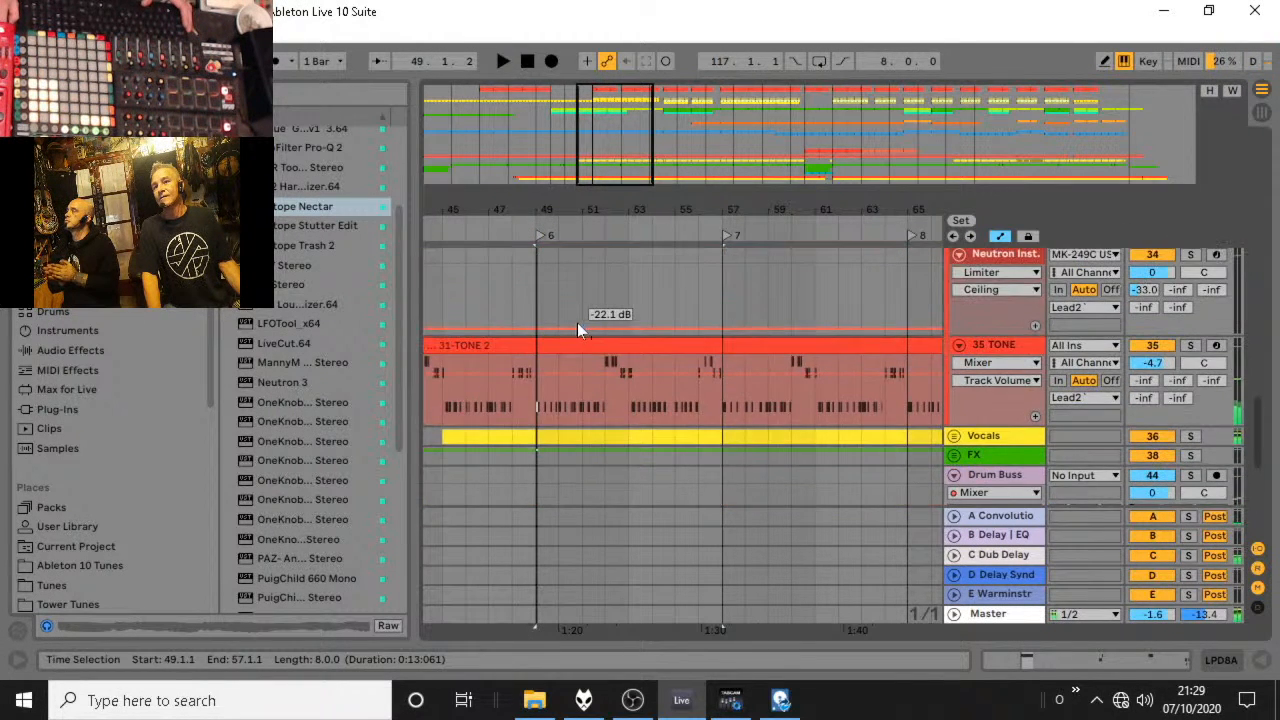
pyautogui.scroll(-1, 578, 322)
pyautogui.scroll(5, 587, 320)
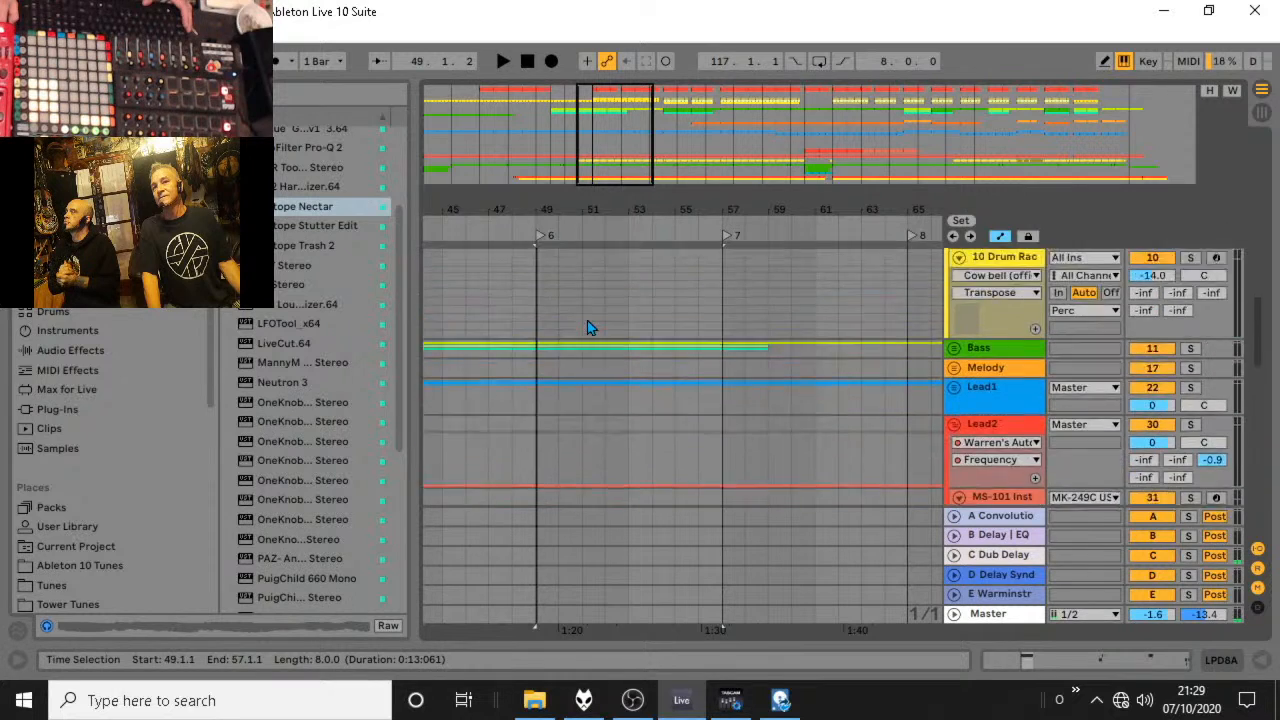
pyautogui.scroll(6, 588, 320)
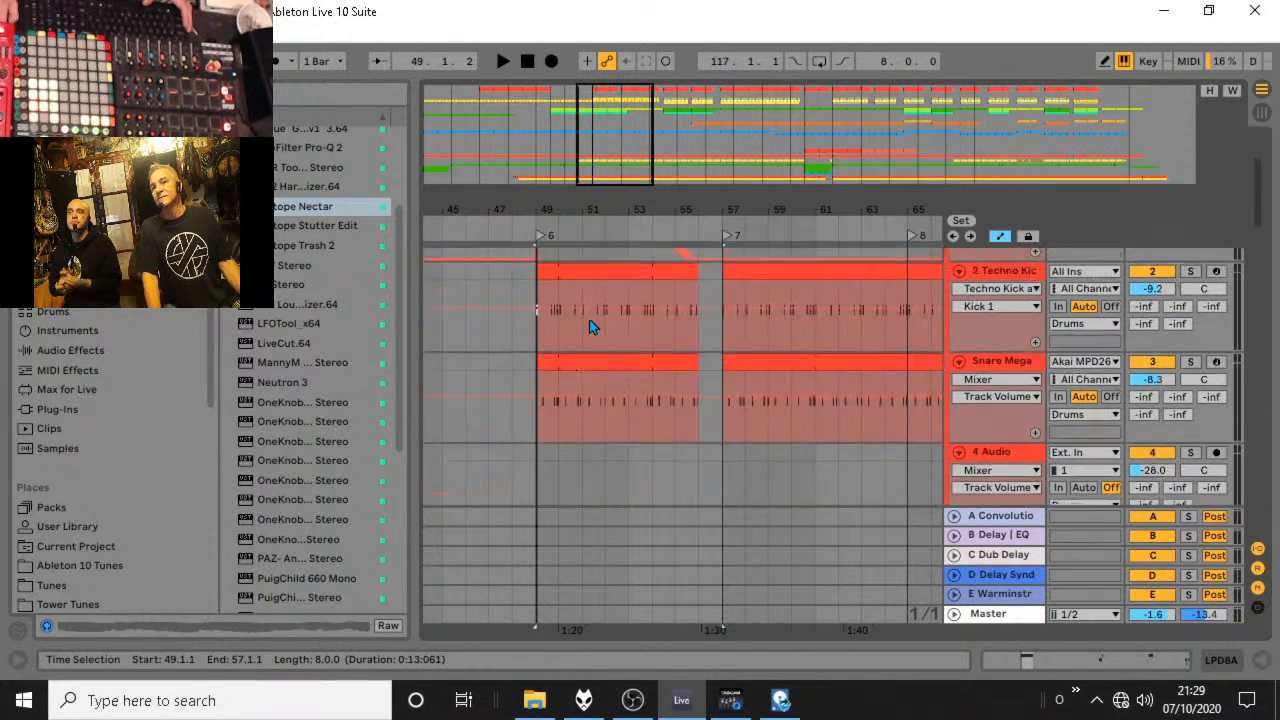
pyautogui.scroll(1, 589, 326)
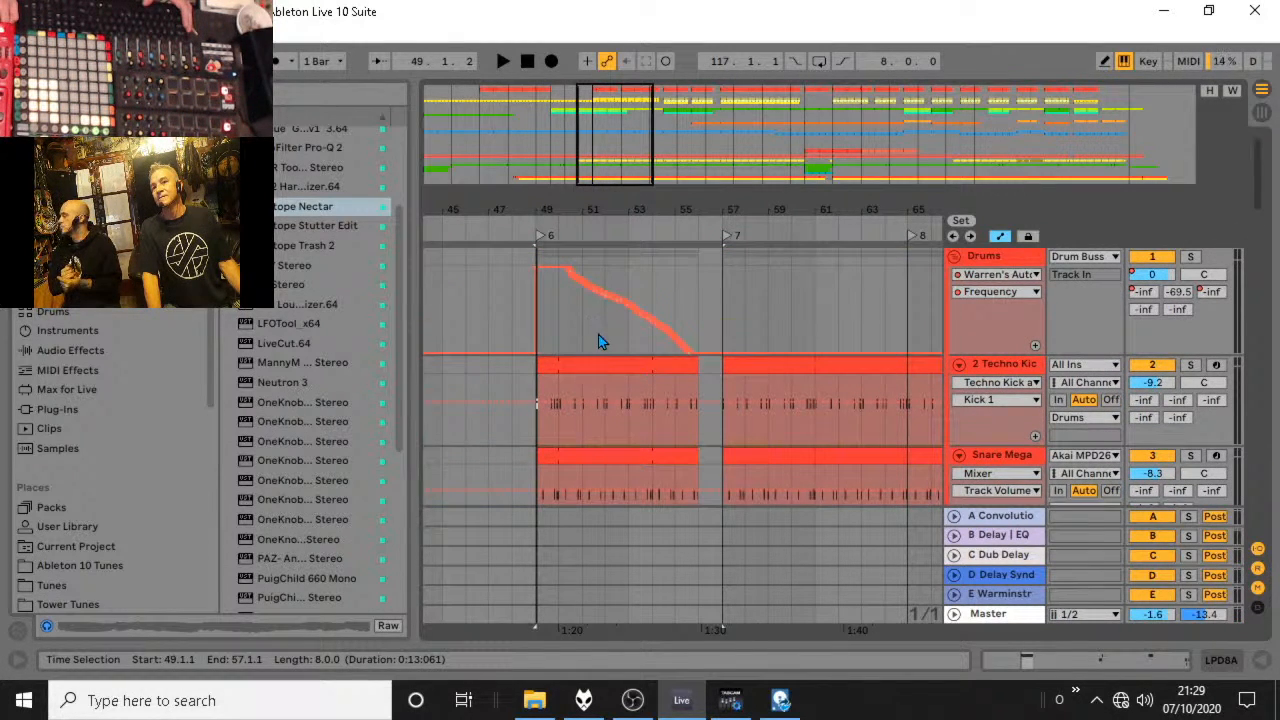
# Extend the Techno Kick clip's start back to 46.1.1 and reposition the clip so it spans 49.1.1 to 56.1.1.
pyautogui.click(589, 363)
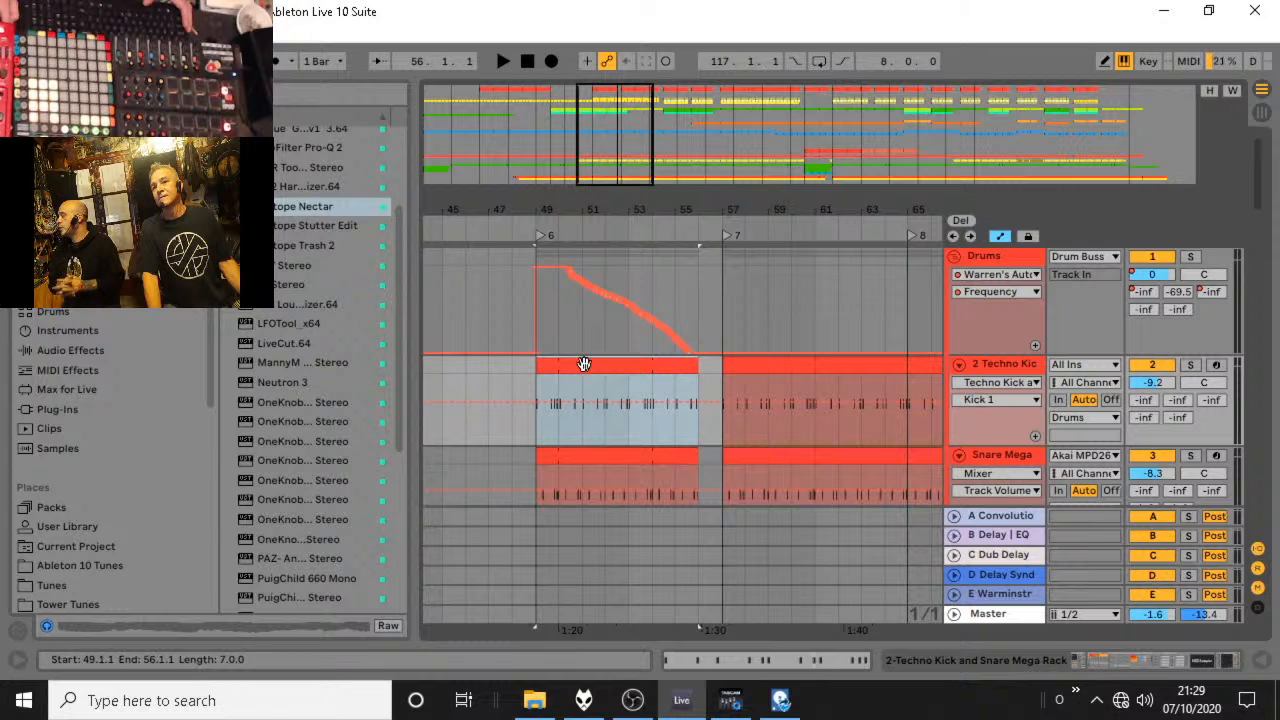
pyautogui.moveTo(544, 371); pyautogui.dragTo(458, 381)
pyautogui.moveTo(700, 370); pyautogui.dragTo(652, 366)
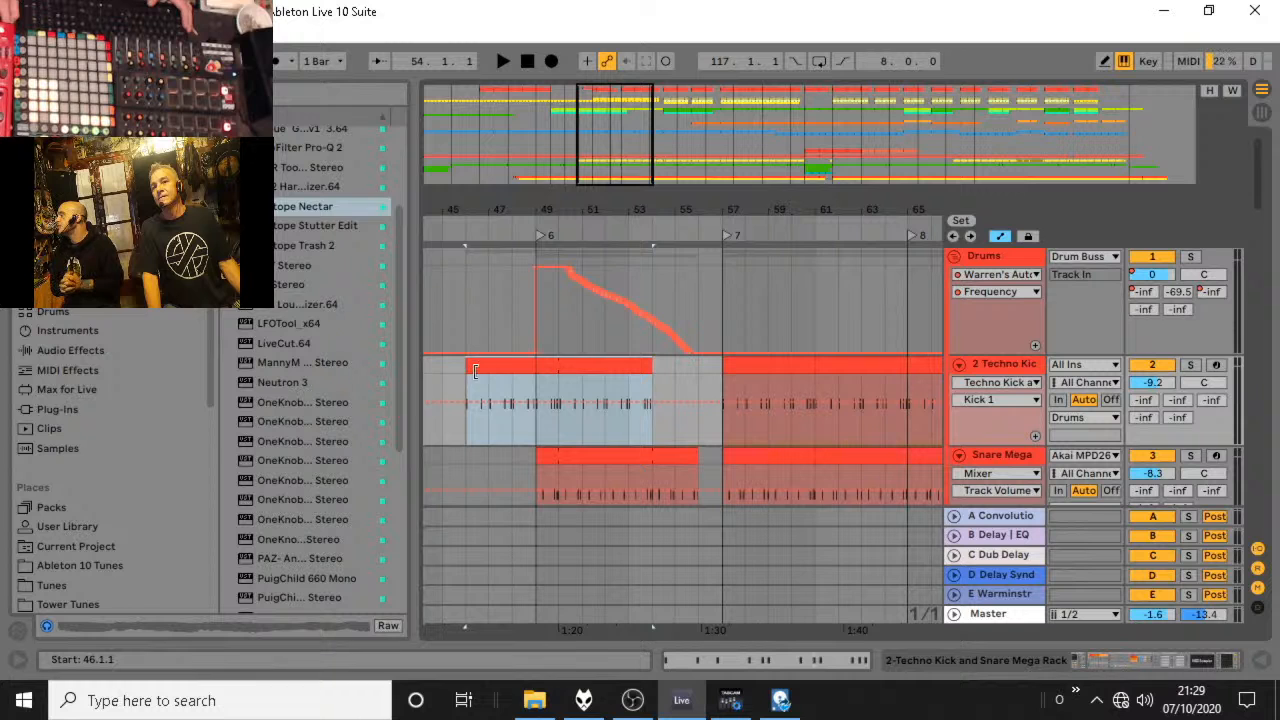
pyautogui.moveTo(469, 366); pyautogui.dragTo(698, 360)
pyautogui.click(543, 380)
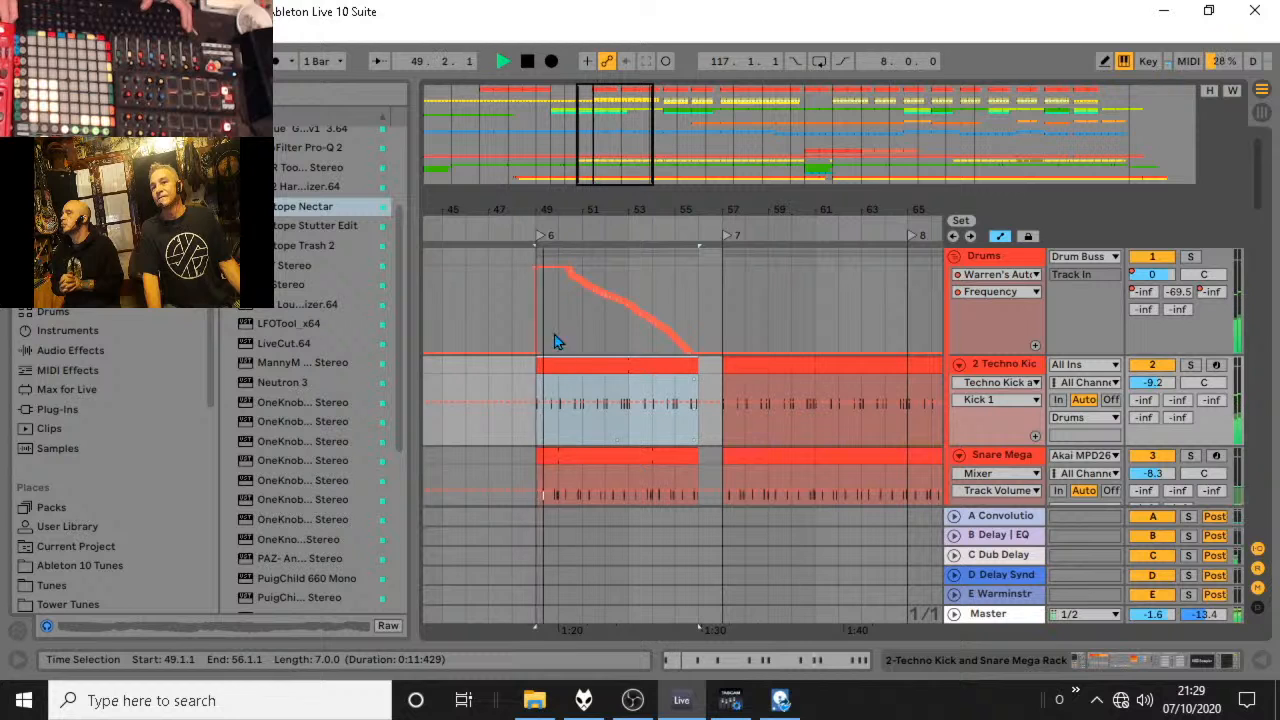
# Move the Drums frequency automation's low breakpoint at 49.1.1 about a third of a bar earlier, making a short ramp, and play the transition.
pyautogui.moveTo(541, 207); pyautogui.dragTo(539, 333)
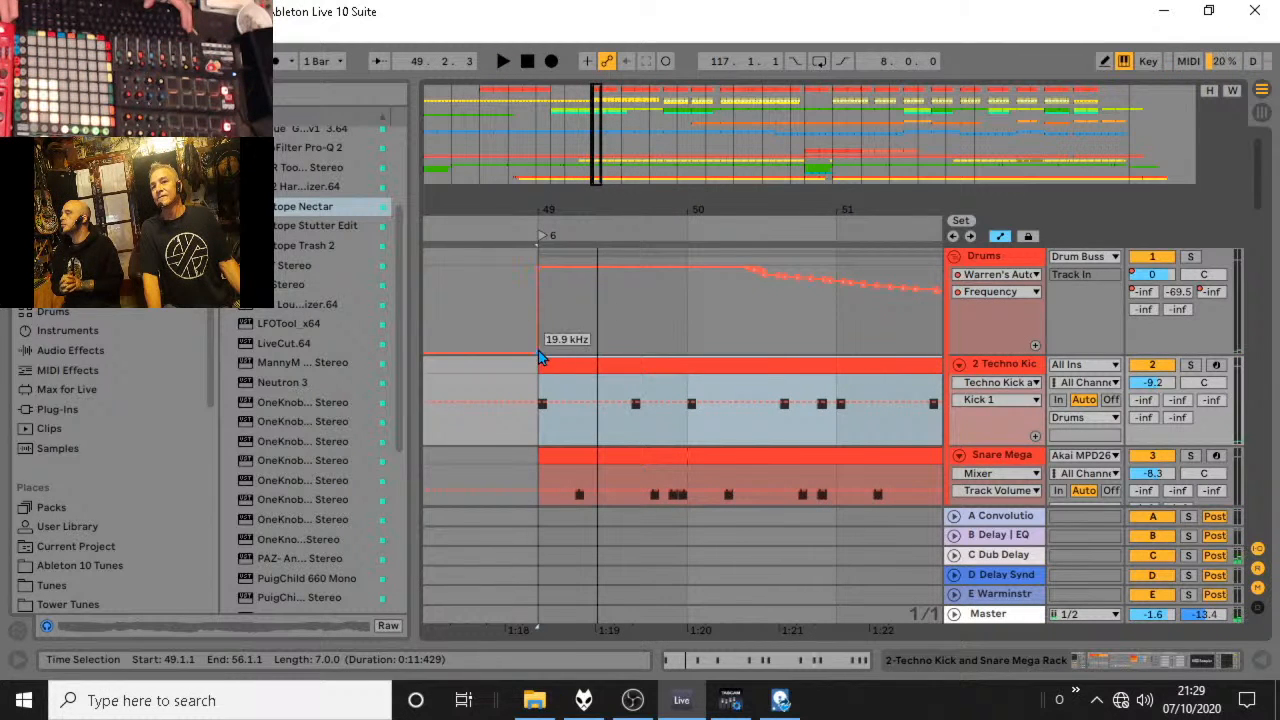
pyautogui.click(539, 352)
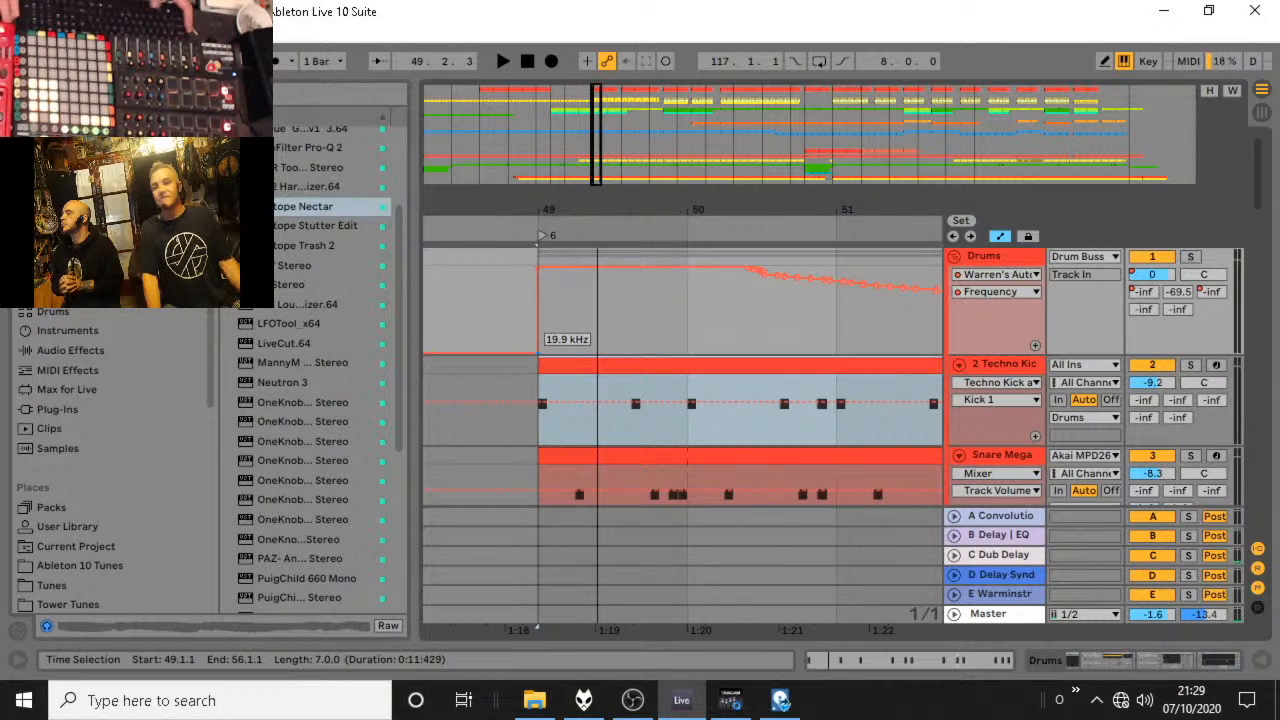
pyautogui.moveTo(538, 352); pyautogui.dragTo(487, 352)
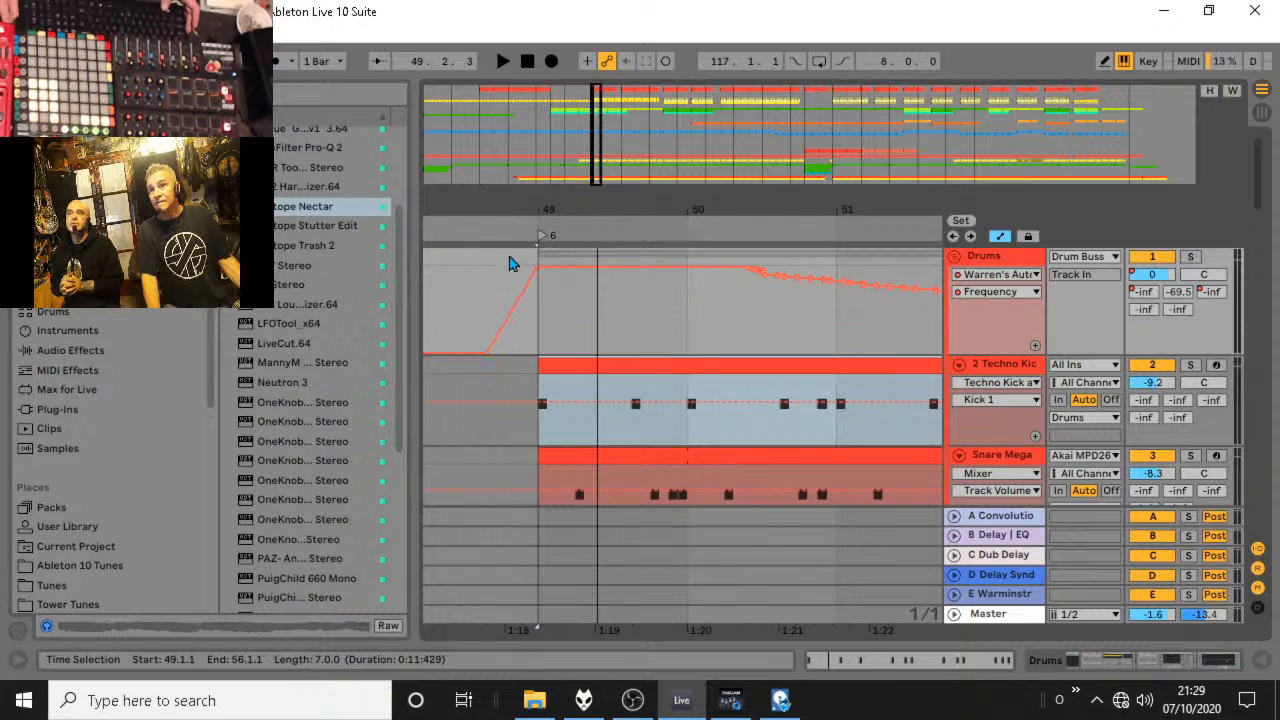
pyautogui.click(516, 228)
pyautogui.moveTo(518, 210); pyautogui.dragTo(491, 137)
pyautogui.press('space')
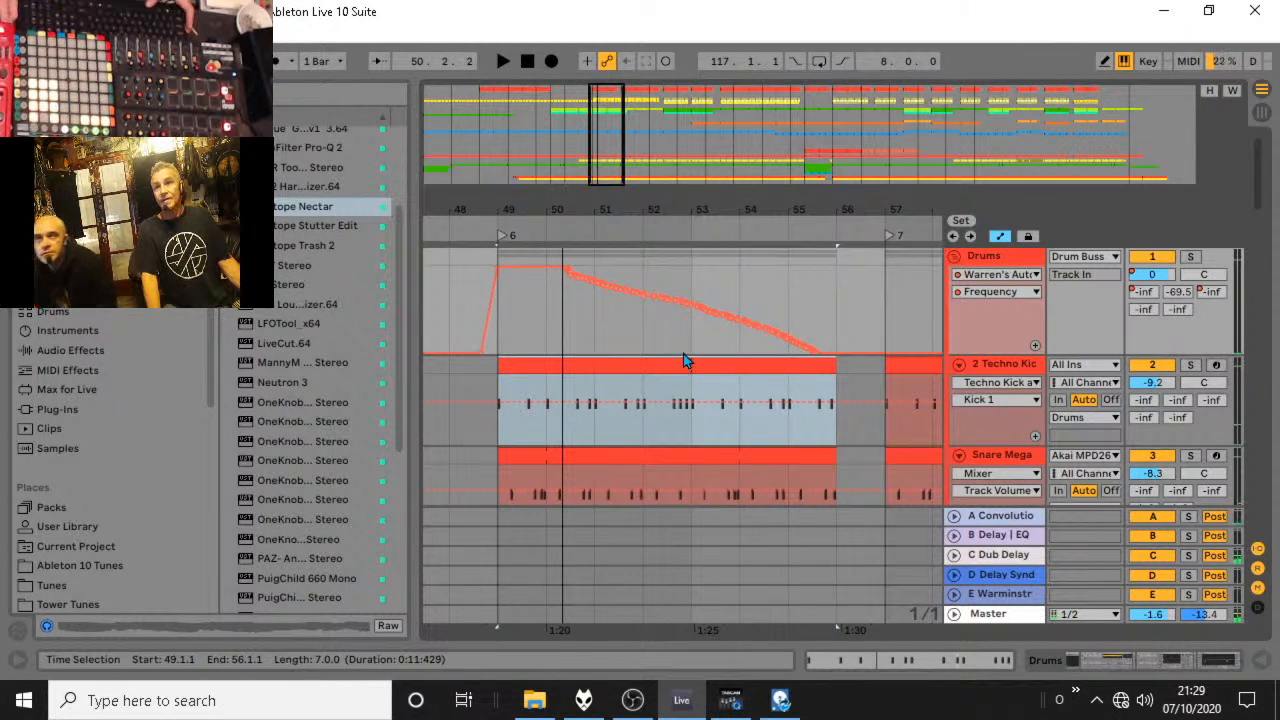
pyautogui.press('space')
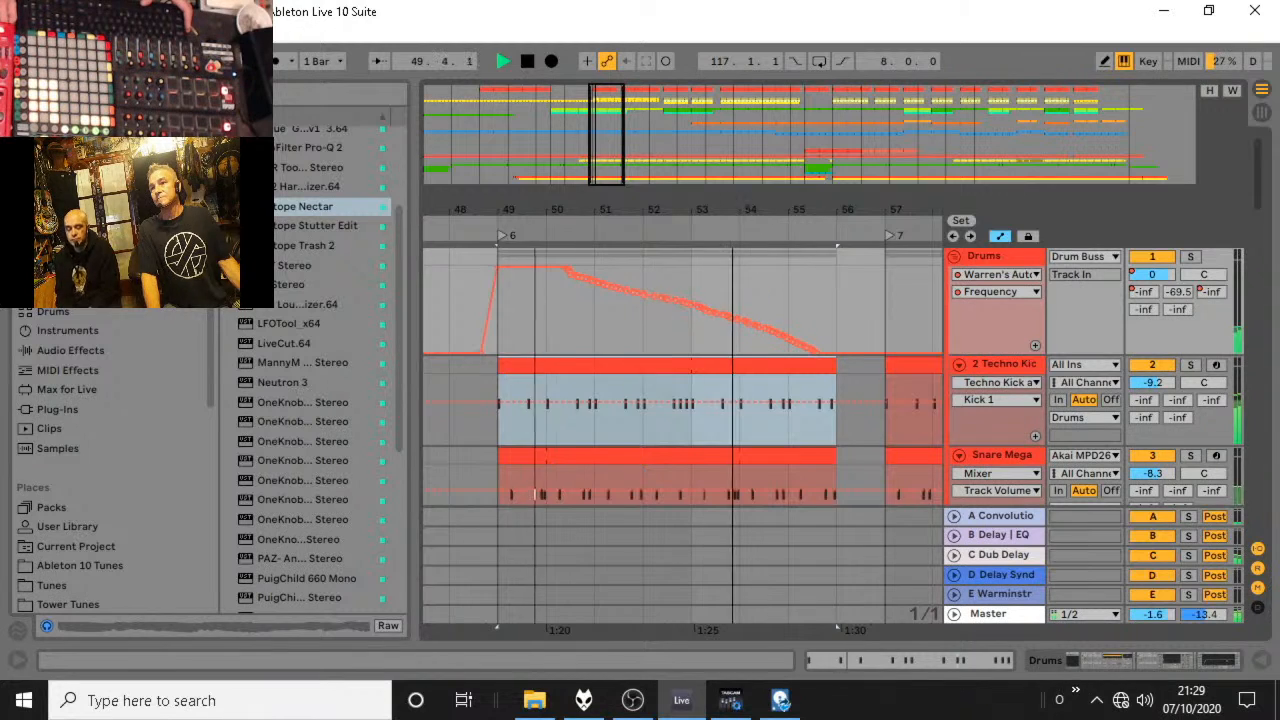
# Play from 57.1.1 and check the percussion, bass, melody and lead tracks around locator 7.
pyautogui.moveTo(733, 210); pyautogui.dragTo(607, 196)
pyautogui.press('space')
pyautogui.click(723, 312)
pyautogui.press('space')
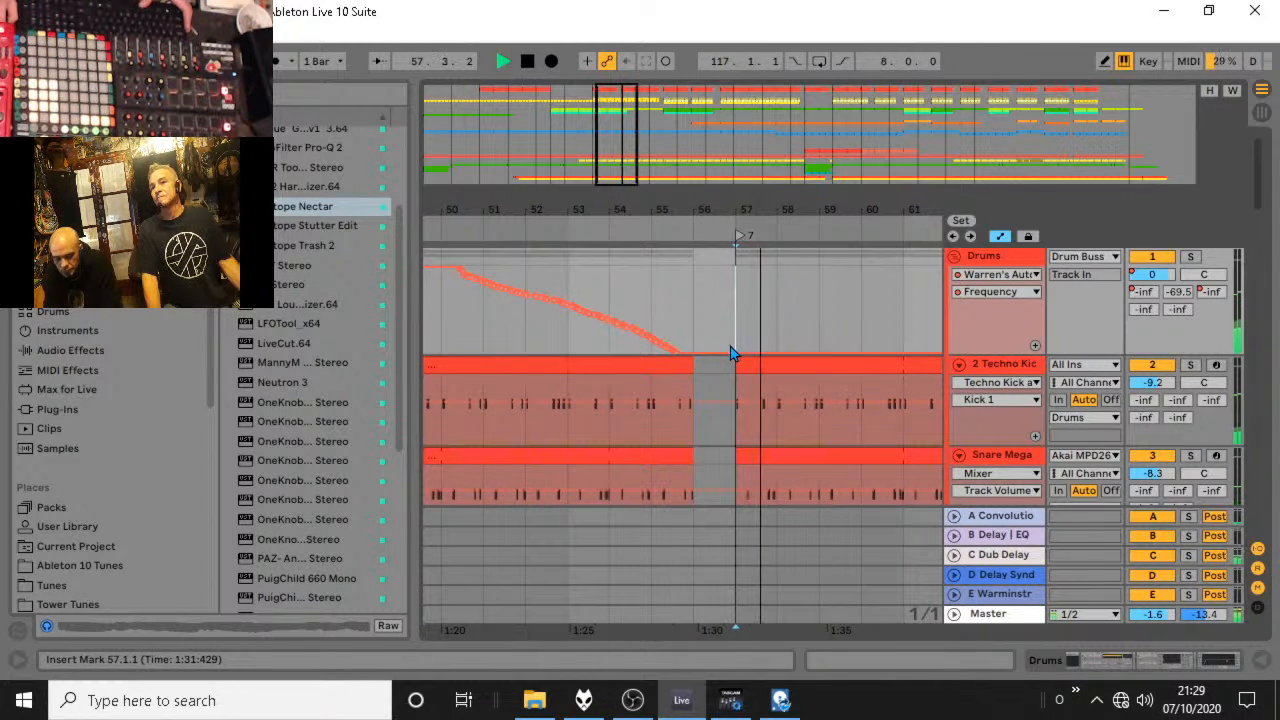
pyautogui.scroll(-1, 740, 390)
pyautogui.scroll(-6, 742, 385)
pyautogui.scroll(3, 745, 380)
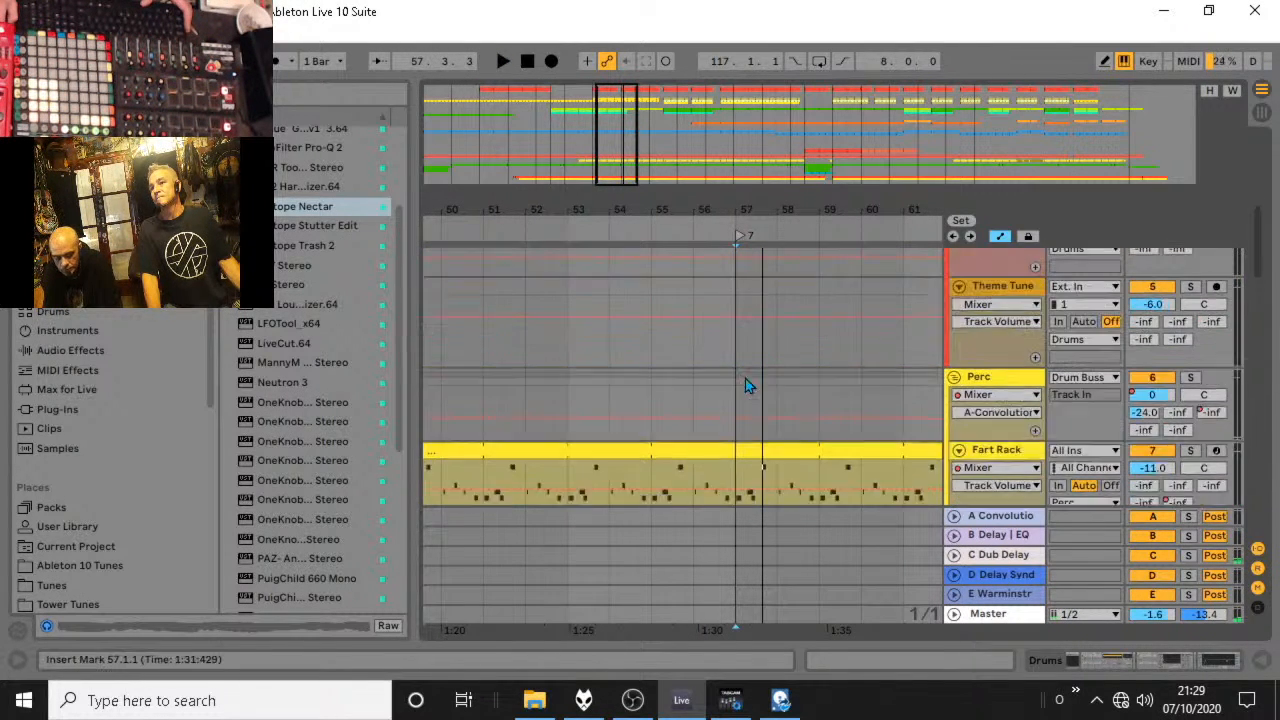
pyautogui.scroll(-3, 743, 380)
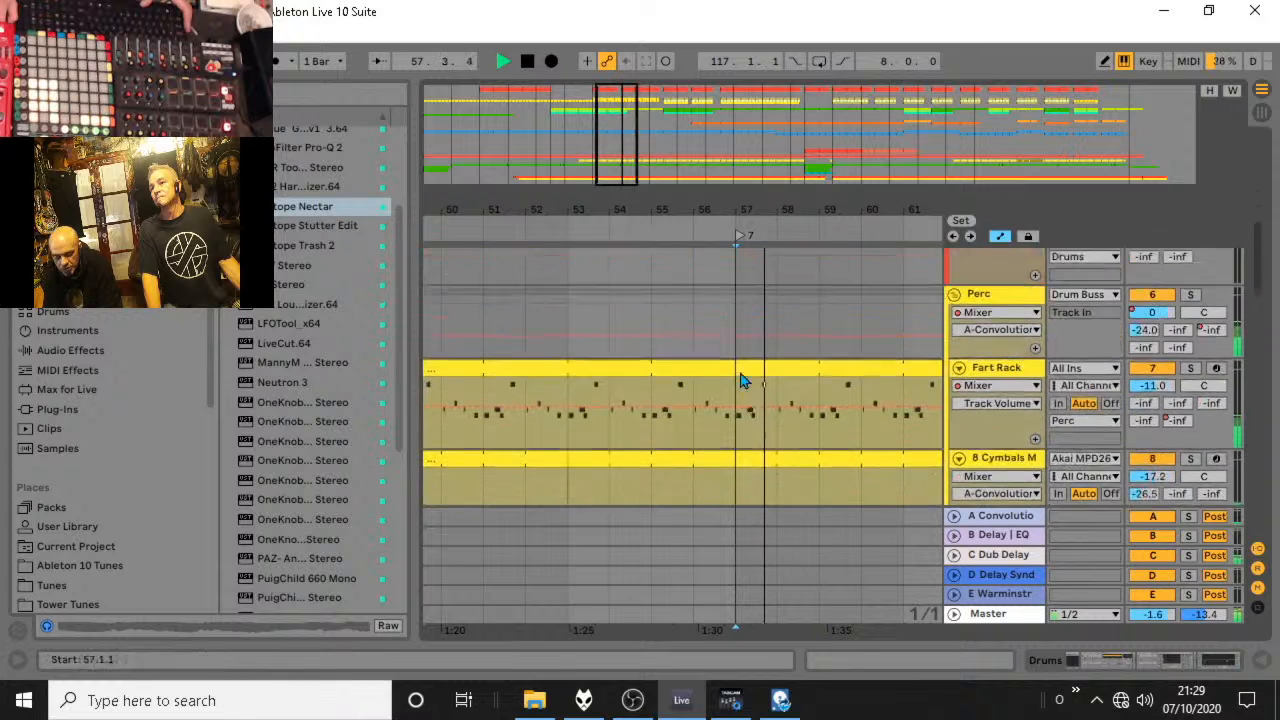
pyautogui.scroll(-5, 742, 375)
pyautogui.press('space')
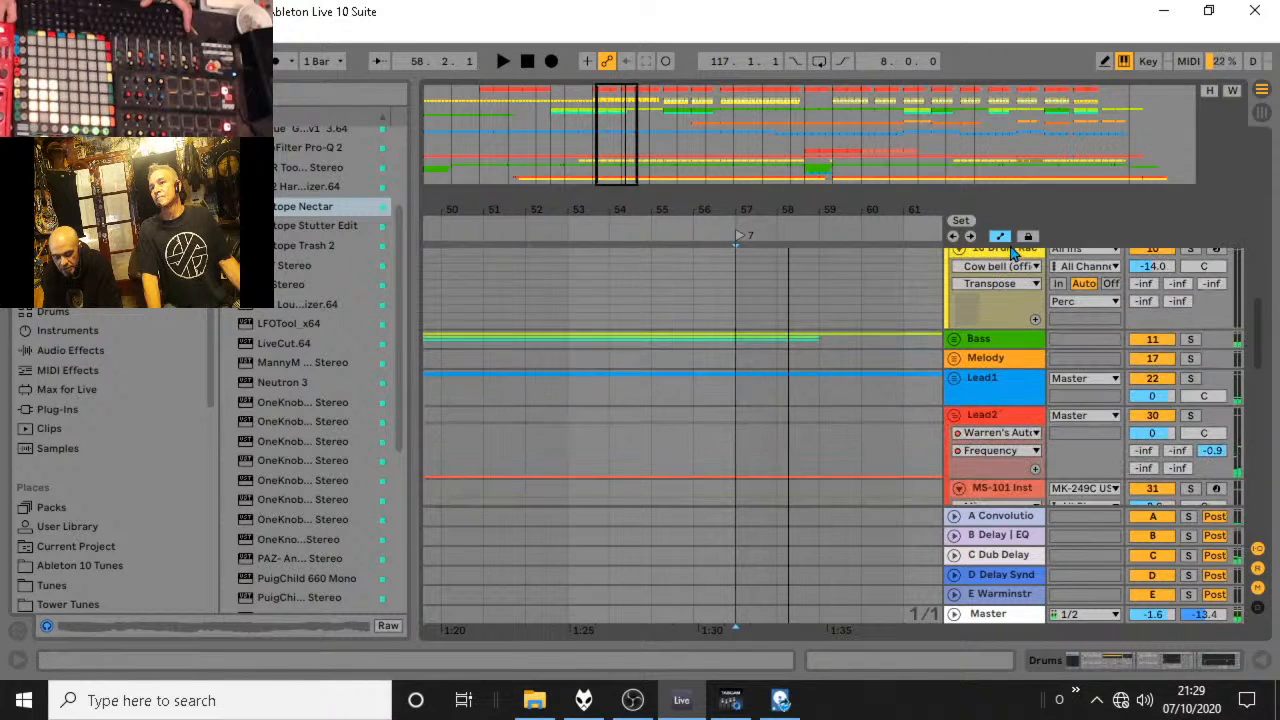
# Copy the Cymbals clip starting at 69.1.1 to 49.1.1, extend the copy to about bar 68, and play it.
pyautogui.scroll(1, 959, 308)
pyautogui.moveTo(910, 214); pyautogui.dragTo(790, 165)
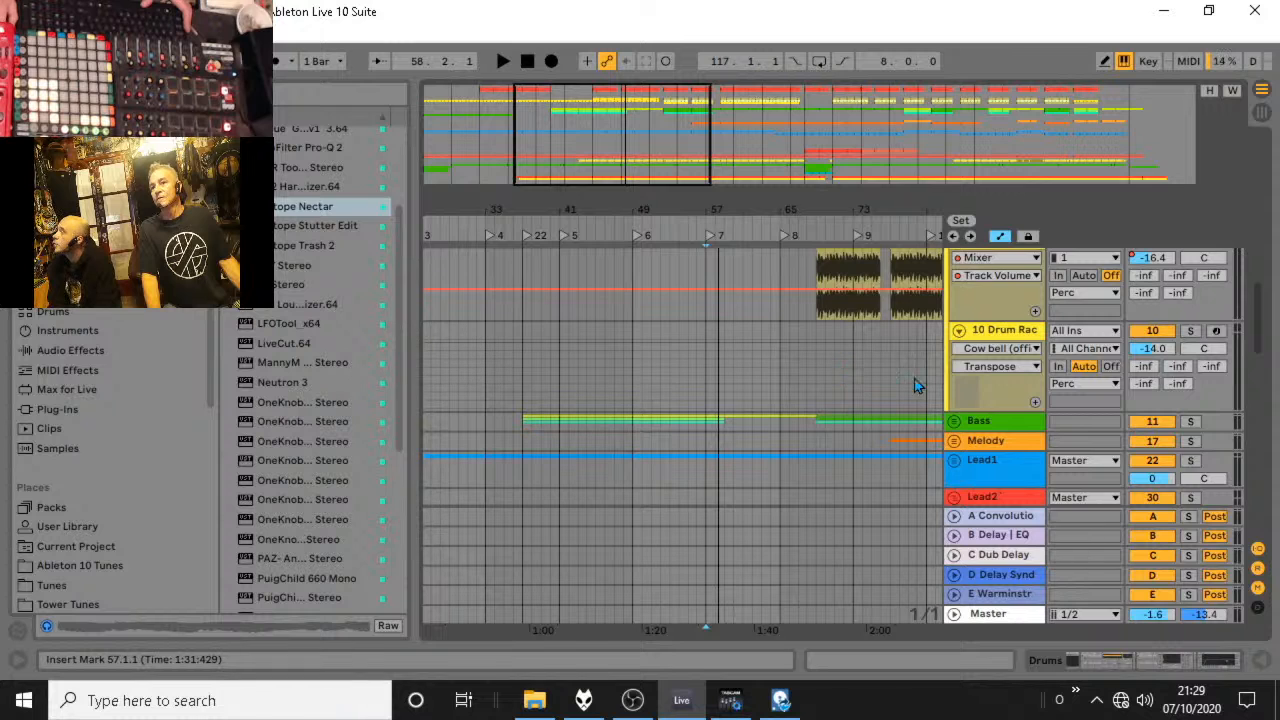
pyautogui.scroll(3, 890, 382)
pyautogui.click(828, 407)
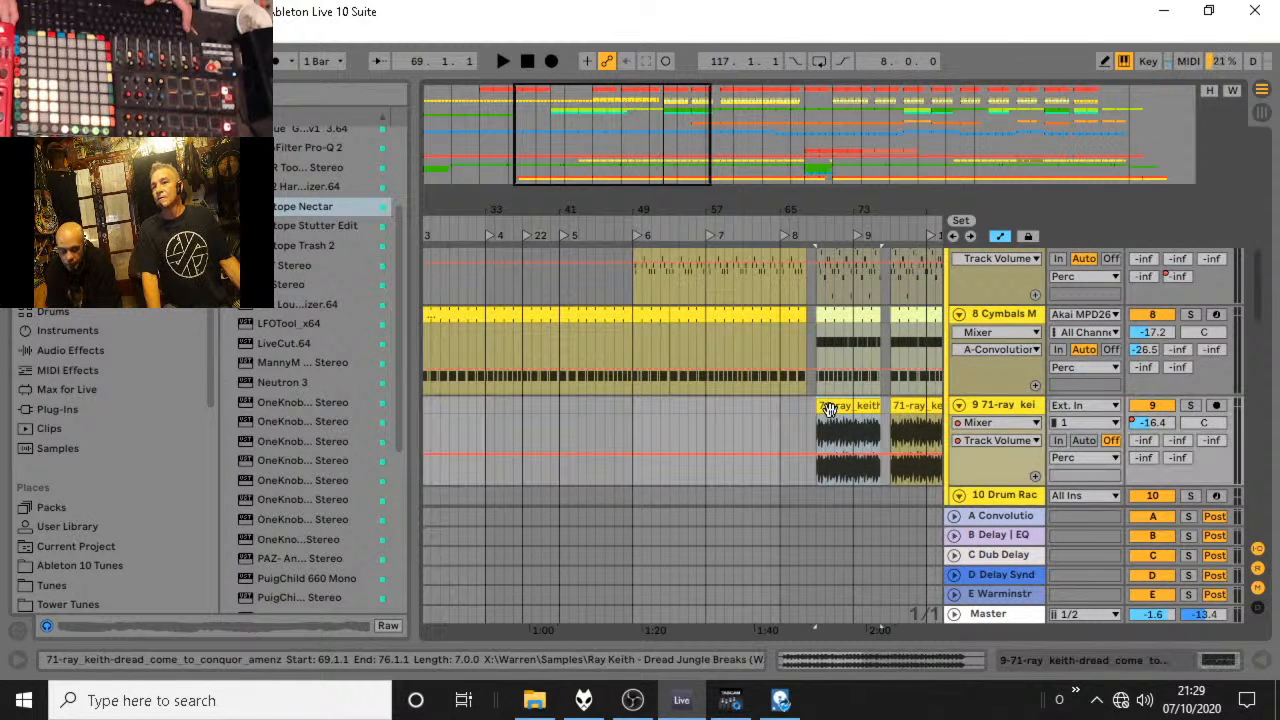
pyautogui.click(843, 316)
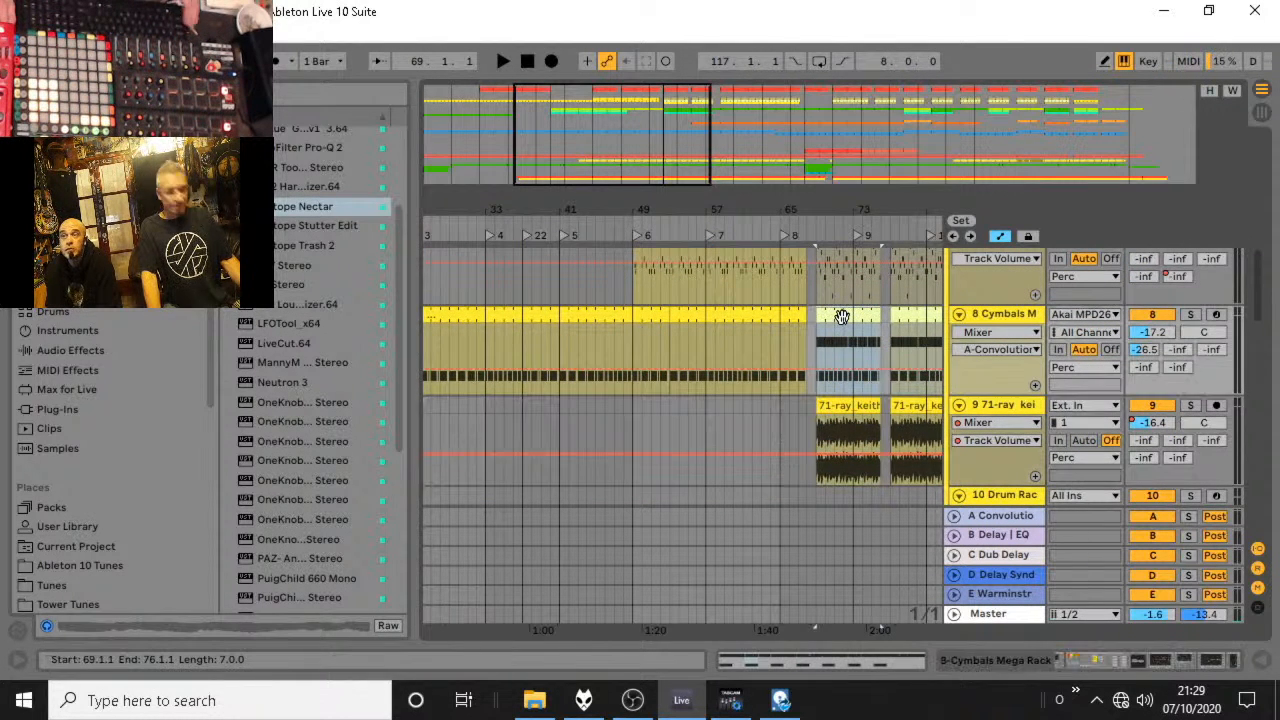
pyautogui.click(634, 337)
pyautogui.hotkey('ctrl', 'v')
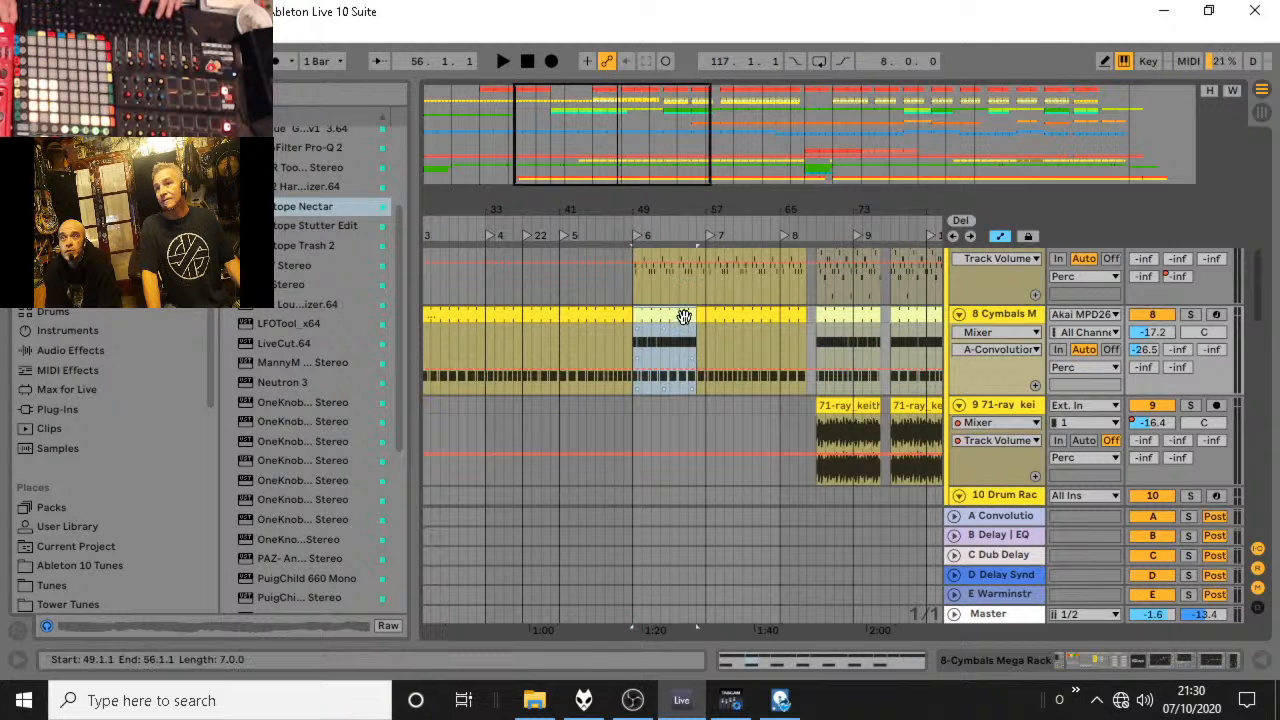
pyautogui.moveTo(695, 315); pyautogui.dragTo(806, 315)
pyautogui.press('space')
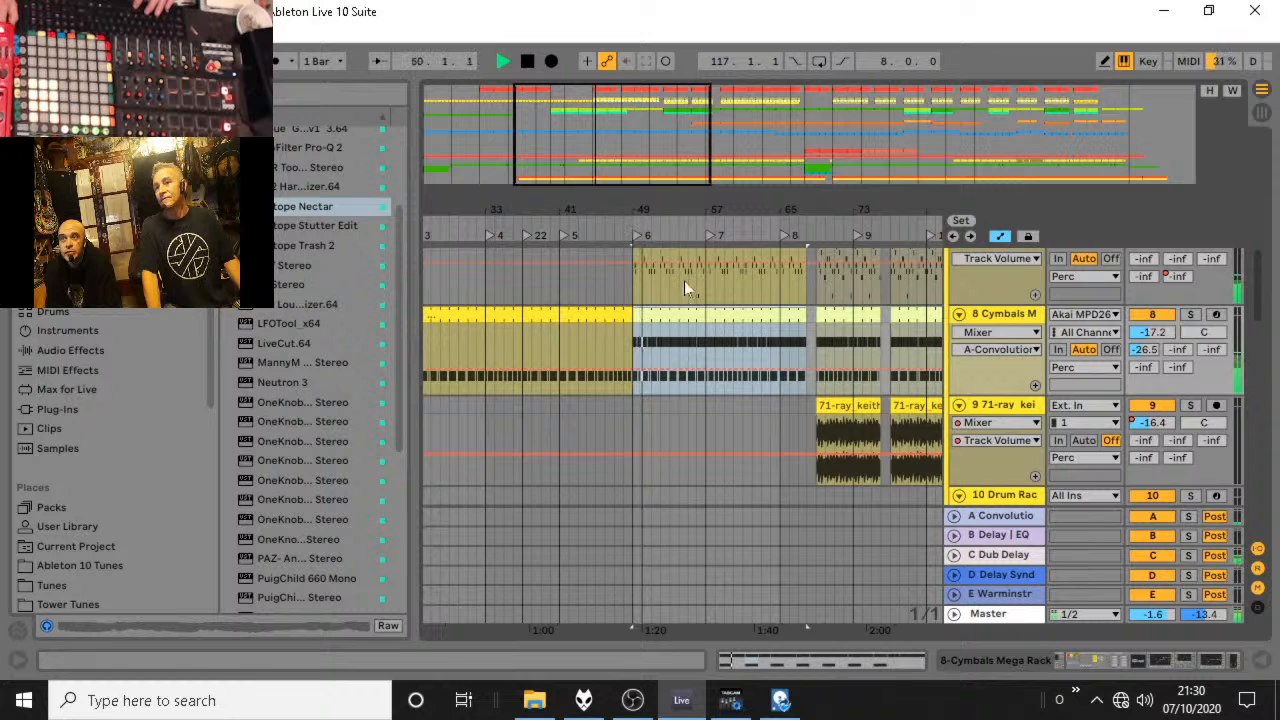
# Play from locator 6 at 49.1.1 and check the drum and percussion tracks up to locator 7.
pyautogui.scroll(3, 690, 330)
pyautogui.scroll(5, 719, 403)
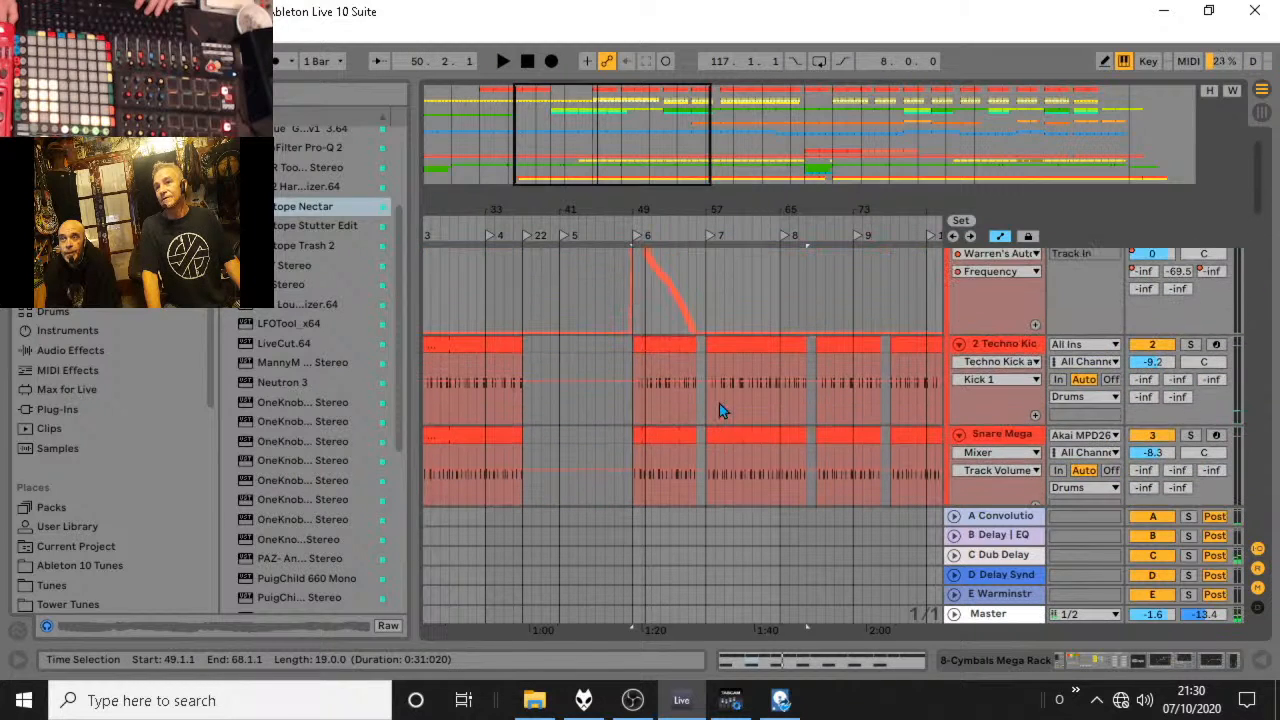
pyautogui.click(631, 231)
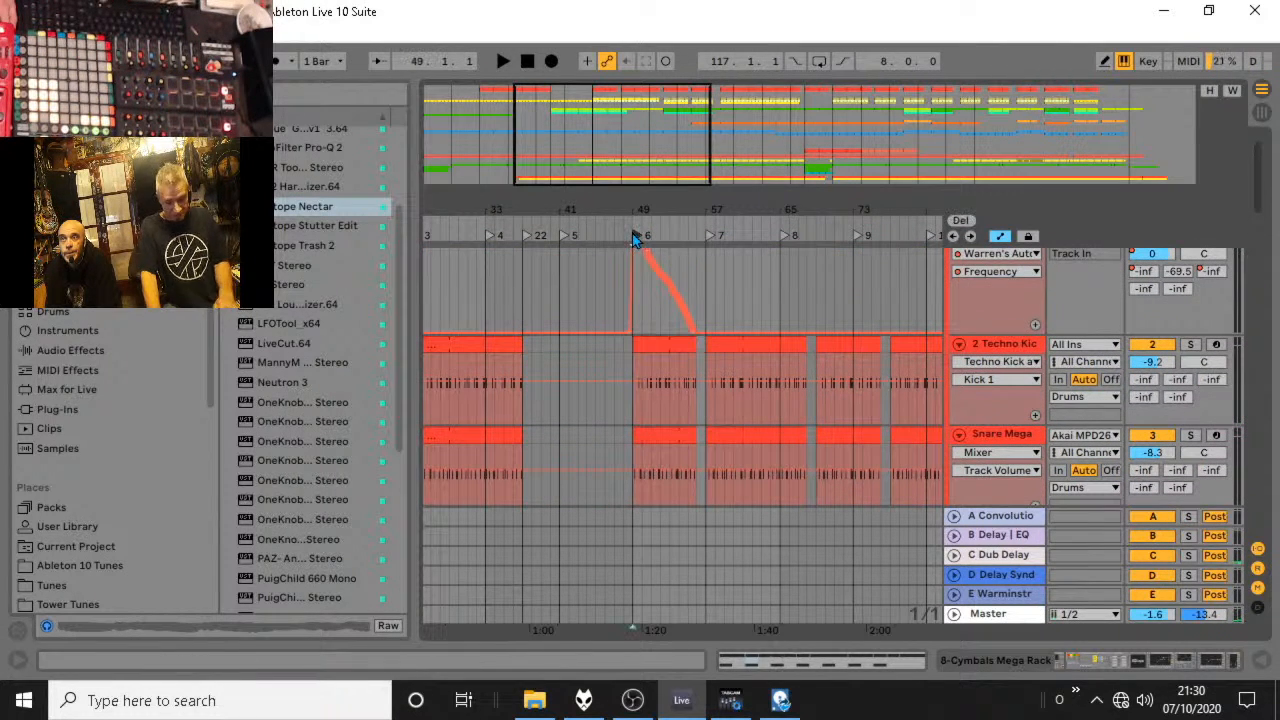
pyautogui.moveTo(669, 204); pyautogui.dragTo(622, 201)
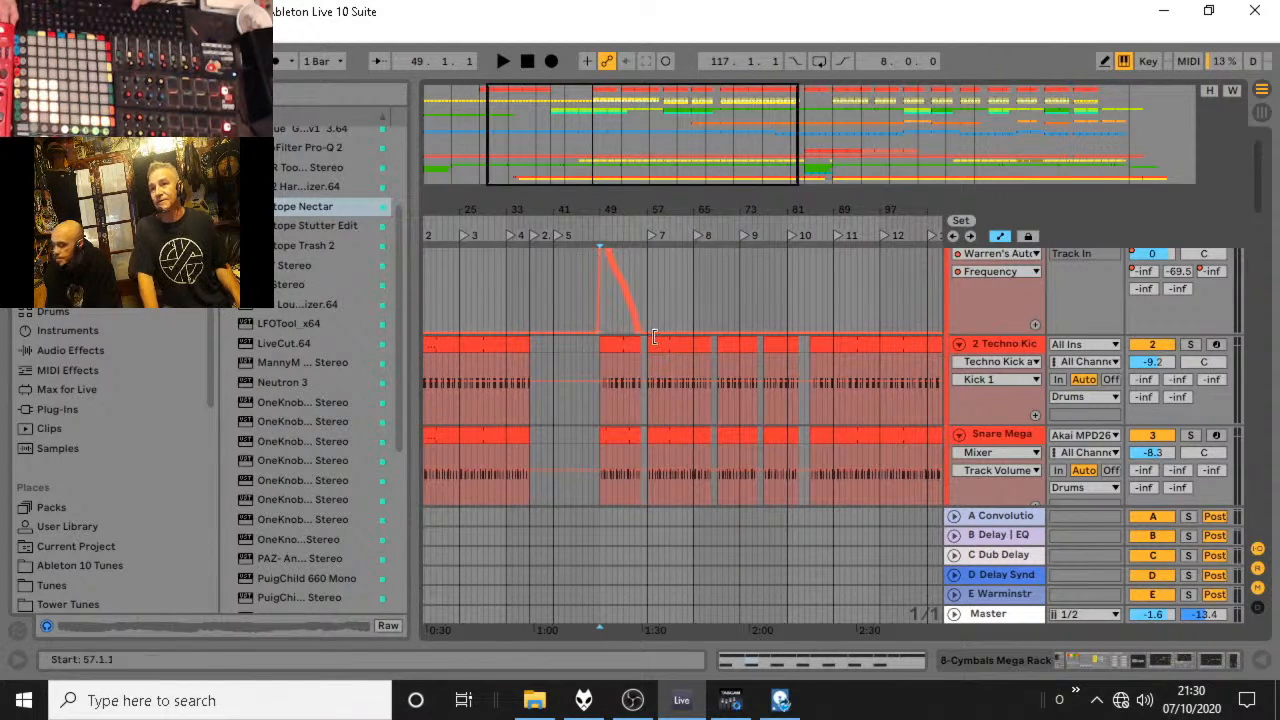
pyautogui.press('space')
pyautogui.scroll(-5, 649, 296)
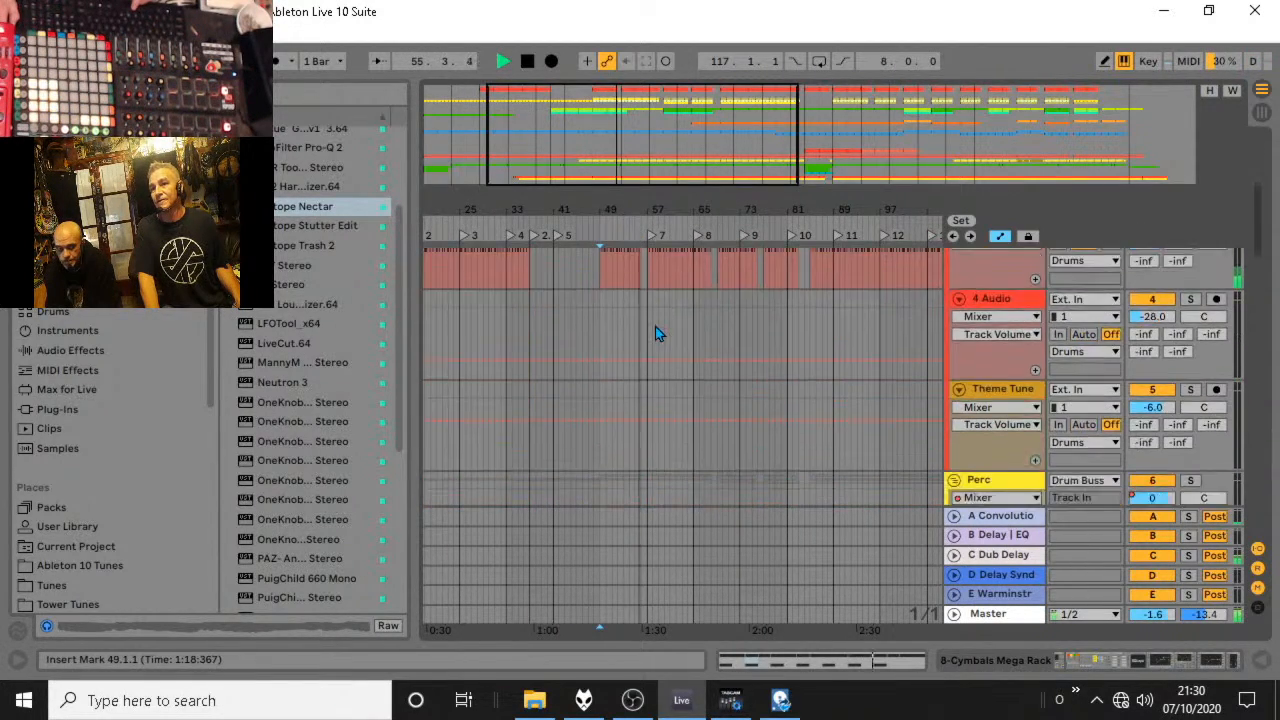
pyautogui.scroll(-3, 655, 326)
pyautogui.press('space')
# Delete the bar from 56.1.1 to 57.1.1 in the Fart Rack and Cymbals clips.
pyautogui.moveTo(650, 209); pyautogui.dragTo(659, 452)
pyautogui.click(645, 405)
pyautogui.moveTo(653, 315); pyautogui.dragTo(643, 430)
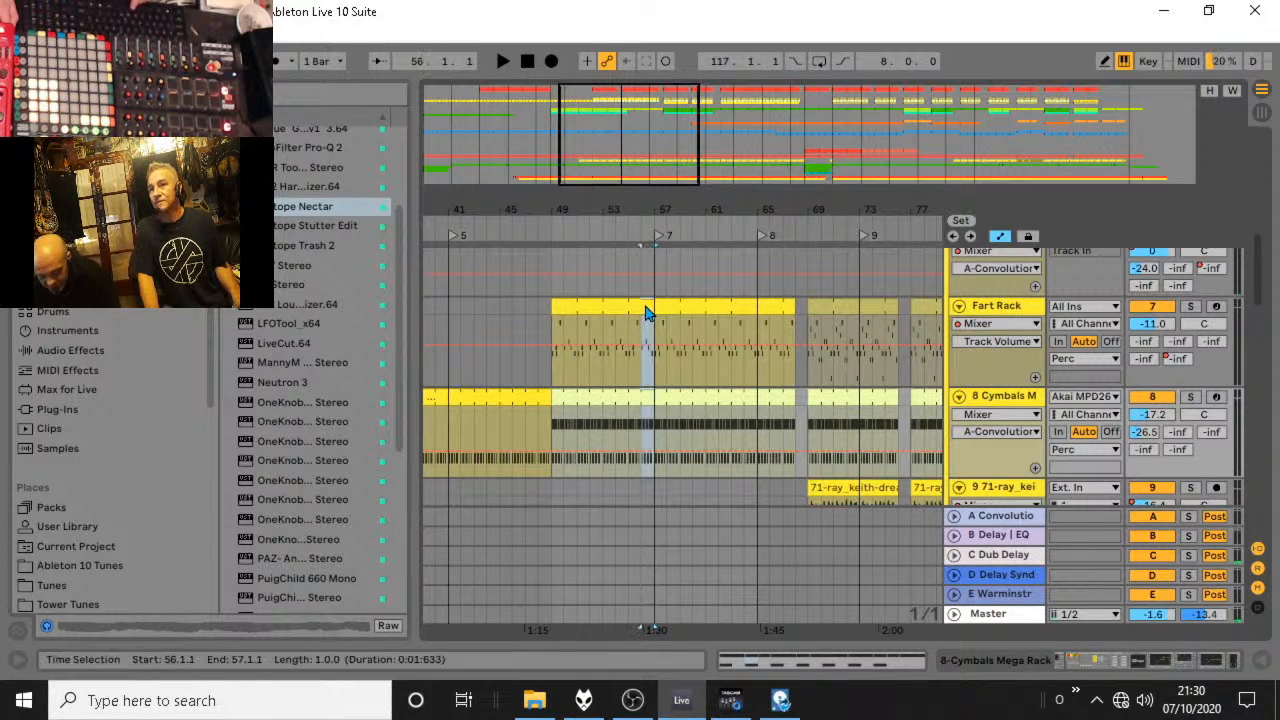
pyautogui.scroll(-2, 660, 401)
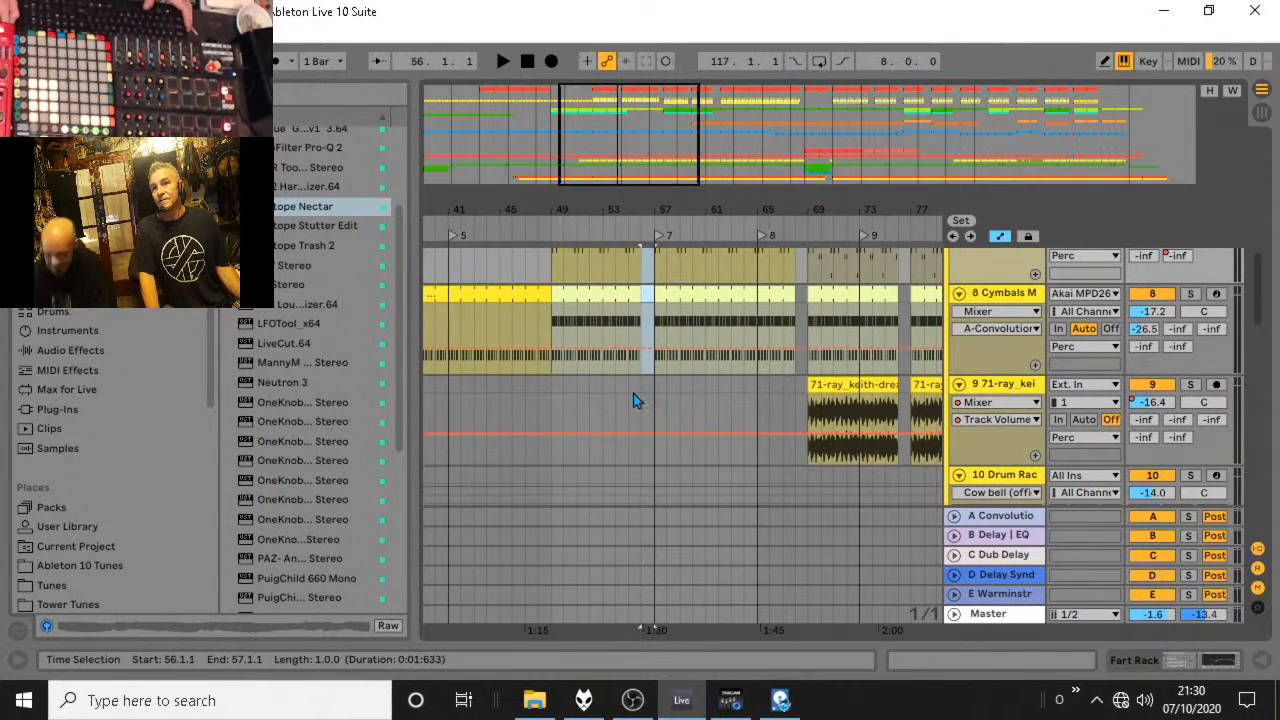
# Extend the original Cymbals clip from 49.1.1 to 56.1.1 over the copied part, and play the transition at locator 7.
pyautogui.click(556, 388)
pyautogui.press('space')
pyautogui.press('space')
pyautogui.moveTo(550, 293); pyautogui.dragTo(639, 292)
pyautogui.click(646, 329)
pyautogui.press('space')
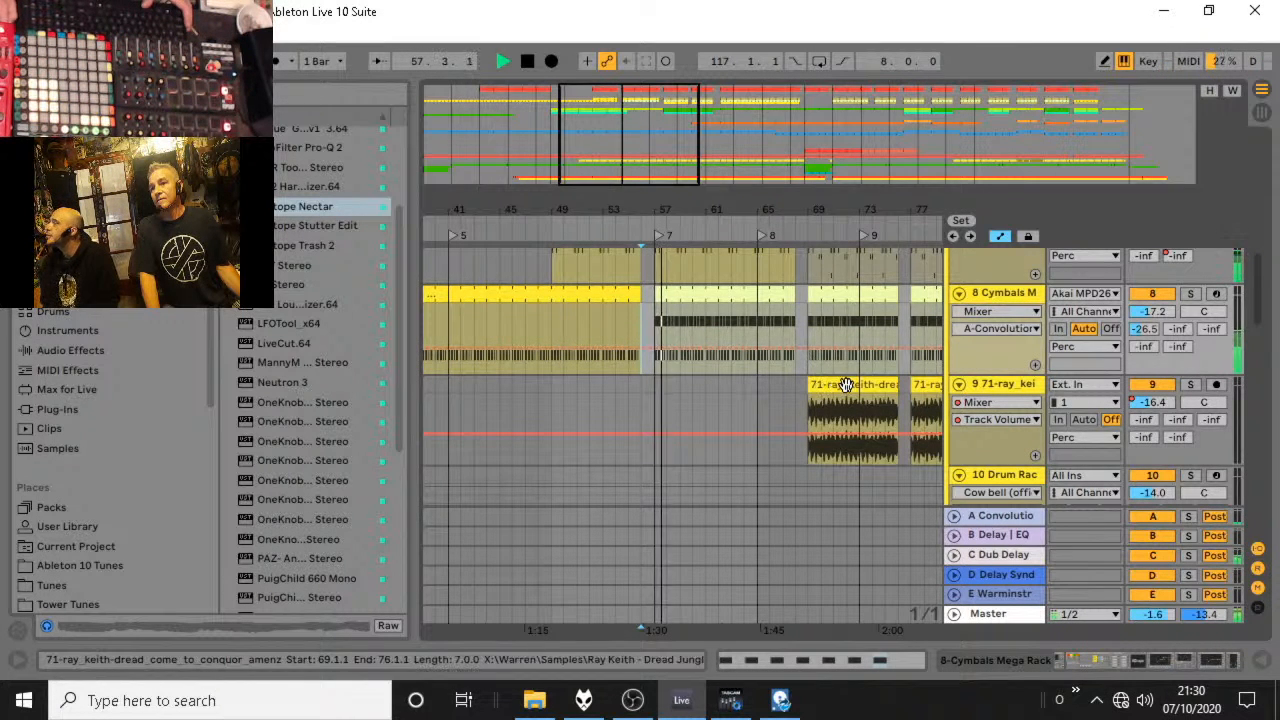
pyautogui.press('space')
# Show the whole arrangement and play the Fart Rack and Cymbals parts from 61.1.1.
pyautogui.scroll(-3, 844, 394)
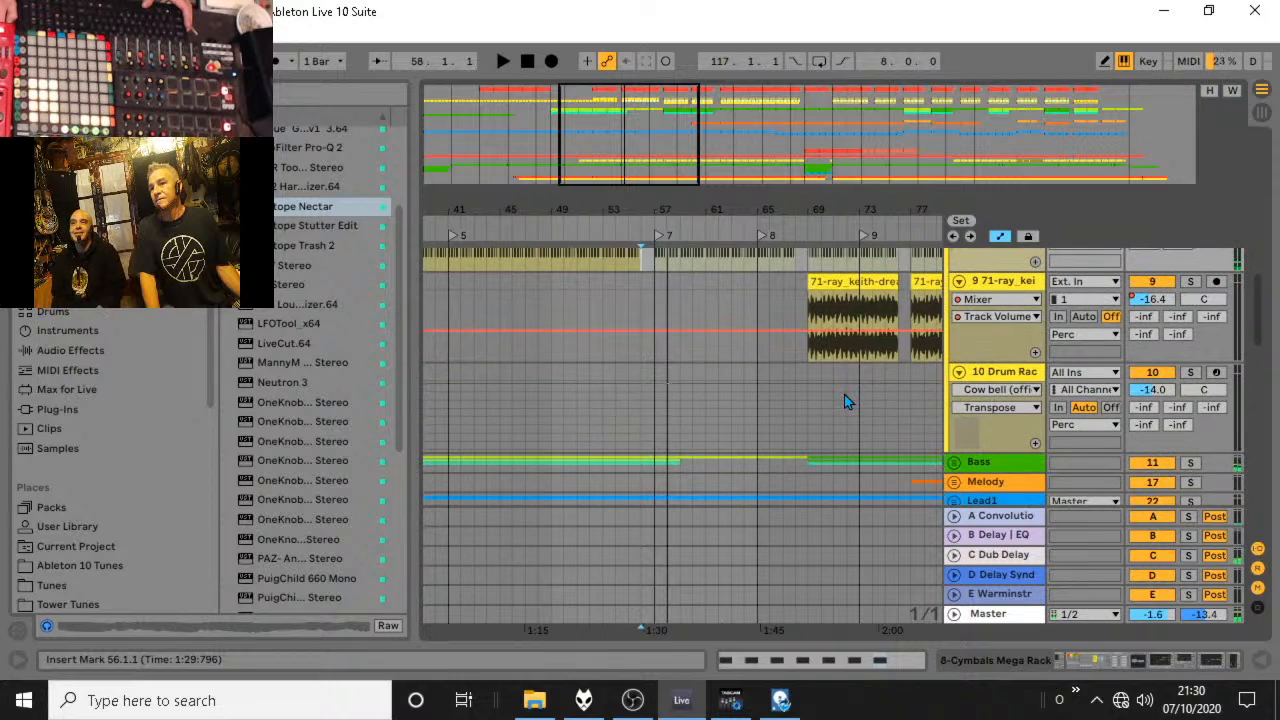
pyautogui.moveTo(799, 205); pyautogui.dragTo(620, 95)
pyautogui.scroll(4, 647, 330)
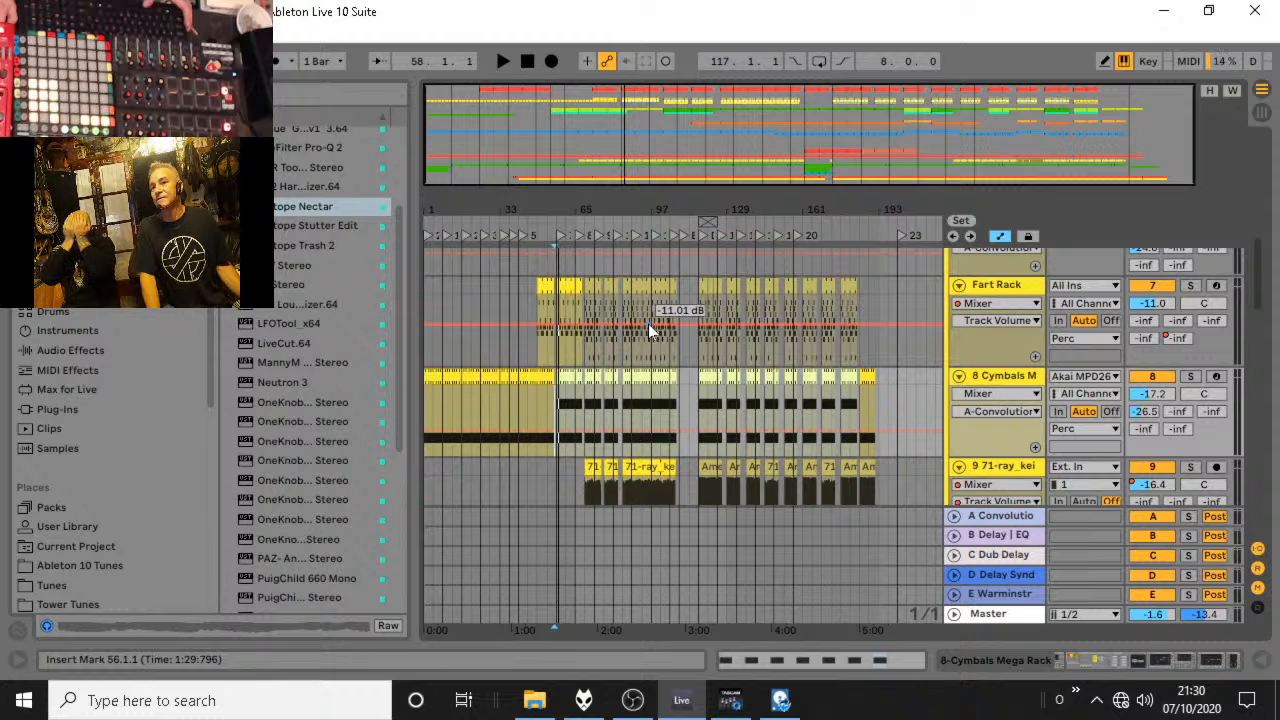
pyautogui.scroll(-1, 648, 328)
pyautogui.click(566, 413)
pyautogui.press('space')
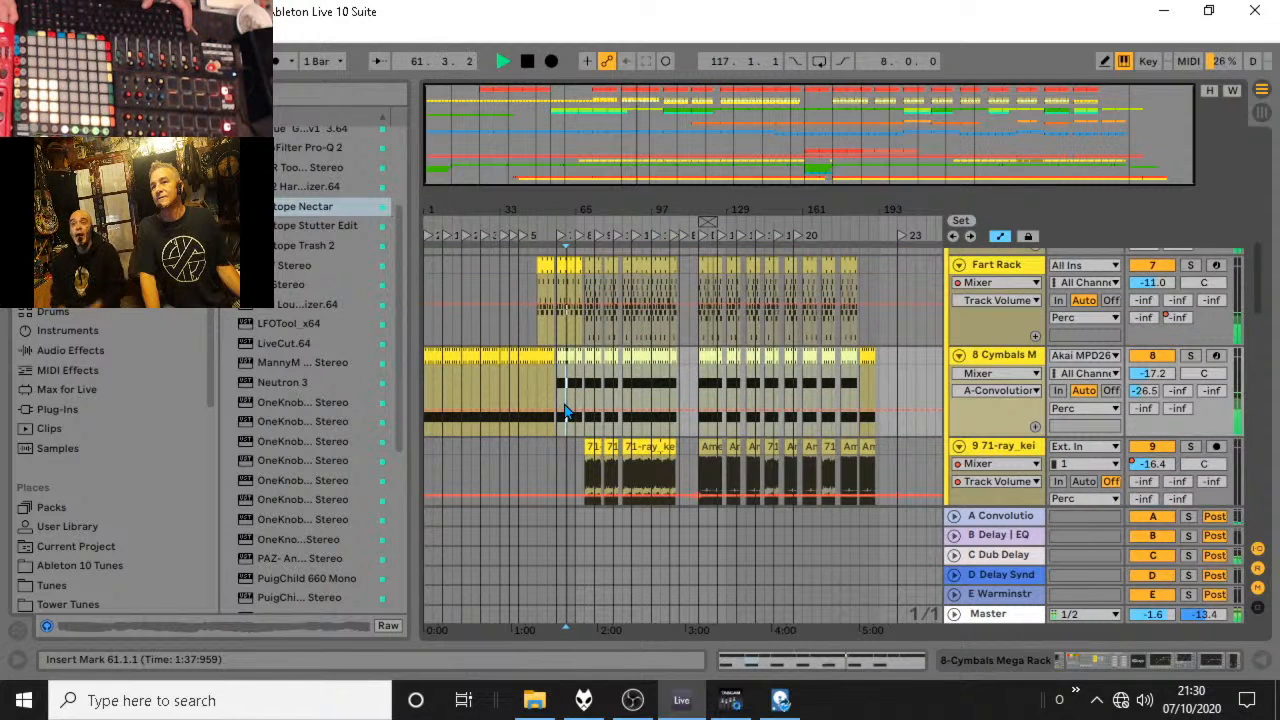
# Inspect the Cymbals Mega Rack's Rides macro and its automation along the Cymbals track while listening.
pyautogui.doubleClick(1014, 354)
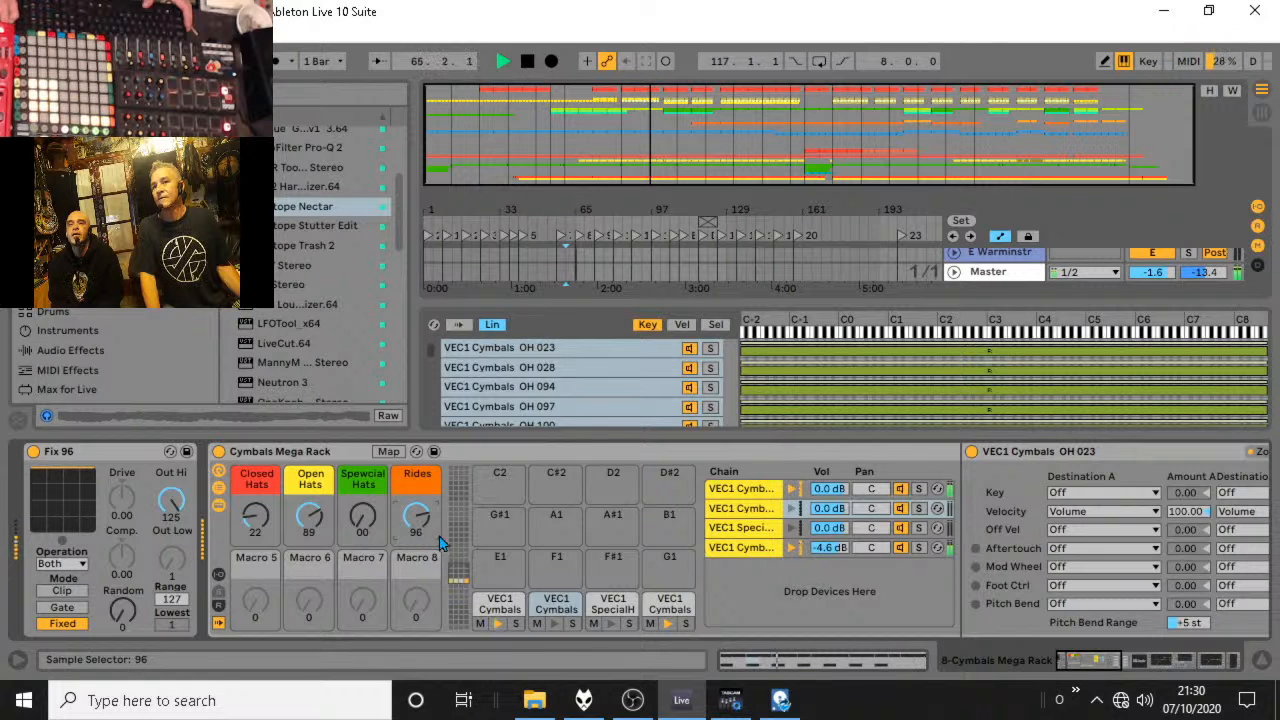
pyautogui.click(1262, 660)
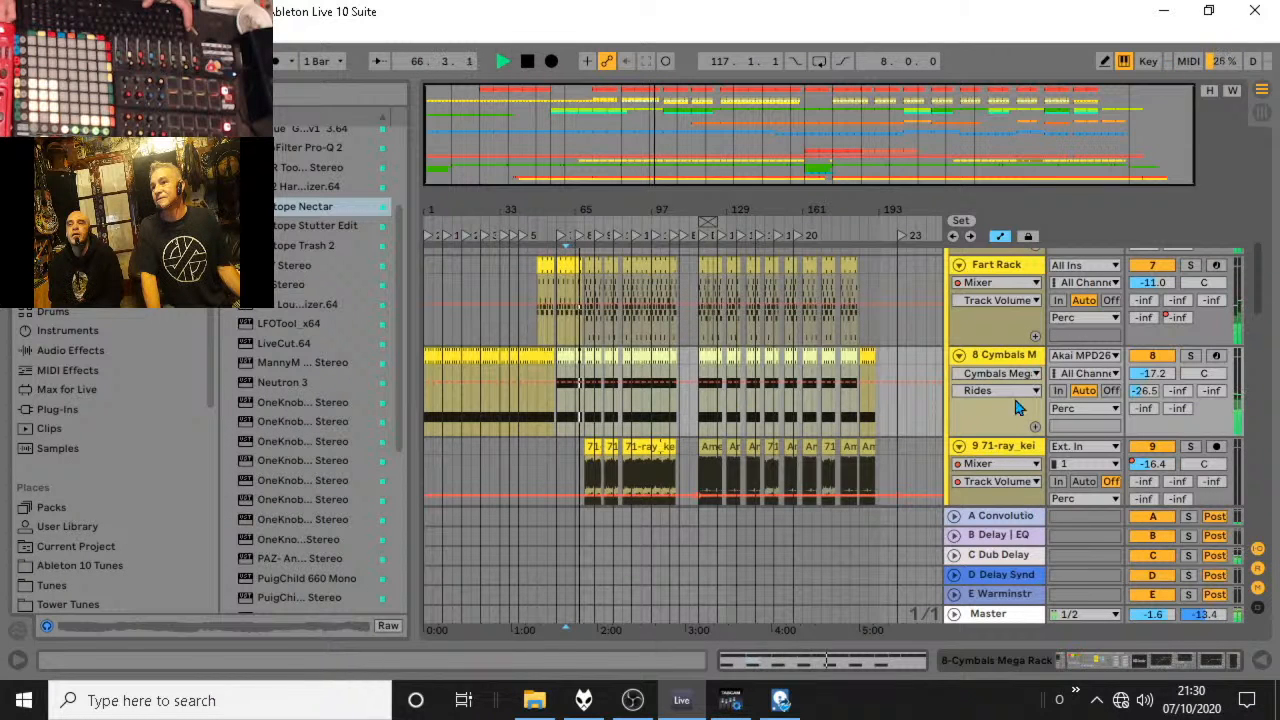
pyautogui.click(960, 357)
pyautogui.scroll(-2, 975, 365)
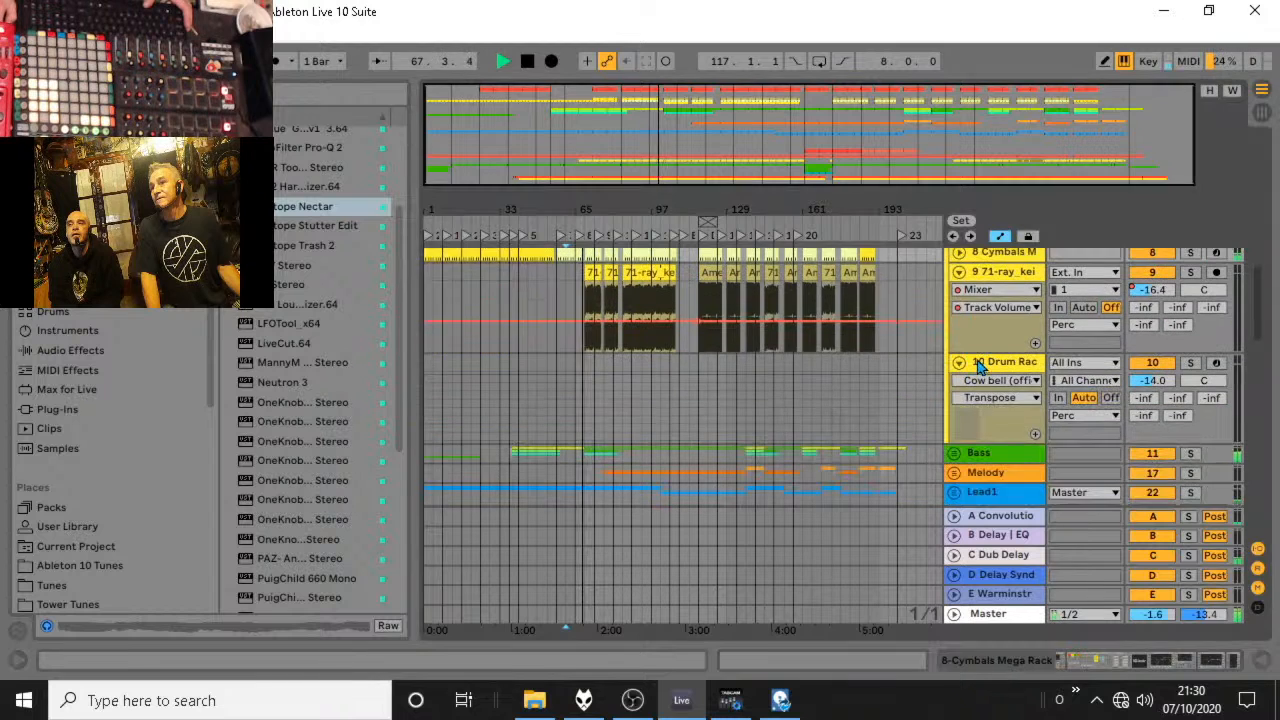
pyautogui.click(958, 252)
pyautogui.scroll(3, 1040, 313)
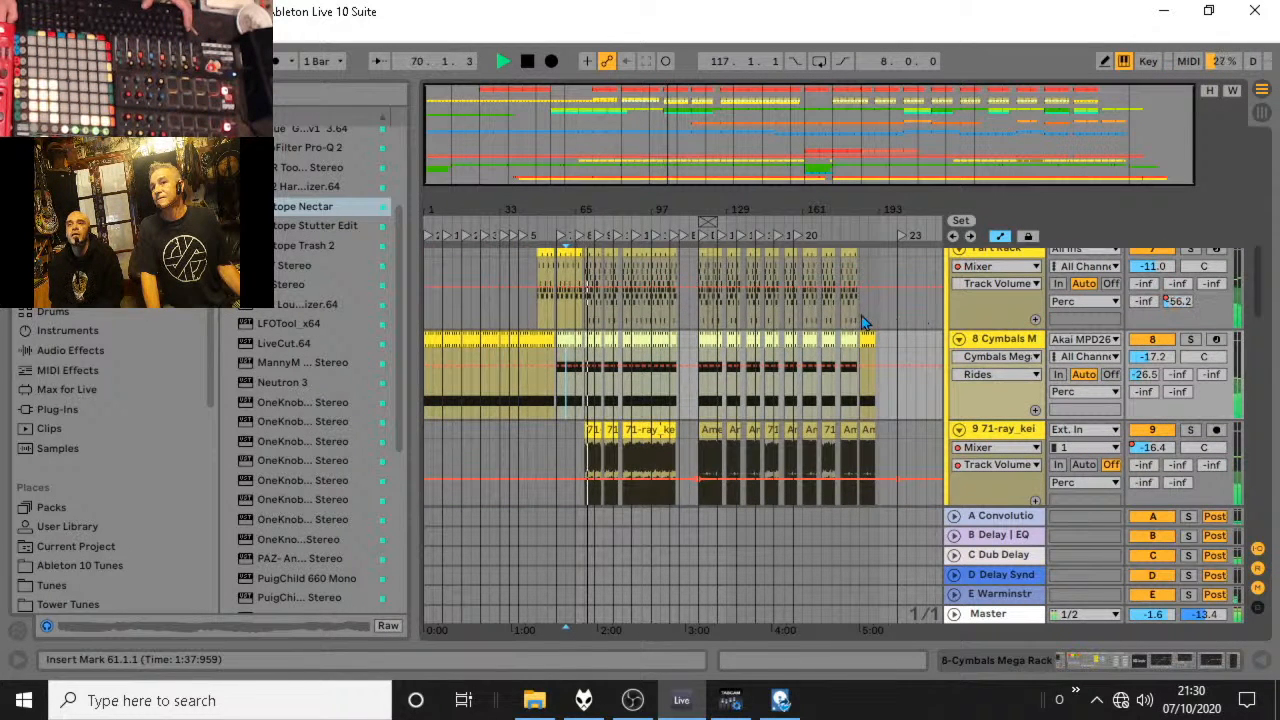
pyautogui.press('space')
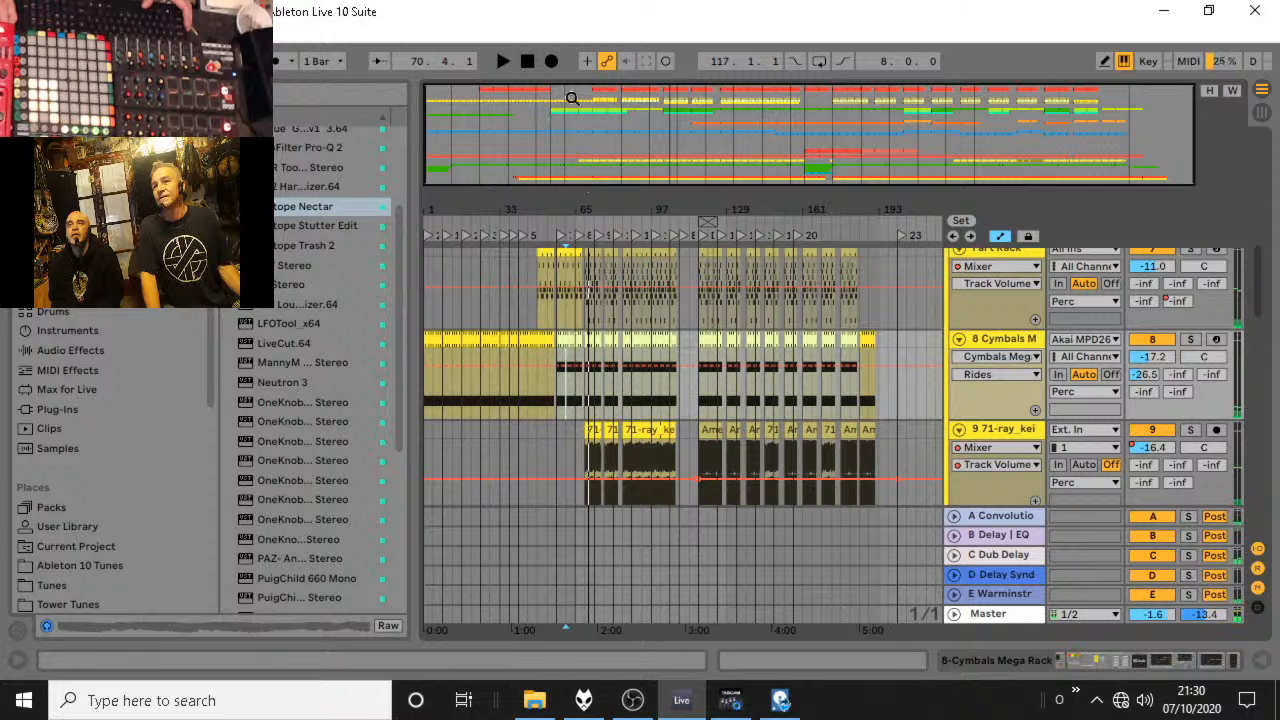
# Play the song in Session view, collapse the Drums and Perc groups, and inspect the Convolution return and Drum Buss devices.
pyautogui.press('space')
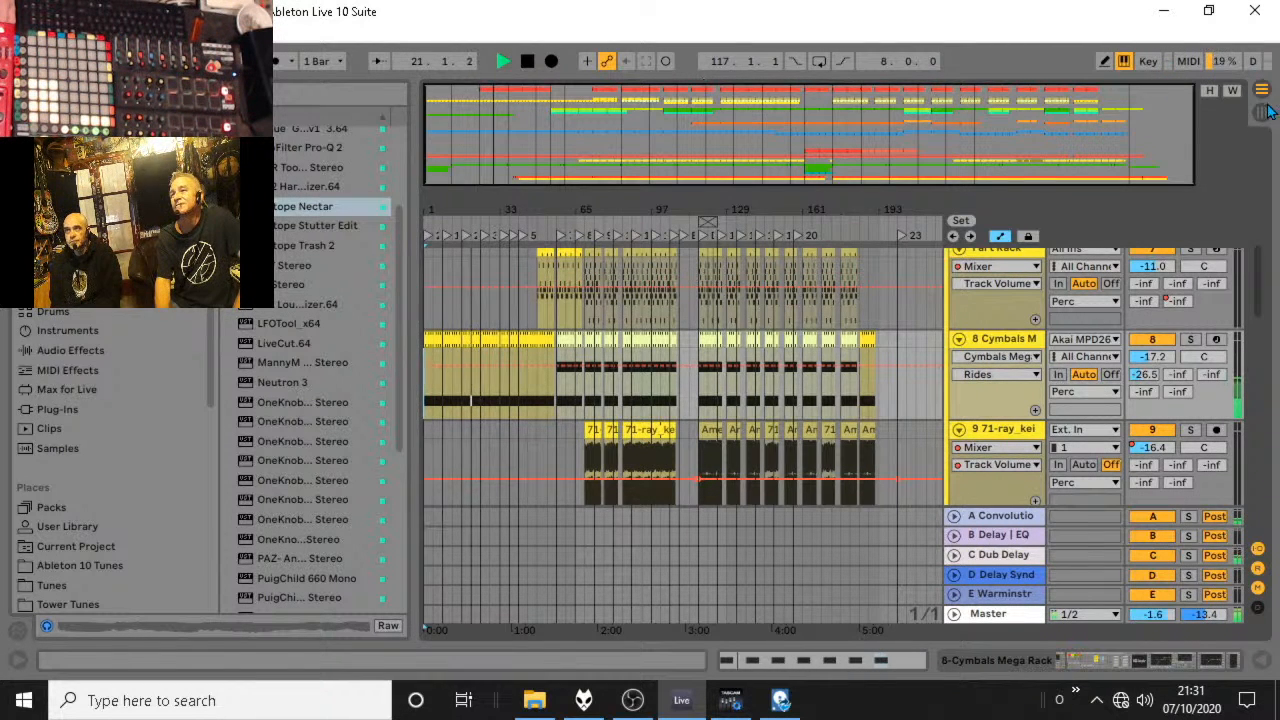
pyautogui.press('Tab')
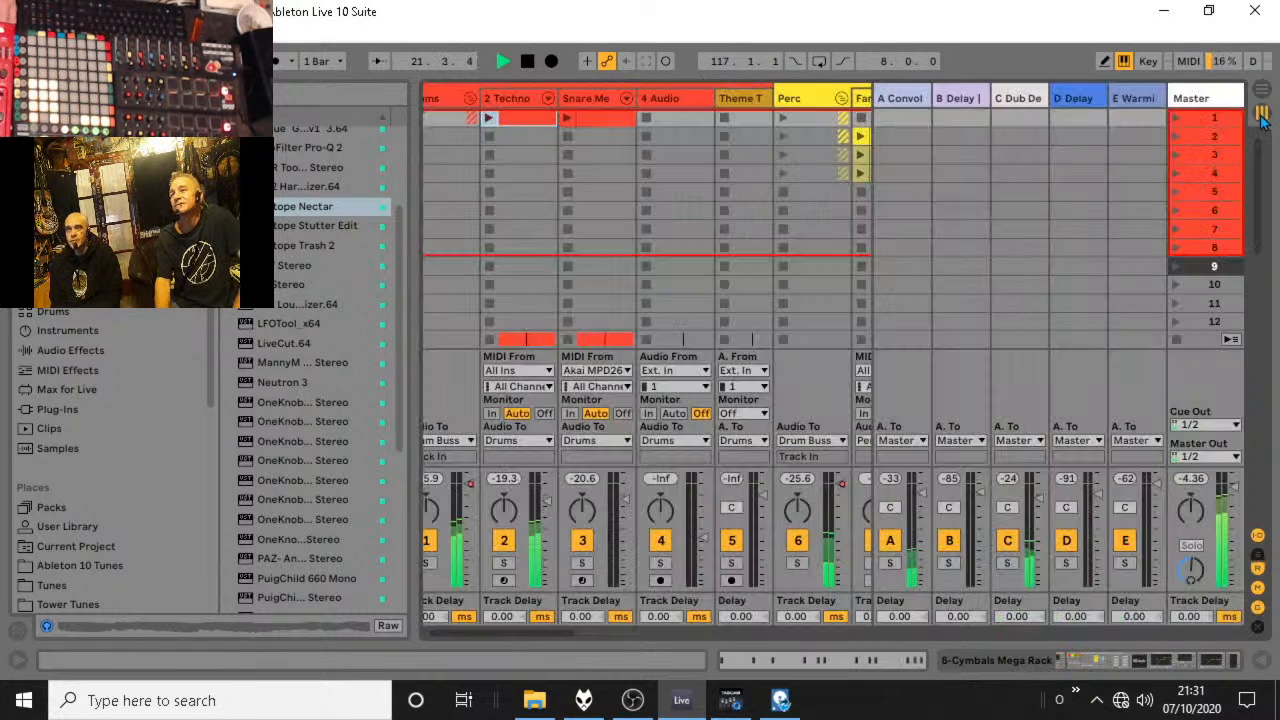
pyautogui.click(471, 104)
pyautogui.click(548, 99)
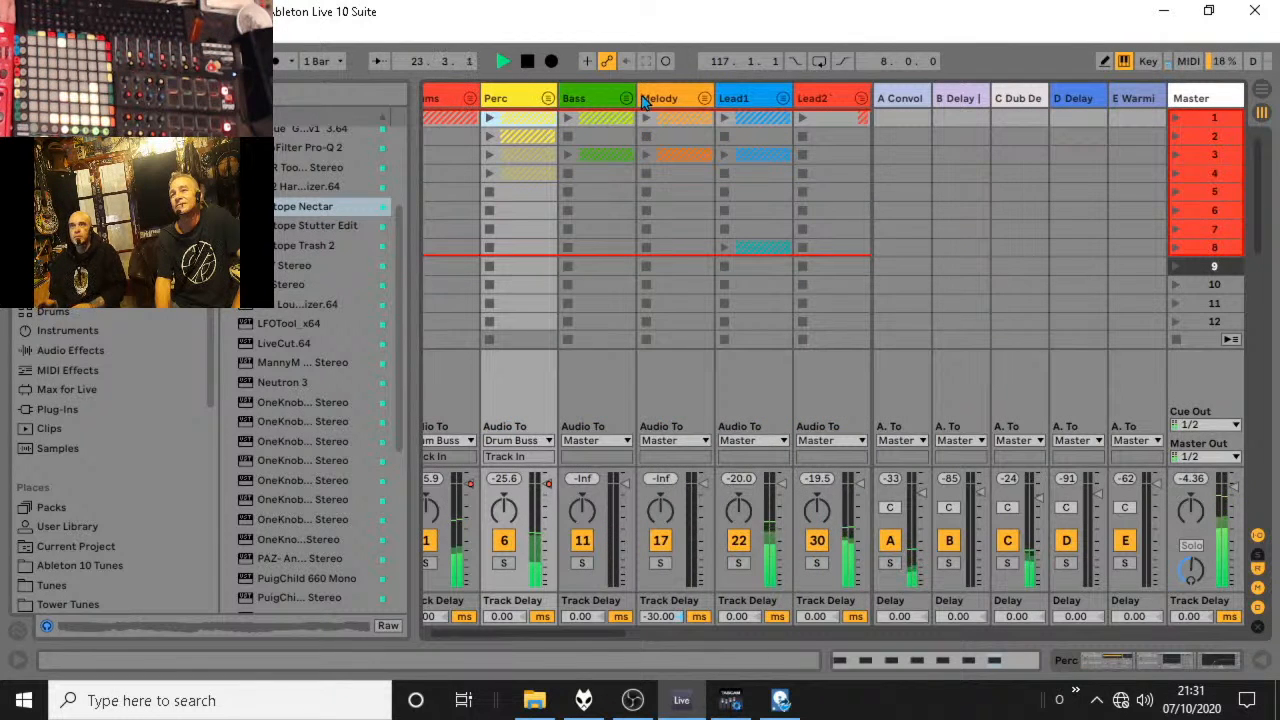
pyautogui.moveTo(596, 634); pyautogui.dragTo(814, 635)
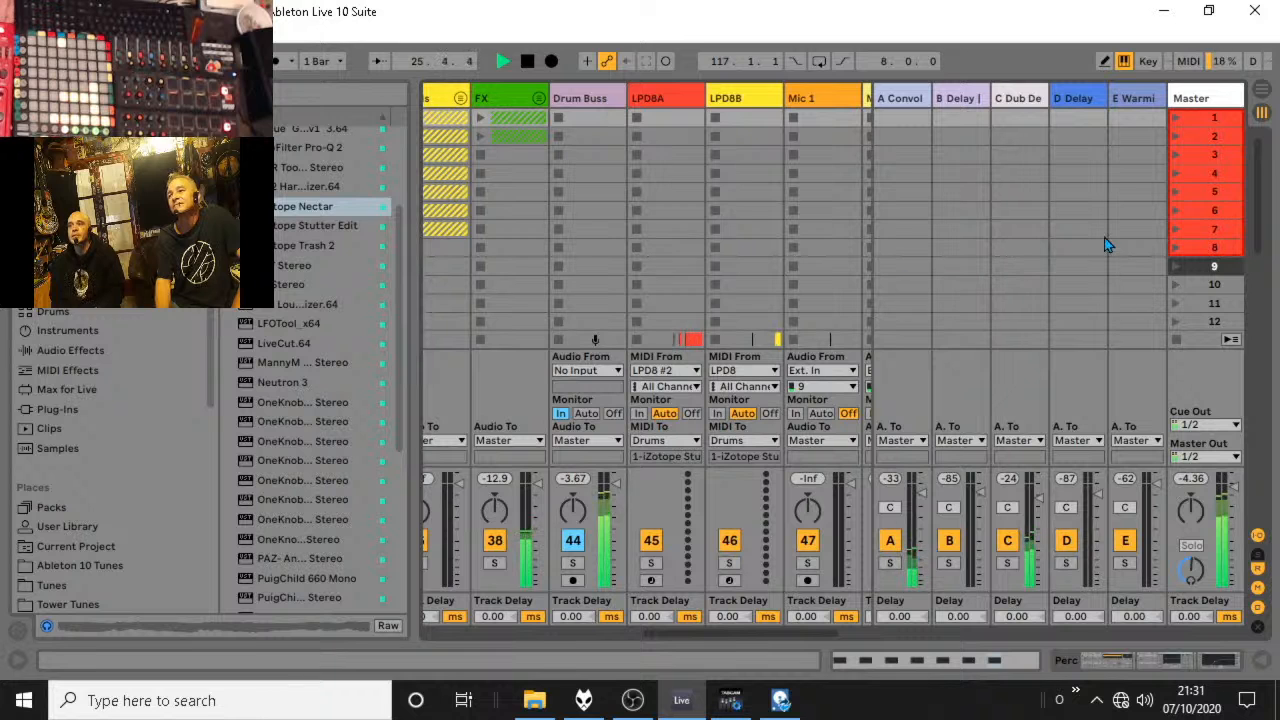
pyautogui.doubleClick(897, 98)
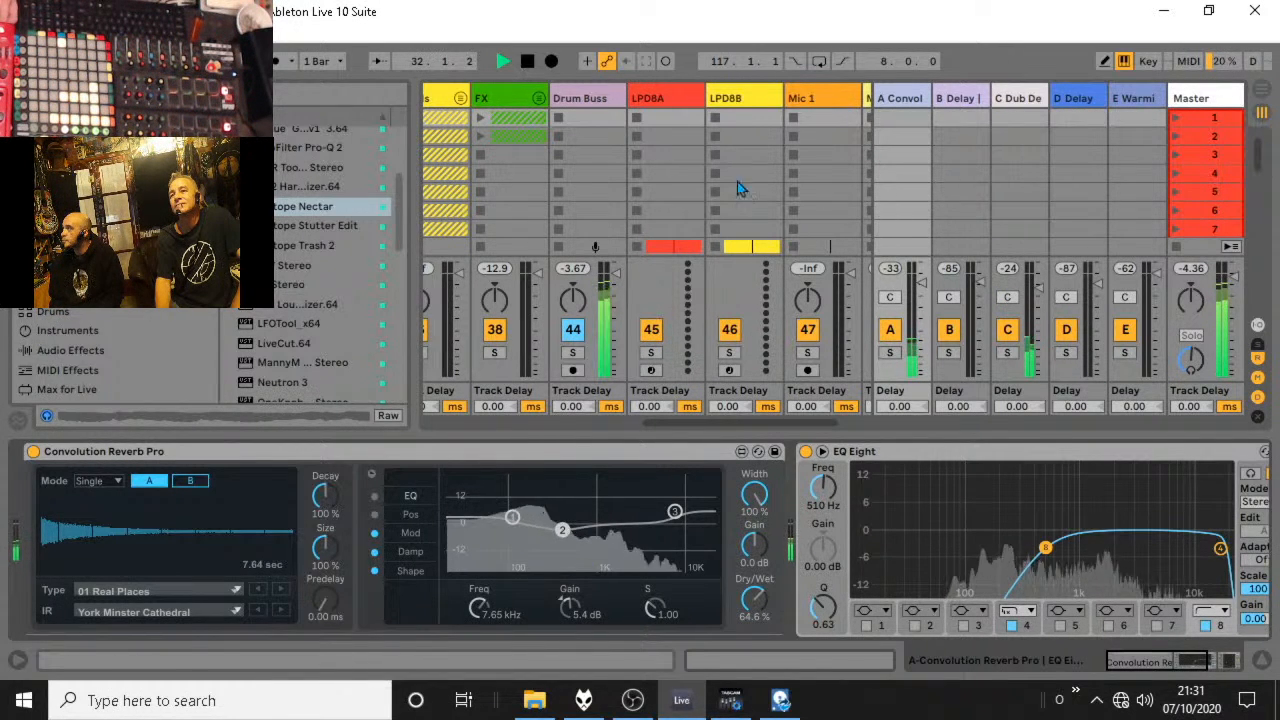
pyautogui.click(575, 98)
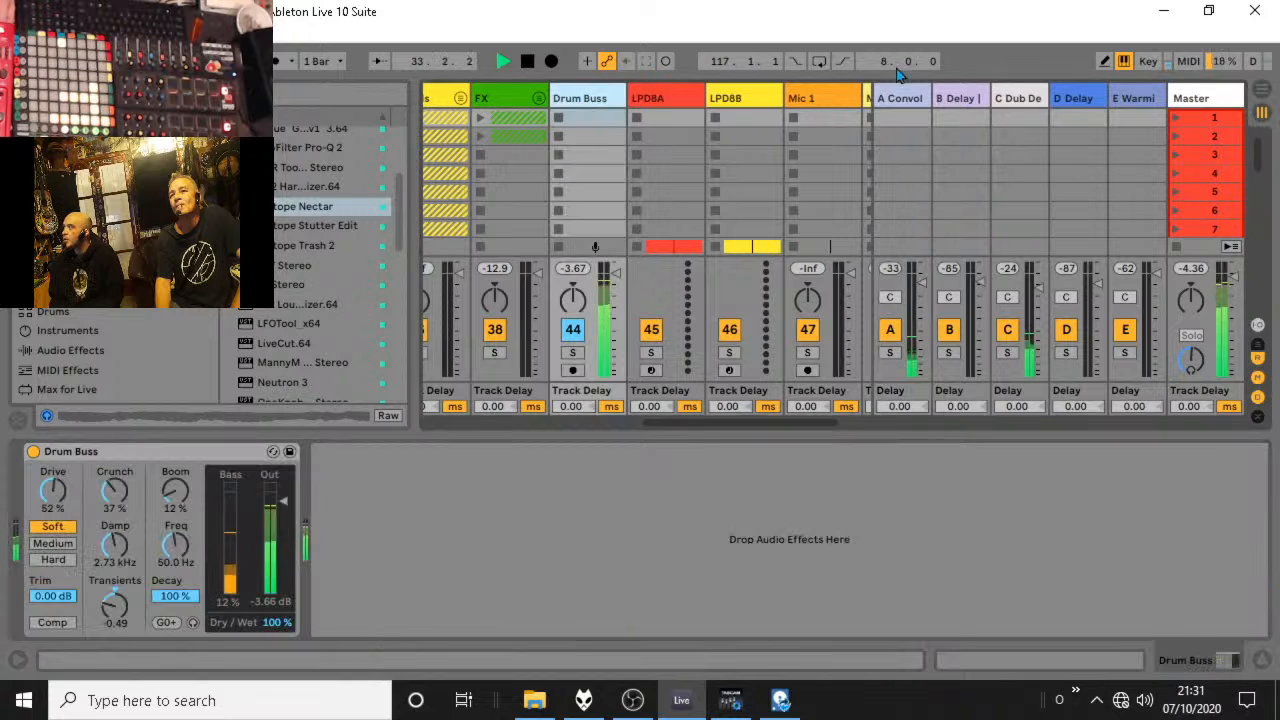
# Return to the arrangement, look through the LPD8, Lead2 and FX tracks, and expand the Vocals group to show its Grid automation.
pyautogui.click(1264, 88)
pyautogui.scroll(-5, 806, 440)
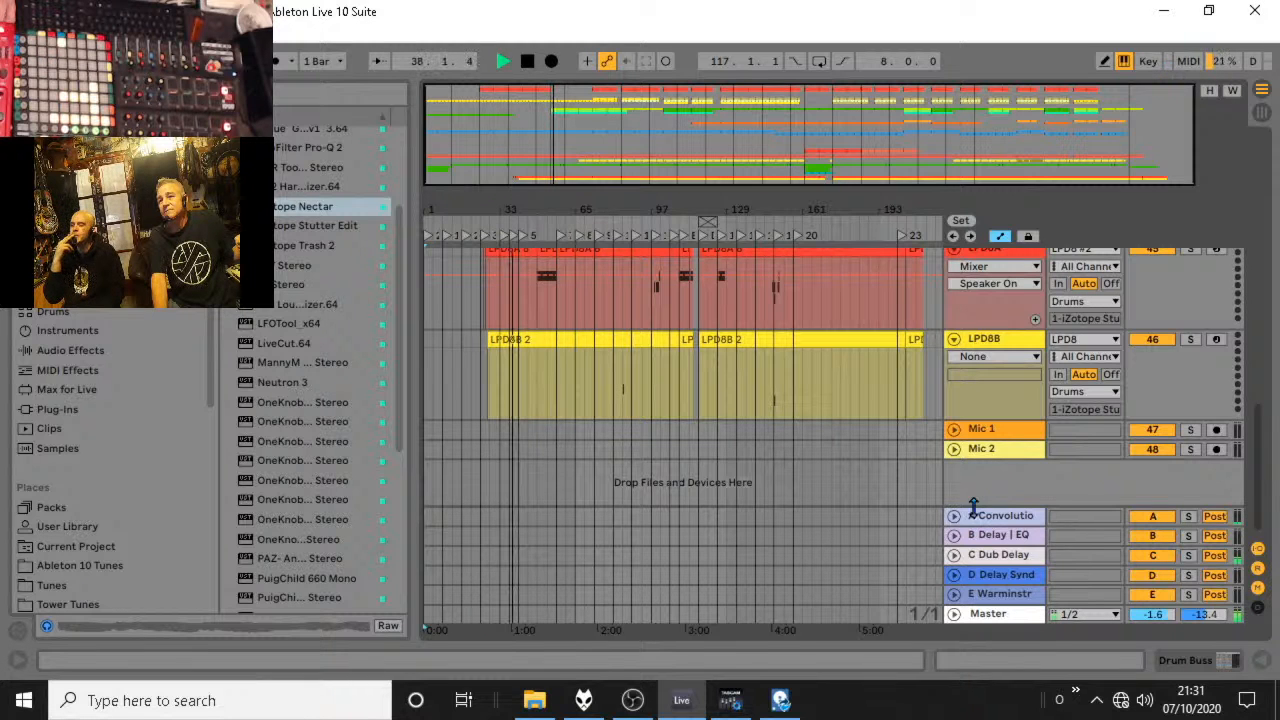
pyautogui.scroll(10, 953, 400)
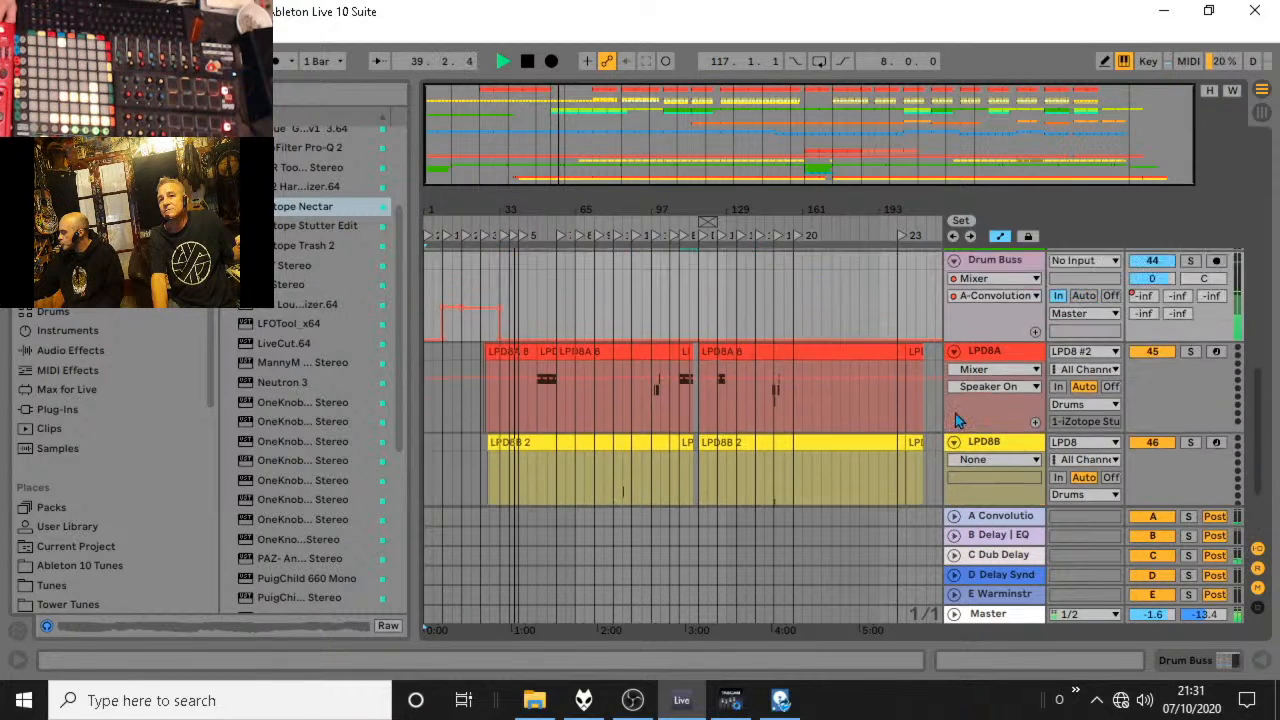
pyautogui.scroll(10, 953, 400)
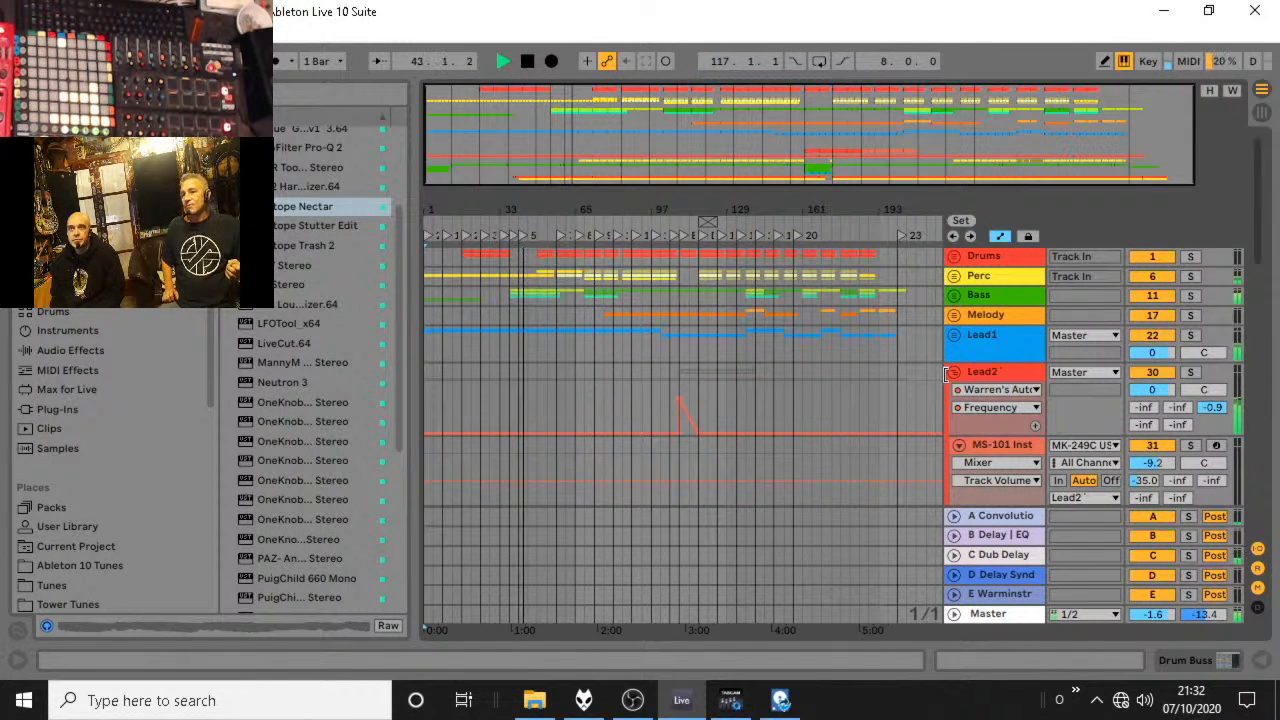
pyautogui.scroll(-10, 1015, 387)
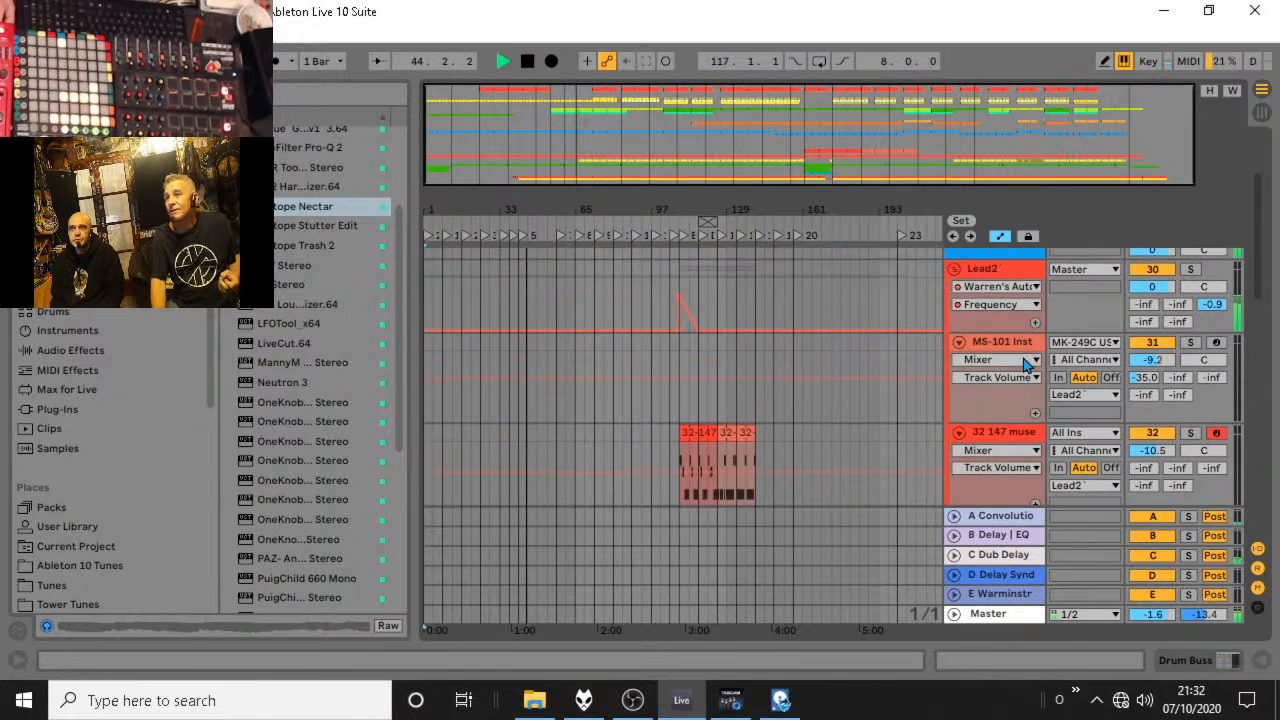
pyautogui.scroll(-2, 1023, 368)
pyautogui.click(954, 322)
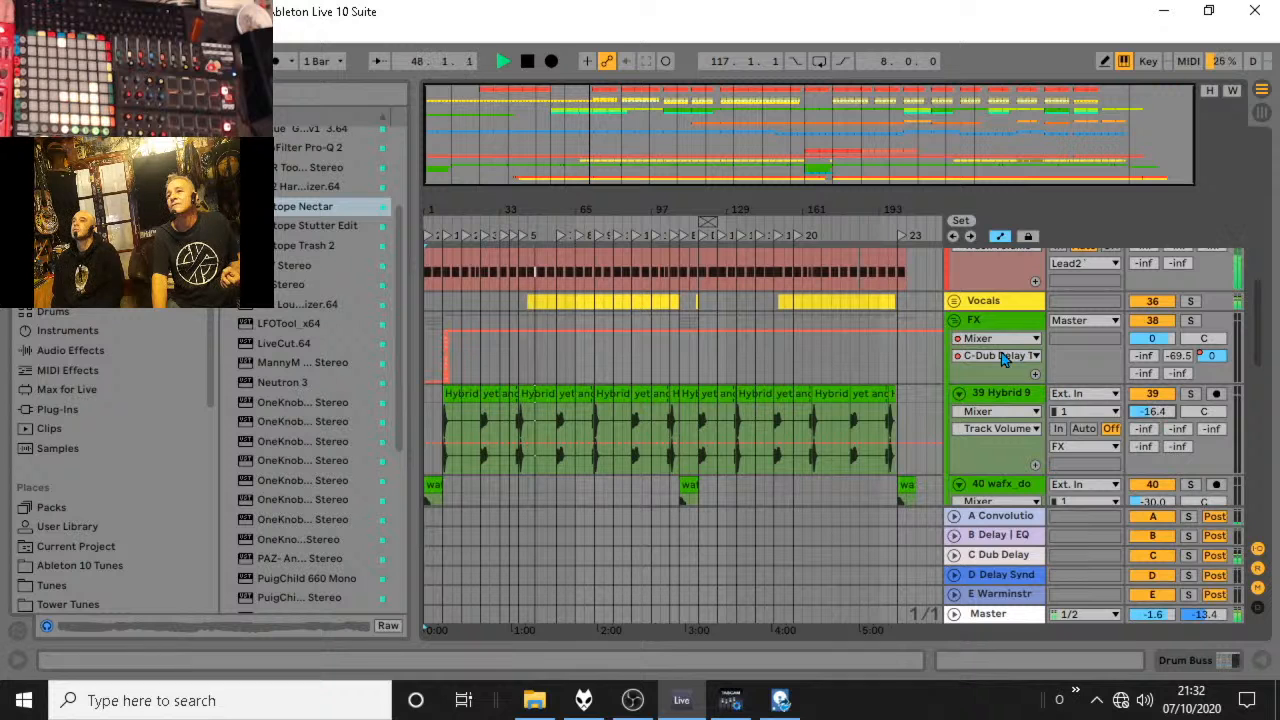
pyautogui.click(953, 302)
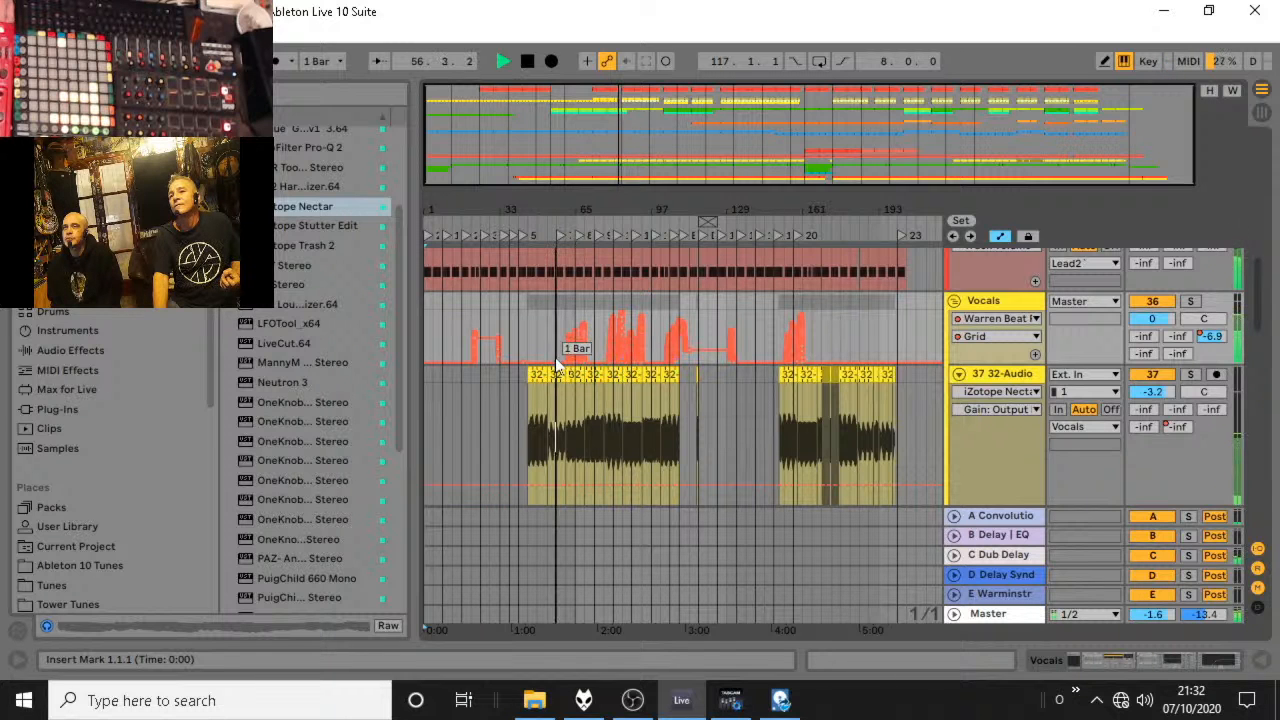
# Draw one-bar steps in the Vocals Grid automation at intervals between about bars 47 and 74.
pyautogui.moveTo(551, 207); pyautogui.dragTo(585, 330)
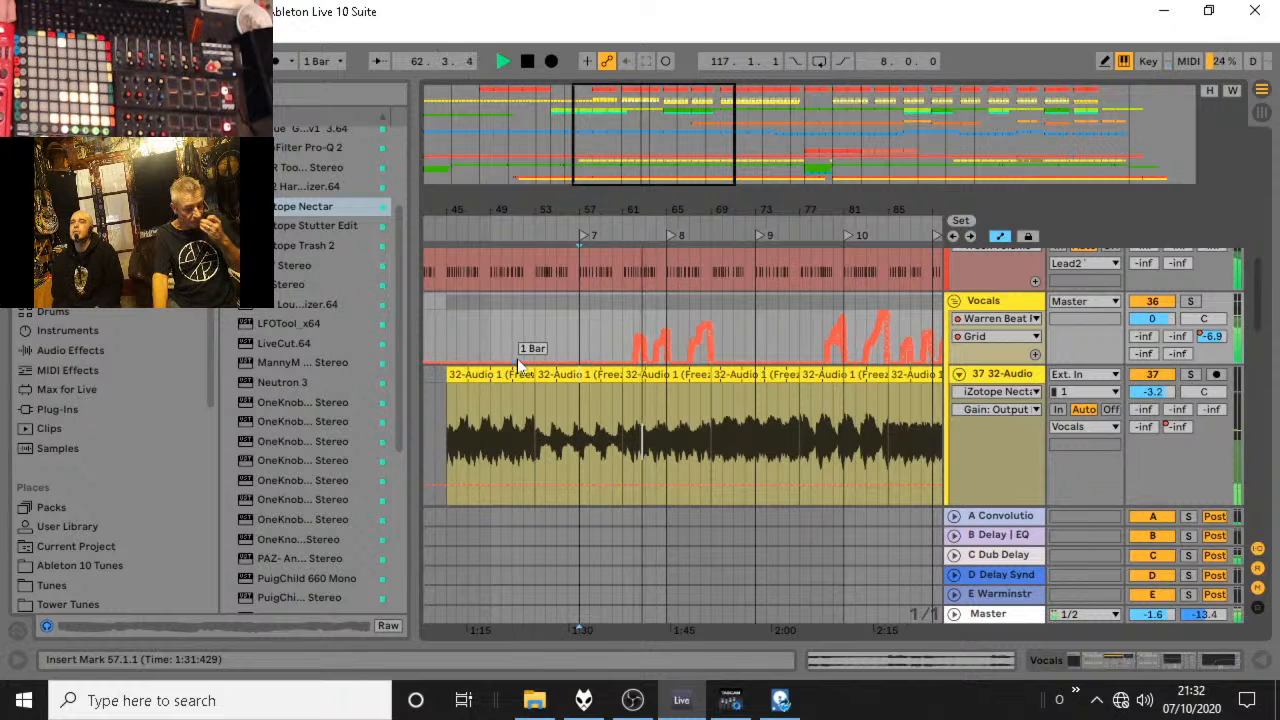
pyautogui.moveTo(500, 345); pyautogui.dragTo(688, 340)
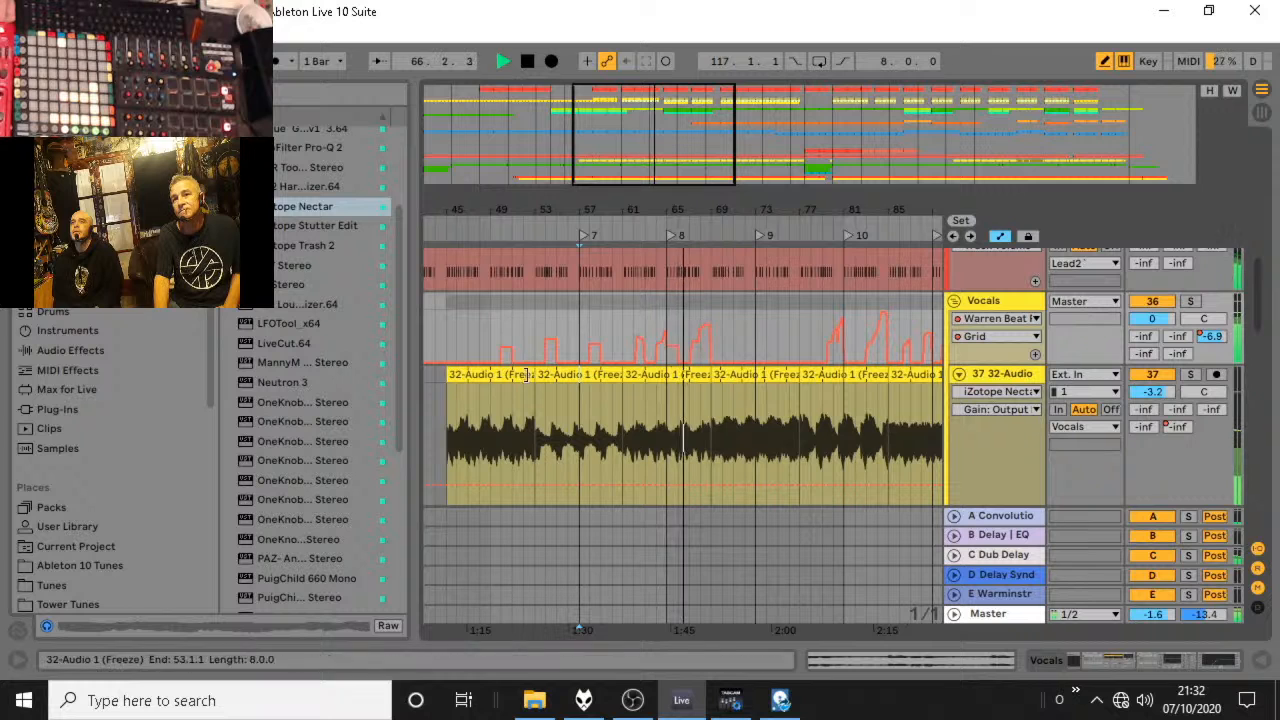
pyautogui.click(716, 373)
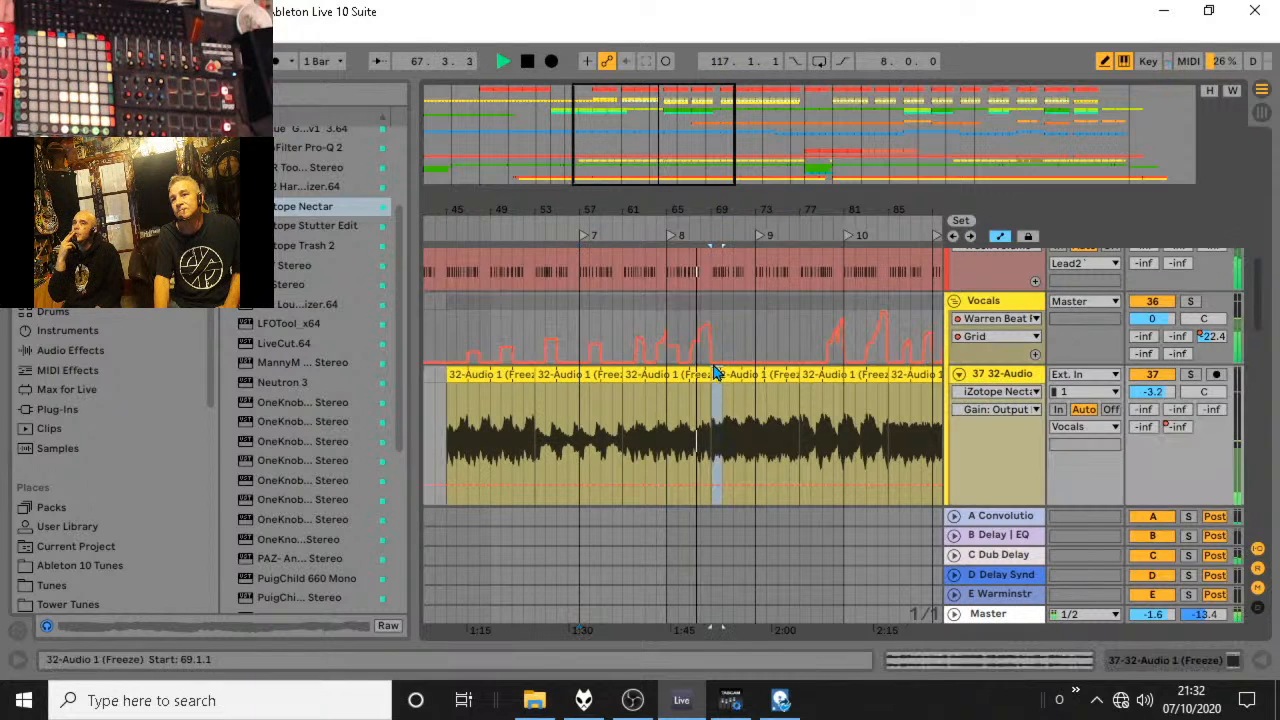
pyautogui.click(711, 363)
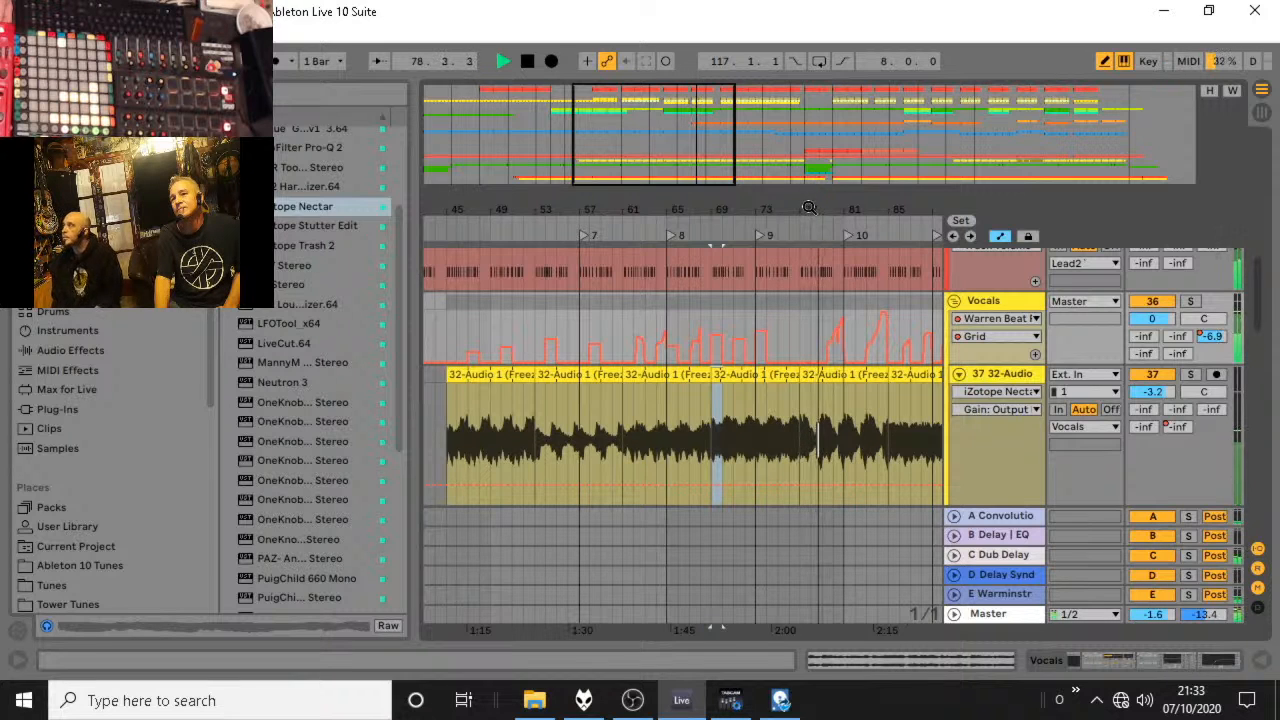
# Redraw the Vocals Grid automation between about bars 82 and 108 as short separate steps, flattening the curves between them.
pyautogui.moveTo(809, 208); pyautogui.dragTo(725, 210)
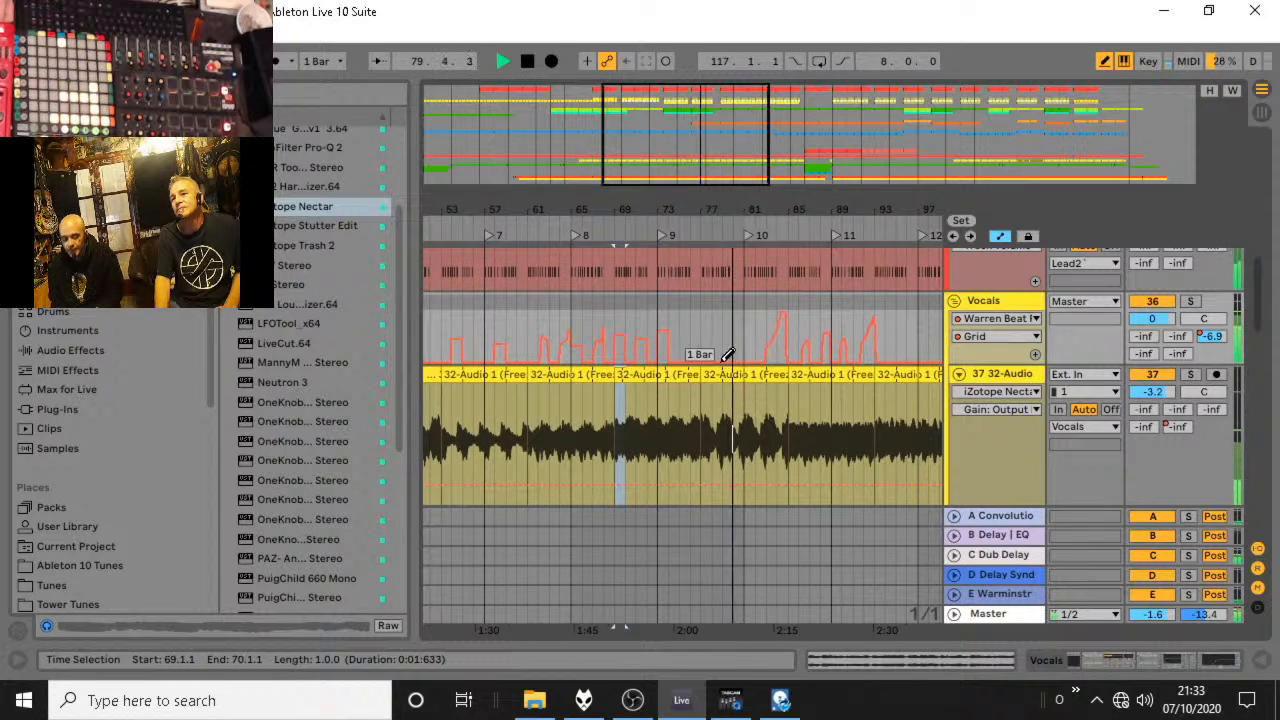
pyautogui.click(772, 373)
pyautogui.click(773, 350)
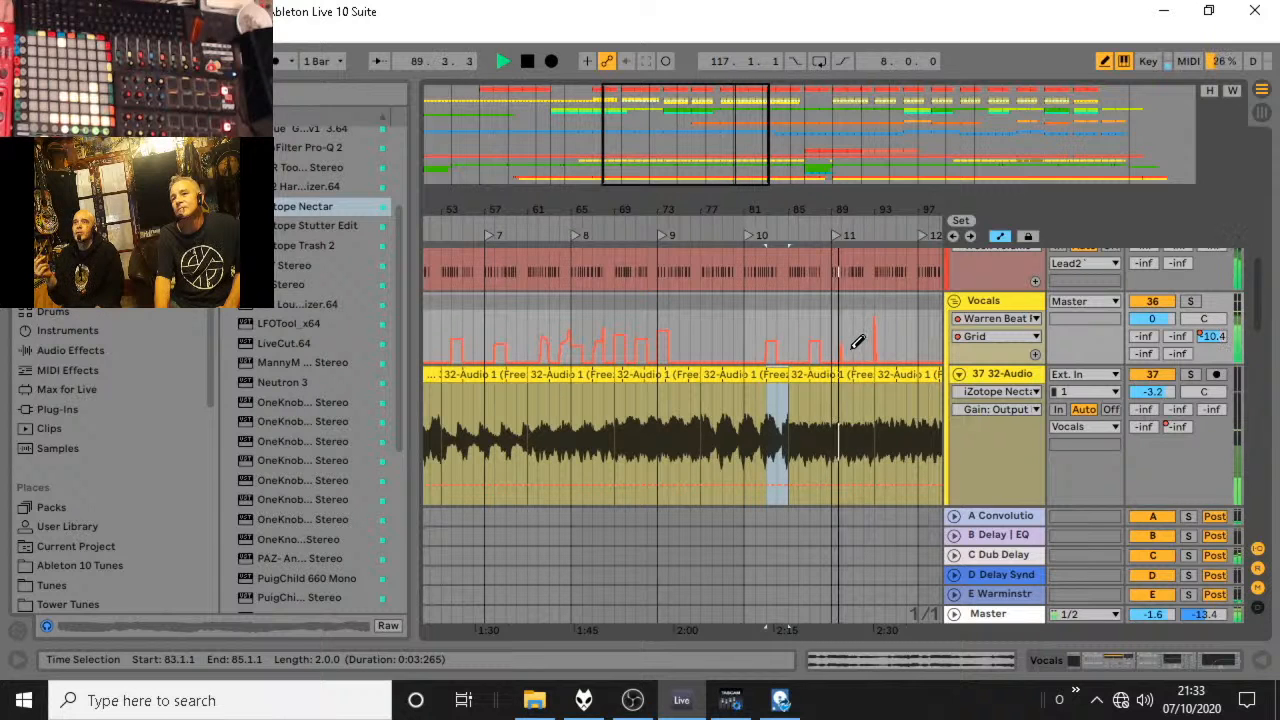
pyautogui.moveTo(856, 373); pyautogui.dragTo(847, 363)
pyautogui.hotkey('ctrl', 'z')
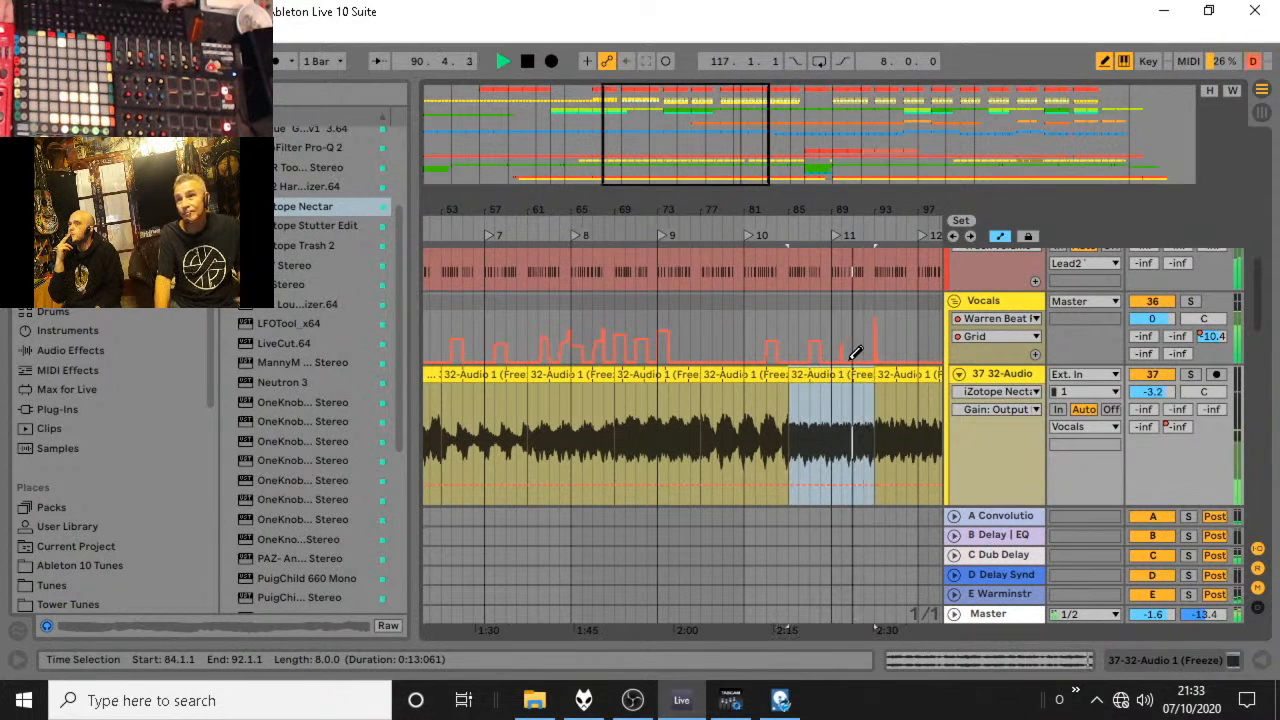
pyautogui.click(878, 356)
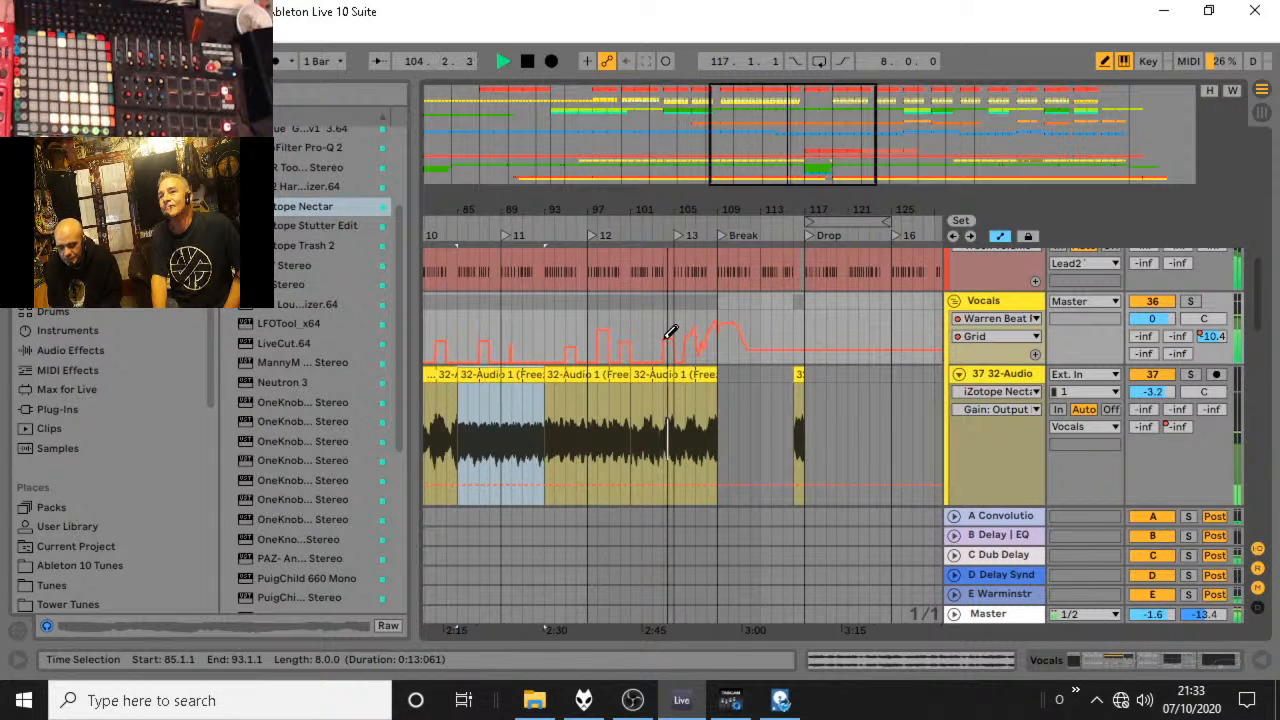
pyautogui.click(704, 346)
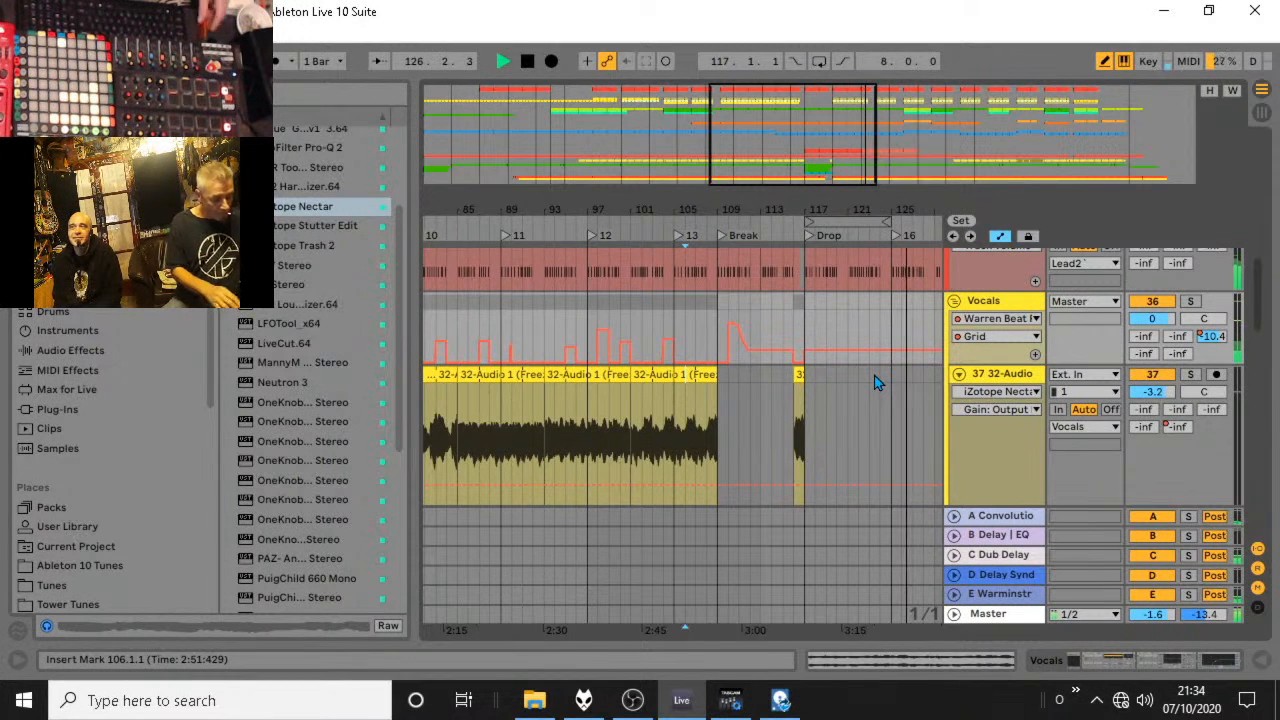
# Turn on playback following and look over the other tracks and the Vocals Grid automation after the Drop.
pyautogui.hotkey('ctrl', 'shift', 'f')
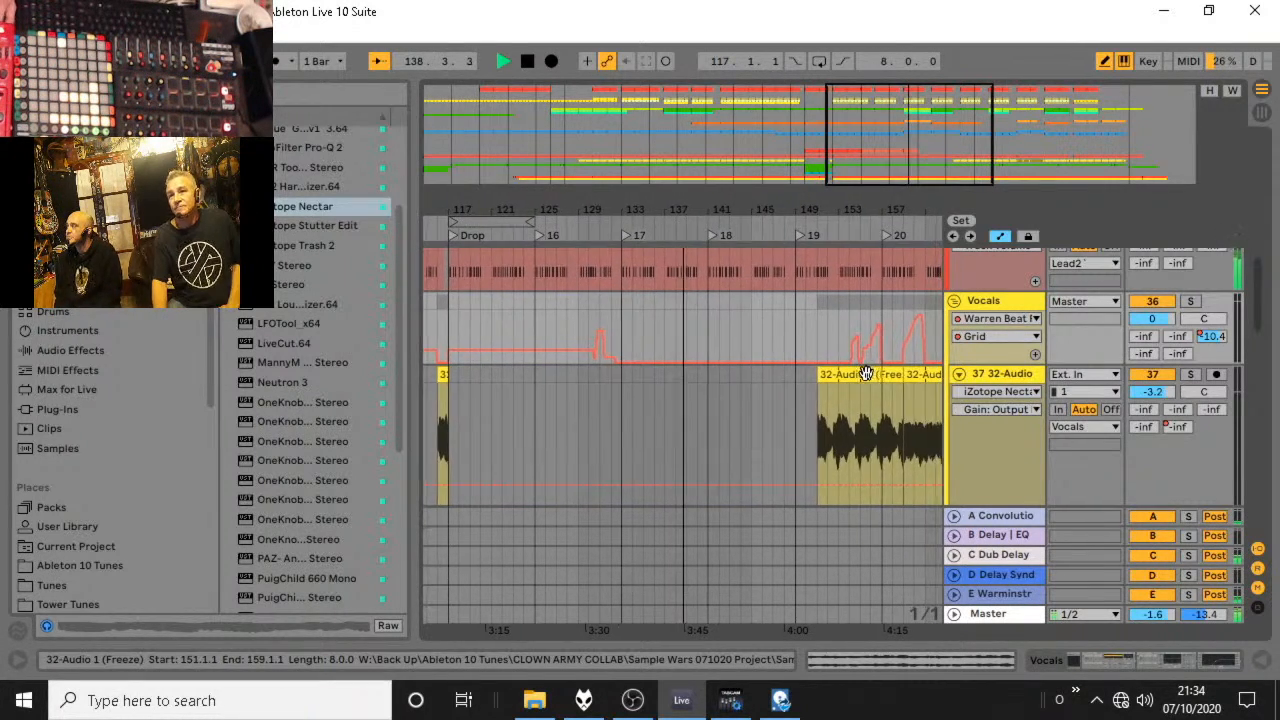
pyautogui.scroll(10, 760, 330)
pyautogui.scroll(3, 755, 330)
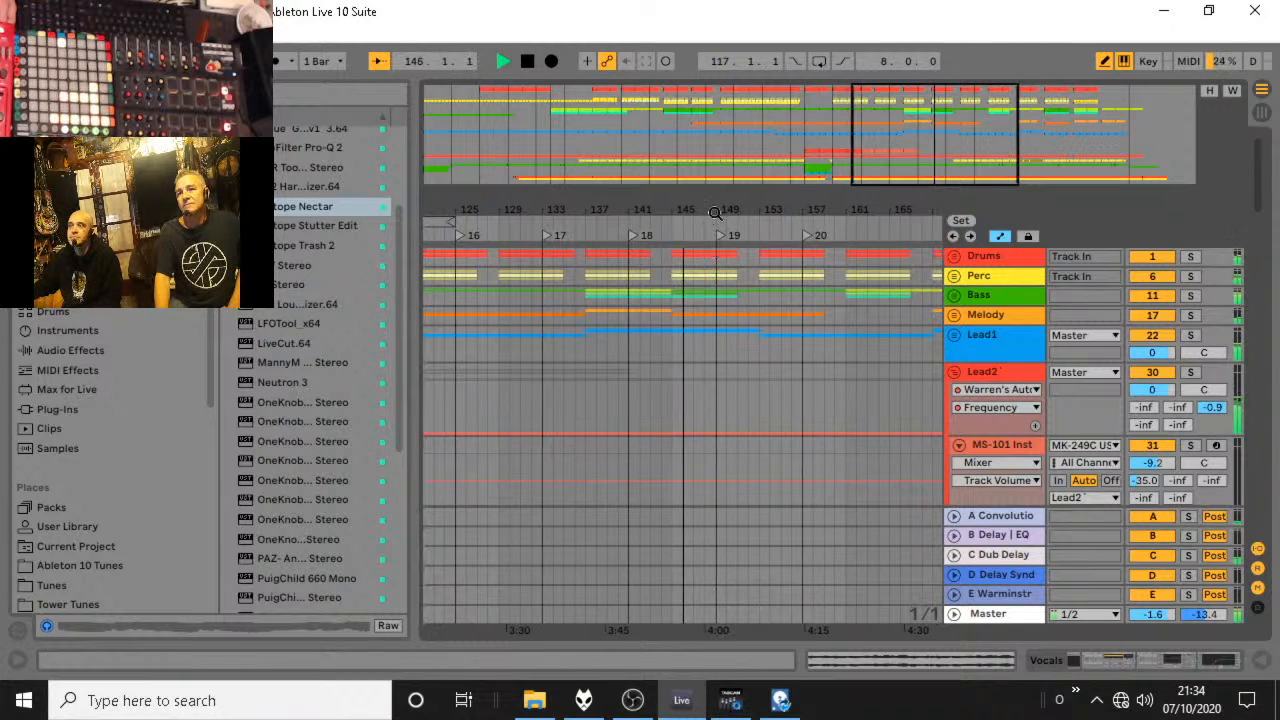
pyautogui.scroll(-5, 630, 340)
pyautogui.scroll(-6, 630, 357)
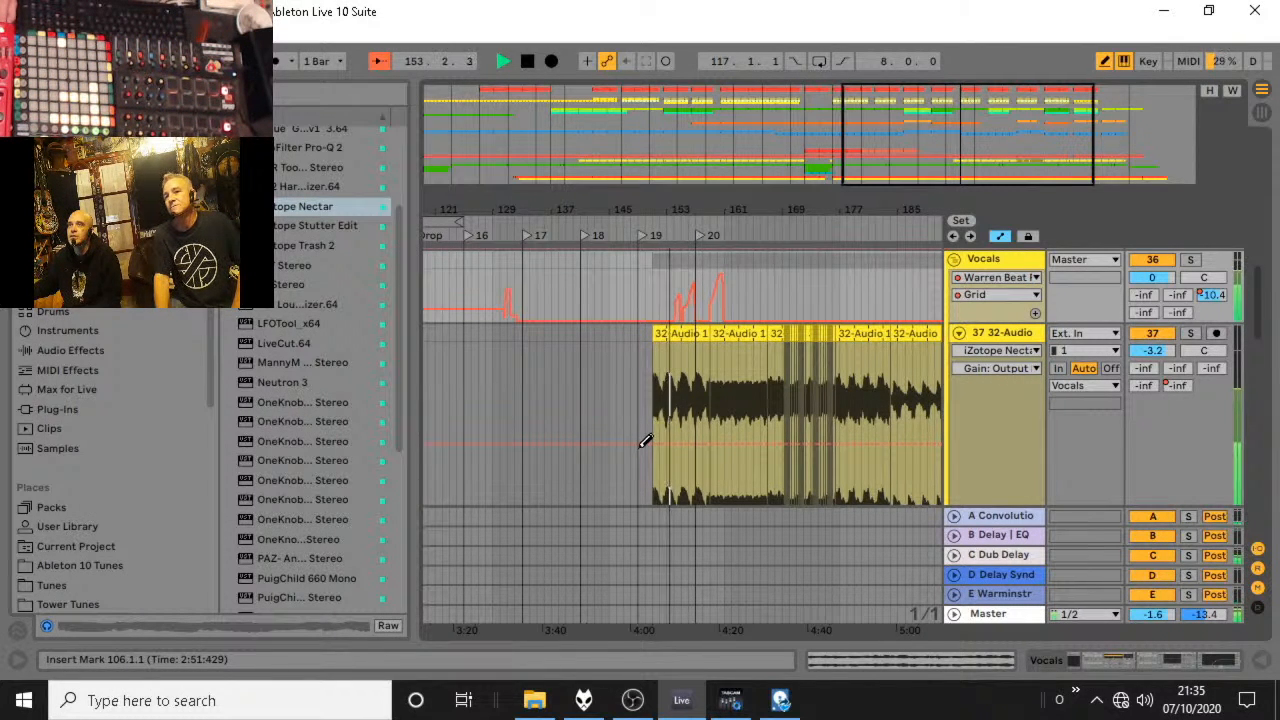
# Set the fixed grid to 1/2 and flatten the Vocals Grid automation curves around bars 159 to 161.
pyautogui.moveTo(687, 209)
pyautogui.mouseDown()
pyautogui.moveTo(687, 330)
pyautogui.moveTo(728, 305)
pyautogui.moveTo(726, 274)
pyautogui.moveTo(765, 278)
pyautogui.mouseUp()
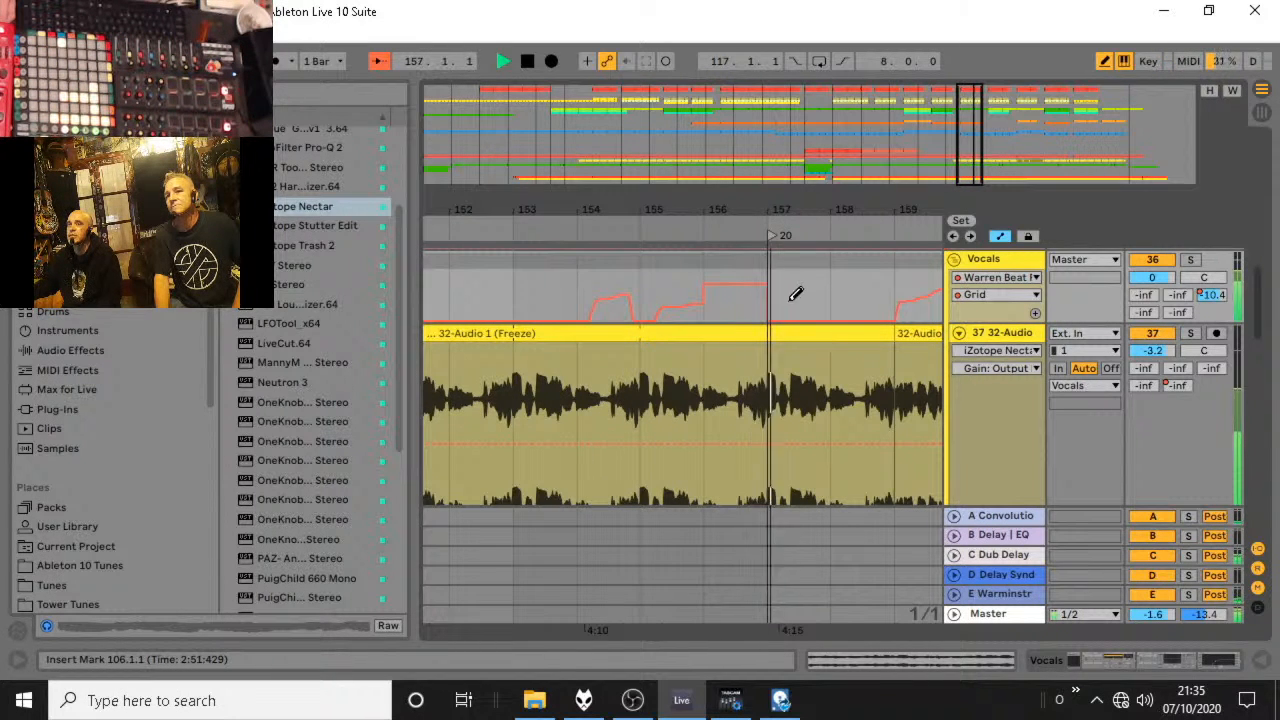
pyautogui.rightClick(594, 282)
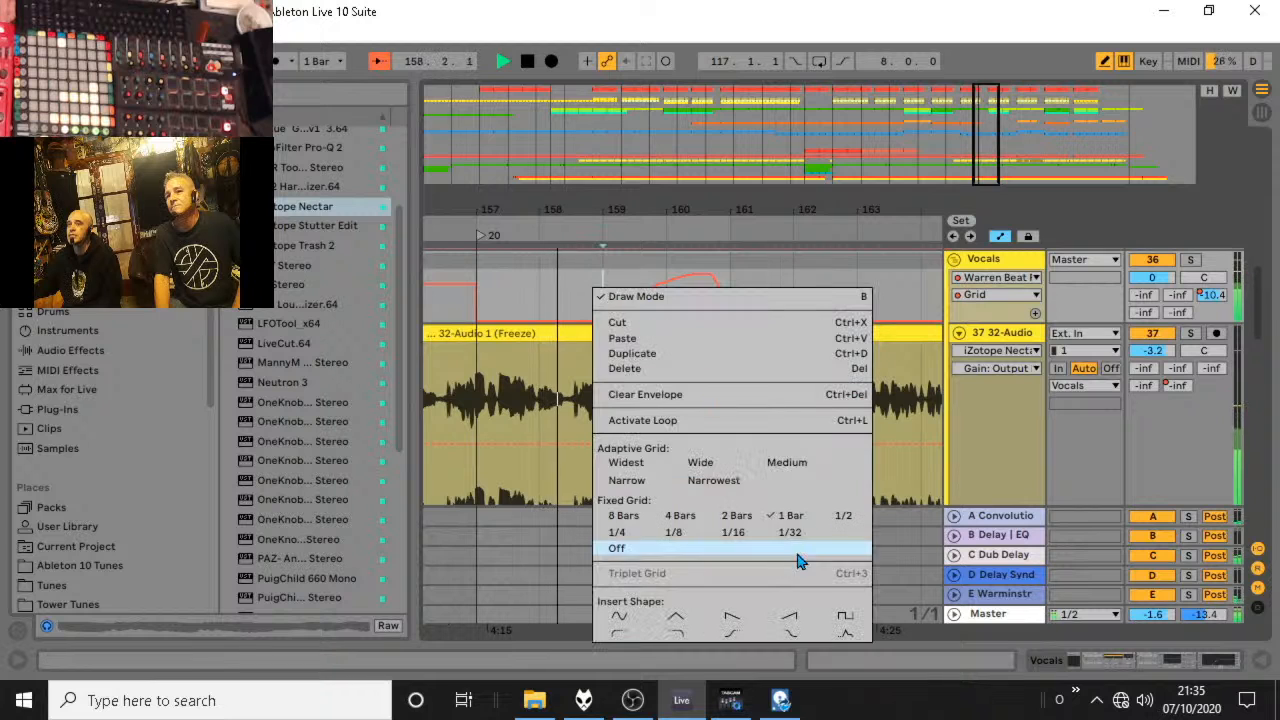
pyautogui.click(843, 516)
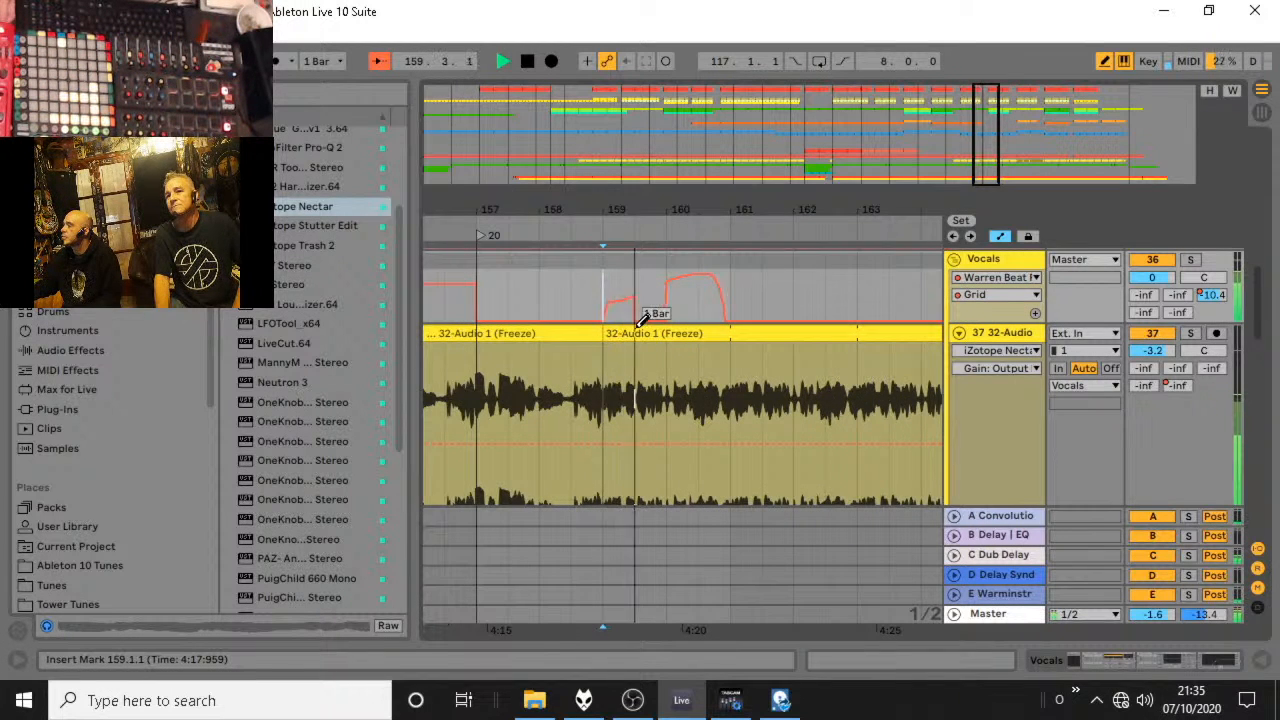
pyautogui.moveTo(645, 318)
pyautogui.mouseDown()
pyautogui.moveTo(674, 306)
pyautogui.moveTo(725, 325)
pyautogui.moveTo(751, 308)
pyautogui.mouseUp()
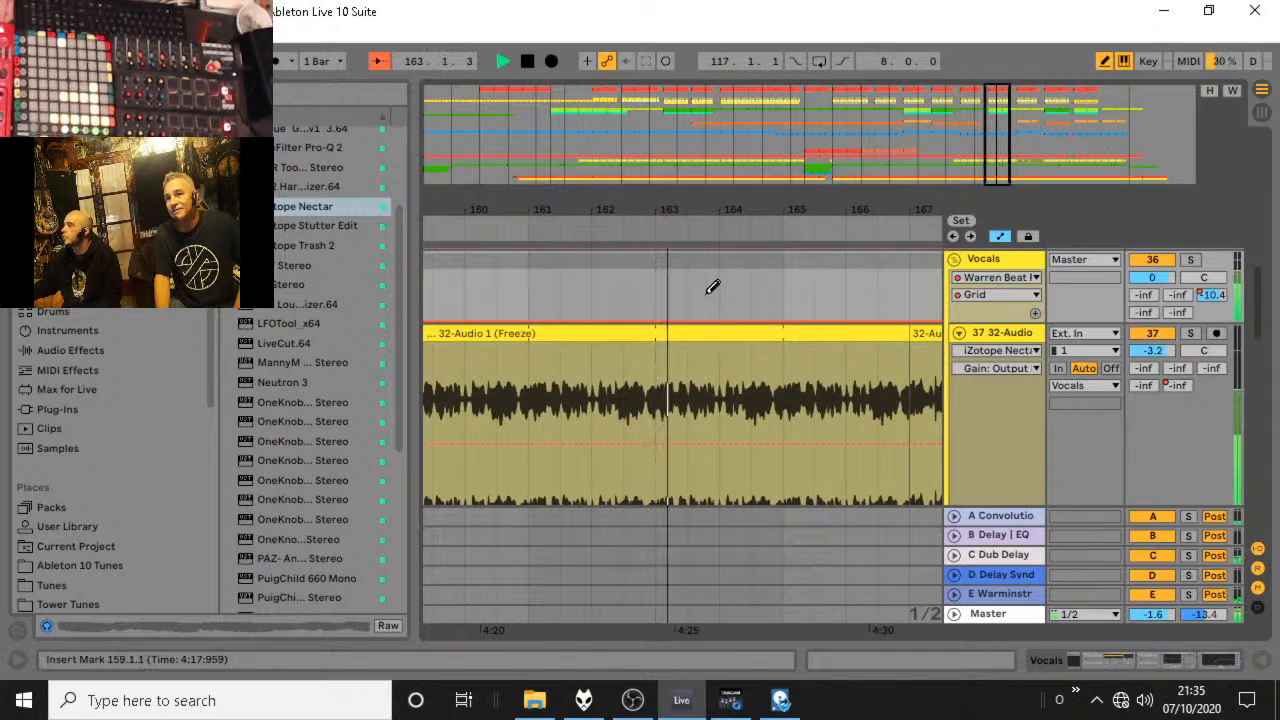
# Draw Vocals Grid automation steps at about bars 164, 166, 168 and 172, in half-bar or one-bar lengths.
pyautogui.click(732, 293)
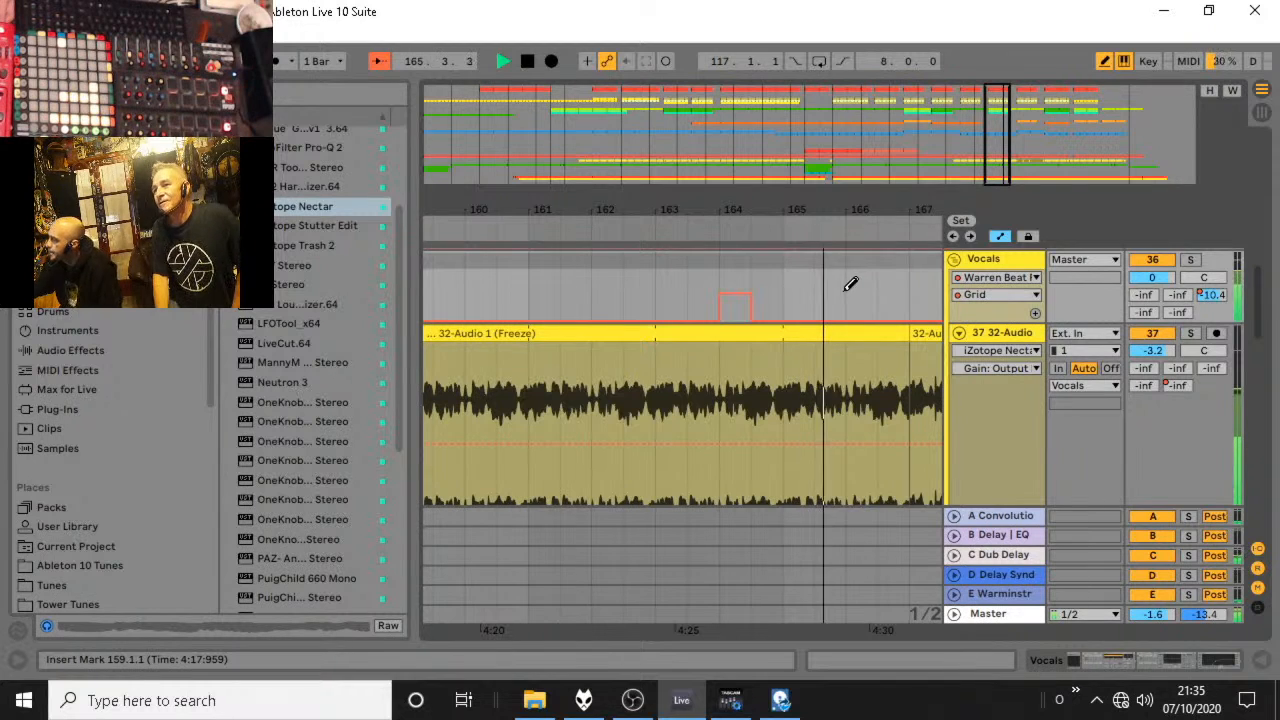
pyautogui.moveTo(850, 285); pyautogui.dragTo(908, 280)
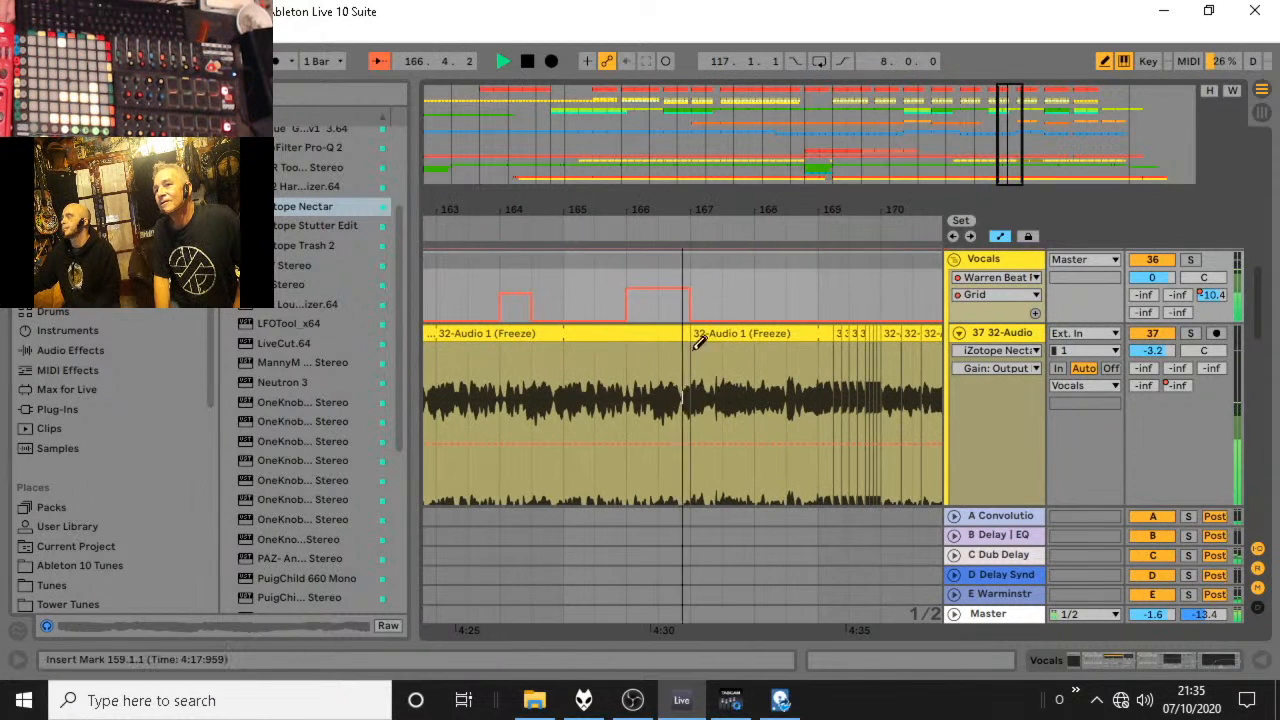
pyautogui.moveTo(656, 309)
pyautogui.mouseDown()
pyautogui.moveTo(776, 297)
pyautogui.moveTo(744, 324)
pyautogui.mouseUp()
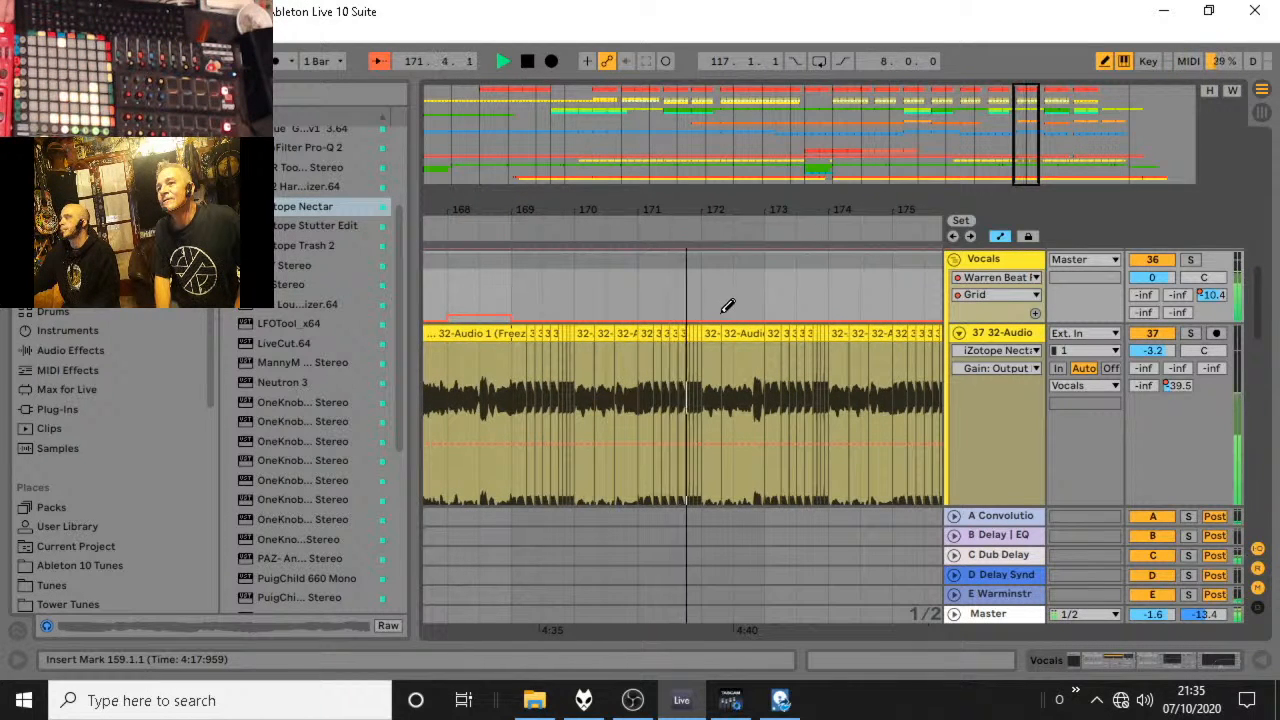
pyautogui.click(727, 310)
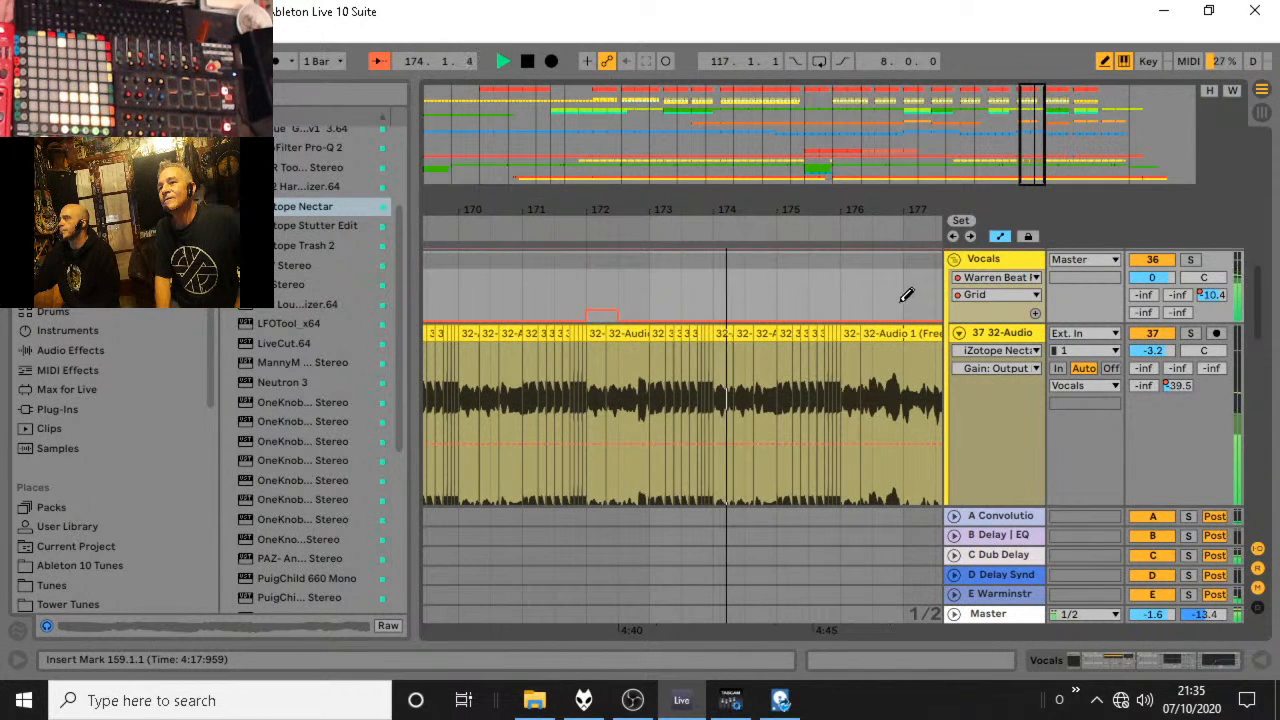
# Show the Frequency automation of Warren's Auto Filter on the Vocals group and draw a one-bar dip around bar 176.
pyautogui.click(1000, 277)
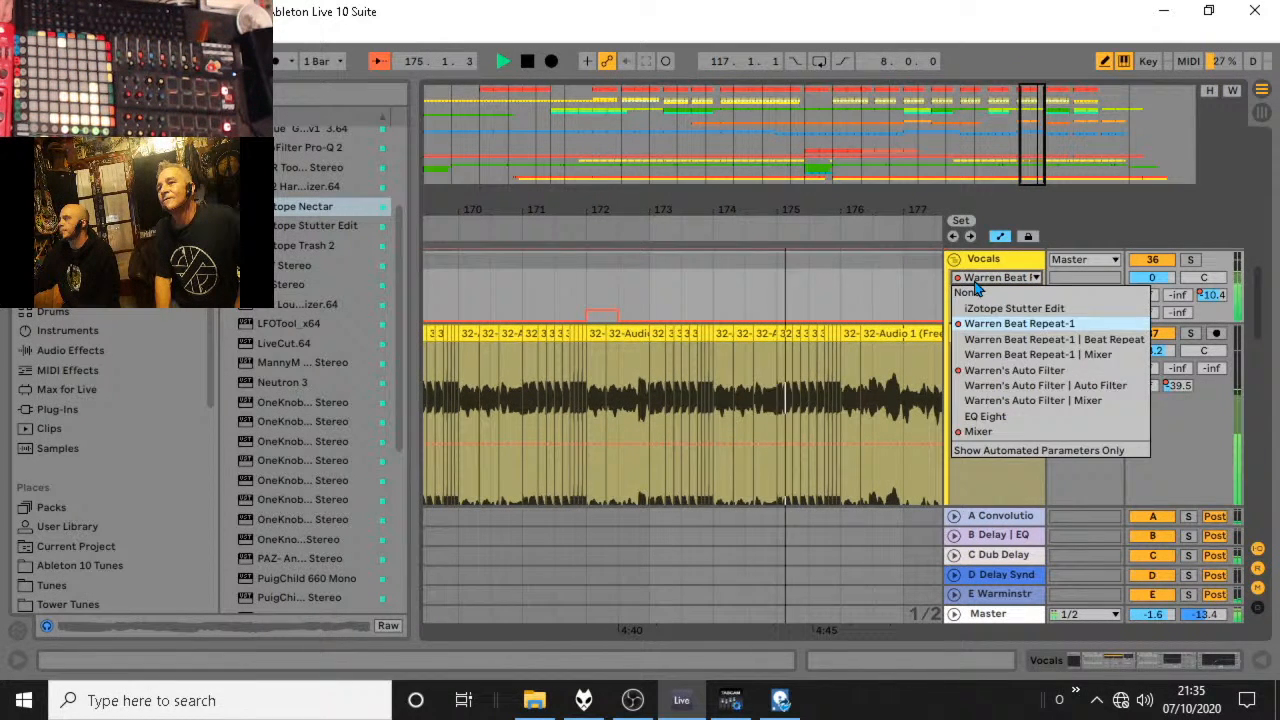
pyautogui.click(1014, 370)
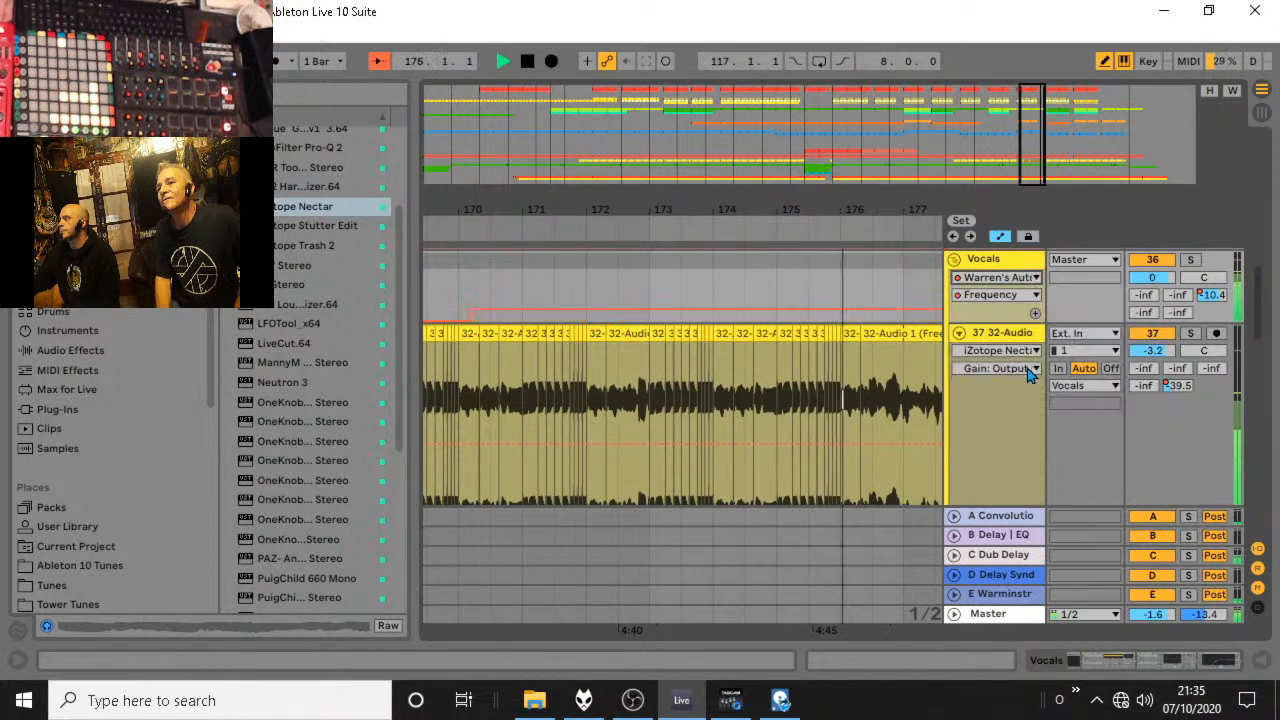
pyautogui.click(842, 308)
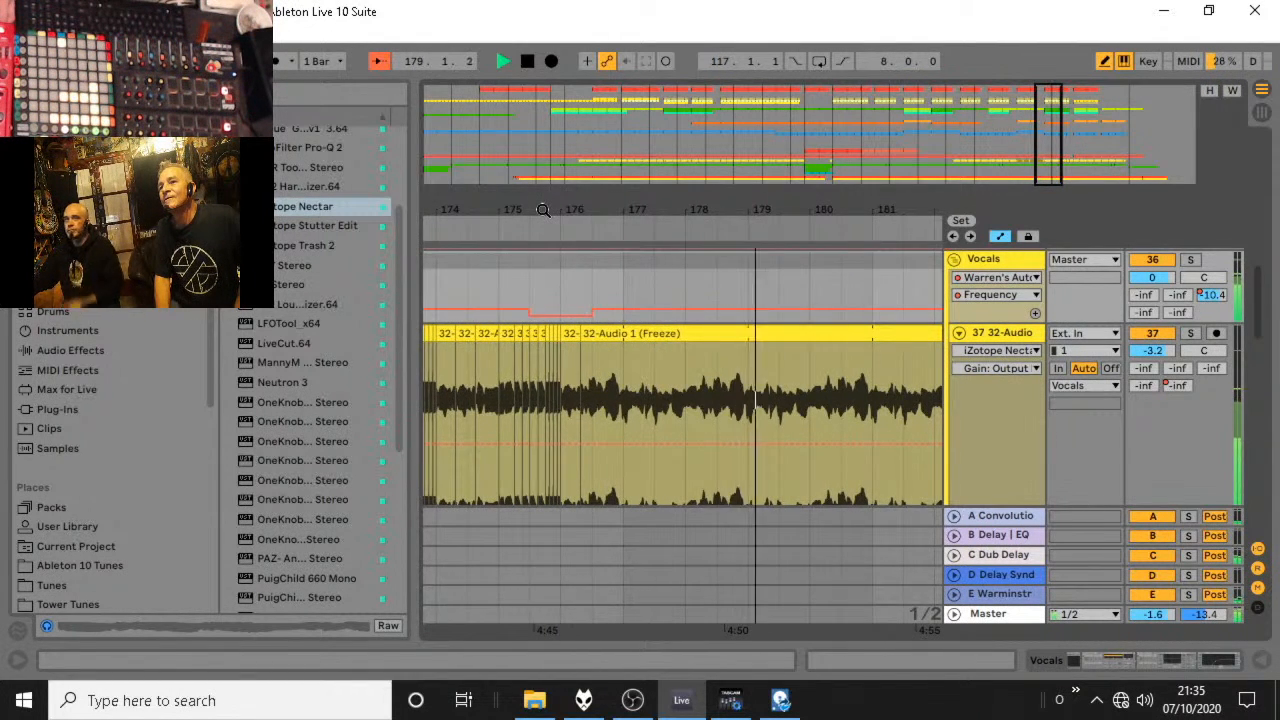
pyautogui.moveTo(543, 210); pyautogui.dragTo(517, 189)
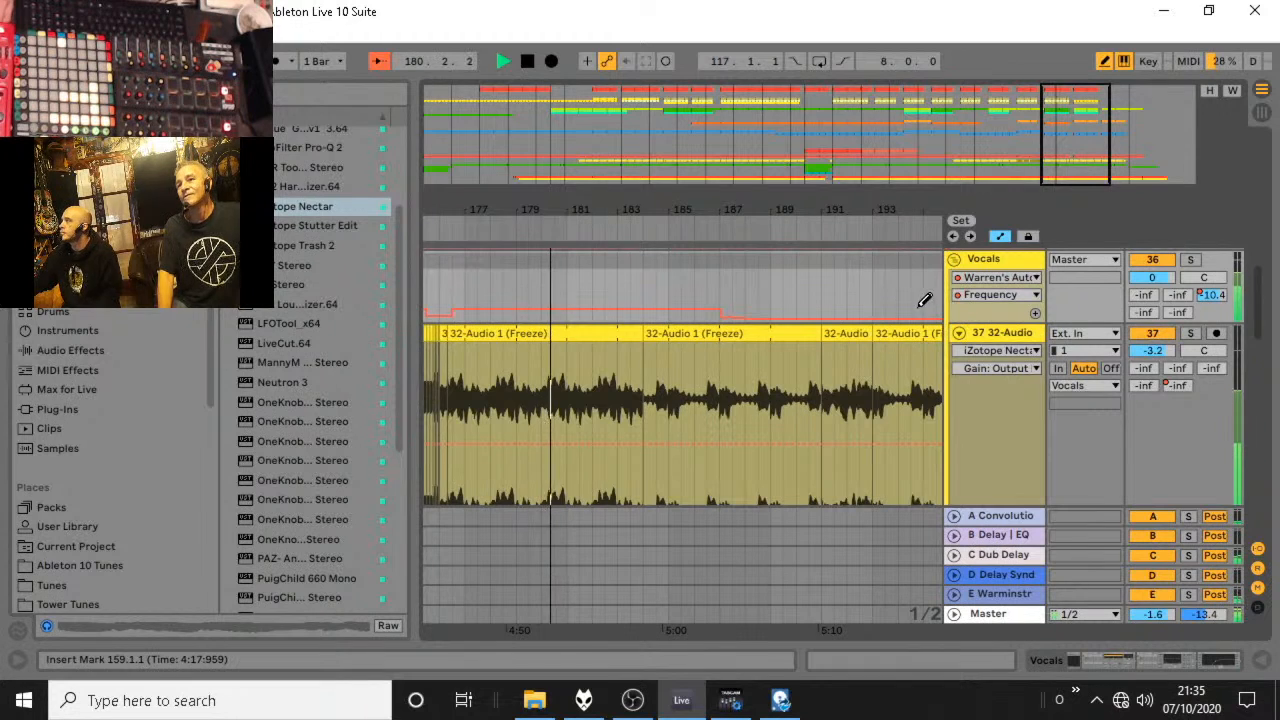
# Show the Warren Beat Repeat-1 Grid automation again and draw steps at about bars 183, 190 and 191 to 193.
pyautogui.click(981, 284)
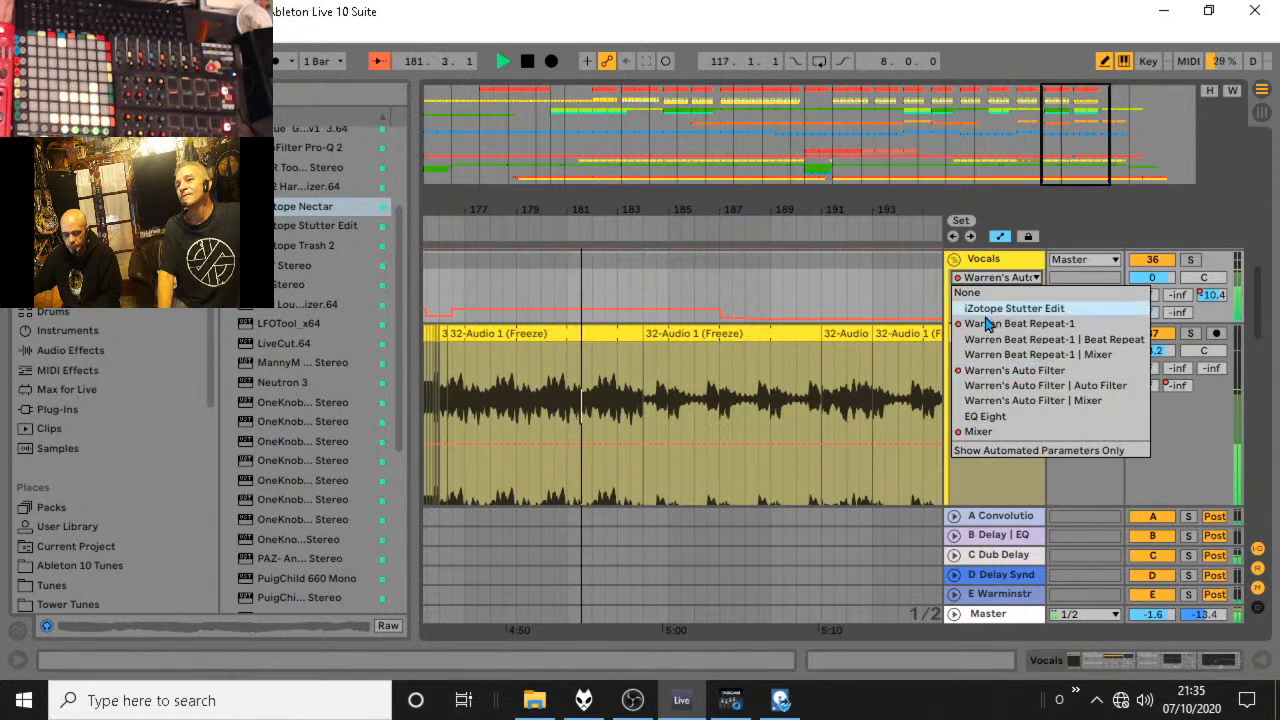
pyautogui.click(974, 323)
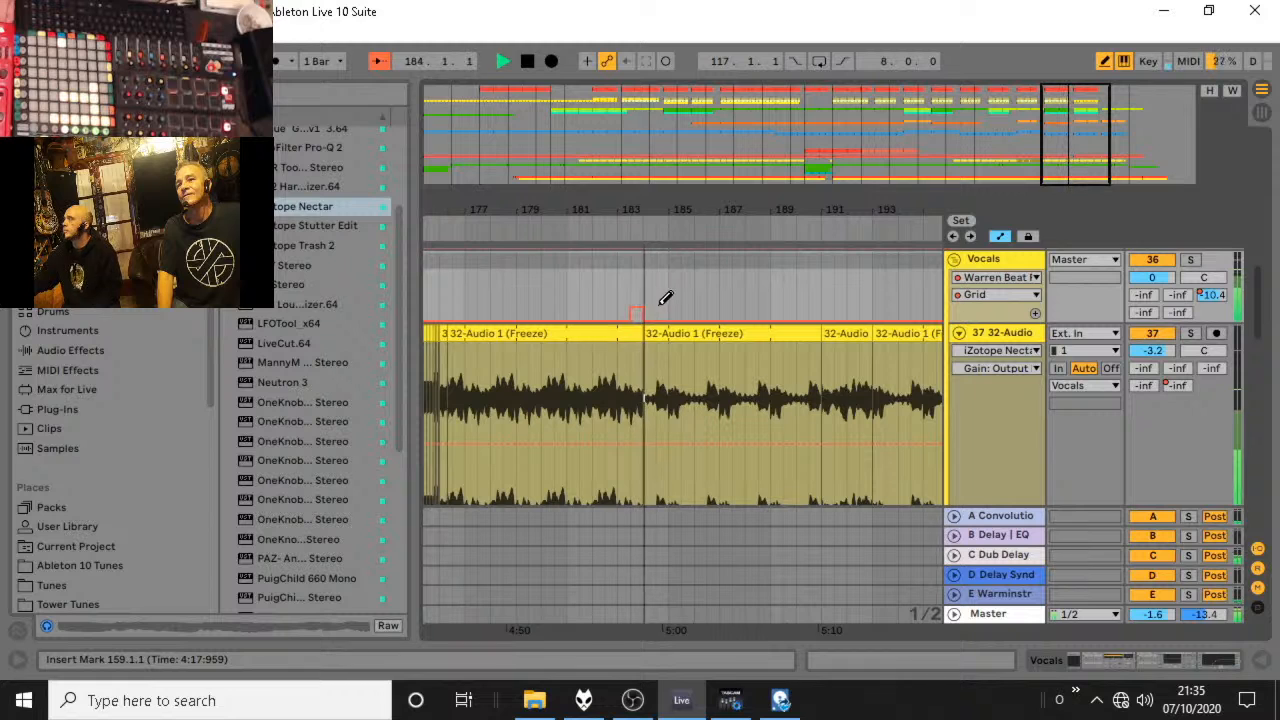
pyautogui.click(663, 301)
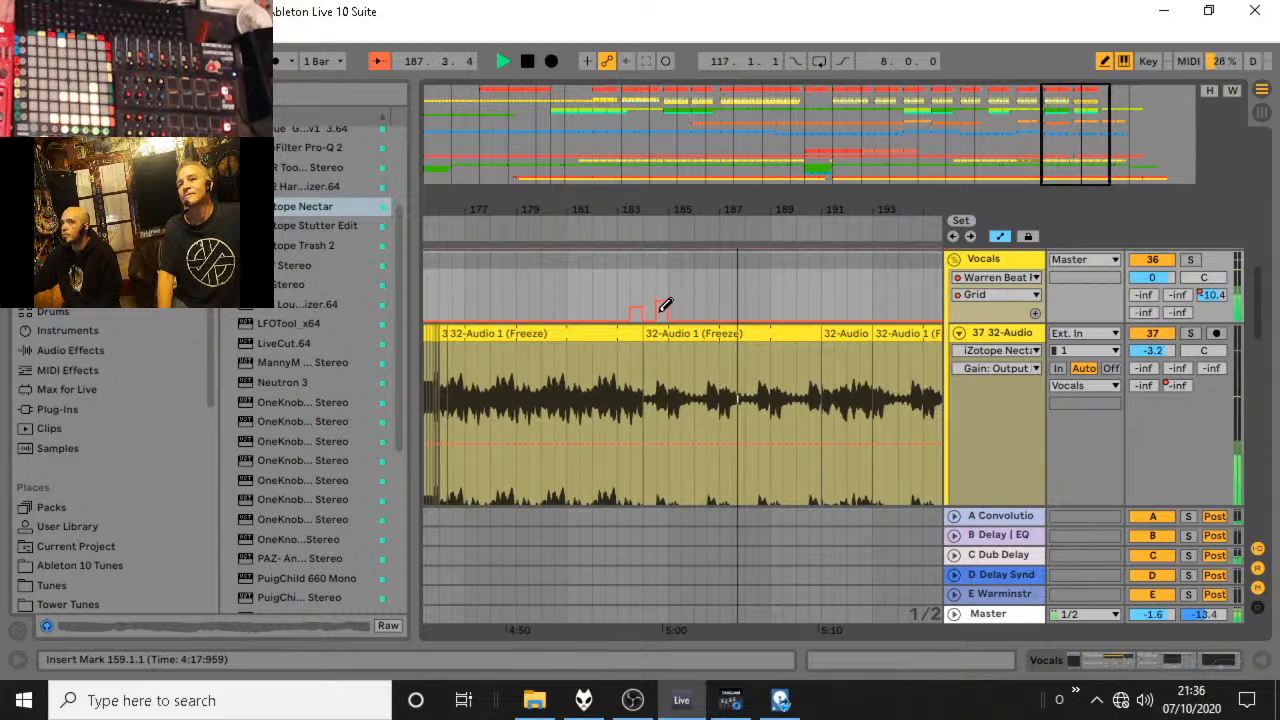
pyautogui.click(666, 320)
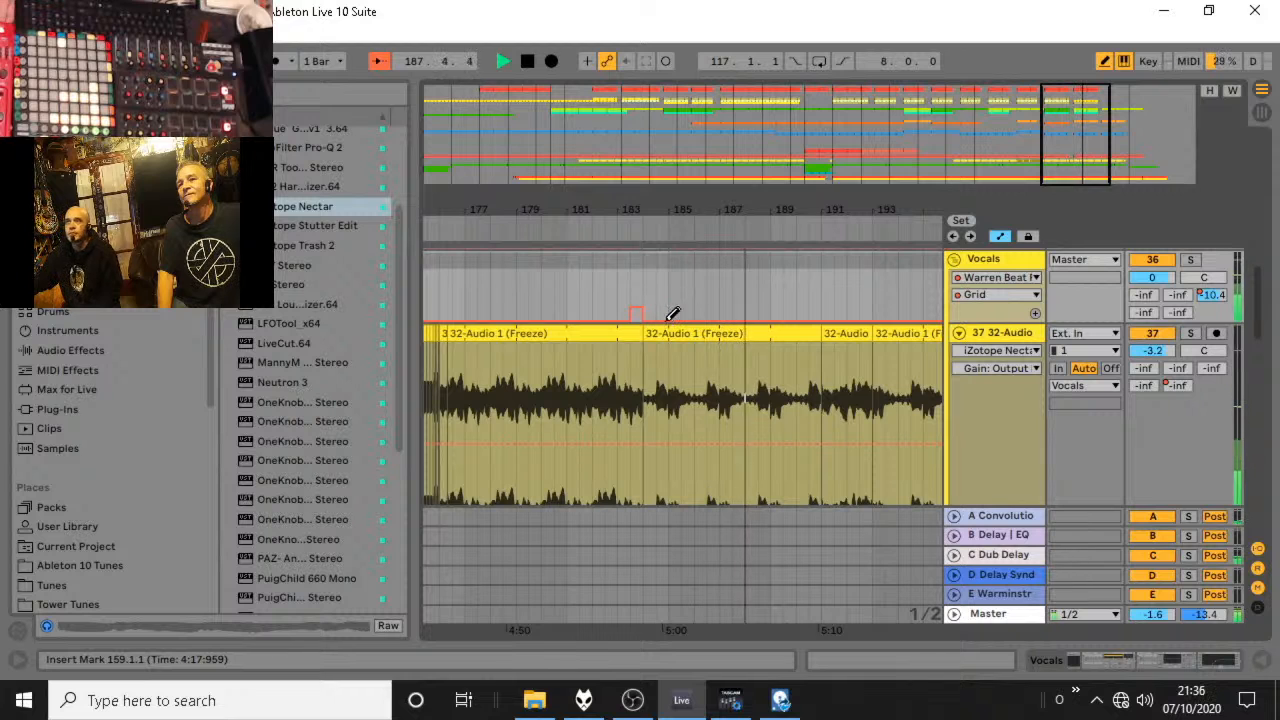
pyautogui.click(800, 308)
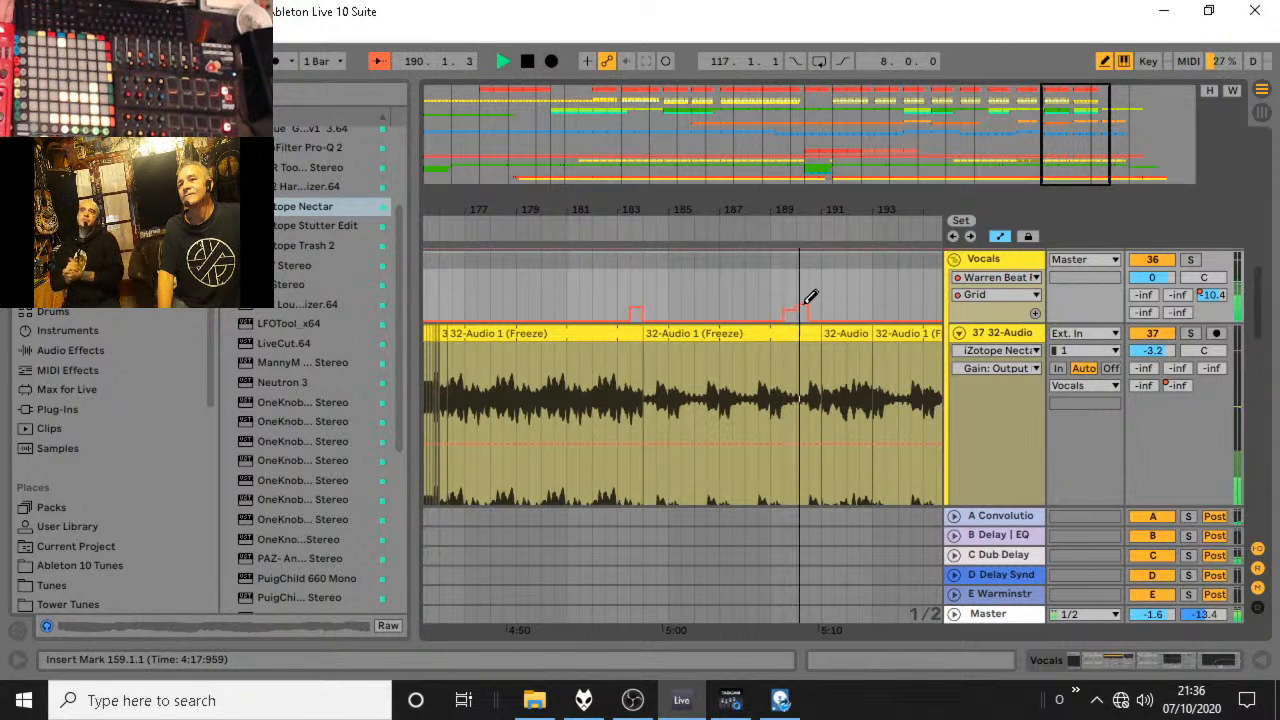
pyautogui.click(790, 319)
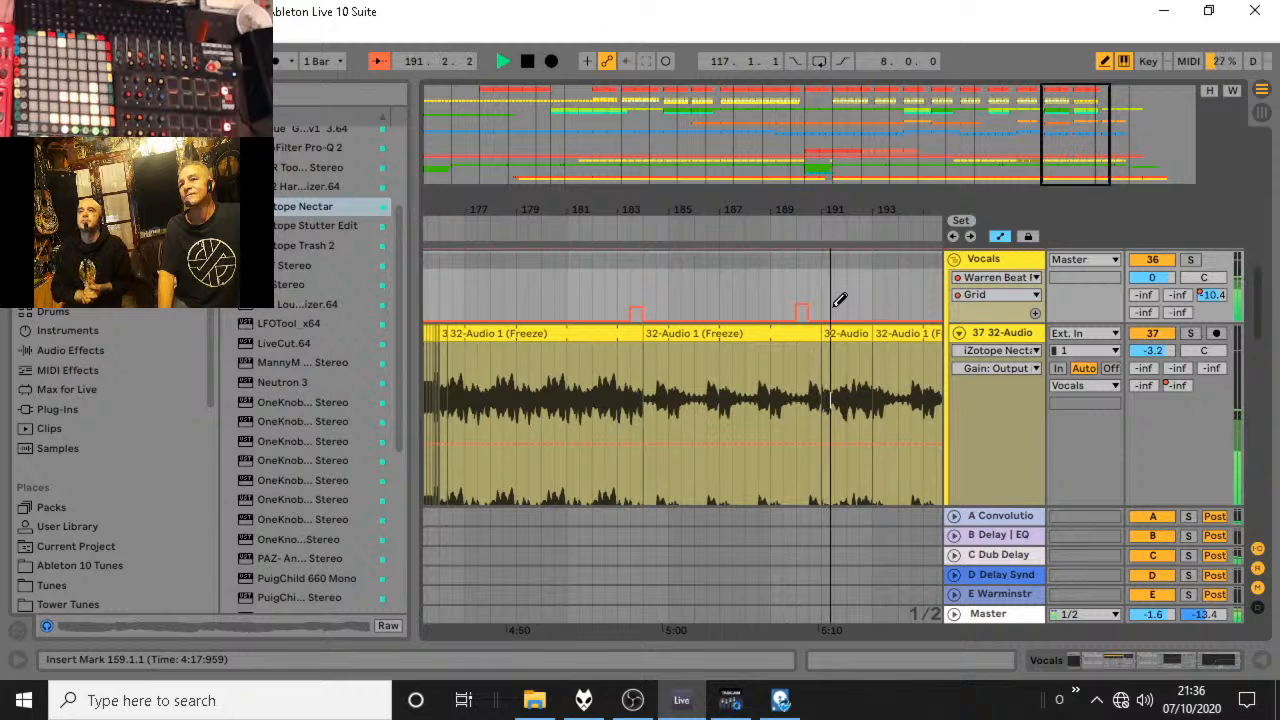
pyautogui.moveTo(840, 300); pyautogui.dragTo(889, 300)
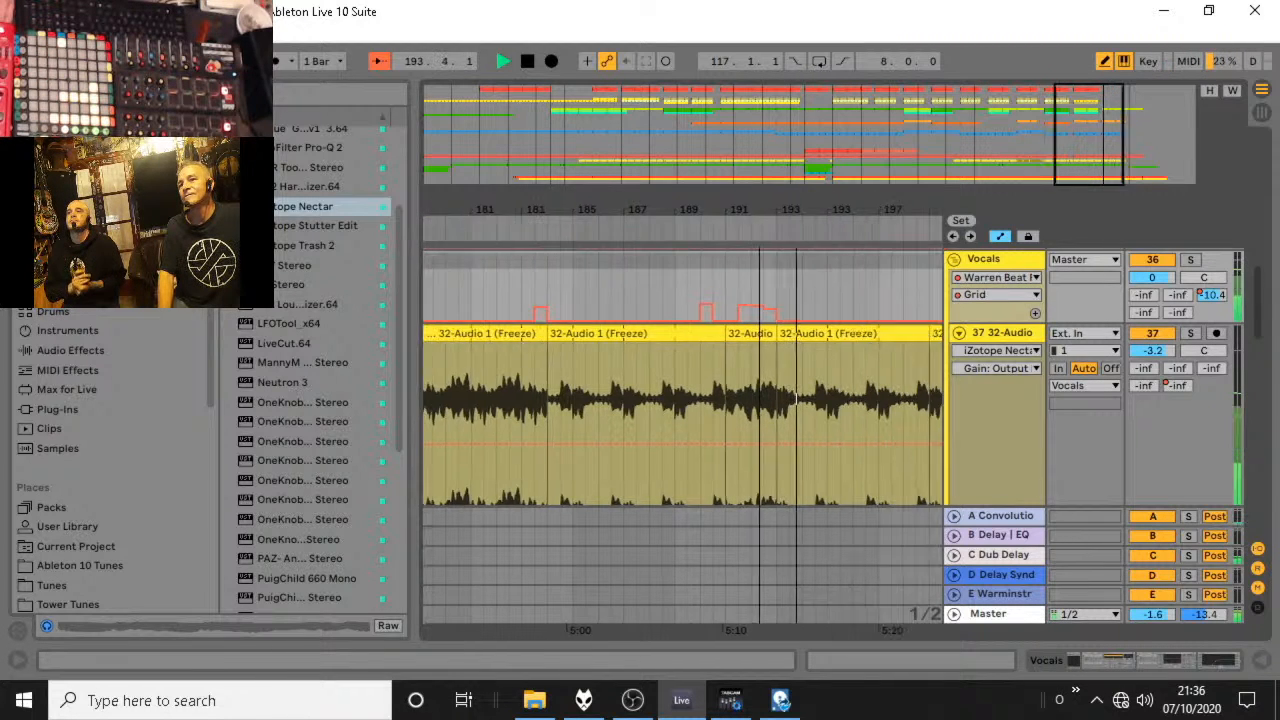
# Try a one-bar step in the Vocals Grid automation around bar 195, flatten it again, and view the song's ending.
pyautogui.click(748, 308)
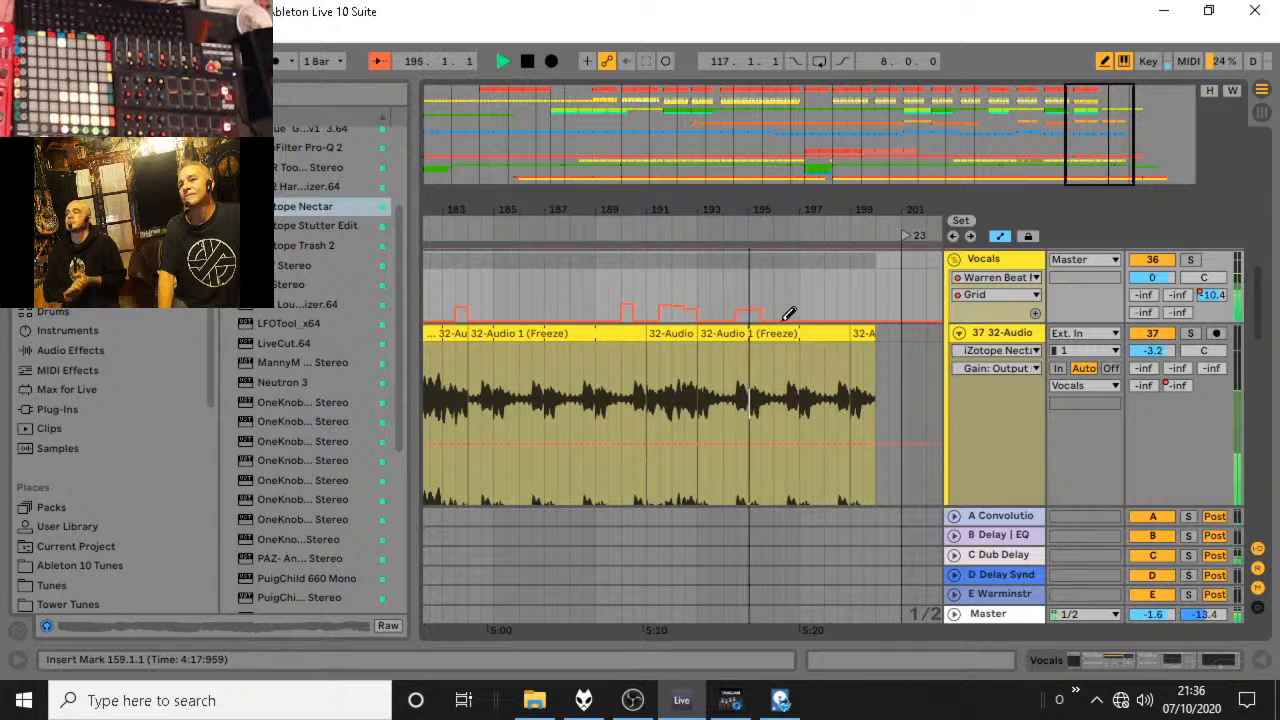
pyautogui.click(748, 334)
pyautogui.moveTo(757, 321); pyautogui.dragTo(742, 321)
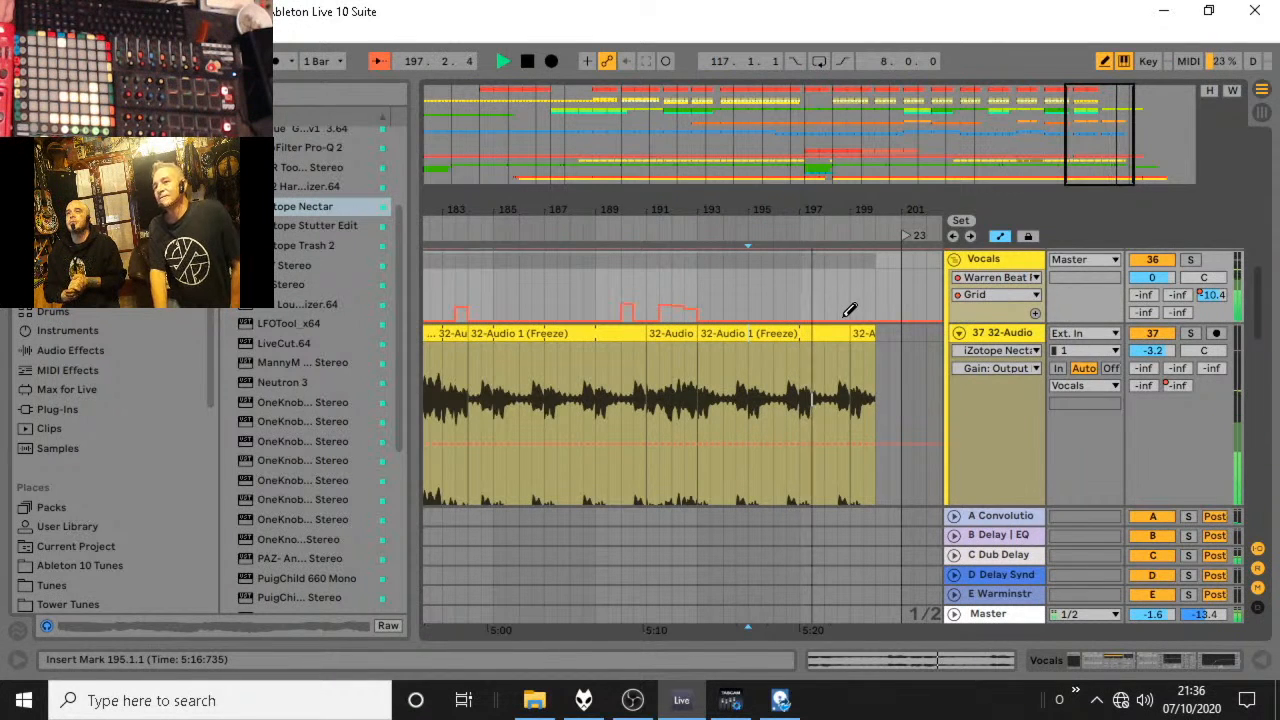
pyautogui.moveTo(709, 209); pyautogui.dragTo(497, 201)
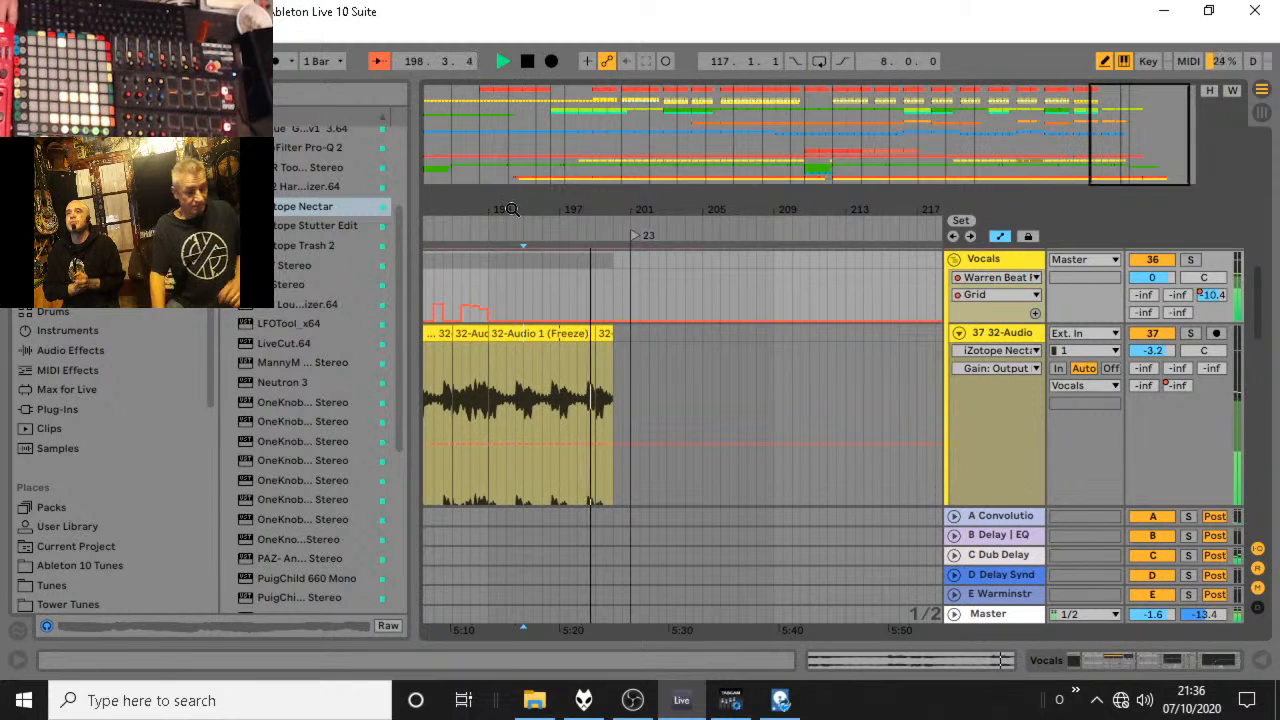
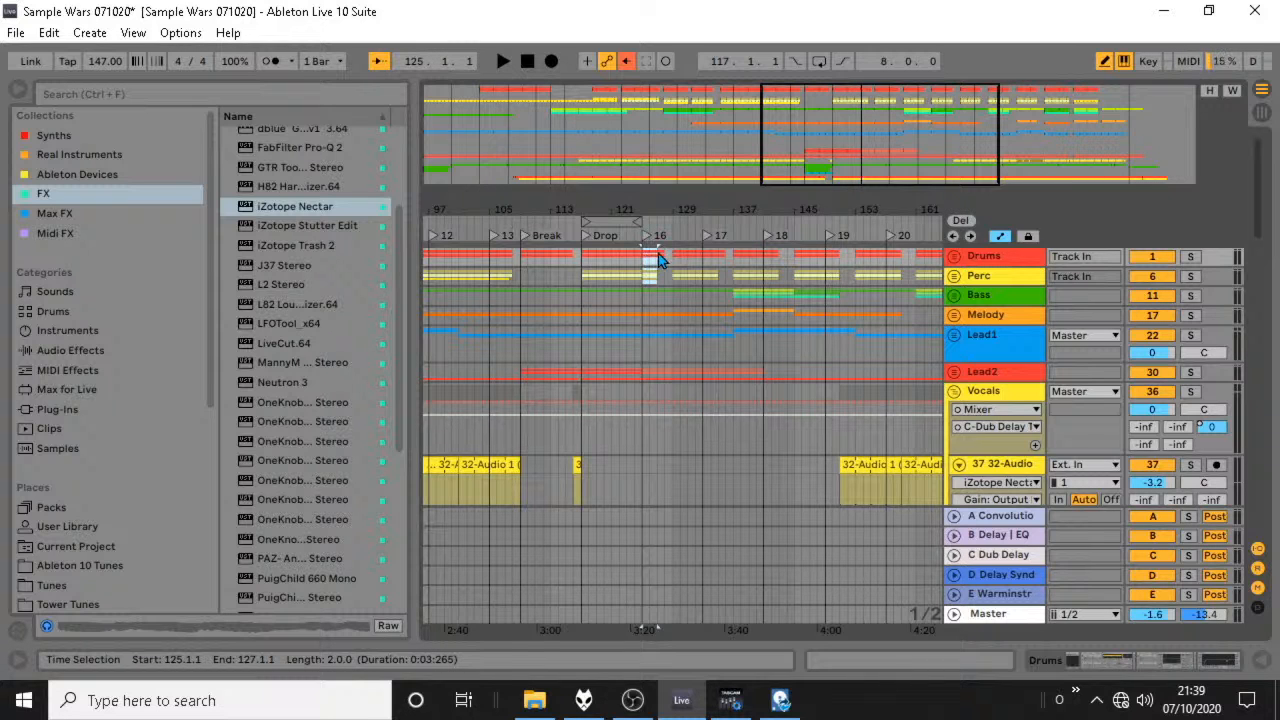
# Fill the gap in the Drums and Perc clips between bars 127 and 129.
pyautogui.click(711, 282)
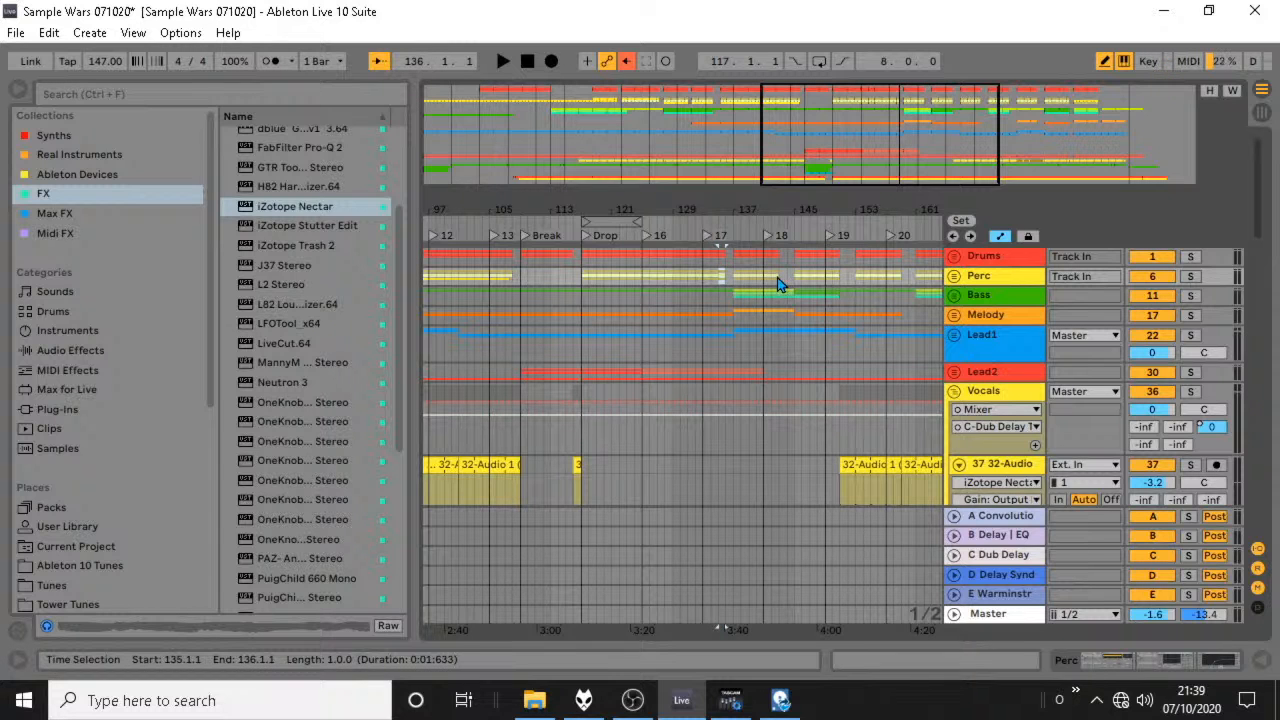
pyautogui.click(770, 266)
pyautogui.moveTo(770, 262); pyautogui.dragTo(773, 272)
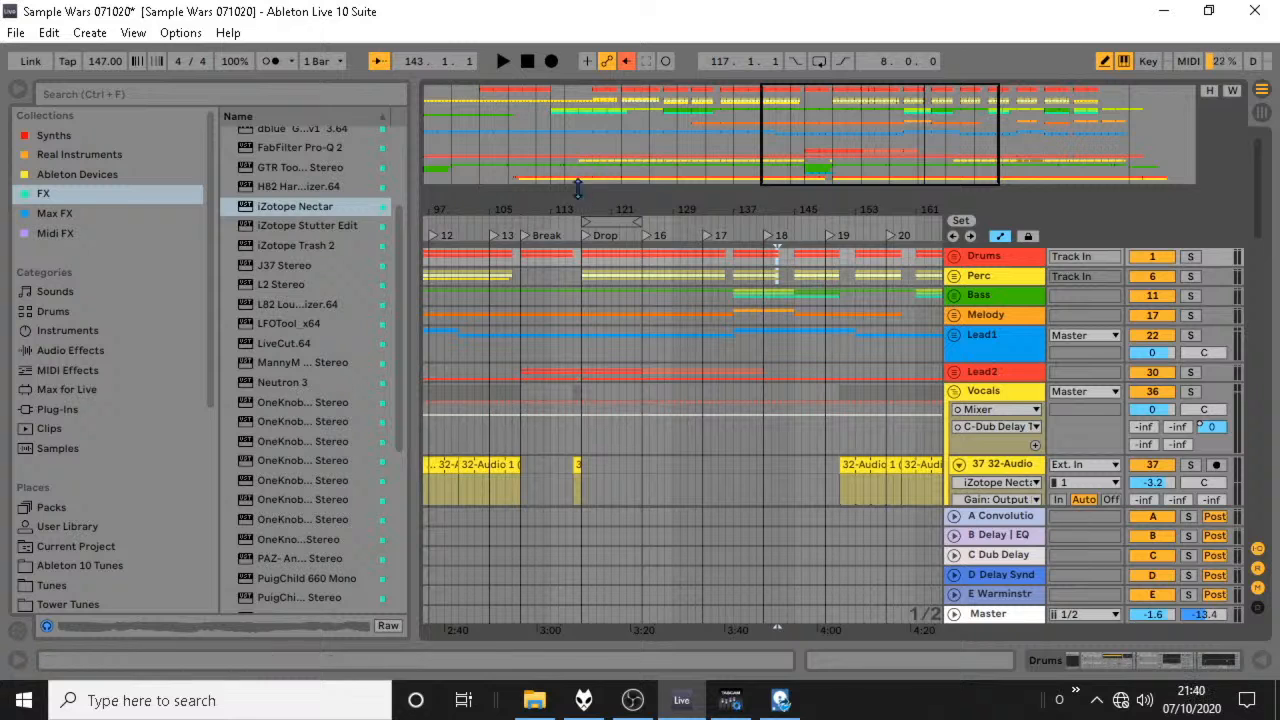
# Delete the eight bars of song time from bar 9 to bar 17 near the start of the arrangement.
pyautogui.click(529, 62)
pyautogui.click(510, 62)
pyautogui.press('space')
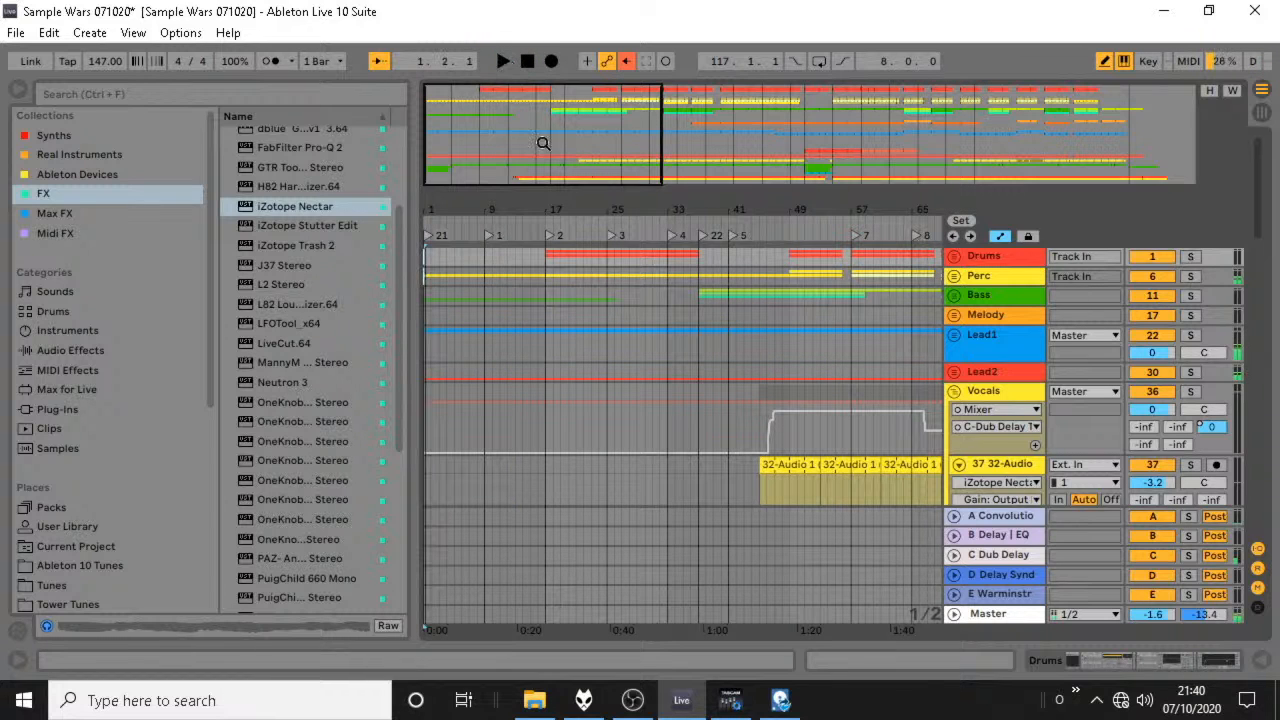
pyautogui.moveTo(548, 260); pyautogui.dragTo(488, 261)
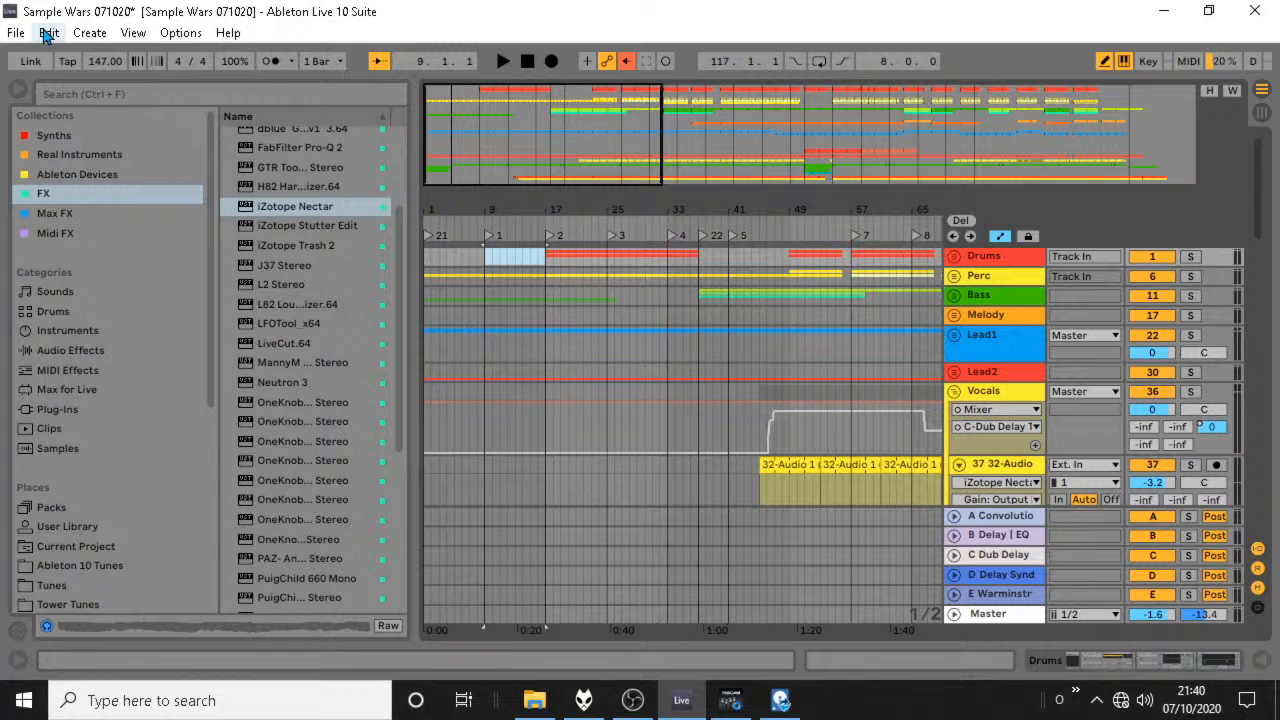
pyautogui.click(48, 32)
pyautogui.click(162, 290)
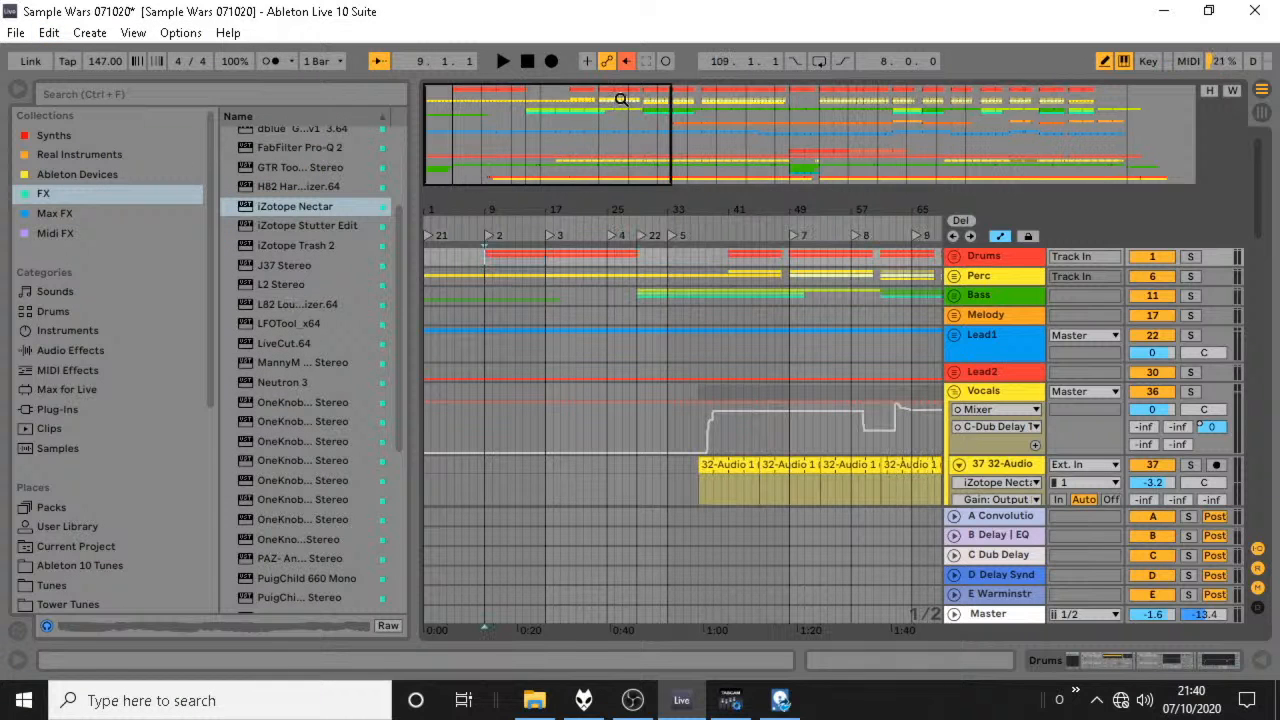
# Play from the start, expand the Drums group, and draw its convolution send automation up to about -2.0 dB from bar 9 to bar 25.
pyautogui.click(526, 61)
pyautogui.press('space')
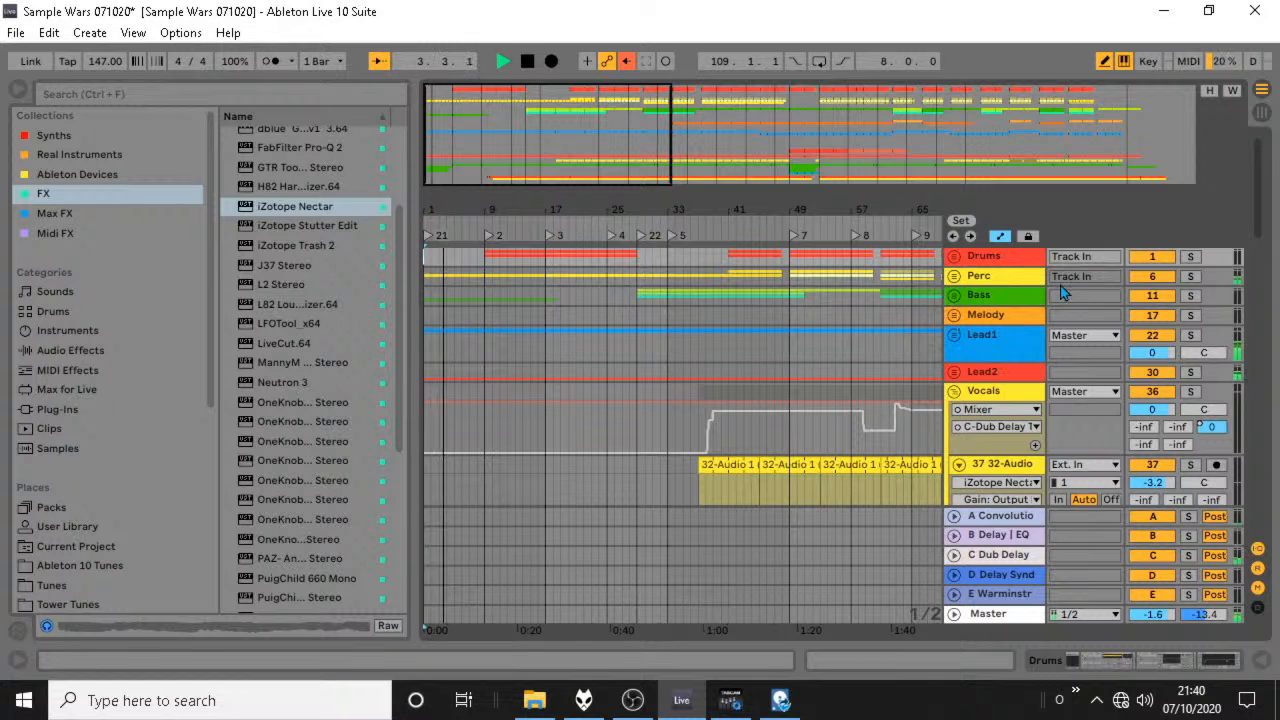
pyautogui.moveTo(983, 265); pyautogui.dragTo(991, 330)
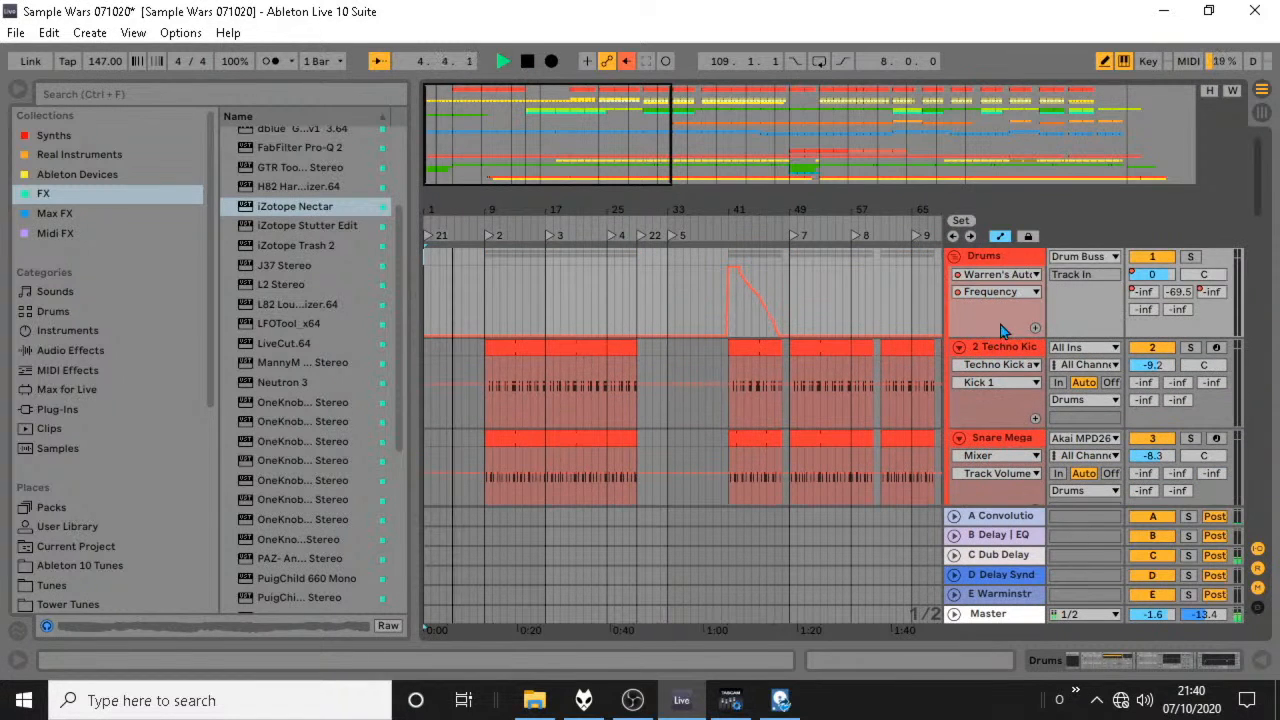
pyautogui.click(1141, 291)
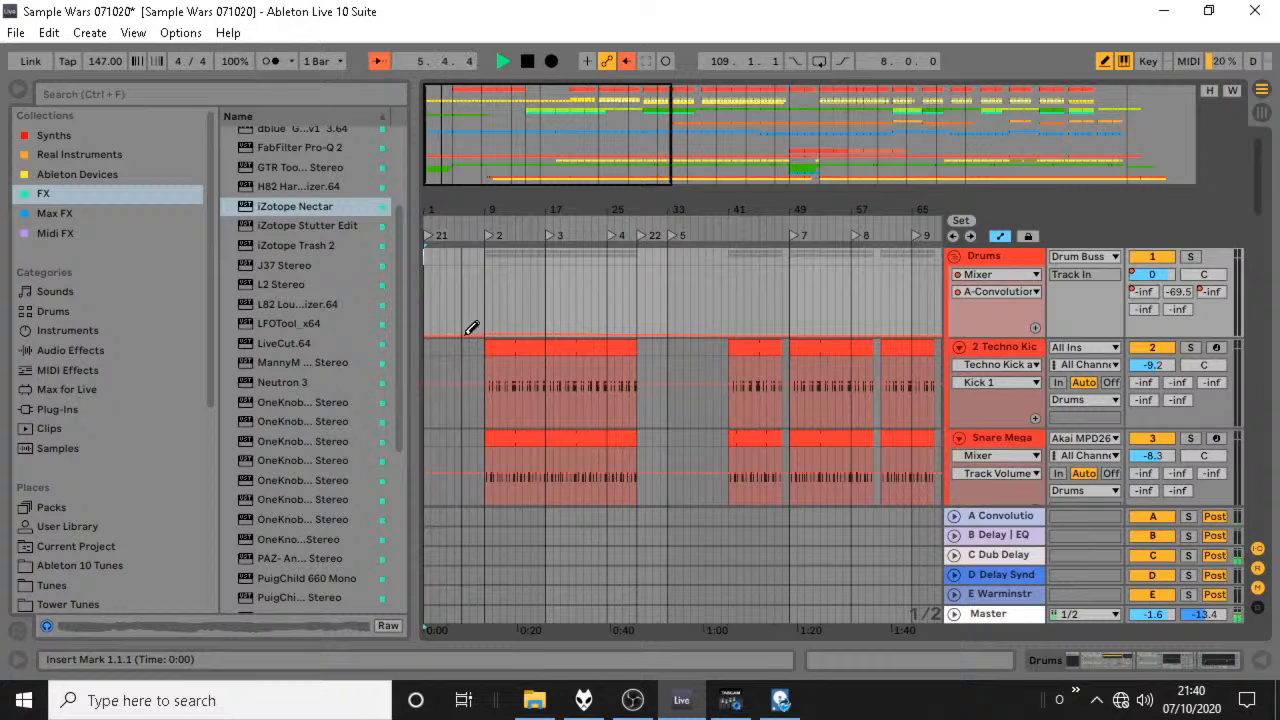
pyautogui.moveTo(471, 328)
pyautogui.mouseDown()
pyautogui.moveTo(502, 303)
pyautogui.moveTo(491, 268)
pyautogui.moveTo(609, 262)
pyautogui.mouseUp()
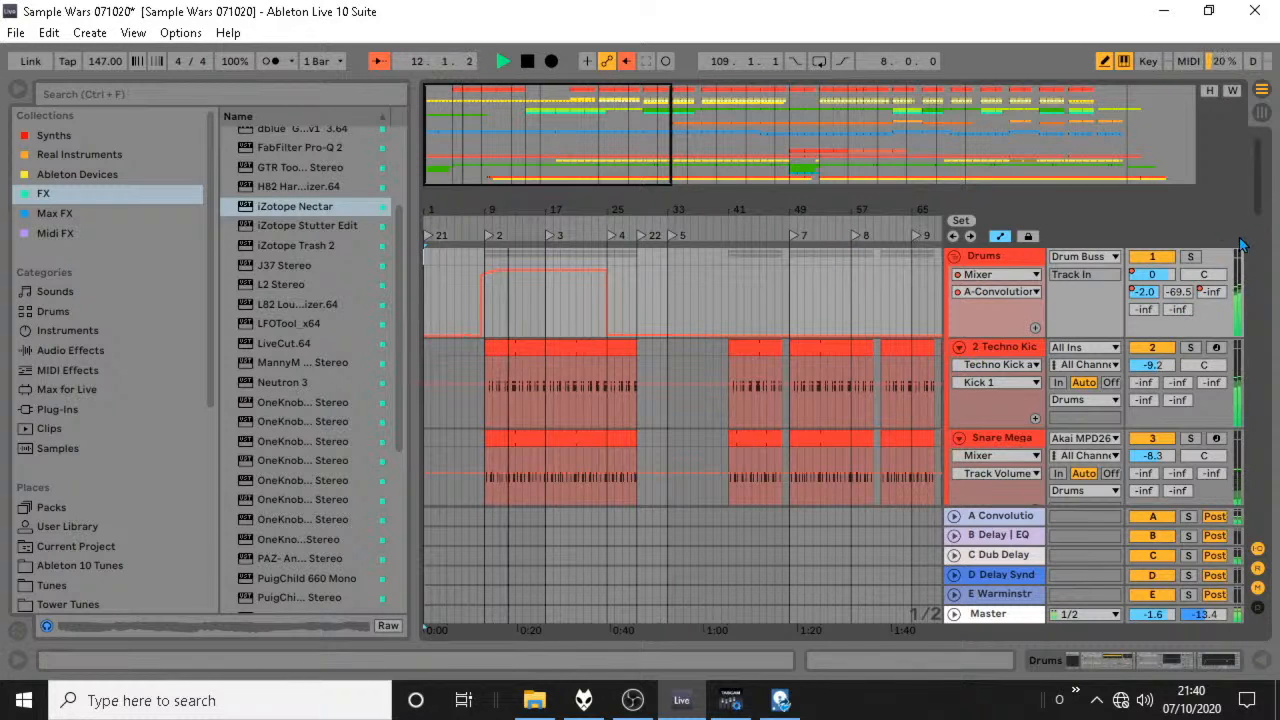
# Remove Convolution Reverb Pro from return track A.
pyautogui.click(1262, 113)
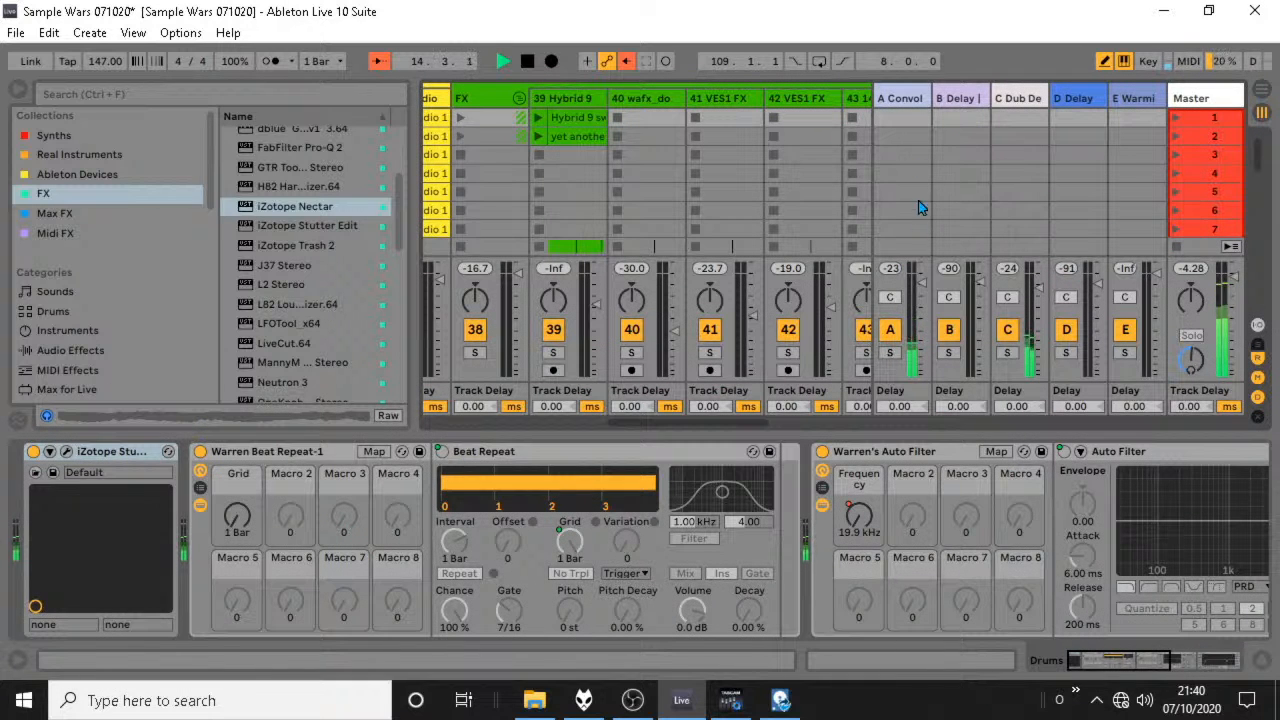
pyautogui.click(908, 112)
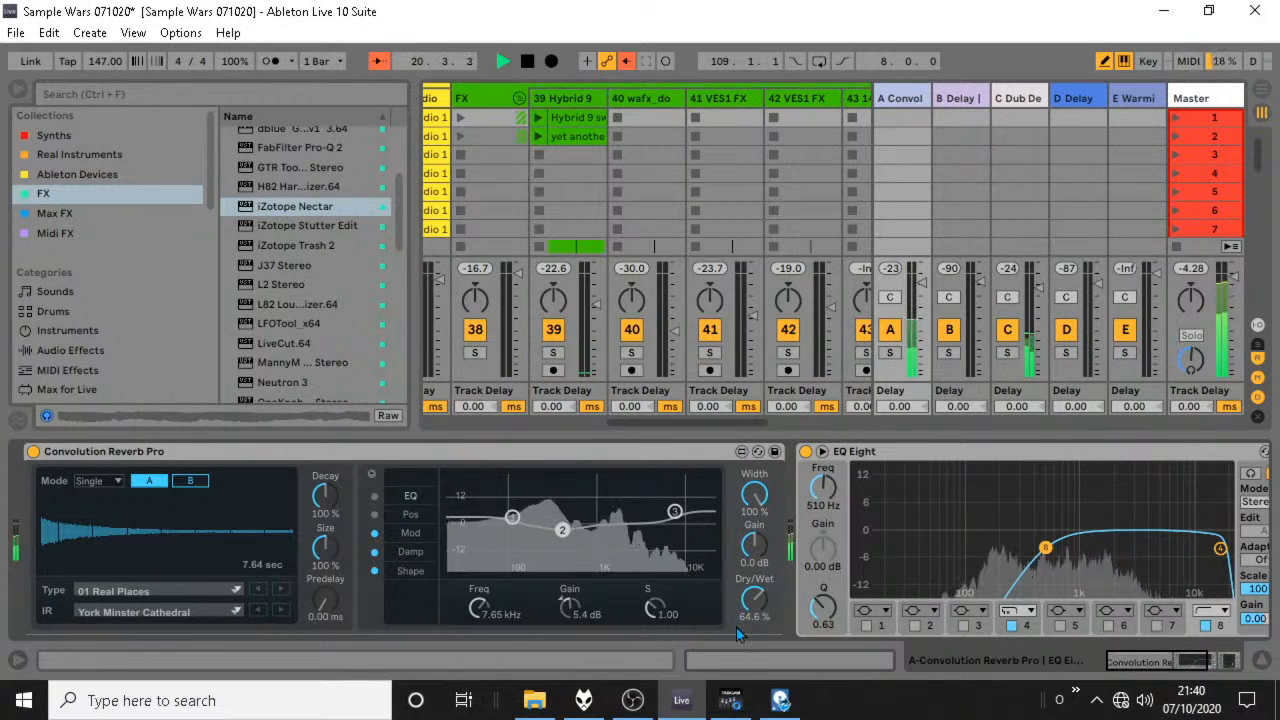
pyautogui.click(252, 465)
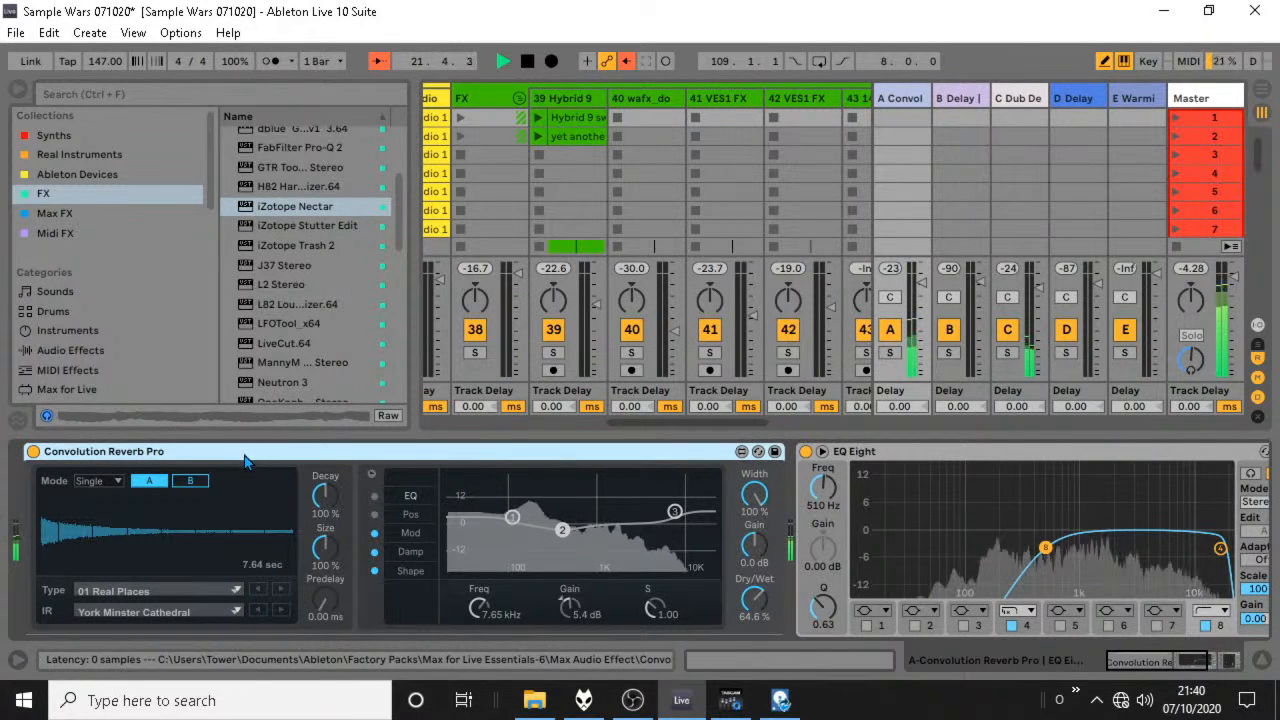
pyautogui.press('Delete')
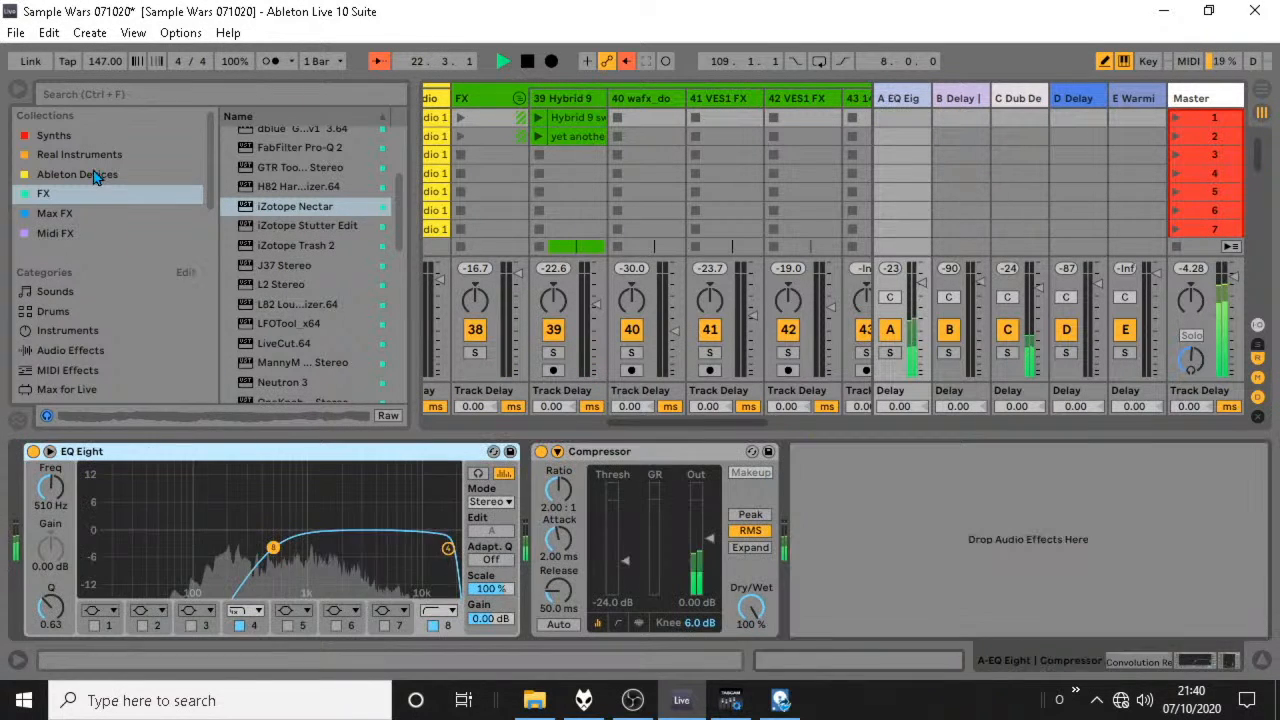
# Insert a Reverb audio effect before EQ Eight on return track A and set its Dry/Wet to 100 %.
pyautogui.click(62, 330)
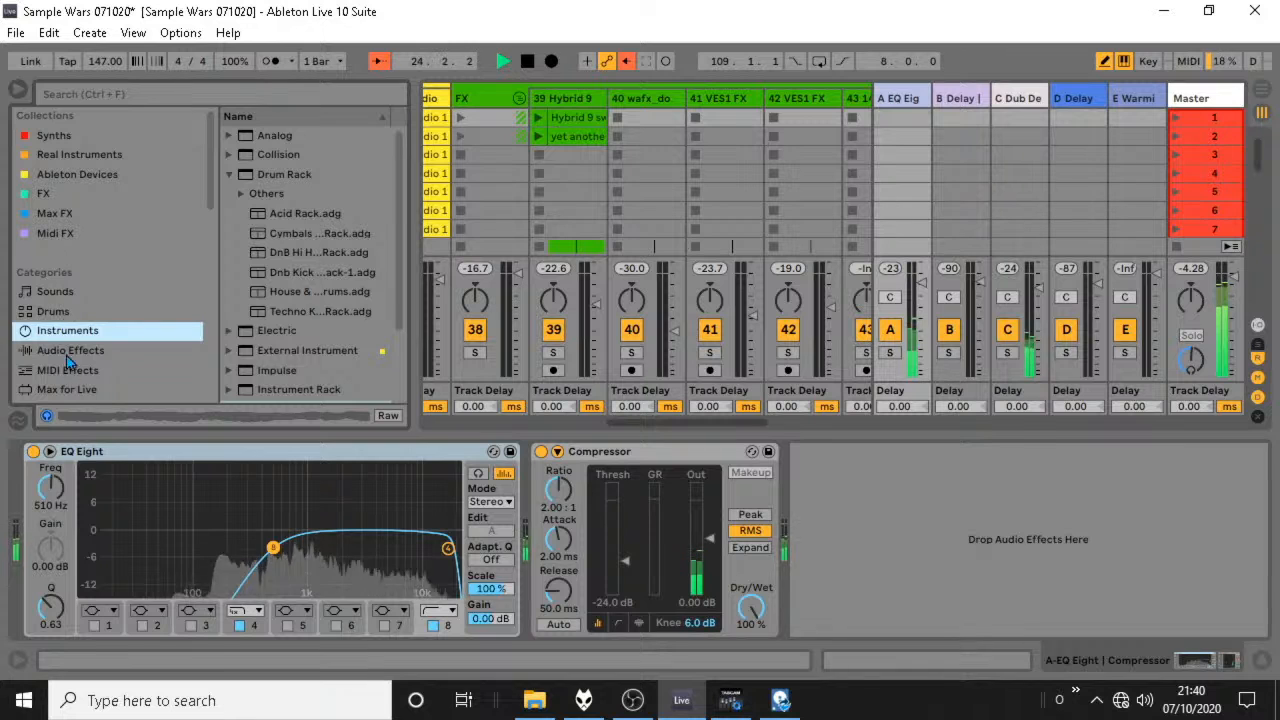
pyautogui.click(68, 350)
pyautogui.scroll(-6, 386, 300)
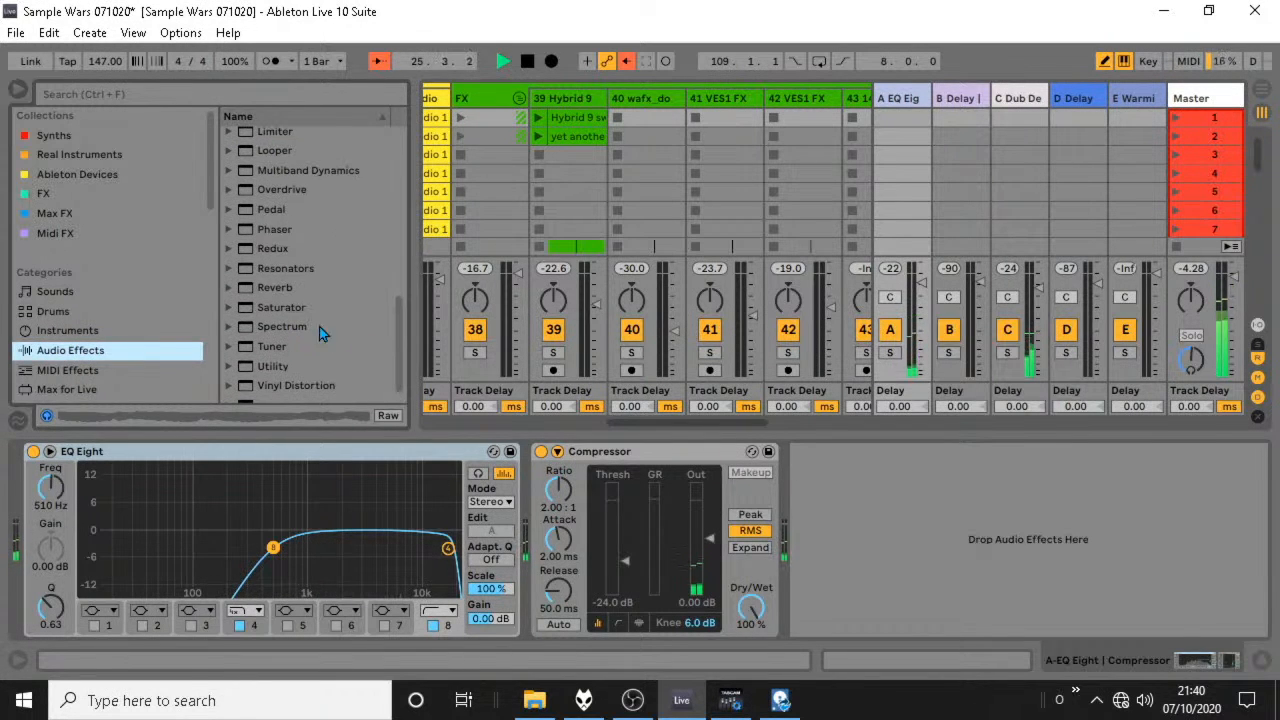
pyautogui.click(276, 289)
pyautogui.moveTo(276, 294); pyautogui.dragTo(38, 500)
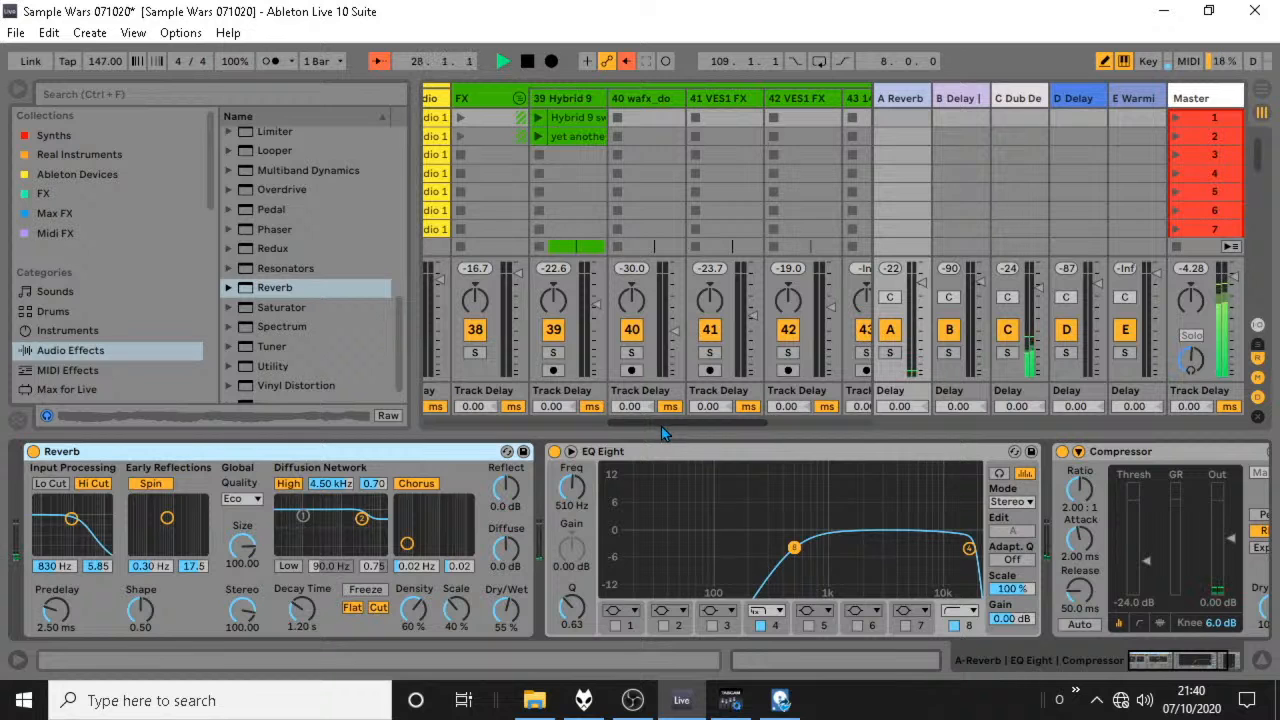
pyautogui.moveTo(506, 610); pyautogui.dragTo(506, 600)
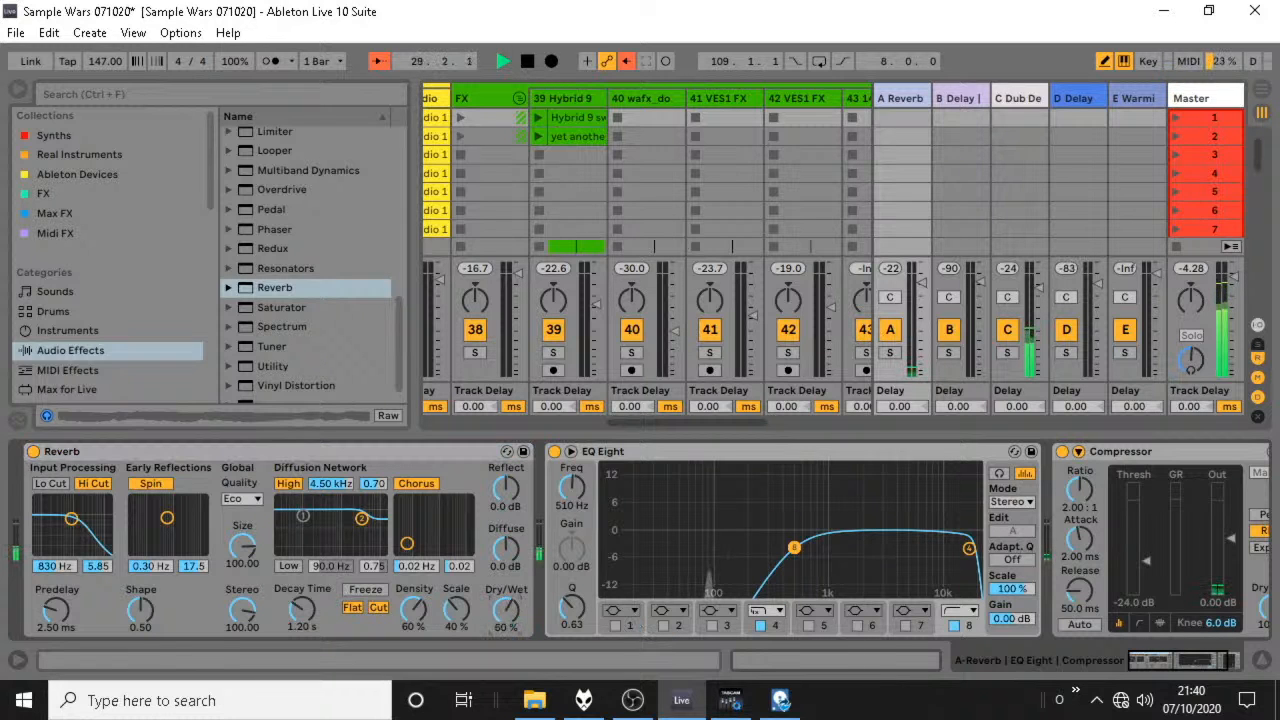
pyautogui.moveTo(635, 426); pyautogui.dragTo(317, 401)
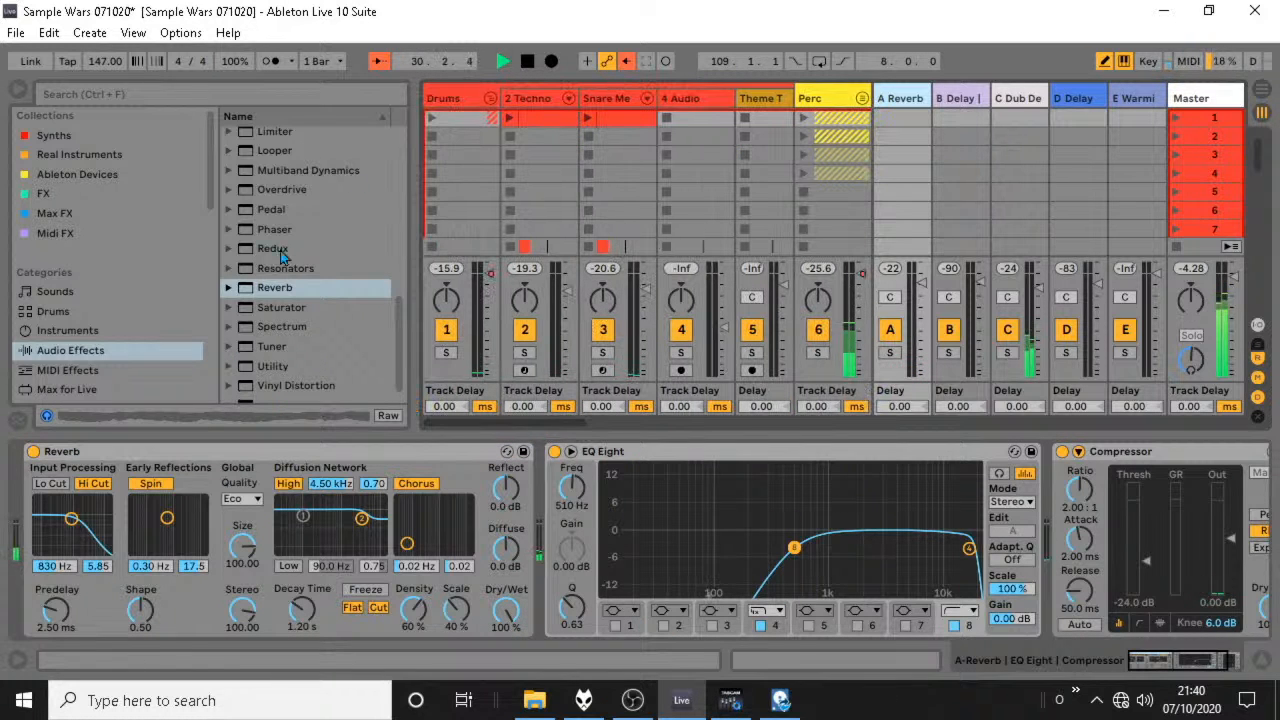
# Collapse the Drums, Vocals and FX groups in the arrangement and draw a raised A-Reverb send on Drum Buss from bar 9 to bar 25.
pyautogui.click(1262, 89)
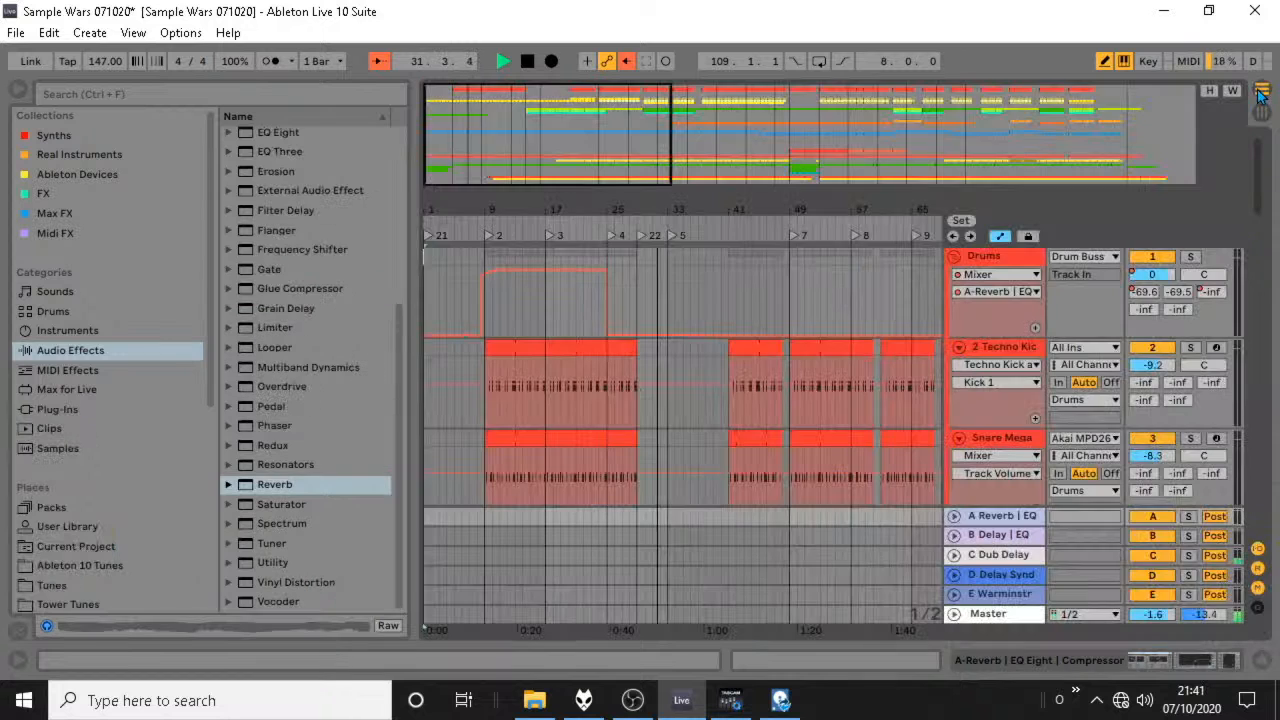
pyautogui.click(15, 93)
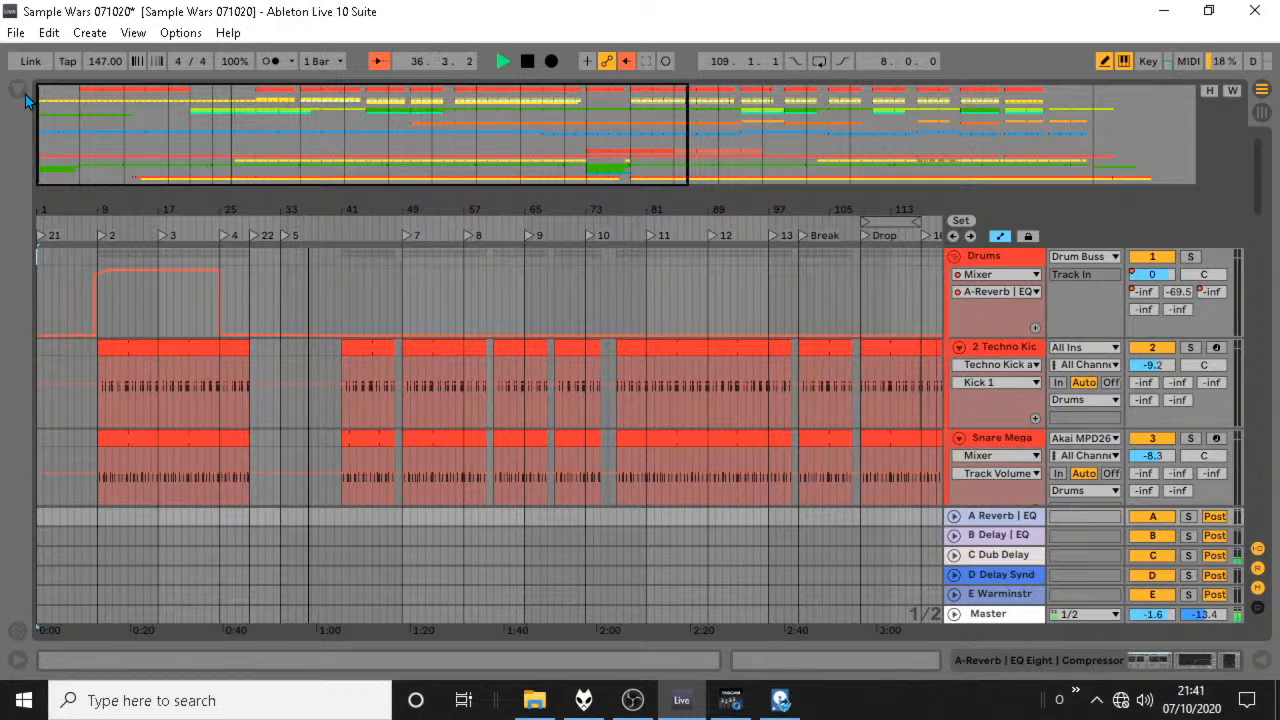
pyautogui.click(954, 257)
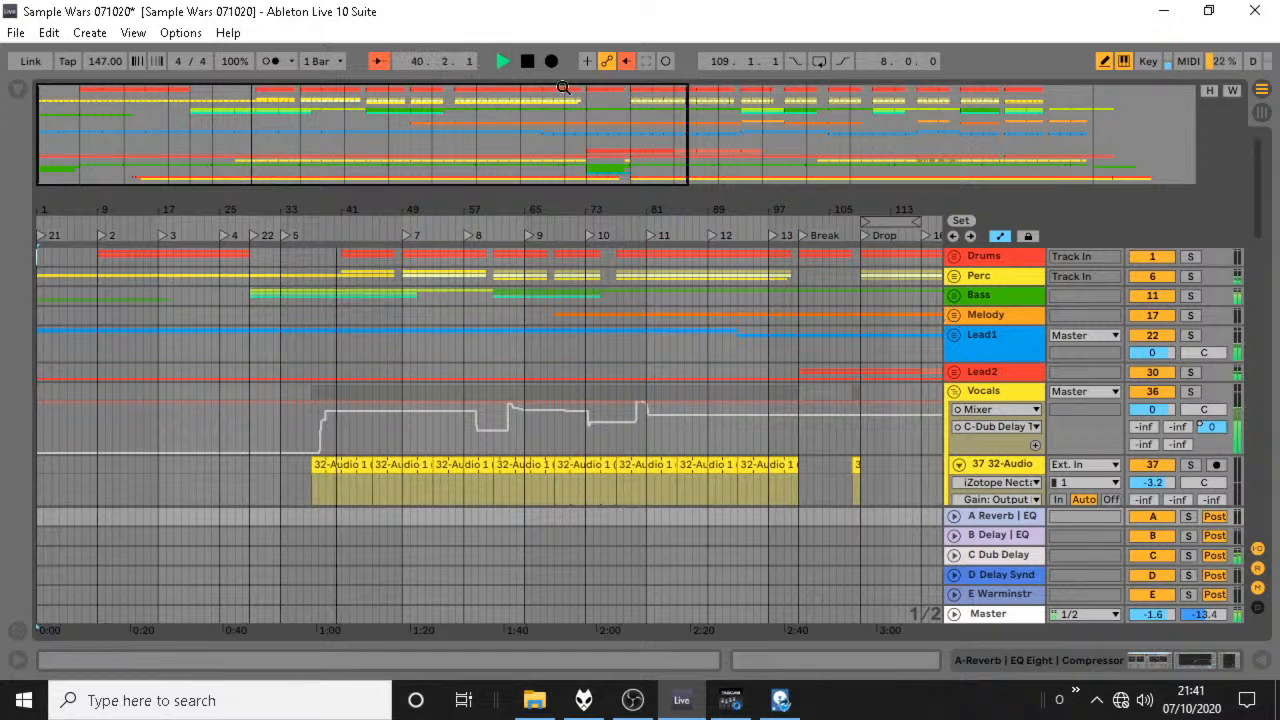
pyautogui.click(954, 391)
pyautogui.click(954, 412)
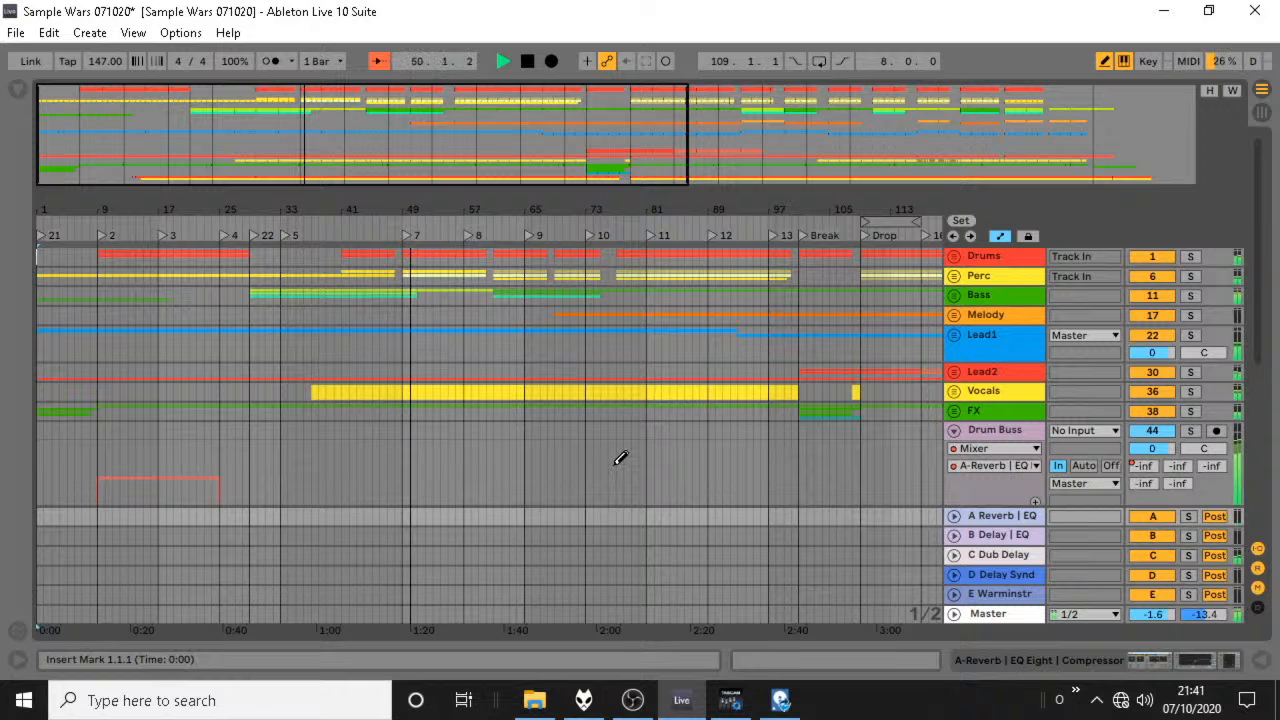
# Expand the Perc group and set the Rides macro of the Cymbals Mega Rack to 32.
pyautogui.click(956, 278)
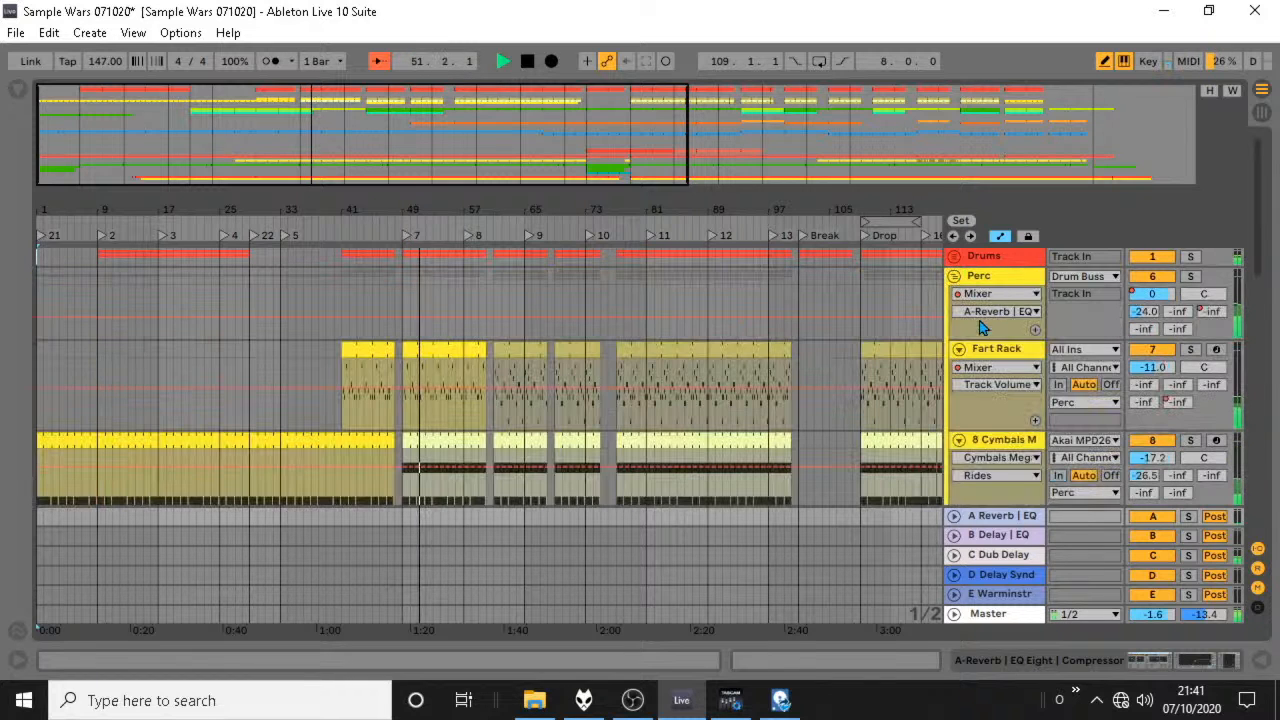
pyautogui.doubleClick(1005, 446)
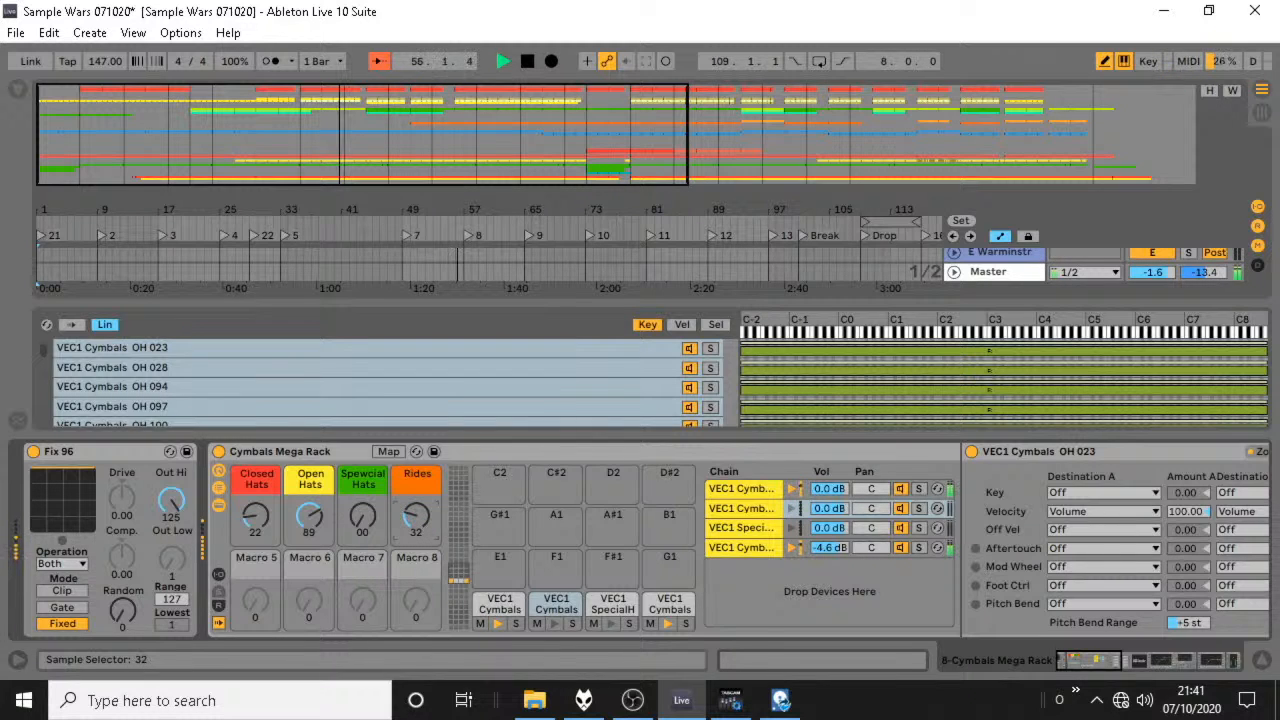
pyautogui.click(1262, 662)
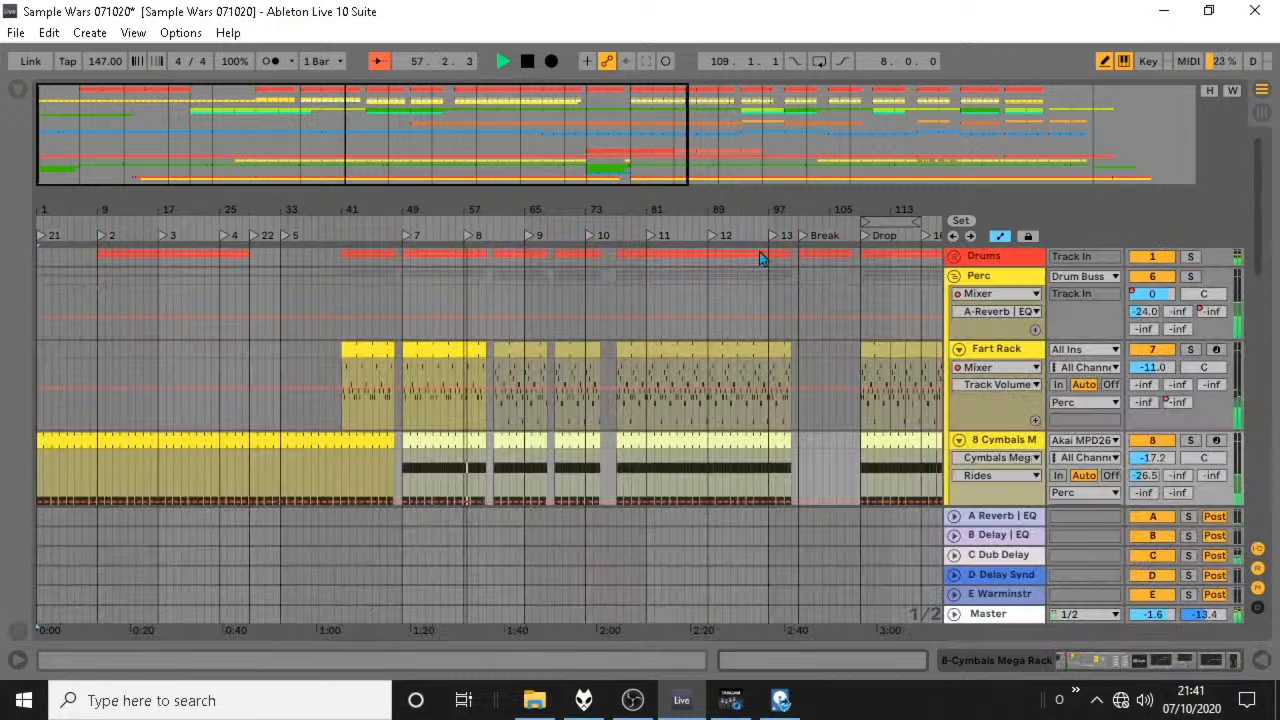
# Show the cymbal rack's chains in the mixer, adjust the last VEC1 cymbal chain's volume, and collapse the Perc group.
pyautogui.click(1261, 113)
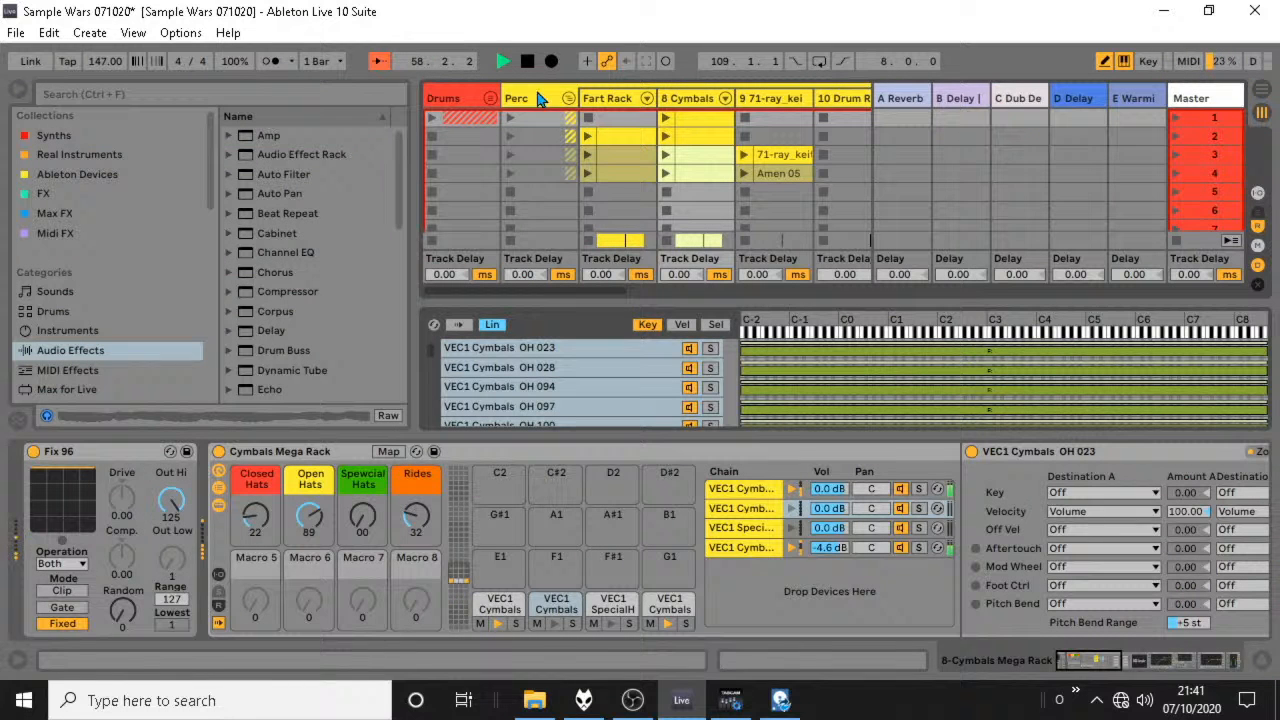
pyautogui.click(725, 99)
pyautogui.moveTo(557, 294); pyautogui.dragTo(650, 296)
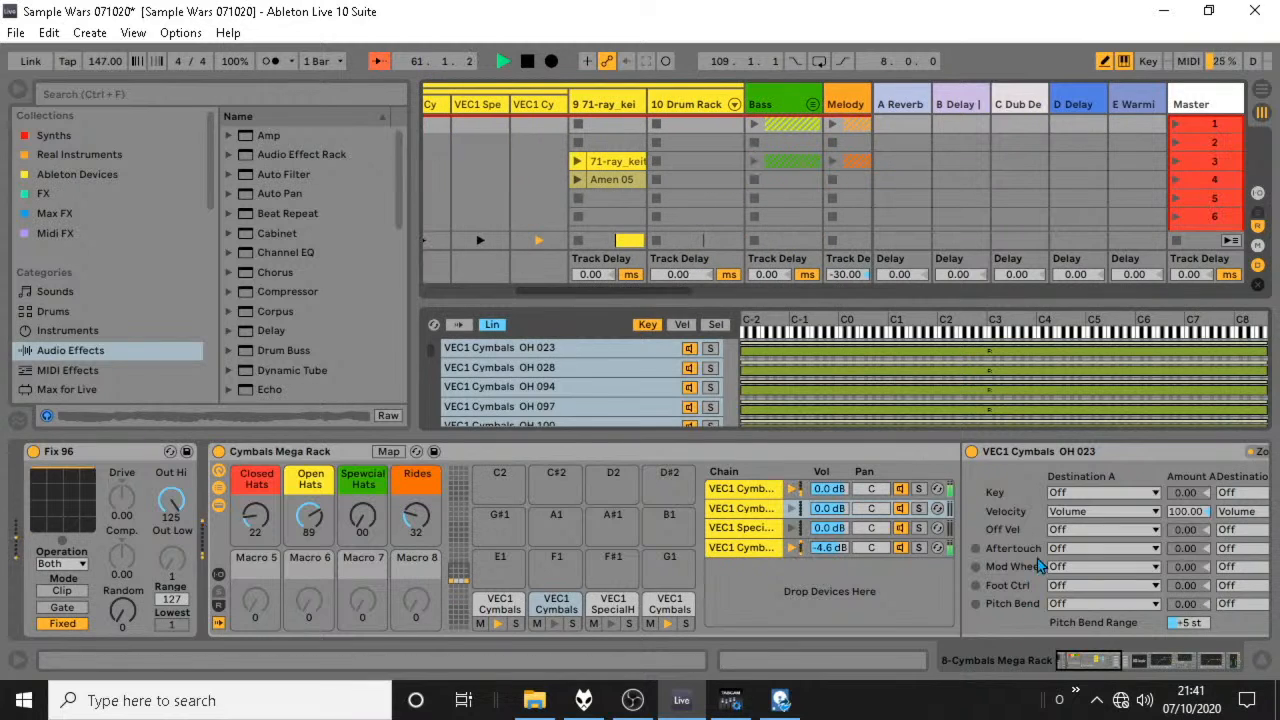
pyautogui.click(1260, 663)
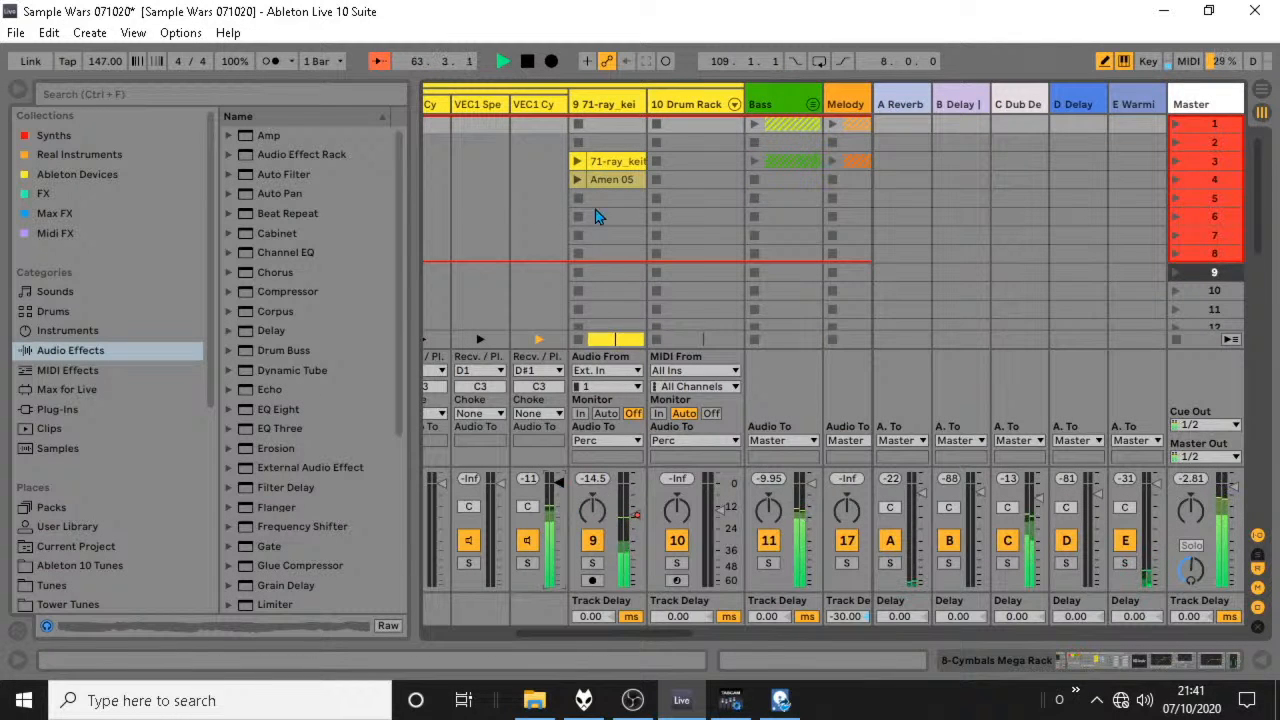
pyautogui.moveTo(662, 633); pyautogui.dragTo(420, 617)
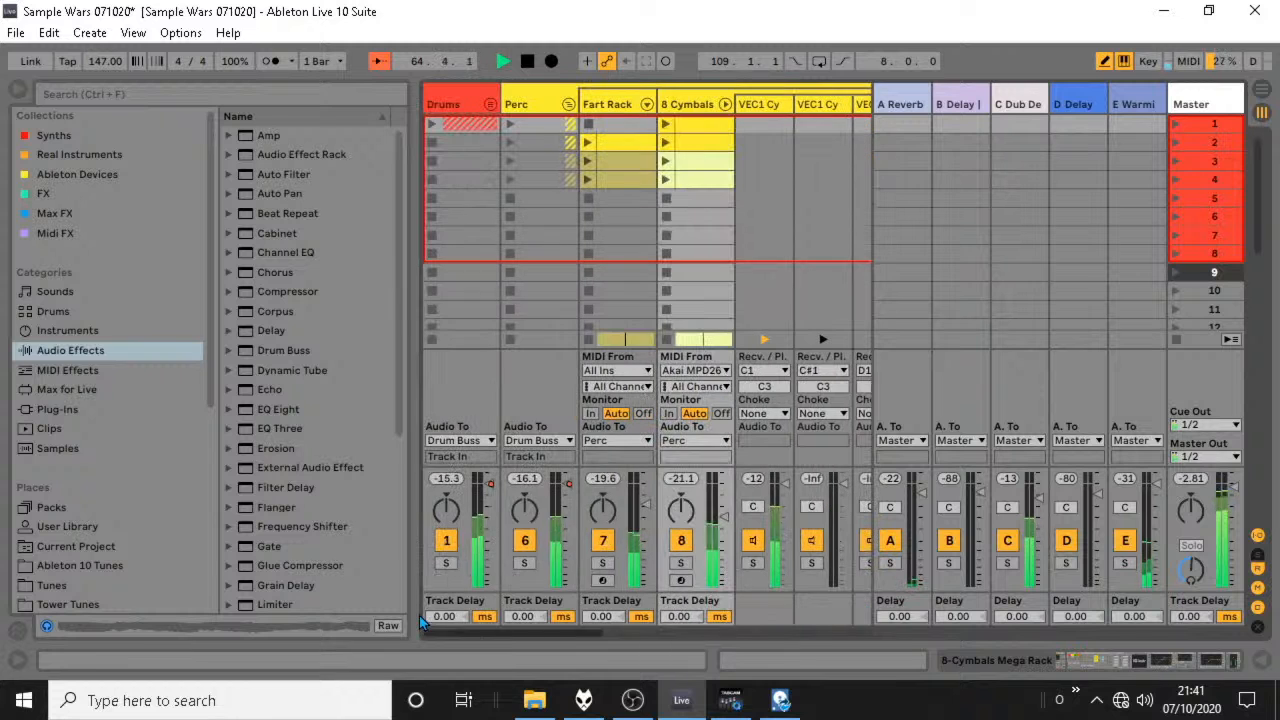
pyautogui.click(567, 106)
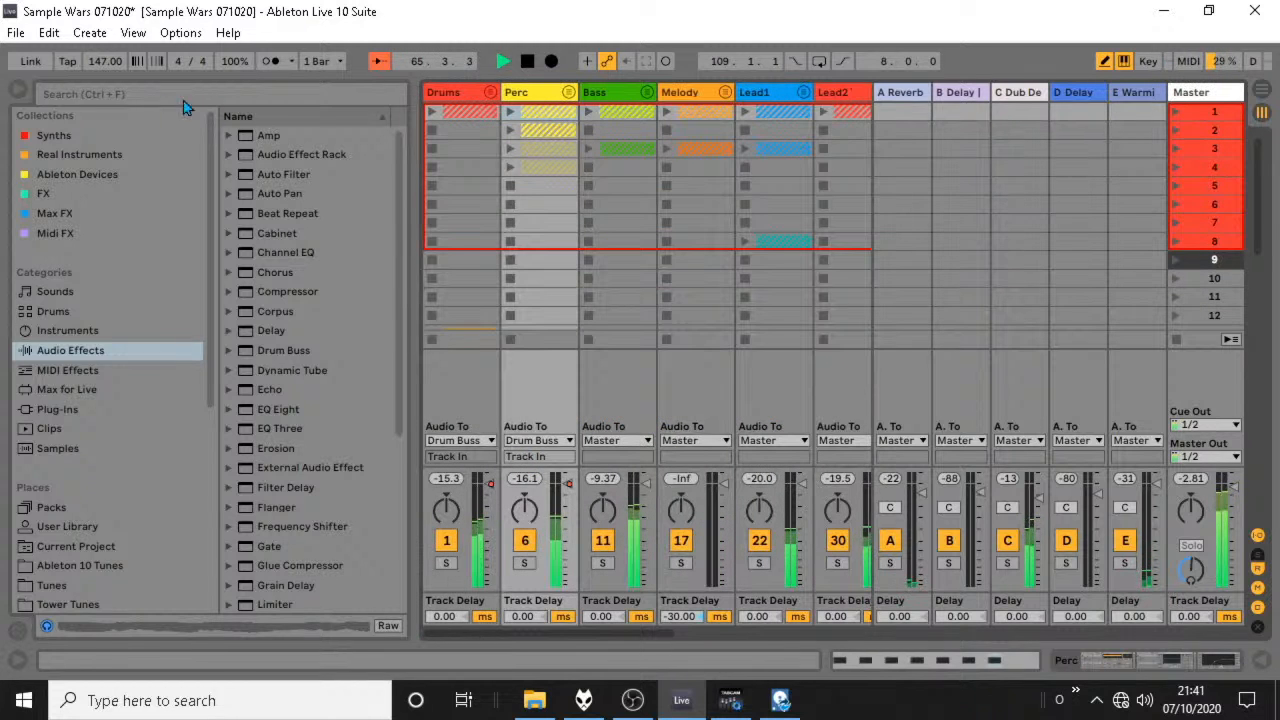
# In iZotope Nectar on the 32-Audio track inside the Vocals group, move the lowest EQ node to about 137 Hz.
pyautogui.click(17, 90)
pyautogui.doubleClick(543, 93)
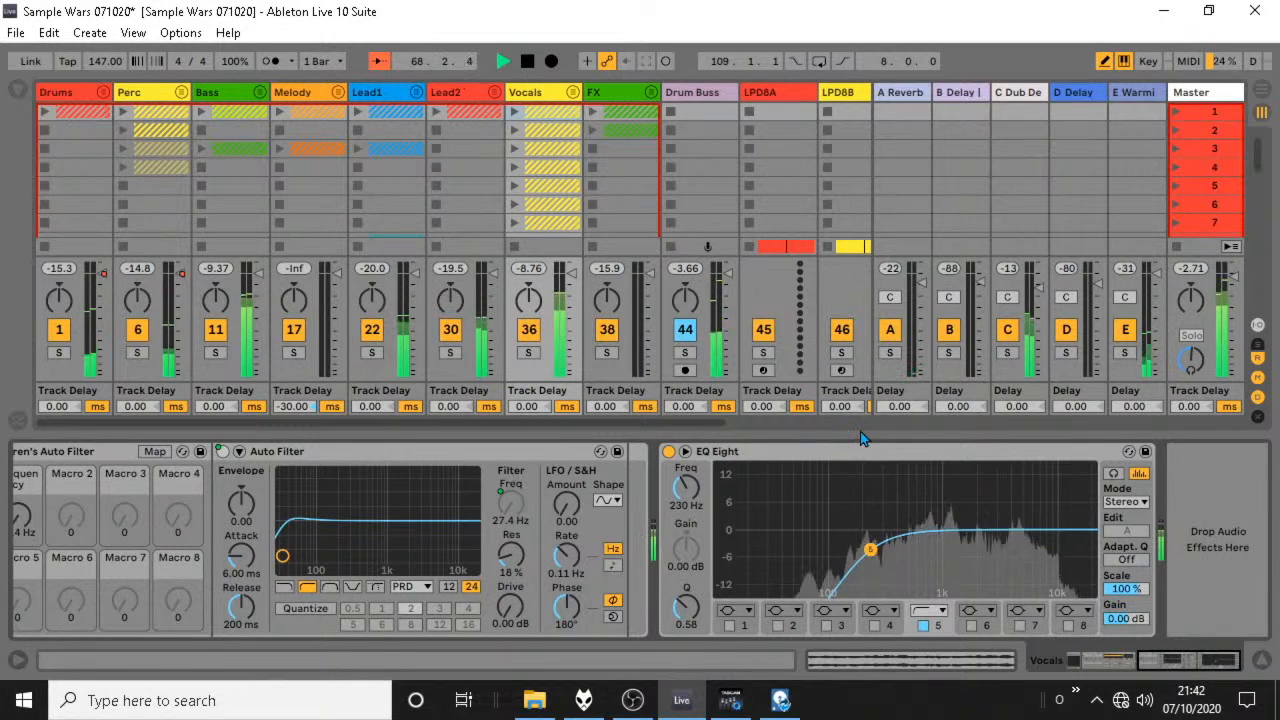
pyautogui.click(571, 93)
pyautogui.click(615, 99)
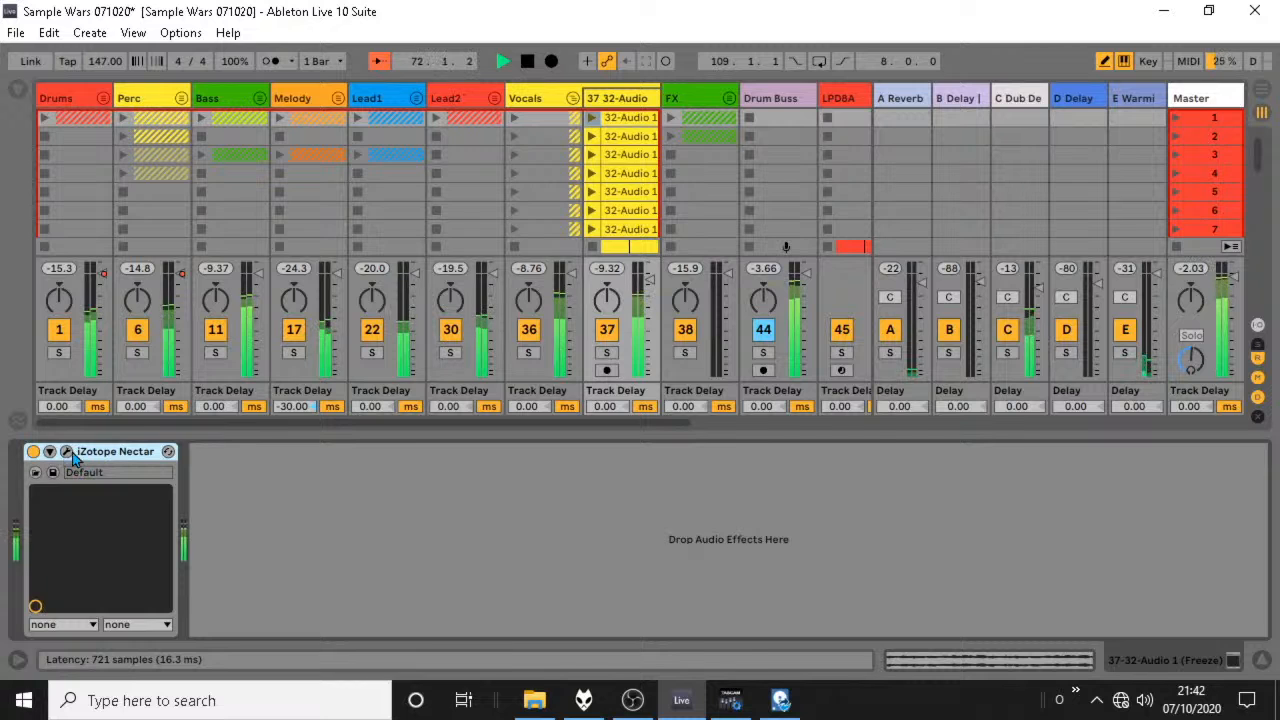
pyautogui.click(68, 452)
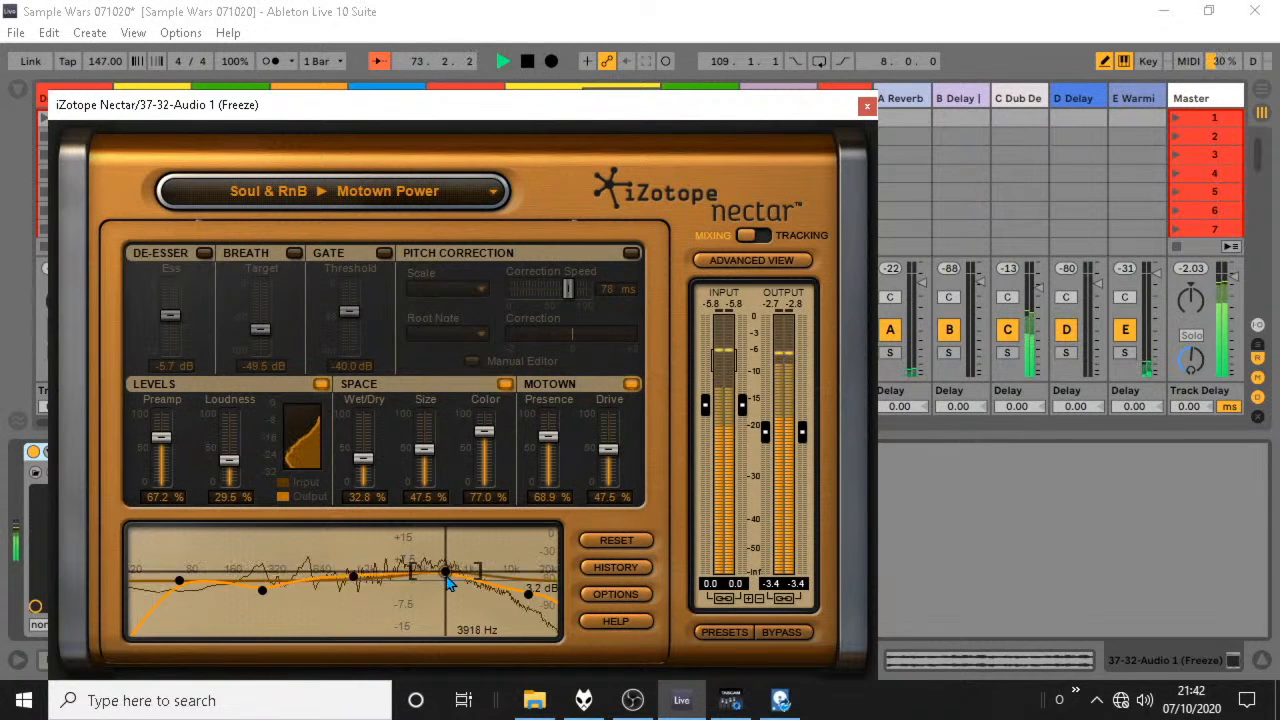
pyautogui.moveTo(181, 582); pyautogui.dragTo(230, 586)
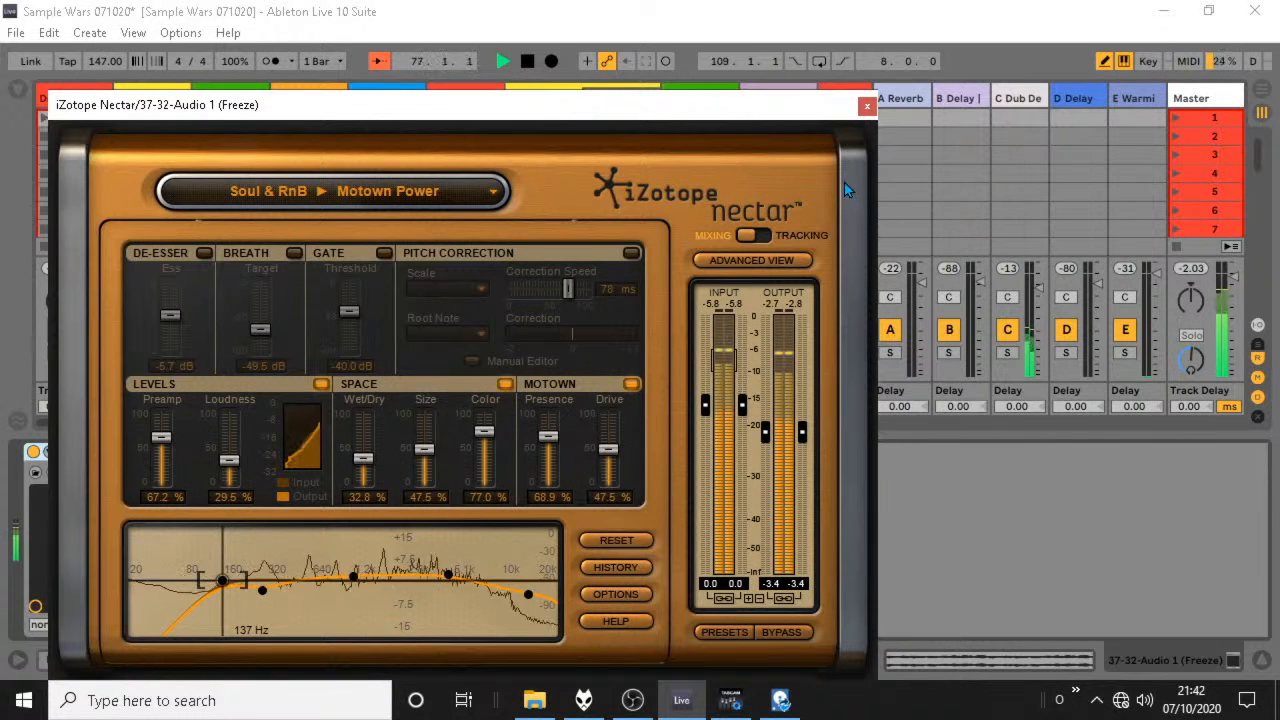
pyautogui.click(867, 105)
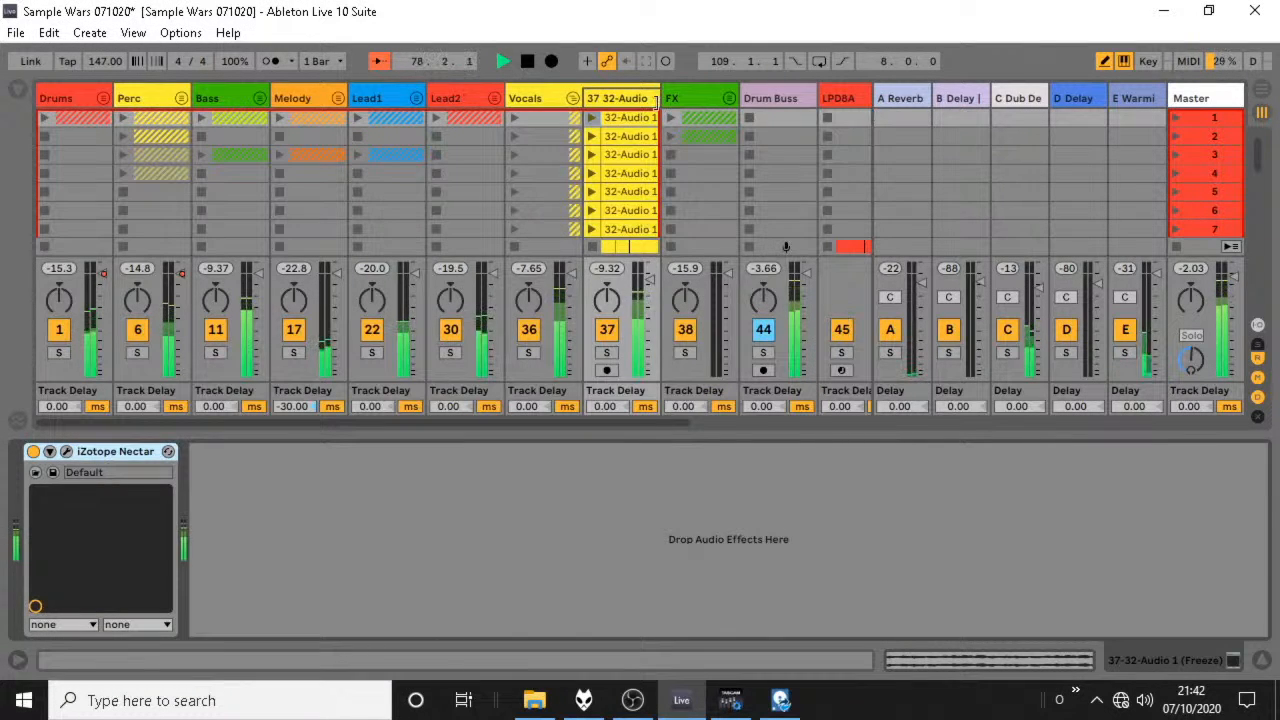
# Collapse the Vocals group, return to the arrangement, and expand the Drums group to show its Warren's Auto Filter Frequency automation.
pyautogui.press('Delete')
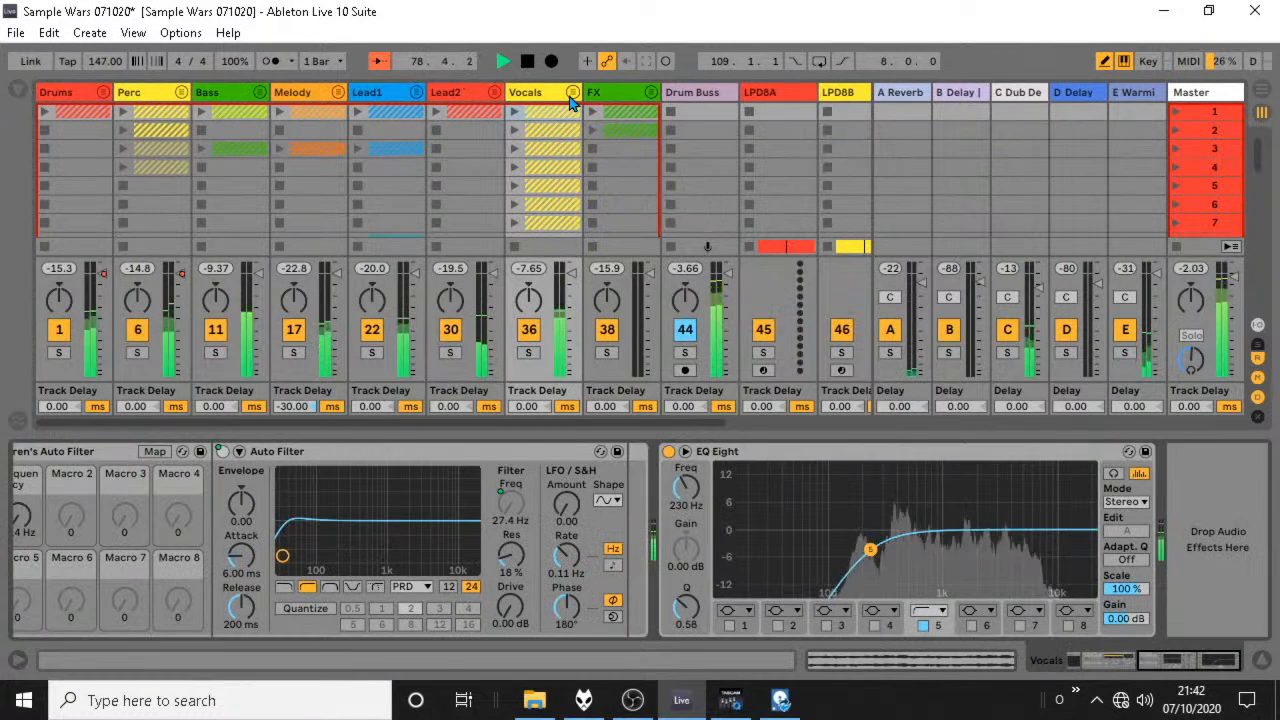
pyautogui.click(1258, 93)
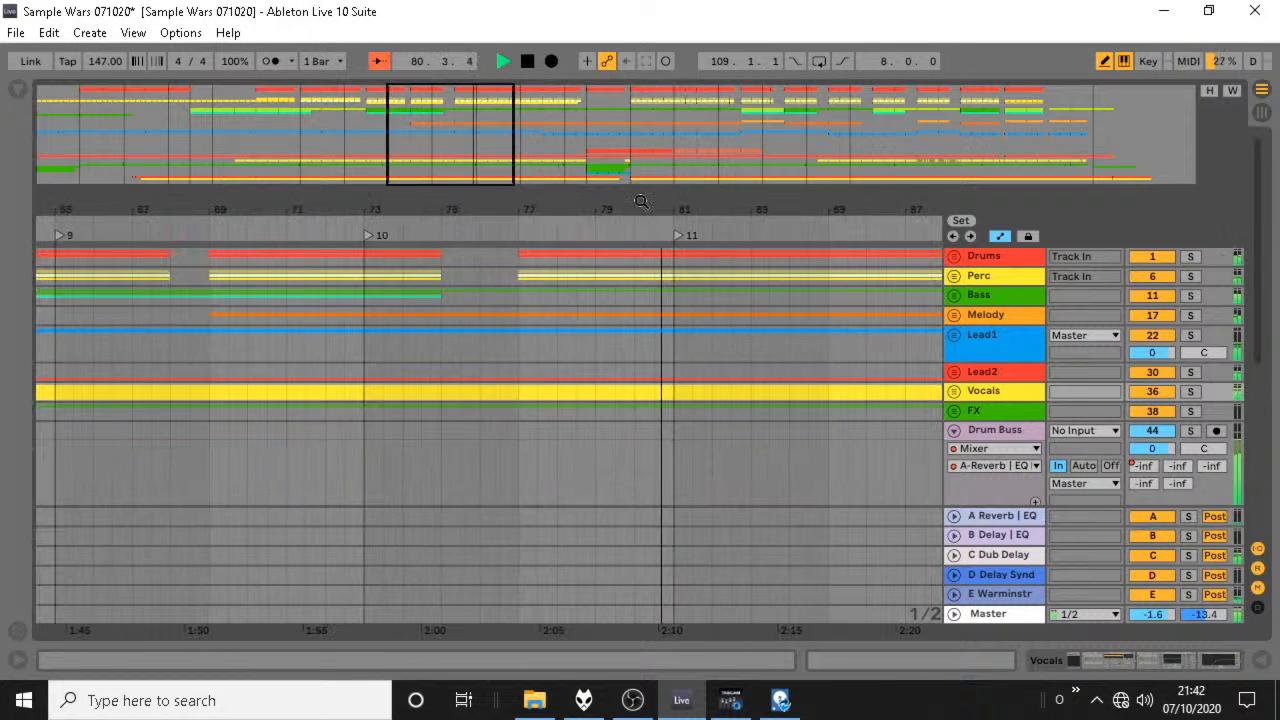
pyautogui.click(955, 256)
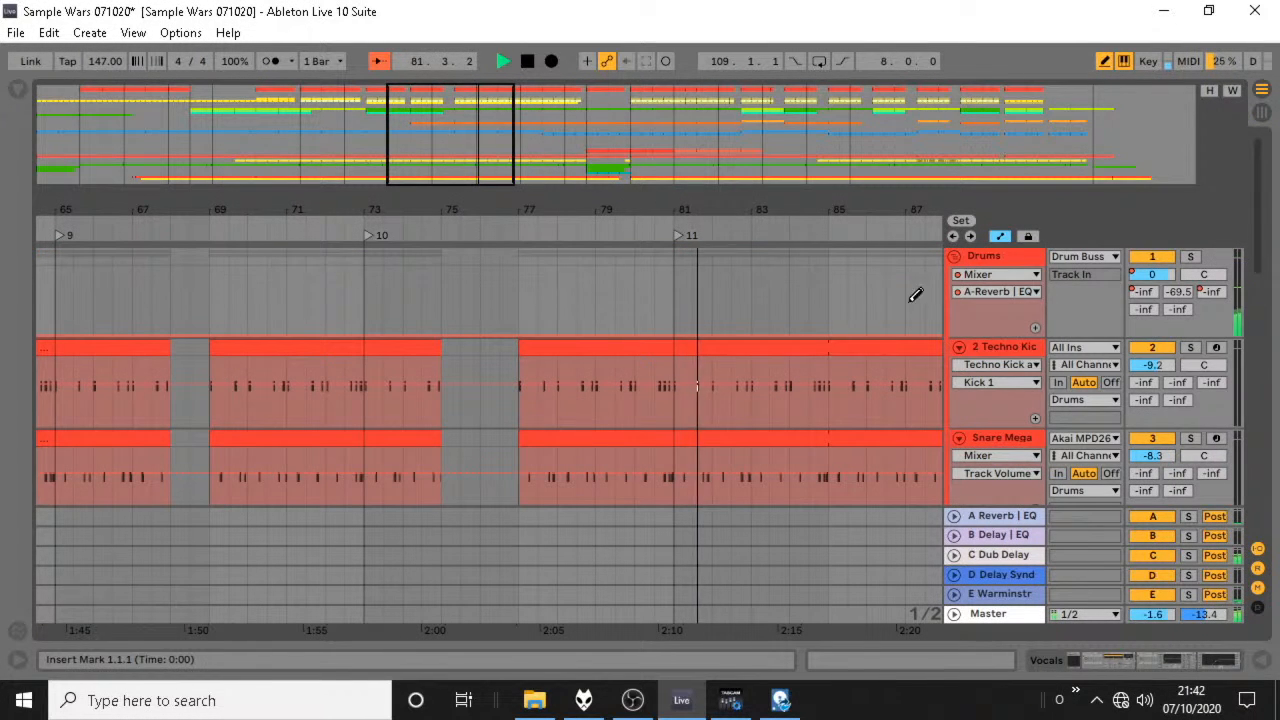
pyautogui.click(974, 292)
pyautogui.click(992, 278)
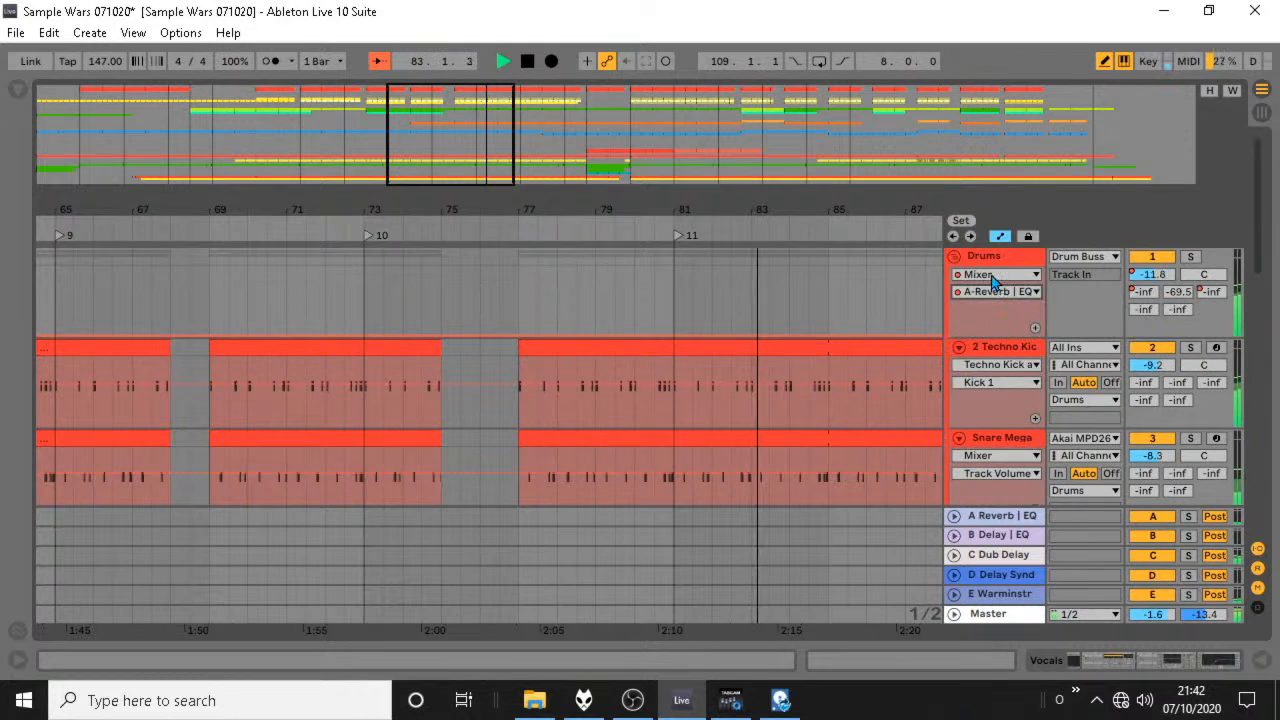
pyautogui.click(992, 276)
pyautogui.click(1030, 368)
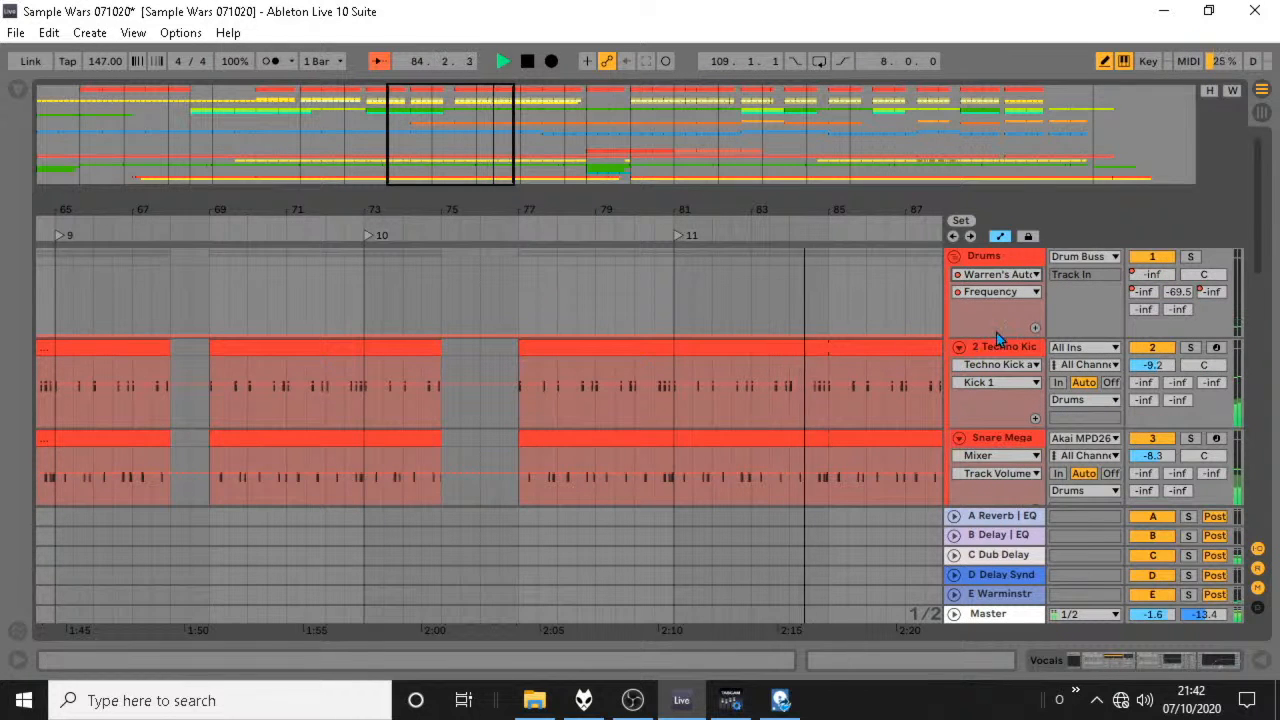
# Cut the section from 77.1.1 to 78.1.1 out of the LPD8B clip.
pyautogui.scroll(-5, 990, 334)
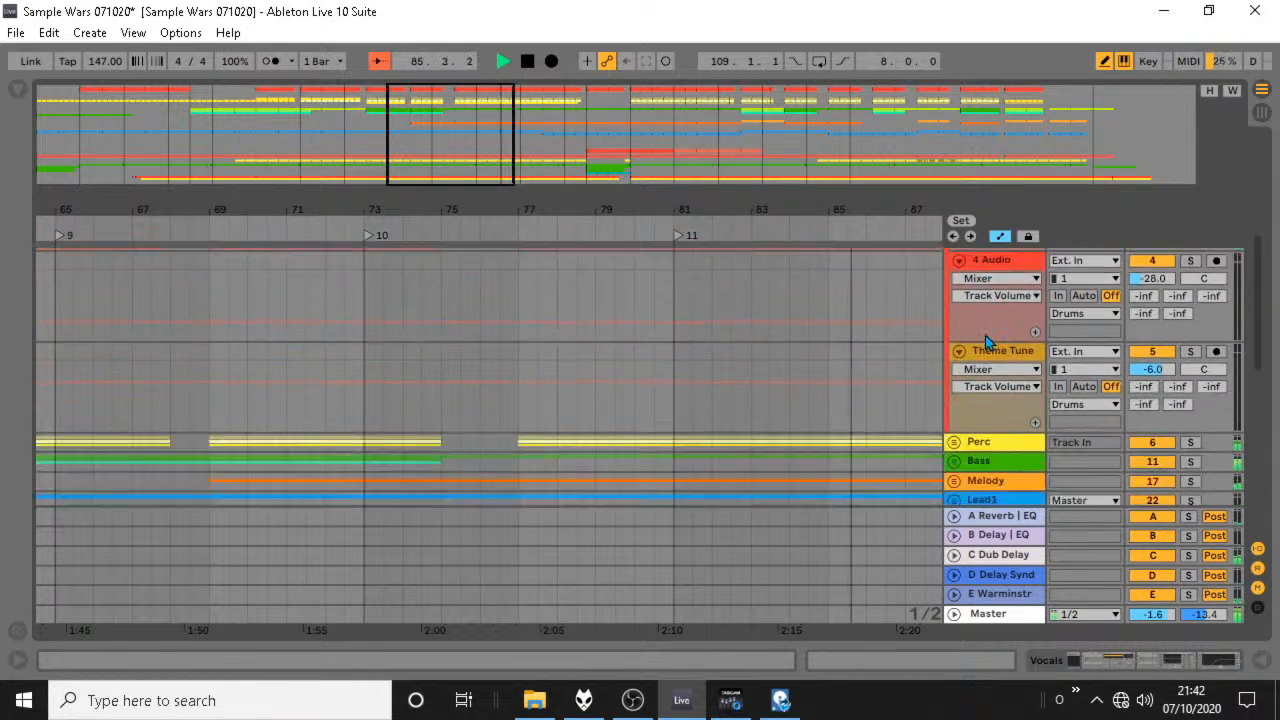
pyautogui.scroll(-10, 985, 335)
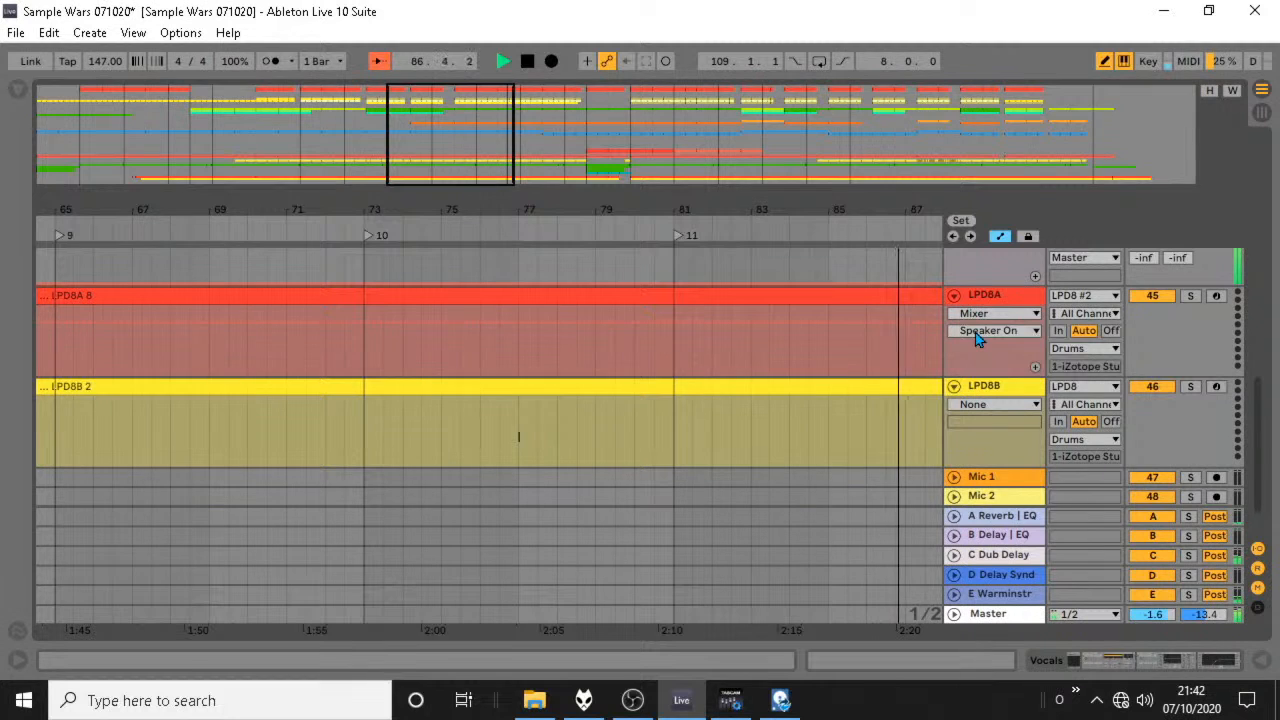
pyautogui.moveTo(556, 432); pyautogui.dragTo(513, 408)
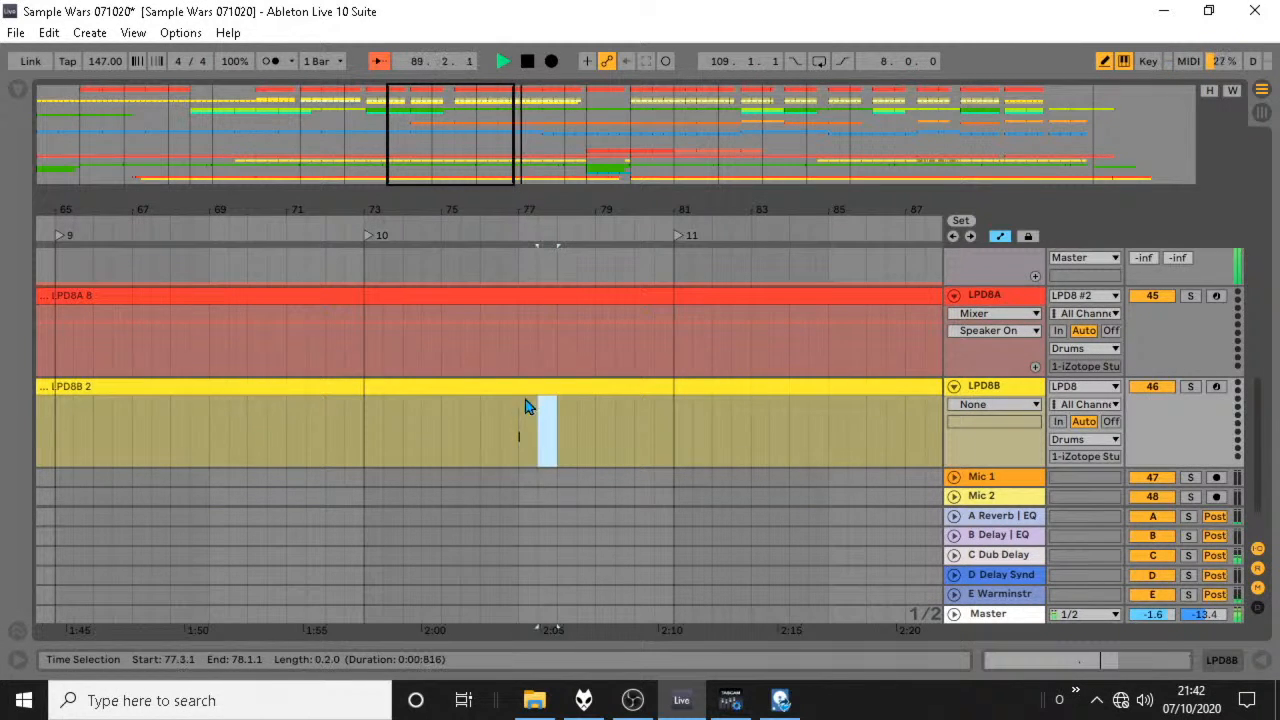
pyautogui.hotkey('ctrl', 'e')
# Check the LPD8A clip's notes around bars 90 to 93, collapse the Drums group and expand the Vocals group.
pyautogui.moveTo(573, 195); pyautogui.dragTo(566, 160)
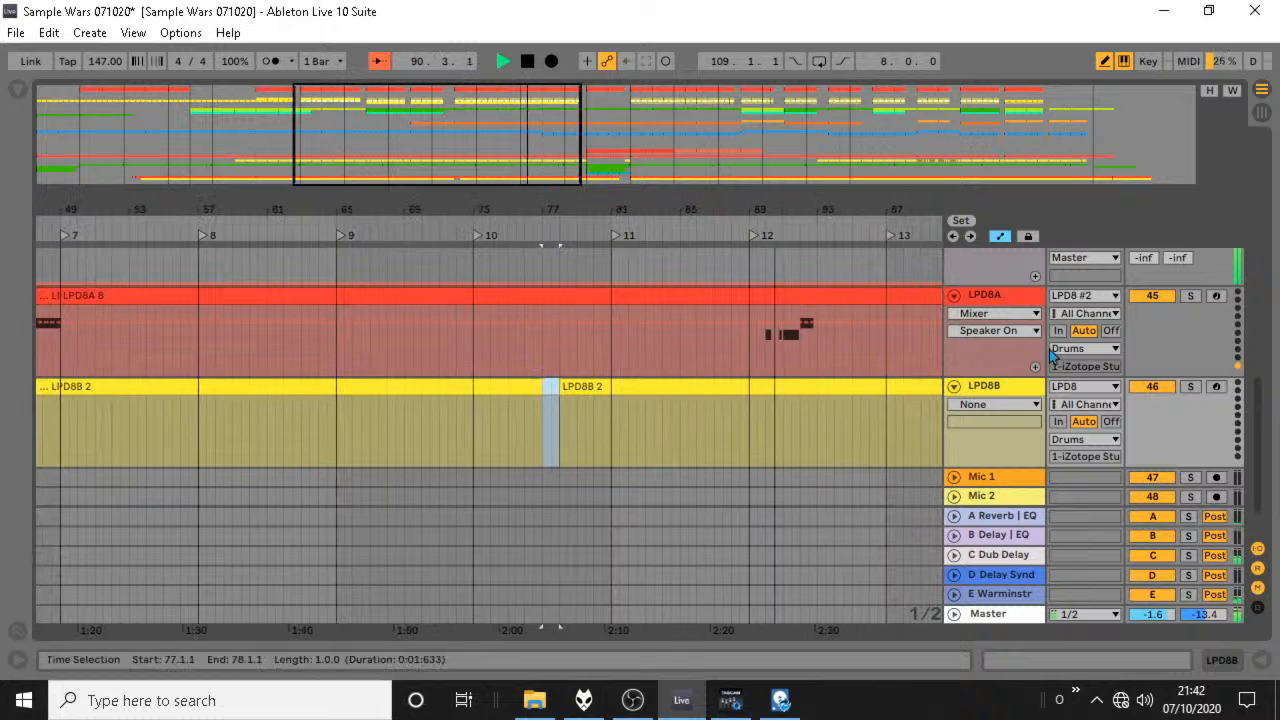
pyautogui.scroll(1, 1030, 373)
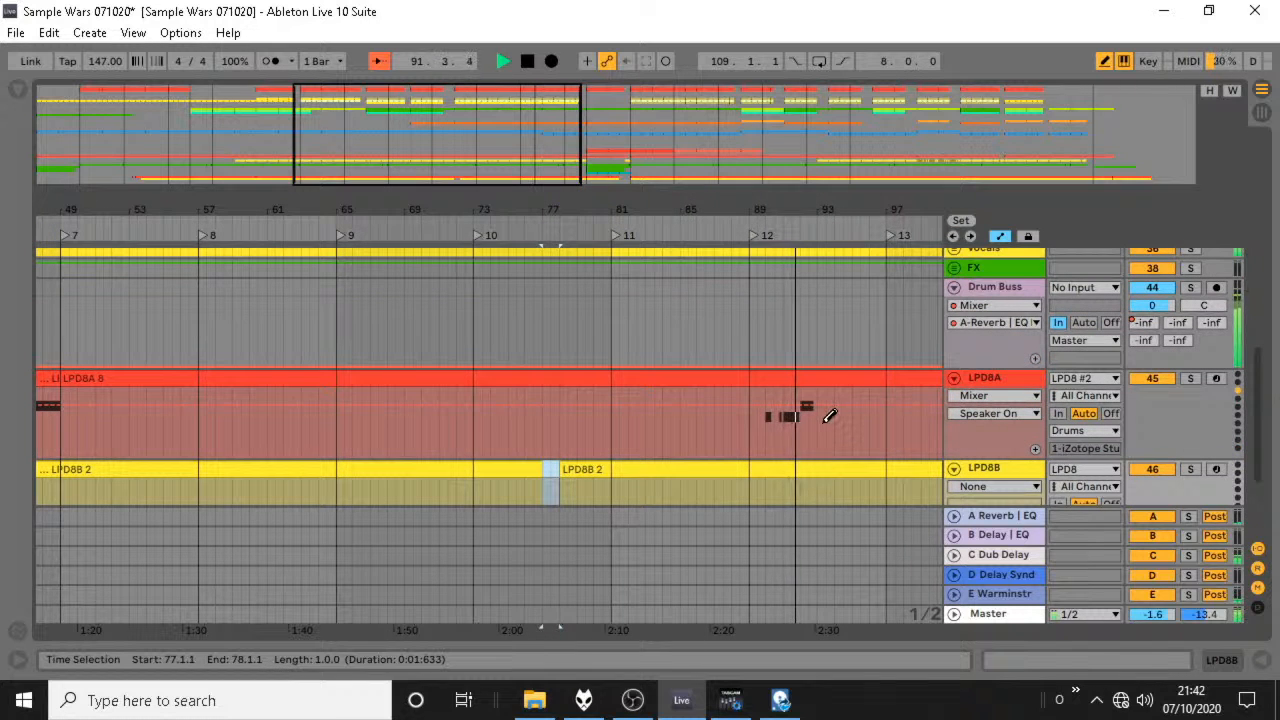
pyautogui.moveTo(810, 218); pyautogui.dragTo(812, 330)
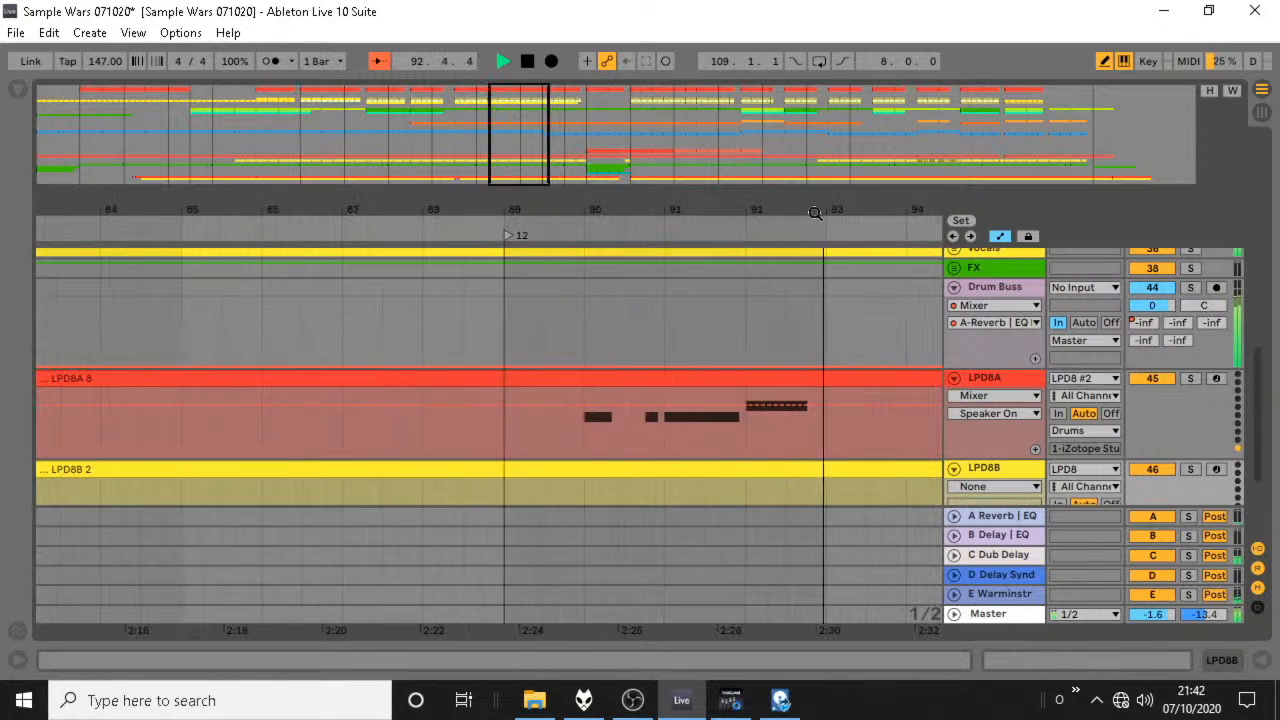
pyautogui.scroll(2, 865, 364)
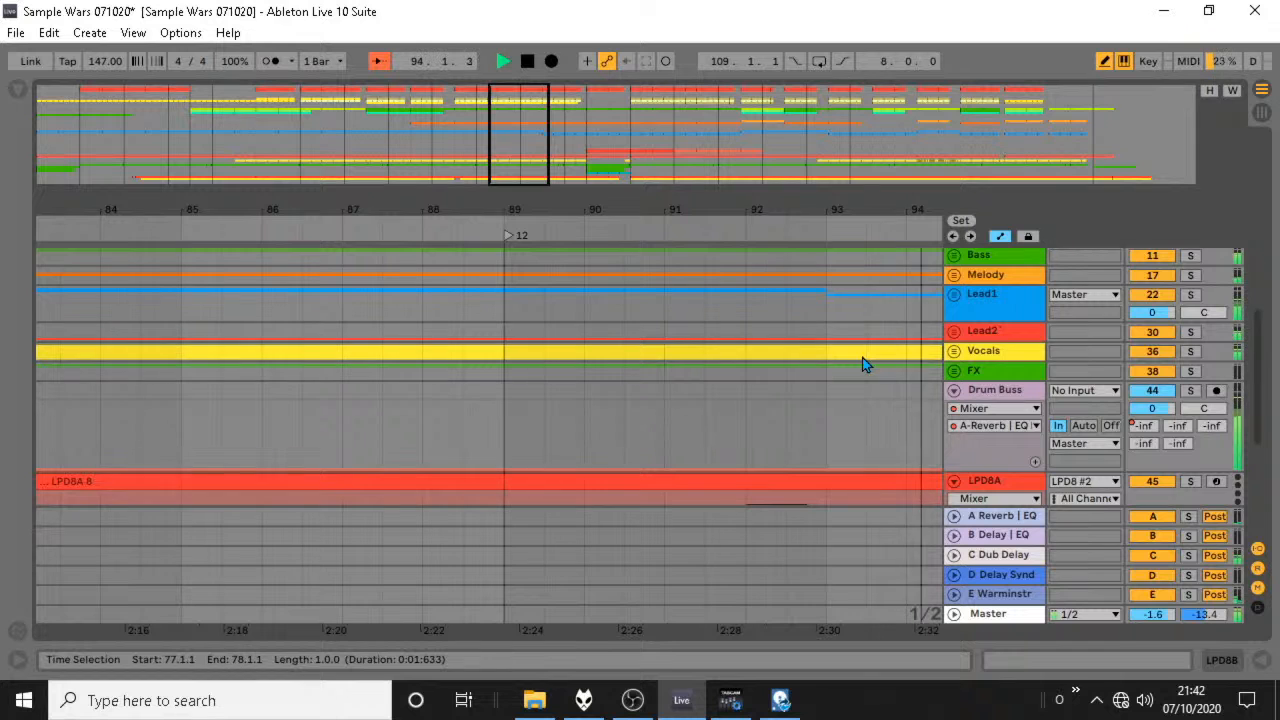
pyautogui.scroll(6, 865, 364)
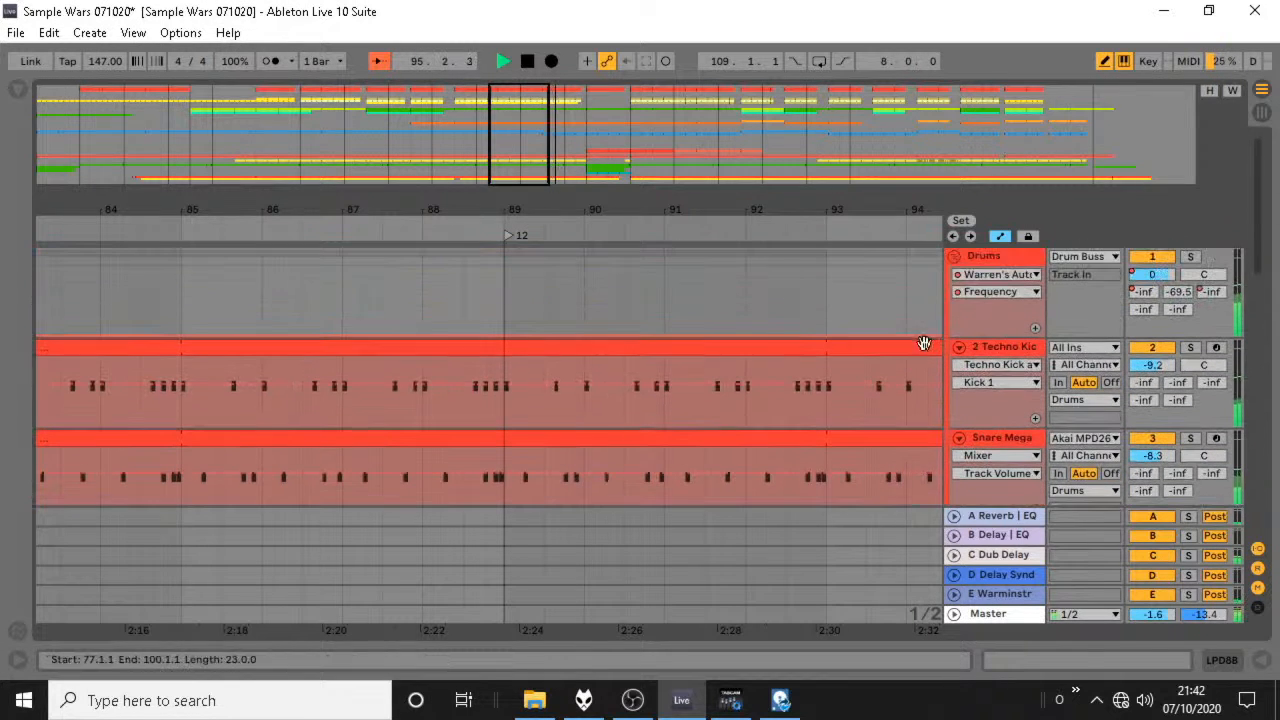
pyautogui.click(954, 256)
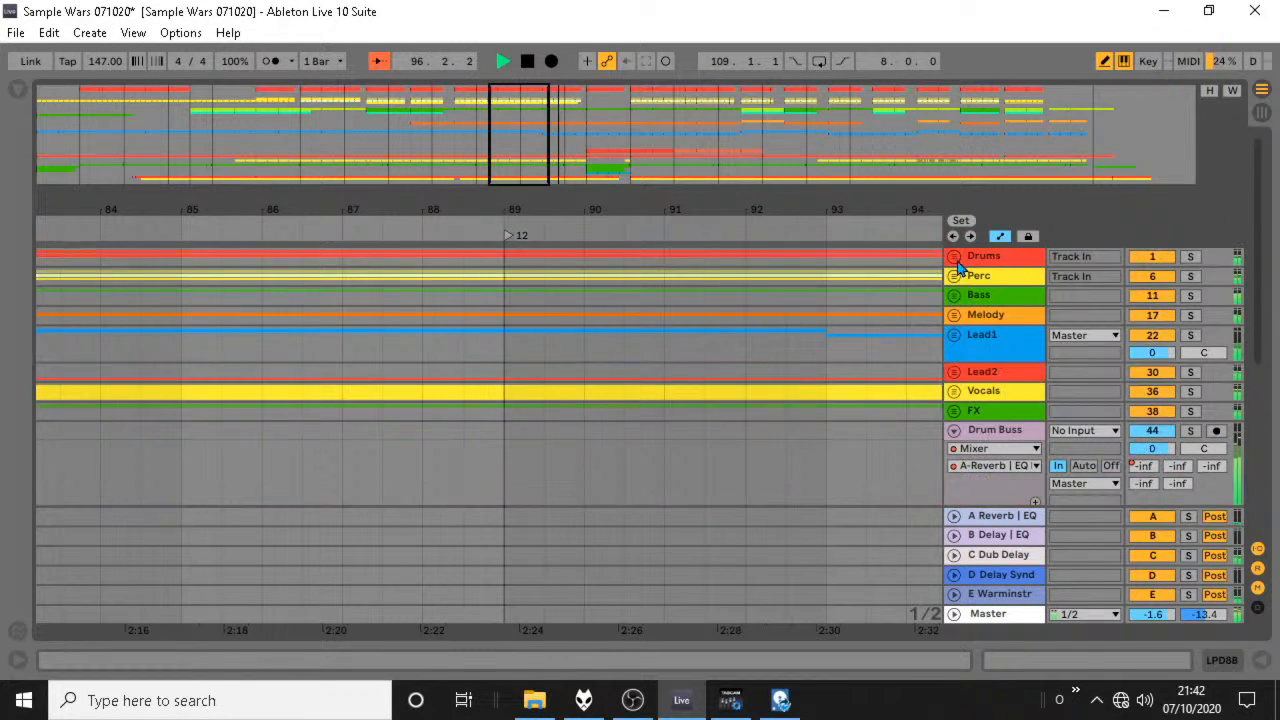
pyautogui.click(952, 391)
# Lower the low-cut band in the Vocals group's EQ Eight to 121 Hz with a Q of 0.43, and hide the device view.
pyautogui.scroll(-5, 970, 370)
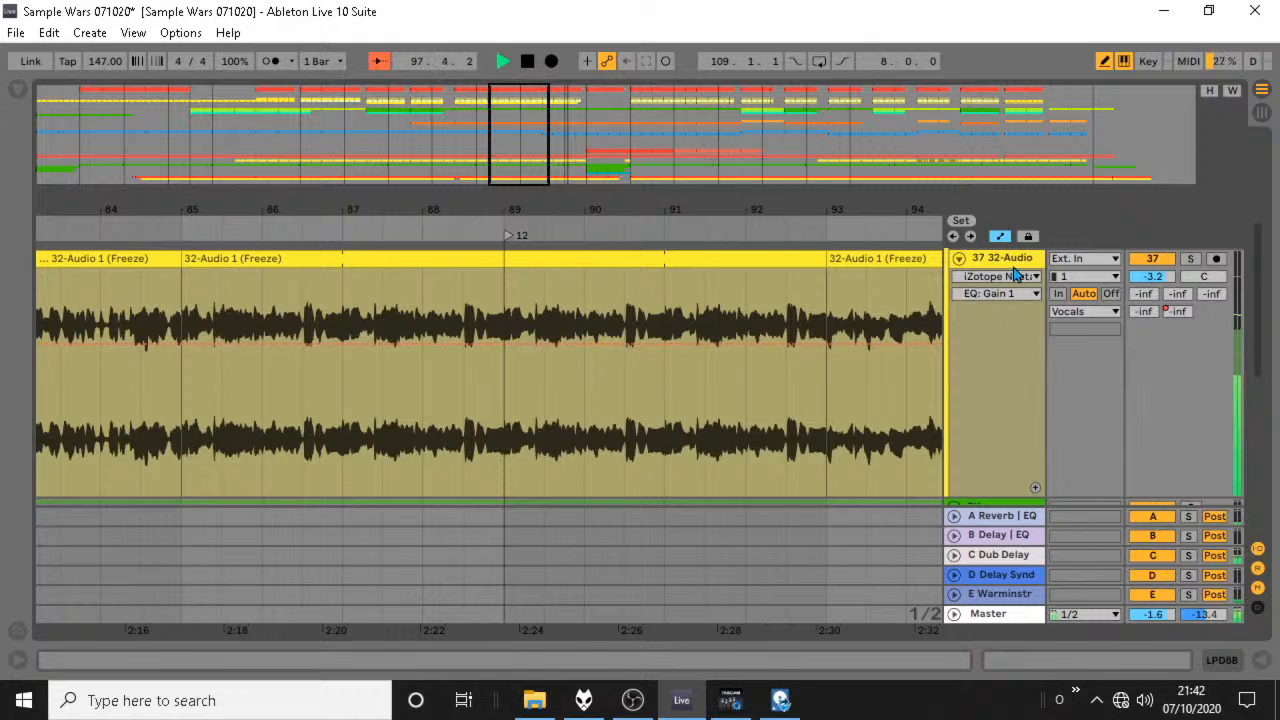
pyautogui.doubleClick(1013, 266)
pyautogui.scroll(3, 1030, 286)
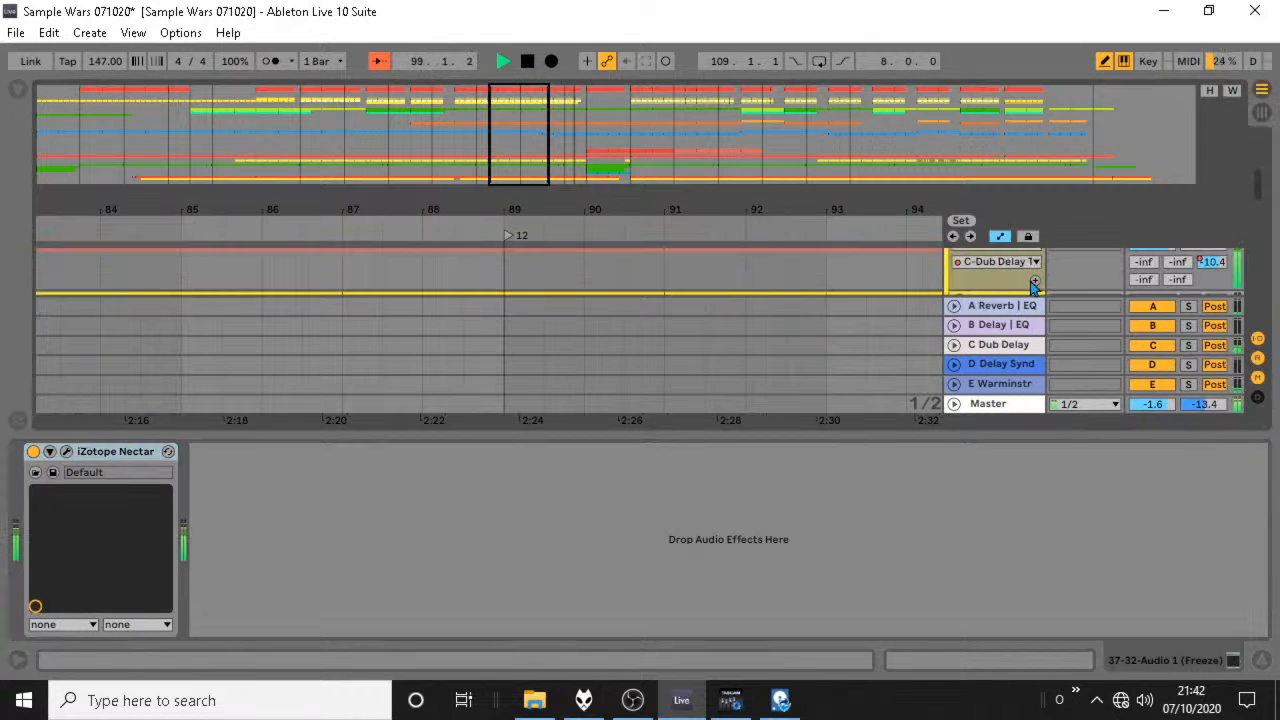
pyautogui.click(1003, 289)
pyautogui.moveTo(870, 548); pyautogui.dragTo(839, 557)
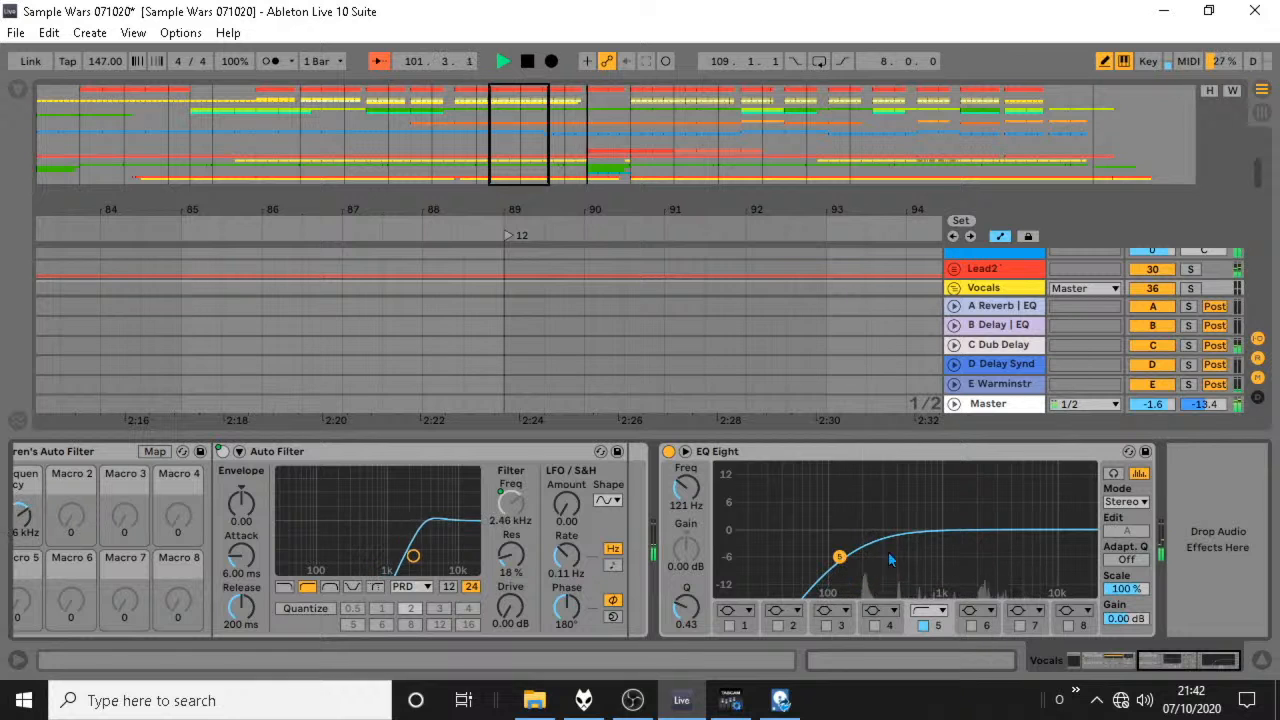
pyautogui.click(1261, 661)
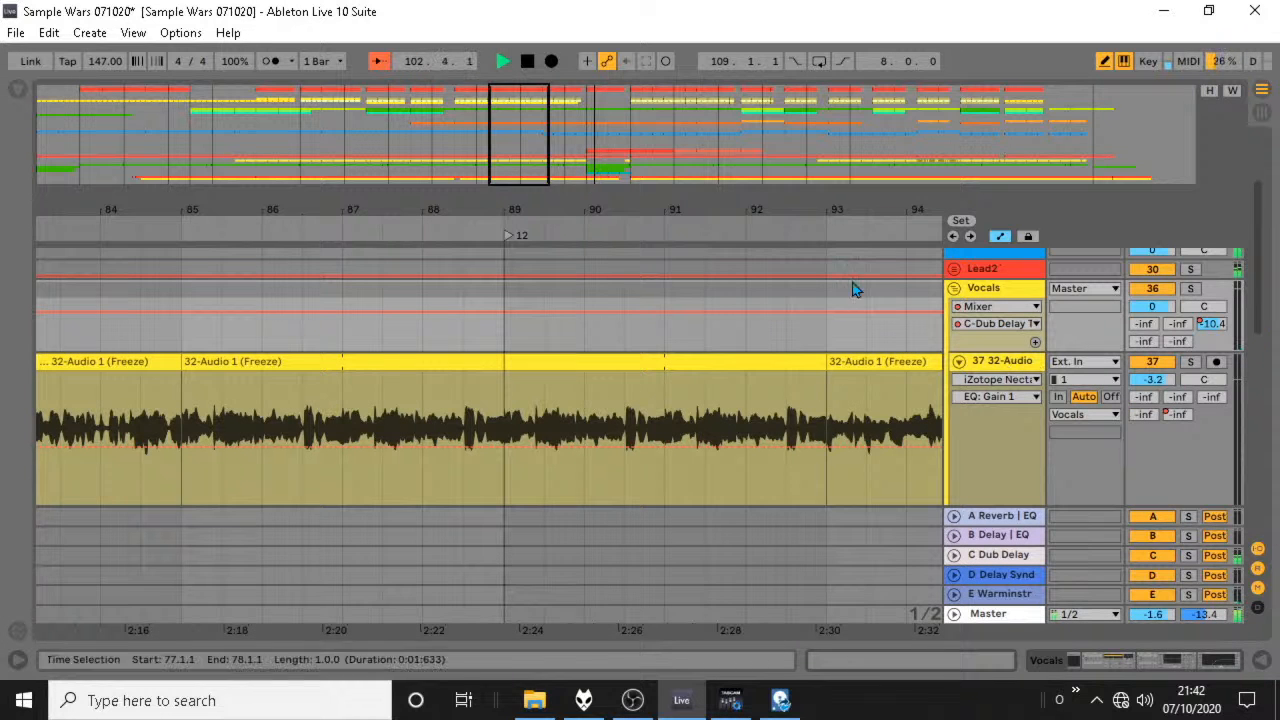
# Expand the Lead2 group and set Dist LVL to about 81.3 in MannyM Distortion on the 147 museum synths track.
pyautogui.moveTo(760, 197); pyautogui.dragTo(429, 197)
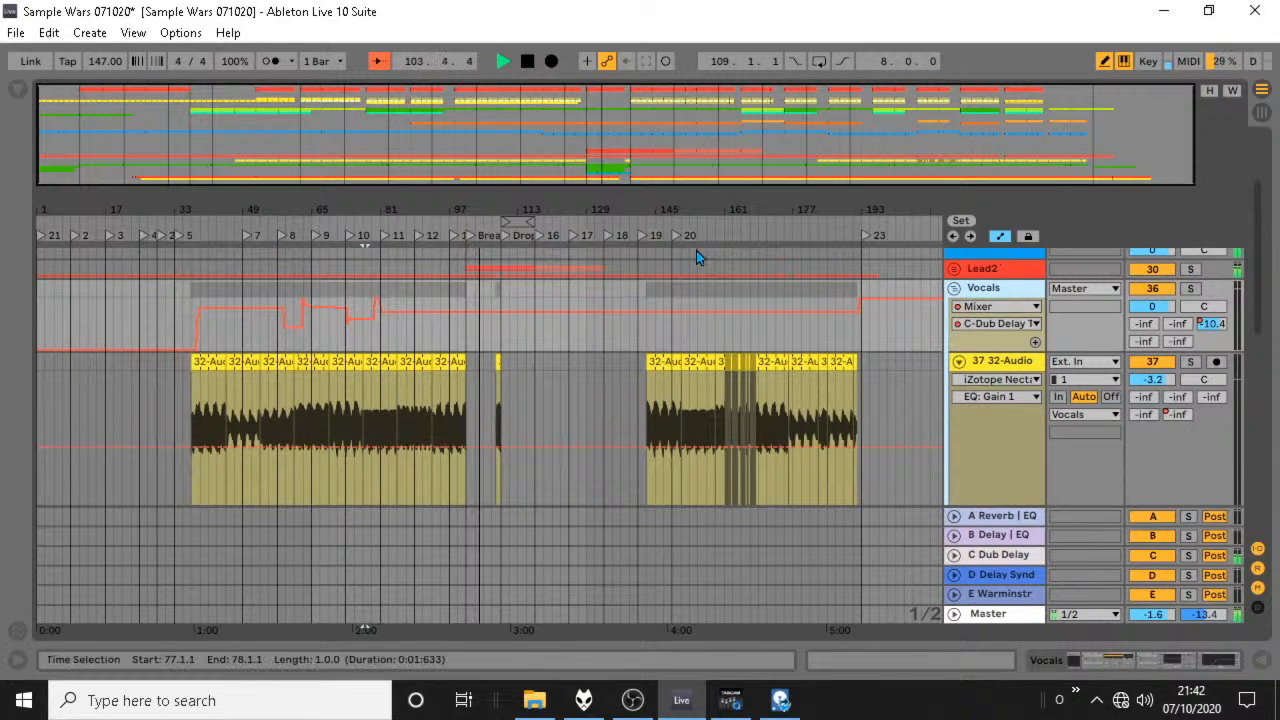
pyautogui.press('h')
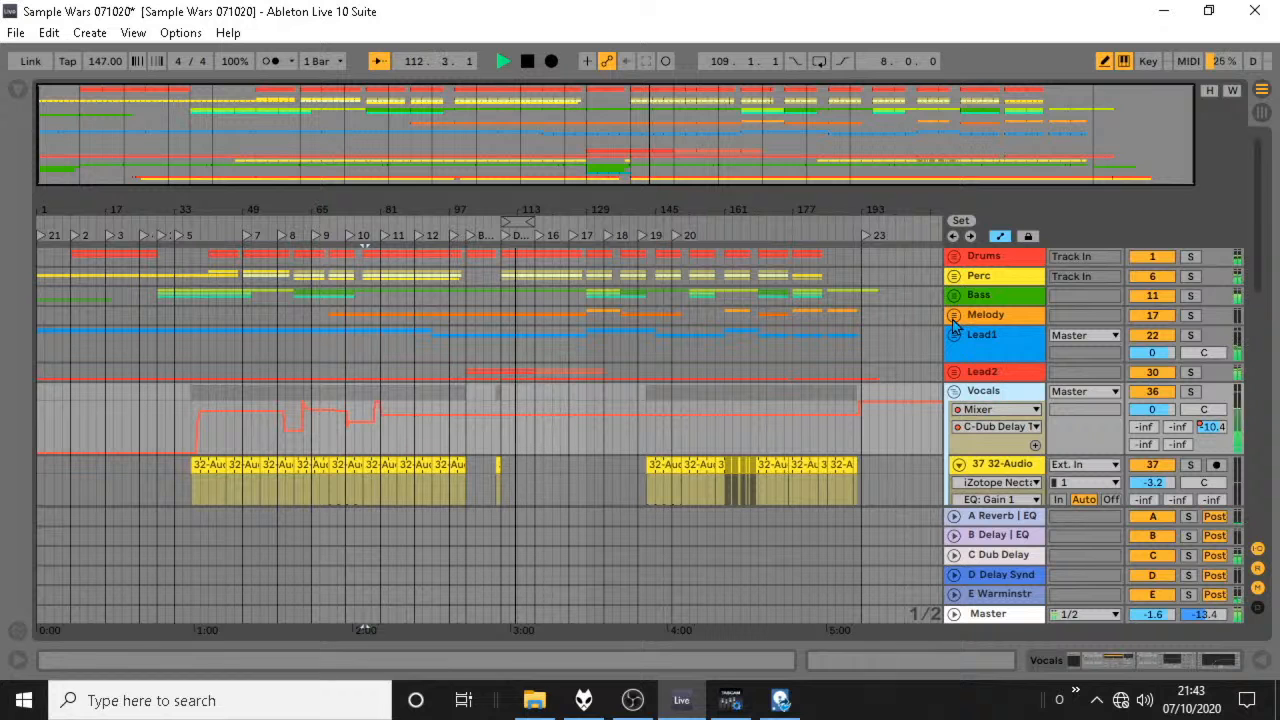
pyautogui.click(954, 372)
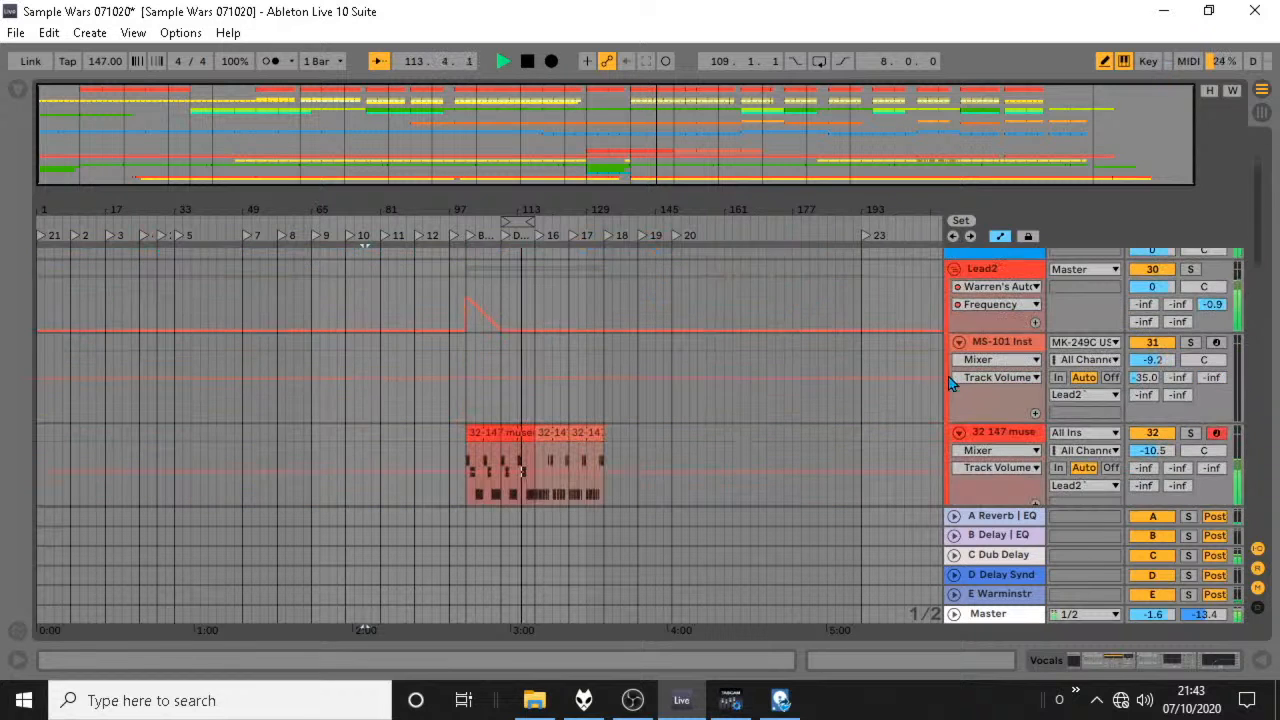
pyautogui.doubleClick(1003, 355)
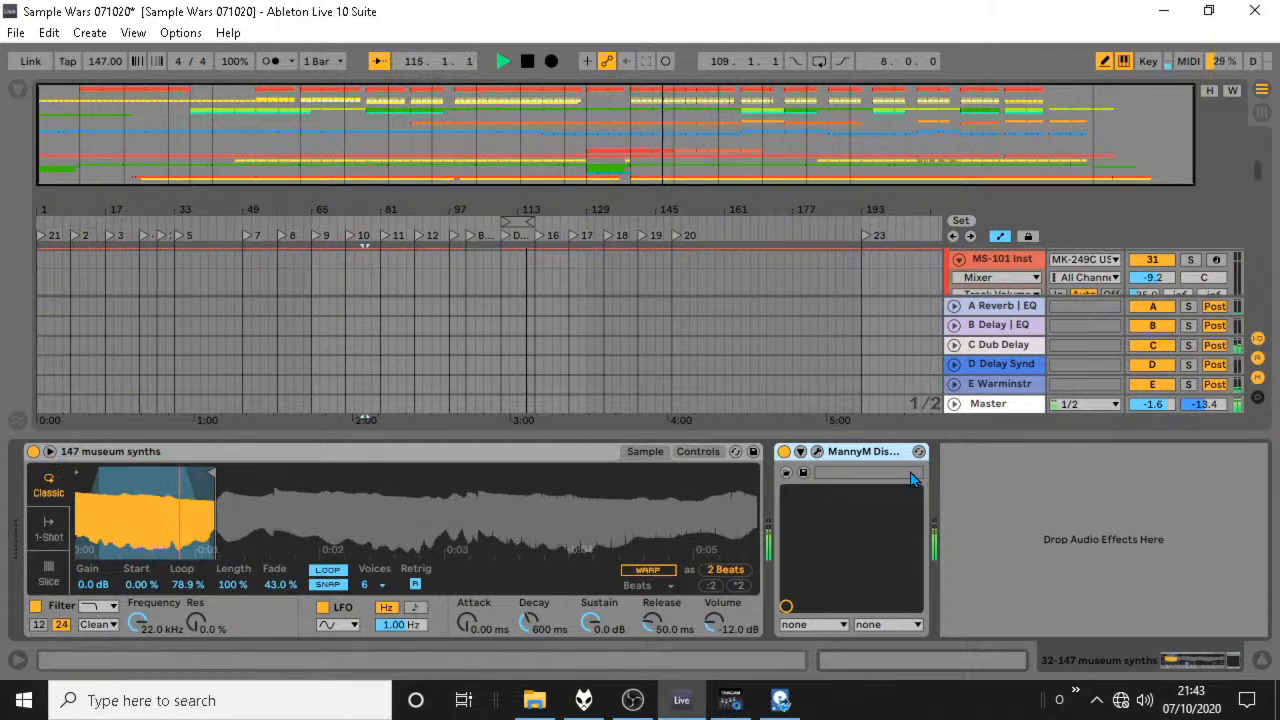
pyautogui.click(820, 456)
pyautogui.moveTo(493, 207); pyautogui.dragTo(495, 187)
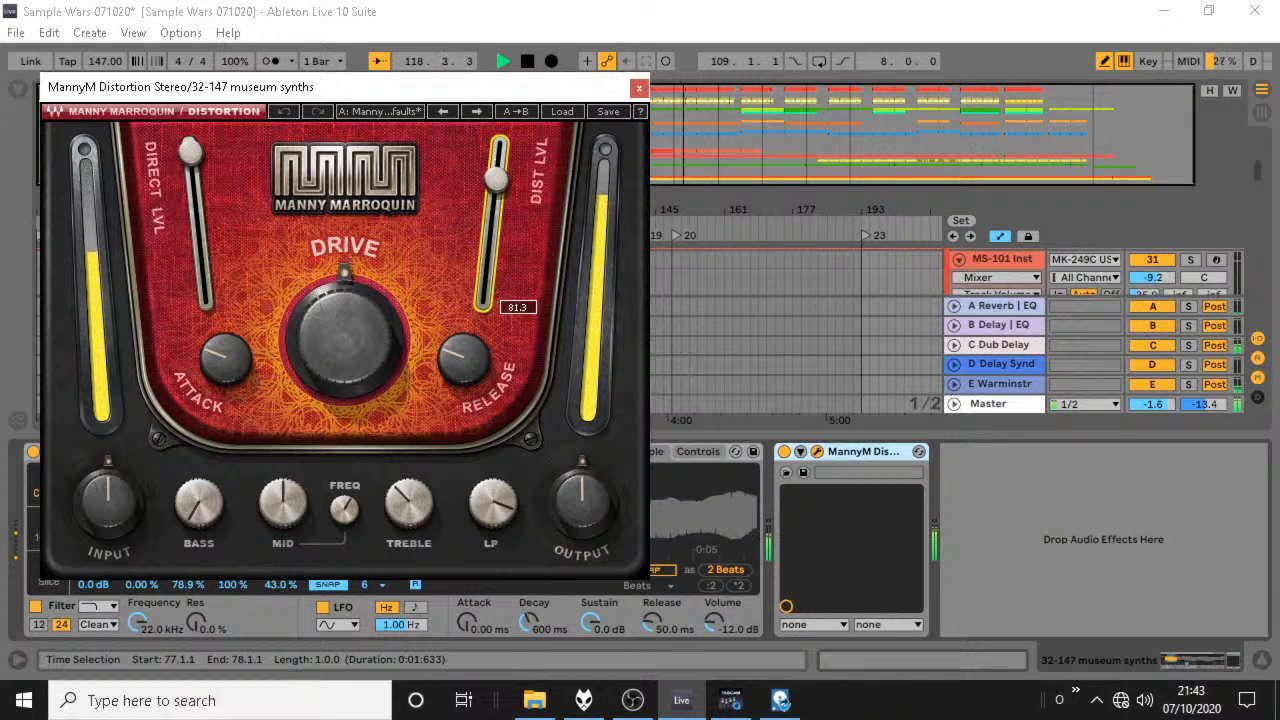
pyautogui.click(639, 88)
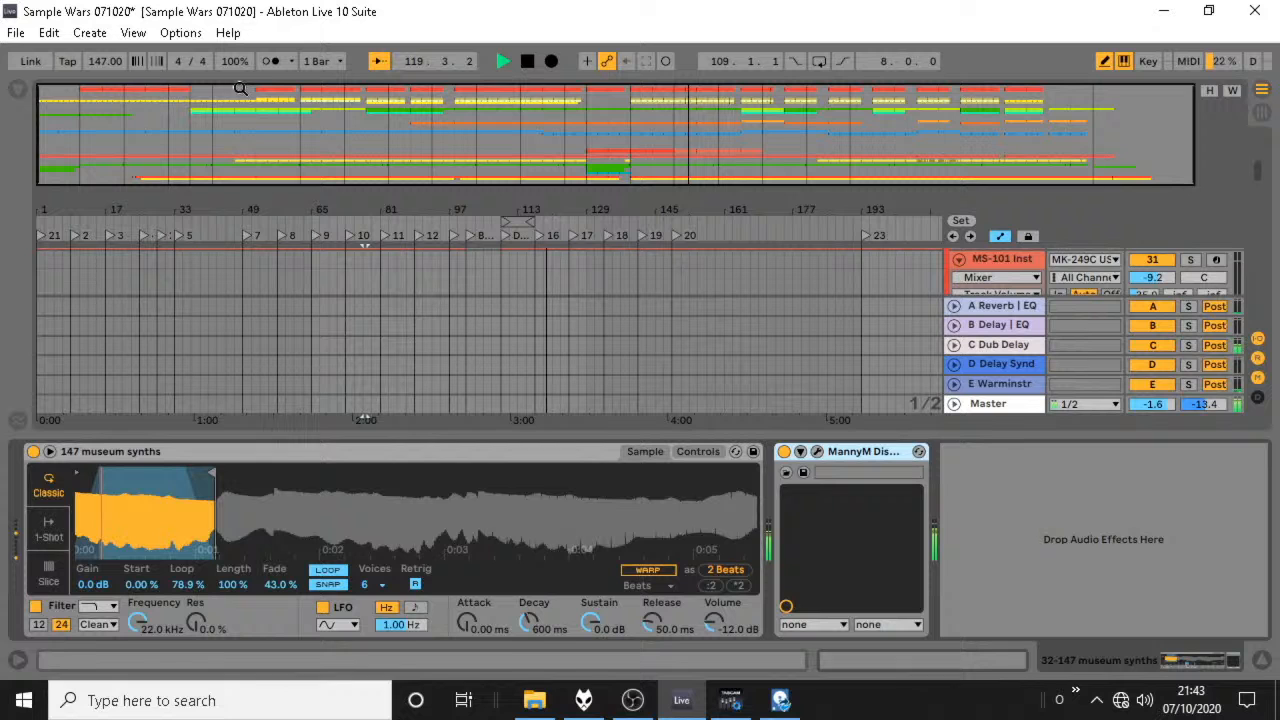
# Add LFOTool_x64 from the FX collection after MannyM Distortion on the 147 museum synths track.
pyautogui.click(18, 89)
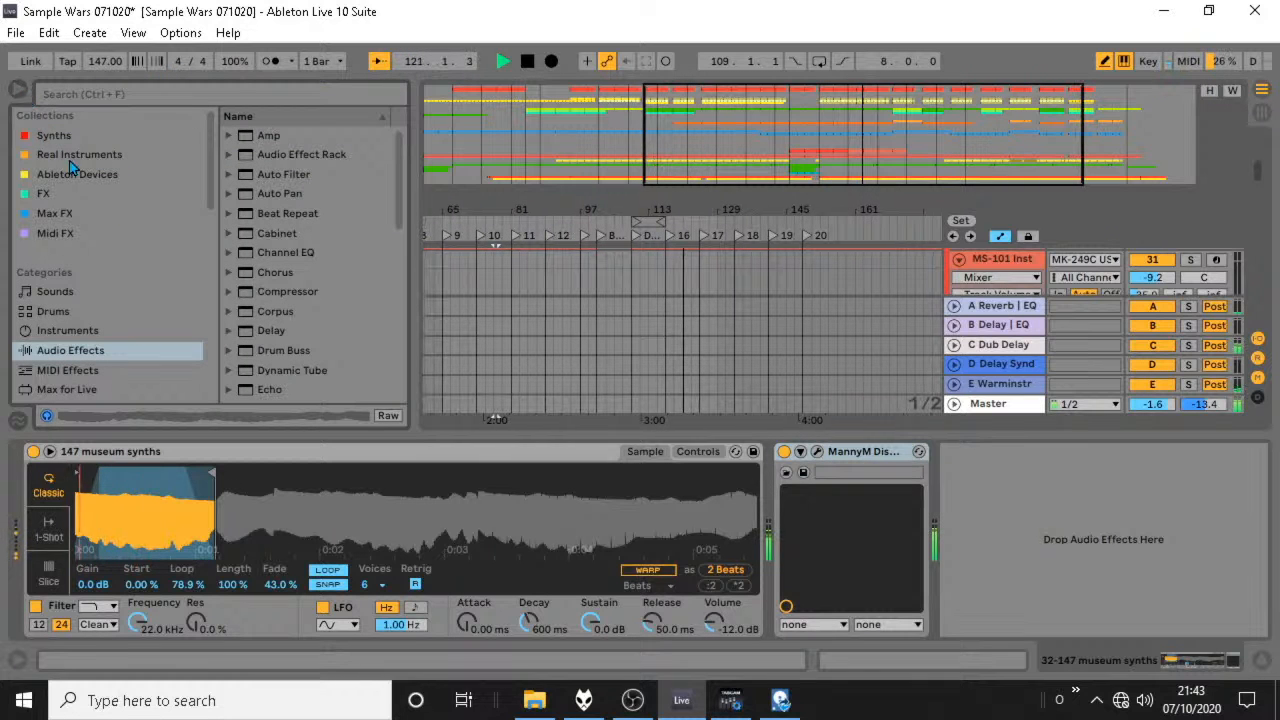
pyautogui.scroll(-2, 80, 340)
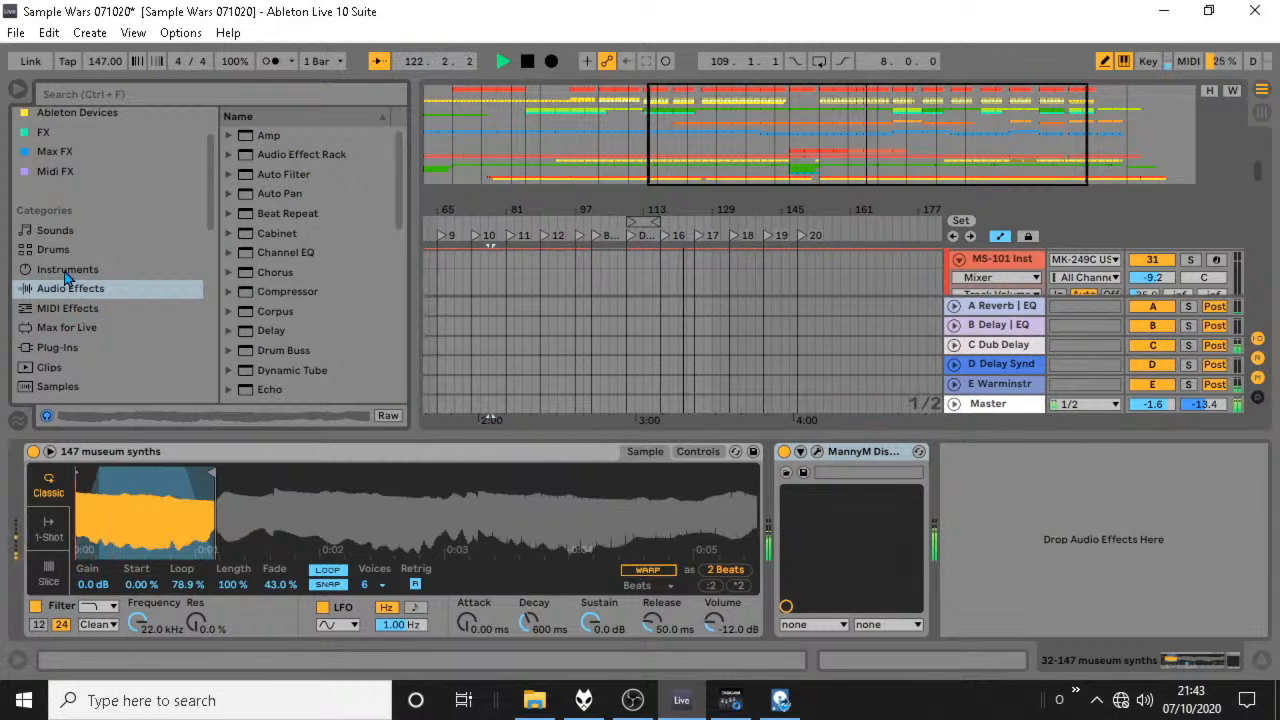
pyautogui.click(57, 347)
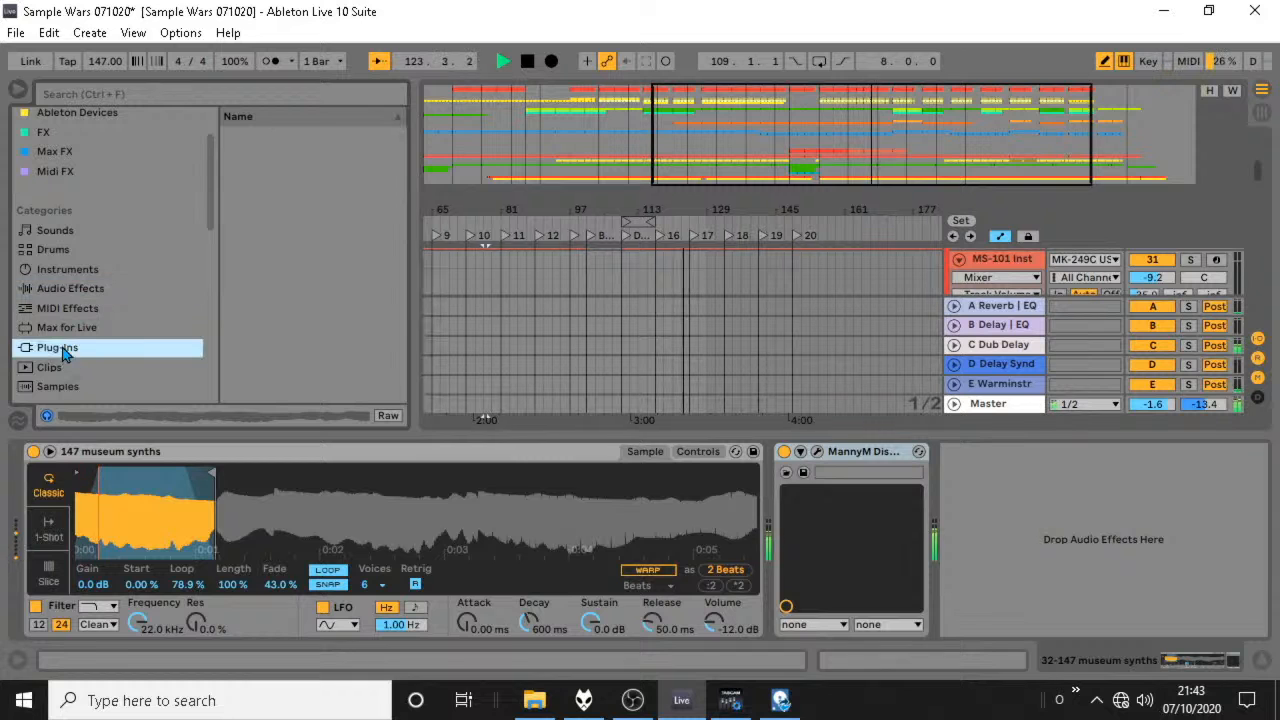
pyautogui.scroll(8, 319, 301)
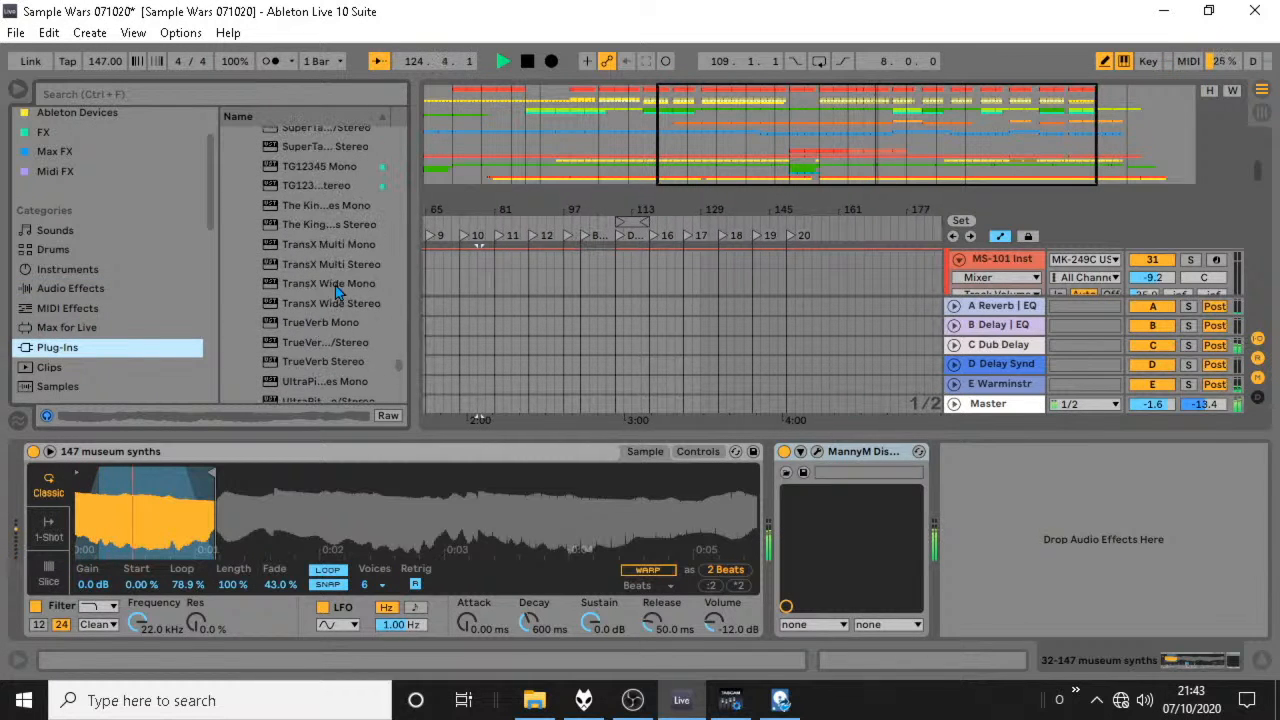
pyautogui.scroll(2, 45, 205)
pyautogui.click(44, 197)
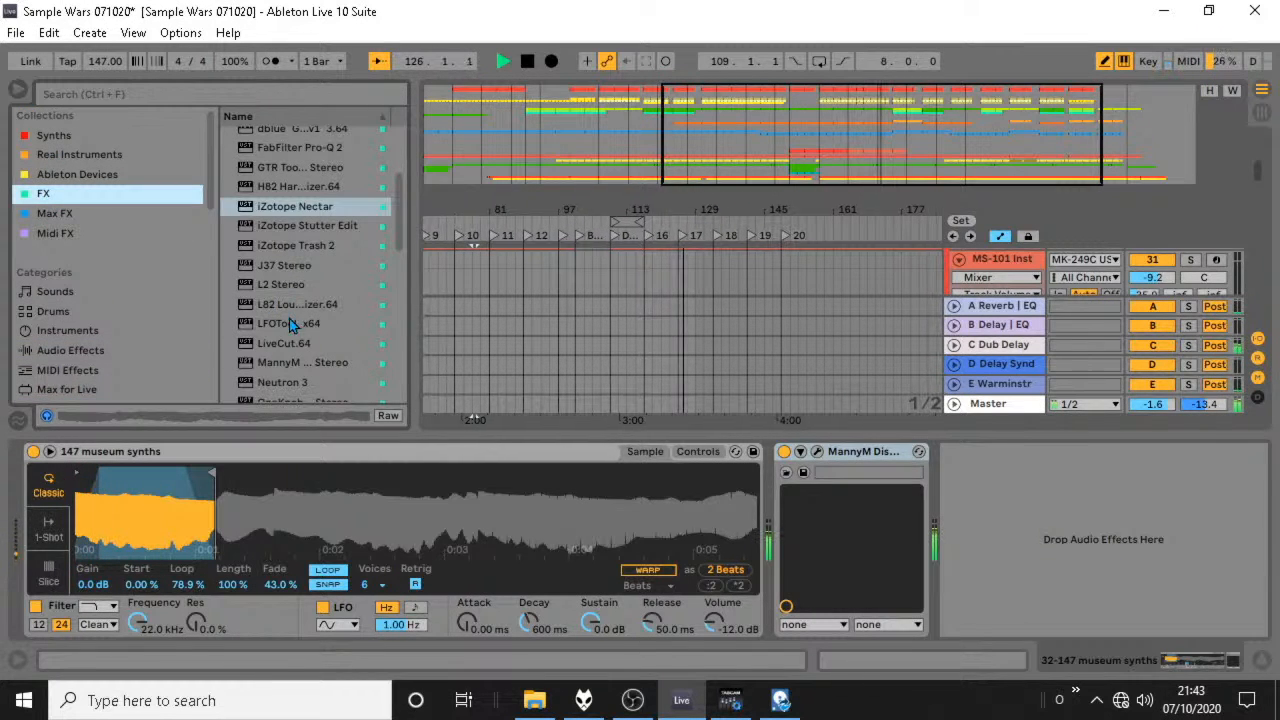
pyautogui.moveTo(285, 325); pyautogui.dragTo(969, 525)
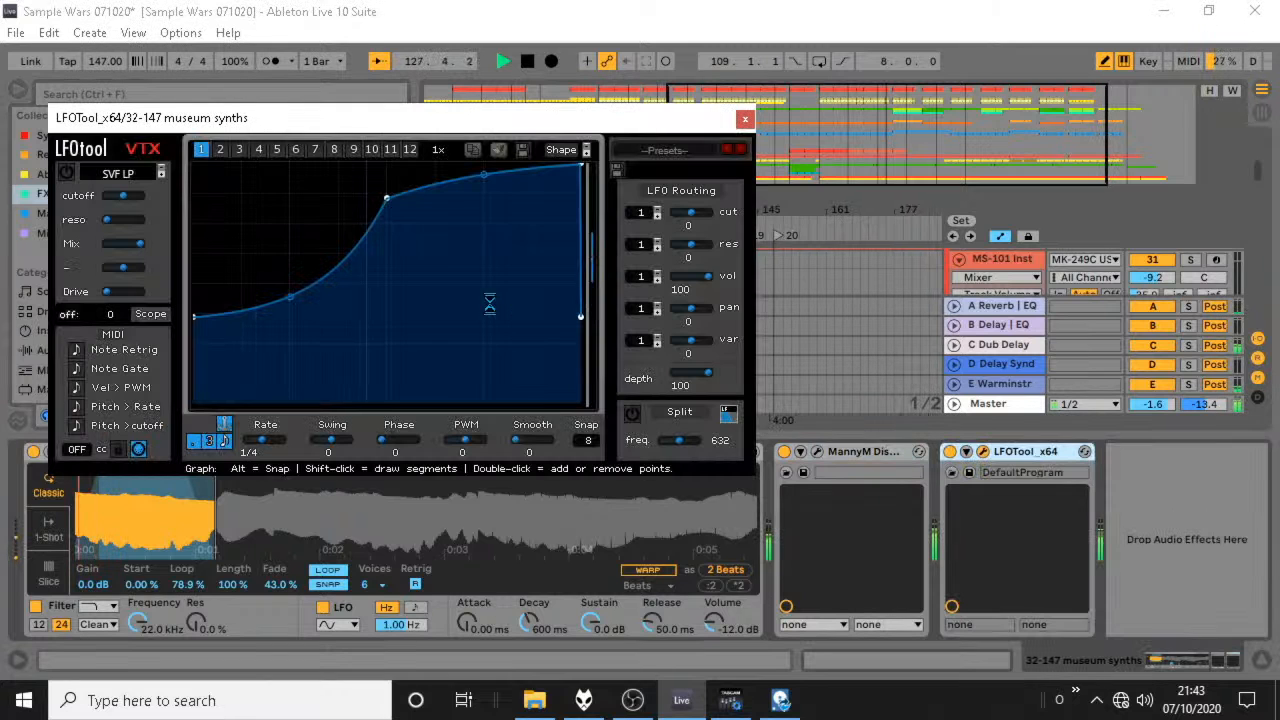
# Reshape LFOTool's curve with a raised middle point, a lower start and a last peak moved earlier, and close the plug-in and device view.
pyautogui.moveTo(387, 197); pyautogui.dragTo(387, 174)
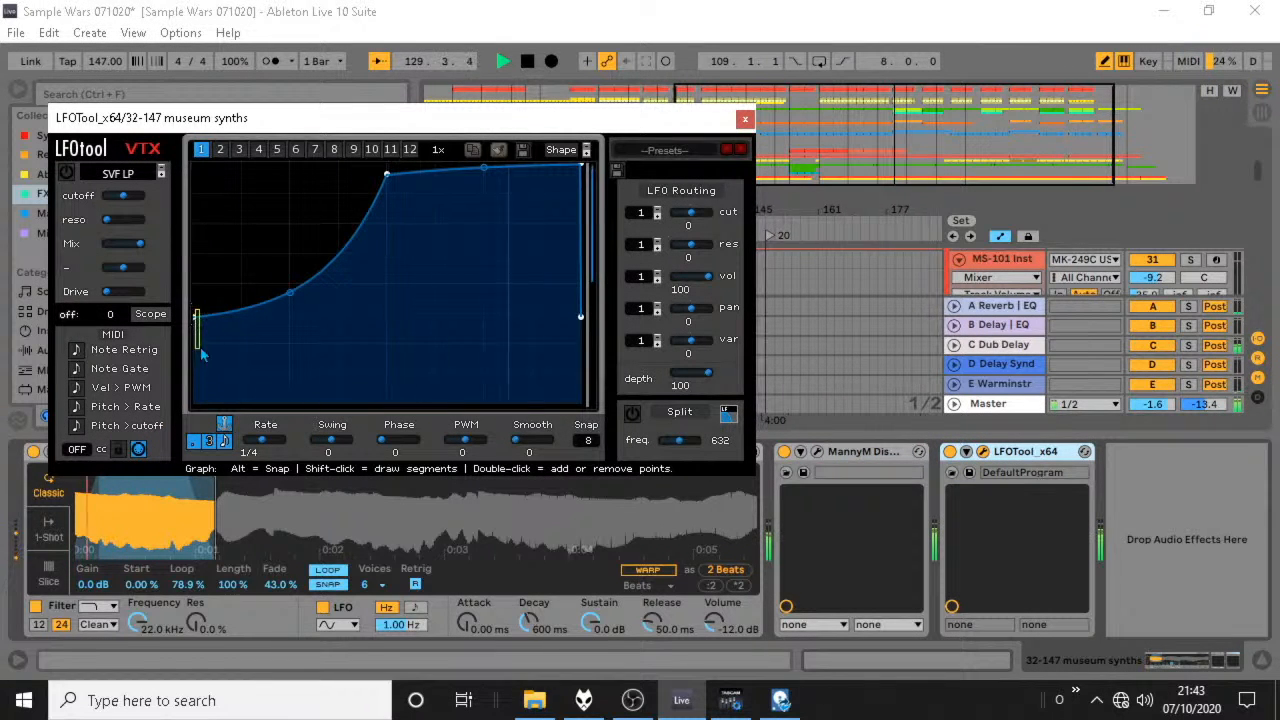
pyautogui.moveTo(194, 316); pyautogui.dragTo(197, 350)
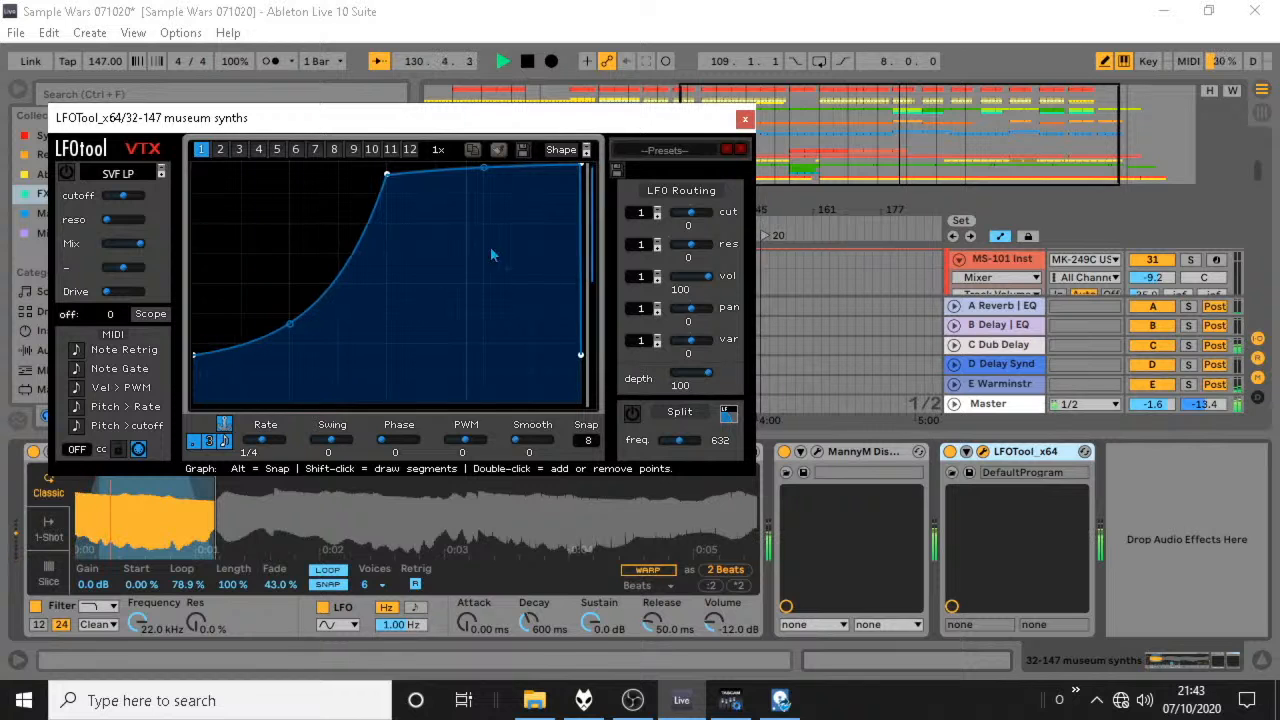
pyautogui.moveTo(580, 166); pyautogui.dragTo(548, 172)
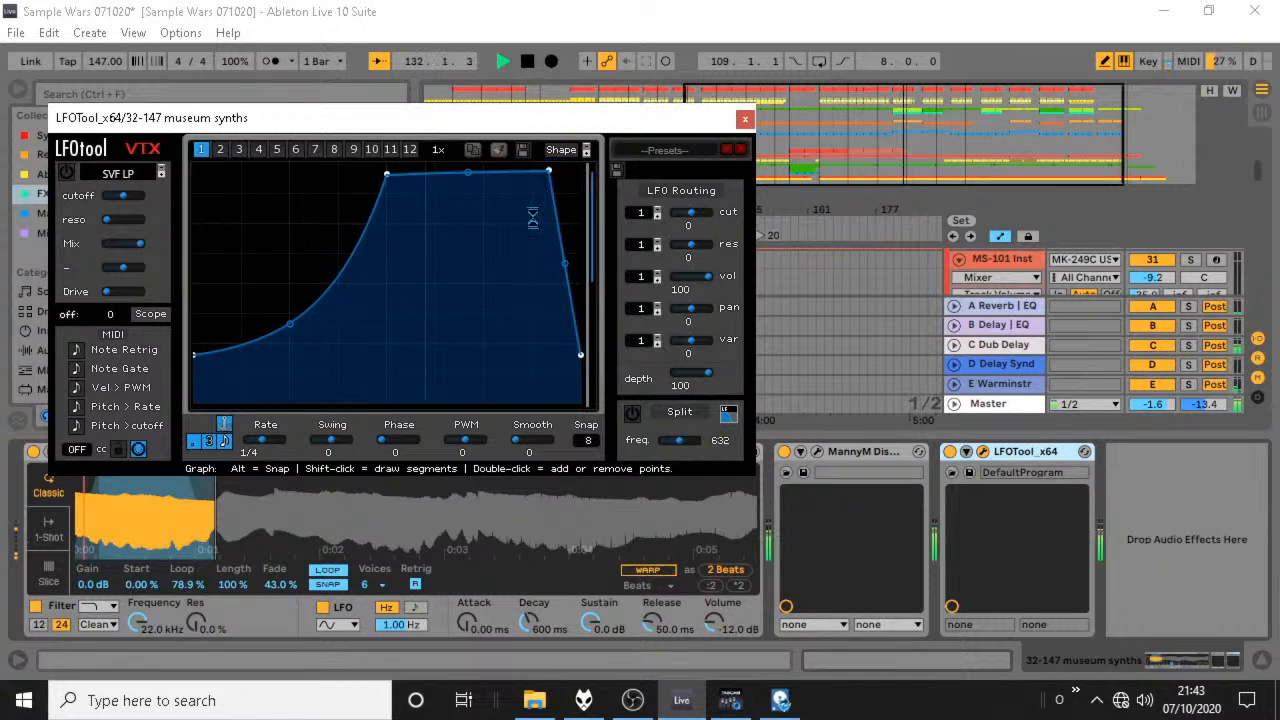
pyautogui.click(743, 120)
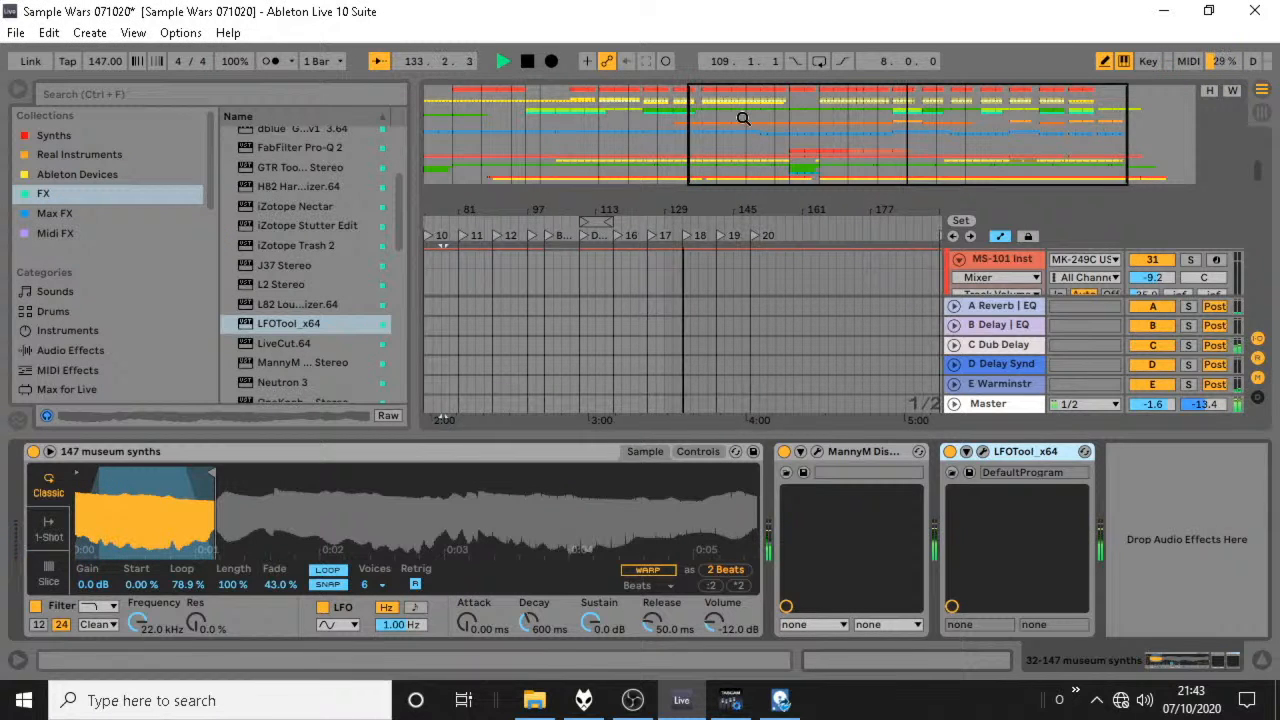
pyautogui.click(1261, 661)
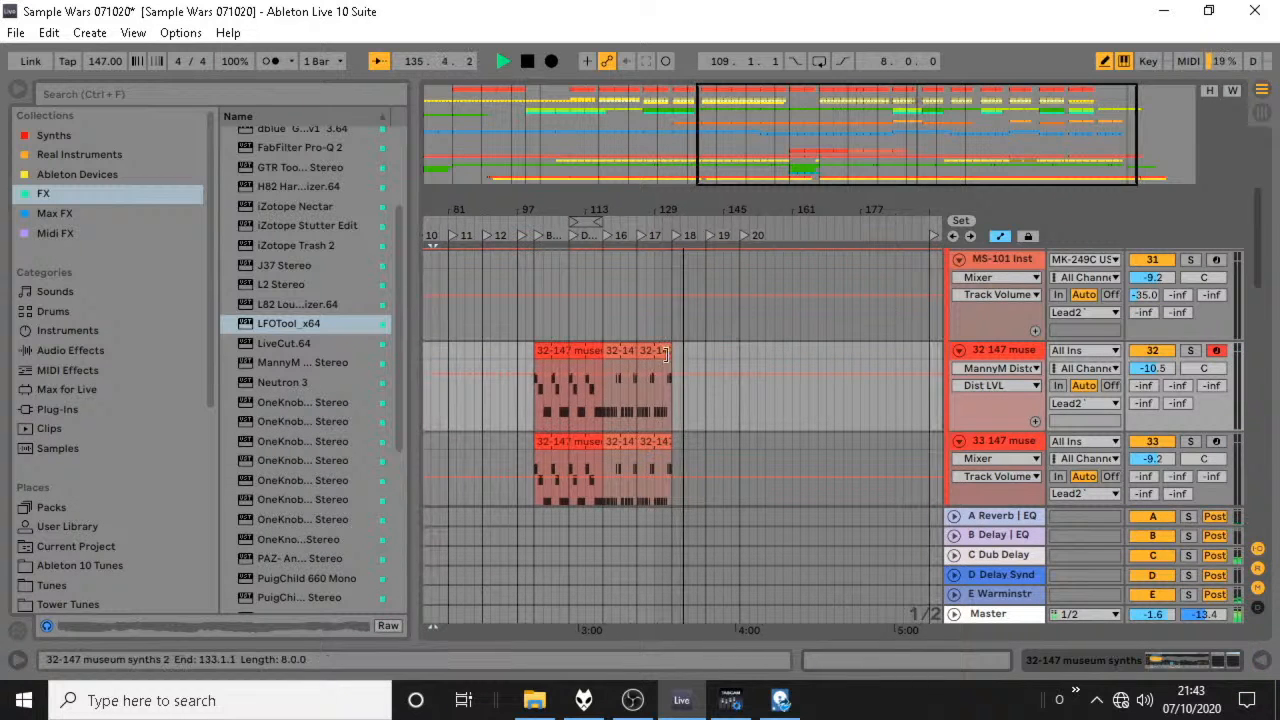
# Extend the last 147 museum synths clip to about bar 153 on track 32 and bar 141 on track 33, using an 8-bar grid.
pyautogui.moveTo(671, 351); pyautogui.dragTo(758, 351)
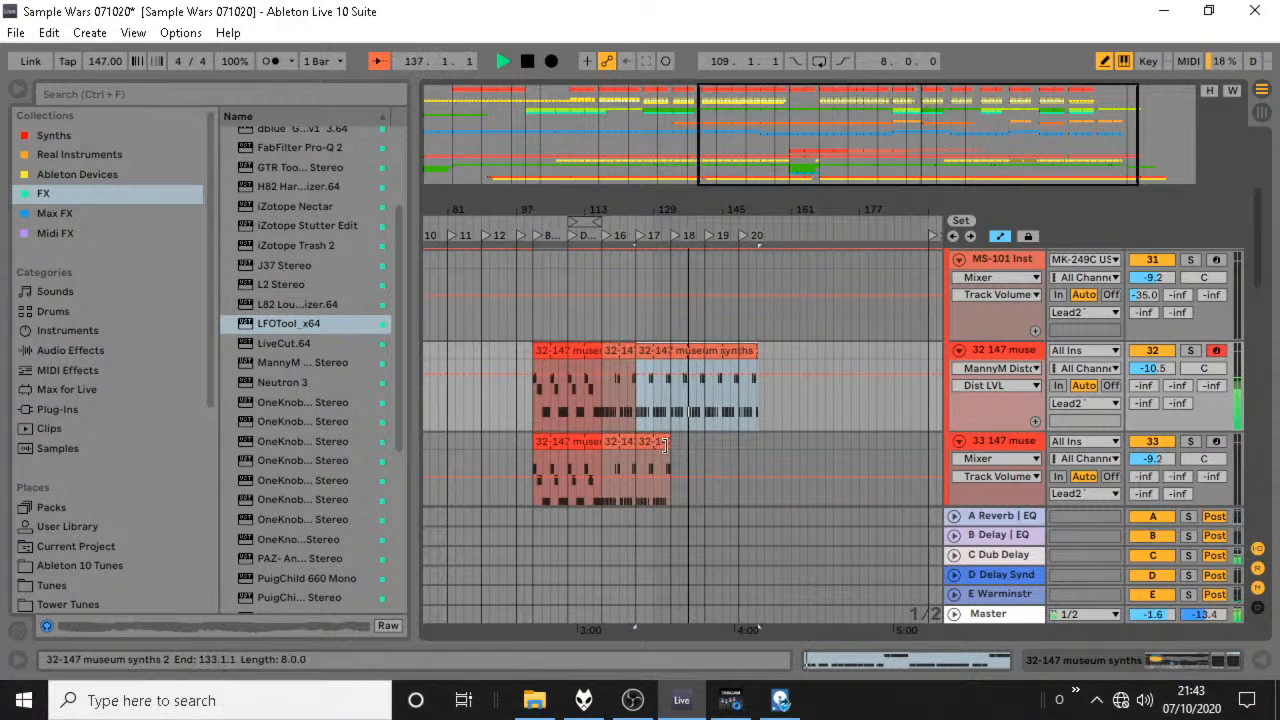
pyautogui.moveTo(670, 441); pyautogui.dragTo(703, 449)
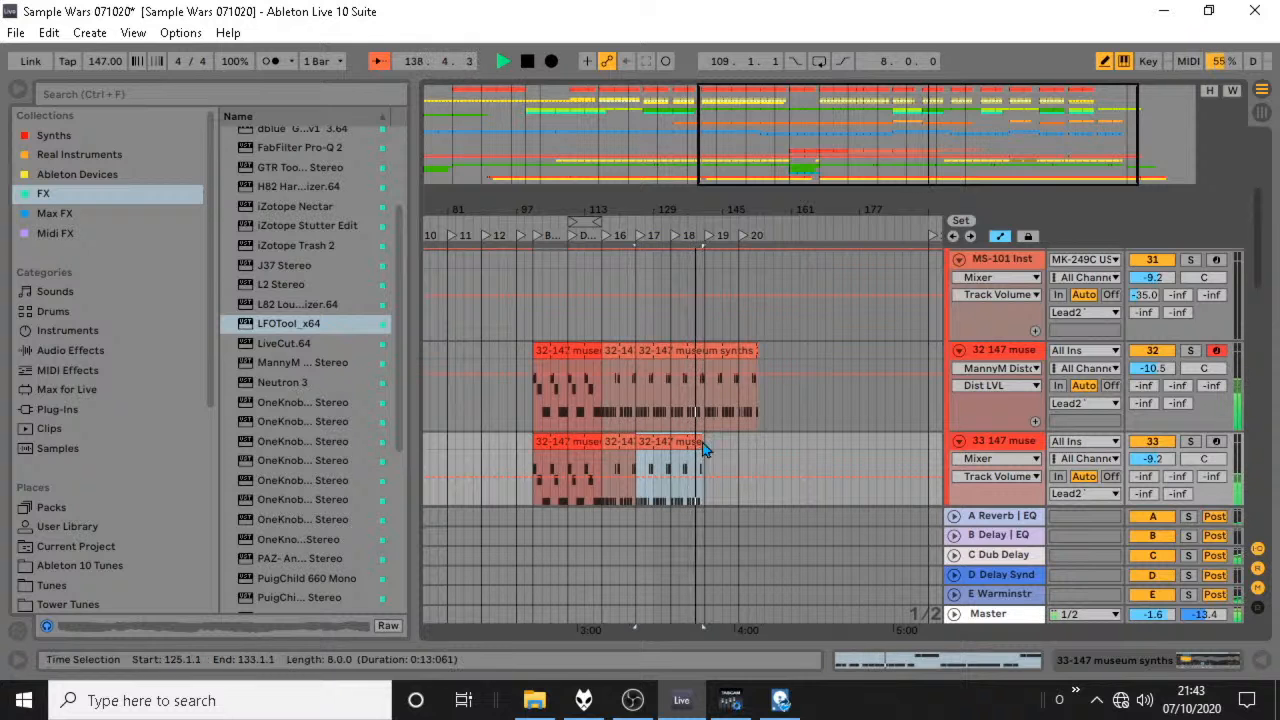
pyautogui.rightClick(773, 355)
pyautogui.click(806, 536)
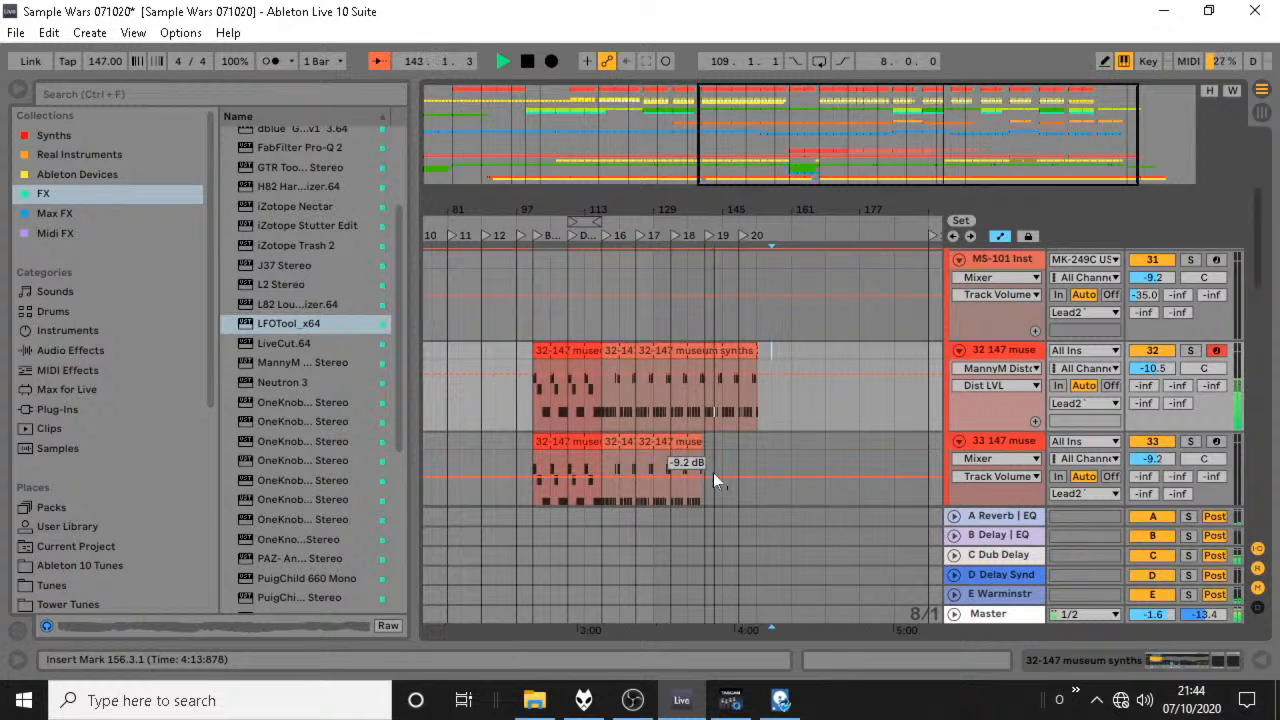
pyautogui.moveTo(708, 504); pyautogui.dragTo(670, 470)
pyautogui.moveTo(663, 411); pyautogui.dragTo(531, 358)
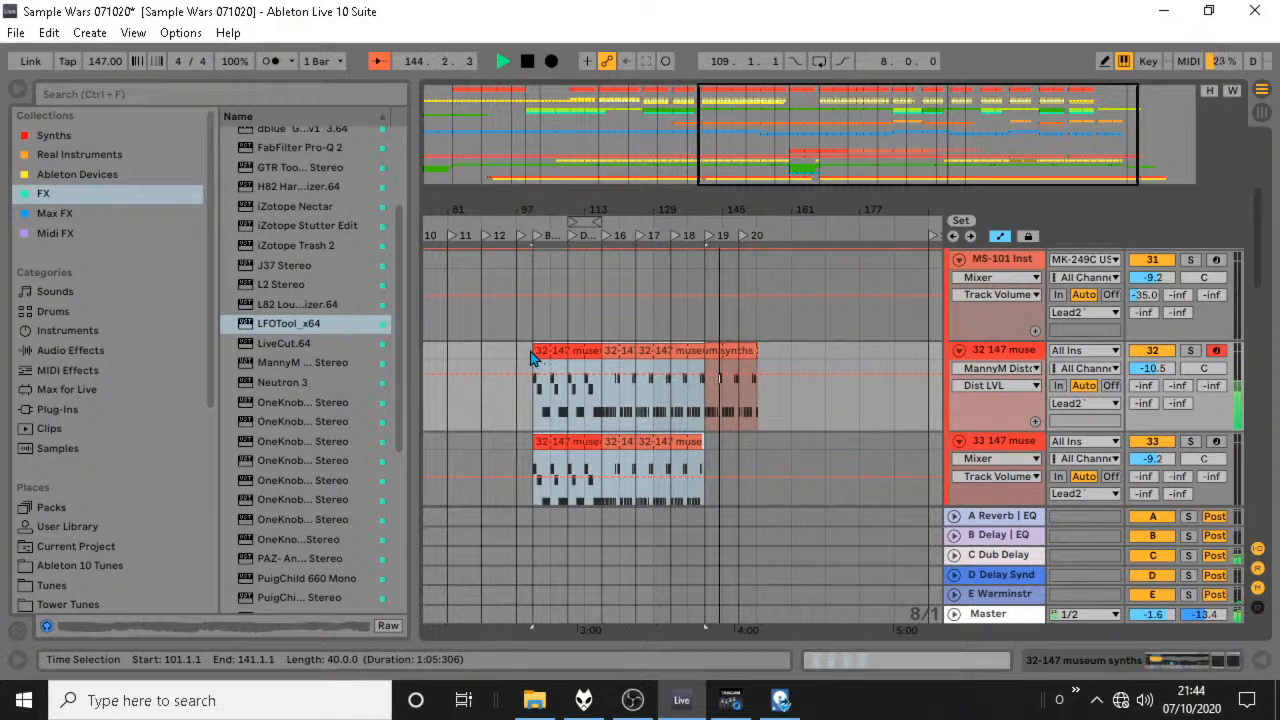
pyautogui.hotkey('ctrl', 'd')
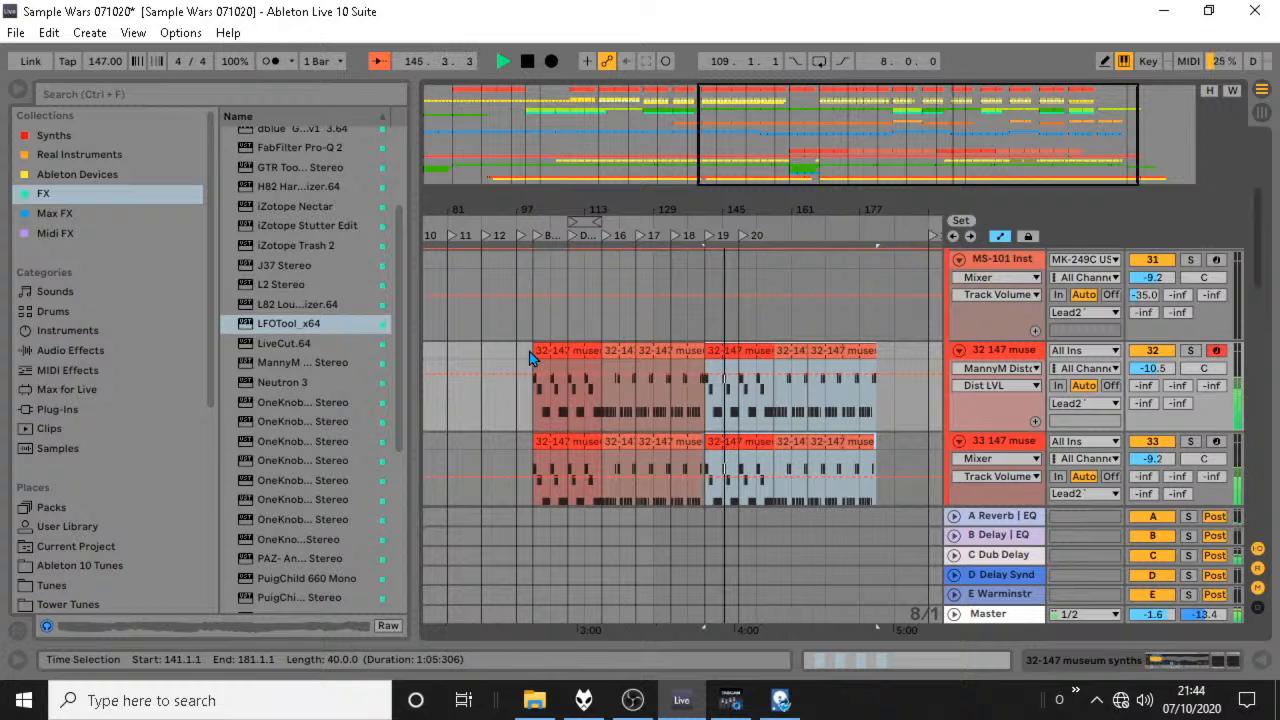
pyautogui.hotkey('ctrl', 'z')
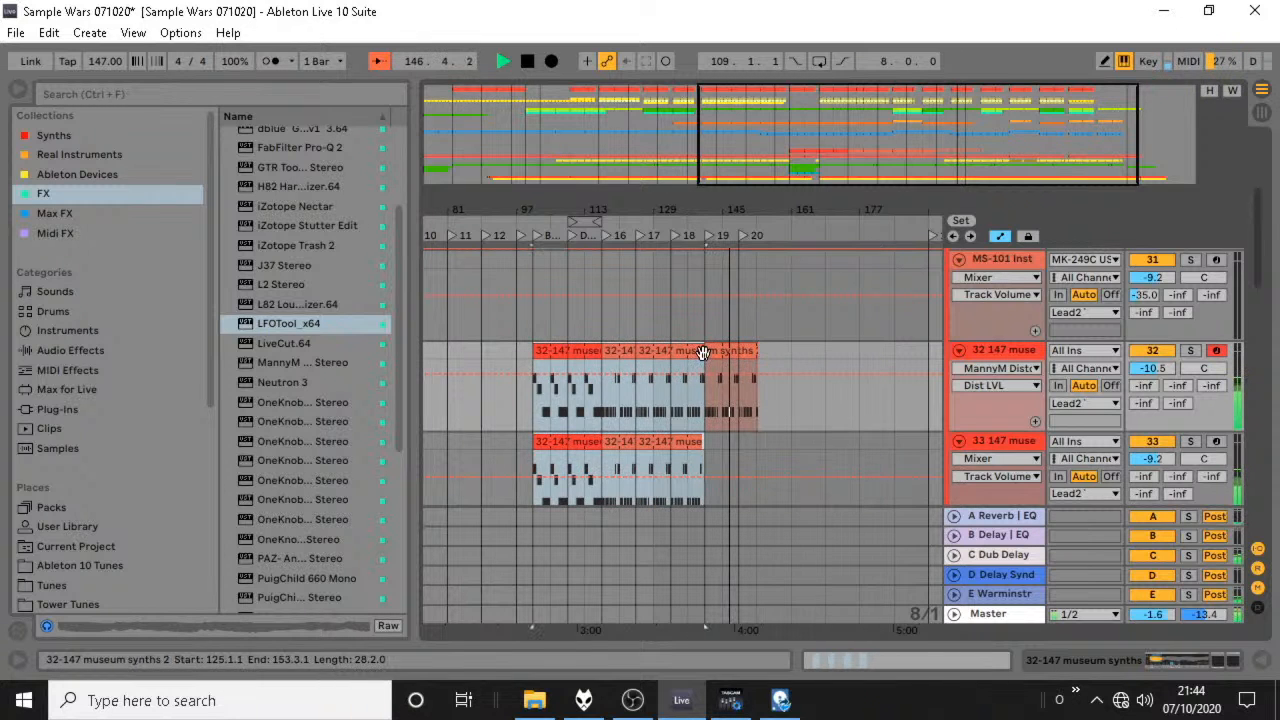
# Extend the last museum synths clips on tracks 32 and 33 to bar 153, and duplicate bars 101 to 153 directly after them.
pyautogui.moveTo(699, 441); pyautogui.dragTo(752, 441)
pyautogui.moveTo(752, 350)
pyautogui.mouseDown()
pyautogui.moveTo(783, 349)
pyautogui.moveTo(754, 350)
pyautogui.mouseUp()
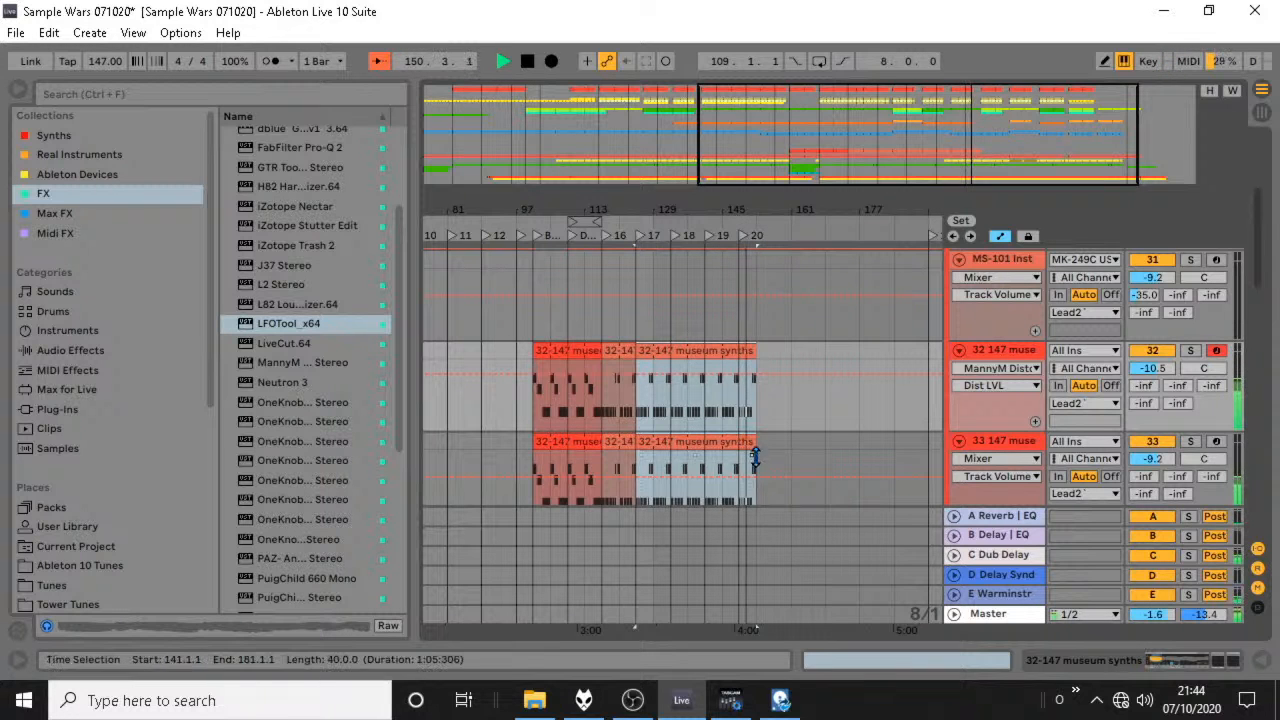
pyautogui.moveTo(758, 460); pyautogui.dragTo(545, 362)
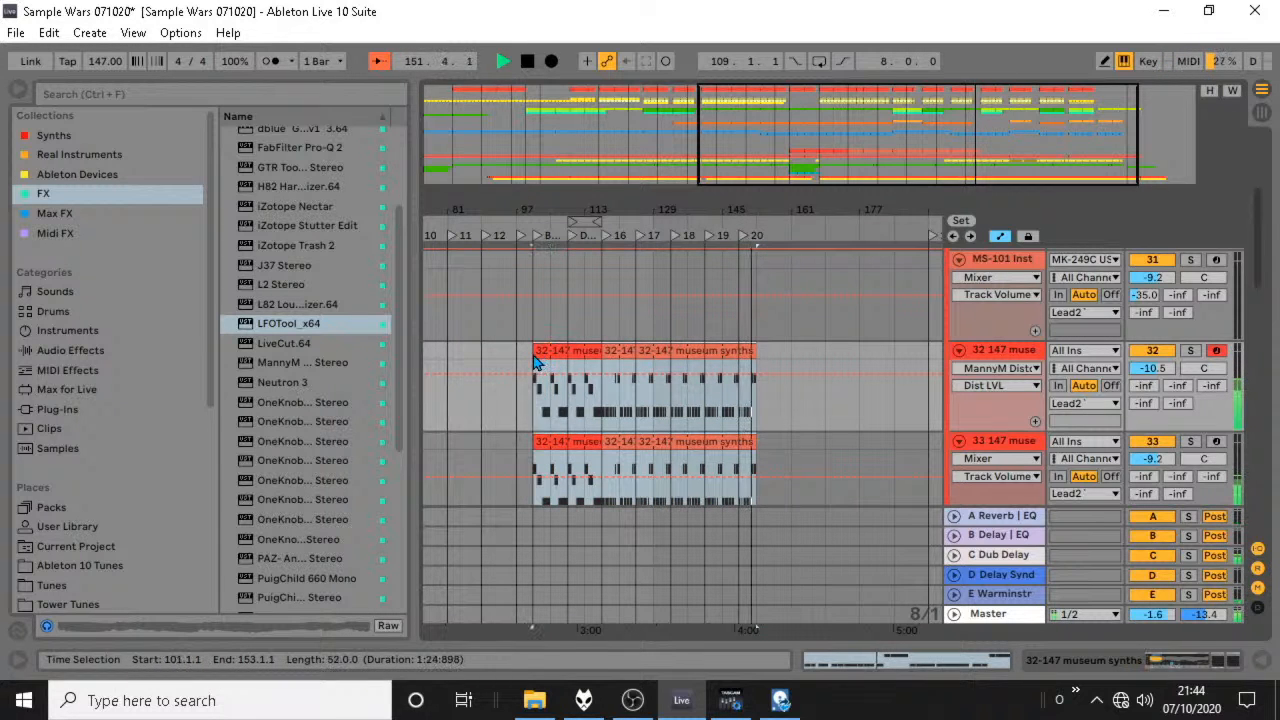
pyautogui.hotkey('ctrl', 'd')
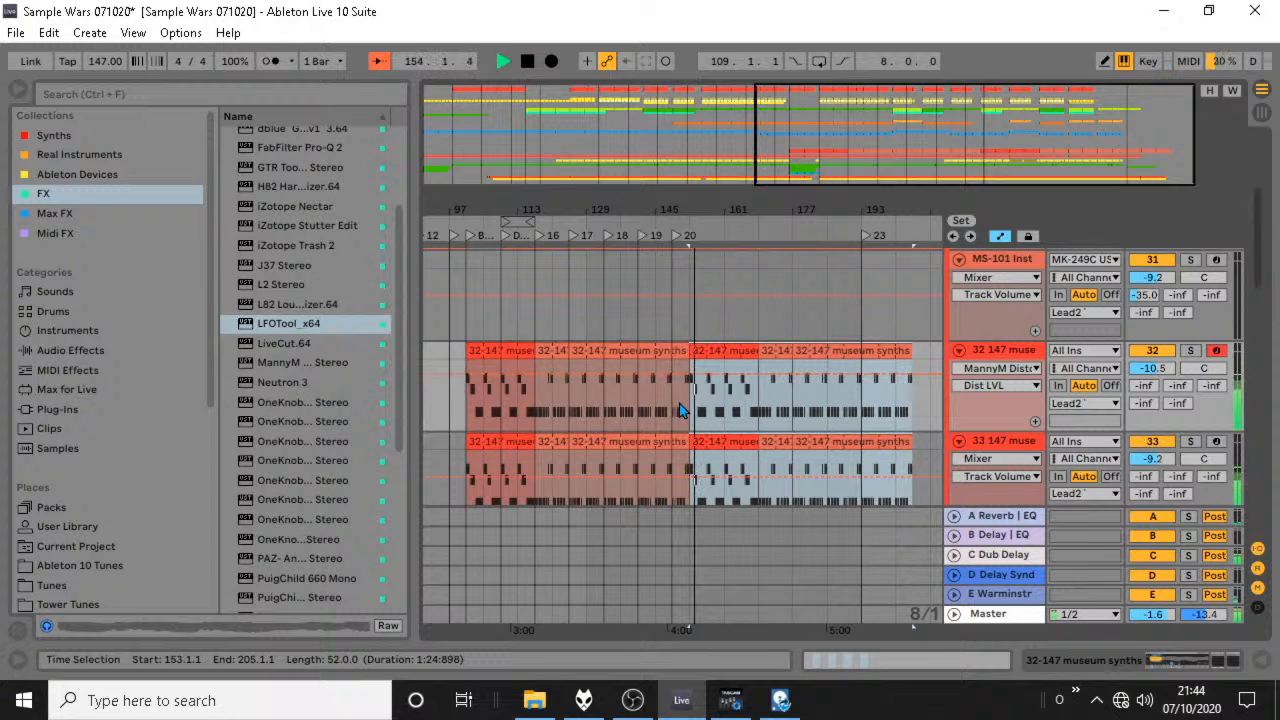
pyautogui.scroll(2, 703, 423)
pyautogui.hotkey('ctrl', 'd')
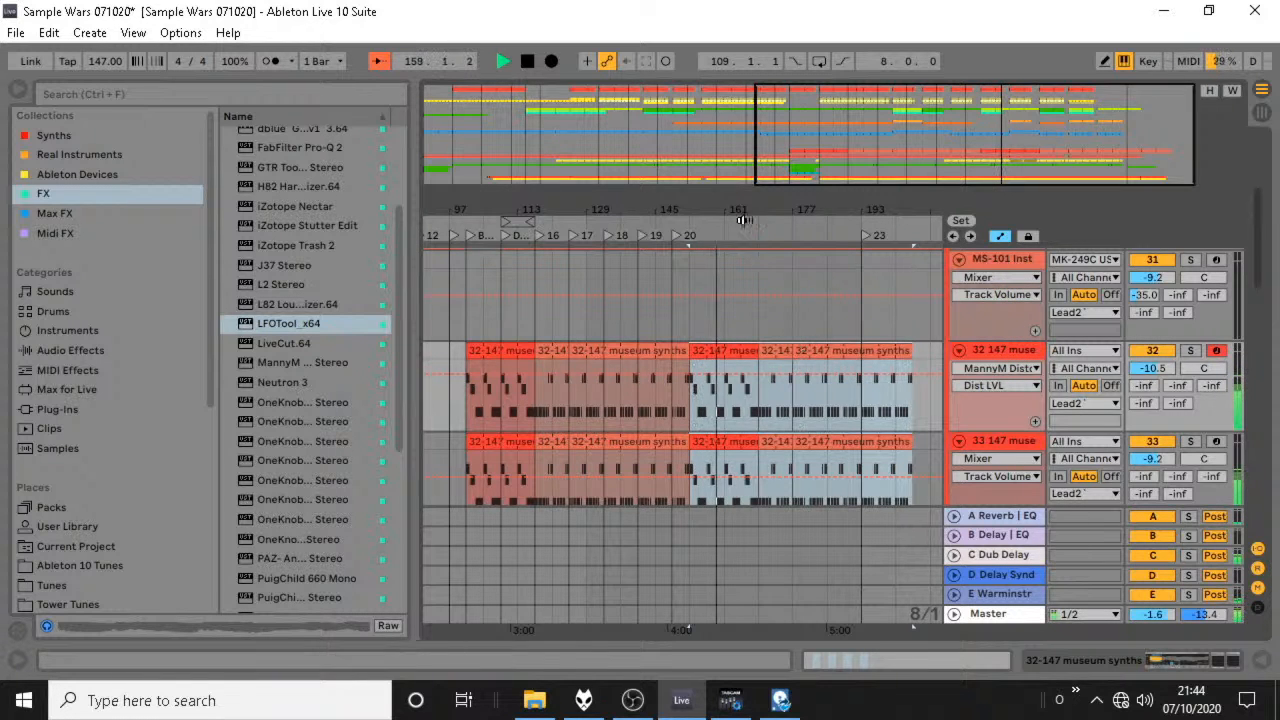
# On tracks 32 and 33, pull the start of the copied museum synths 2 clips back to bar 161, shortening the preceding clips.
pyautogui.moveTo(726, 210); pyautogui.dragTo(726, 258)
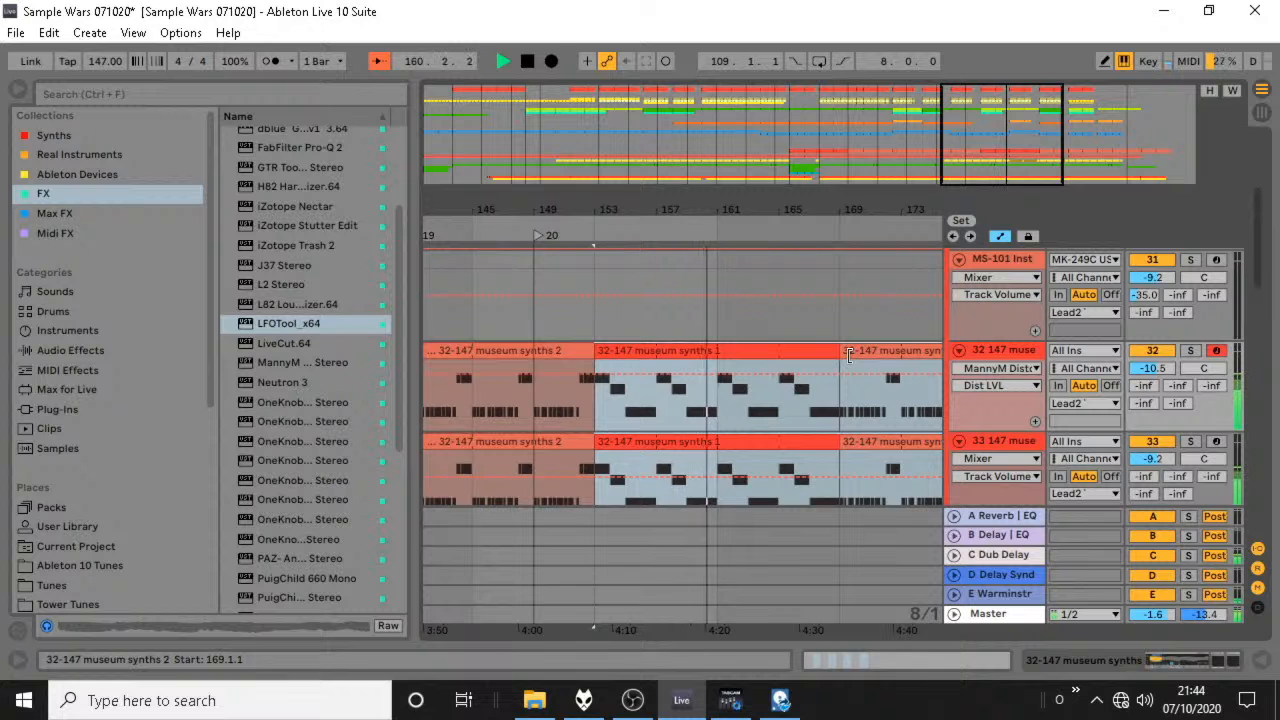
pyautogui.moveTo(848, 355); pyautogui.dragTo(726, 355)
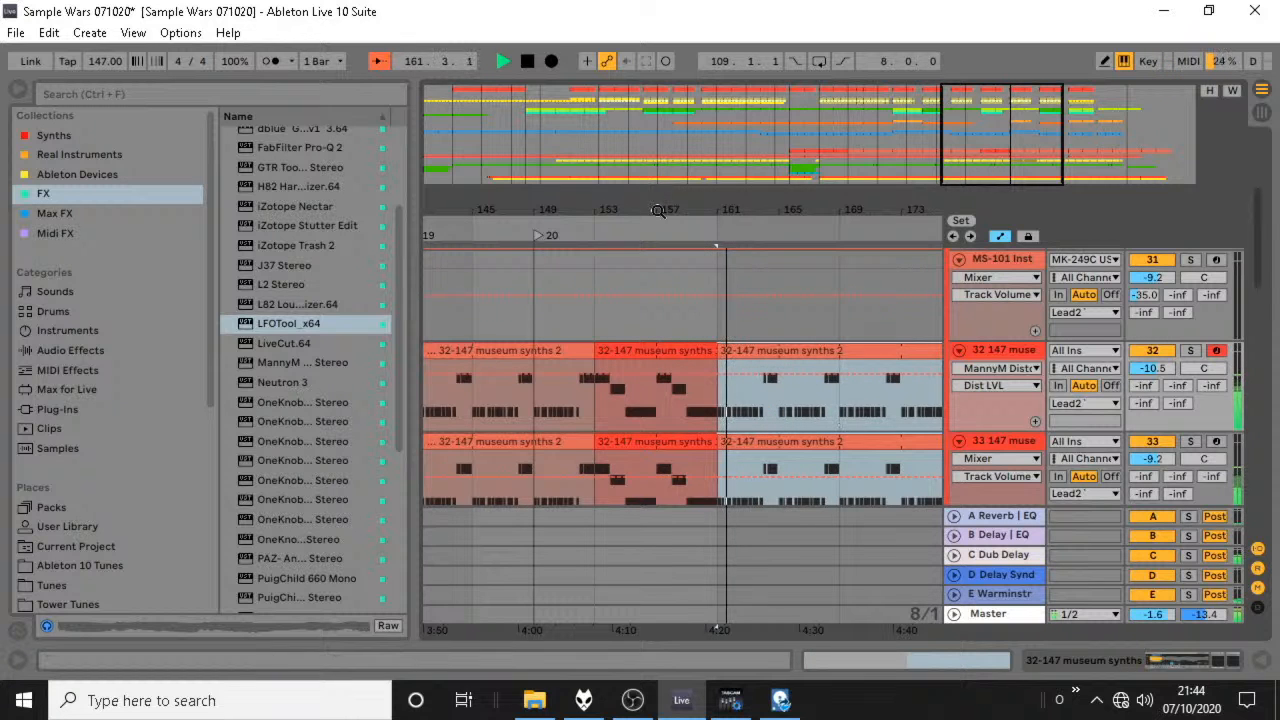
pyautogui.moveTo(657, 210); pyautogui.dragTo(573, 185)
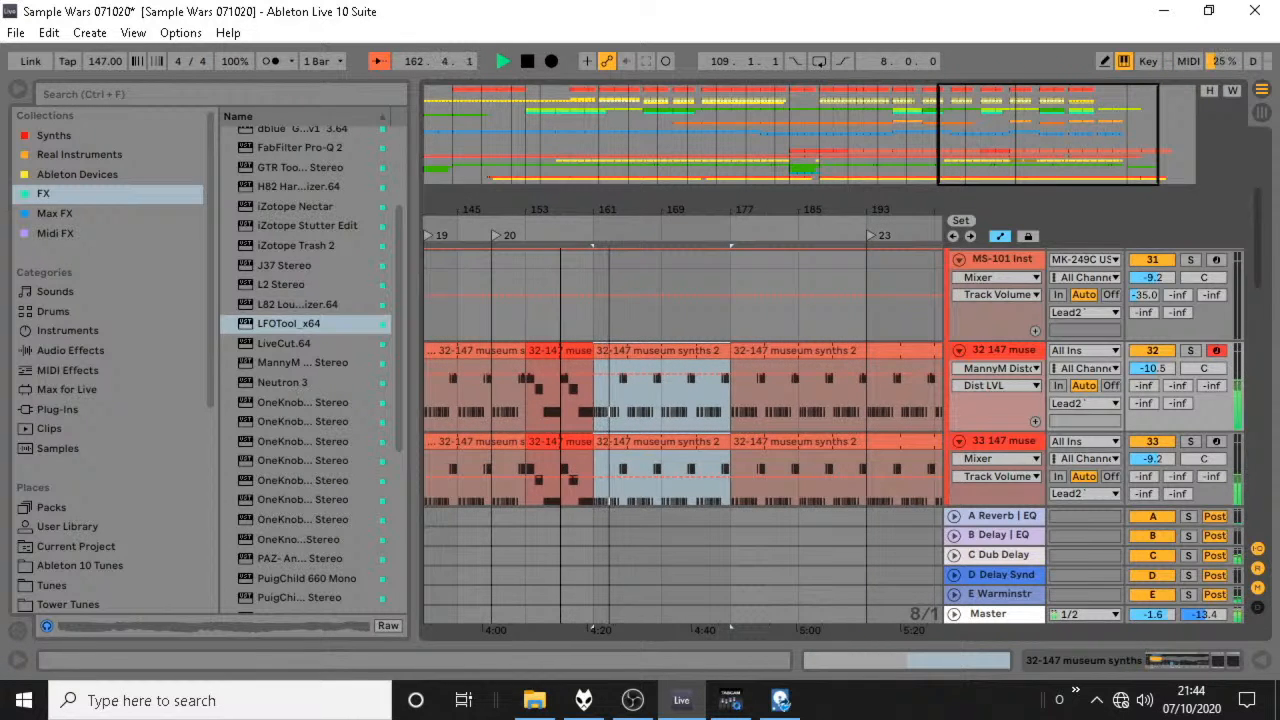
pyautogui.scroll(-3, 624, 359)
pyautogui.scroll(2, 624, 359)
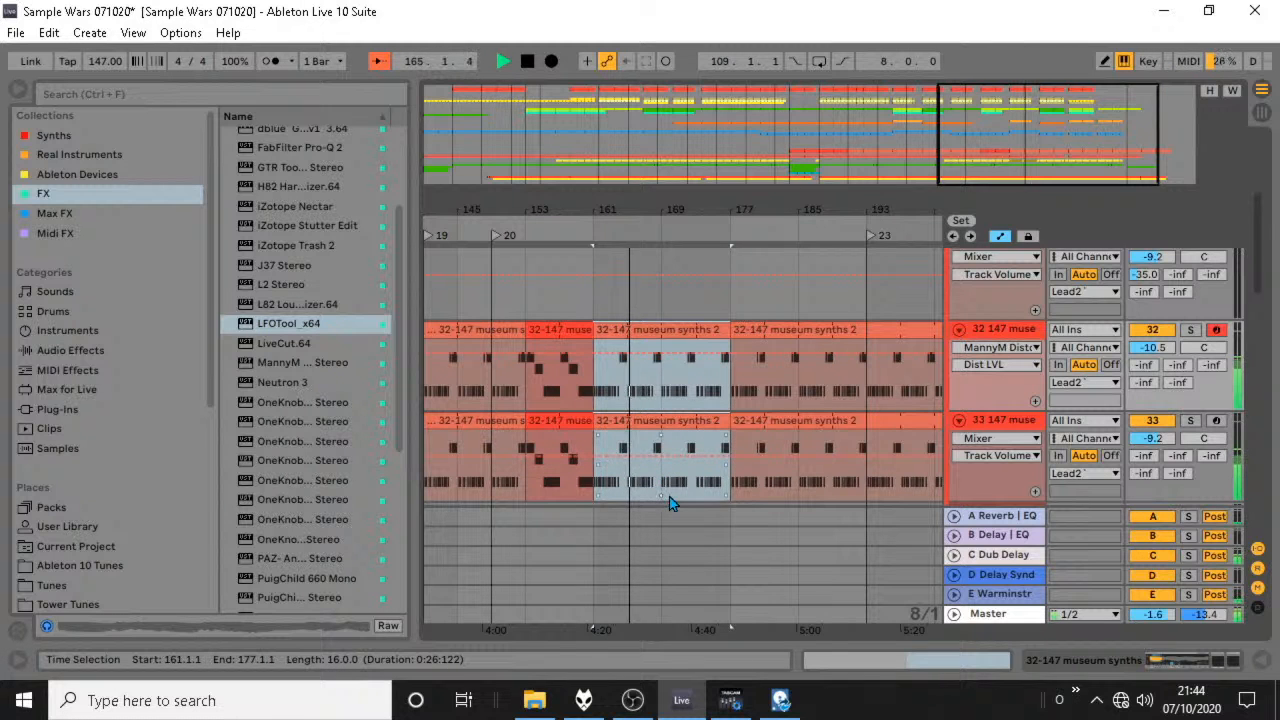
# Set the grid to 1 bar and repeat a two-bar section from bar 169 up to bar 193 on both museum synths tracks.
pyautogui.rightClick(712, 494)
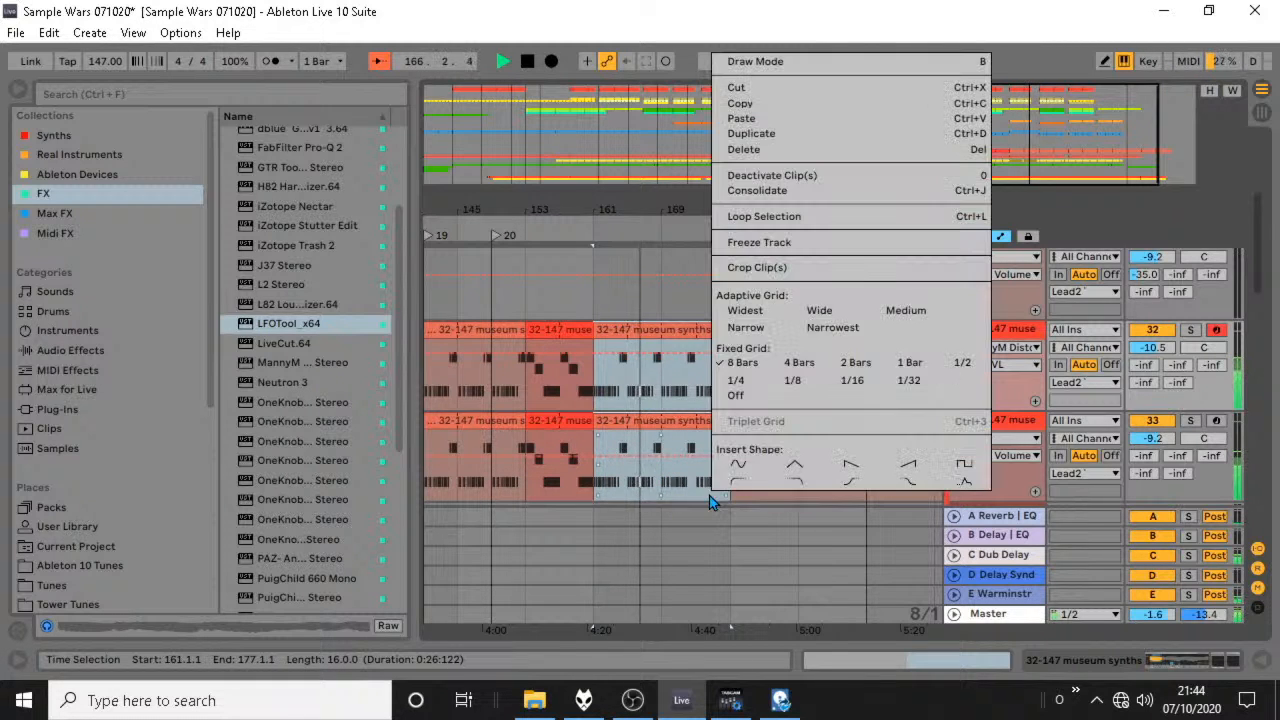
pyautogui.click(909, 362)
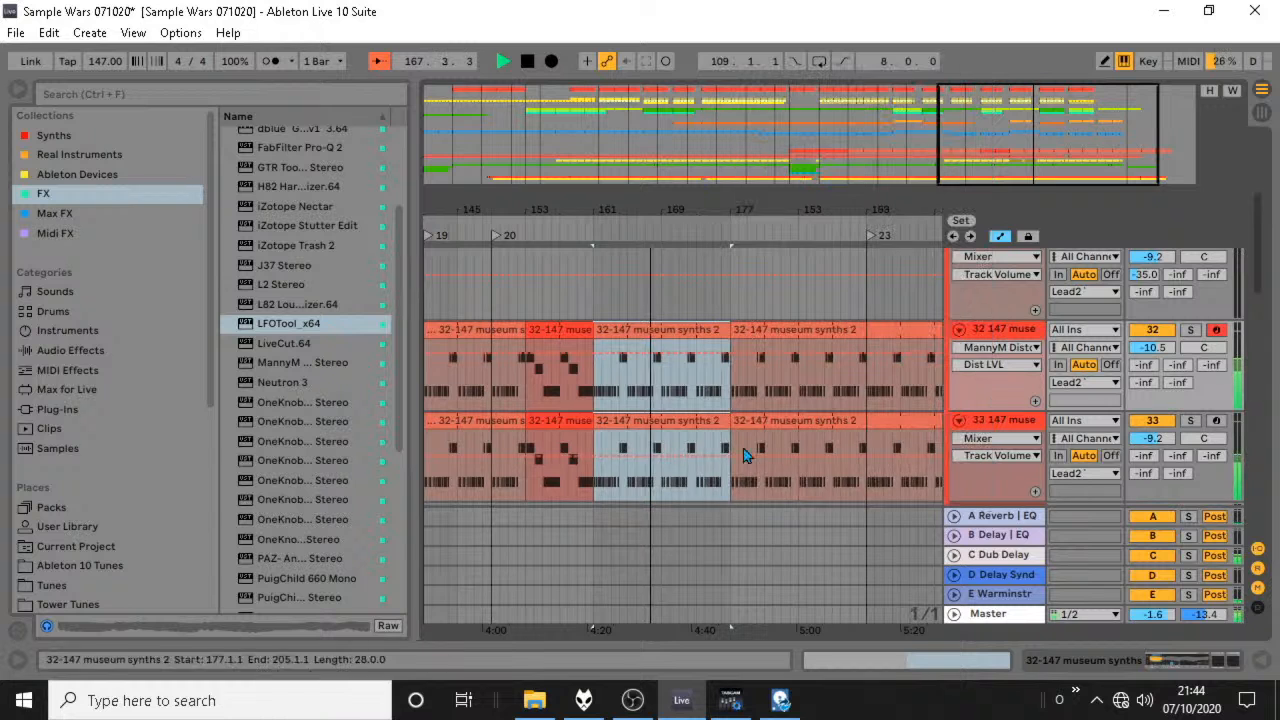
pyautogui.moveTo(668, 489); pyautogui.dragTo(767, 341)
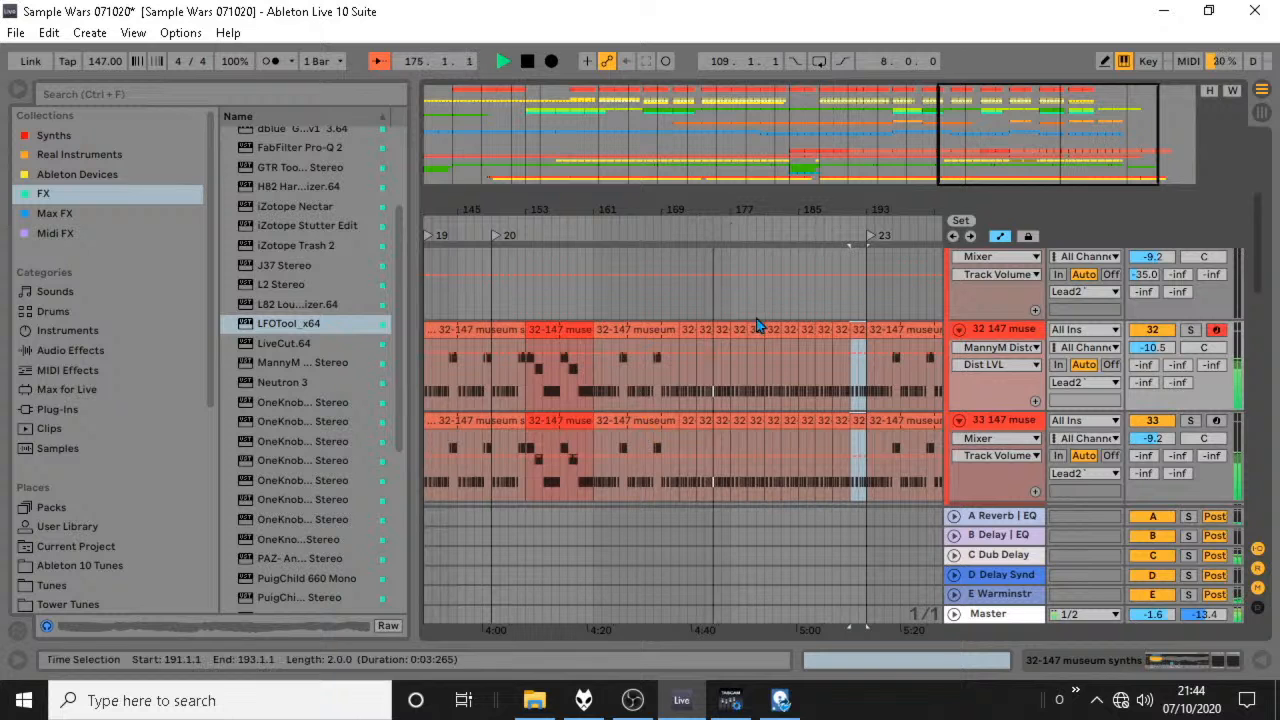
pyautogui.click(546, 332)
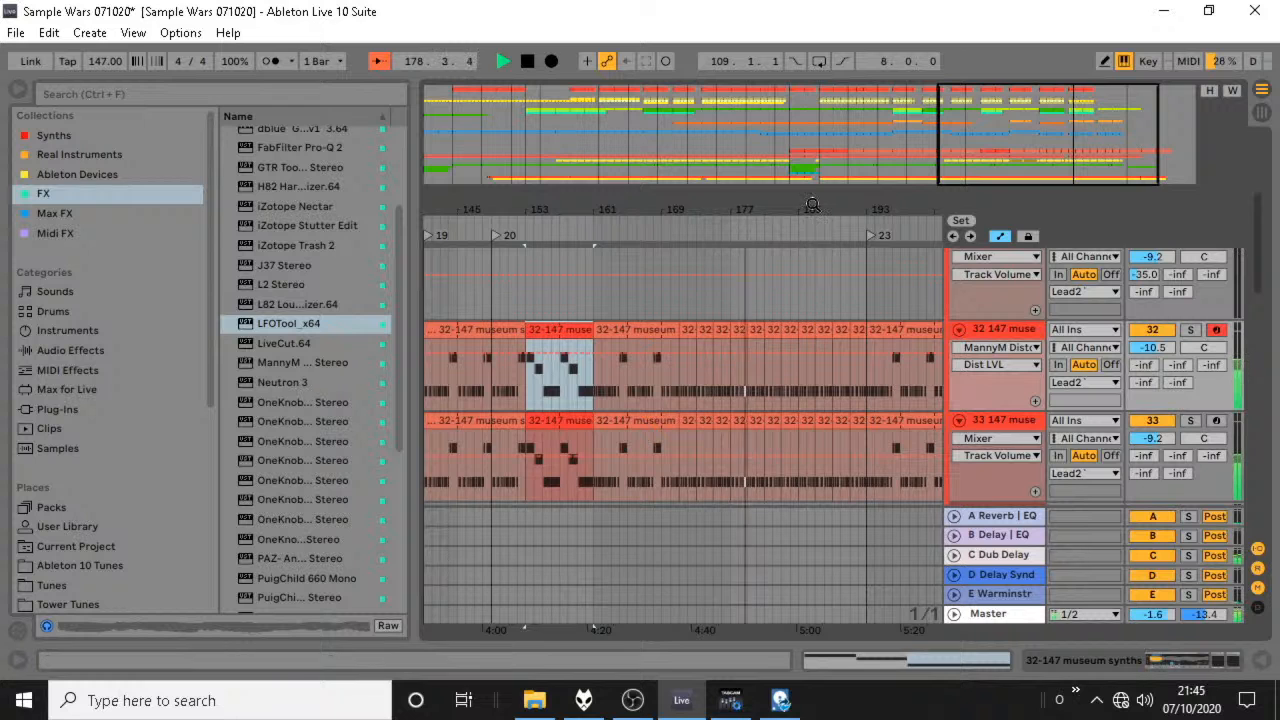
# Shape a rise and partial fall in Lead2's Frequency automation around bars 181 to 188, and clear track 32 from bar 185 to 206.
pyautogui.scroll(2, 897, 297)
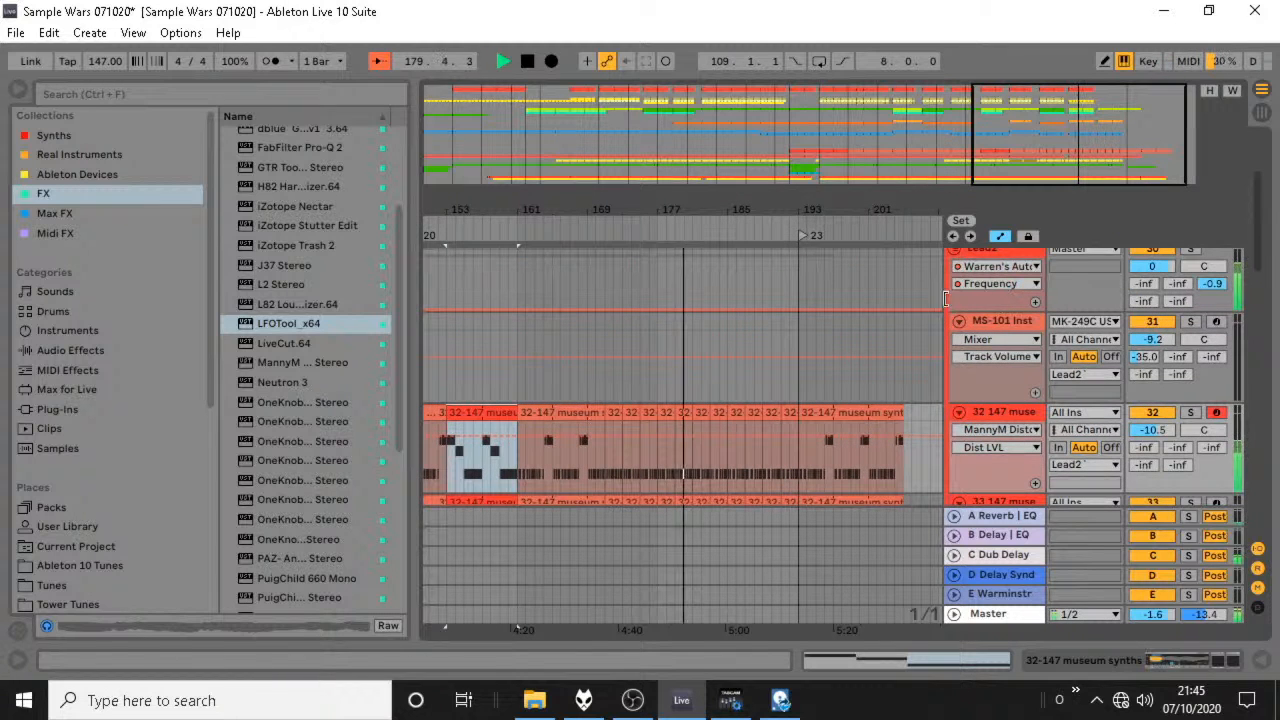
pyautogui.moveTo(688, 308); pyautogui.dragTo(754, 282)
pyautogui.moveTo(914, 410); pyautogui.dragTo(722, 415)
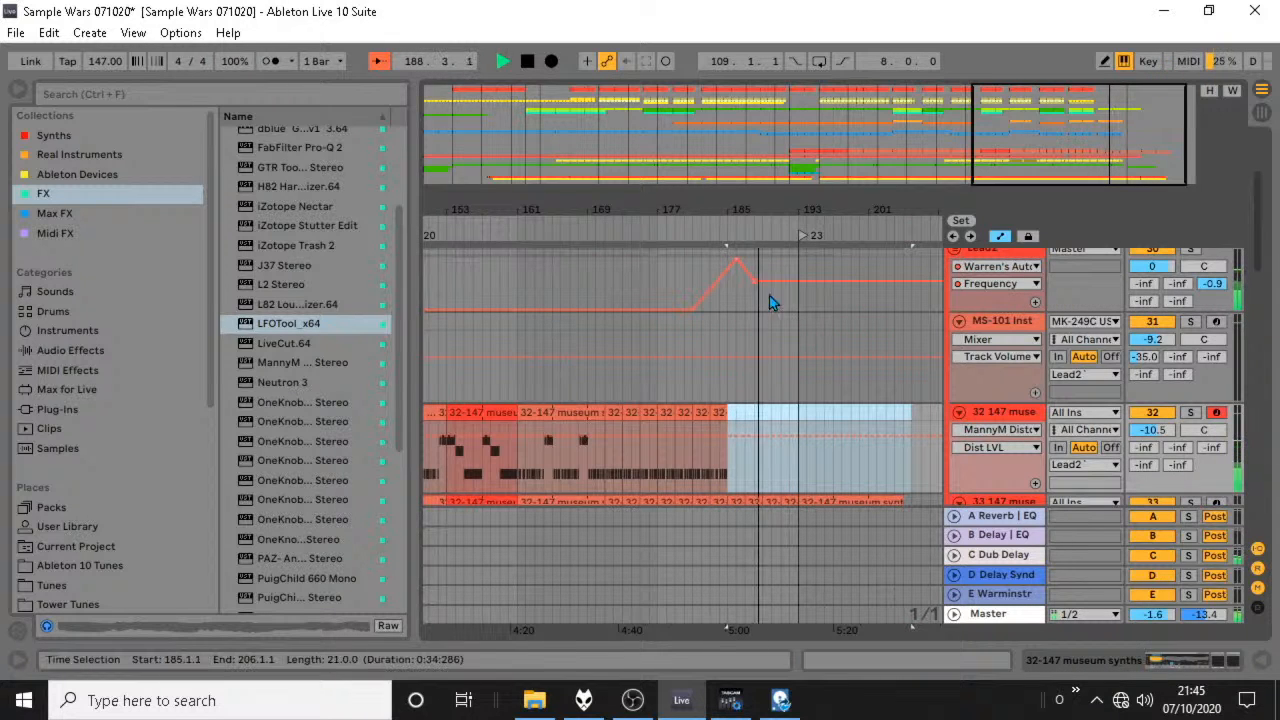